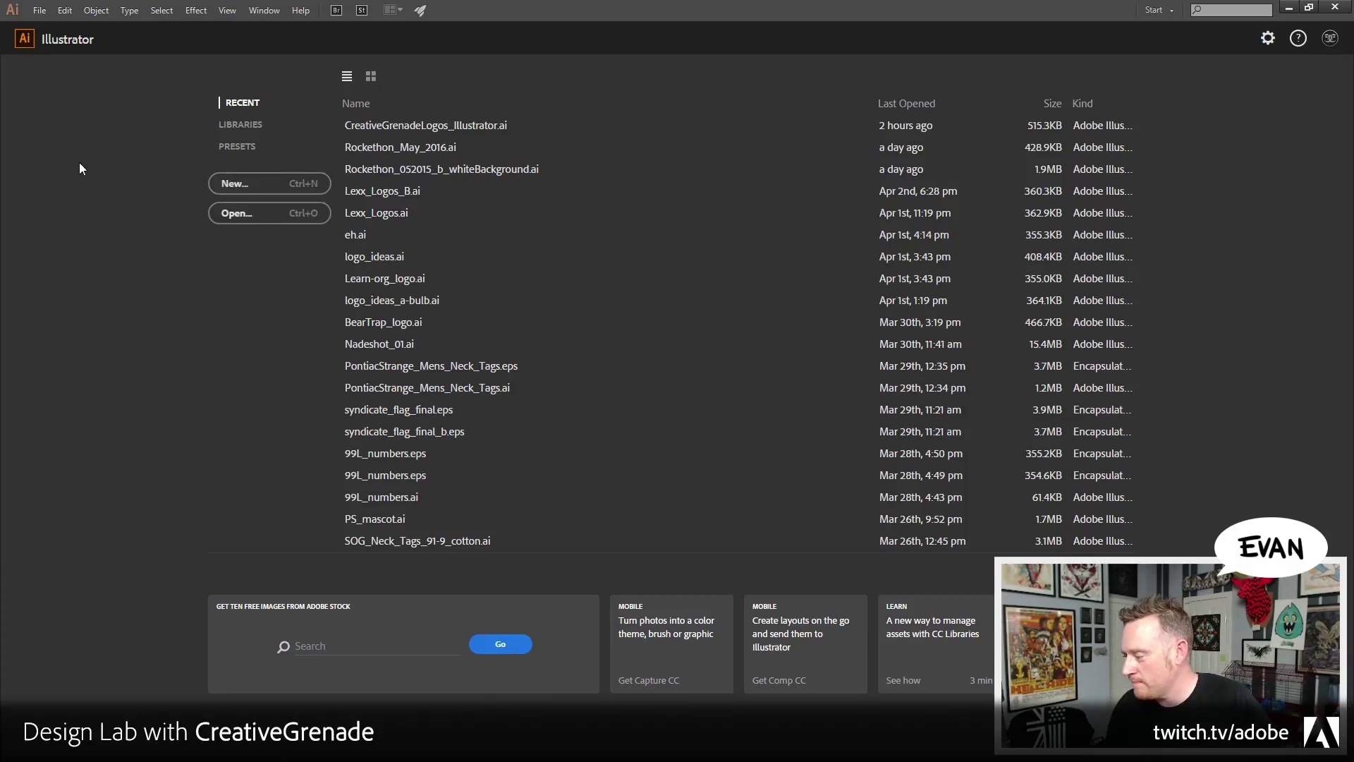
# Create a new 1024 × 768 px RGB document with the default settings
pyautogui.hotkey('ctrl', 'n')
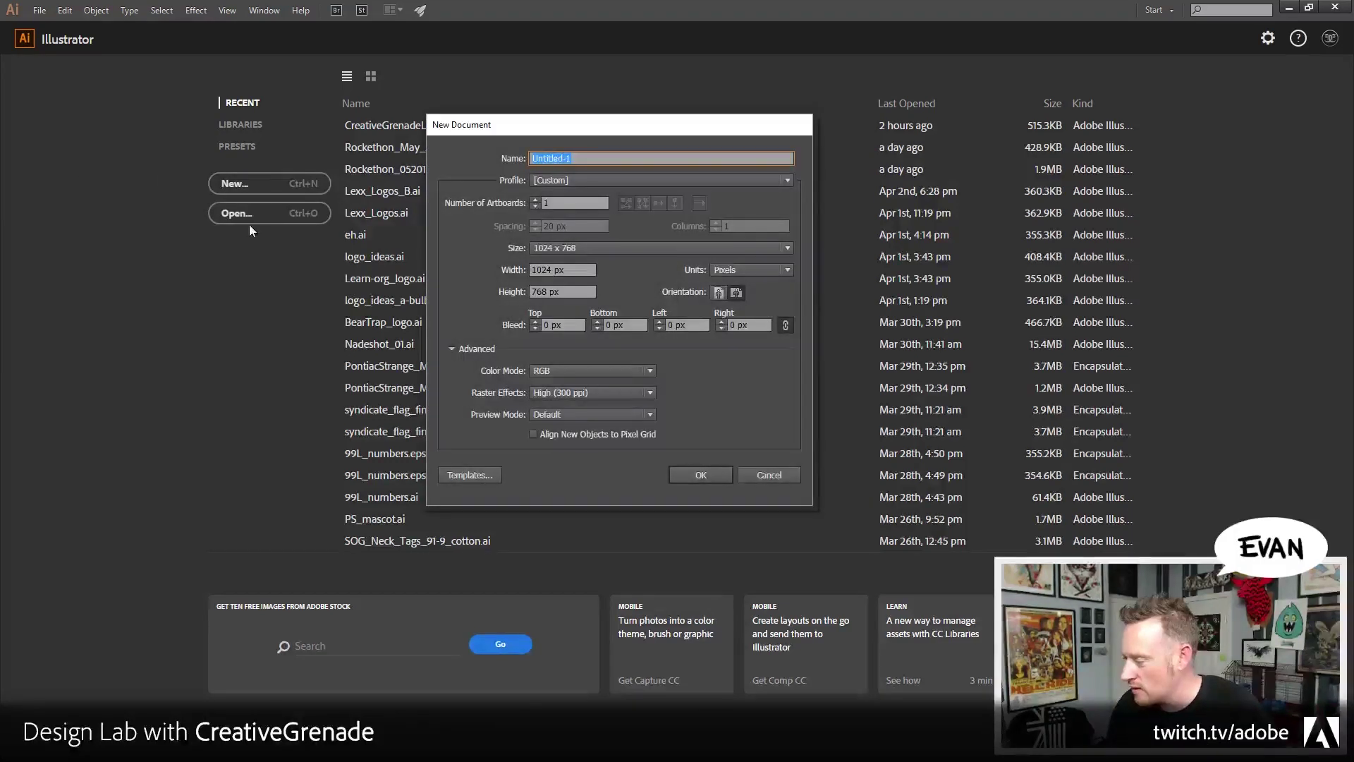
pyautogui.click(692, 477)
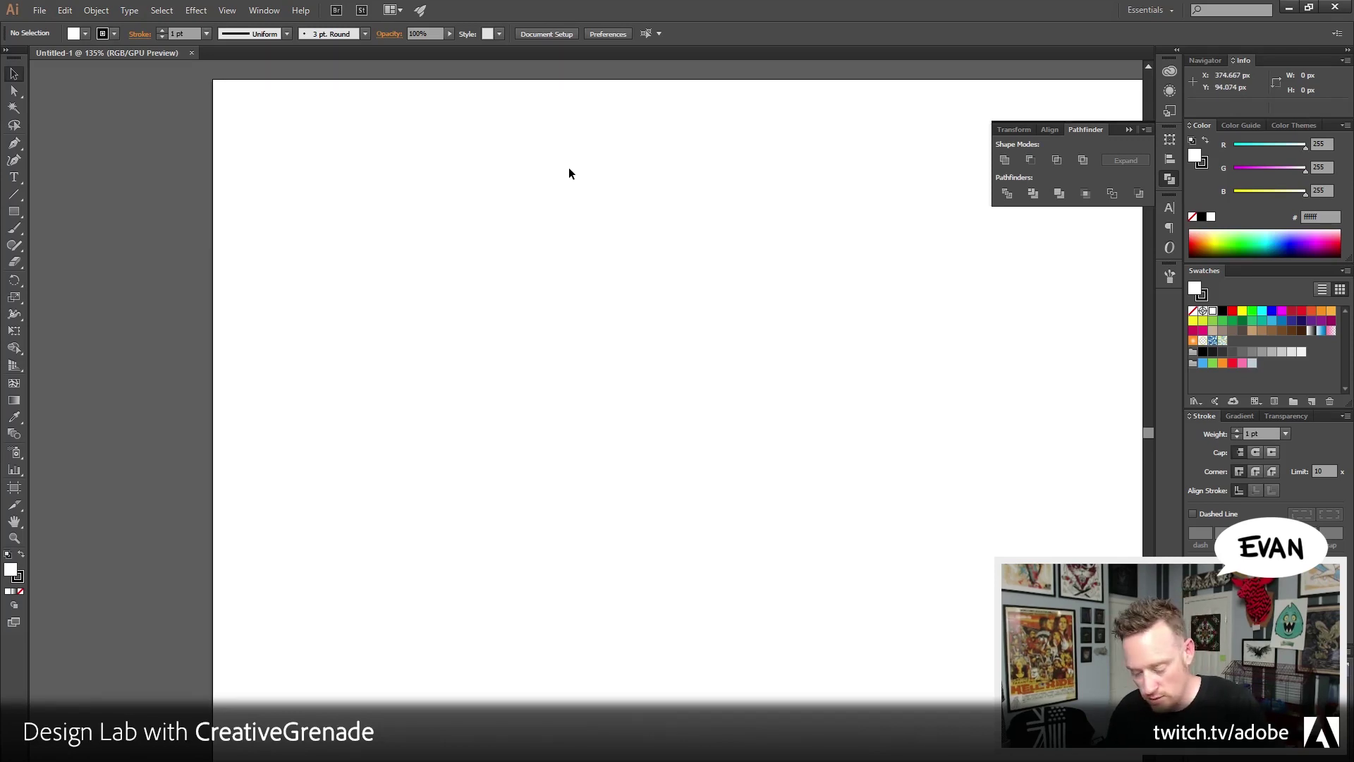
# Show the rulers, then open and cancel a second new document from the templates browser
pyautogui.hotkey('ctrl', 'r')
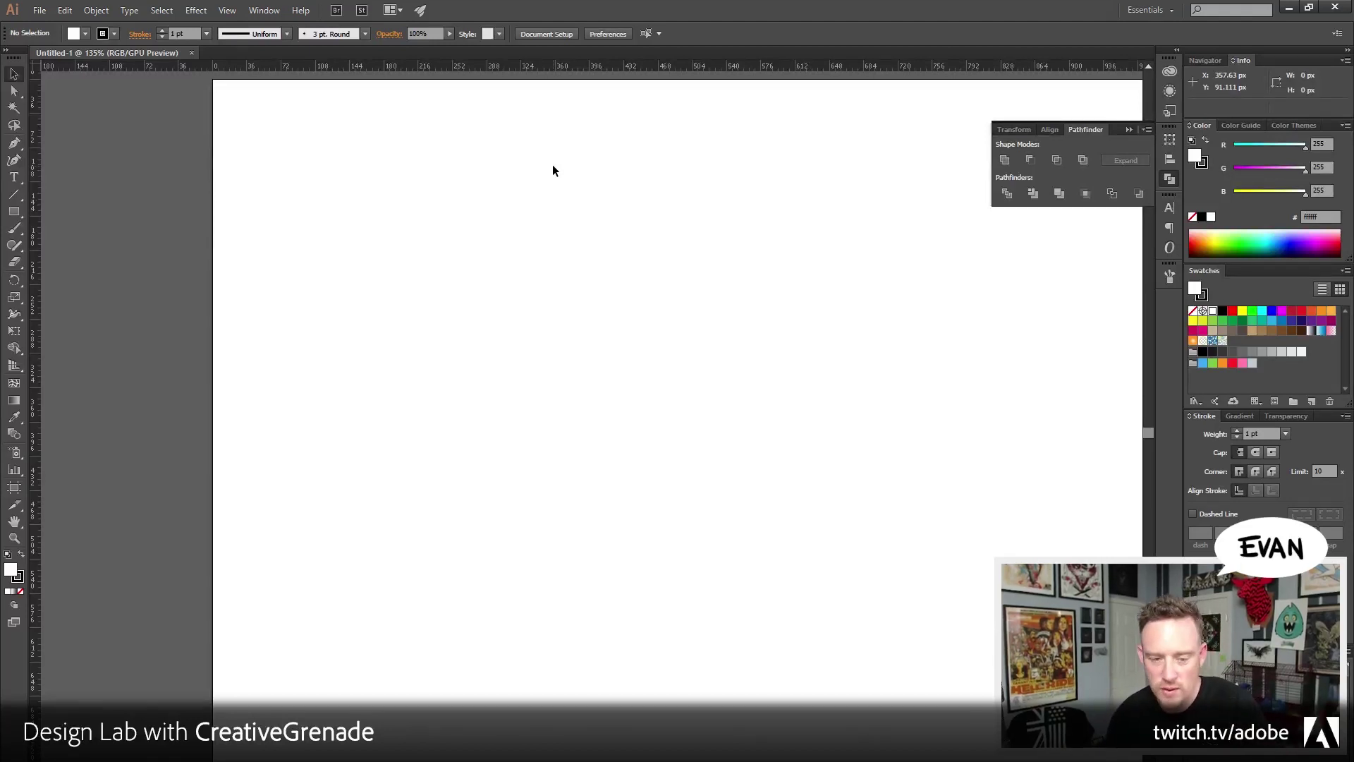
pyautogui.hscroll(4, 590, 192)
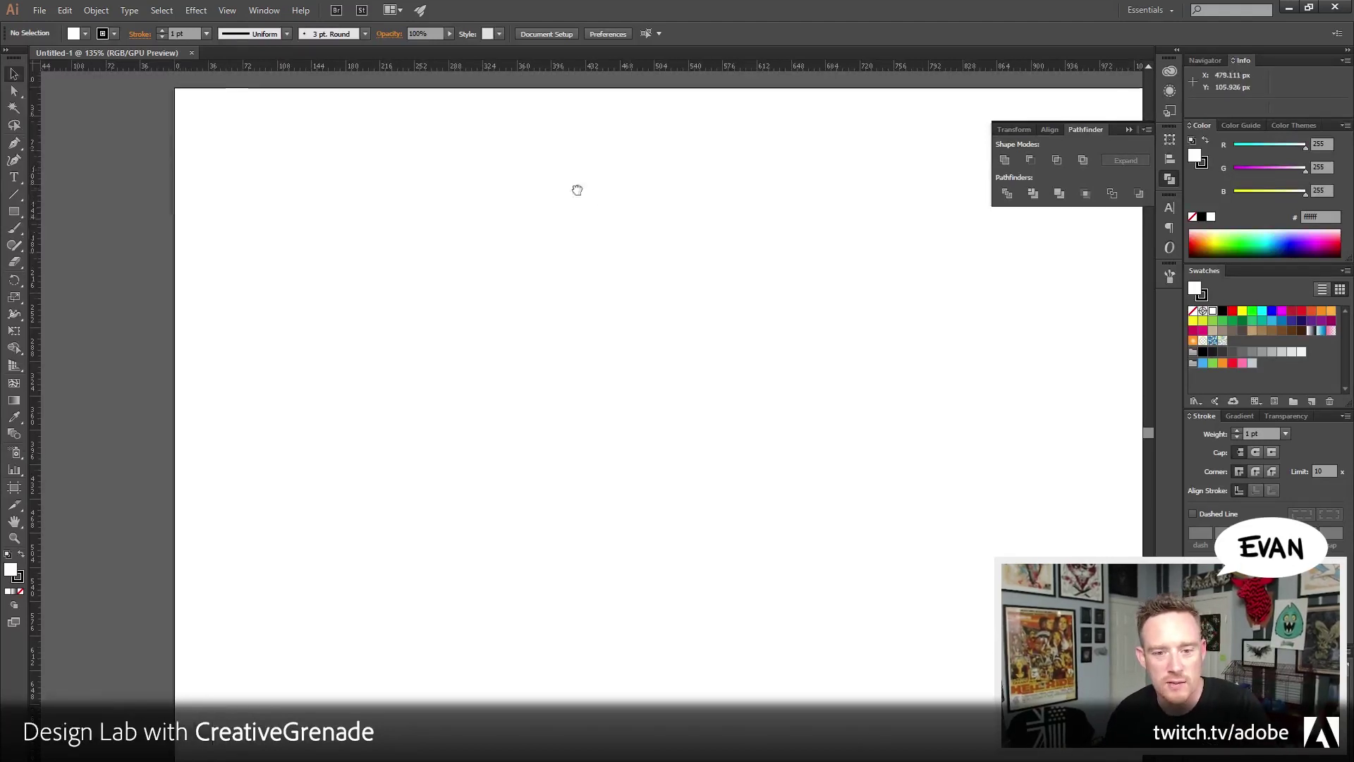
pyautogui.hotkey('ctrl', 'n')
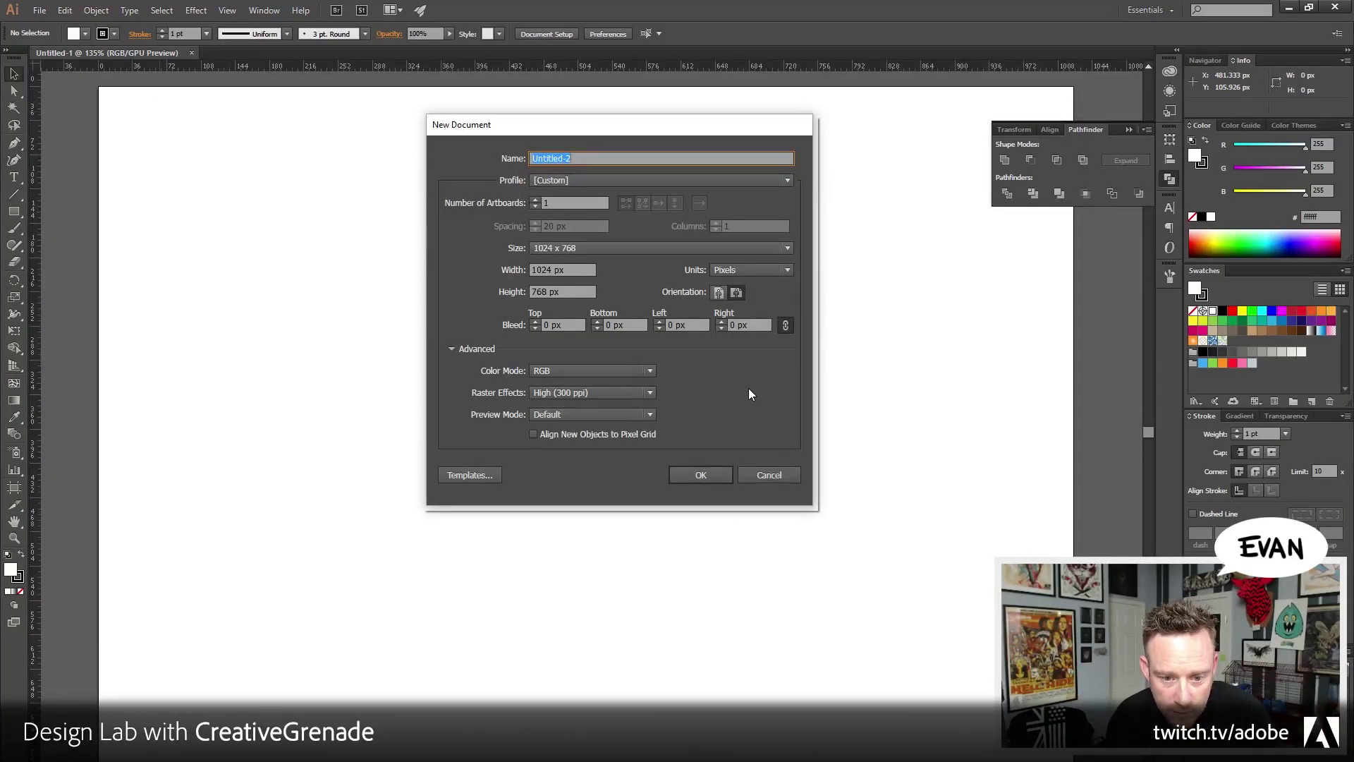
pyautogui.click(458, 476)
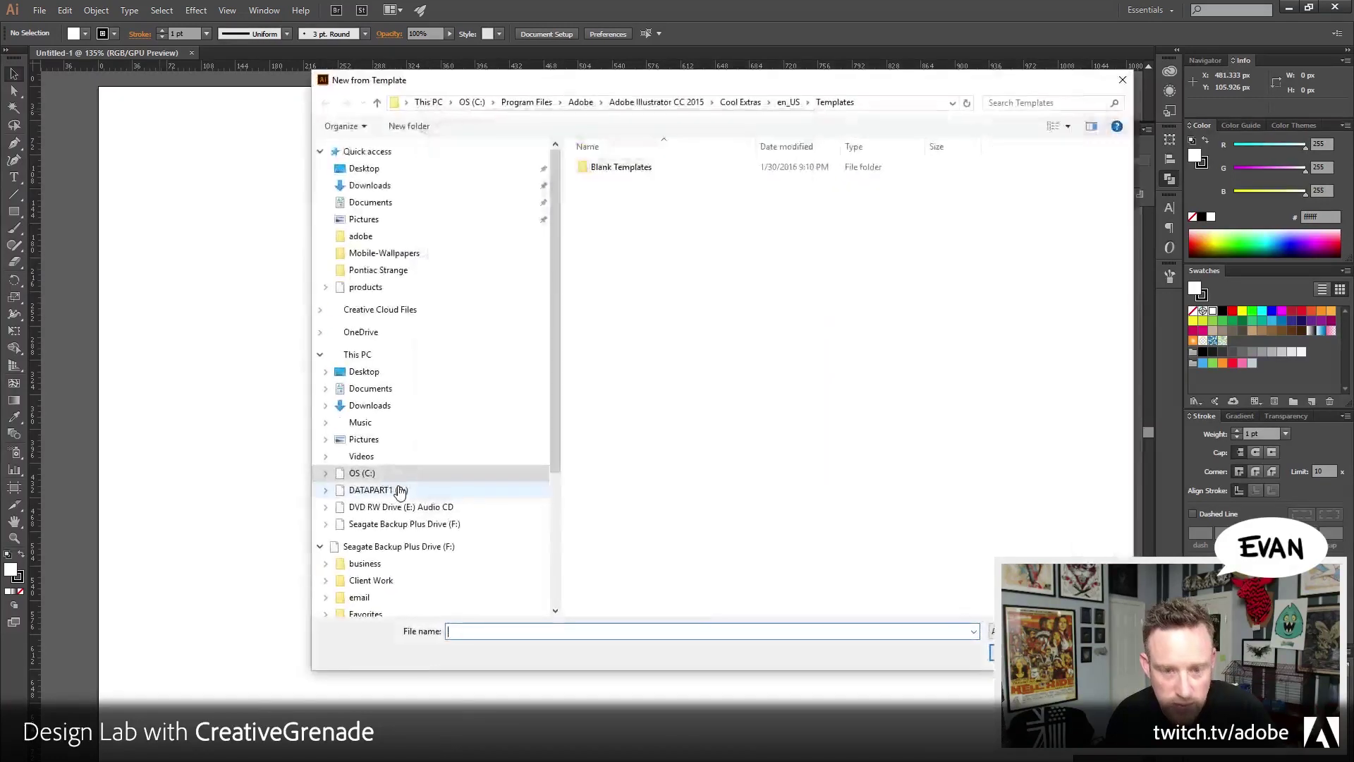
pyautogui.press('Escape')
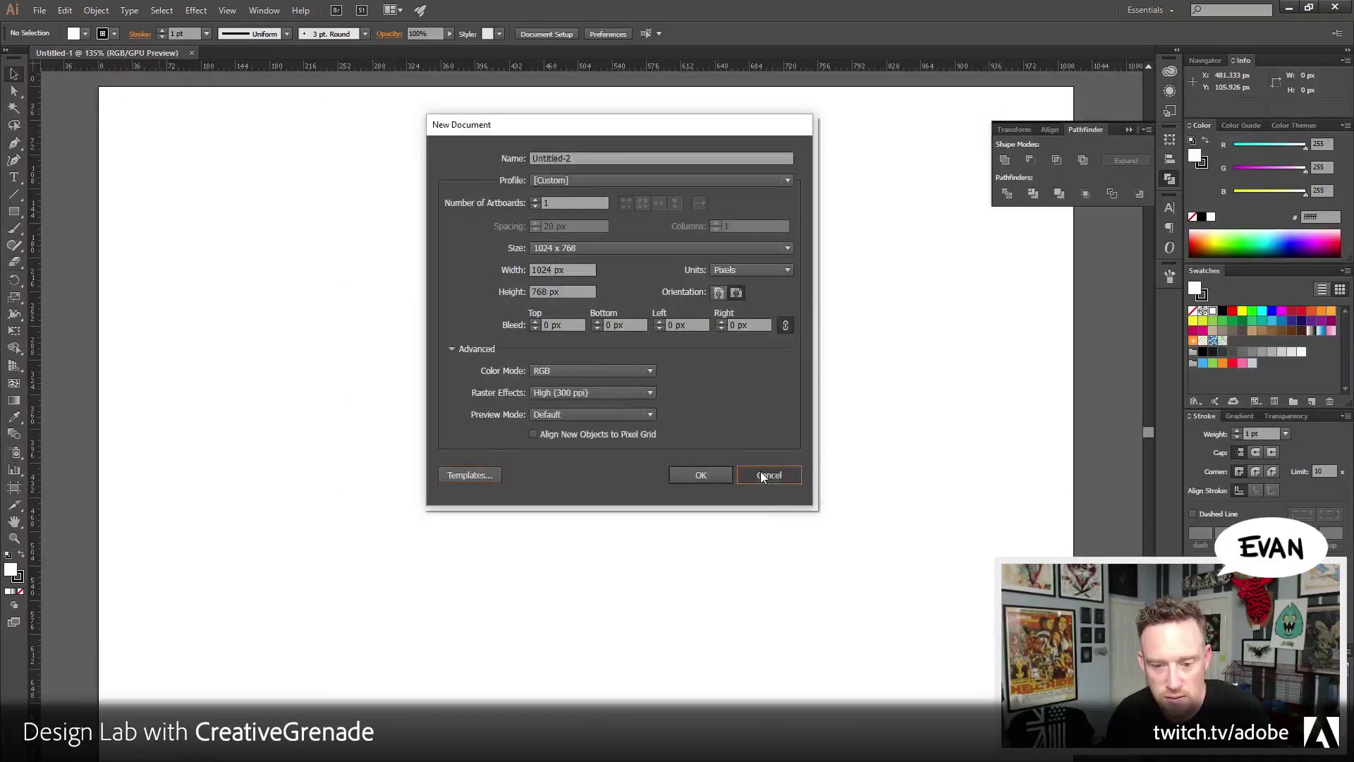
pyautogui.click(769, 475)
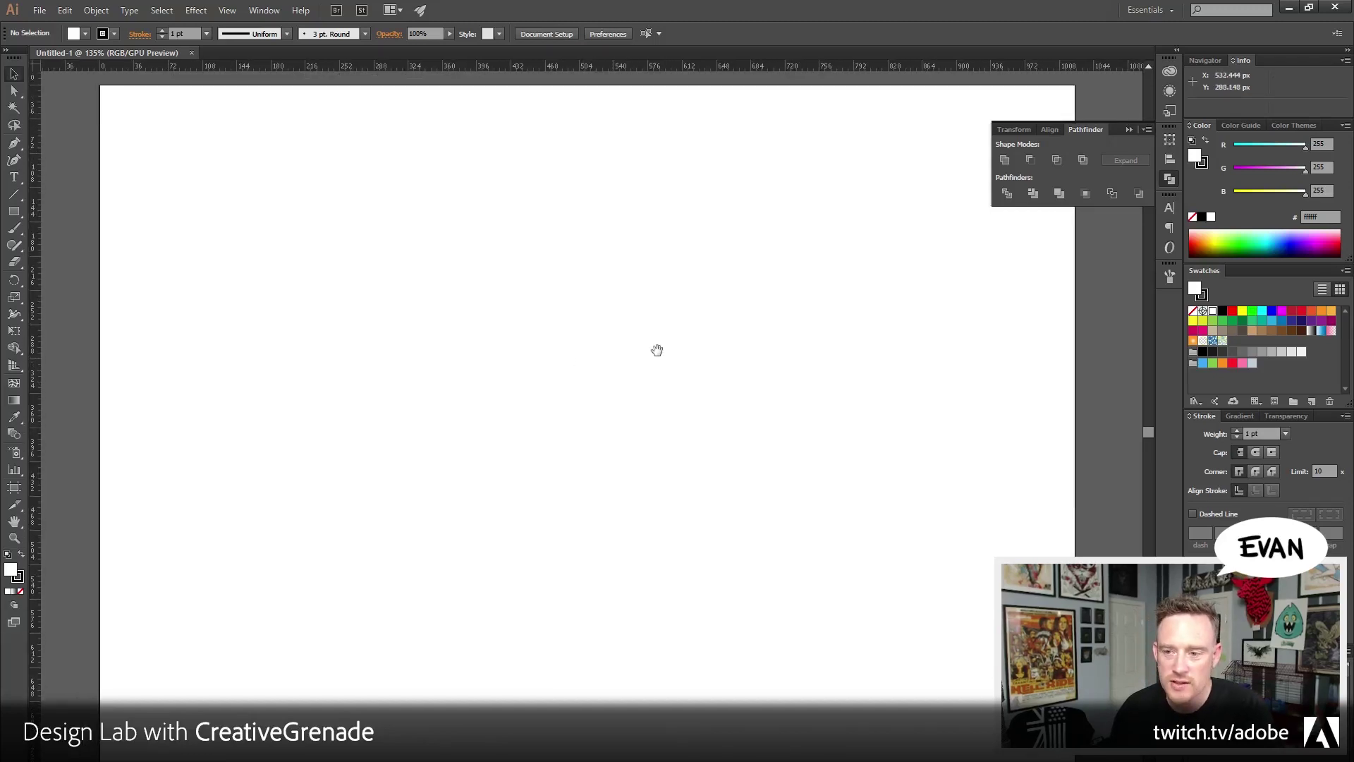
# Close the floating Pathfinder panel and zoom the canvas to 150%
pyautogui.click(1014, 234)
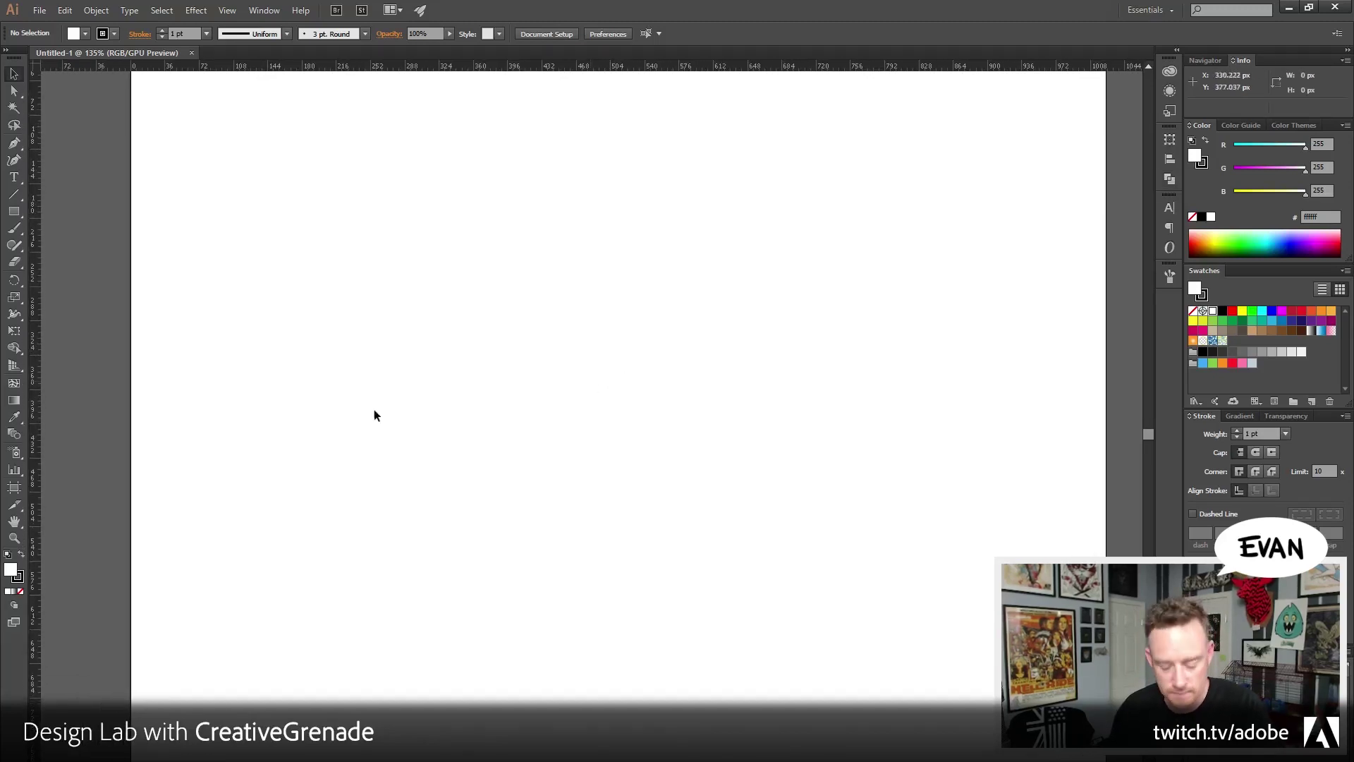
pyautogui.press('z')
pyautogui.click(655, 421)
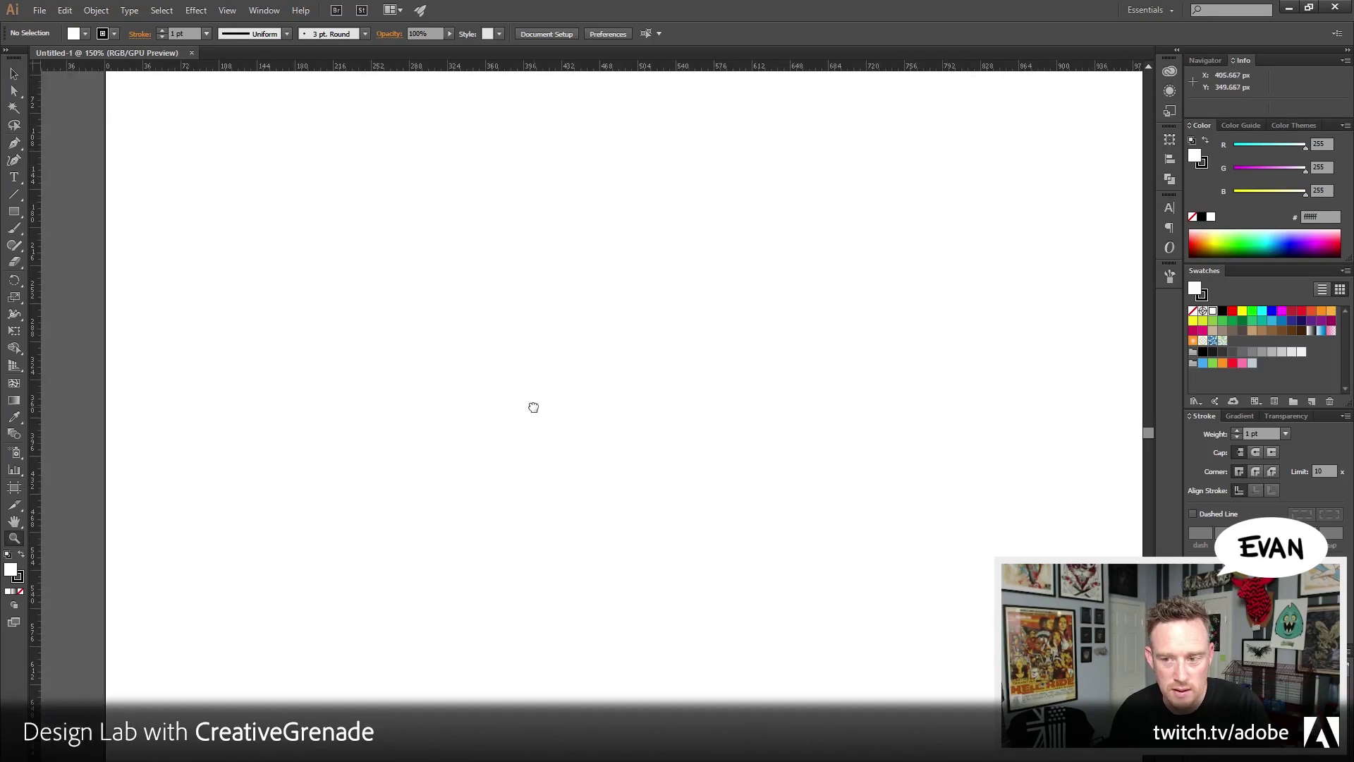
pyautogui.click(16, 77)
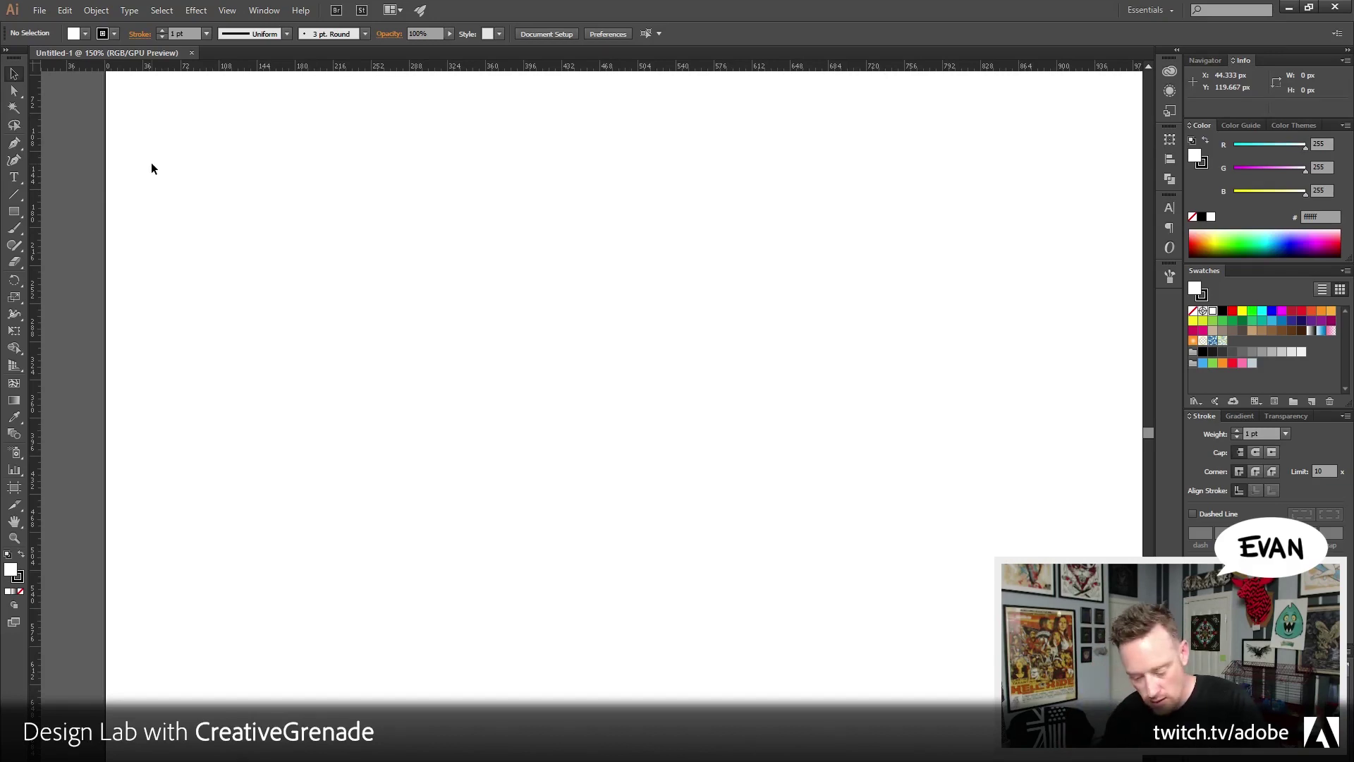
# Save the document to the Desktop as inkbyte.ai with default Illustrator options
pyautogui.click(39, 11)
pyautogui.click(106, 157)
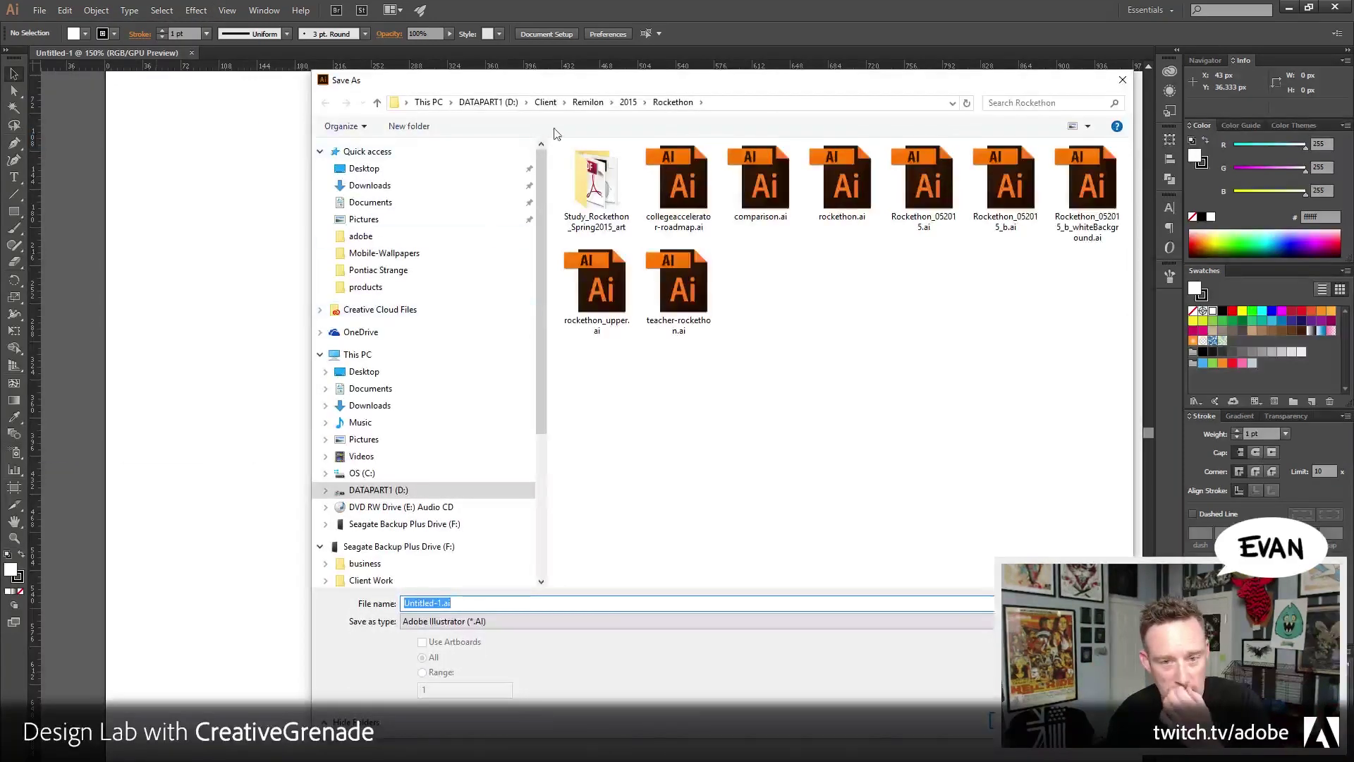
pyautogui.click(547, 102)
pyautogui.click(402, 168)
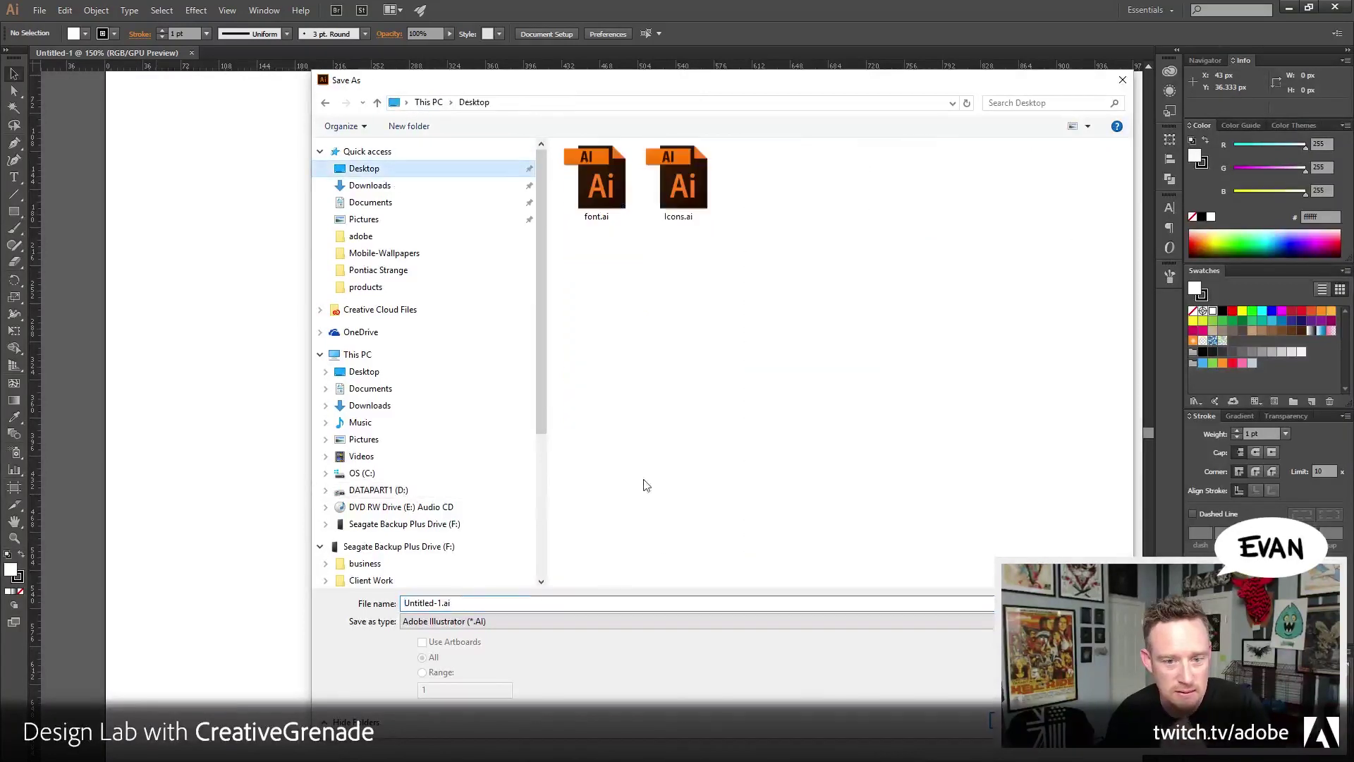
pyautogui.tripleClick(610, 603)
pyautogui.write('ink')
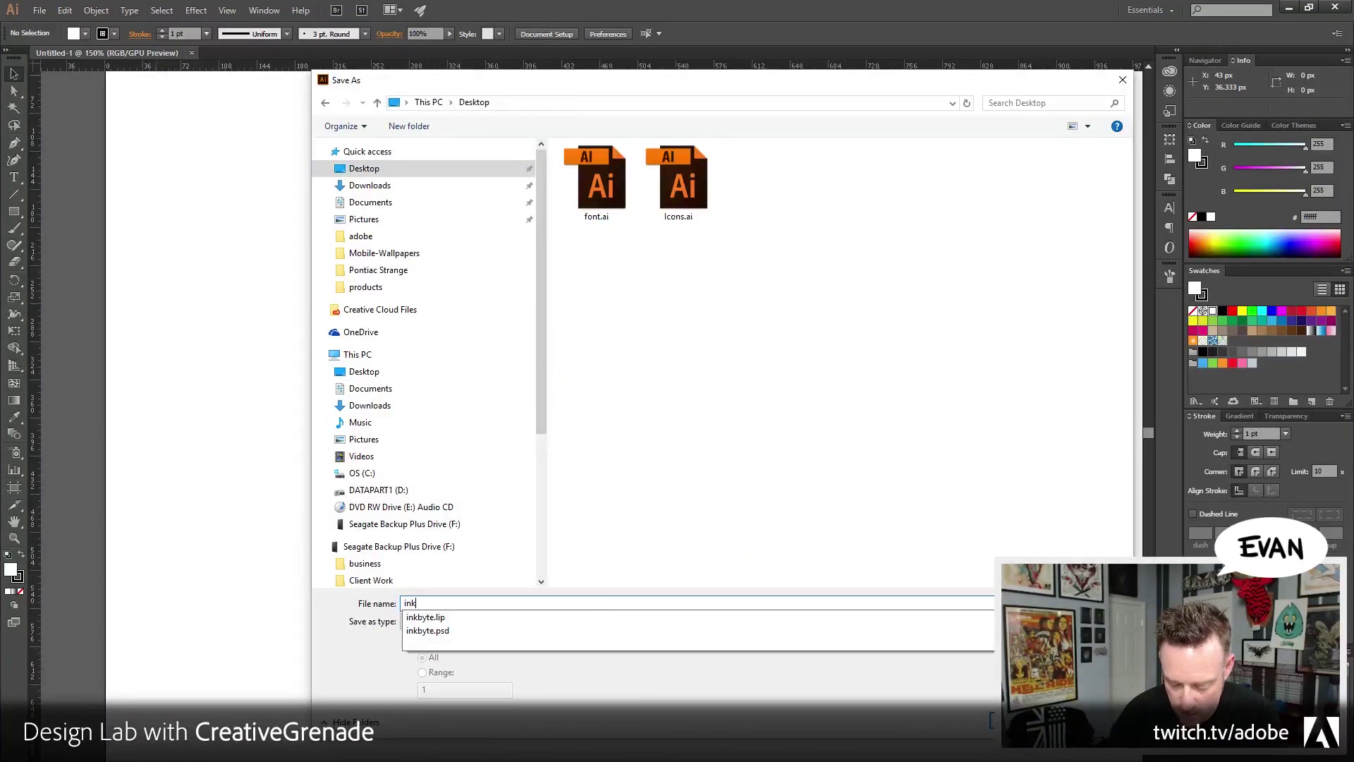
pyautogui.write('byte')
pyautogui.press('Return')
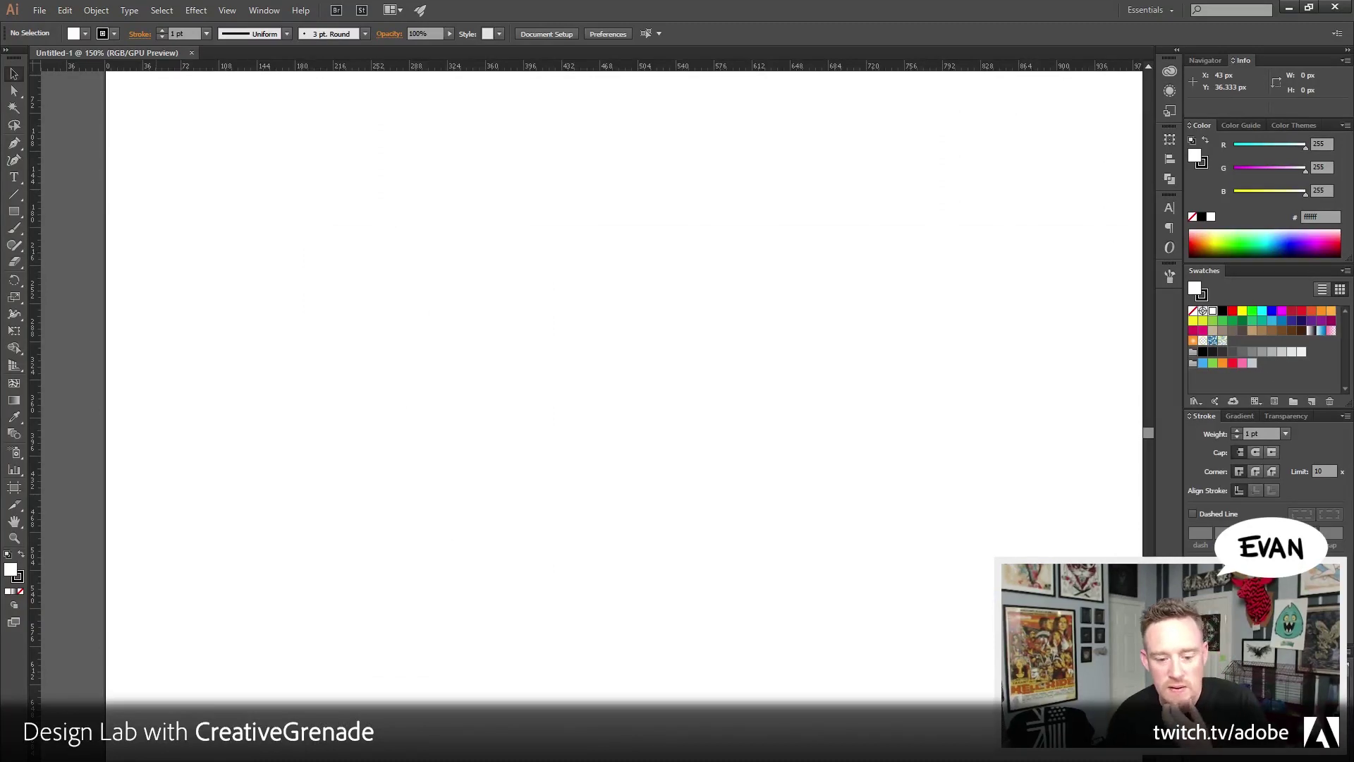
pyautogui.click(731, 600)
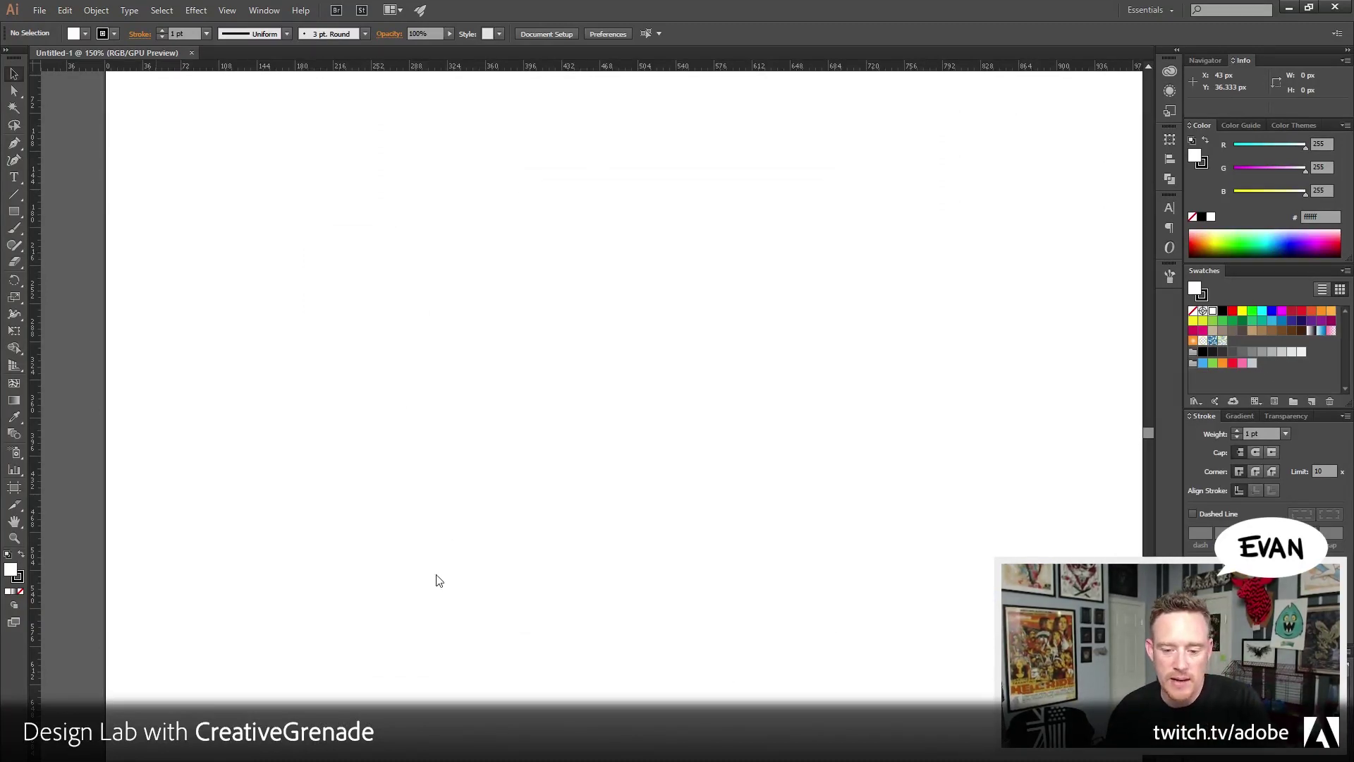
# Bring up the Open dialog and browse for inkbyte_ink.jpg
pyautogui.moveTo(720, 508); pyautogui.dragTo(671, 502)
pyautogui.click(40, 10)
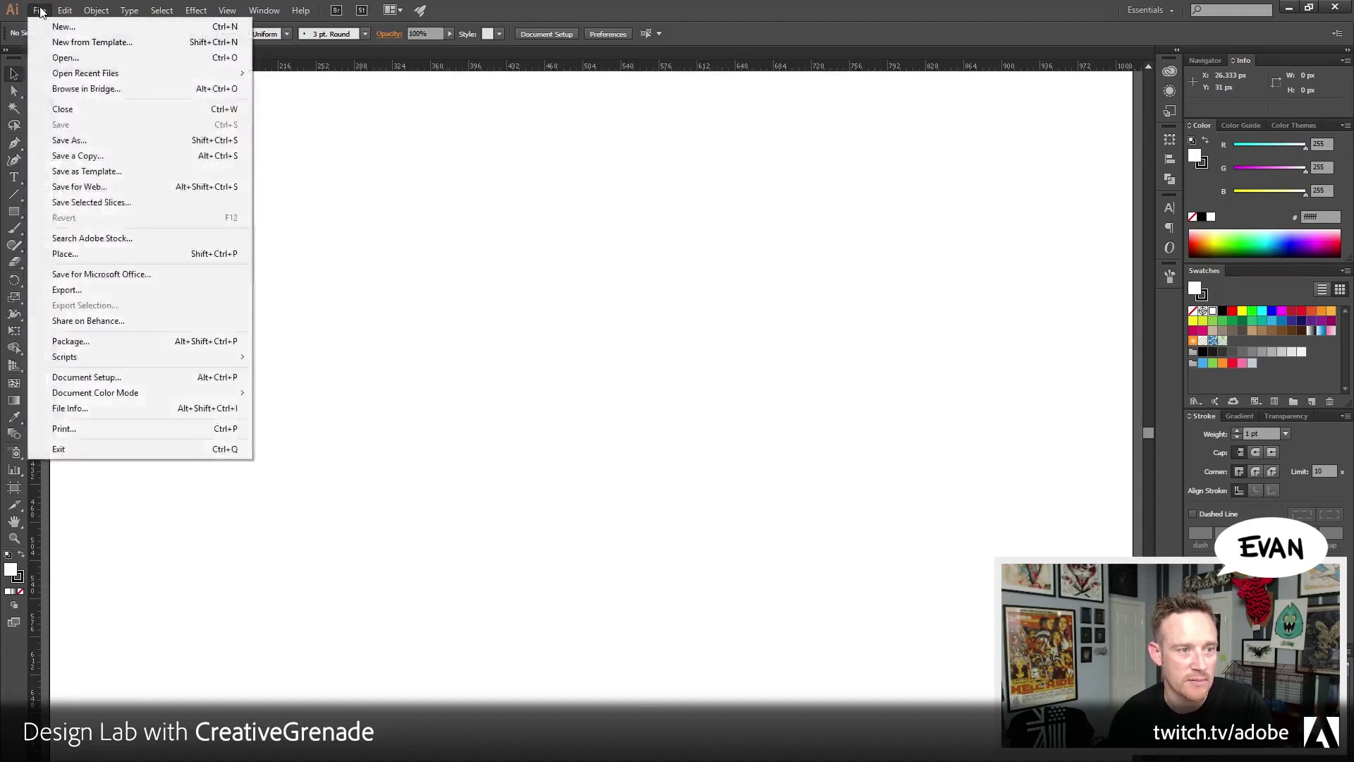
pyautogui.click(66, 57)
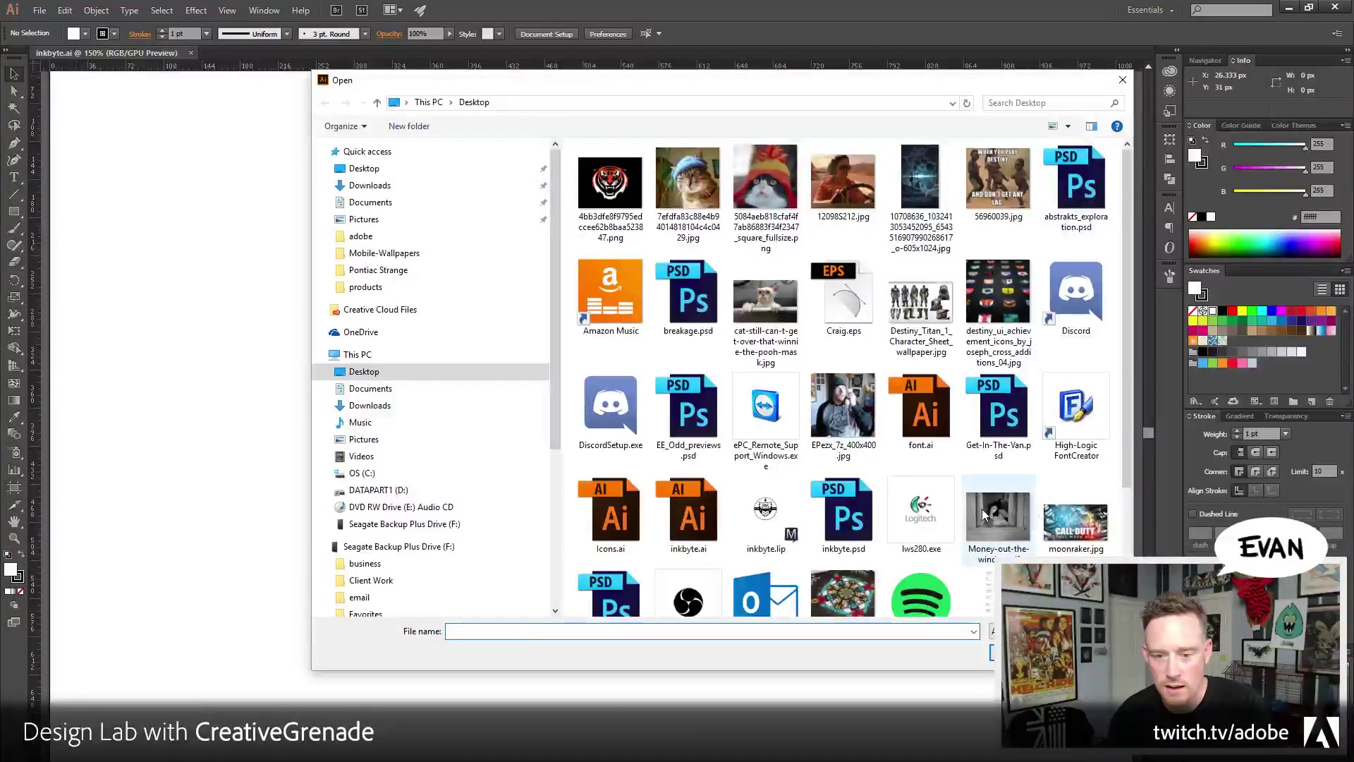
pyautogui.scroll(-2, 985, 515)
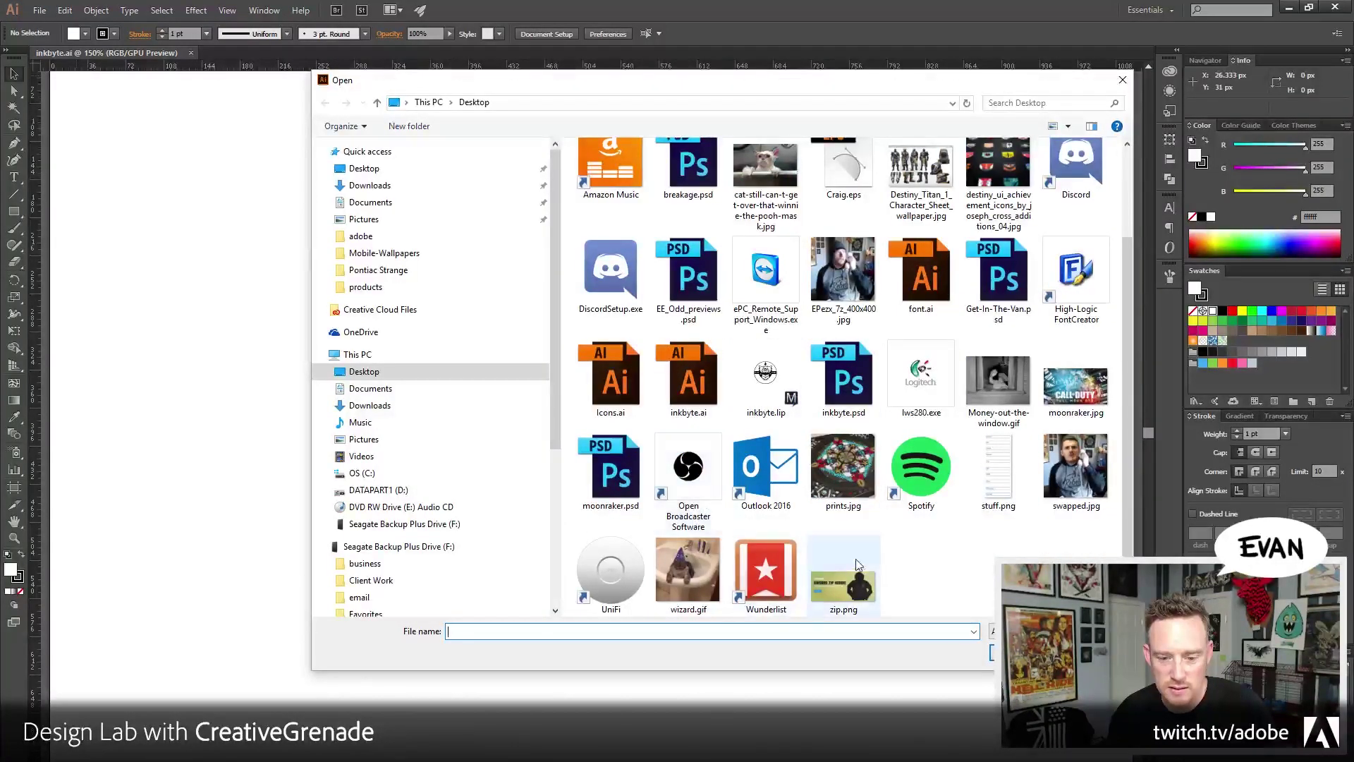
pyautogui.scroll(2, 999, 557)
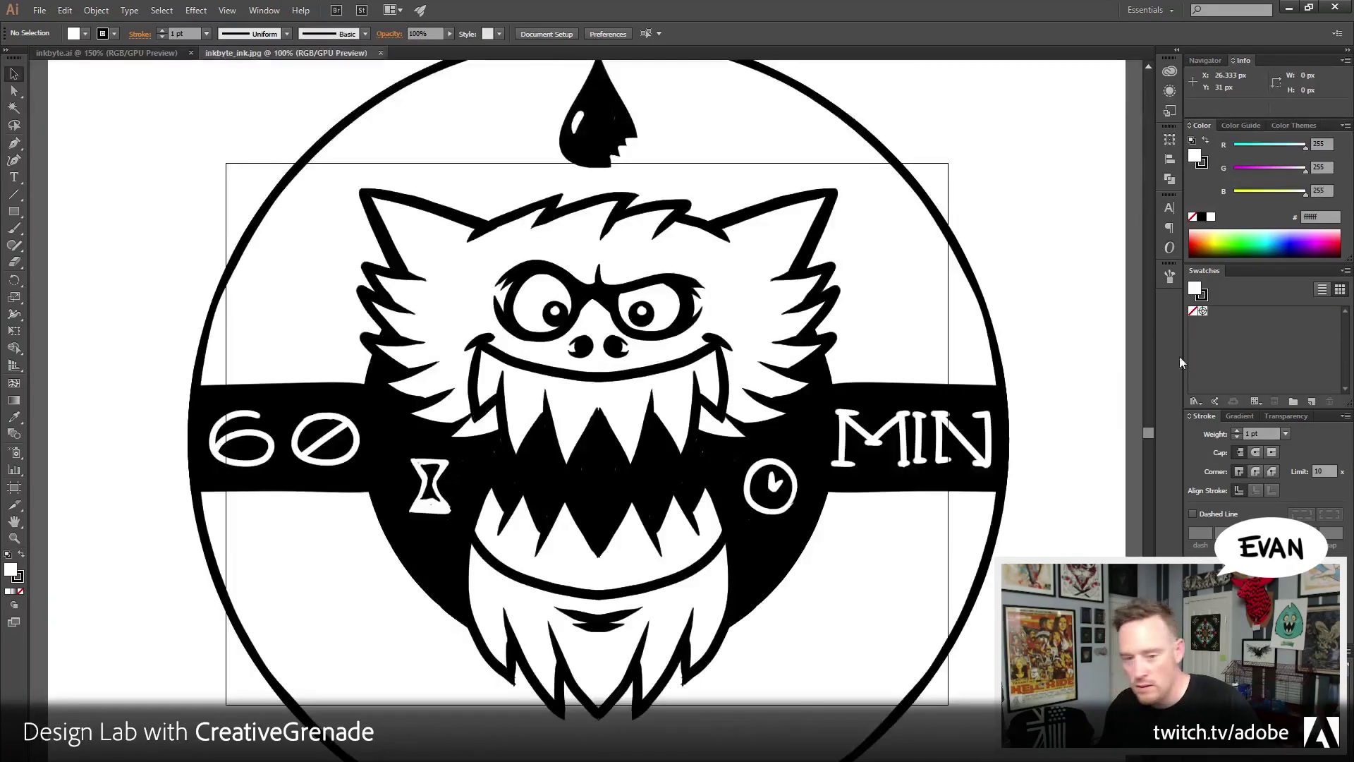
# Zoom out and resize the badge image to about 548 px wide
pyautogui.click(14, 537)
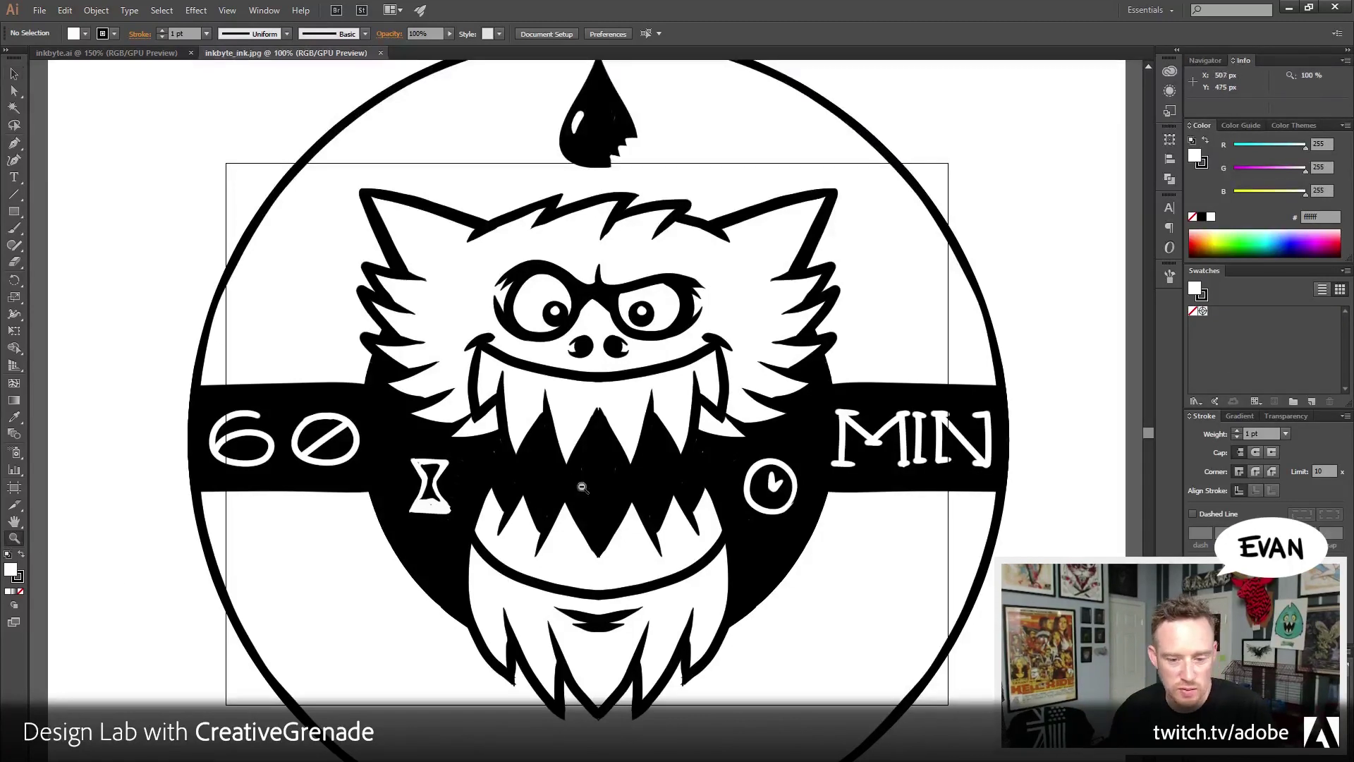
pyautogui.keyDown('alt'); pyautogui.click(580, 487); pyautogui.keyUp('alt')
pyautogui.press('v')
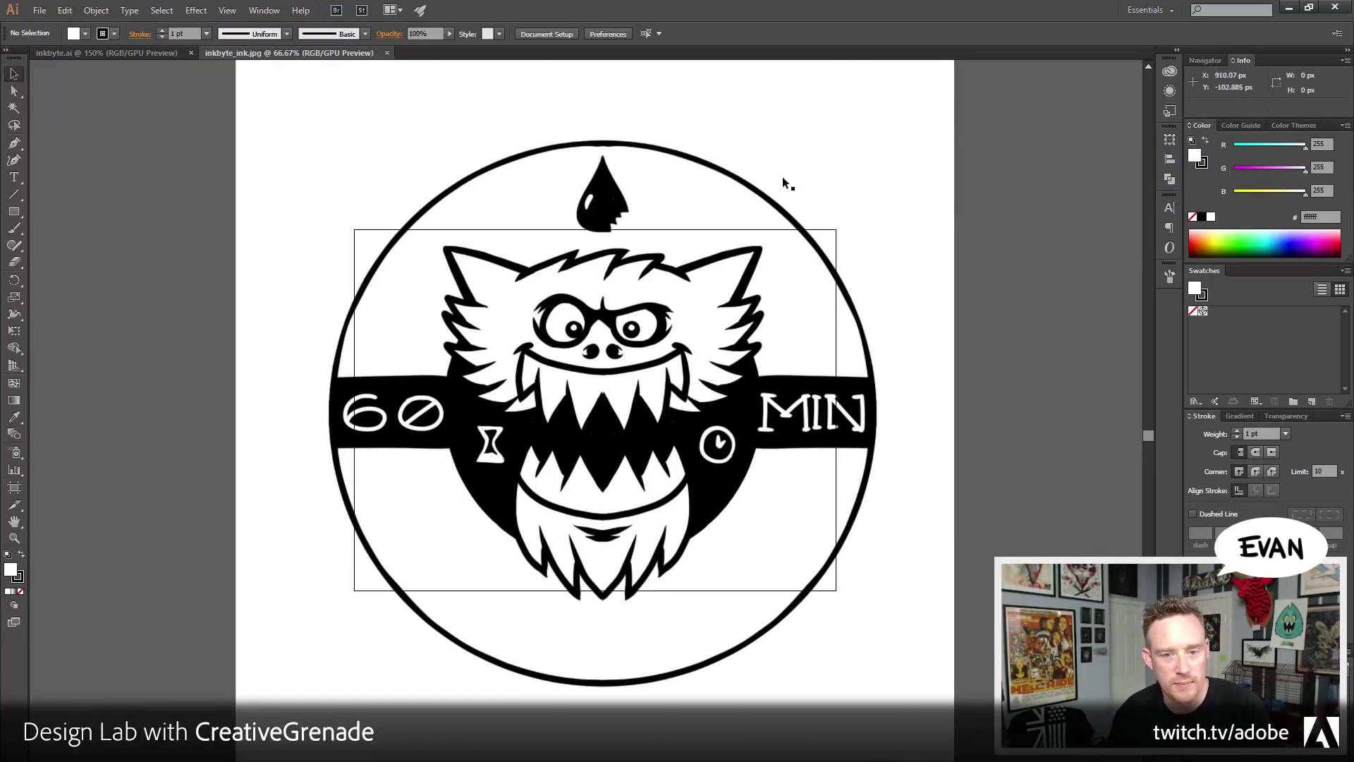
pyautogui.click(781, 179)
pyautogui.moveTo(787, 204); pyautogui.dragTo(793, 275)
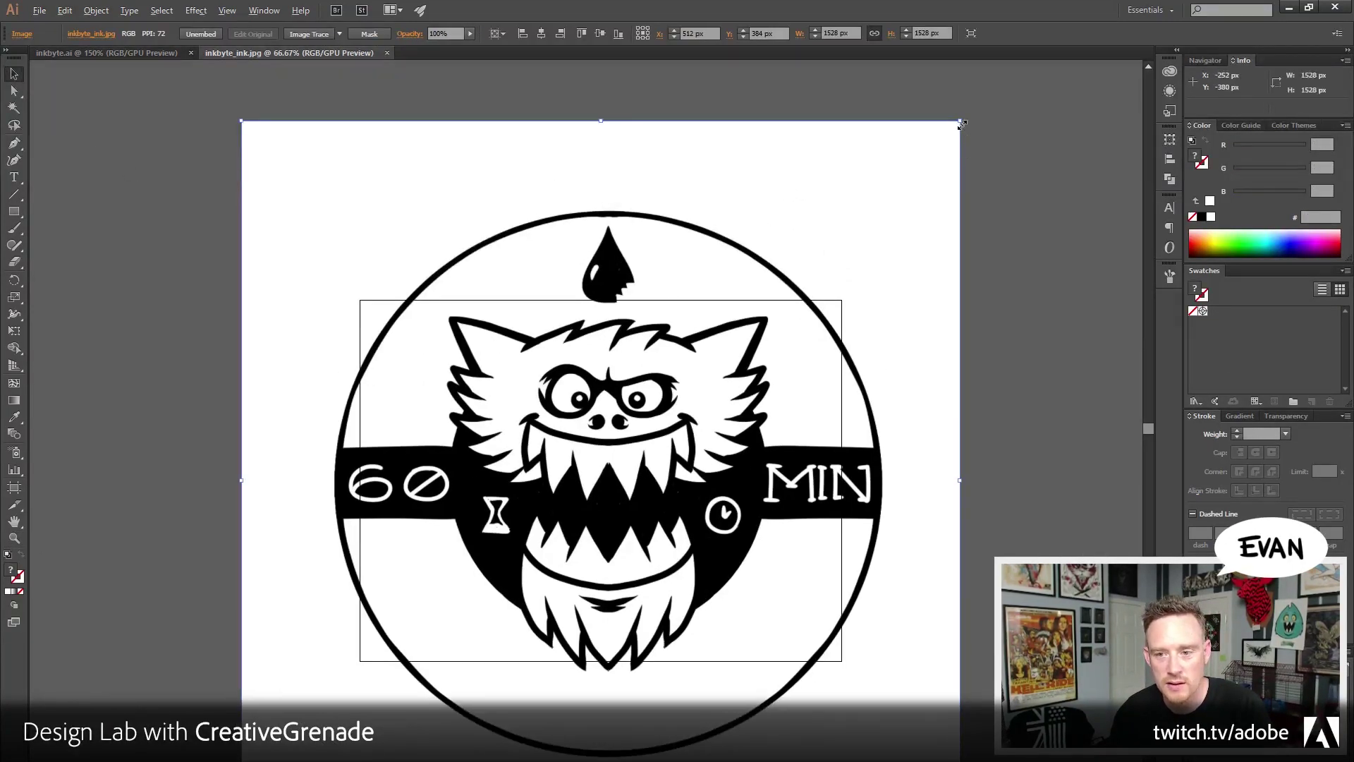
pyautogui.moveTo(961, 130); pyautogui.dragTo(716, 365)
pyautogui.moveTo(762, 434); pyautogui.dragTo(706, 298)
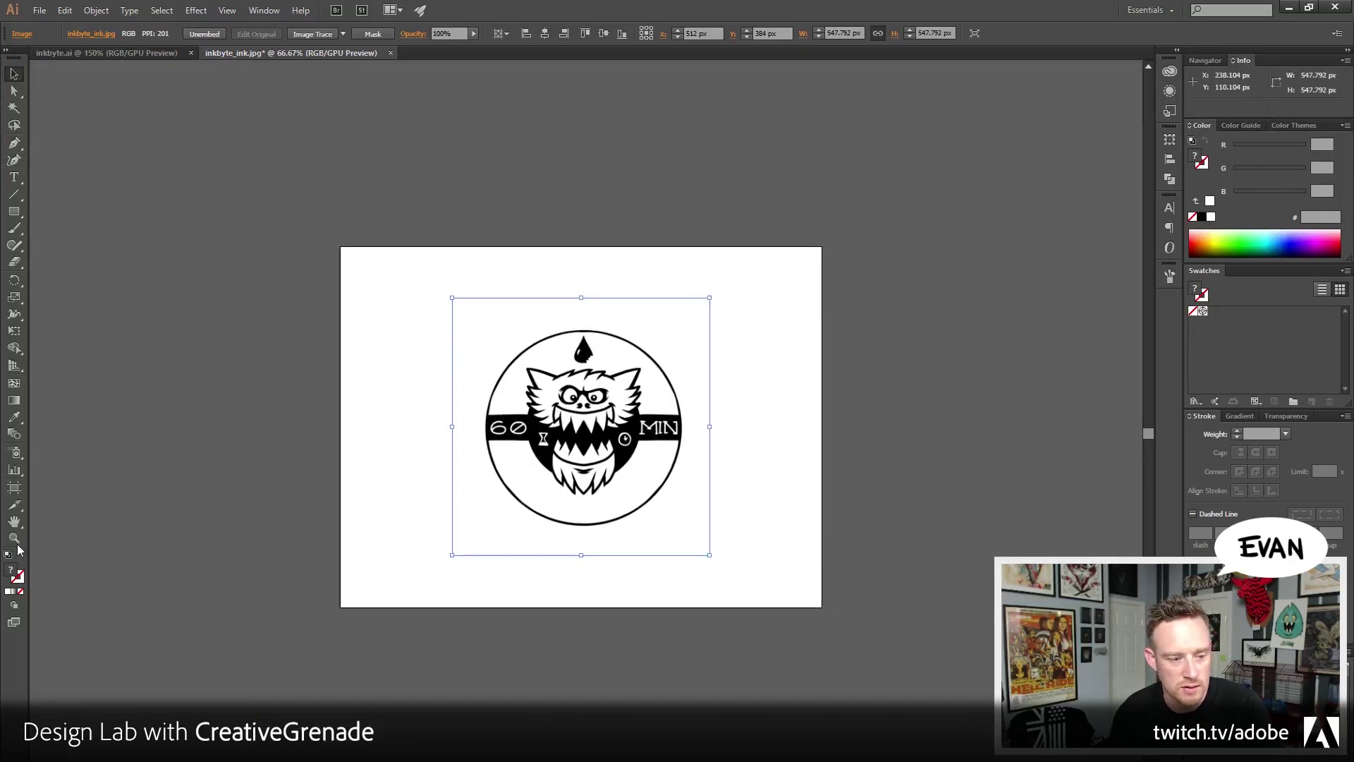
pyautogui.click(14, 538)
pyautogui.click(14, 73)
pyautogui.click(155, 147)
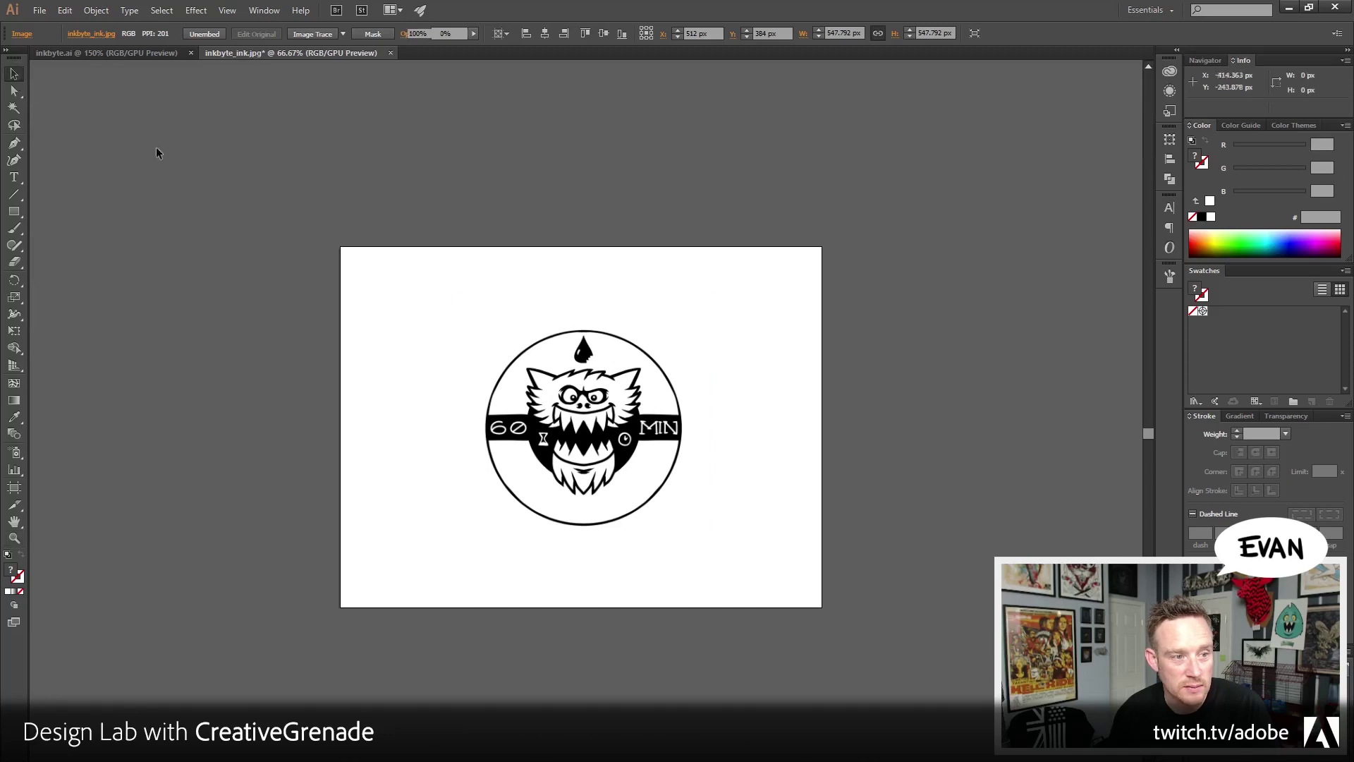
# Copy the badge image into inkbyte.ai and close the inkbyte_ink.jpg tab
pyautogui.hotkey('ctrl', 'a')
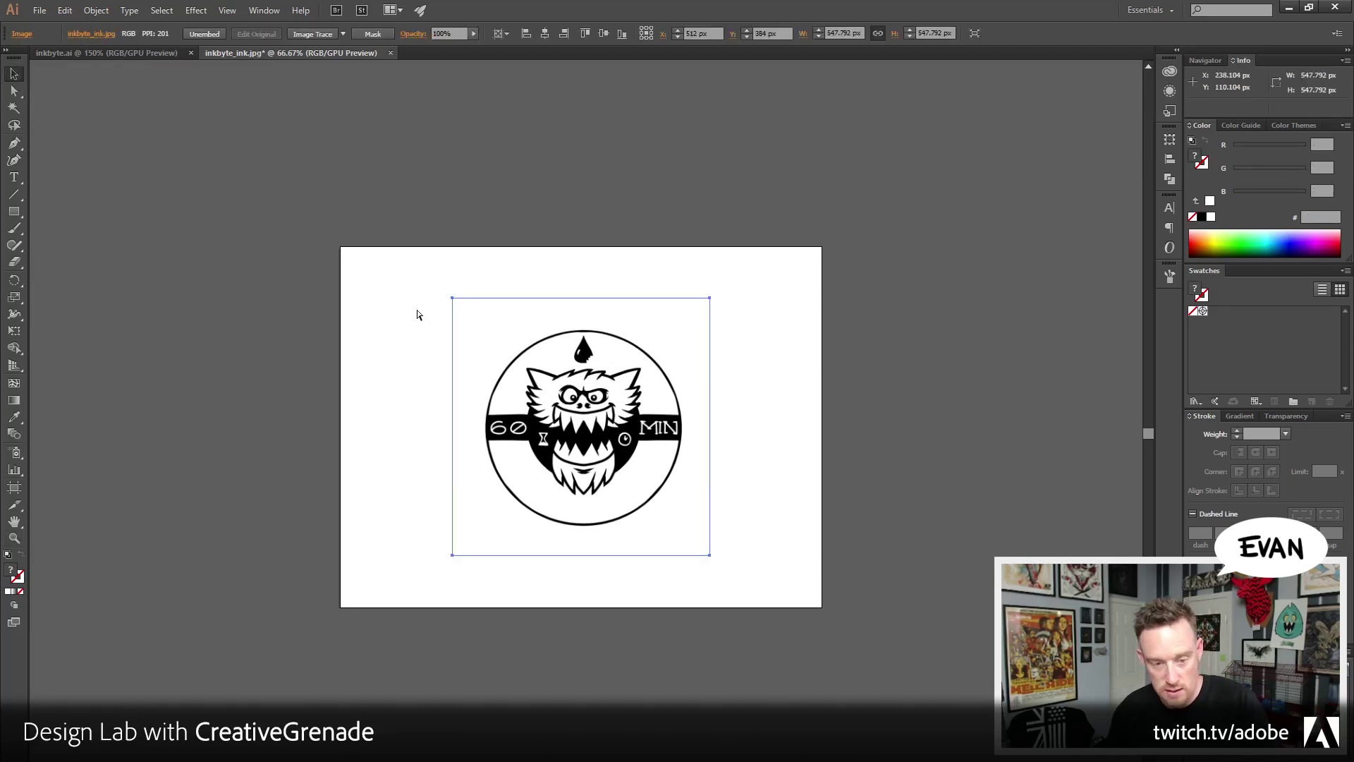
pyautogui.click(161, 53)
pyautogui.hotkey('ctrl', 'v')
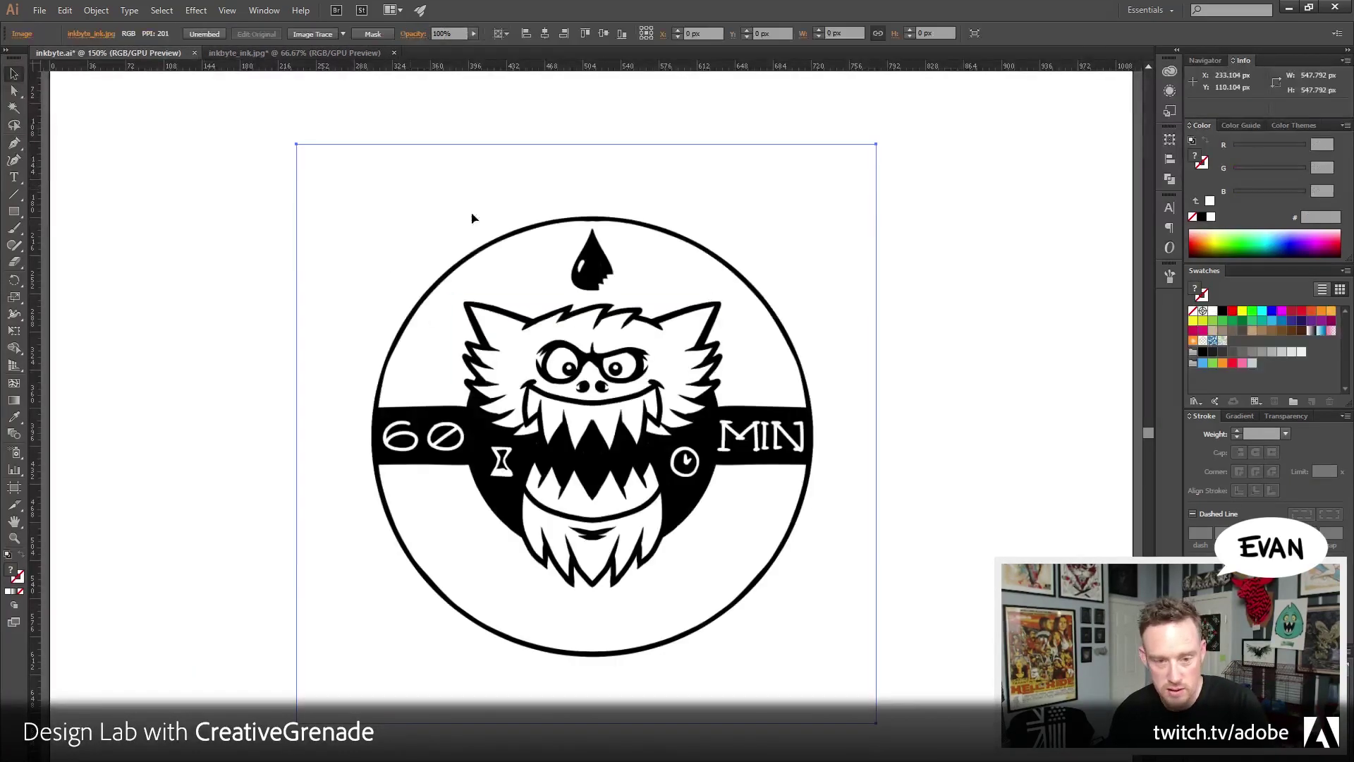
pyautogui.click(394, 53)
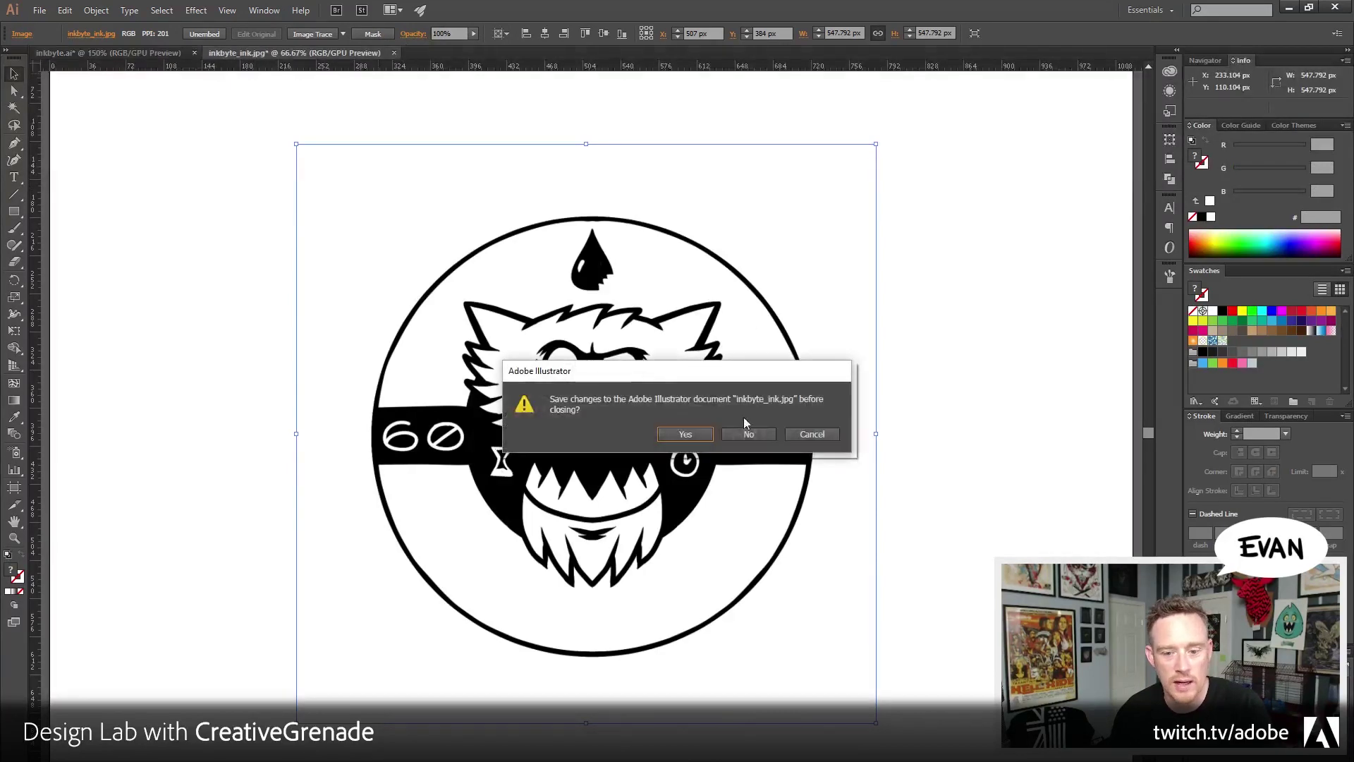
pyautogui.click(744, 432)
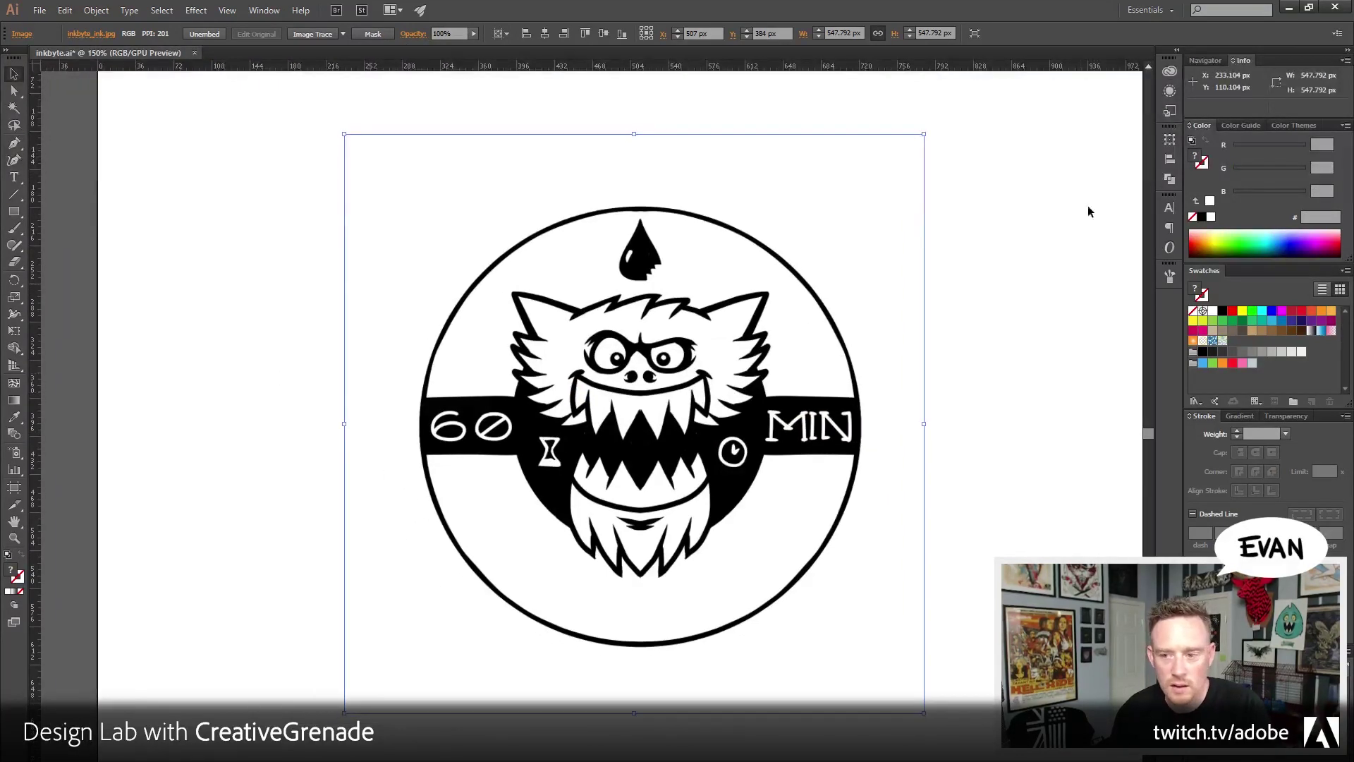
# Centre the badge horizontally on the artboard with Align, then deselect it
pyautogui.click(1170, 180)
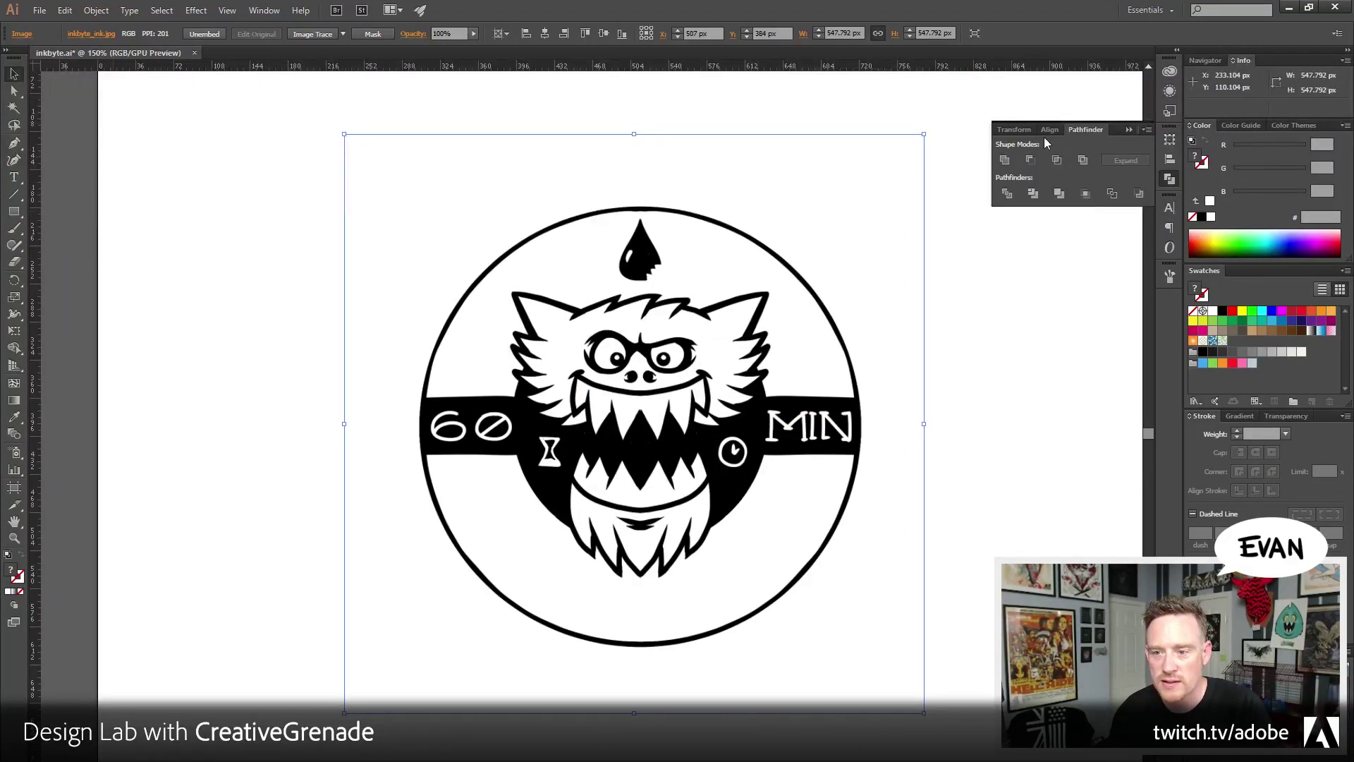
pyautogui.click(1050, 129)
pyautogui.click(1118, 198)
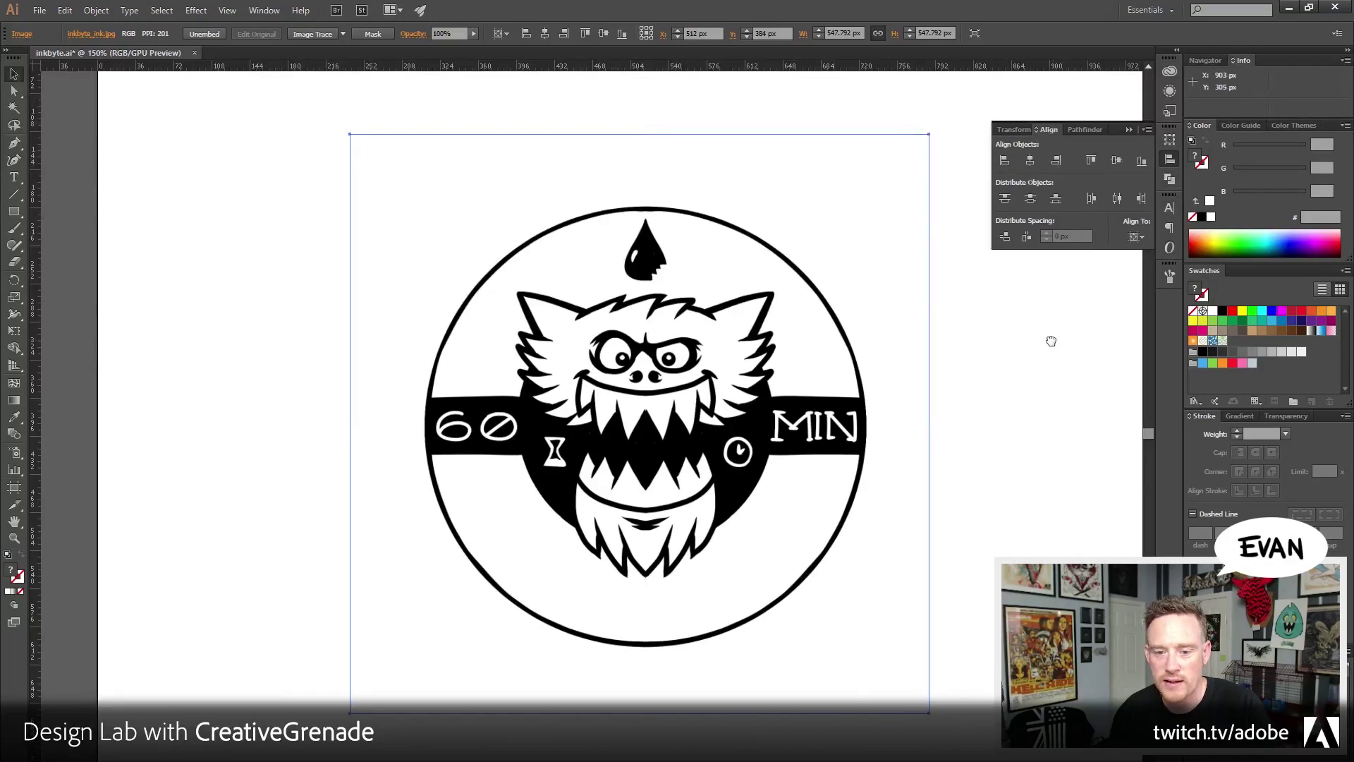
pyautogui.moveTo(1051, 341); pyautogui.dragTo(1007, 333)
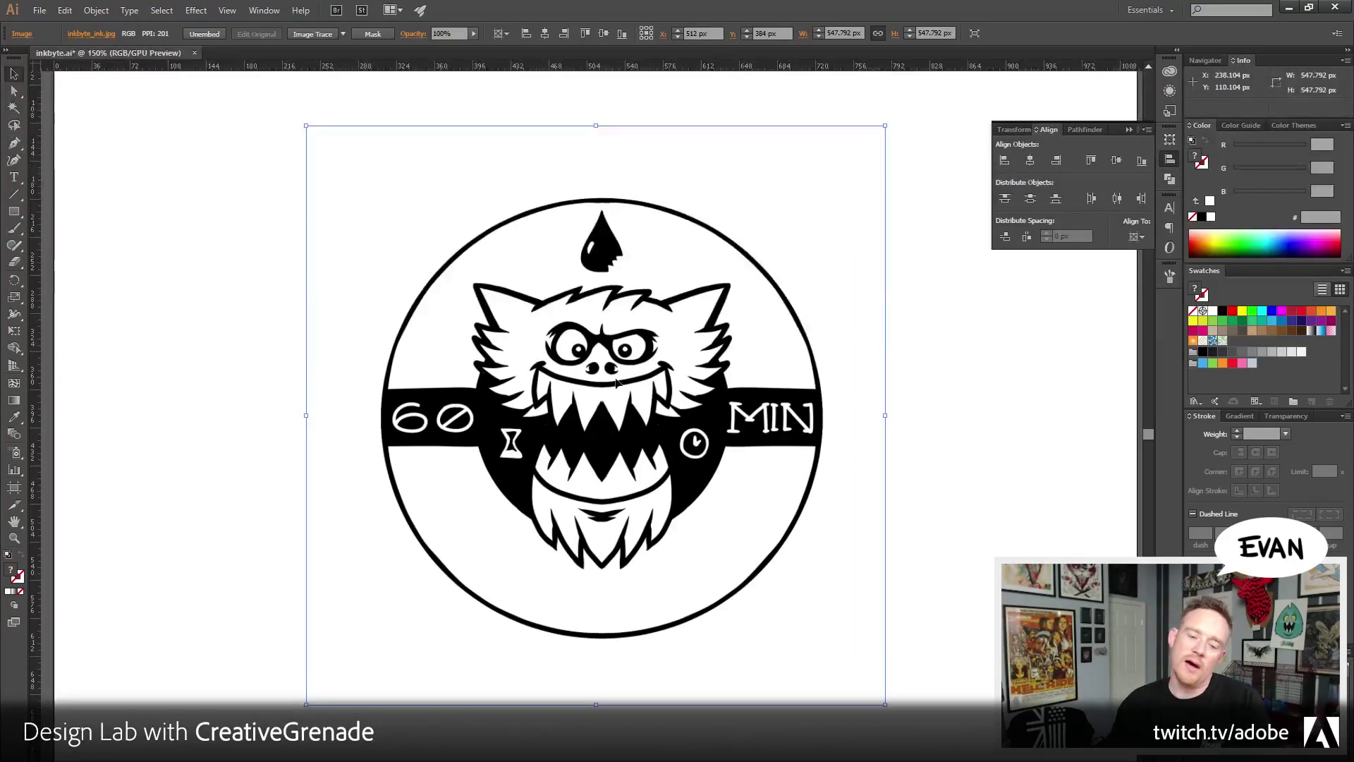
pyautogui.click(182, 306)
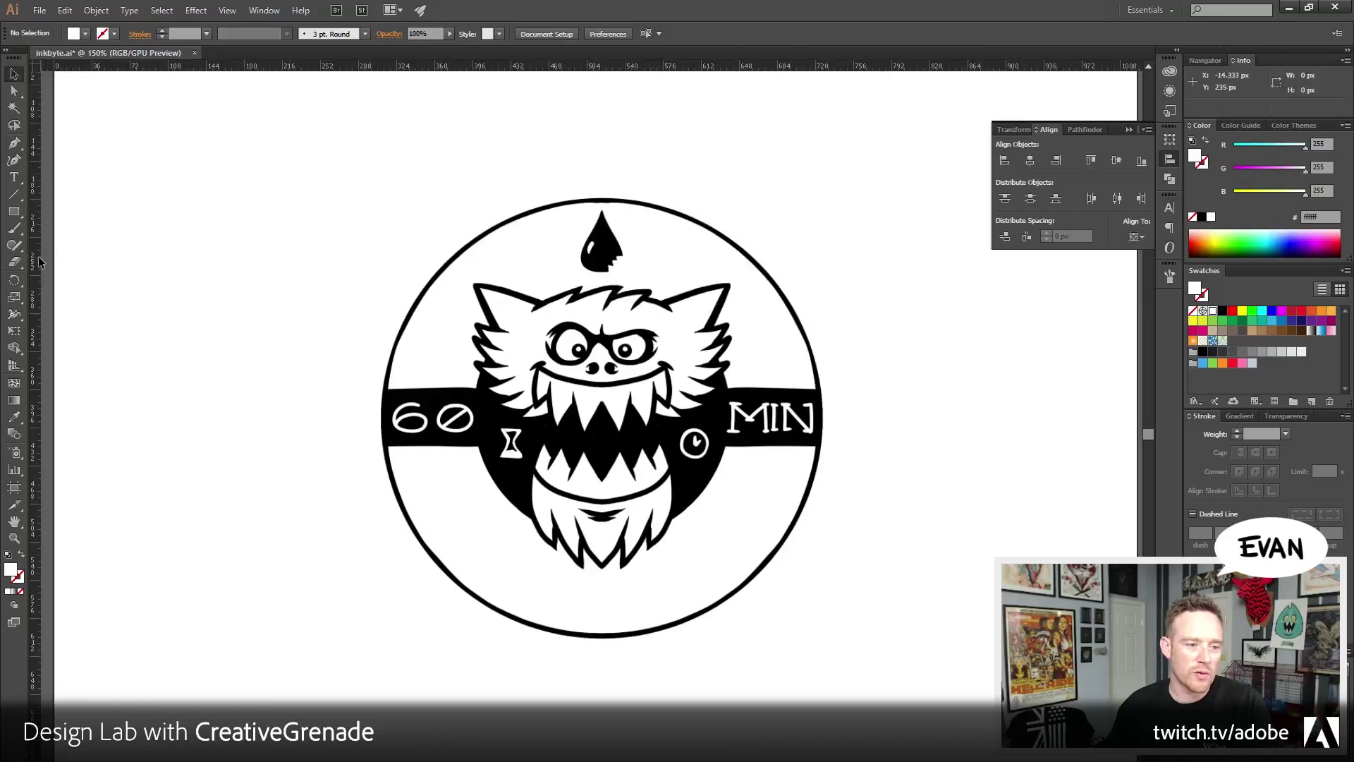
# Pull a vertical guide from the left ruler, unlock guides, and centre it at 512 px
pyautogui.moveTo(39, 262); pyautogui.dragTo(207, 264)
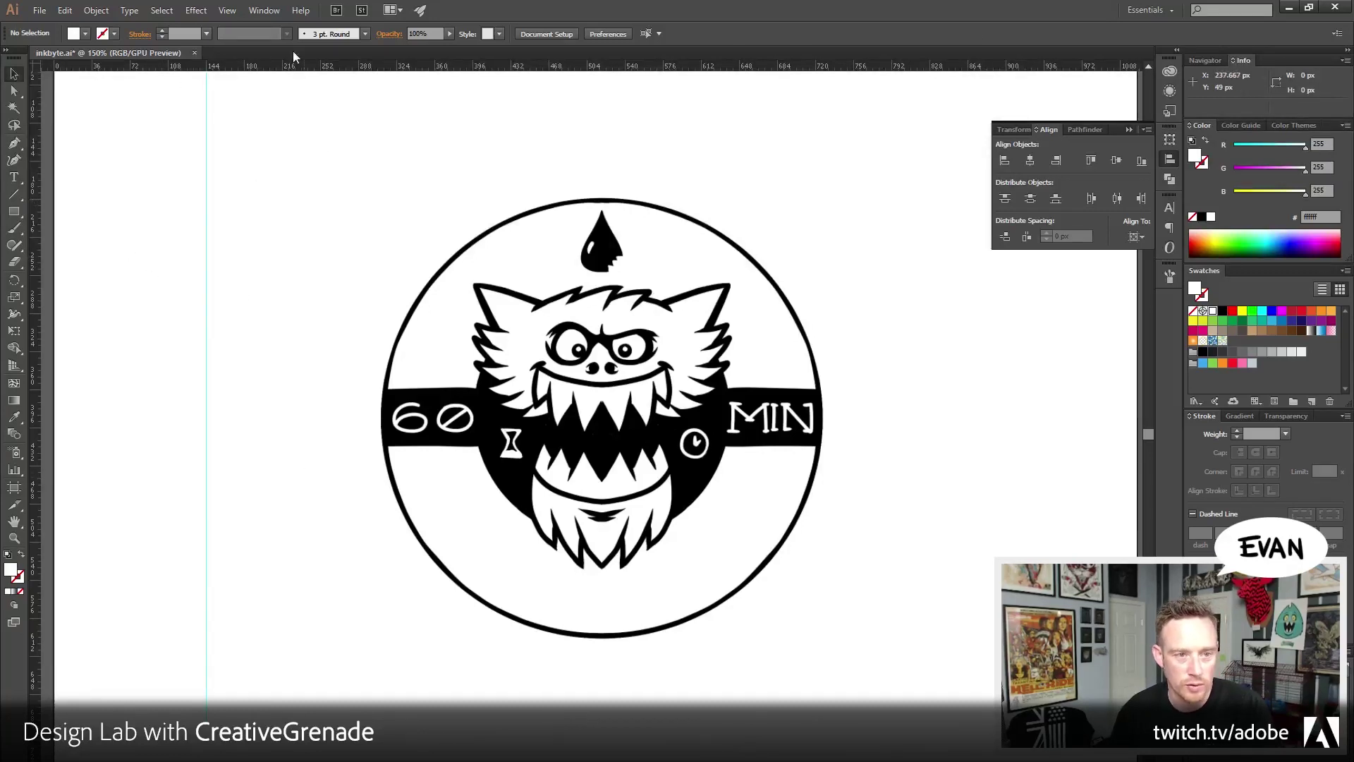
pyautogui.click(227, 10)
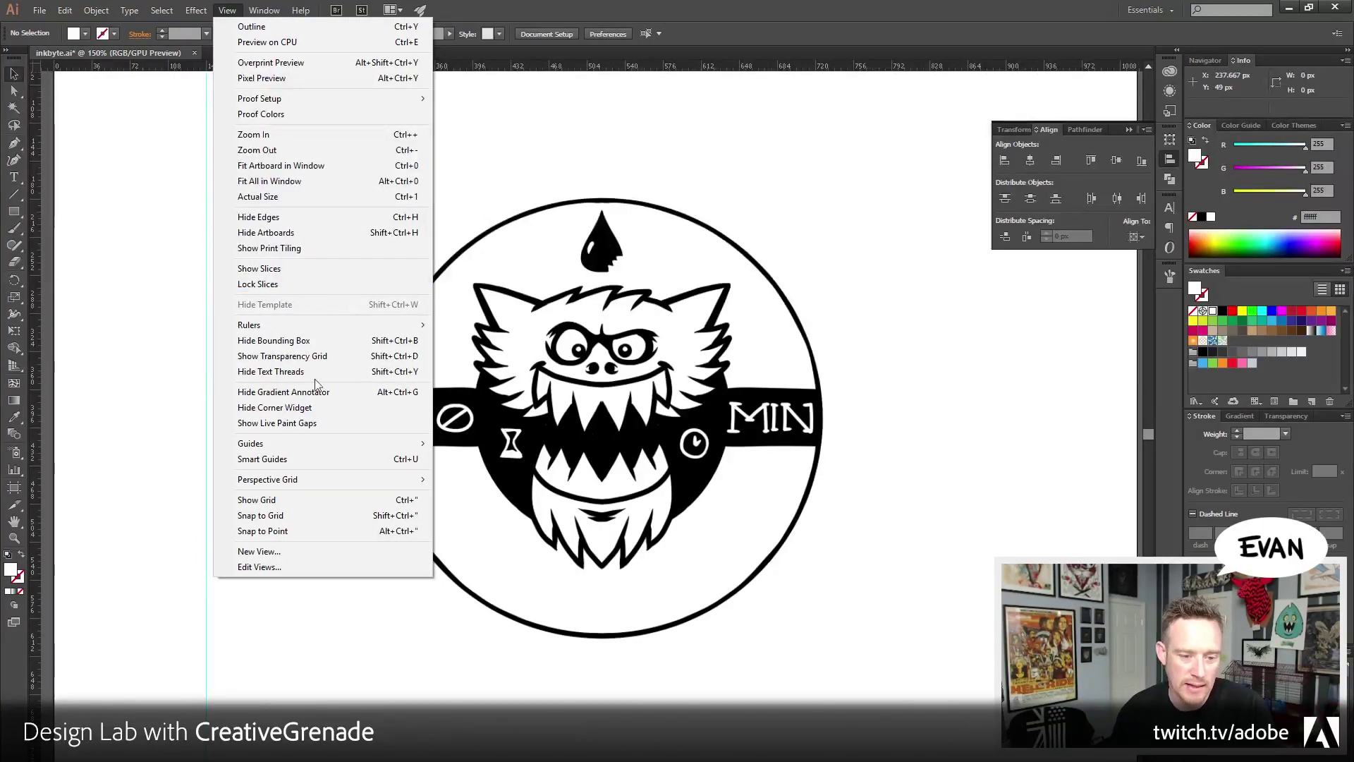
pyautogui.moveTo(281, 442)
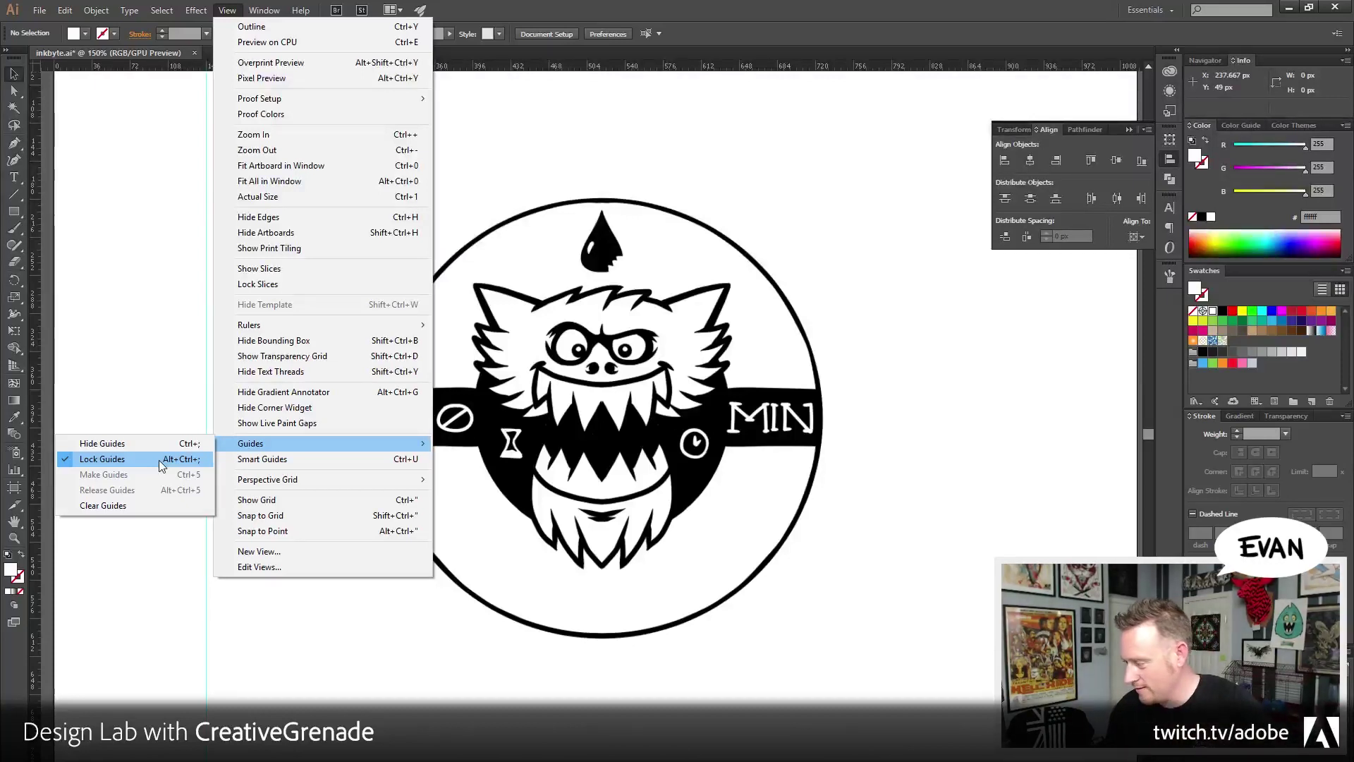
pyautogui.click(159, 460)
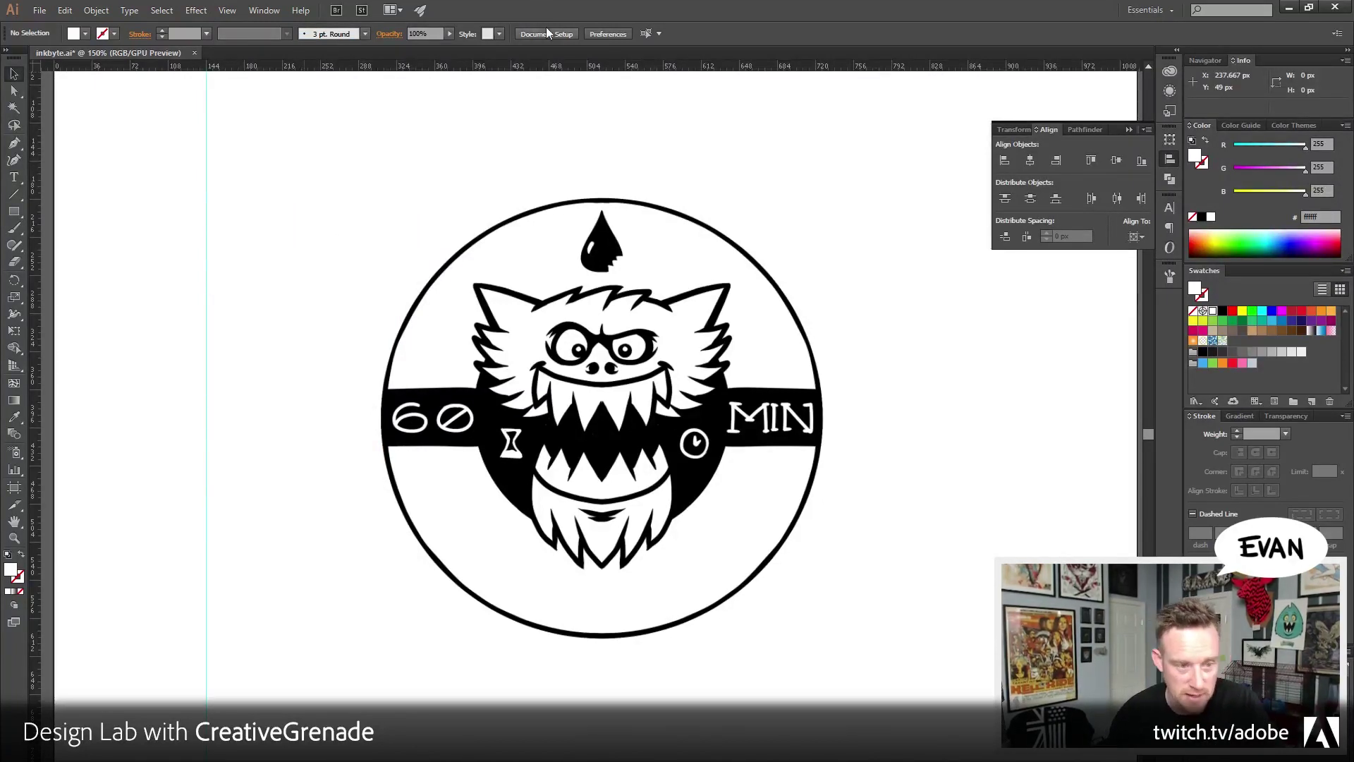
pyautogui.click(206, 230)
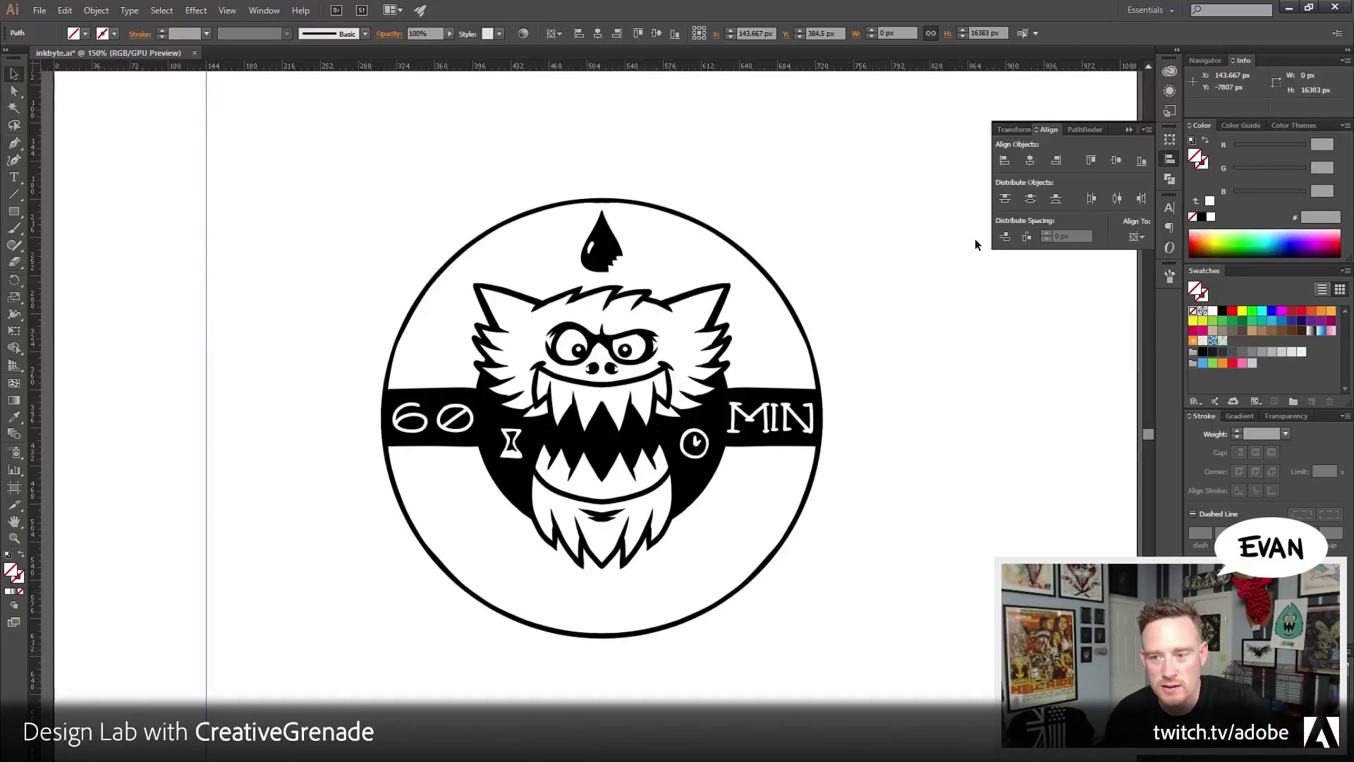
pyautogui.click(262, 11)
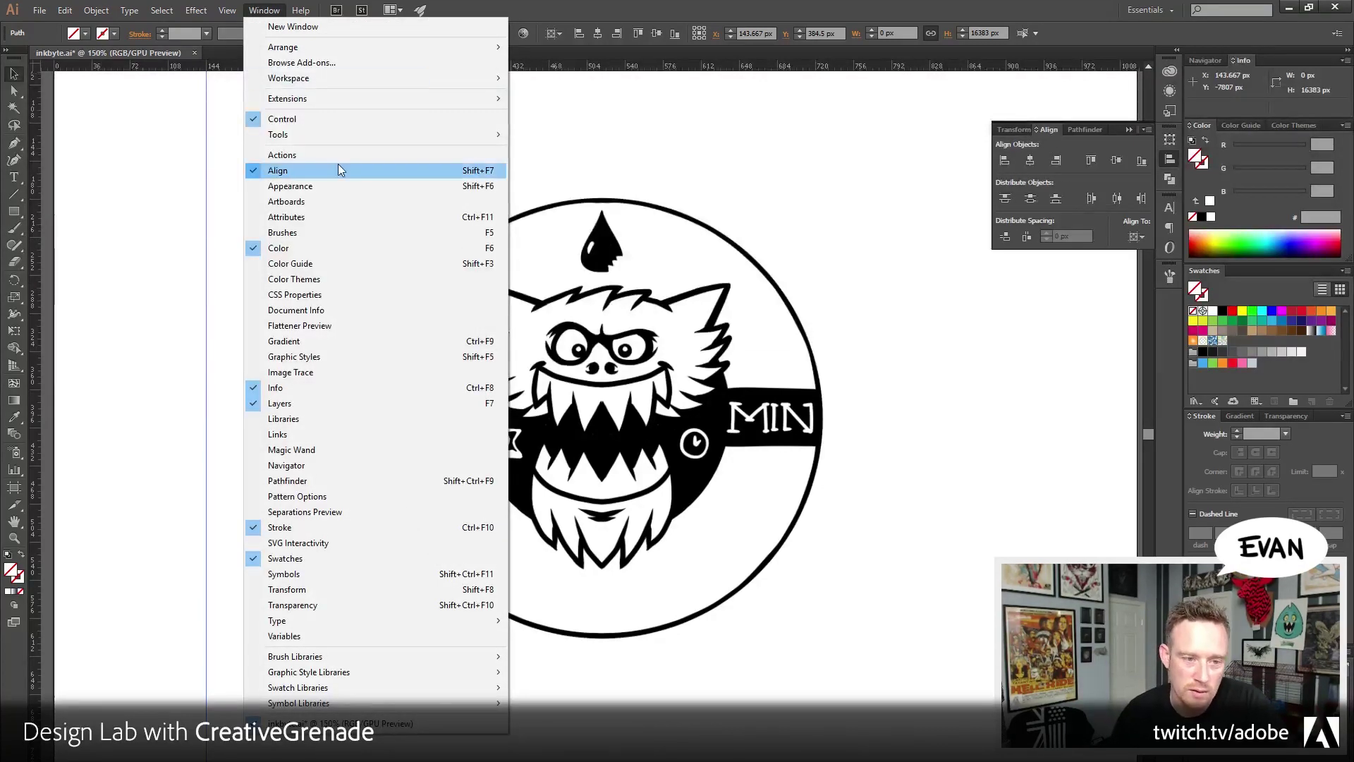
pyautogui.click(1072, 148)
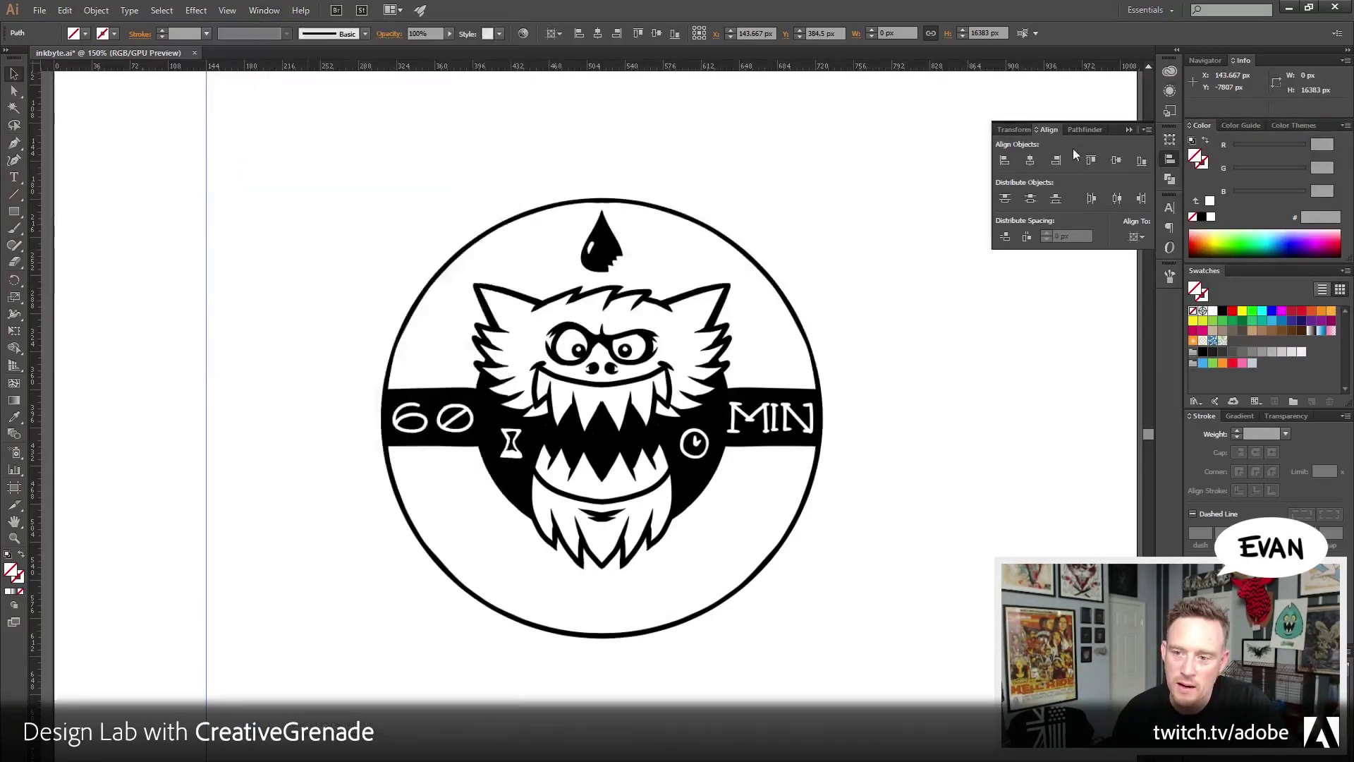
pyautogui.click(1030, 161)
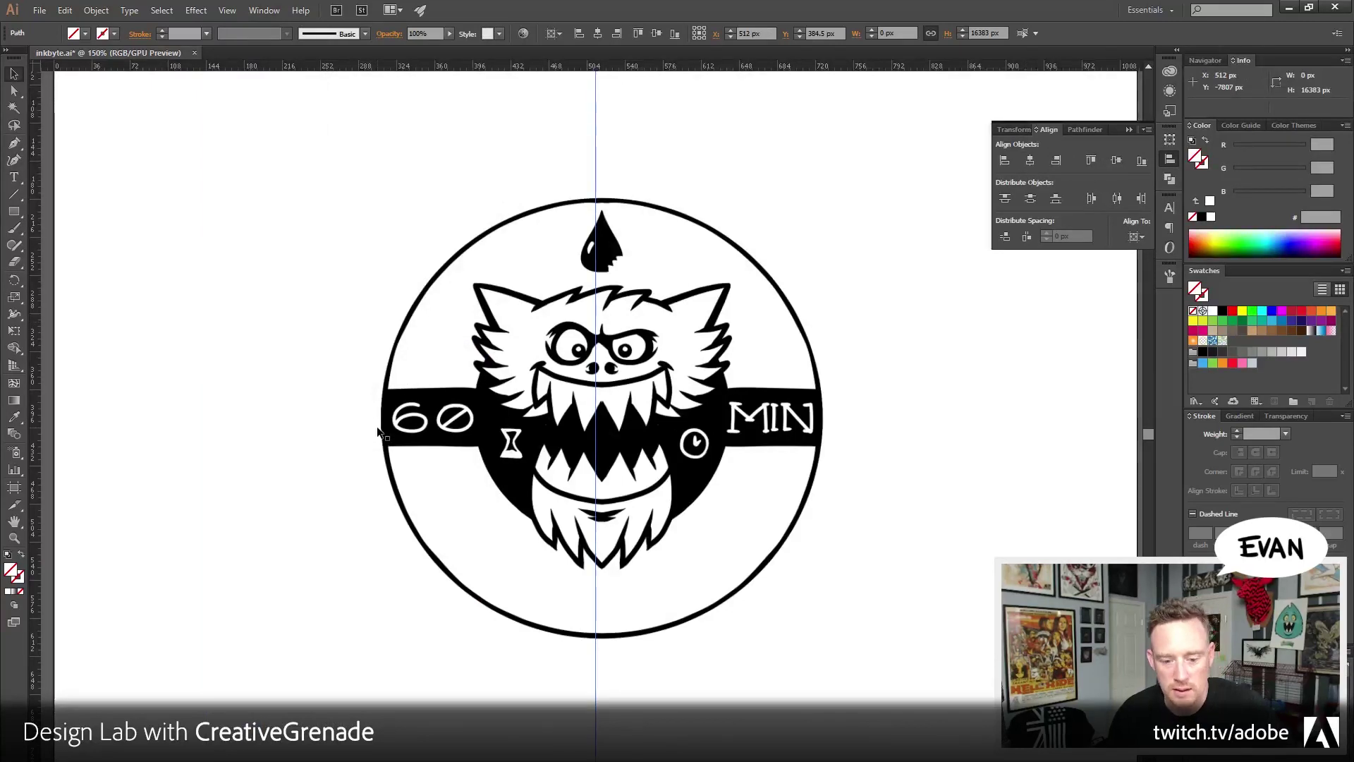
# Pull a horizontal guide from the top ruler and centre it vertically at 384 px
pyautogui.moveTo(273, 67); pyautogui.dragTo(290, 322)
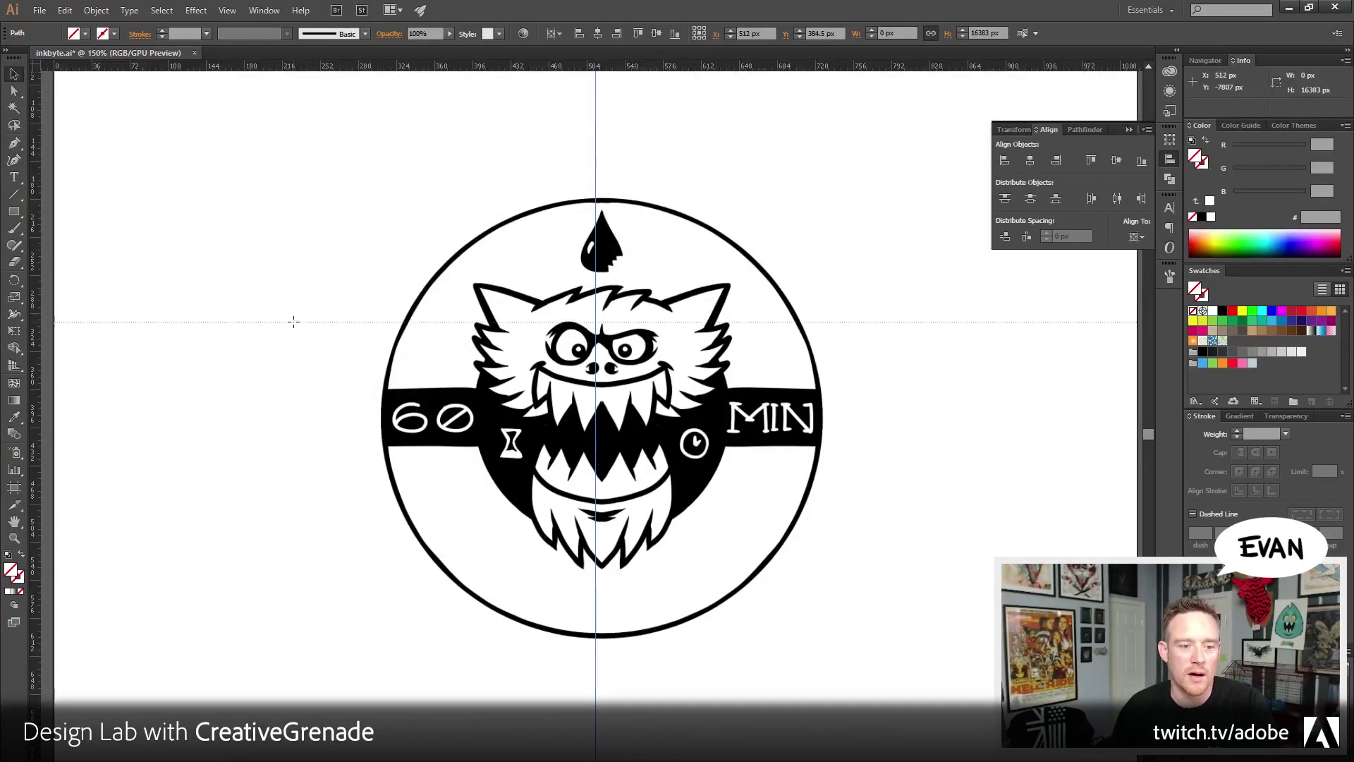
pyautogui.click(1117, 161)
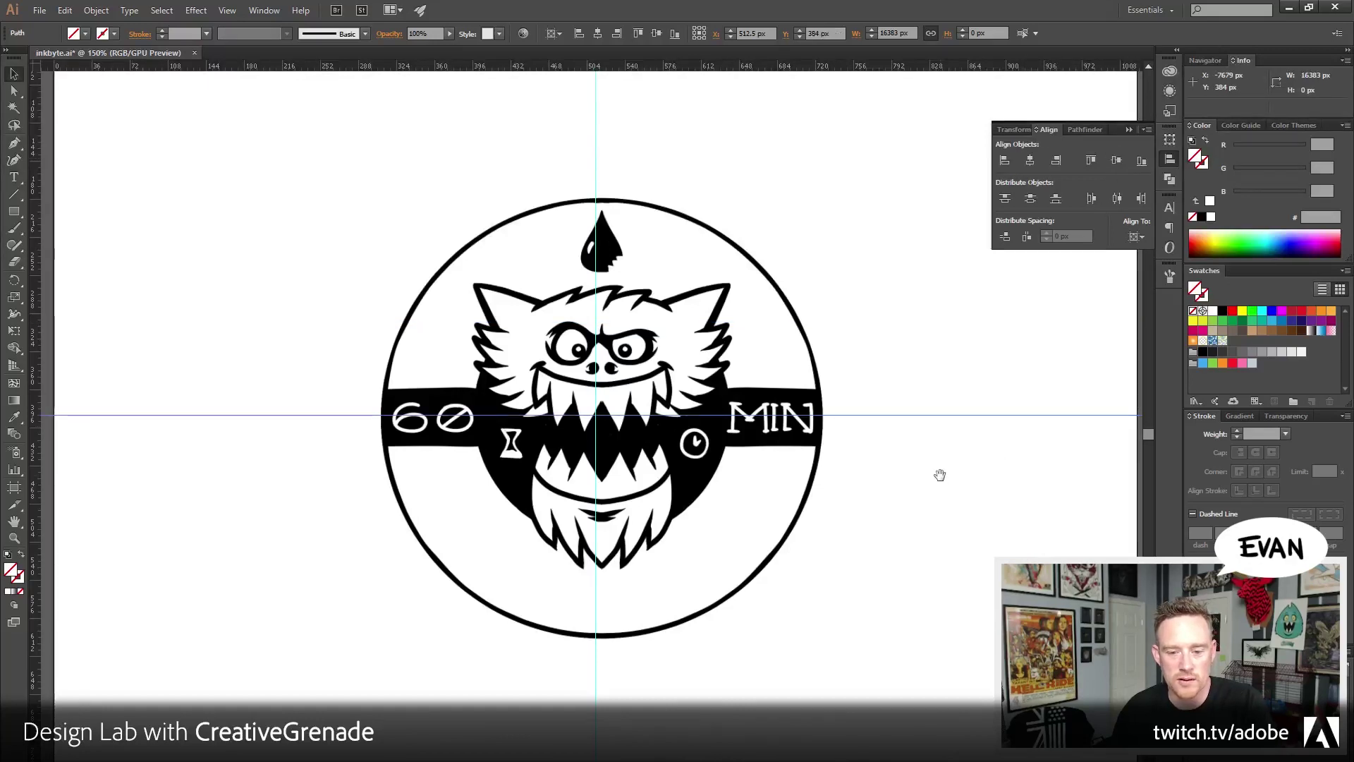
pyautogui.moveTo(940, 475); pyautogui.dragTo(888, 456)
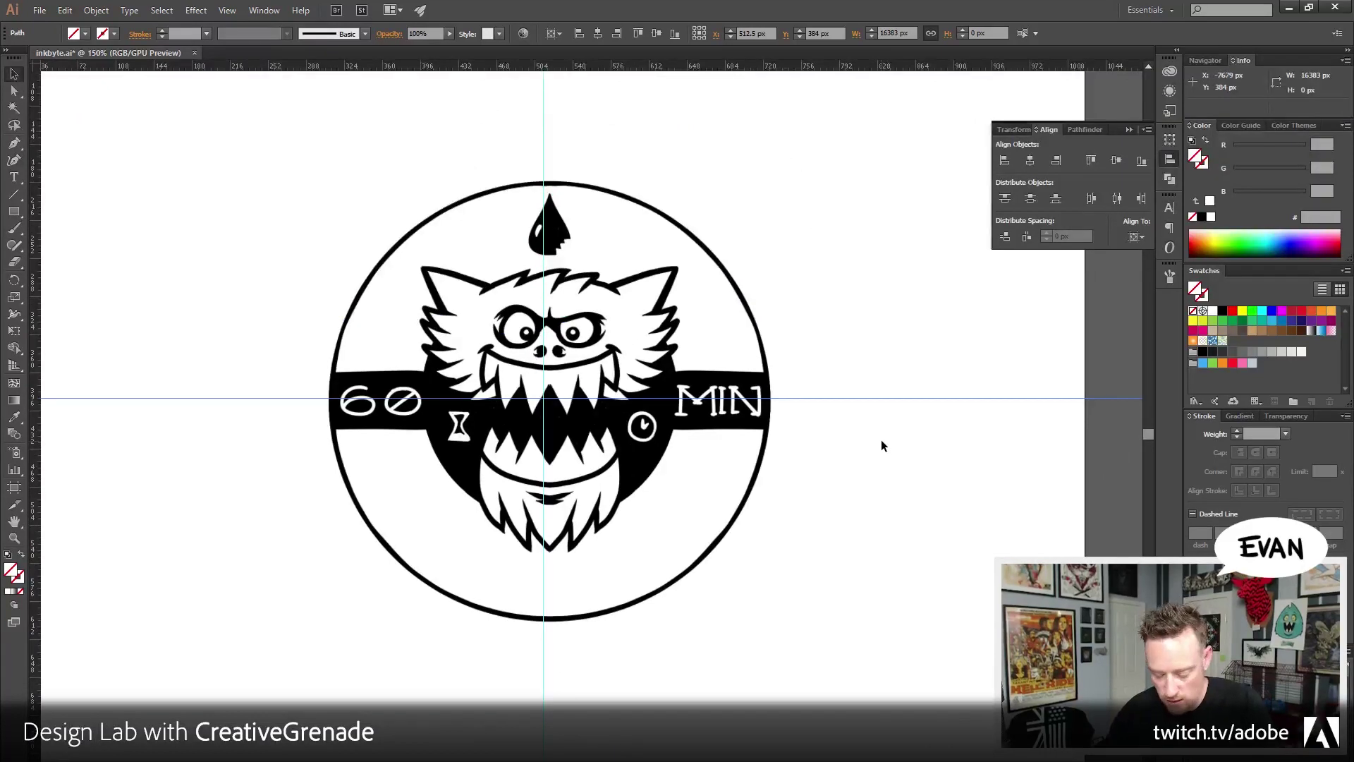
pyautogui.click(882, 445)
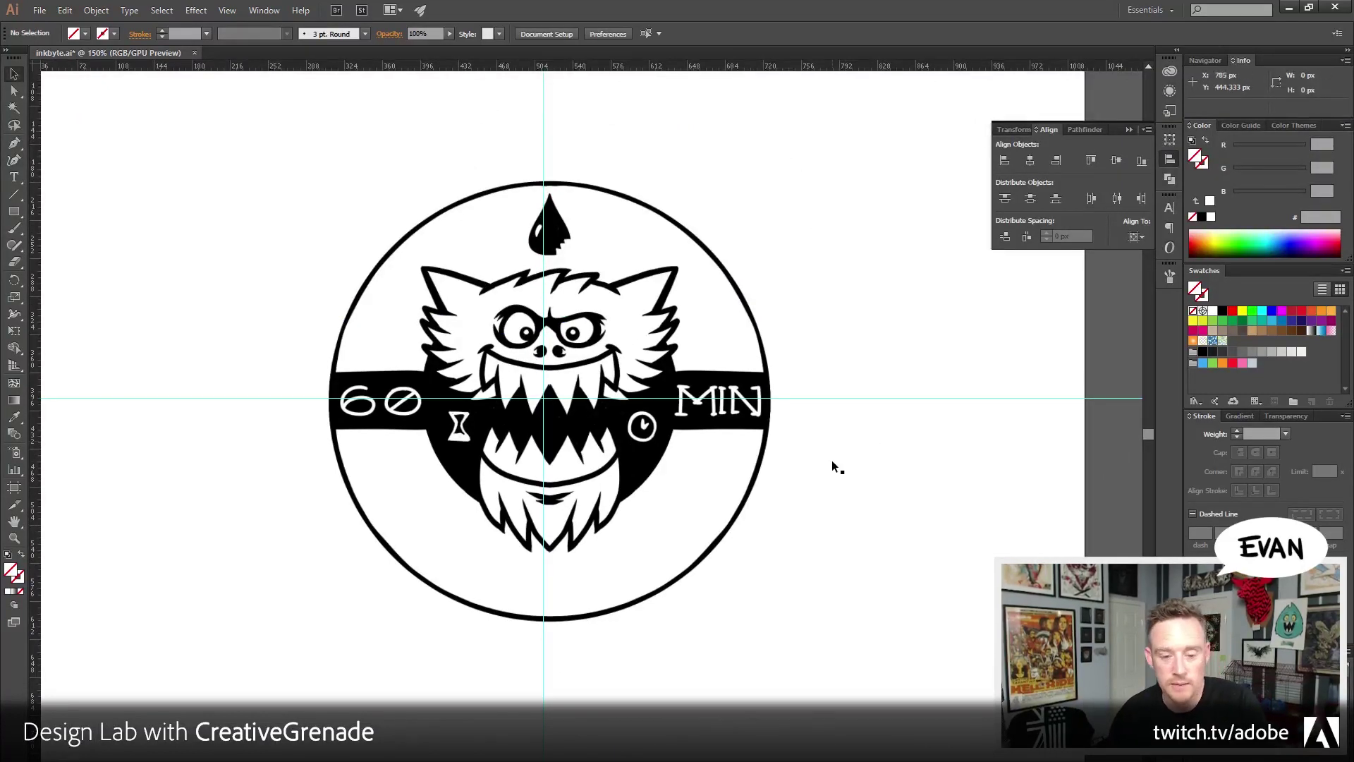
# Nudge the badge image with the arrow keys to X 506 px, Y 382 px
pyautogui.scroll(-2, 832, 460)
pyautogui.click(704, 321)
pyautogui.press('Left')
pyautogui.press('Left')
pyautogui.press('Left')
pyautogui.press('Left')
pyautogui.press('Left')
pyautogui.press('Left')
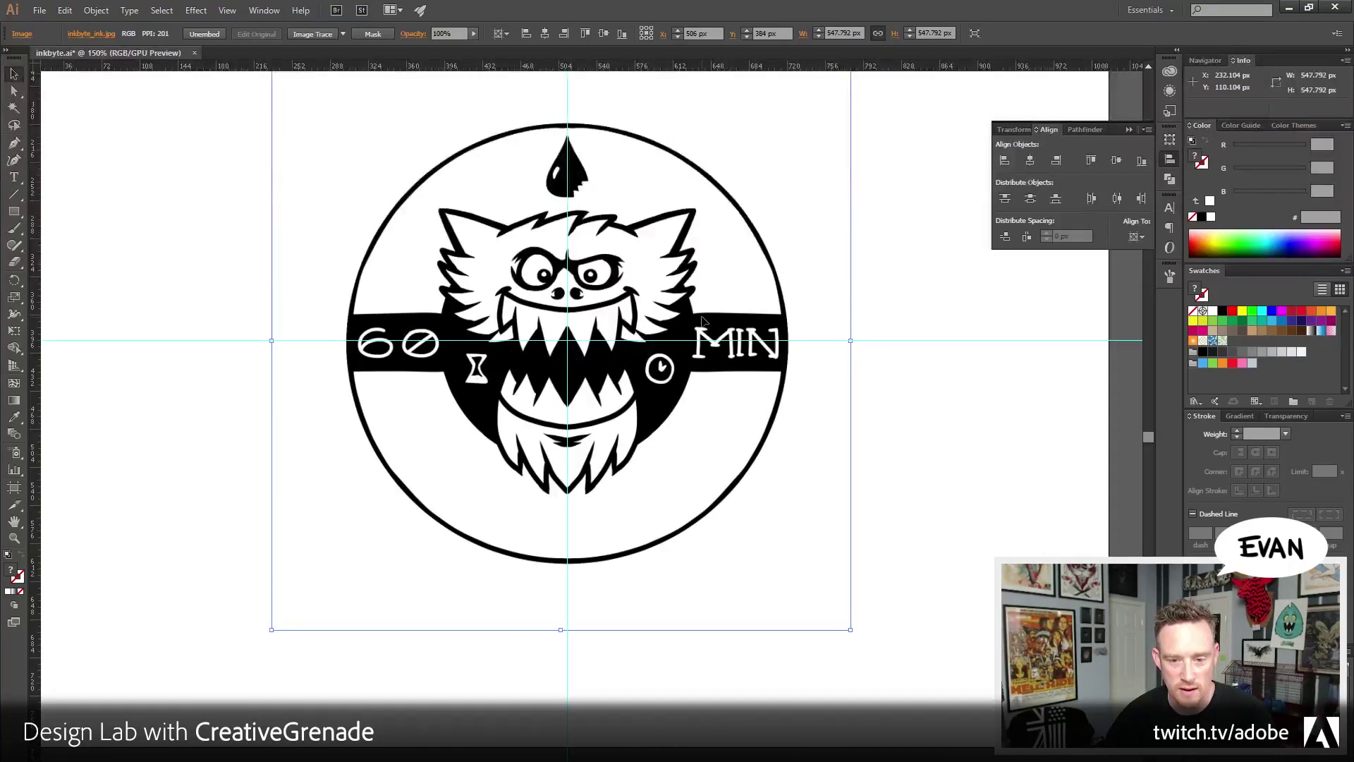
pyautogui.press('Up')
pyautogui.press('Up')
pyautogui.press('Up')
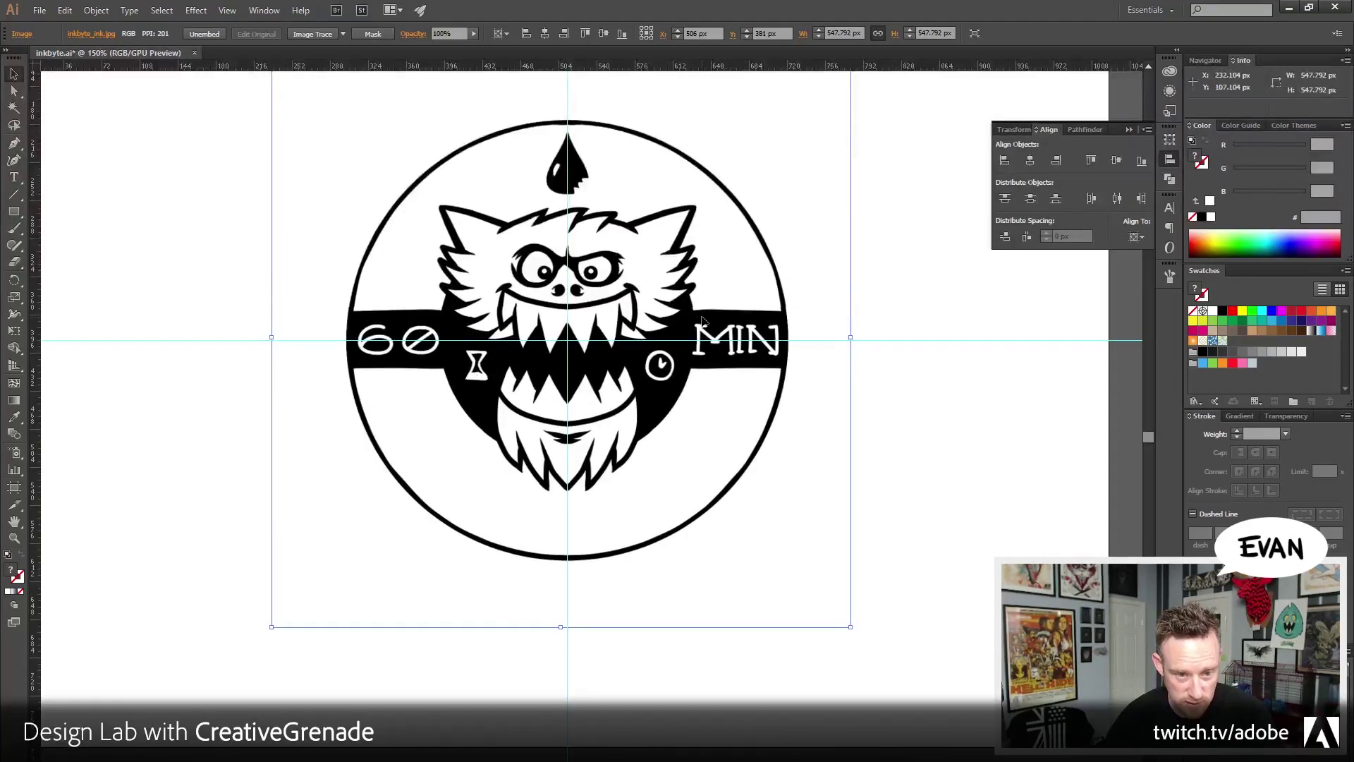
pyautogui.press('Down')
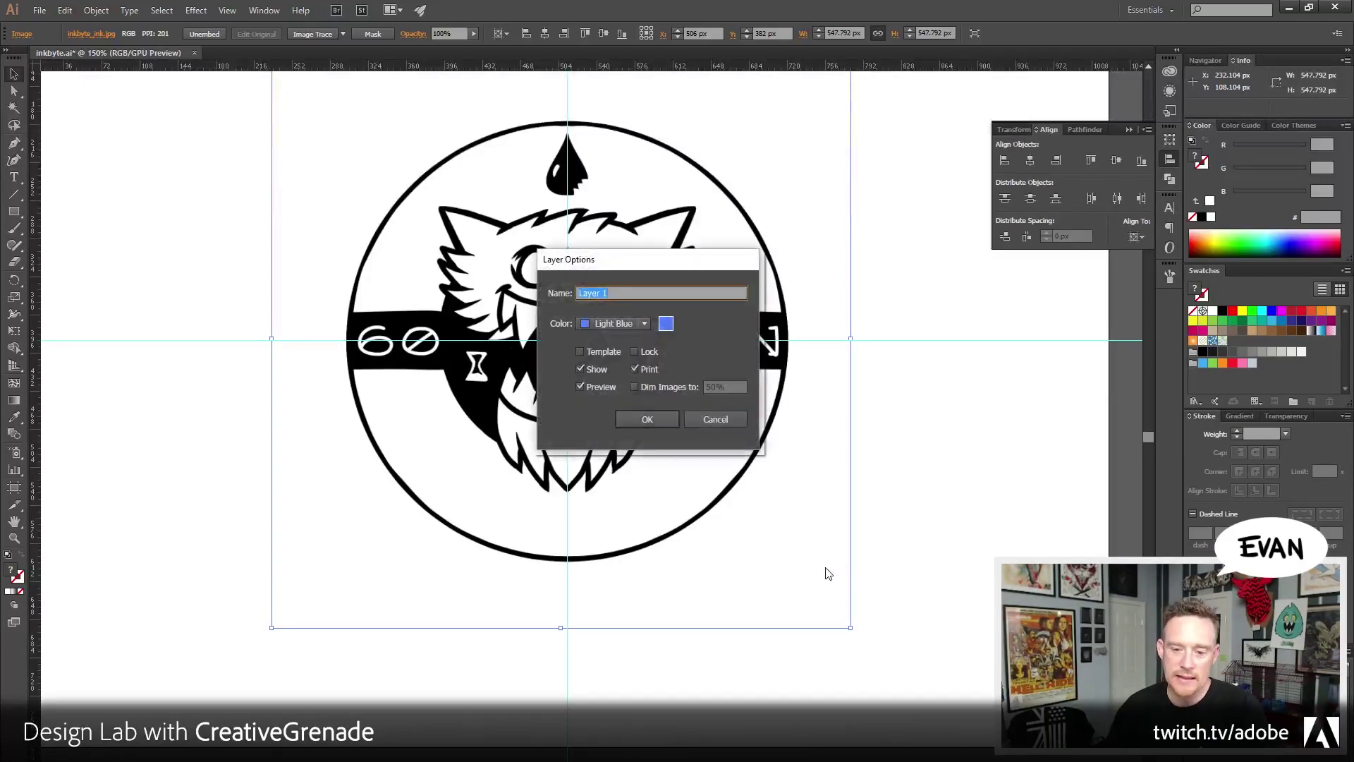
# Turn on Dim Images to 40% in the Layer Options
pyautogui.click(663, 388)
pyautogui.click(734, 387)
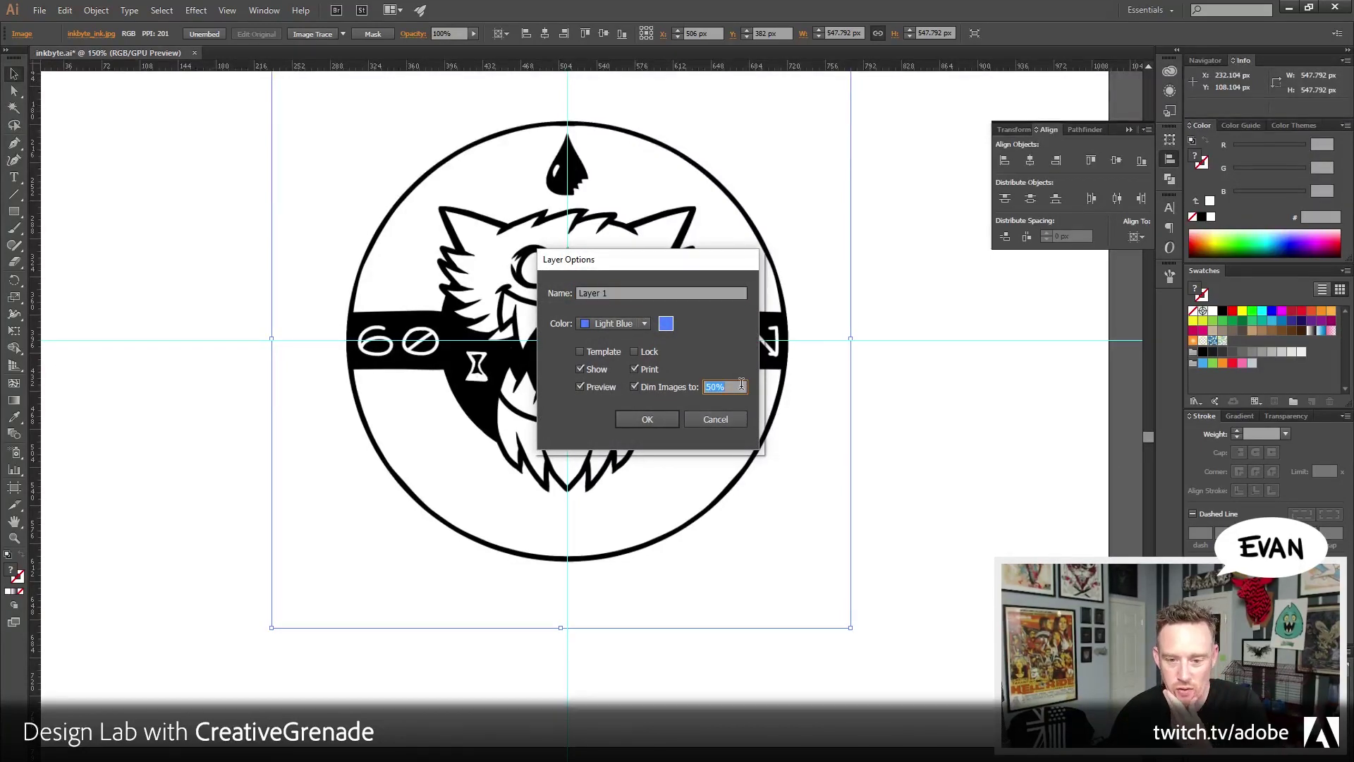
pyautogui.write('40')
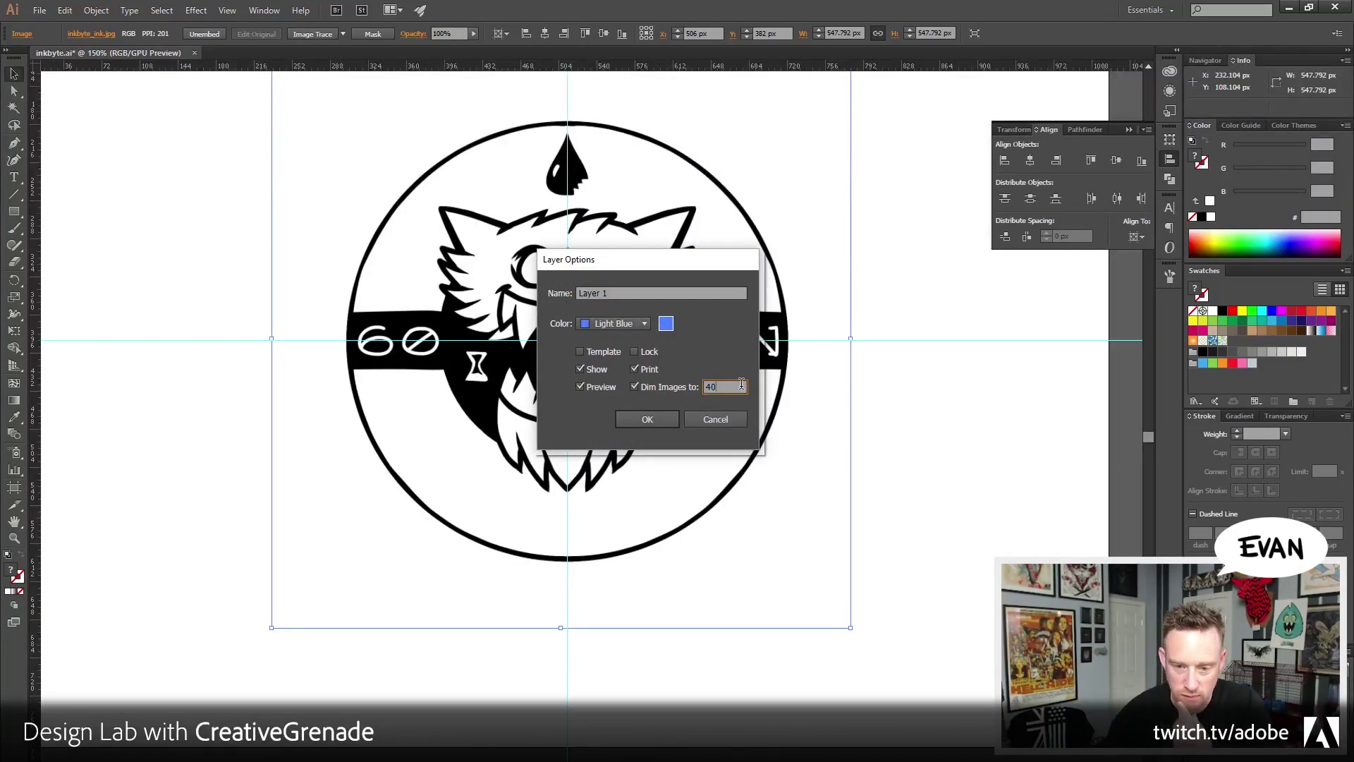
pyautogui.click(647, 420)
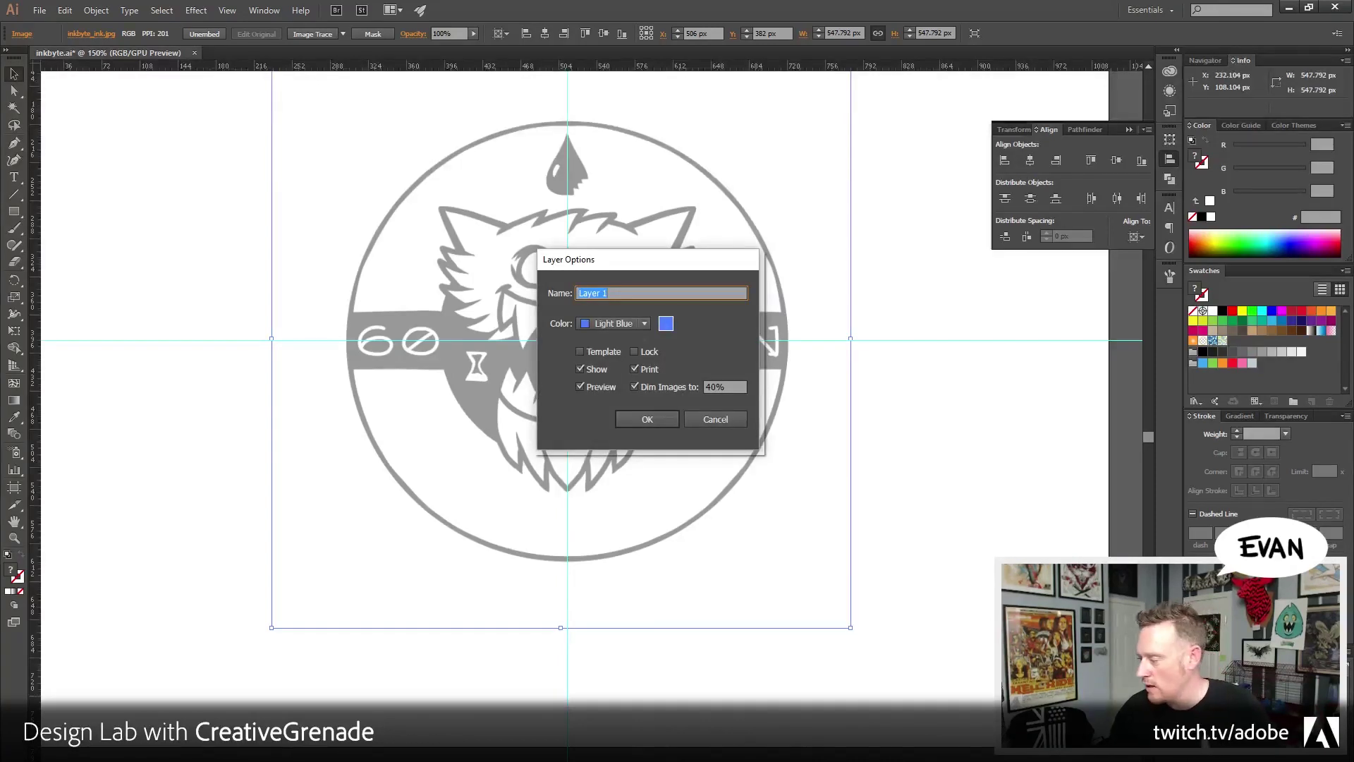
pyautogui.click(717, 418)
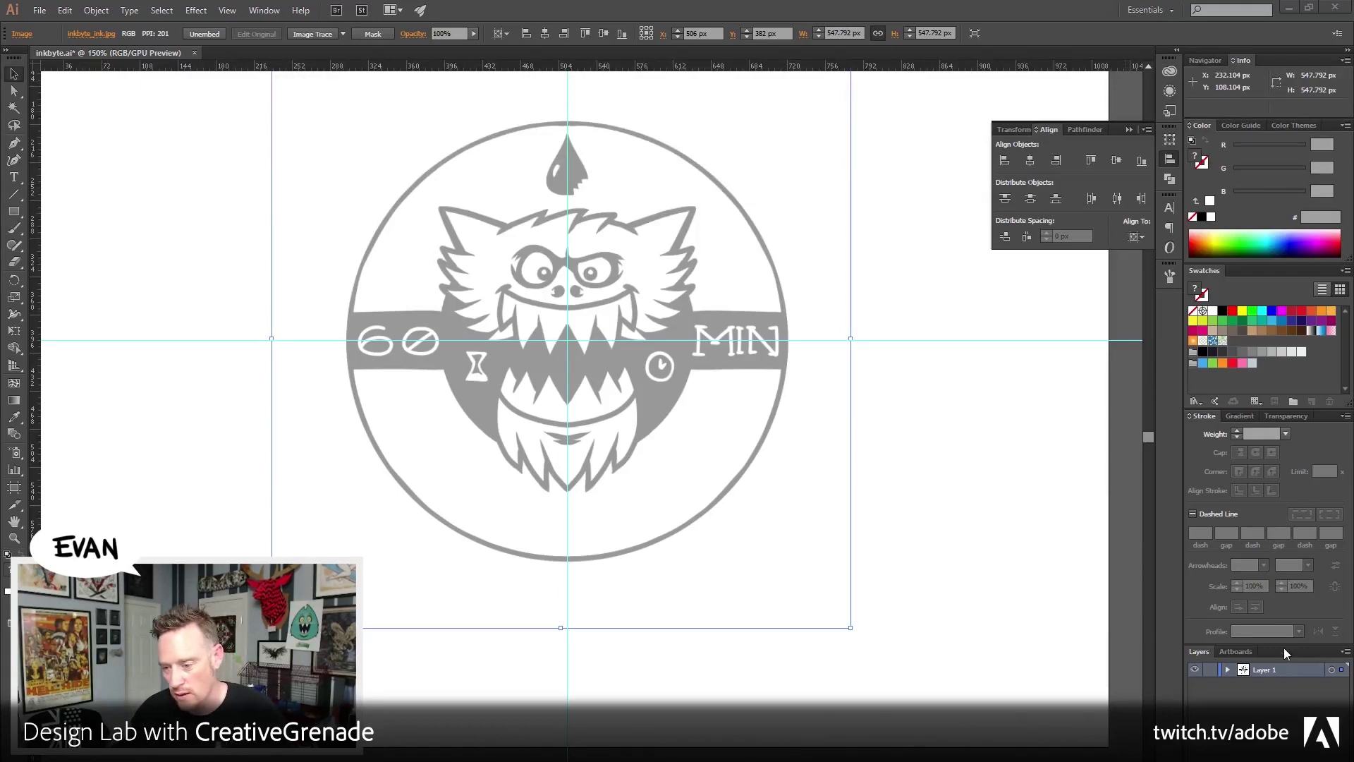
# Expand the Layers panel, reconfirm Layer 1's options, and lock Layer 1
pyautogui.moveTo(1279, 644); pyautogui.dragTo(1267, 575)
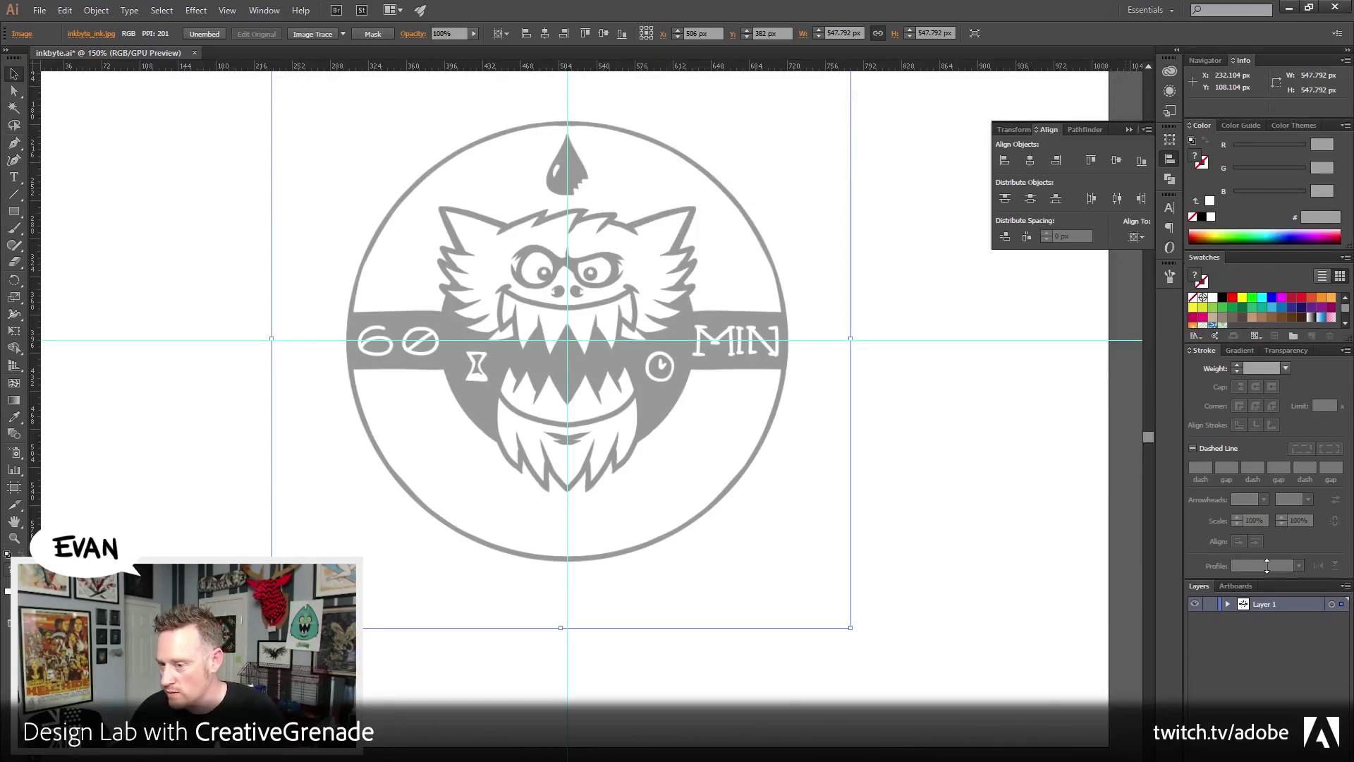
pyautogui.doubleClick(1289, 604)
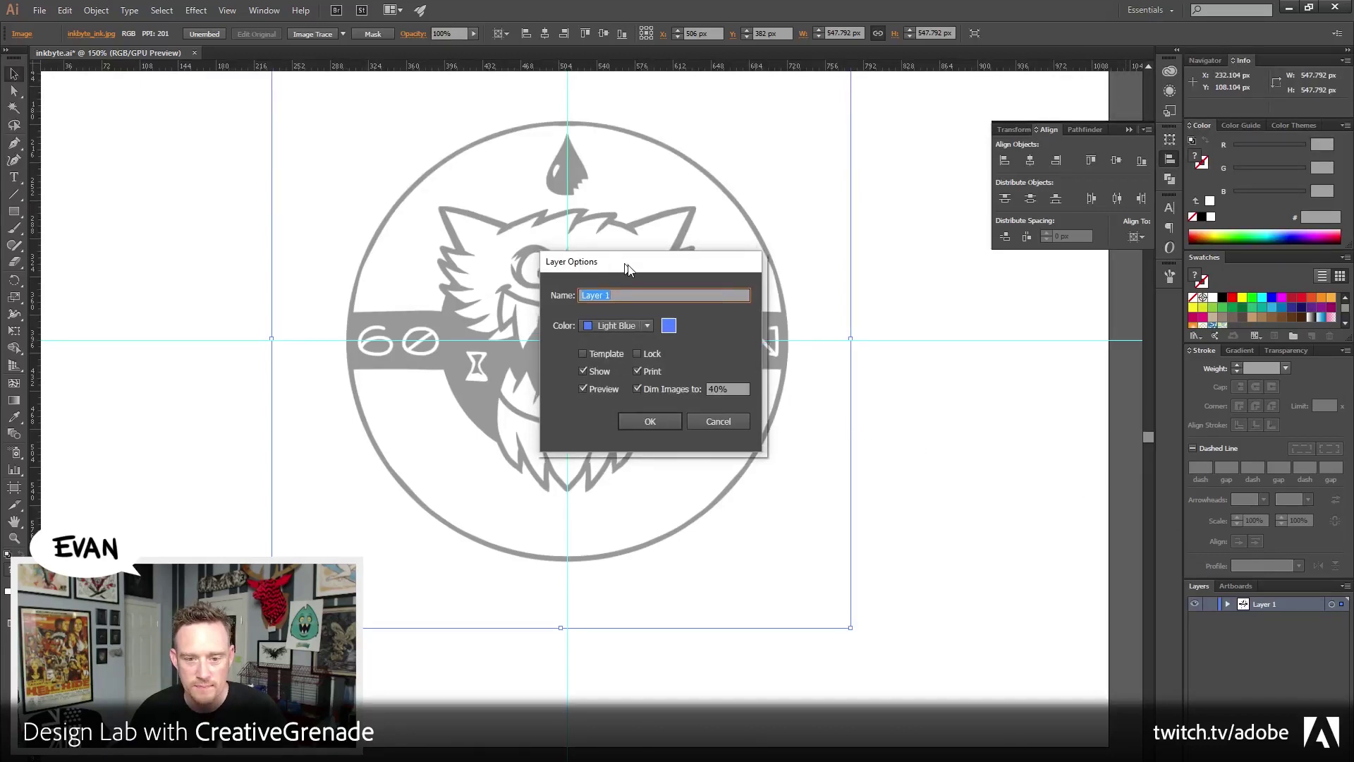
pyautogui.moveTo(620, 260); pyautogui.dragTo(657, 254)
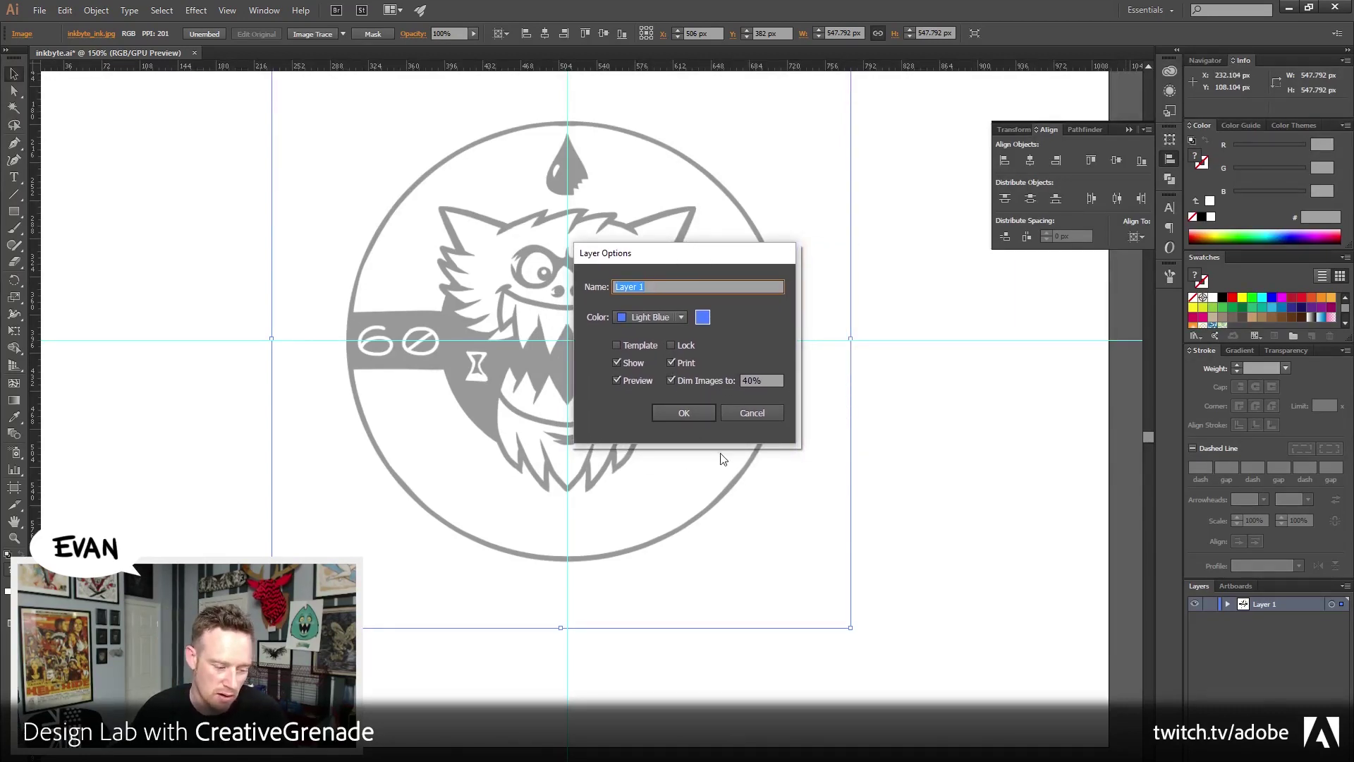
pyautogui.click(682, 411)
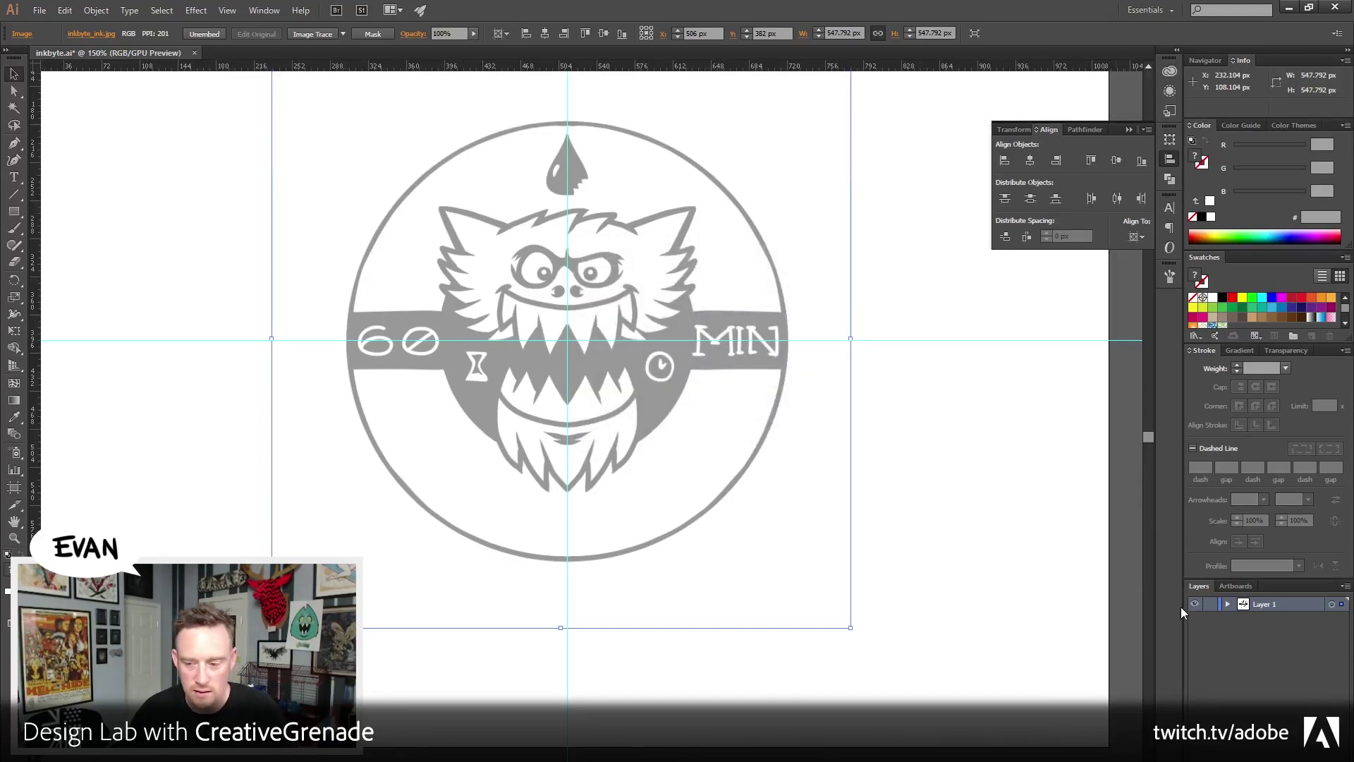
pyautogui.click(1209, 605)
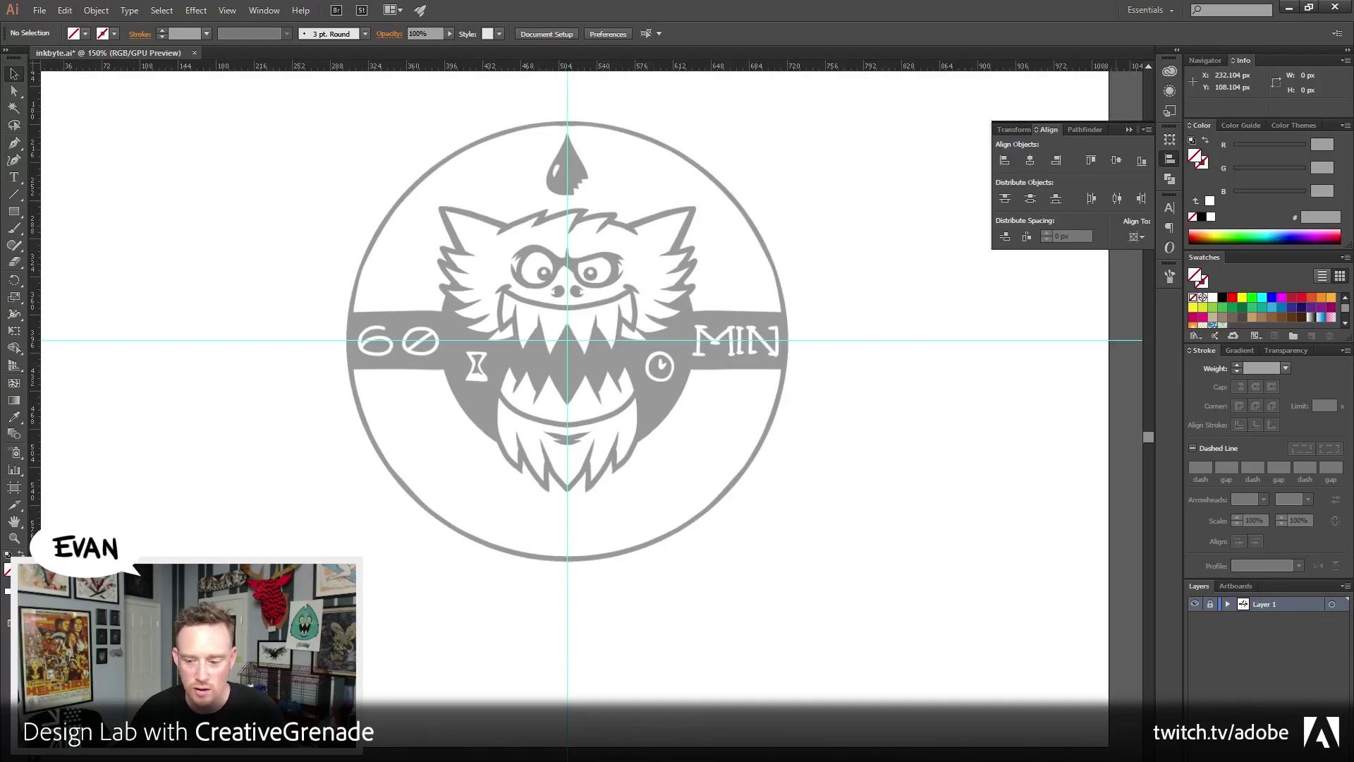
# Add a new Layer 2 with Ctrl+L and recentre the badge in view
pyautogui.hotkey('ctrl', 'l')
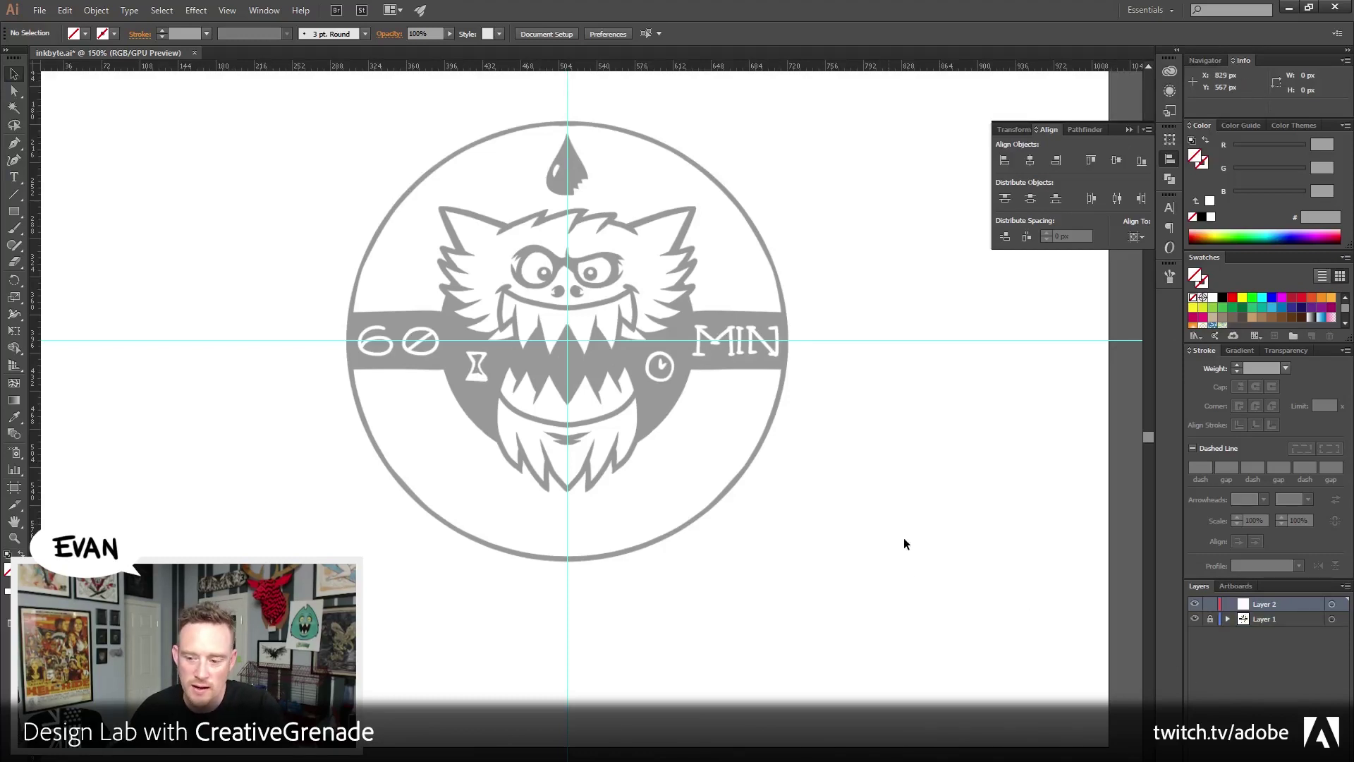
pyautogui.moveTo(877, 477); pyautogui.dragTo(884, 524)
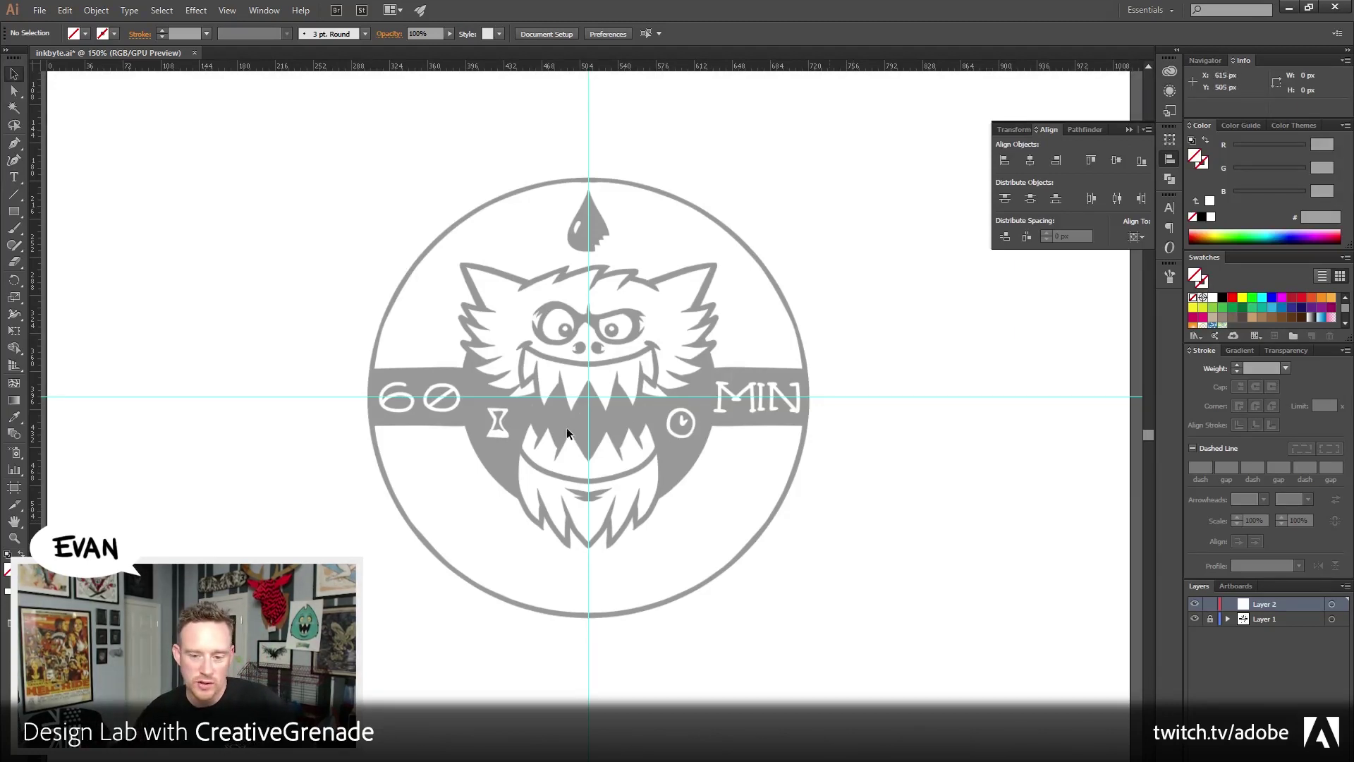
# Draw a black-filled test square over the badge's left side and move it down-right
pyautogui.moveTo(183, 181); pyautogui.dragTo(287, 292)
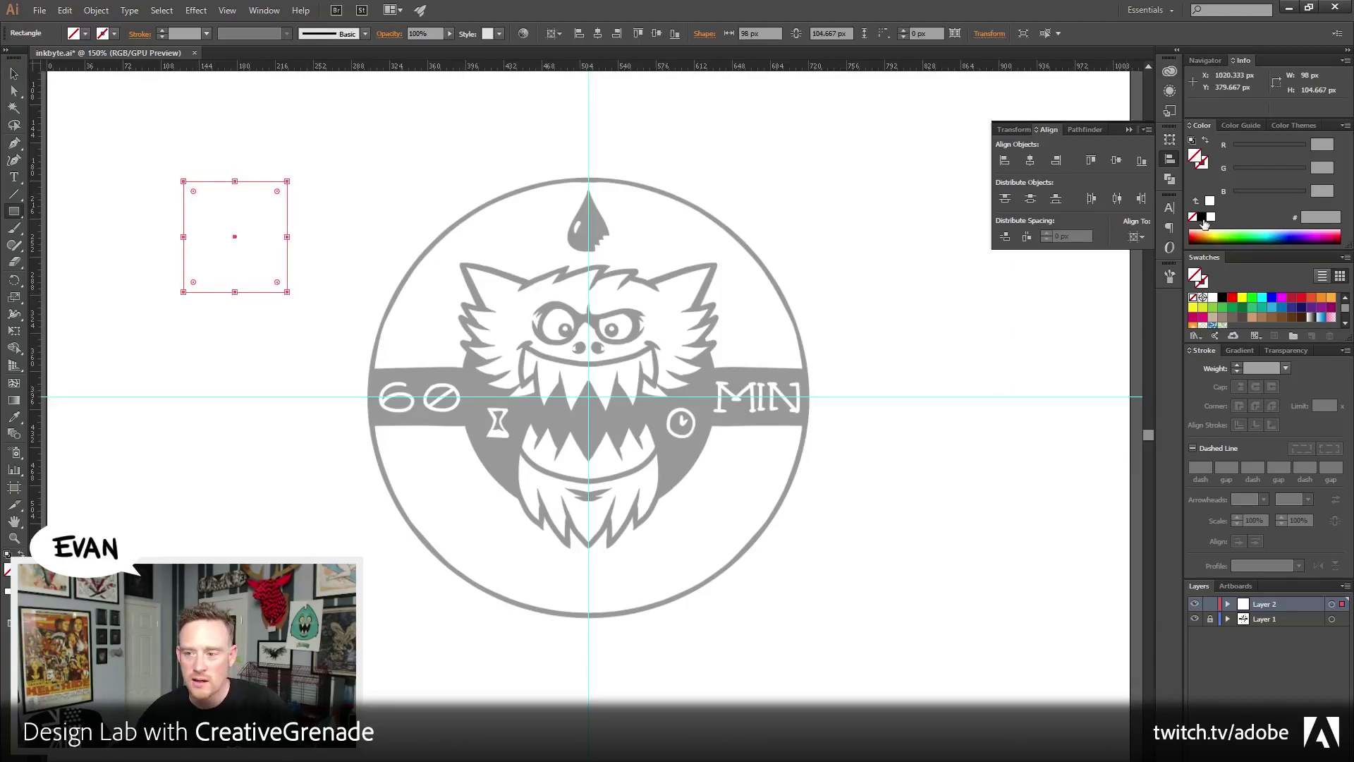
pyautogui.click(1201, 217)
pyautogui.click(15, 75)
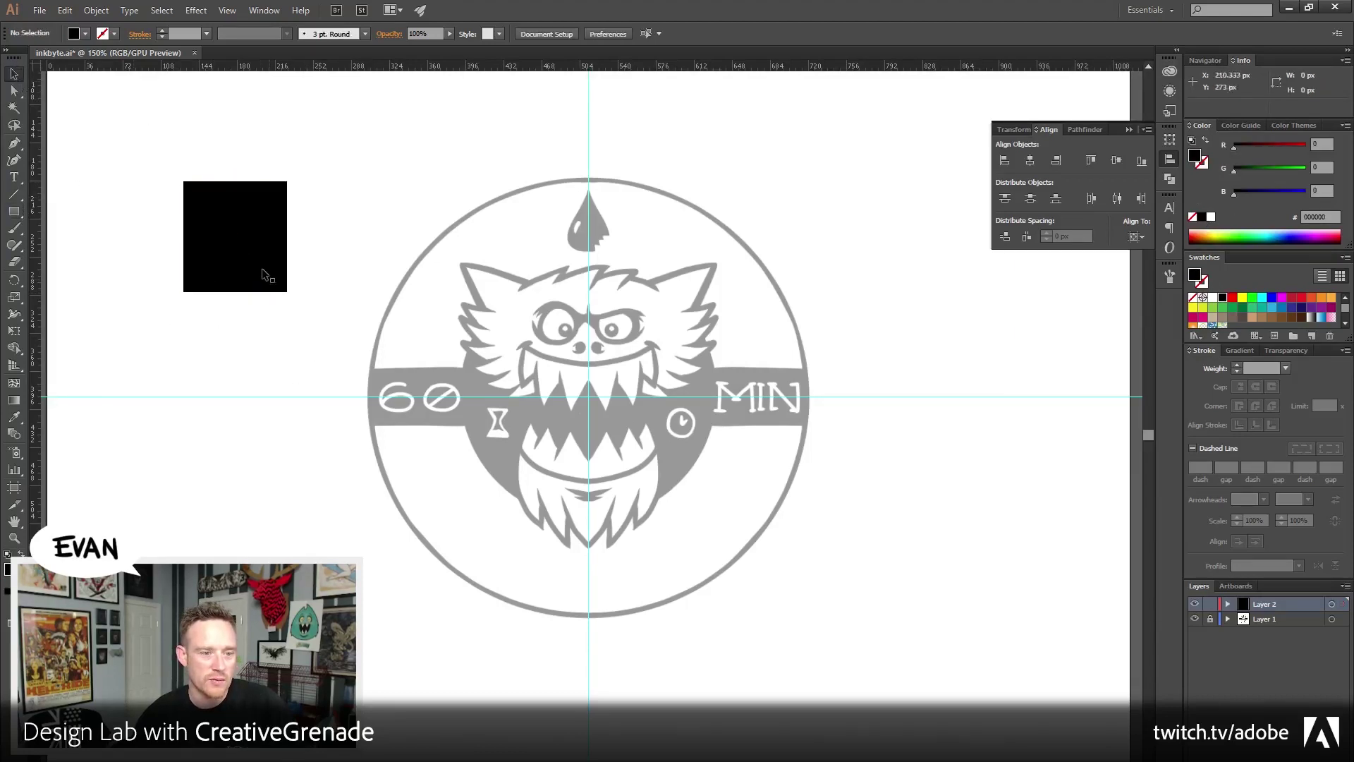
pyautogui.moveTo(272, 272); pyautogui.dragTo(303, 368)
pyautogui.click(60, 447)
# Zoom in on the square's top-left corner, then zoom back out to the whole logo
pyautogui.click(14, 538)
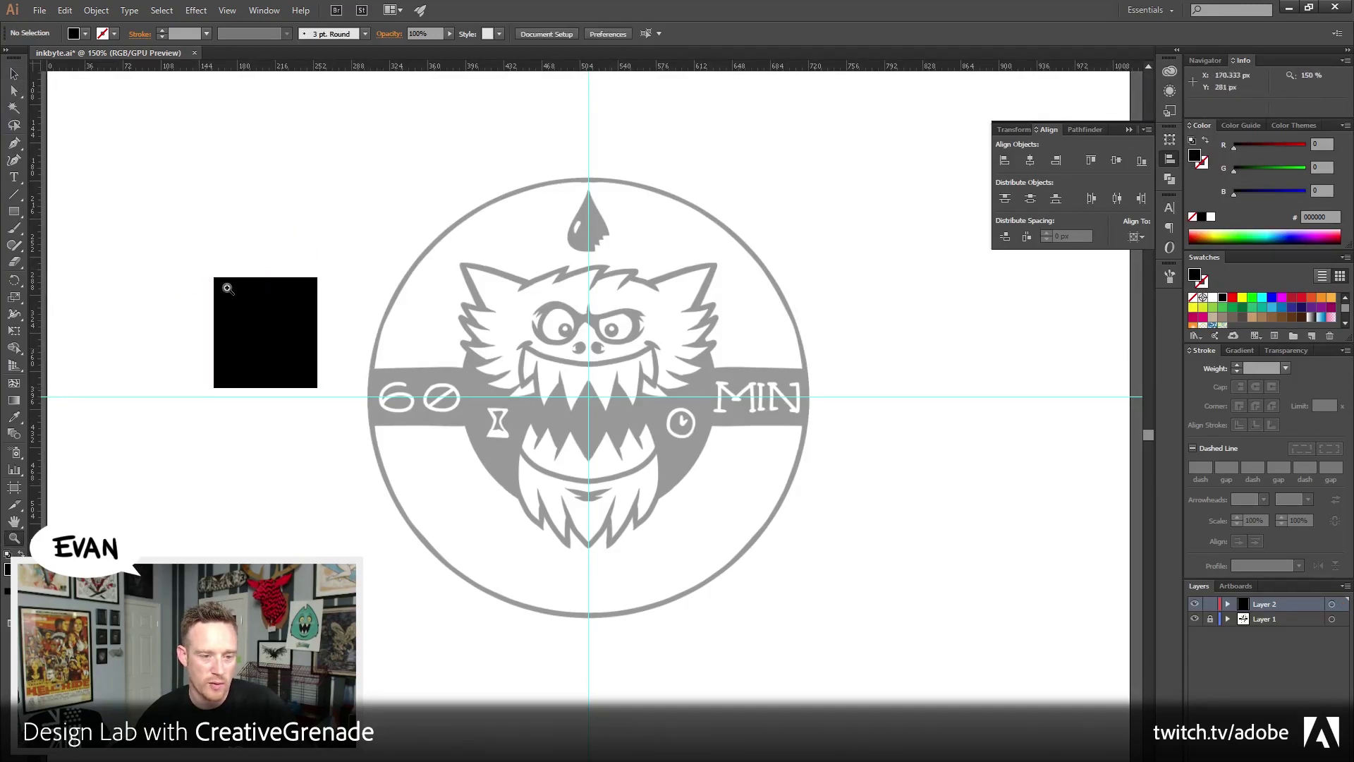
pyautogui.moveTo(187, 262); pyautogui.dragTo(270, 317)
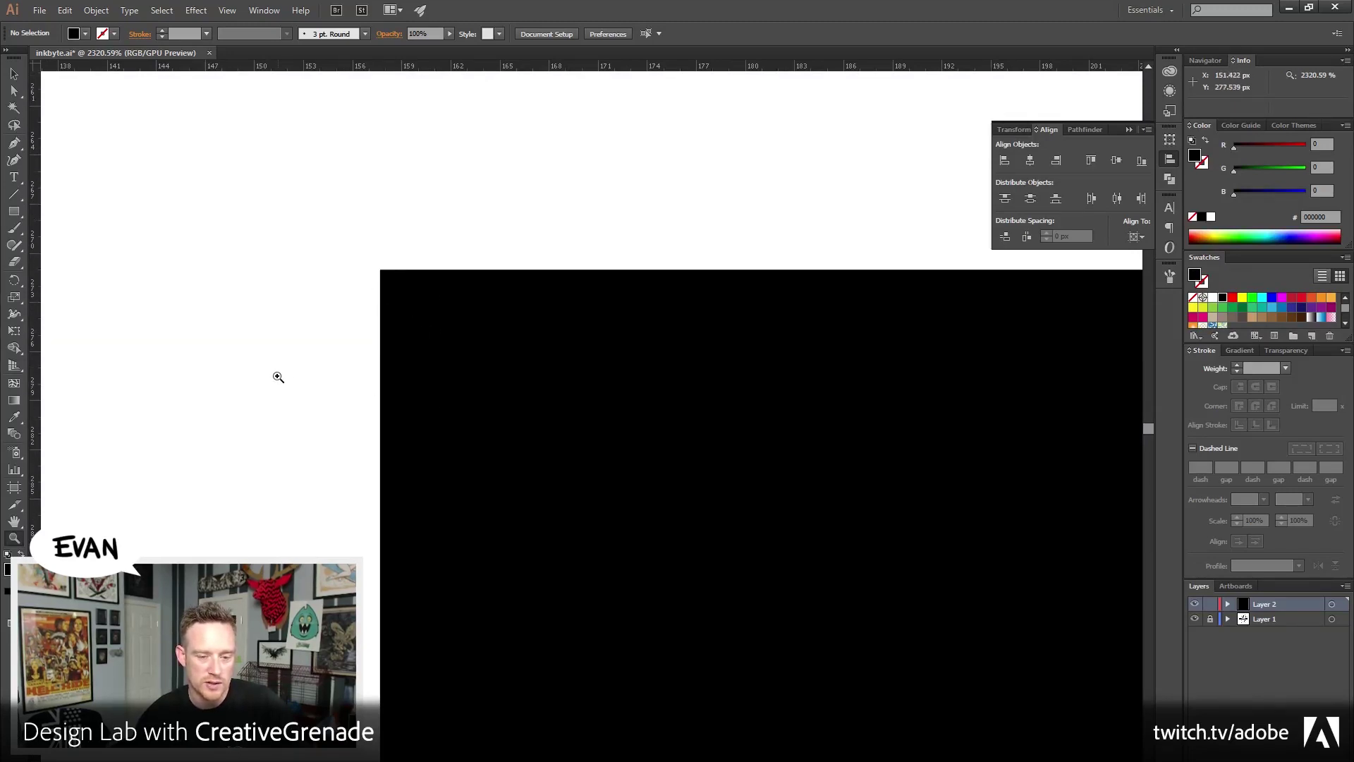
pyautogui.rightClick(251, 346)
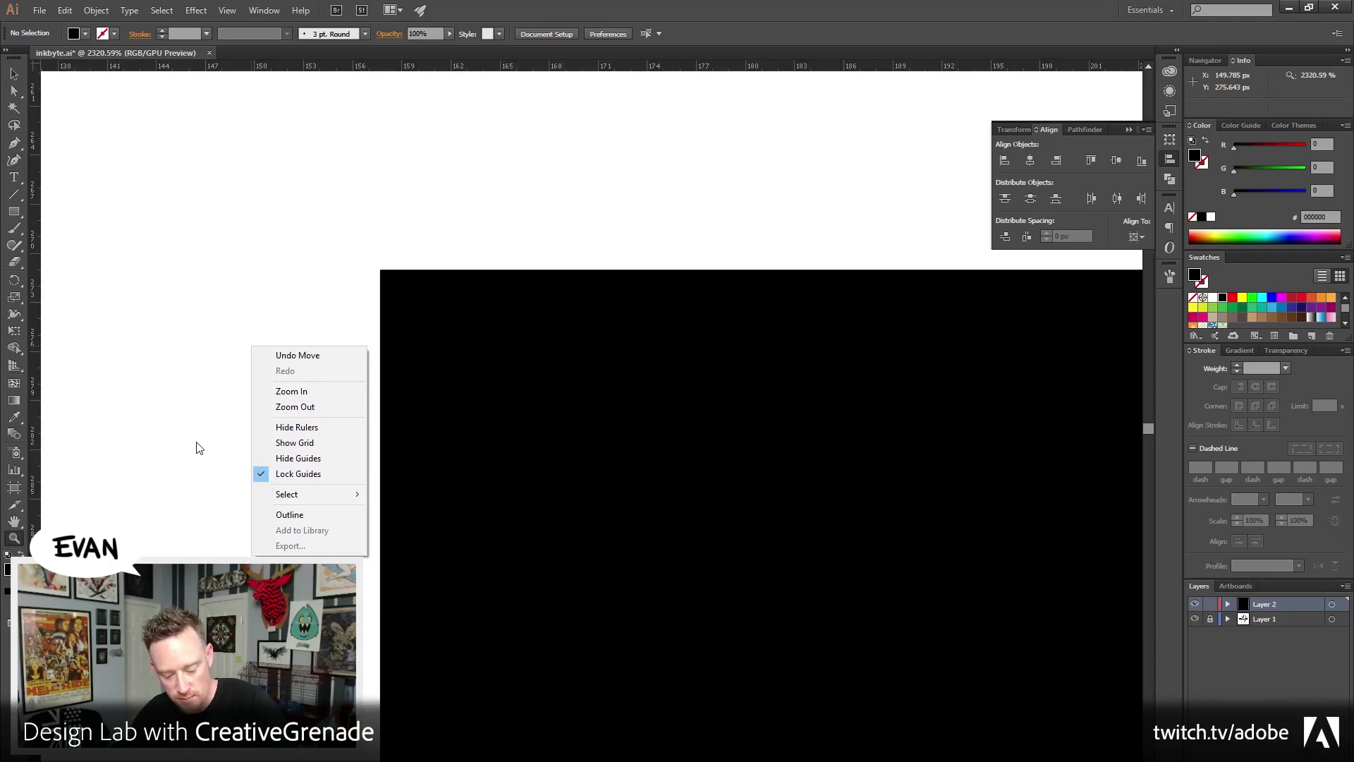
pyautogui.click(295, 407)
pyautogui.keyDown('alt'); pyautogui.click(726, 533); pyautogui.keyUp('alt')
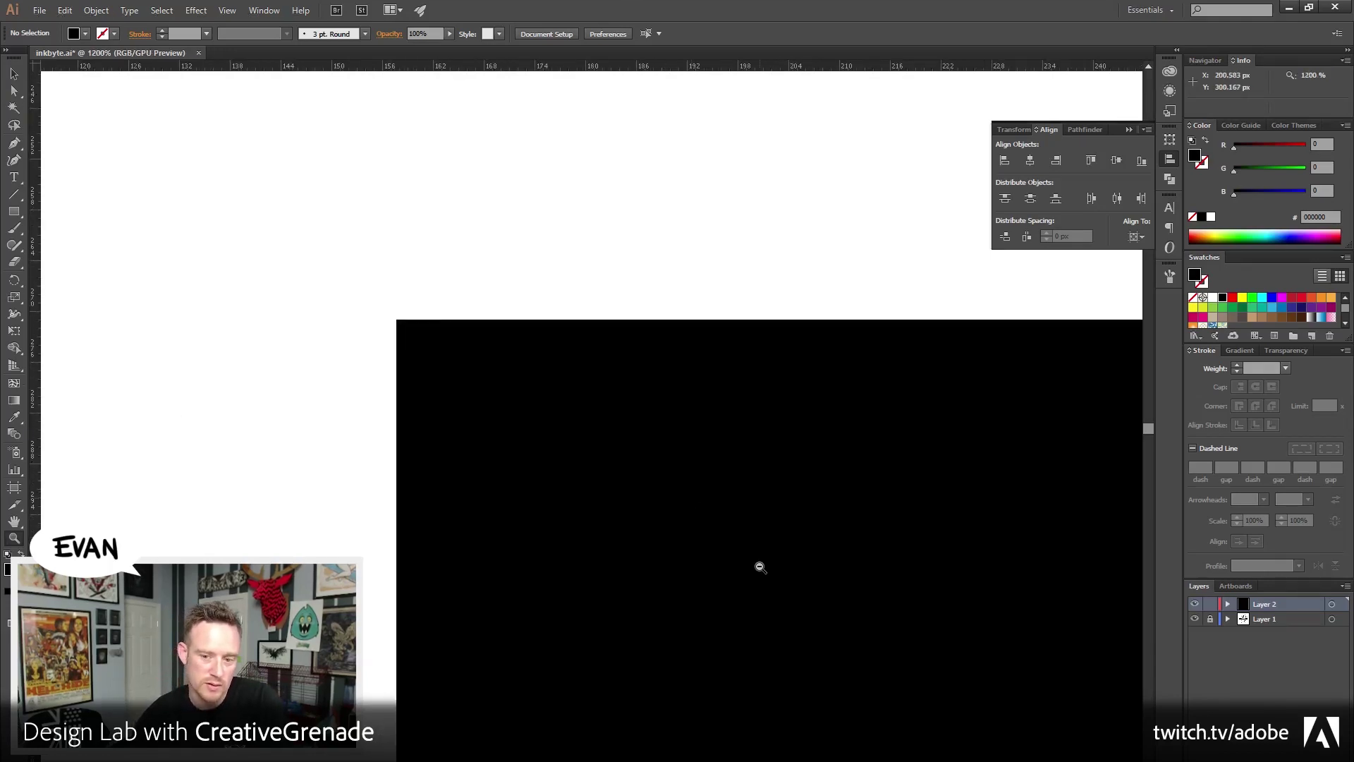
pyautogui.keyDown('alt'); pyautogui.click(760, 566); pyautogui.keyUp('alt')
pyautogui.keyDown('alt'); pyautogui.click(760, 566); pyautogui.keyUp('alt')
pyautogui.keyDown('alt'); pyautogui.click(553, 477); pyautogui.keyUp('alt')
pyautogui.keyDown('alt'); pyautogui.click(553, 484); pyautogui.keyUp('alt')
pyautogui.keyDown('alt'); pyautogui.click(557, 486); pyautogui.keyUp('alt')
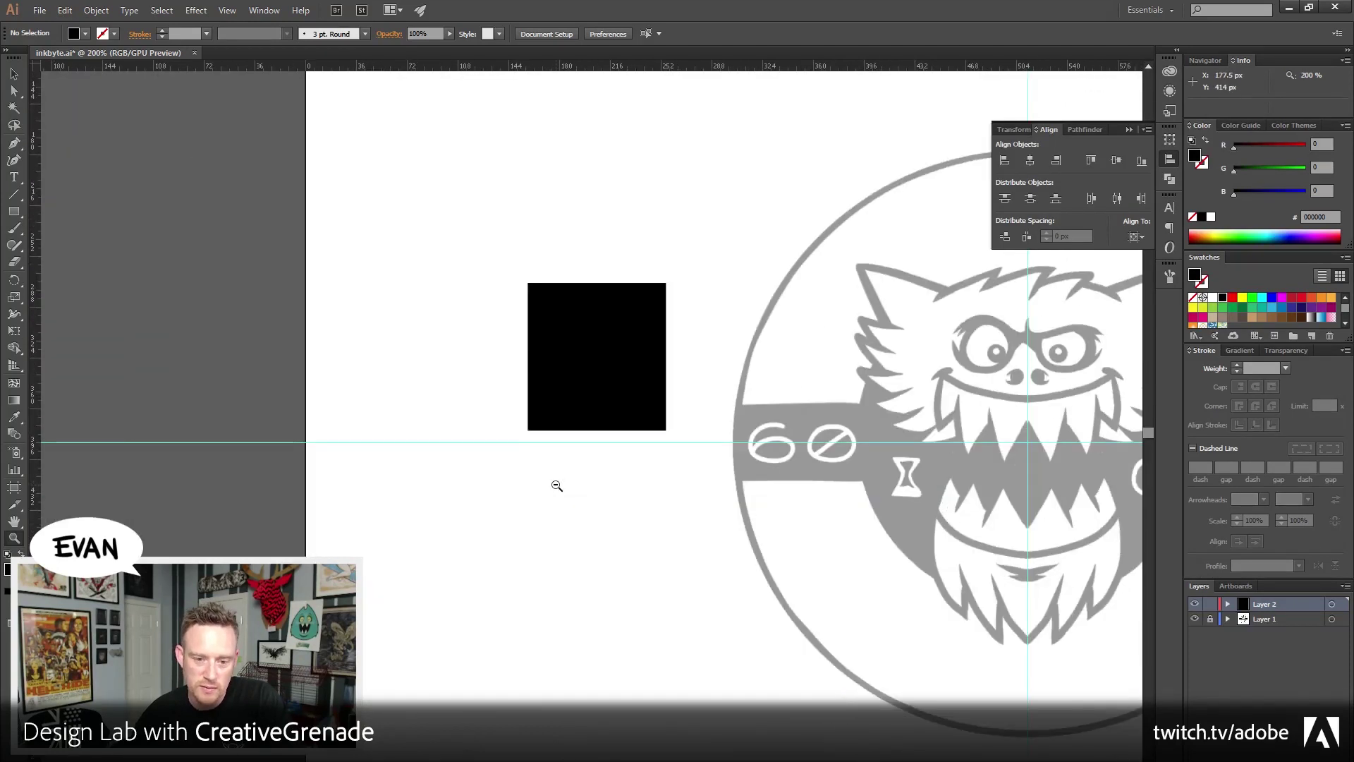
pyautogui.moveTo(353, 230); pyautogui.dragTo(169, 214)
# Select the black test square and delete it
pyautogui.press('v')
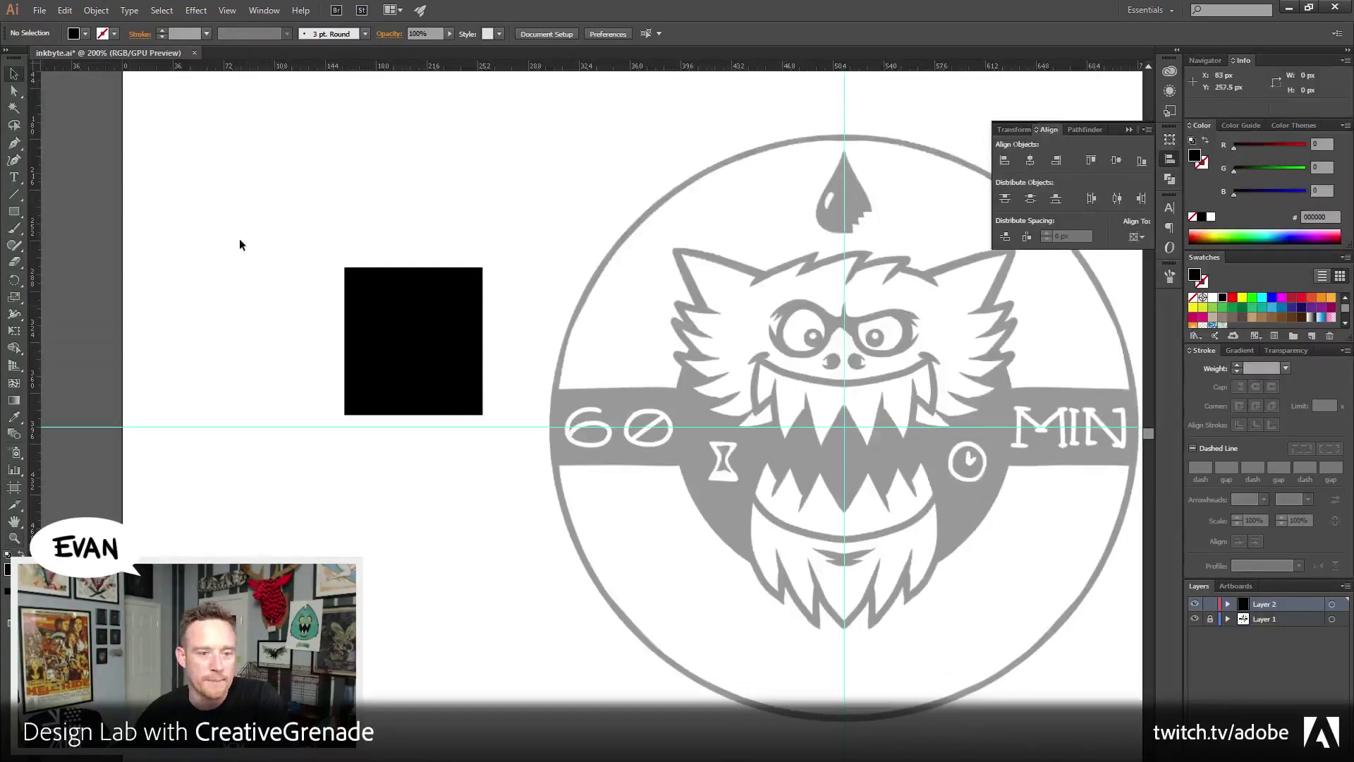
pyautogui.moveTo(240, 244); pyautogui.dragTo(464, 461)
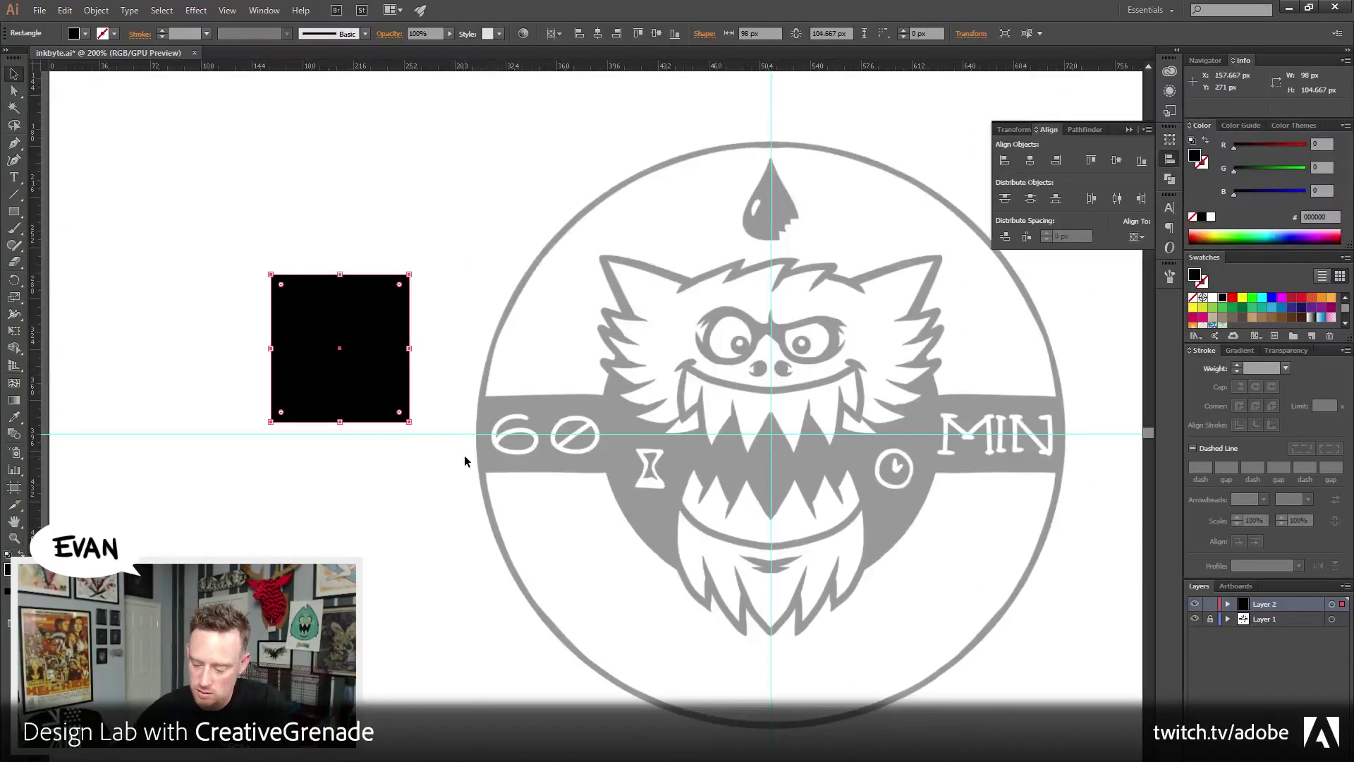
pyautogui.press('Delete')
pyautogui.moveTo(687, 458); pyautogui.dragTo(524, 435)
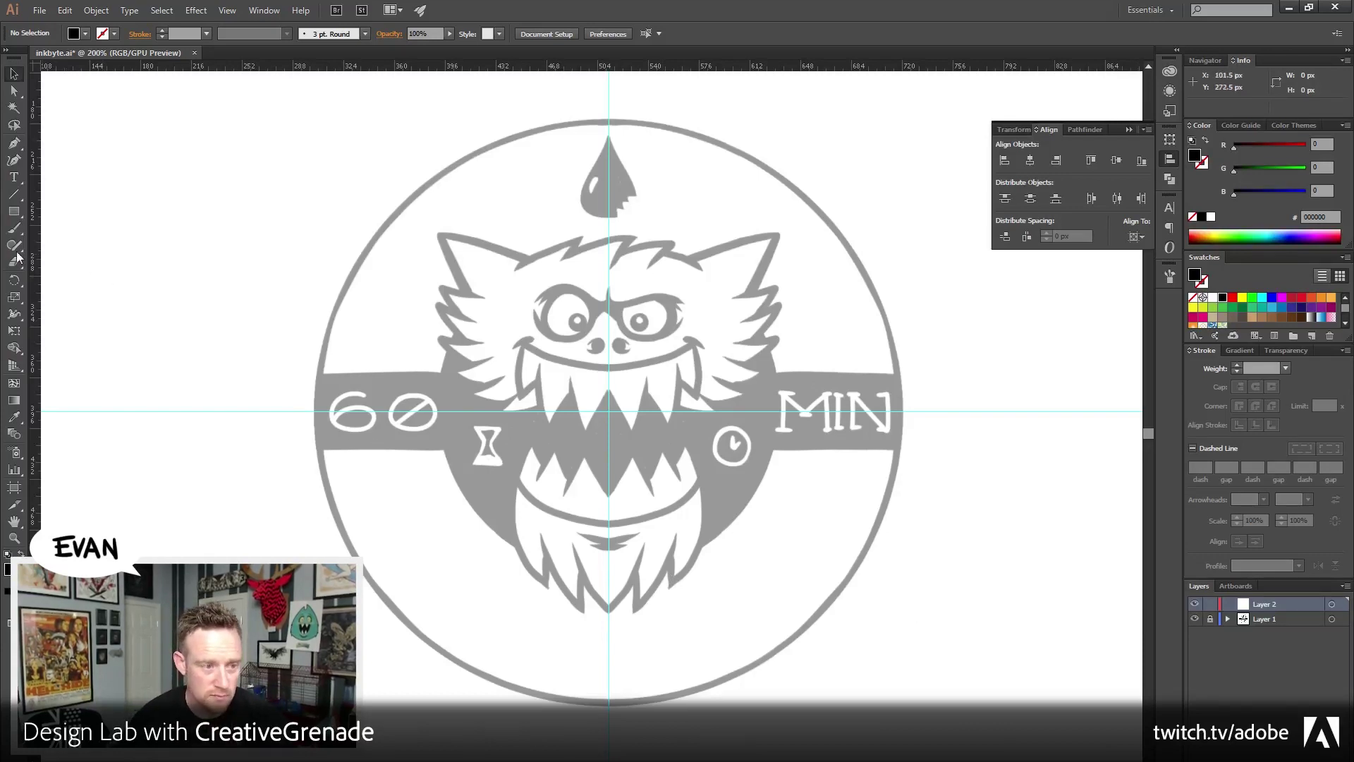
# Zoom in closely on the monster's mouth
pyautogui.click(14, 214)
pyautogui.click(13, 215)
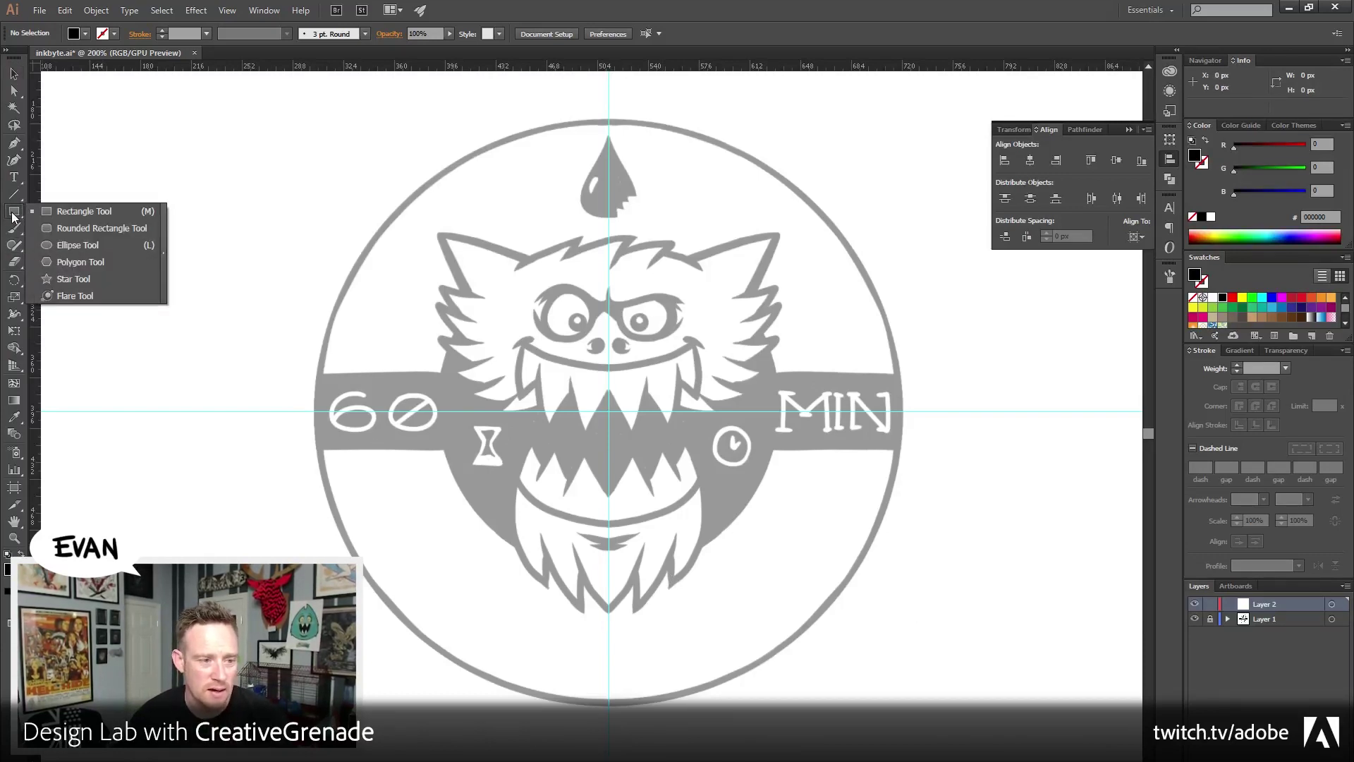
pyautogui.press('z')
pyautogui.click(626, 404)
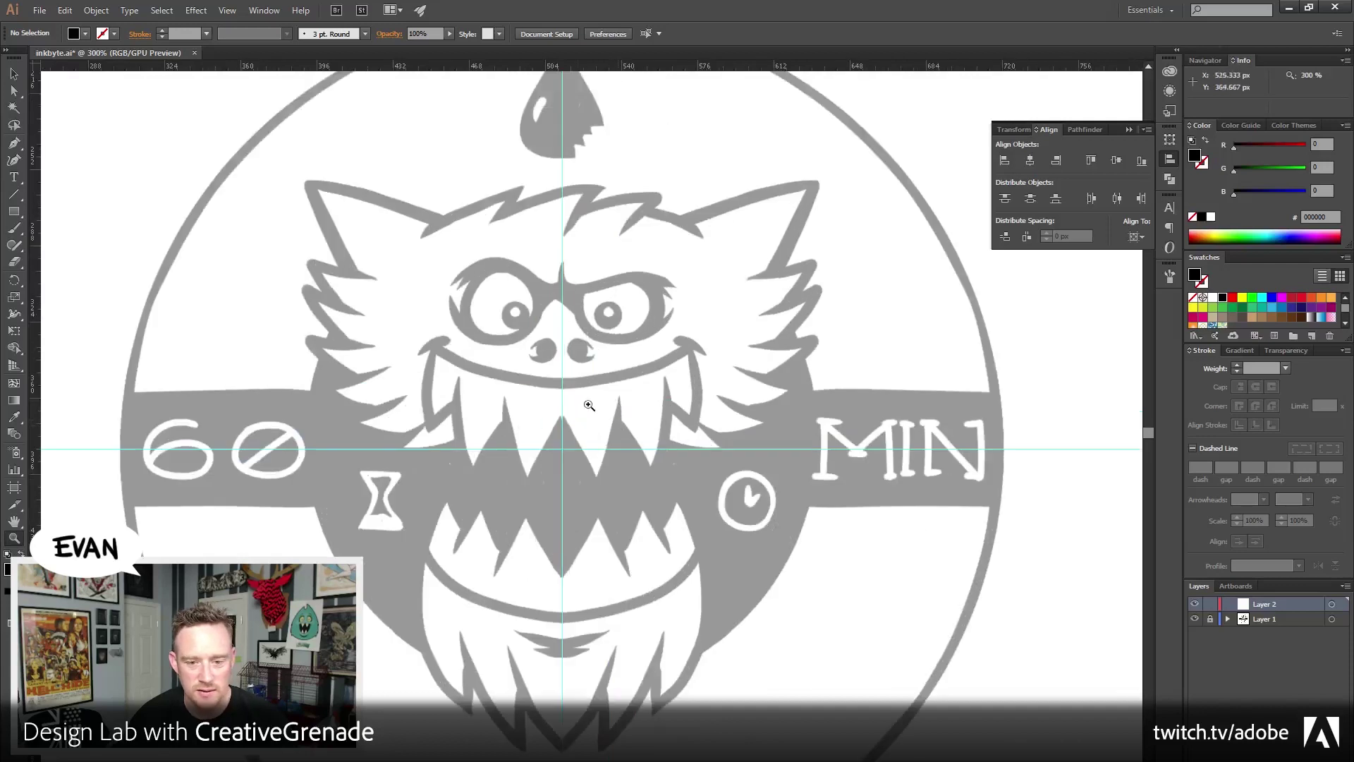
pyautogui.click(589, 406)
pyautogui.click(584, 401)
# Pan around the face to centre the monster's eyes, then pick the Pen tool
pyautogui.moveTo(644, 559); pyautogui.dragTo(644, 387)
pyautogui.moveTo(644, 548)
pyautogui.mouseDown()
pyautogui.moveTo(654, 405)
pyautogui.moveTo(647, 532)
pyautogui.mouseUp()
pyautogui.moveTo(671, 157); pyautogui.dragTo(629, 659)
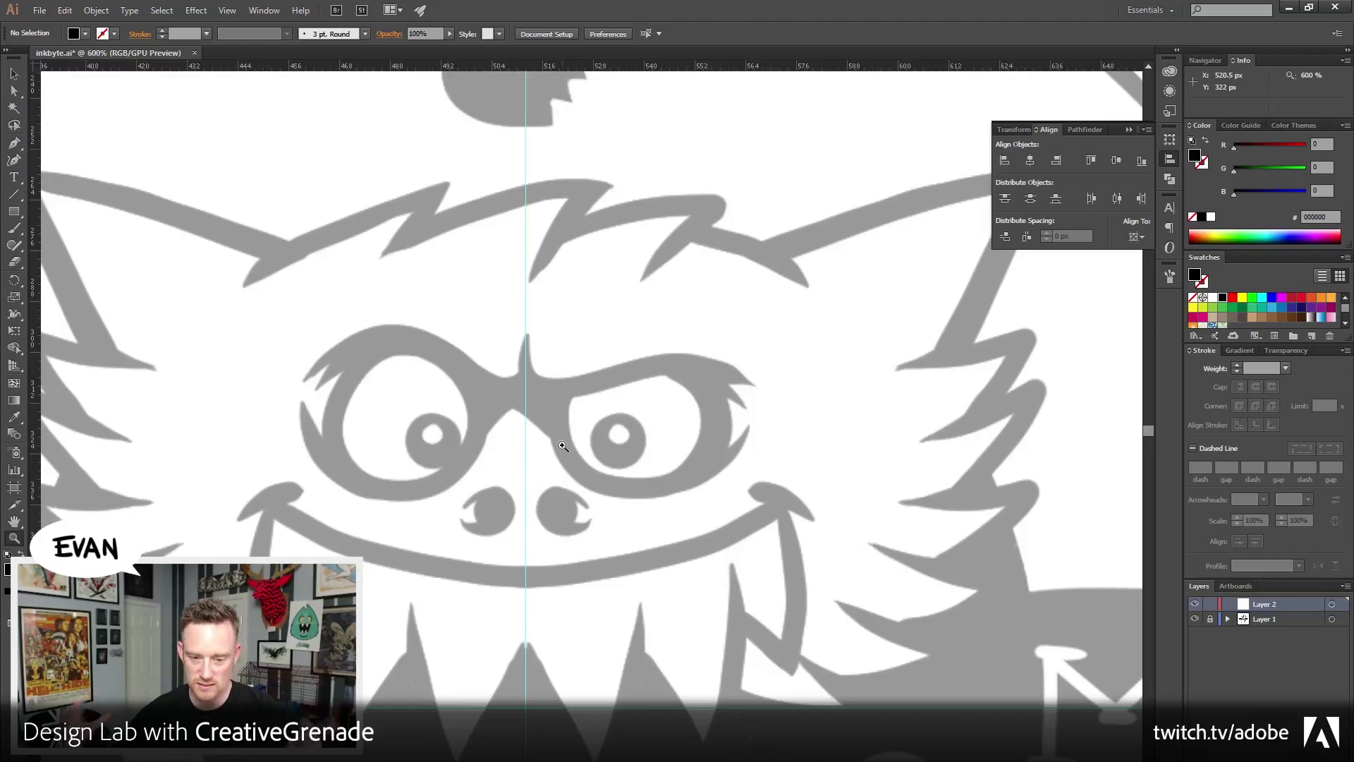
pyautogui.moveTo(635, 626); pyautogui.dragTo(720, 522)
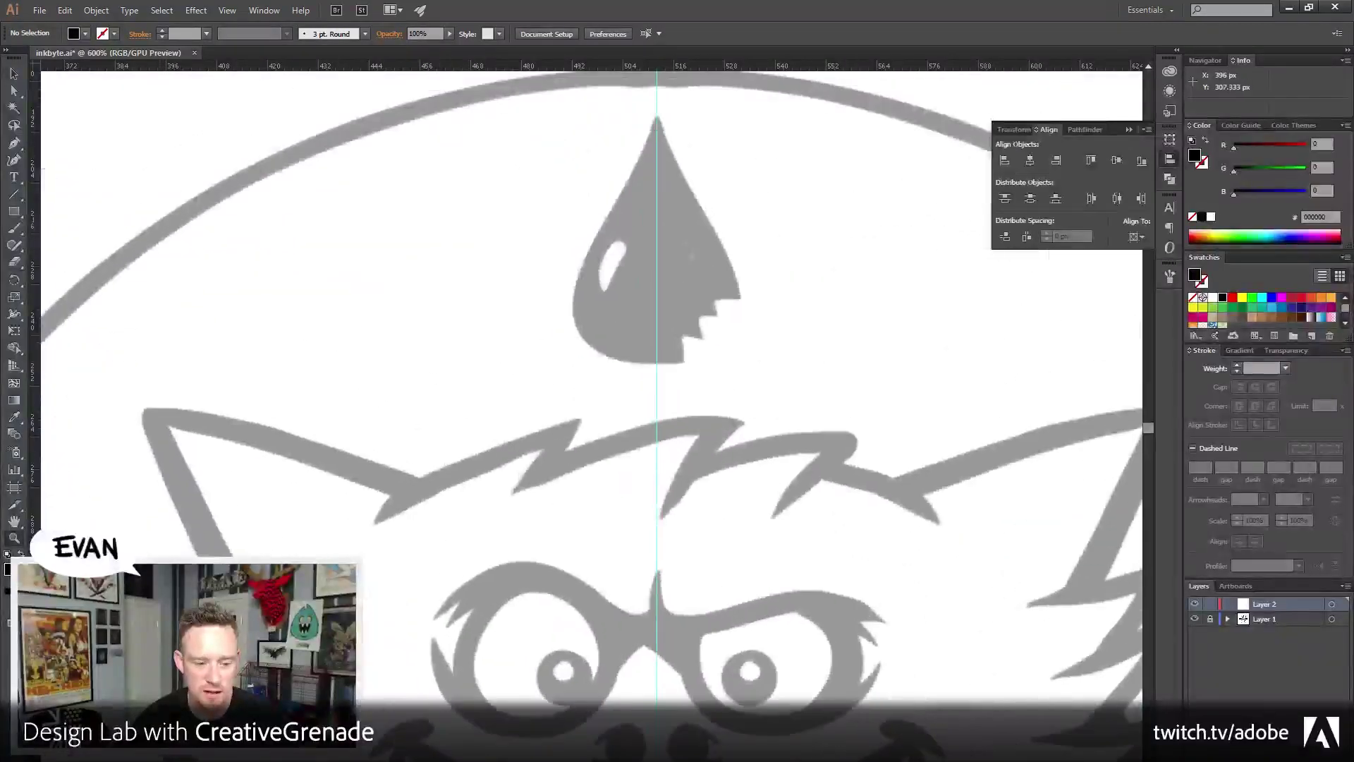
pyautogui.moveTo(830, 585); pyautogui.dragTo(775, 471)
pyautogui.moveTo(771, 538); pyautogui.dragTo(620, 215)
pyautogui.moveTo(530, 554); pyautogui.dragTo(620, 556)
pyautogui.moveTo(577, 381); pyautogui.dragTo(612, 530)
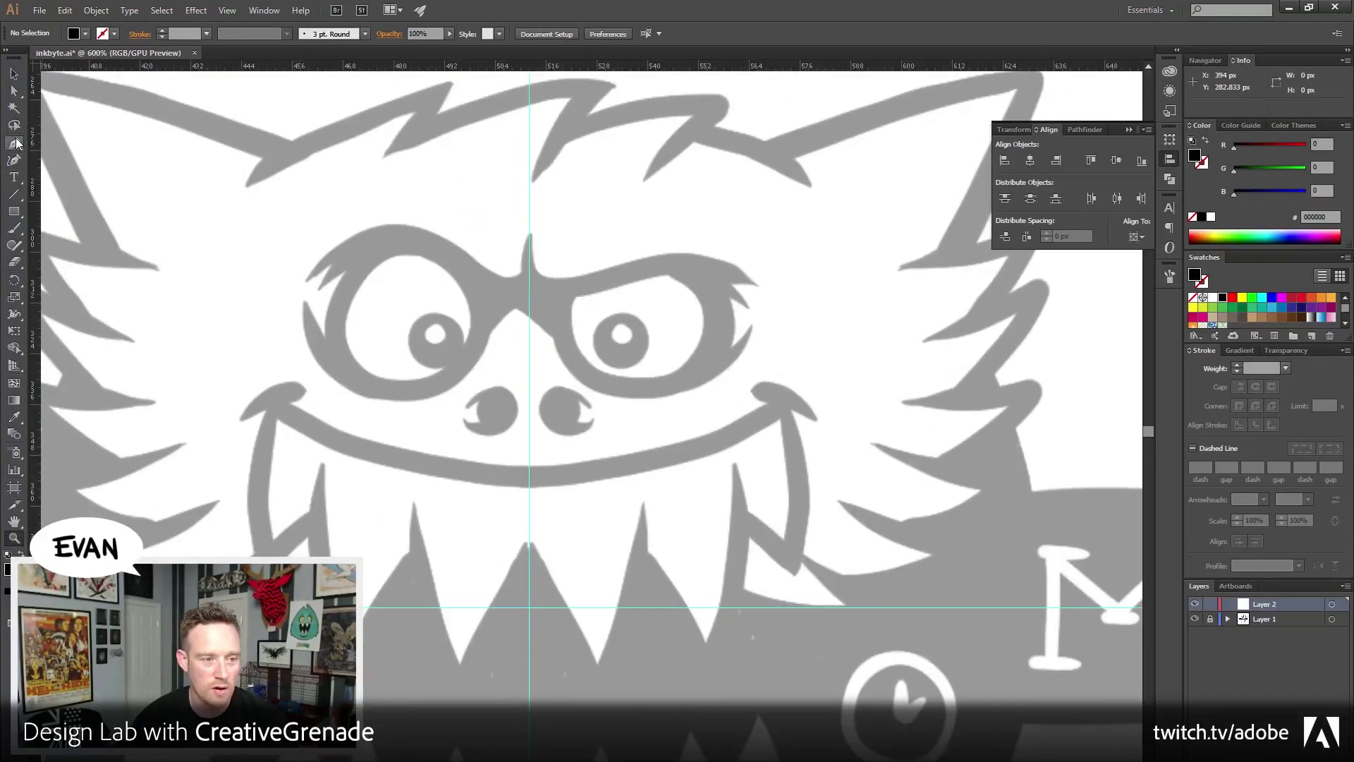
pyautogui.click(15, 144)
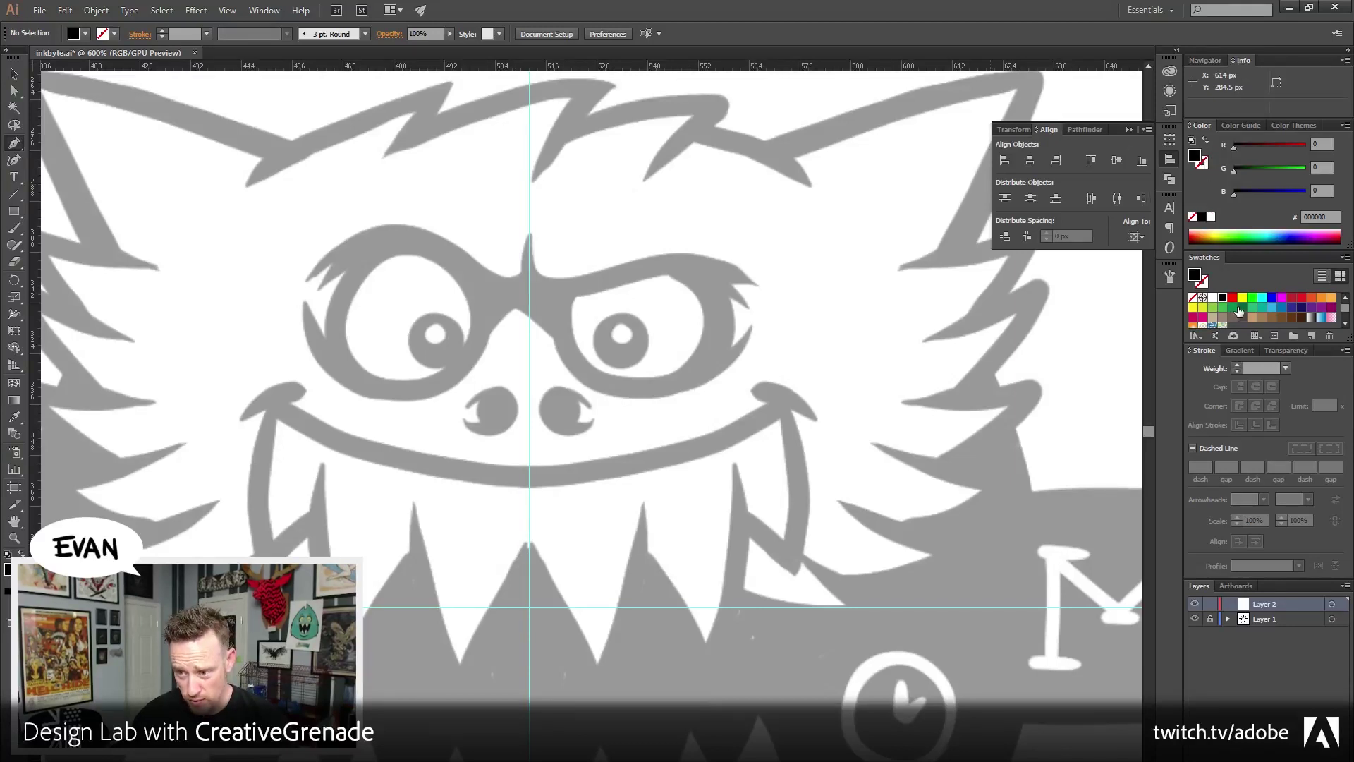
# Make the stroke magenta and remove the fill so new paths draw as outlines only
pyautogui.click(1282, 298)
pyautogui.click(1207, 141)
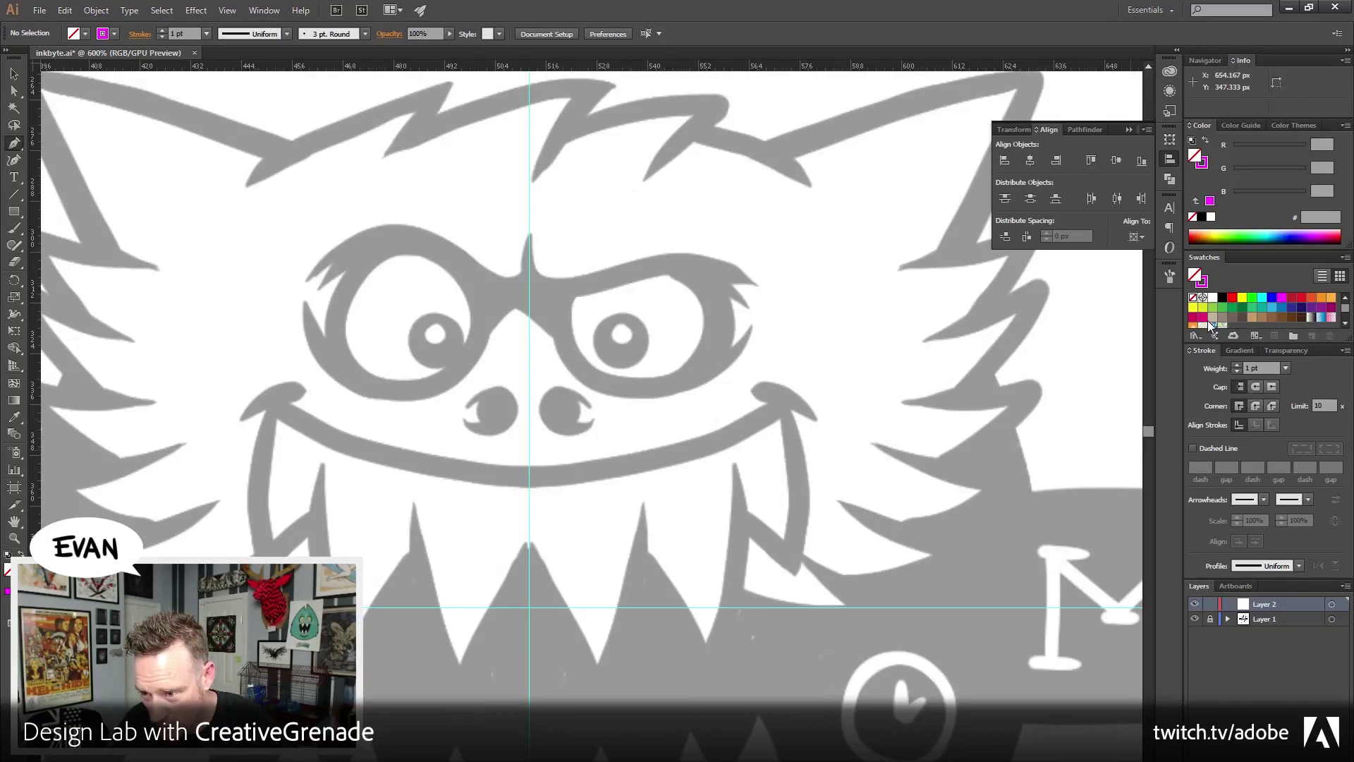
pyautogui.click(1203, 319)
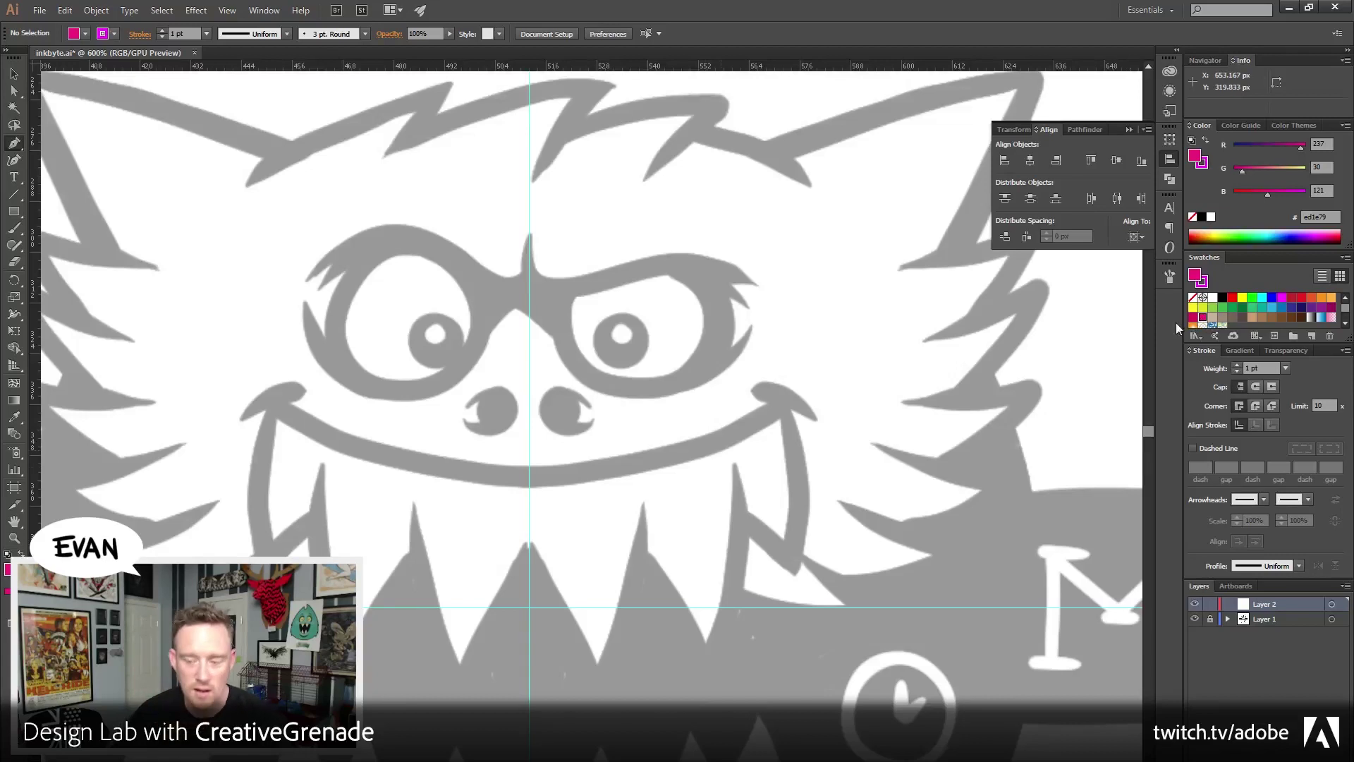
pyautogui.click(1206, 142)
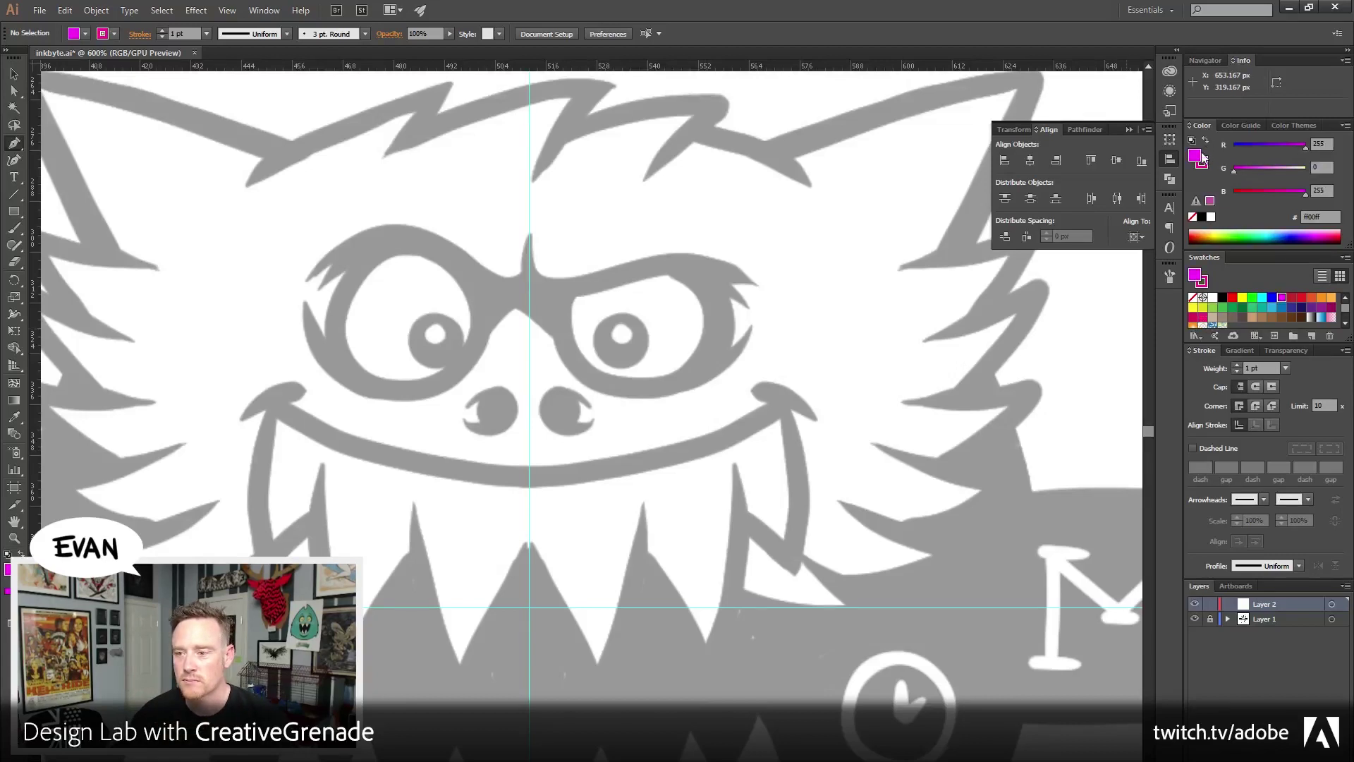
pyautogui.click(1192, 217)
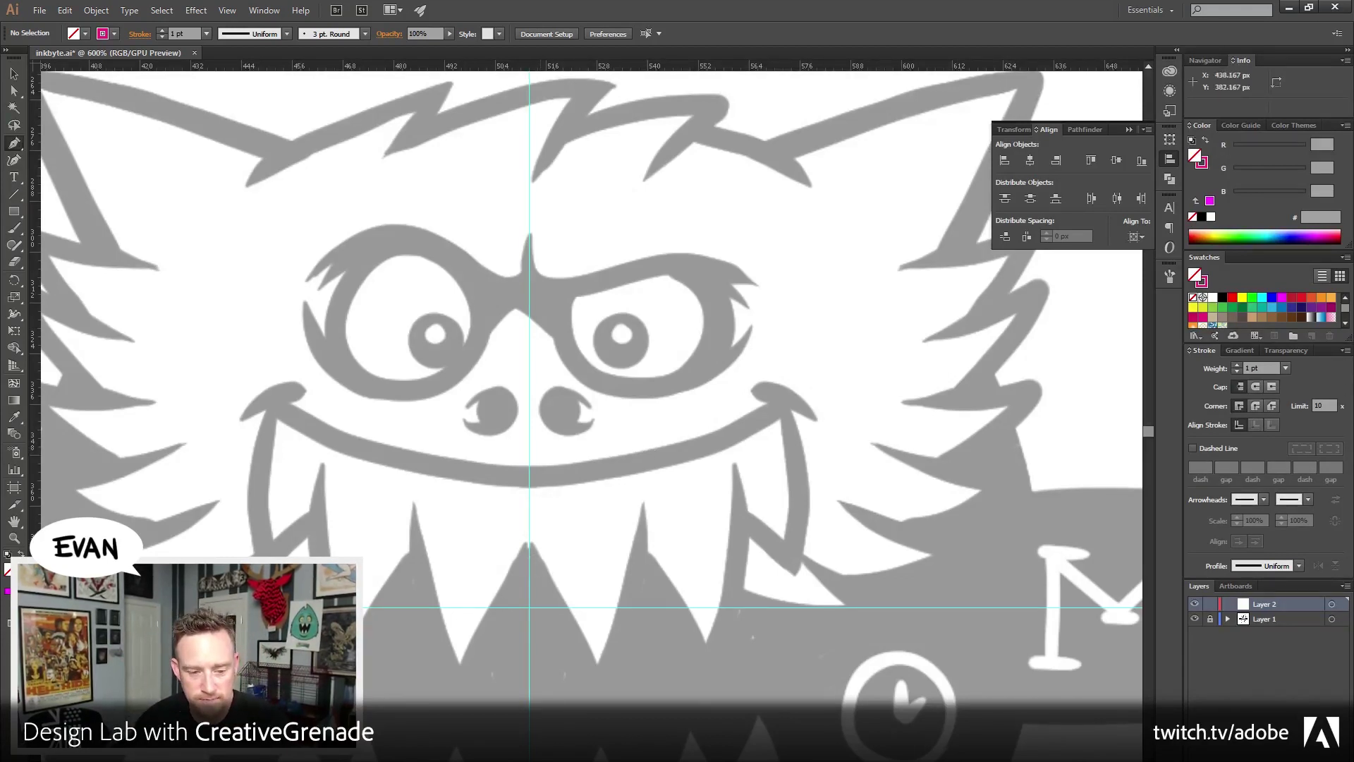
# Zoom in on the teeth and trace the front tooth up to the next tooth tip
pyautogui.press('z')
pyautogui.click(600, 558)
pyautogui.scroll(-3, 558, 466)
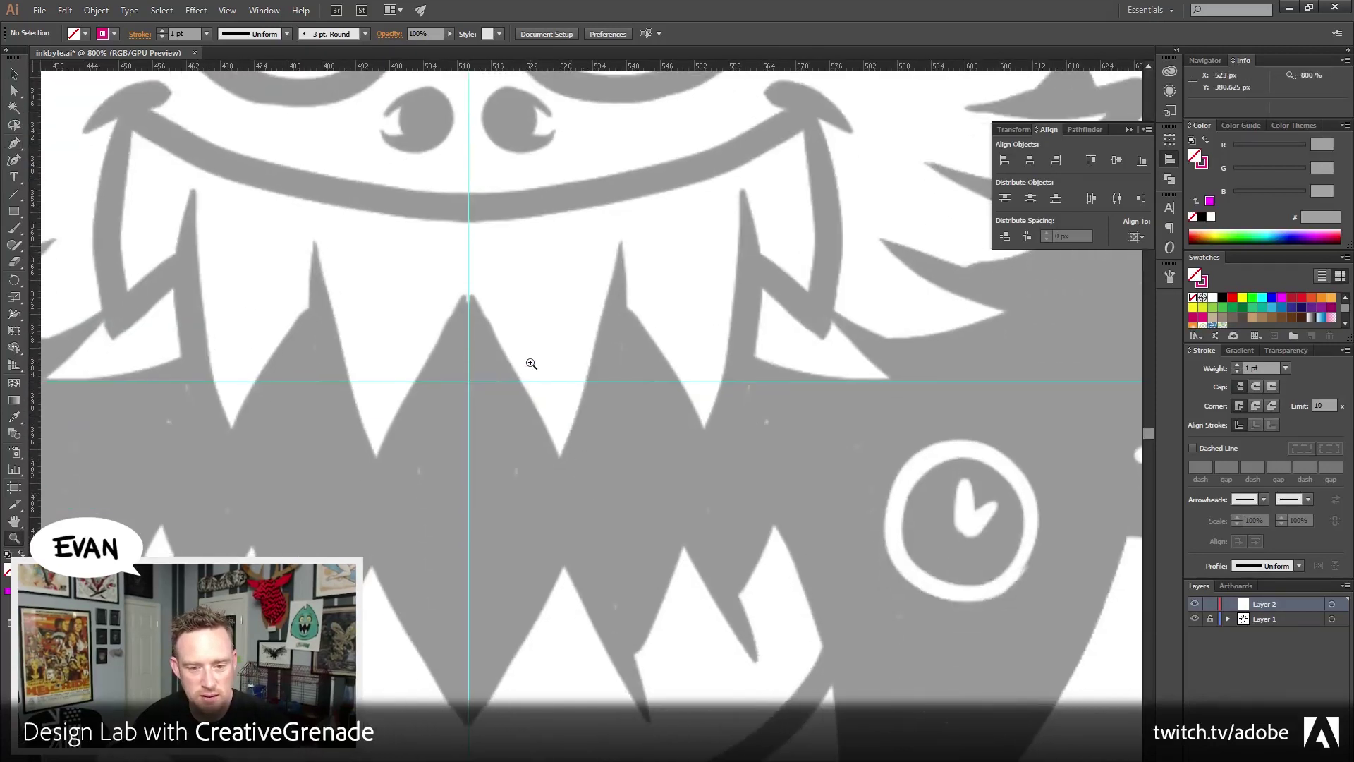
pyautogui.press('p')
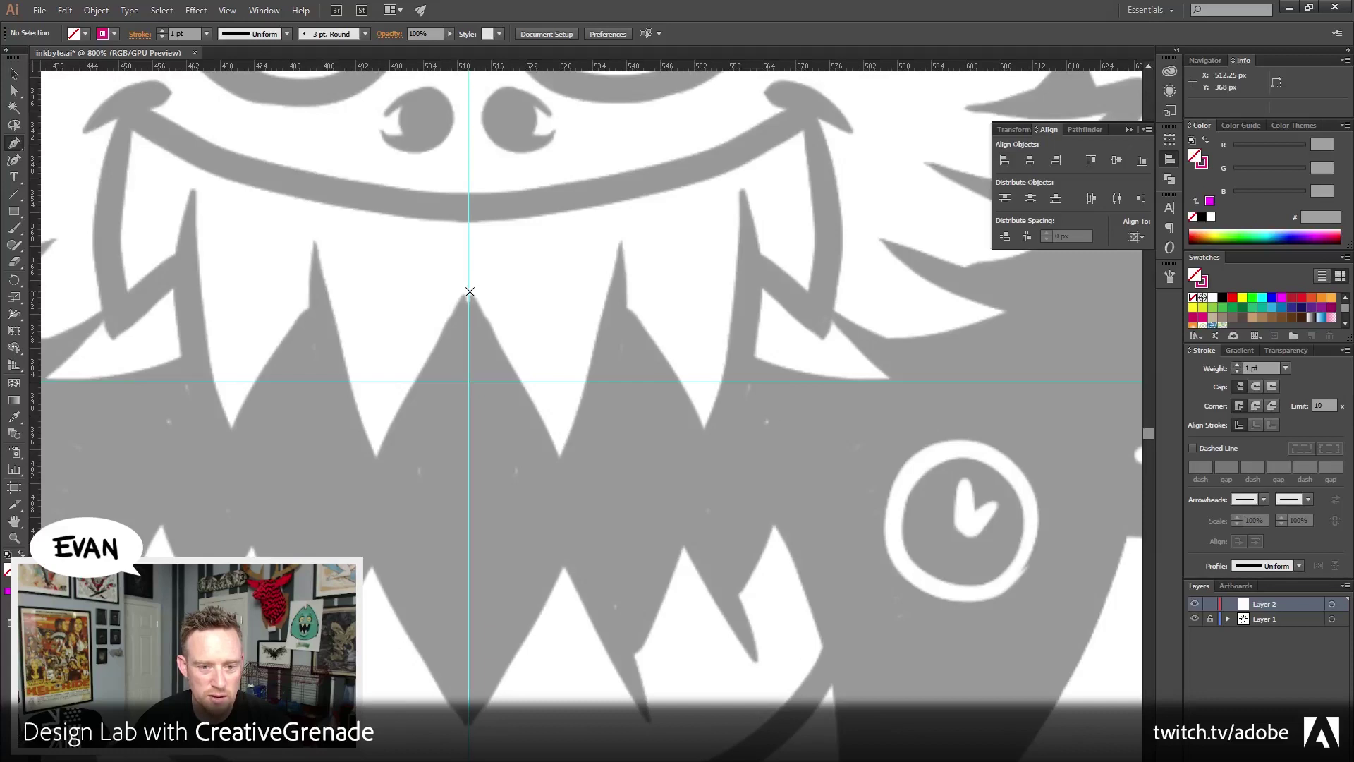
pyautogui.click(468, 291)
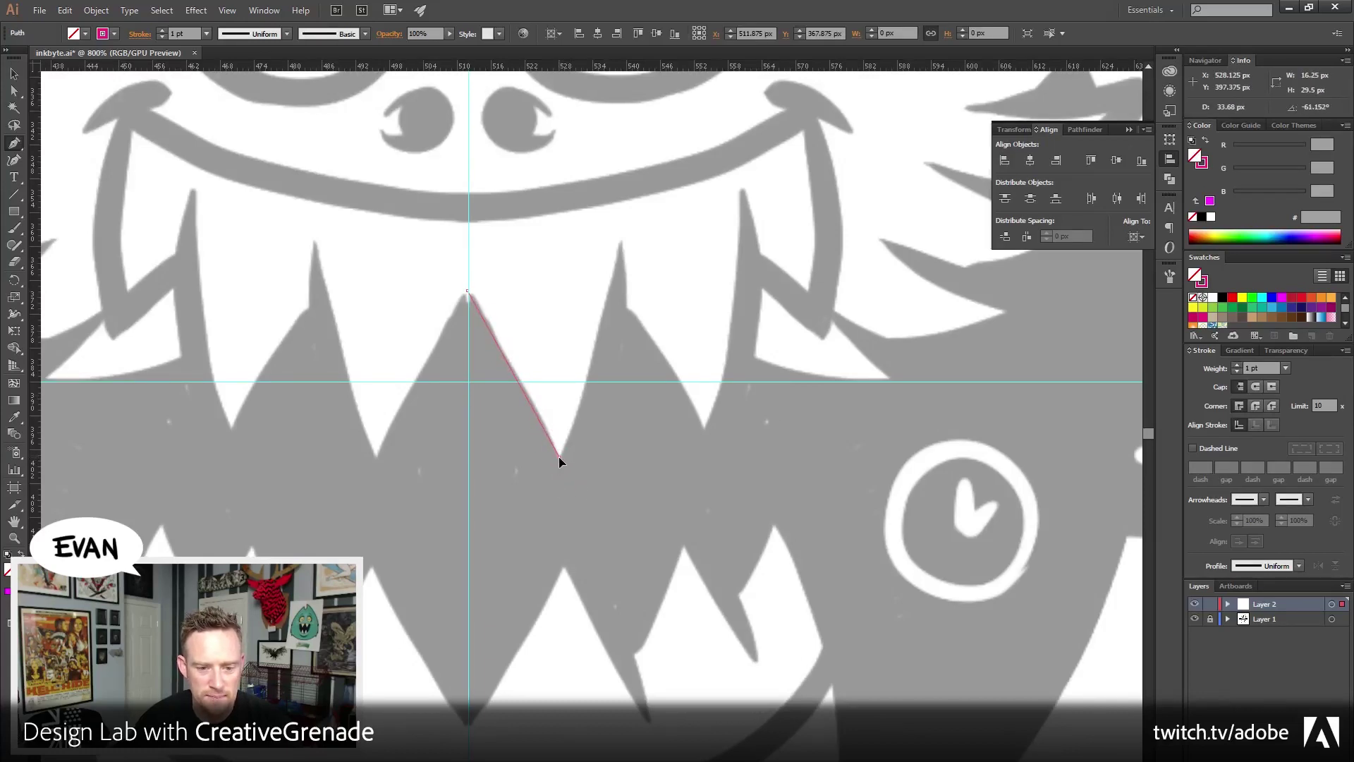
pyautogui.moveTo(559, 454); pyautogui.dragTo(572, 495)
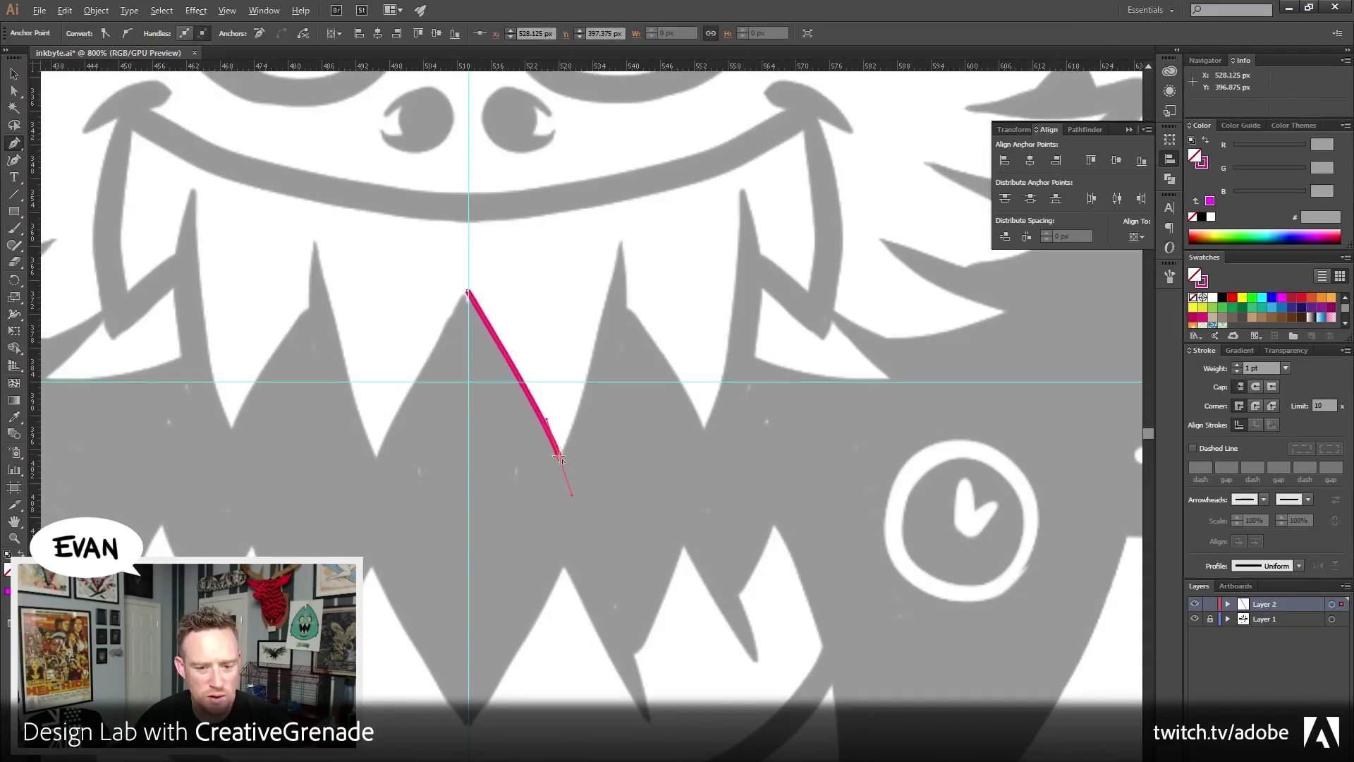
pyautogui.click(560, 457)
pyautogui.moveTo(609, 316); pyautogui.dragTo(671, 414)
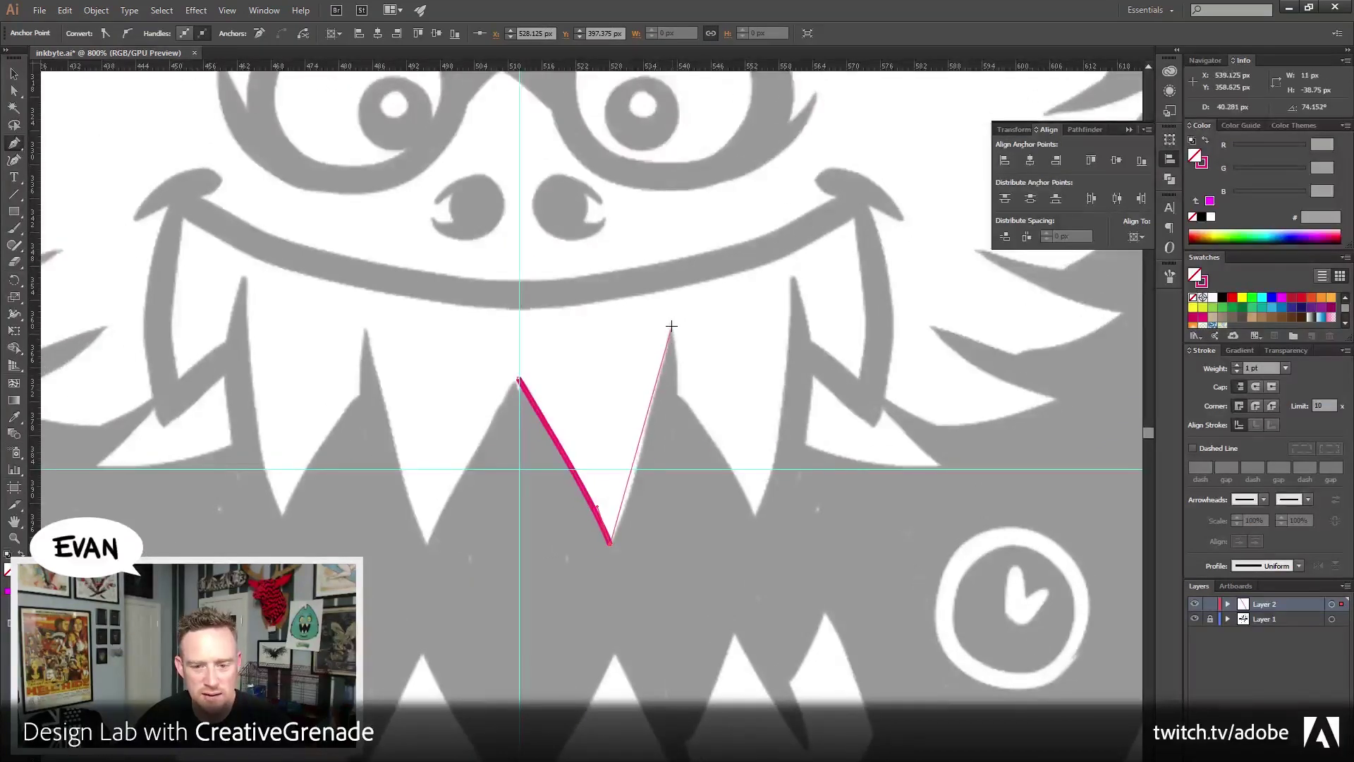
pyautogui.moveTo(671, 325); pyautogui.dragTo(699, 179)
pyautogui.click(673, 326)
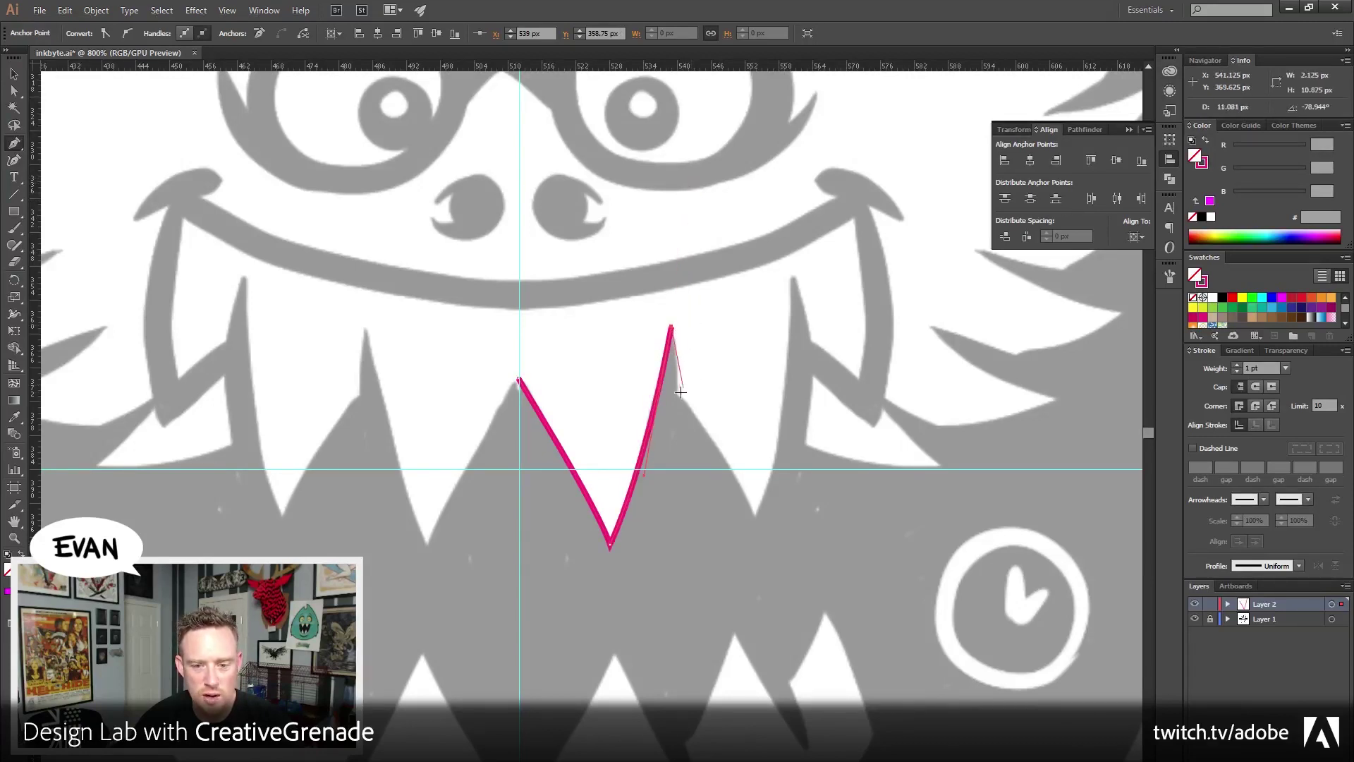
# Curve the path down the next tooth's side and back up to the following tooth tip
pyautogui.moveTo(672, 435); pyautogui.dragTo(672, 436)
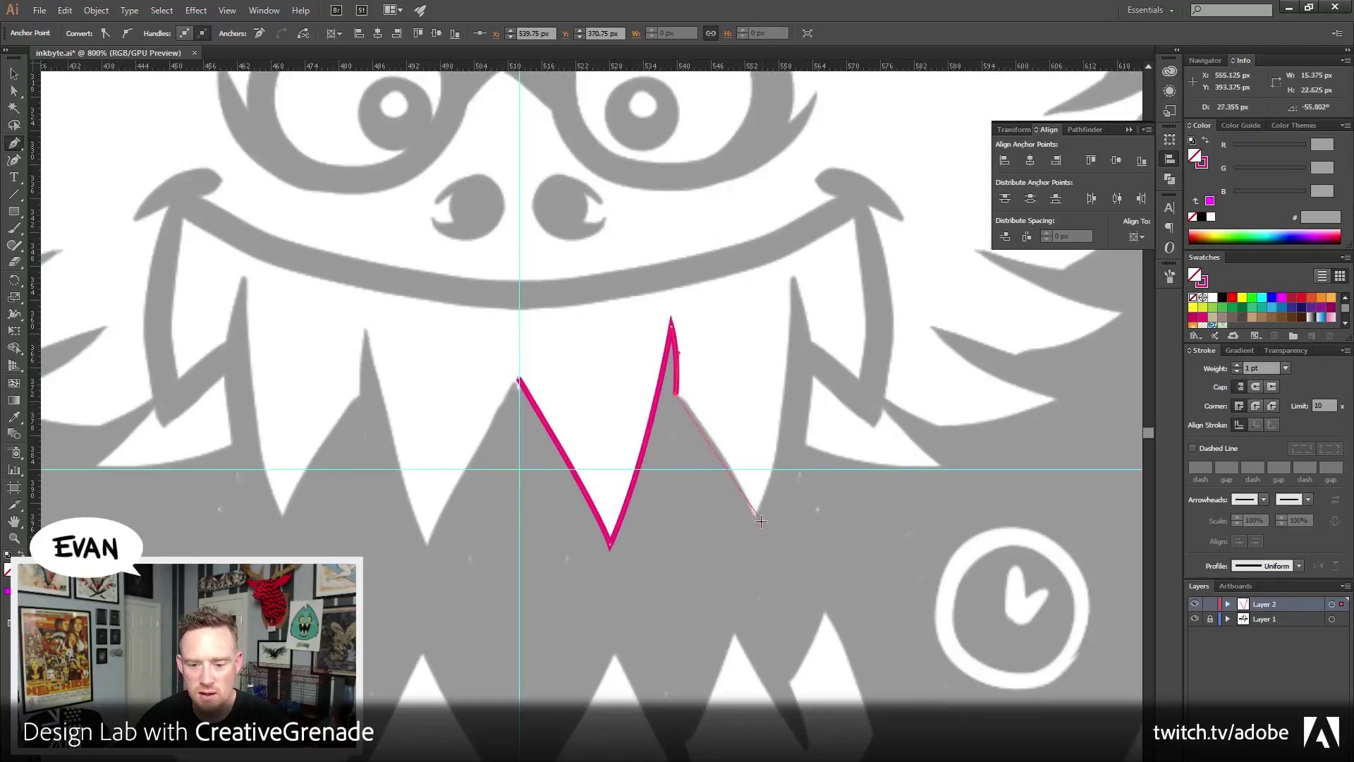
pyautogui.moveTo(771, 562); pyautogui.dragTo(779, 591)
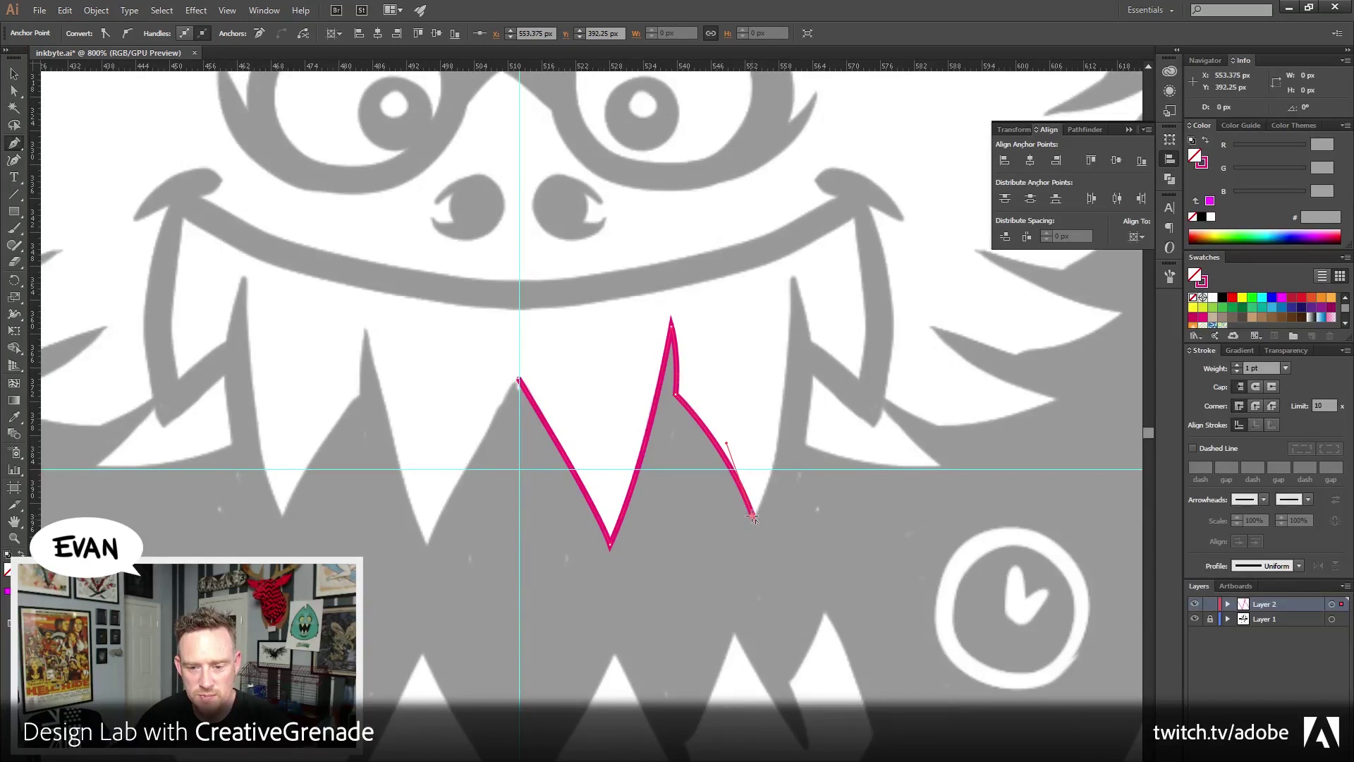
pyautogui.moveTo(795, 279); pyautogui.dragTo(801, 128)
pyautogui.moveTo(848, 261); pyautogui.dragTo(788, 336)
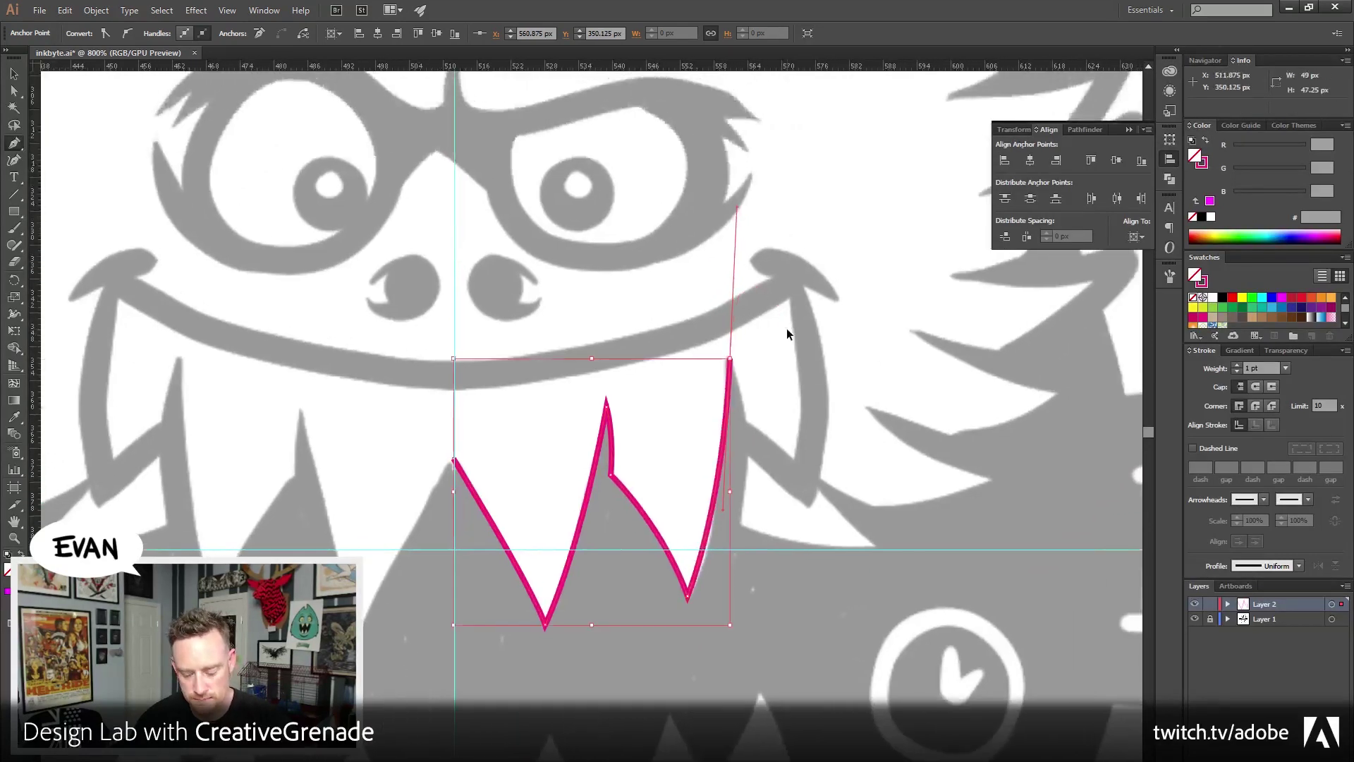
pyautogui.hotkey('ctrl', 'z')
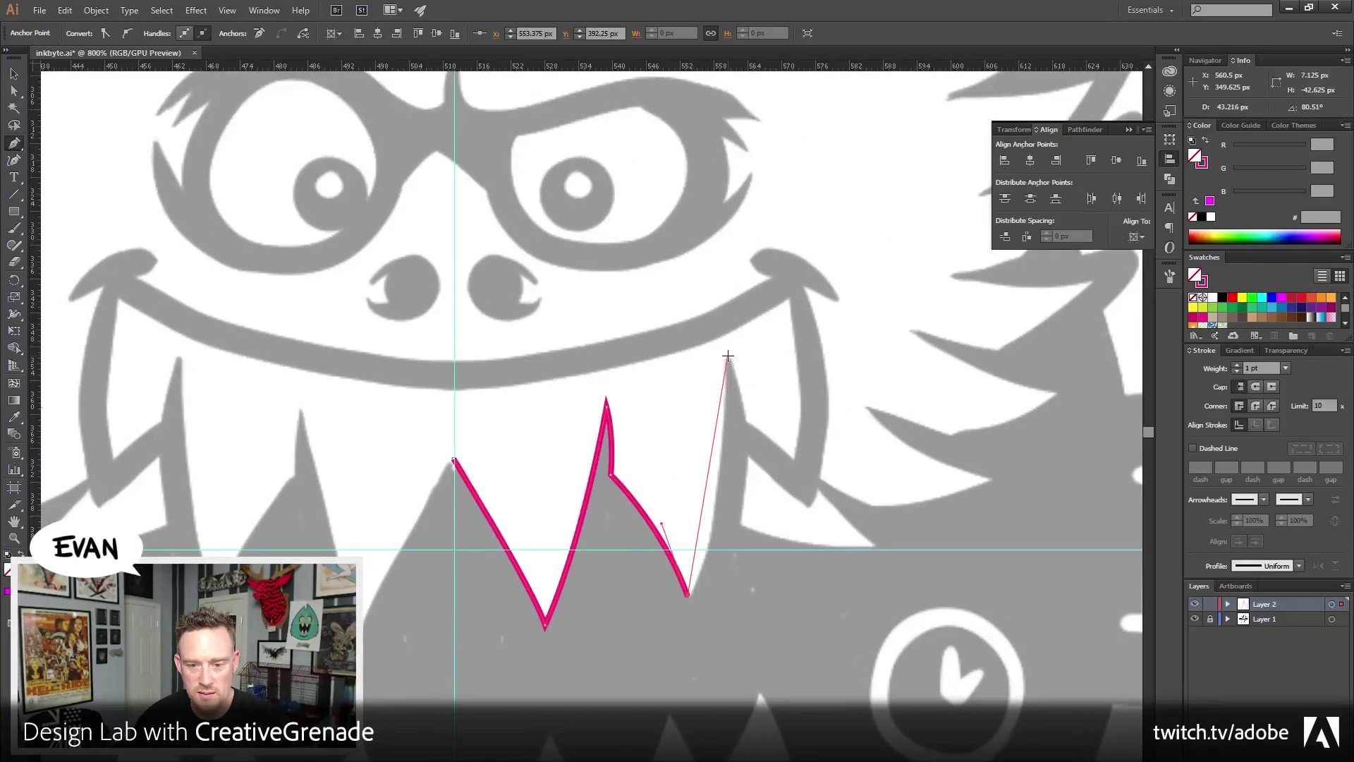
pyautogui.moveTo(728, 356); pyautogui.dragTo(727, 161)
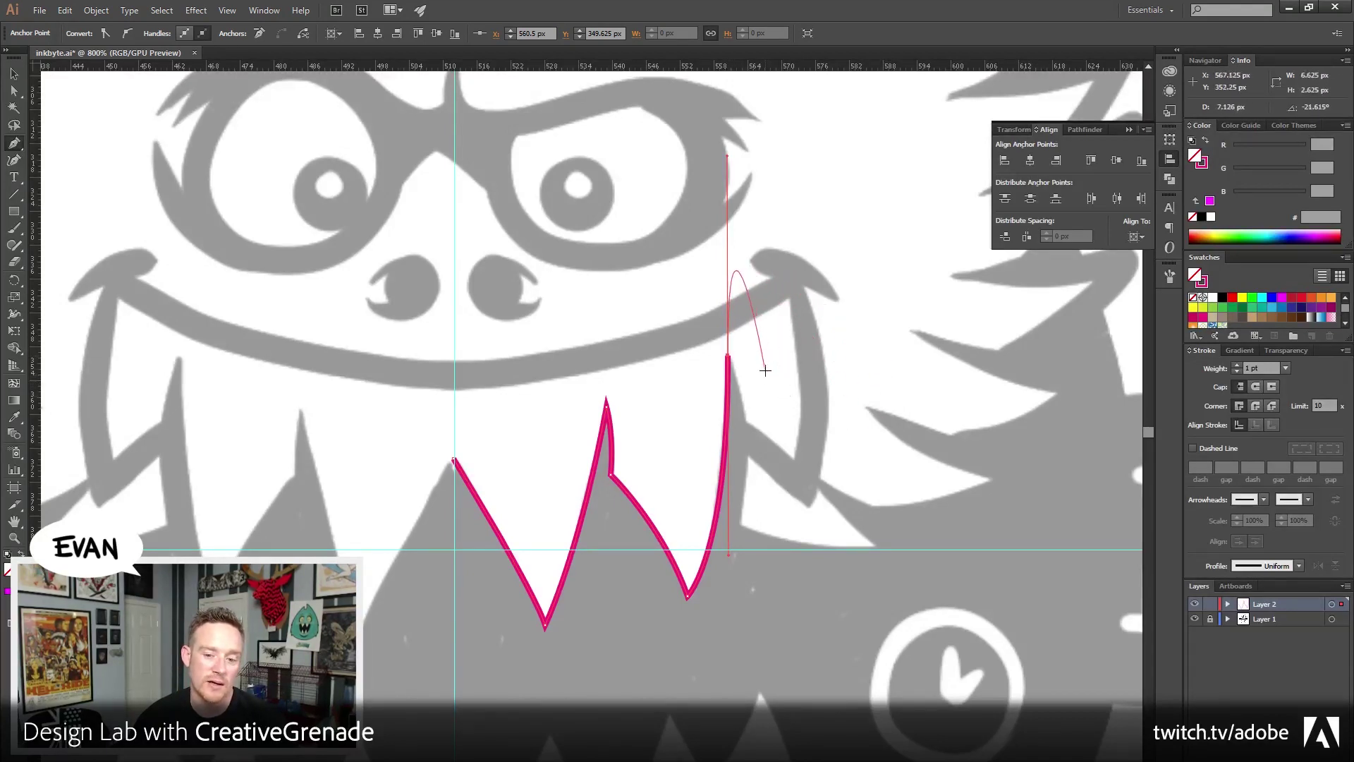
pyautogui.press('ctrl')
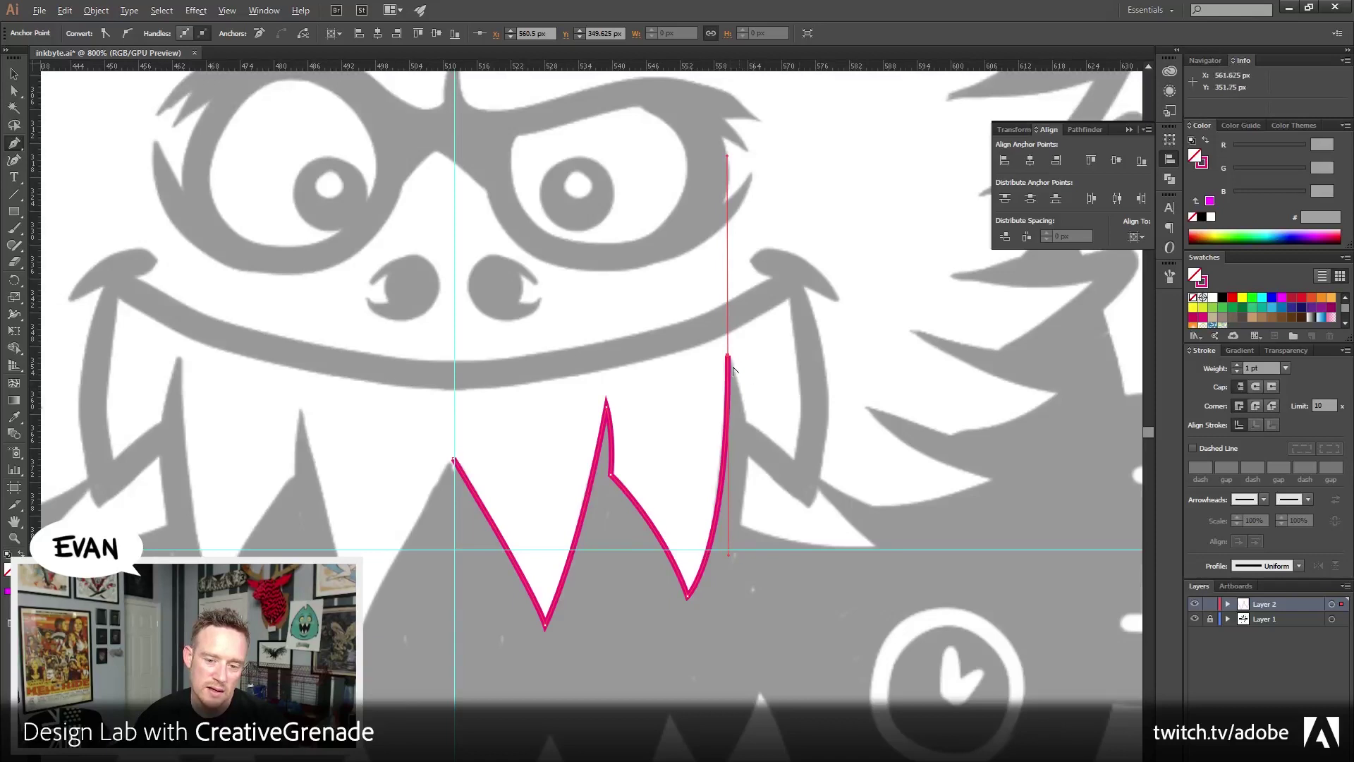
pyautogui.click(728, 356)
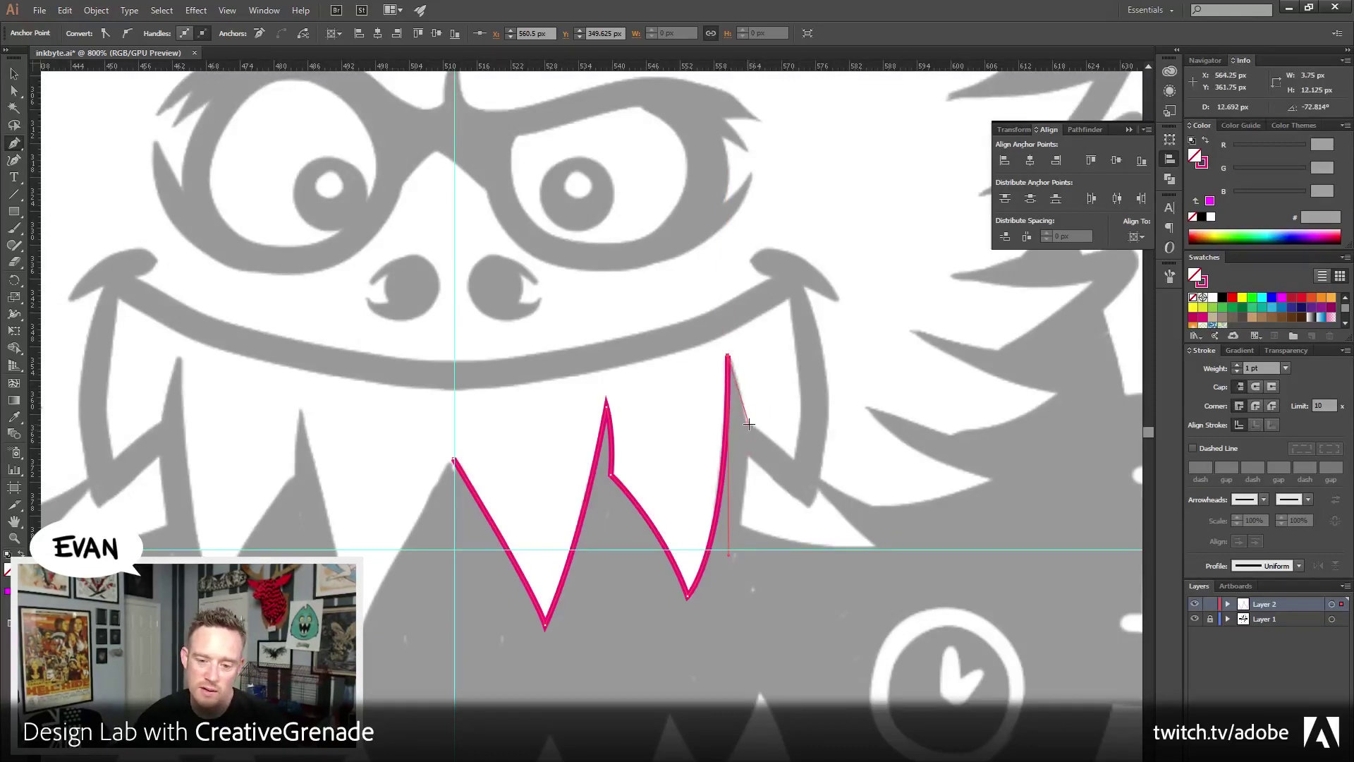
# Continue the path down the fang, through the lower notch and up the right mouth corner
pyautogui.moveTo(744, 401); pyautogui.dragTo(746, 449)
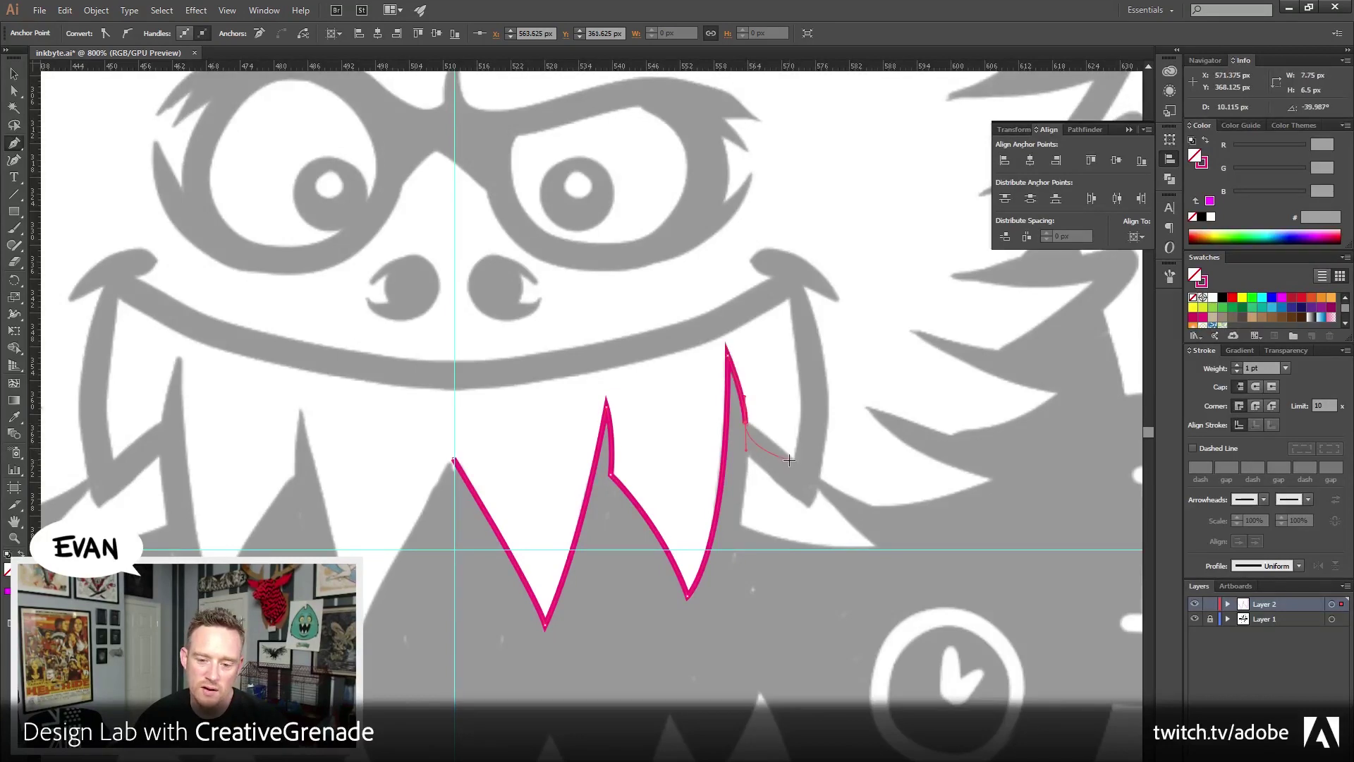
pyautogui.press('ctrl')
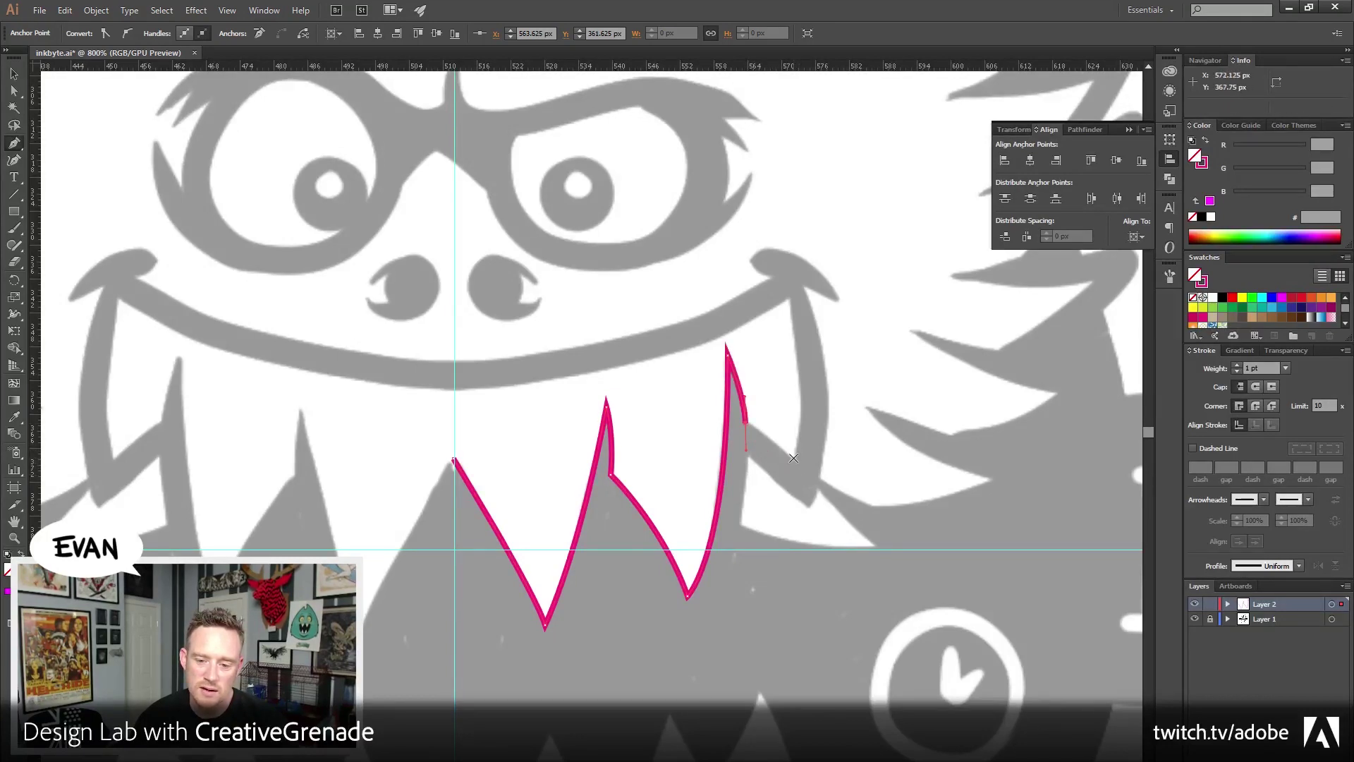
pyautogui.keyDown('ctrl'); pyautogui.click(793, 459); pyautogui.keyUp('ctrl')
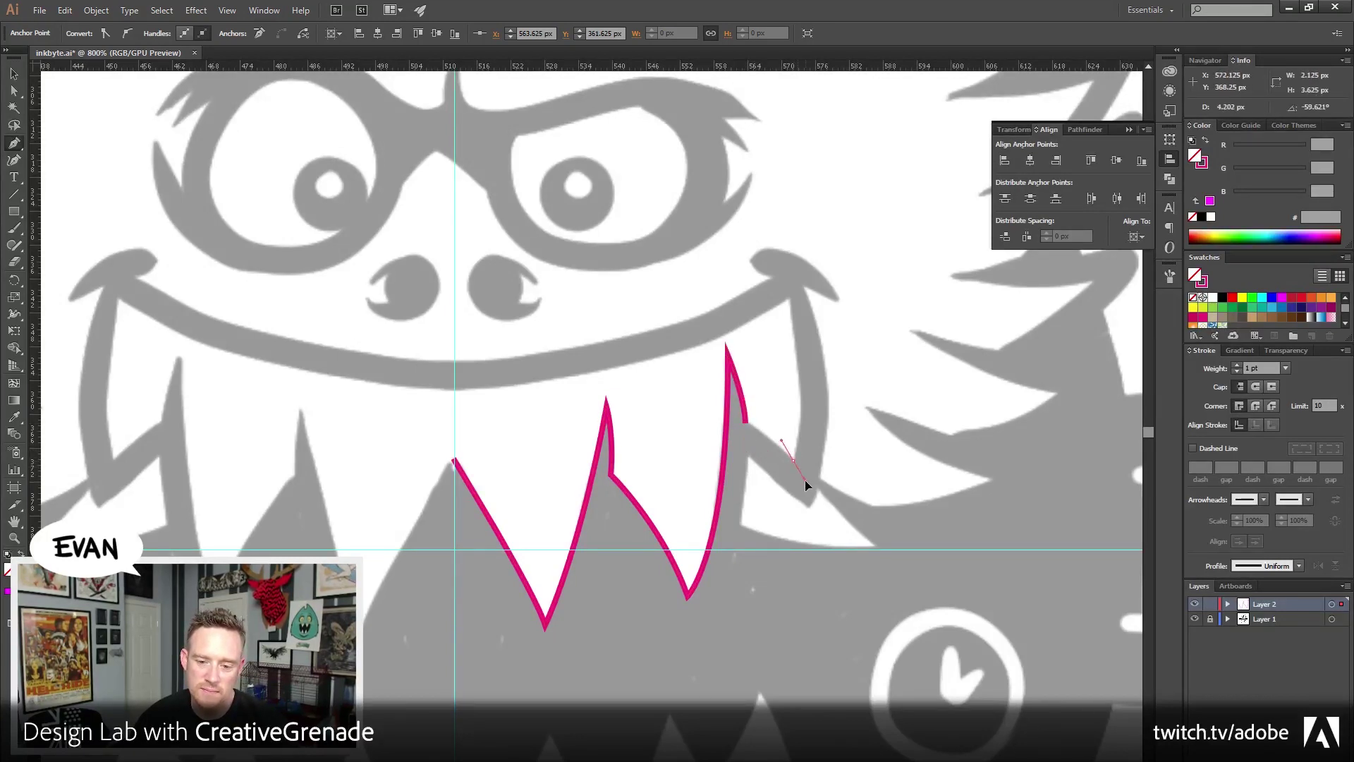
pyautogui.click(747, 426)
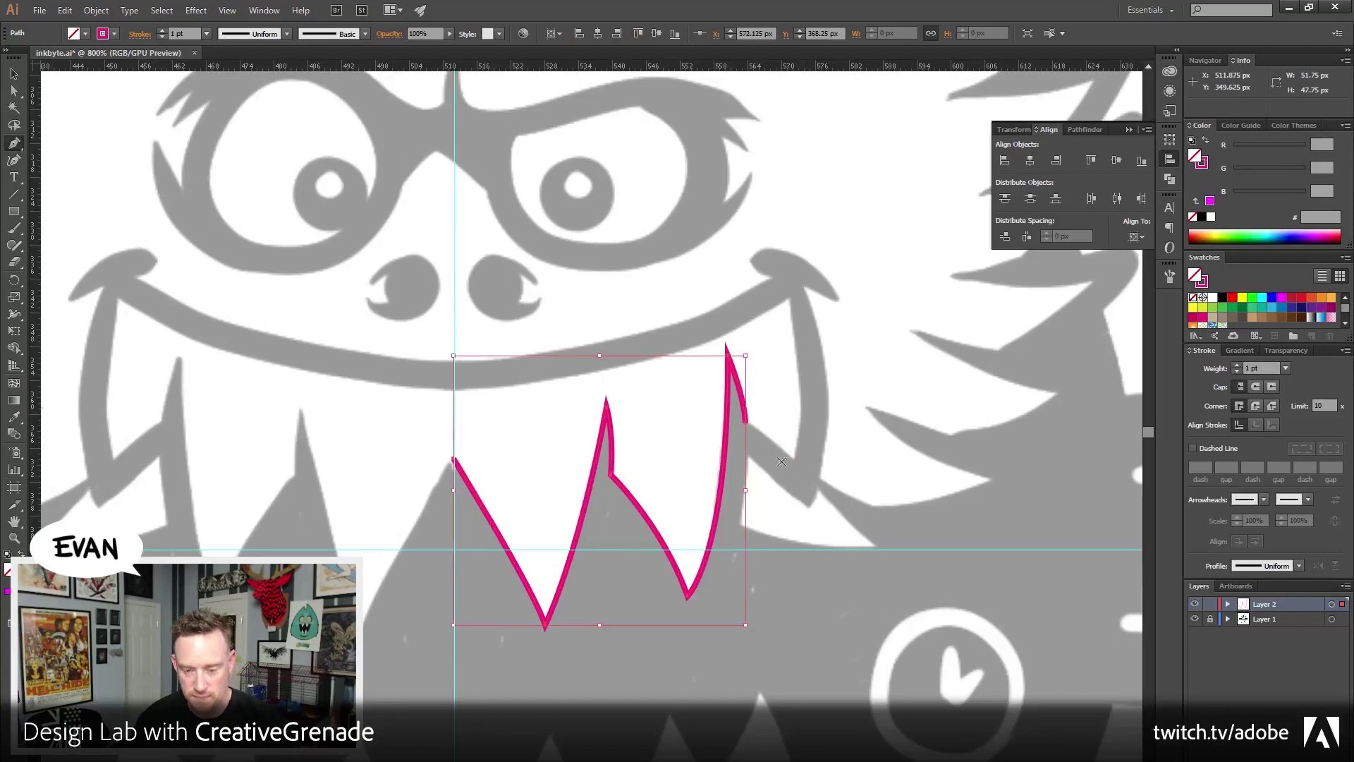
pyautogui.click(747, 425)
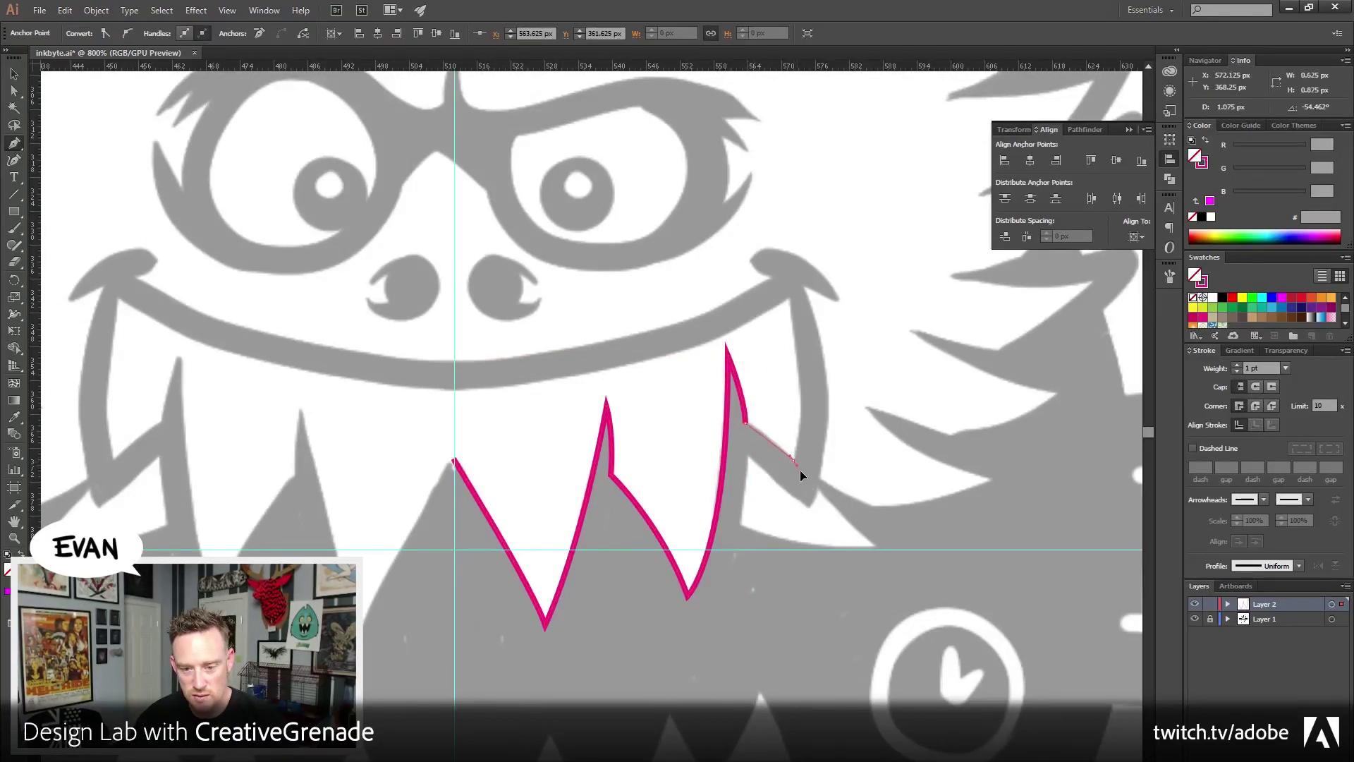
pyautogui.click(801, 472)
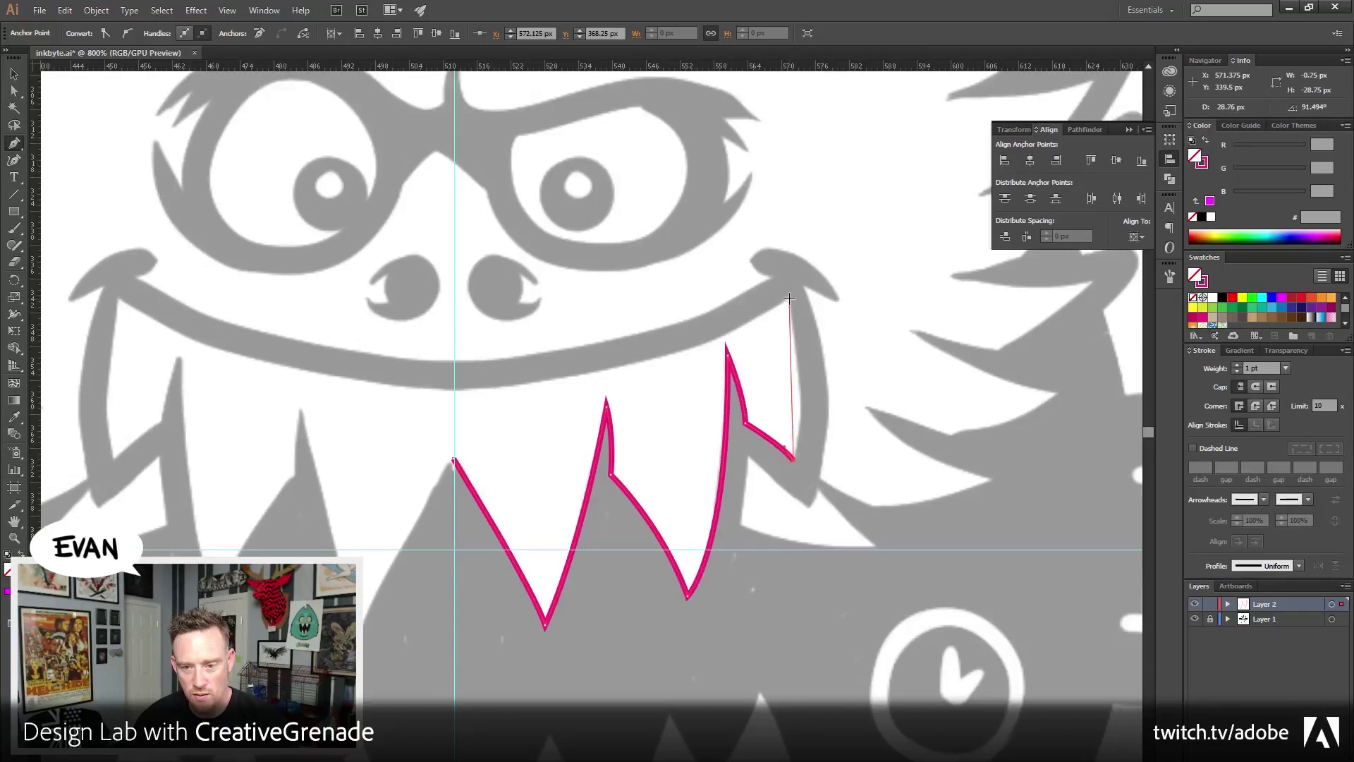
pyautogui.moveTo(790, 299); pyautogui.dragTo(766, 183)
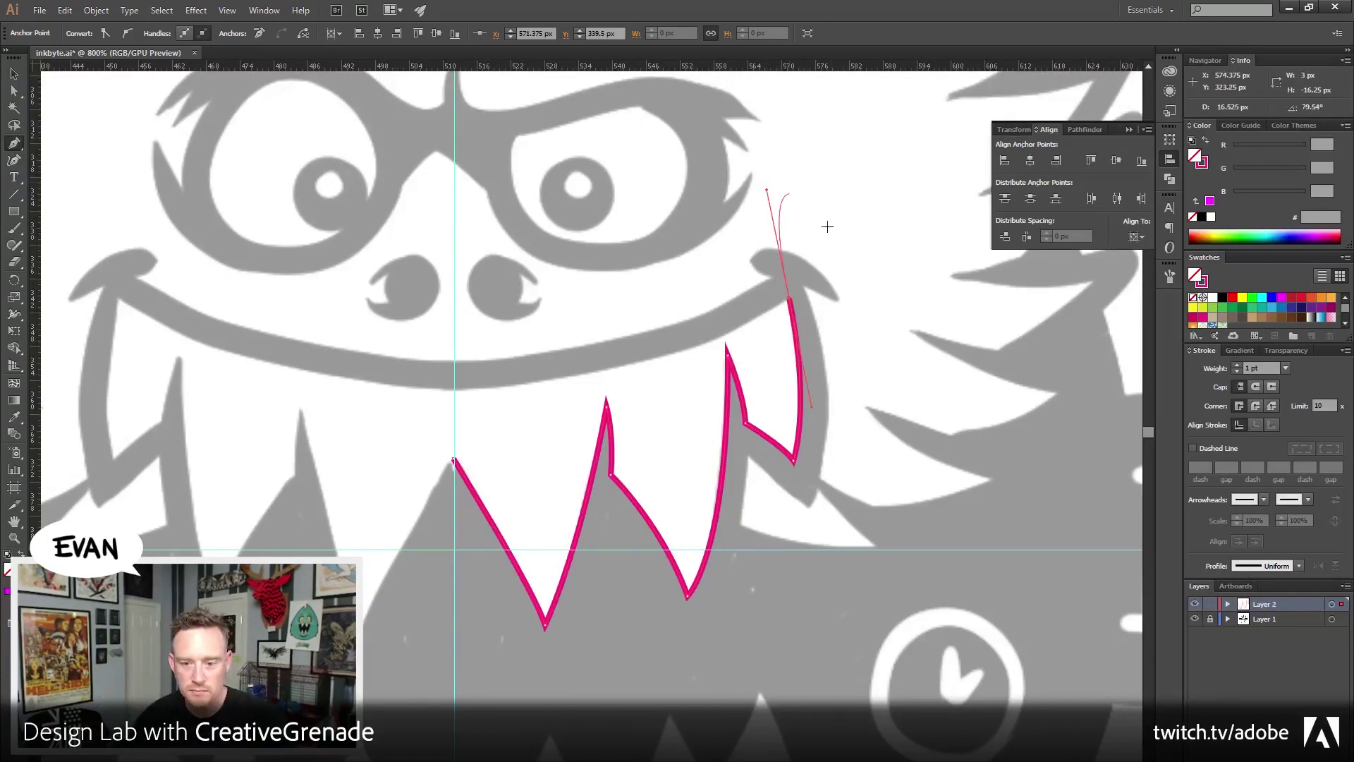
pyautogui.click(792, 301)
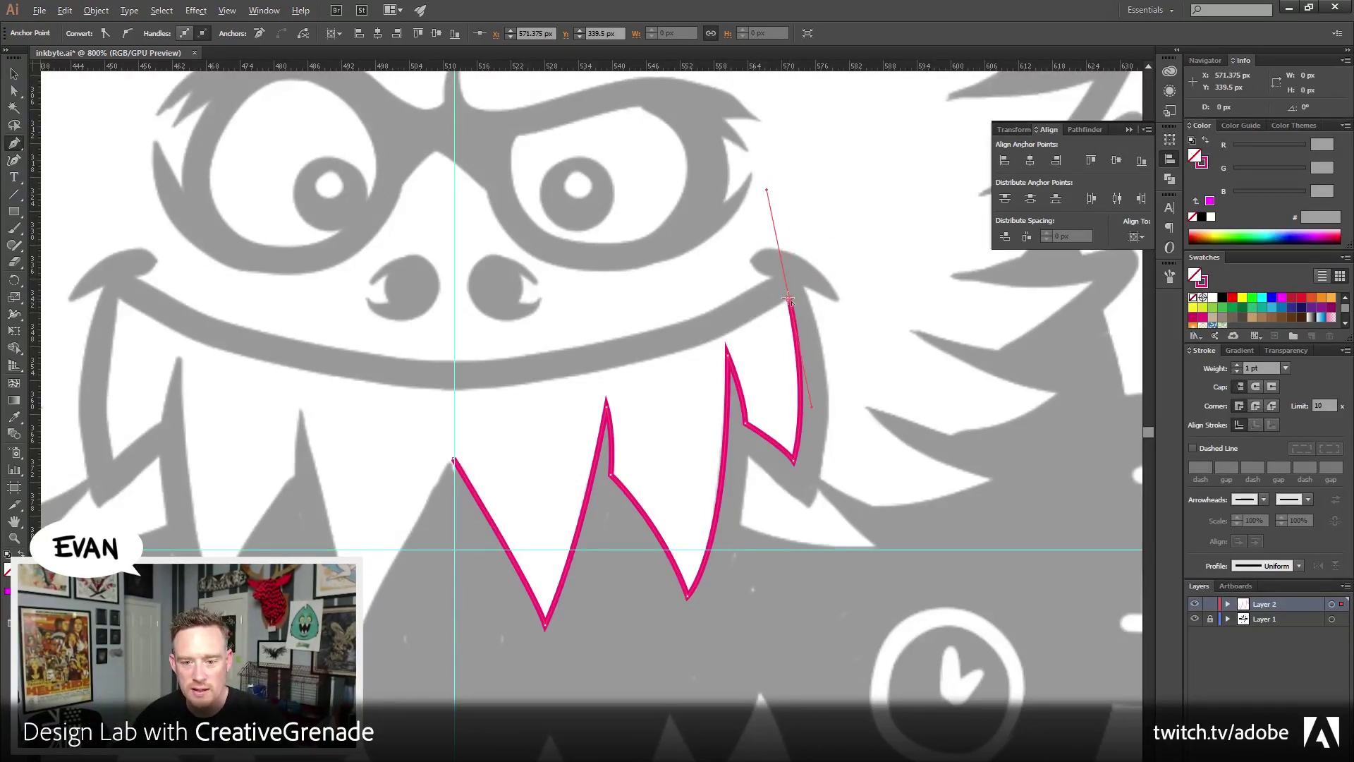
pyautogui.moveTo(483, 363); pyautogui.dragTo(650, 484)
# Select the half-mouth path and make a vertical Reflect copy of it
pyautogui.press('v')
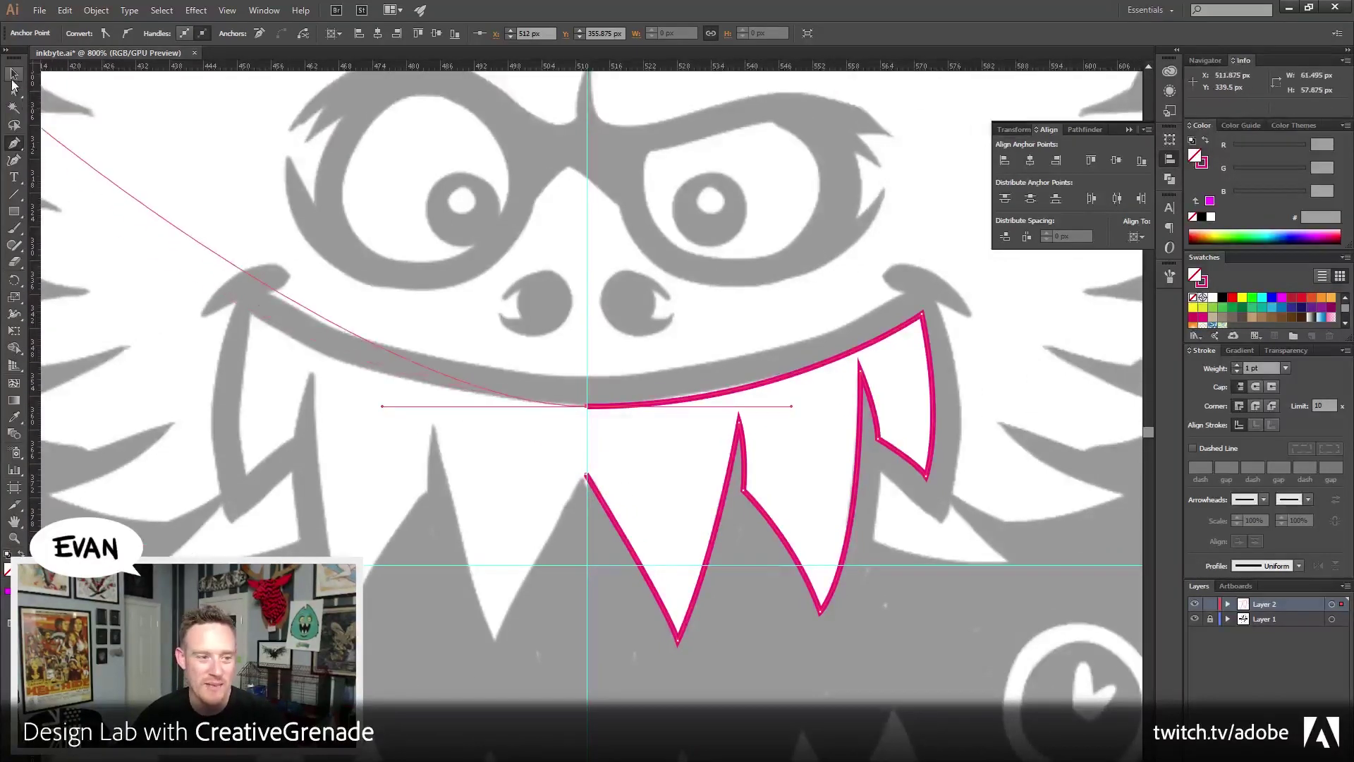
pyautogui.press('a')
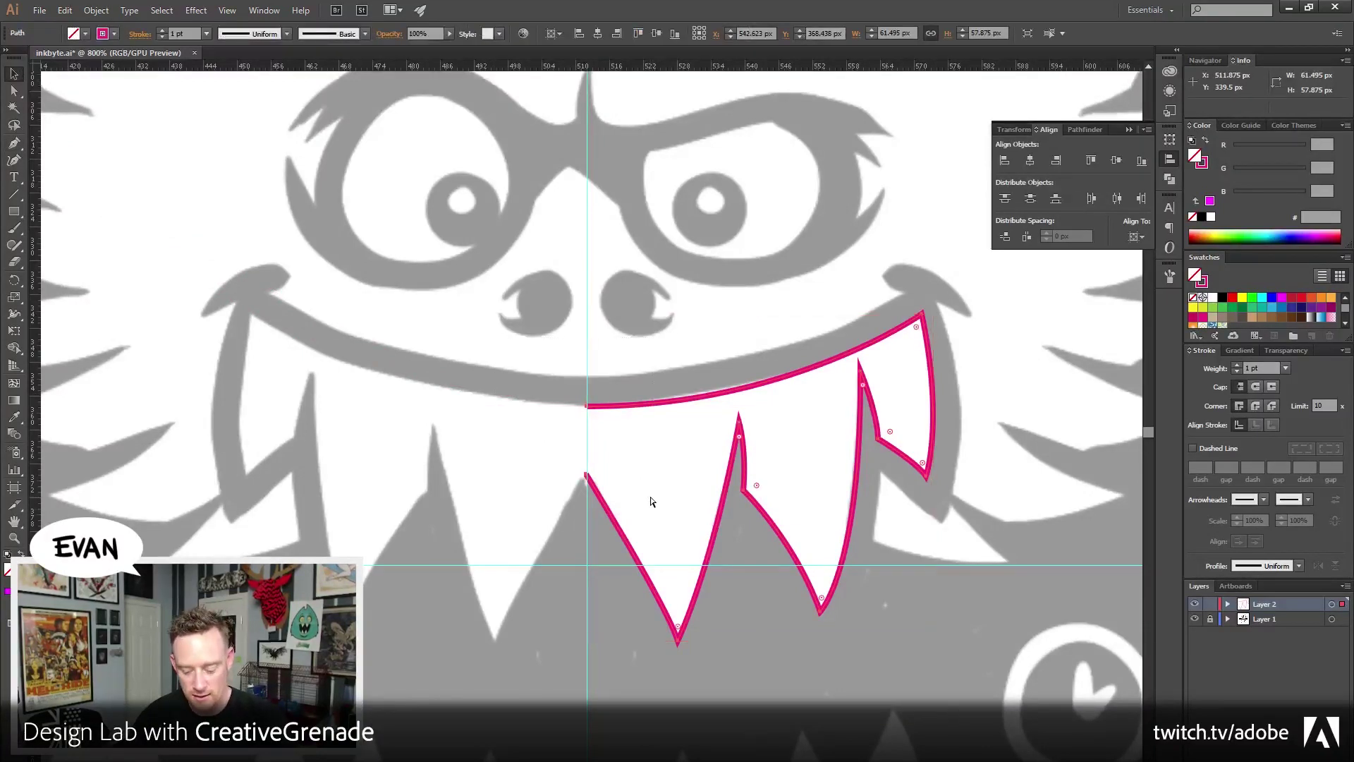
pyautogui.press('v')
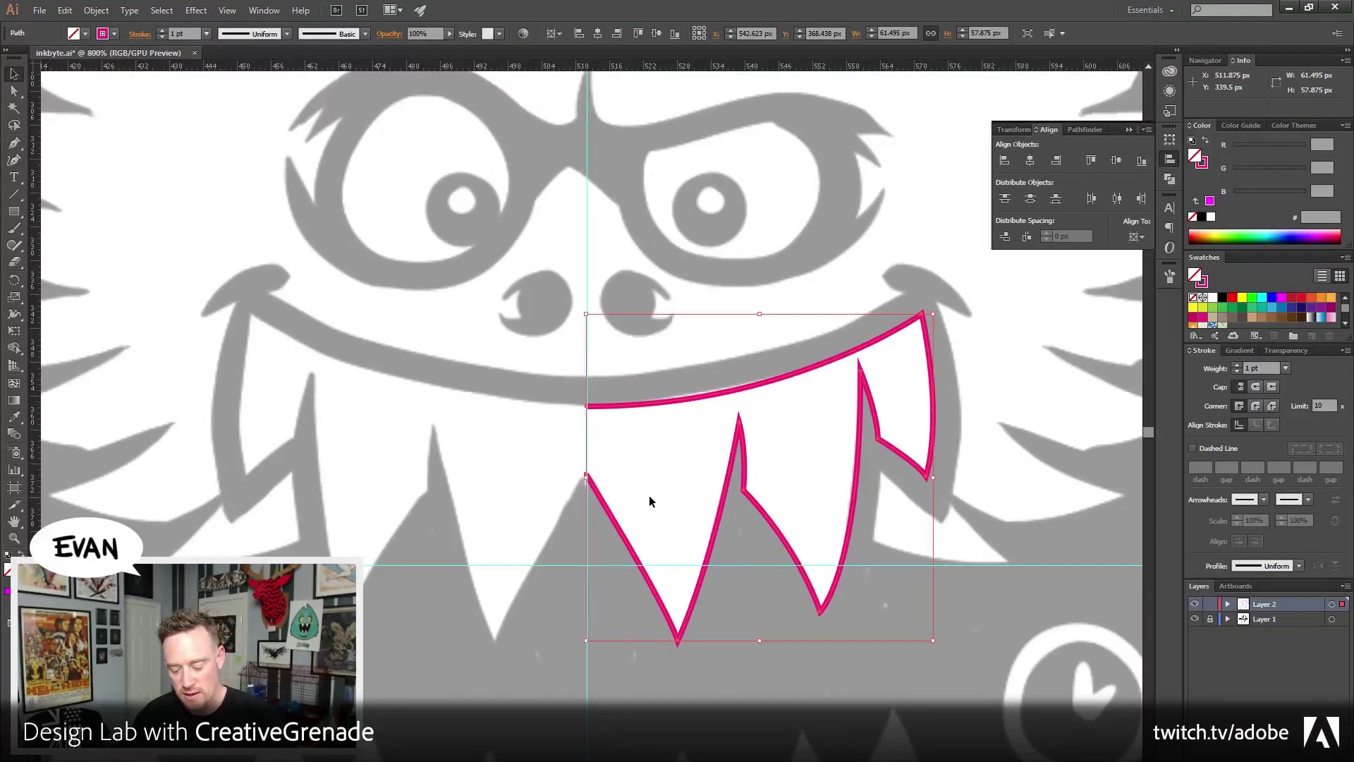
pyautogui.press('a')
pyautogui.press('v')
pyautogui.press('a')
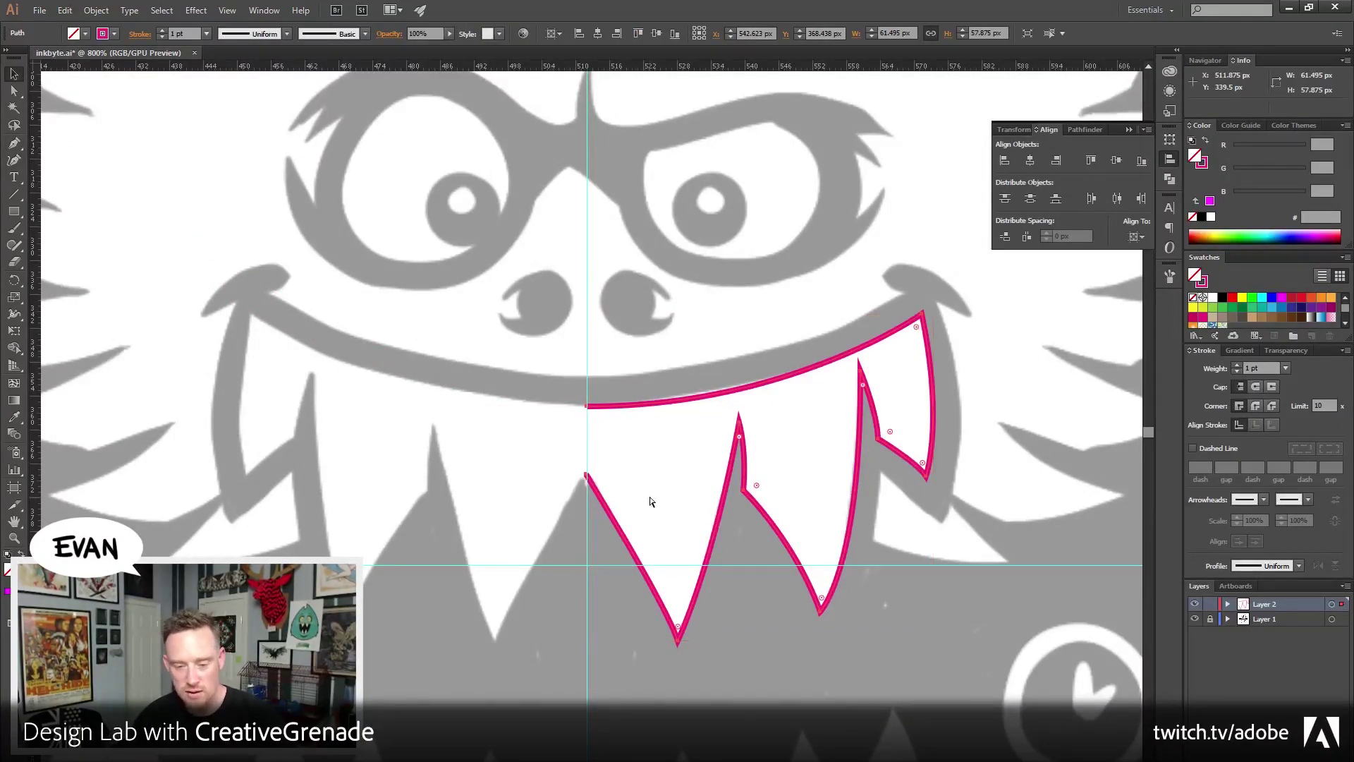
pyautogui.press('v')
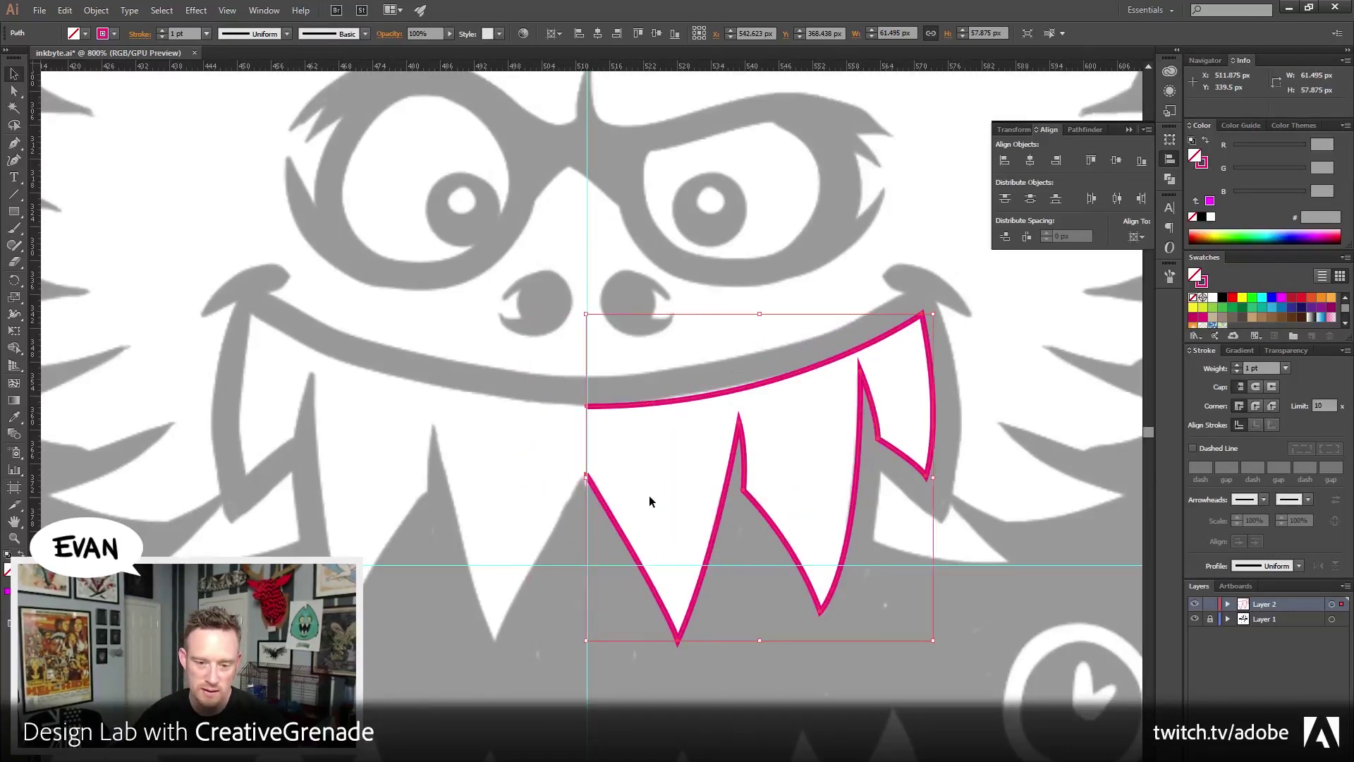
pyautogui.click(96, 10)
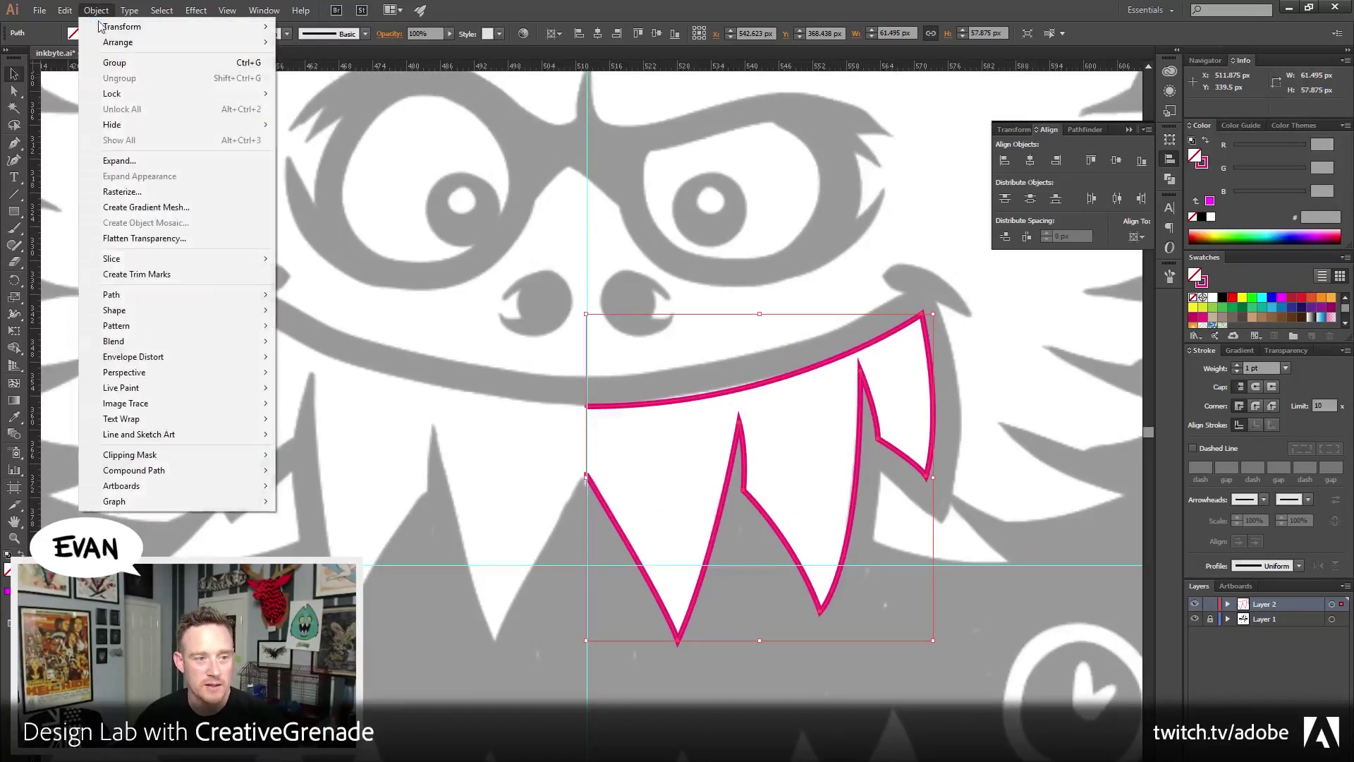
pyautogui.moveTo(107, 30)
pyautogui.click(379, 83)
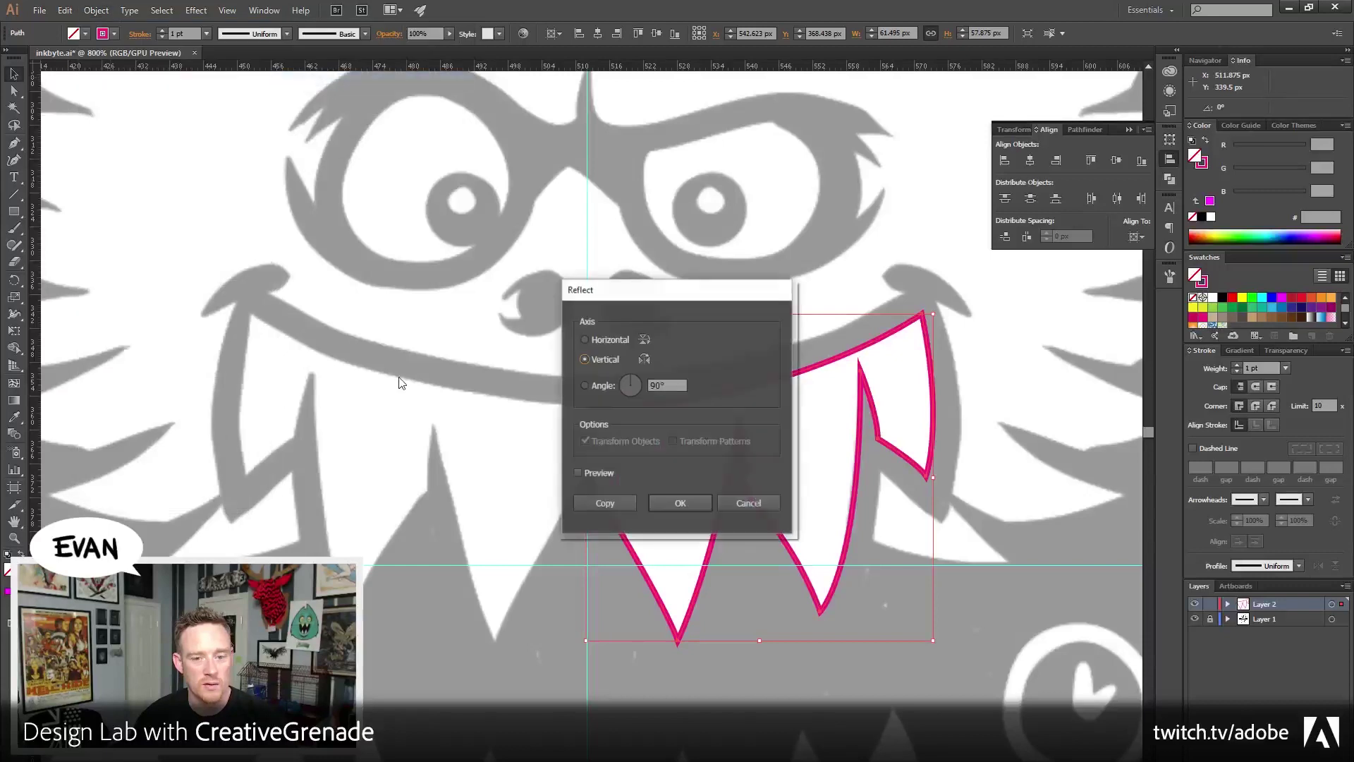
pyautogui.click(675, 514)
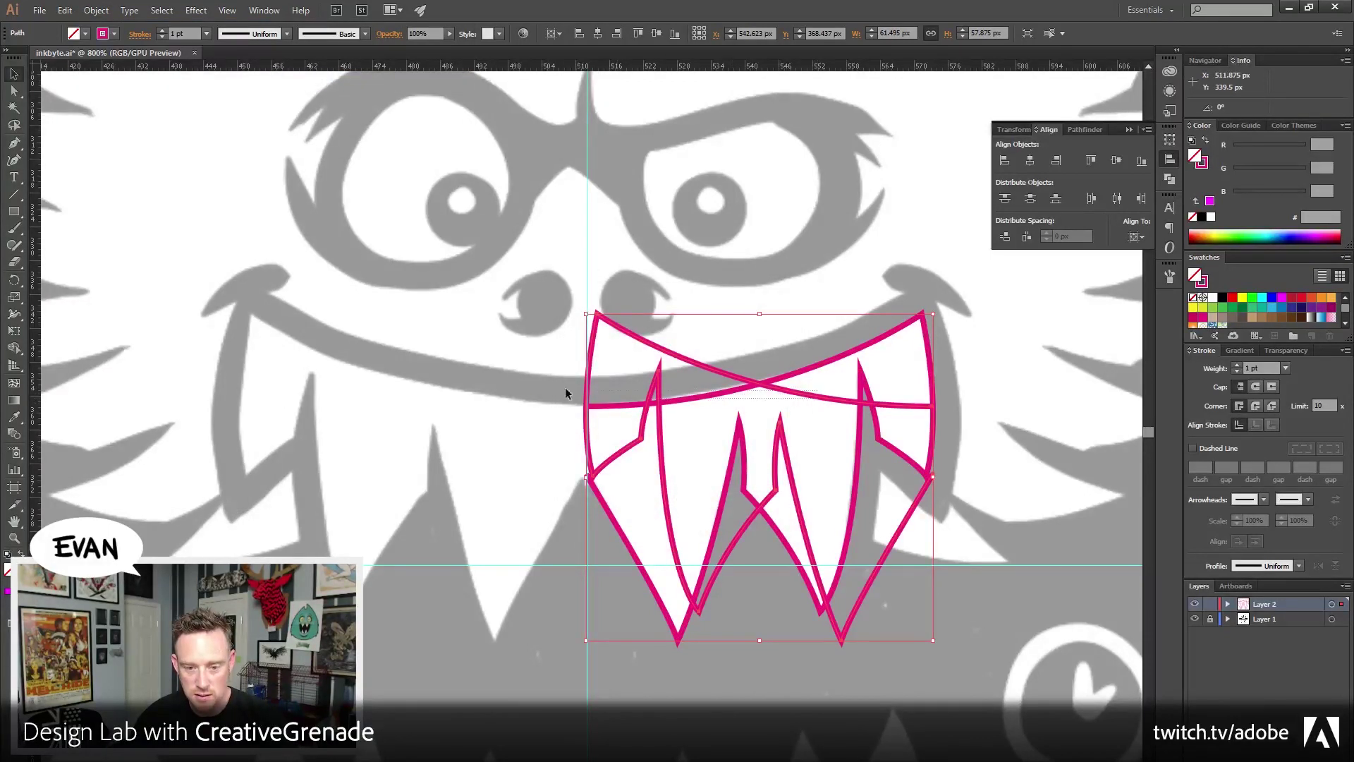
# Move the mirrored copy onto the left half of the mouth and align it
pyautogui.click(548, 273)
pyautogui.moveTo(639, 337); pyautogui.dragTo(295, 322)
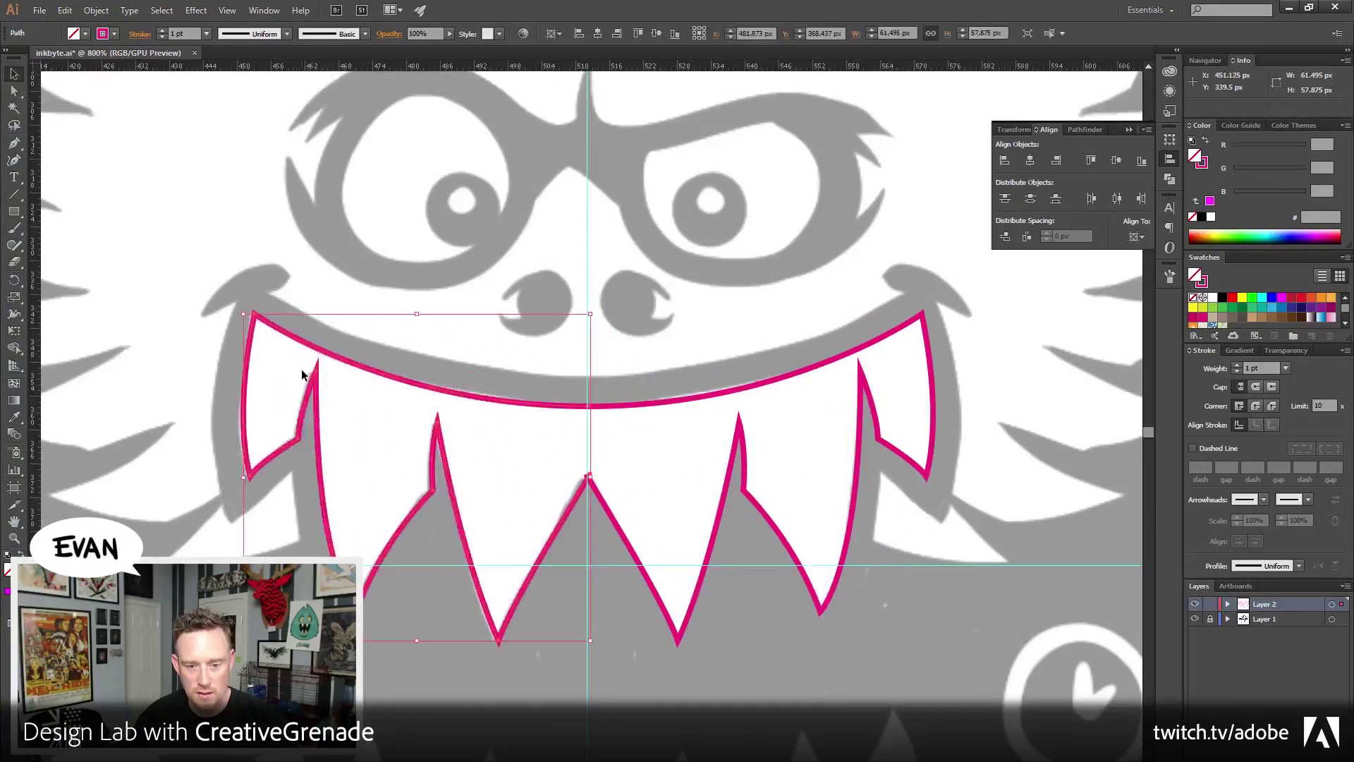
pyautogui.click(480, 221)
pyautogui.moveTo(468, 395)
pyautogui.mouseDown()
pyautogui.moveTo(399, 390)
pyautogui.moveTo(469, 406)
pyautogui.mouseUp()
# Average and join the two centre anchors so both halves form one path
pyautogui.click(14, 91)
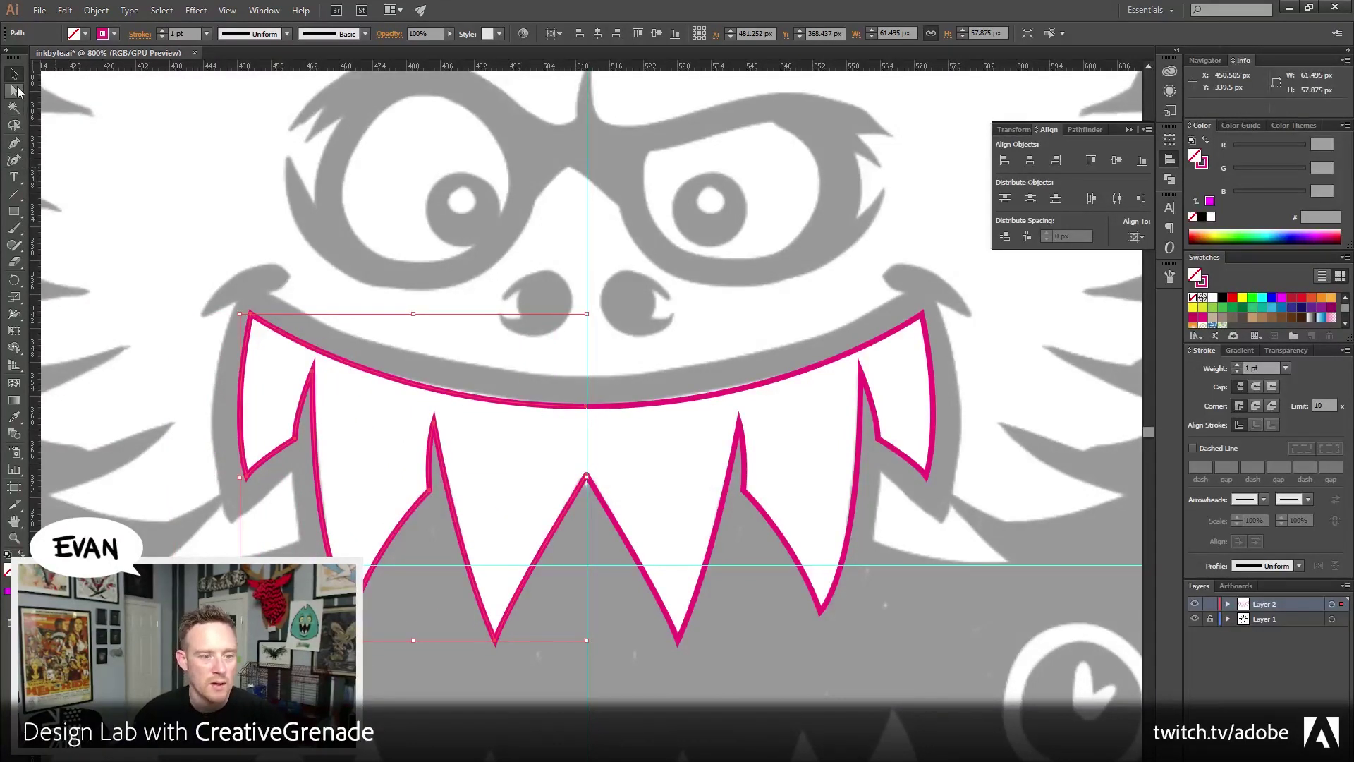
pyautogui.moveTo(588, 380); pyautogui.dragTo(603, 423)
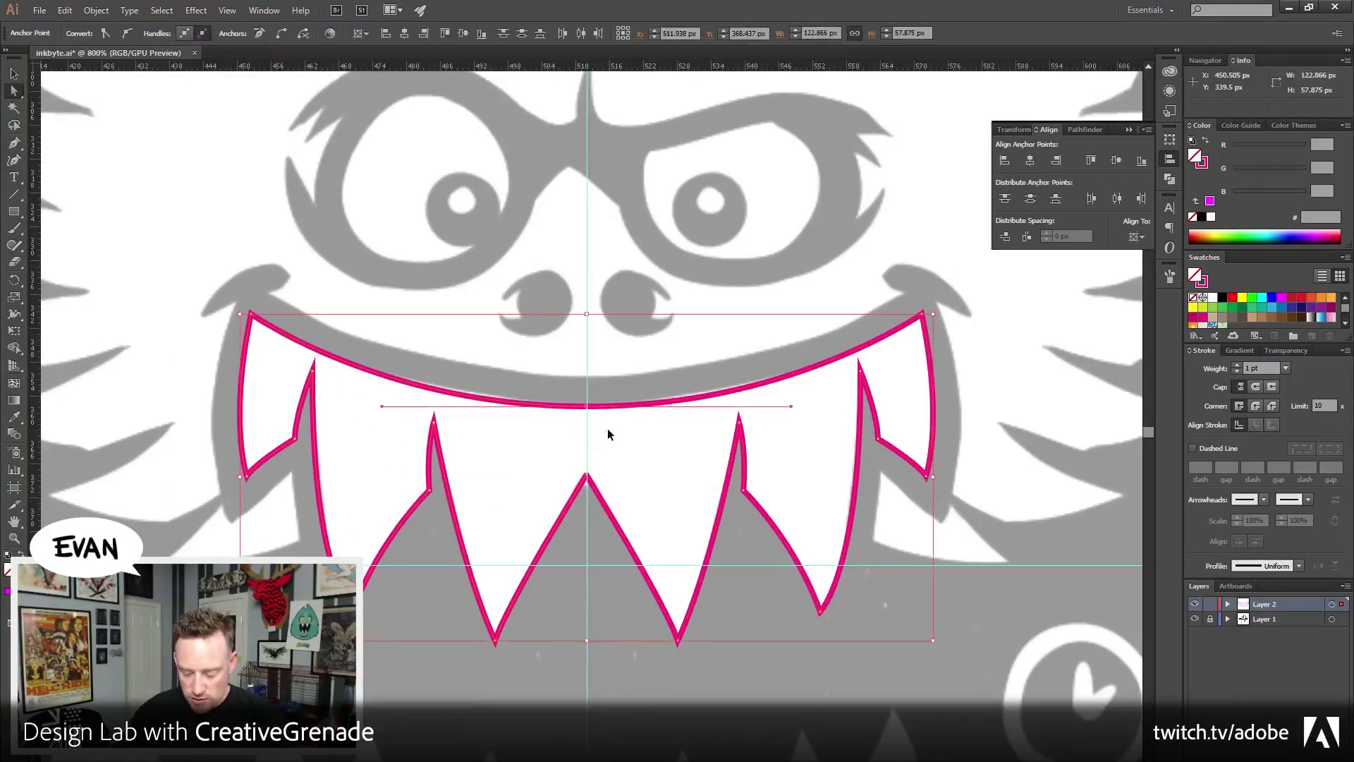
pyautogui.hotkey('ctrl', 'alt', 'j')
pyautogui.press('Return')
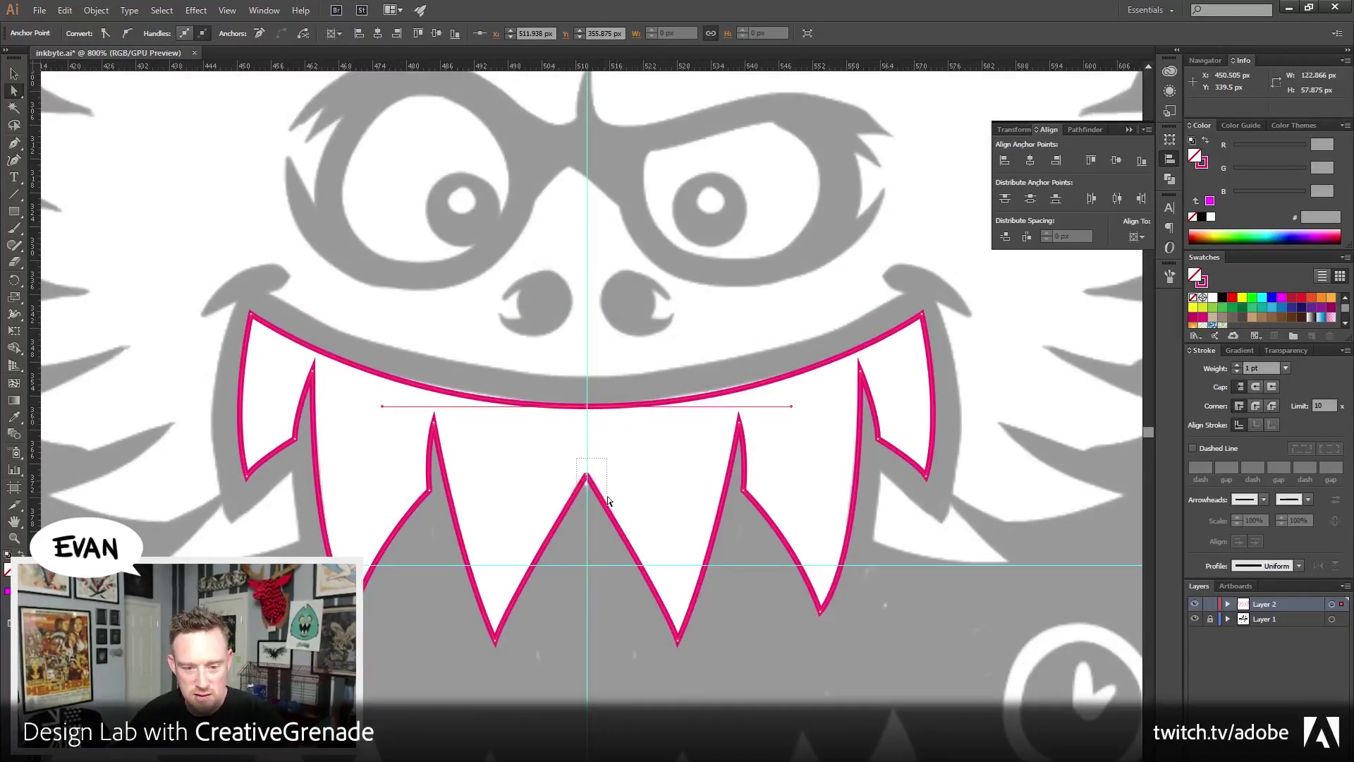
pyautogui.hotkey('ctrl', 'j')
pyautogui.press('Return')
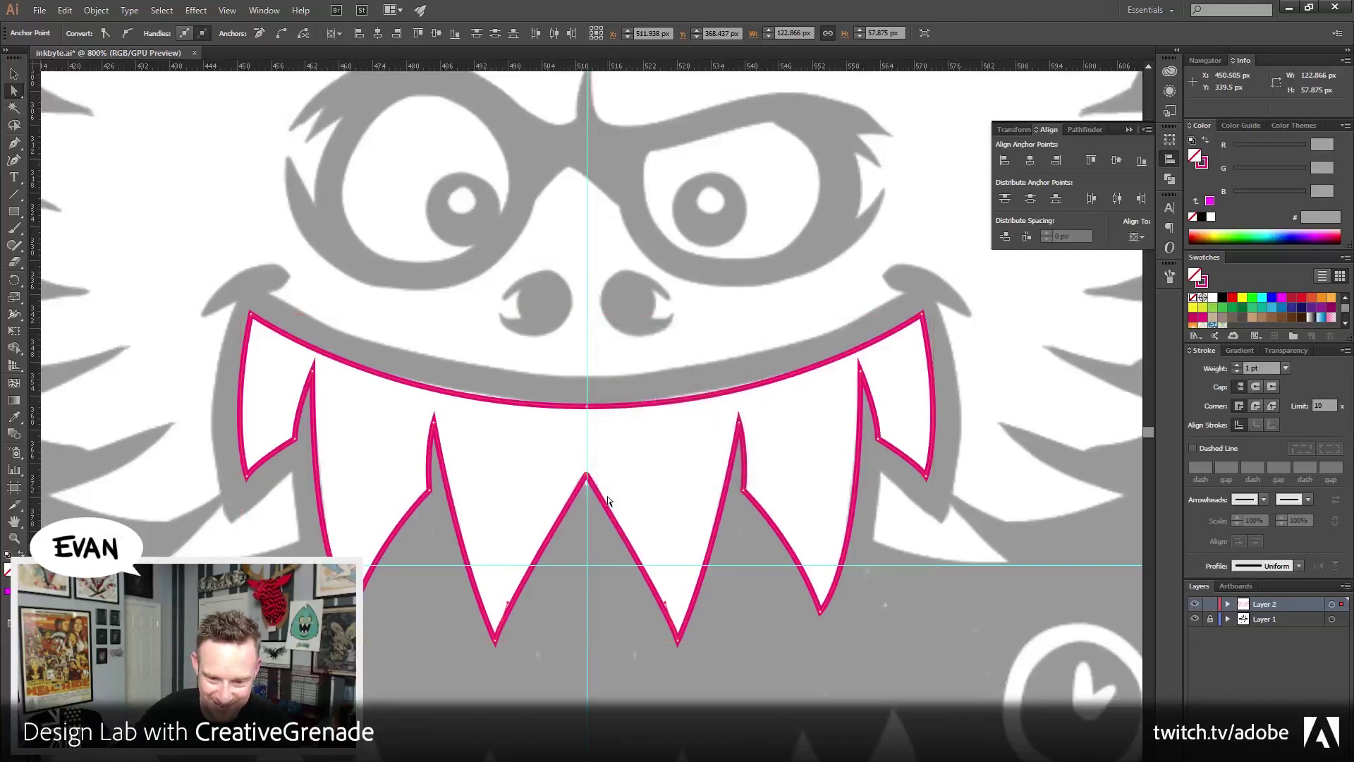
pyautogui.click(502, 261)
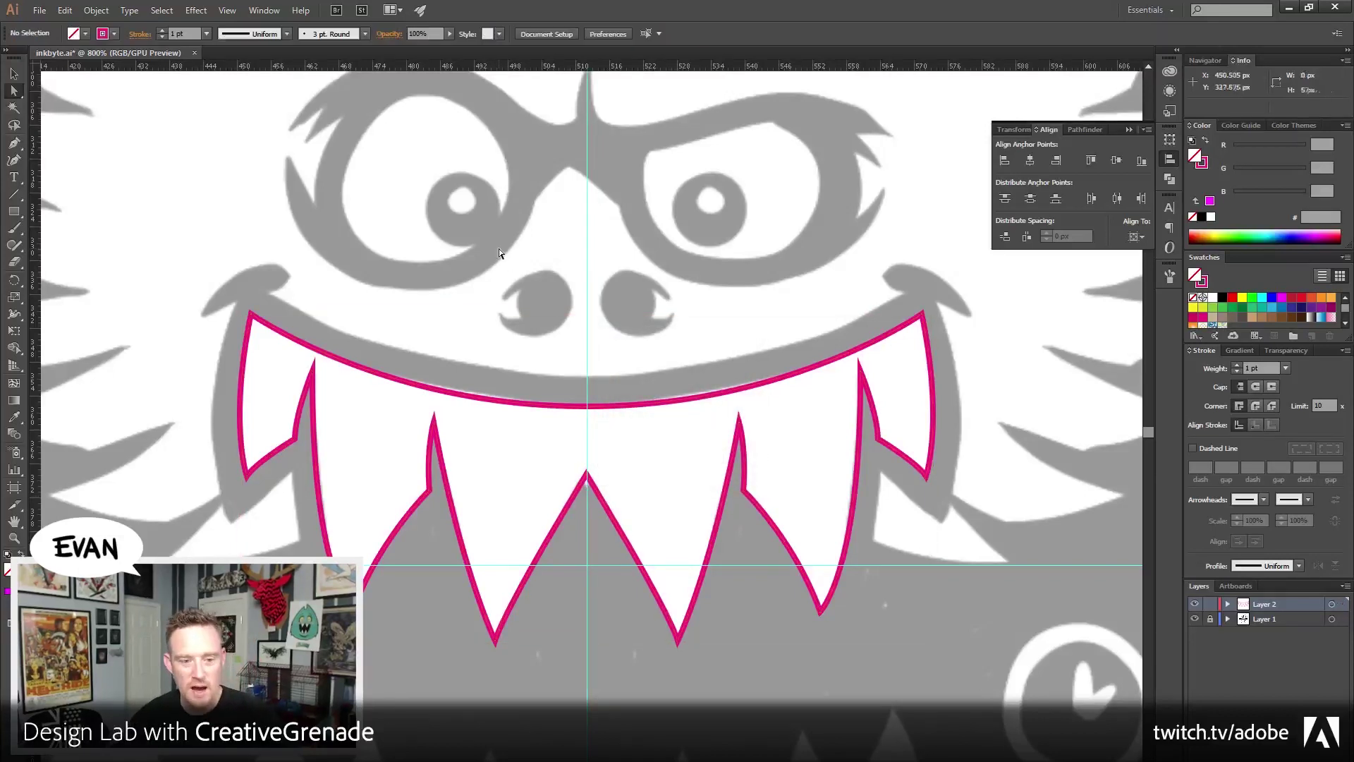
pyautogui.press('v')
pyautogui.moveTo(658, 347); pyautogui.dragTo(629, 385)
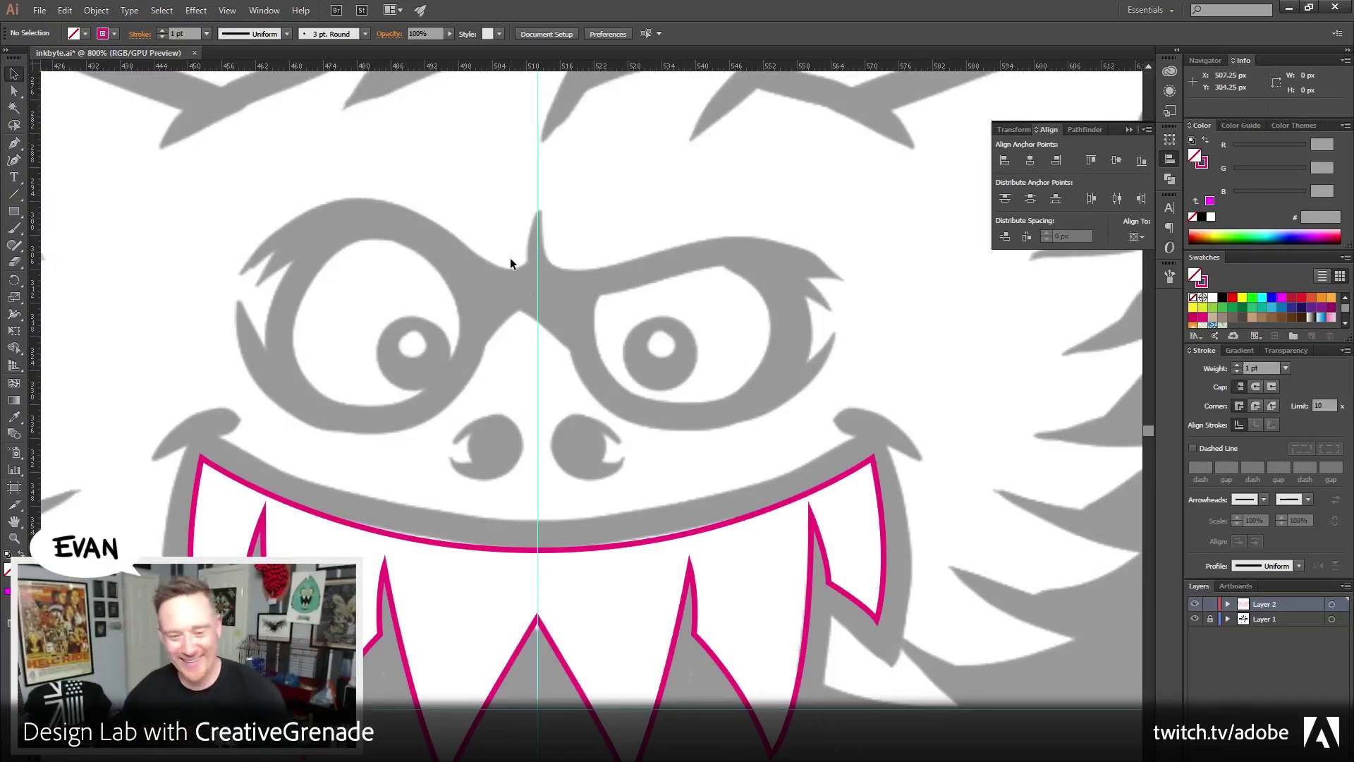
# Start a new outline beside the last tooth, tracing the jaw edge and first fur spike
pyautogui.moveTo(708, 459); pyautogui.dragTo(544, 383)
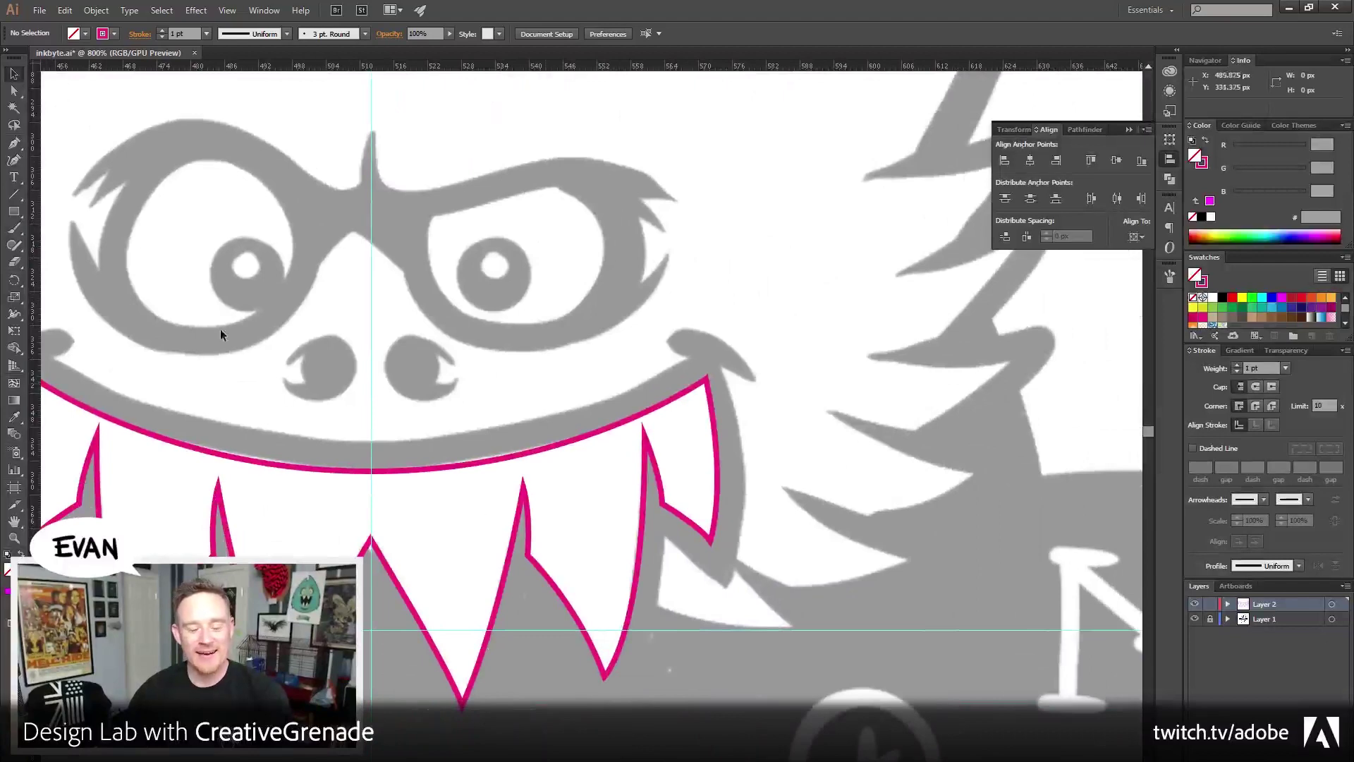
pyautogui.click(14, 143)
pyautogui.scroll(-2, 604, 393)
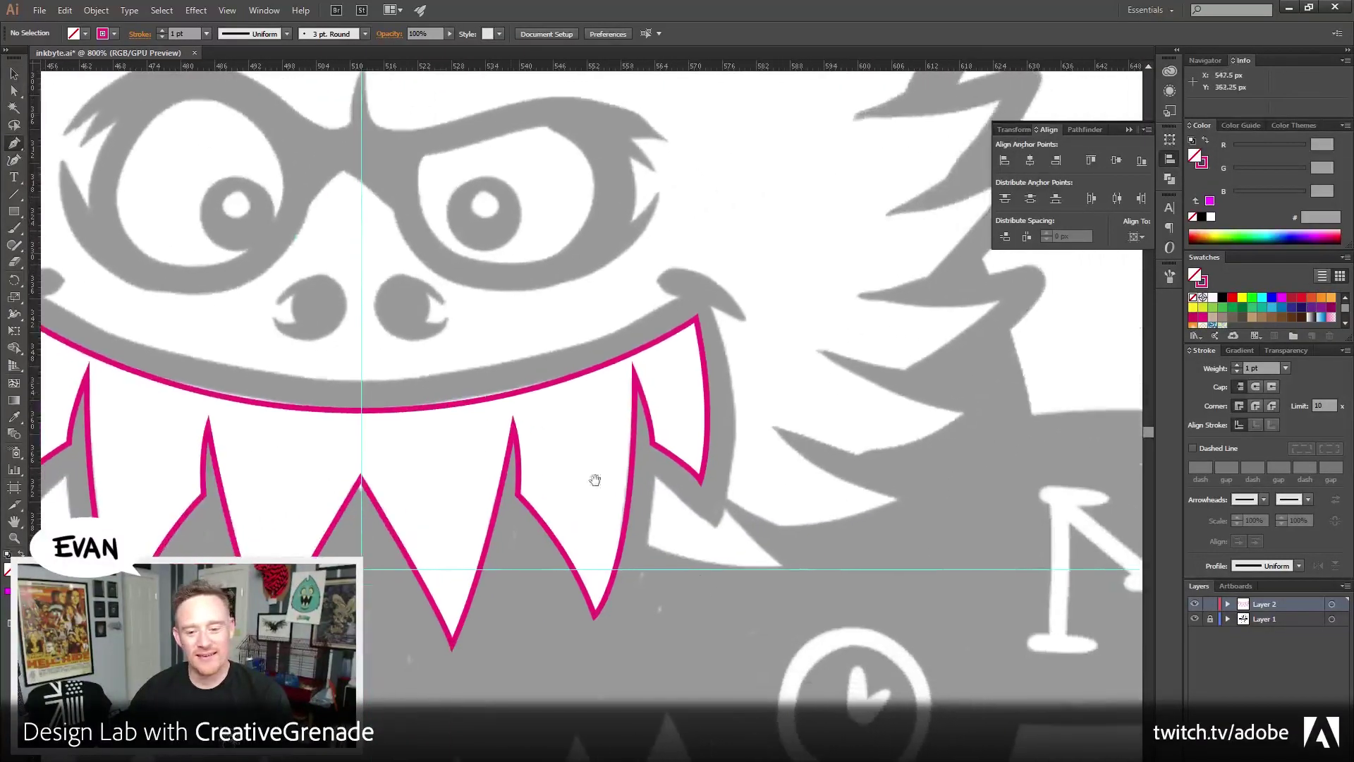
pyautogui.moveTo(716, 517); pyautogui.dragTo(740, 574)
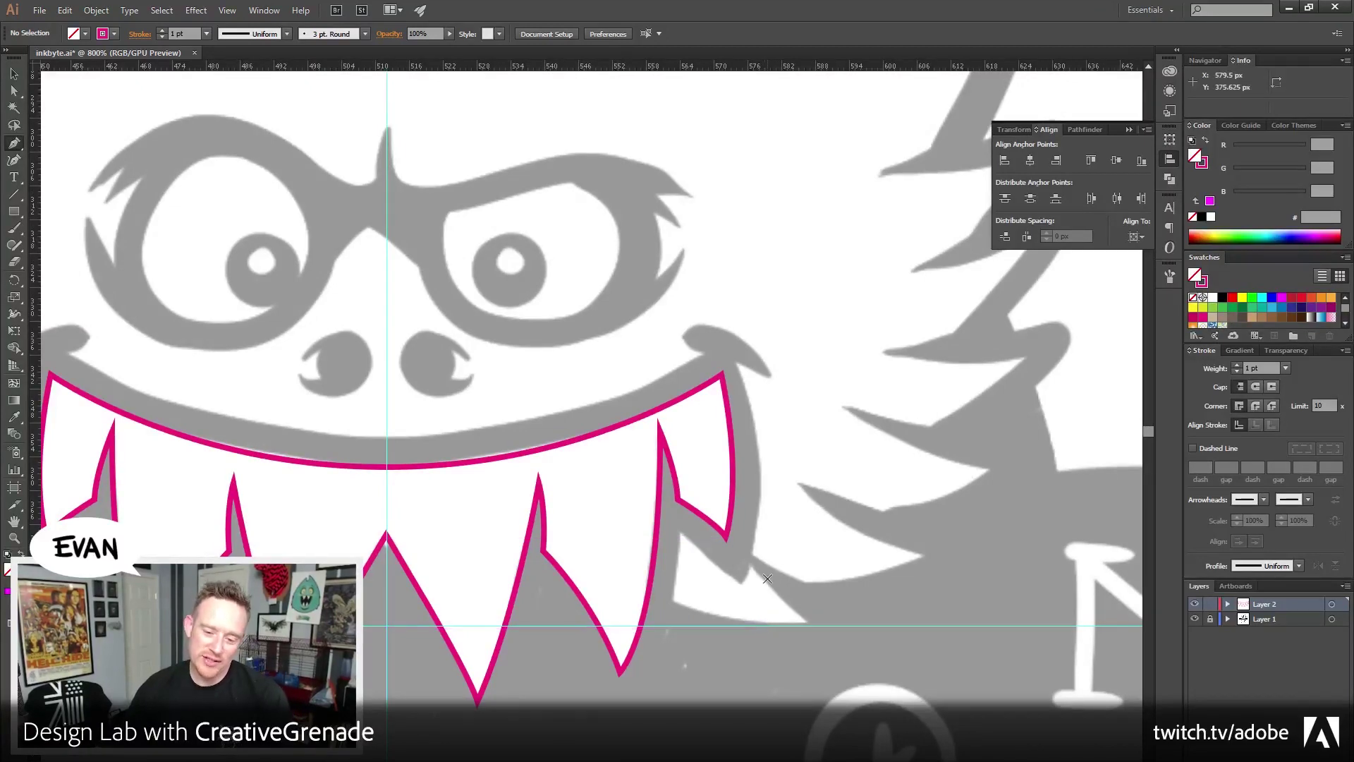
pyautogui.scroll(-1, 713, 596)
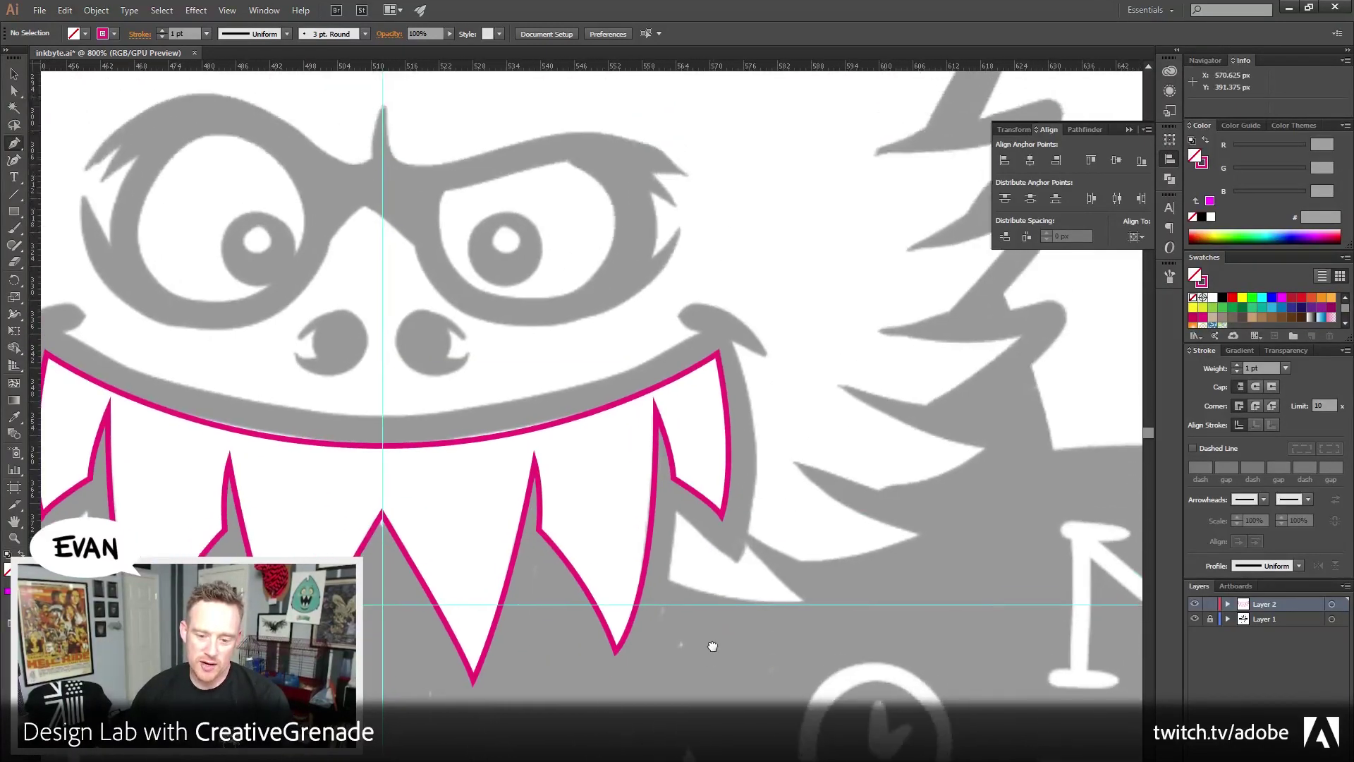
pyautogui.moveTo(632, 564); pyautogui.dragTo(623, 614)
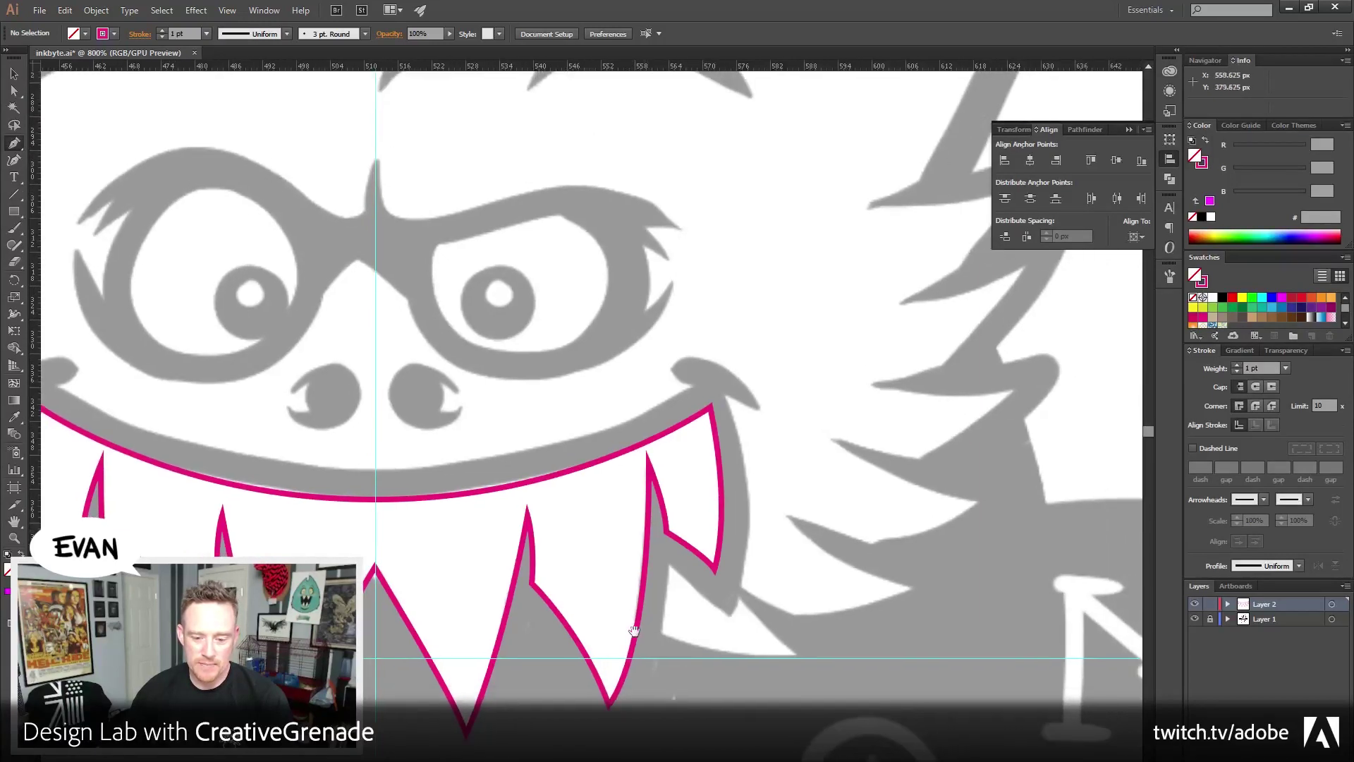
pyautogui.click(616, 617)
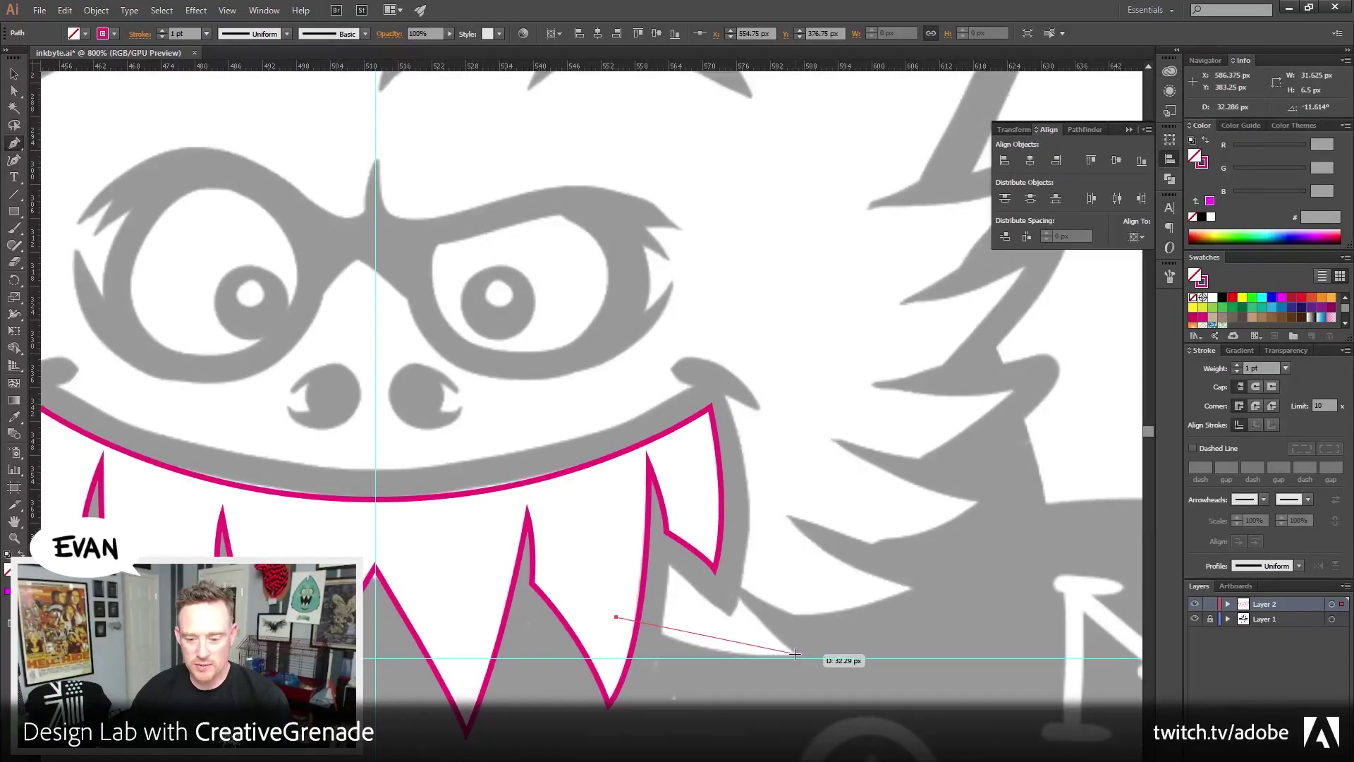
pyautogui.moveTo(794, 654); pyautogui.dragTo(866, 645)
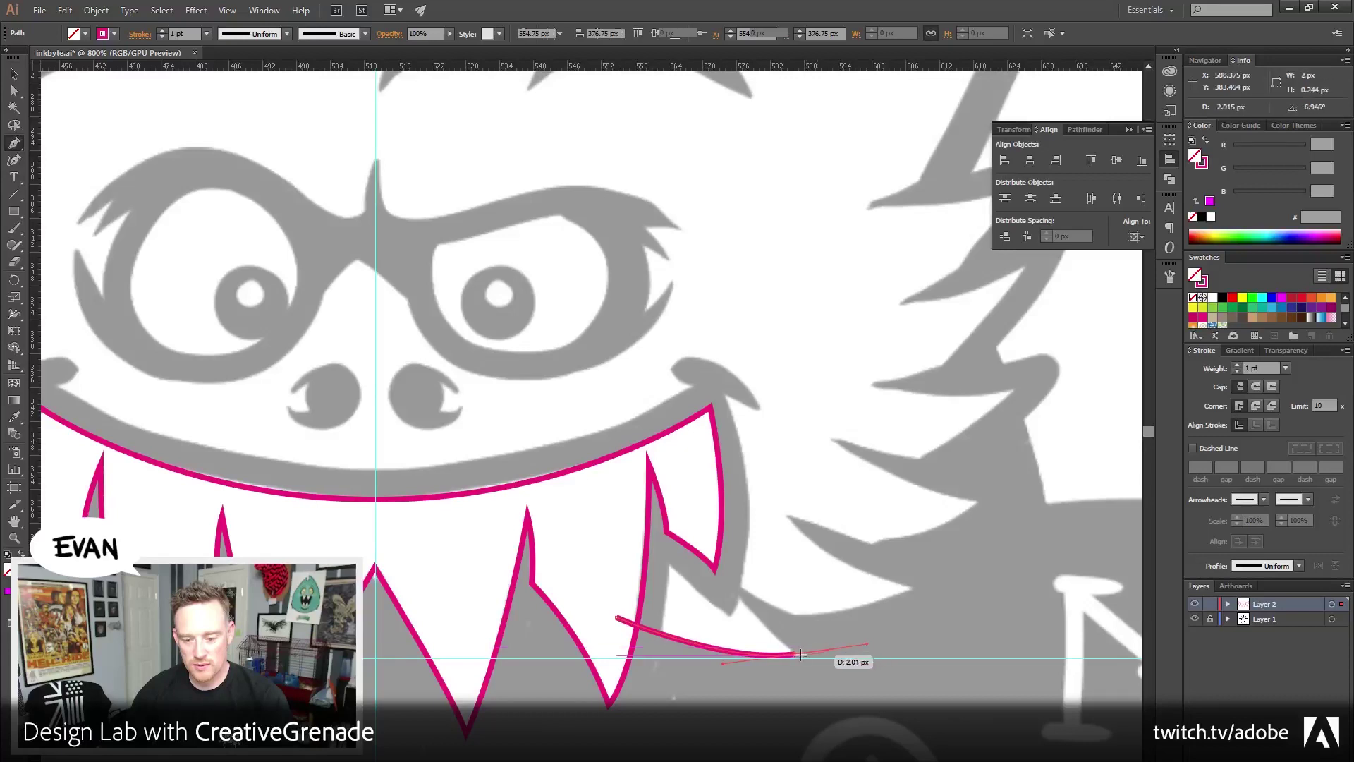
pyautogui.click(795, 654)
pyautogui.moveTo(738, 593); pyautogui.dragTo(724, 578)
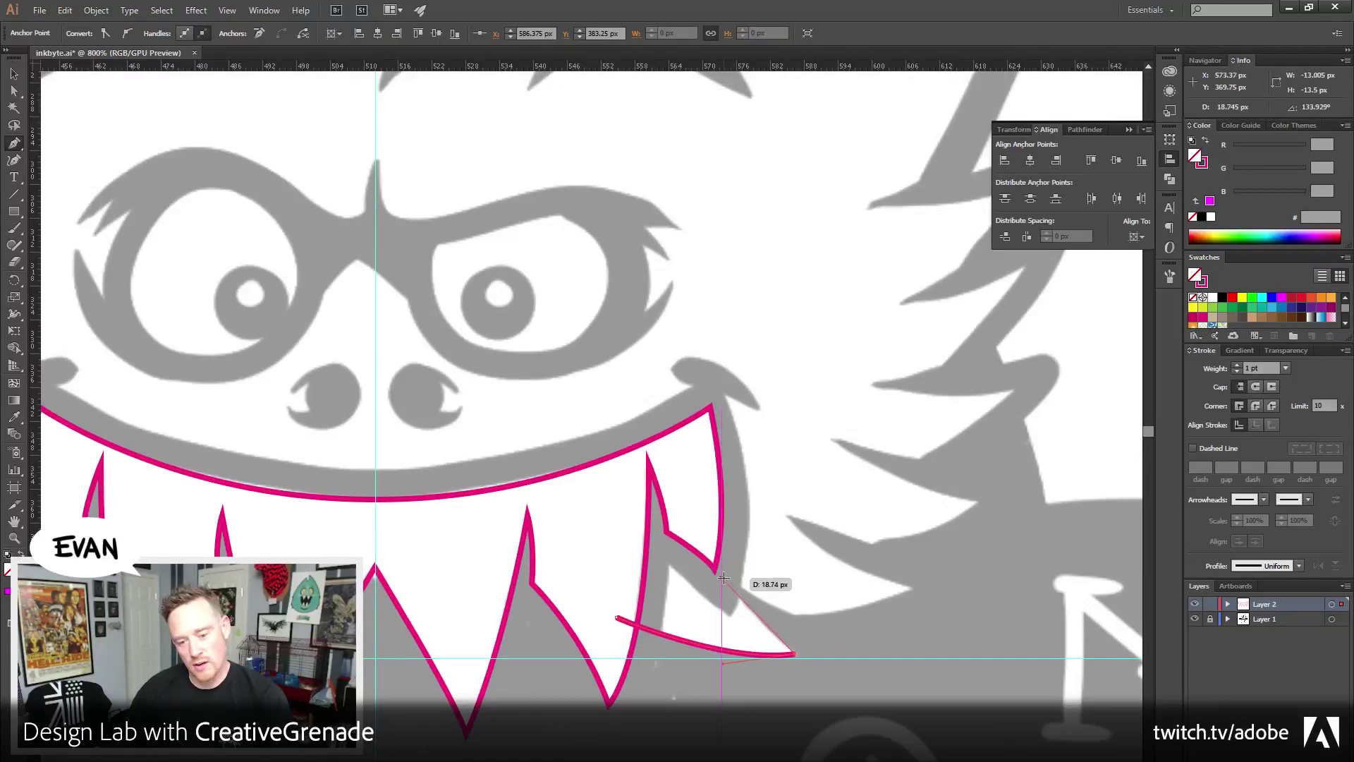
pyautogui.click(724, 577)
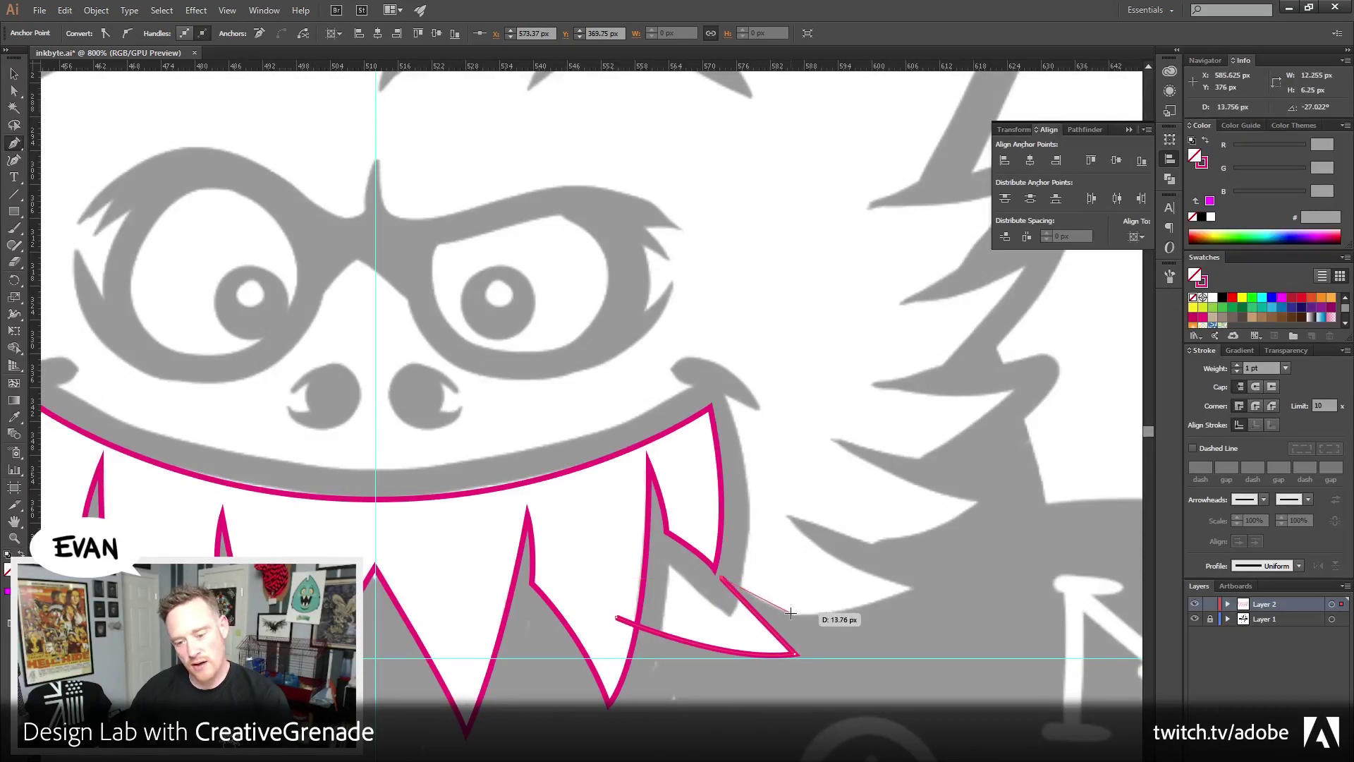
pyautogui.moveTo(791, 613); pyautogui.dragTo(807, 617)
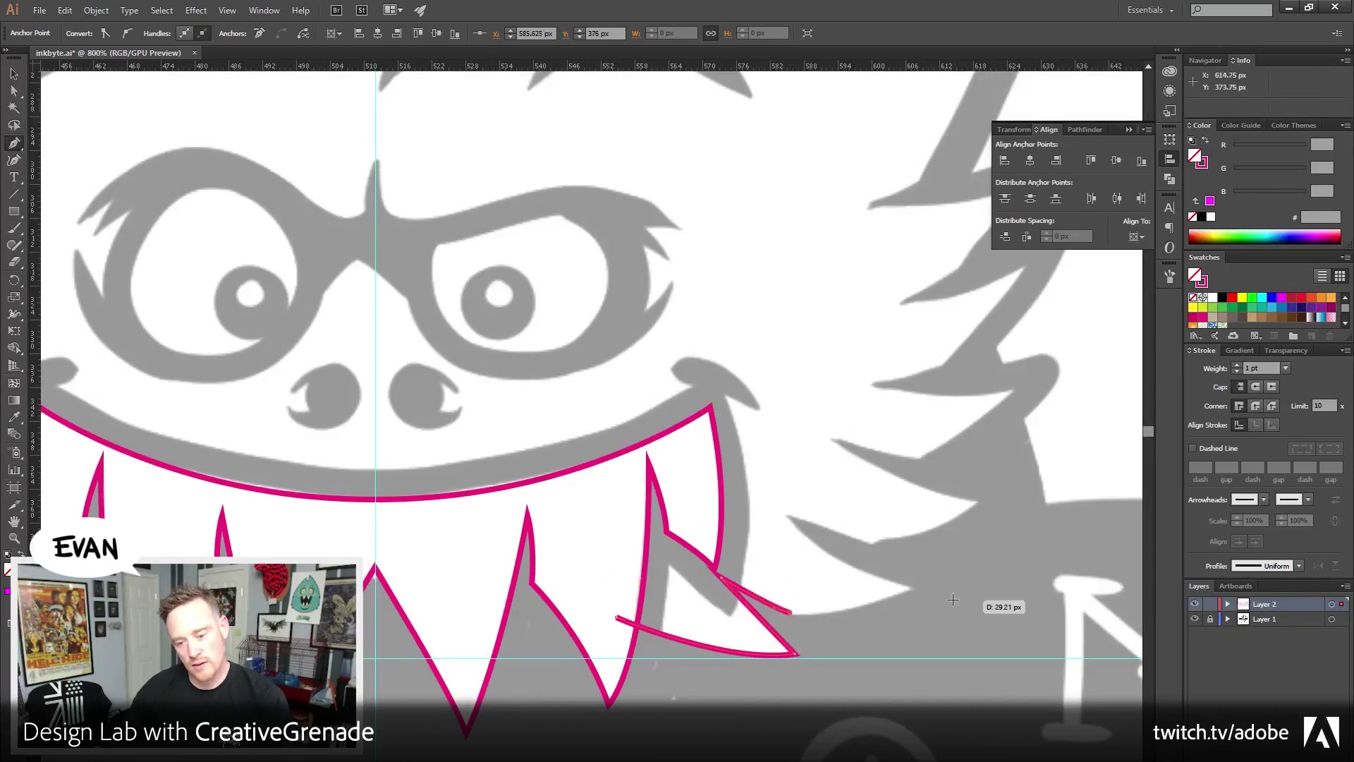
# Trace the next cheek fur spikes and notches with sharp corner points
pyautogui.moveTo(914, 588); pyautogui.dragTo(981, 556)
pyautogui.moveTo(915, 588); pyautogui.dragTo(788, 518)
pyautogui.moveTo(787, 516); pyautogui.dragTo(742, 466)
pyautogui.moveTo(787, 516)
pyautogui.mouseDown()
pyautogui.moveTo(877, 547)
pyautogui.moveTo(790, 583)
pyautogui.mouseUp()
pyautogui.click(875, 544)
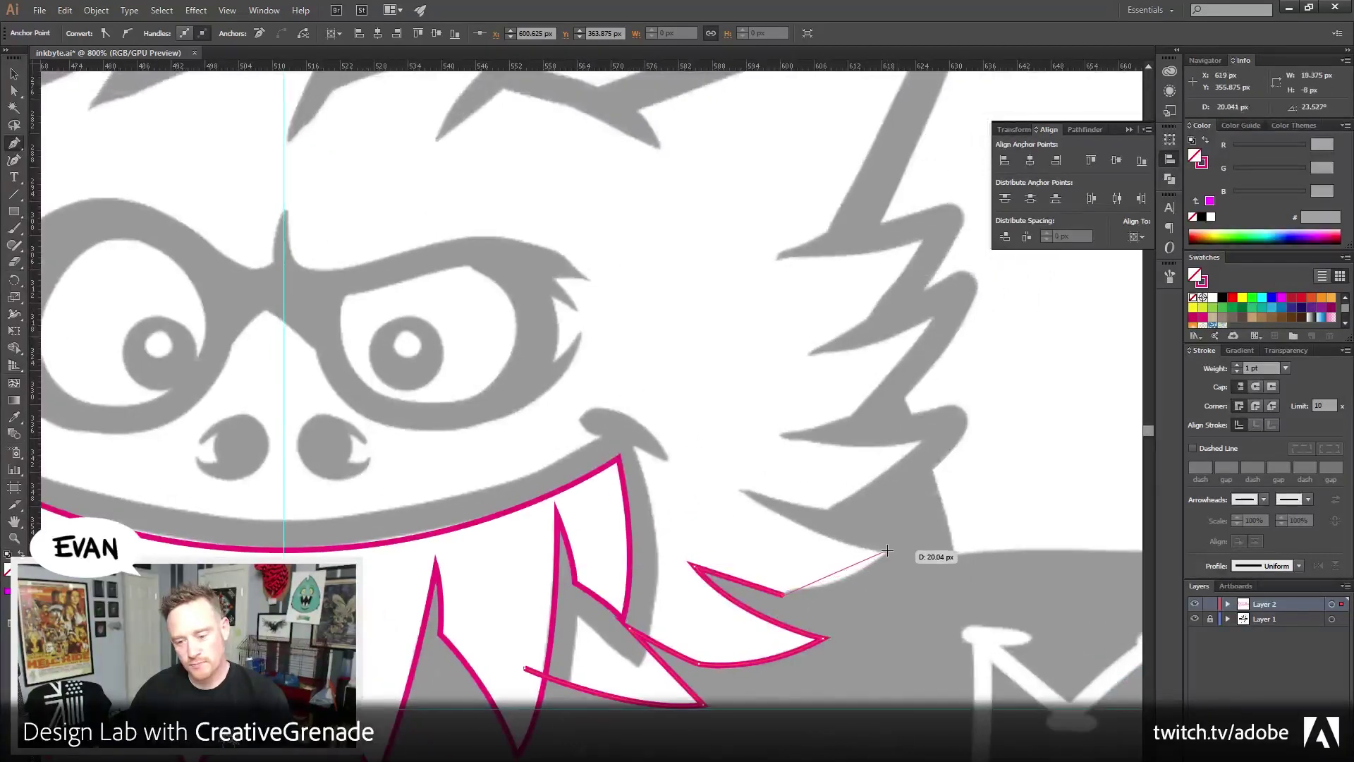
pyautogui.moveTo(887, 551); pyautogui.dragTo(925, 510)
pyautogui.click(887, 552)
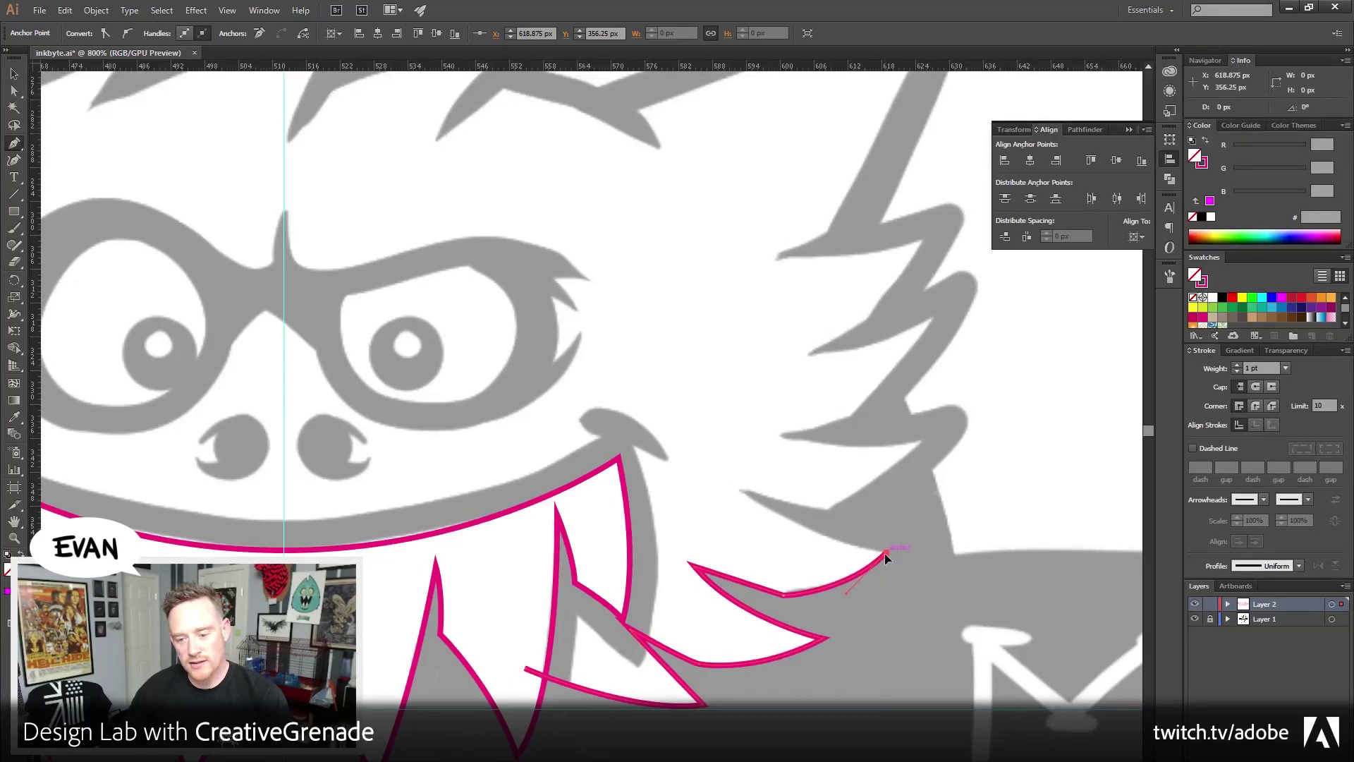
pyautogui.moveTo(738, 489); pyautogui.dragTo(706, 487)
pyautogui.click(738, 488)
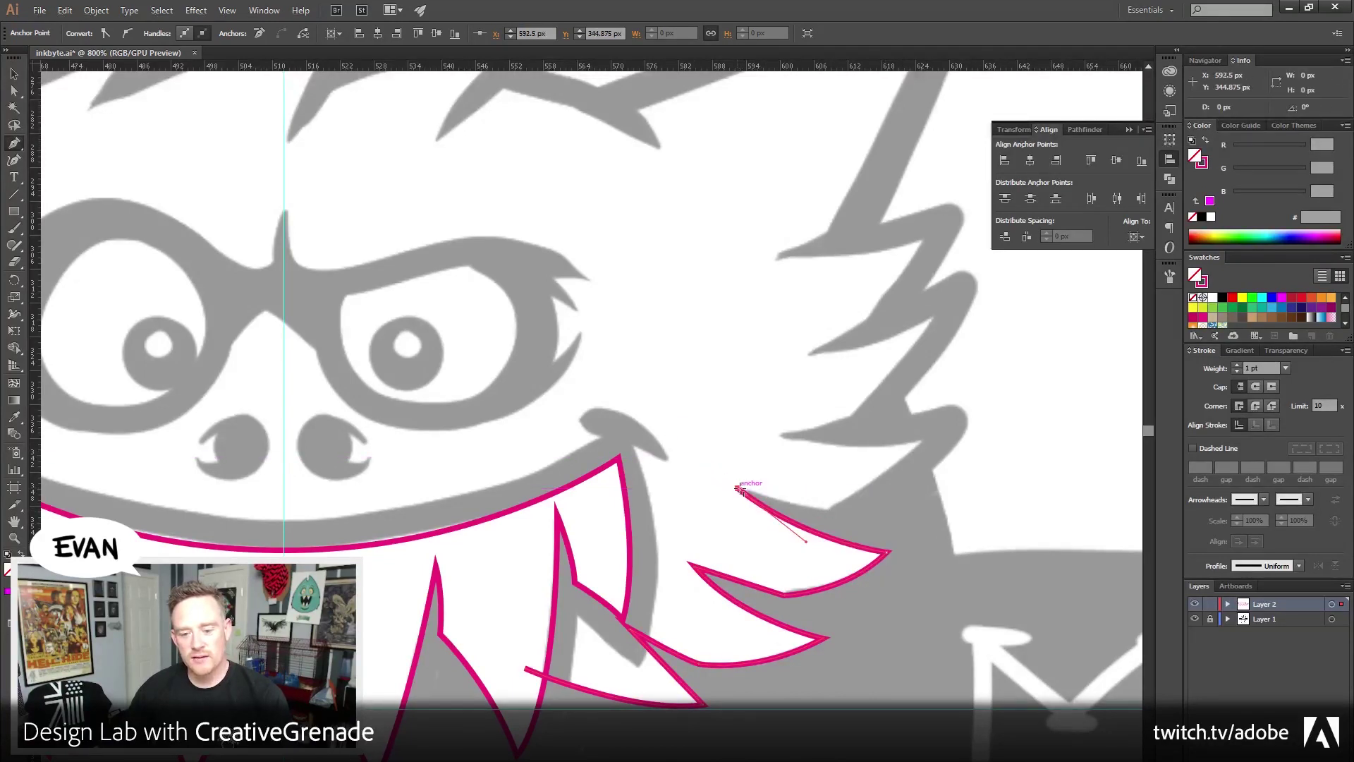
pyautogui.click(830, 512)
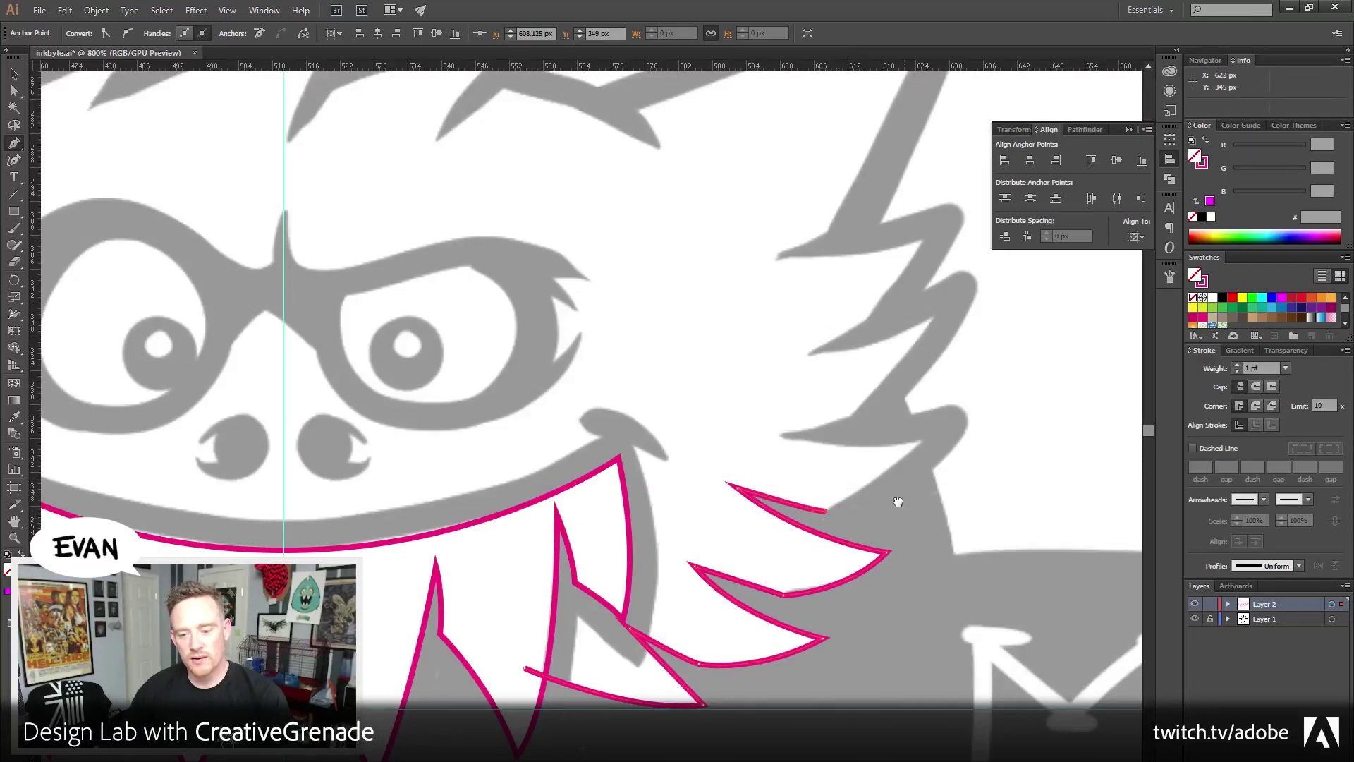
# Continue the fur spikes and notches up the right side of the head
pyautogui.moveTo(896, 502); pyautogui.dragTo(845, 572)
pyautogui.moveTo(872, 513); pyautogui.dragTo(909, 471)
pyautogui.click(873, 513)
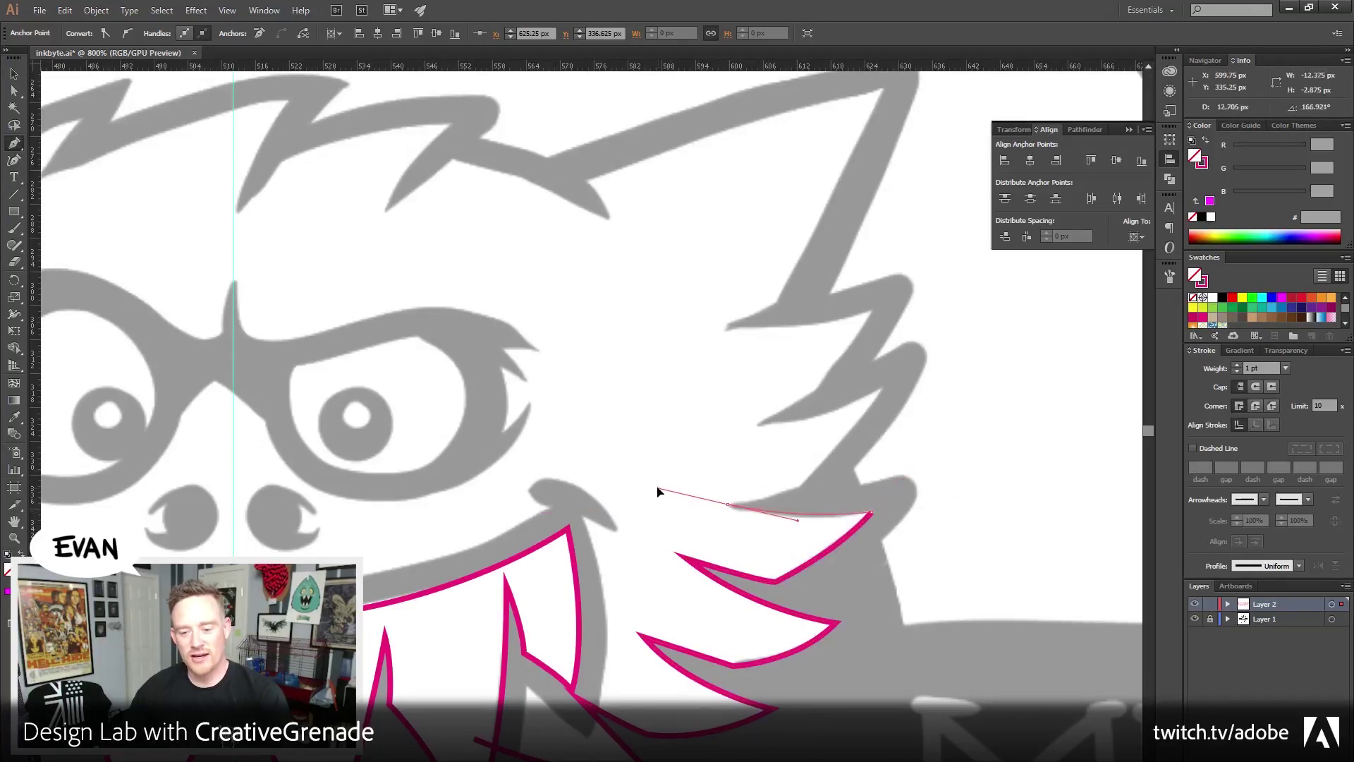
pyautogui.moveTo(734, 505); pyautogui.dragTo(656, 486)
pyautogui.click(734, 505)
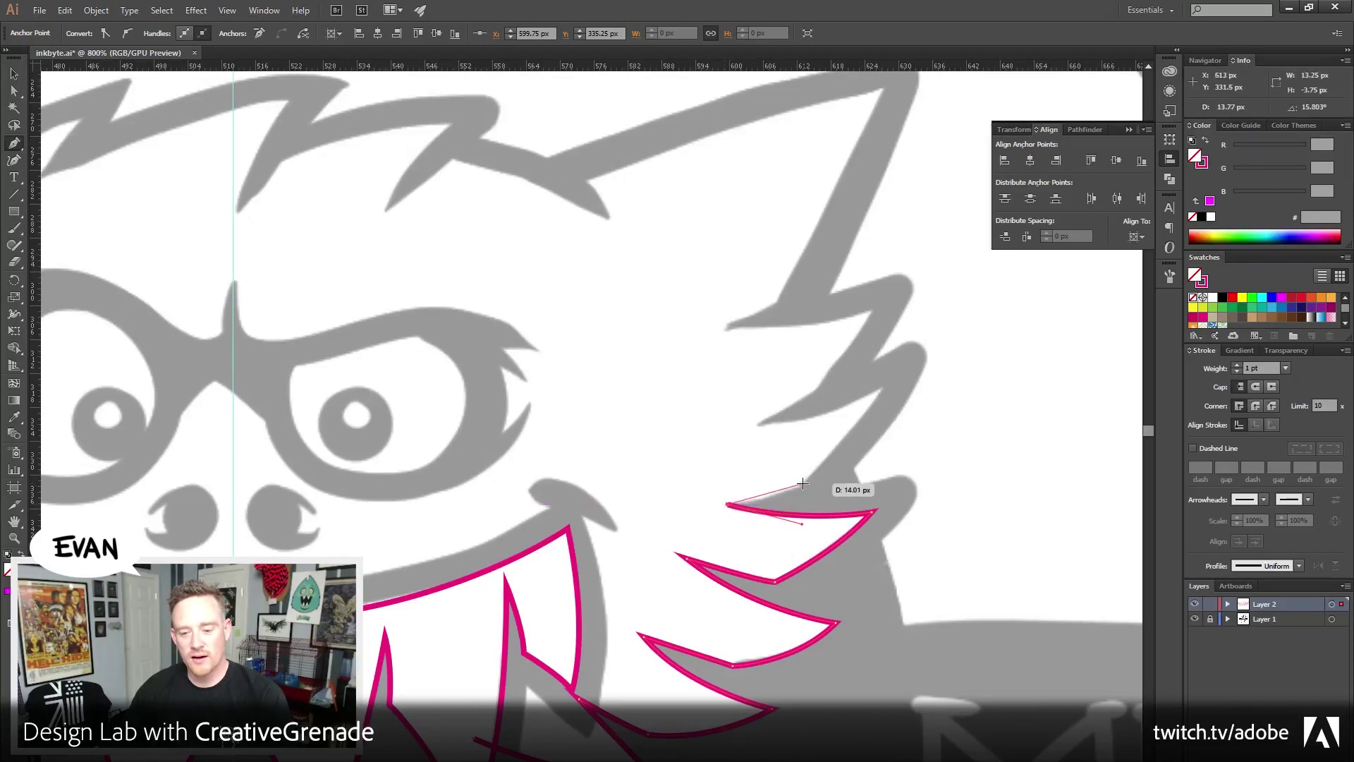
pyautogui.click(799, 488)
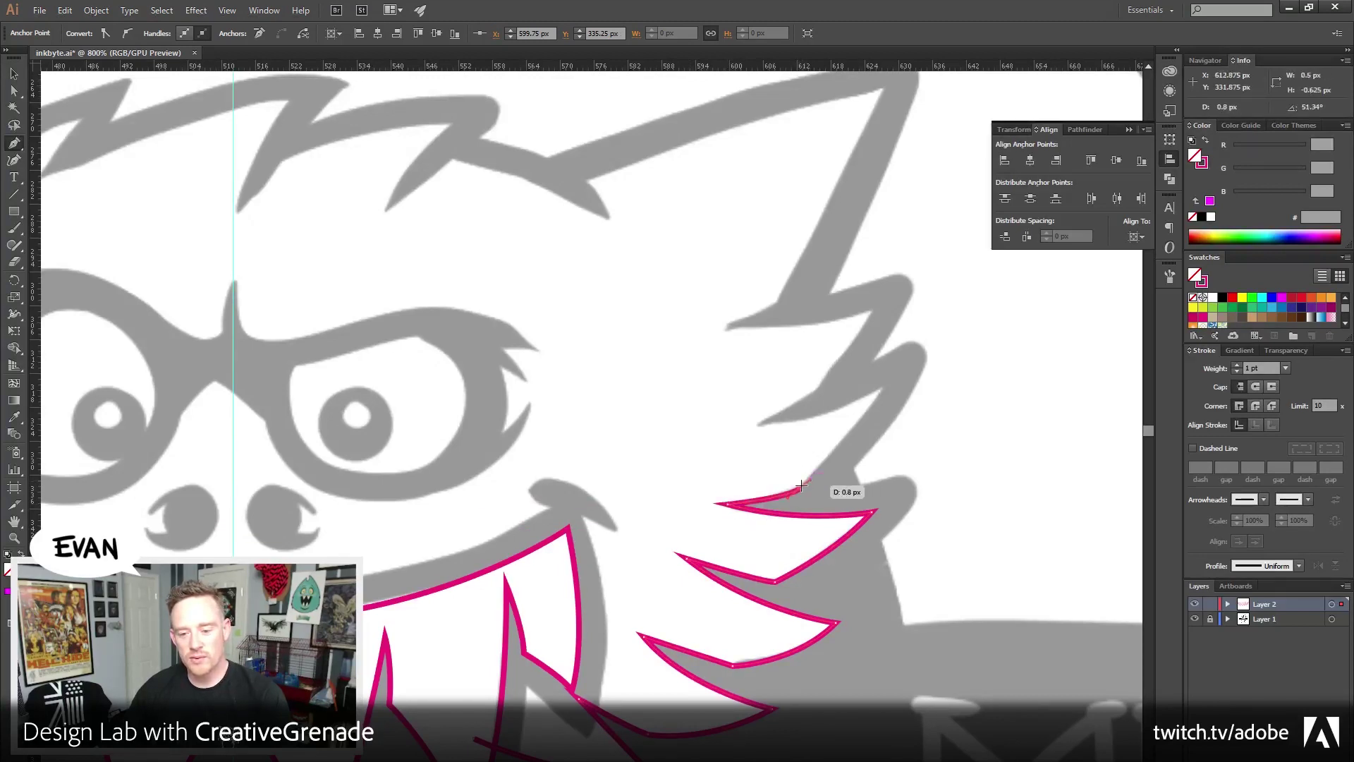
pyautogui.moveTo(885, 388); pyautogui.dragTo(903, 352)
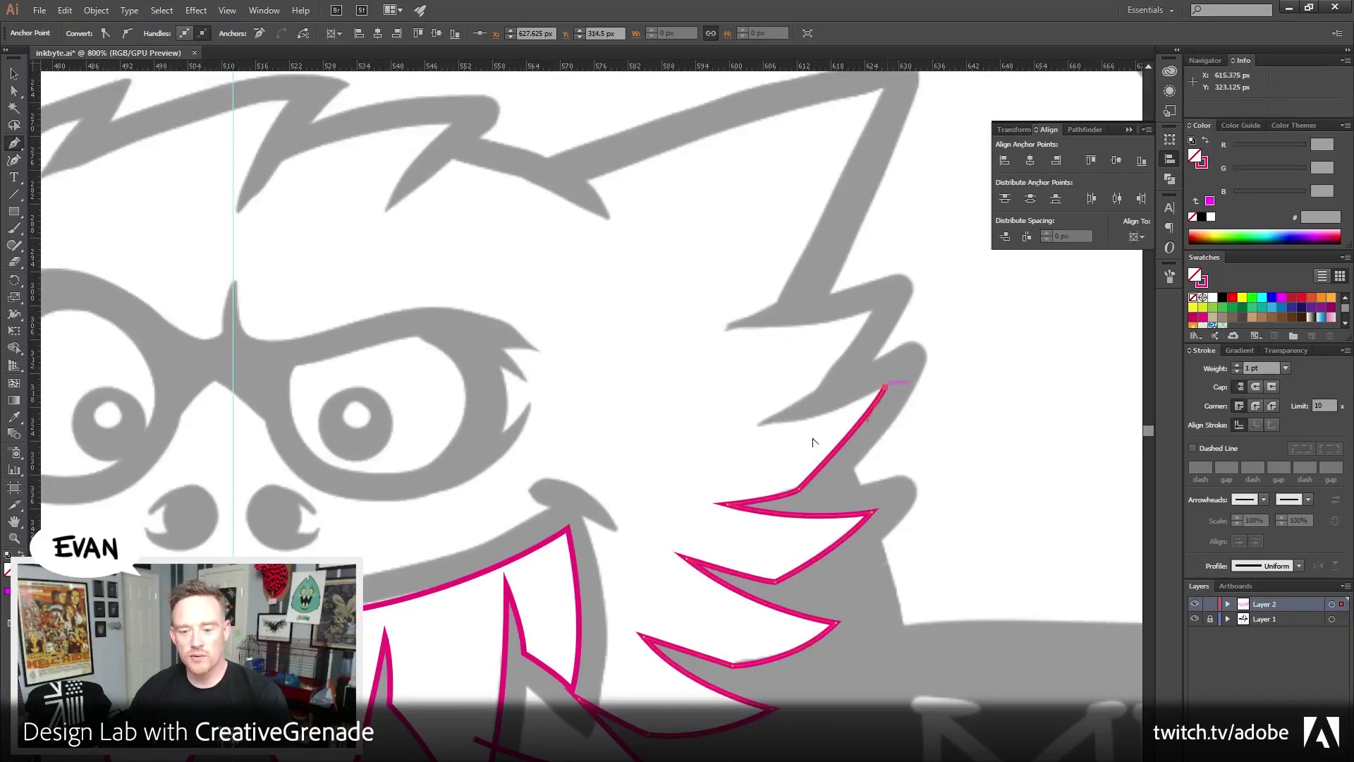
pyautogui.moveTo(755, 426); pyautogui.dragTo(816, 390)
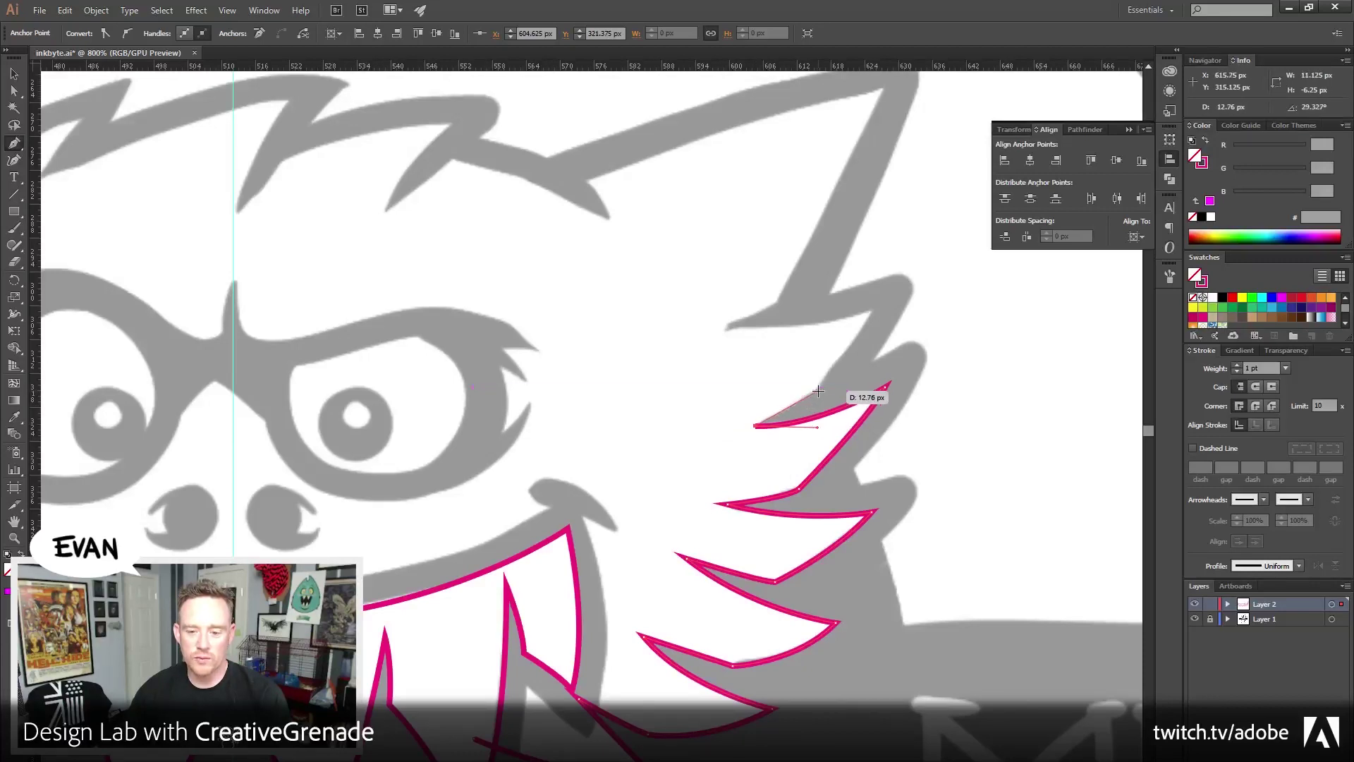
pyautogui.scroll(3, 833, 395)
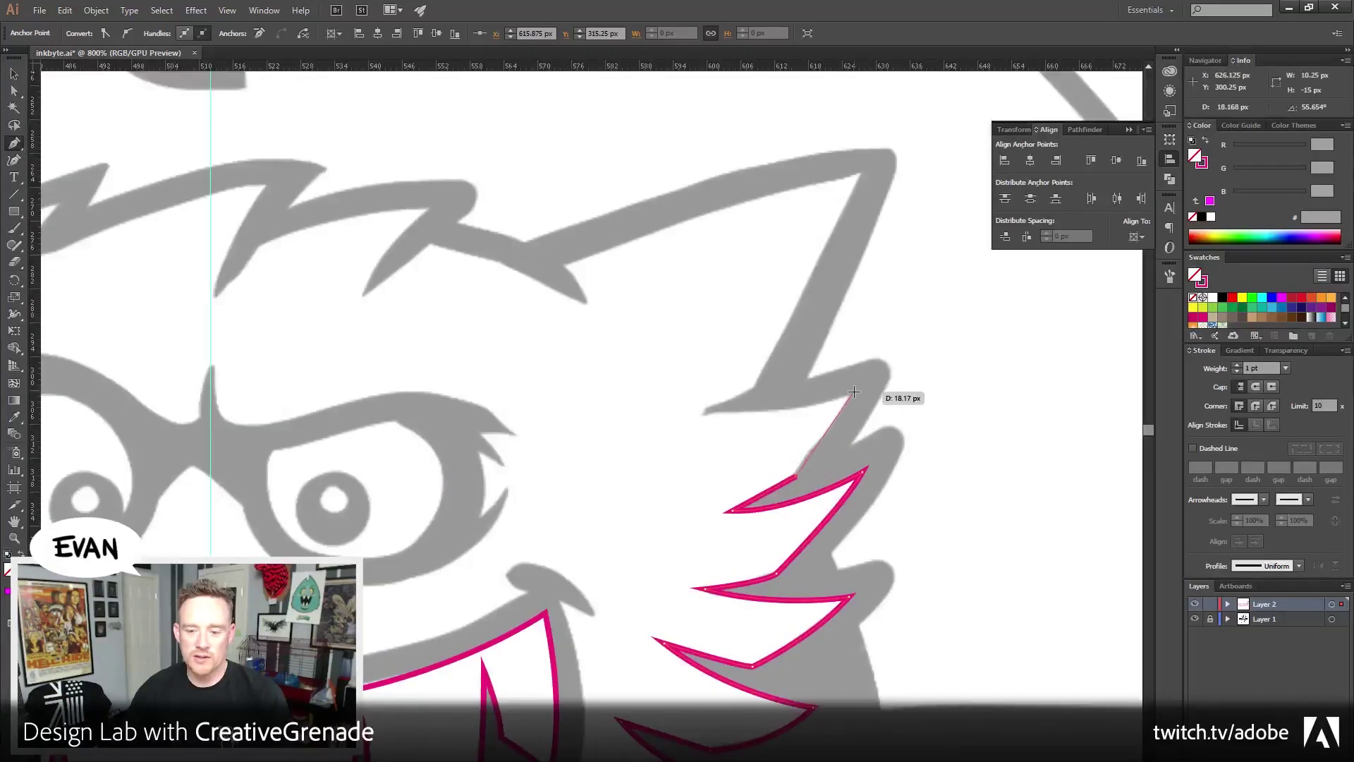
pyautogui.moveTo(854, 392); pyautogui.dragTo(869, 361)
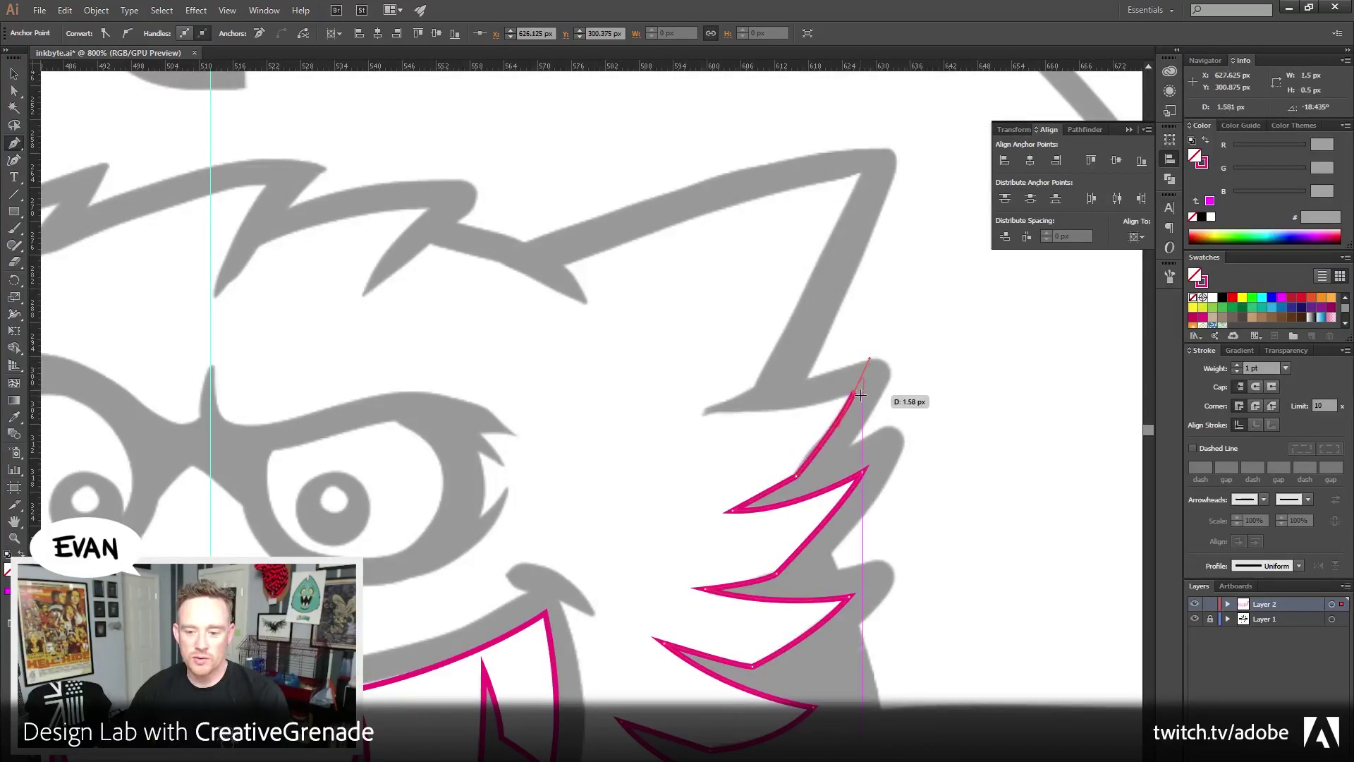
pyautogui.moveTo(701, 412); pyautogui.dragTo(753, 388)
pyautogui.click(702, 412)
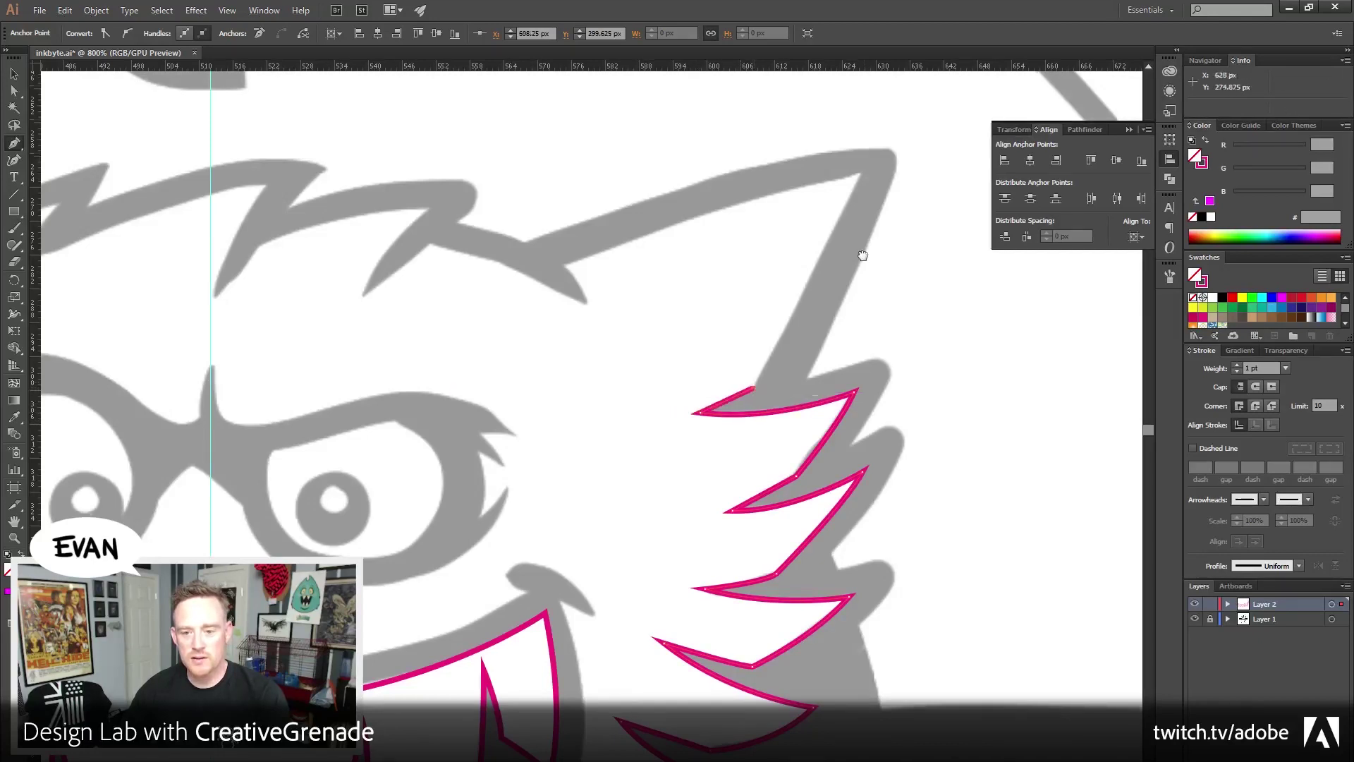
# Place a corner at the head's top-right point and trace the small hair hook
pyautogui.scroll(3, 867, 282)
pyautogui.click(845, 263)
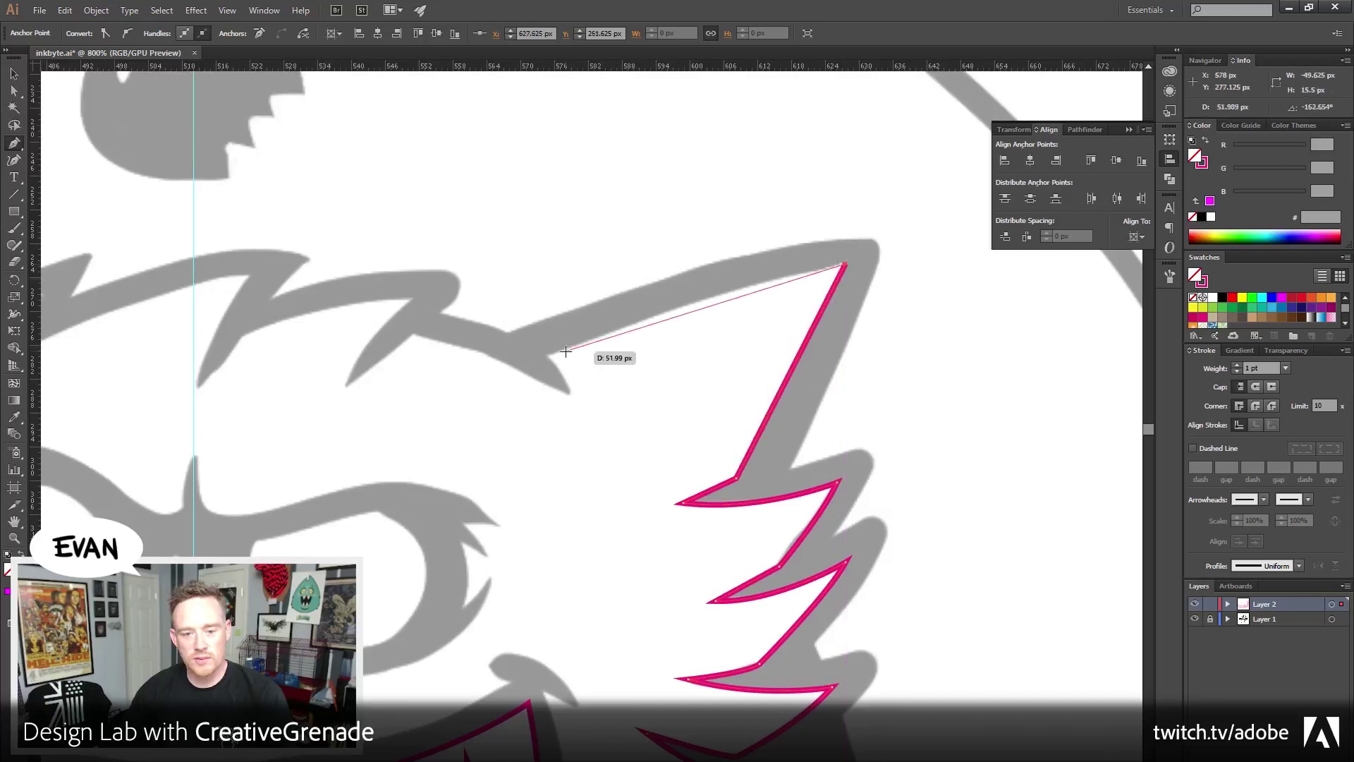
pyautogui.moveTo(559, 357)
pyautogui.mouseDown()
pyautogui.moveTo(804, 314)
pyautogui.moveTo(798, 345)
pyautogui.moveTo(829, 349)
pyautogui.moveTo(664, 389)
pyautogui.moveTo(545, 451)
pyautogui.mouseUp()
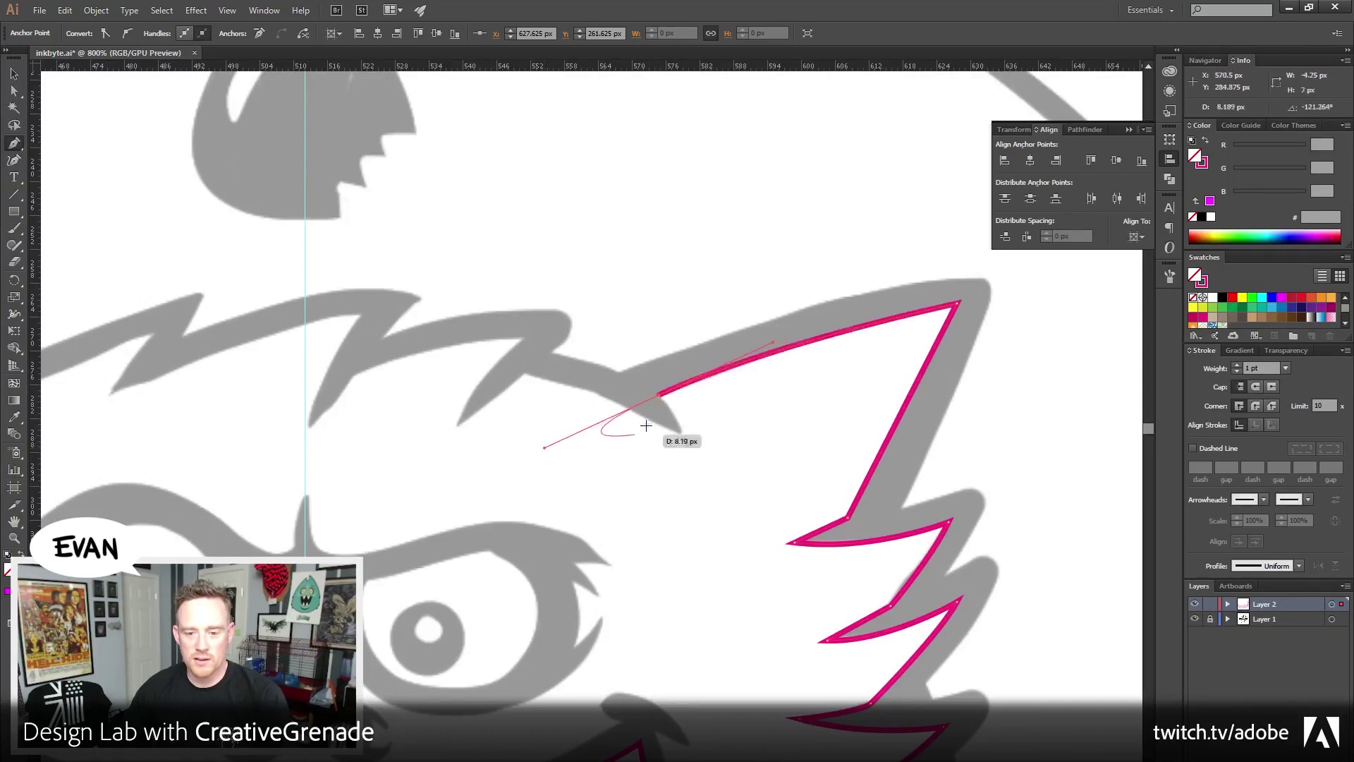
pyautogui.click(660, 395)
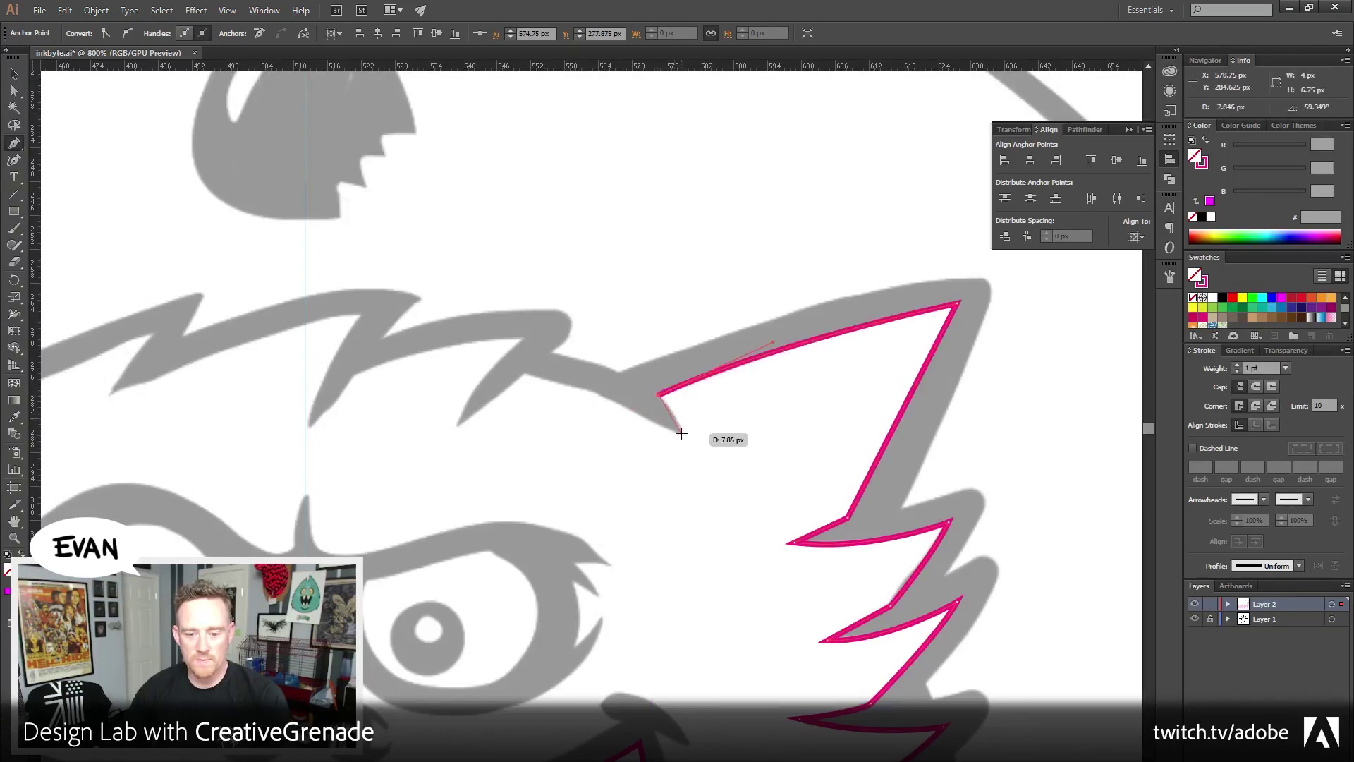
pyautogui.moveTo(679, 431)
pyautogui.mouseDown()
pyautogui.moveTo(690, 461)
pyautogui.moveTo(681, 433)
pyautogui.mouseUp()
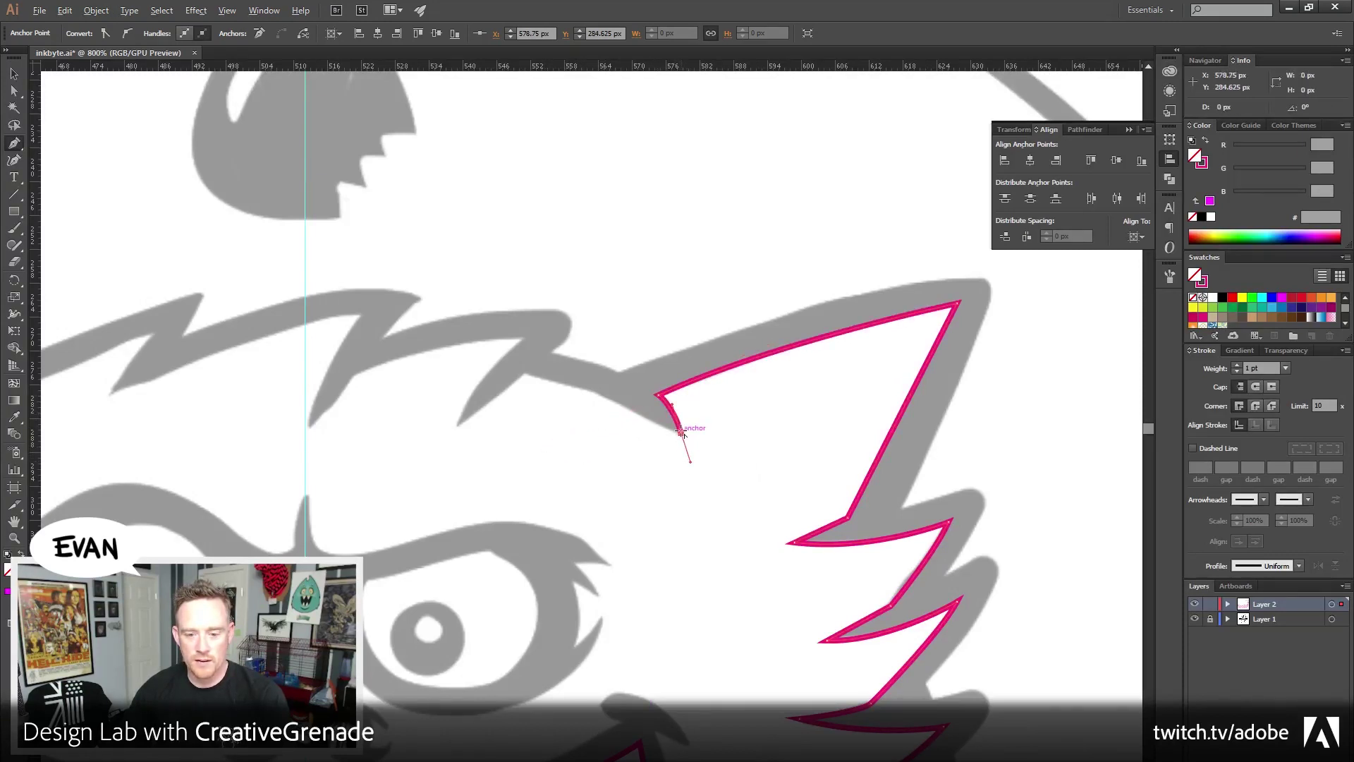
pyautogui.click(682, 433)
pyautogui.moveTo(544, 461); pyautogui.dragTo(677, 445)
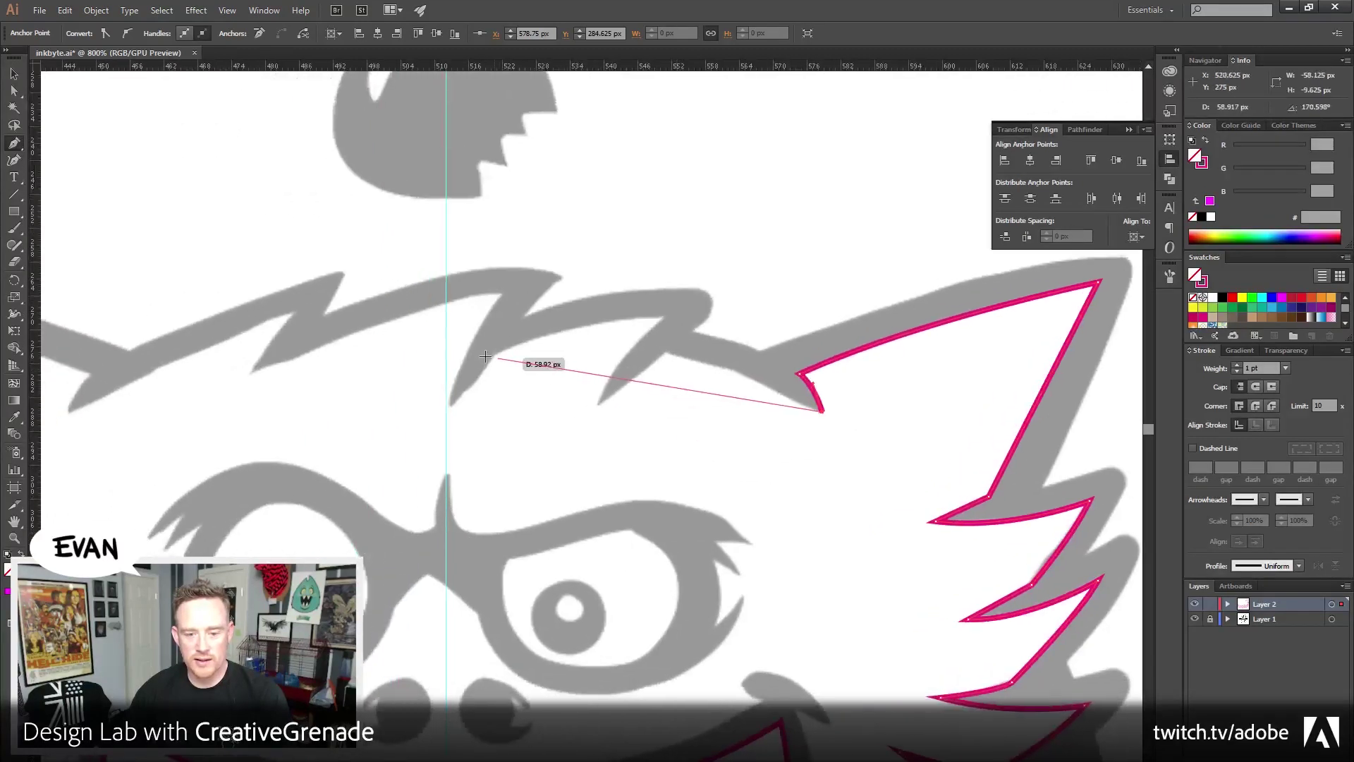
# Curve the outline left along the hairline to end at the centre guide, undoing misplaced points
pyautogui.moveTo(446, 339); pyautogui.dragTo(190, 356)
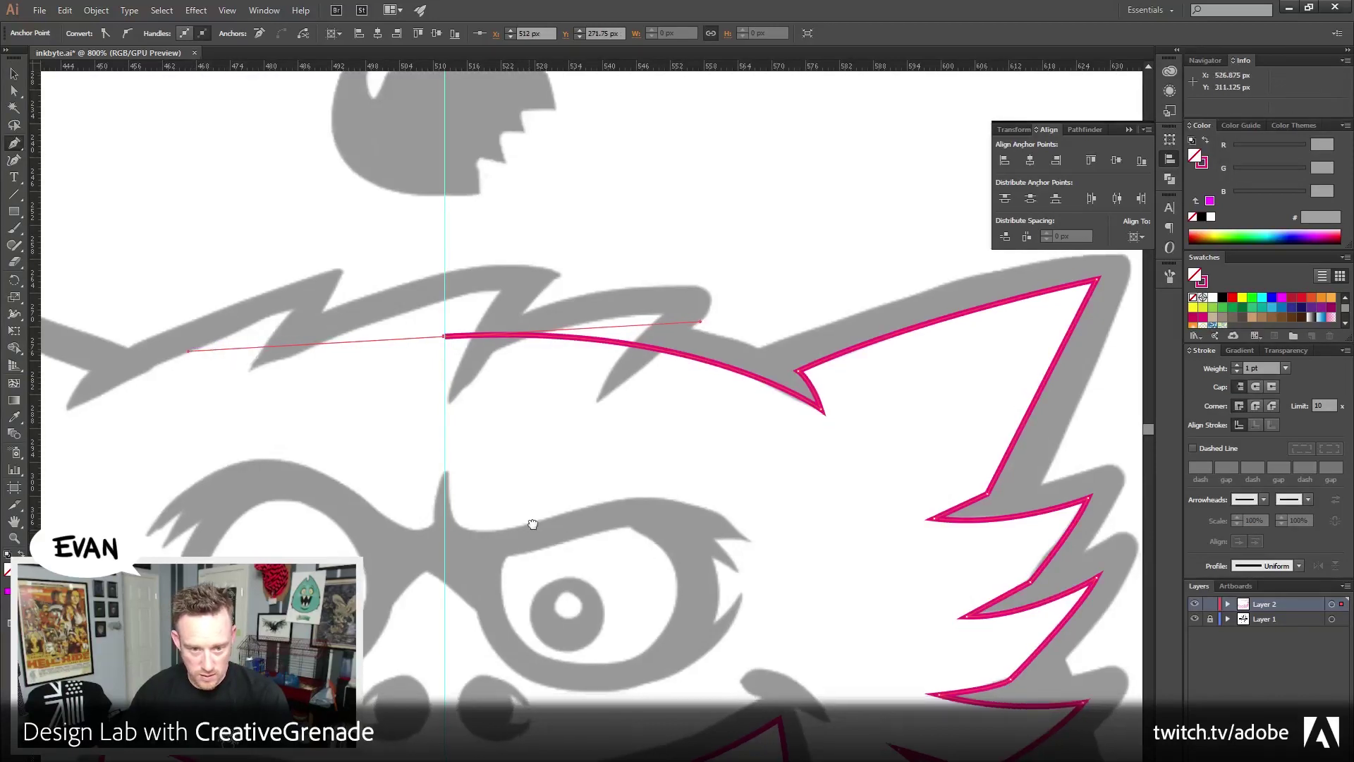
pyautogui.moveTo(527, 564); pyautogui.dragTo(539, 499)
pyautogui.hotkey('ctrl', 'z')
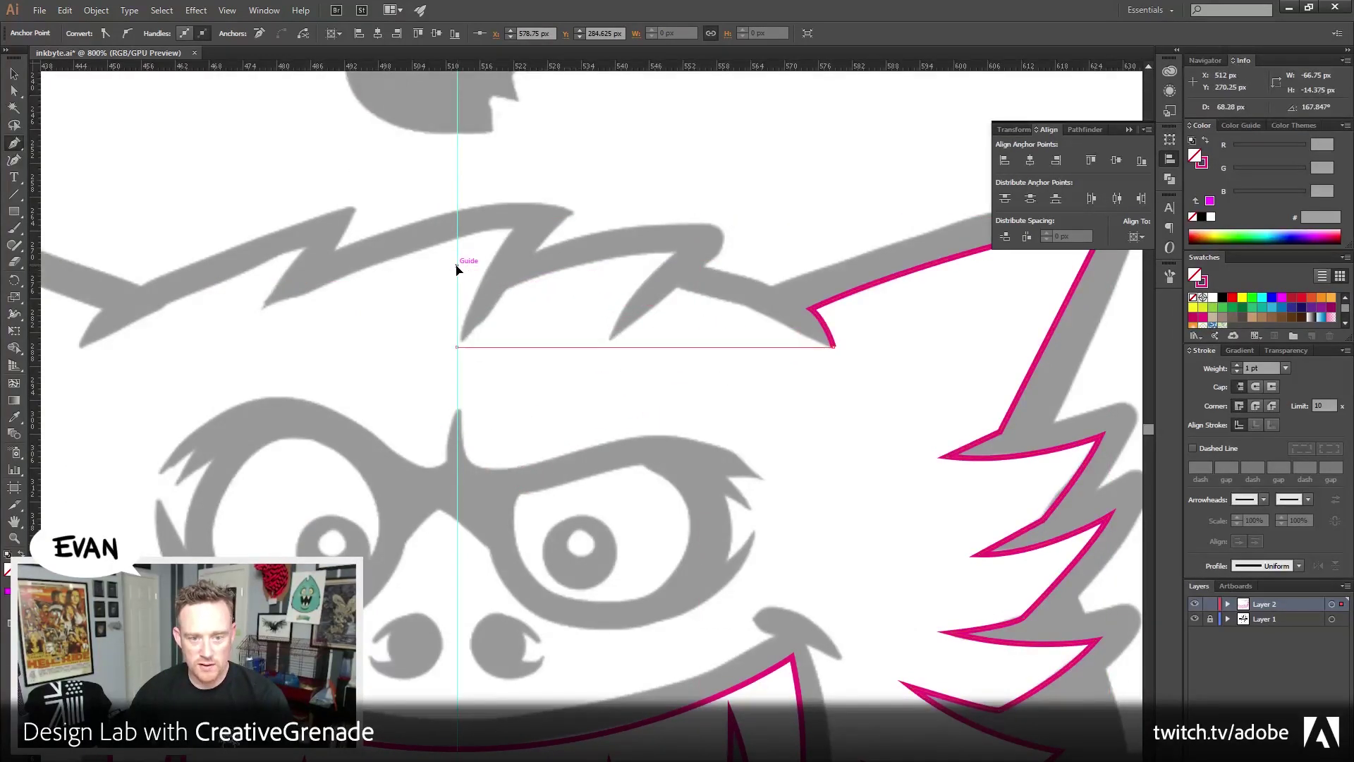
pyautogui.keyDown('shift'); pyautogui.click(456, 265); pyautogui.keyUp('shift')
pyautogui.hotkey('ctrl', 'z')
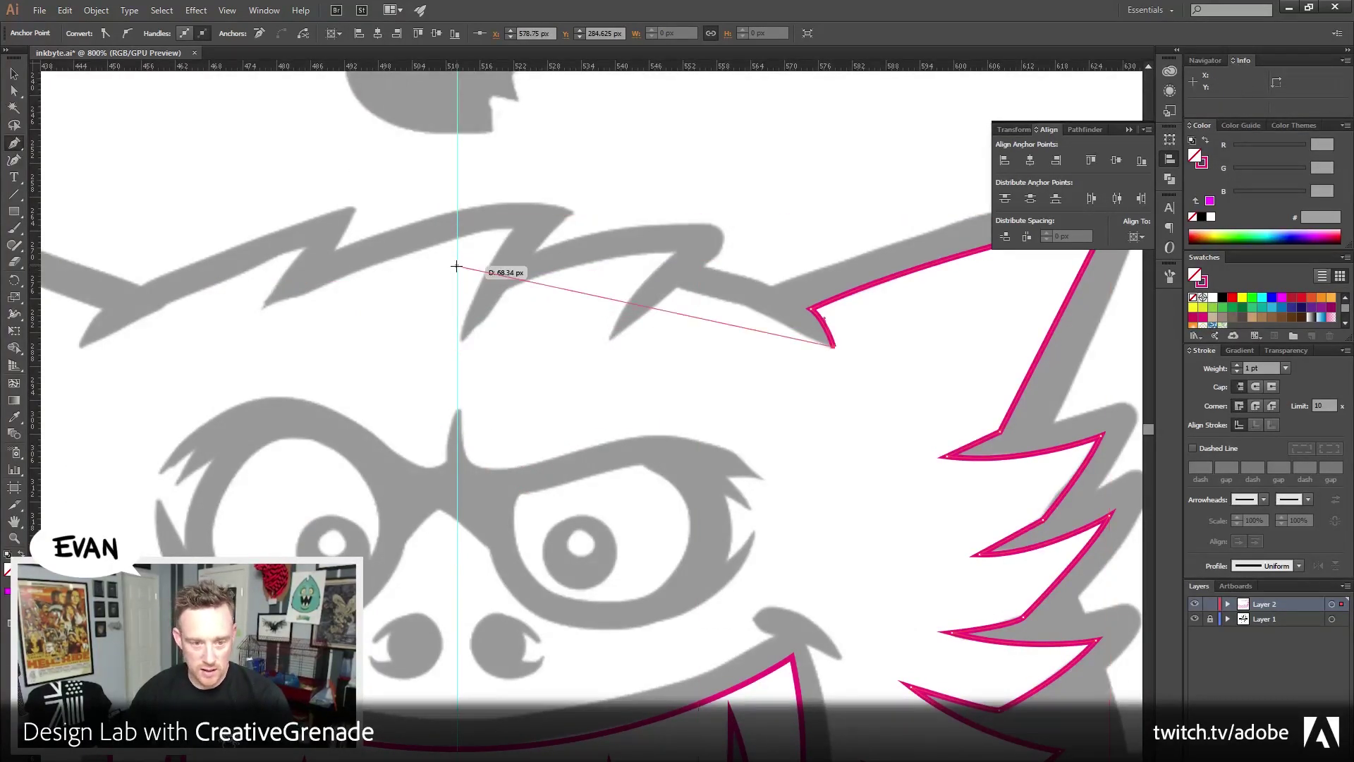
pyautogui.moveTo(456, 266); pyautogui.dragTo(208, 310)
pyautogui.moveTo(215, 367)
pyautogui.mouseDown()
pyautogui.moveTo(230, 444)
pyautogui.moveTo(203, 371)
pyautogui.moveTo(205, 242)
pyautogui.moveTo(236, 141)
pyautogui.moveTo(218, 236)
pyautogui.moveTo(179, 236)
pyautogui.mouseUp()
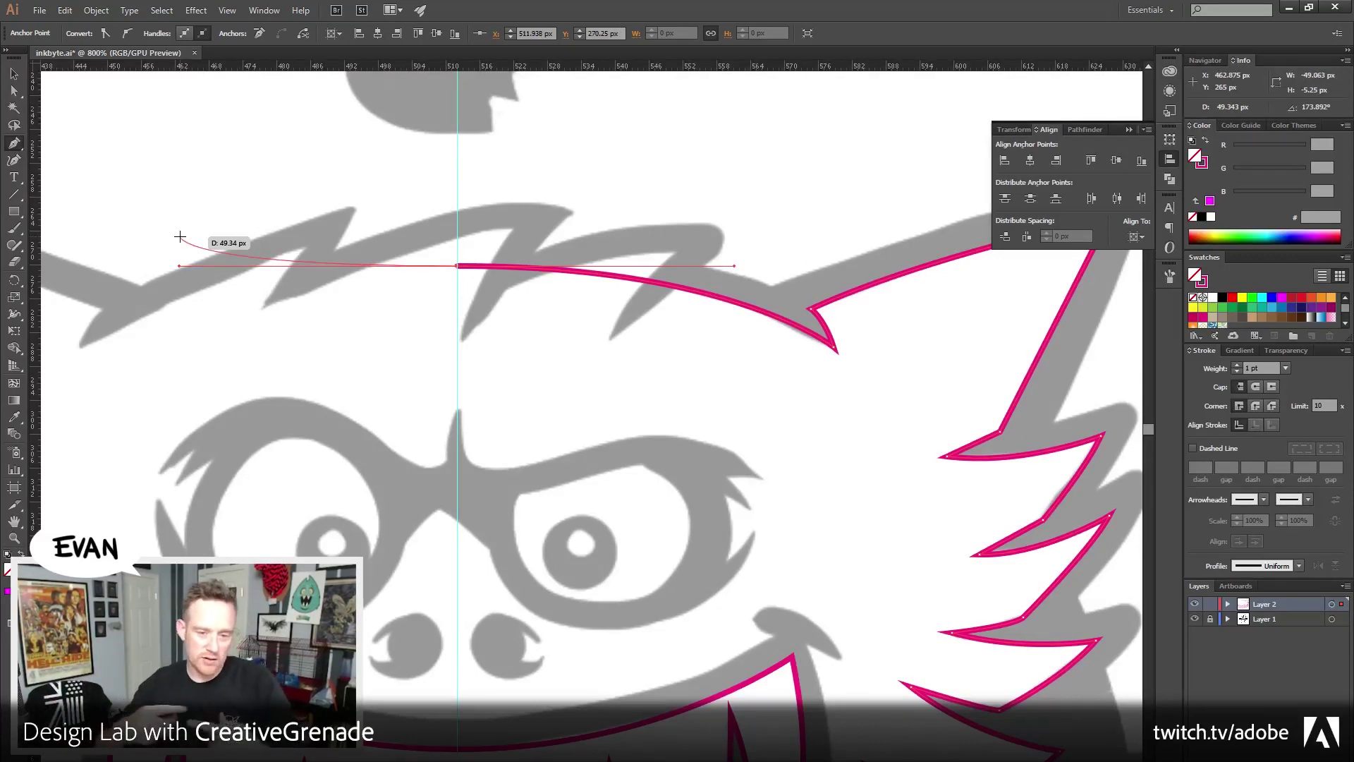
pyautogui.click(14, 74)
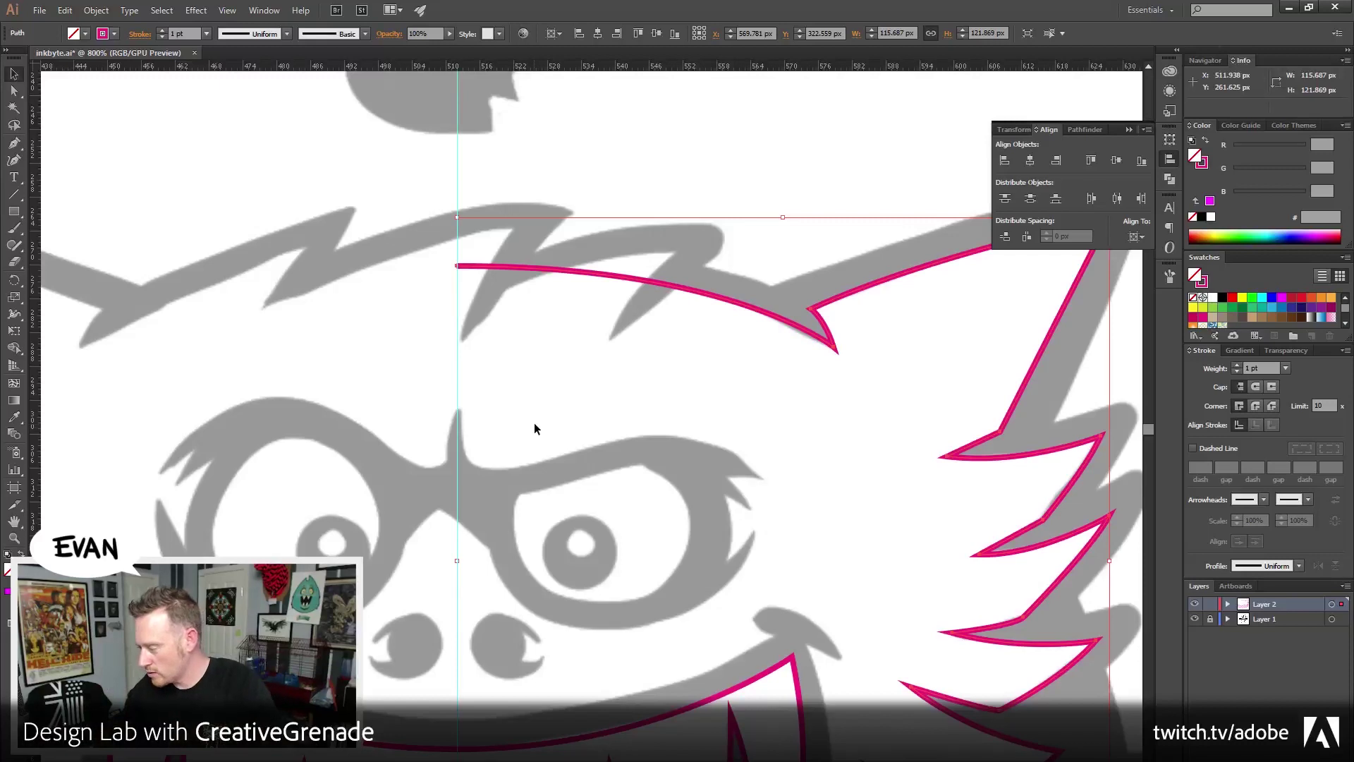
pyautogui.click(730, 162)
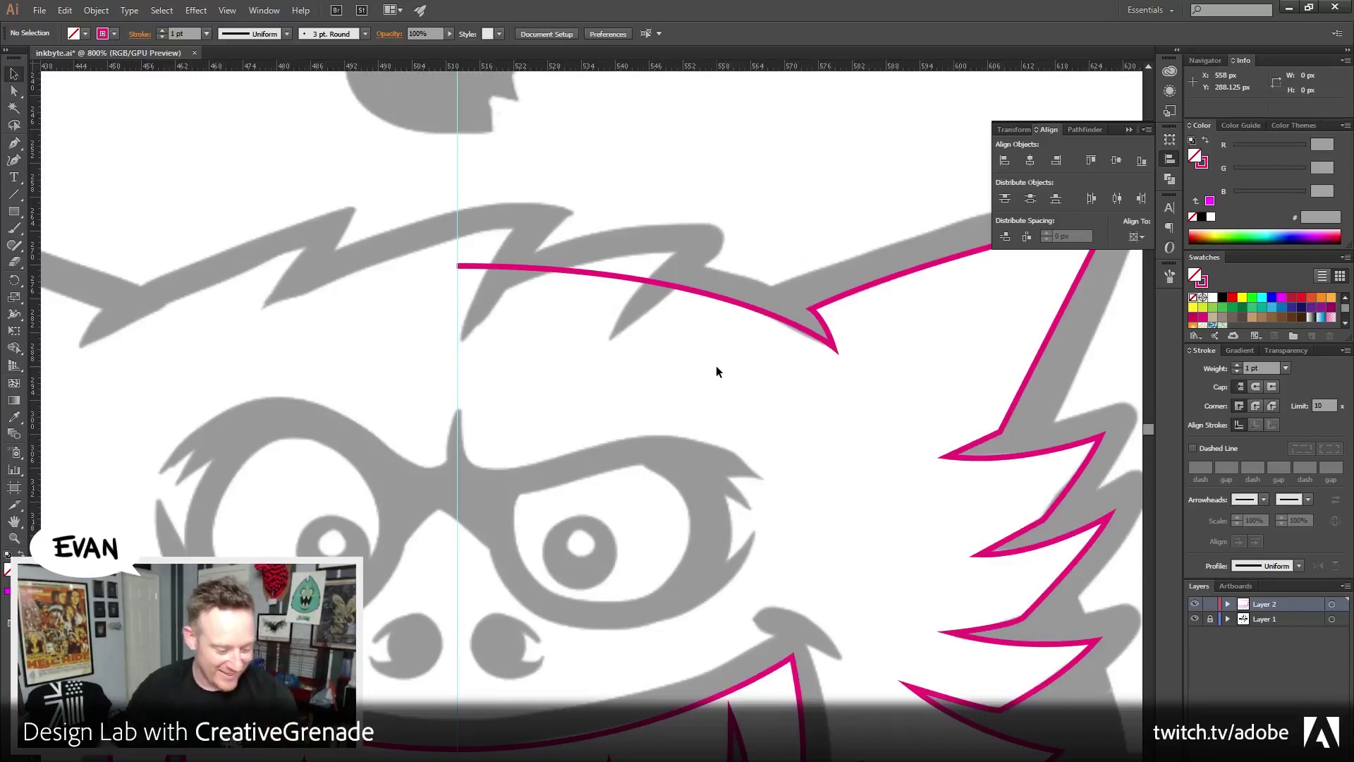
# Duplicate the mouth outline in front and nudge the copy down twice
pyautogui.hotkey('ctrl', 'a')
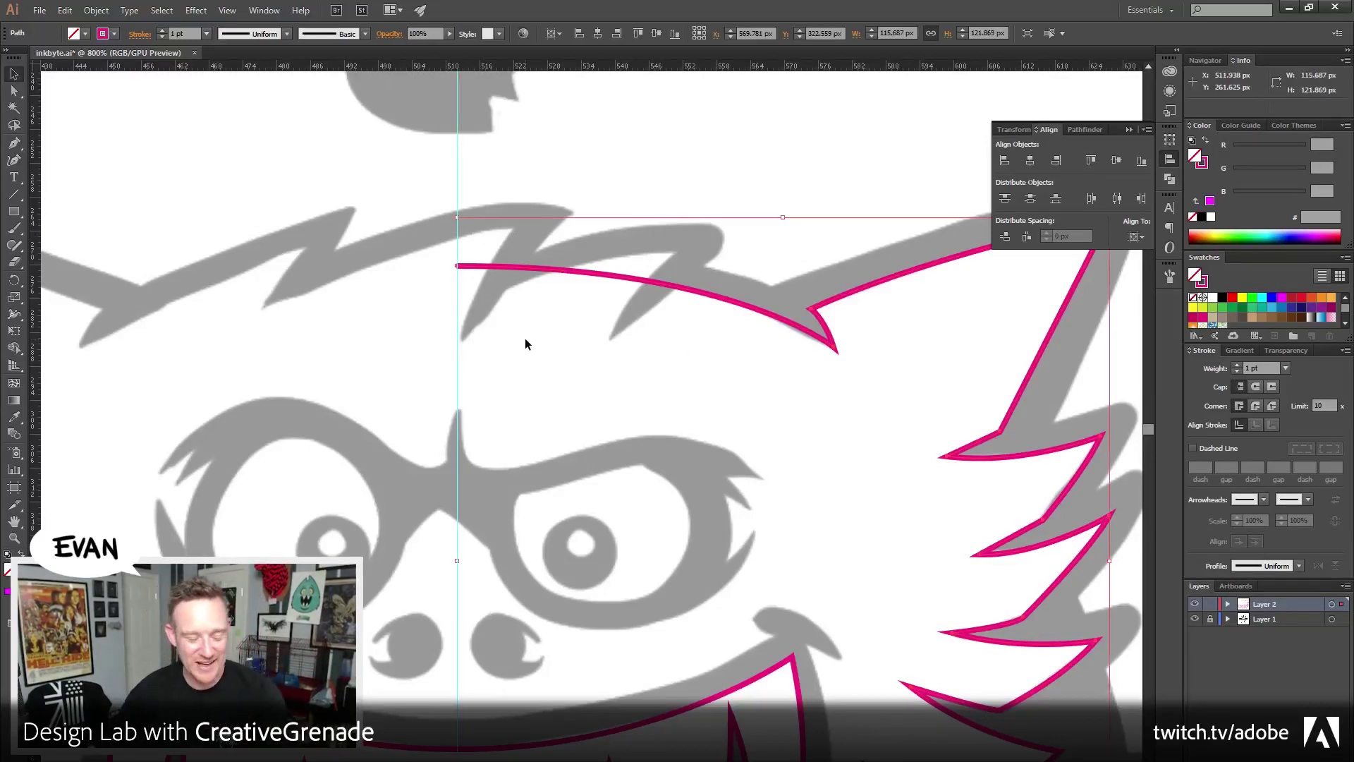
pyautogui.press('space')
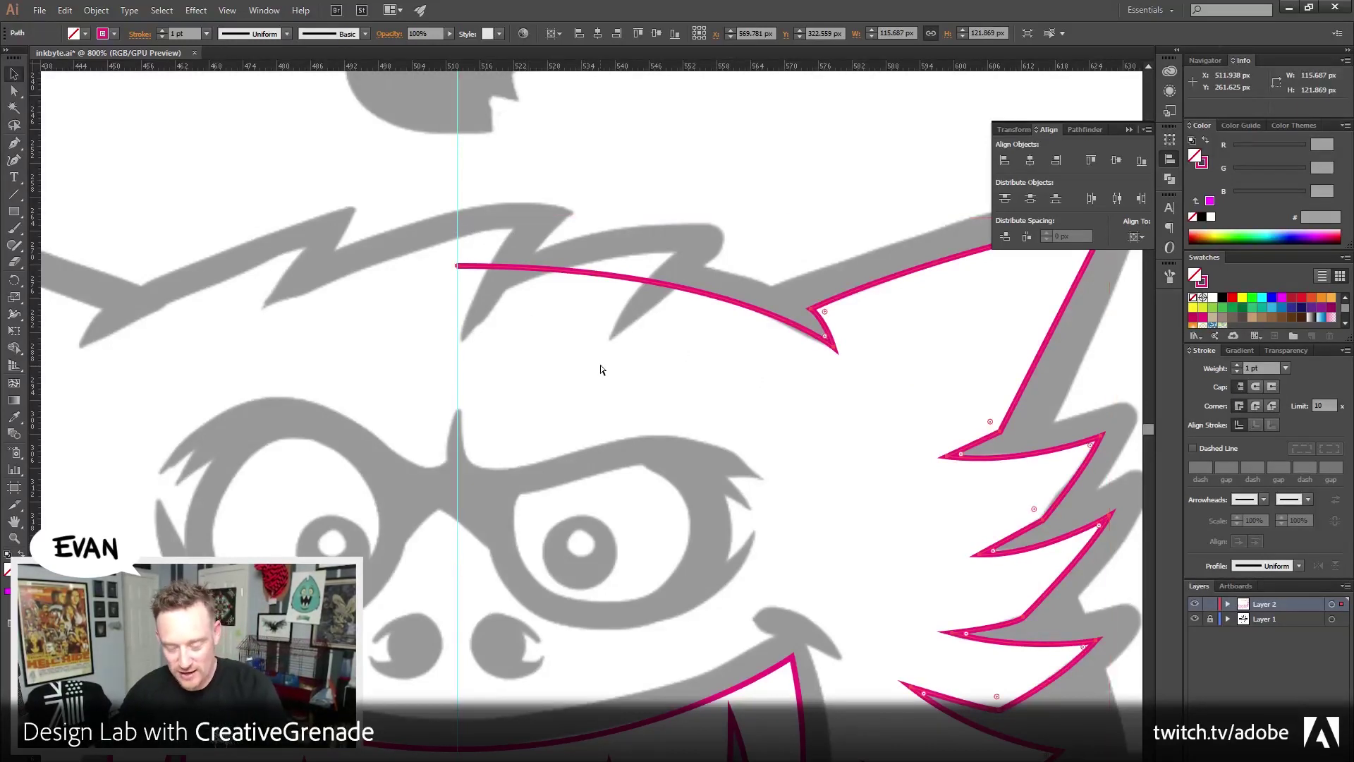
pyautogui.moveTo(565, 561); pyautogui.dragTo(605, 393)
pyautogui.scroll(3, 615, 426)
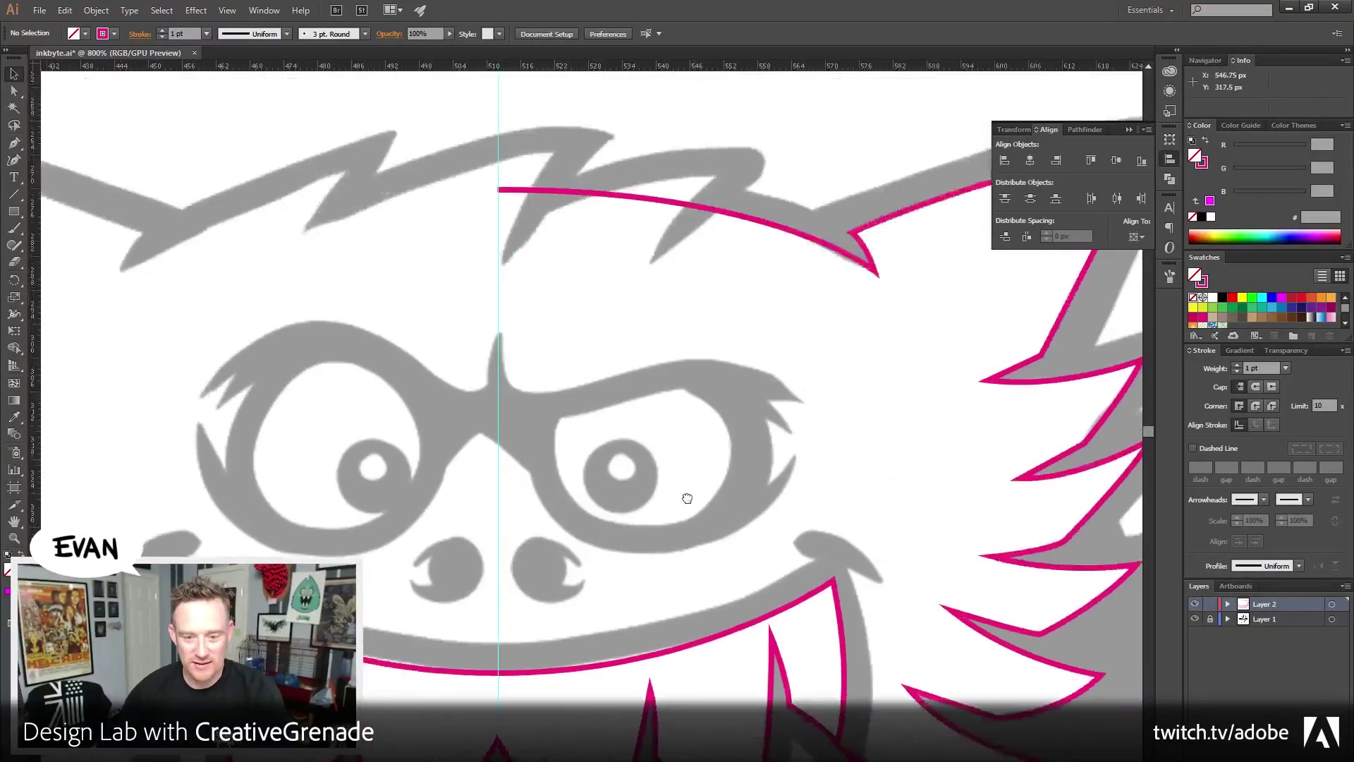
pyautogui.scroll(-4, 671, 533)
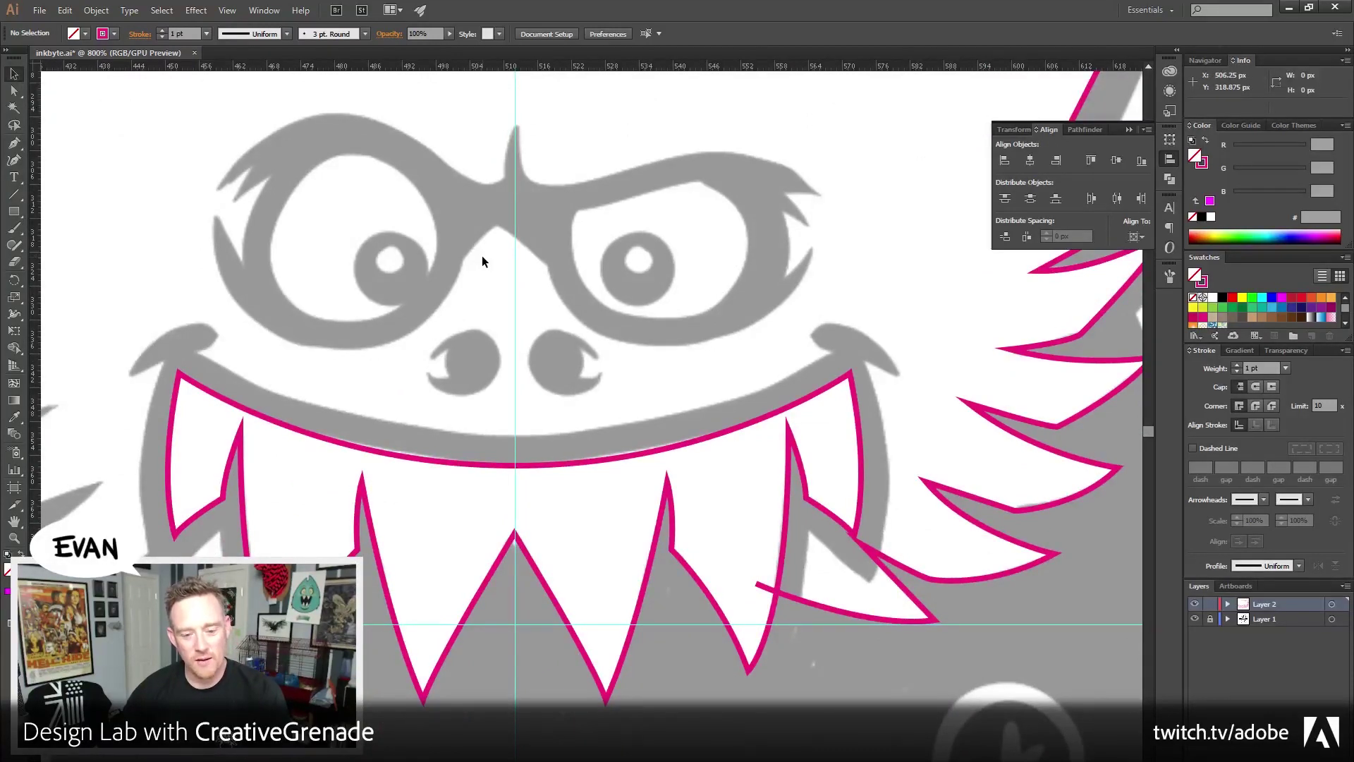
pyautogui.click(386, 534)
pyautogui.scroll(-4, 494, 381)
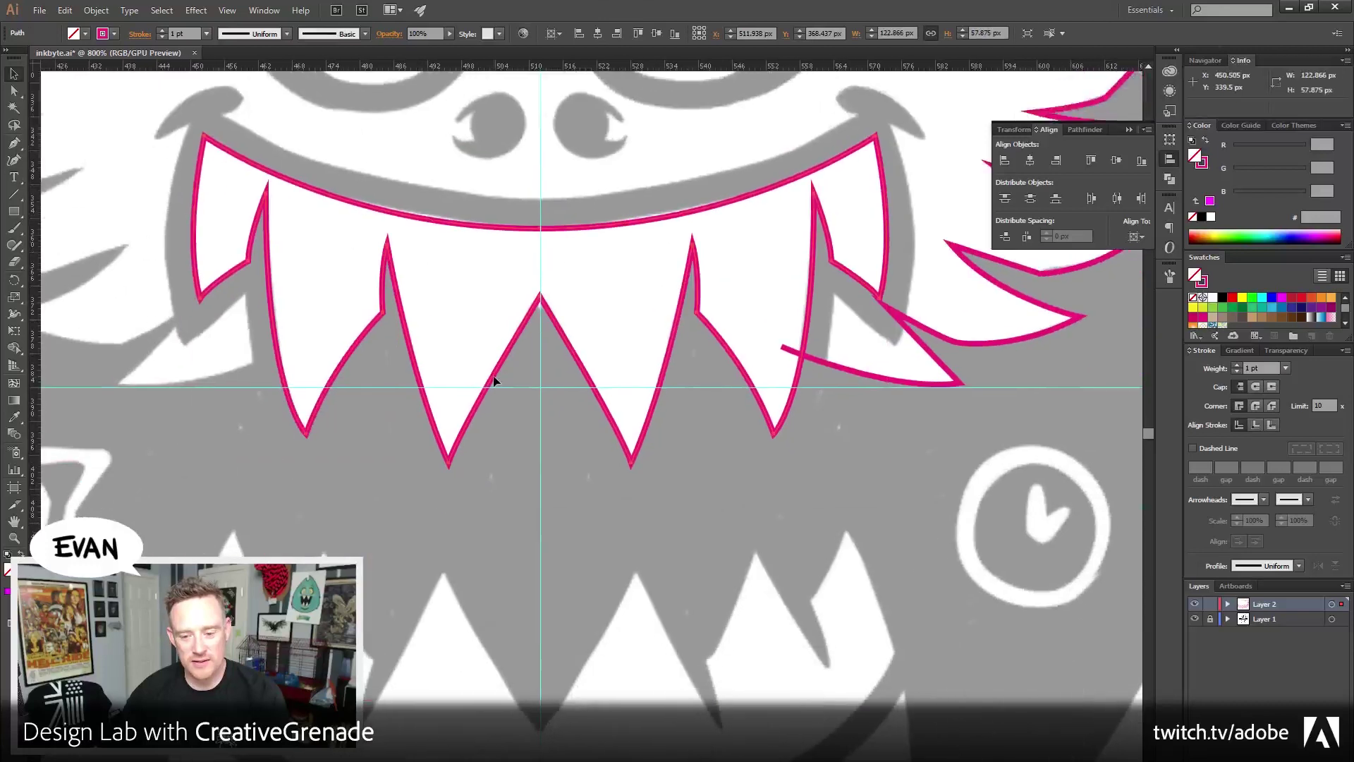
pyautogui.hotkey('ctrl', 'c')
pyautogui.hotkey('ctrl', 'f')
pyautogui.hotkey('shift', 'Down')
pyautogui.hotkey('shift', 'Down')
pyautogui.hotkey('shift', 'Down')
pyautogui.hotkey('shift', 'Down')
pyautogui.hotkey('shift', 'Down')
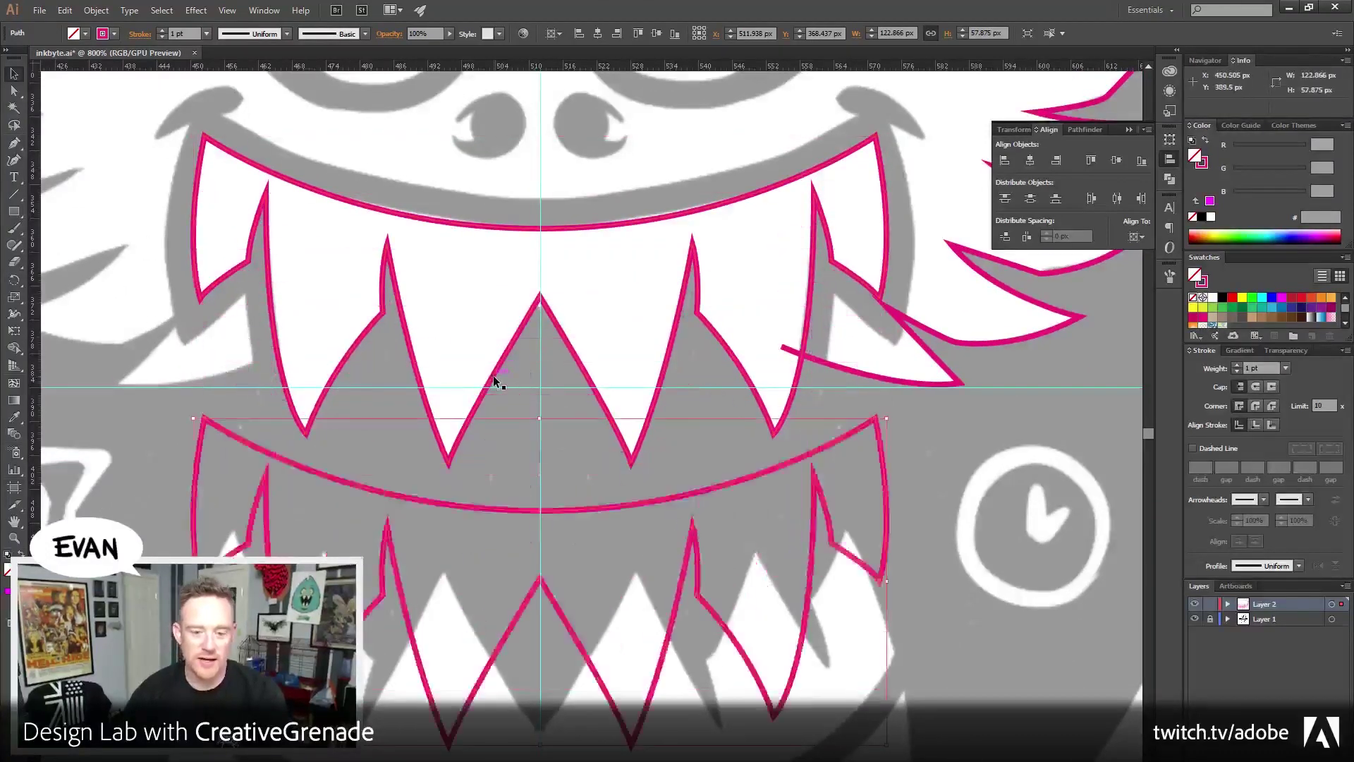
pyautogui.hotkey('shift', 'Down')
pyautogui.hotkey('shift', 'Down')
pyautogui.hotkey('shift', 'Down')
pyautogui.hotkey('shift', 'Down')
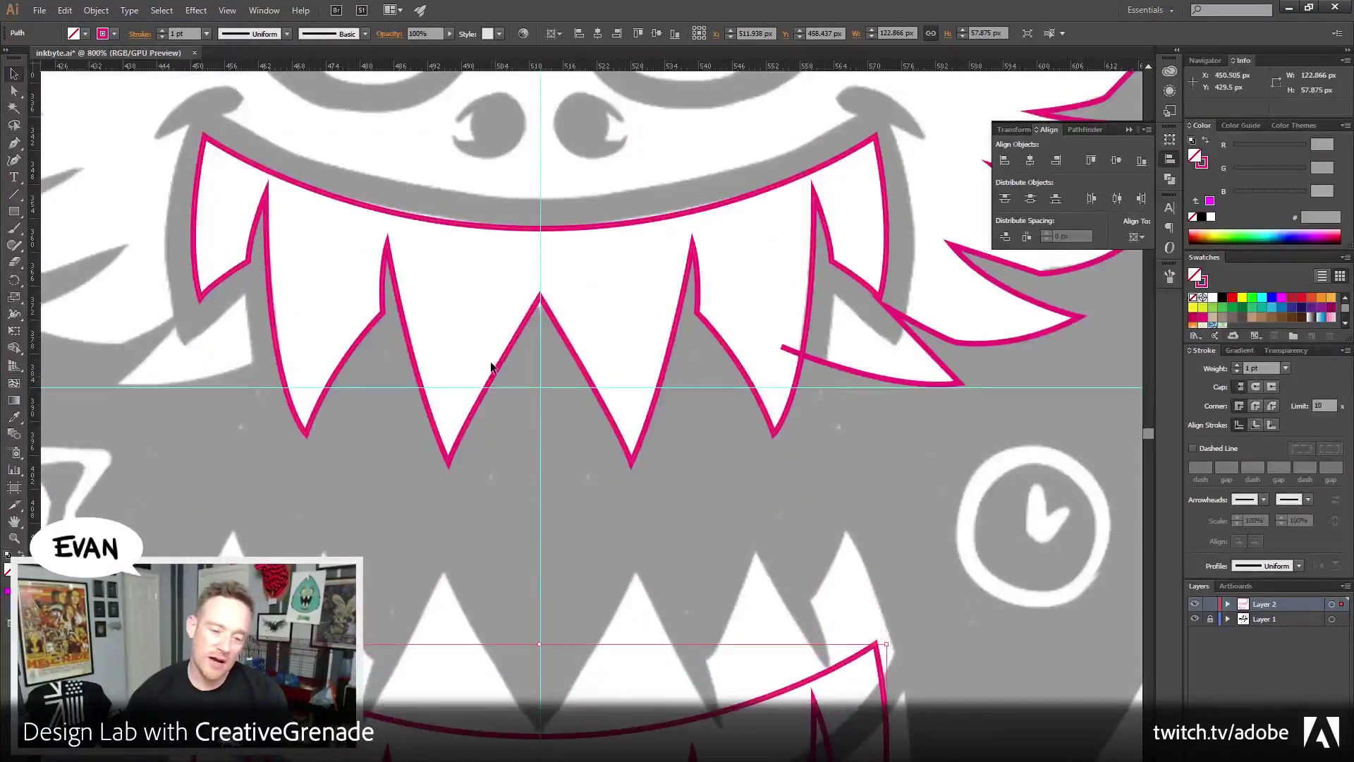
pyautogui.click(589, 499)
pyautogui.scroll(3, 599, 445)
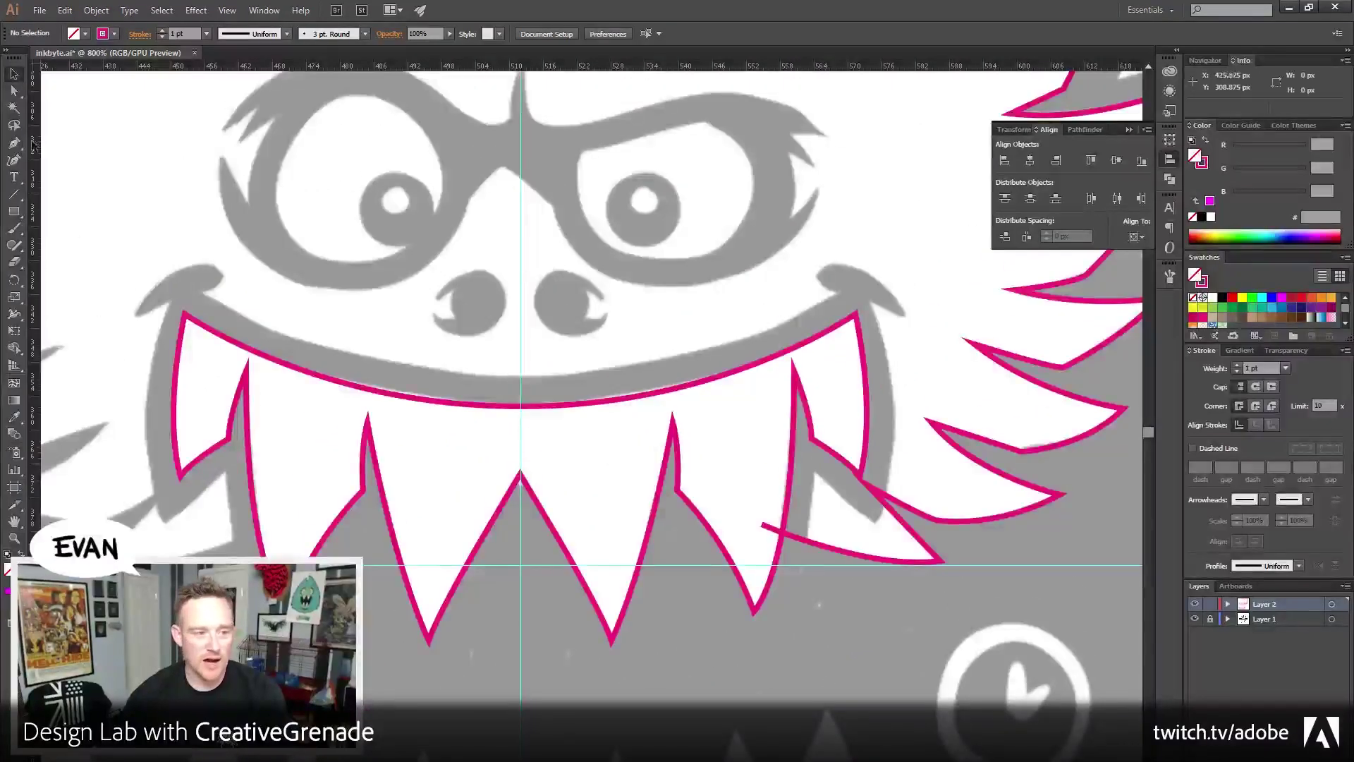
# Extend the fur outline from its open end along the upper lip to the centre line
pyautogui.click(13, 143)
pyautogui.scroll(2, 786, 628)
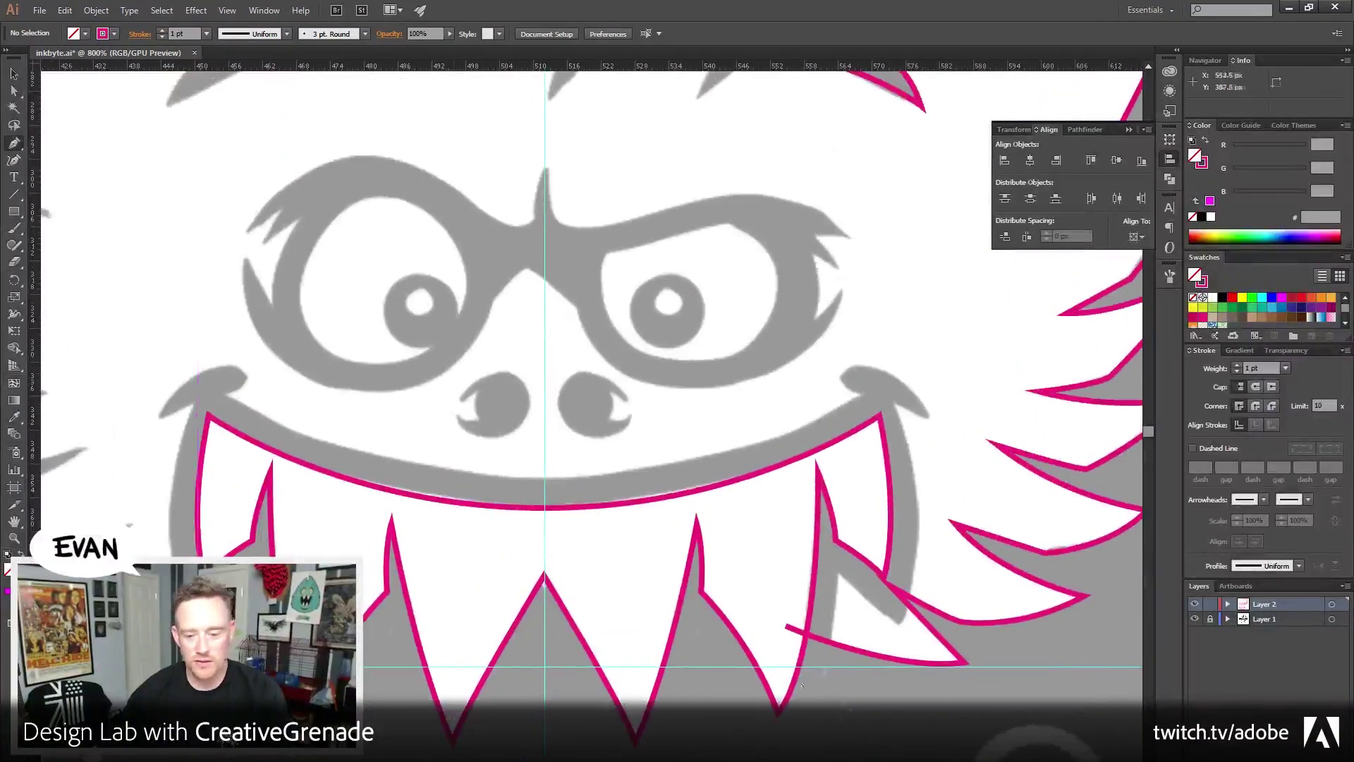
pyautogui.click(787, 628)
pyautogui.click(725, 497)
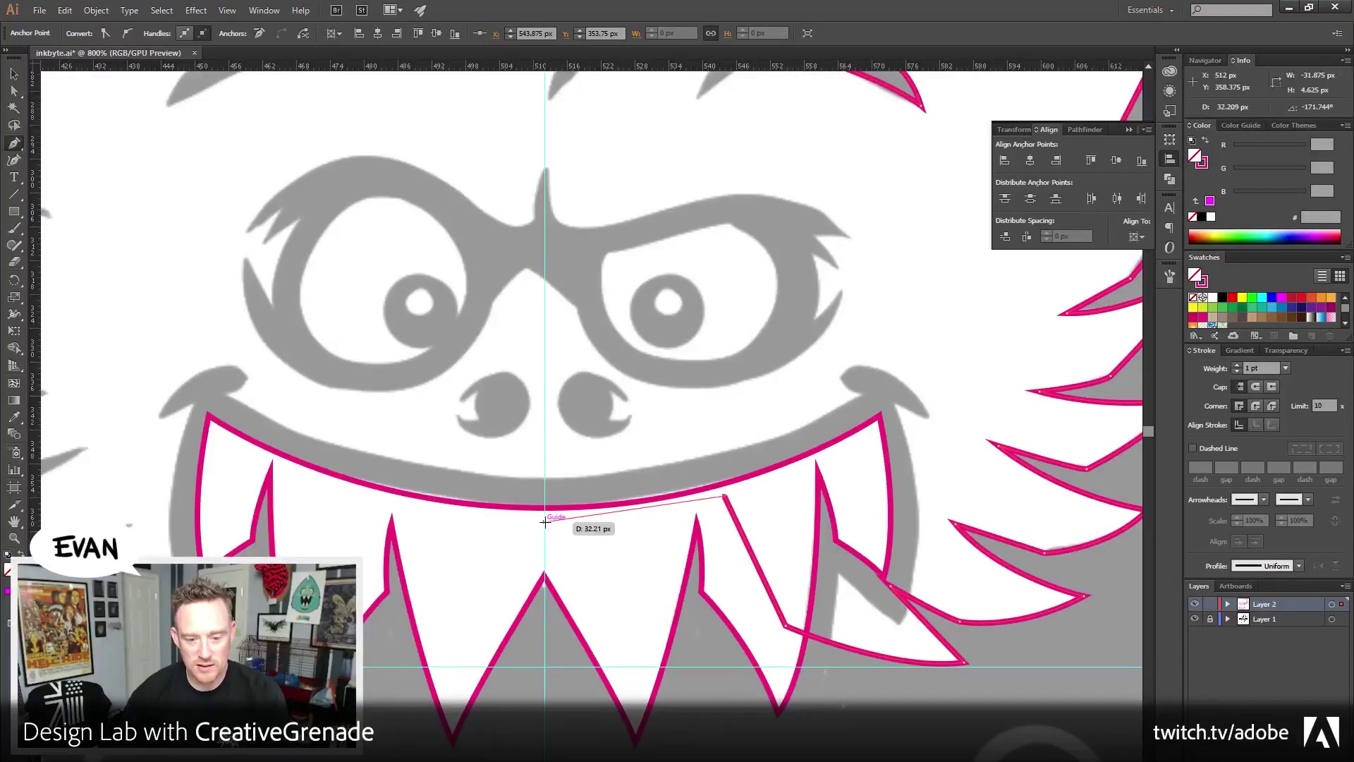
pyautogui.click(544, 522)
pyautogui.click(12, 75)
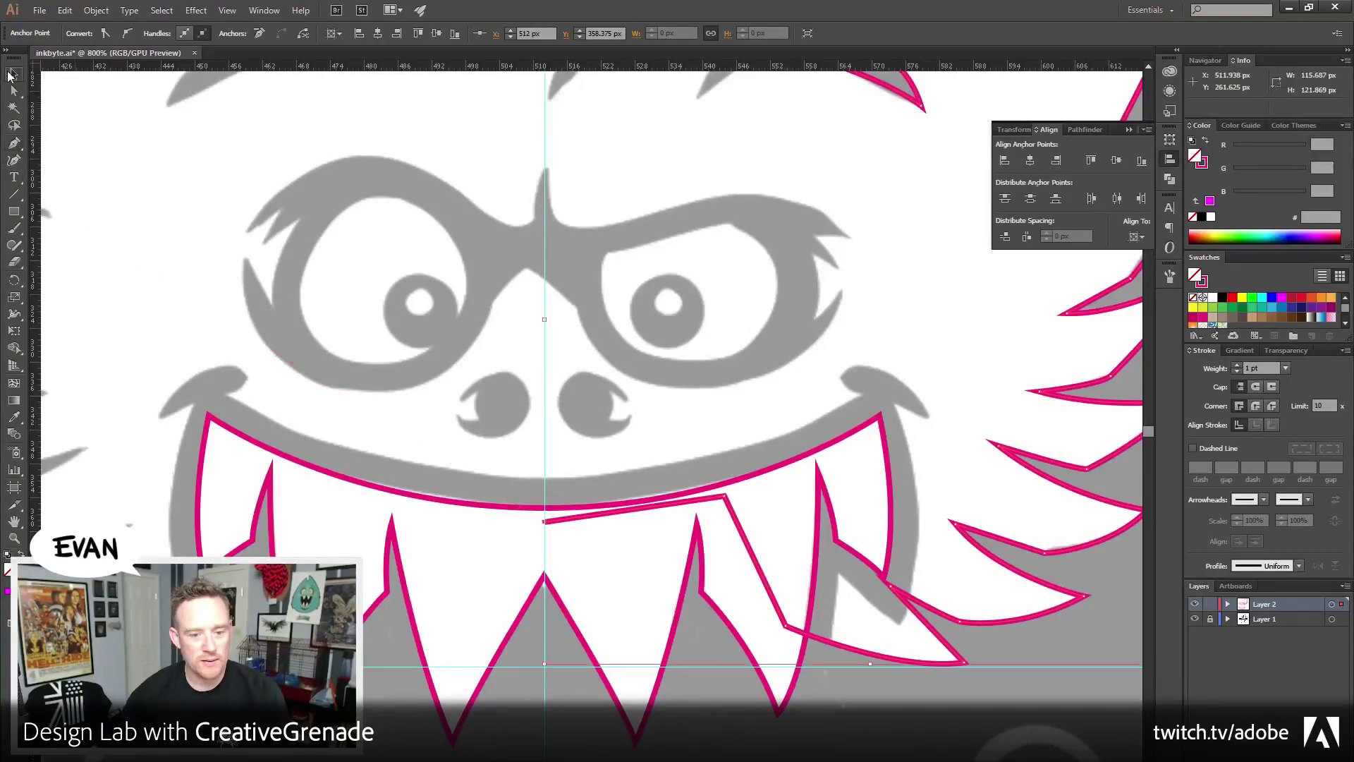
pyautogui.scroll(5, 710, 293)
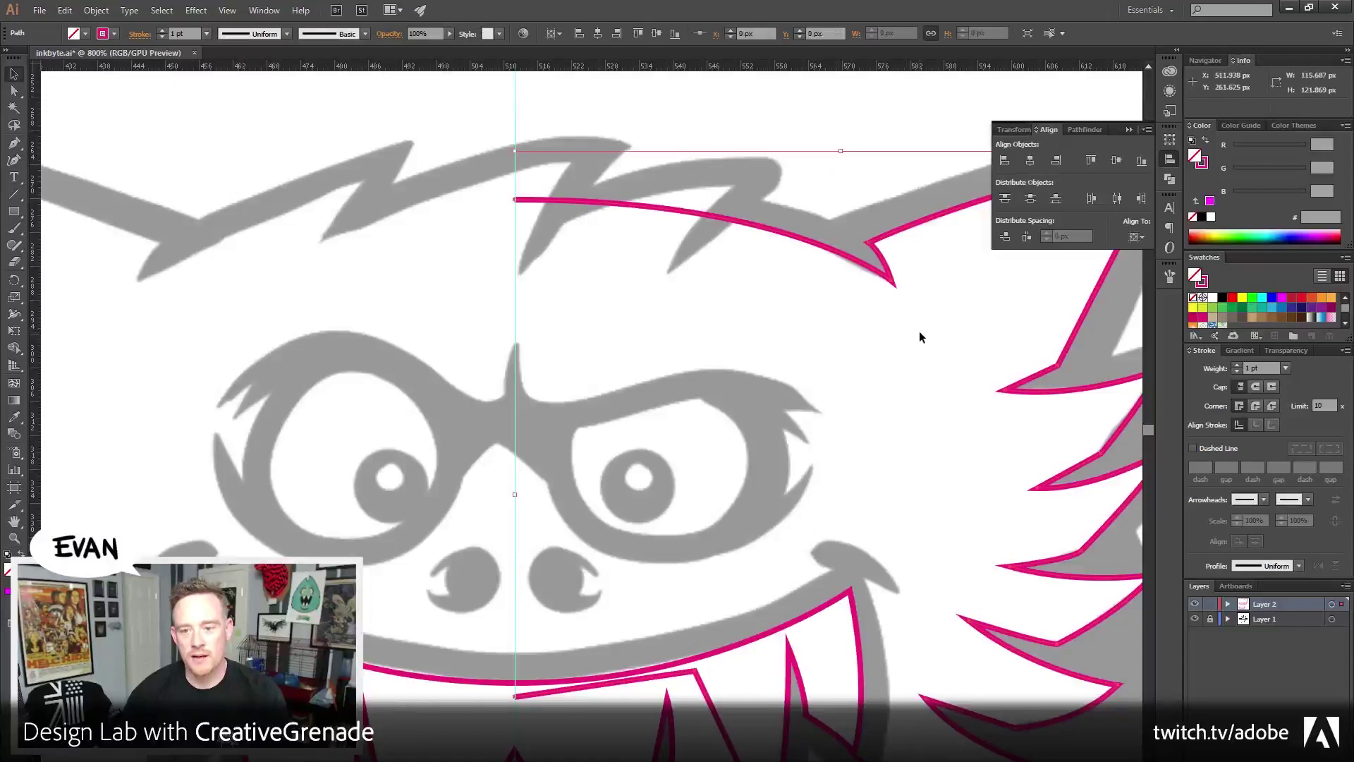
pyautogui.moveTo(938, 430); pyautogui.dragTo(977, 521)
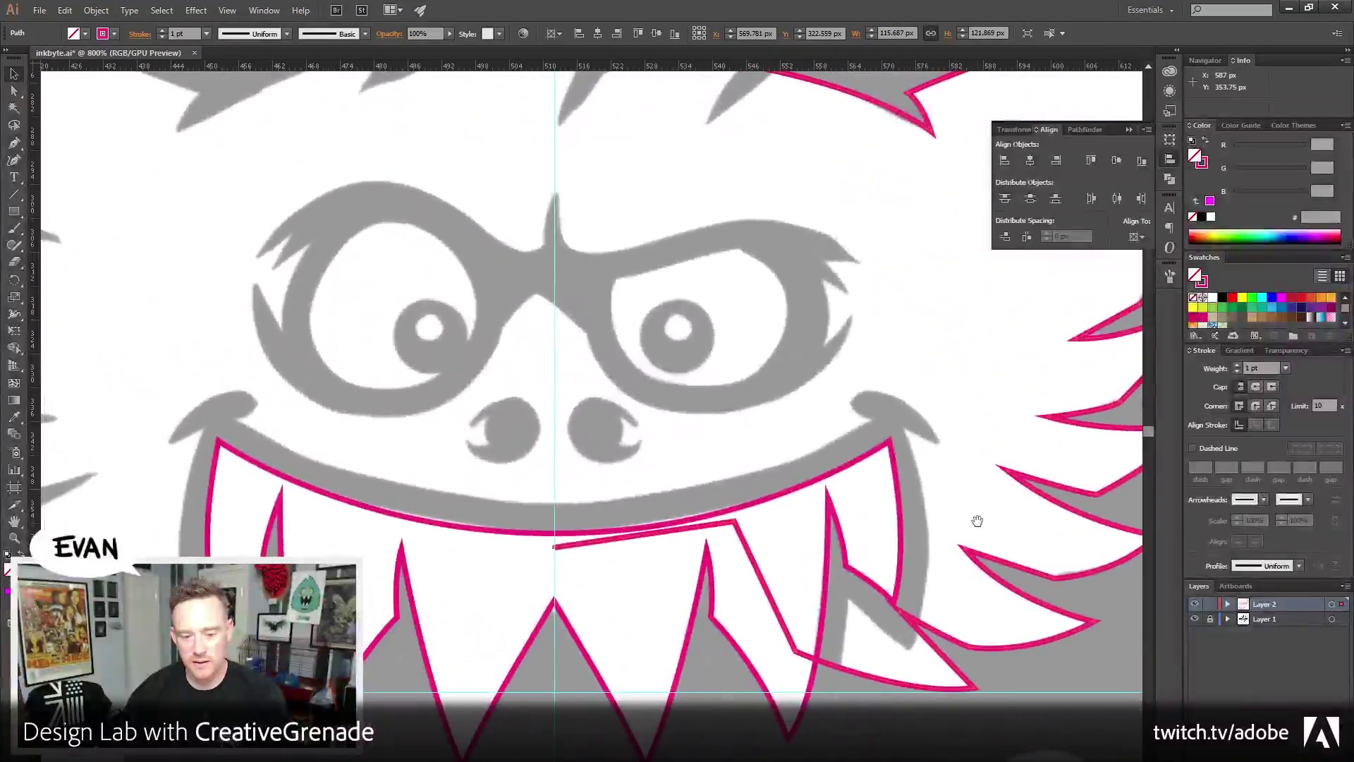
# Make a vertical Reflect copy of the right-half outline and drag it left to the centre guide
pyautogui.click(96, 10)
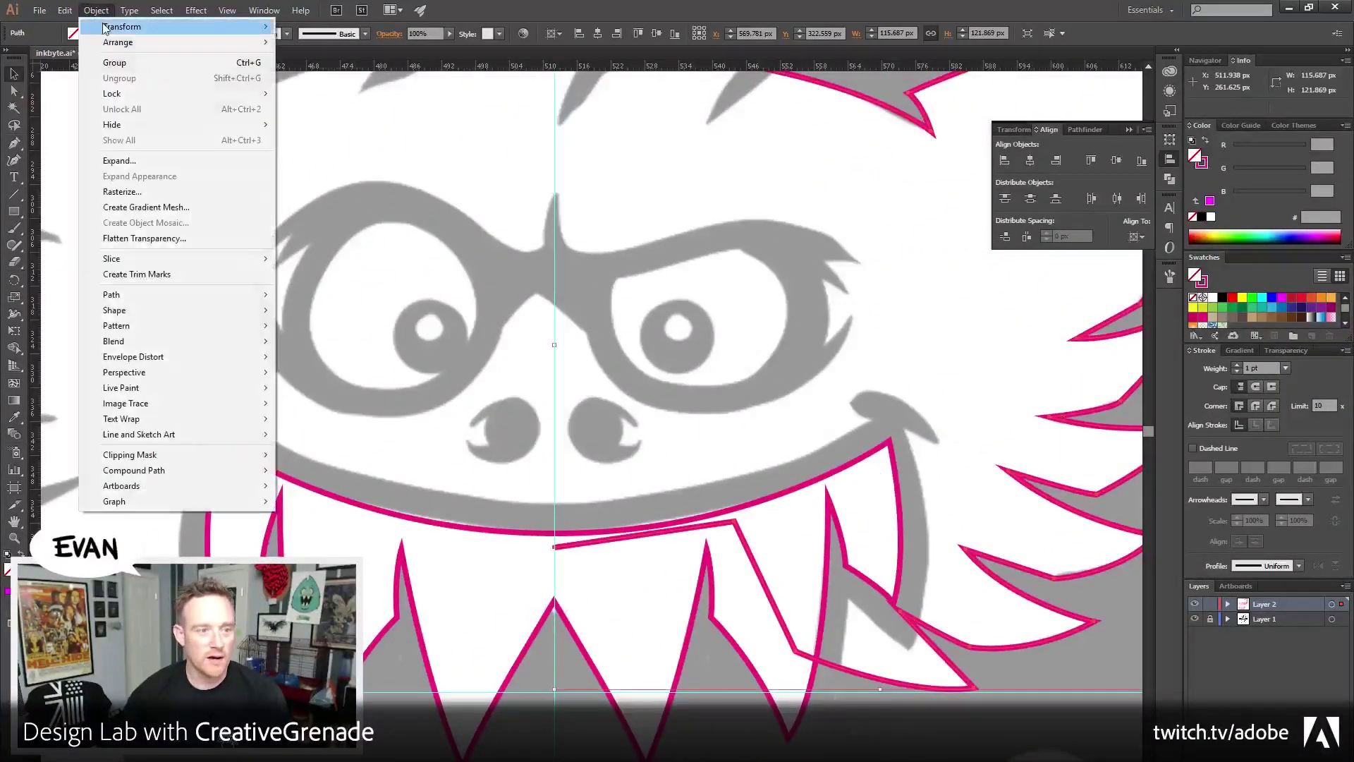
pyautogui.moveTo(105, 27)
pyautogui.click(368, 85)
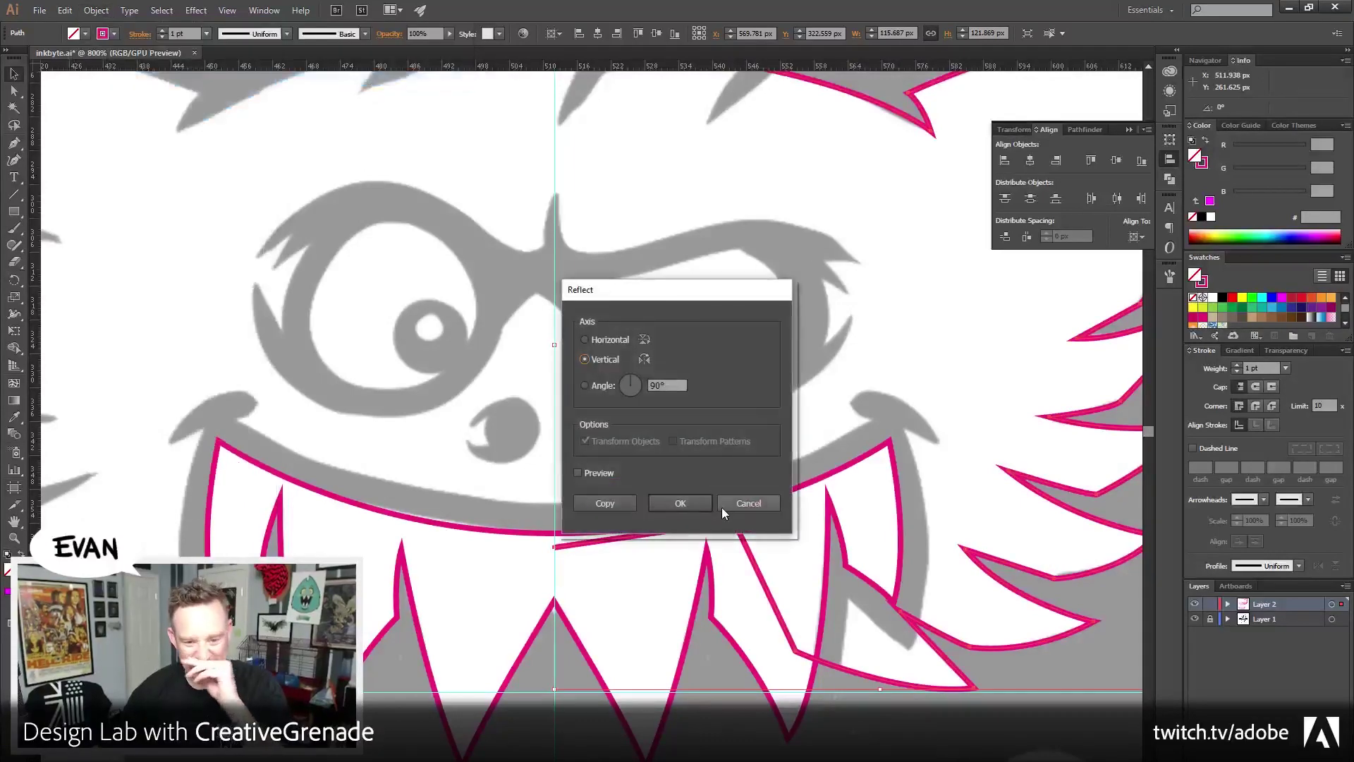
pyautogui.click(699, 500)
pyautogui.moveTo(762, 392); pyautogui.dragTo(762, 498)
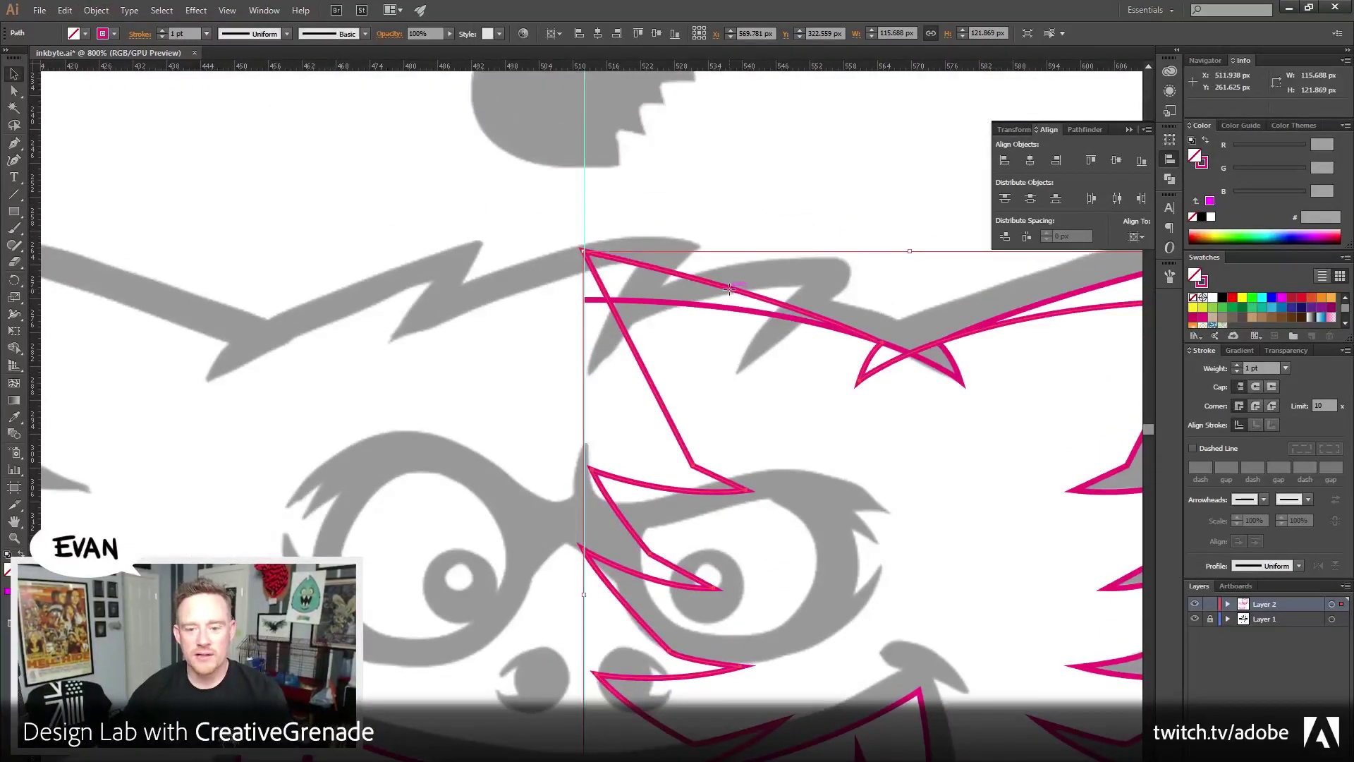
pyautogui.moveTo(731, 287); pyautogui.dragTo(91, 248)
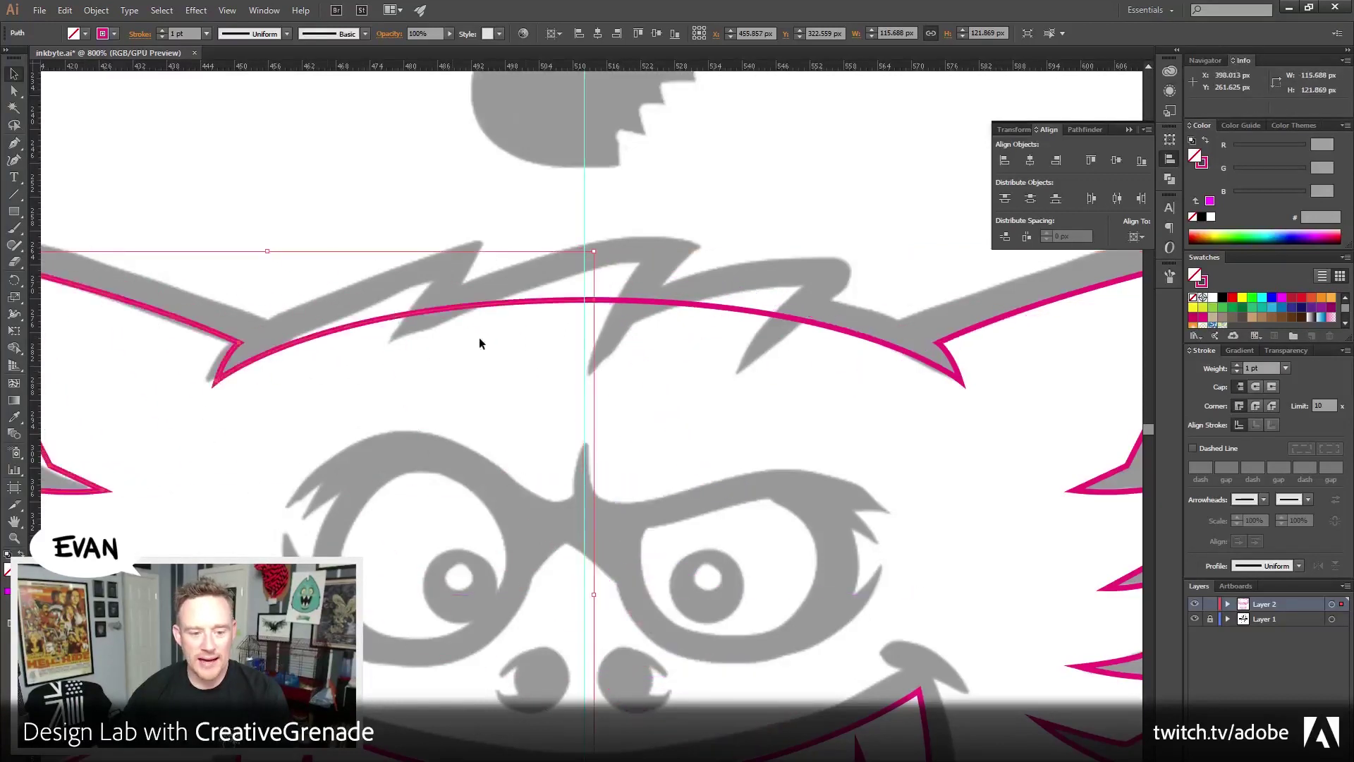
pyautogui.moveTo(539, 303); pyautogui.dragTo(649, 390)
# Average the two top-centre anchors onto X 512 px and join the halves there
pyautogui.press('a')
pyautogui.click(569, 273)
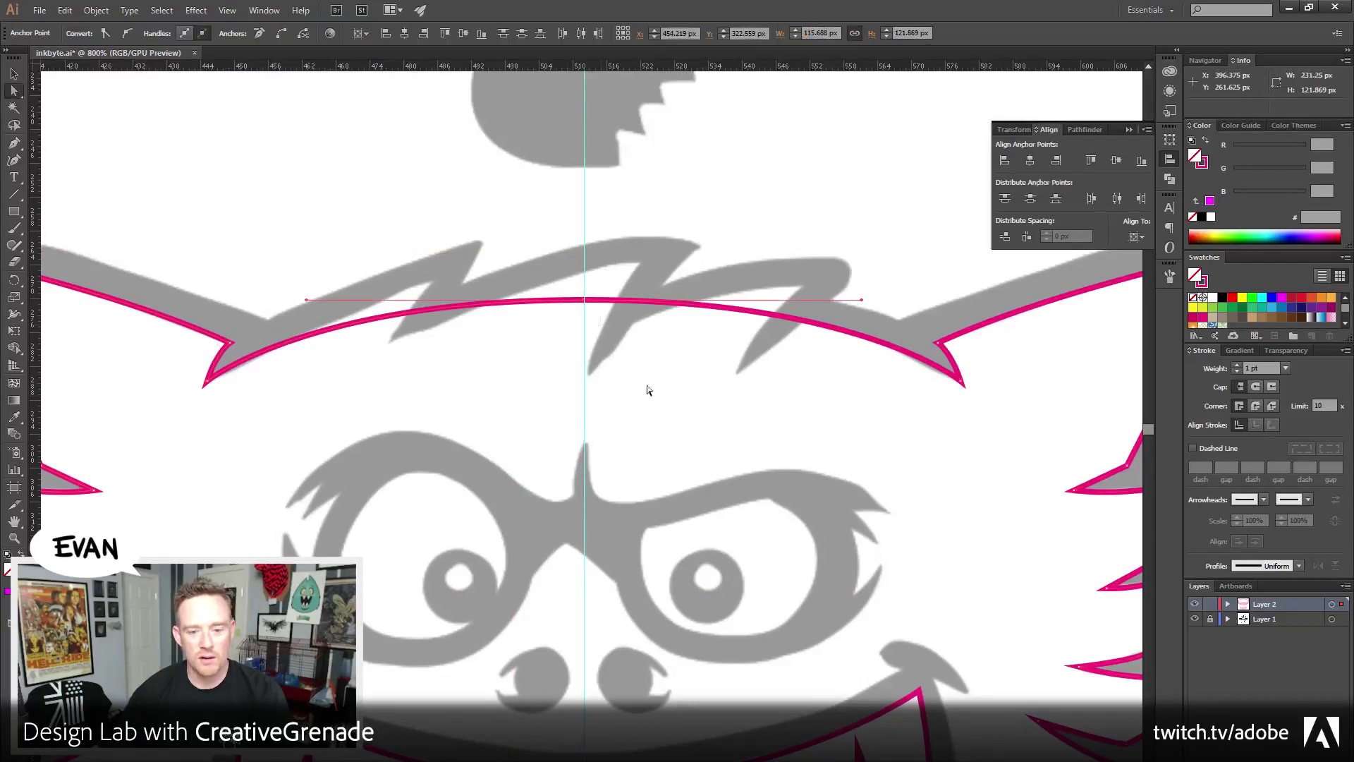
pyautogui.hotkey('ctrl', 'alt', 'j')
pyautogui.press('Return')
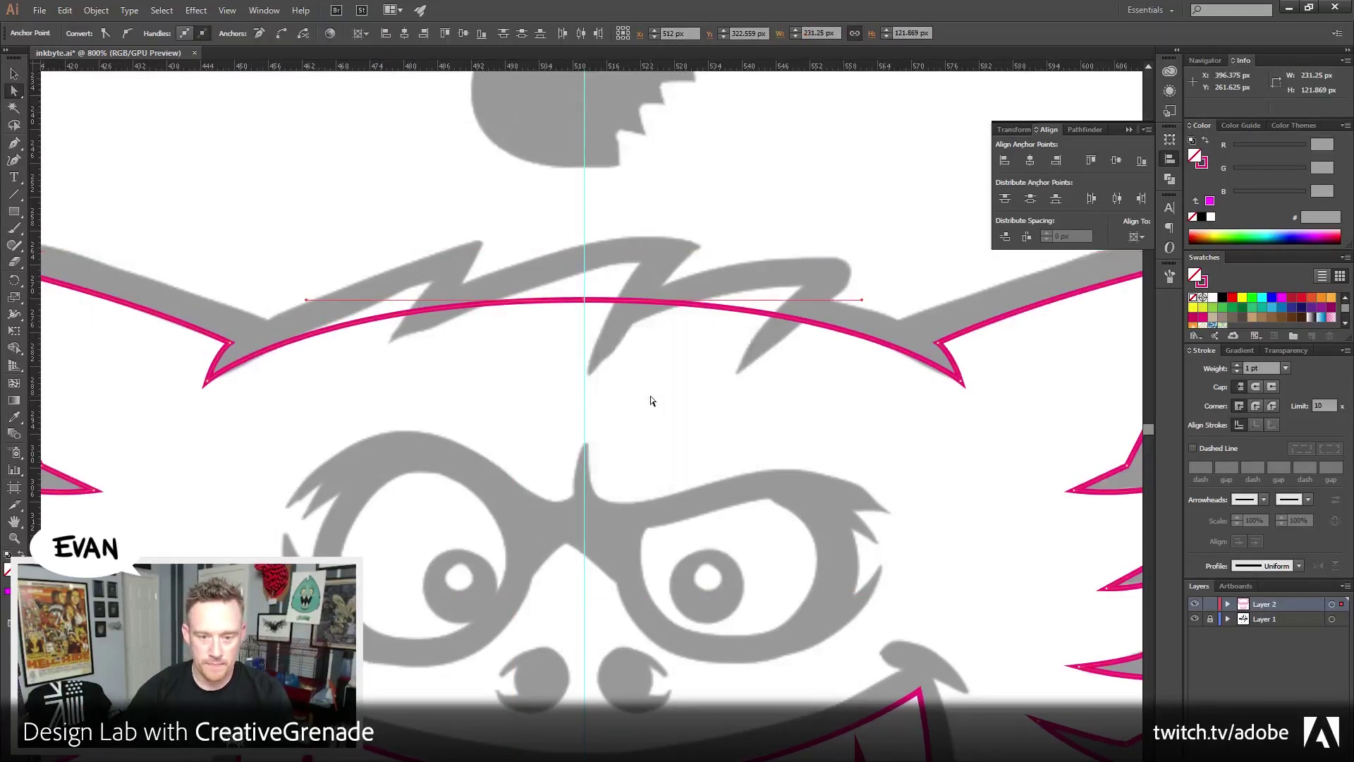
pyautogui.hotkey('ctrl', 'j')
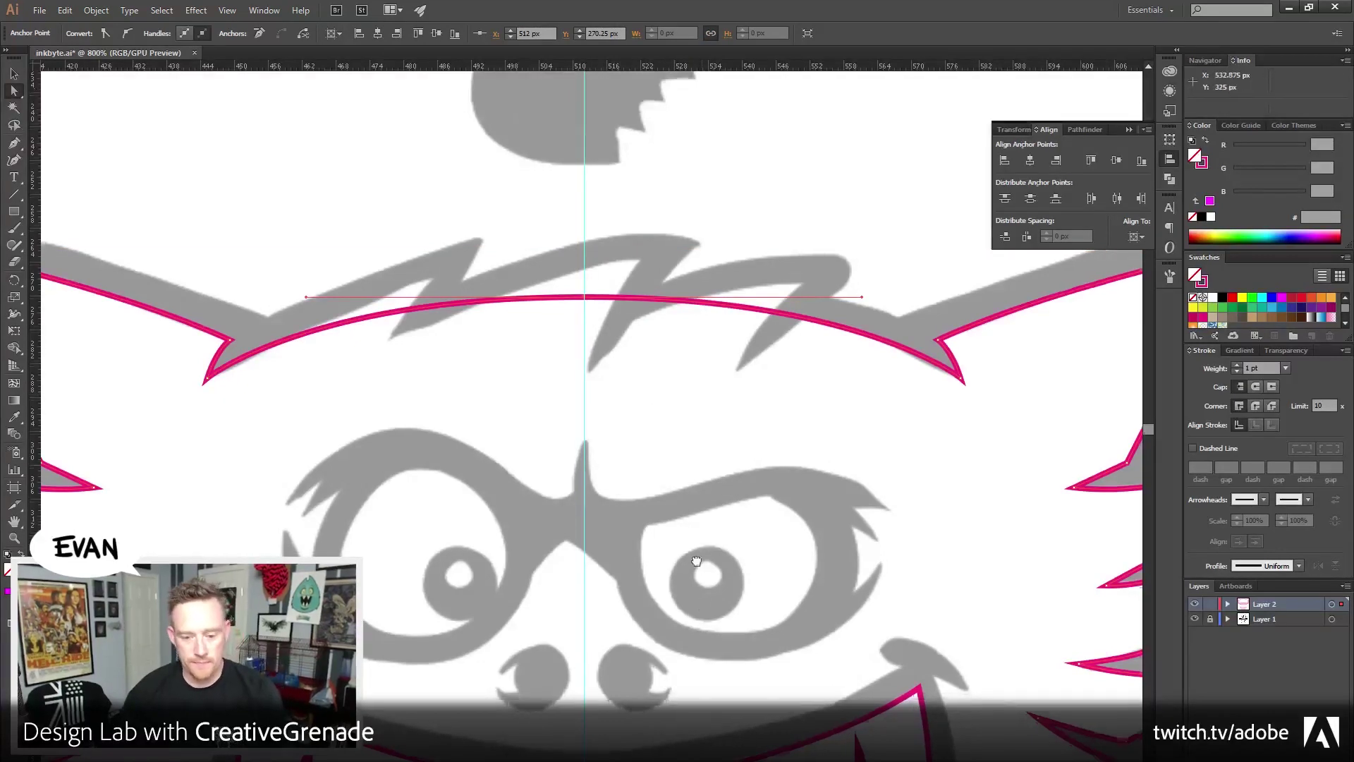
# Zoom in closely on the centre point where the halves meet under the lip
pyautogui.scroll(-5, 696, 561)
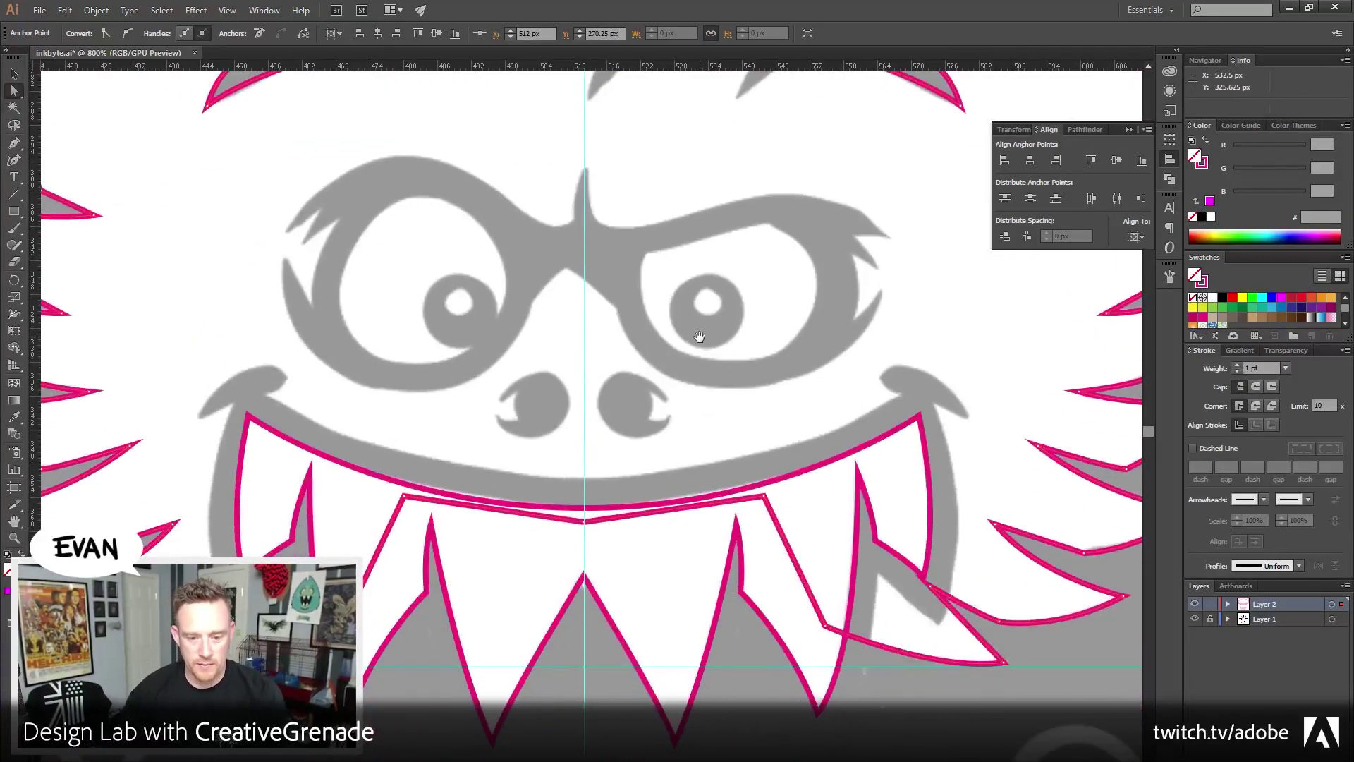
pyautogui.click(577, 519)
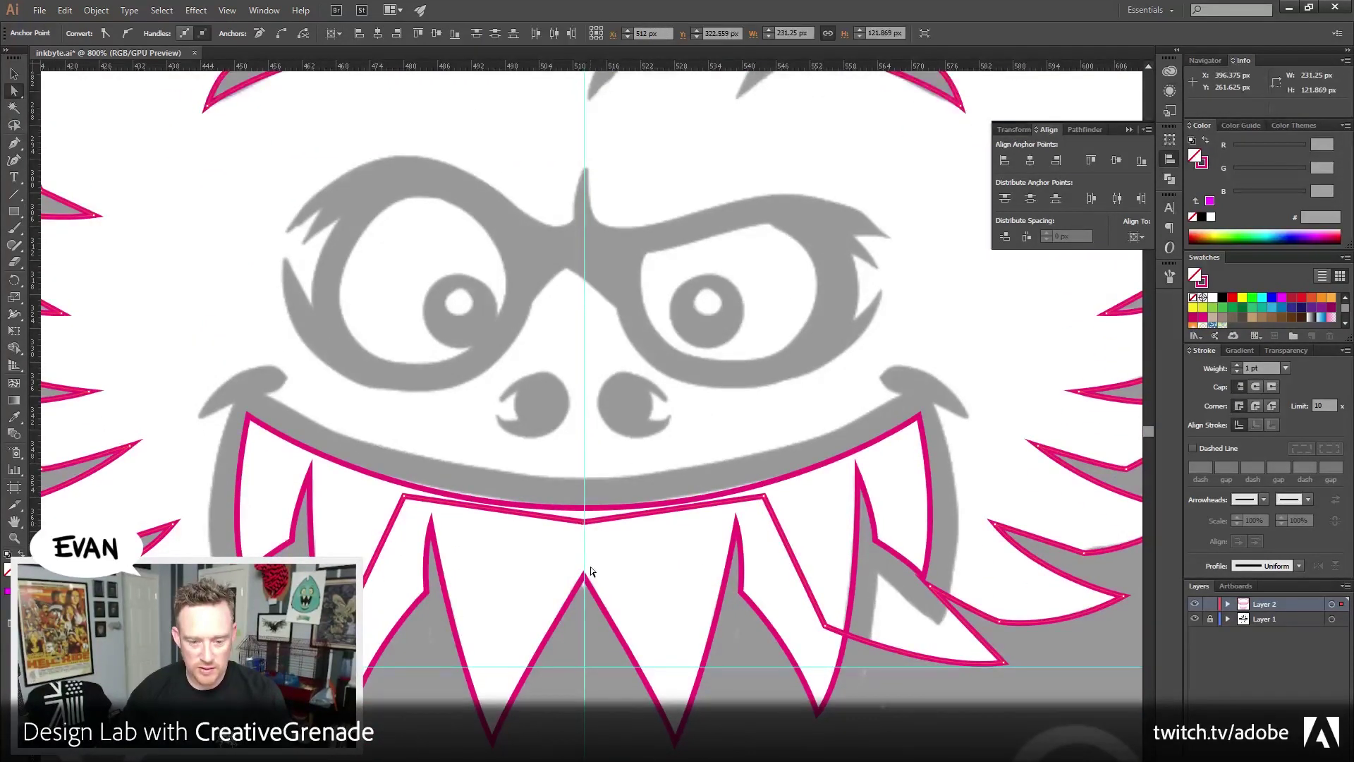
pyautogui.click(658, 436)
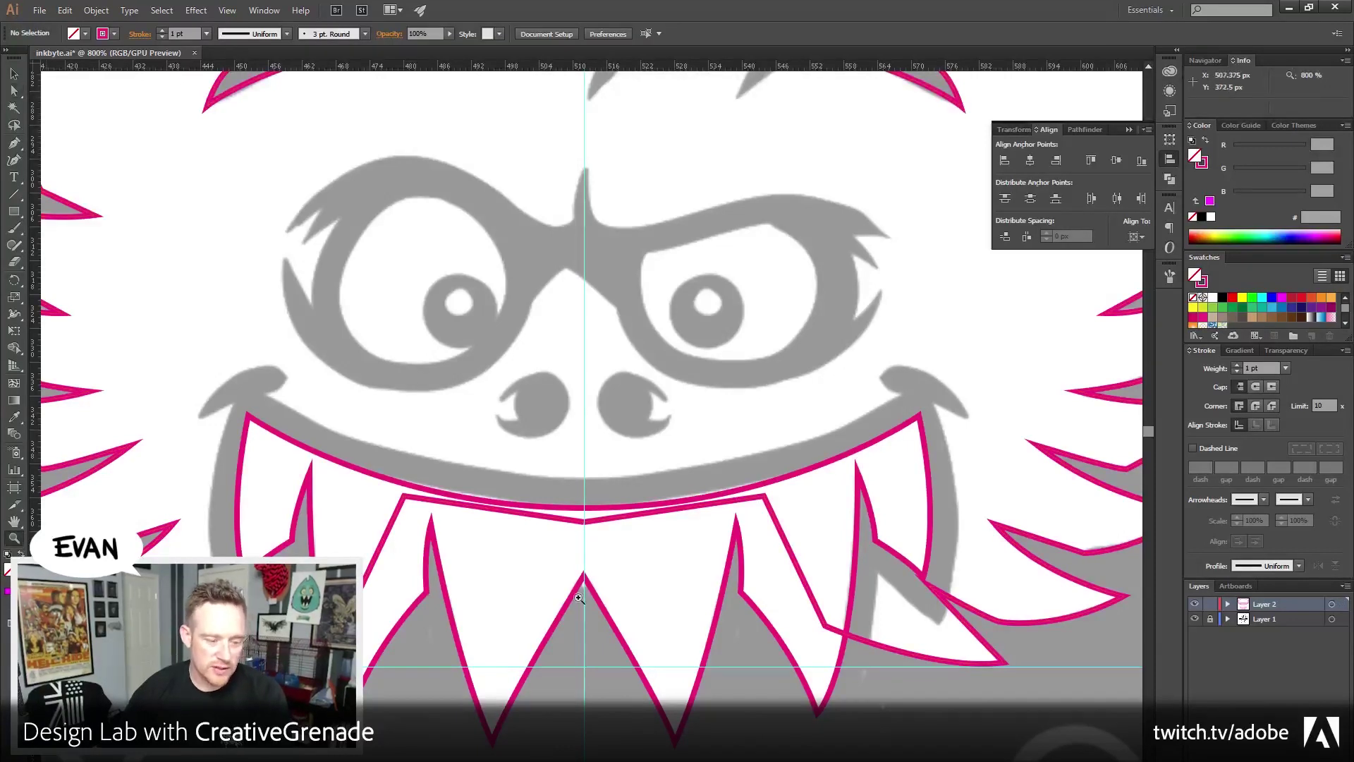
pyautogui.press('z')
pyautogui.moveTo(567, 523); pyautogui.dragTo(611, 547)
# Change Layer 2's layer colour to Light Blue
pyautogui.press('a')
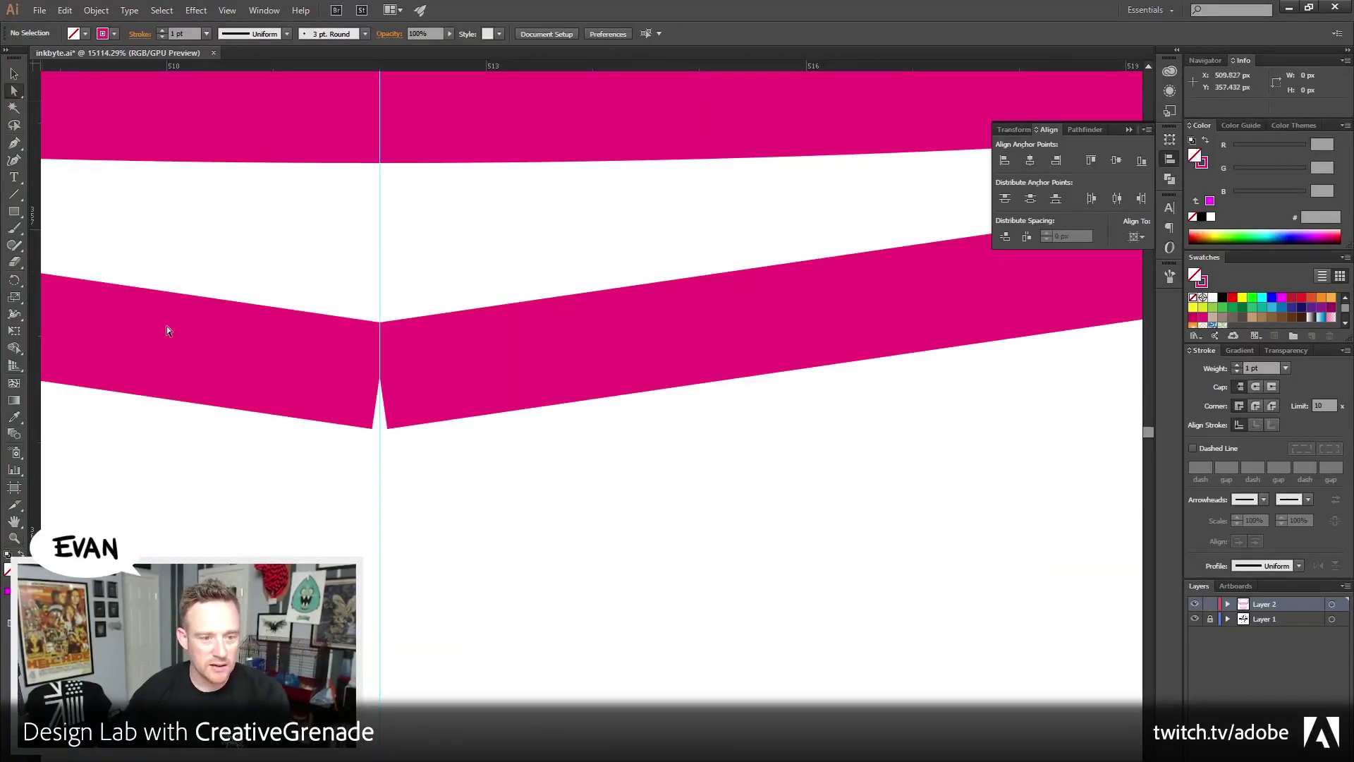
pyautogui.moveTo(290, 482); pyautogui.dragTo(526, 601)
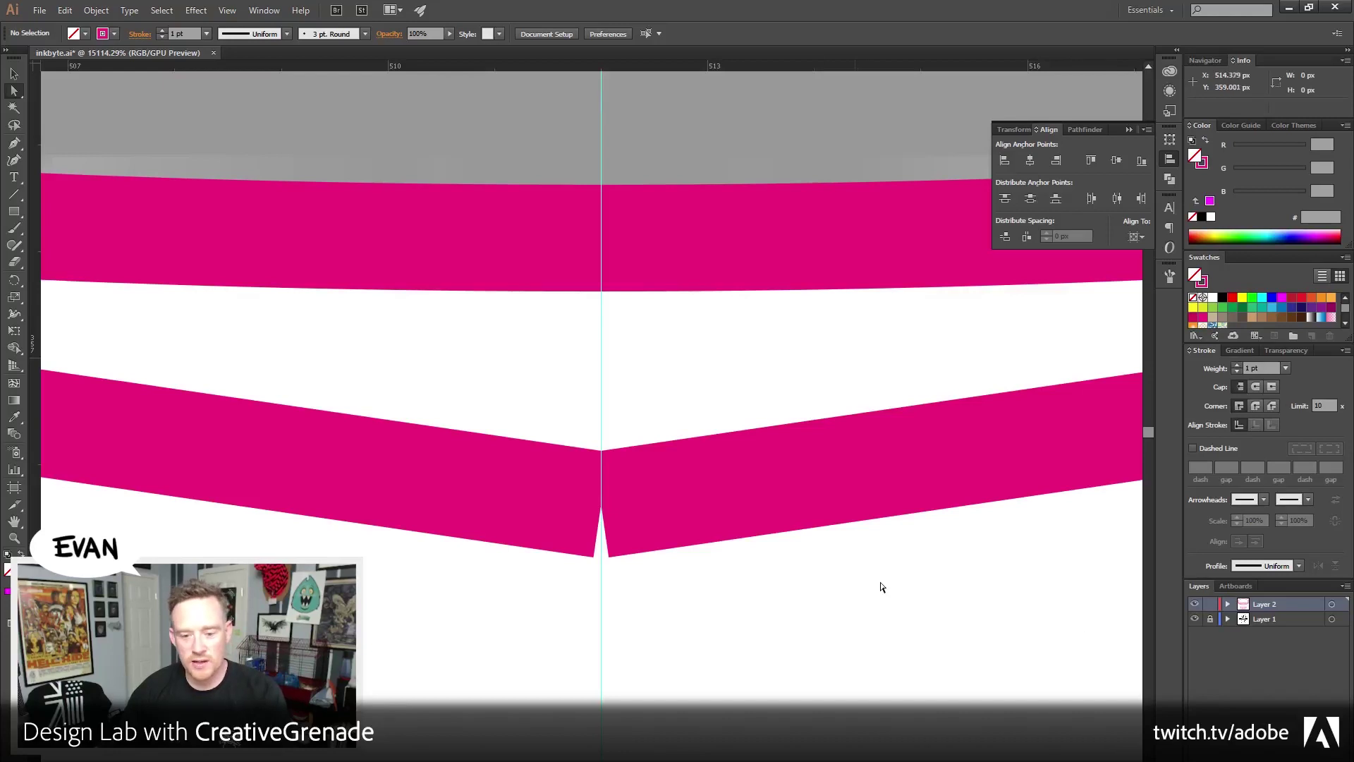
pyautogui.doubleClick(1315, 608)
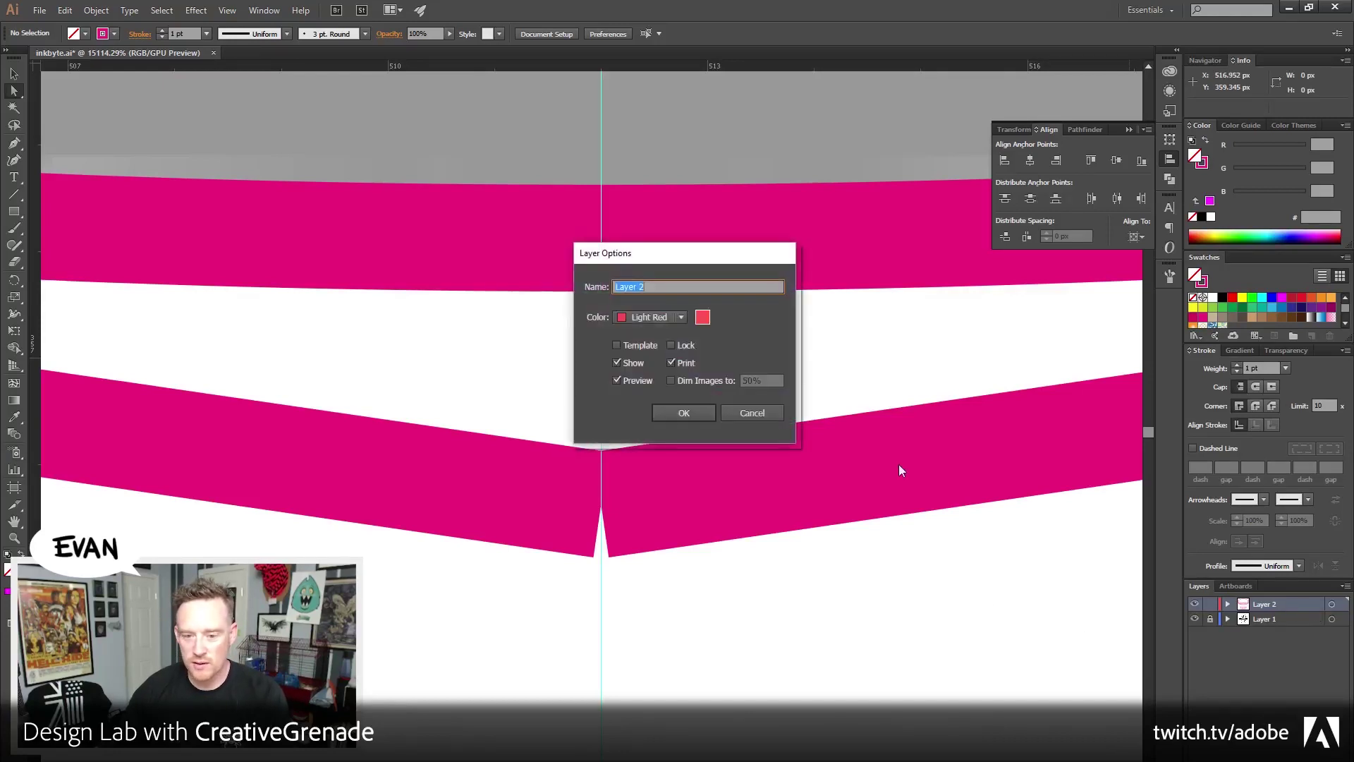
pyautogui.click(680, 317)
pyautogui.click(670, 334)
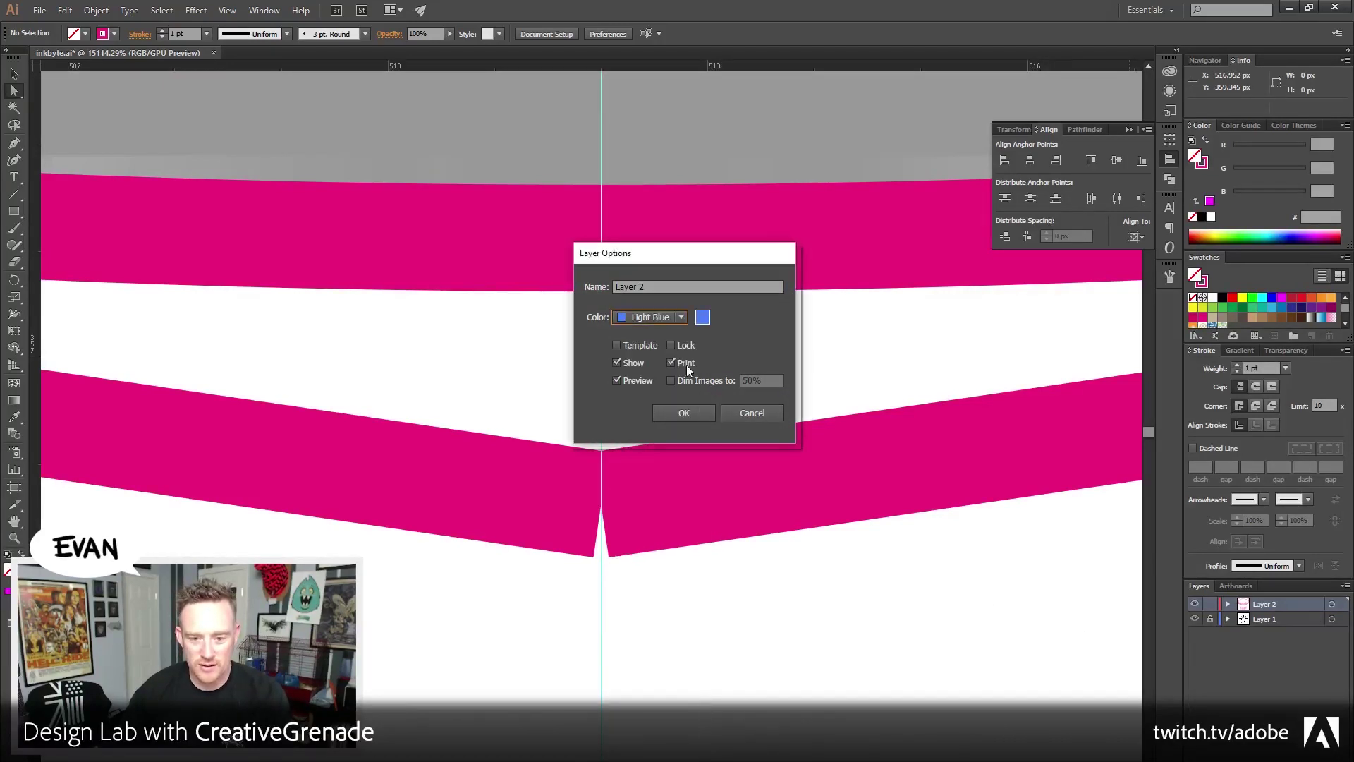
pyautogui.click(678, 412)
# Average the chevron's two bottom anchors on both axes and join them into one point
pyautogui.moveTo(628, 464); pyautogui.dragTo(583, 424)
pyautogui.moveTo(571, 569); pyautogui.dragTo(508, 516)
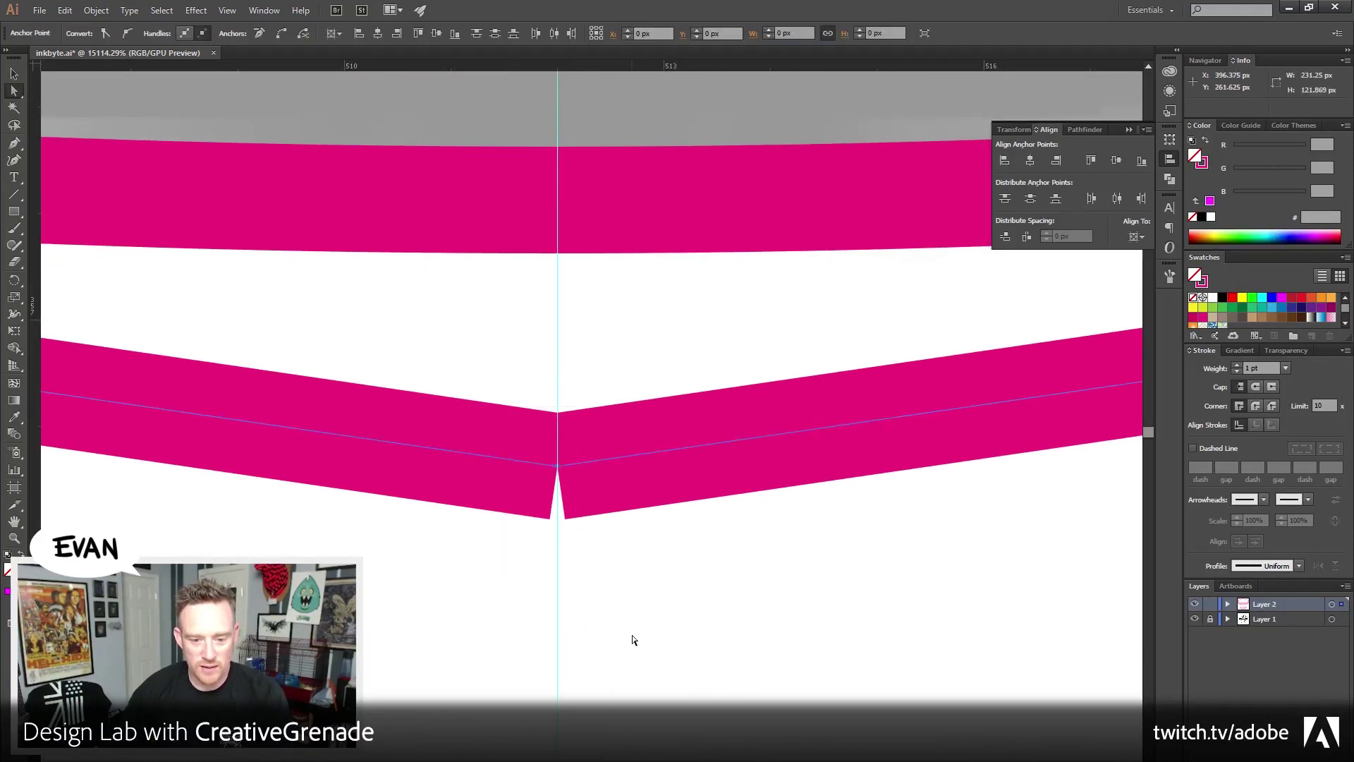
pyautogui.click(490, 575)
pyautogui.moveTo(590, 519); pyautogui.dragTo(529, 432)
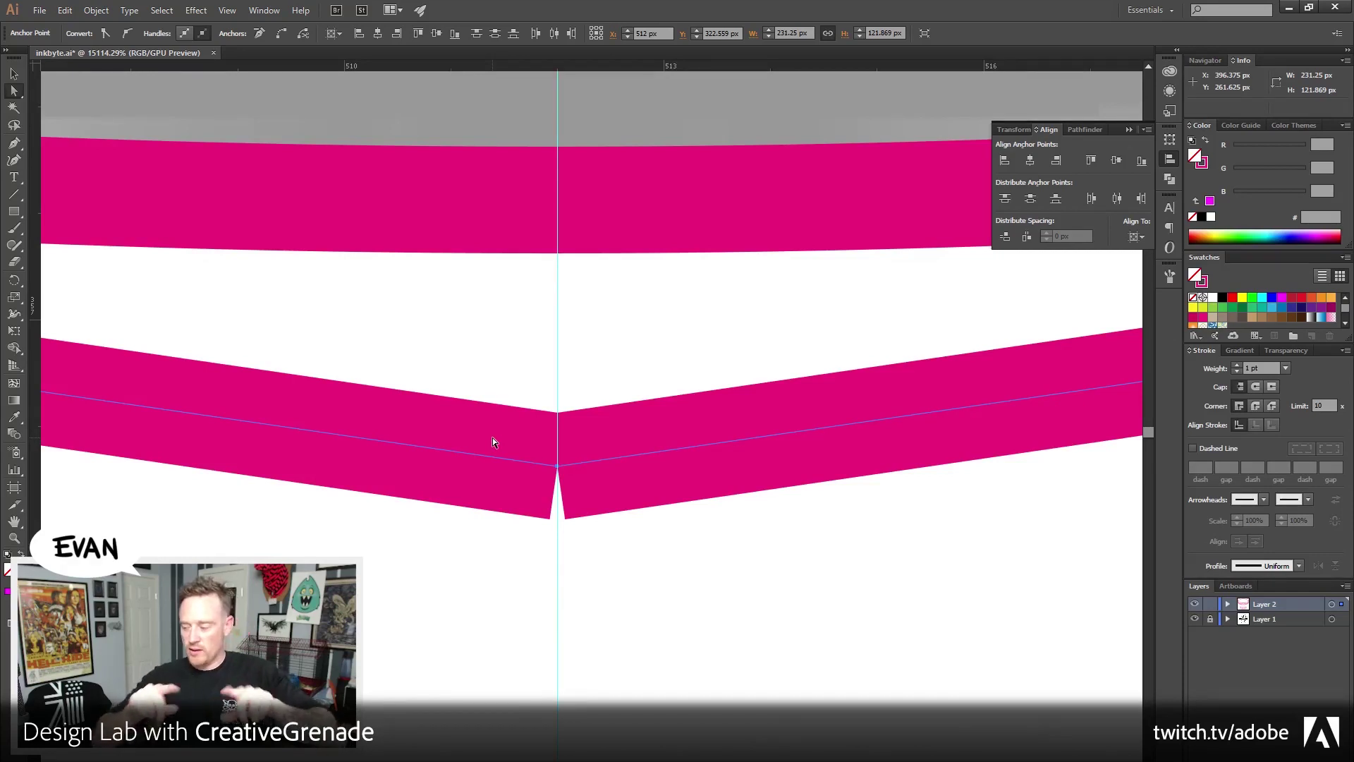
pyautogui.click(580, 558)
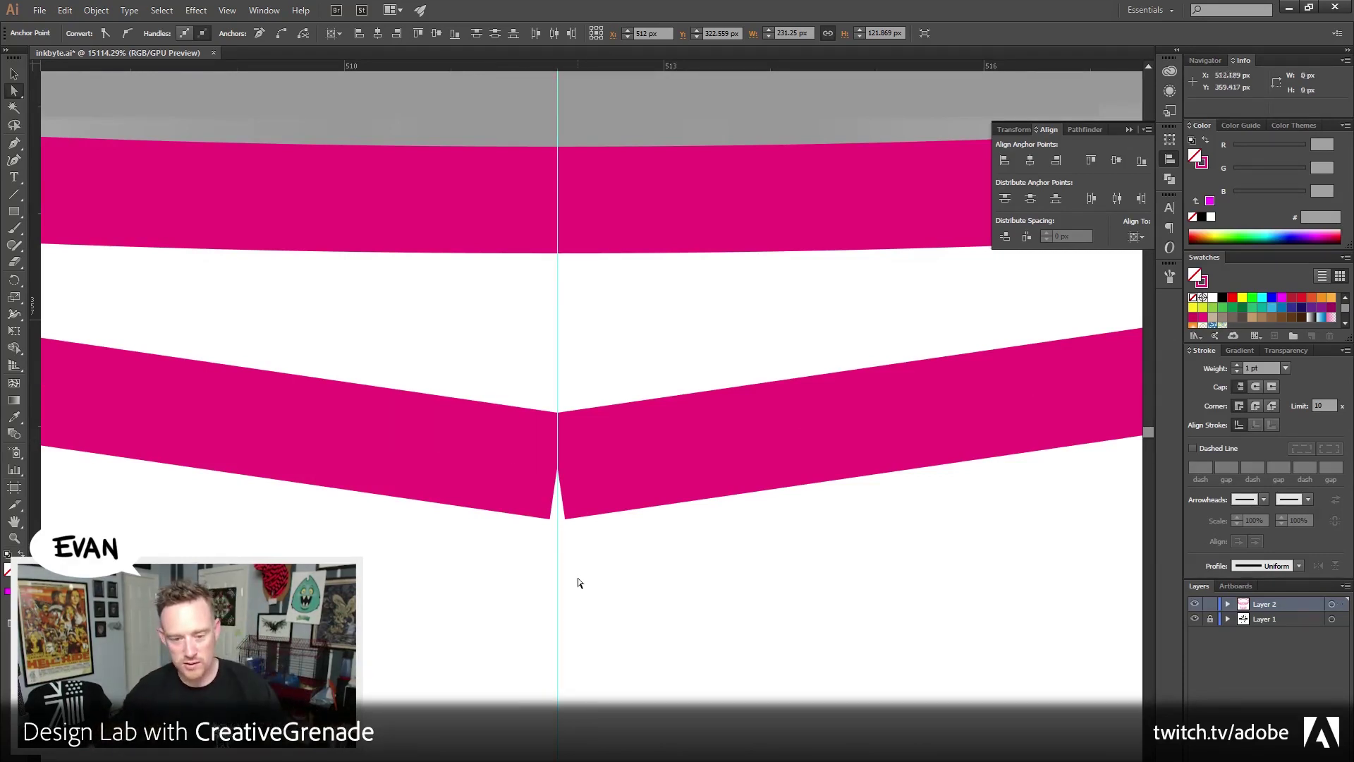
pyautogui.moveTo(620, 514); pyautogui.dragTo(526, 399)
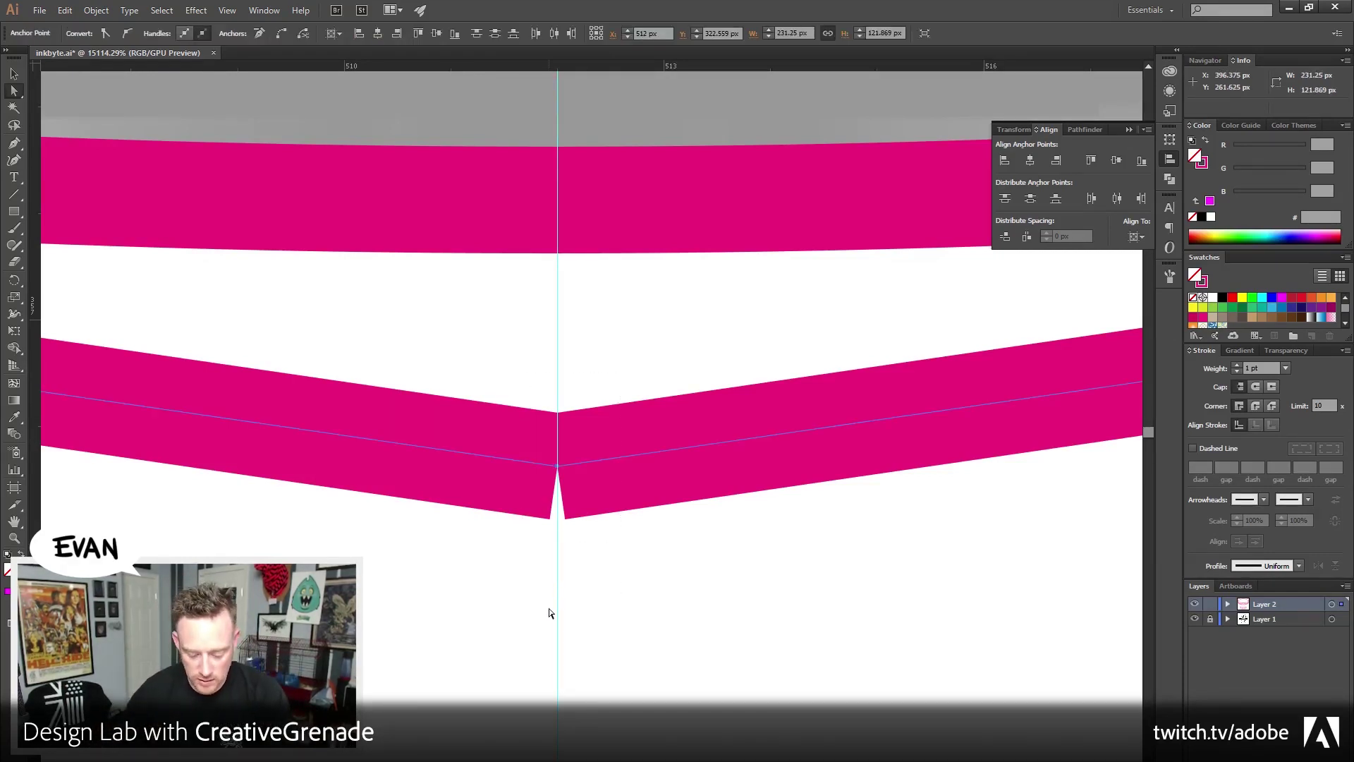
pyautogui.hotkey('ctrl', 'alt', 'j')
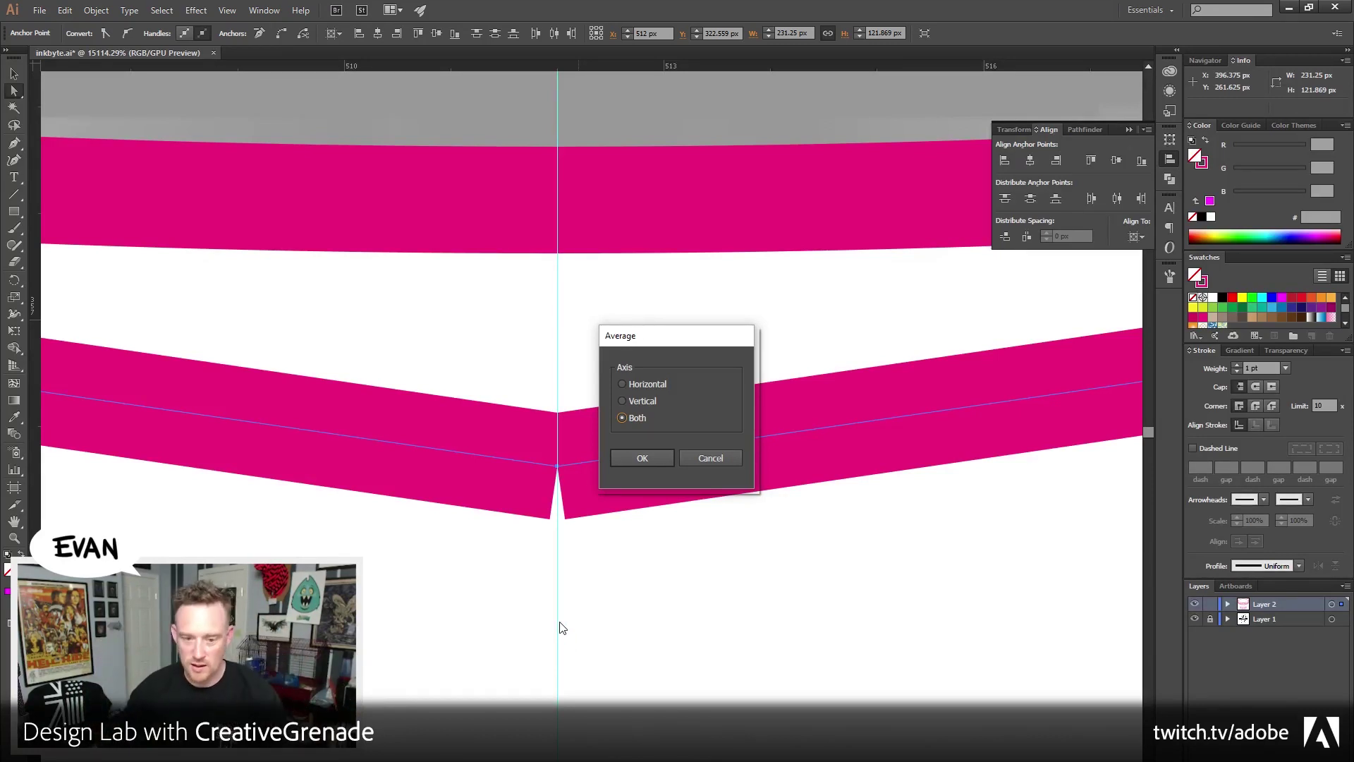
pyautogui.click(645, 457)
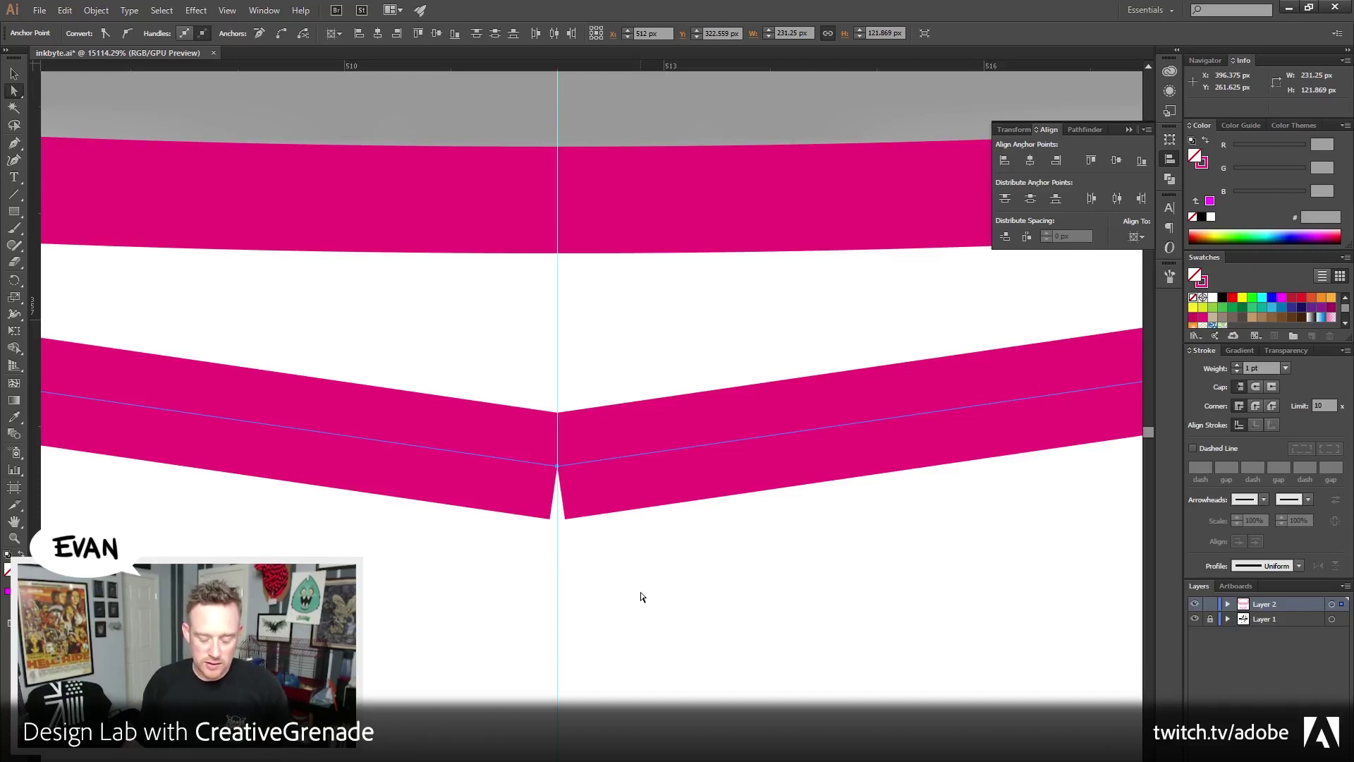
pyautogui.hotkey('ctrl', 'j')
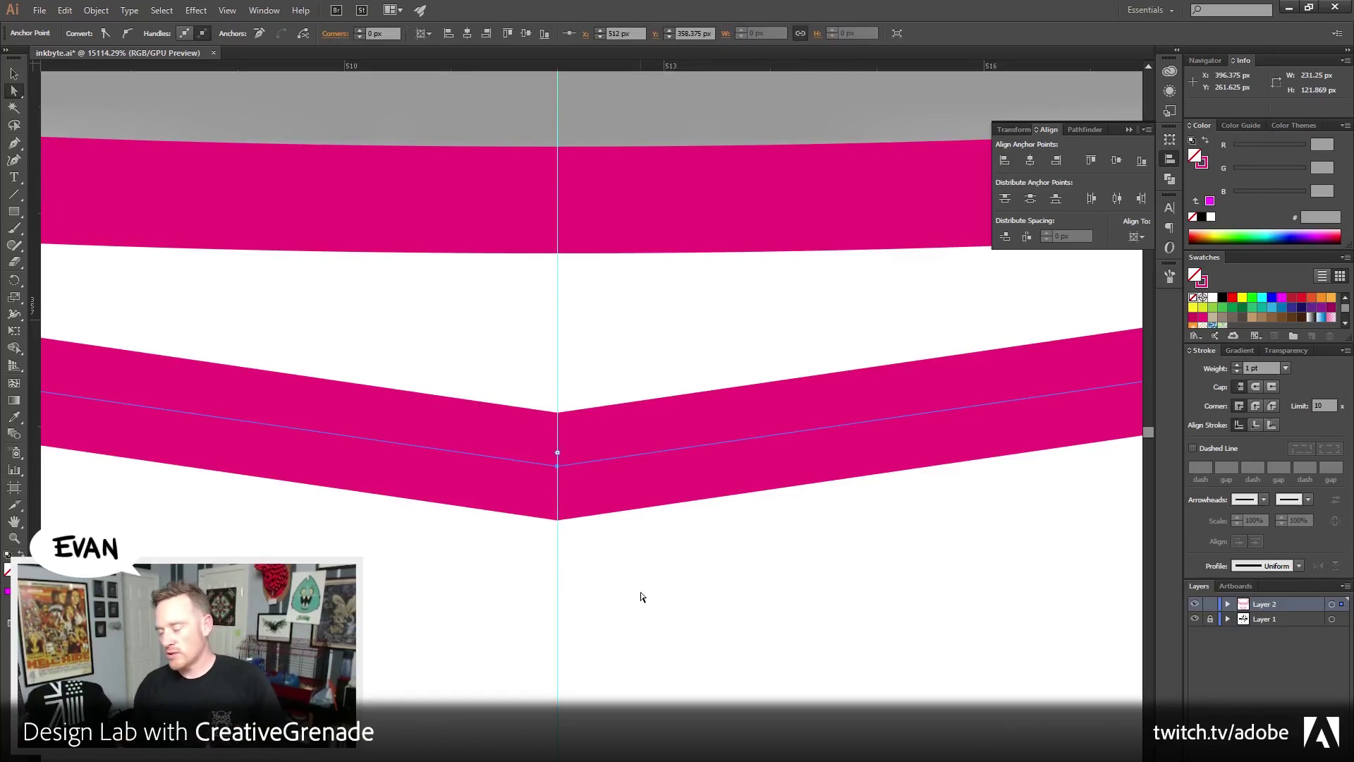
# Zoom out to the whole monster head, select its path and swap stroke to fill
pyautogui.press('z')
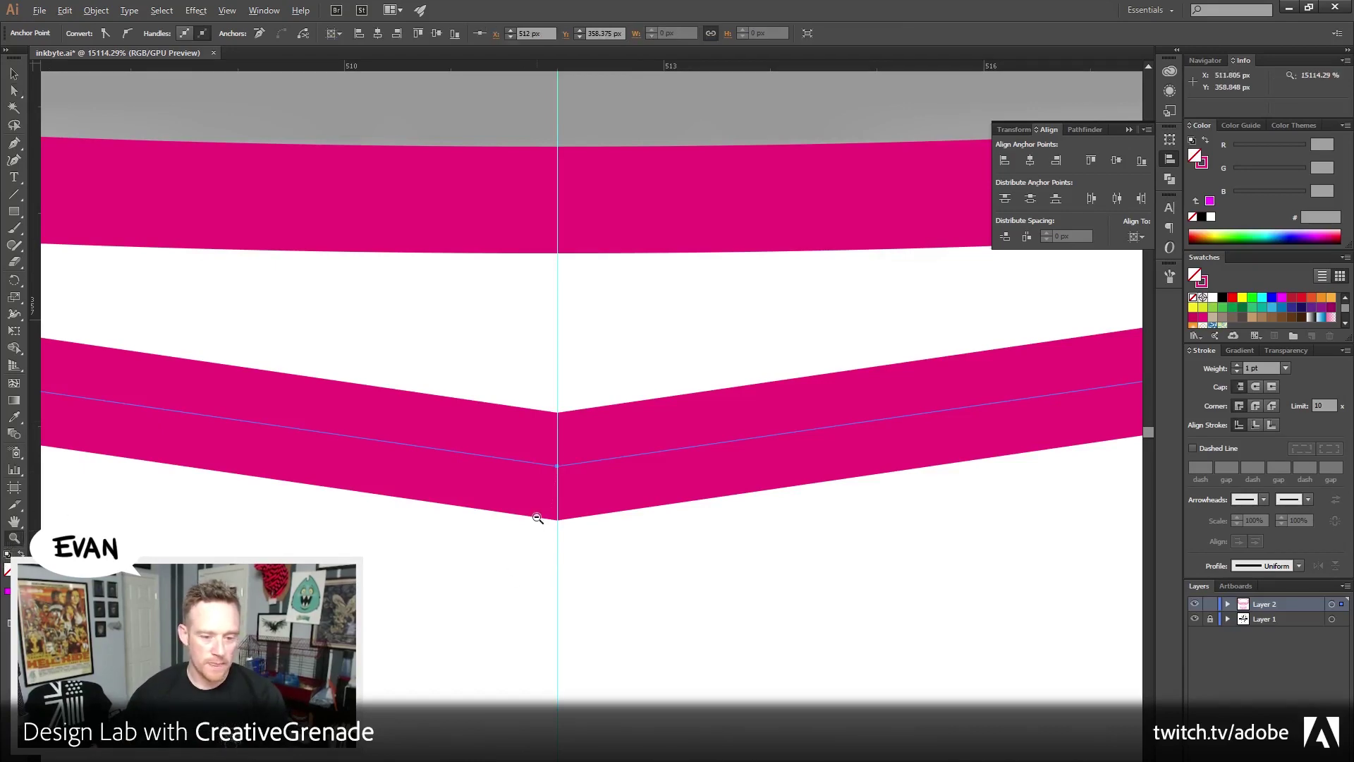
pyautogui.keyDown('alt'); pyautogui.click(538, 519); pyautogui.keyUp('alt')
pyautogui.keyDown('alt'); pyautogui.click(537, 518); pyautogui.keyUp('alt')
pyautogui.keyDown('alt'); pyautogui.click(537, 518); pyautogui.keyUp('alt')
pyautogui.keyDown('alt'); pyautogui.click(538, 518); pyautogui.keyUp('alt')
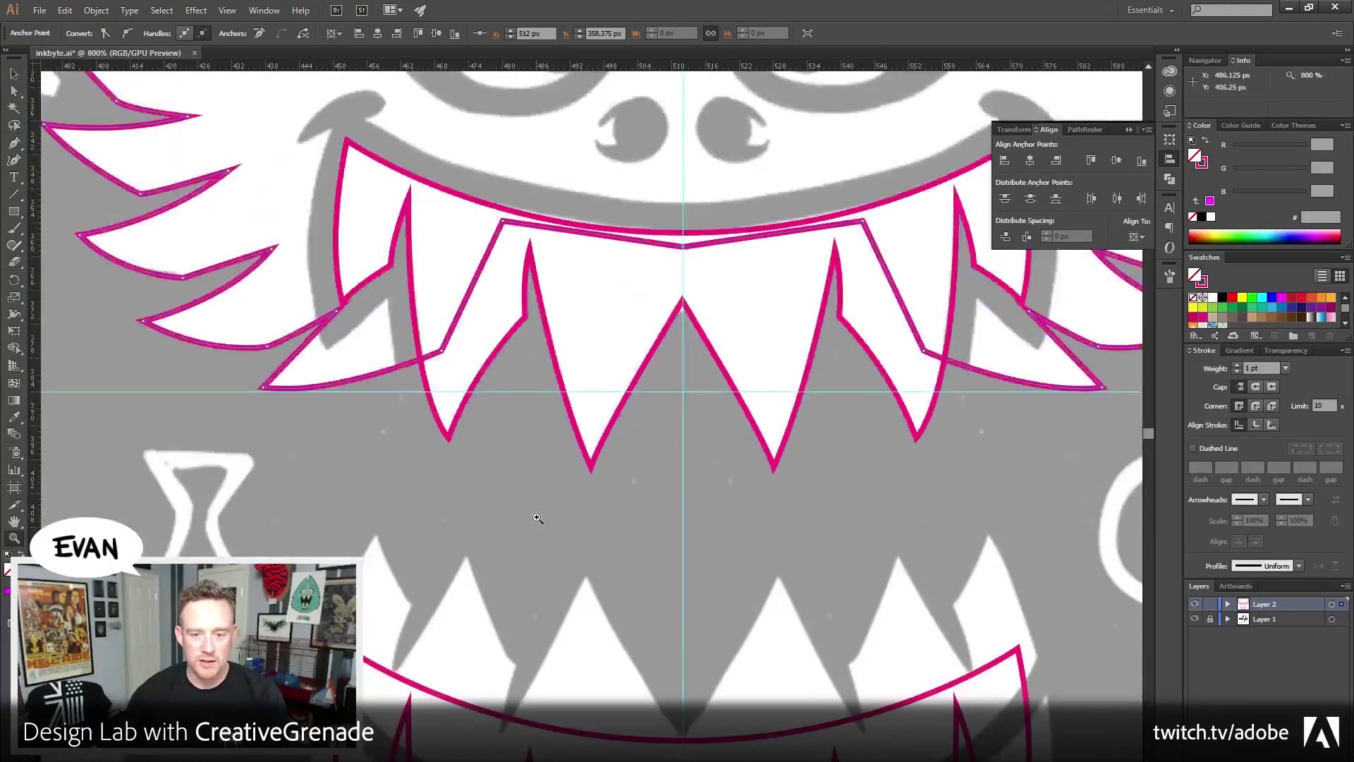
pyautogui.moveTo(538, 520); pyautogui.dragTo(573, 521)
pyautogui.keyDown('alt'); pyautogui.click(667, 552); pyautogui.keyUp('alt')
pyautogui.keyDown('alt'); pyautogui.click(667, 552); pyautogui.keyUp('alt')
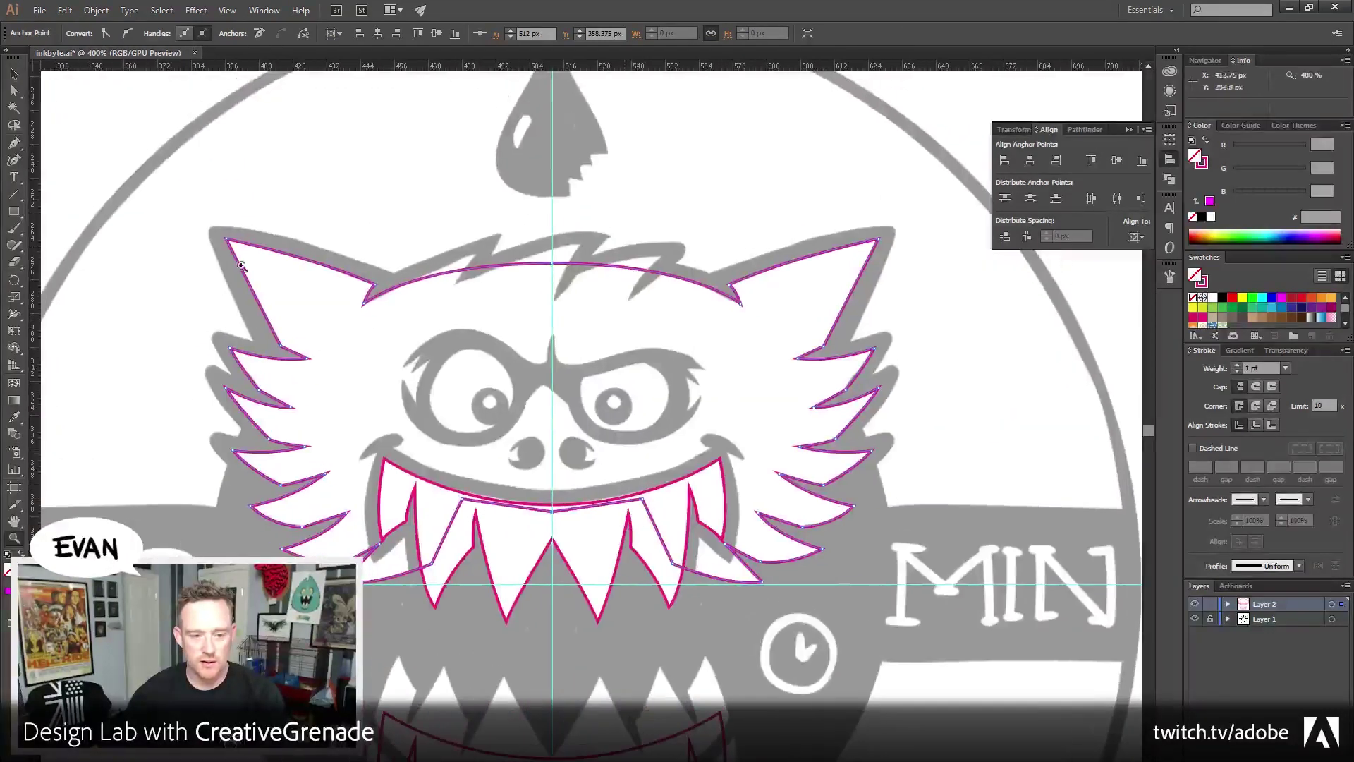
pyautogui.click(16, 74)
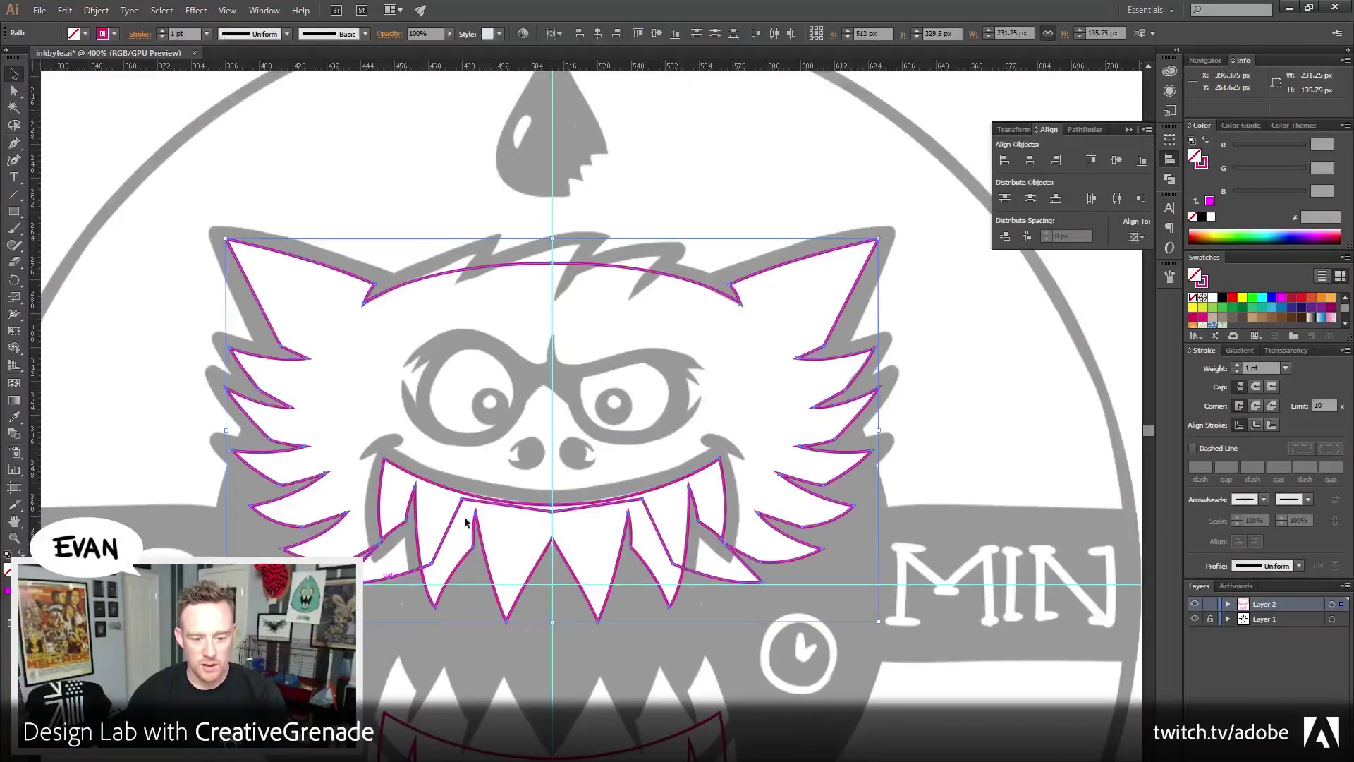
pyautogui.click(1207, 140)
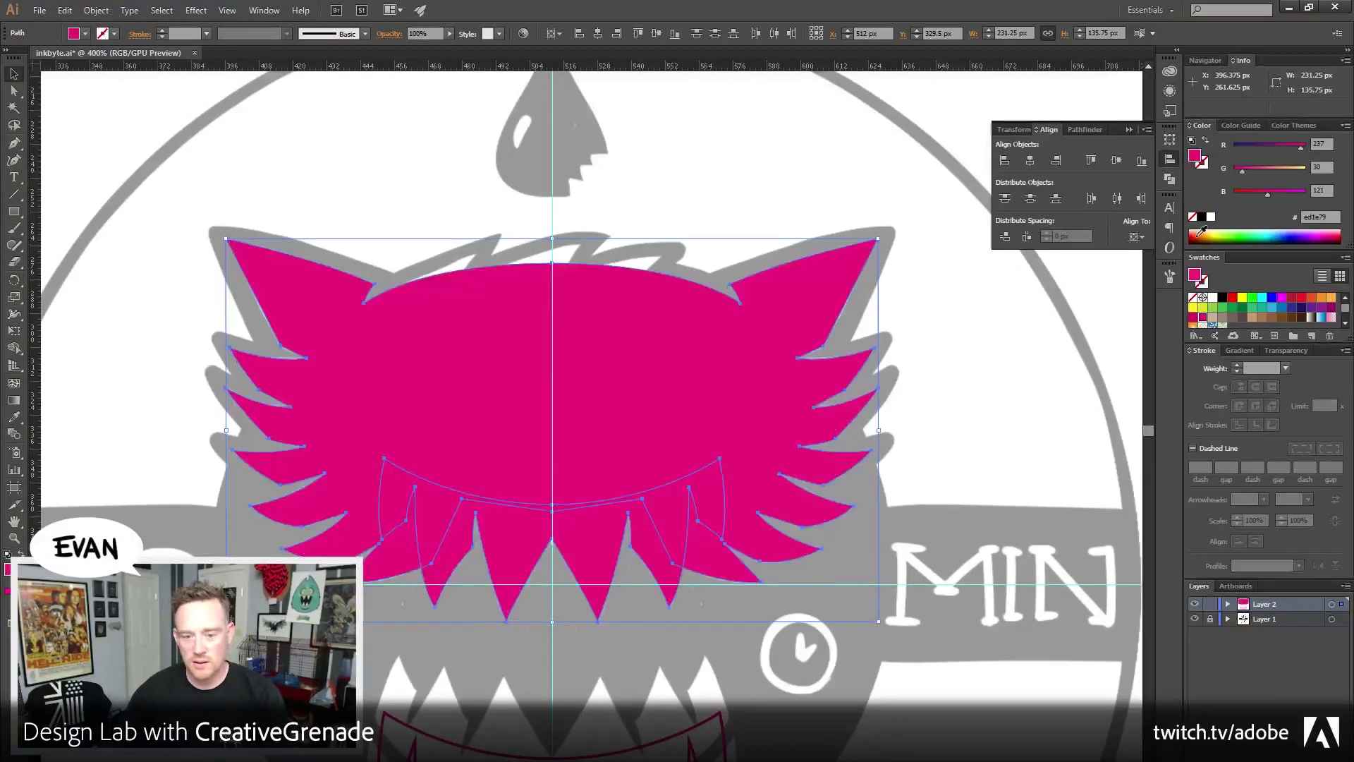
# Unite the overlapping head paths with Pathfinder, then restore the magenta stroke with no fill
pyautogui.click(1084, 130)
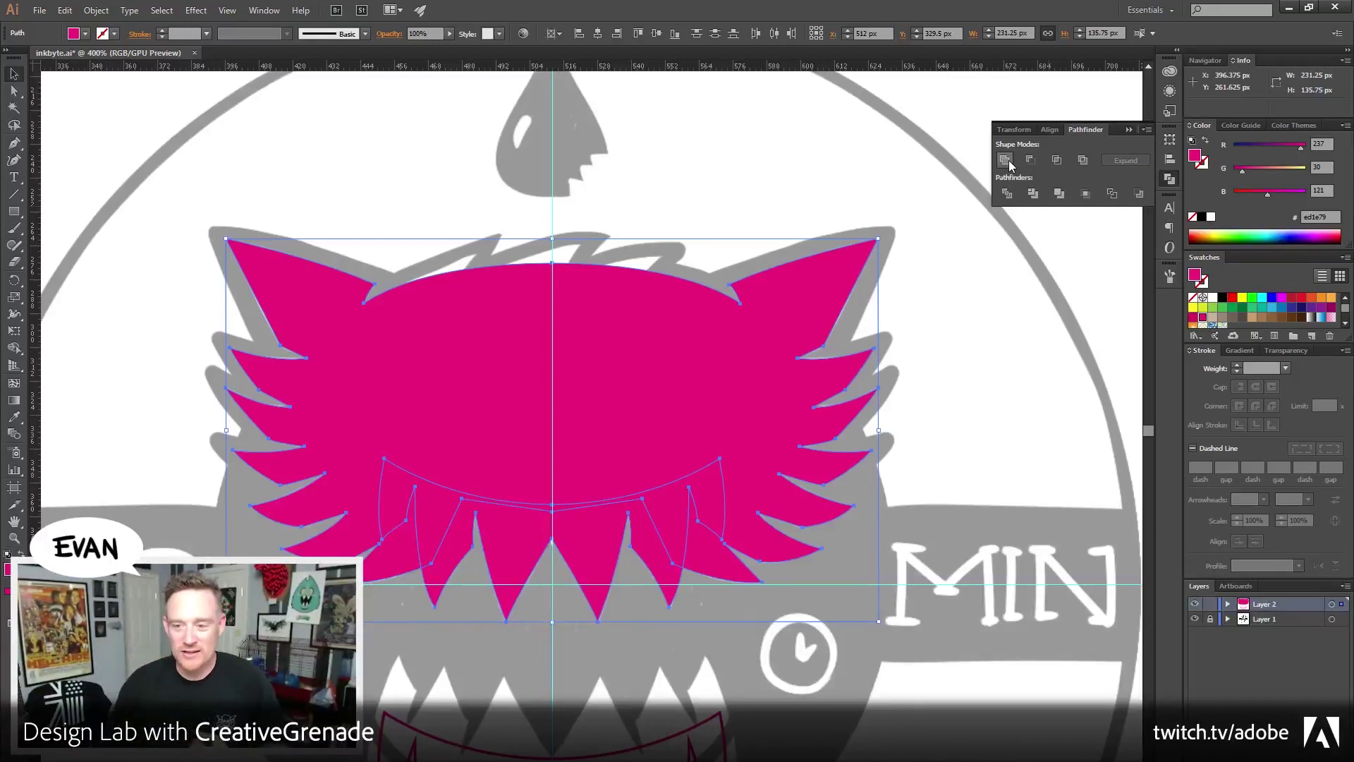
pyautogui.click(1011, 165)
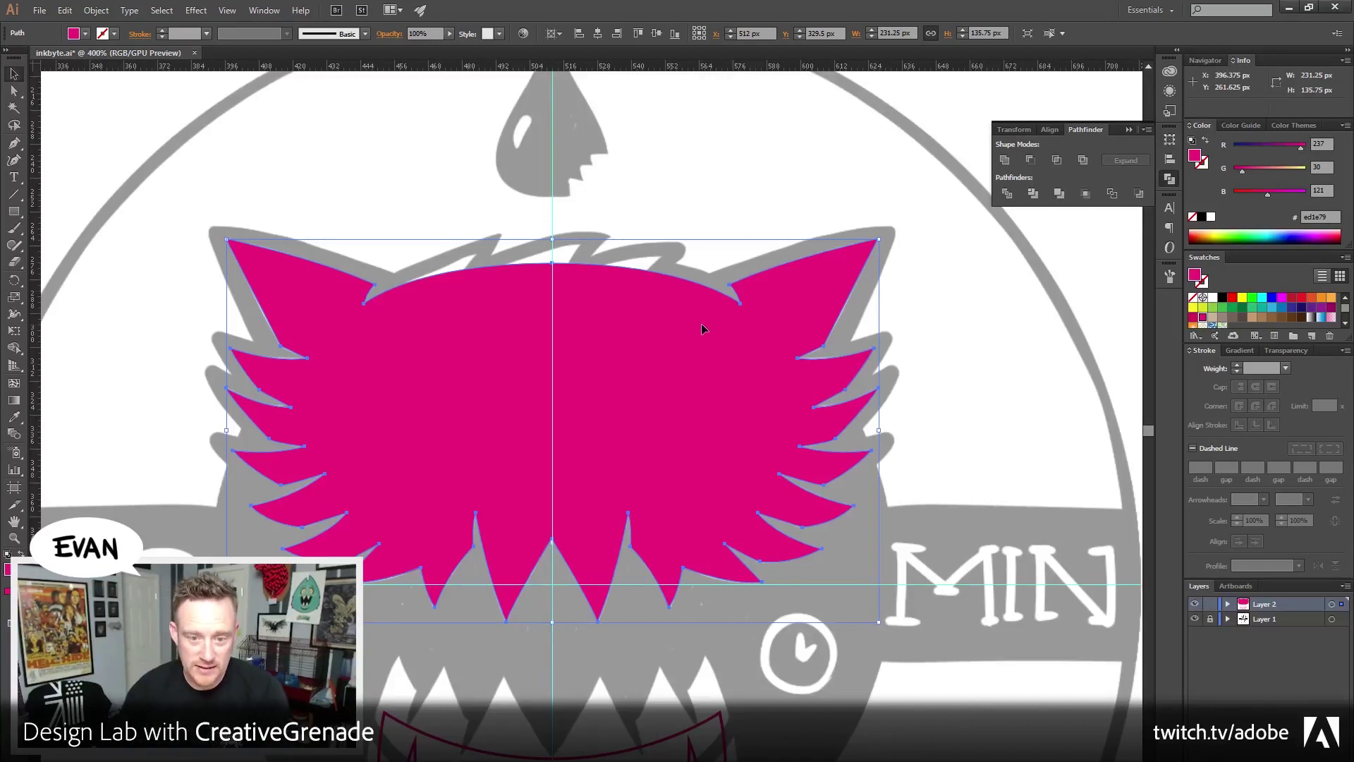
pyautogui.click(1205, 141)
pyautogui.click(538, 387)
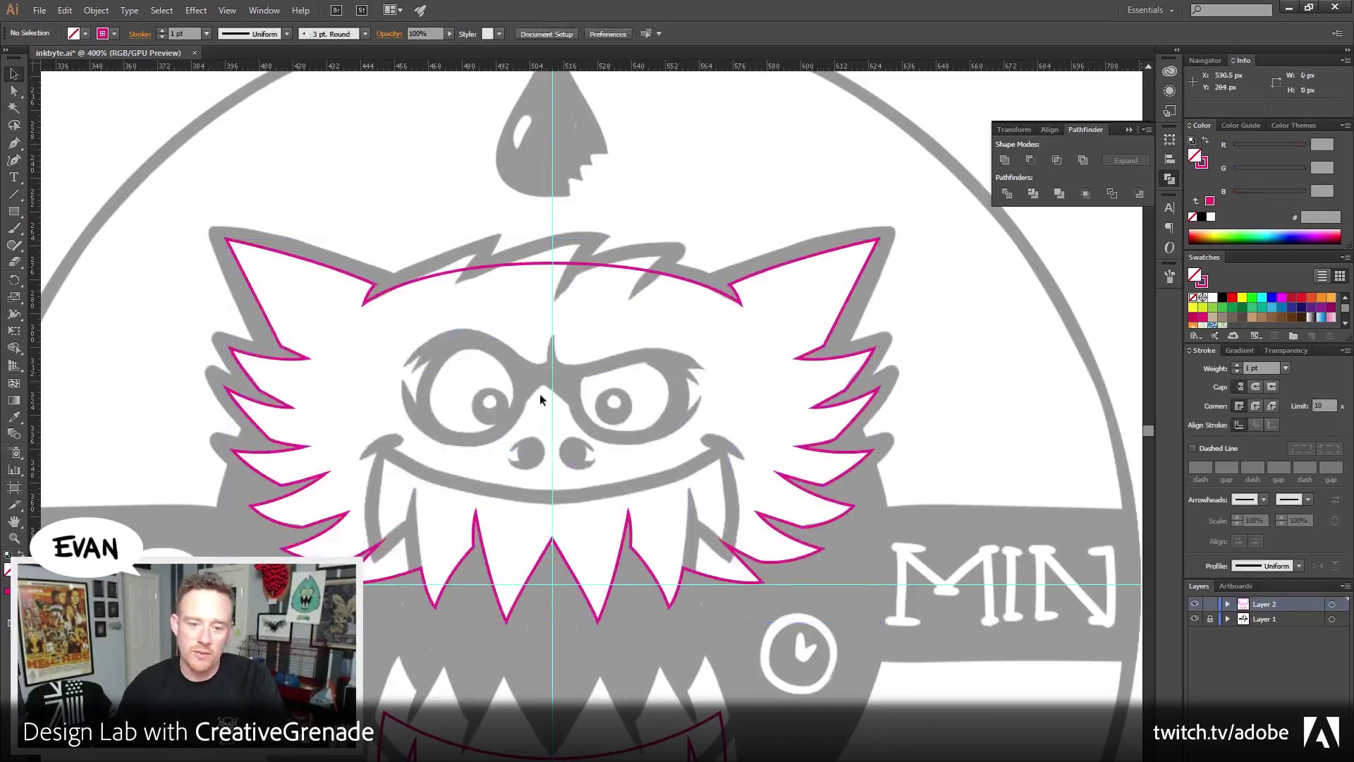
# Zoom in on the brow and start a Pen path tracing the first hair spike's tip and base
pyautogui.click(14, 538)
pyautogui.click(608, 351)
pyautogui.click(600, 351)
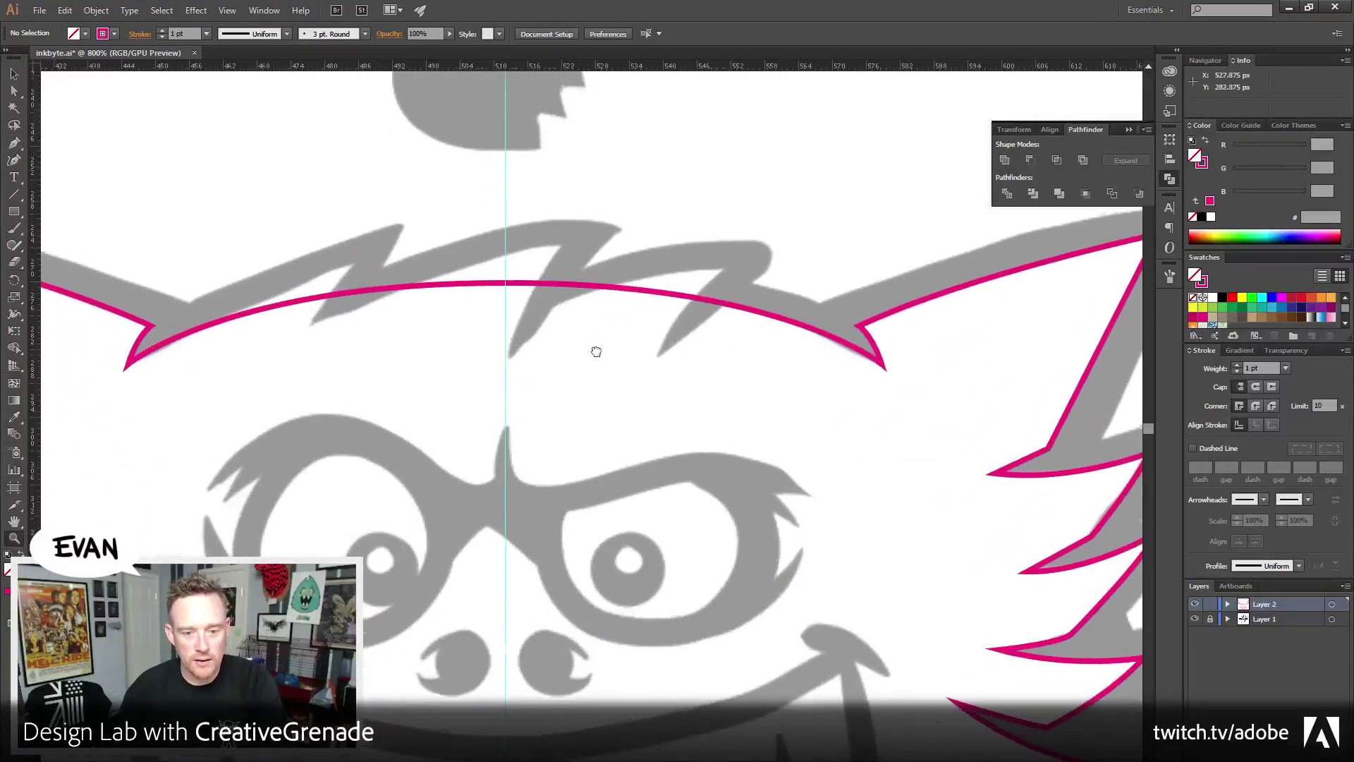
pyautogui.click(597, 351)
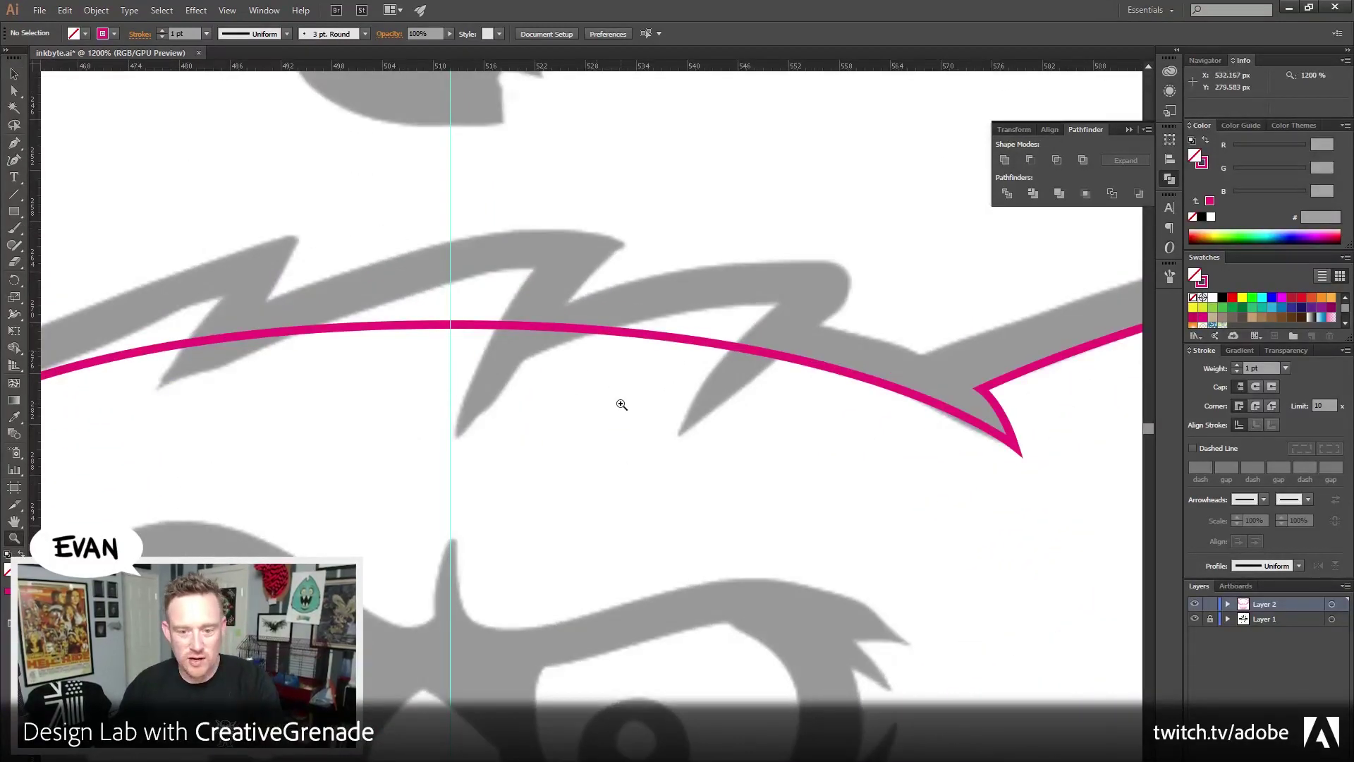
pyautogui.moveTo(622, 404); pyautogui.dragTo(759, 390)
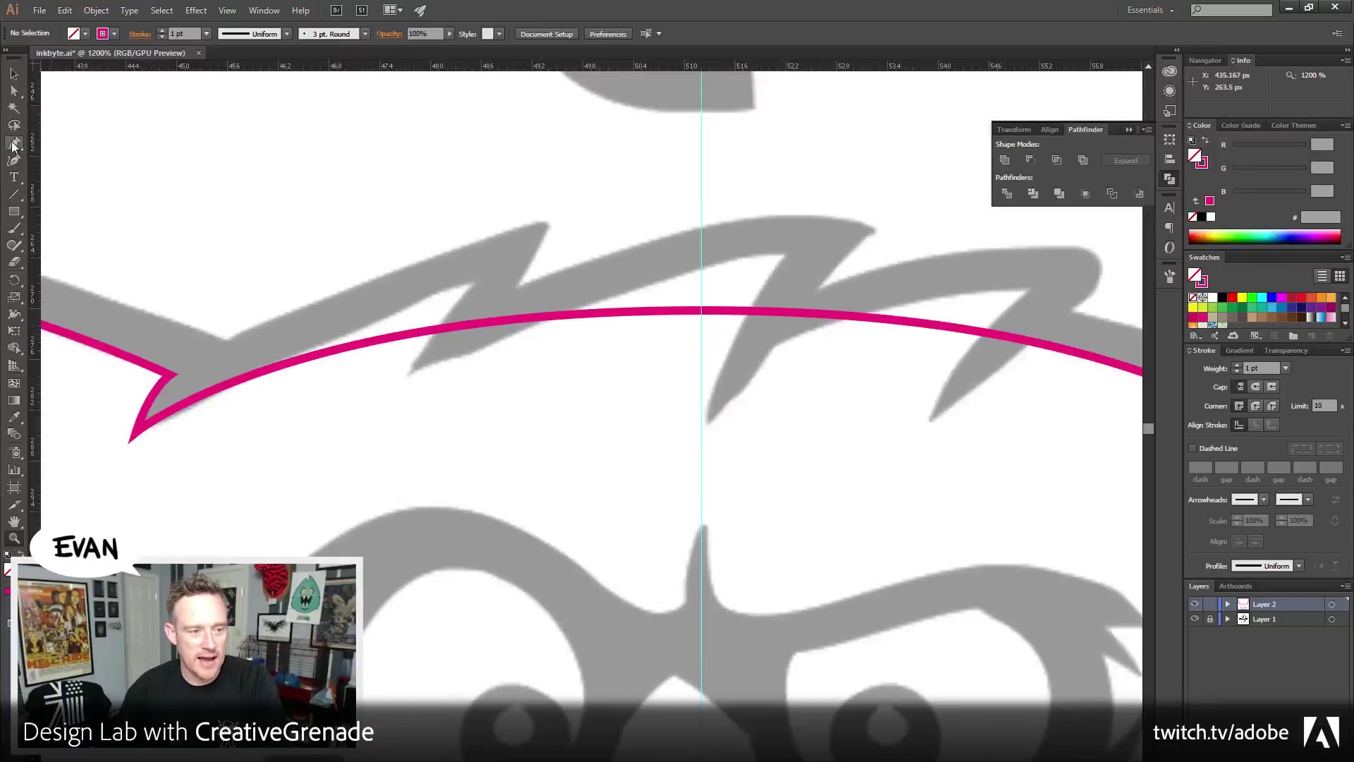
pyautogui.click(14, 145)
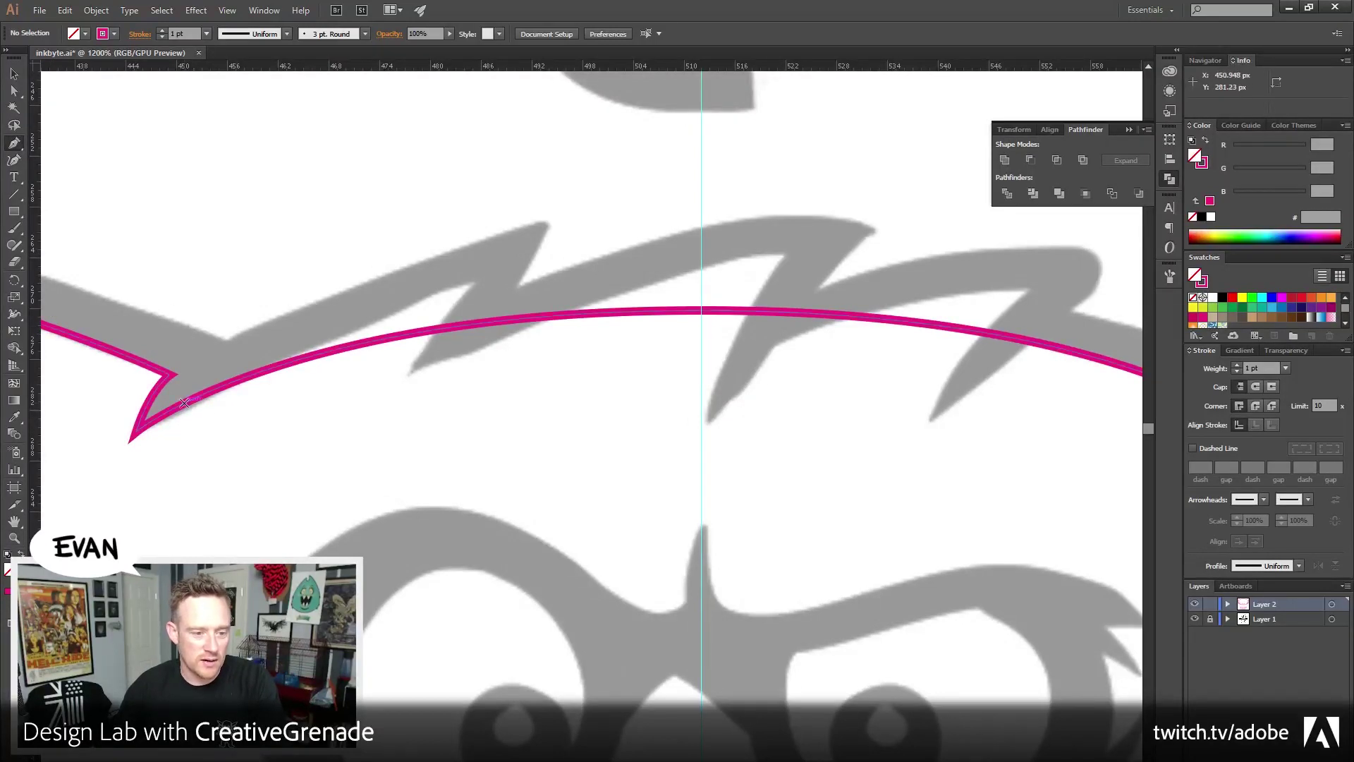
pyautogui.moveTo(184, 403); pyautogui.dragTo(291, 355)
pyautogui.moveTo(478, 281); pyautogui.dragTo(402, 381)
pyautogui.click(479, 282)
pyautogui.click(401, 380)
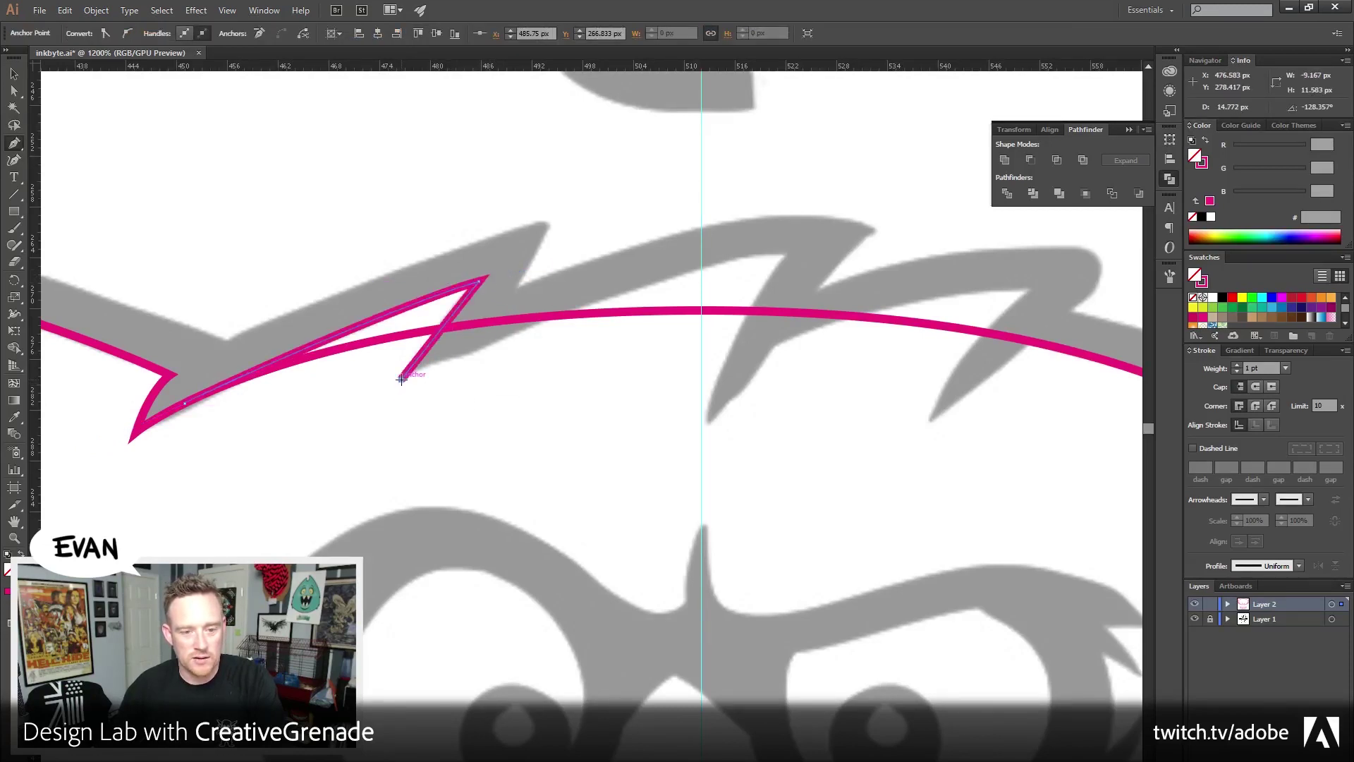
# Trace the second spike's tip and base as sharp corner points
pyautogui.moveTo(628, 396); pyautogui.dragTo(444, 395)
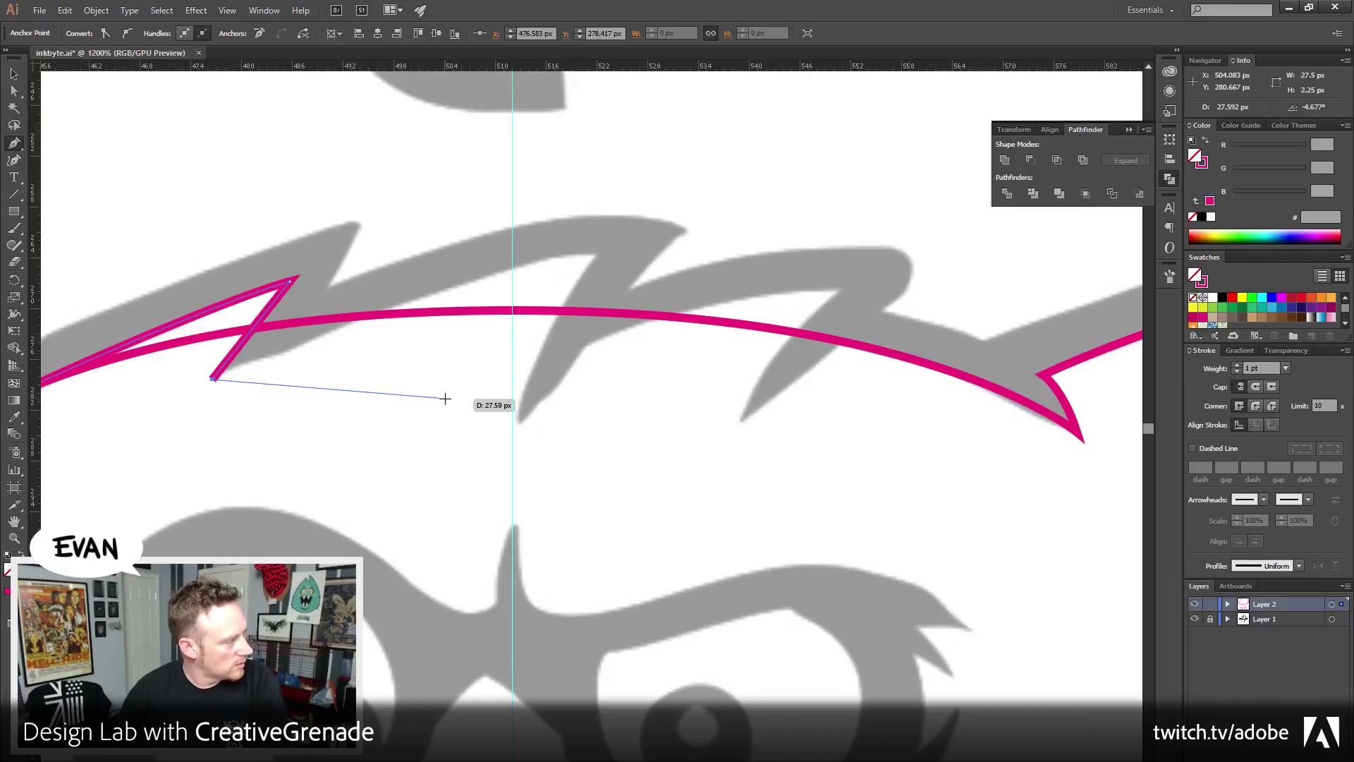
pyautogui.moveTo(593, 340); pyautogui.dragTo(672, 333)
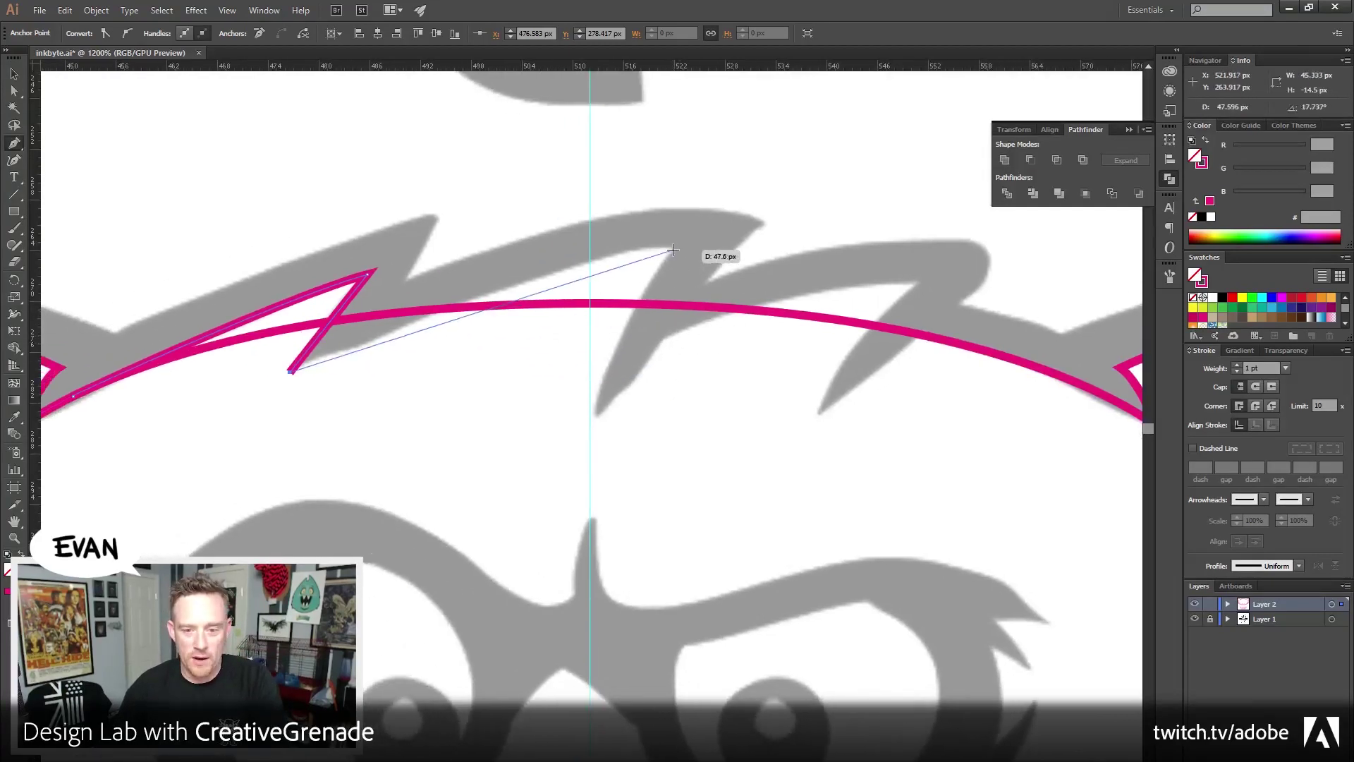
pyautogui.moveTo(674, 247); pyautogui.dragTo(828, 251)
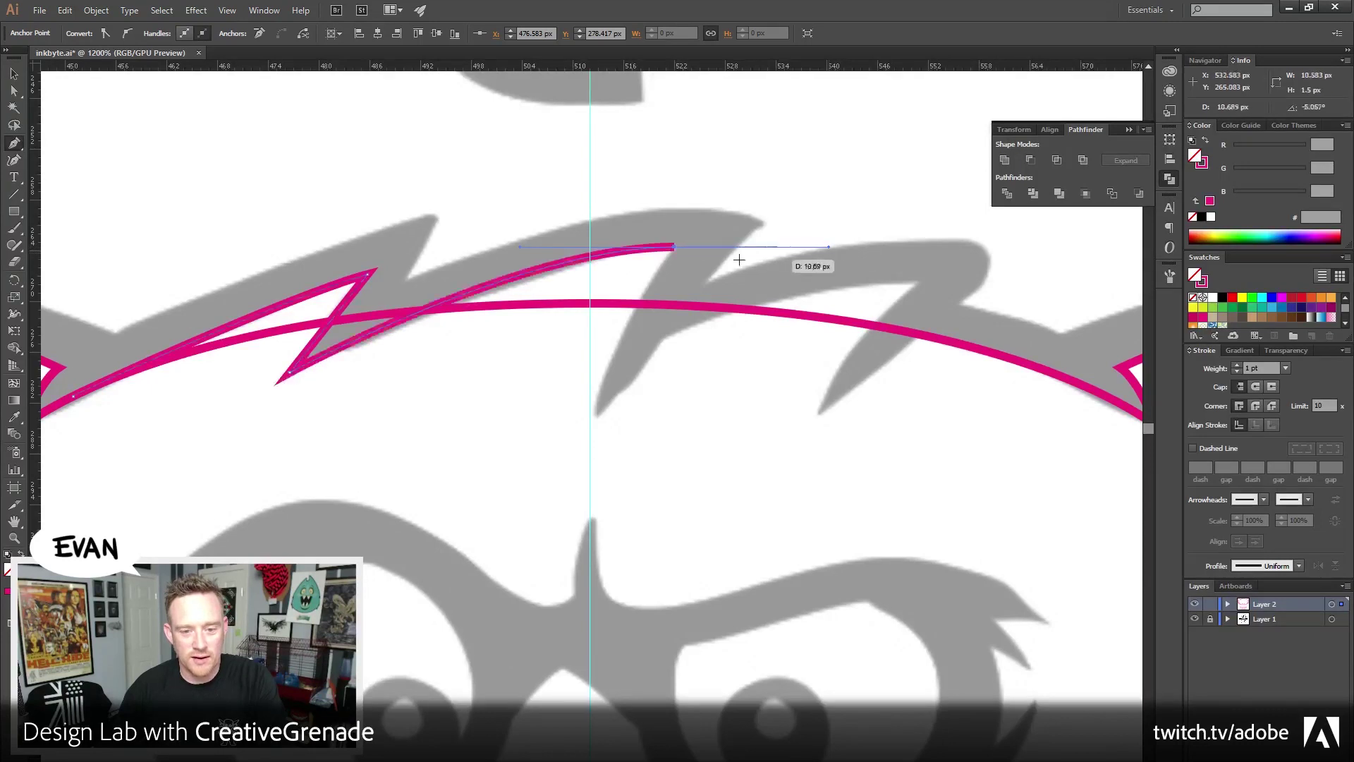
pyautogui.click(674, 246)
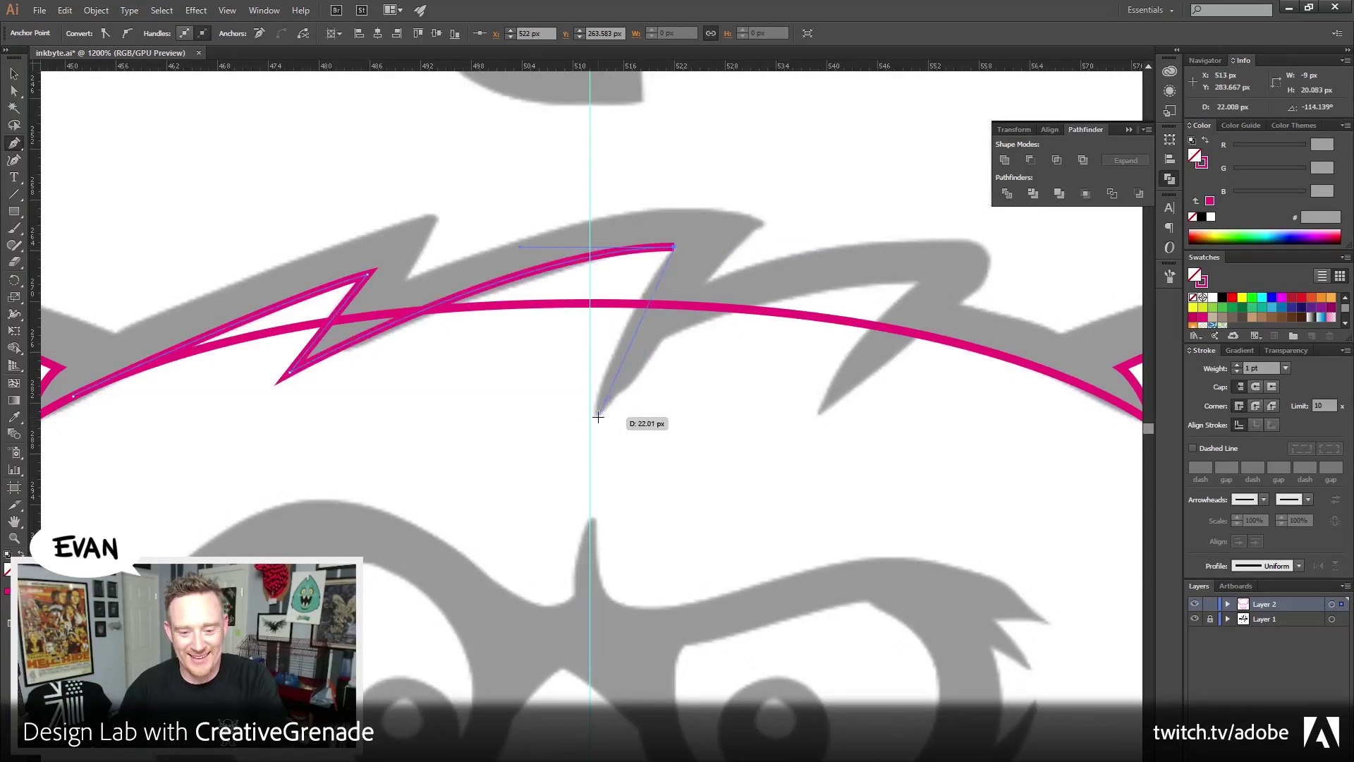
pyautogui.moveTo(598, 416); pyautogui.dragTo(598, 477)
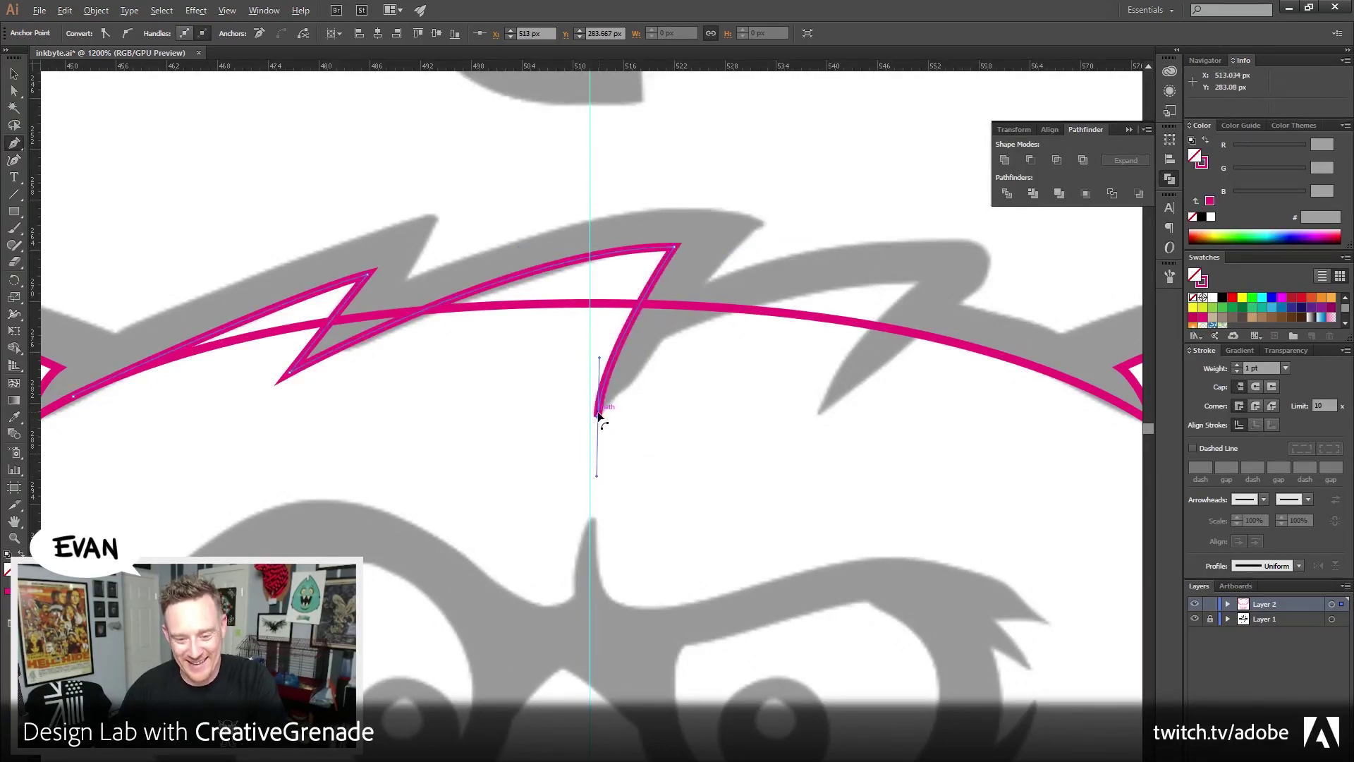
pyautogui.click(598, 416)
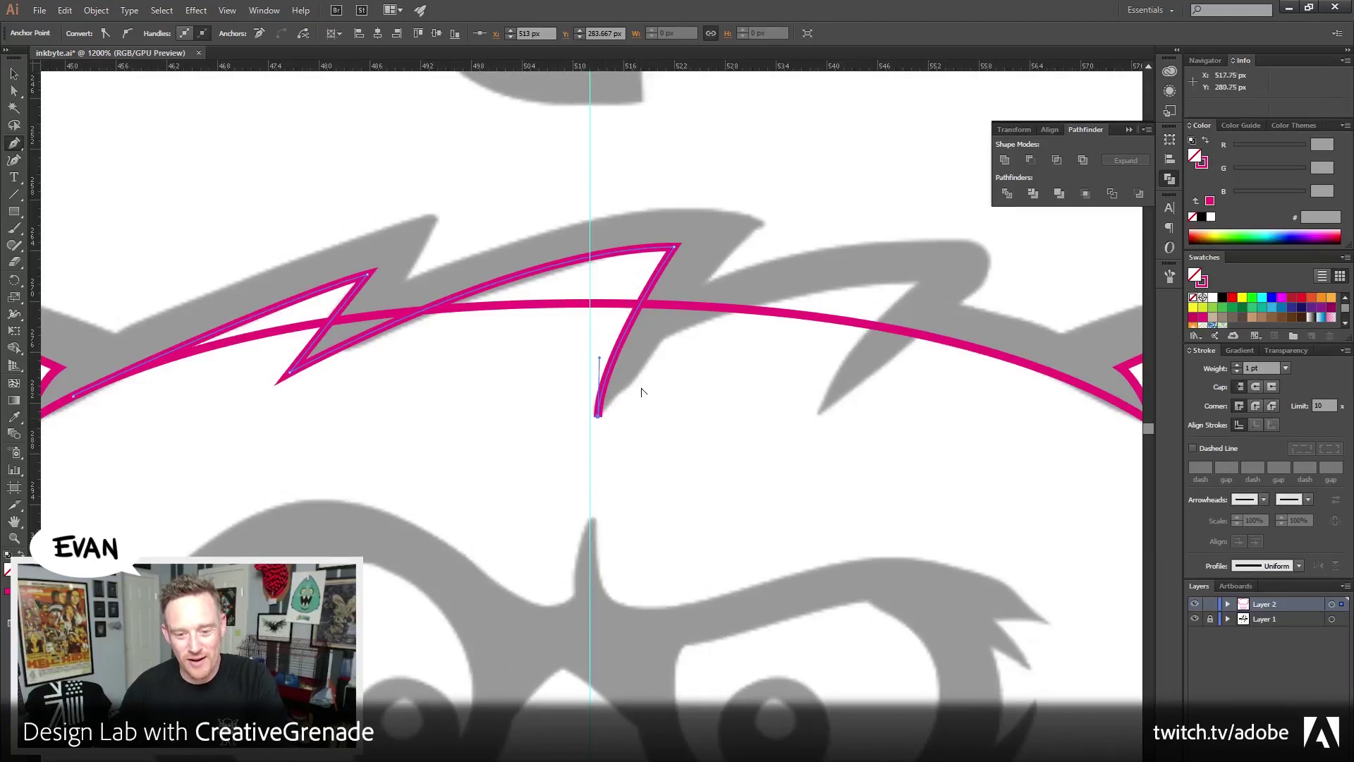
pyautogui.click(663, 338)
# Trace the third spike, remove a stray segment, and finish the spike path
pyautogui.moveTo(768, 405); pyautogui.dragTo(635, 391)
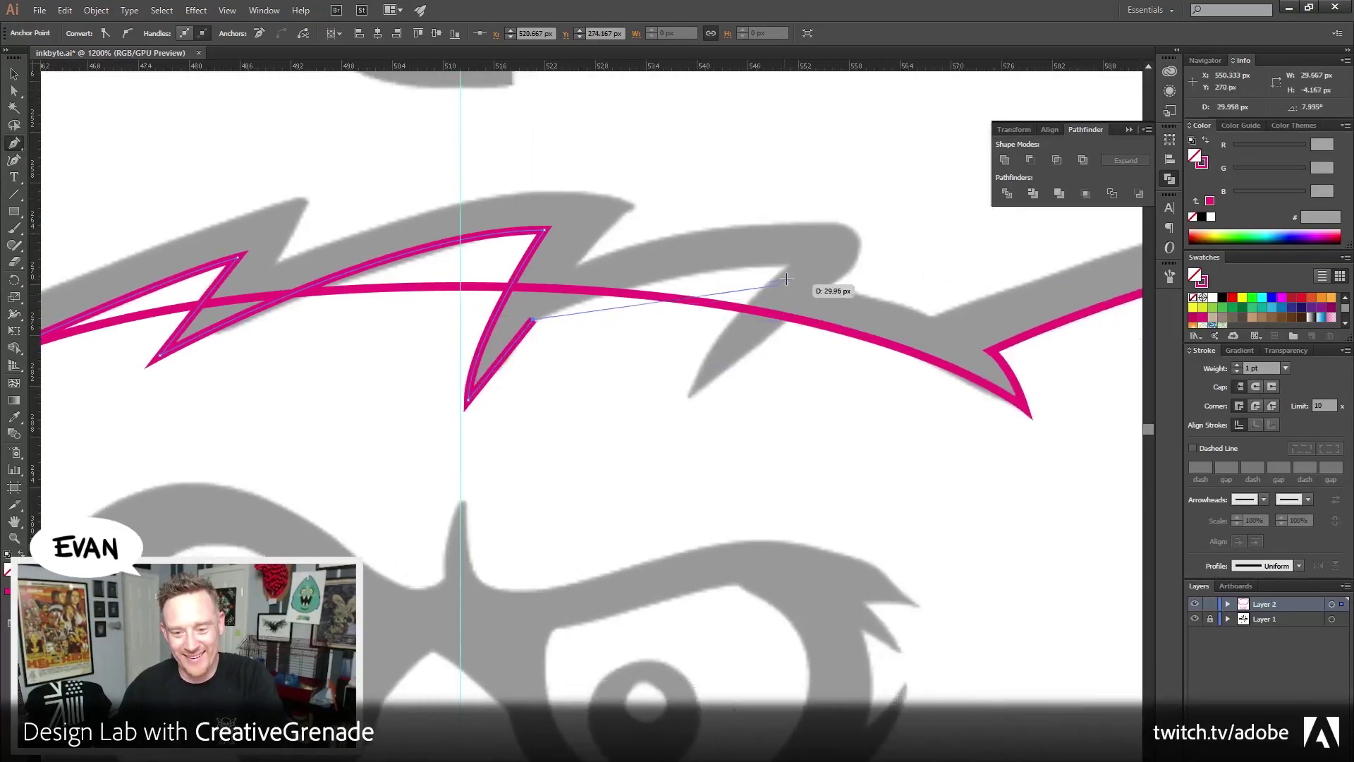
pyautogui.moveTo(789, 265); pyautogui.dragTo(895, 269)
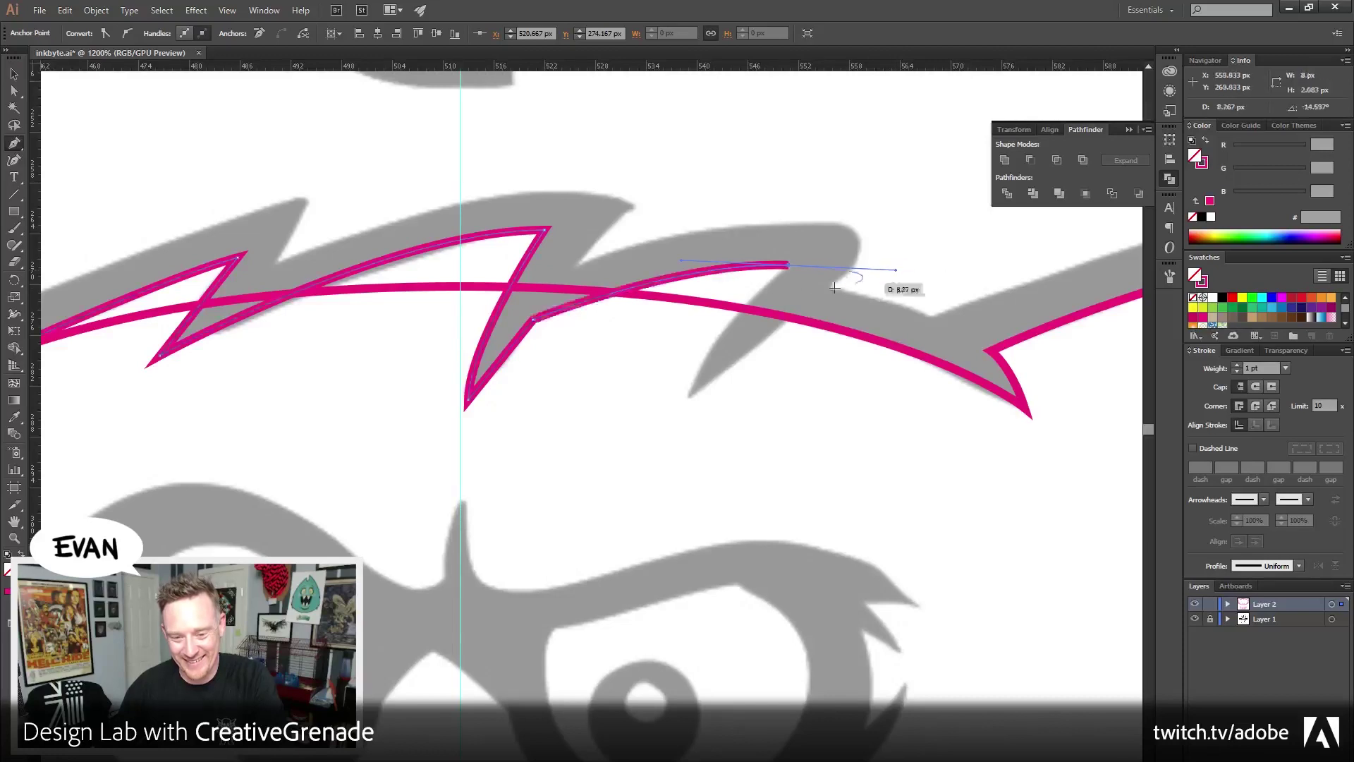
pyautogui.click(788, 267)
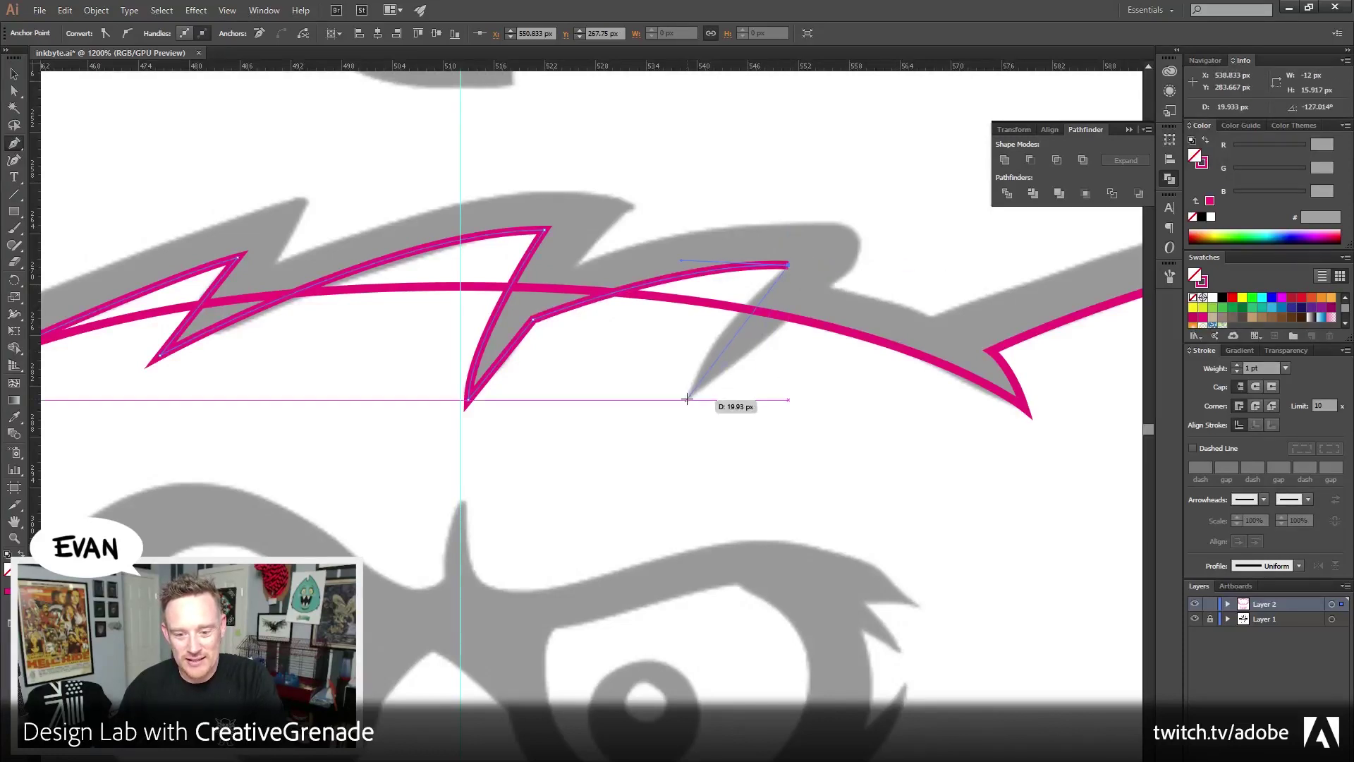
pyautogui.moveTo(686, 399); pyautogui.dragTo(674, 460)
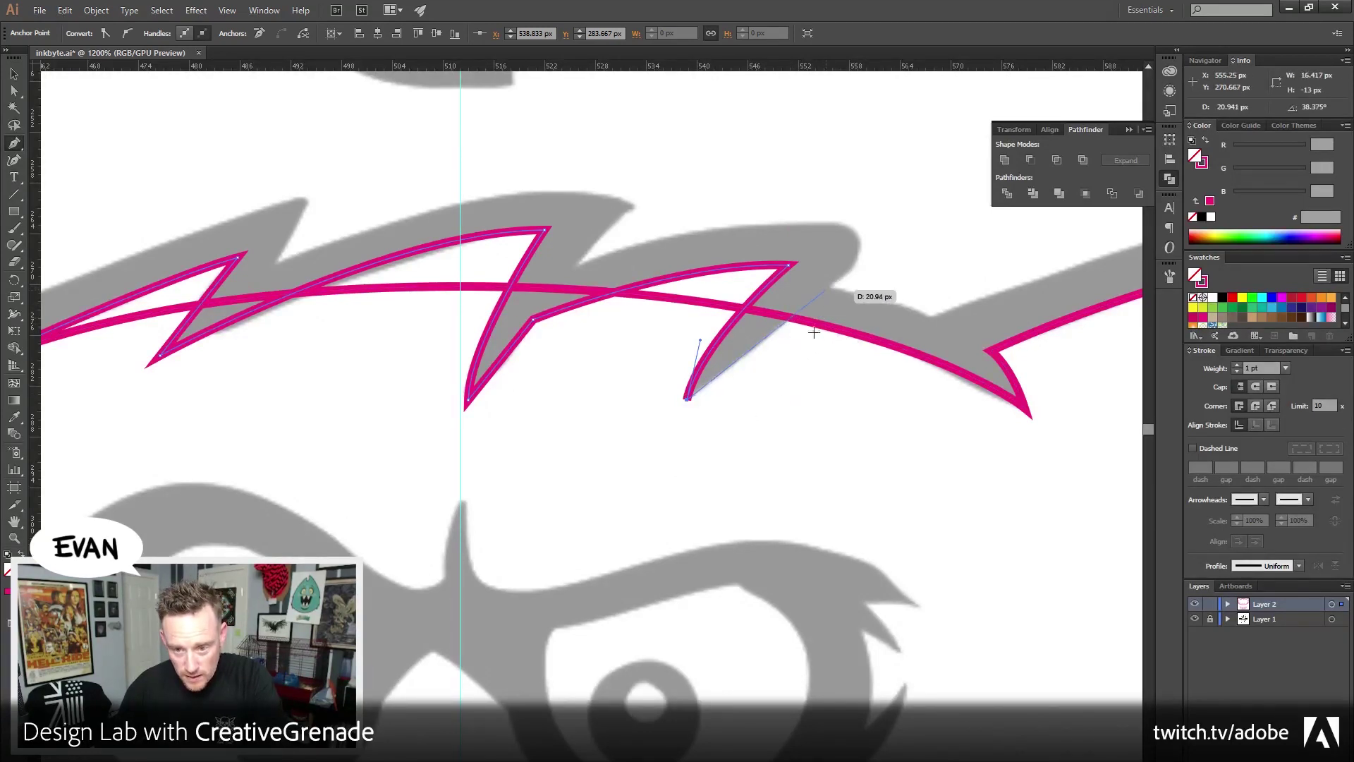
pyautogui.moveTo(742, 400); pyautogui.dragTo(999, 407)
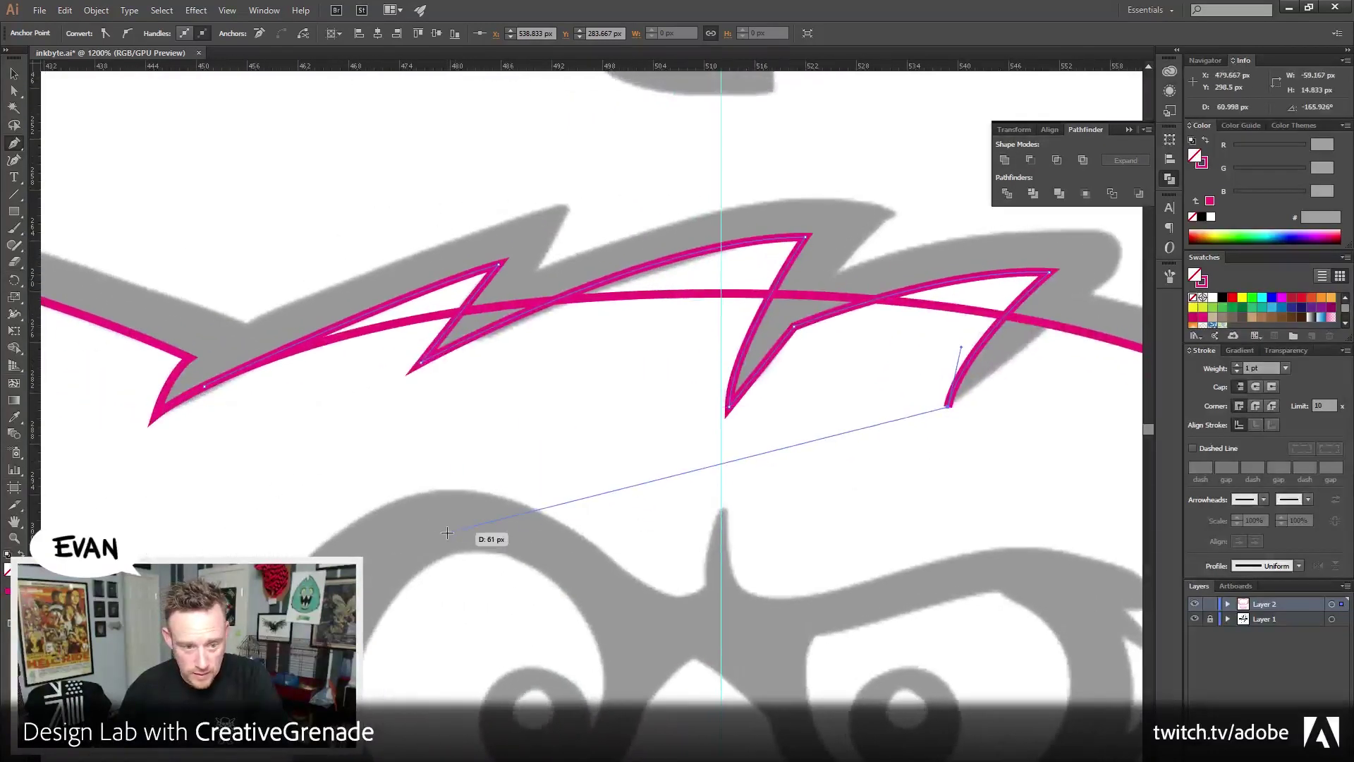
pyautogui.click(496, 485)
pyautogui.moveTo(929, 493); pyautogui.dragTo(676, 479)
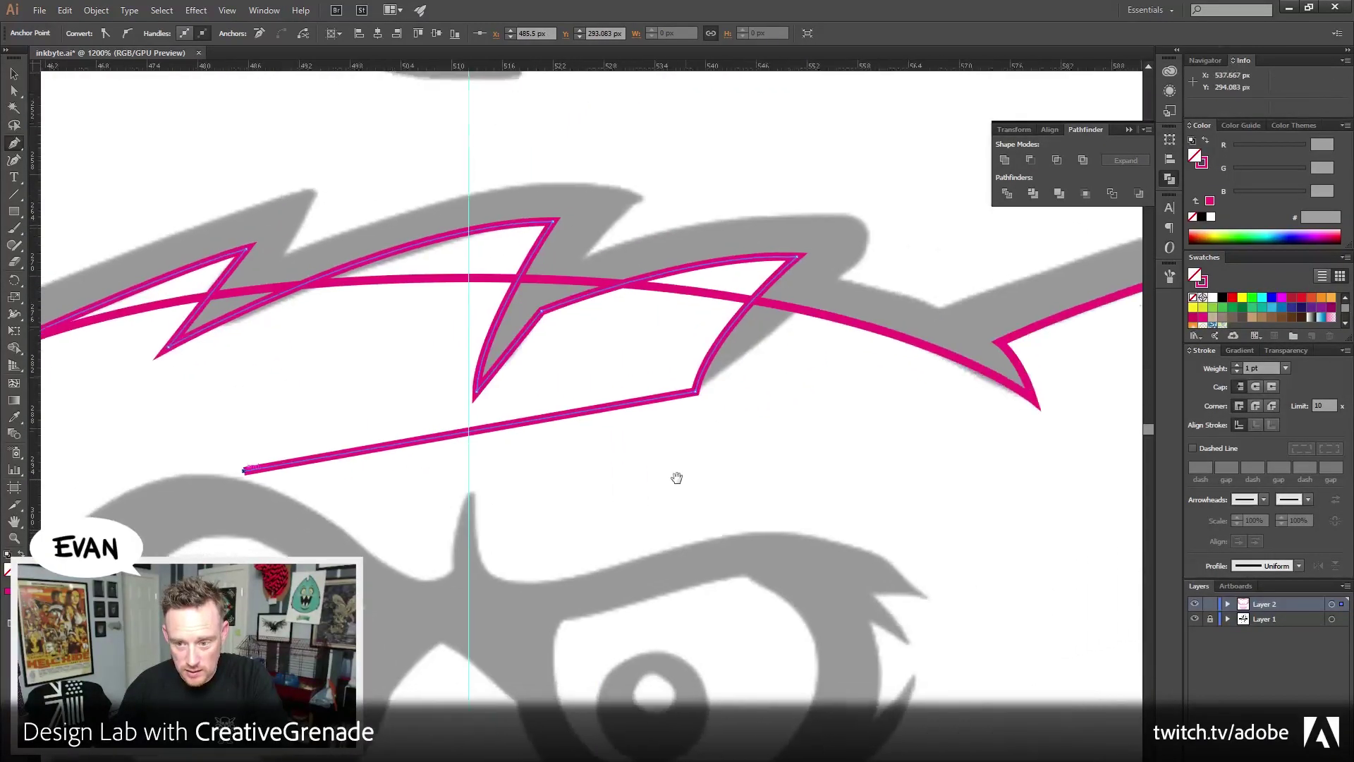
pyautogui.hotkey('ctrl', 'z')
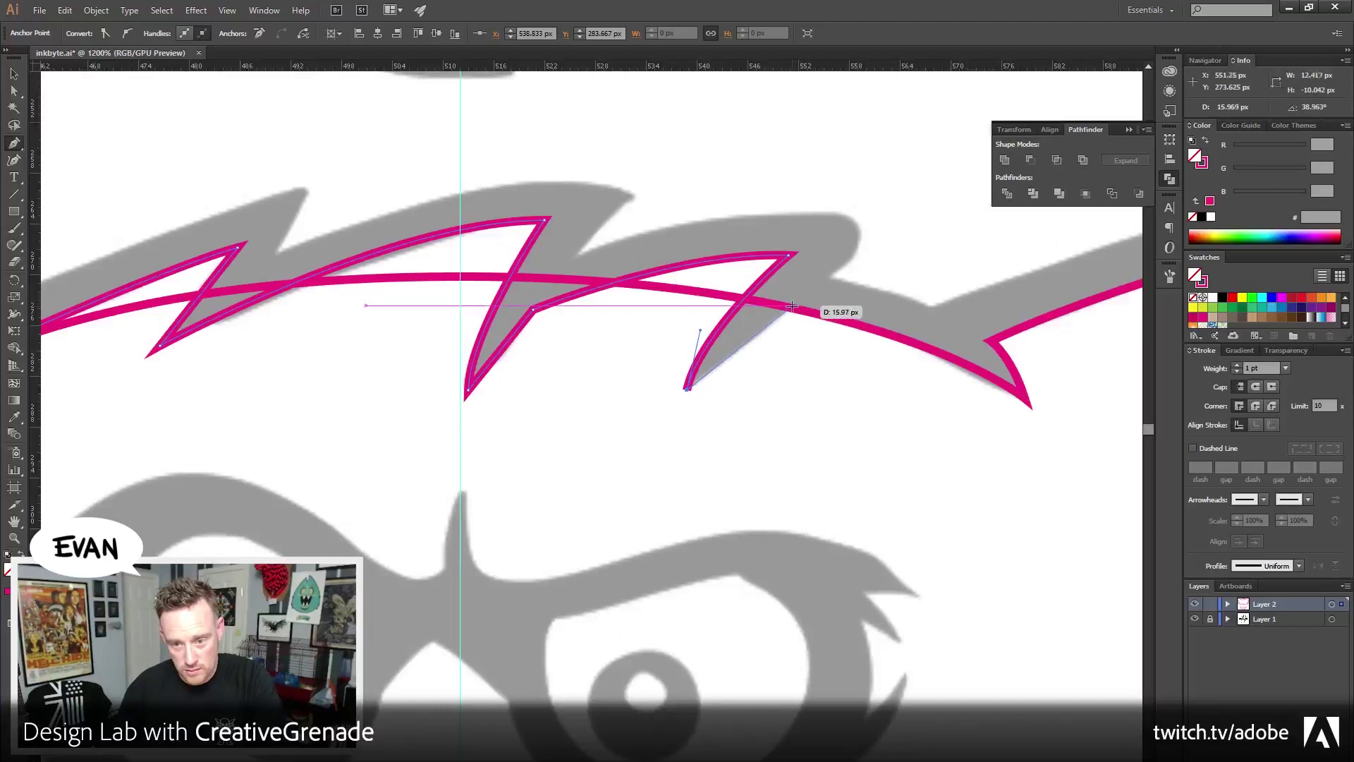
pyautogui.moveTo(848, 380); pyautogui.dragTo(771, 387)
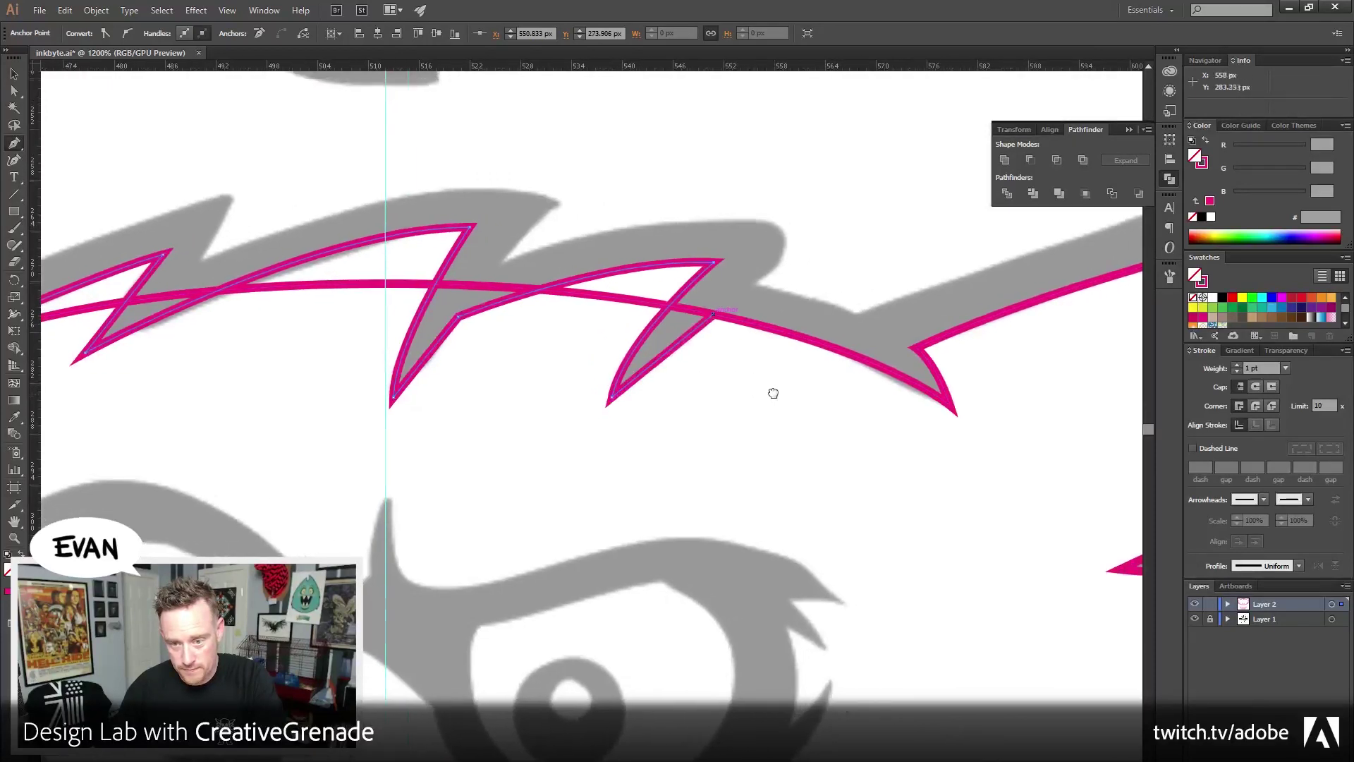
pyautogui.hotkey('ctrl', 'shift', 'a')
pyautogui.moveTo(485, 345); pyautogui.dragTo(691, 369)
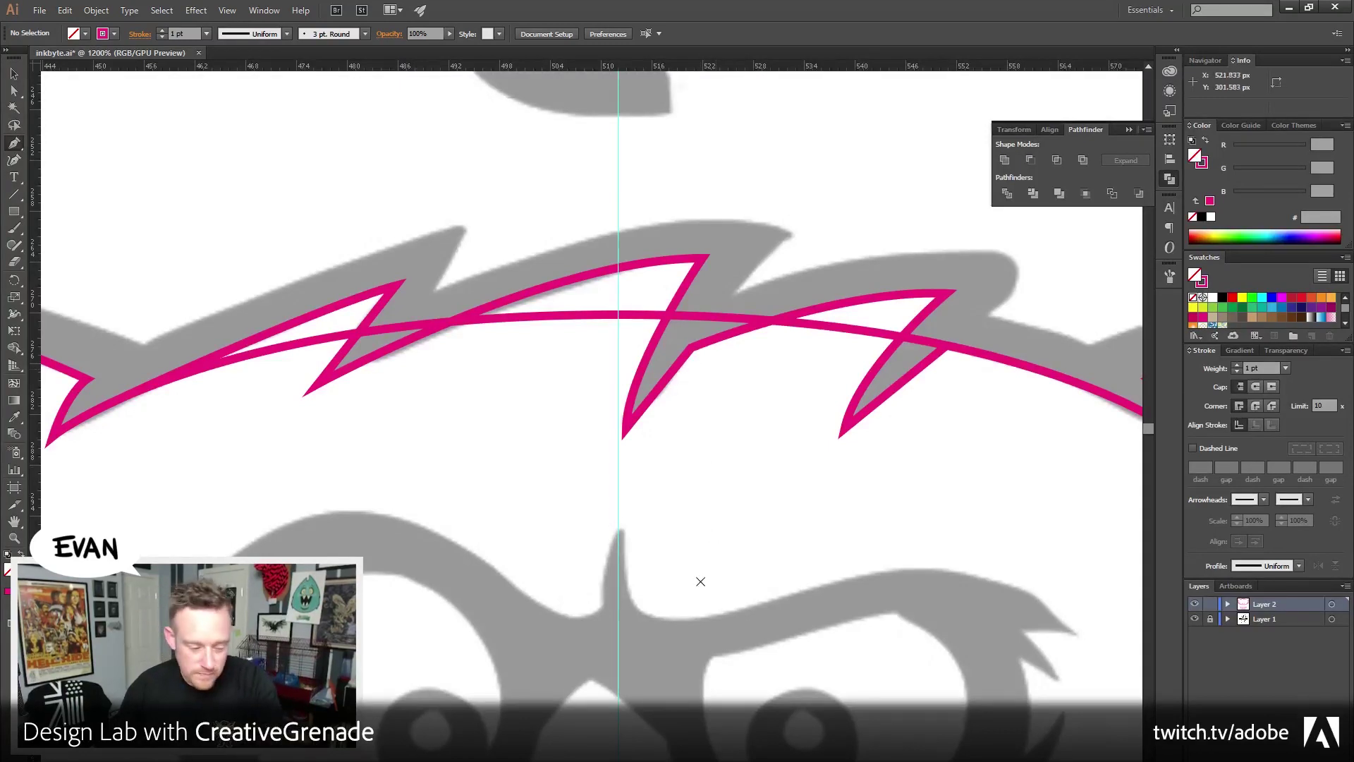
pyautogui.moveTo(700, 581); pyautogui.dragTo(689, 537)
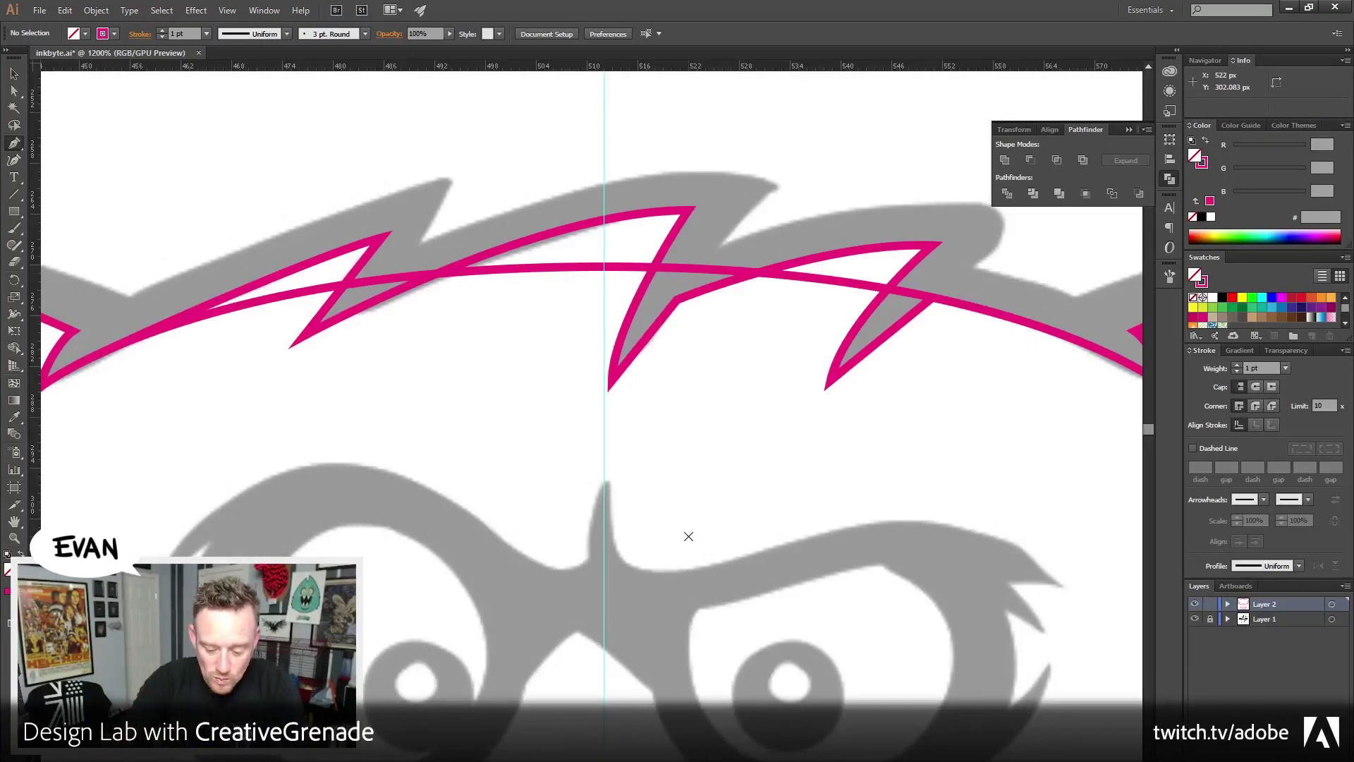
# Pen-draw a closed shape beneath the hair outline, joined at the outline's ends
pyautogui.click(931, 300)
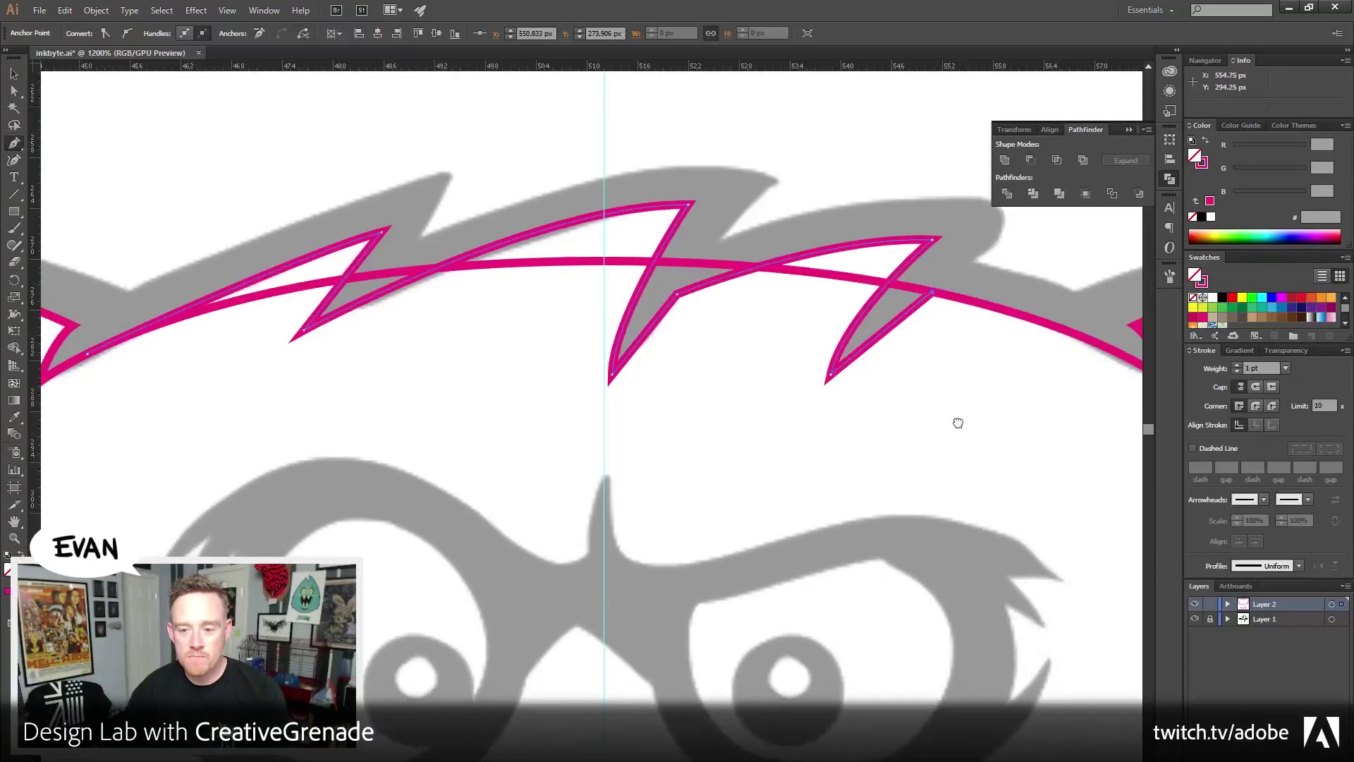
pyautogui.click(960, 399)
pyautogui.click(468, 539)
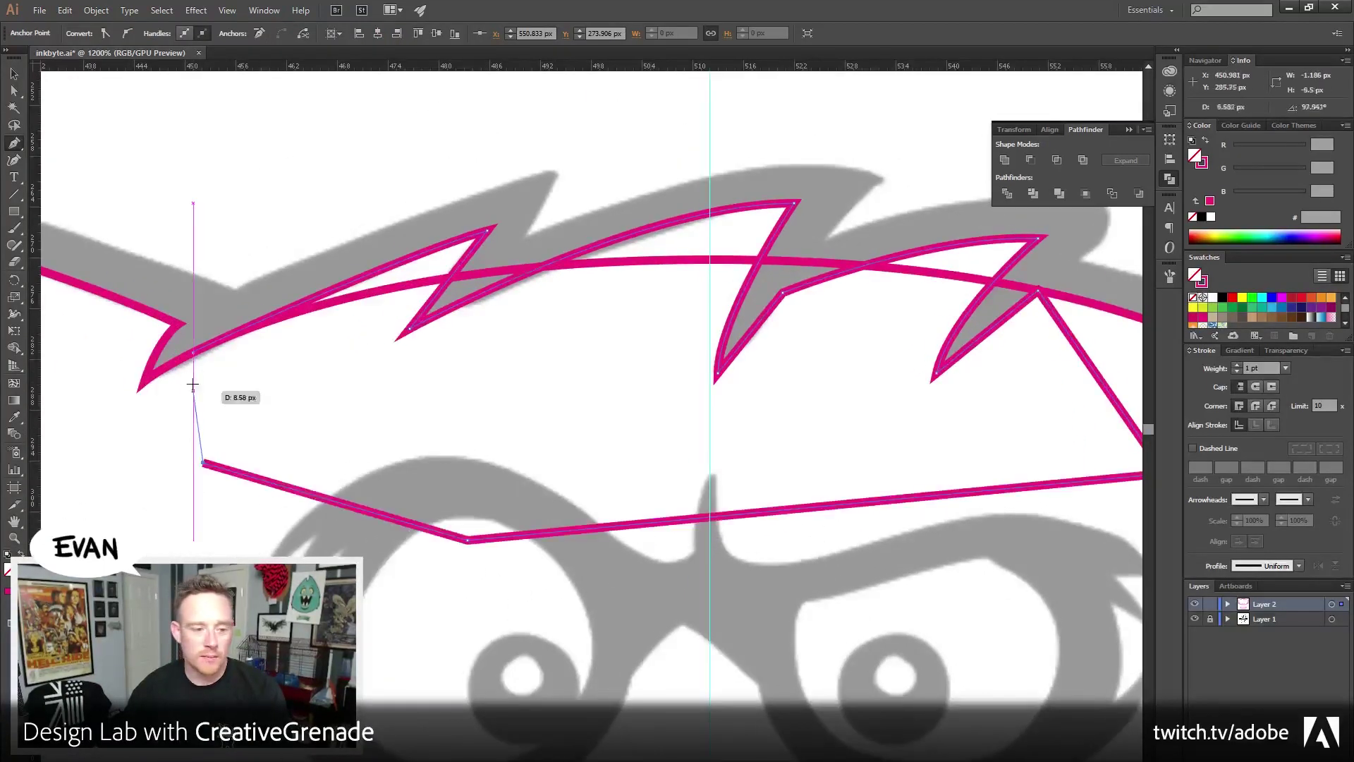
pyautogui.click(203, 464)
pyautogui.click(192, 350)
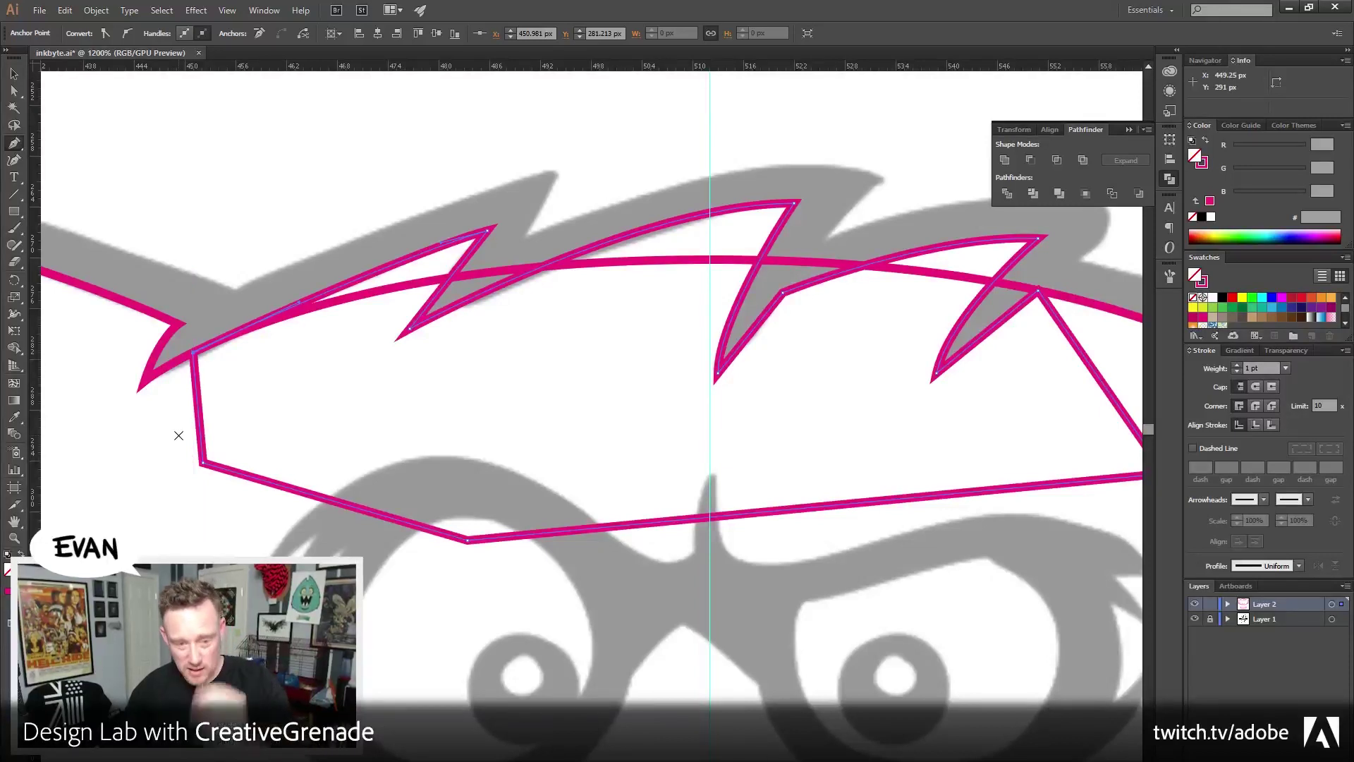
pyautogui.press('v')
pyautogui.click(450, 161)
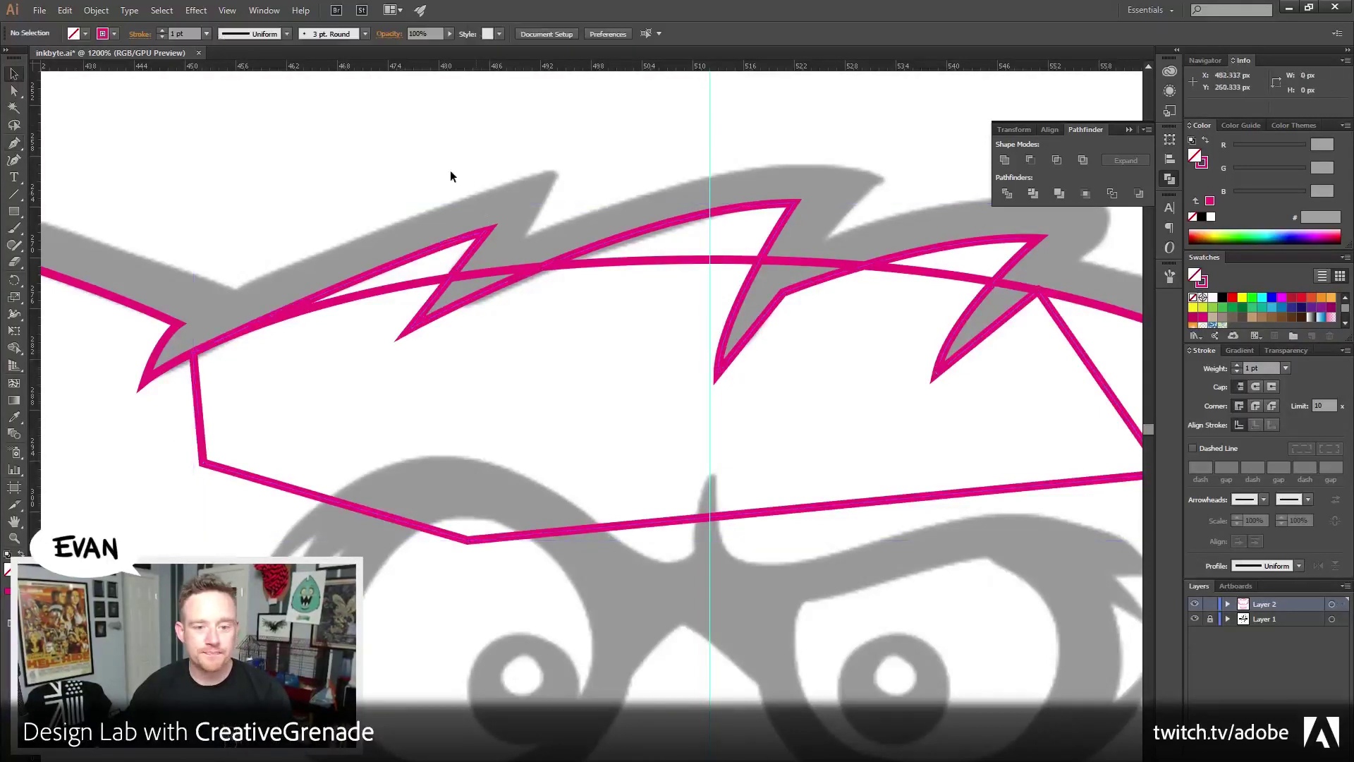
pyautogui.click(414, 261)
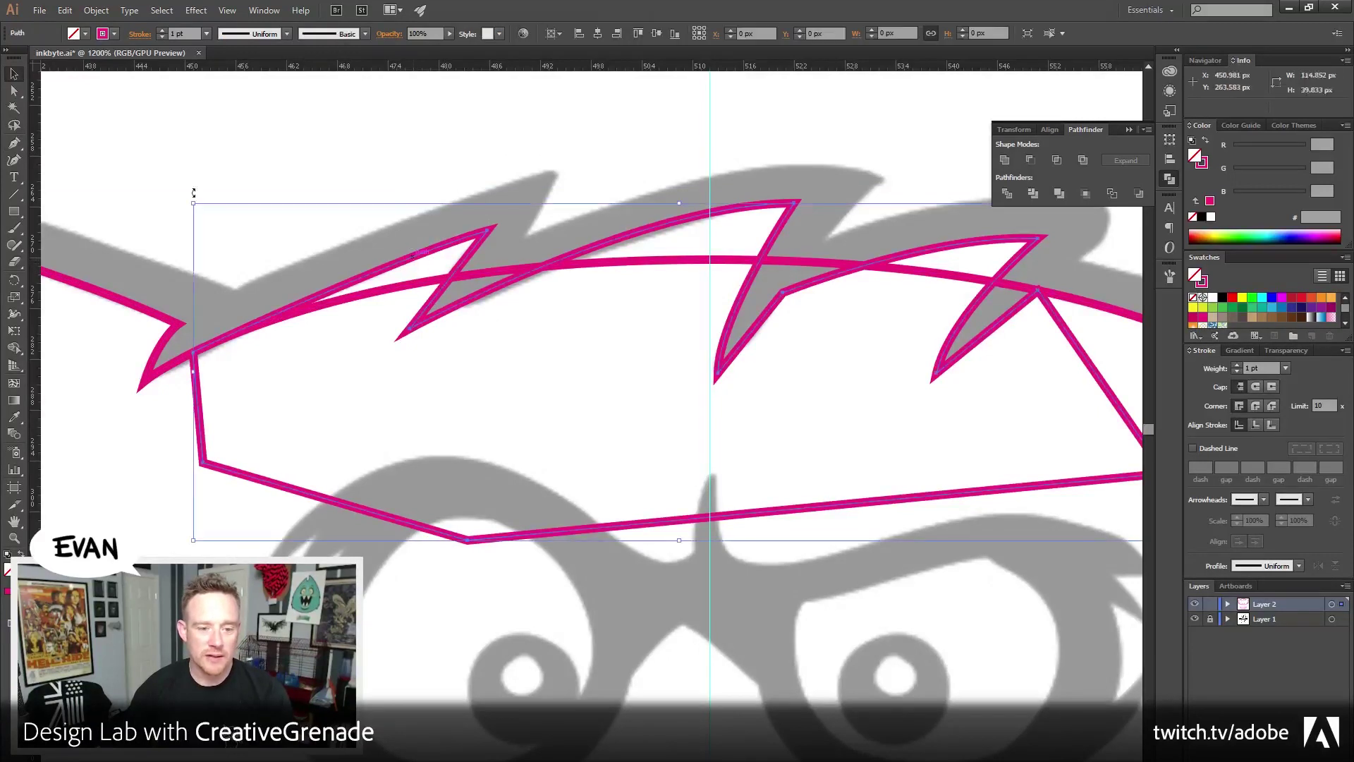
# Send the enclosing shape to back, select it with the outline, and swap to pink fill
pyautogui.click(96, 10)
pyautogui.moveTo(176, 42)
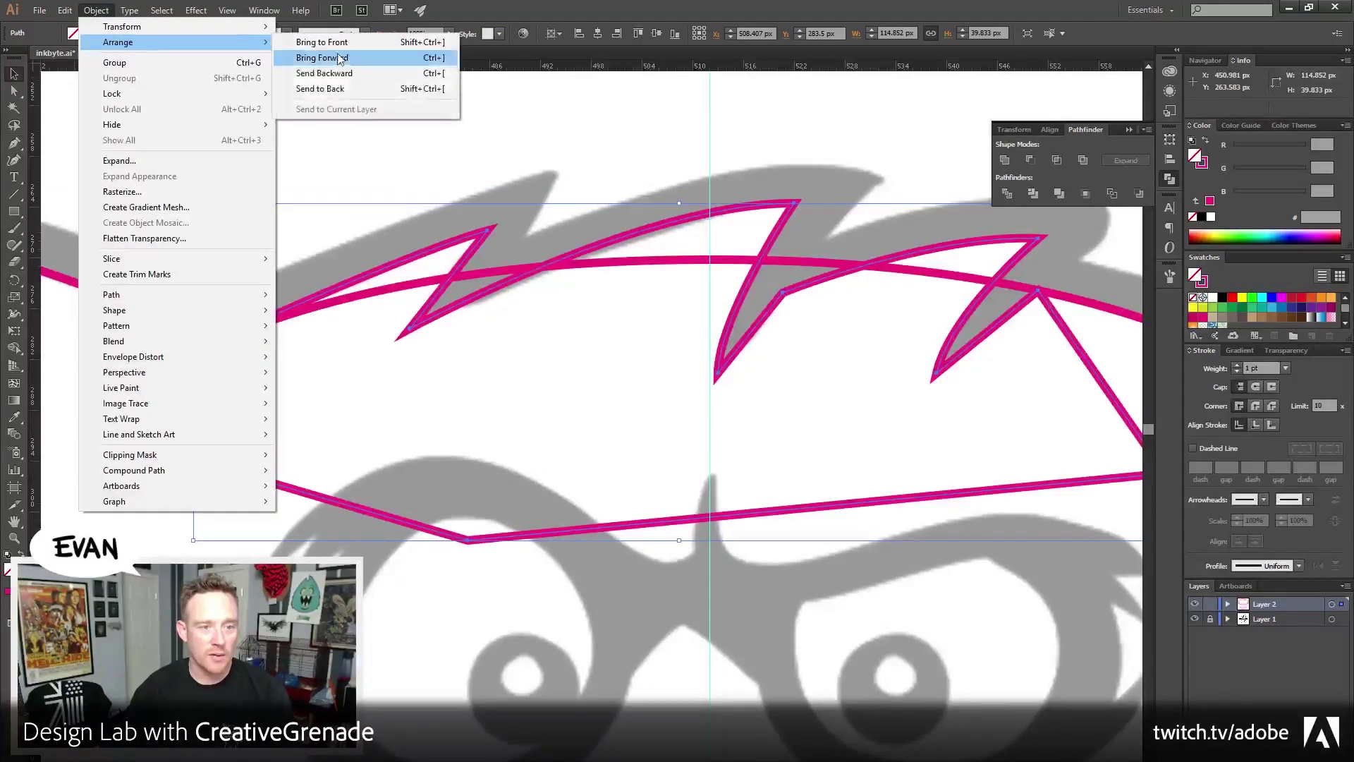
pyautogui.click(321, 89)
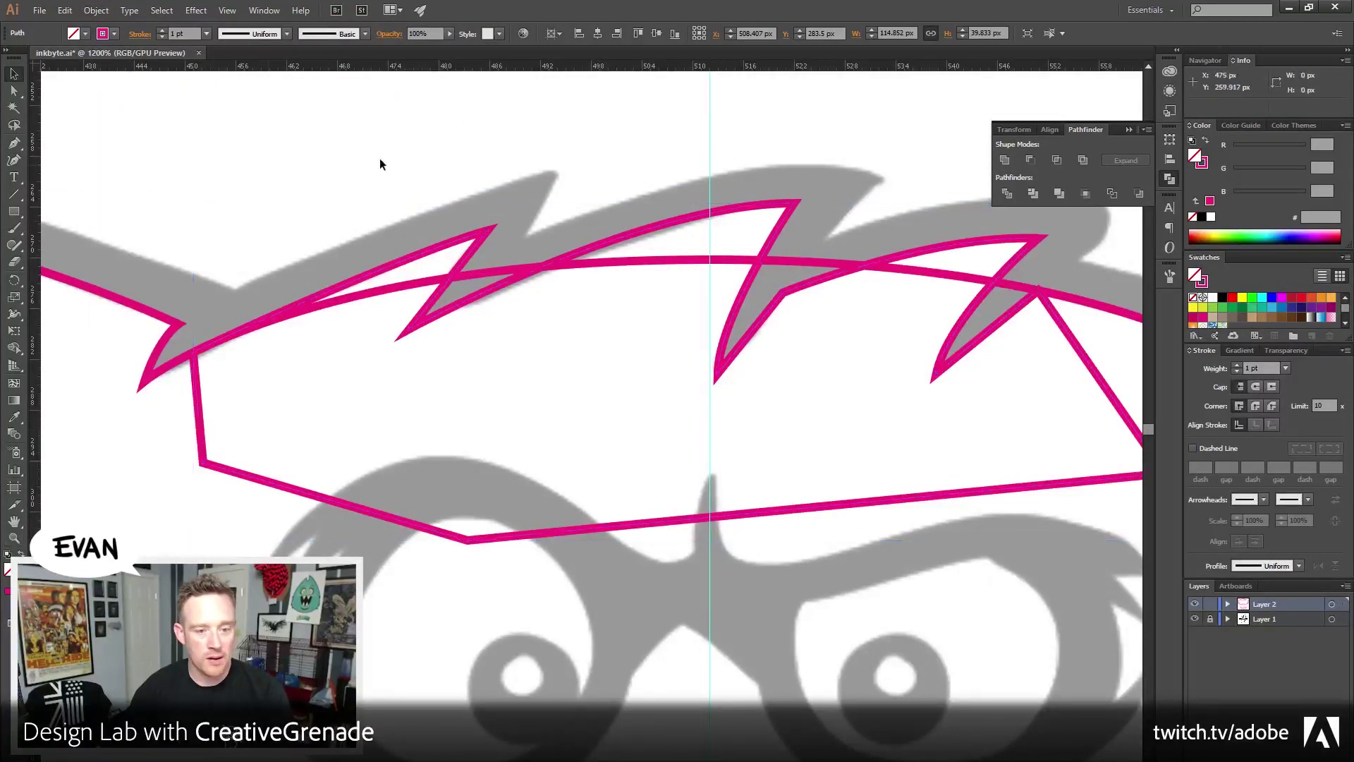
pyautogui.moveTo(379, 158); pyautogui.dragTo(560, 383)
pyautogui.hscroll(3, 561, 383)
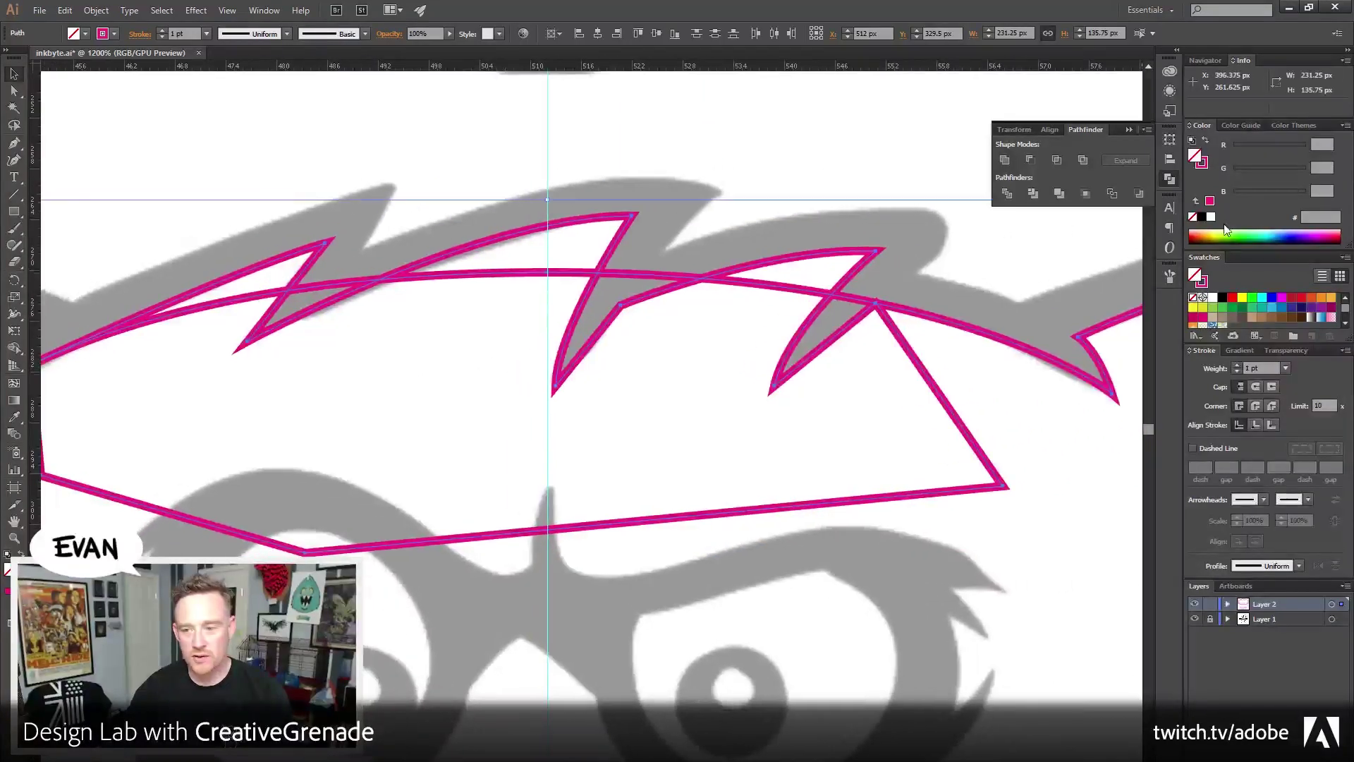
pyautogui.click(1206, 142)
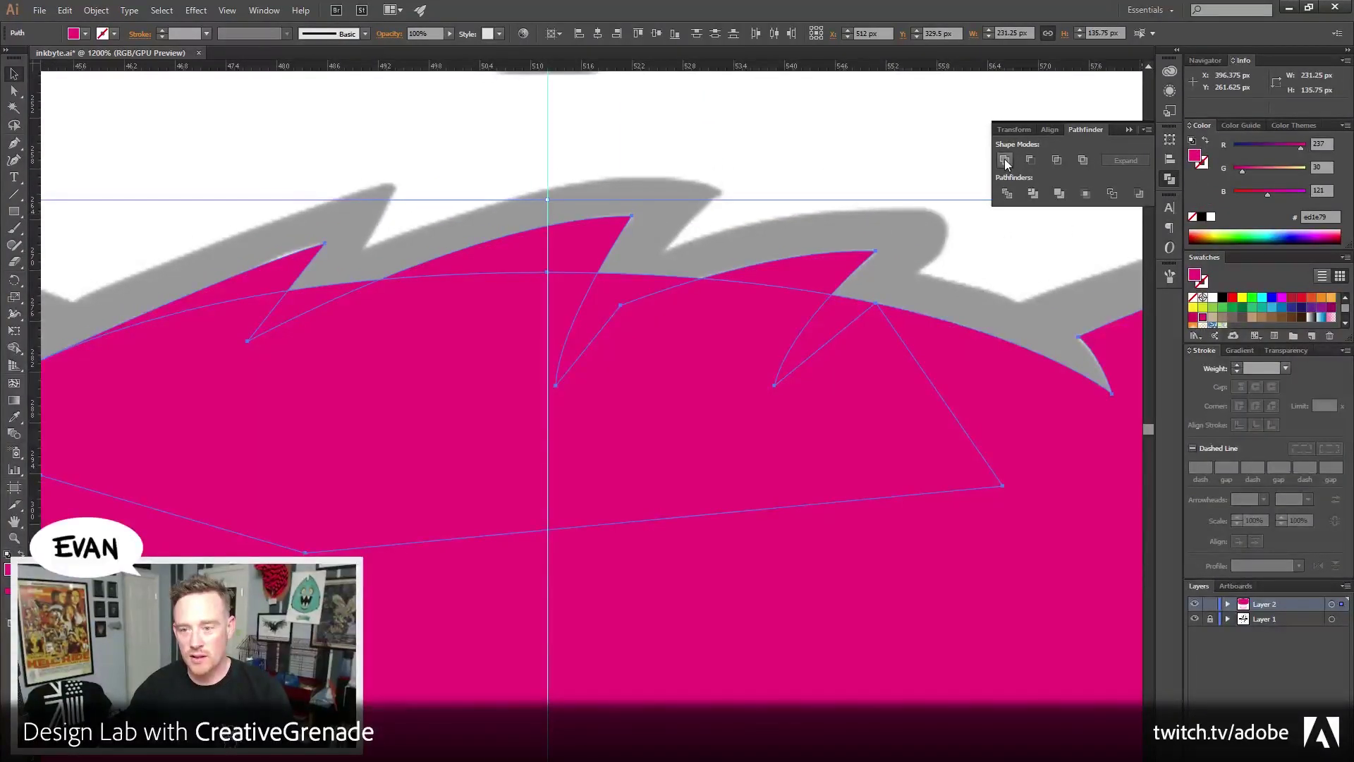
# Divide the overlapping shapes with Pathfinder and ungroup the resulting pieces
pyautogui.click(1009, 195)
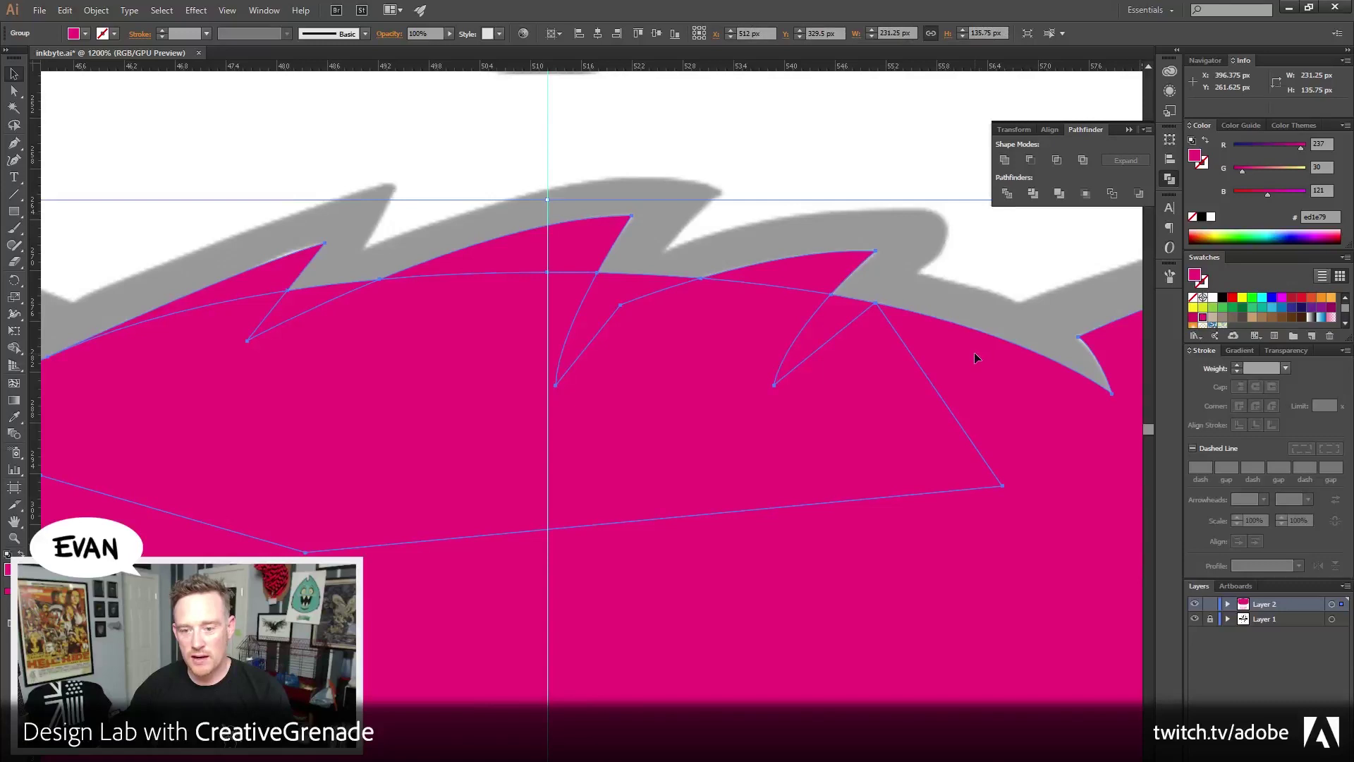
pyautogui.hotkey('ctrl', 'z')
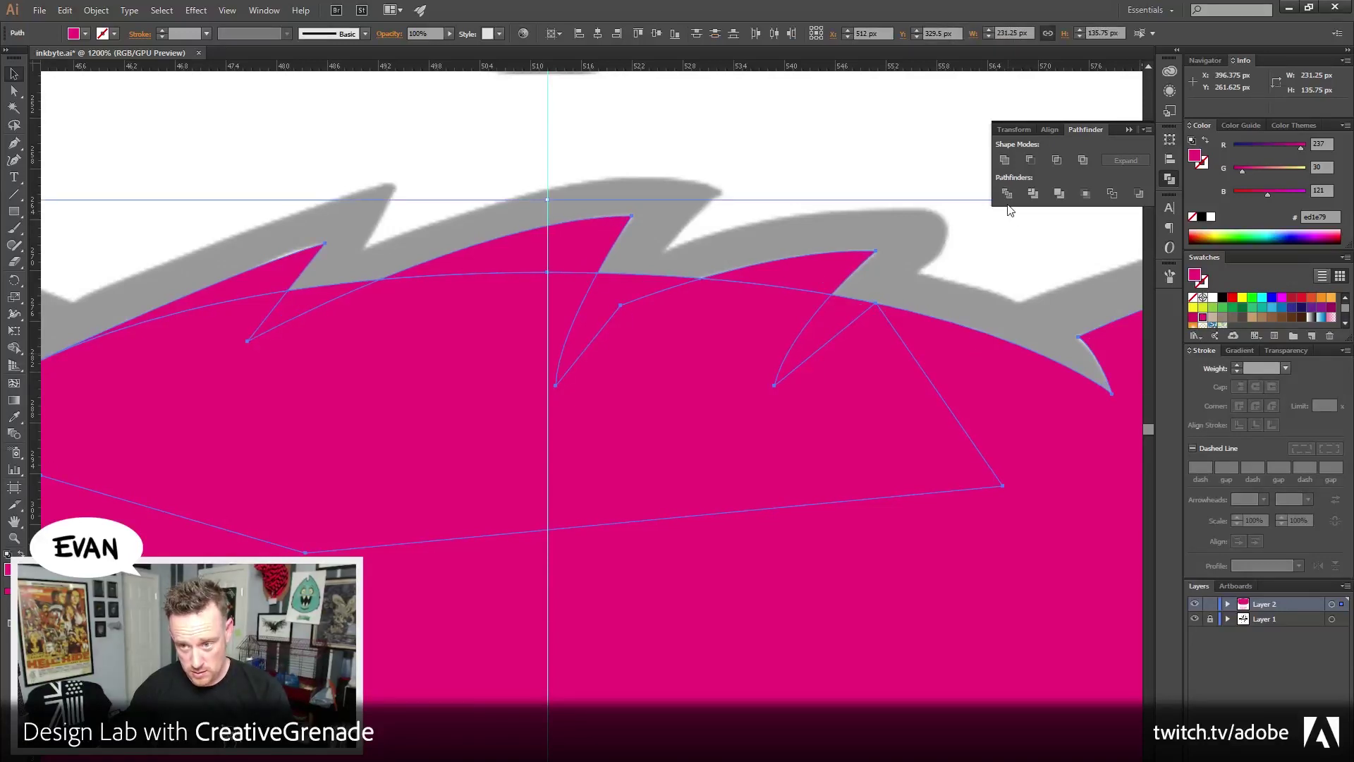
pyautogui.rightClick(958, 354)
pyautogui.press('Escape')
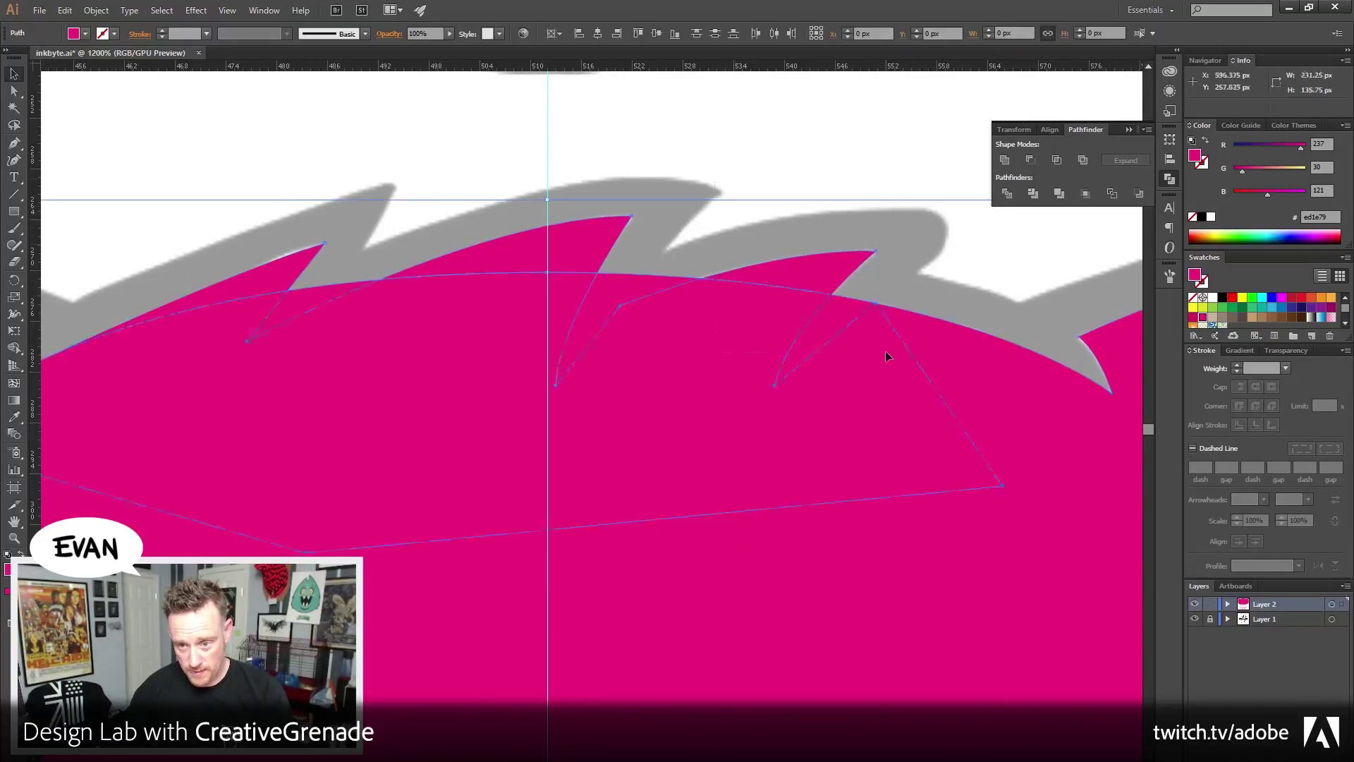
pyautogui.rightClick(893, 326)
pyautogui.click(945, 402)
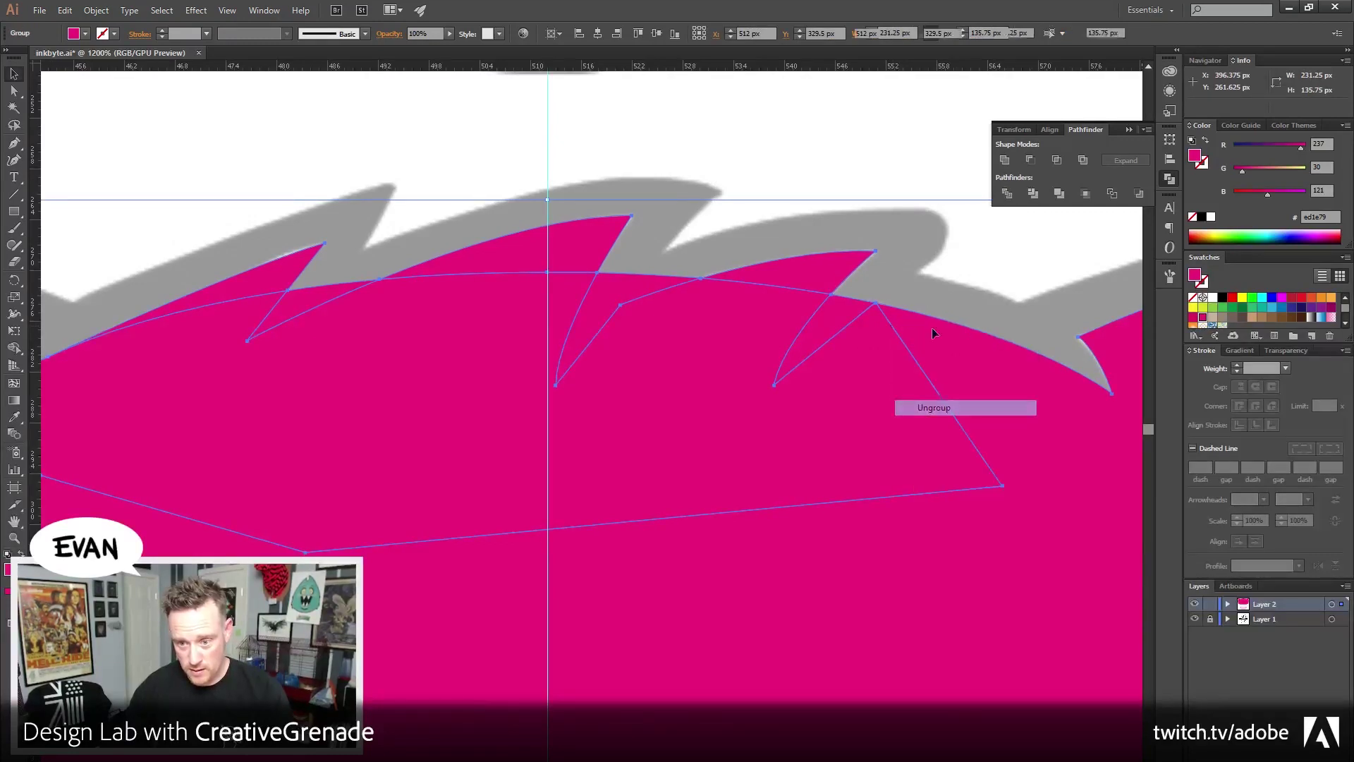
# Delete the leftover pieces by the spikes and unite the remaining pink pieces into one shape
pyautogui.click(858, 309)
pyautogui.press('Delete')
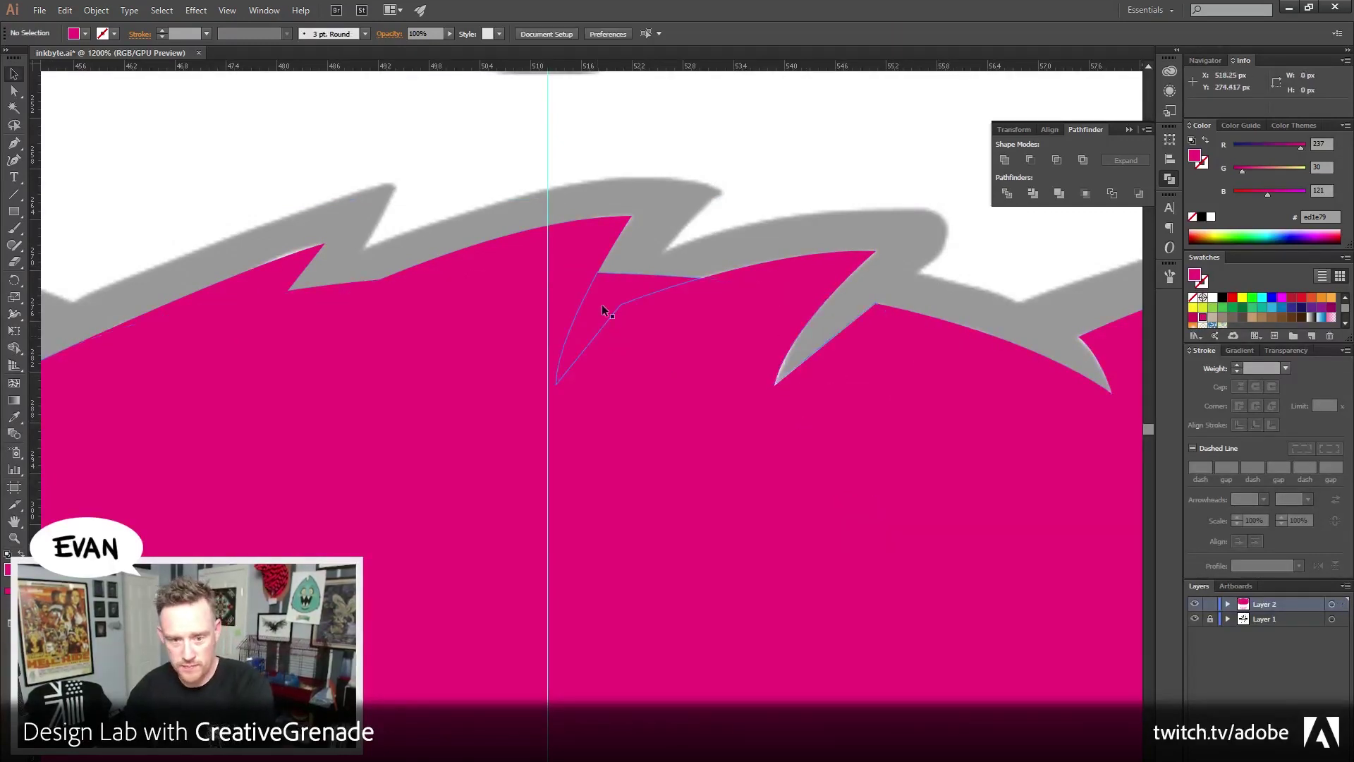
pyautogui.click(592, 290)
pyautogui.press('Delete')
pyautogui.click(321, 301)
pyautogui.click(318, 304)
pyautogui.press('Delete')
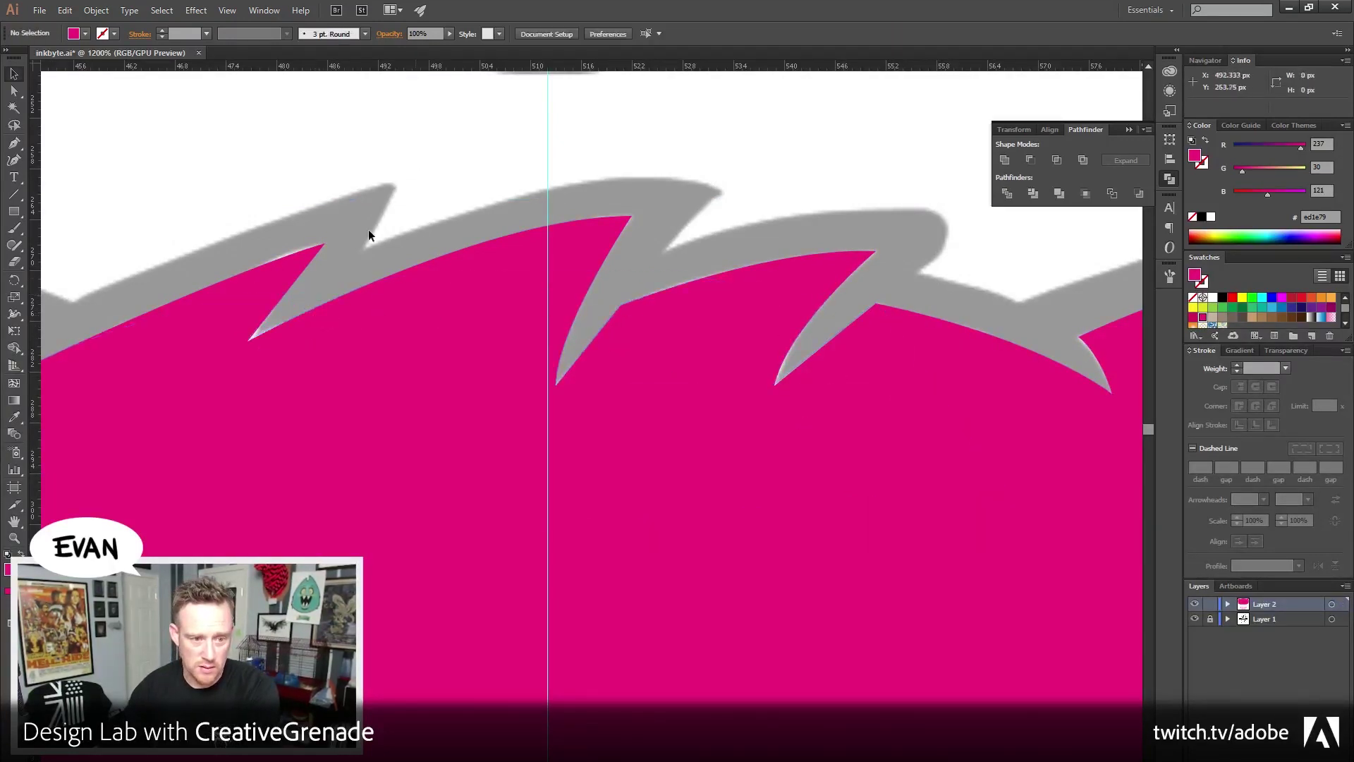
pyautogui.click(929, 484)
pyautogui.moveTo(440, 500); pyautogui.dragTo(378, 532)
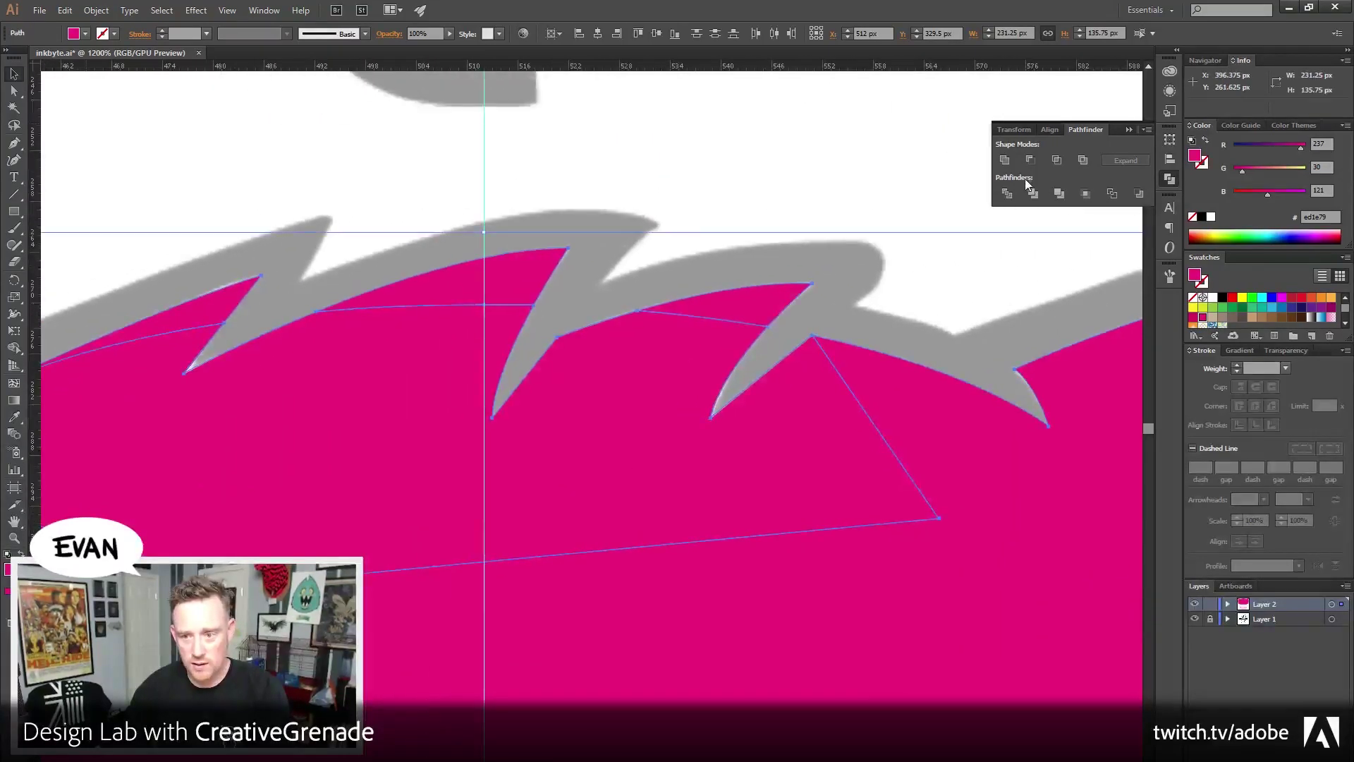
pyautogui.click(1006, 161)
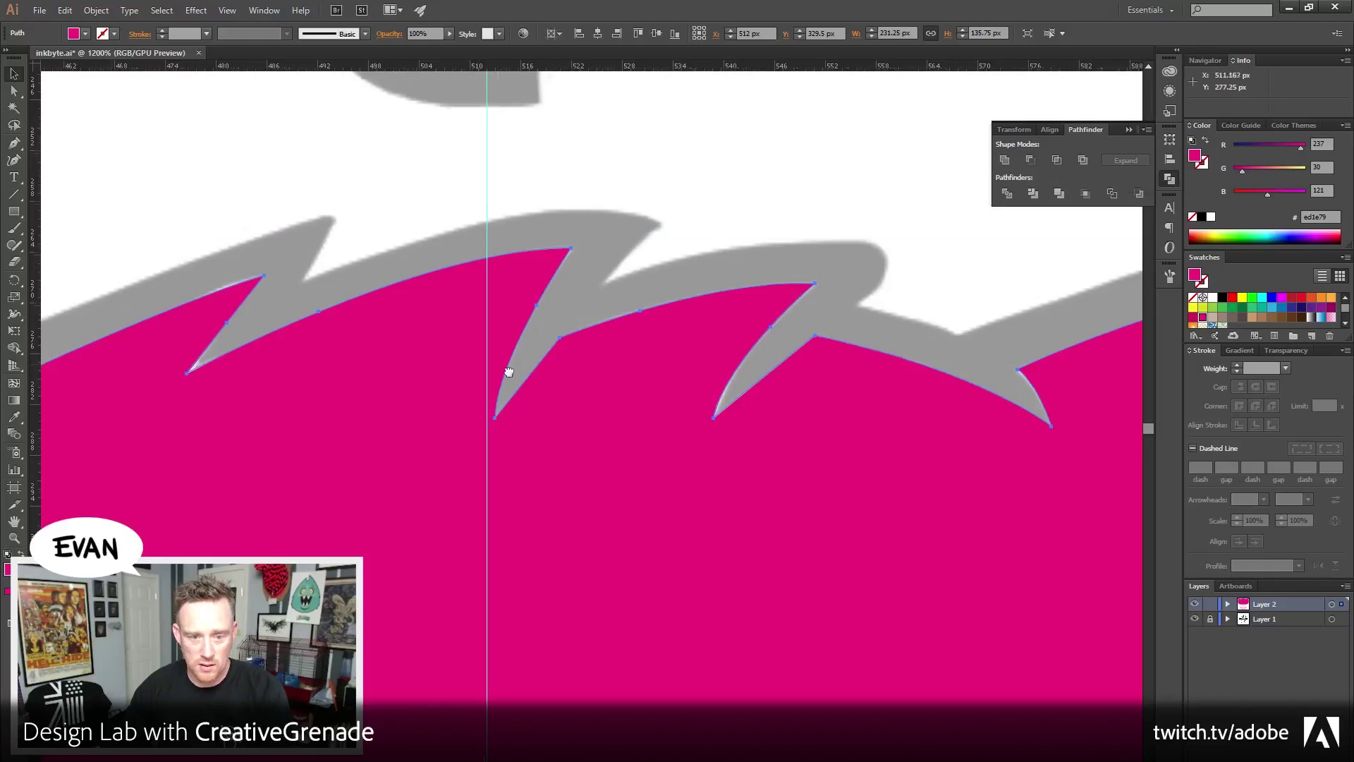
# Nudge an anchor on the left spike's edge to match the template, then zoom in on it
pyautogui.moveTo(508, 369); pyautogui.dragTo(774, 368)
pyautogui.moveTo(414, 477); pyautogui.dragTo(523, 468)
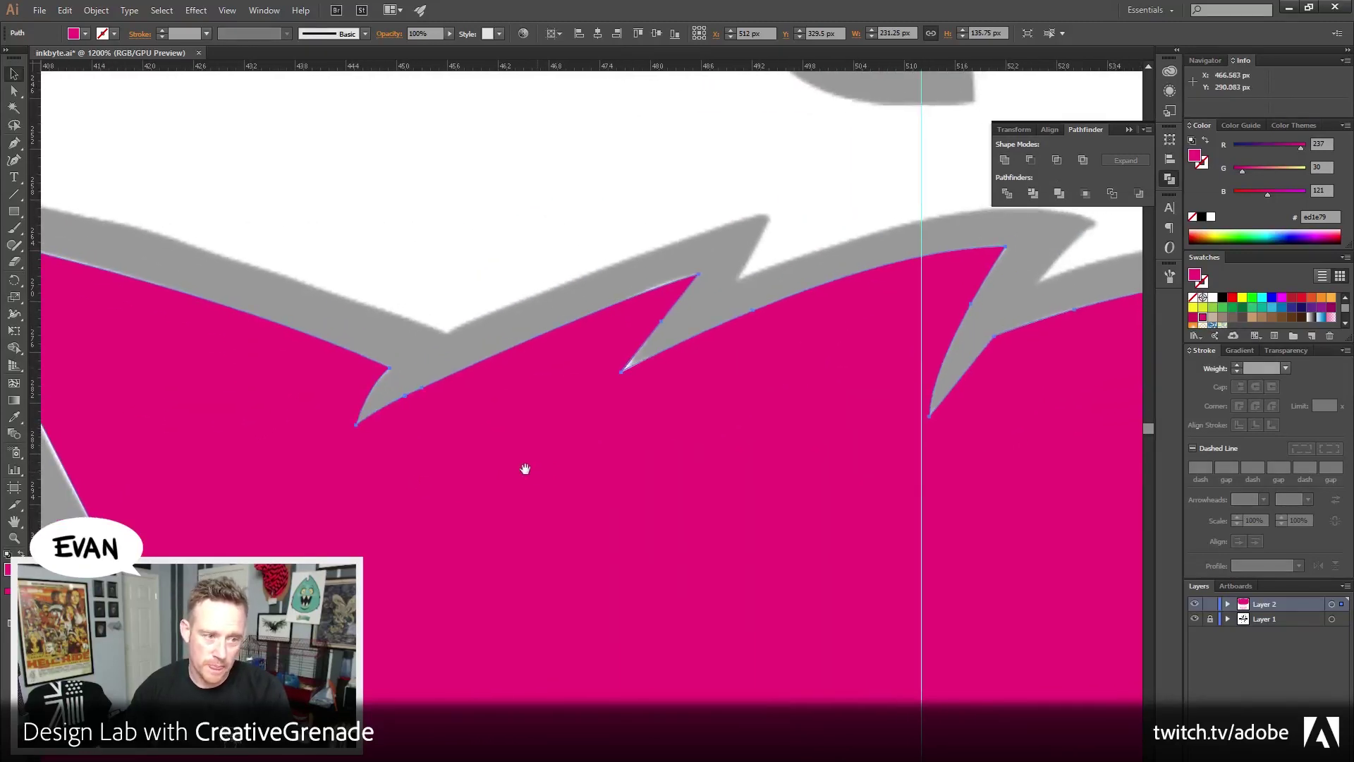
pyautogui.moveTo(14, 144); pyautogui.dragTo(63, 143)
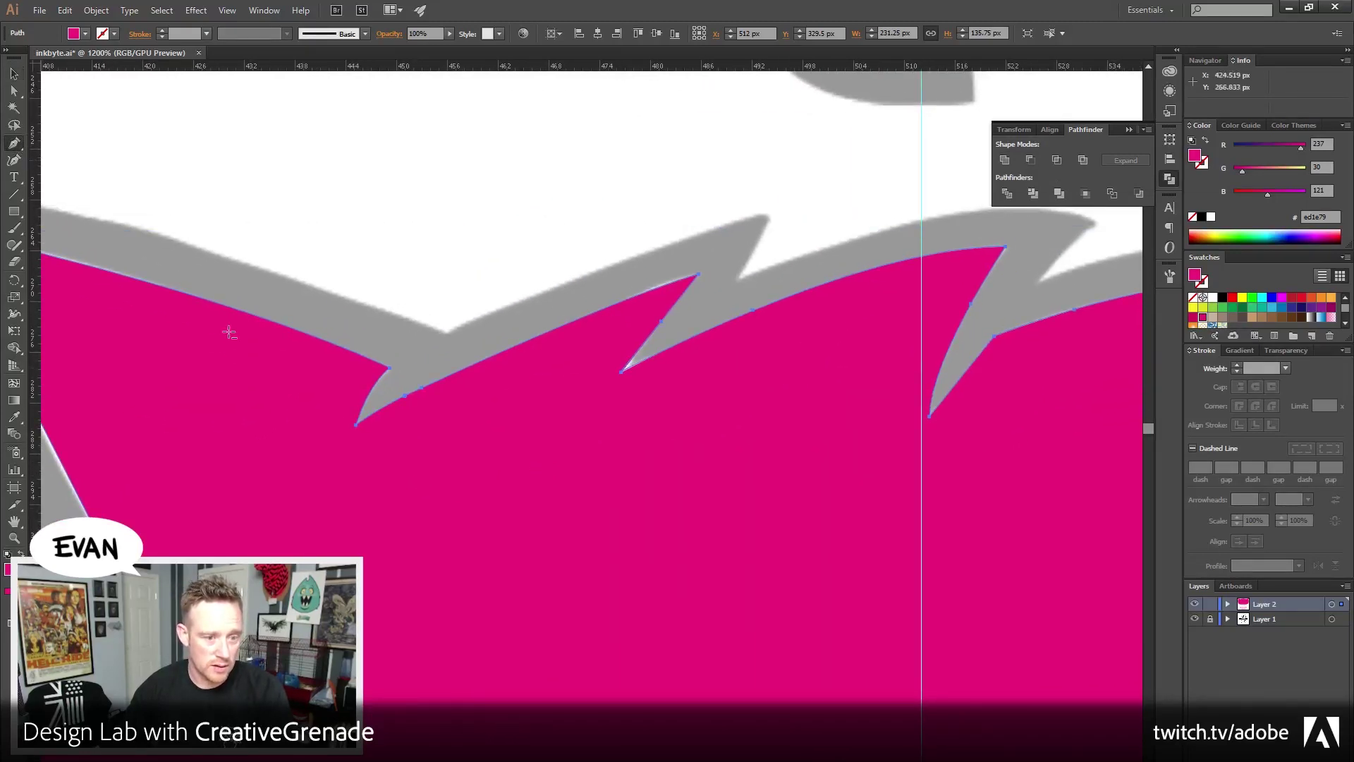
pyautogui.keyDown('ctrl'); pyautogui.click(419, 387); pyautogui.keyUp('ctrl')
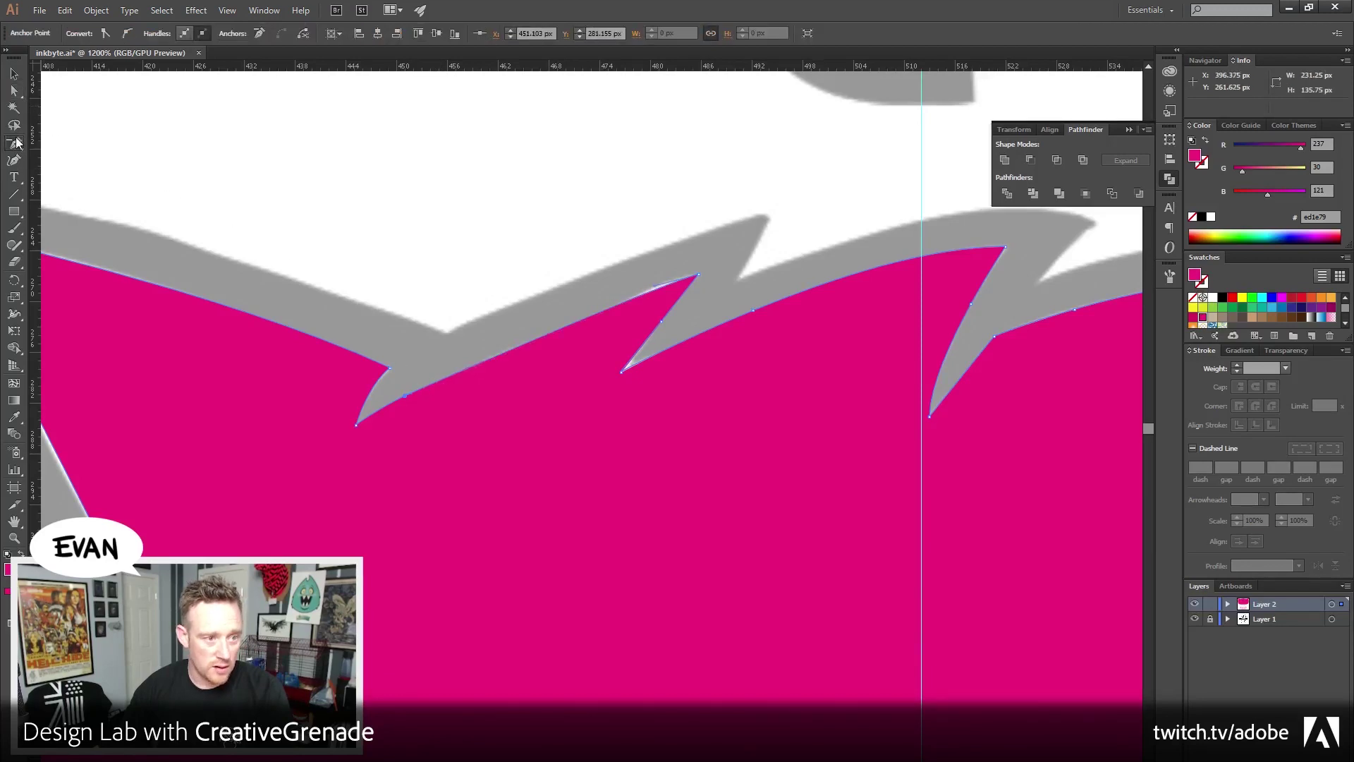
pyautogui.moveTo(404, 395); pyautogui.dragTo(404, 396)
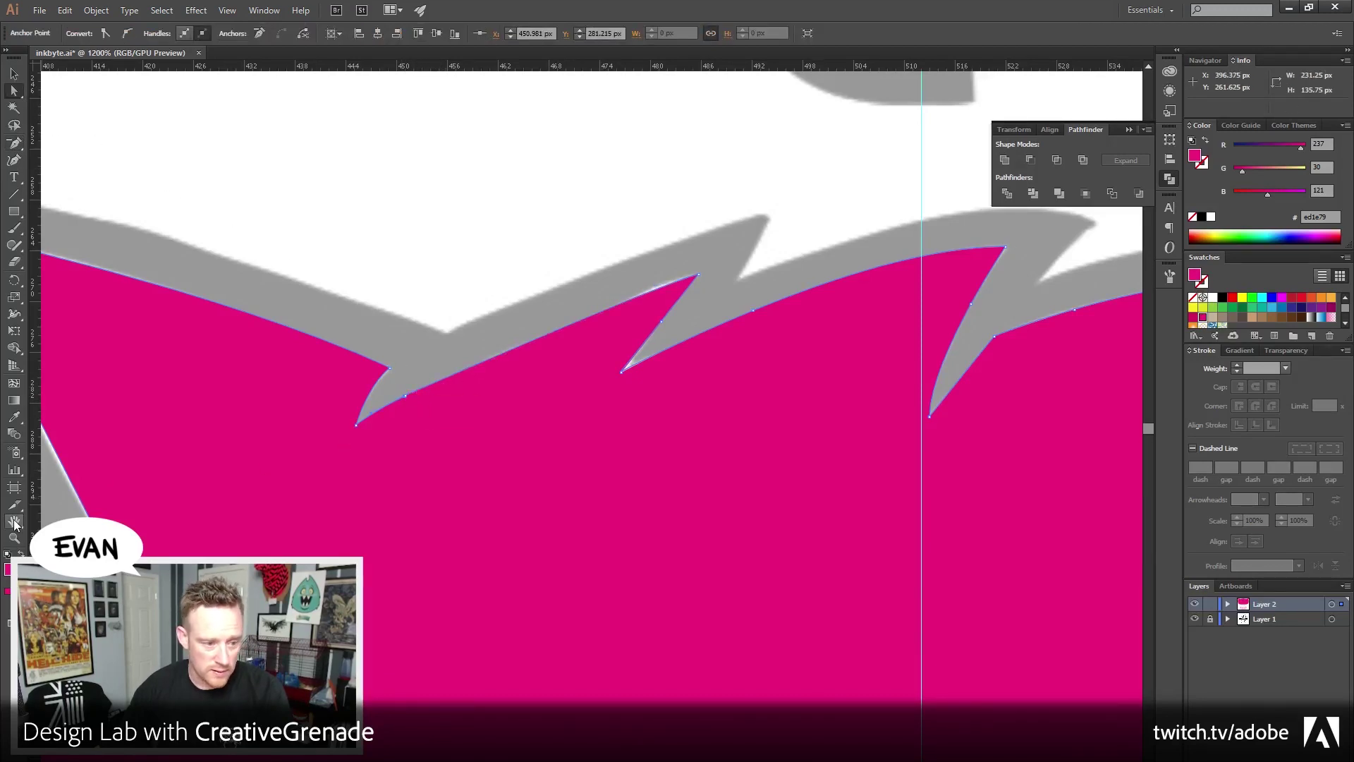
pyautogui.press('z')
pyautogui.moveTo(388, 405); pyautogui.dragTo(493, 456)
# Pull the curve handle on the pink edge near the spike to reshape it
pyautogui.press('a')
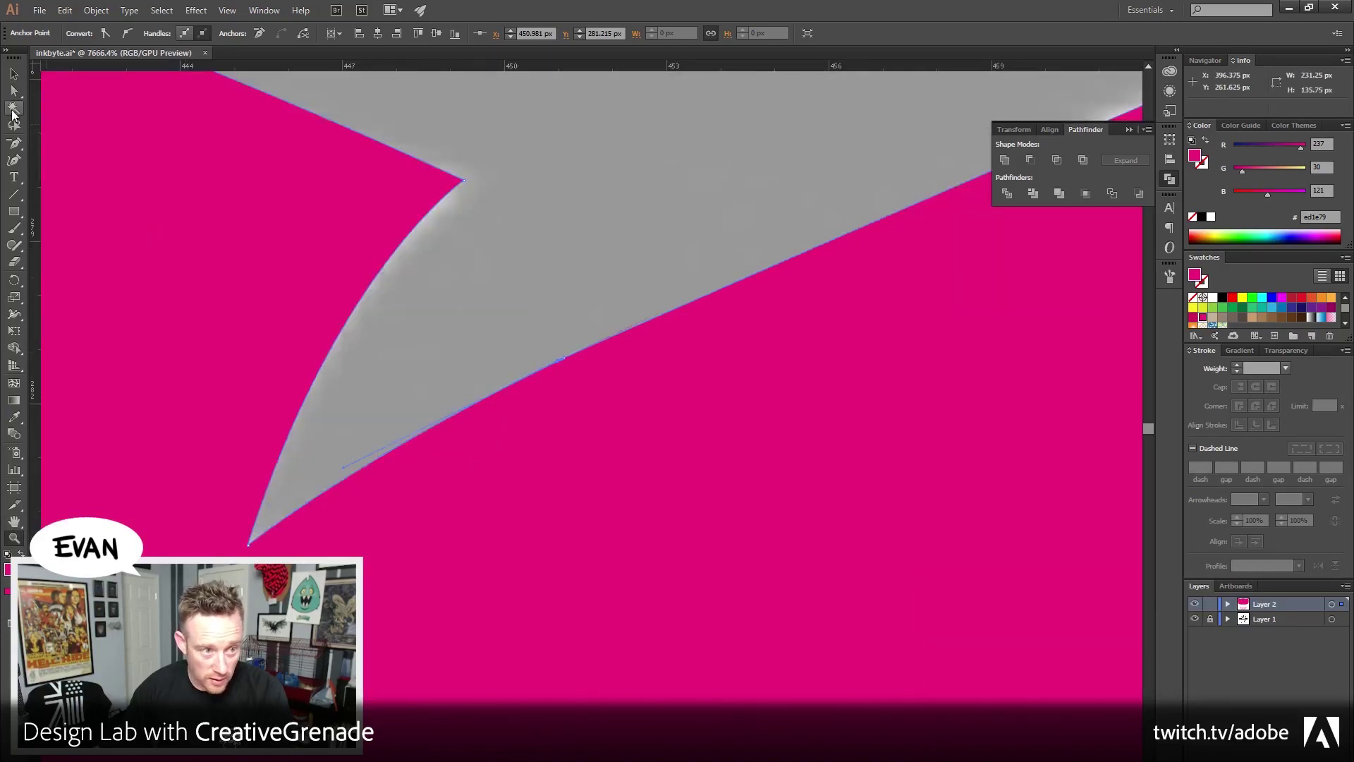
pyautogui.moveTo(302, 173); pyautogui.dragTo(243, 185)
pyautogui.click(497, 338)
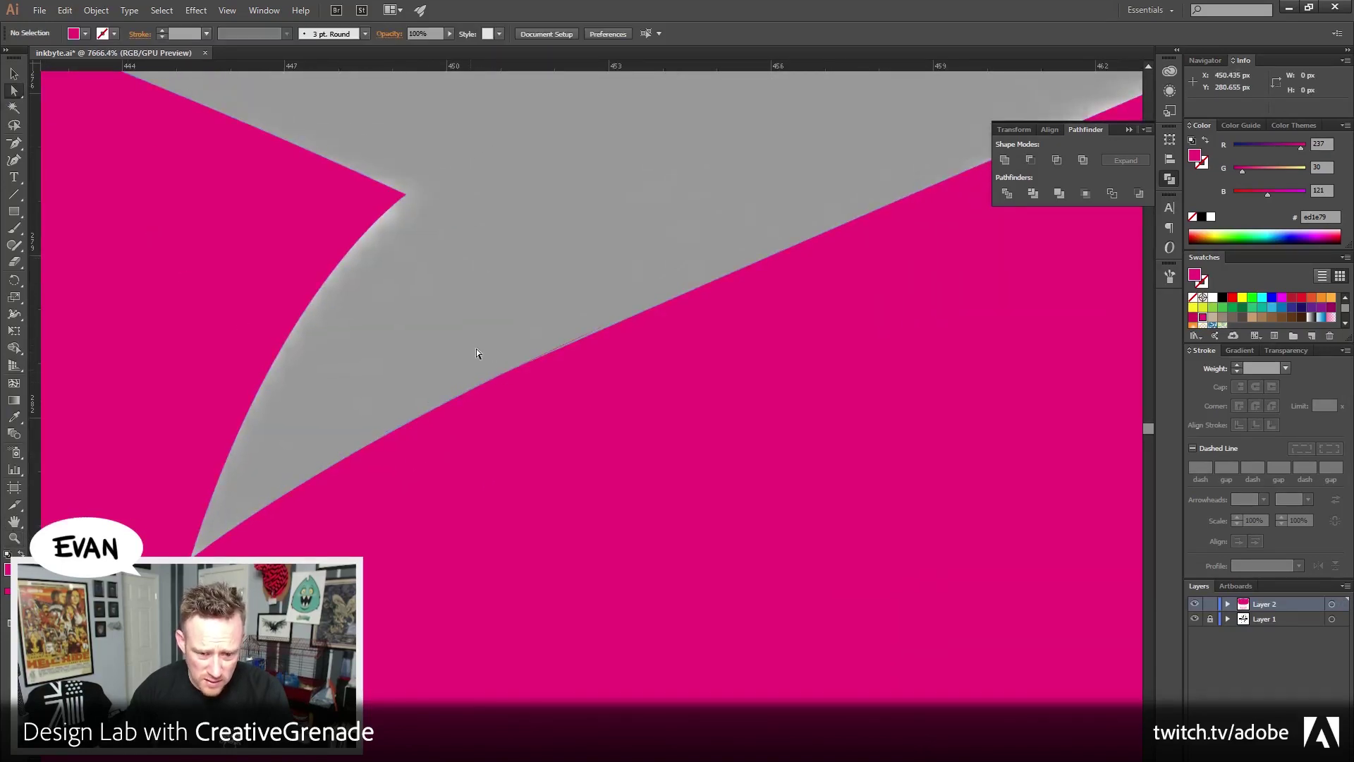
pyautogui.click(506, 341)
pyautogui.moveTo(611, 324); pyautogui.dragTo(708, 259)
pyautogui.moveTo(726, 314); pyautogui.dragTo(603, 381)
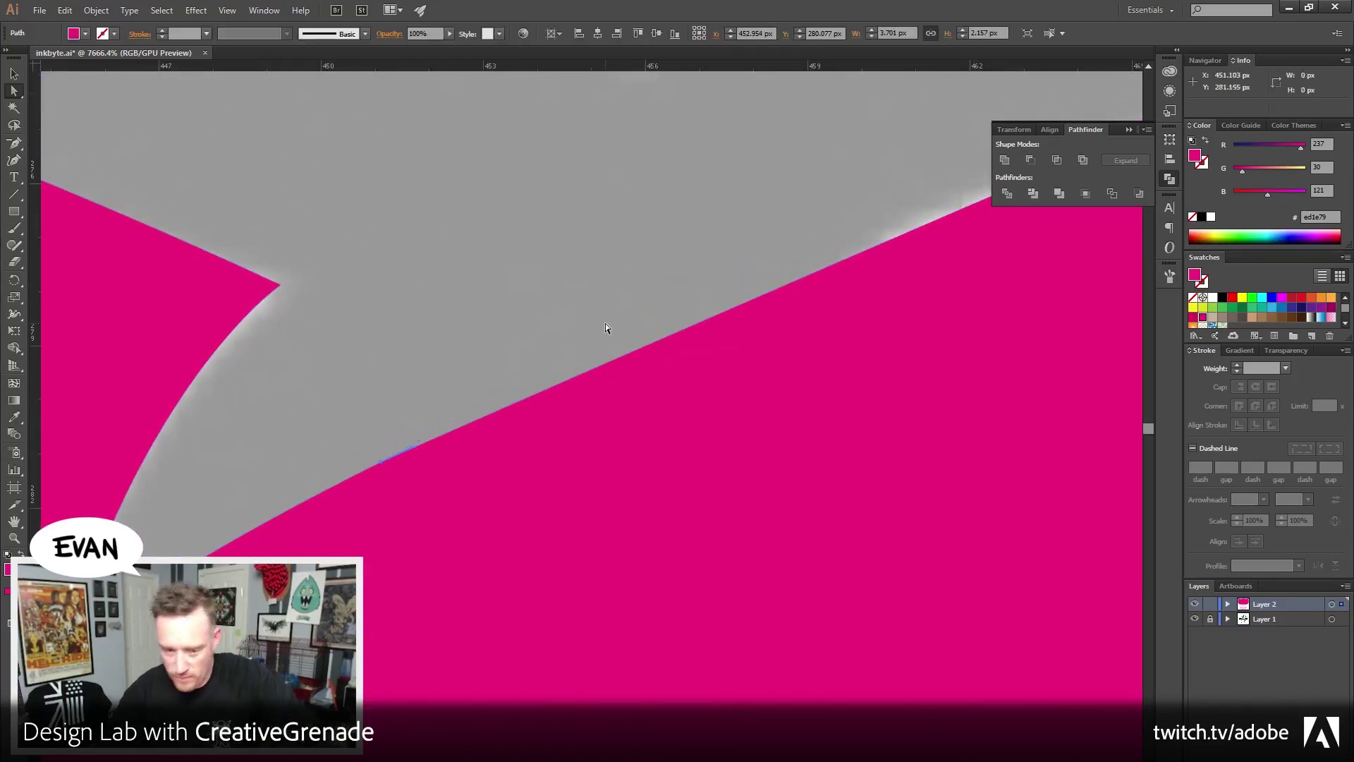
pyautogui.click(605, 324)
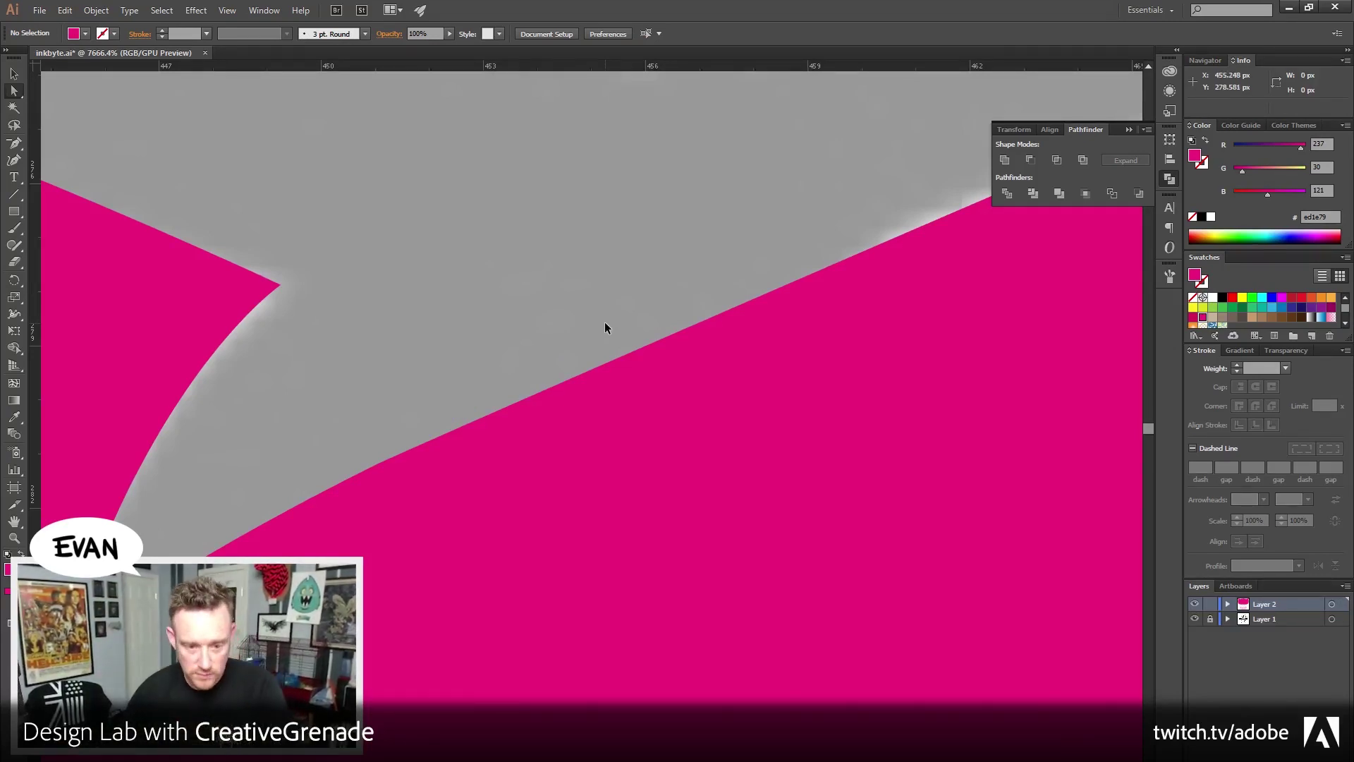
# Bend the pink edge upward toward the template; an attempted average-and-join fails
pyautogui.click(588, 394)
pyautogui.click(381, 455)
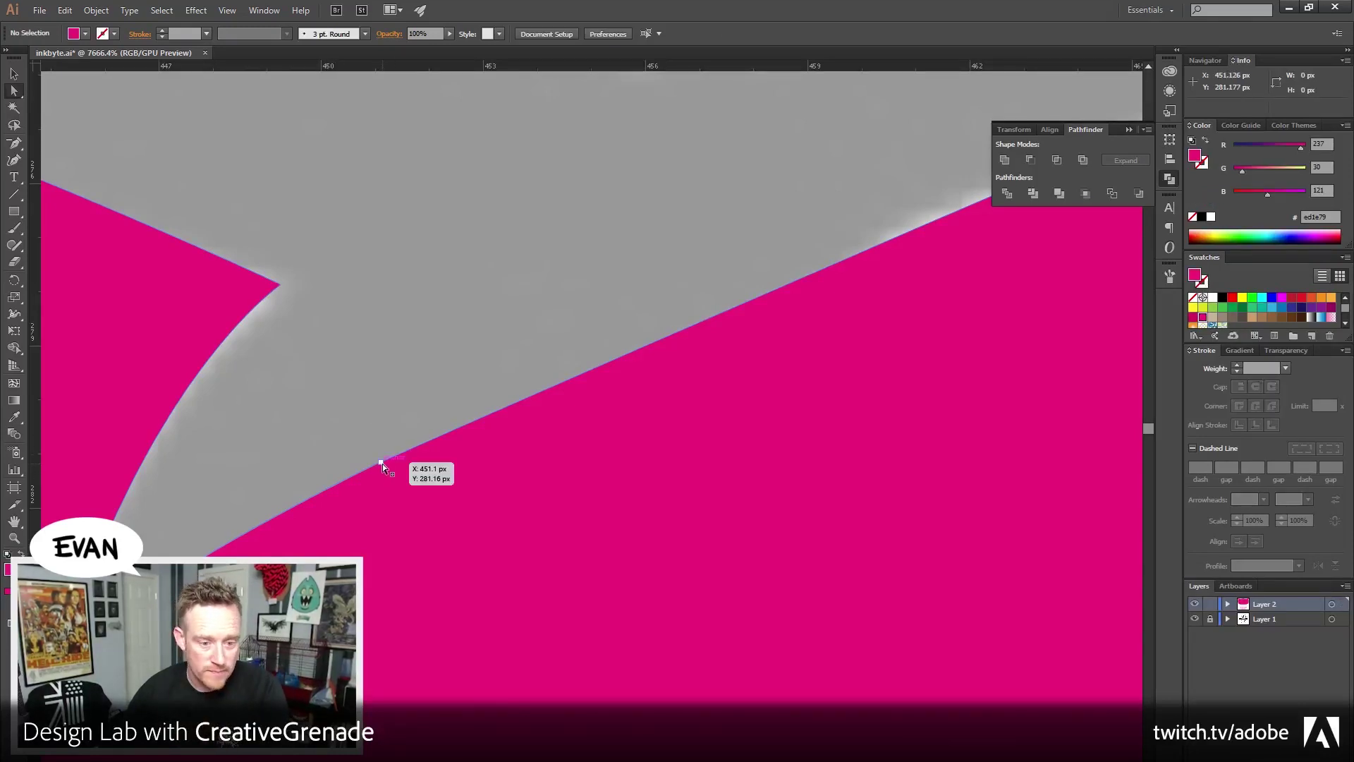
pyautogui.click(384, 462)
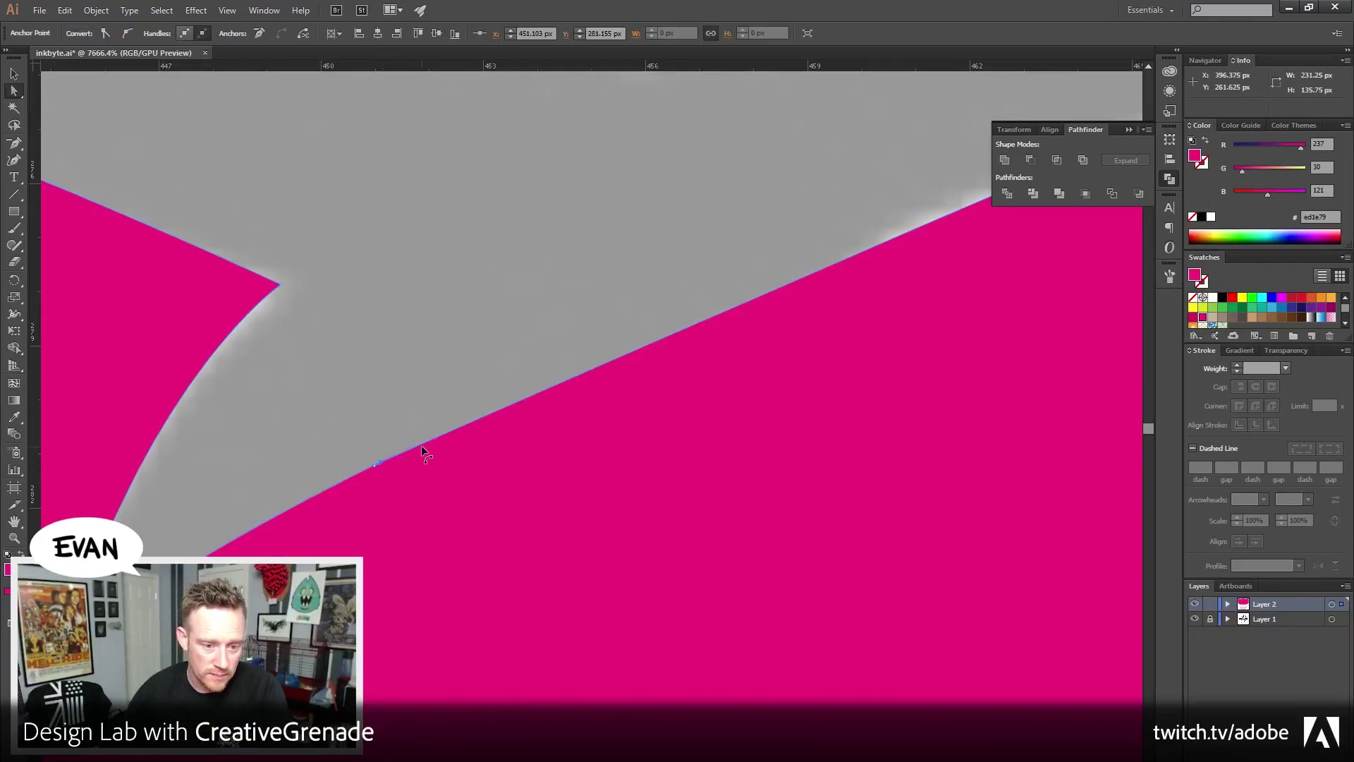
pyautogui.moveTo(415, 446); pyautogui.dragTo(768, 252)
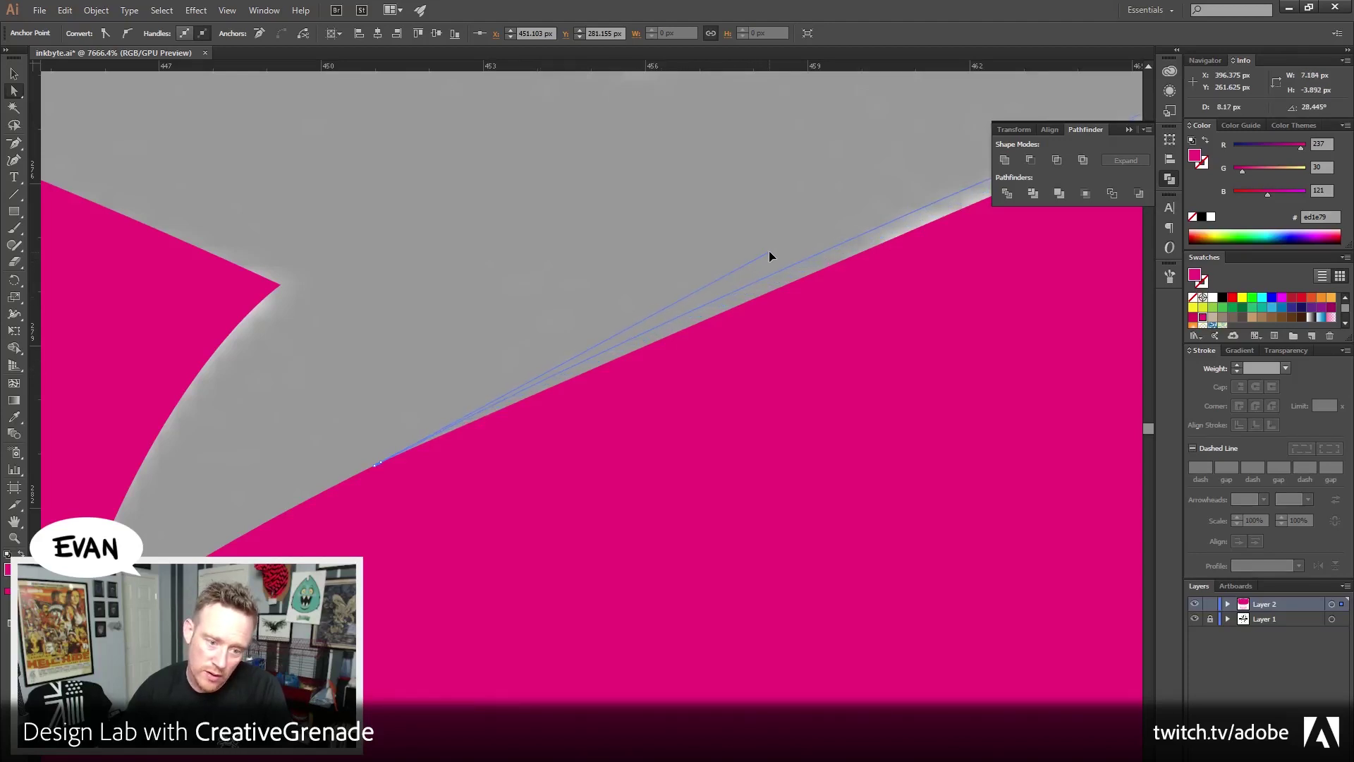
pyautogui.moveTo(699, 299); pyautogui.dragTo(852, 247)
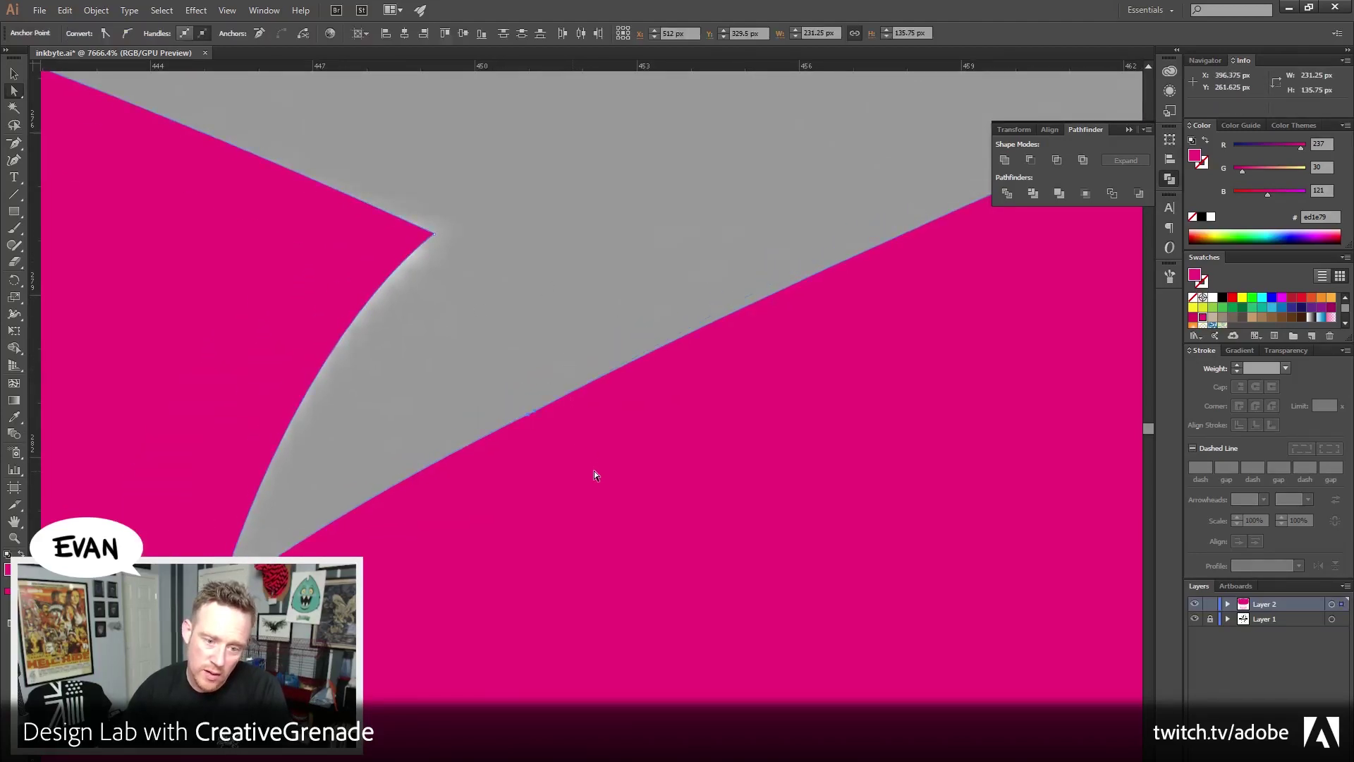
pyautogui.hotkey('ctrl', 'alt', 'j')
pyautogui.press('Return')
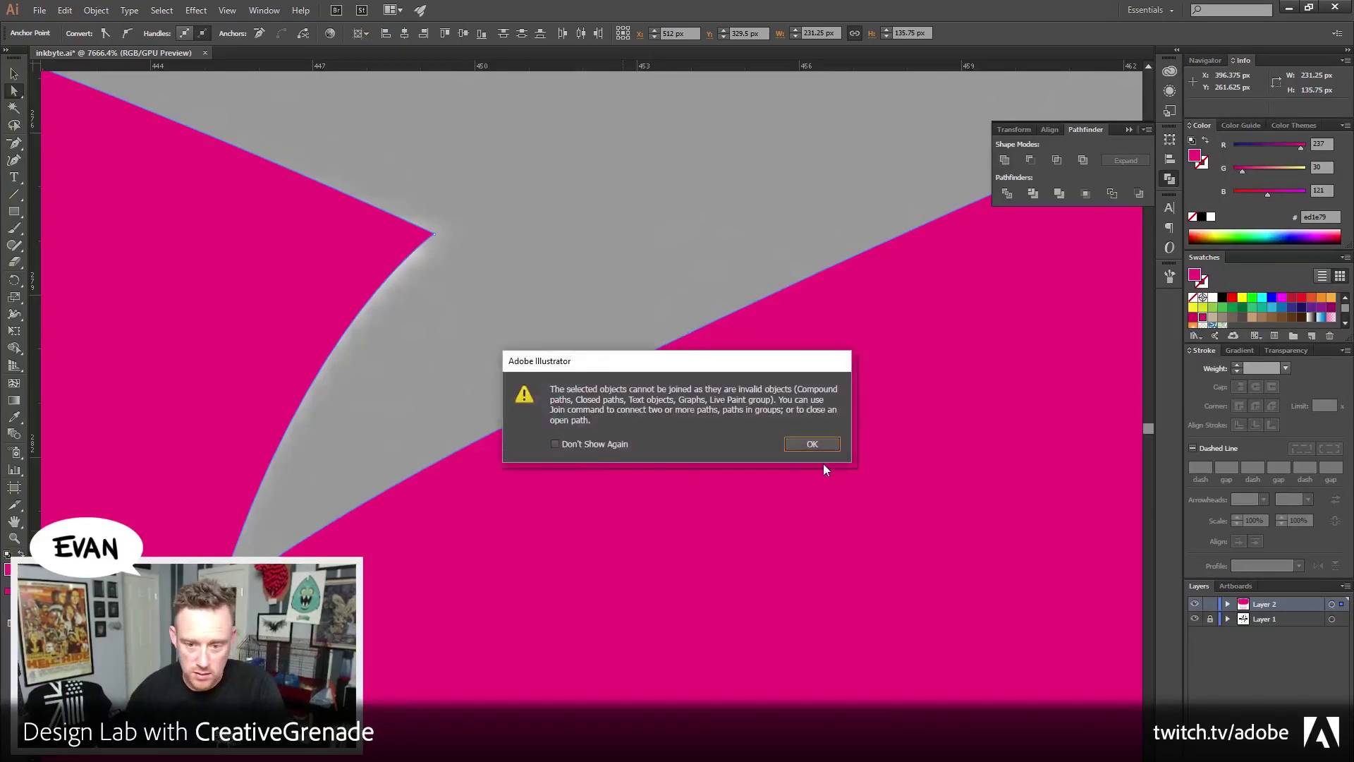
pyautogui.click(812, 443)
pyautogui.hotkey('ctrl', 'shift', 'a')
# Remove the extra anchor on the long edge with the Delete Anchor Point tool
pyautogui.hscroll(2, 568, 421)
pyautogui.click(486, 419)
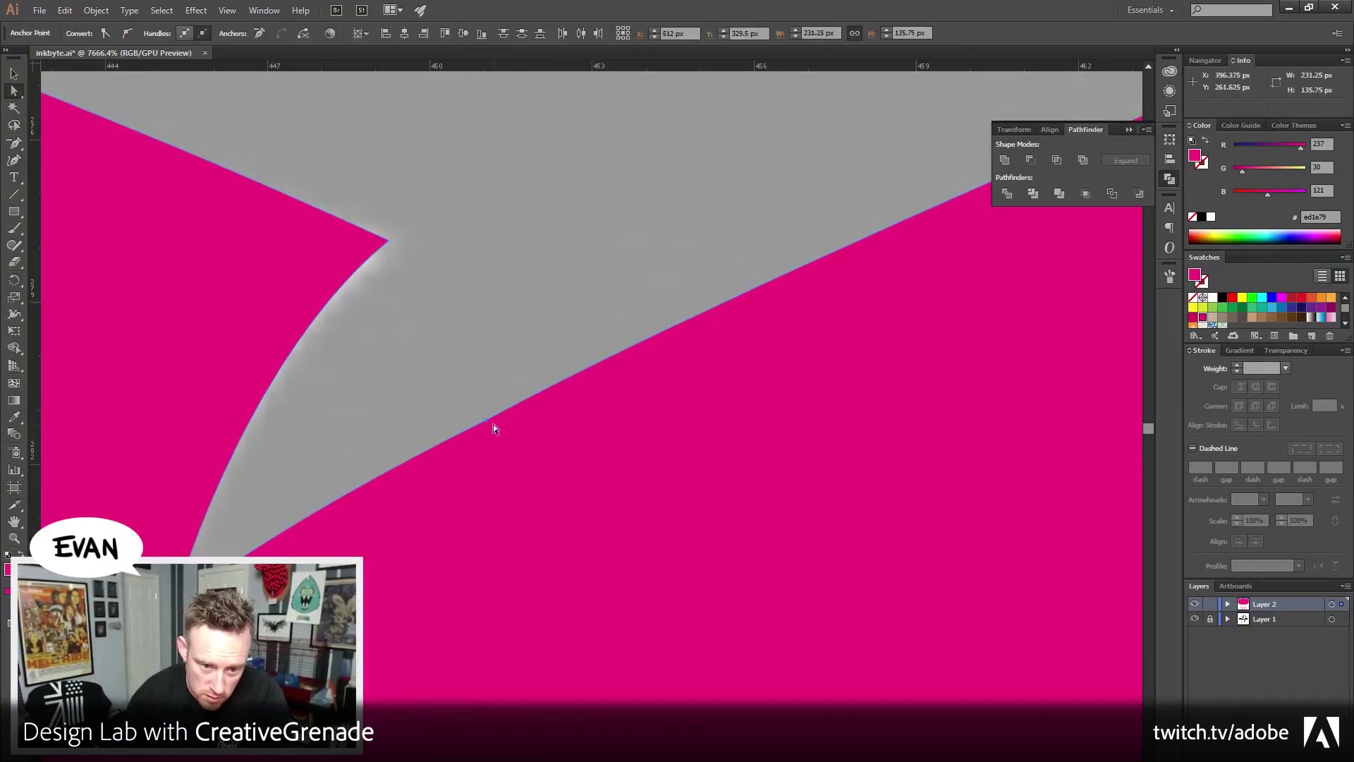
pyautogui.click(14, 143)
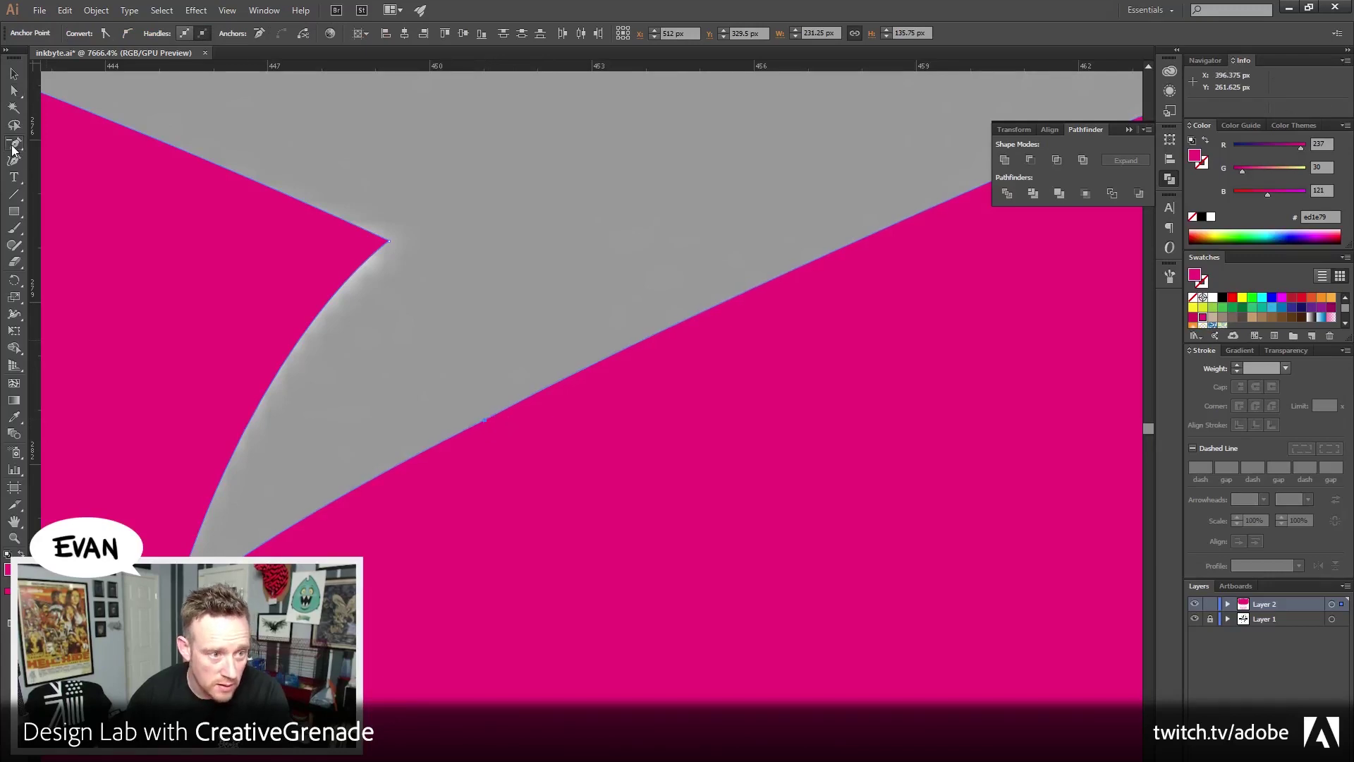
pyautogui.click(488, 420)
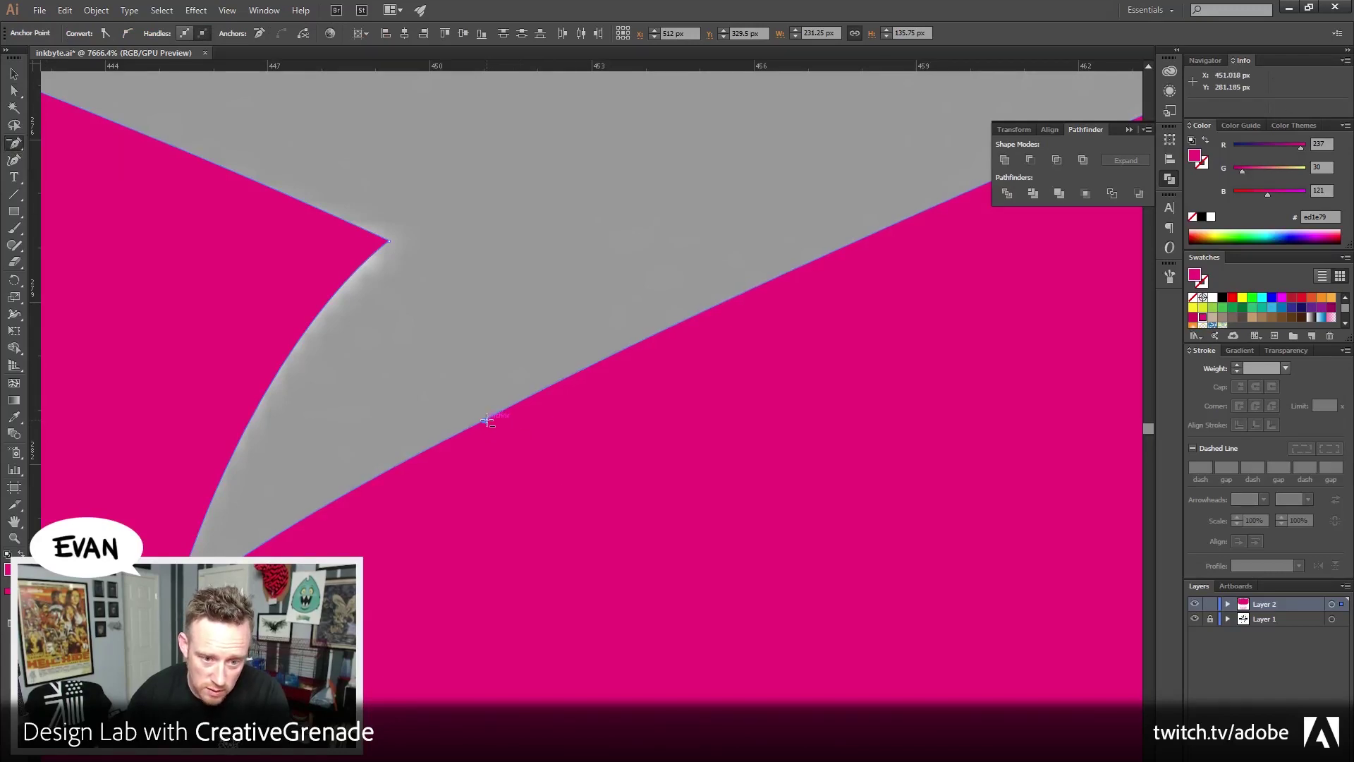
pyautogui.click(485, 419)
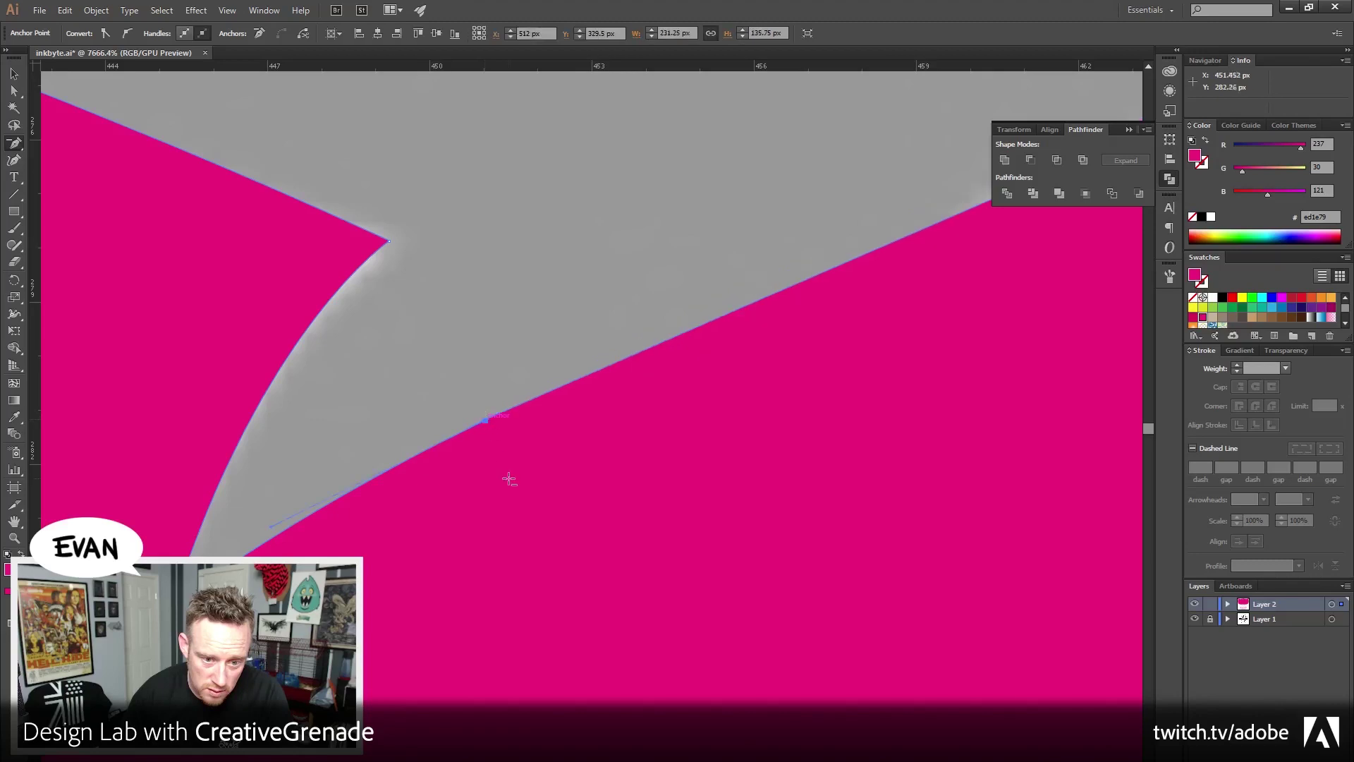
# Move the anchor onto the template edge, align its curve handle, then zoom out
pyautogui.click(14, 90)
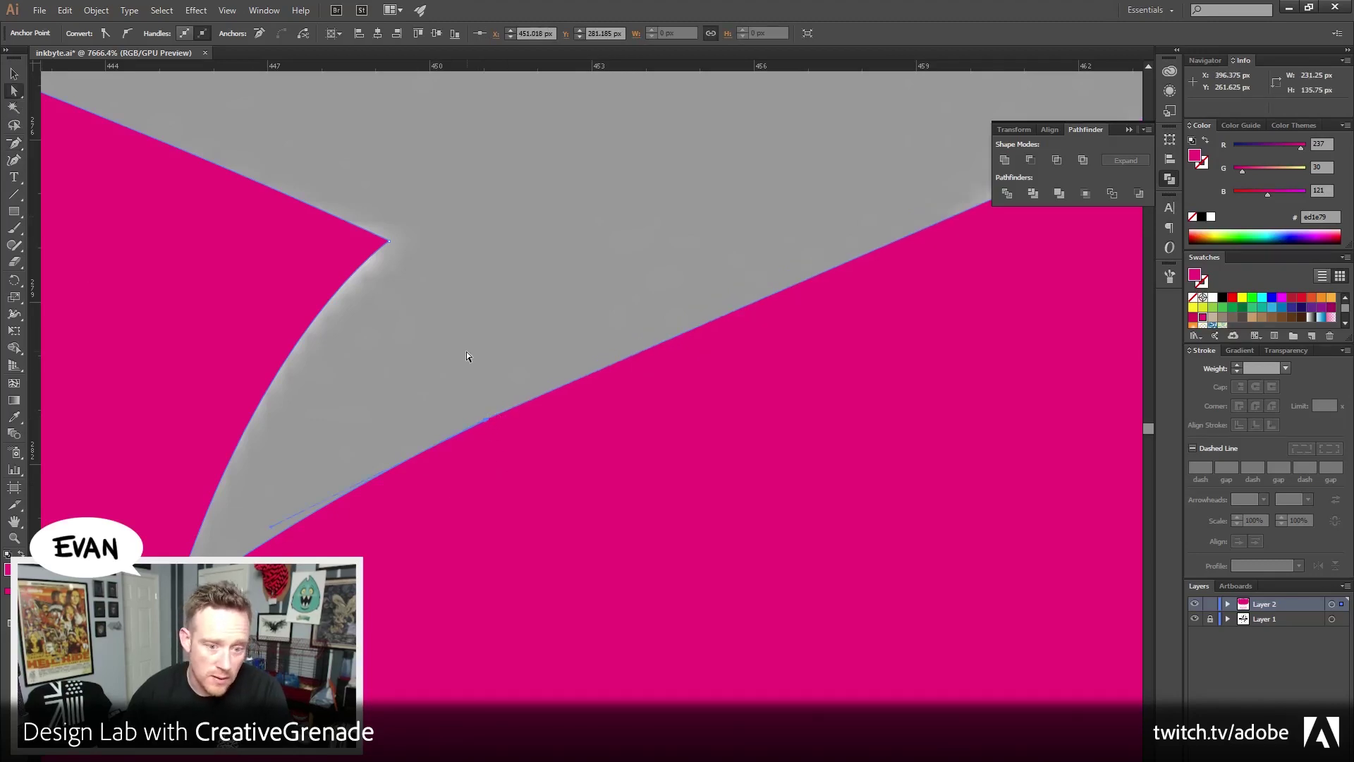
pyautogui.click(486, 434)
pyautogui.moveTo(486, 420); pyautogui.dragTo(581, 371)
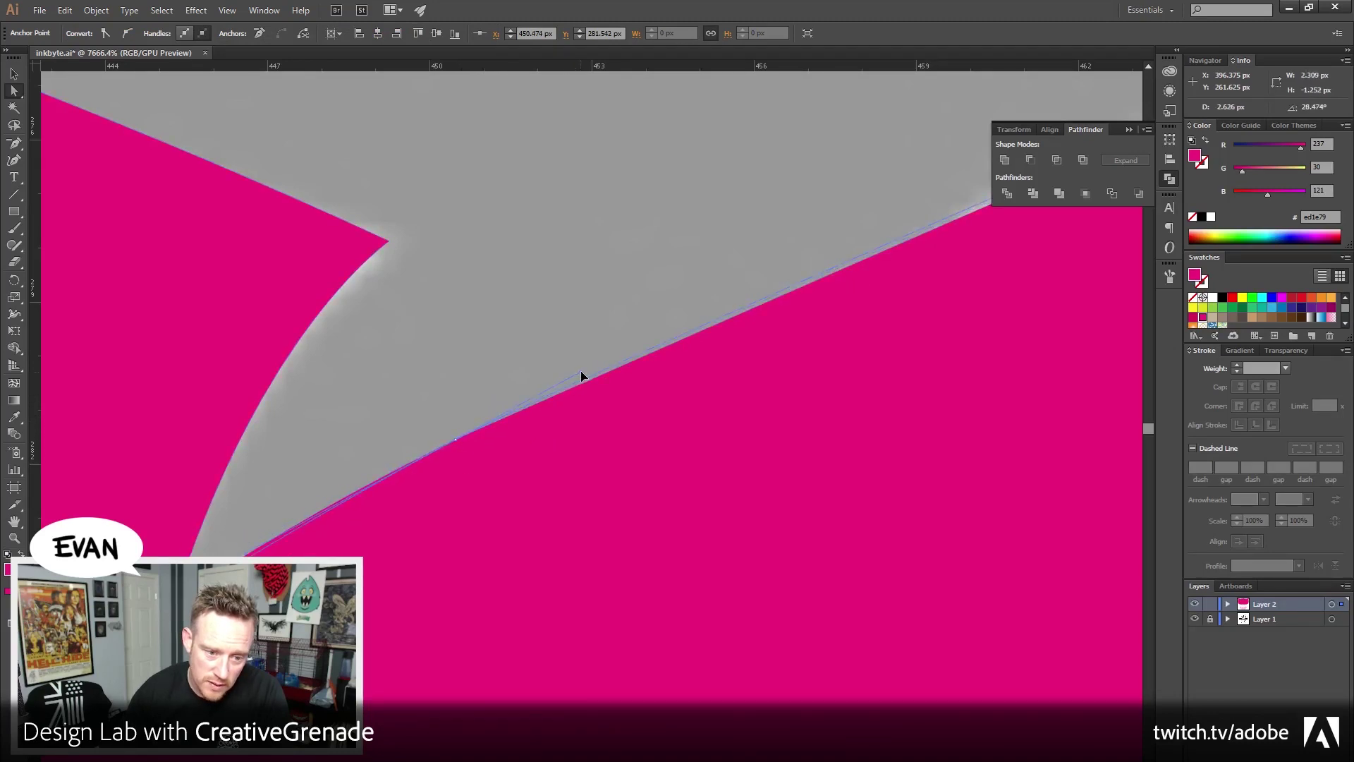
pyautogui.moveTo(533, 444); pyautogui.dragTo(438, 433)
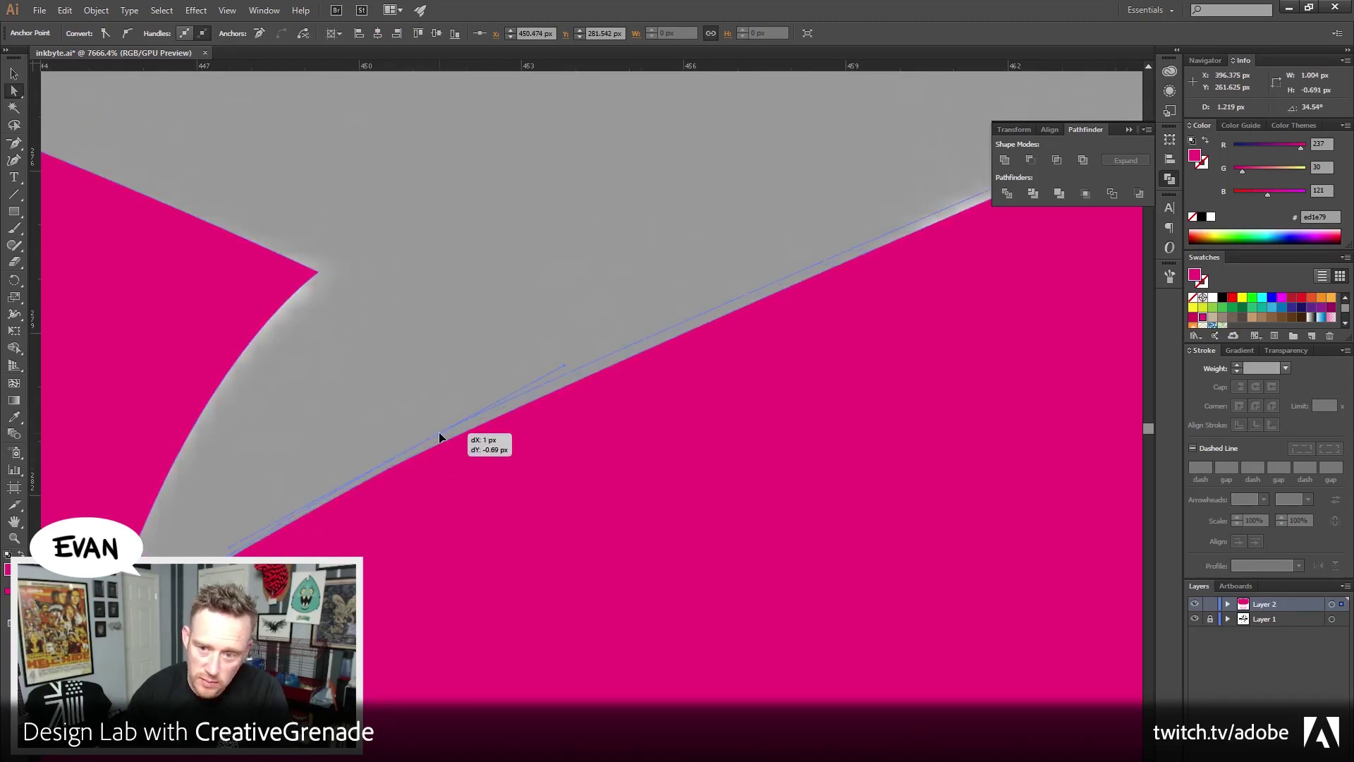
pyautogui.keyDown('ctrl'); pyautogui.keyDown('alt'); pyautogui.click(599, 427); pyautogui.keyUp('alt'); pyautogui.keyUp('ctrl')
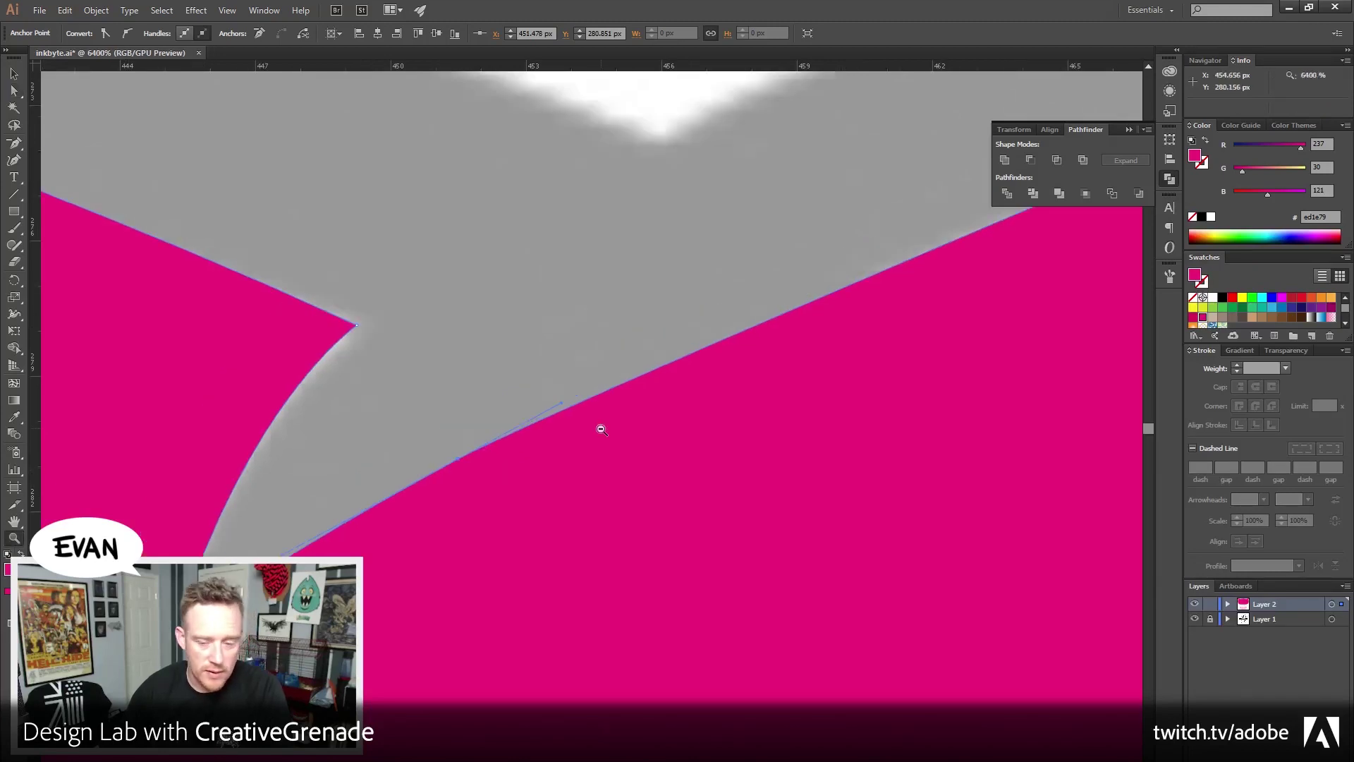
pyautogui.moveTo(612, 449); pyautogui.dragTo(440, 351)
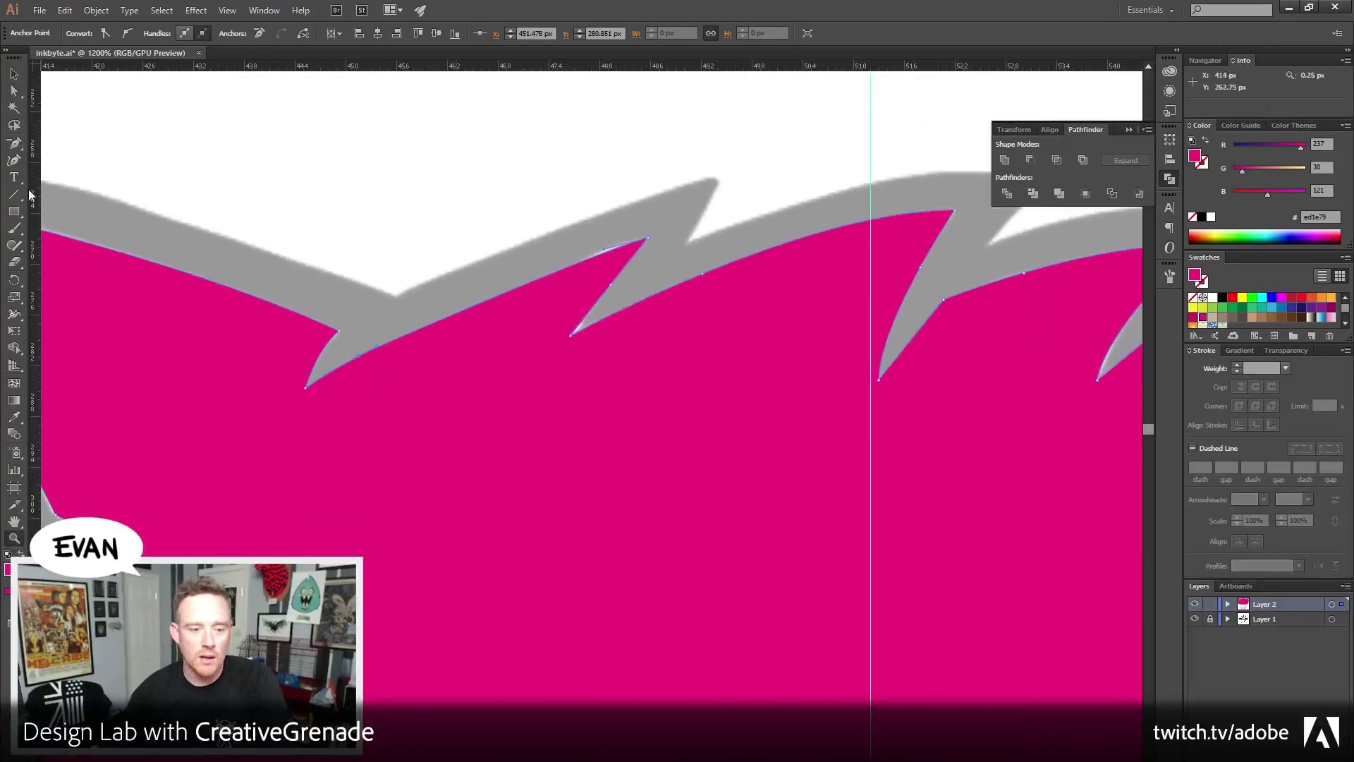
# Move a hair anchor up onto the template's spike and bend the neighbouring segment to its curve
pyautogui.click(11, 98)
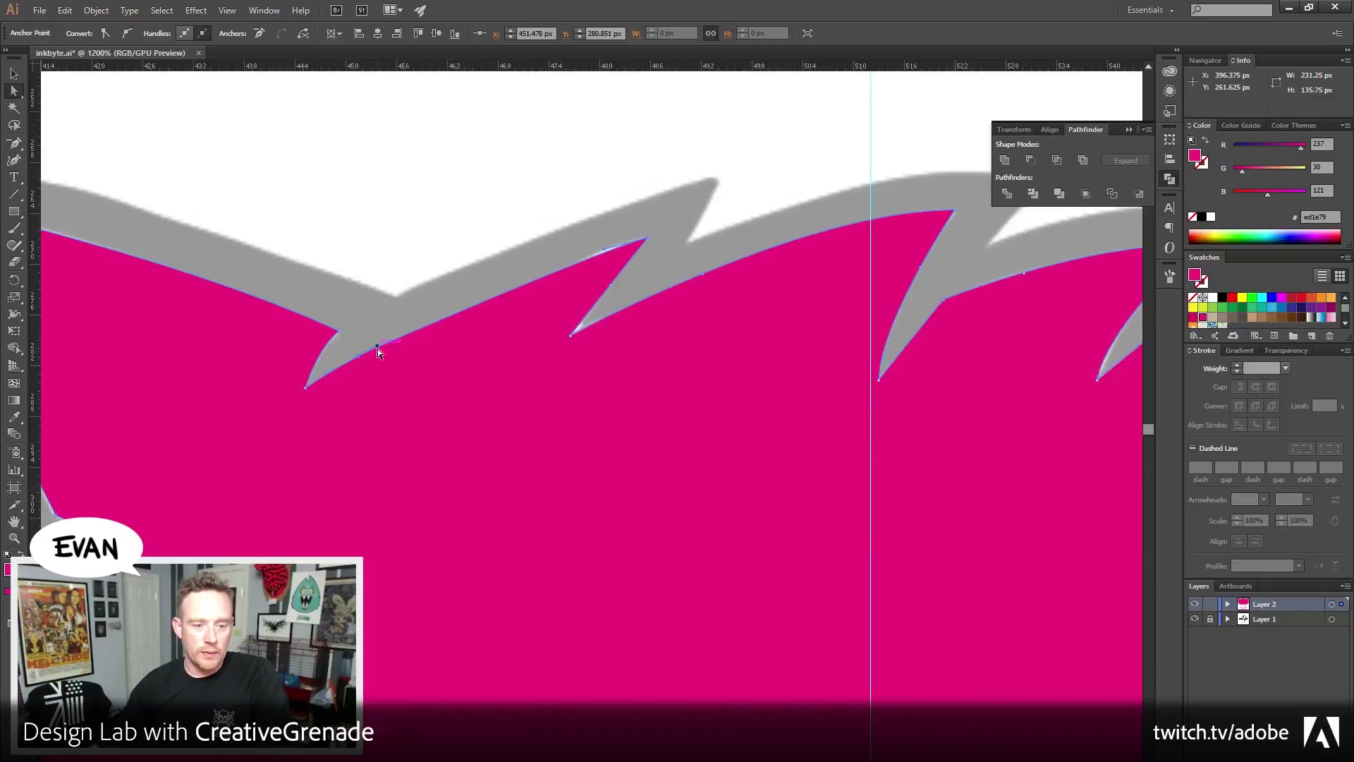
pyautogui.moveTo(378, 346); pyautogui.dragTo(415, 323)
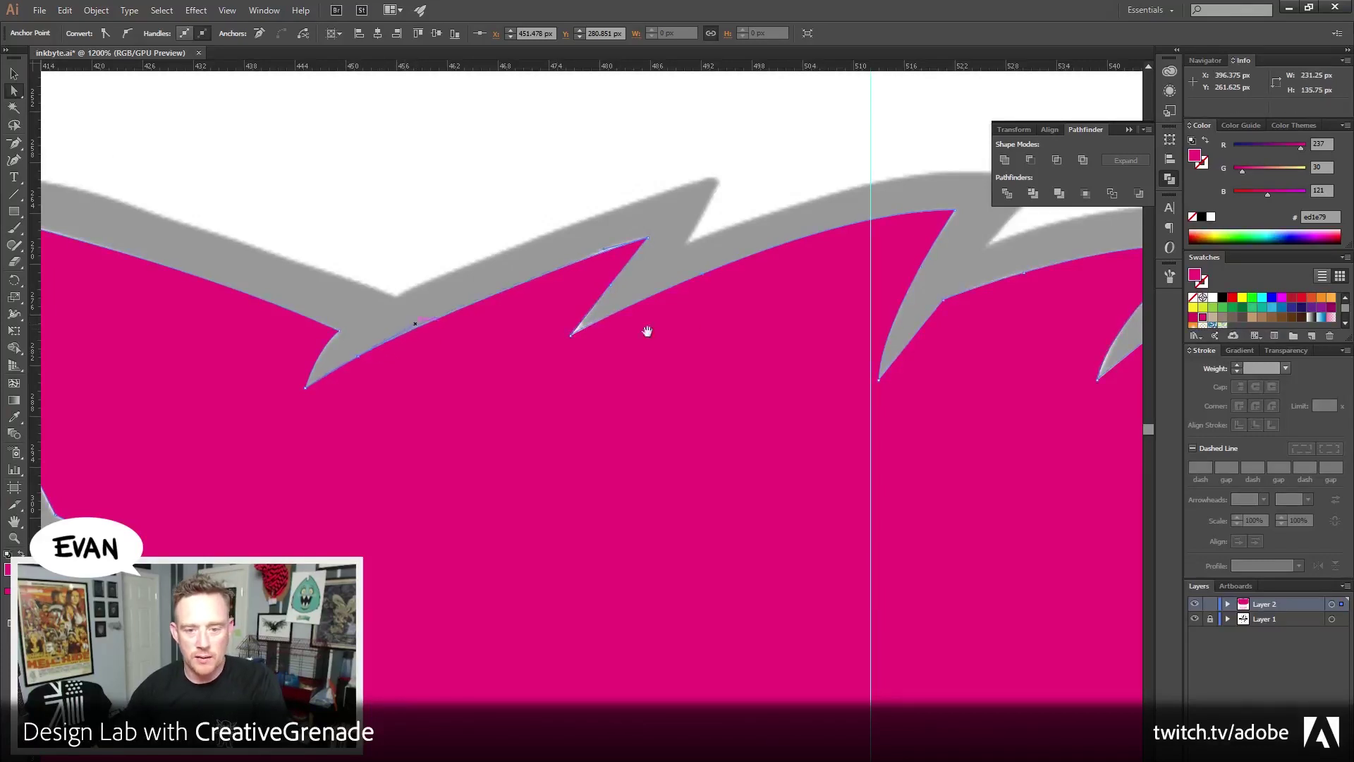
pyautogui.moveTo(647, 331); pyautogui.dragTo(520, 377)
pyautogui.moveTo(291, 370); pyautogui.dragTo(338, 341)
pyautogui.moveTo(842, 260); pyautogui.dragTo(688, 286)
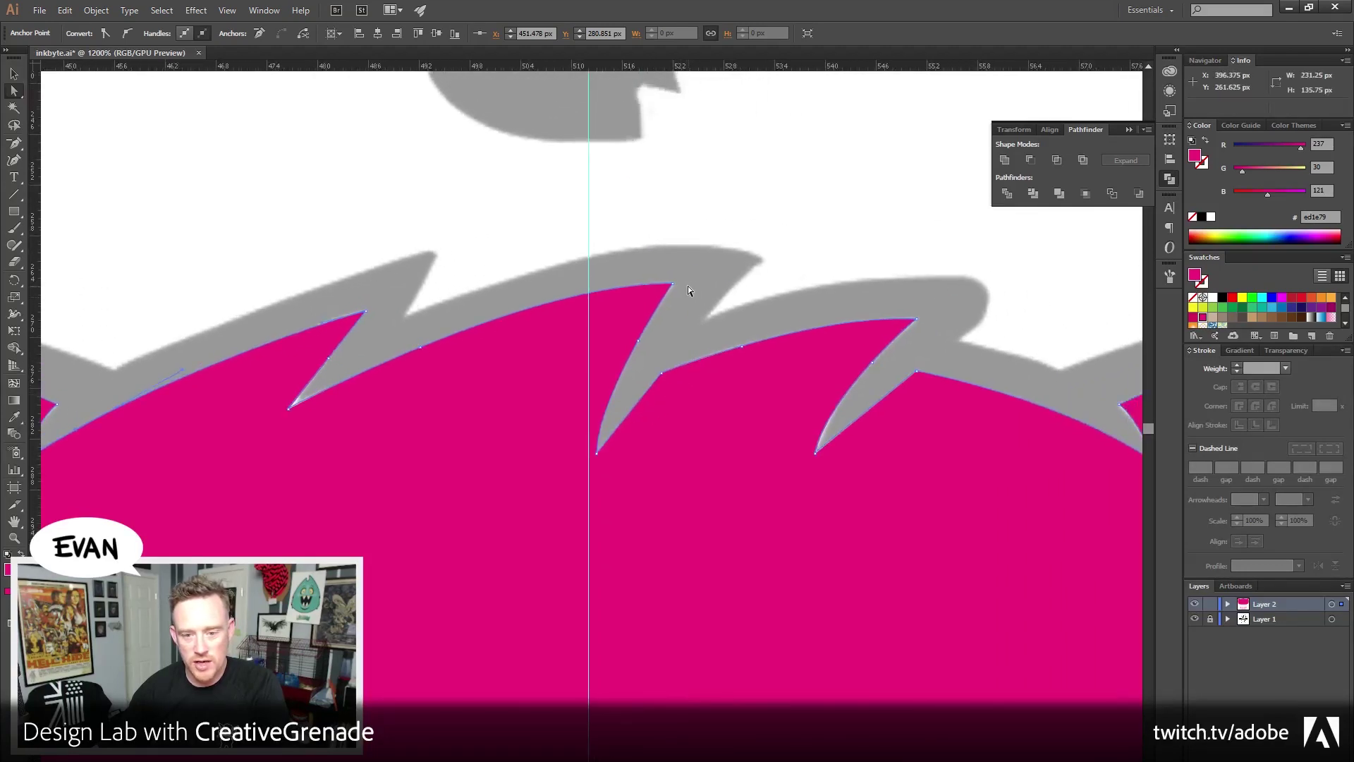
# Delete the mid-edge anchor on the next spike and curve its left edge to the template
pyautogui.click(674, 285)
pyautogui.click(641, 344)
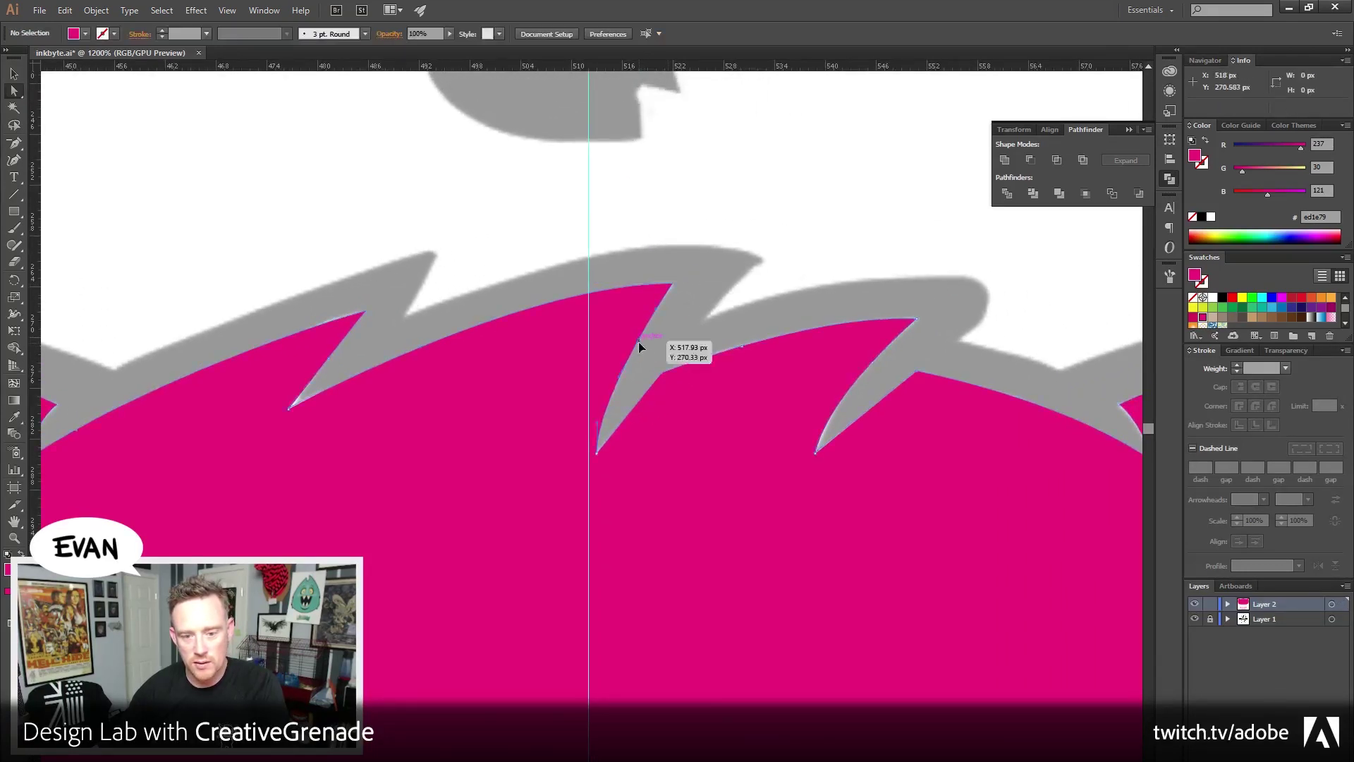
pyautogui.press('p')
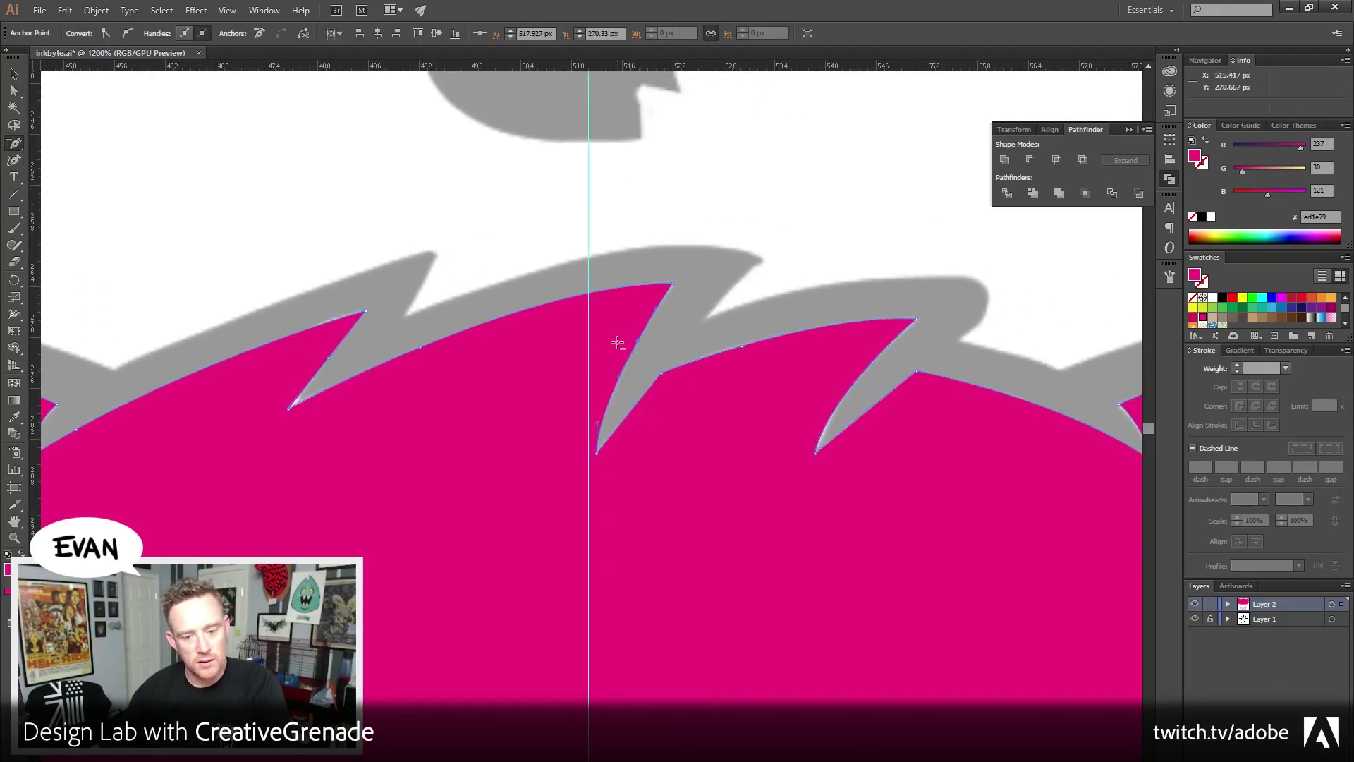
pyautogui.click(637, 340)
pyautogui.click(14, 92)
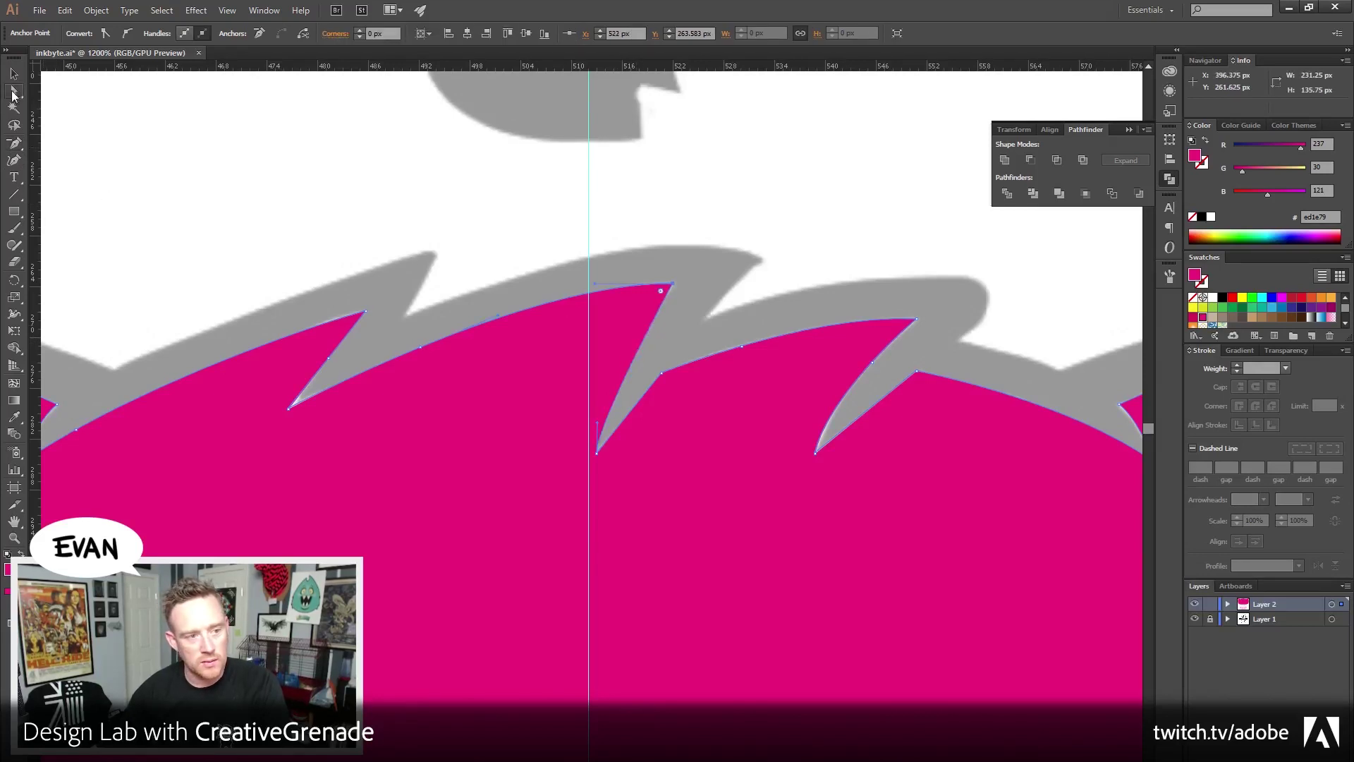
pyautogui.moveTo(599, 421); pyautogui.dragTo(602, 367)
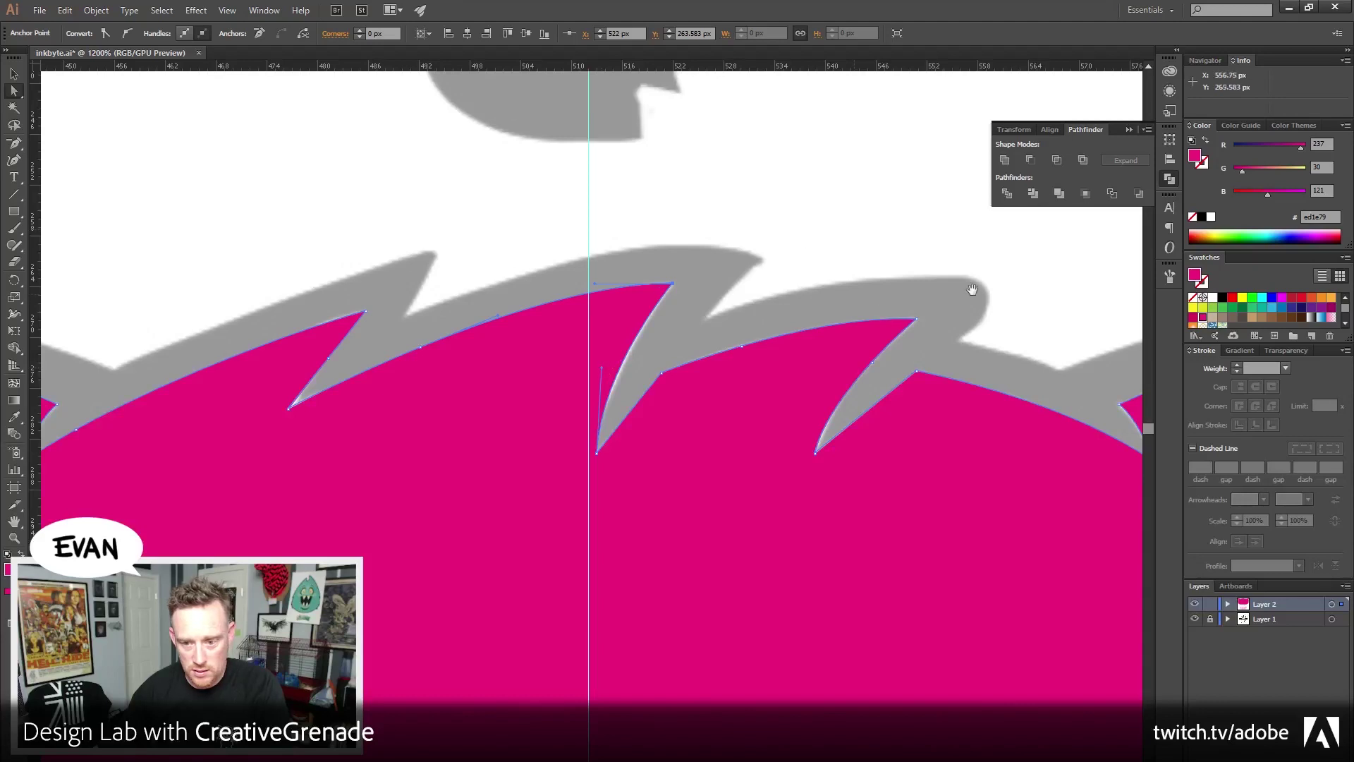
# Remove the extra anchor on the following curve of the hair outline
pyautogui.hscroll(2, 835, 282)
pyautogui.press('p')
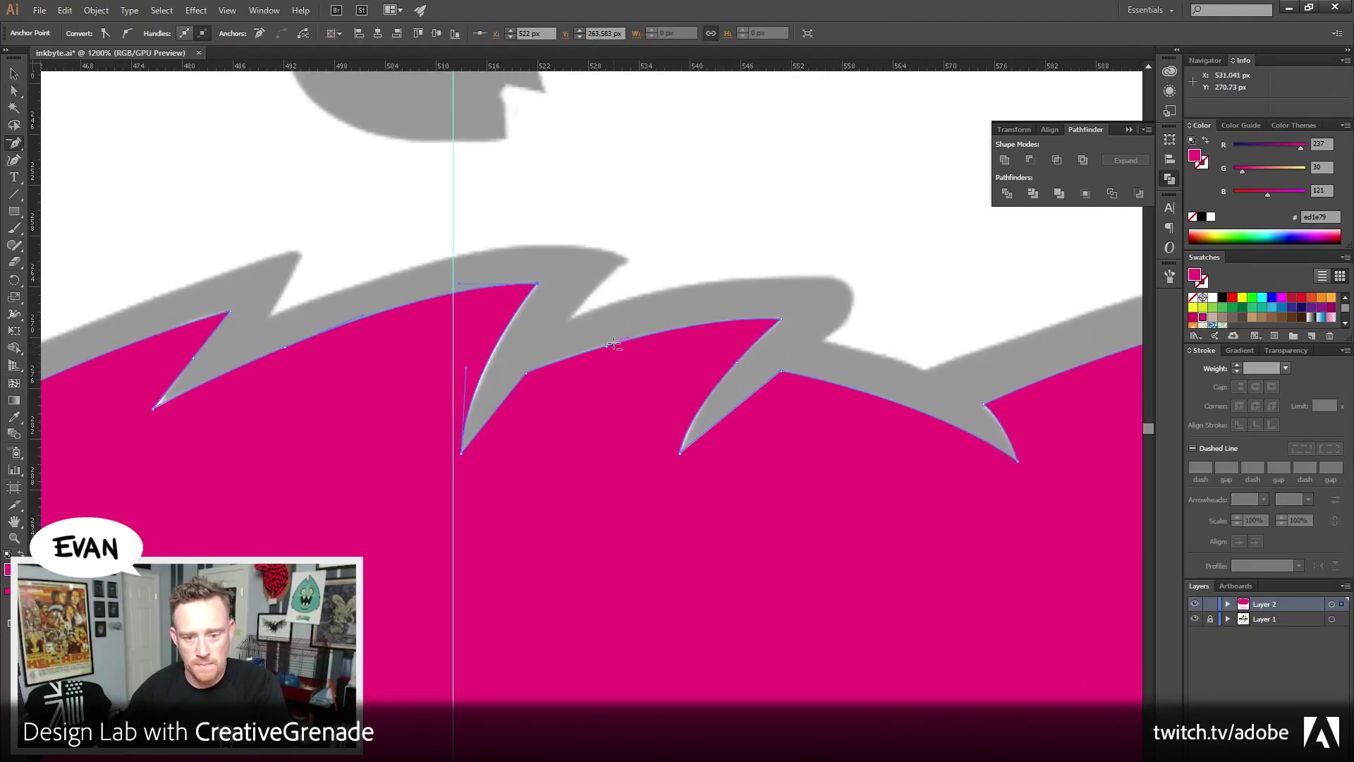
pyautogui.click(607, 348)
pyautogui.click(14, 91)
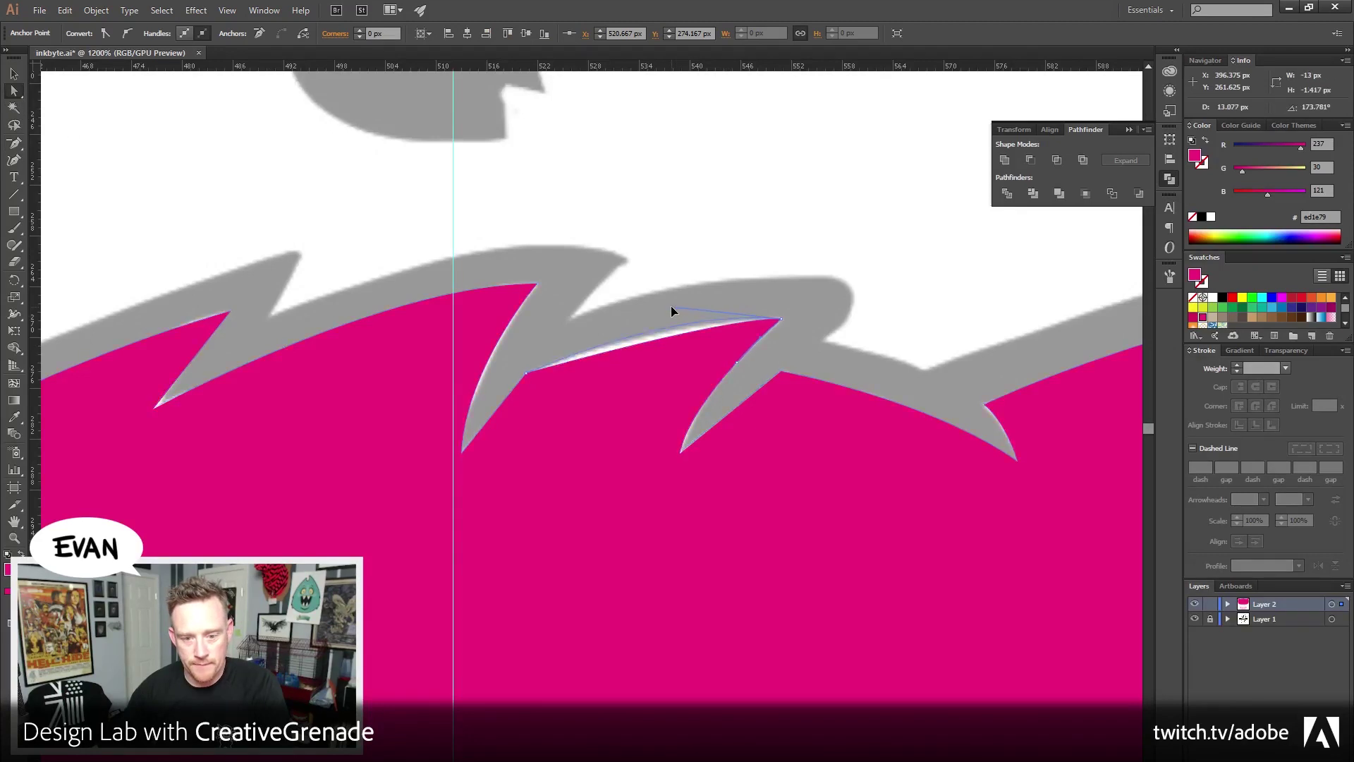
pyautogui.click(803, 272)
# Adjust the left-hand spike's top and bottom anchors toward the template
pyautogui.moveTo(884, 378); pyautogui.dragTo(659, 457)
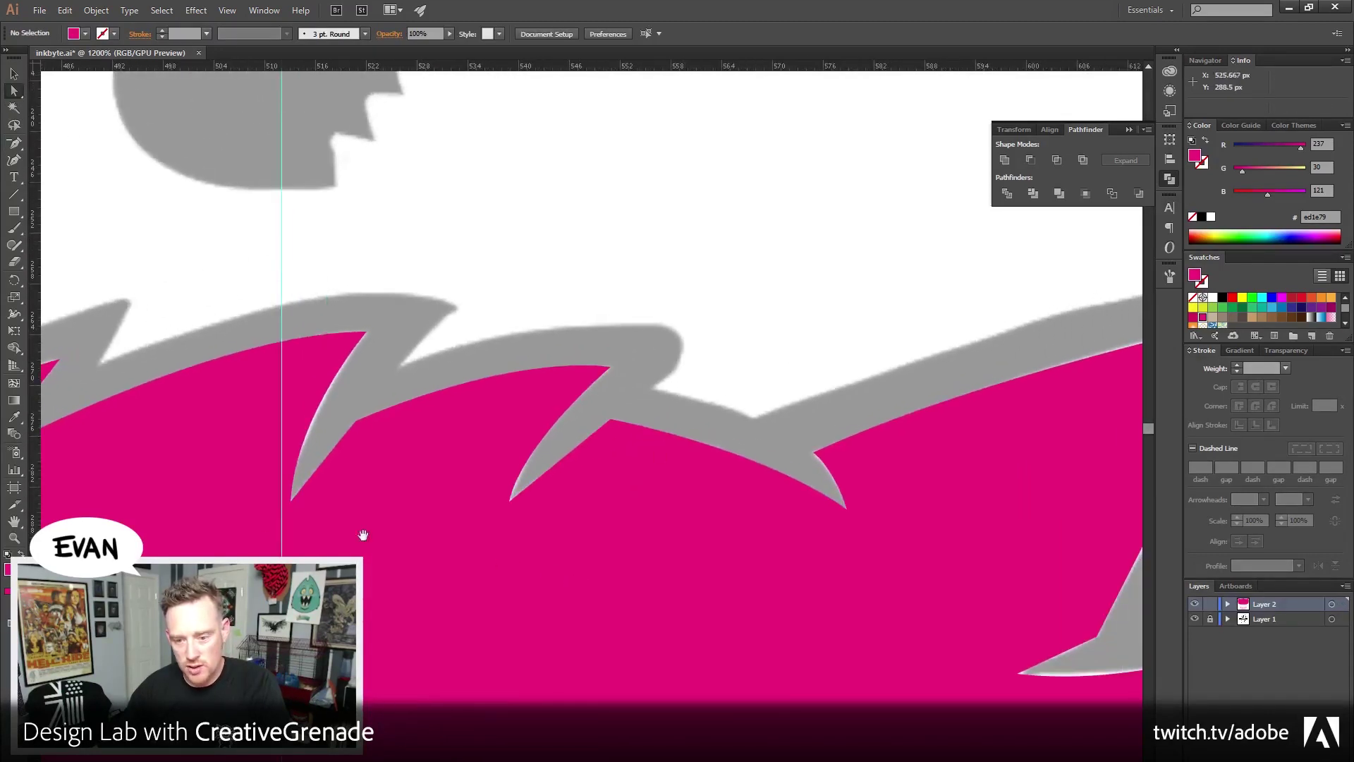
pyautogui.moveTo(363, 536); pyautogui.dragTo(671, 632)
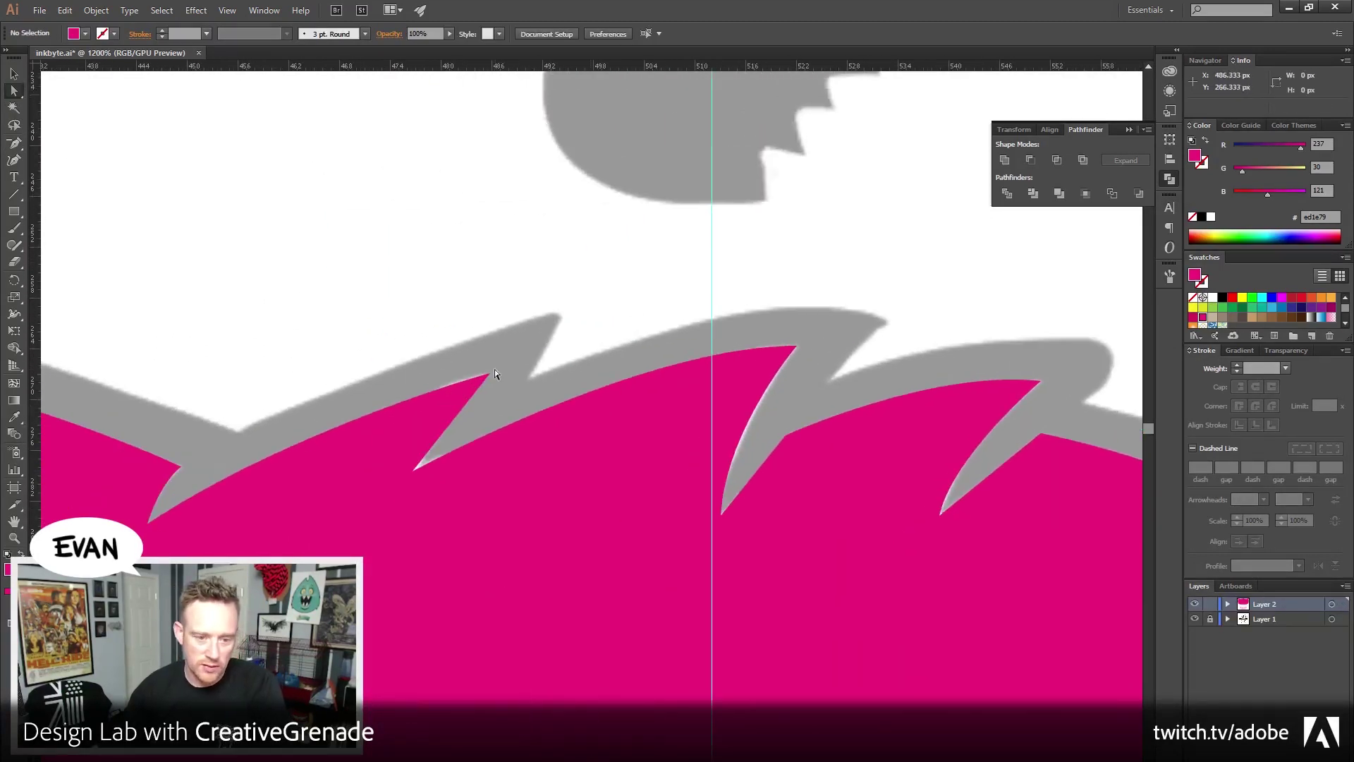
pyautogui.click(490, 375)
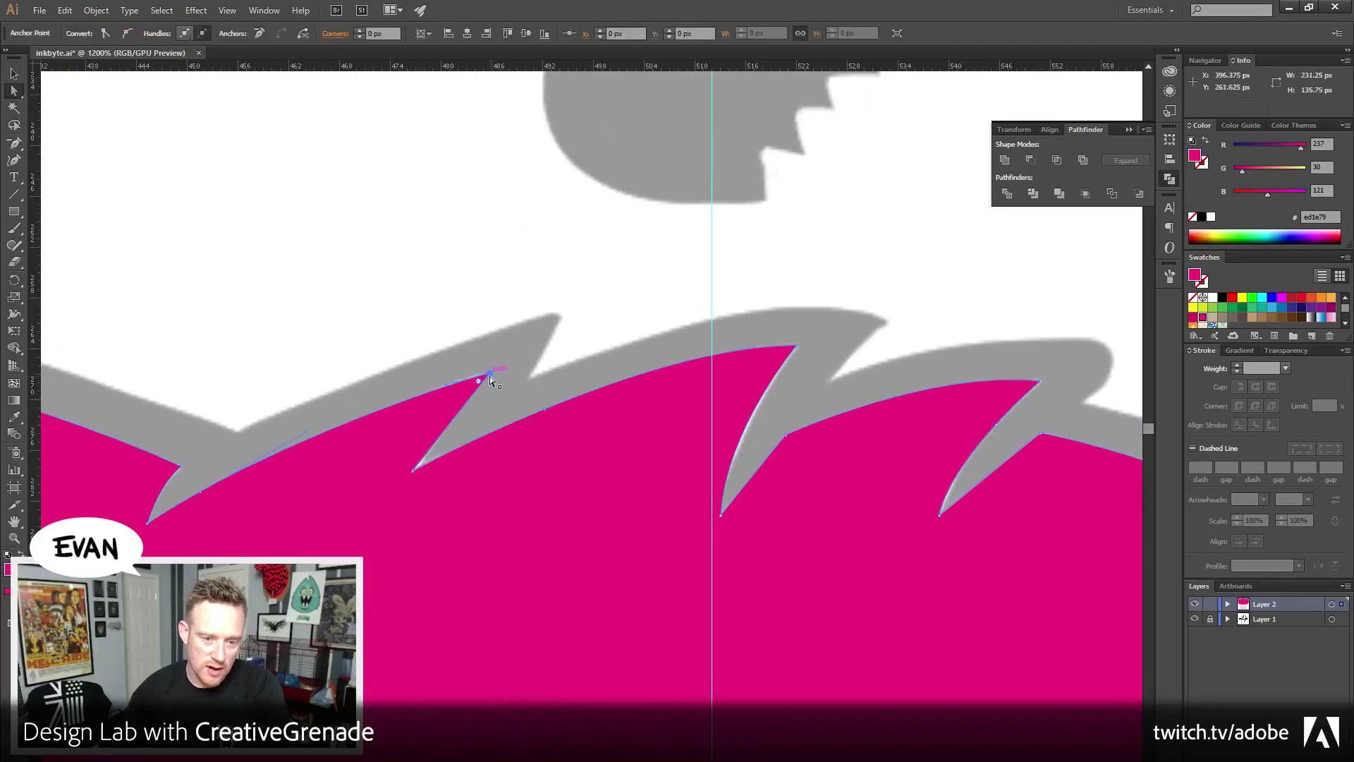
pyautogui.click(455, 424)
pyautogui.press('p')
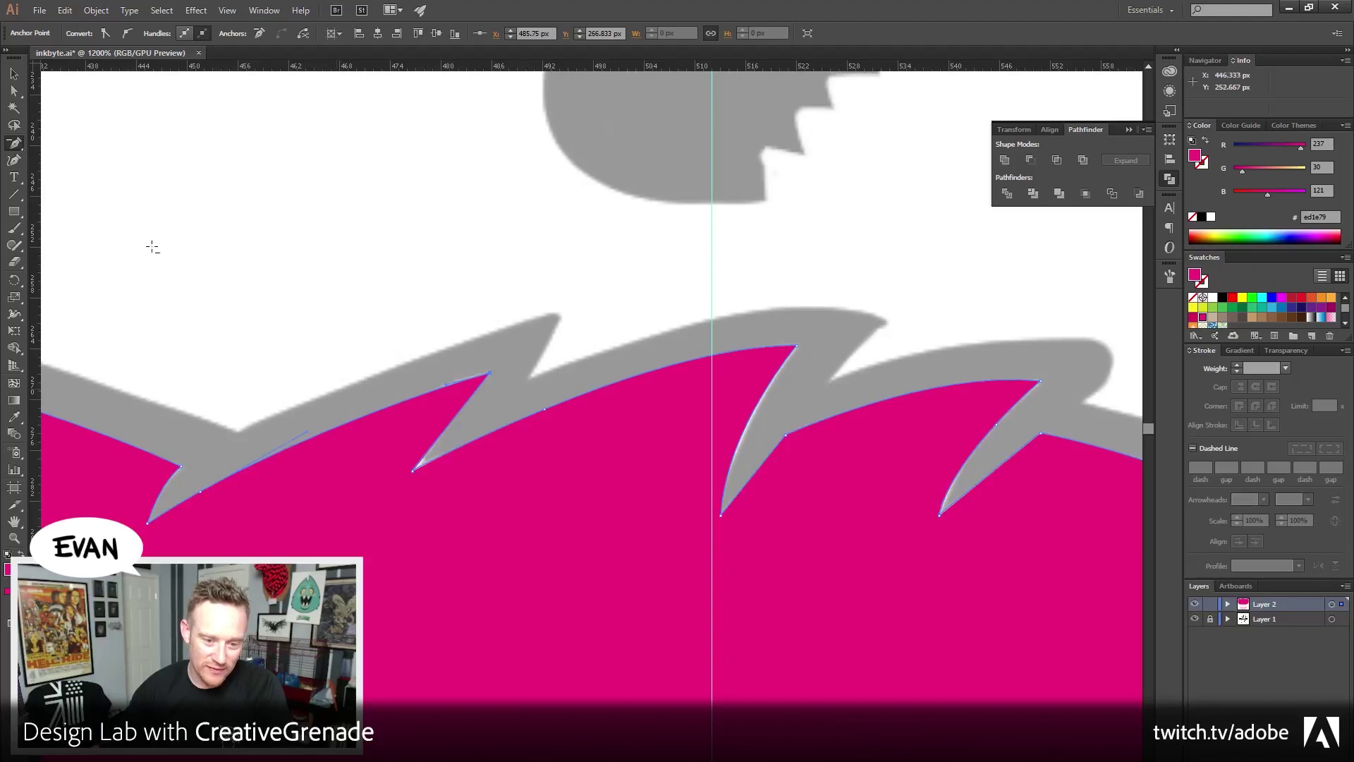
pyautogui.click(14, 91)
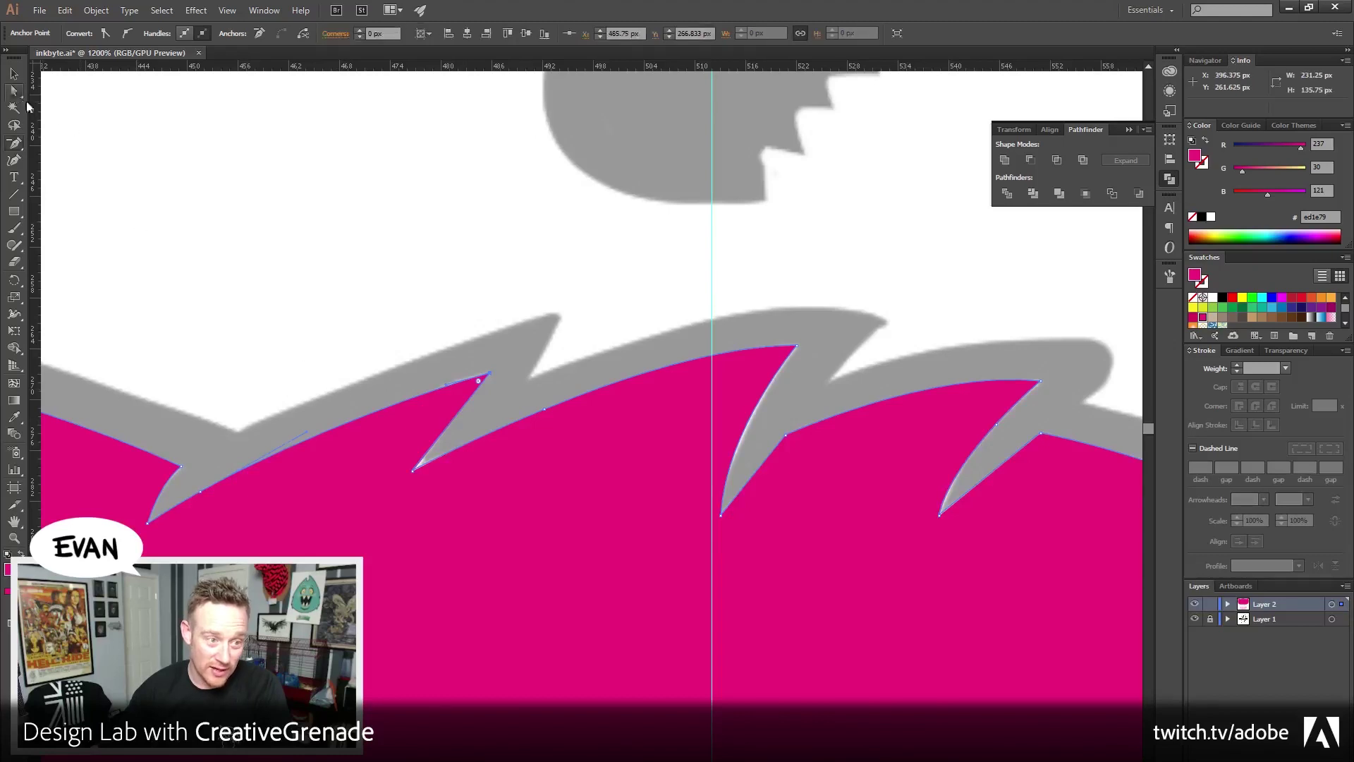
pyautogui.click(412, 473)
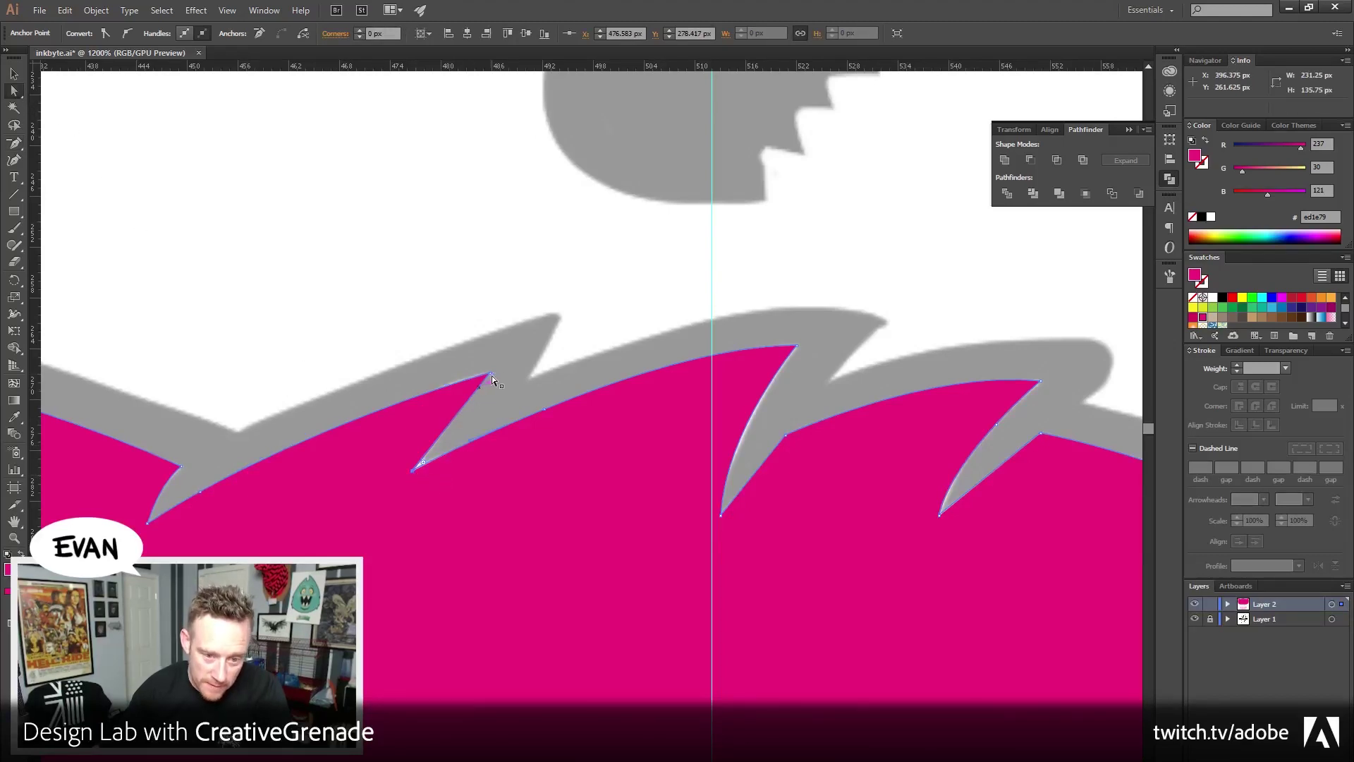
pyautogui.click(583, 314)
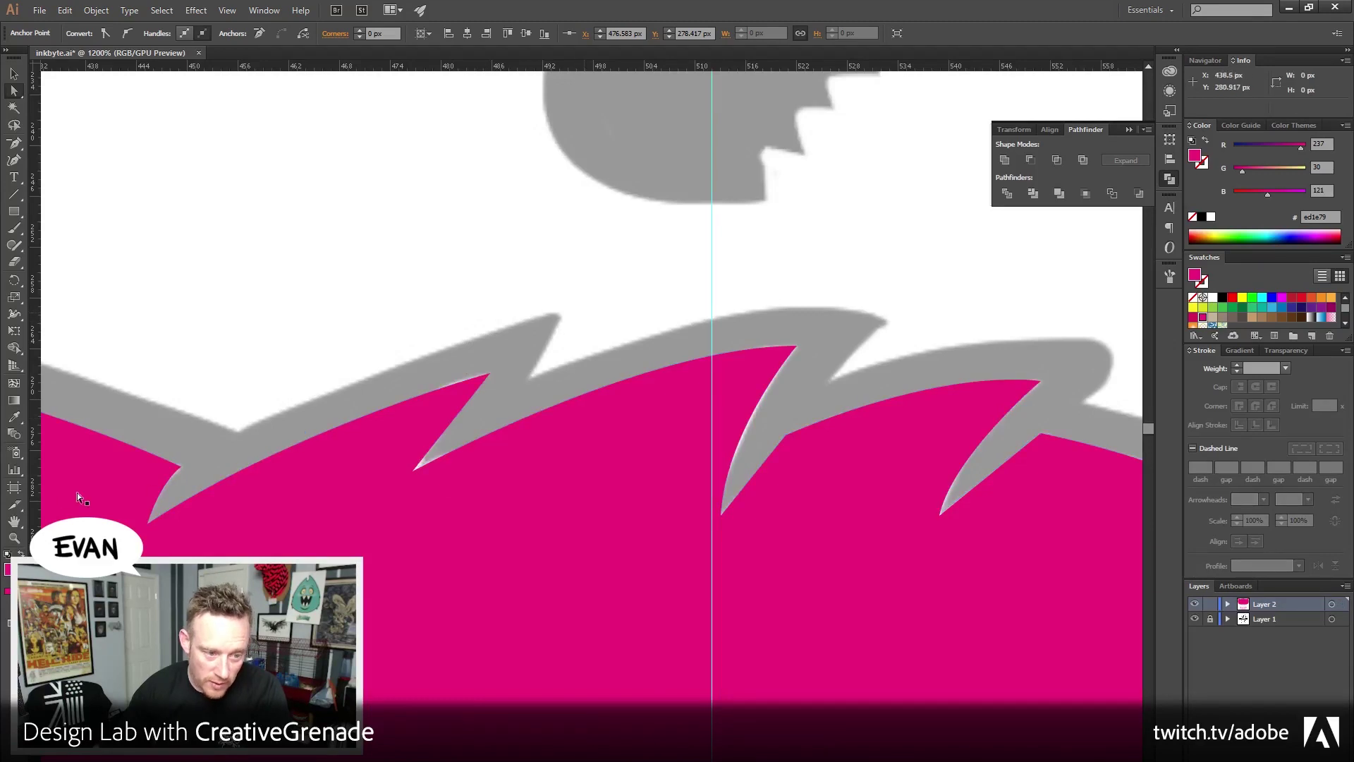
# Zoom out to 300% to view the whole hair shape and logo
pyautogui.click(14, 537)
pyautogui.keyDown('alt'); pyautogui.click(611, 509); pyautogui.keyUp('alt')
pyautogui.keyDown('alt'); pyautogui.click(611, 518); pyautogui.keyUp('alt')
pyautogui.keyDown('alt'); pyautogui.click(608, 564); pyautogui.keyUp('alt')
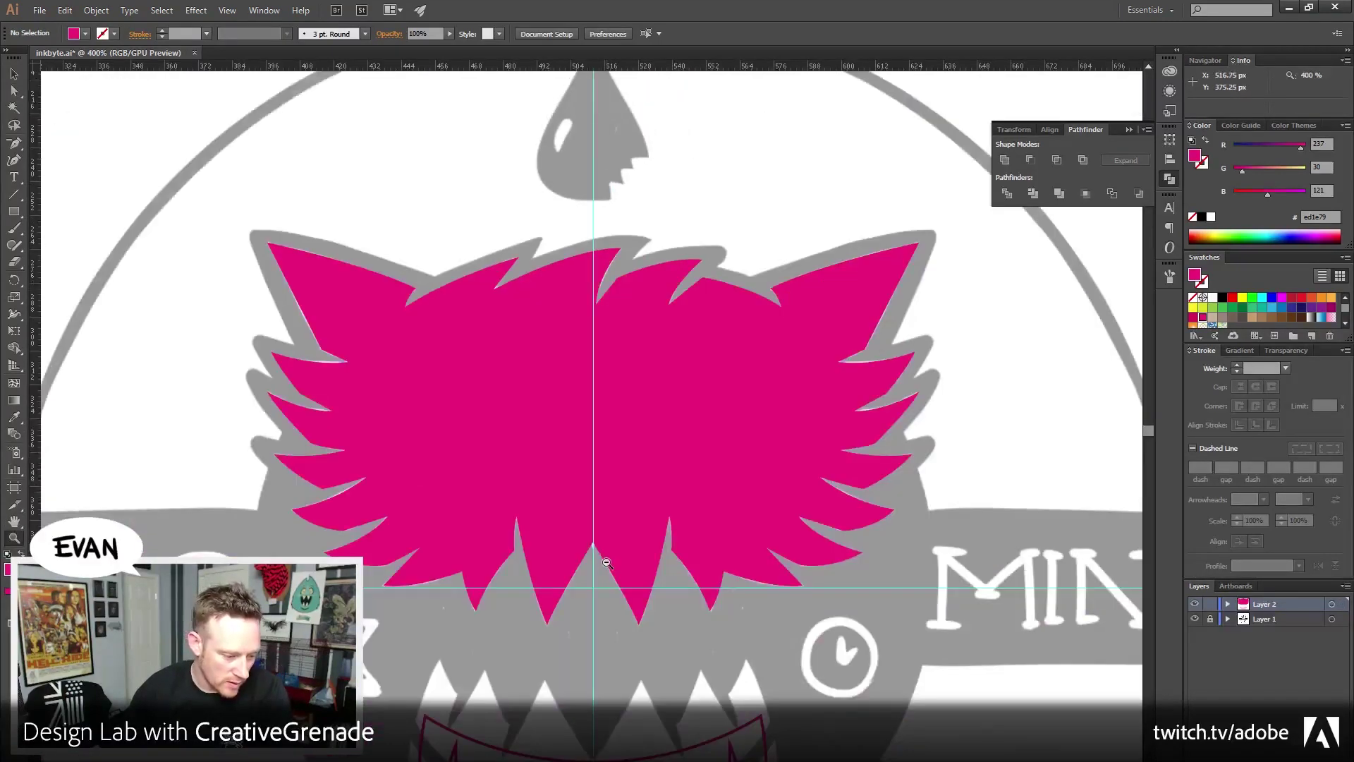
pyautogui.keyDown('alt'); pyautogui.click(608, 564); pyautogui.keyUp('alt')
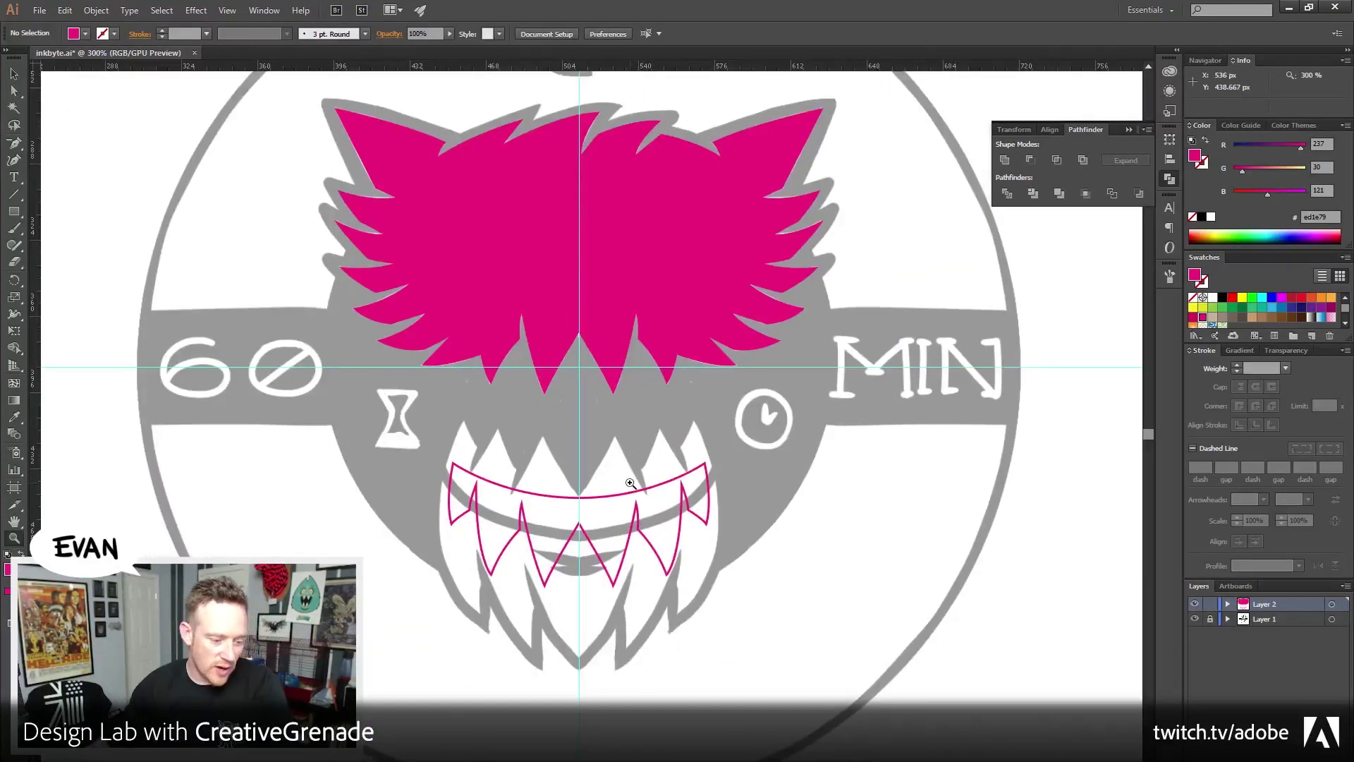
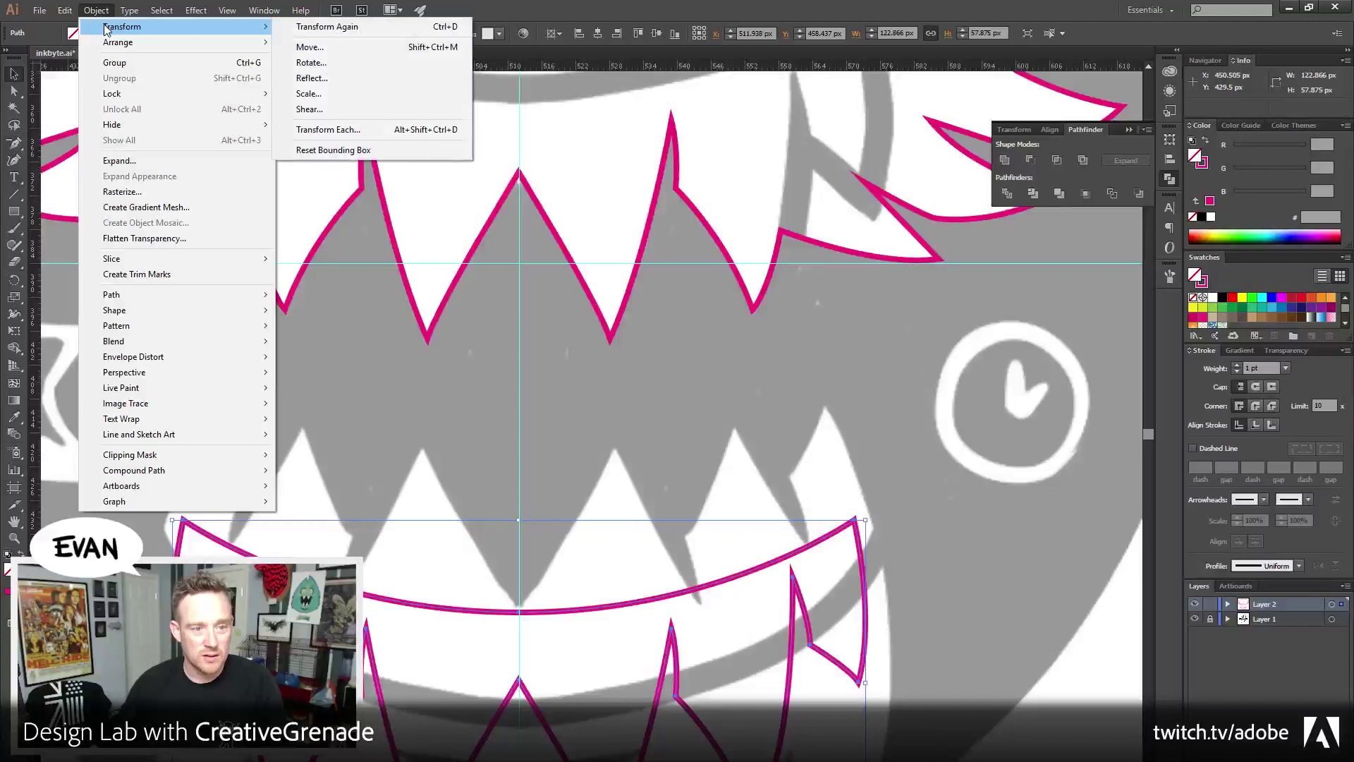
# Bring the pink mouth outline to the front, nudge it up slightly, and deselect it
pyautogui.moveTo(116, 42)
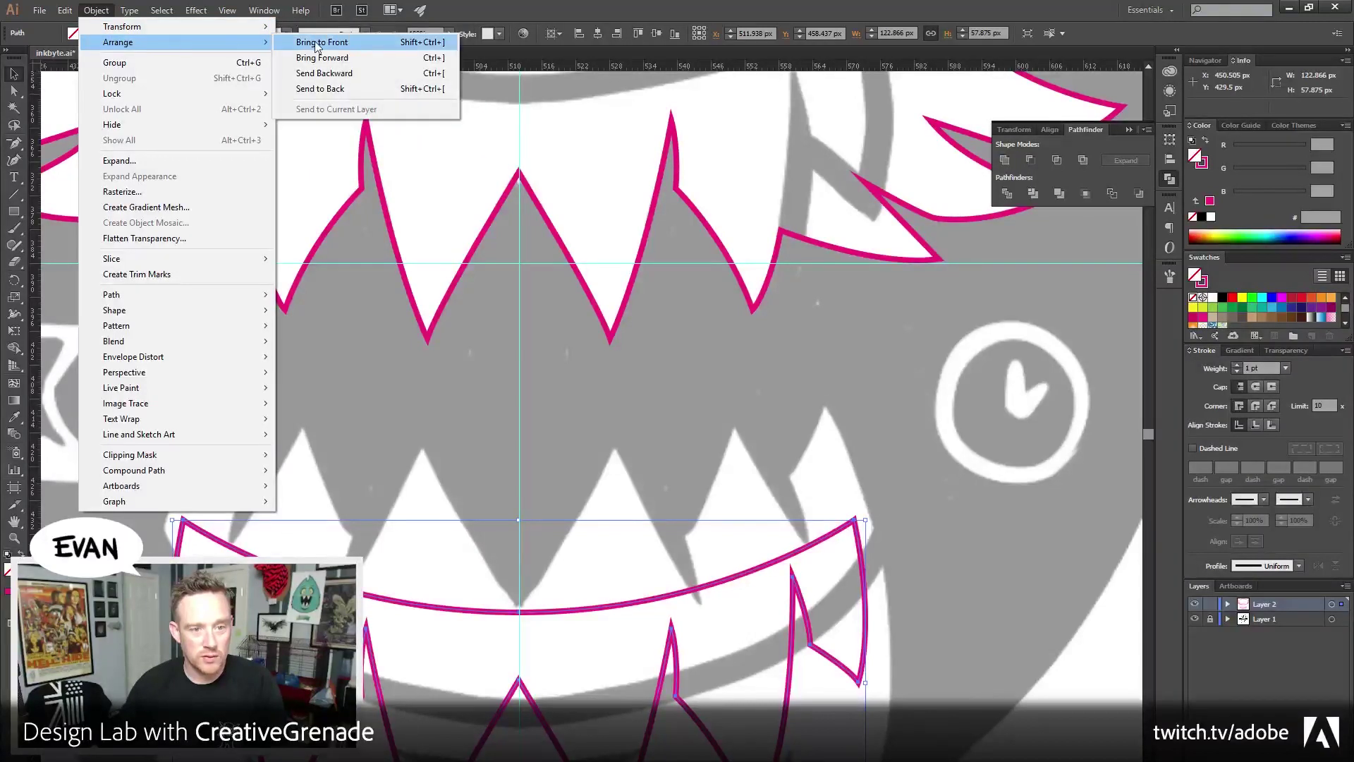
pyautogui.click(315, 46)
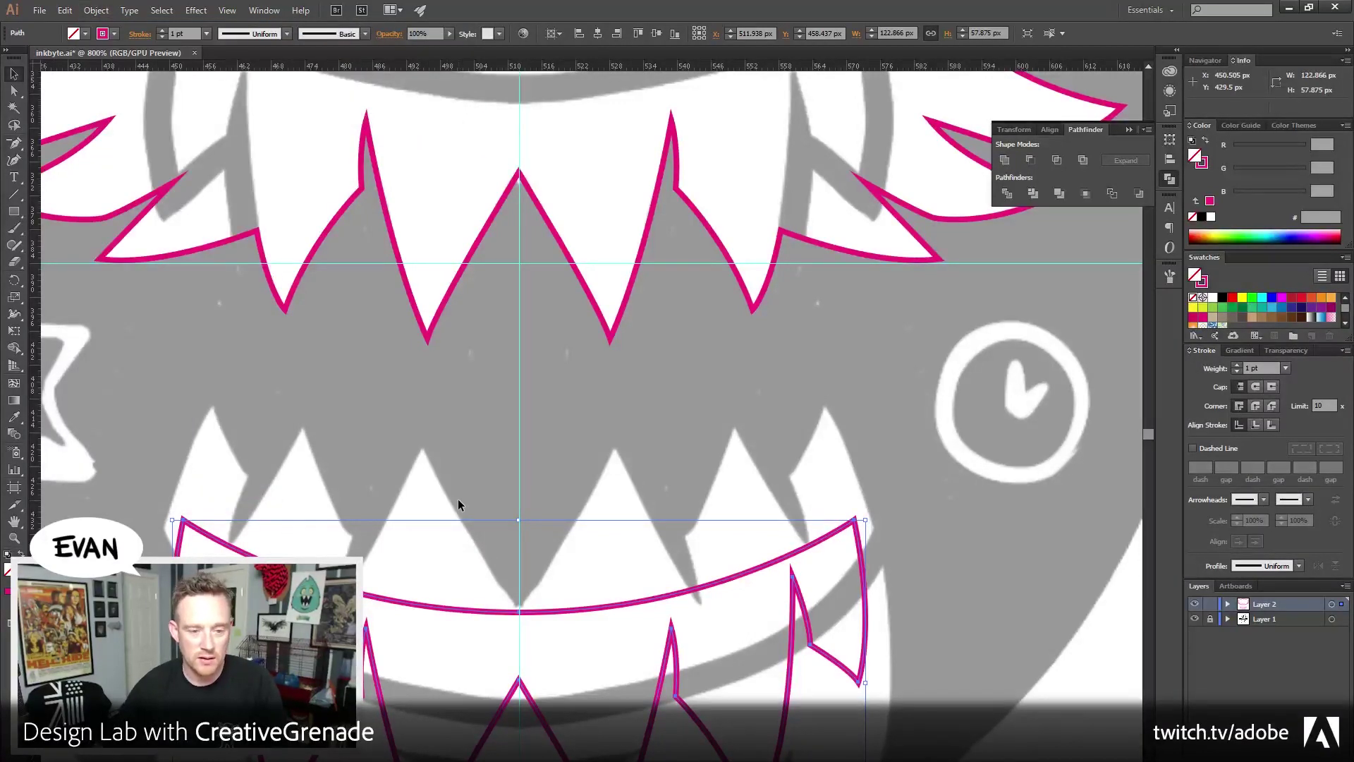
pyautogui.hotkey('shift', 'Up')
pyautogui.hotkey('shift', 'Up')
pyautogui.hotkey('shift', 'Up')
pyautogui.hotkey('shift', 'Up')
pyautogui.hotkey('shift', 'Up')
pyautogui.hotkey('shift', 'Up')
pyautogui.hotkey('shift', 'Up')
pyautogui.hotkey('shift', 'Up')
pyautogui.hotkey('shift', 'Up')
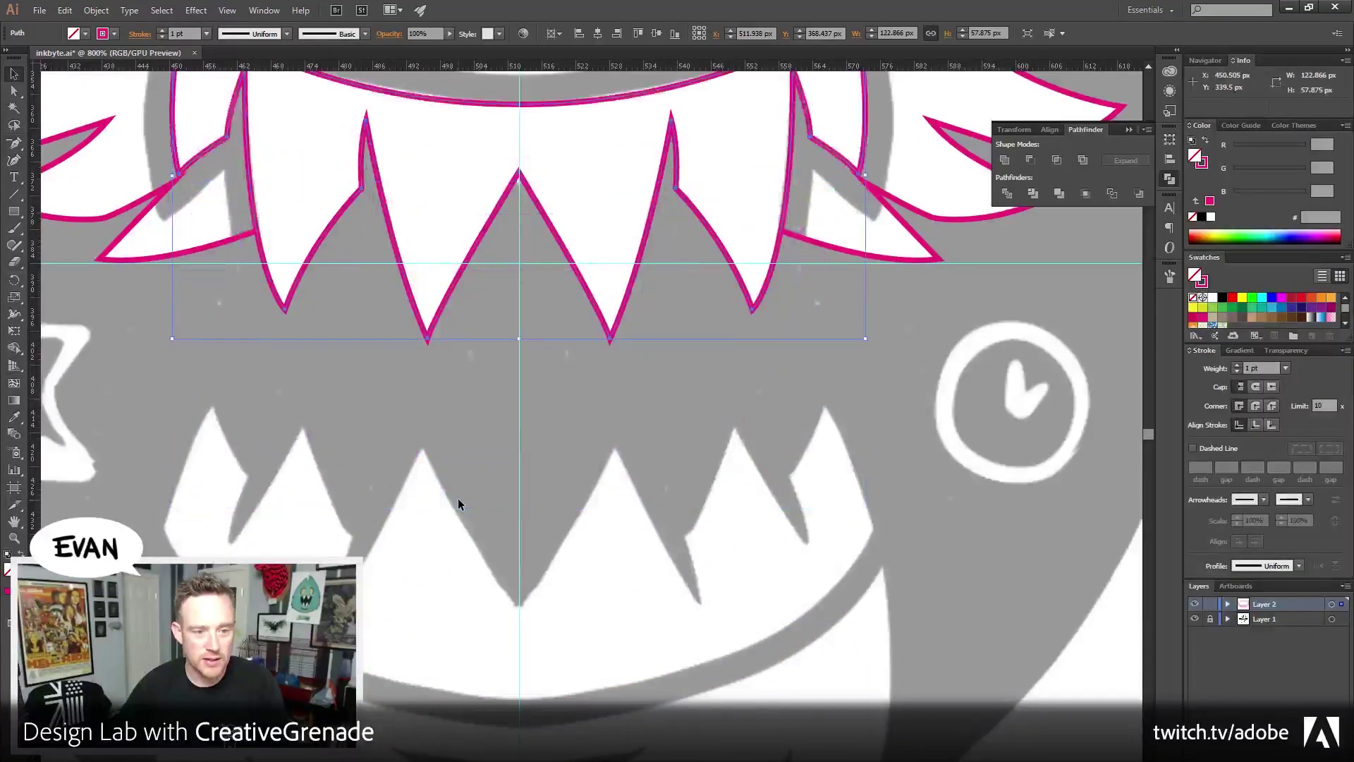
pyautogui.click(879, 649)
# Pan the view and zoom in to 1200% on the lower row of teeth
pyautogui.moveTo(879, 296); pyautogui.dragTo(825, 544)
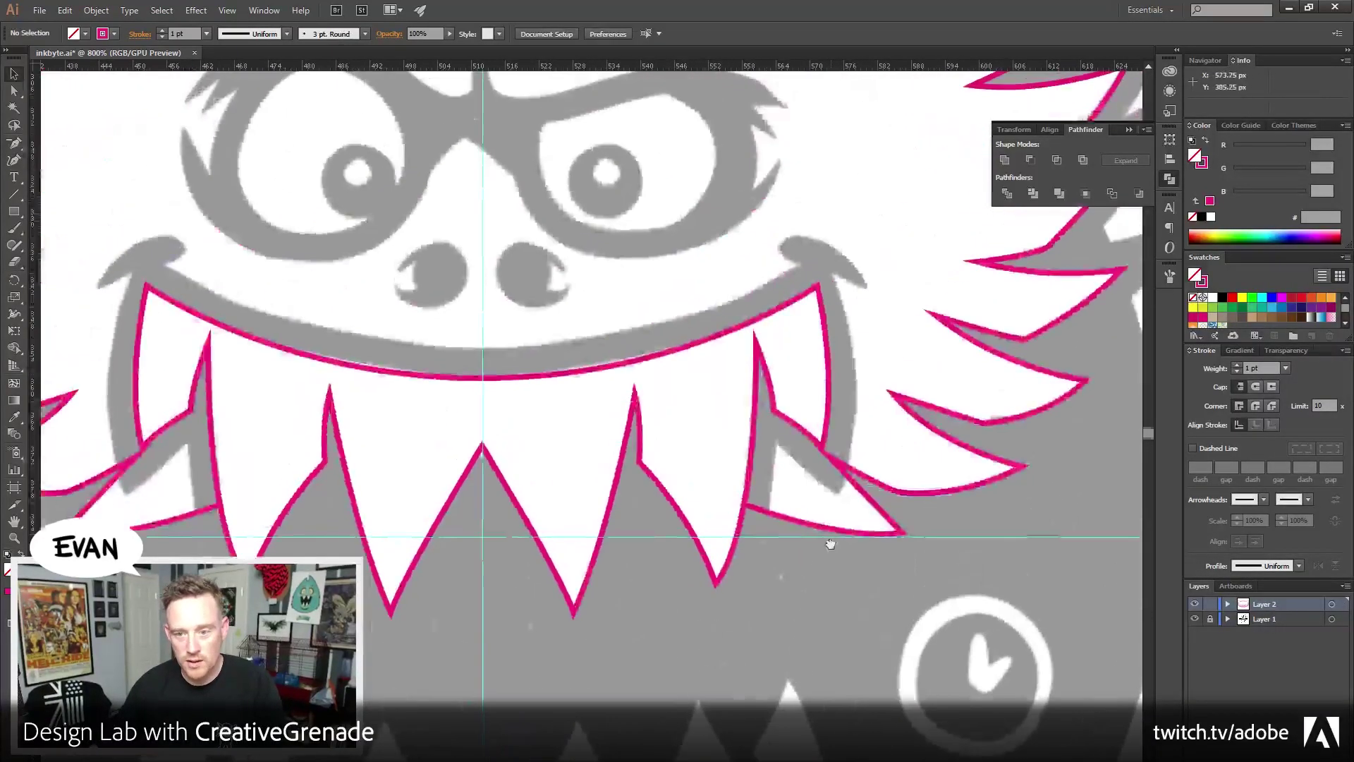
pyautogui.moveTo(818, 342); pyautogui.dragTo(868, 564)
pyautogui.moveTo(872, 424); pyautogui.dragTo(910, 568)
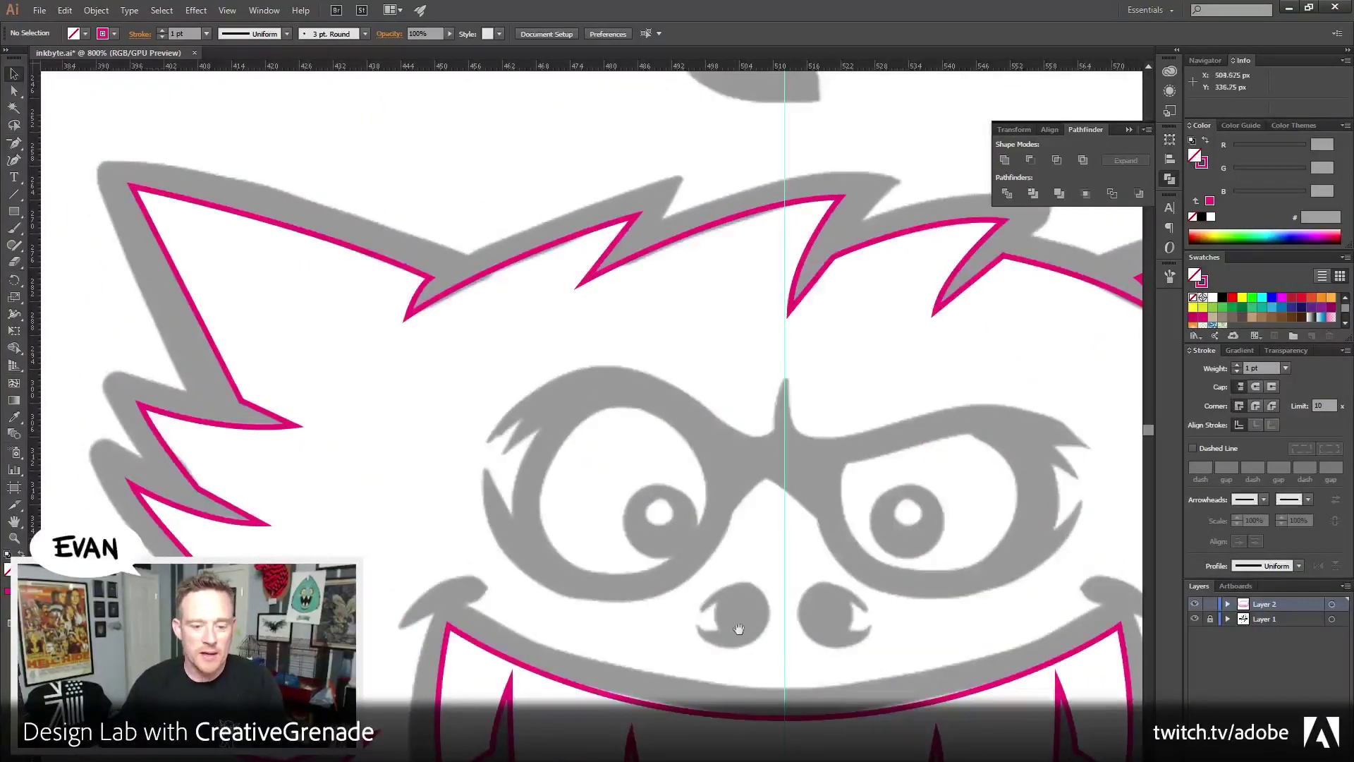
pyautogui.moveTo(741, 514); pyautogui.dragTo(649, 169)
pyautogui.moveTo(605, 553); pyautogui.dragTo(578, 303)
pyautogui.moveTo(560, 586); pyautogui.dragTo(536, 414)
pyautogui.press('z')
pyautogui.click(333, 484)
pyautogui.scroll(3, 424, 362)
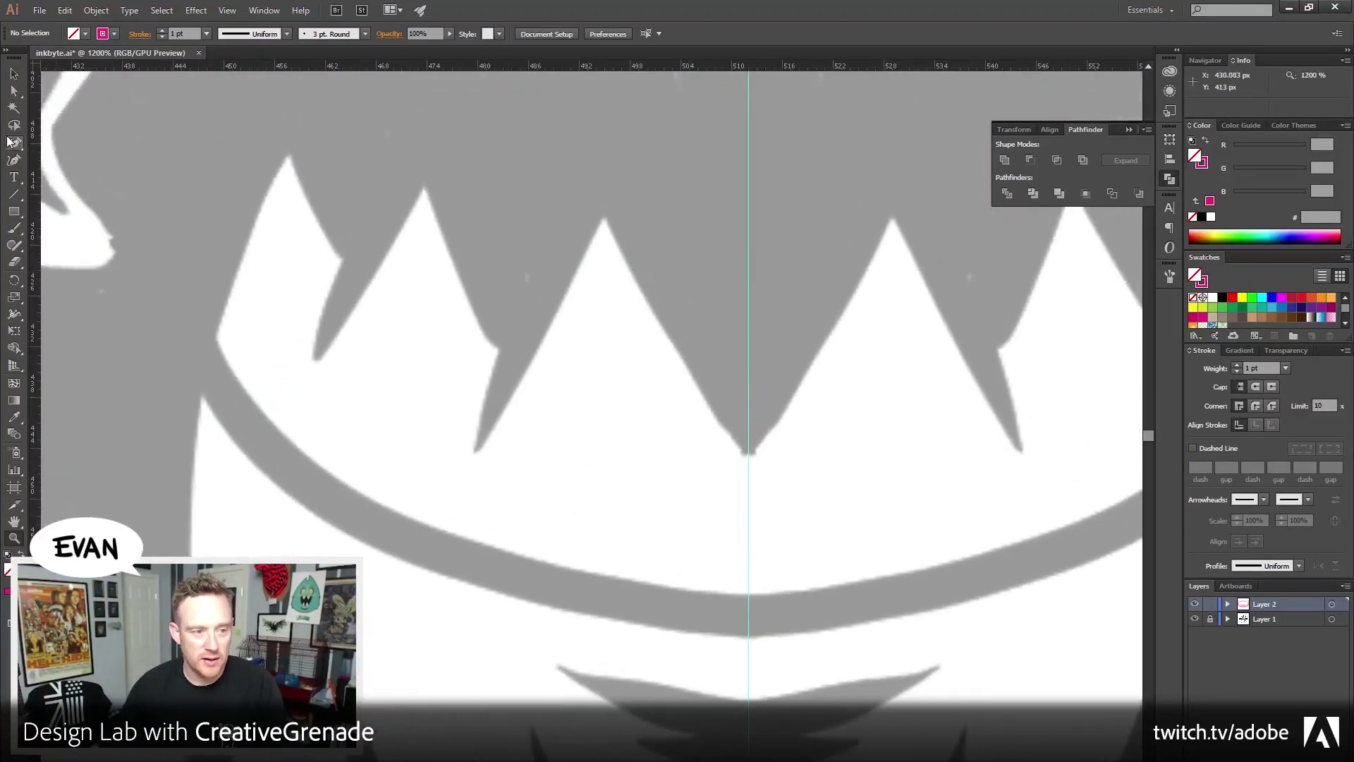
# With the Pen tool, trace from the first lower tooth tip down the left cheek to the first chin spike
pyautogui.moveTo(14, 143); pyautogui.dragTo(45, 144)
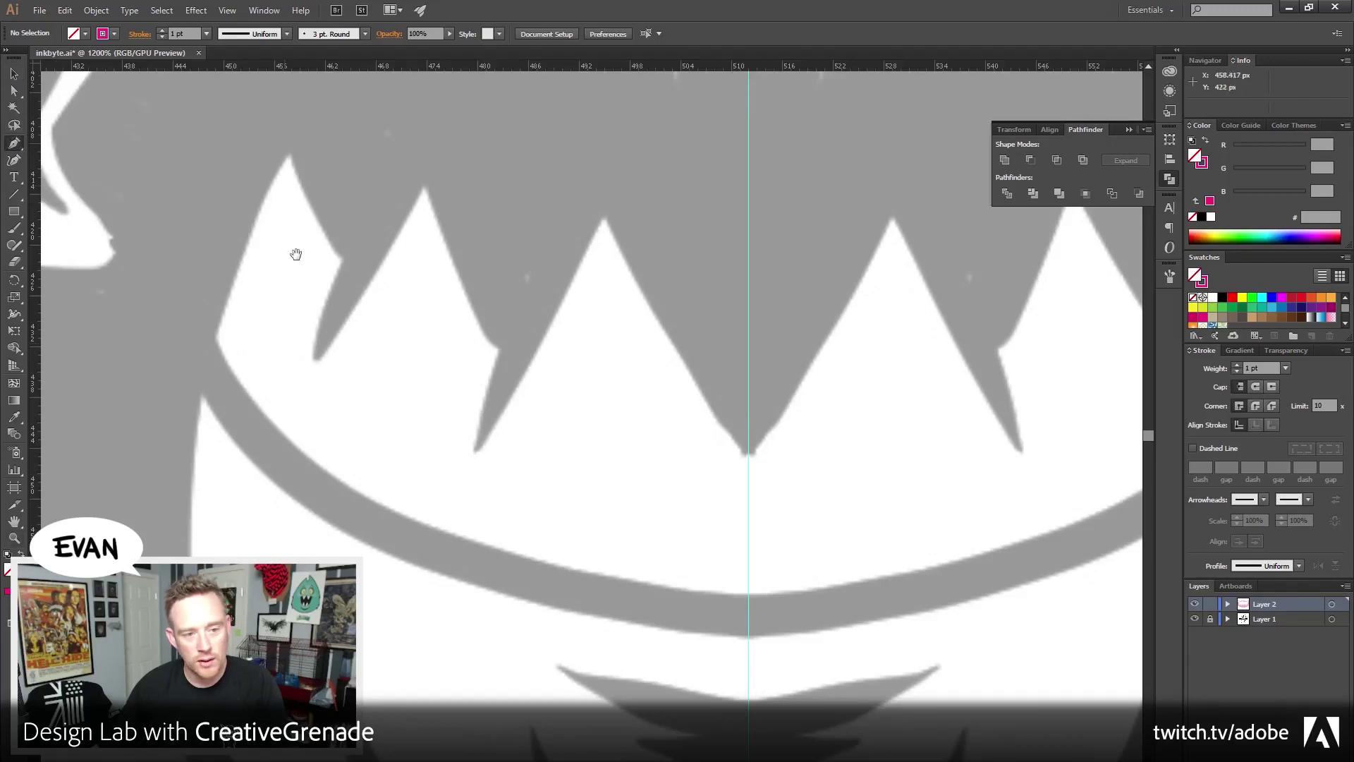
pyautogui.click(290, 155)
pyautogui.scroll(-5, 336, 302)
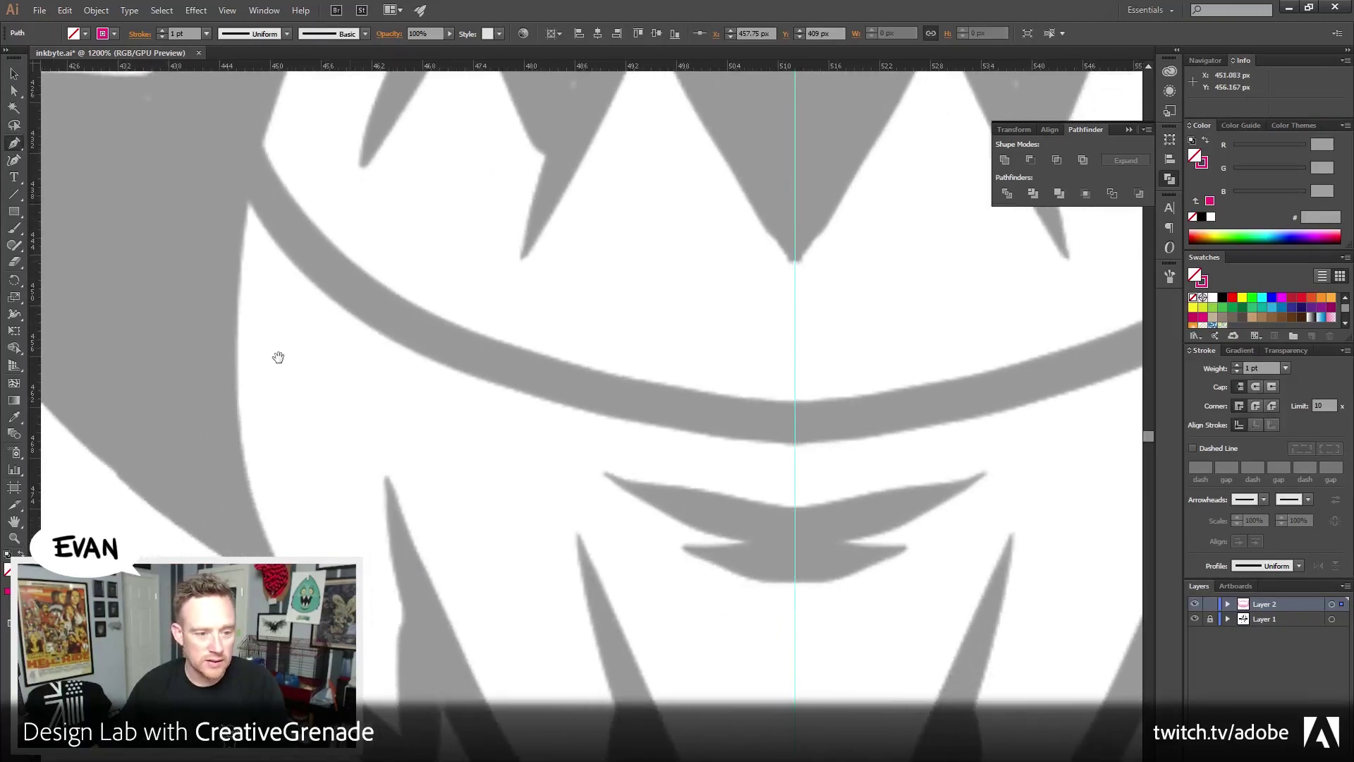
pyautogui.moveTo(237, 358); pyautogui.dragTo(237, 586)
pyautogui.scroll(-3, 282, 564)
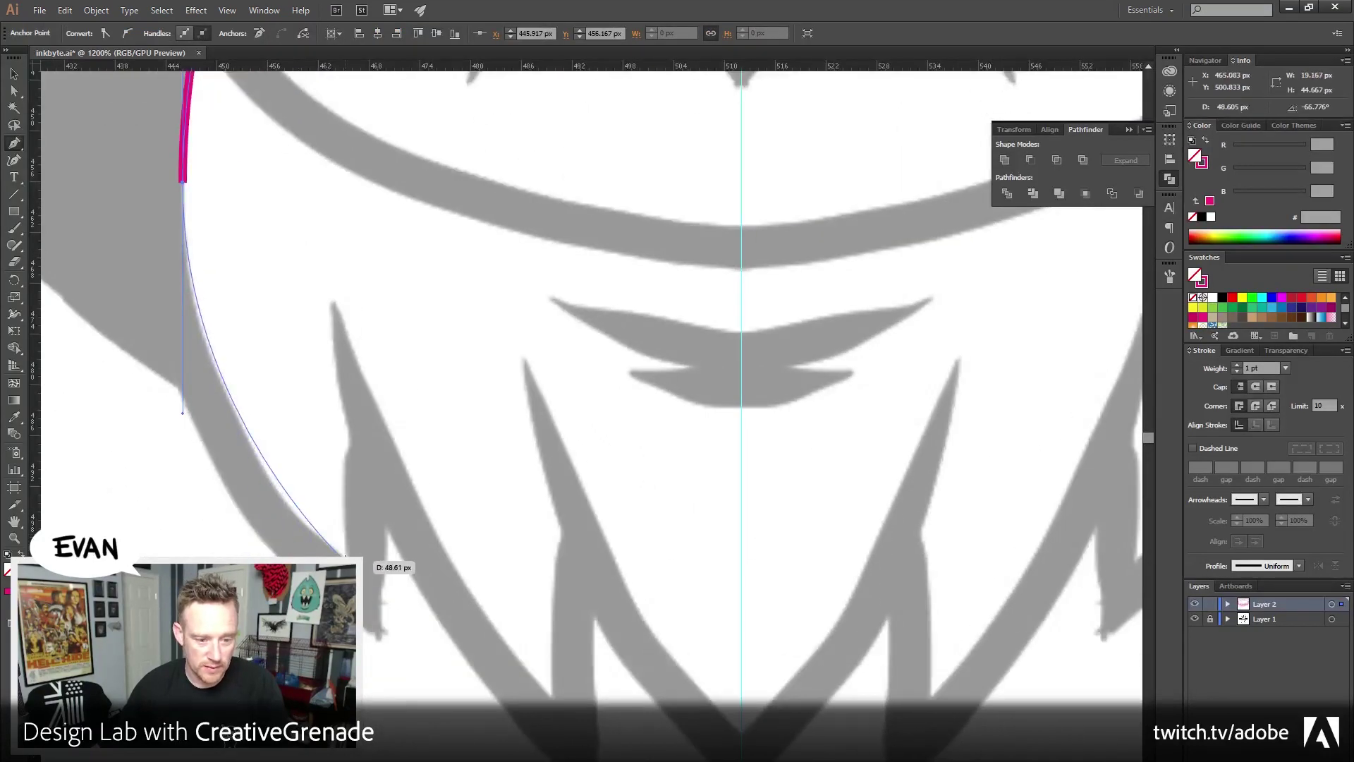
pyautogui.click(346, 557)
pyautogui.scroll(2, 360, 540)
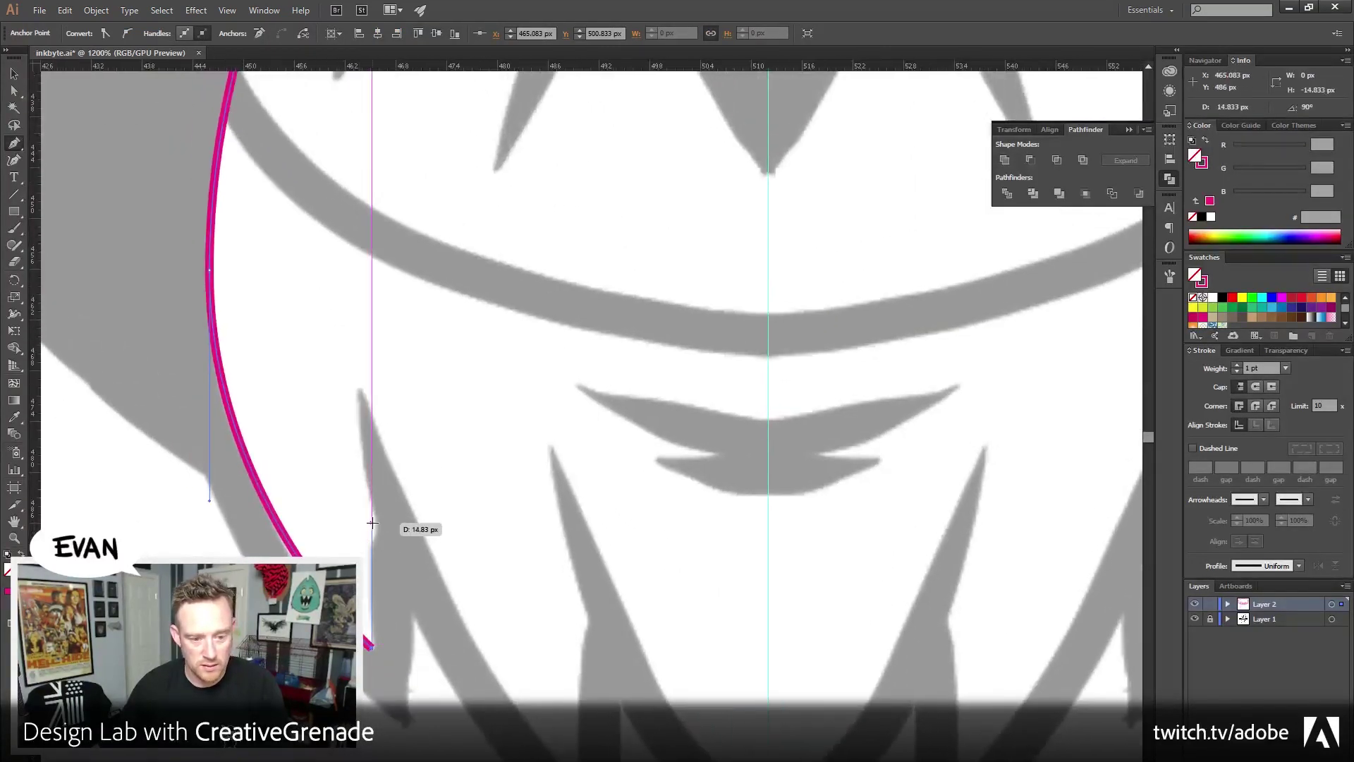
pyautogui.moveTo(373, 524); pyautogui.dragTo(374, 522)
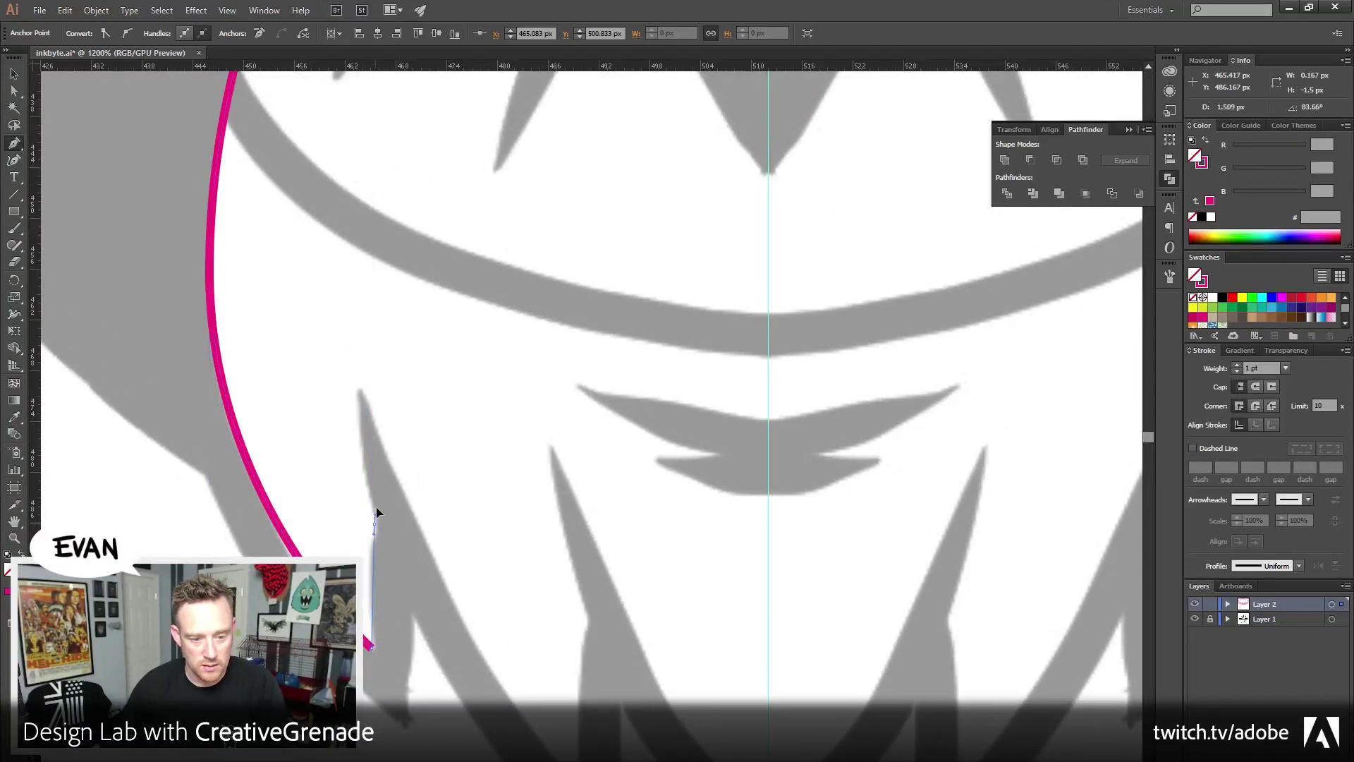
pyautogui.click(374, 525)
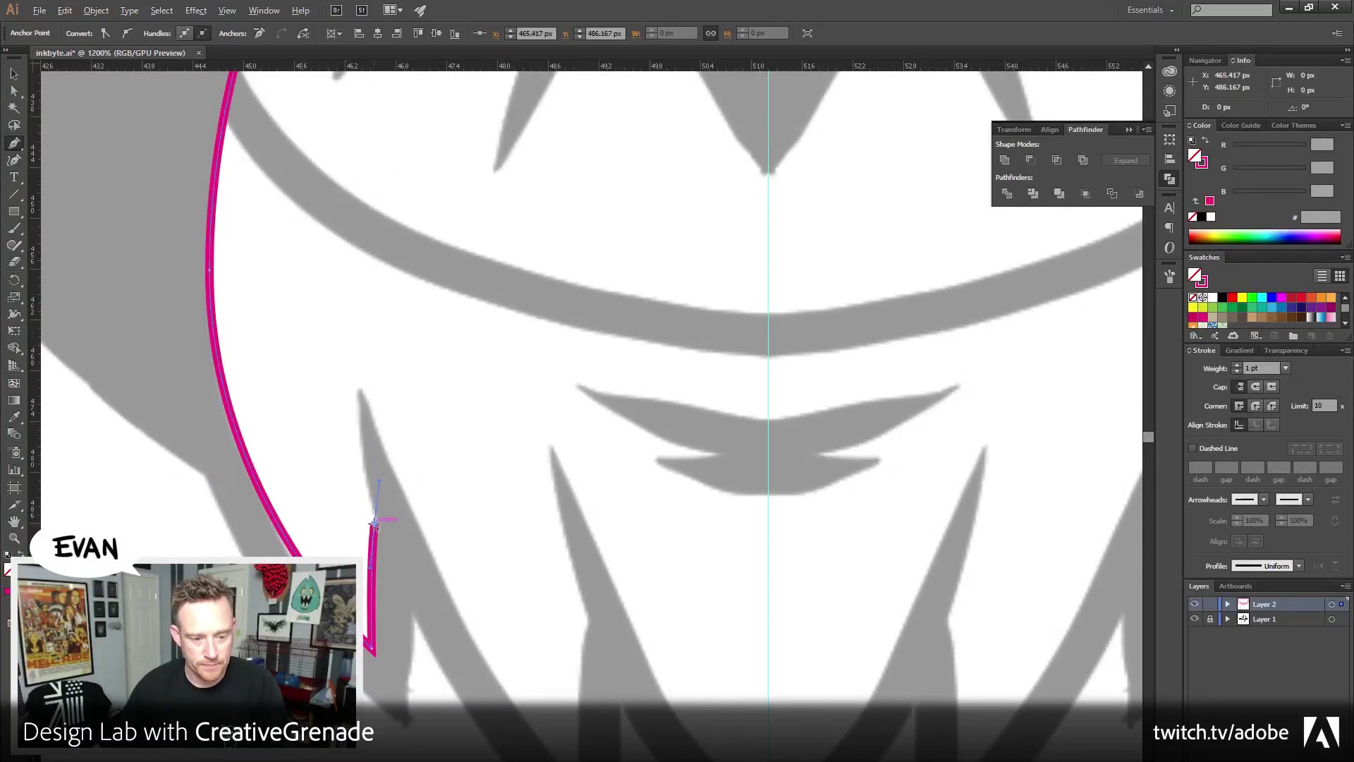
pyautogui.moveTo(358, 387); pyautogui.dragTo(357, 319)
# Continue the outline over the chin spikes with sharp corners, curving down to the centre point, then finish
pyautogui.moveTo(503, 615); pyautogui.dragTo(385, 340)
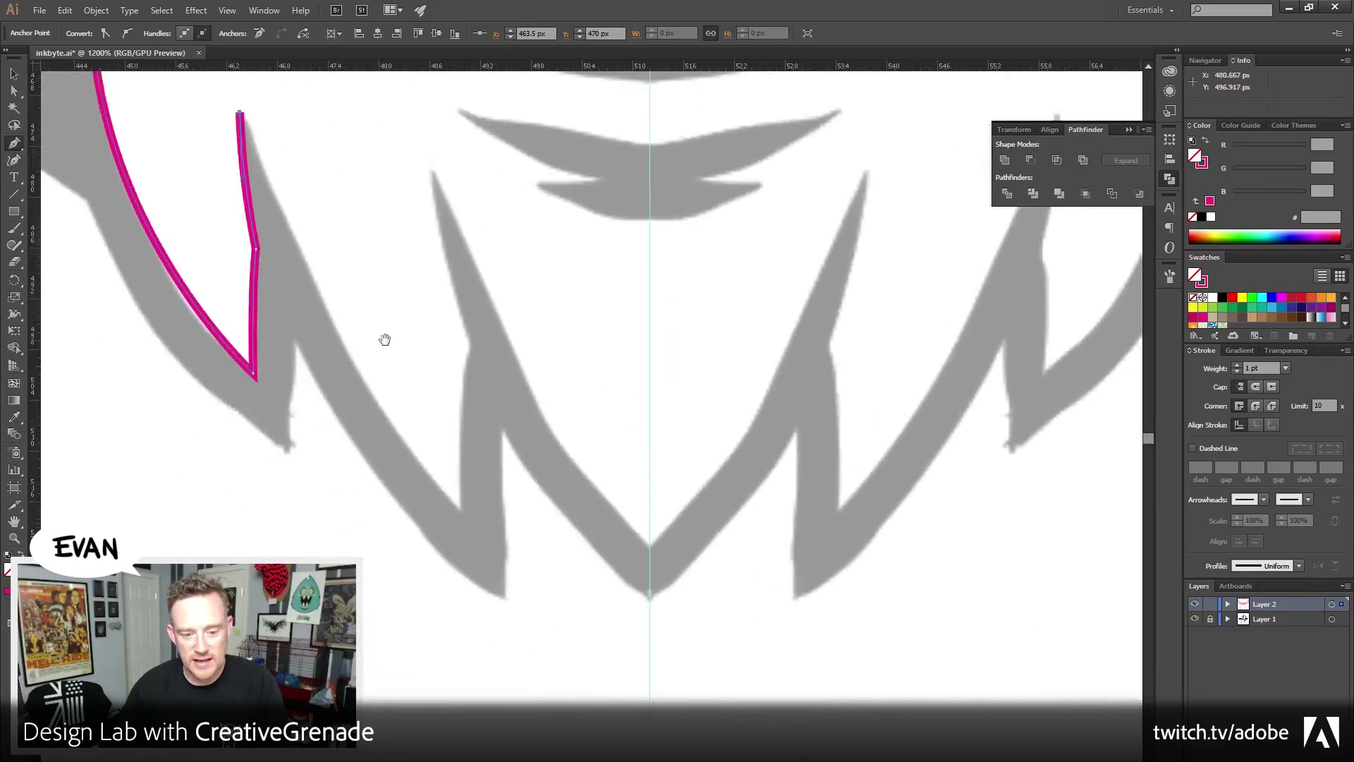
pyautogui.moveTo(458, 508)
pyautogui.mouseDown()
pyautogui.moveTo(620, 720)
pyautogui.moveTo(616, 699)
pyautogui.mouseUp()
pyautogui.click(459, 509)
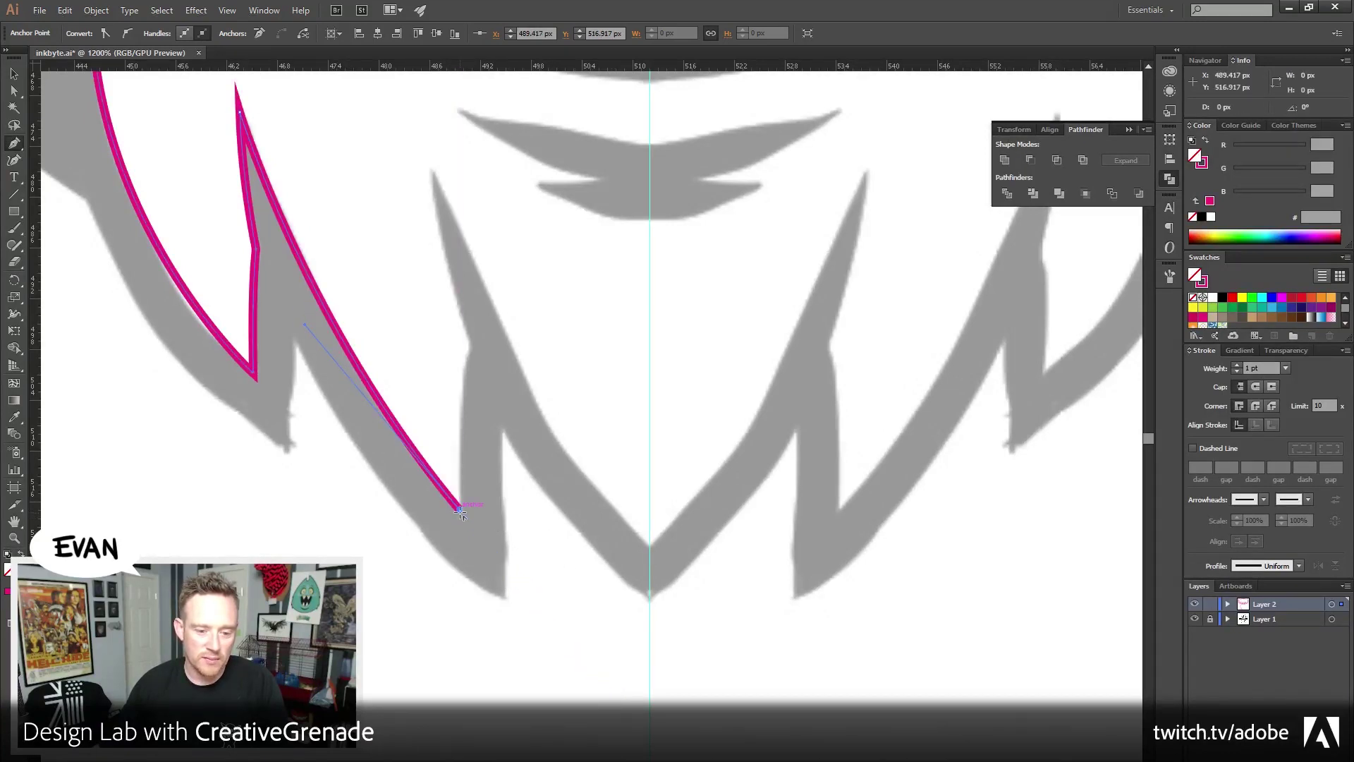
pyautogui.moveTo(472, 397); pyautogui.dragTo(505, 483)
pyautogui.moveTo(503, 431); pyautogui.dragTo(521, 363)
pyautogui.click(504, 432)
pyautogui.moveTo(465, 258); pyautogui.dragTo(454, 151)
pyautogui.click(465, 259)
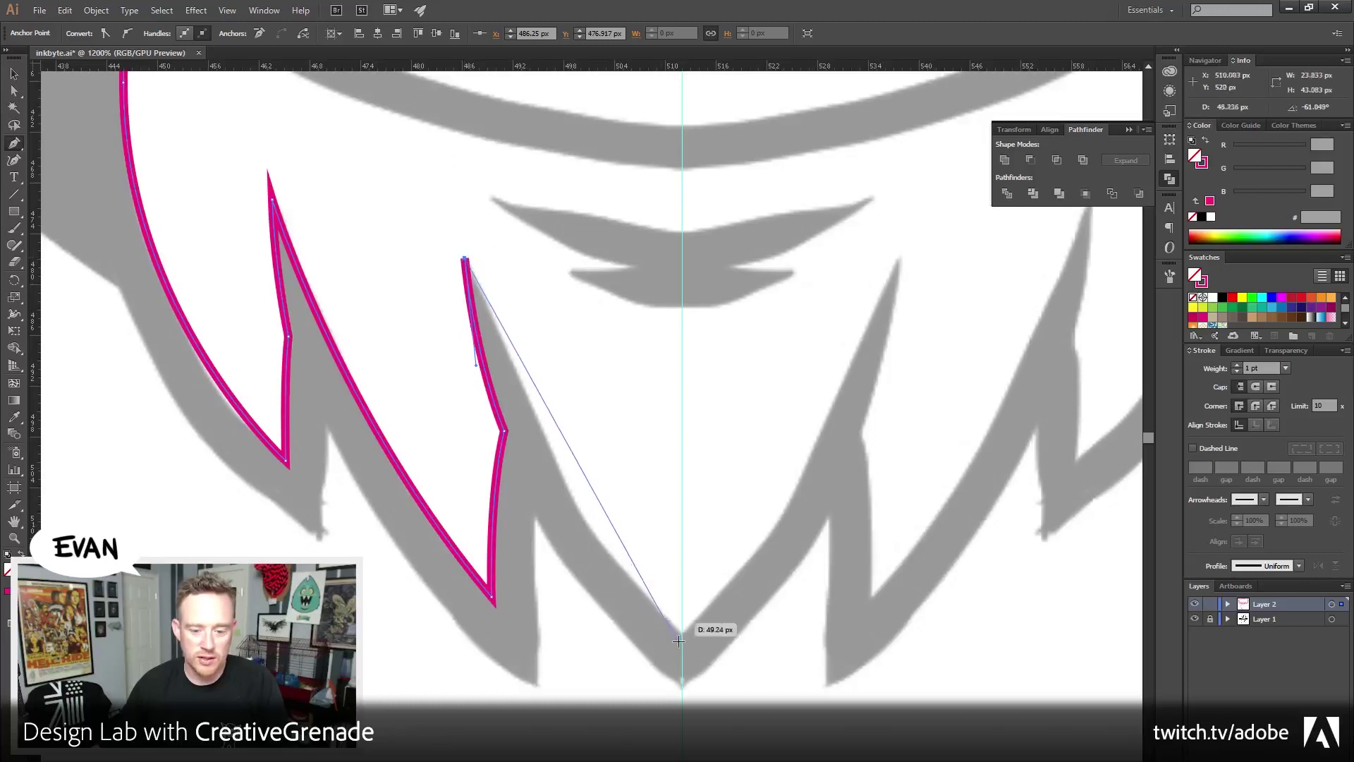
pyautogui.moveTo(681, 633); pyautogui.dragTo(821, 760)
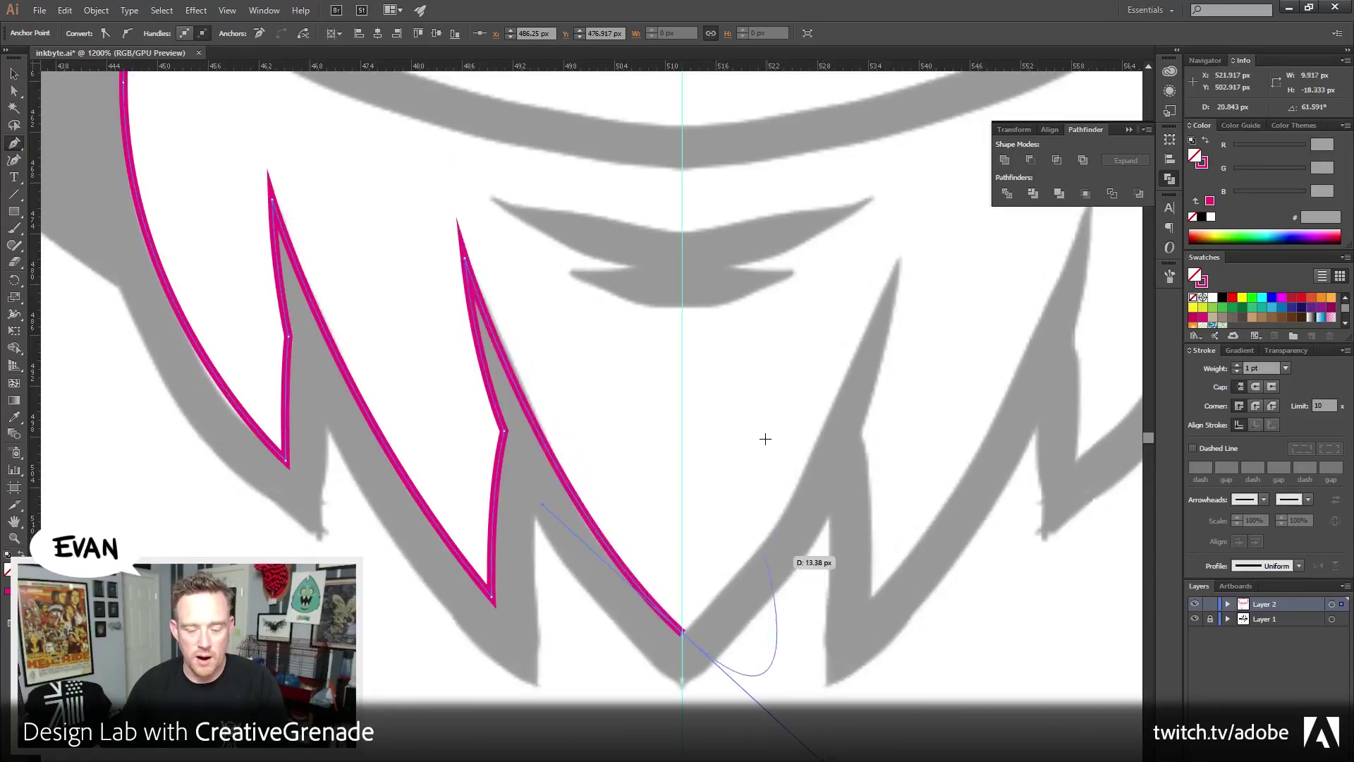
pyautogui.keyDown('ctrl'); pyautogui.click(734, 381); pyautogui.keyUp('ctrl')
pyautogui.scroll(5, 451, 315)
# Resume the jaw path from its open end and trace the first lower teeth tips and notches
pyautogui.scroll(4, 451, 315)
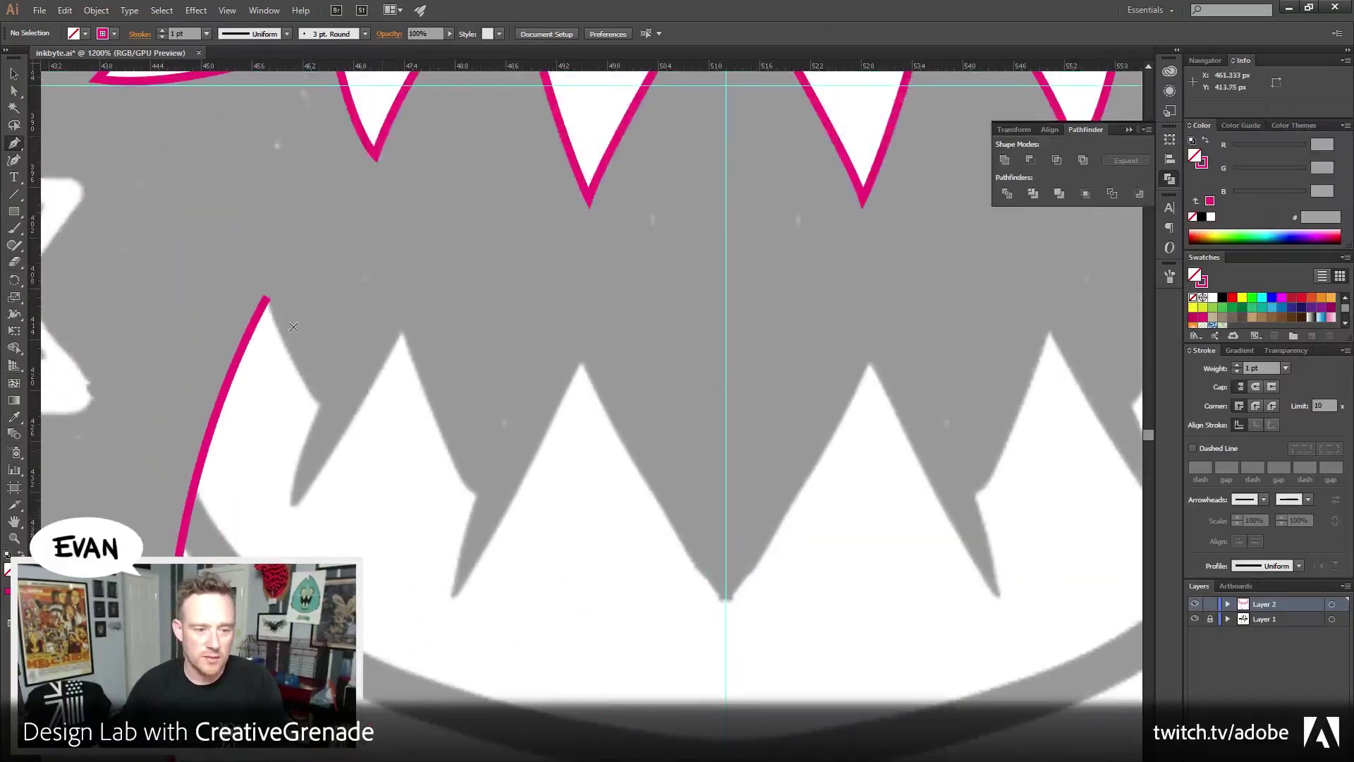
pyautogui.click(265, 300)
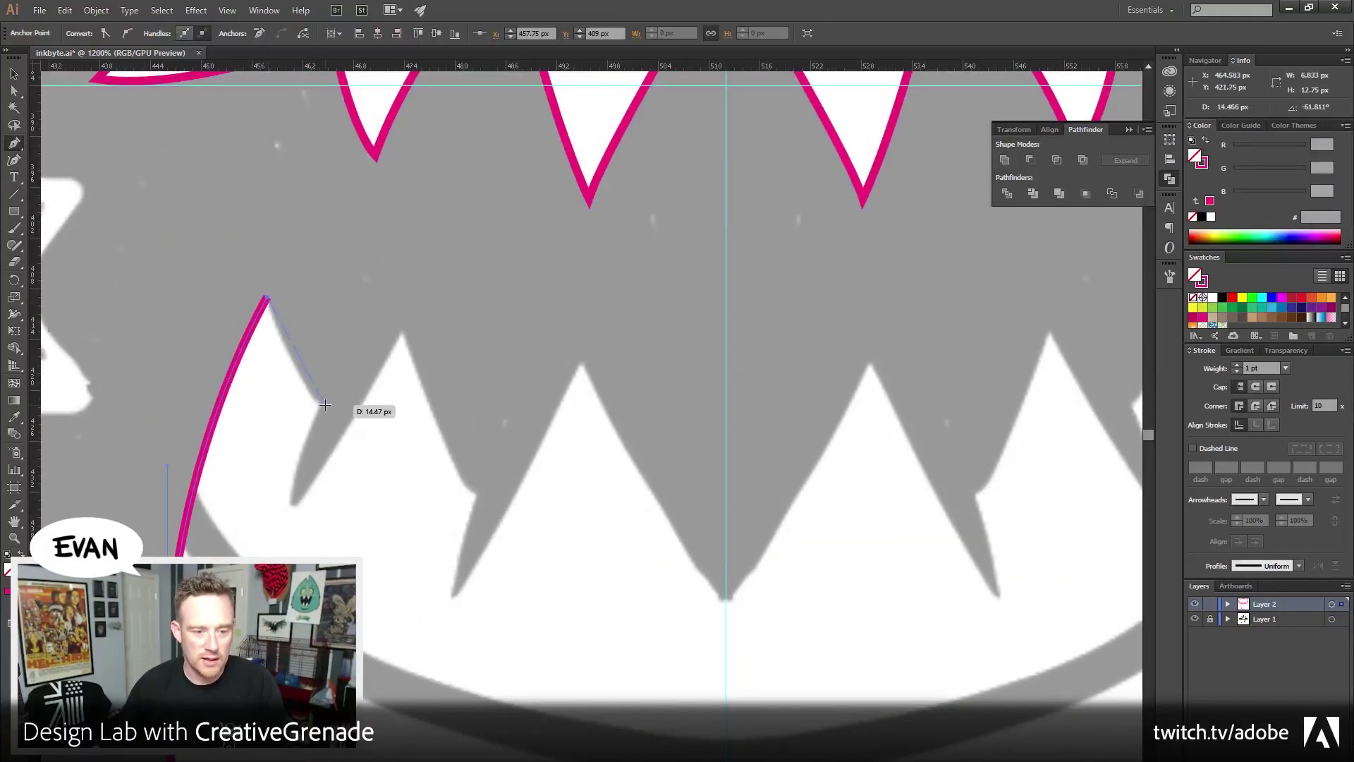
pyautogui.moveTo(321, 405); pyautogui.dragTo(353, 438)
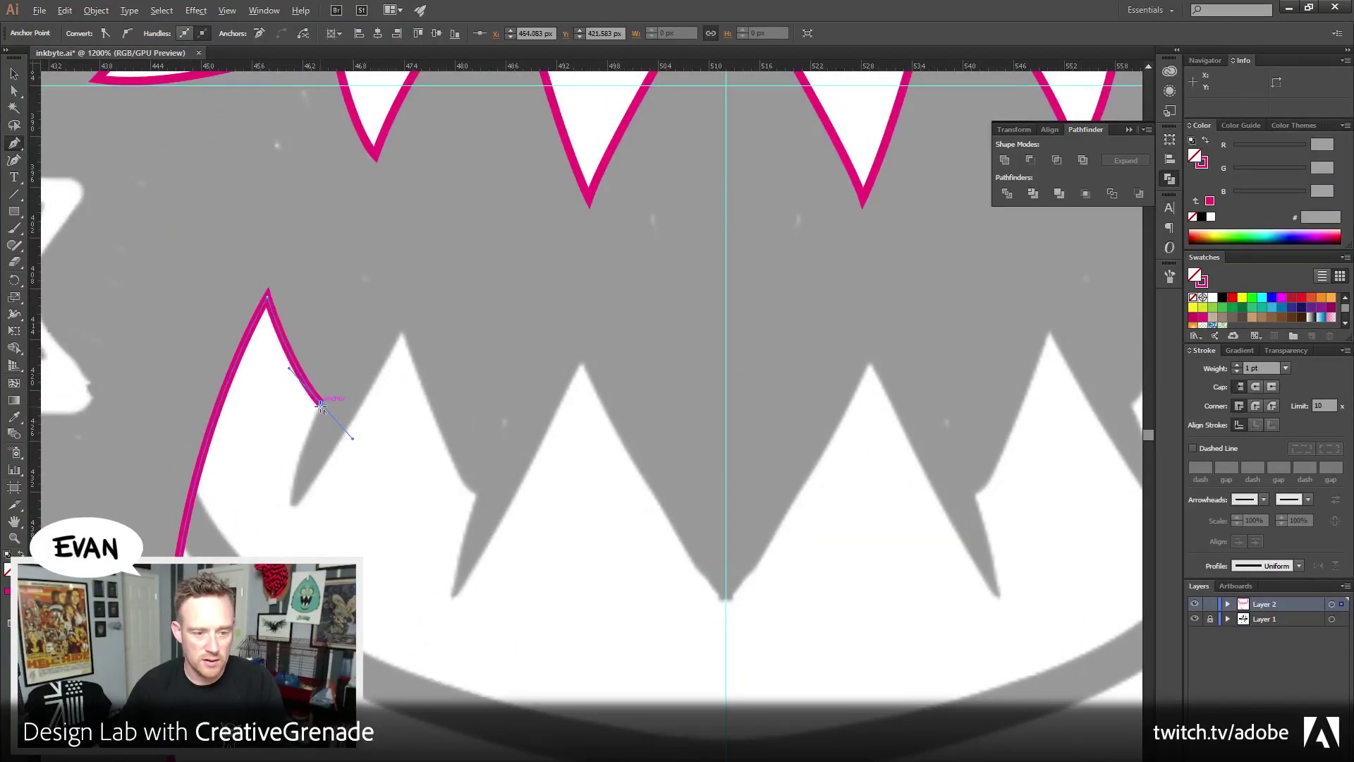
pyautogui.moveTo(294, 507)
pyautogui.mouseDown()
pyautogui.moveTo(293, 526)
pyautogui.moveTo(302, 498)
pyautogui.mouseUp()
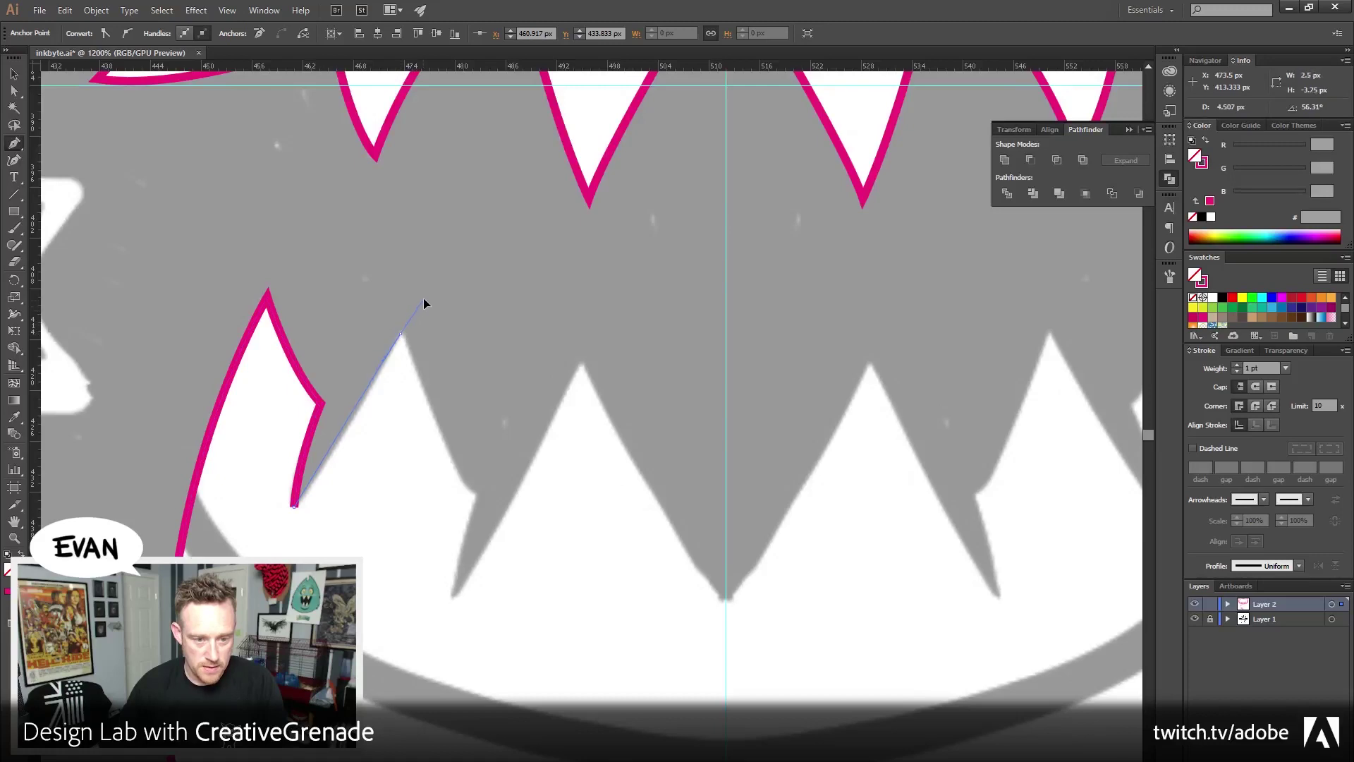
pyautogui.moveTo(450, 274); pyautogui.dragTo(449, 270)
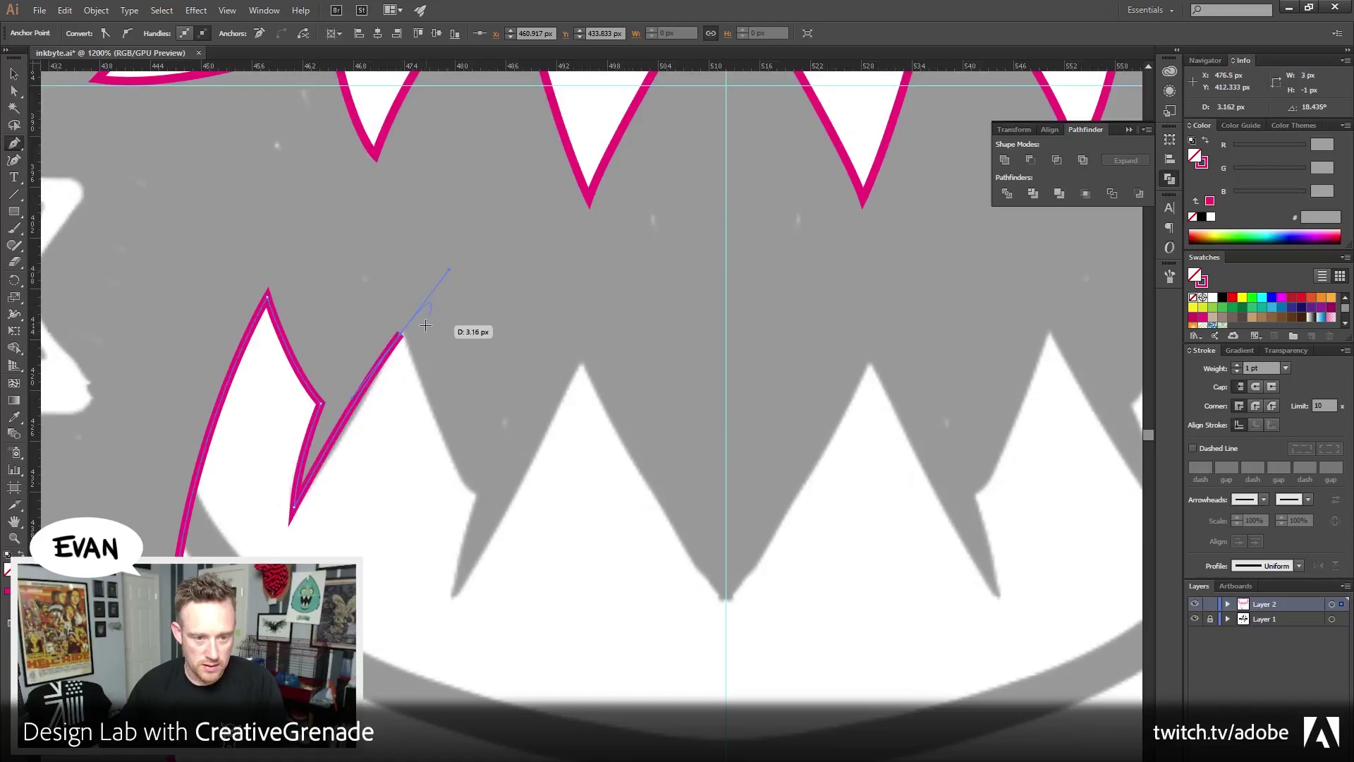
pyautogui.moveTo(473, 496); pyautogui.dragTo(499, 509)
pyautogui.click(473, 496)
pyautogui.moveTo(449, 598); pyautogui.dragTo(452, 601)
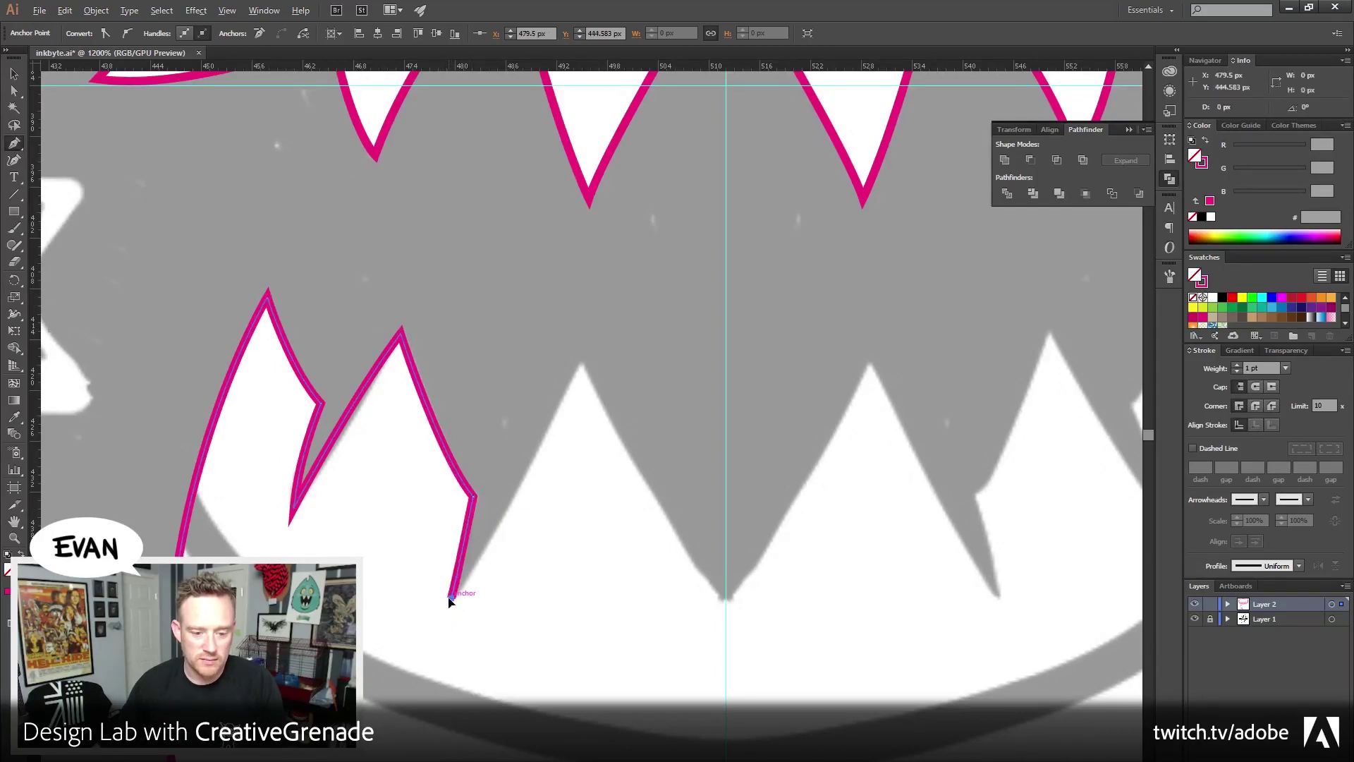
# Add the tall tooth's tip and end the outline on the centre line
pyautogui.moveTo(581, 362); pyautogui.dragTo(595, 336)
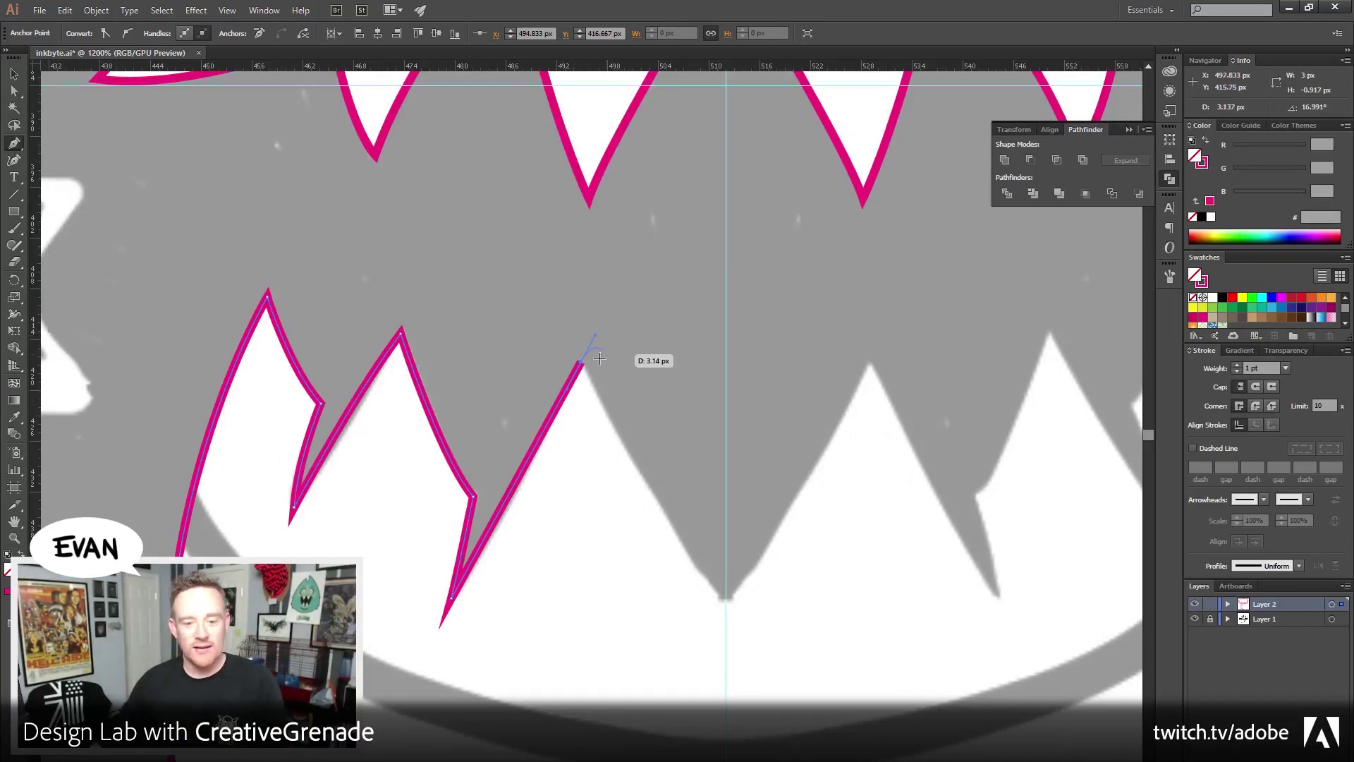
pyautogui.moveTo(665, 539); pyautogui.dragTo(625, 465)
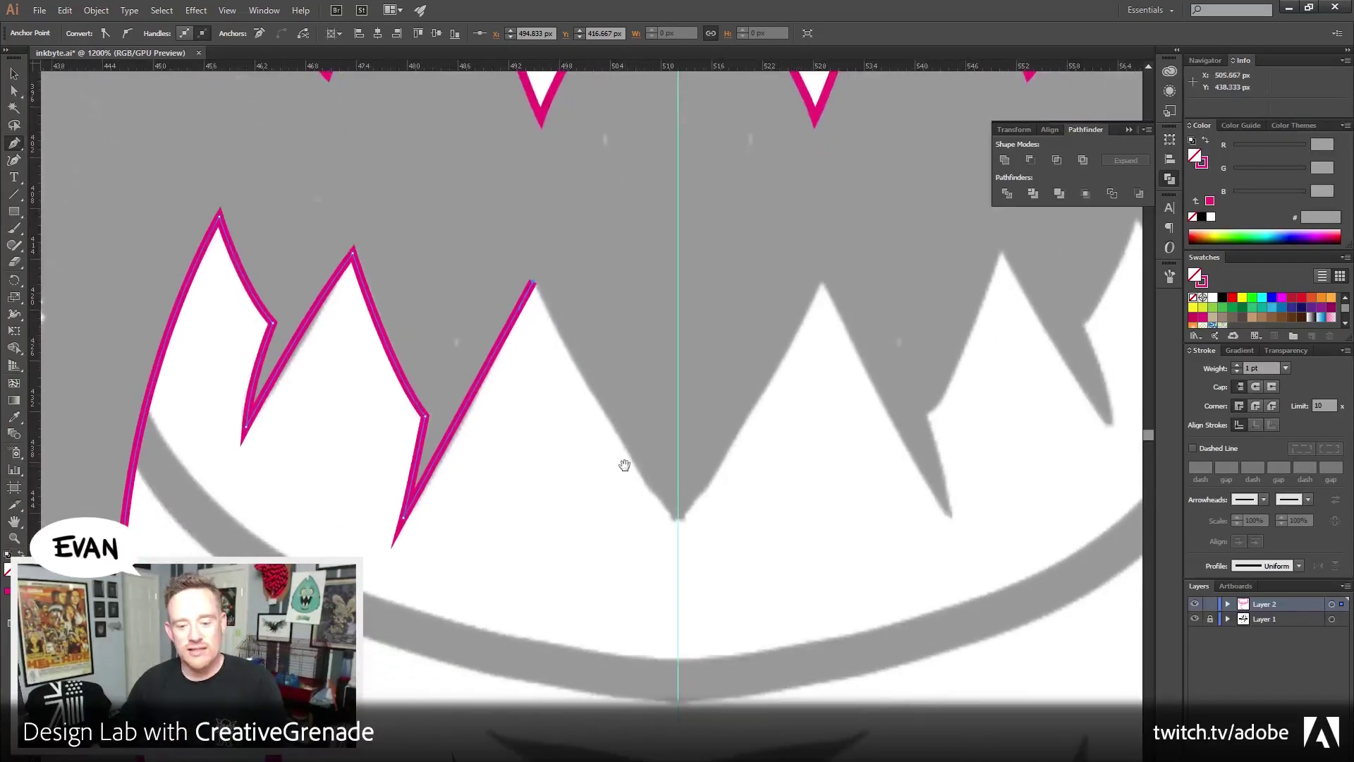
pyautogui.click(678, 518)
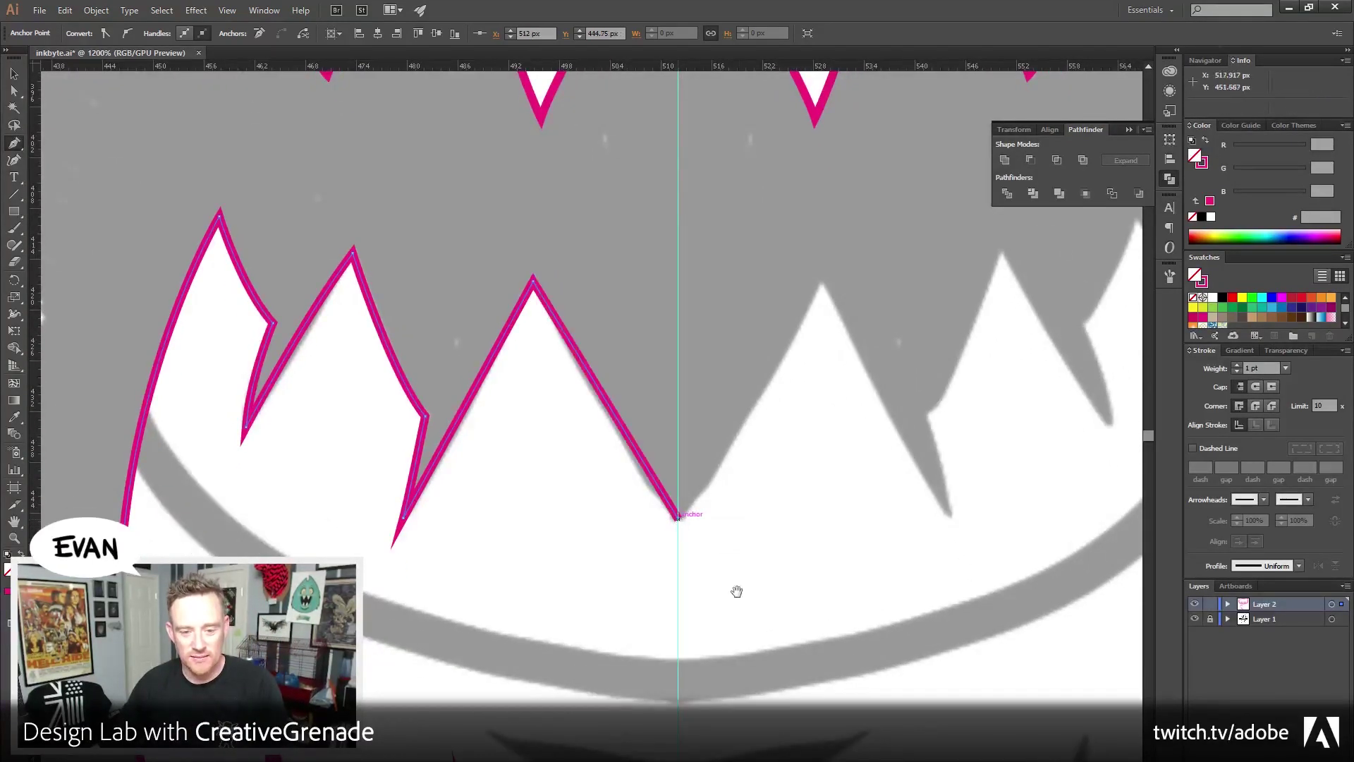
pyautogui.scroll(-1, 716, 565)
pyautogui.keyDown('ctrl'); pyautogui.click(183, 169); pyautogui.keyUp('ctrl')
# Make a mirrored copy of the zigzag jaw outline with Object > Transform > Reflect
pyautogui.moveTo(183, 165); pyautogui.dragTo(357, 289)
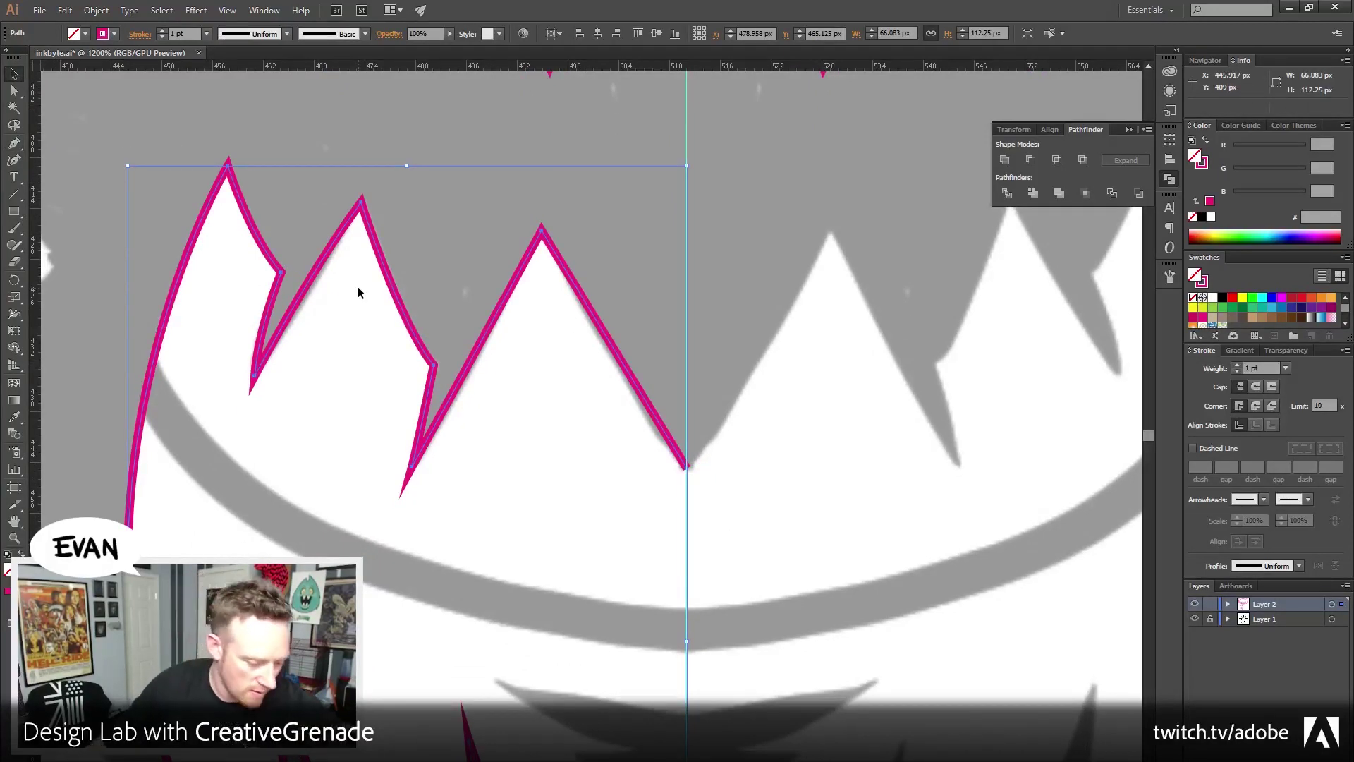
pyautogui.click(198, 134)
pyautogui.click(323, 264)
pyautogui.press('a')
pyautogui.press('v')
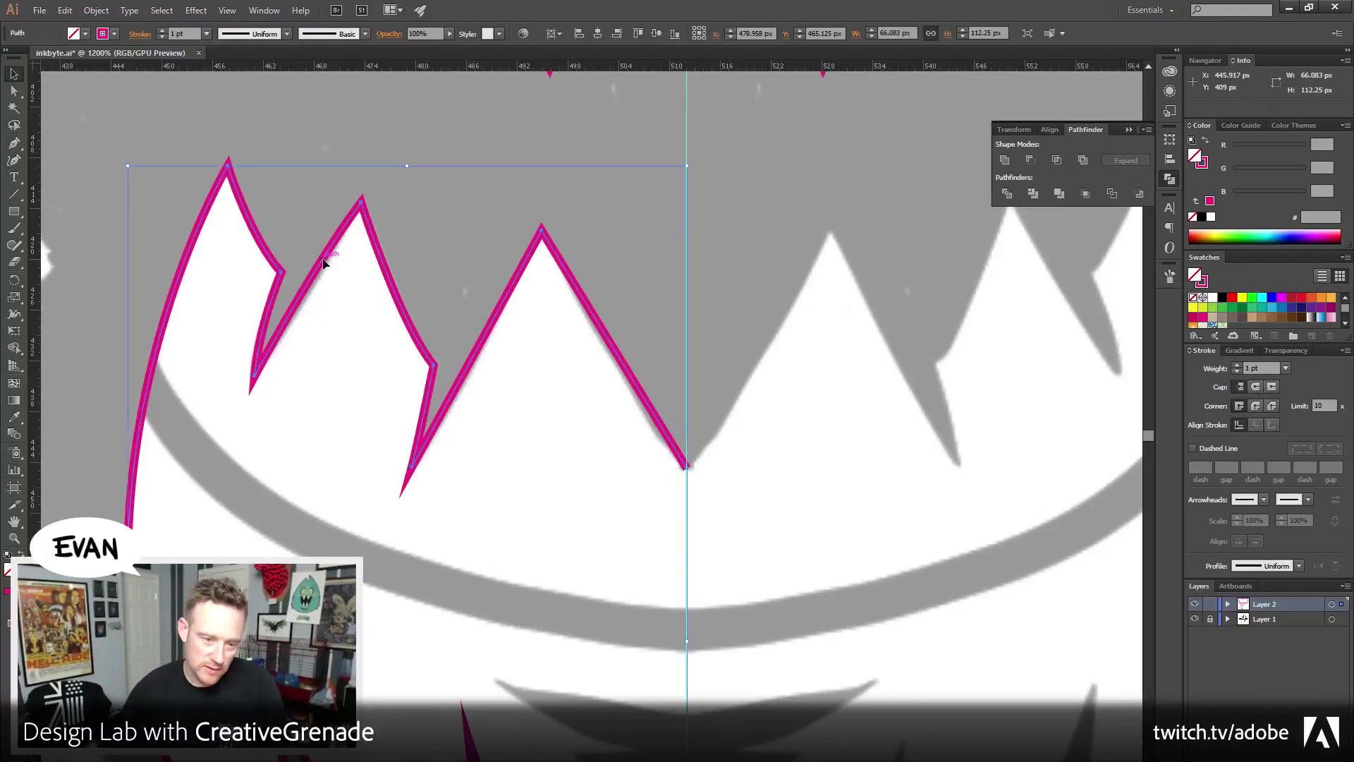
pyautogui.click(96, 10)
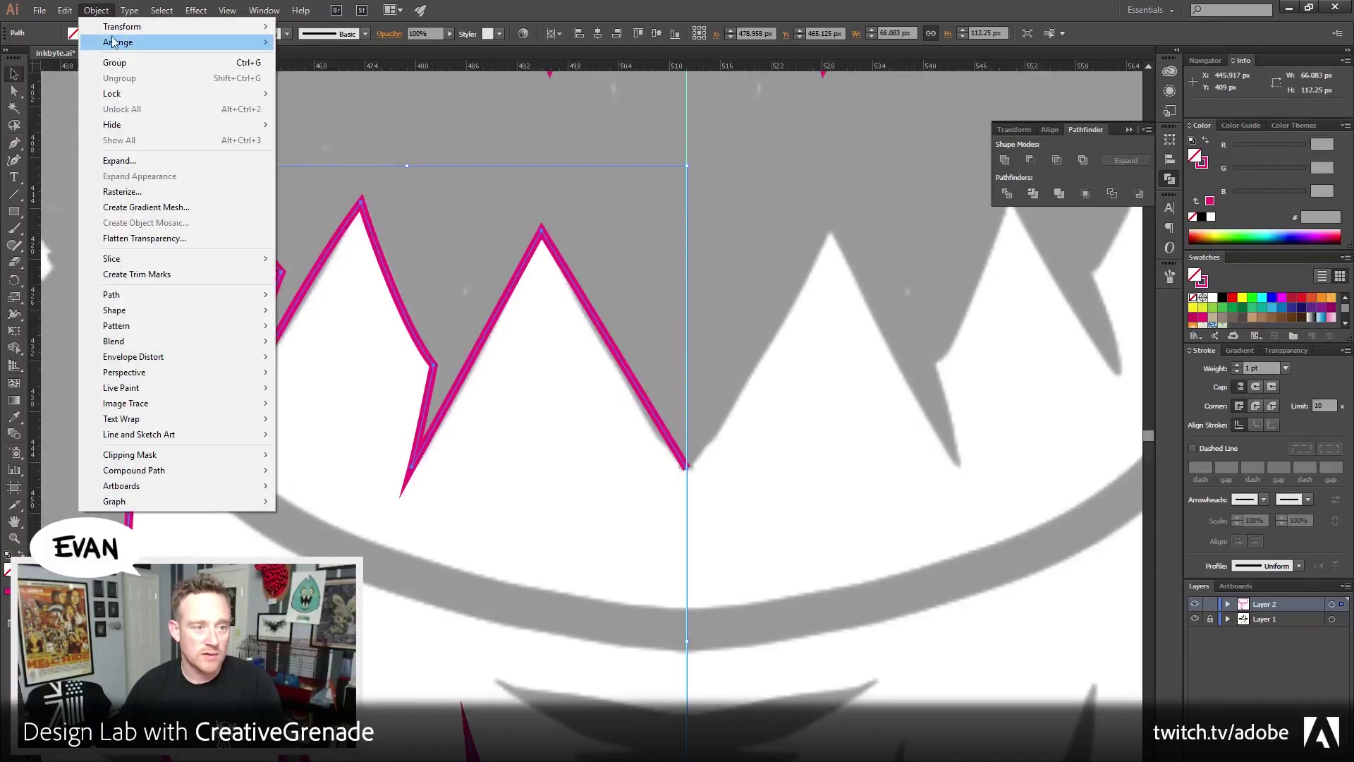
pyautogui.moveTo(160, 27)
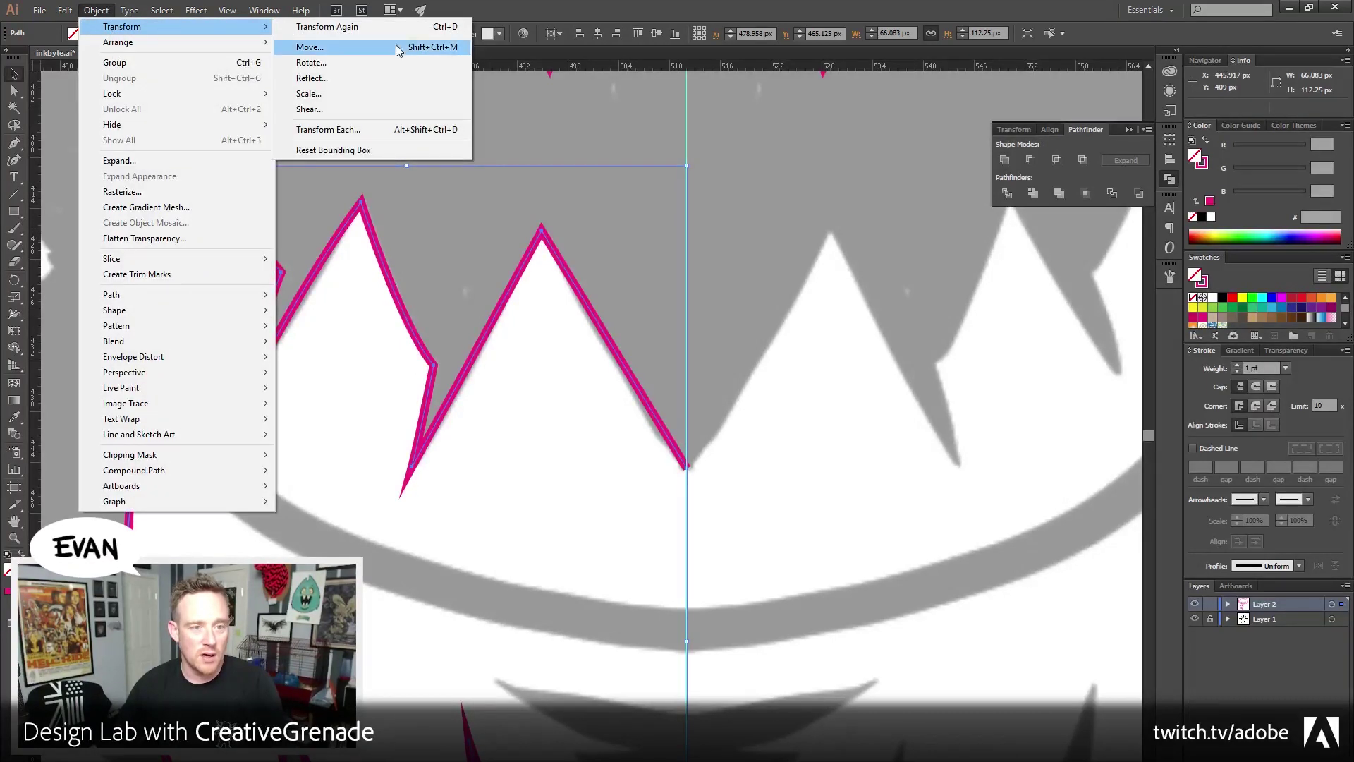
pyautogui.click(384, 77)
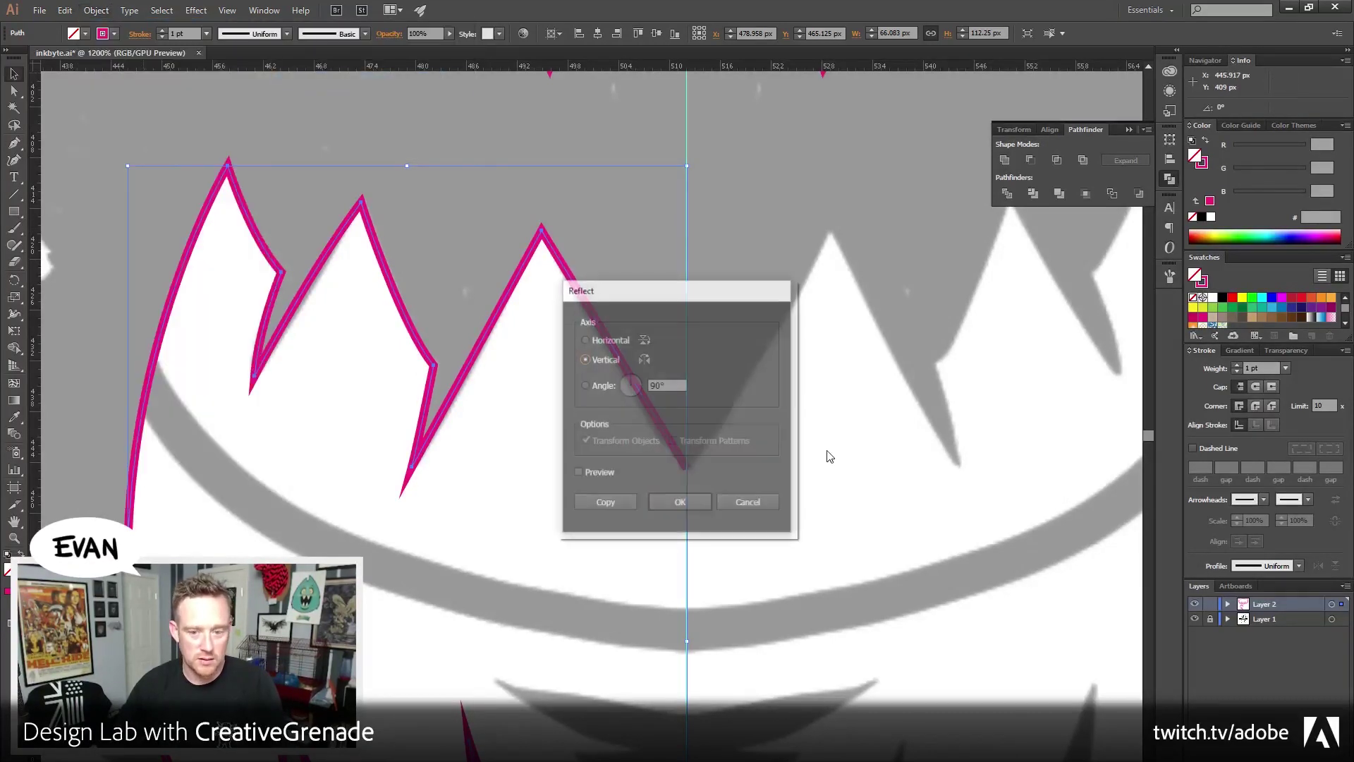
pyautogui.click(680, 503)
# Move the mirrored copy onto the right half and align it with the sketched teeth at the centre guide
pyautogui.moveTo(189, 375); pyautogui.dragTo(748, 384)
pyautogui.hscroll(3, 705, 395)
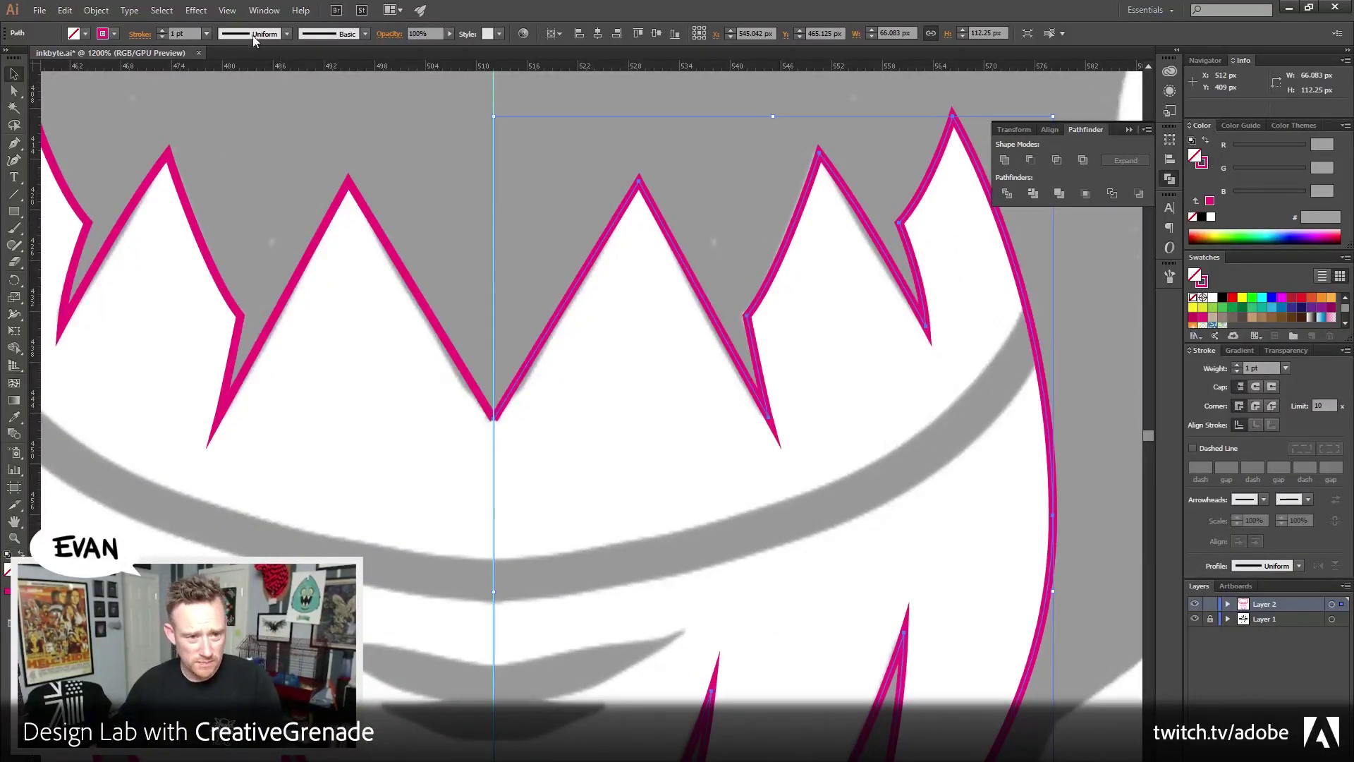
pyautogui.click(228, 11)
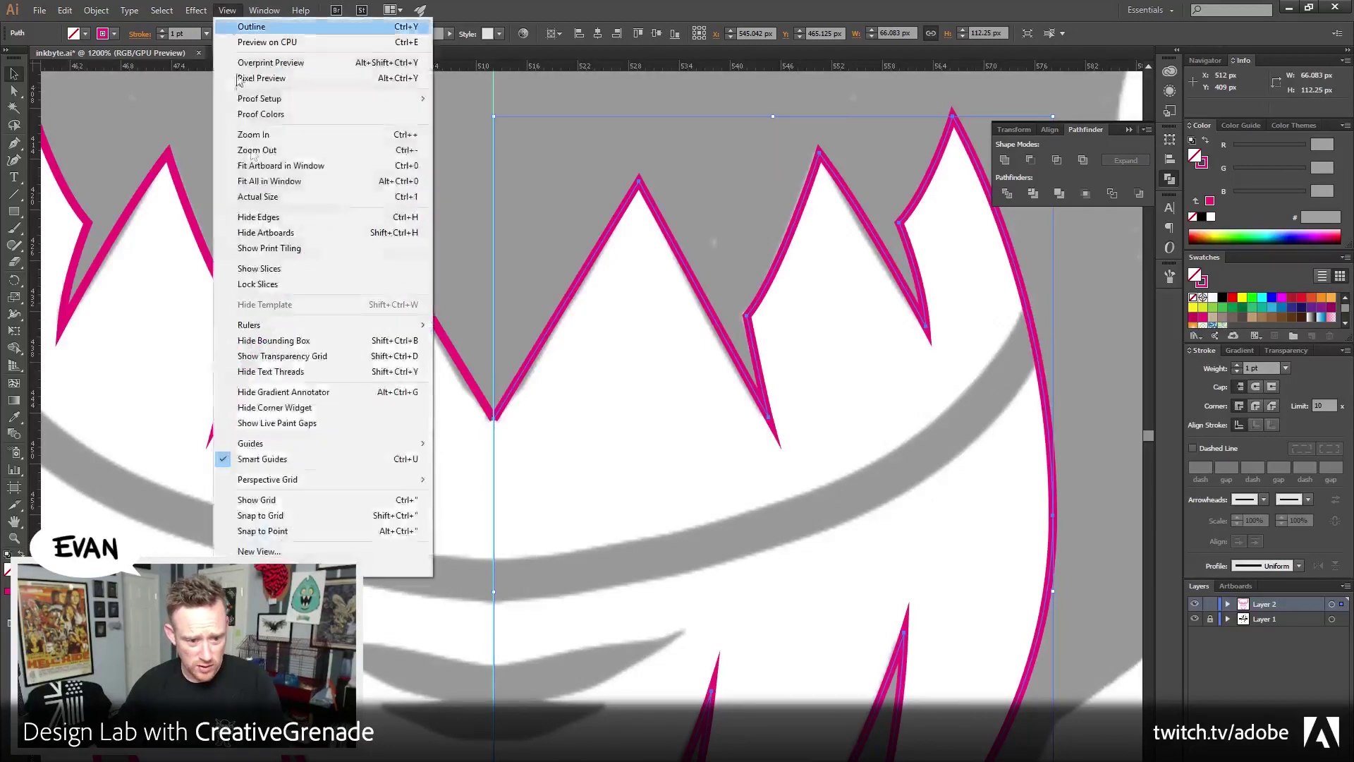
pyautogui.click(602, 6)
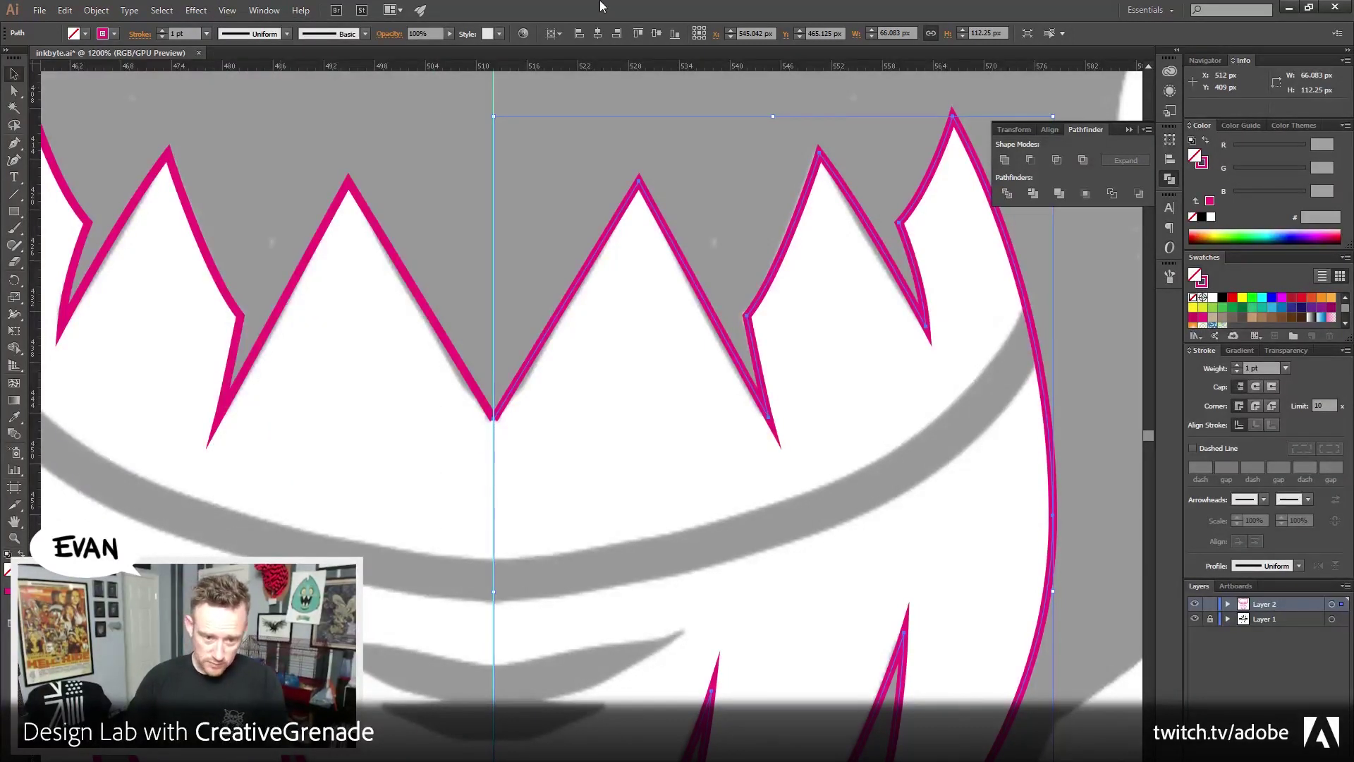
pyautogui.click(591, 226)
pyautogui.moveTo(583, 271); pyautogui.dragTo(625, 279)
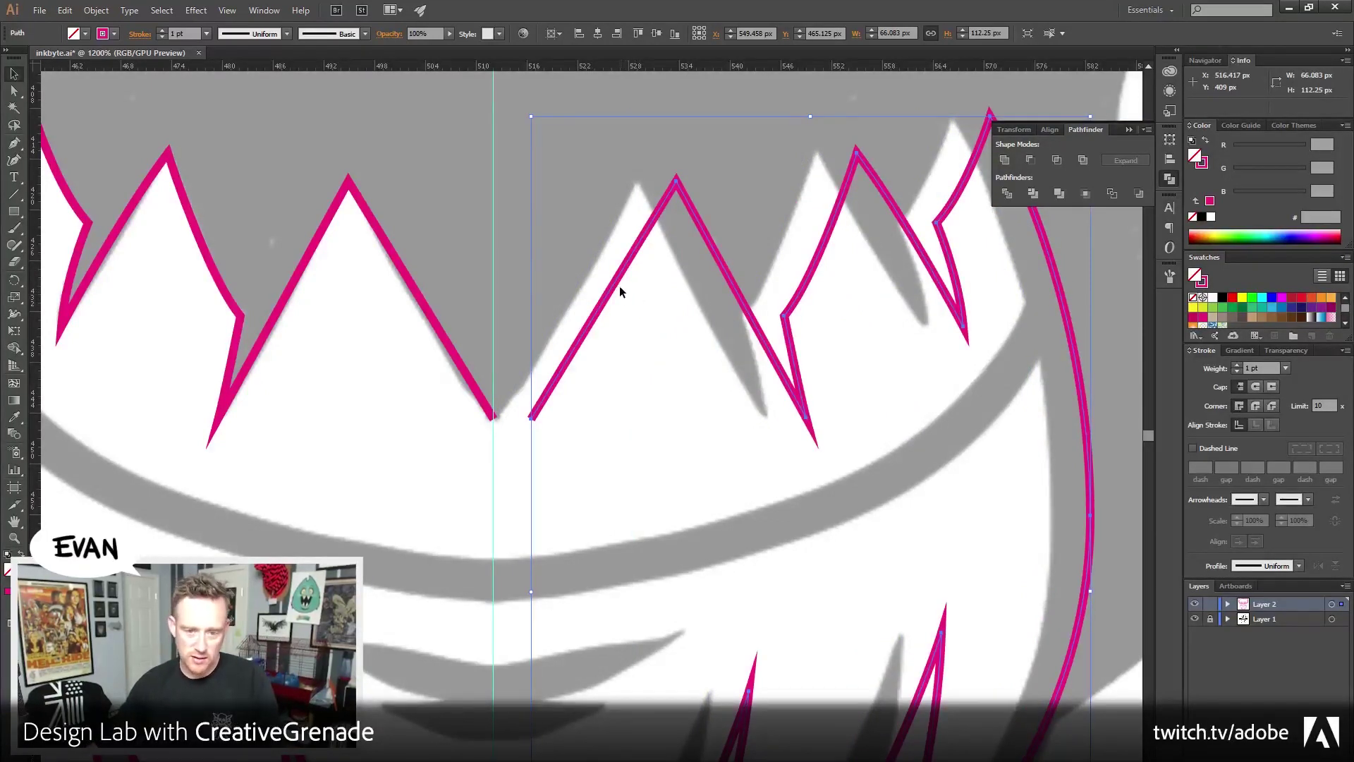
pyautogui.moveTo(615, 284); pyautogui.dragTo(579, 283)
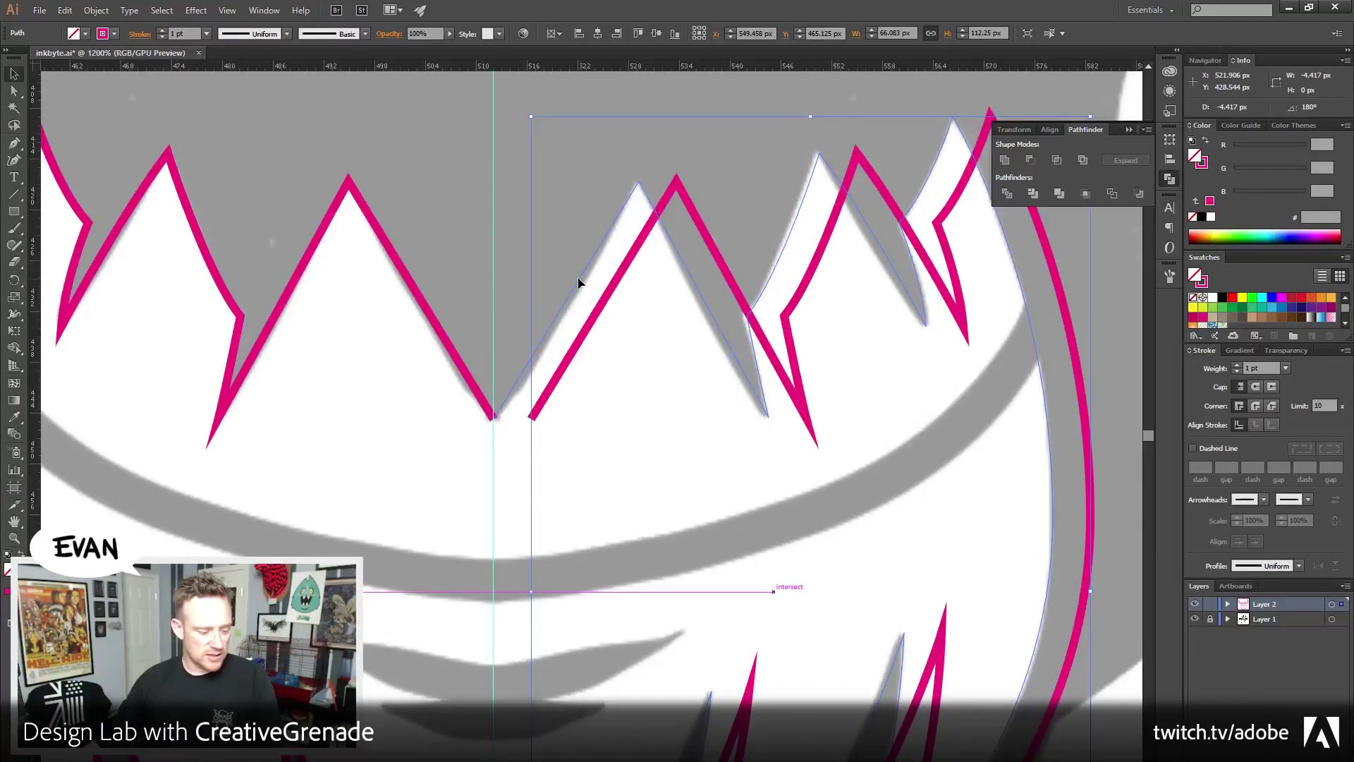
pyautogui.moveTo(578, 283); pyautogui.dragTo(581, 282)
# Repeat the mirror transform to make the upper teeth one full symmetric row
pyautogui.hscroll(-2, 51, 217)
pyautogui.press('a')
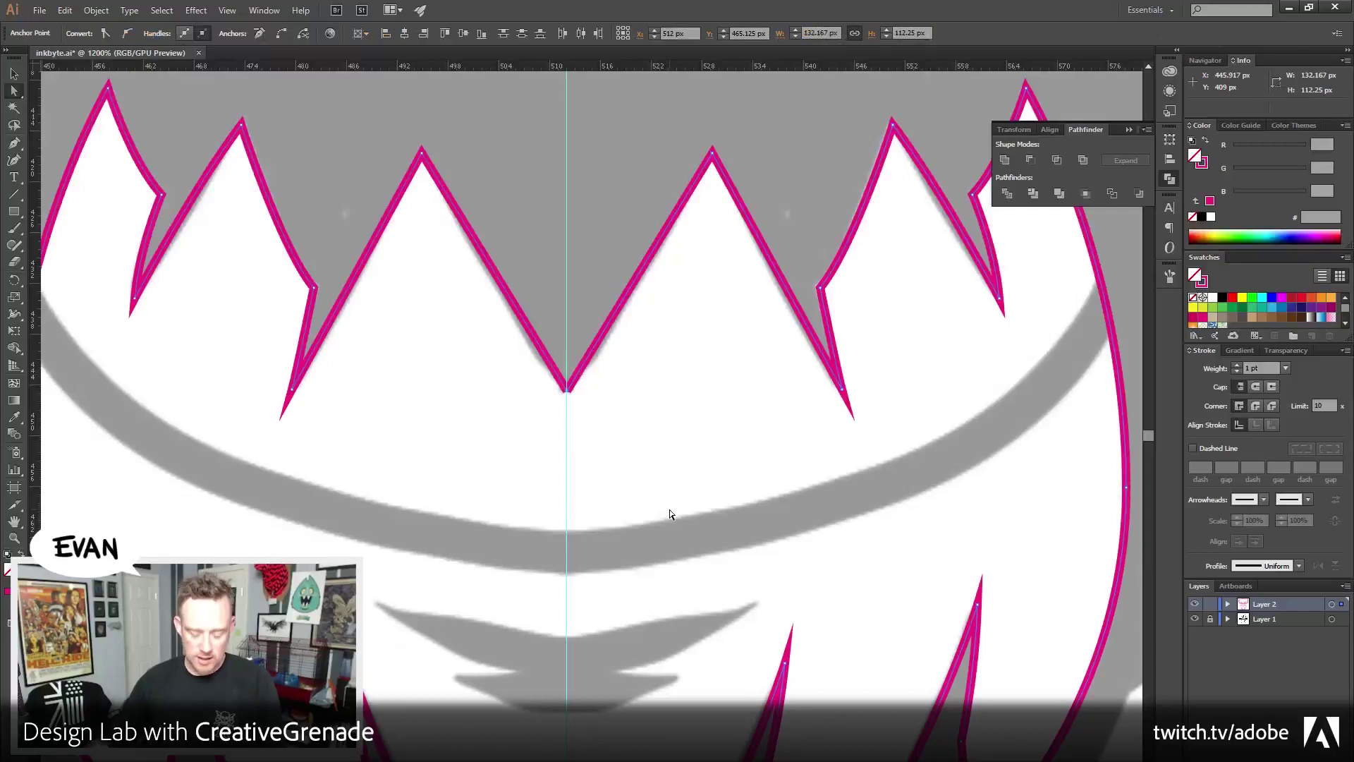
pyautogui.press('Return')
pyautogui.press('Return')
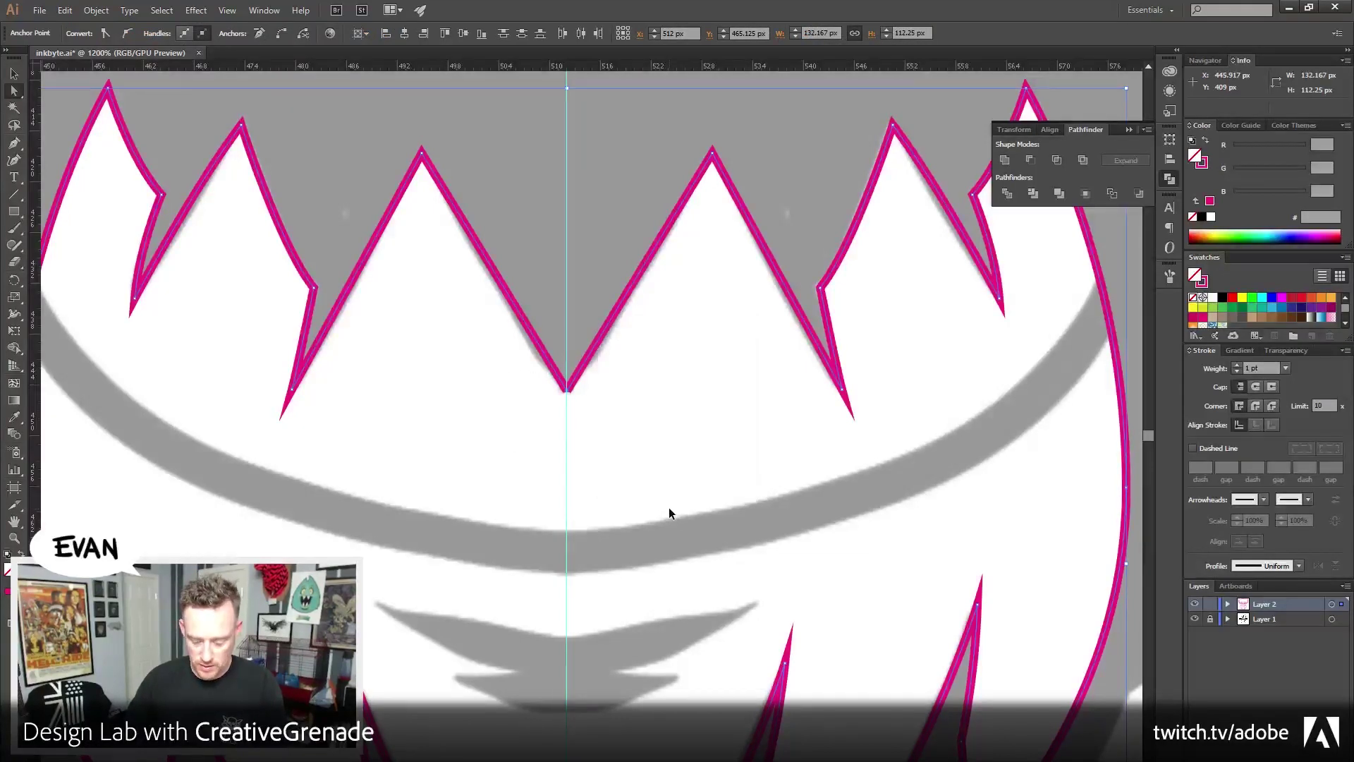
# Adjust the beard's bottom centre anchor point
pyautogui.scroll(-5, 669, 507)
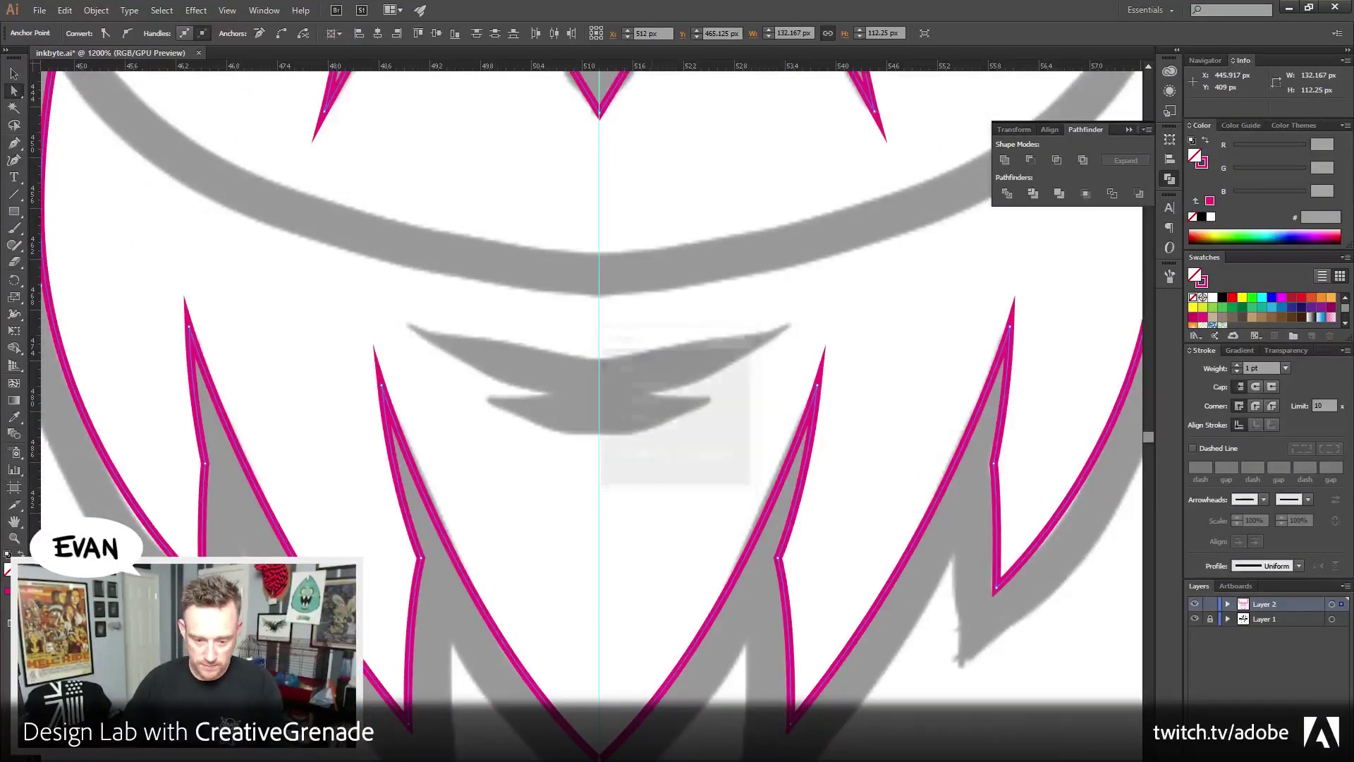
pyautogui.click(600, 747)
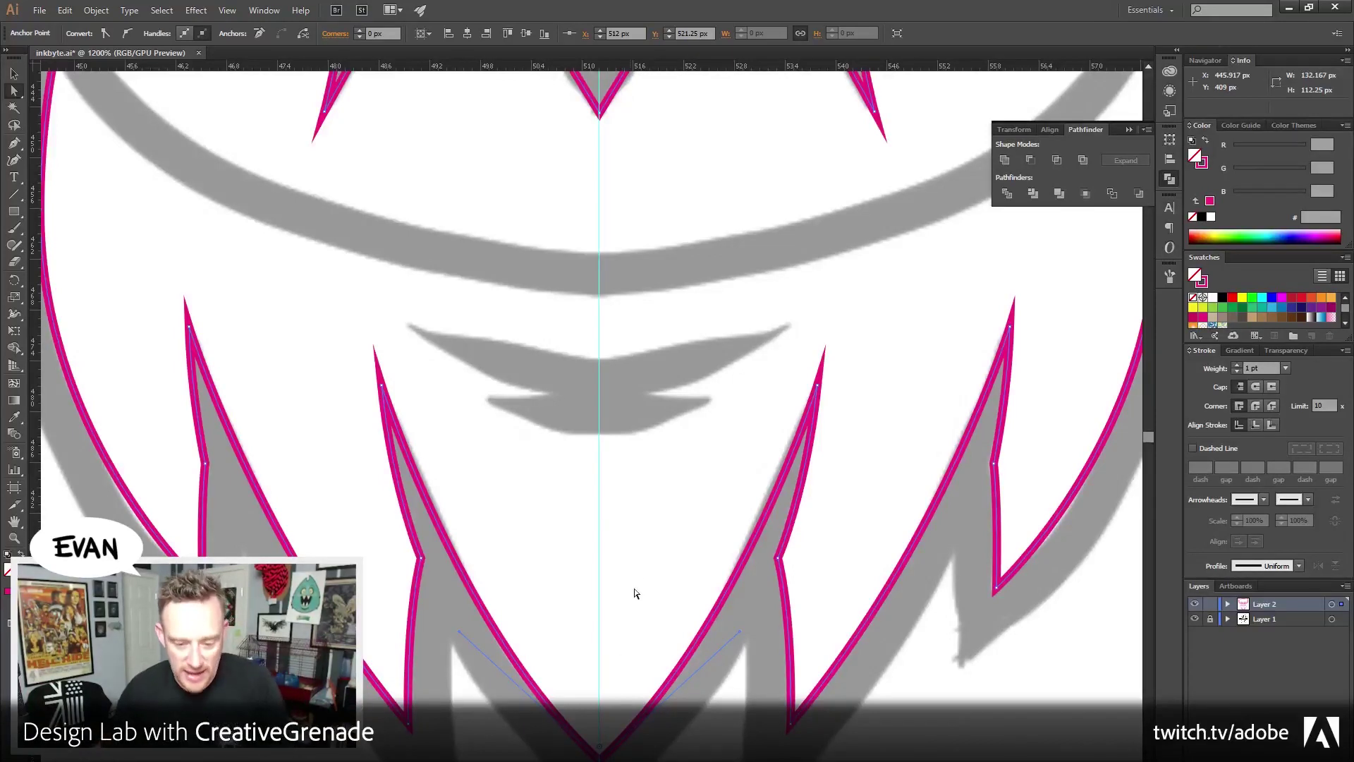
pyautogui.click(636, 570)
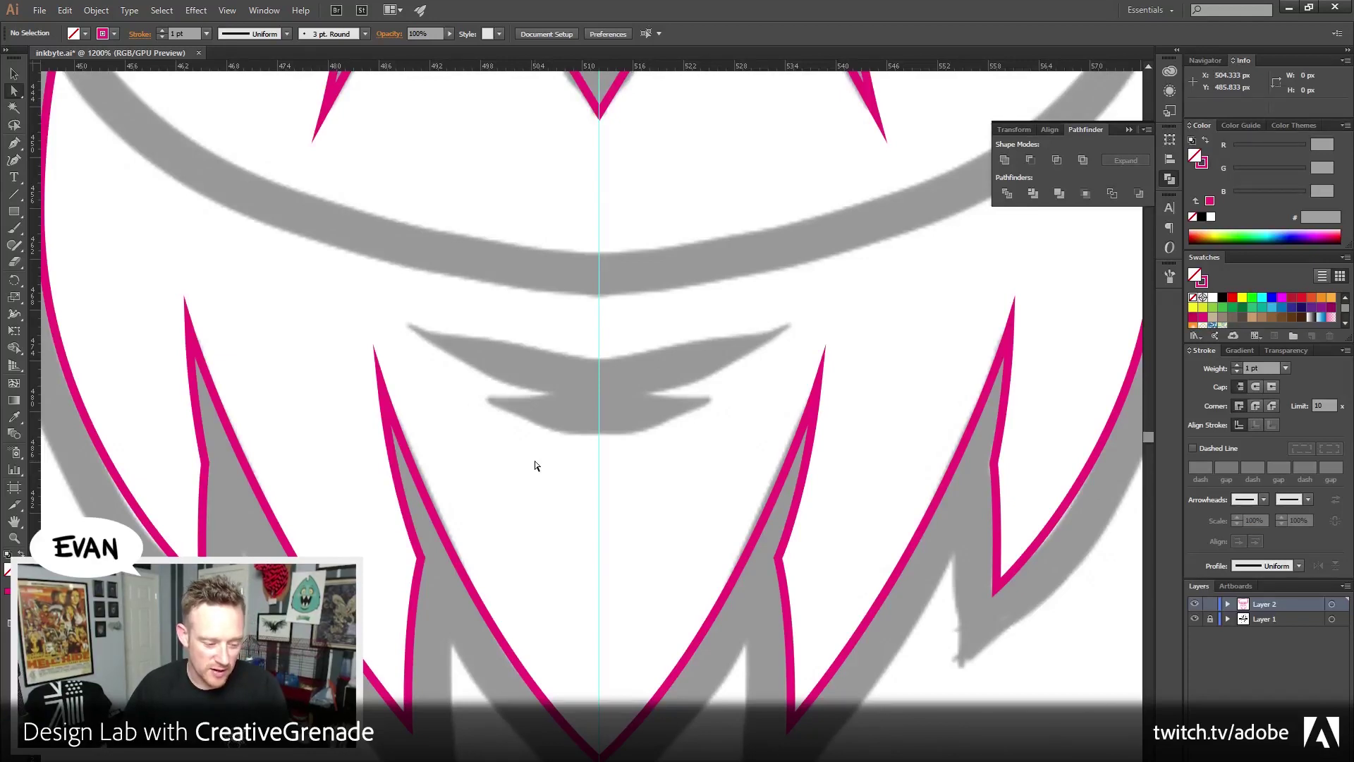
# Zoom out to 300% to show the whole monster badge
pyautogui.moveTo(581, 510); pyautogui.dragTo(587, 556)
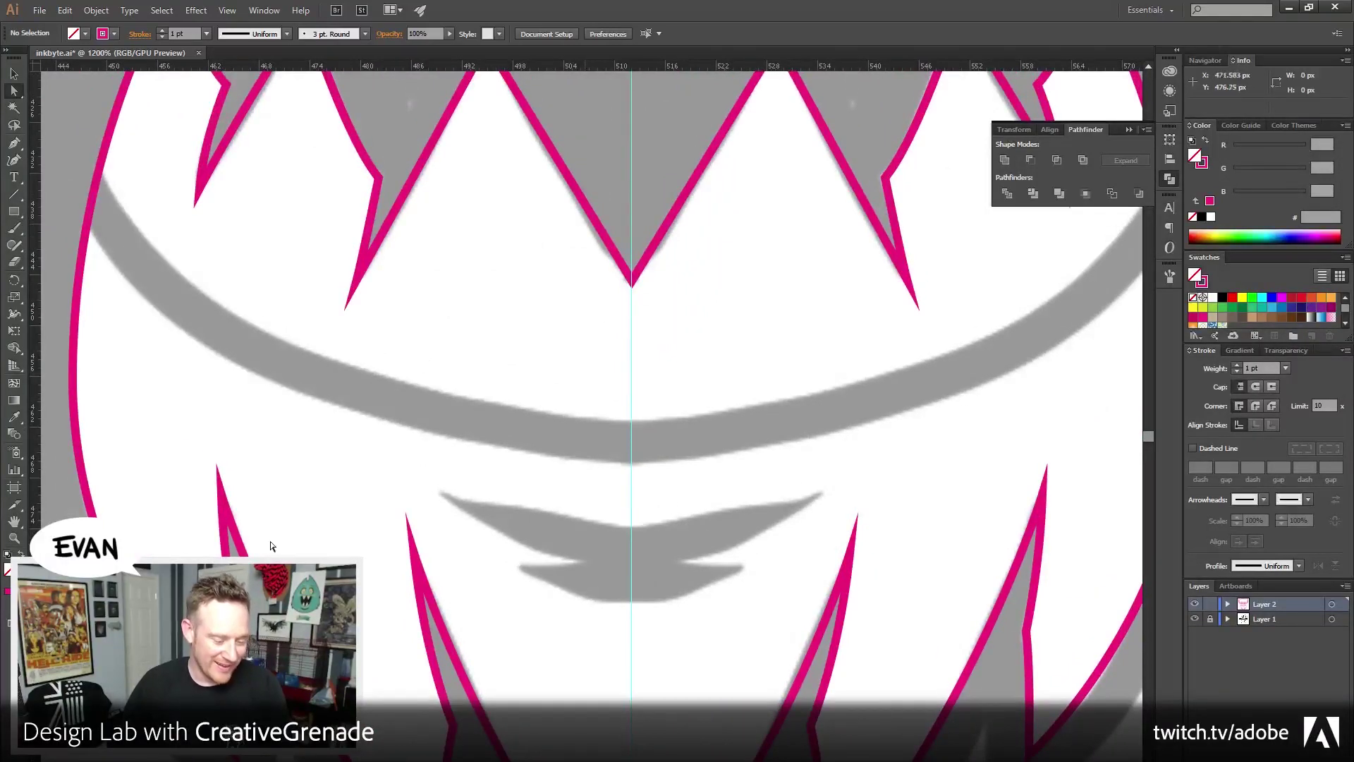
pyautogui.click(14, 538)
pyautogui.keyDown('alt'); pyautogui.click(565, 439); pyautogui.keyUp('alt')
pyautogui.keyDown('alt'); pyautogui.click(565, 439); pyautogui.keyUp('alt')
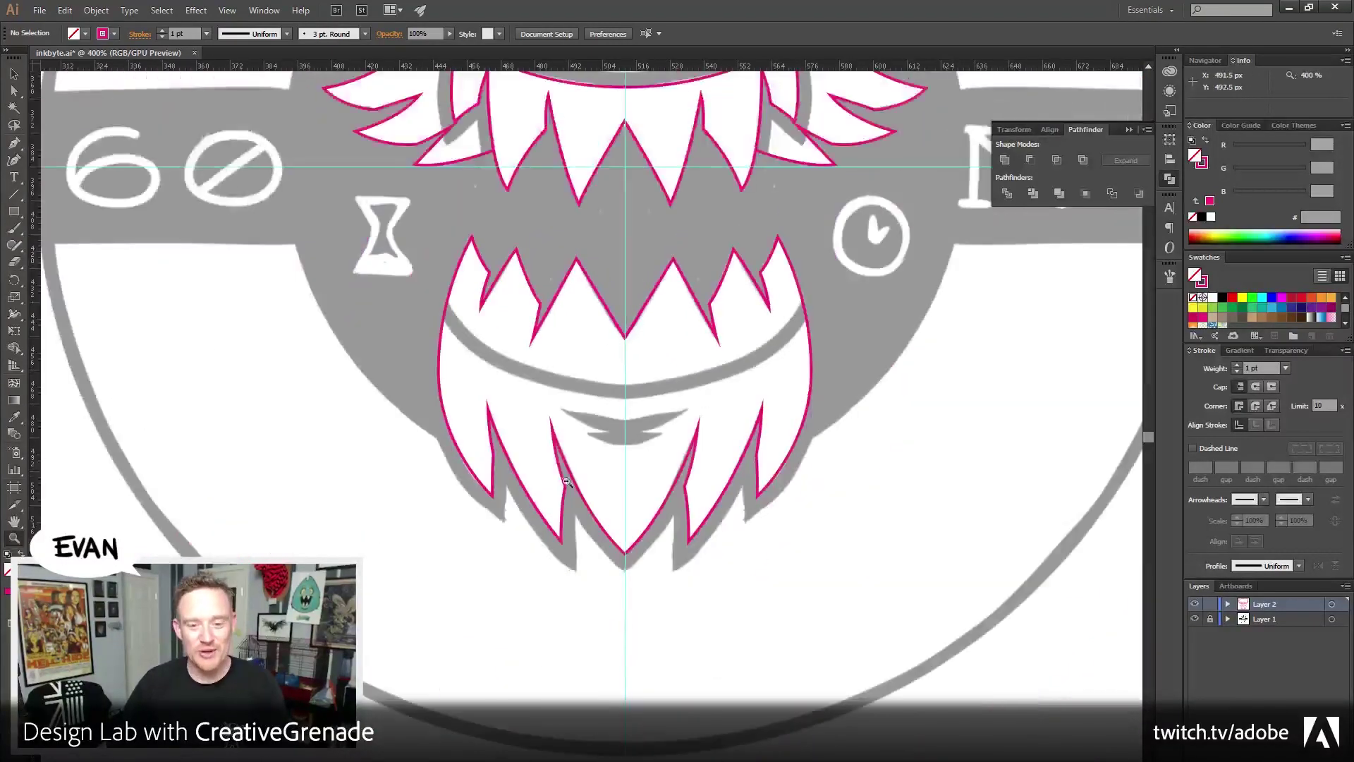
pyautogui.keyDown('alt'); pyautogui.click(565, 439); pyautogui.keyUp('alt')
pyautogui.press('v')
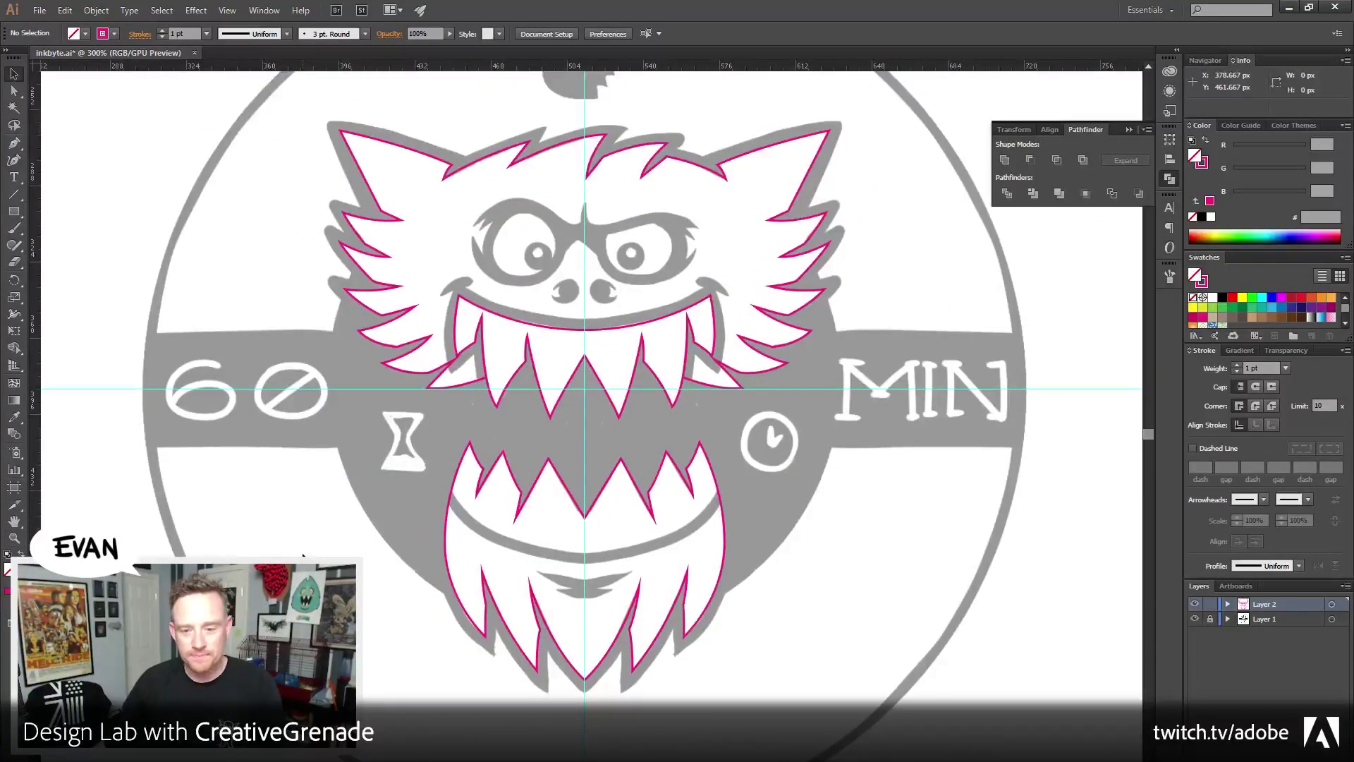
# Select the furry head outline and swap its magenta stroke into a solid fill
pyautogui.moveTo(445, 201); pyautogui.dragTo(491, 268)
pyautogui.click(585, 307)
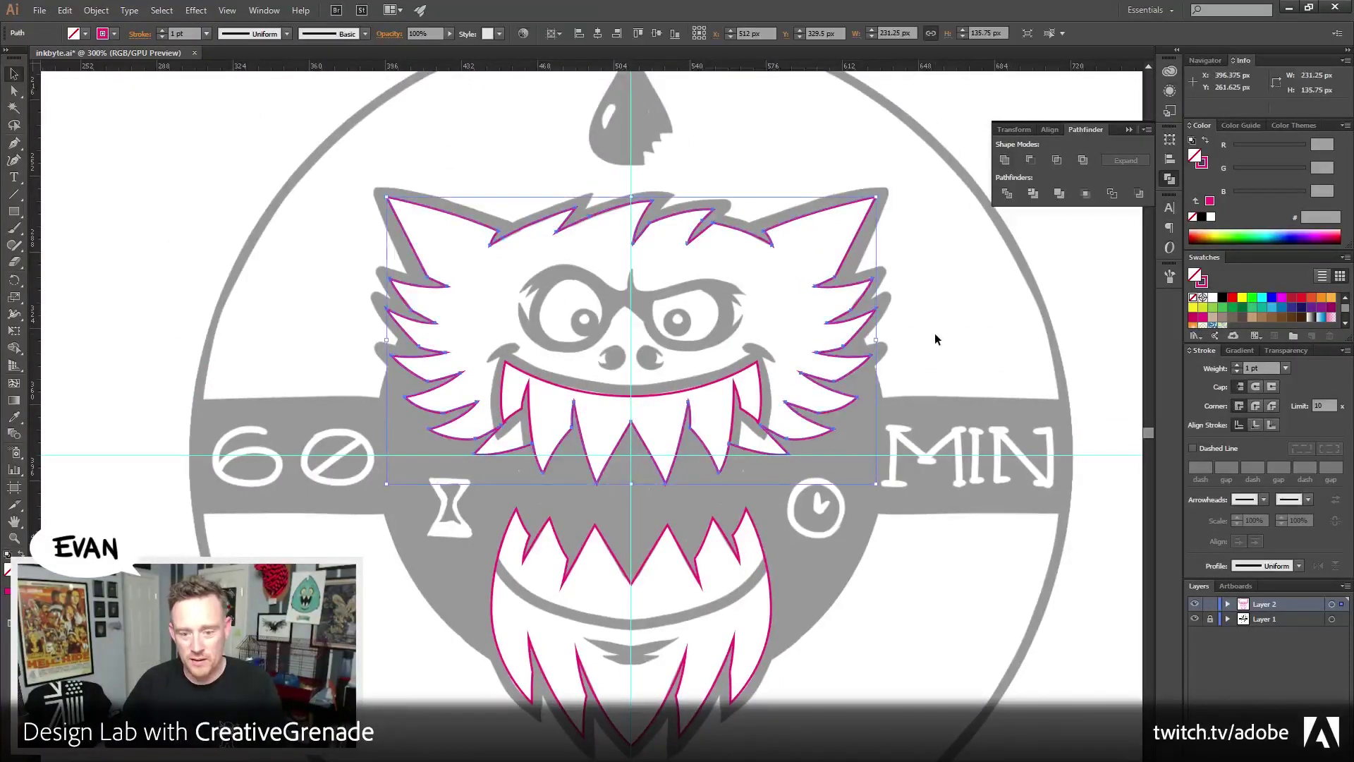
pyautogui.click(1207, 141)
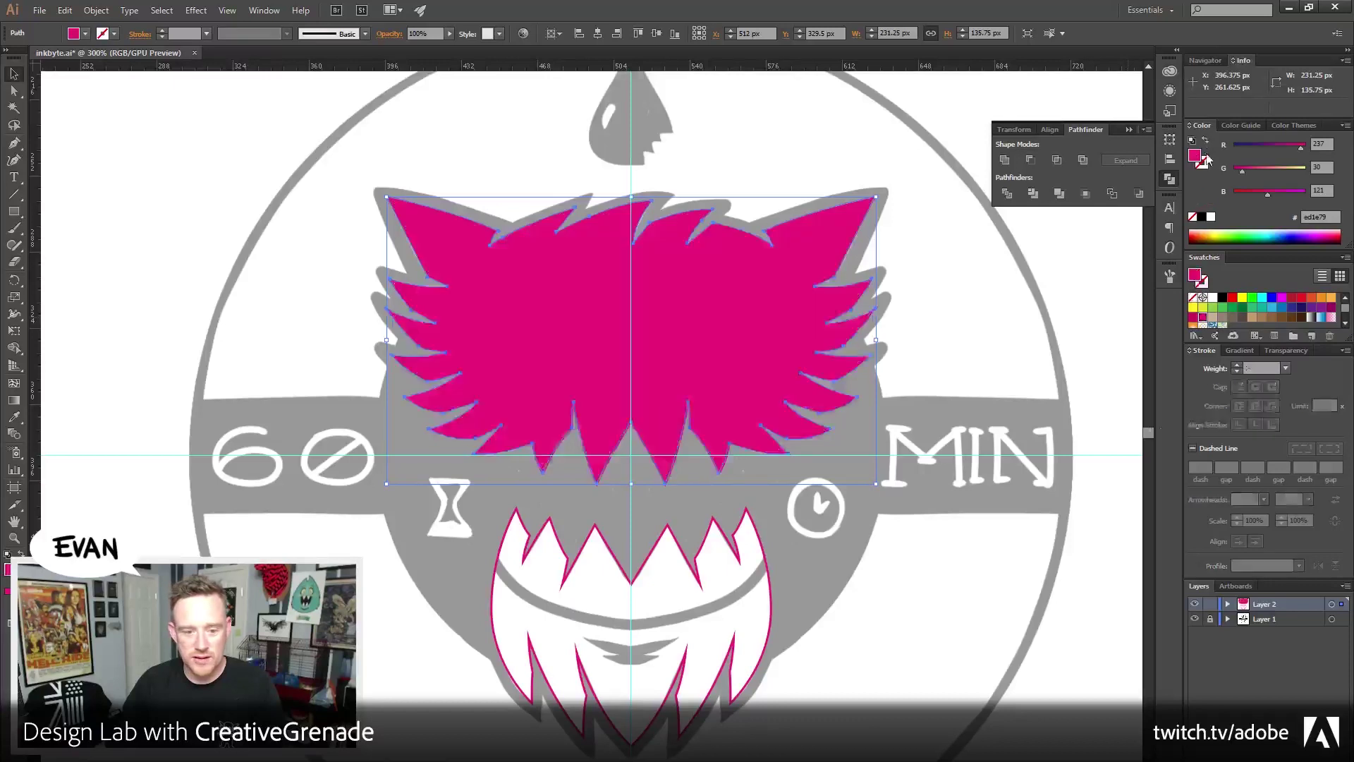
# Preview an Offset Path of 6 px with Miter joins around the head
pyautogui.click(97, 11)
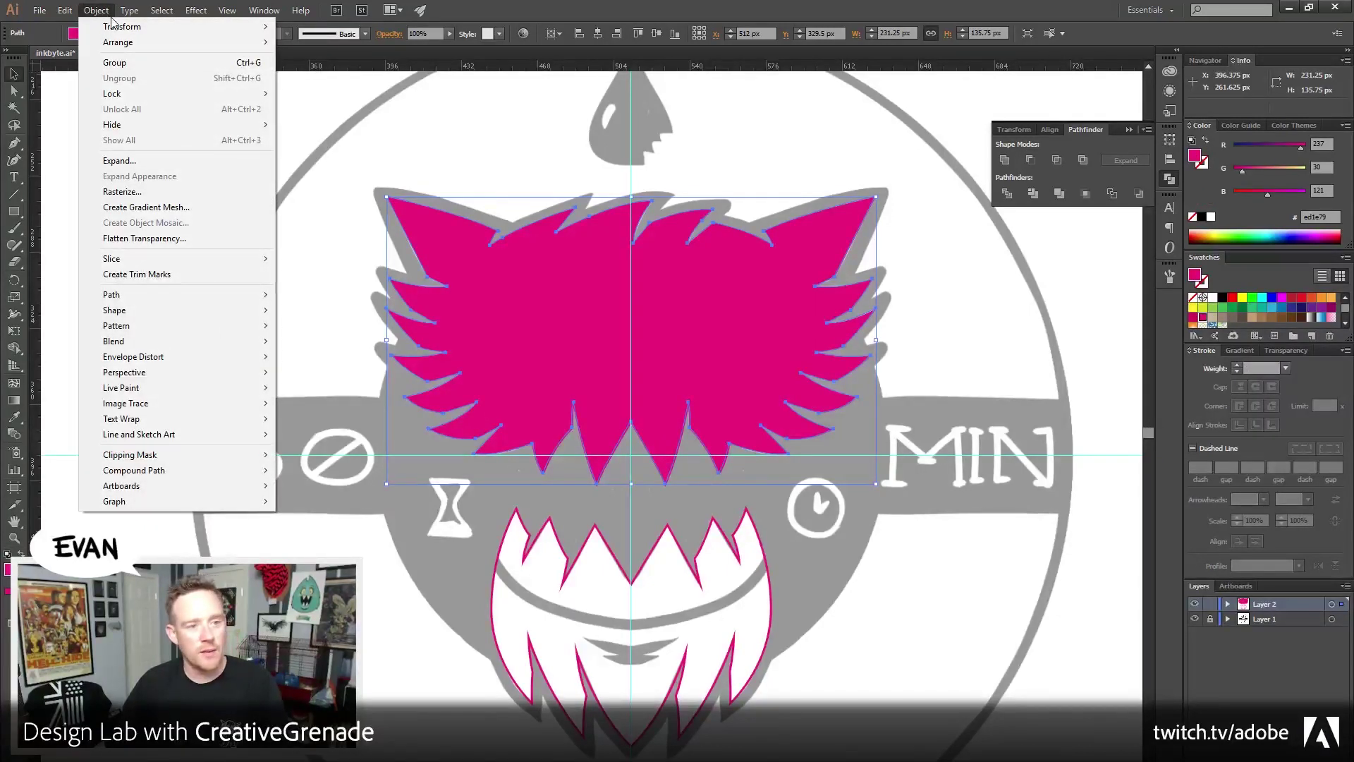
pyautogui.moveTo(149, 302)
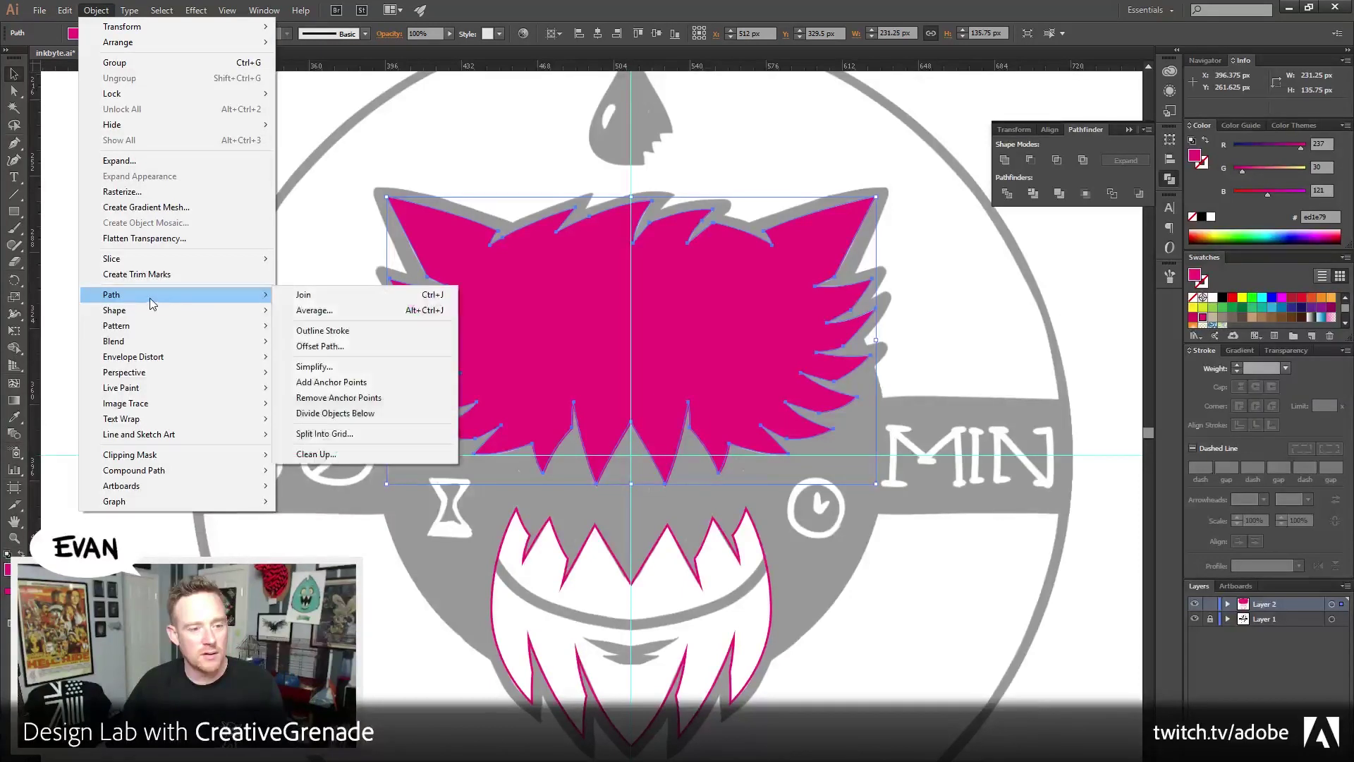
pyautogui.click(352, 346)
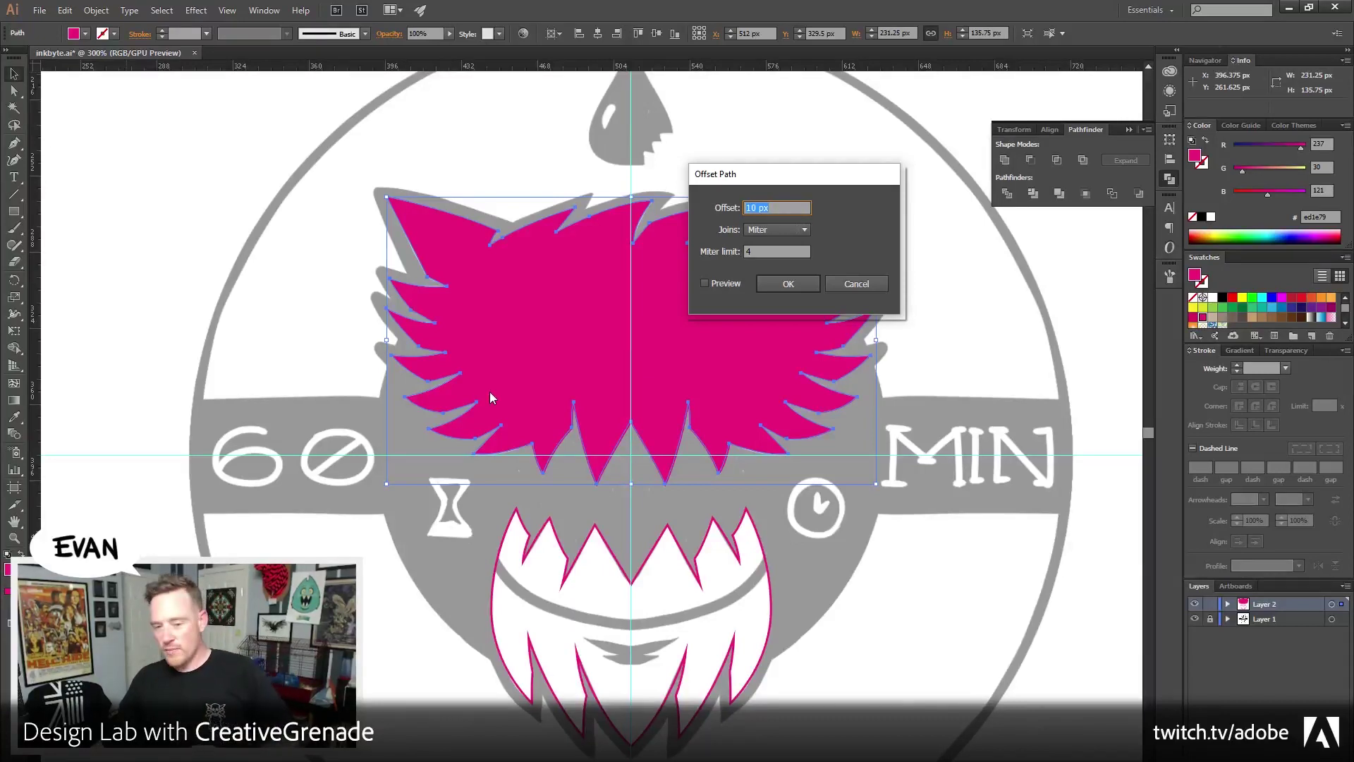
pyautogui.click(704, 283)
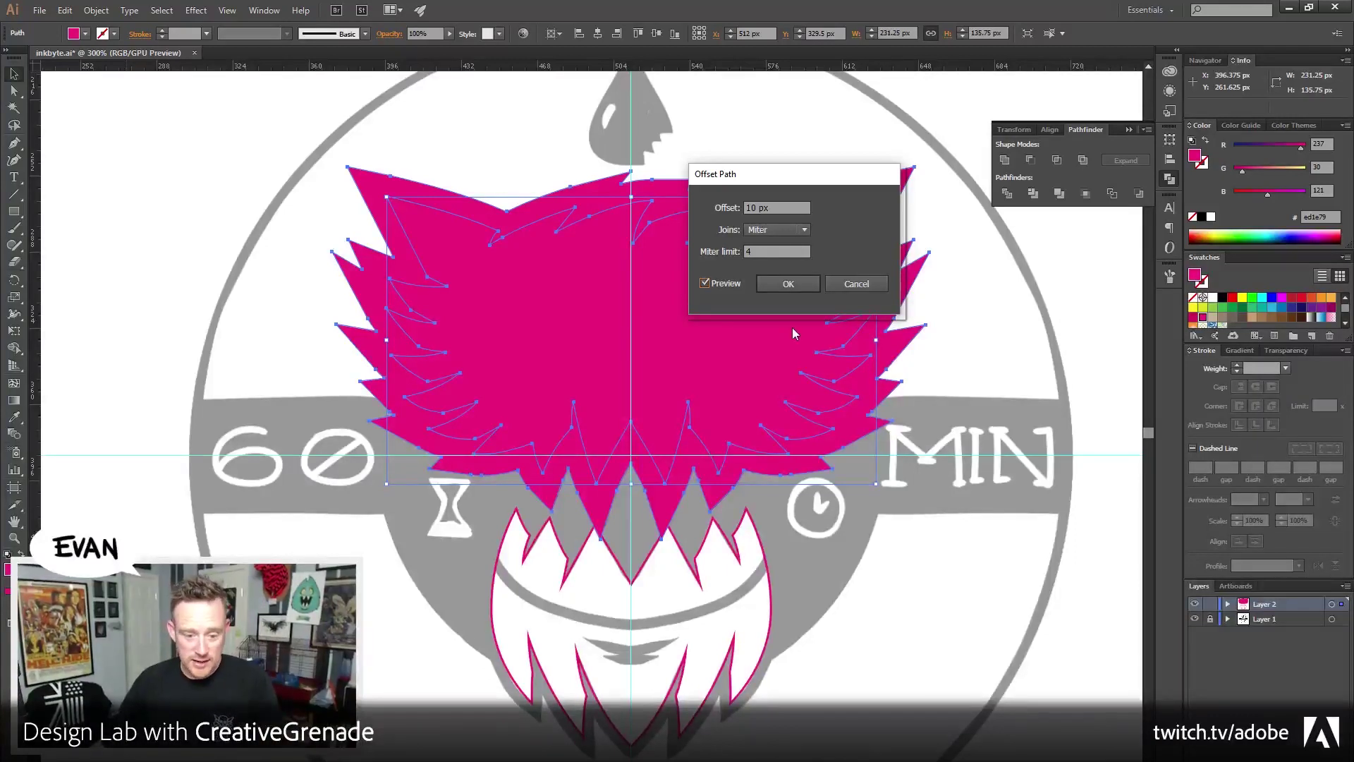
pyautogui.doubleClick(776, 207)
pyautogui.write('6')
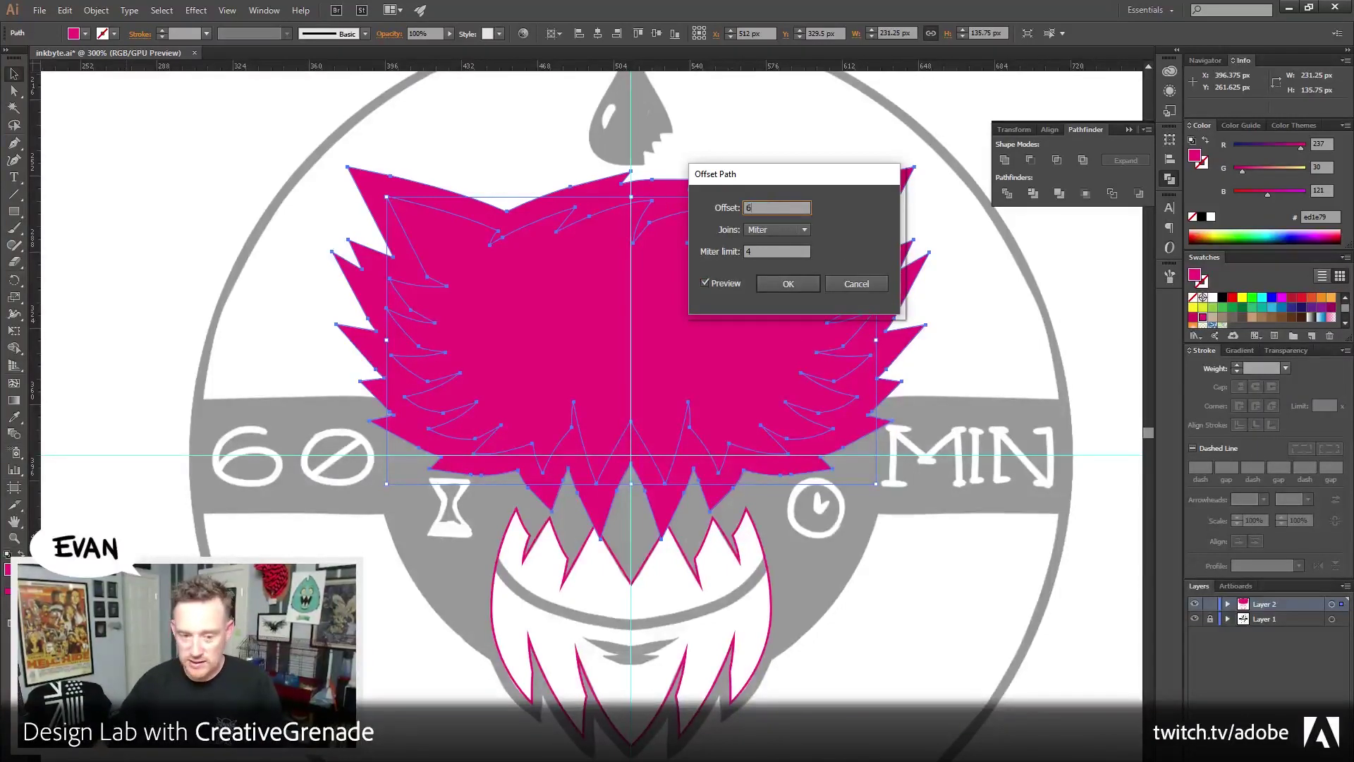
pyautogui.press('Tab')
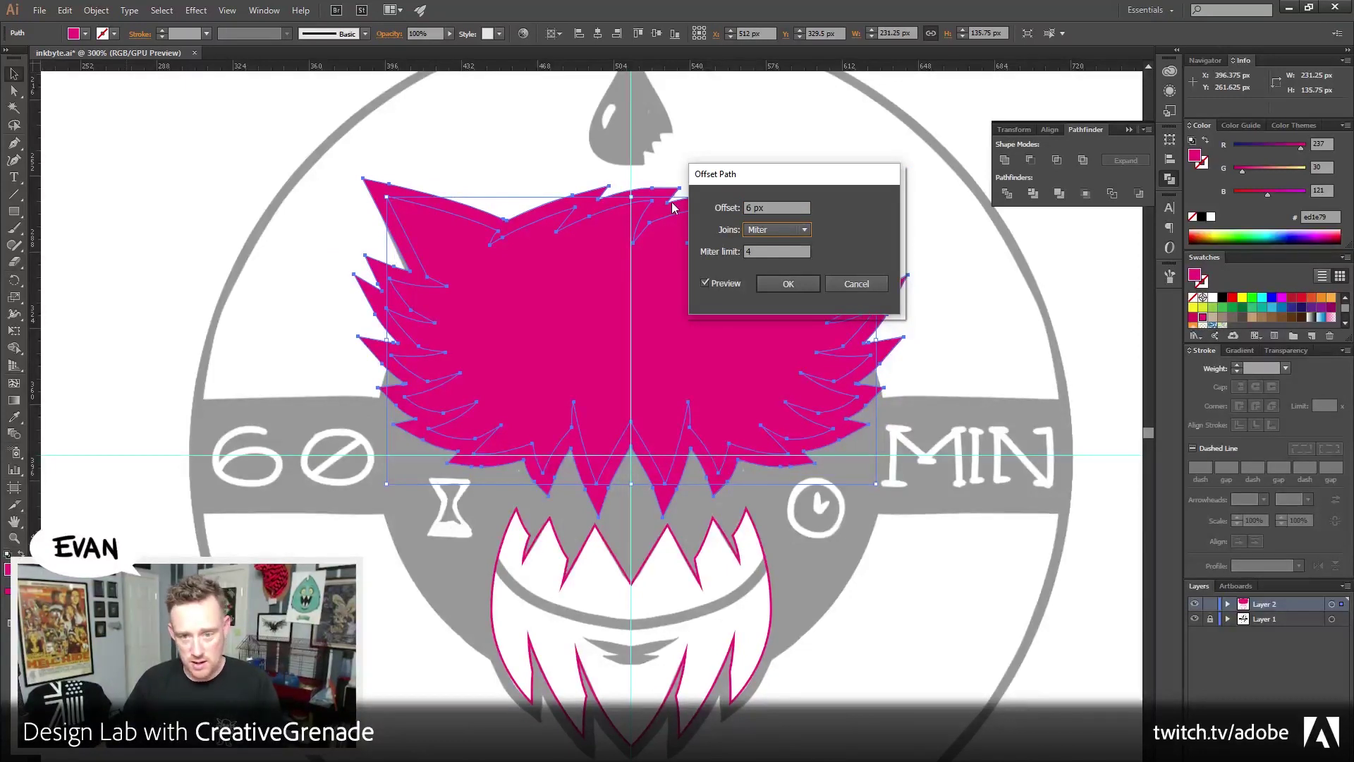
pyautogui.click(768, 230)
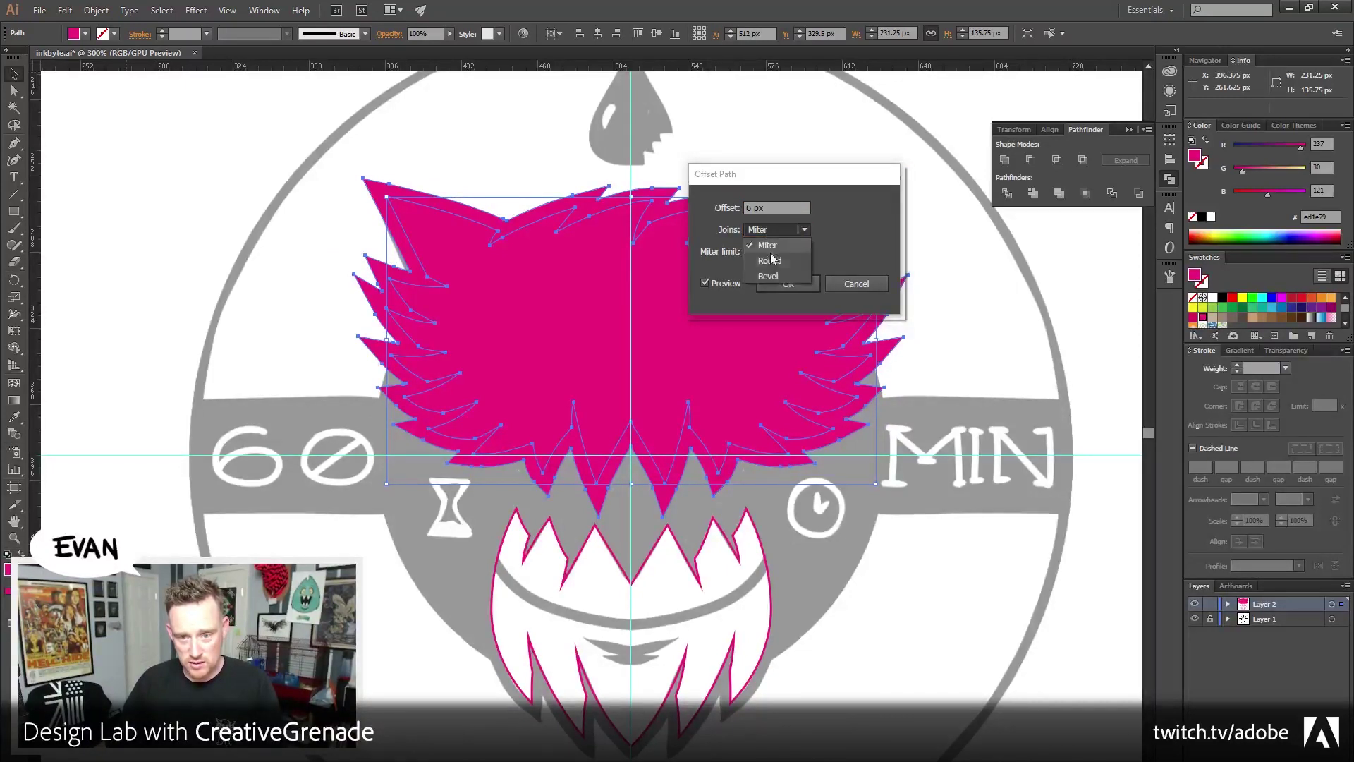
pyautogui.click(770, 261)
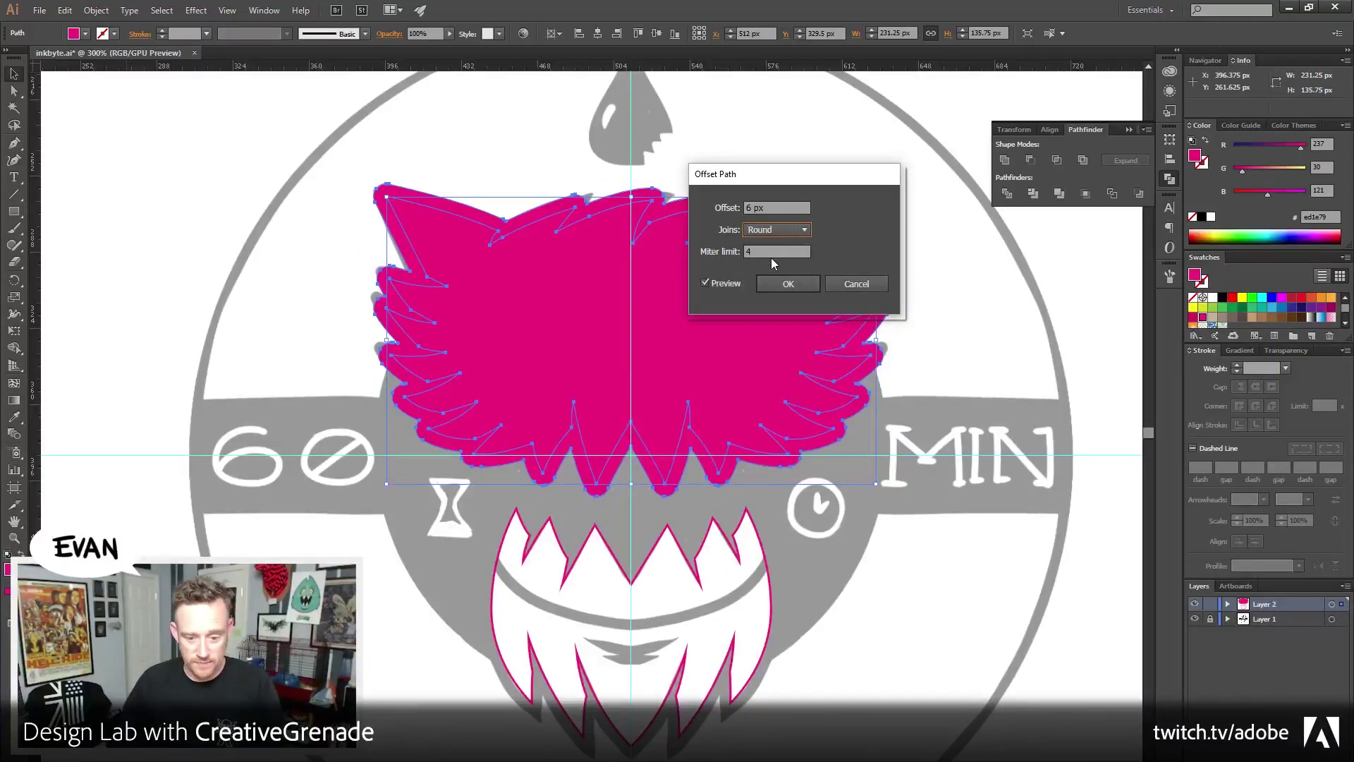
pyautogui.moveTo(815, 180); pyautogui.dragTo(1041, 265)
pyautogui.click(1009, 313)
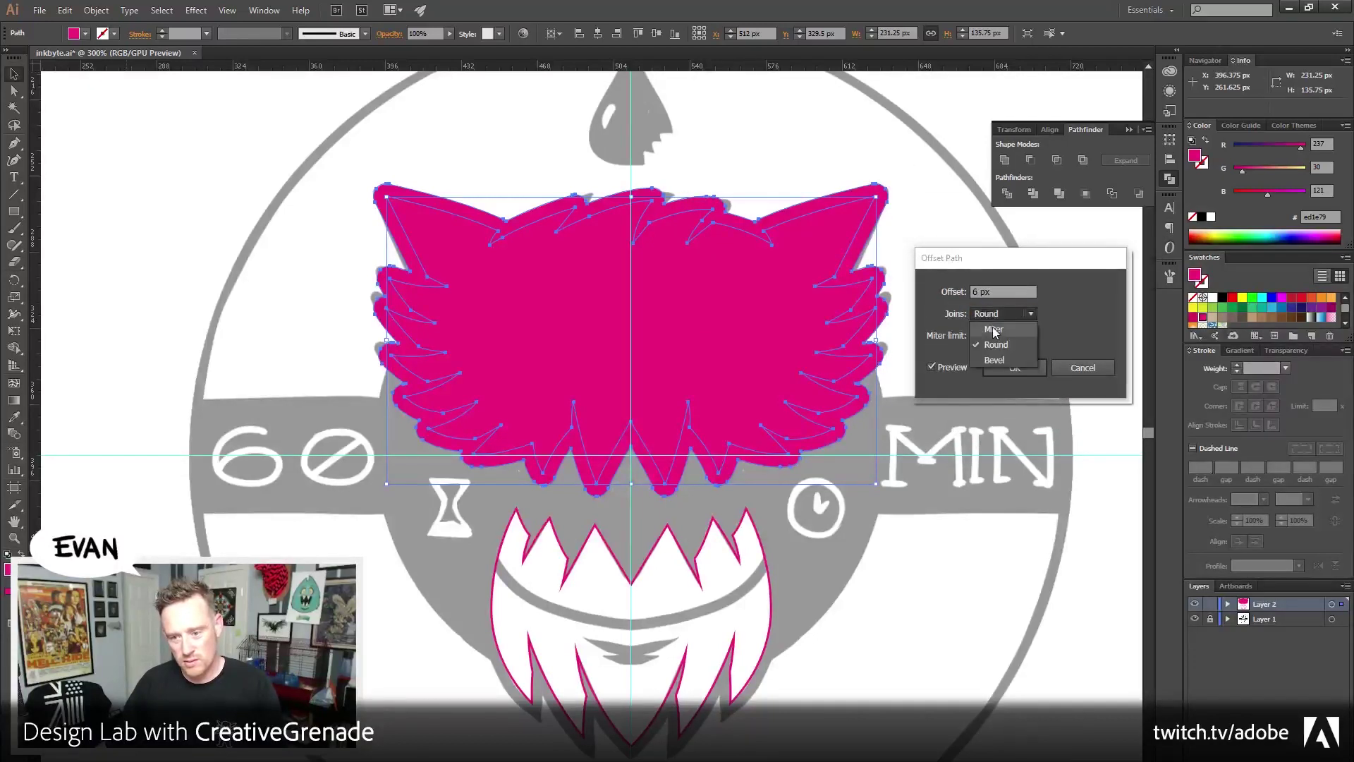
pyautogui.click(994, 328)
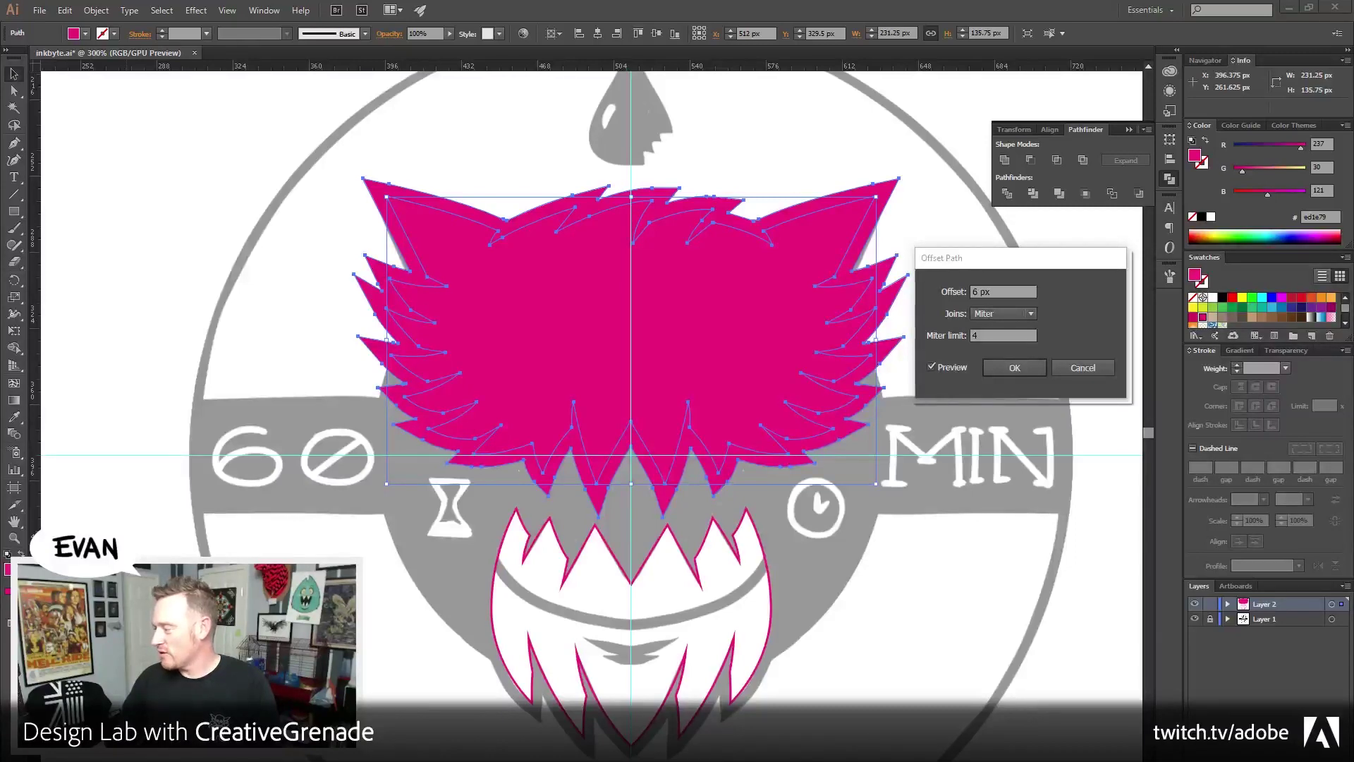
pyautogui.hotkey('alt', 'Tab')
pyautogui.moveTo(715, 21); pyautogui.dragTo(532, 64)
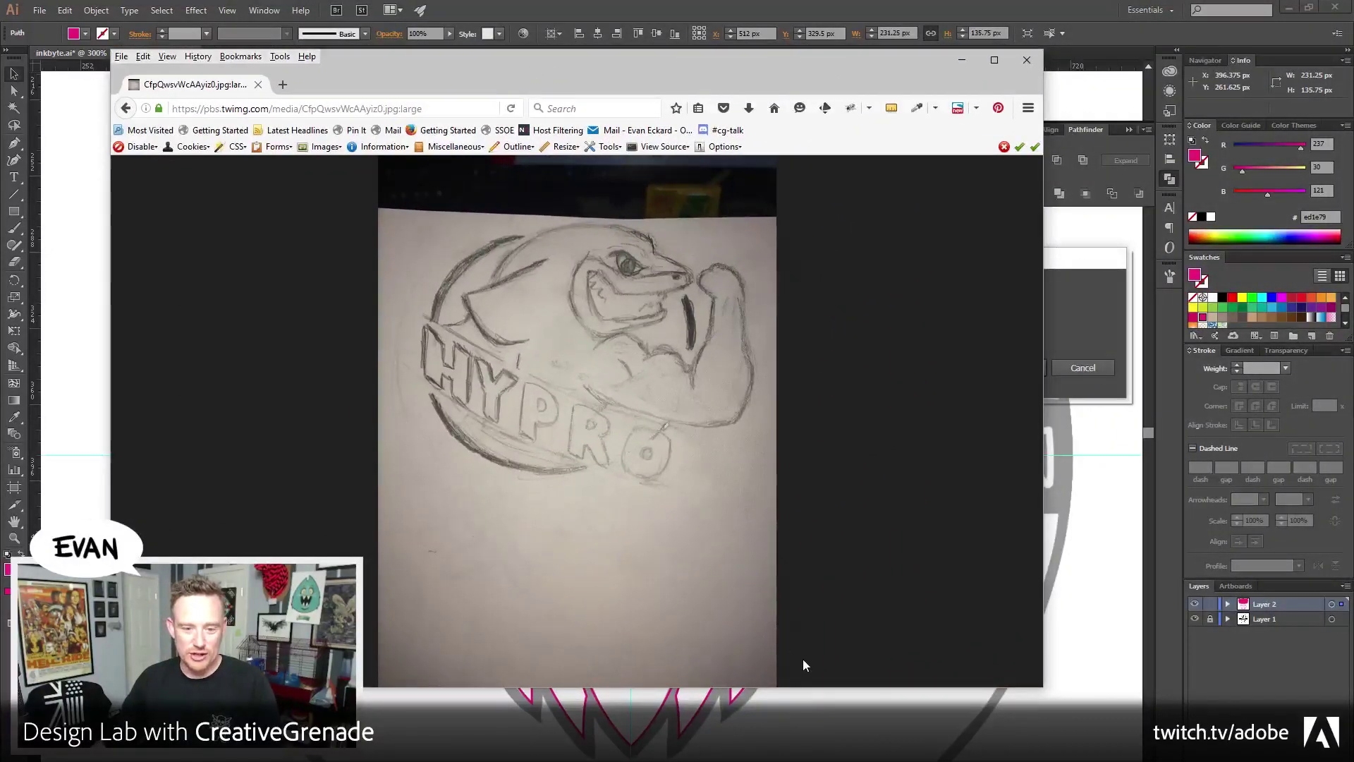
pyautogui.moveTo(809, 687); pyautogui.dragTo(809, 761)
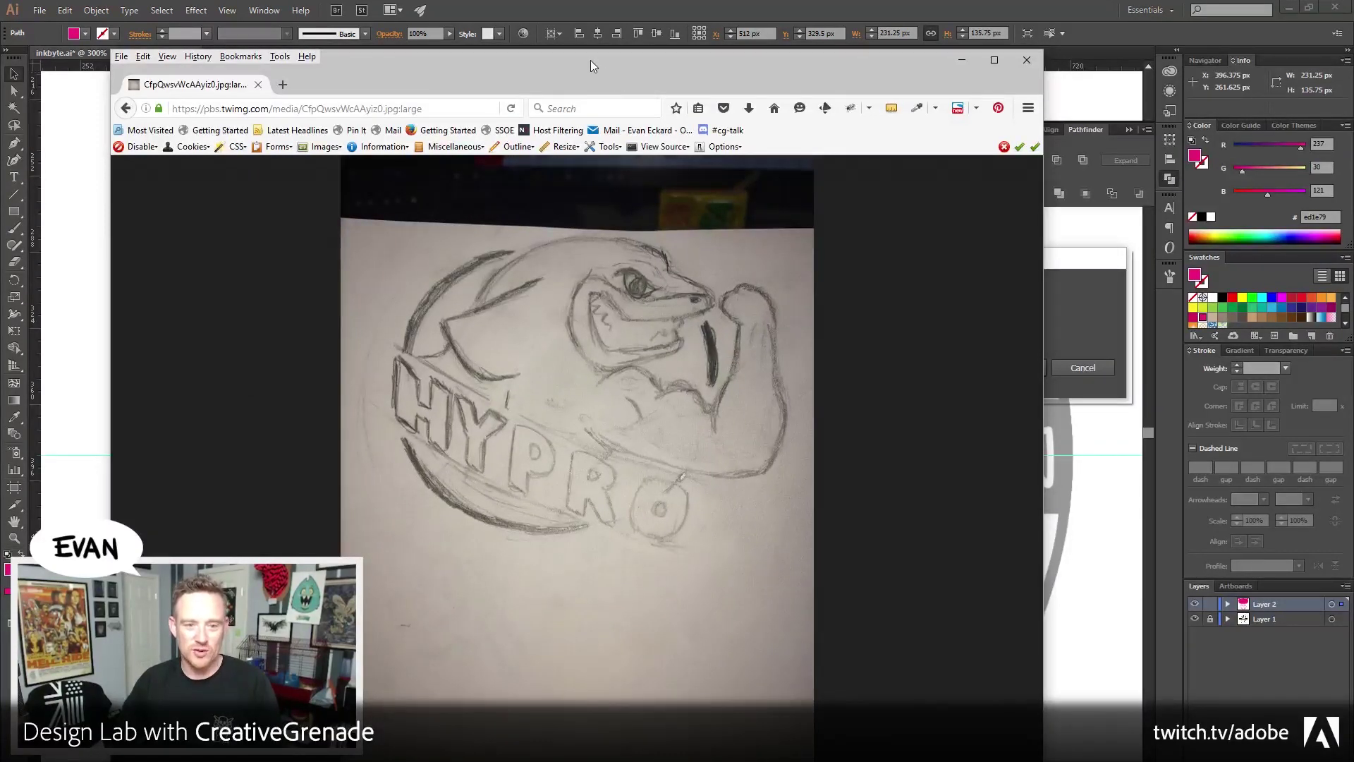
pyautogui.moveTo(556, 66); pyautogui.dragTo(1353, 67)
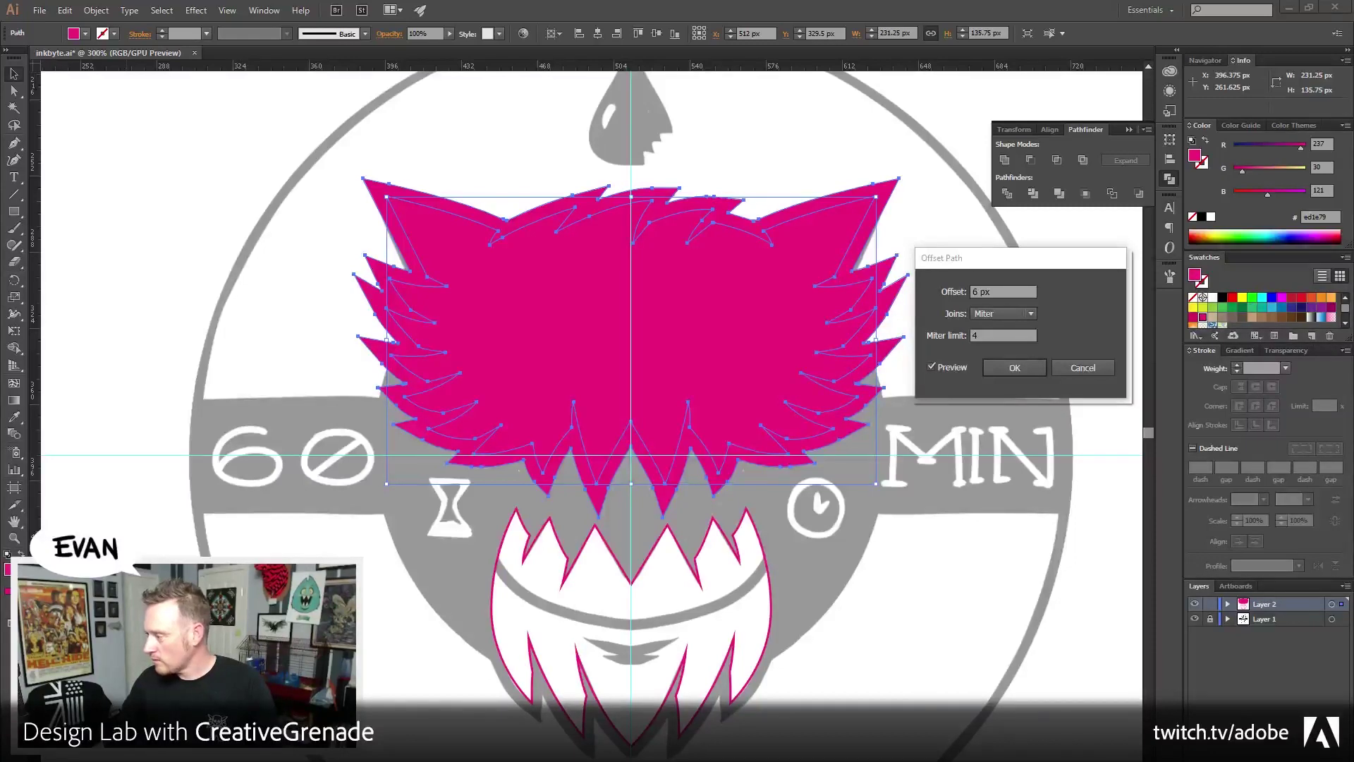
pyautogui.hotkey('alt', 'Tab')
pyautogui.moveTo(766, 39); pyautogui.dragTo(1068, 62)
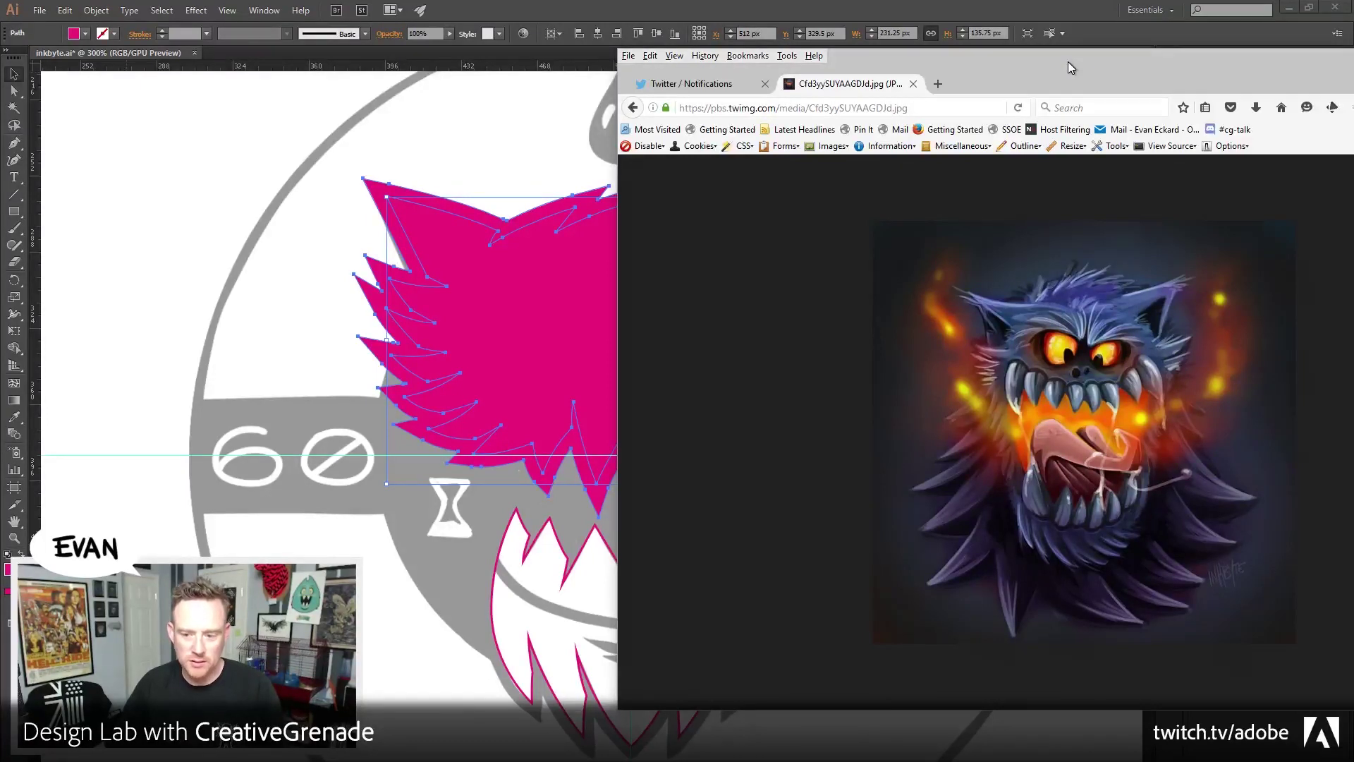
pyautogui.moveTo(1068, 62); pyautogui.dragTo(1069, 62)
pyautogui.hotkey('alt', 'Tab')
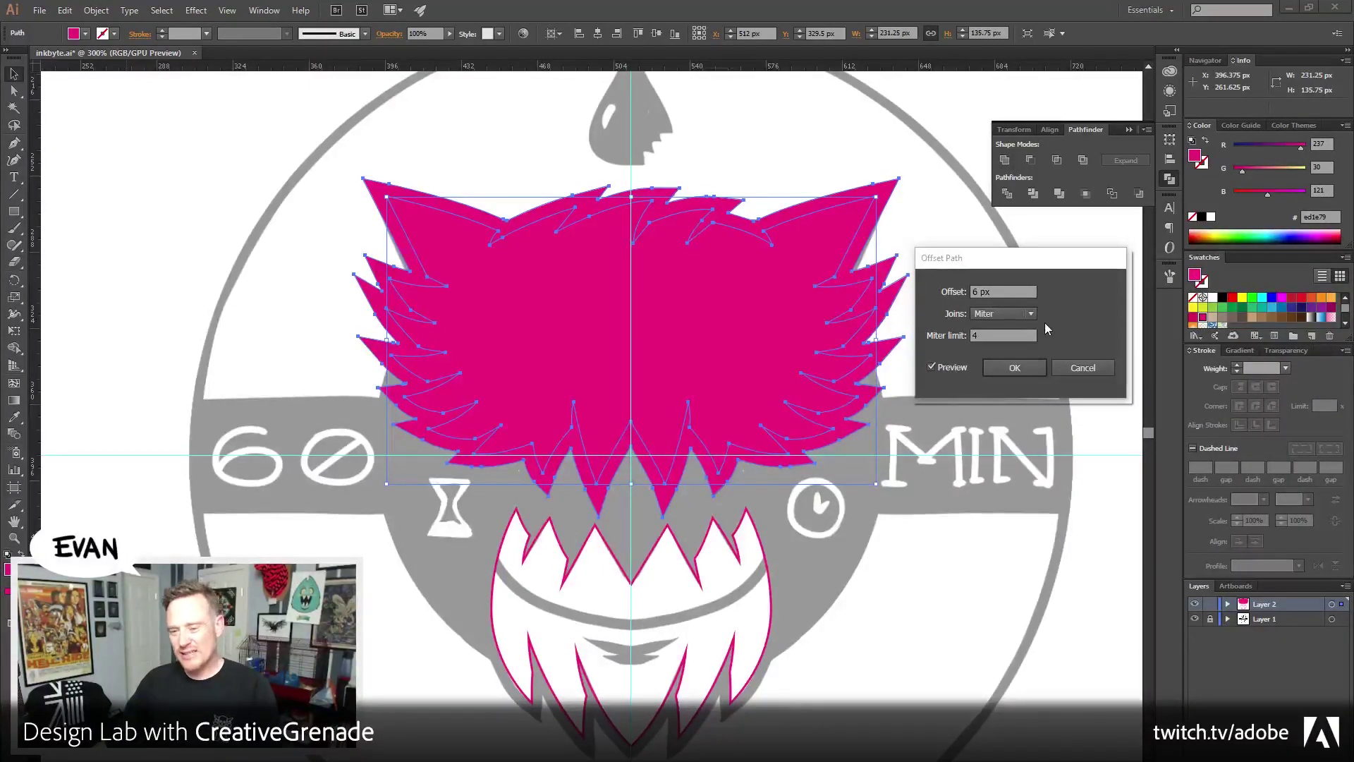
# Apply the 6 px offset and fill the new offset shape black
pyautogui.click(1014, 368)
pyautogui.click(845, 230)
pyautogui.click(822, 206)
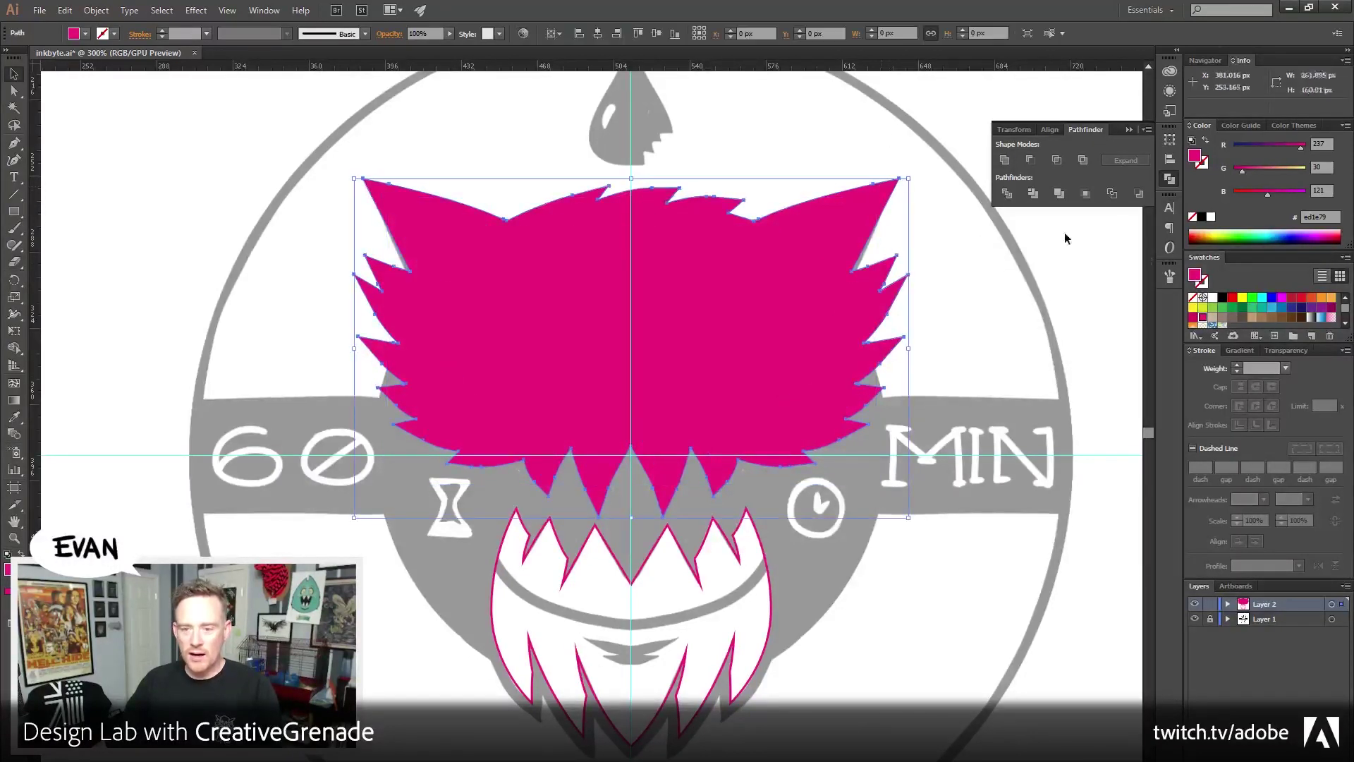
pyautogui.click(1201, 217)
pyautogui.click(1006, 342)
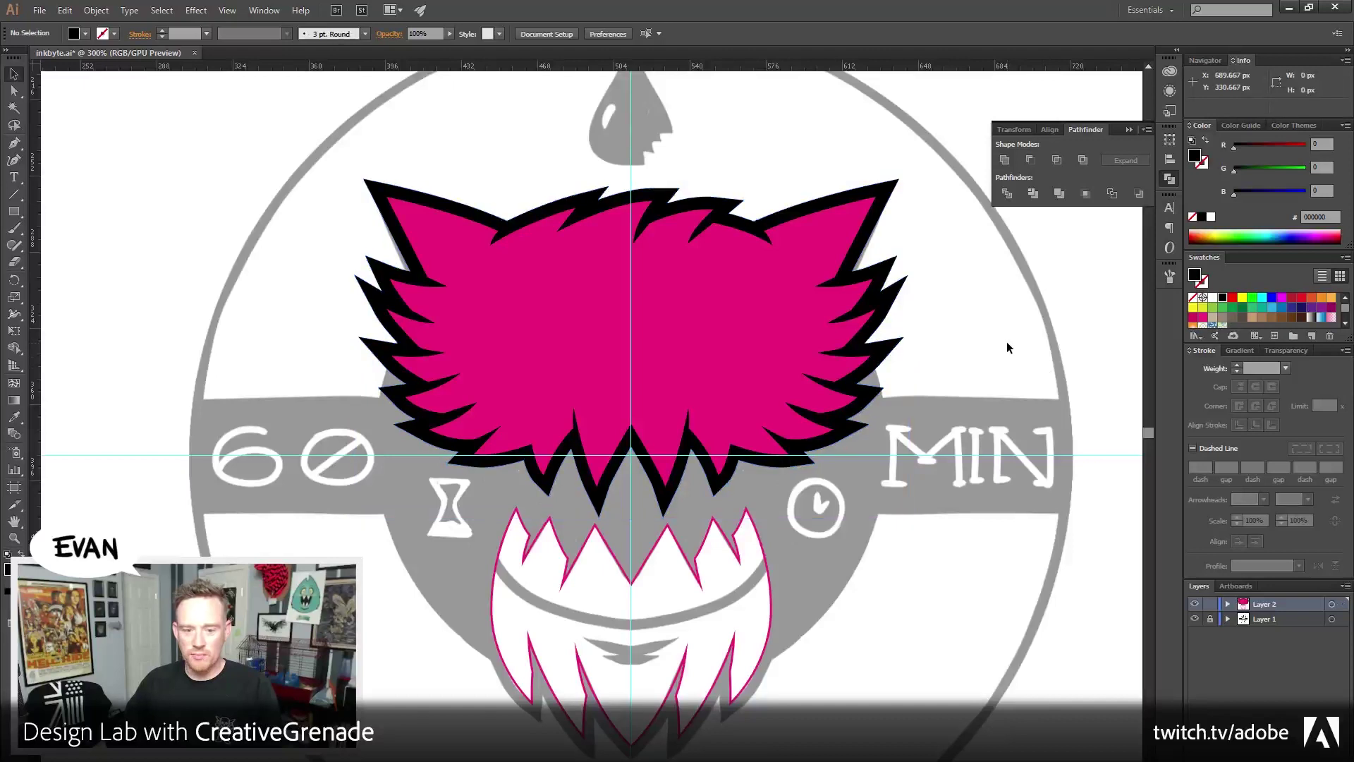
# Select the pink head and its black outline and choose Arrange > Send to Back
pyautogui.click(535, 402)
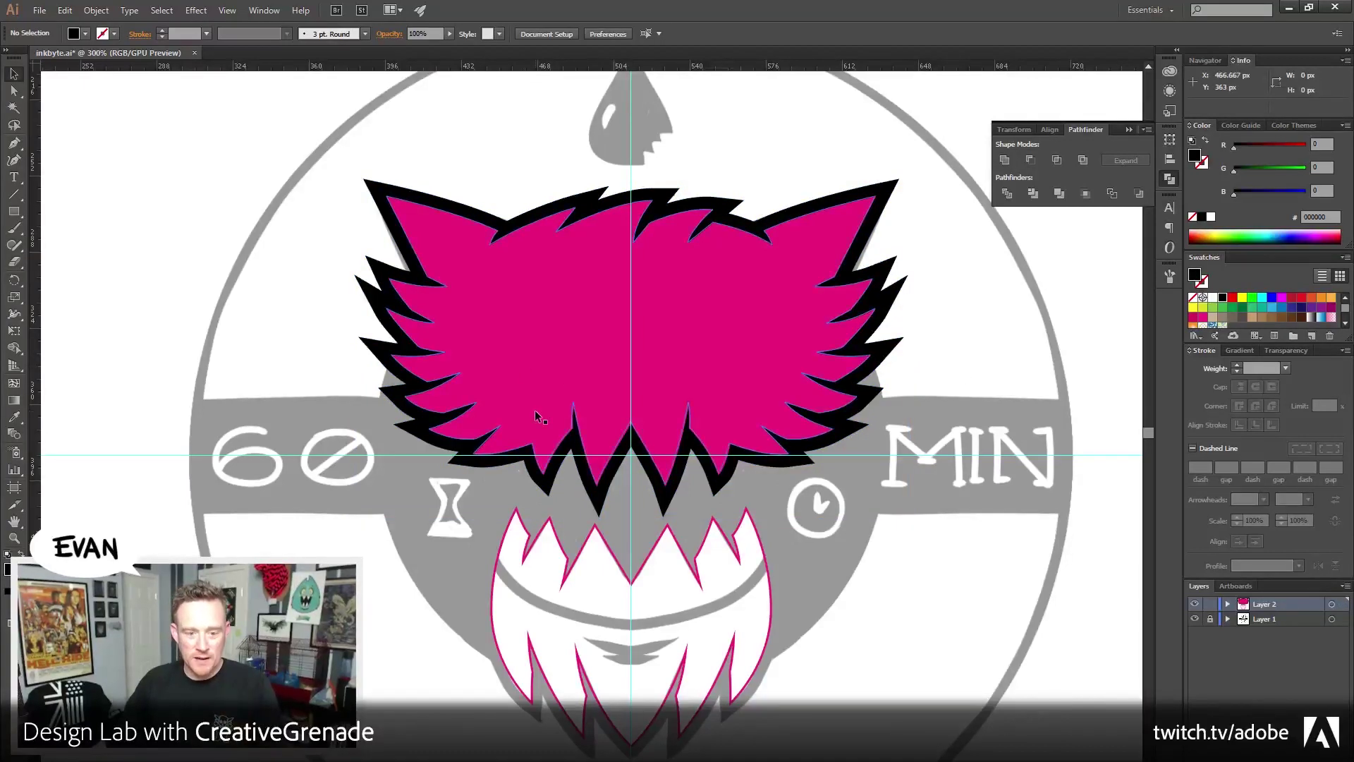
pyautogui.moveTo(343, 148); pyautogui.dragTo(404, 204)
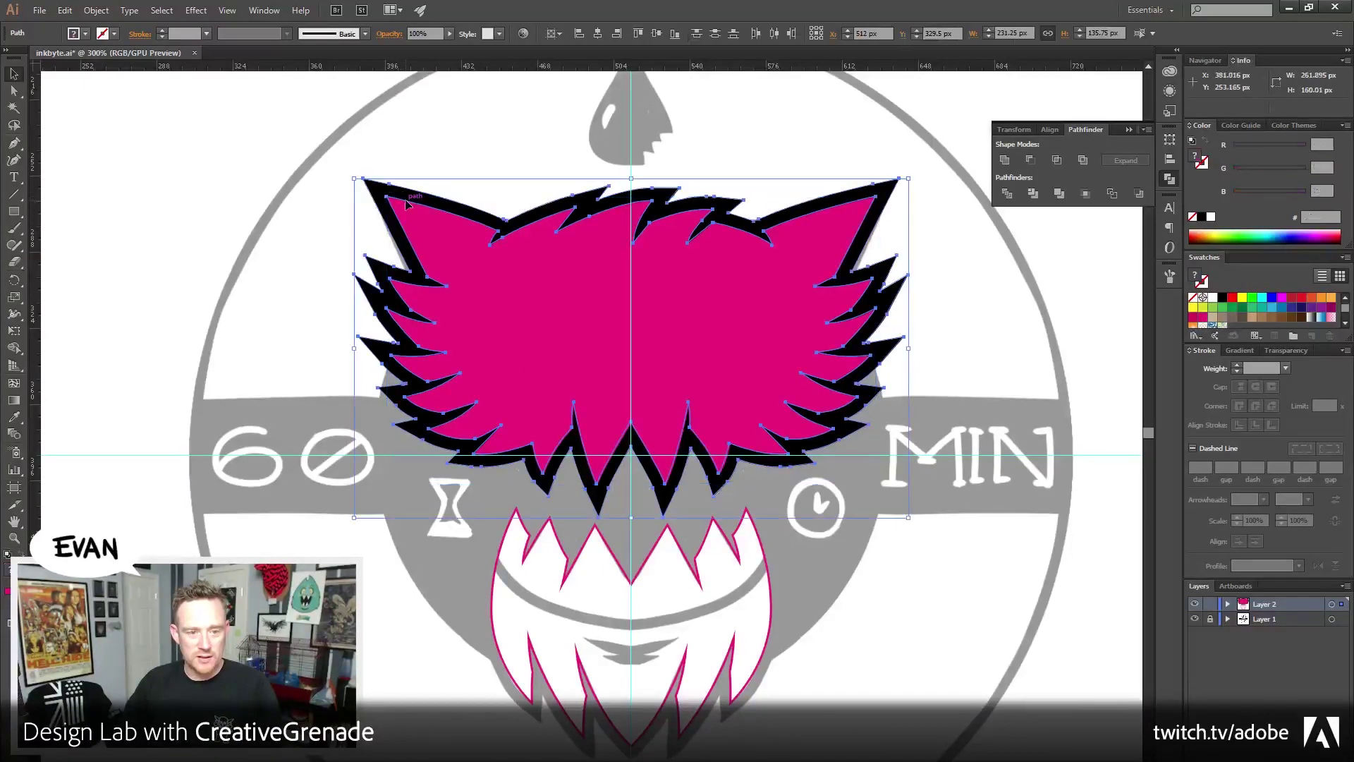
pyautogui.click(96, 10)
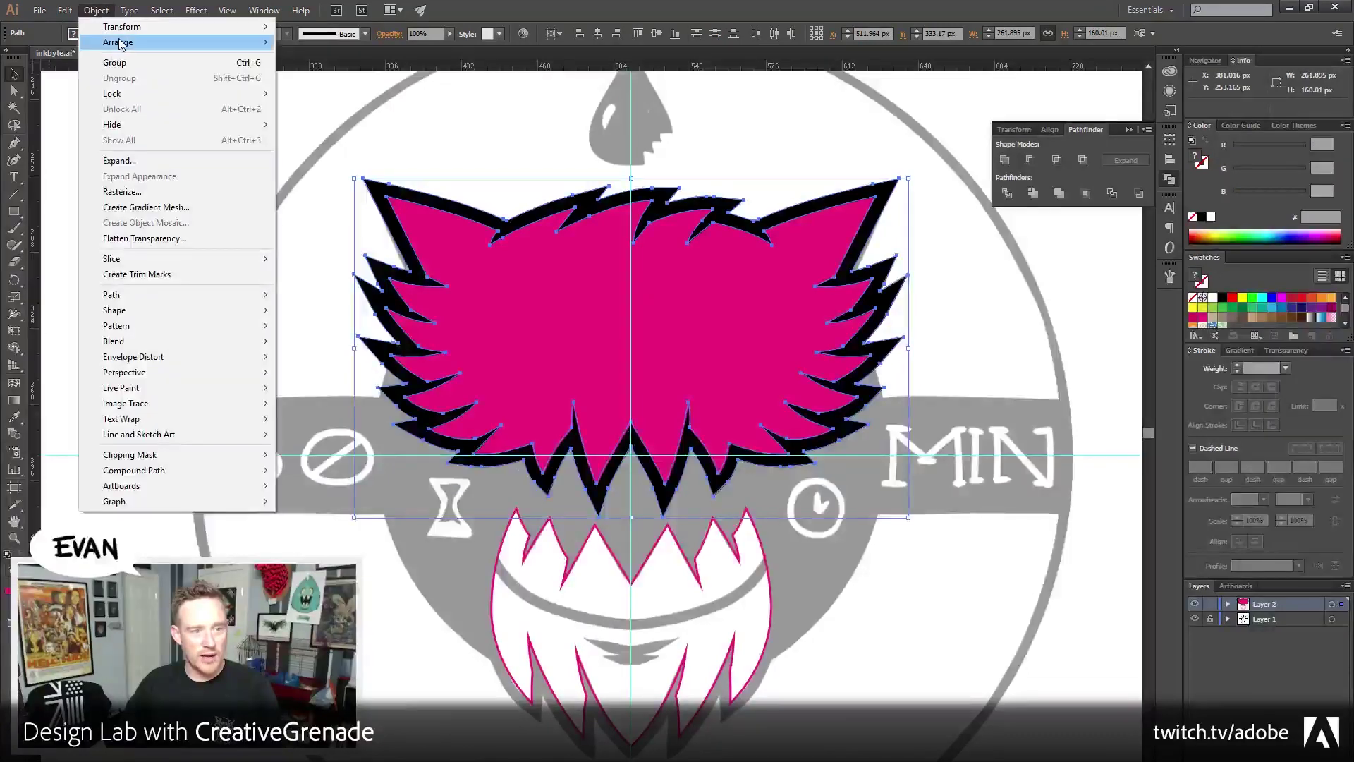
pyautogui.moveTo(136, 45)
pyautogui.click(321, 89)
pyautogui.click(257, 302)
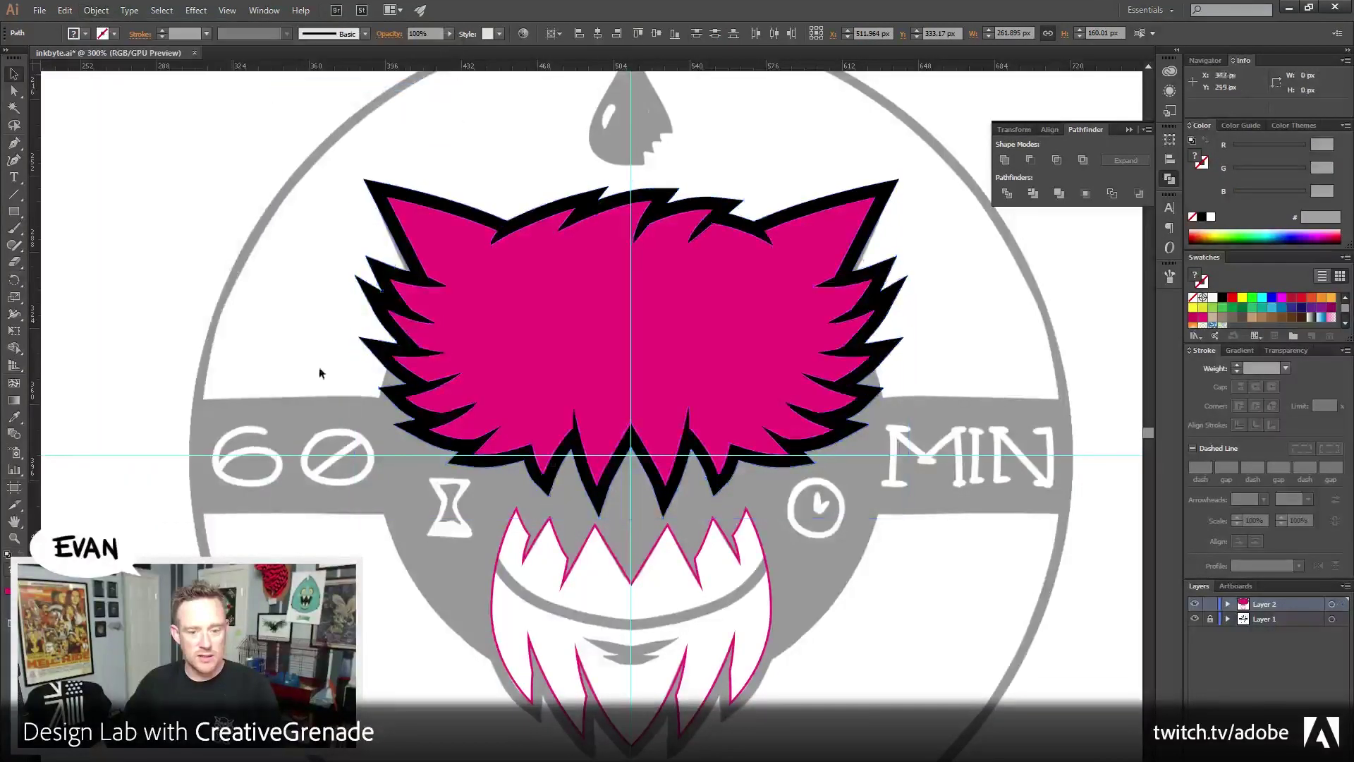
pyautogui.click(544, 479)
pyautogui.click(570, 519)
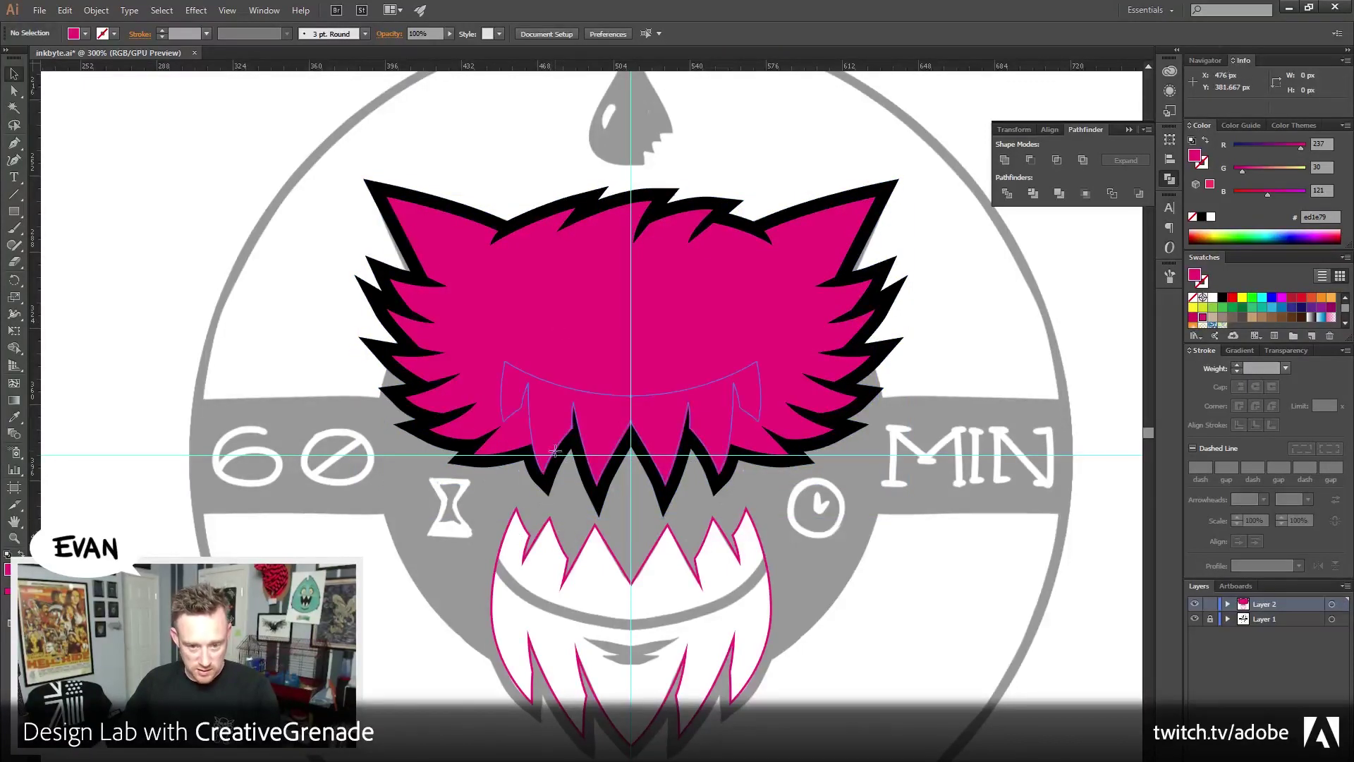
# Give the upper-teeth path a white fill and no stroke
pyautogui.click(517, 428)
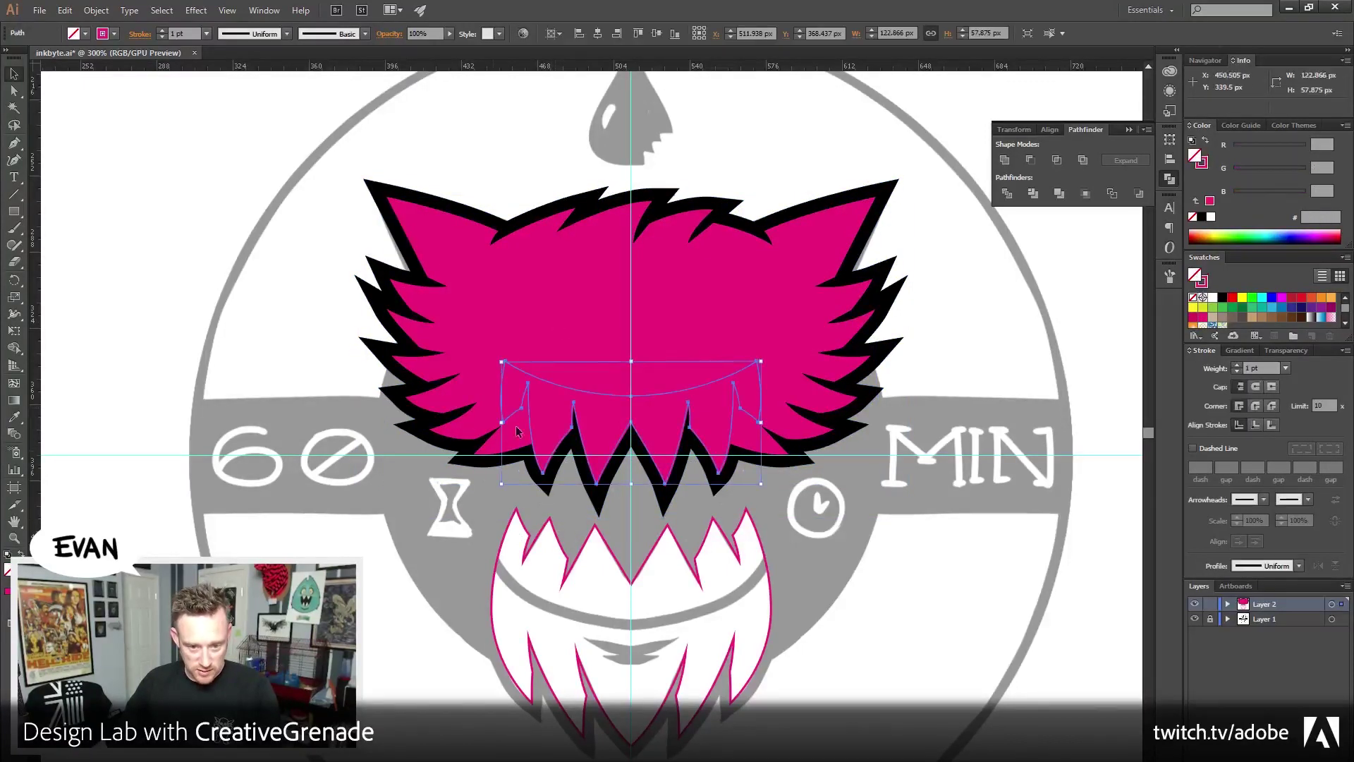
pyautogui.click(1210, 169)
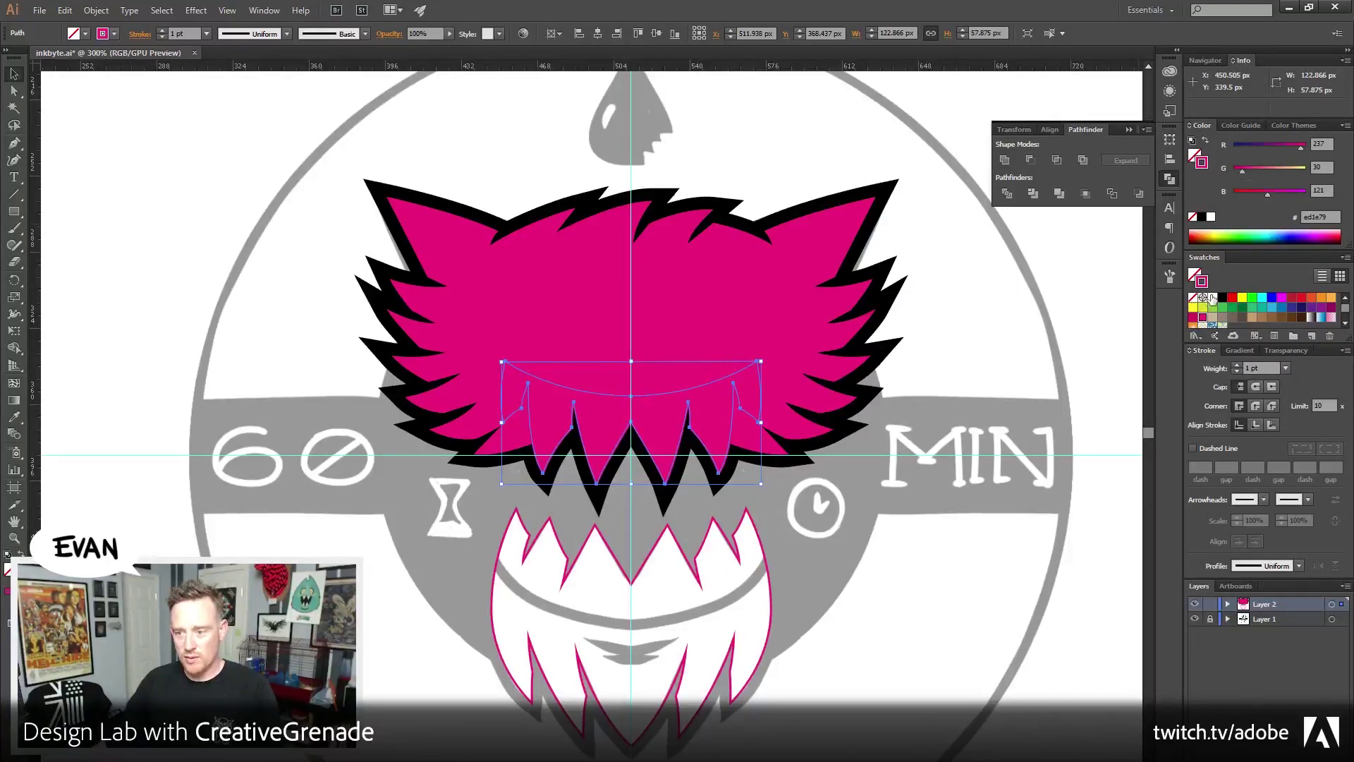
pyautogui.click(1212, 297)
pyautogui.click(1205, 140)
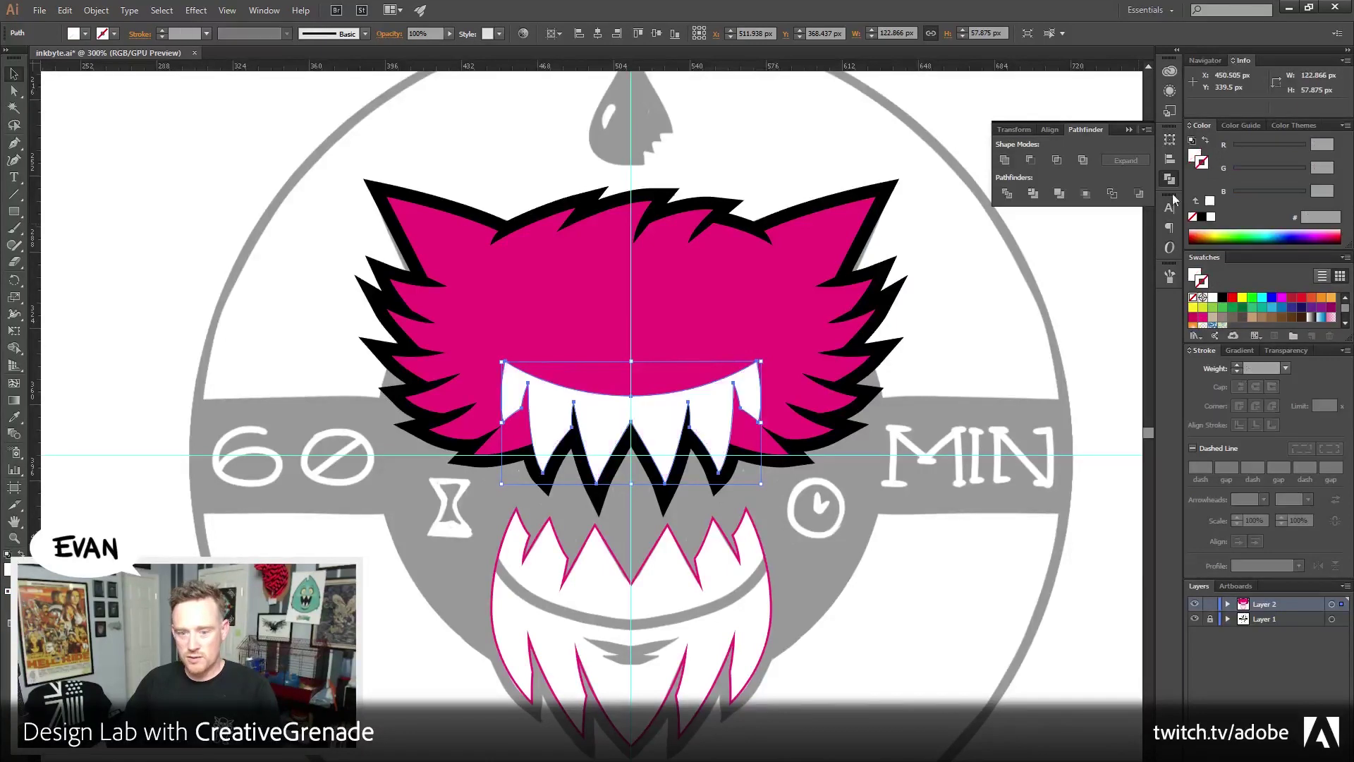
pyautogui.click(1008, 327)
# Toggle Layer 2's visibility off and on to compare the white teeth with the sketch
pyautogui.moveTo(833, 424); pyautogui.dragTo(828, 451)
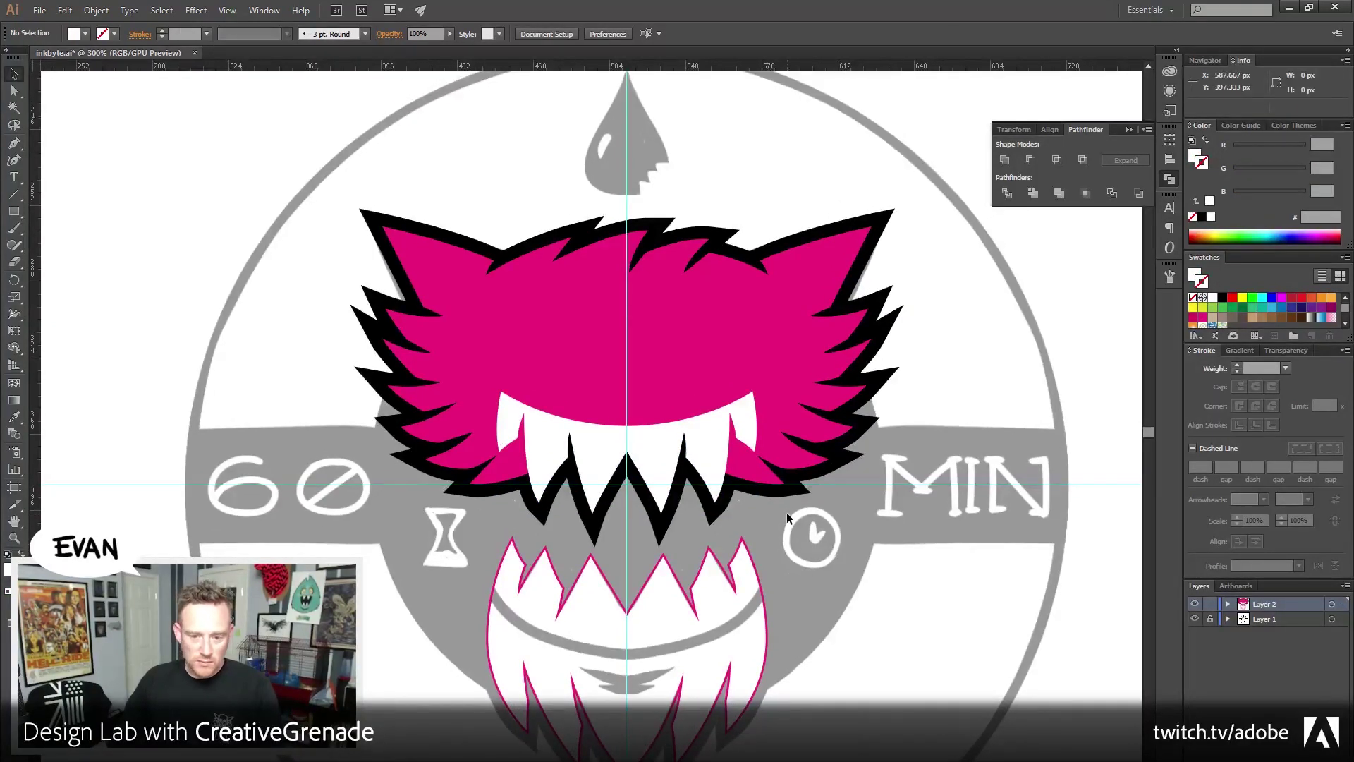
pyautogui.click(586, 441)
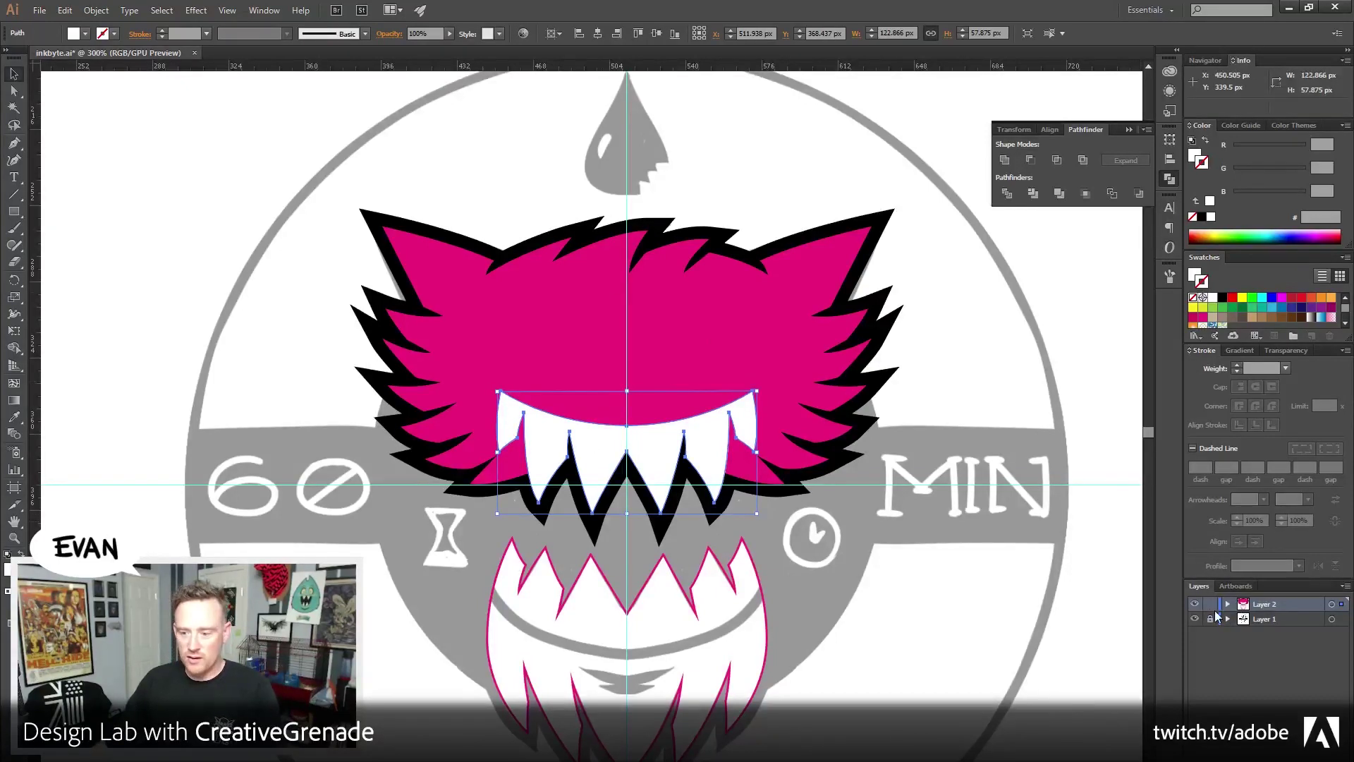
pyautogui.click(1194, 605)
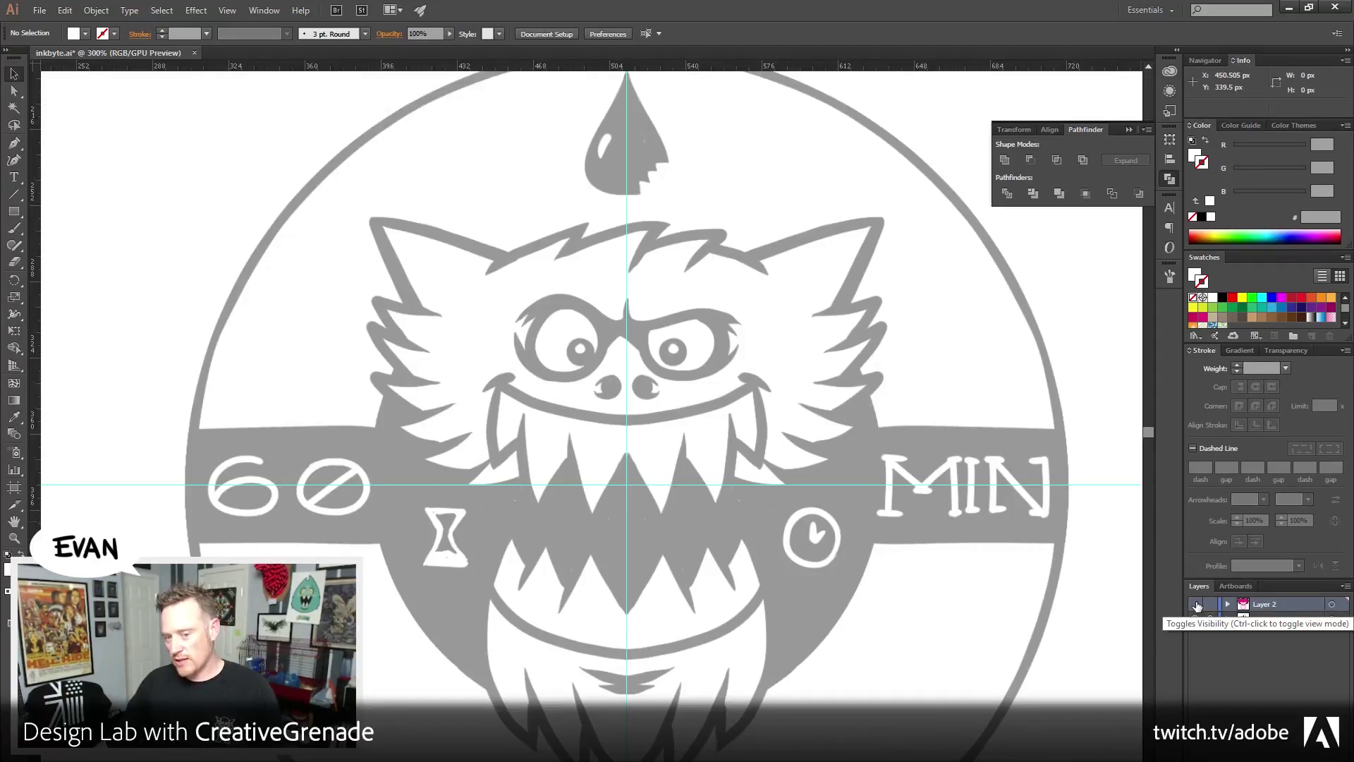
pyautogui.click(1195, 605)
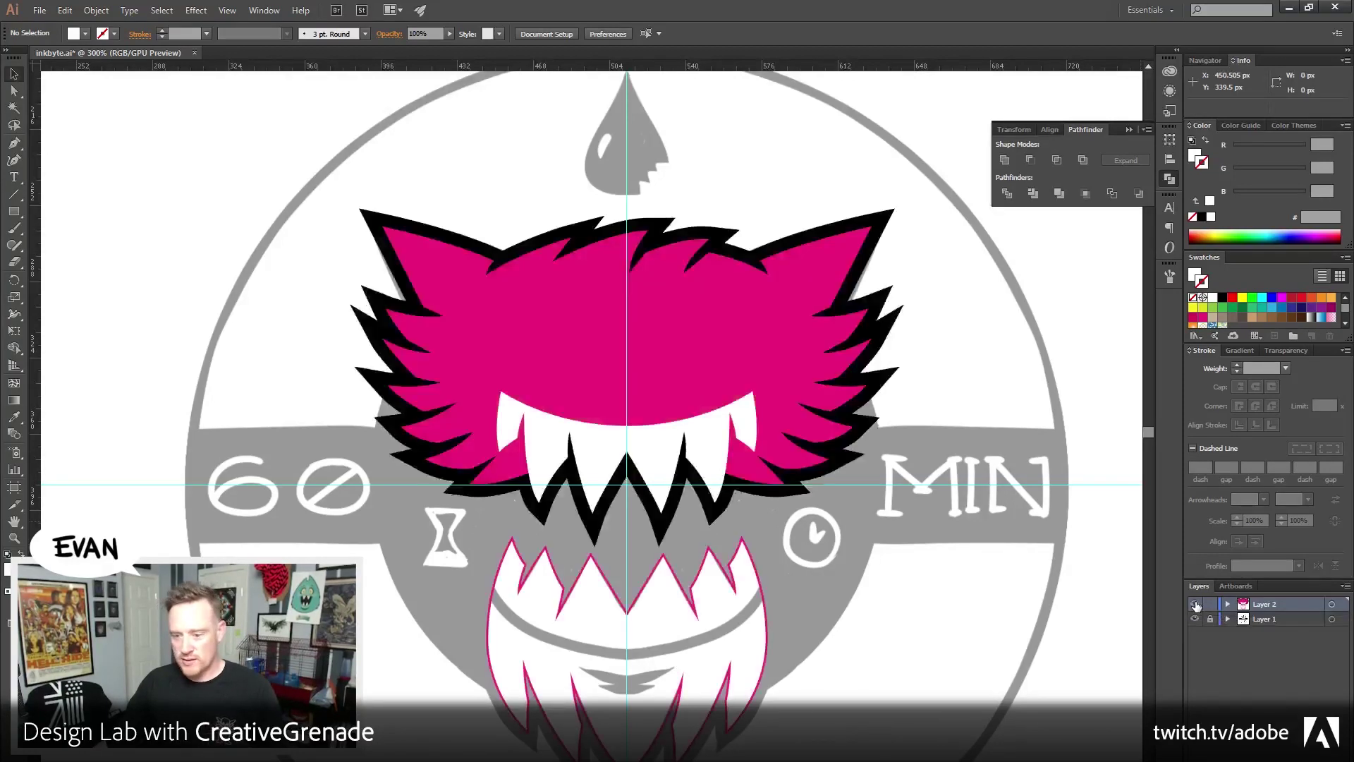
pyautogui.click(713, 432)
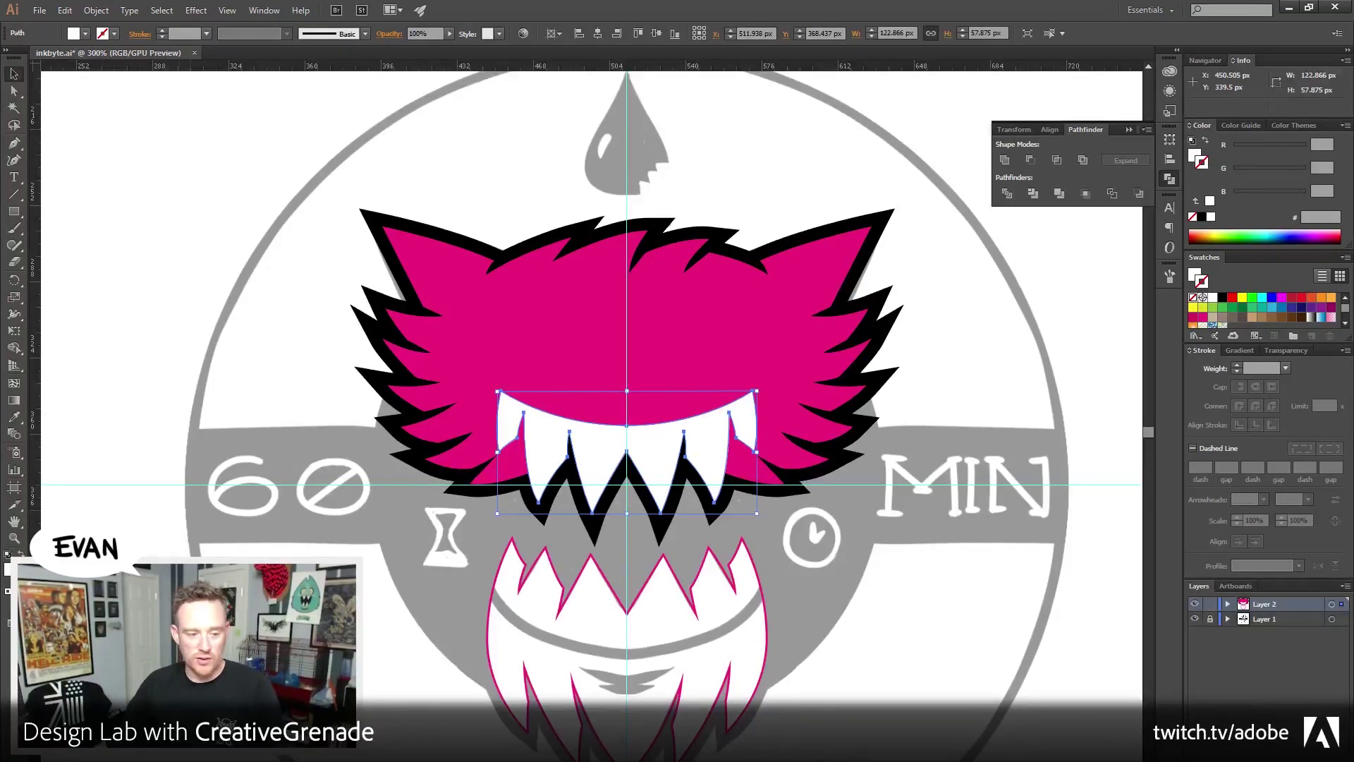
# Apply a 6 px Offset Path to the white teeth and fill the offset shape black
pyautogui.click(97, 11)
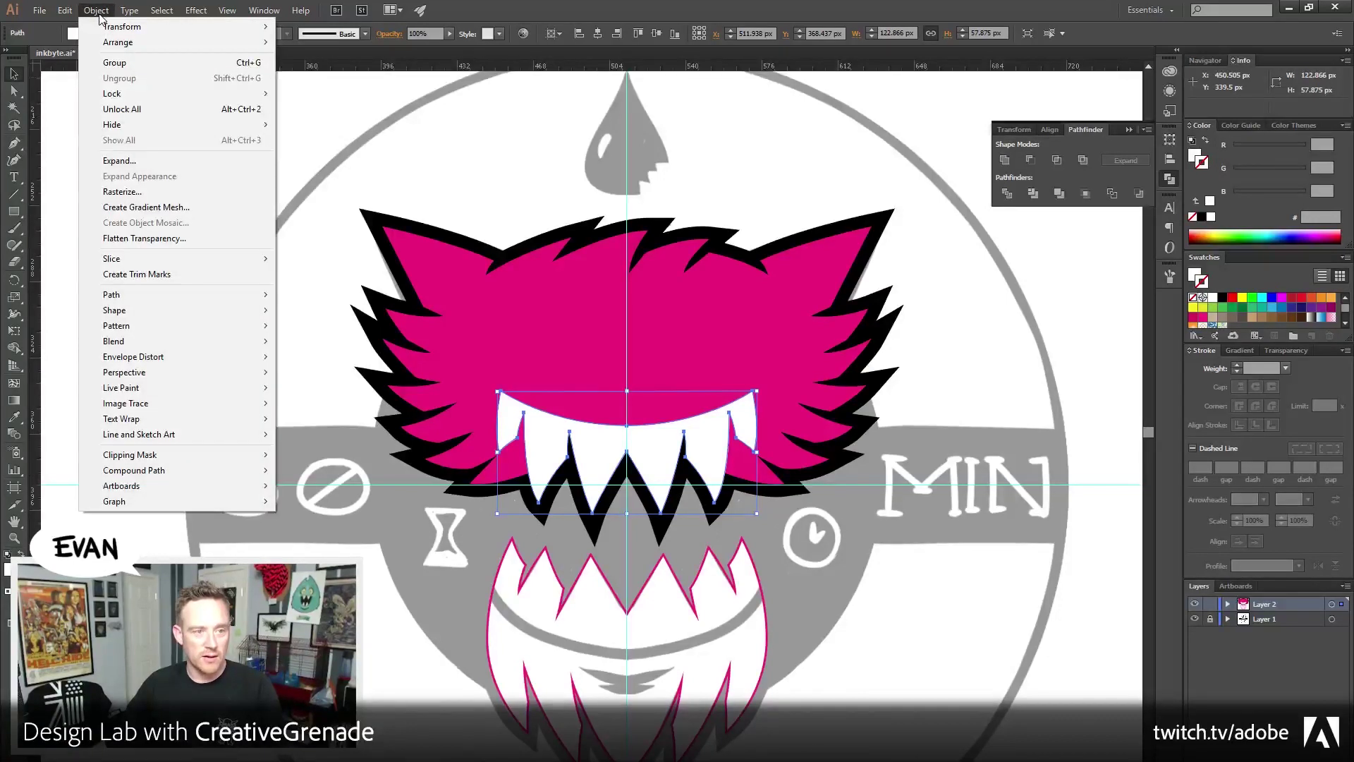
pyautogui.moveTo(149, 297)
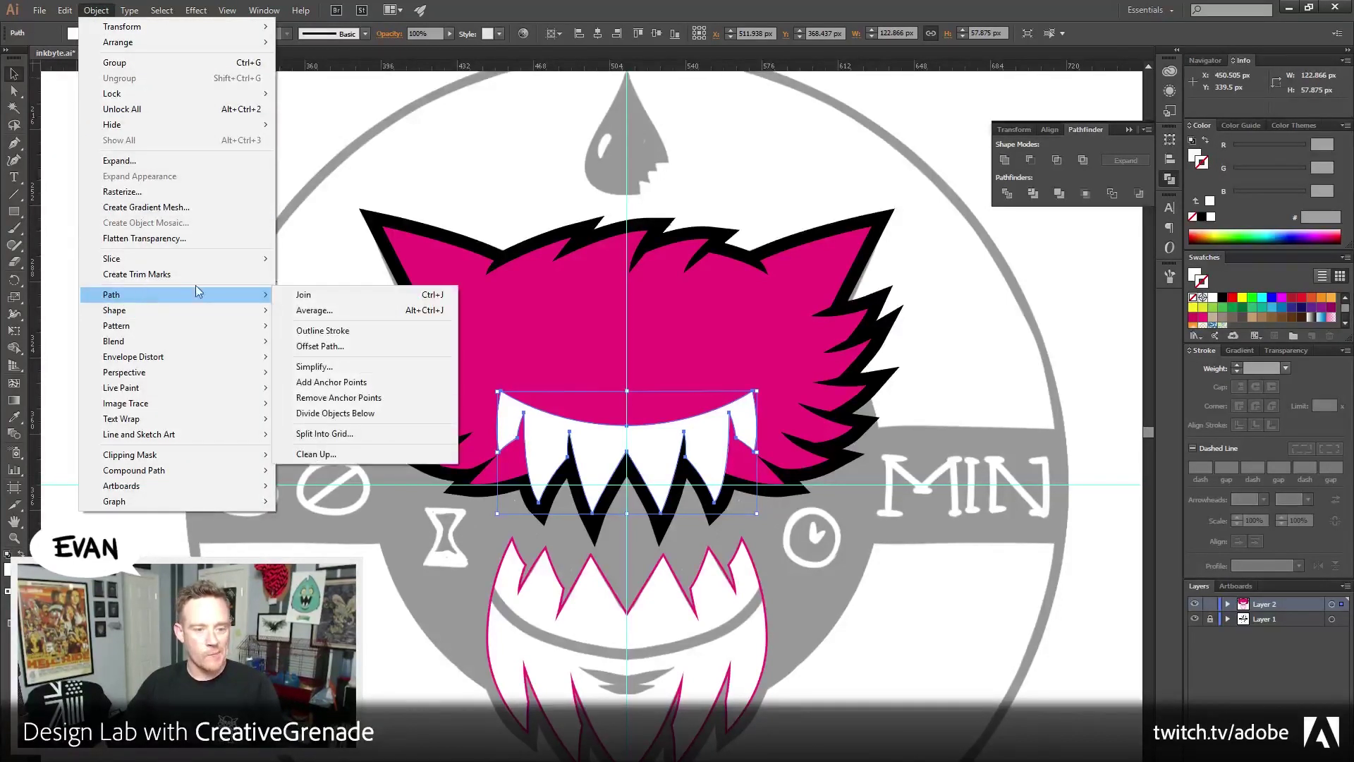
pyautogui.click(321, 346)
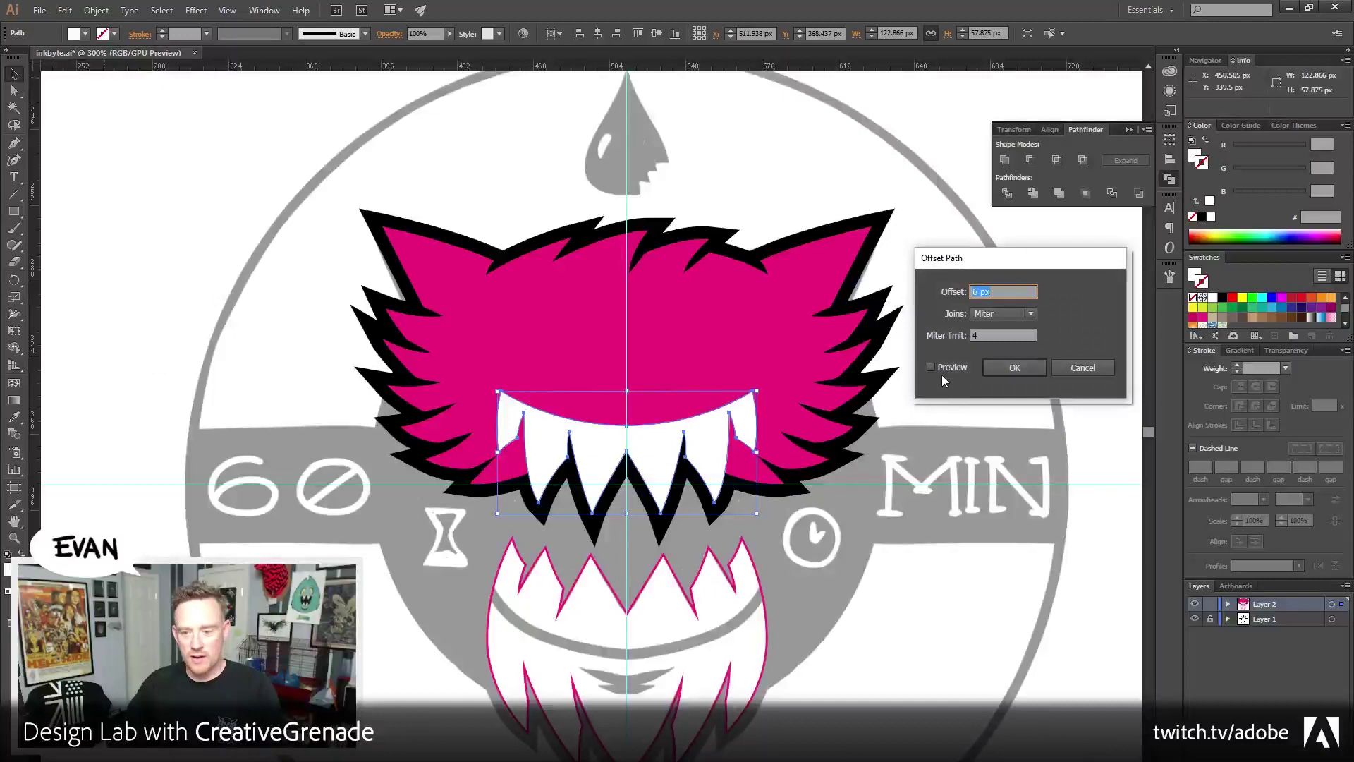
pyautogui.click(941, 367)
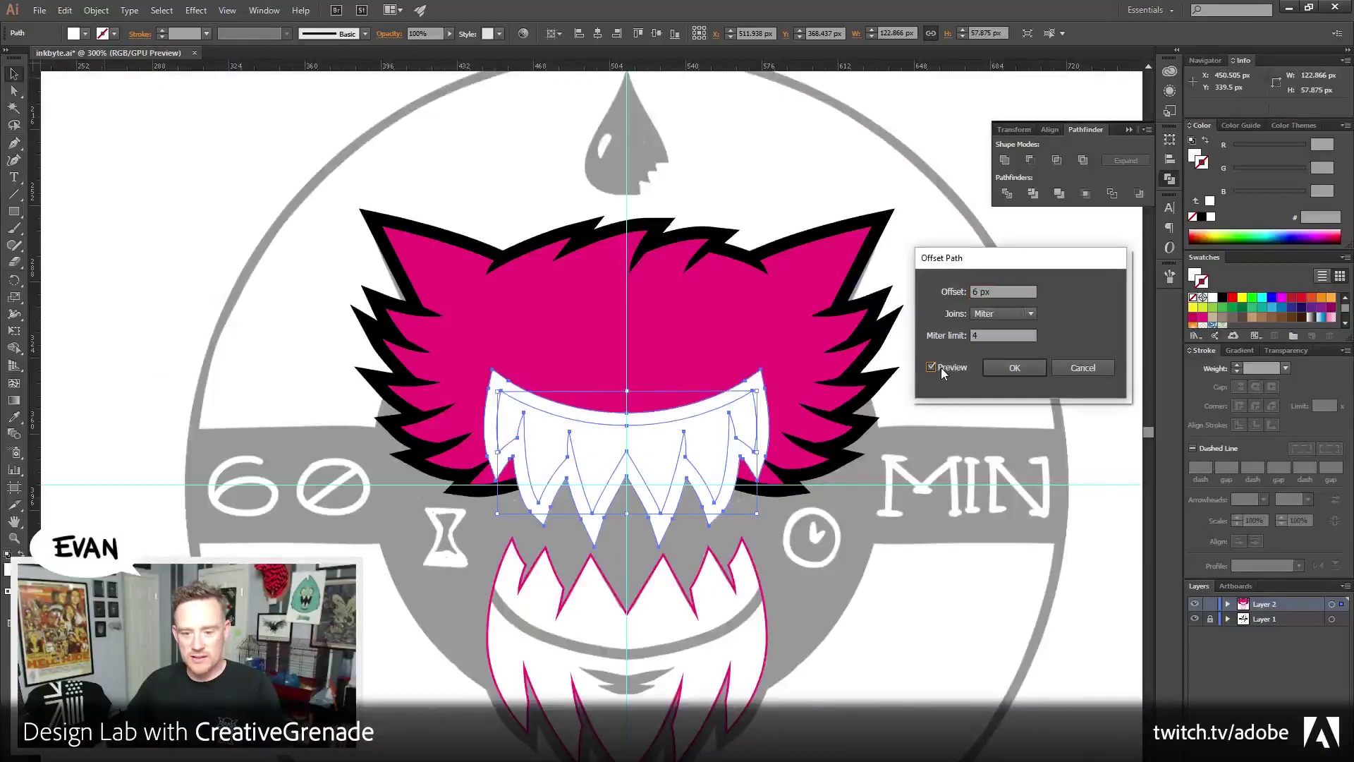
pyautogui.click(1008, 365)
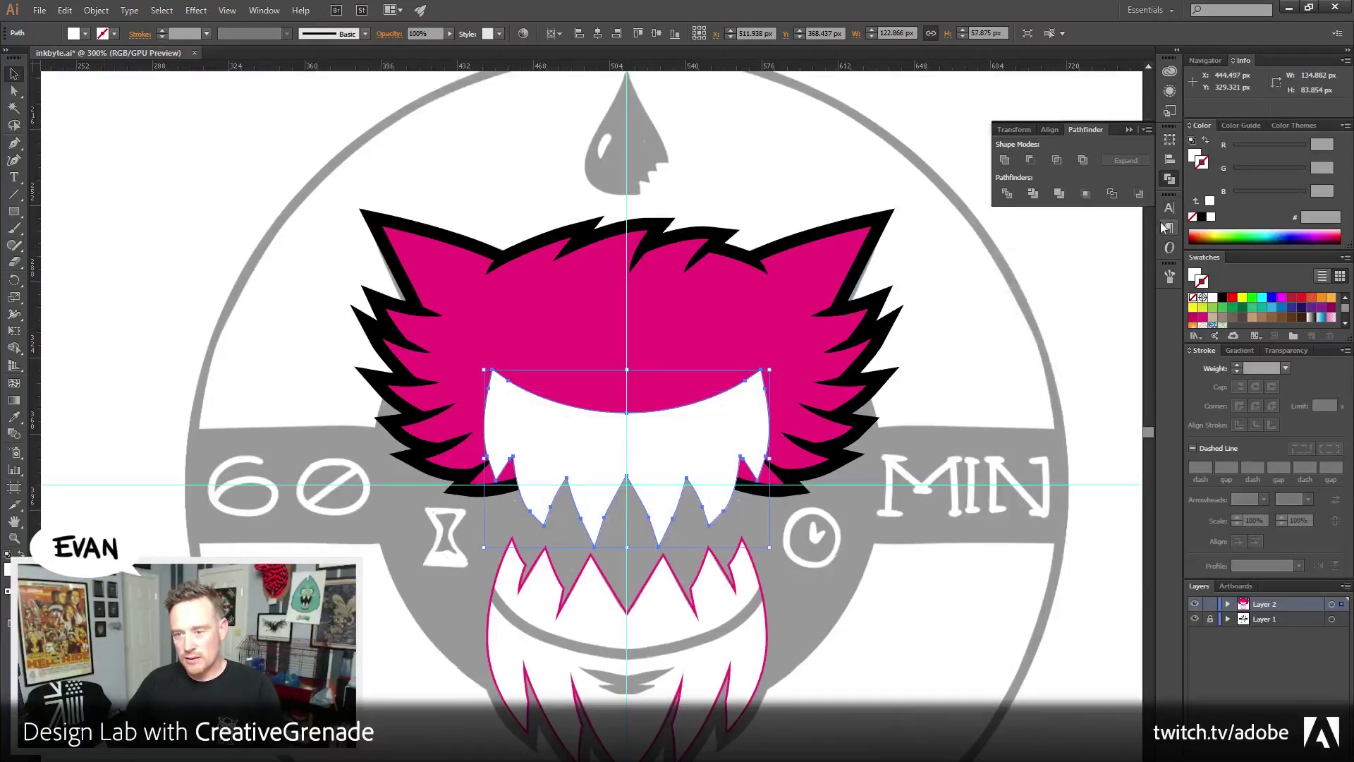
pyautogui.click(1194, 156)
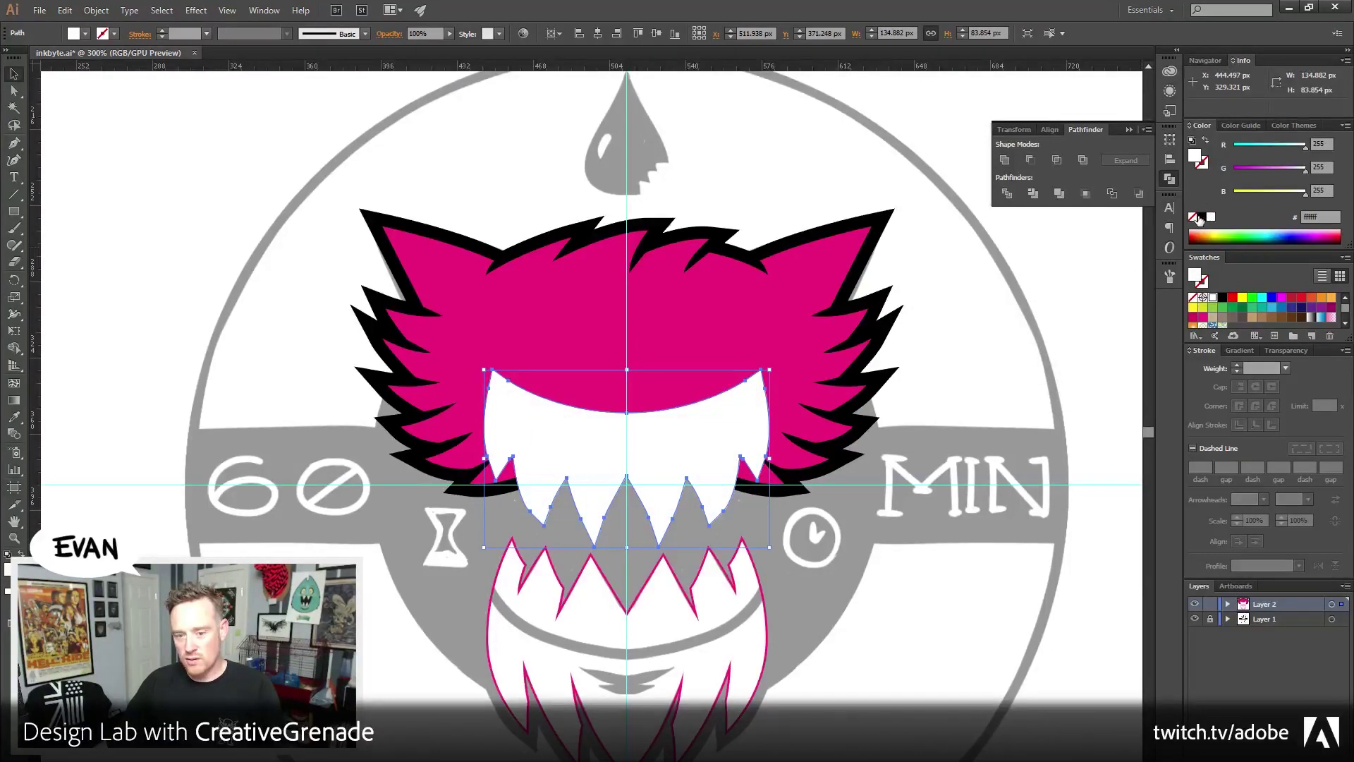
pyautogui.click(1201, 217)
pyautogui.click(1037, 435)
# Pan the view slightly to reframe the teeth and hair artwork
pyautogui.moveTo(745, 513); pyautogui.dragTo(708, 519)
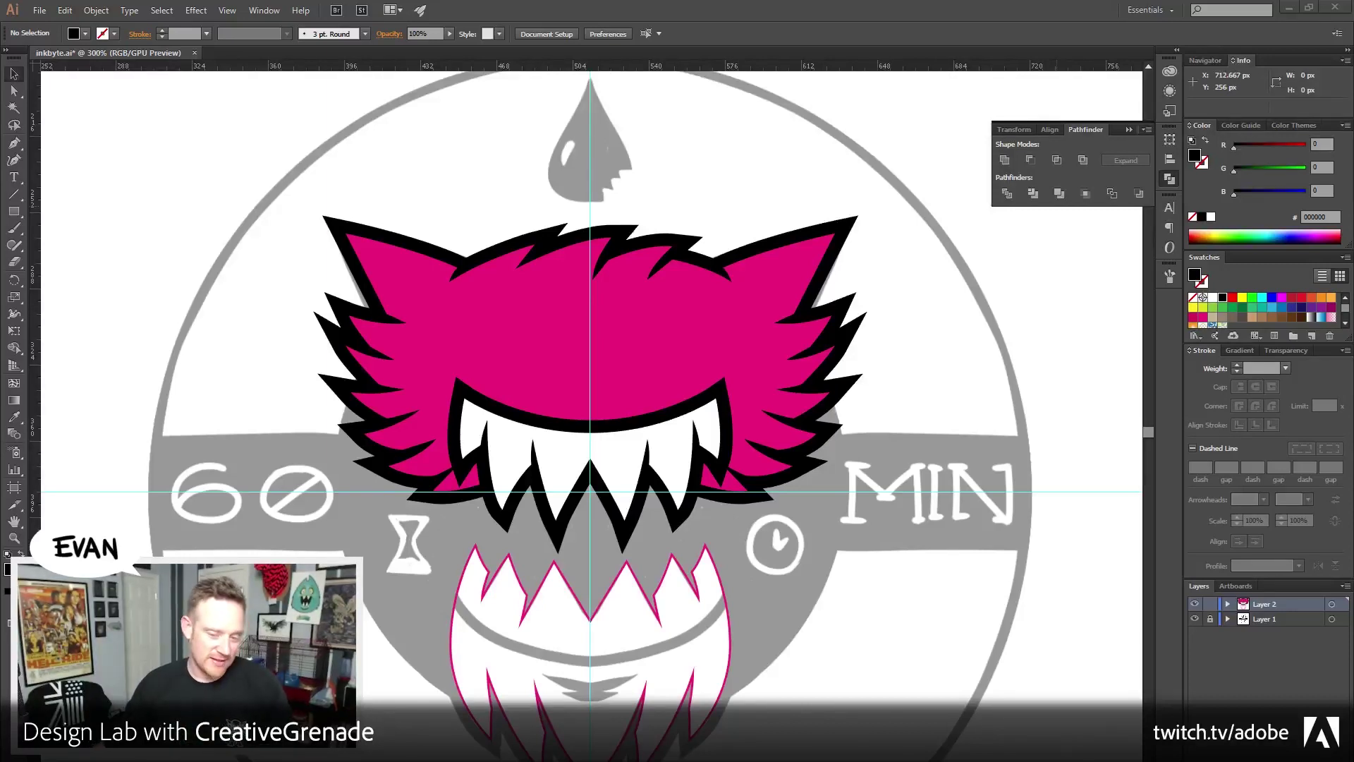
pyautogui.click(1095, 295)
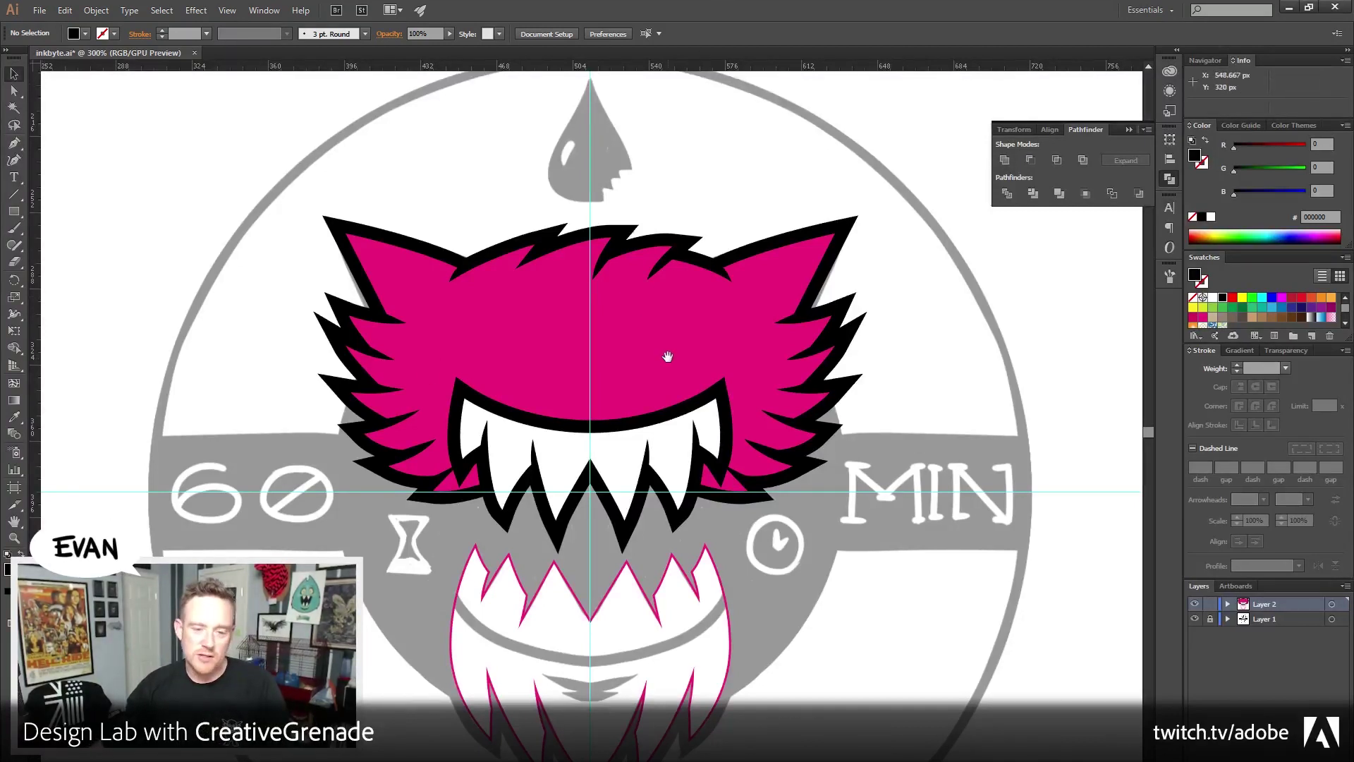
pyautogui.moveTo(665, 357); pyautogui.dragTo(659, 447)
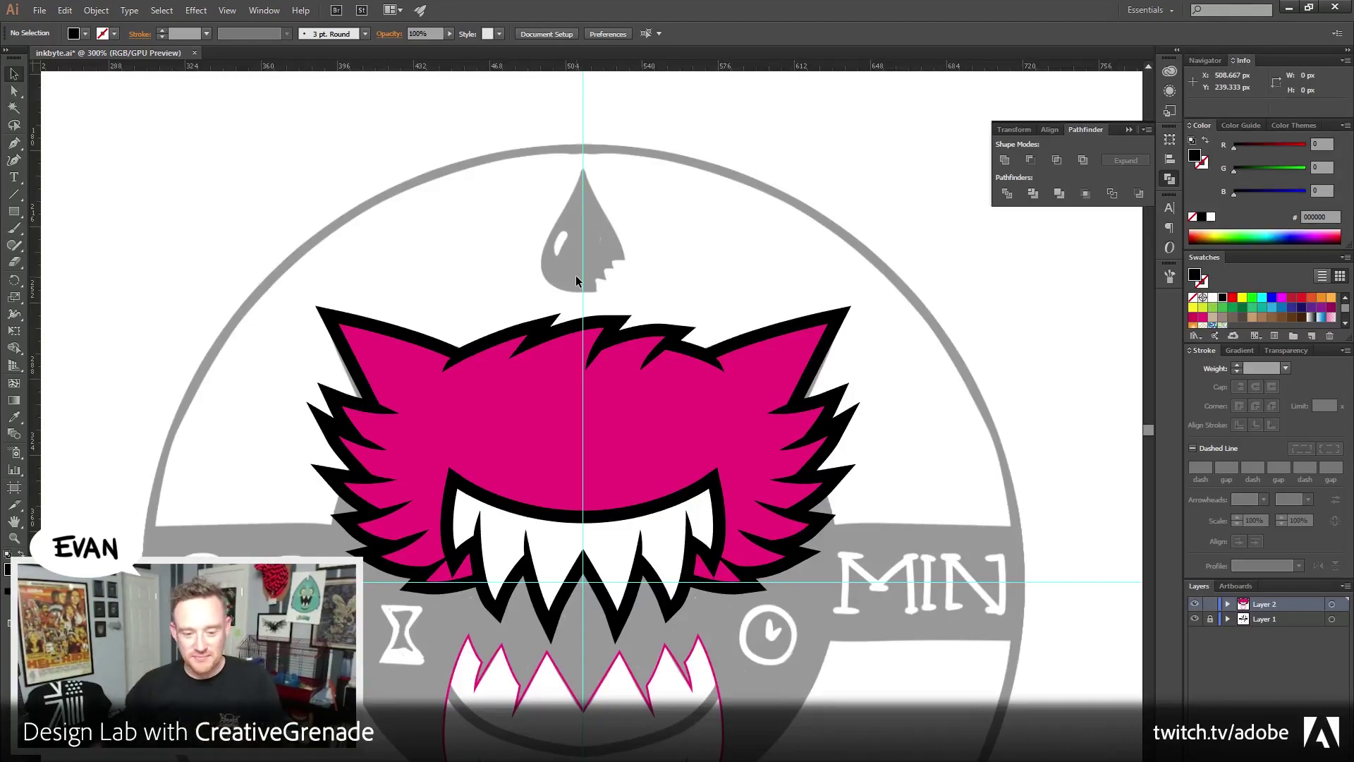
# Zoom to 600% on the monster's mouth to inspect the teeth edges
pyautogui.click(560, 446)
pyautogui.click(551, 438)
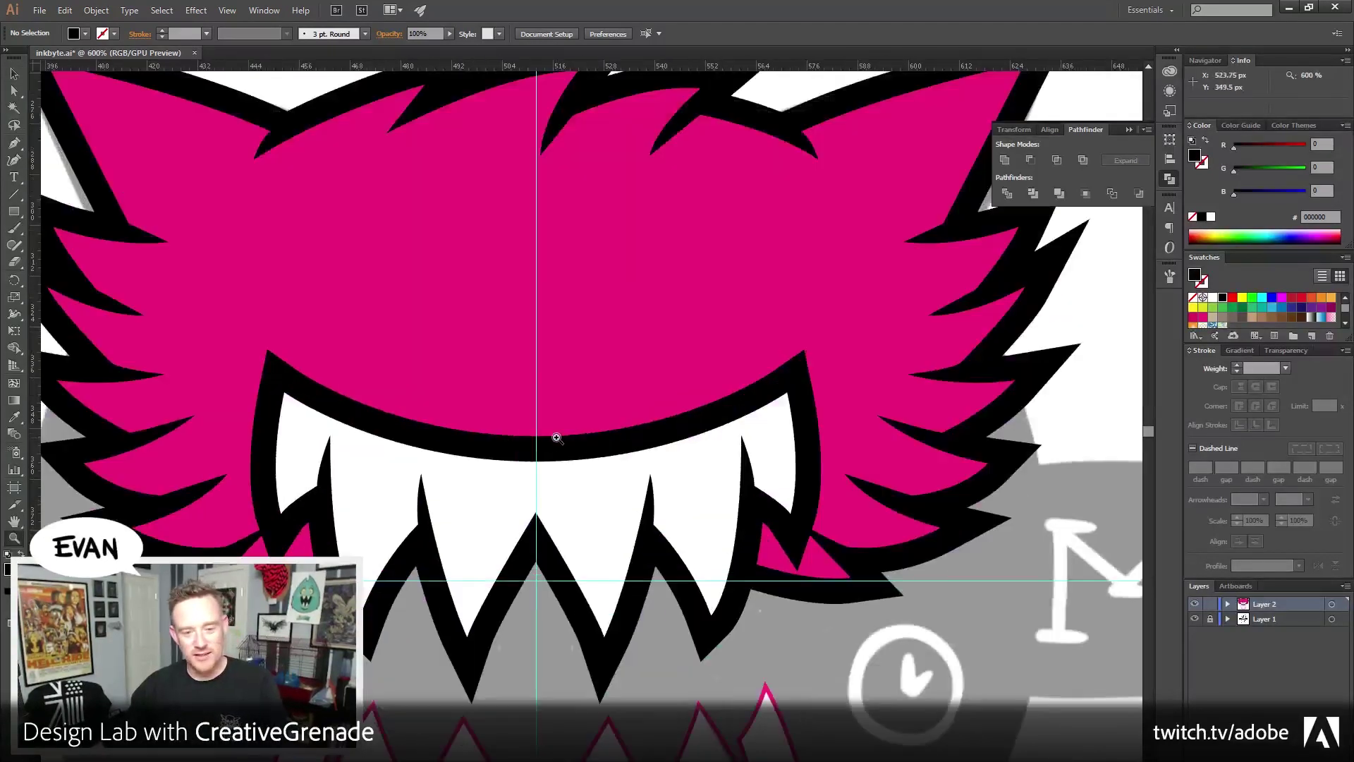
pyautogui.click(530, 436)
# Swap fill and stroke on the teeth and mouth shapes so the teeth become white outlines
pyautogui.press('v')
pyautogui.moveTo(398, 317); pyautogui.dragTo(423, 360)
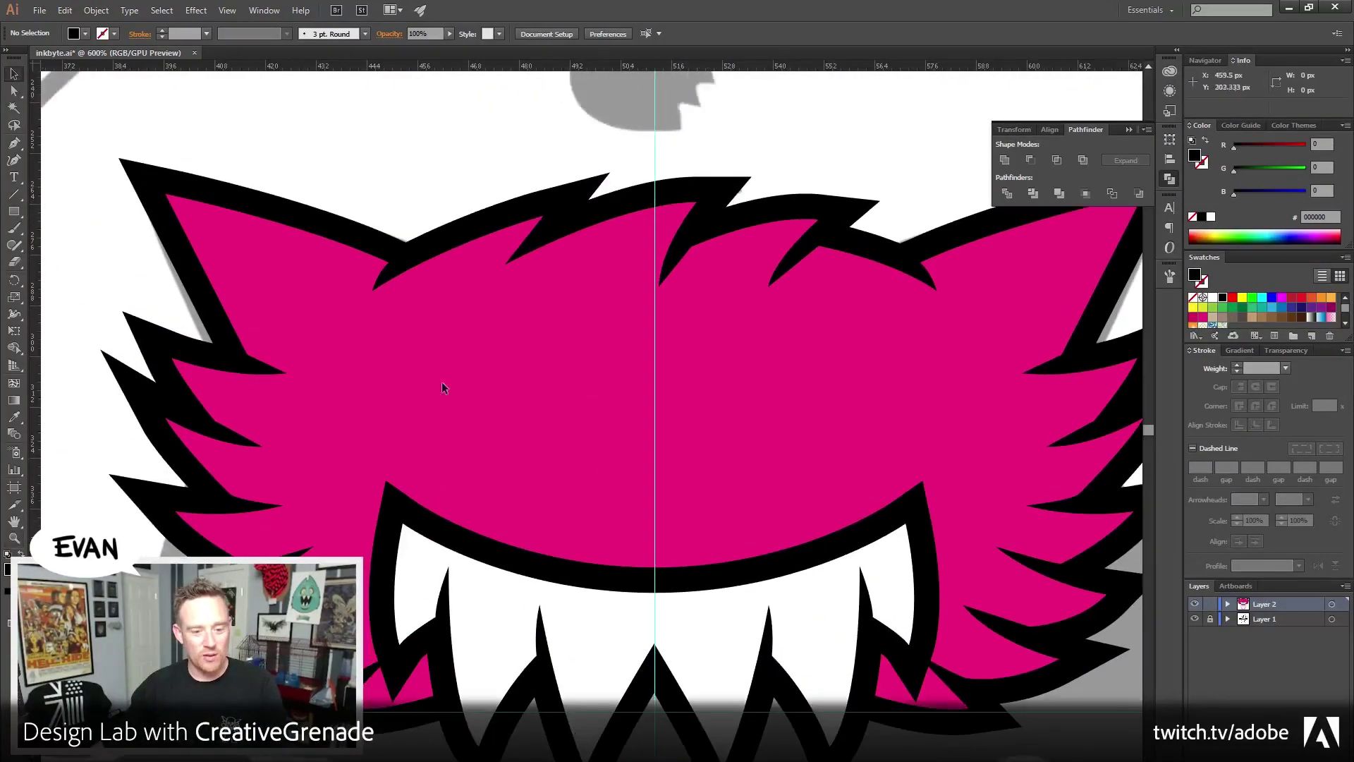
pyautogui.click(523, 616)
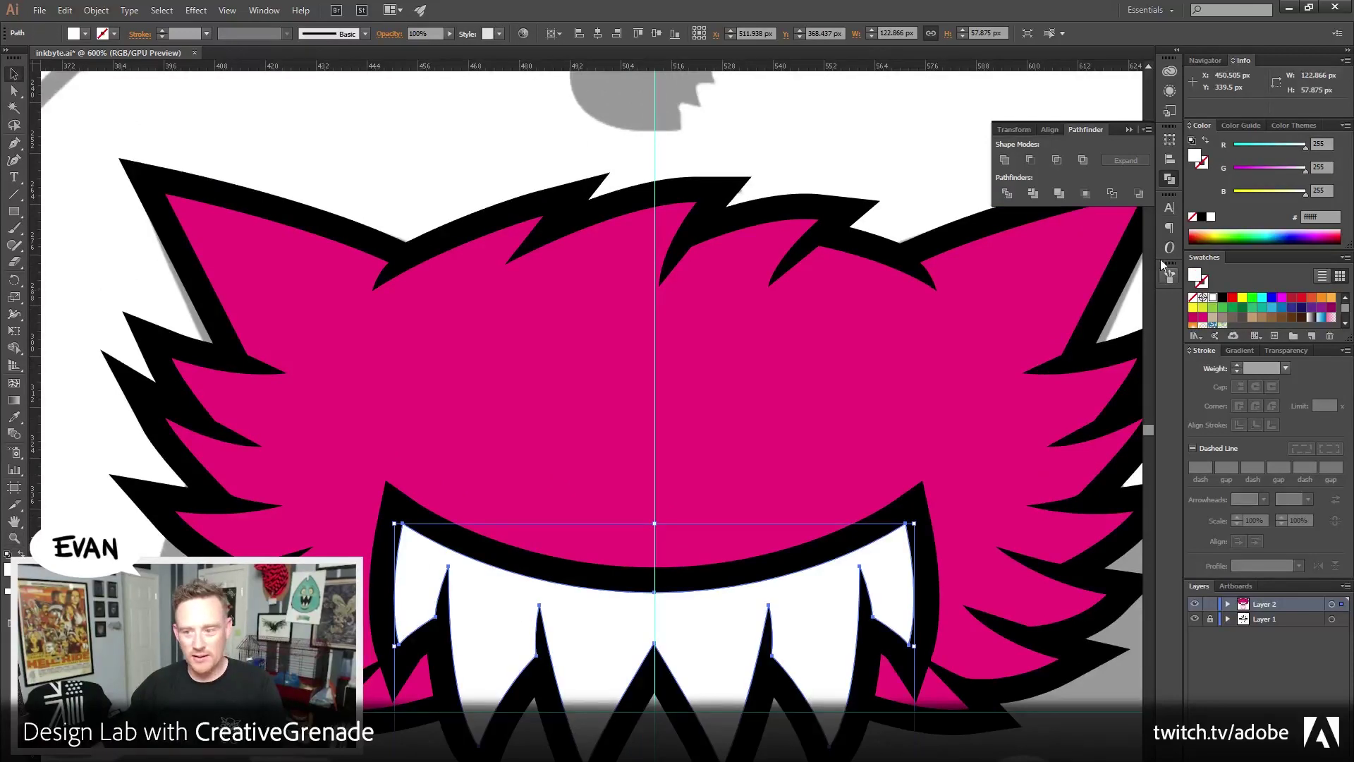
pyautogui.click(1205, 141)
pyautogui.click(932, 518)
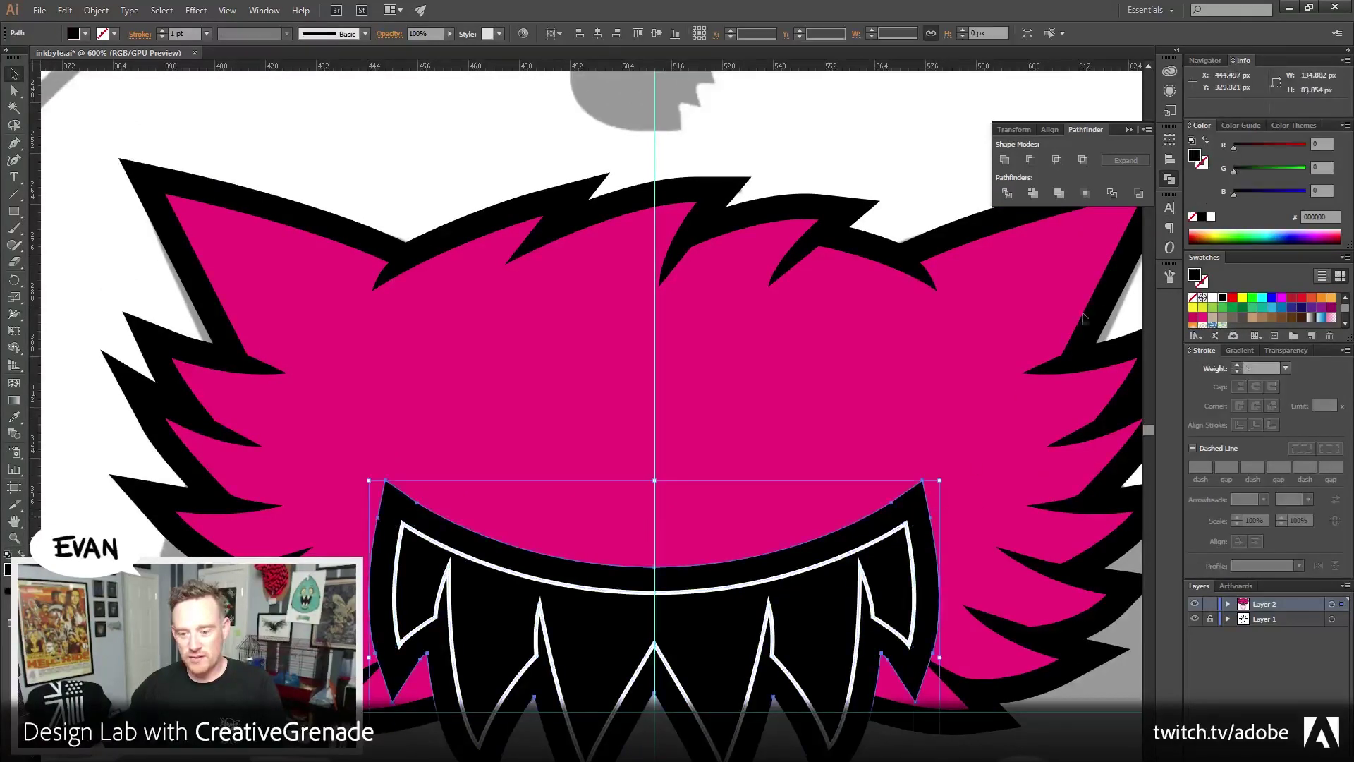
pyautogui.click(1206, 142)
pyautogui.hotkey('ctrl', 'shift', 'a')
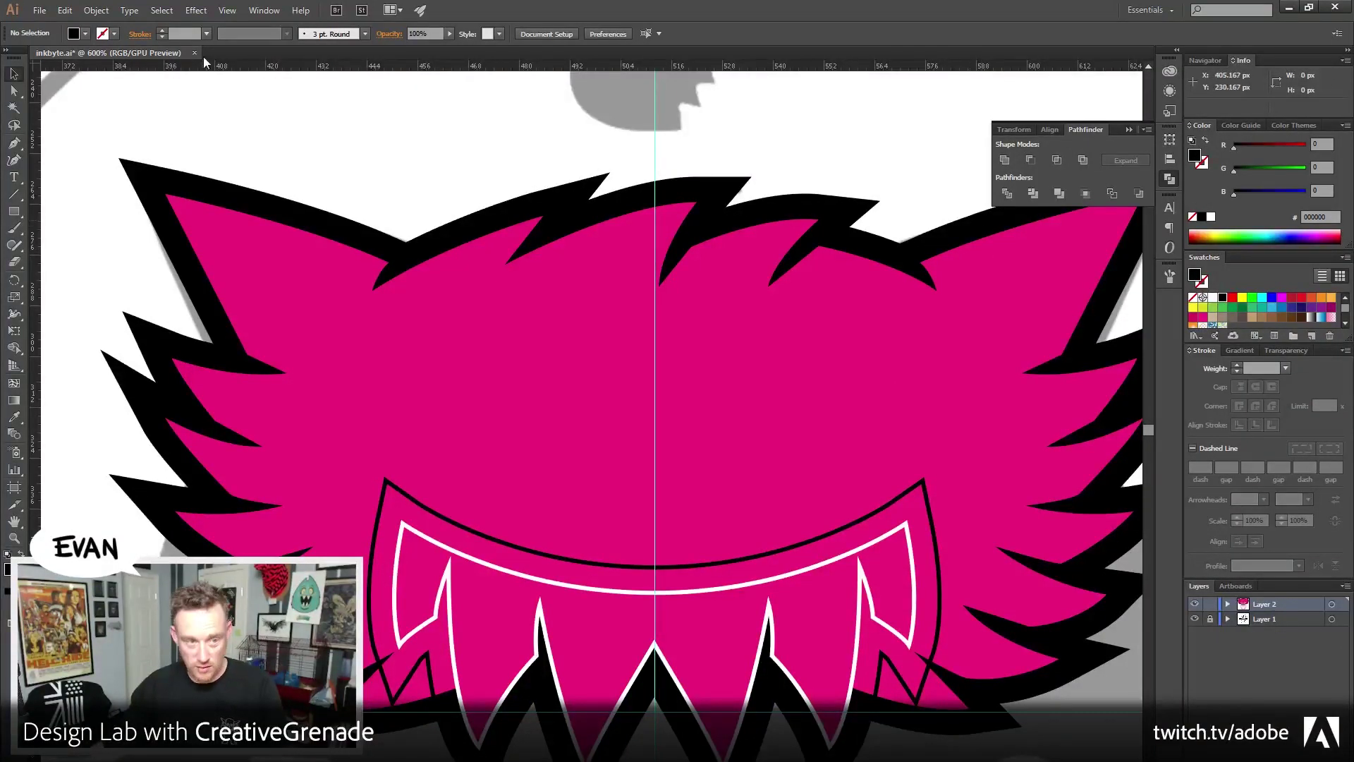
# Unlock all objects and turn the black hair and pink head into outlines only
pyautogui.click(96, 10)
pyautogui.click(120, 110)
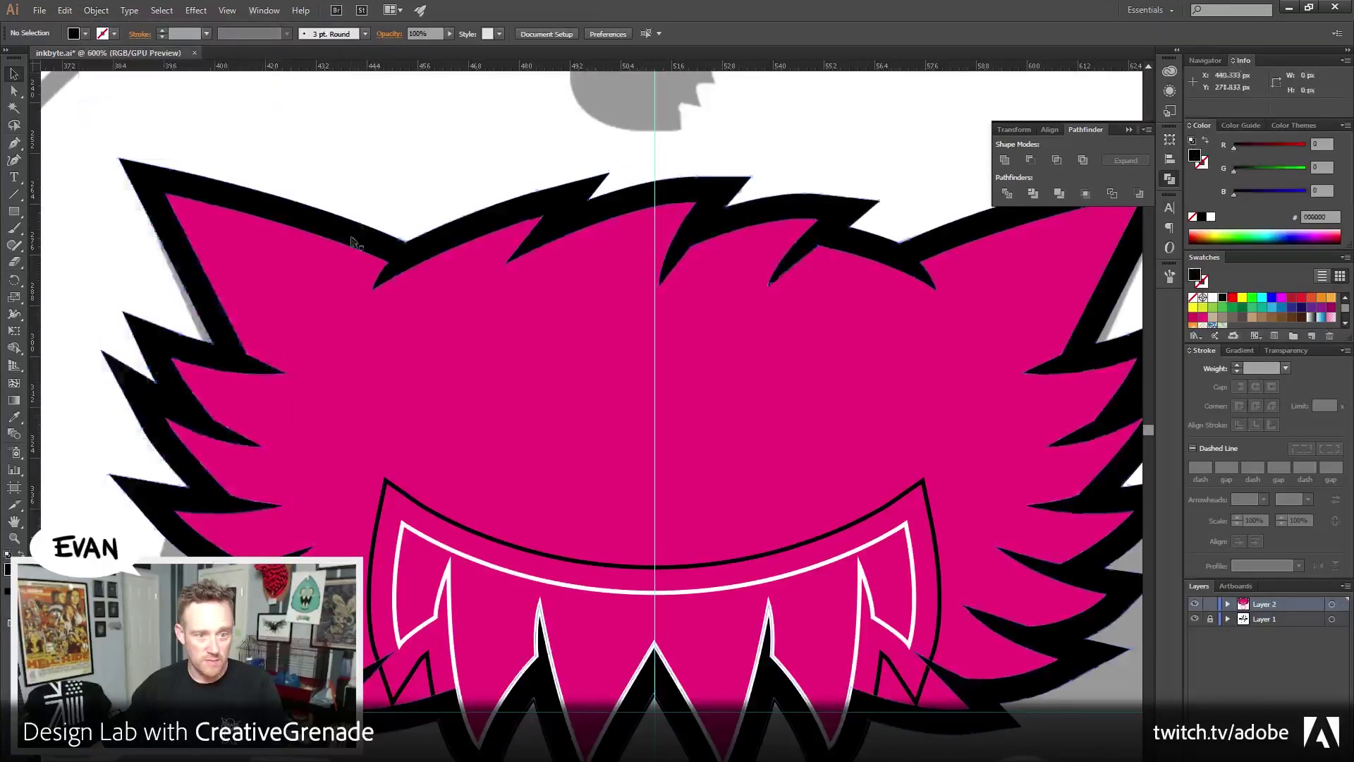
pyautogui.click(1205, 141)
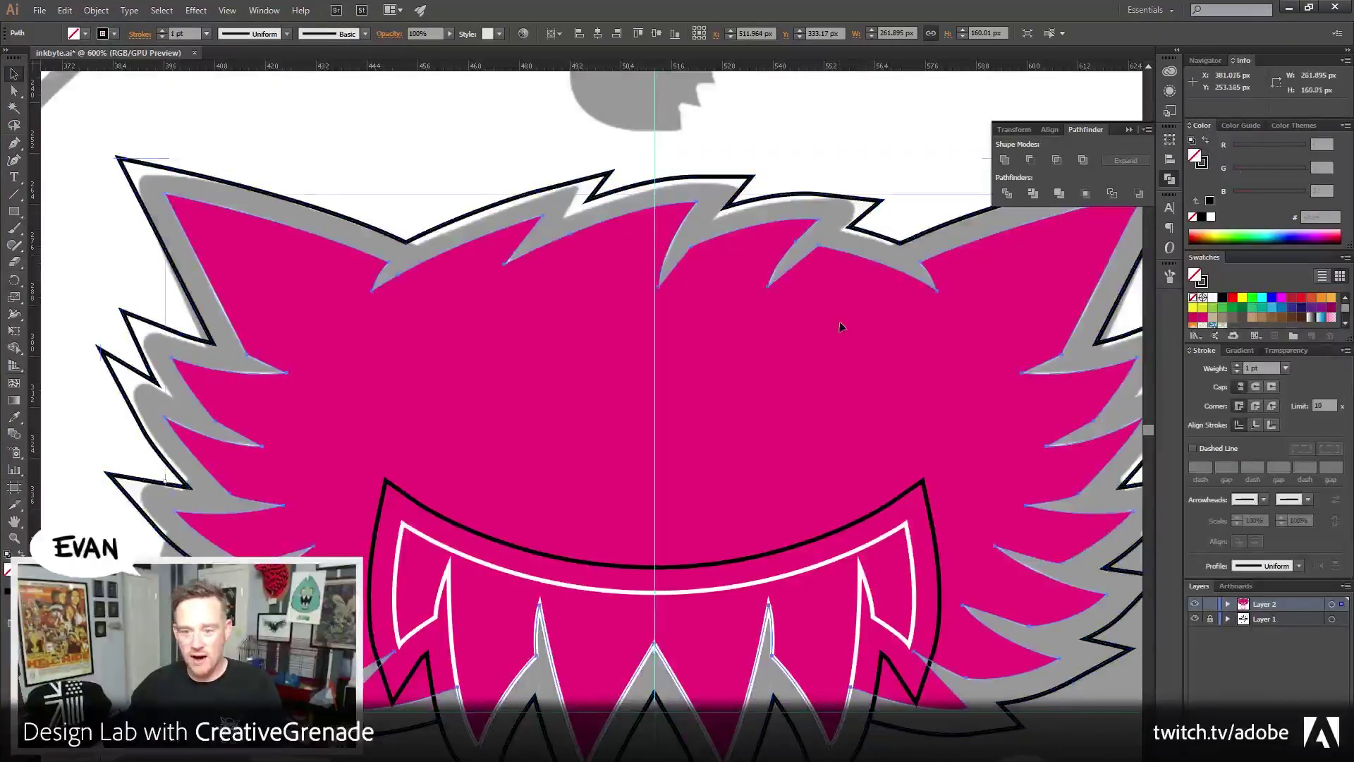
pyautogui.click(1204, 142)
pyautogui.click(810, 354)
# Fill the mouth shape with solid black
pyautogui.moveTo(773, 465)
pyautogui.mouseDown()
pyautogui.moveTo(667, 331)
pyautogui.moveTo(600, 302)
pyautogui.mouseUp()
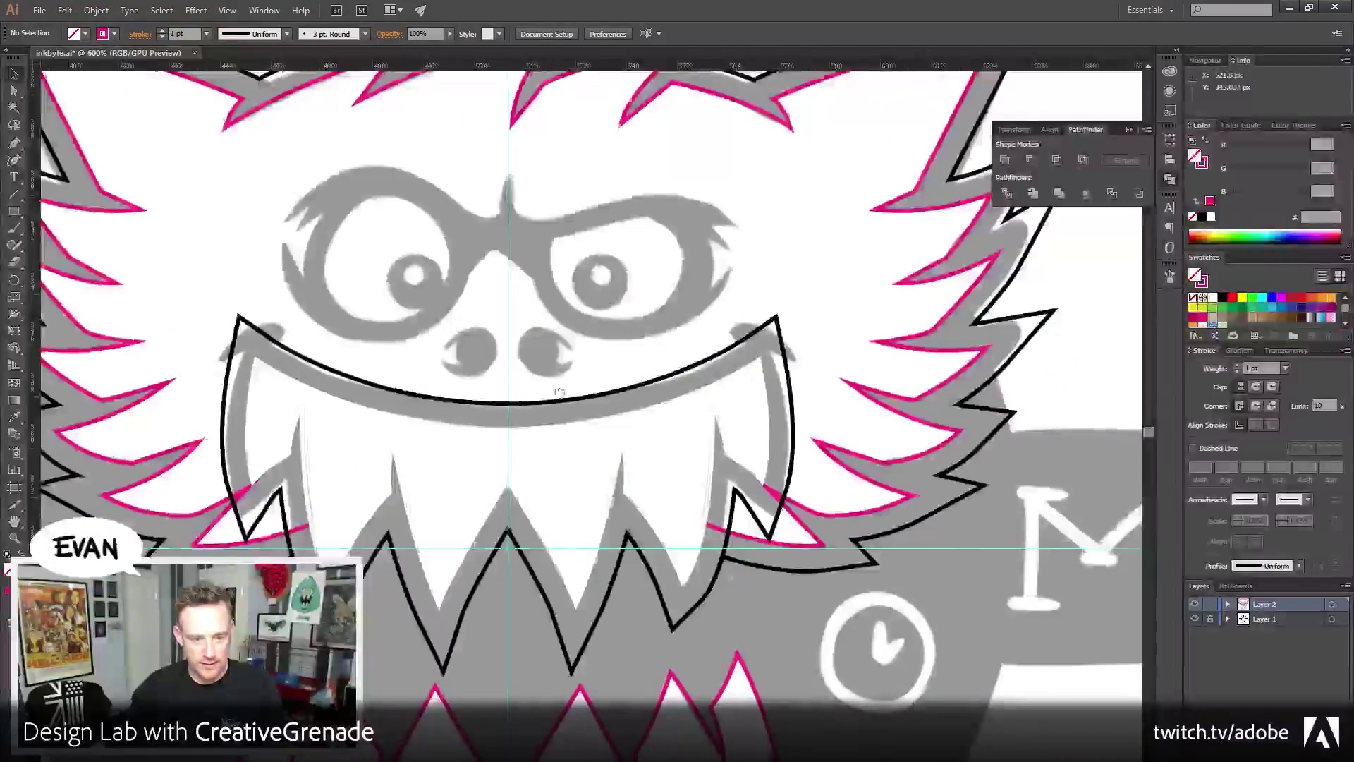
pyautogui.moveTo(549, 385); pyautogui.dragTo(600, 413)
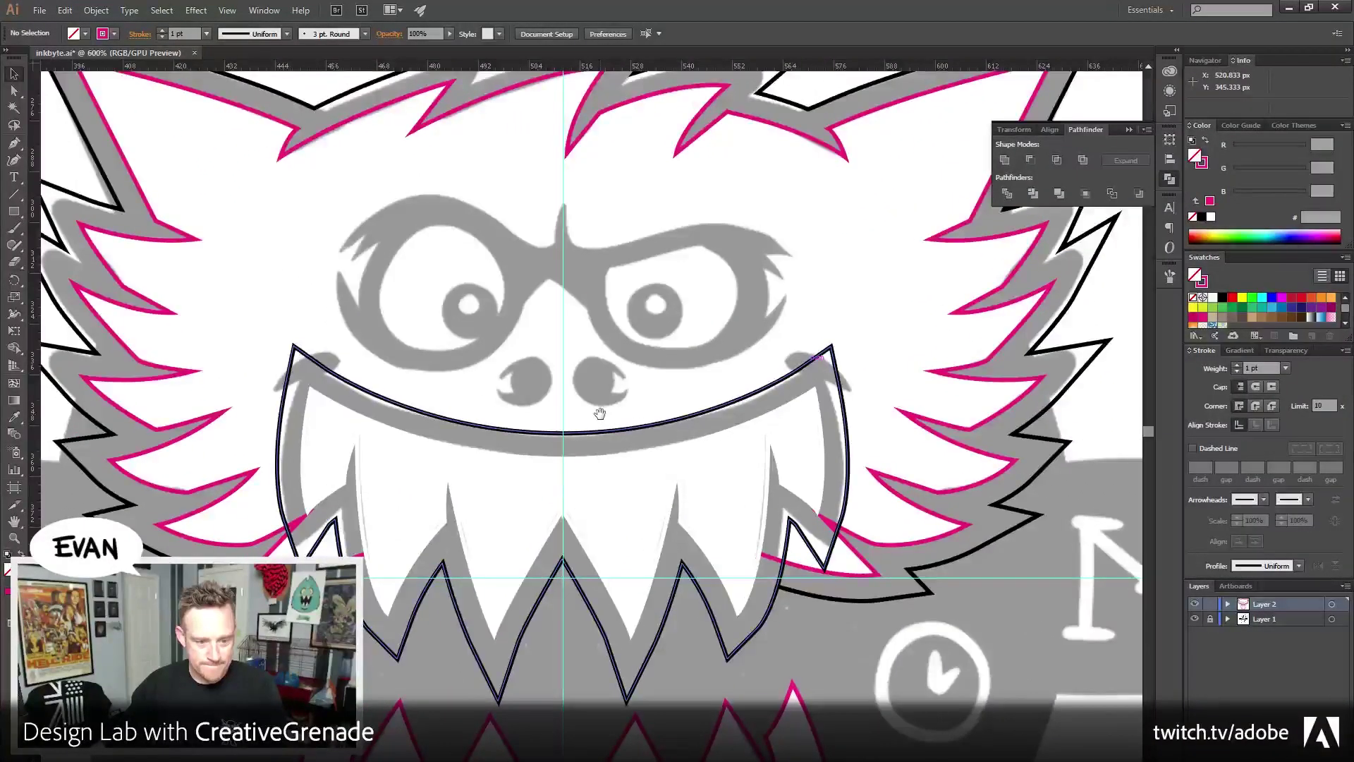
pyautogui.click(326, 370)
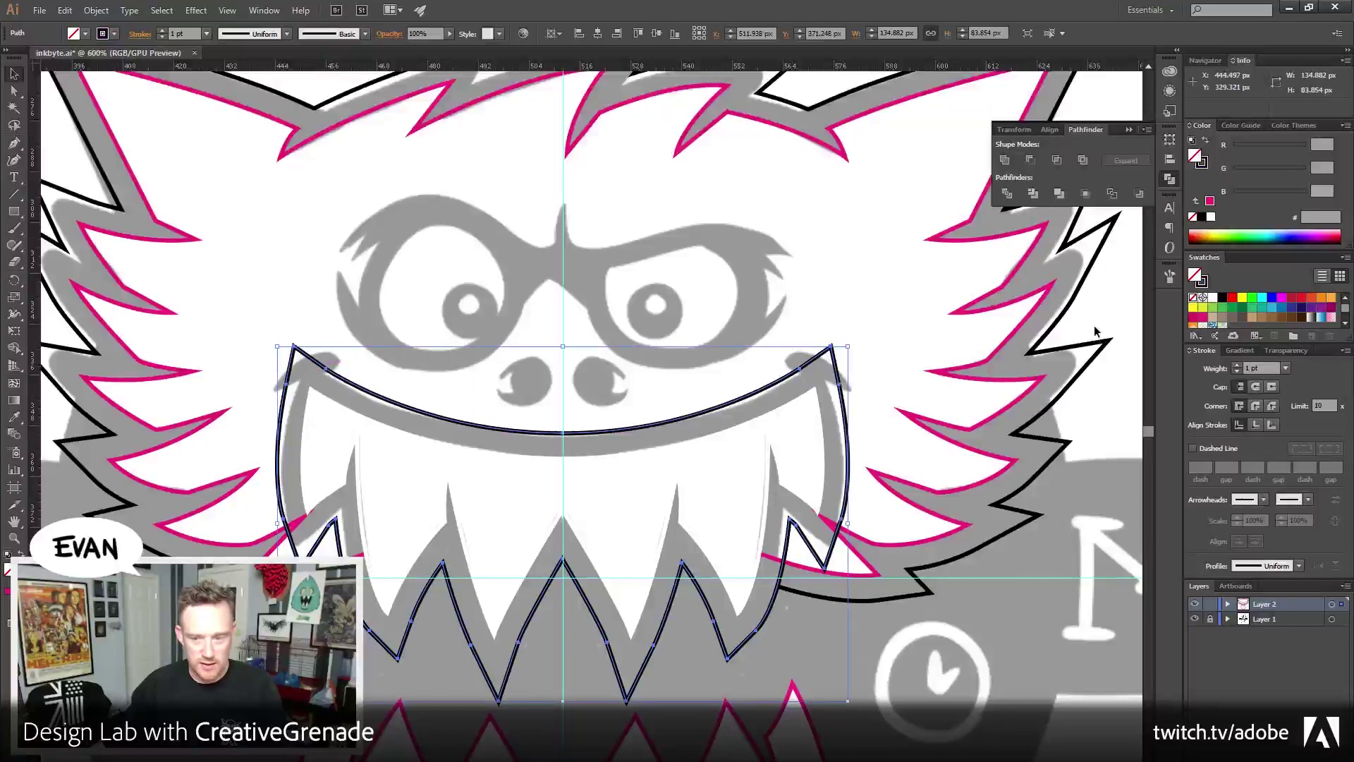
pyautogui.click(1222, 297)
pyautogui.click(987, 630)
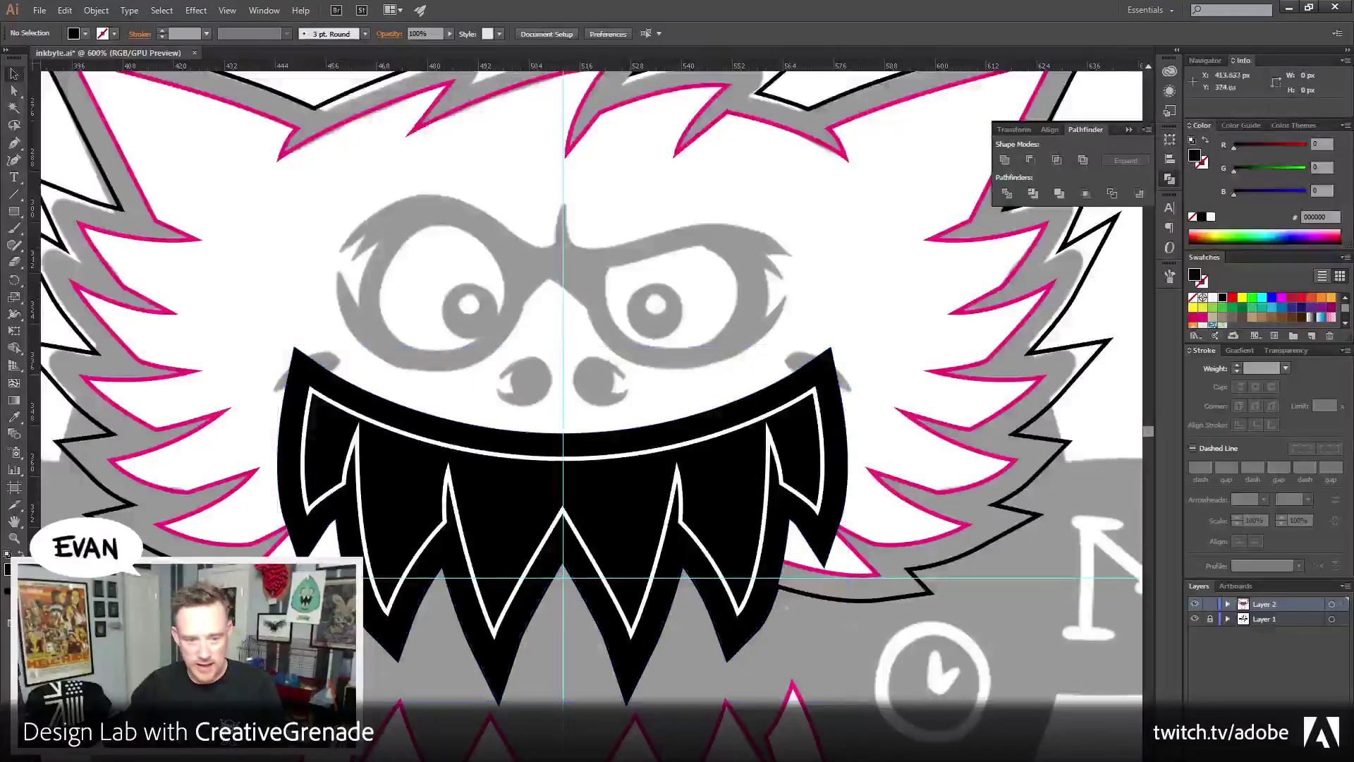
# Zoom to 1600% on the mouth's upper-left corner
pyautogui.press('z')
pyautogui.click(648, 457)
pyautogui.click(648, 457)
pyautogui.click(478, 526)
pyautogui.click(468, 460)
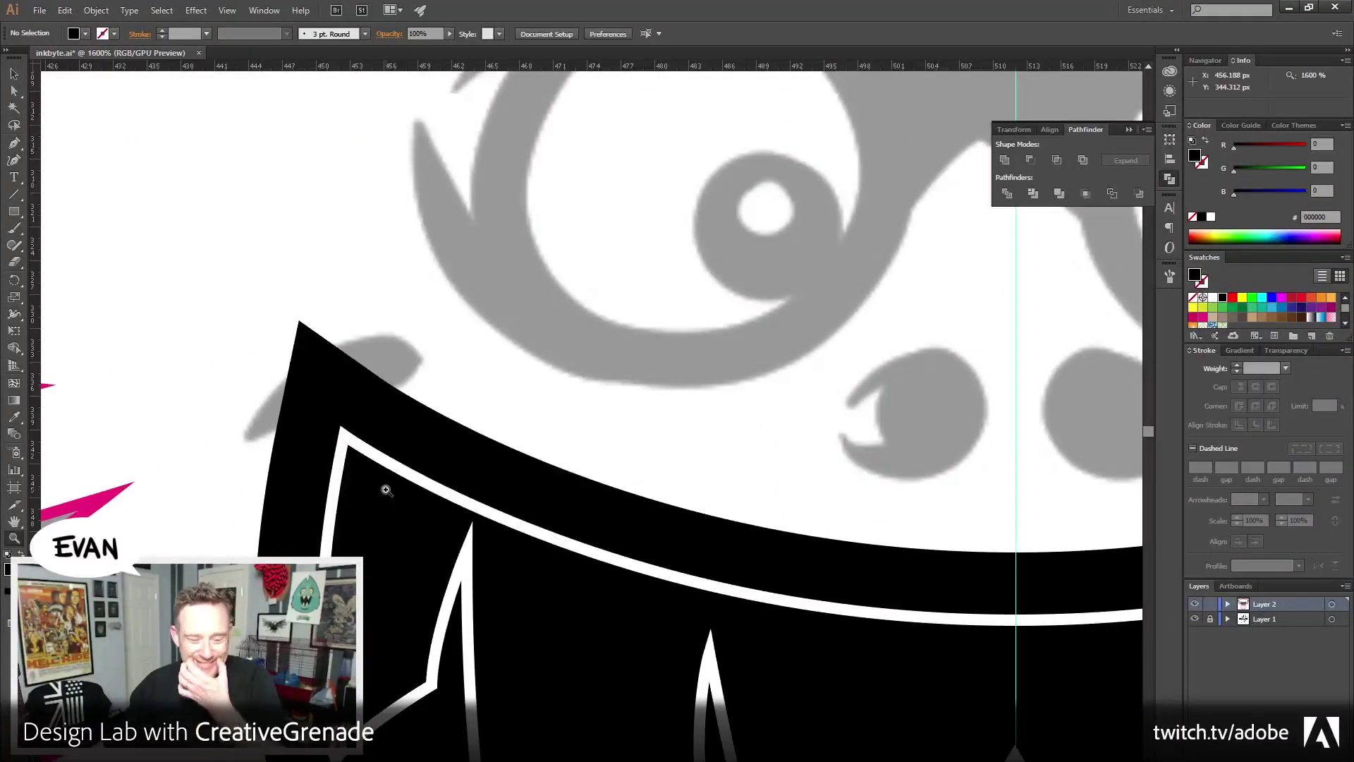
# Draw a curled lobe path with the Pen tool at the mouth's top-left corner
pyautogui.press('v')
pyautogui.moveTo(203, 233); pyautogui.dragTo(324, 233)
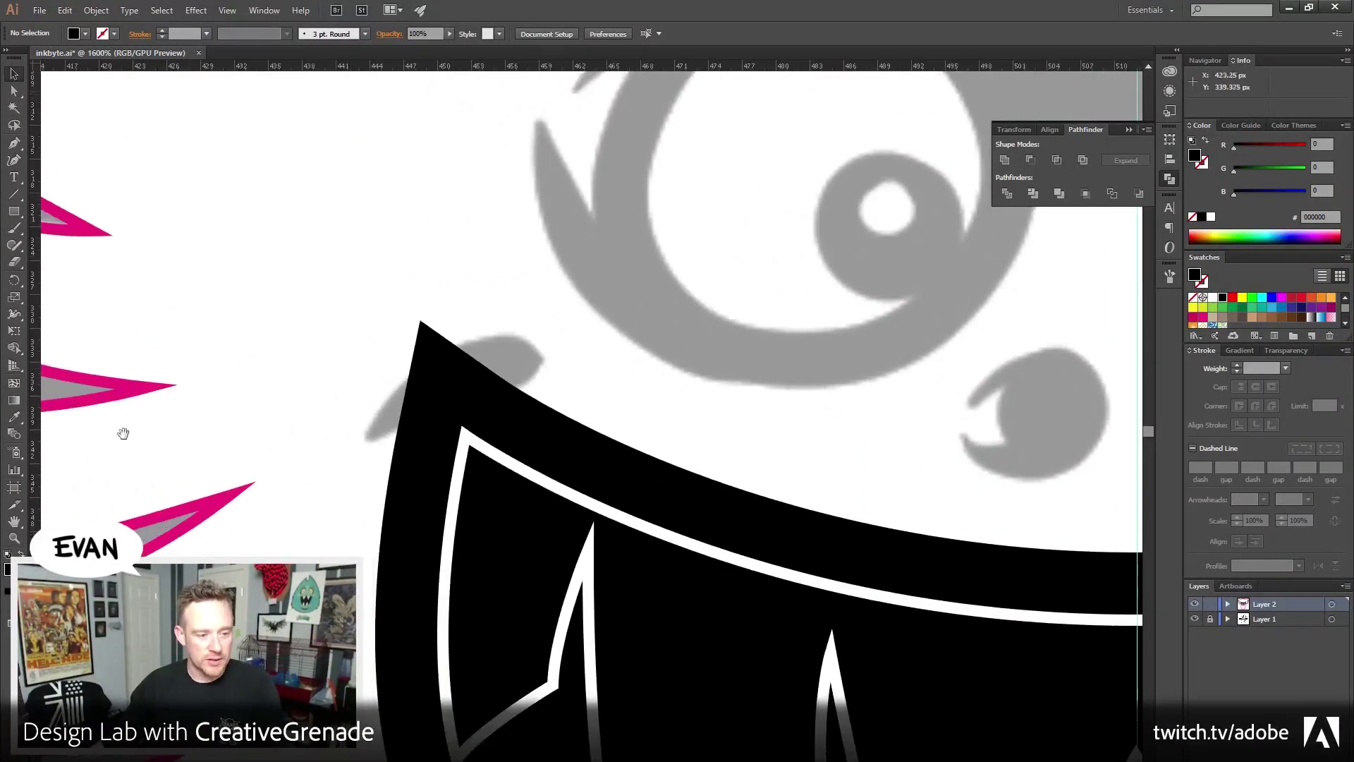
pyautogui.click(15, 142)
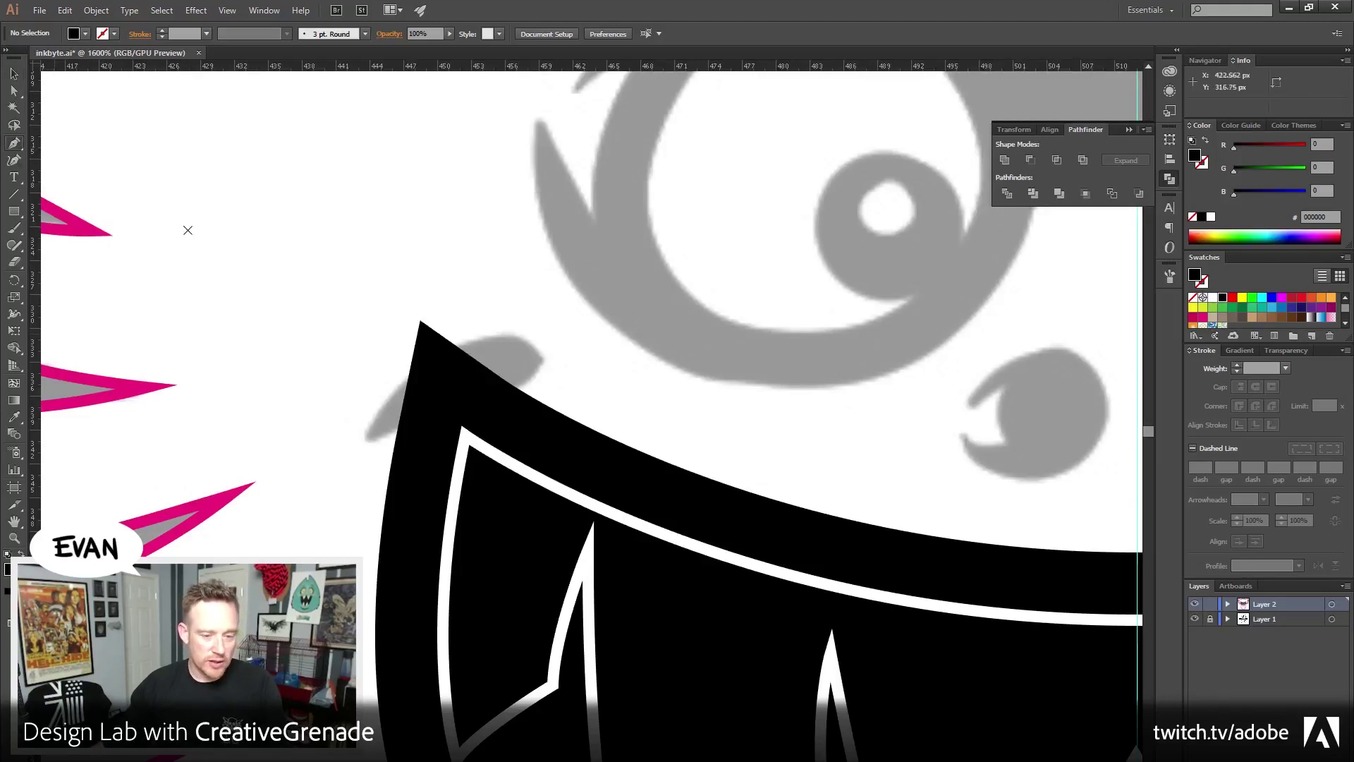
pyautogui.click(359, 449)
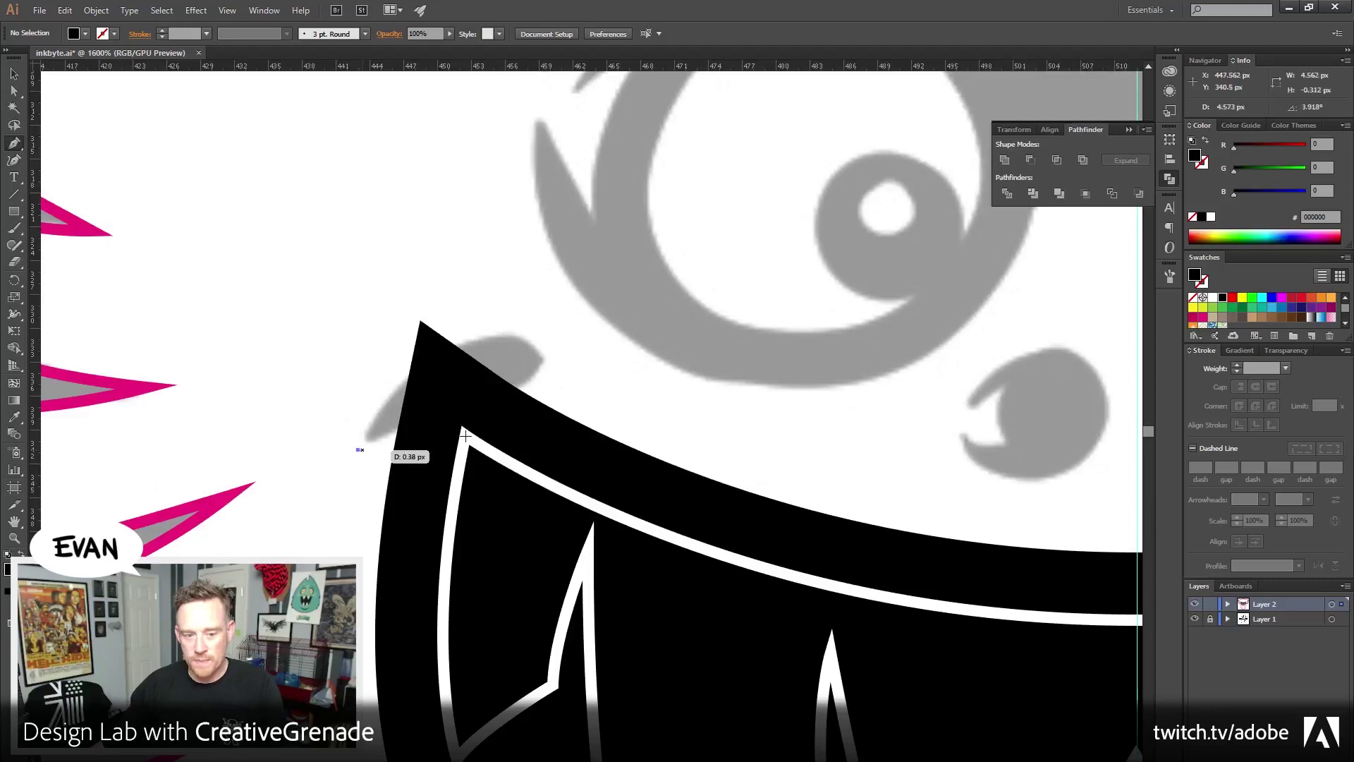
pyautogui.moveTo(535, 348); pyautogui.dragTo(641, 401)
pyautogui.moveTo(536, 350); pyautogui.dragTo(356, 466)
pyautogui.keyDown('ctrl'); pyautogui.click(323, 423); pyautogui.keyUp('ctrl')
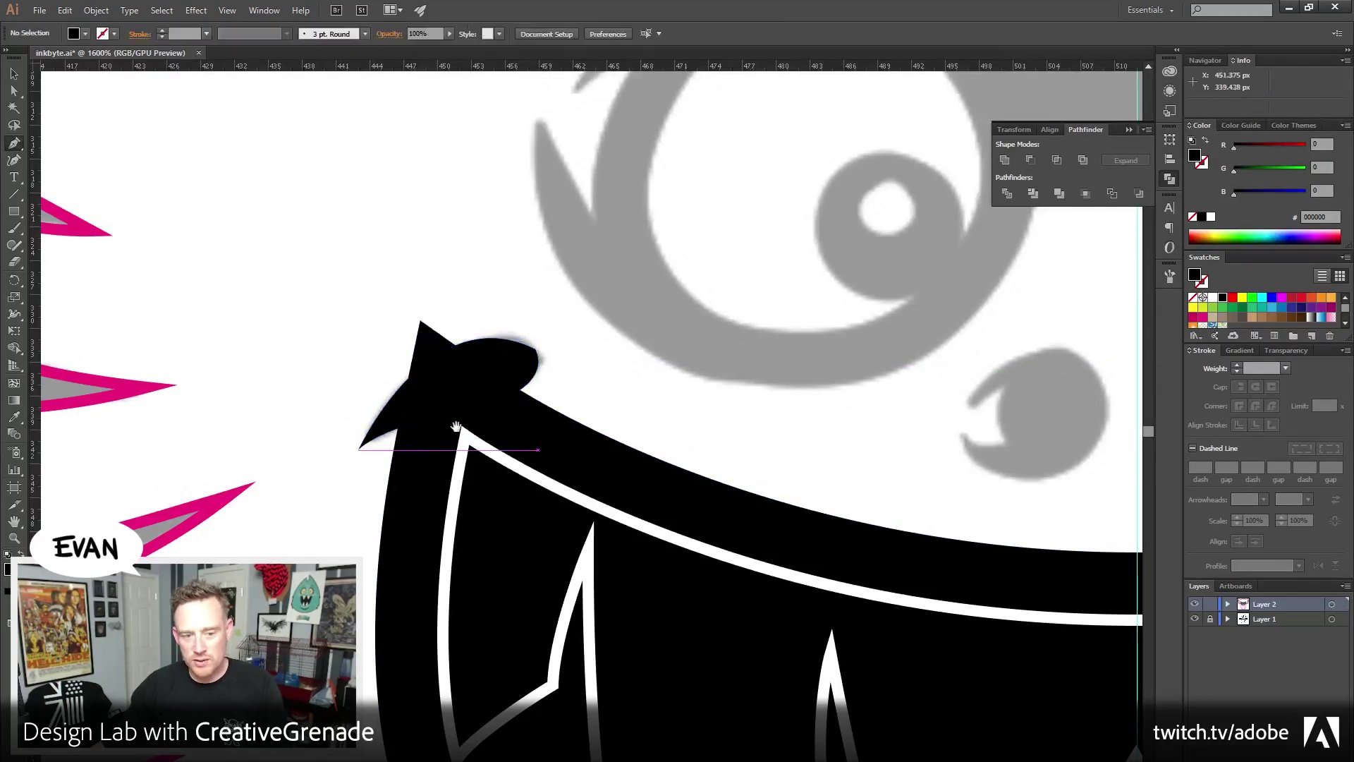
pyautogui.moveTo(423, 437); pyautogui.dragTo(312, 466)
# Refine the lobe's anchor points and curves with Direct Selection
pyautogui.click(14, 90)
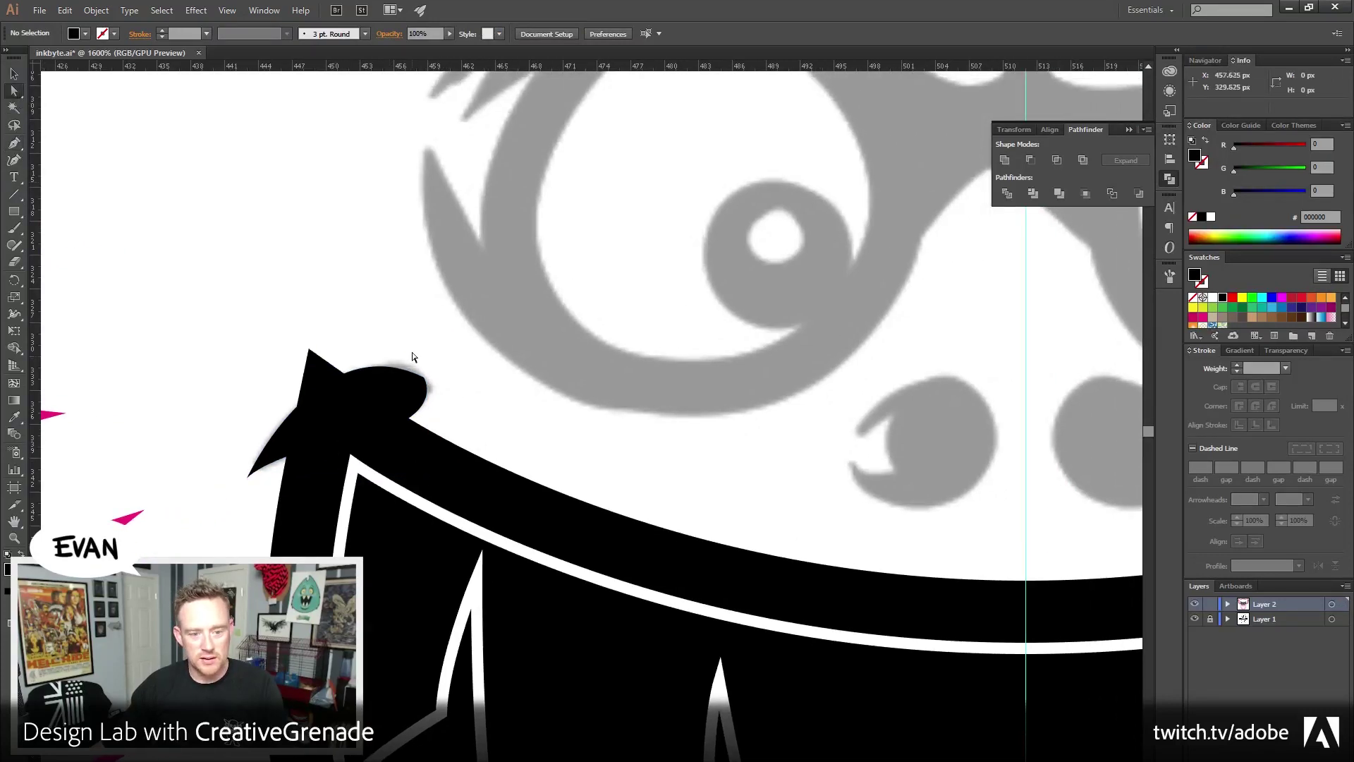
pyautogui.click(423, 380)
pyautogui.moveTo(450, 420); pyautogui.dragTo(473, 419)
pyautogui.moveTo(247, 480); pyautogui.dragTo(237, 487)
pyautogui.moveTo(317, 329); pyautogui.dragTo(304, 321)
pyautogui.click(348, 409)
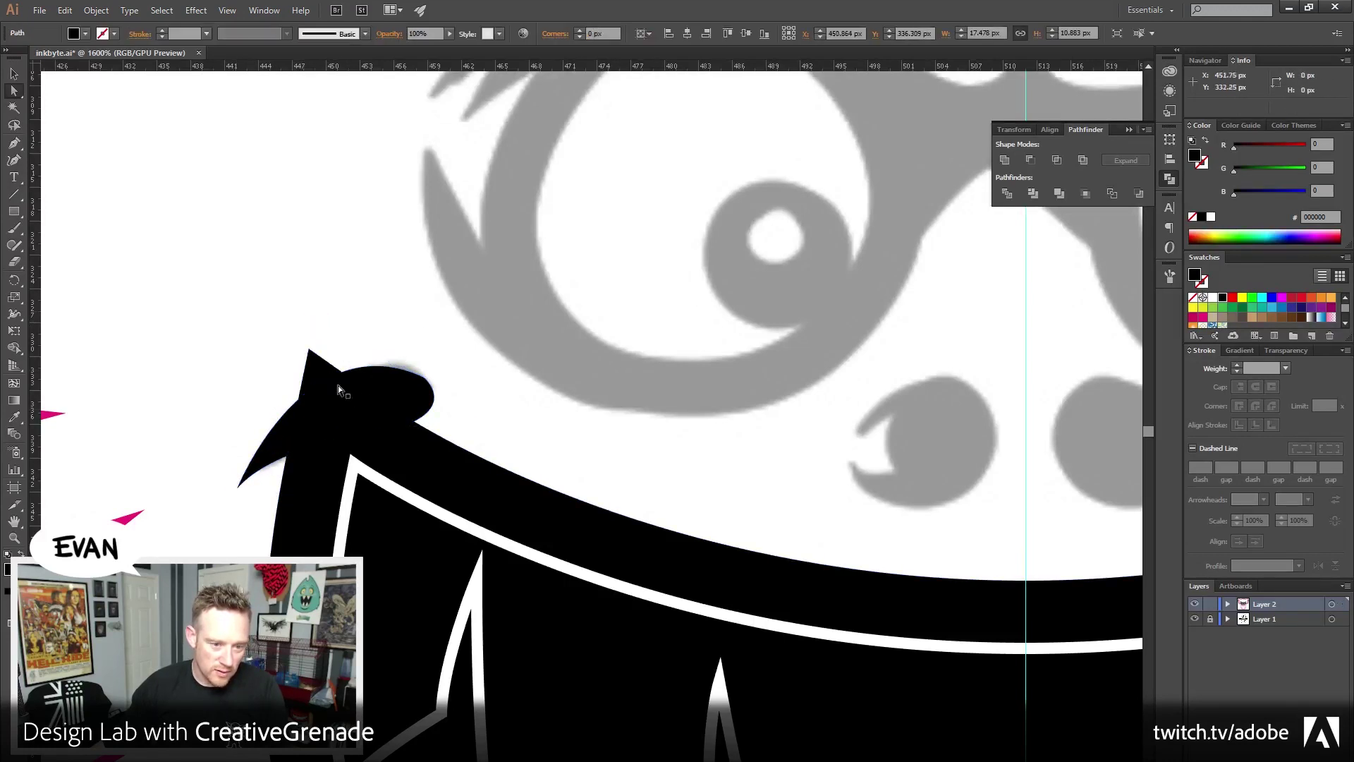
# Drag the mouth's sharp top-left anchor down into the lobe to round the corner
pyautogui.hscroll(2, 310, 377)
pyautogui.click(269, 374)
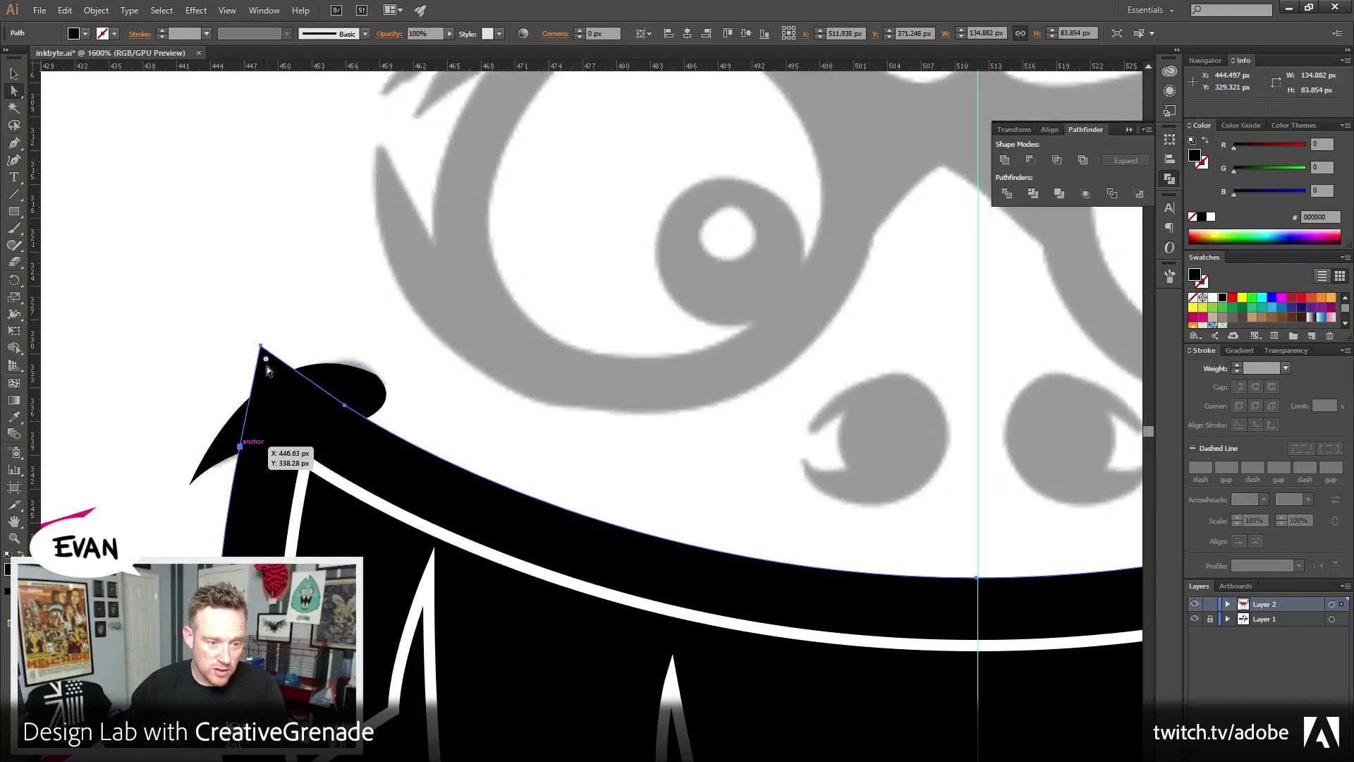
pyautogui.click(262, 347)
pyautogui.moveTo(266, 362); pyautogui.dragTo(317, 417)
pyautogui.click(220, 227)
# Reflect a vertical copy of the black lobe
pyautogui.click(14, 74)
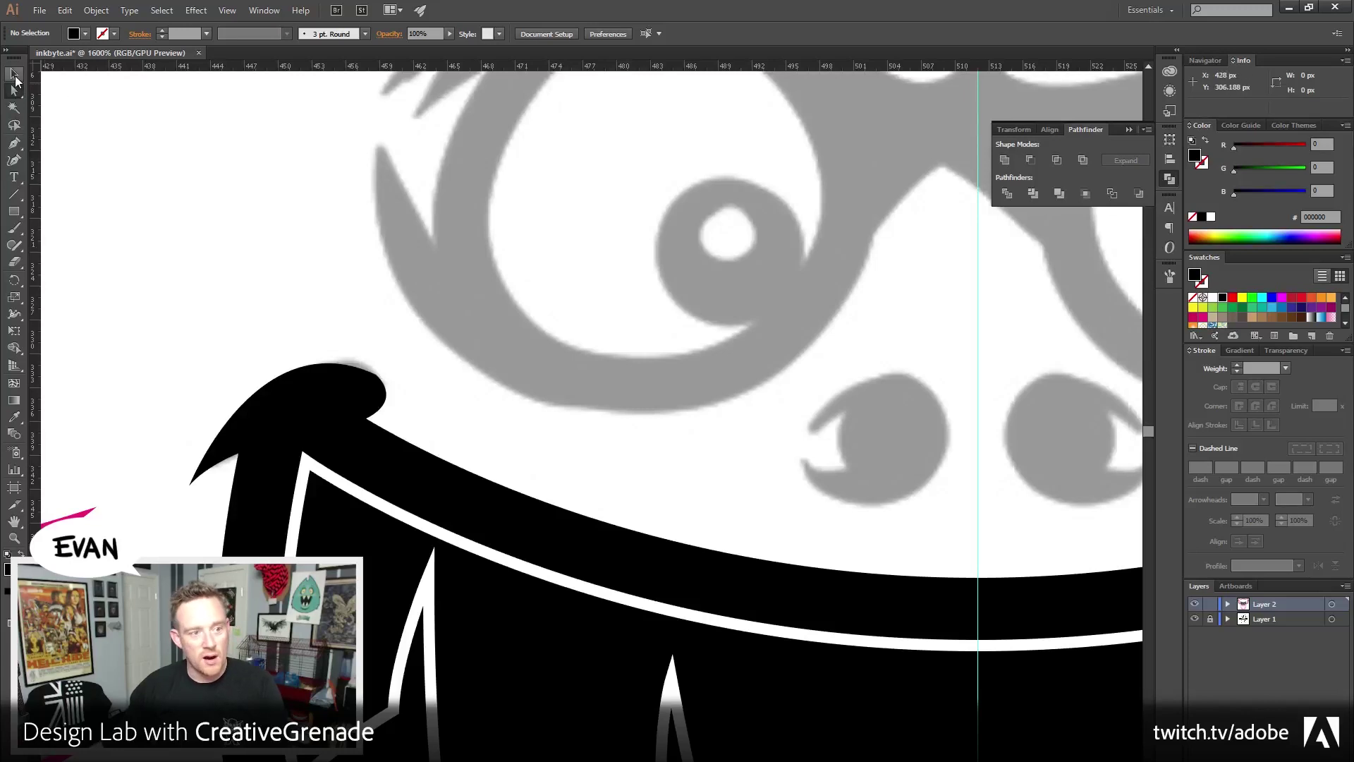
pyautogui.click(332, 384)
pyautogui.click(96, 10)
pyautogui.moveTo(141, 26)
pyautogui.click(326, 78)
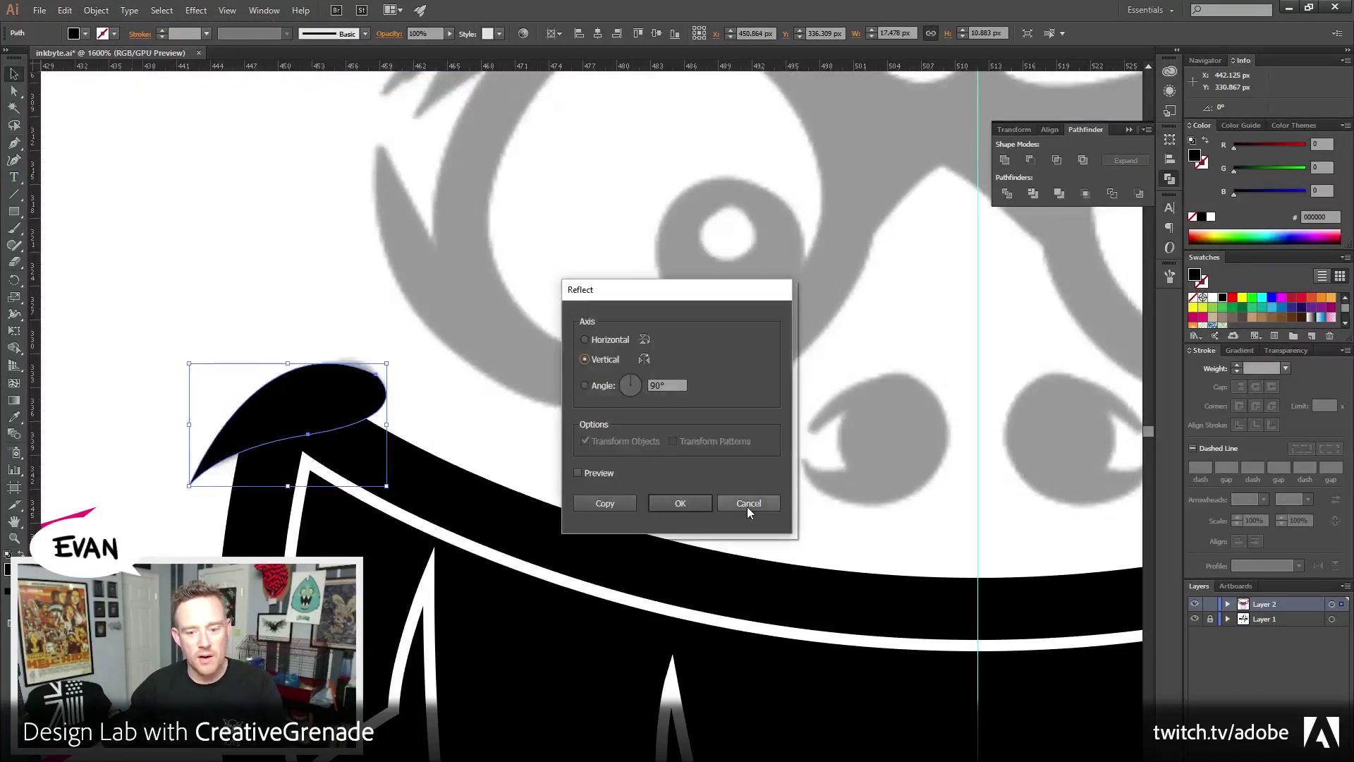
pyautogui.click(747, 505)
pyautogui.hotkey('ctrl', 'shift', 'b')
pyautogui.hotkey('ctrl', 'shift', 'b')
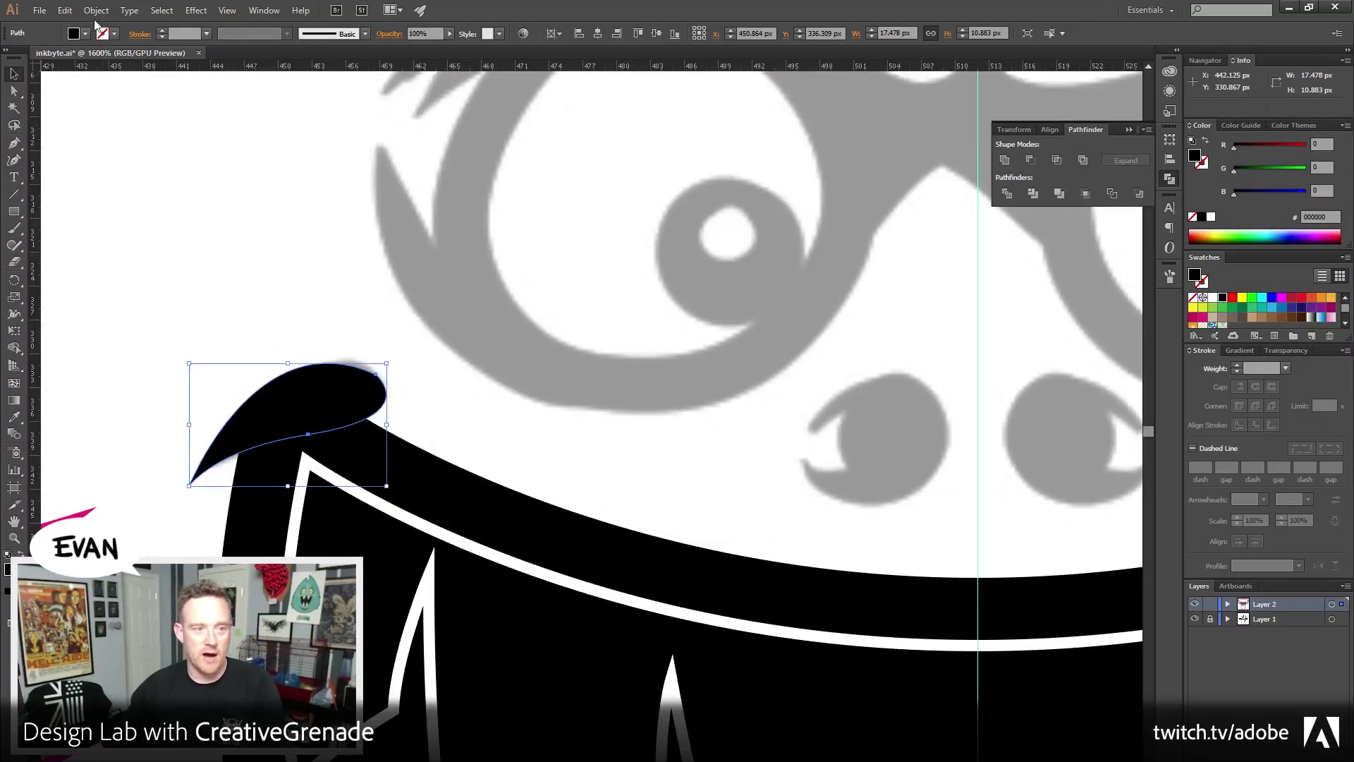
pyautogui.click(96, 10)
pyautogui.moveTo(127, 26)
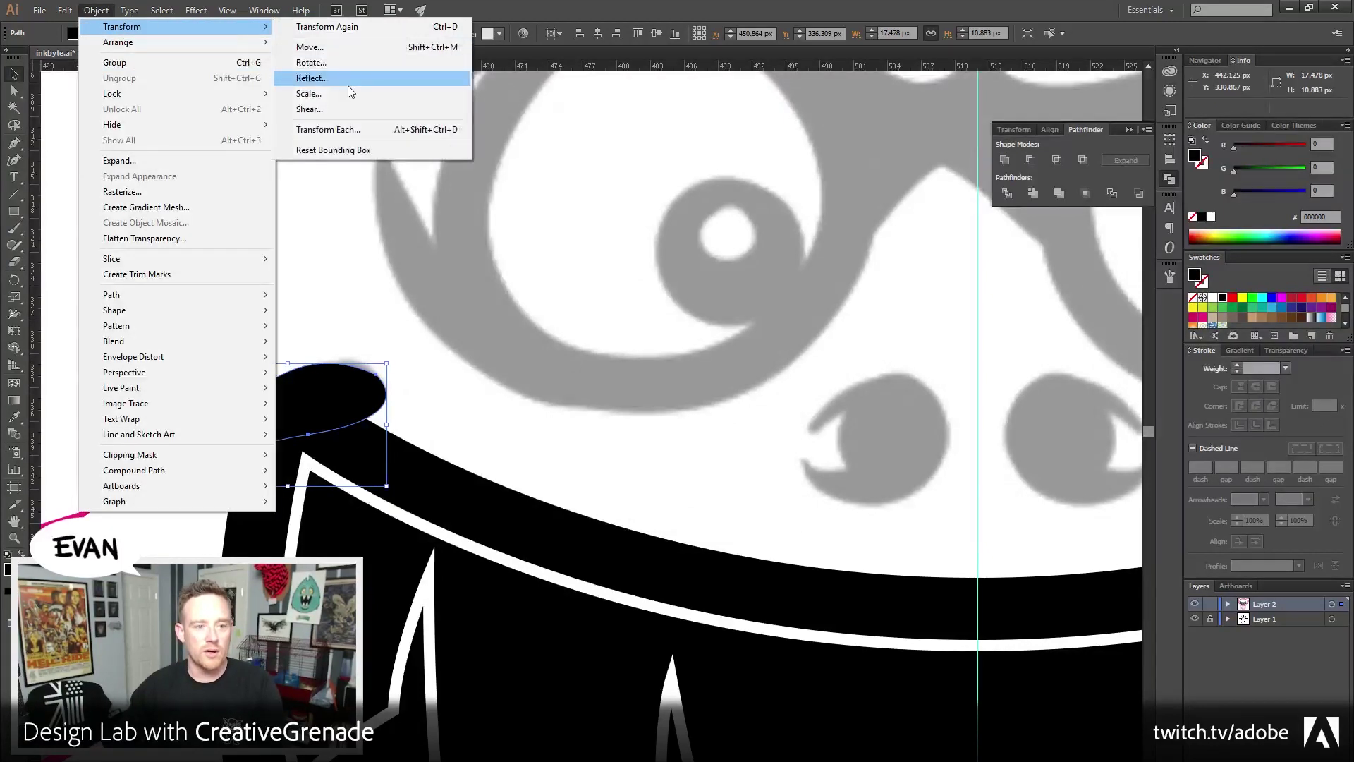
pyautogui.click(345, 82)
pyautogui.click(680, 504)
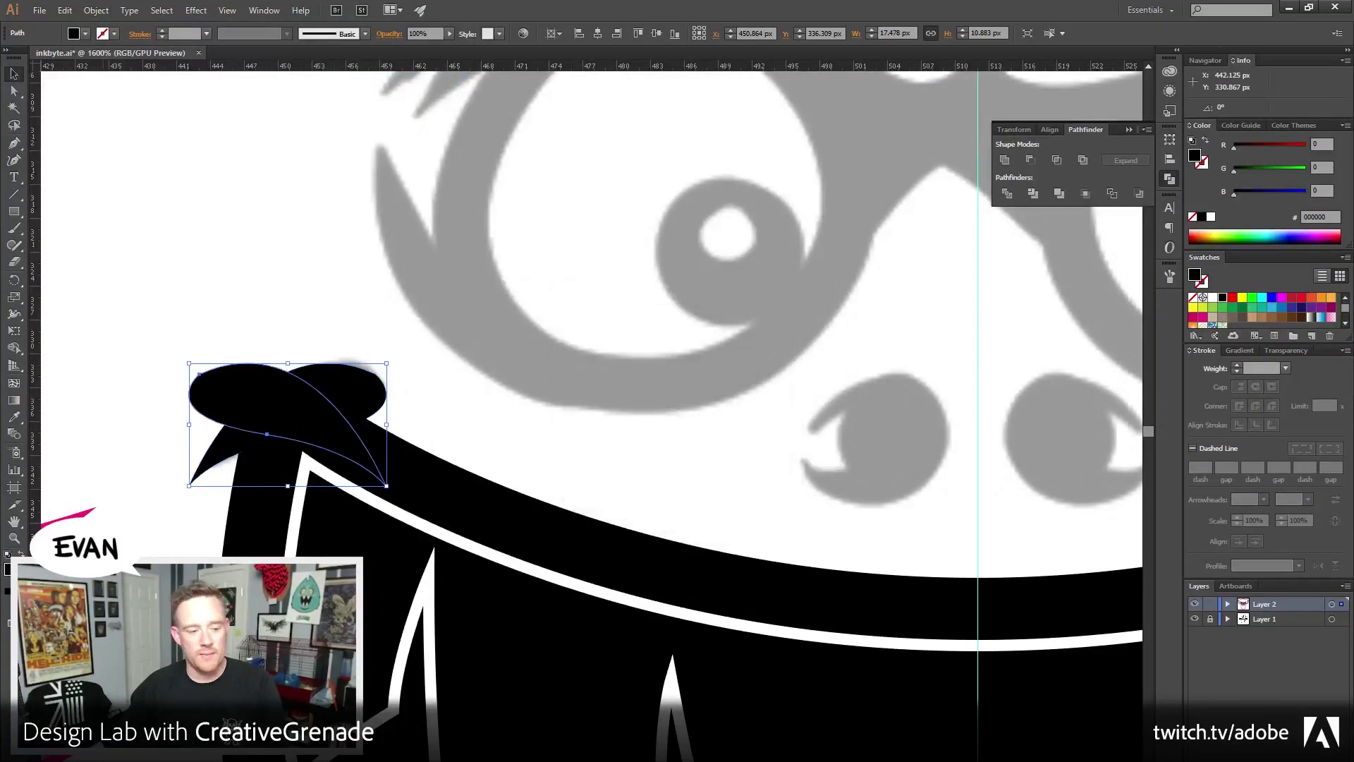
# Move the mirrored lobe copy to the mouth's top-right corner
pyautogui.click(14, 540)
pyautogui.keyDown('alt'); pyautogui.click(530, 537); pyautogui.keyUp('alt')
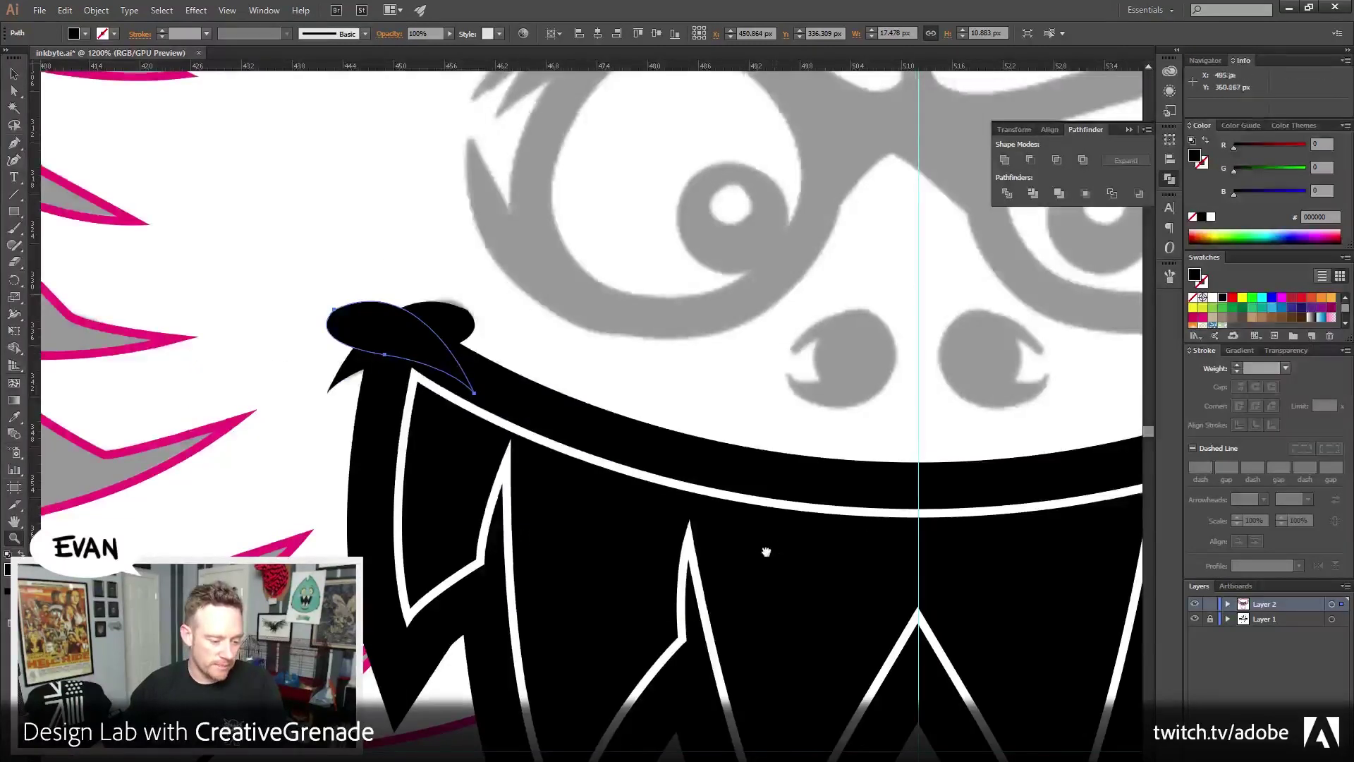
pyautogui.moveTo(777, 548); pyautogui.dragTo(656, 573)
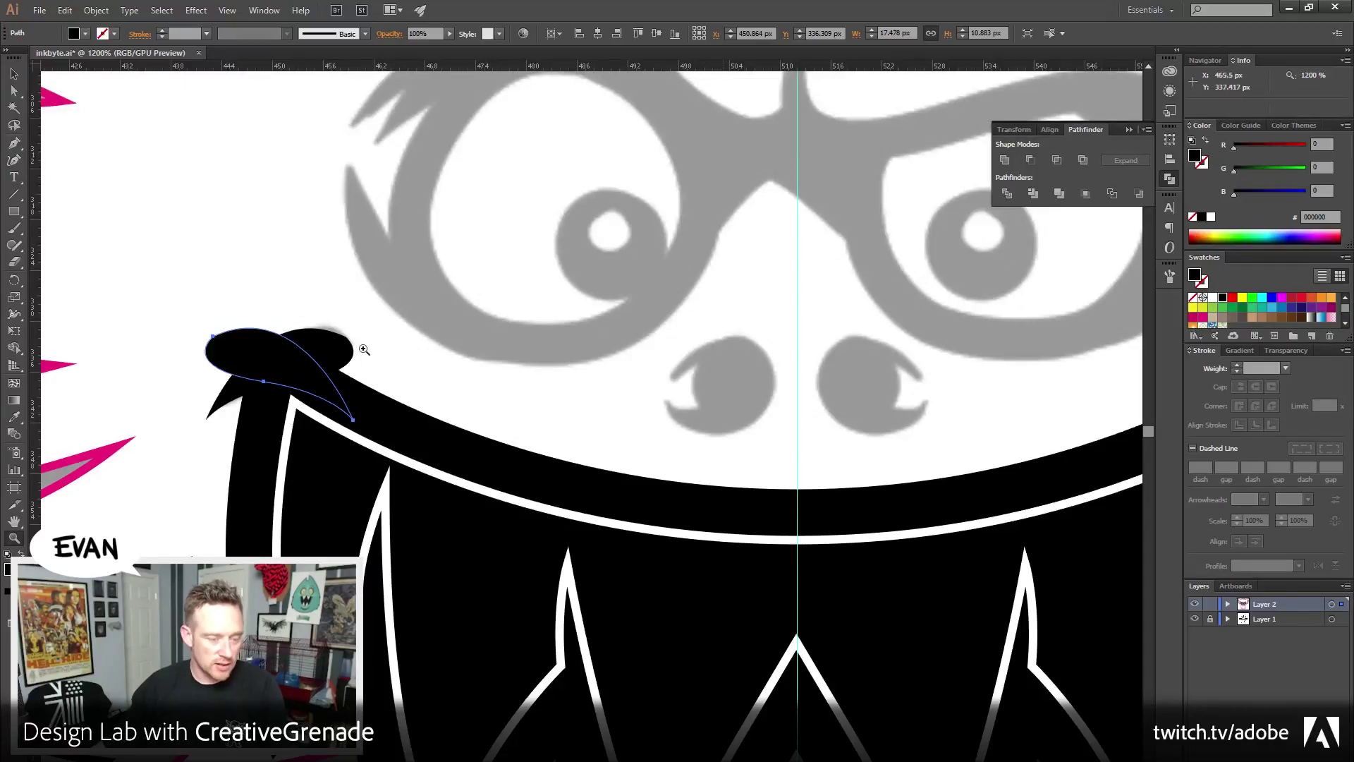
pyautogui.press('v')
pyautogui.moveTo(257, 365); pyautogui.dragTo(903, 384)
pyautogui.moveTo(1063, 371); pyautogui.dragTo(601, 372)
pyautogui.moveTo(467, 350); pyautogui.dragTo(853, 350)
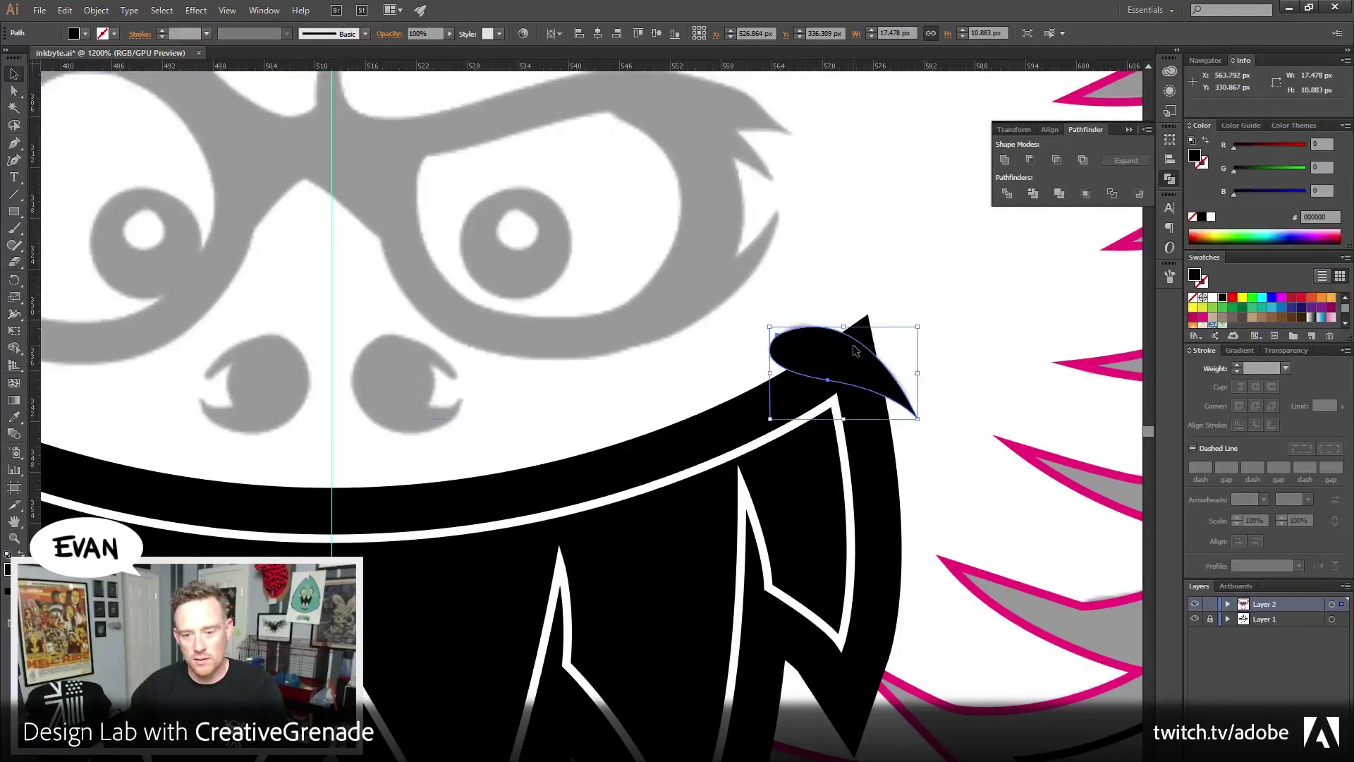
pyautogui.moveTo(87, 384); pyautogui.dragTo(271, 389)
# Group the two lobes and align them to the horizontal centre
pyautogui.keyDown('shift'); pyautogui.click(70, 353); pyautogui.keyUp('shift')
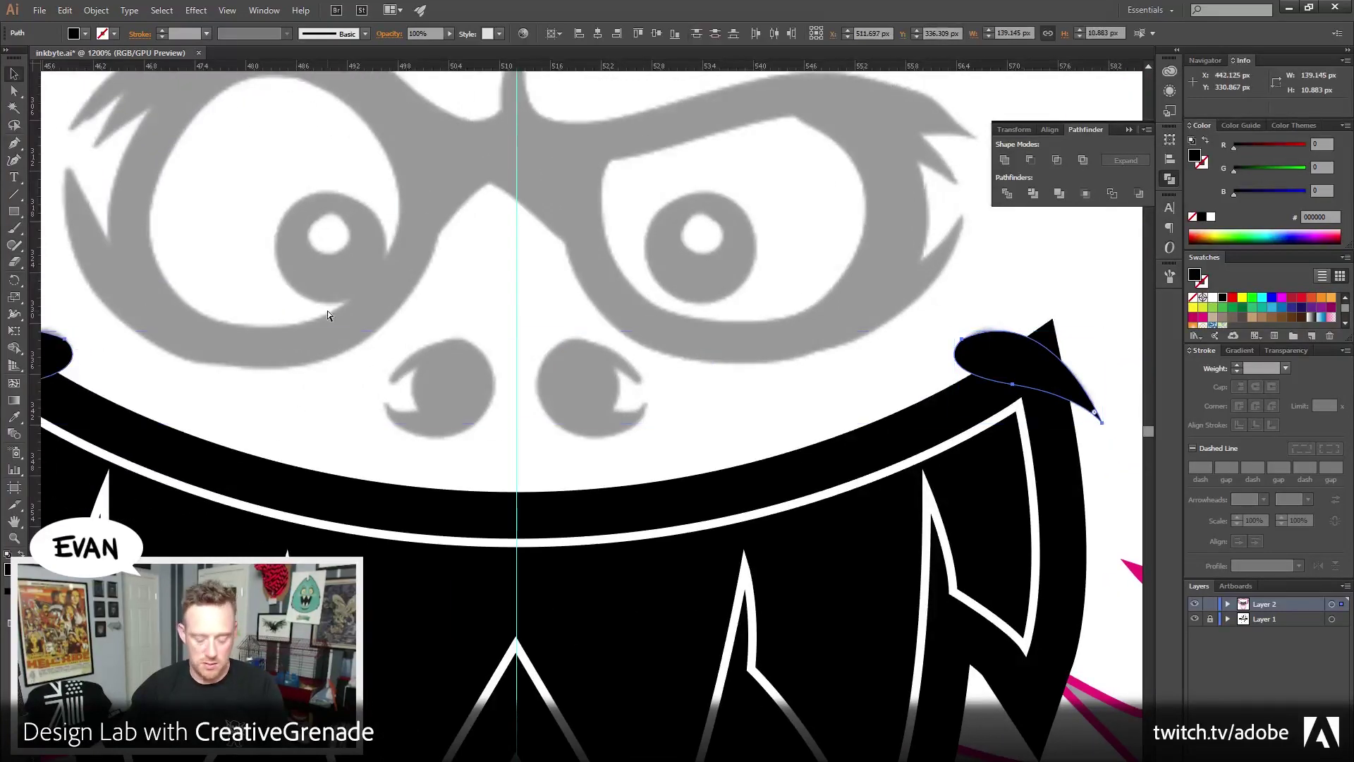
pyautogui.hotkey('ctrl', 'g')
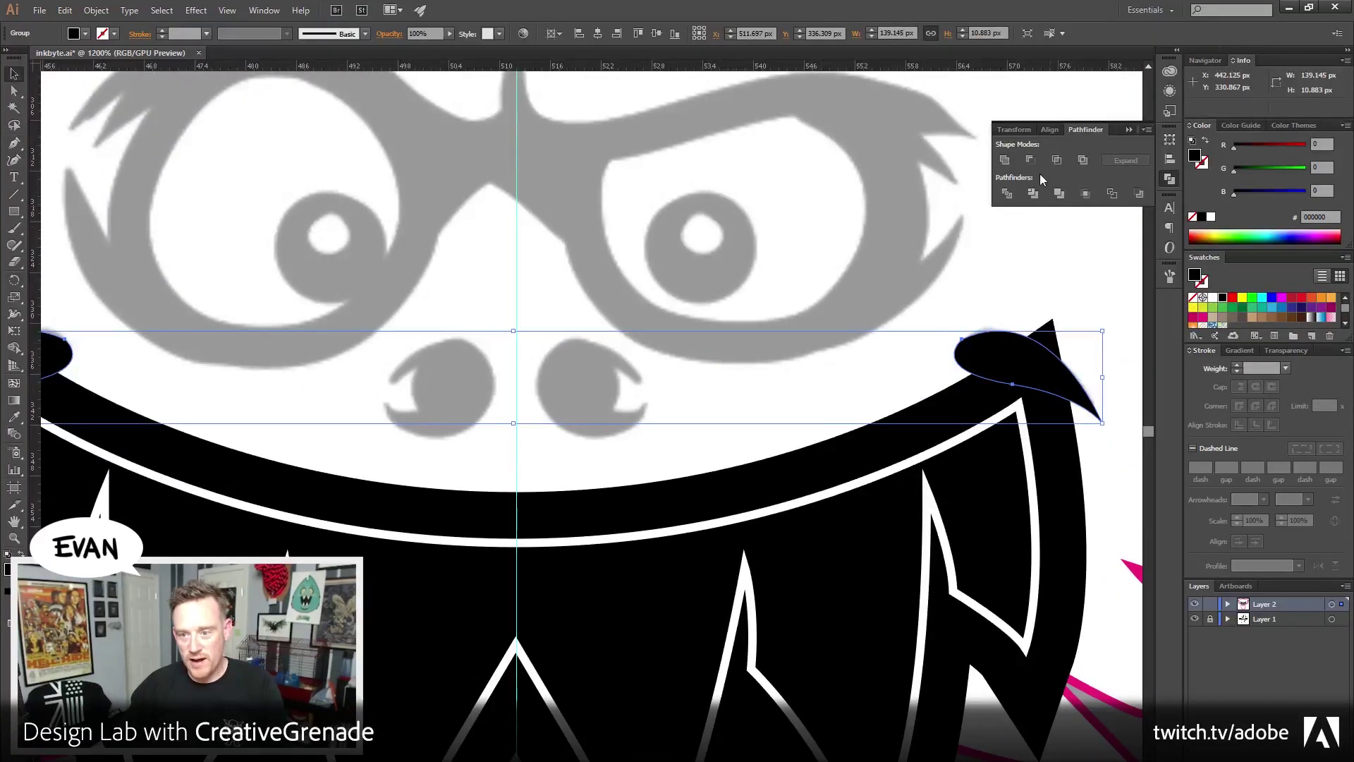
pyautogui.click(1049, 130)
pyautogui.click(1031, 161)
# Drag the mouth's sharp right tip anchor down into the right lobe
pyautogui.moveTo(649, 302); pyautogui.dragTo(584, 337)
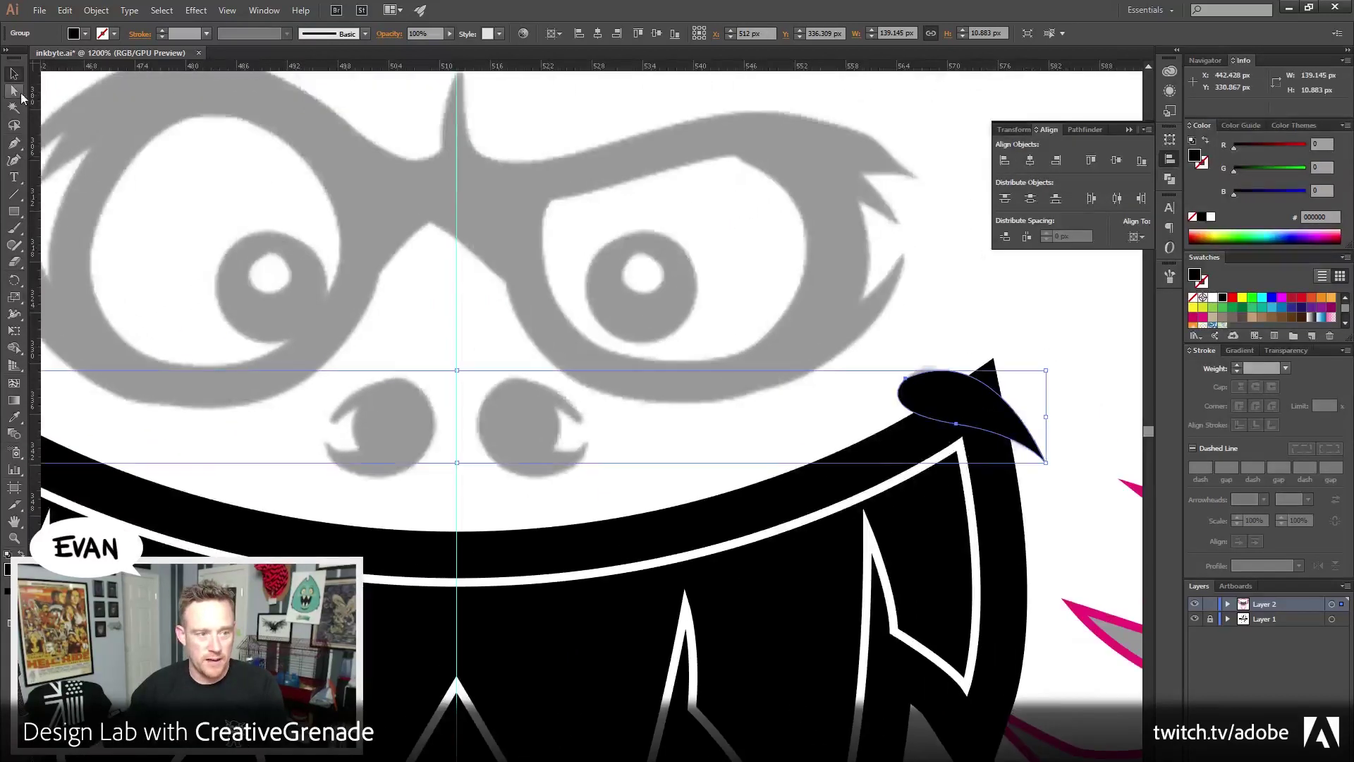
pyautogui.press('a')
pyautogui.click(949, 321)
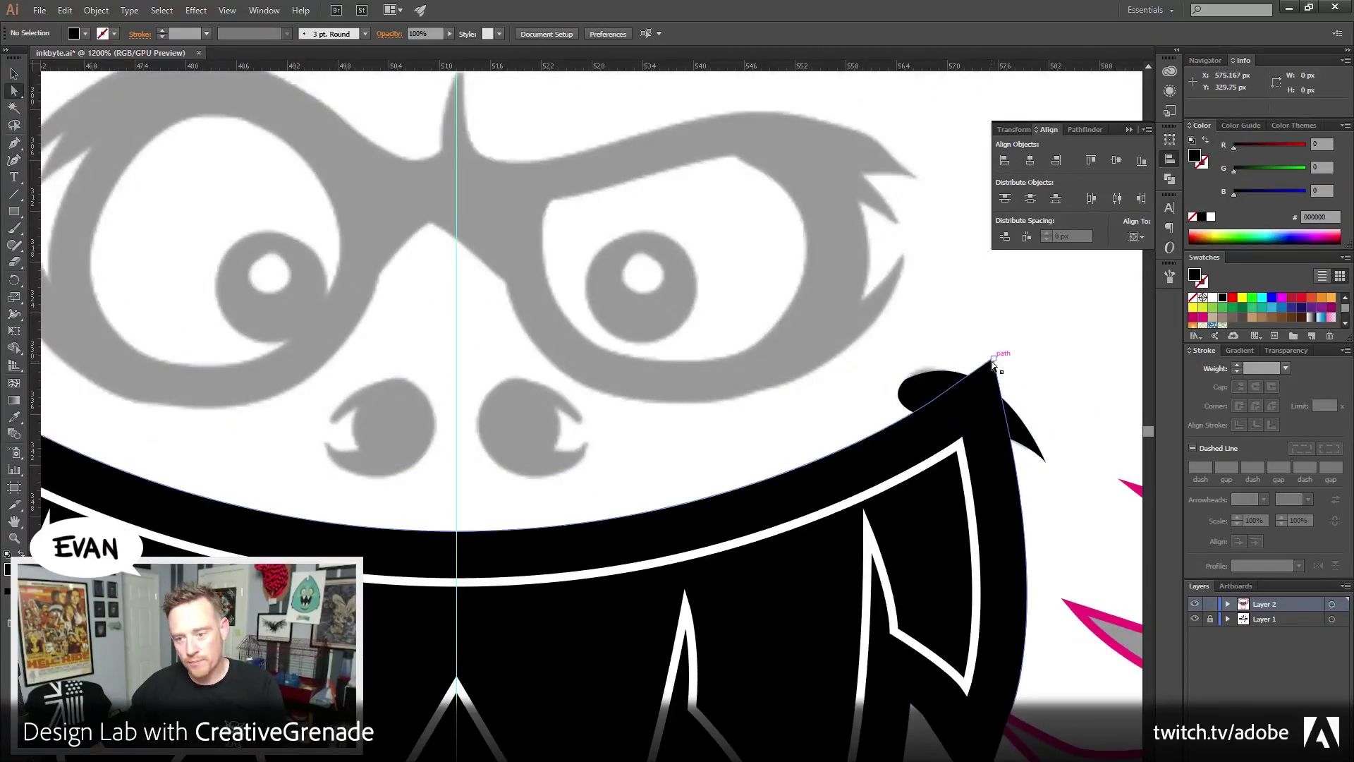
pyautogui.click(993, 361)
pyautogui.moveTo(993, 361)
pyautogui.mouseDown()
pyautogui.moveTo(959, 384)
pyautogui.moveTo(984, 354)
pyautogui.mouseUp()
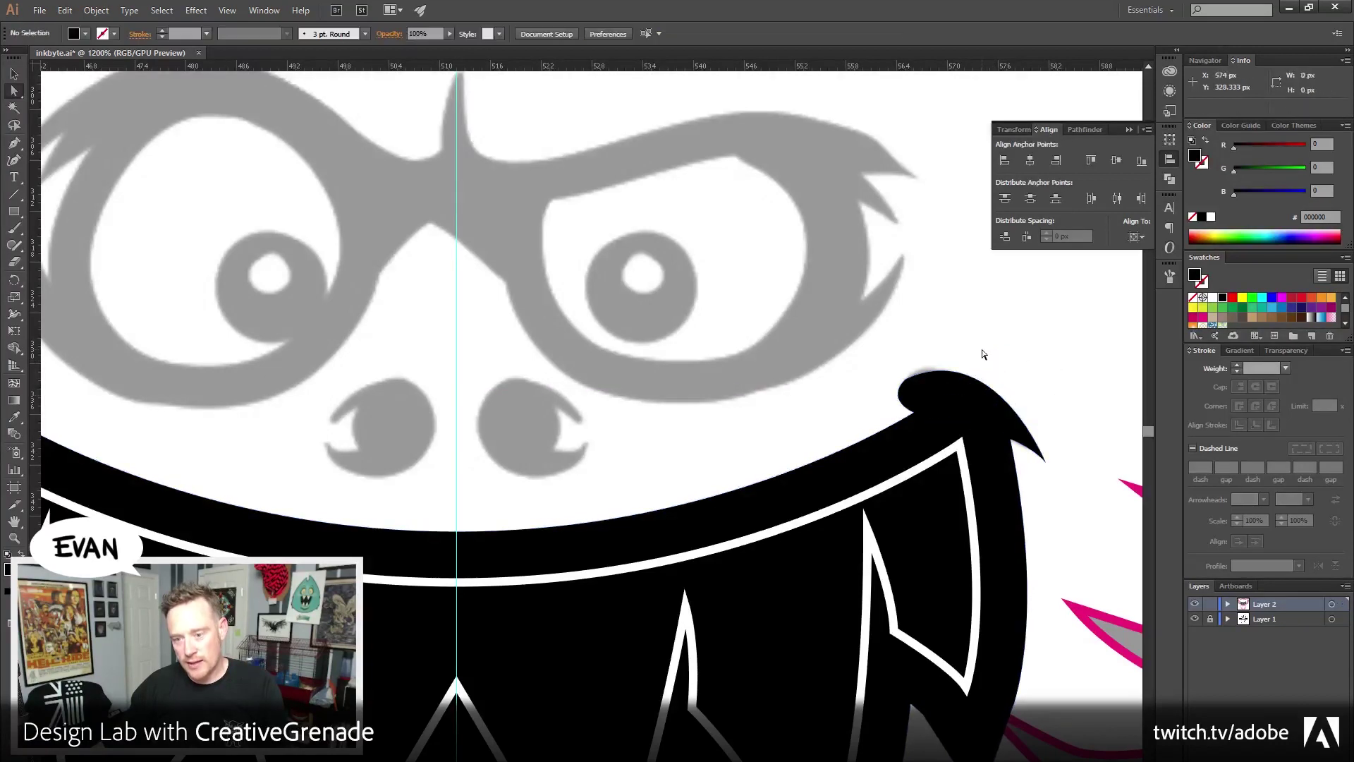
pyautogui.moveTo(526, 419); pyautogui.dragTo(805, 402)
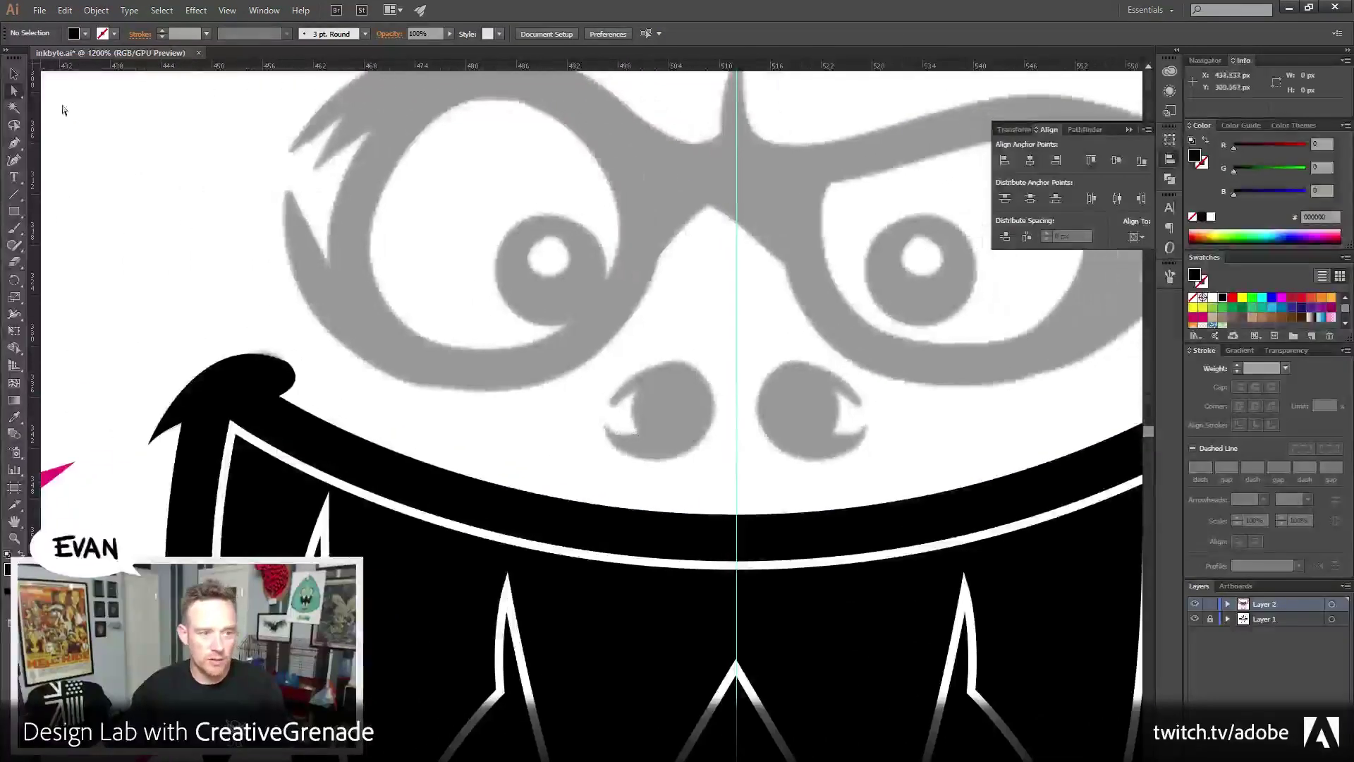
pyautogui.click(15, 75)
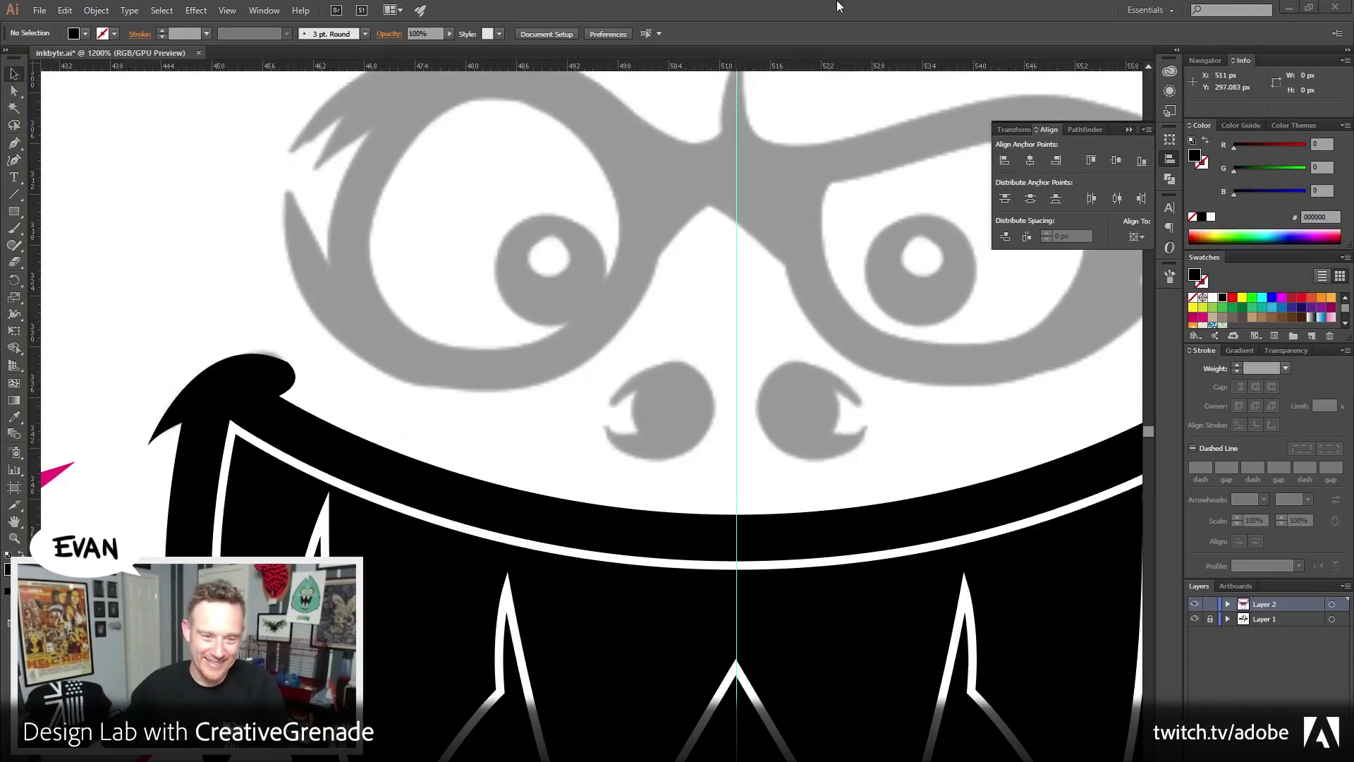
# Zoom in on the nose, check the reference image, and draw a circle over the left nostril
pyautogui.click(14, 537)
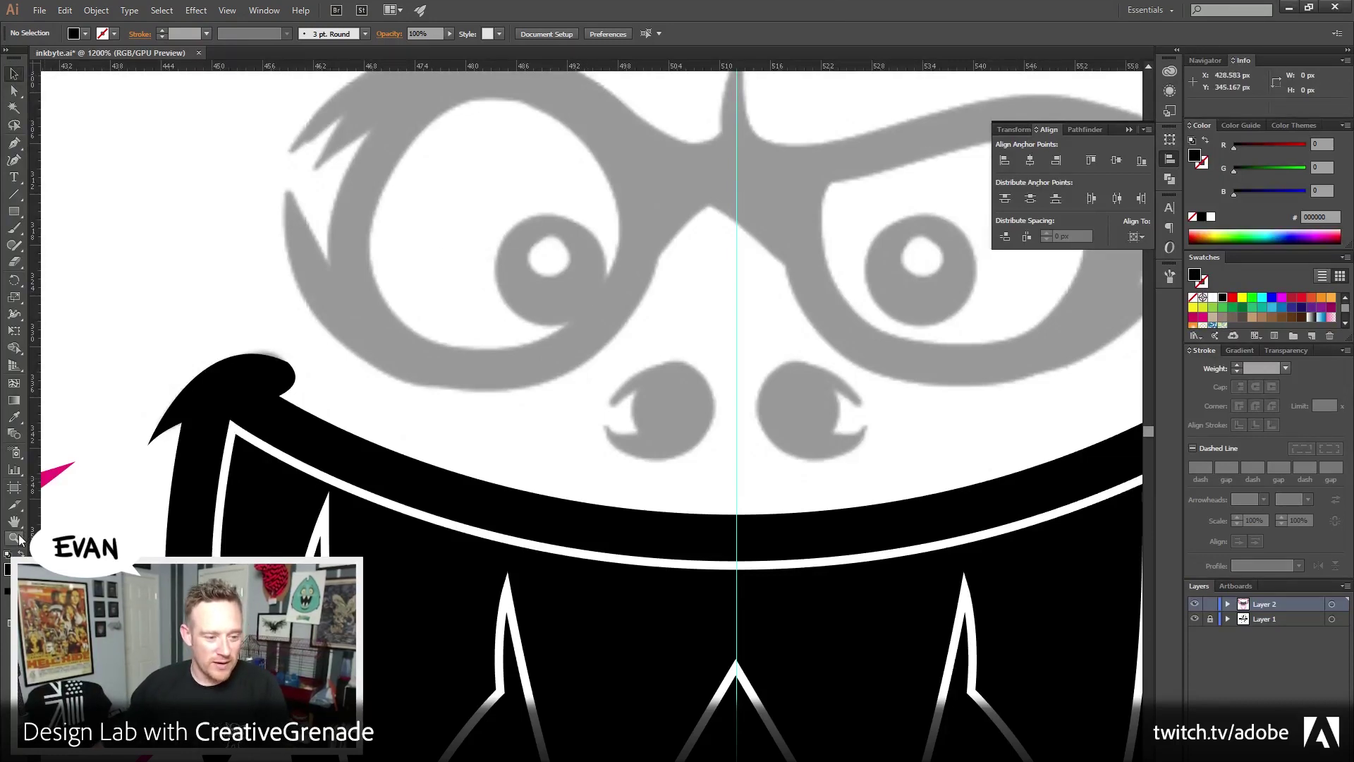
pyautogui.click(716, 469)
pyautogui.click(650, 387)
pyautogui.scroll(2, 600, 476)
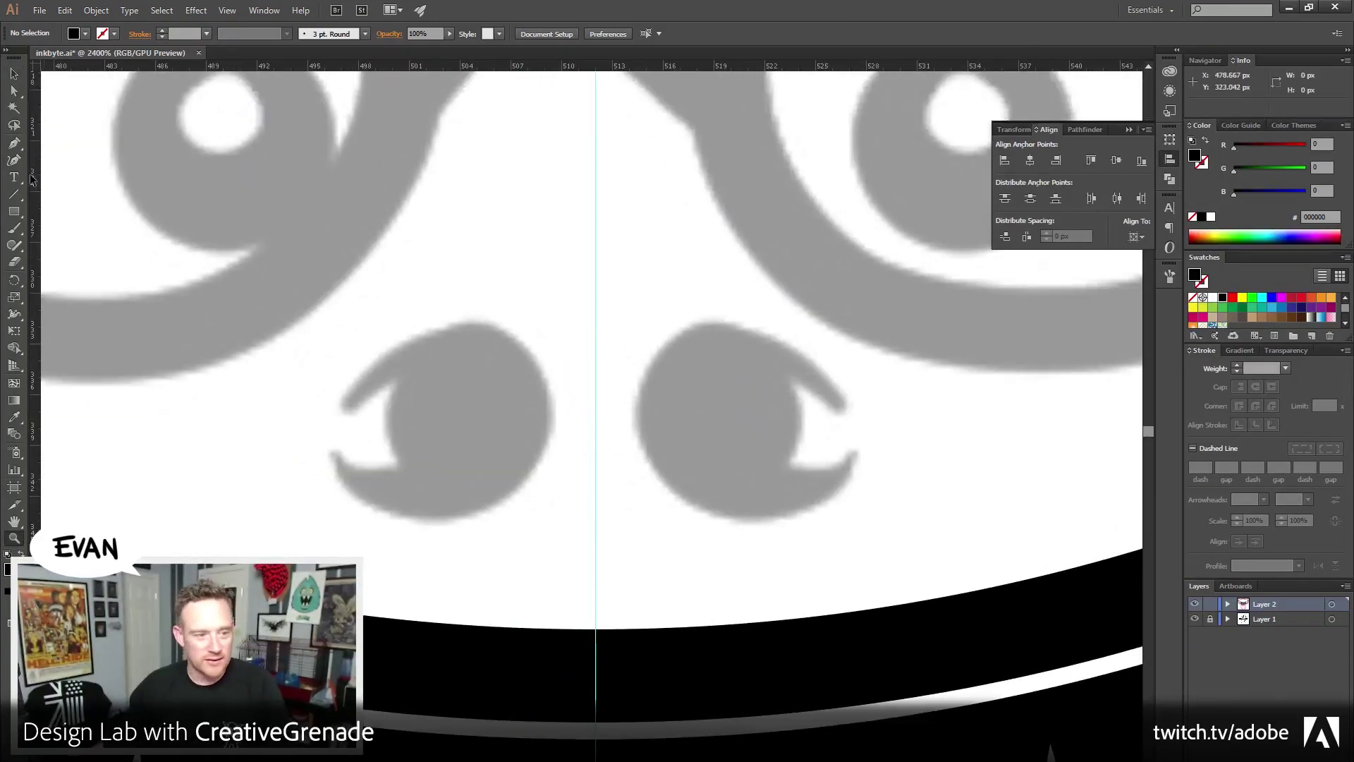
pyautogui.click(15, 142)
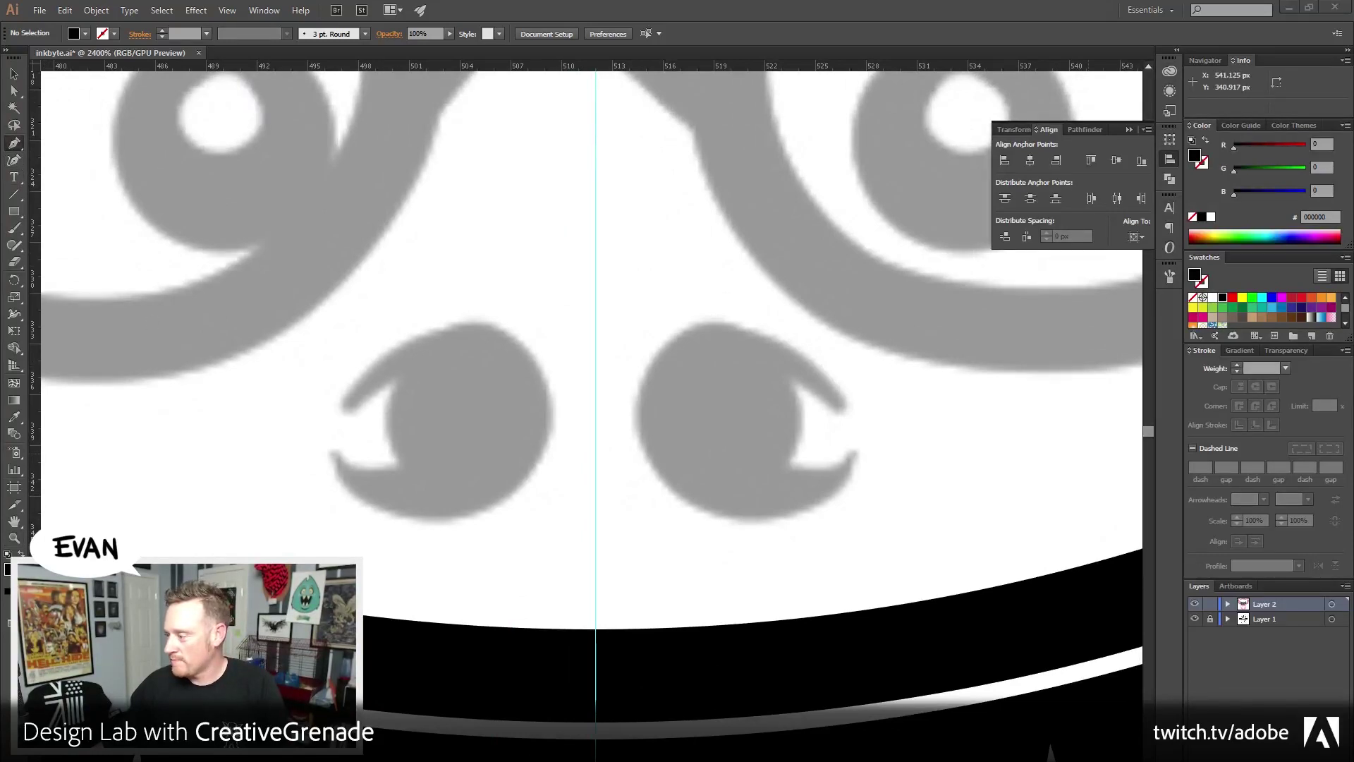
pyautogui.hotkey('alt', 'Tab')
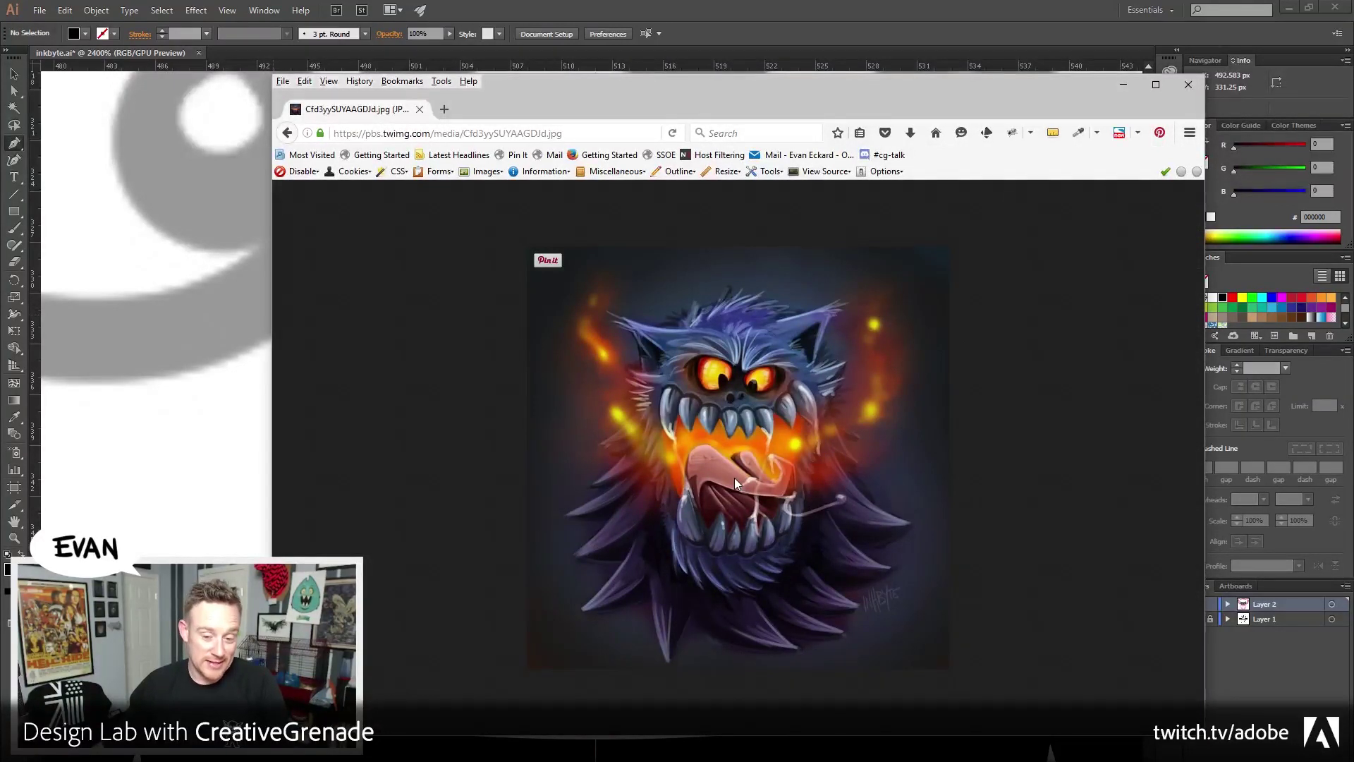
pyautogui.click(730, 8)
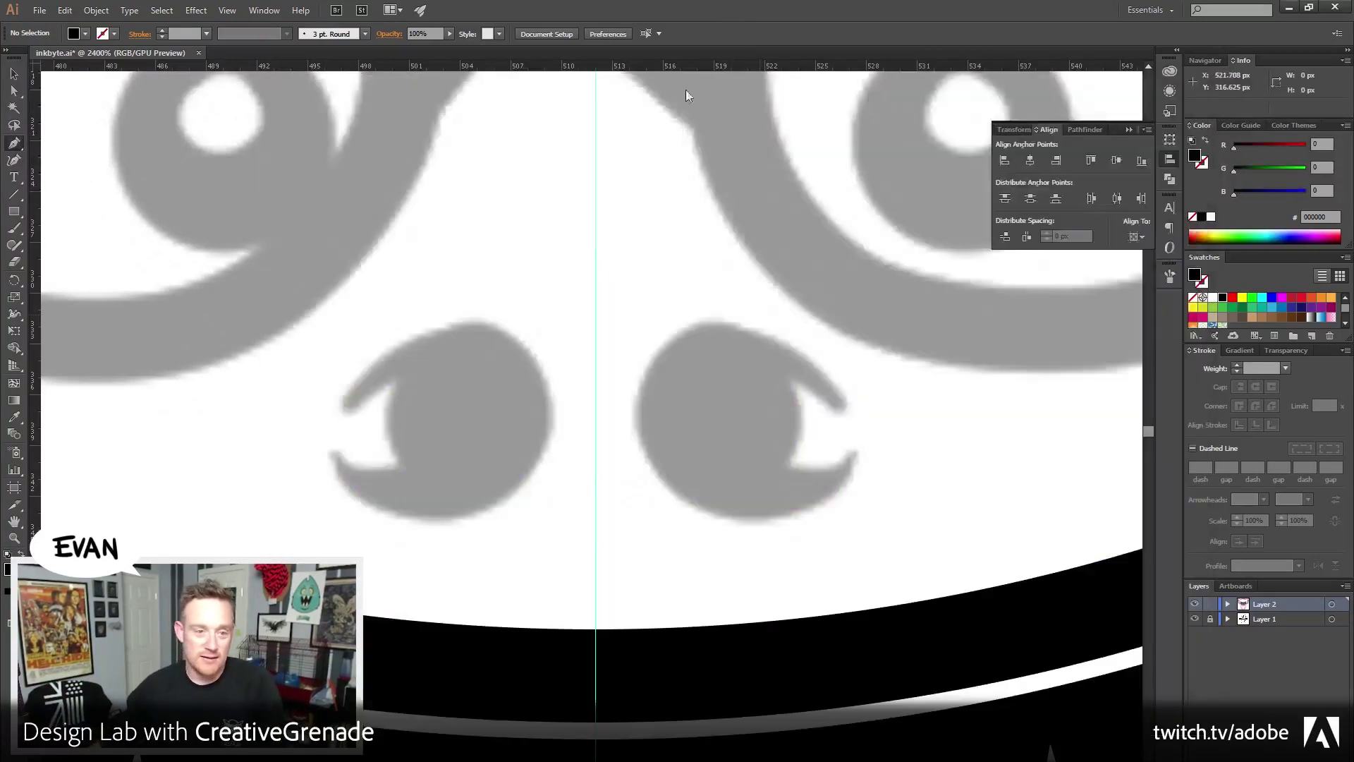
pyautogui.moveTo(14, 211); pyautogui.dragTo(65, 244)
pyautogui.moveTo(459, 405); pyautogui.dragTo(553, 322)
# Draw a pointed flick path with the Pen tool at the circle's upper-left
pyautogui.click(16, 73)
pyautogui.hotkey('ctrl', 'shift', 'a')
pyautogui.press('p')
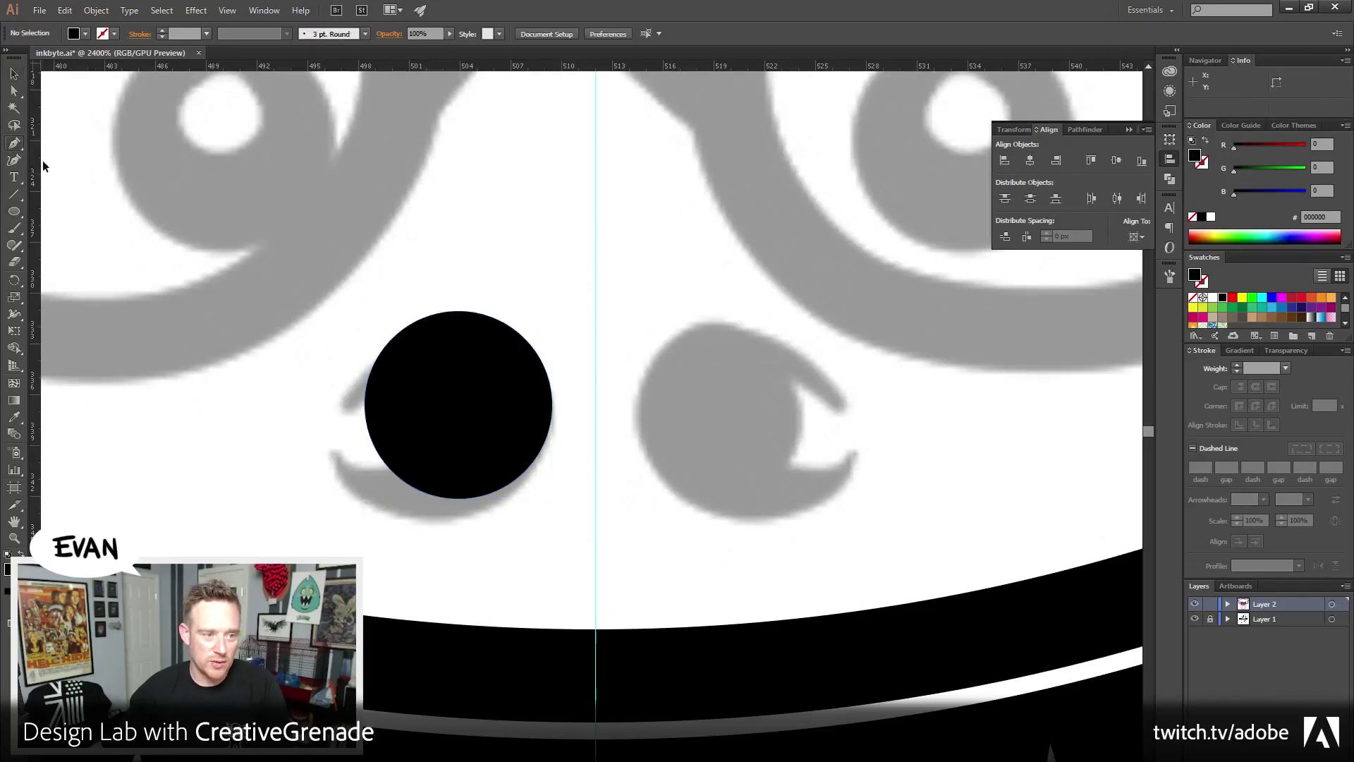
pyautogui.moveTo(430, 314); pyautogui.dragTo(365, 336)
pyautogui.moveTo(330, 412); pyautogui.dragTo(321, 431)
pyautogui.click(330, 412)
pyautogui.moveTo(426, 383); pyautogui.dragTo(484, 393)
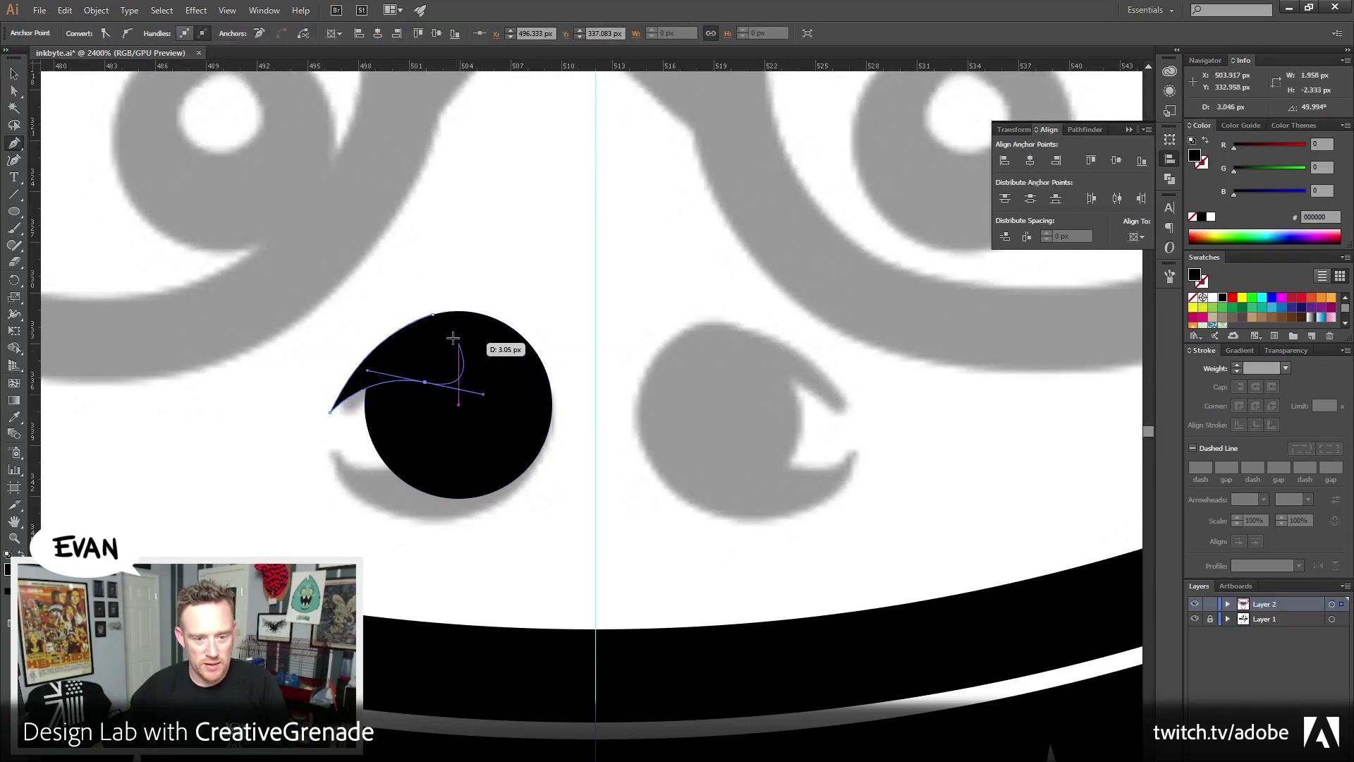
pyautogui.click(435, 315)
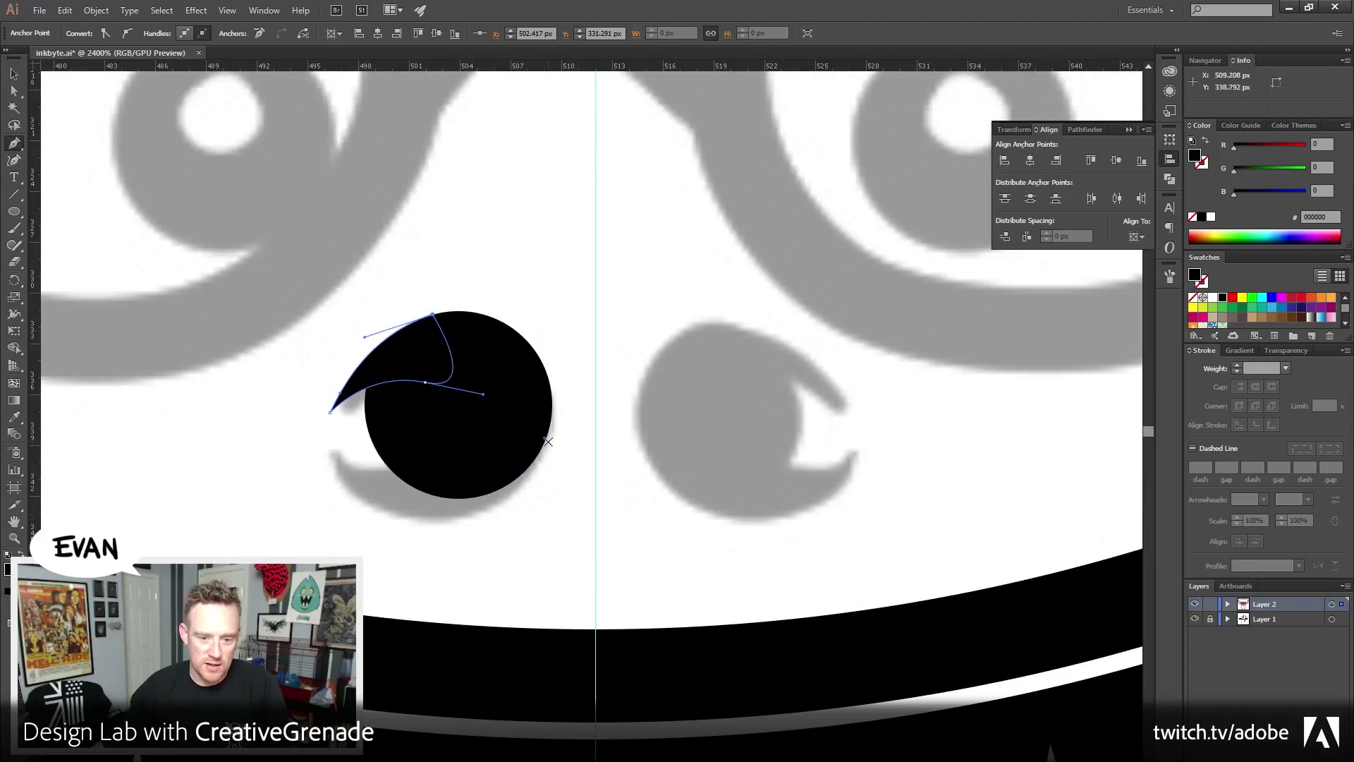
# Draw a curved swoosh path along the nostril's lower left, redoing misplaced points
pyautogui.moveTo(544, 442); pyautogui.dragTo(518, 494)
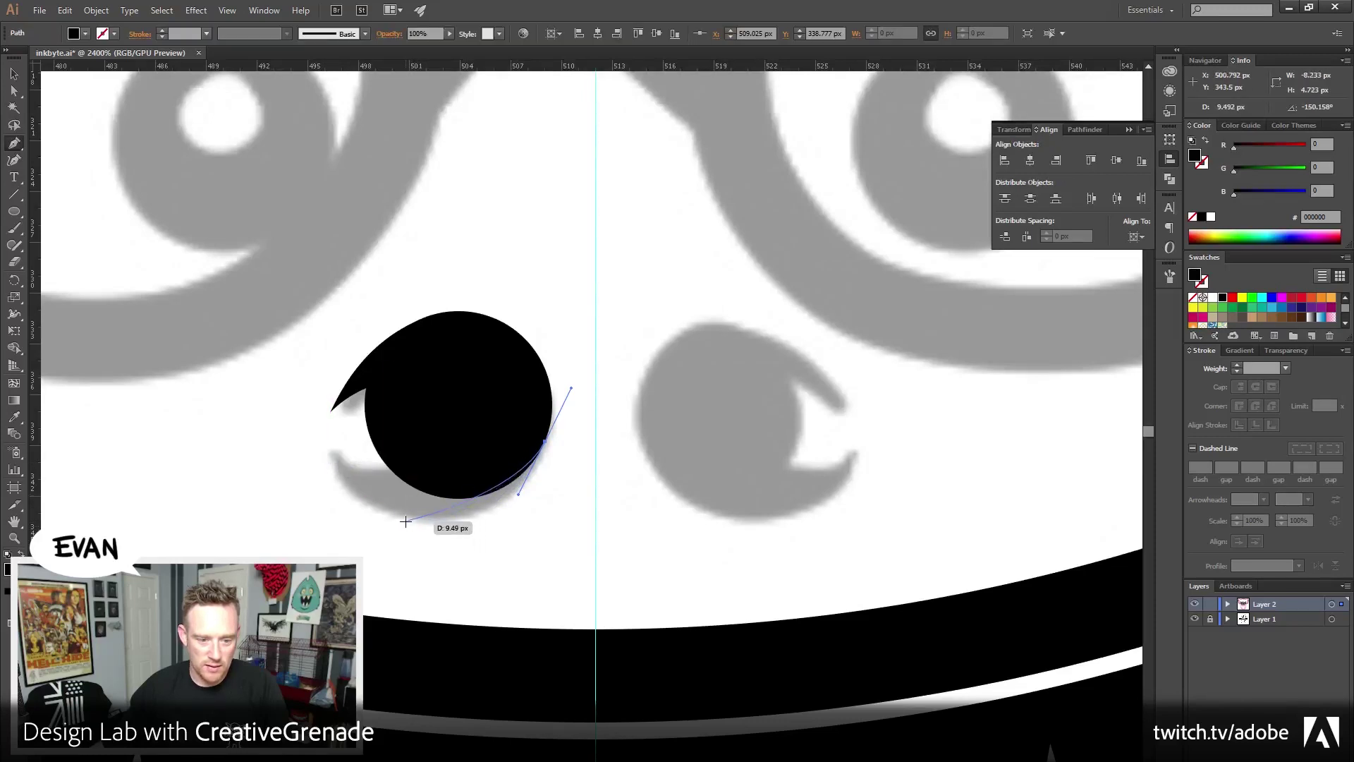
pyautogui.moveTo(418, 520); pyautogui.dragTo(302, 508)
pyautogui.hotkey('ctrl', 'z')
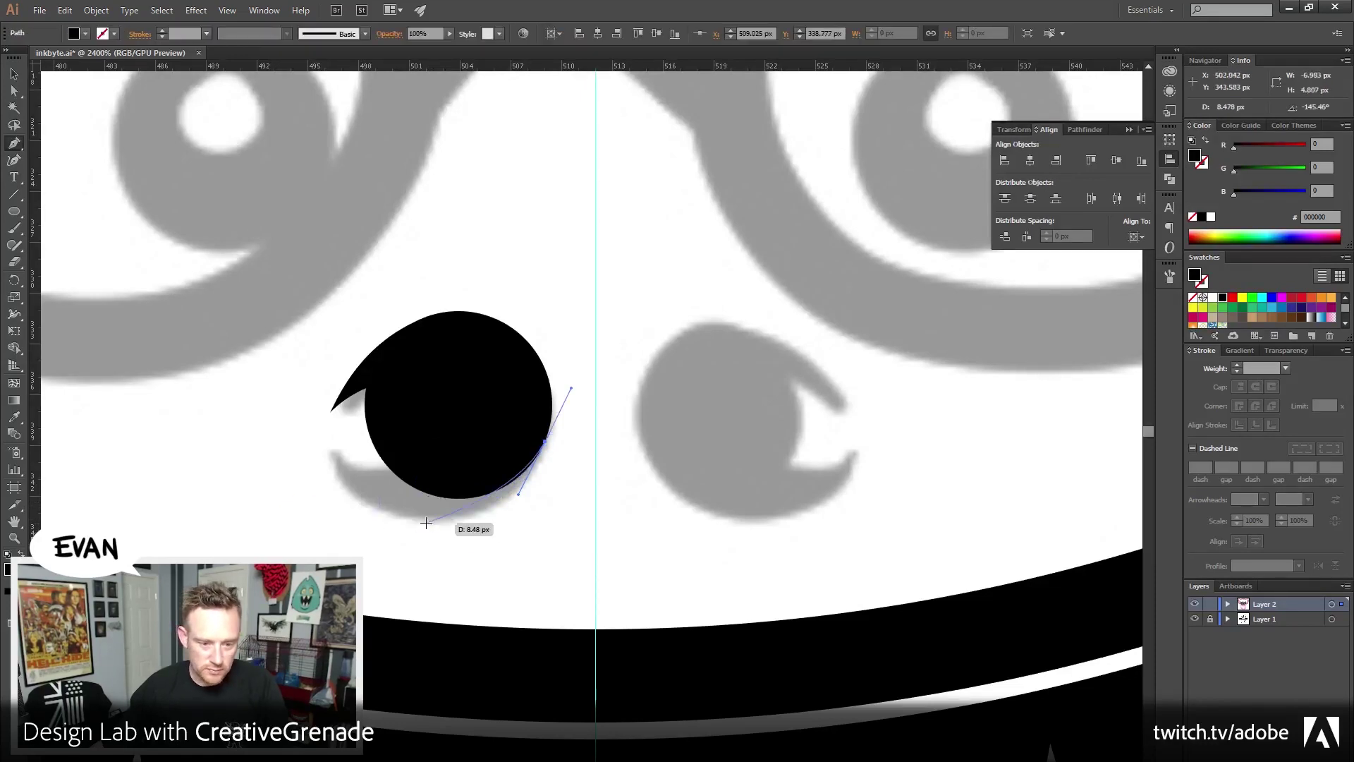
pyautogui.moveTo(330, 456); pyautogui.dragTo(254, 361)
pyautogui.hotkey('ctrl', 'z')
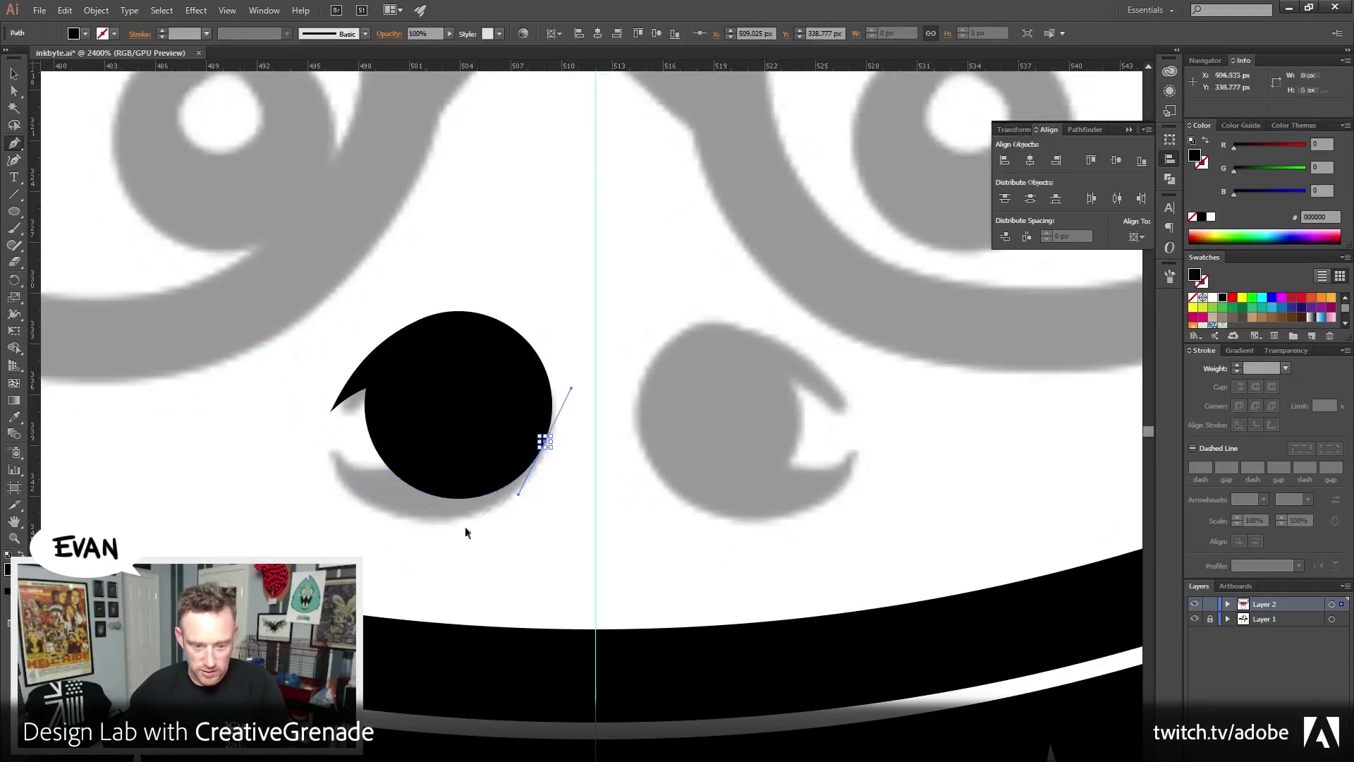
pyautogui.moveTo(448, 522); pyautogui.dragTo(438, 528)
pyautogui.hotkey('ctrl', 'z')
pyautogui.moveTo(411, 522); pyautogui.dragTo(349, 519)
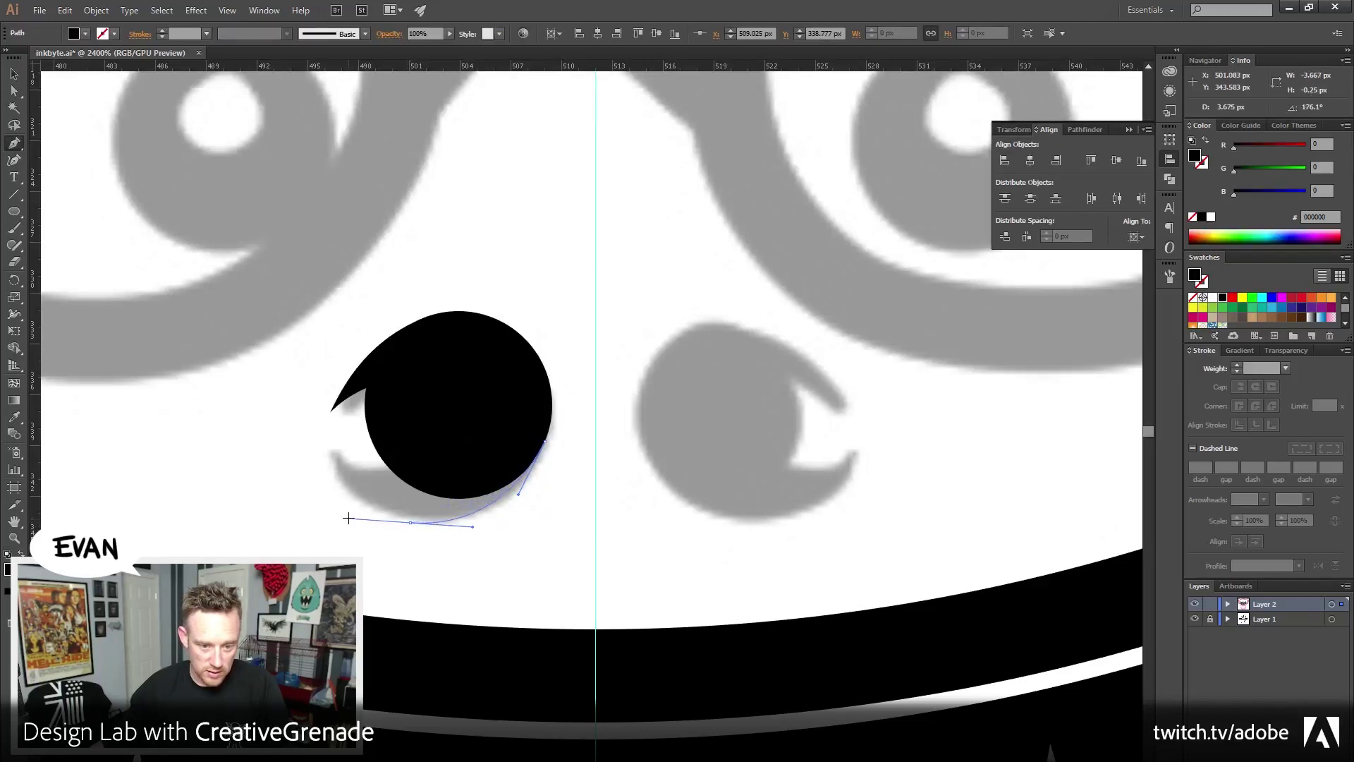
pyautogui.click(325, 450)
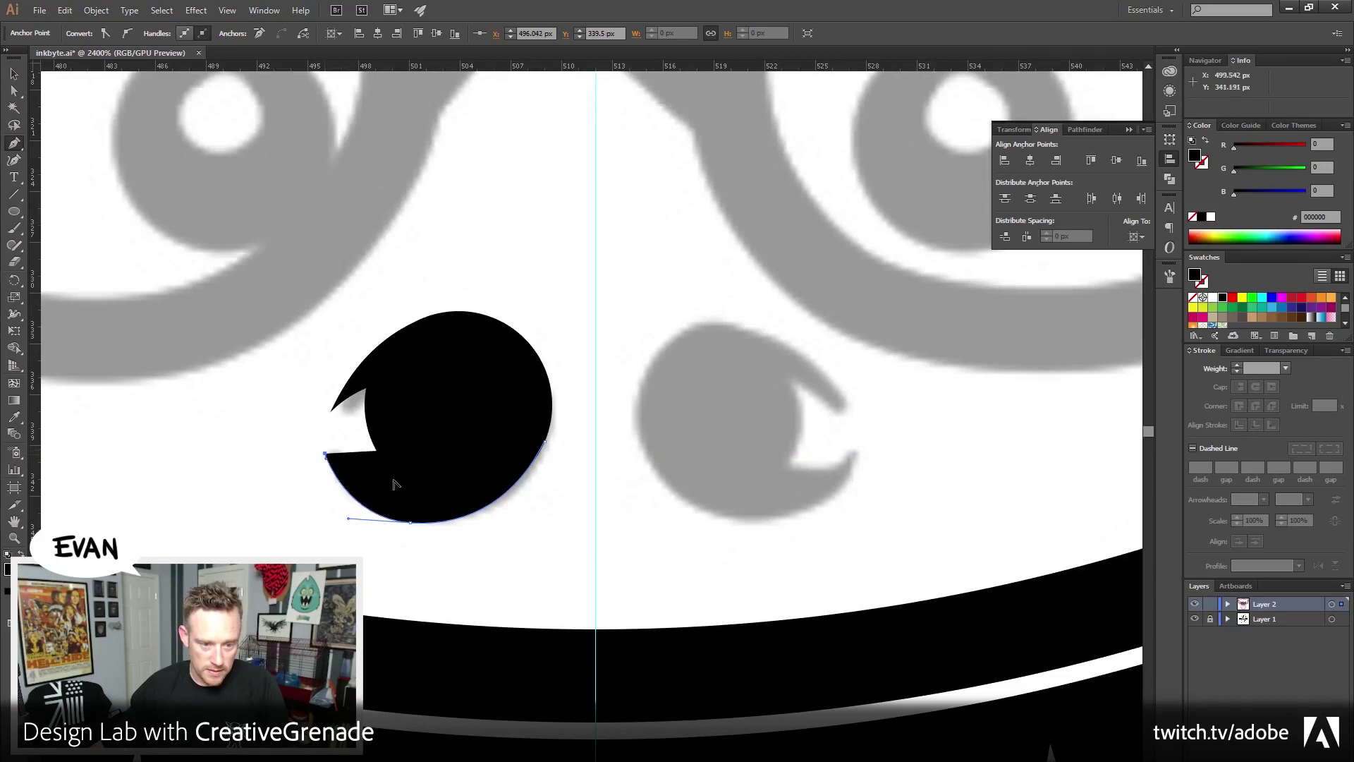
pyautogui.moveTo(408, 459); pyautogui.dragTo(476, 437)
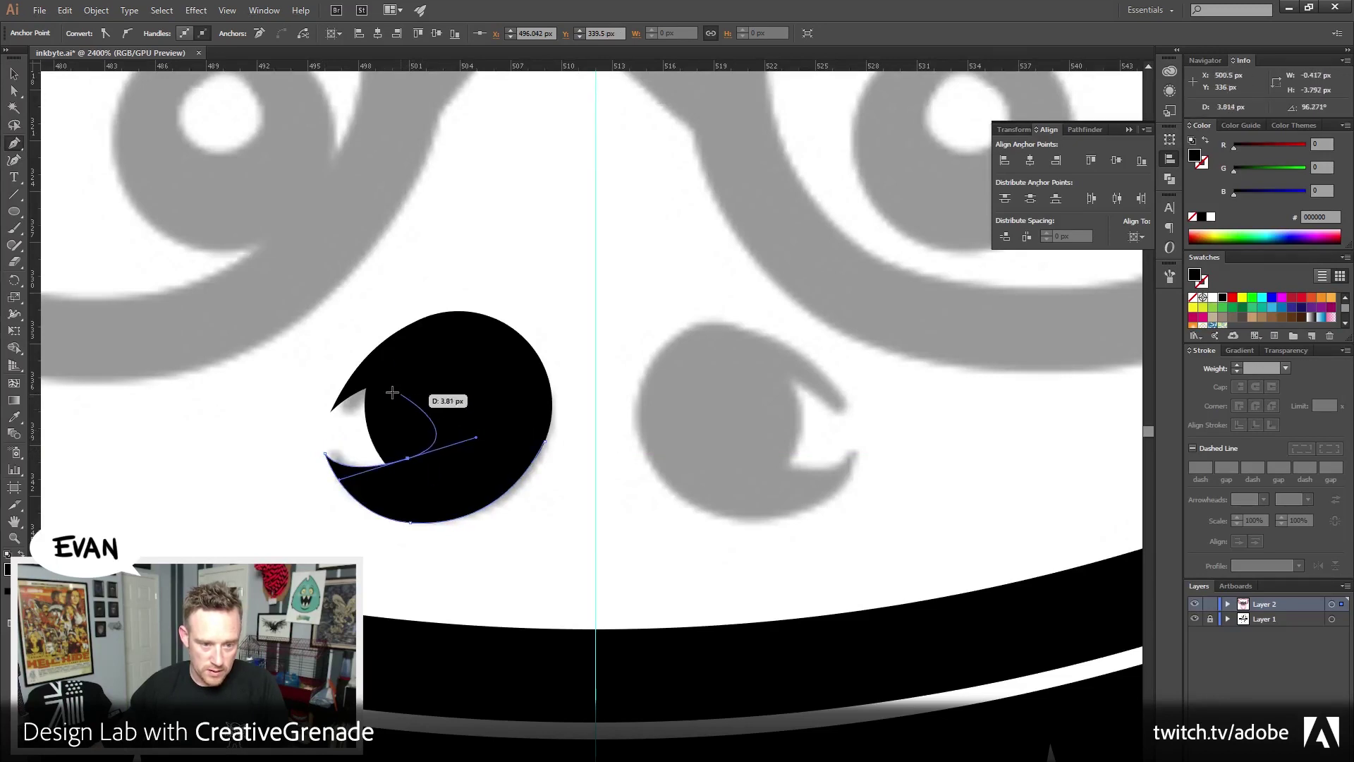
pyautogui.click(470, 394)
pyautogui.click(546, 441)
pyautogui.click(14, 73)
# Select the nostril circle and swoosh and unite them with Pathfinder
pyautogui.moveTo(381, 285); pyautogui.dragTo(529, 514)
pyautogui.click(14, 539)
pyautogui.moveTo(669, 395); pyautogui.dragTo(583, 353)
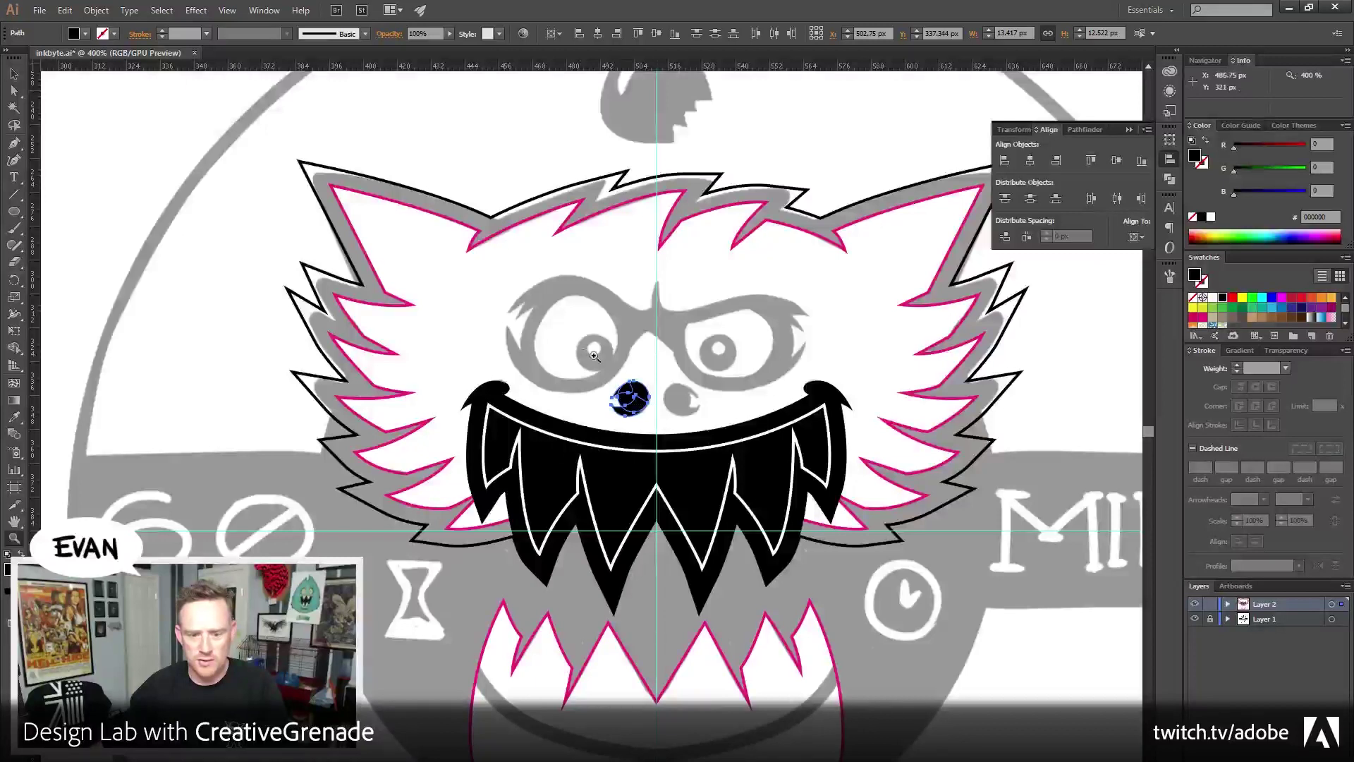
pyautogui.moveTo(654, 392); pyautogui.dragTo(701, 444)
pyautogui.click(12, 77)
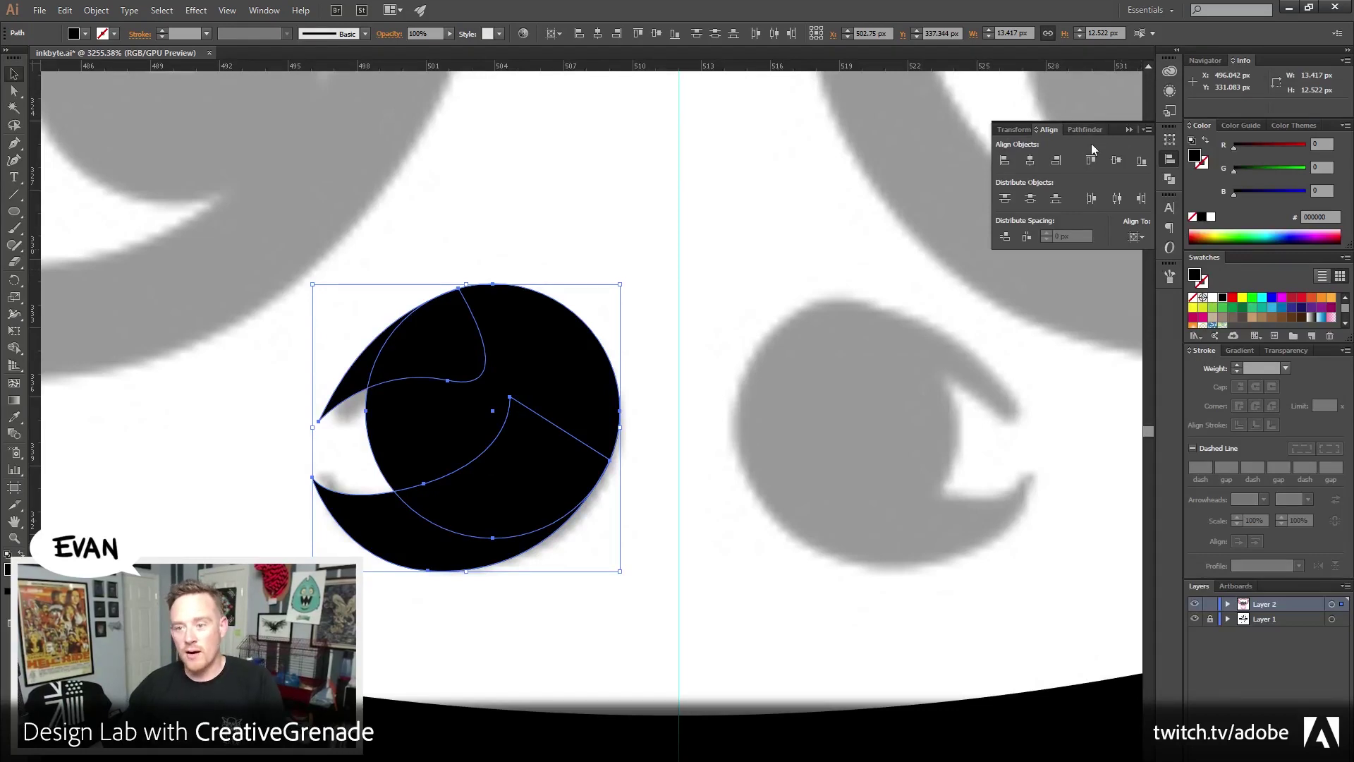
pyautogui.click(1014, 130)
pyautogui.click(1082, 132)
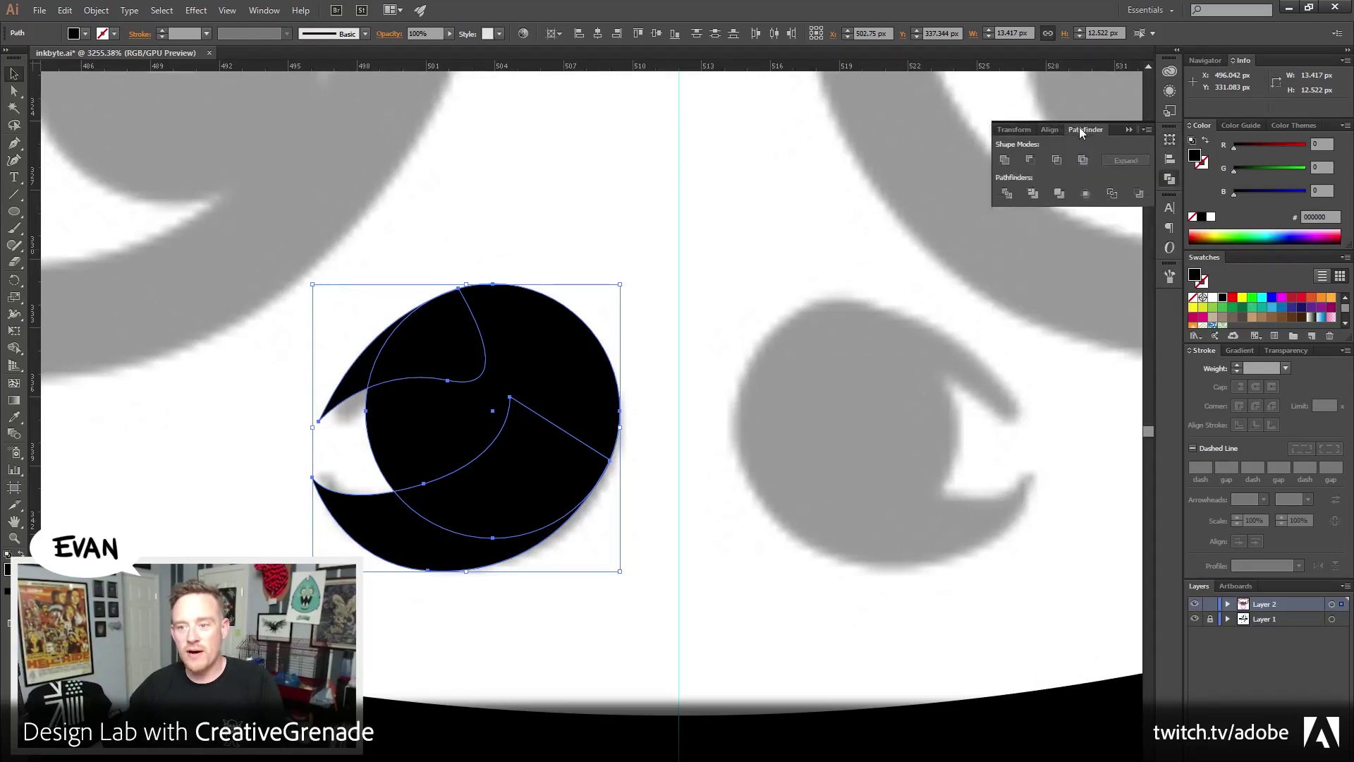
pyautogui.click(1005, 160)
pyautogui.click(702, 449)
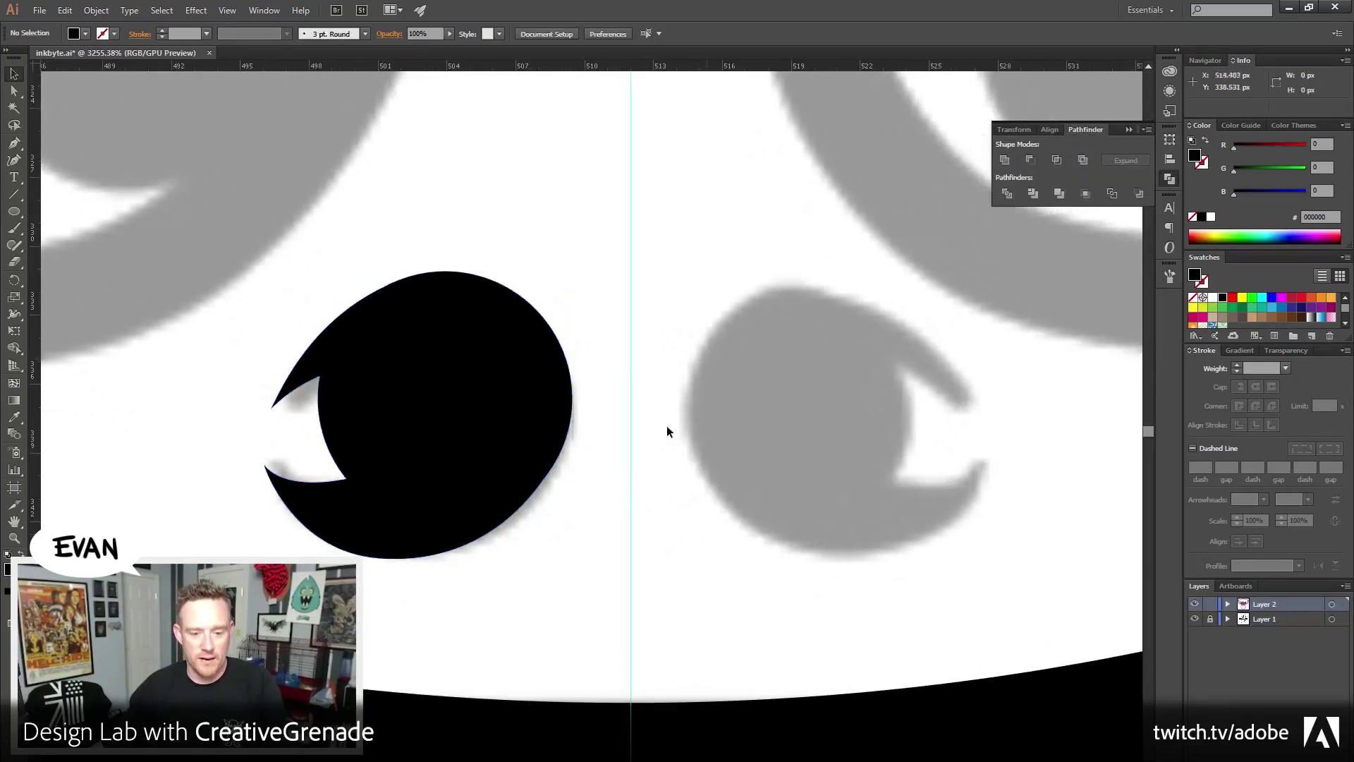
# Delete the lower swoosh points from the merged nostril and zoom in closer
pyautogui.click(14, 90)
pyautogui.hotkey('ctrl', 'a')
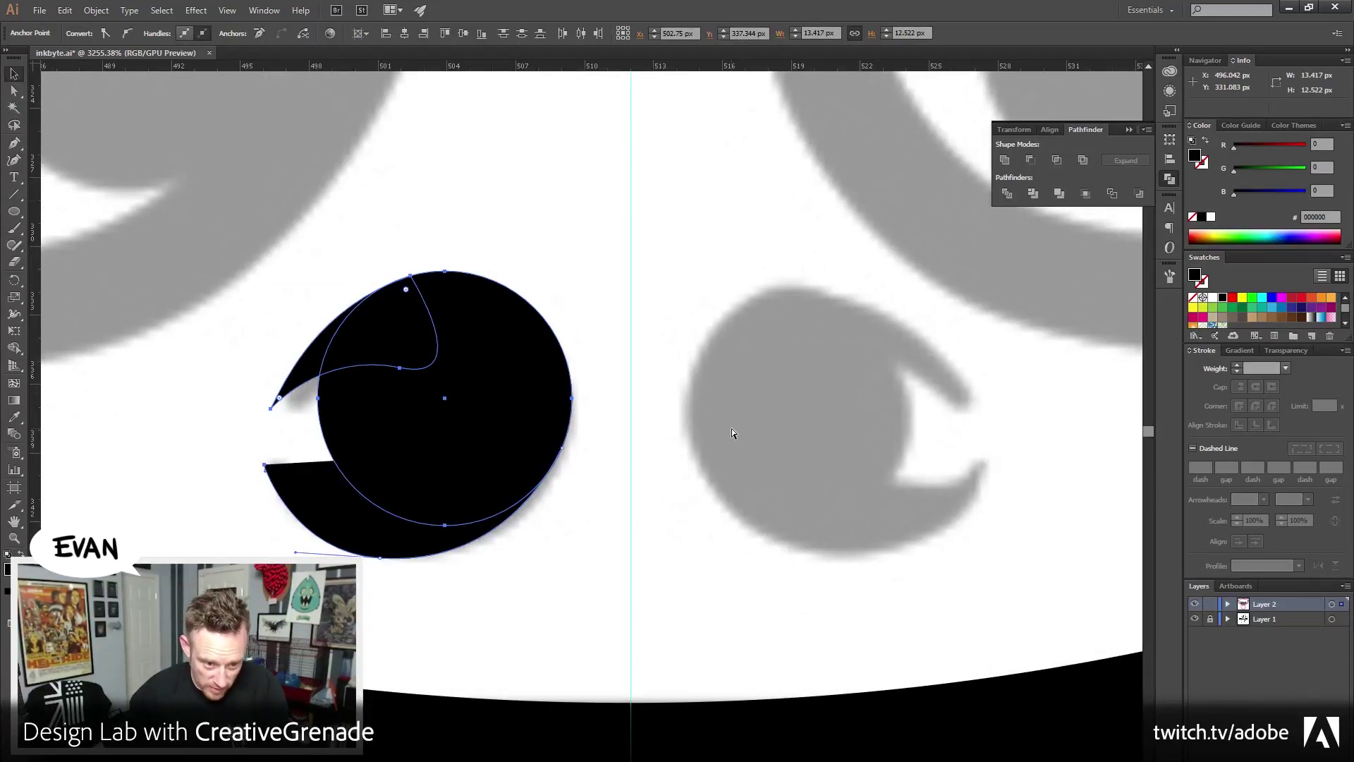
pyautogui.press('Delete')
pyautogui.press('Delete')
pyautogui.press('v')
pyautogui.press('z')
pyautogui.click(464, 544)
pyautogui.moveTo(277, 186); pyautogui.dragTo(287, 339)
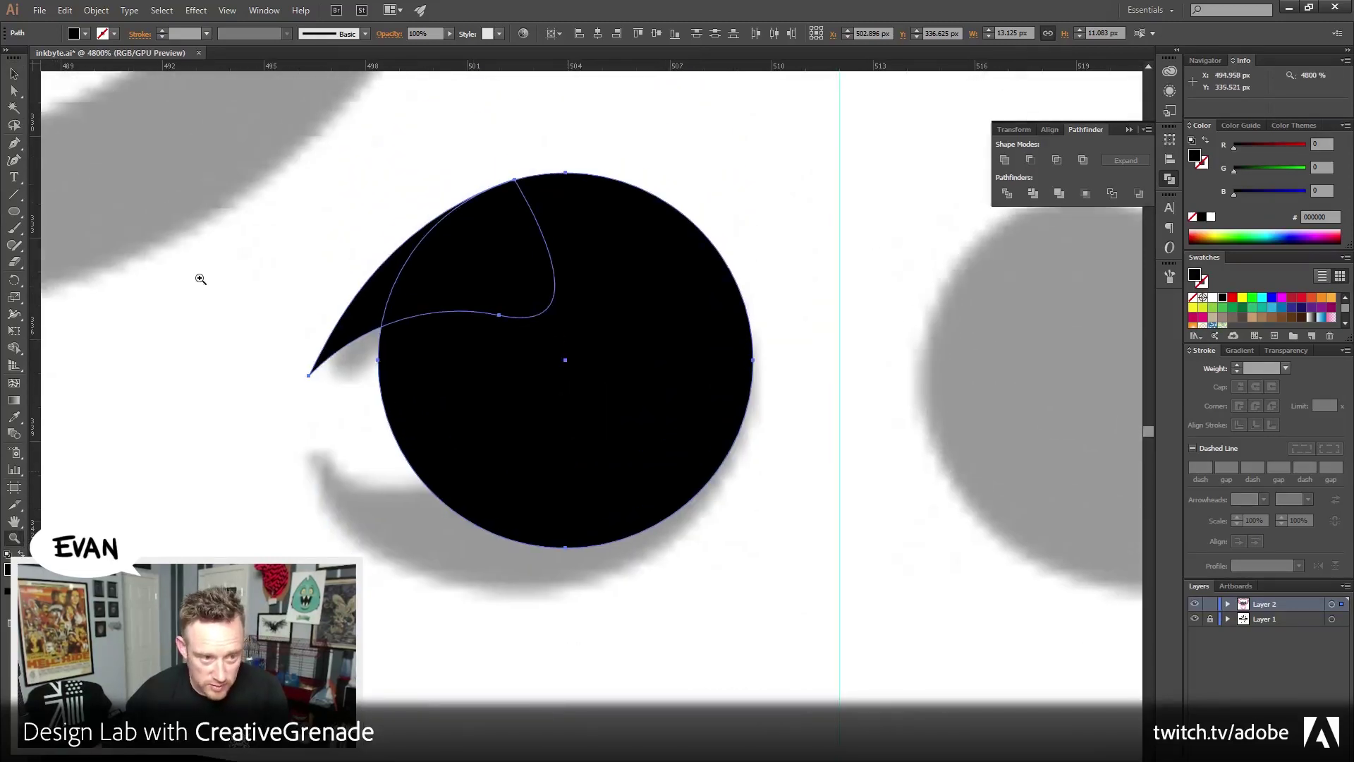
pyautogui.click(14, 74)
pyautogui.hotkey('ctrl', 'h')
pyautogui.click(50, 154)
# Redraw a smoother swoosh with the Pen tool along the nostril's lower left
pyautogui.press('p')
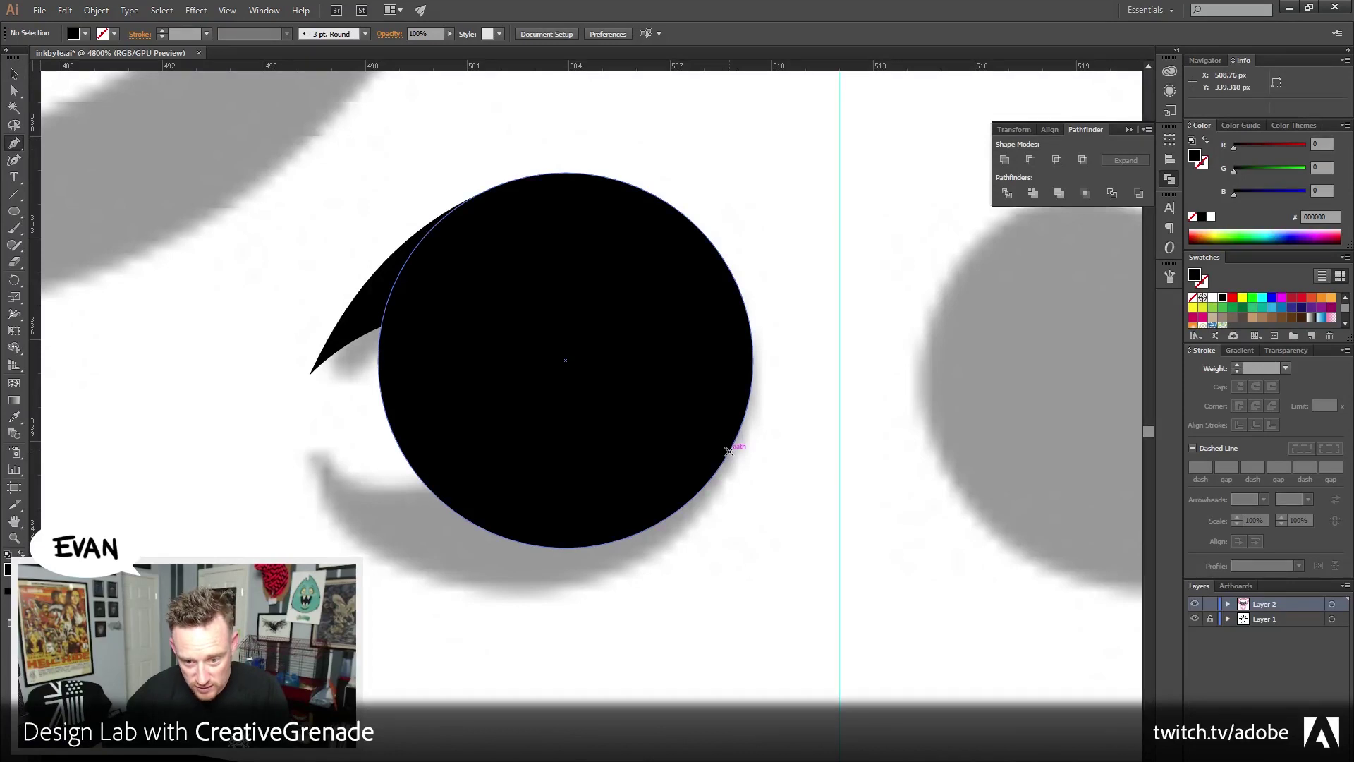
pyautogui.moveTo(745, 424); pyautogui.dragTo(693, 561)
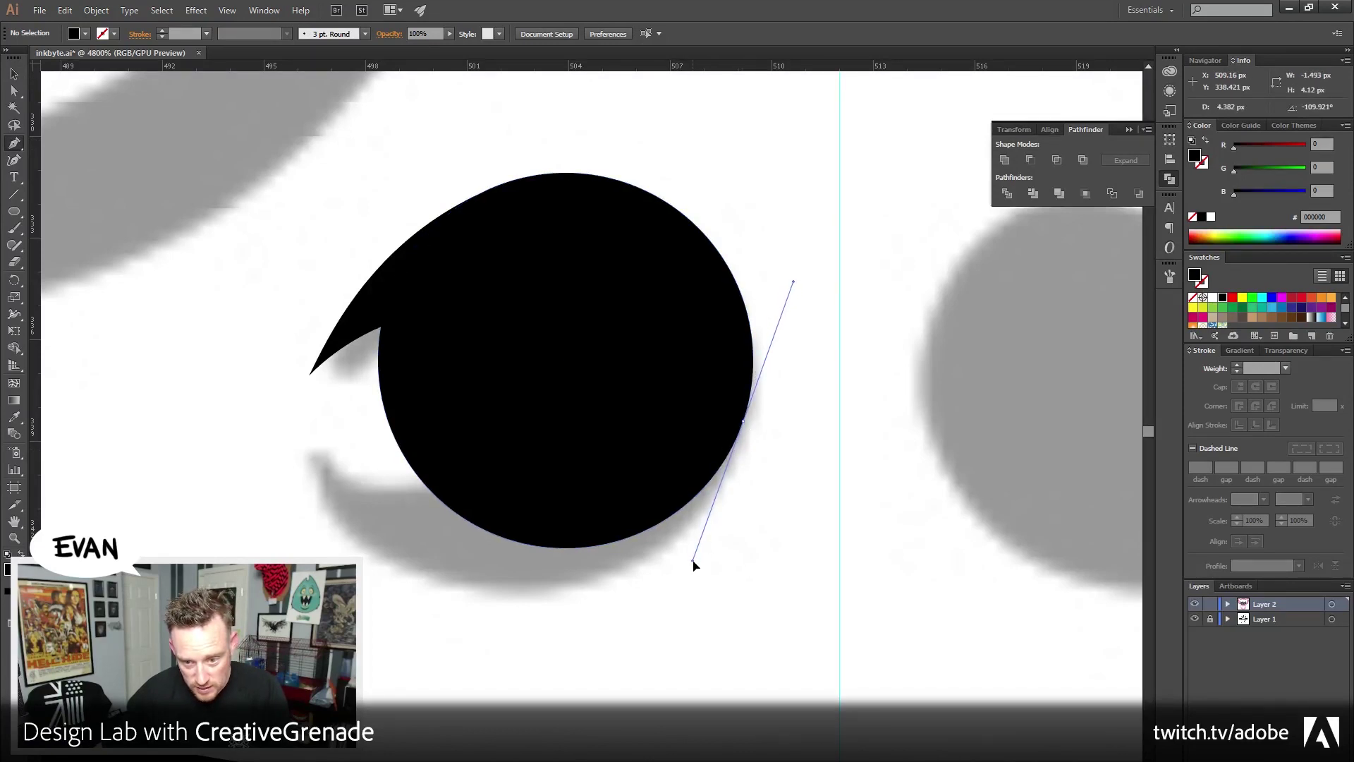
pyautogui.click(537, 589)
pyautogui.hotkey('ctrl', 'z')
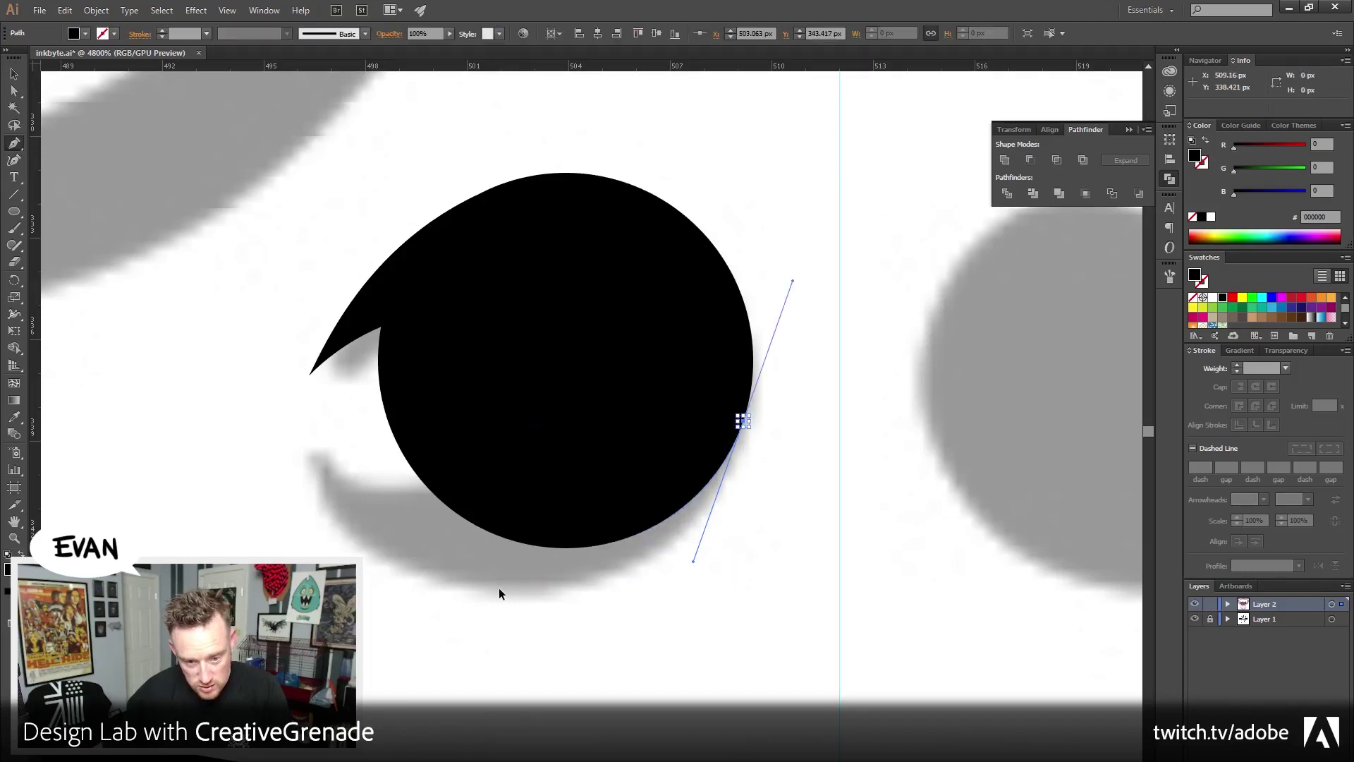
pyautogui.moveTo(481, 578); pyautogui.dragTo(419, 580)
pyautogui.moveTo(304, 458); pyautogui.dragTo(271, 385)
pyautogui.click(304, 458)
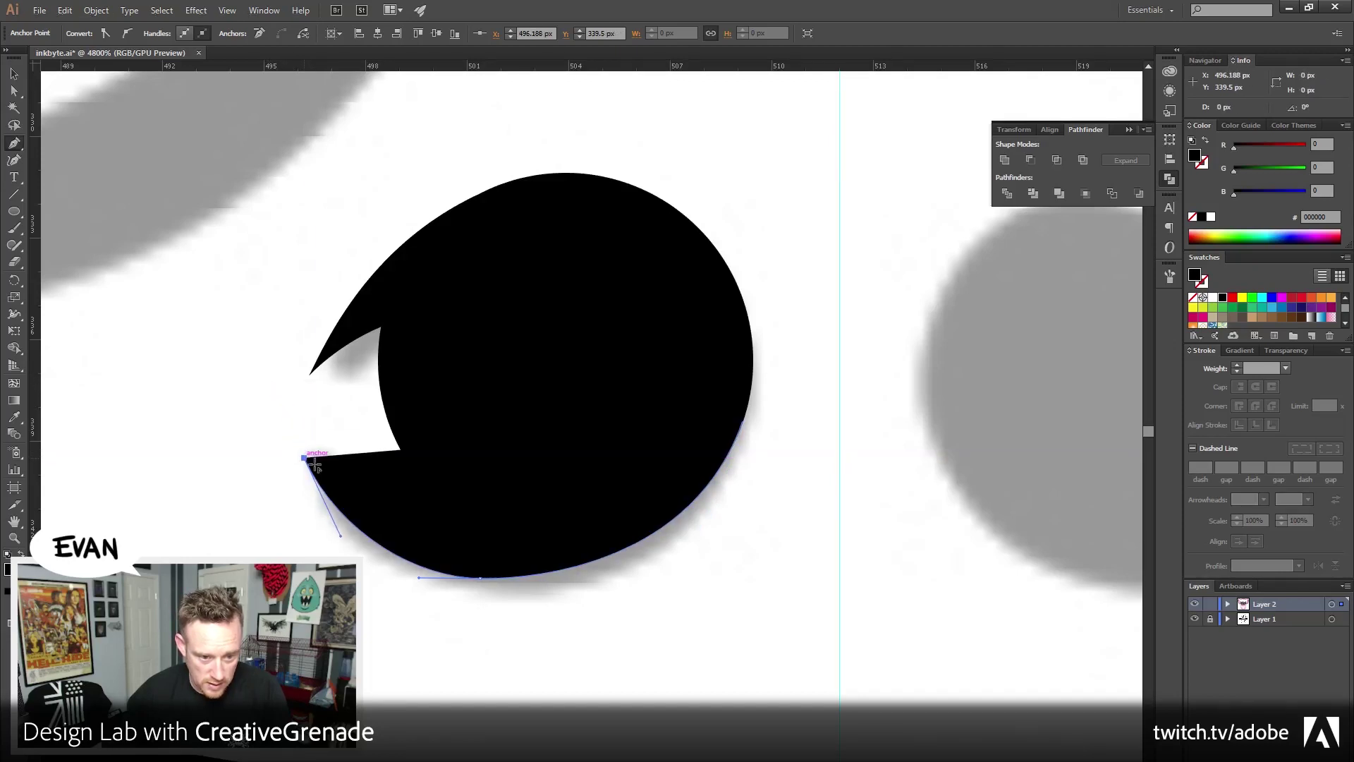
pyautogui.moveTo(503, 480); pyautogui.dragTo(607, 443)
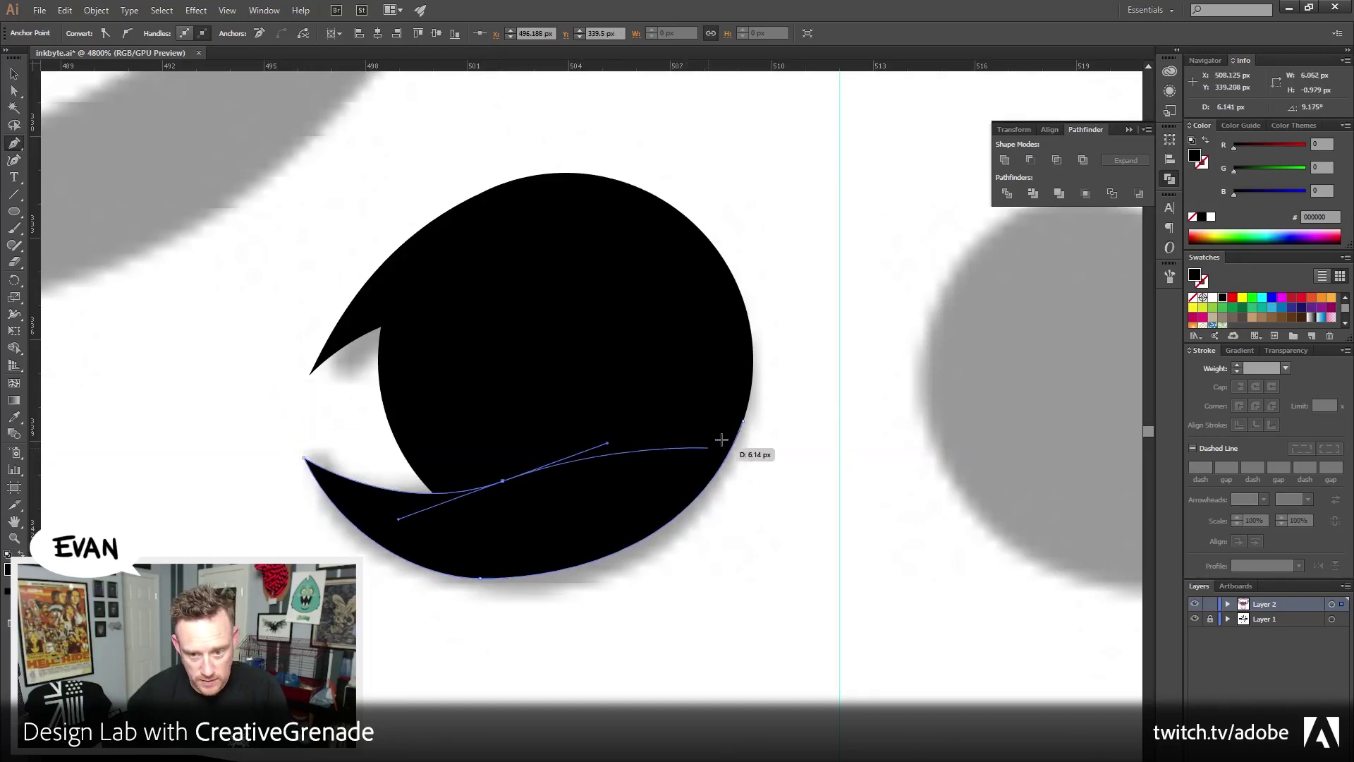
pyautogui.moveTo(743, 422); pyautogui.dragTo(694, 561)
# Unite the new swoosh with the nostril using Pathfinder, then zoom out to the face
pyautogui.press('v')
pyautogui.moveTo(370, 176); pyautogui.dragTo(762, 638)
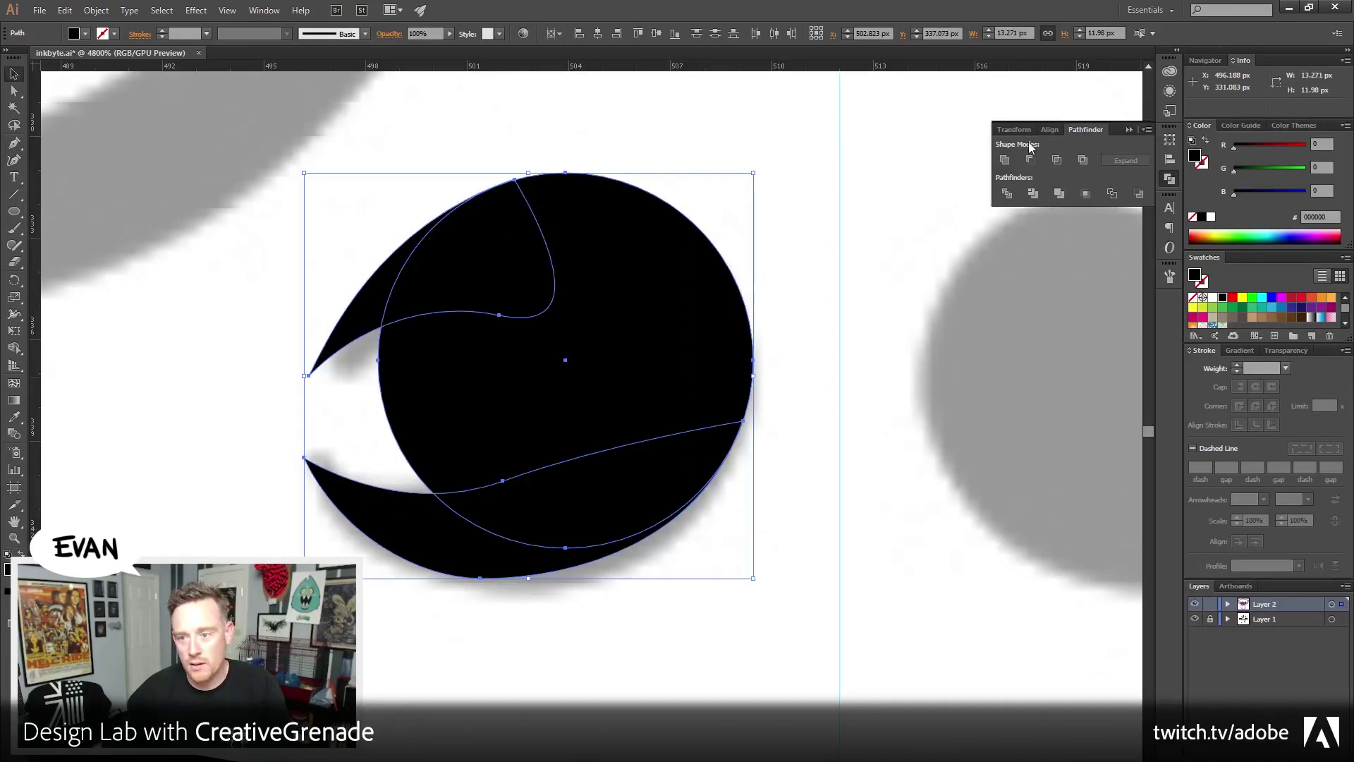
pyautogui.click(1004, 159)
pyautogui.click(14, 538)
pyautogui.keyDown('alt'); pyautogui.click(677, 420); pyautogui.keyUp('alt')
pyautogui.press('v')
pyautogui.scroll(-1, 396, 387)
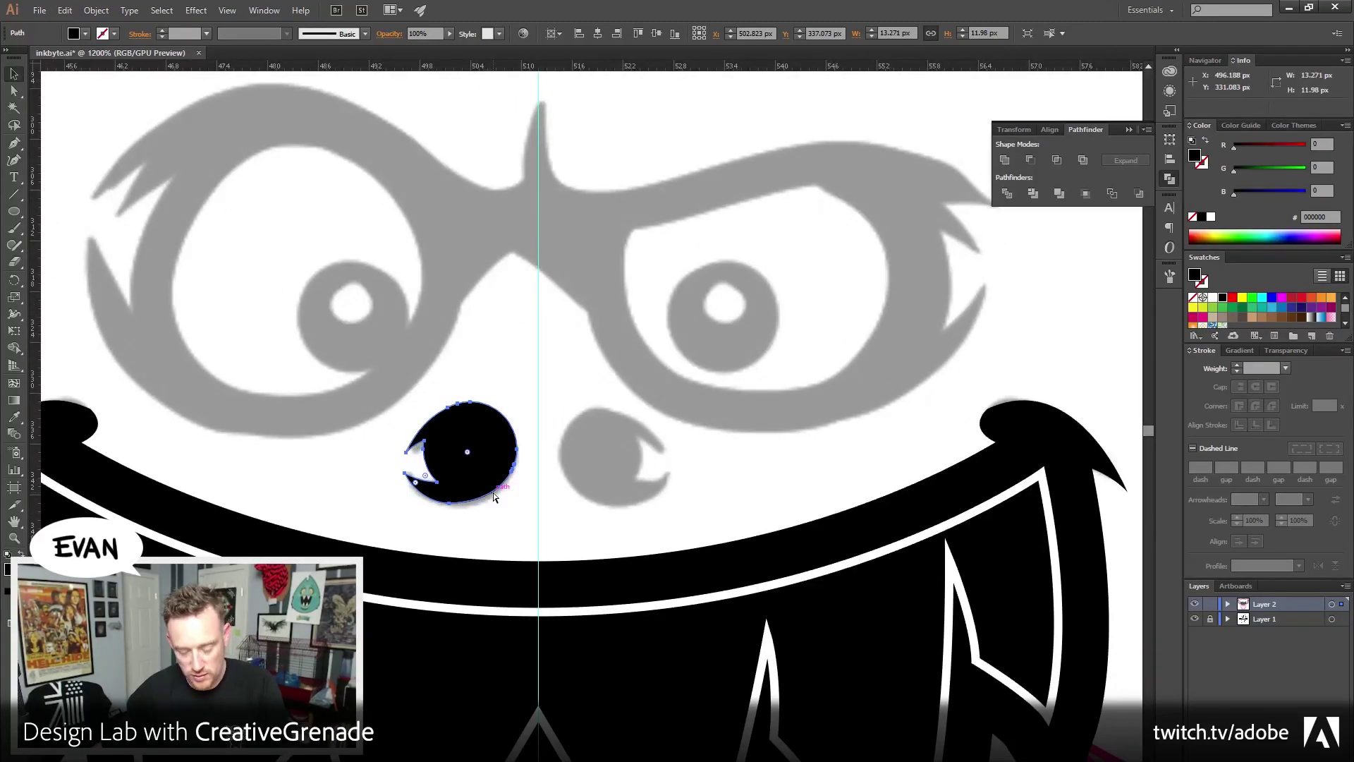
# Reflect a copy of the nostril vertically, move it to the right and shrink it slightly
pyautogui.click(96, 10)
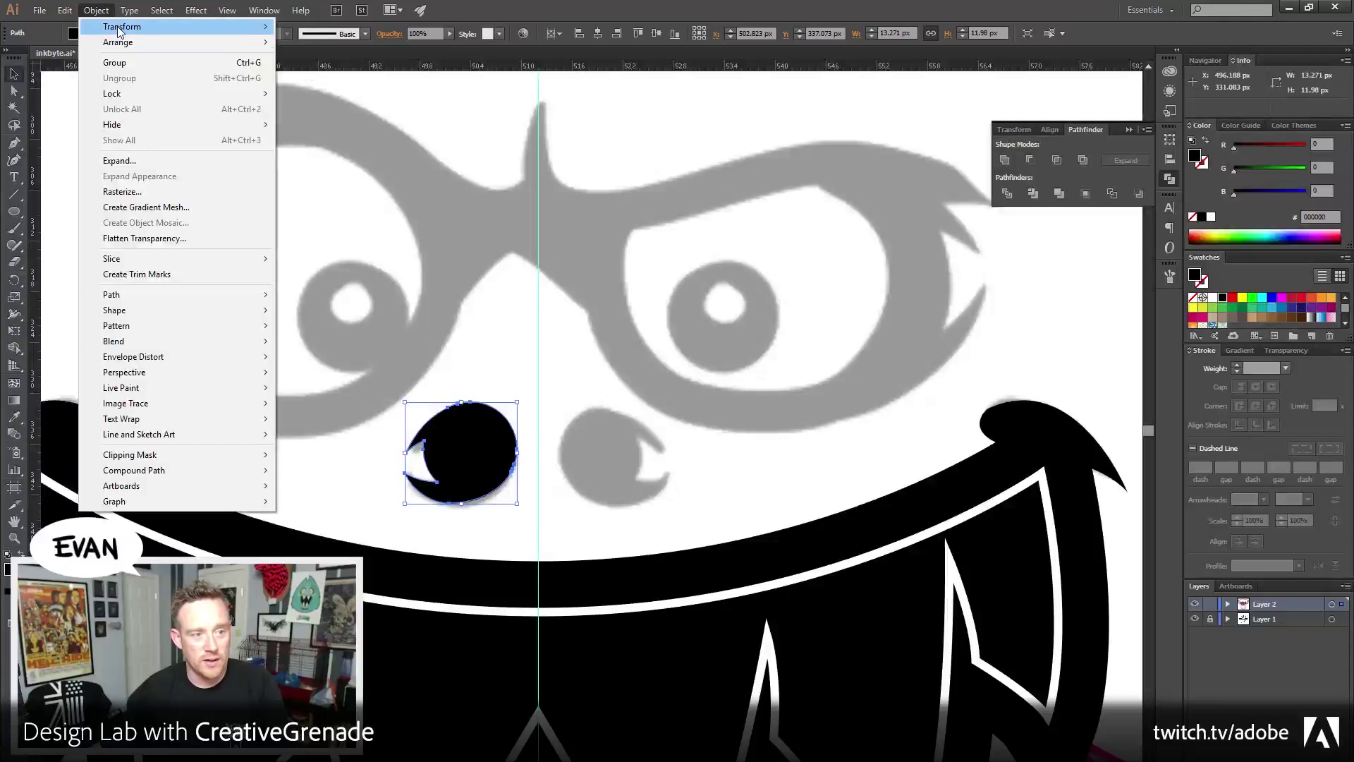
pyautogui.moveTo(233, 27)
pyautogui.click(360, 74)
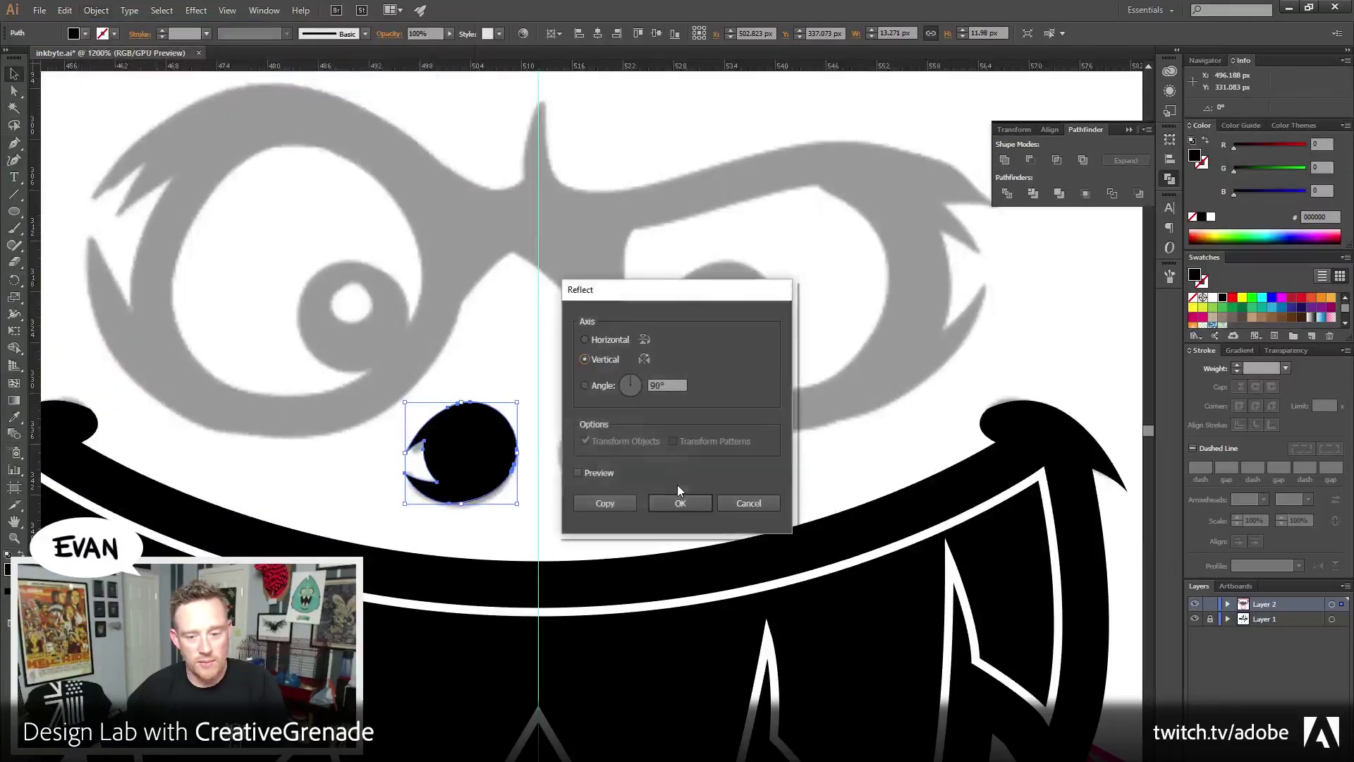
pyautogui.click(676, 504)
pyautogui.moveTo(469, 458); pyautogui.dragTo(619, 458)
pyautogui.moveTo(667, 402); pyautogui.dragTo(650, 404)
# Group both nostrils and centre them horizontally on the artboard
pyautogui.keyDown('shift'); pyautogui.click(462, 451); pyautogui.keyUp('shift')
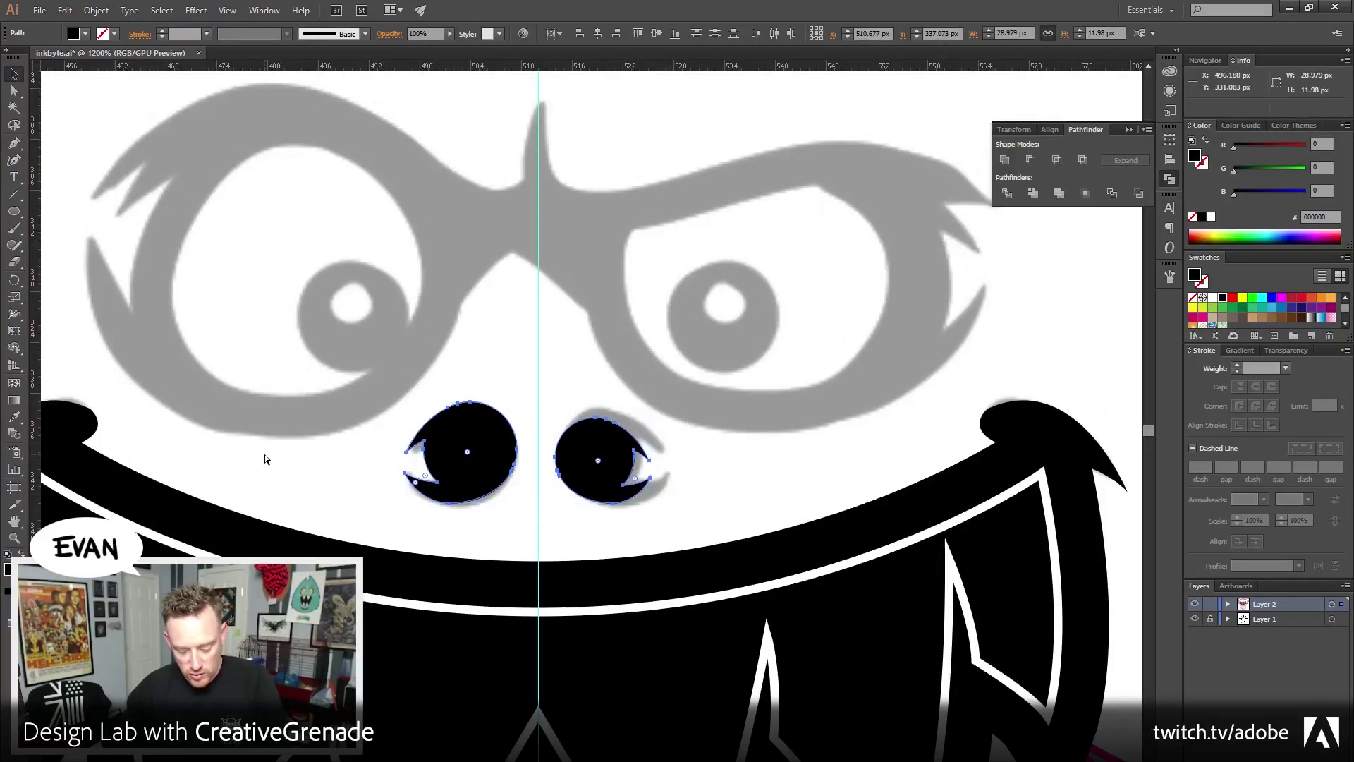
pyautogui.hotkey('ctrl', 'g')
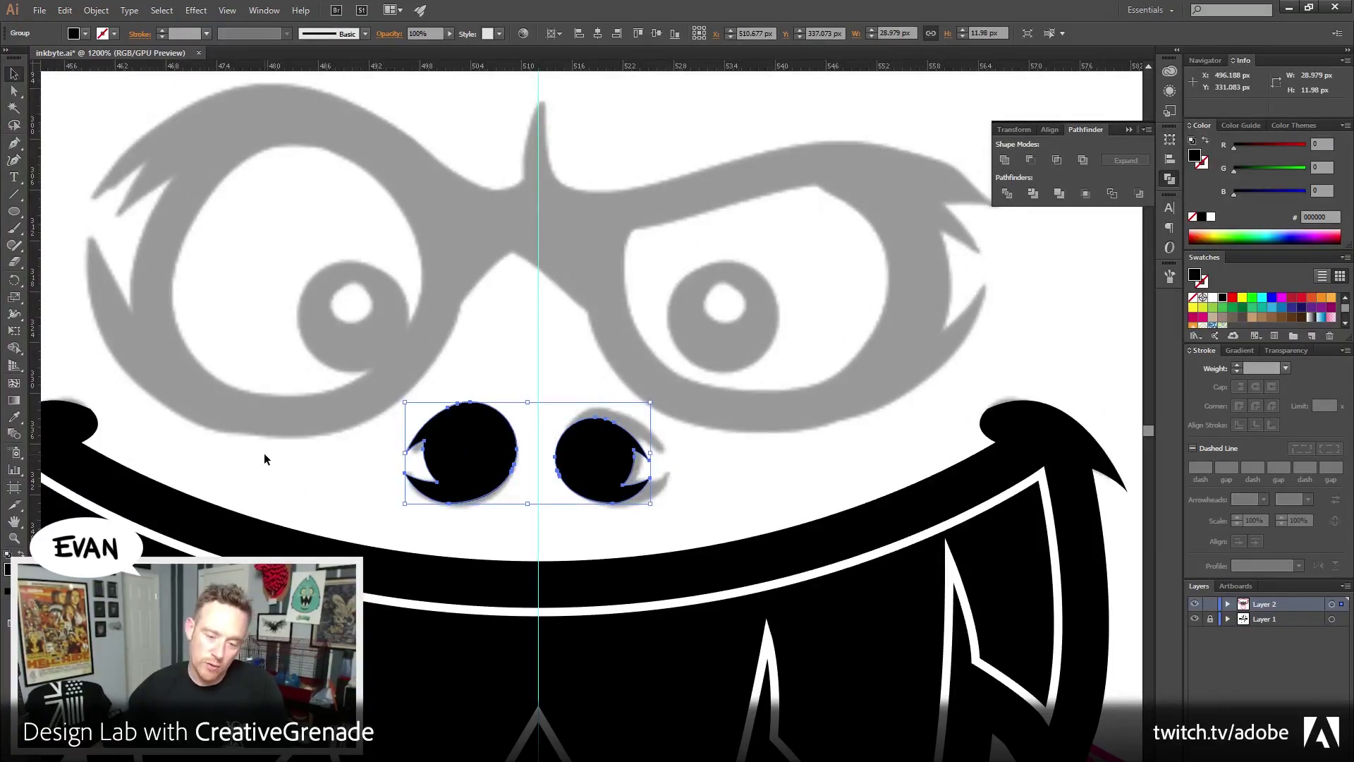
pyautogui.click(1048, 130)
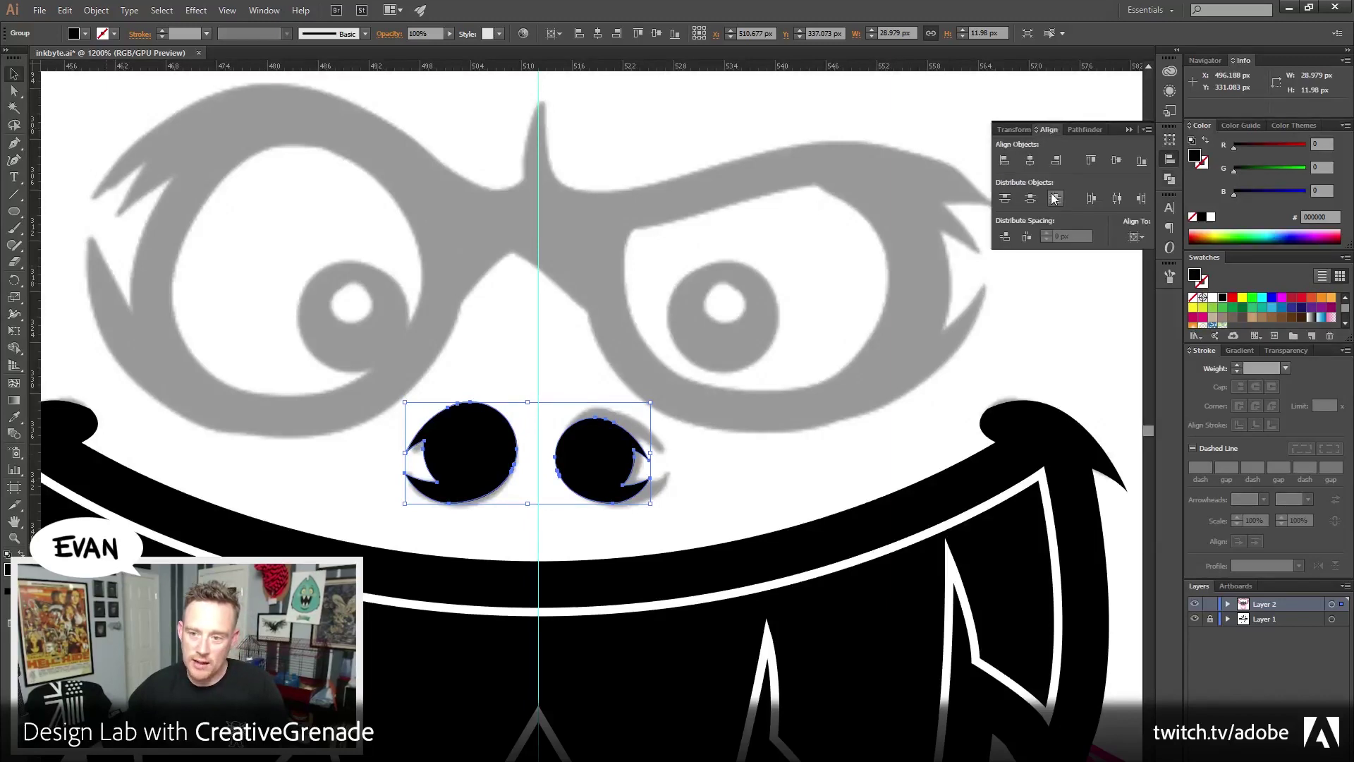
pyautogui.click(1138, 237)
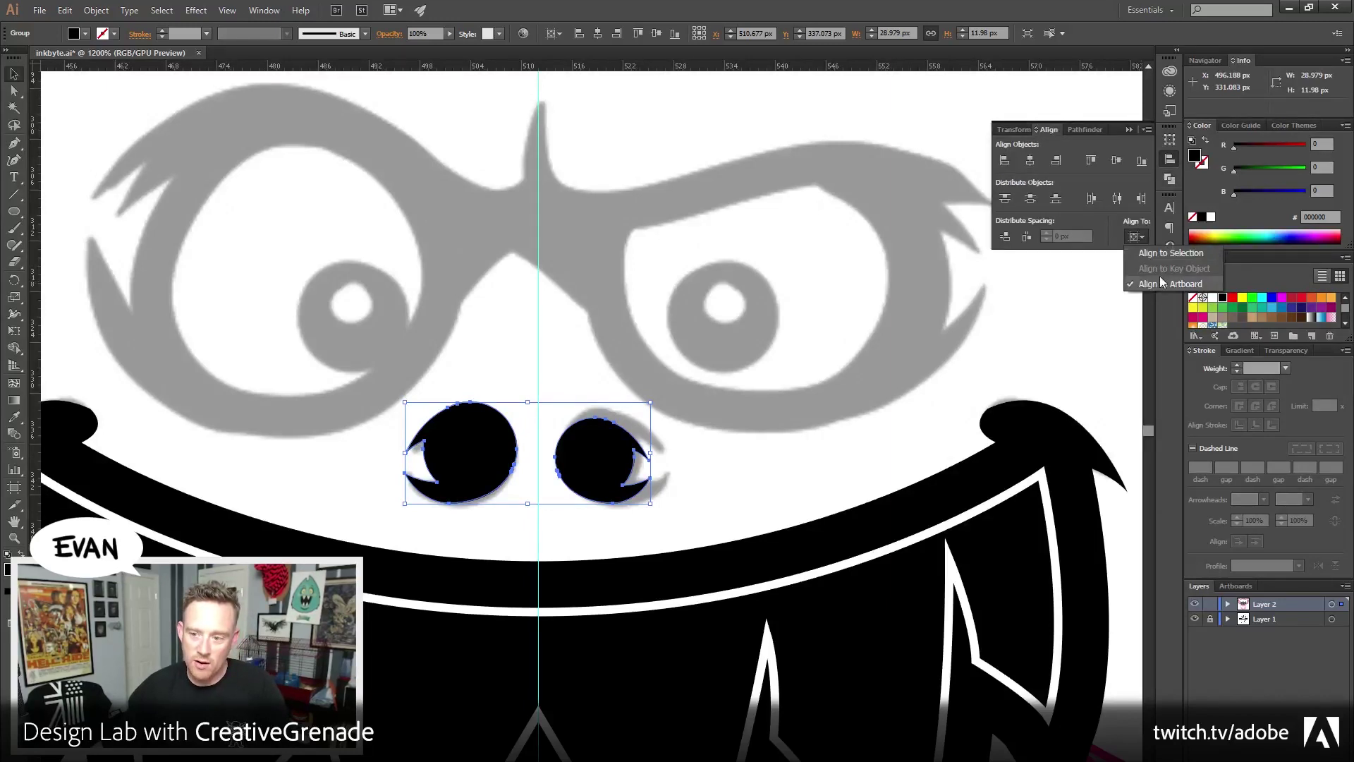
pyautogui.click(1057, 151)
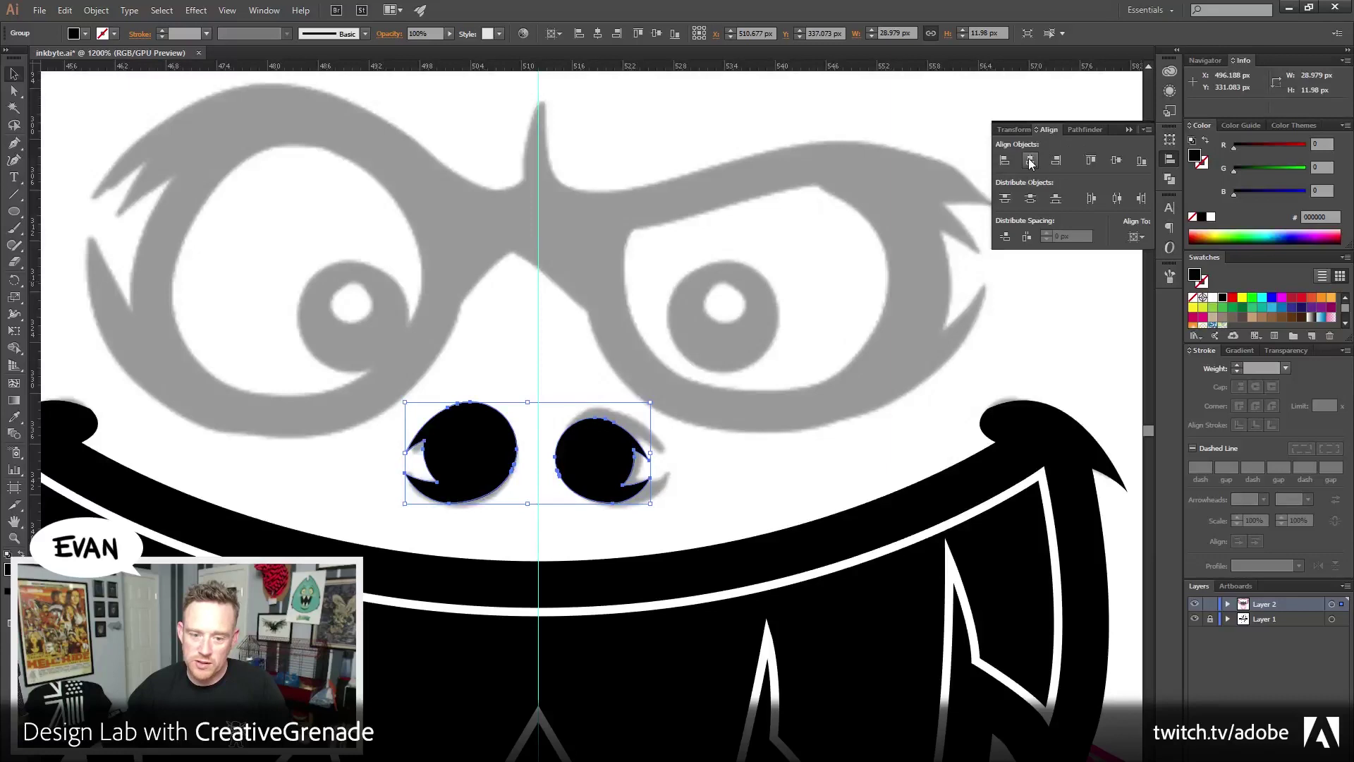
pyautogui.click(1031, 162)
pyautogui.click(691, 414)
pyautogui.moveTo(705, 449); pyautogui.dragTo(680, 414)
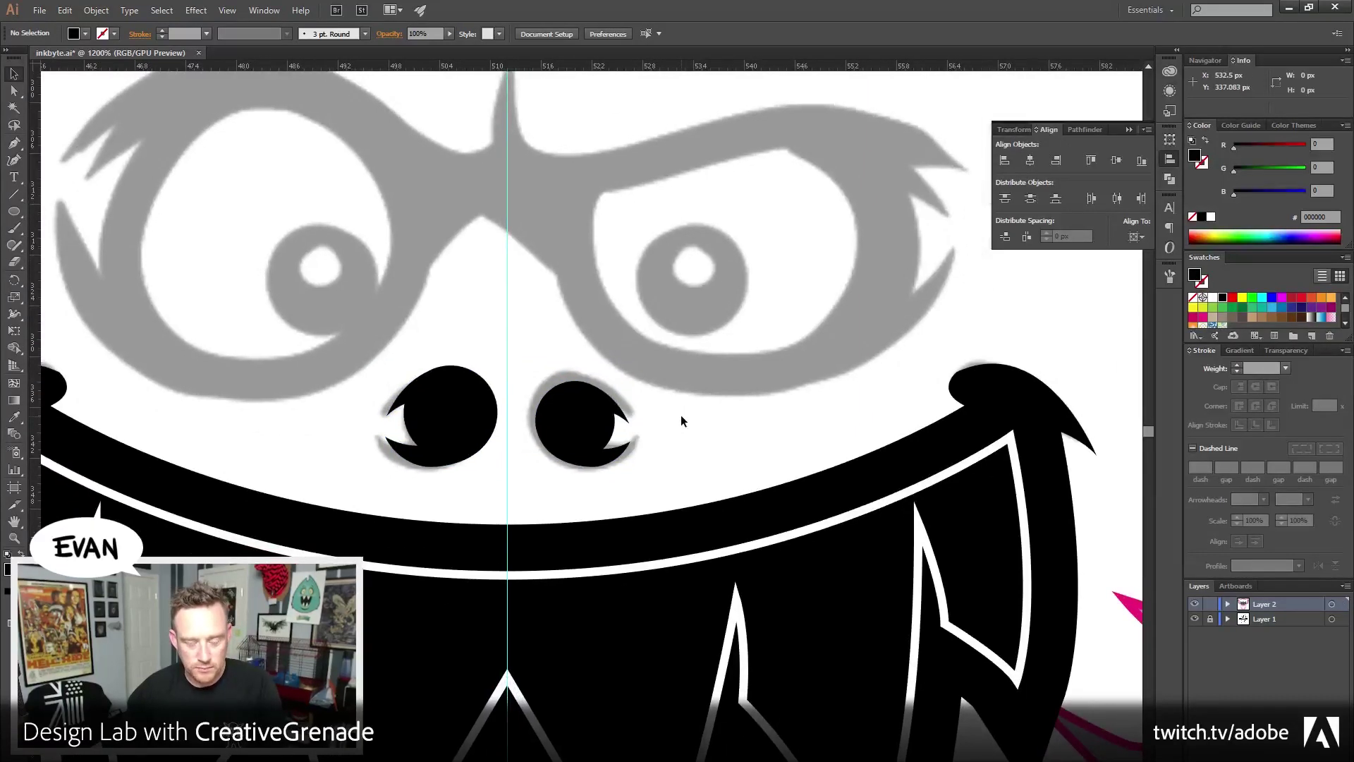
pyautogui.click(14, 538)
pyautogui.keyDown('alt'); pyautogui.click(574, 474); pyautogui.keyUp('alt')
pyautogui.keyDown('alt'); pyautogui.click(573, 438); pyautogui.keyUp('alt')
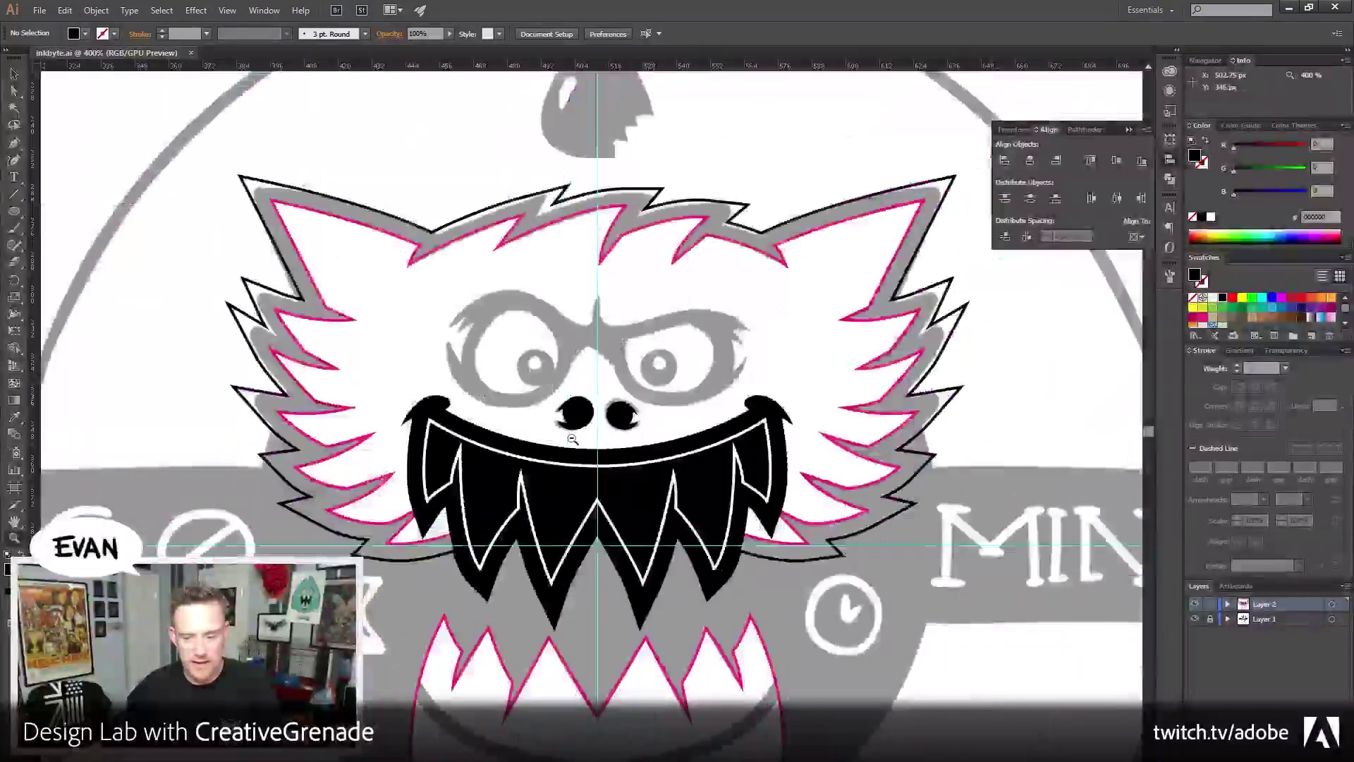
pyautogui.keyDown('alt'); pyautogui.click(572, 439); pyautogui.keyUp('alt')
pyautogui.press('v')
pyautogui.moveTo(580, 296); pyautogui.dragTo(565, 351)
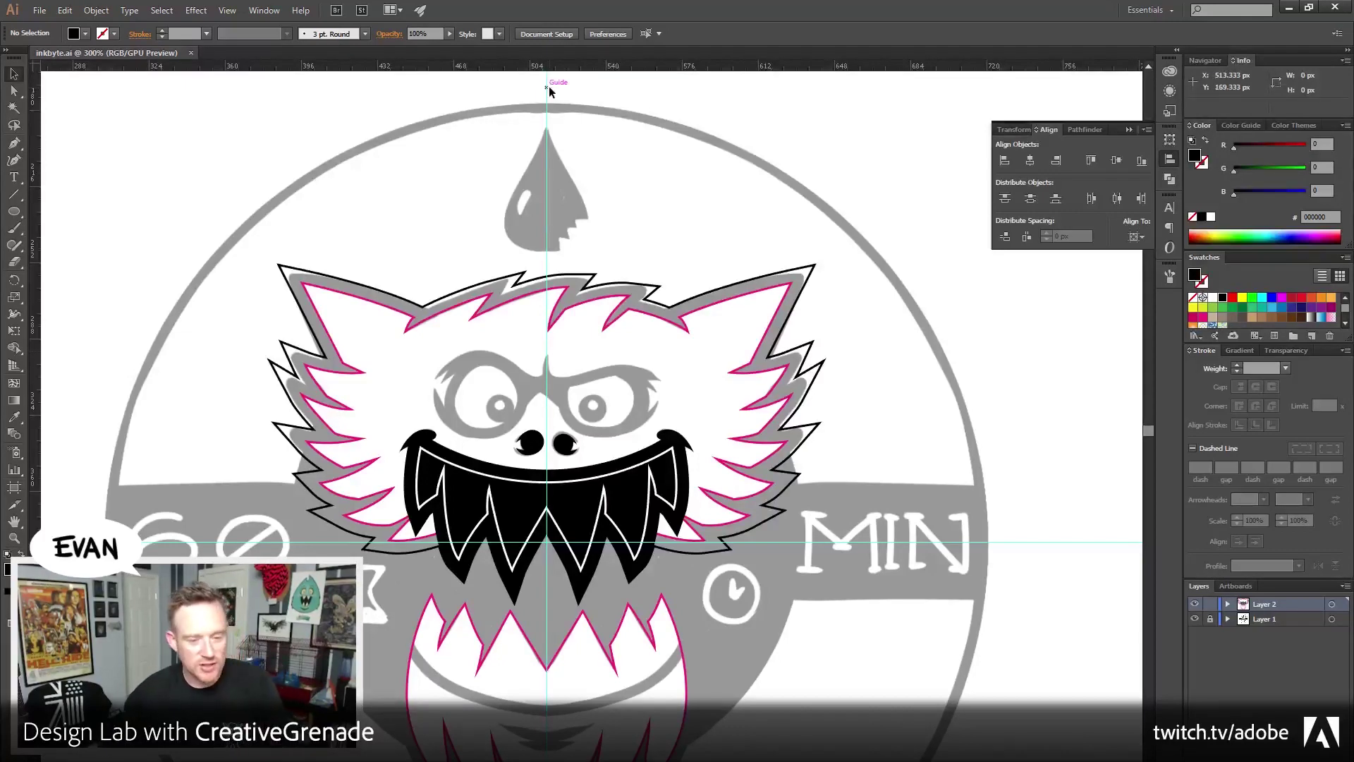
pyautogui.moveTo(195, 252); pyautogui.dragTo(406, 290)
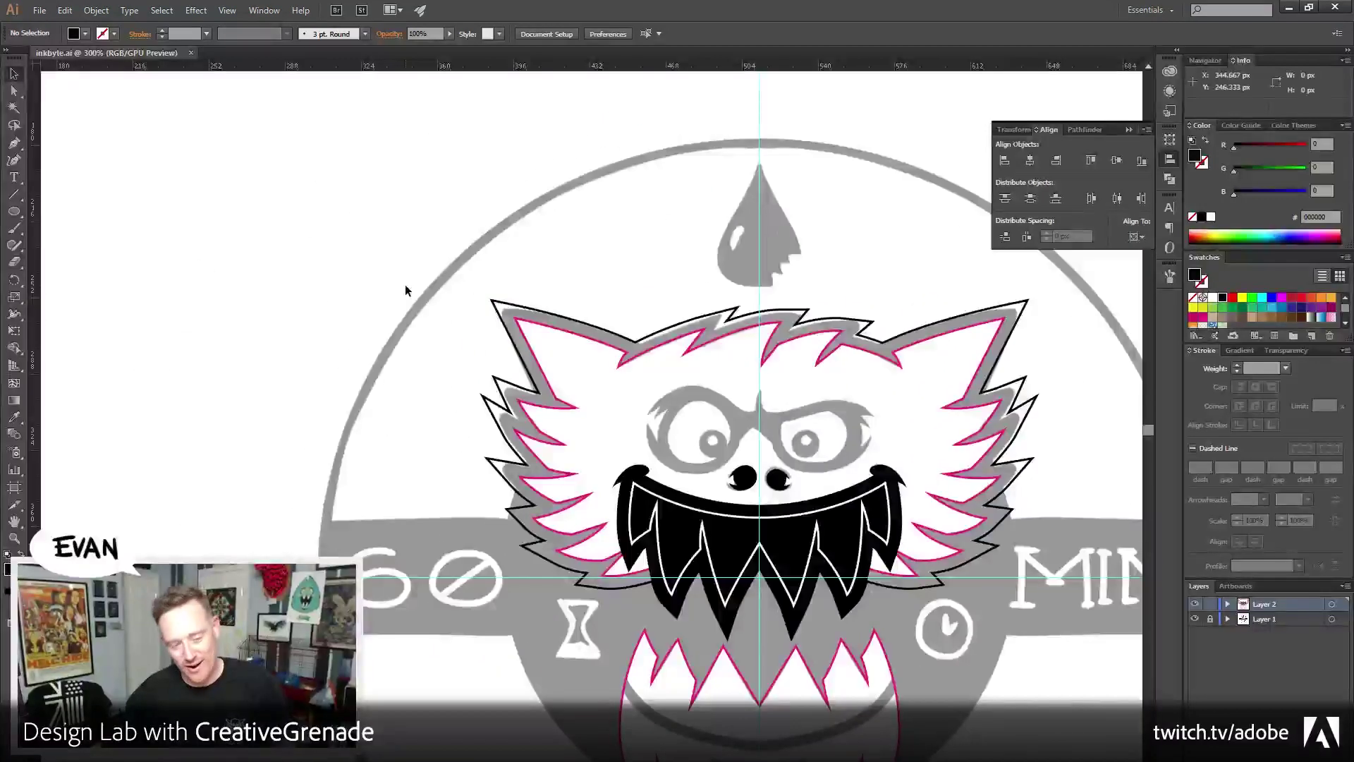
pyautogui.press('p')
# Draw a diagonal practice line on empty canvas left of the badge and give it a black stroke
pyautogui.moveTo(238, 269); pyautogui.dragTo(469, 282)
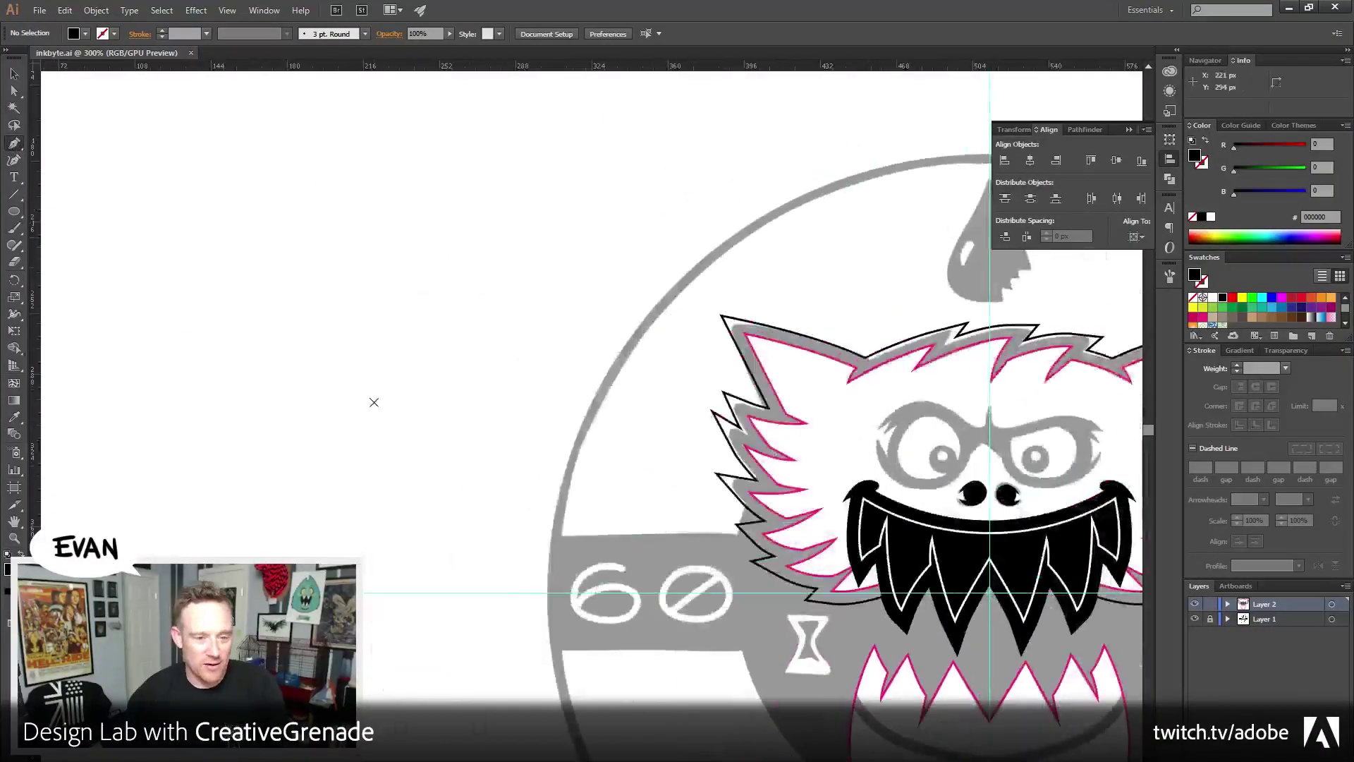
pyautogui.click(199, 333)
pyautogui.click(388, 179)
pyautogui.keyDown('ctrl'); pyautogui.click(234, 488); pyautogui.keyUp('ctrl')
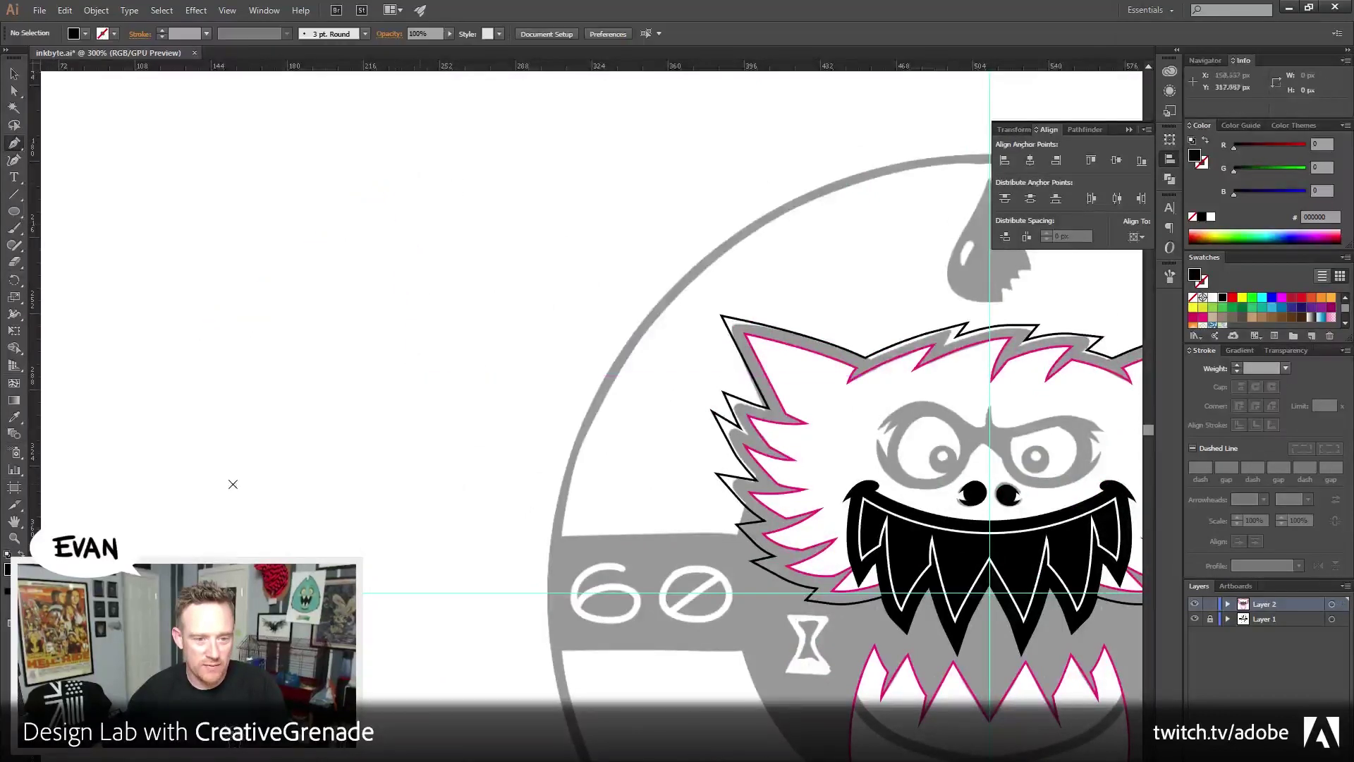
pyautogui.press('v')
pyautogui.moveTo(109, 126); pyautogui.dragTo(409, 399)
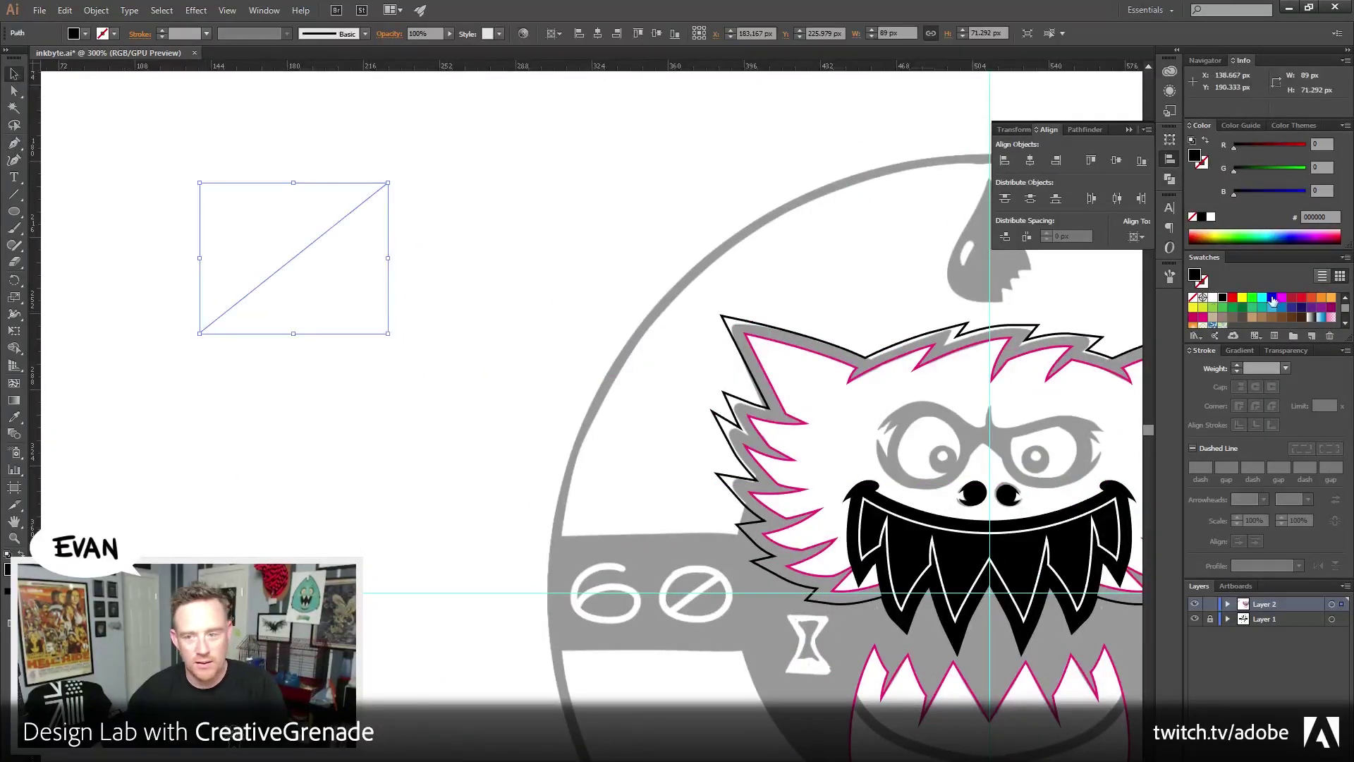
pyautogui.click(1206, 143)
pyautogui.click(586, 252)
pyautogui.moveTo(513, 289); pyautogui.dragTo(478, 302)
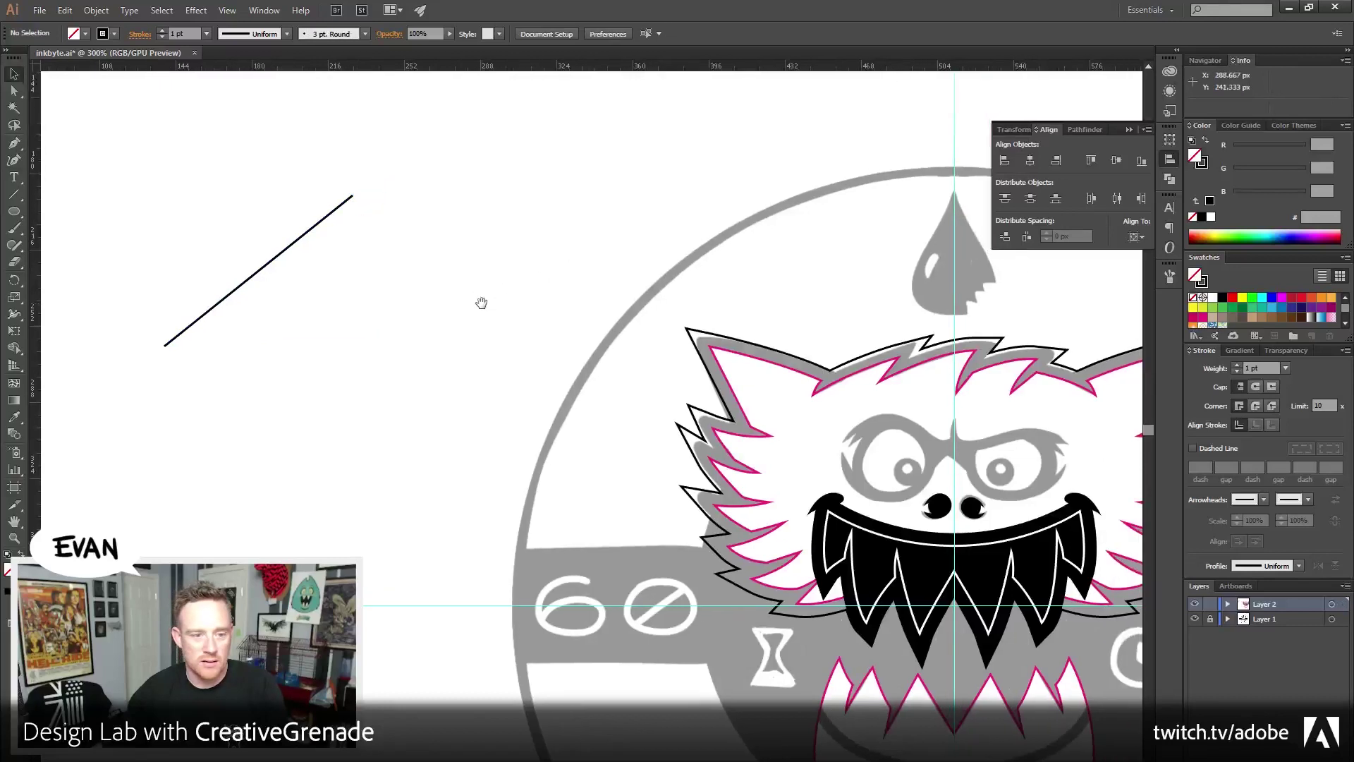
# Extend the line into an open triangle with its top left unjoined
pyautogui.click(13, 143)
pyautogui.click(164, 345)
pyautogui.click(472, 417)
pyautogui.click(419, 210)
pyautogui.press('v')
pyautogui.click(536, 254)
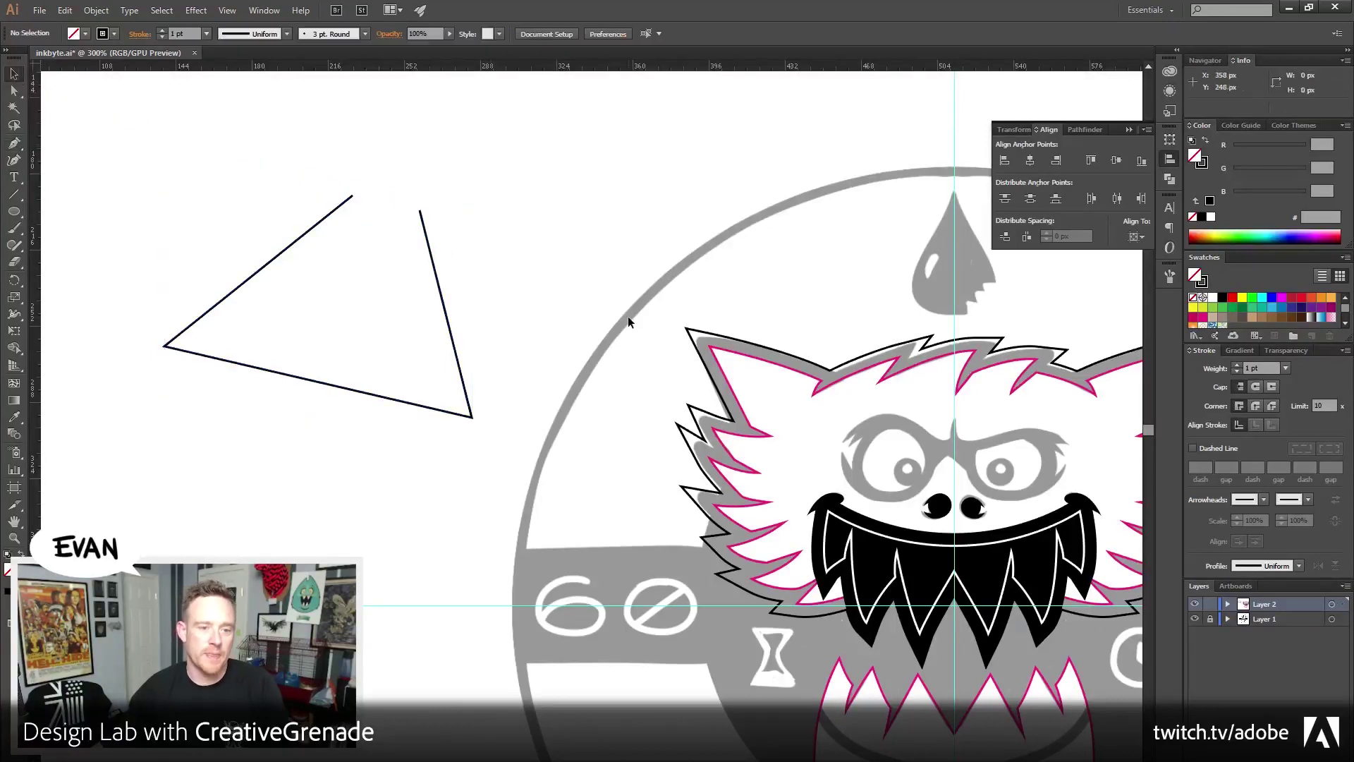
# Select just the triangle's two open top endpoints with the Lasso
pyautogui.press('a')
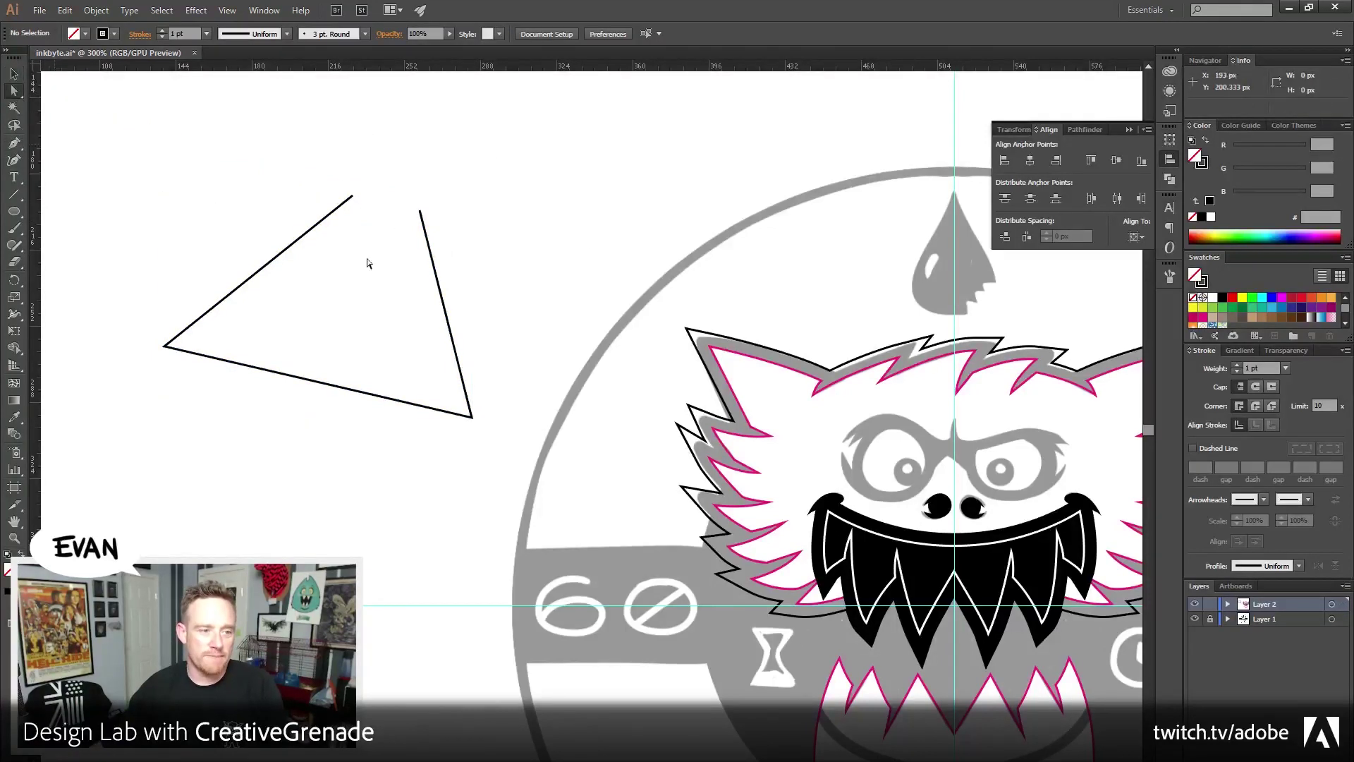
pyautogui.moveTo(328, 172); pyautogui.dragTo(463, 259)
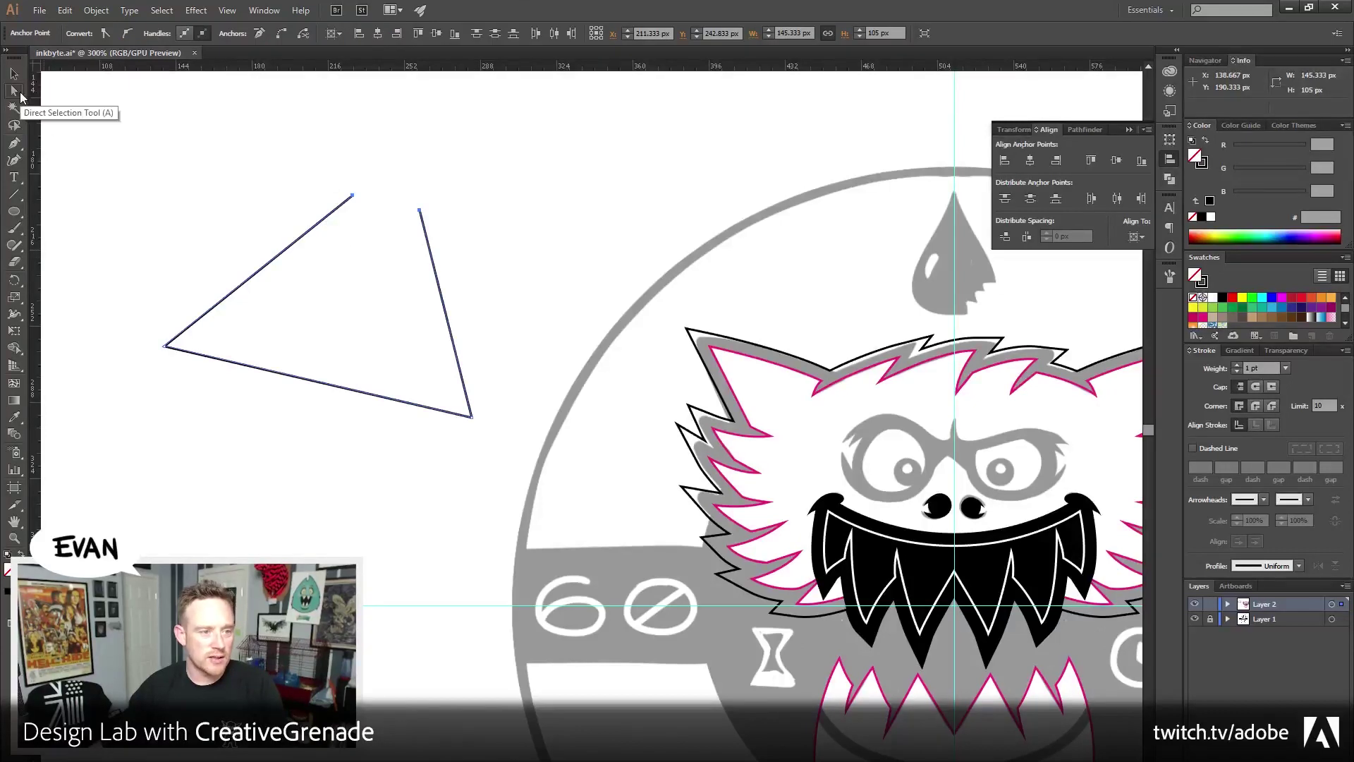
pyautogui.moveTo(379, 135)
pyautogui.mouseDown()
pyautogui.moveTo(348, 197)
pyautogui.moveTo(450, 259)
pyautogui.mouseUp()
pyautogui.click(13, 125)
pyautogui.moveTo(374, 169)
pyautogui.mouseDown()
pyautogui.moveTo(323, 185)
pyautogui.moveTo(453, 259)
pyautogui.moveTo(374, 168)
pyautogui.mouseUp()
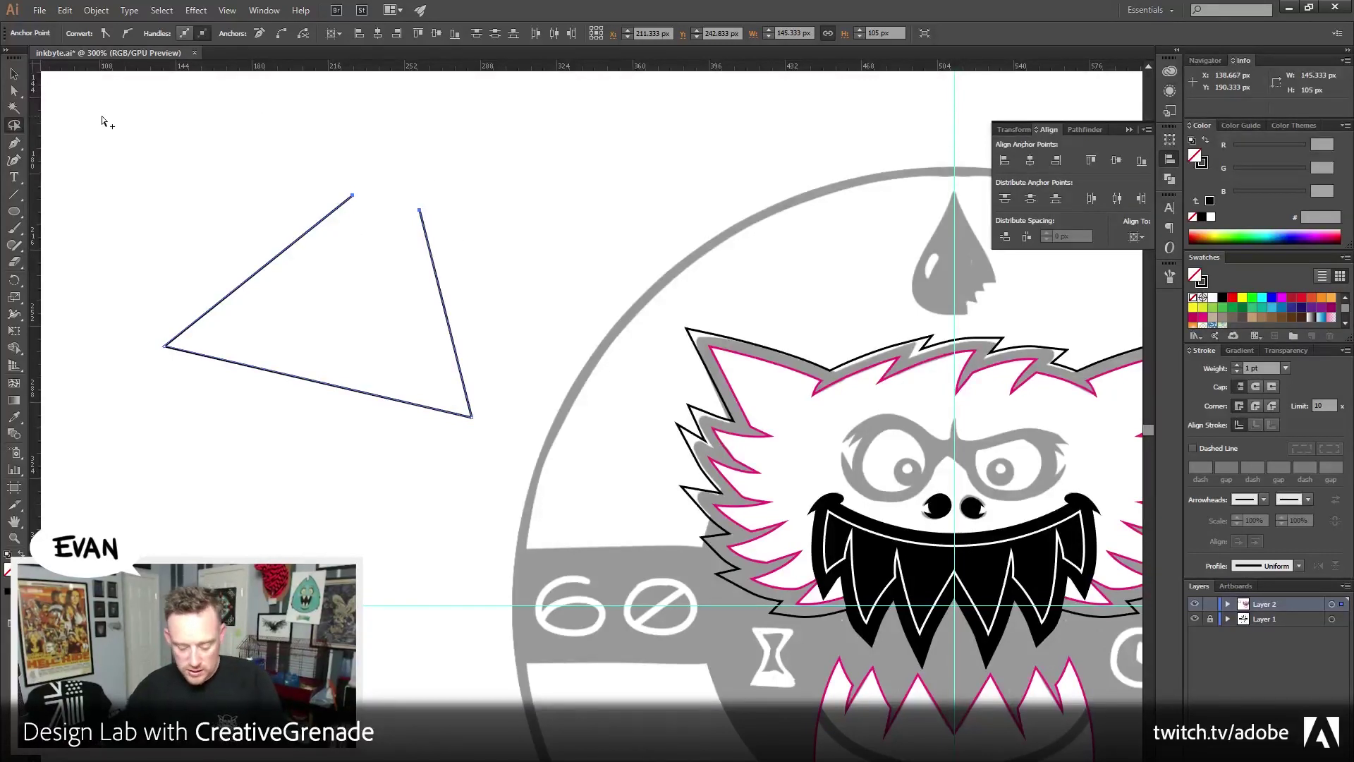
pyautogui.hotkey('ctrl', 'alt', 'j')
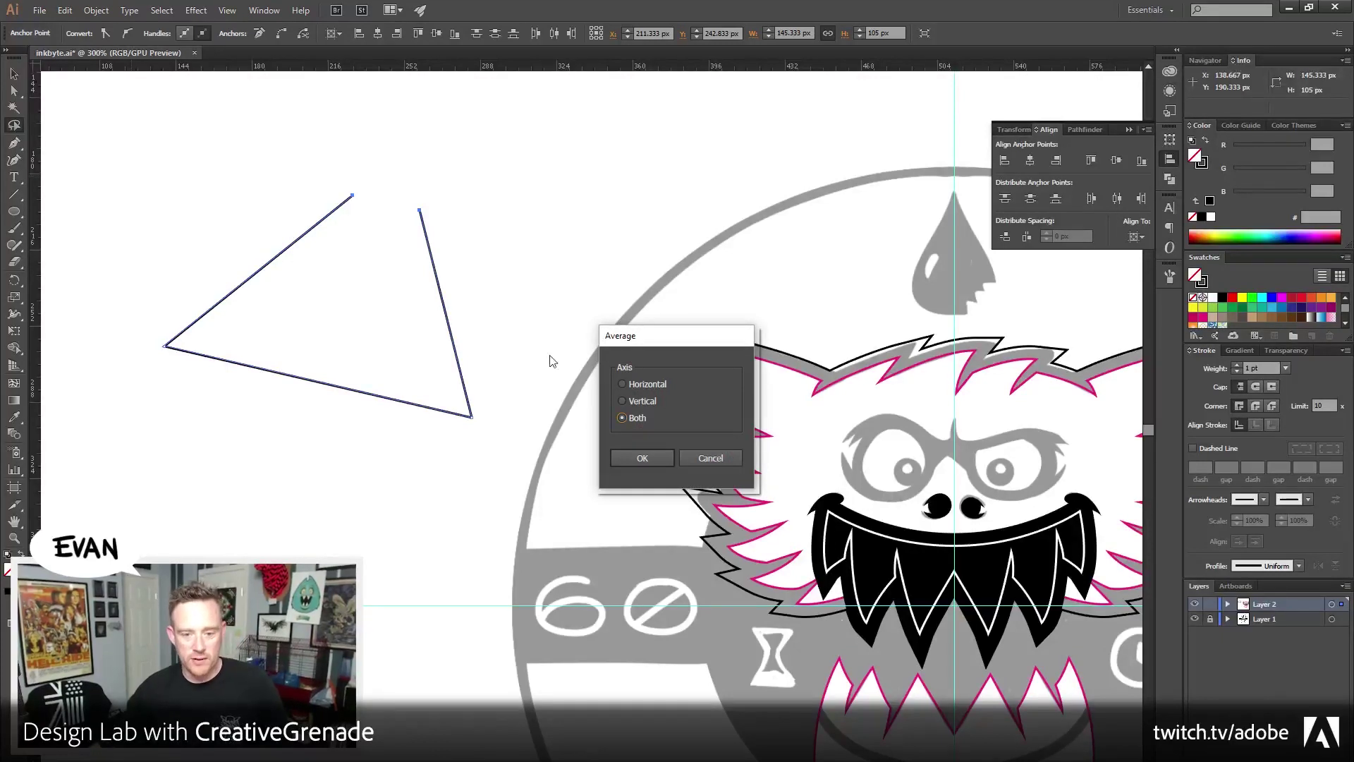
pyautogui.click(705, 458)
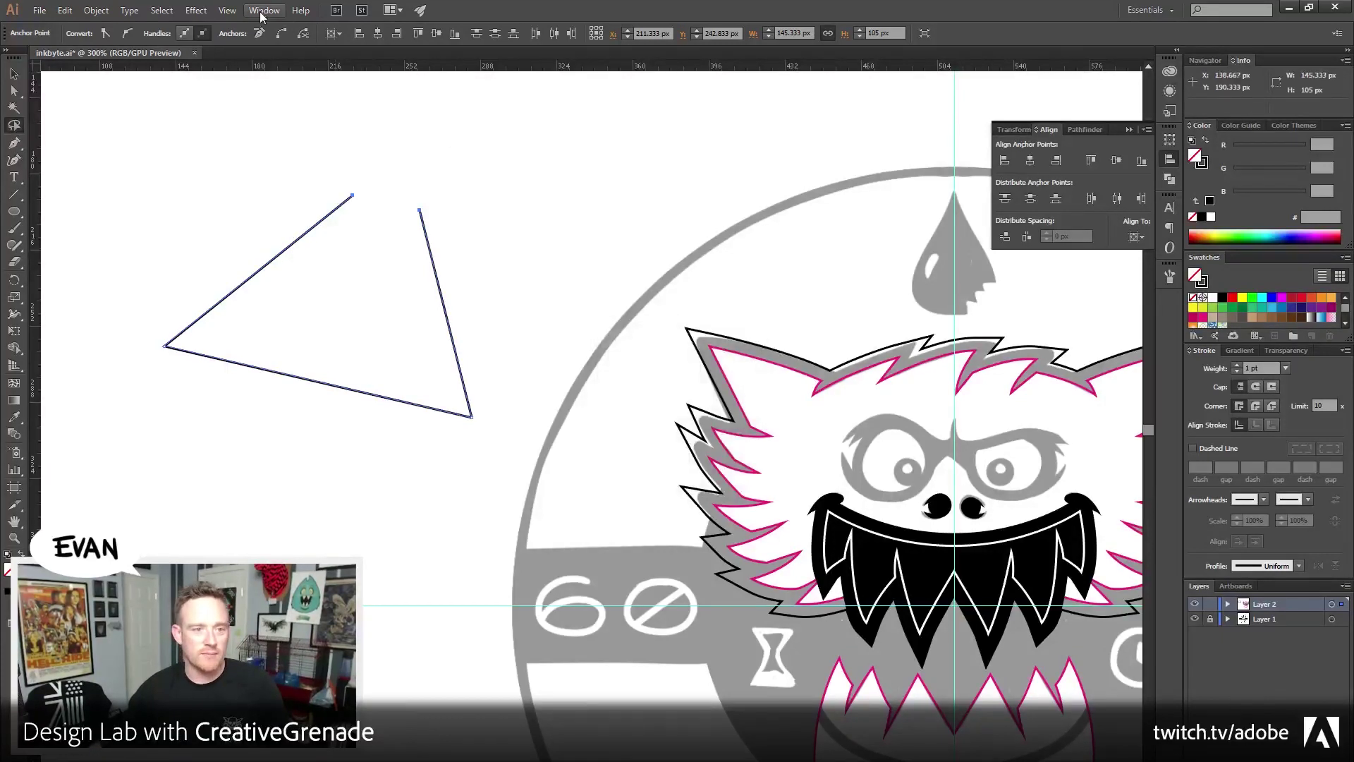
# Average the two endpoints on both axes to merge them into one apex
pyautogui.click(260, 10)
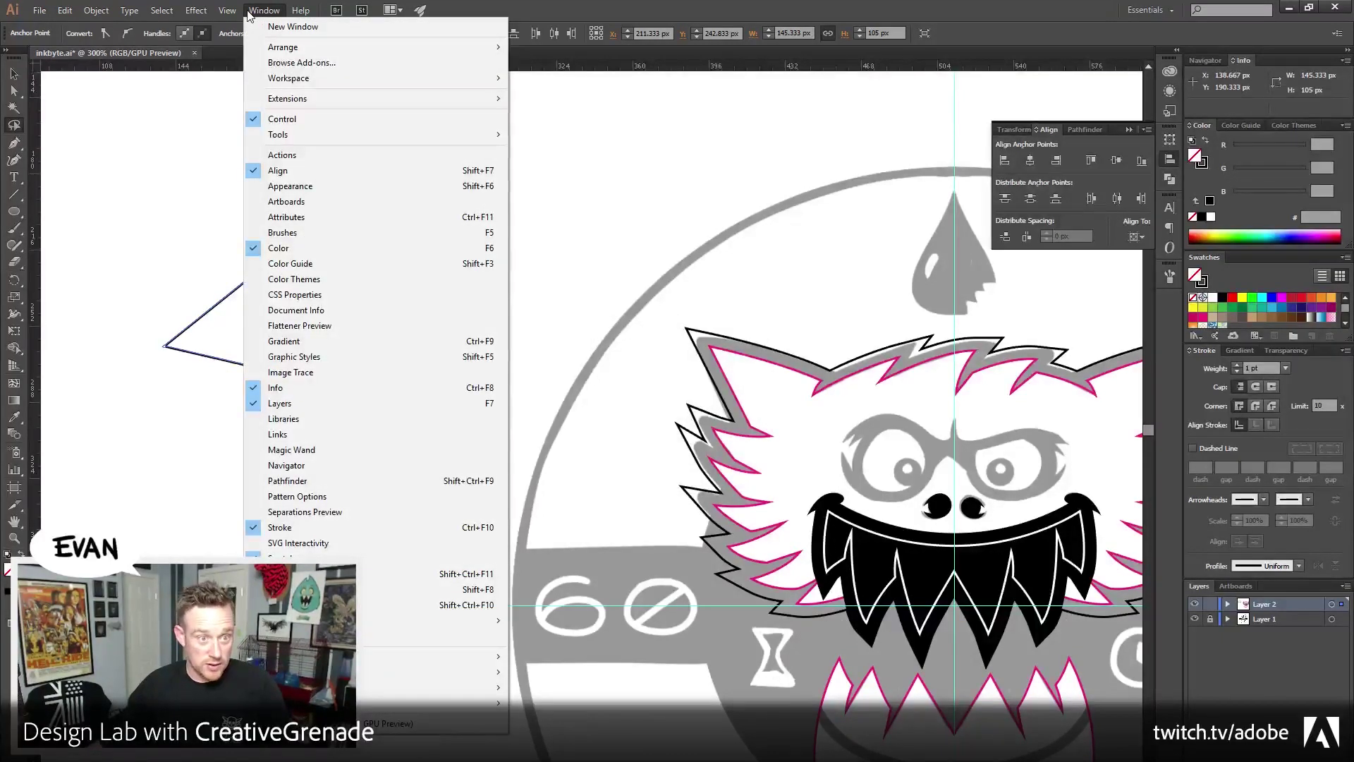
pyautogui.moveTo(223, 13)
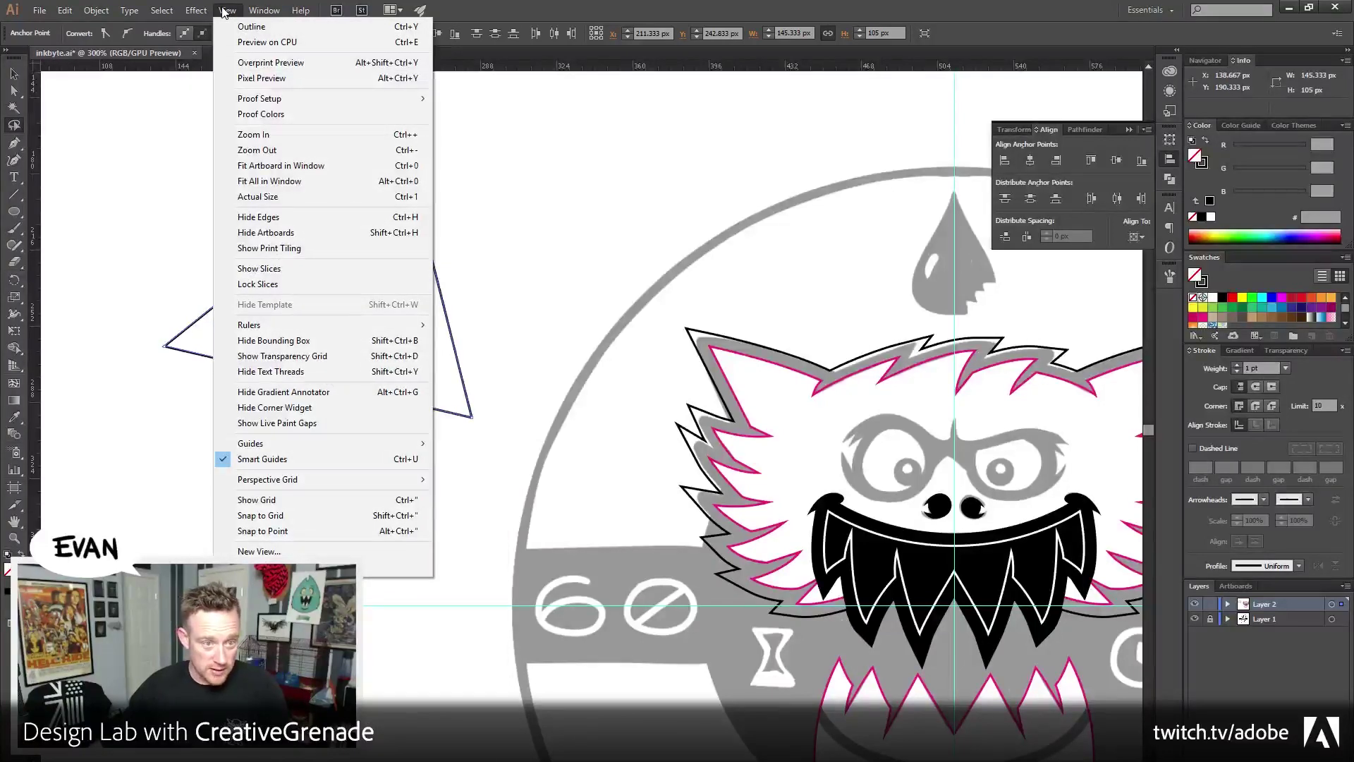
pyautogui.click(223, 12)
pyautogui.click(64, 11)
pyautogui.moveTo(96, 11)
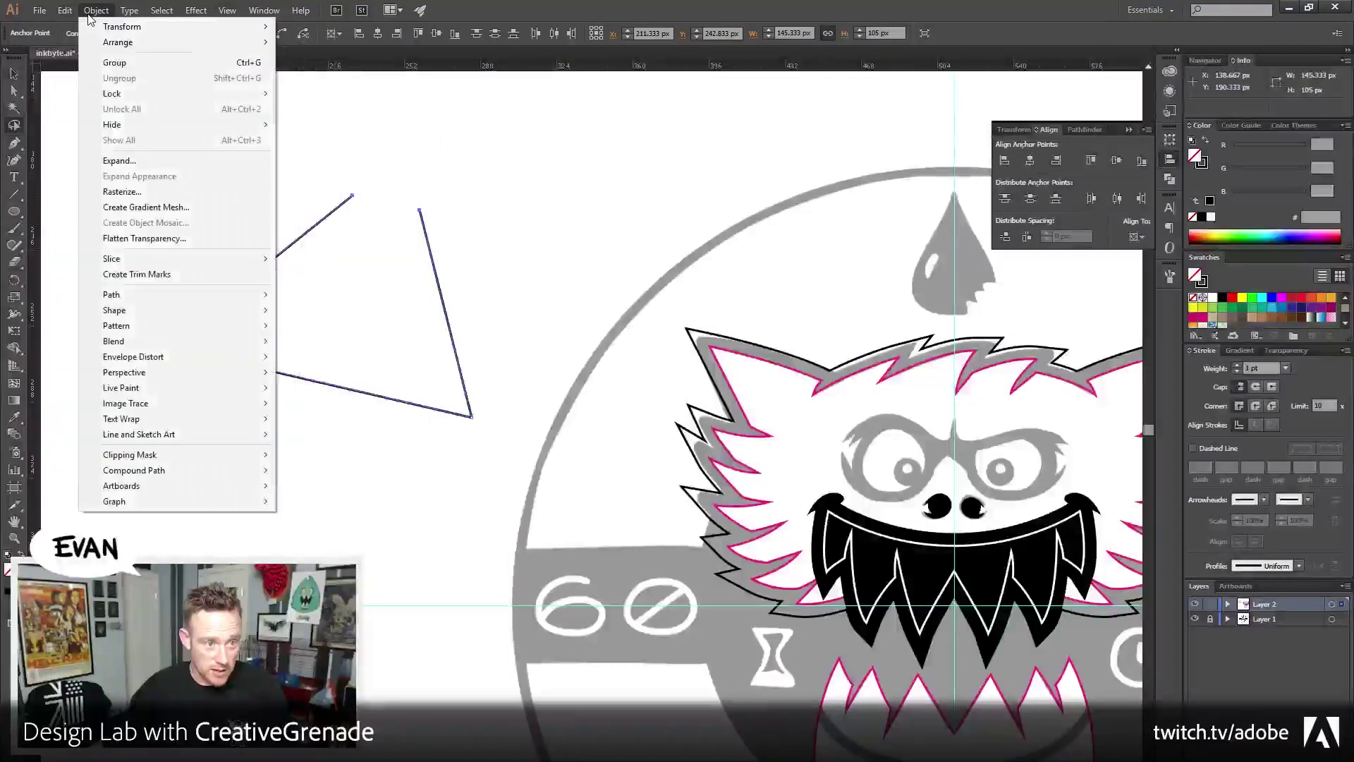
pyautogui.moveTo(133, 294)
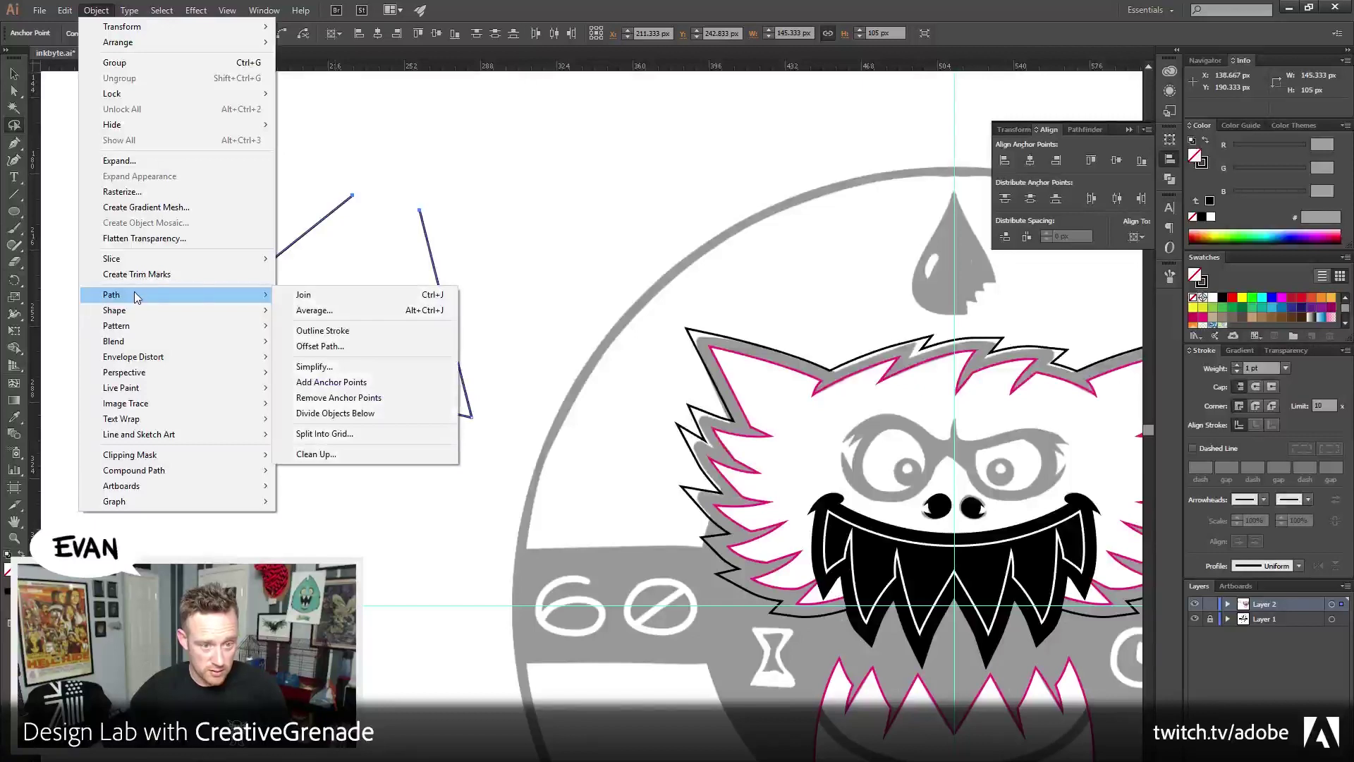
pyautogui.click(423, 314)
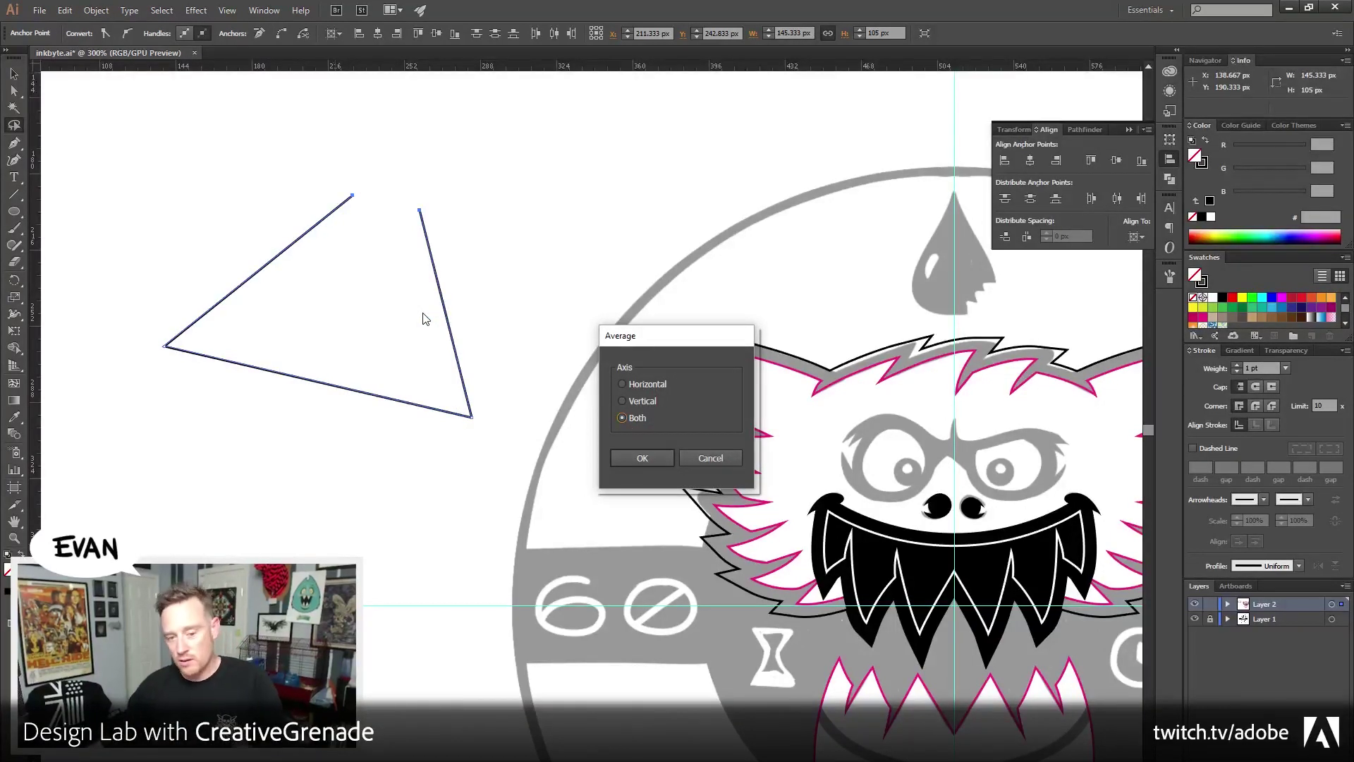
pyautogui.click(654, 456)
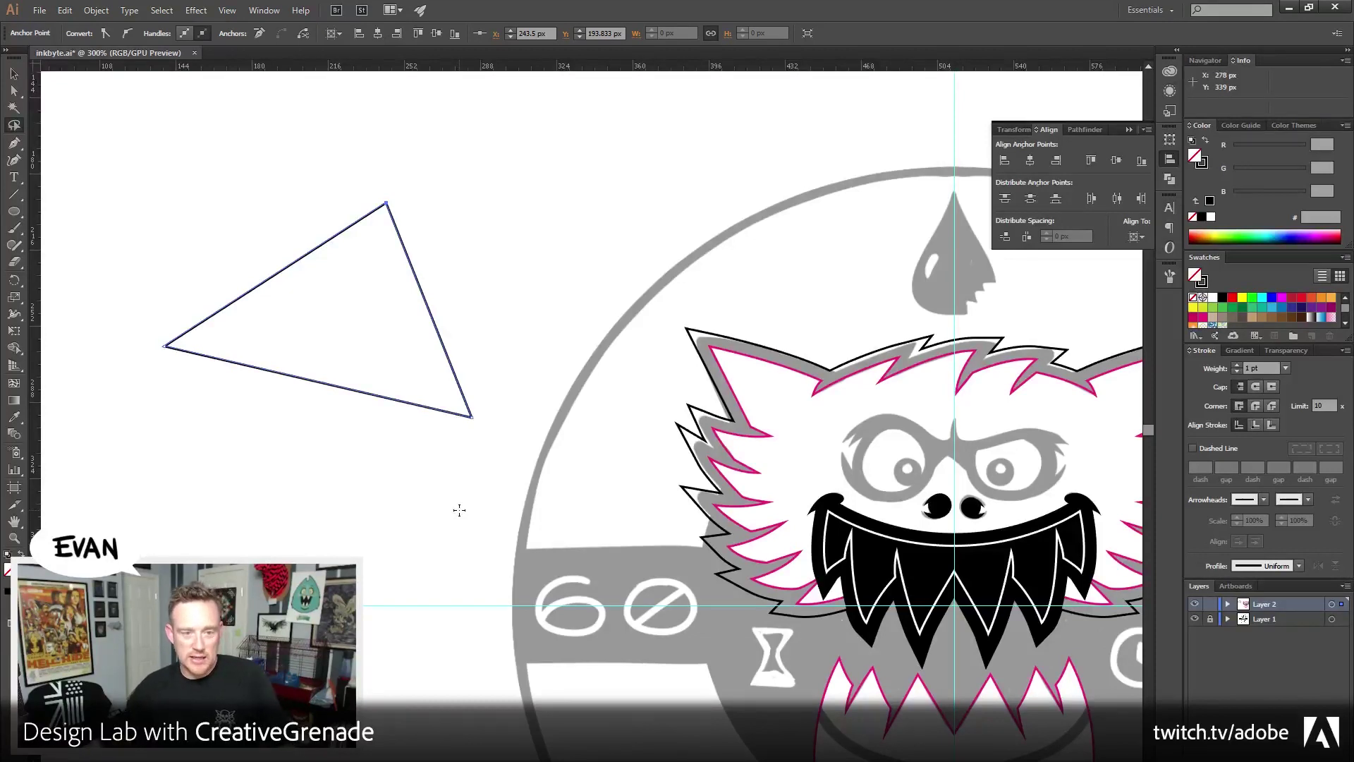
# Drag the triangle's apex up and to the left
pyautogui.press('a')
pyautogui.click(171, 265)
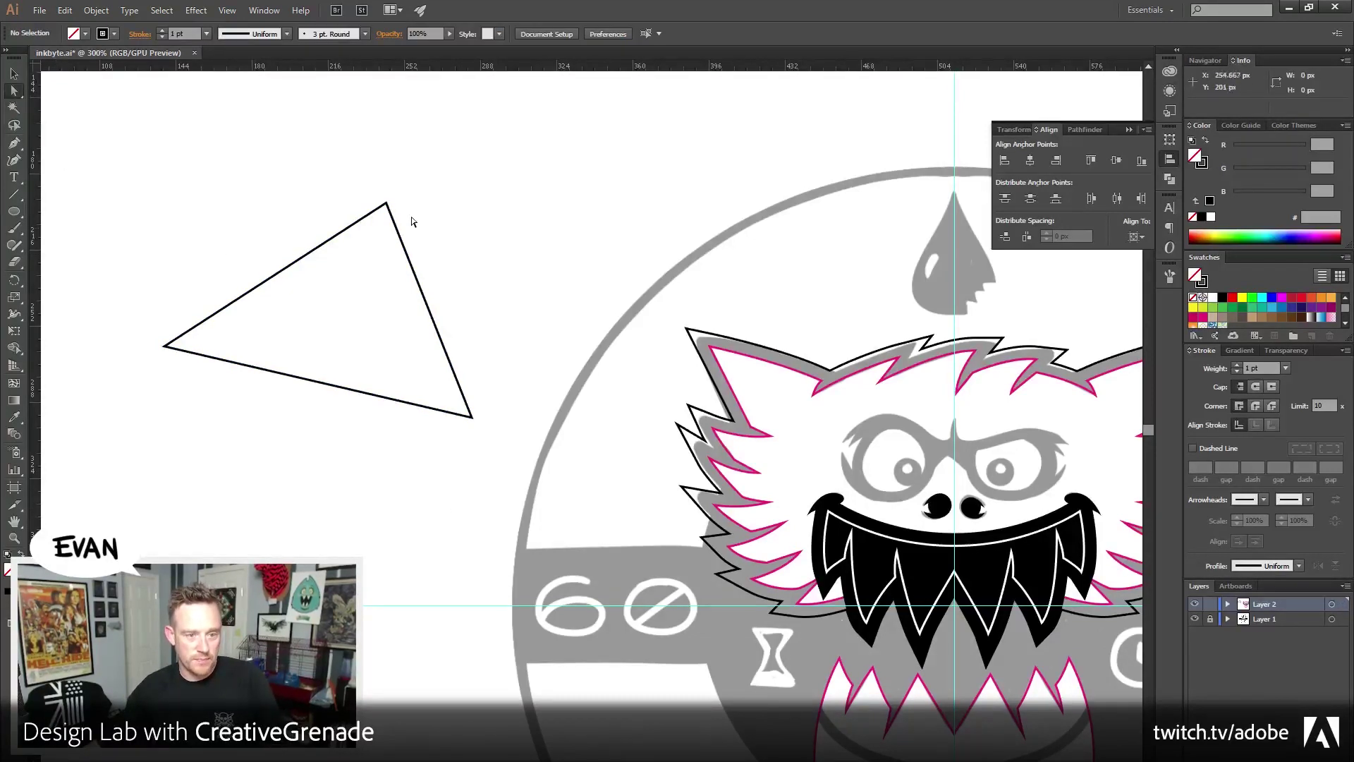
pyautogui.moveTo(387, 206); pyautogui.dragTo(368, 139)
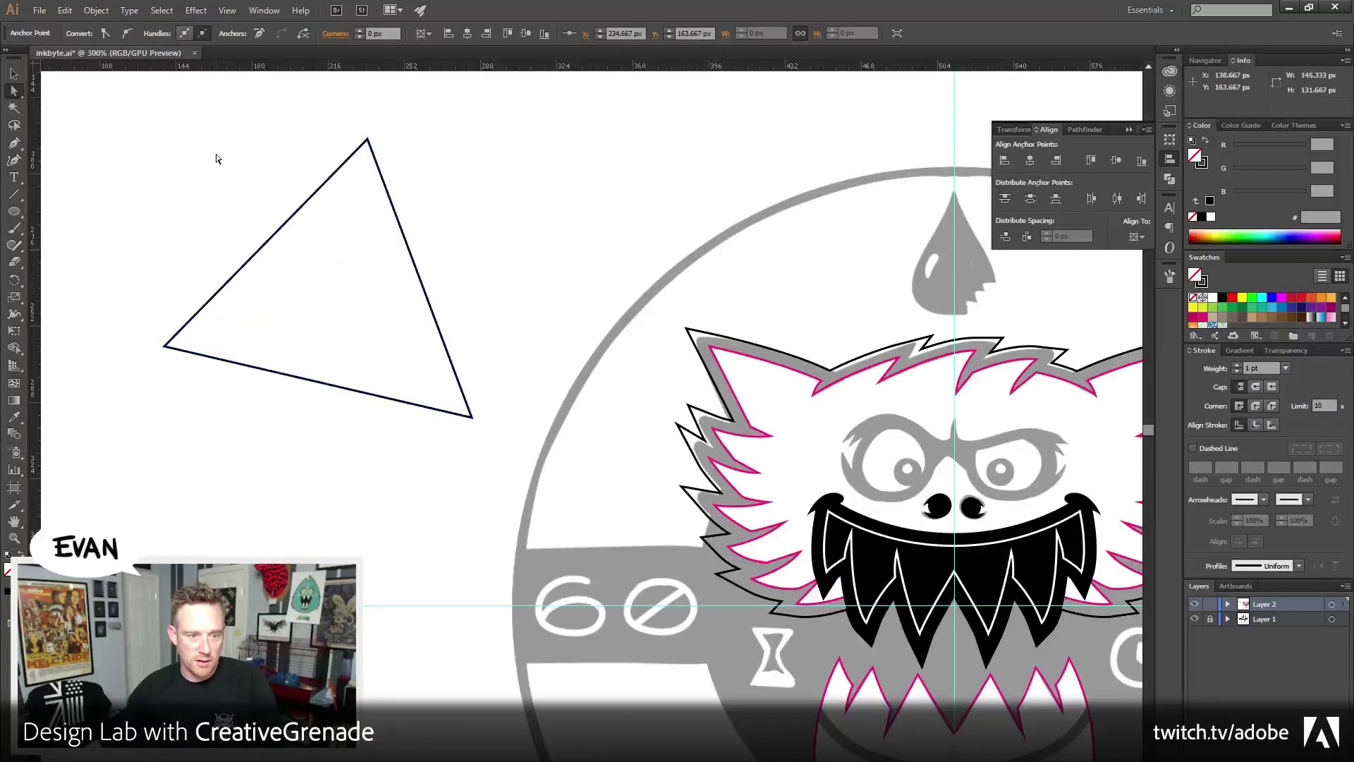
pyautogui.click(218, 158)
# Select and delete the whole practice triangle, then recentre the monster
pyautogui.click(96, 10)
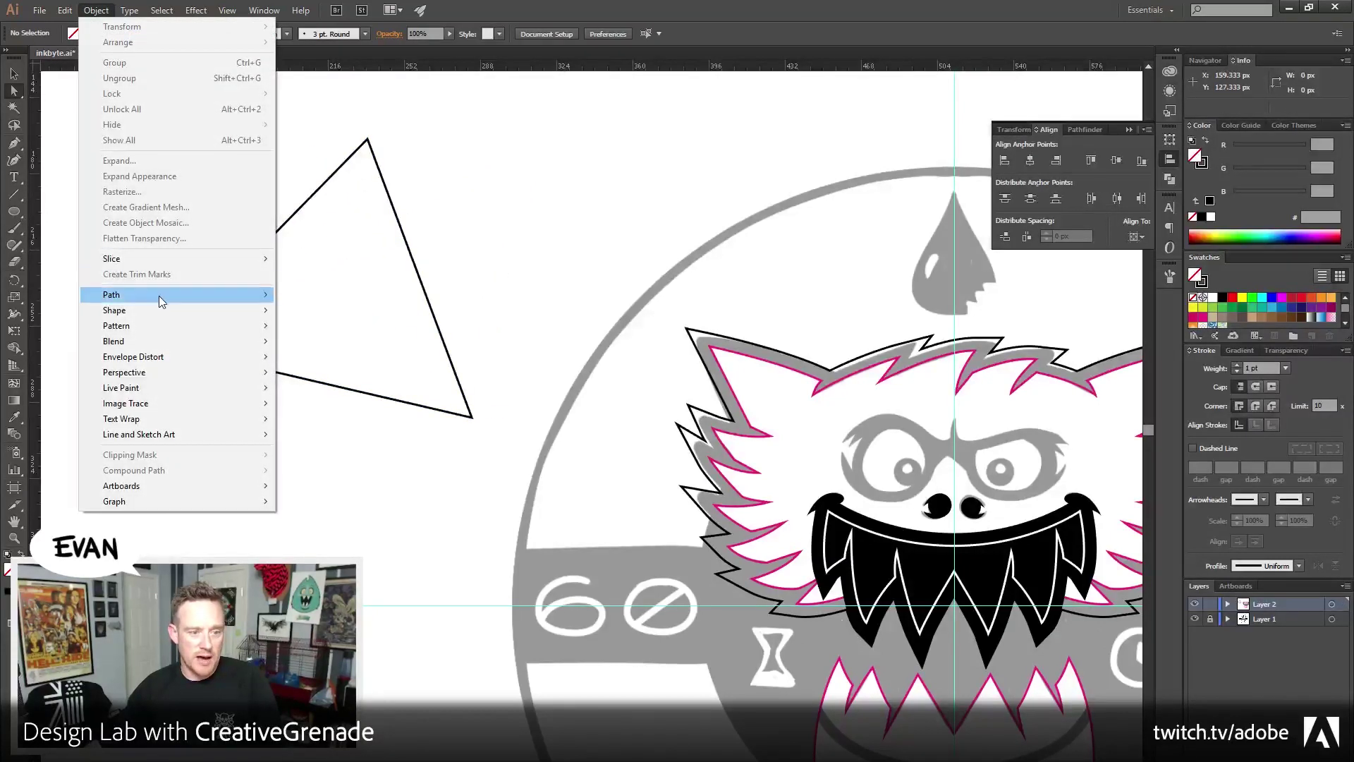
pyautogui.moveTo(180, 299)
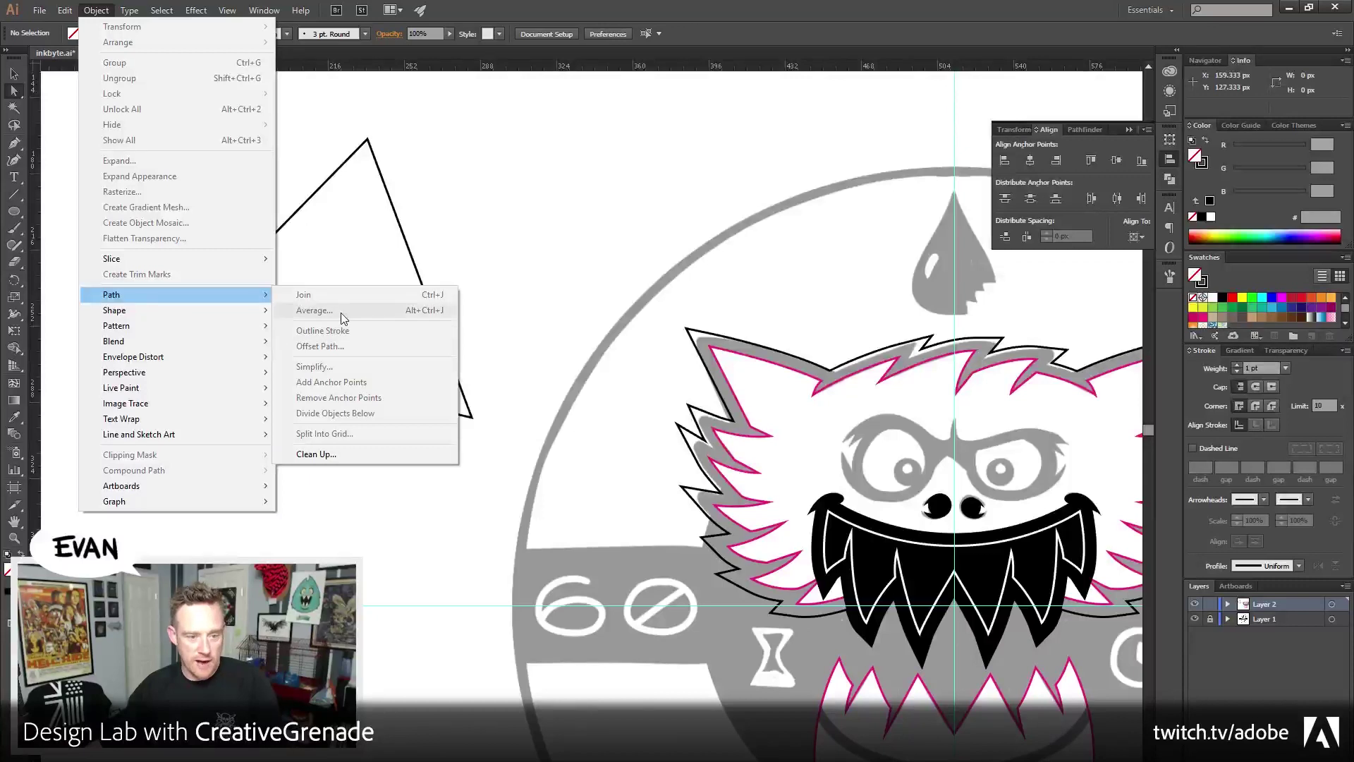
pyautogui.click(15, 74)
pyautogui.moveTo(155, 167); pyautogui.dragTo(385, 458)
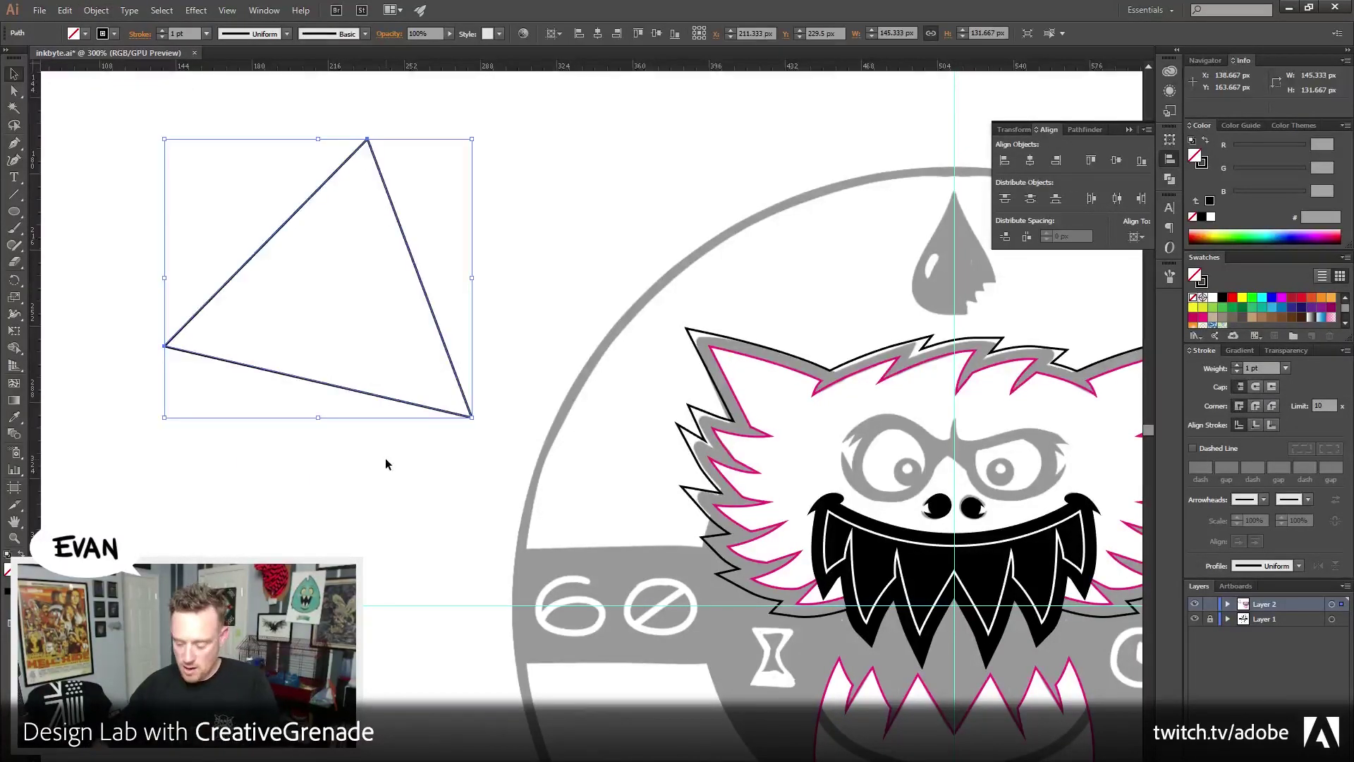
pyautogui.press('Delete')
pyautogui.moveTo(607, 478); pyautogui.dragTo(376, 443)
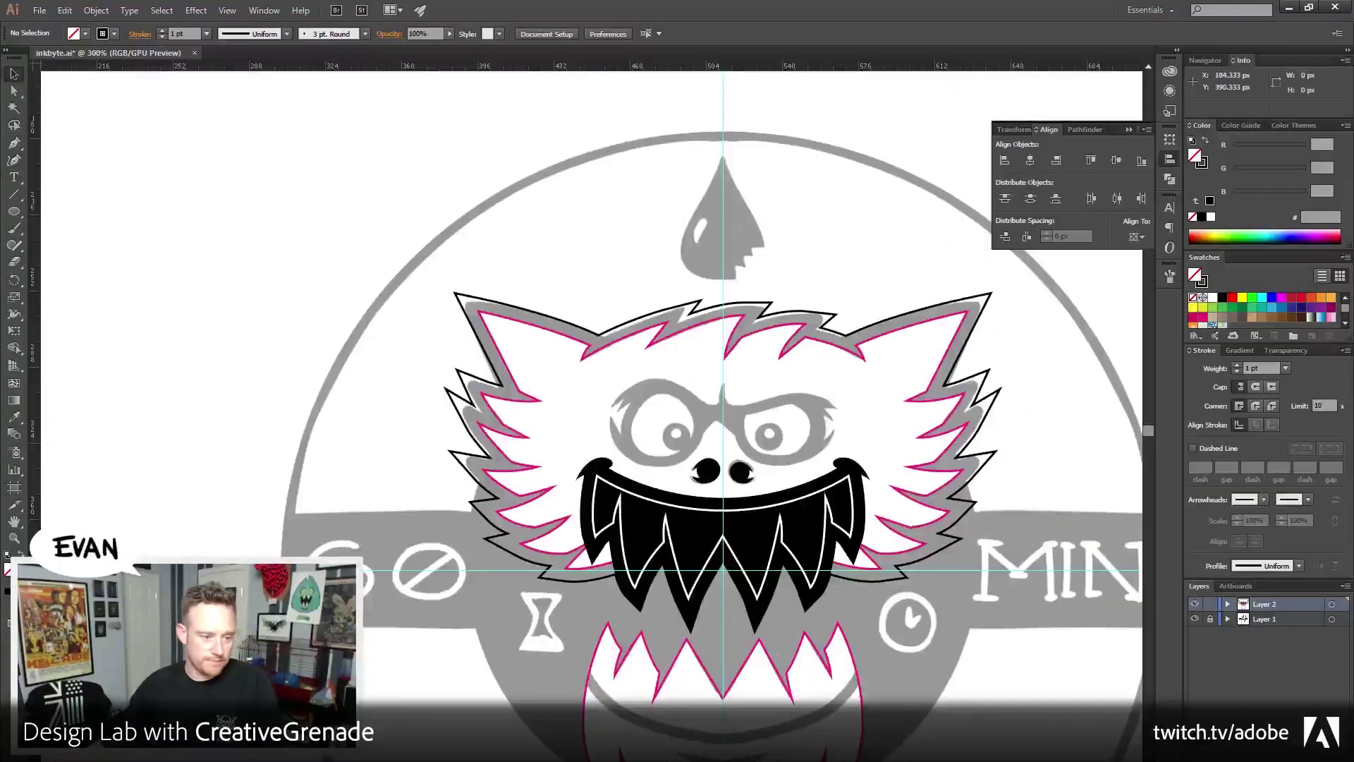
# Zoom to 800% around the monster's nose and return to the Selection tool
pyautogui.click(689, 498)
pyautogui.click(613, 458)
pyautogui.scroll(1, 606, 459)
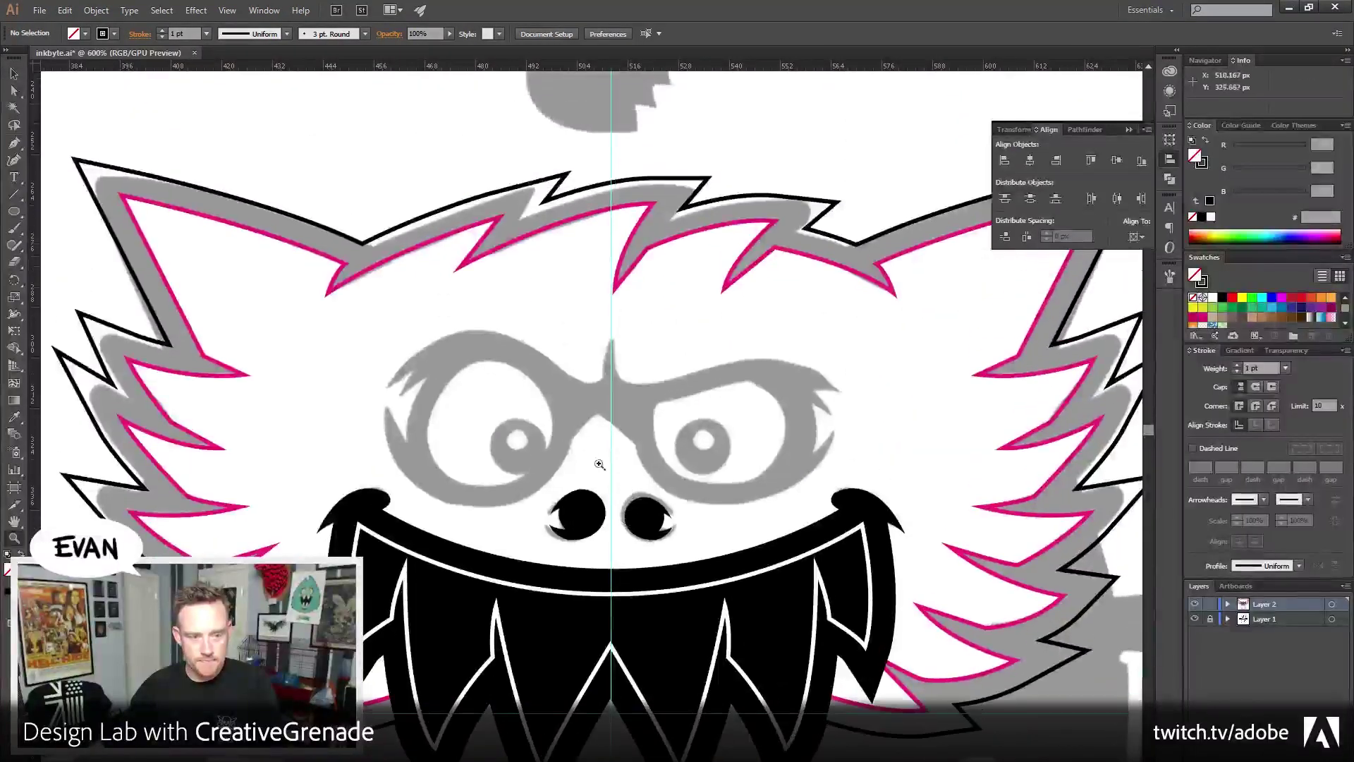
pyautogui.press('v')
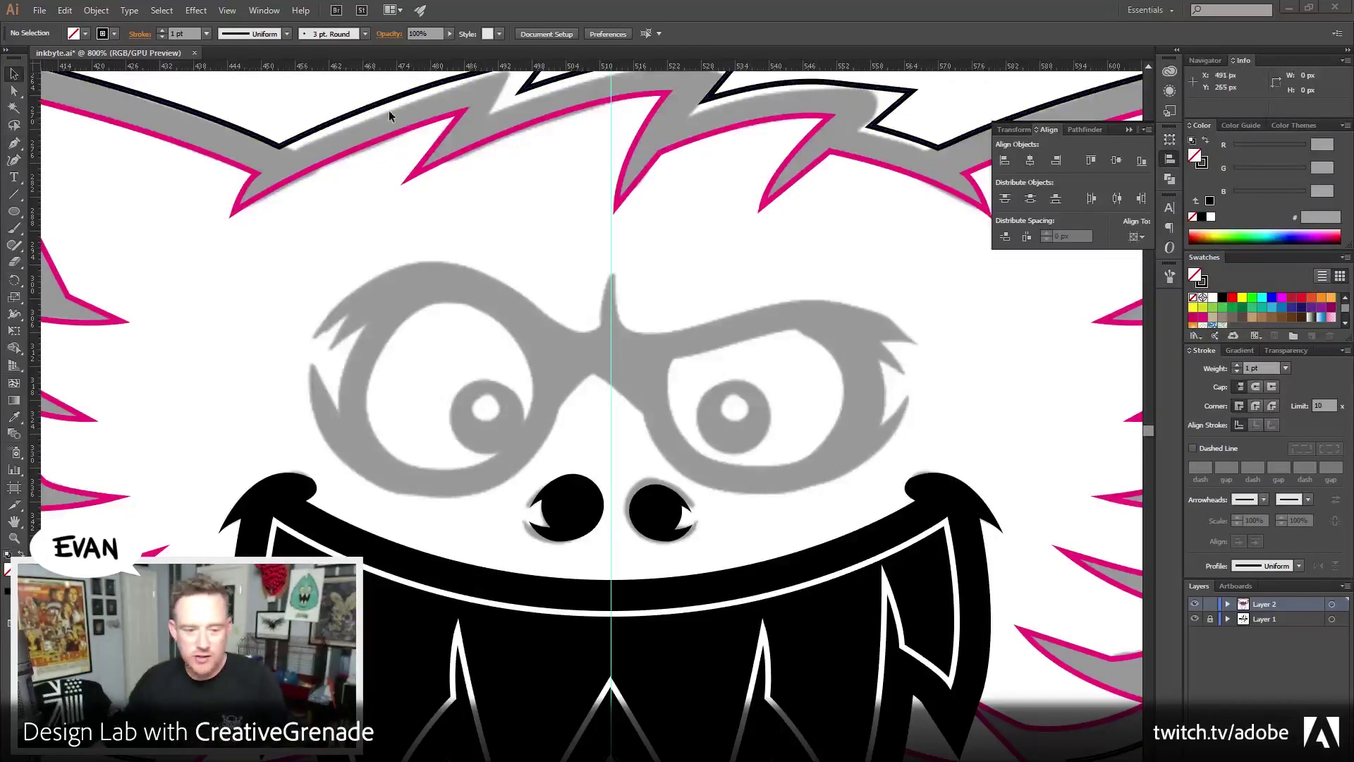
# Zoom to 1200% on the glasses, take the Pen tool and centre on the right-hand eye
pyautogui.press('z')
pyautogui.click(598, 500)
pyautogui.moveTo(638, 416); pyautogui.dragTo(587, 530)
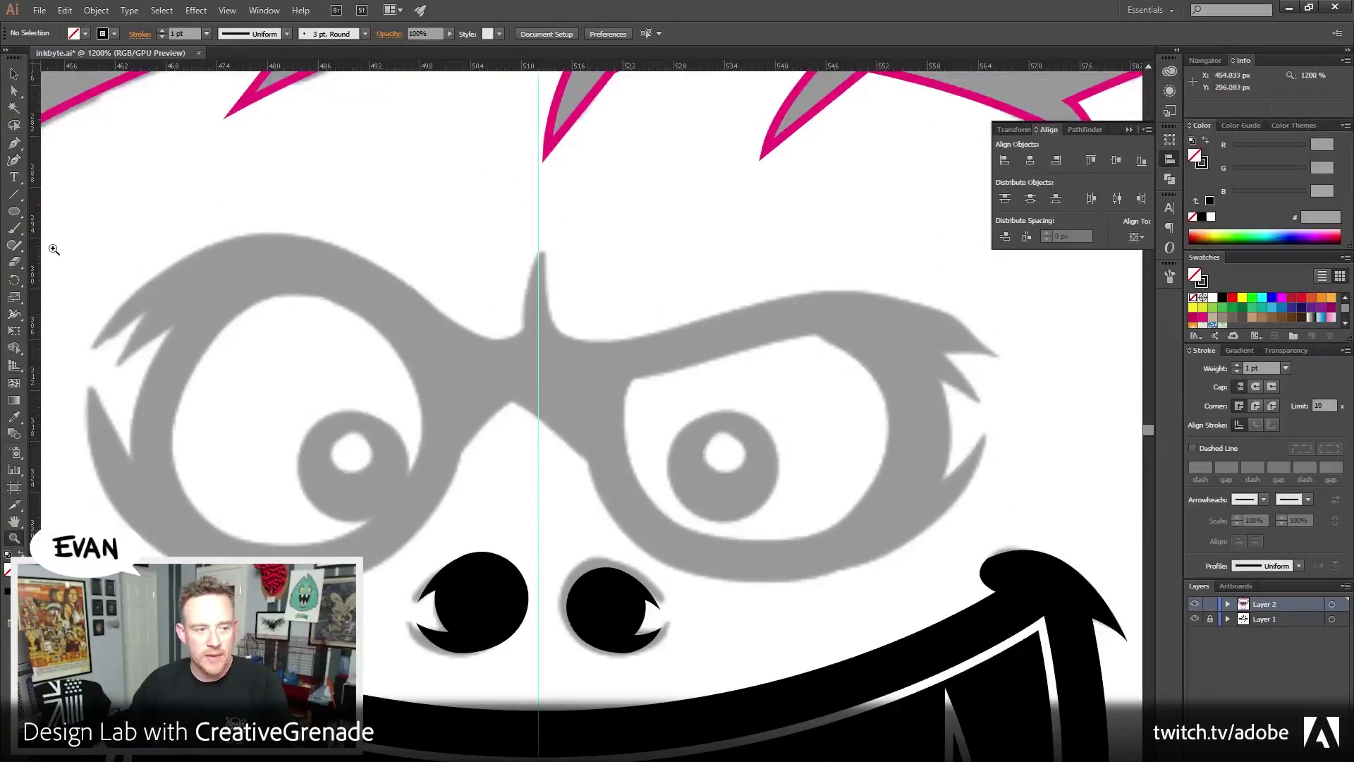
pyautogui.click(14, 143)
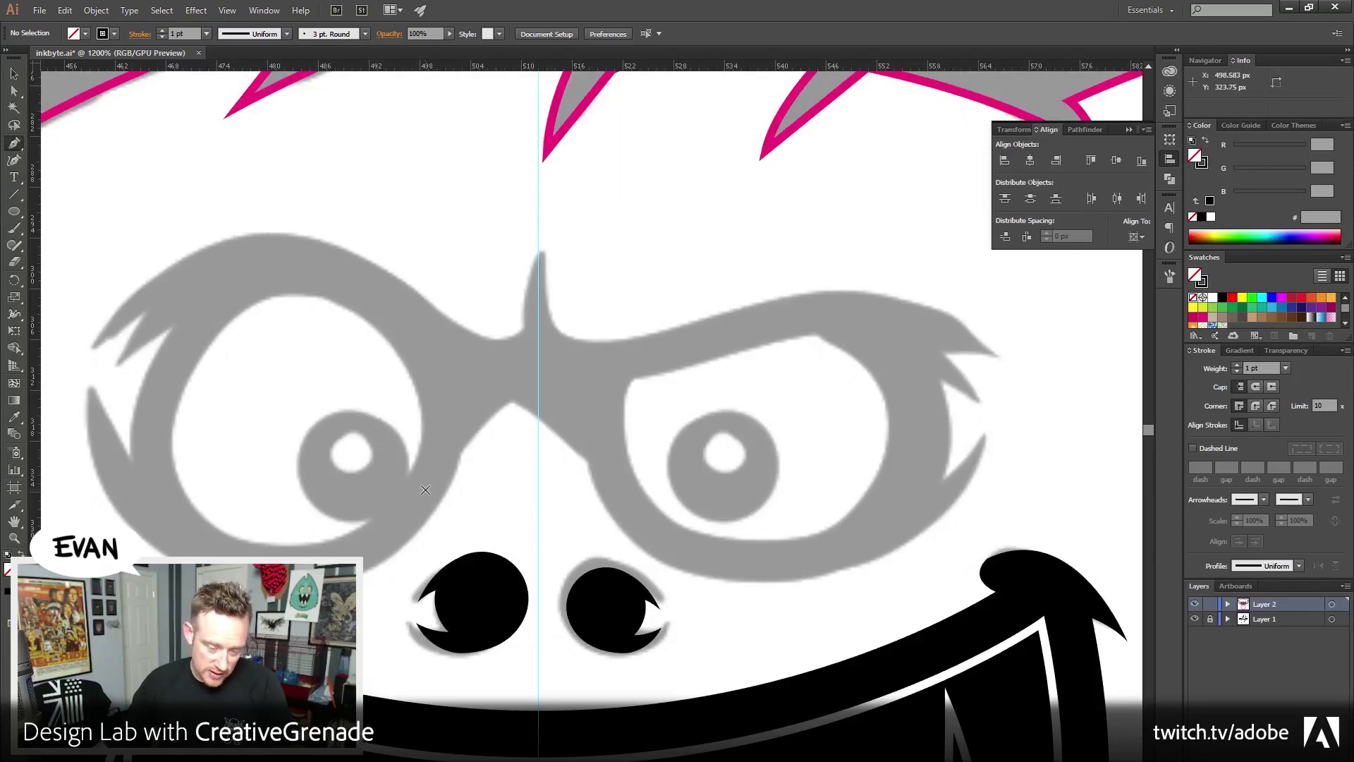
pyautogui.moveTo(436, 621); pyautogui.dragTo(528, 558)
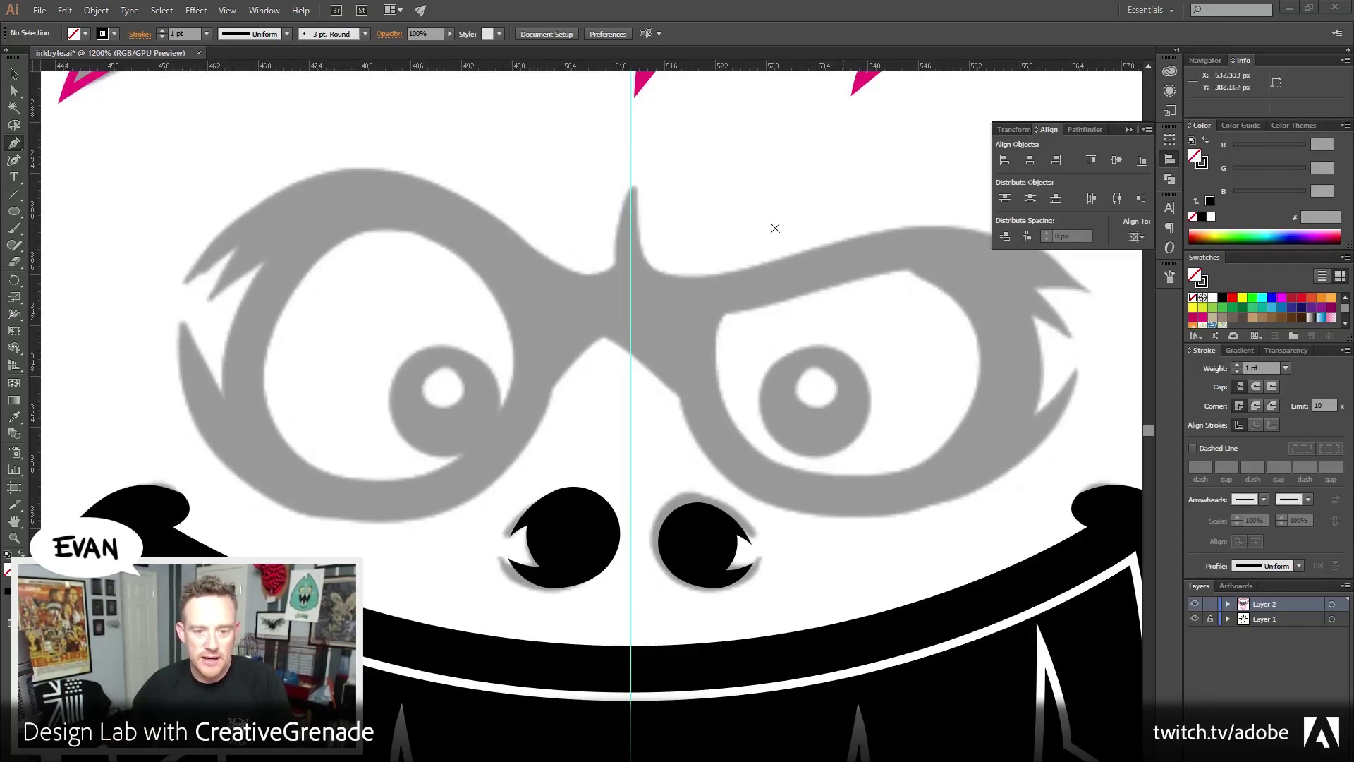
pyautogui.moveTo(798, 321); pyautogui.dragTo(738, 333)
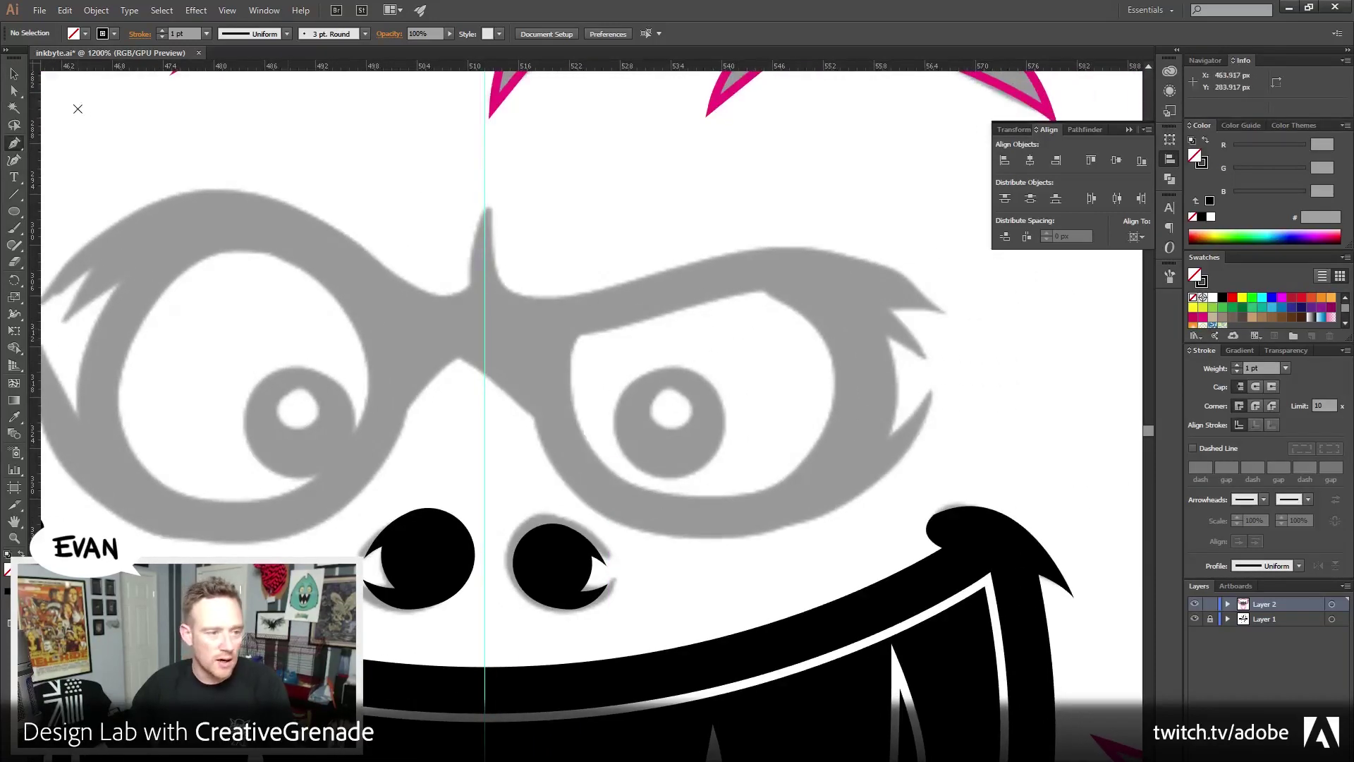
# Pen a closed curved outline inside the right lens, then begin the left lens's outline
pyautogui.click(576, 337)
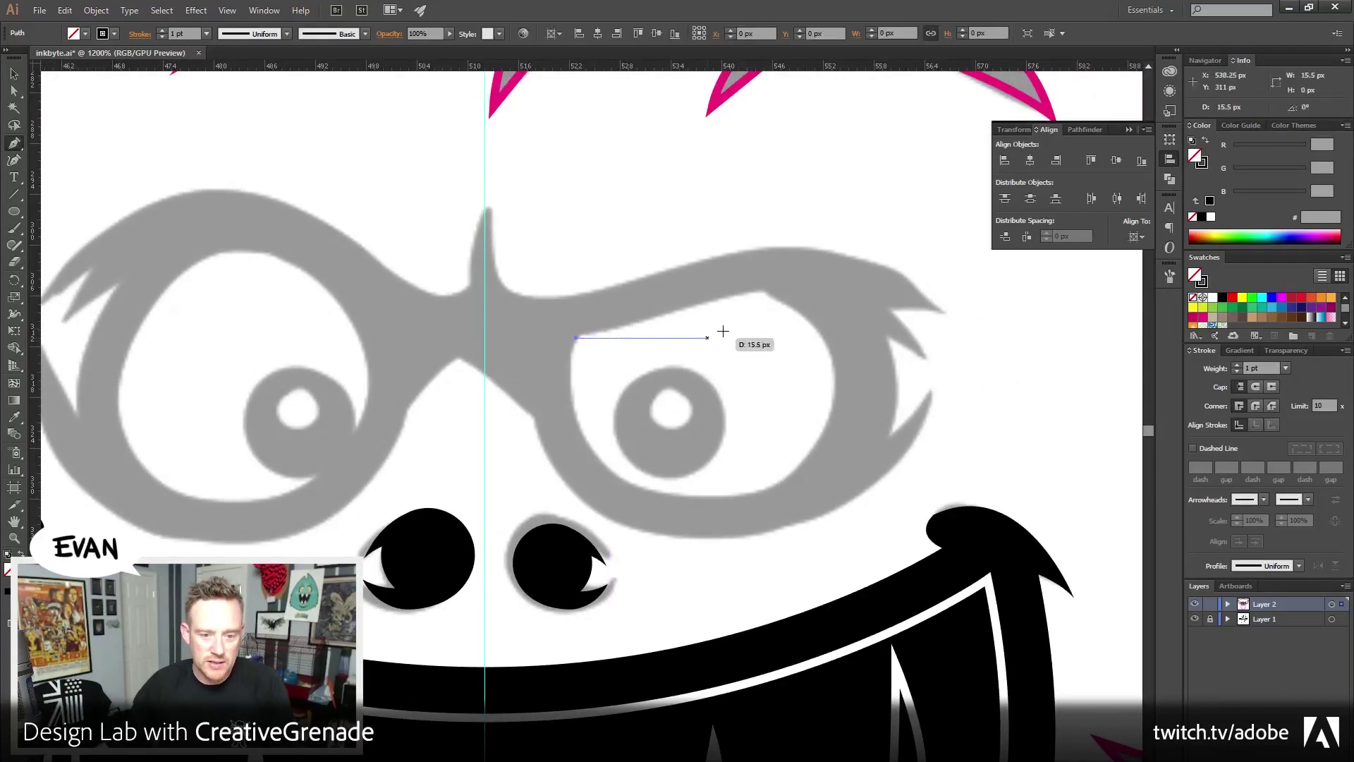
pyautogui.moveTo(762, 295); pyautogui.dragTo(796, 294)
pyautogui.click(762, 291)
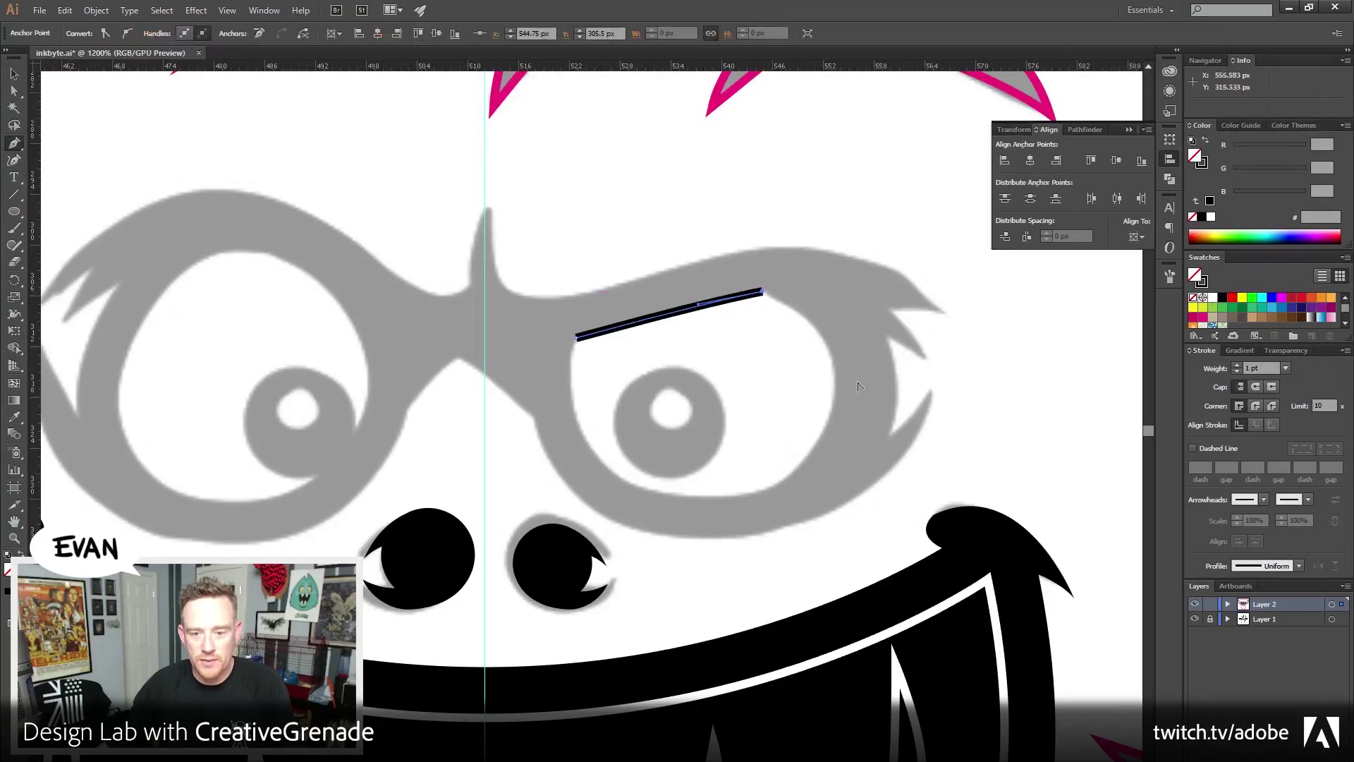
pyautogui.moveTo(835, 386); pyautogui.dragTo(837, 465)
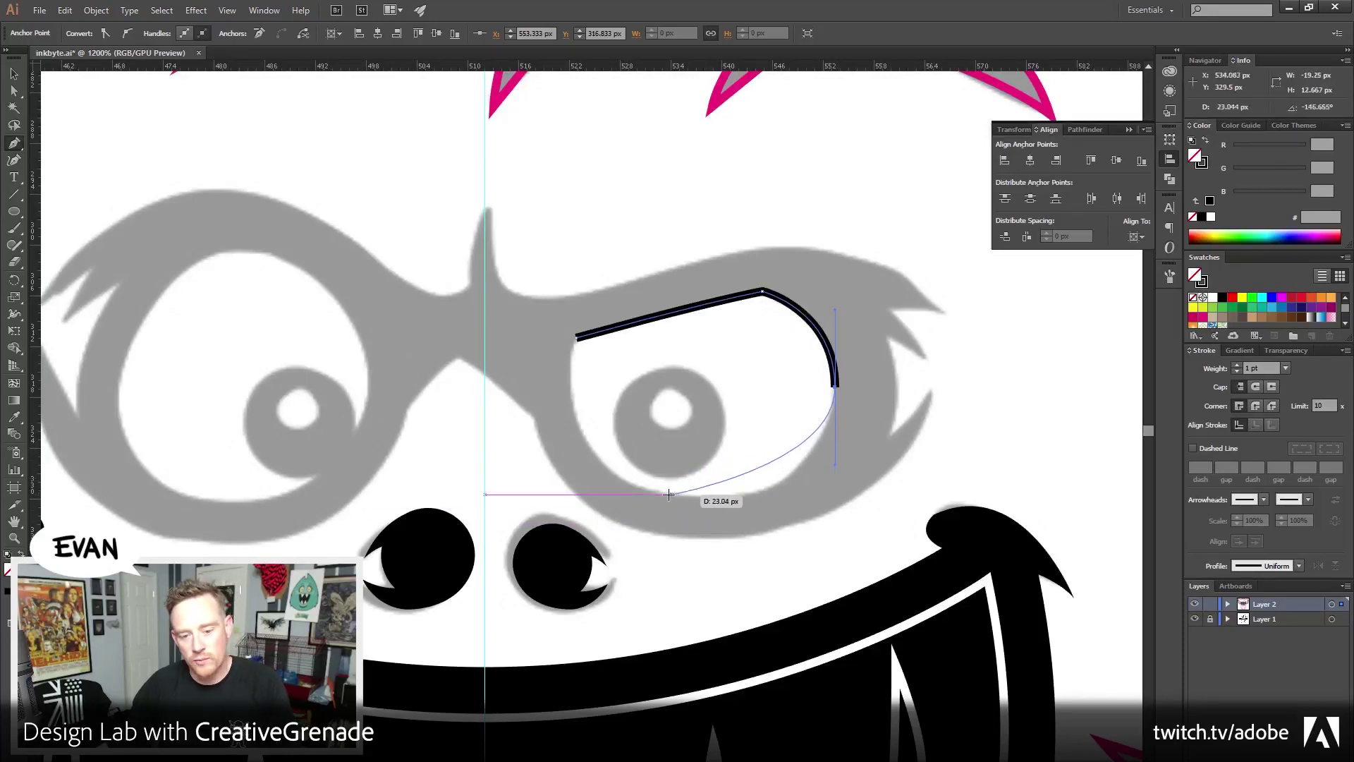
pyautogui.moveTo(650, 489); pyautogui.dragTo(554, 459)
pyautogui.click(577, 340)
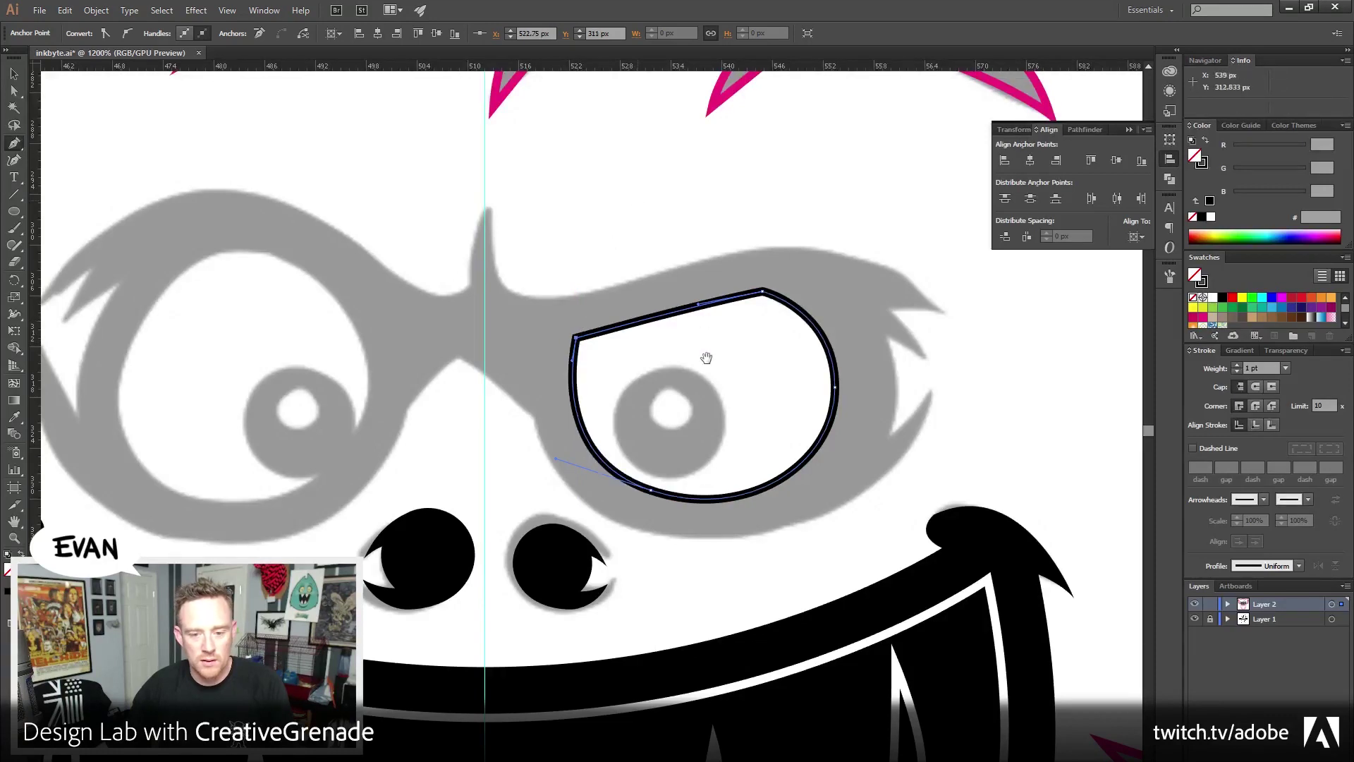
pyautogui.hscroll(-4, 716, 347)
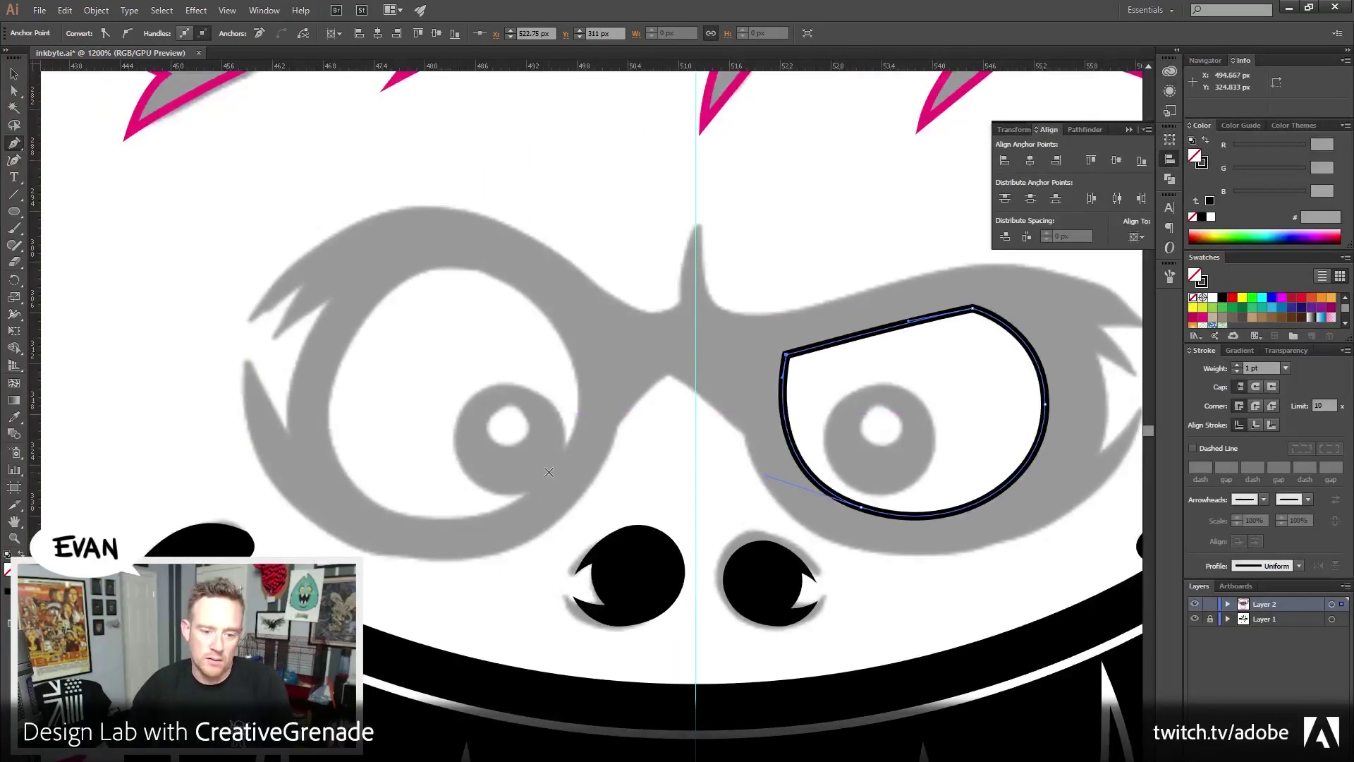
pyautogui.moveTo(549, 472); pyautogui.dragTo(578, 424)
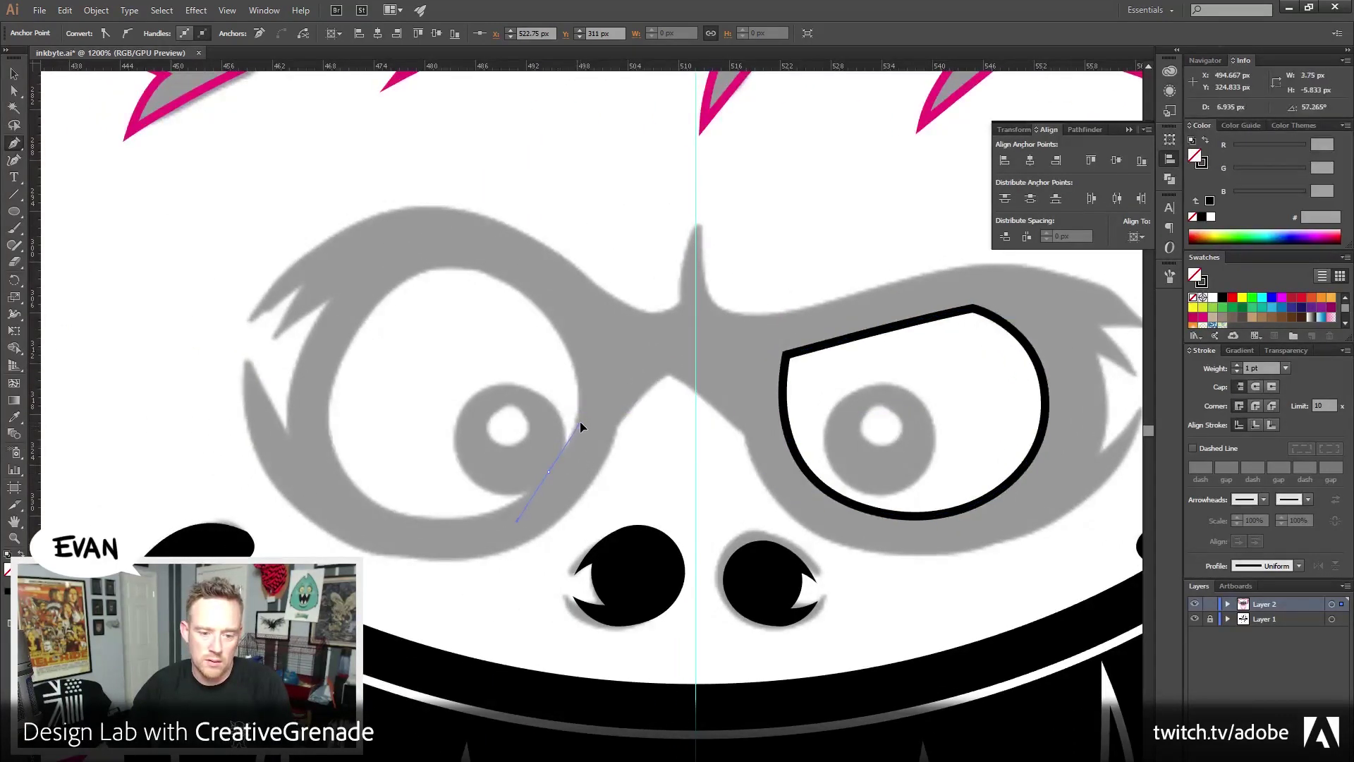
# Add curved points around the left lens and close the outline on its start point
pyautogui.moveTo(460, 269); pyautogui.dragTo(346, 255)
pyautogui.hotkey('ctrl', 'z')
pyautogui.moveTo(549, 472); pyautogui.dragTo(431, 233)
pyautogui.moveTo(334, 368); pyautogui.dragTo(320, 408)
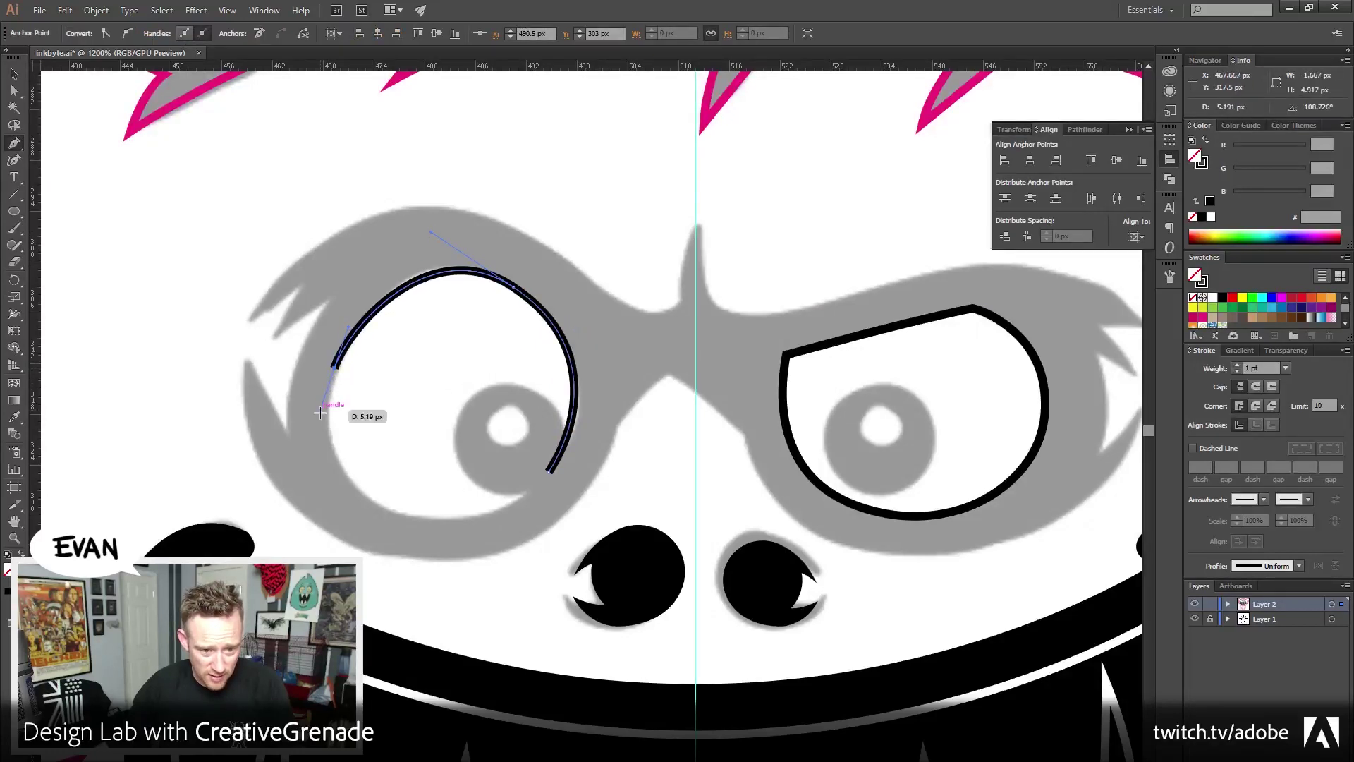
pyautogui.moveTo(416, 519); pyautogui.dragTo(497, 526)
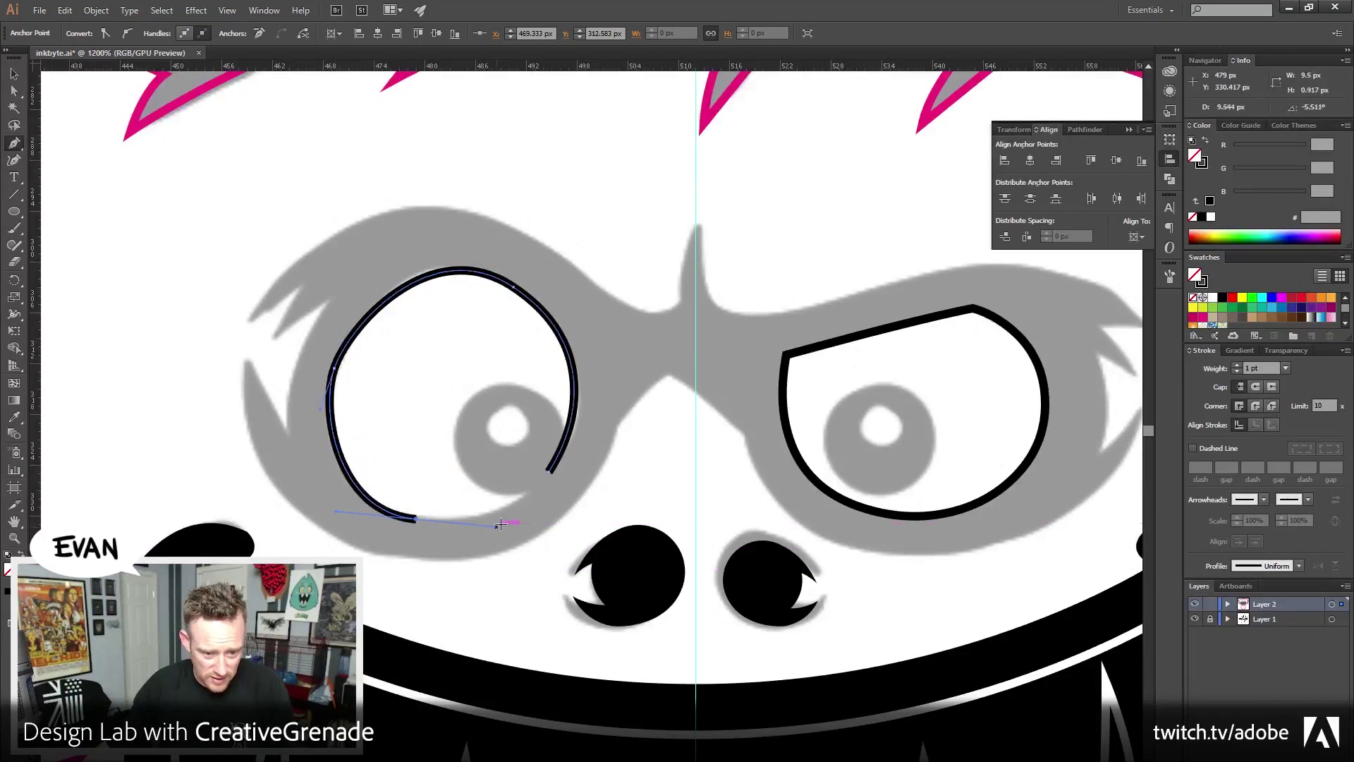
pyautogui.click(549, 472)
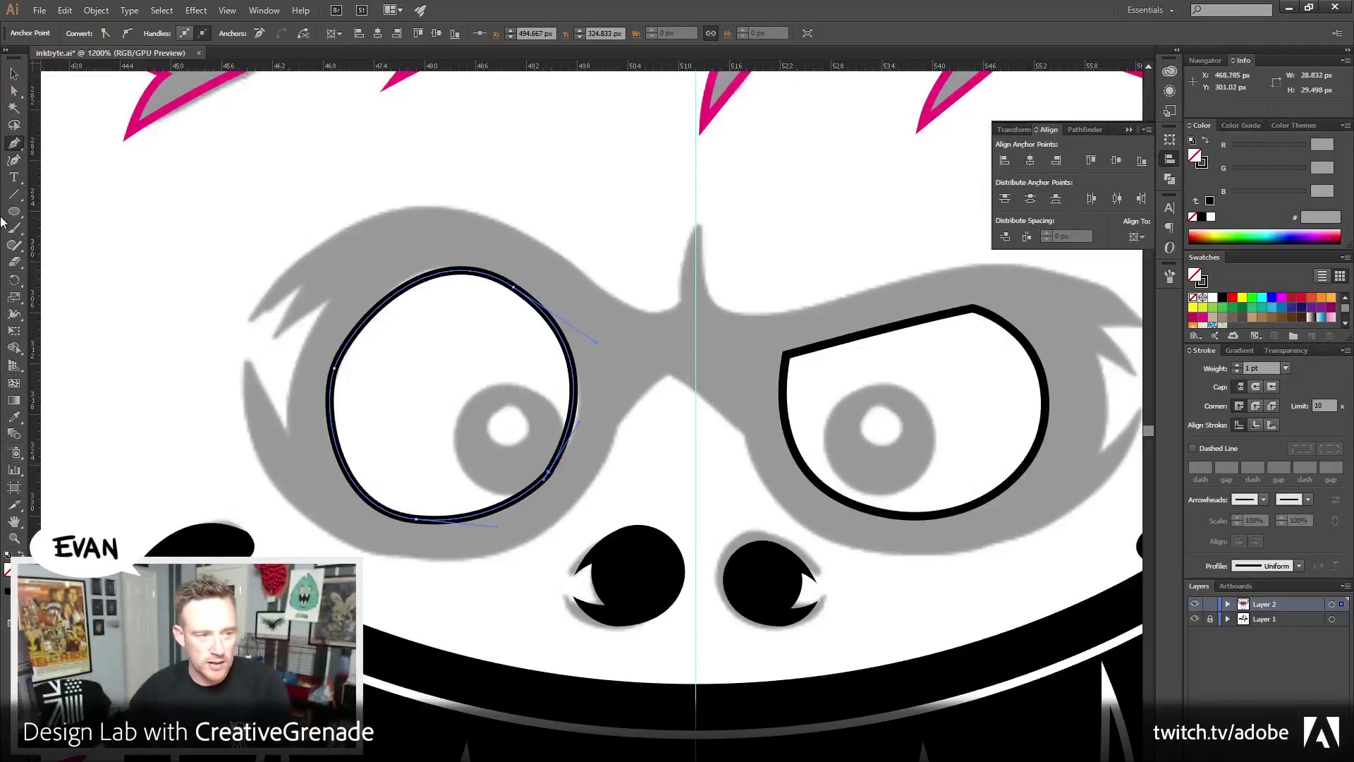
# Reshape the left outline's upper-left curve with Direct Selection, then deselect
pyautogui.click(12, 91)
pyautogui.click(334, 367)
pyautogui.moveTo(351, 327); pyautogui.dragTo(351, 312)
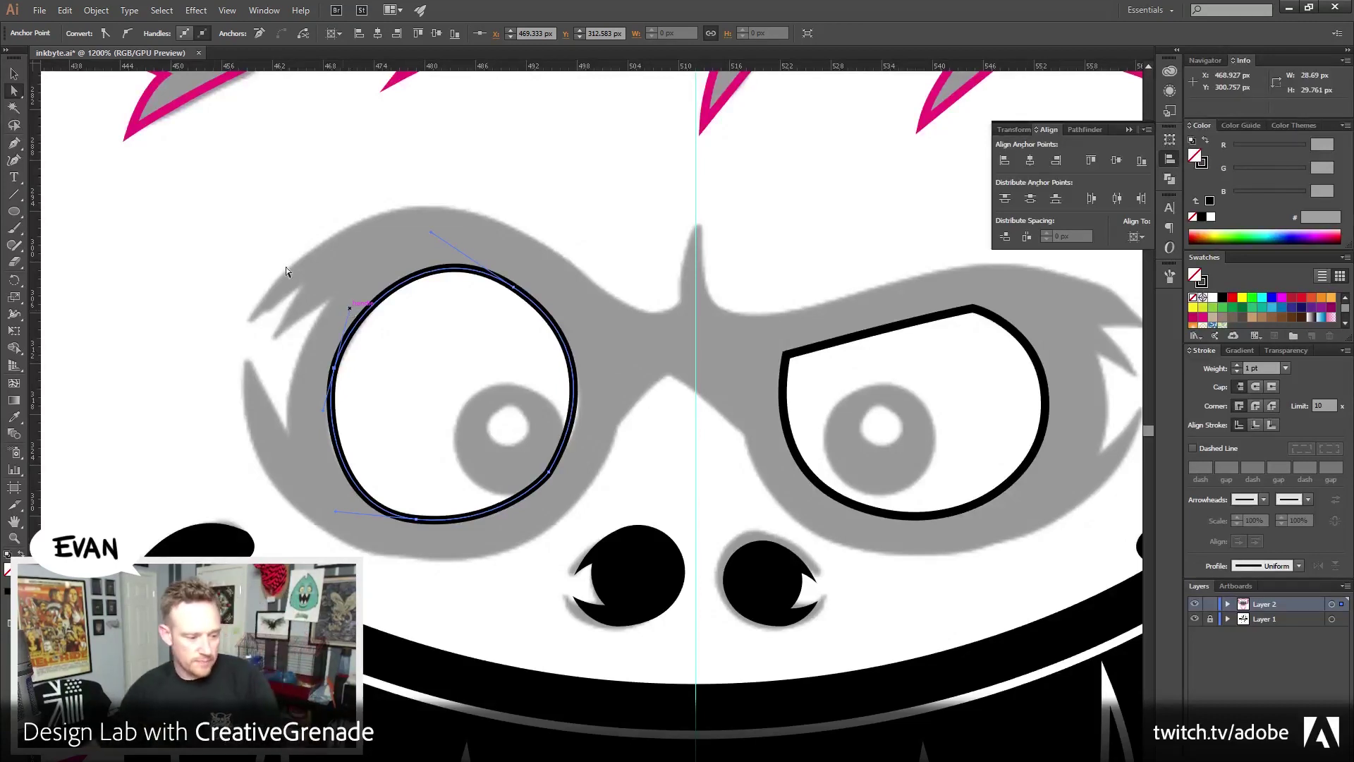
pyautogui.click(20, 74)
pyautogui.click(230, 232)
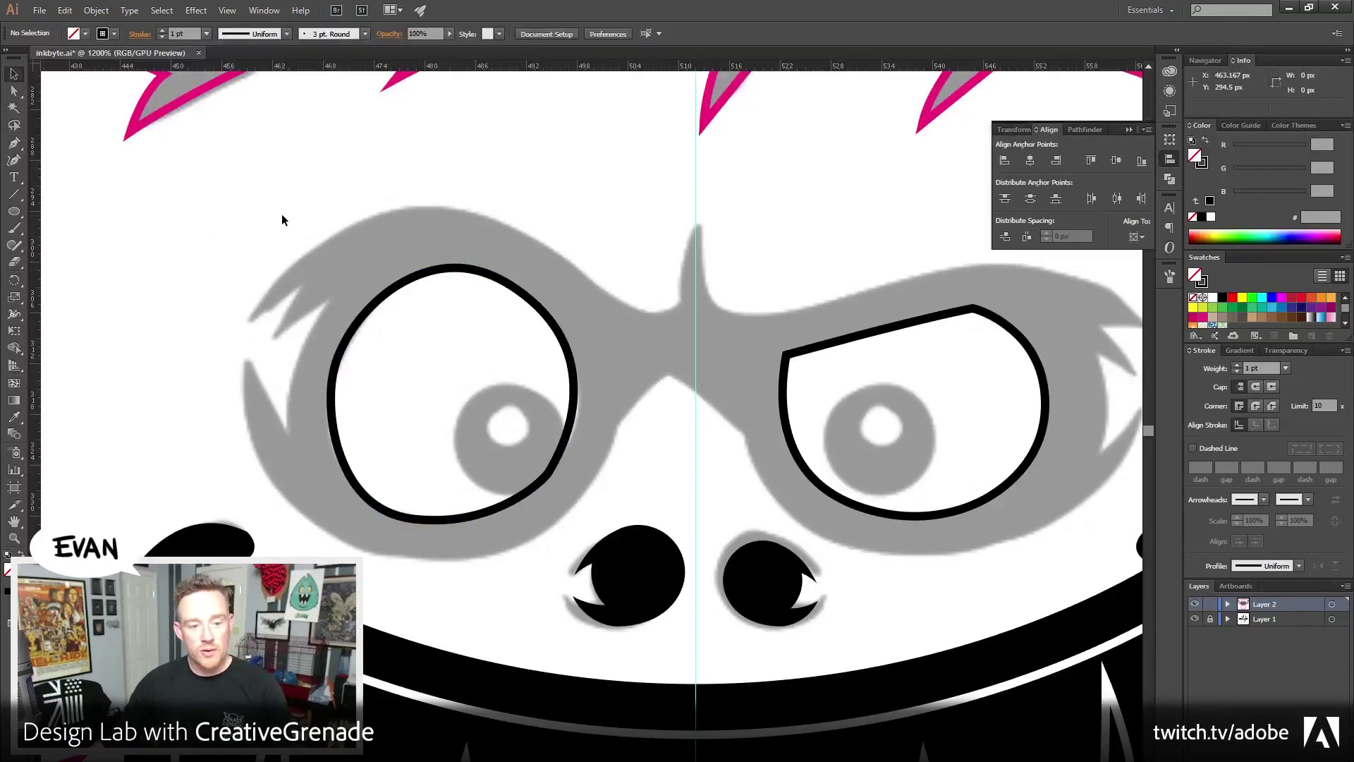
# Adjust the left eye's lower-right curve and nudge its upper curve
pyautogui.click(13, 145)
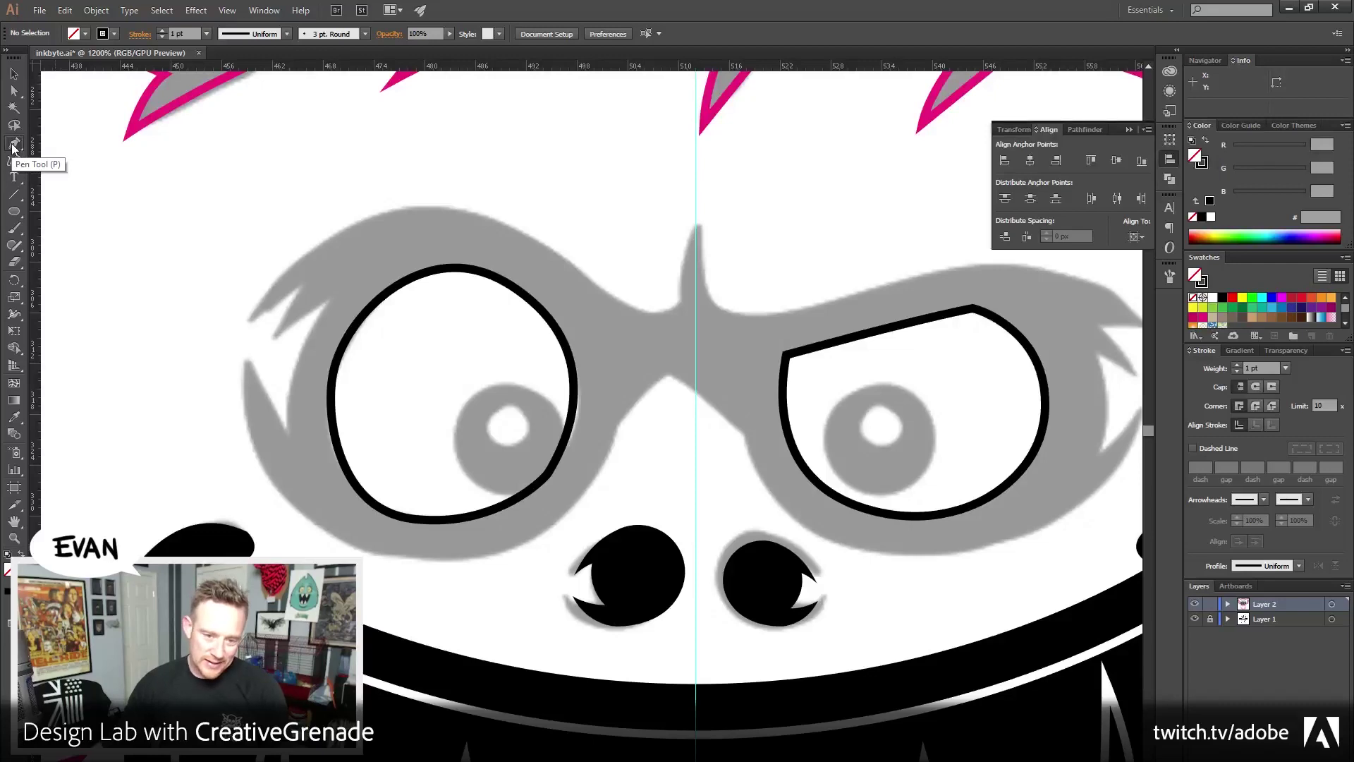
pyautogui.click(14, 90)
pyautogui.click(548, 471)
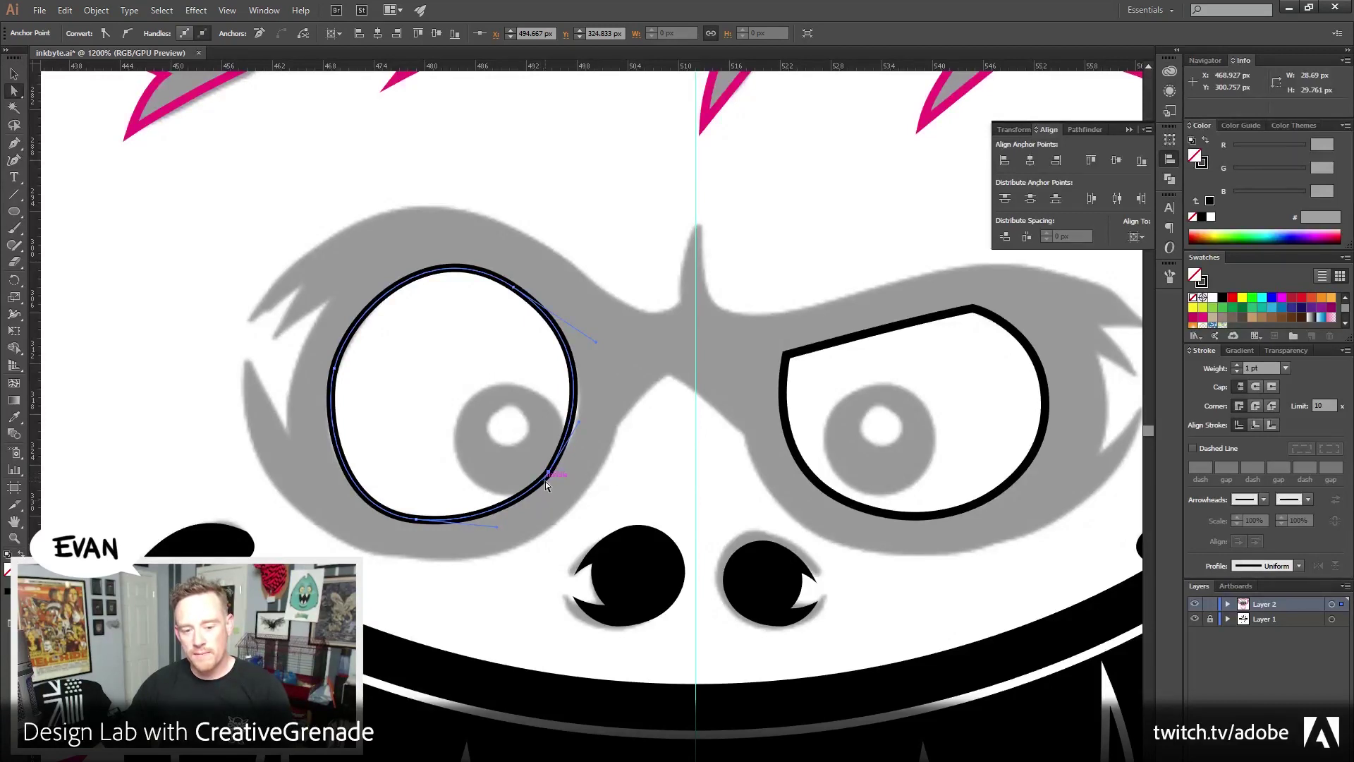
pyautogui.moveTo(546, 481)
pyautogui.mouseDown()
pyautogui.moveTo(529, 503)
pyautogui.moveTo(553, 472)
pyautogui.mouseUp()
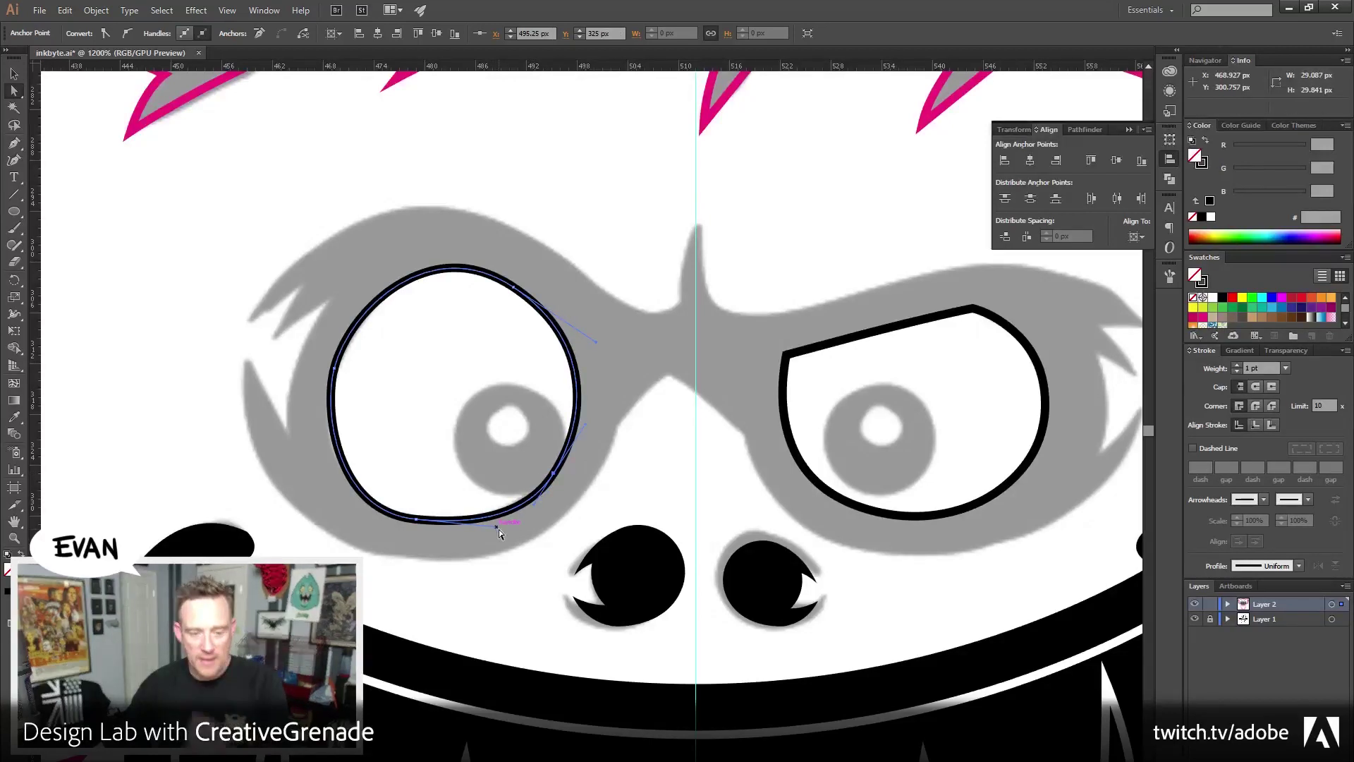
pyautogui.click(417, 522)
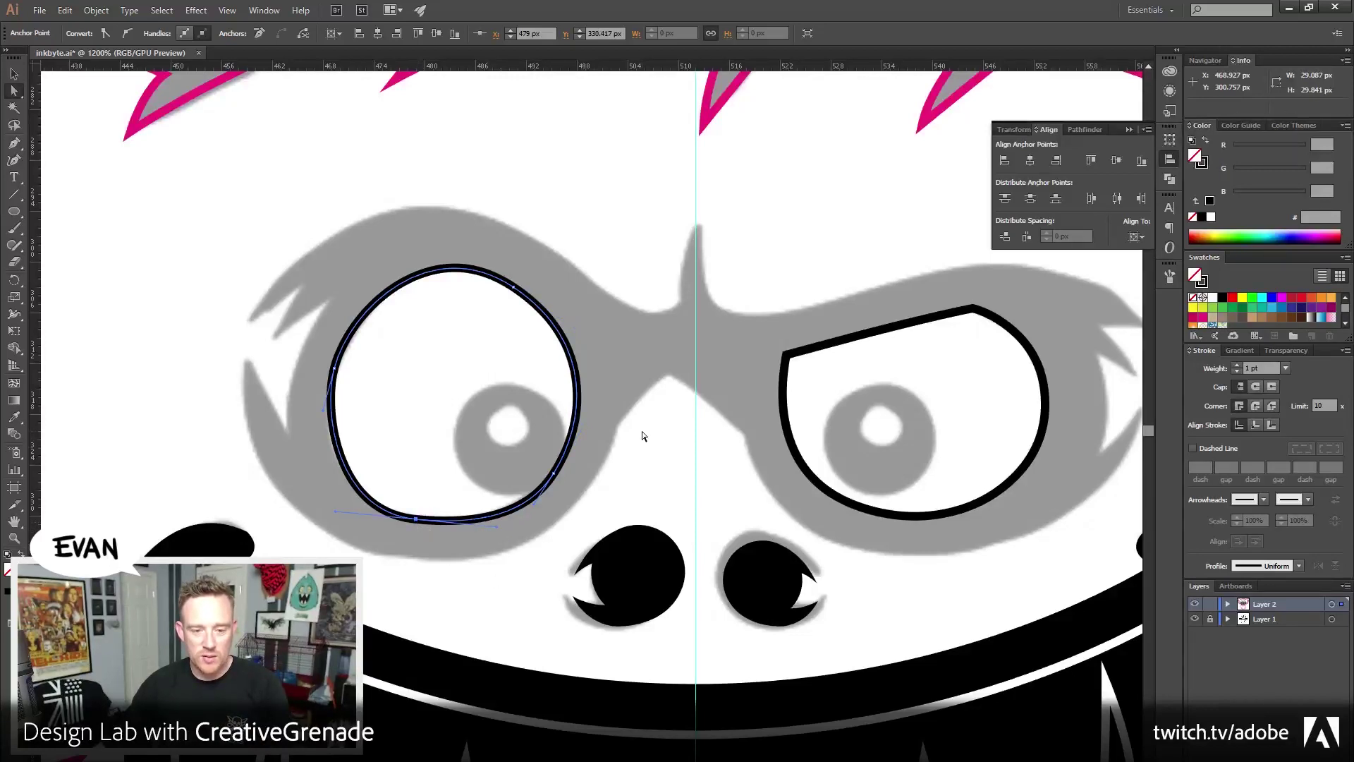
pyautogui.moveTo(514, 290); pyautogui.dragTo(514, 290)
pyautogui.click(570, 240)
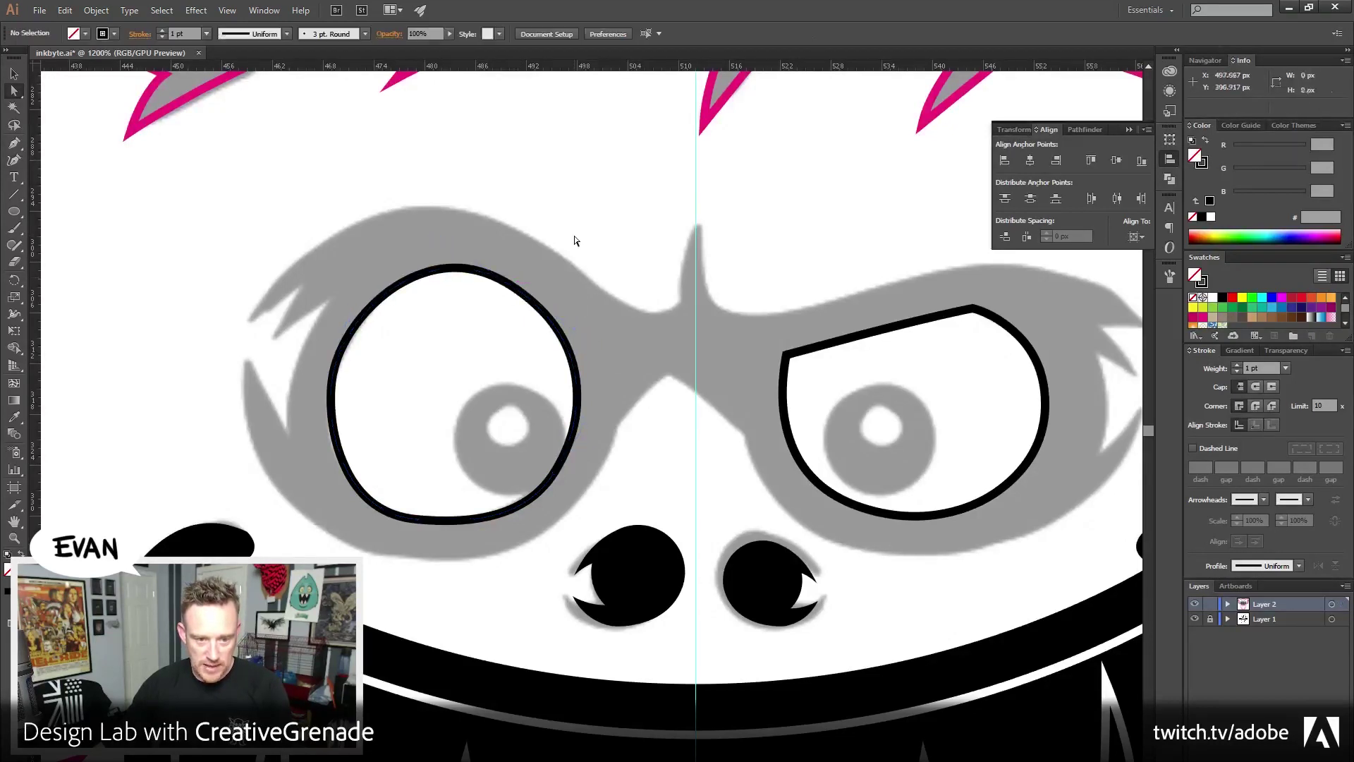
# Nudge the bottom anchor and its handle, pull the lower-right curve inward, then deselect
pyautogui.click(374, 499)
pyautogui.click(416, 520)
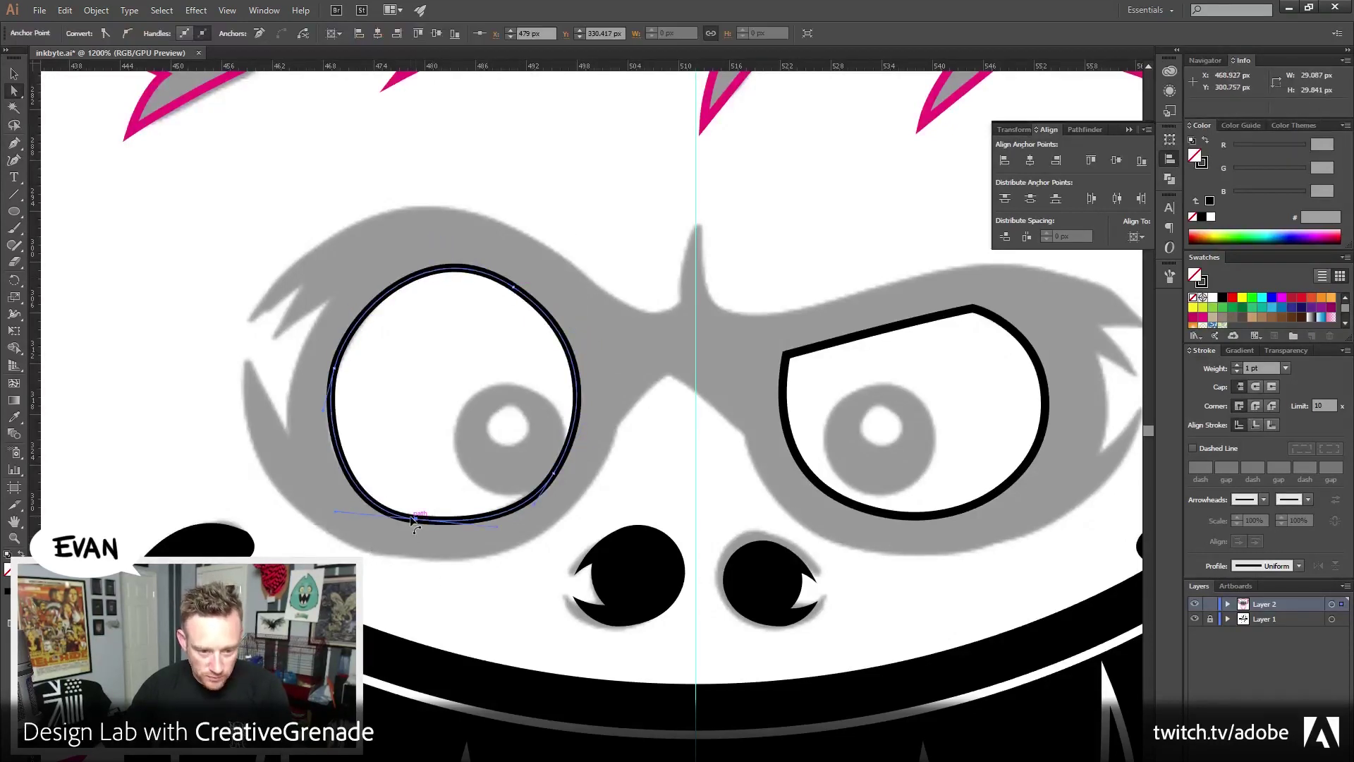
pyautogui.moveTo(413, 522); pyautogui.dragTo(411, 523)
pyautogui.moveTo(490, 527)
pyautogui.mouseDown()
pyautogui.moveTo(504, 545)
pyautogui.moveTo(489, 535)
pyautogui.mouseUp()
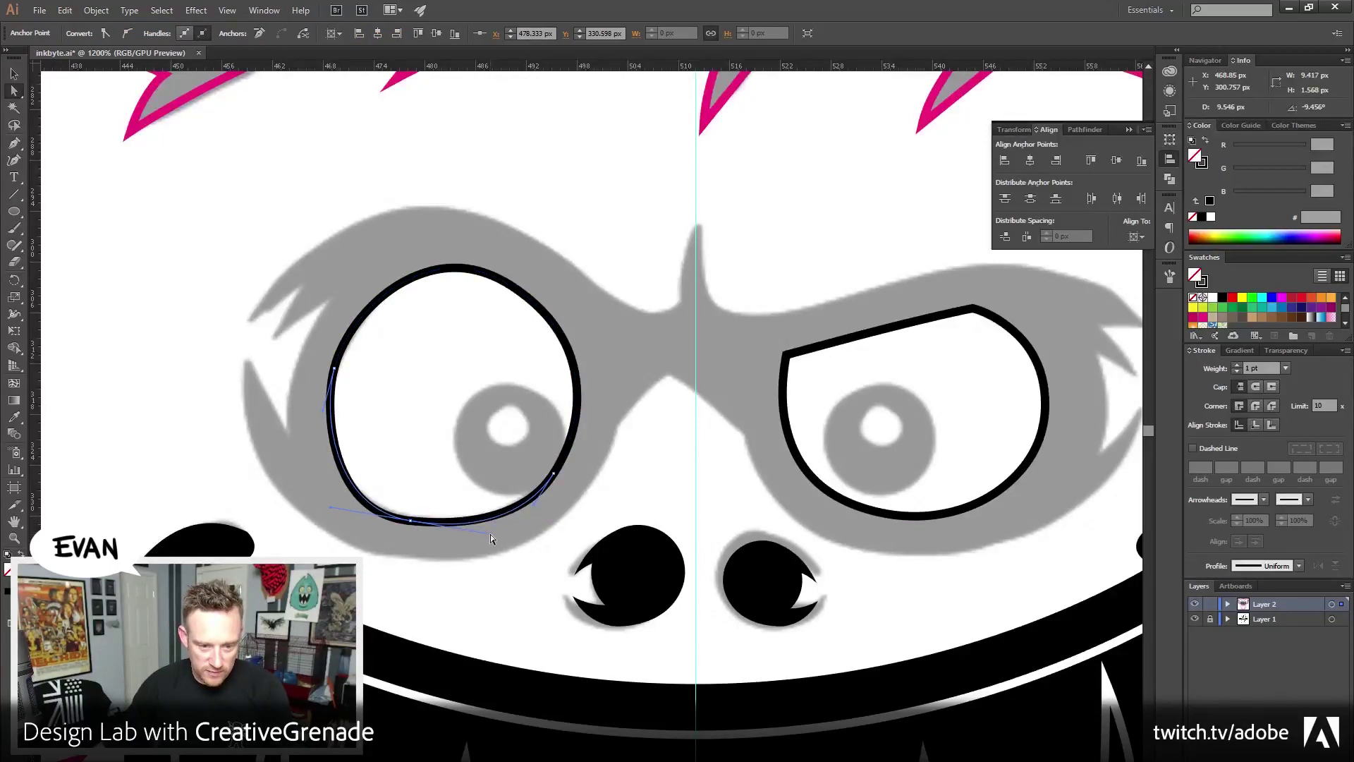
pyautogui.click(554, 473)
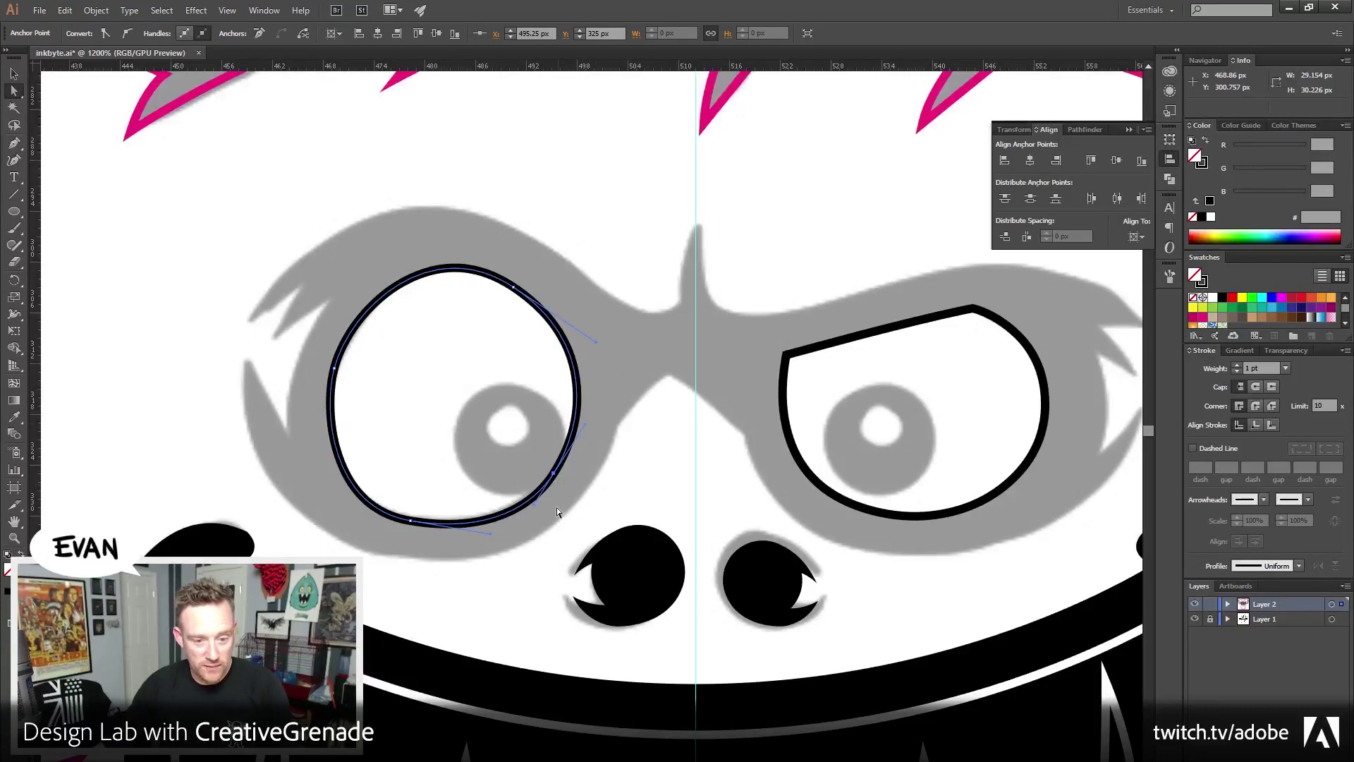
pyautogui.moveTo(583, 426); pyautogui.dragTo(582, 430)
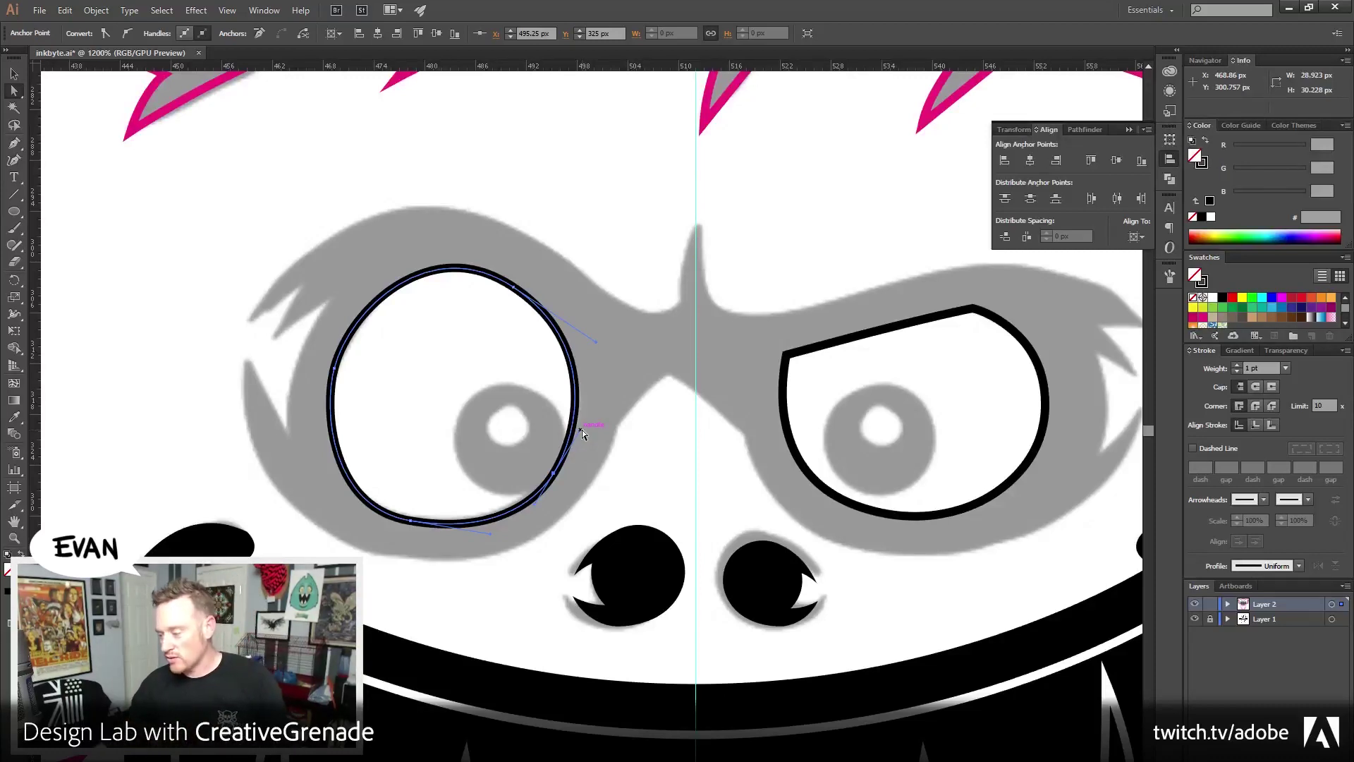
pyautogui.click(410, 521)
pyautogui.click(431, 586)
pyautogui.scroll(2, 339, 296)
pyautogui.press('p')
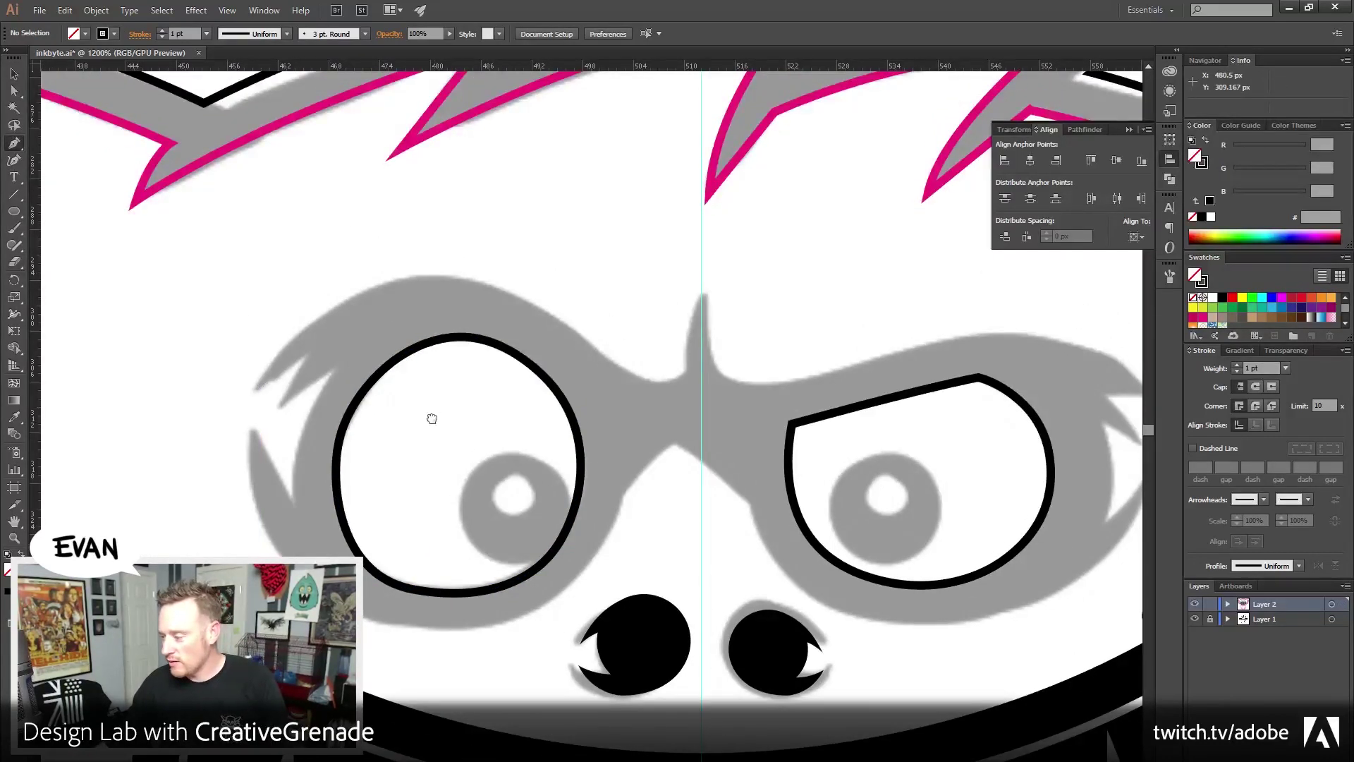
# Swap the eye outlines' fill and stroke and fill both eyes white
pyautogui.moveTo(333, 359); pyautogui.dragTo(296, 383)
pyautogui.press('v')
pyautogui.moveTo(356, 304); pyautogui.dragTo(793, 502)
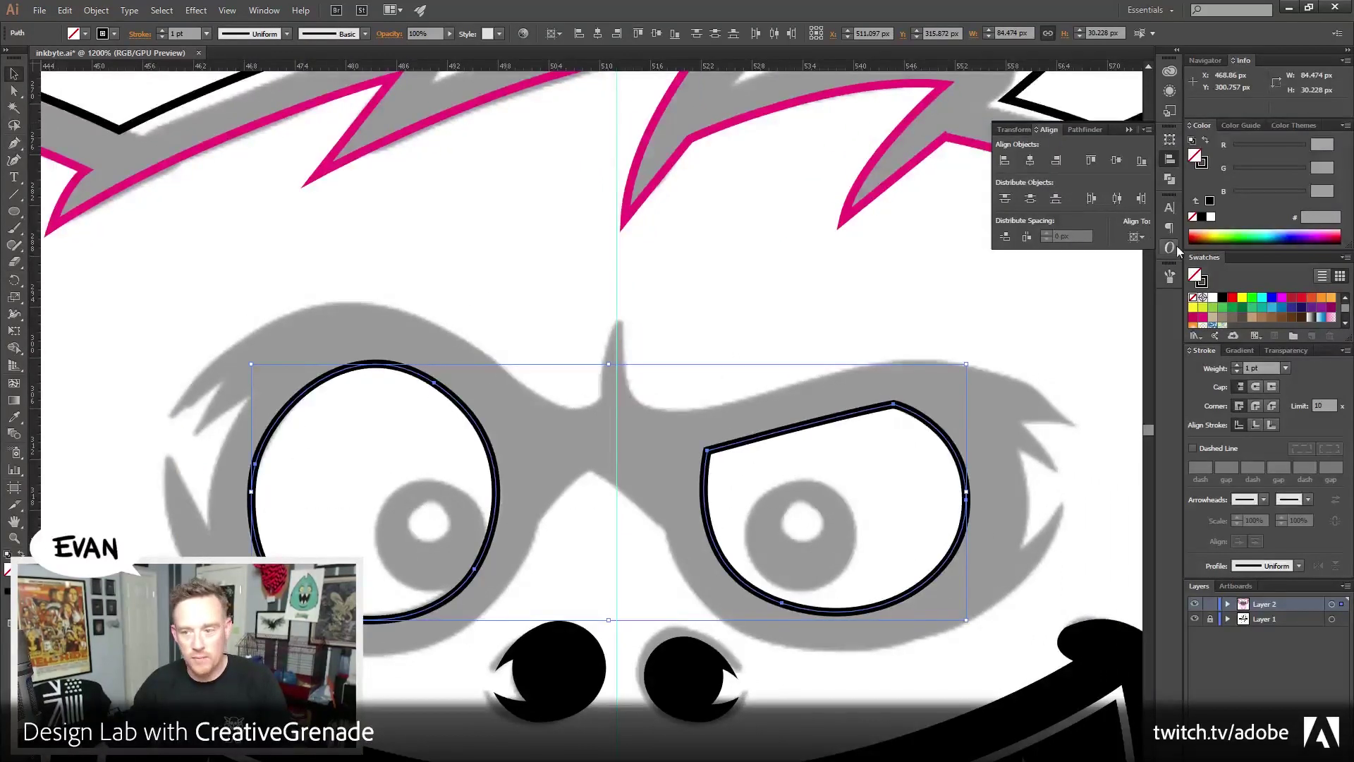
pyautogui.click(1206, 141)
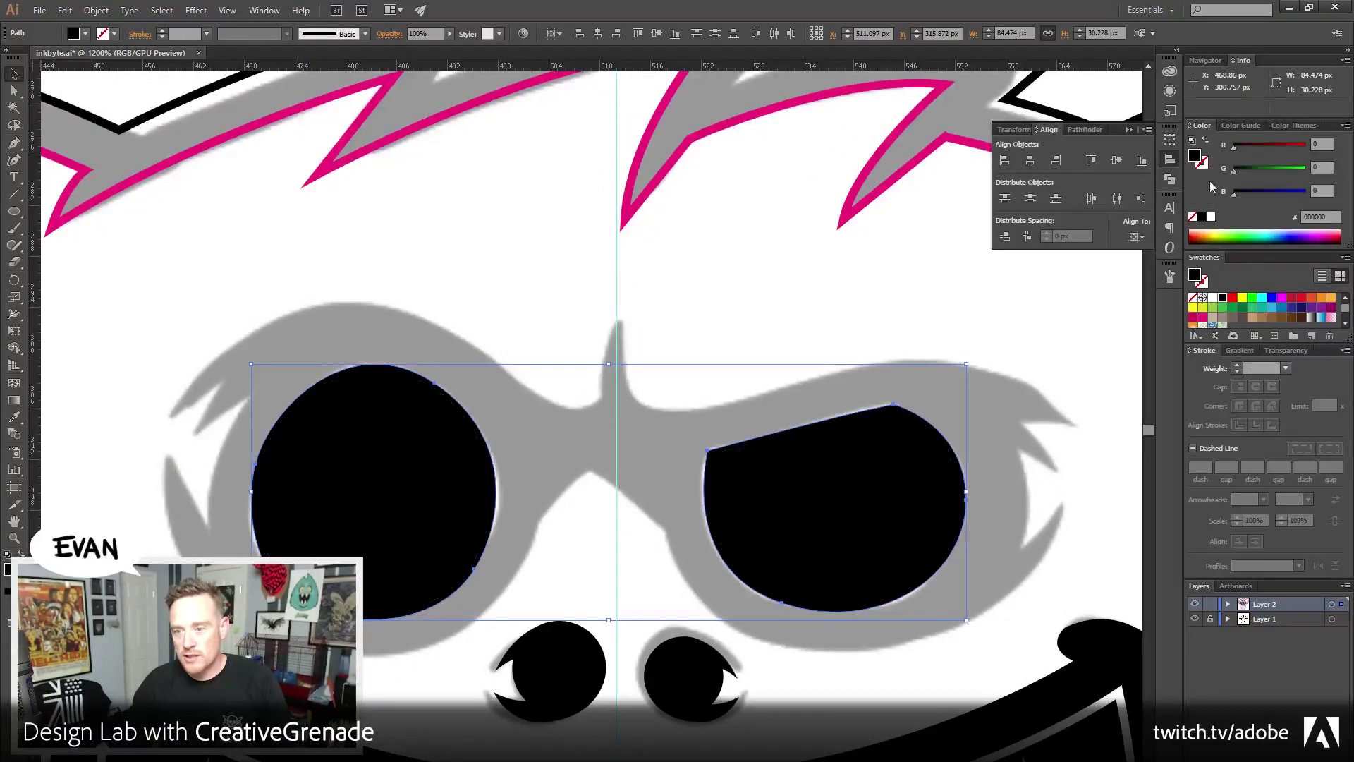
pyautogui.click(1212, 297)
# Offset both eye paths by 6 px and fill the new lens shapes black
pyautogui.click(96, 10)
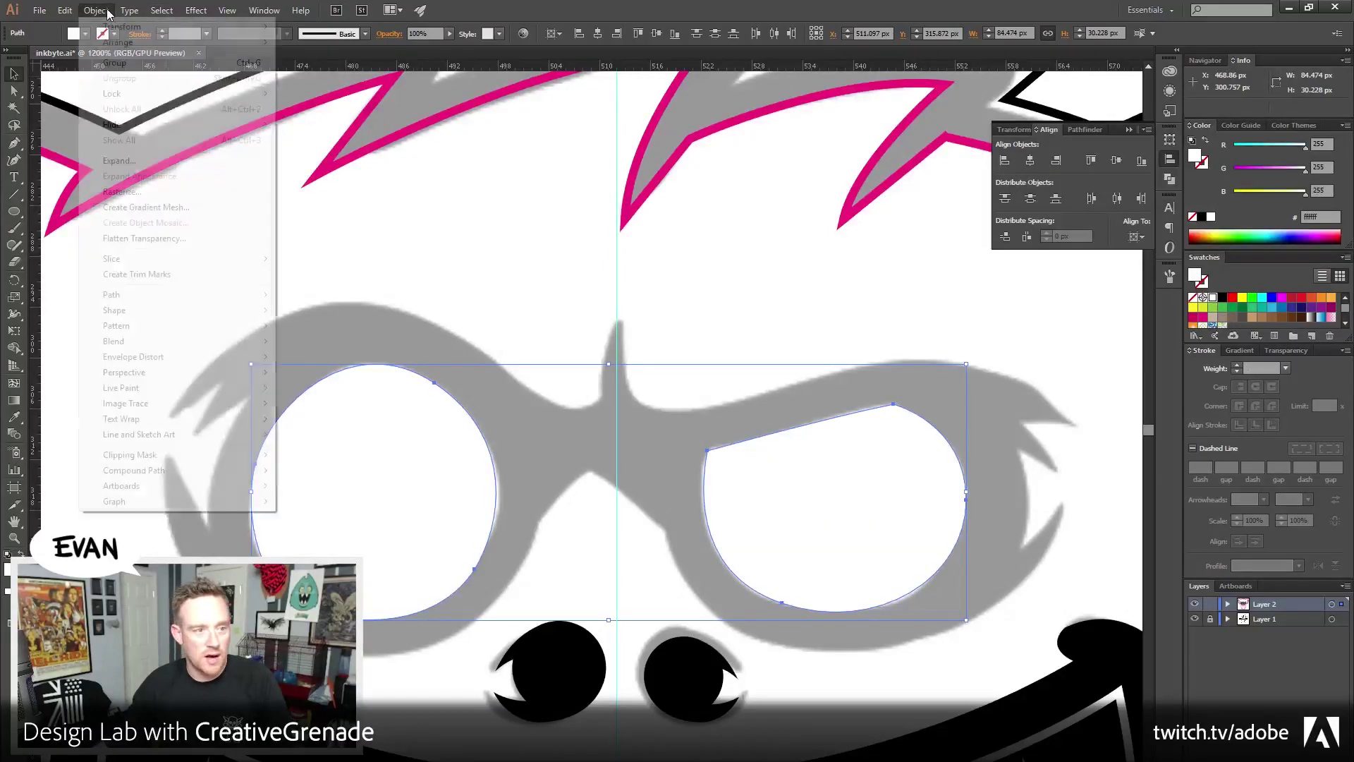
pyautogui.moveTo(137, 302)
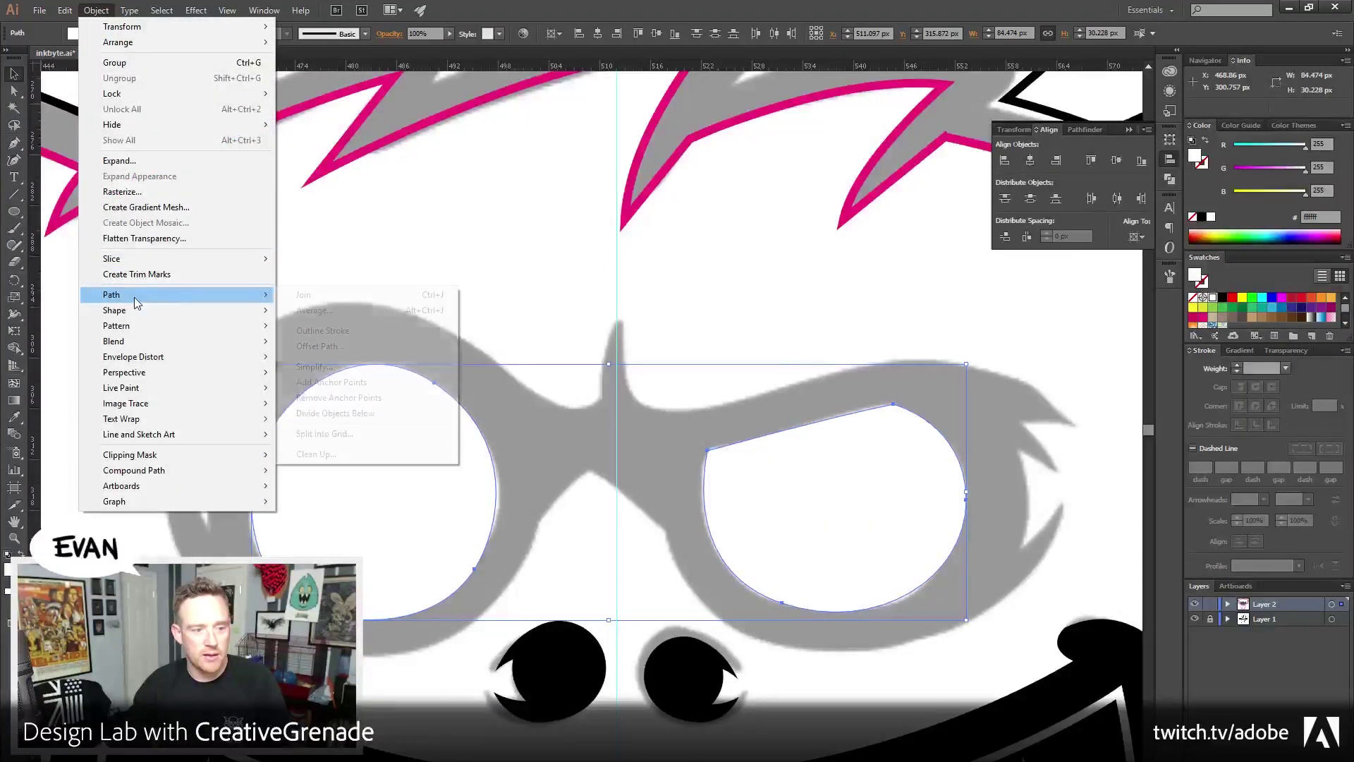
pyautogui.click(363, 345)
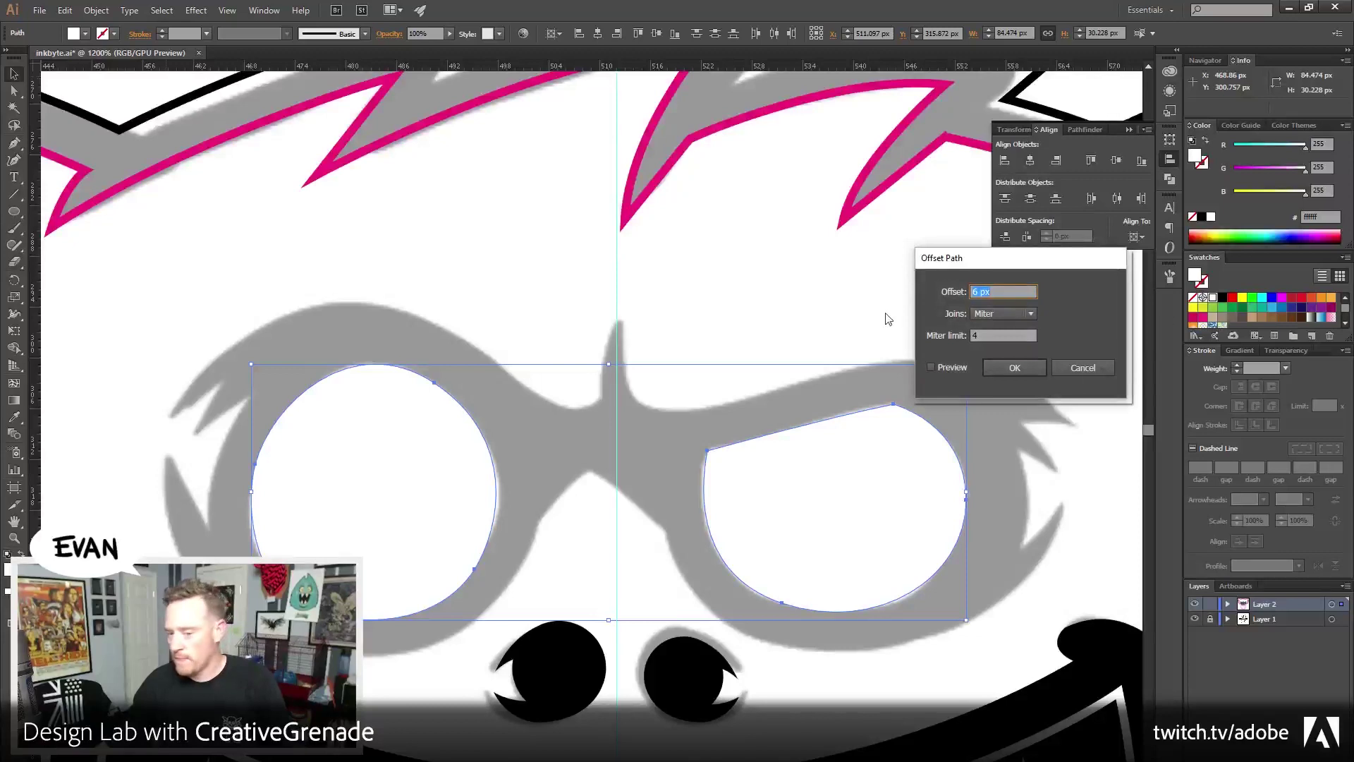
pyautogui.click(931, 367)
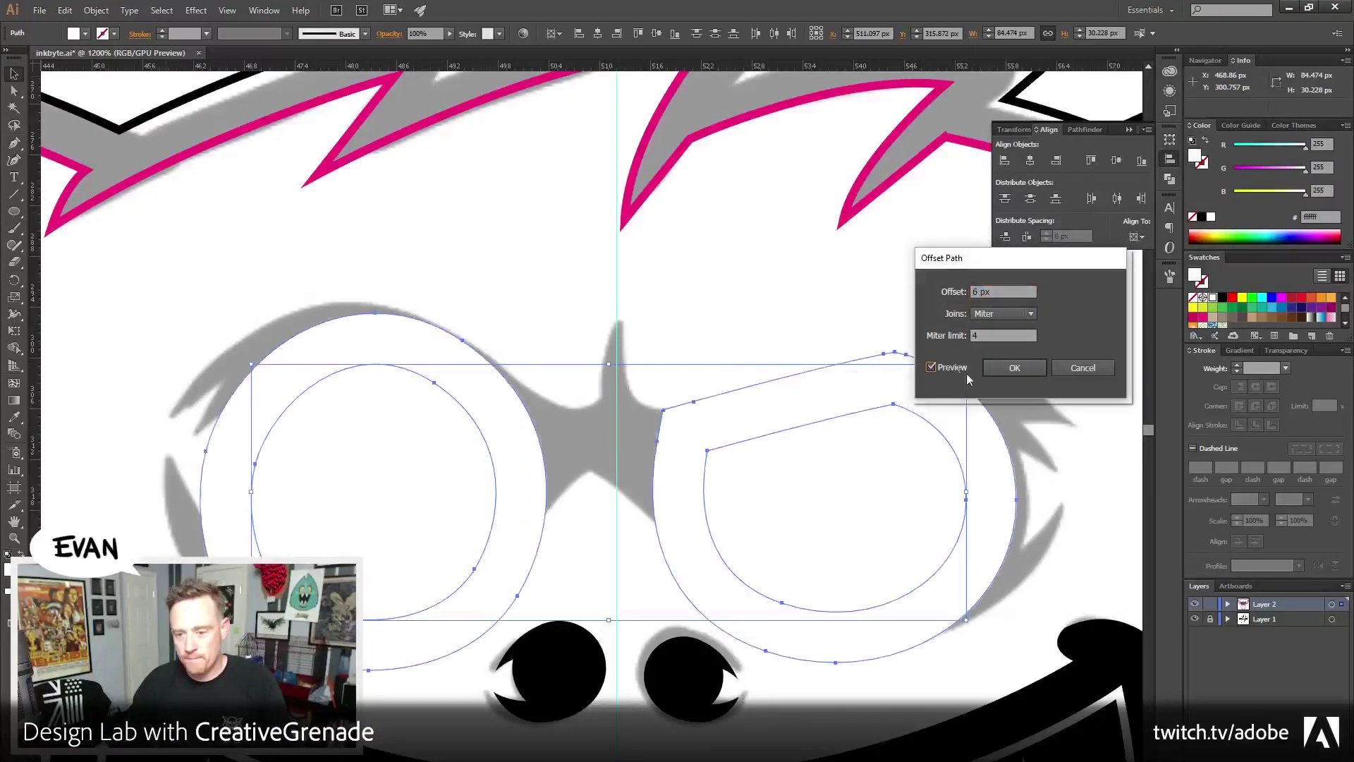
pyautogui.click(1014, 368)
pyautogui.click(1203, 217)
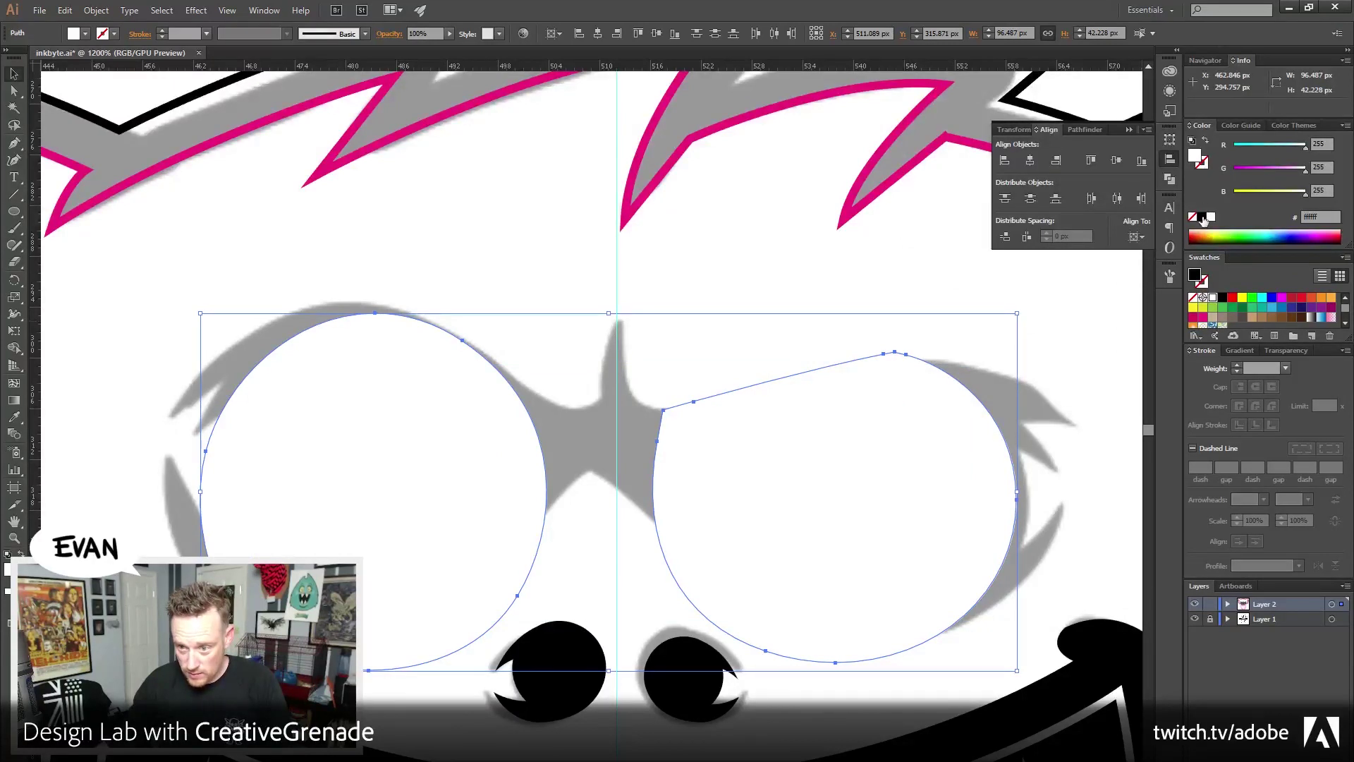
pyautogui.click(684, 354)
# Delete both black lens rings from the first attempt
pyautogui.scroll(-2, 685, 360)
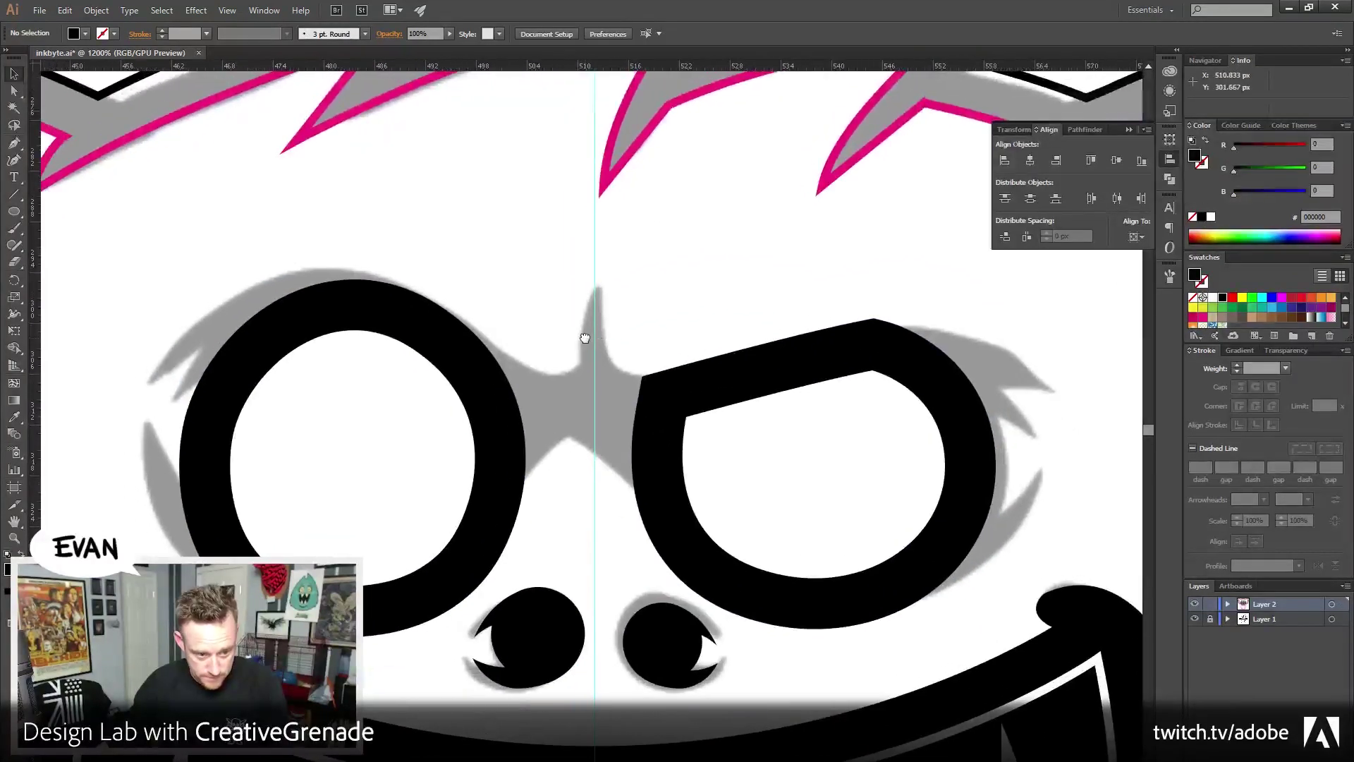
pyautogui.moveTo(349, 239); pyautogui.dragTo(847, 412)
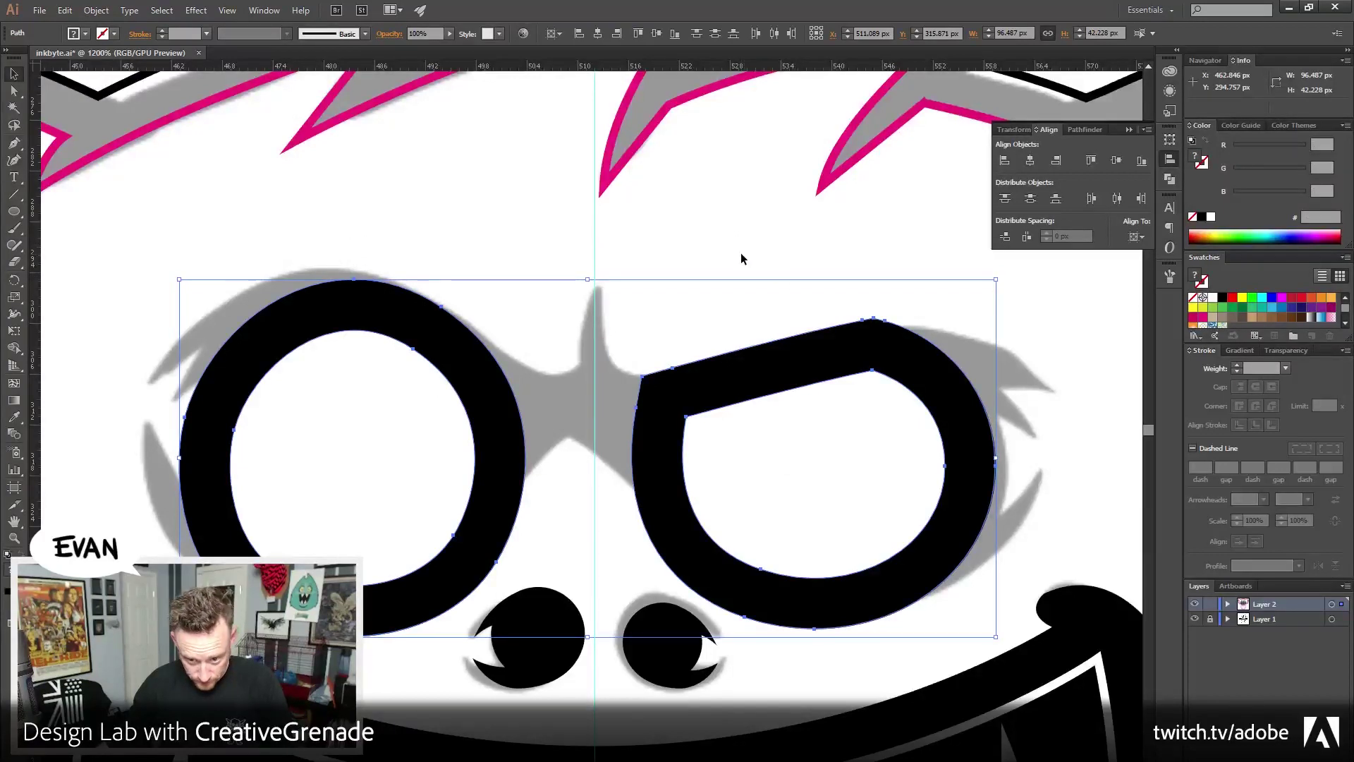
pyautogui.click(507, 388)
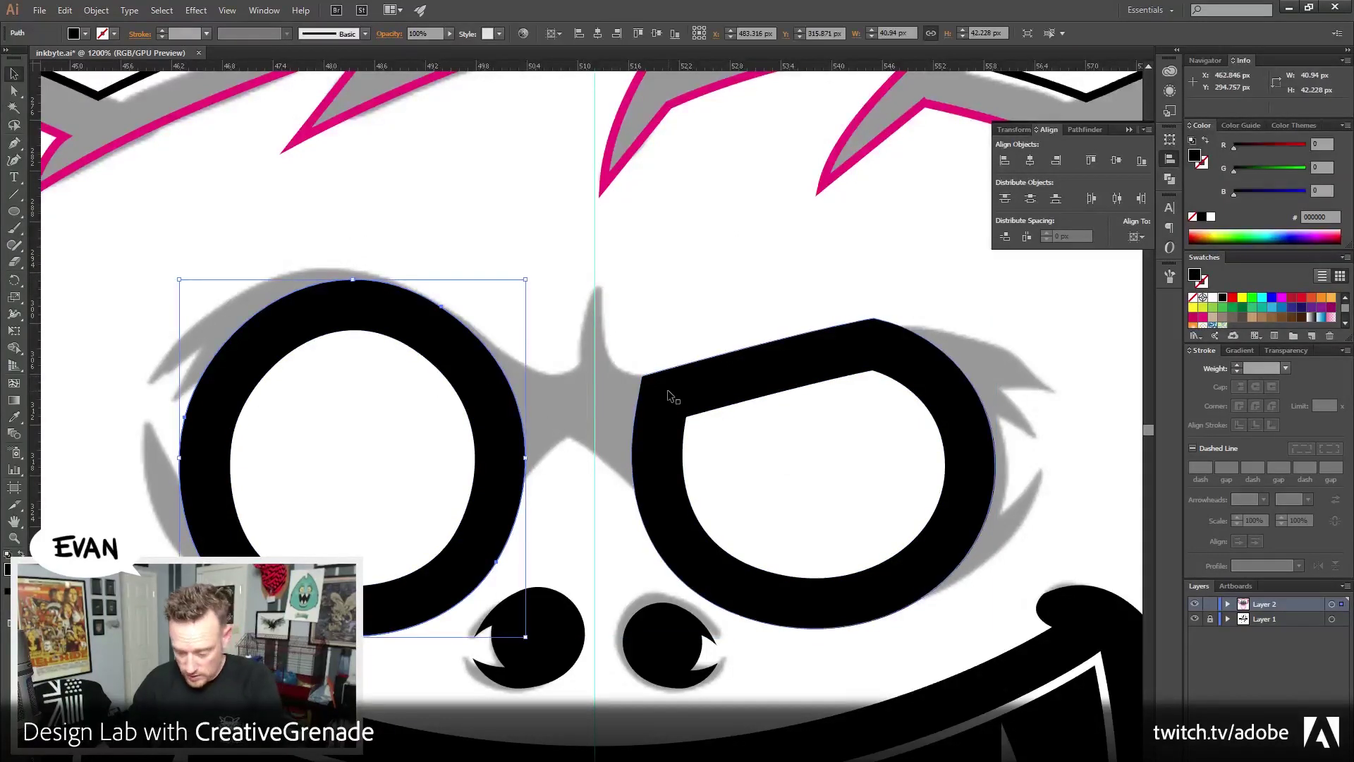
pyautogui.press('Delete')
pyautogui.click(689, 381)
pyautogui.press('Delete')
# Shrink the left eye slightly, then outline the strokes of both eyes
pyautogui.moveTo(761, 378); pyautogui.dragTo(931, 573)
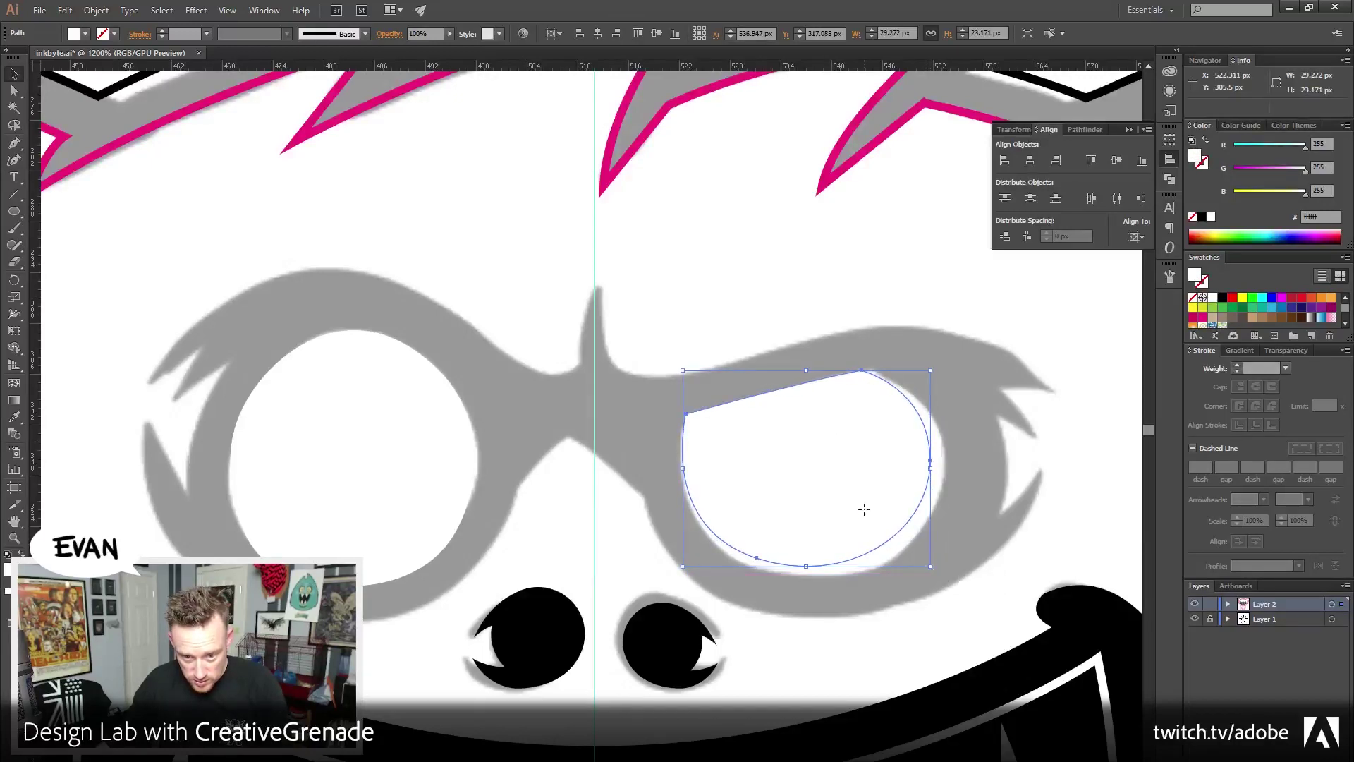
pyautogui.moveTo(866, 514); pyautogui.dragTo(867, 513)
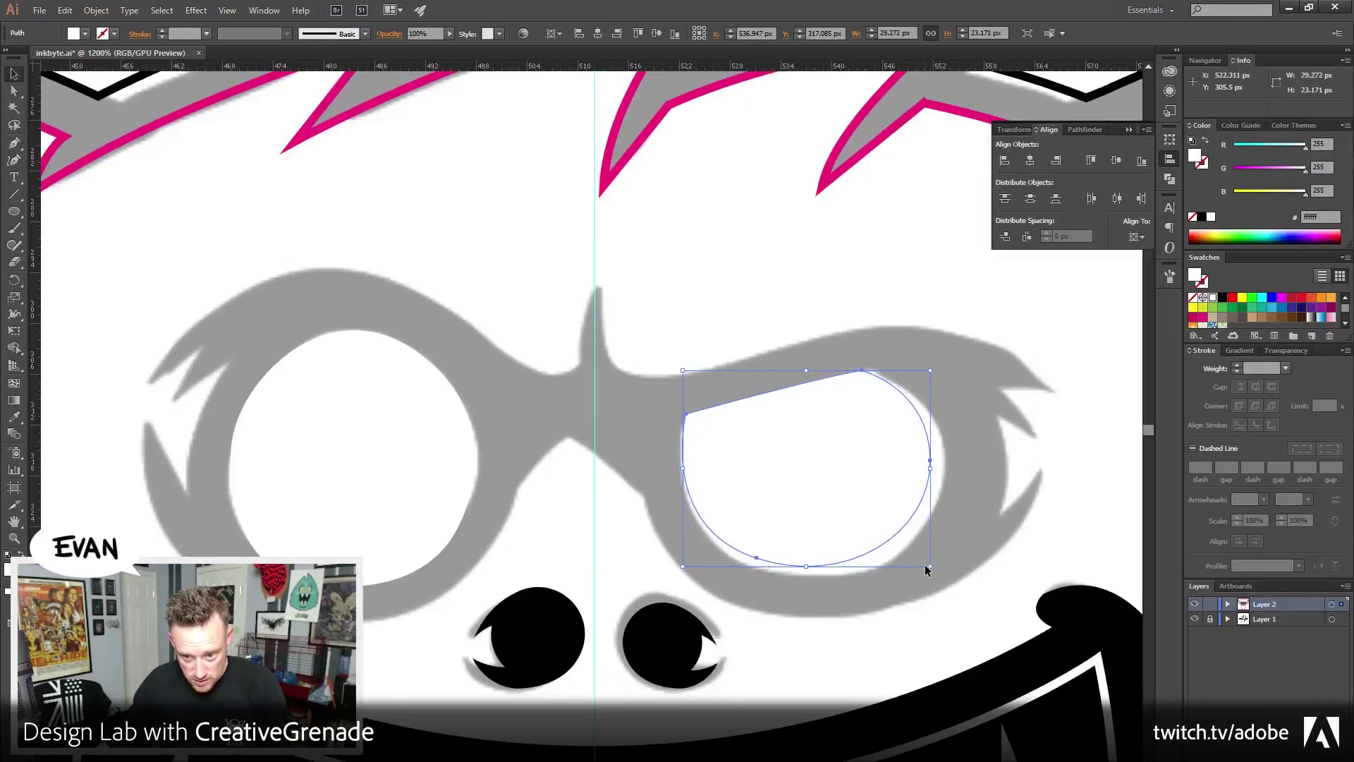
pyautogui.click(417, 454)
pyautogui.moveTo(475, 585); pyautogui.dragTo(462, 573)
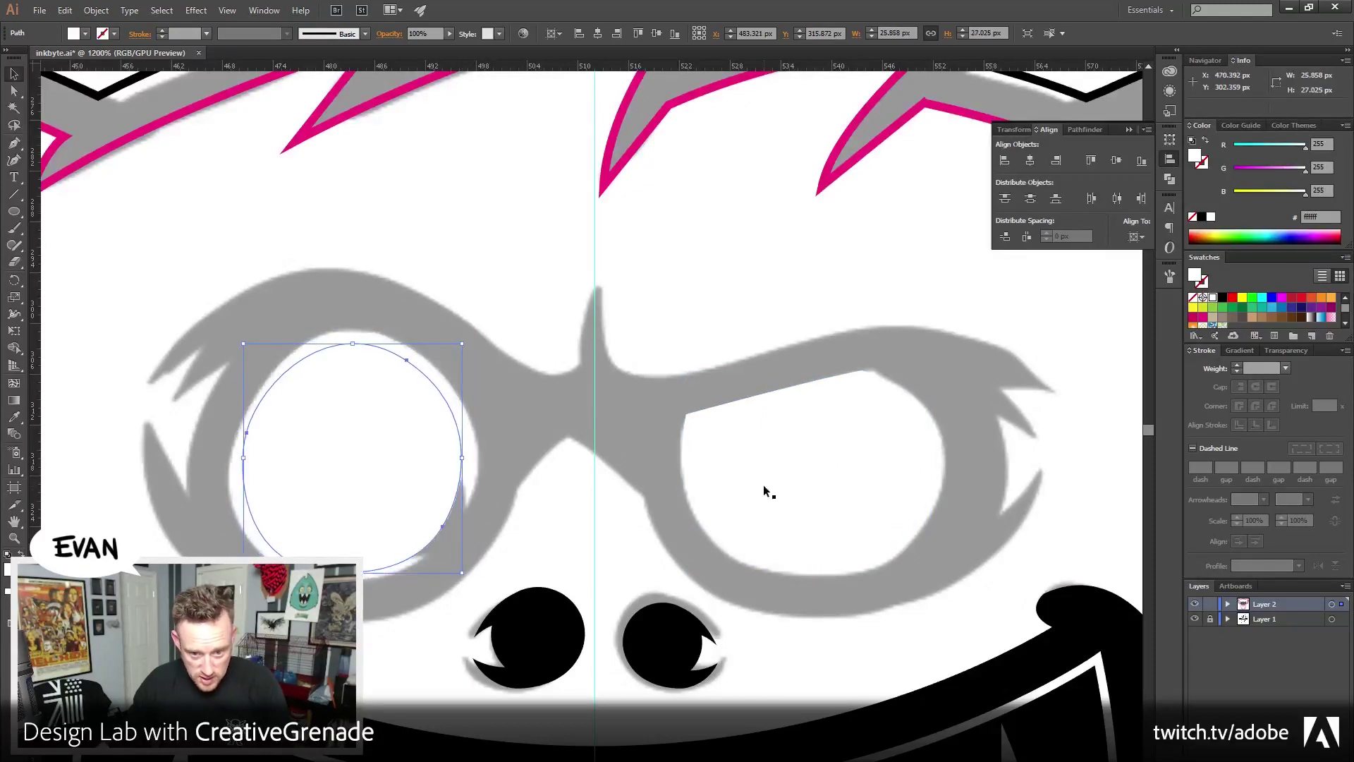
pyautogui.keyDown('shift'); pyautogui.click(764, 486); pyautogui.keyUp('shift')
pyautogui.click(96, 10)
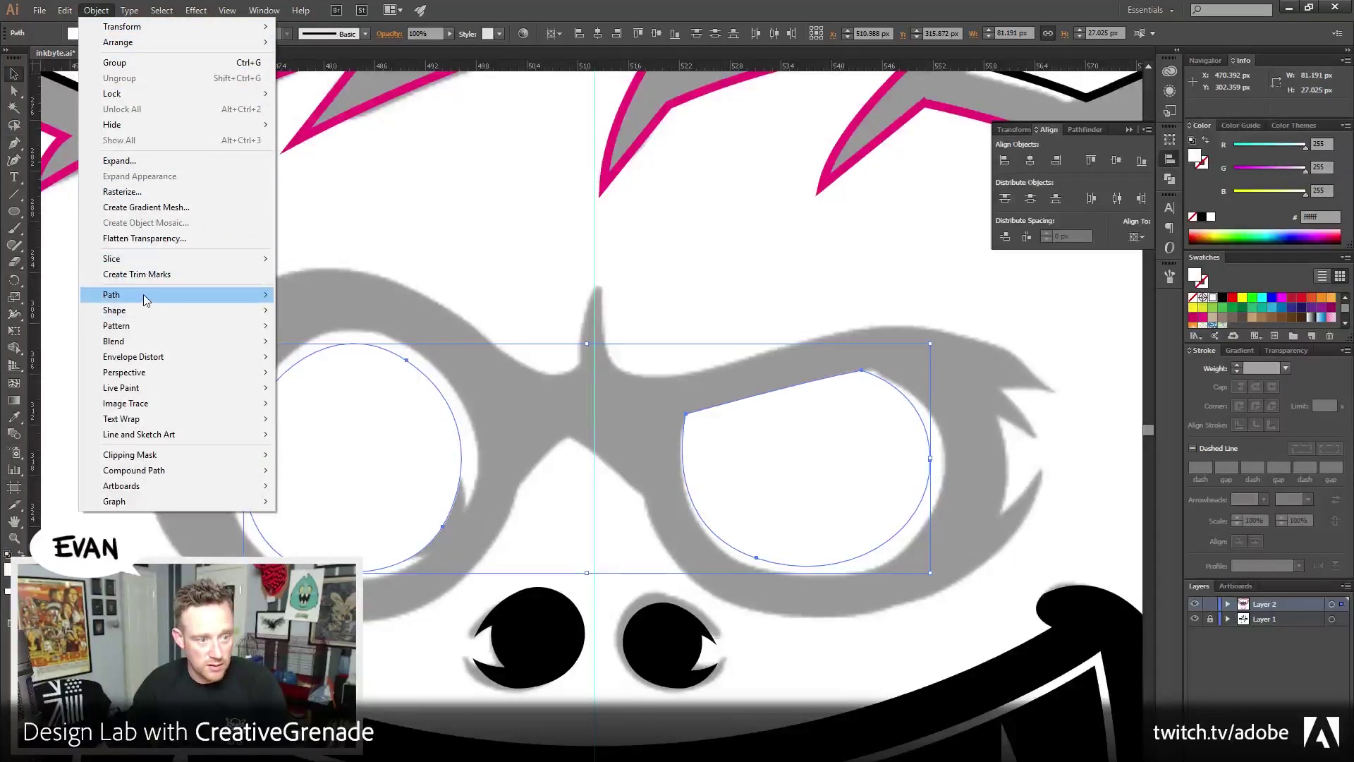
pyautogui.moveTo(156, 295)
pyautogui.click(327, 331)
# Offset both eyes by 6 px again and fill the resulting lens rims black
pyautogui.click(96, 10)
pyautogui.moveTo(125, 294)
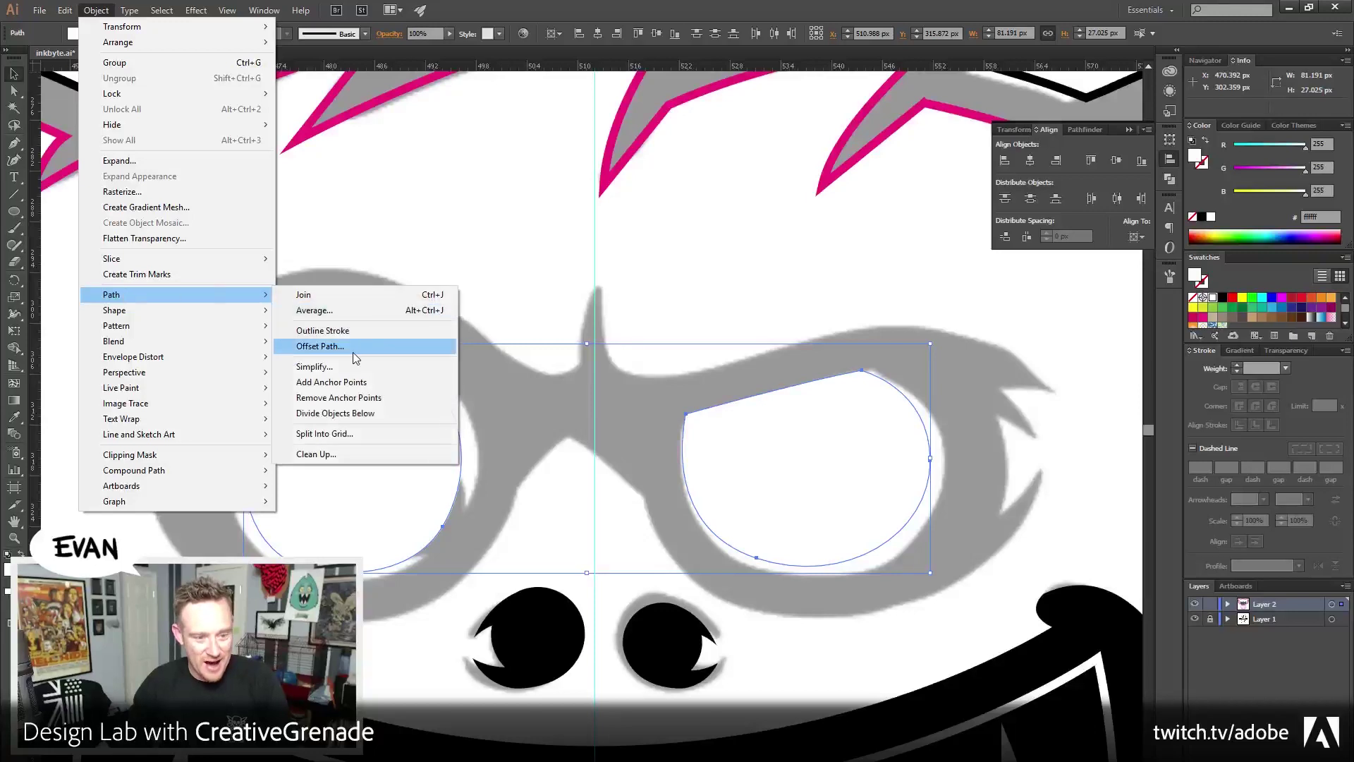
pyautogui.click(352, 347)
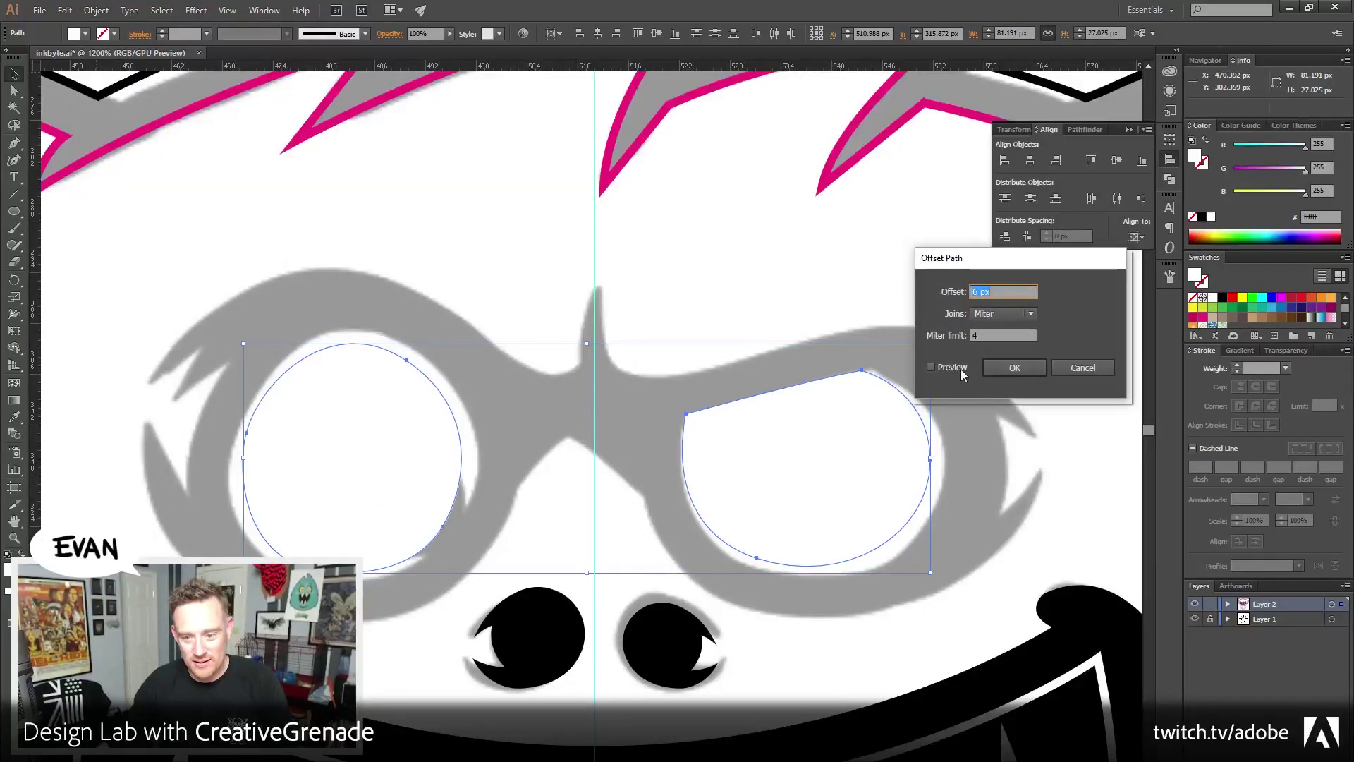
pyautogui.click(962, 370)
pyautogui.click(1001, 371)
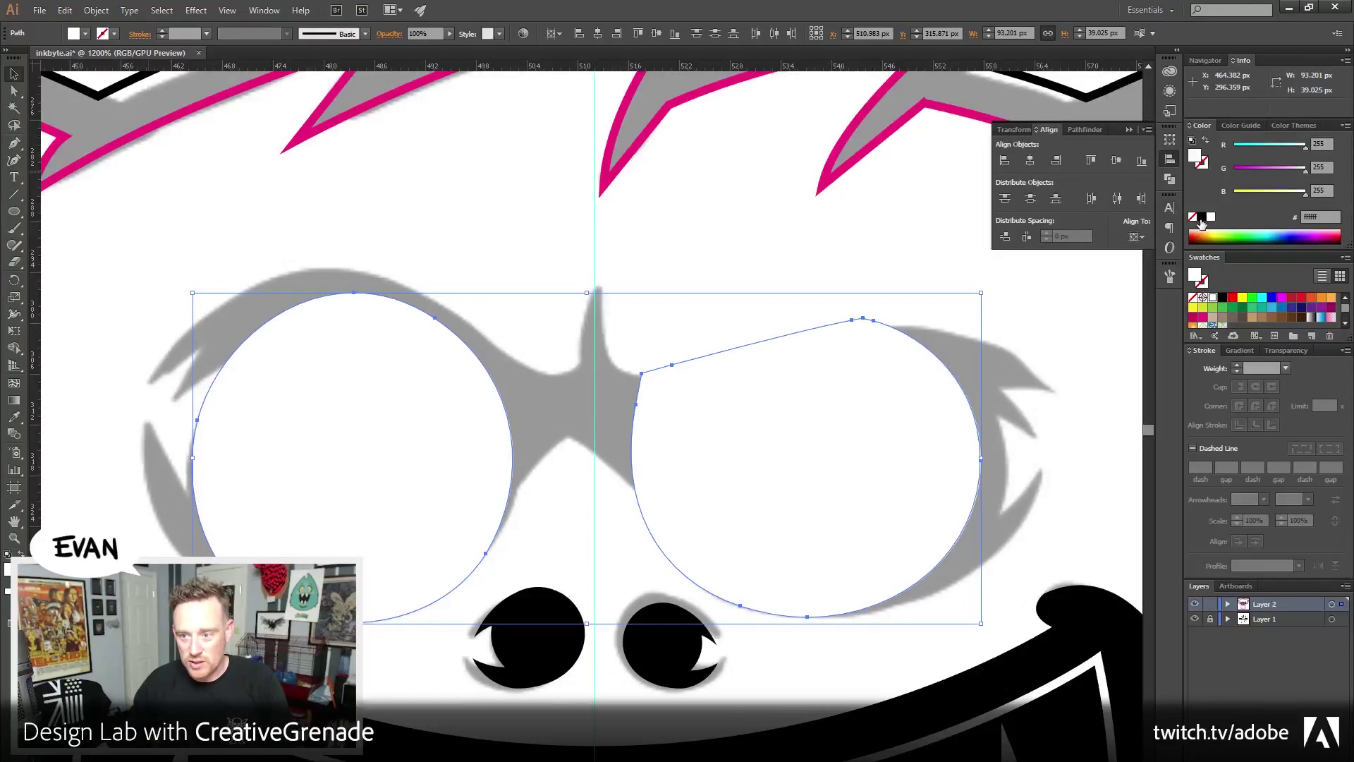
pyautogui.click(1202, 217)
pyautogui.click(497, 257)
pyautogui.scroll(-1, 497, 257)
pyautogui.hscroll(-2, 497, 256)
pyautogui.click(13, 143)
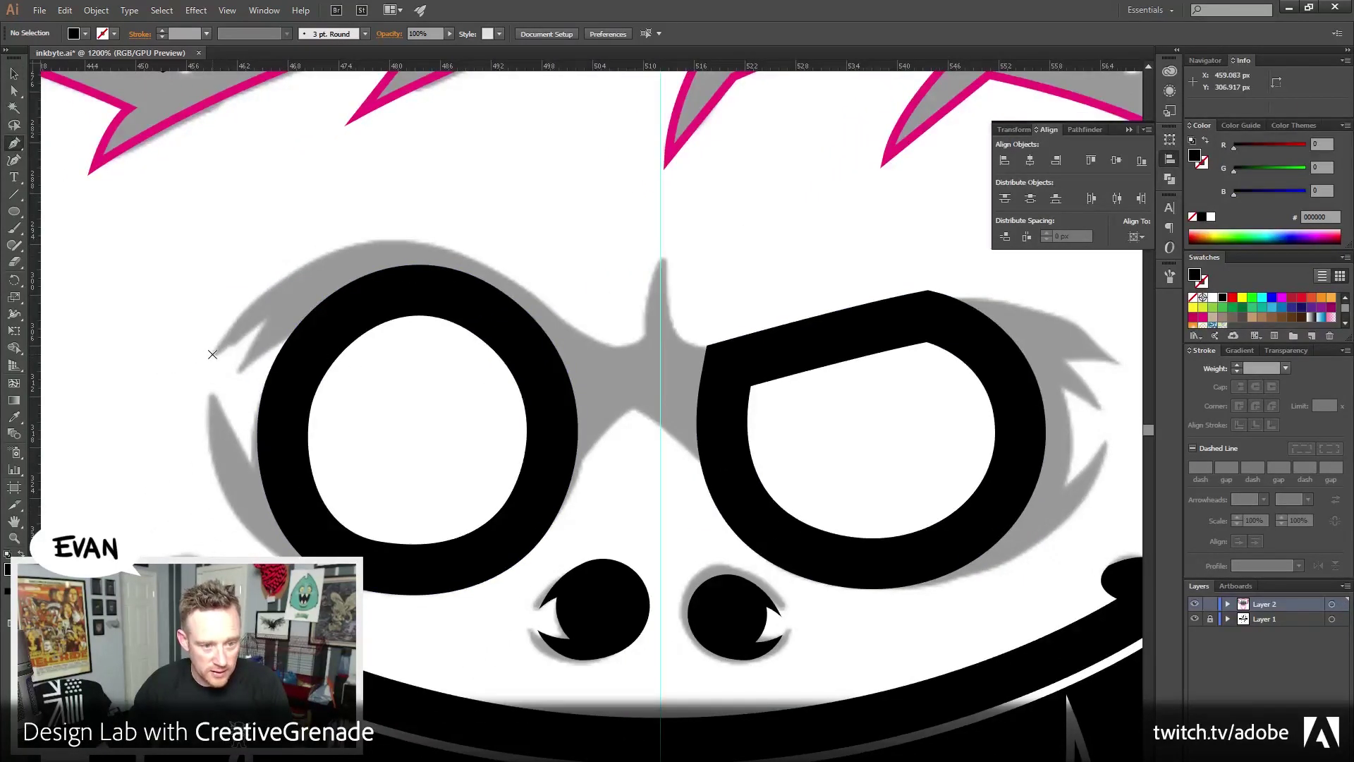
# Trace the brow edge across the left lens, rising to a sharp peak at the centre
pyautogui.moveTo(210, 354); pyautogui.dragTo(232, 324)
pyautogui.moveTo(462, 273); pyautogui.dragTo(572, 315)
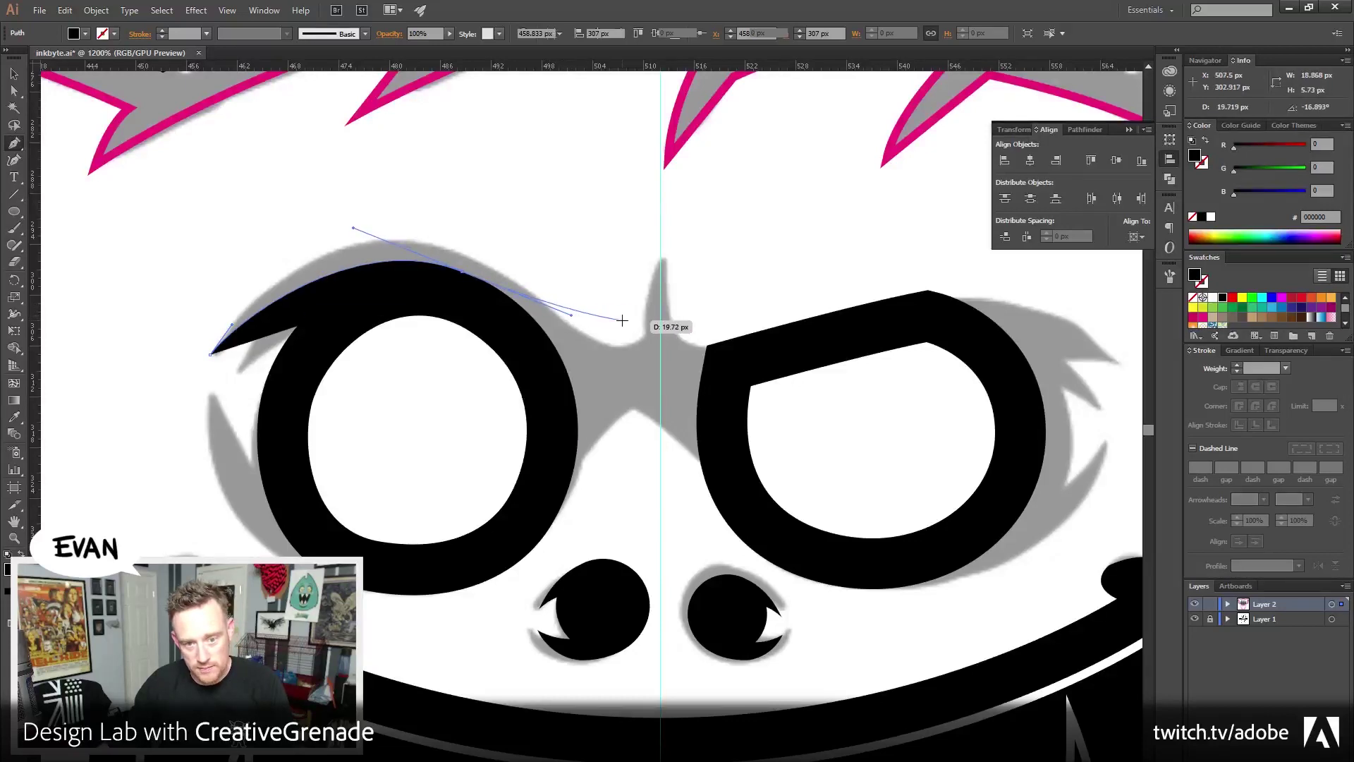
pyautogui.click(660, 262)
pyautogui.hotkey('ctrl', 'z')
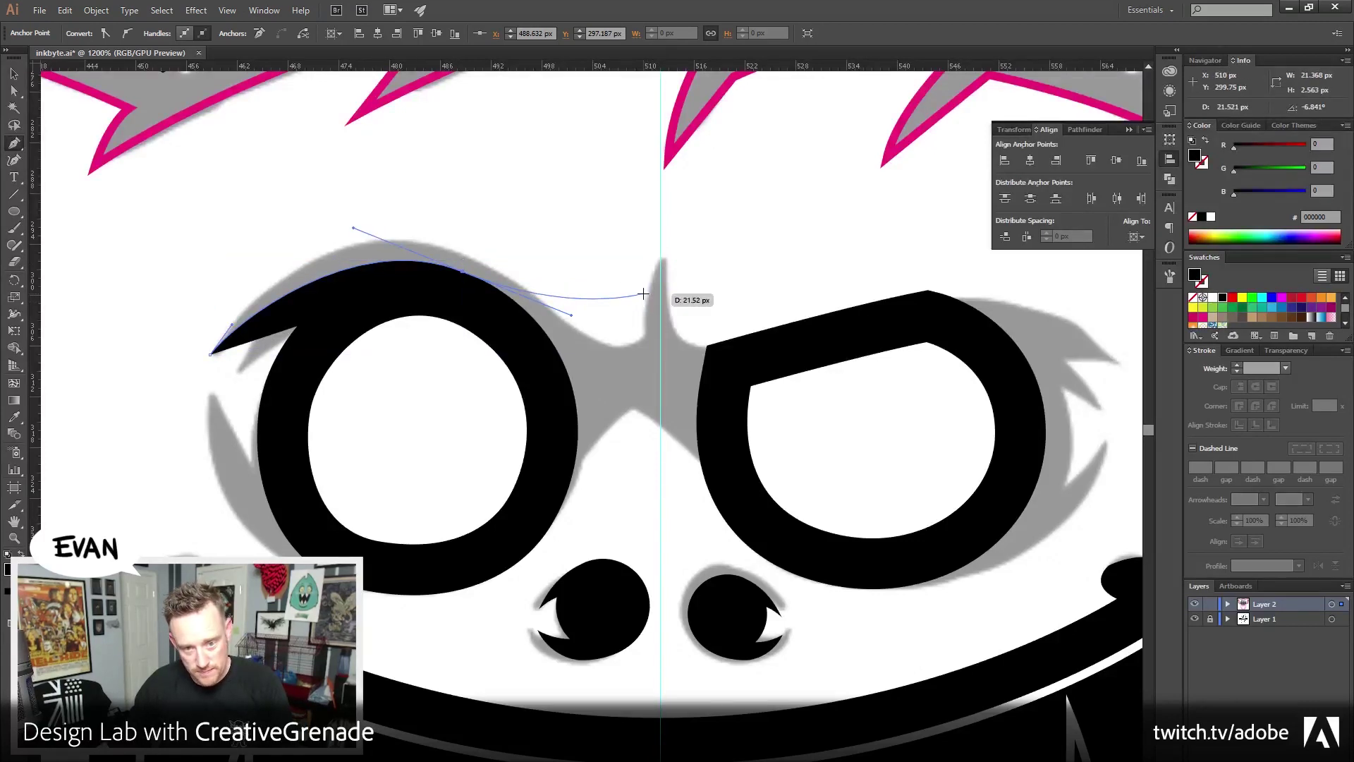
pyautogui.moveTo(648, 298); pyautogui.dragTo(661, 238)
pyautogui.click(646, 298)
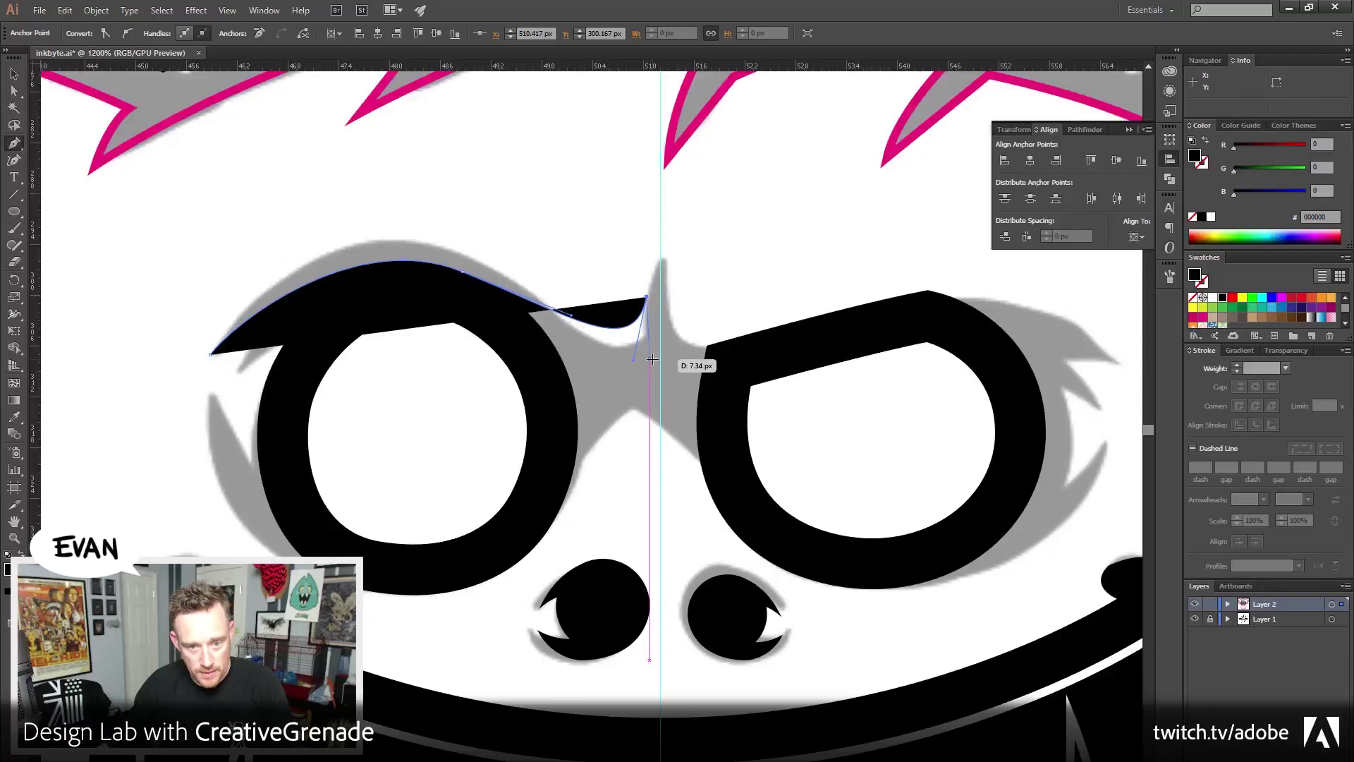
pyautogui.keyDown('ctrl'); pyautogui.click(648, 303); pyautogui.keyUp('ctrl')
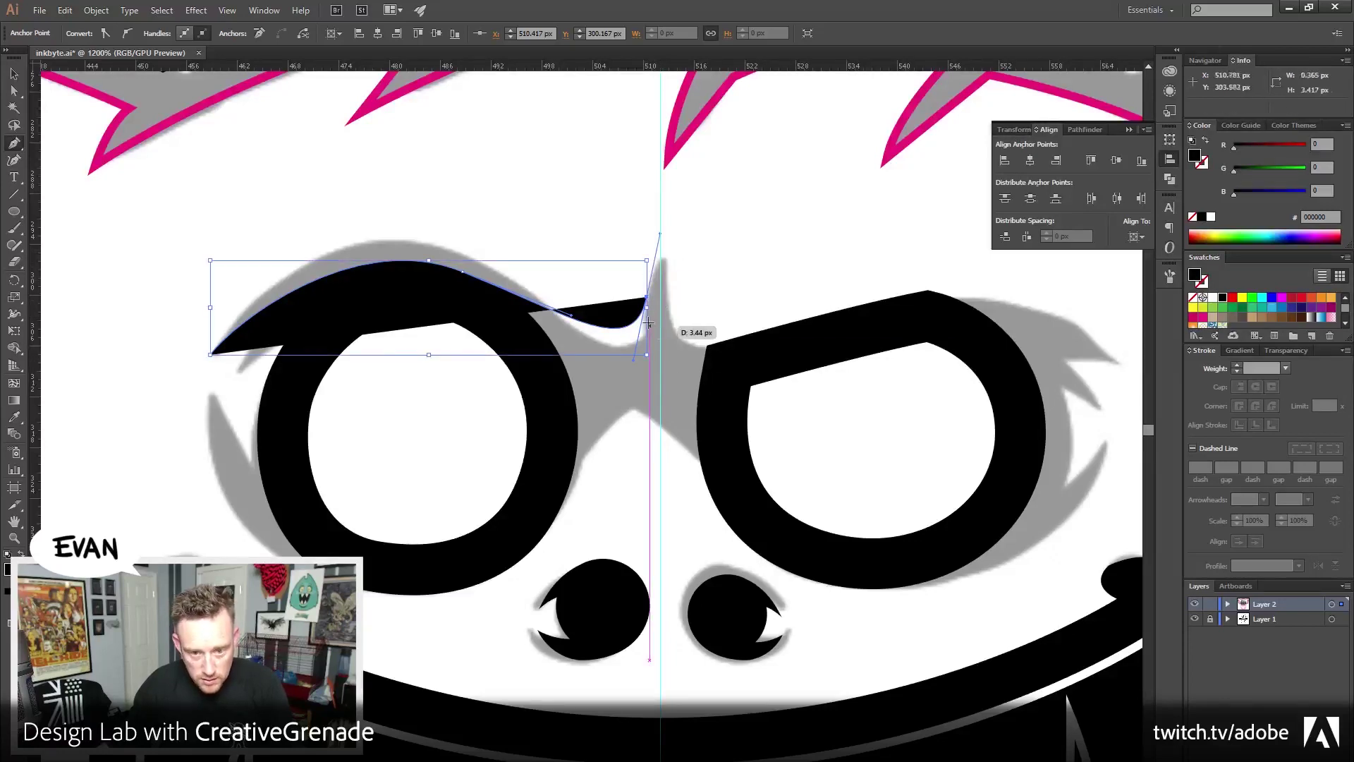
pyautogui.click(664, 252)
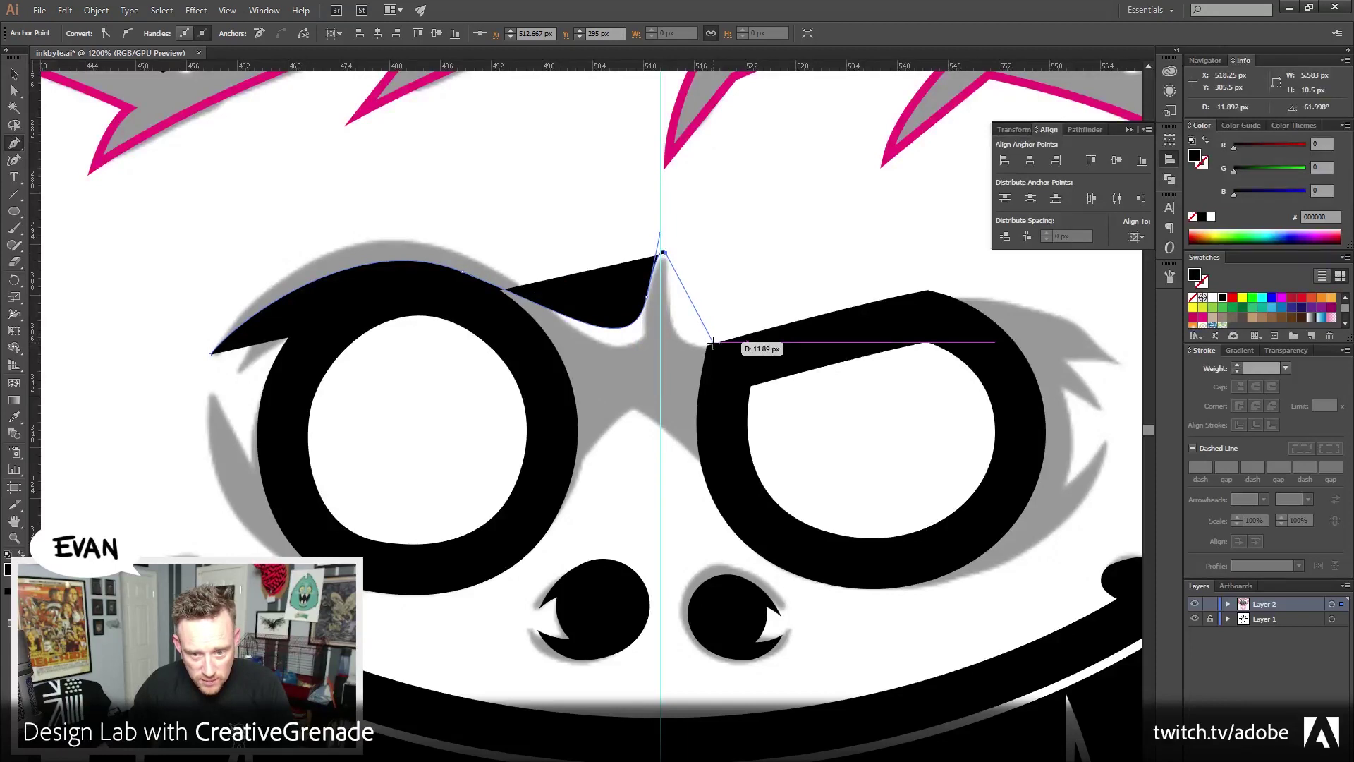
# Continue the outline along the right brow to a sharp brow tip
pyautogui.moveTo(713, 344); pyautogui.dragTo(788, 328)
pyautogui.moveTo(788, 328); pyautogui.dragTo(587, 374)
pyautogui.moveTo(738, 355); pyautogui.dragTo(766, 330)
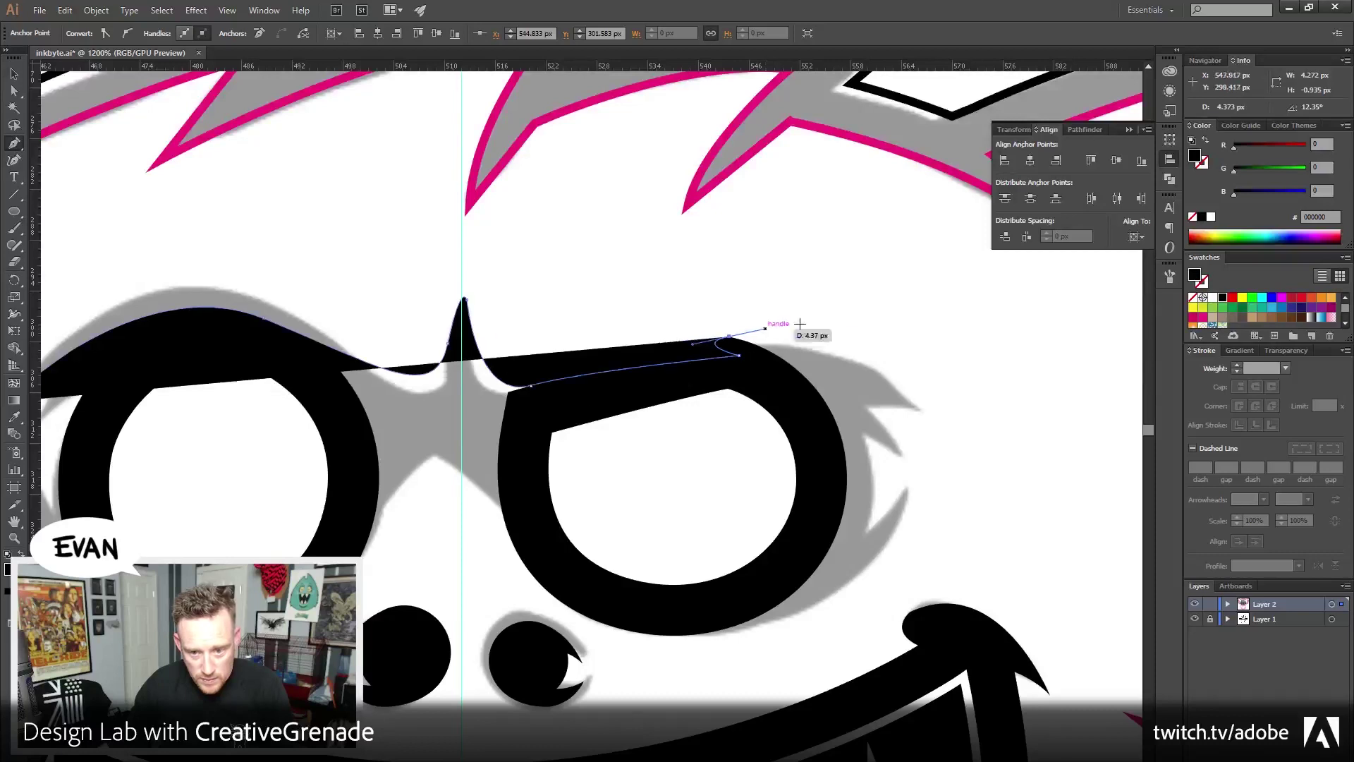
pyautogui.moveTo(918, 406); pyautogui.dragTo(955, 462)
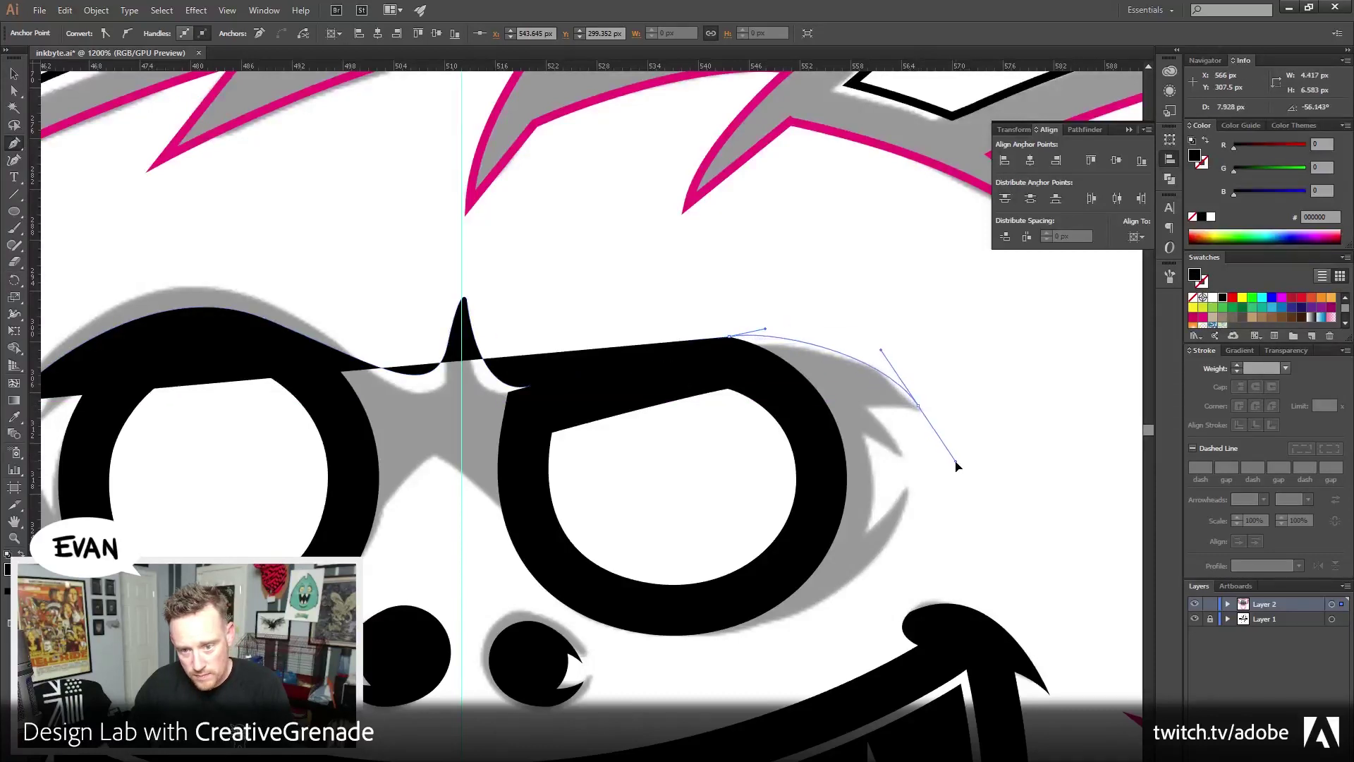
pyautogui.click(918, 406)
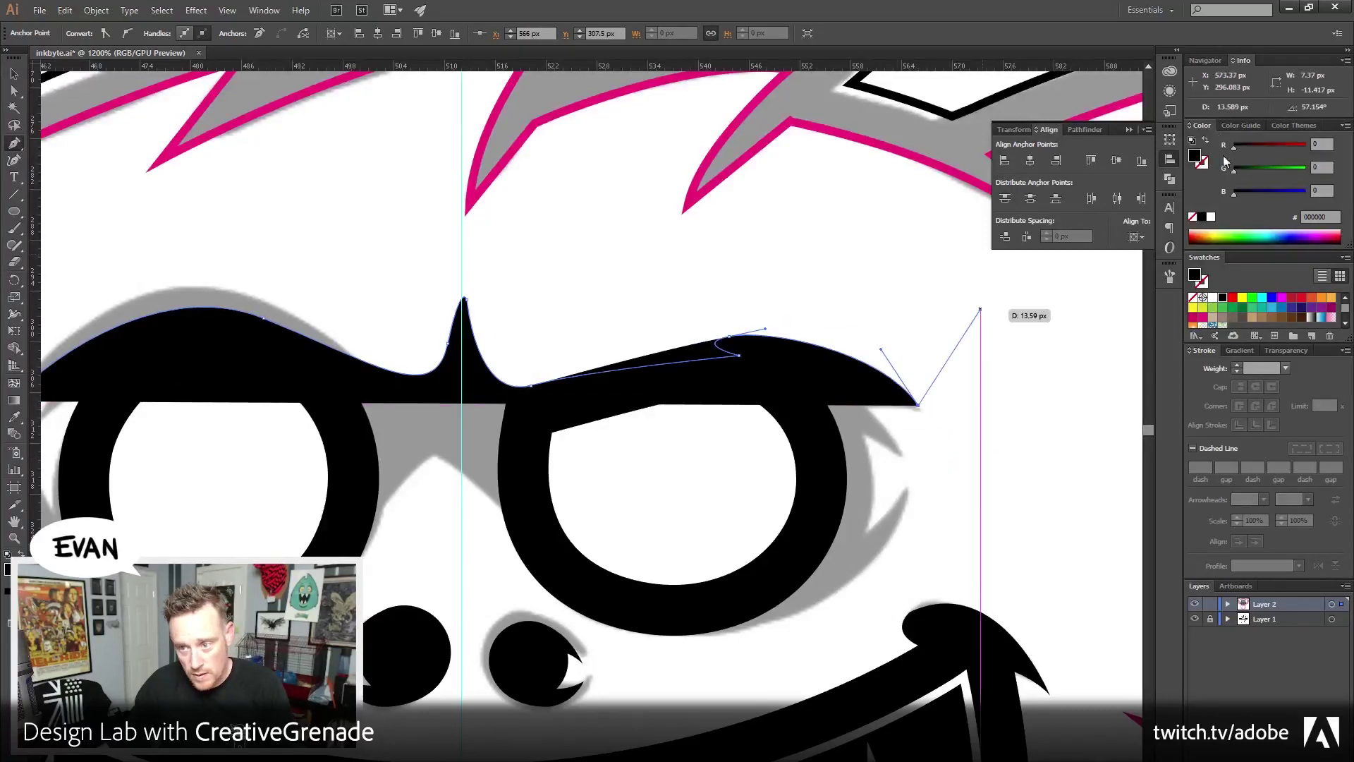
pyautogui.hotkey('shift', 'x')
pyautogui.moveTo(919, 406)
pyautogui.mouseDown()
pyautogui.moveTo(889, 388)
pyautogui.moveTo(875, 399)
pyautogui.mouseUp()
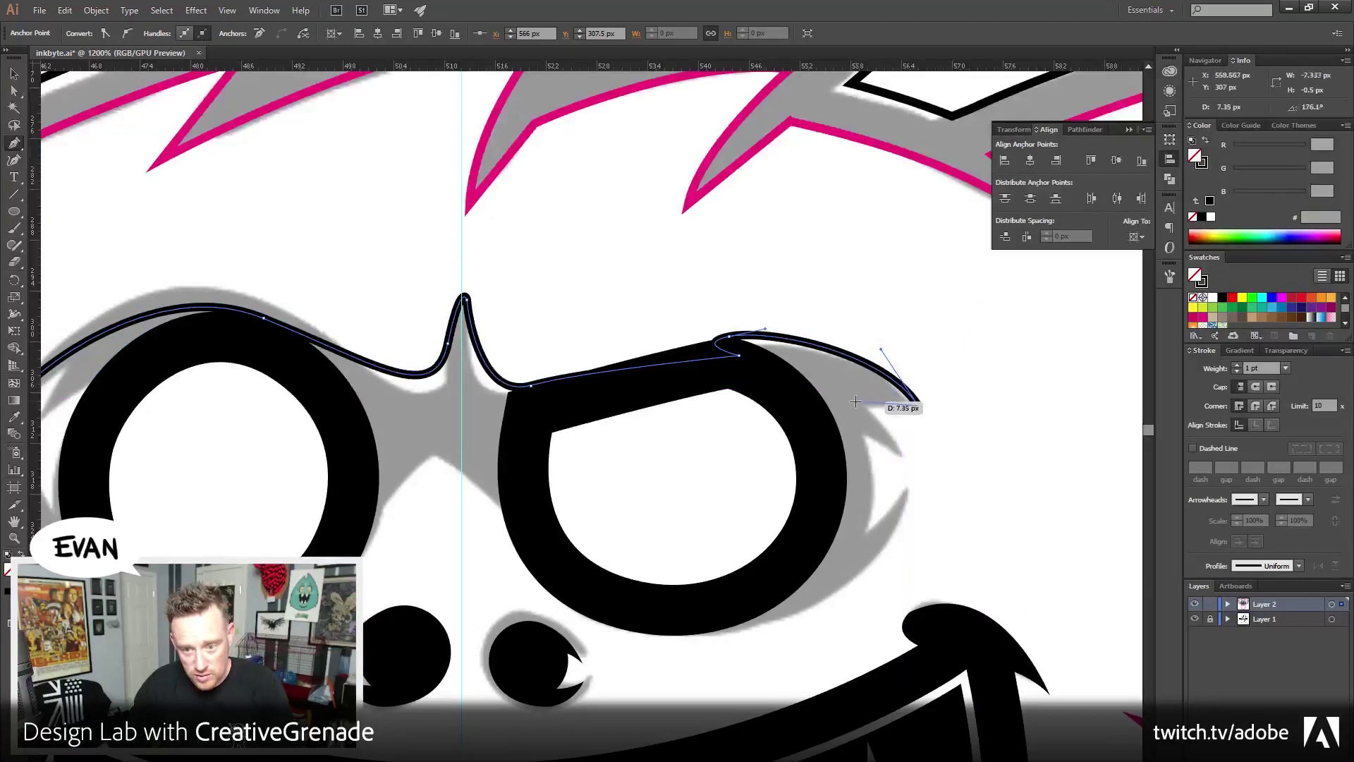
# Add a hooked fur tuft beside the right lens and check the paths in Outline view
pyautogui.moveTo(859, 397); pyautogui.dragTo(850, 401)
pyautogui.click(902, 456)
pyautogui.moveTo(902, 455); pyautogui.dragTo(826, 428)
pyautogui.click(854, 435)
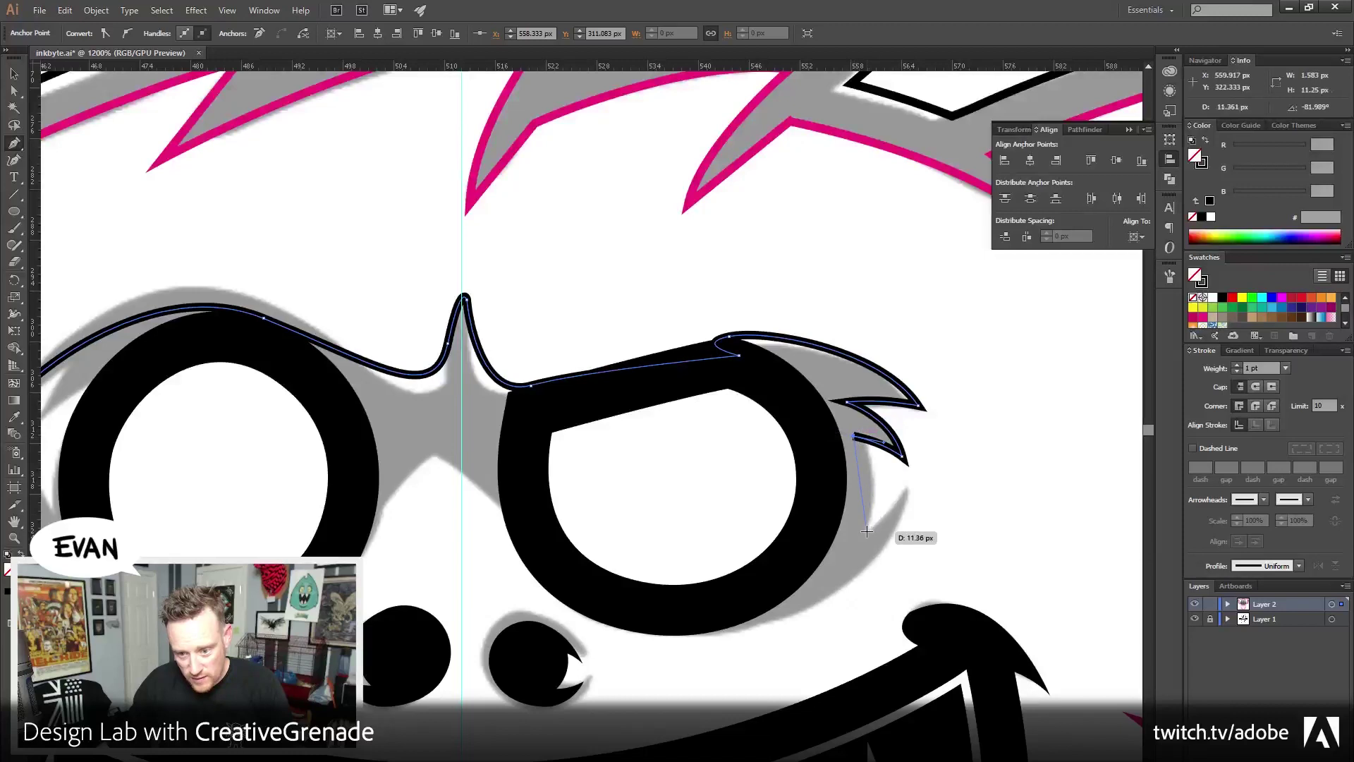
pyautogui.click(854, 438)
pyautogui.moveTo(855, 534); pyautogui.dragTo(843, 596)
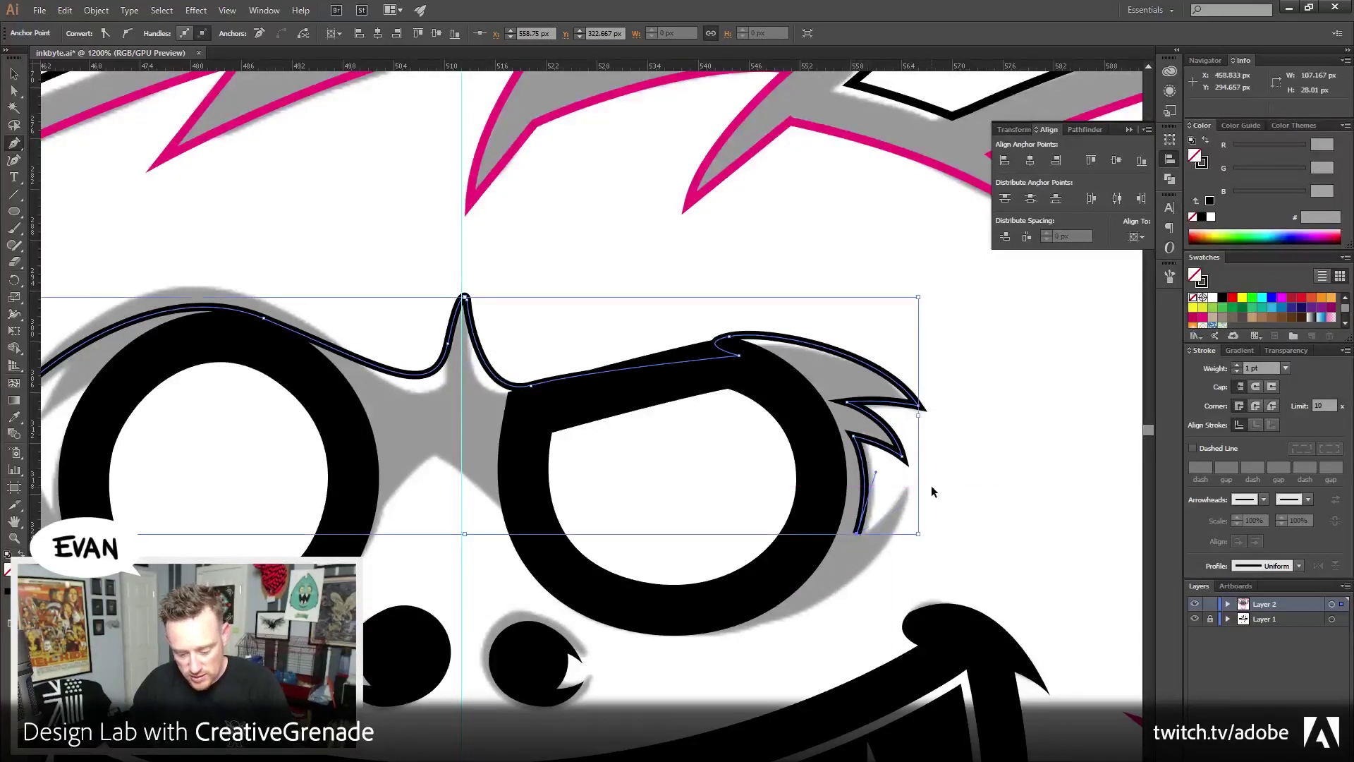
pyautogui.hotkey('ctrl', 'y')
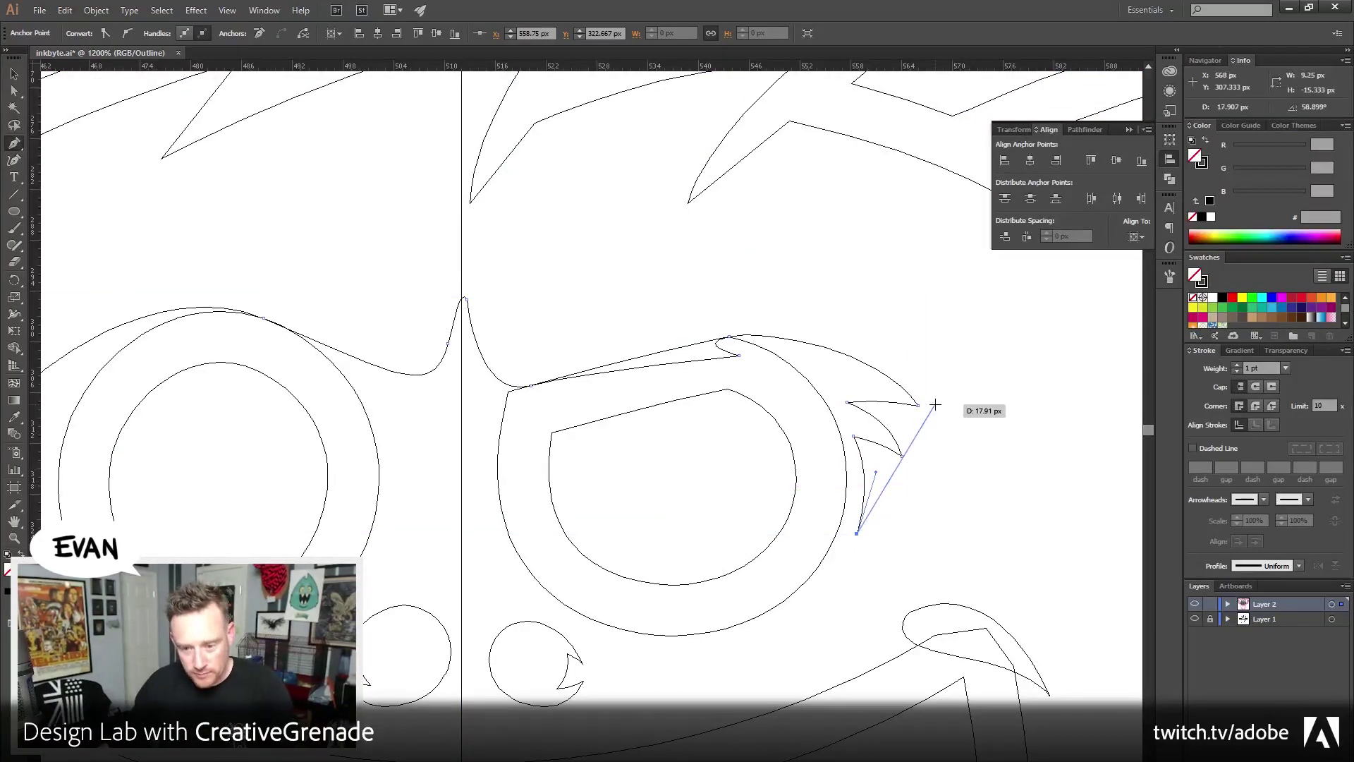
pyautogui.hotkey('ctrl', 'y')
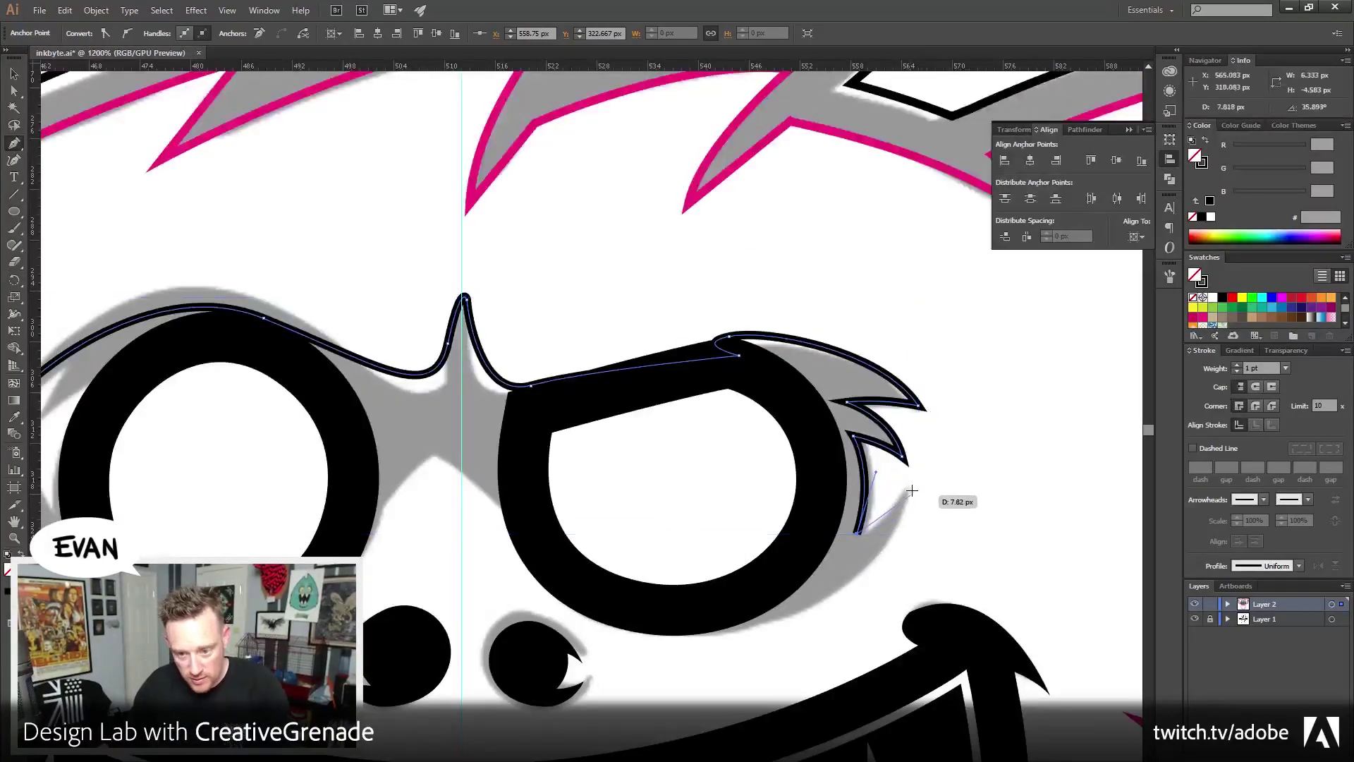
# Add a second tuft tip and carry the outline under the right lens
pyautogui.click(909, 488)
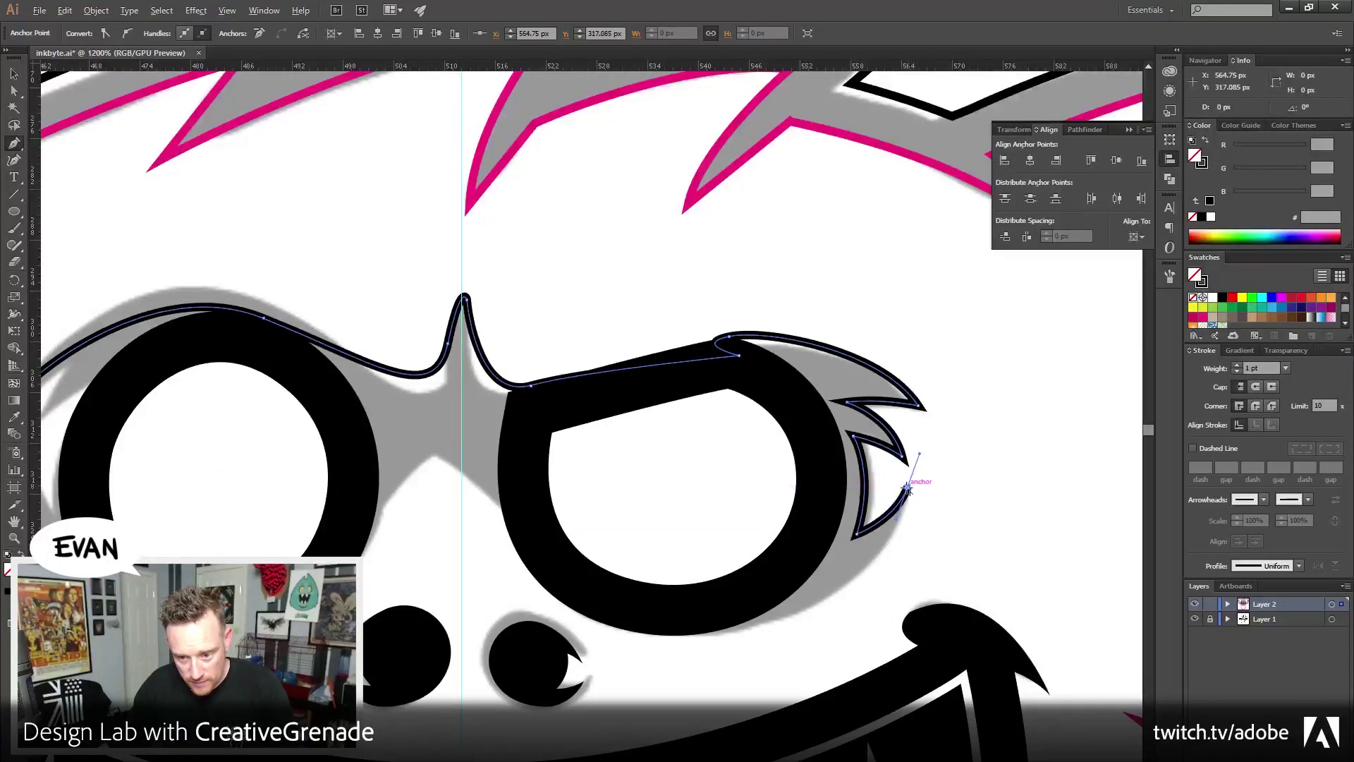
pyautogui.moveTo(691, 634)
pyautogui.mouseDown()
pyautogui.moveTo(505, 644)
pyautogui.moveTo(690, 635)
pyautogui.mouseUp()
pyautogui.moveTo(573, 551); pyautogui.dragTo(651, 583)
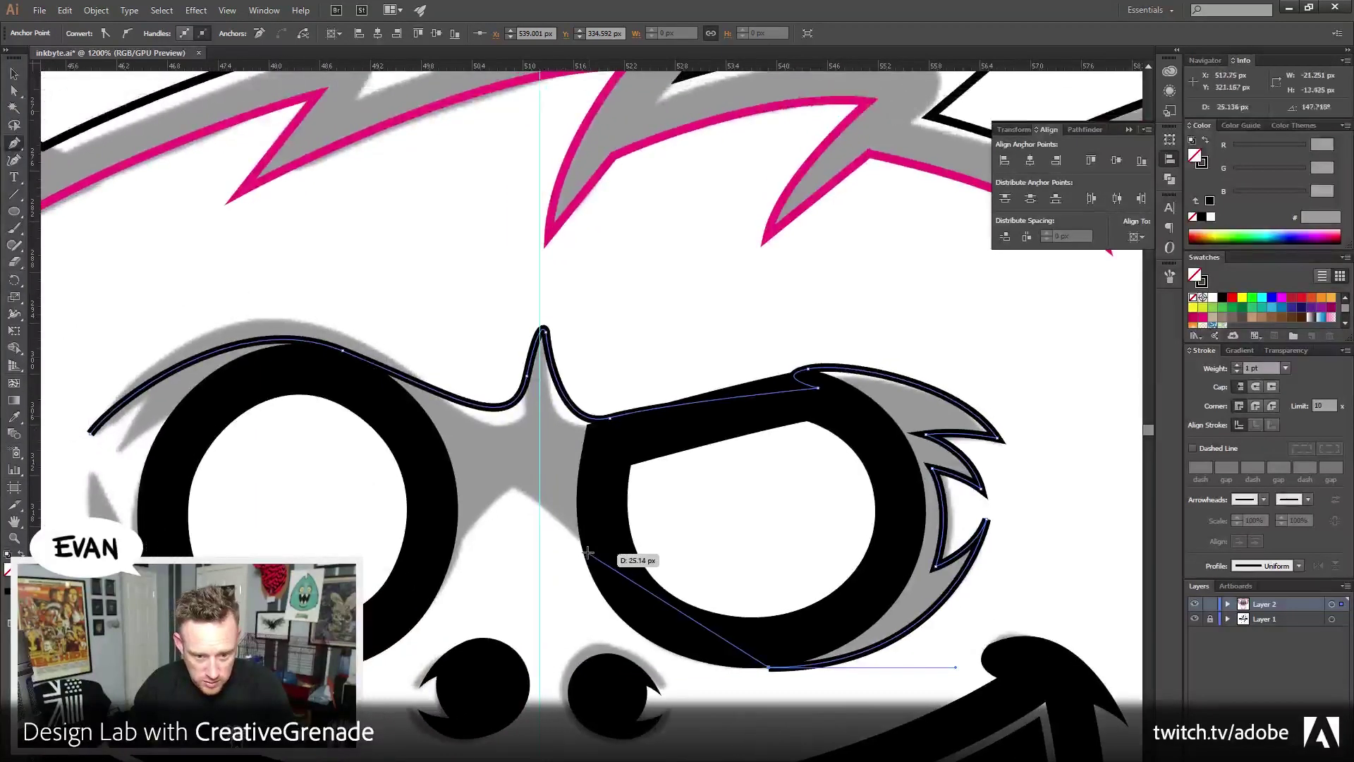
pyautogui.moveTo(580, 544); pyautogui.dragTo(541, 496)
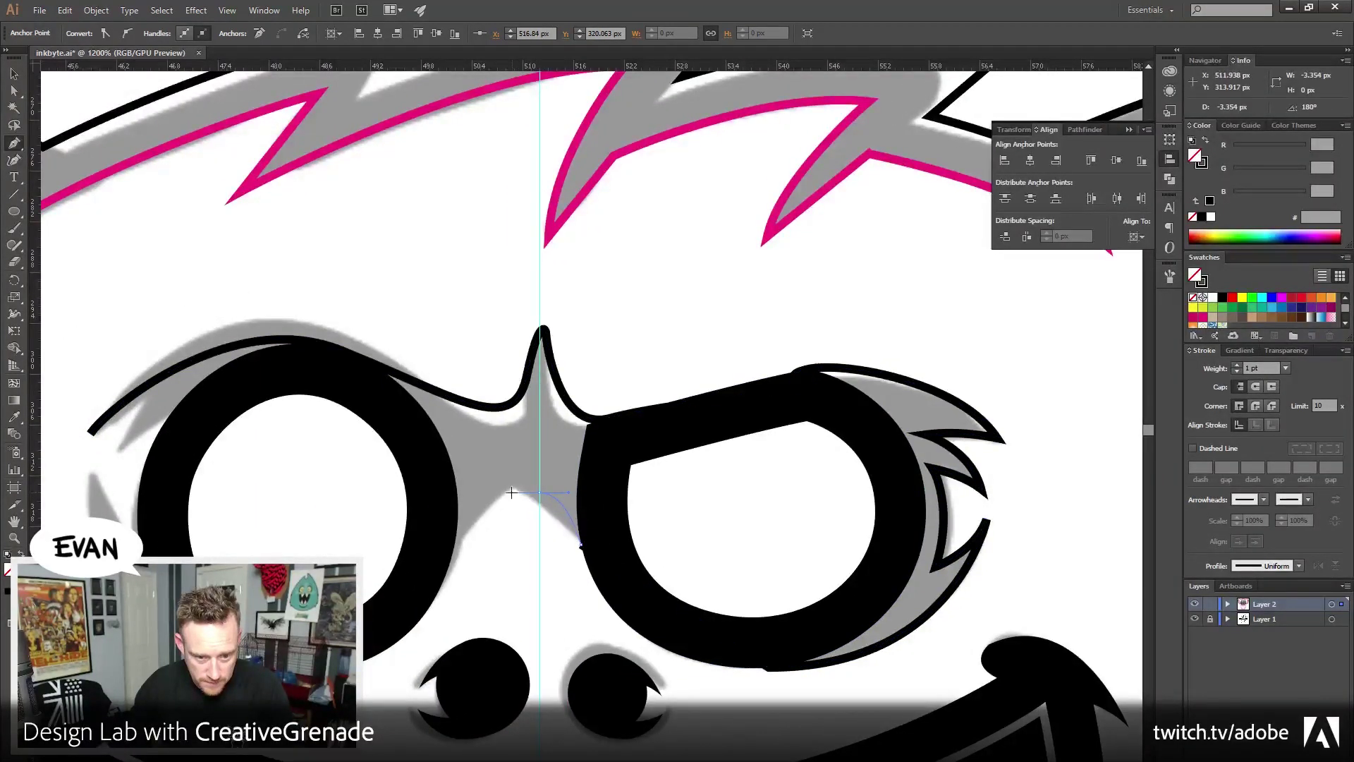
pyautogui.moveTo(431, 605); pyautogui.dragTo(423, 632)
pyautogui.moveTo(243, 670); pyautogui.dragTo(436, 702)
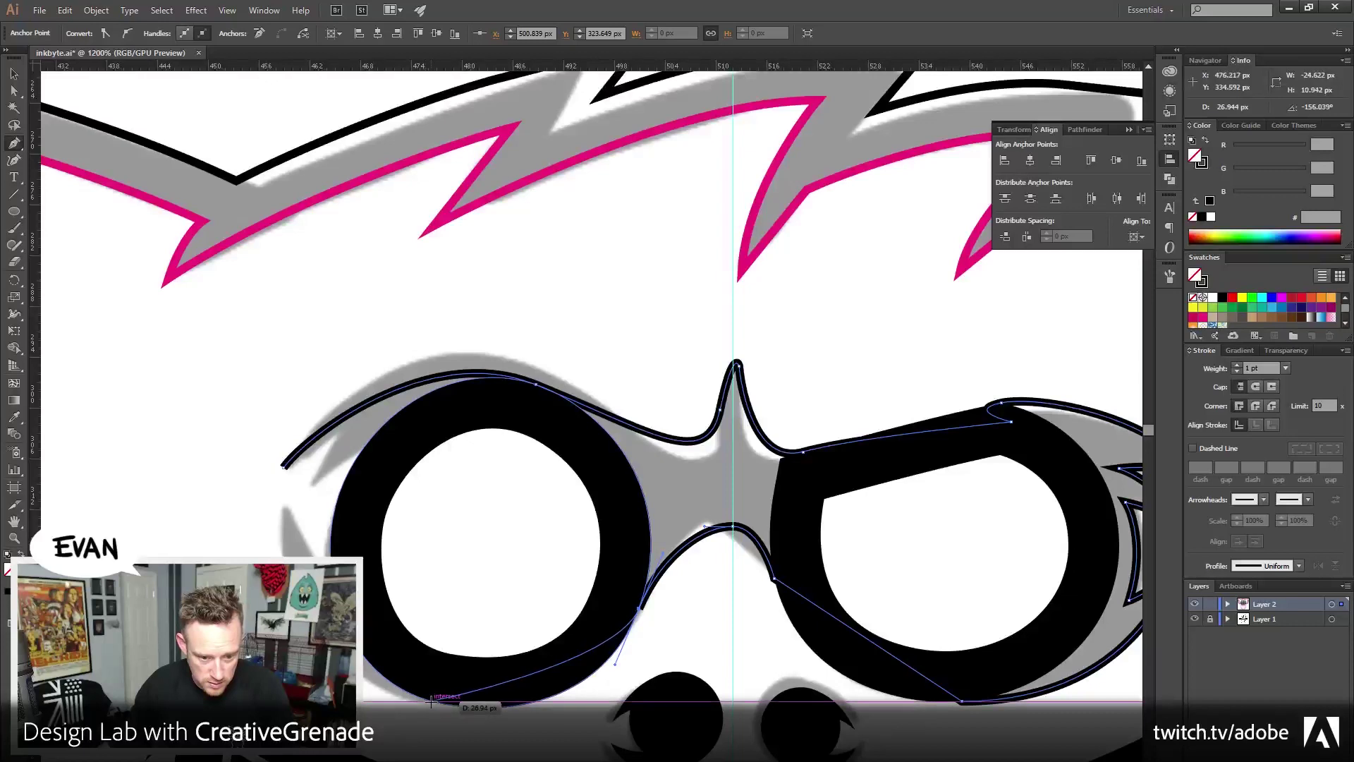
# Run the outline under the left lens, add left-edge fur spikes, and select the path
pyautogui.moveTo(449, 703); pyautogui.dragTo(378, 695)
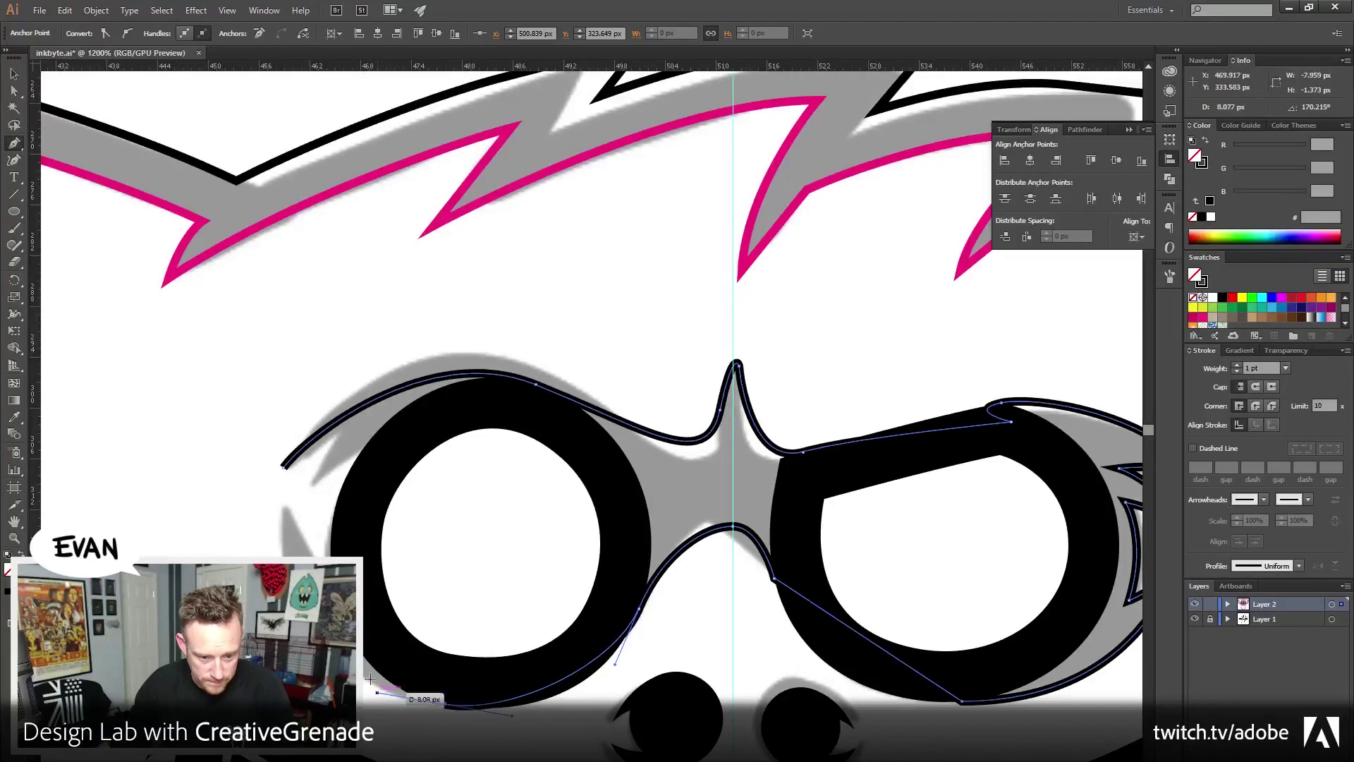
pyautogui.moveTo(286, 511)
pyautogui.mouseDown()
pyautogui.moveTo(276, 356)
pyautogui.moveTo(284, 507)
pyautogui.mouseUp()
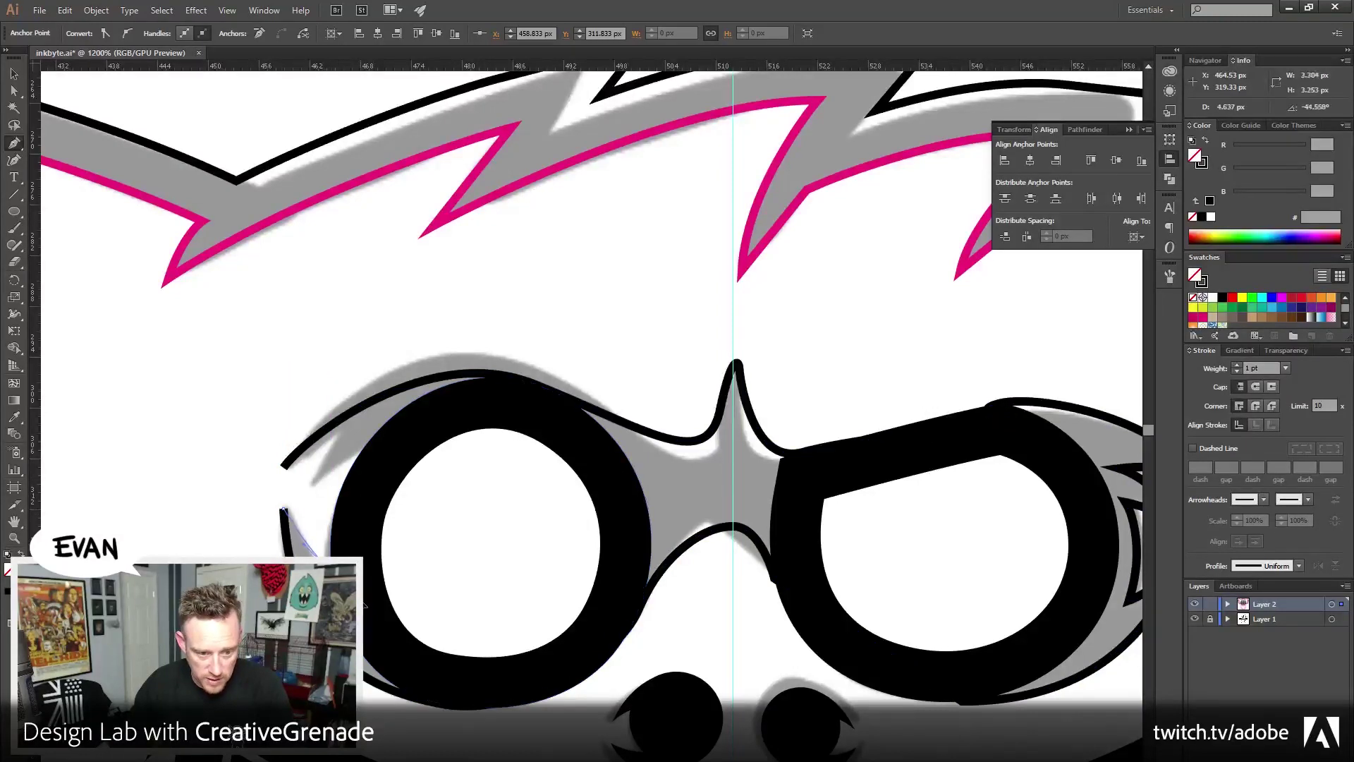
pyautogui.moveTo(373, 598); pyautogui.dragTo(374, 596)
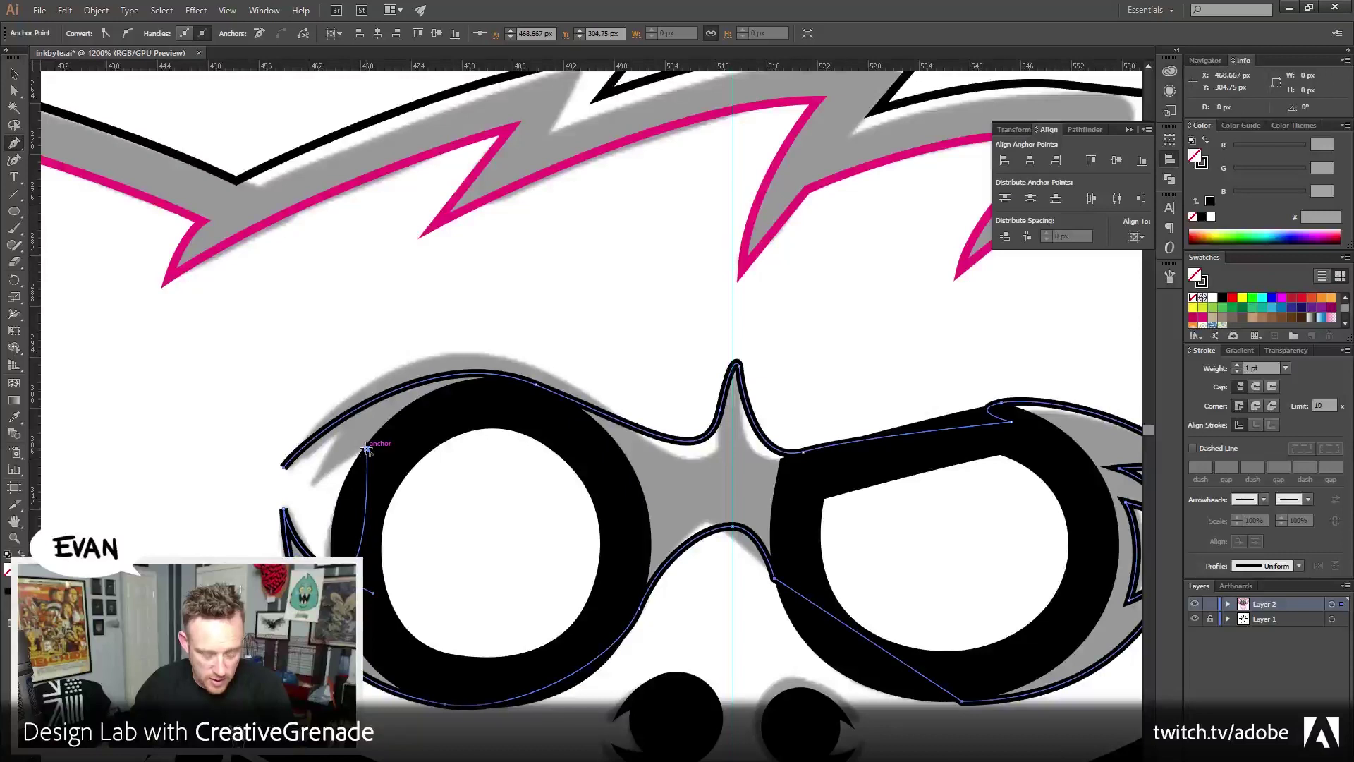
pyautogui.moveTo(363, 447); pyautogui.dragTo(285, 468)
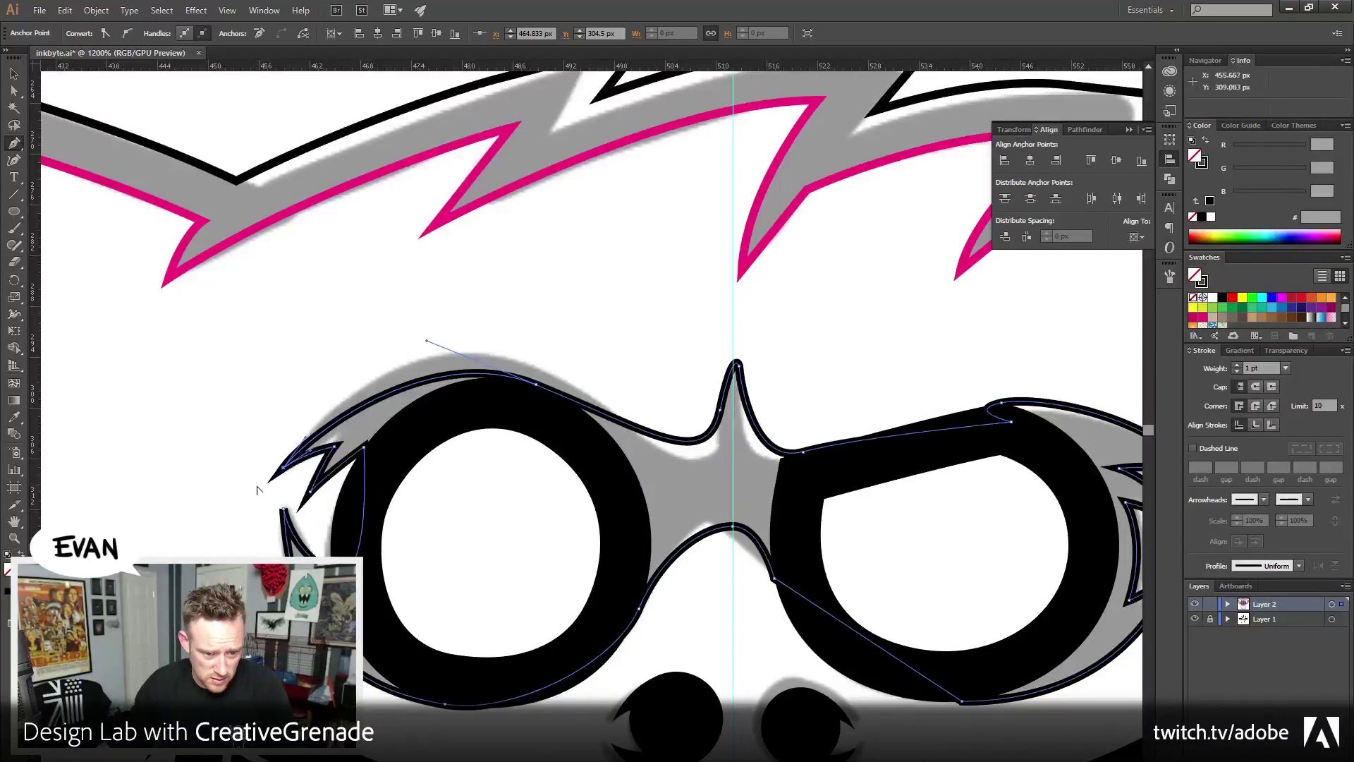
pyautogui.click(14, 74)
pyautogui.moveTo(656, 343); pyautogui.dragTo(774, 415)
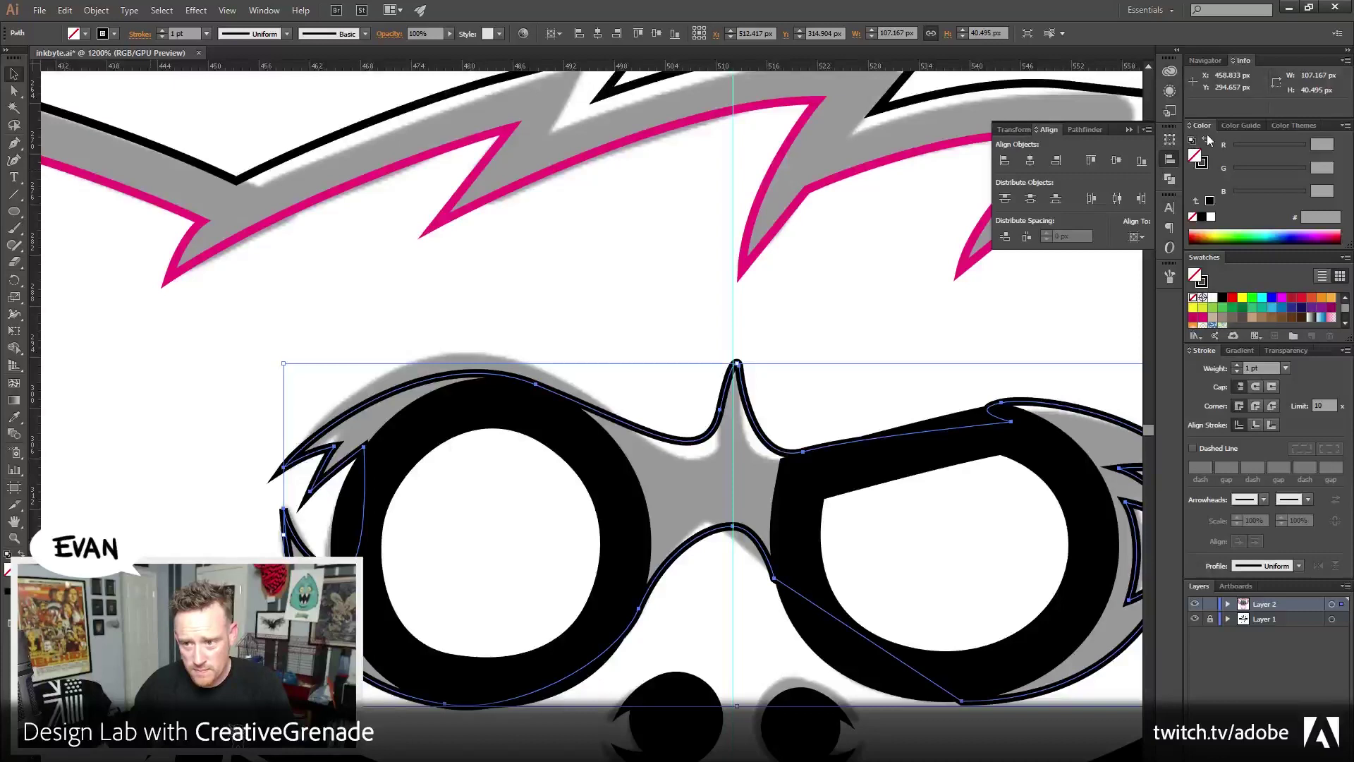
# Fill the mask solid black and send it behind the lens circles
pyautogui.click(1207, 140)
pyautogui.moveTo(928, 374); pyautogui.dragTo(854, 320)
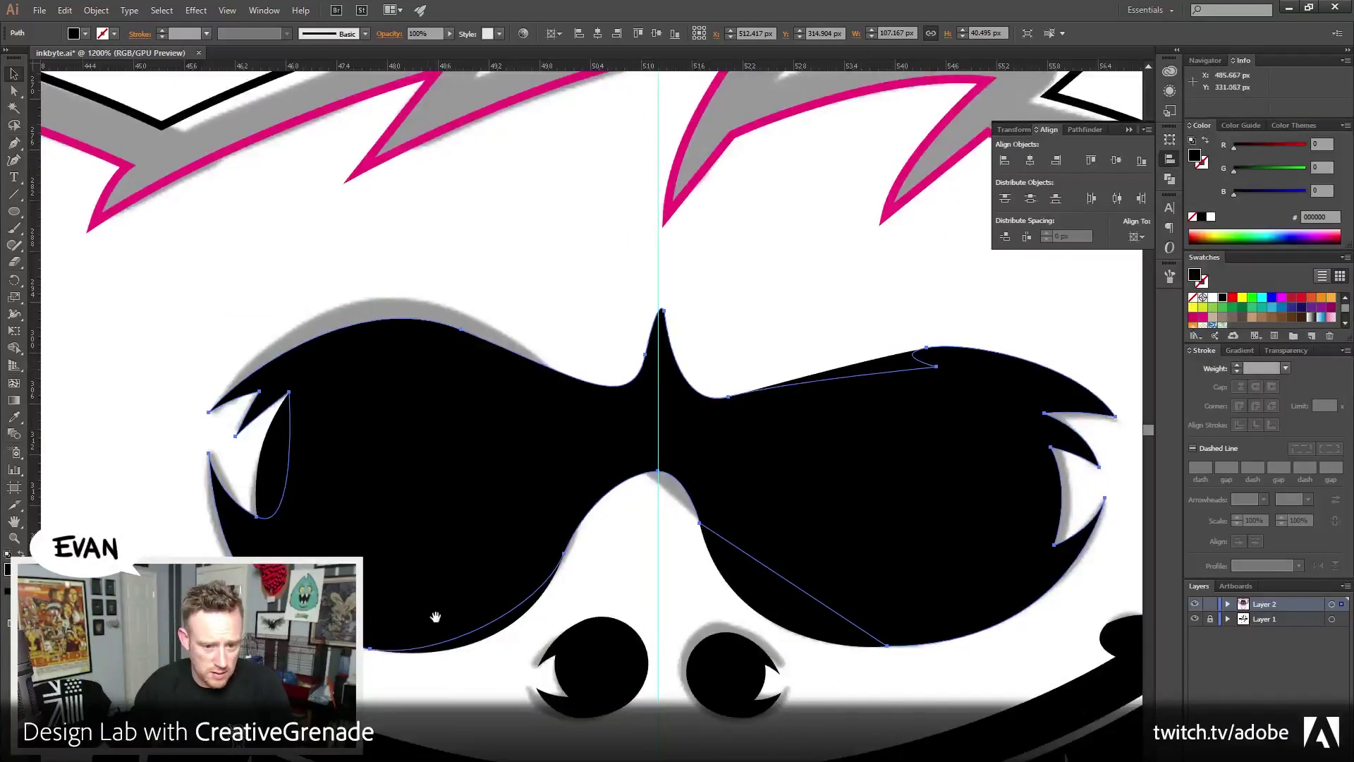
pyautogui.keyDown('shift'); pyautogui.click(268, 466); pyautogui.keyUp('shift')
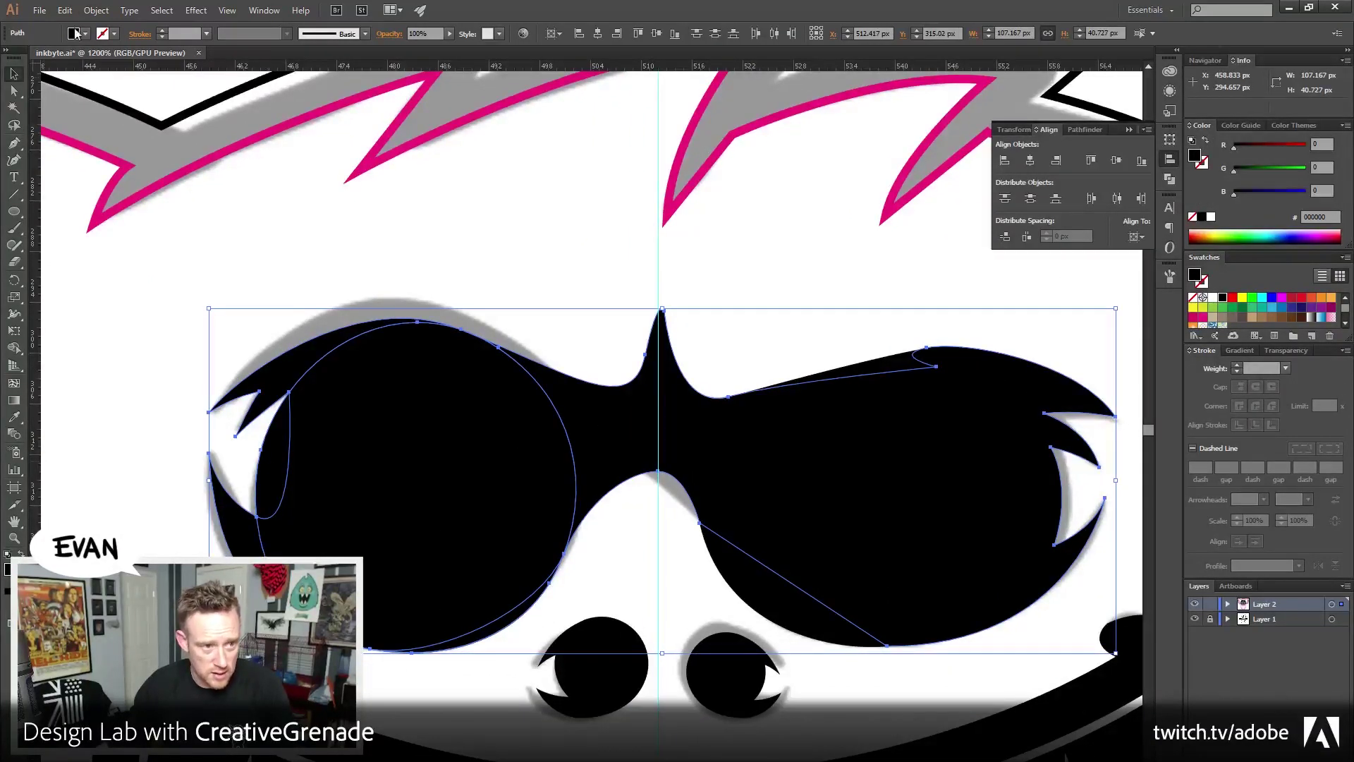
pyautogui.click(96, 10)
pyautogui.moveTo(141, 43)
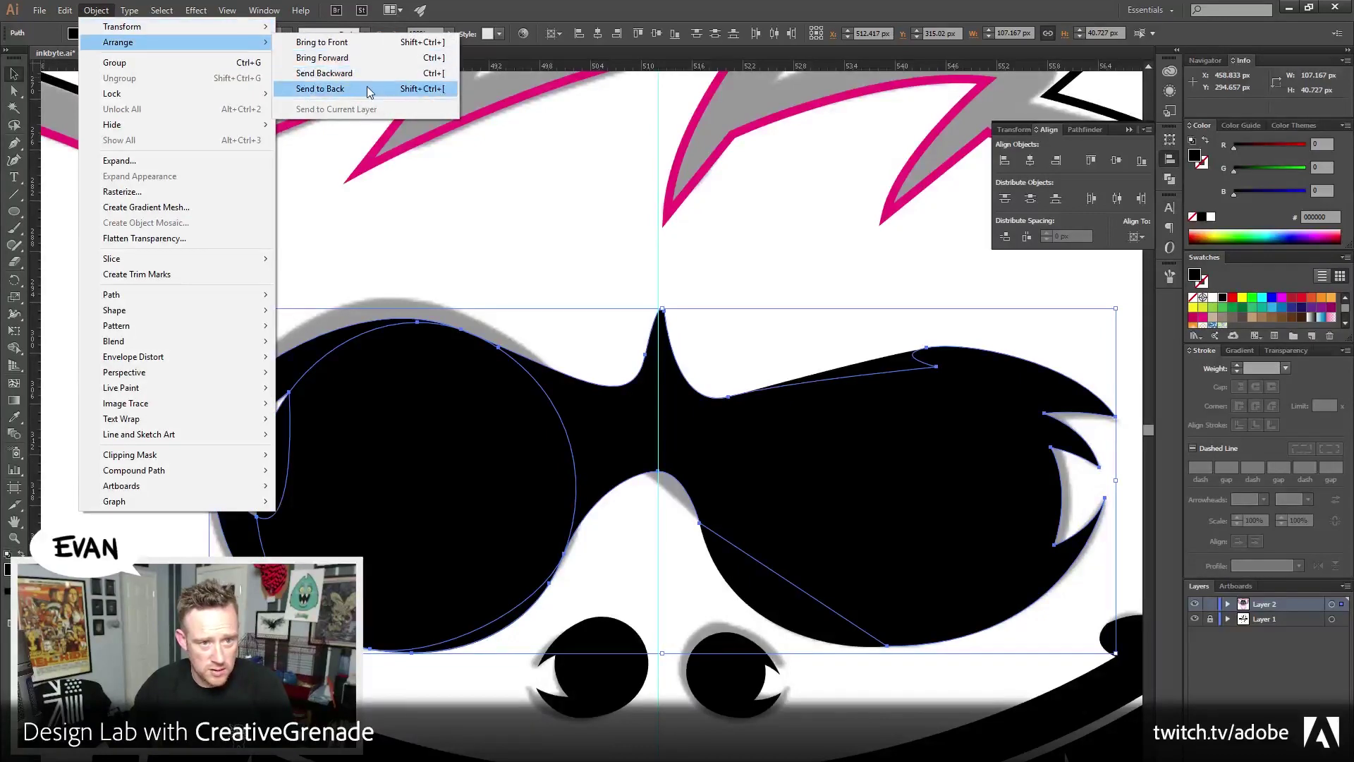
pyautogui.click(369, 89)
pyautogui.click(494, 264)
# Zoom out to the full badge and hide the grey reference layer
pyautogui.scroll(-3, 158, 507)
pyautogui.hscroll(2, 159, 508)
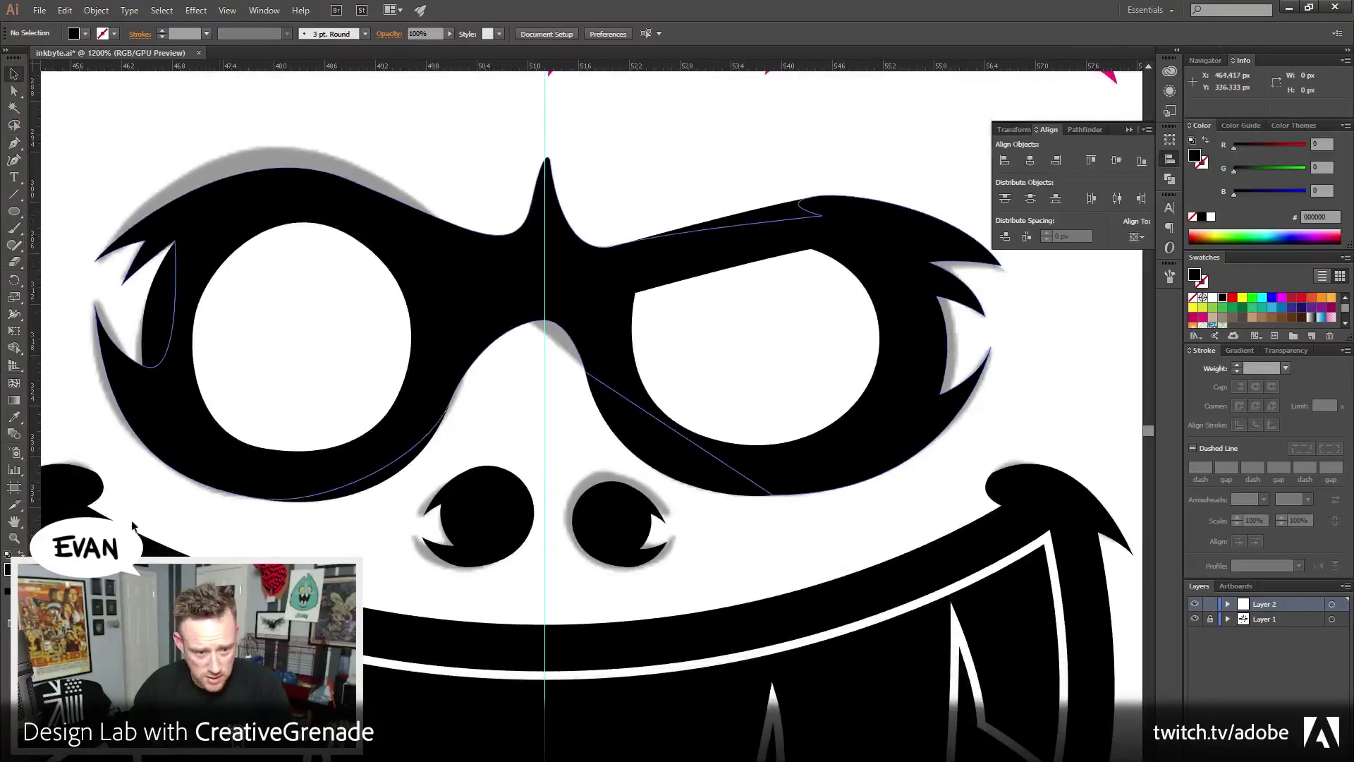
pyautogui.press('z')
pyautogui.keyDown('alt'); pyautogui.click(547, 409); pyautogui.keyUp('alt')
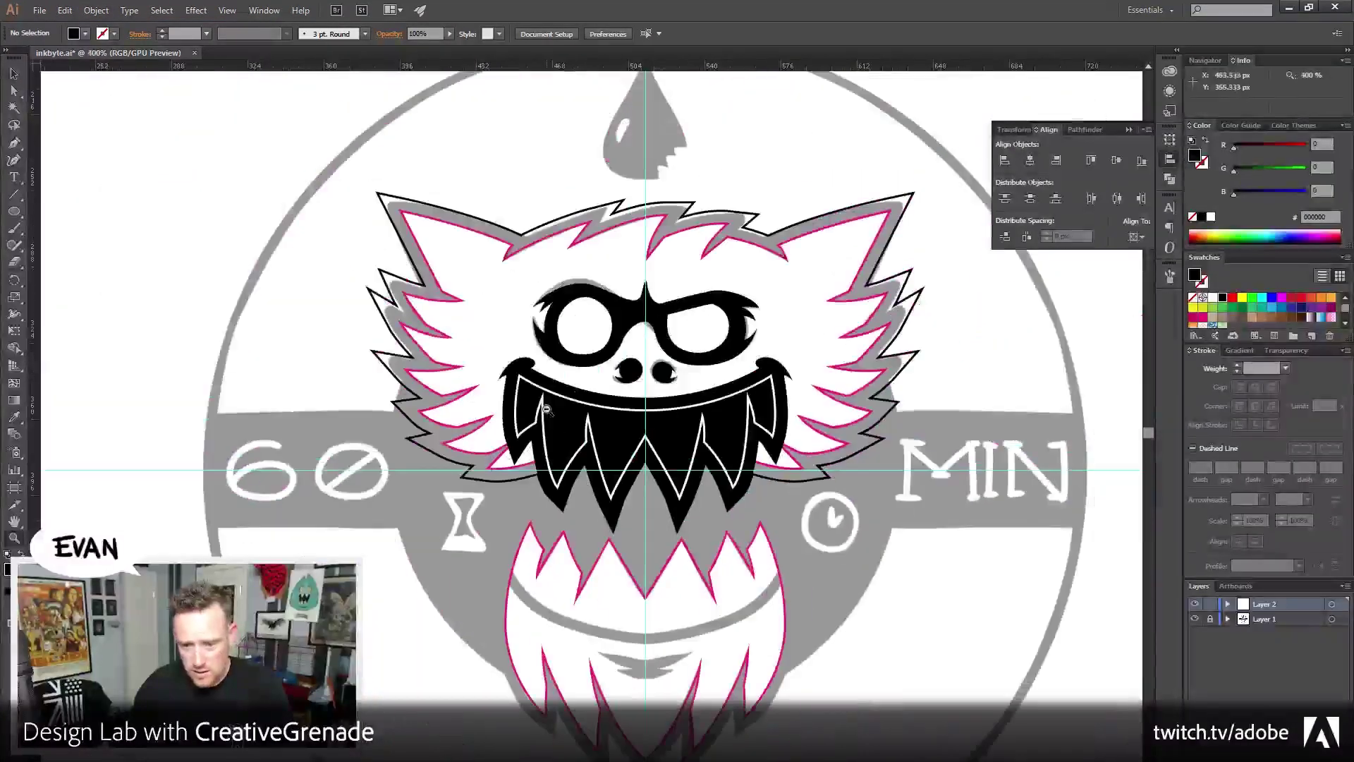
pyautogui.keyDown('alt'); pyautogui.click(547, 409); pyautogui.keyUp('alt')
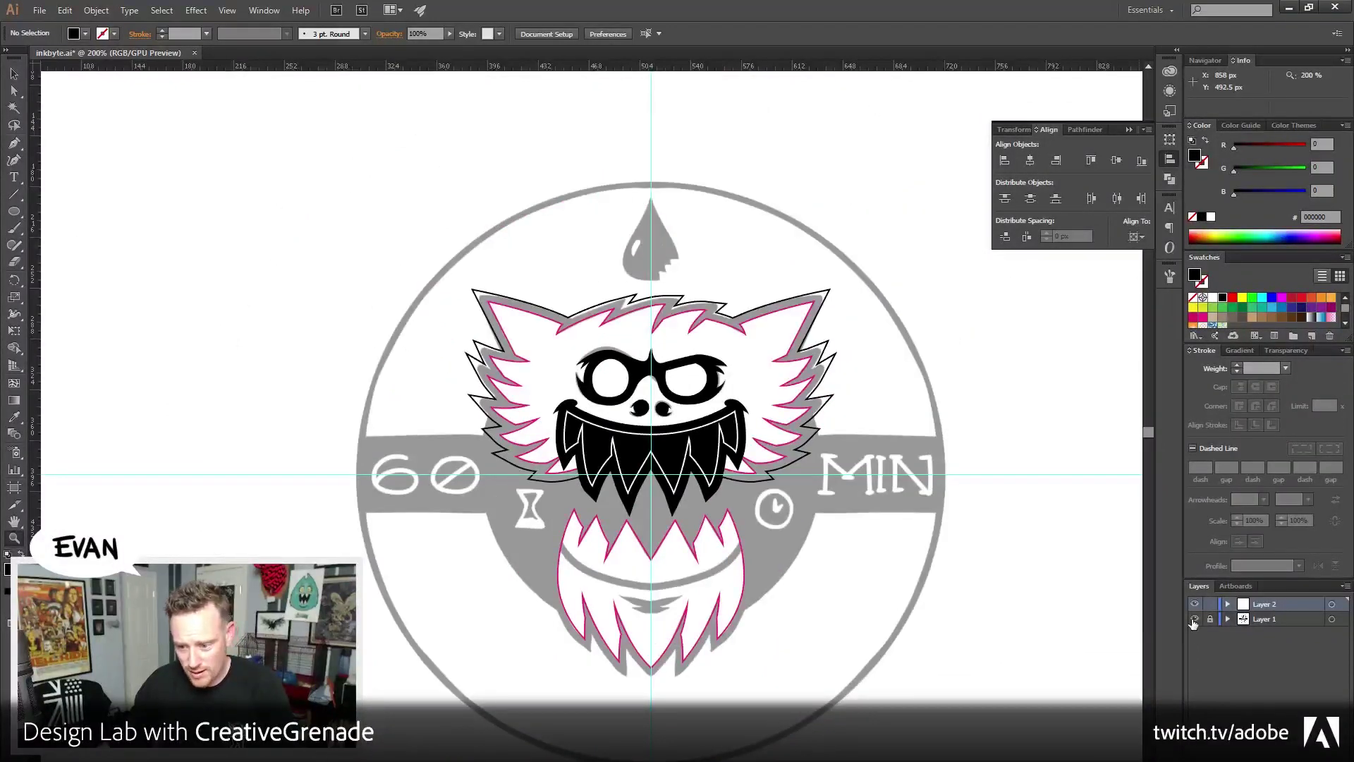
pyautogui.click(1194, 619)
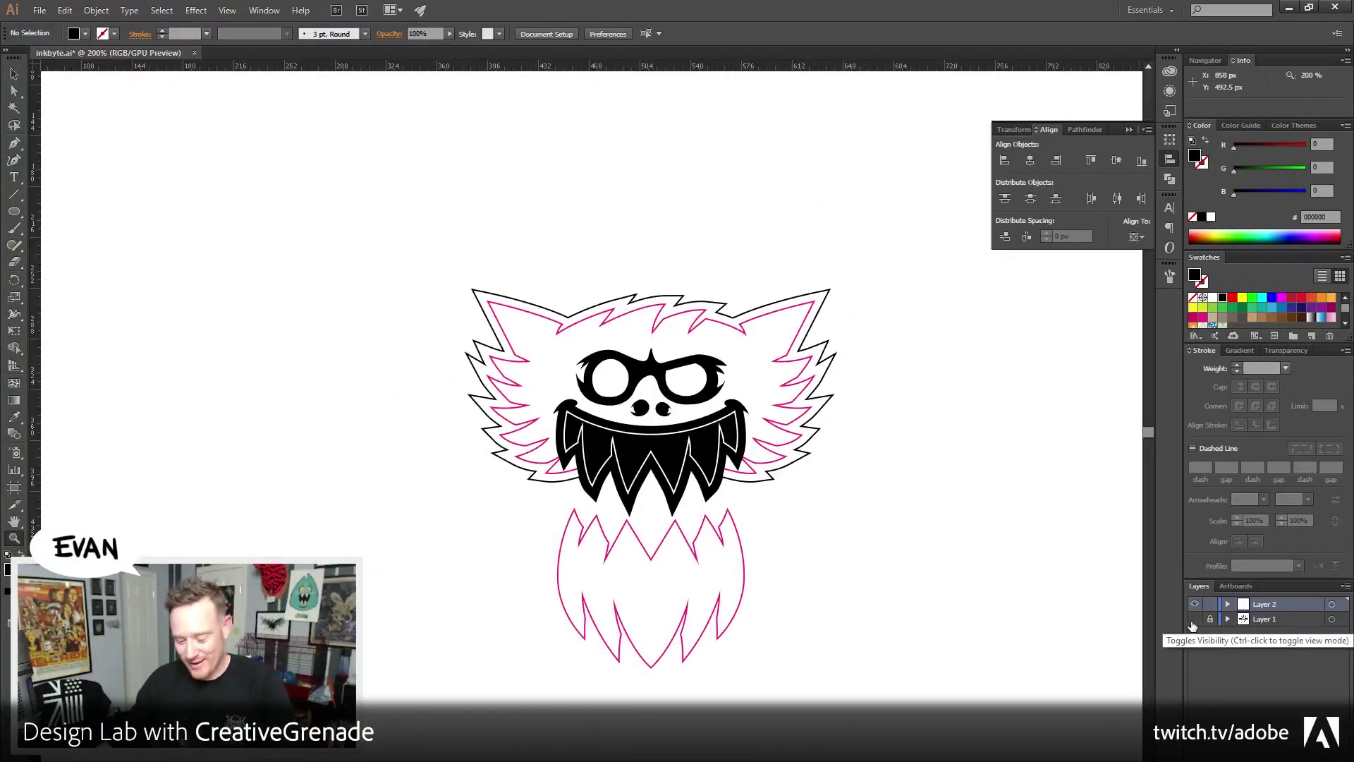
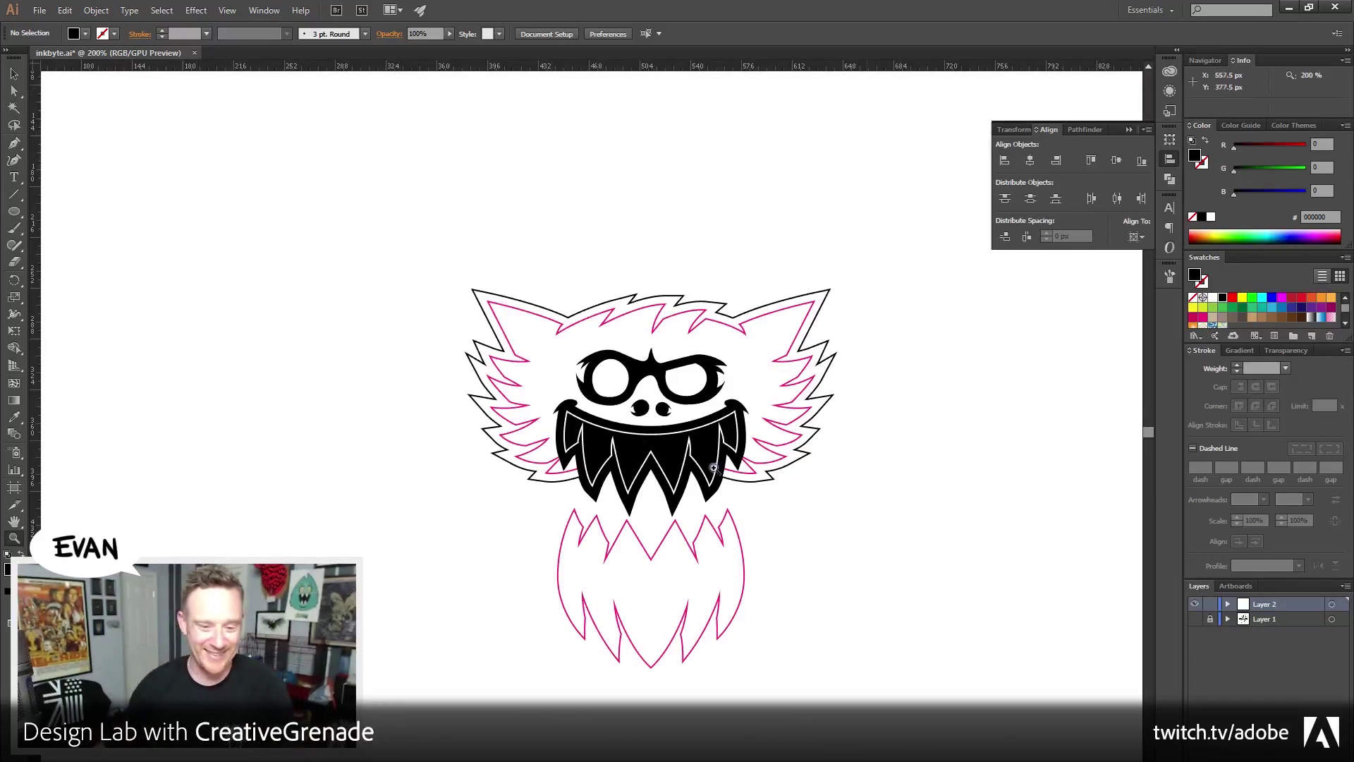
# Zoom the monster head to 400% and bring up the Gyazo chevron reference in Firefox
pyautogui.click(718, 457)
pyautogui.click(677, 446)
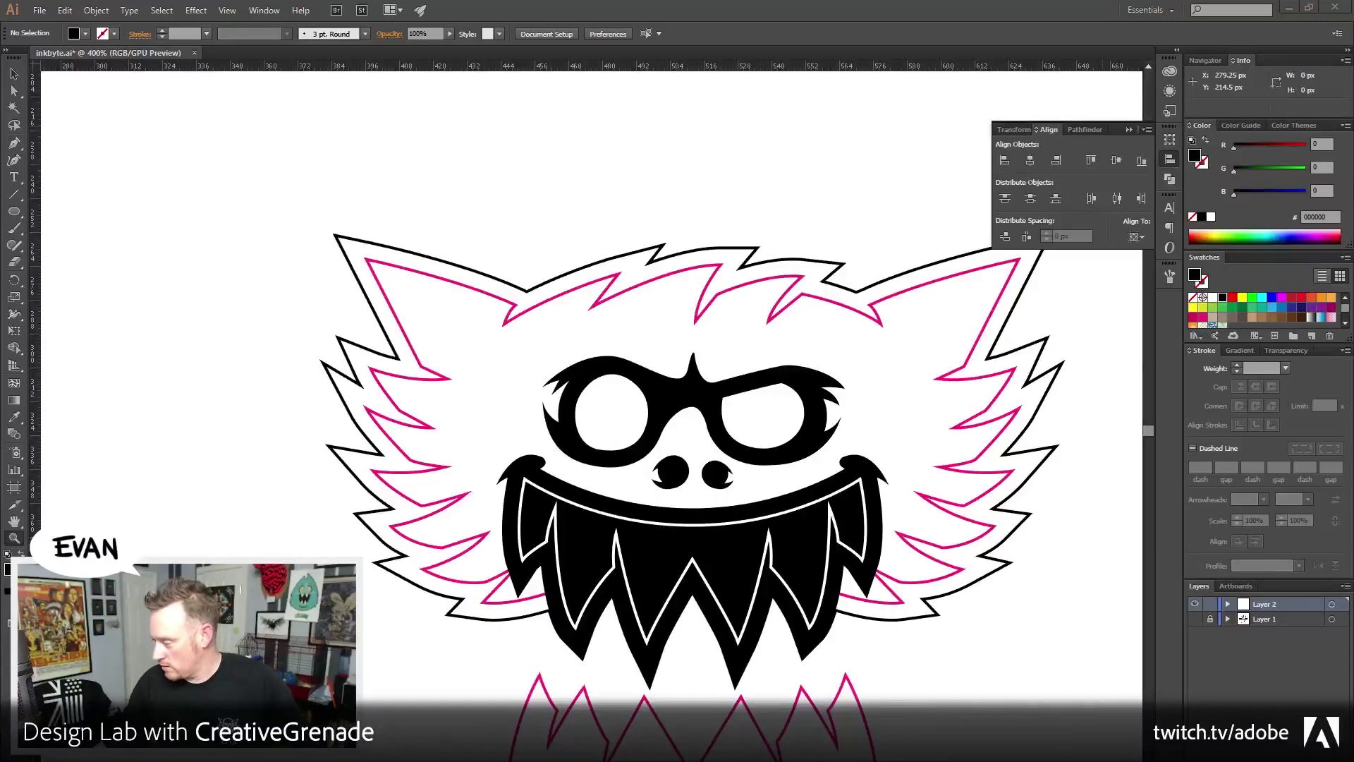
pyautogui.hotkey('alt', 'Tab')
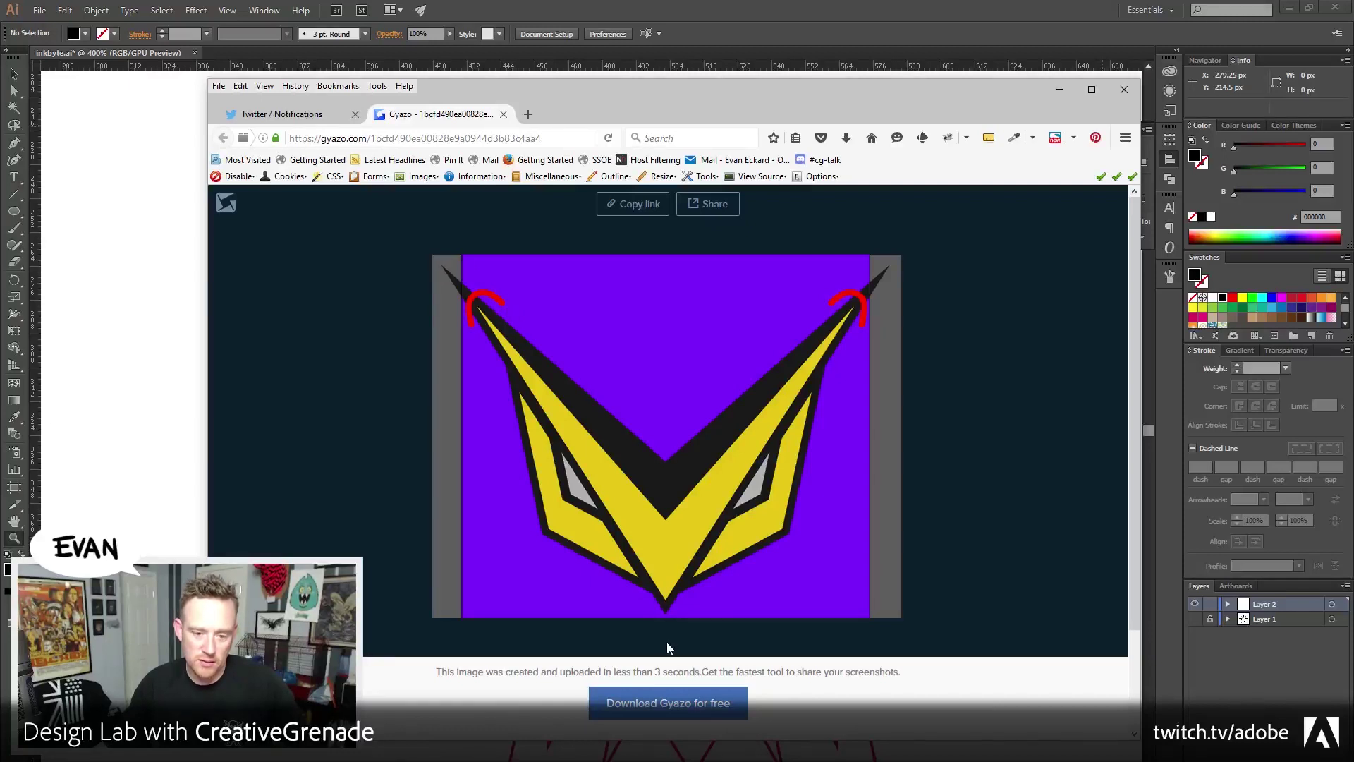
# Move the Firefox reference window aside and pan to blank canvas left of the monster
pyautogui.moveTo(591, 96); pyautogui.dragTo(1353, 96)
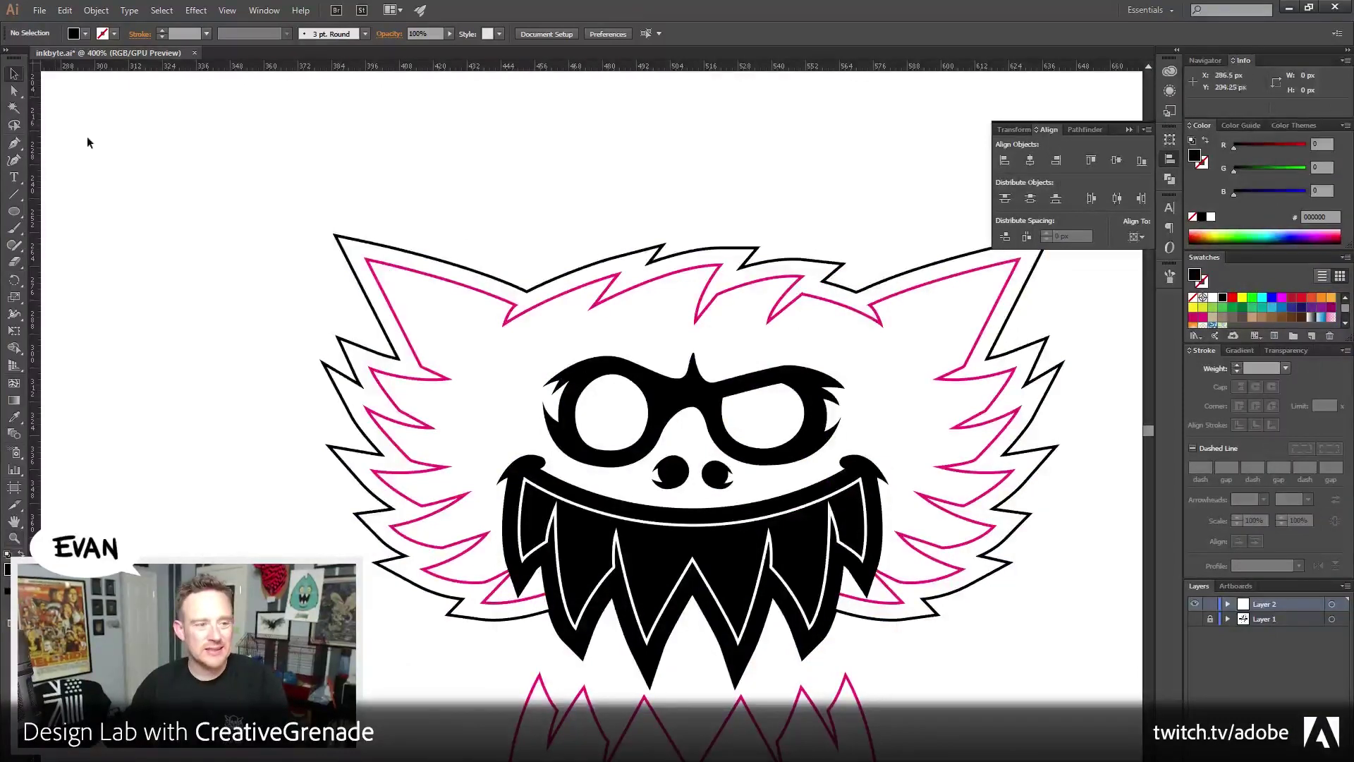
pyautogui.moveTo(126, 77); pyautogui.dragTo(212, 205)
pyautogui.moveTo(174, 284); pyautogui.dragTo(341, 295)
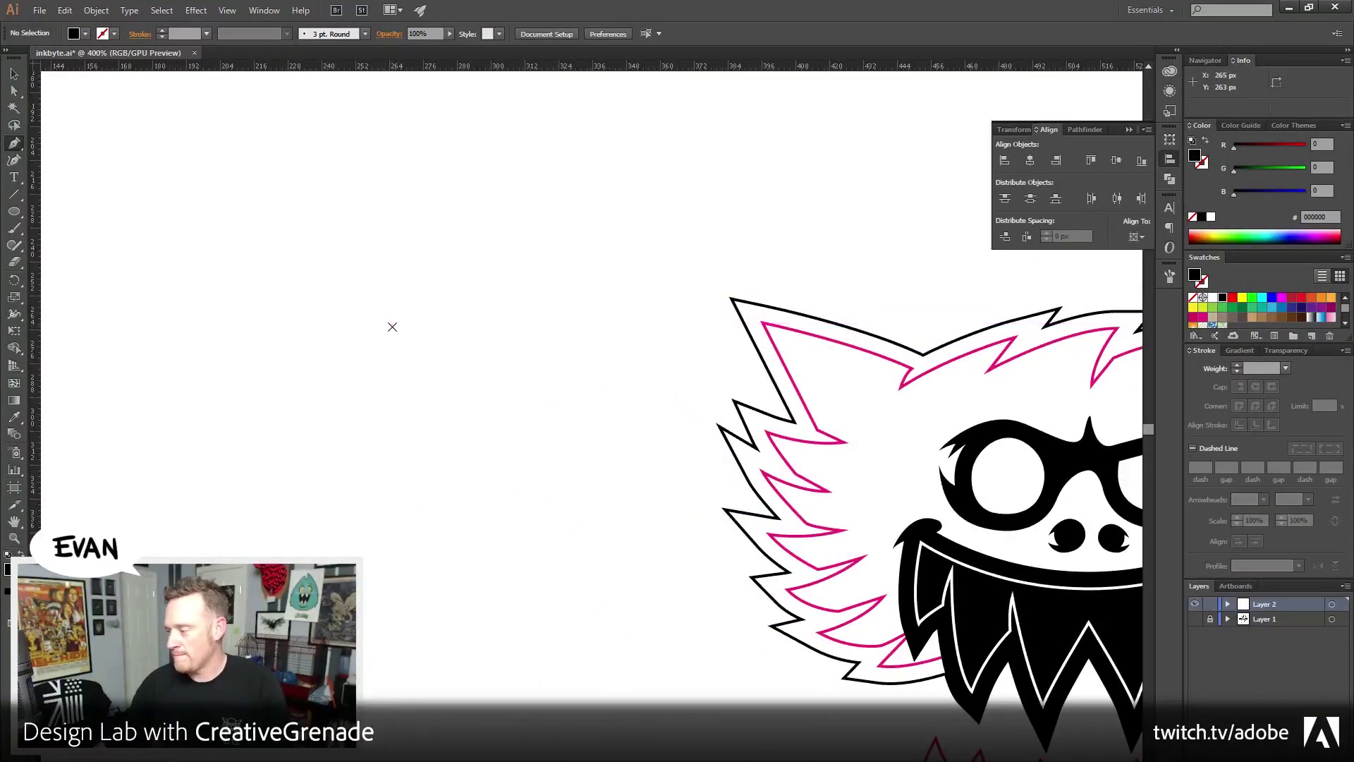
# Draw a black triangular spike with the Pen tool and select it
pyautogui.click(392, 326)
pyautogui.click(179, 172)
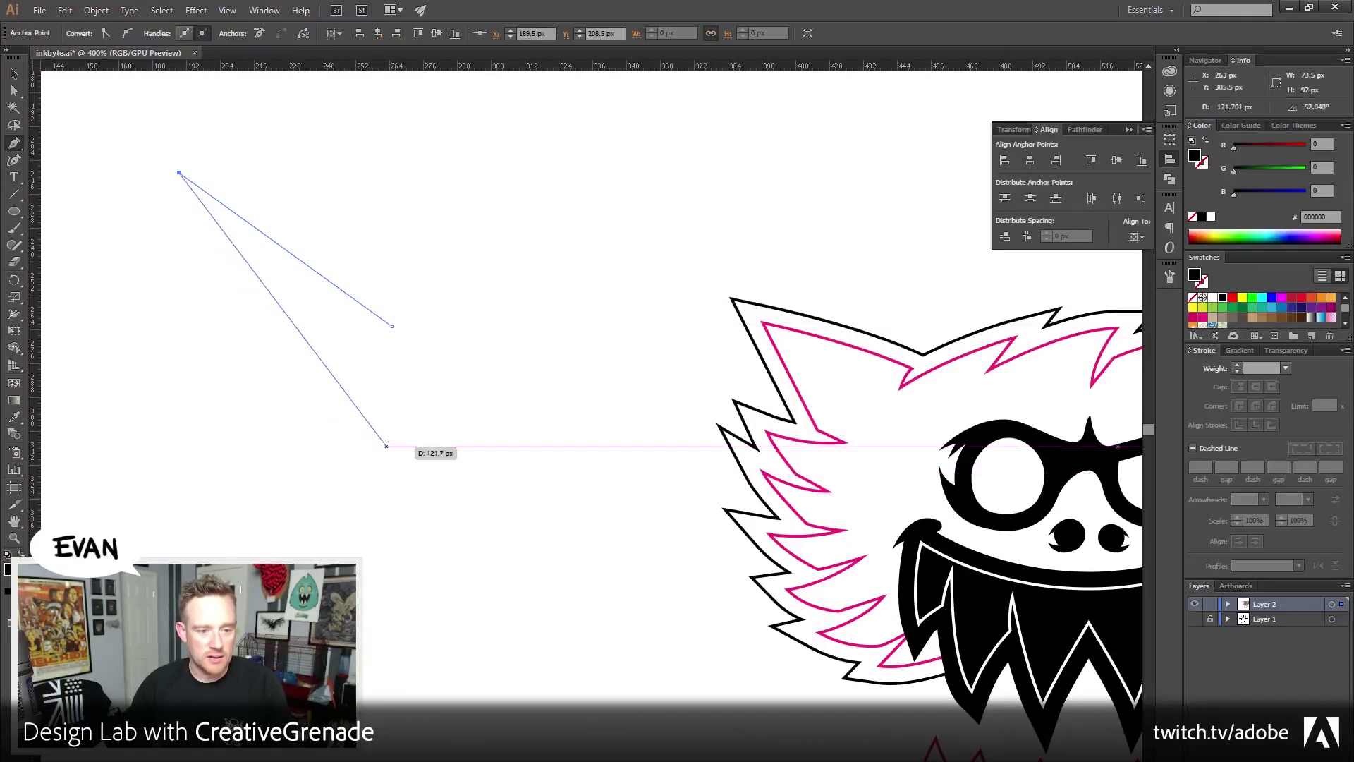
pyautogui.click(392, 435)
pyautogui.click(16, 73)
pyautogui.click(367, 346)
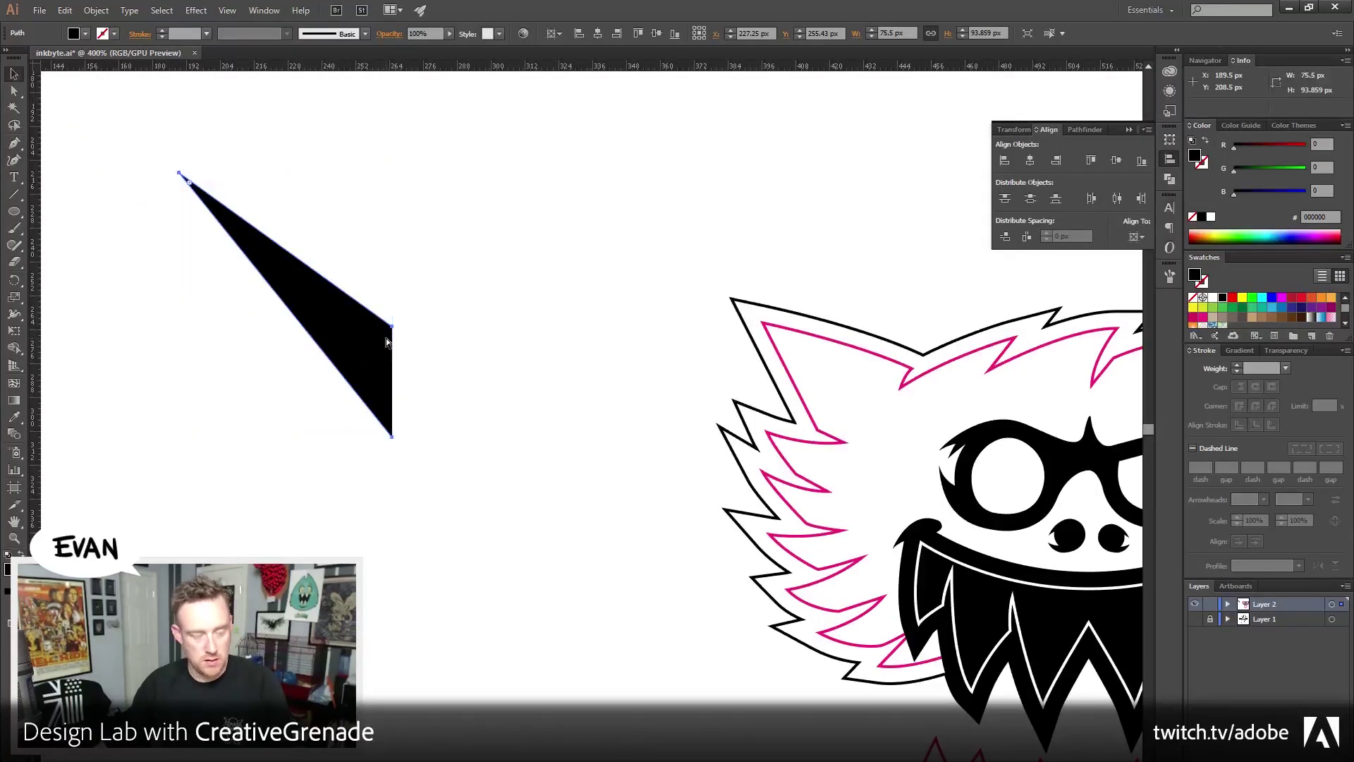
# Reflect a copy of the spike vertically and position it to form a V
pyautogui.click(95, 10)
pyautogui.moveTo(122, 26)
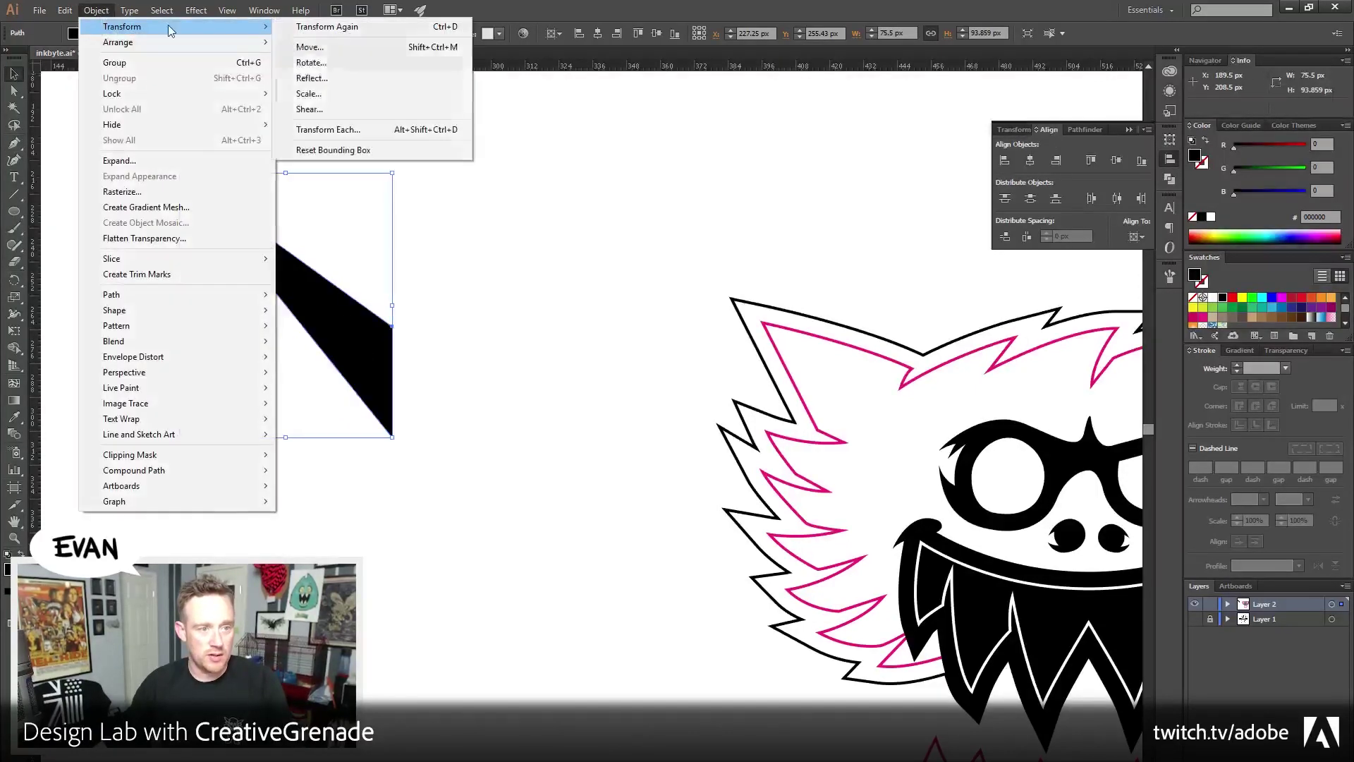
pyautogui.click(314, 79)
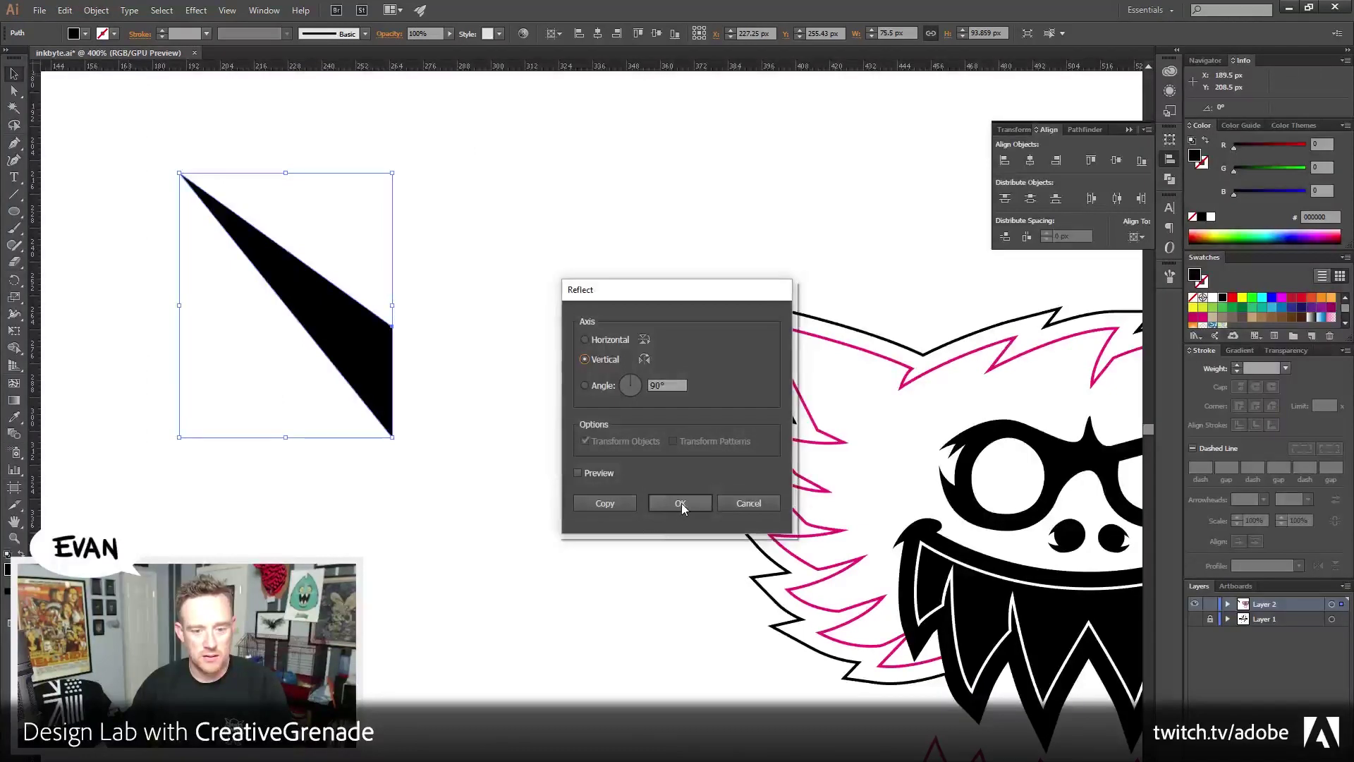
pyautogui.click(681, 503)
pyautogui.moveTo(229, 352); pyautogui.dragTo(441, 352)
pyautogui.moveTo(269, 247); pyautogui.dragTo(305, 277)
# Join the two halves' middle anchors into a single V-shaped path
pyautogui.press('a')
pyautogui.moveTo(413, 322); pyautogui.dragTo(435, 369)
pyautogui.hotkey('ctrl', 'j')
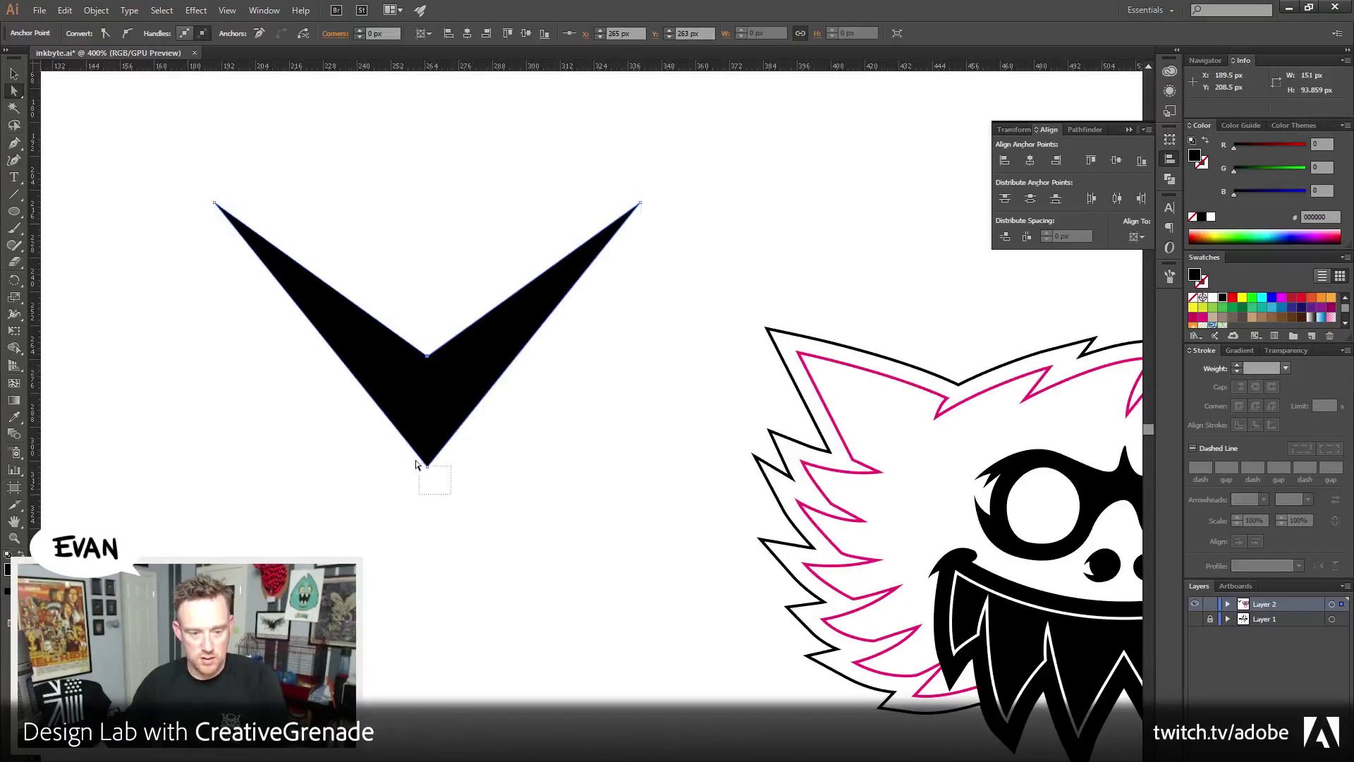
pyautogui.click(401, 501)
pyautogui.moveTo(387, 172); pyautogui.dragTo(417, 193)
pyautogui.press('v')
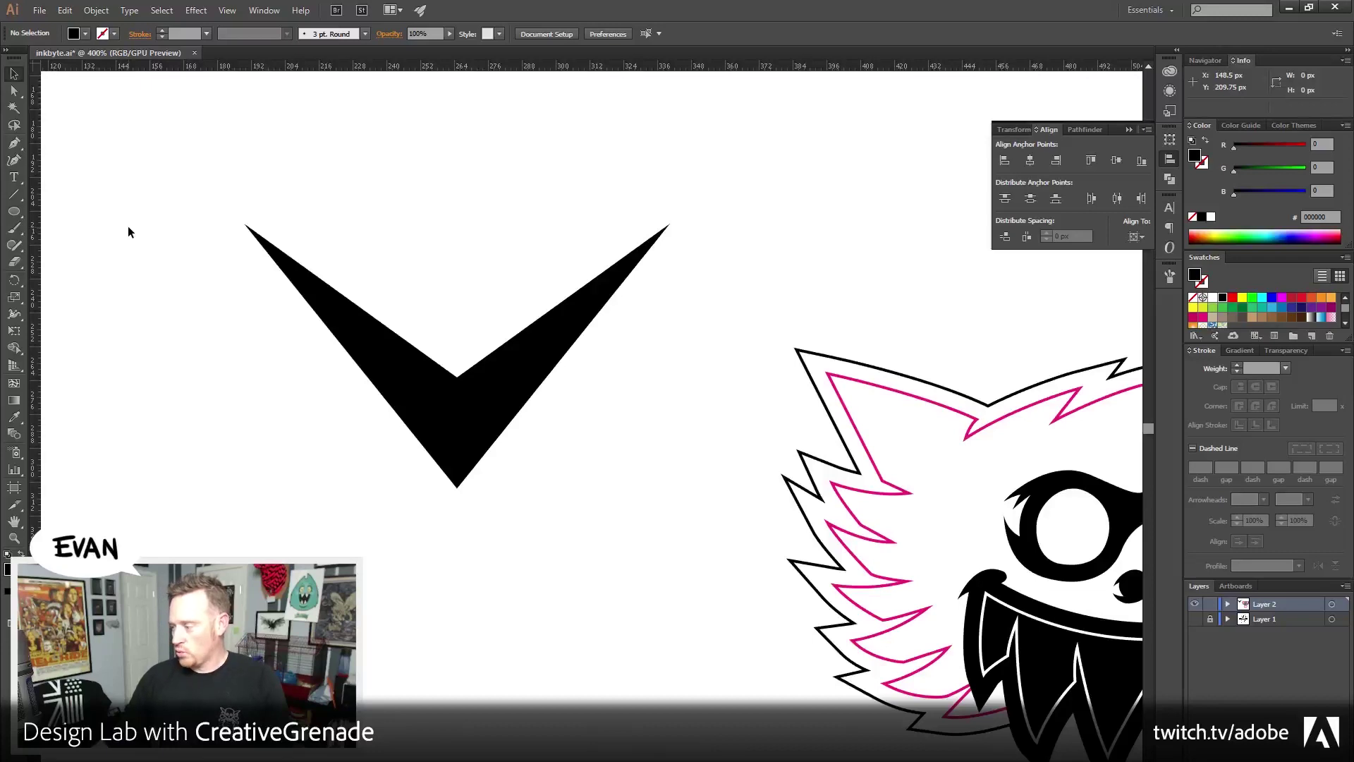
# Fill the V chevron yellow (#f7c21e, RGB 247, 194, 30)
pyautogui.click(424, 384)
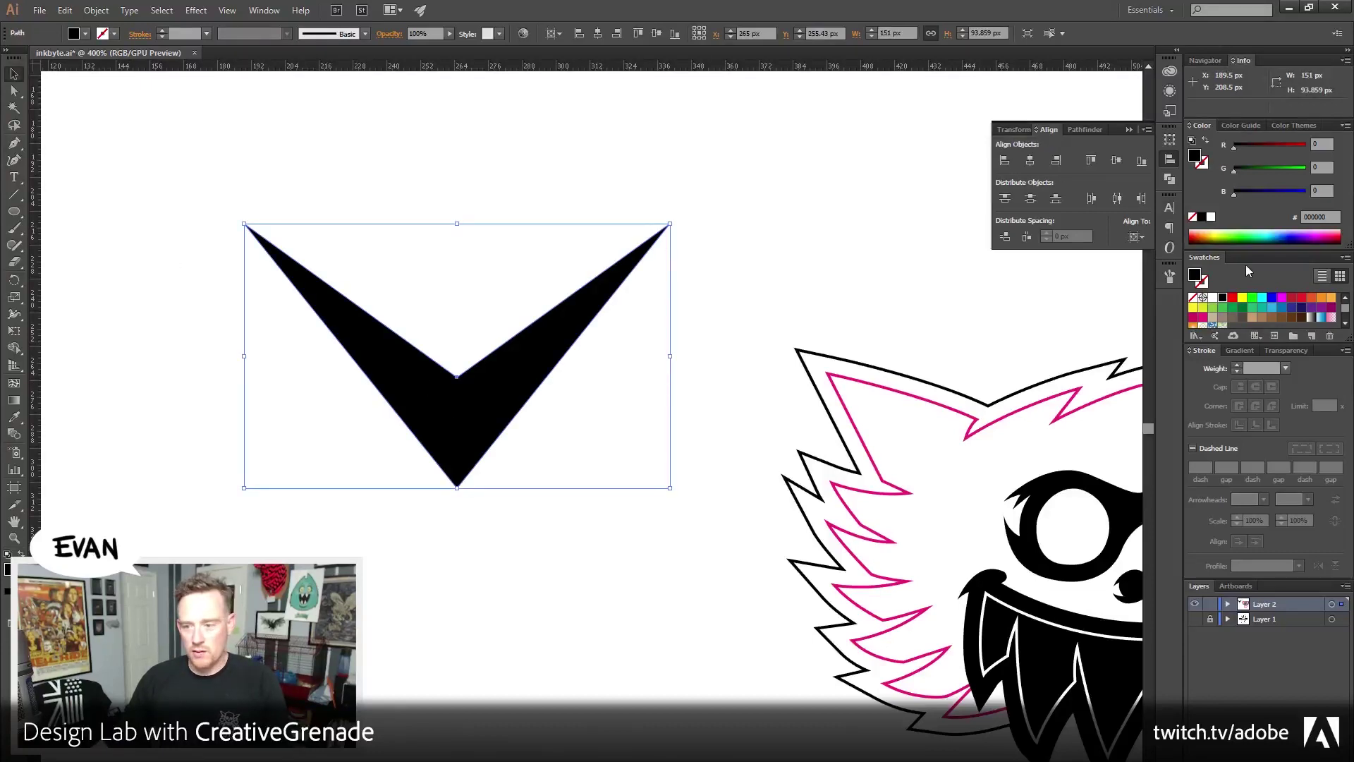
pyautogui.click(1322, 298)
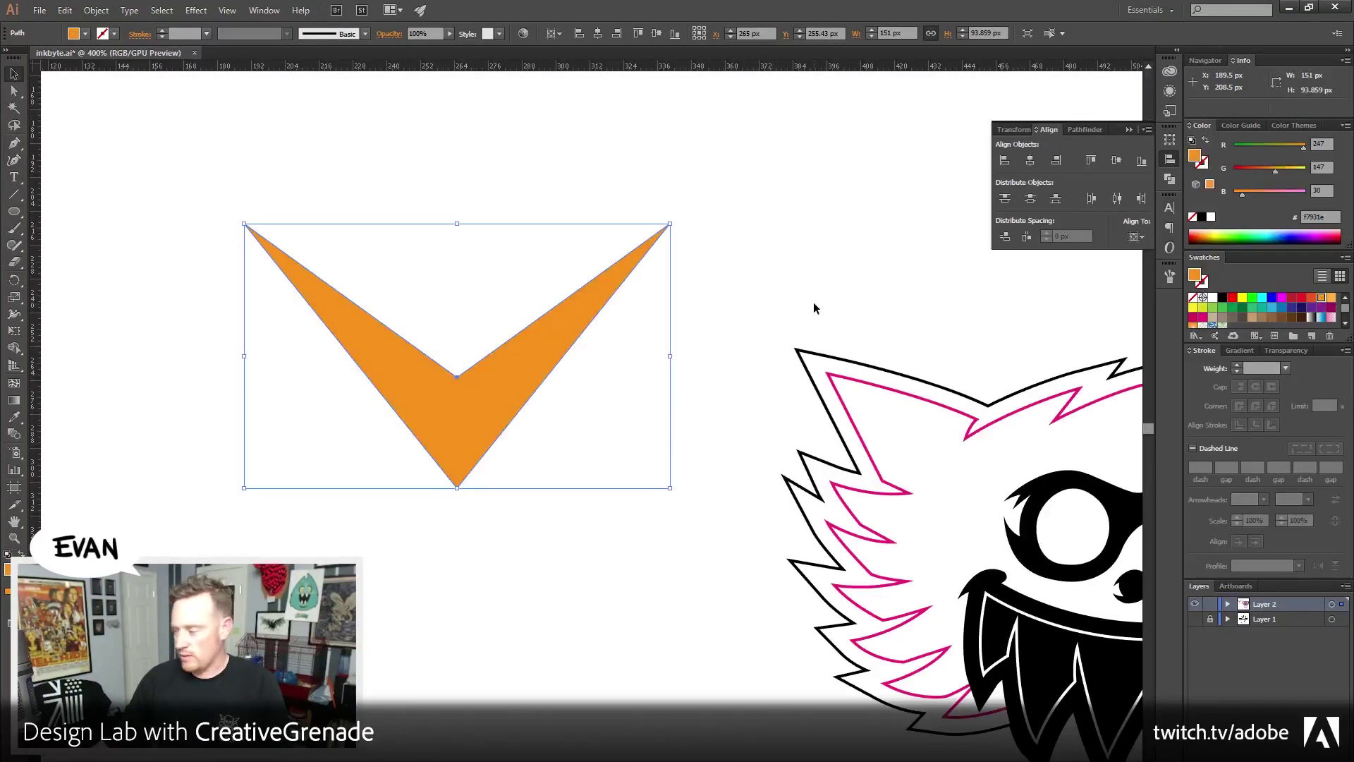
pyautogui.click(1292, 172)
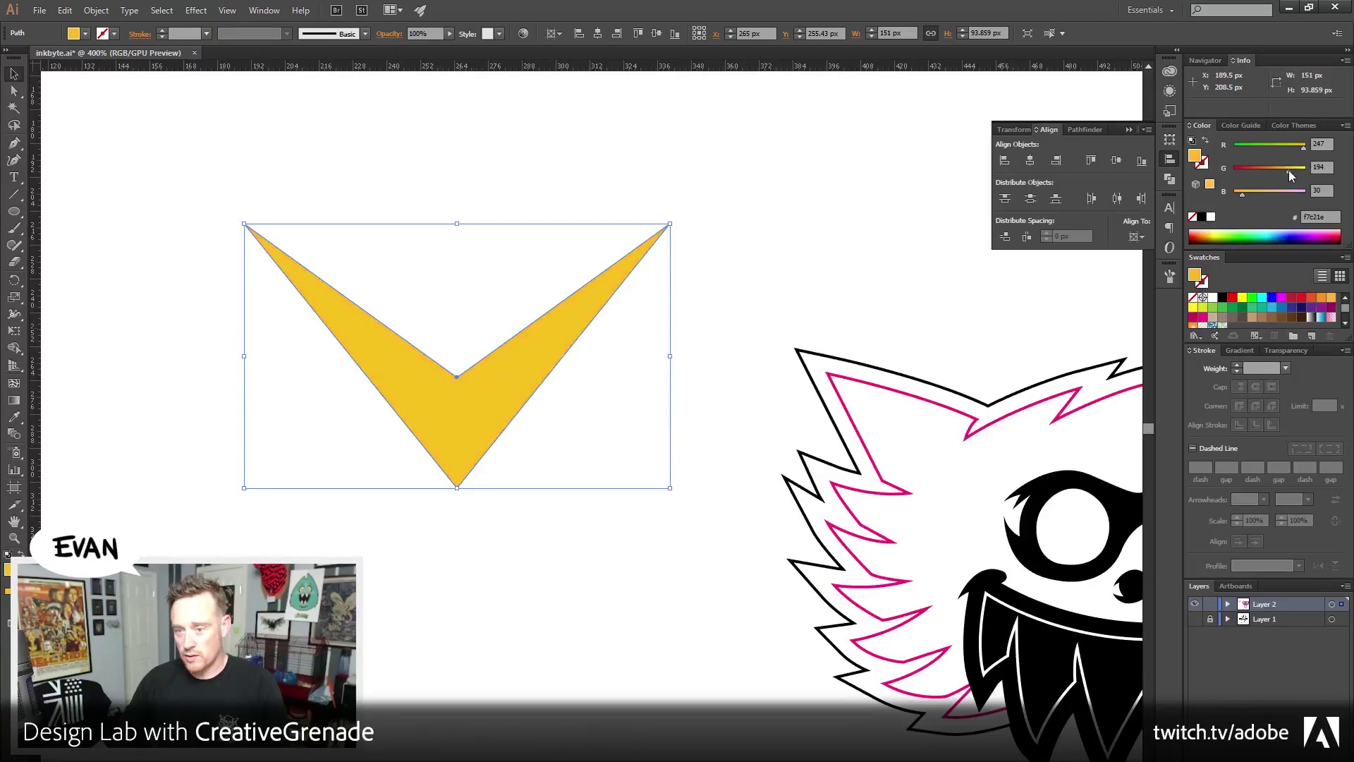
pyautogui.hscroll(-2, 847, 296)
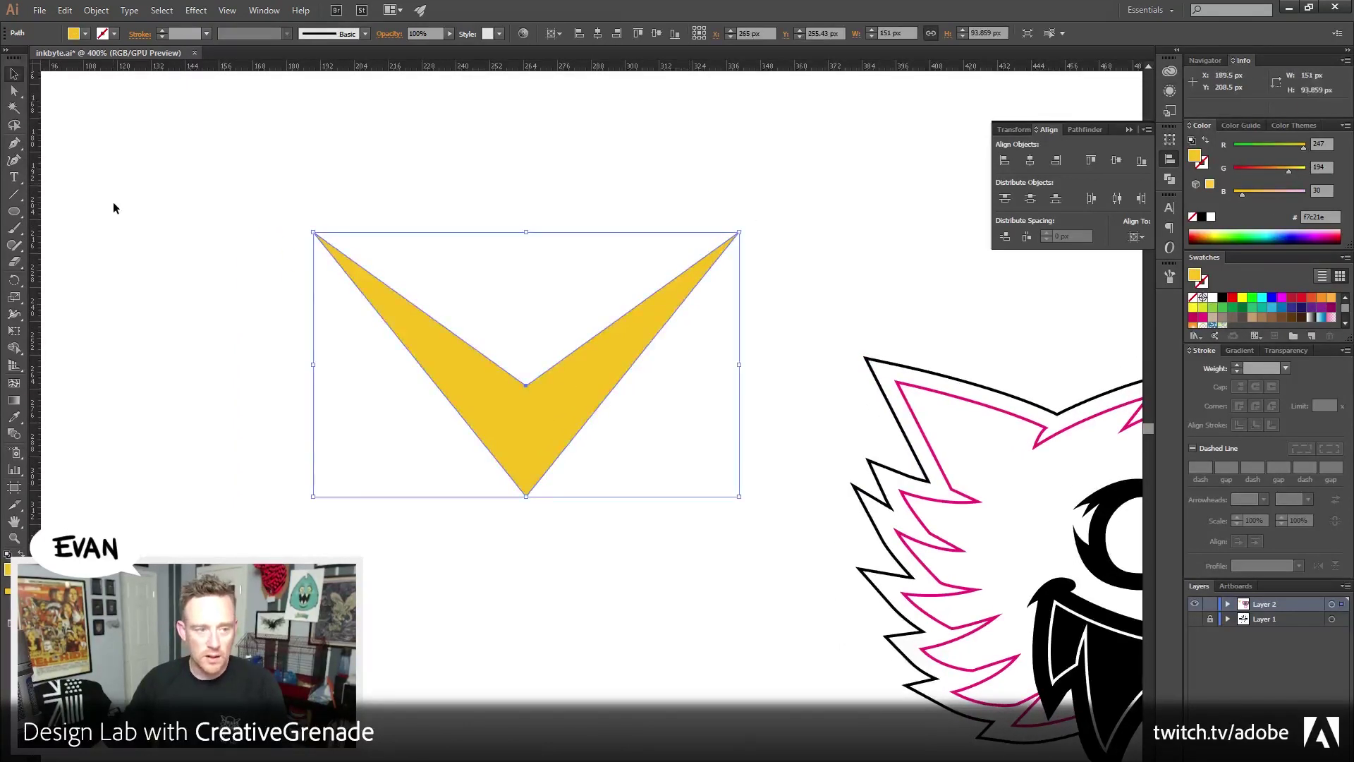
pyautogui.click(96, 11)
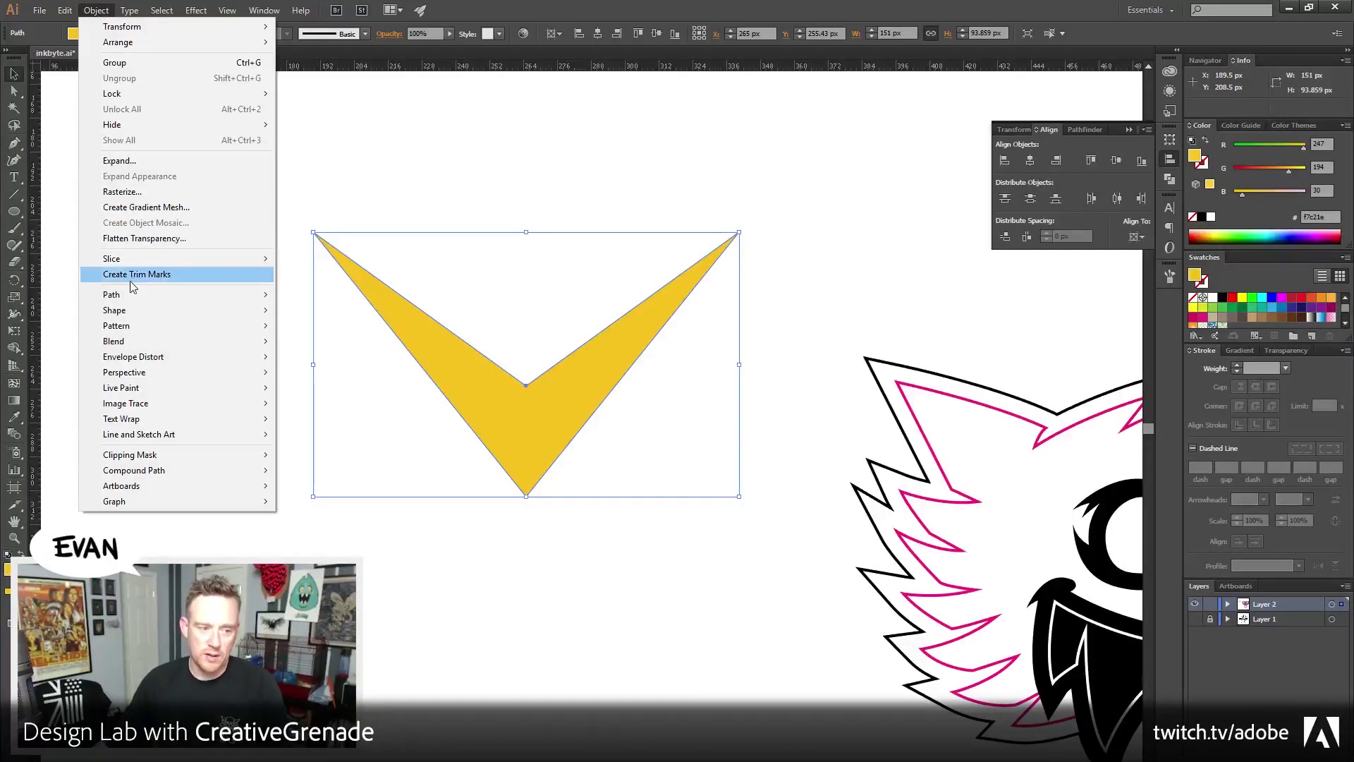
# Open Offset Path with preview on and try miter limits of 10 and 8
pyautogui.moveTo(131, 300)
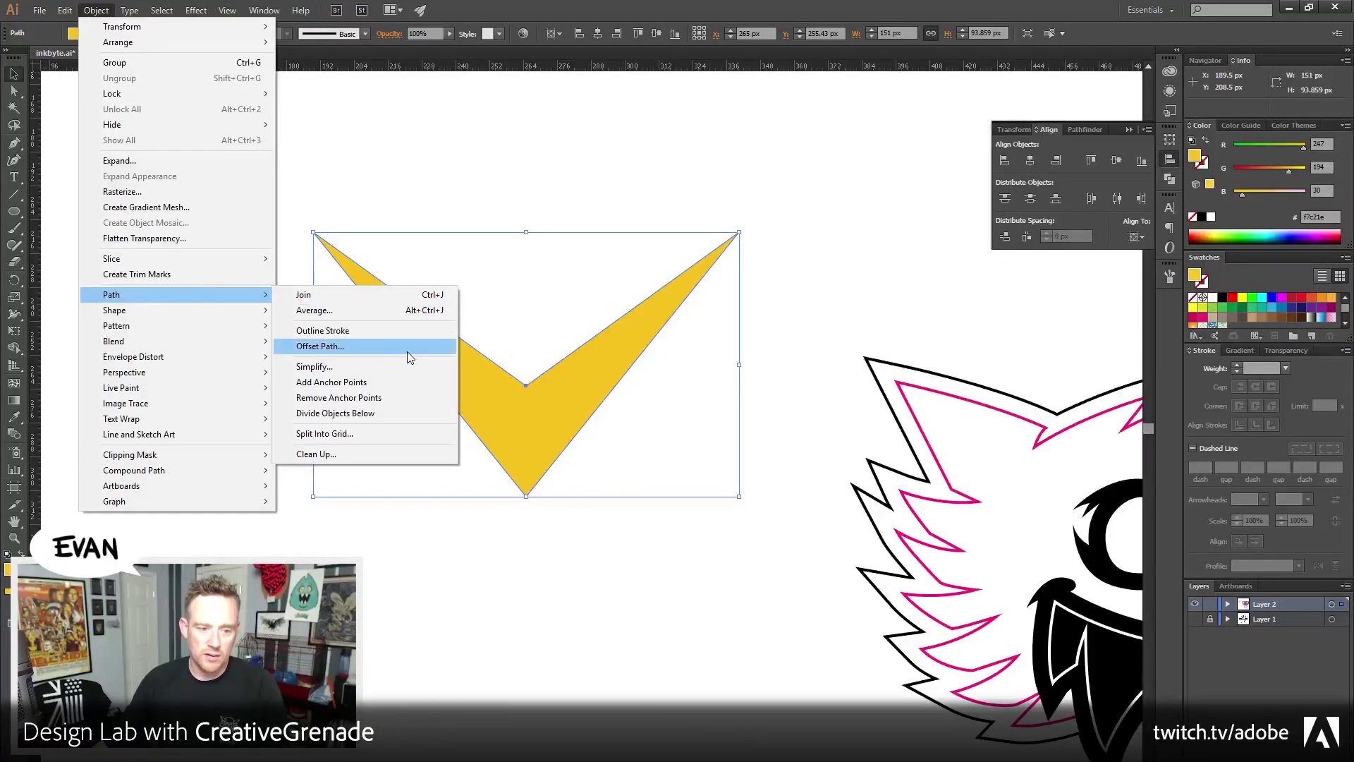
pyautogui.click(392, 345)
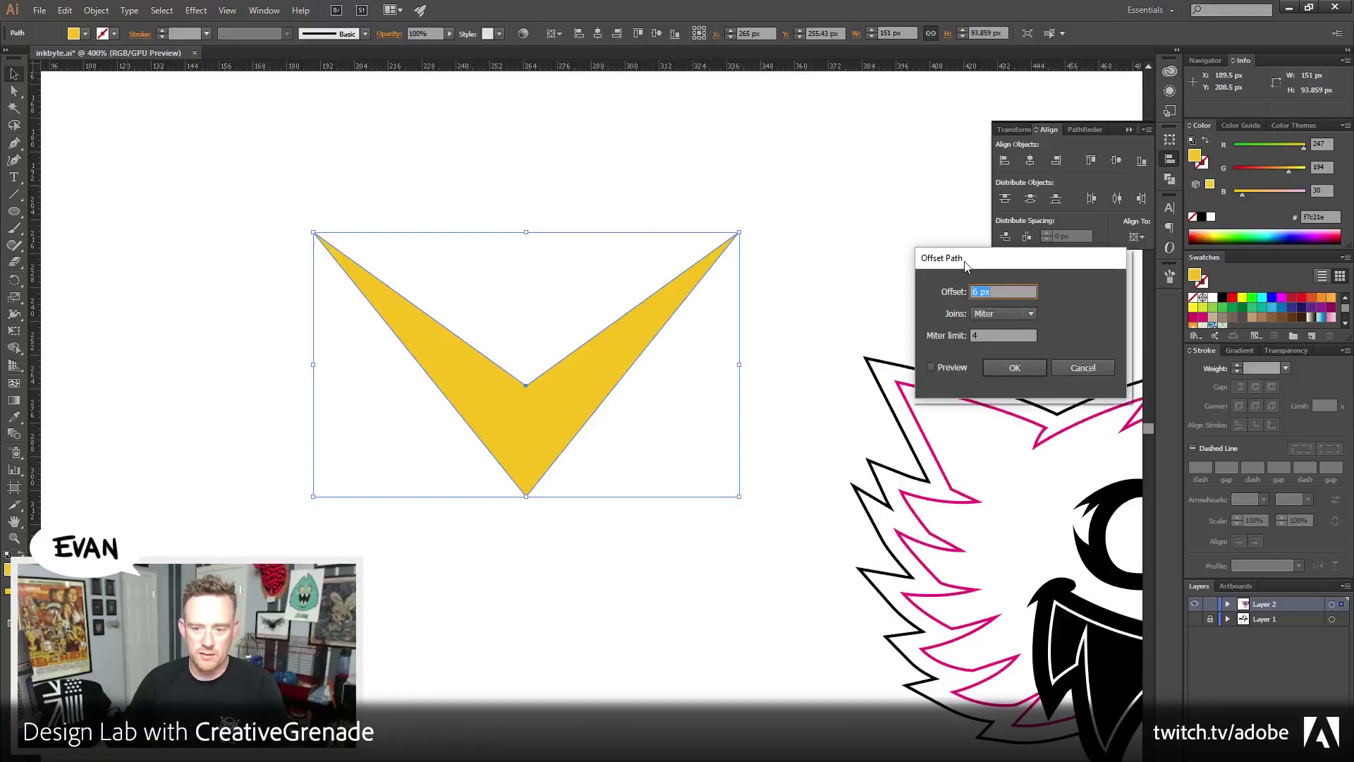
pyautogui.moveTo(988, 258); pyautogui.dragTo(689, 215)
pyautogui.click(649, 325)
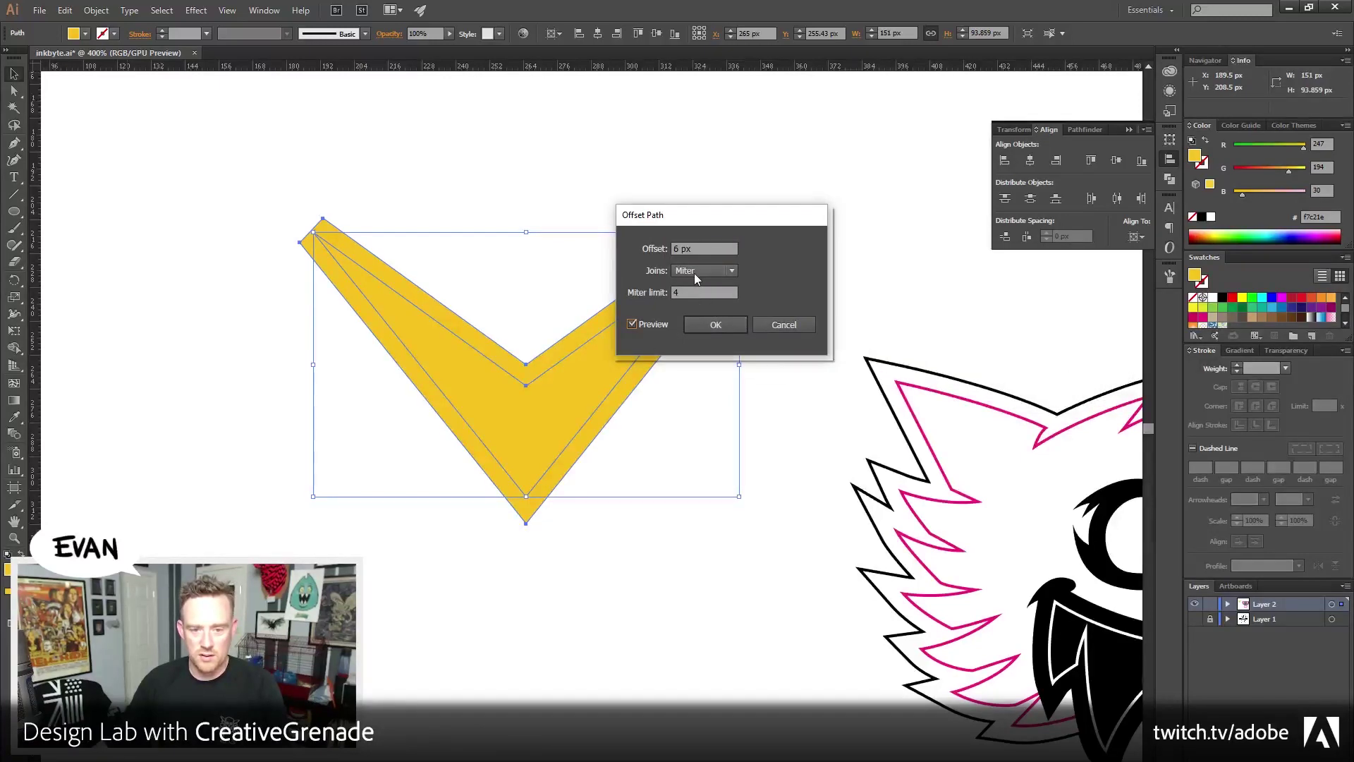
pyautogui.moveTo(698, 292); pyautogui.dragTo(617, 288)
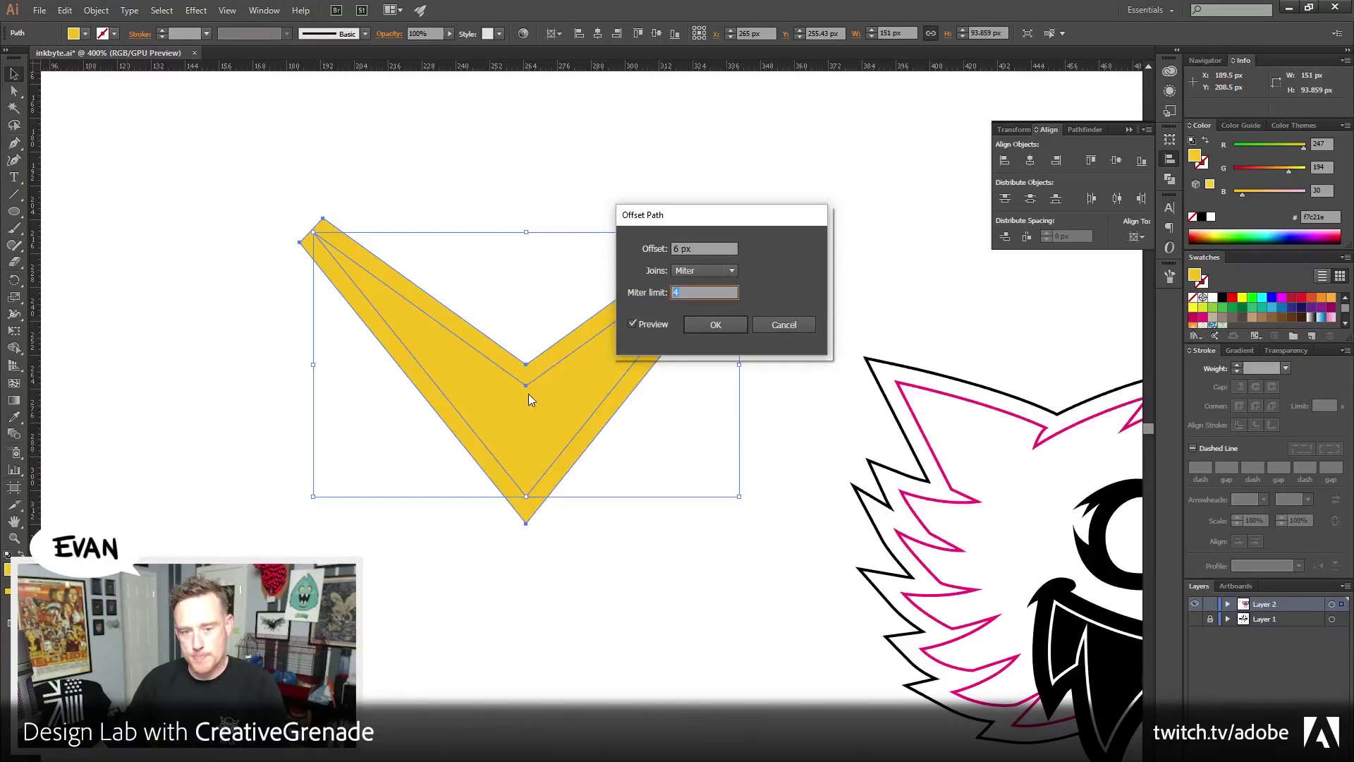
pyautogui.write('10')
pyautogui.press('Tab')
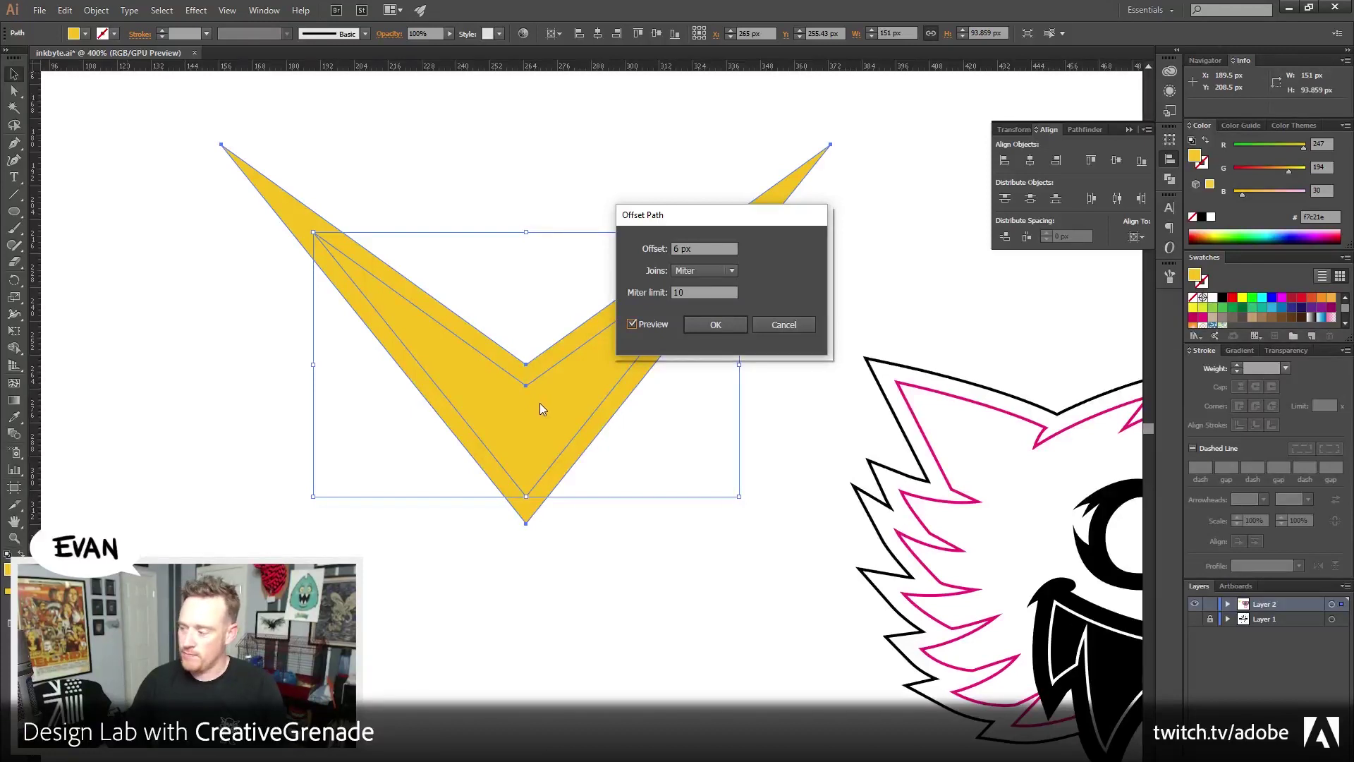
pyautogui.moveTo(692, 292); pyautogui.dragTo(589, 296)
pyautogui.write('8')
pyautogui.press('Tab')
# Settle on miter limit 7, create the 6 px mitered offset, and fill it black
pyautogui.hotkey('shift', 'Tab')
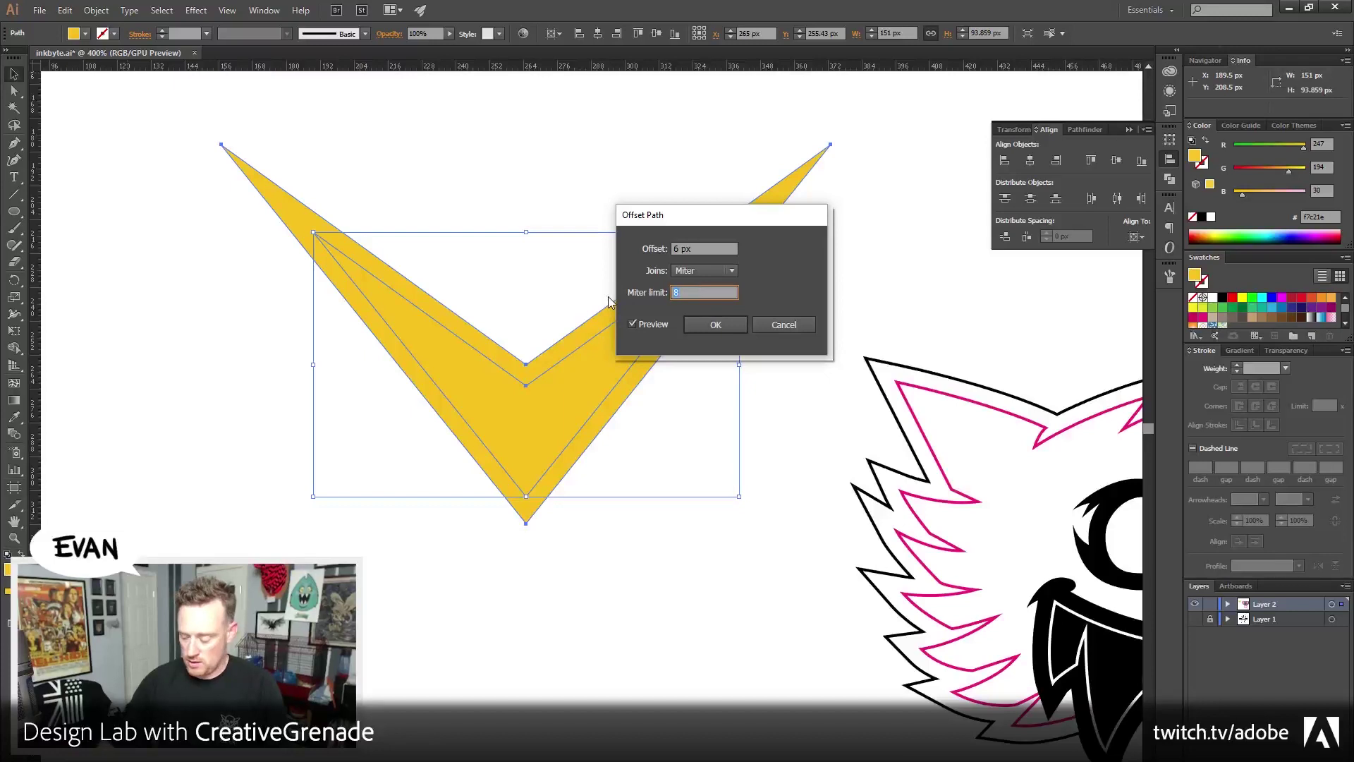
pyautogui.write('5')
pyautogui.press('Tab')
pyautogui.hotkey('shift', 'Tab')
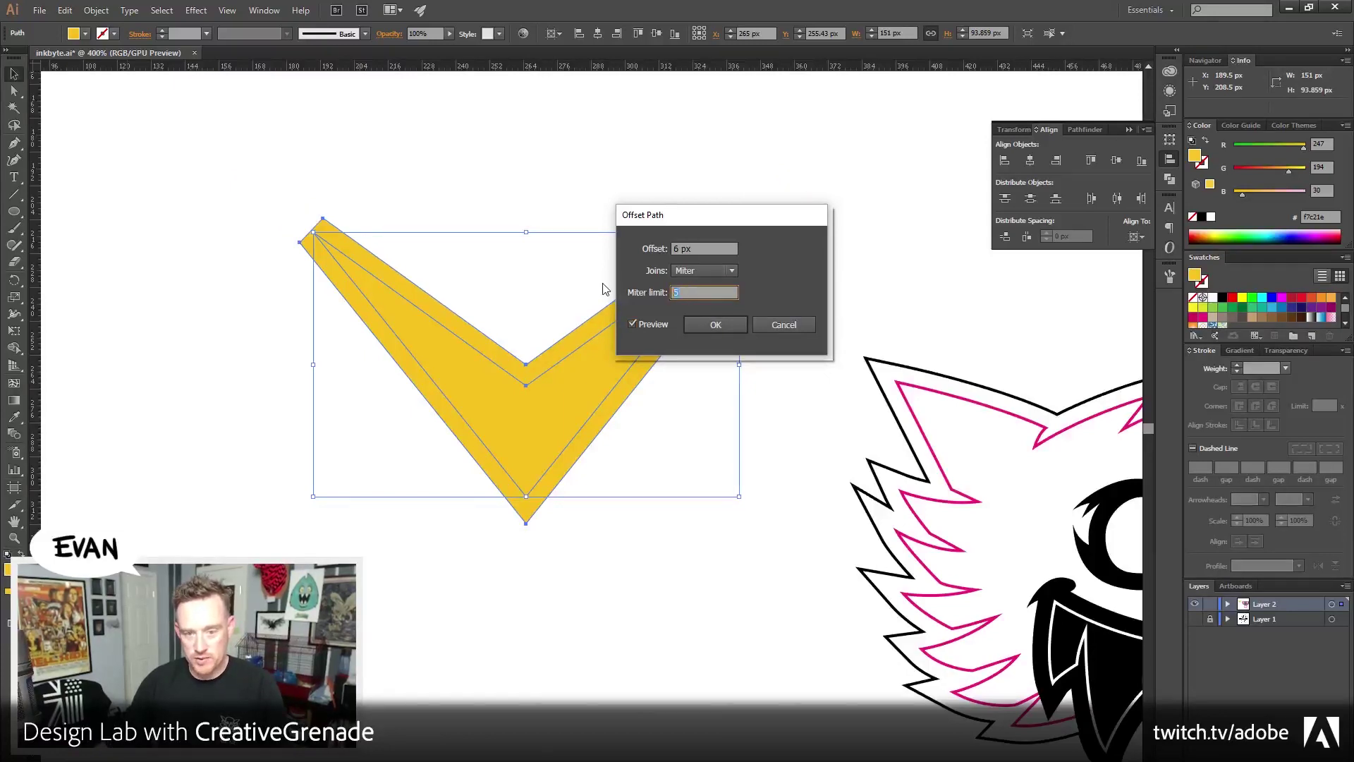
pyautogui.press('Tab')
pyautogui.hotkey('shift', 'Tab')
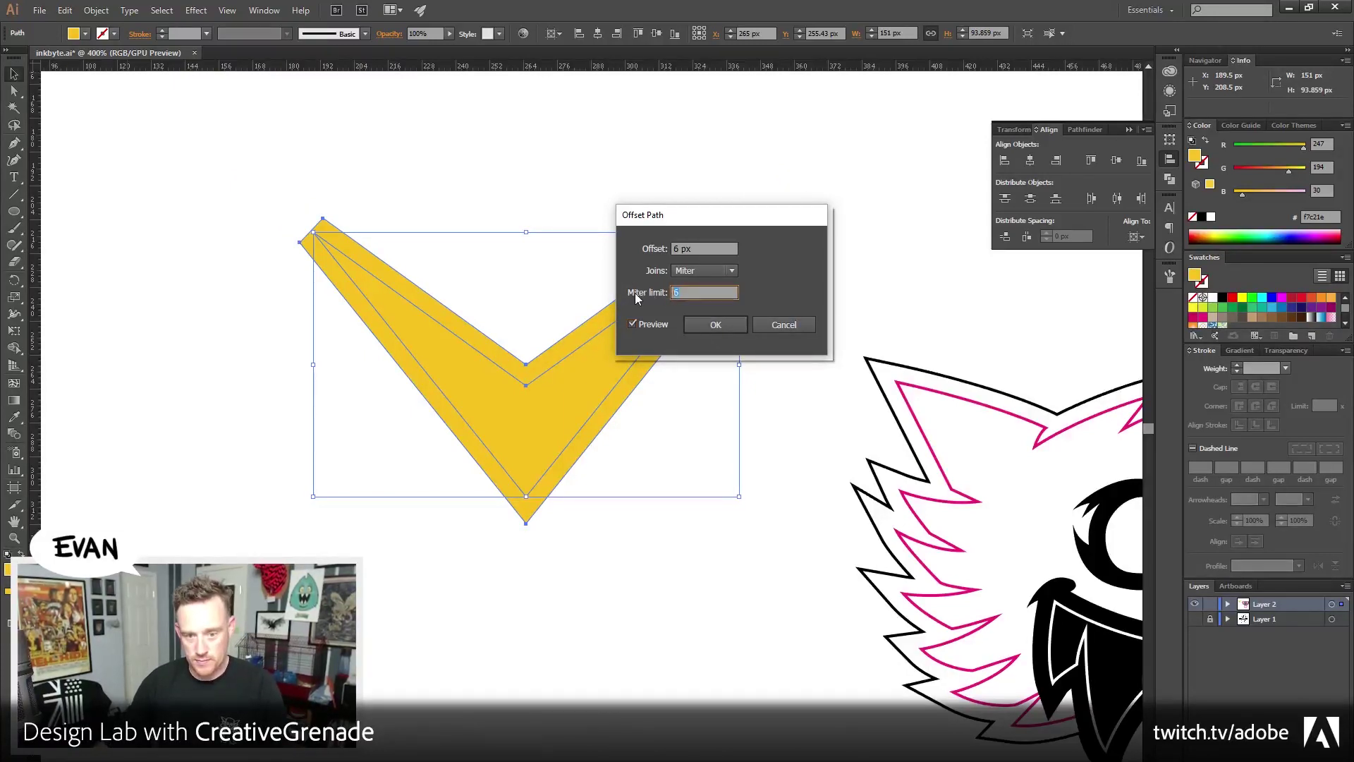
pyautogui.write('7')
pyautogui.press('Tab')
pyautogui.hotkey('shift', 'Tab')
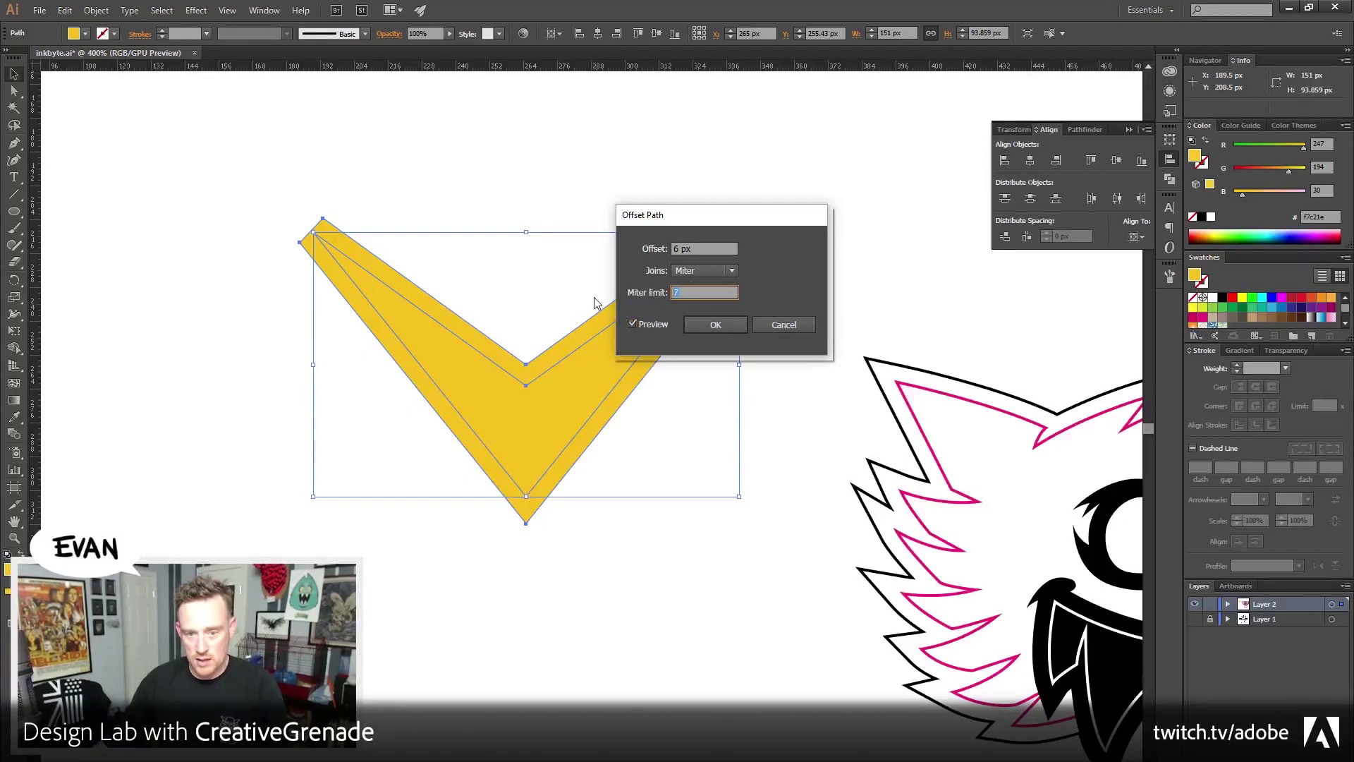
pyautogui.click(695, 326)
pyautogui.click(1202, 217)
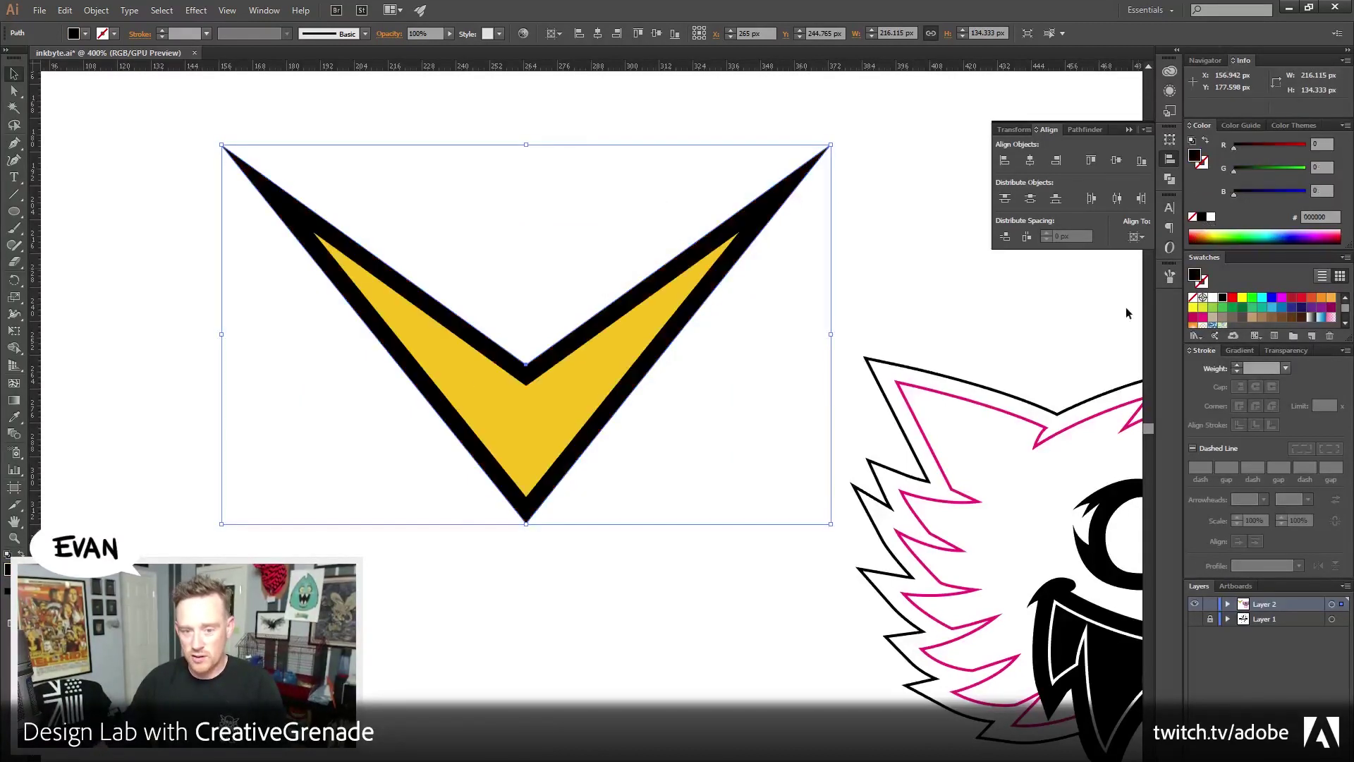
# Raise the black offset's notch point to thicken the black band
pyautogui.scroll(2, 66, 128)
pyautogui.click(12, 90)
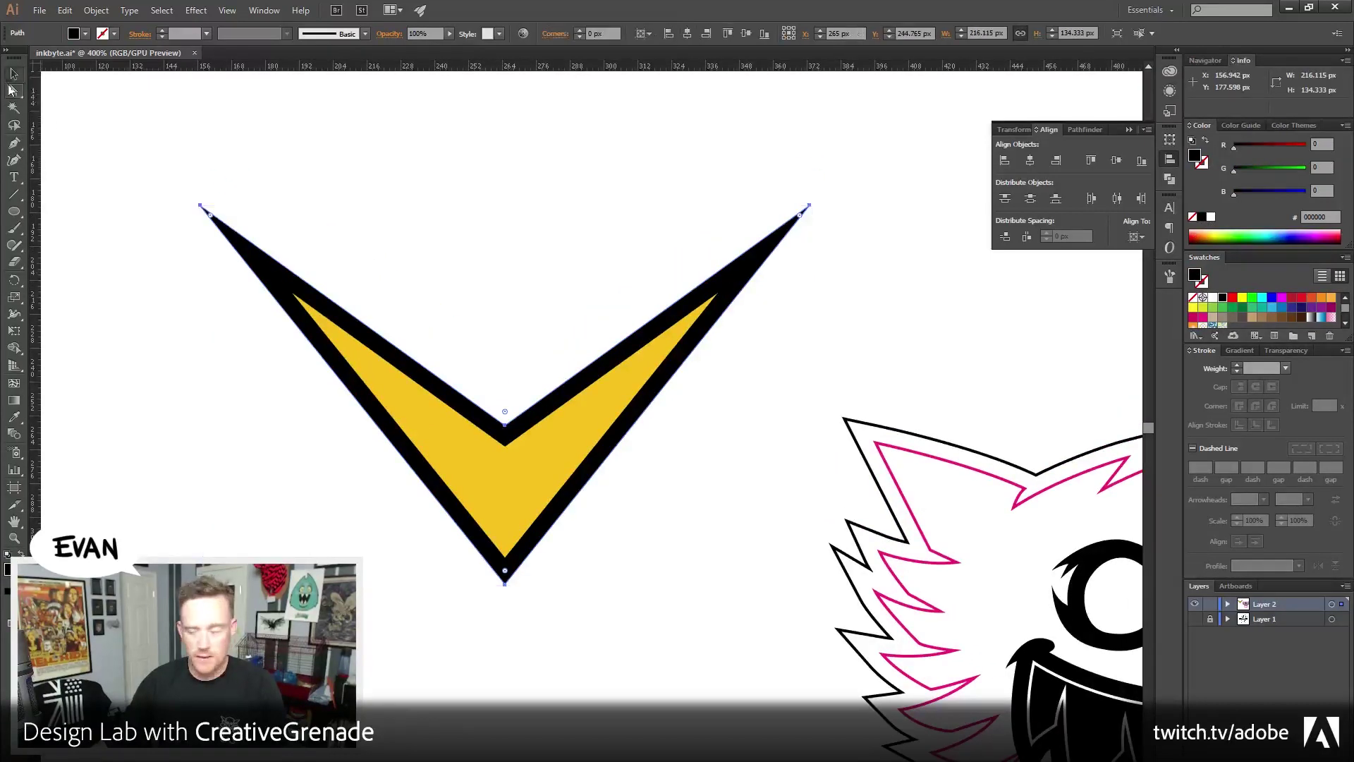
pyautogui.click(362, 174)
pyautogui.scroll(-2, 430, 332)
pyautogui.moveTo(539, 383); pyautogui.dragTo(539, 329)
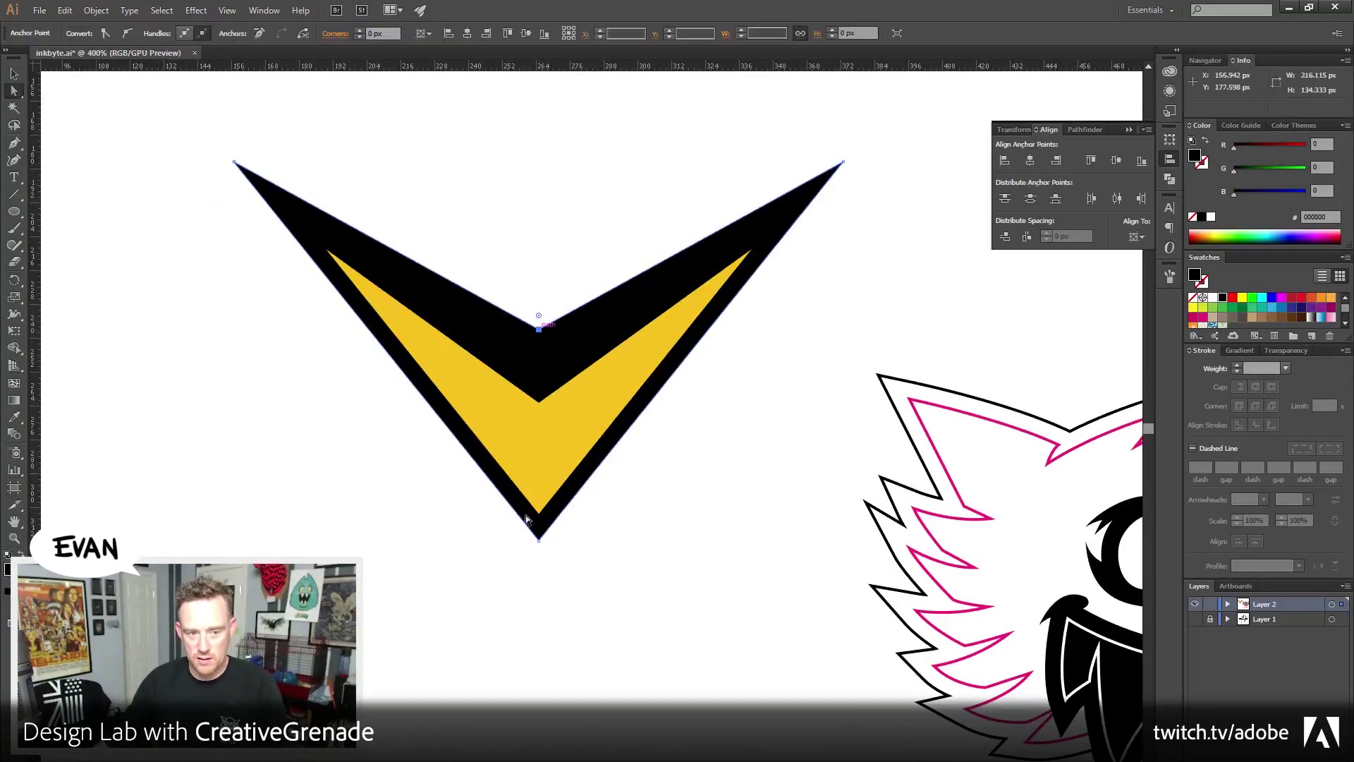
pyautogui.click(630, 588)
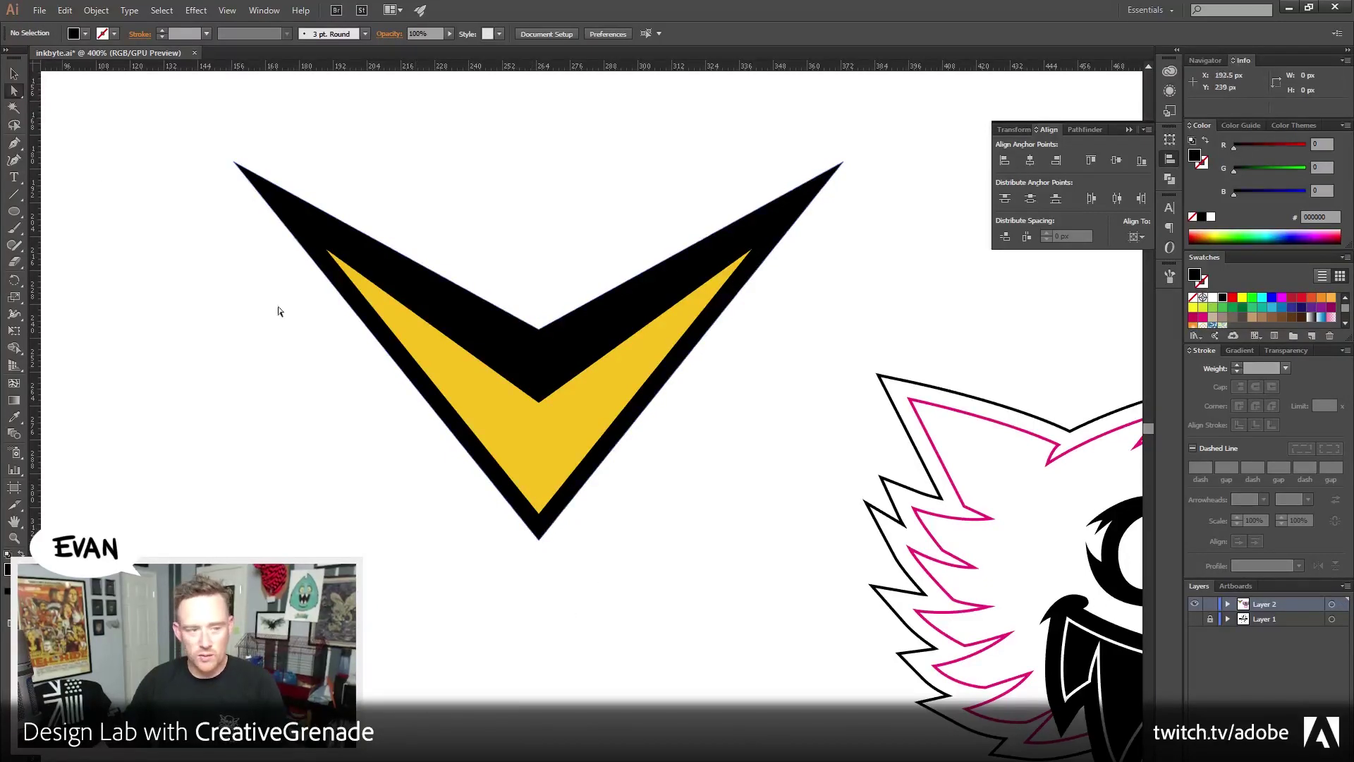
# Select the black chevron's two top corner points and round them with the Corners control
pyautogui.moveTo(206, 136); pyautogui.dragTo(303, 185)
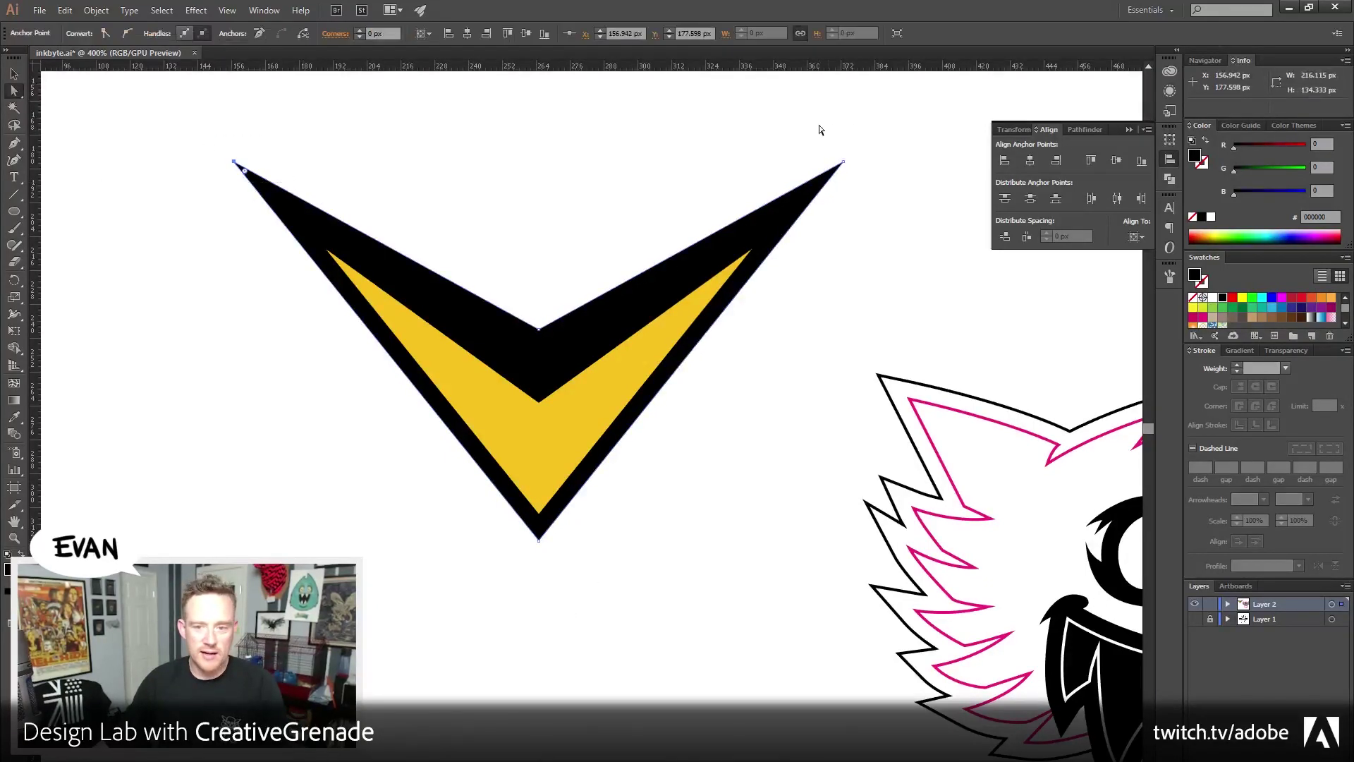
pyautogui.keyDown('shift'); pyautogui.moveTo(819, 130); pyautogui.dragTo(882, 184); pyautogui.keyUp('shift')
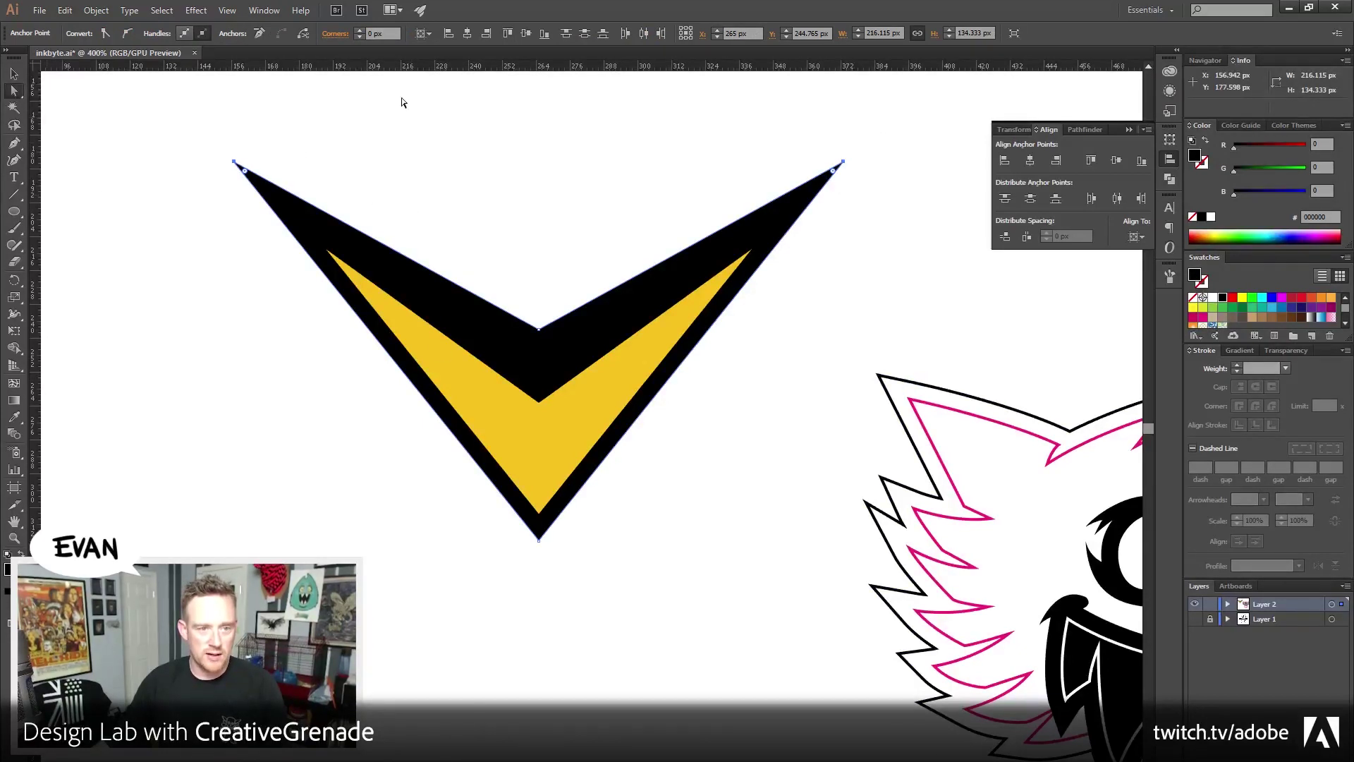
pyautogui.click(358, 32)
pyautogui.click(357, 32)
pyautogui.click(358, 32)
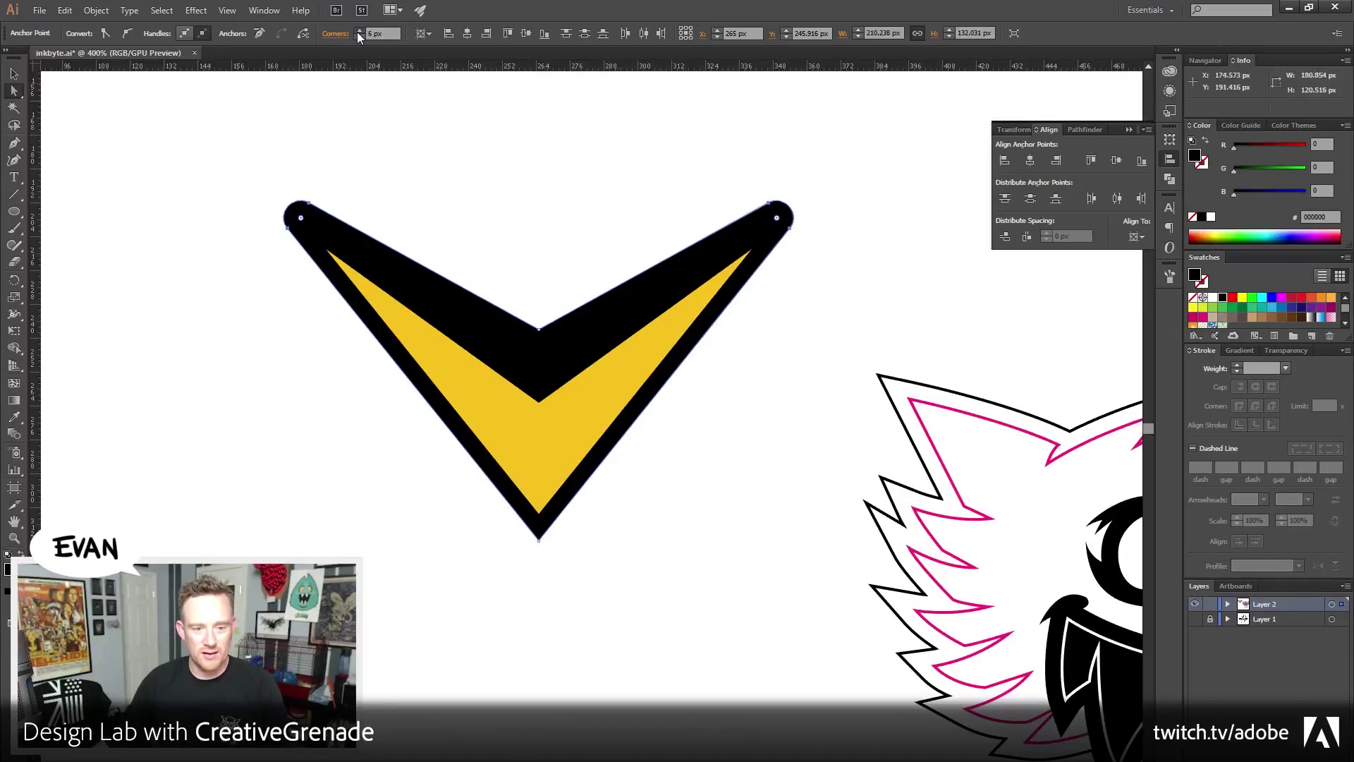
pyautogui.click(358, 32)
pyautogui.click(359, 35)
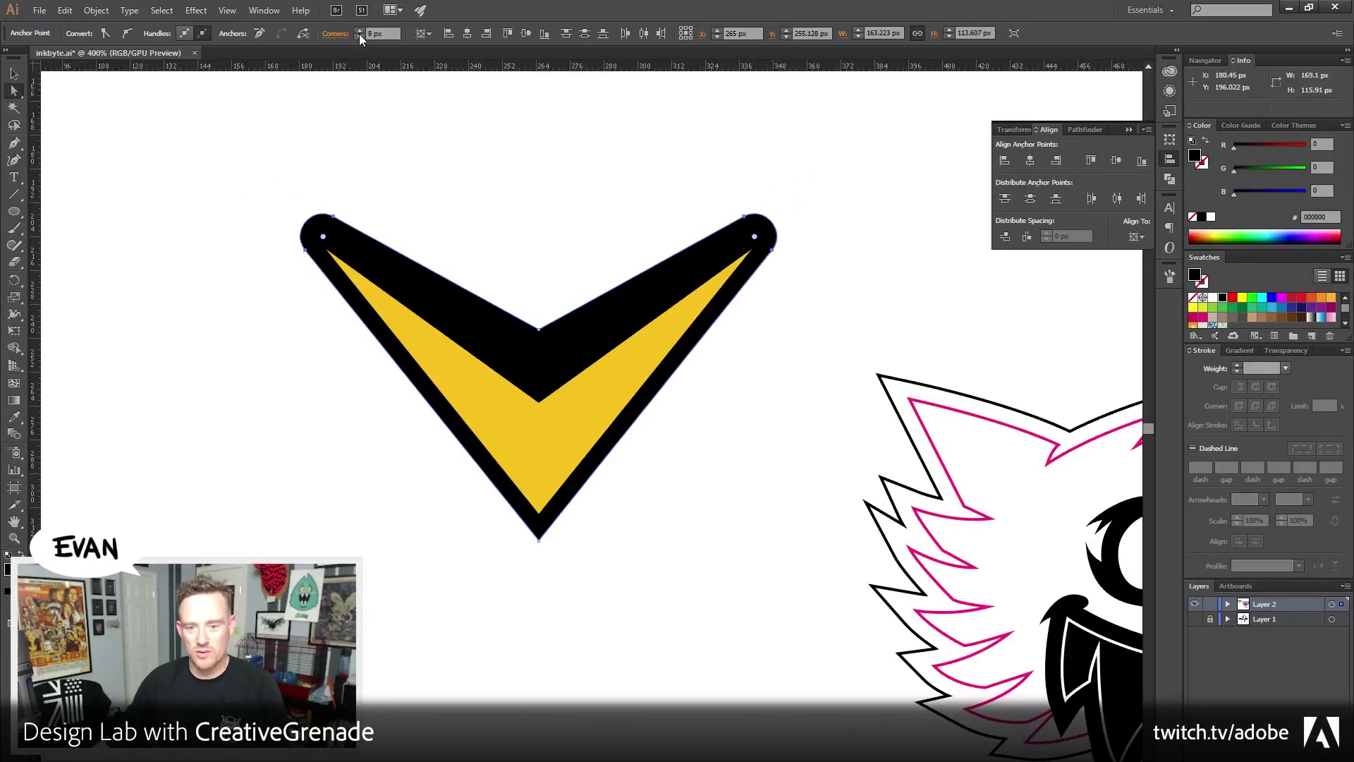
pyautogui.click(491, 247)
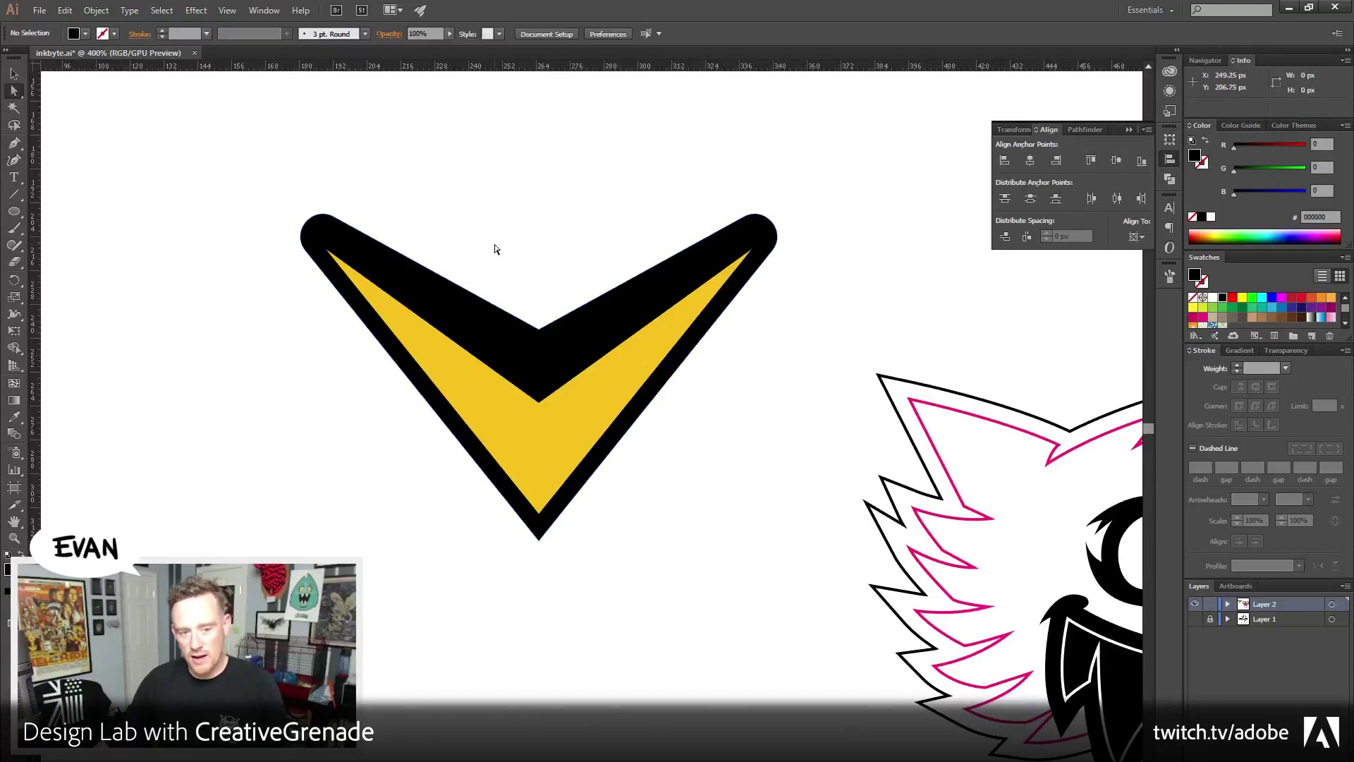
# Undo the corner rounding back to sharp top corners
pyautogui.hotkey('ctrl', 'z')
pyautogui.hotkey('ctrl', 'z')
pyautogui.hotkey('ctrl', 'z')
pyautogui.hotkey('ctrl', 'z')
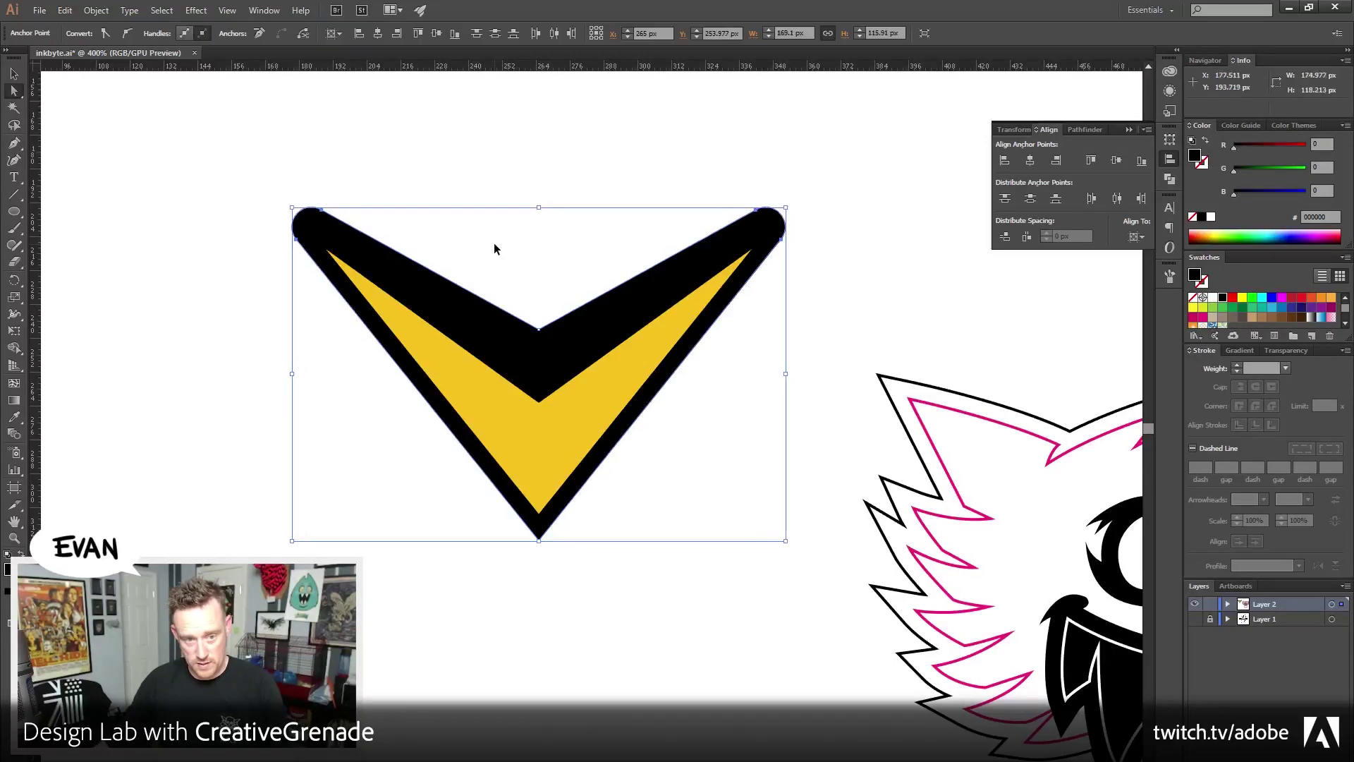
pyautogui.hotkey('ctrl', 'z')
pyautogui.hotkey('ctrl', 'z')
pyautogui.hotkey('ctrl', 'z')
pyautogui.hotkey('ctrl', 'z')
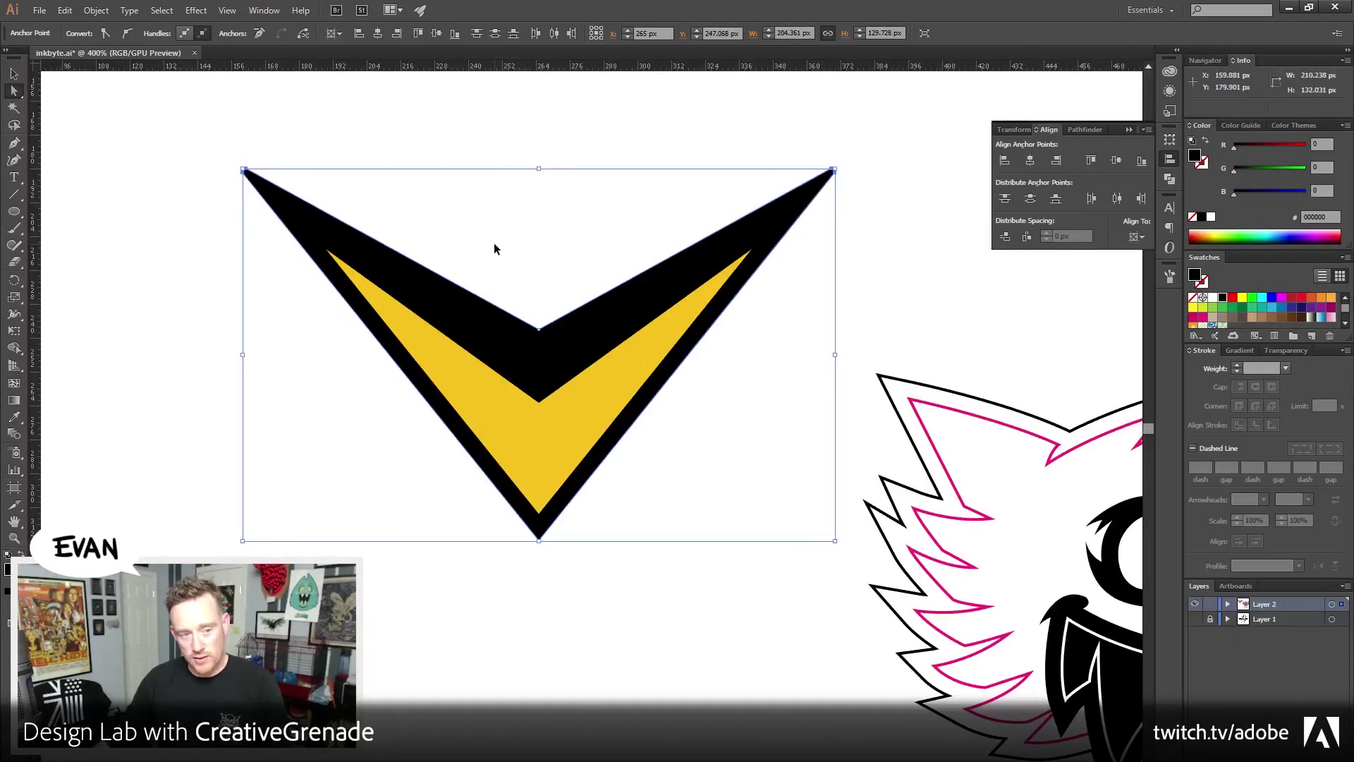
pyautogui.hotkey('ctrl', 'z')
pyautogui.click(557, 318)
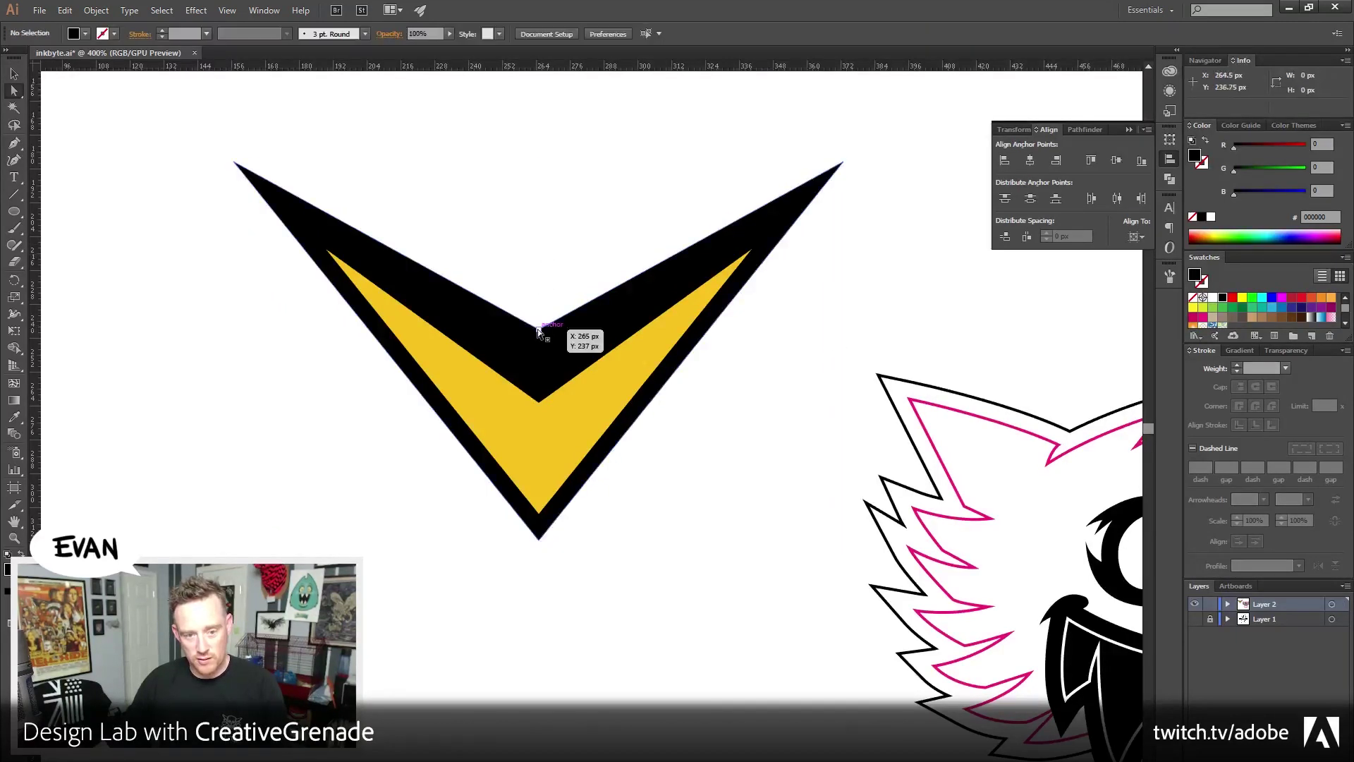
pyautogui.click(538, 428)
pyautogui.click(522, 283)
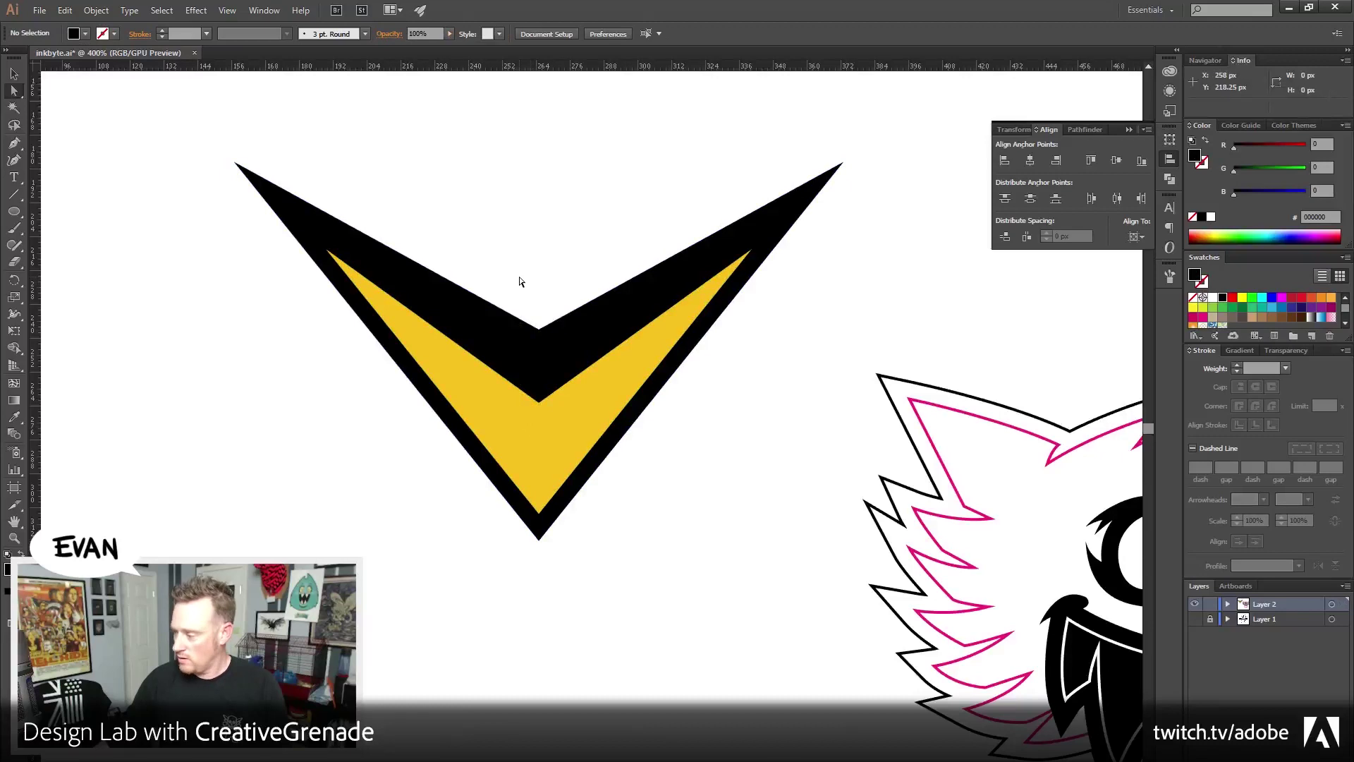
# Nudge the chevron's inner top point up slightly and reselect the whole chevron path
pyautogui.moveTo(540, 329); pyautogui.dragTo(539, 320)
pyautogui.click(544, 342)
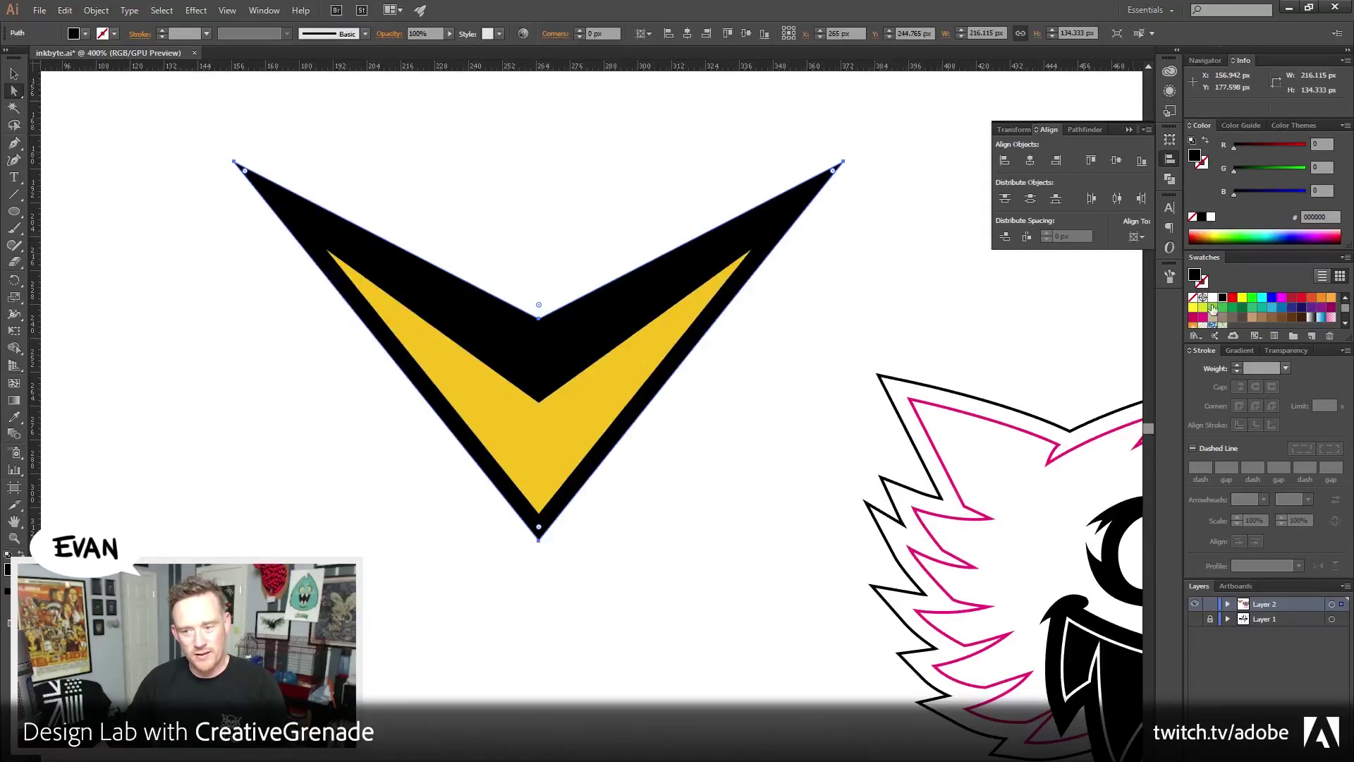
pyautogui.click(1205, 166)
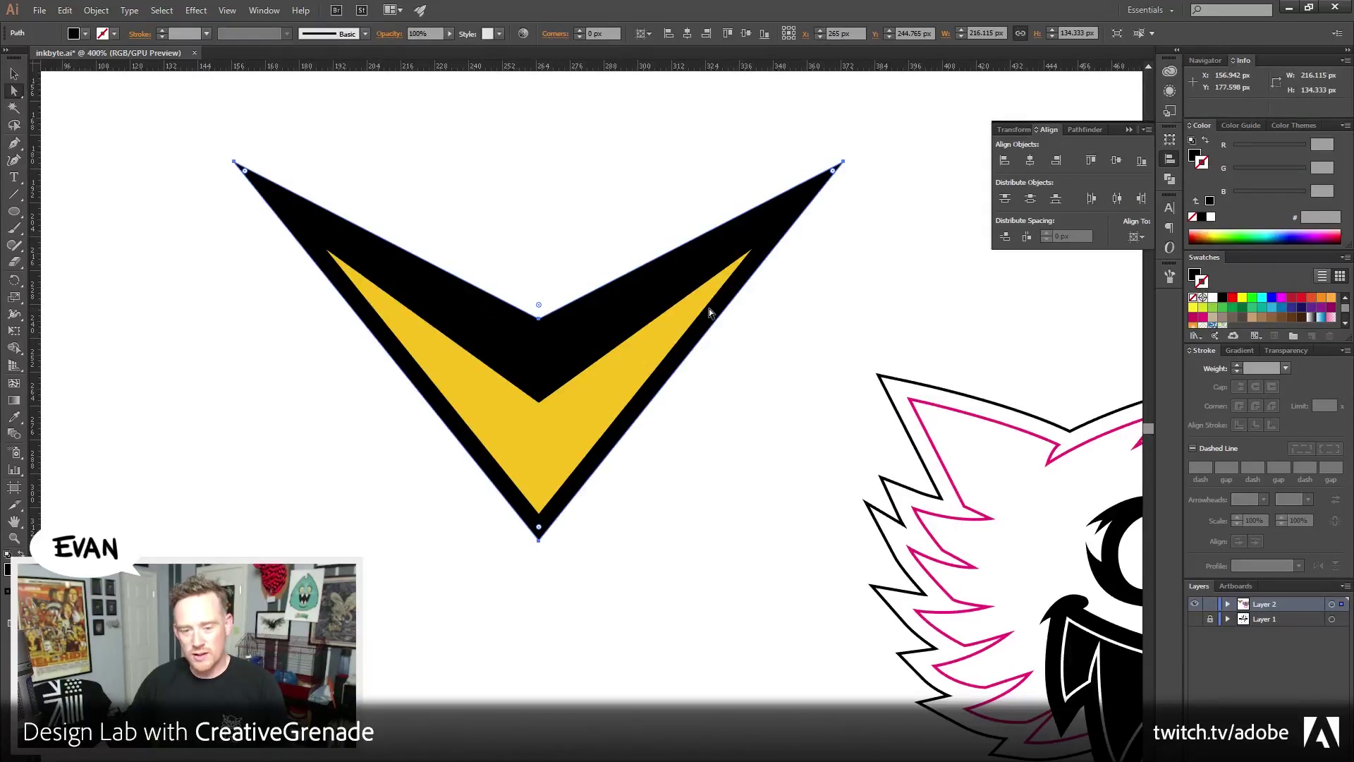
pyautogui.moveTo(801, 129); pyautogui.dragTo(924, 189)
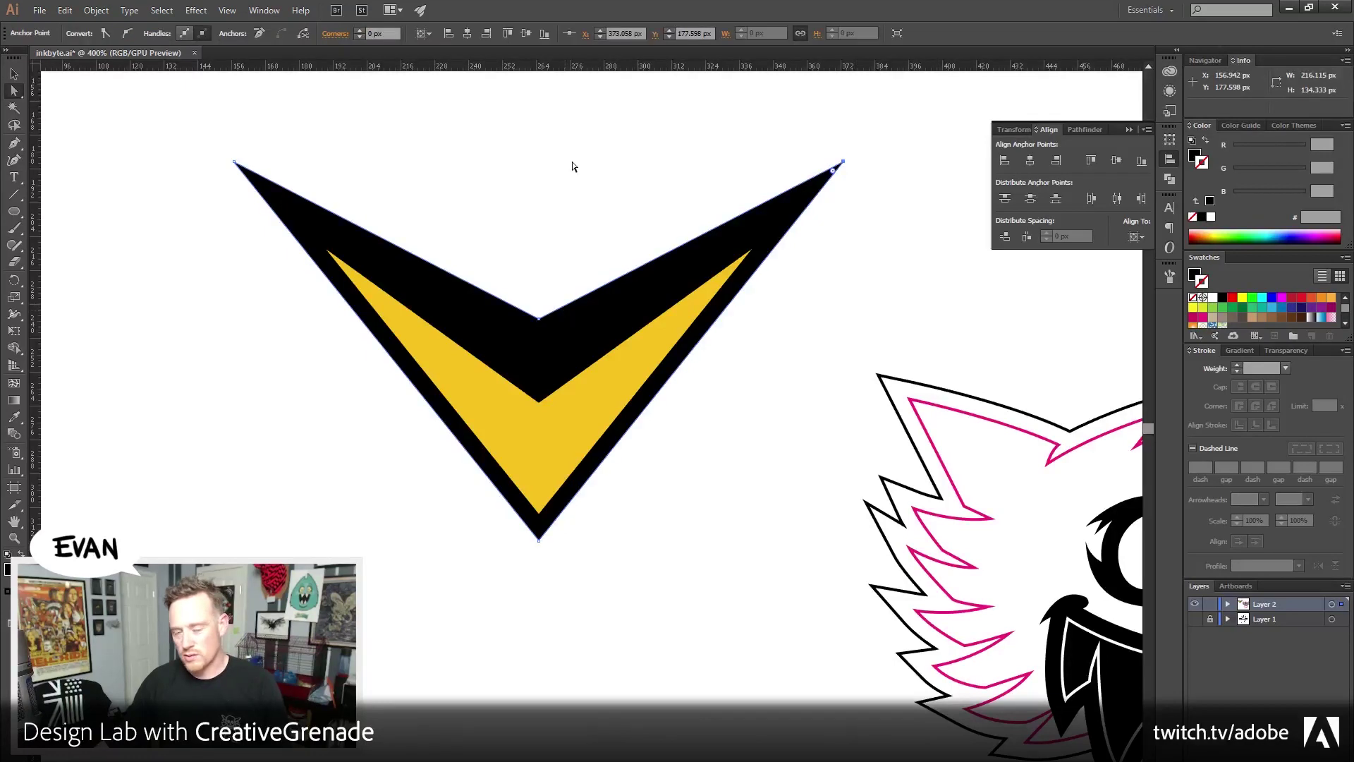
pyautogui.click(573, 166)
pyautogui.click(442, 282)
# Delete the black outer chevron and select the yellow chevron
pyautogui.click(15, 74)
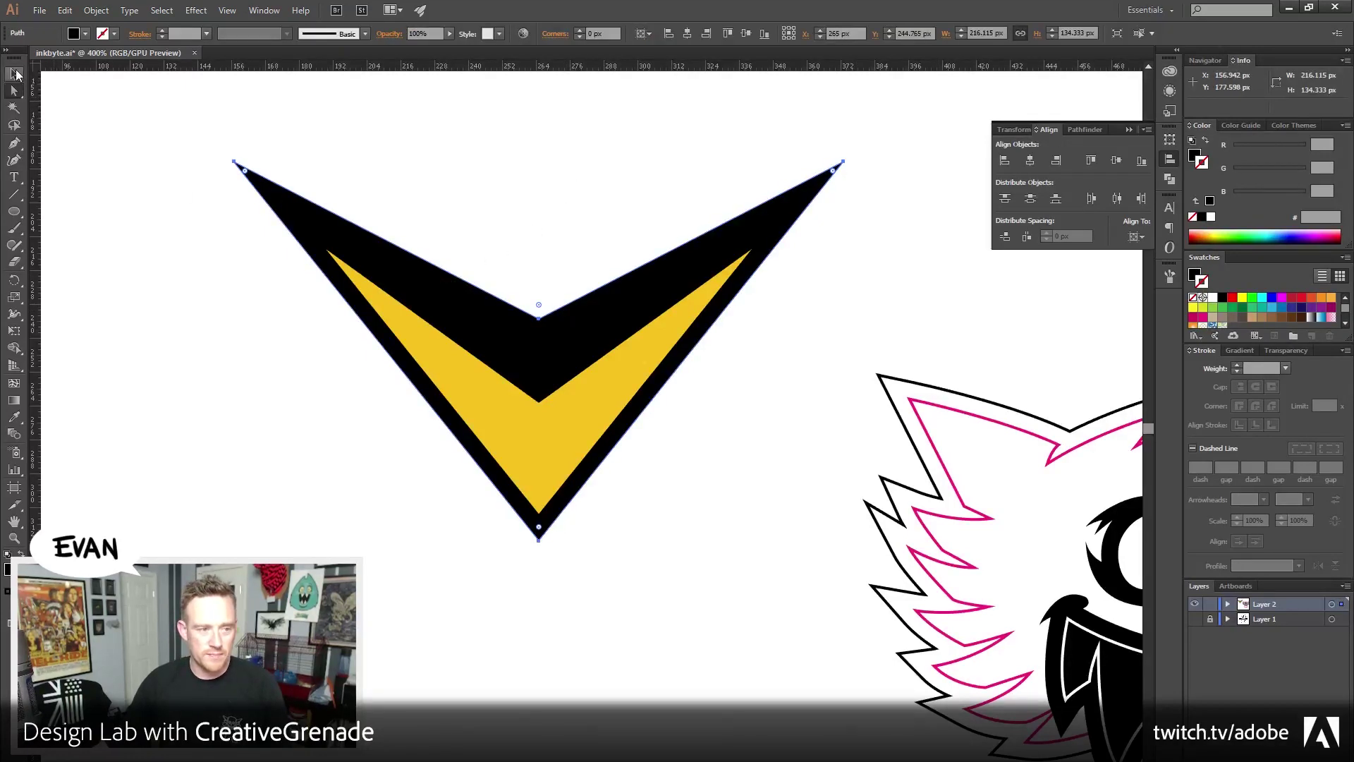
pyautogui.moveTo(112, 181); pyautogui.dragTo(285, 261)
pyautogui.press('Delete')
pyautogui.hotkey('ctrl', 'a')
pyautogui.click(96, 10)
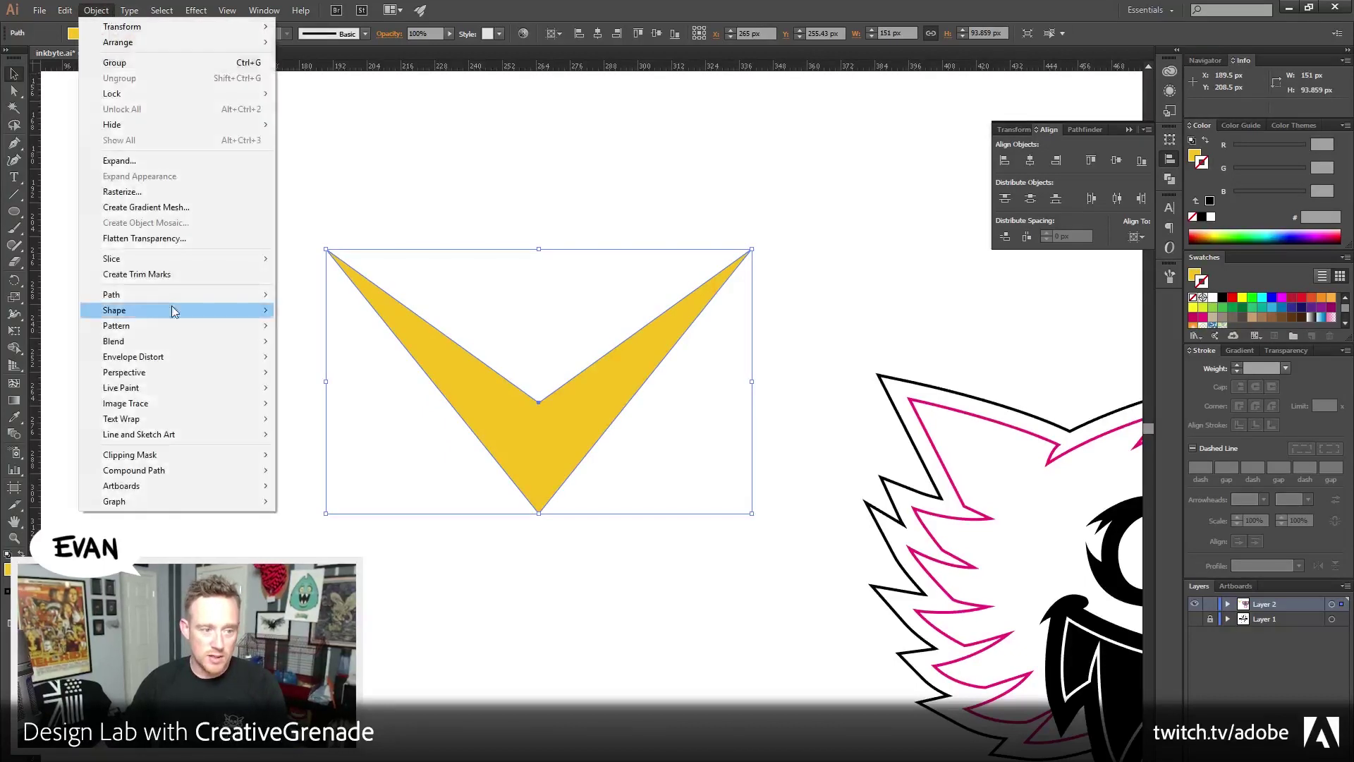
pyautogui.moveTo(162, 298)
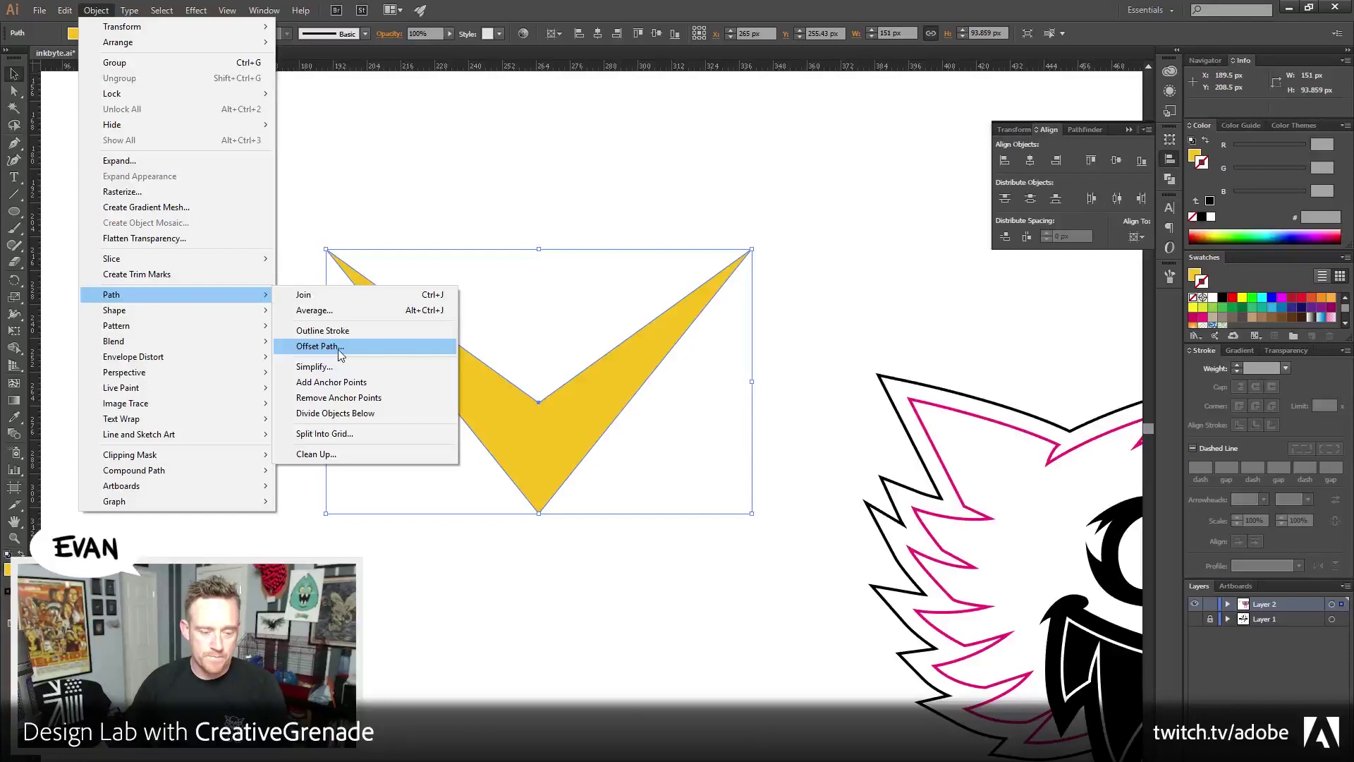
# Create a 6 px offset copy of the yellow chevron and fill it black
pyautogui.click(337, 349)
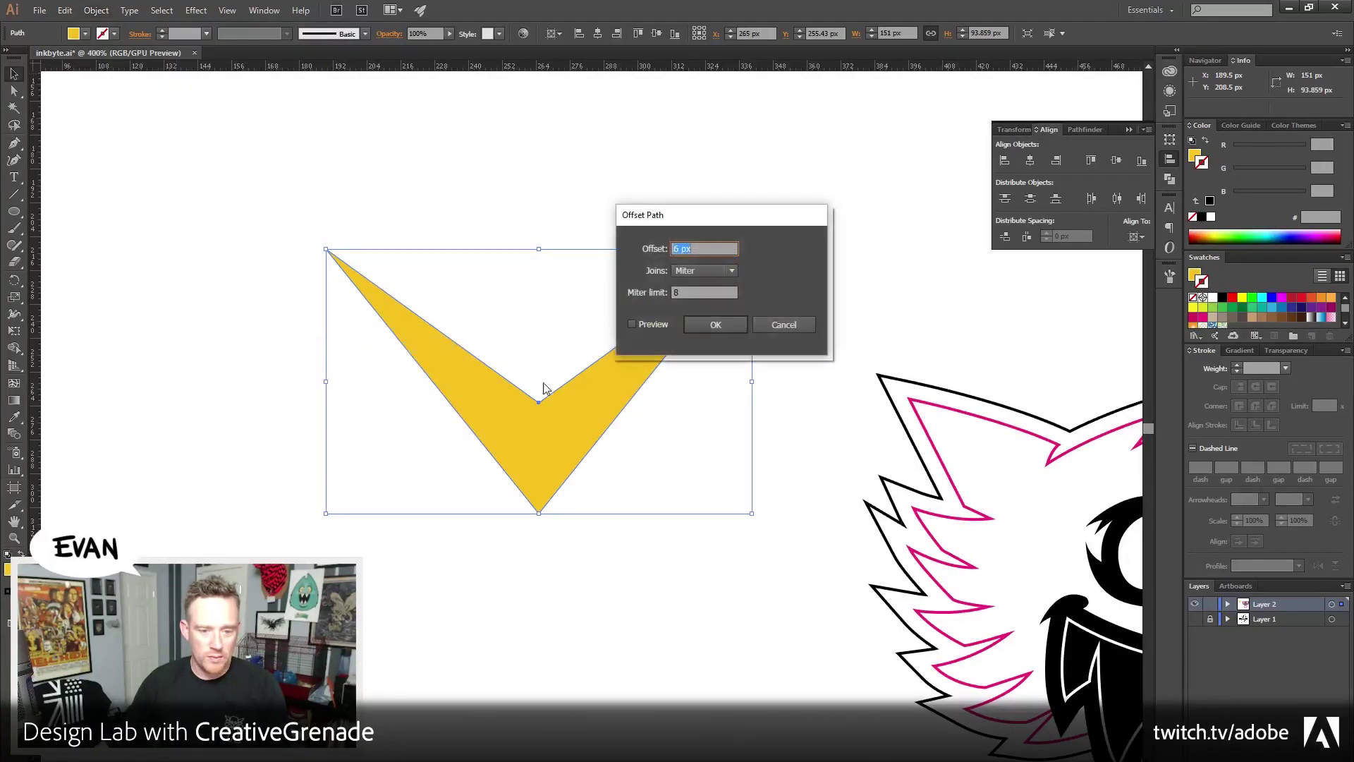
pyautogui.click(711, 324)
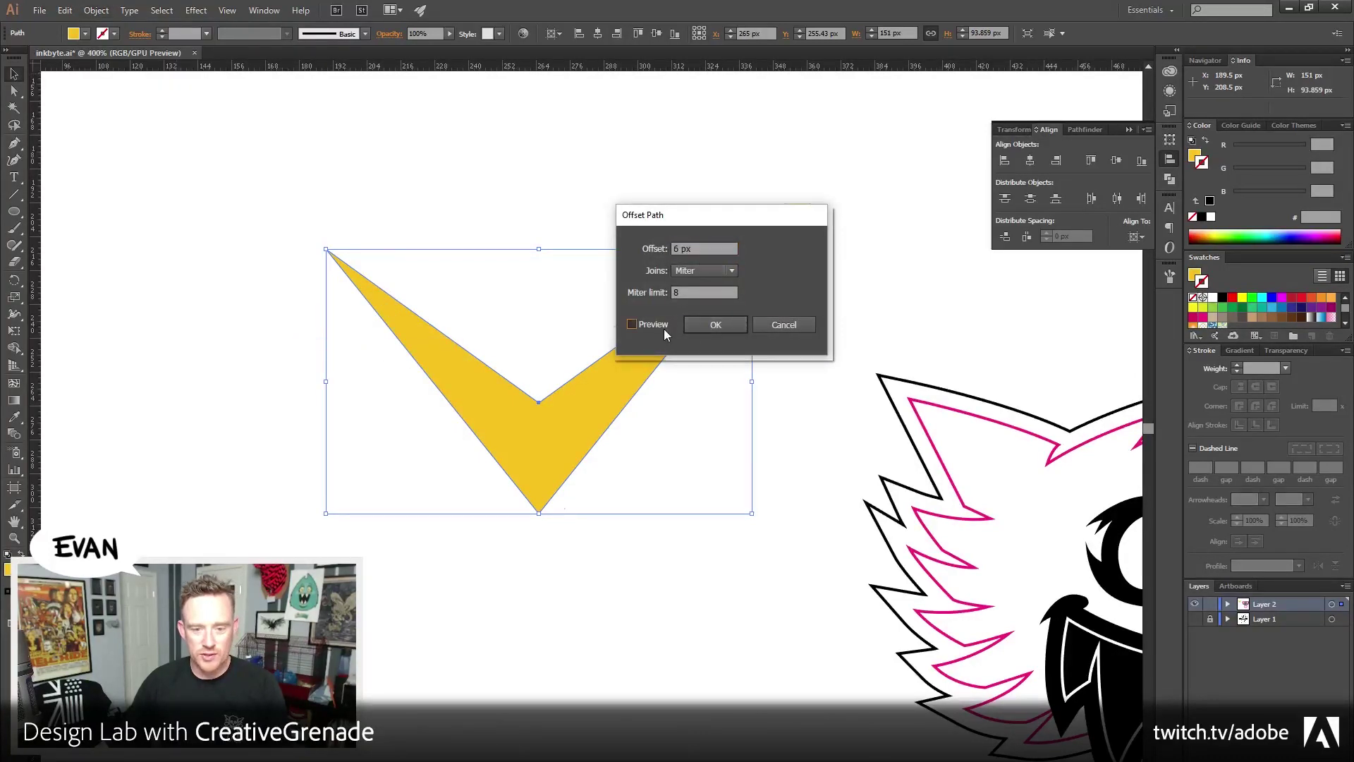
pyautogui.click(235, 503)
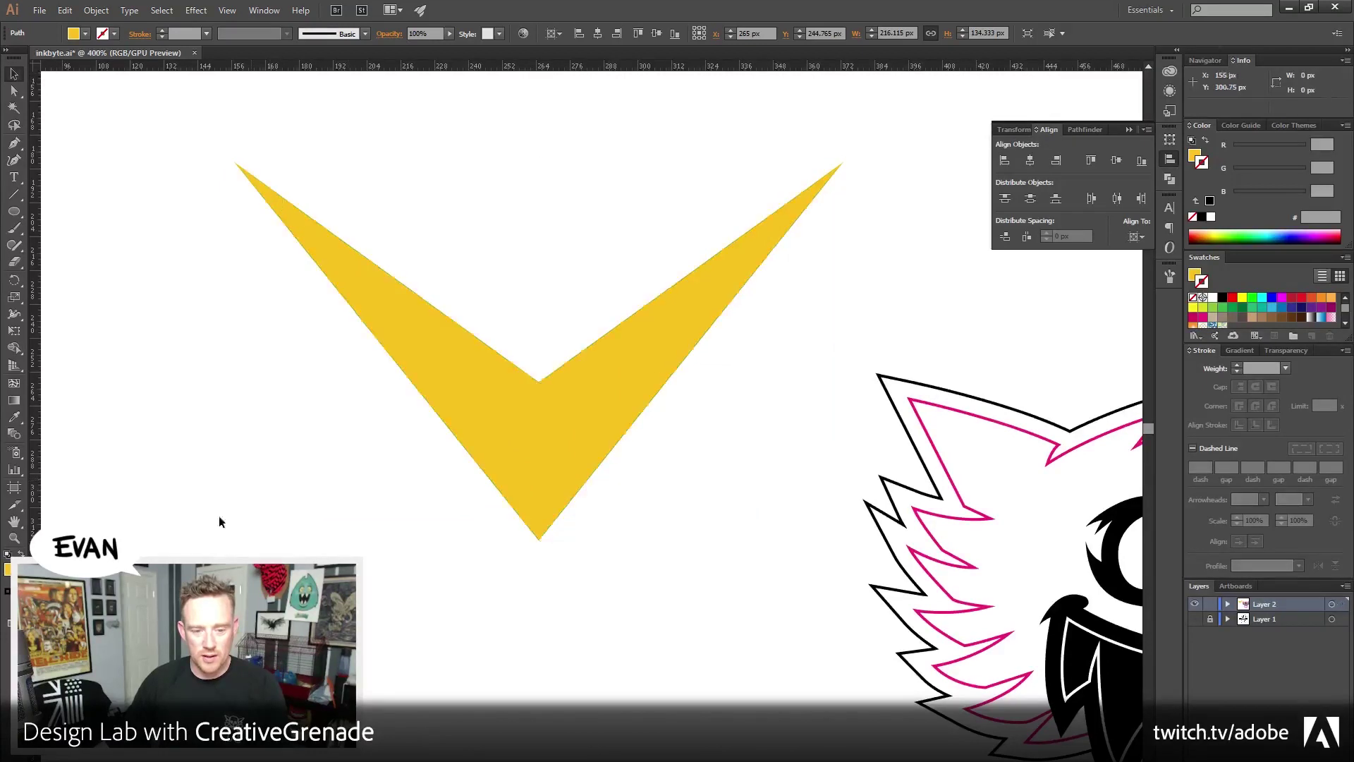
pyautogui.click(338, 281)
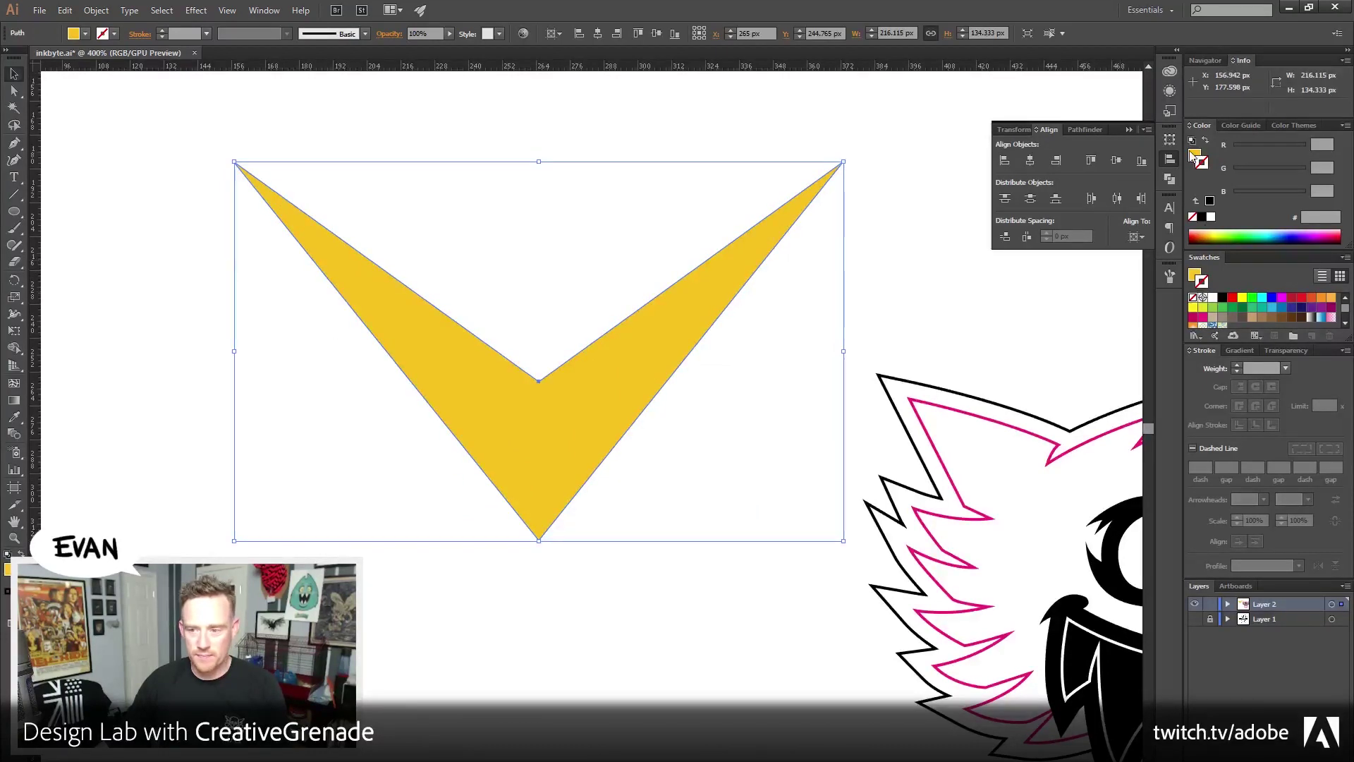
pyautogui.click(1203, 217)
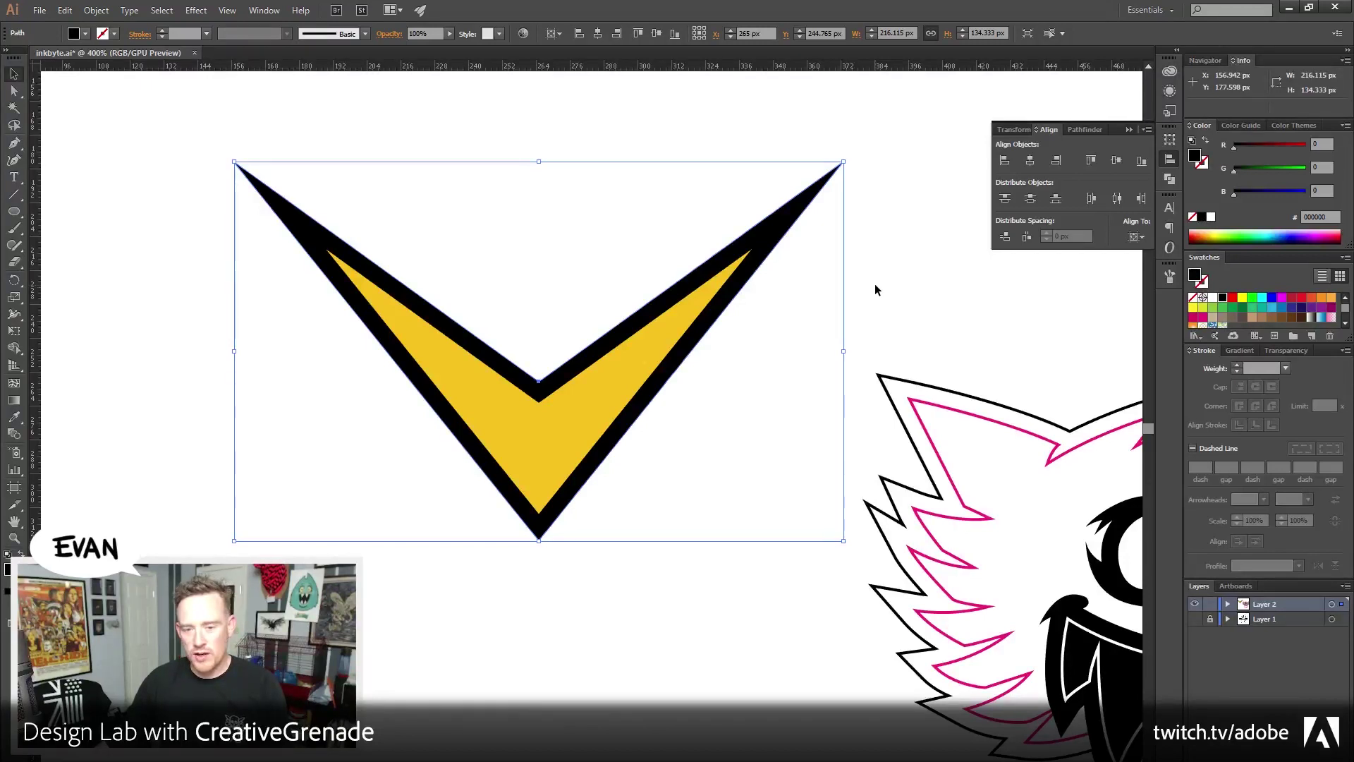
# Delete that black copy and redo the 6 px offset, again filled black
pyautogui.click(875, 285)
pyautogui.click(790, 233)
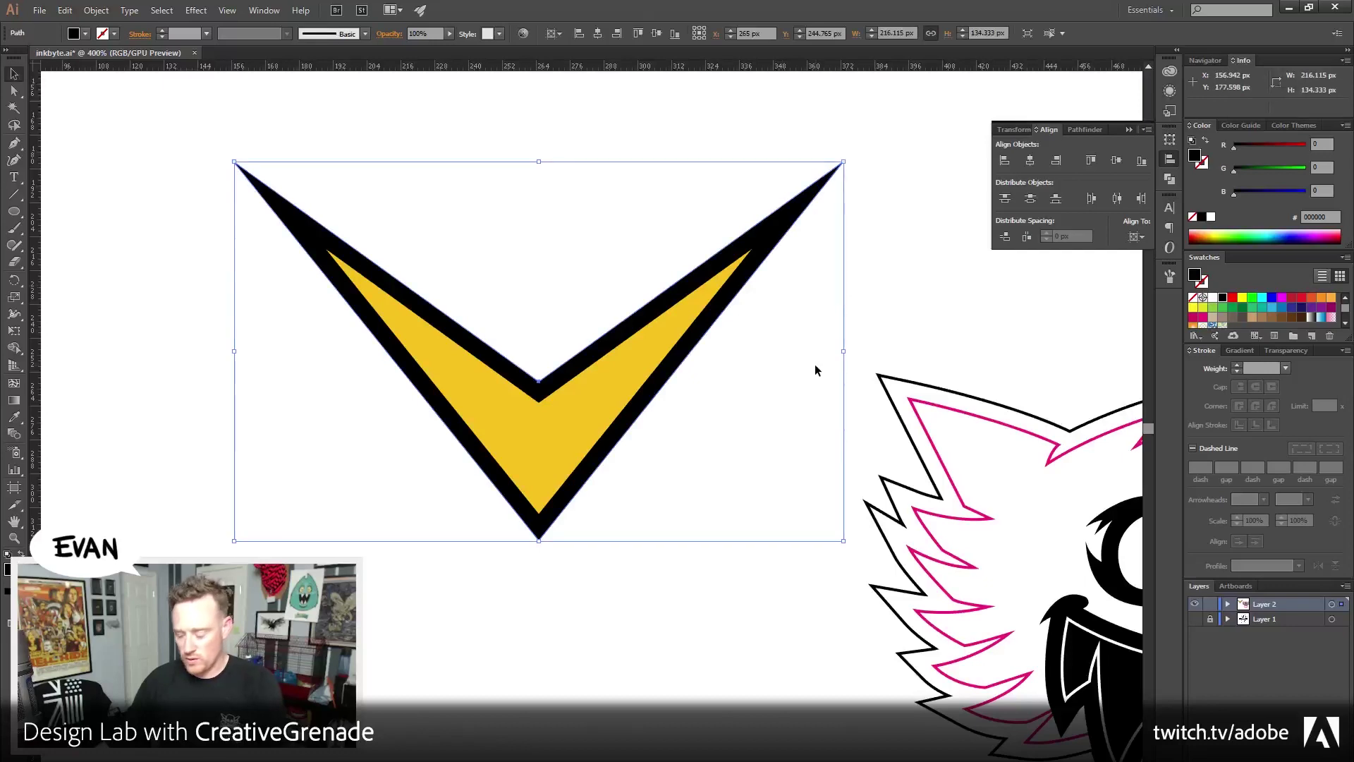
pyautogui.press('Delete')
pyautogui.click(646, 381)
pyautogui.click(96, 10)
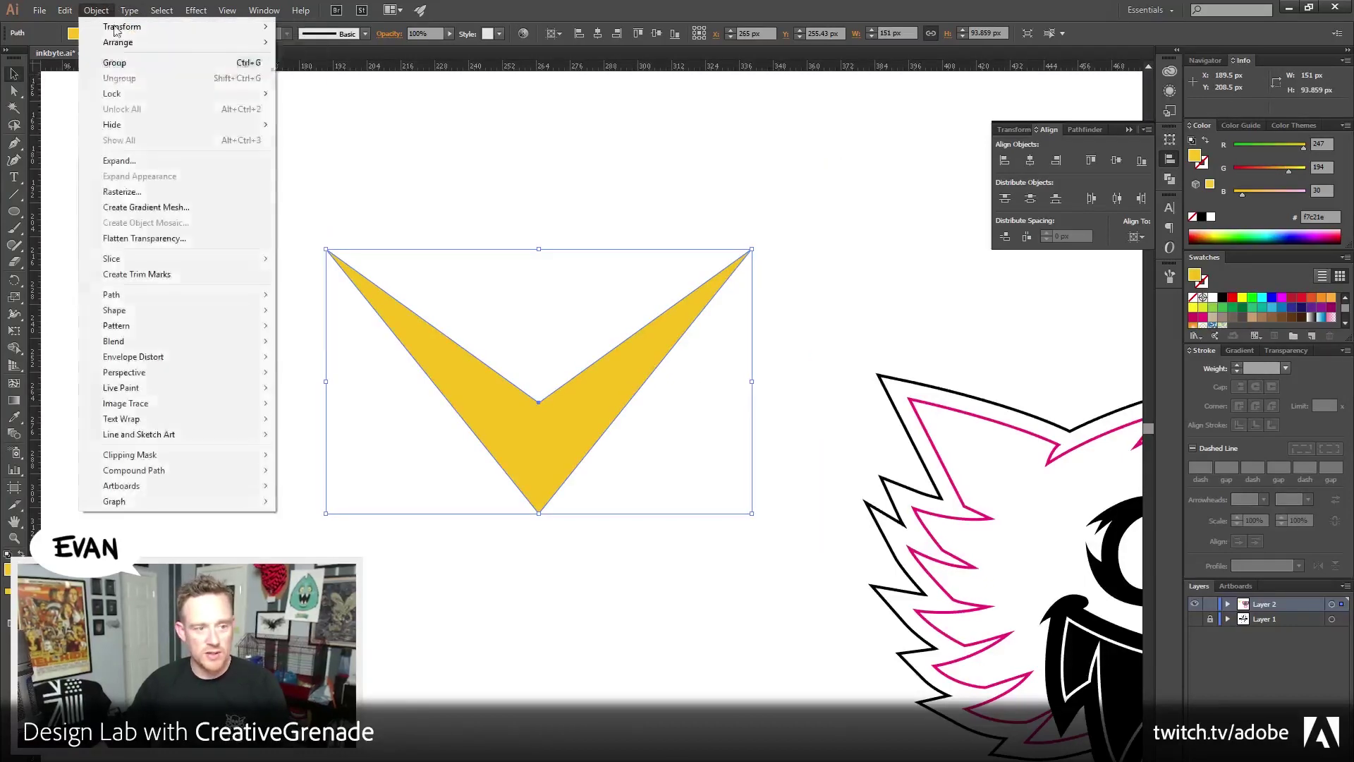
pyautogui.moveTo(150, 295)
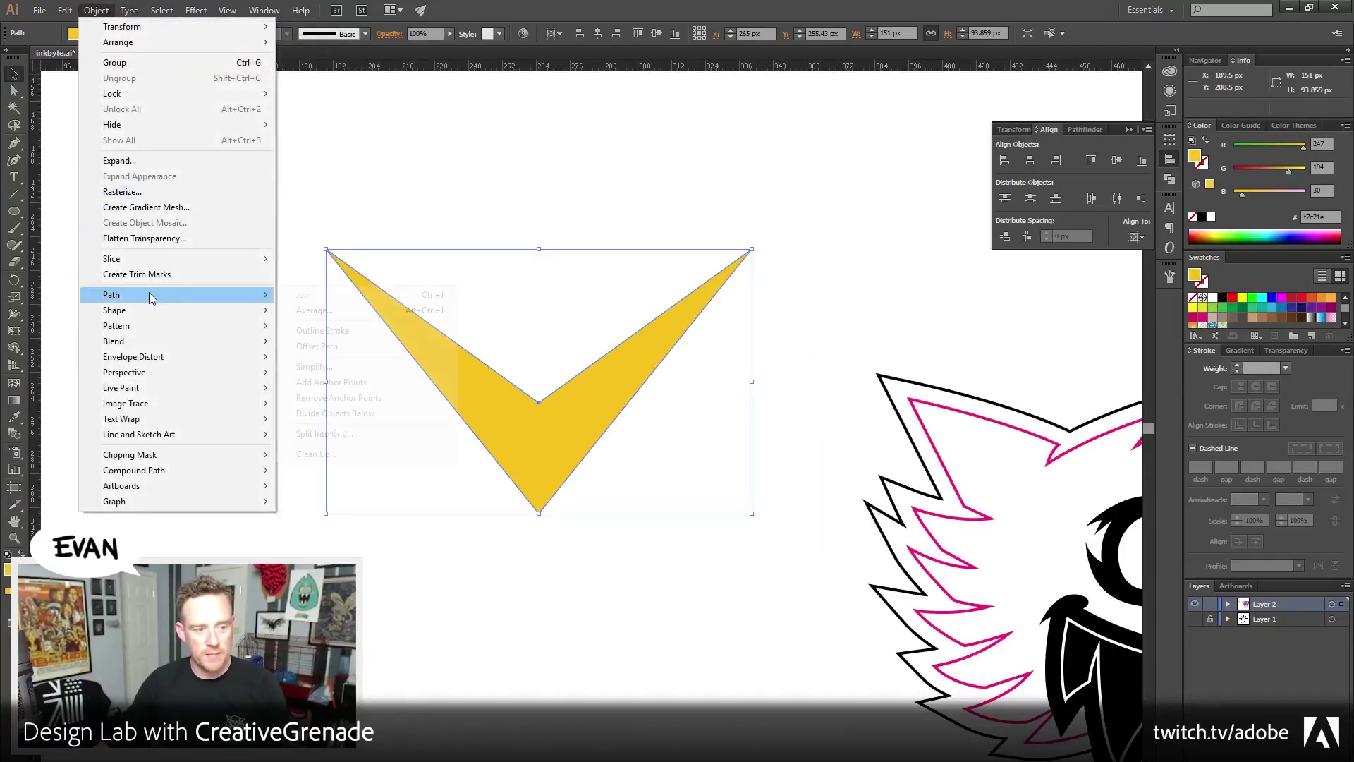
pyautogui.click(332, 347)
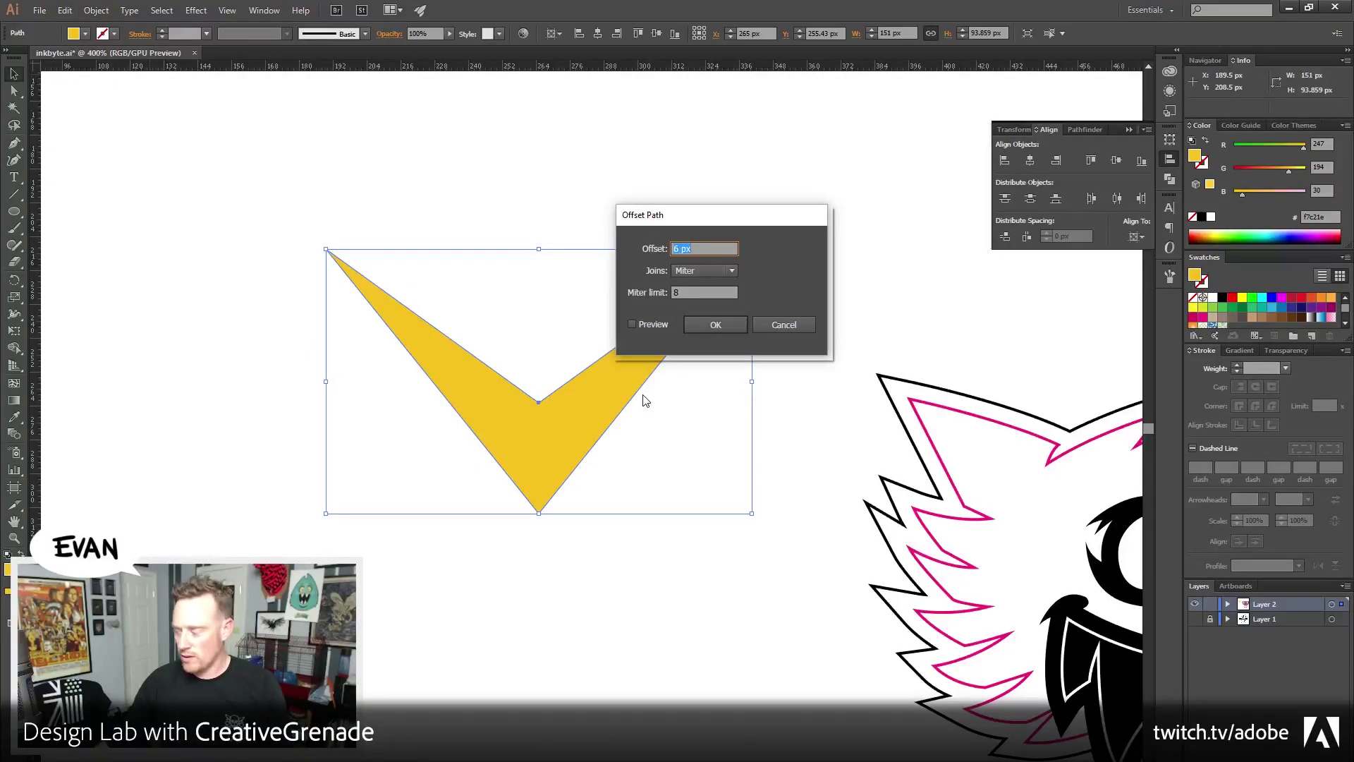
pyautogui.click(713, 326)
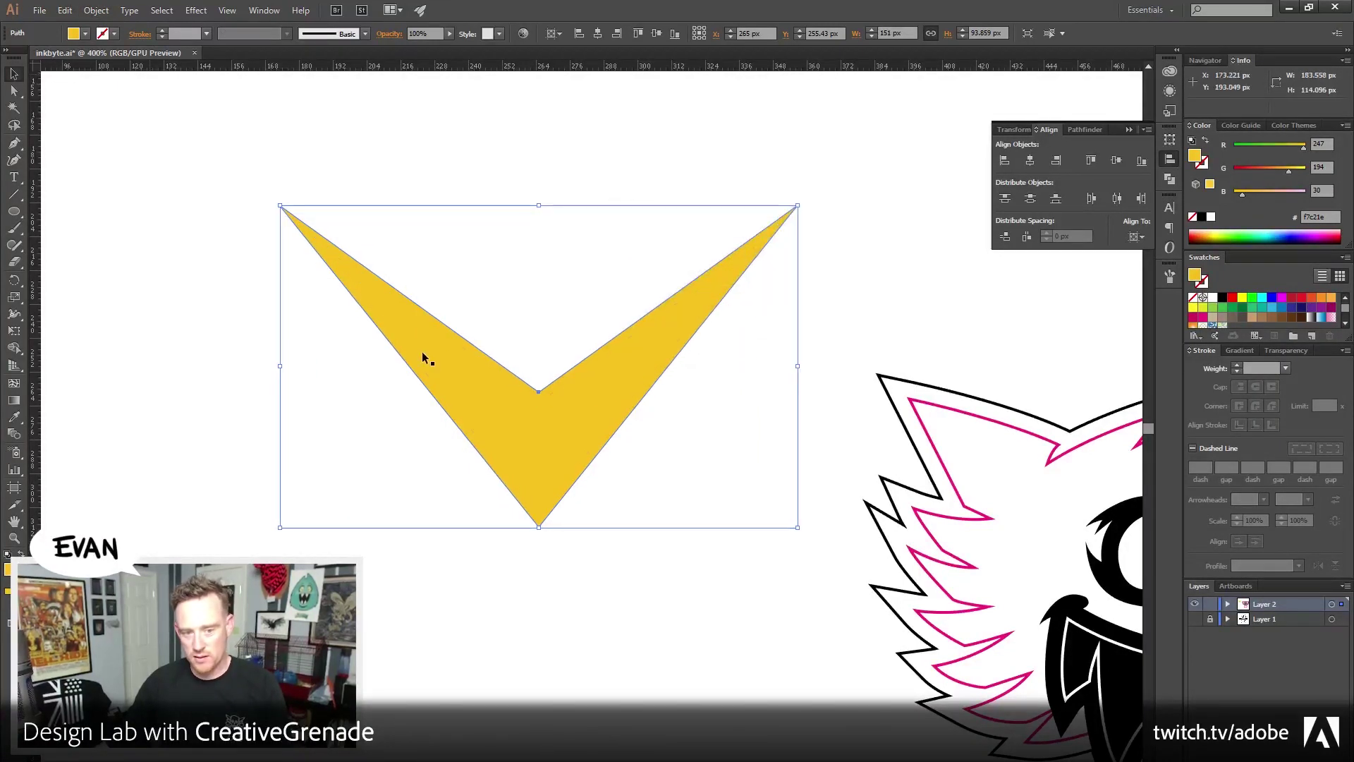
pyautogui.click(1203, 217)
# Raise the black V's inner point about 9 px and round its two top corners
pyautogui.click(14, 90)
pyautogui.click(579, 357)
pyautogui.click(578, 357)
pyautogui.moveTo(538, 392); pyautogui.dragTo(539, 351)
pyautogui.keyDown('shift'); pyautogui.click(797, 206); pyautogui.keyUp('shift')
pyautogui.click(359, 31)
pyautogui.click(359, 31)
pyautogui.click(359, 31)
pyautogui.click(185, 497)
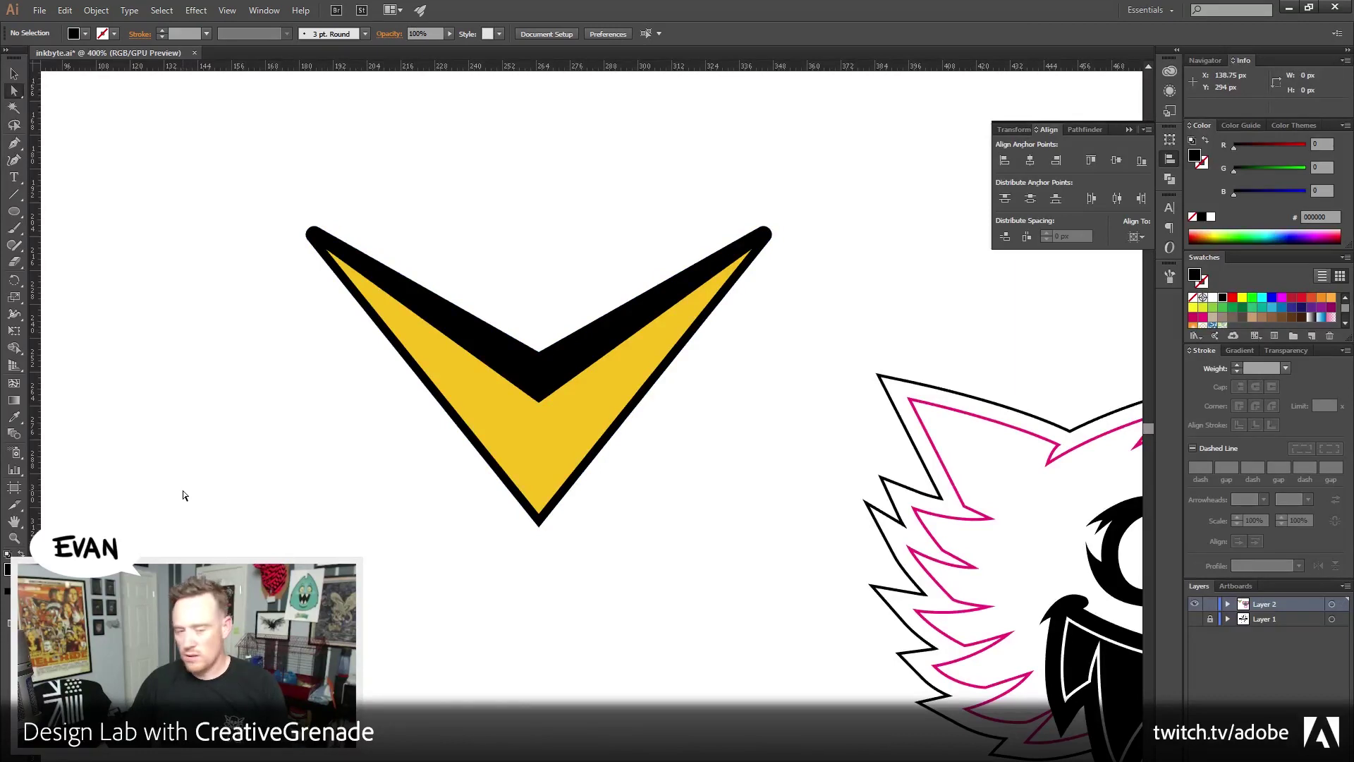
# Undo the rounding, then reselect the black V's top corners and round them to 5 px
pyautogui.hotkey('ctrl', 'z')
pyautogui.hotkey('ctrl', 'z')
pyautogui.hotkey('ctrl', 'z')
pyautogui.hotkey('ctrl', 'z')
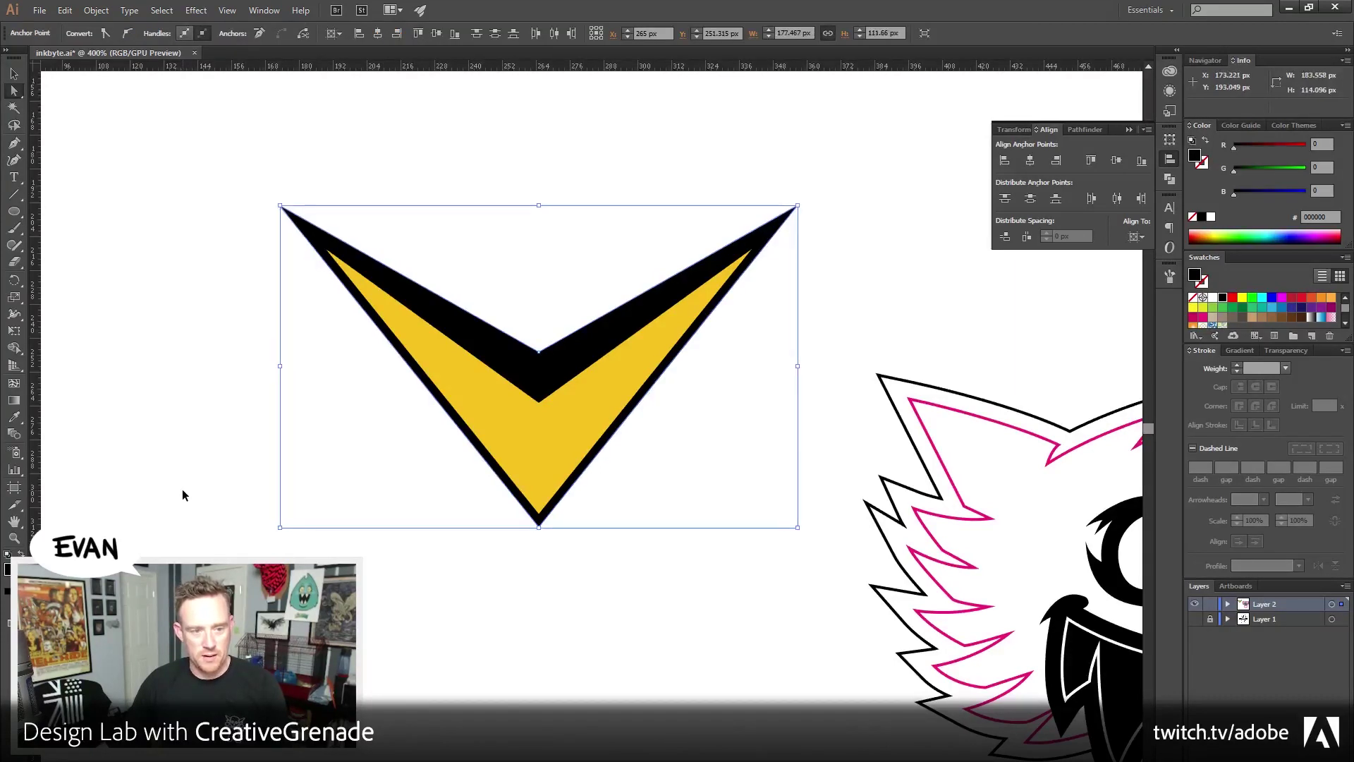
pyautogui.moveTo(224, 189); pyautogui.dragTo(840, 275)
pyautogui.click(387, 31)
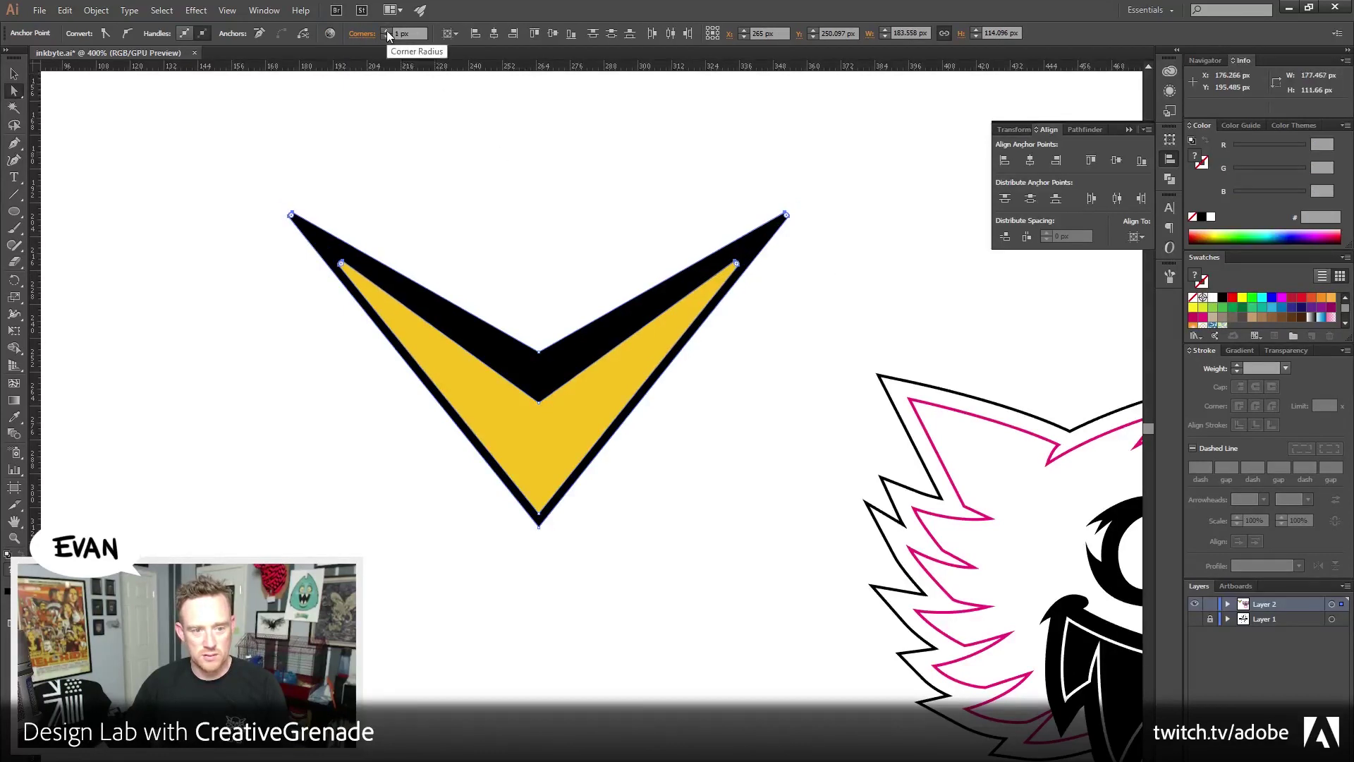
pyautogui.moveTo(233, 172); pyautogui.dragTo(825, 232)
pyautogui.click(358, 31)
pyautogui.click(359, 31)
pyautogui.click(358, 31)
pyautogui.click(358, 31)
pyautogui.click(440, 175)
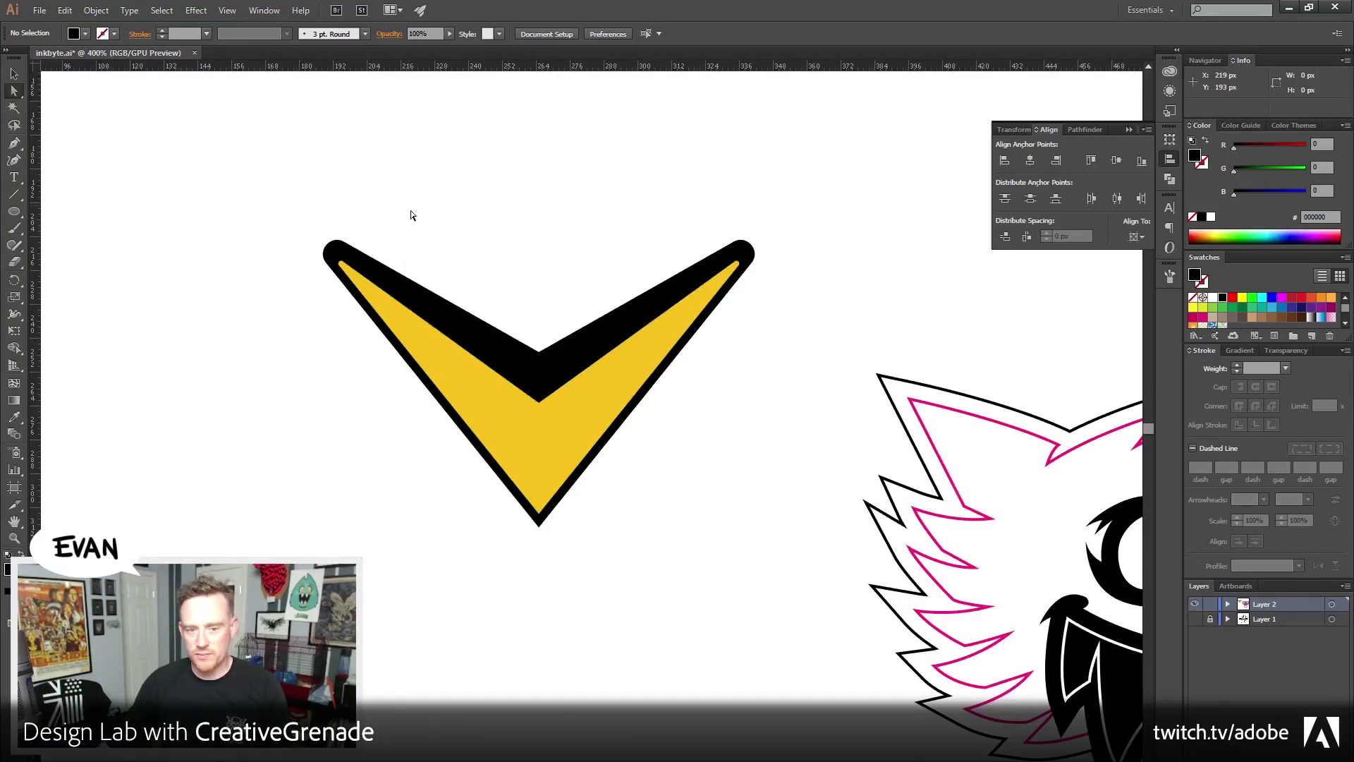
# Inspect the V's top-left corner point, pan toward the monster's face, and select the chevron
pyautogui.moveTo(291, 221); pyautogui.dragTo(398, 256)
pyautogui.click(287, 214)
pyautogui.click(340, 252)
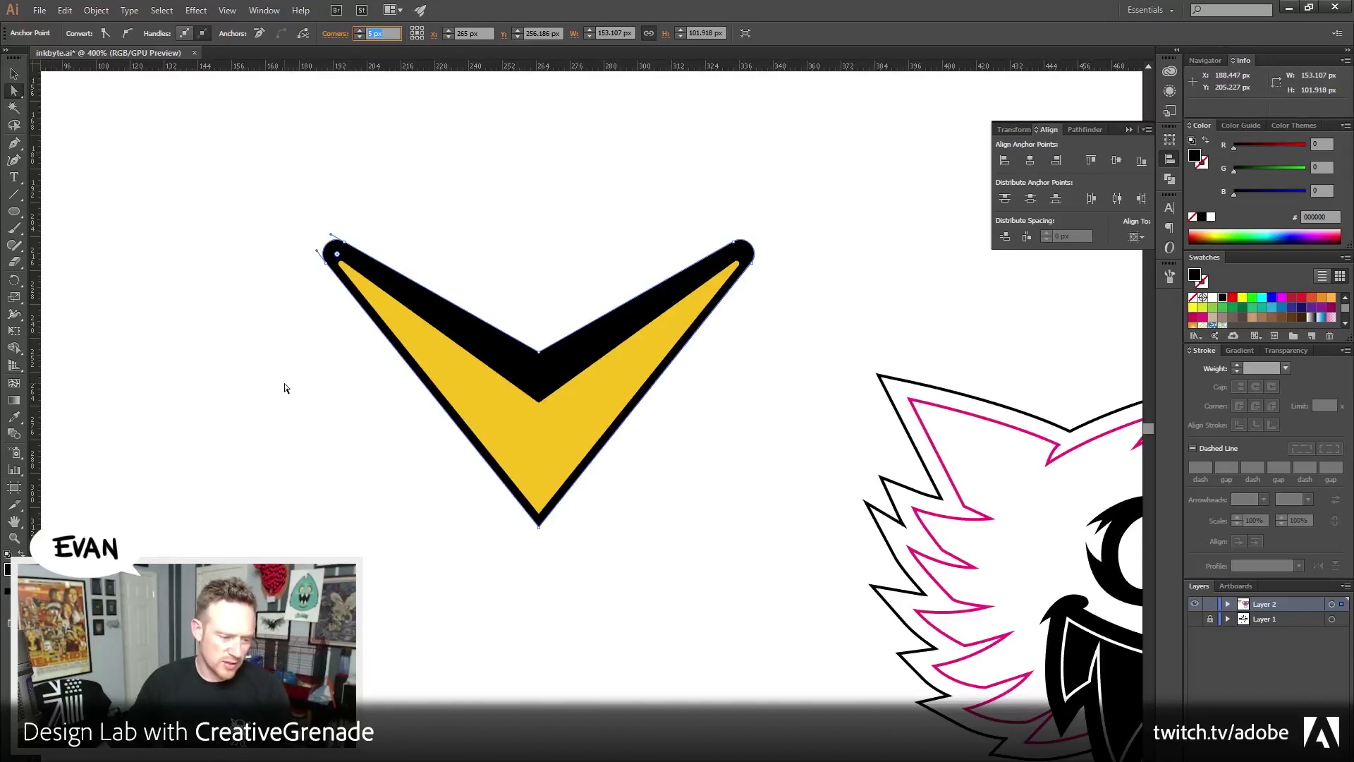
pyautogui.click(14, 74)
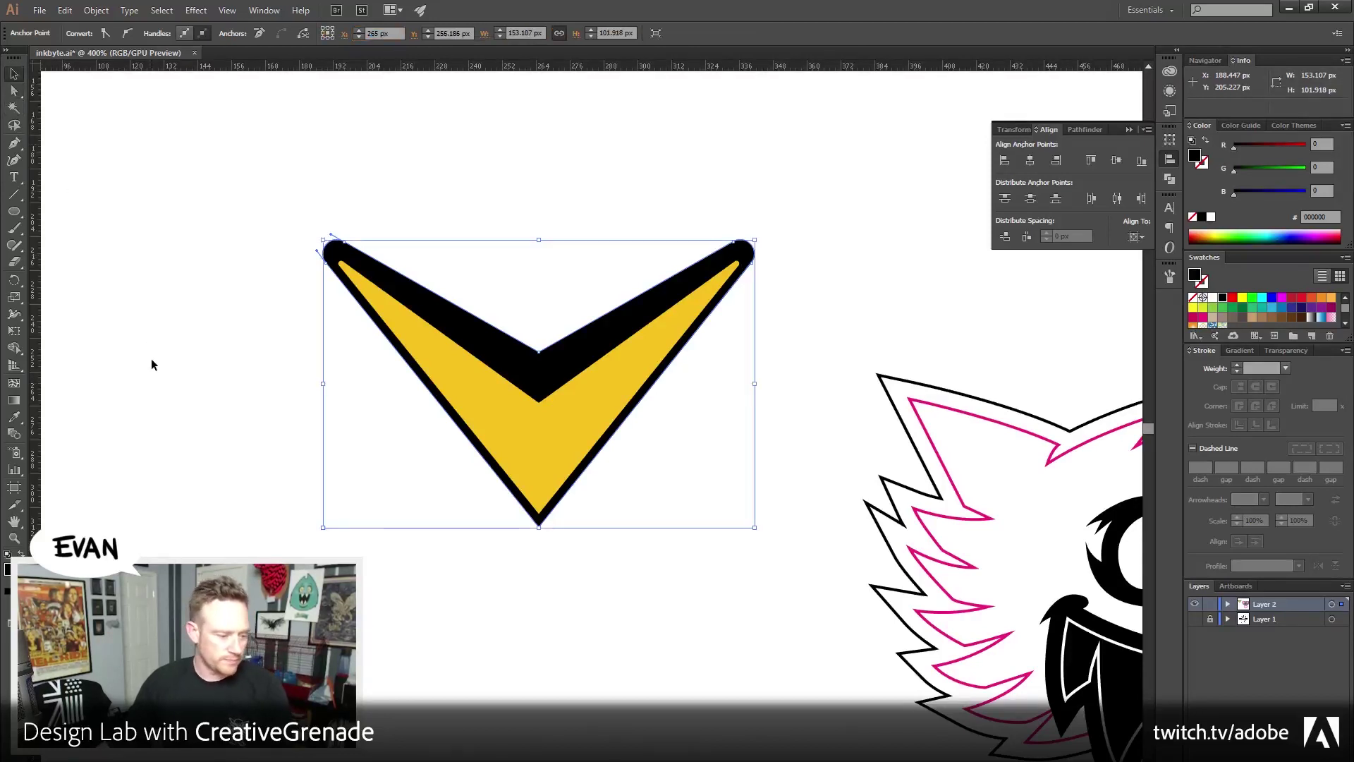
pyautogui.click(150, 359)
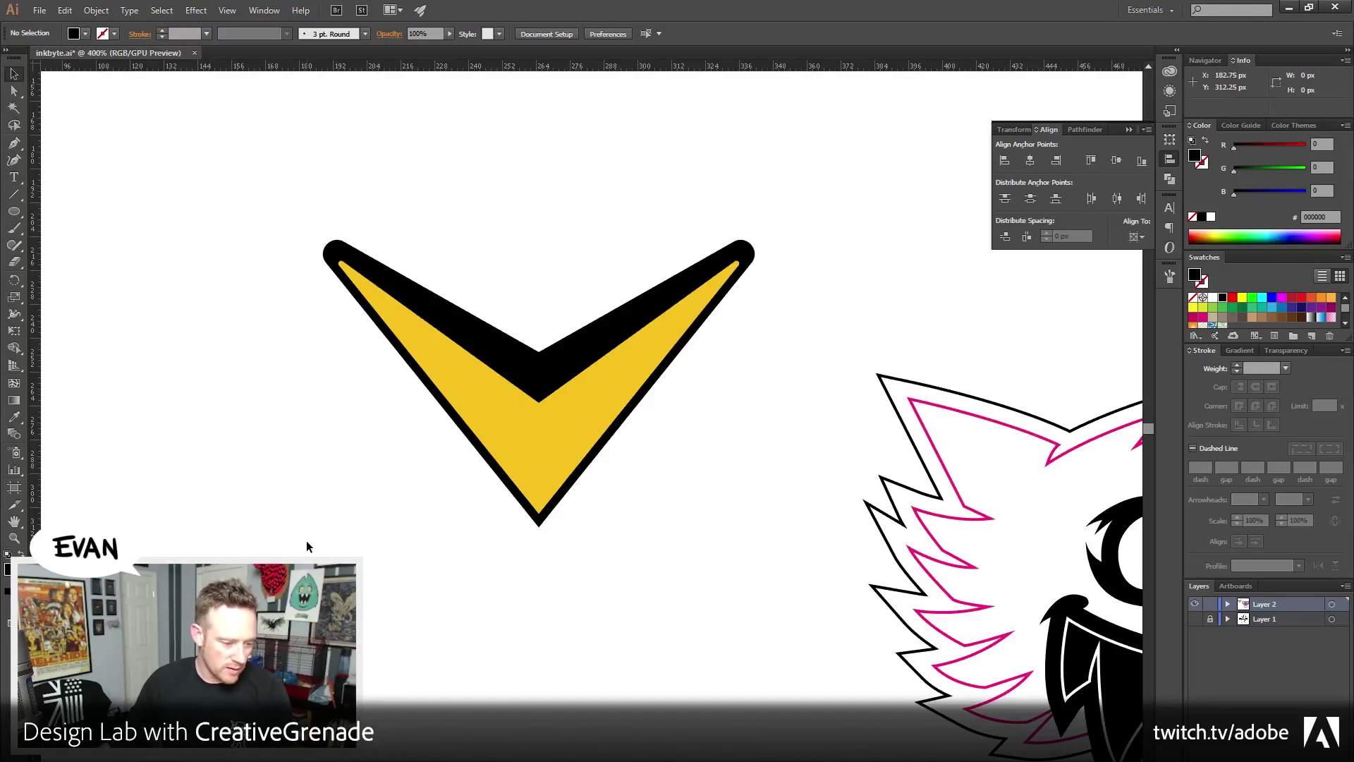
pyautogui.press('space')
pyautogui.moveTo(521, 555); pyautogui.dragTo(400, 578)
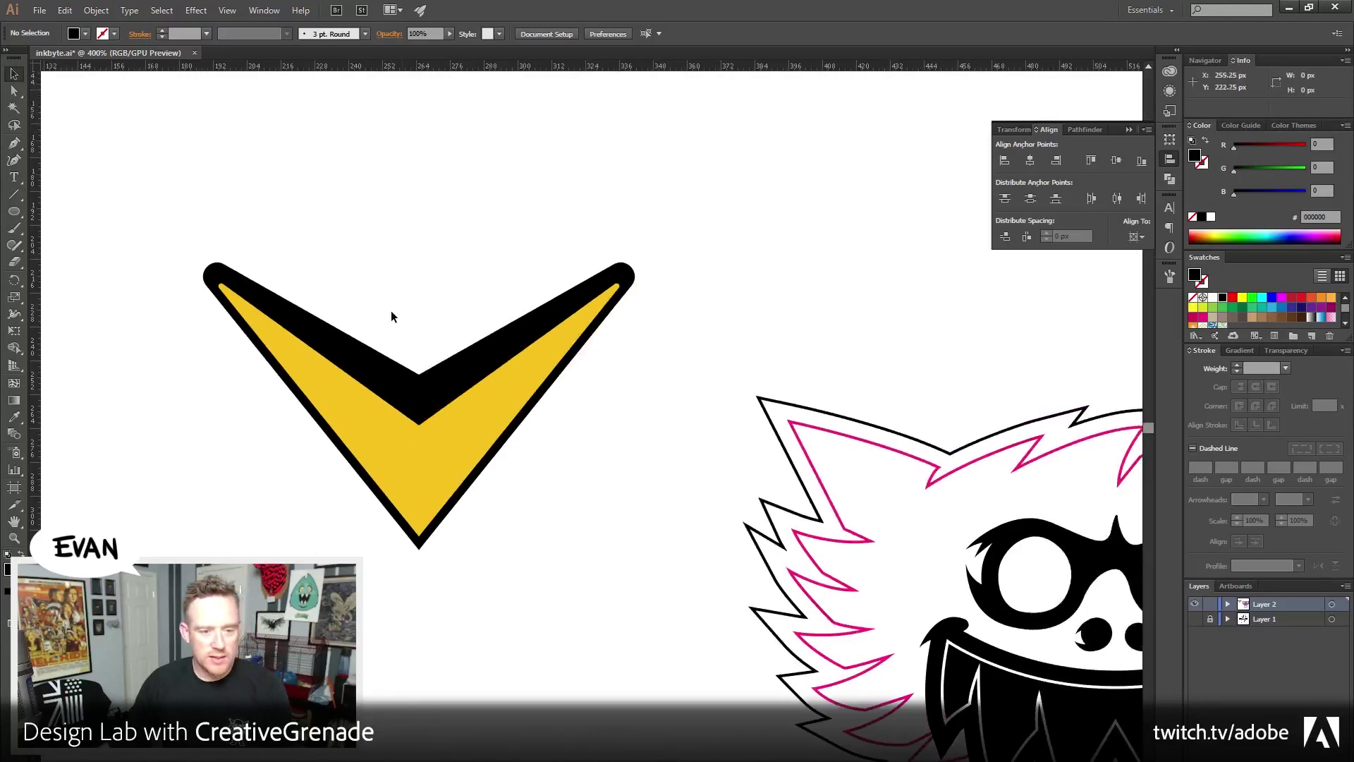
pyautogui.click(394, 341)
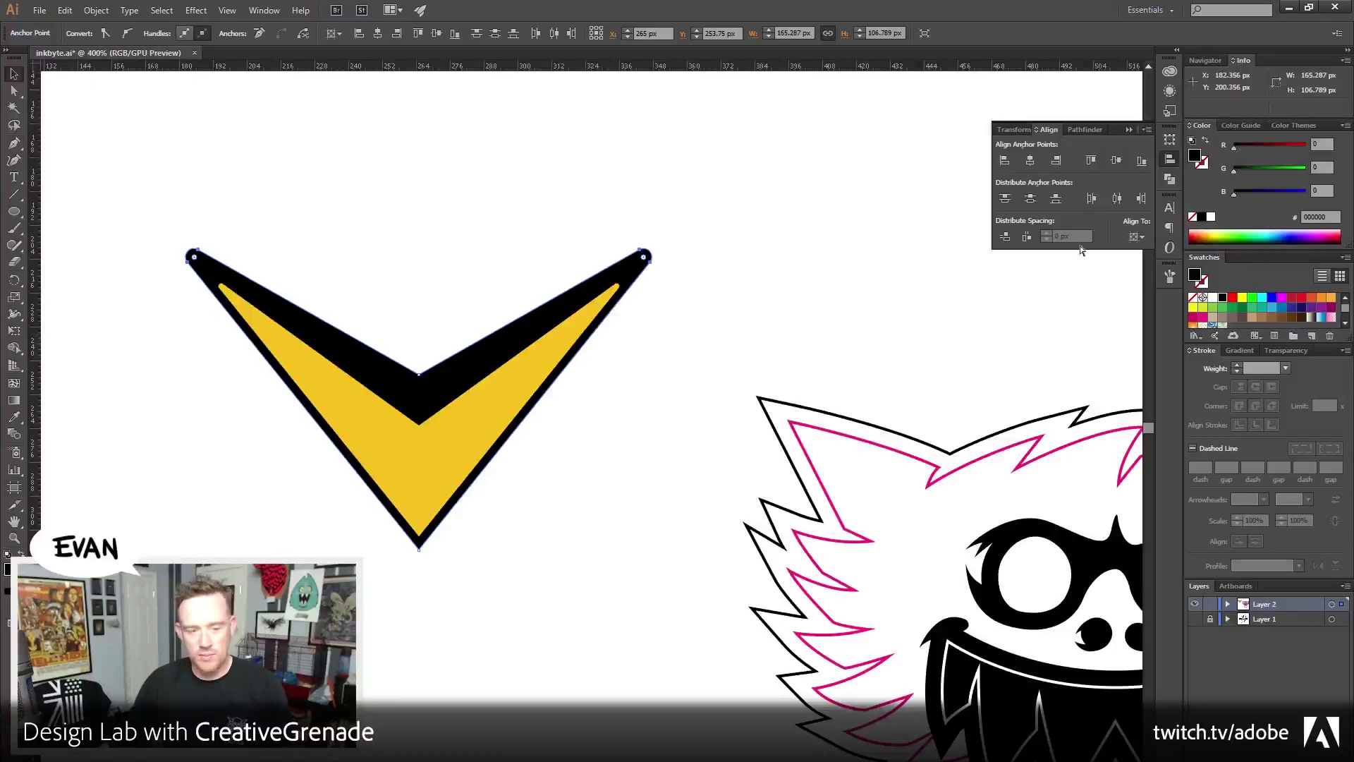
# Shift the Firefox reference window aside and return to the Illustrator artwork
pyautogui.hotkey('alt', 'Tab')
pyautogui.moveTo(891, 87); pyautogui.dragTo(502, 86)
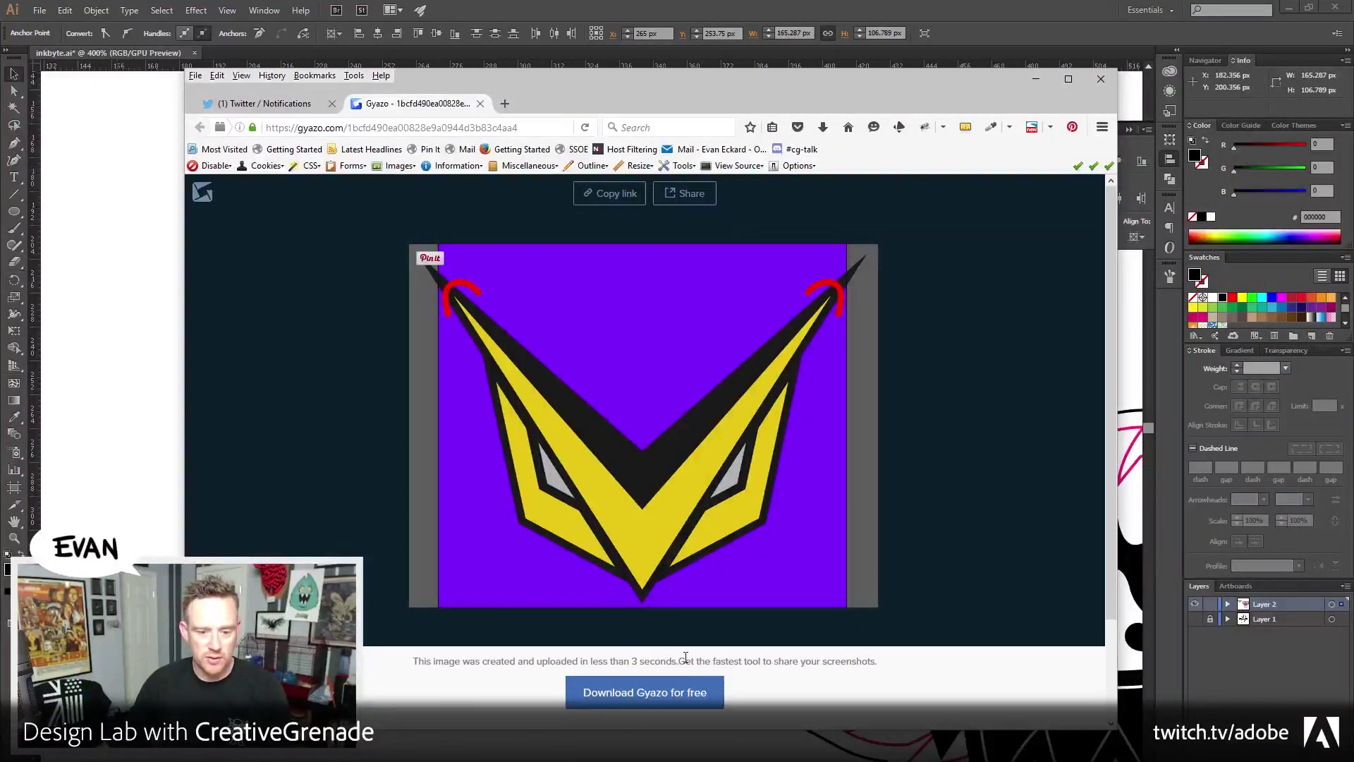
pyautogui.moveTo(554, 87); pyautogui.dragTo(584, 88)
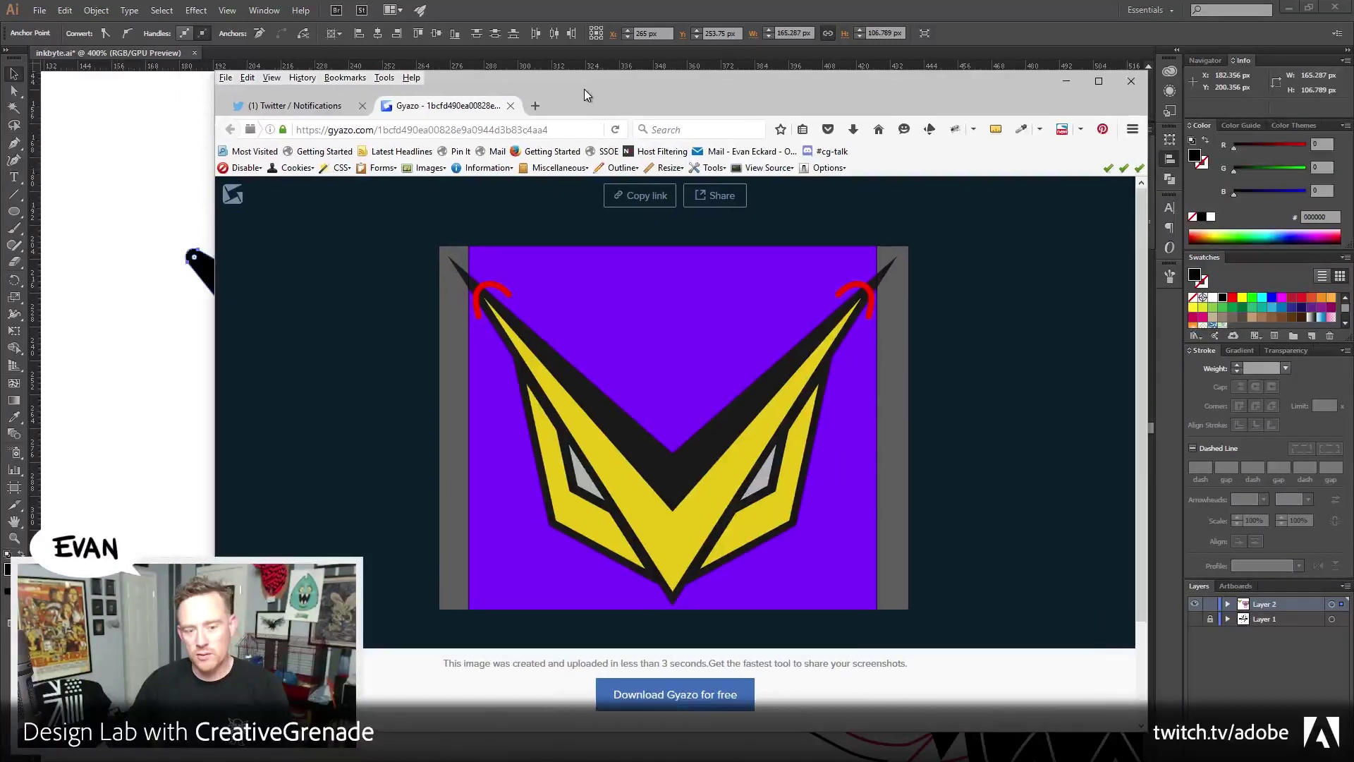
pyautogui.hotkey('alt', 'Tab')
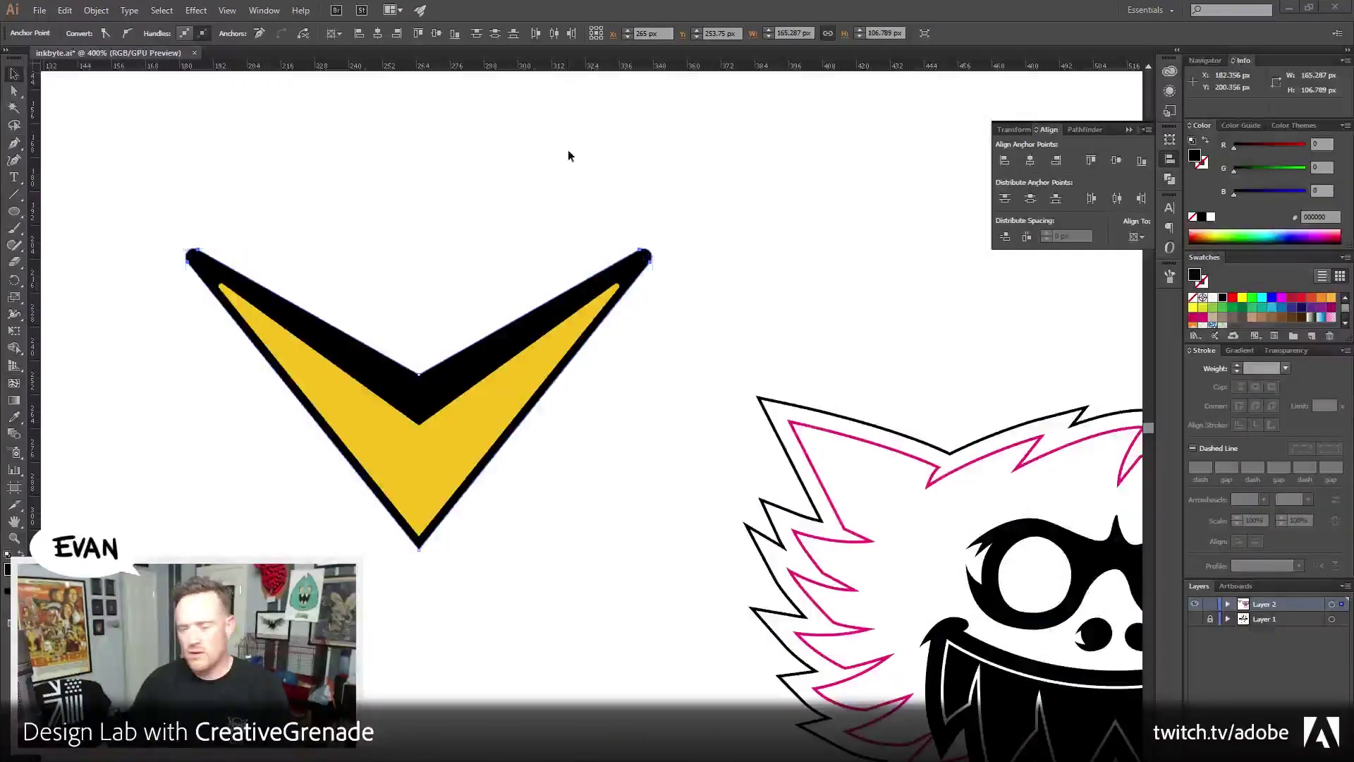
# Widen the chevron's top points, delete the black outer chevron, and select the yellow one
pyautogui.press('s')
pyautogui.moveTo(304, 212); pyautogui.dragTo(490, 246)
pyautogui.press('v')
pyautogui.press('a')
pyautogui.click(497, 380)
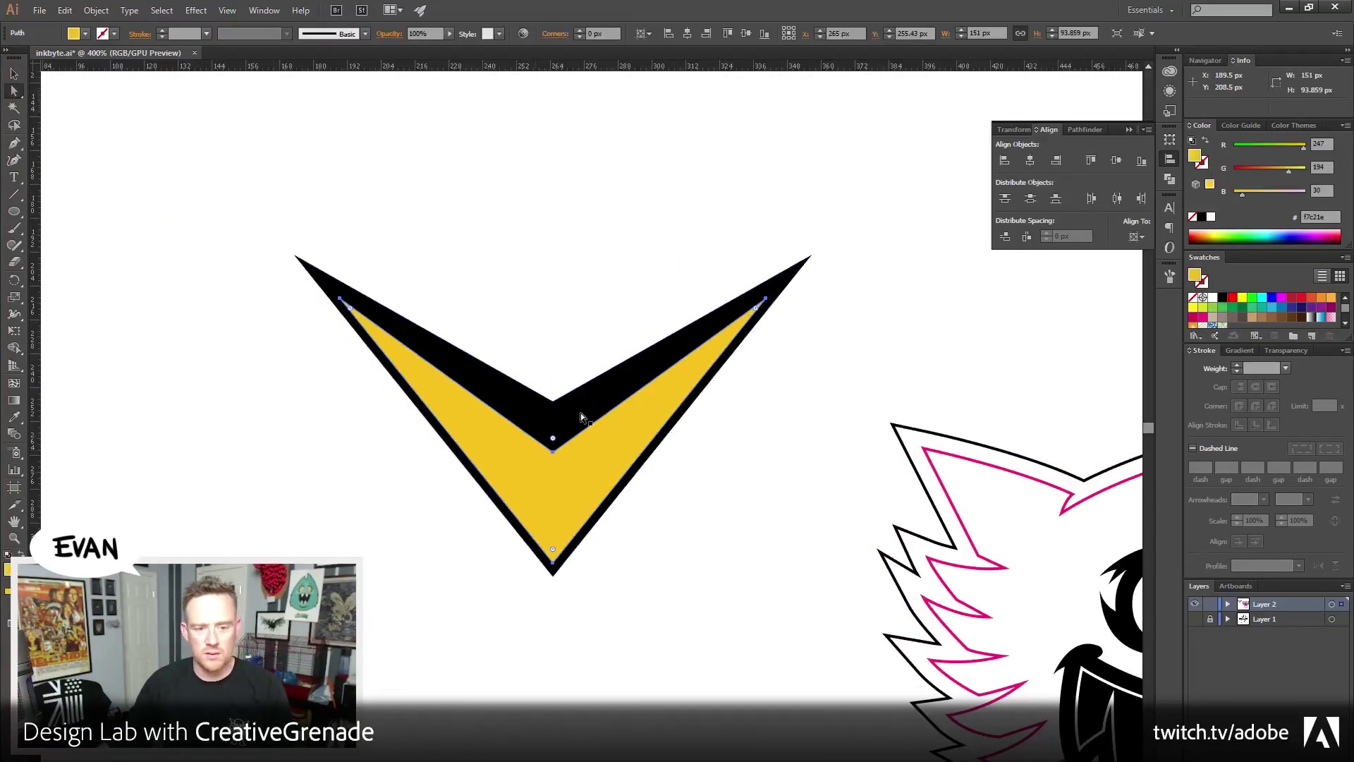
pyautogui.press('Delete')
pyautogui.click(556, 489)
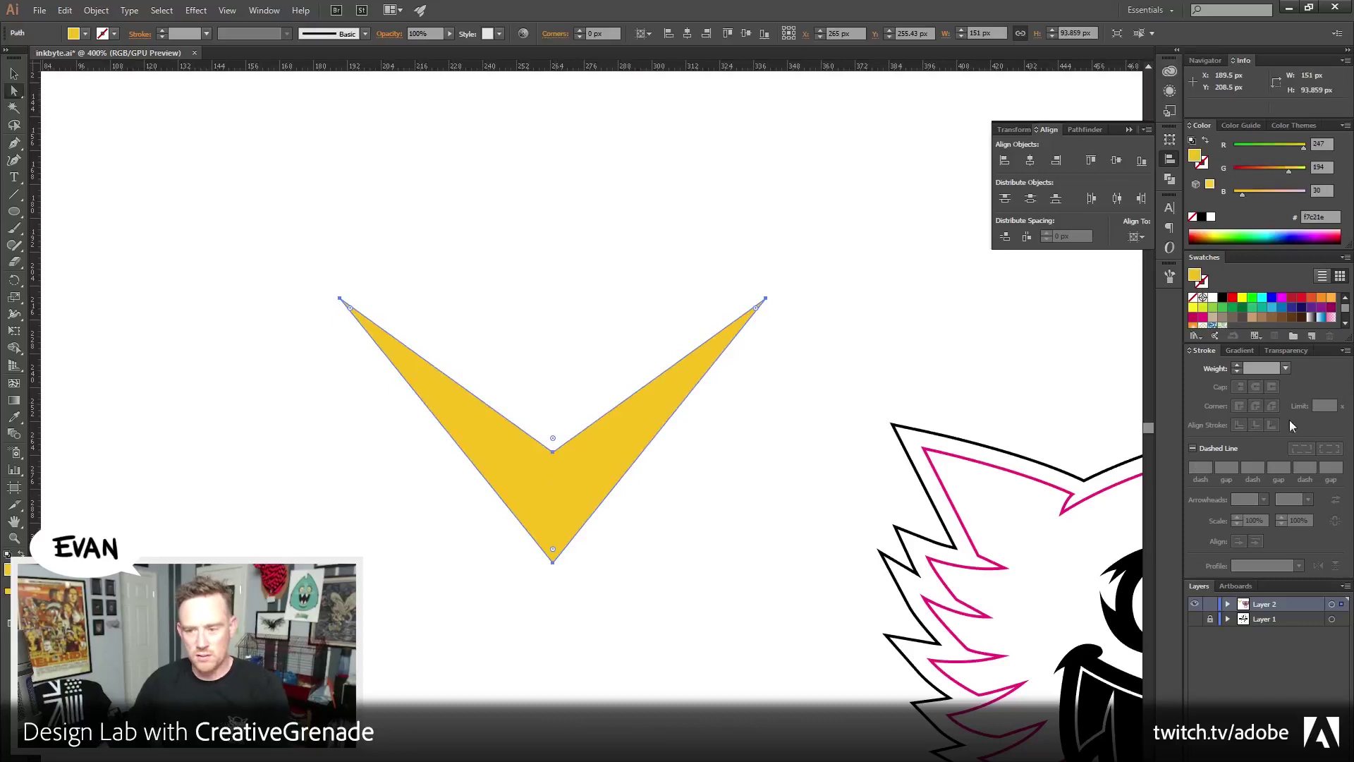
# Give the yellow chevron a 4 pt black stroke aligned outside with round joins
pyautogui.click(1222, 298)
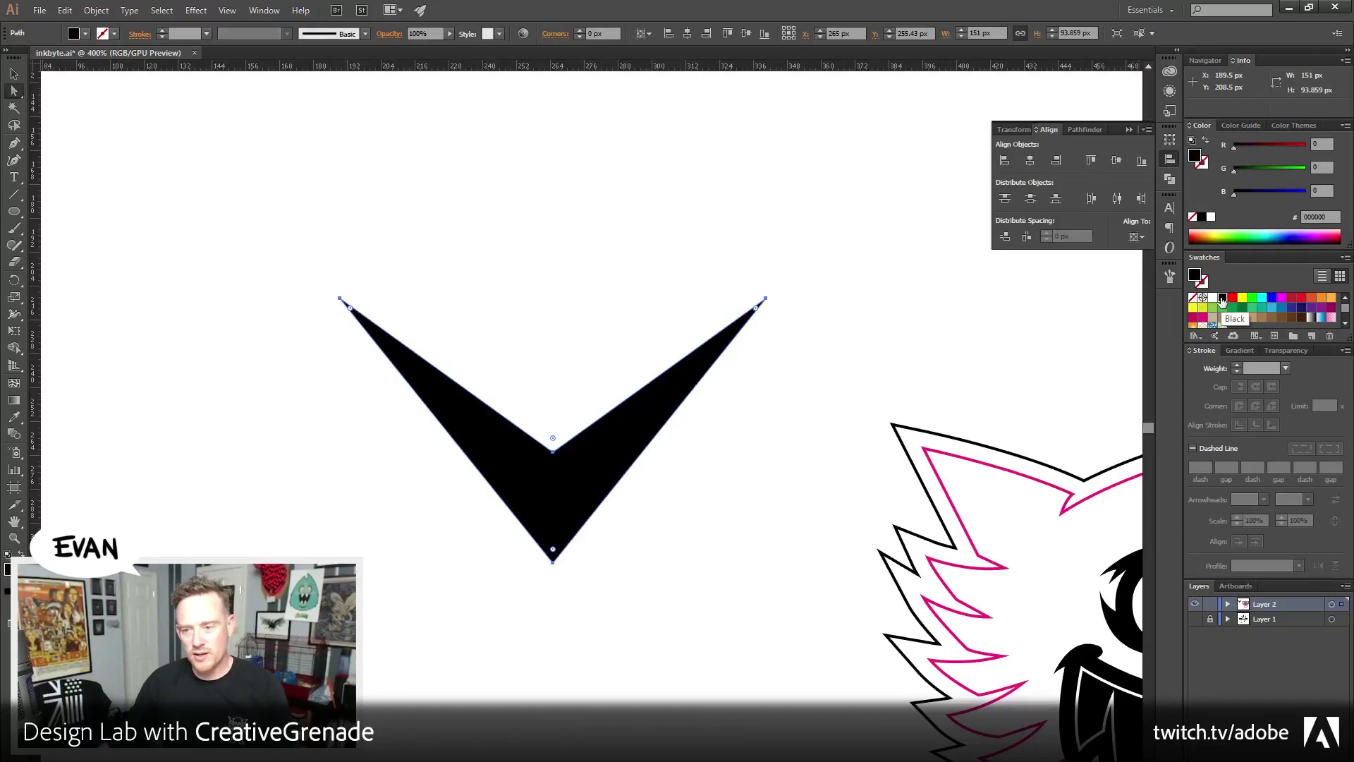
pyautogui.hotkey('ctrl', 'z')
pyautogui.click(1203, 163)
pyautogui.click(1202, 217)
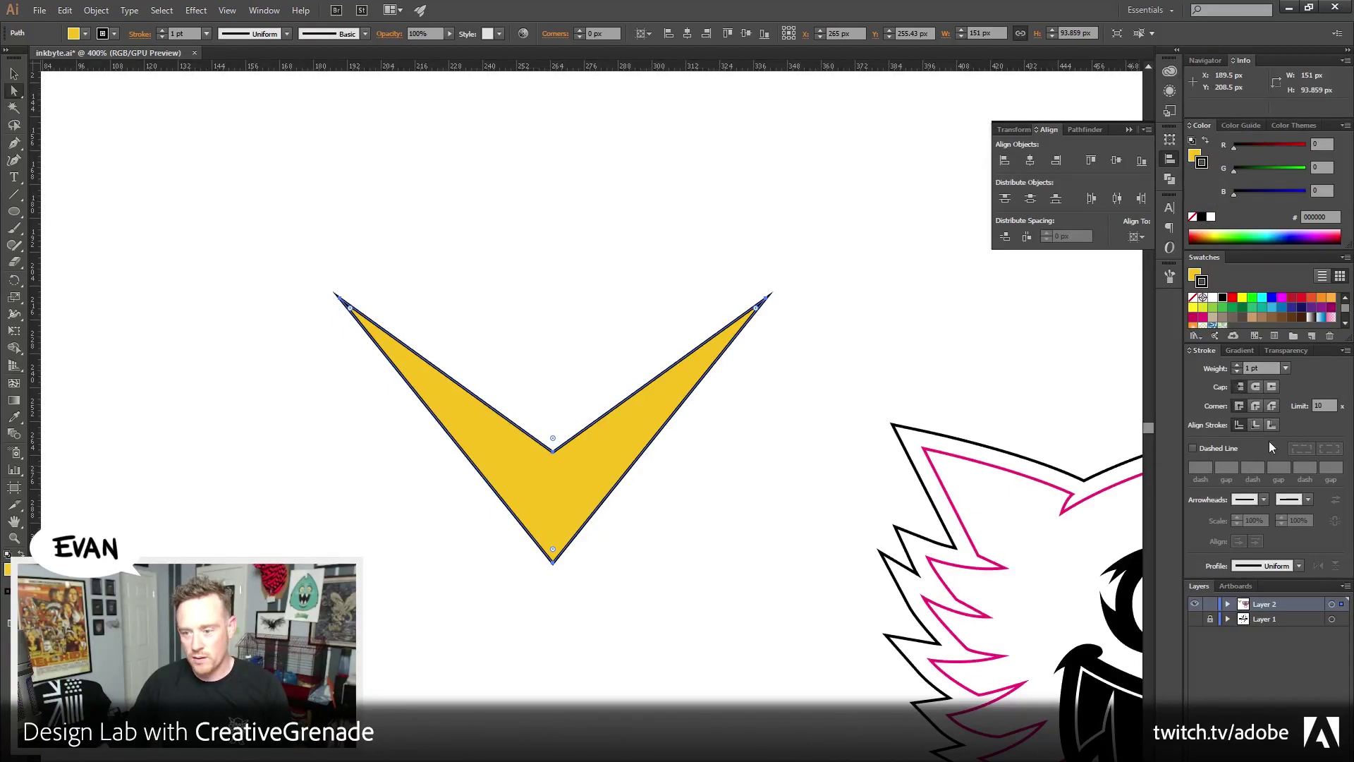
pyautogui.click(1266, 423)
pyautogui.click(1238, 365)
pyautogui.click(1237, 364)
pyautogui.click(1238, 363)
pyautogui.click(1255, 406)
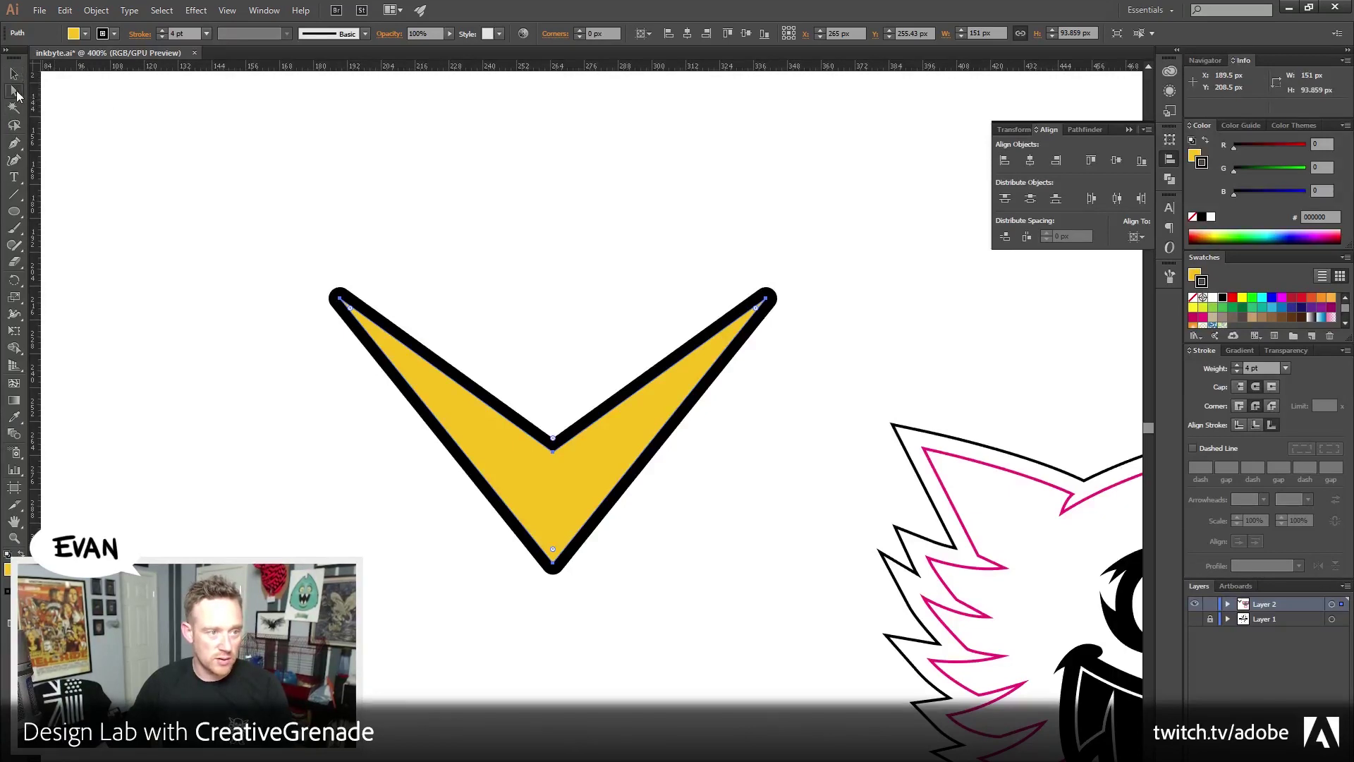
# Join the open ends of the V-shaped chevron path
pyautogui.click(350, 345)
pyautogui.click(96, 9)
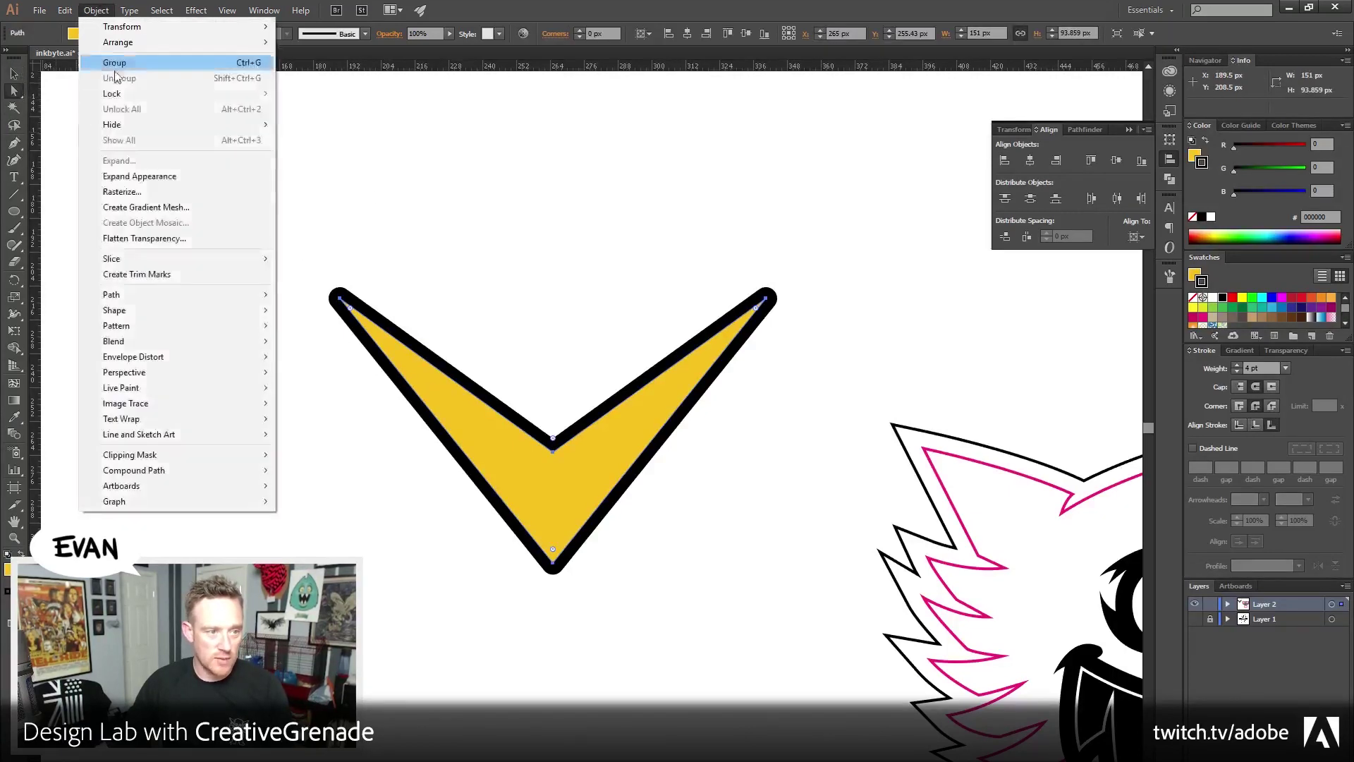
pyautogui.moveTo(134, 300)
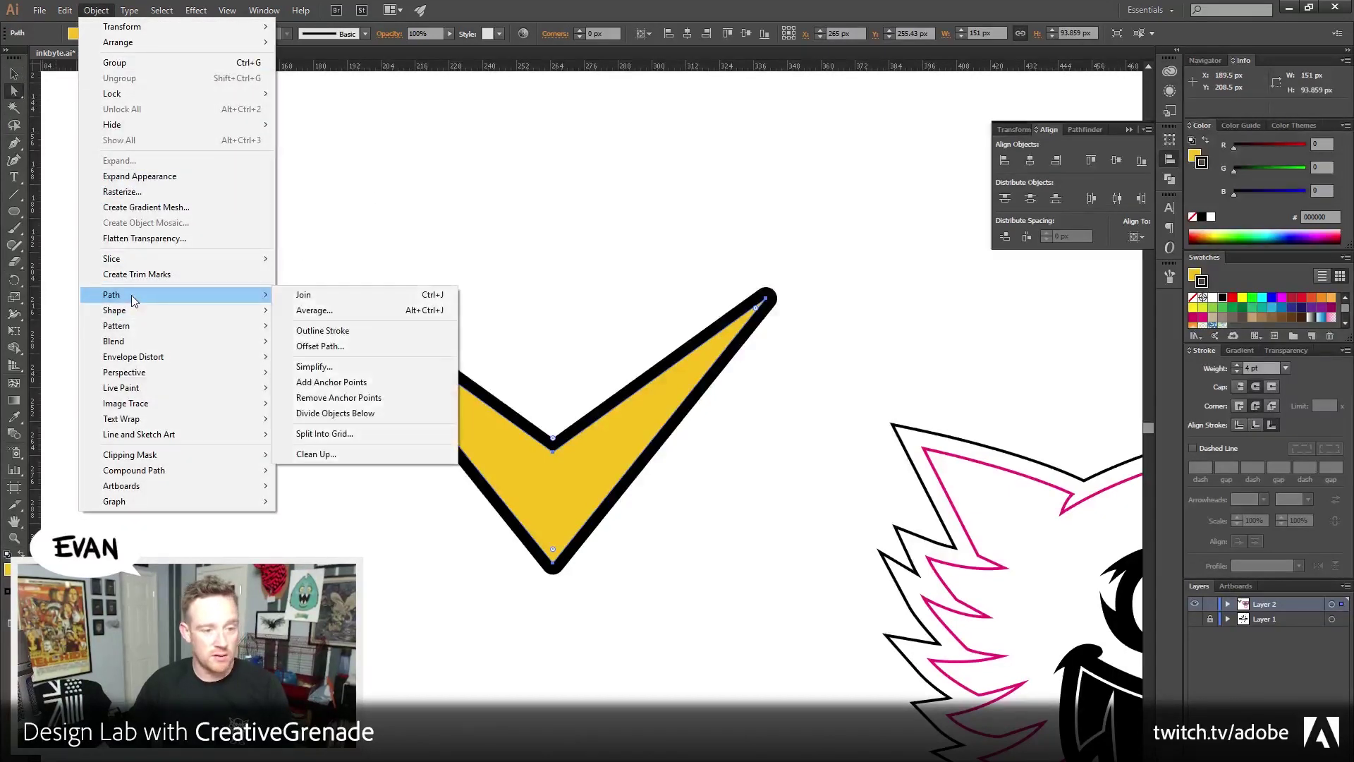
pyautogui.click(405, 294)
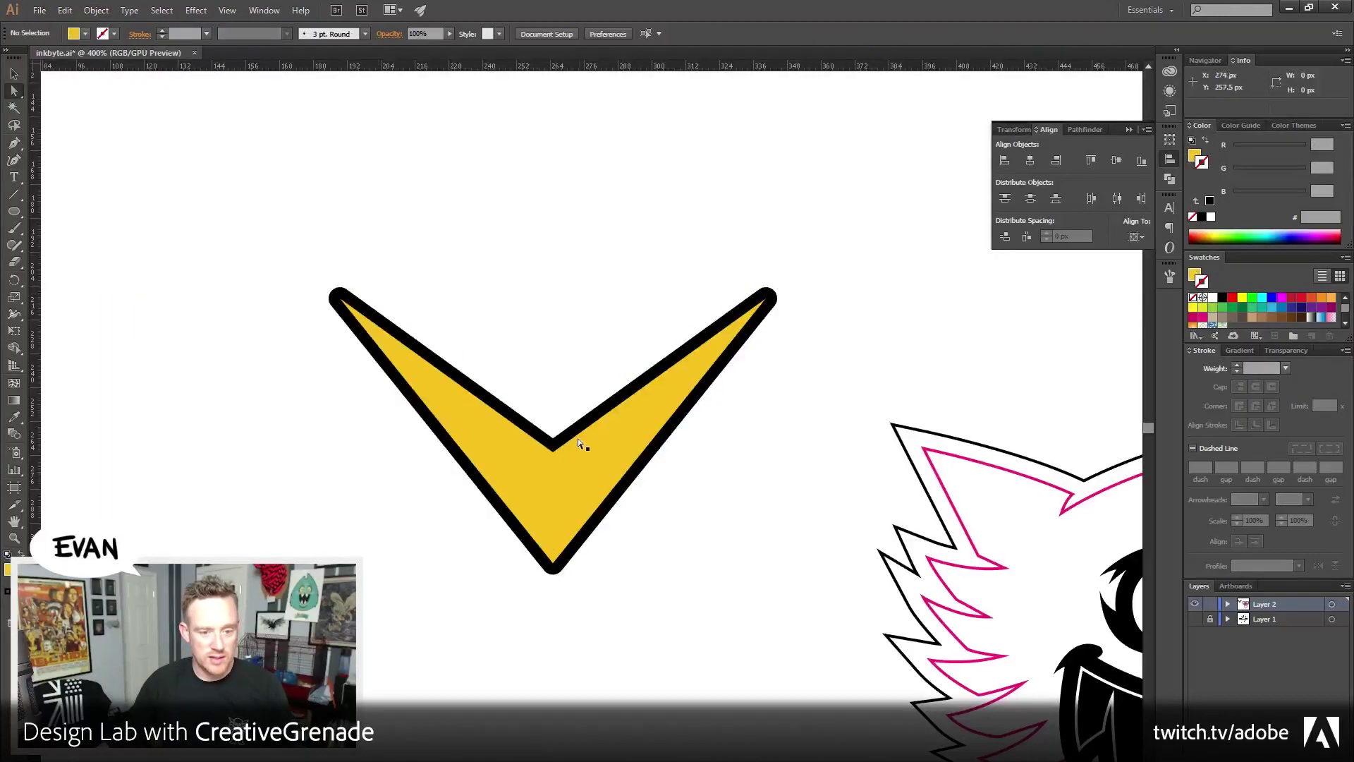
# Try nudging and dragging the V's inner corner point upward, then undo the move
pyautogui.click(554, 440)
pyautogui.press('Up')
pyautogui.press('Up')
pyautogui.press('Up')
pyautogui.press('Up')
pyautogui.press('Up')
pyautogui.press('Up')
pyautogui.press('Up')
pyautogui.press('Up')
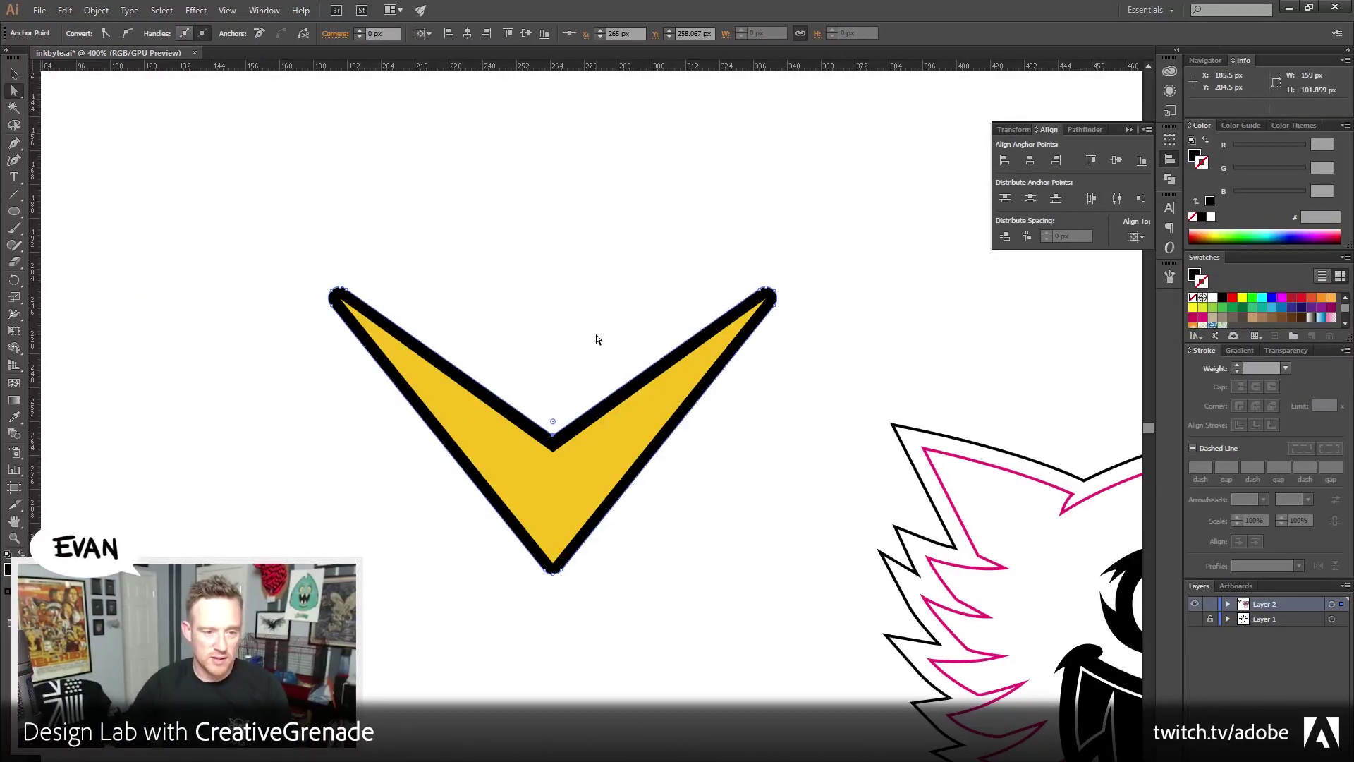
pyautogui.press('Up')
pyautogui.press('Up')
pyautogui.press('Up')
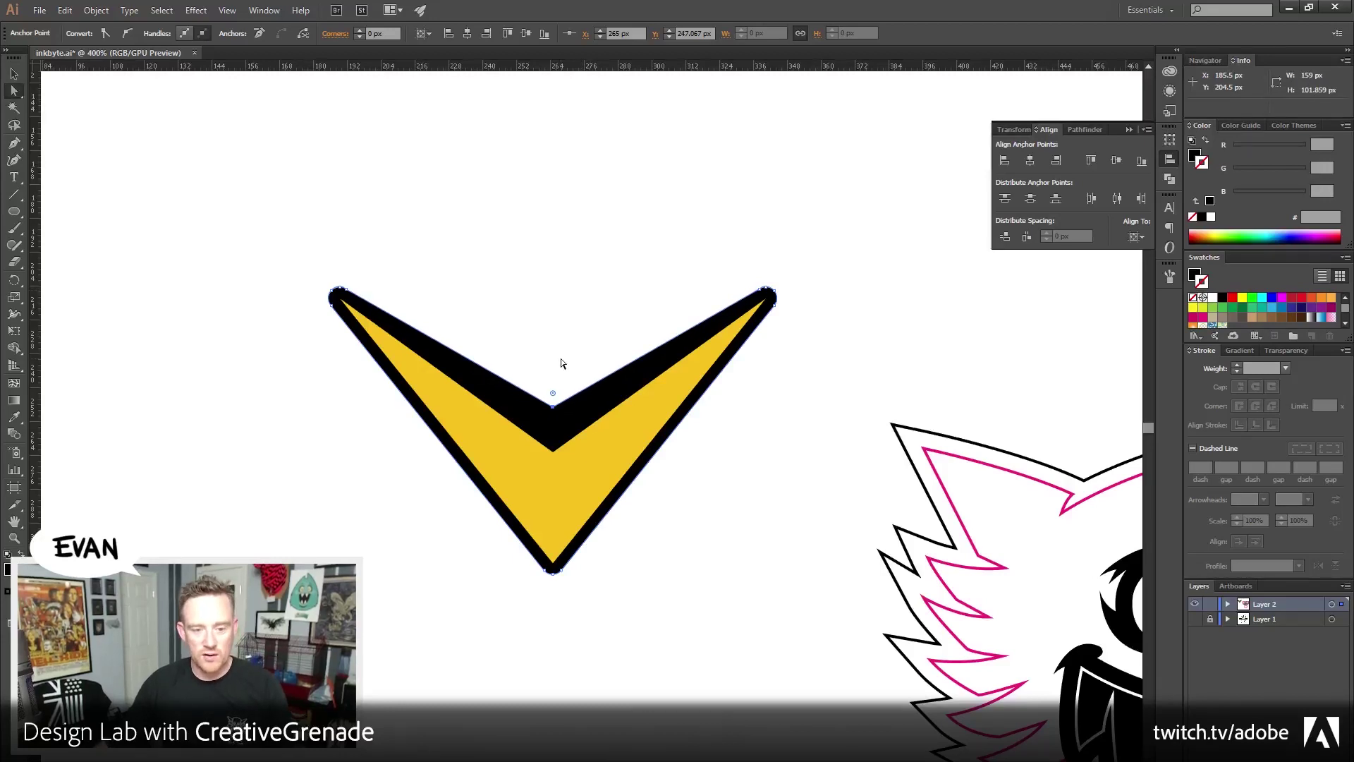
pyautogui.press('Up')
pyautogui.press('Up')
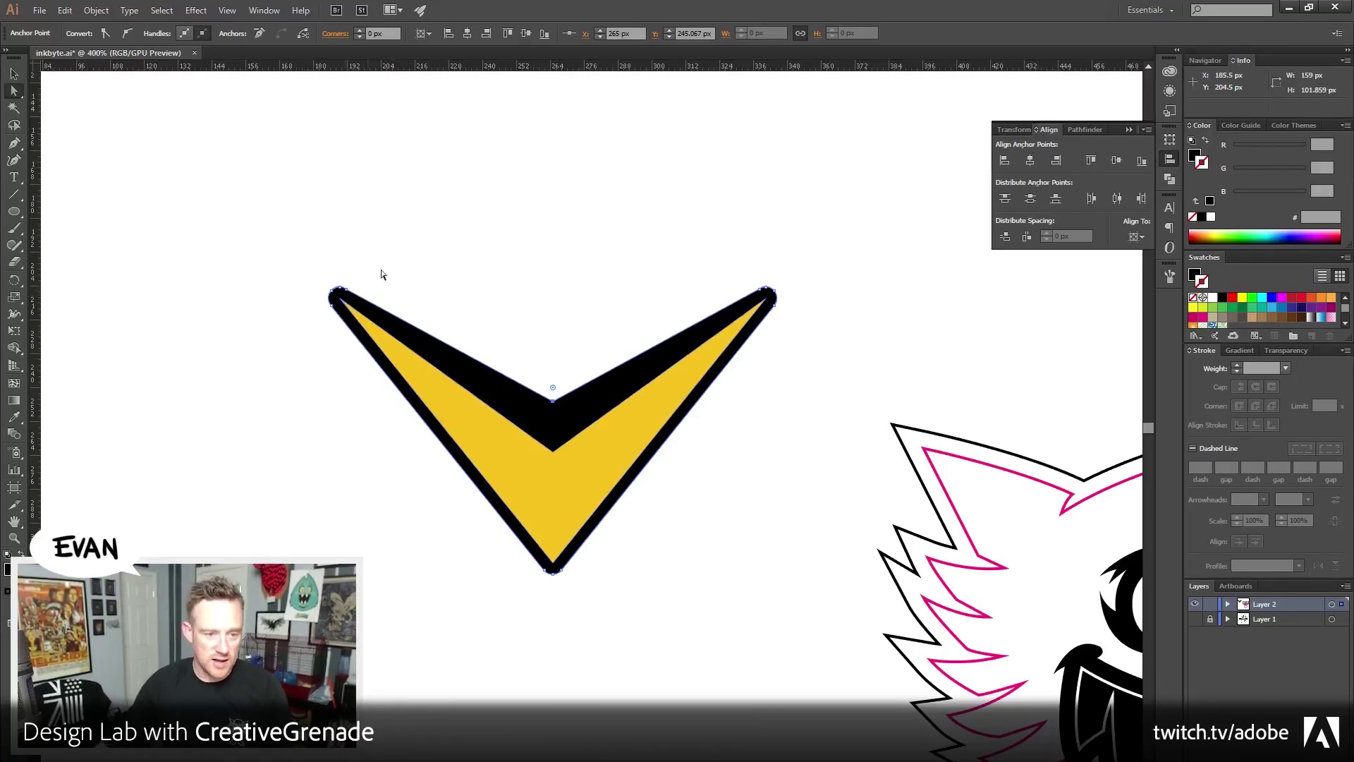
pyautogui.click(360, 287)
pyautogui.moveTo(553, 400); pyautogui.dragTo(570, 308)
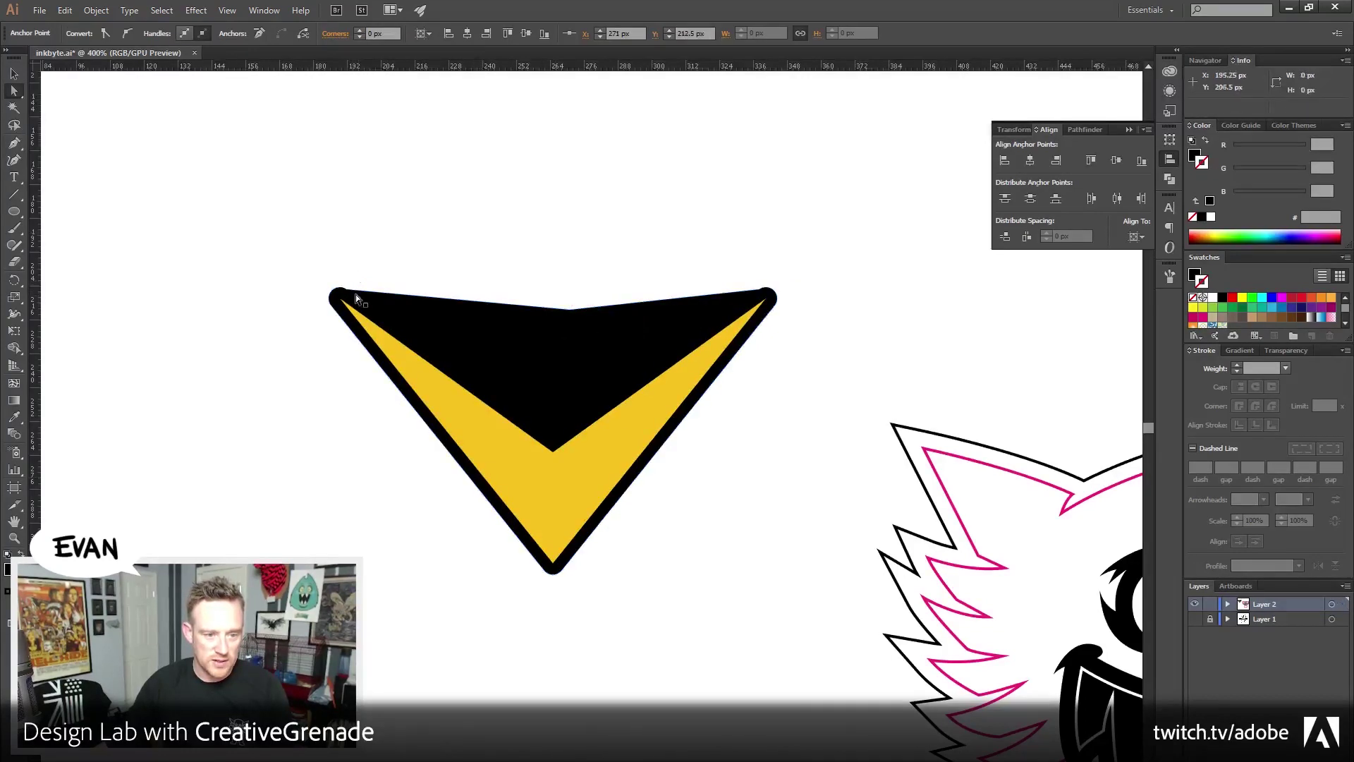
pyautogui.click(357, 290)
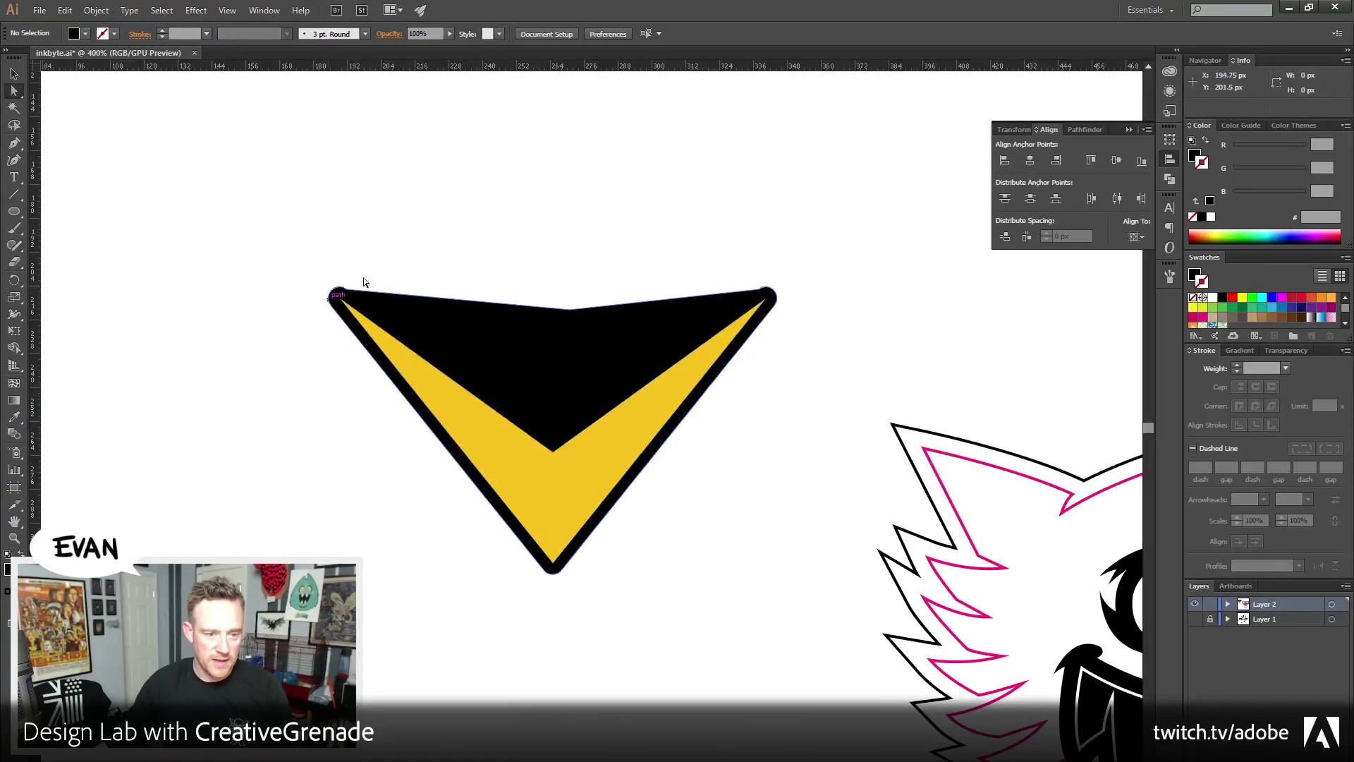
pyautogui.hotkey('ctrl', 'z')
pyautogui.hotkey('ctrl', 'z')
pyautogui.click(513, 190)
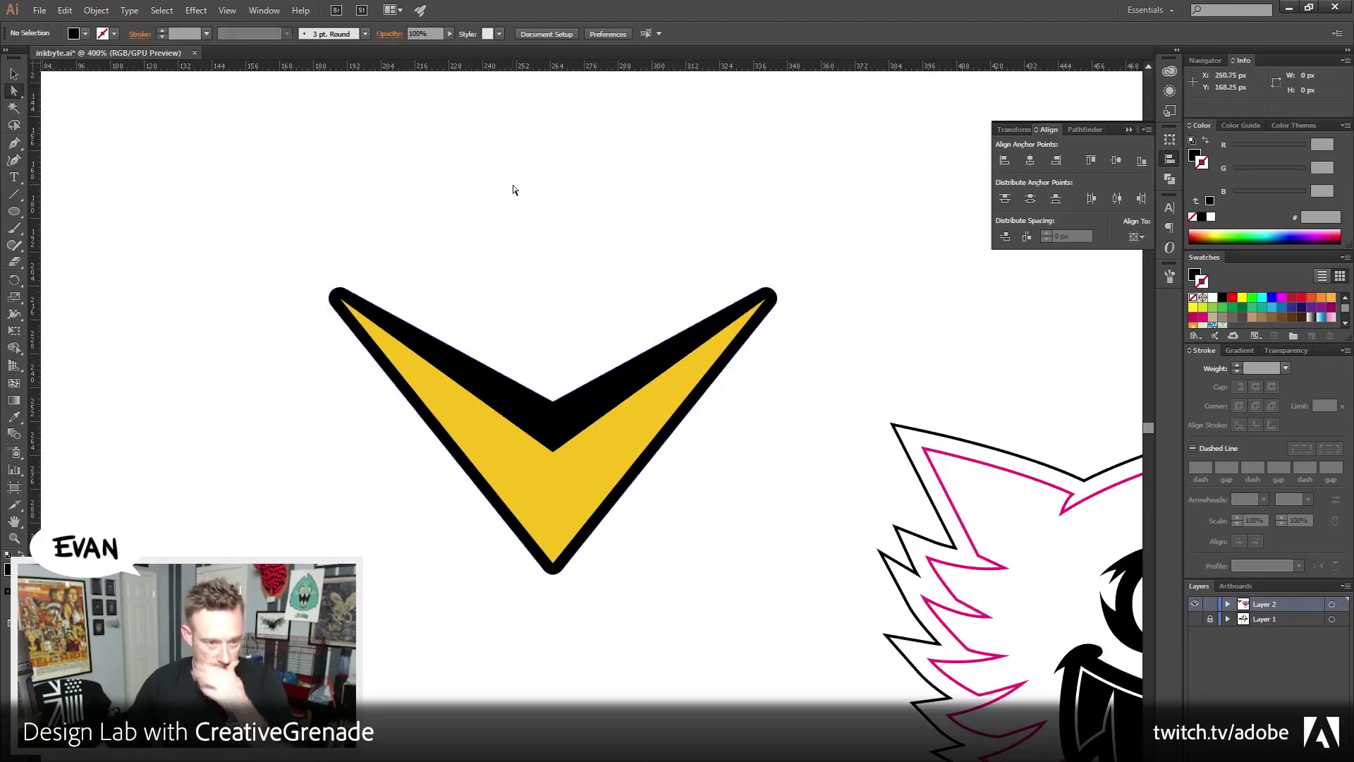
# Sharpen the V's rounded bottom tip by deleting its two side anchor points
pyautogui.click(553, 564)
pyautogui.press('z')
pyautogui.moveTo(479, 522); pyautogui.dragTo(649, 635)
pyautogui.moveTo(554, 387); pyautogui.dragTo(538, 471)
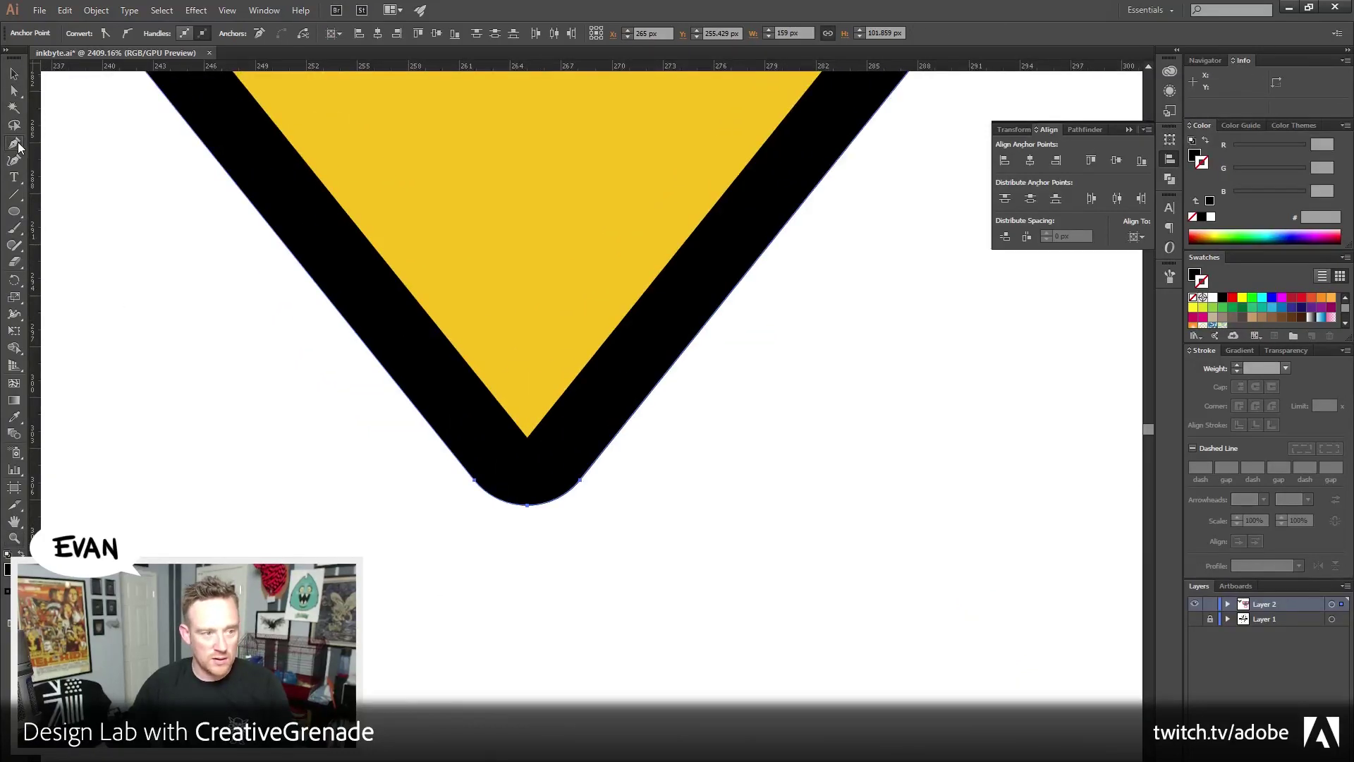
pyautogui.click(14, 143)
pyautogui.click(59, 177)
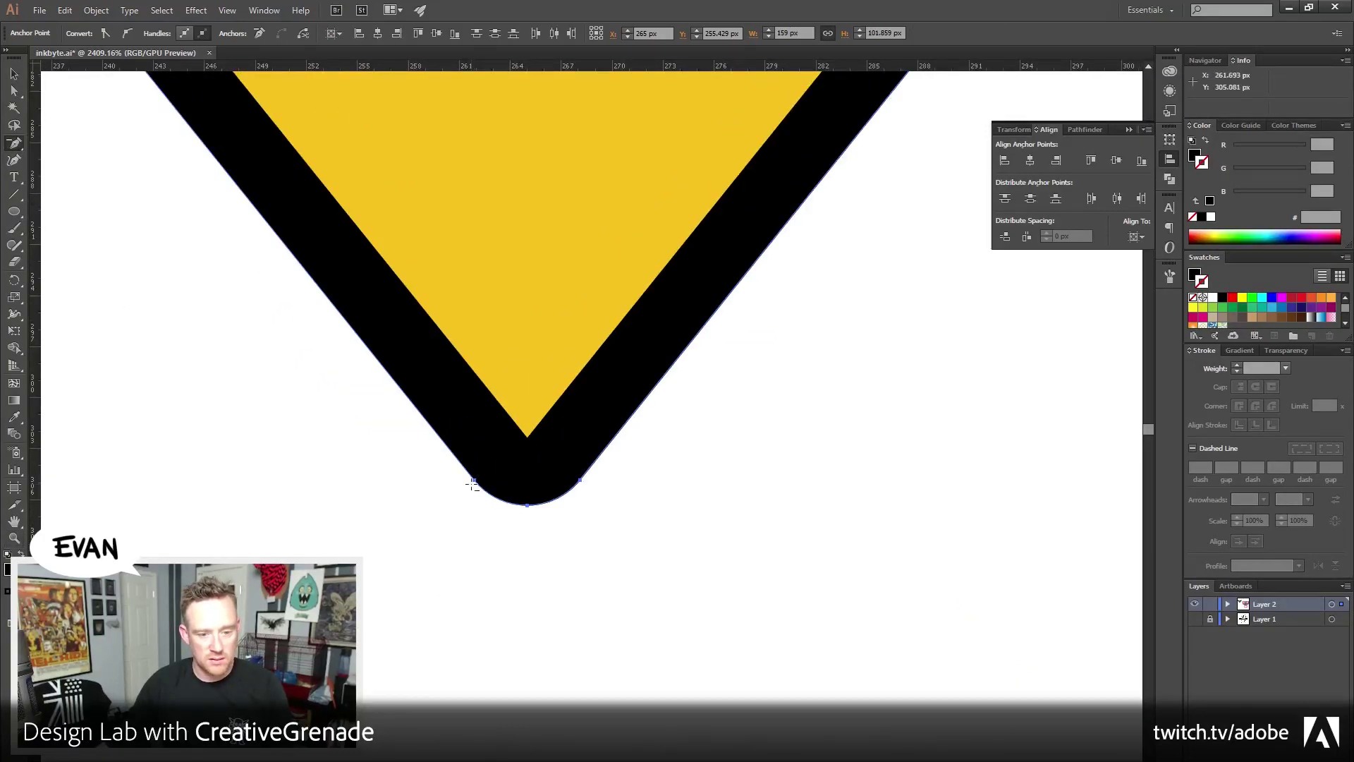
pyautogui.click(473, 483)
pyautogui.click(579, 481)
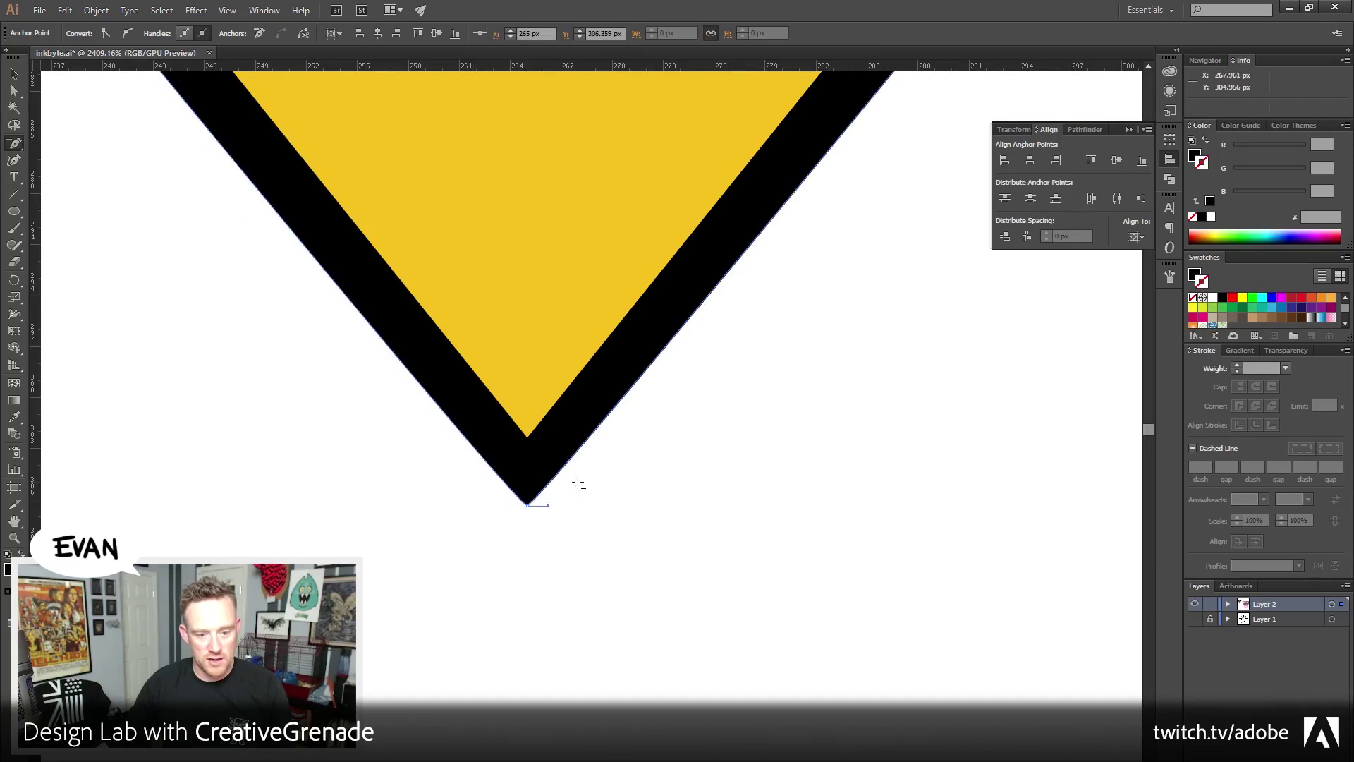
# Pull the chevron's bottom point down slightly with Direct Selection
pyautogui.click(14, 538)
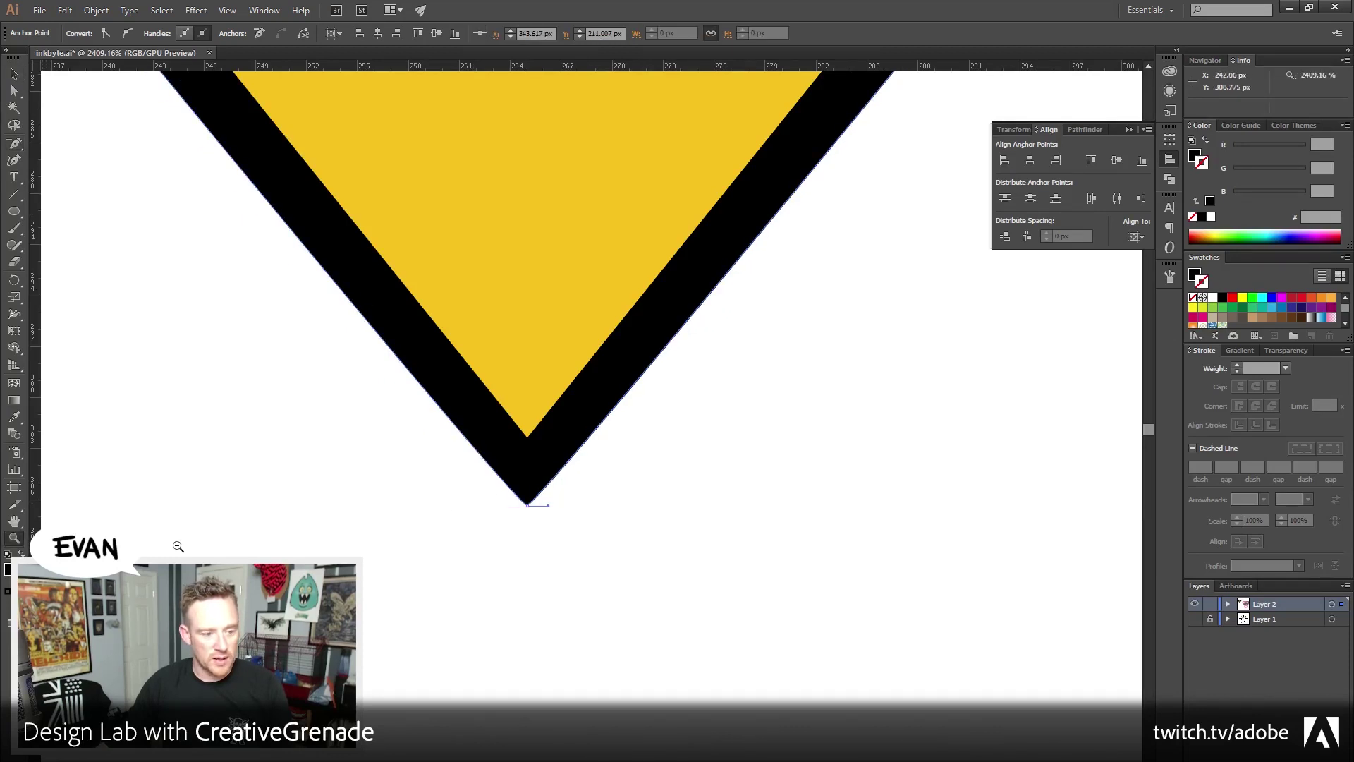
pyautogui.keyDown('alt'); pyautogui.click(520, 473); pyautogui.keyUp('alt')
pyautogui.keyDown('alt'); pyautogui.click(521, 474); pyautogui.keyUp('alt')
pyautogui.moveTo(424, 130); pyautogui.dragTo(325, 332)
pyautogui.click(14, 91)
pyautogui.click(594, 575)
pyautogui.moveTo(589, 565); pyautogui.dragTo(590, 584)
pyautogui.click(287, 396)
# Marquee-select the entire chevron, delete it, and zoom out to the monster
pyautogui.moveTo(287, 396); pyautogui.dragTo(202, 514)
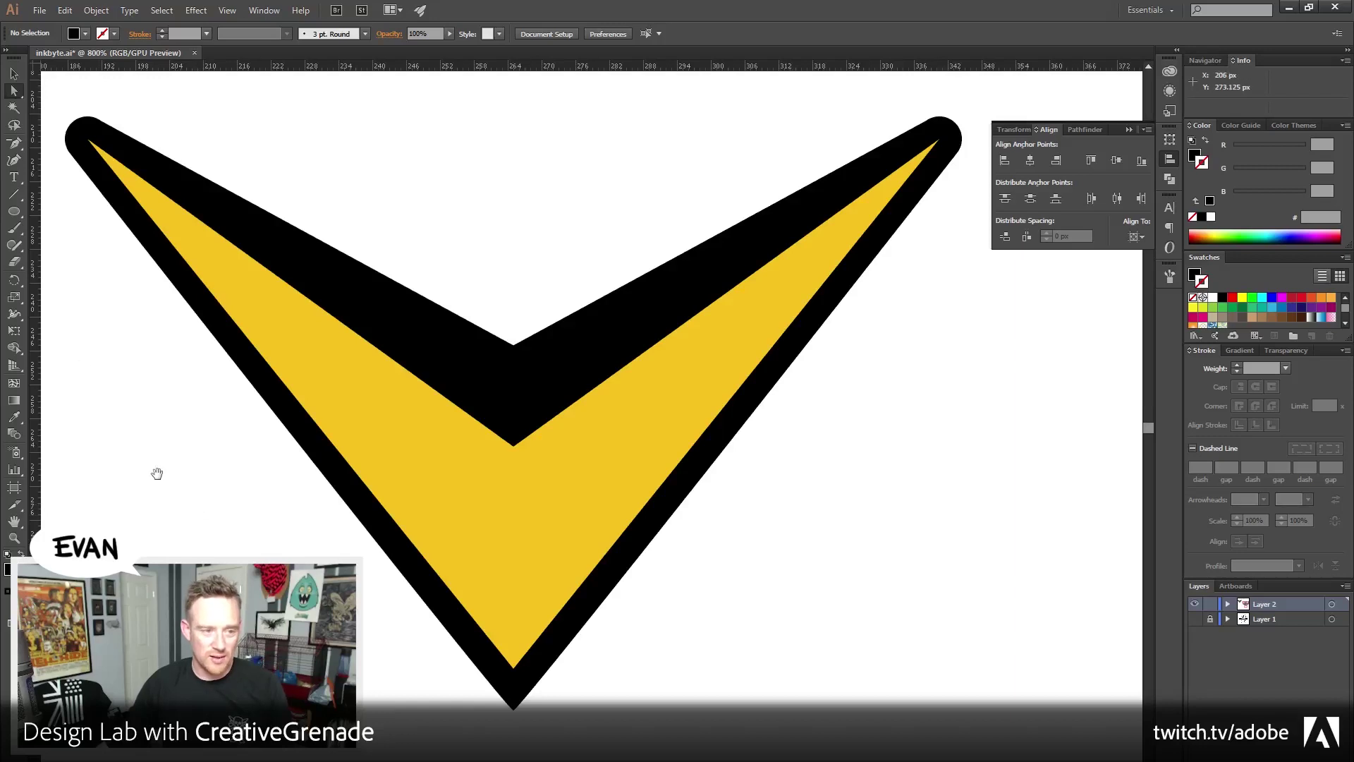
pyautogui.moveTo(421, 167); pyautogui.dragTo(588, 565)
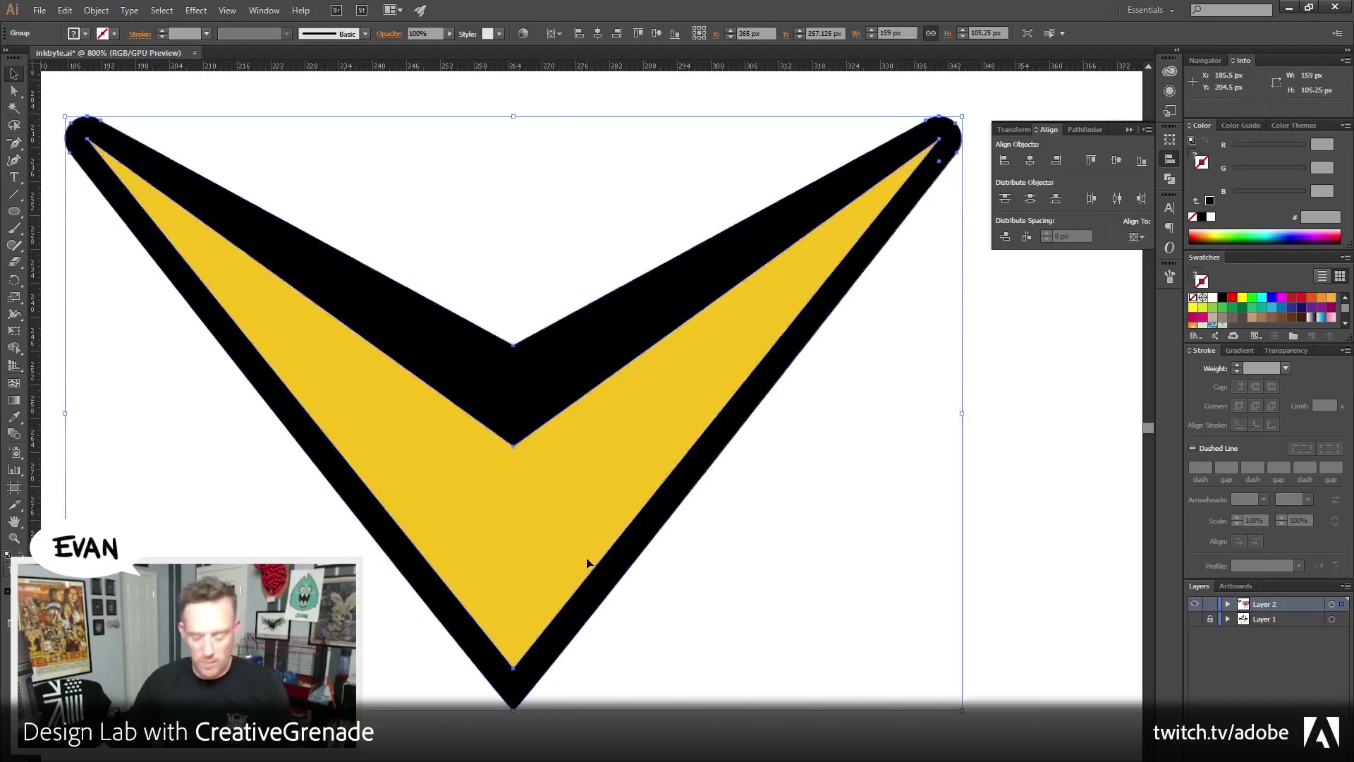
pyautogui.press('Delete')
pyautogui.press('z')
pyautogui.keyDown('alt'); pyautogui.click(608, 553); pyautogui.keyUp('alt')
pyautogui.keyDown('alt'); pyautogui.click(651, 608); pyautogui.keyUp('alt')
# Bring the monster artwork back into view and undo the last edit
pyautogui.moveTo(651, 609); pyautogui.dragTo(555, 612)
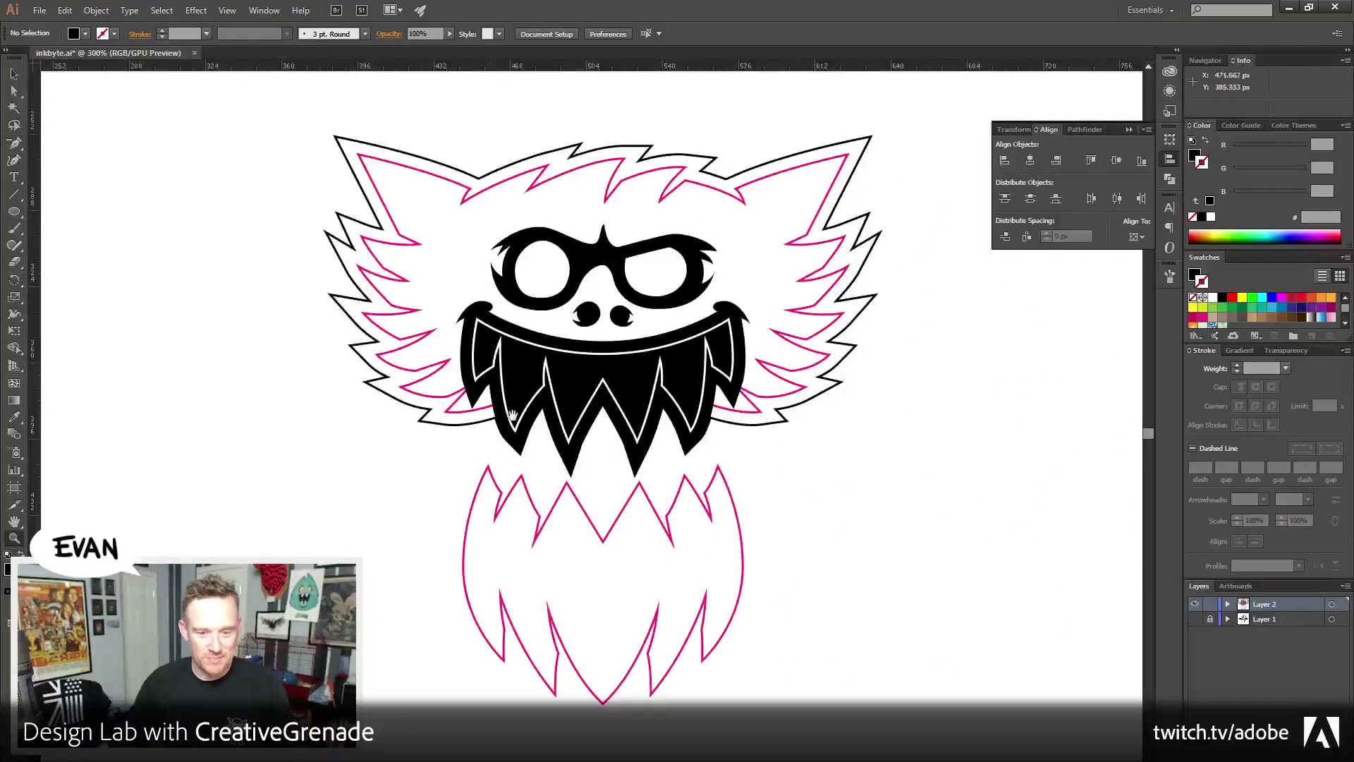
pyautogui.scroll(3, 554, 614)
pyautogui.press('v')
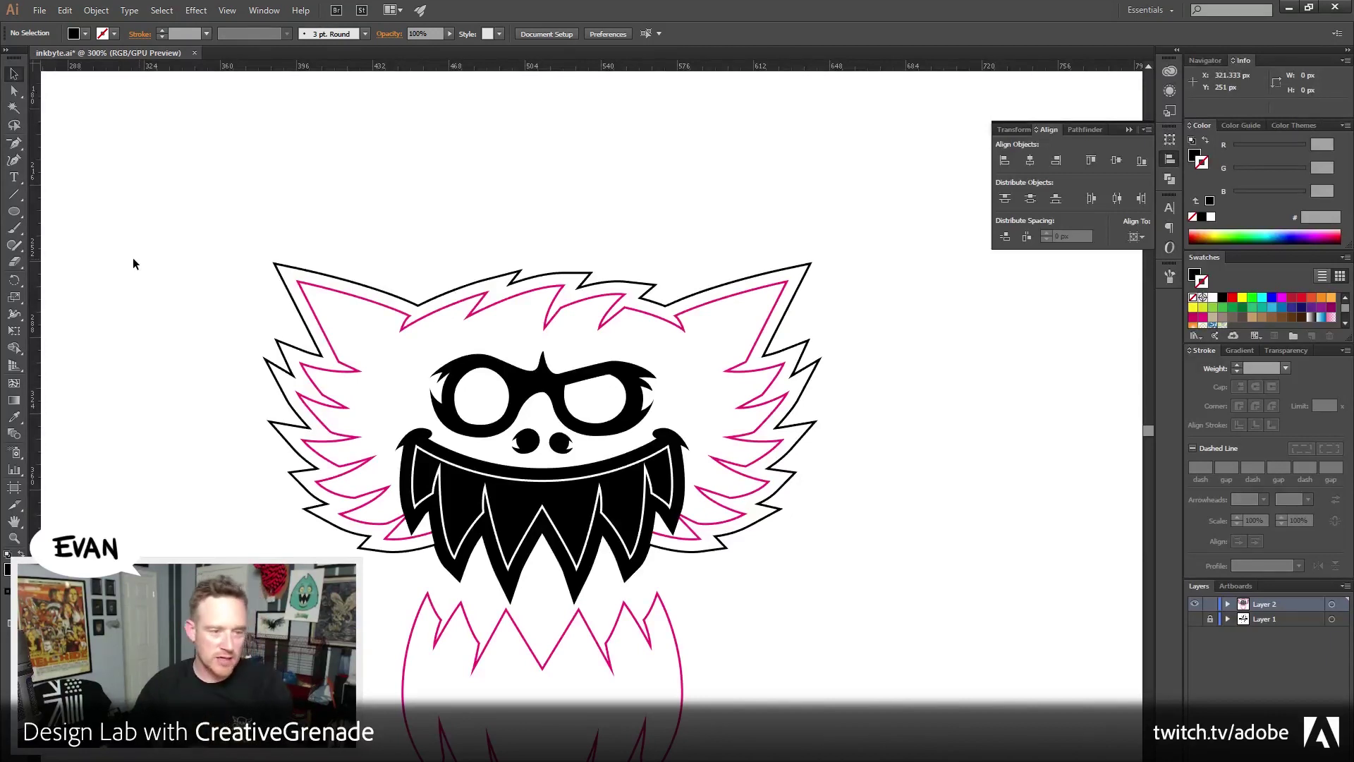
pyautogui.scroll(-2, 424, 204)
pyautogui.hscroll(-1, 423, 205)
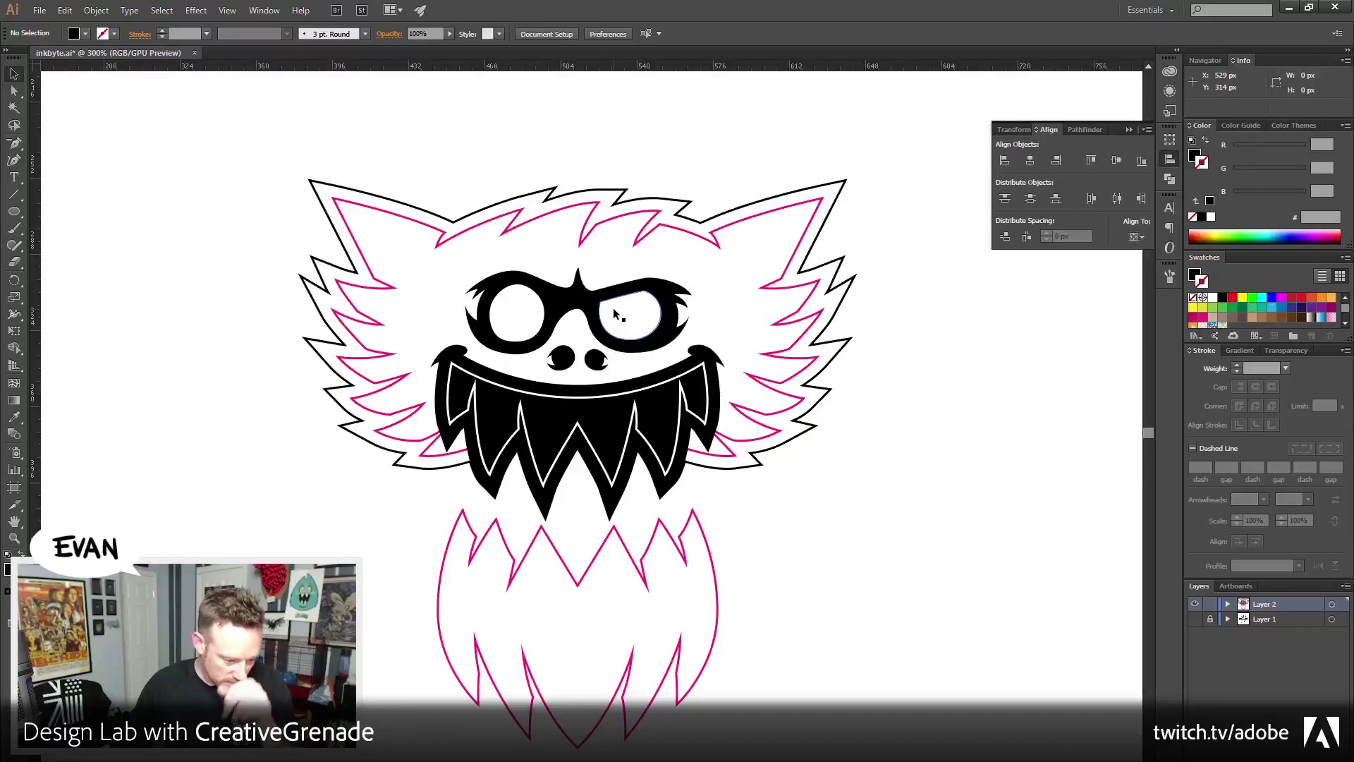
pyautogui.hotkey('ctrl', 'z')
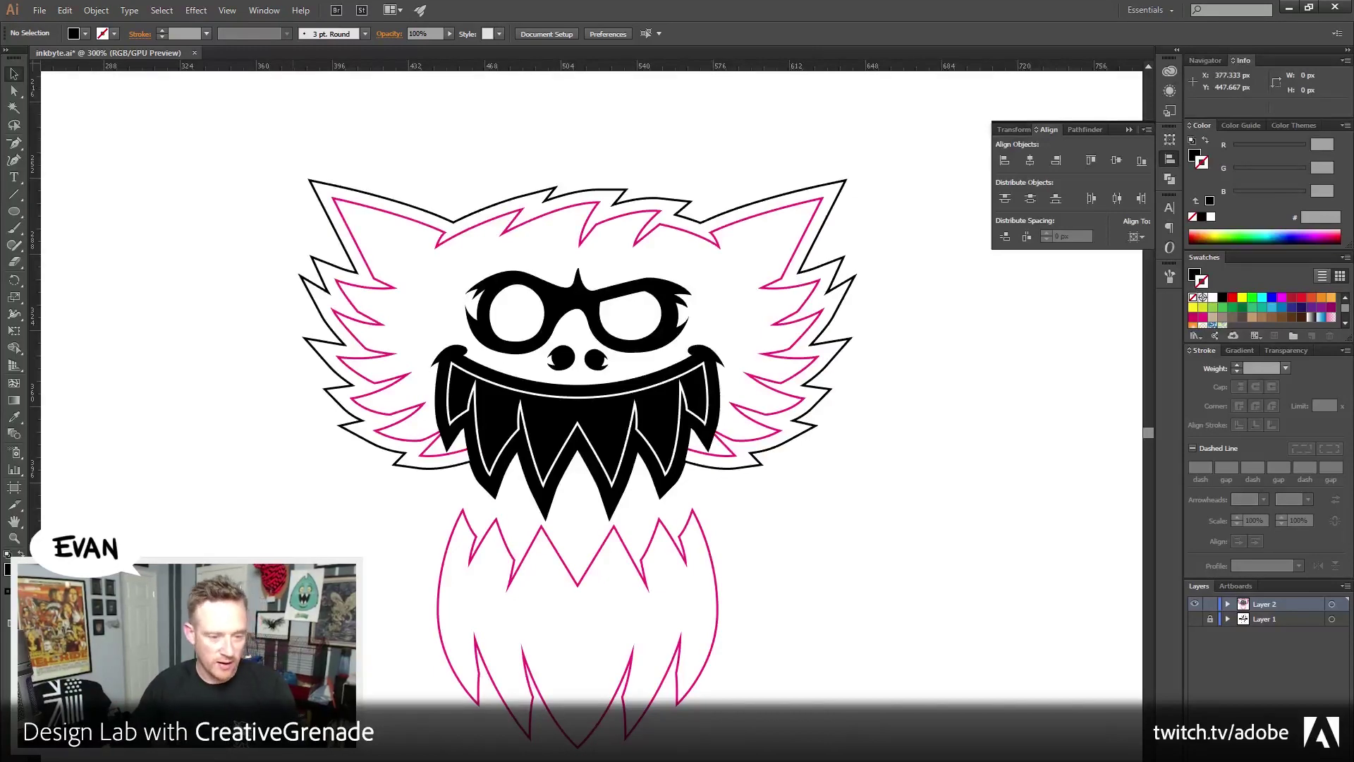
# Zoom in to about 1200% on the monster's glasses and nose, ready for the Ellipse tool
pyautogui.press('z')
pyautogui.click(616, 395)
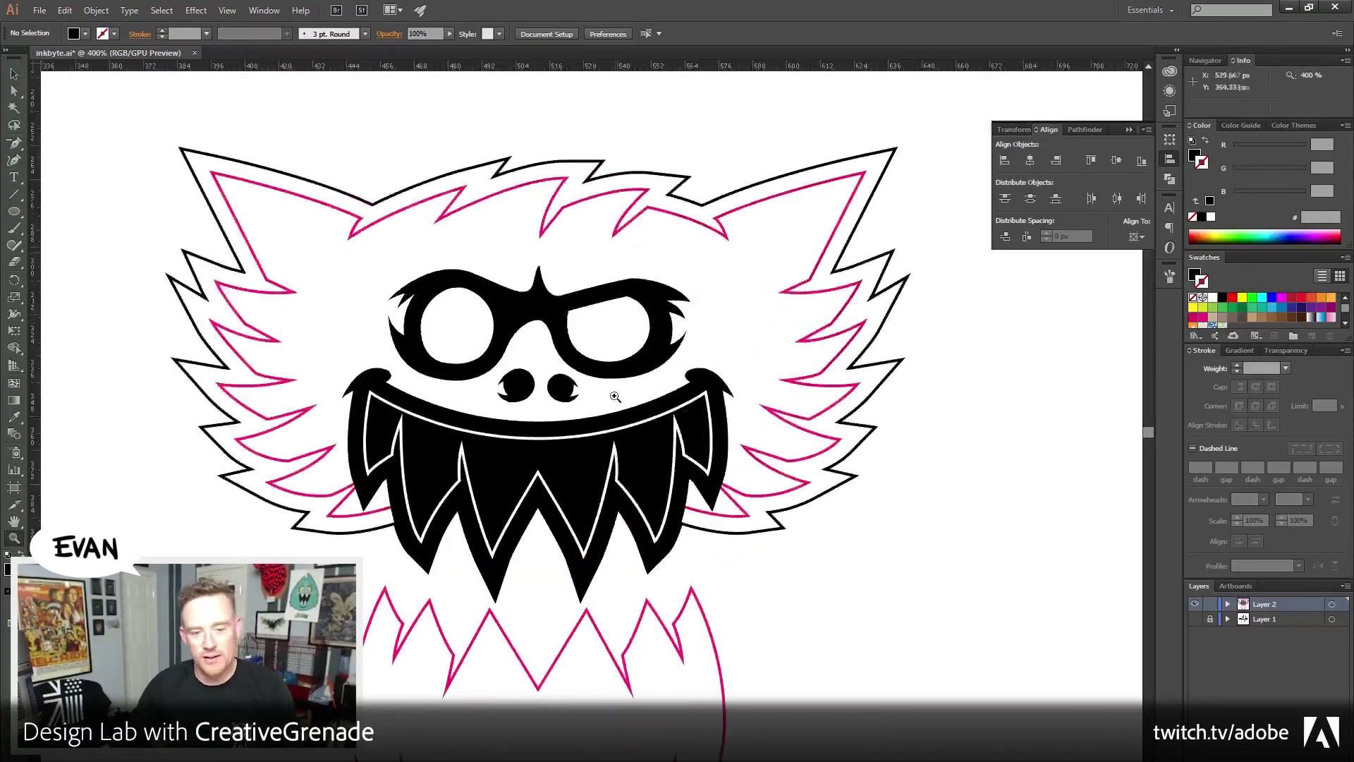
pyautogui.click(554, 421)
pyautogui.click(546, 345)
pyautogui.click(568, 449)
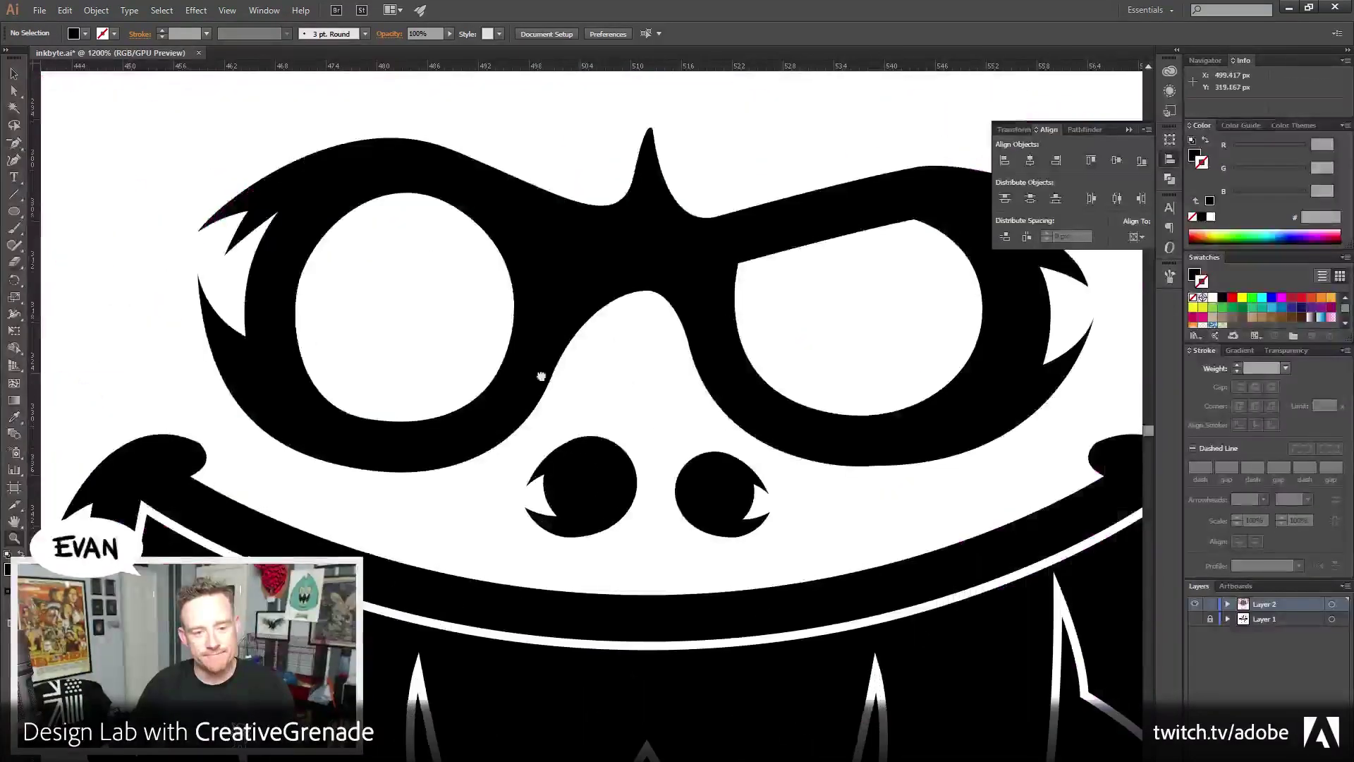
pyautogui.click(17, 76)
pyautogui.click(14, 210)
# Draw a small black circle as the left eye's pupil
pyautogui.moveTo(408, 407); pyautogui.dragTo(494, 496)
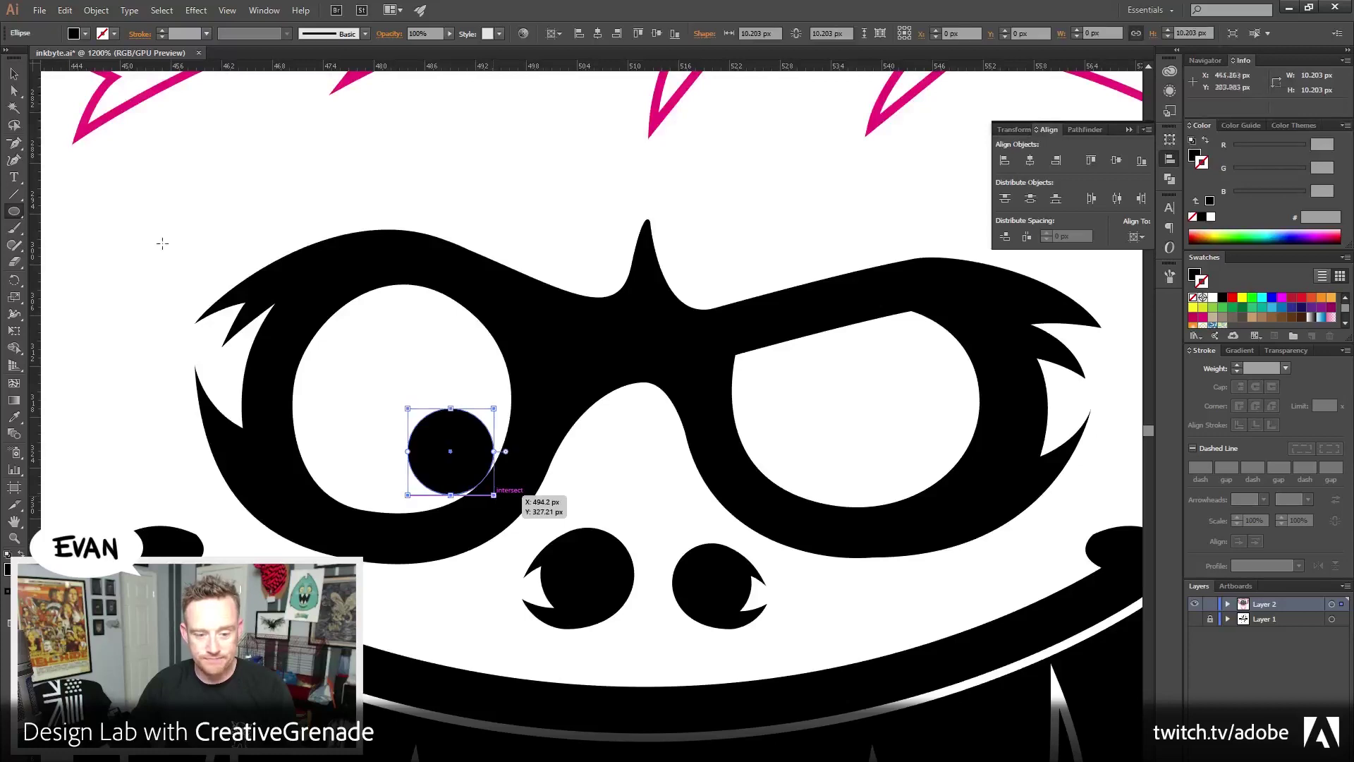
pyautogui.press('v')
pyautogui.click(568, 472)
pyautogui.moveTo(570, 474); pyautogui.dragTo(499, 443)
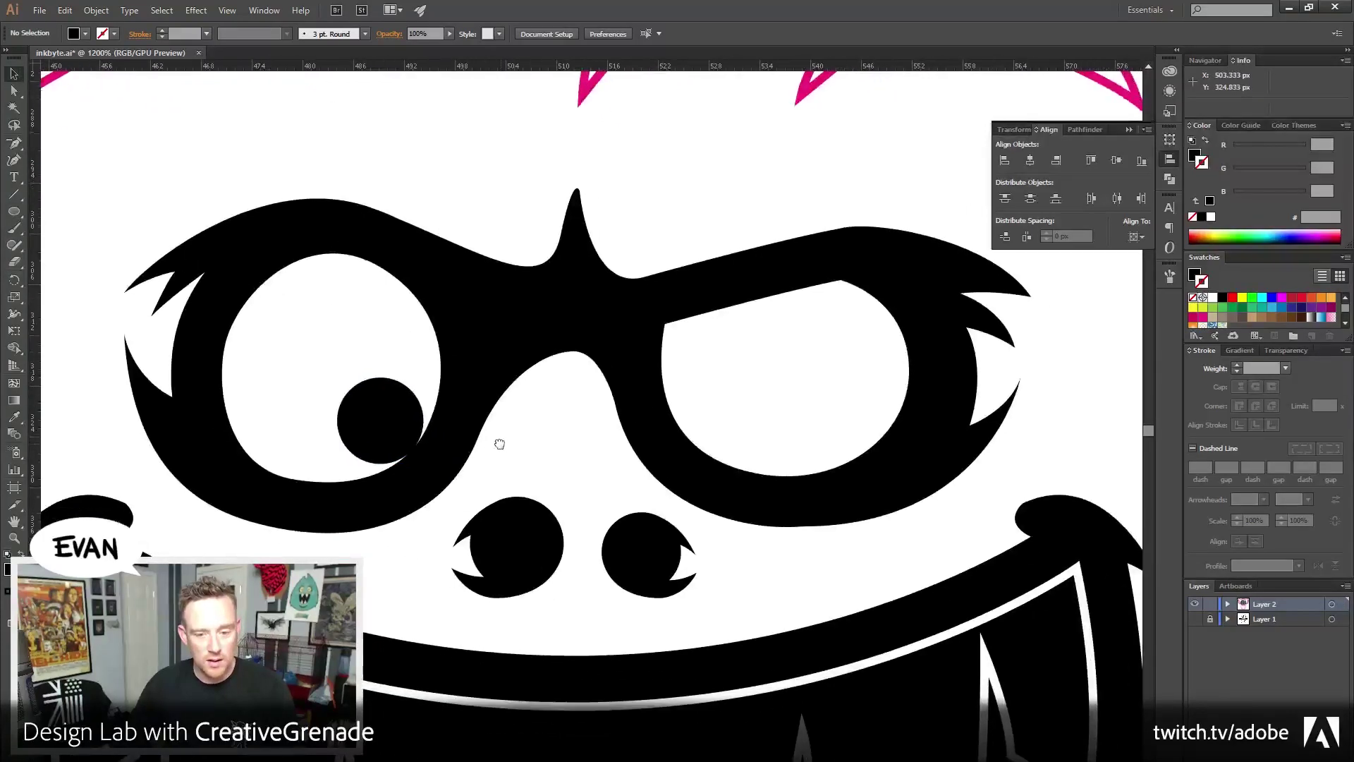
# Copy the pupil into the right eye and make Layer 1's grey shadow copy visible
pyautogui.click(377, 399)
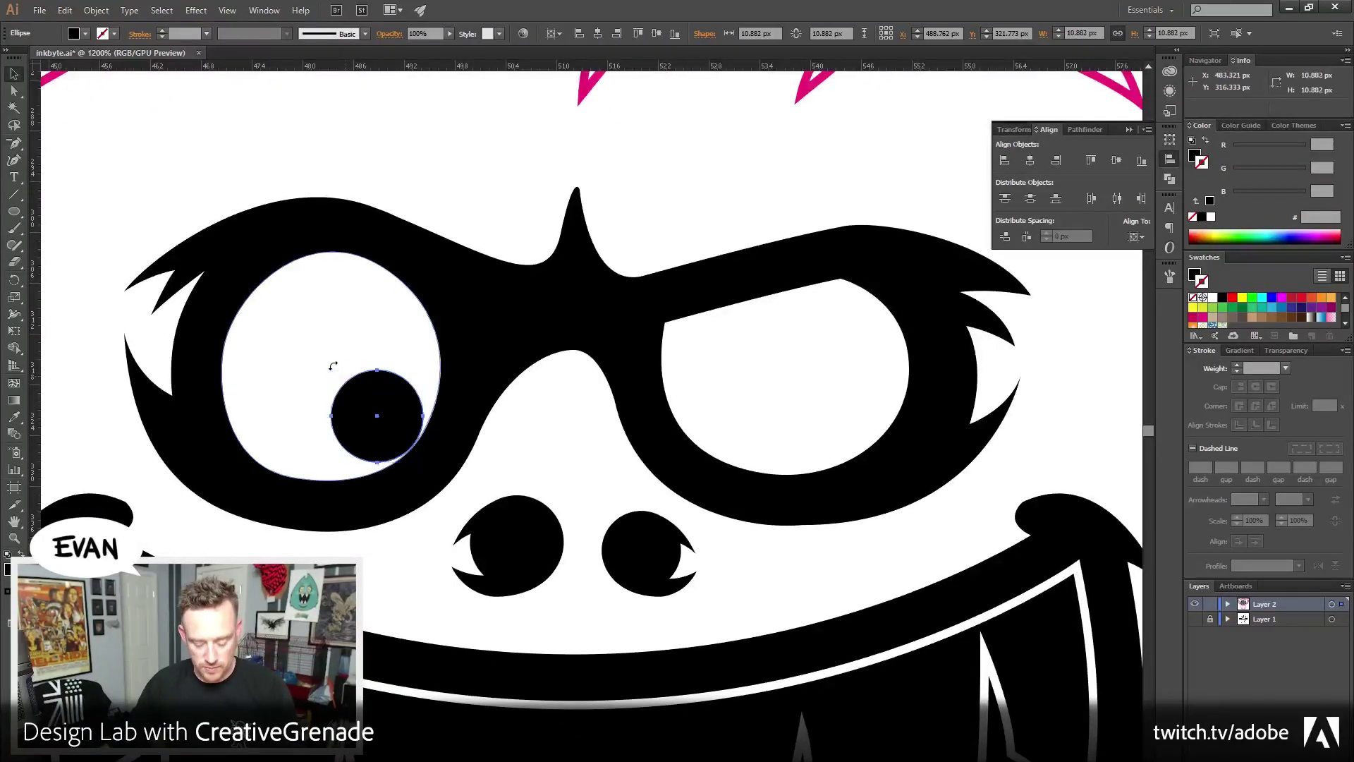
pyautogui.moveTo(384, 406); pyautogui.dragTo(771, 409)
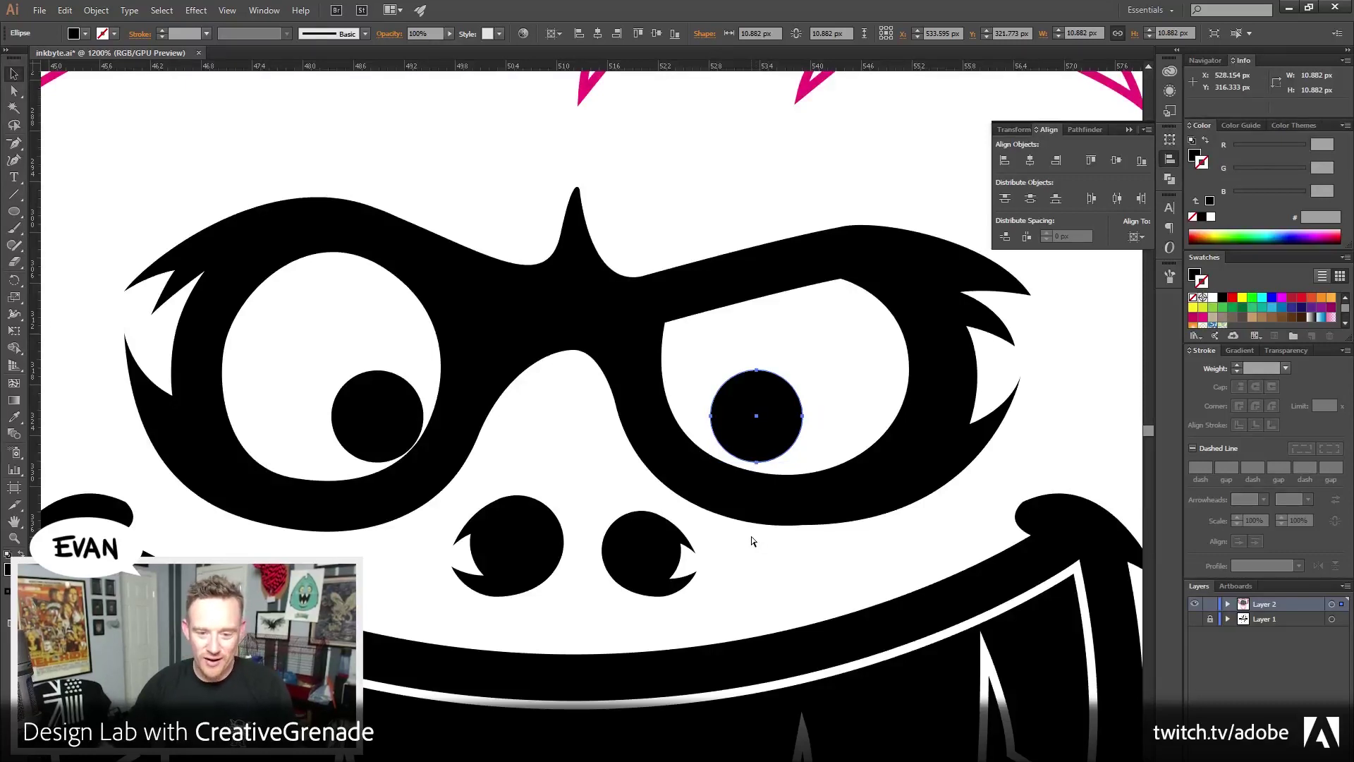
pyautogui.click(487, 158)
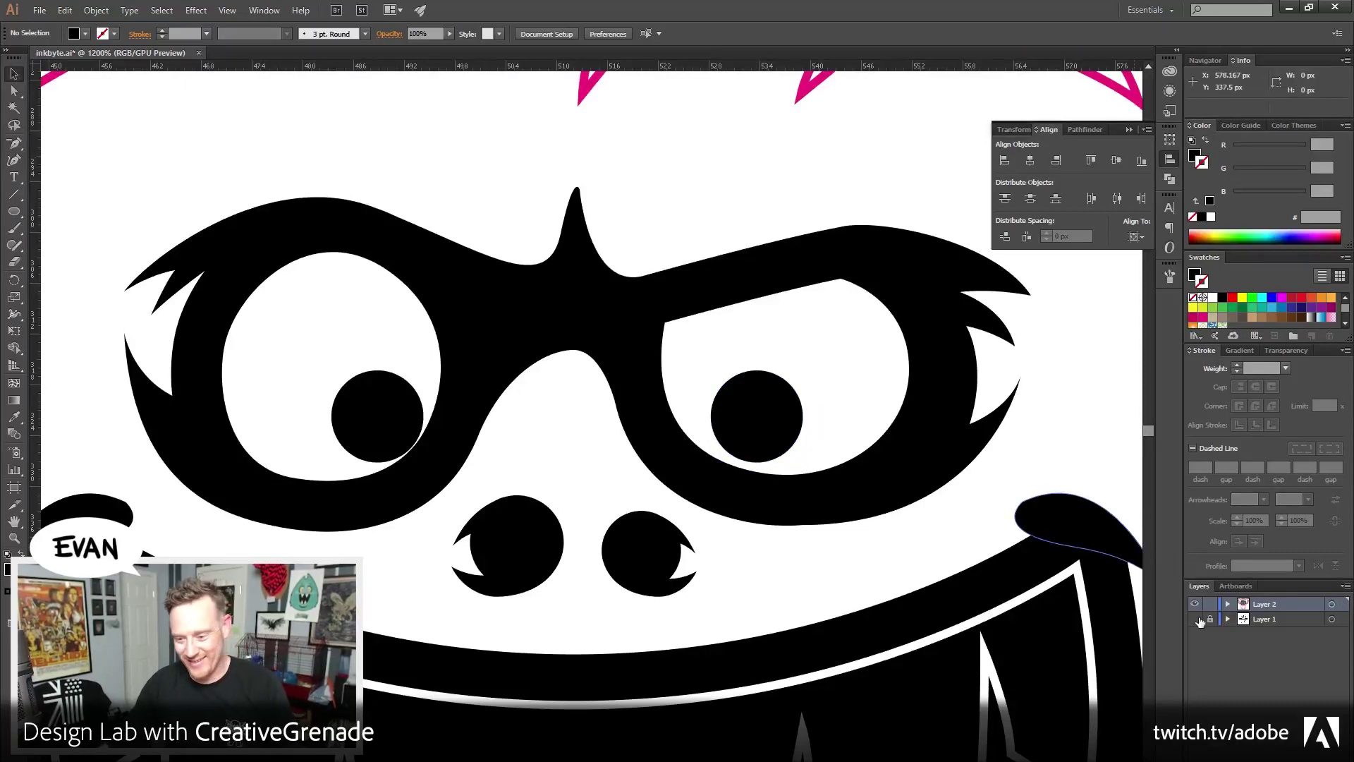
pyautogui.click(1196, 619)
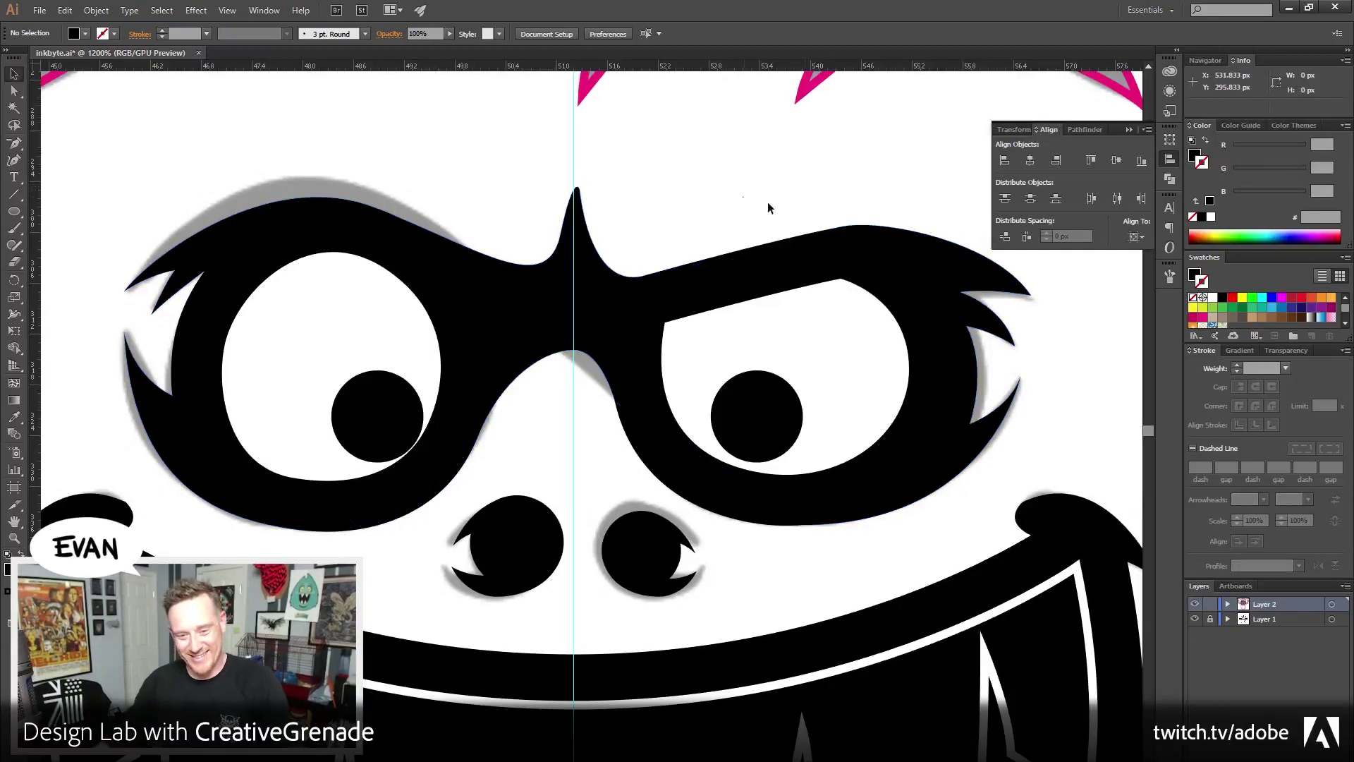
pyautogui.click(765, 246)
# Reshape the glasses' curves around the central brow spike by dragging its anchor handles
pyautogui.click(769, 150)
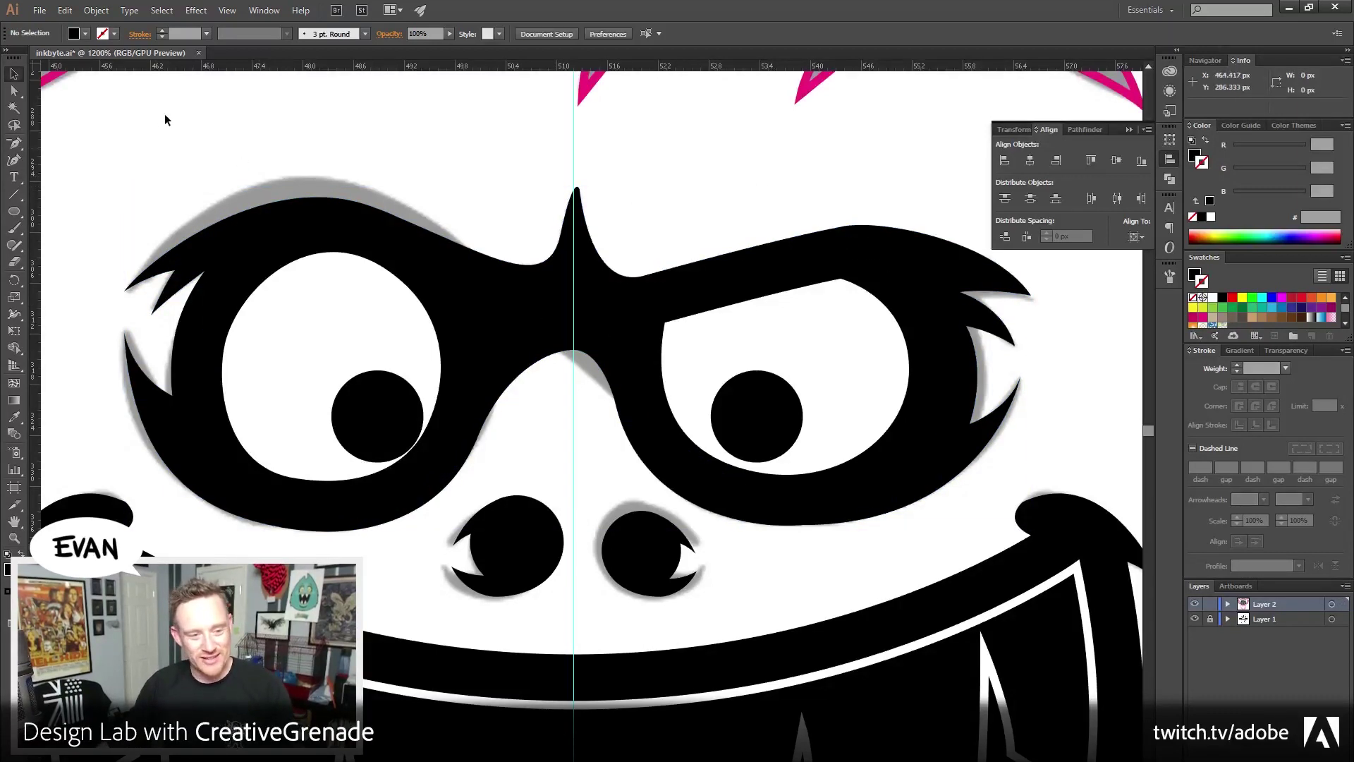
pyautogui.press('a')
pyautogui.moveTo(557, 161); pyautogui.dragTo(618, 206)
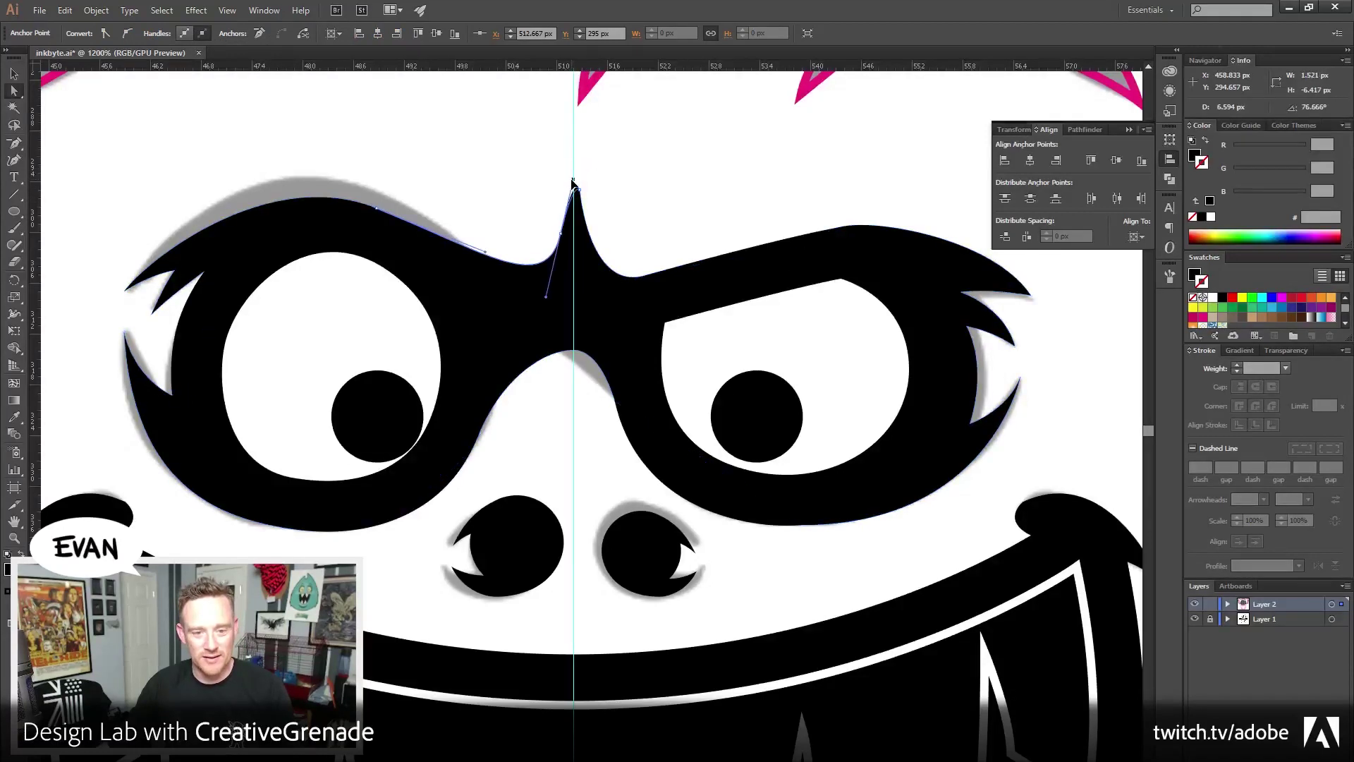
pyautogui.moveTo(573, 173); pyautogui.dragTo(573, 182)
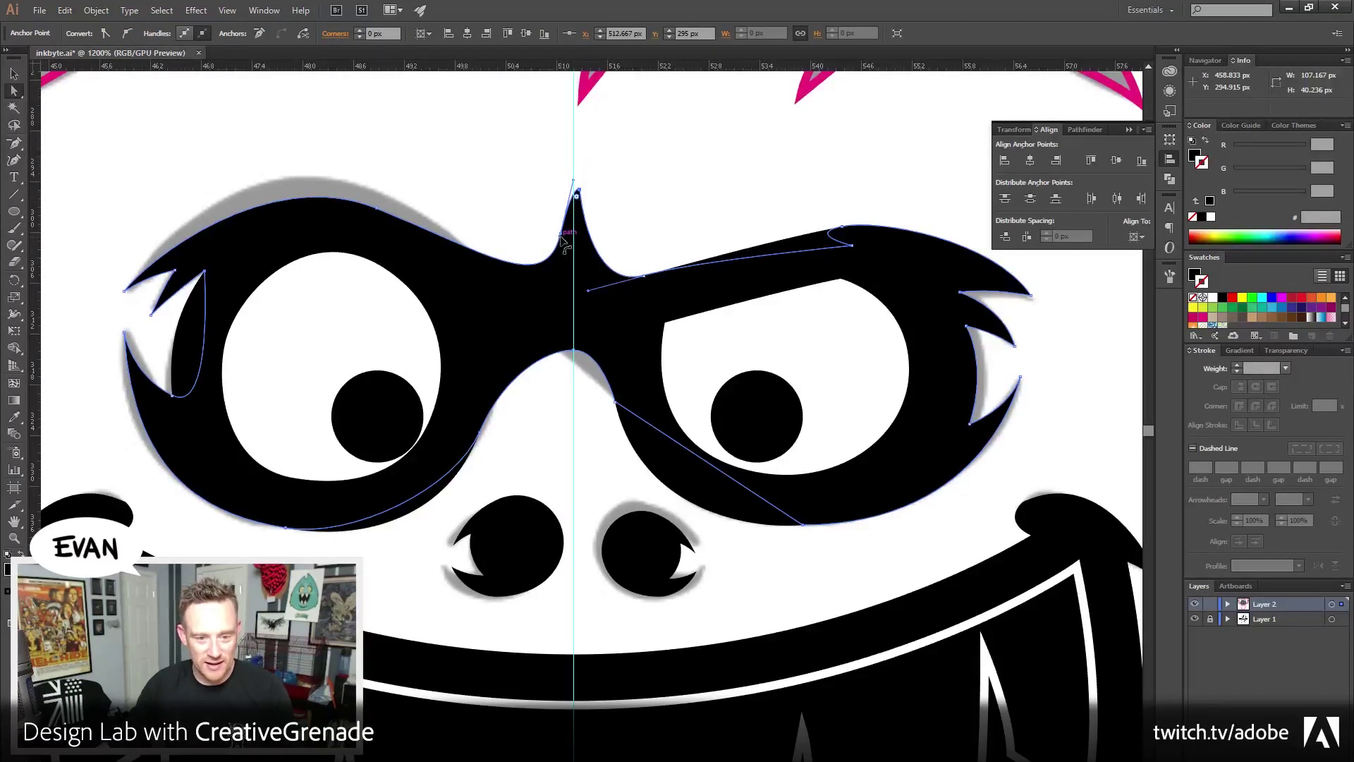
pyautogui.moveTo(562, 241); pyautogui.dragTo(518, 194)
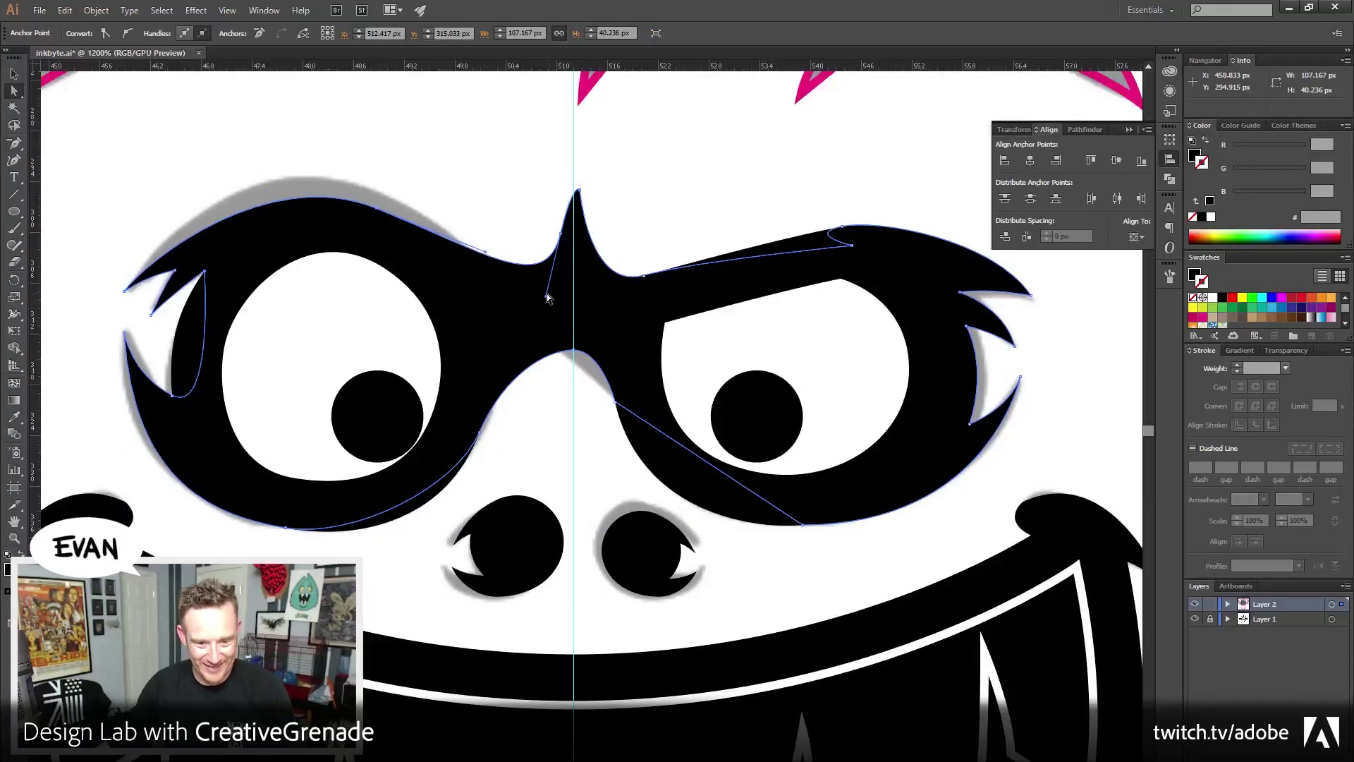
pyautogui.moveTo(547, 295); pyautogui.dragTo(579, 296)
pyautogui.click(586, 295)
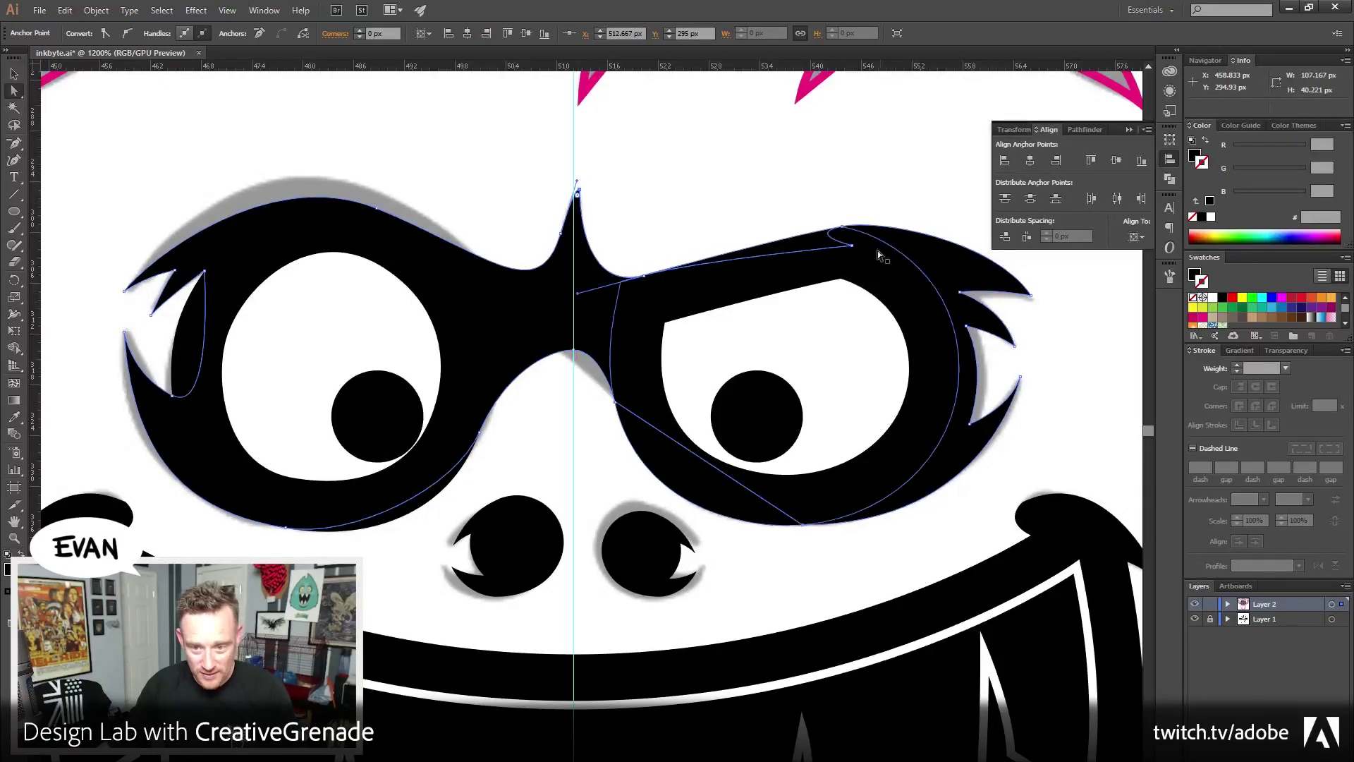
# Round the bridge dip between the eyes into a smooth arch, then reselect the whole glasses shape
pyautogui.click(867, 182)
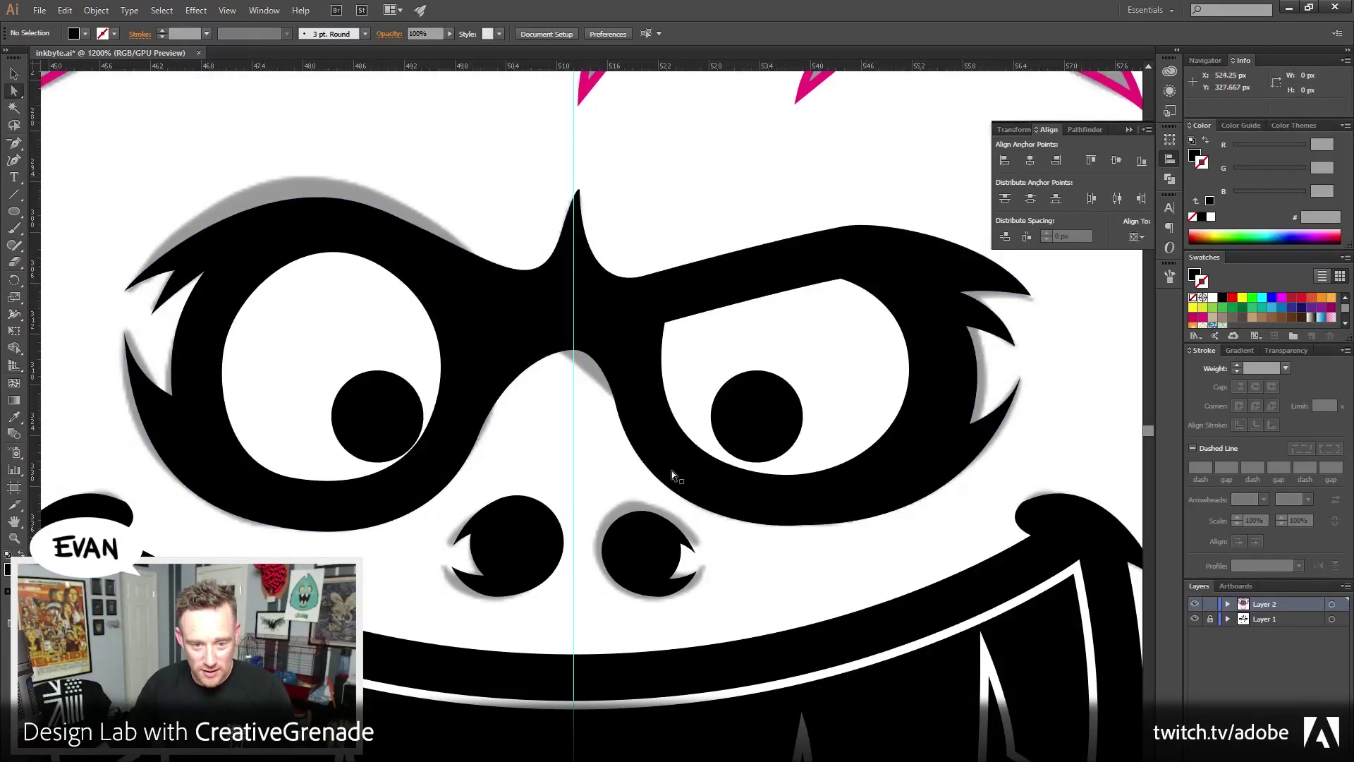
pyautogui.click(560, 346)
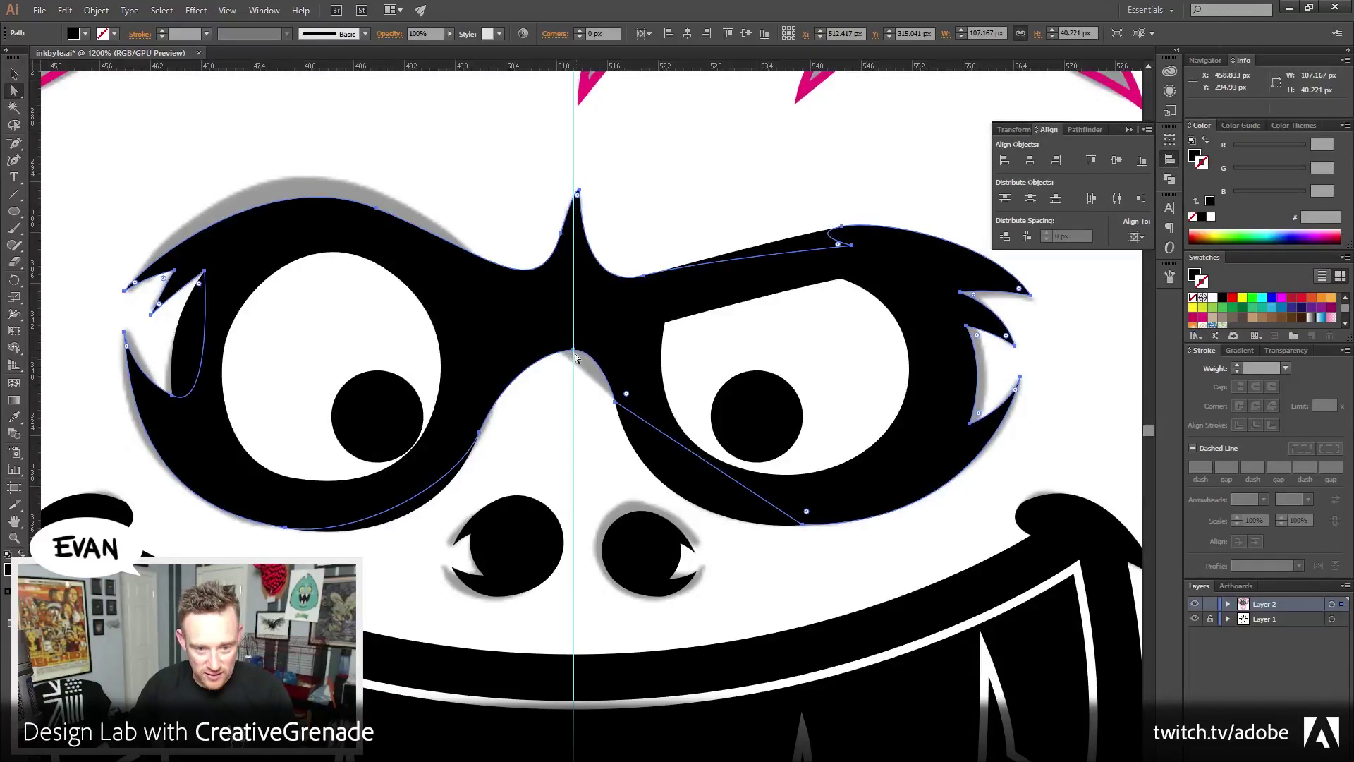
pyautogui.click(574, 350)
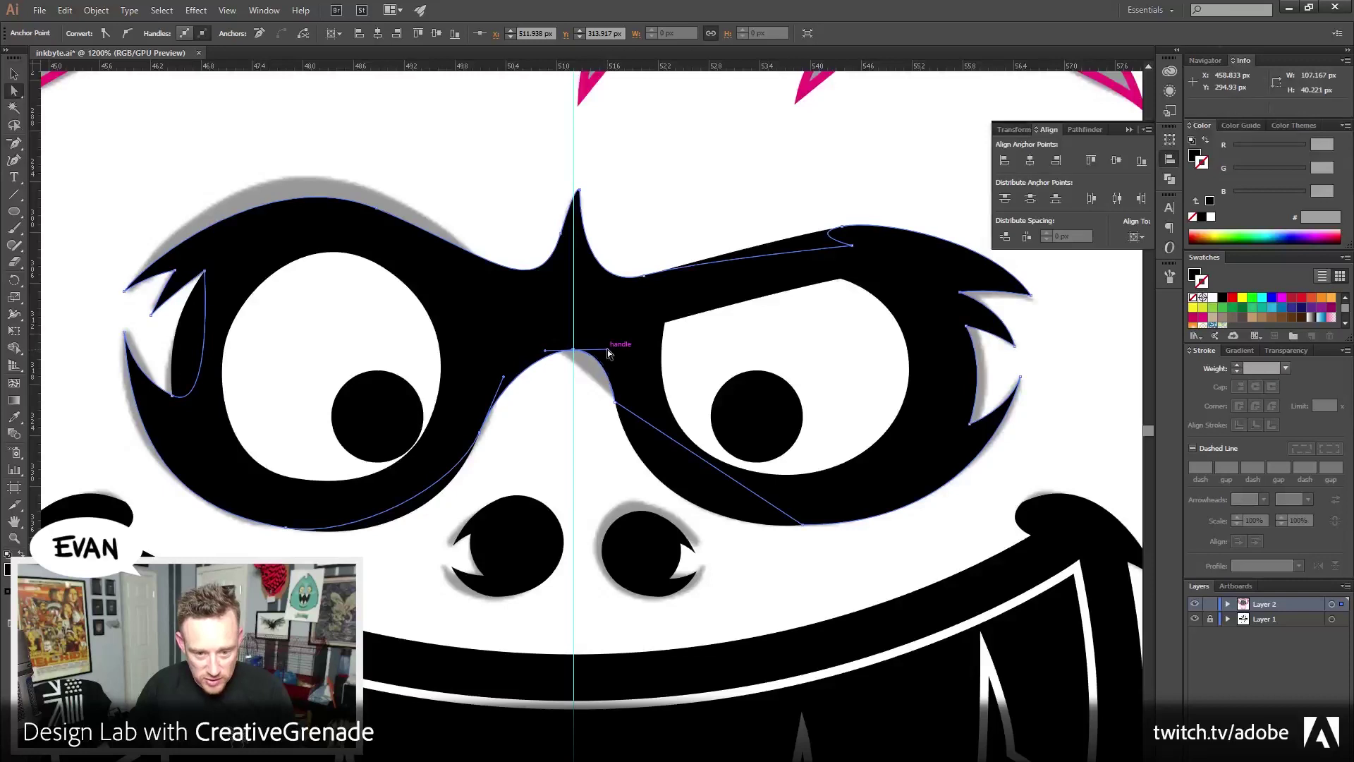
pyautogui.moveTo(548, 352); pyautogui.dragTo(595, 390)
pyautogui.click(514, 447)
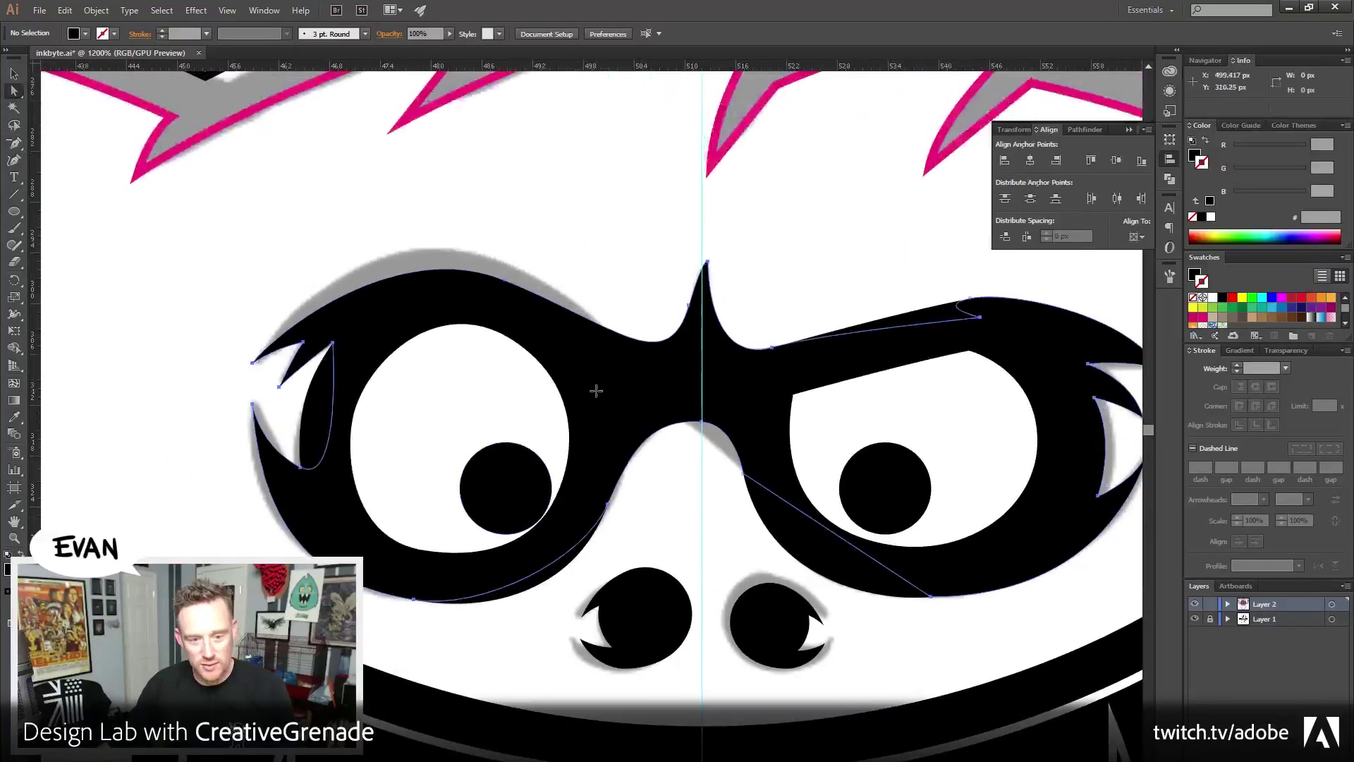
pyautogui.click(595, 390)
pyautogui.click(14, 73)
pyautogui.click(785, 376)
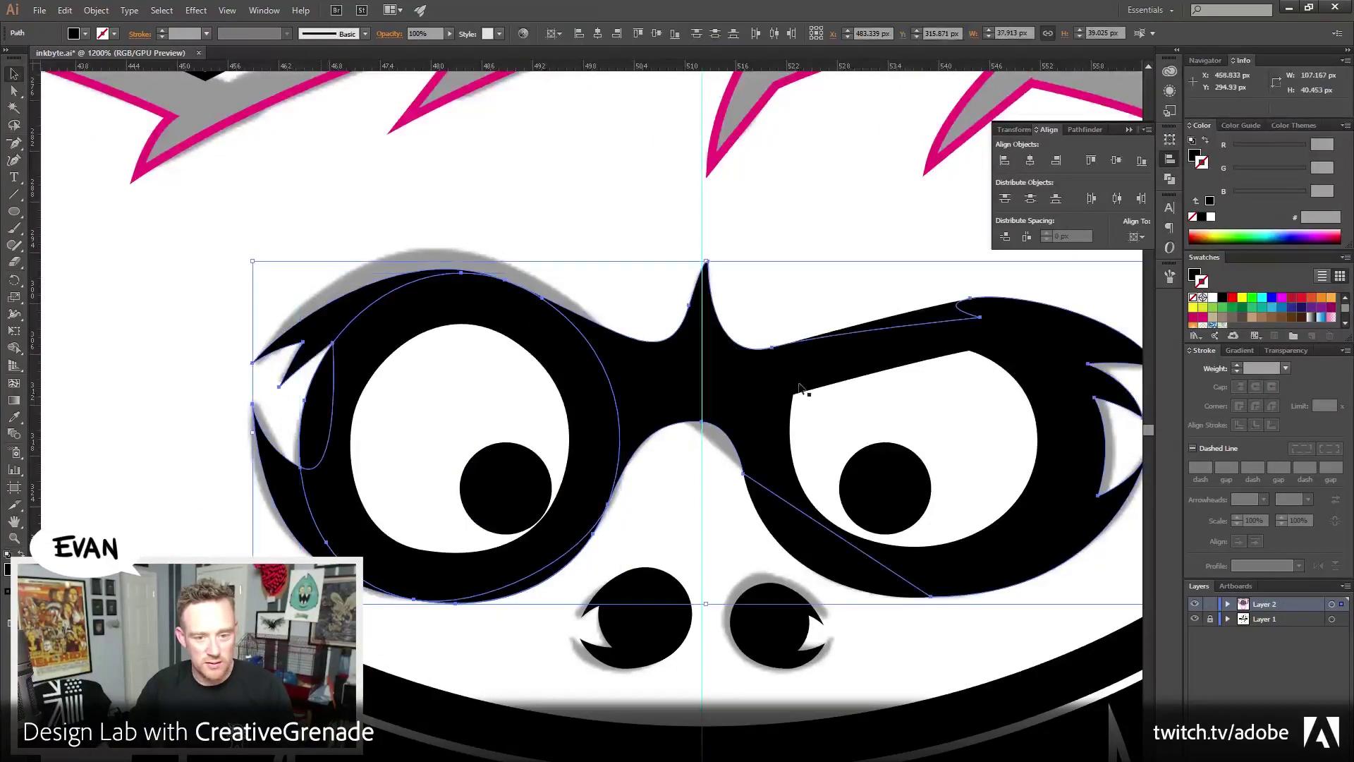
pyautogui.click(1085, 134)
# Horizontally centre both pupils on the face's centre guide
pyautogui.moveTo(821, 610); pyautogui.dragTo(667, 582)
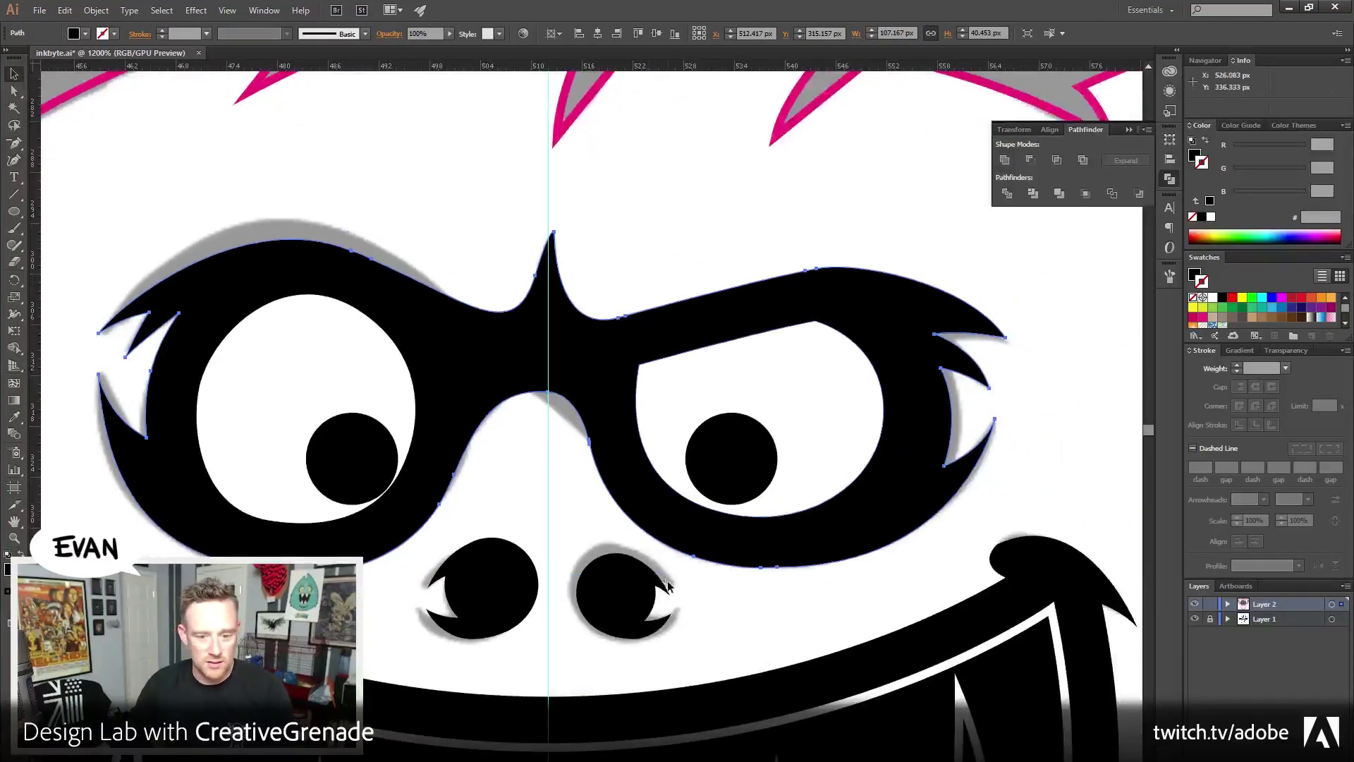
pyautogui.click(351, 458)
pyautogui.keyDown('shift'); pyautogui.click(731, 462); pyautogui.keyUp('shift')
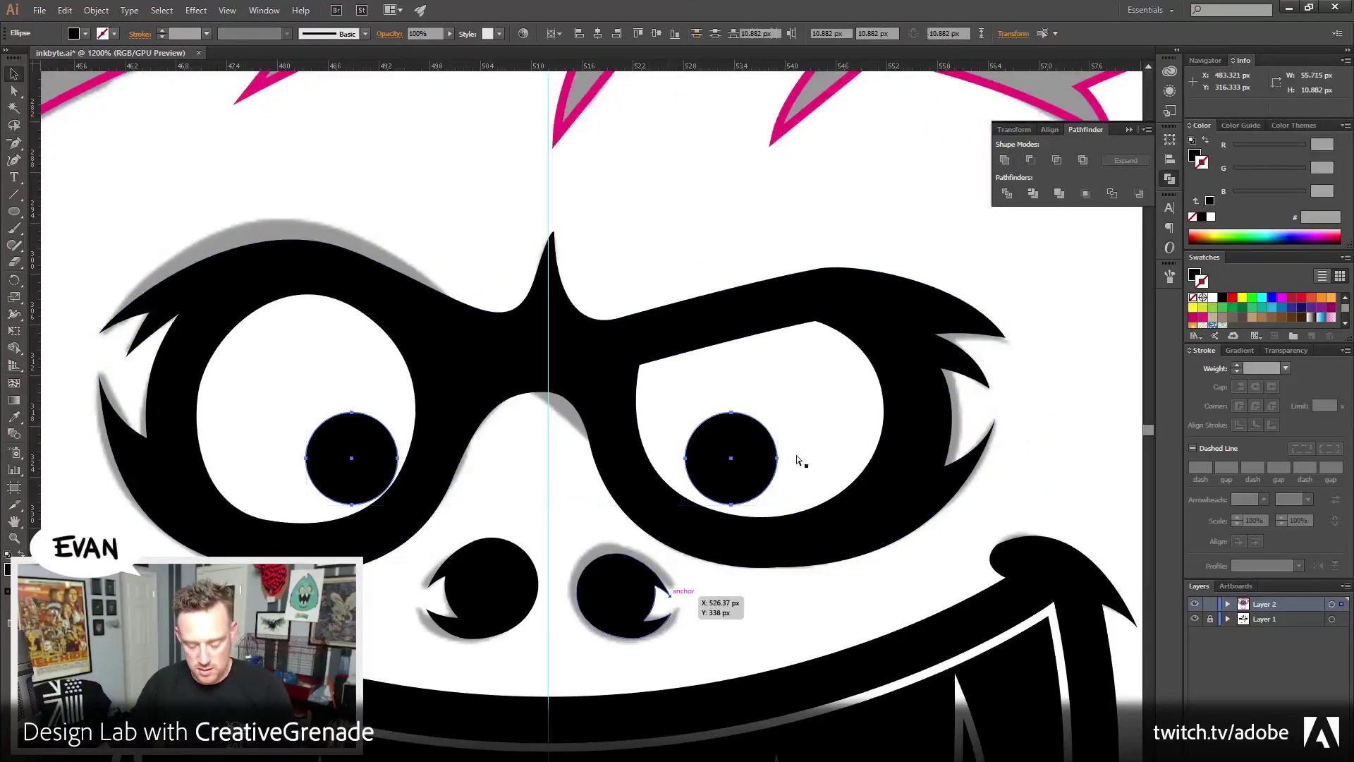
pyautogui.click(1050, 130)
pyautogui.click(1031, 160)
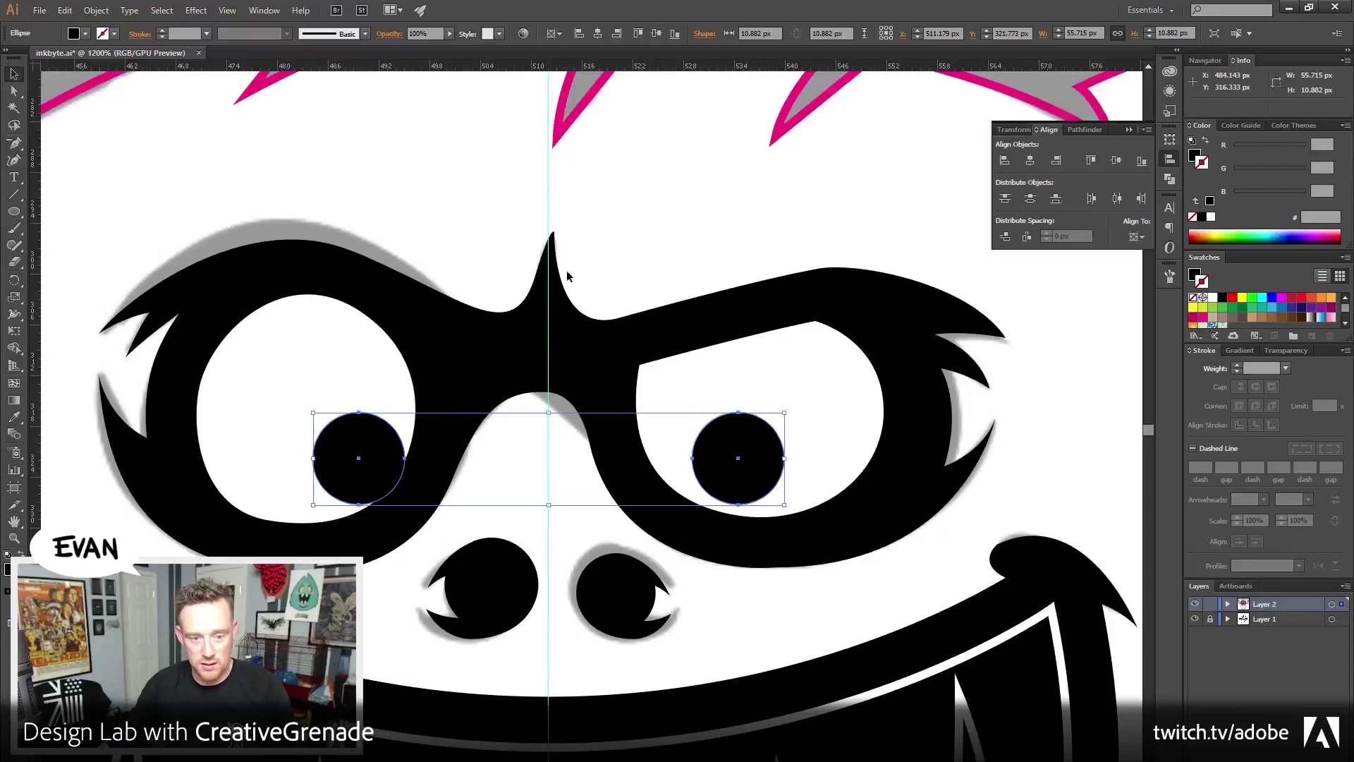
pyautogui.click(677, 266)
pyautogui.moveTo(663, 586); pyautogui.dragTo(691, 627)
# Ungroup the pupils and delete the right one
pyautogui.click(759, 525)
pyautogui.rightClick(762, 518)
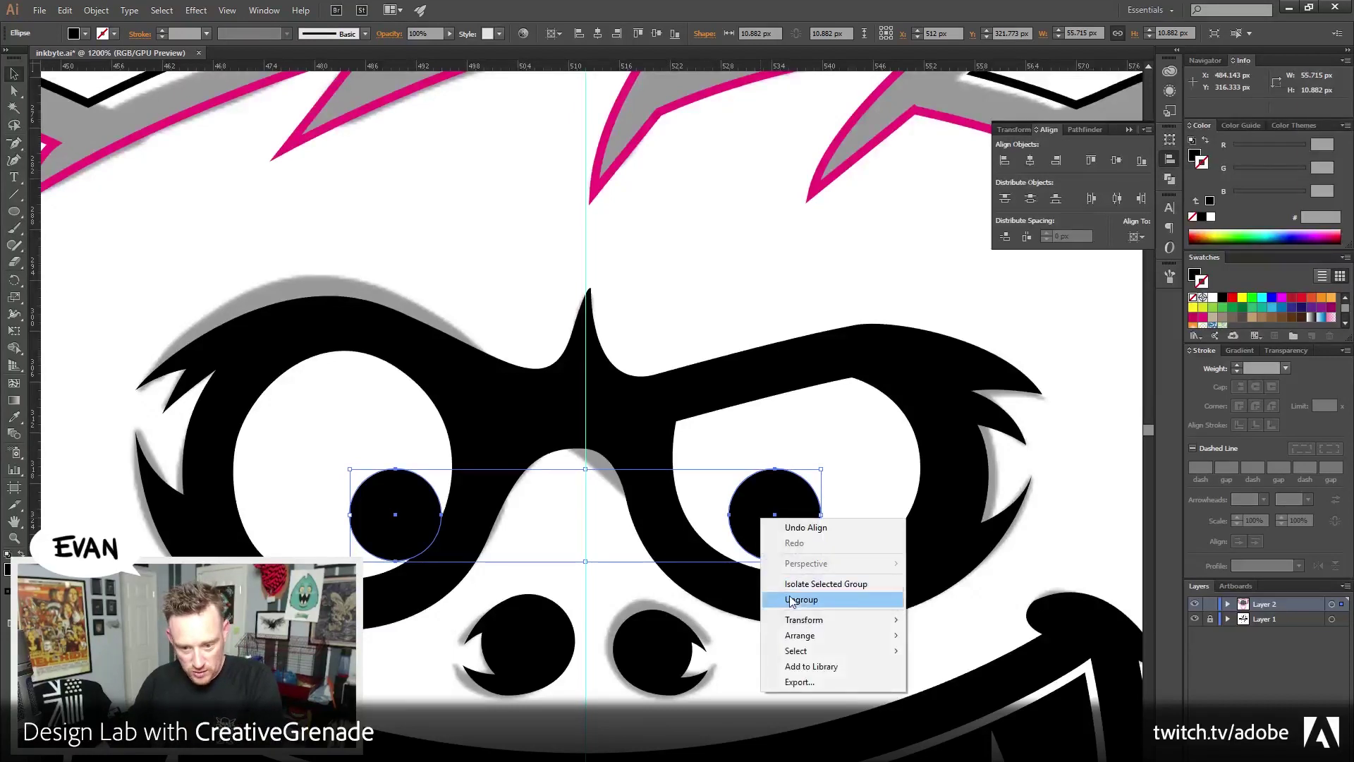
pyautogui.click(790, 599)
pyautogui.click(783, 568)
pyautogui.click(780, 520)
pyautogui.press('Delete')
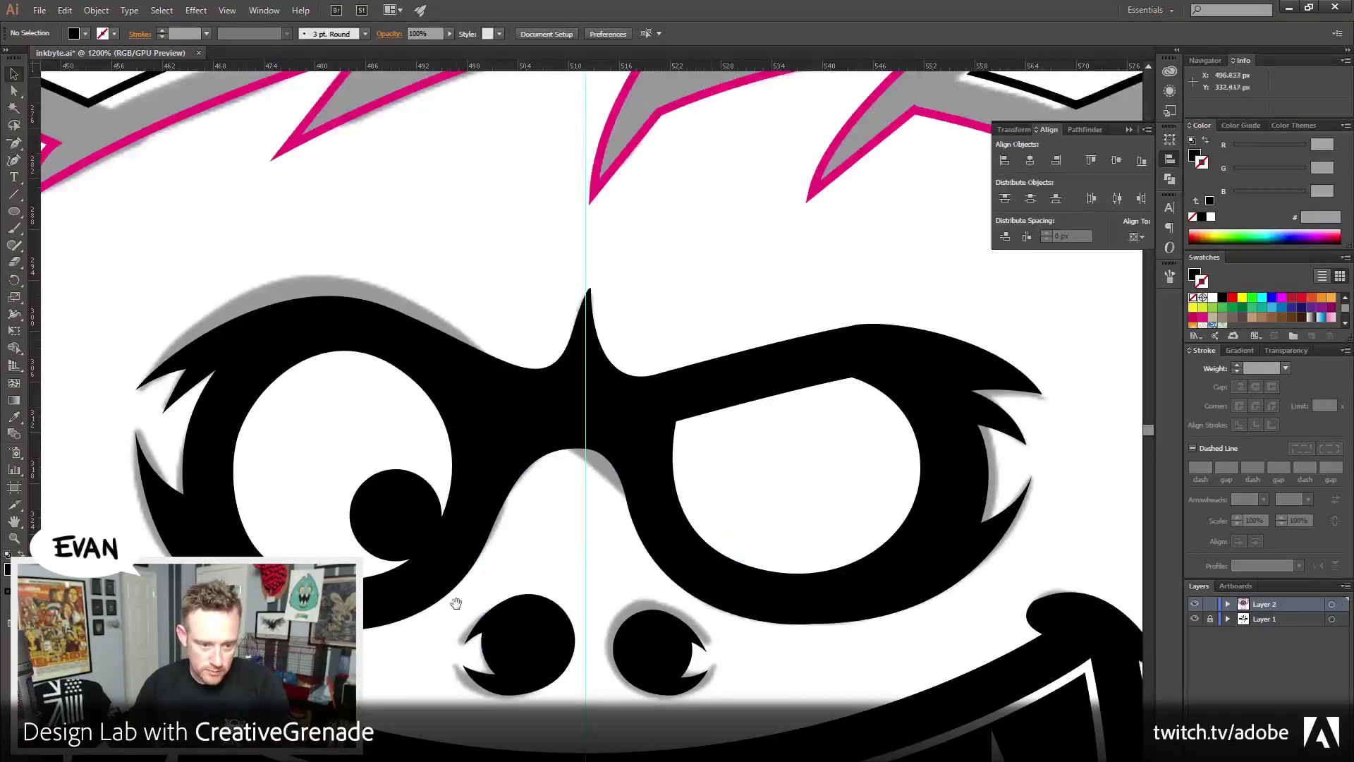
pyautogui.moveTo(461, 607); pyautogui.dragTo(534, 597)
# Scale a small centred copy of the left pupil, group them, and fill the highlight white
pyautogui.click(486, 526)
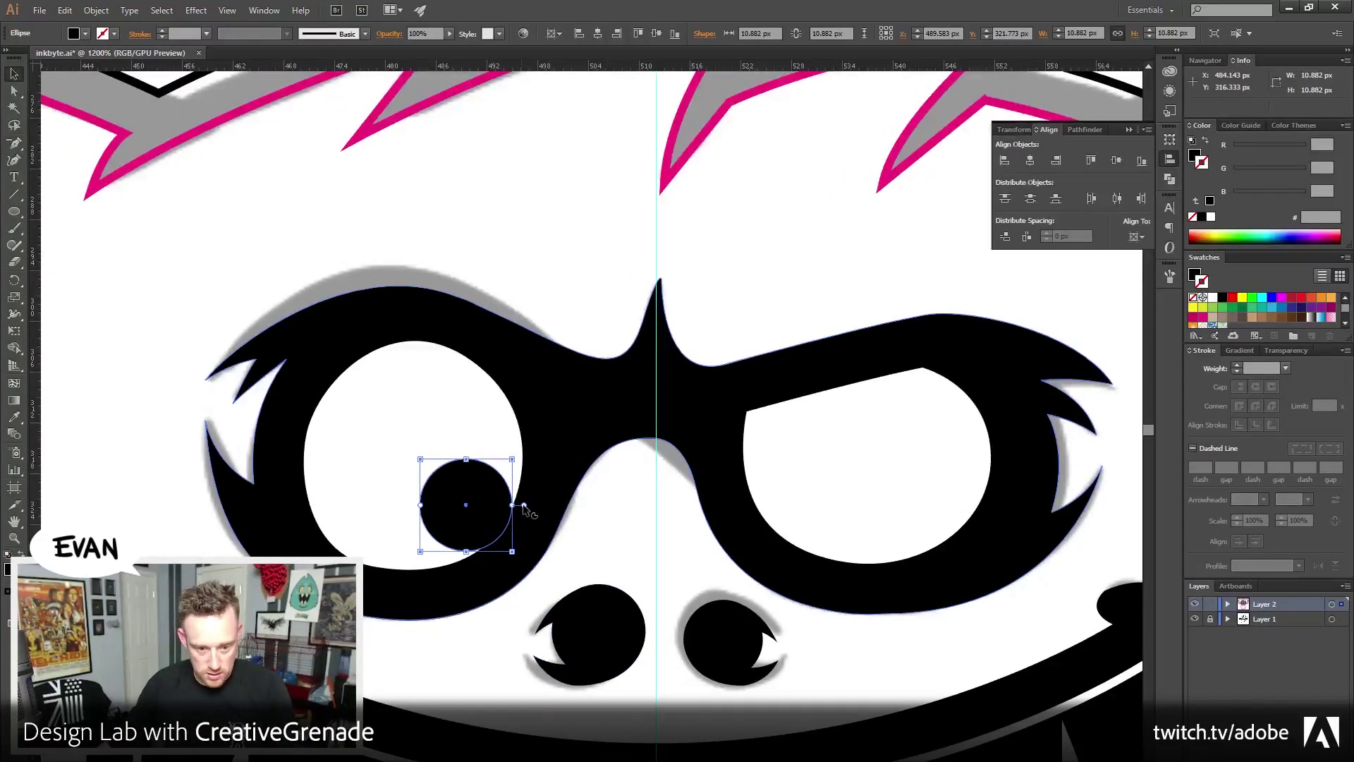
pyautogui.moveTo(512, 459); pyautogui.dragTo(485, 498)
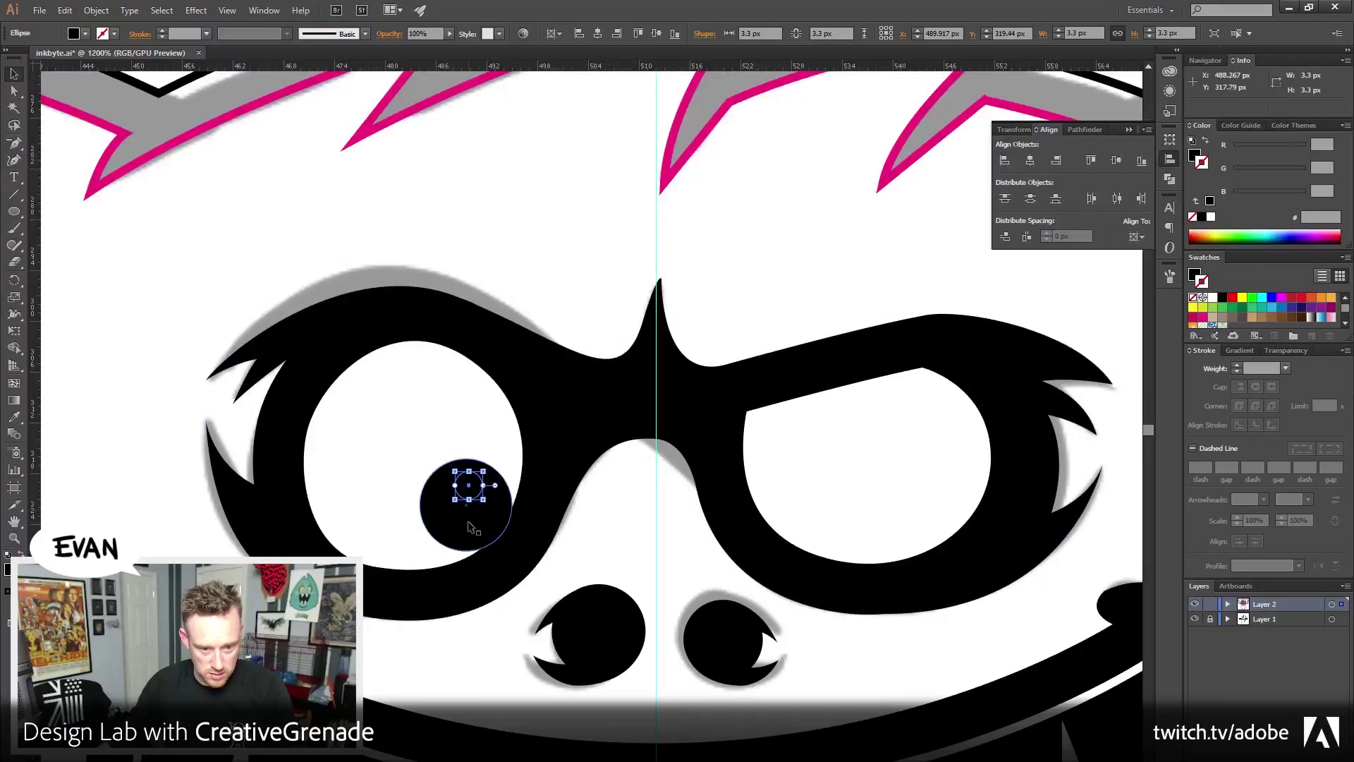
pyautogui.keyDown('shift'); pyautogui.click(468, 520); pyautogui.keyUp('shift')
pyautogui.click(1030, 162)
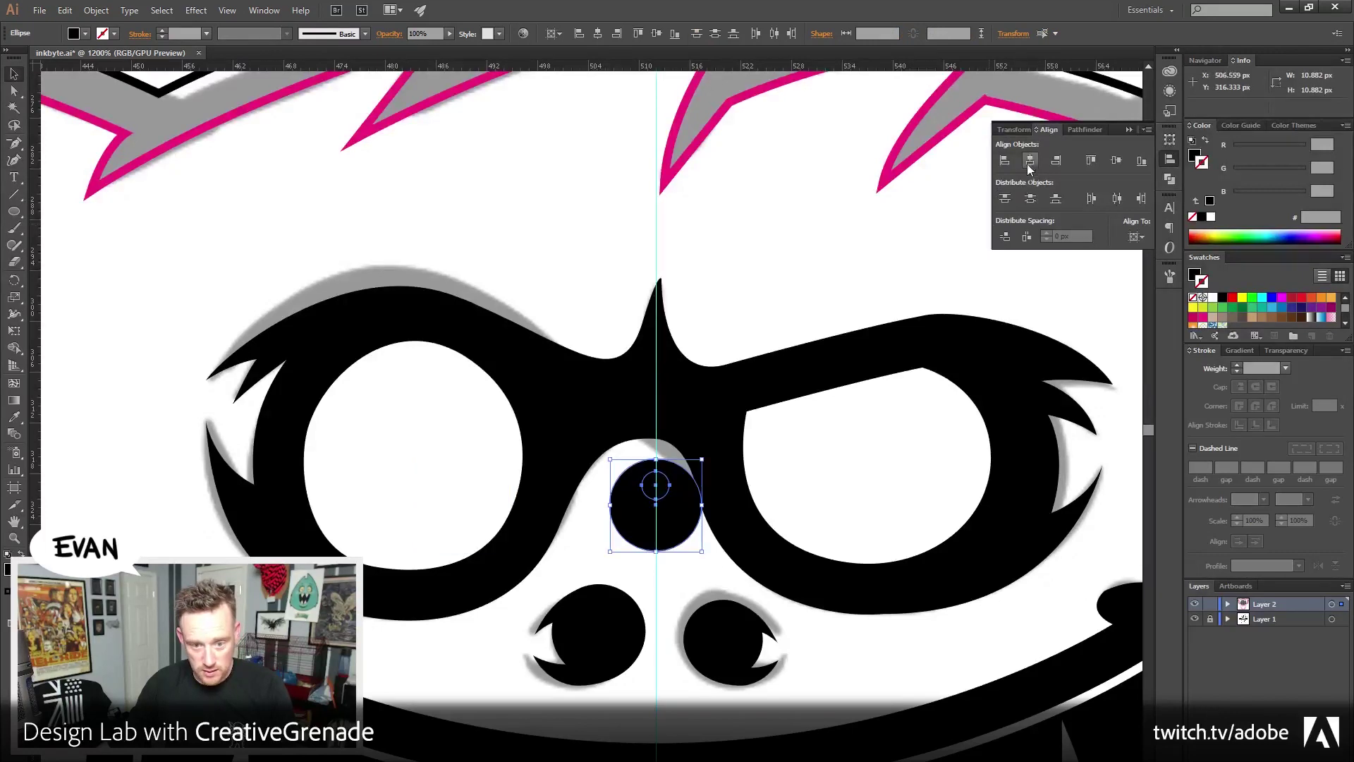
pyautogui.click(1085, 129)
pyautogui.hotkey('ctrl', 'g')
pyautogui.rightClick(660, 494)
pyautogui.click(670, 566)
pyautogui.click(666, 591)
# Resize the highlighted pupil to about 8.979 px and place a copy in the right eye
pyautogui.moveTo(672, 521); pyautogui.dragTo(840, 500)
pyautogui.hotkey('ctrl', 'z')
pyautogui.moveTo(498, 551); pyautogui.dragTo(834, 531)
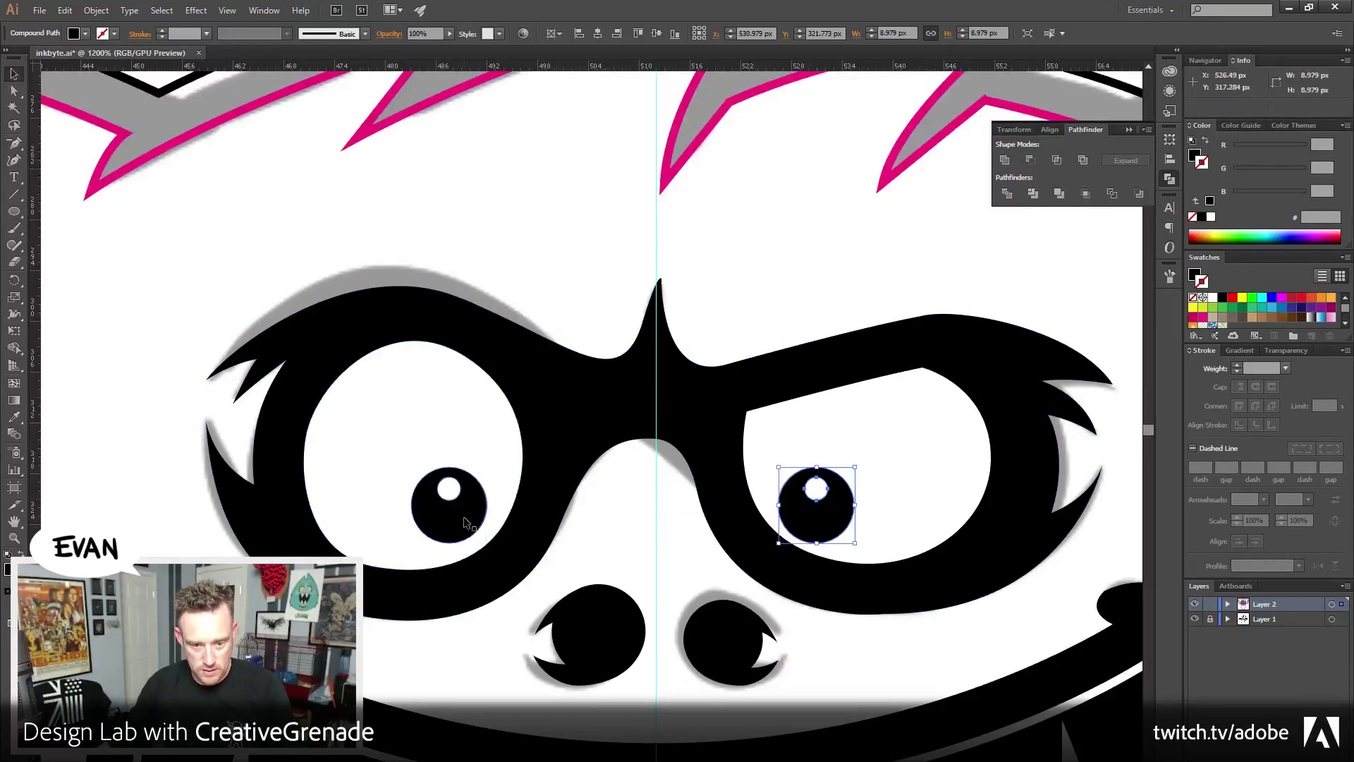
pyautogui.keyDown('shift'); pyautogui.click(454, 526); pyautogui.keyUp('shift')
# Group both pupils, centre the pair on the centre guide, and nudge the right pupil slightly left
pyautogui.hotkey('ctrl', 'g')
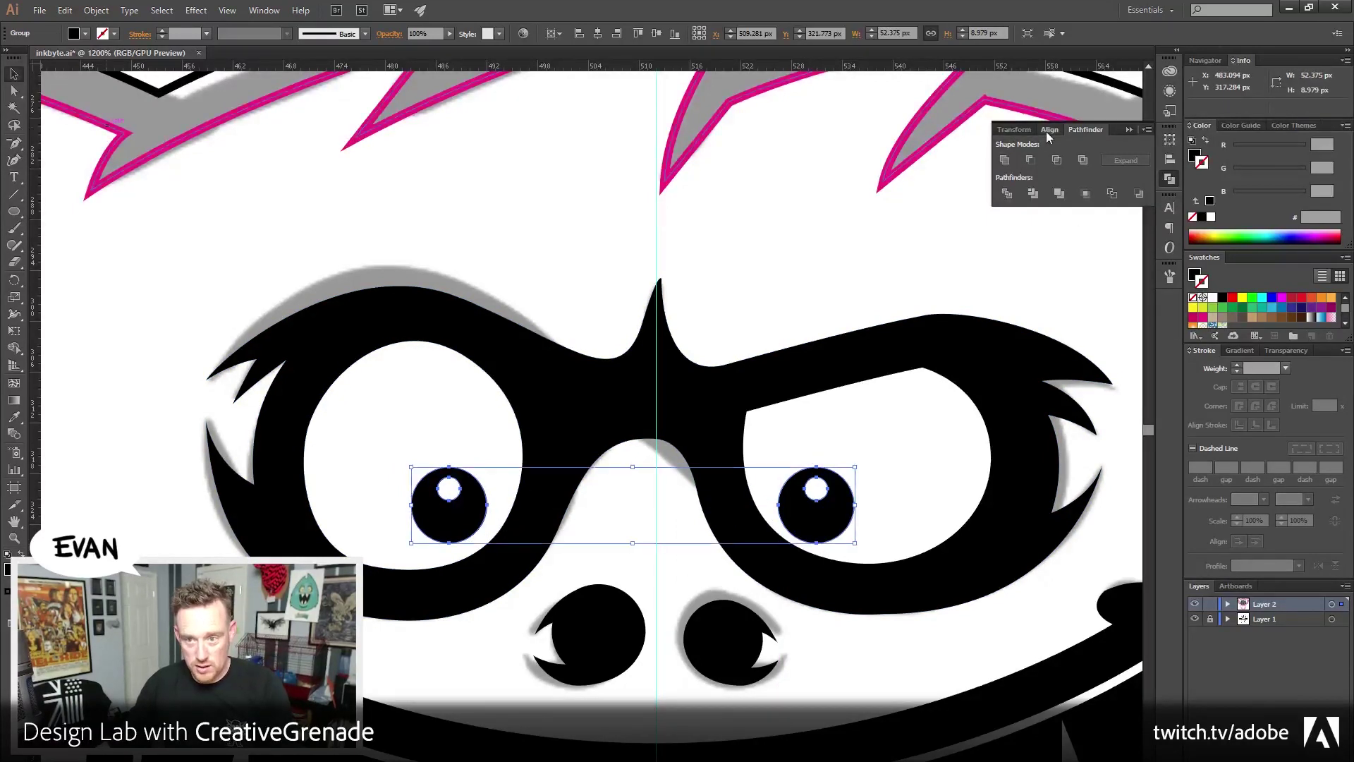
pyautogui.click(1049, 131)
pyautogui.click(1030, 160)
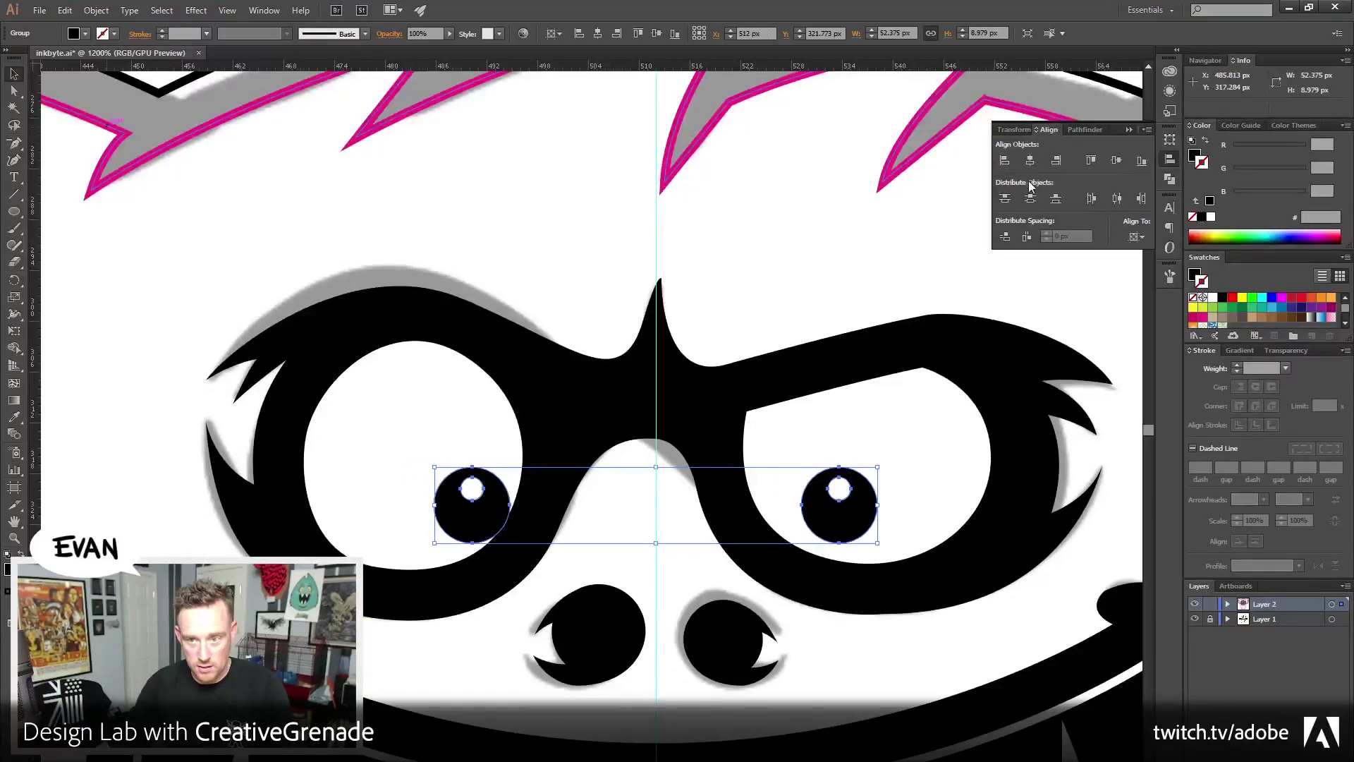
pyautogui.click(787, 369)
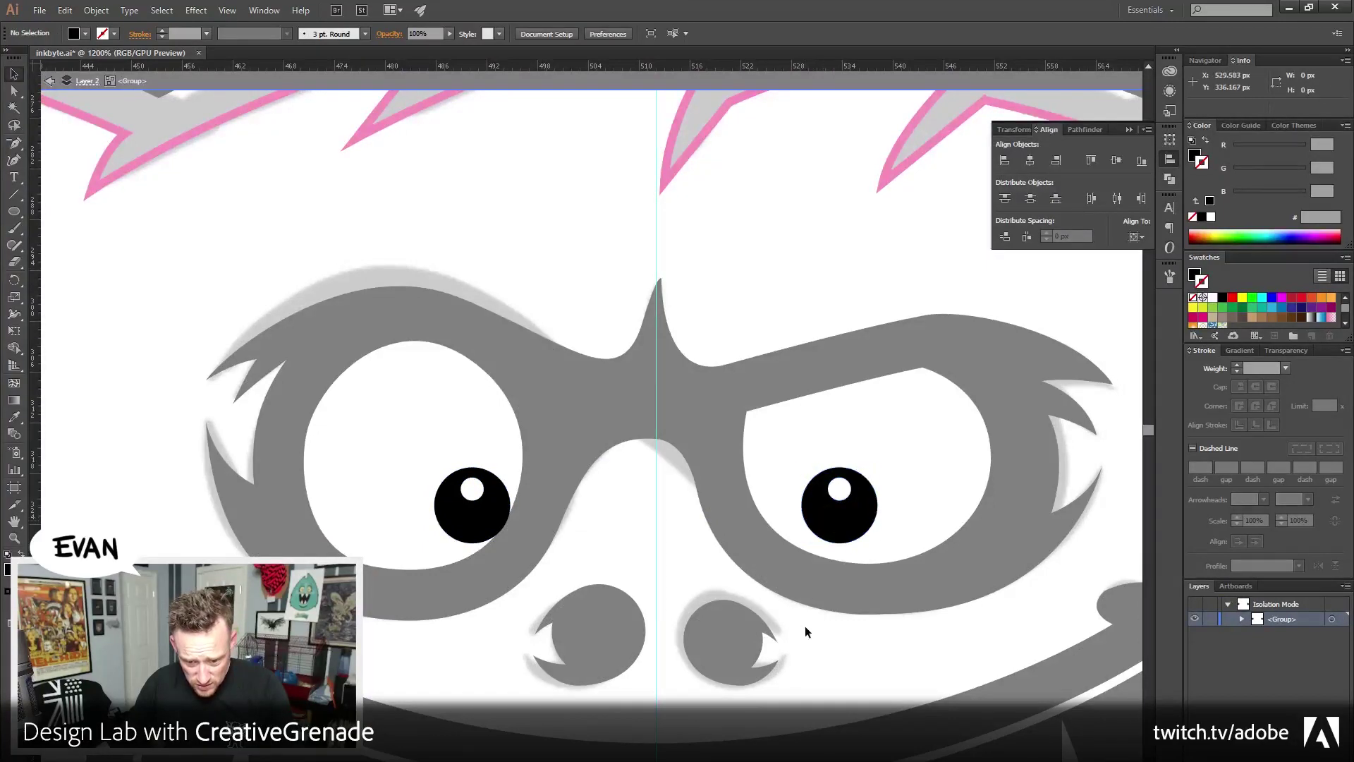
pyautogui.moveTo(831, 519); pyautogui.dragTo(811, 520)
pyautogui.doubleClick(764, 273)
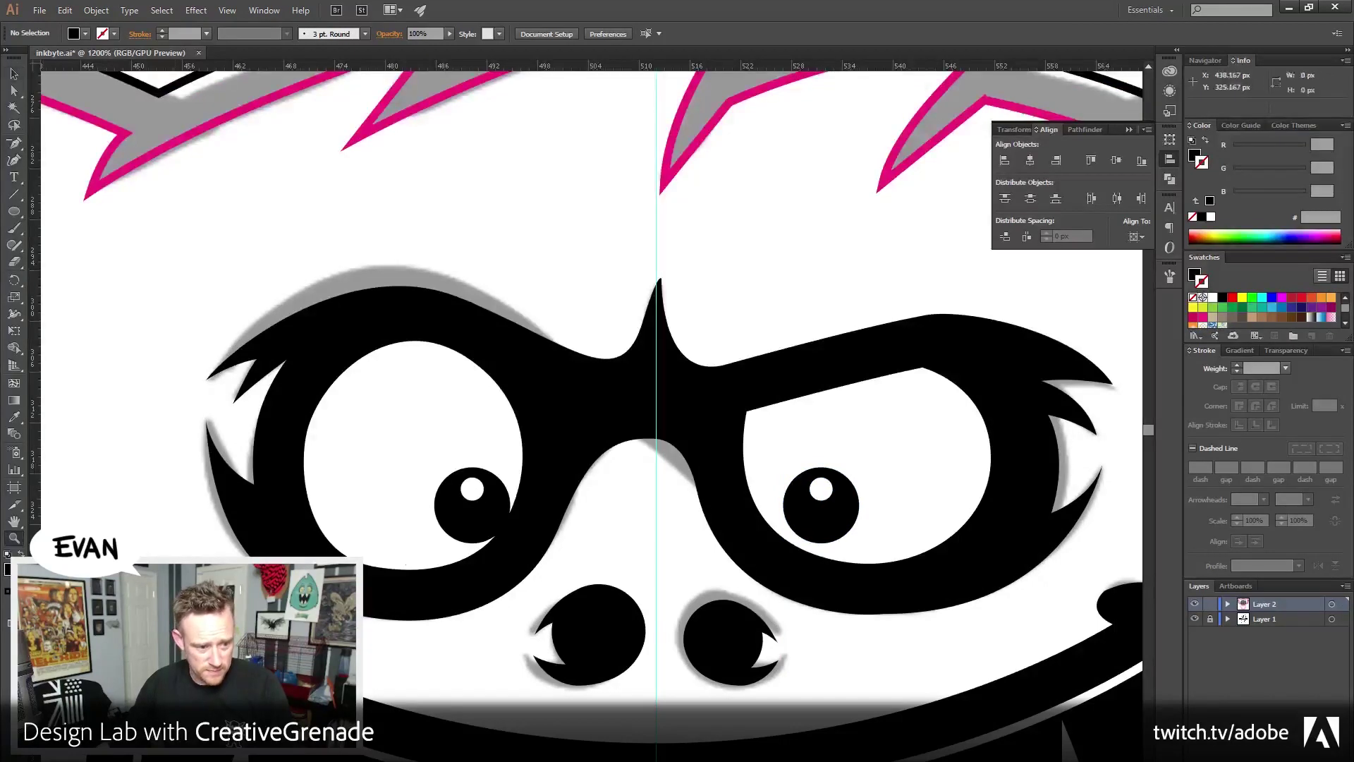
pyautogui.hotkey('ctrl', '-')
pyautogui.hotkey('ctrl', '-')
pyautogui.hotkey('ctrl', '-')
pyautogui.hotkey('ctrl', '-')
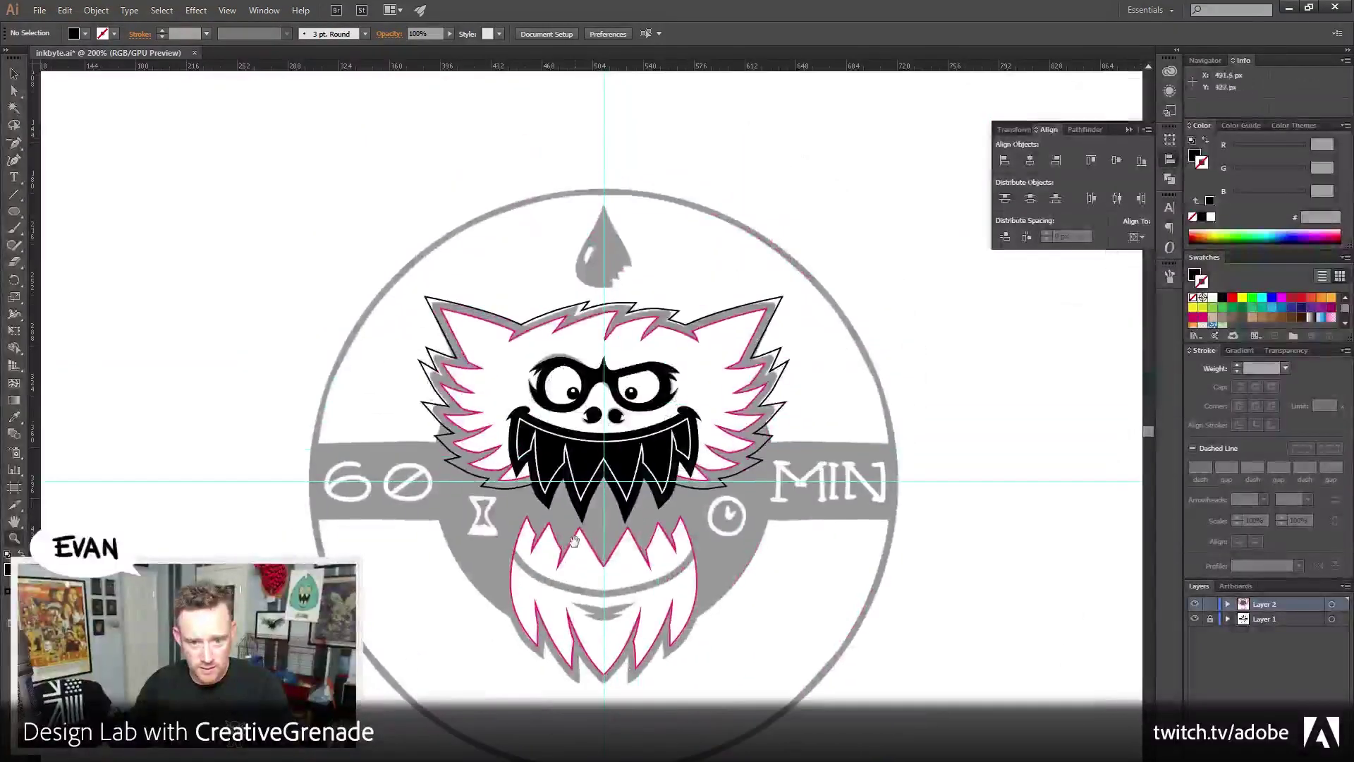
# Make the teeth white and give the fur a magenta fill with a solid black outline
pyautogui.press('v')
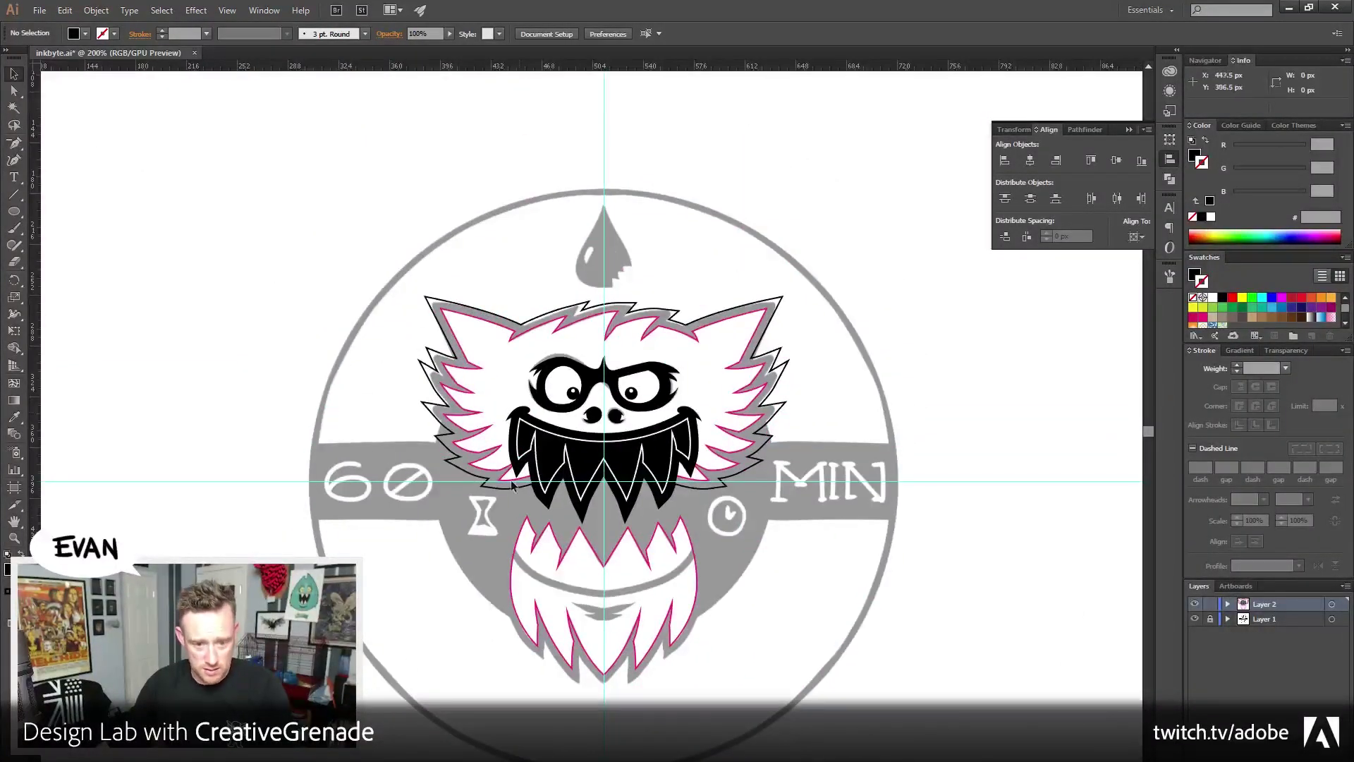
pyautogui.click(534, 420)
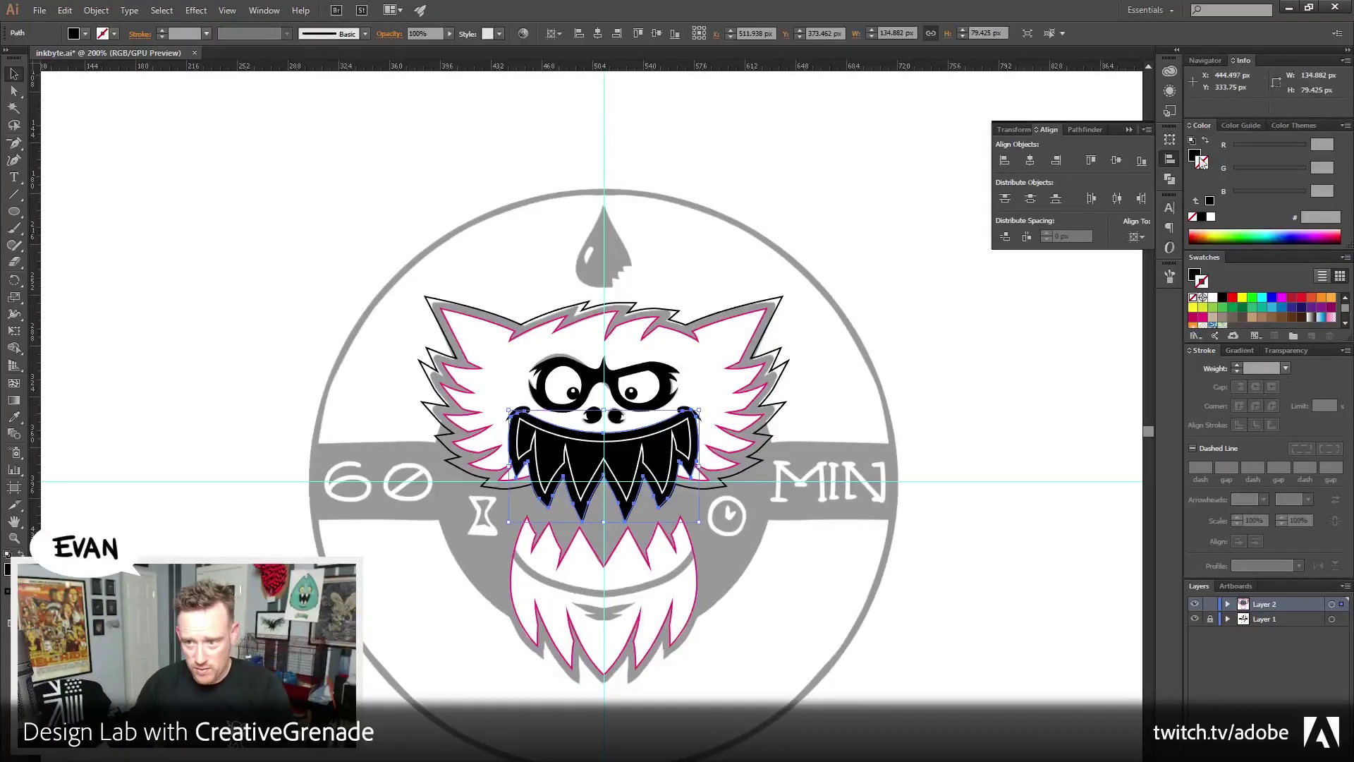
pyautogui.hotkey('ctrl', 'z')
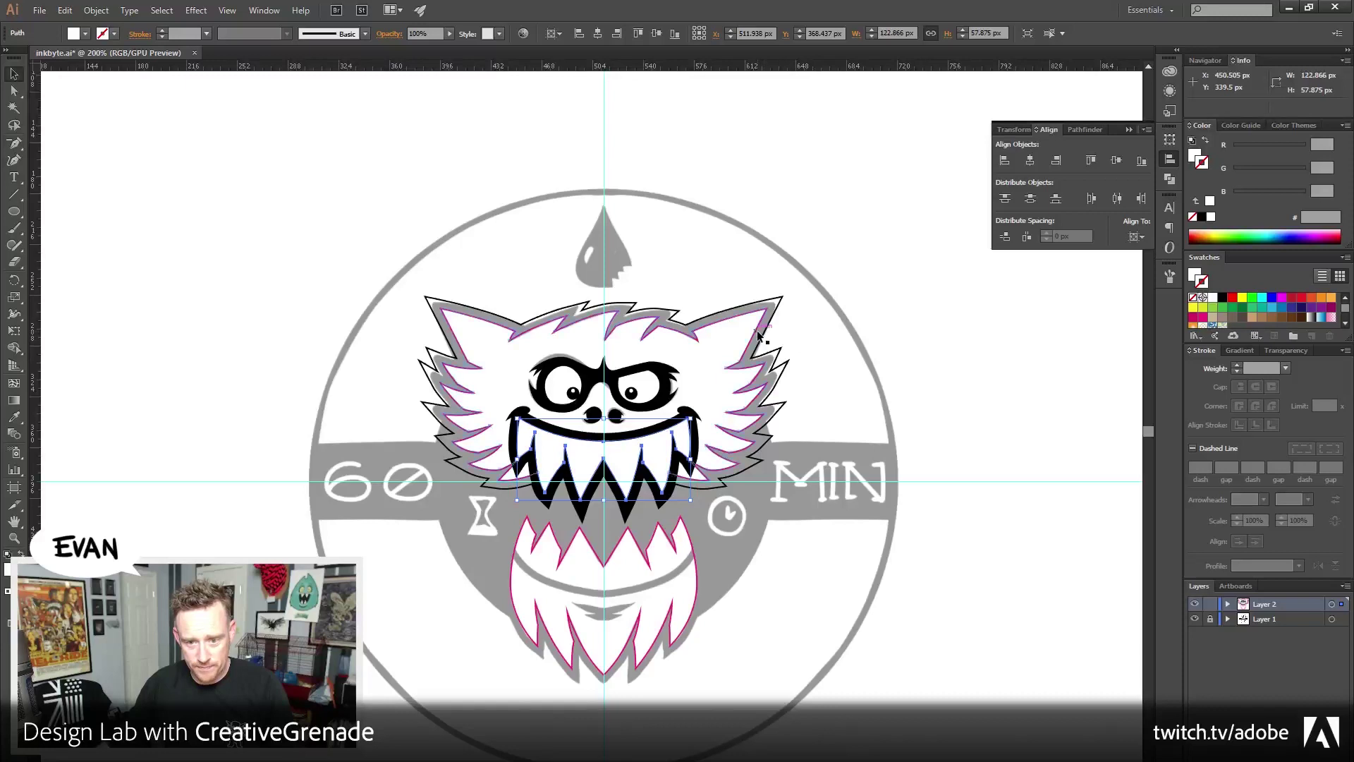
pyautogui.click(774, 361)
pyautogui.hotkey('shift', 'x')
pyautogui.click(780, 364)
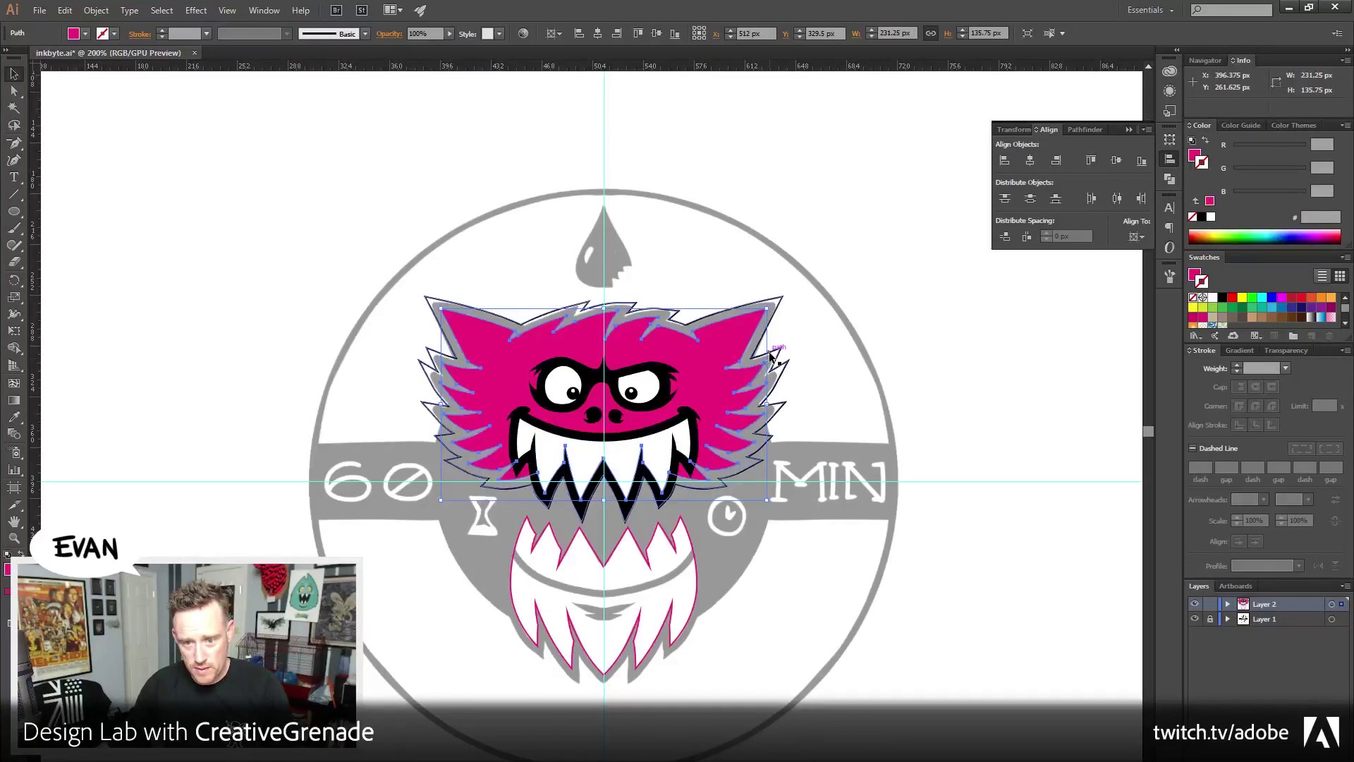
pyautogui.click(1206, 140)
pyautogui.hotkey('ctrl', 'shift', 'a')
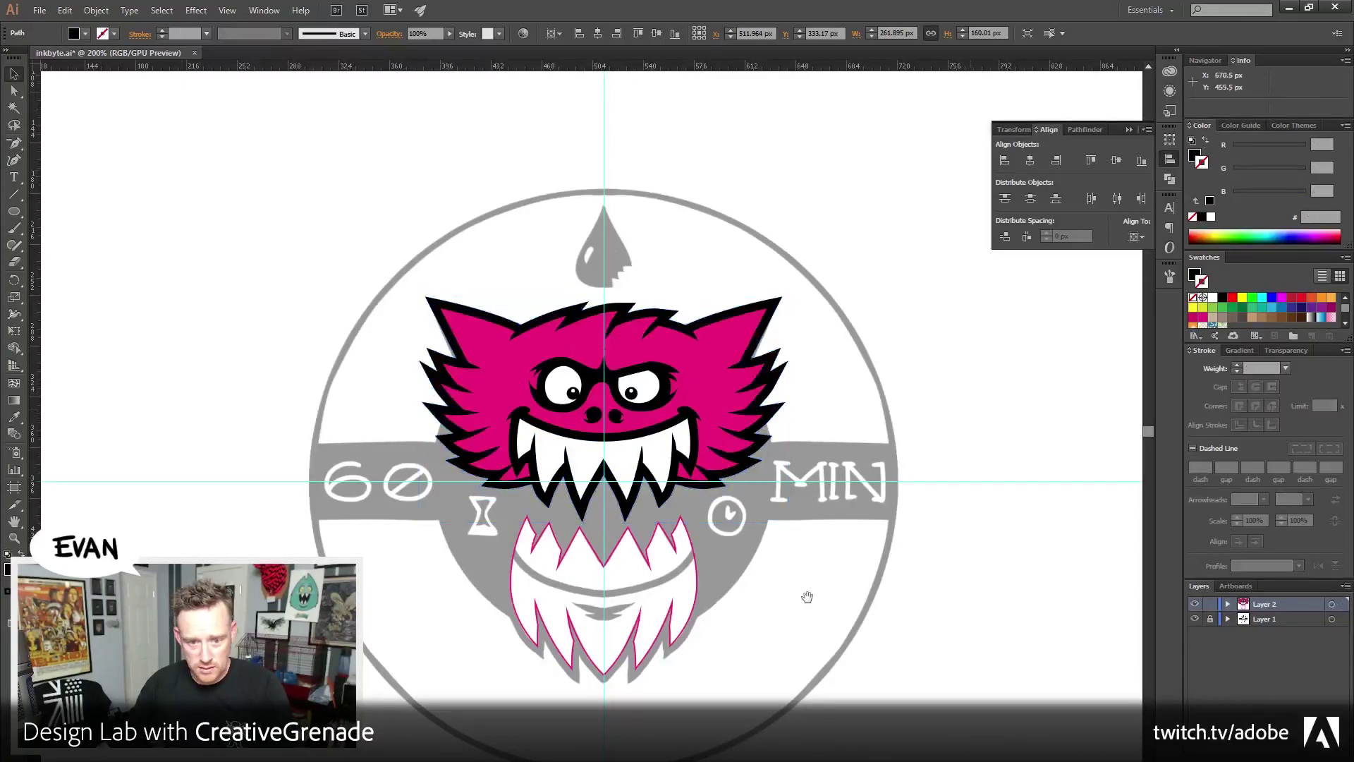
# Zoom in to about 600–800% on the white, pink-outlined lower jaw
pyautogui.scroll(-2, 808, 552)
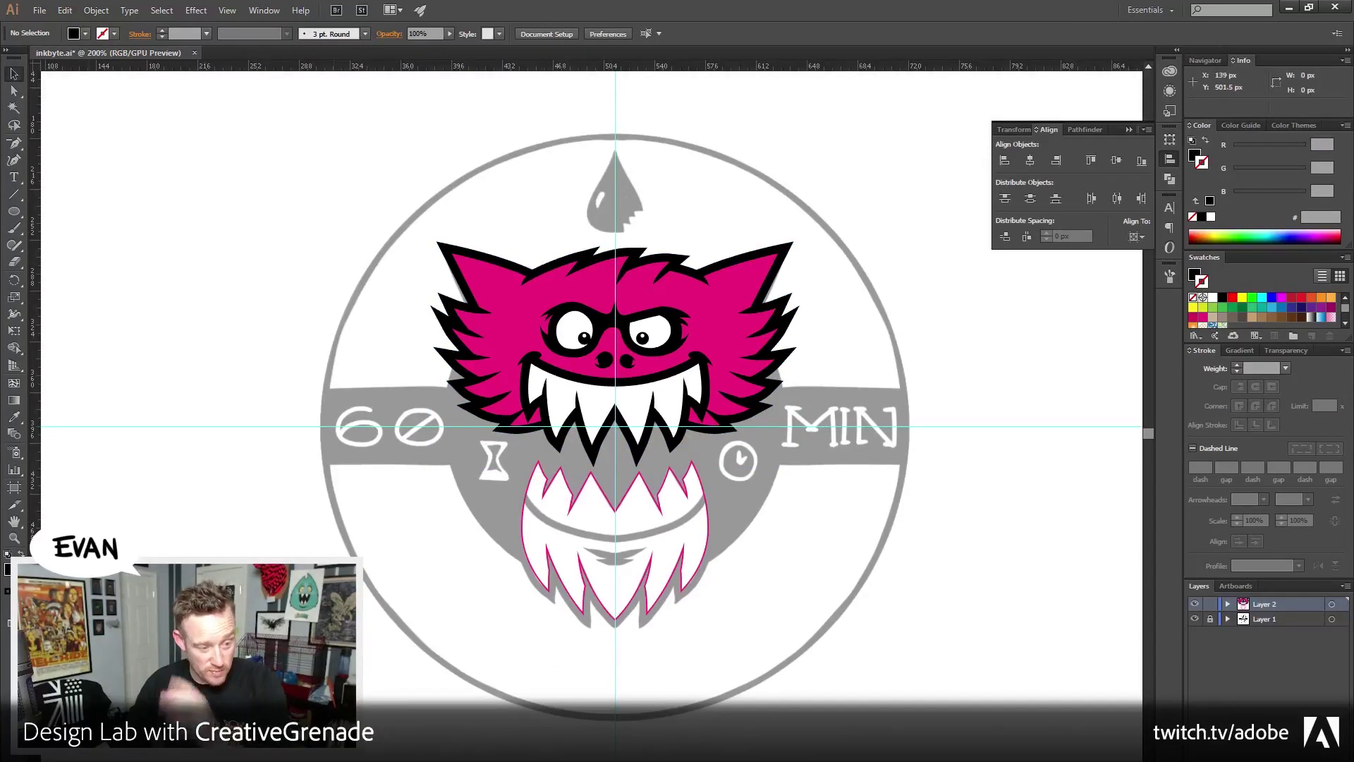
pyautogui.press('z')
pyautogui.click(607, 545)
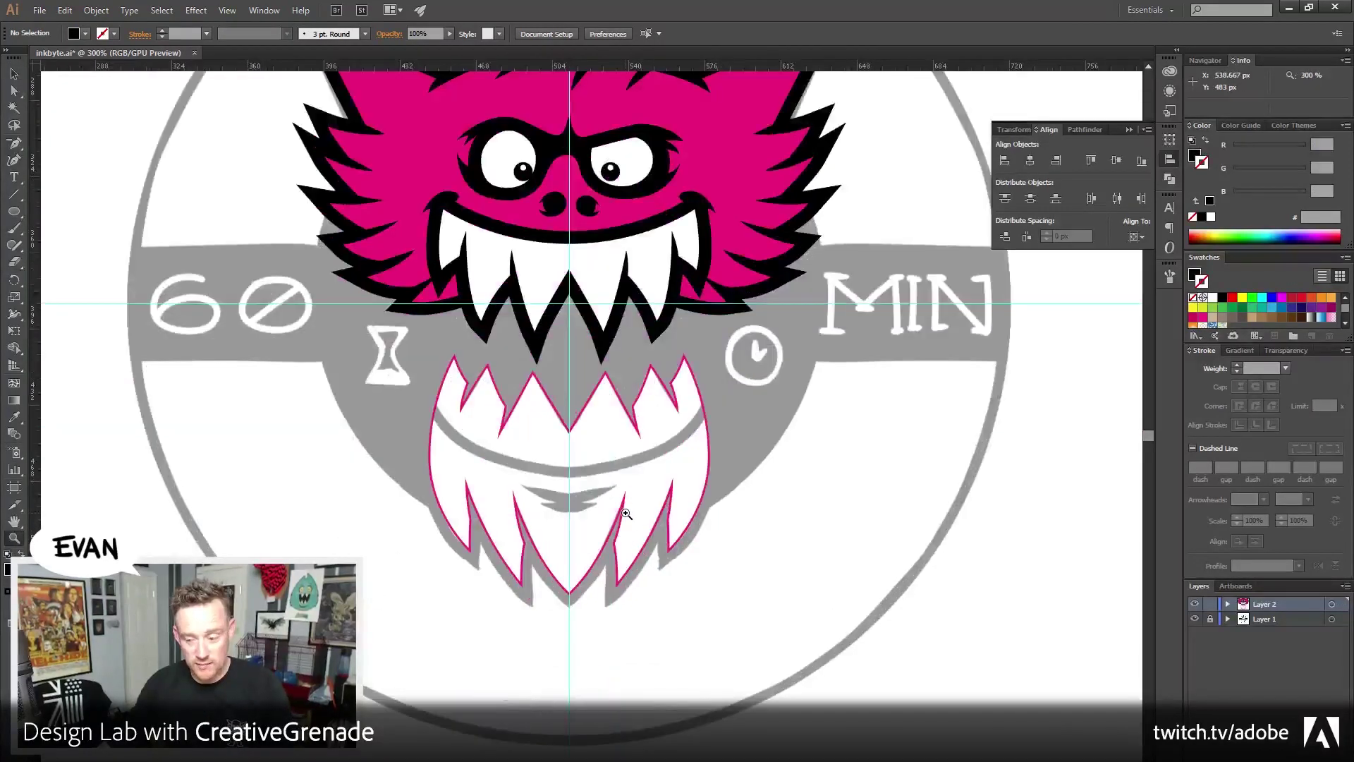
pyautogui.click(607, 545)
pyautogui.moveTo(508, 526); pyautogui.dragTo(561, 549)
pyautogui.hotkey('ctrl', '=')
pyautogui.hotkey('ctrl', '=')
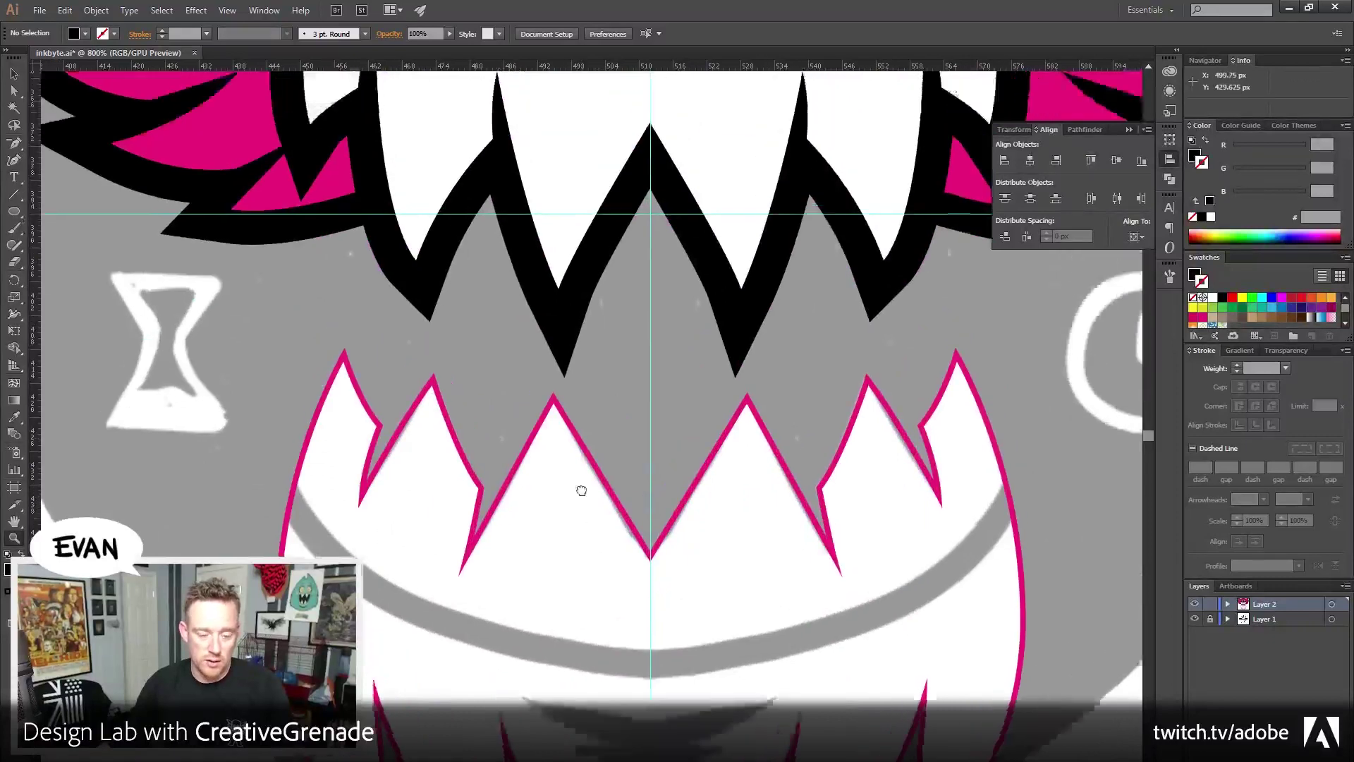
pyautogui.moveTo(582, 491); pyautogui.dragTo(568, 366)
pyautogui.press('v')
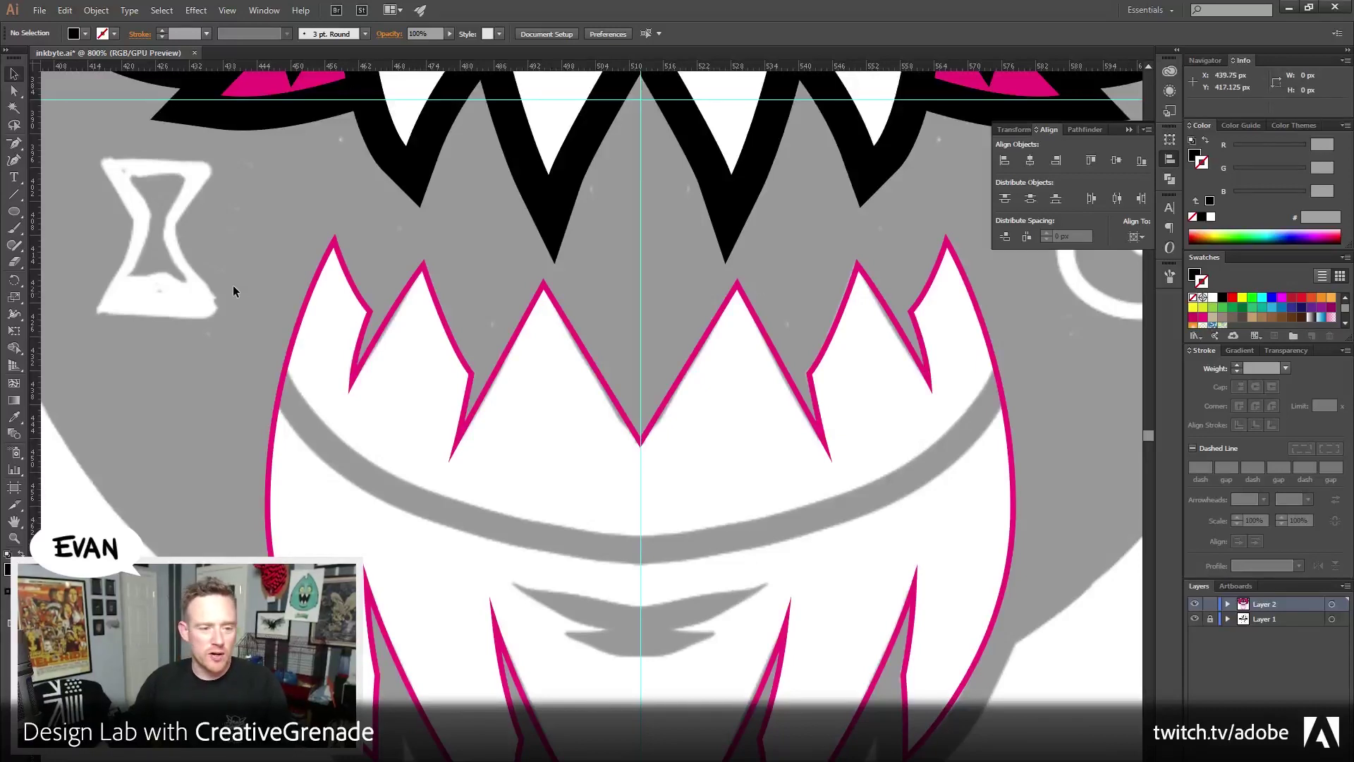
# Pick up the teeth outline's pink stroke and Pen-draw the left half-smile curve to the jaw's centre
pyautogui.click(404, 343)
pyautogui.click(169, 319)
pyautogui.click(14, 143)
pyautogui.moveTo(248, 369); pyautogui.dragTo(212, 347)
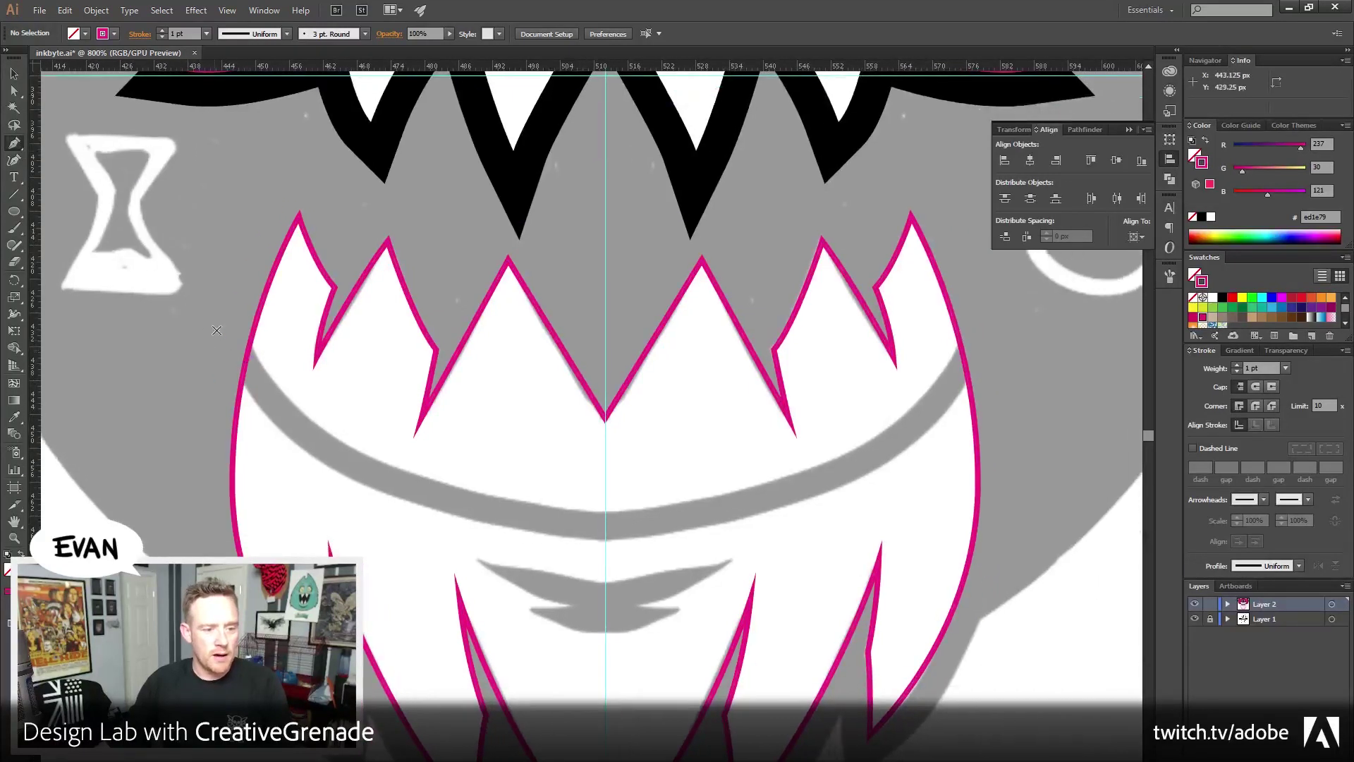
pyautogui.click(216, 329)
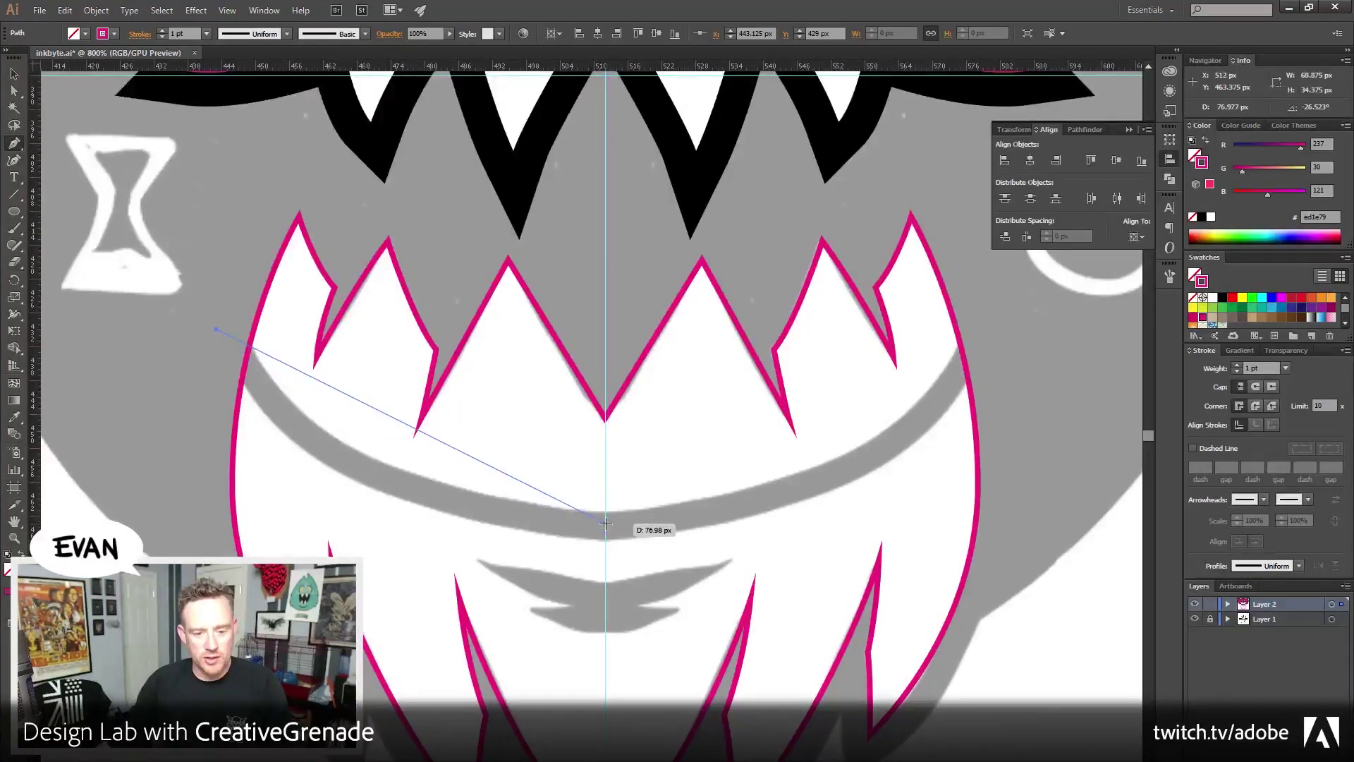
pyautogui.moveTo(605, 524); pyautogui.dragTo(912, 524)
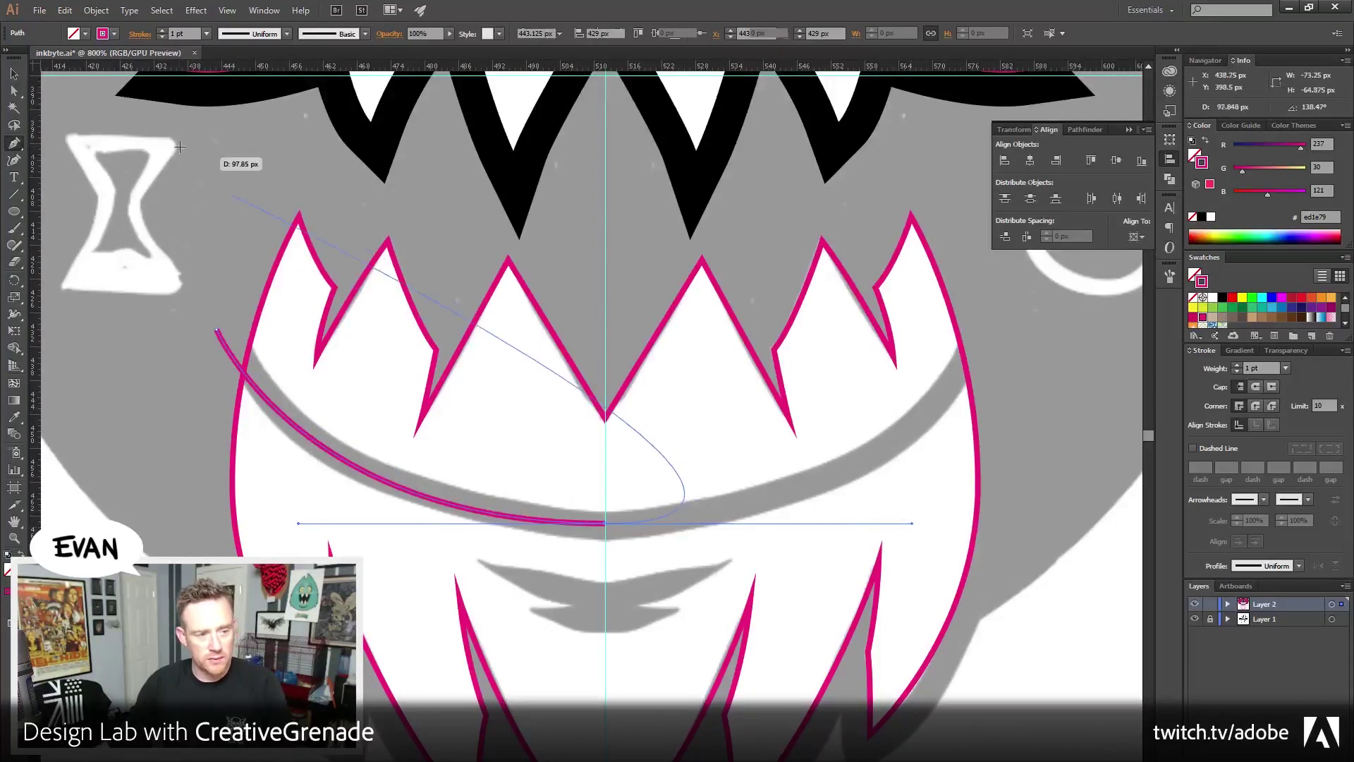
pyautogui.press('v')
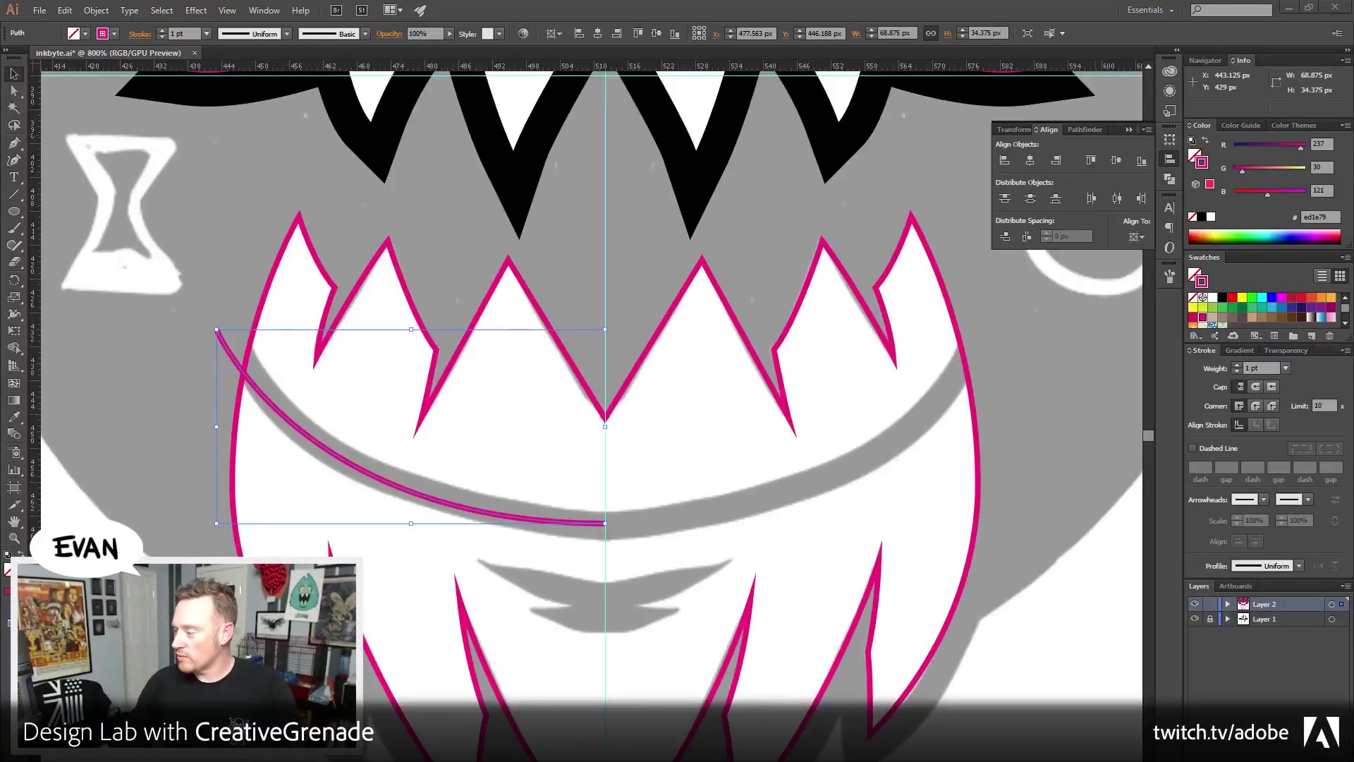
# Undo an accidental nudge of the half curve and recentre the view over the mouth
pyautogui.moveTo(216, 333); pyautogui.dragTo(228, 343)
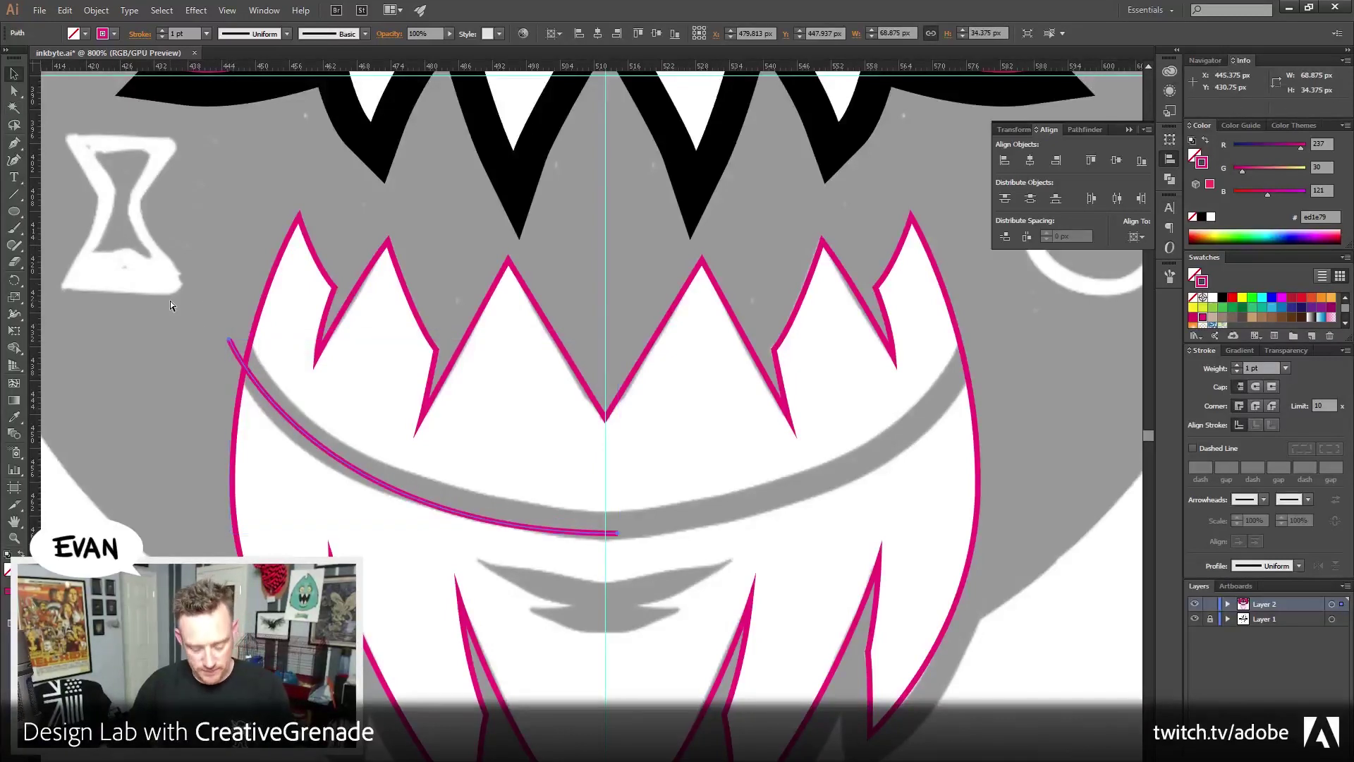
pyautogui.hotkey('ctrl', 'z')
pyautogui.click(129, 289)
pyautogui.hscroll(2, 130, 289)
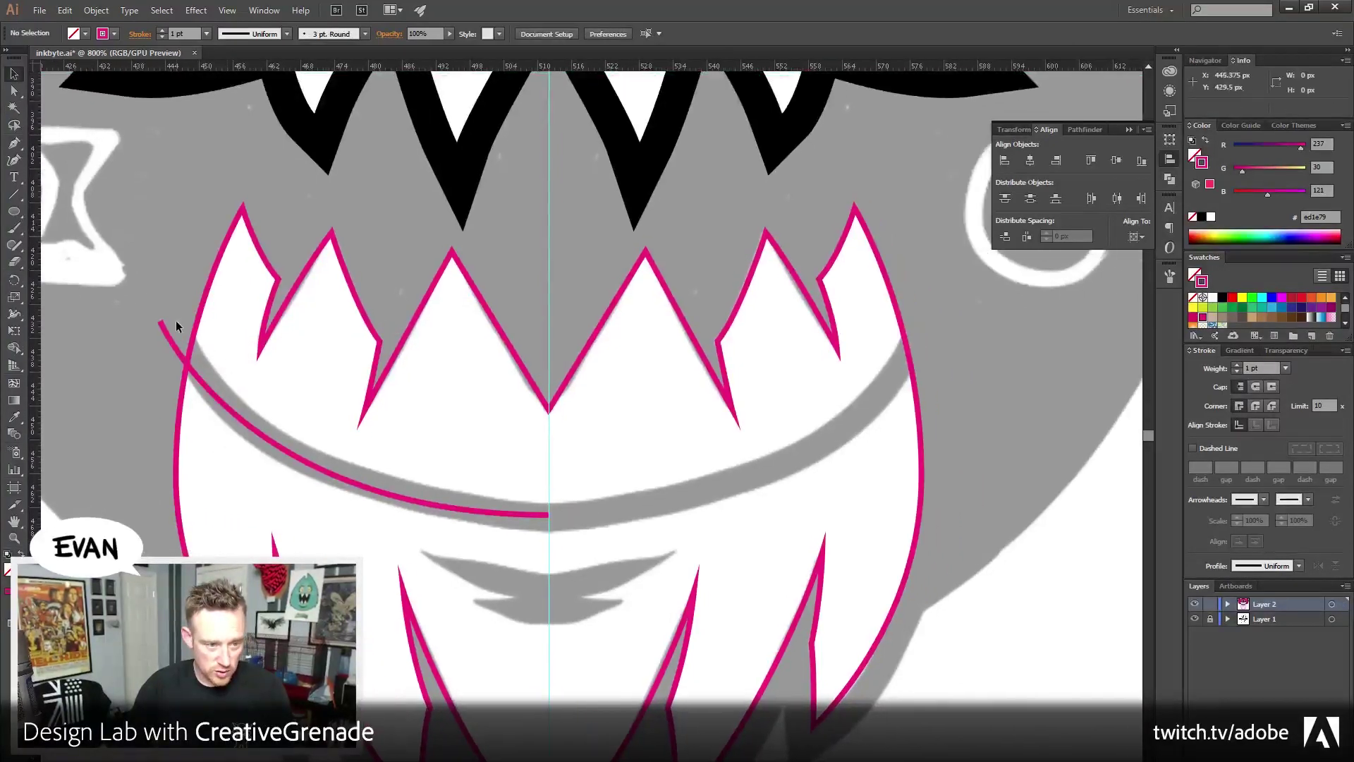
pyautogui.moveTo(606, 557); pyautogui.dragTo(602, 523)
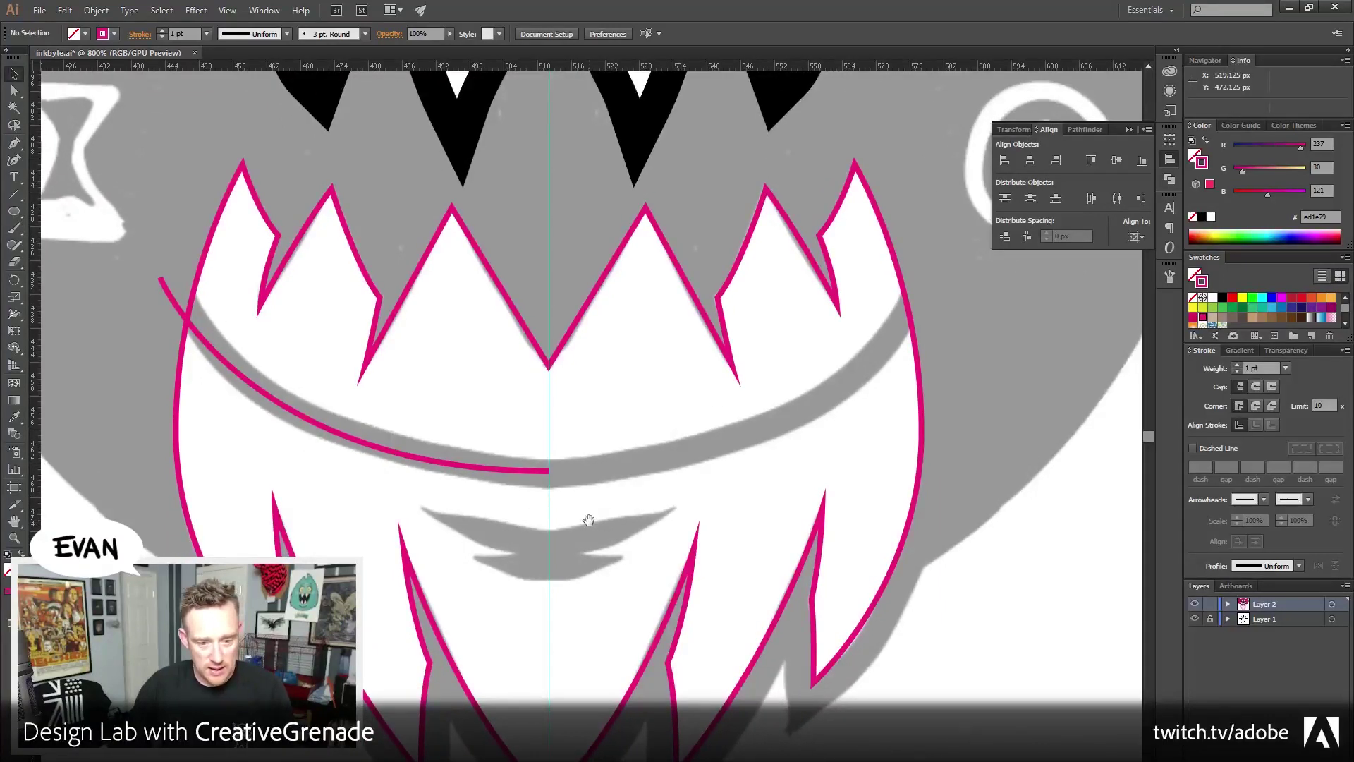
pyautogui.press('p')
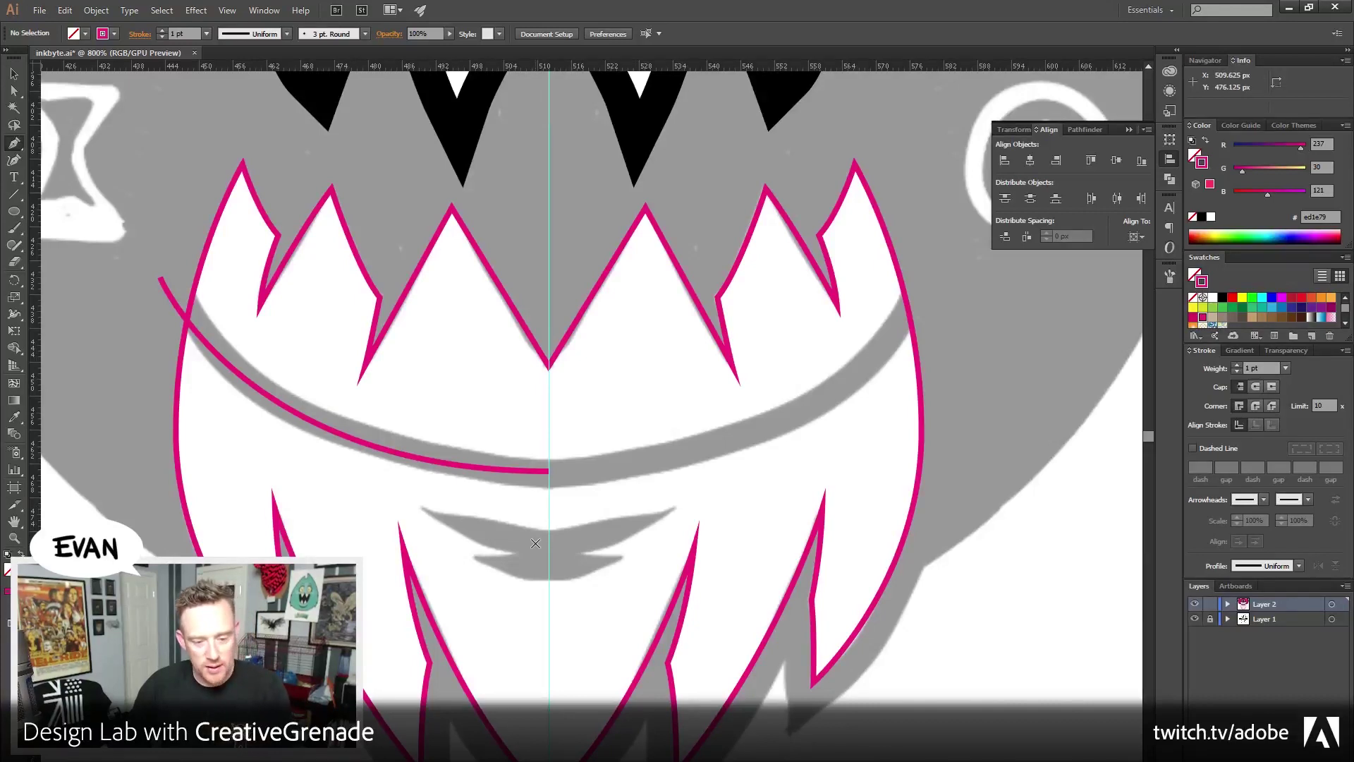
pyautogui.moveTo(574, 553); pyautogui.dragTo(577, 574)
# Reflect a copy of the half curve and move it onto the jaw's right half
pyautogui.press('v')
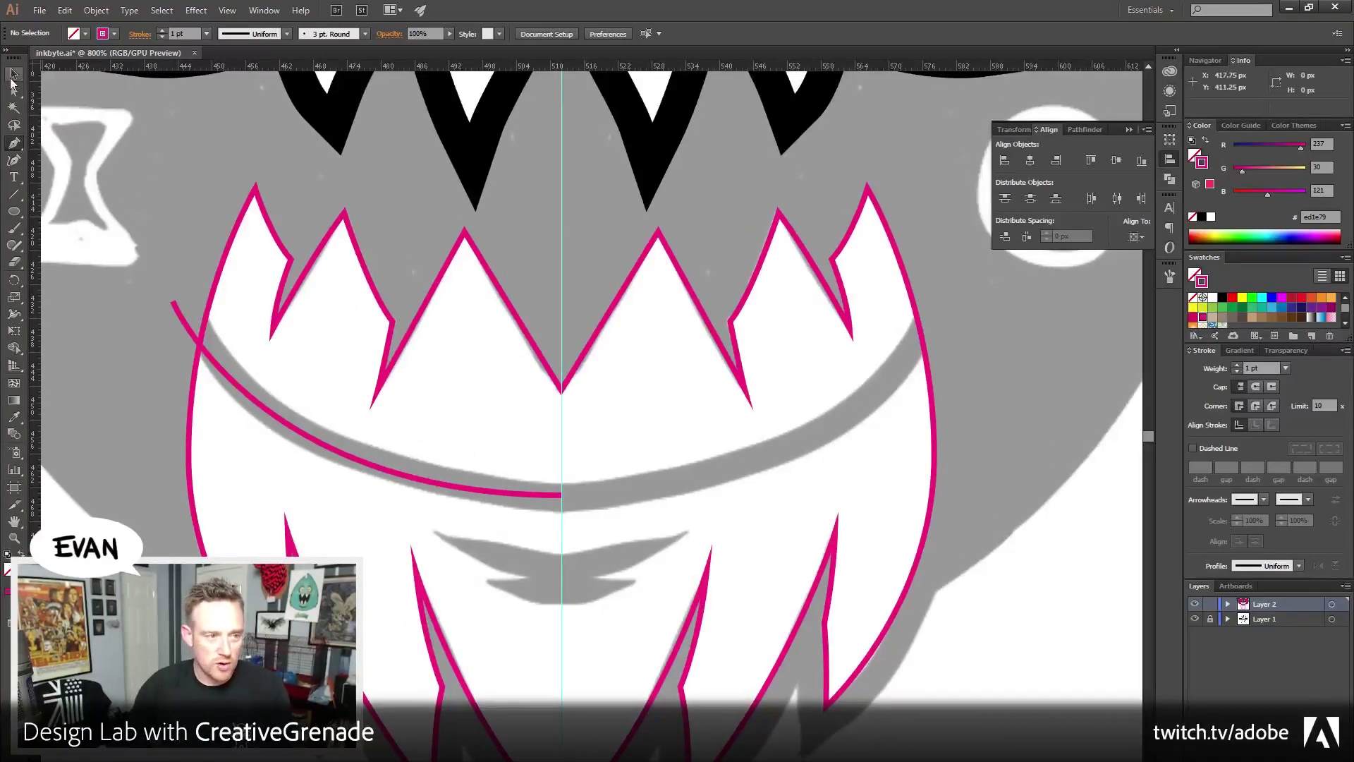
pyautogui.click(178, 308)
pyautogui.press('a')
pyautogui.click(96, 10)
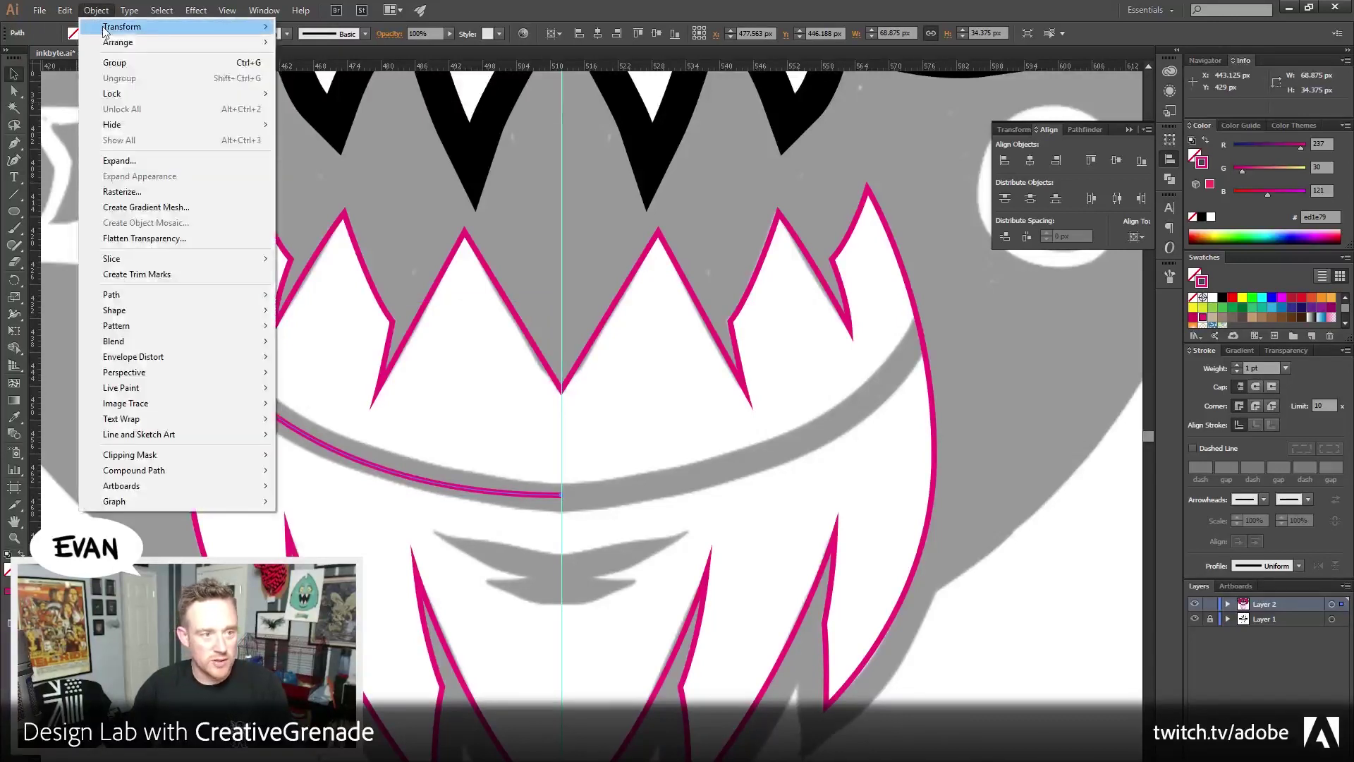
pyautogui.moveTo(116, 29)
pyautogui.click(312, 78)
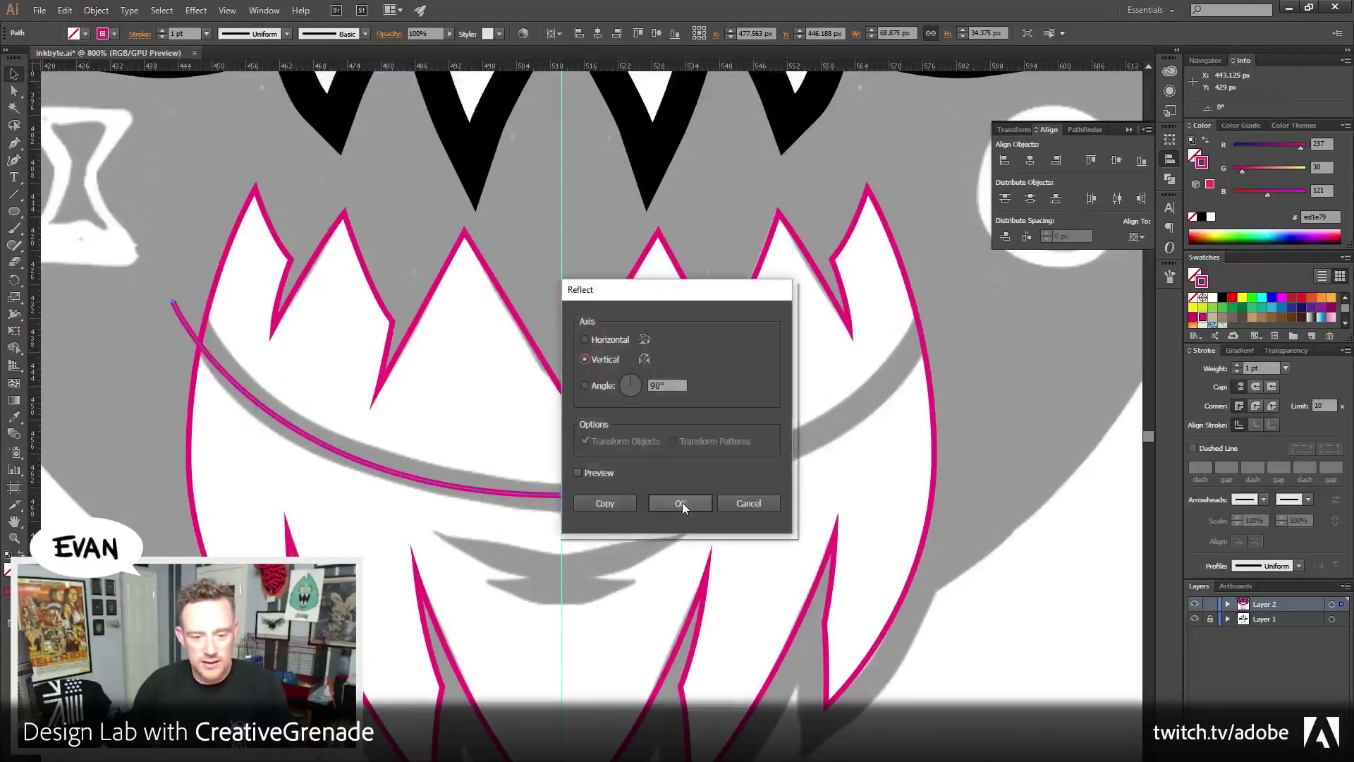
pyautogui.click(683, 502)
pyautogui.press('v')
pyautogui.moveTo(422, 443); pyautogui.dragTo(810, 433)
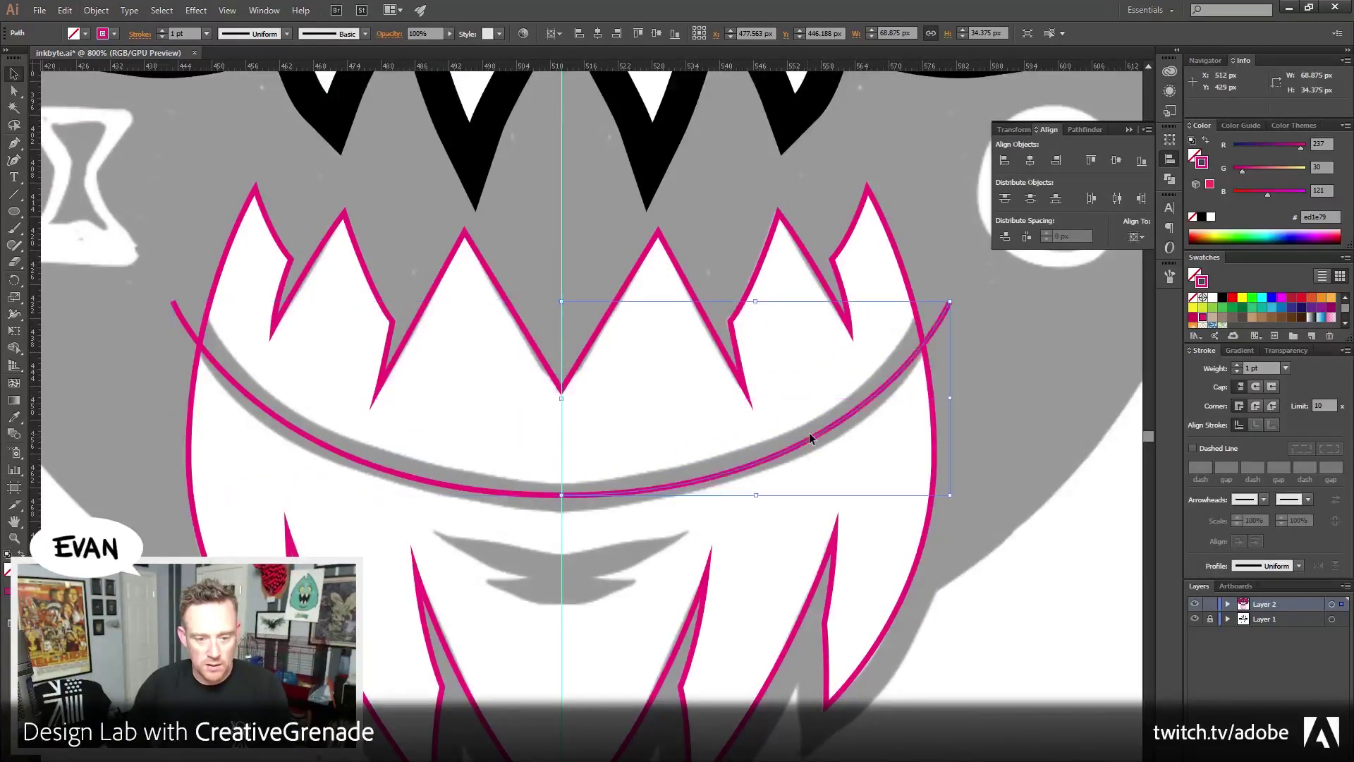
# Average the two meeting centre anchors to join the halves, then reselect the smile curve
pyautogui.click(15, 91)
pyautogui.moveTo(574, 513); pyautogui.dragTo(543, 486)
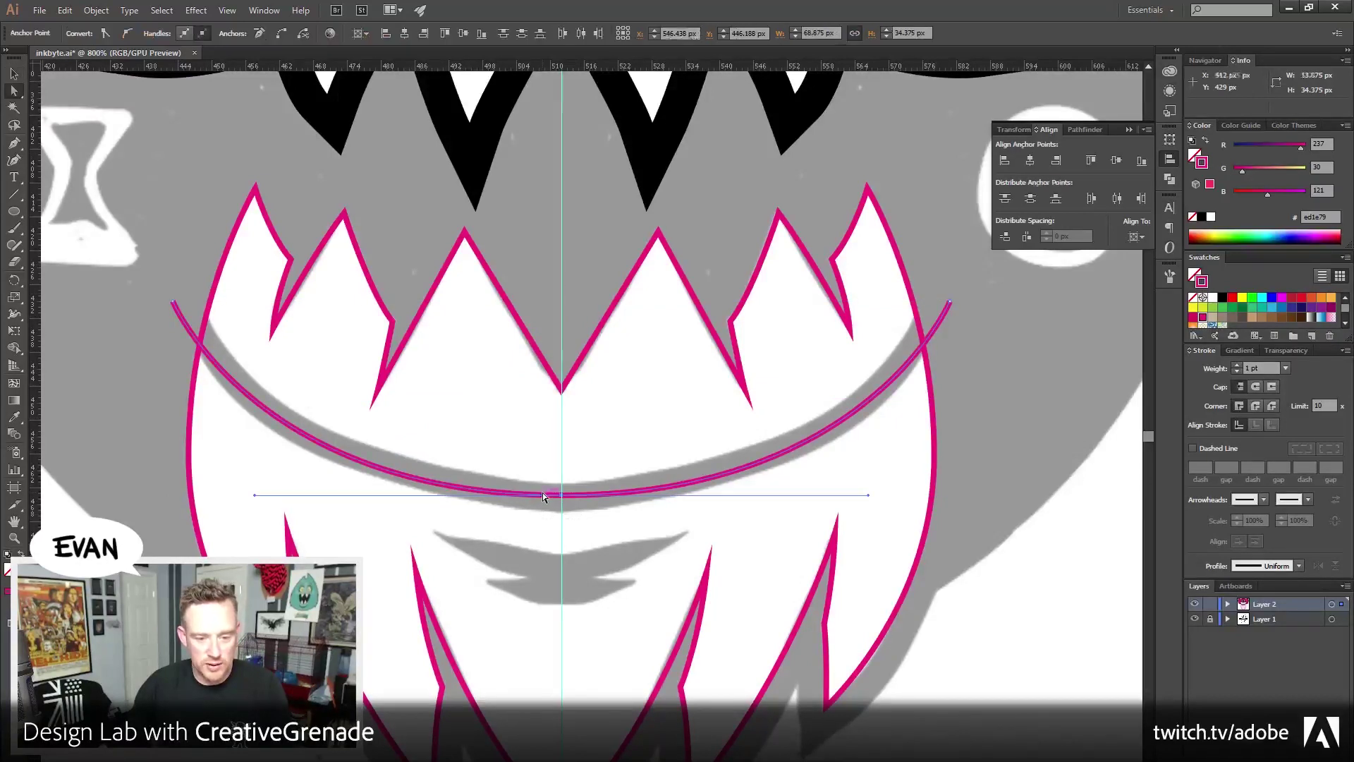
pyautogui.hotkey('ctrl', 'alt', 'j')
pyautogui.press('Return')
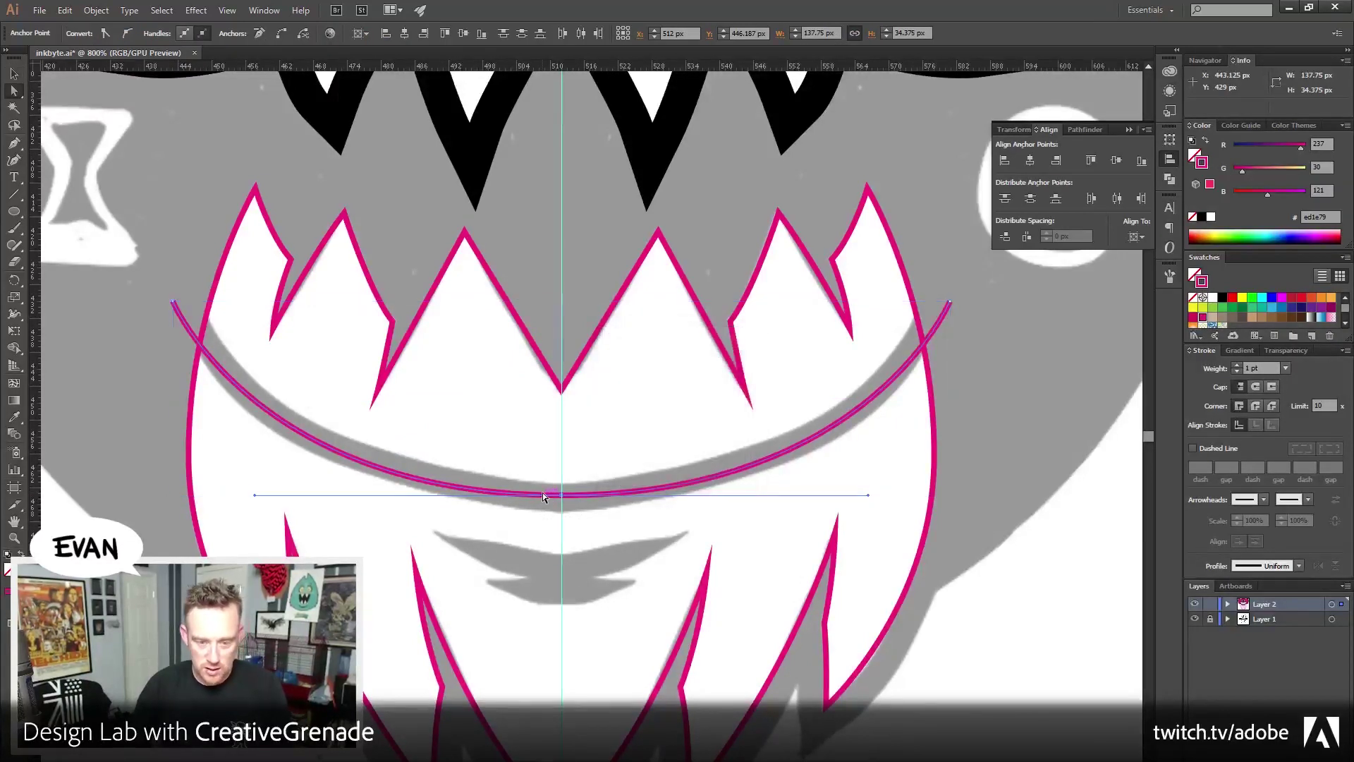
pyautogui.click(14, 73)
pyautogui.click(151, 254)
pyautogui.click(196, 340)
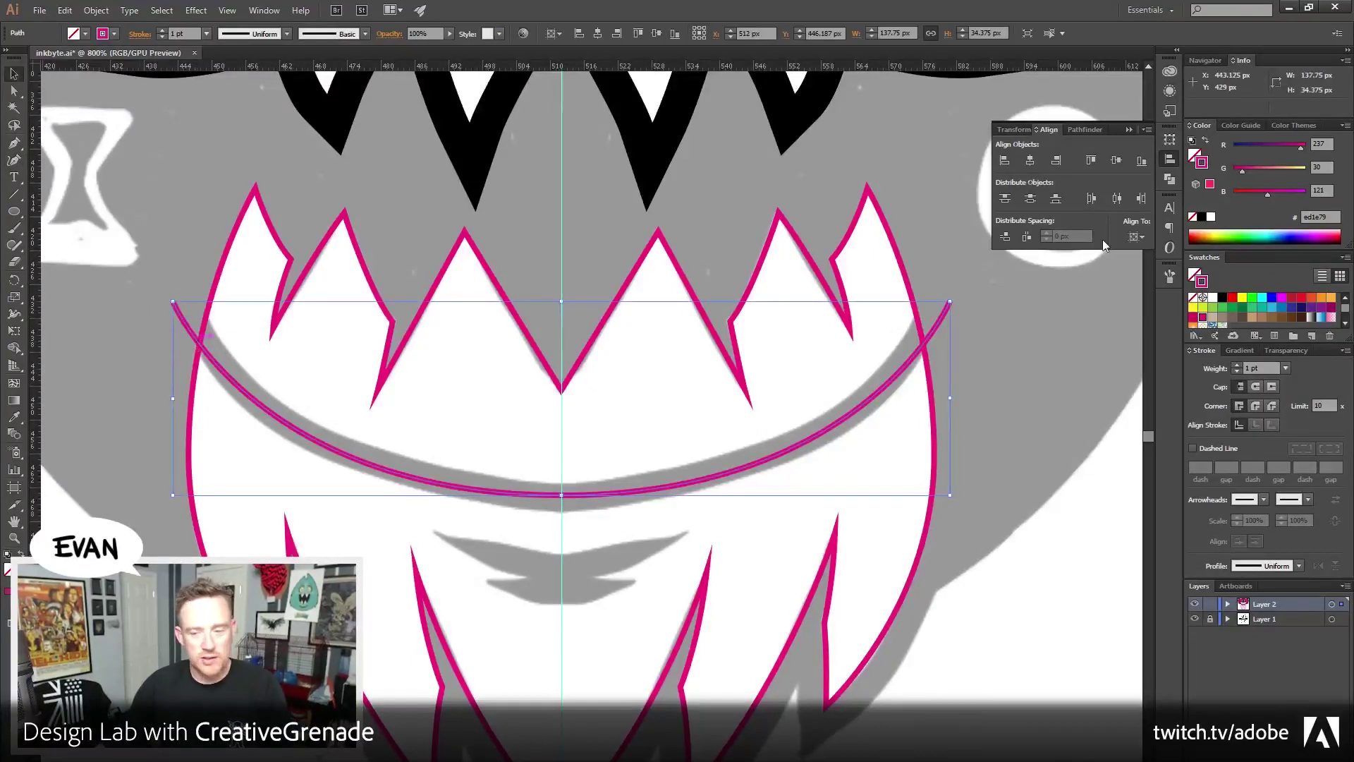
# Give the smile curve a black stroke
pyautogui.click(1202, 216)
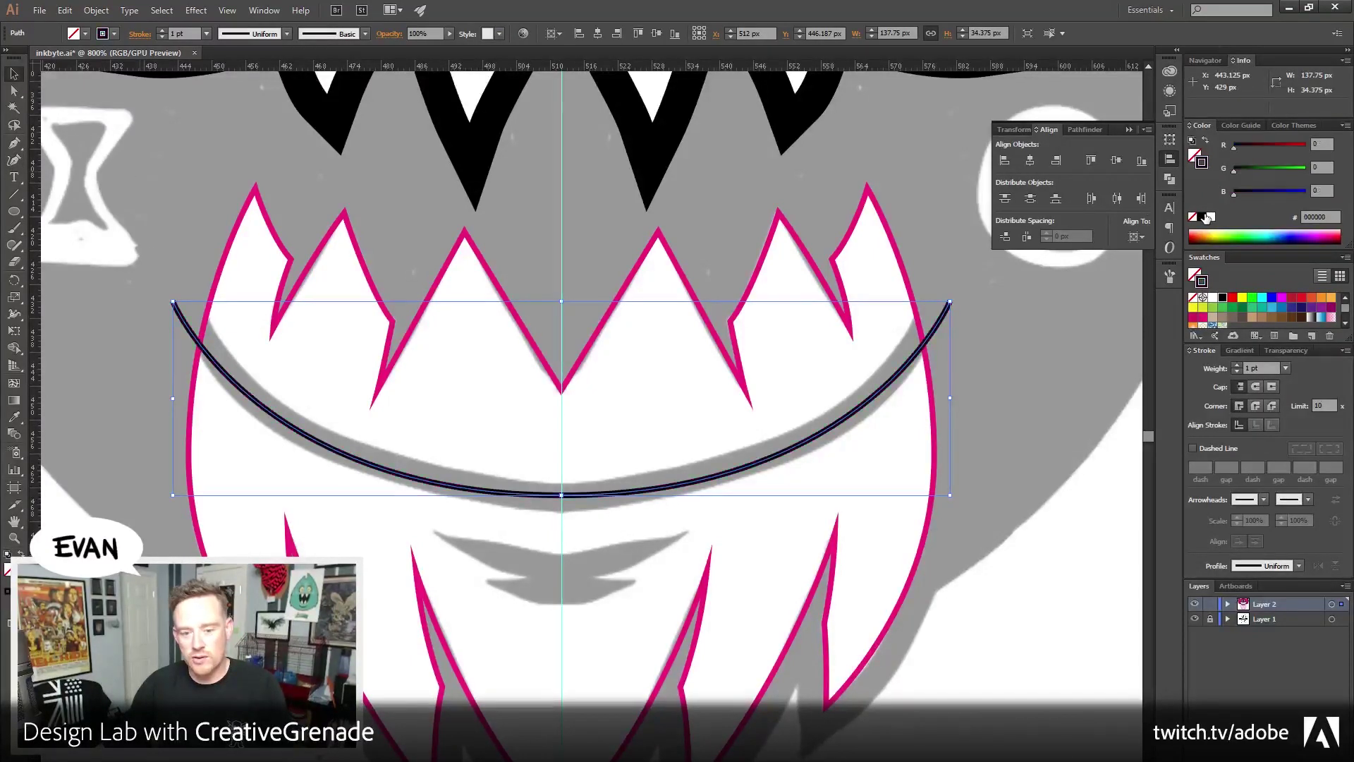
pyautogui.moveTo(187, 293); pyautogui.dragTo(257, 719)
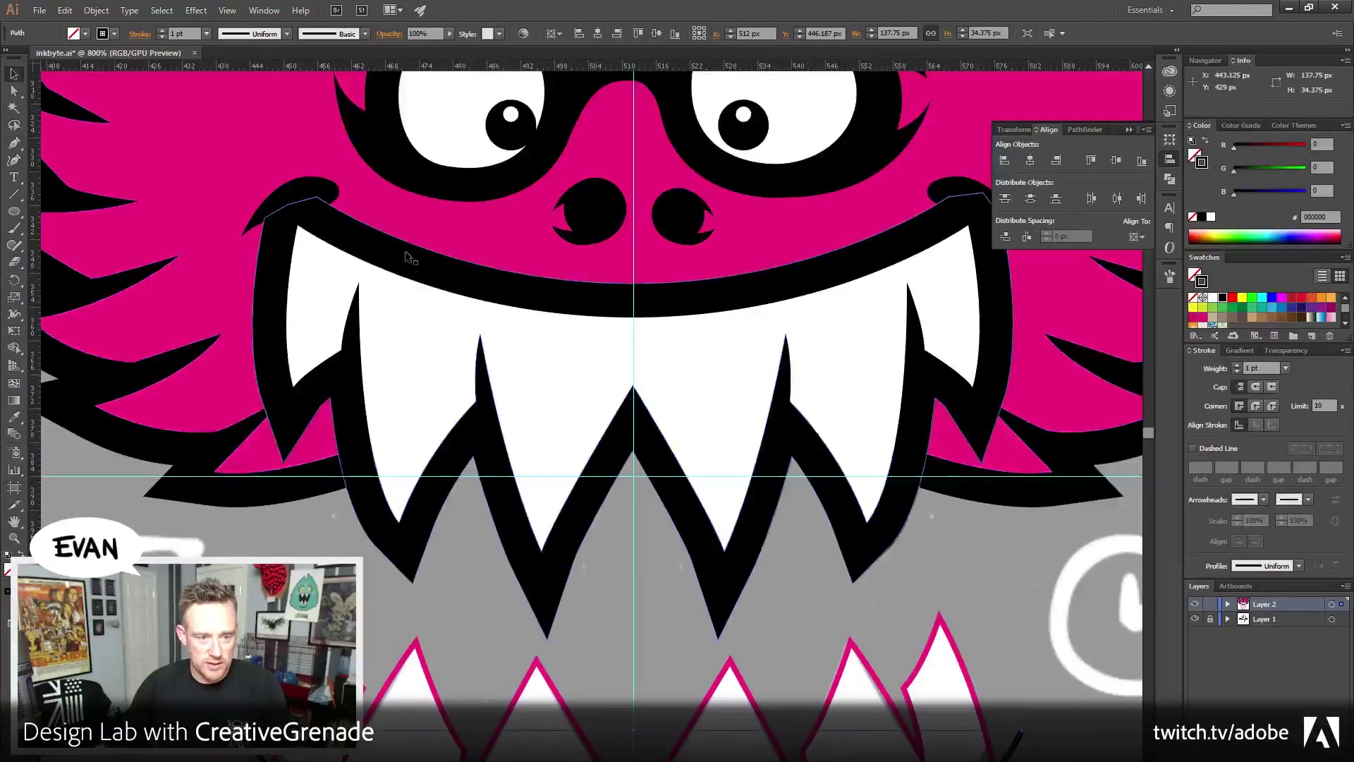
pyautogui.moveTo(540, 532); pyautogui.dragTo(510, 284)
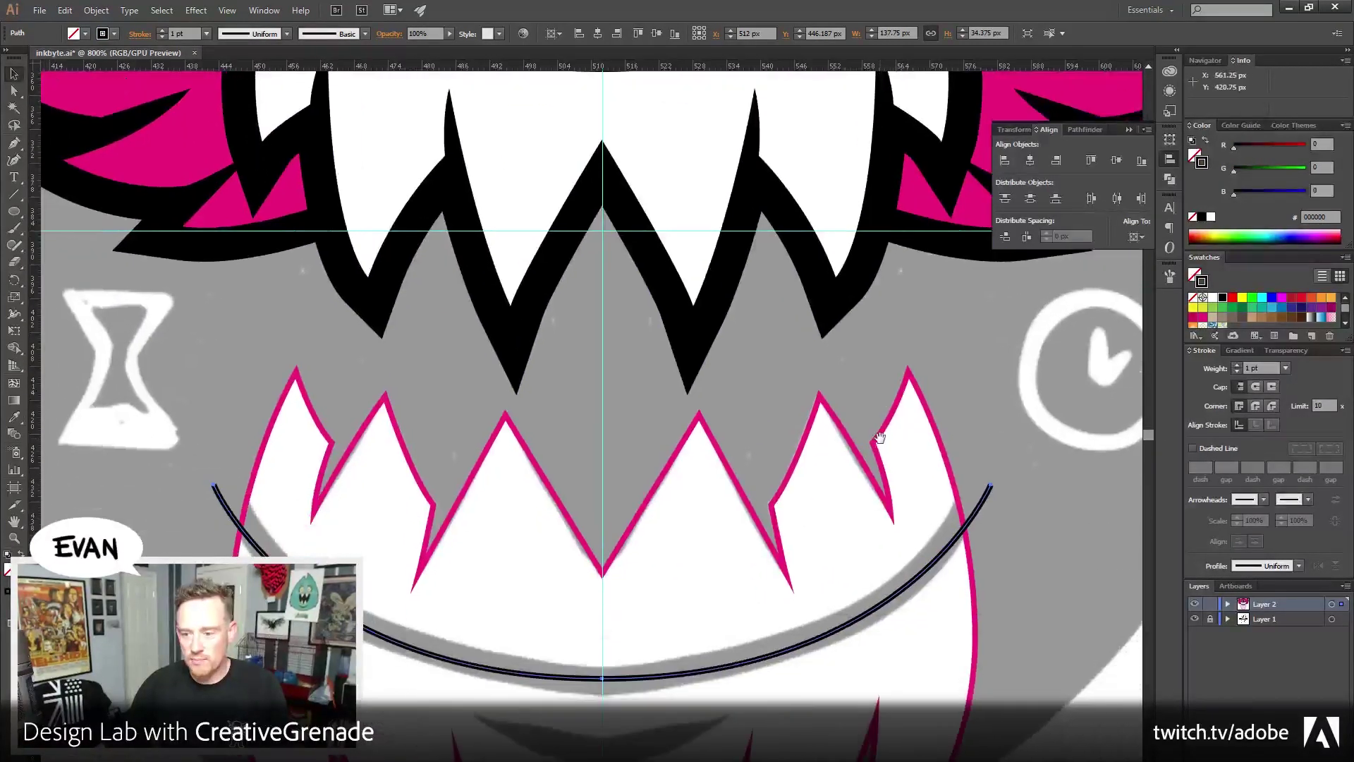
# Set the Stroke units to Pixels in Preferences > Units
pyautogui.click(64, 10)
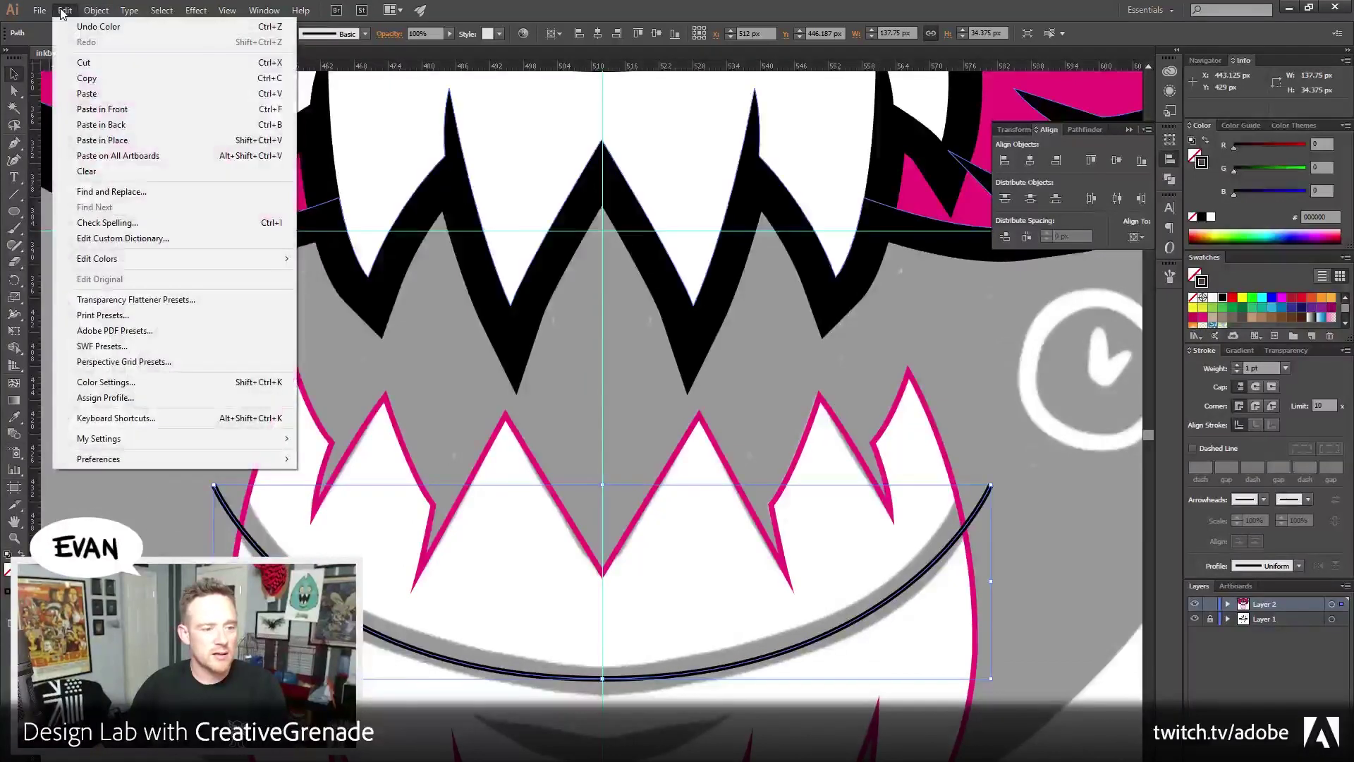
pyautogui.click(64, 10)
pyautogui.click(99, 10)
pyautogui.click(98, 10)
pyautogui.click(64, 9)
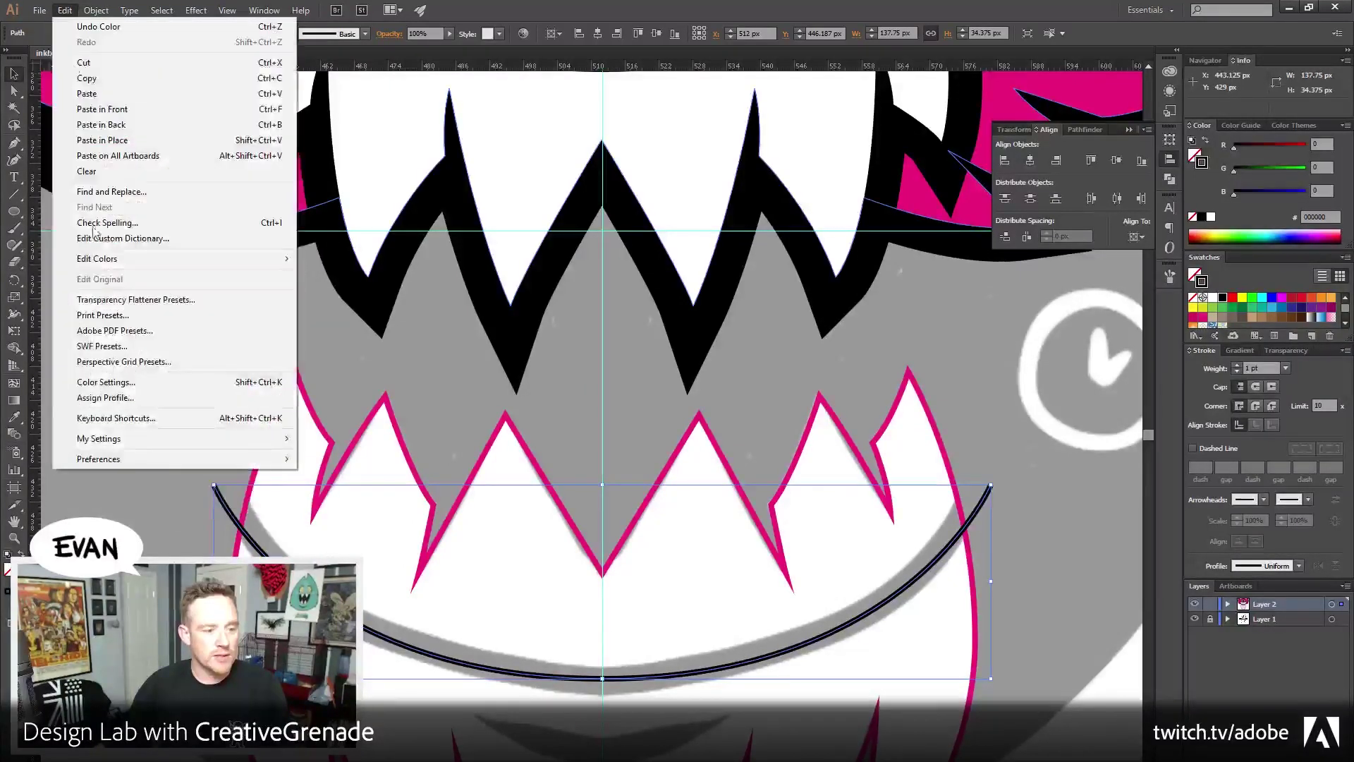
pyautogui.moveTo(113, 466)
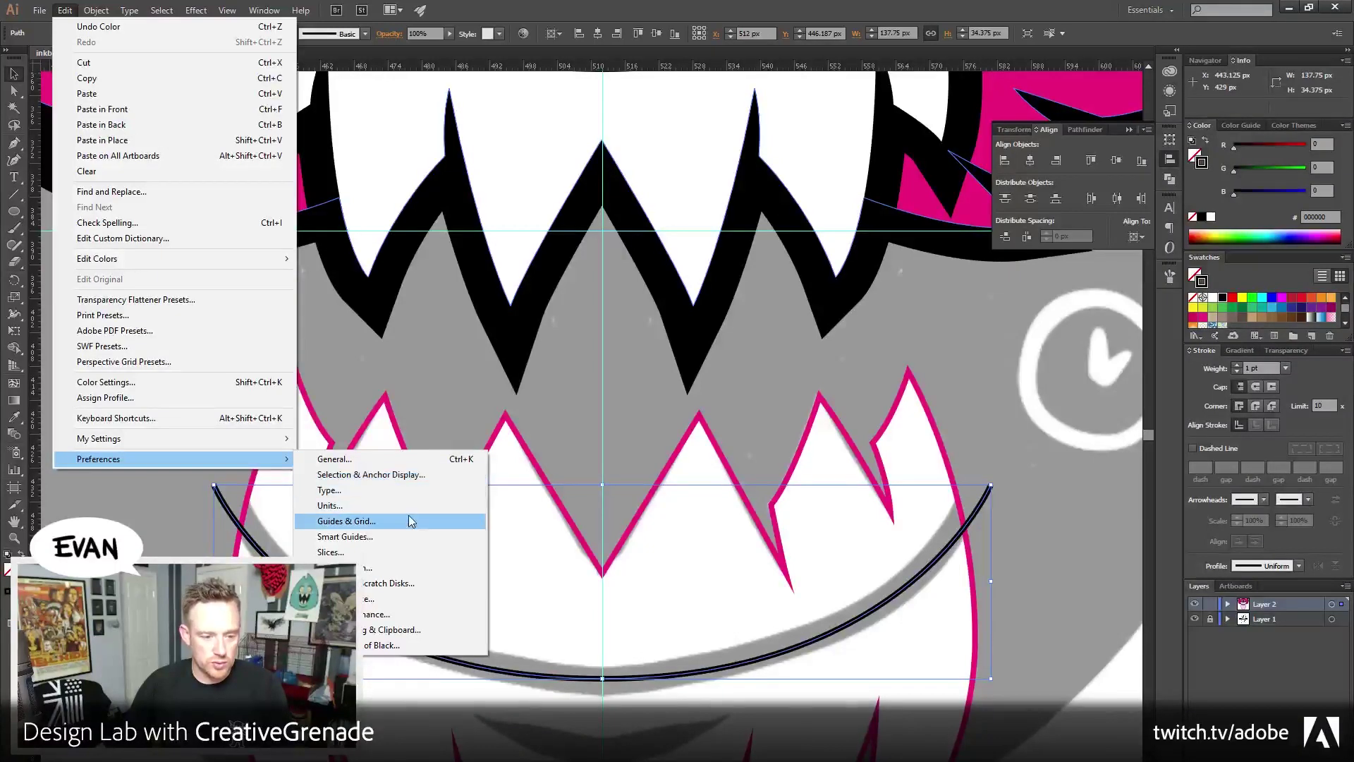
pyautogui.click(402, 508)
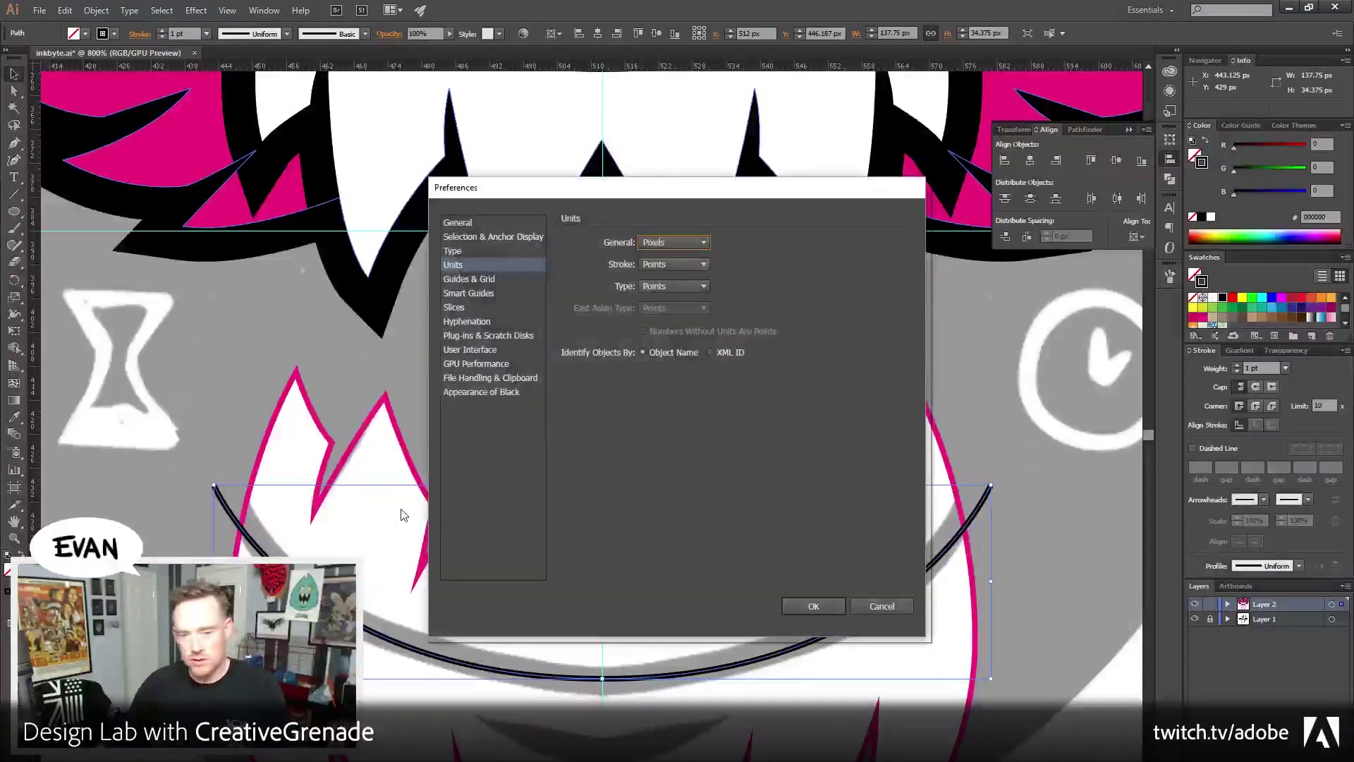
pyautogui.click(670, 264)
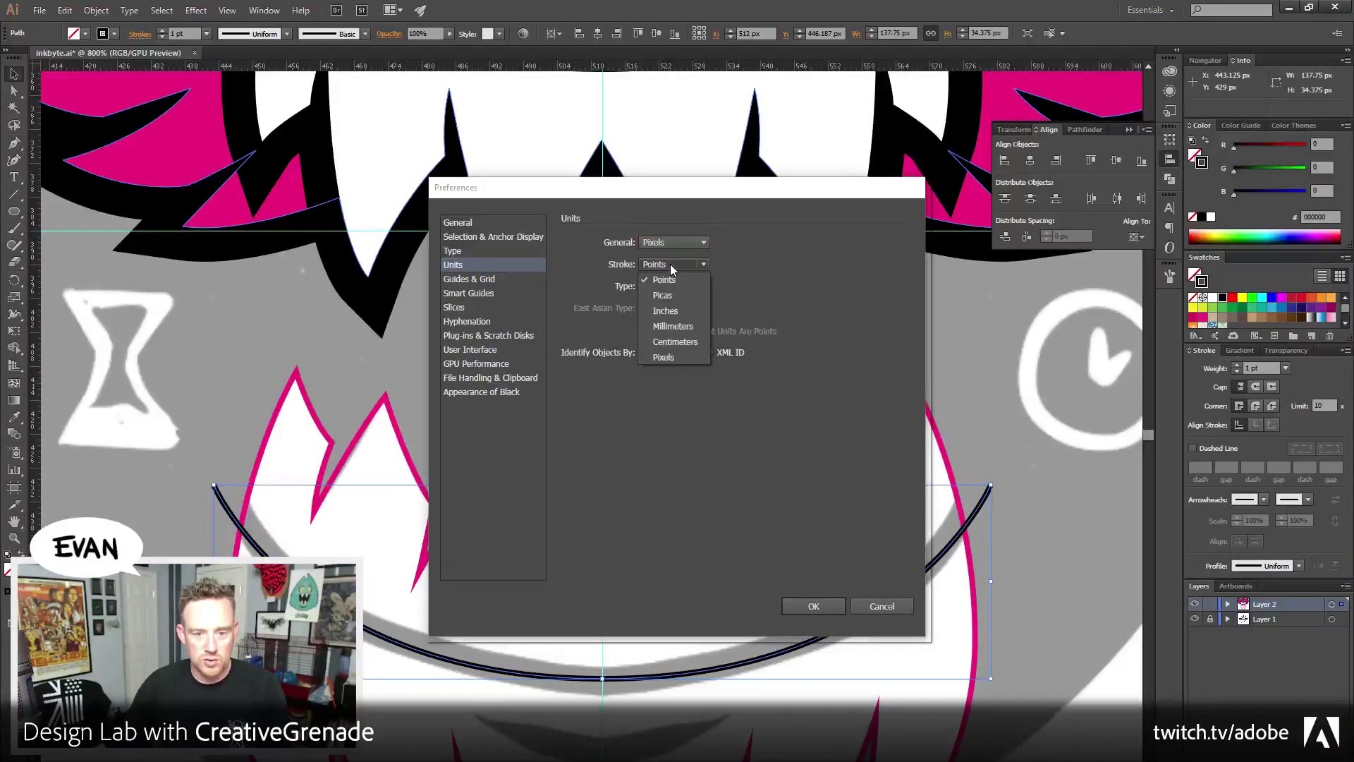
pyautogui.click(663, 356)
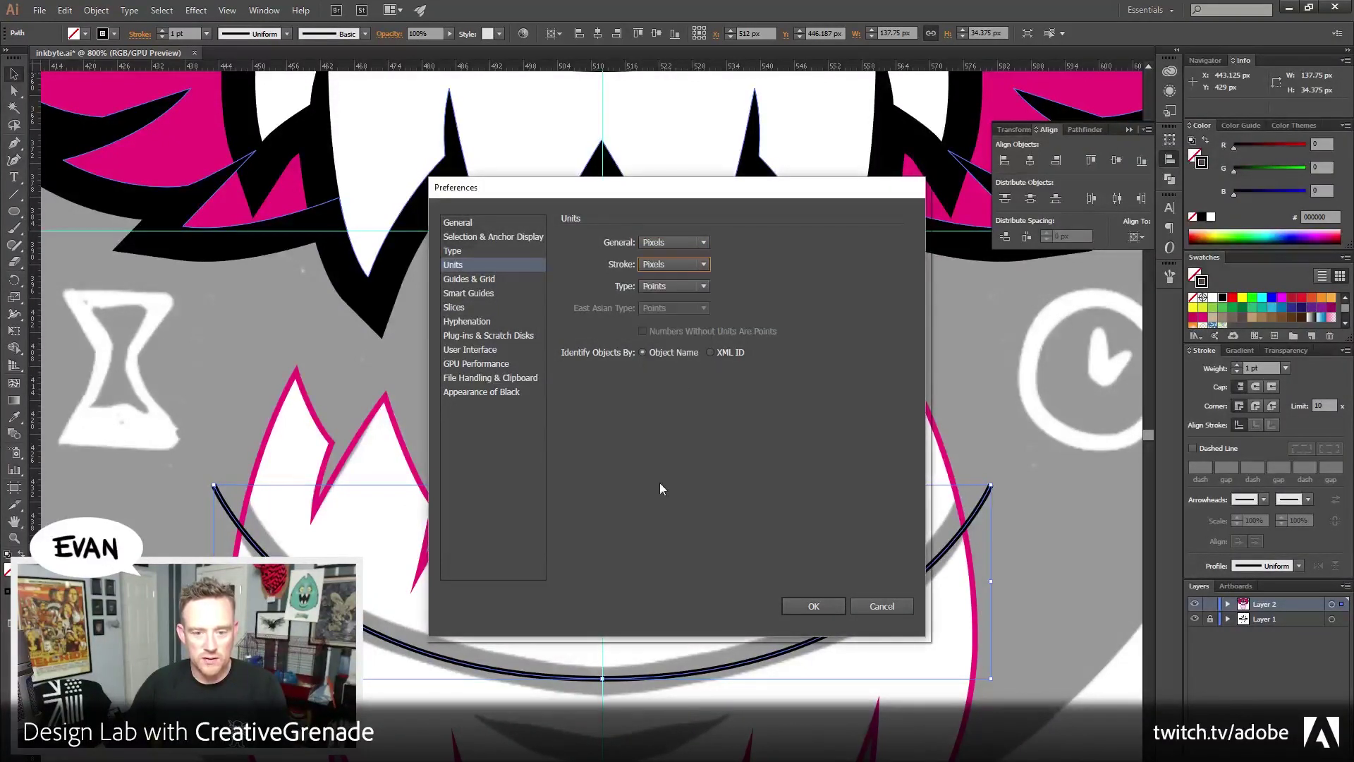
pyautogui.click(819, 608)
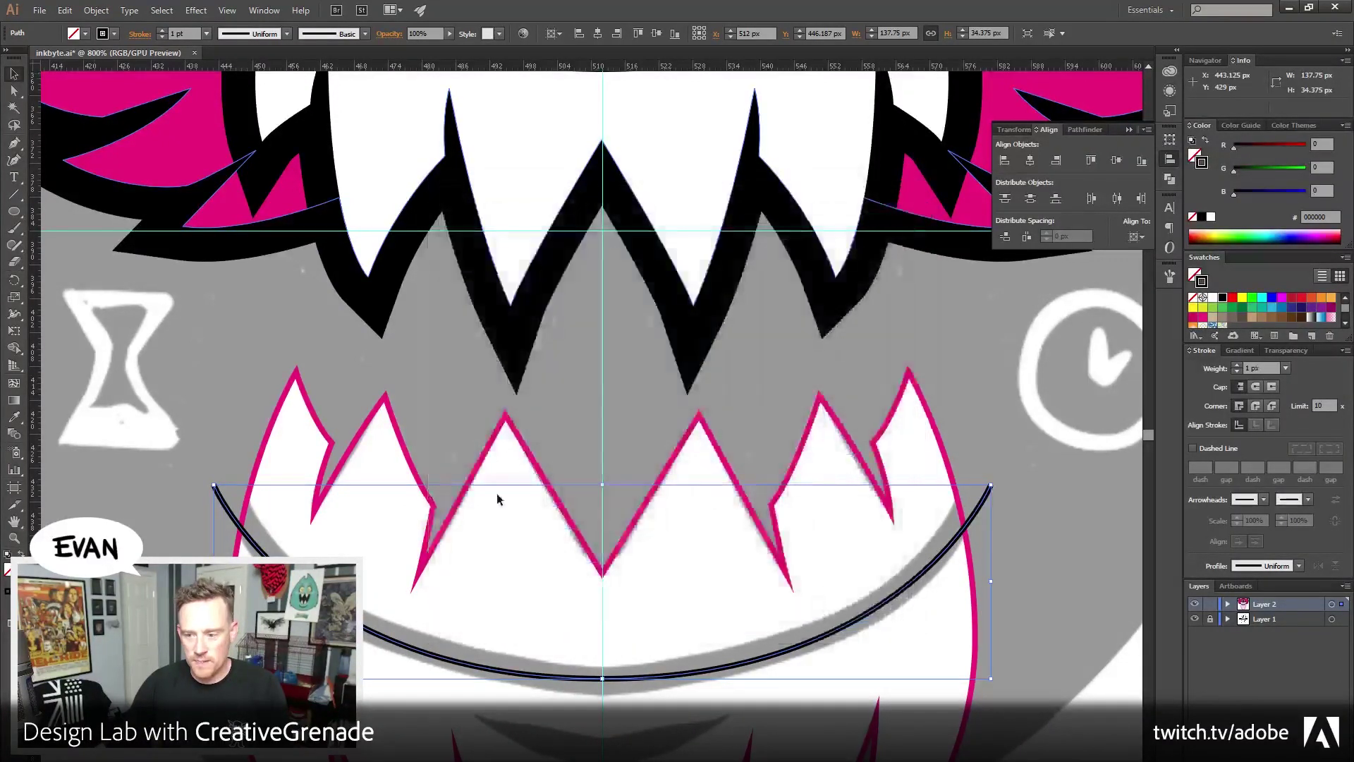
# Set the smile curve's stroke weight to 6 px
pyautogui.click(1263, 368)
pyautogui.write('6')
pyautogui.press('Return')
pyautogui.click(501, 531)
pyautogui.moveTo(514, 555); pyautogui.dragTo(433, 446)
pyautogui.scroll(-2, 440, 472)
pyautogui.click(447, 505)
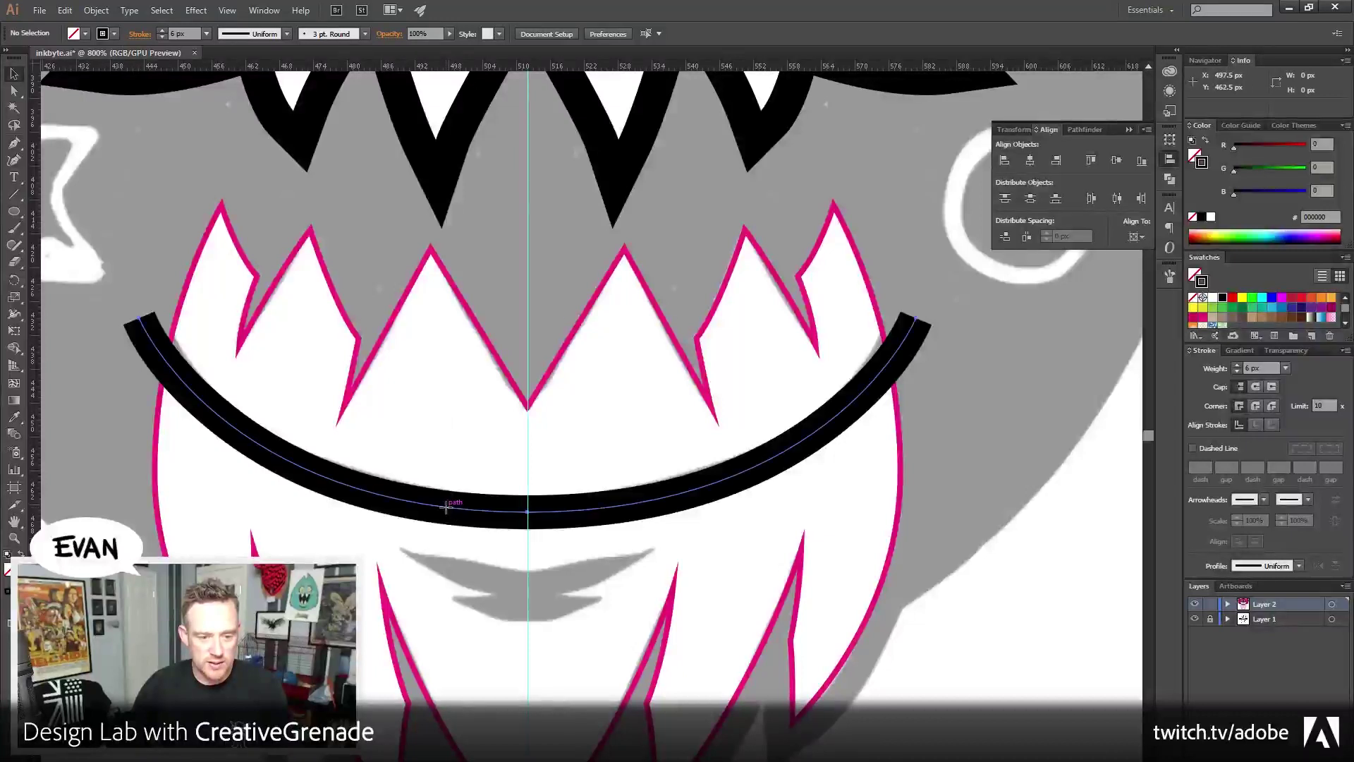
# Outline the smile stroke into a filled shape and turn the teeth outline into a pink fill
pyautogui.click(96, 10)
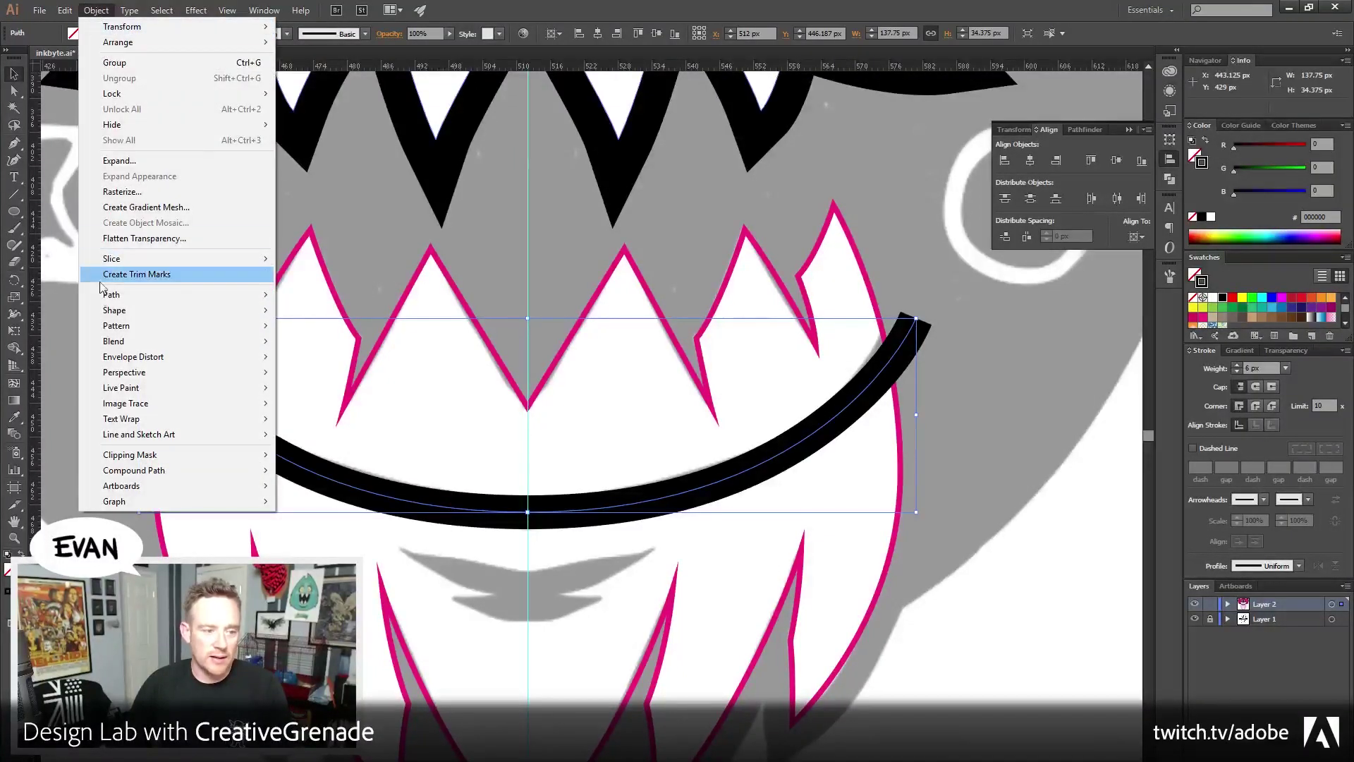
pyautogui.moveTo(106, 295)
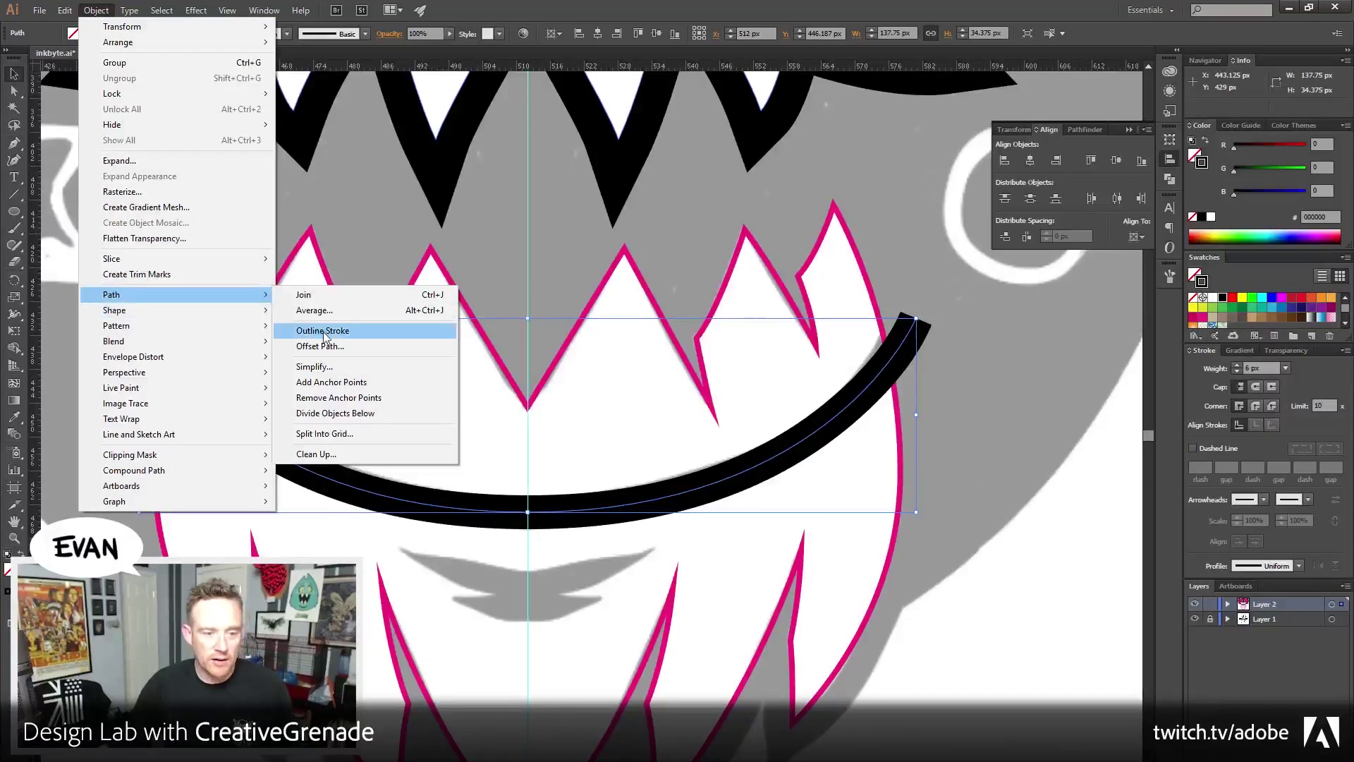
pyautogui.click(324, 331)
pyautogui.click(213, 226)
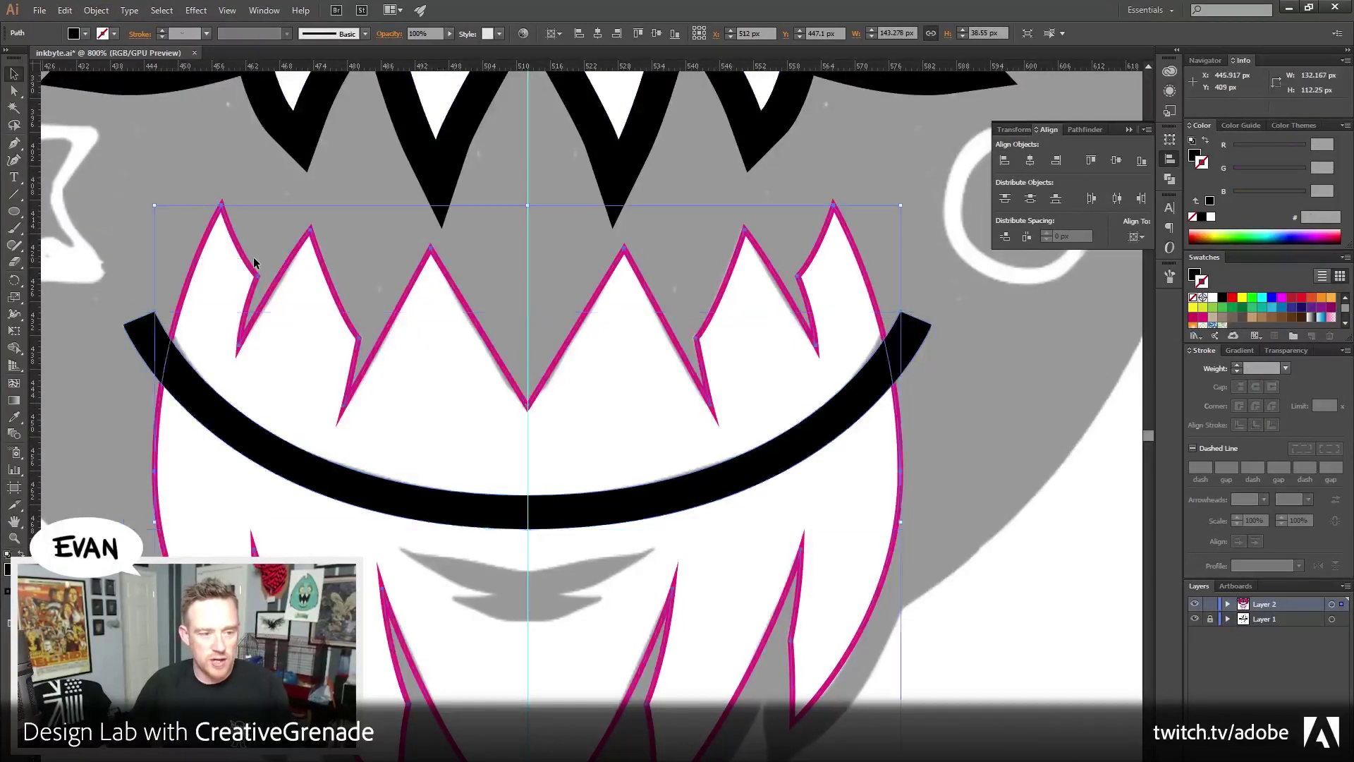
pyautogui.click(1206, 141)
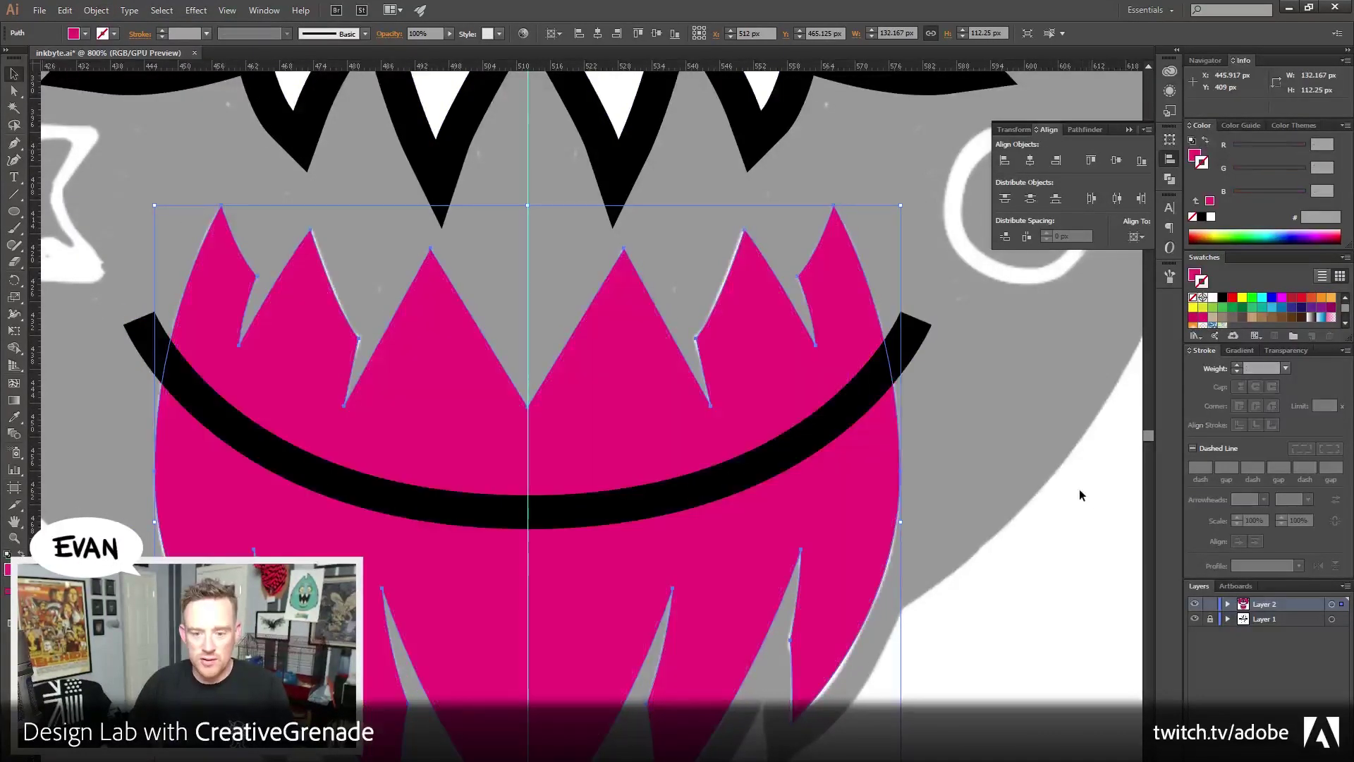
# Trim the pink shapes along the black arc, ungroup the pieces, and remove the arc
pyautogui.keyDown('shift'); pyautogui.click(875, 397); pyautogui.keyUp('shift')
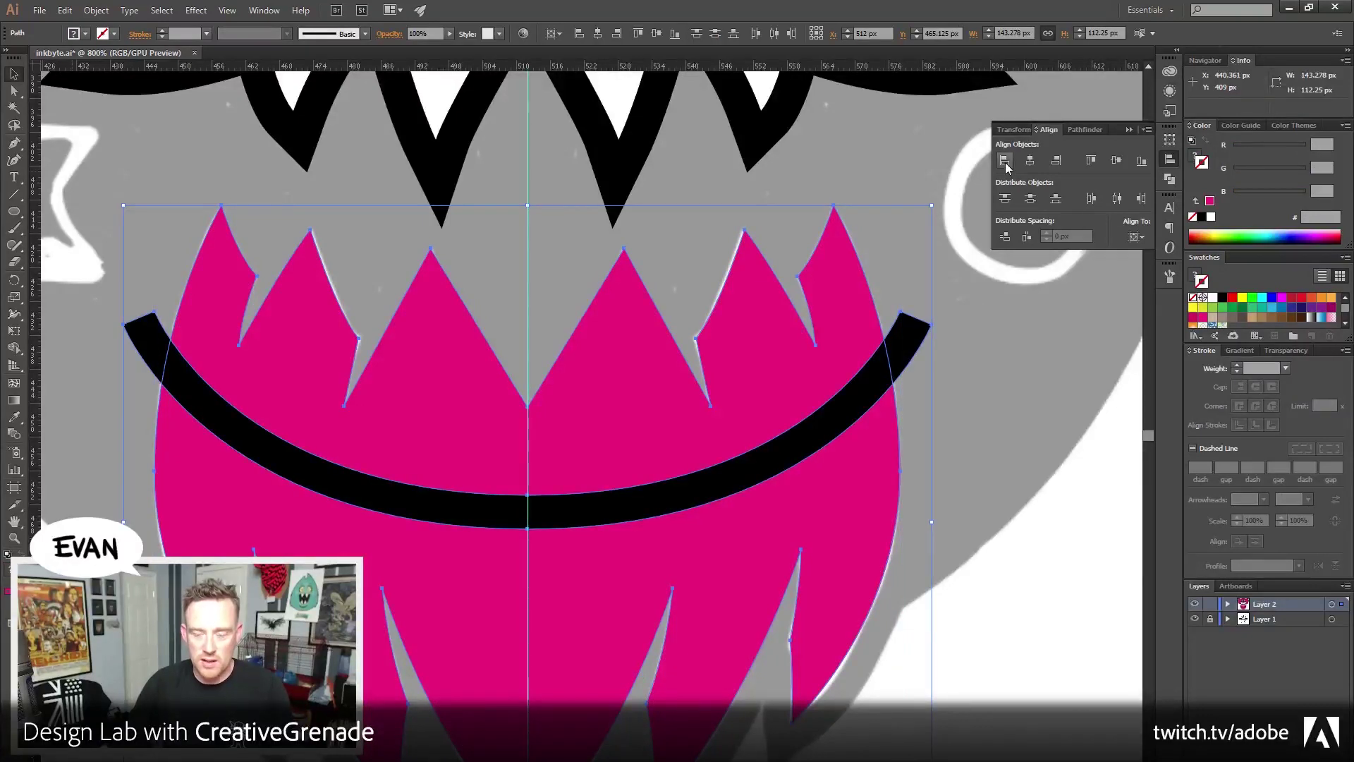
pyautogui.click(1085, 129)
pyautogui.hotkey('ctrl', 'g')
pyautogui.click(1033, 194)
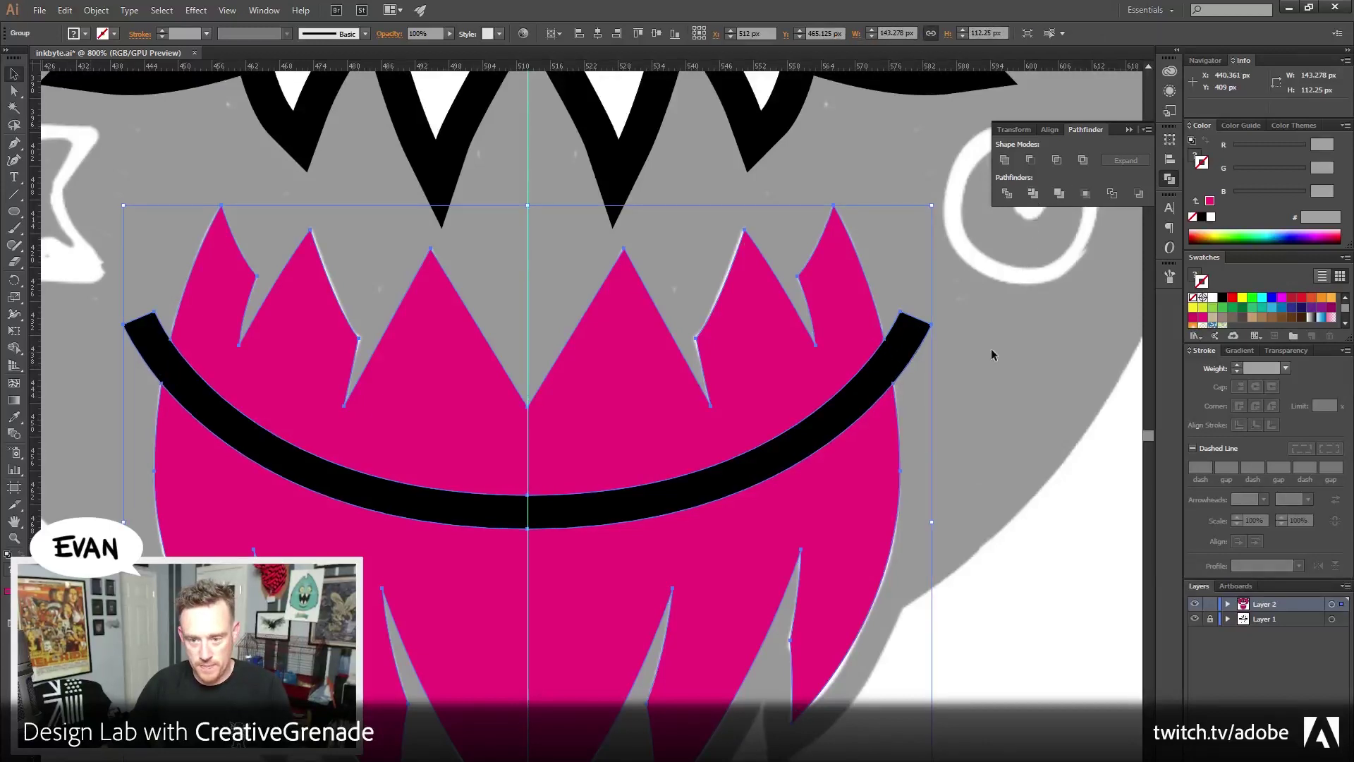
pyautogui.rightClick(884, 383)
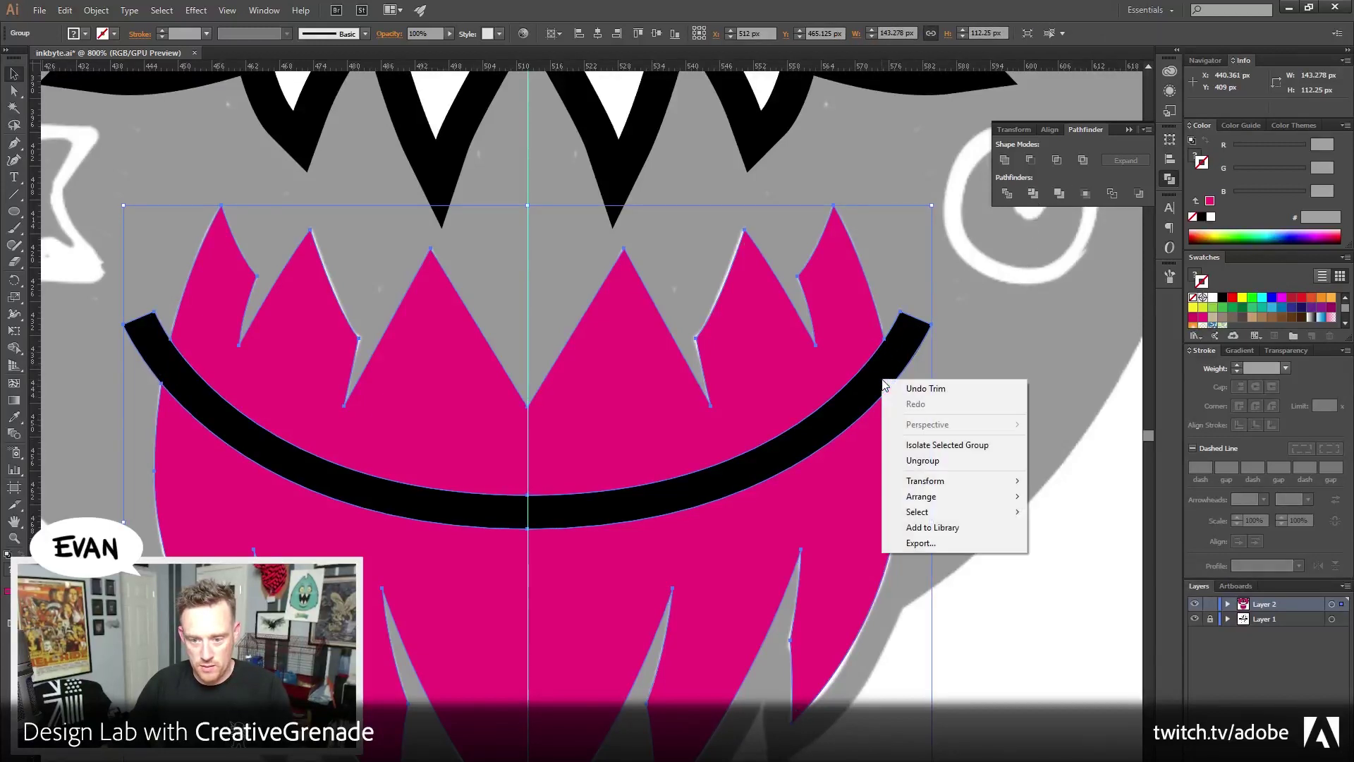
pyautogui.click(923, 460)
pyautogui.click(920, 338)
pyautogui.hotkey('ctrl', 'shift', '[')
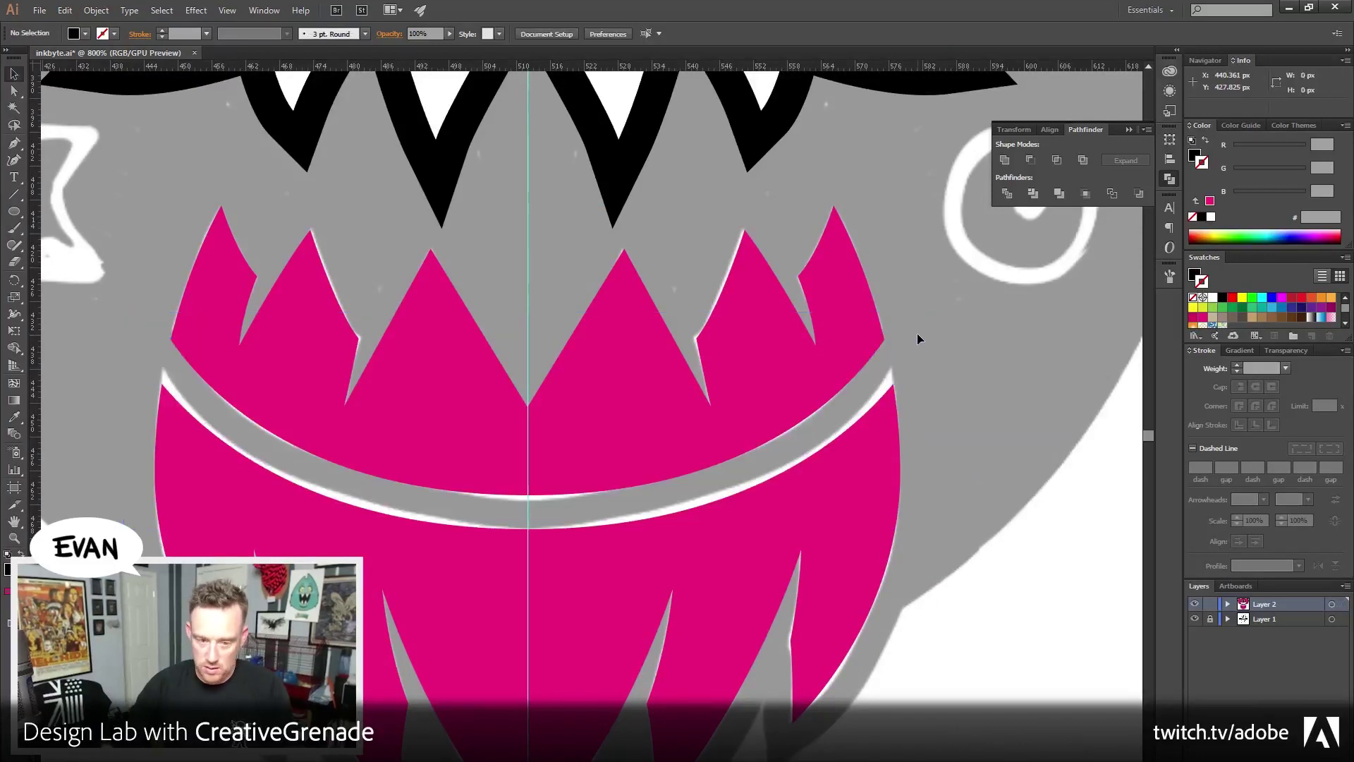
# Swap the pink jaw pieces back to magenta outlines
pyautogui.click(296, 468)
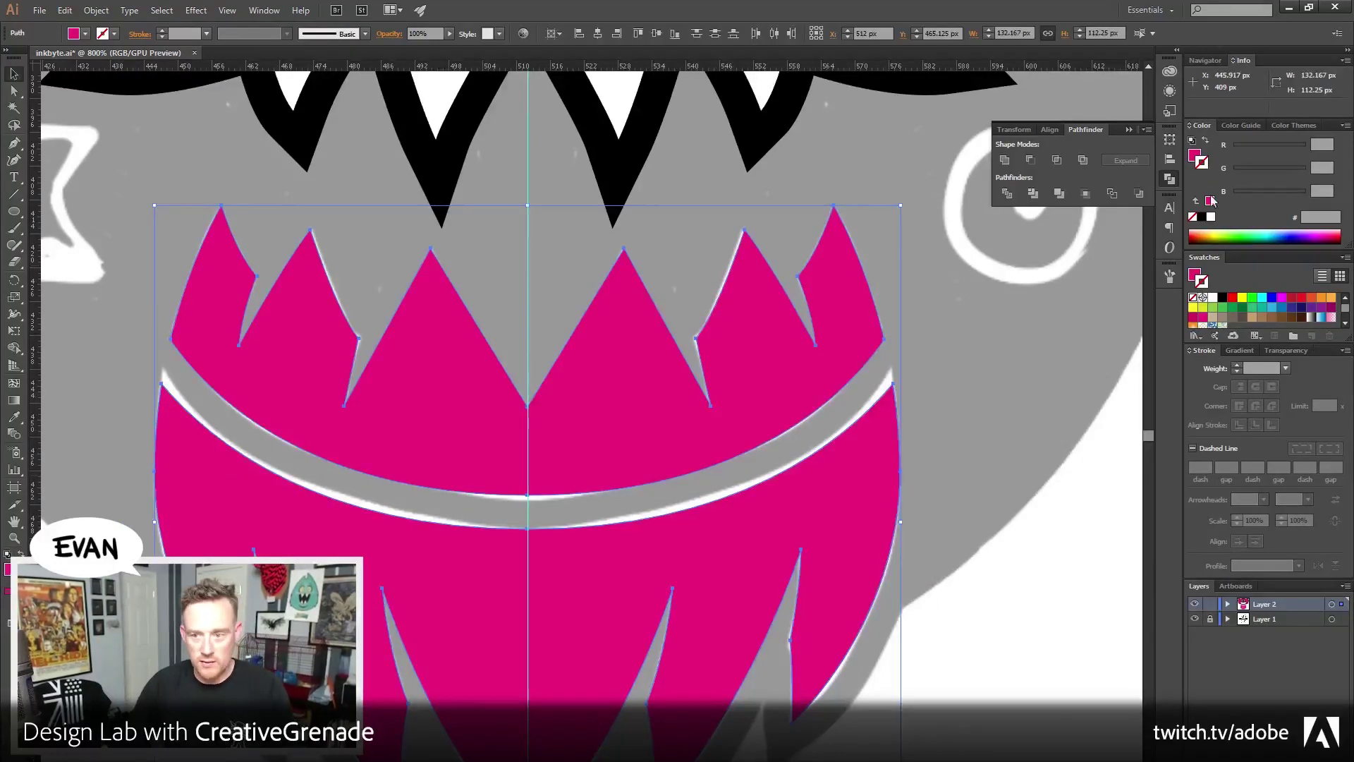
pyautogui.click(1205, 143)
pyautogui.click(822, 569)
# Pen-draw a half curve below the jaw ending on the centre line
pyautogui.moveTo(823, 568)
pyautogui.mouseDown()
pyautogui.moveTo(832, 387)
pyautogui.moveTo(841, 514)
pyautogui.mouseUp()
pyautogui.click(14, 143)
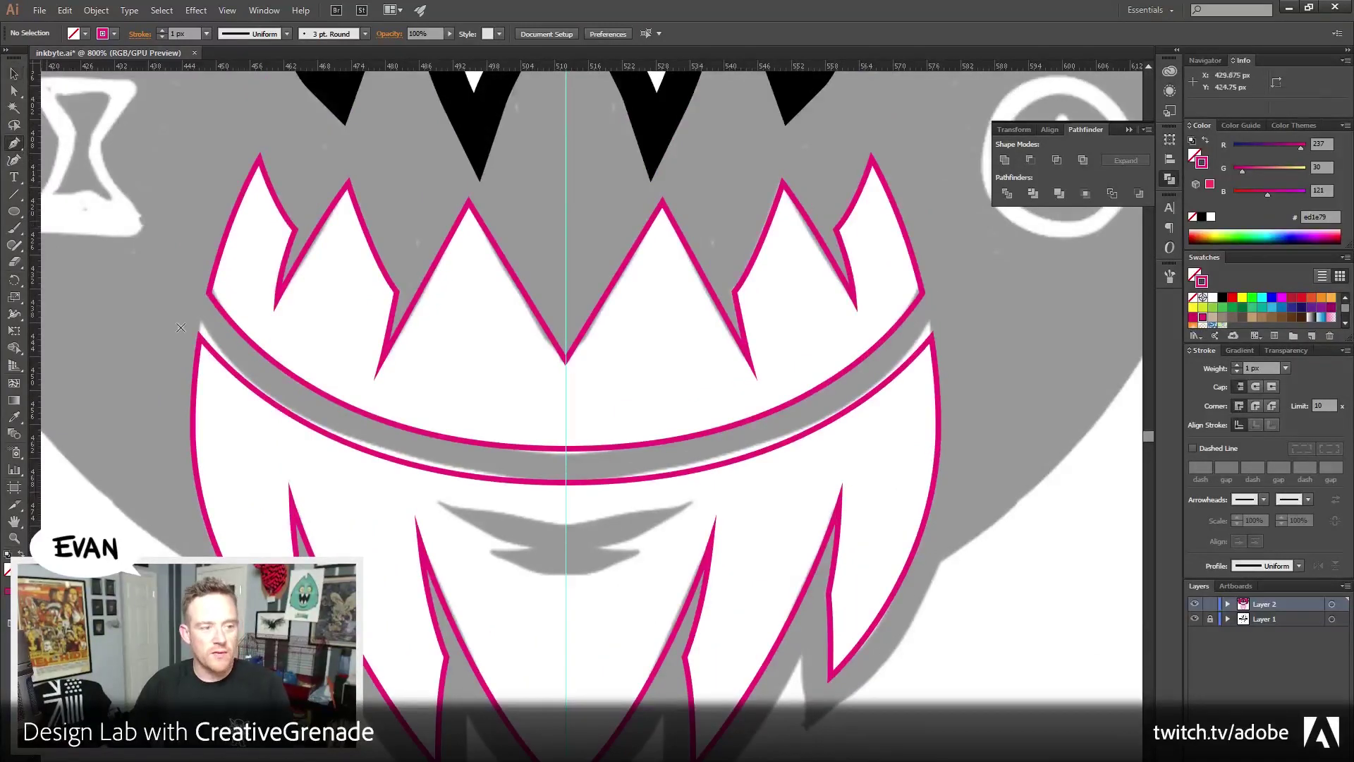
pyautogui.click(460, 515)
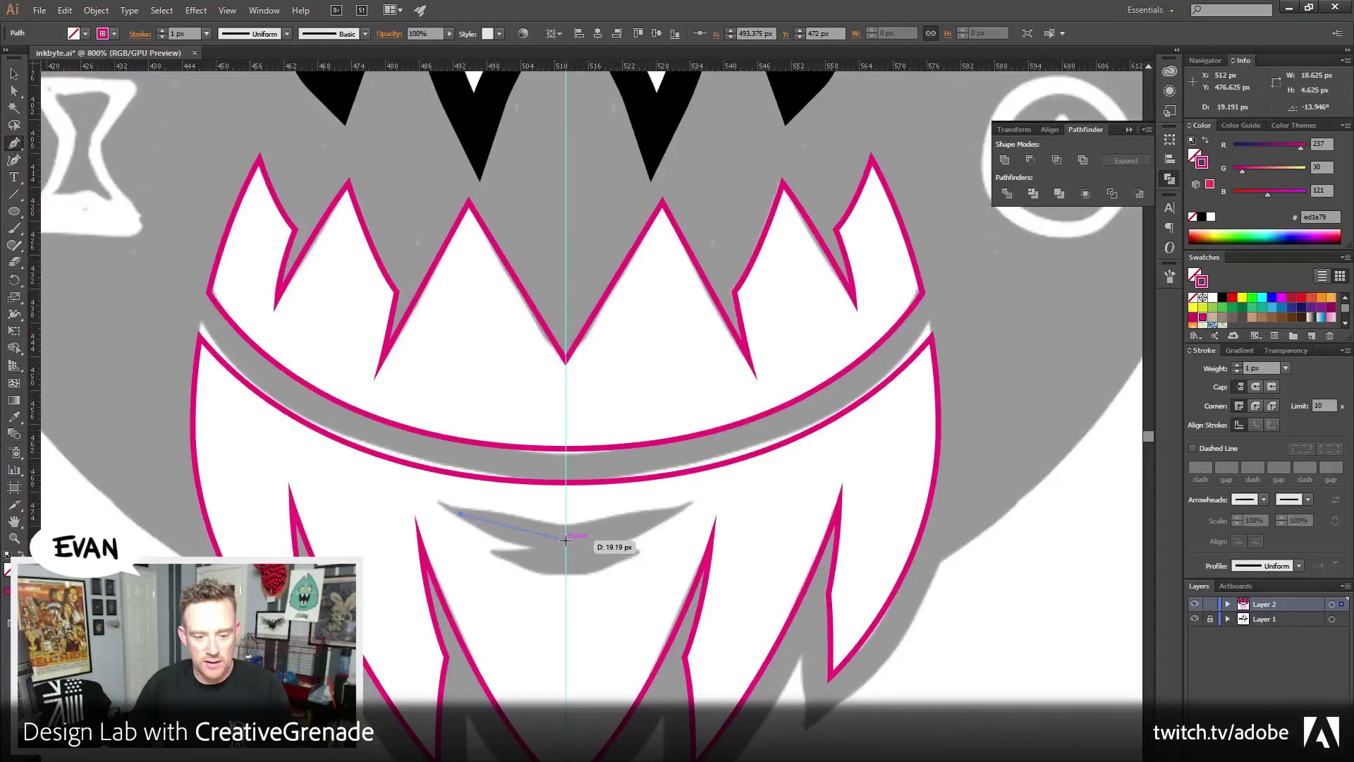
pyautogui.moveTo(565, 540); pyautogui.dragTo(640, 540)
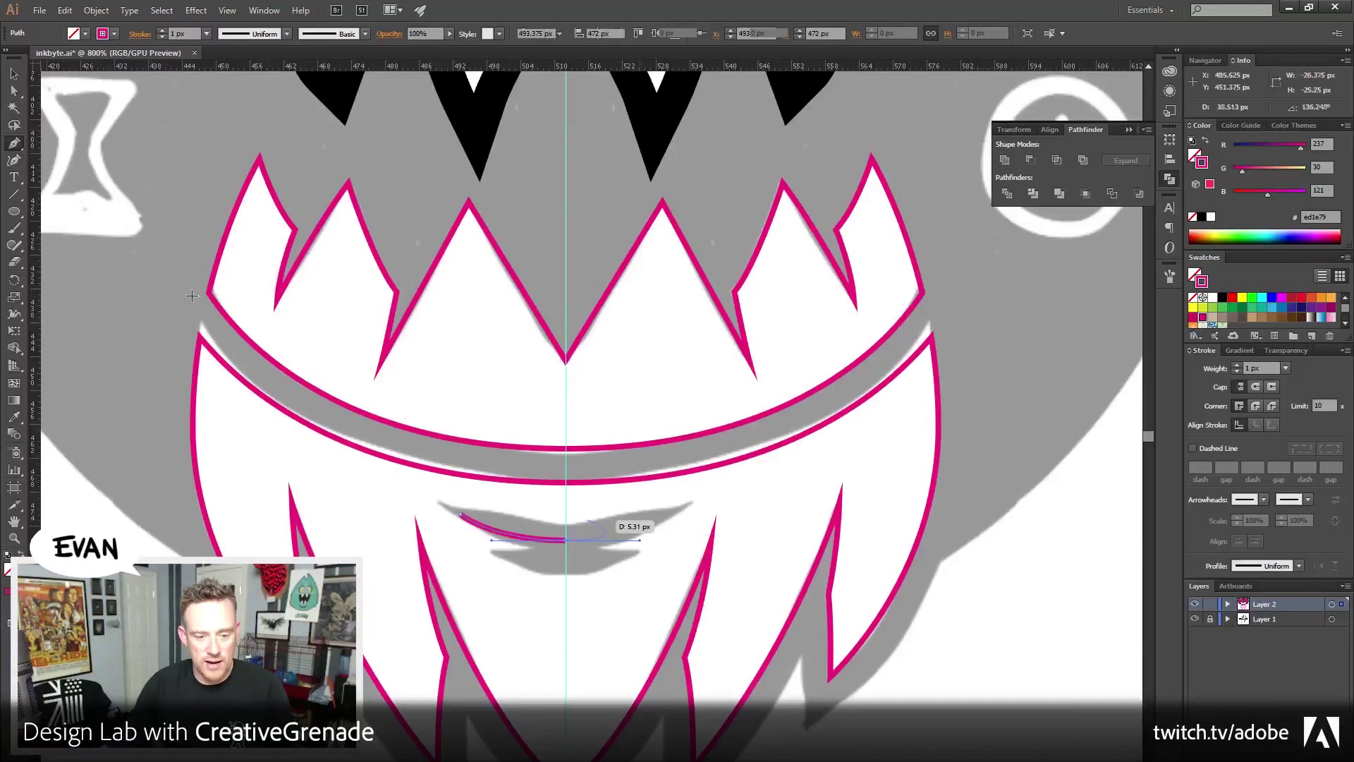
pyautogui.press('v')
# Reflect a copy of the curve vertically and move it right of centre
pyautogui.hotkey('ctrl', 'shift', 'b')
pyautogui.hotkey('ctrl', 'shift', 'b')
pyautogui.click(96, 10)
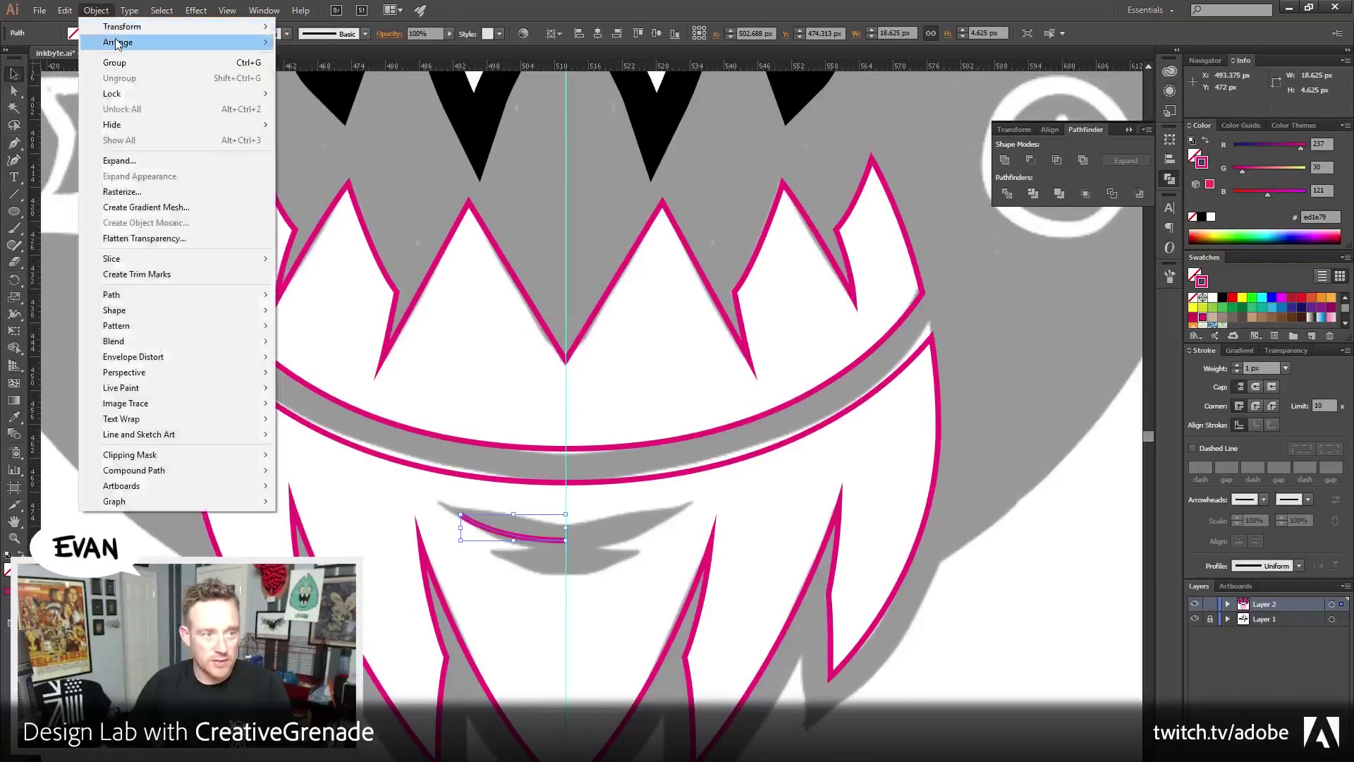
pyautogui.moveTo(176, 26)
pyautogui.click(311, 46)
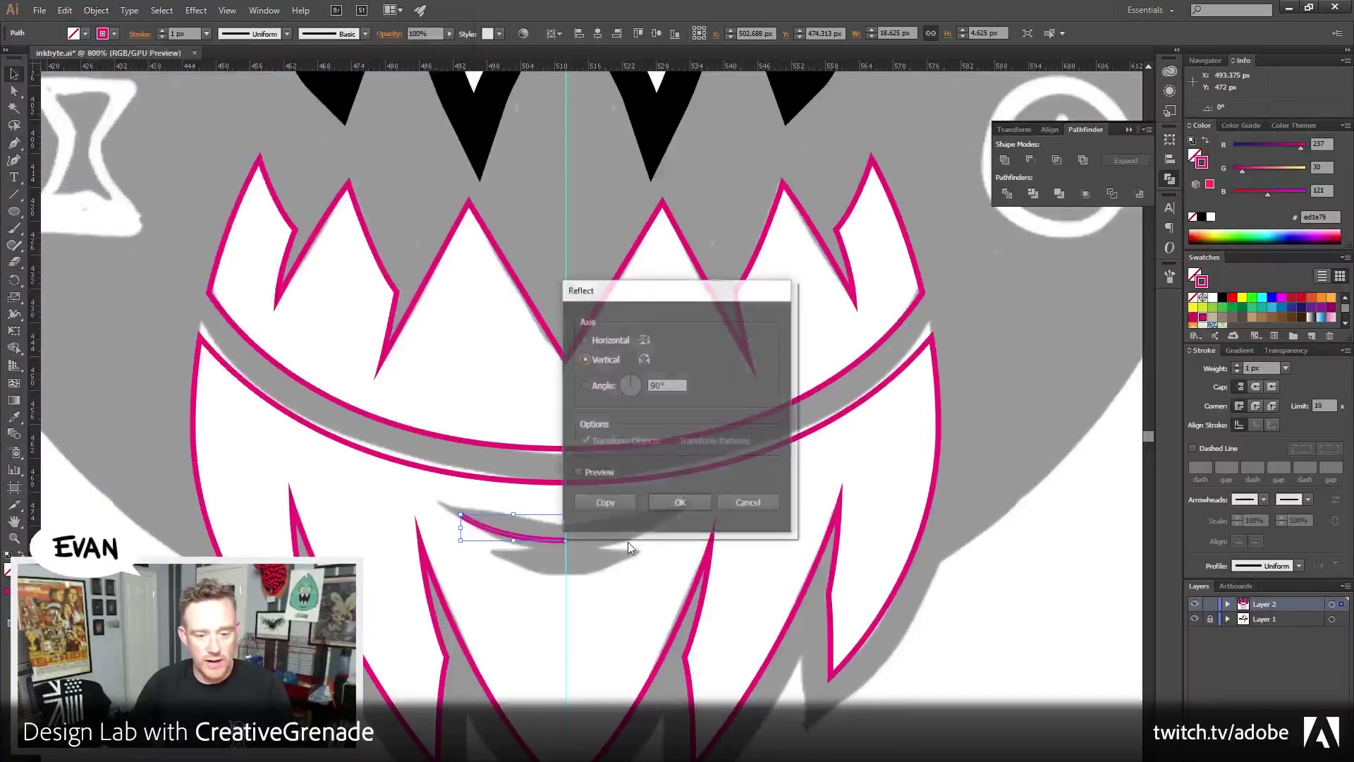
pyautogui.click(692, 502)
pyautogui.hotkey('ctrl', 'd')
pyautogui.moveTo(540, 532); pyautogui.dragTo(646, 532)
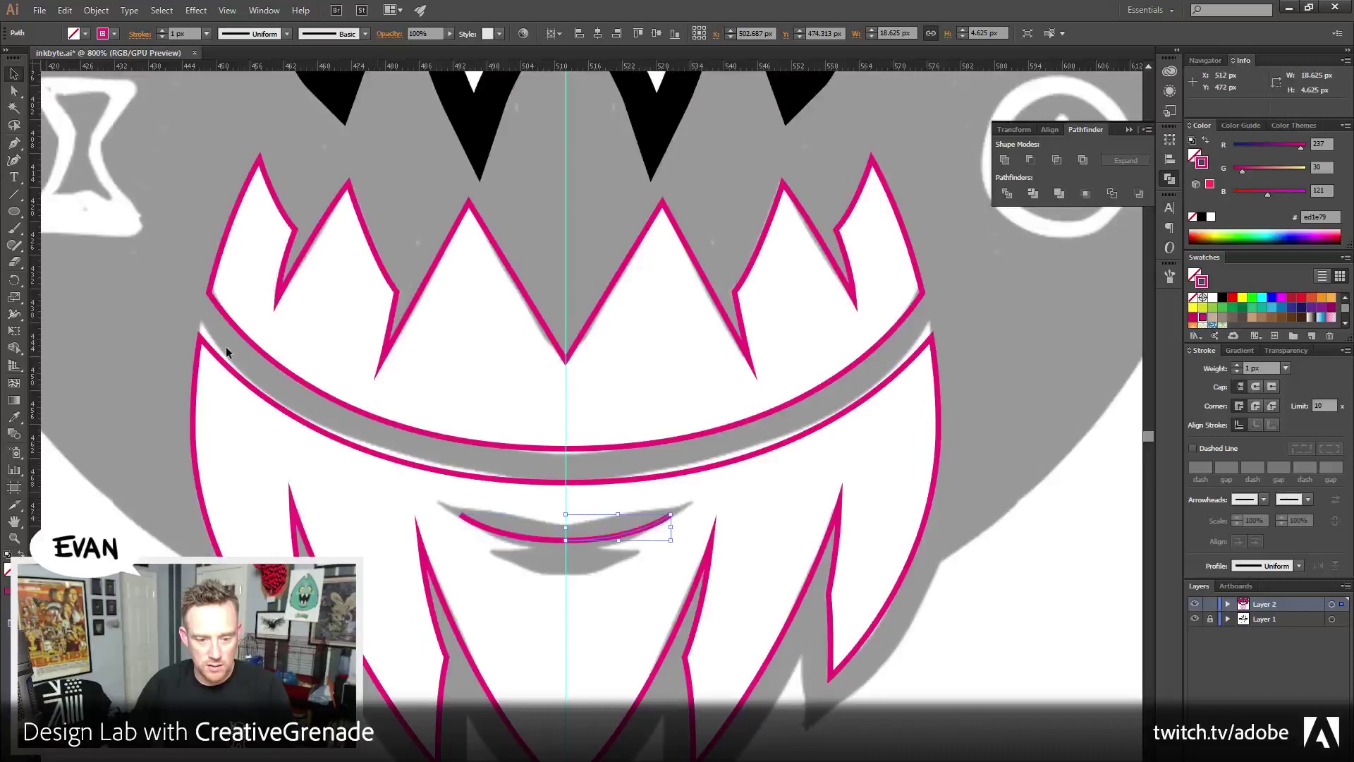
# Average the two centre anchors to join the curve halves, then reselect the curve
pyautogui.press('a')
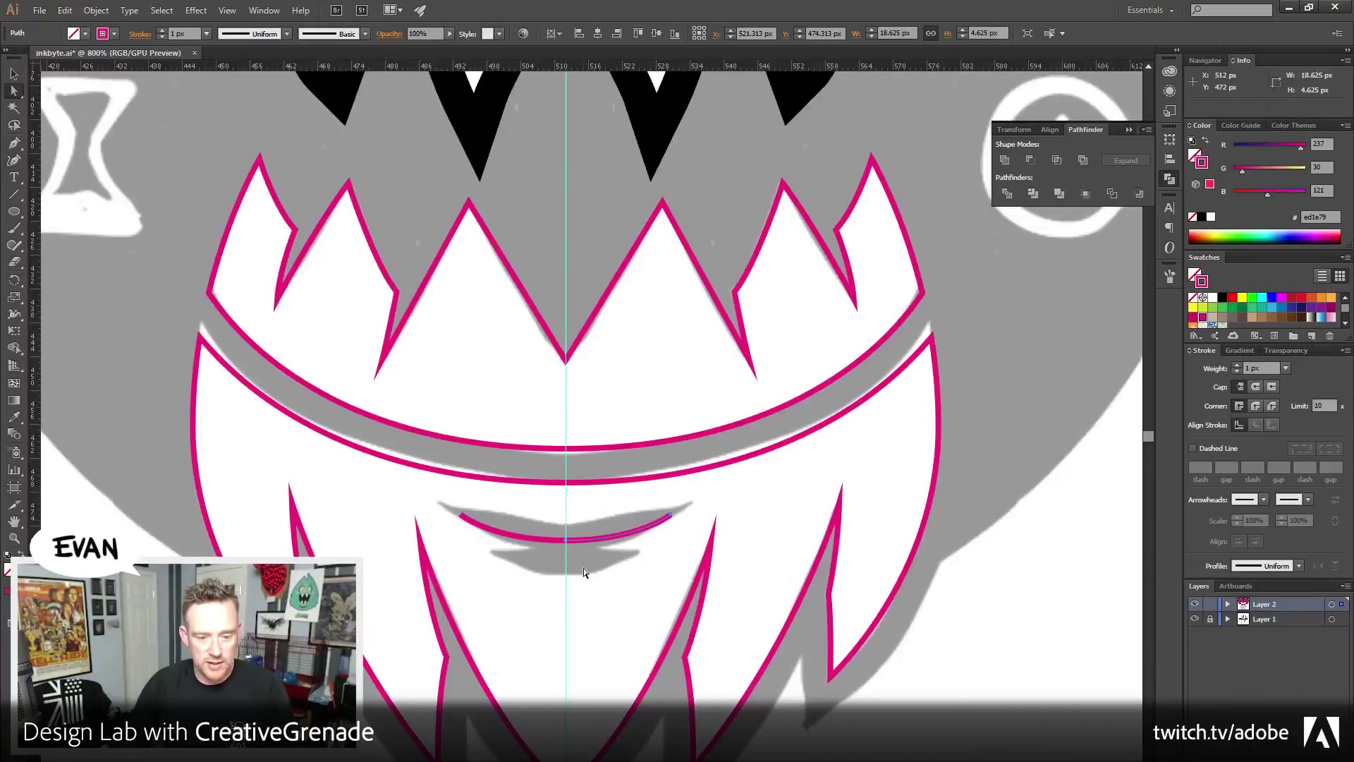
pyautogui.click(566, 539)
pyautogui.hotkey('ctrl', 'alt', 'j')
pyautogui.press('Return')
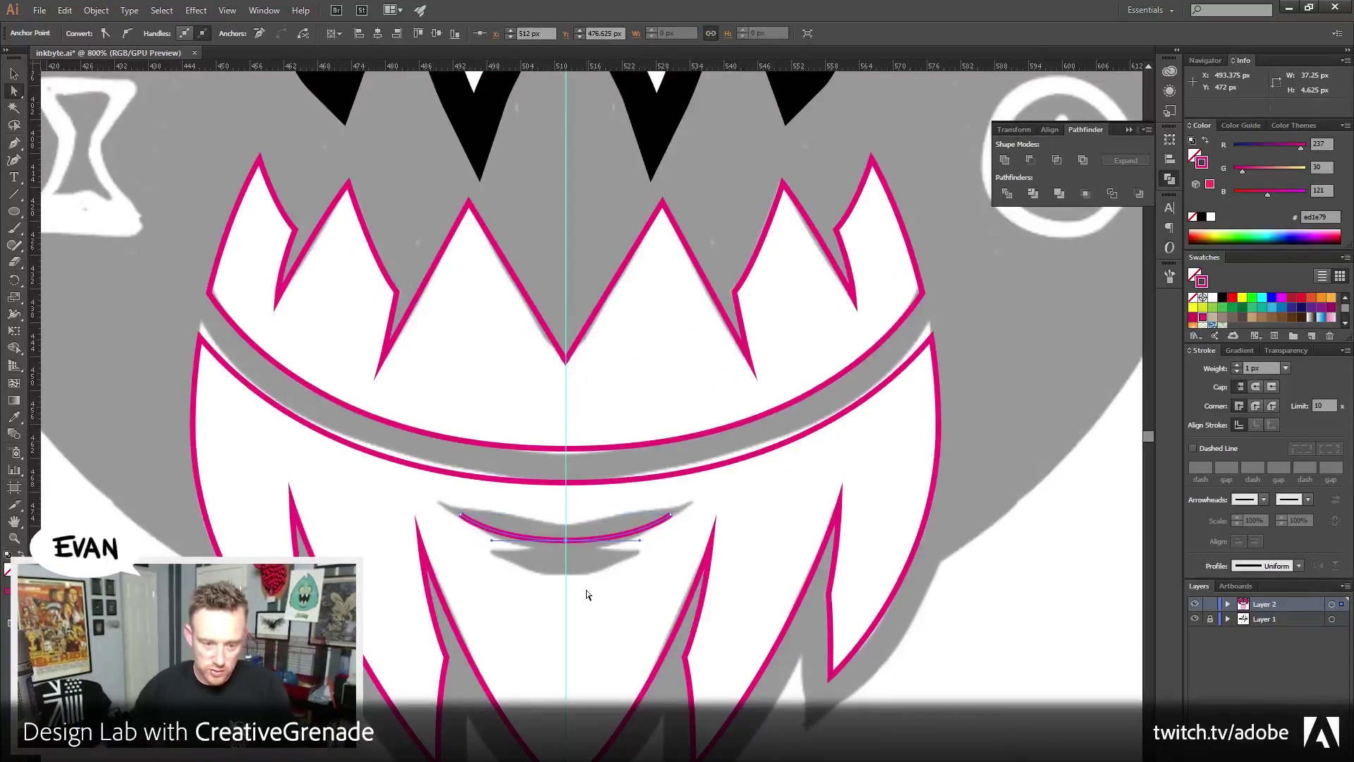
pyautogui.click(14, 74)
pyautogui.click(535, 550)
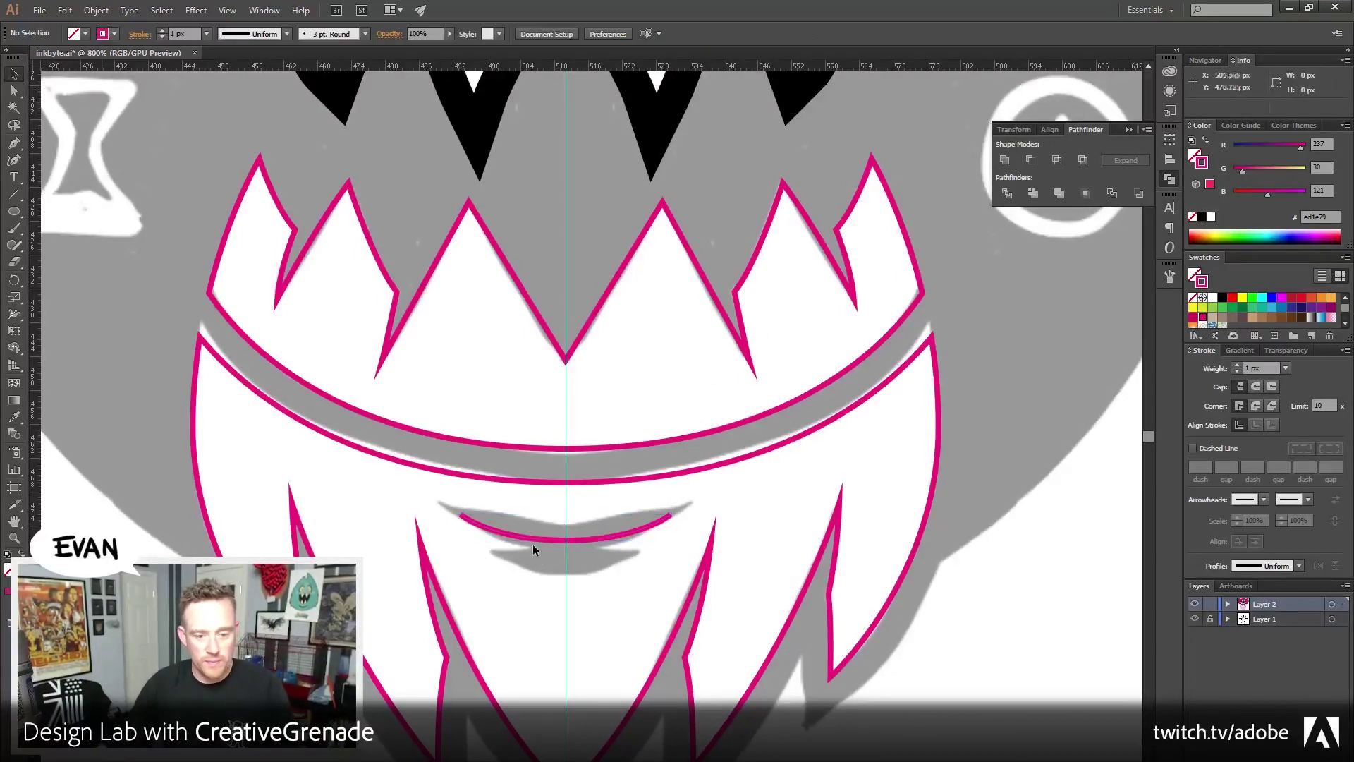
pyautogui.click(535, 539)
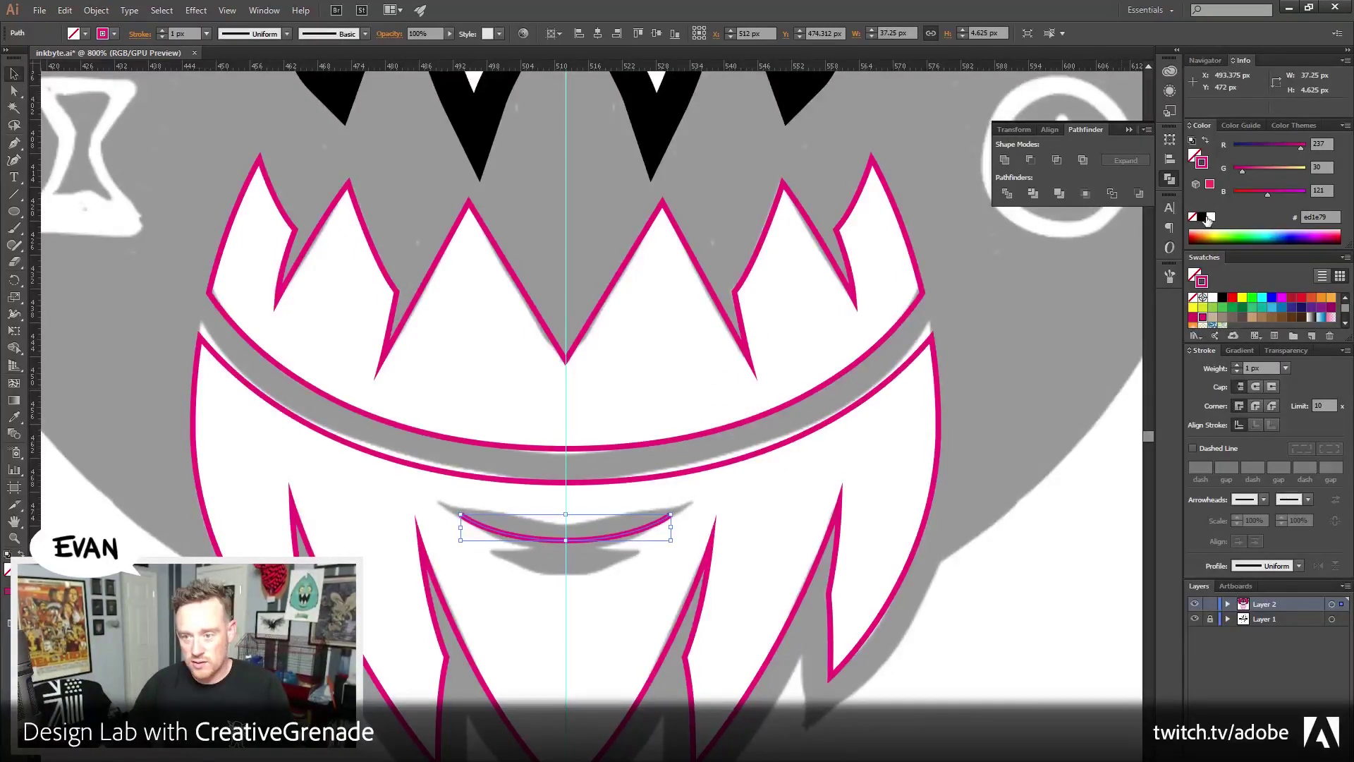
# Give the curve a black 6 px stroke
pyautogui.click(1203, 217)
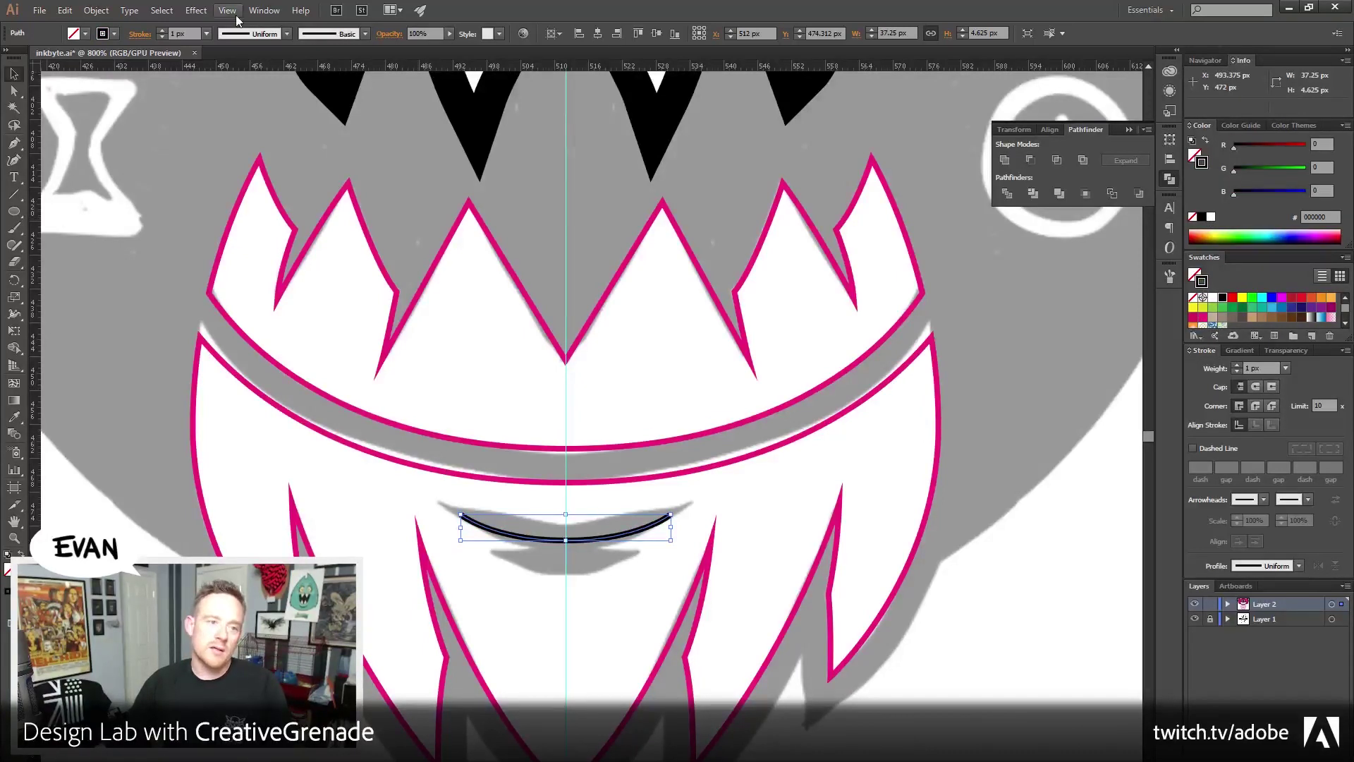
pyautogui.click(265, 10)
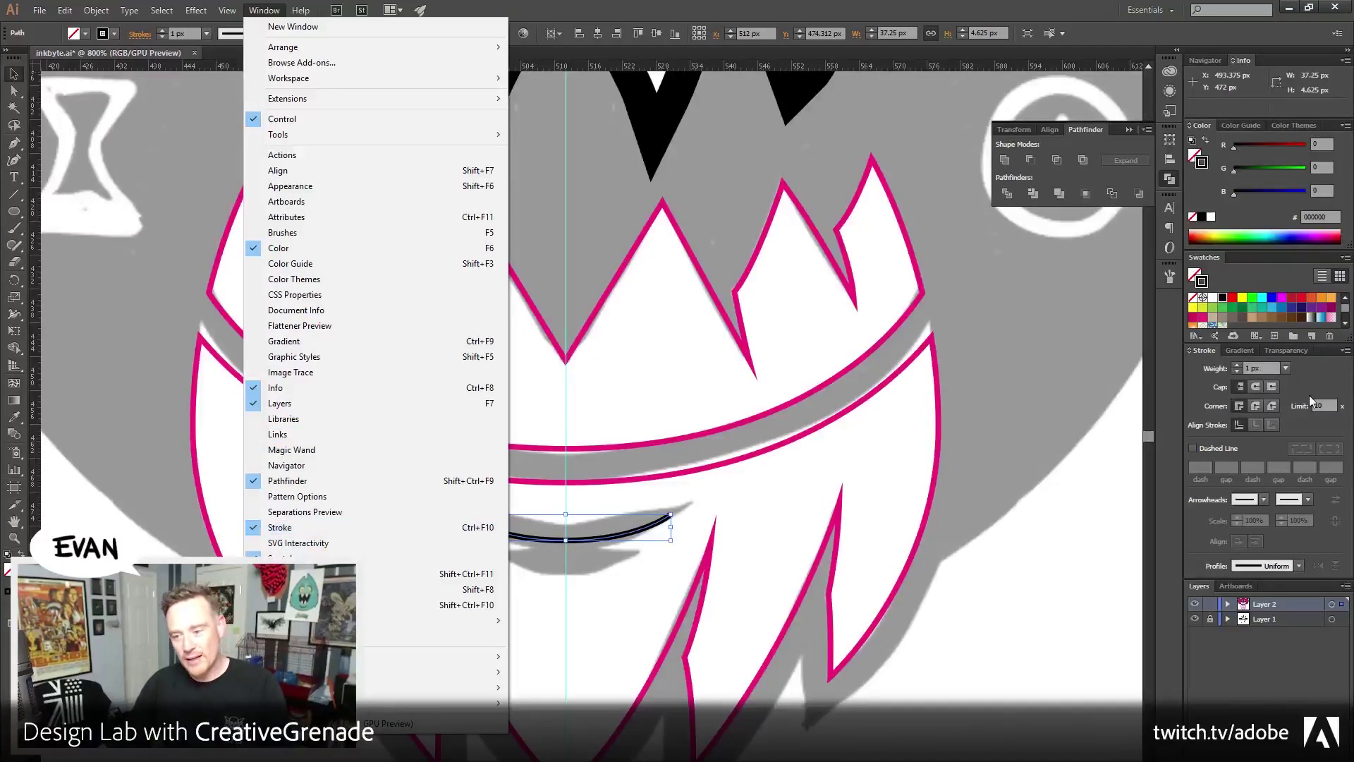
pyautogui.click(1260, 363)
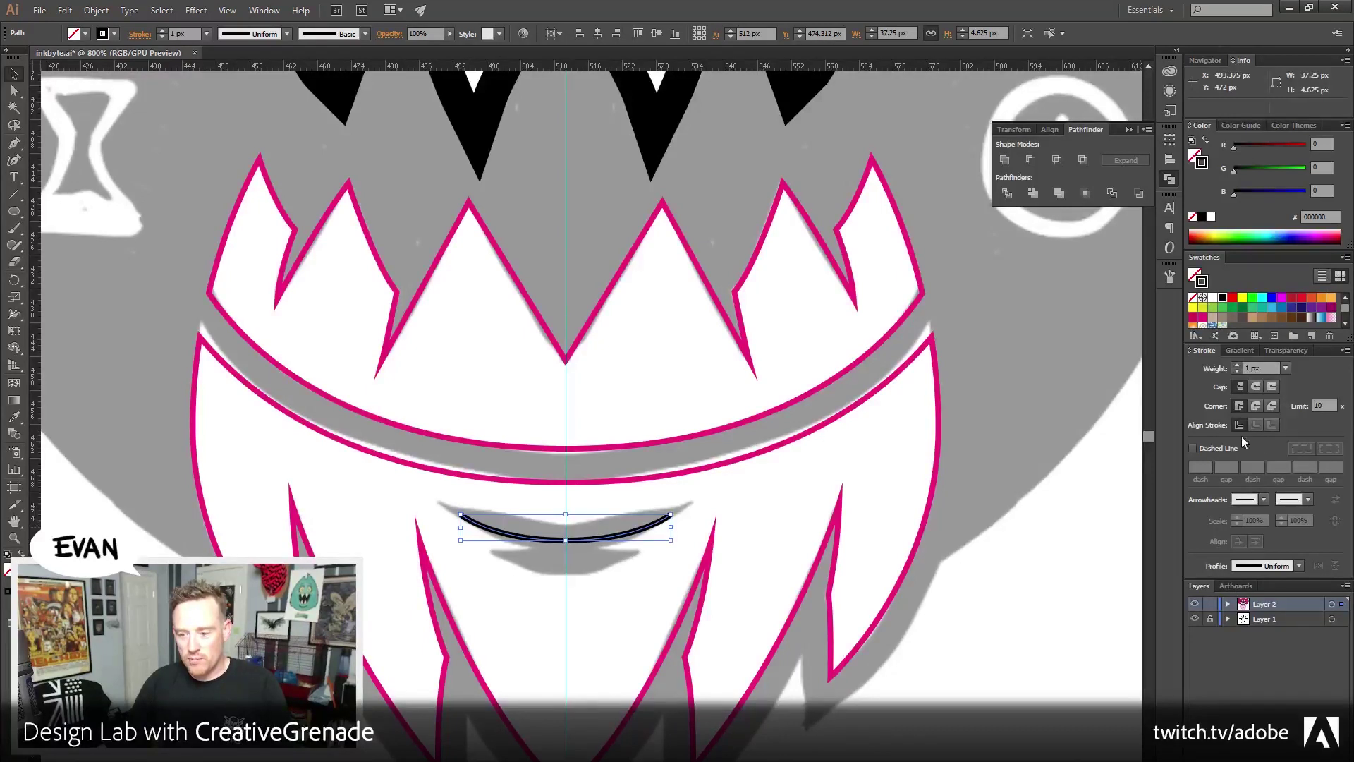
pyautogui.click(1237, 364)
pyautogui.click(1238, 364)
pyautogui.click(1238, 364)
pyautogui.click(1238, 364)
pyautogui.click(1238, 364)
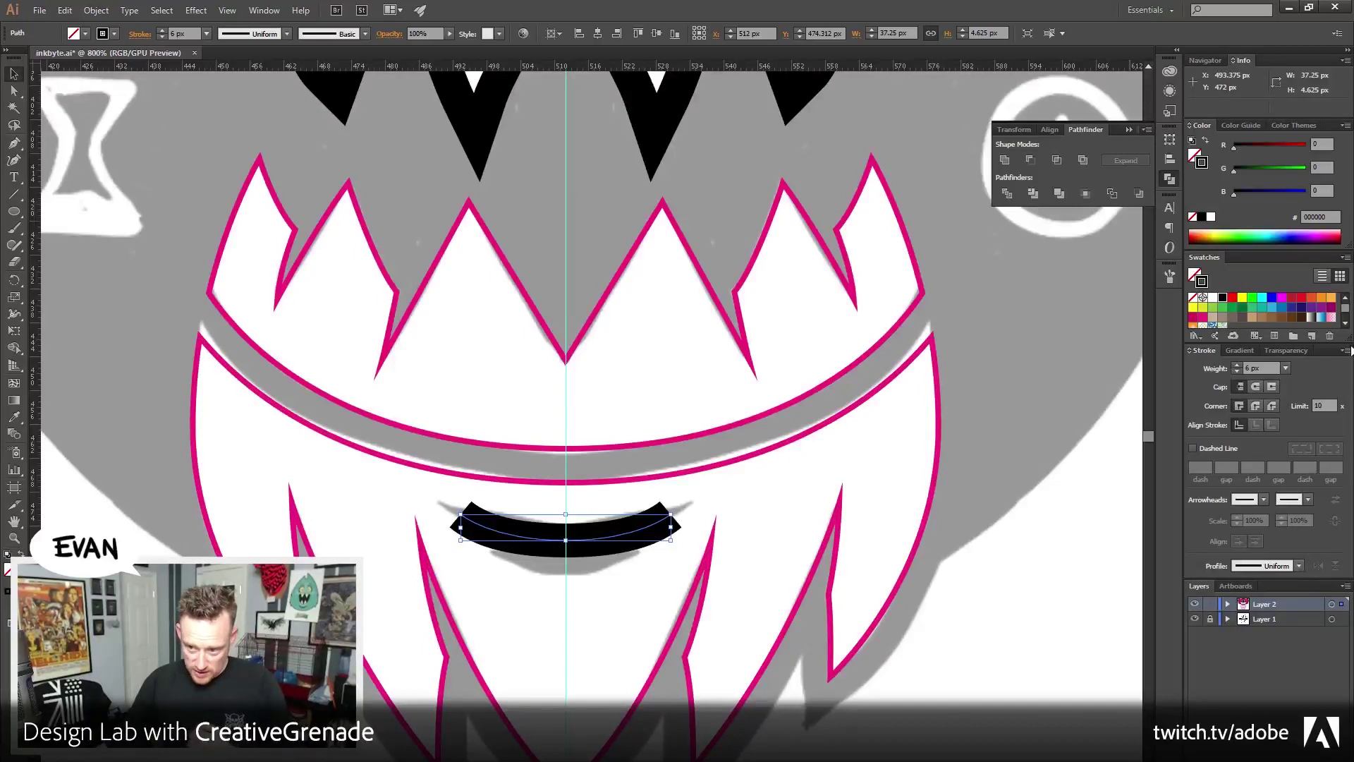
# Apply Width Profile 1 to taper the stroke into a lens and stretch it slightly wider
pyautogui.click(1345, 351)
pyautogui.click(1256, 356)
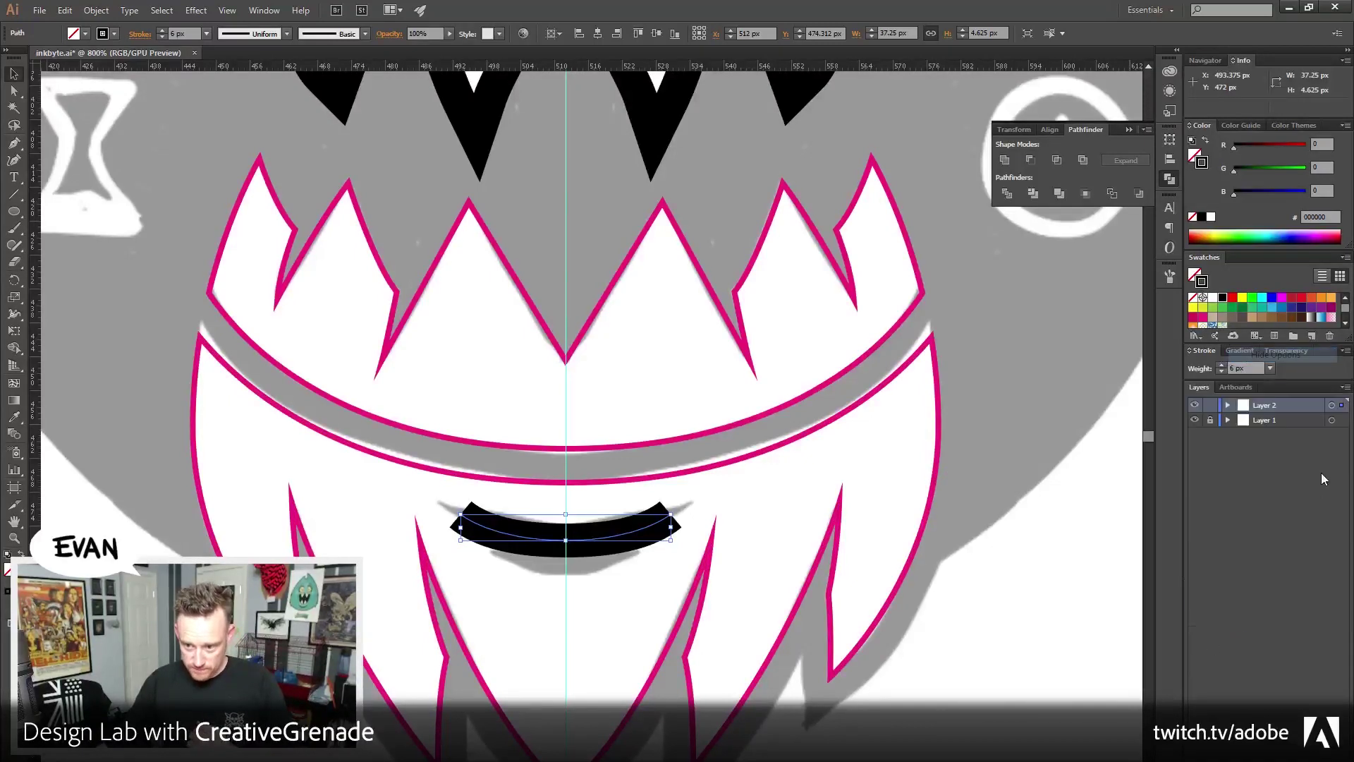
pyautogui.click(1345, 350)
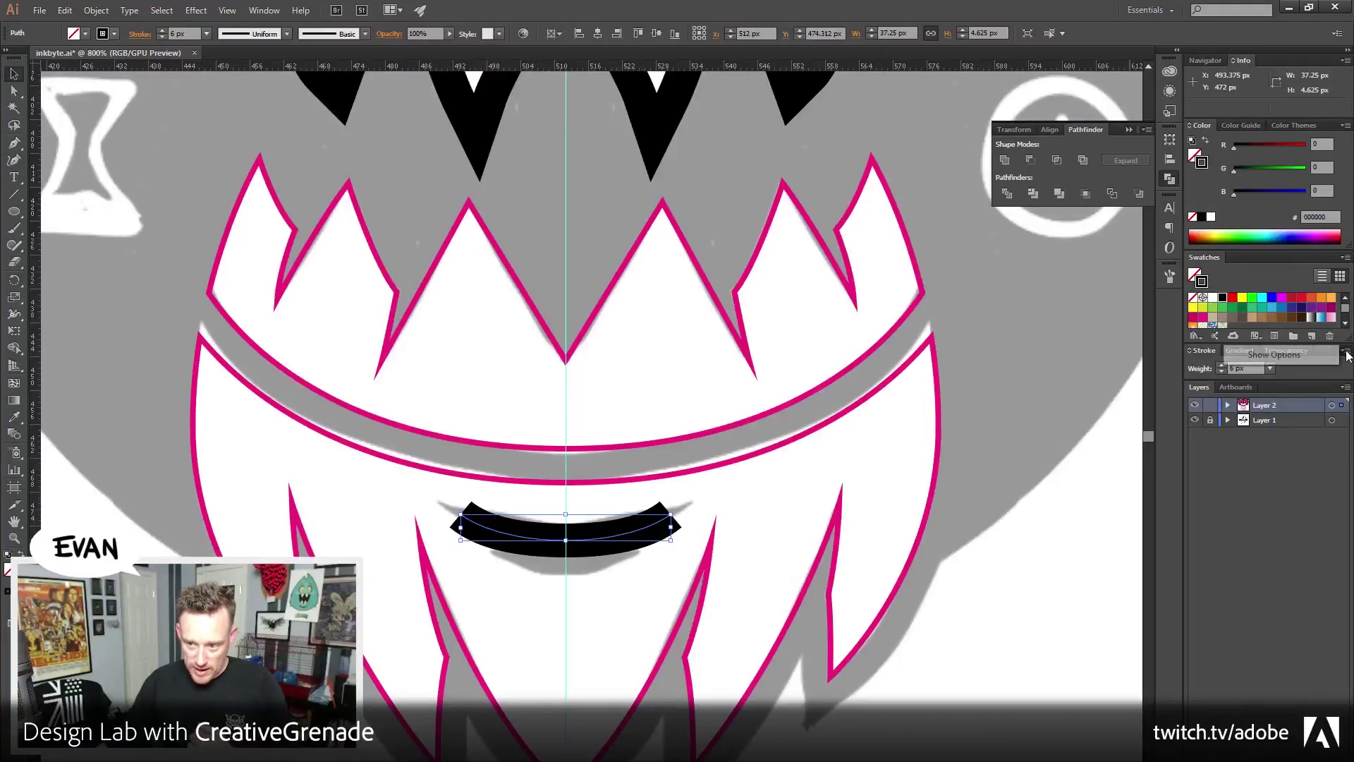
pyautogui.click(1323, 357)
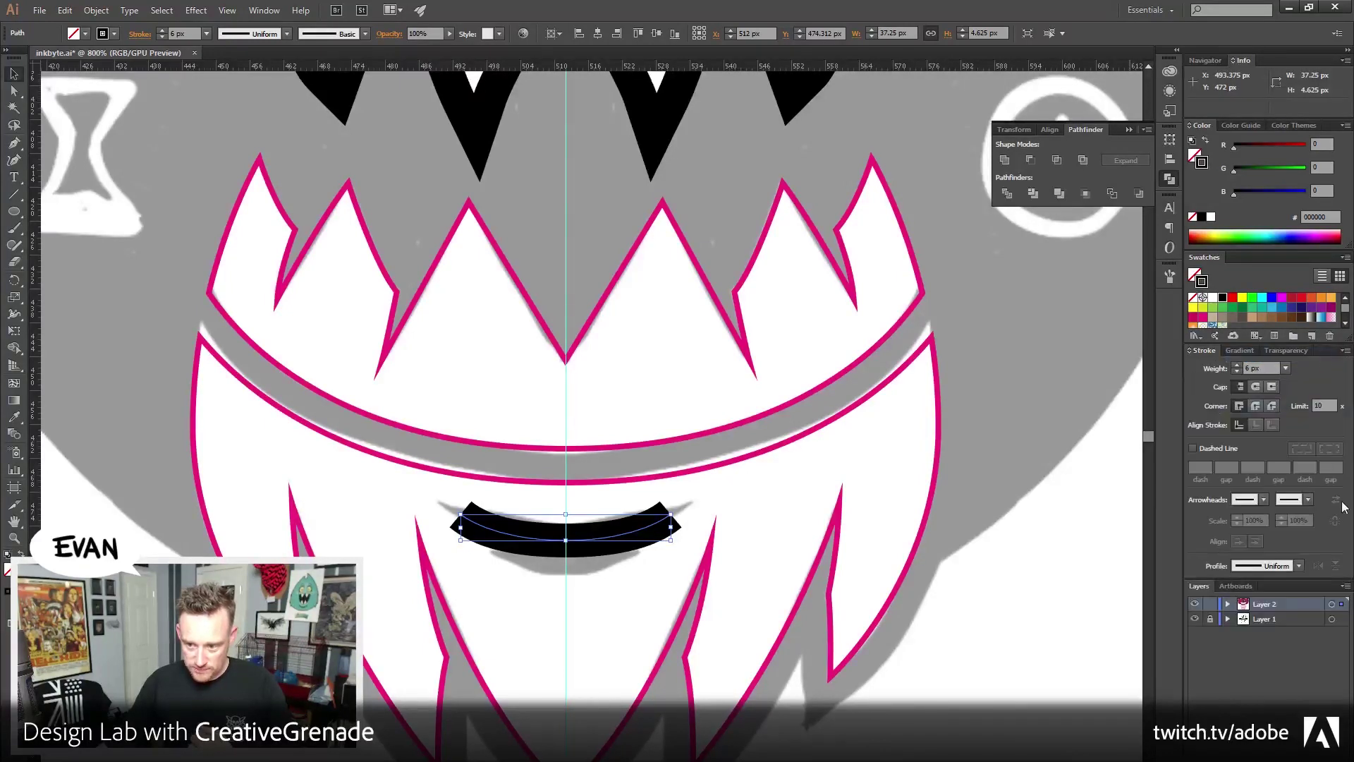
pyautogui.click(1298, 567)
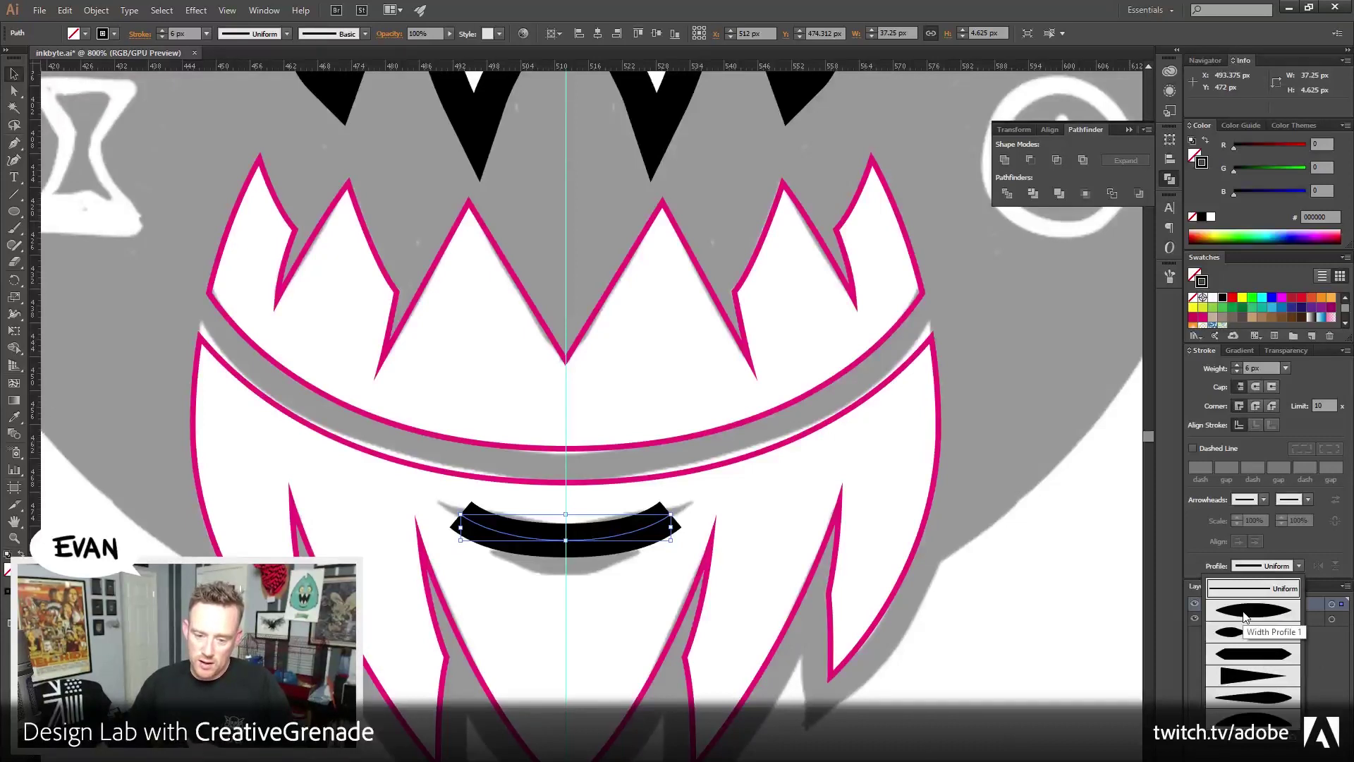
pyautogui.click(1245, 614)
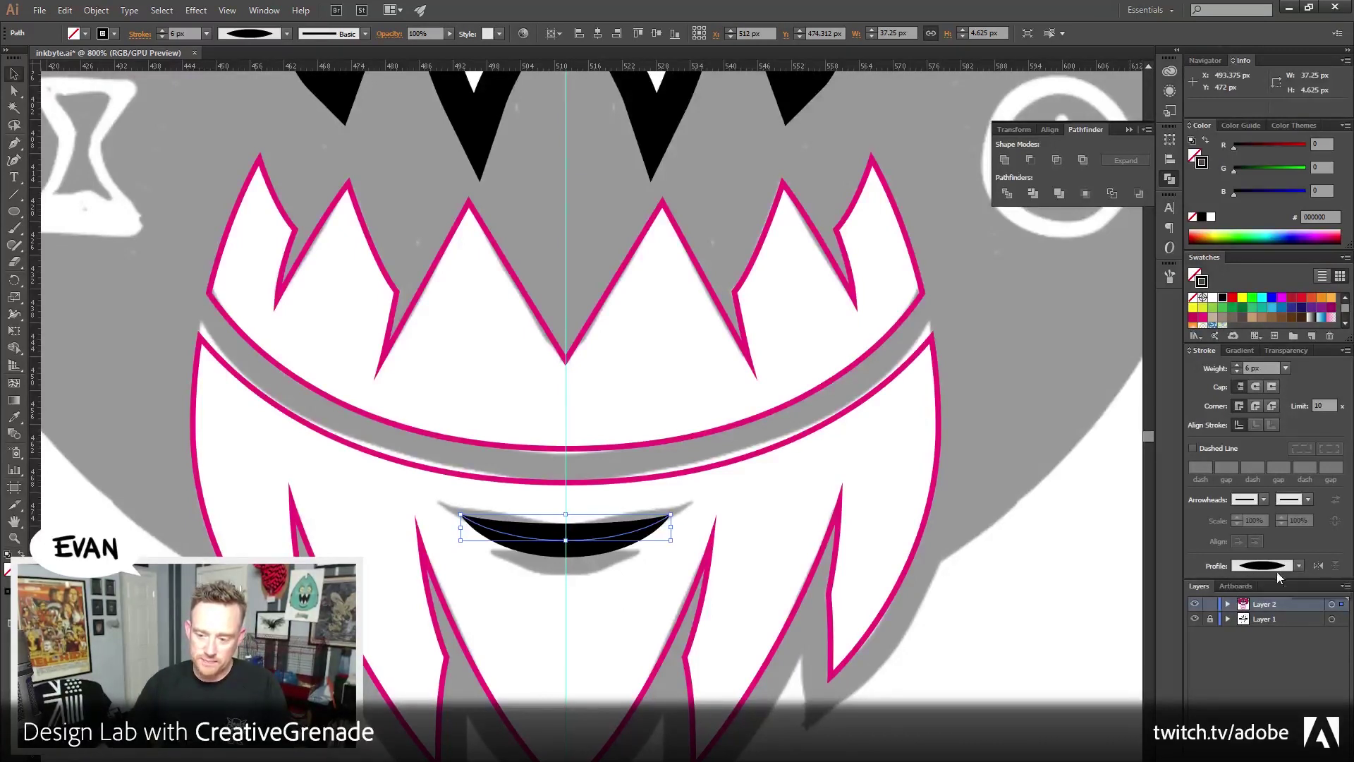
pyautogui.moveTo(668, 518); pyautogui.dragTo(684, 516)
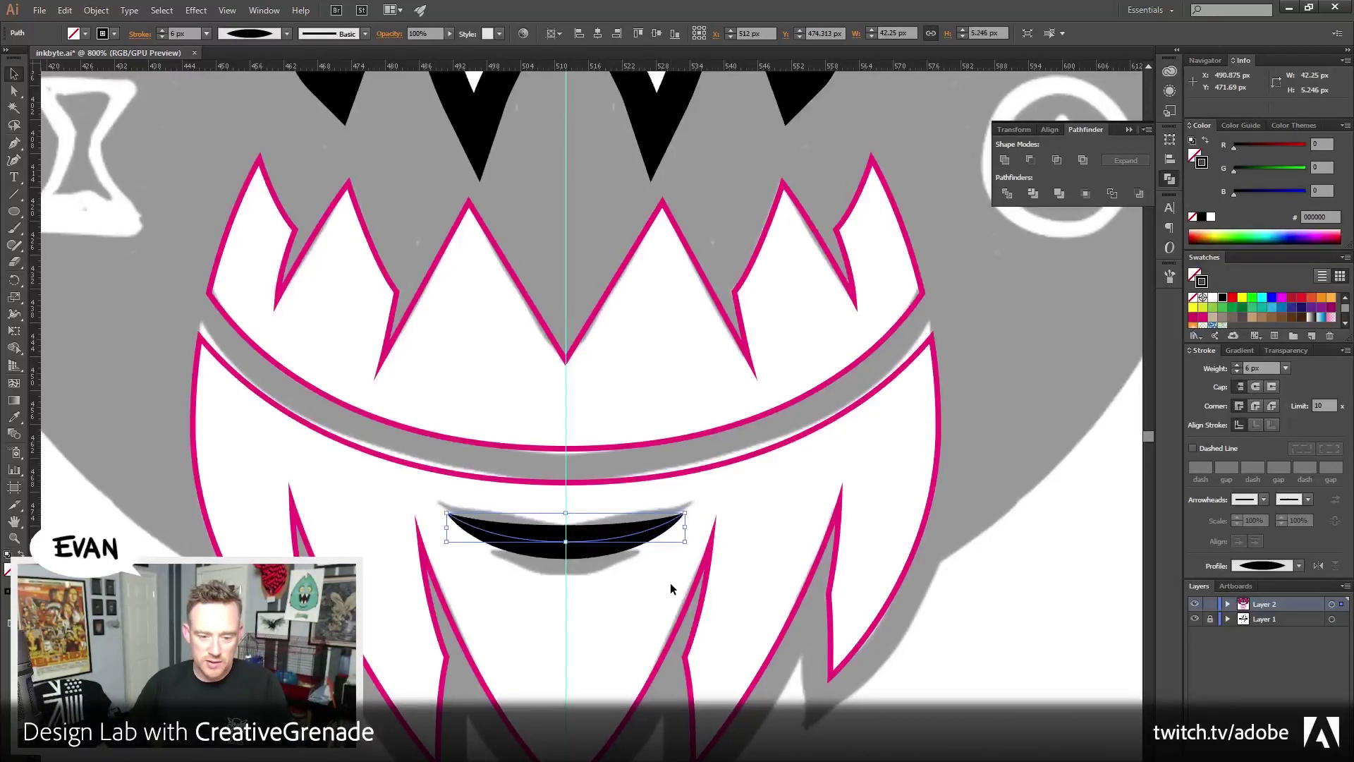
# Add a shorter 4 px copy of the mouth stroke just beneath it
pyautogui.hotkey('ctrl', 'shift', 'b')
pyautogui.hotkey('ctrl', 'shift', 'b')
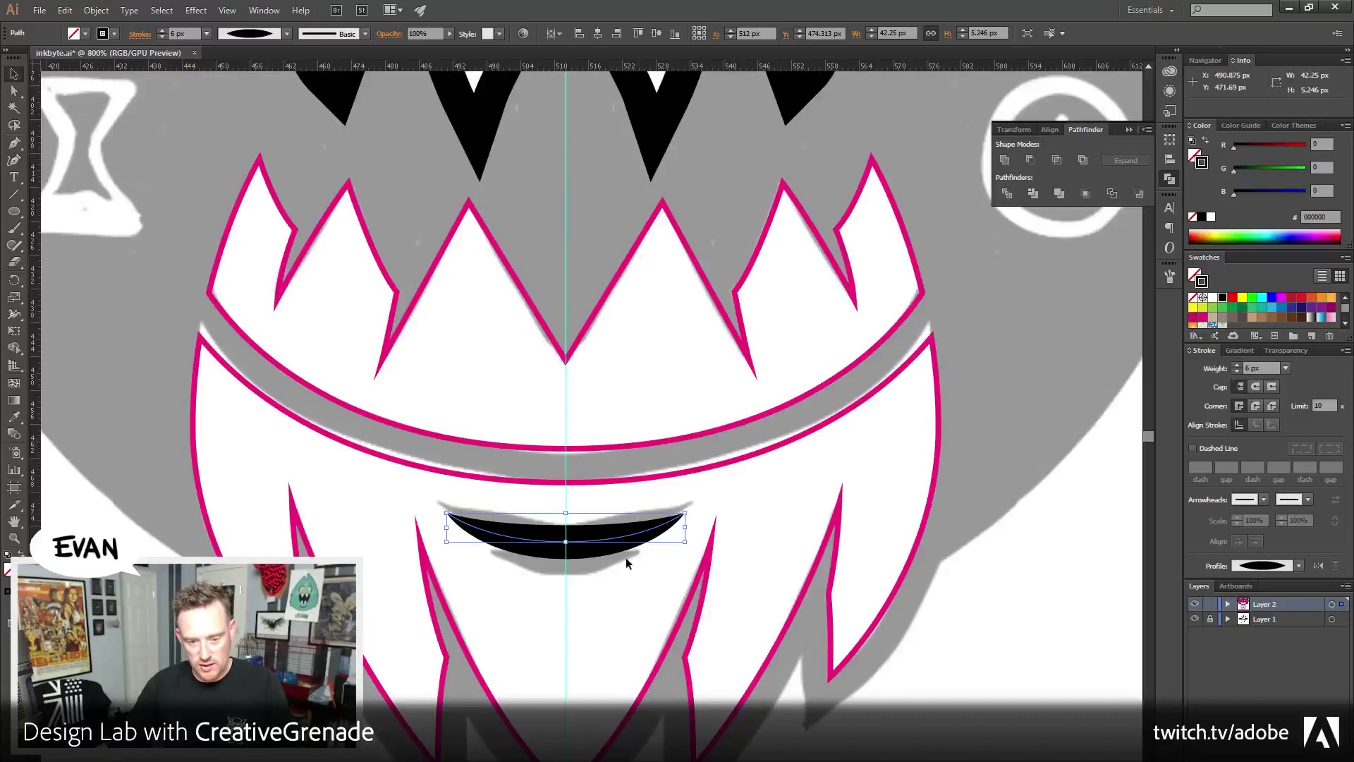
pyautogui.hotkey('alt', 'shift', 'Down')
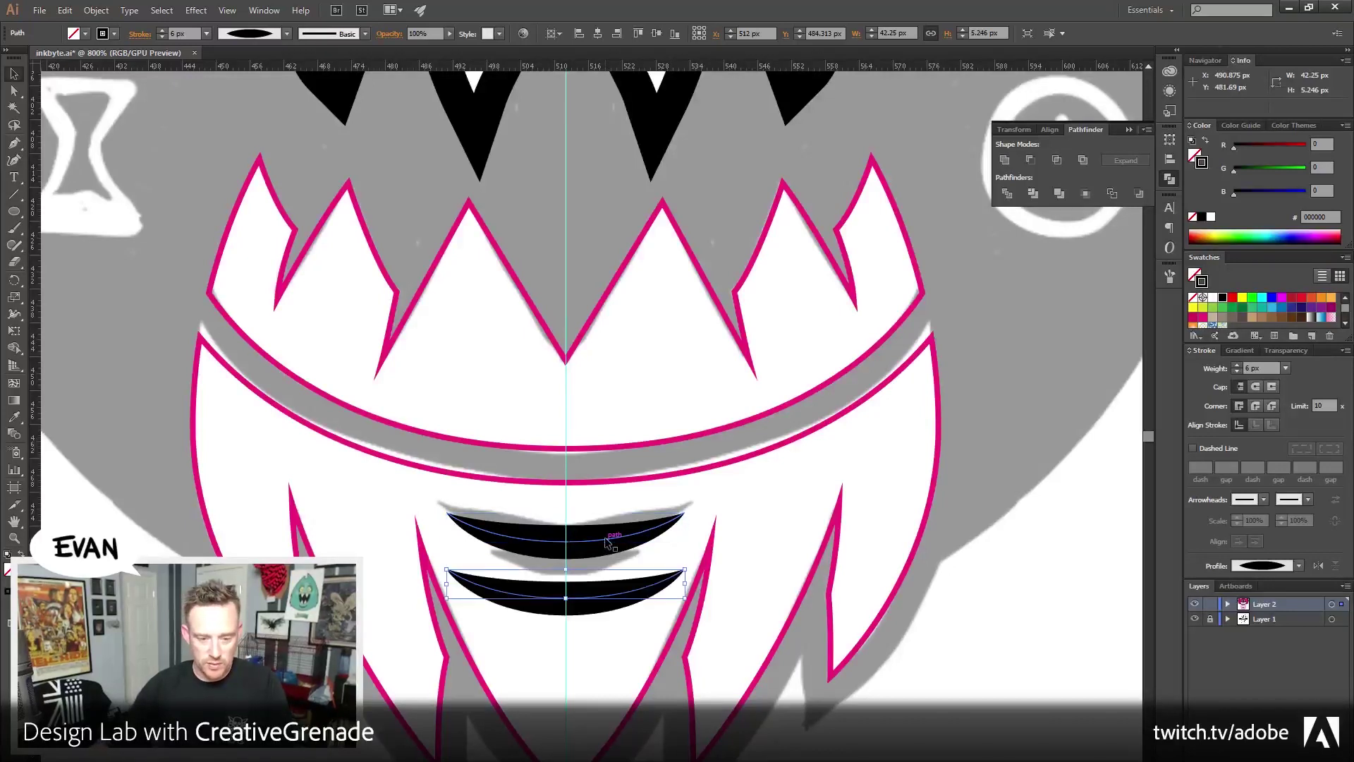
pyautogui.moveTo(683, 596)
pyautogui.mouseDown()
pyautogui.moveTo(704, 595)
pyautogui.moveTo(584, 589)
pyautogui.mouseUp()
pyautogui.click(1237, 372)
pyautogui.click(1237, 372)
pyautogui.moveTo(611, 587); pyautogui.dragTo(611, 569)
pyautogui.press('a')
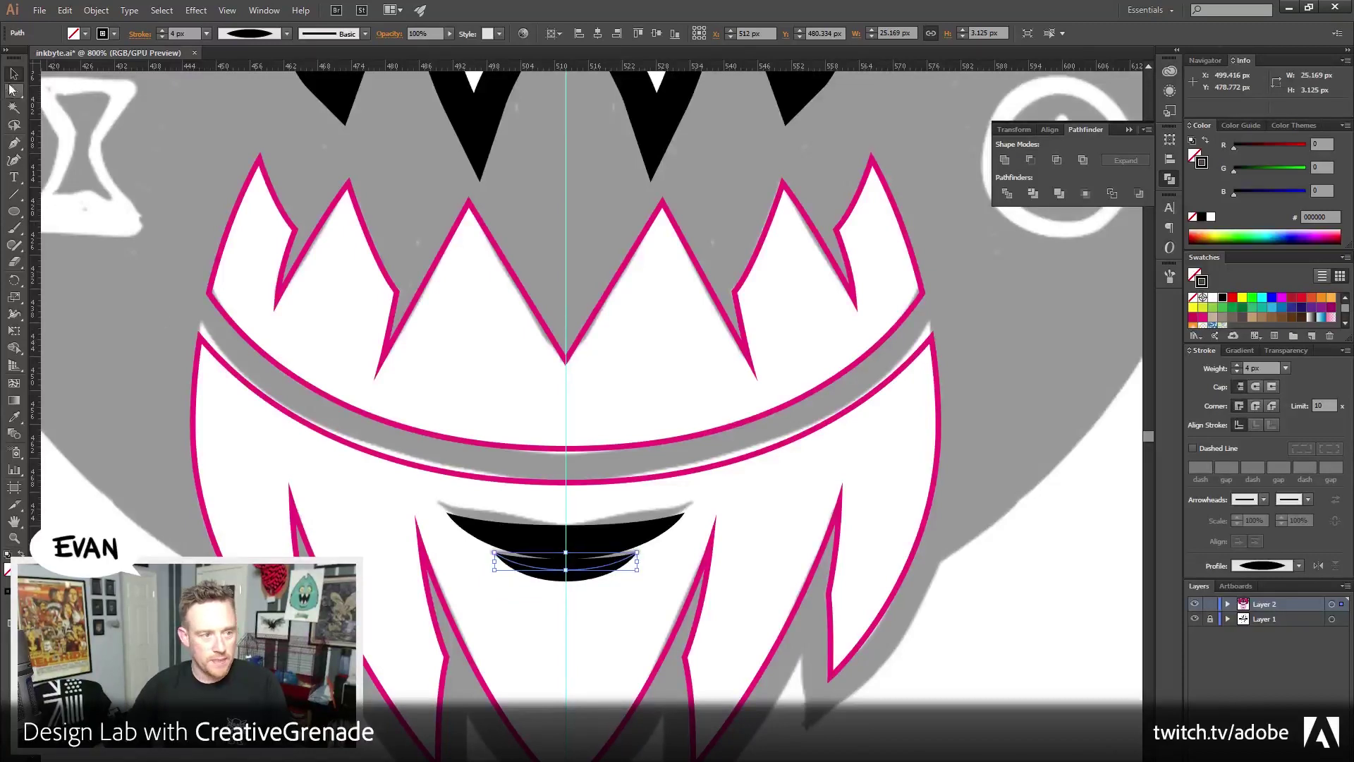
pyautogui.click(497, 568)
pyautogui.click(497, 567)
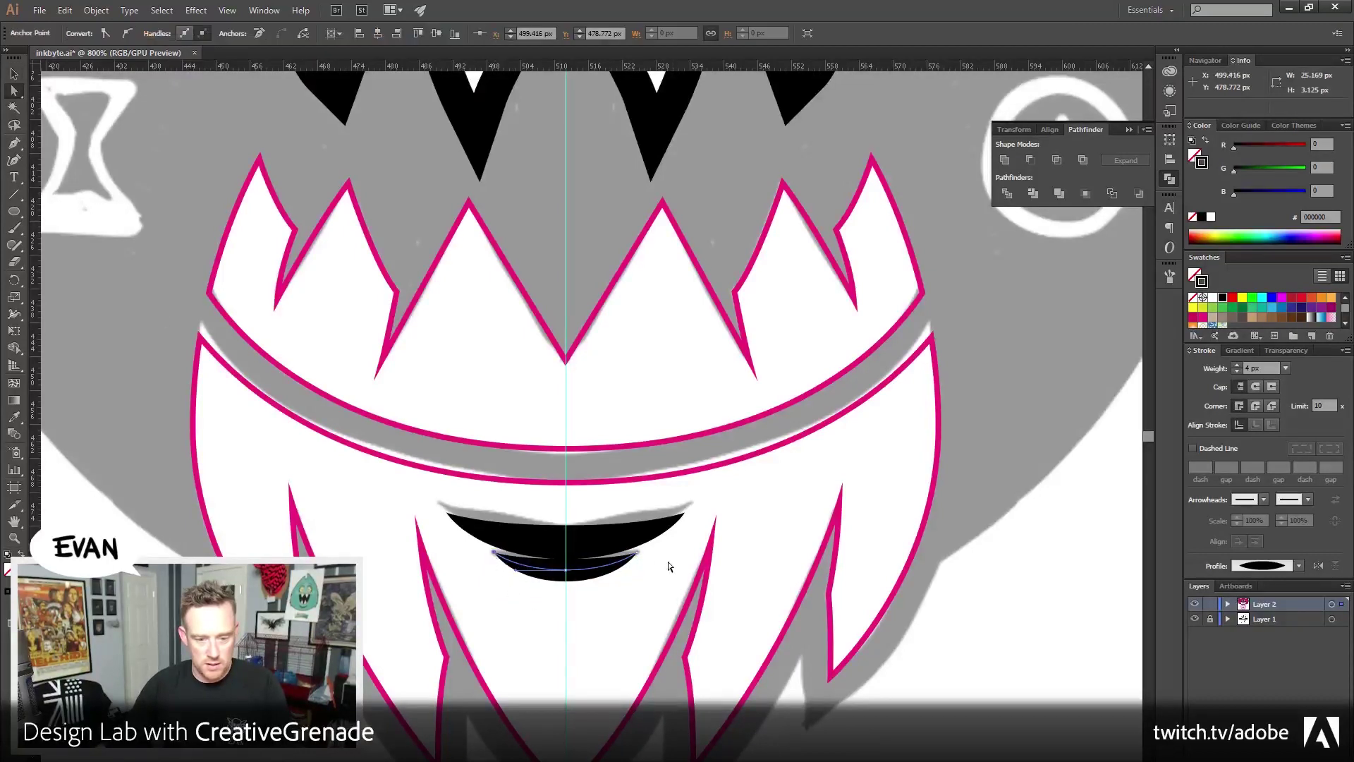
pyautogui.press('Down')
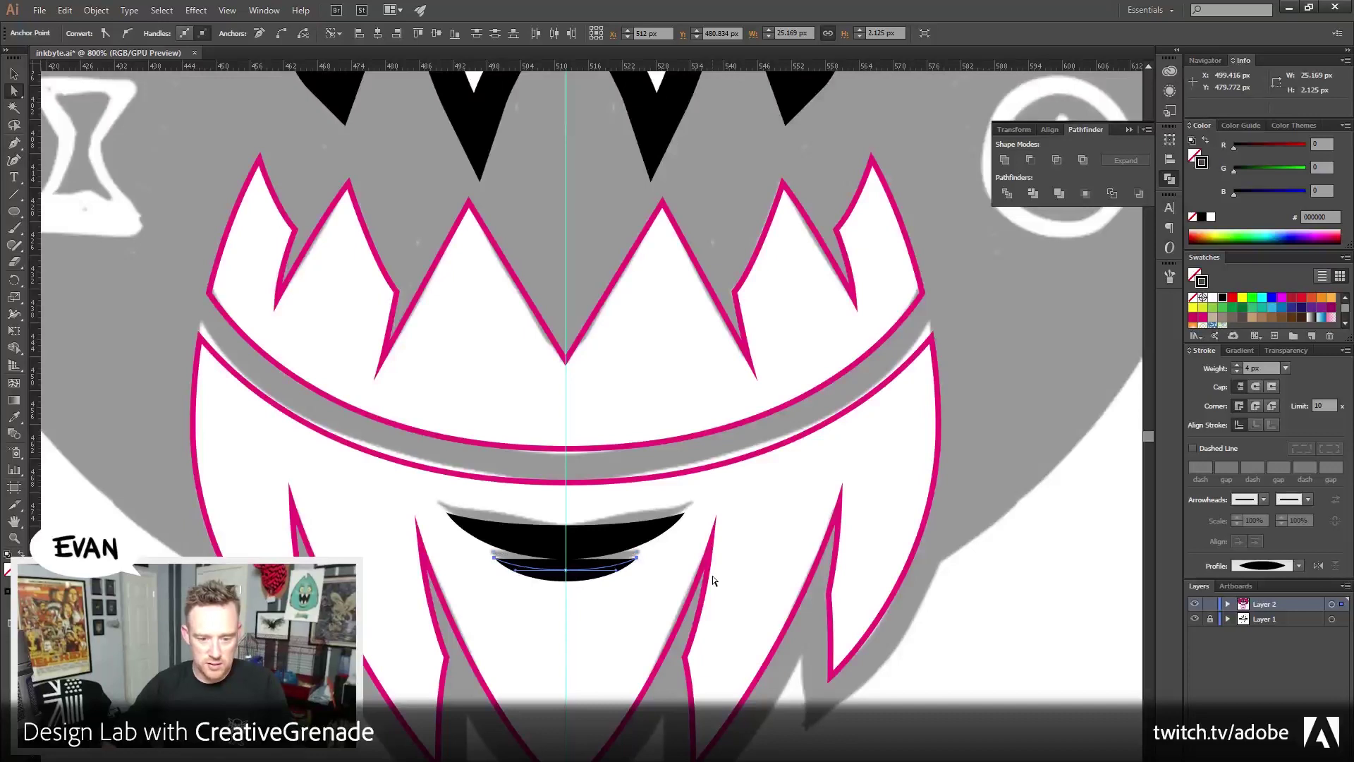
# Select both mouth strokes and apply Outline Stroke to make them filled shapes
pyautogui.click(15, 73)
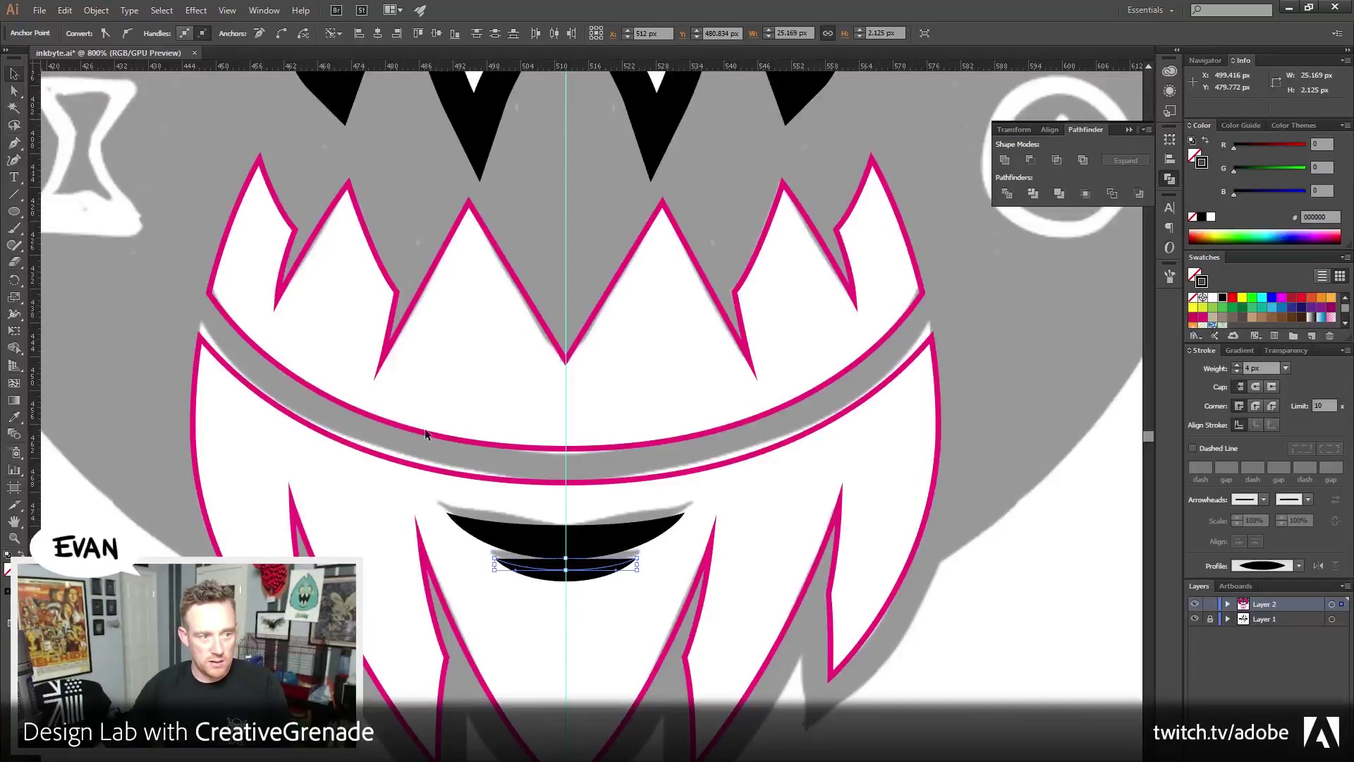
pyautogui.click(557, 544)
pyautogui.click(603, 589)
pyautogui.click(550, 566)
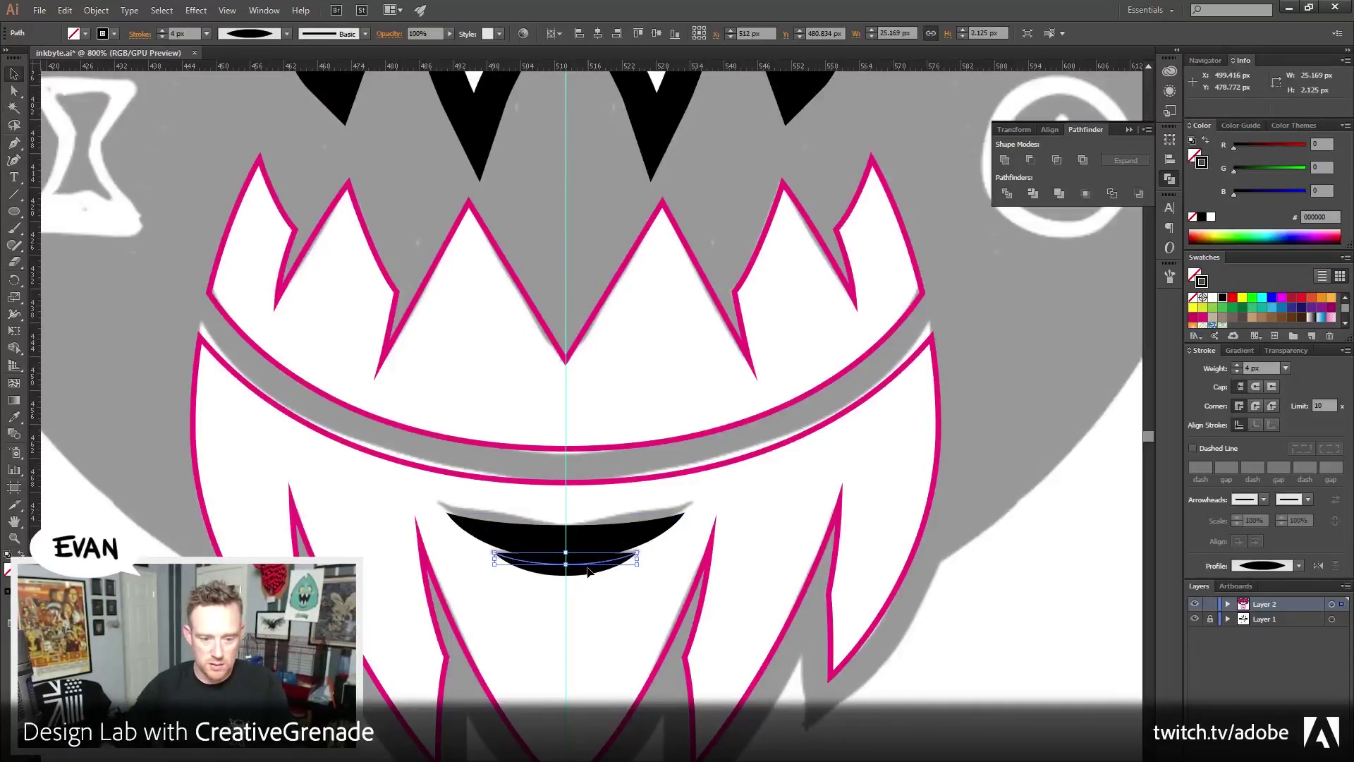
pyautogui.moveTo(635, 592); pyautogui.dragTo(494, 536)
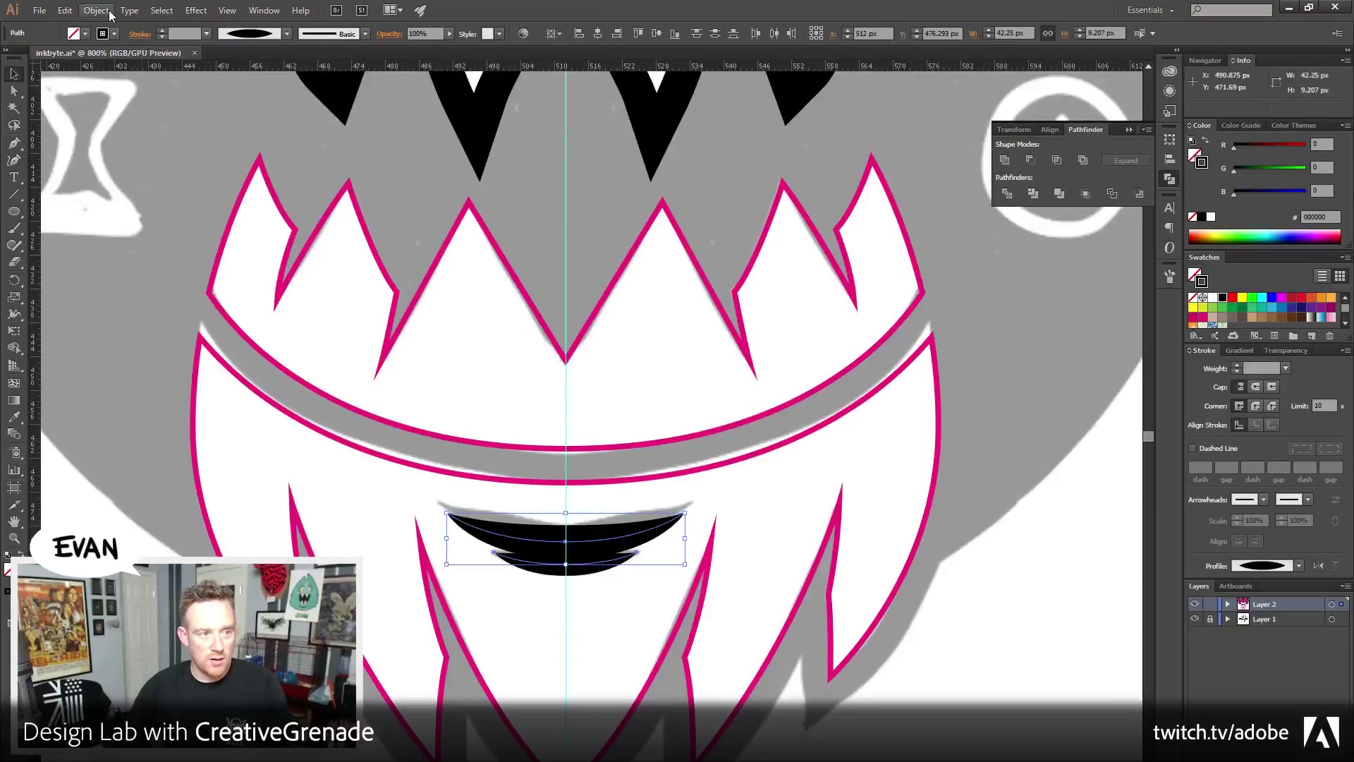
pyautogui.click(96, 10)
pyautogui.moveTo(170, 294)
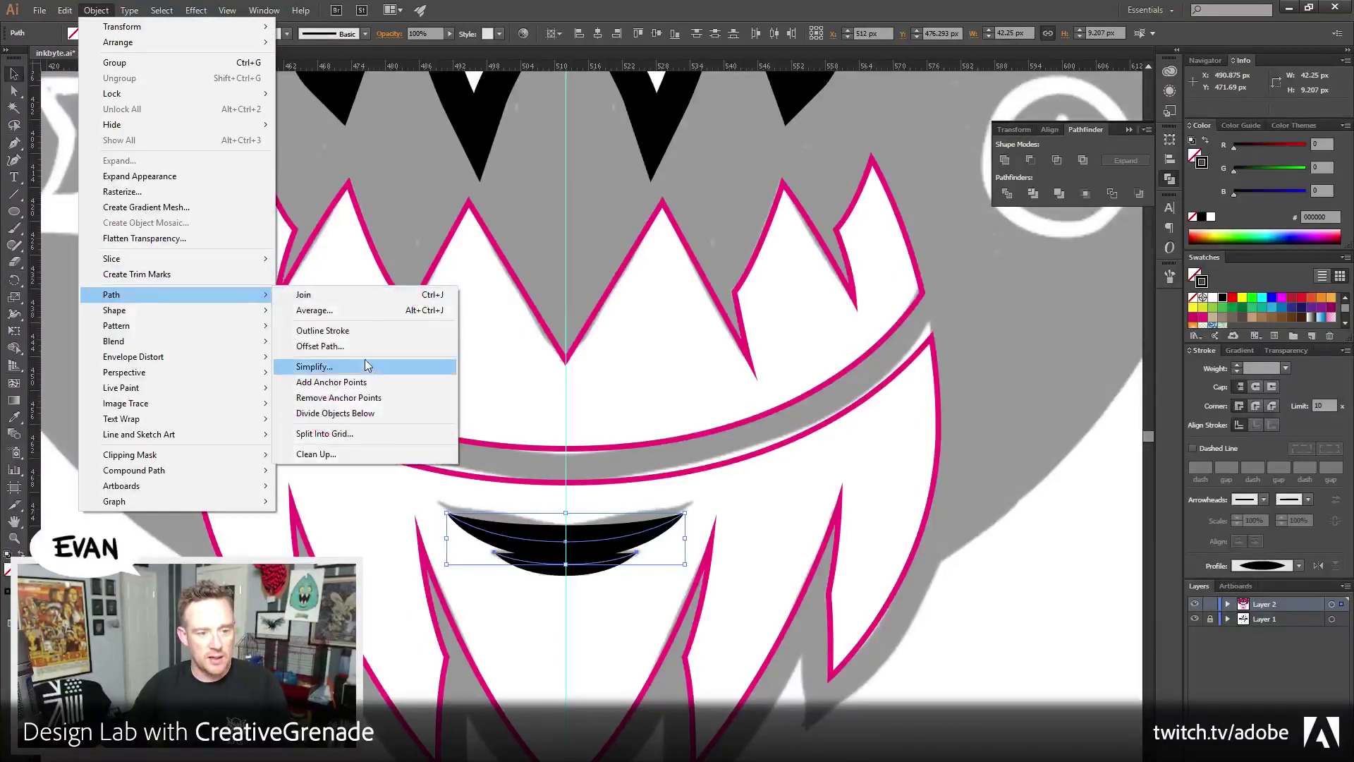
pyautogui.click(324, 331)
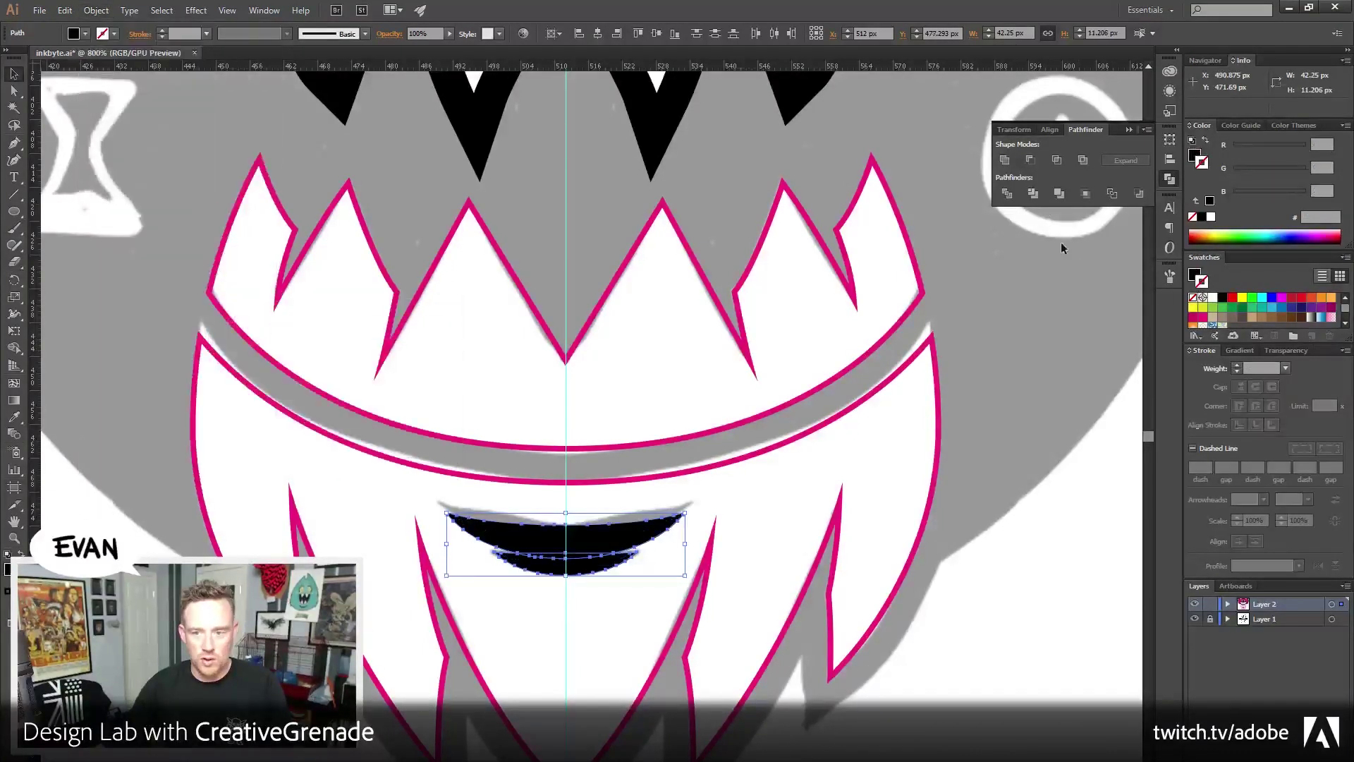
# Unite the two mouth shapes and make the jaw solid magenta
pyautogui.click(1005, 161)
pyautogui.scroll(-1, 846, 424)
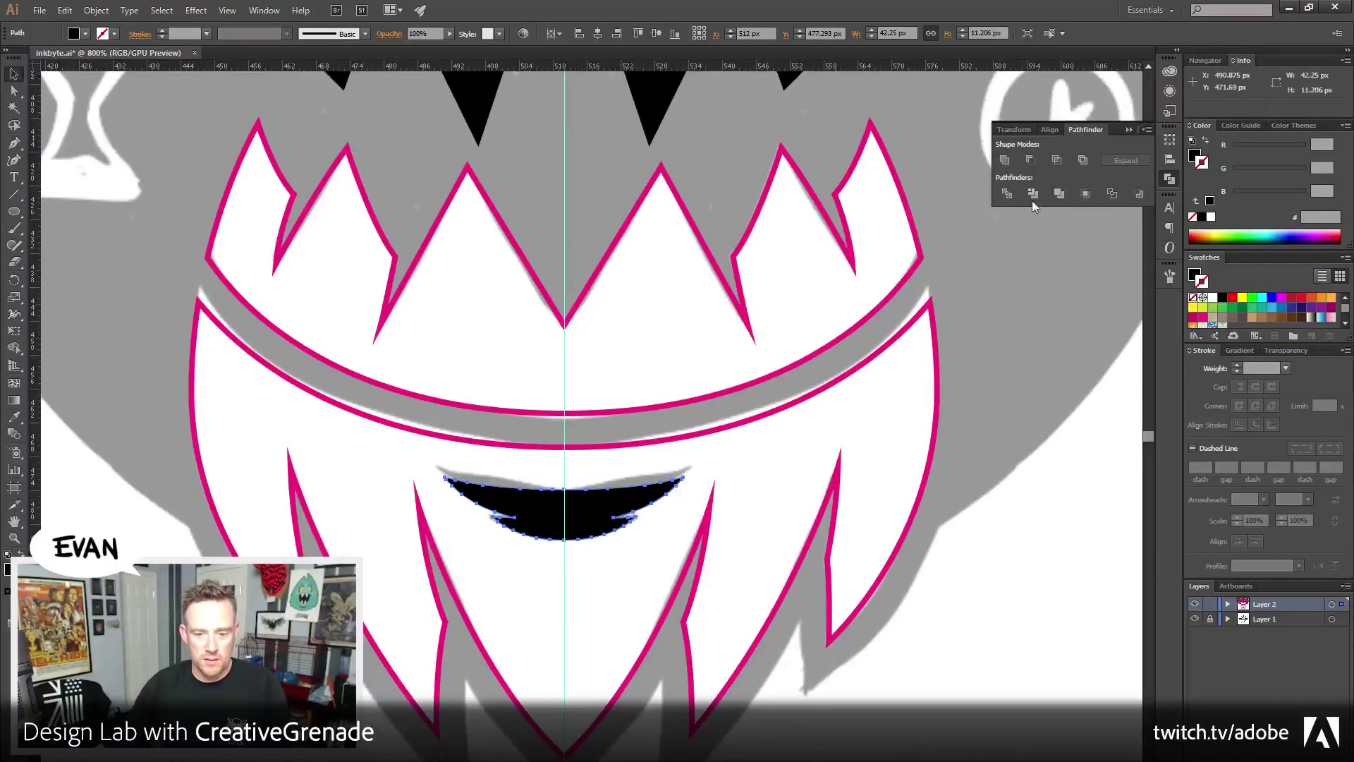
pyautogui.click(866, 363)
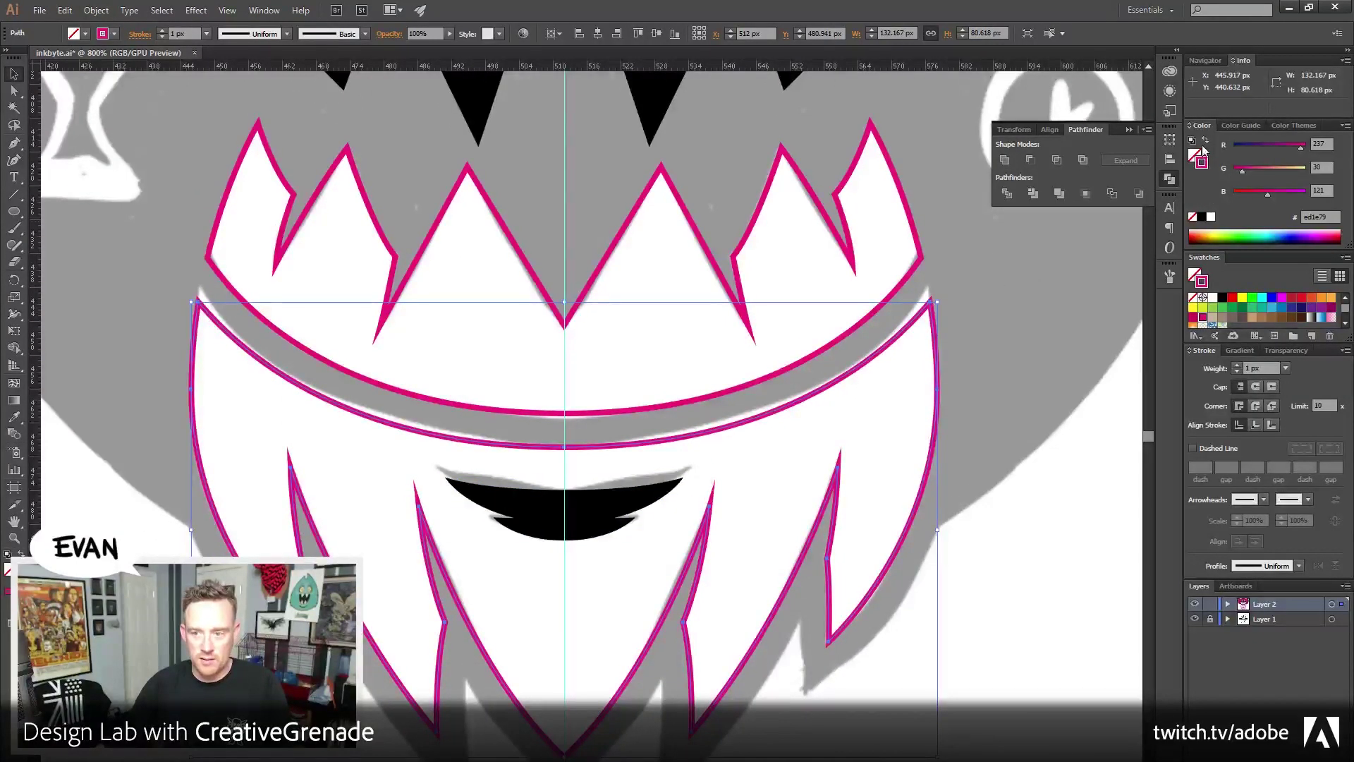
pyautogui.click(1204, 142)
# Divide the jaw with the mouth shape, ungroup, and delete the leftover mouth piece
pyautogui.keyDown('shift'); pyautogui.click(565, 515); pyautogui.keyUp('shift')
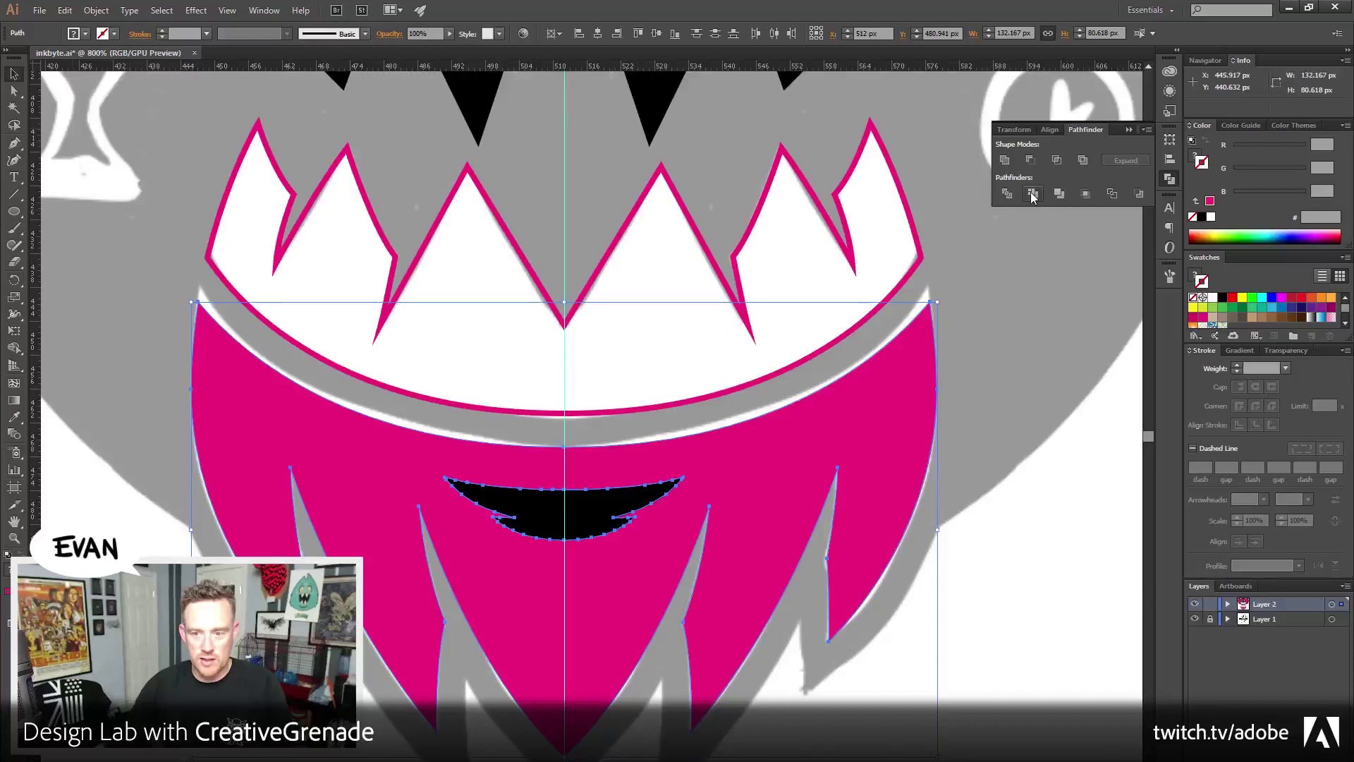
pyautogui.click(1032, 194)
pyautogui.rightClick(610, 505)
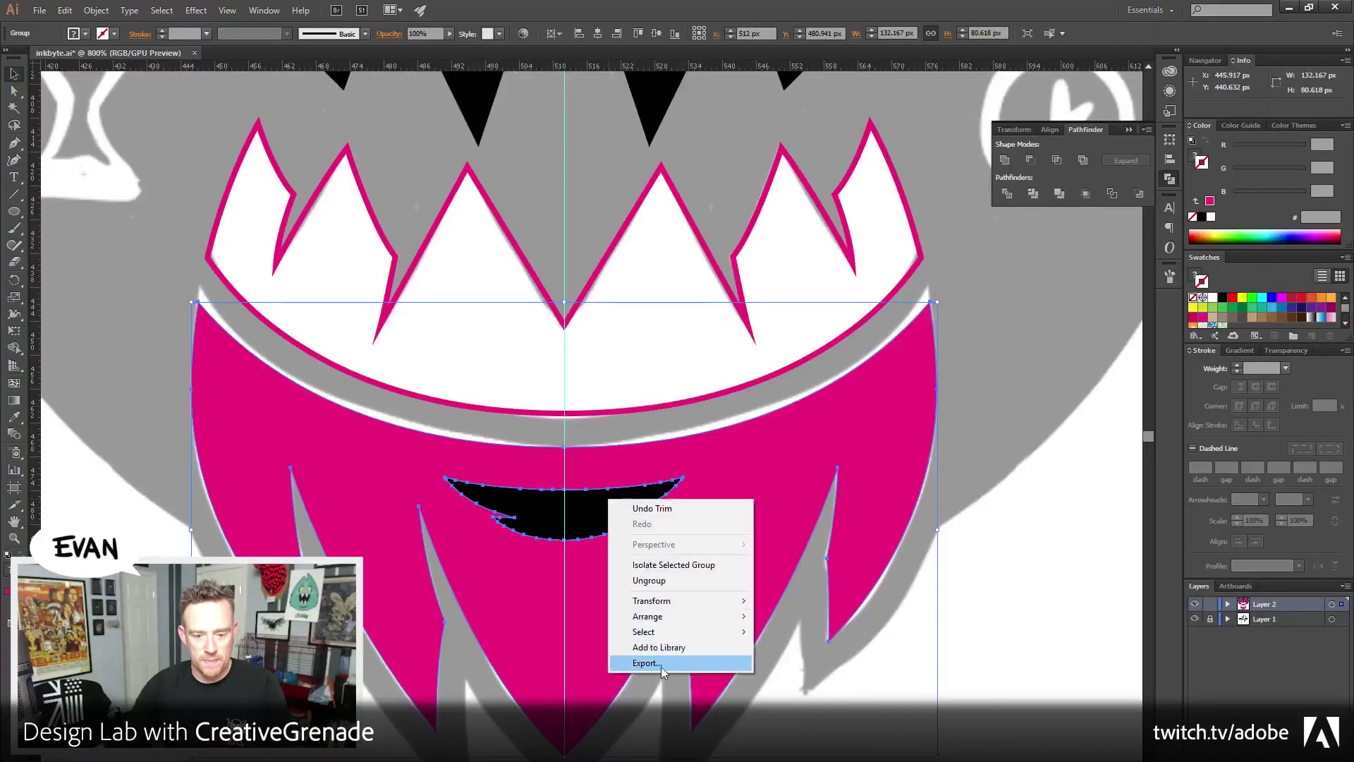
pyautogui.click(649, 580)
pyautogui.click(586, 516)
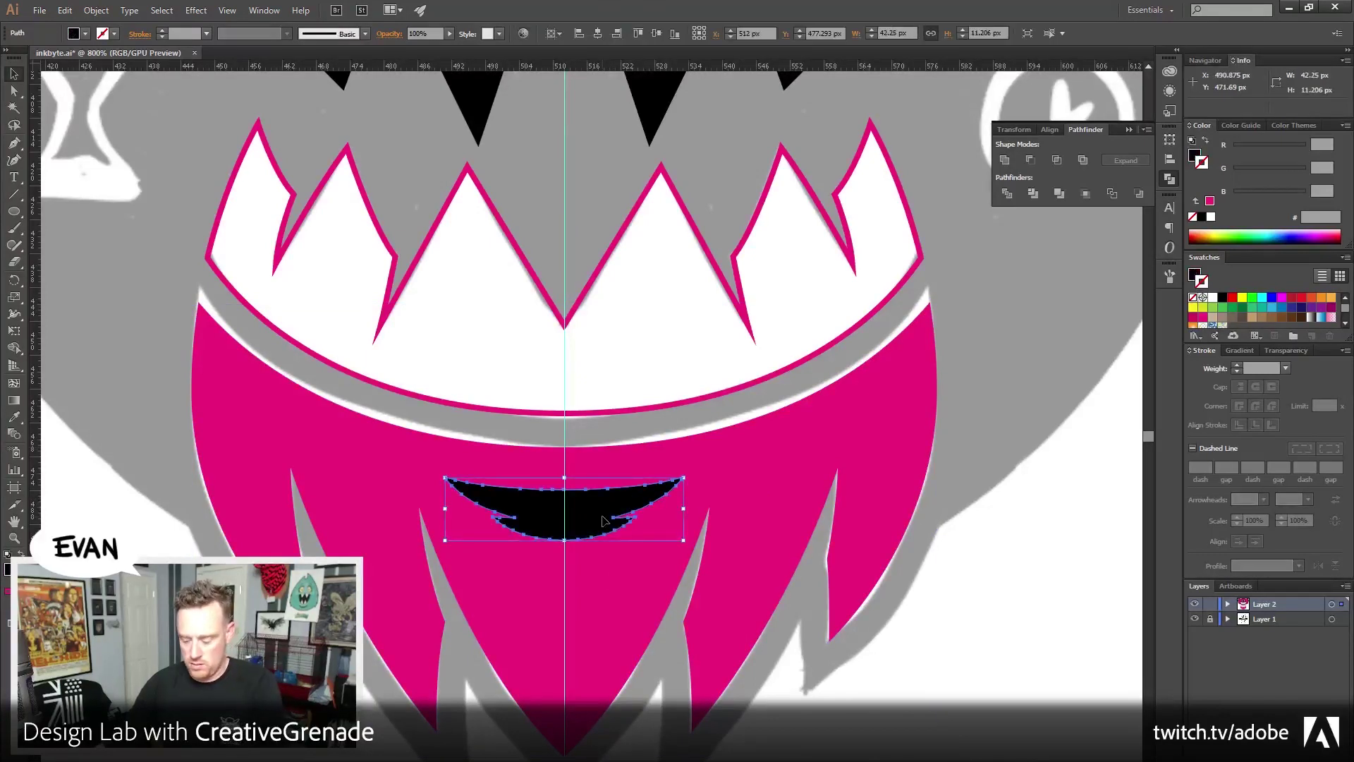
pyautogui.press('Delete')
# Fill the teeth shape solid magenta, zoom out, and select the teeth plus beard
pyautogui.click(921, 262)
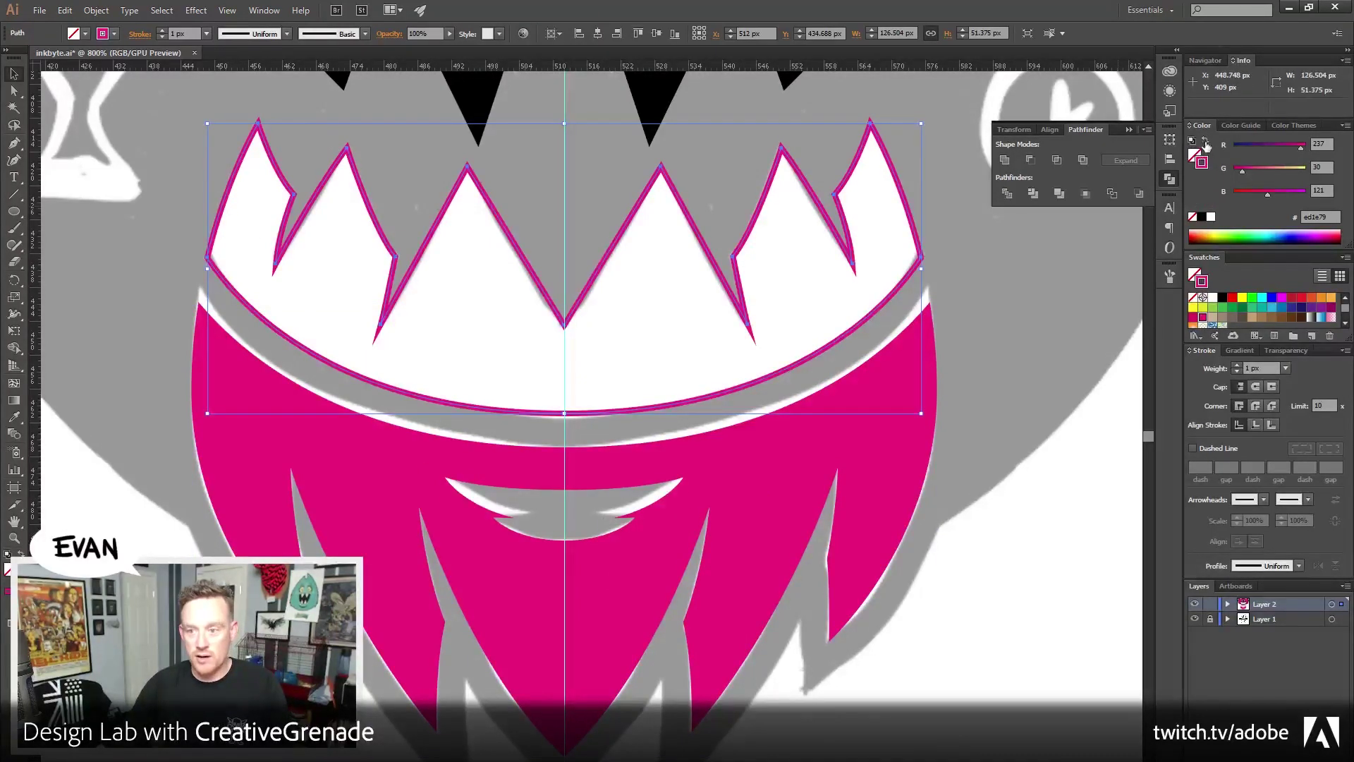
pyautogui.click(1207, 142)
pyautogui.click(14, 537)
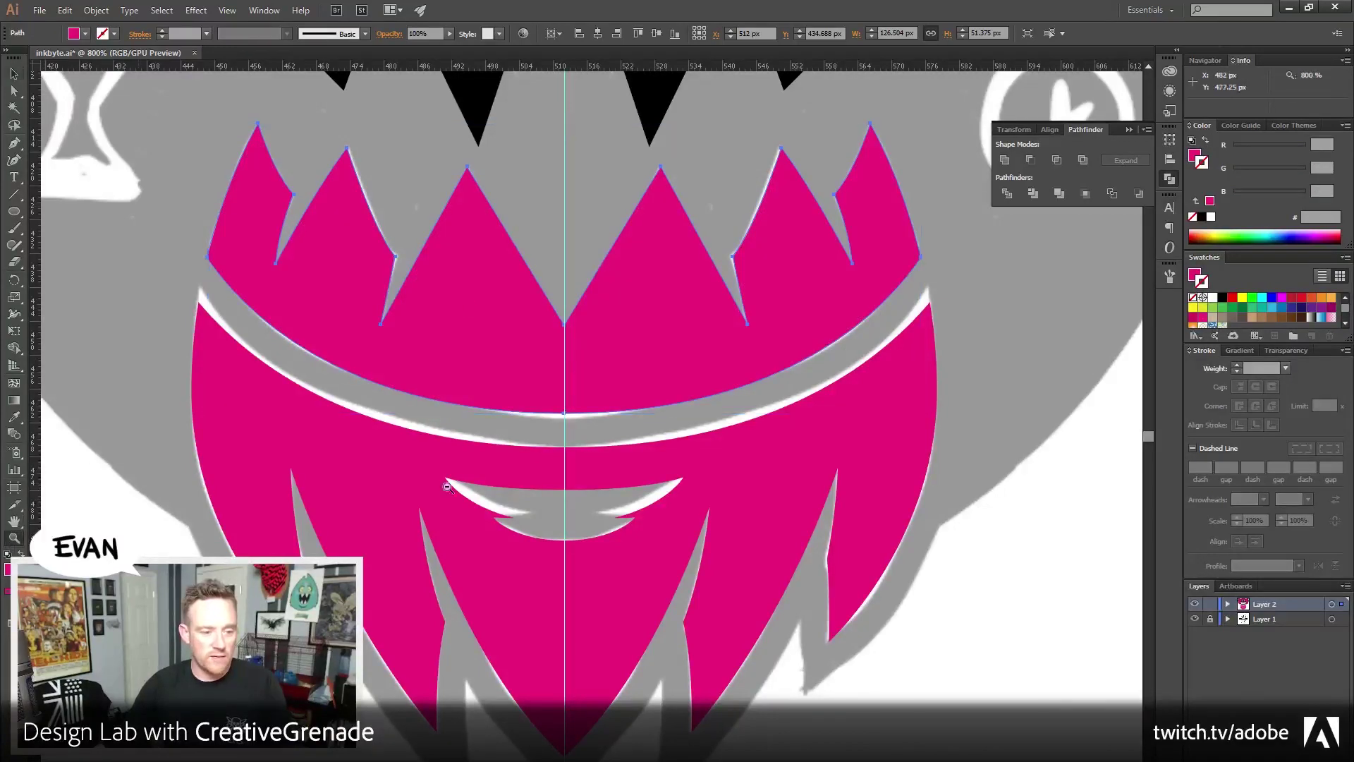
pyautogui.hotkey('ctrl', '-')
pyautogui.hotkey('ctrl', '-')
pyautogui.hotkey('ctrl', '-')
pyautogui.press('v')
pyautogui.keyDown('shift'); pyautogui.click(459, 487); pyautogui.keyUp('shift')
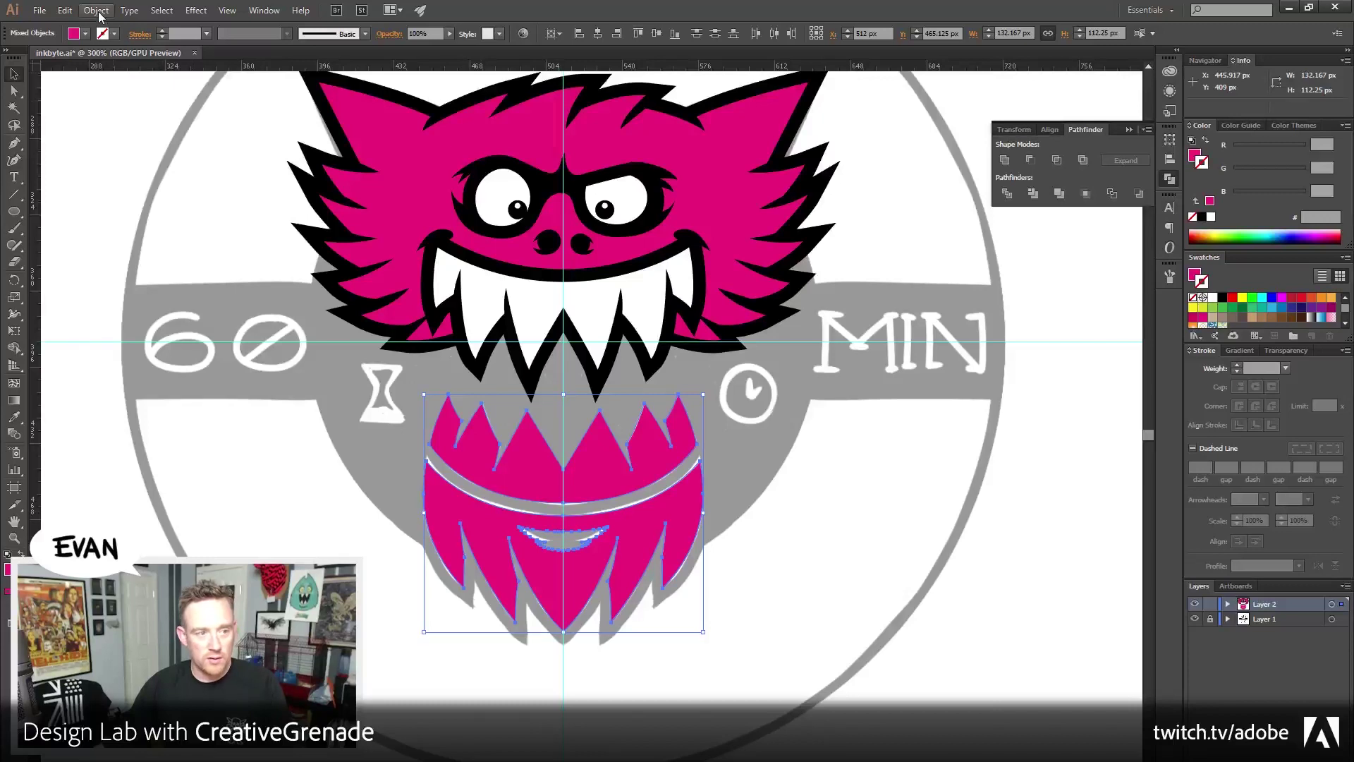
# Offset the lower jaw and teeth paths by 6 px with a miter limit of 4
pyautogui.click(96, 10)
pyautogui.moveTo(137, 299)
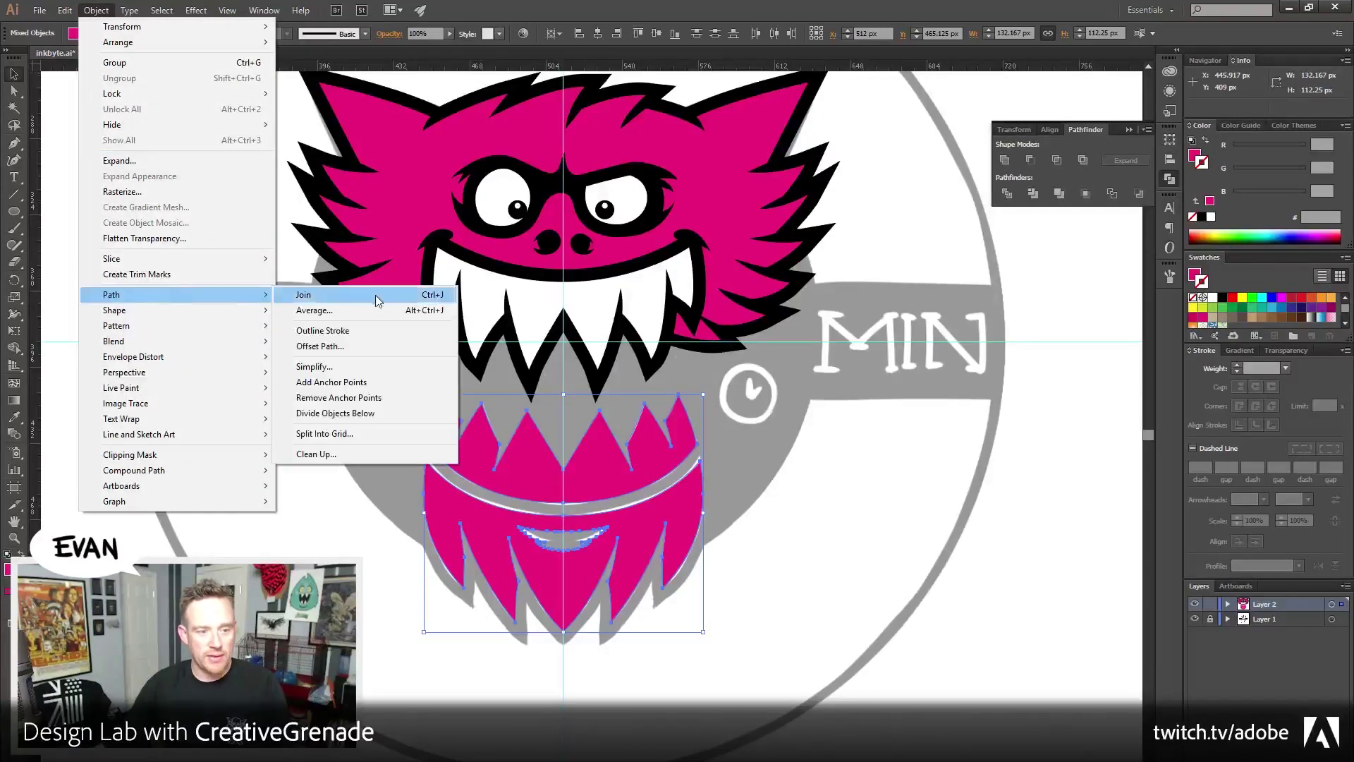
pyautogui.click(353, 350)
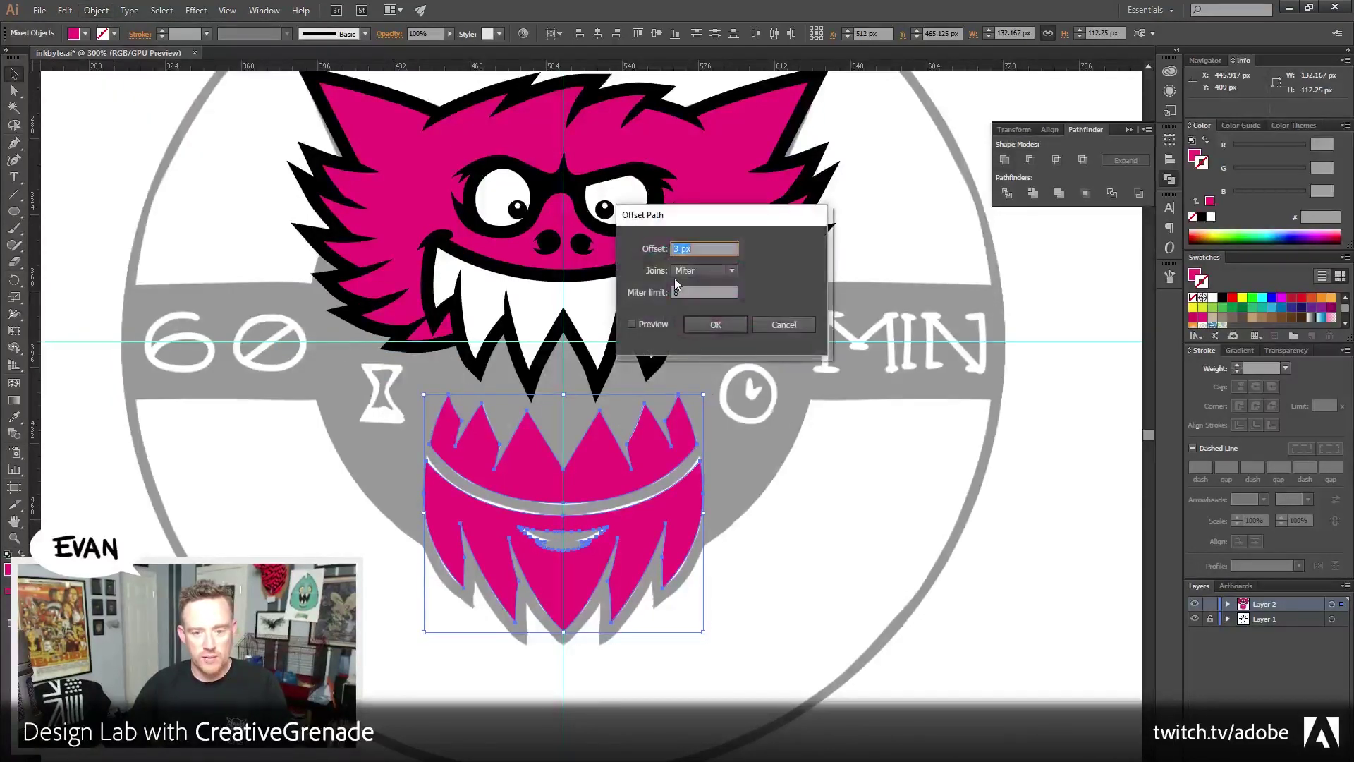
pyautogui.write('6')
pyautogui.press('Tab')
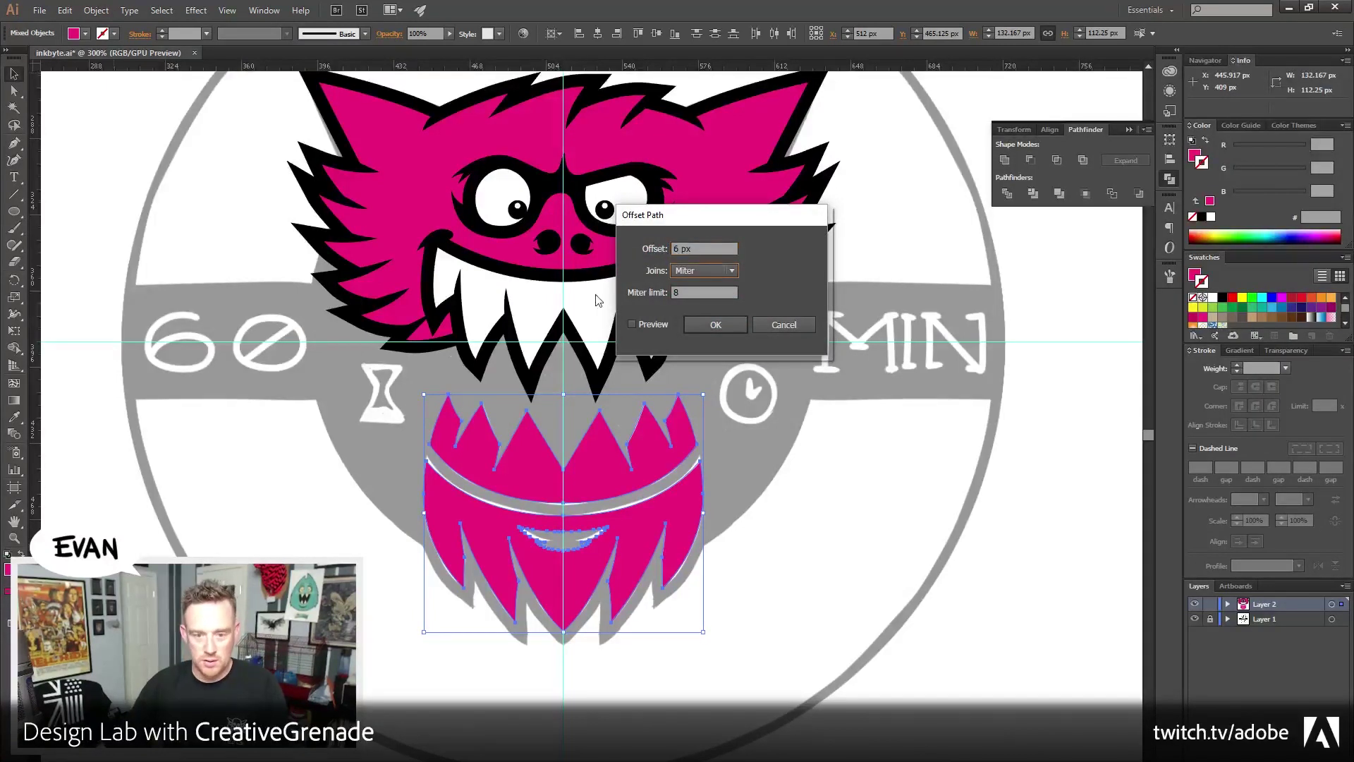
pyautogui.click(634, 325)
pyautogui.hotkey('shift', 'Tab')
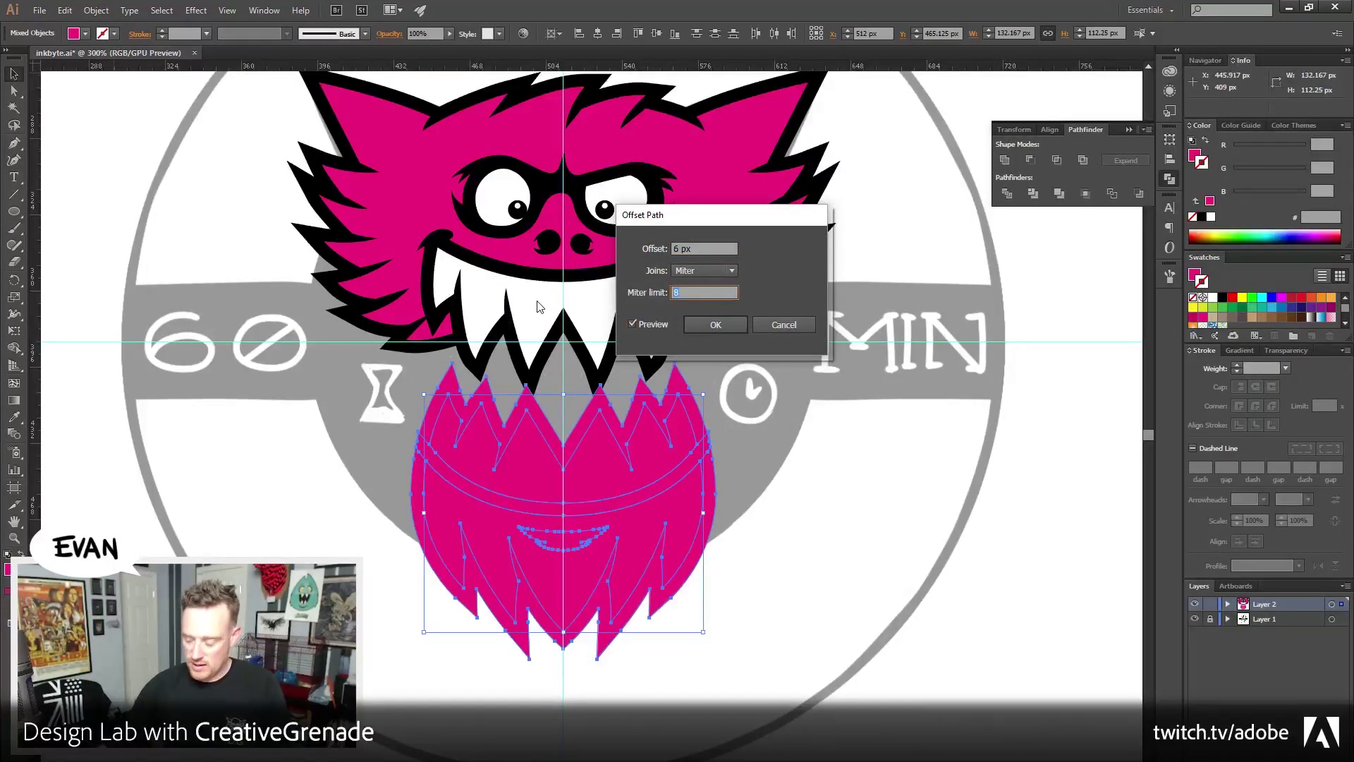
pyautogui.write('4')
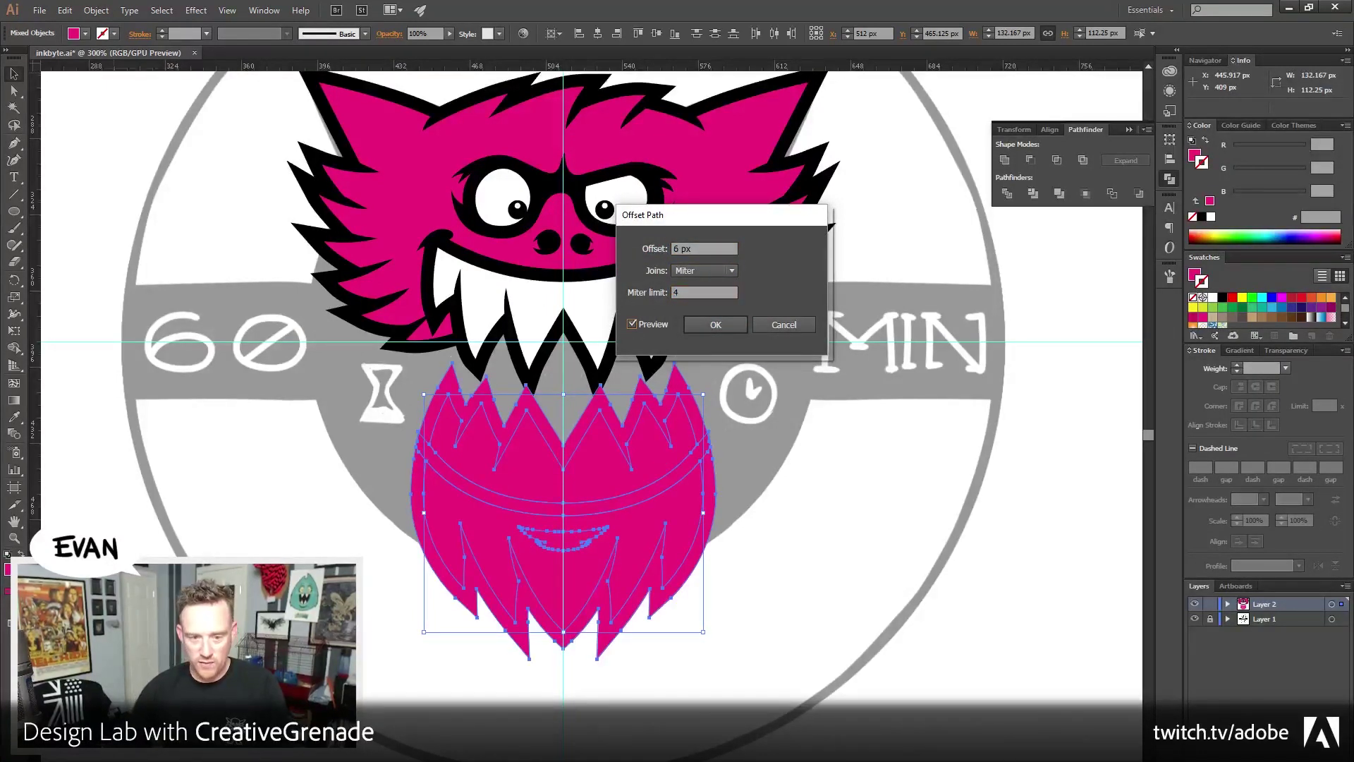
pyautogui.click(714, 326)
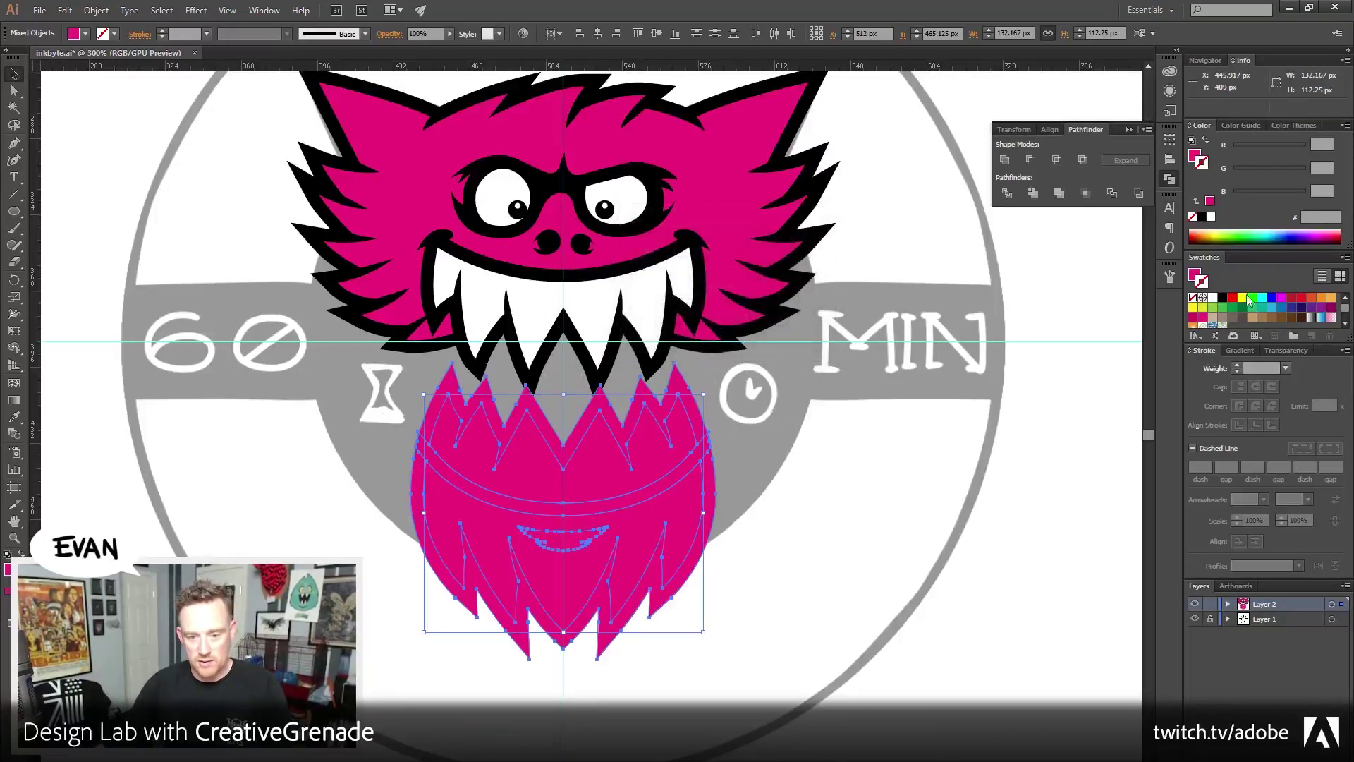
# Fill the new offset path black behind the pink and zoom in on the lower mouth
pyautogui.click(1195, 160)
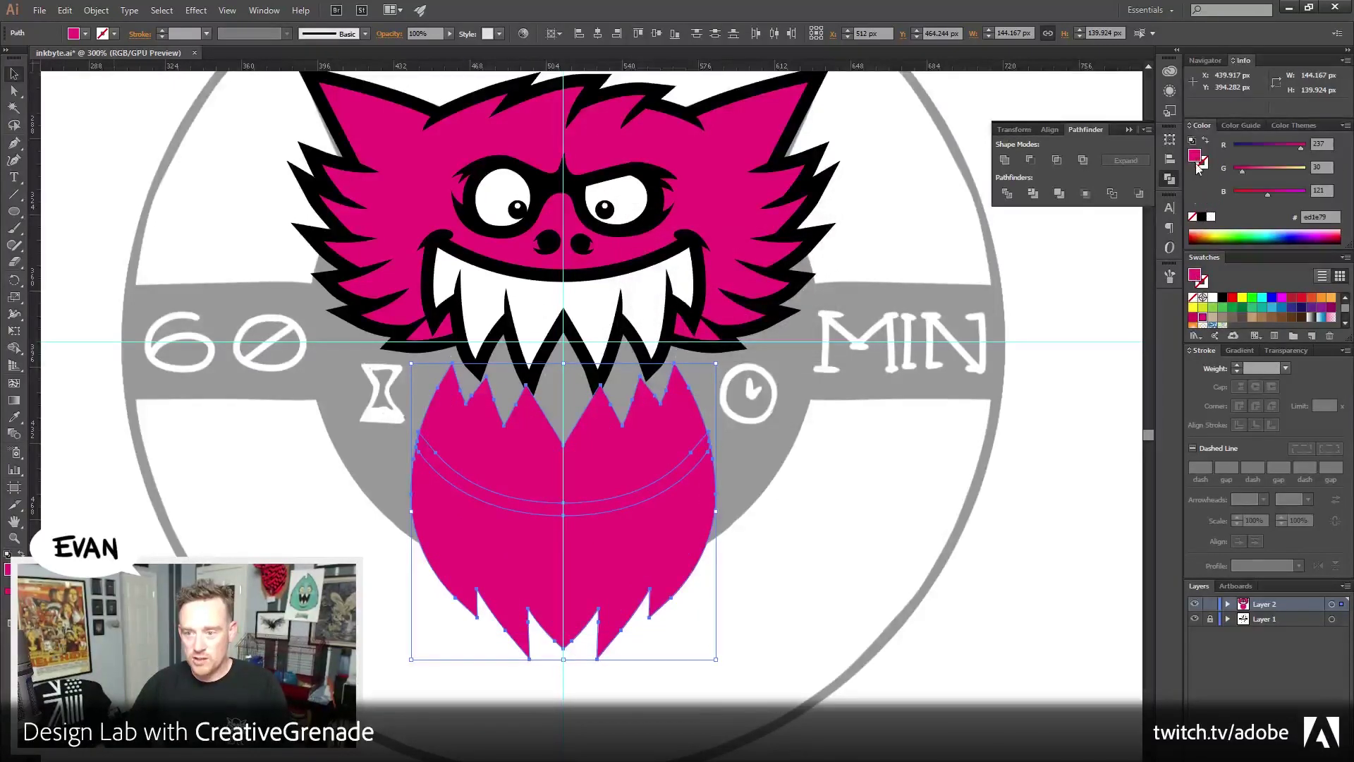
pyautogui.click(1203, 219)
pyautogui.click(864, 502)
pyautogui.scroll(2, 855, 459)
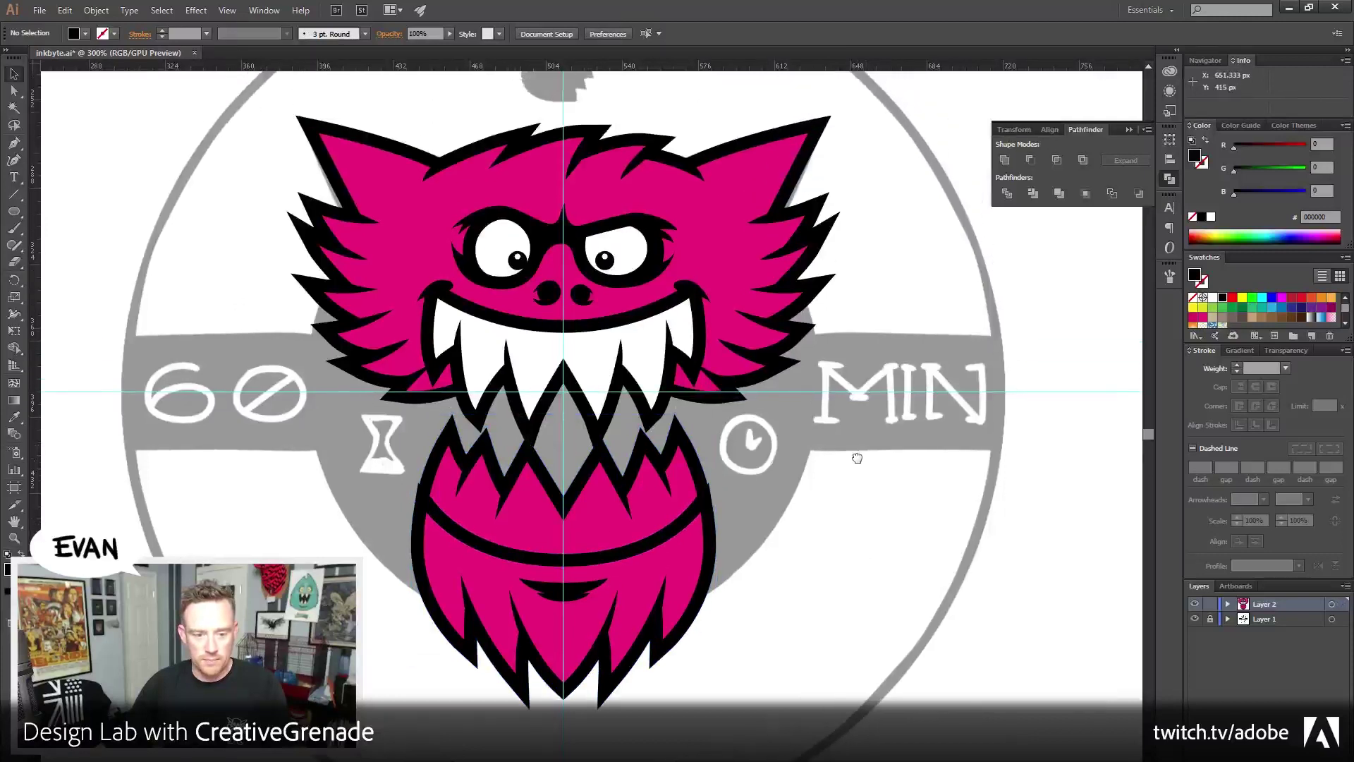
pyautogui.press('z')
pyautogui.click(605, 532)
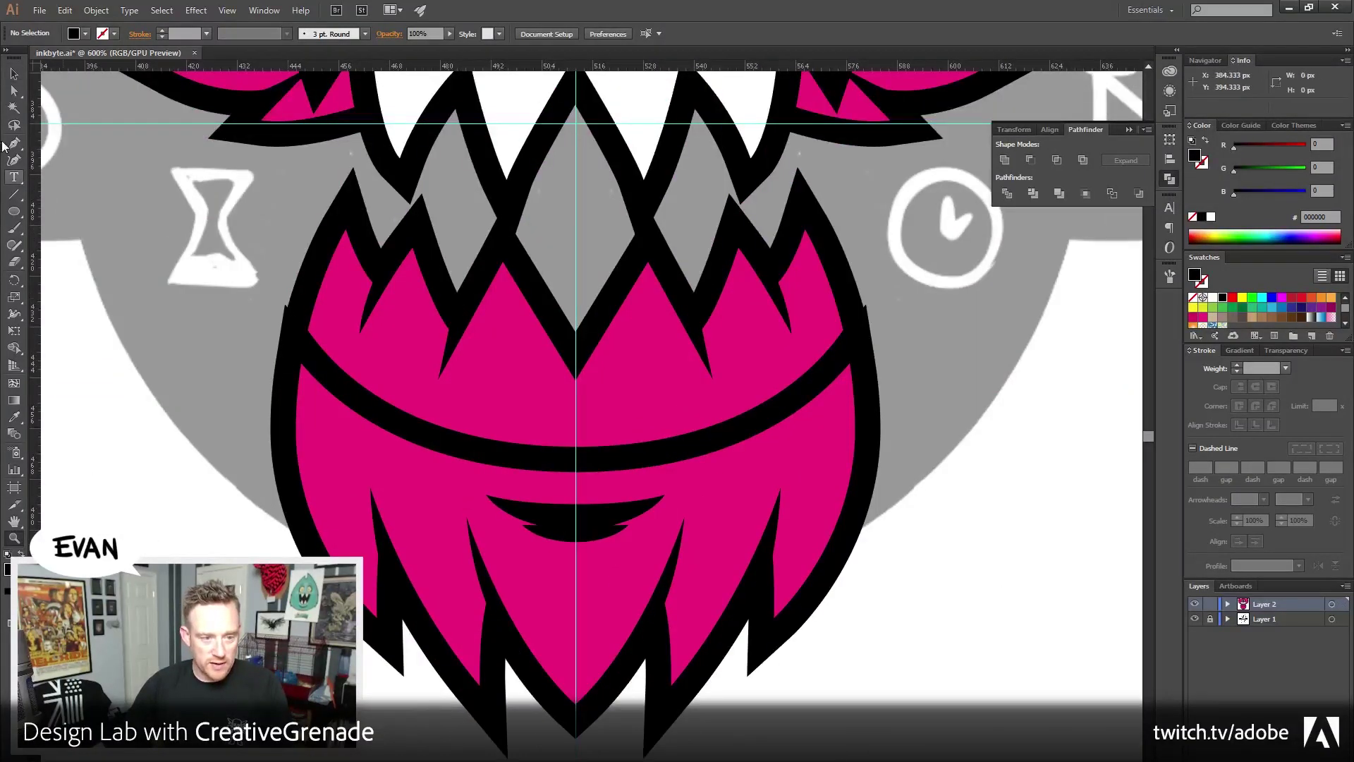
# Browse the Pen tool modes, deselect, then pick the Direct Selection and Zoom tools
pyautogui.click(12, 148)
pyautogui.moveTo(12, 150); pyautogui.dragTo(71, 141)
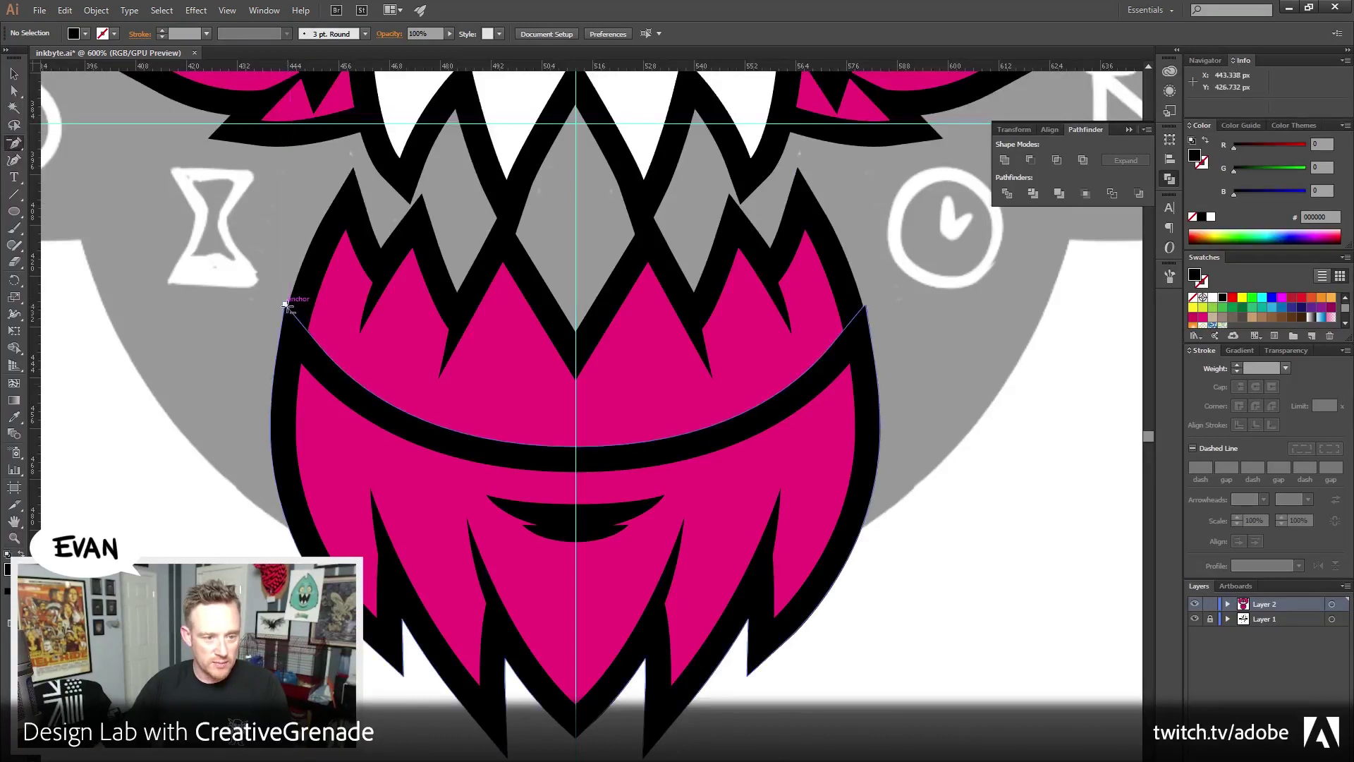
pyautogui.hotkey('ctrl', 'shift', 'a')
pyautogui.press('a')
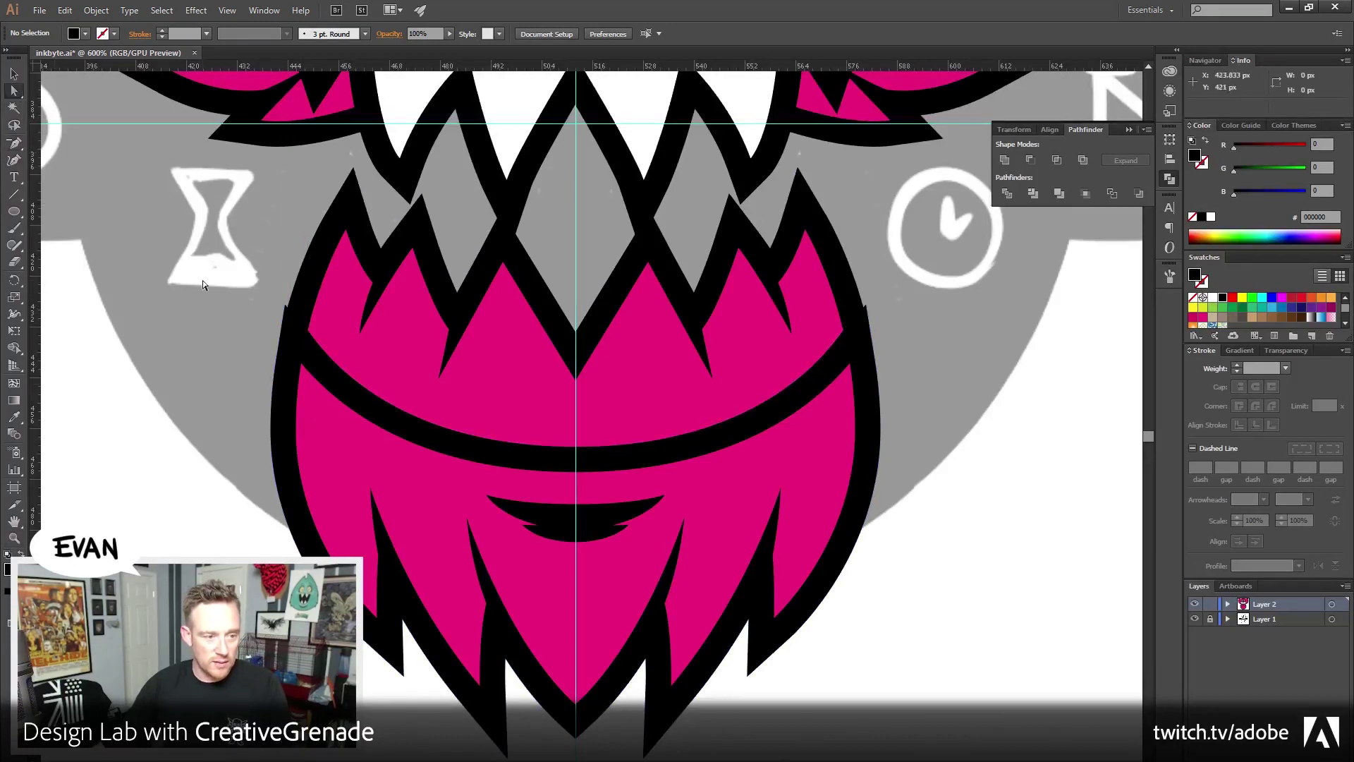
pyautogui.click(14, 538)
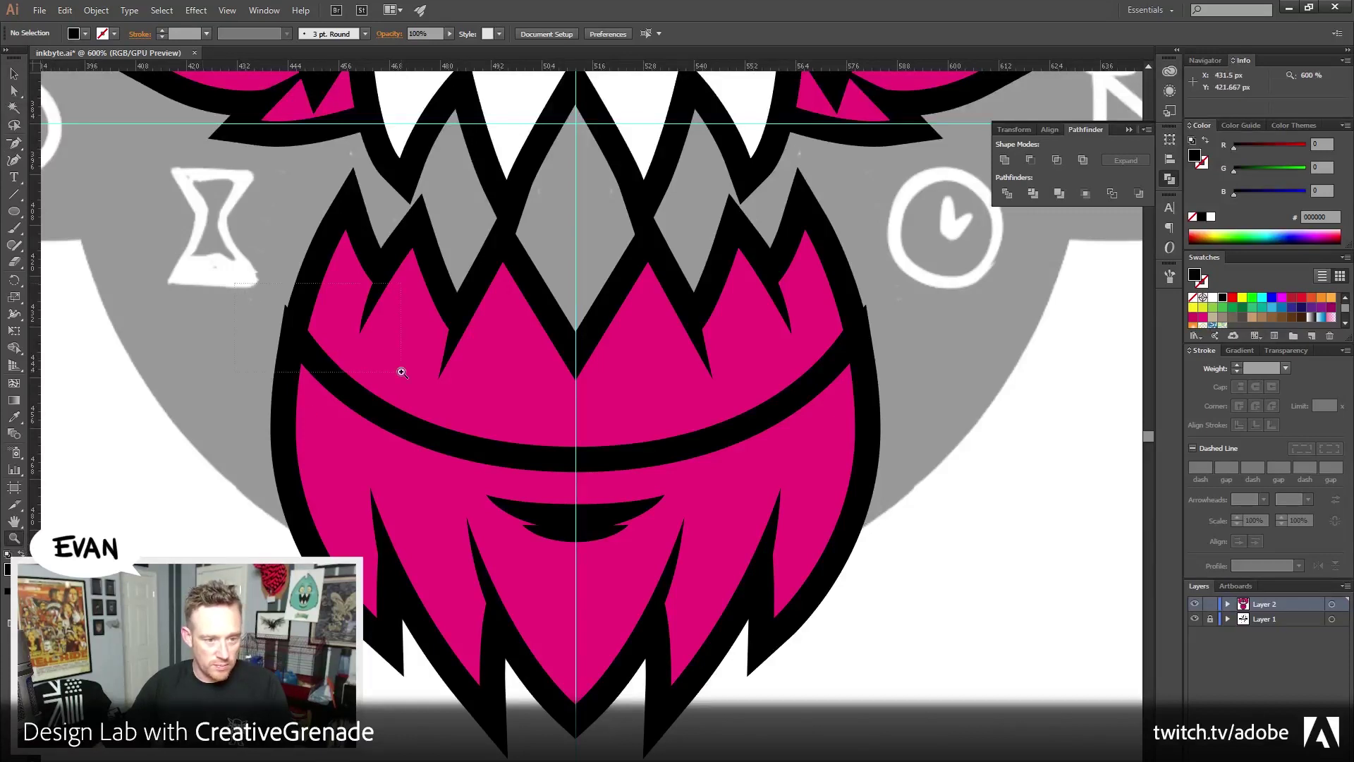
# Zoom in and drag the black outline's left corner anchor down, checking in outline view
pyautogui.moveTo(402, 372); pyautogui.dragTo(402, 373)
pyautogui.press('a')
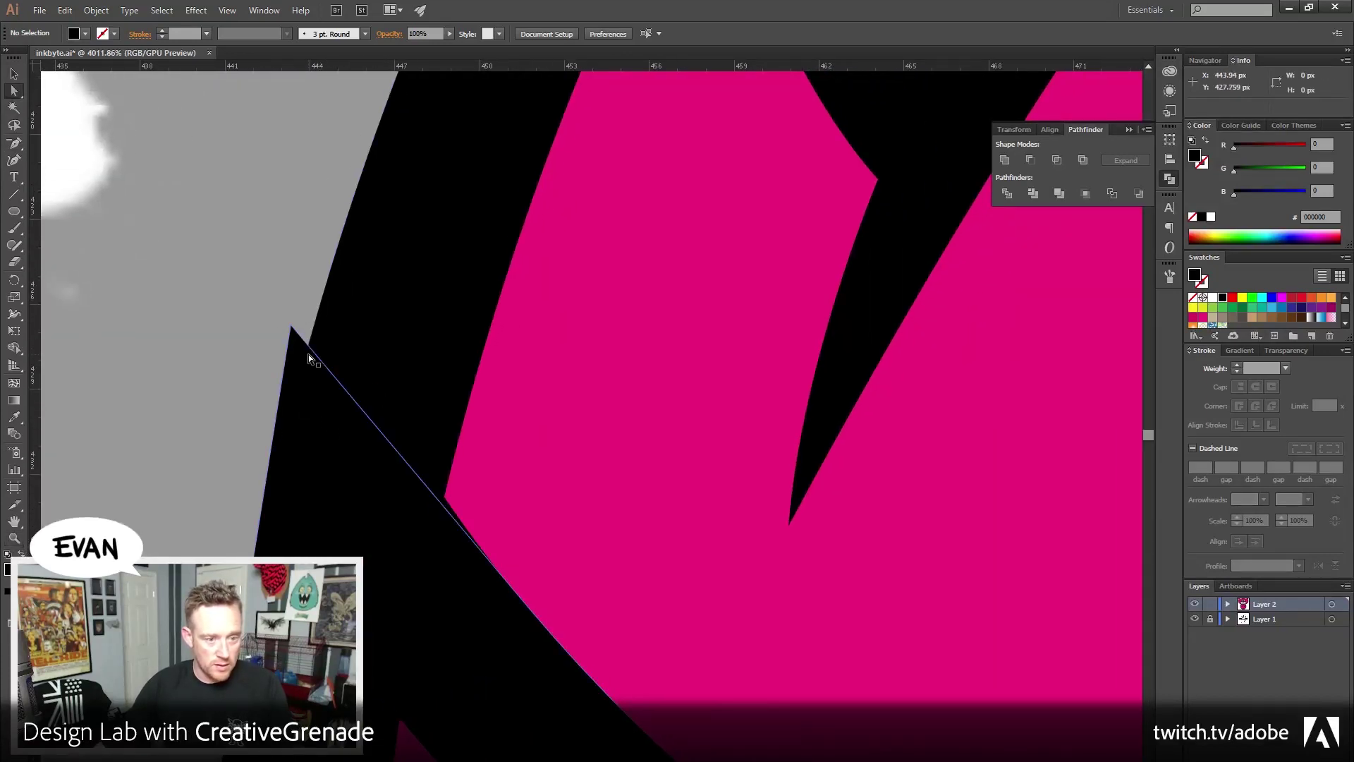
pyautogui.click(302, 345)
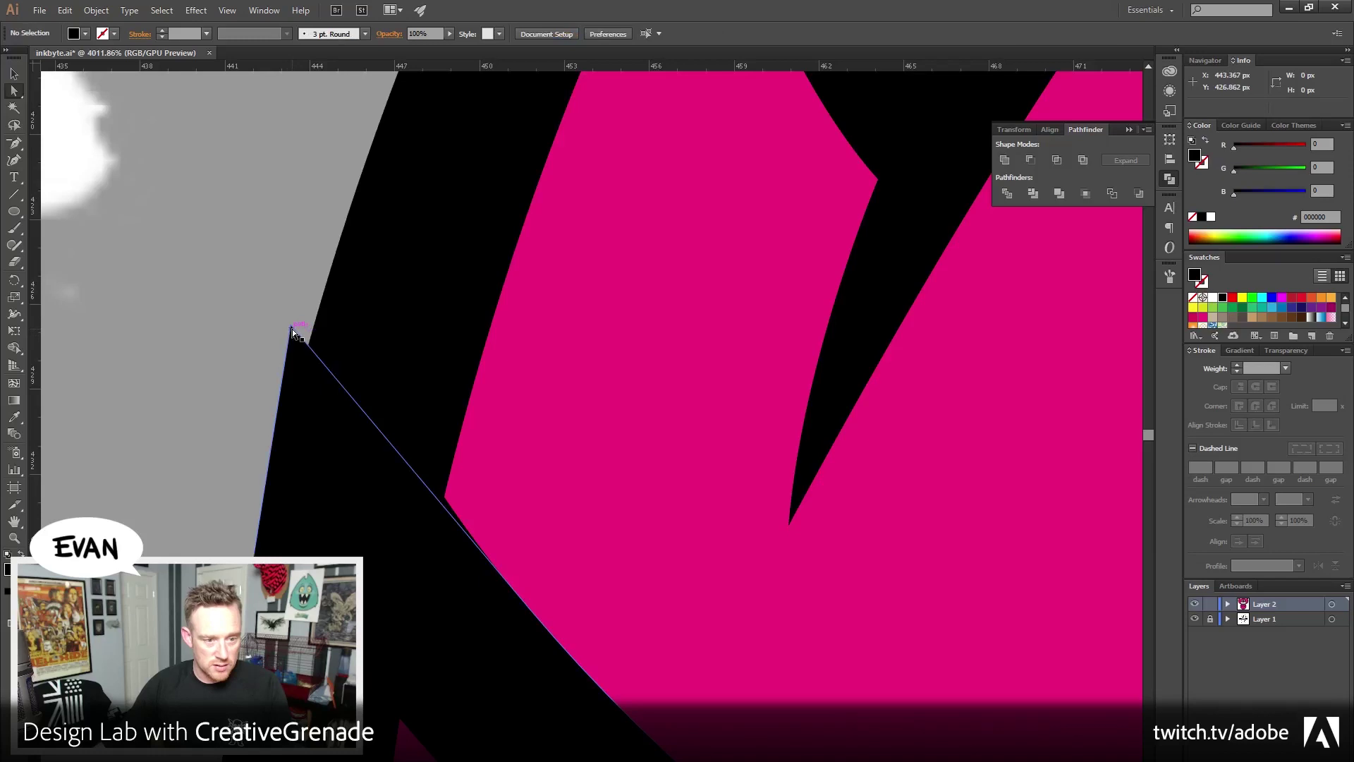
pyautogui.moveTo(292, 329); pyautogui.dragTo(268, 542)
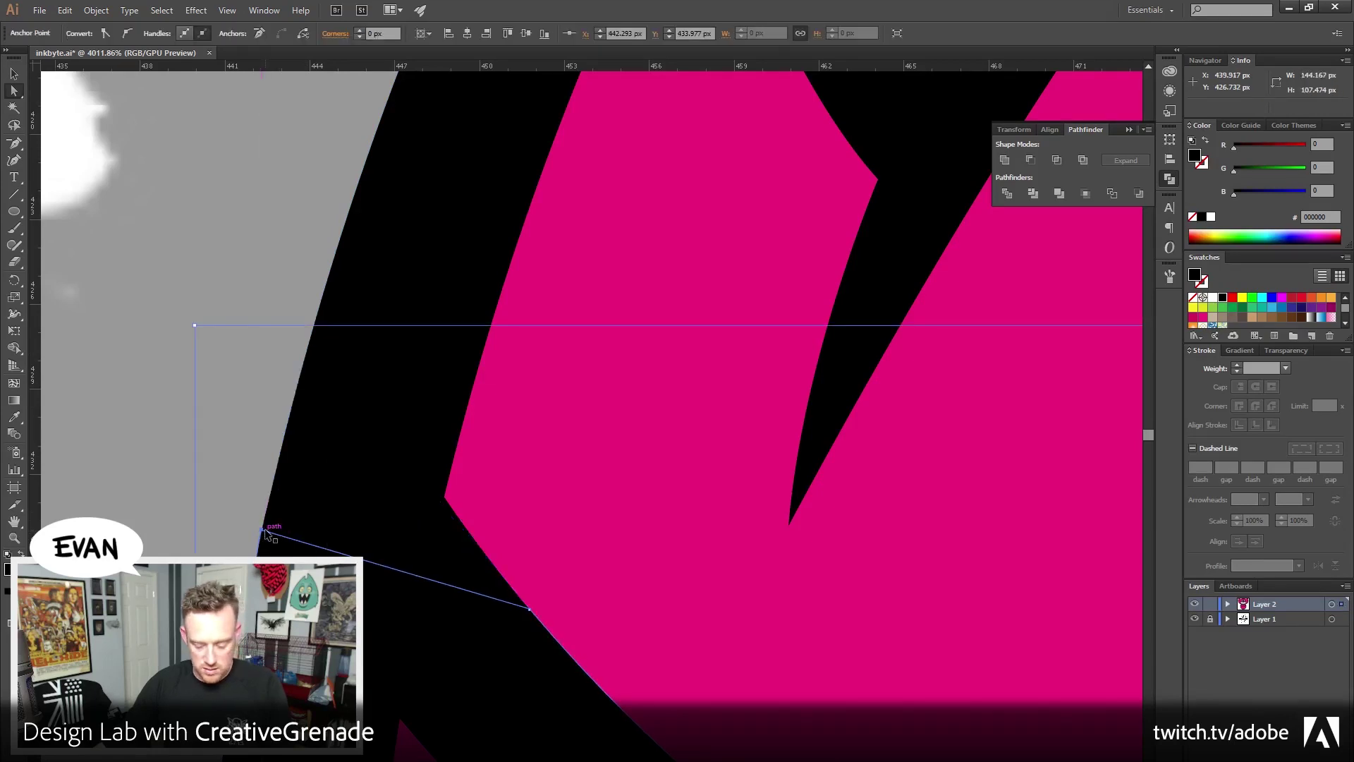
pyautogui.hotkey('ctrl', 'y')
pyautogui.click(201, 529)
pyautogui.hotkey('ctrl', 'y')
# Pull the opposite outline corner's top anchor down to tuck away its spike
pyautogui.moveTo(769, 633); pyautogui.dragTo(360, 553)
pyautogui.moveTo(588, 575); pyautogui.dragTo(551, 571)
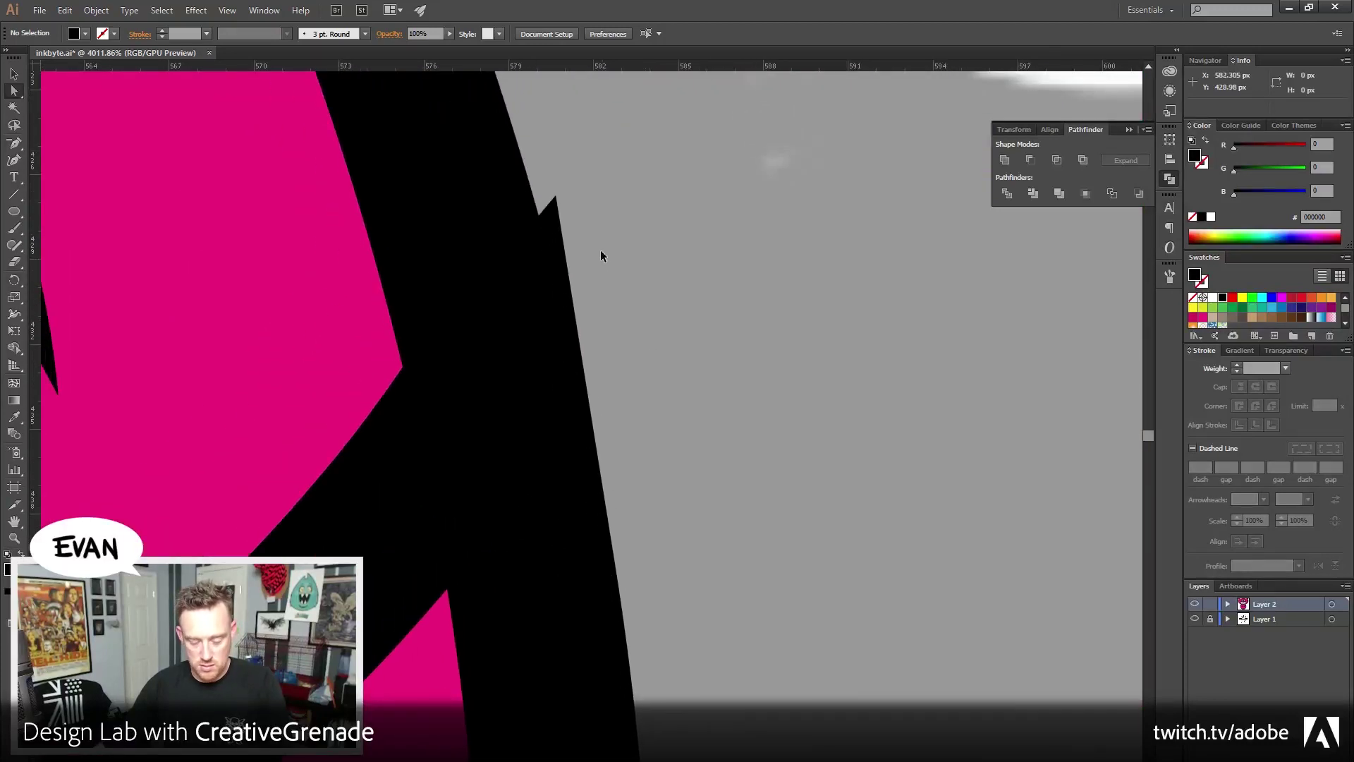
pyautogui.hotkey('ctrl', 'y')
pyautogui.moveTo(556, 197); pyautogui.dragTo(588, 400)
pyautogui.hotkey('ctrl', 'y')
# Fill the lower toothed jaw piece white and zoom out to show the whole badge
pyautogui.press('z')
pyautogui.keyDown('alt'); pyautogui.click(474, 509); pyautogui.keyUp('alt')
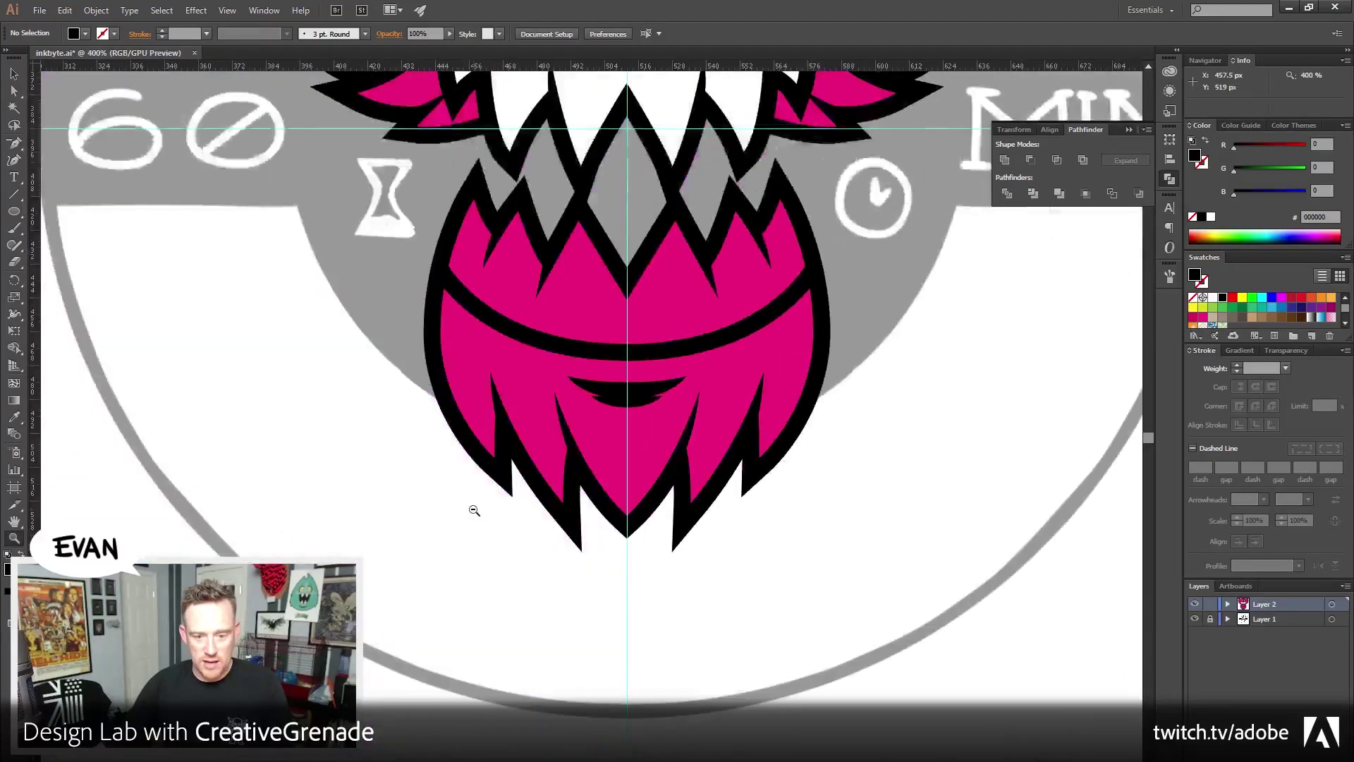
pyautogui.moveTo(589, 327); pyautogui.dragTo(510, 496)
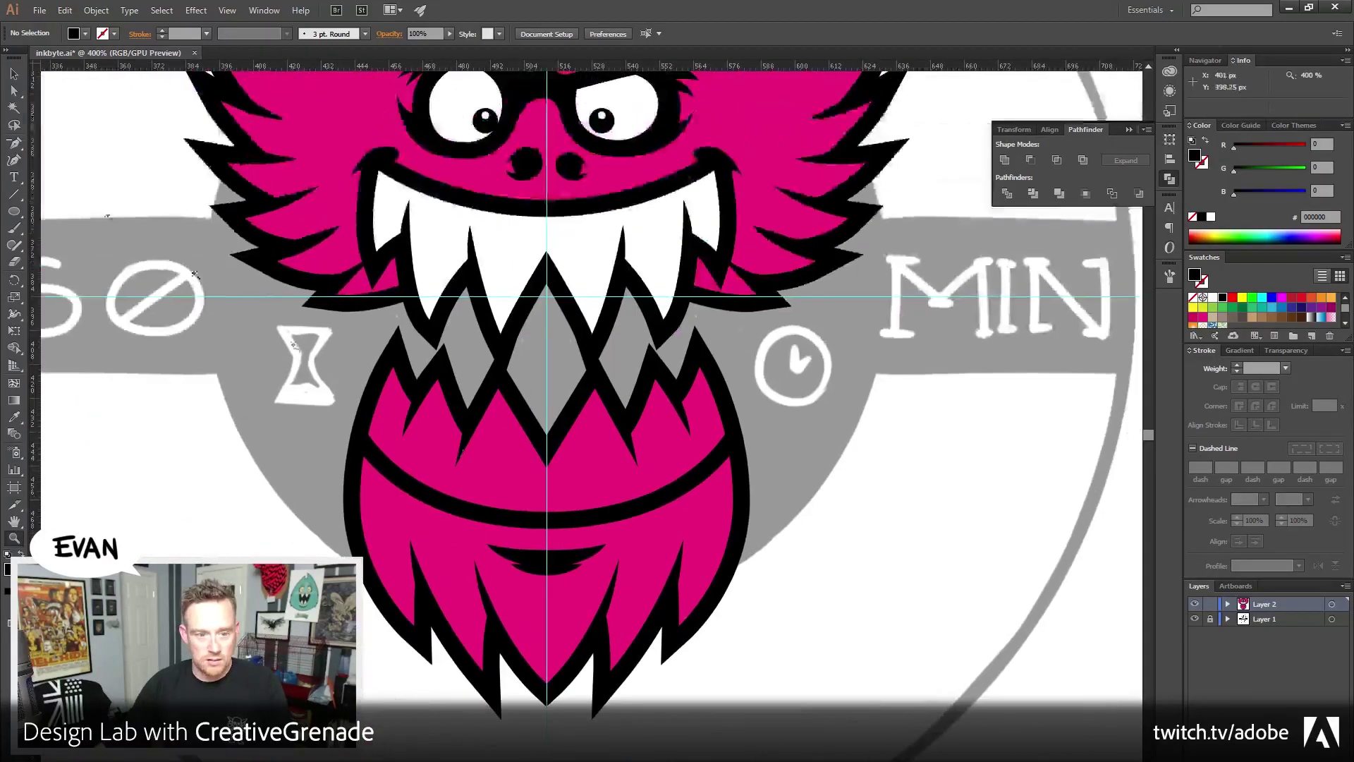
pyautogui.click(13, 74)
pyautogui.click(417, 490)
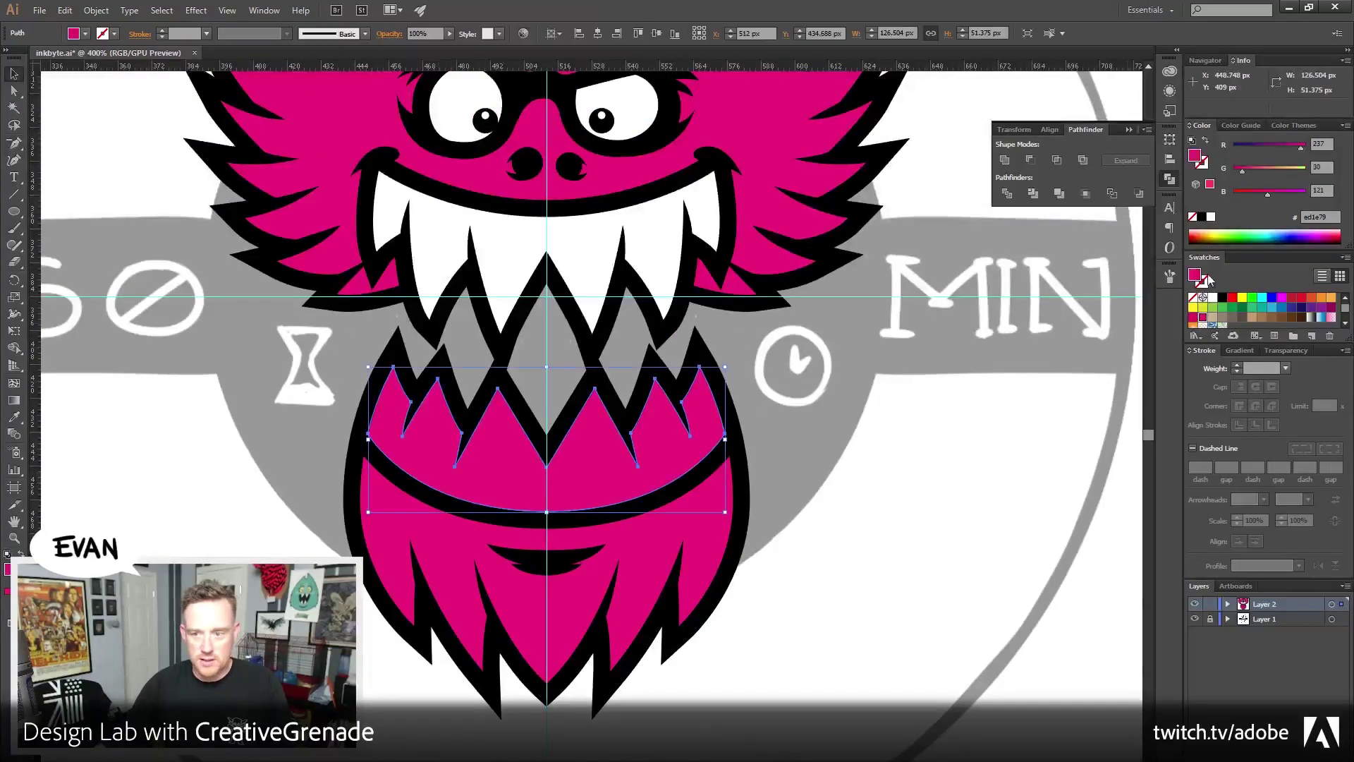
pyautogui.click(1211, 217)
pyautogui.click(825, 423)
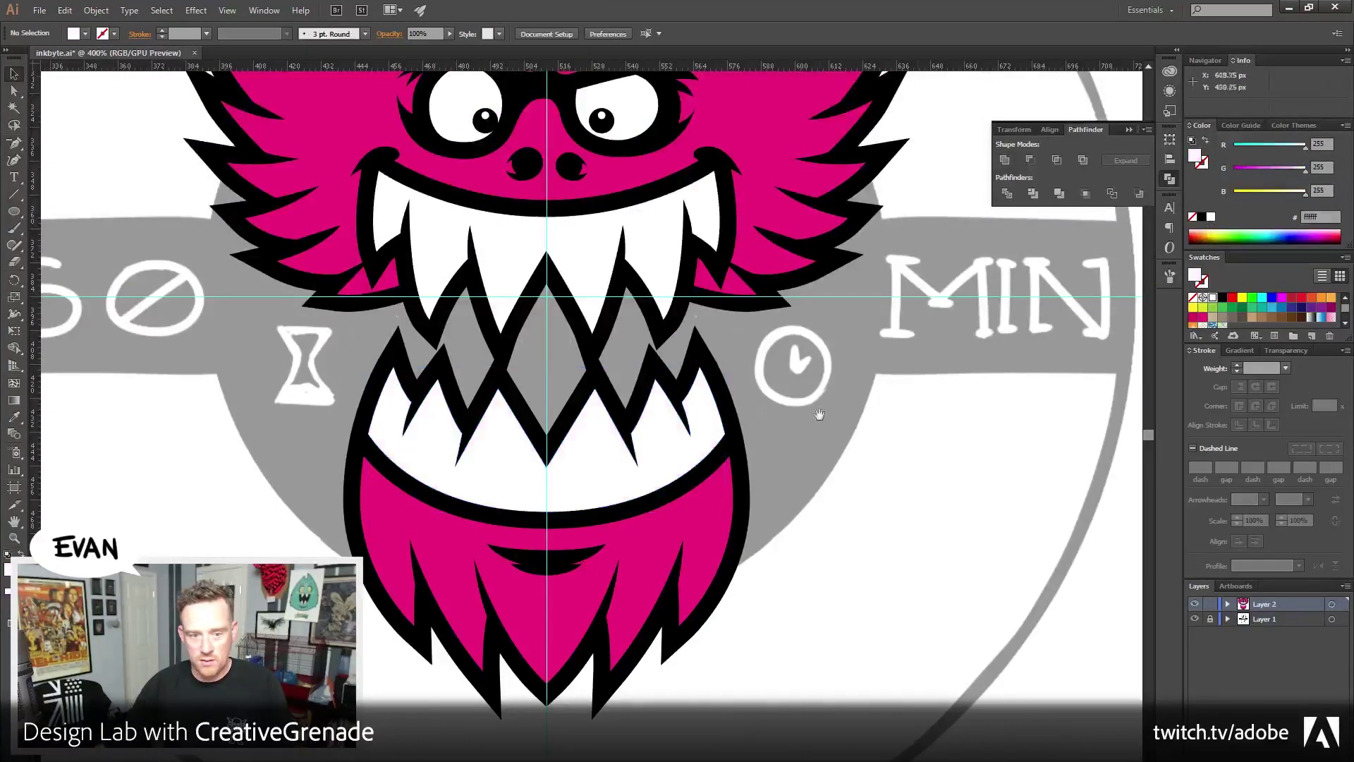
pyautogui.moveTo(825, 423); pyautogui.dragTo(745, 557)
pyautogui.scroll(-1, 745, 556)
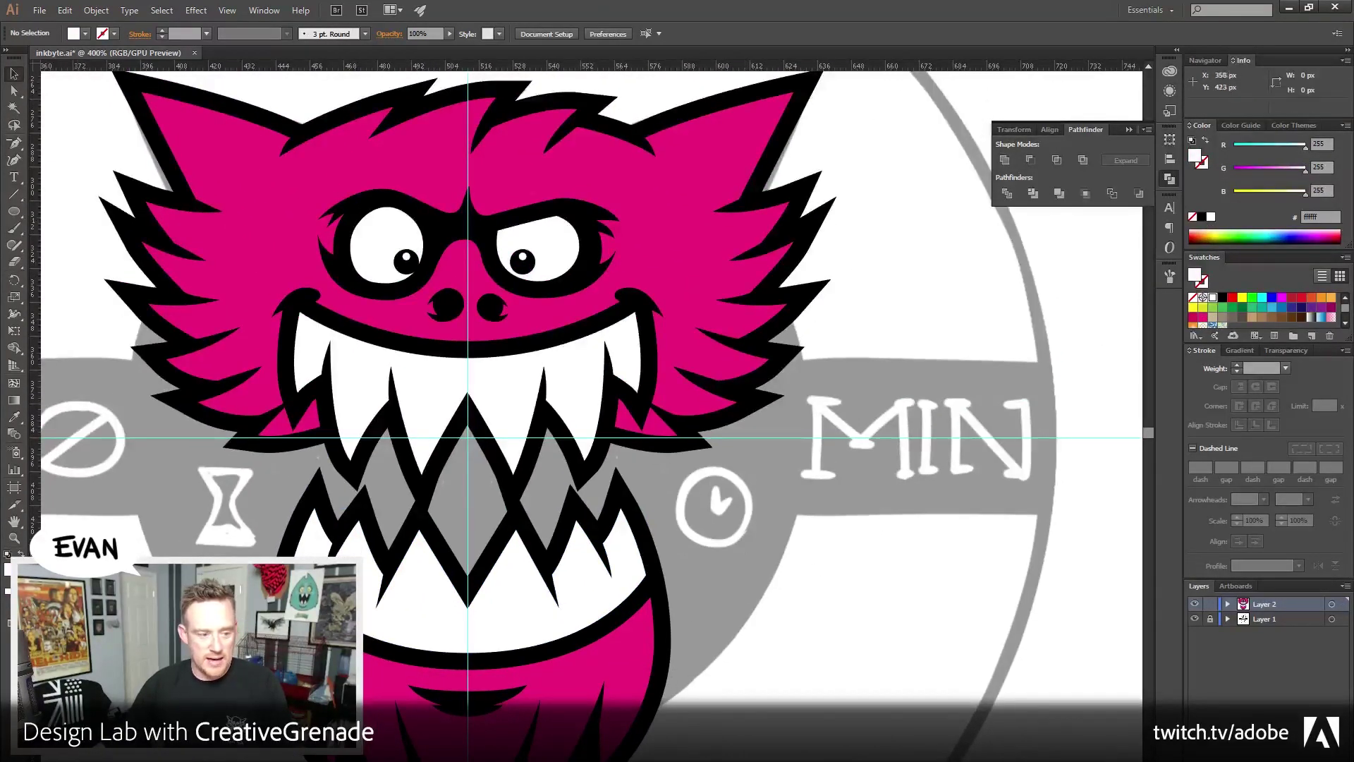
pyautogui.hotkey('ctrl', '-')
pyautogui.hotkey('ctrl', '-')
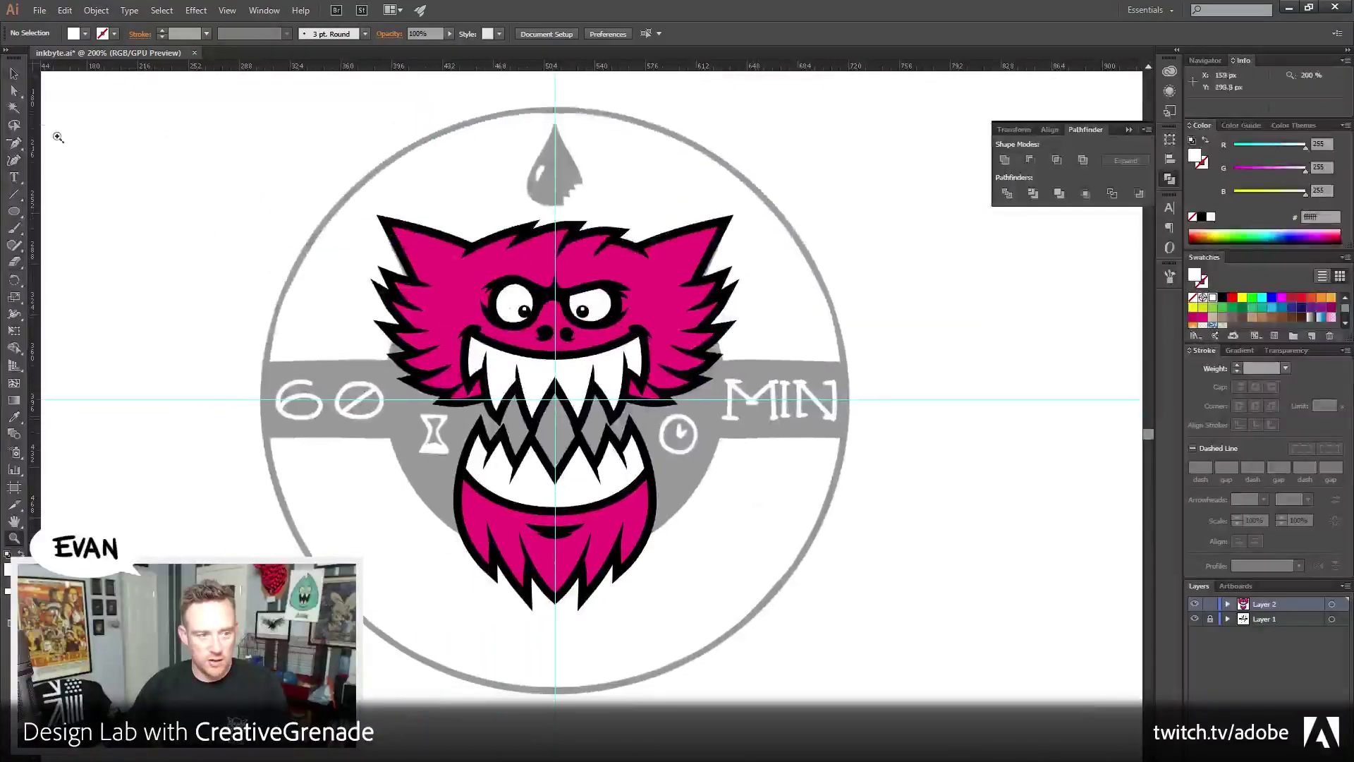
# Switch from Illustrator to the Firefox window showing the Lightshot screenshot
pyautogui.click(14, 73)
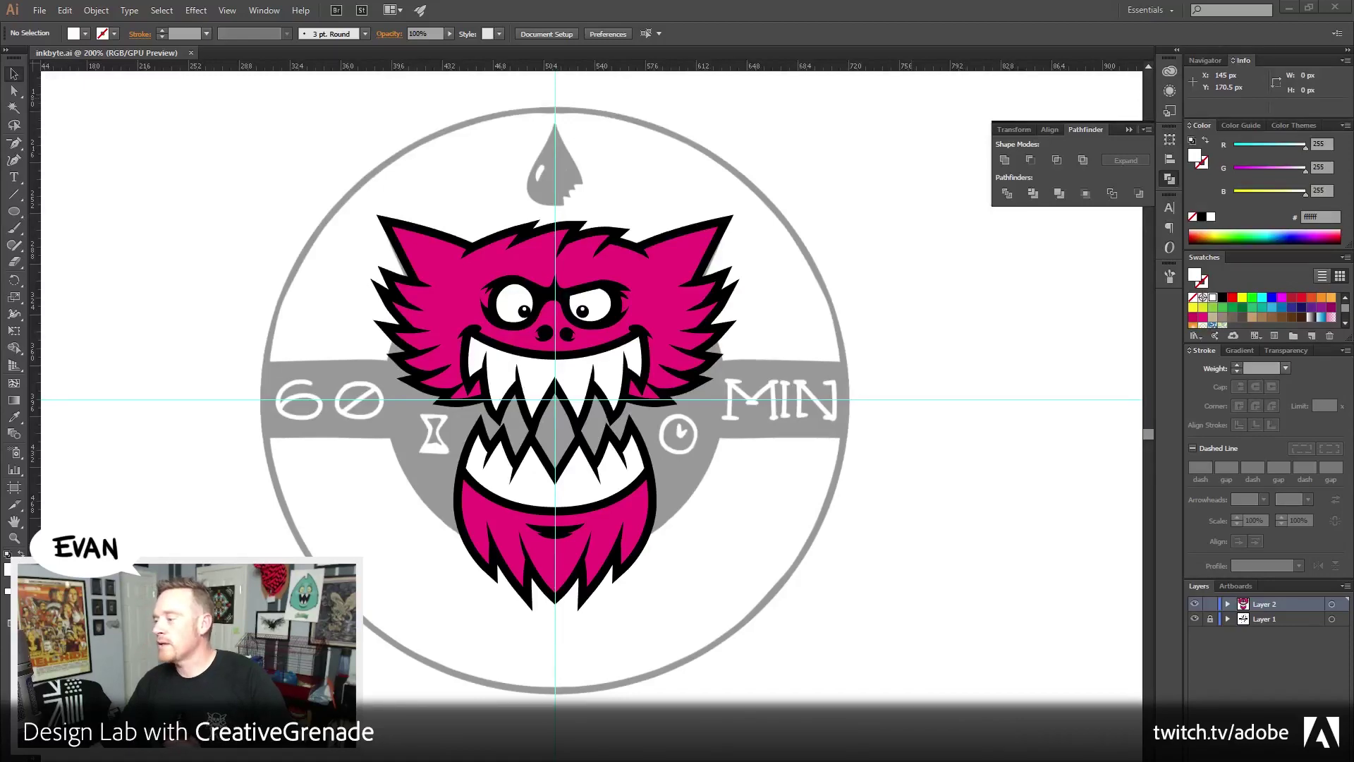
pyautogui.hotkey('alt', 'Tab')
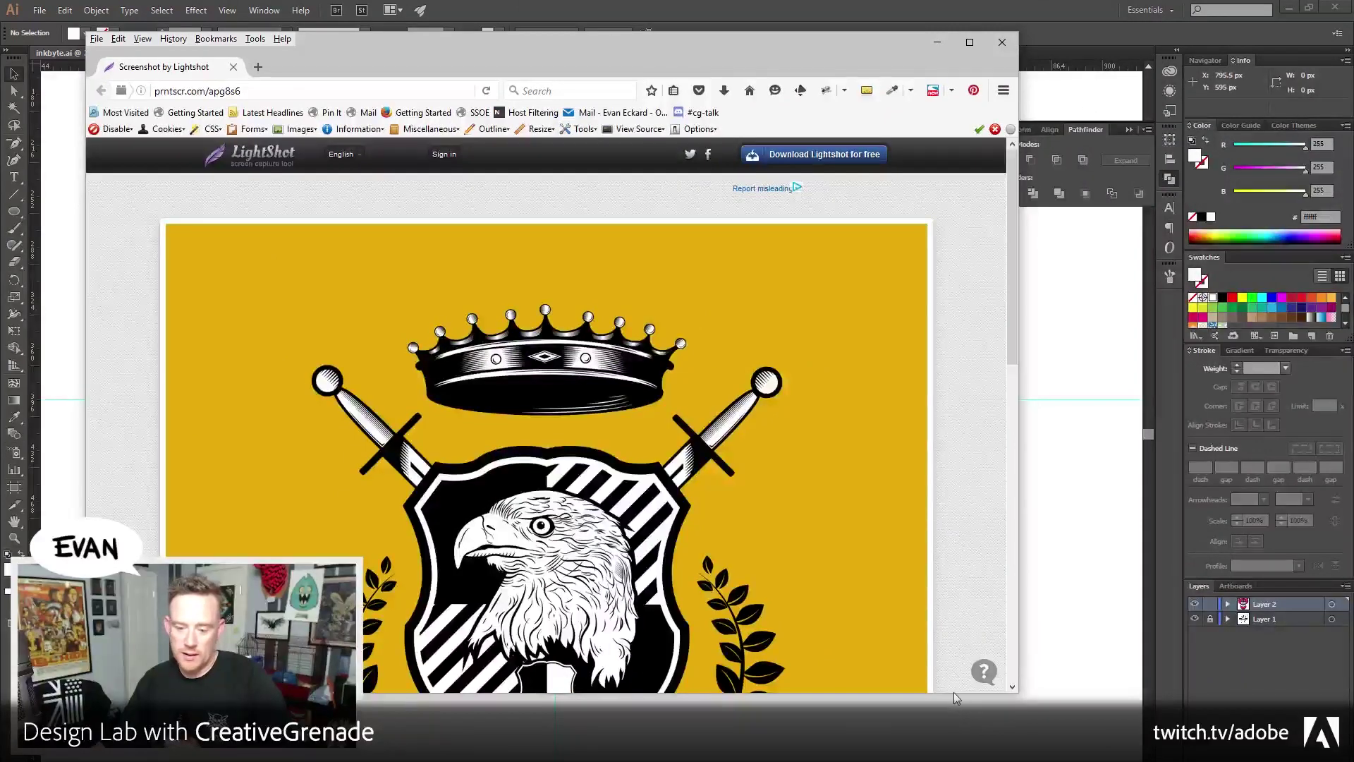
# Enlarge the Firefox window, scroll down to the Royal Eagle crest, then return to Illustrator
pyautogui.moveTo(953, 693); pyautogui.dragTo(953, 760)
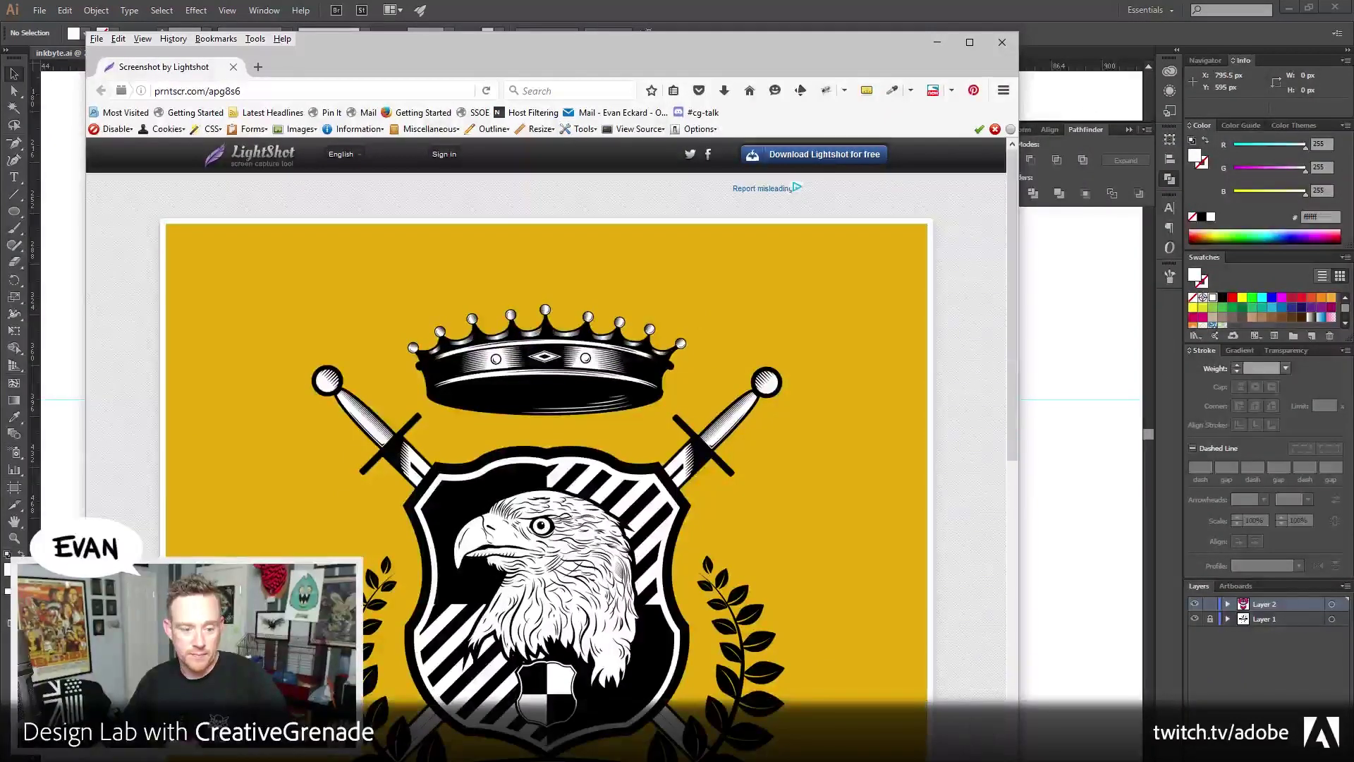
pyautogui.scroll(-4, 932, 628)
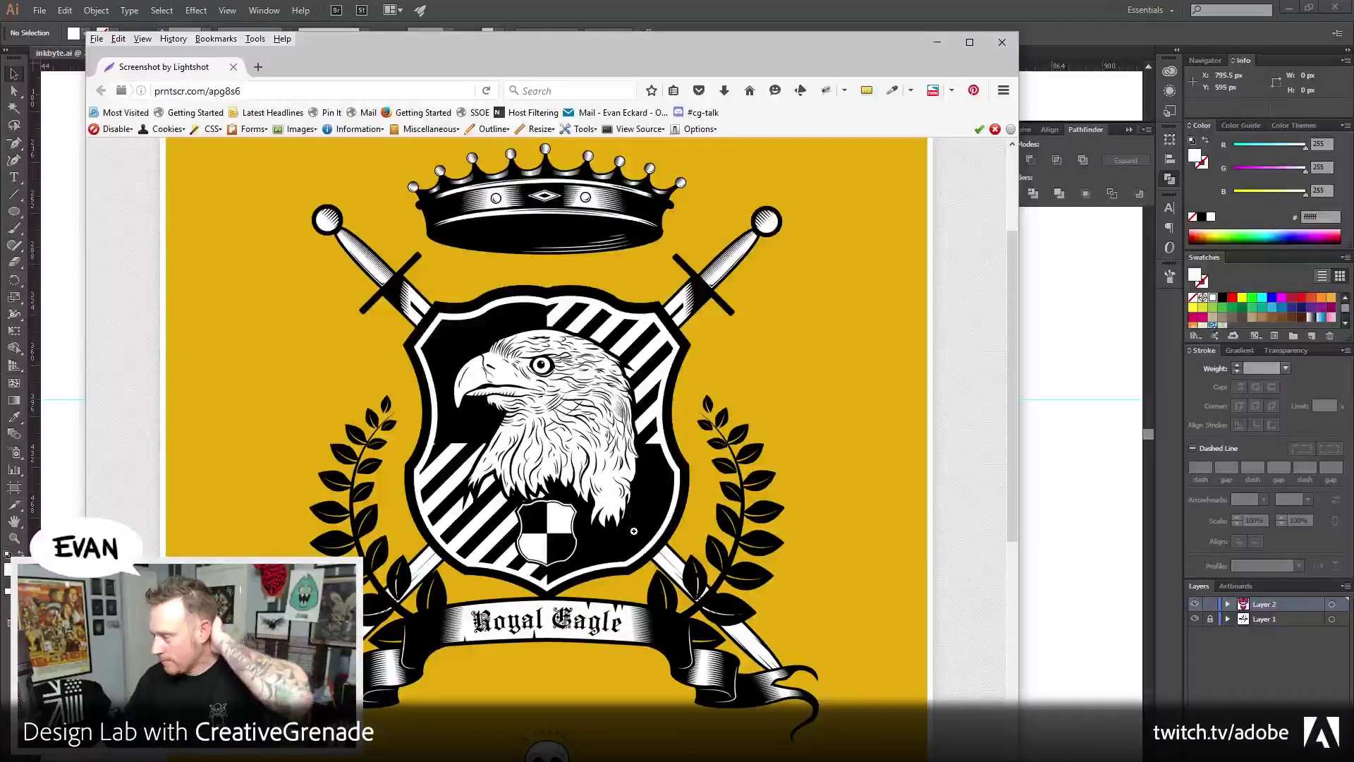
pyautogui.moveTo(455, 49); pyautogui.dragTo(494, 46)
pyautogui.hotkey('alt', 'Tab')
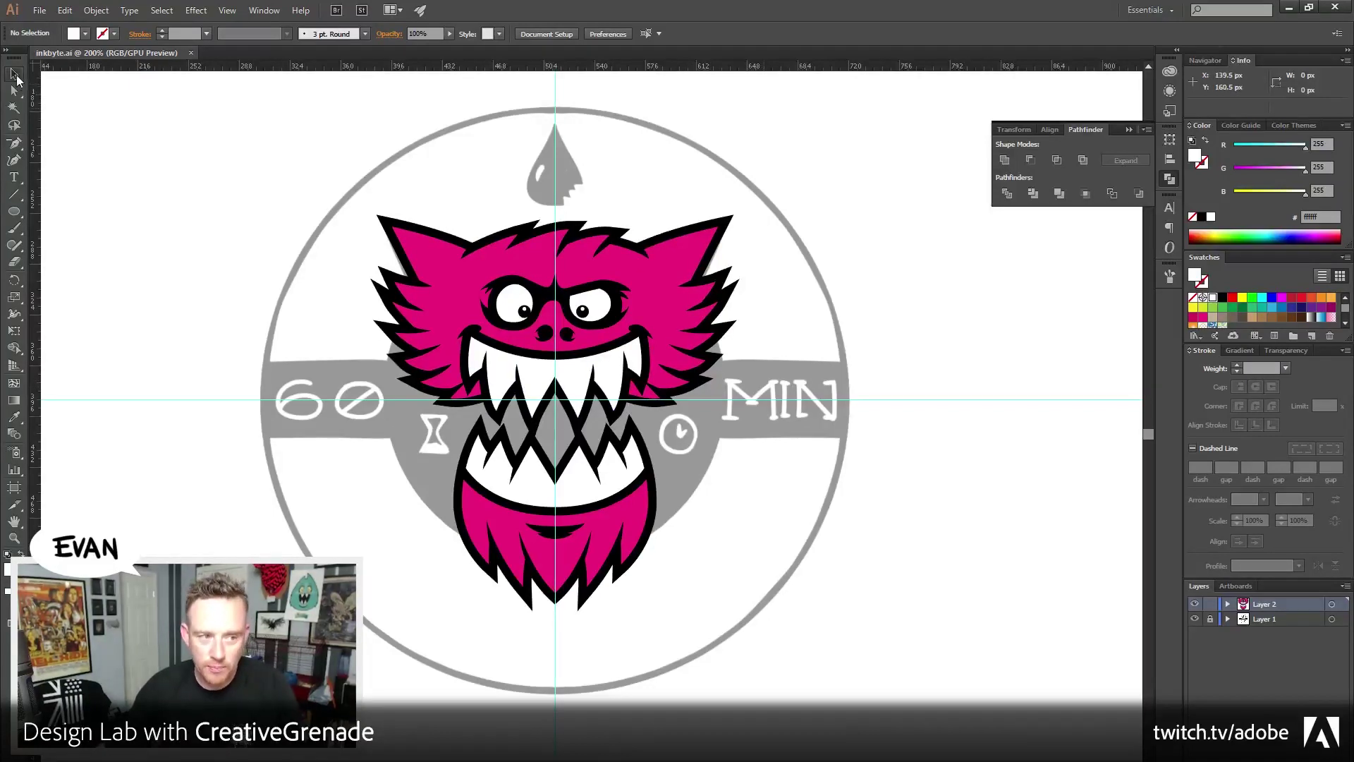
pyautogui.moveTo(164, 221); pyautogui.dragTo(357, 305)
pyautogui.click(14, 144)
pyautogui.click(219, 201)
pyautogui.click(289, 482)
pyautogui.click(14, 74)
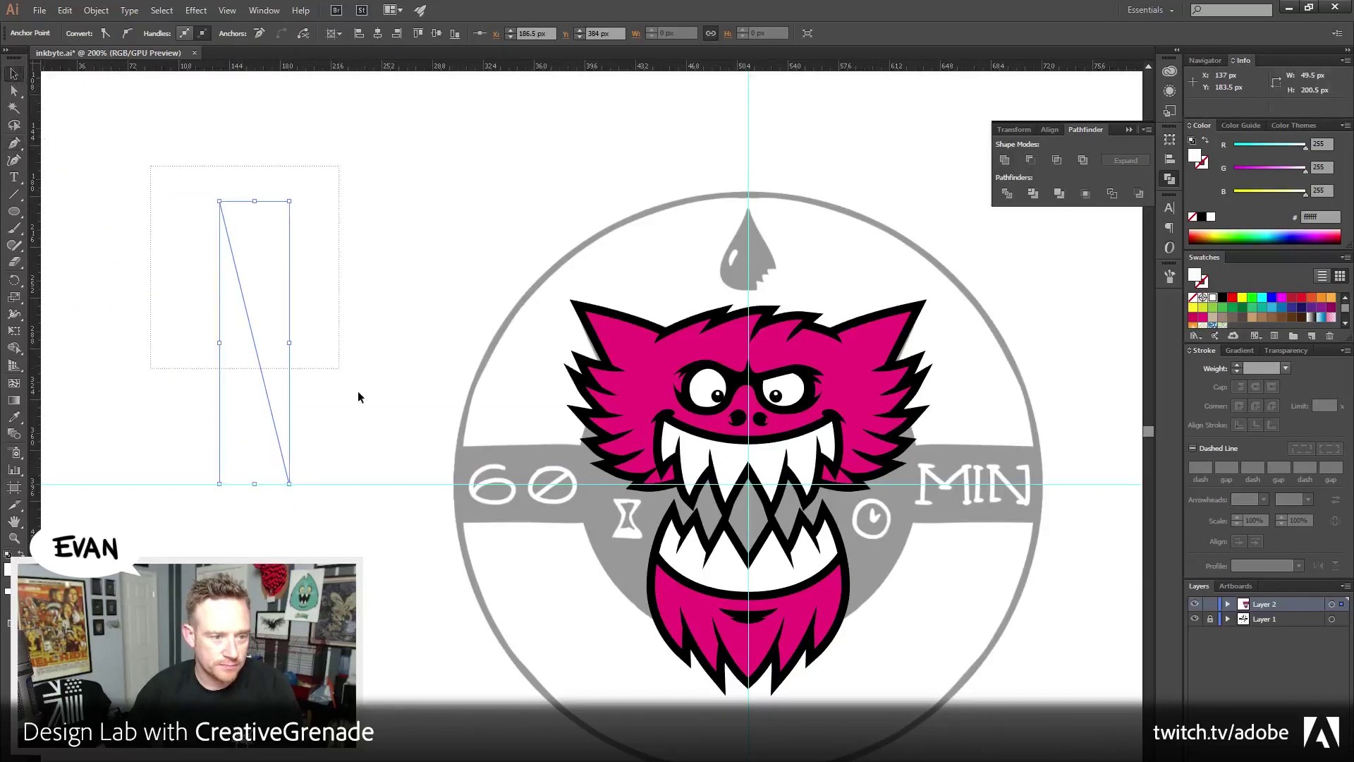
pyautogui.click(1207, 162)
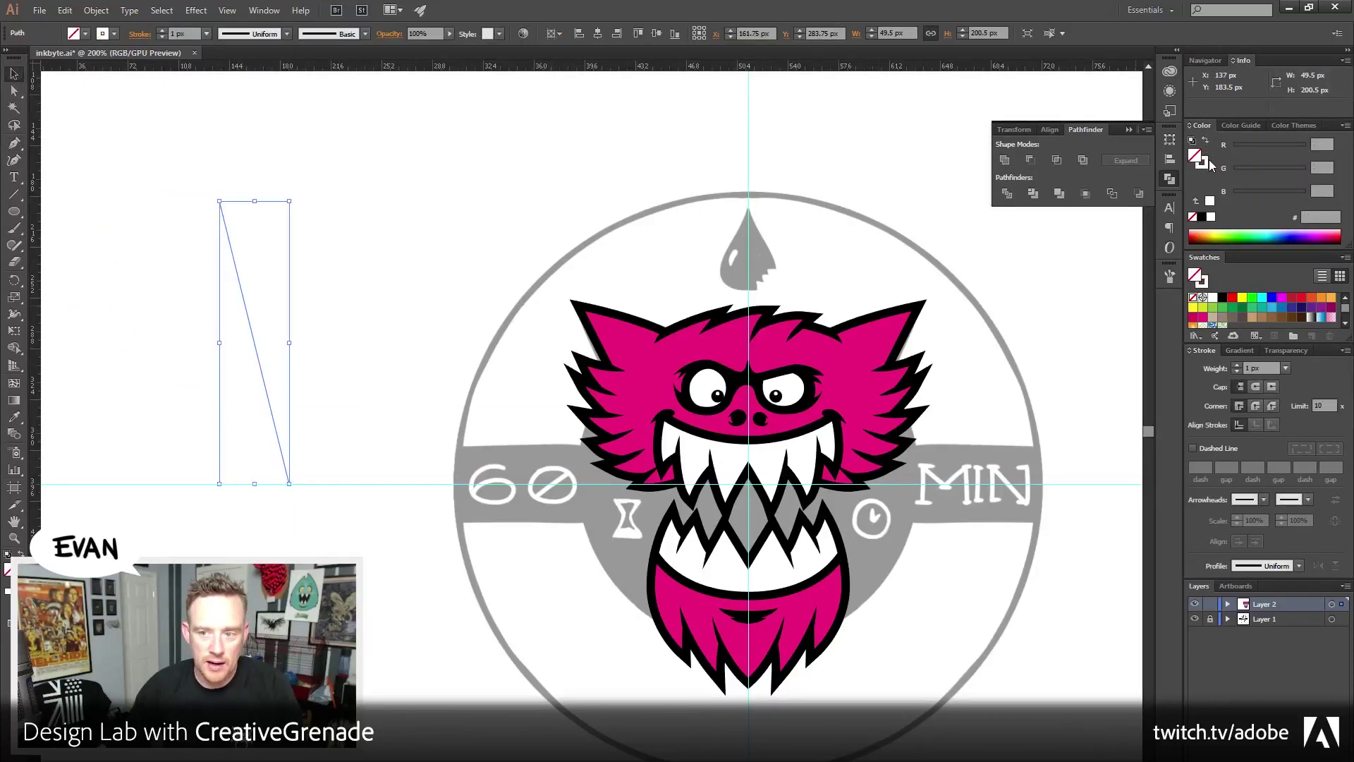
pyautogui.click(1202, 217)
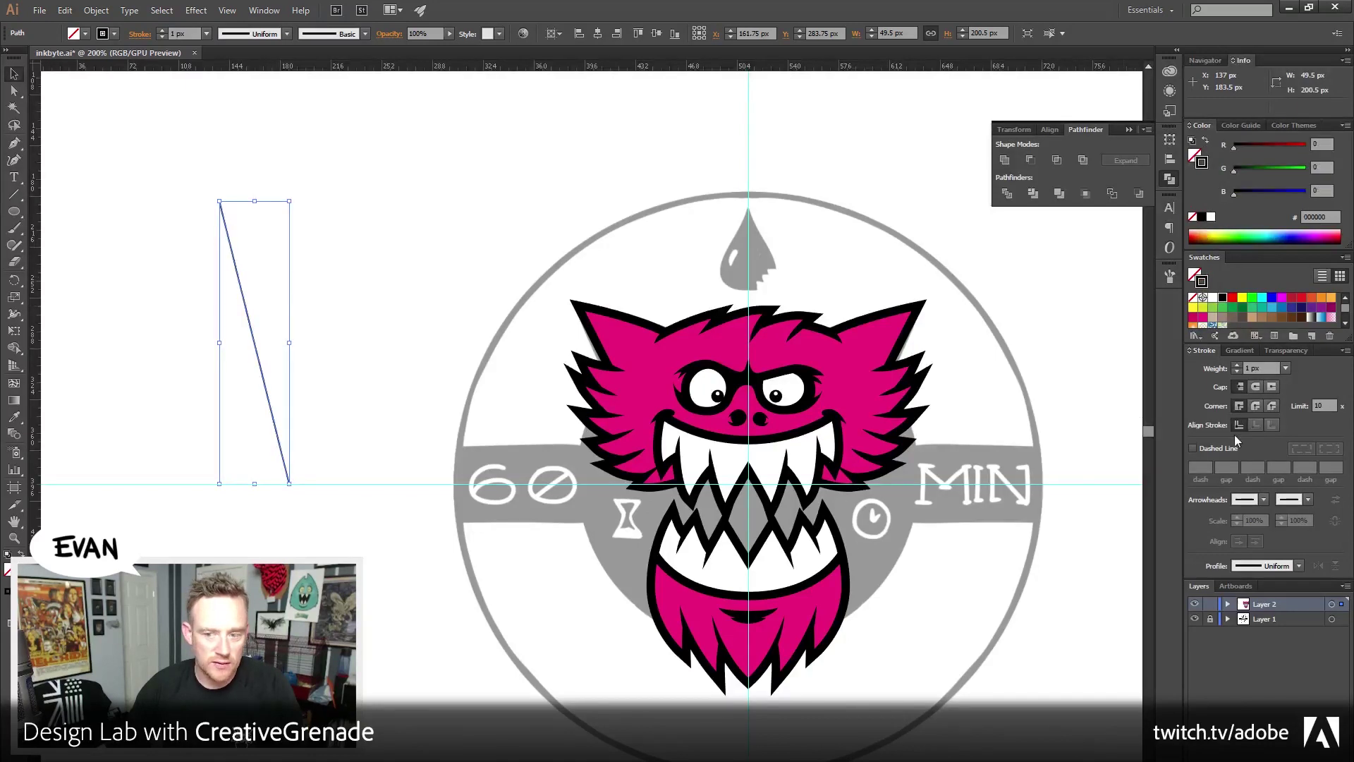
pyautogui.click(1237, 365)
pyautogui.click(1237, 365)
pyautogui.click(1236, 365)
pyautogui.click(1237, 365)
pyautogui.click(1236, 365)
pyautogui.click(1237, 365)
pyautogui.click(1236, 364)
pyautogui.click(1237, 365)
pyautogui.click(1236, 365)
pyautogui.click(1236, 365)
pyautogui.click(1236, 365)
pyautogui.click(1236, 365)
pyautogui.click(1236, 364)
pyautogui.click(1237, 365)
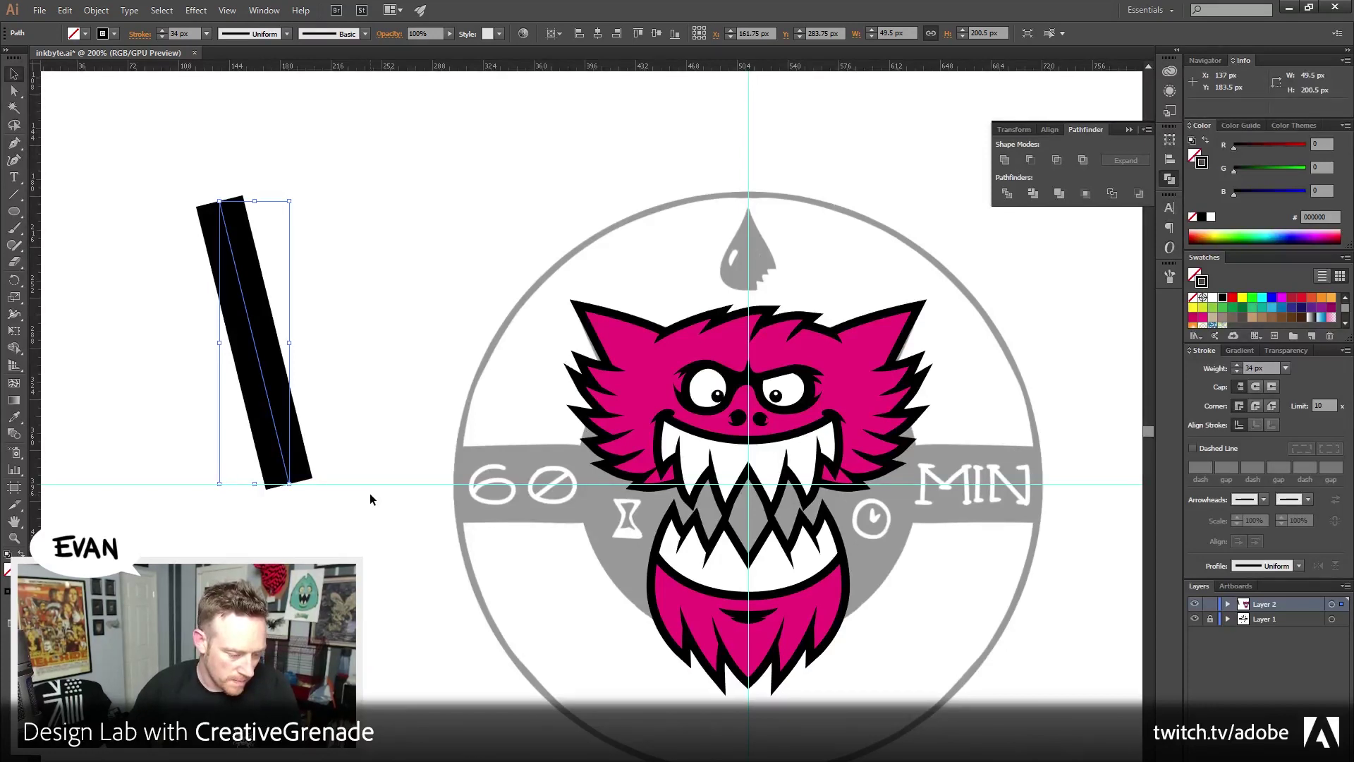
pyautogui.moveTo(137, 214); pyautogui.dragTo(335, 345)
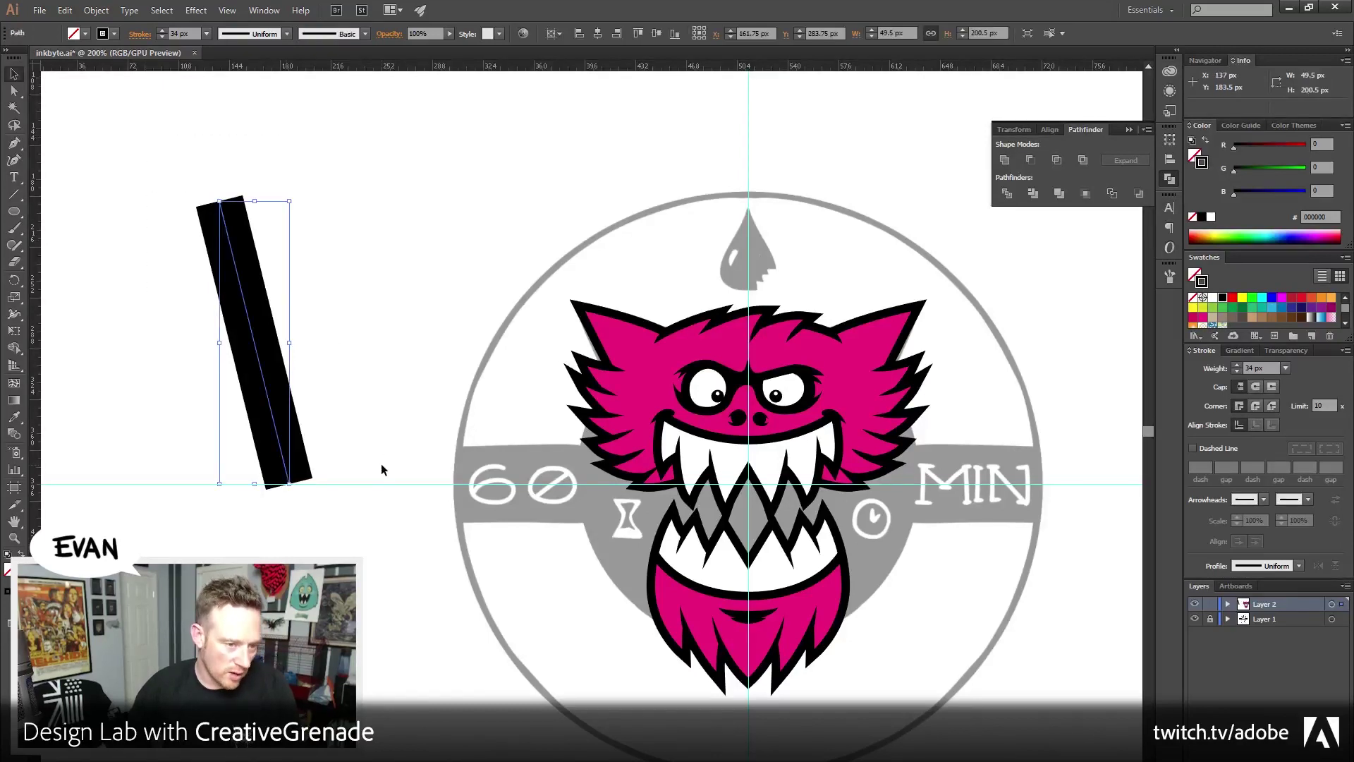
pyautogui.click(1236, 371)
pyautogui.click(1236, 371)
pyautogui.click(1237, 371)
pyautogui.click(1236, 371)
pyautogui.click(1236, 371)
pyautogui.click(1237, 371)
pyautogui.click(1237, 371)
pyautogui.click(1237, 371)
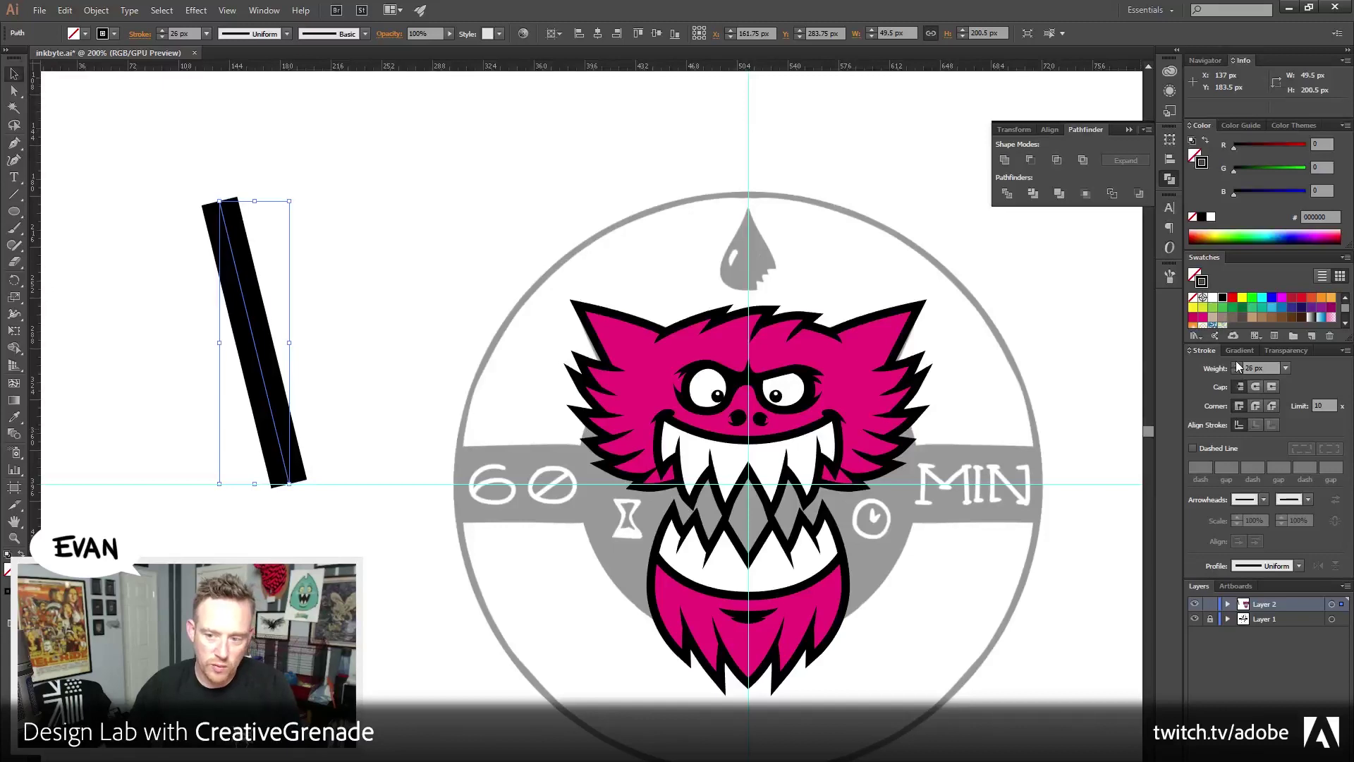
pyautogui.click(1236, 363)
pyautogui.click(1236, 363)
pyautogui.click(1236, 362)
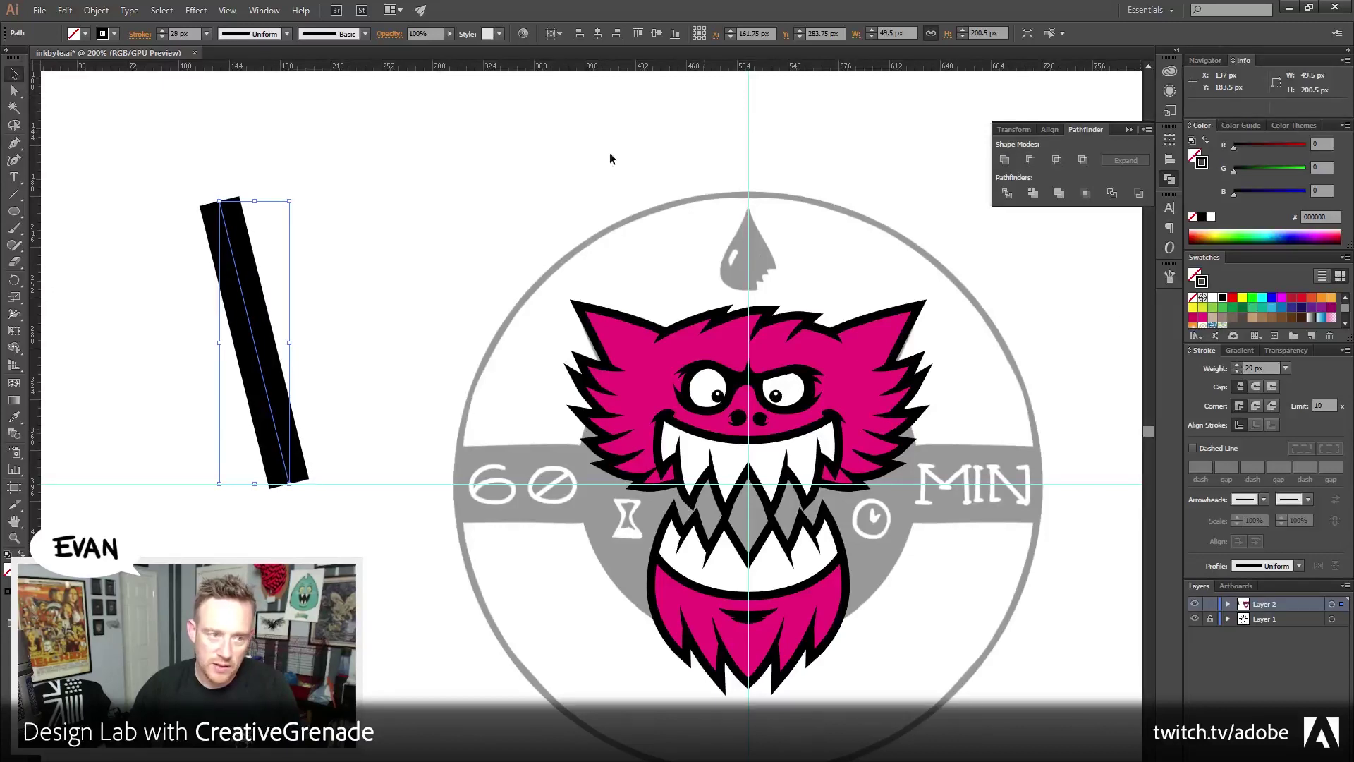
pyautogui.click(96, 11)
pyautogui.moveTo(168, 294)
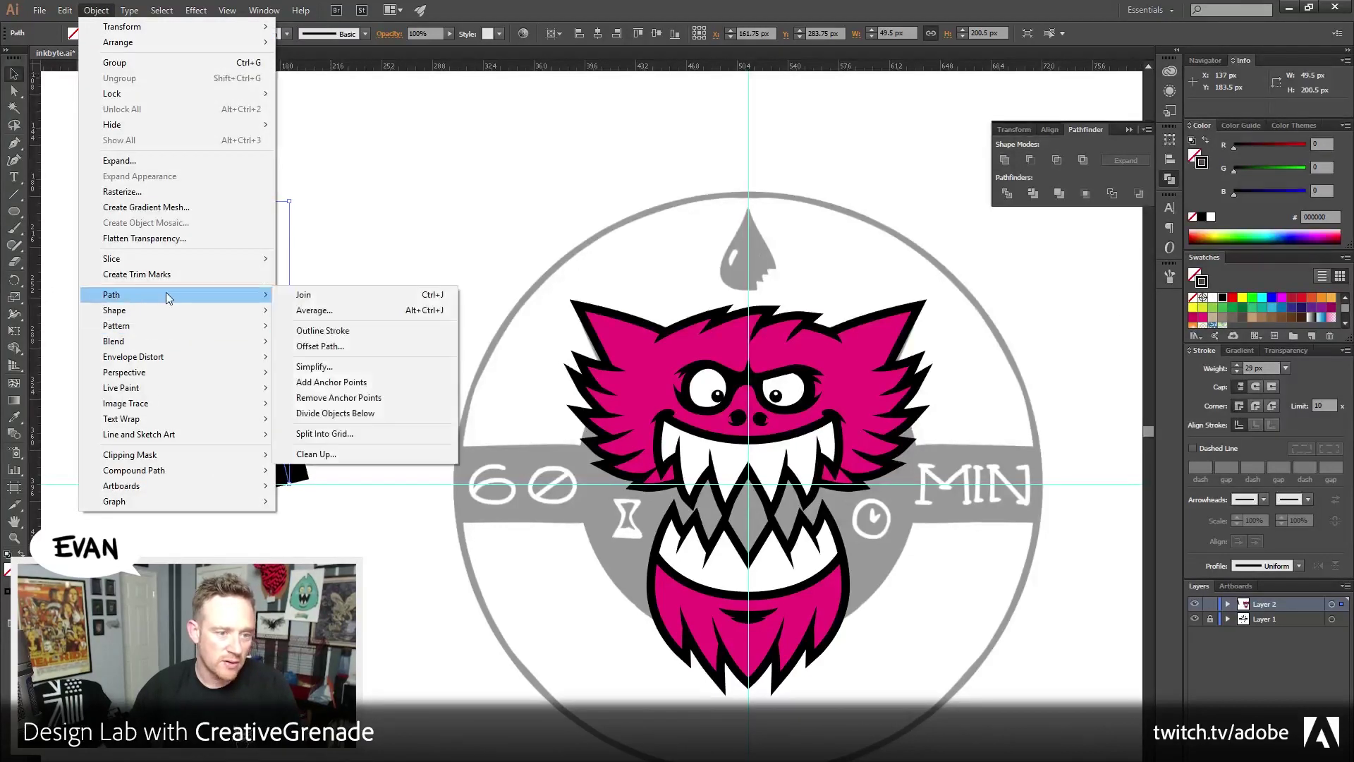
pyautogui.click(408, 330)
pyautogui.click(163, 170)
pyautogui.click(212, 211)
pyautogui.click(199, 257)
pyautogui.click(259, 323)
pyautogui.moveTo(259, 323); pyautogui.dragTo(209, 274)
pyautogui.click(375, 294)
pyautogui.press('a')
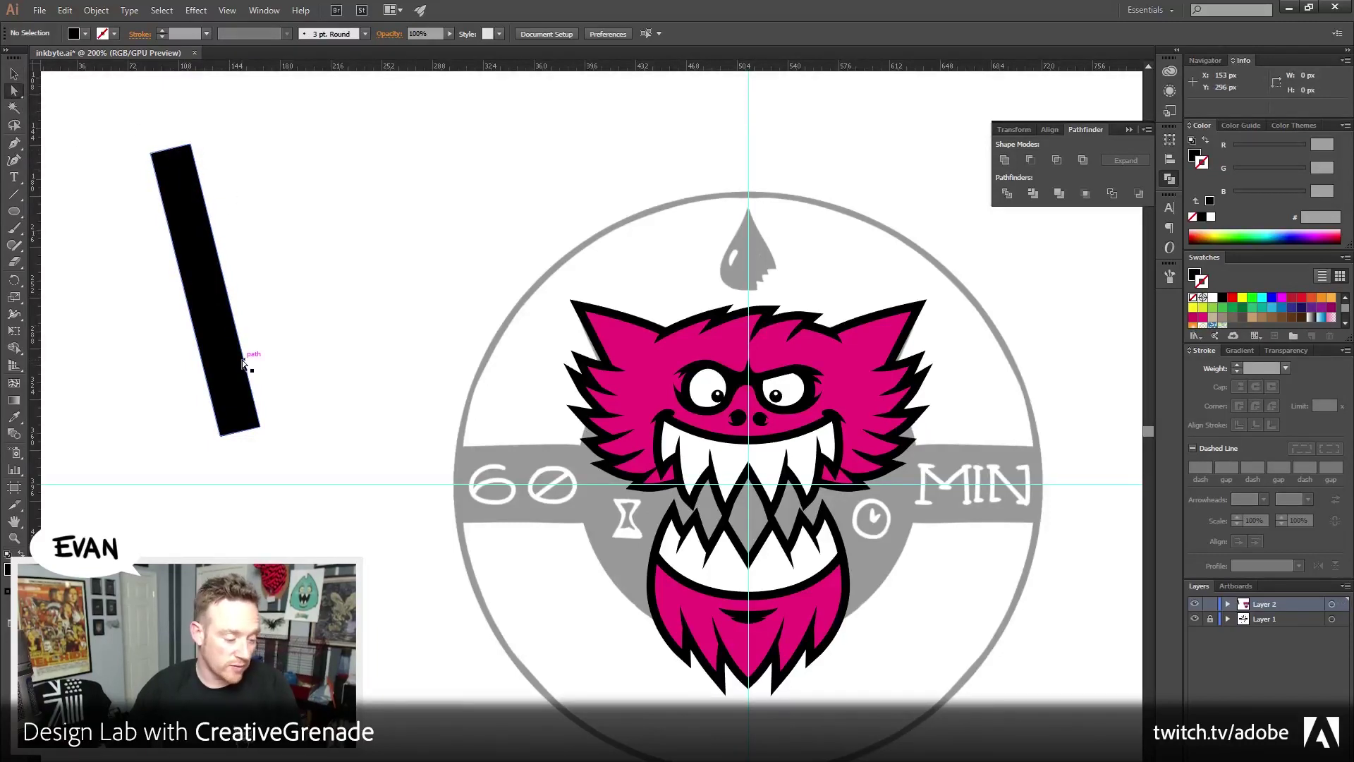
pyautogui.moveTo(106, 132); pyautogui.dragTo(344, 135)
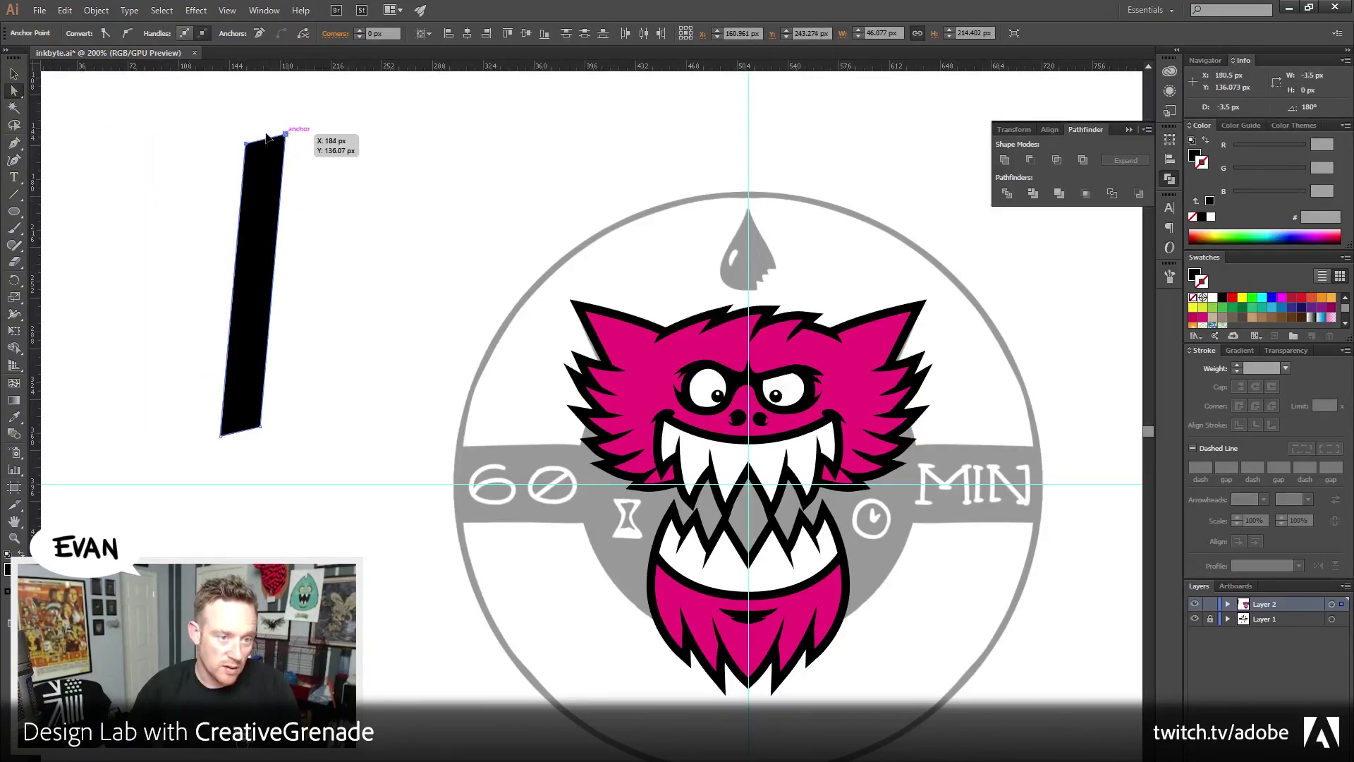
pyautogui.hotkey('ctrl', 'z')
pyautogui.moveTo(197, 135)
pyautogui.mouseDown()
pyautogui.moveTo(335, 118)
pyautogui.moveTo(215, 120)
pyautogui.mouseUp()
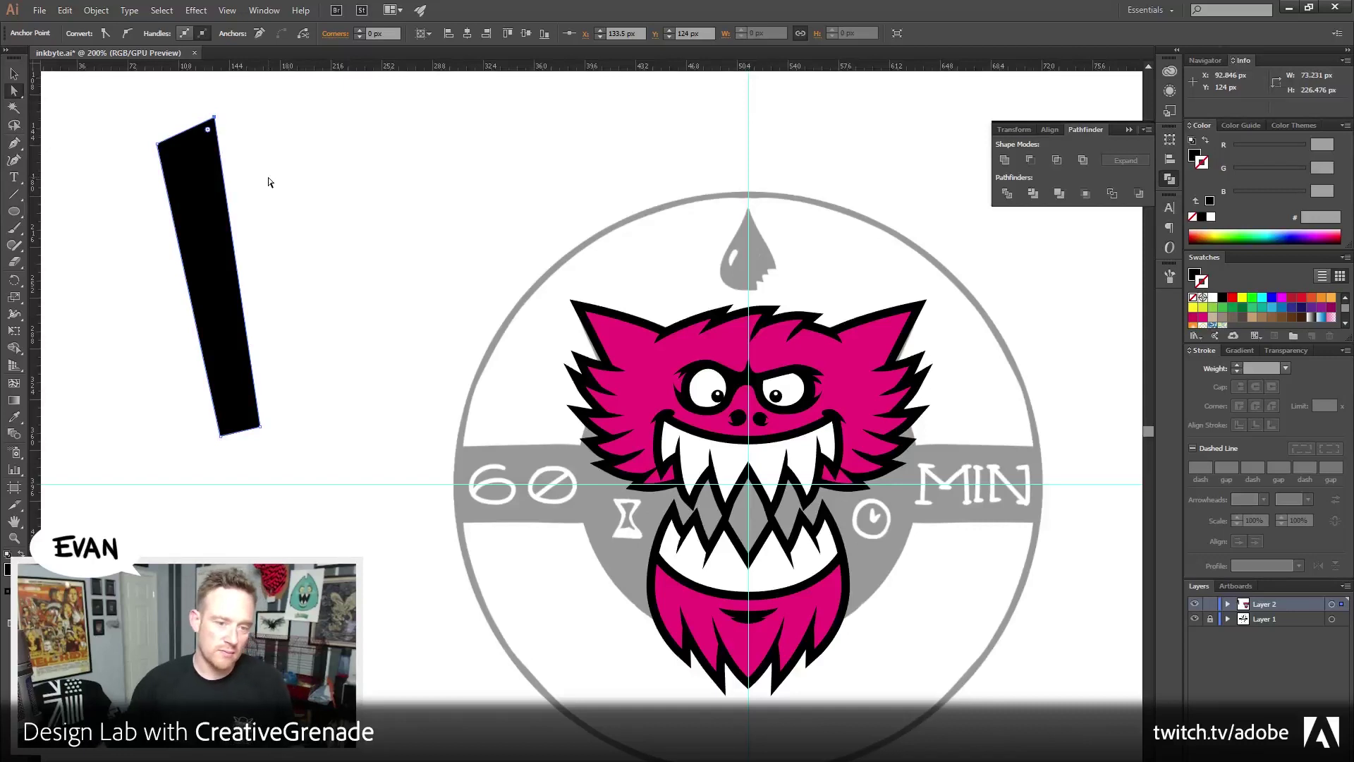
pyautogui.click(14, 74)
pyautogui.click(102, 143)
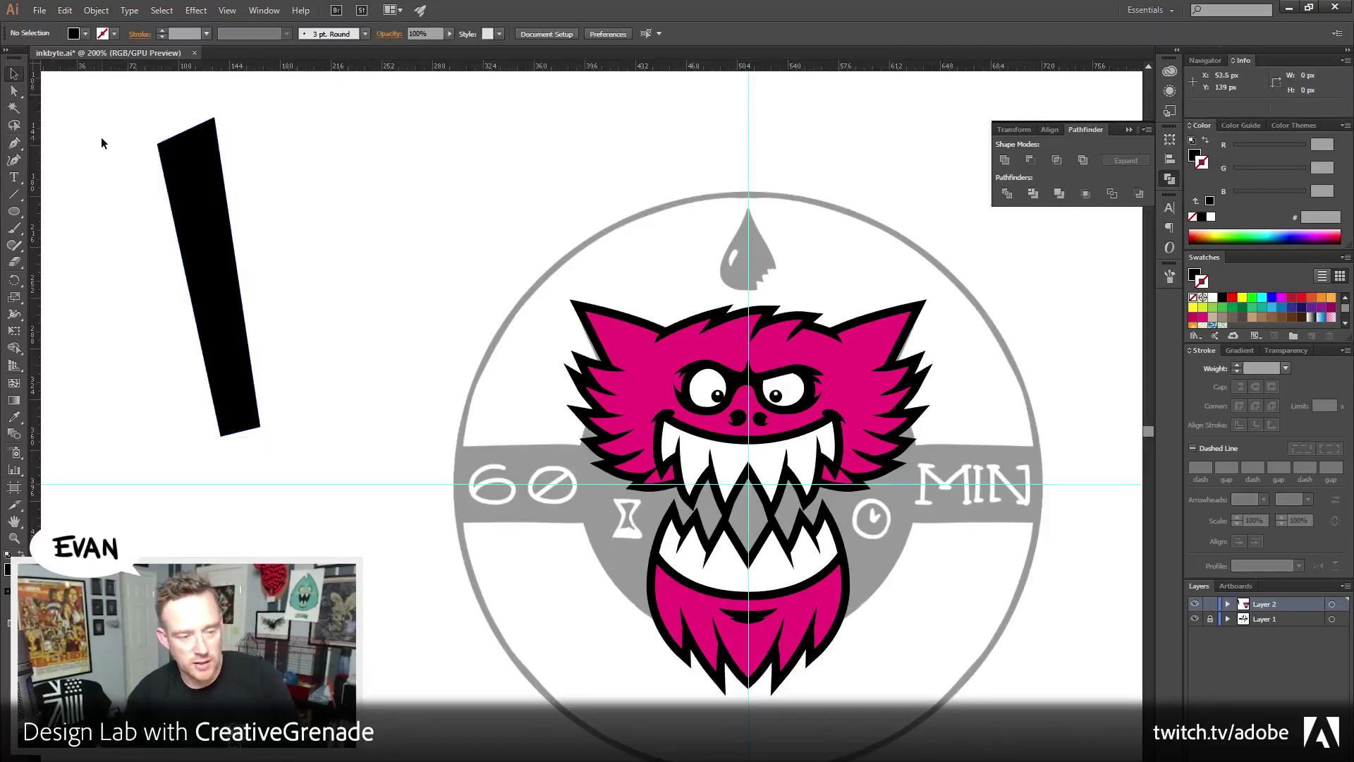
pyautogui.hotkey('ctrl', 'a')
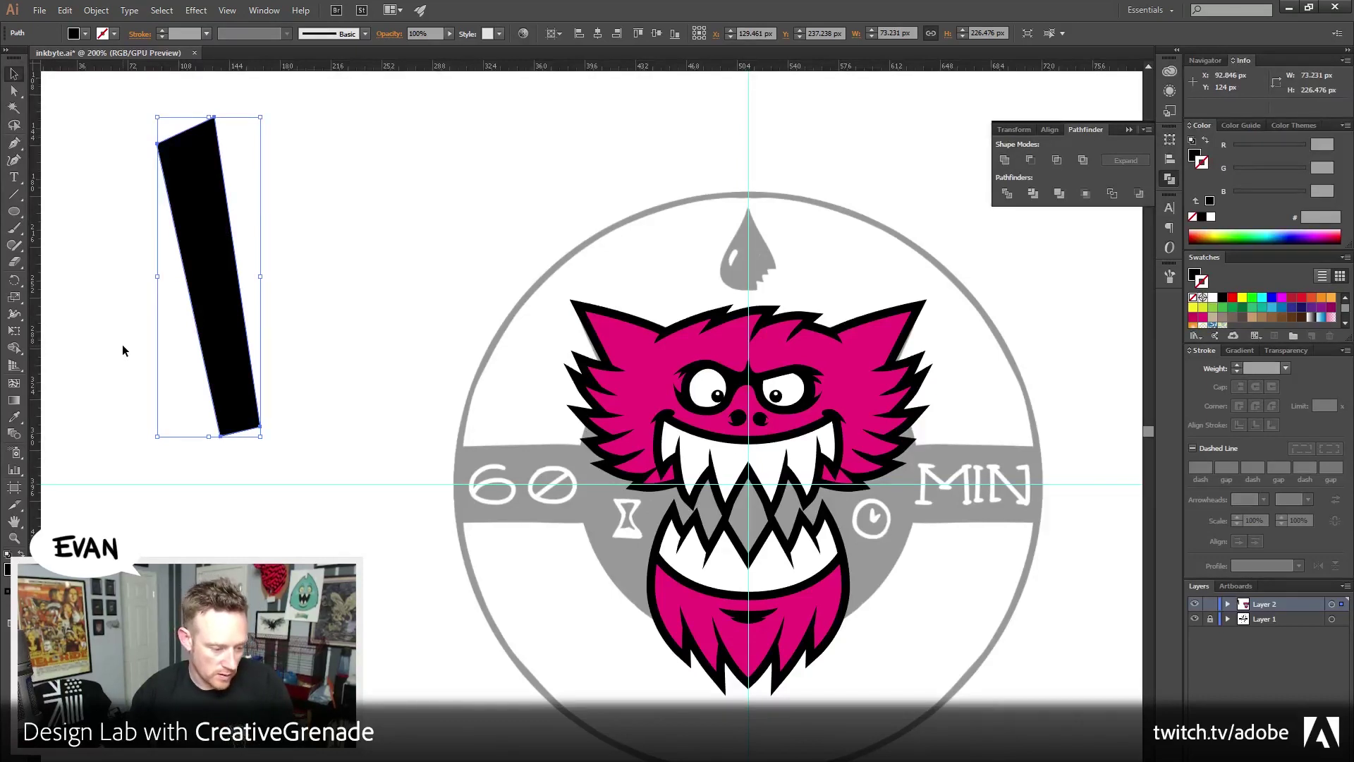
pyautogui.press('Delete')
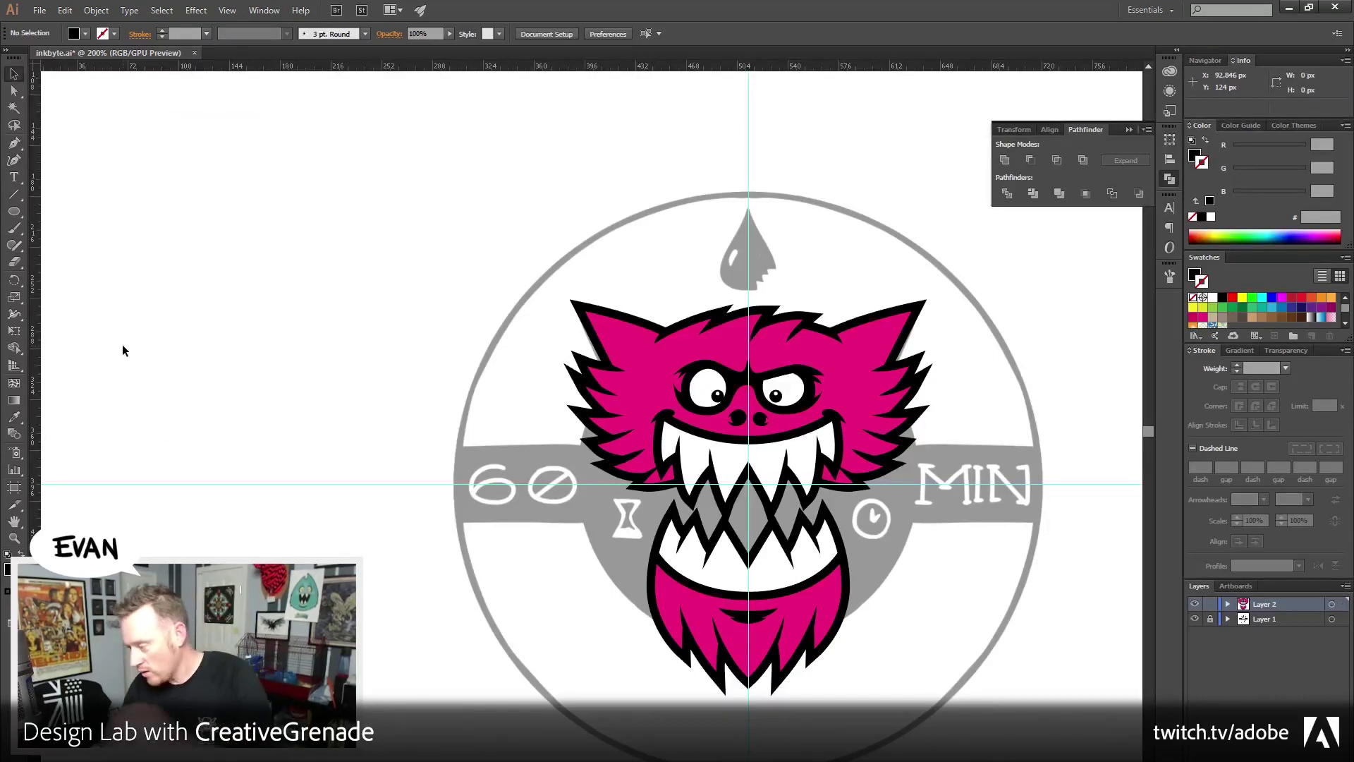
# Draw a black circle outward from the guide intersection with the Ellipse tool
pyautogui.moveTo(606, 503); pyautogui.dragTo(434, 501)
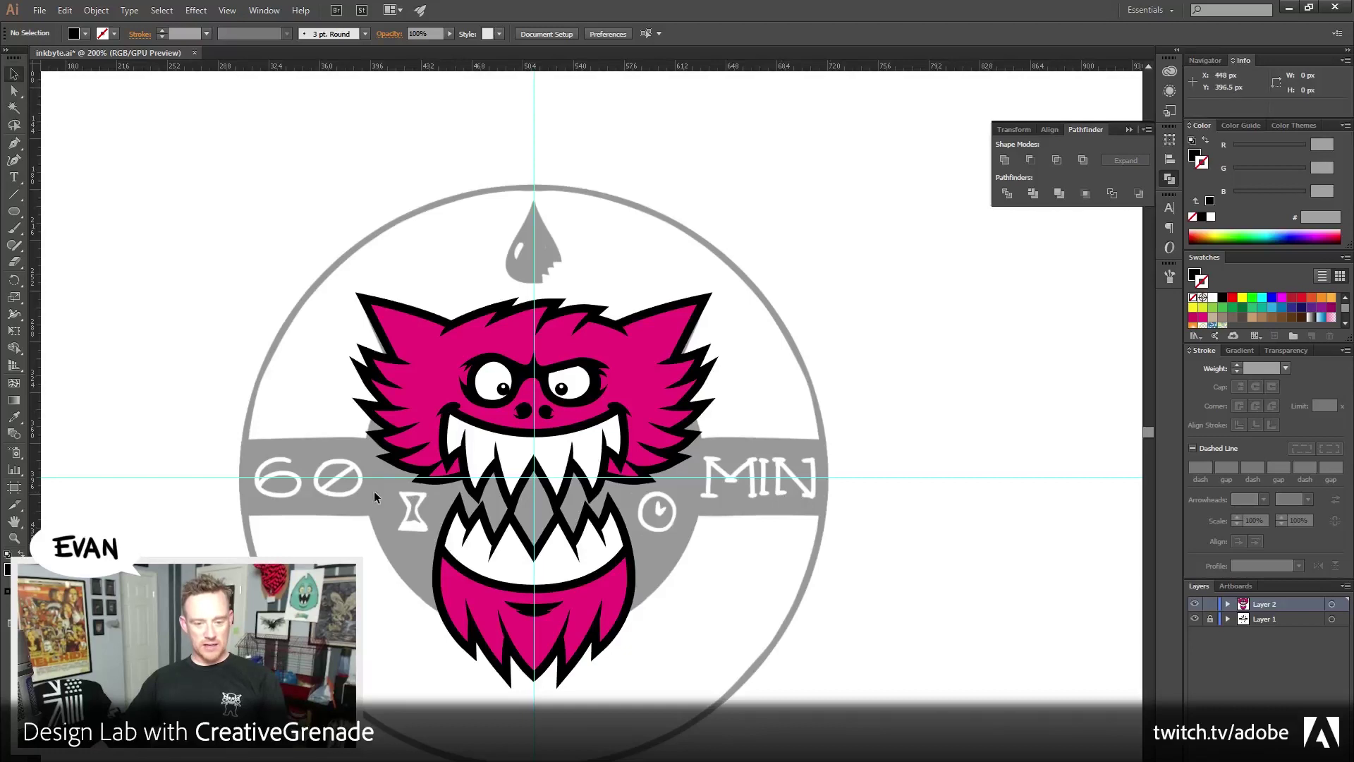
pyautogui.press('l')
pyautogui.scroll(-1, 189, 479)
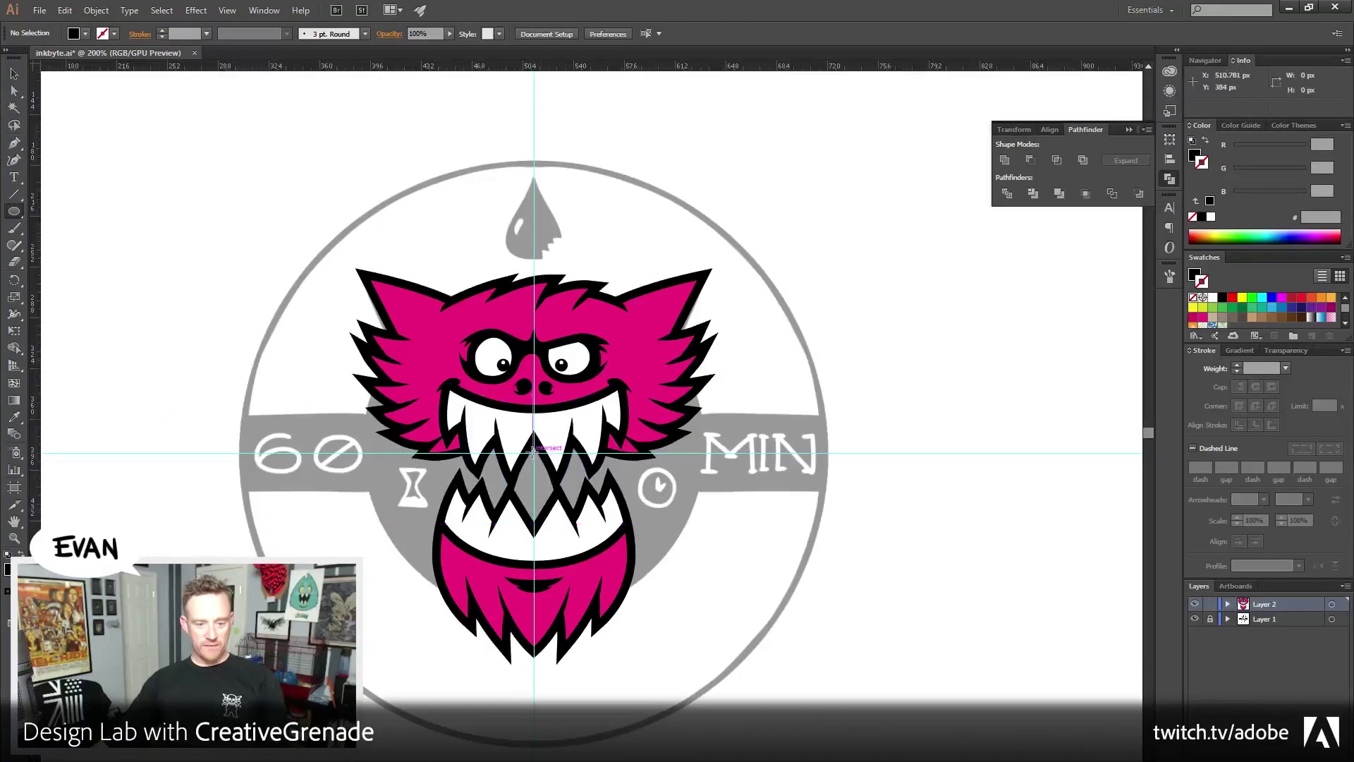
pyautogui.moveTo(534, 452); pyautogui.dragTo(697, 281)
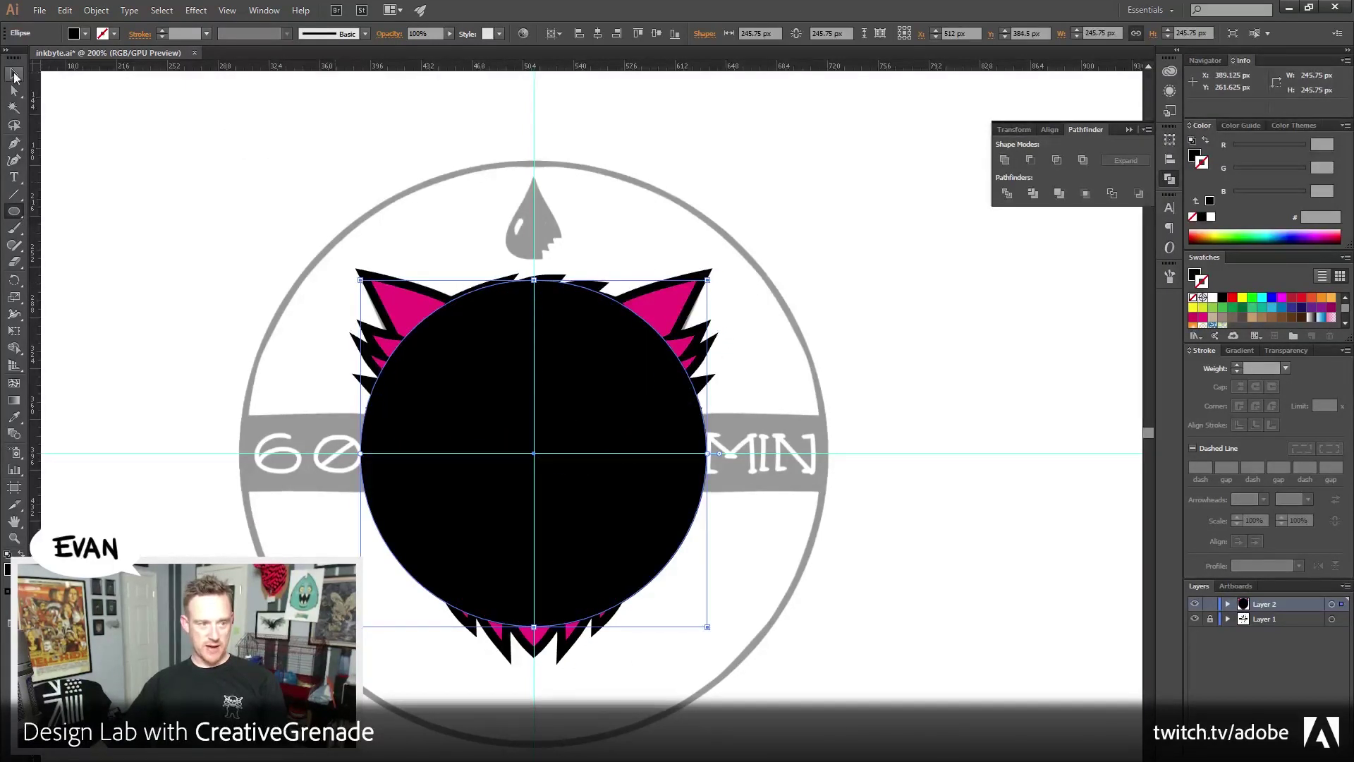
pyautogui.click(15, 74)
# Send the black circle to the back, behind the monster head
pyautogui.click(96, 10)
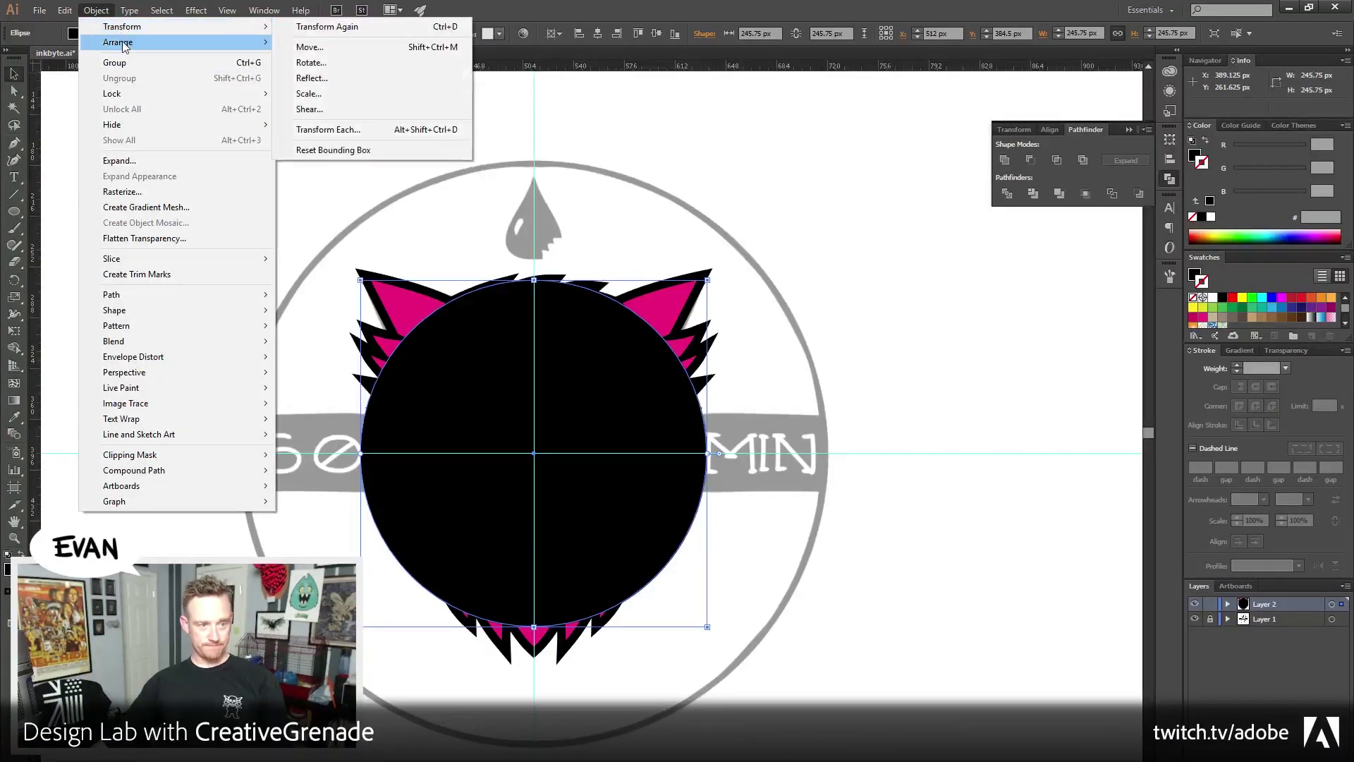
pyautogui.moveTo(123, 44)
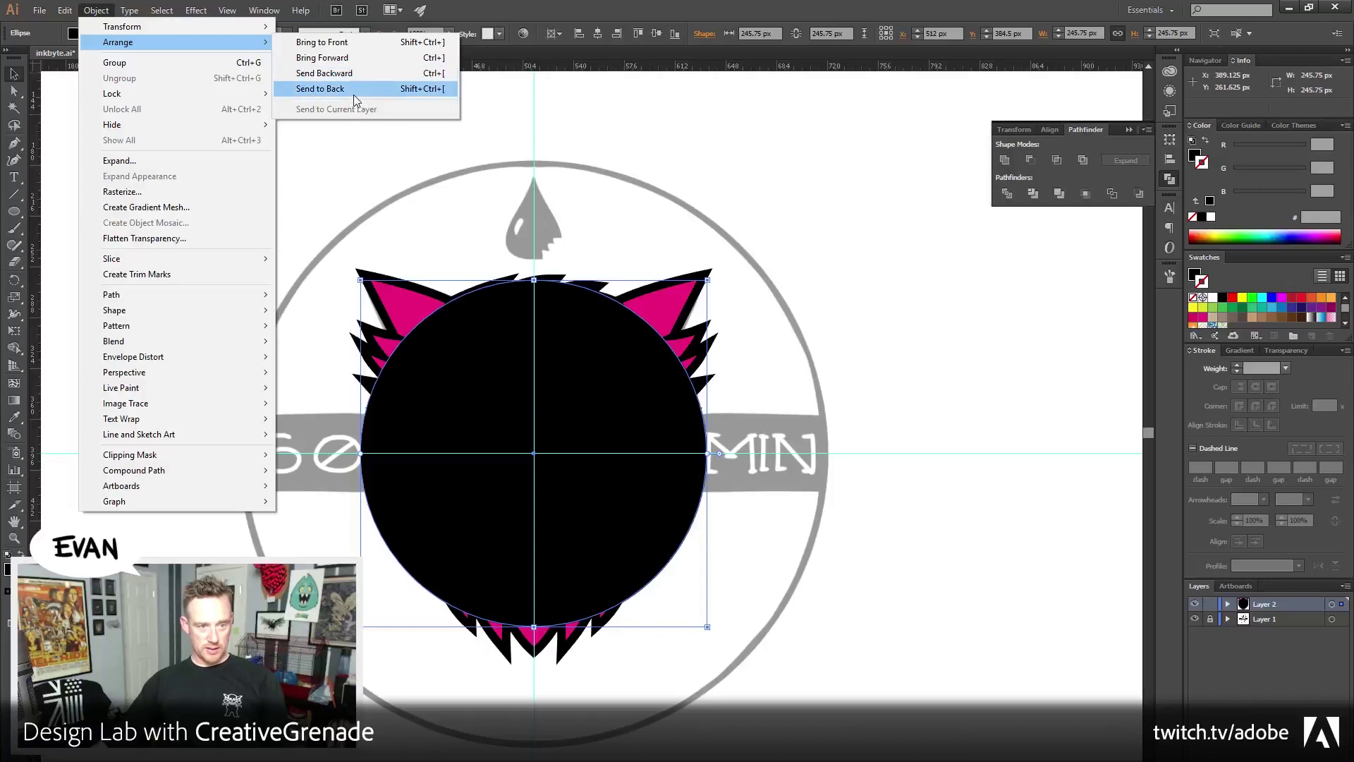
pyautogui.click(355, 89)
pyautogui.click(281, 521)
pyautogui.moveTo(281, 521); pyautogui.dragTo(281, 490)
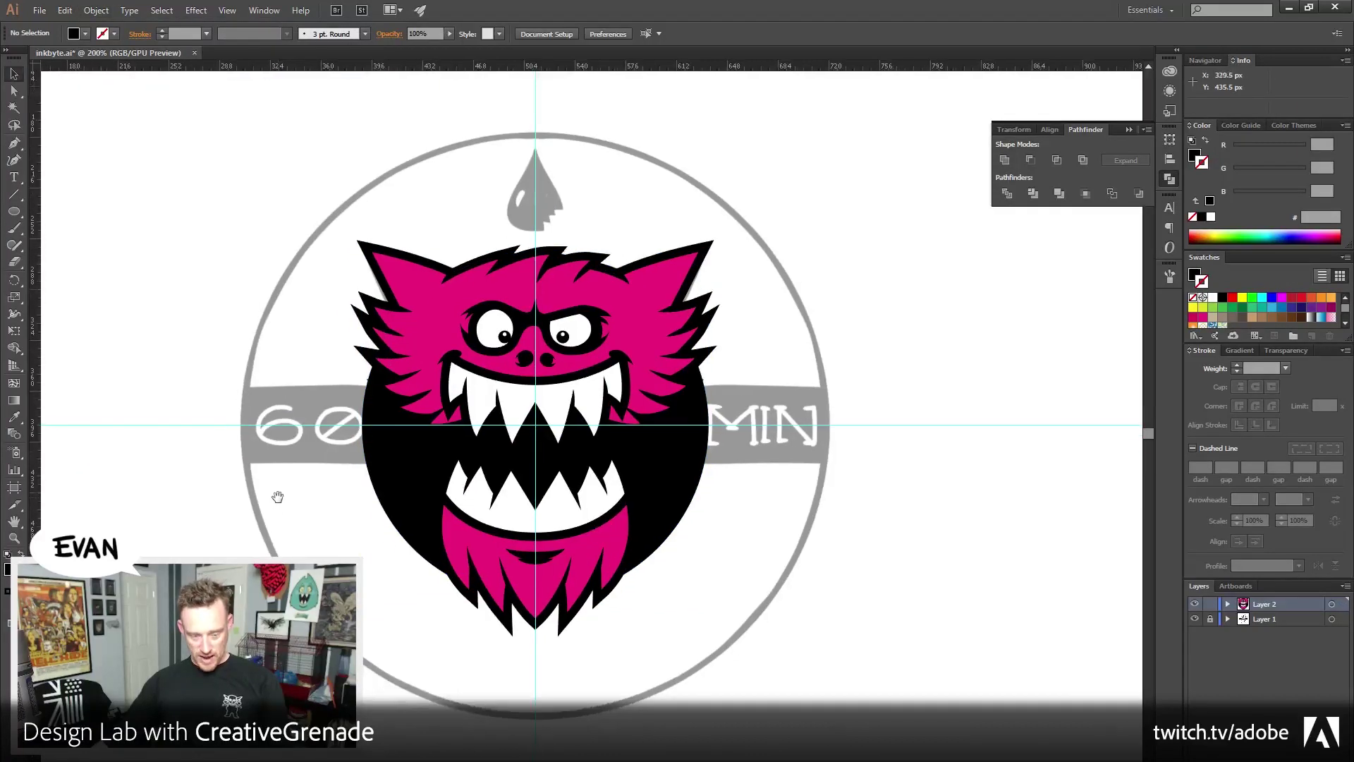
# Shrink the black circle slightly around its centre, then switch to the Twitter notification in Firefox
pyautogui.click(407, 481)
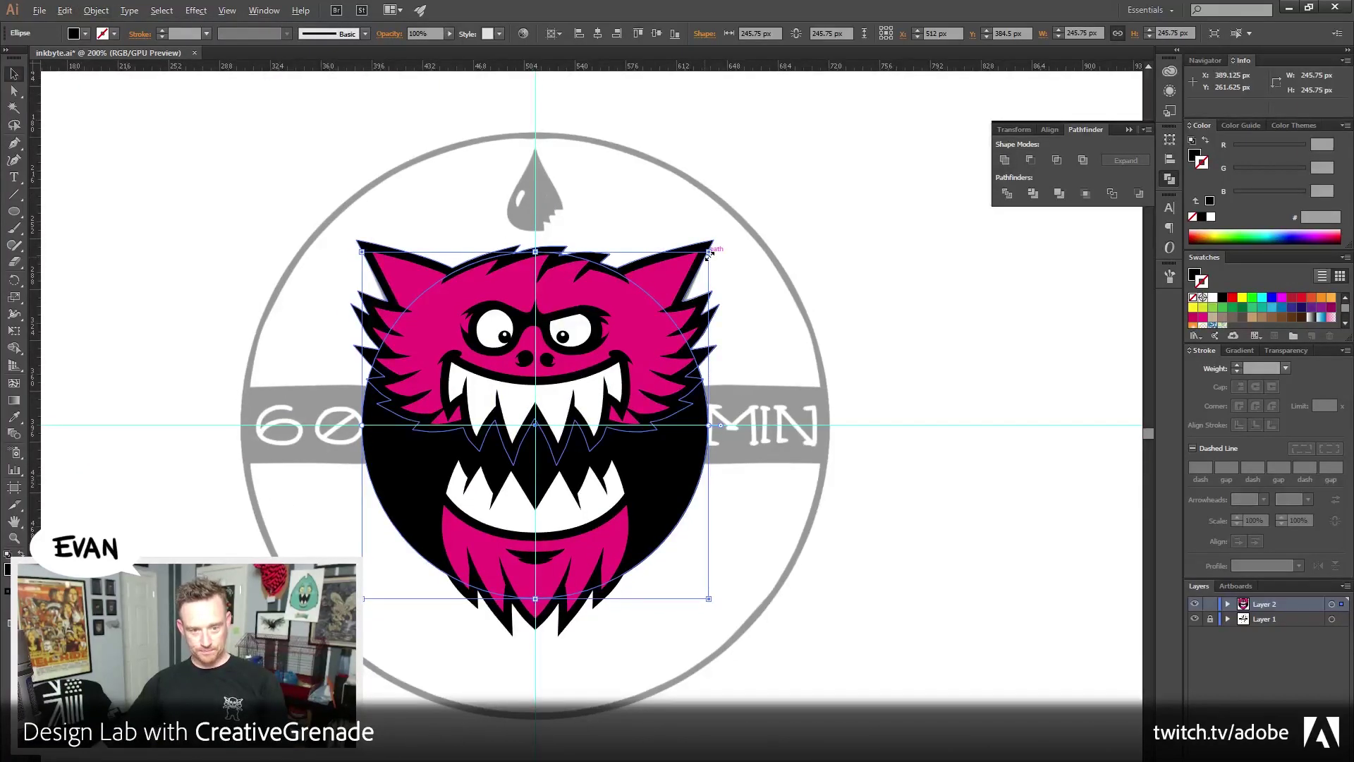
pyautogui.moveTo(709, 254); pyautogui.dragTo(712, 255)
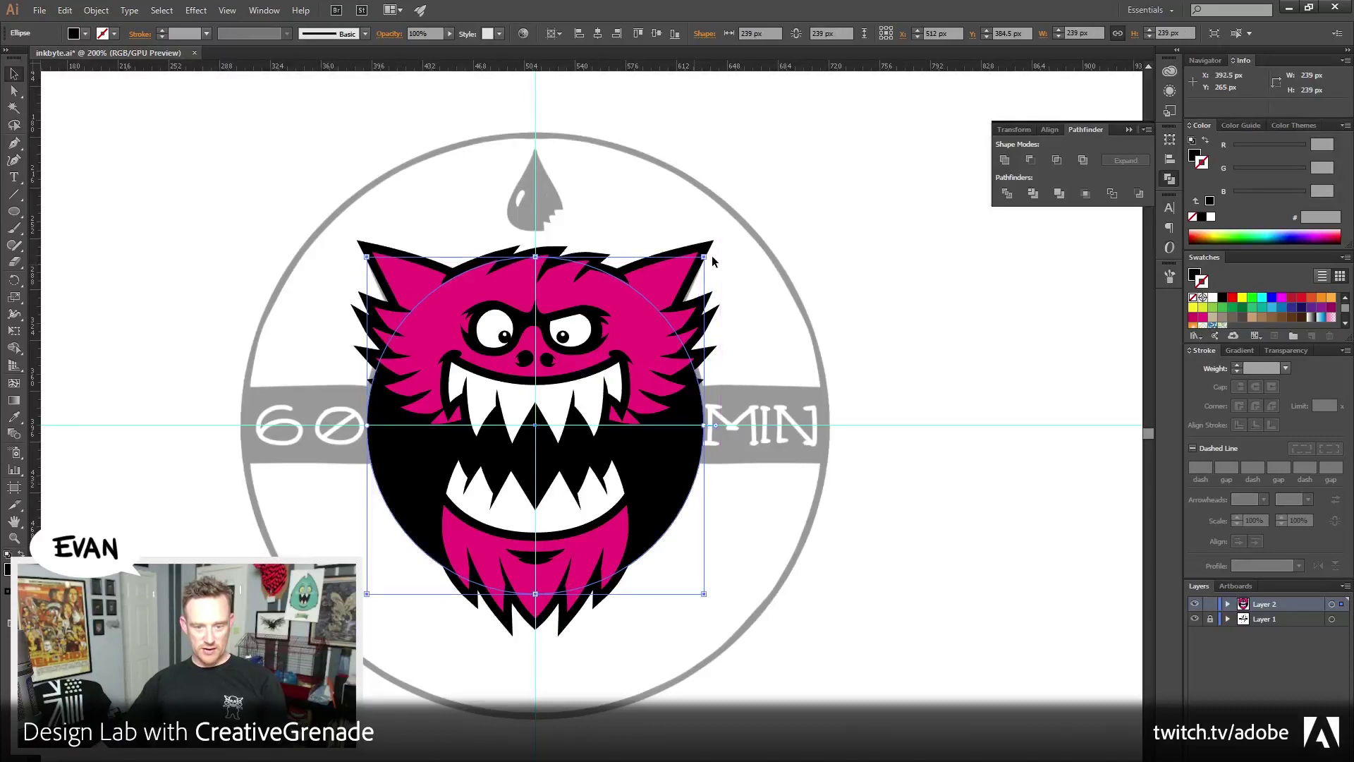
pyautogui.click(1000, 363)
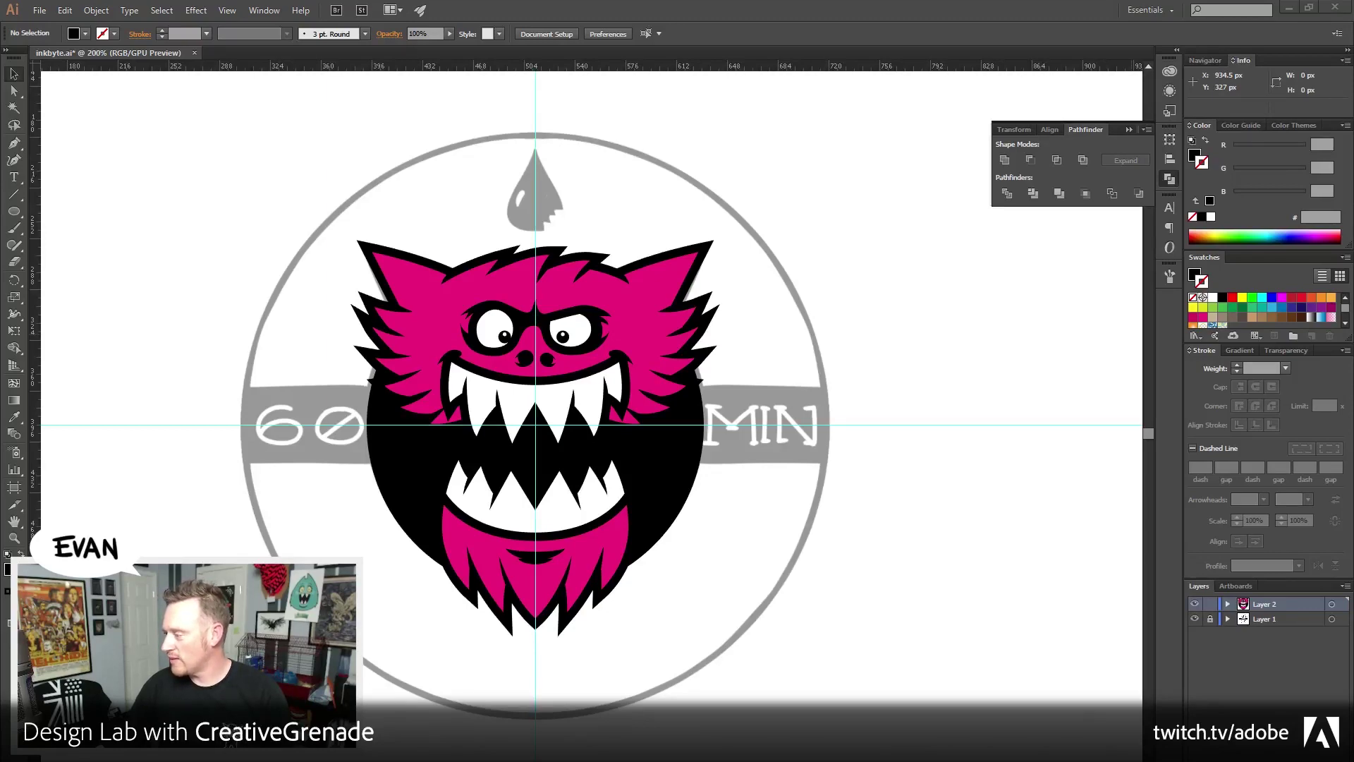
pyautogui.hotkey('alt', 'Tab')
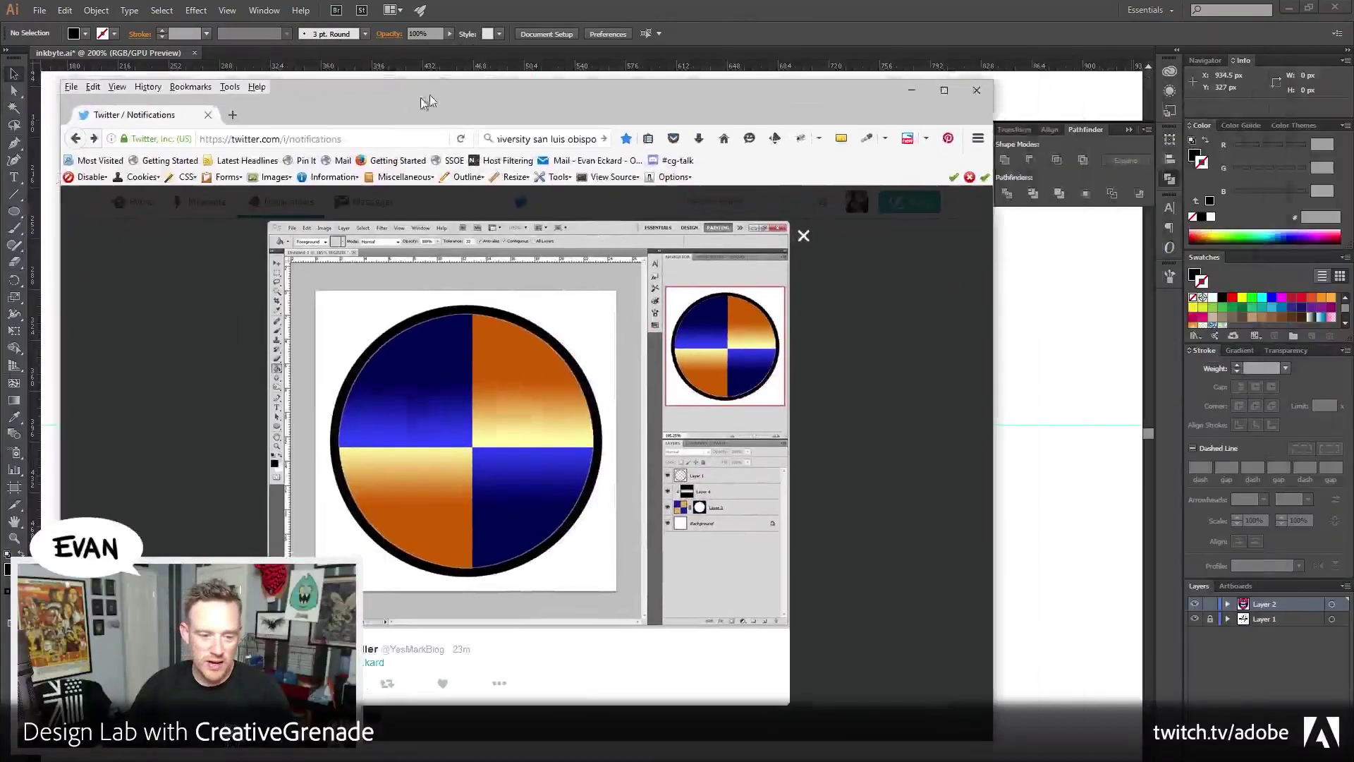
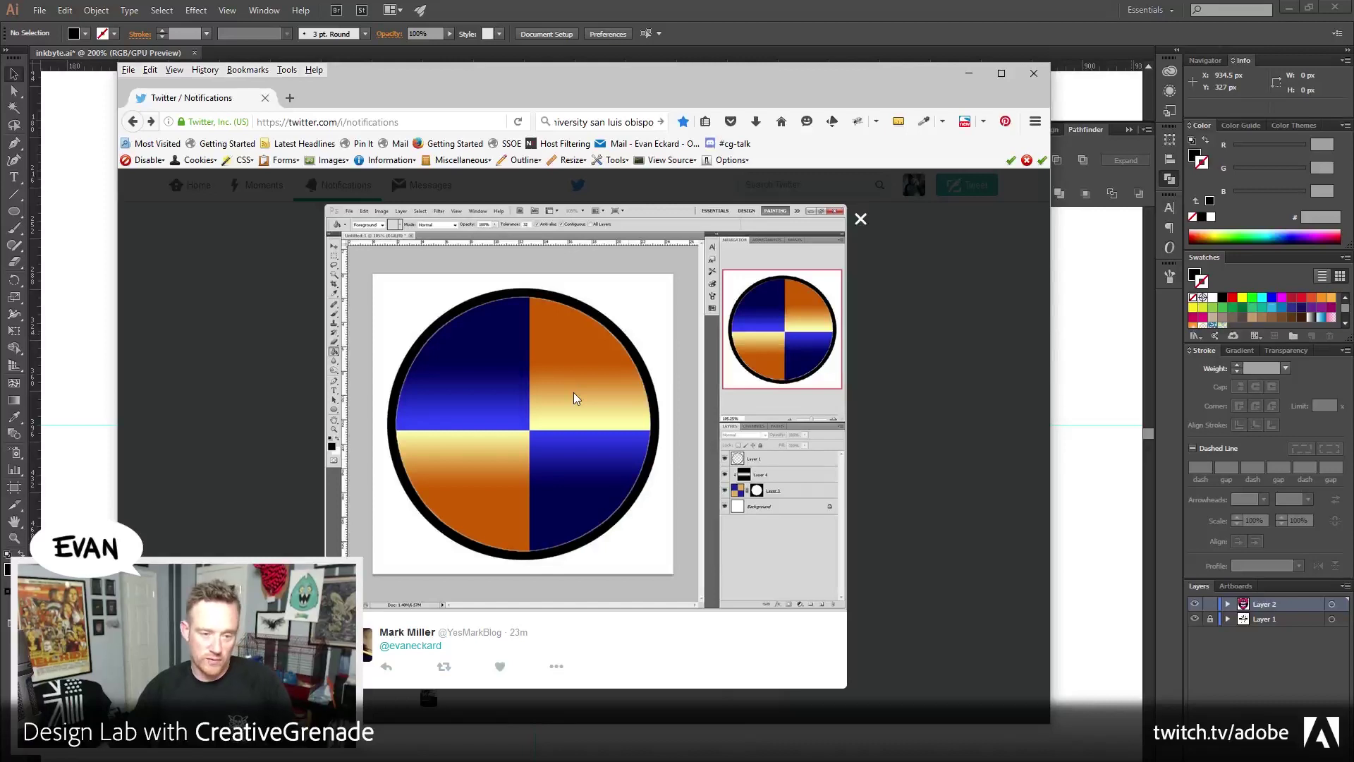
# Move the Firefox window off to the right to uncover the Illustrator monster artwork
pyautogui.moveTo(374, 71); pyautogui.dragTo(1353, 36)
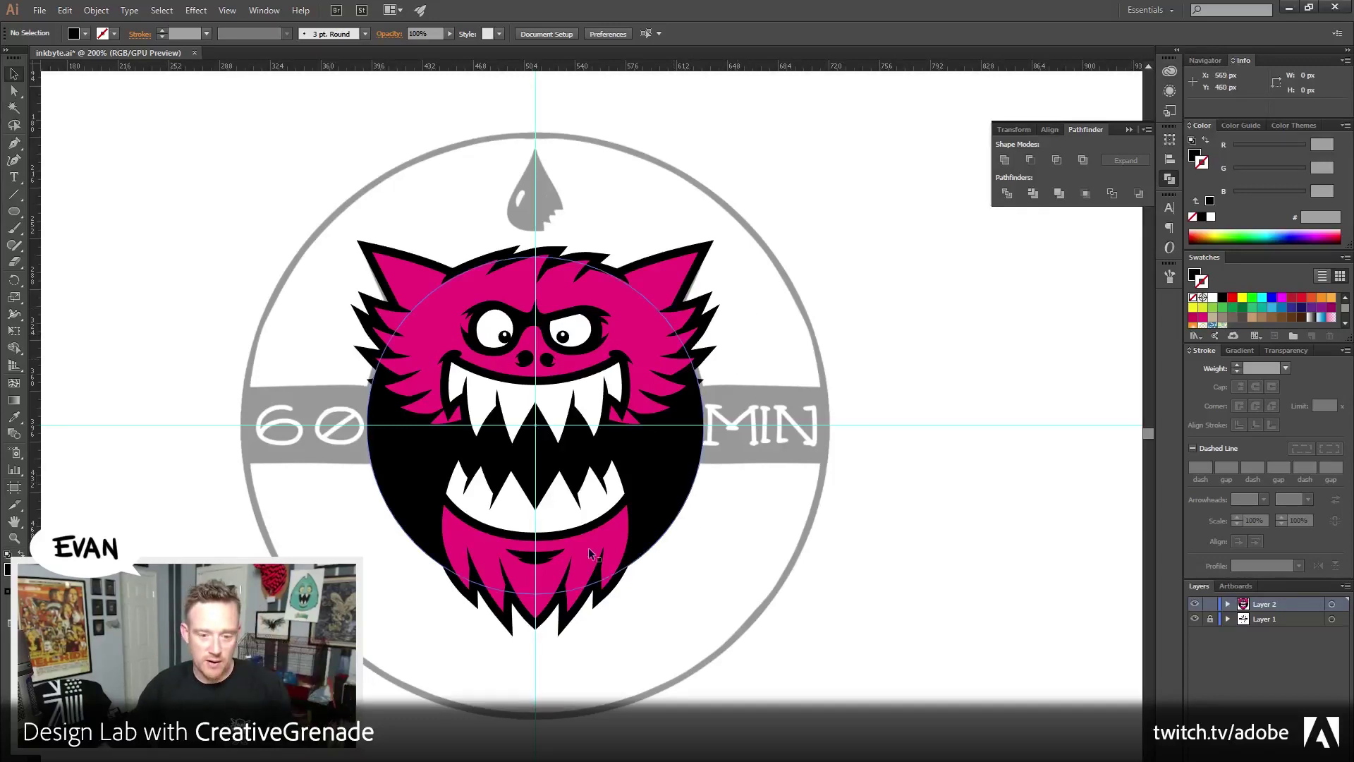
# Enlarge the black circle to 426 px and turn it into a 6 px black outline ring
pyautogui.click(537, 555)
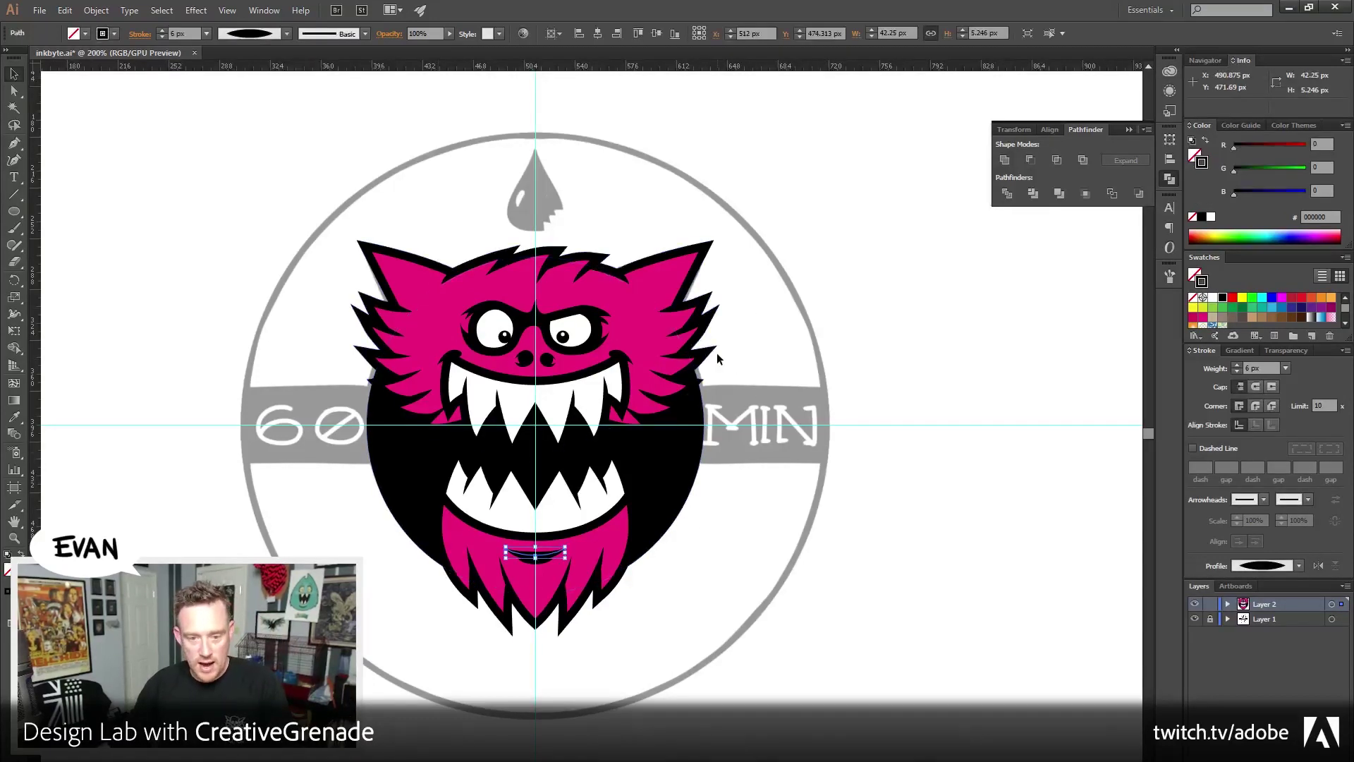
pyautogui.click(688, 508)
pyautogui.moveTo(697, 601); pyautogui.dragTo(863, 730)
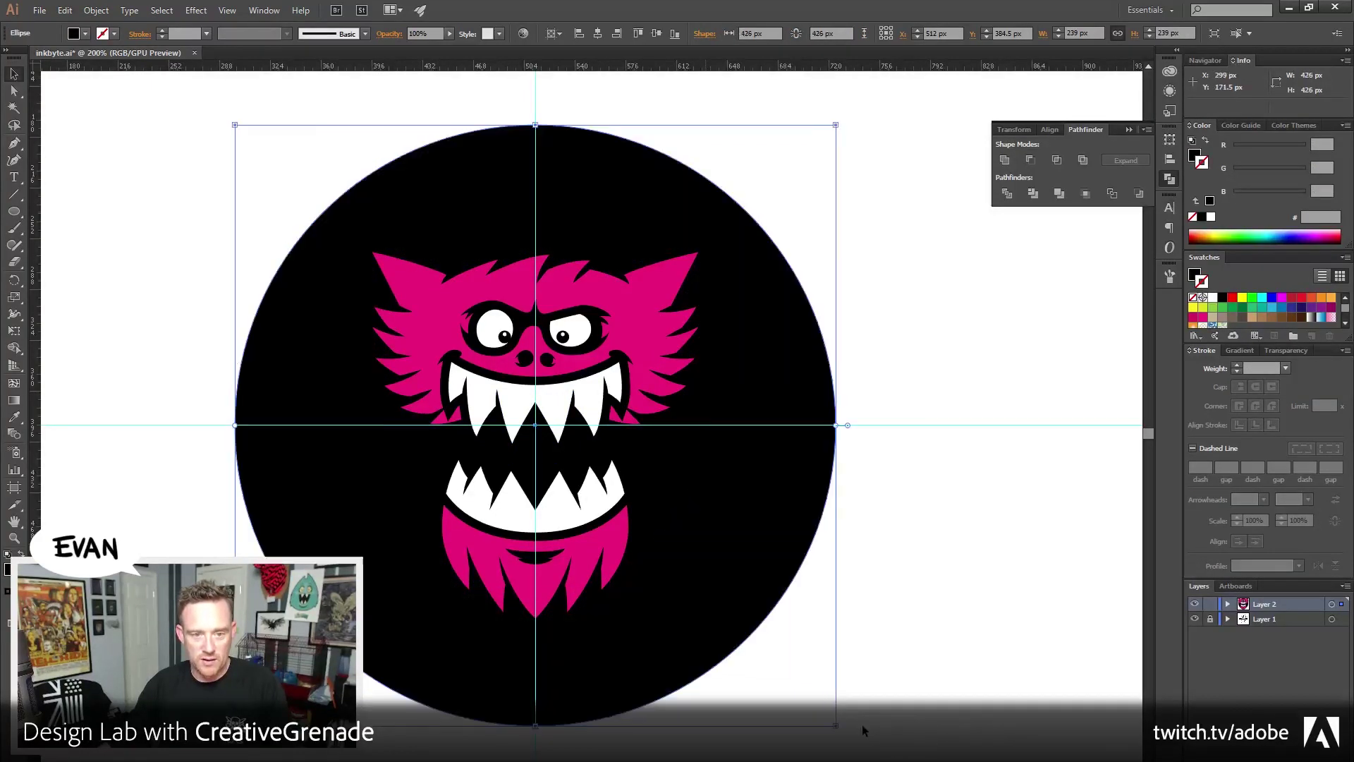
pyautogui.click(1206, 141)
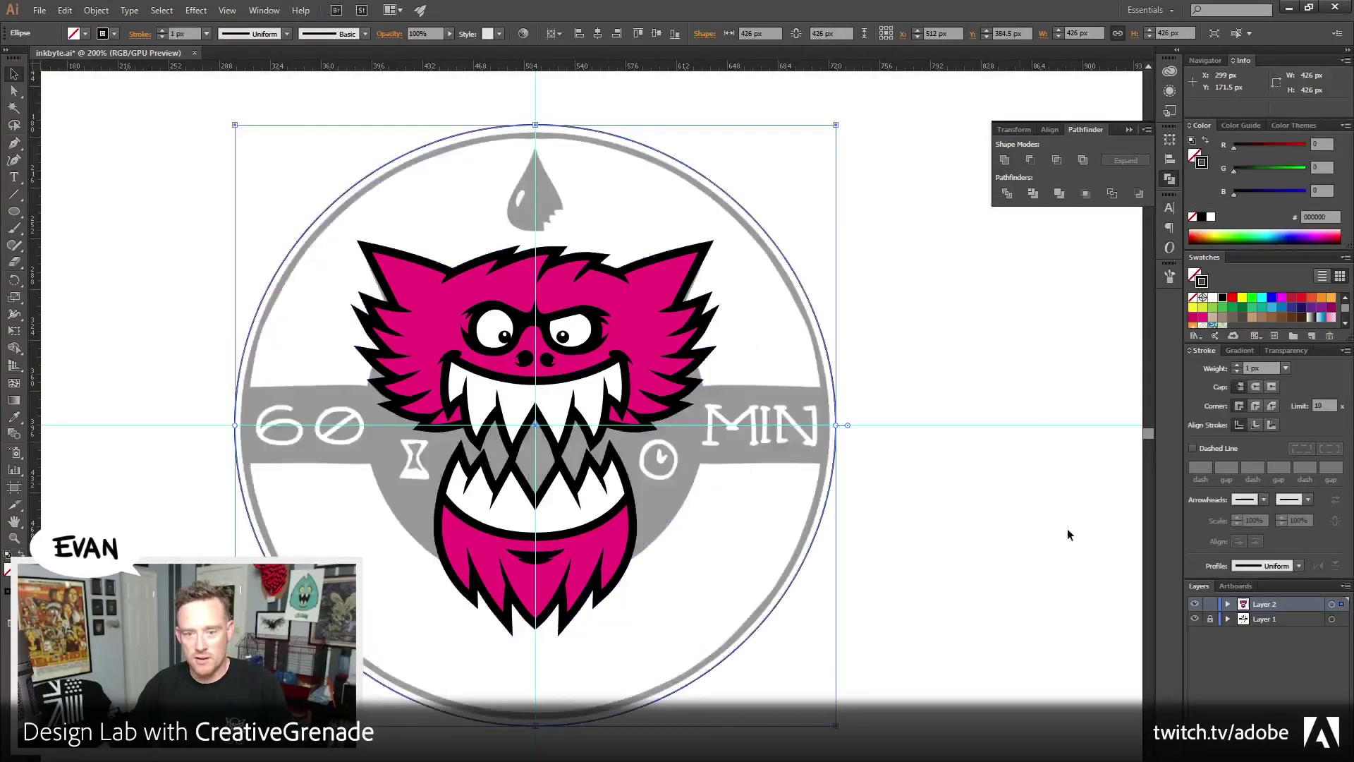
pyautogui.moveTo(1278, 368); pyautogui.dragTo(1174, 378)
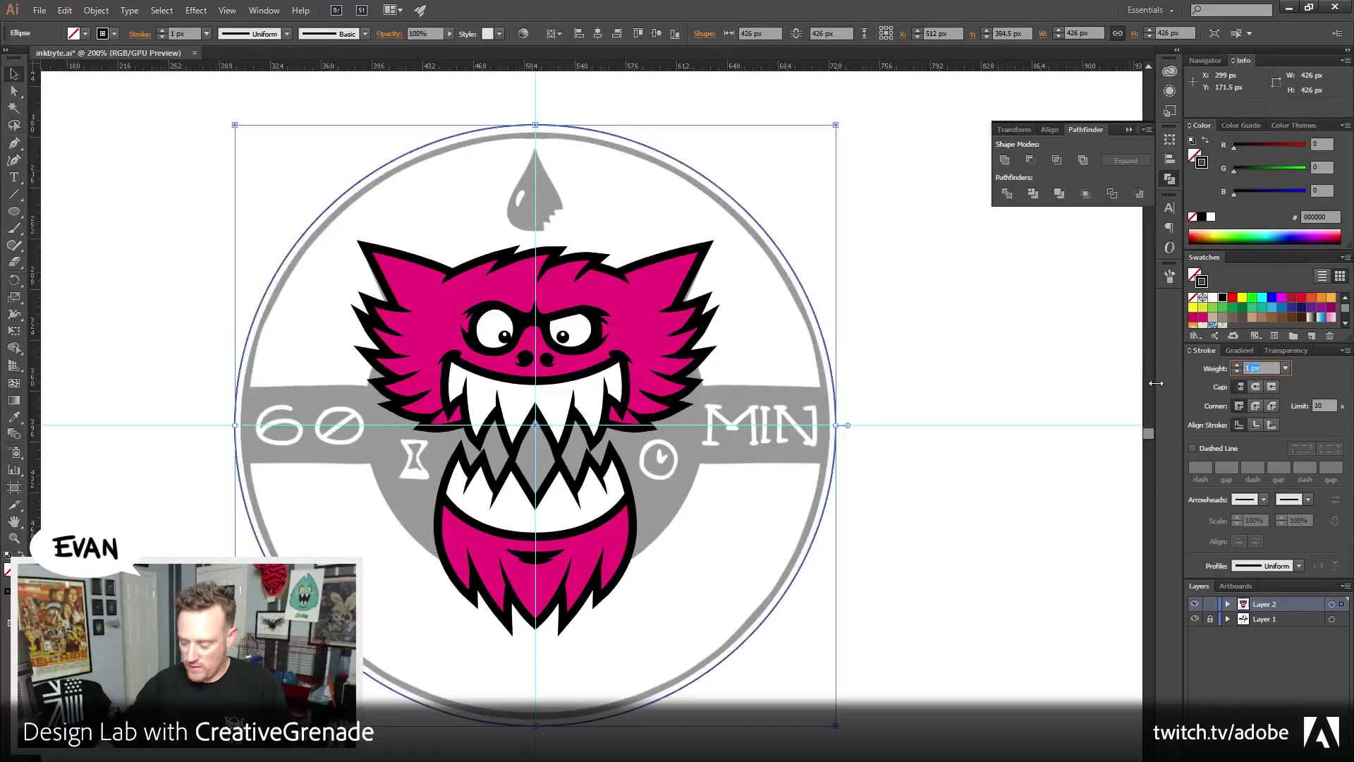
pyautogui.write('6')
pyautogui.press('Tab')
pyautogui.click(867, 385)
# Paste a copy of the outer ring in front and scale it down to 240 px
pyautogui.moveTo(828, 151); pyautogui.dragTo(757, 271)
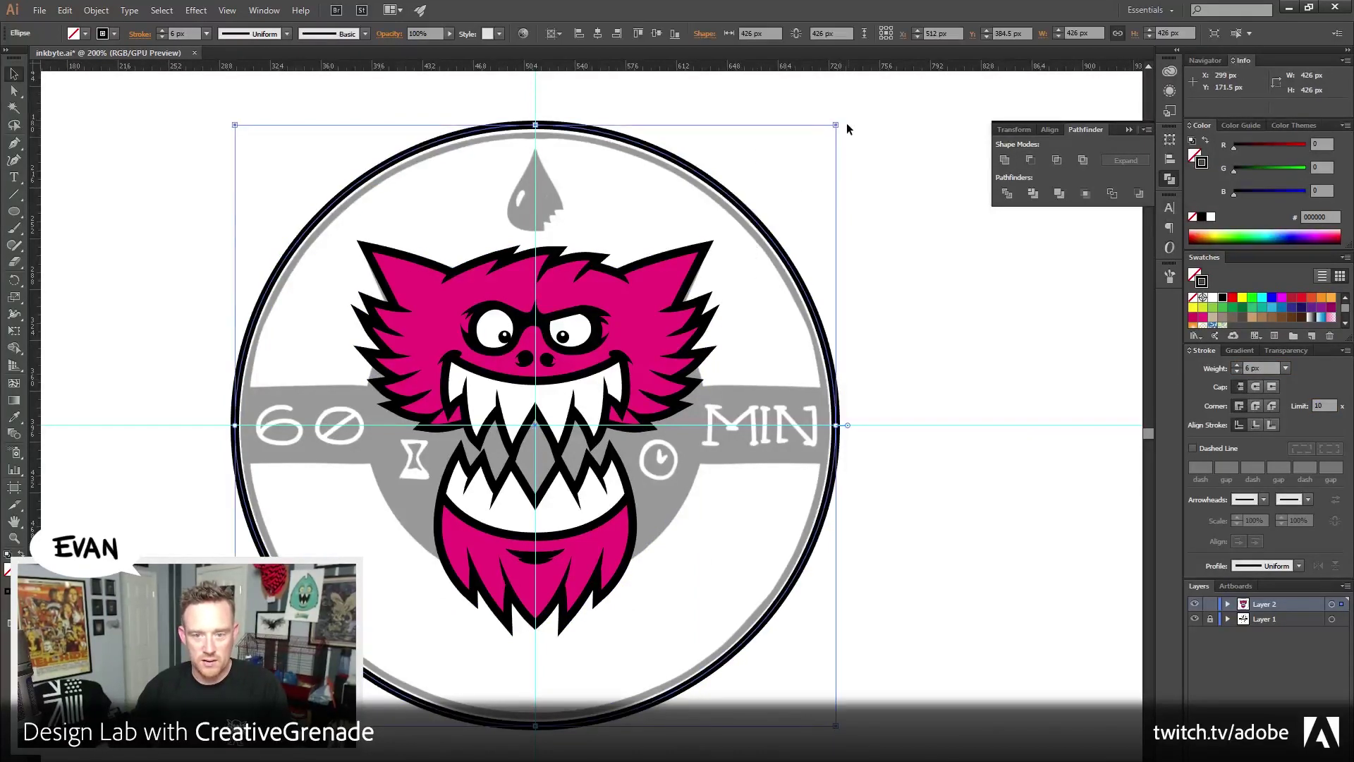
pyautogui.click(886, 233)
pyautogui.moveTo(790, 465); pyautogui.dragTo(846, 498)
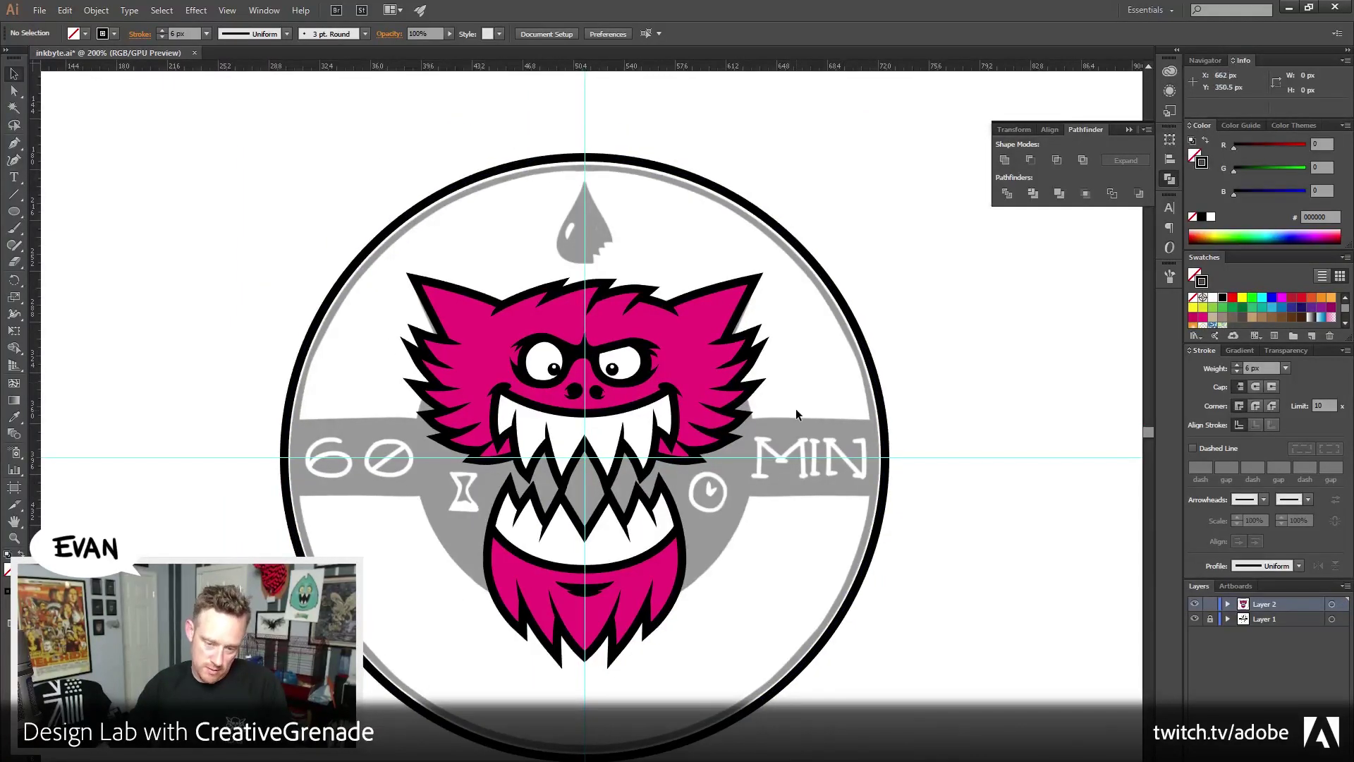
pyautogui.click(421, 206)
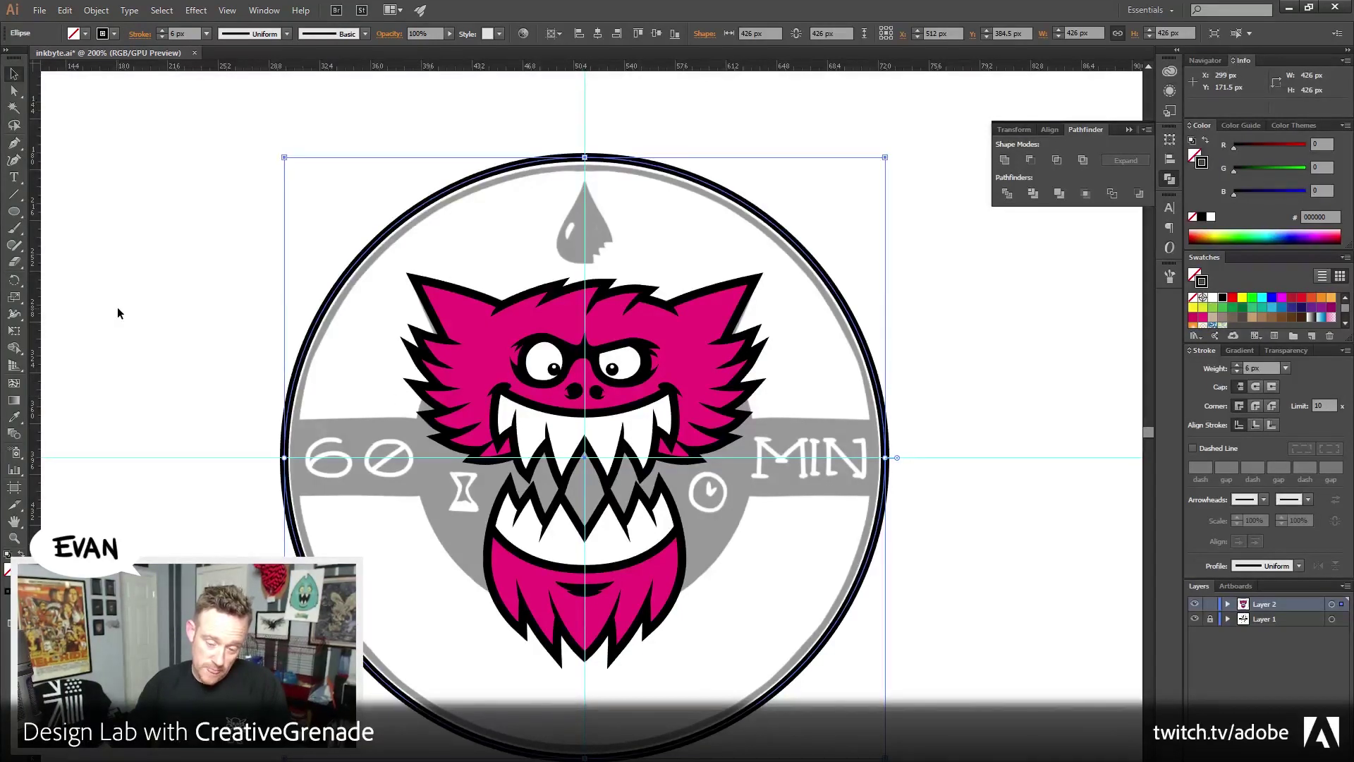
pyautogui.hotkey('ctrl', 'shift', 'b')
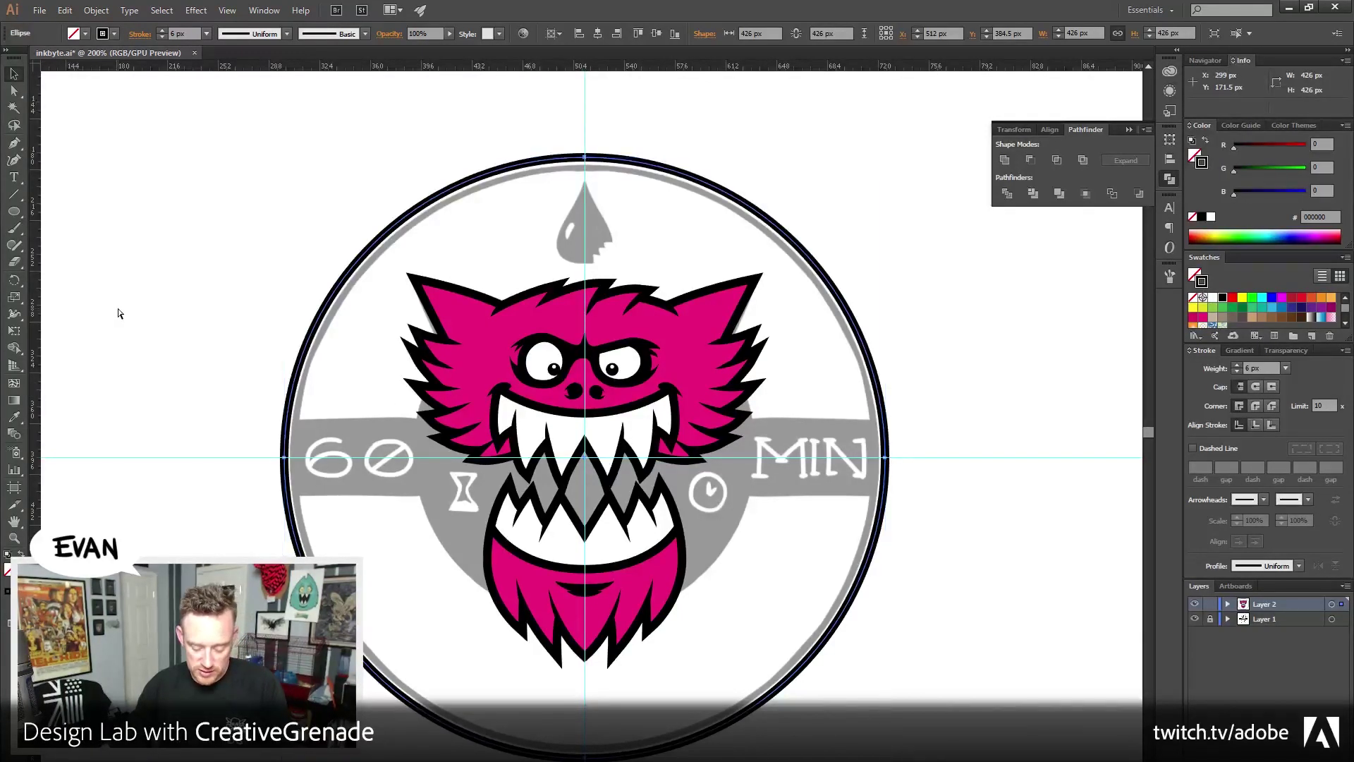
pyautogui.hotkey('ctrl', 'shift', 'b')
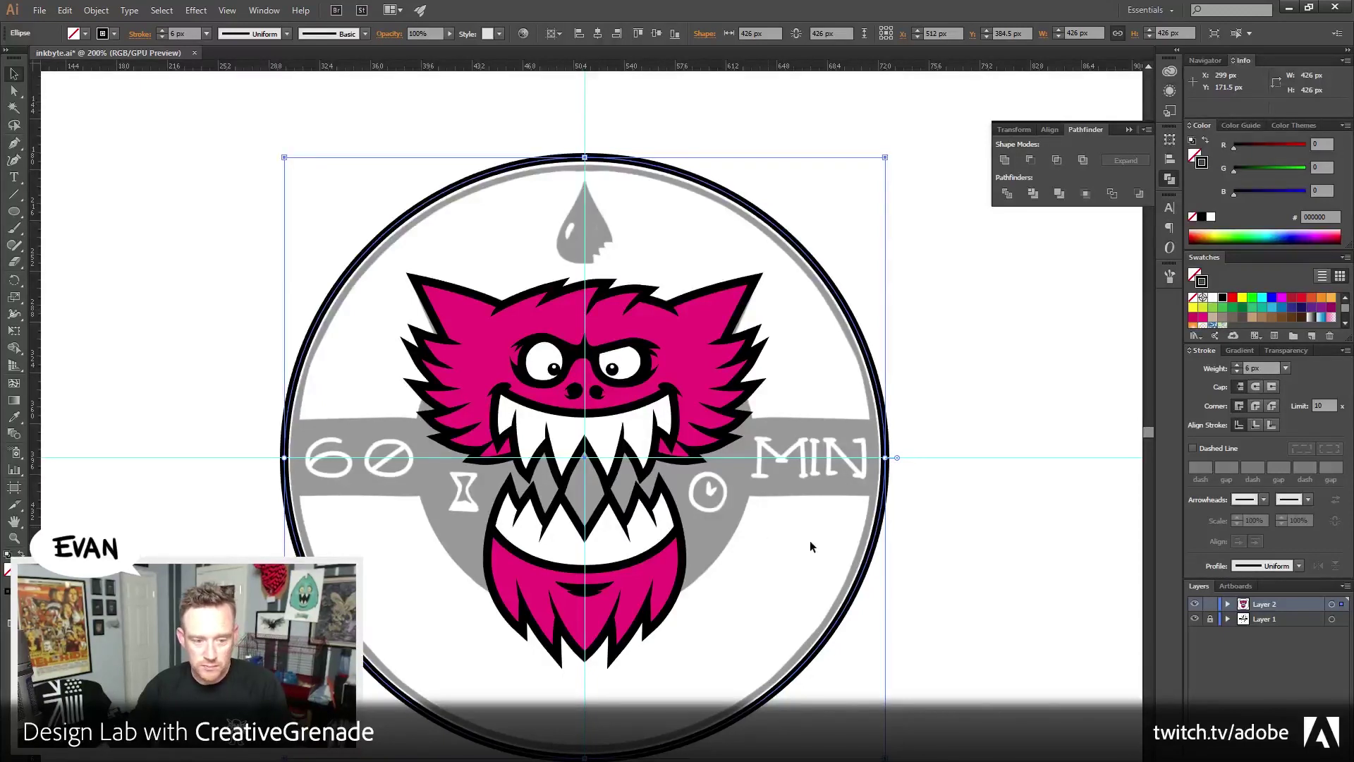
pyautogui.moveTo(886, 159); pyautogui.dragTo(754, 252)
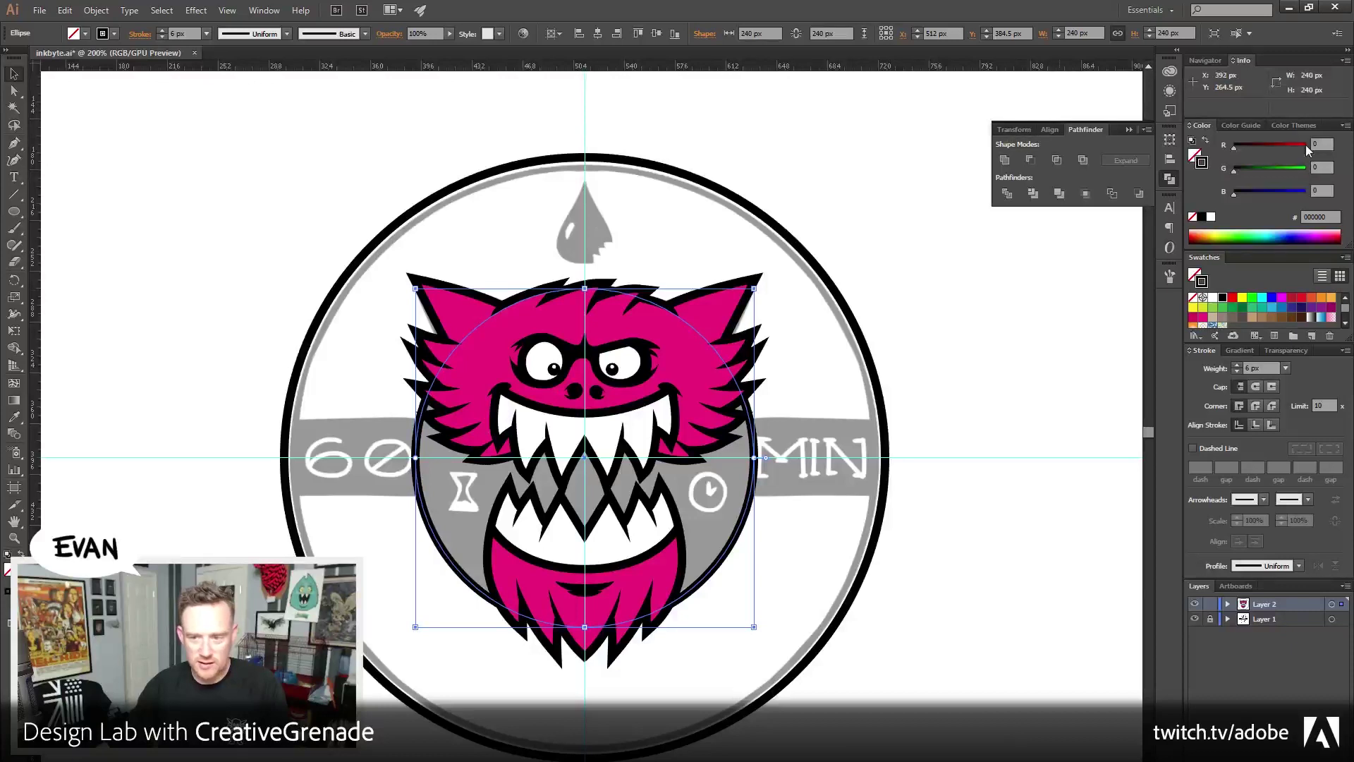
# Swap the copy's fill and stroke to make a solid black disc, shrunk slightly behind the monster
pyautogui.hotkey('shift', 'x')
pyautogui.click(804, 520)
pyautogui.click(683, 504)
pyautogui.moveTo(745, 277); pyautogui.dragTo(744, 283)
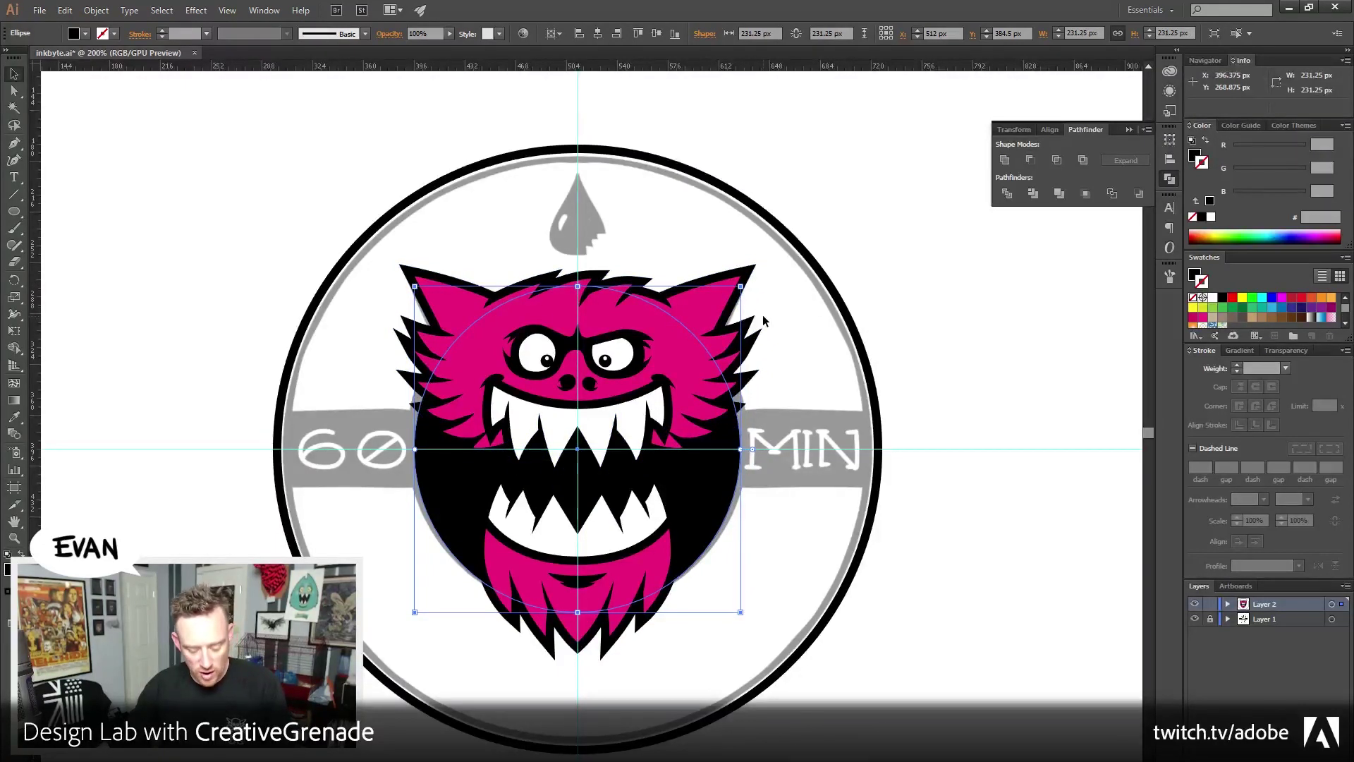
# Resize the outer ring, trying 484 px before settling on 423 px
pyautogui.keyDown('shift'); pyautogui.click(814, 271); pyautogui.keyUp('shift')
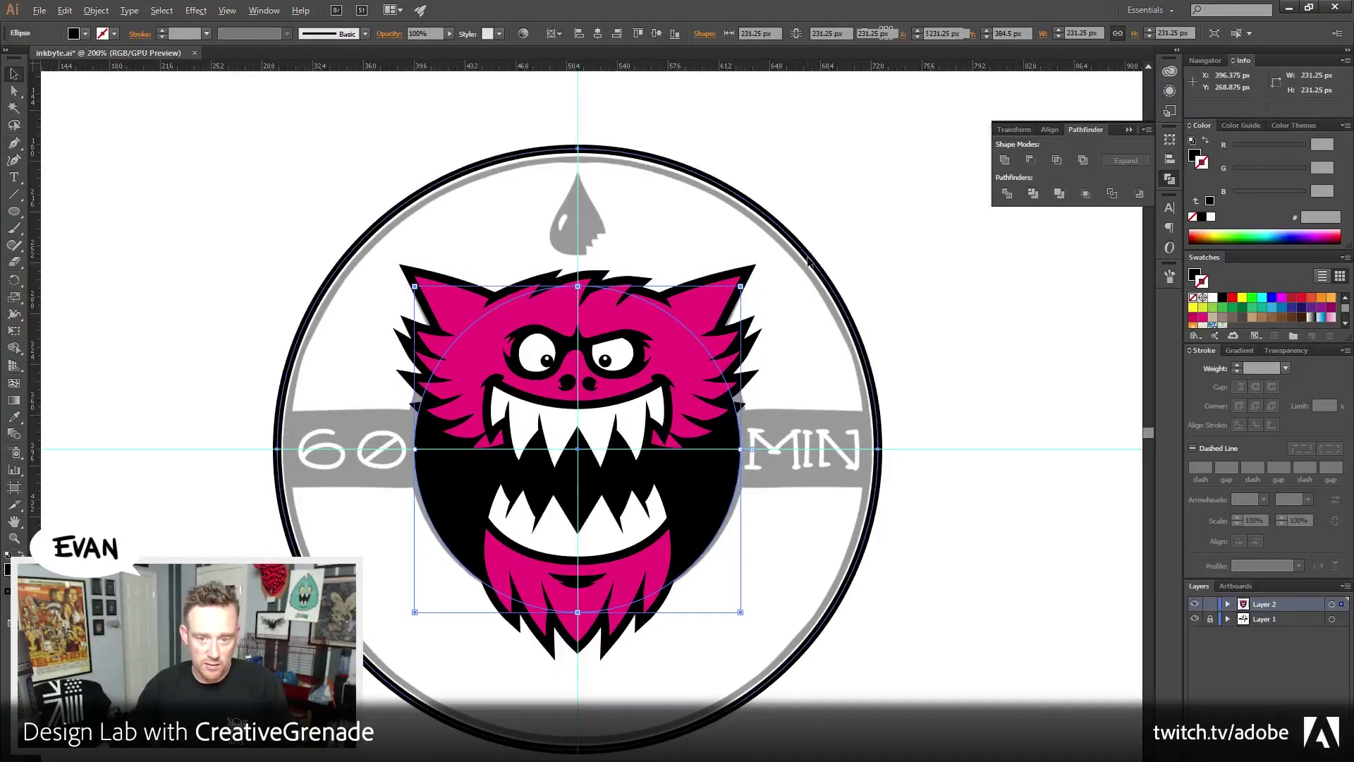
pyautogui.click(956, 240)
pyautogui.click(795, 242)
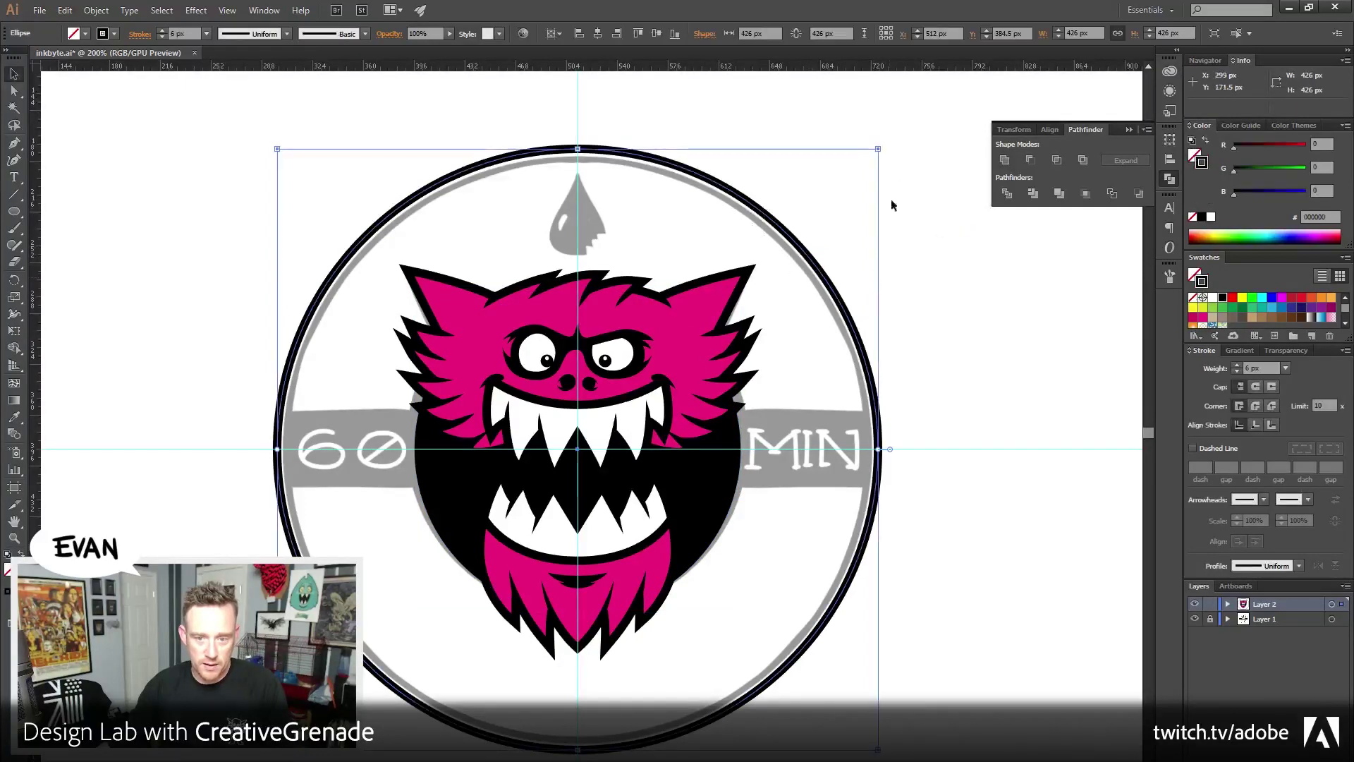
pyautogui.moveTo(878, 150); pyautogui.dragTo(918, 108)
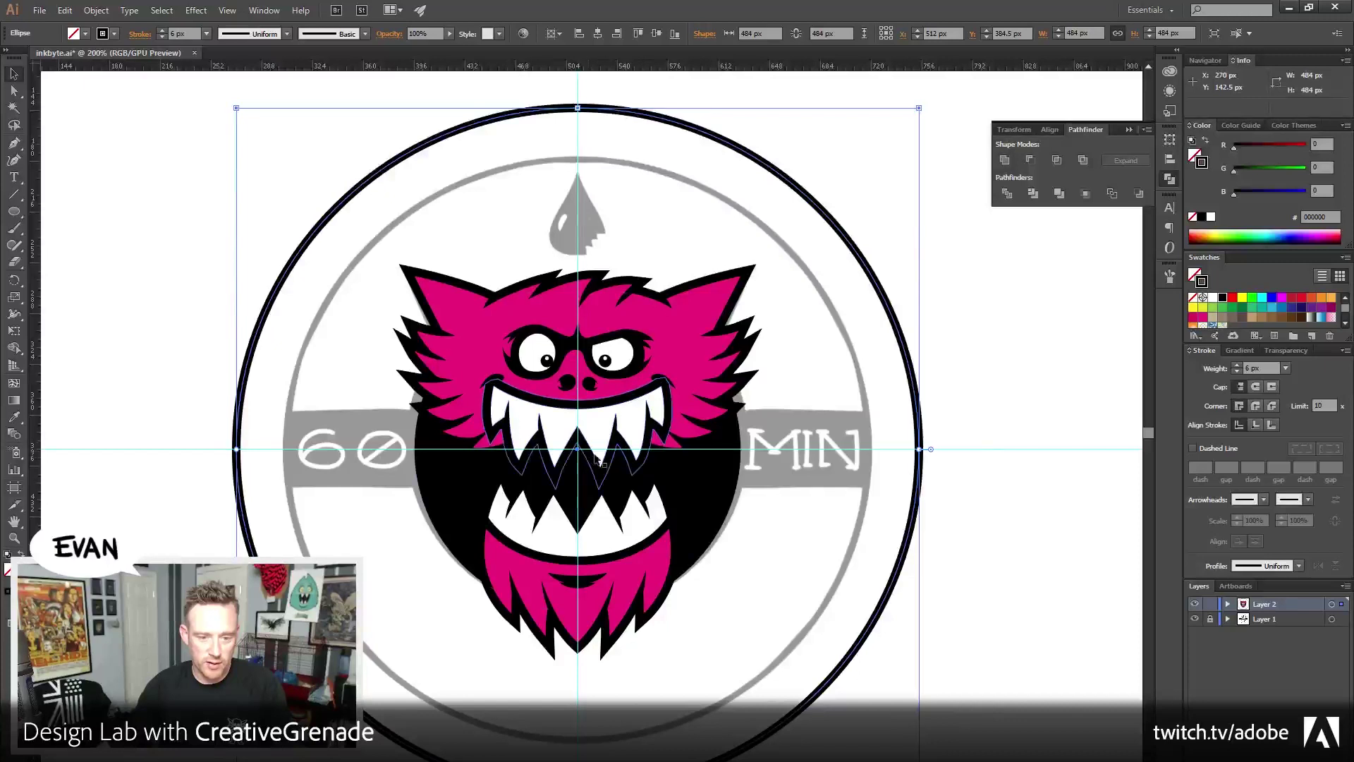
pyautogui.click(1050, 130)
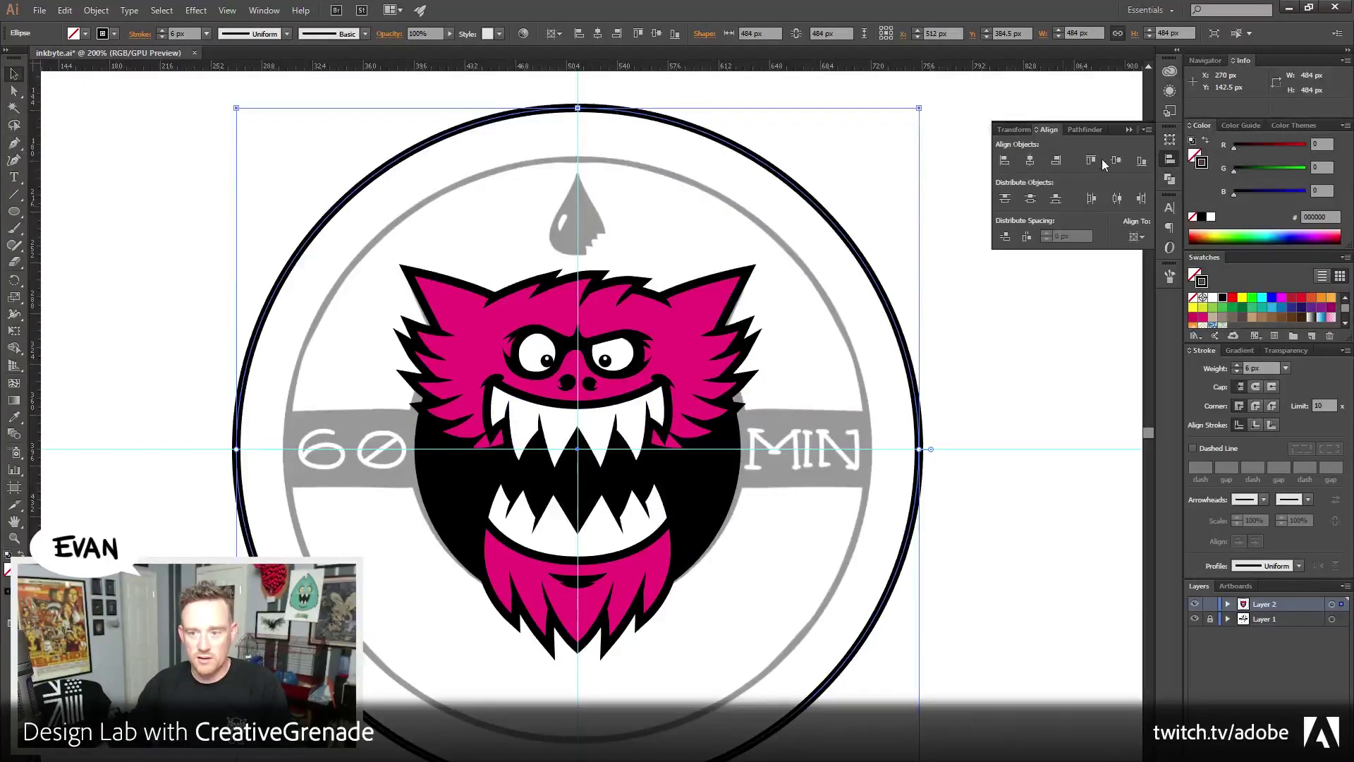
pyautogui.click(967, 287)
pyautogui.click(721, 458)
pyautogui.click(979, 361)
pyautogui.click(917, 395)
pyautogui.moveTo(921, 105); pyautogui.dragTo(877, 146)
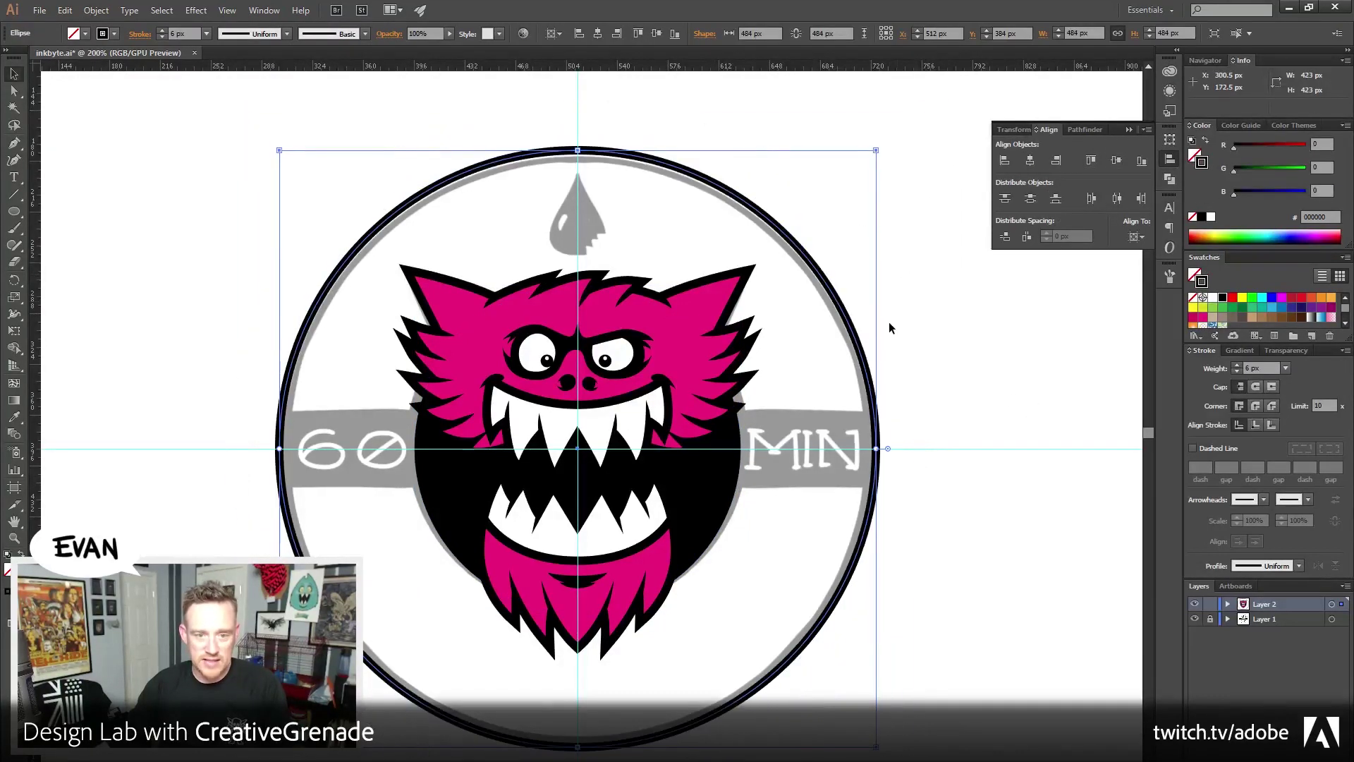
pyautogui.click(927, 391)
# Add another ring copy scaled to about 265.6 px around the monster
pyautogui.hotkey('ctrl', 'z')
pyautogui.moveTo(877, 152); pyautogui.dragTo(769, 215)
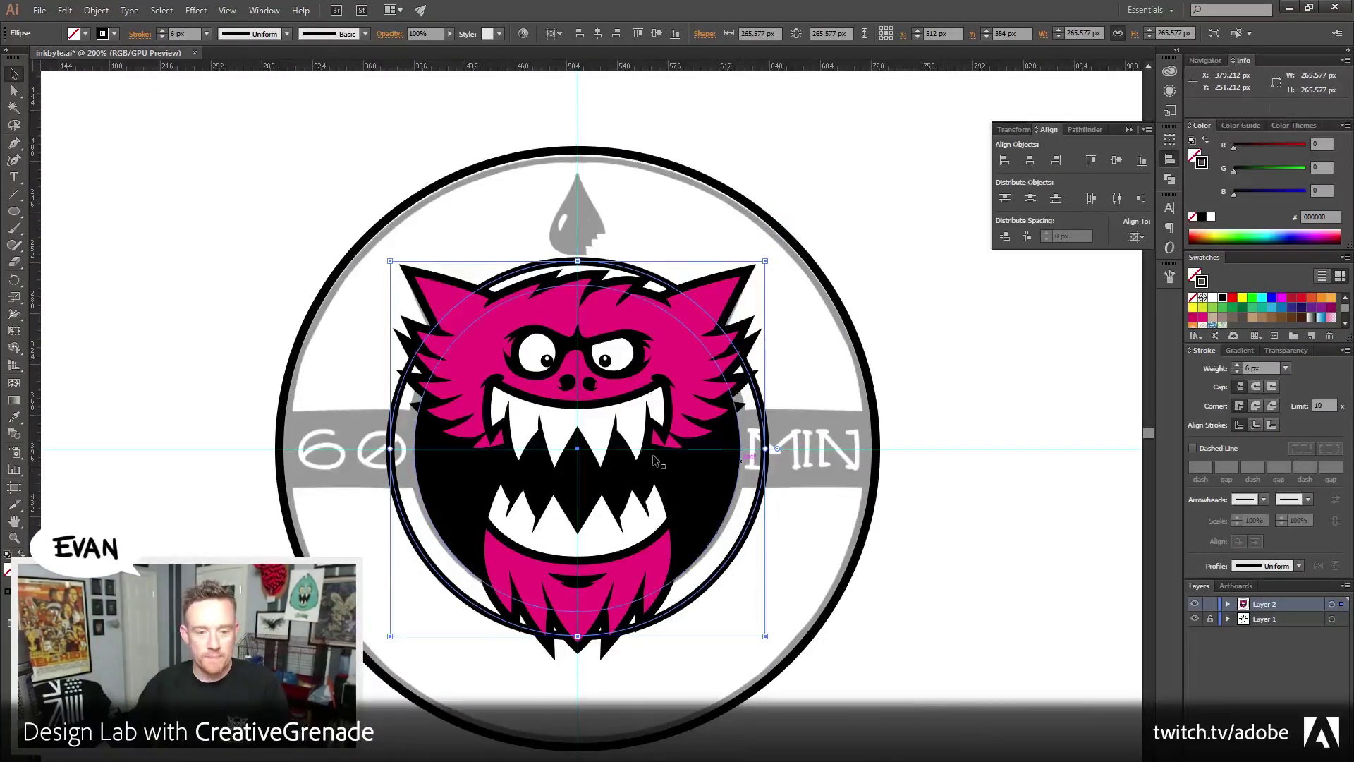
pyautogui.moveTo(284, 219); pyautogui.dragTo(709, 670)
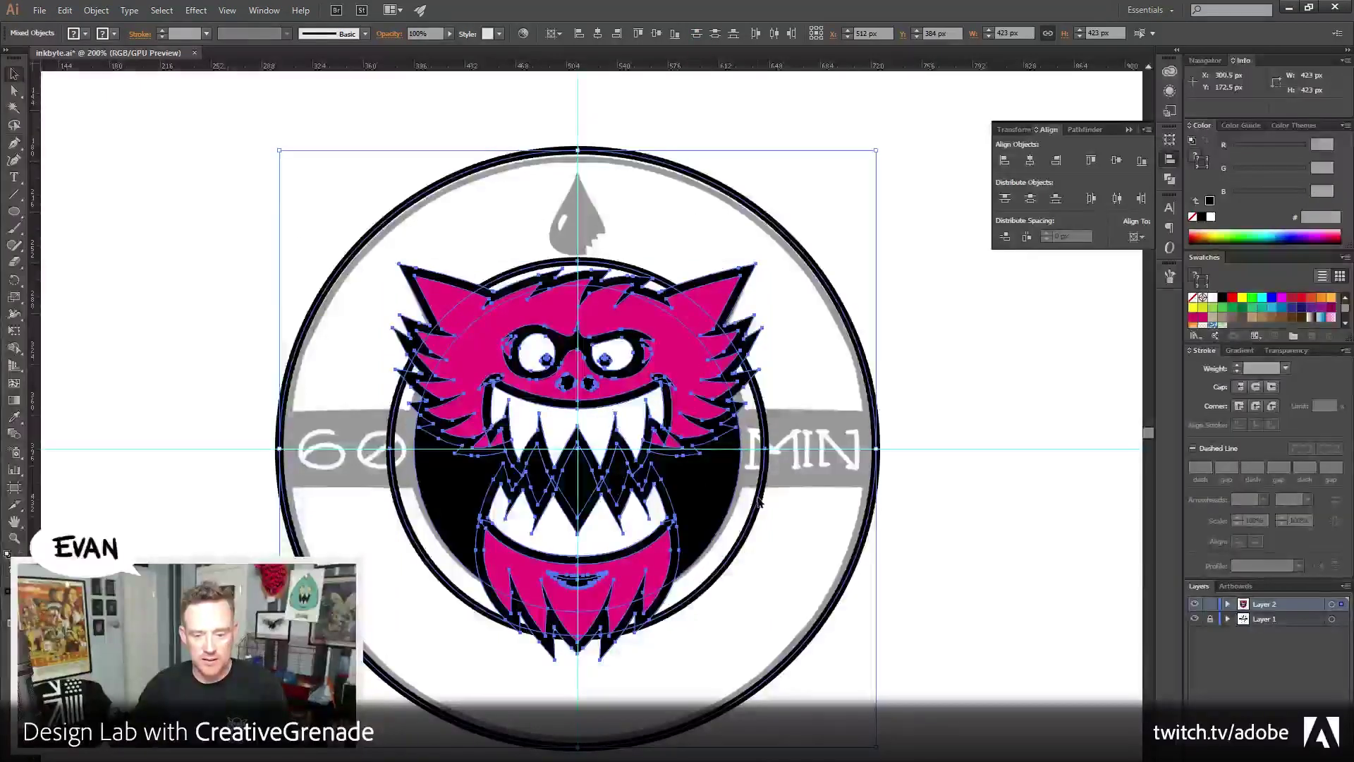
# Select only the monster artwork and lock it with Ctrl+2
pyautogui.keyDown('shift'); pyautogui.click(872, 390); pyautogui.keyUp('shift')
pyautogui.keyDown('shift'); pyautogui.click(876, 370); pyautogui.keyUp('shift')
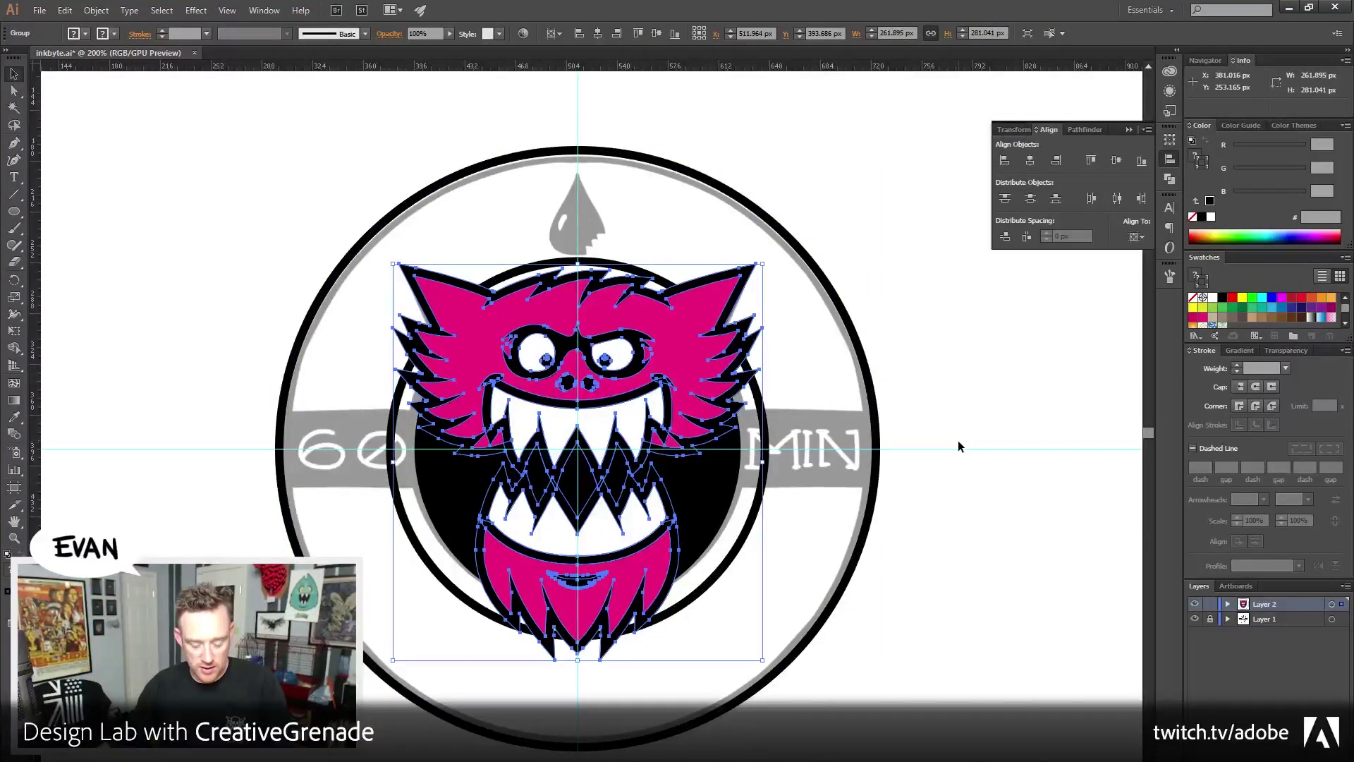
pyautogui.click(97, 9)
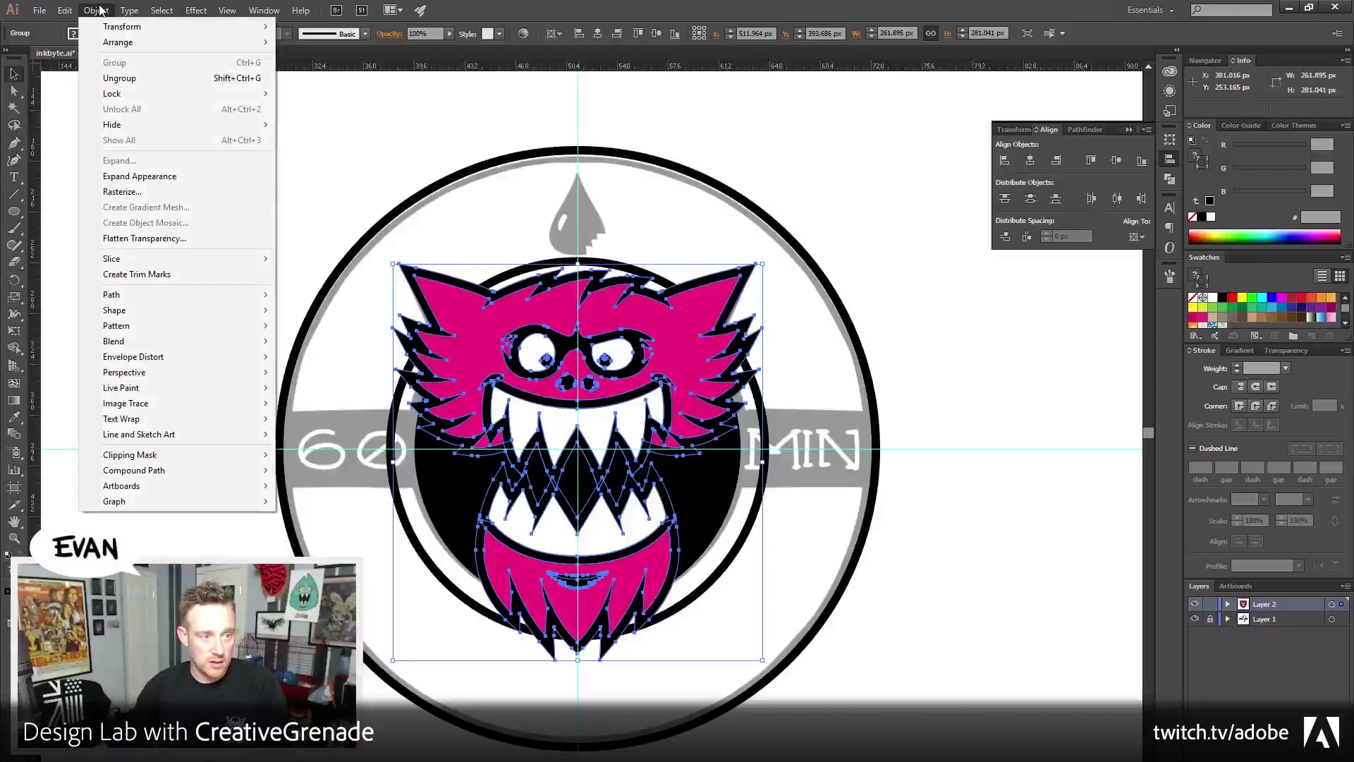
pyautogui.moveTo(118, 98)
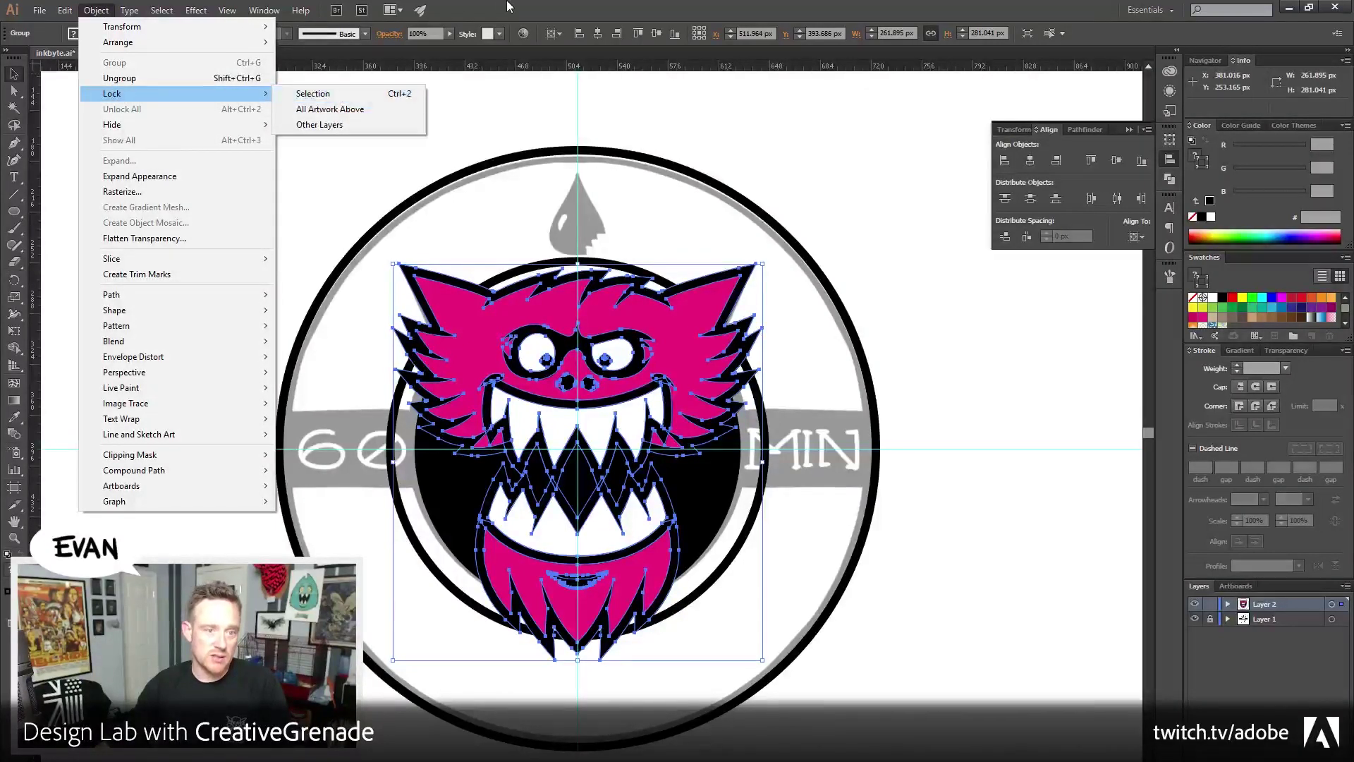
pyautogui.click(415, 171)
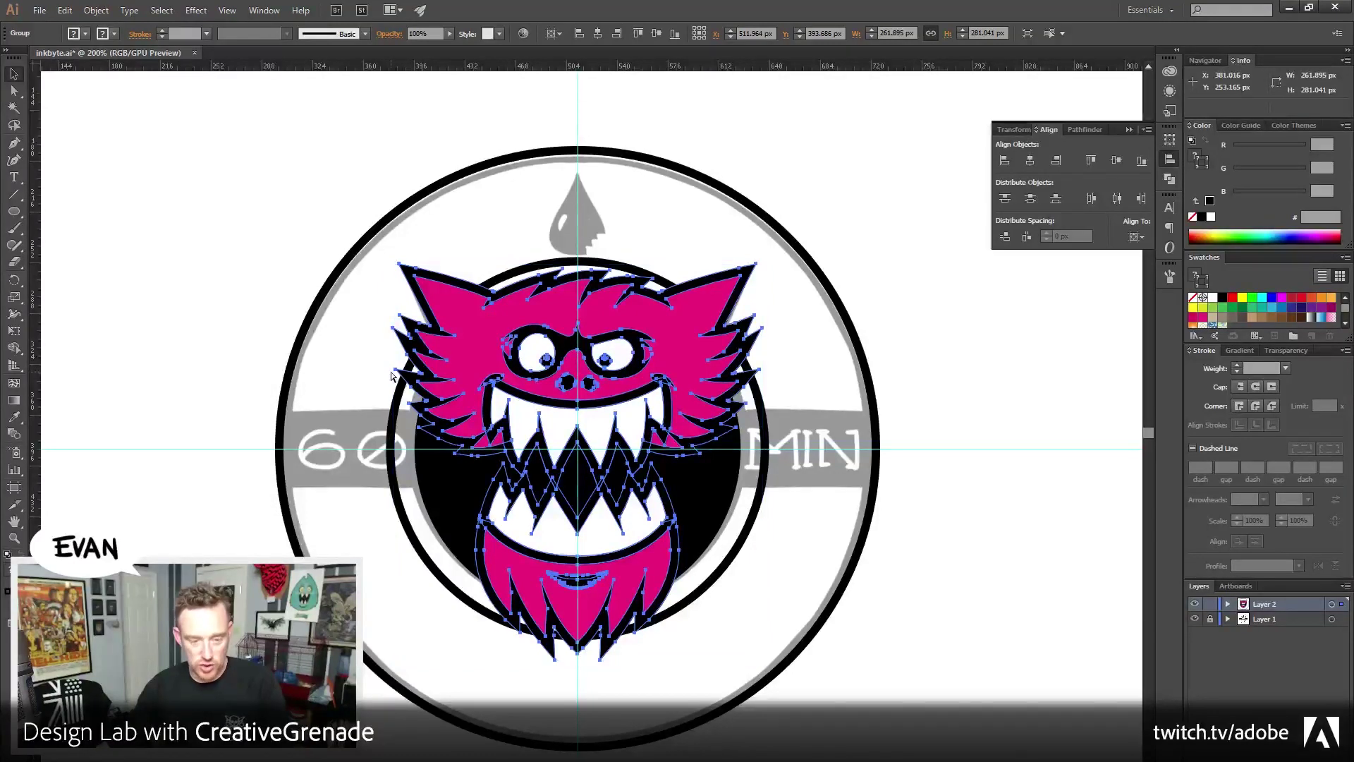
pyautogui.hotkey('ctrl', '2')
# Select the black disc and rings behind the locked monster
pyautogui.click(458, 408)
pyautogui.click(387, 372)
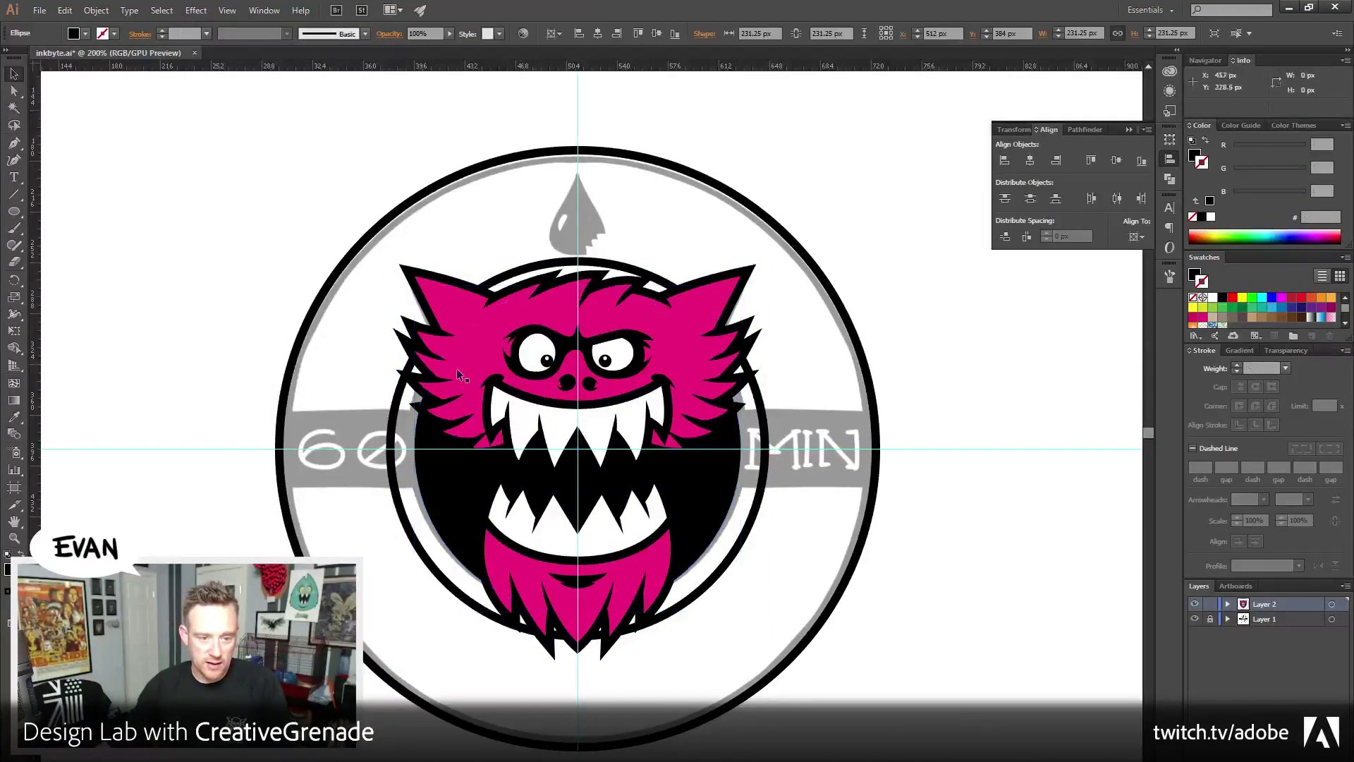
pyautogui.moveTo(367, 282); pyautogui.dragTo(279, 205)
pyautogui.moveTo(195, 189); pyautogui.dragTo(907, 597)
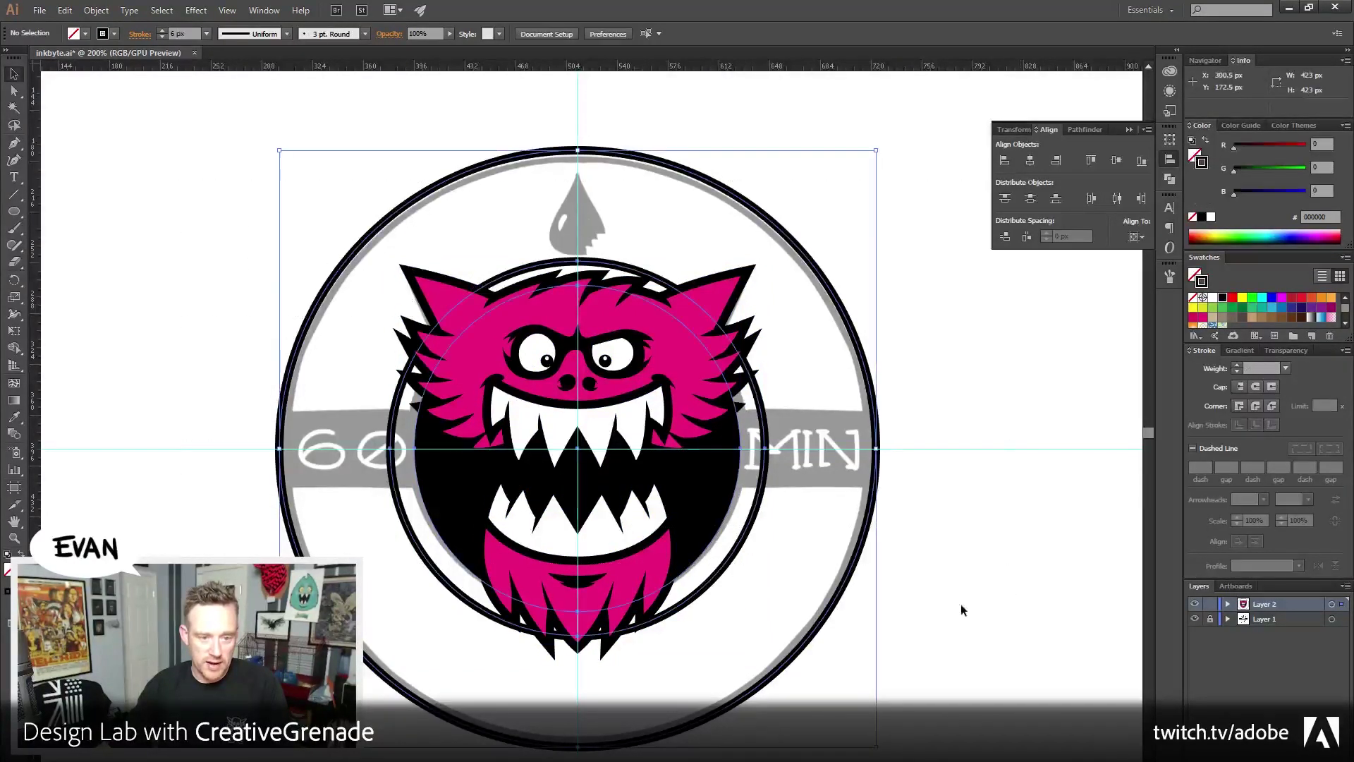
pyautogui.click(246, 287)
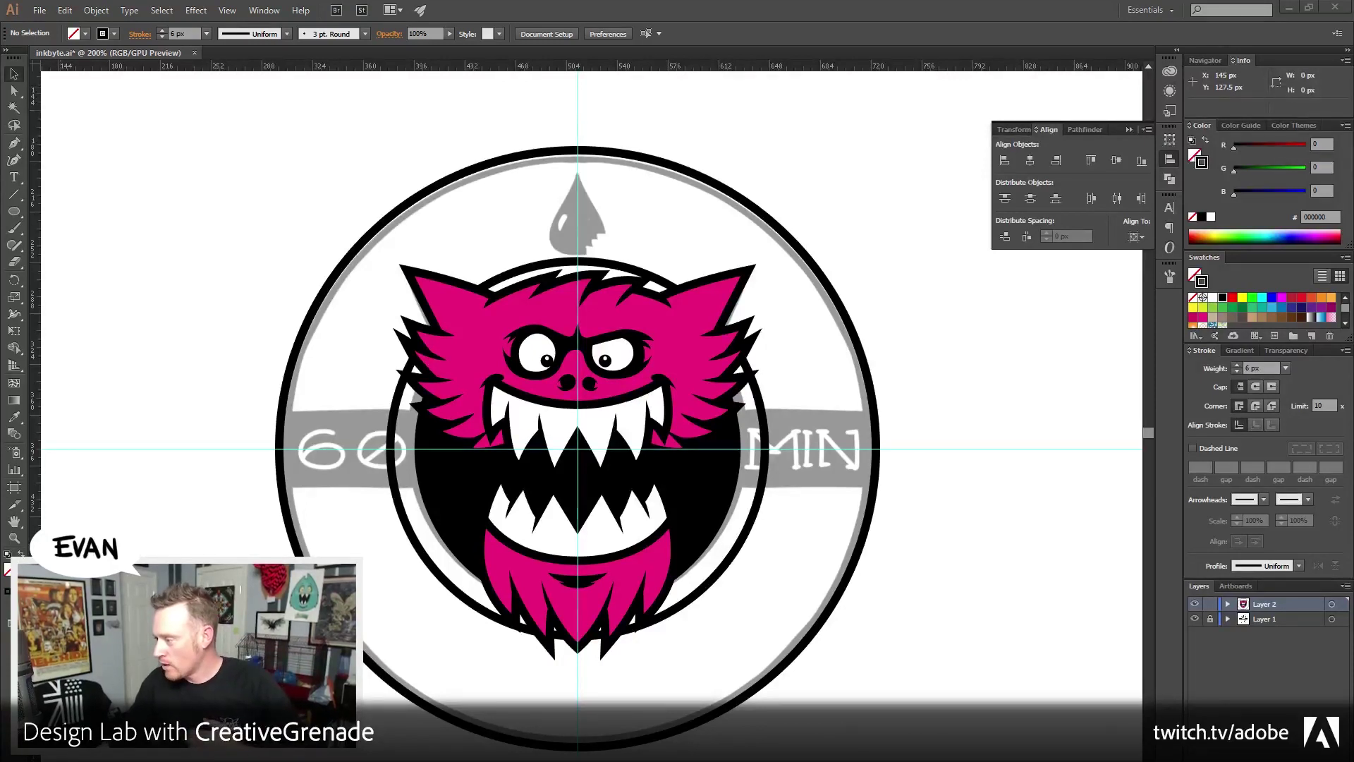
# Start type-on-a-path text along the inner ring
pyautogui.click(14, 178)
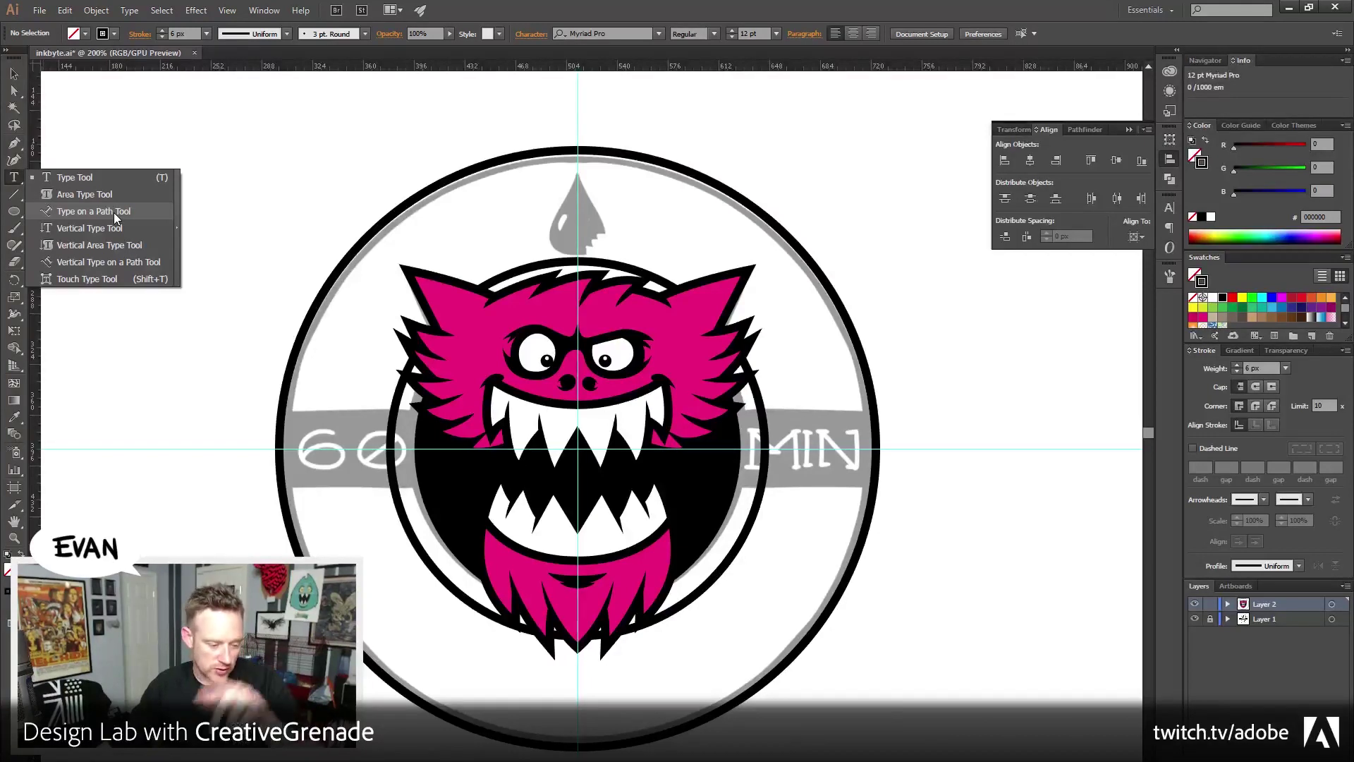
pyautogui.click(113, 213)
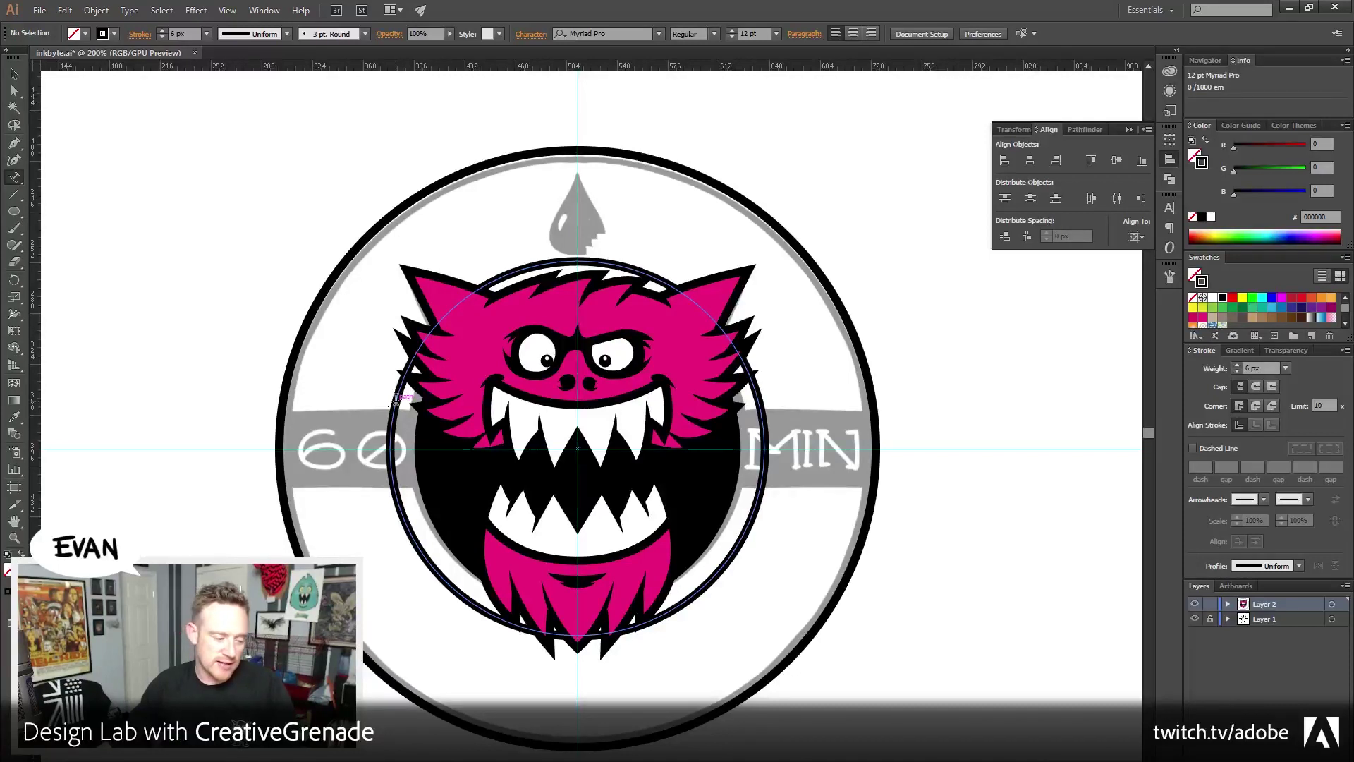
pyautogui.click(396, 398)
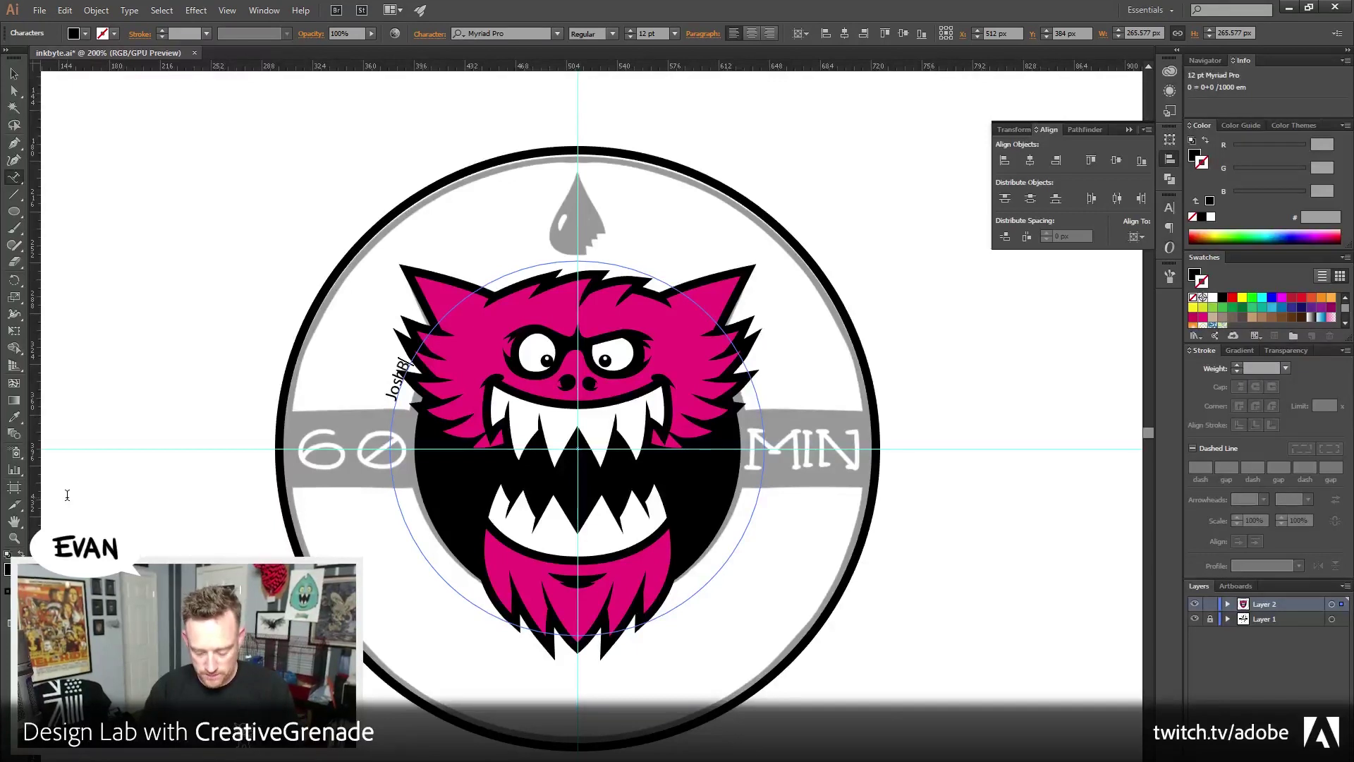
# Set the curved name text in Futura Bold with All Caps
pyautogui.hotkey('ctrl', 'a')
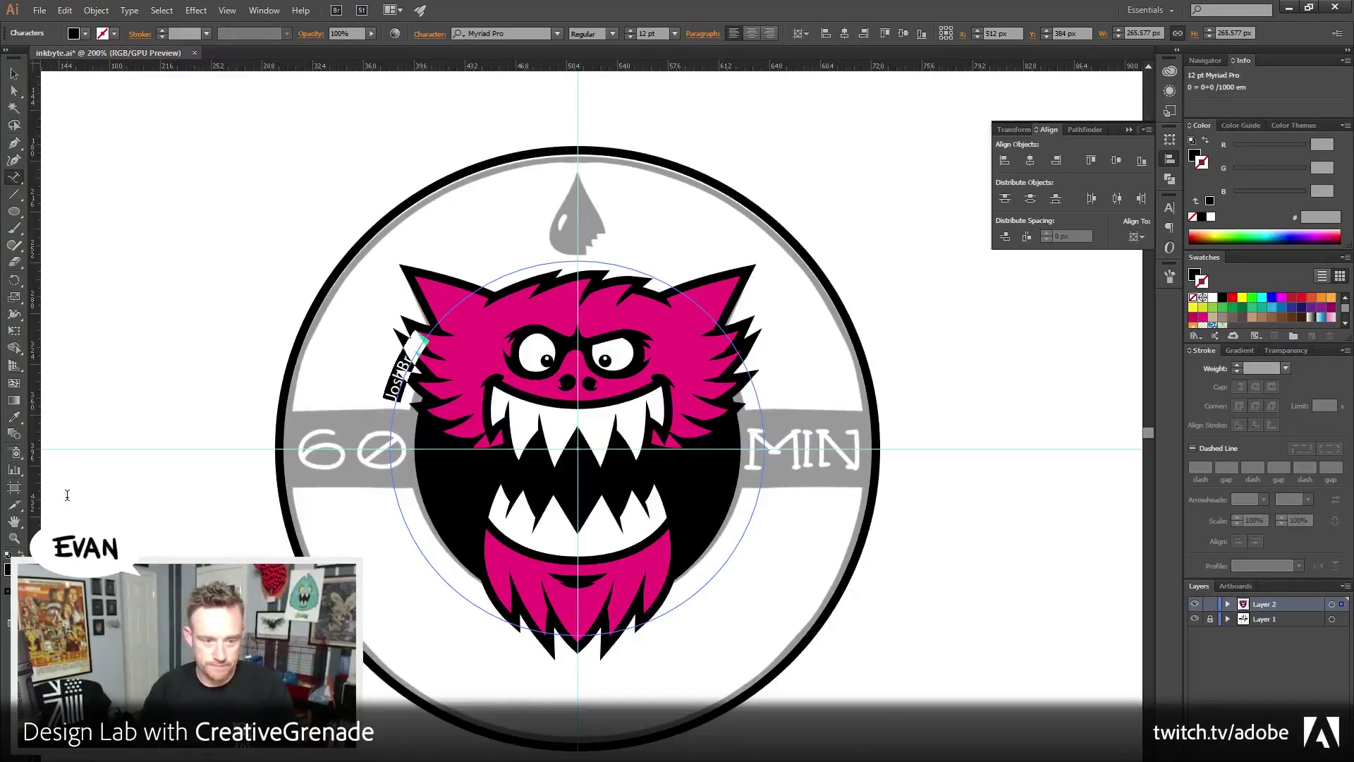
pyautogui.click(513, 34)
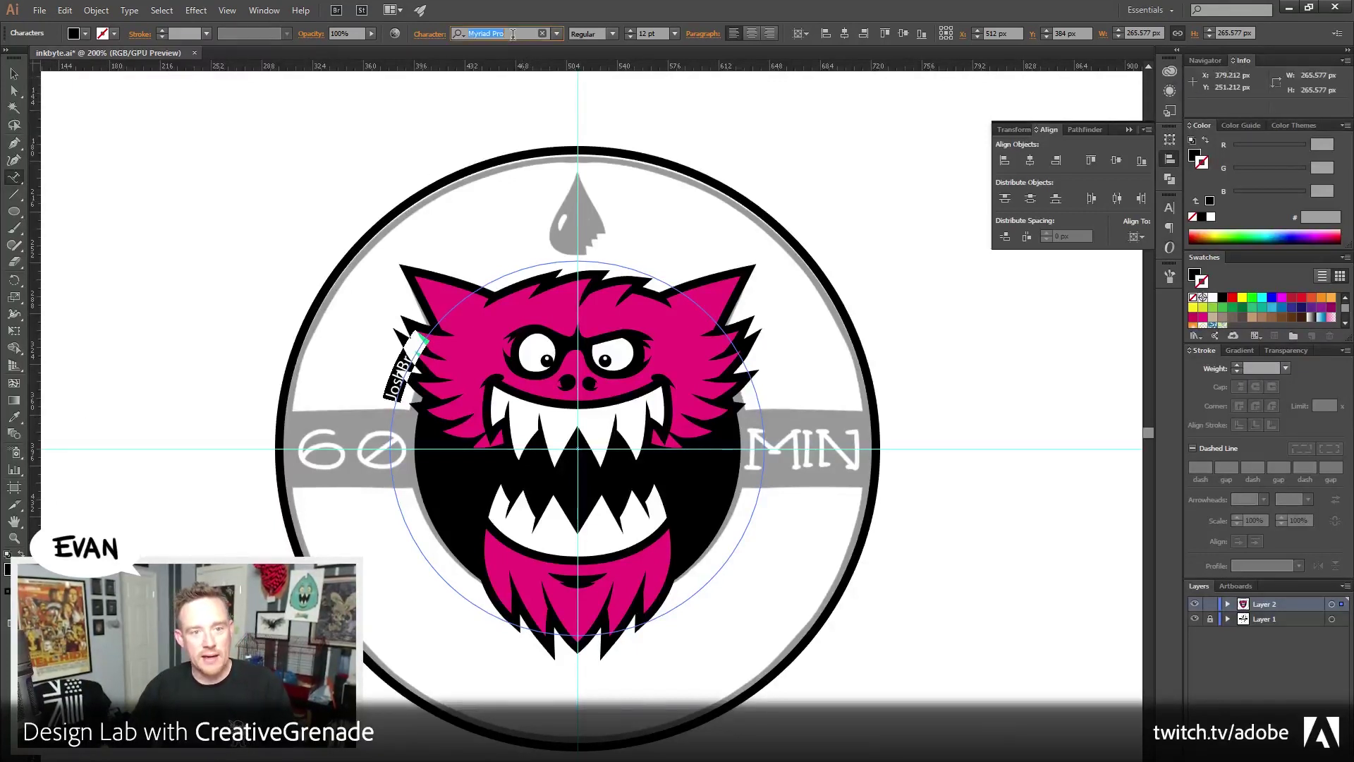
pyautogui.write('futur')
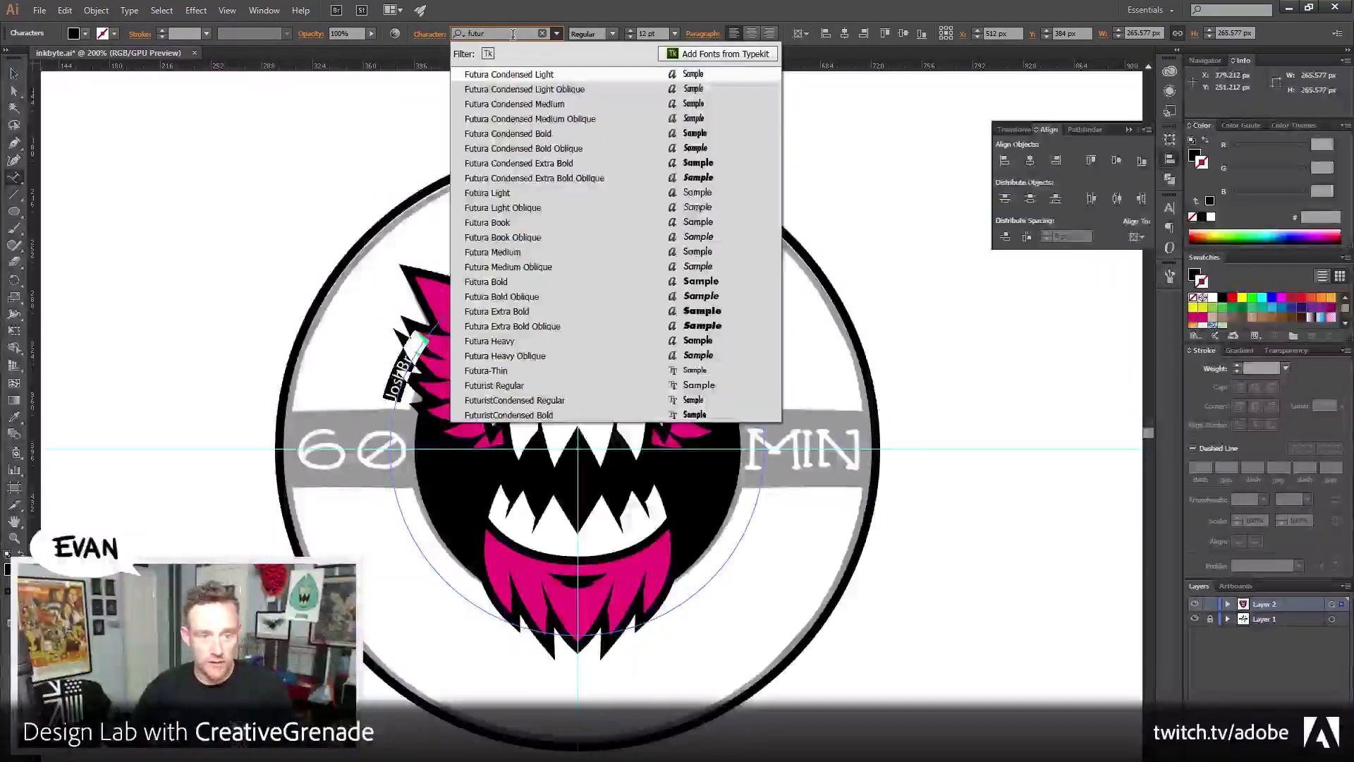
pyautogui.click(559, 282)
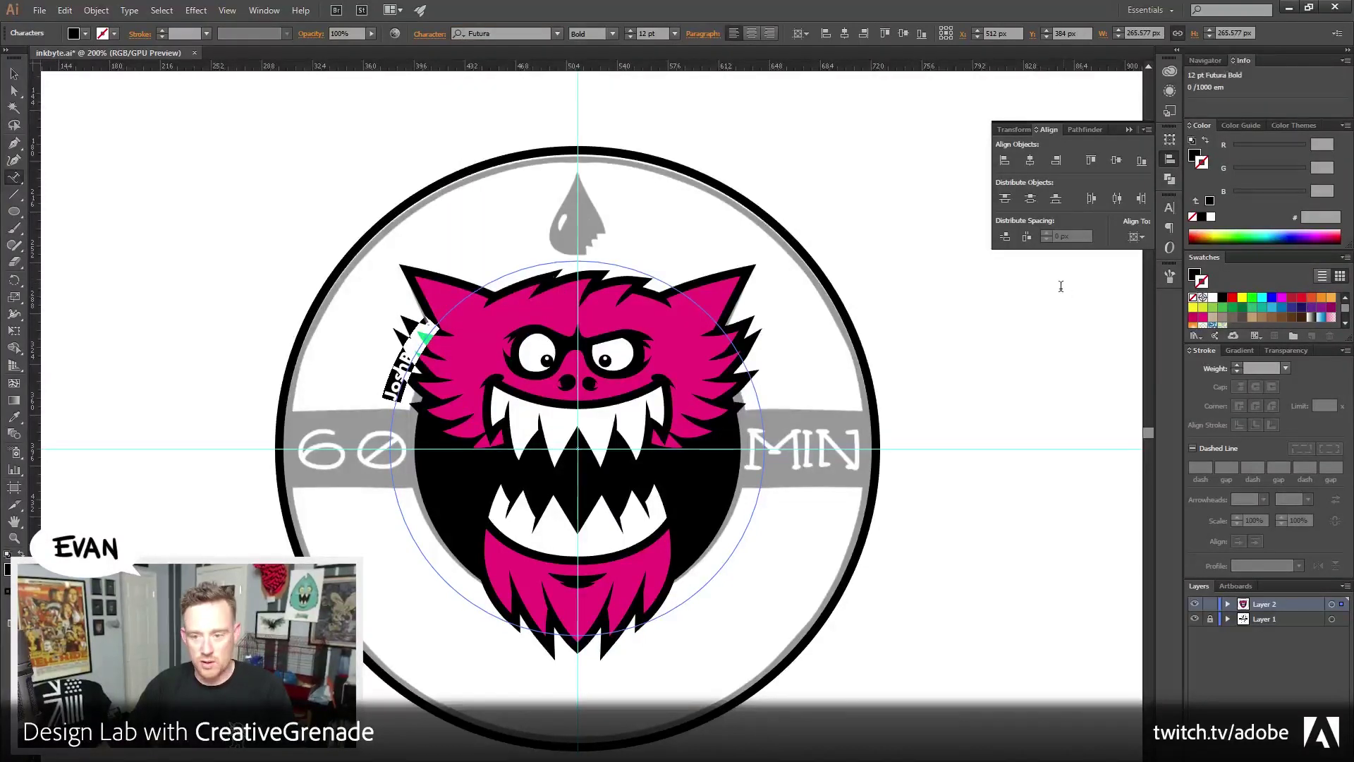
pyautogui.click(1169, 207)
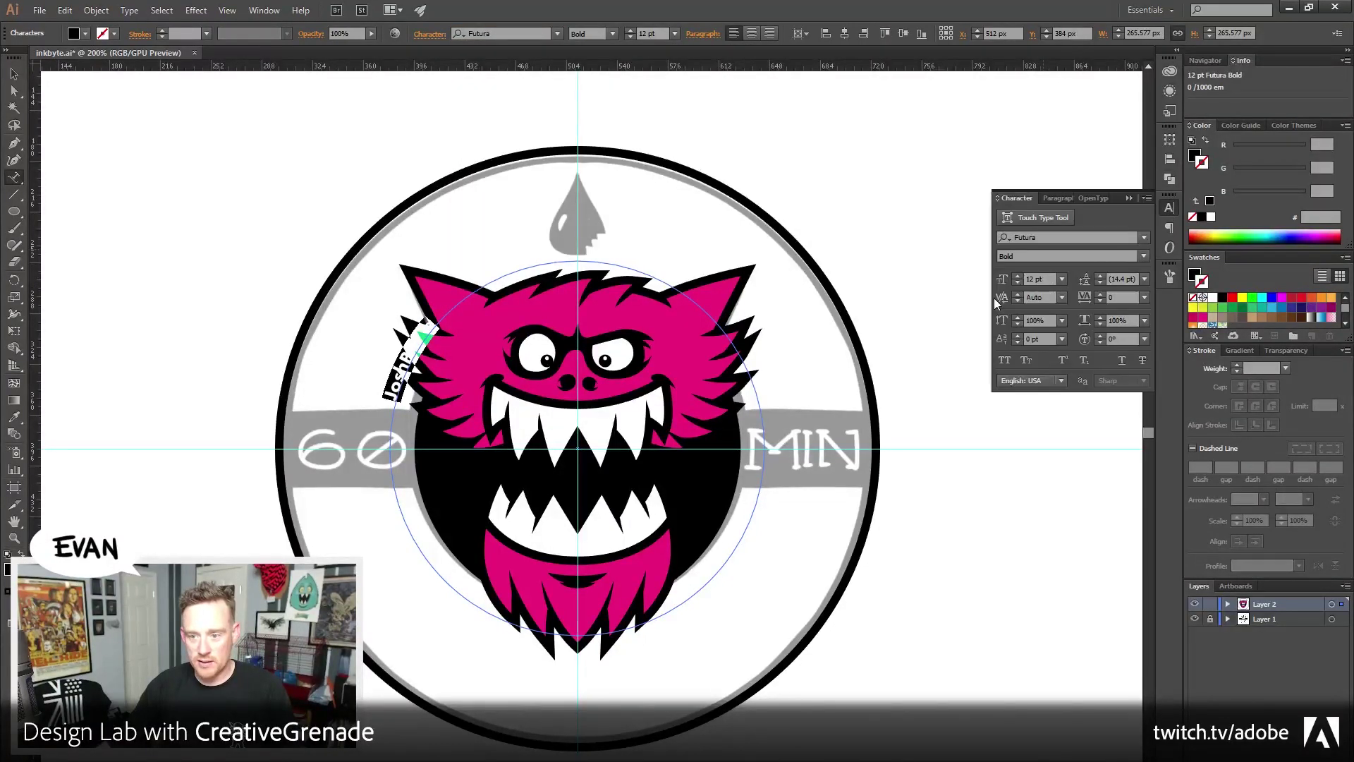
pyautogui.click(1004, 362)
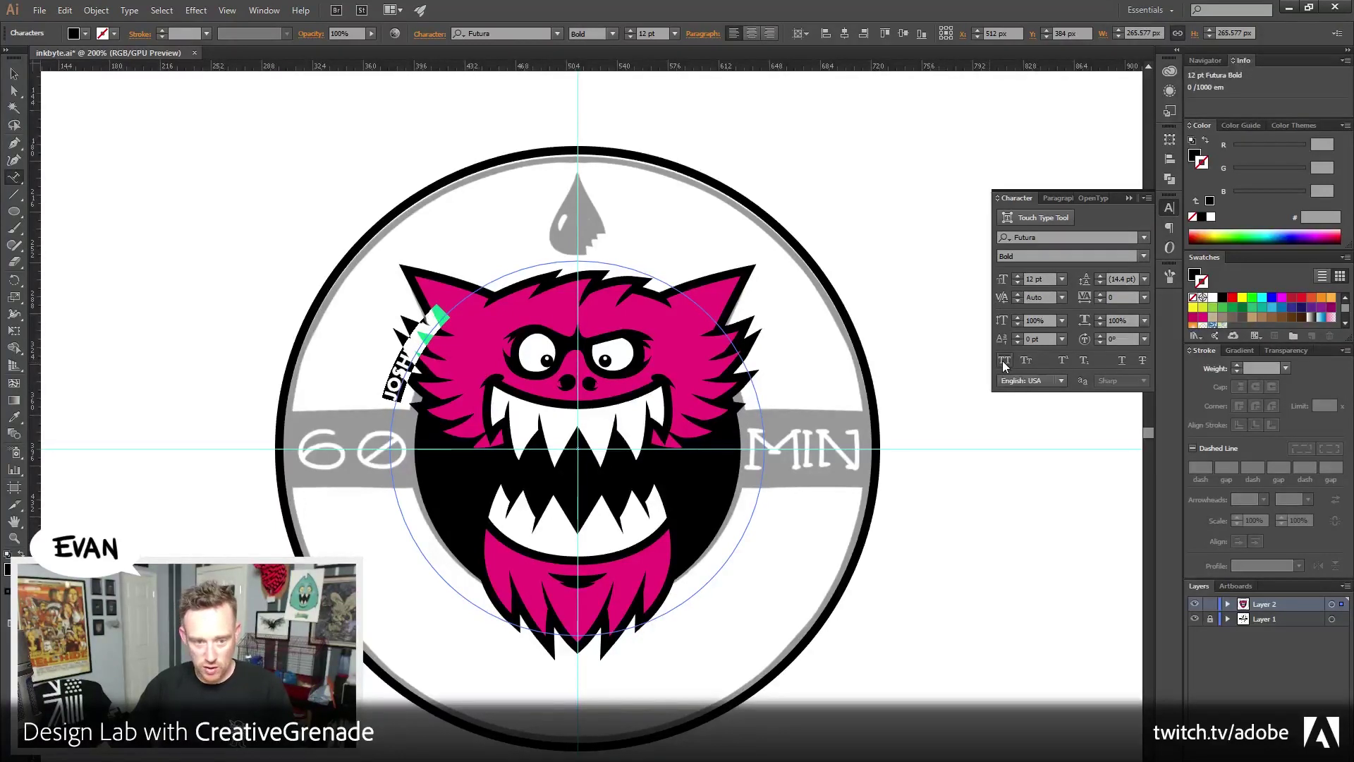
pyautogui.press('Escape')
pyautogui.click(245, 296)
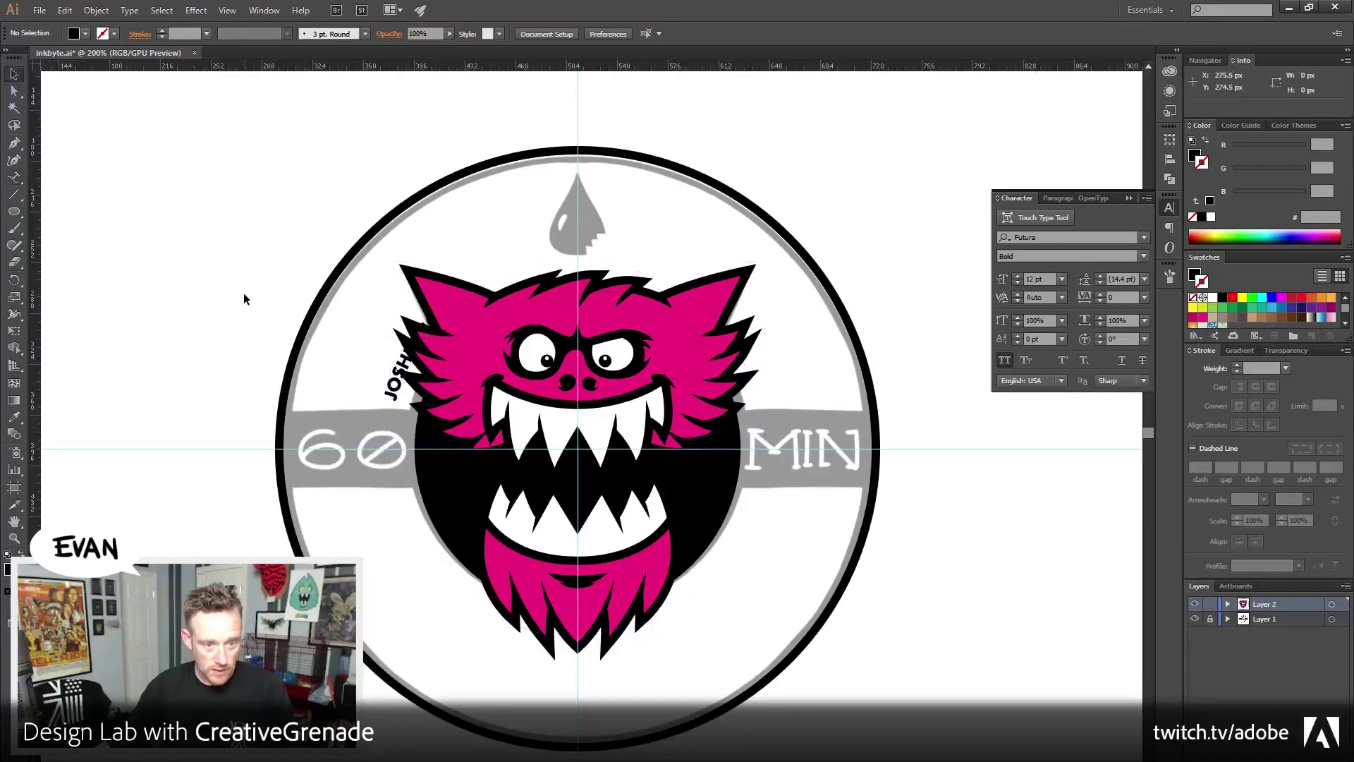
pyautogui.click(96, 9)
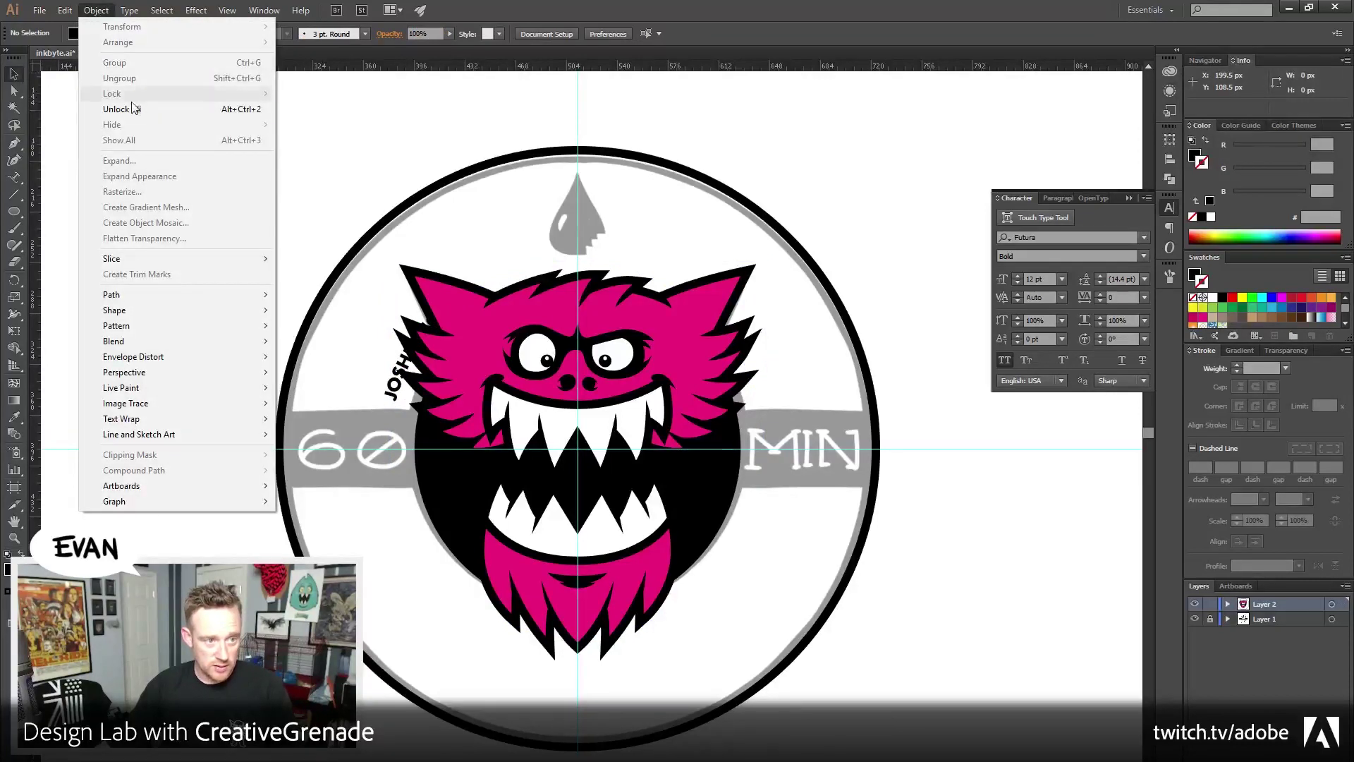
pyautogui.click(123, 107)
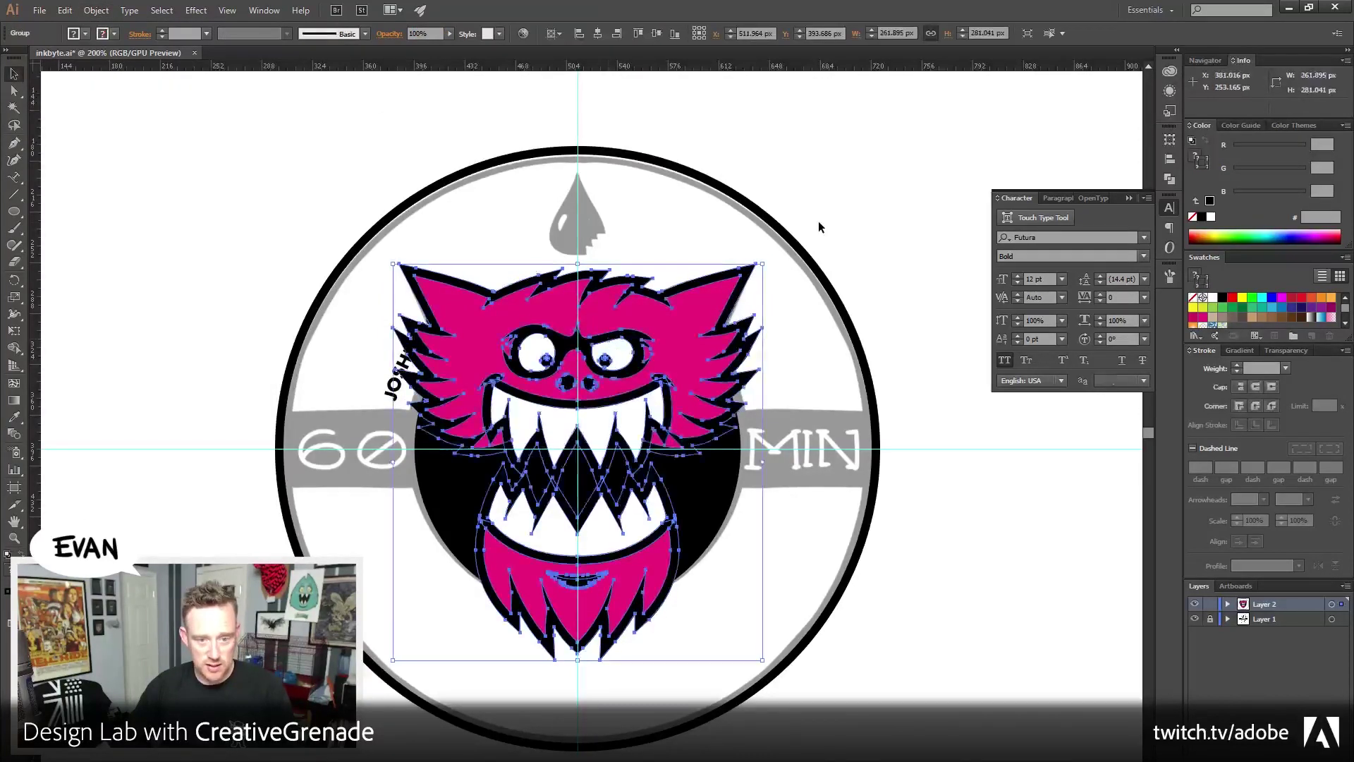
pyautogui.hotkey('shift', 'Left')
pyautogui.hotkey('shift', 'Left')
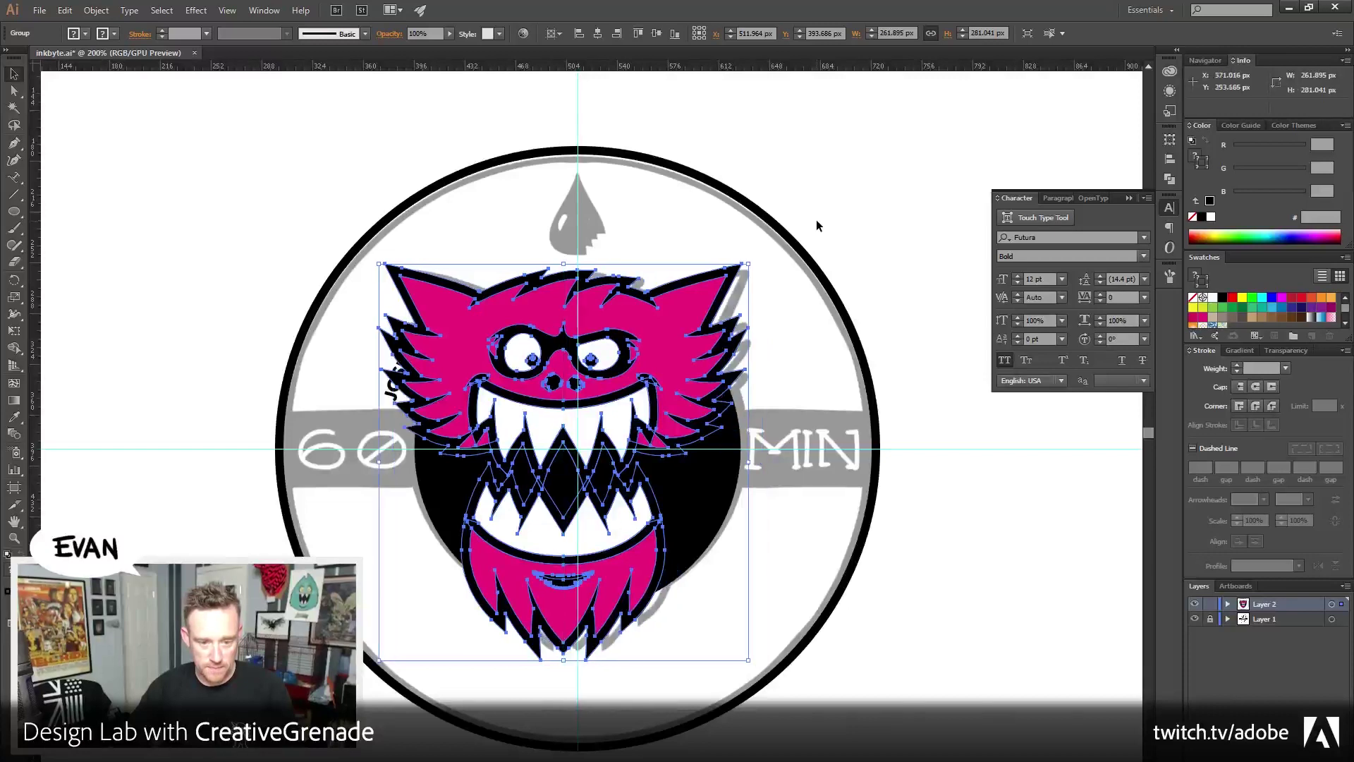
pyautogui.hotkey('shift', 'Left')
pyautogui.hotkey('shift', 'Left')
pyautogui.hotkey('shift', 'Left')
pyautogui.hotkey('shift', 'Left')
pyautogui.hotkey('shift', 'Left')
pyautogui.hotkey('shift', 'Left')
pyautogui.hotkey('shift', 'Left')
pyautogui.hotkey('shift', 'Left')
pyautogui.hotkey('shift', 'Left')
pyautogui.hotkey('shift', 'Left')
pyautogui.hotkey('shift', 'Left')
pyautogui.hotkey('shift', 'Left')
pyautogui.hotkey('shift', 'Left')
pyautogui.hotkey('shift', 'Left')
pyautogui.hotkey('shift', 'Left')
pyautogui.hotkey('shift', 'Left')
pyautogui.hotkey('shift', 'Left')
pyautogui.hotkey('shift', 'Left')
pyautogui.hotkey('shift', 'Left')
pyautogui.hotkey('shift', 'Left')
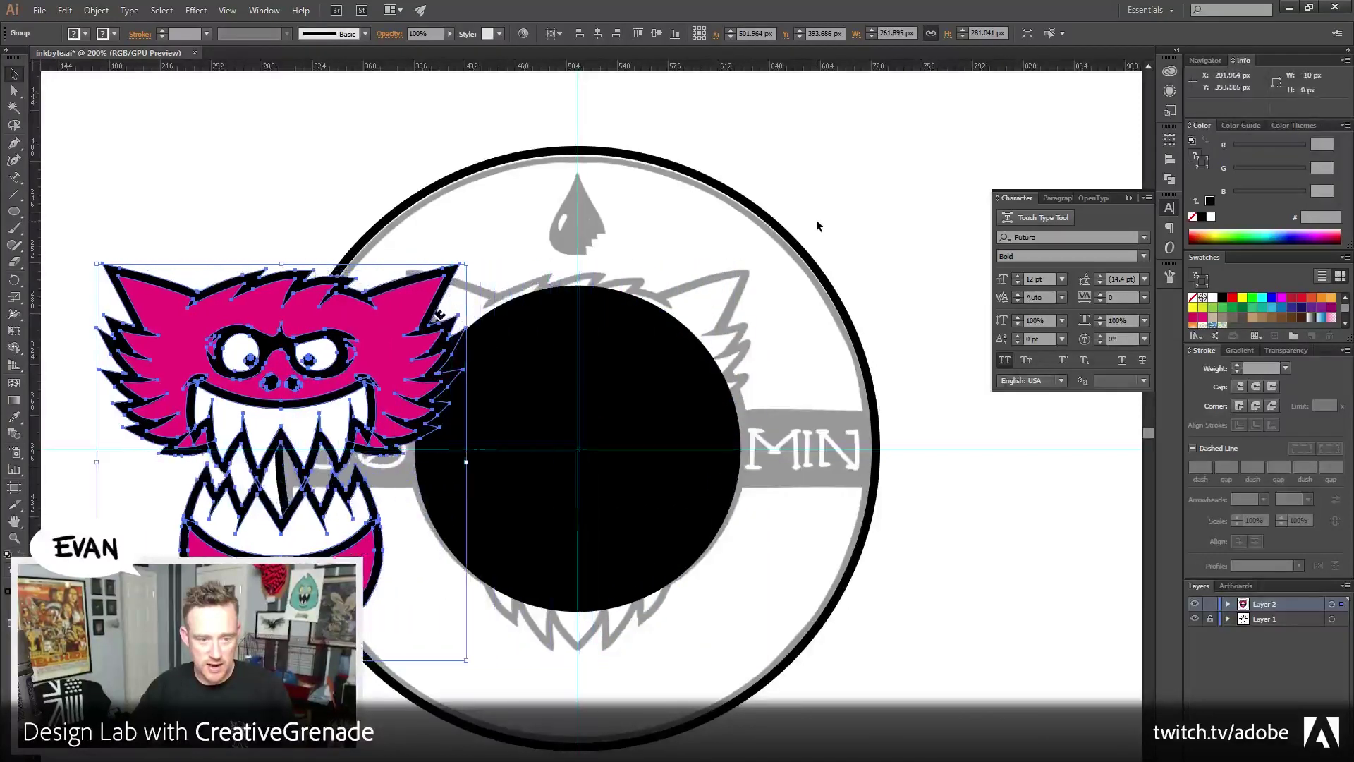
pyautogui.hotkey('shift', 'Left')
pyautogui.hotkey('shift', 'Left')
pyautogui.hotkey('shift', 'Left')
pyautogui.hotkey('shift', 'Left')
pyautogui.hotkey('shift', 'Left')
pyautogui.hotkey('shift', 'Left')
pyautogui.hotkey('shift', 'Left')
pyautogui.hotkey('shift', 'Left')
pyautogui.hotkey('shift', 'Left')
pyautogui.hotkey('shift', 'Left')
pyautogui.hotkey('shift', 'Left')
pyautogui.hotkey('shift', 'Left')
pyautogui.hotkey('shift', 'Left')
pyautogui.hotkey('shift', 'Left')
pyautogui.hotkey('shift', 'Left')
pyautogui.hotkey('shift', 'Left')
pyautogui.hotkey('shift', 'Left')
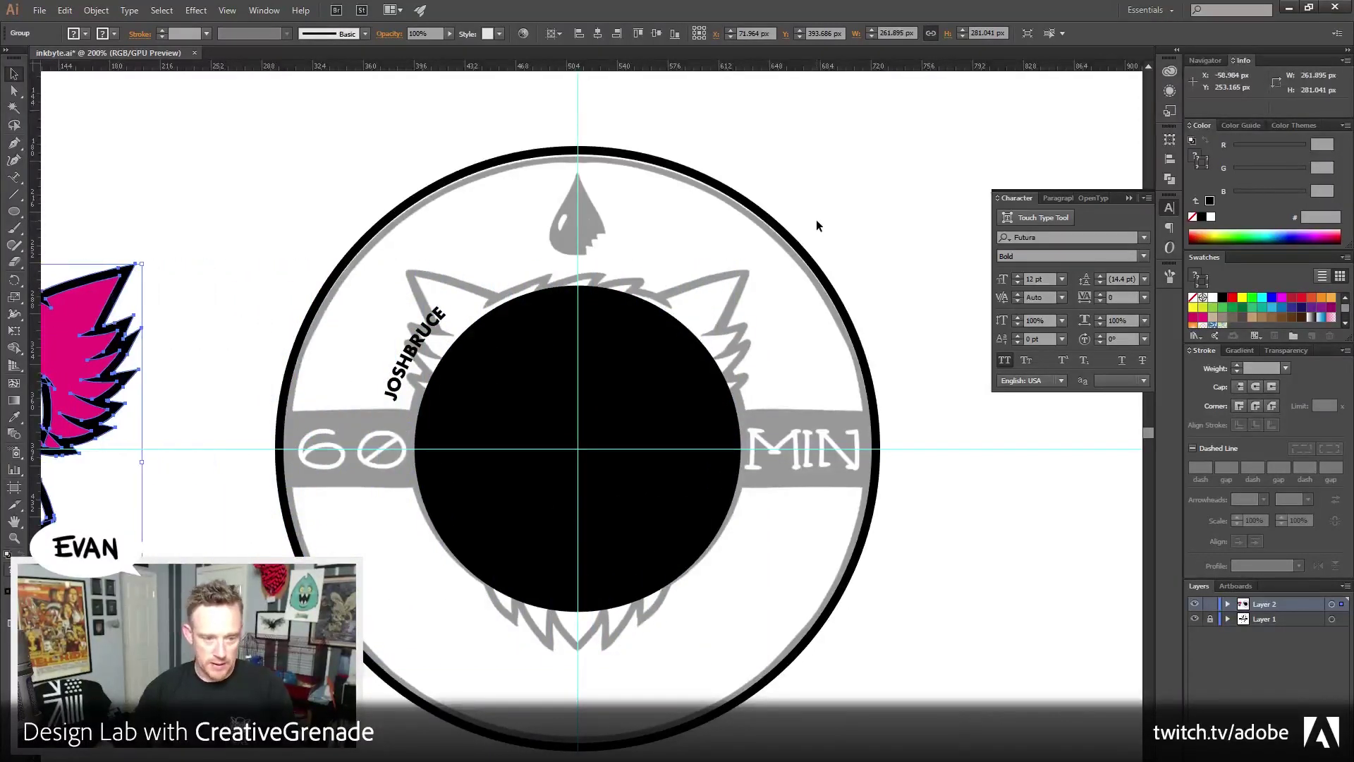
pyautogui.click(272, 171)
pyautogui.click(613, 529)
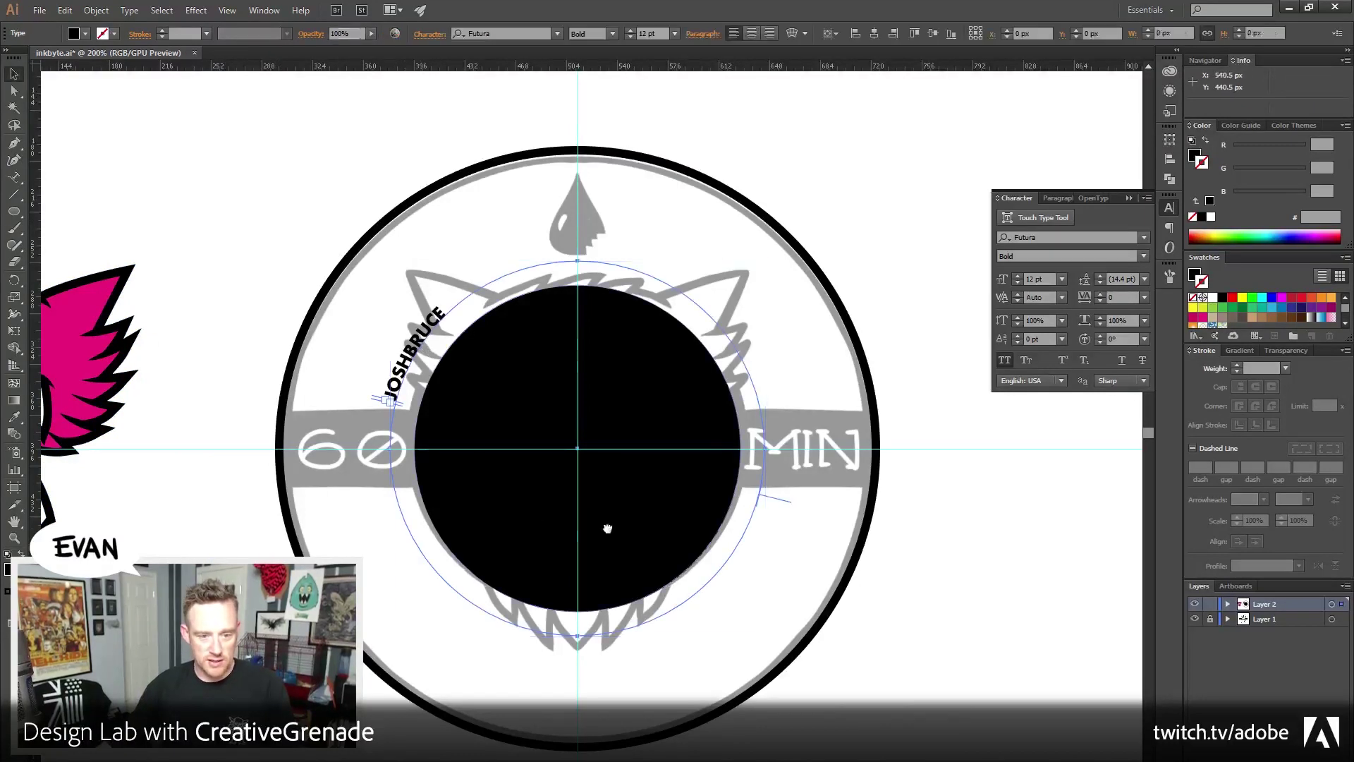
pyautogui.hscroll(2, 635, 622)
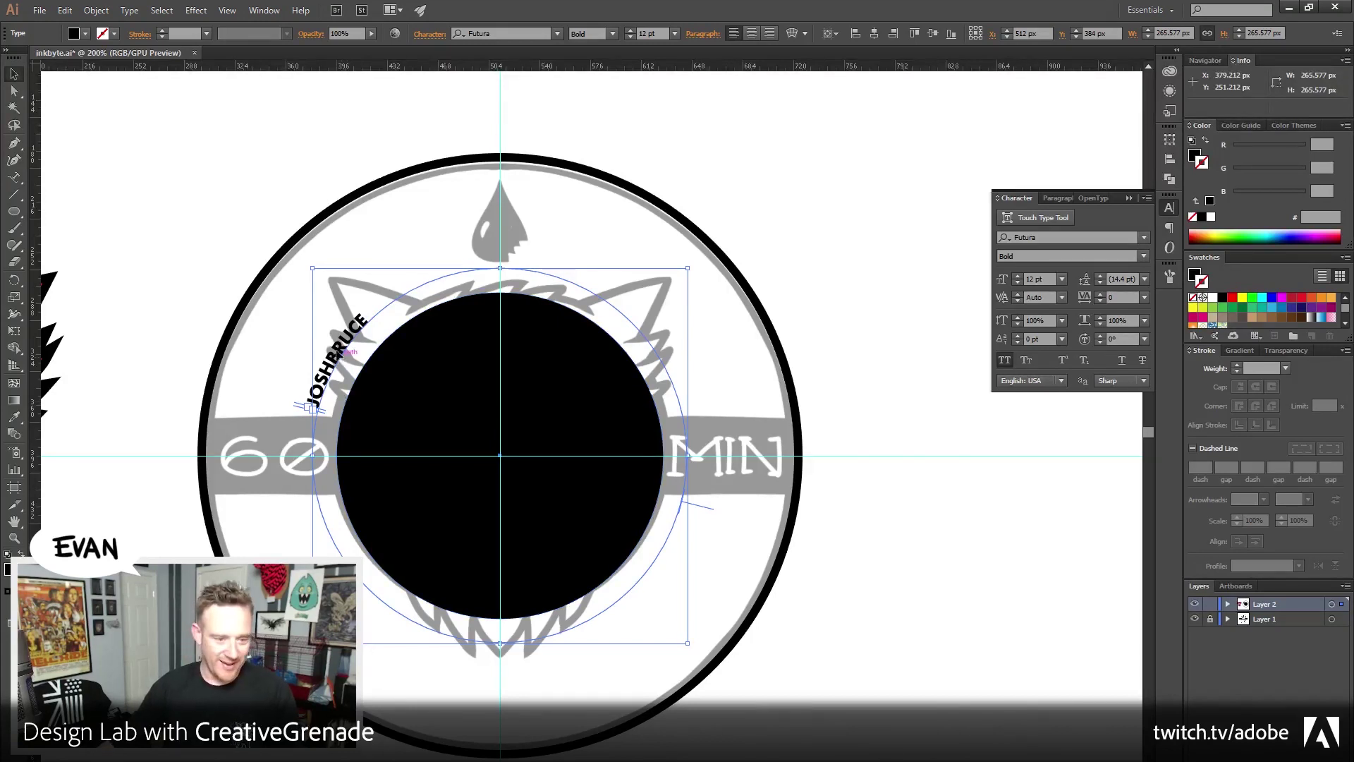
# Select all the curved name text and step its font size up several points
pyautogui.doubleClick(315, 395)
pyautogui.hotkey('ctrl', 'a')
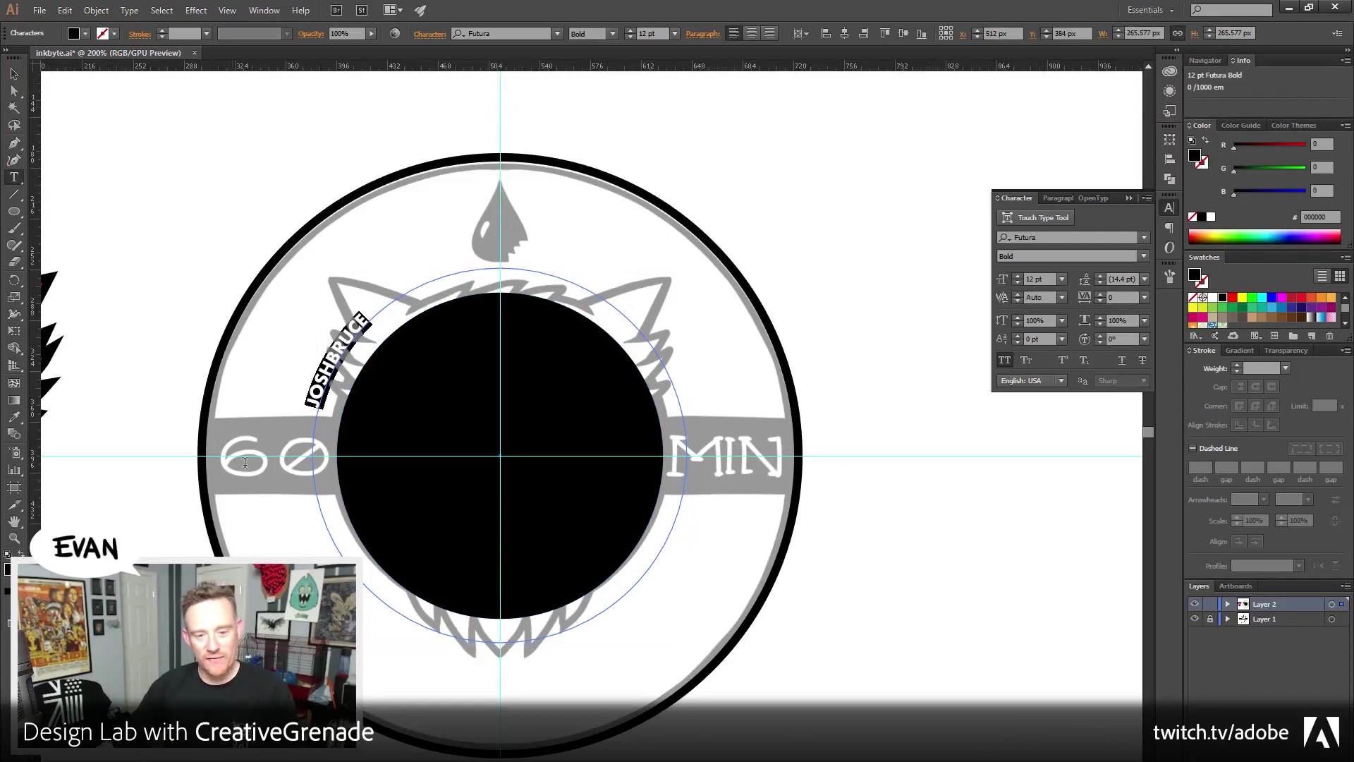
pyautogui.click(1018, 280)
pyautogui.click(1018, 280)
pyautogui.click(1017, 281)
pyautogui.click(1018, 280)
pyautogui.click(1018, 280)
pyautogui.click(1018, 281)
pyautogui.click(1018, 280)
pyautogui.click(1018, 281)
pyautogui.click(1018, 281)
pyautogui.click(1018, 281)
pyautogui.click(1018, 280)
pyautogui.click(1018, 281)
pyautogui.click(1018, 281)
pyautogui.click(1018, 280)
pyautogui.click(1018, 281)
pyautogui.click(374, 295)
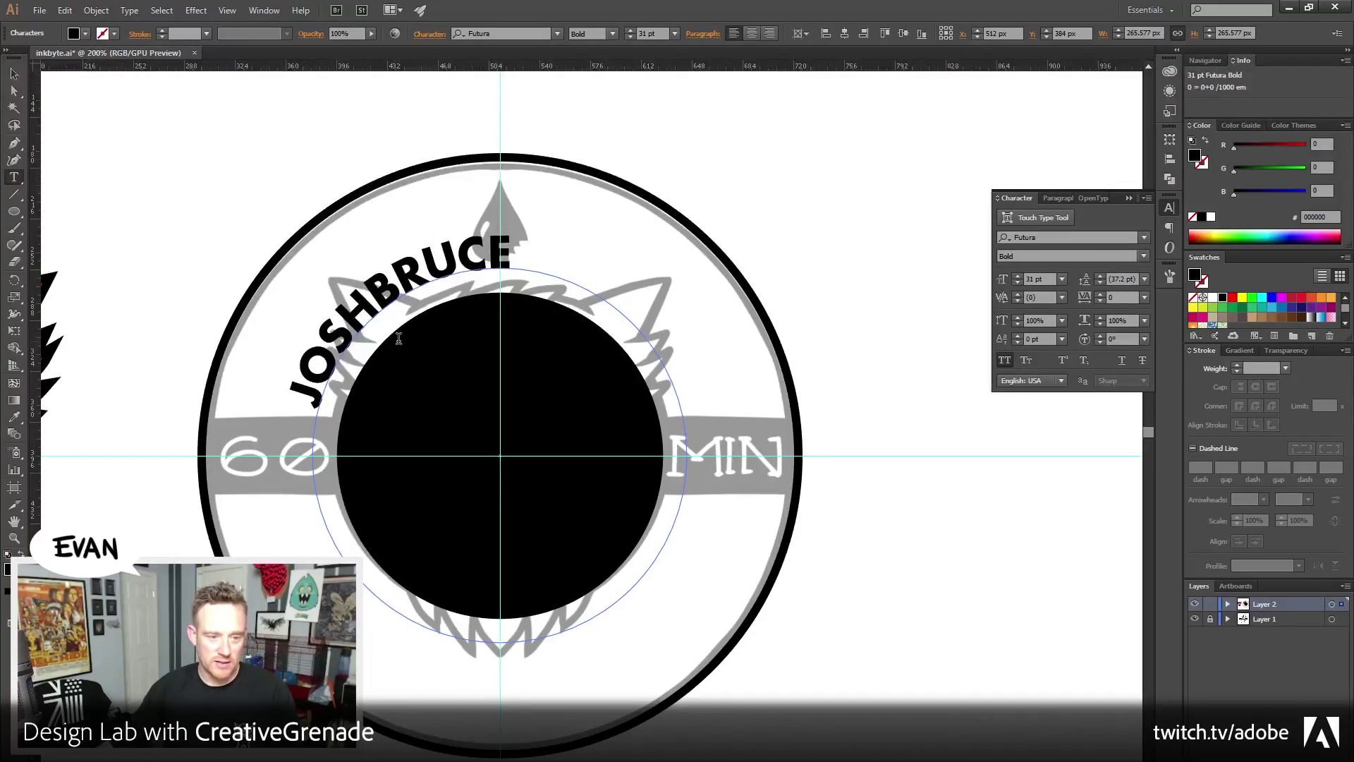
pyautogui.hotkey('ctrl', 'a')
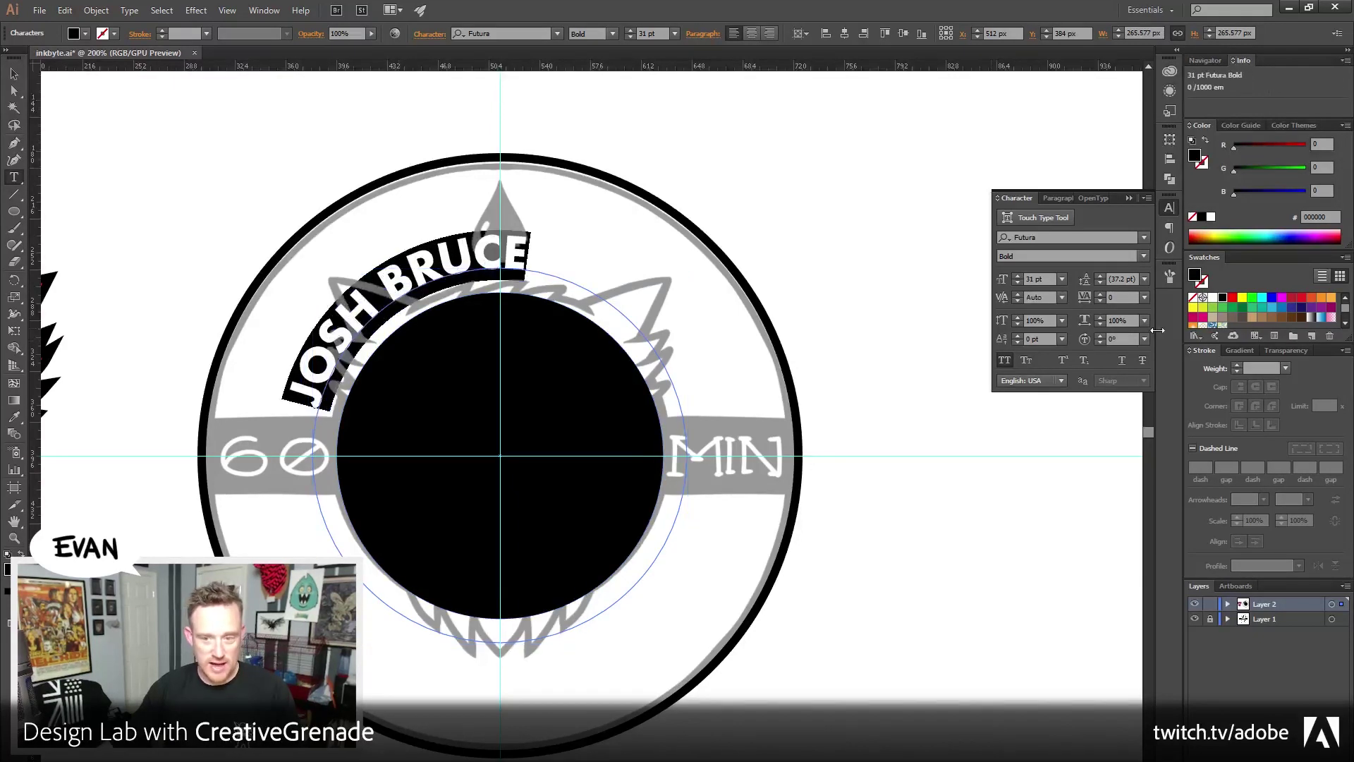
pyautogui.click(1018, 277)
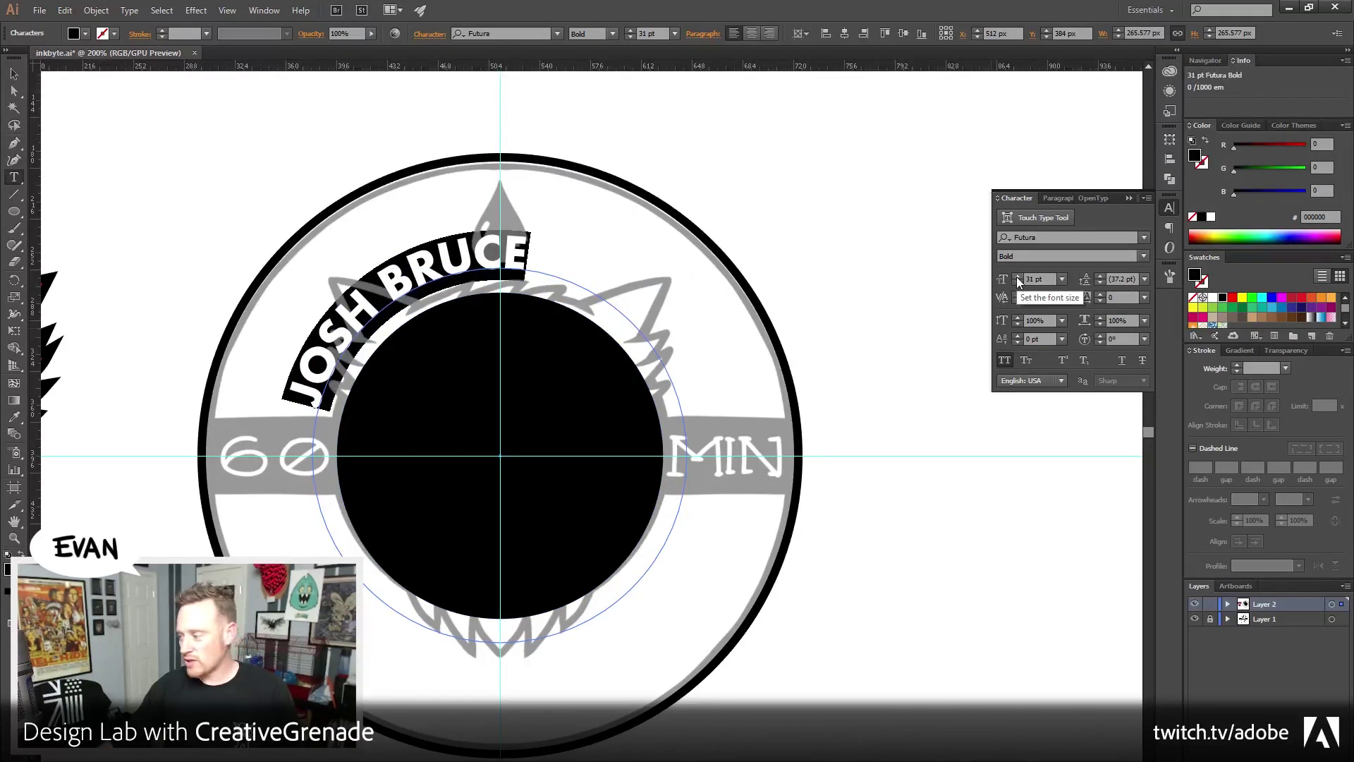
pyautogui.moveTo(1017, 277); pyautogui.dragTo(1018, 276)
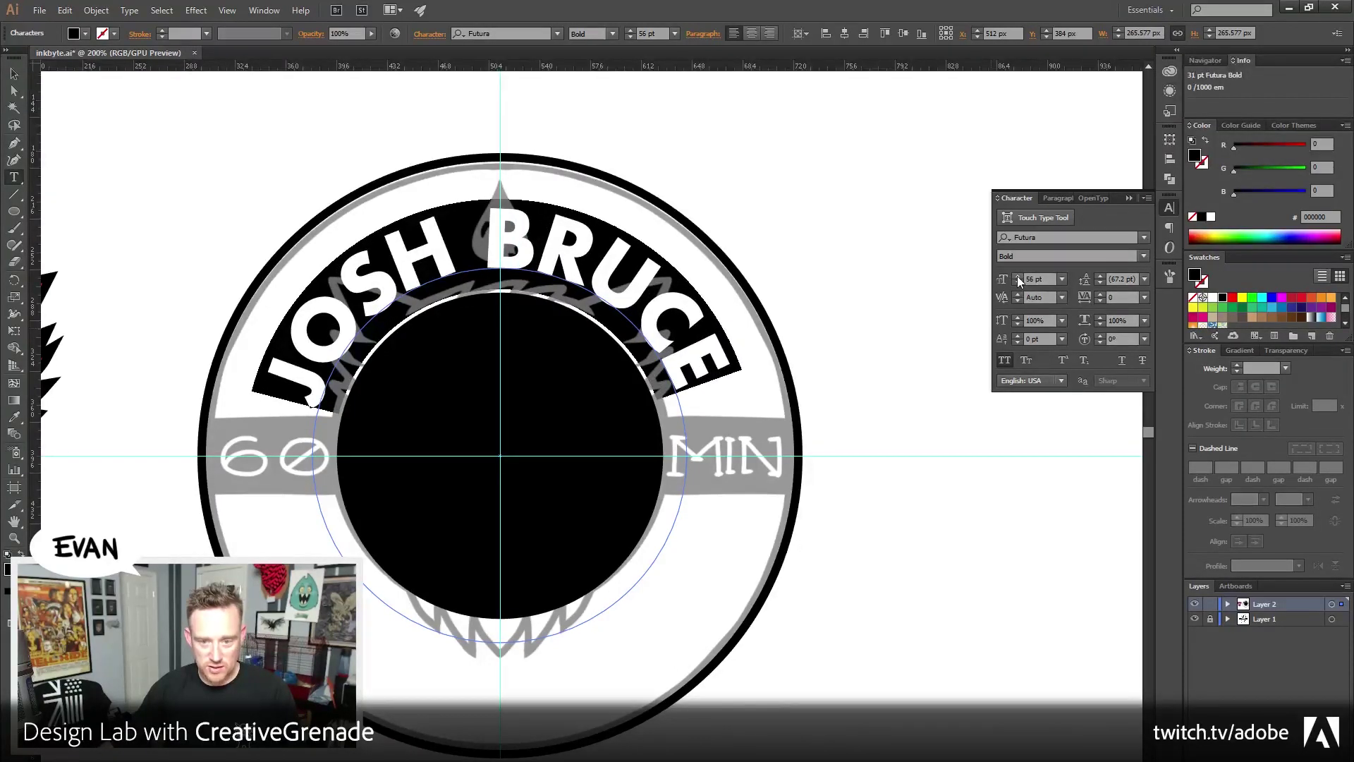
pyautogui.click(1018, 285)
pyautogui.click(1018, 285)
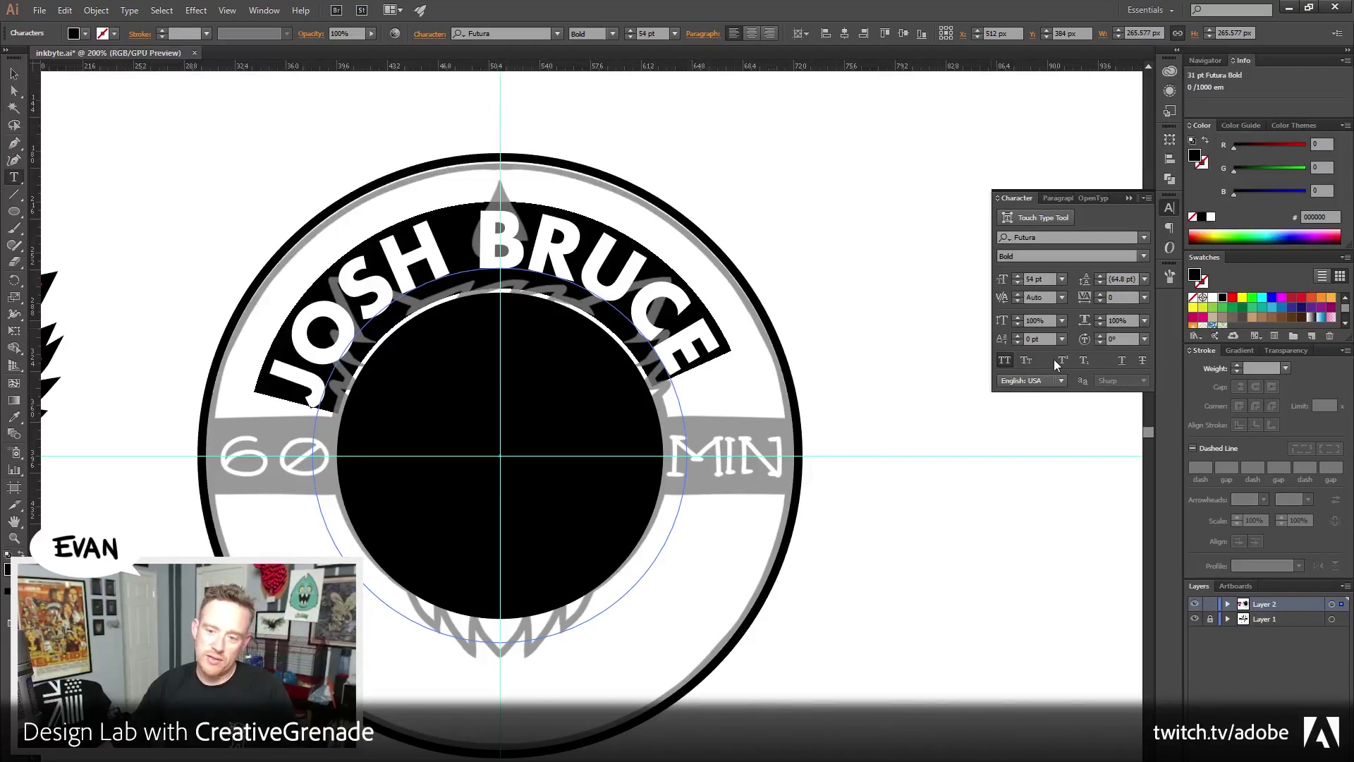
pyautogui.click(1144, 297)
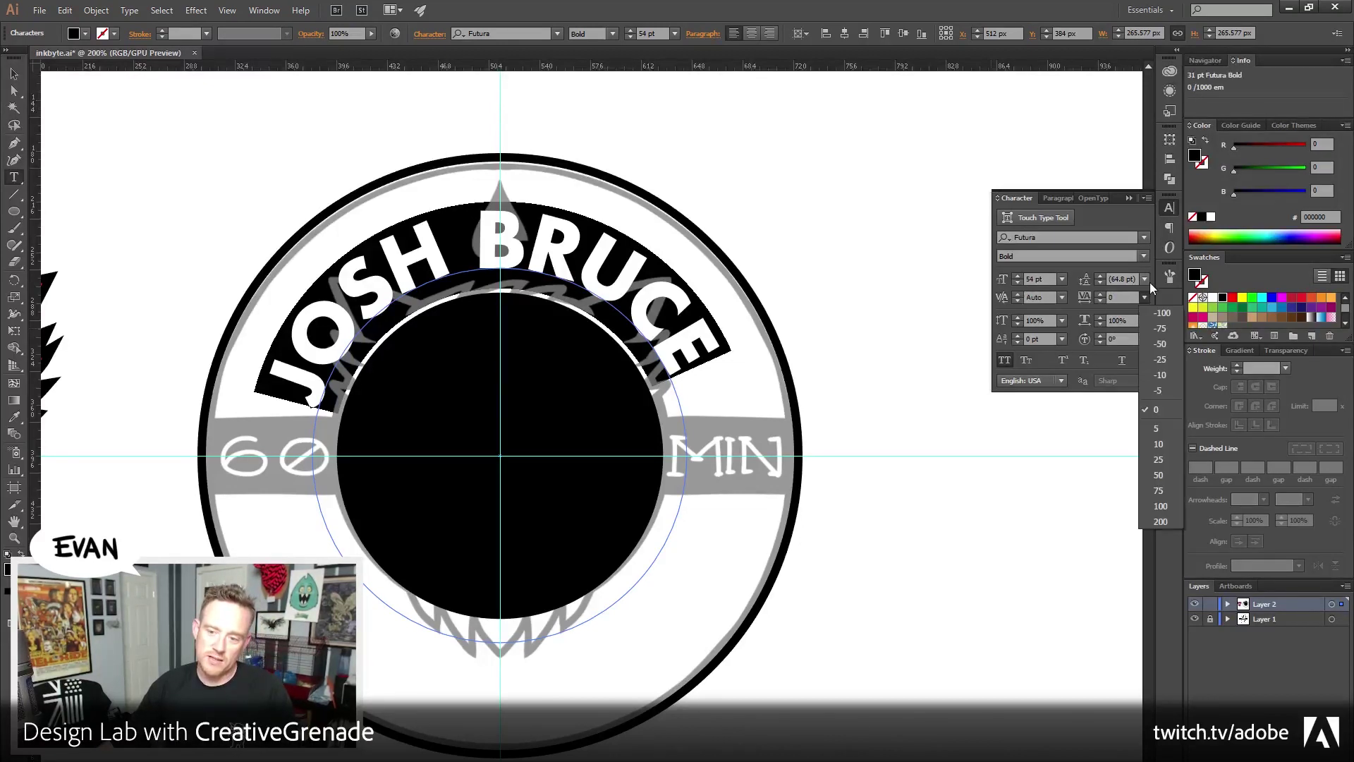
pyautogui.click(1157, 476)
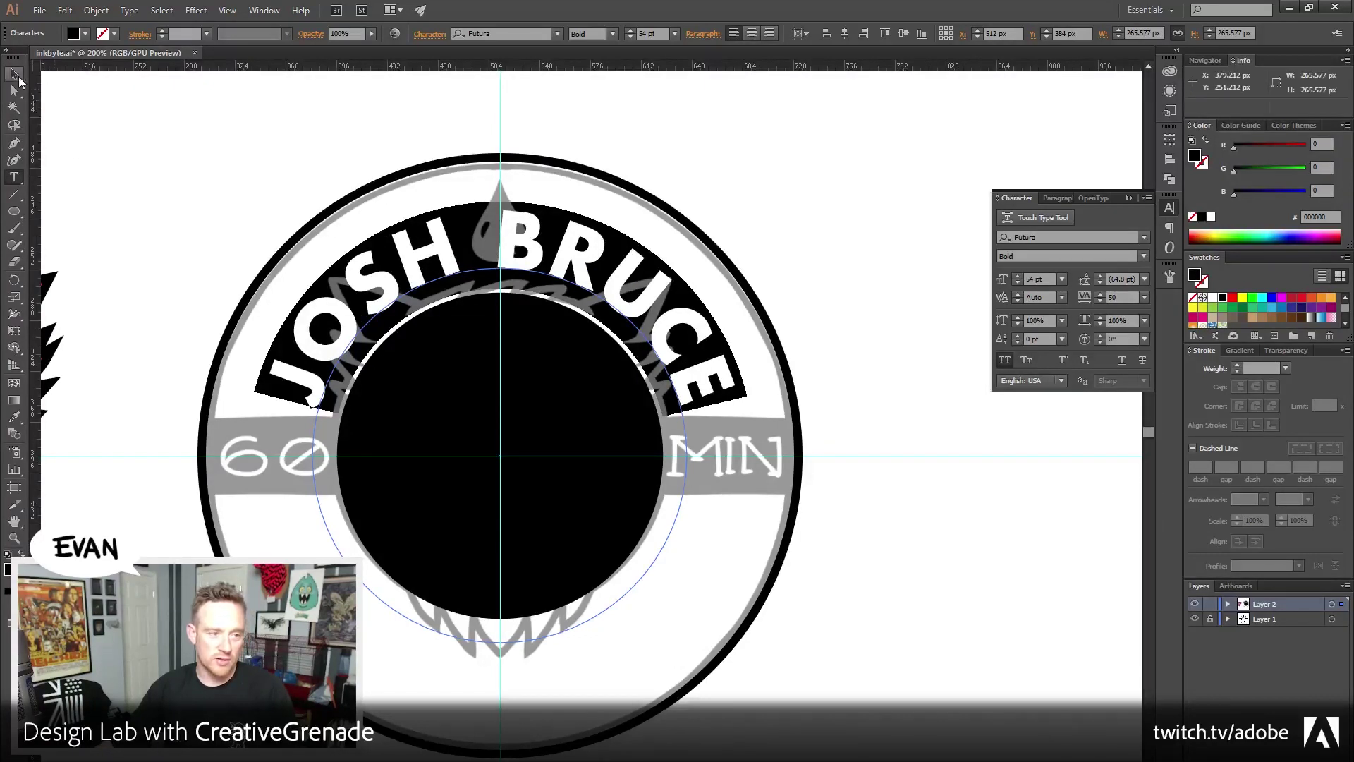
pyautogui.press('Escape')
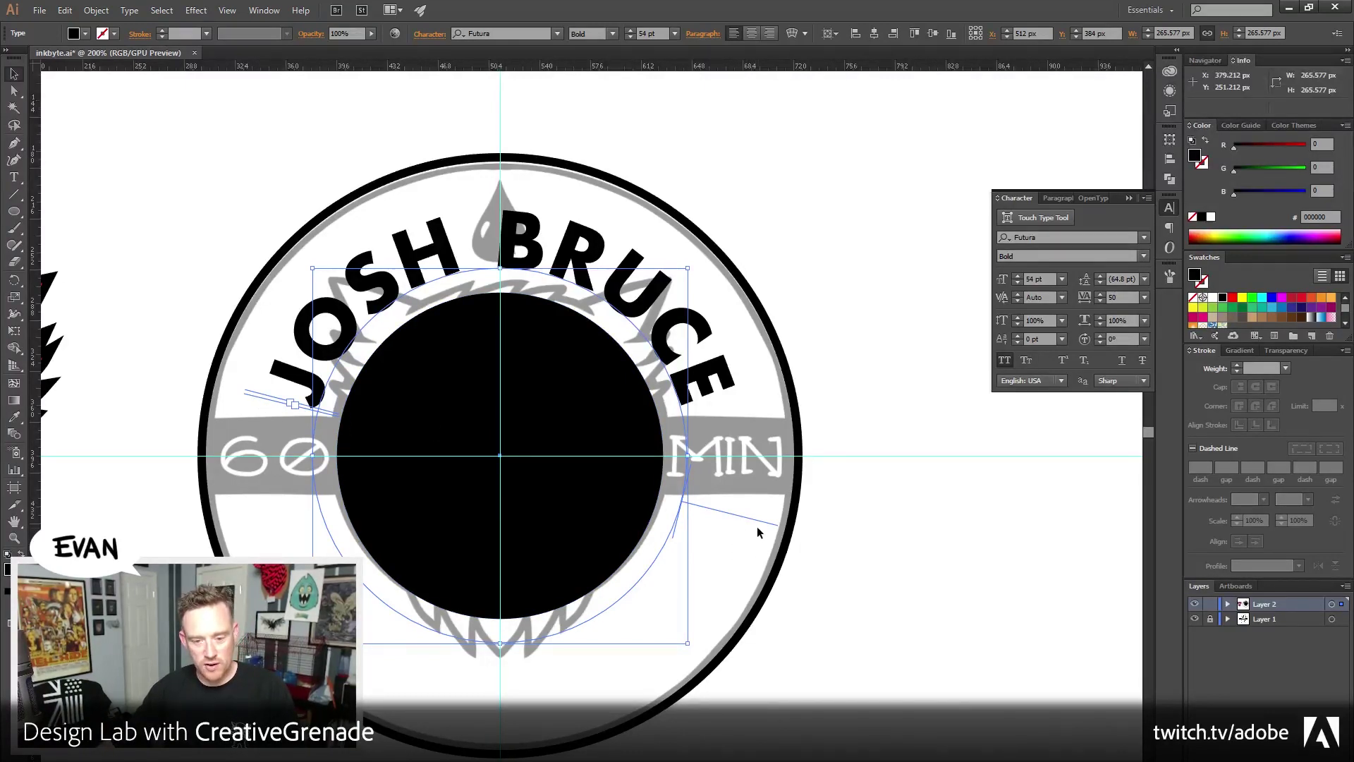
pyautogui.doubleClick(538, 255)
pyautogui.hotkey('ctrl', 'a')
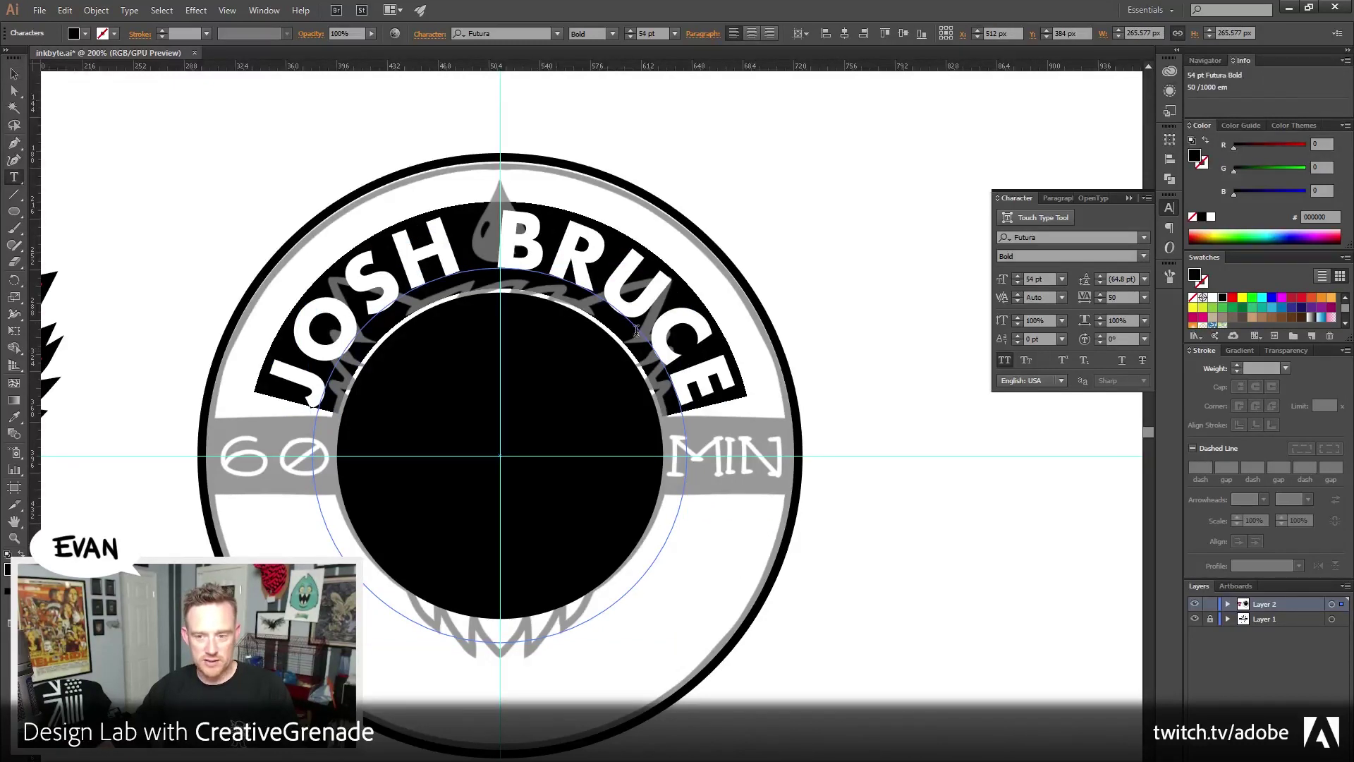
pyautogui.click(1060, 198)
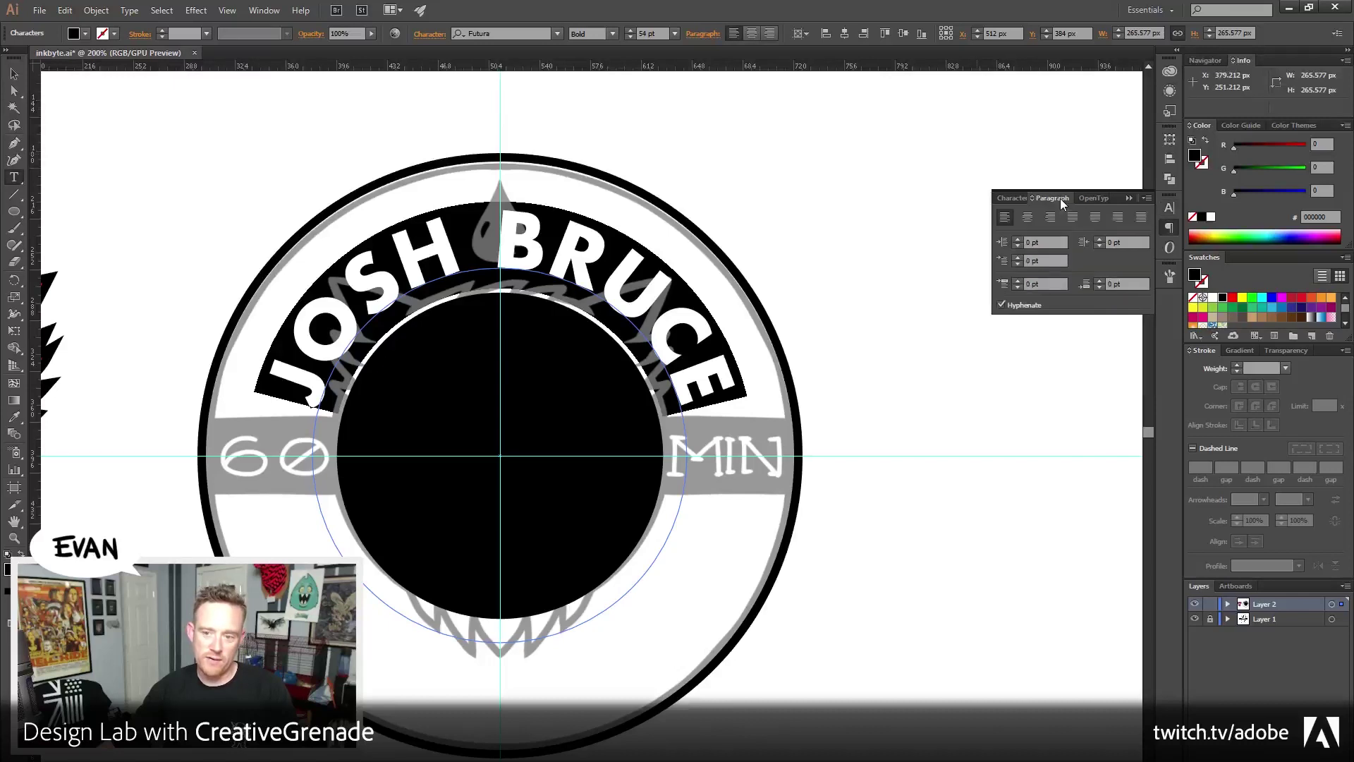
pyautogui.click(1028, 218)
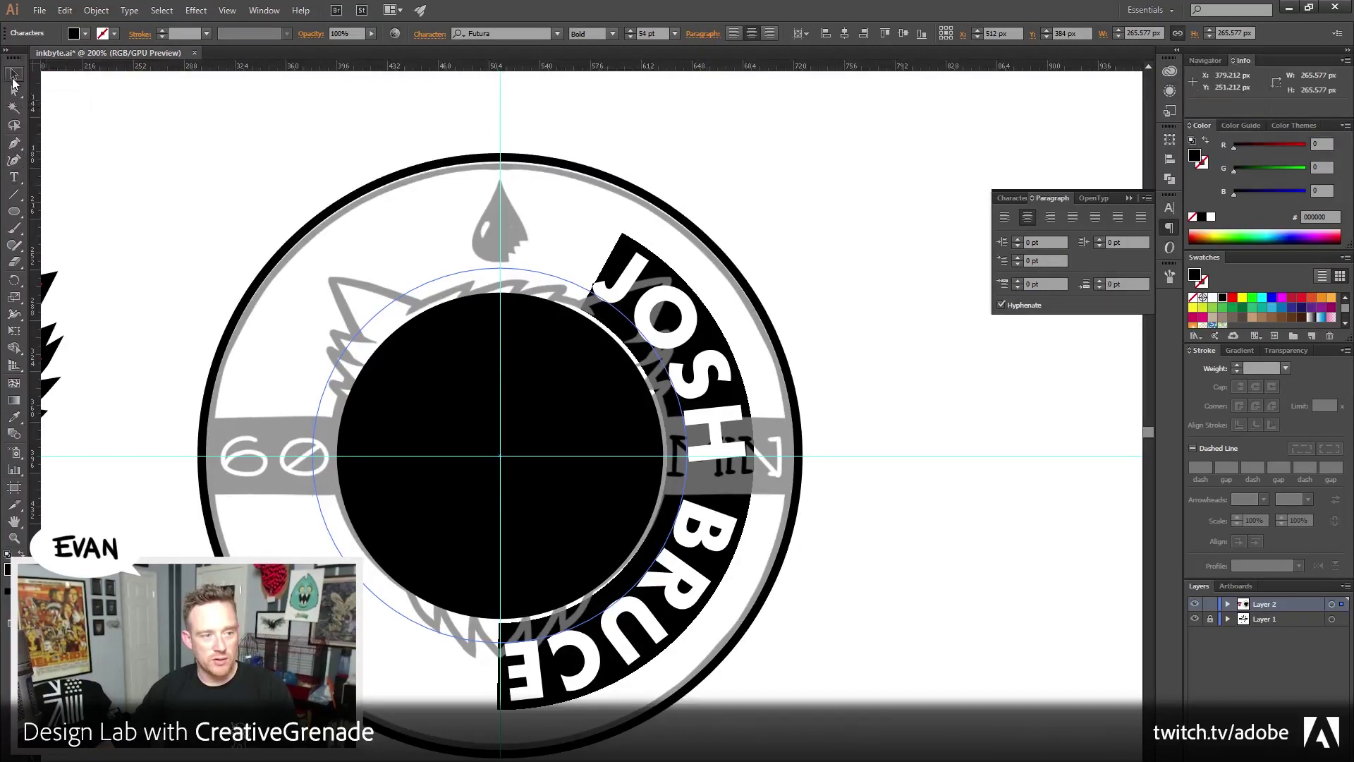
pyautogui.click(14, 73)
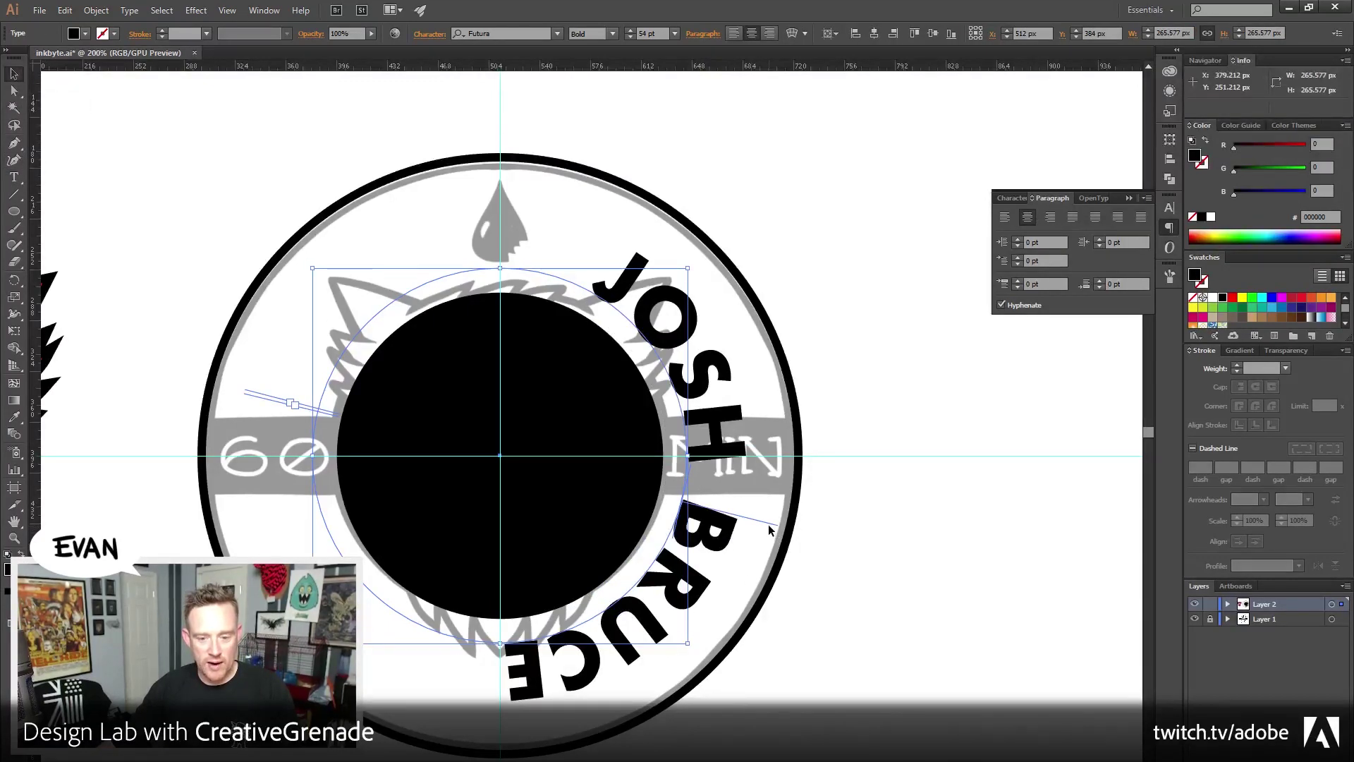
pyautogui.moveTo(767, 528); pyautogui.dragTo(500, 222)
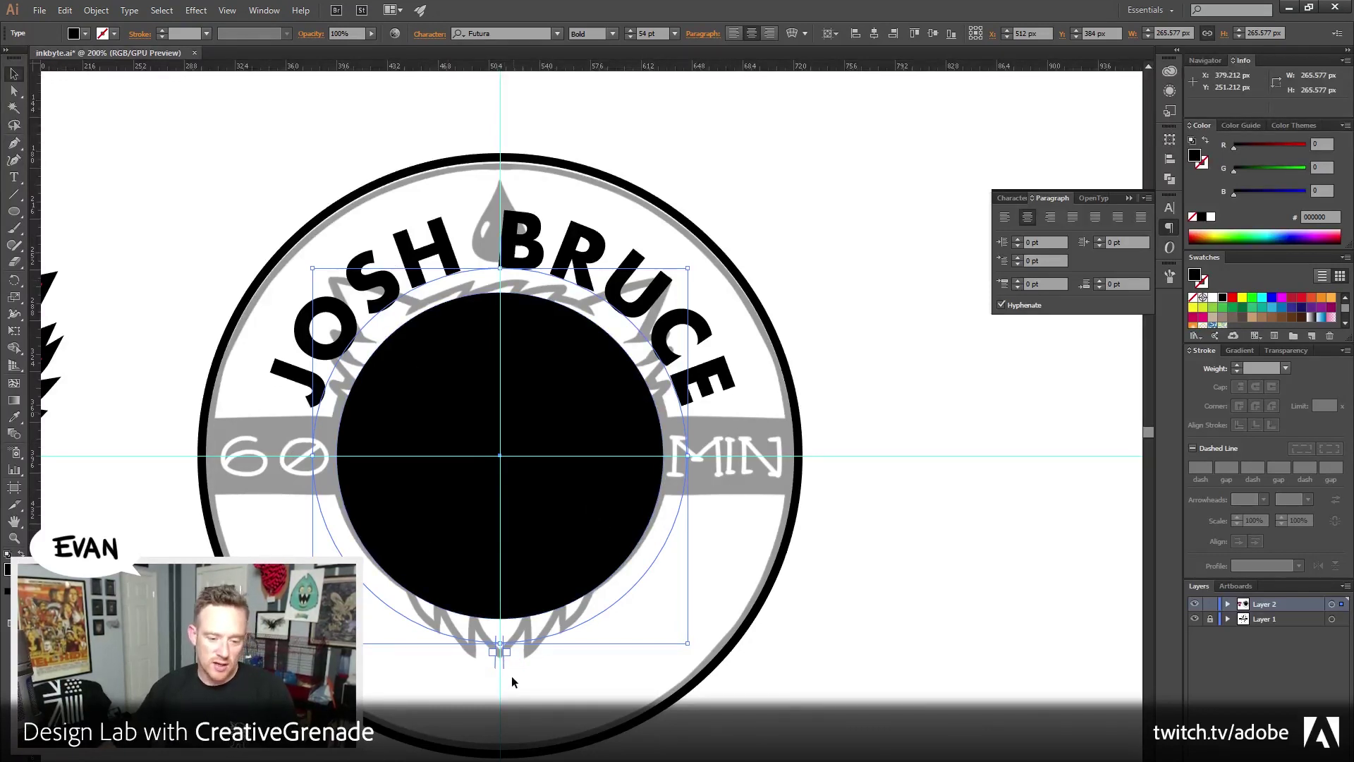
pyautogui.moveTo(505, 670); pyautogui.dragTo(719, 395)
pyautogui.moveTo(493, 666); pyautogui.dragTo(309, 411)
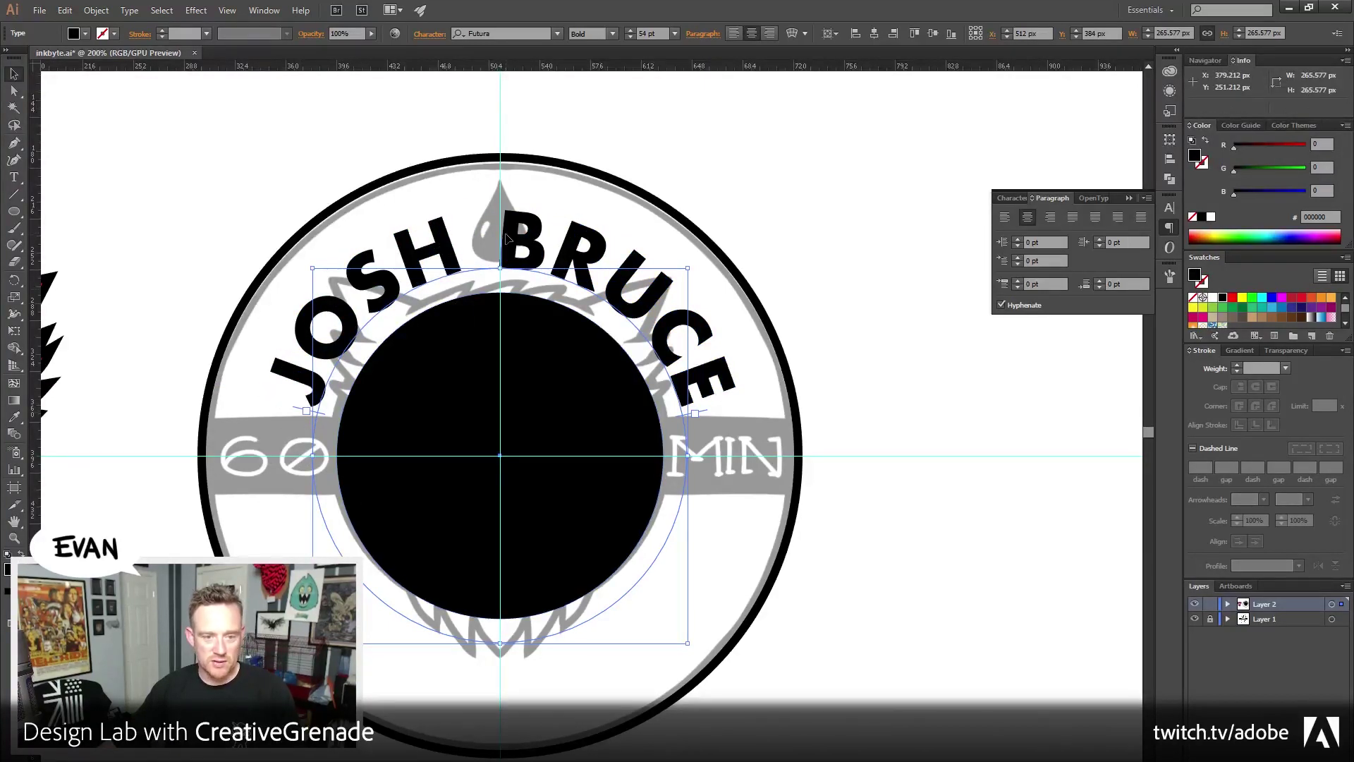
pyautogui.moveTo(502, 241); pyautogui.dragTo(503, 239)
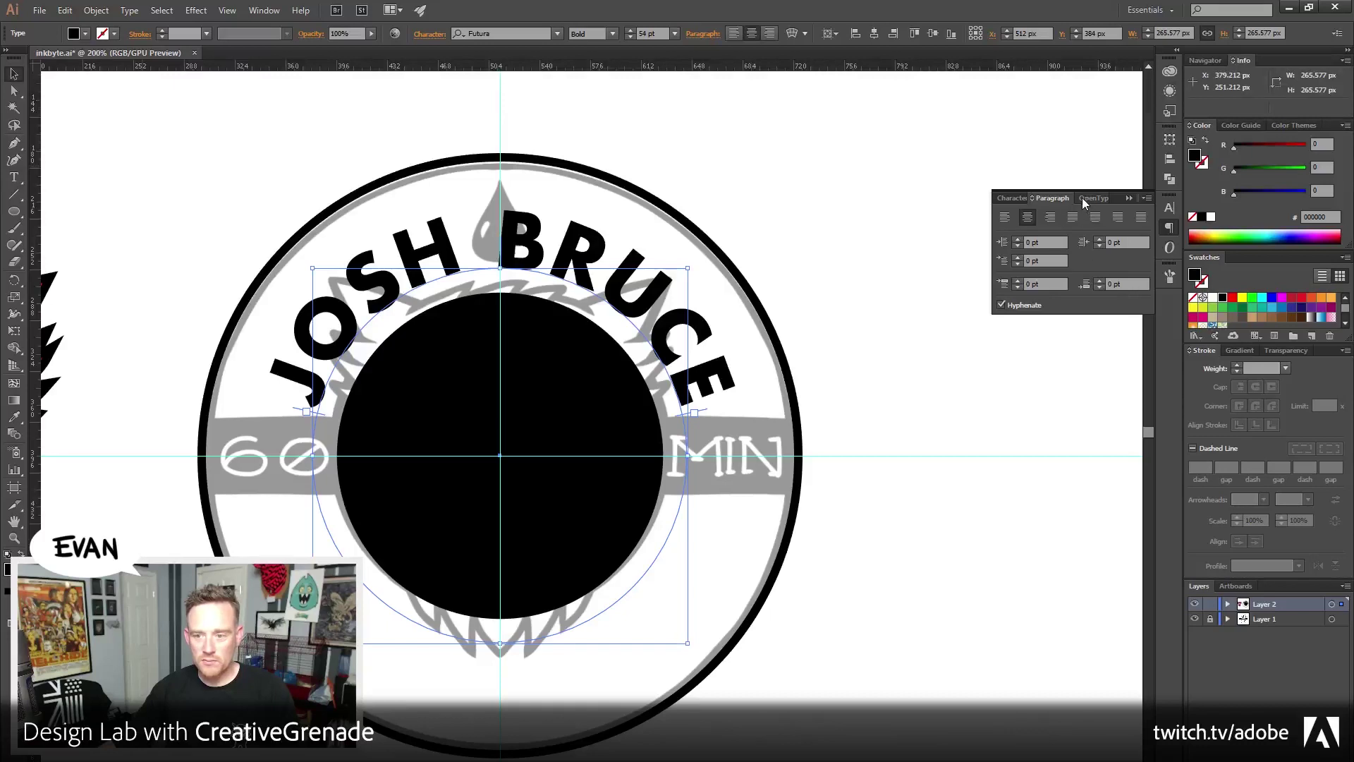
pyautogui.click(1169, 159)
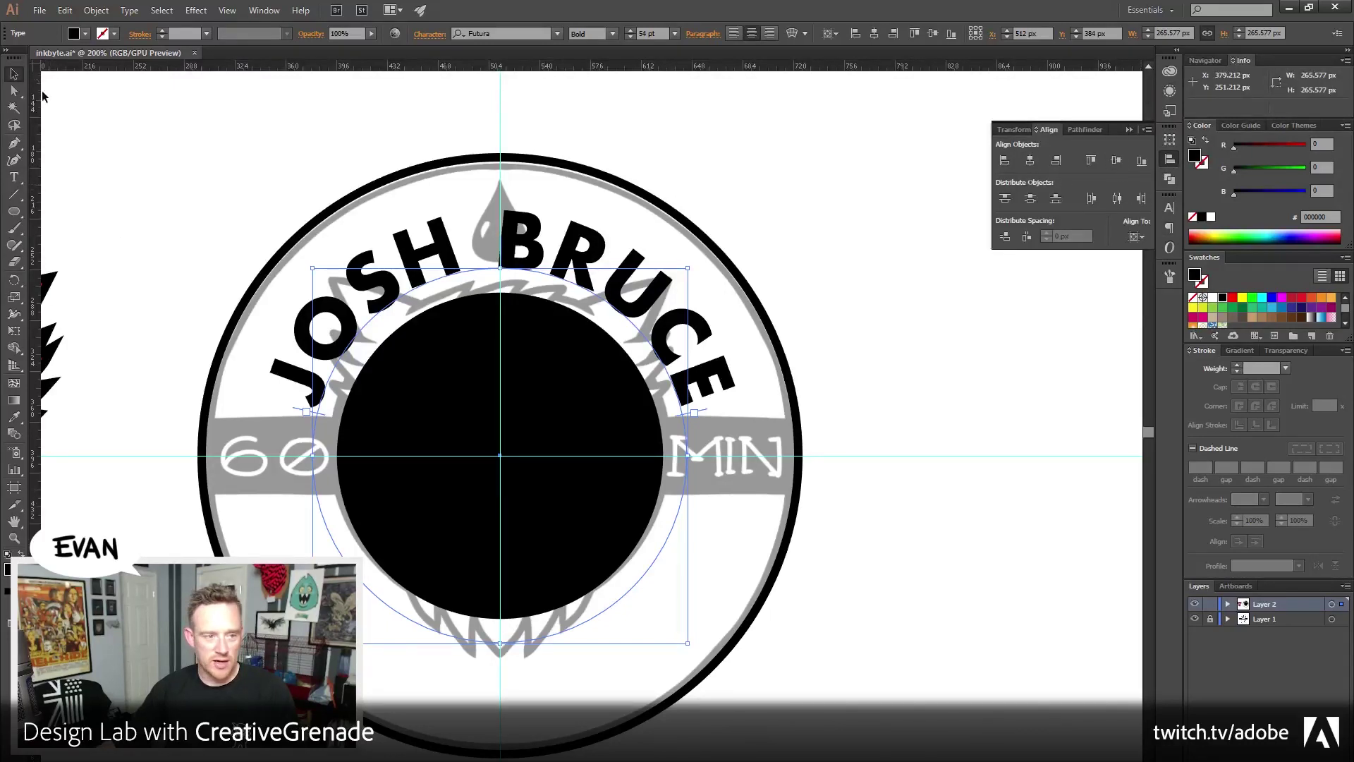
pyautogui.click(128, 273)
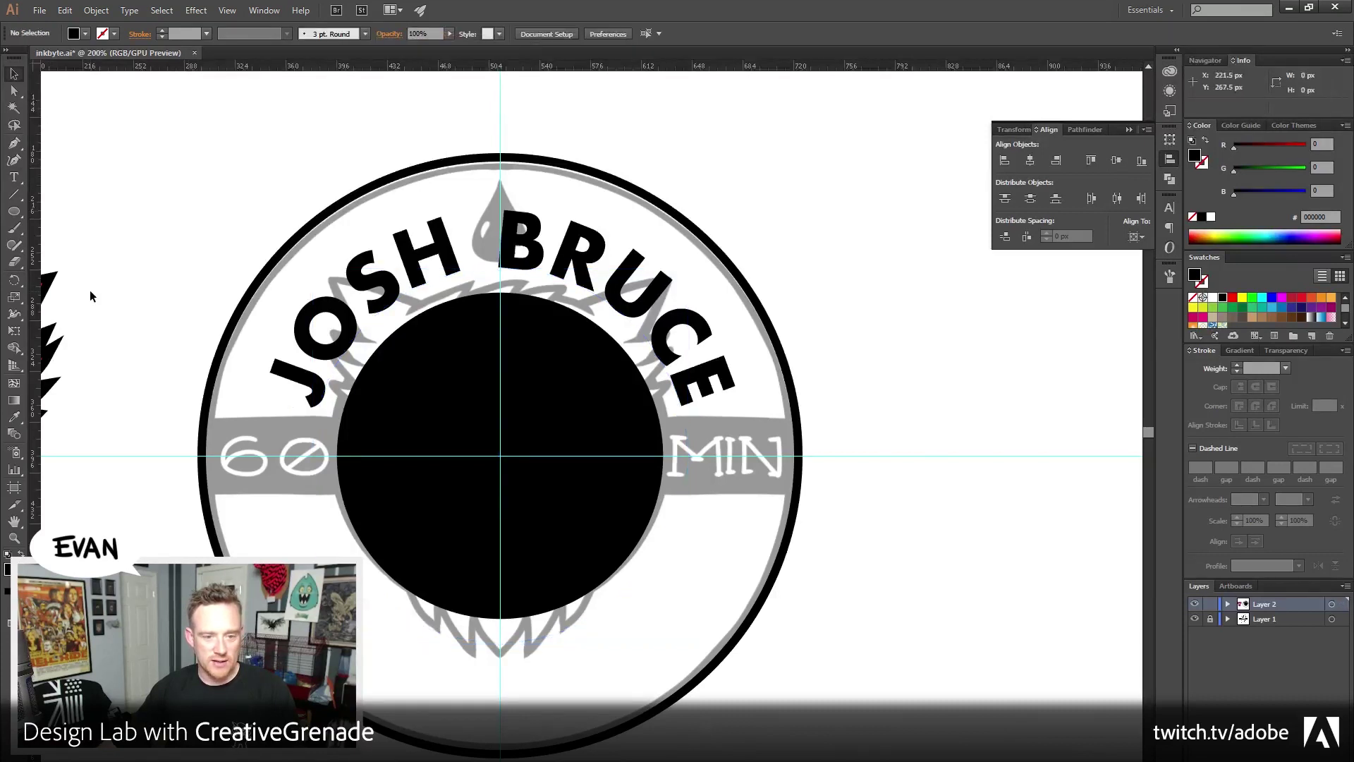
# Enlarge the name text circle and the outer ring to 434 px, then lock and hide Layer 1
pyautogui.click(702, 338)
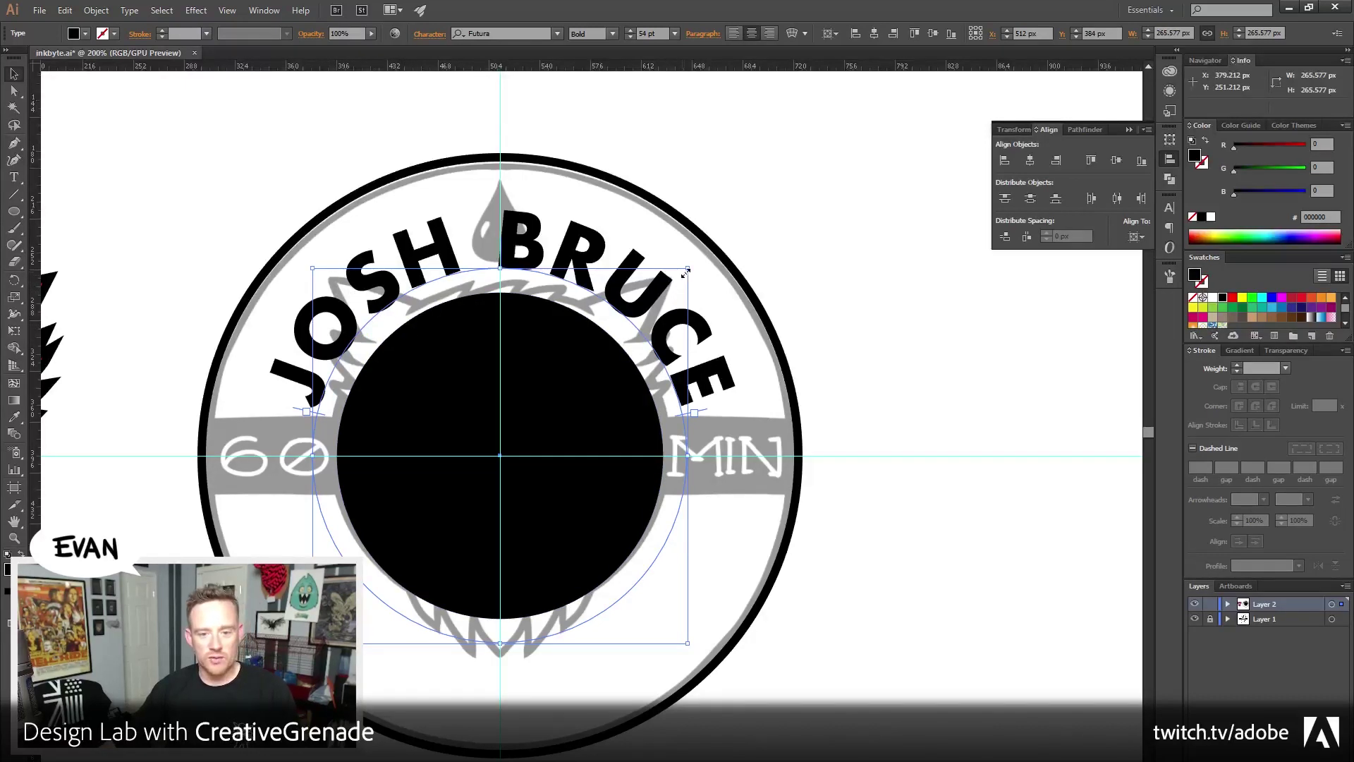
pyautogui.moveTo(687, 271); pyautogui.dragTo(706, 252)
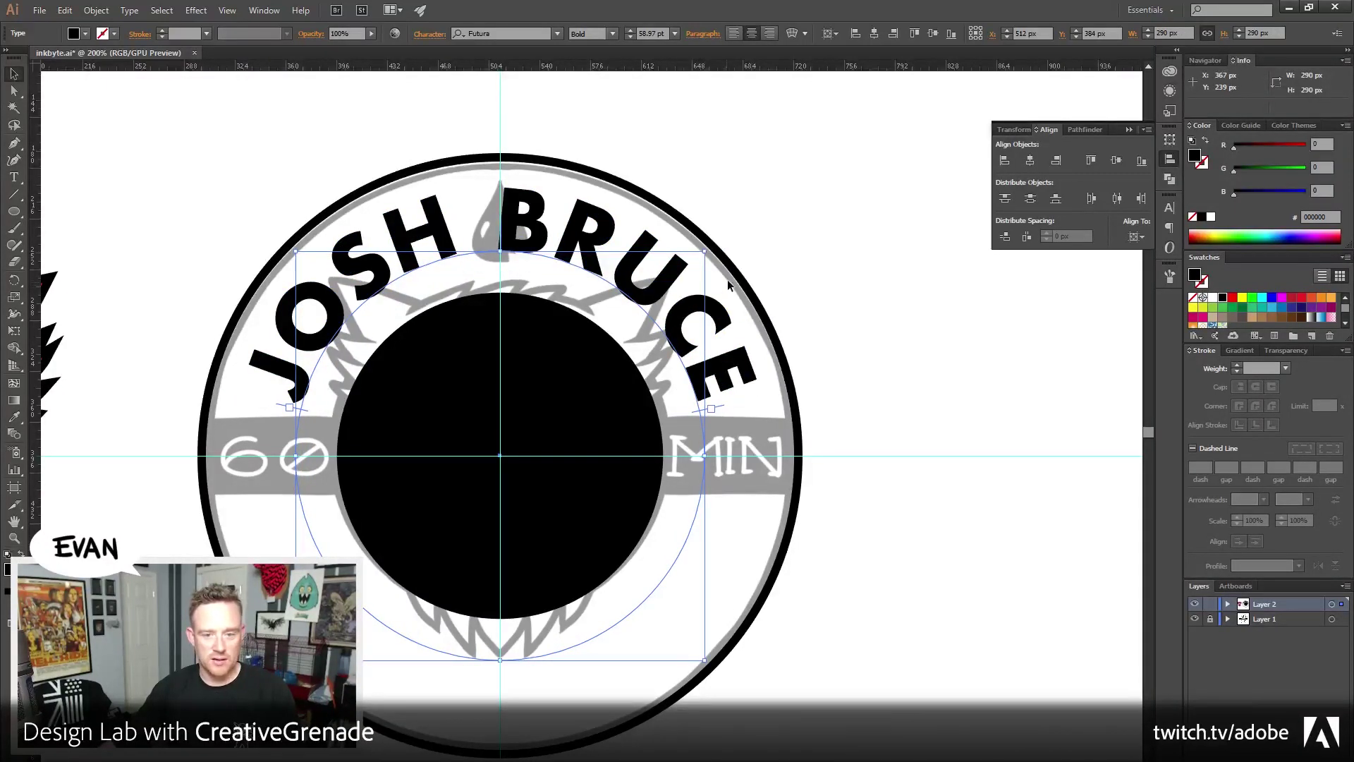
pyautogui.click(738, 265)
pyautogui.moveTo(802, 159); pyautogui.dragTo(806, 150)
pyautogui.click(809, 206)
pyautogui.click(1209, 618)
pyautogui.click(1193, 620)
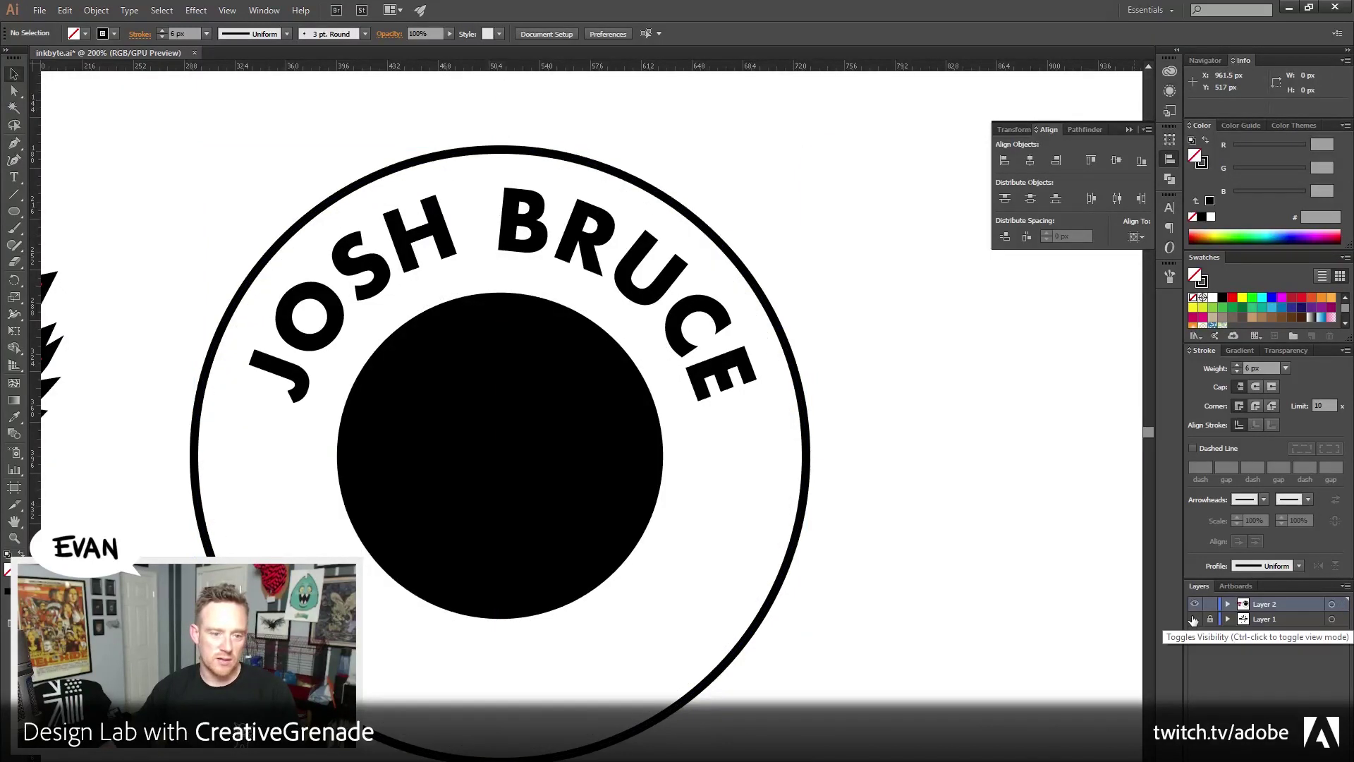
pyautogui.click(1193, 619)
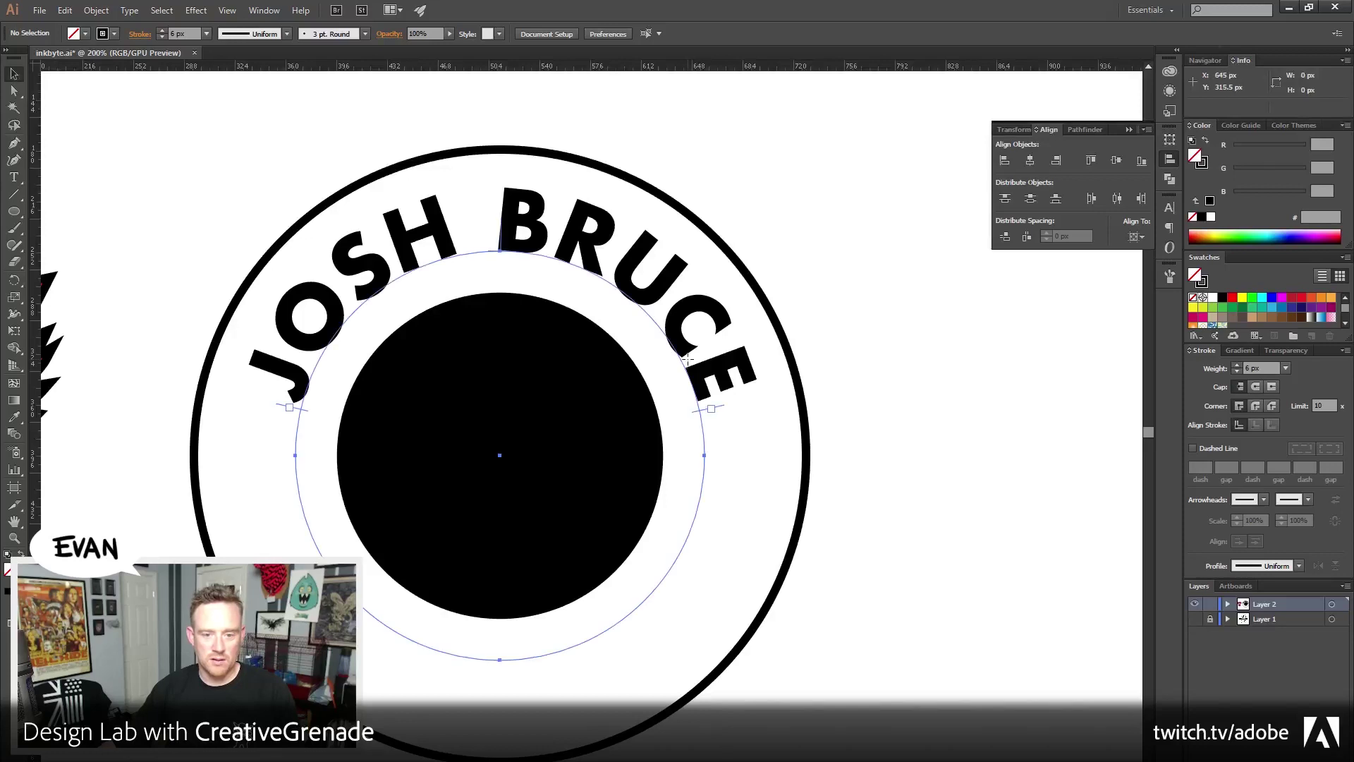
pyautogui.click(706, 339)
pyautogui.moveTo(706, 248); pyautogui.dragTo(698, 258)
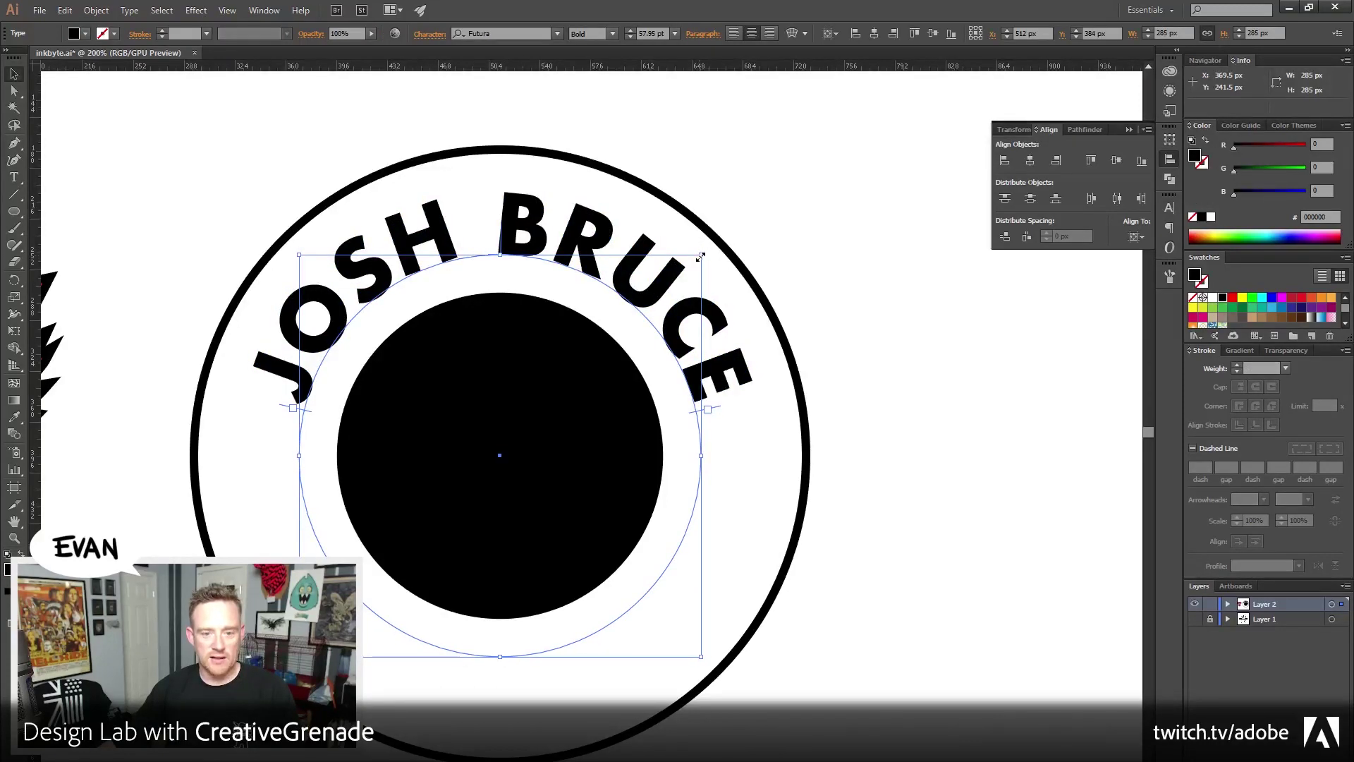
pyautogui.moveTo(700, 258); pyautogui.dragTo(699, 258)
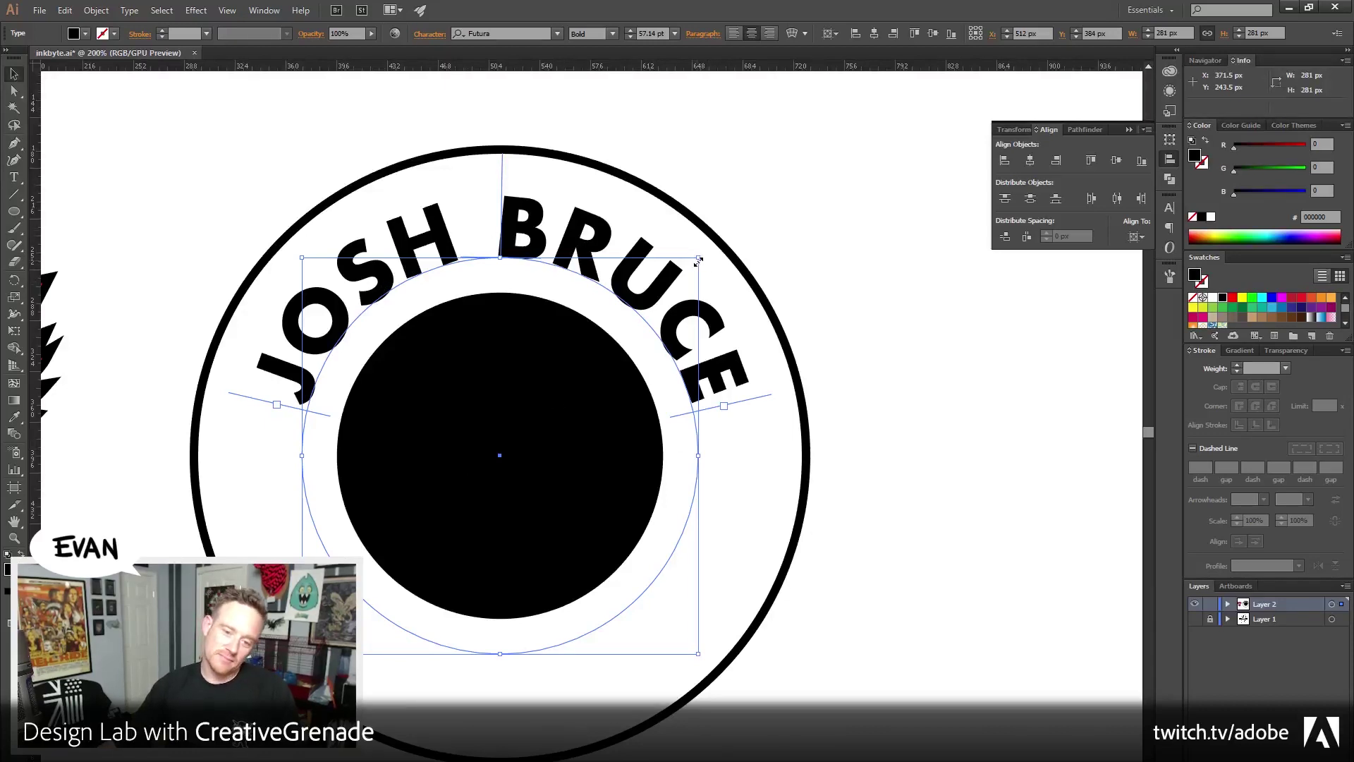
pyautogui.moveTo(698, 261); pyautogui.dragTo(706, 257)
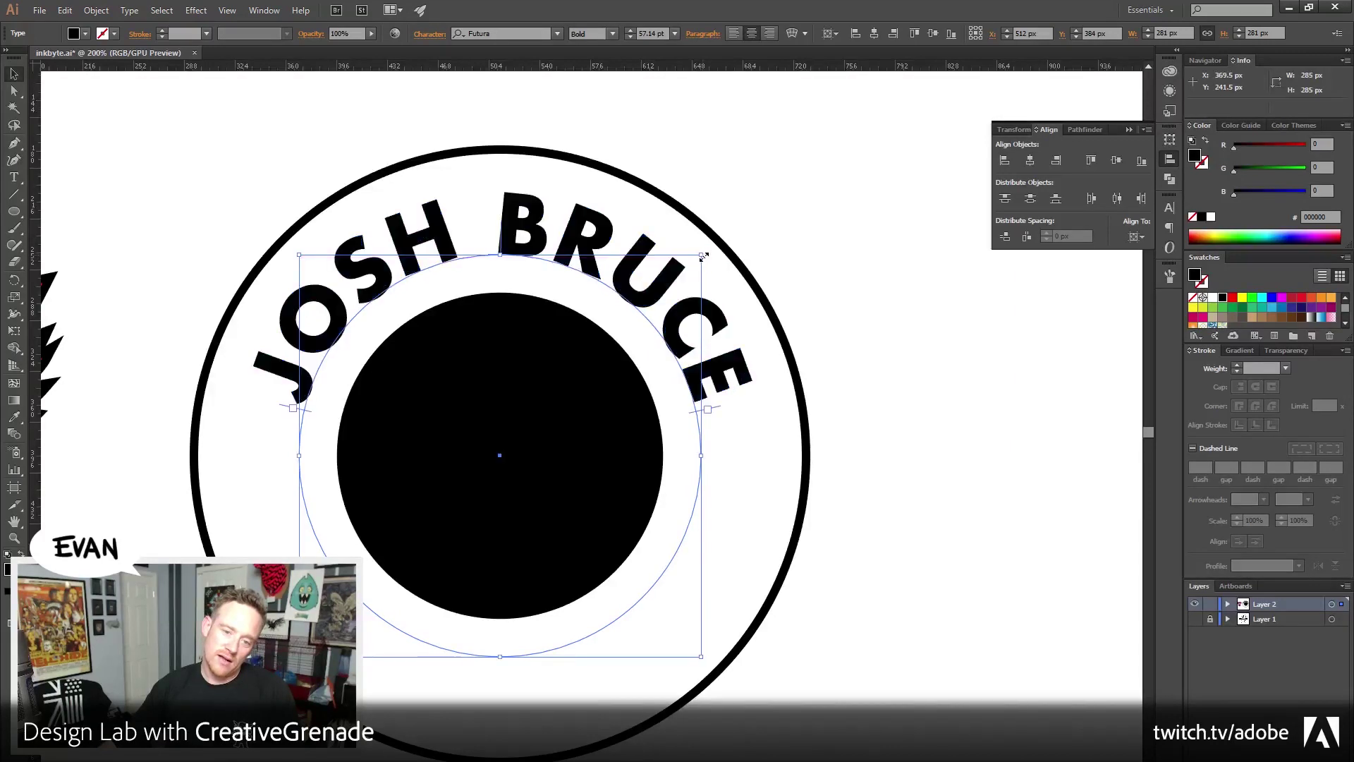
pyautogui.click(836, 258)
pyautogui.doubleClick(574, 277)
pyautogui.hotkey('ctrl', 'a')
pyautogui.click(501, 227)
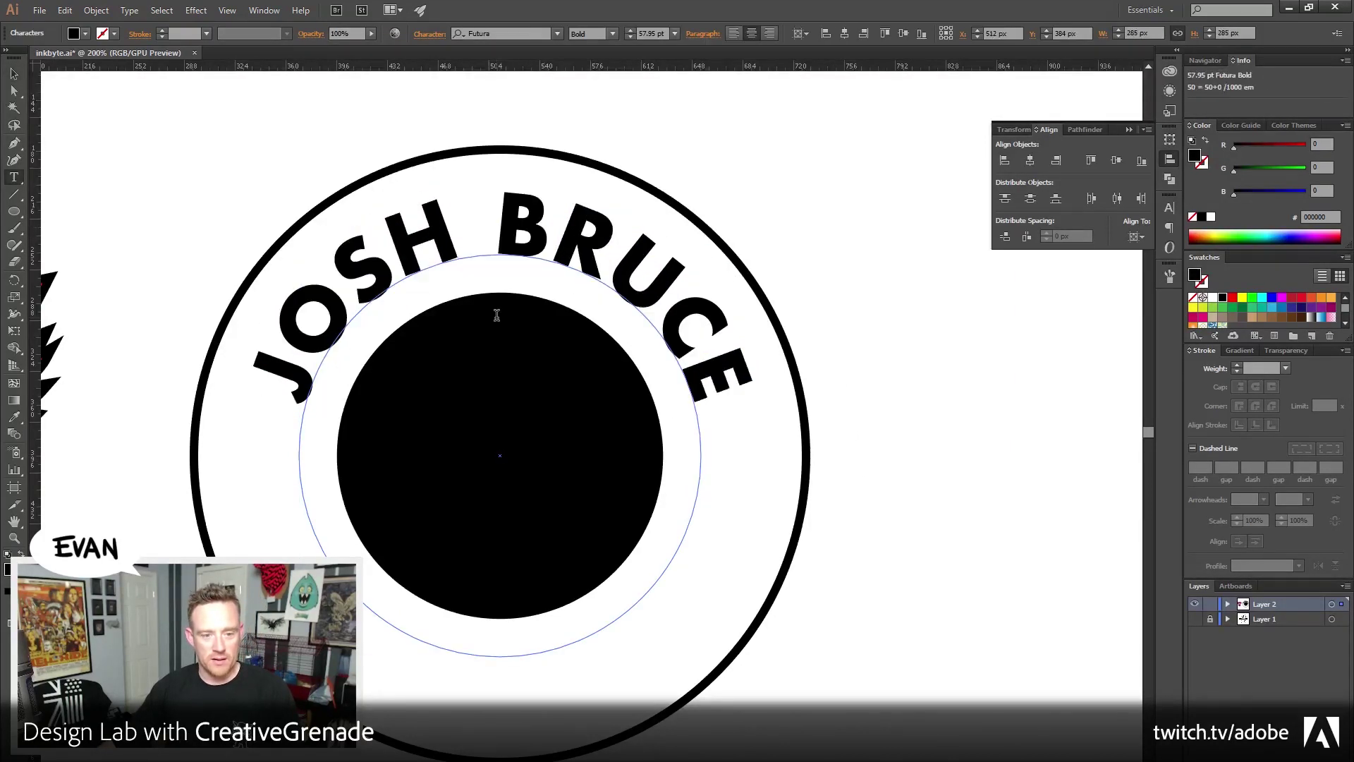
pyautogui.hotkey('shift', 'End')
pyautogui.press('Delete')
pyautogui.hotkey('ctrl', 'shift', 'a')
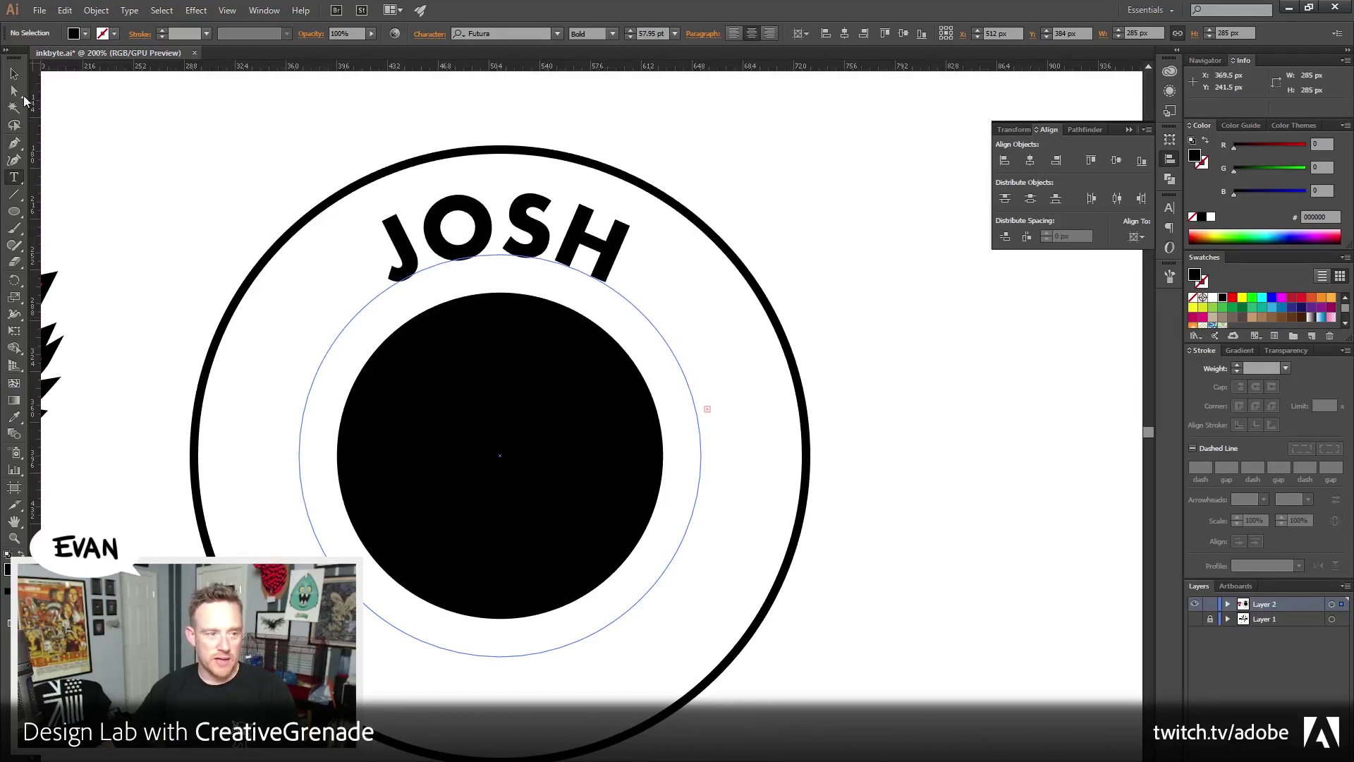
# Set all the arched text to 54 pt in the Character panel
pyautogui.click(477, 223)
pyautogui.hotkey('ctrl', 'a')
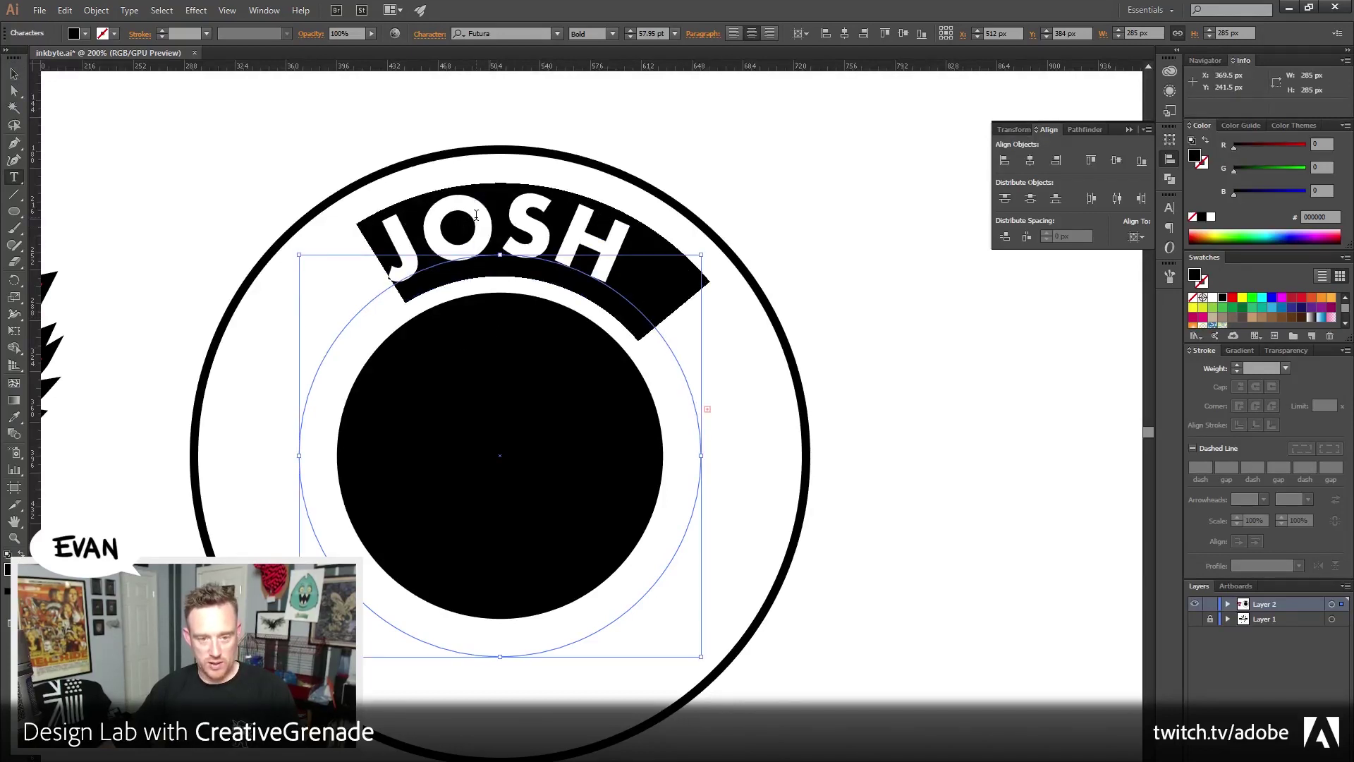
pyautogui.click(1165, 211)
pyautogui.click(1016, 284)
pyautogui.click(1016, 284)
pyautogui.click(1016, 284)
pyautogui.click(1016, 284)
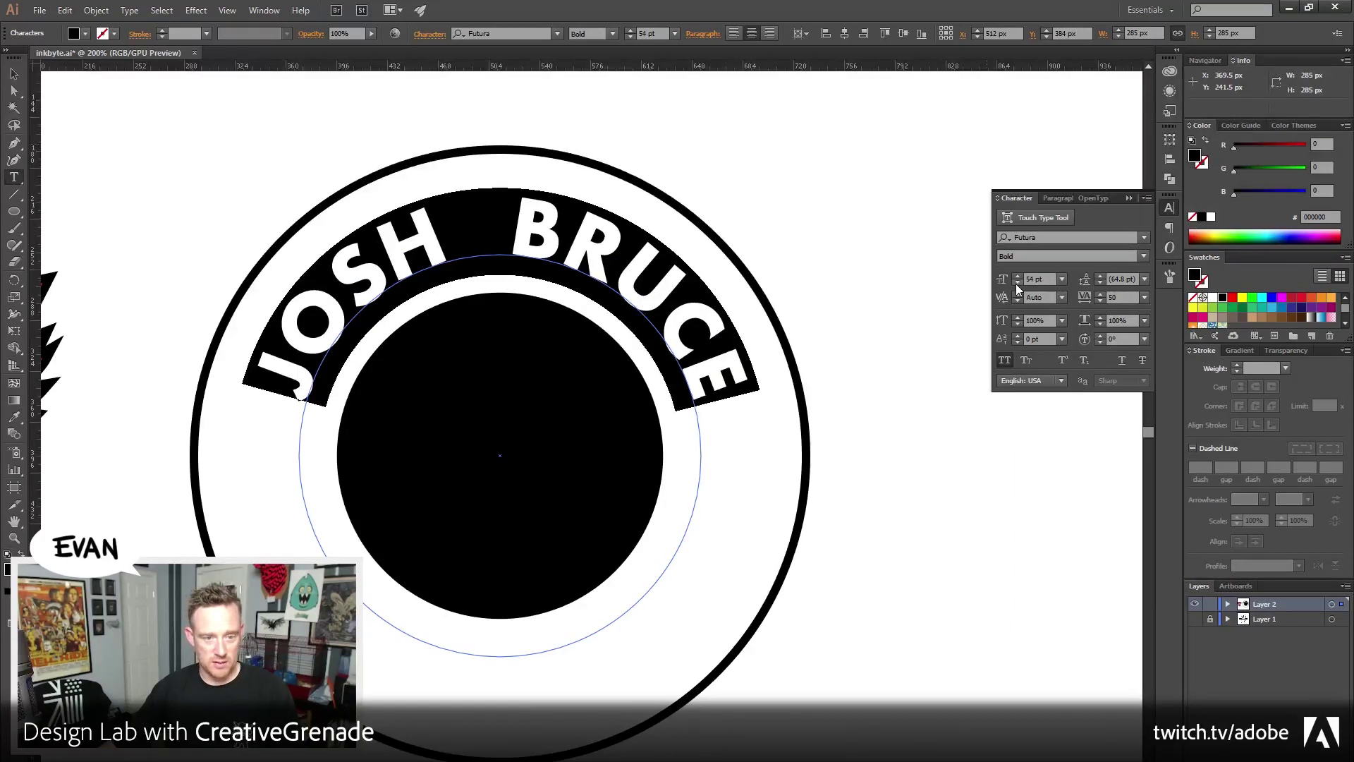
pyautogui.press('Escape')
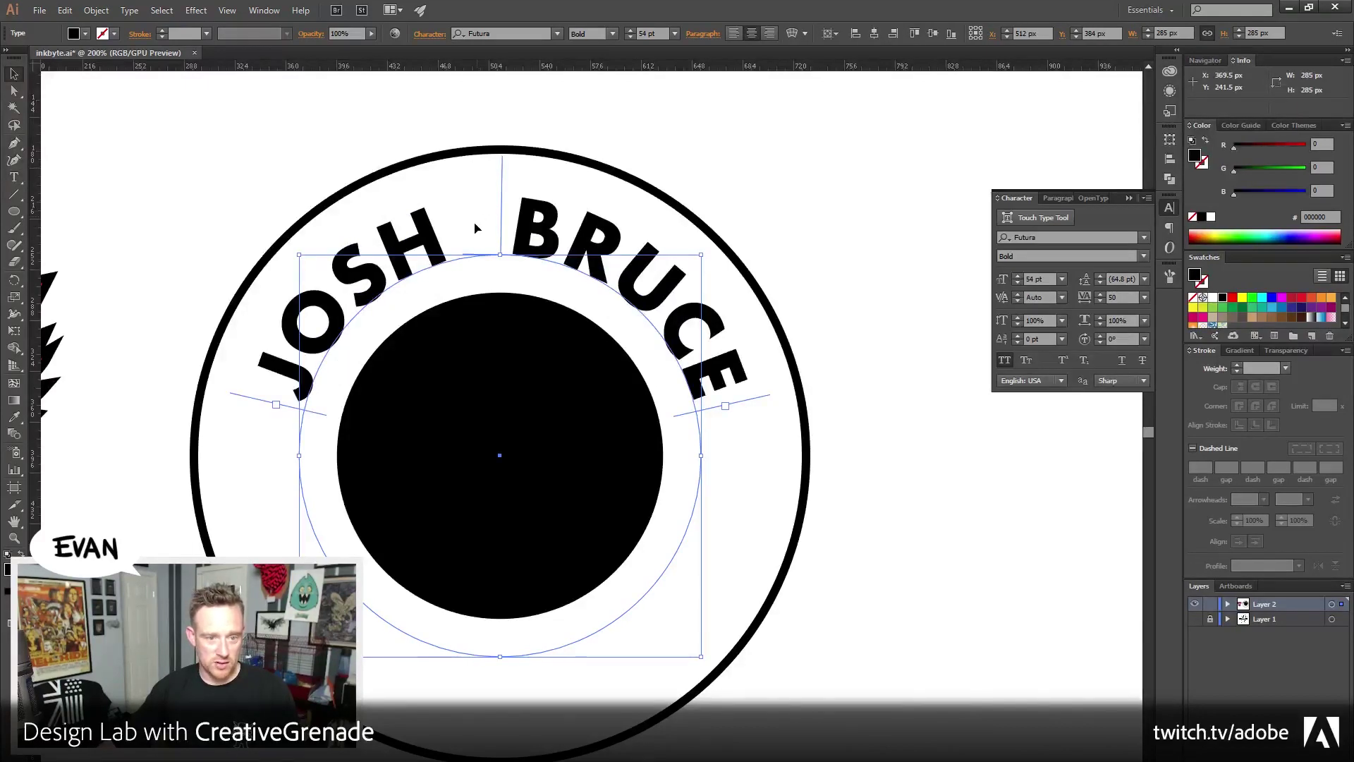
pyautogui.click(857, 237)
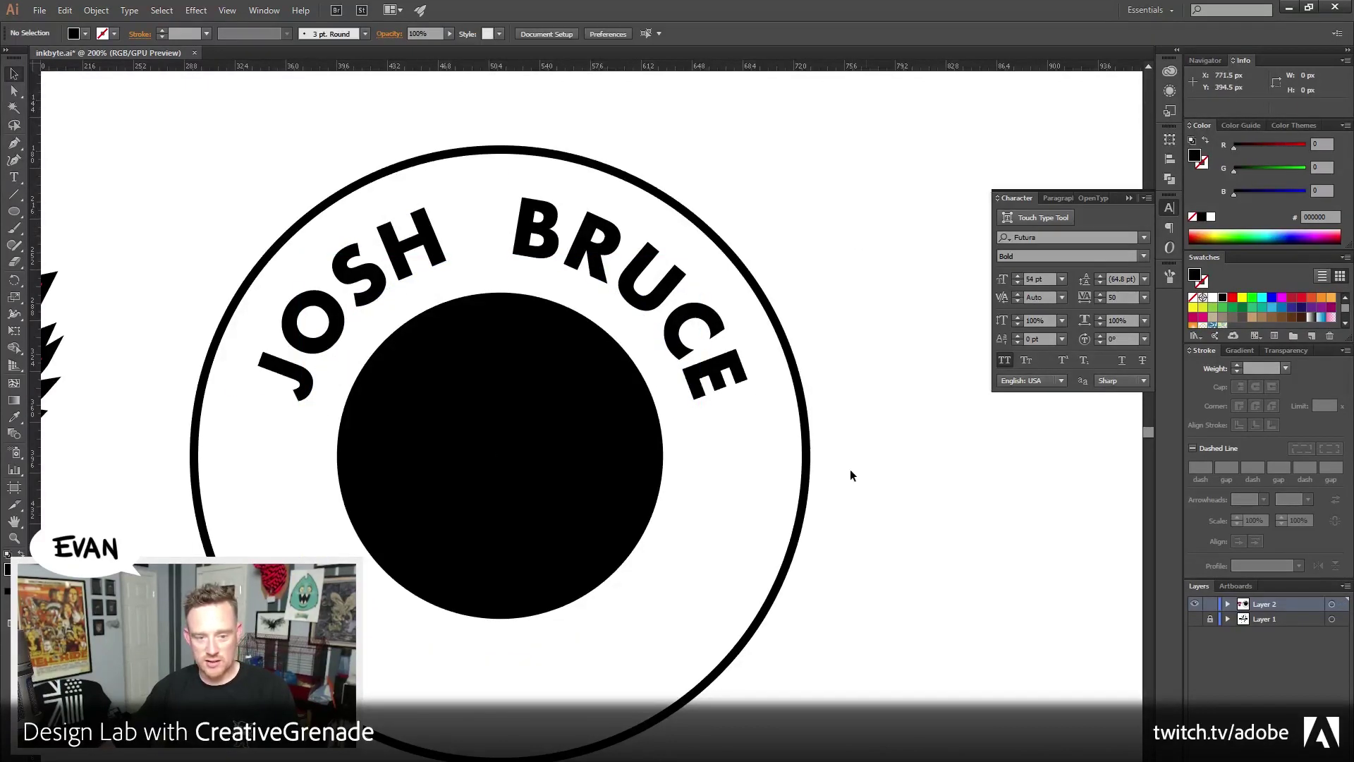
pyautogui.moveTo(357, 514); pyautogui.dragTo(619, 505)
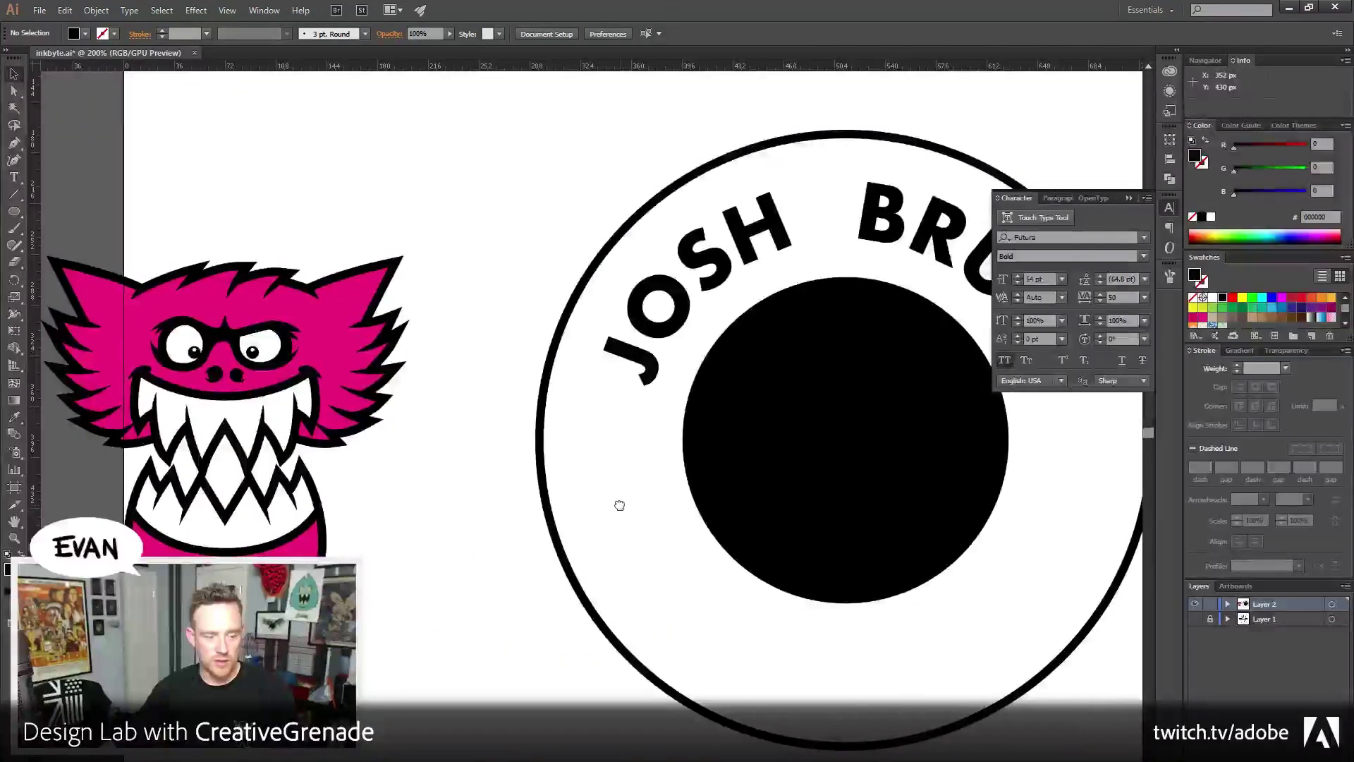
# Centre the magenta monster group horizontally on the badge
pyautogui.click(376, 578)
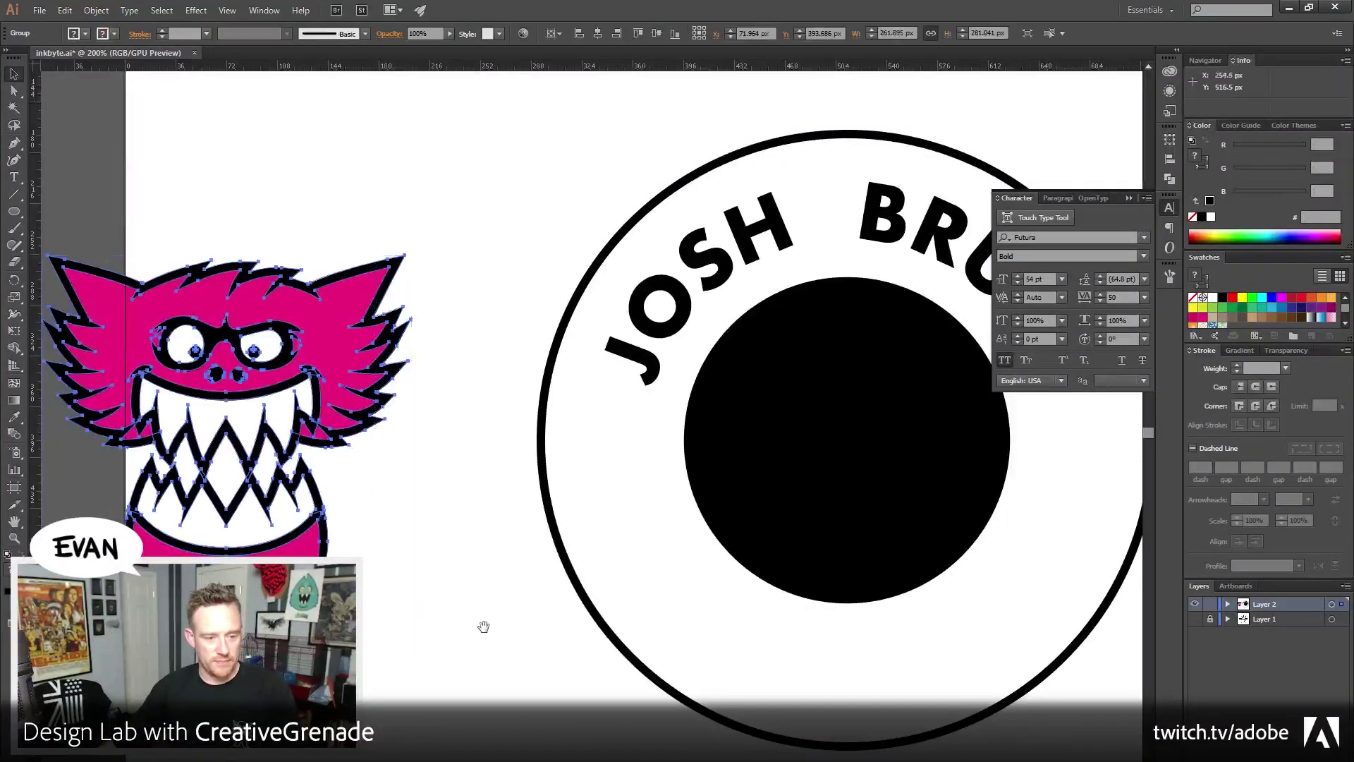
pyautogui.hscroll(5, 480, 626)
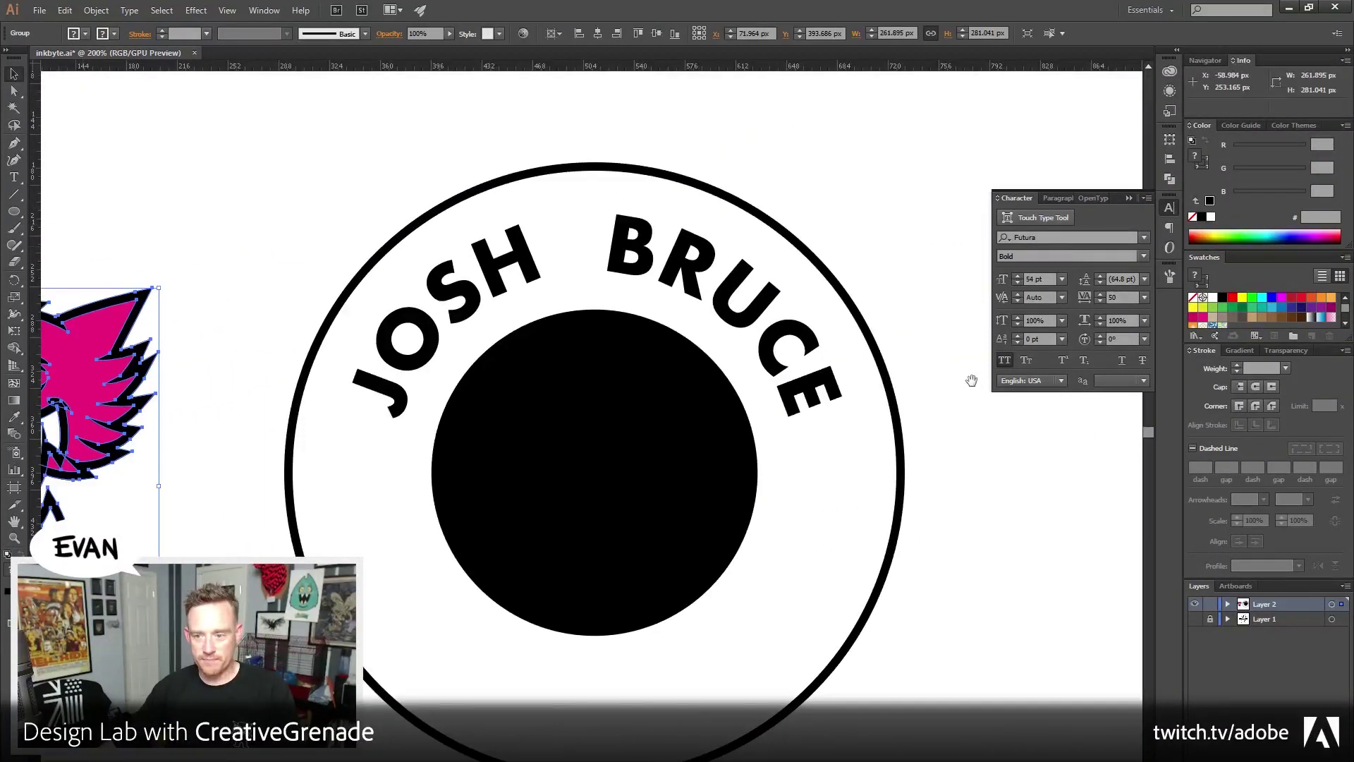
pyautogui.click(1171, 178)
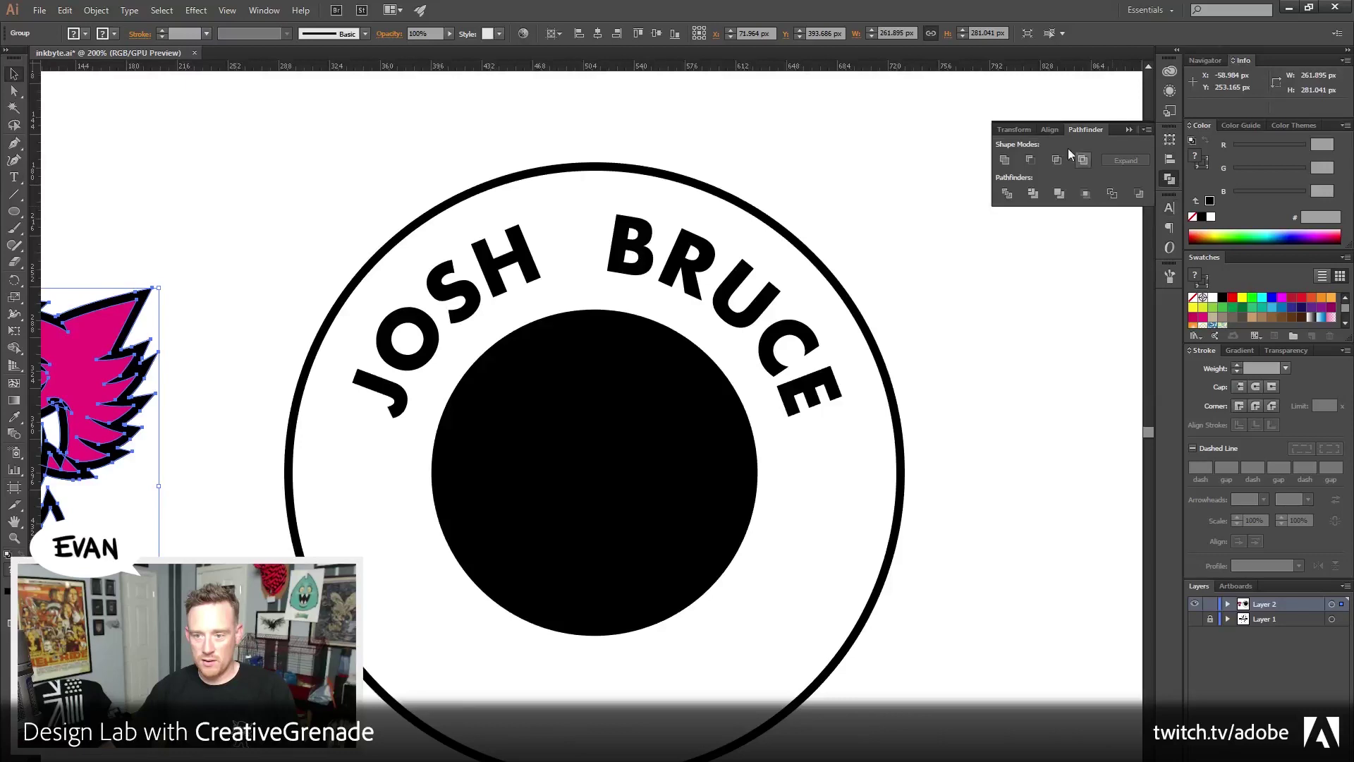
pyautogui.click(1050, 129)
pyautogui.click(1031, 160)
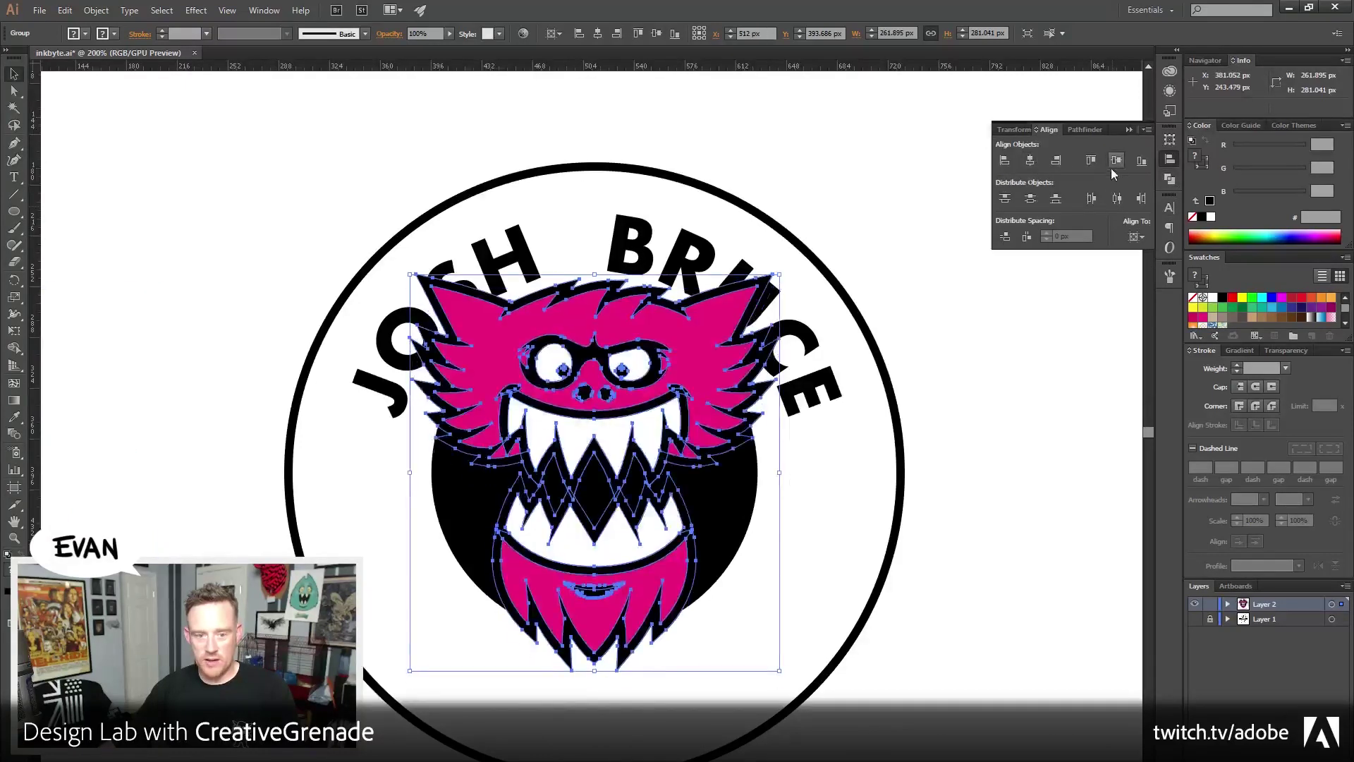
# Scale up the arched text (59.12 pt), outer ring (451 px) and black disc (281 px)
pyautogui.moveTo(844, 420); pyautogui.dragTo(735, 387)
pyautogui.click(713, 356)
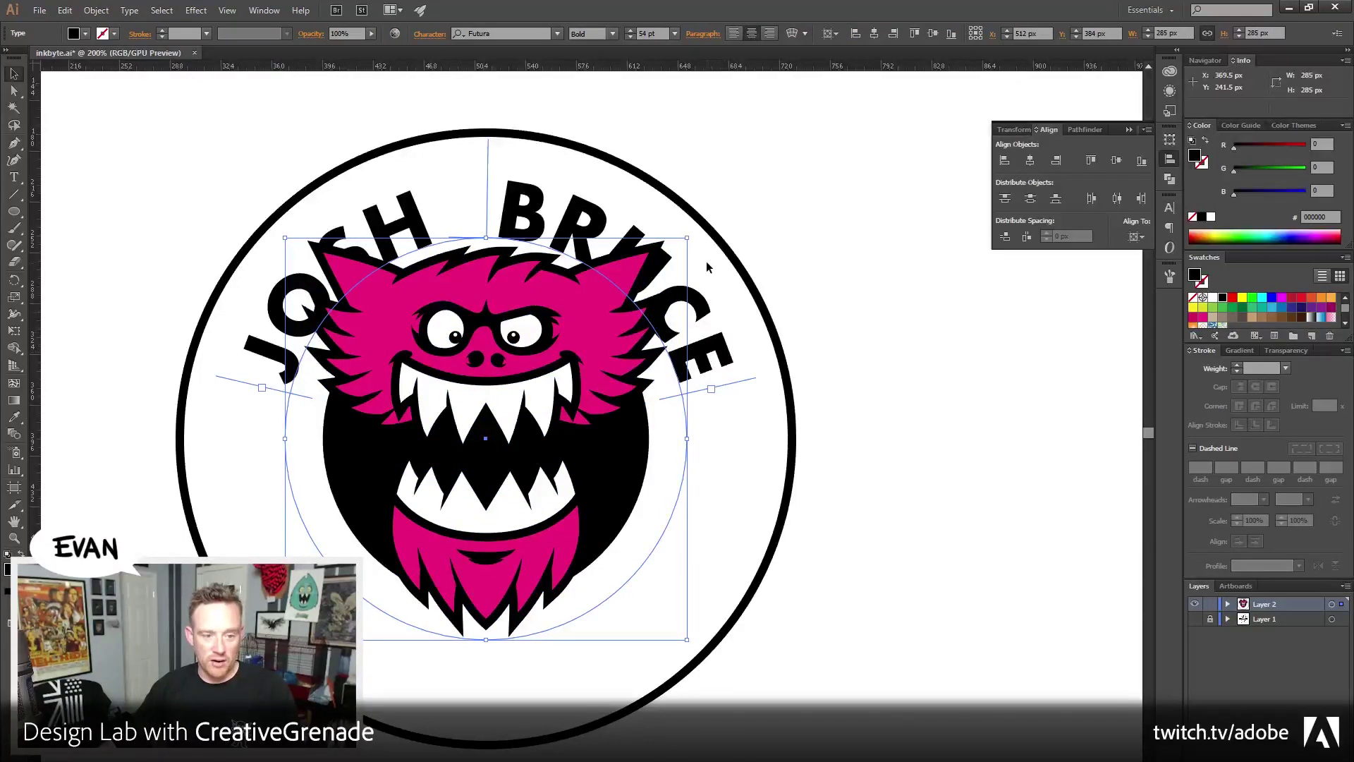
pyautogui.moveTo(689, 238); pyautogui.dragTo(718, 223)
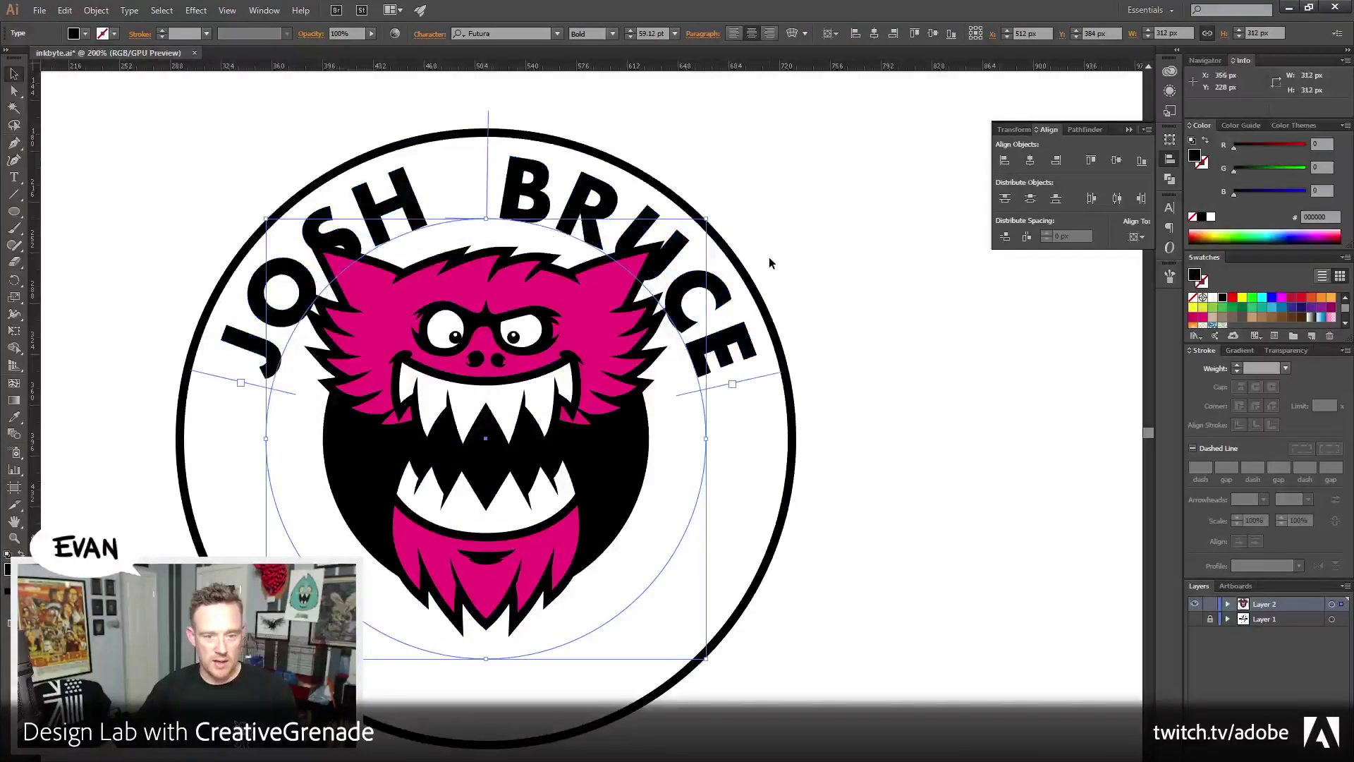
pyautogui.click(737, 259)
pyautogui.moveTo(793, 134); pyautogui.dragTo(808, 122)
pyautogui.click(634, 487)
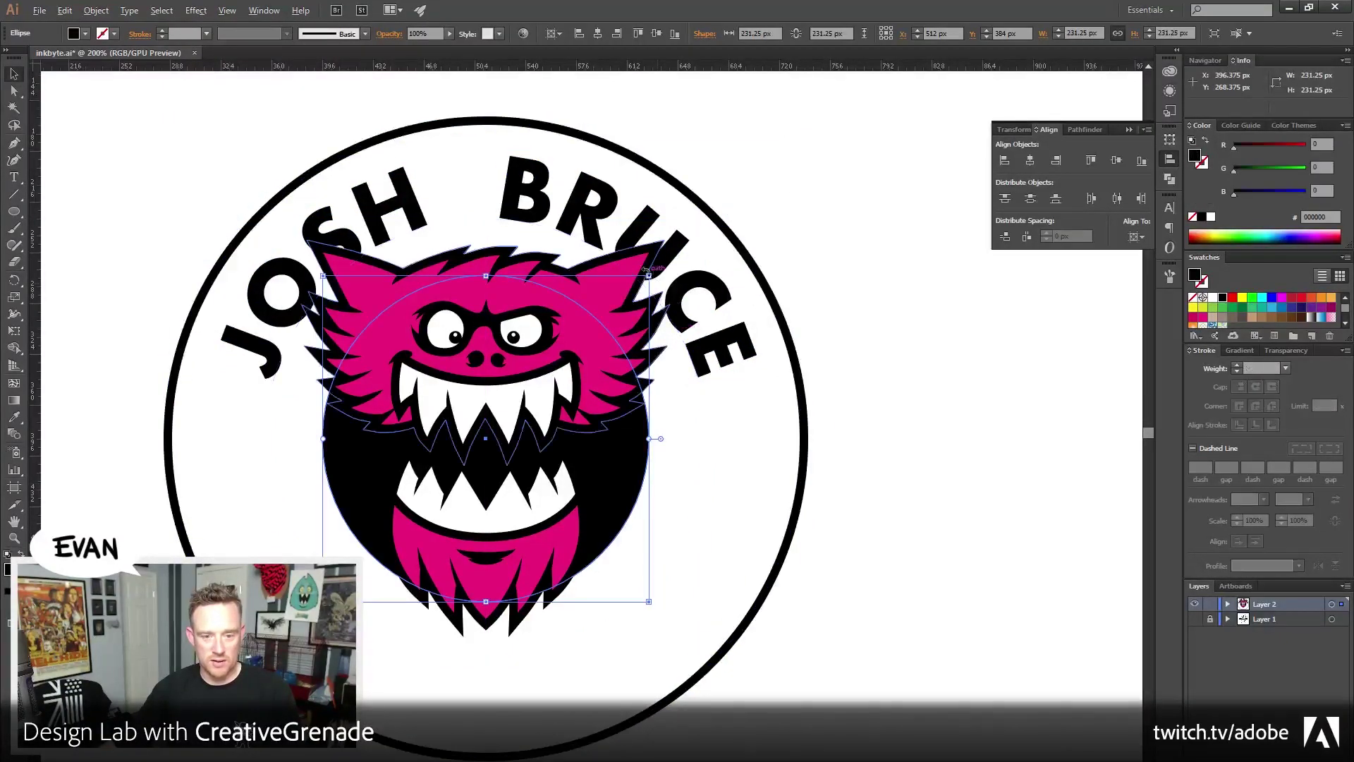
pyautogui.moveTo(649, 275); pyautogui.dragTo(692, 244)
pyautogui.click(780, 423)
pyautogui.hscroll(-1, 819, 443)
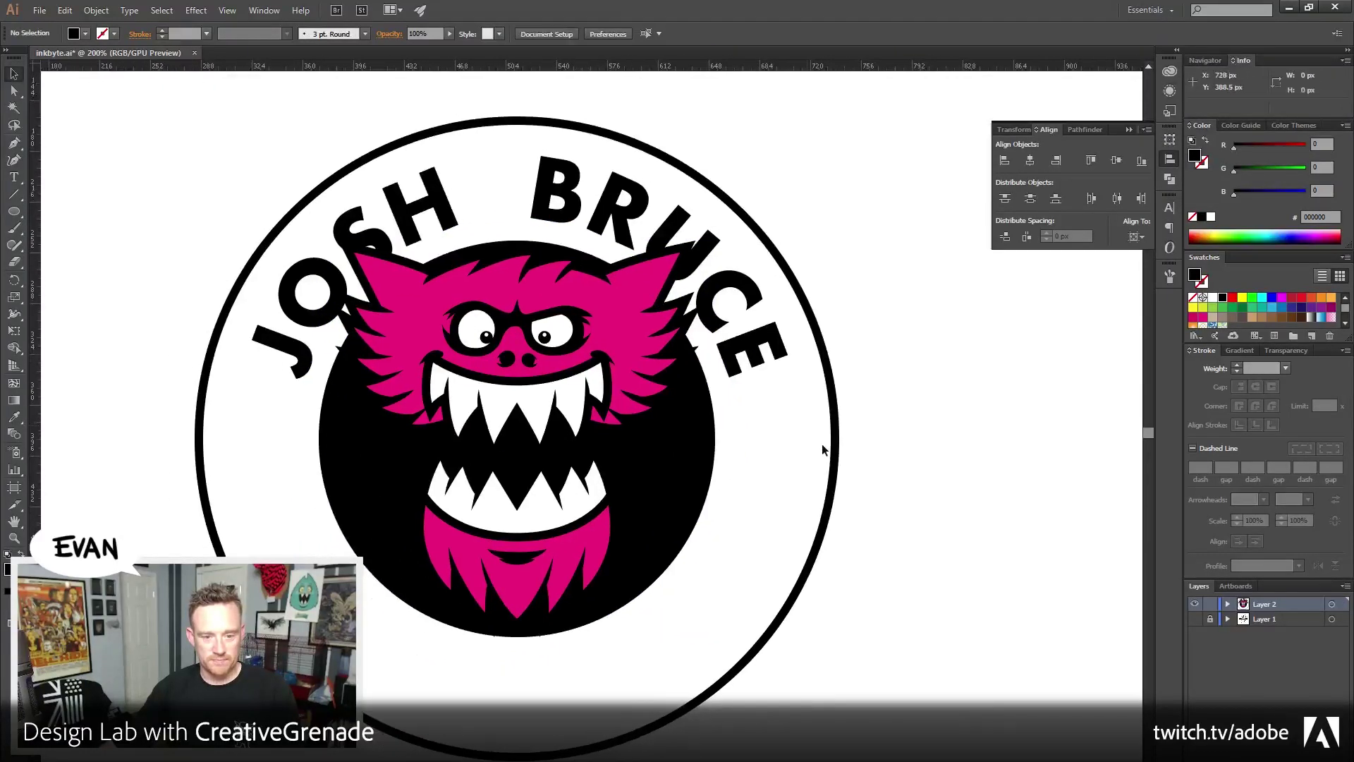
pyautogui.click(834, 393)
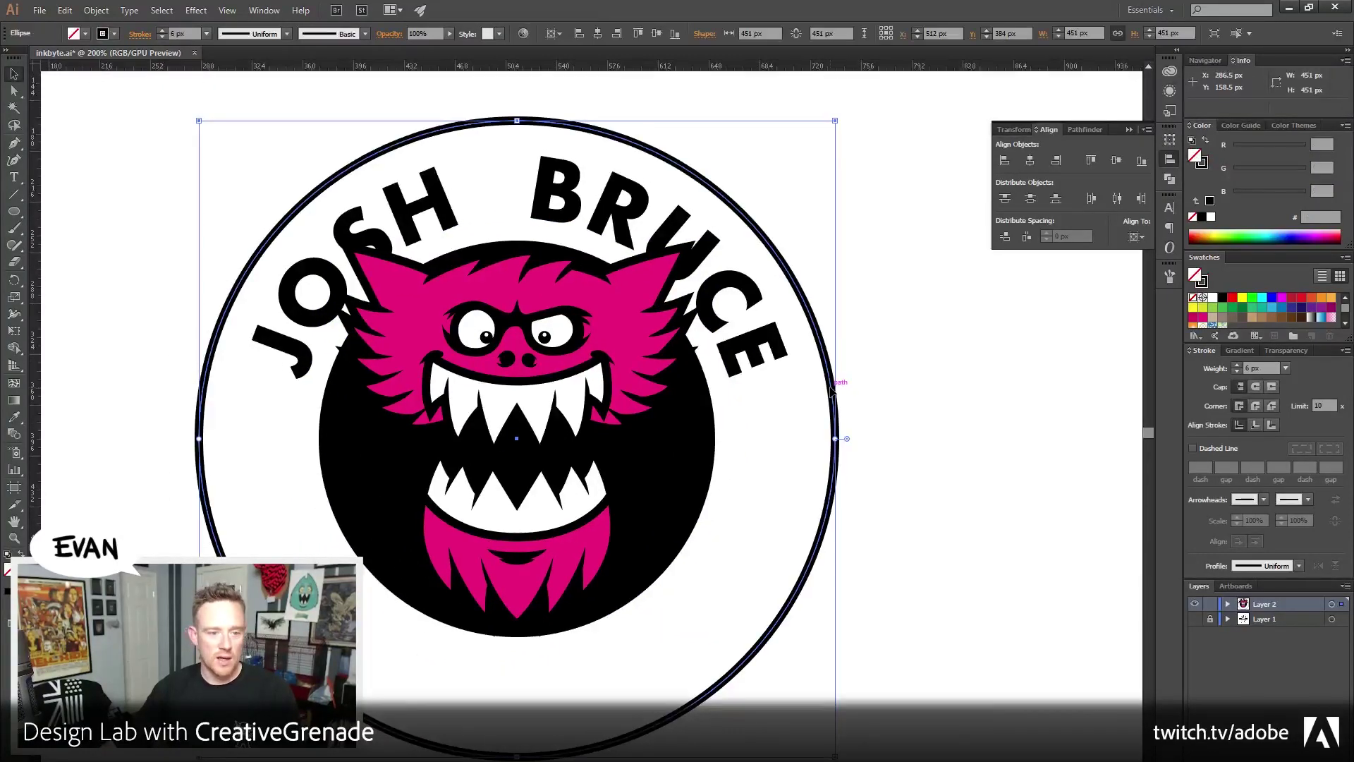
# Resize the arched text, then step its font size down to 56 pt
pyautogui.click(692, 225)
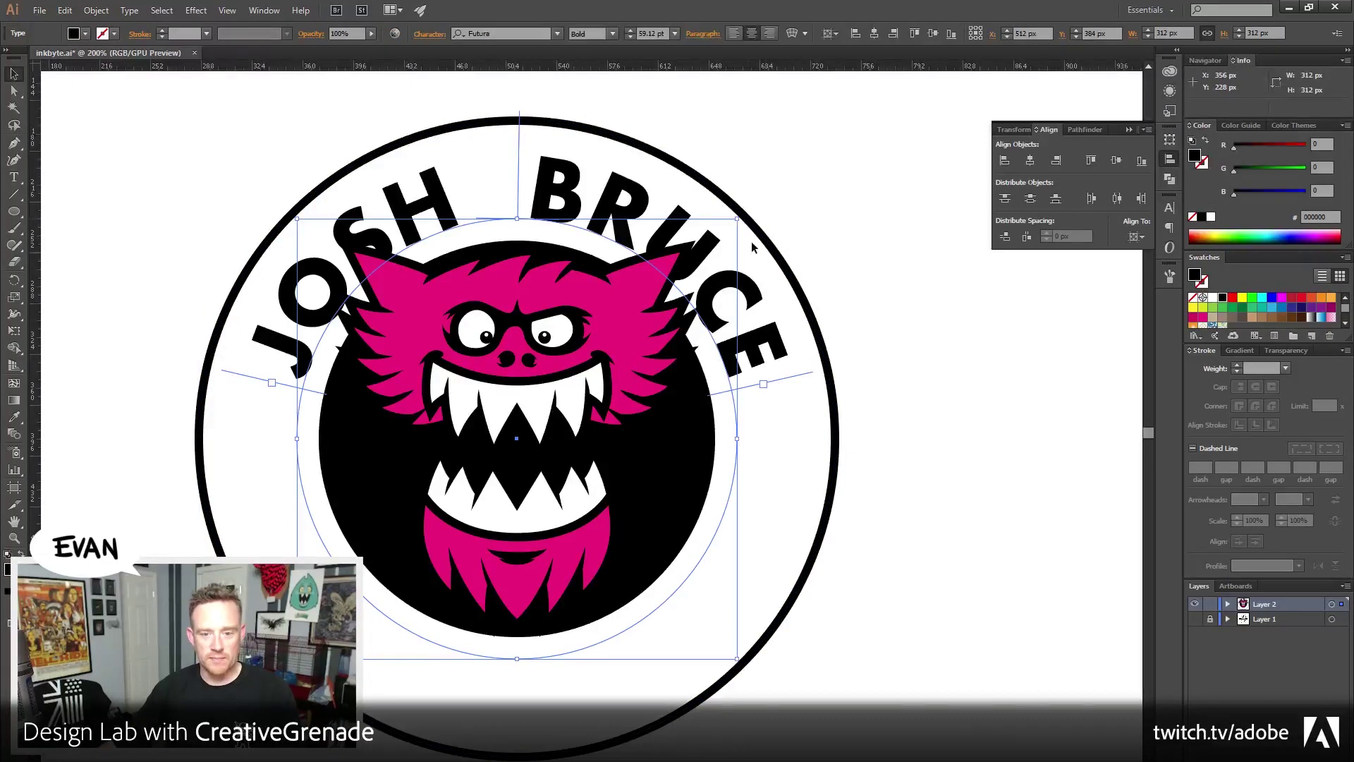
pyautogui.moveTo(735, 220); pyautogui.dragTo(741, 215)
pyautogui.doubleClick(719, 242)
pyautogui.hotkey('ctrl', 'a')
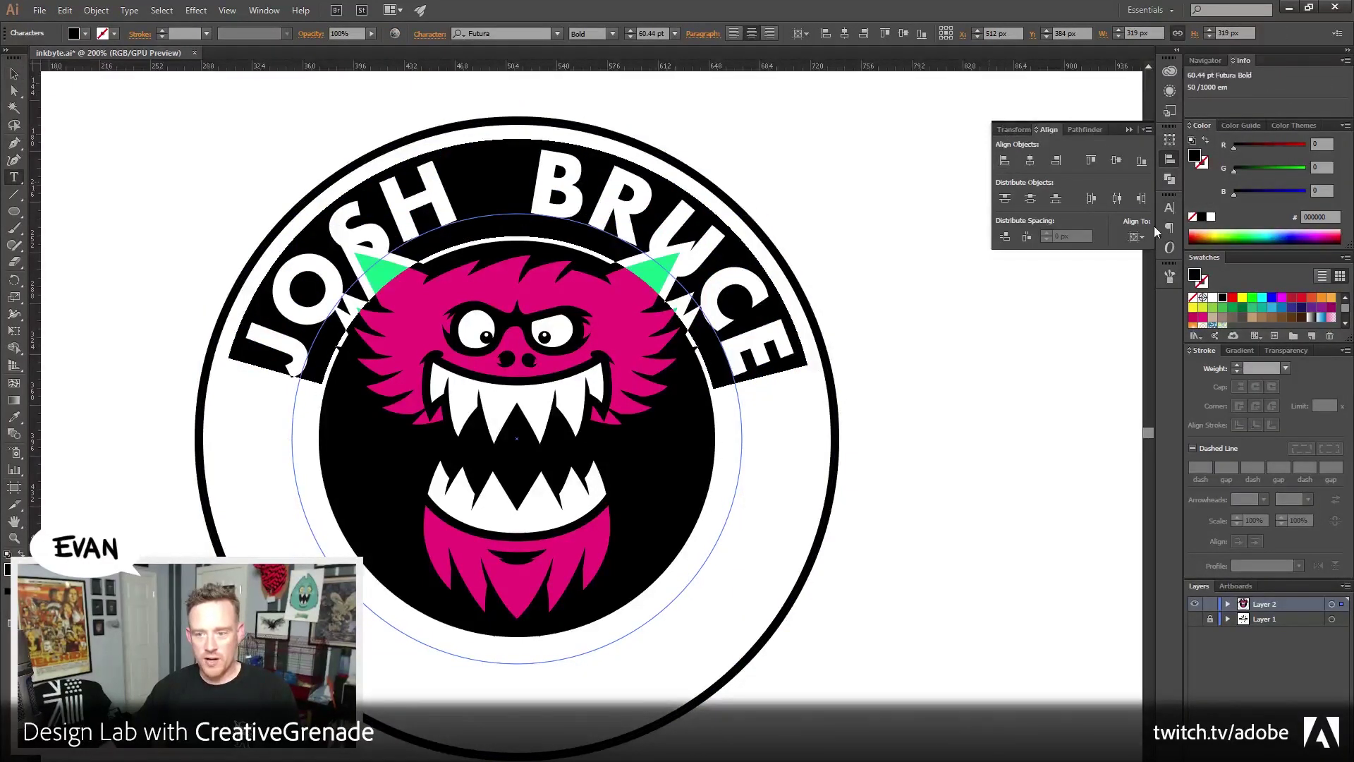
pyautogui.click(1172, 208)
pyautogui.click(1017, 284)
pyautogui.click(1017, 283)
pyautogui.click(1017, 283)
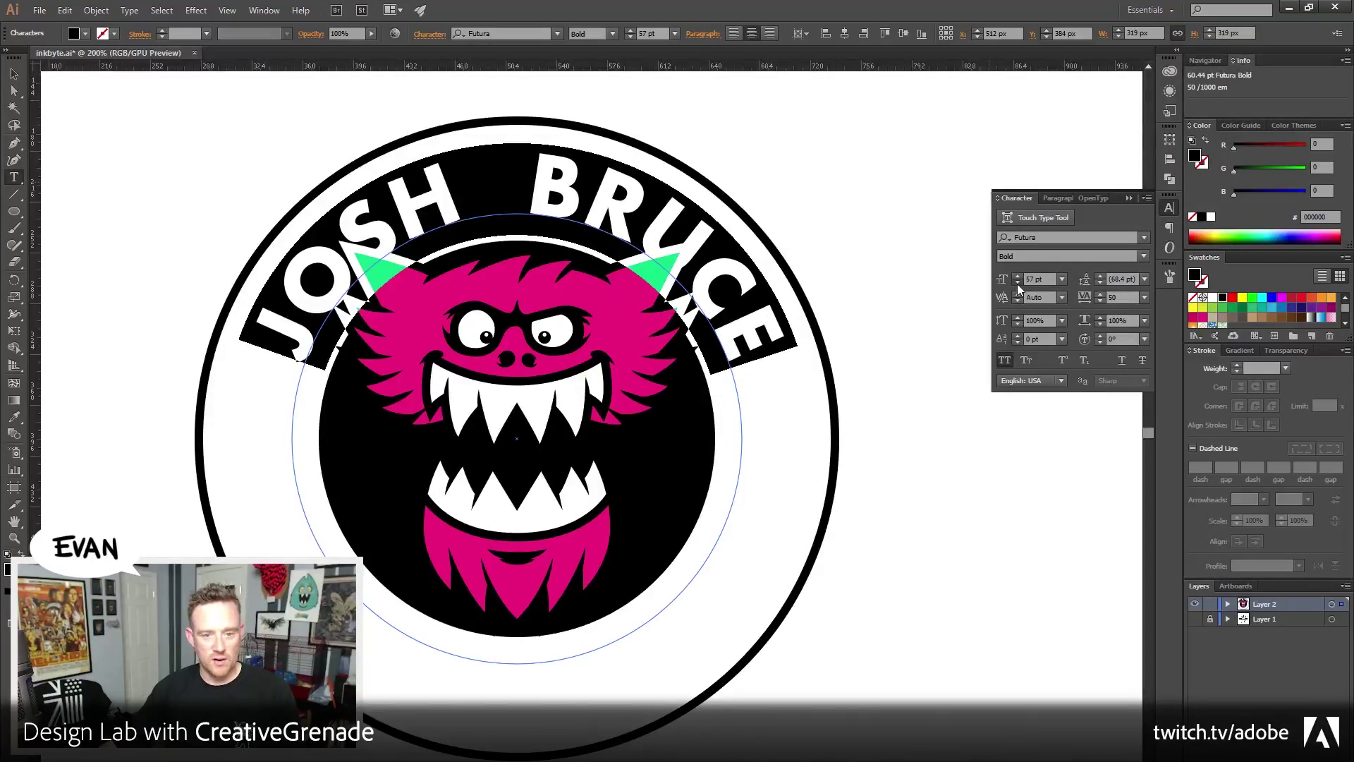
pyautogui.click(1017, 284)
pyautogui.press('Escape')
# Adjust the sizes of the outer ring, inner black circle, and ring with arched text together
pyautogui.click(612, 142)
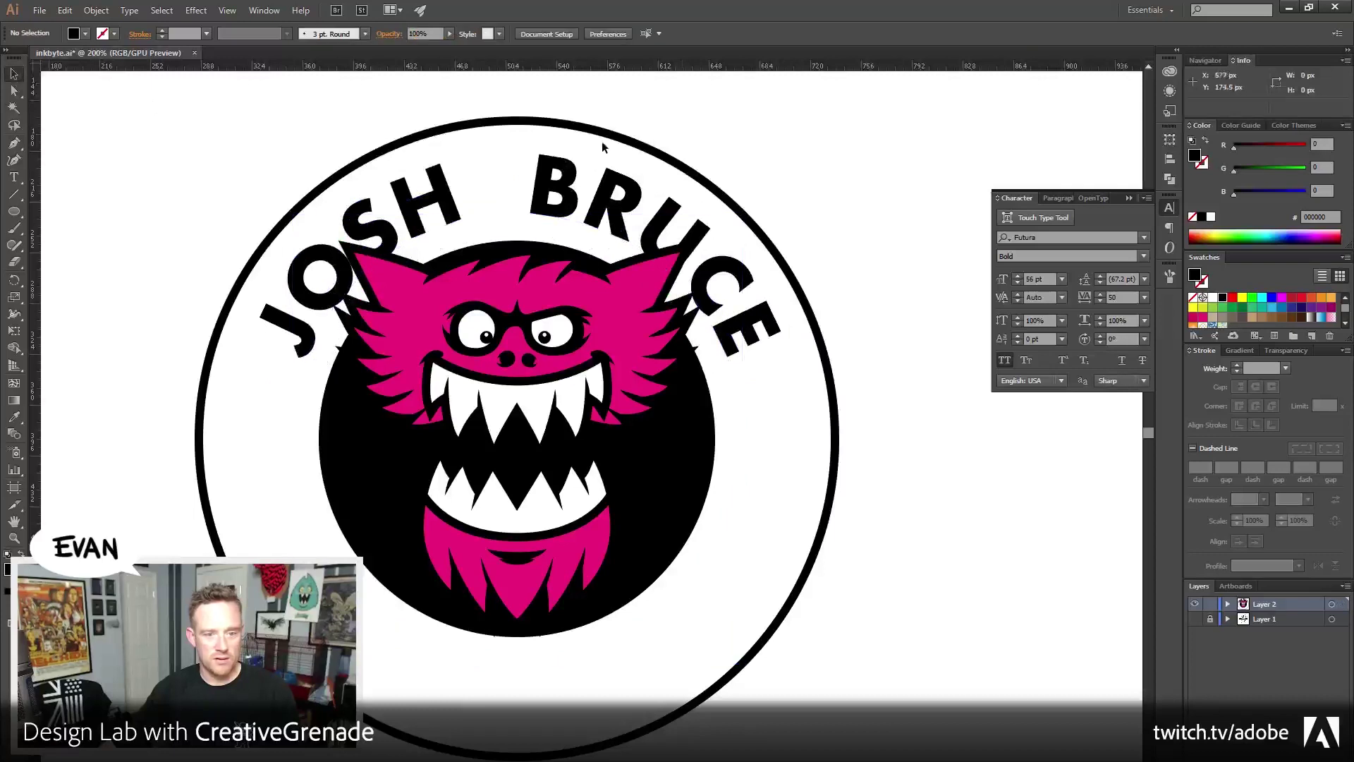
pyautogui.click(591, 125)
pyautogui.moveTo(836, 121); pyautogui.dragTo(832, 124)
pyautogui.click(880, 210)
pyautogui.moveTo(569, 247); pyautogui.dragTo(580, 275)
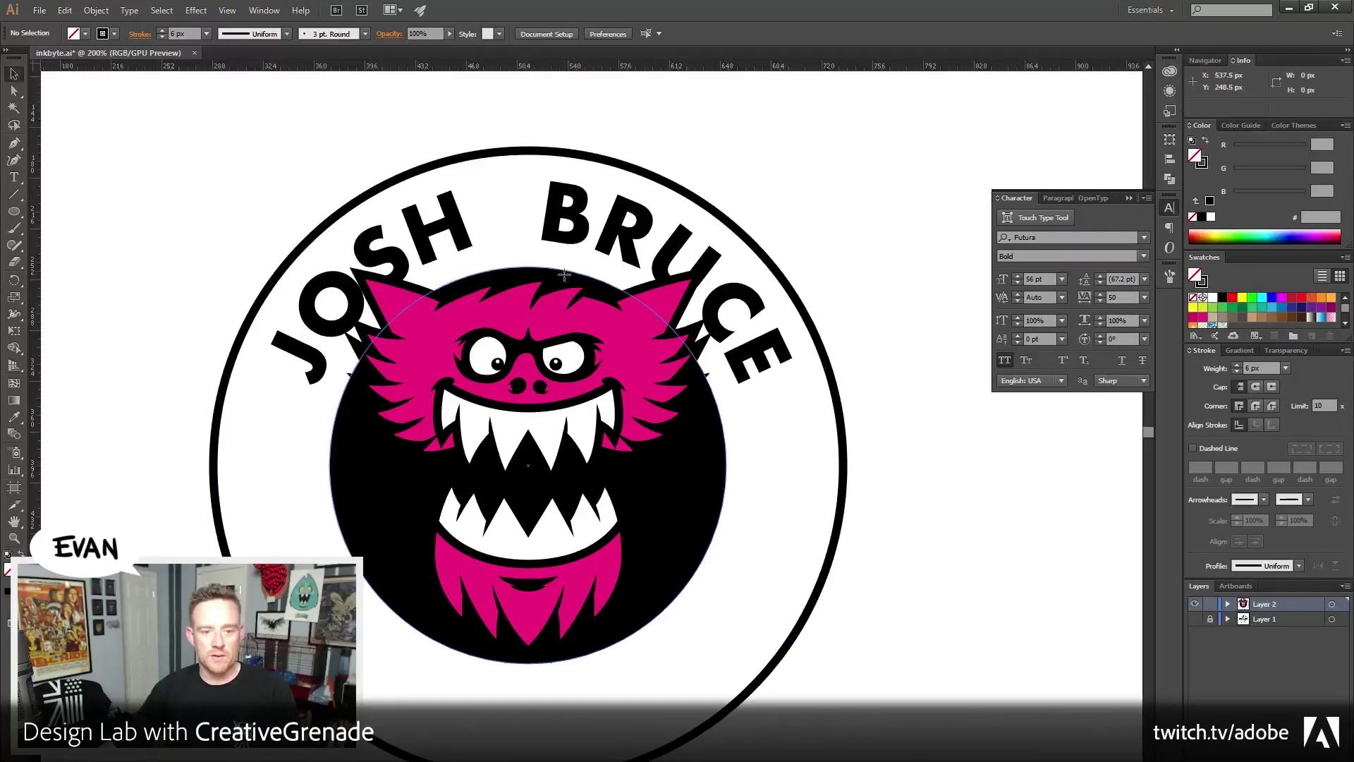
pyautogui.click(564, 273)
pyautogui.moveTo(727, 267); pyautogui.dragTo(732, 262)
pyautogui.click(677, 238)
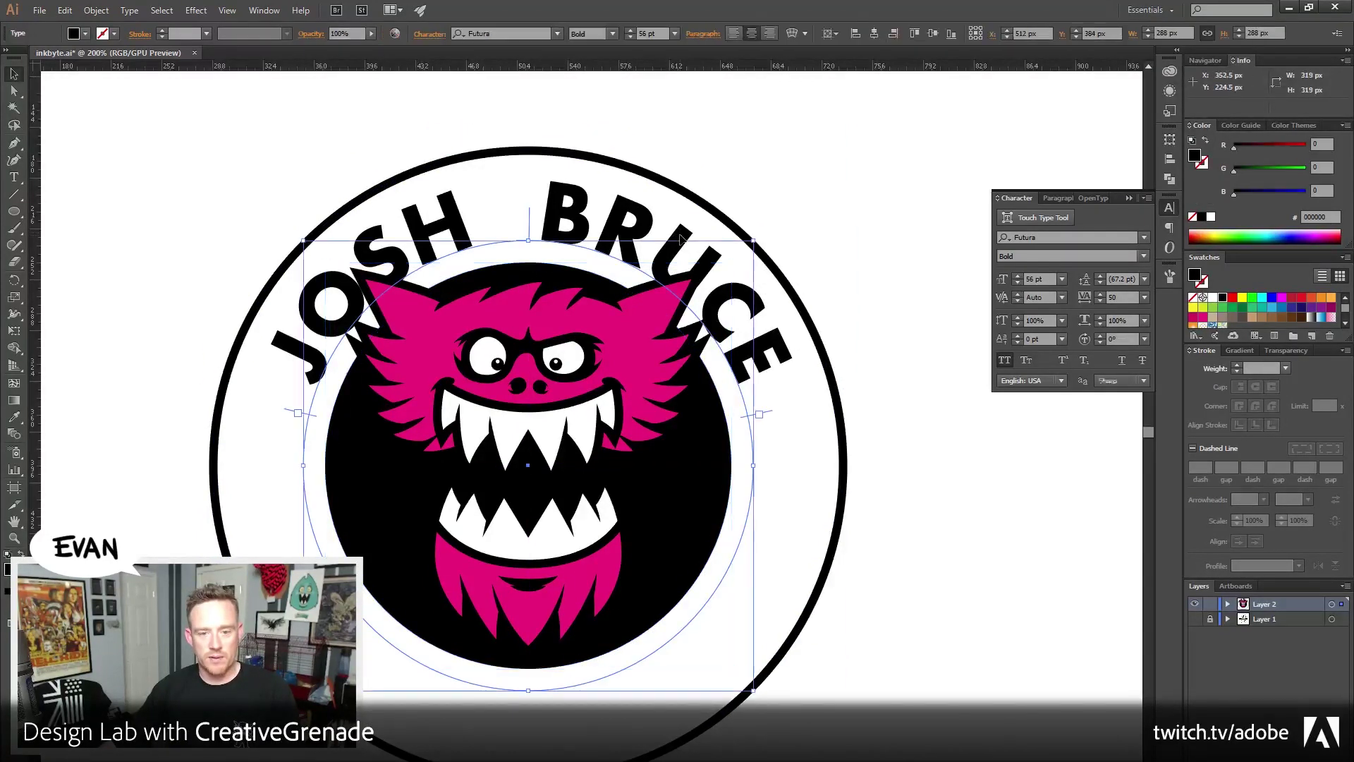
pyautogui.keyDown('shift'); pyautogui.click(679, 187); pyautogui.keyUp('shift')
pyautogui.moveTo(840, 152); pyautogui.dragTo(847, 141)
pyautogui.click(880, 316)
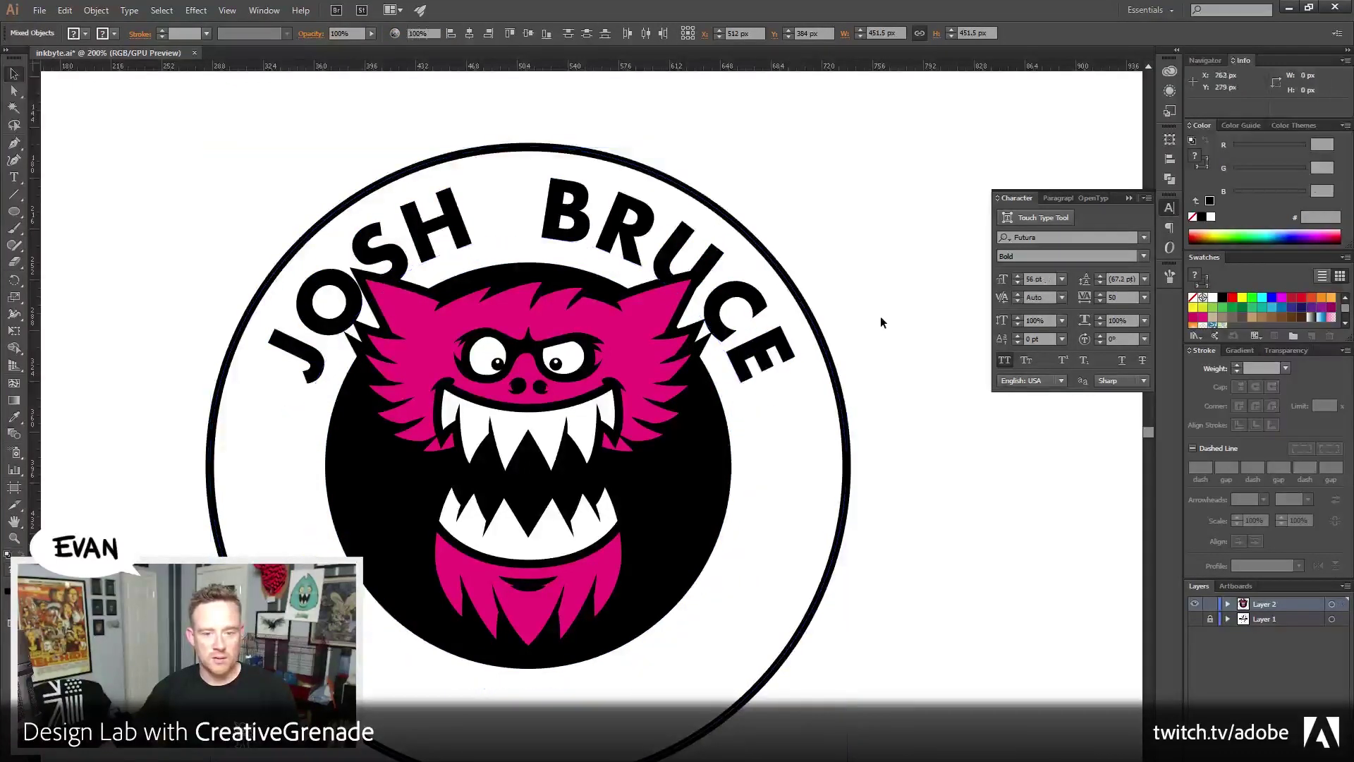
pyautogui.moveTo(816, 415); pyautogui.dragTo(807, 487)
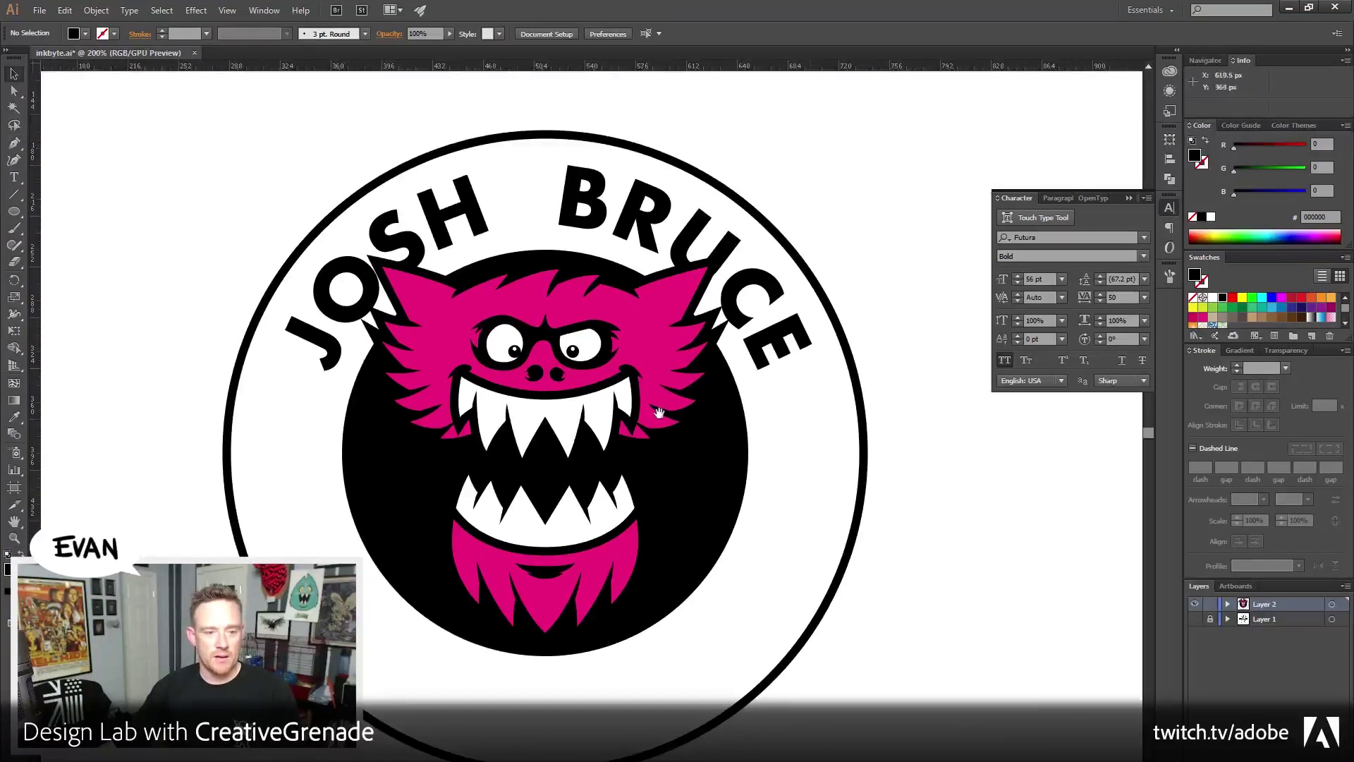
pyautogui.click(478, 211)
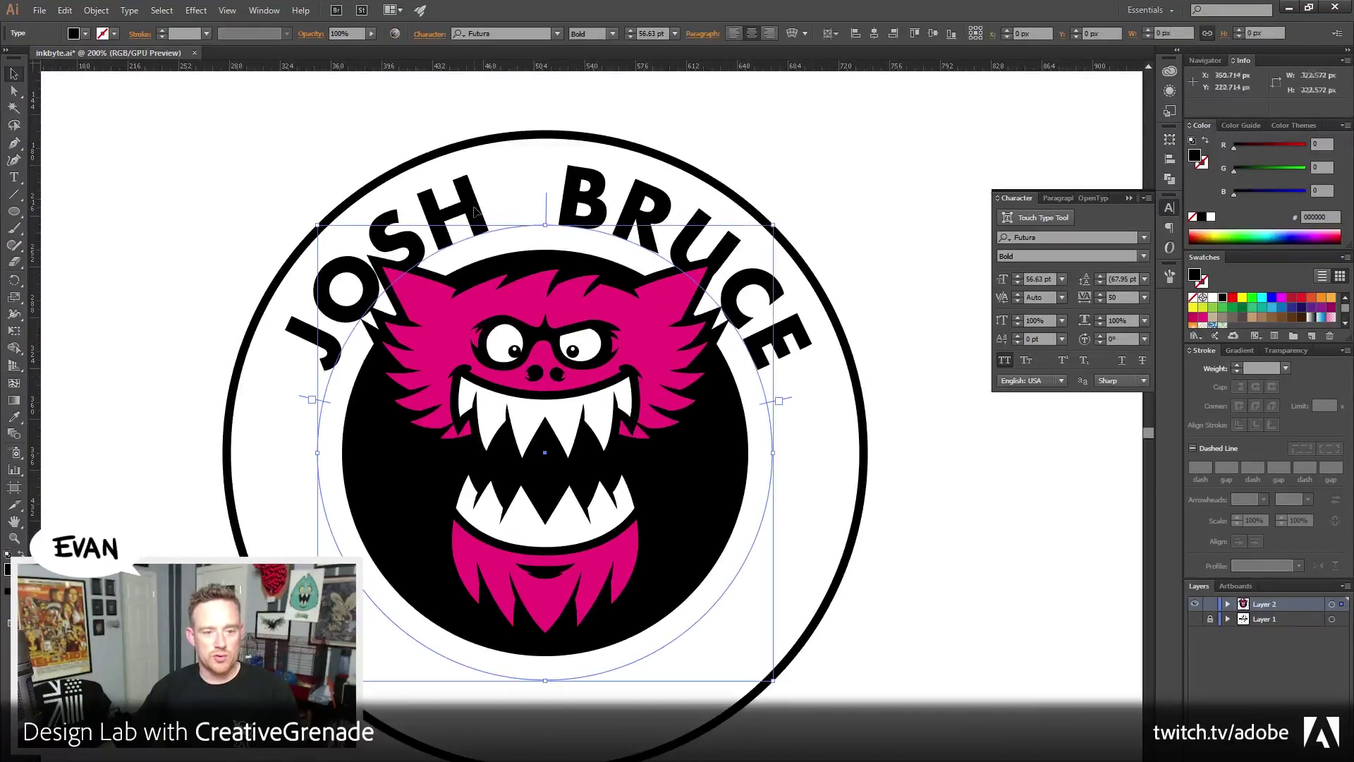
pyautogui.doubleClick(570, 194)
pyautogui.click(491, 232)
pyautogui.moveTo(461, 208); pyautogui.dragTo(554, 196)
pyautogui.click(549, 232)
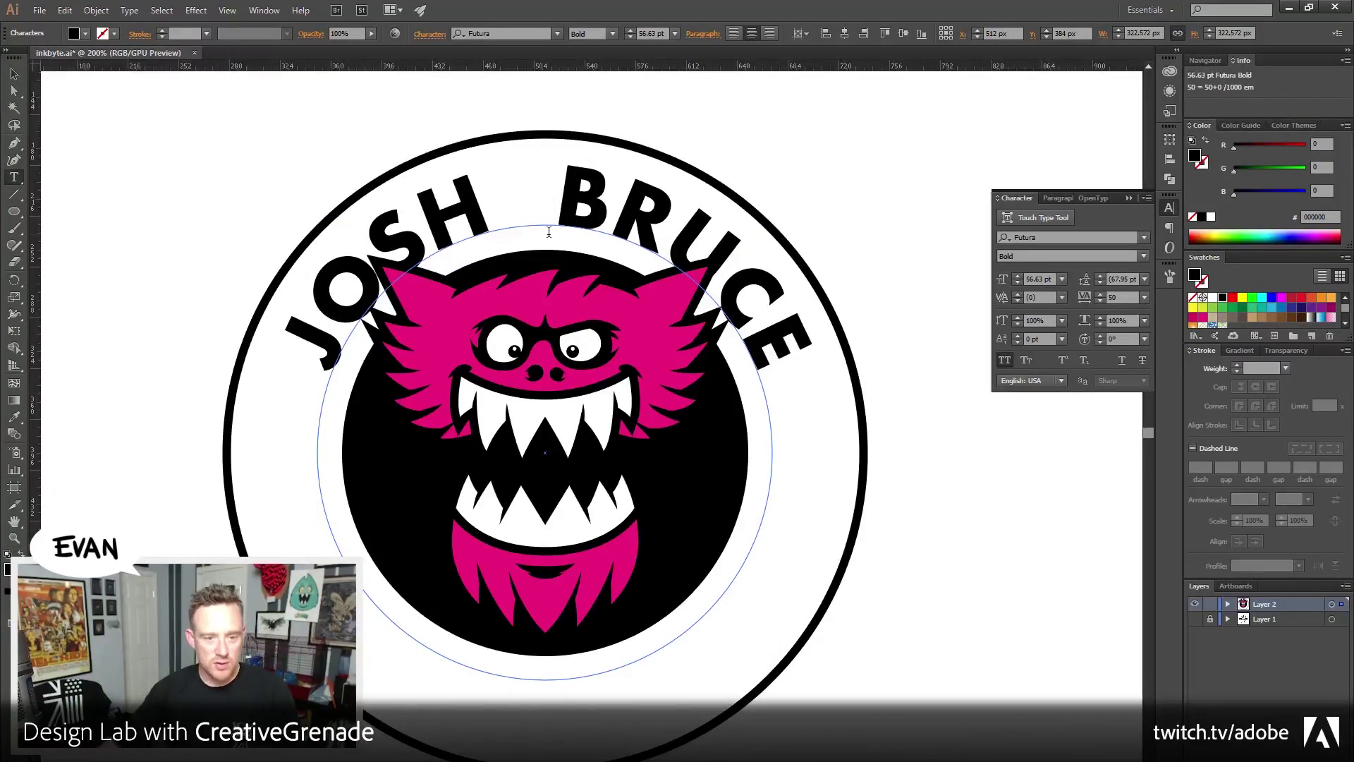
pyautogui.press('BackSpace')
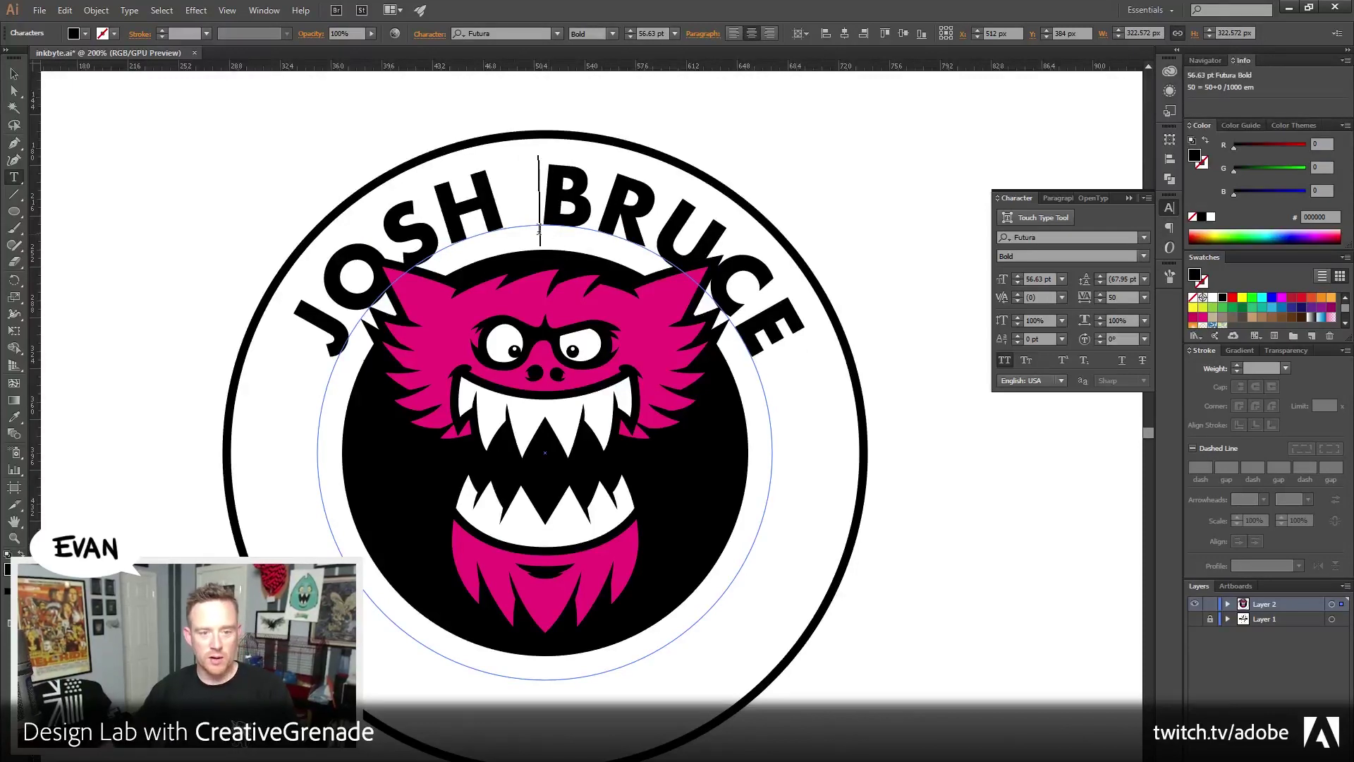
pyautogui.press('Escape')
# Nudge the pink monster one notch lower, then bring Firefox's Twitter sketch on screen
pyautogui.click(631, 351)
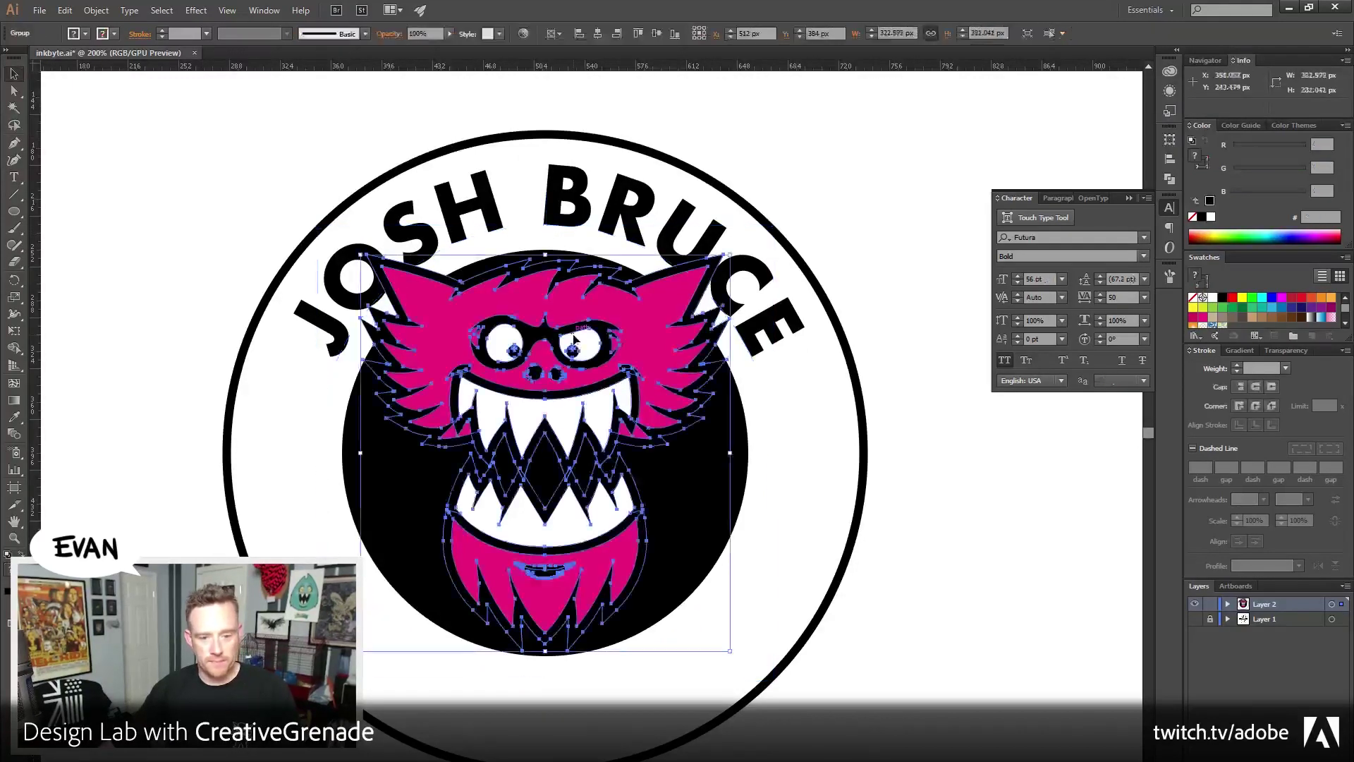
pyautogui.press('Down')
pyautogui.press('Down')
pyautogui.press('Down')
pyautogui.press('Down')
pyautogui.press('Down')
pyautogui.press('Down')
pyautogui.press('Down')
pyautogui.press('Down')
pyautogui.press('Down')
pyautogui.press('Down')
pyautogui.press('Down')
pyautogui.press('Down')
pyautogui.press('Down')
pyautogui.press('Down')
pyautogui.press('Down')
pyautogui.press('Down')
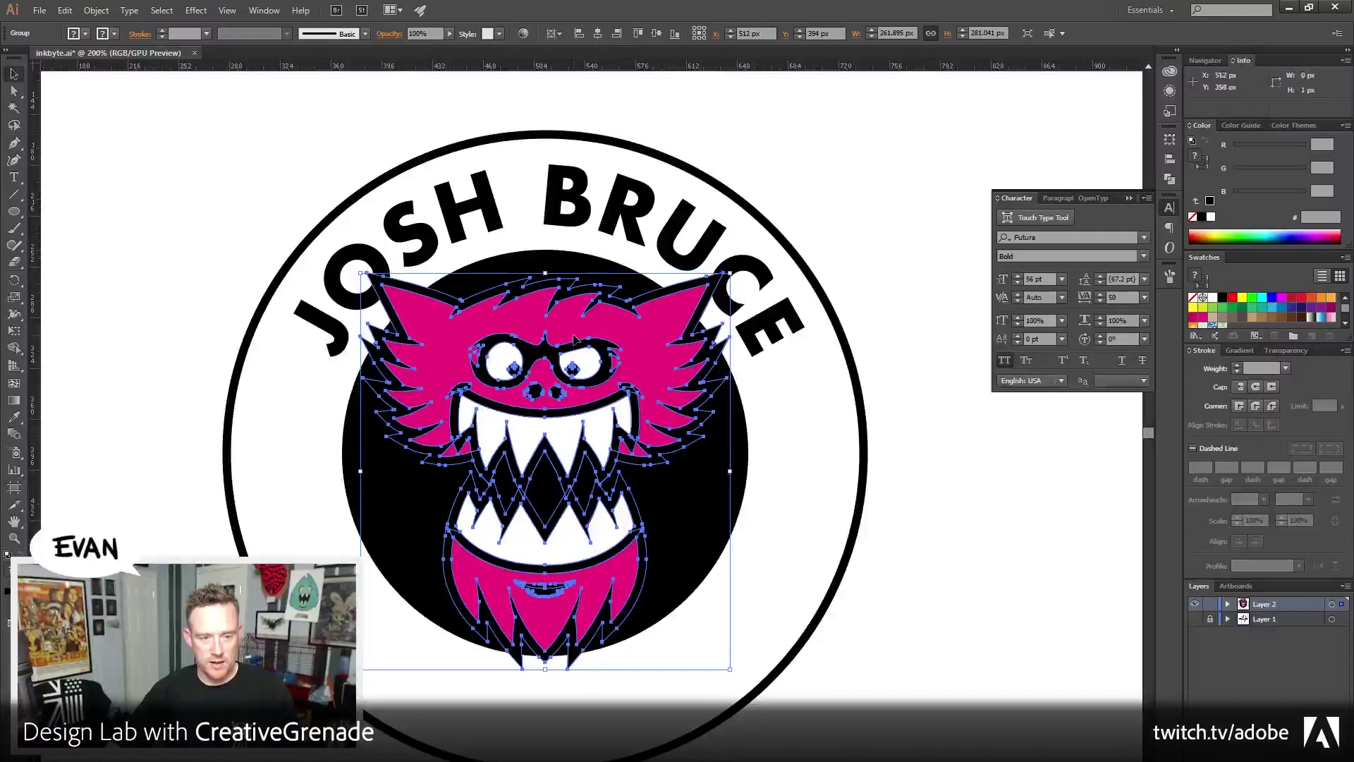
pyautogui.press('Down')
pyautogui.press('Down')
pyautogui.press('Down')
pyautogui.press('Down')
pyautogui.press('Down')
pyautogui.press('Down')
pyautogui.press('Down')
pyautogui.press('Down')
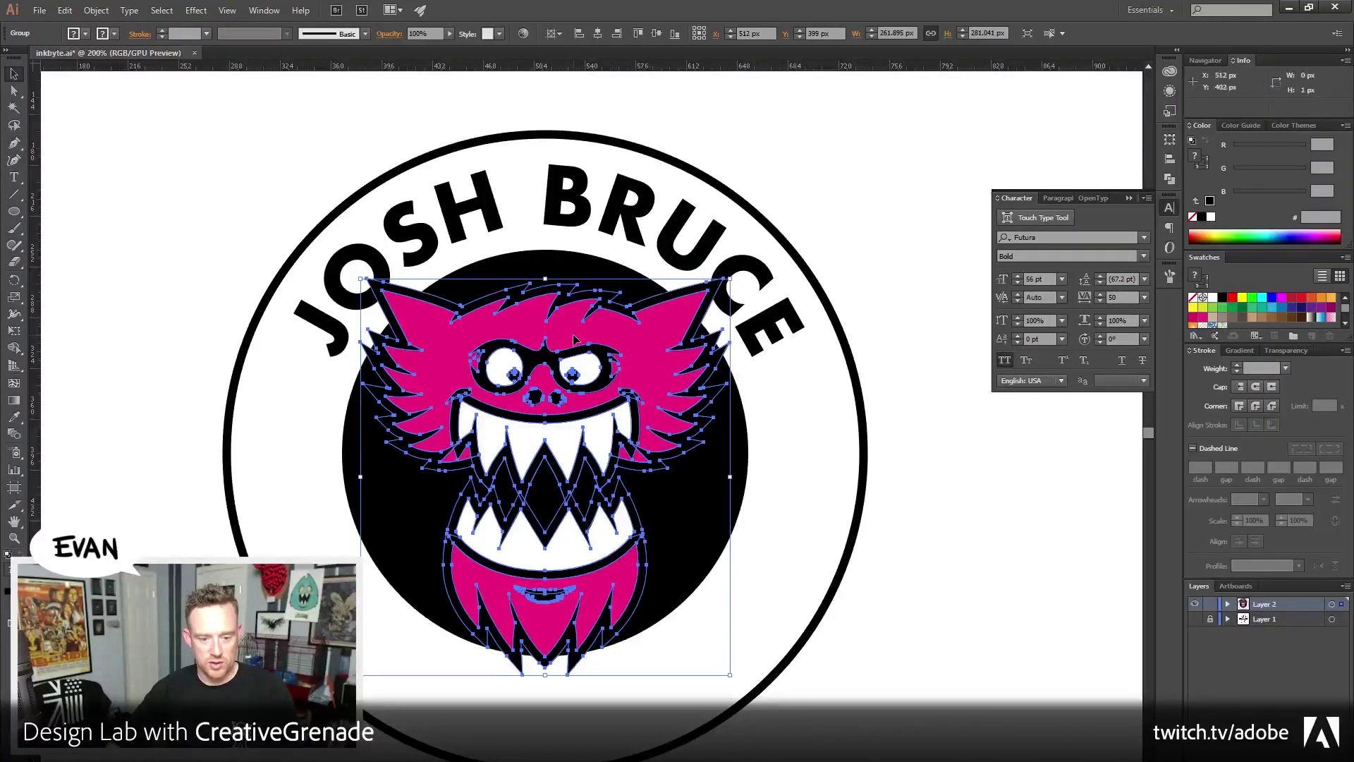
pyautogui.press('Down')
pyautogui.press('Down')
pyautogui.press('Down')
pyautogui.press('Down')
pyautogui.press('Down')
pyautogui.press('Down')
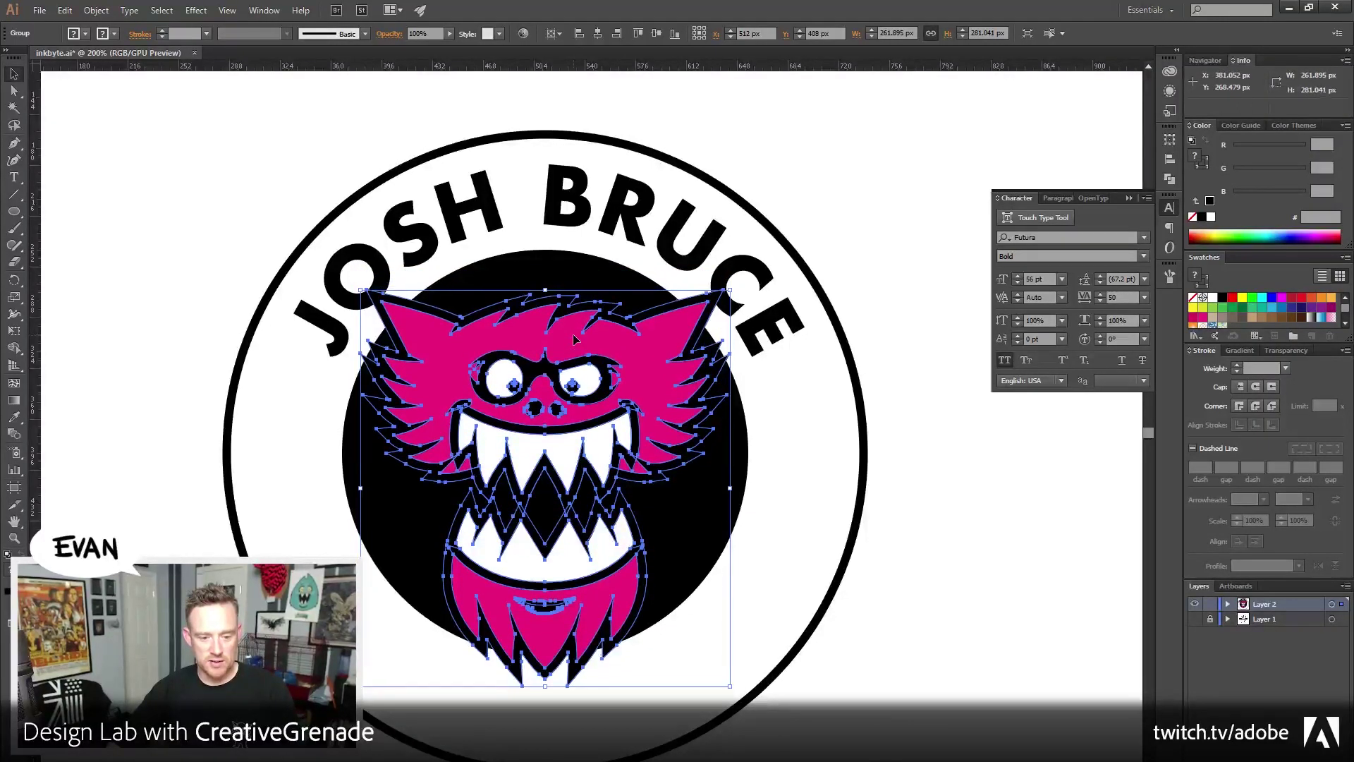
pyautogui.press('Up')
pyautogui.press('Up')
pyautogui.press('Up')
pyautogui.press('Up')
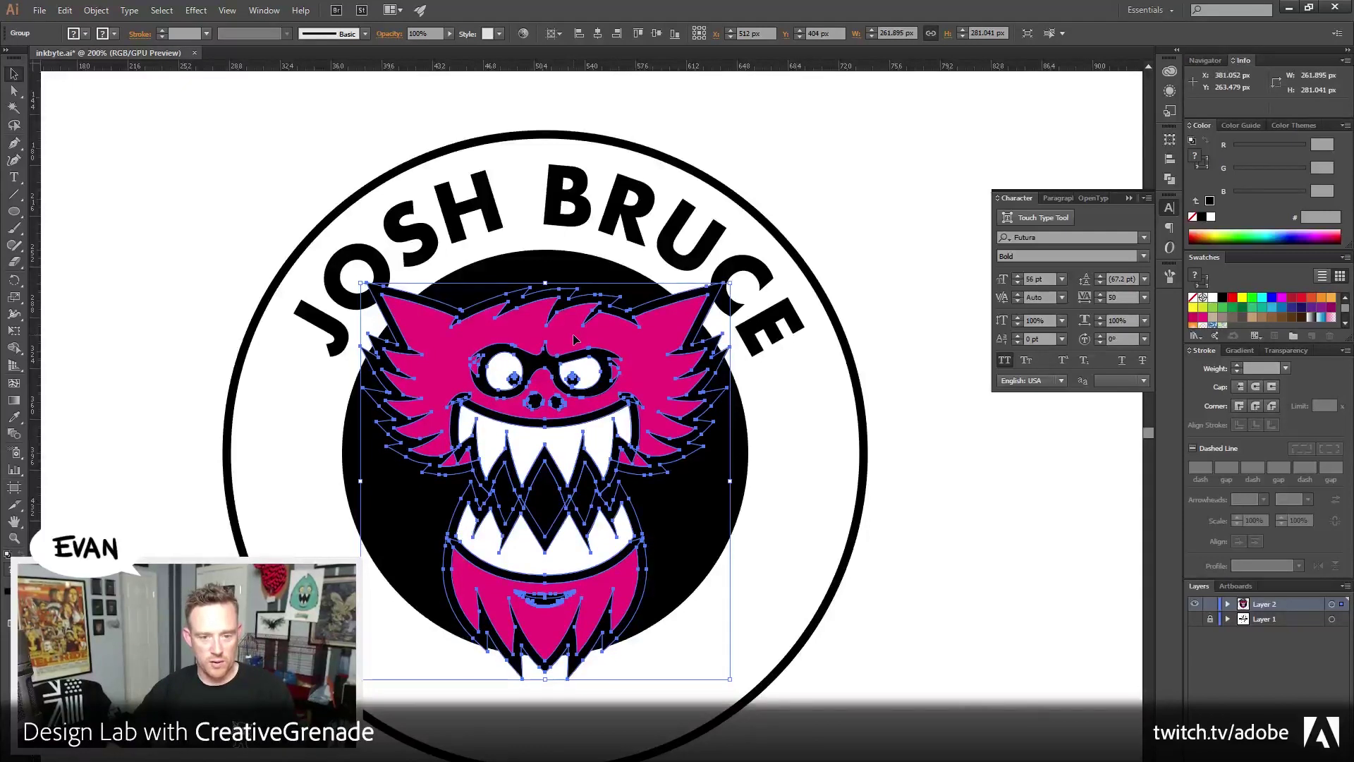
pyautogui.press('Up')
pyautogui.press('Up')
pyautogui.press('Up')
pyautogui.press('Up')
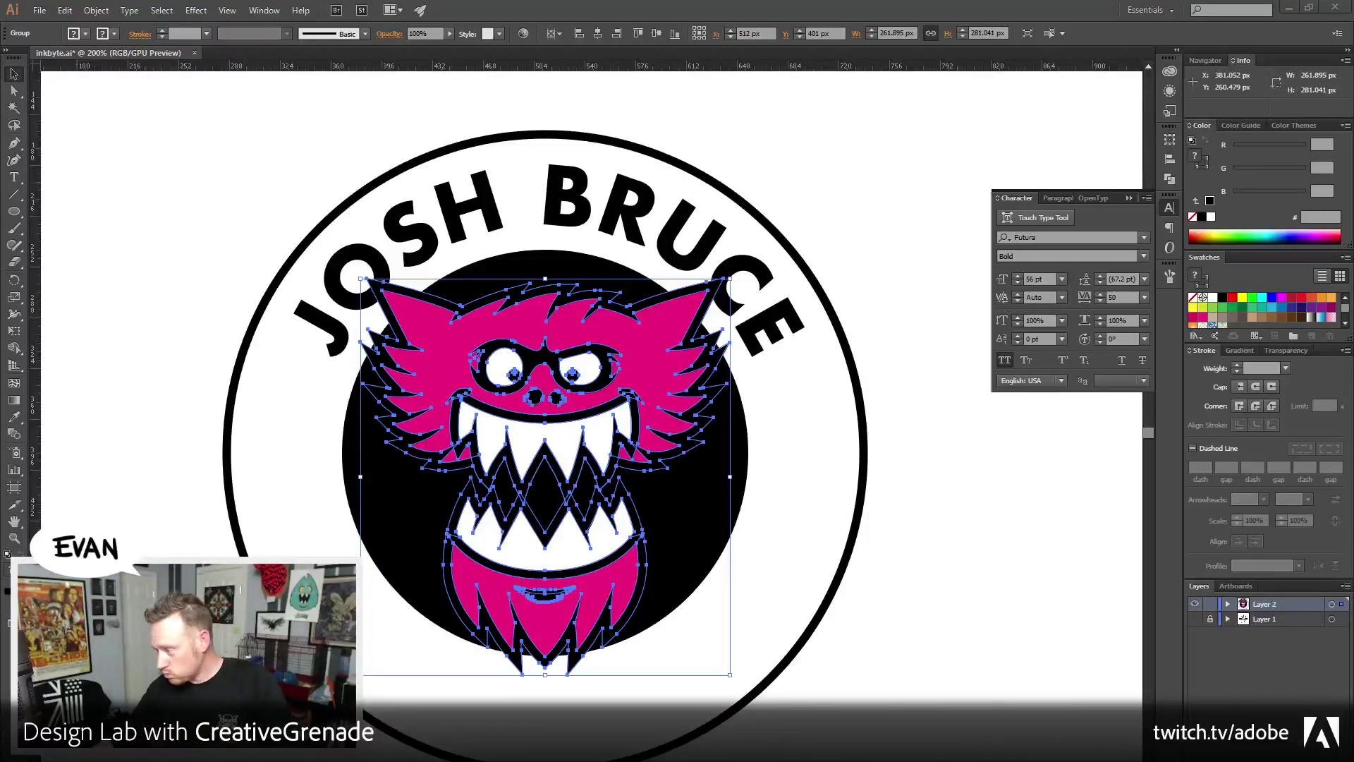
pyautogui.moveTo(1353, 57)
pyautogui.mouseDown()
pyautogui.moveTo(1128, 53)
pyautogui.moveTo(606, 91)
pyautogui.mouseUp()
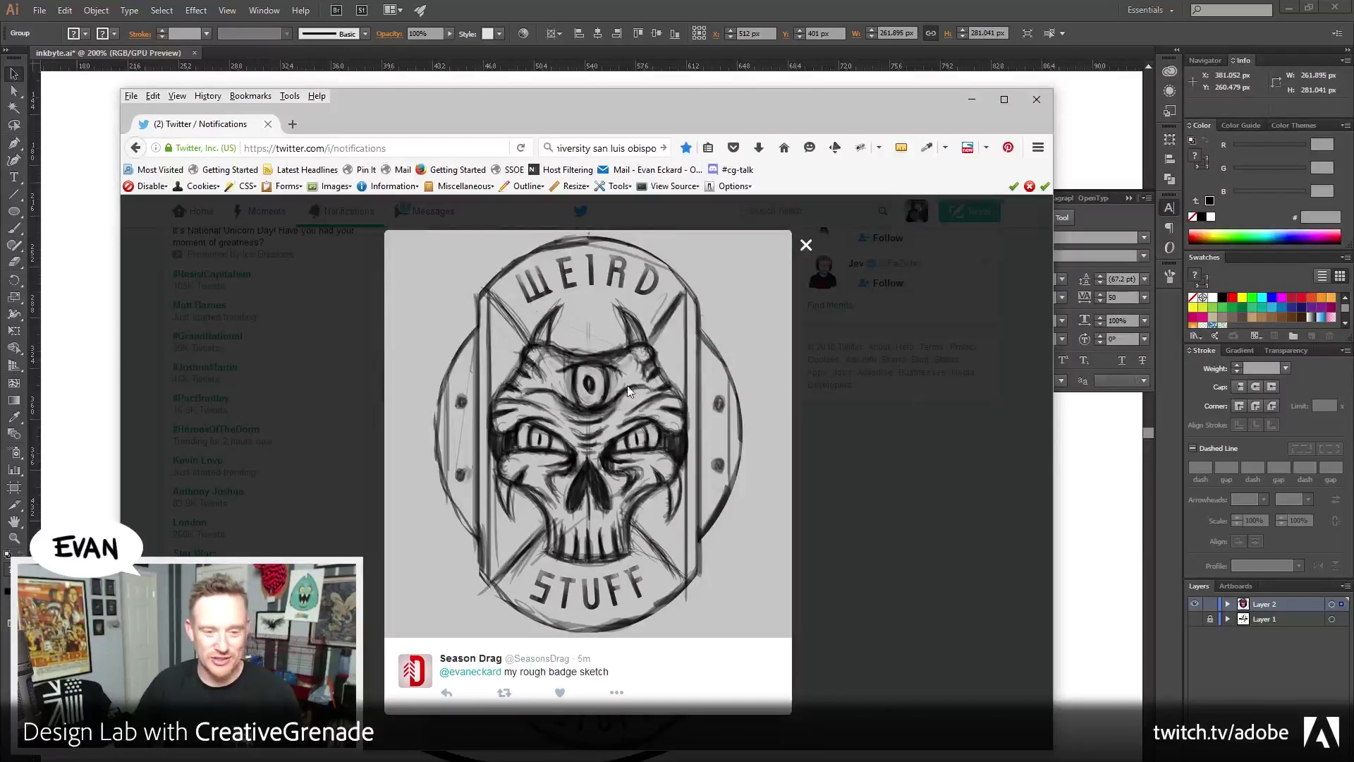
# Leave the Twitter badge sketch and return to the Illustrator badge with Alt+Tab
pyautogui.hotkey('alt', 'Tab')
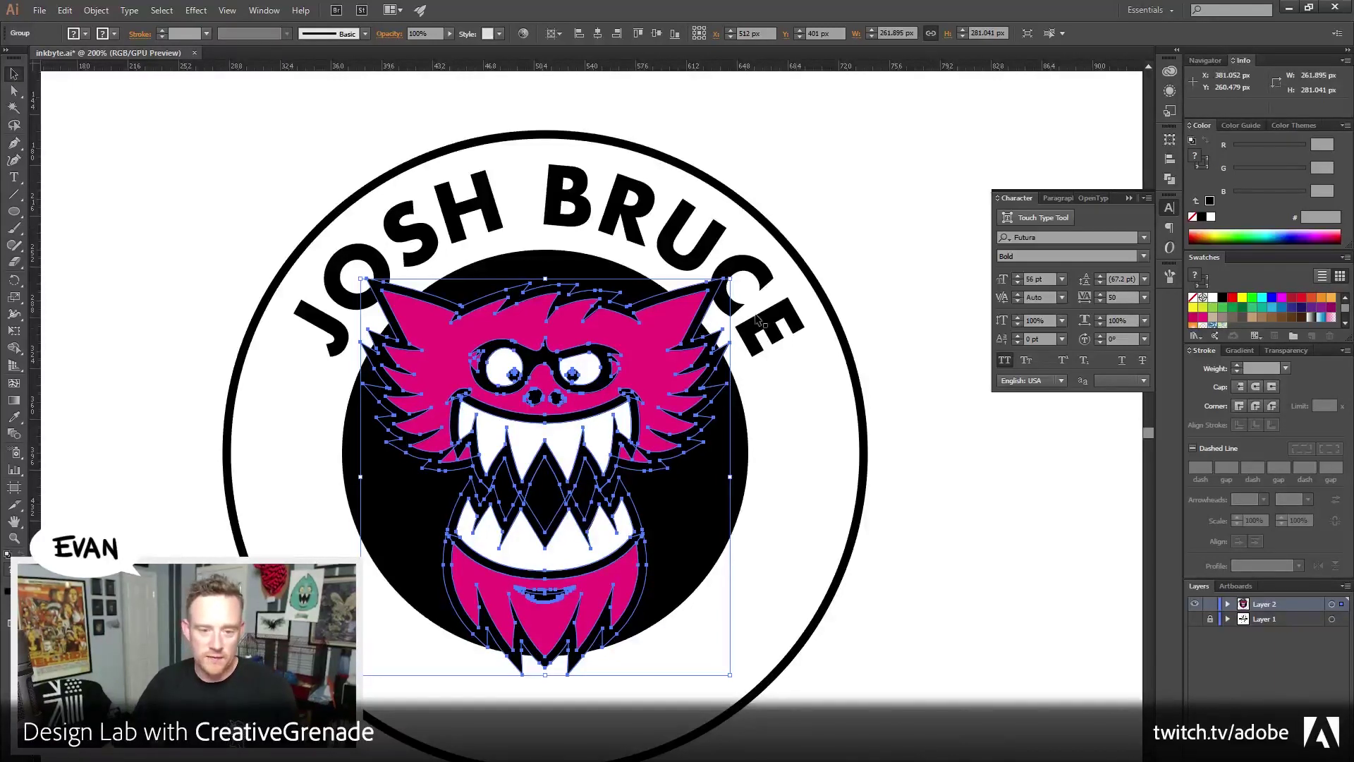
# Draw a horizontal straight line across the middle of the circle
pyautogui.click(513, 107)
pyautogui.moveTo(545, 250); pyautogui.dragTo(568, 230)
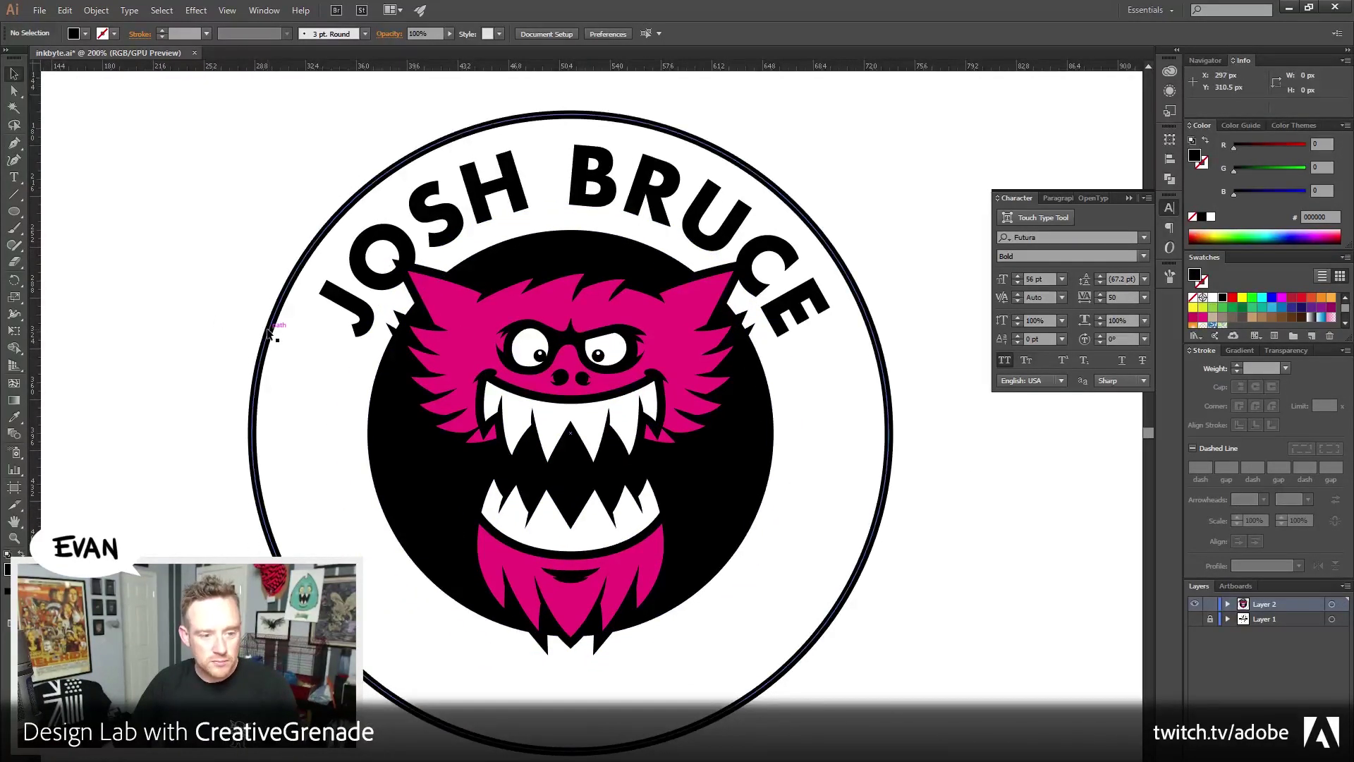
pyautogui.scroll(-1, 212, 317)
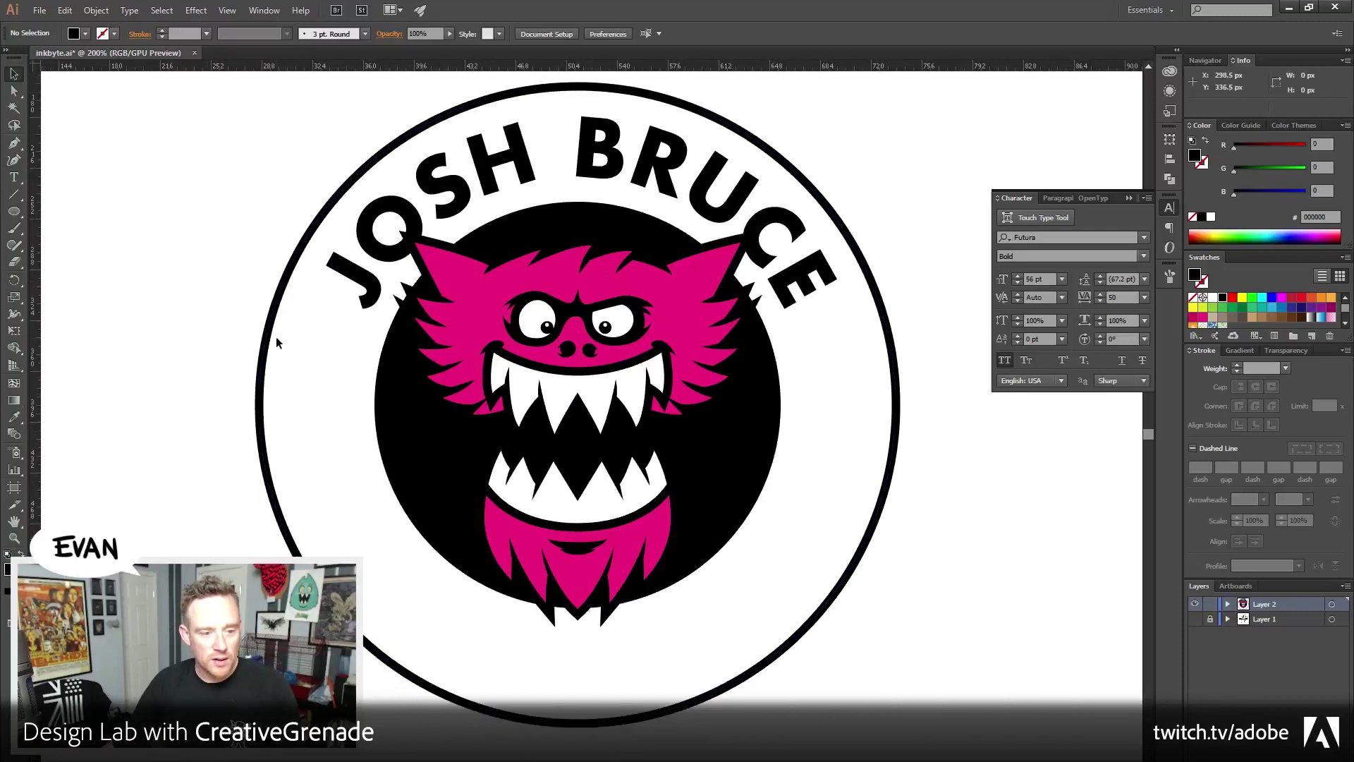
pyautogui.click(14, 194)
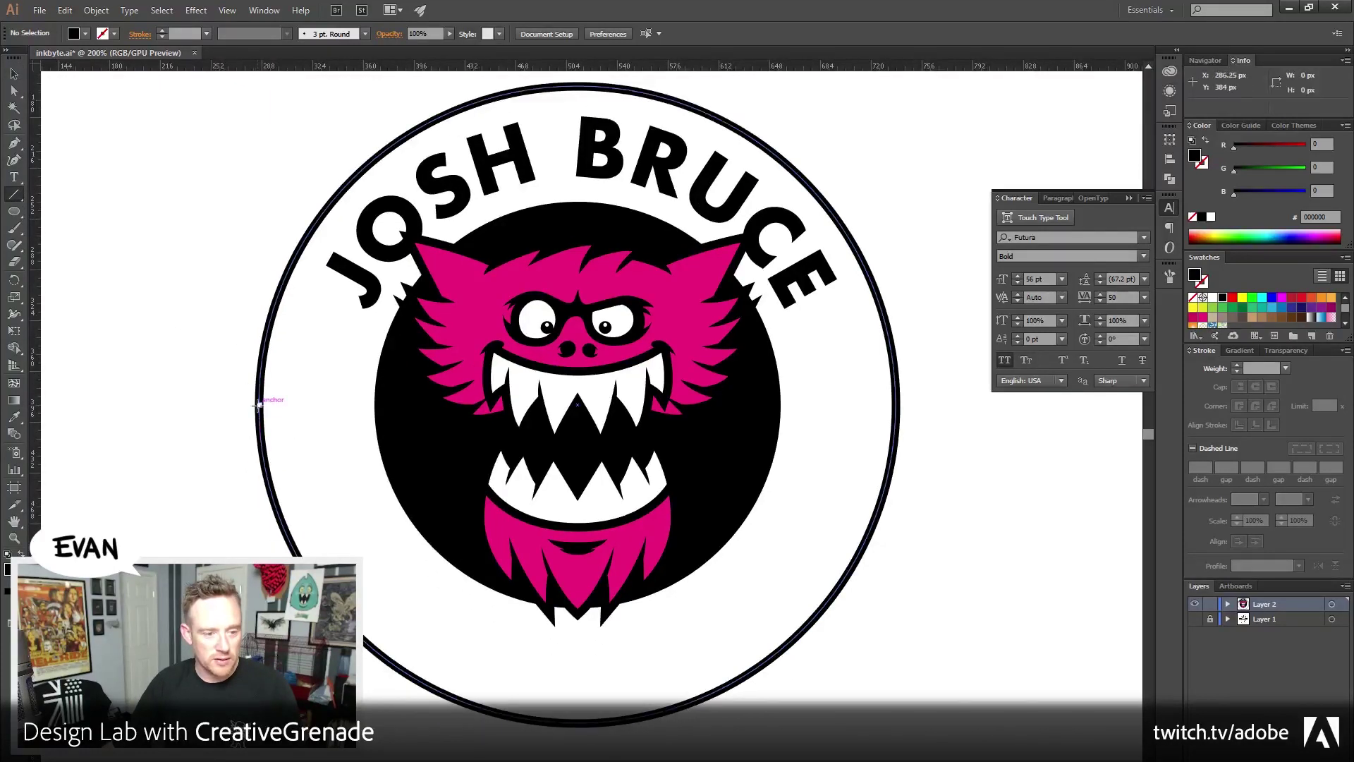
pyautogui.moveTo(260, 404); pyautogui.dragTo(897, 427)
pyautogui.press('v')
# Give the line a black stroke and raise its weight to 81 px
pyautogui.click(1210, 200)
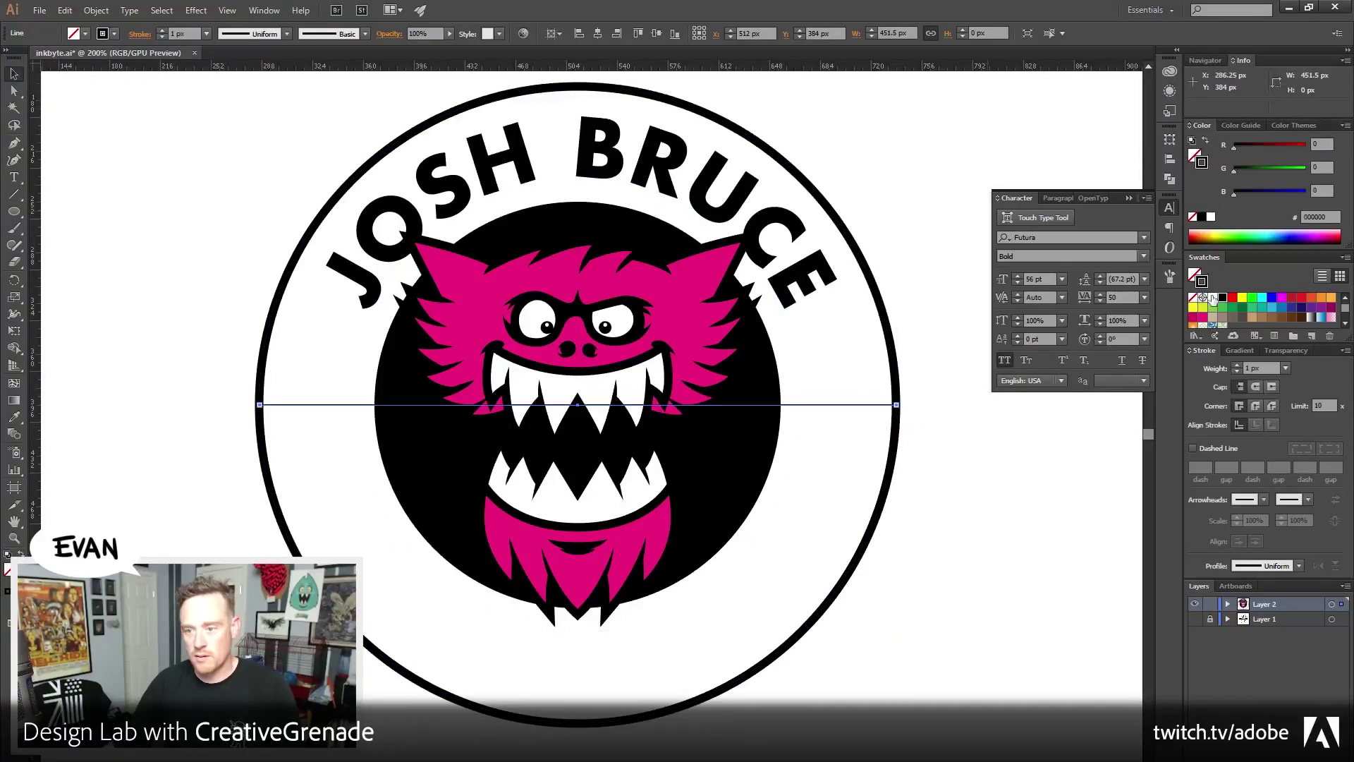
pyautogui.click(1237, 365)
pyautogui.click(1237, 366)
pyautogui.click(1237, 365)
pyautogui.click(1237, 366)
pyautogui.click(1238, 366)
pyautogui.click(1237, 366)
pyautogui.click(1237, 366)
pyautogui.click(1237, 365)
pyautogui.click(1237, 365)
pyautogui.click(1237, 365)
pyautogui.click(1238, 365)
pyautogui.click(1237, 365)
pyautogui.click(1237, 366)
pyautogui.click(1238, 366)
pyautogui.click(1237, 366)
pyautogui.click(1238, 366)
pyautogui.click(1237, 366)
pyautogui.click(1237, 365)
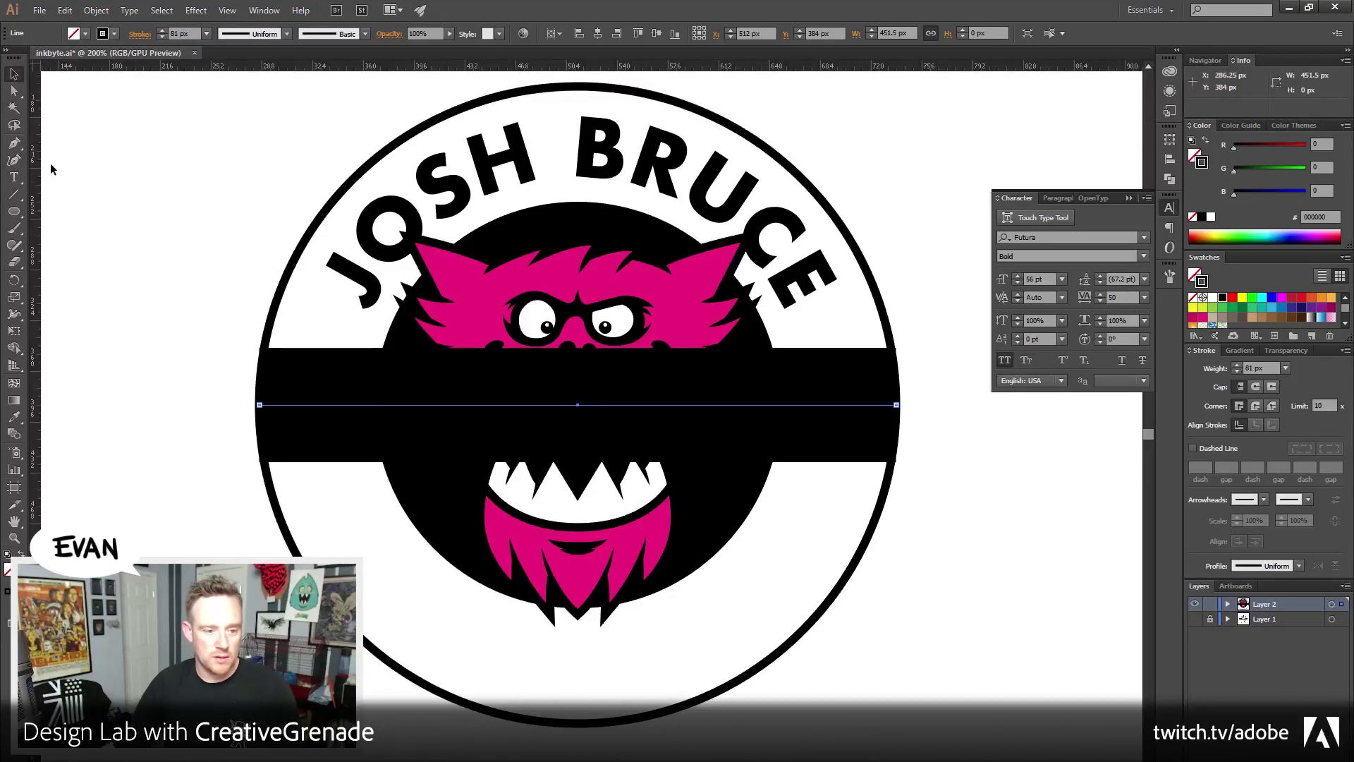
pyautogui.click(219, 233)
pyautogui.click(334, 402)
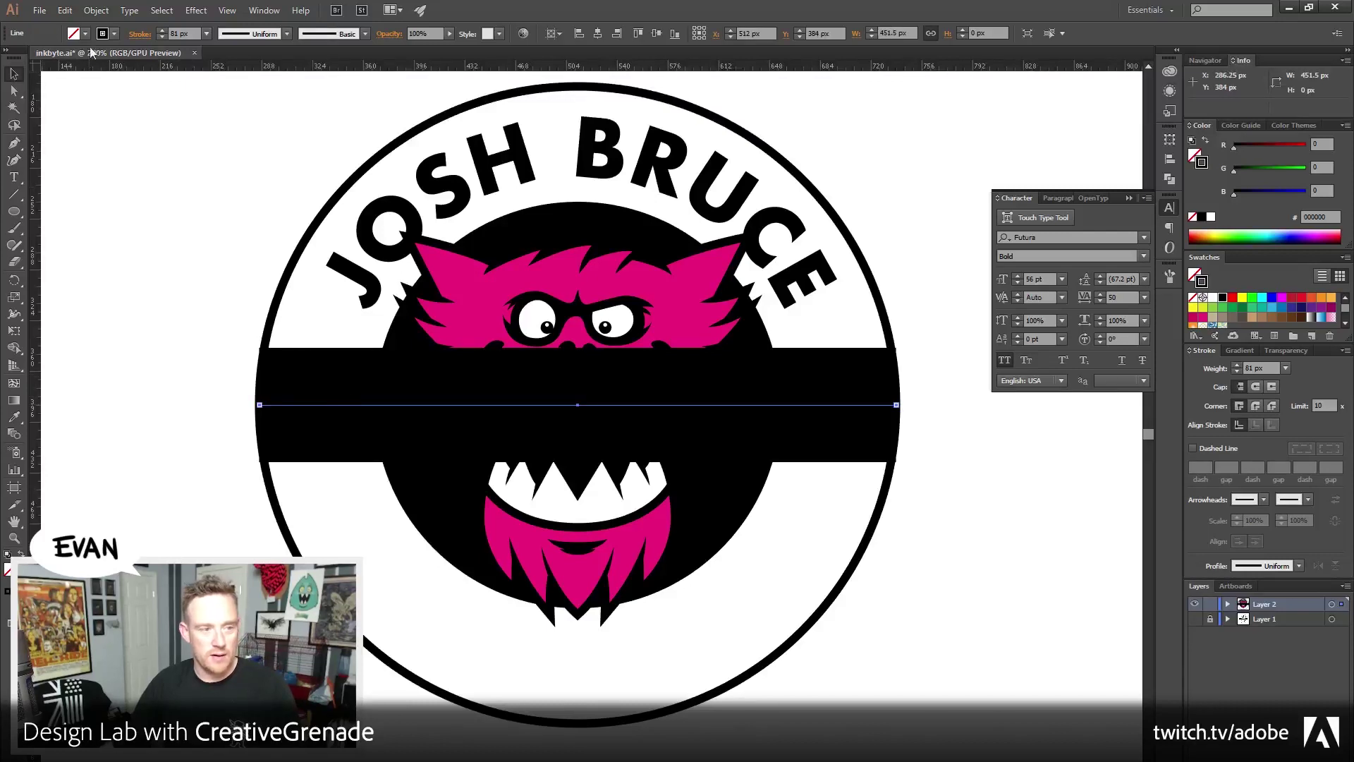
pyautogui.click(96, 10)
# Outline the thick line's stroke and stretch the band past both sides of the circle
pyautogui.moveTo(132, 295)
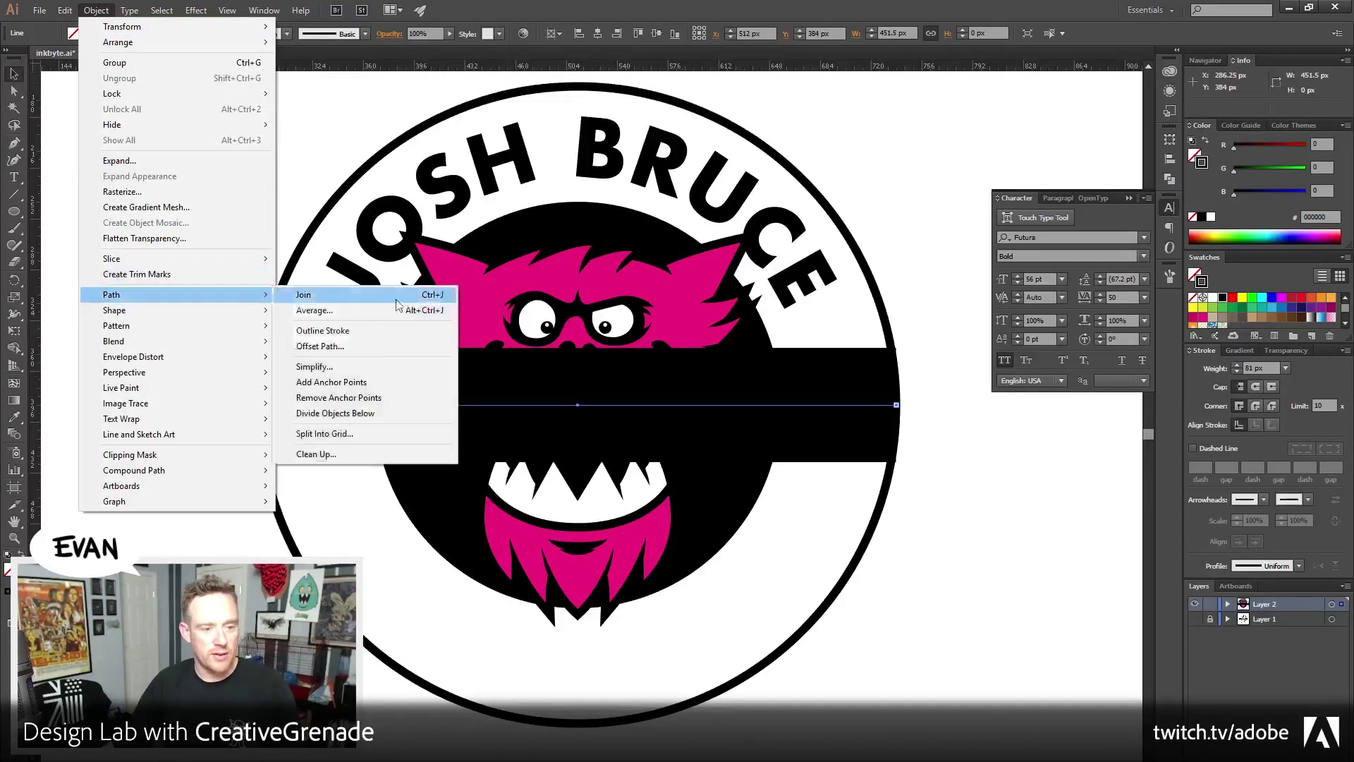
pyautogui.click(357, 330)
pyautogui.click(117, 381)
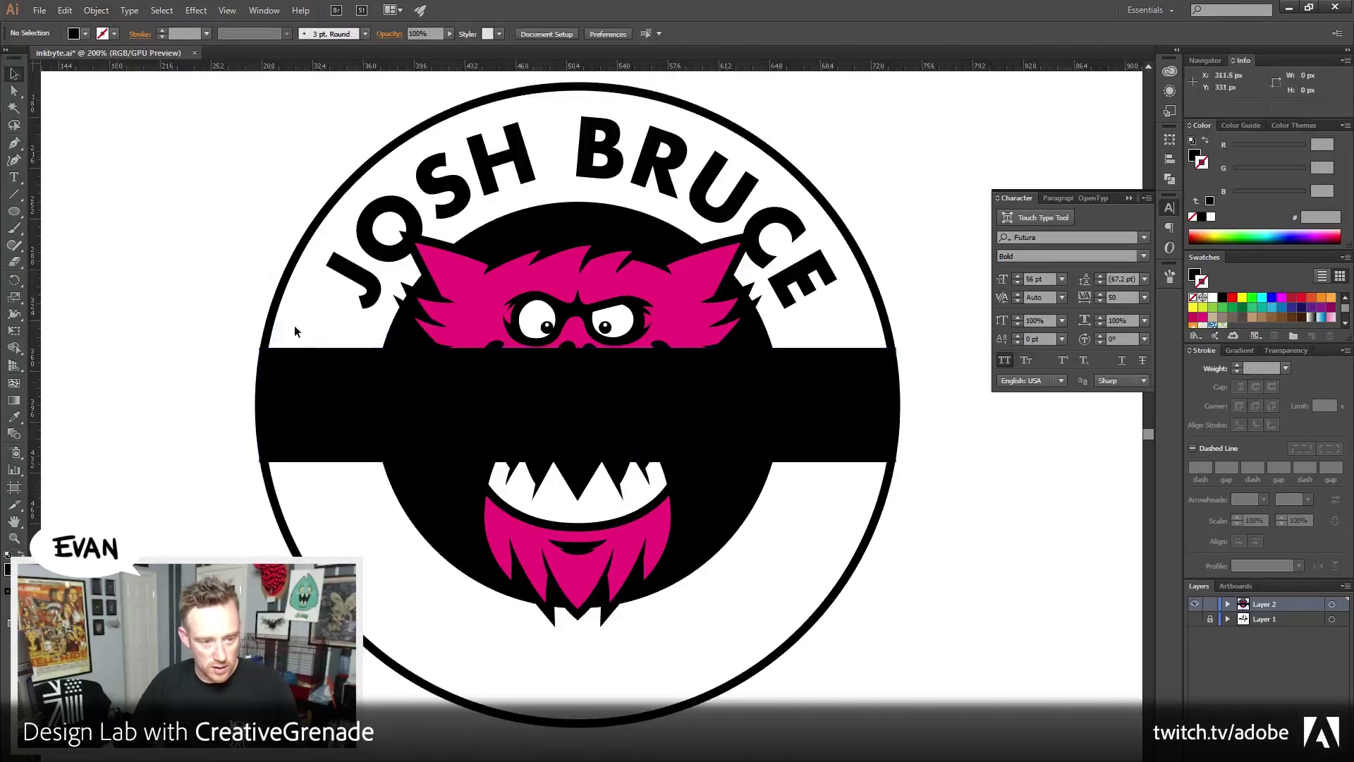
pyautogui.click(283, 395)
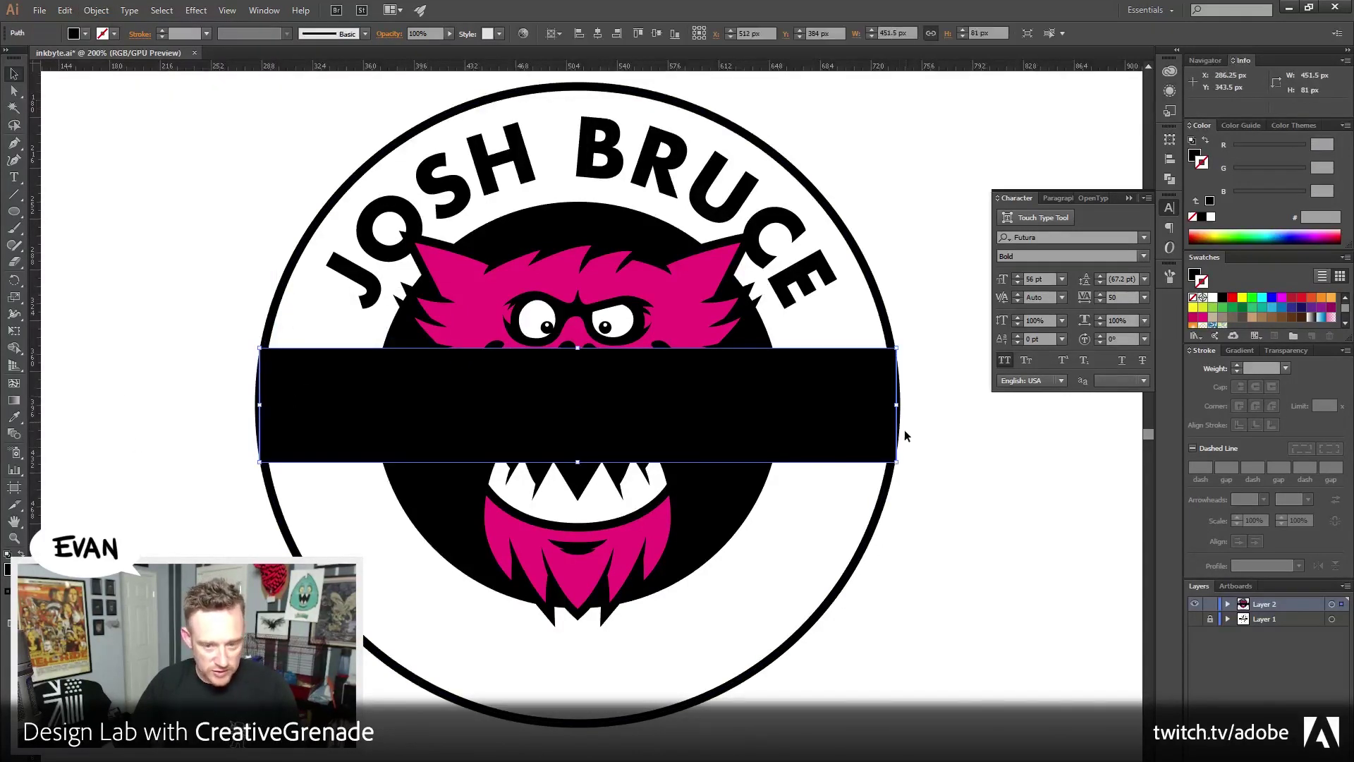
pyautogui.moveTo(902, 408); pyautogui.dragTo(988, 407)
pyautogui.click(1013, 529)
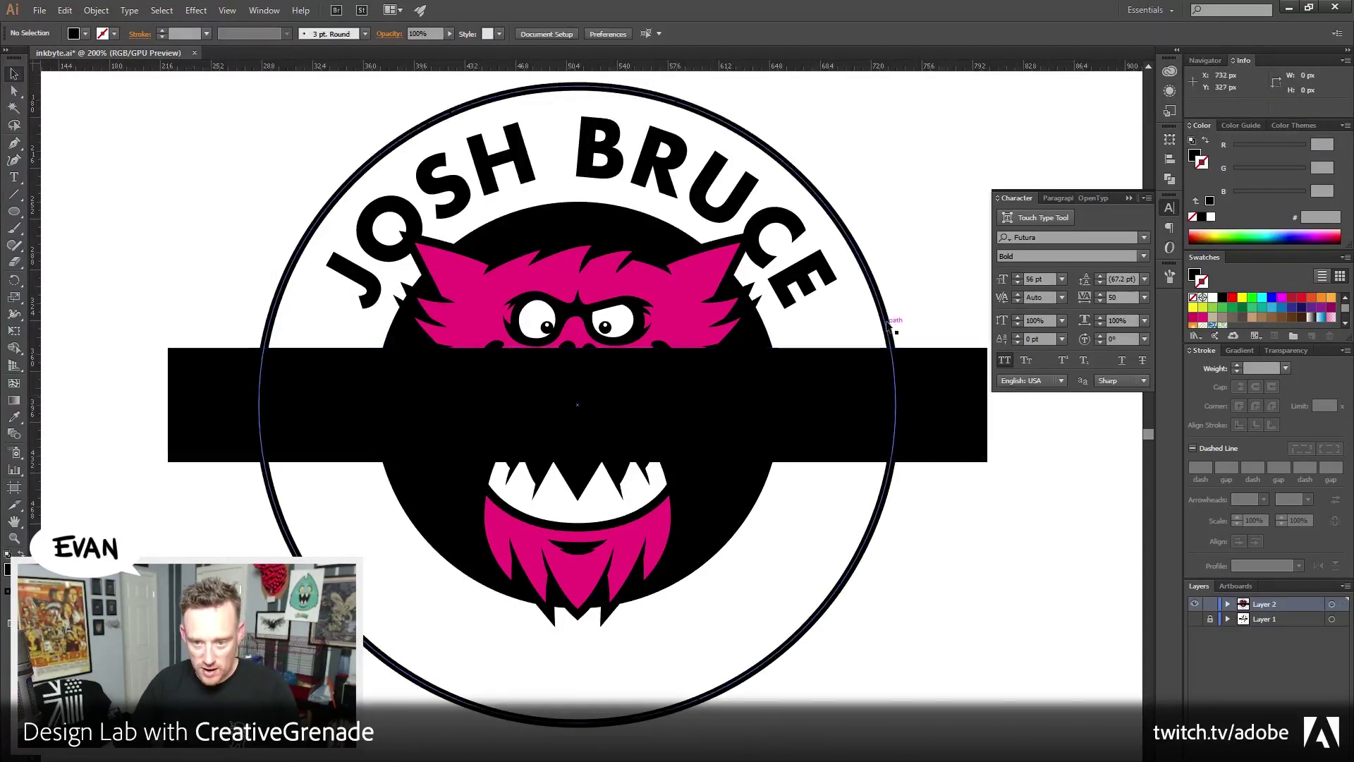
# Bring the outer circle to the front and swap it to a solid black fill
pyautogui.click(889, 320)
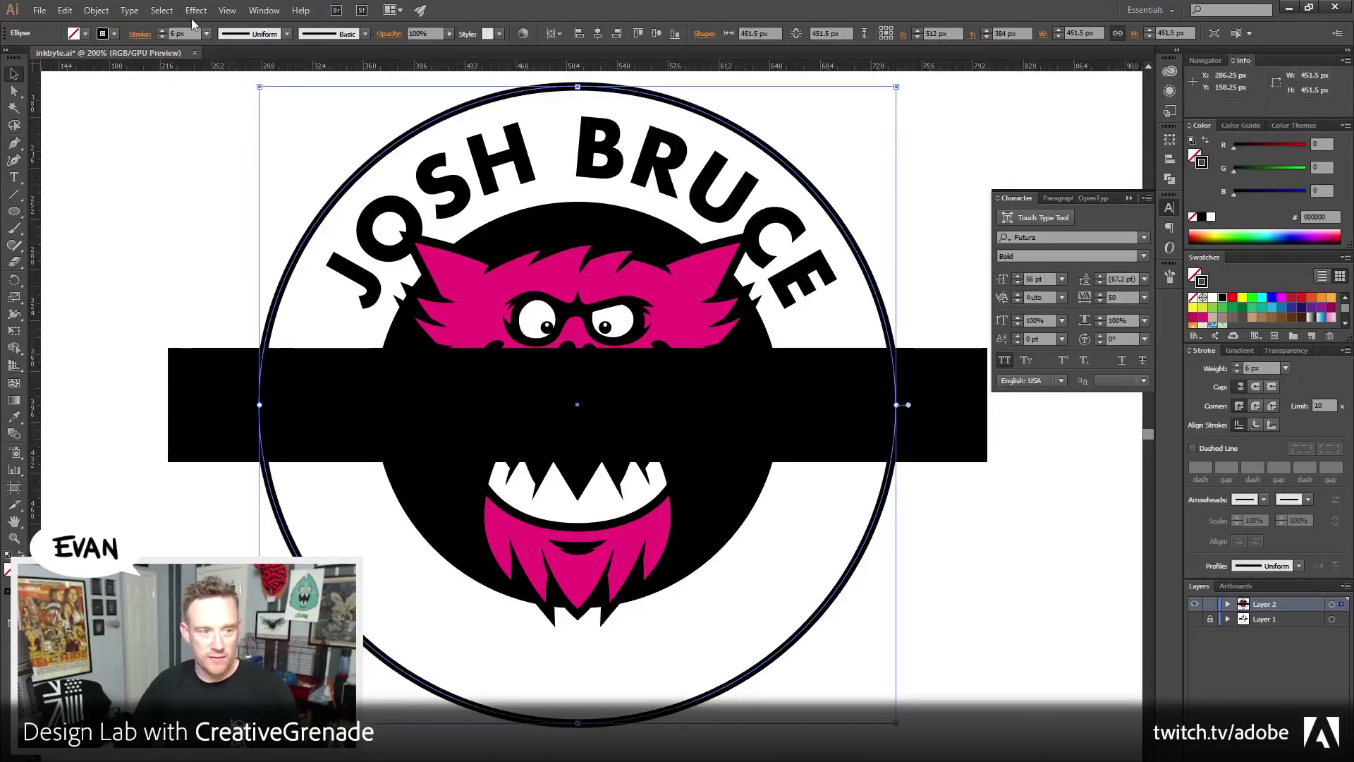
pyautogui.click(96, 10)
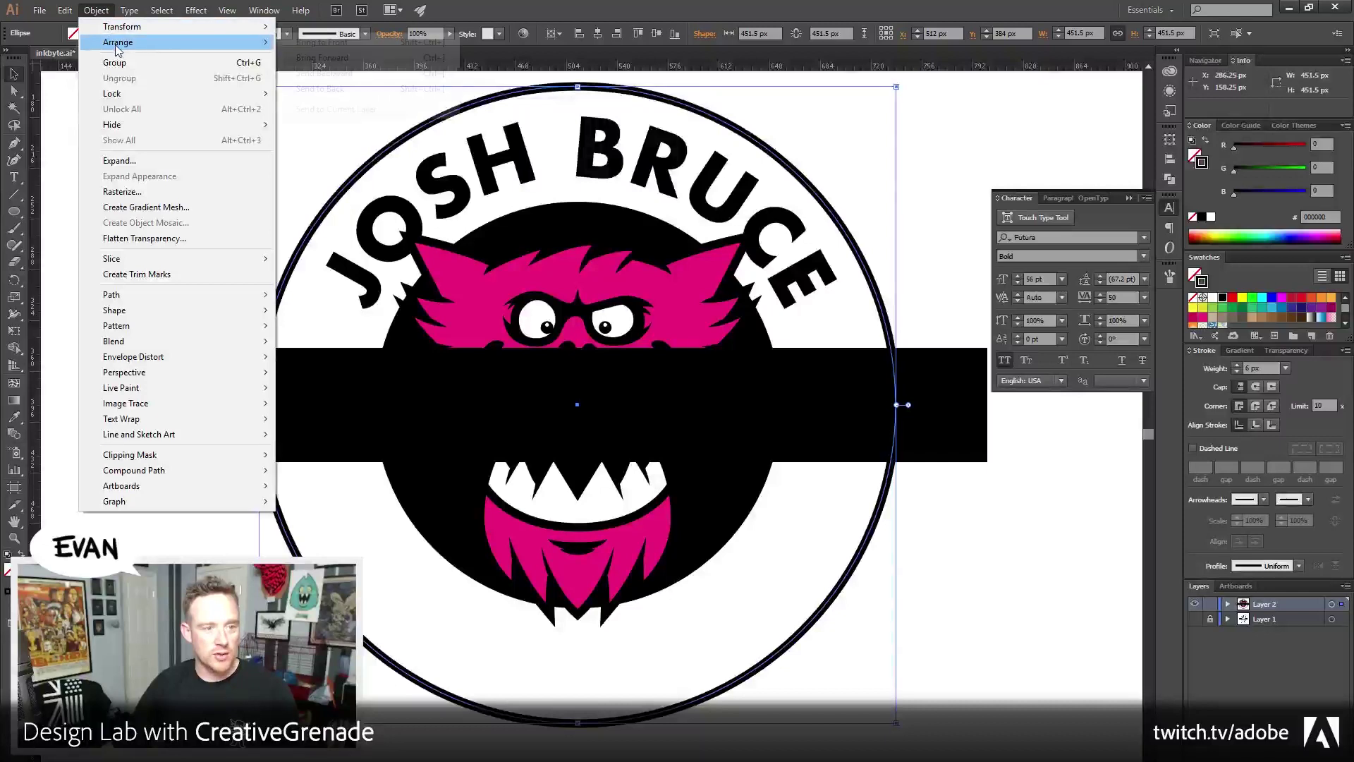
pyautogui.click(317, 58)
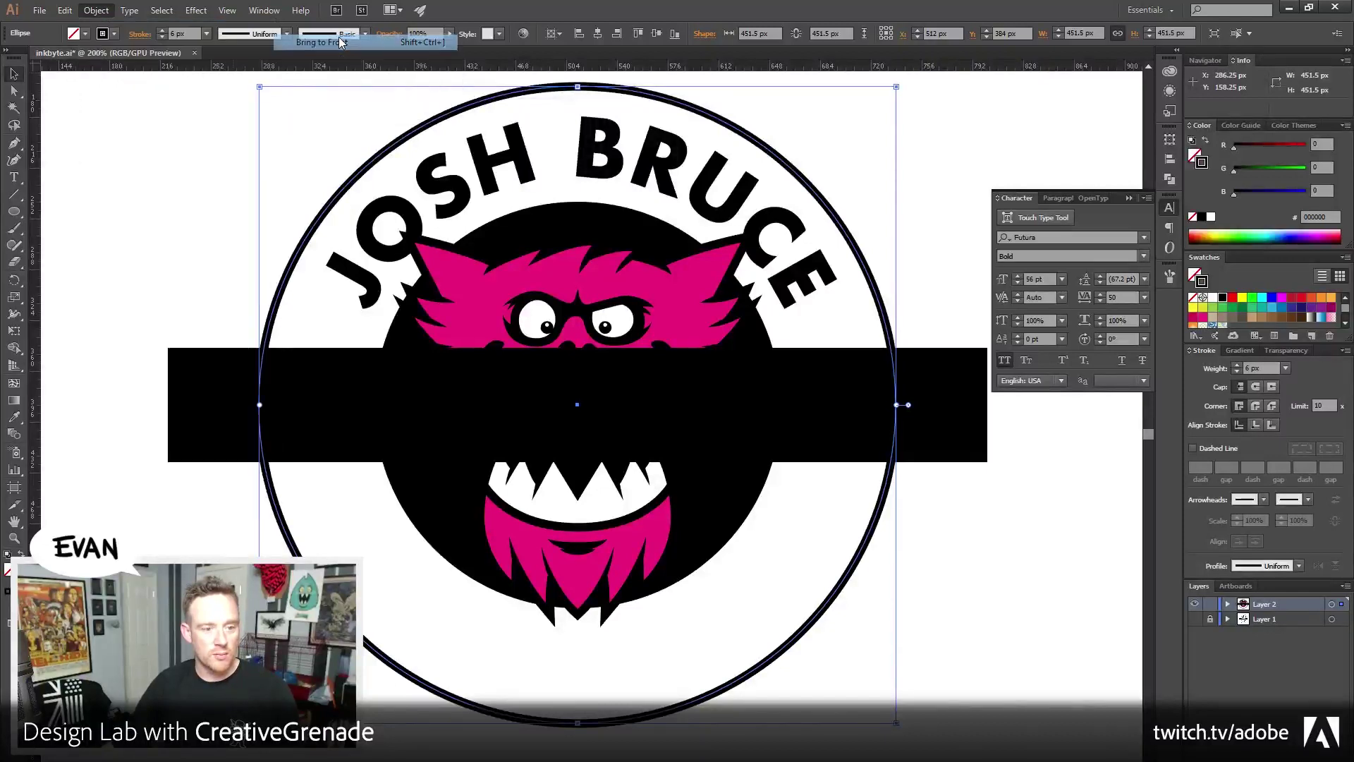
pyautogui.click(1206, 141)
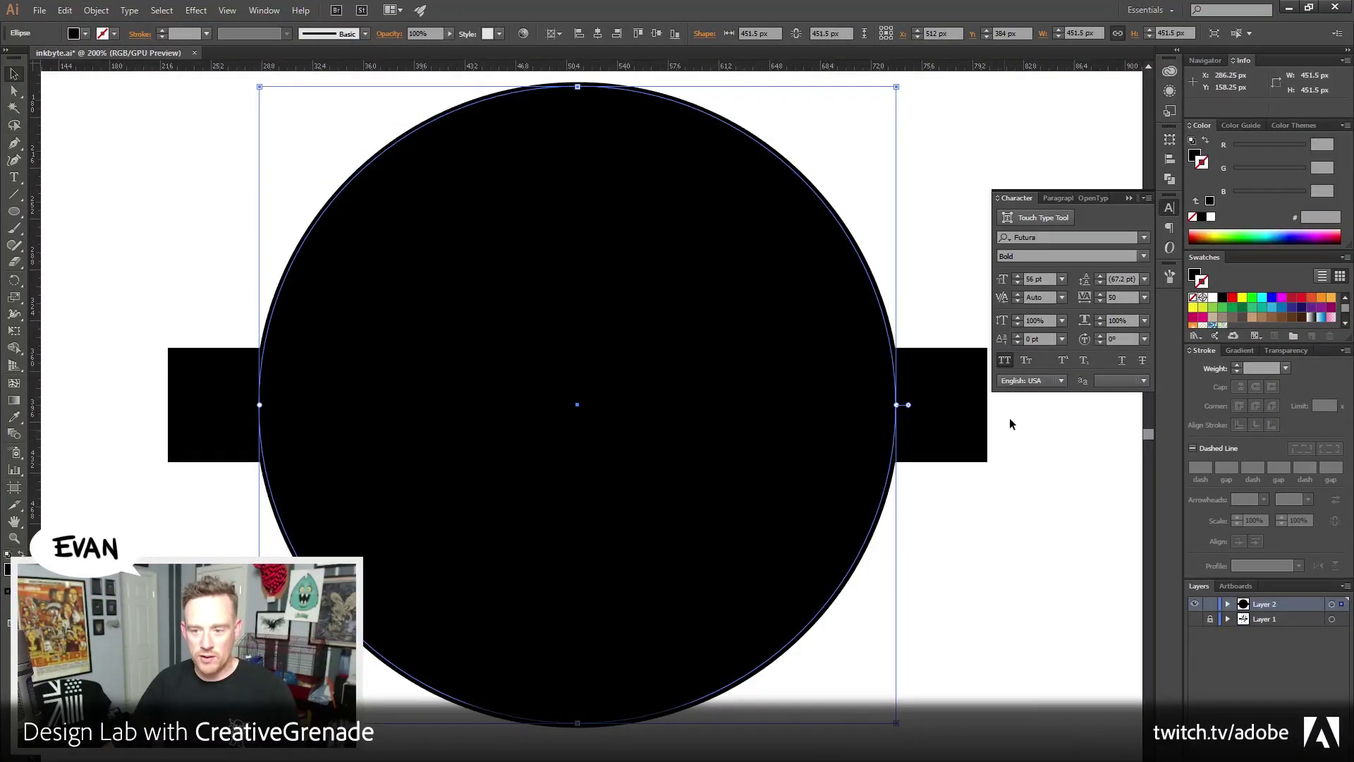
# Crop the band to the circle with Pathfinder Crop and ungroup the pieces
pyautogui.keyDown('shift'); pyautogui.click(946, 391); pyautogui.keyUp('shift')
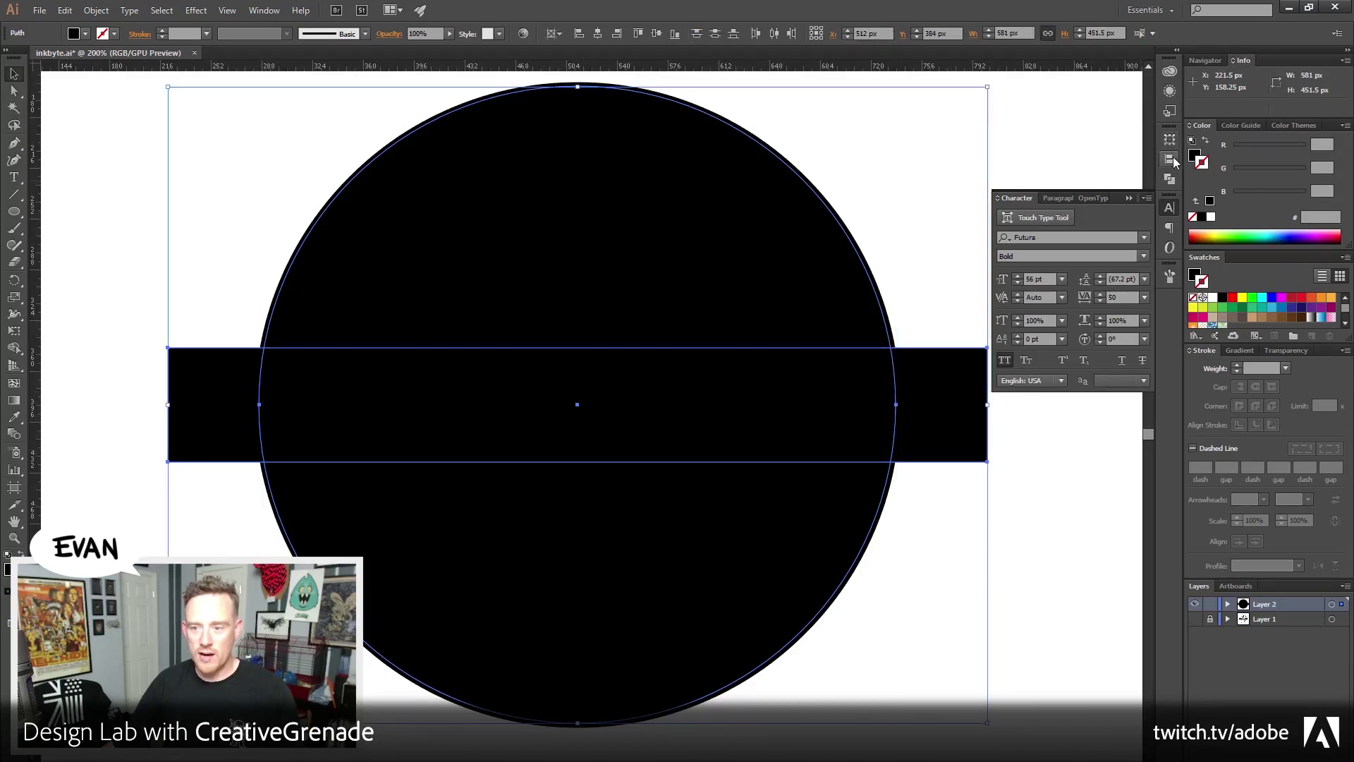
pyautogui.click(1170, 179)
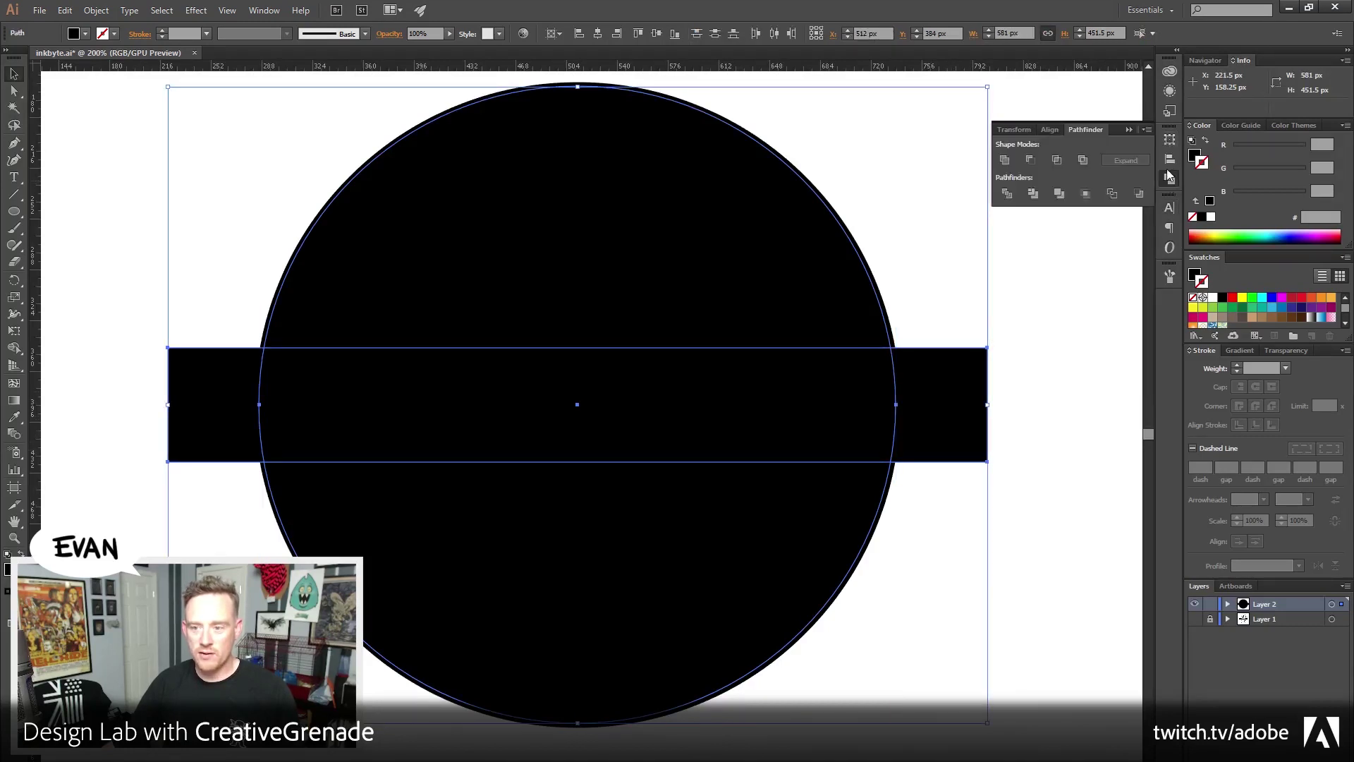
pyautogui.click(1087, 194)
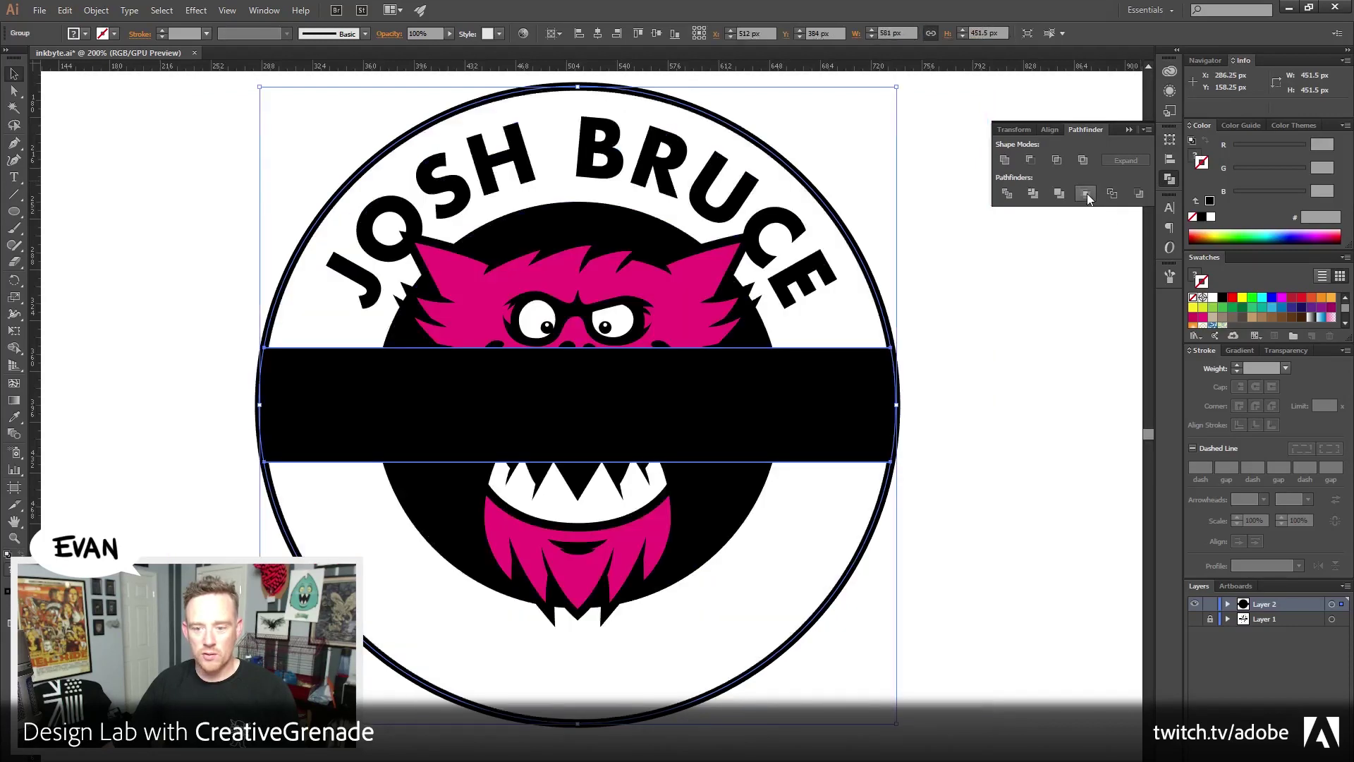
pyautogui.rightClick(869, 419)
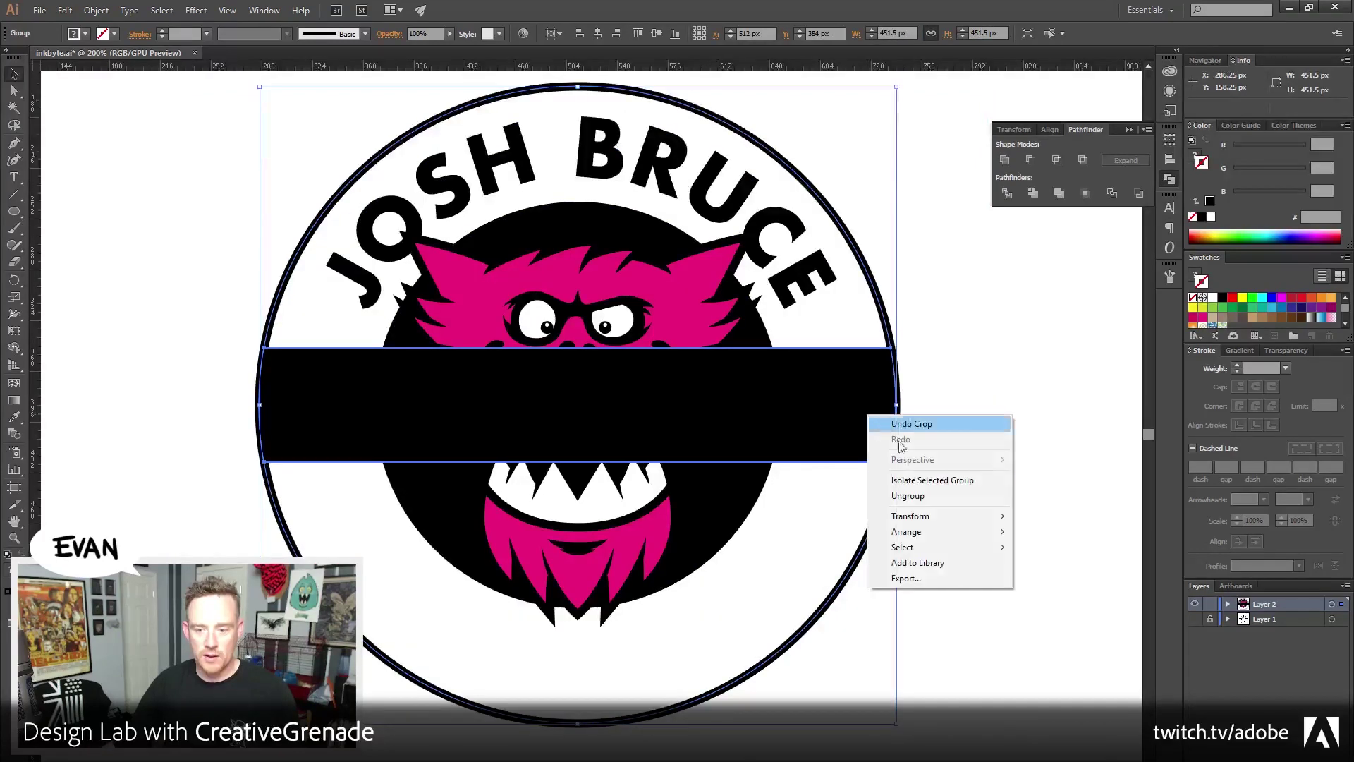
pyautogui.click(907, 496)
pyautogui.click(1051, 505)
# Nudge the 451.5 × 81 px band upward and select leftover pieces with matching fill and stroke
pyautogui.click(349, 459)
pyautogui.hotkey('shift', 'Up')
pyautogui.hotkey('shift', 'Up')
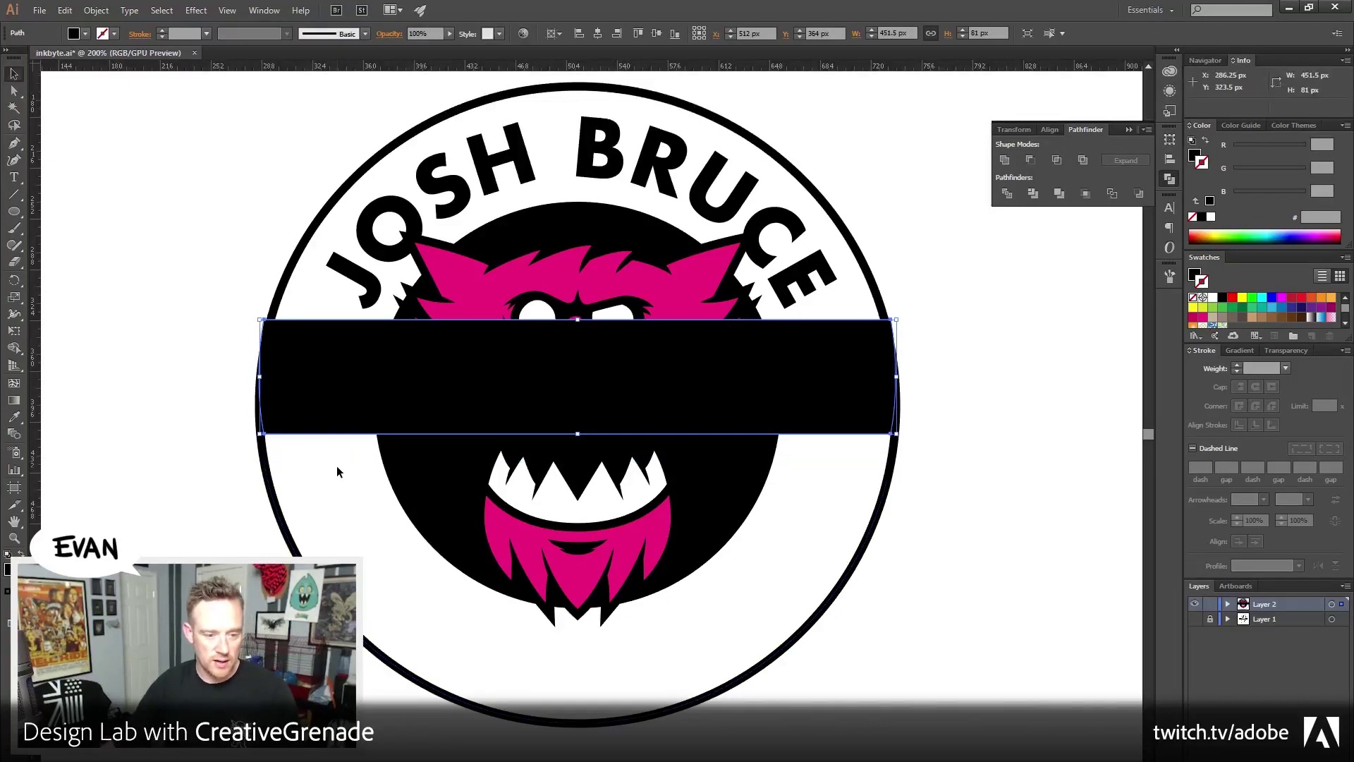
pyautogui.click(333, 464)
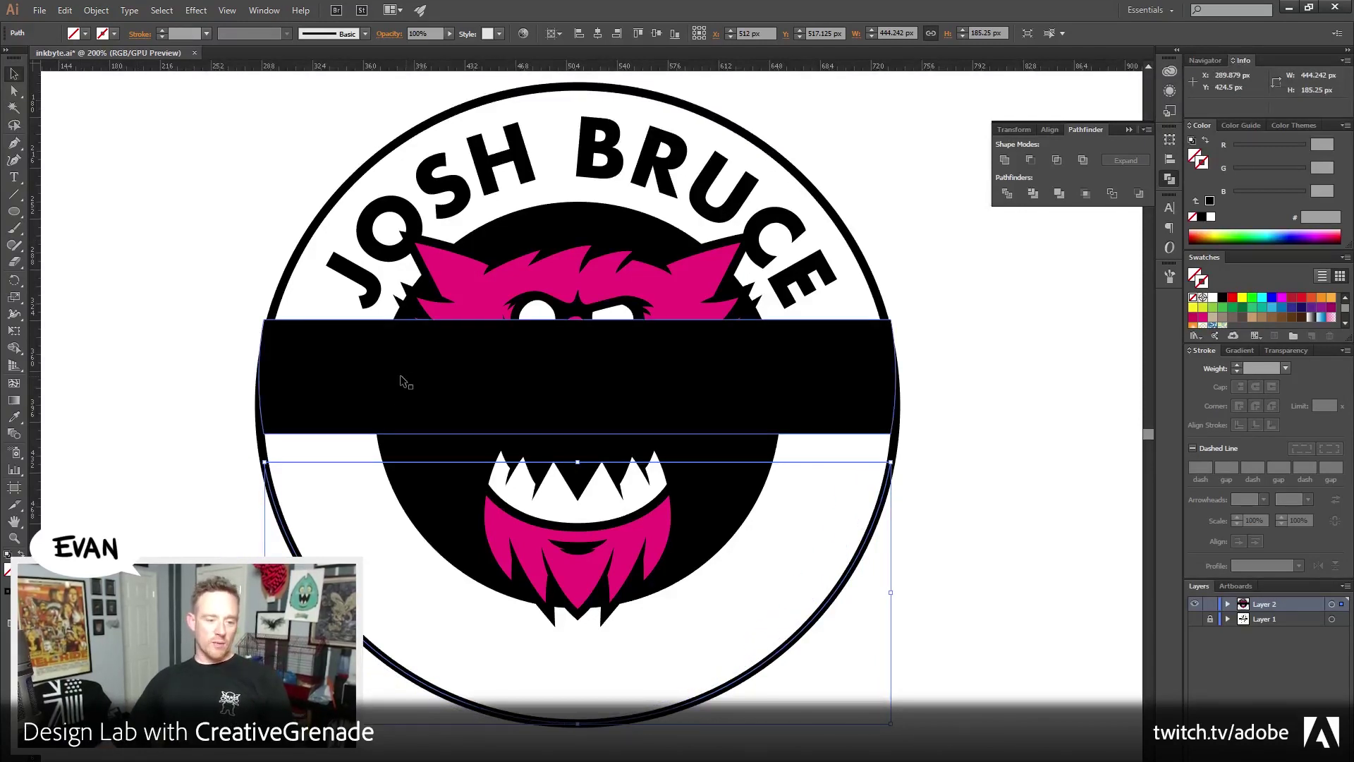
pyautogui.click(162, 12)
pyautogui.moveTo(202, 141)
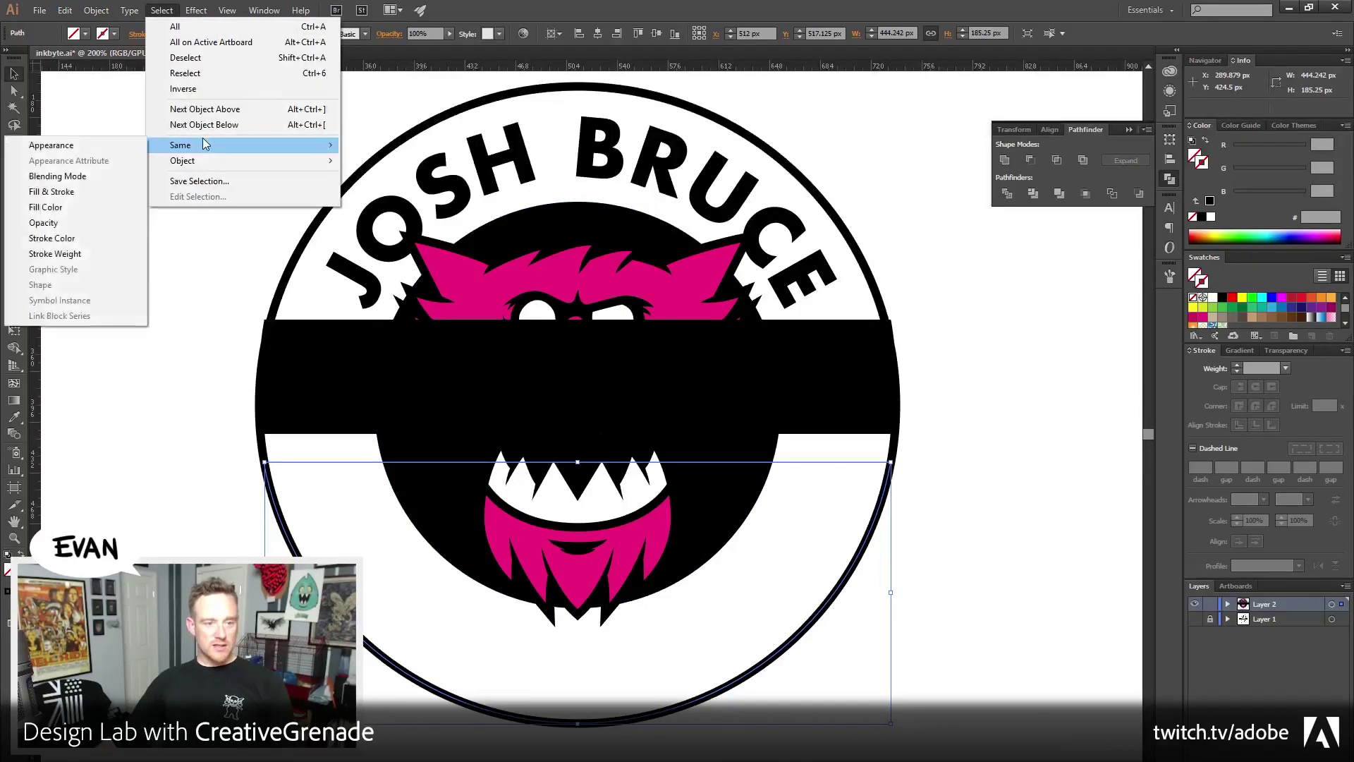
pyautogui.click(77, 190)
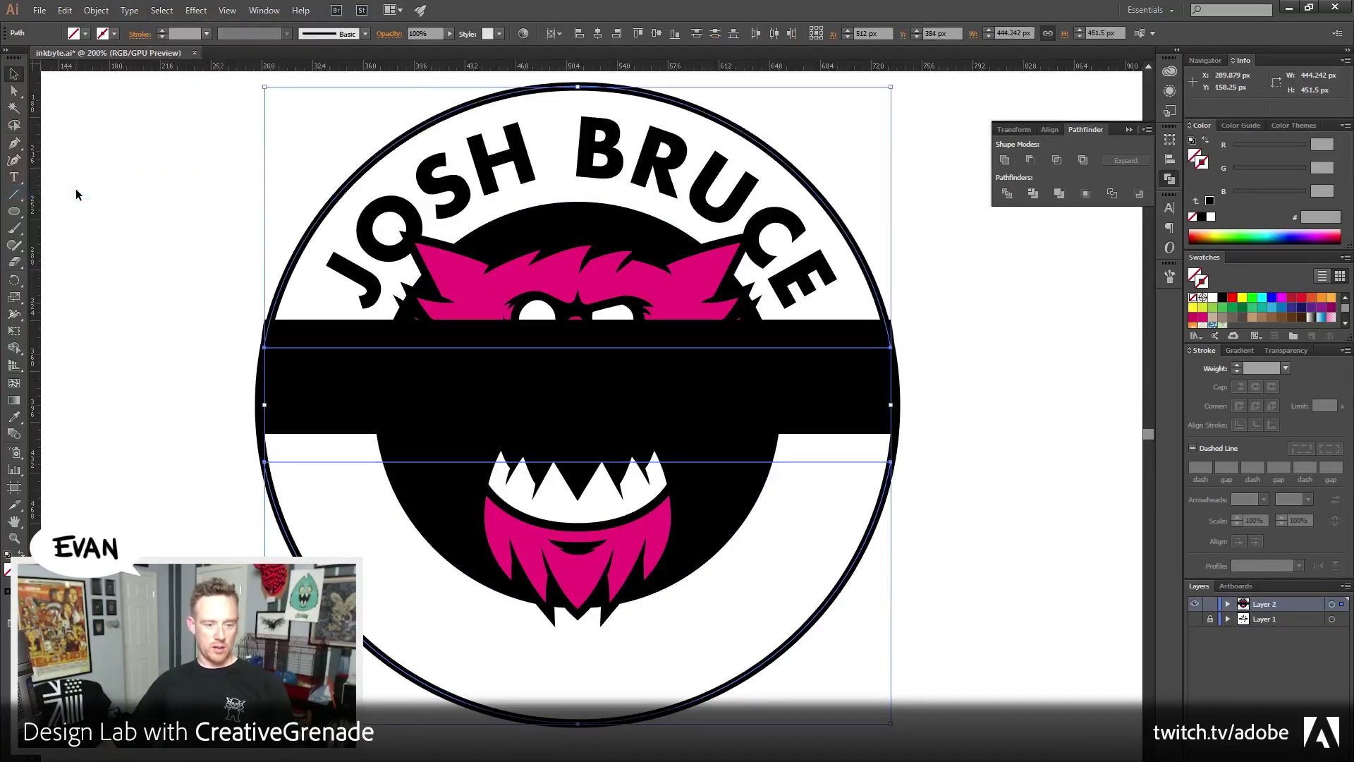
pyautogui.click(227, 187)
pyautogui.click(382, 358)
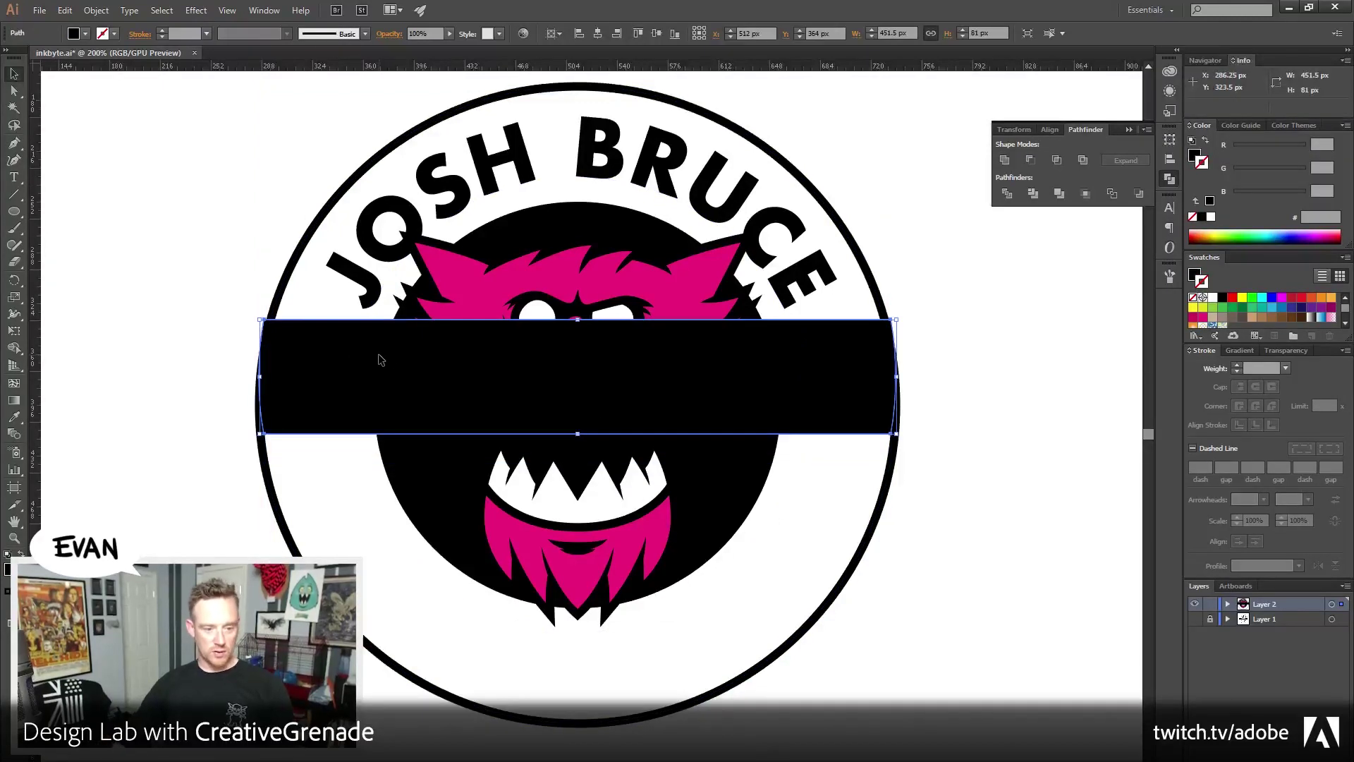
# Move the band back down a notch and send it backward behind the monster's mouth
pyautogui.press('Down')
pyautogui.press('Down')
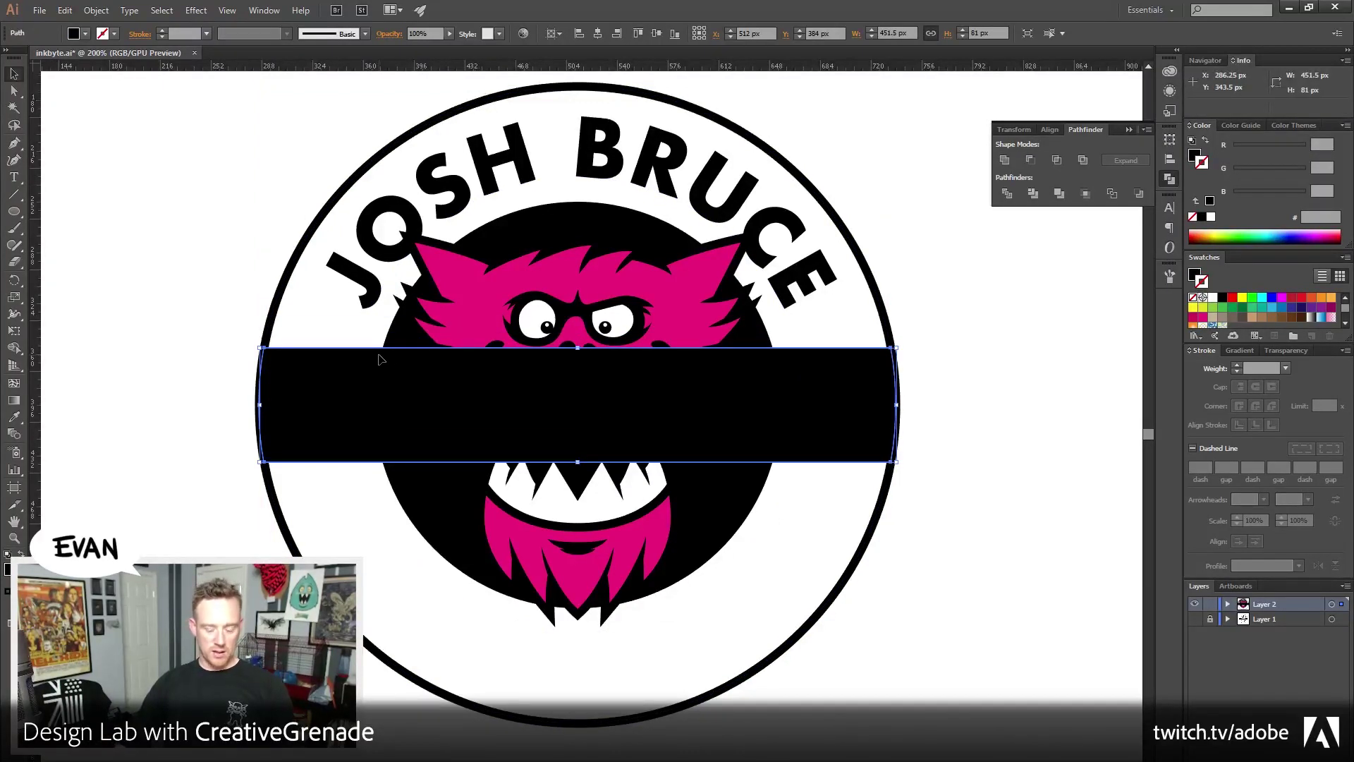
pyautogui.hotkey('ctrl', '[')
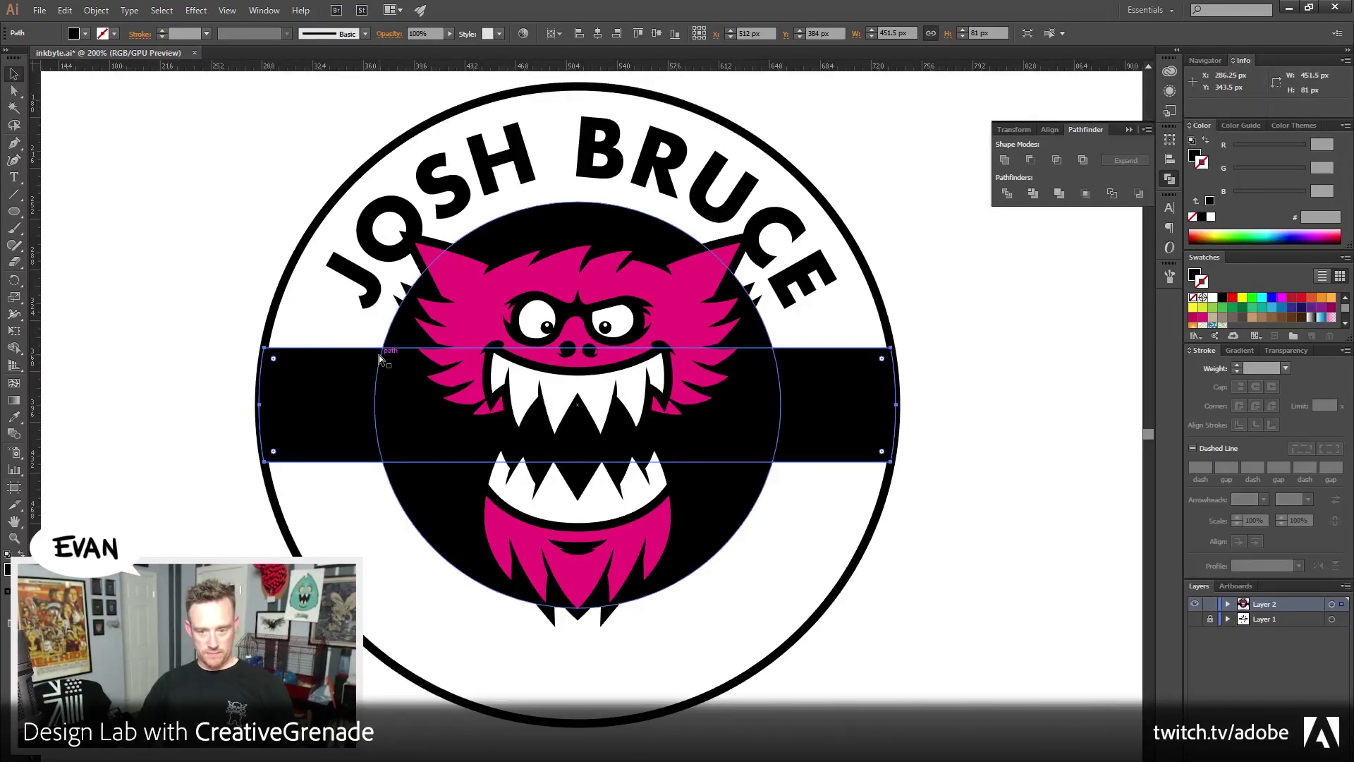
pyautogui.click(192, 402)
pyautogui.moveTo(191, 402)
pyautogui.mouseDown()
pyautogui.moveTo(184, 414)
pyautogui.moveTo(170, 392)
pyautogui.moveTo(185, 398)
pyautogui.mouseUp()
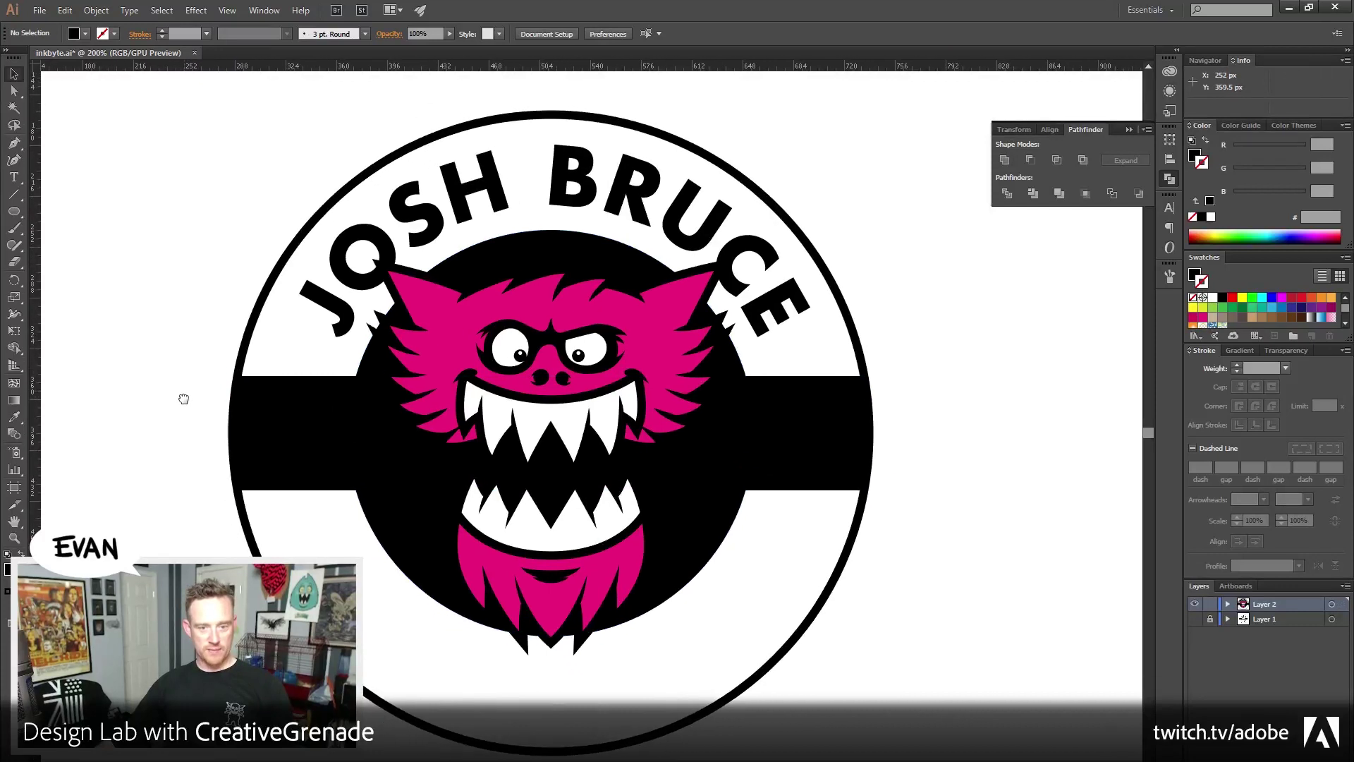
# Set the outer circle's stroke to align outside its edge
pyautogui.click(733, 175)
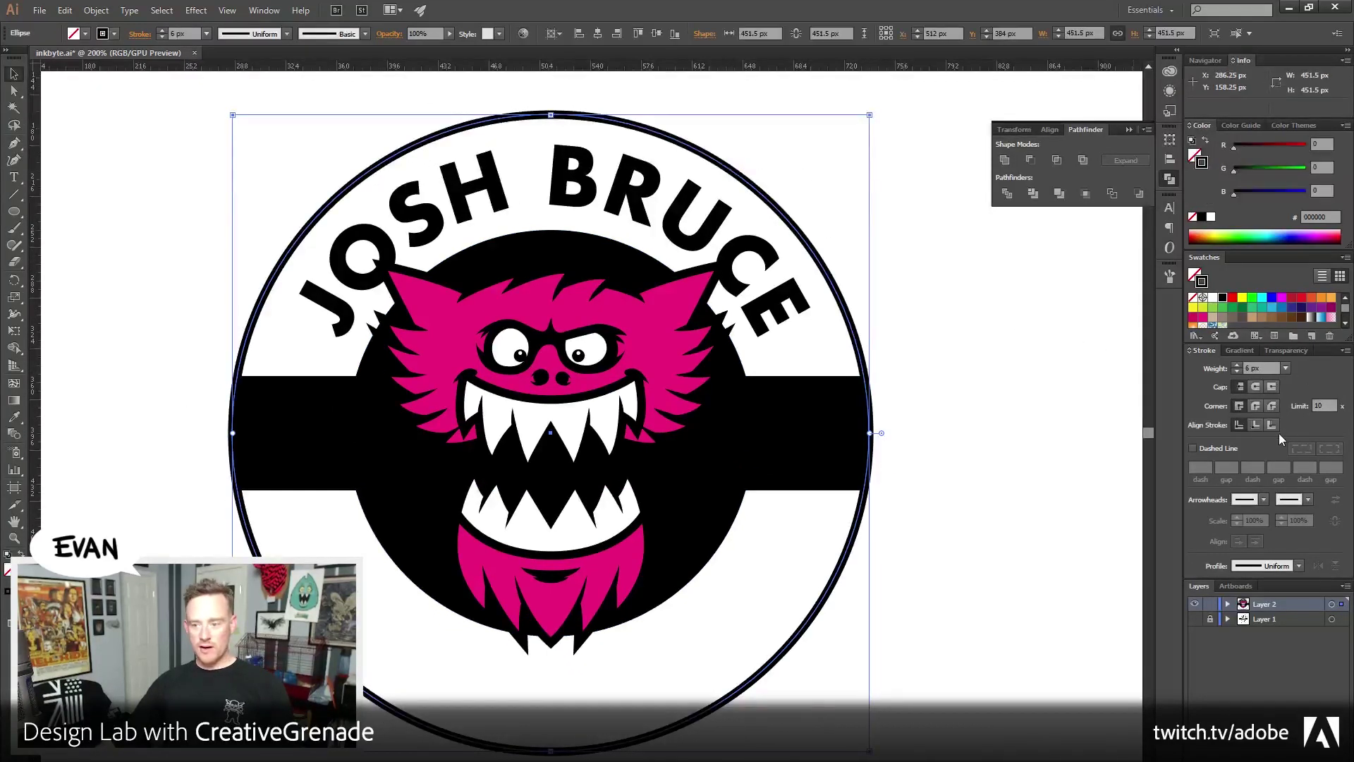
pyautogui.click(1248, 424)
pyautogui.hotkey('ctrl', 'h')
pyautogui.hotkey('ctrl', 'h')
pyautogui.click(909, 317)
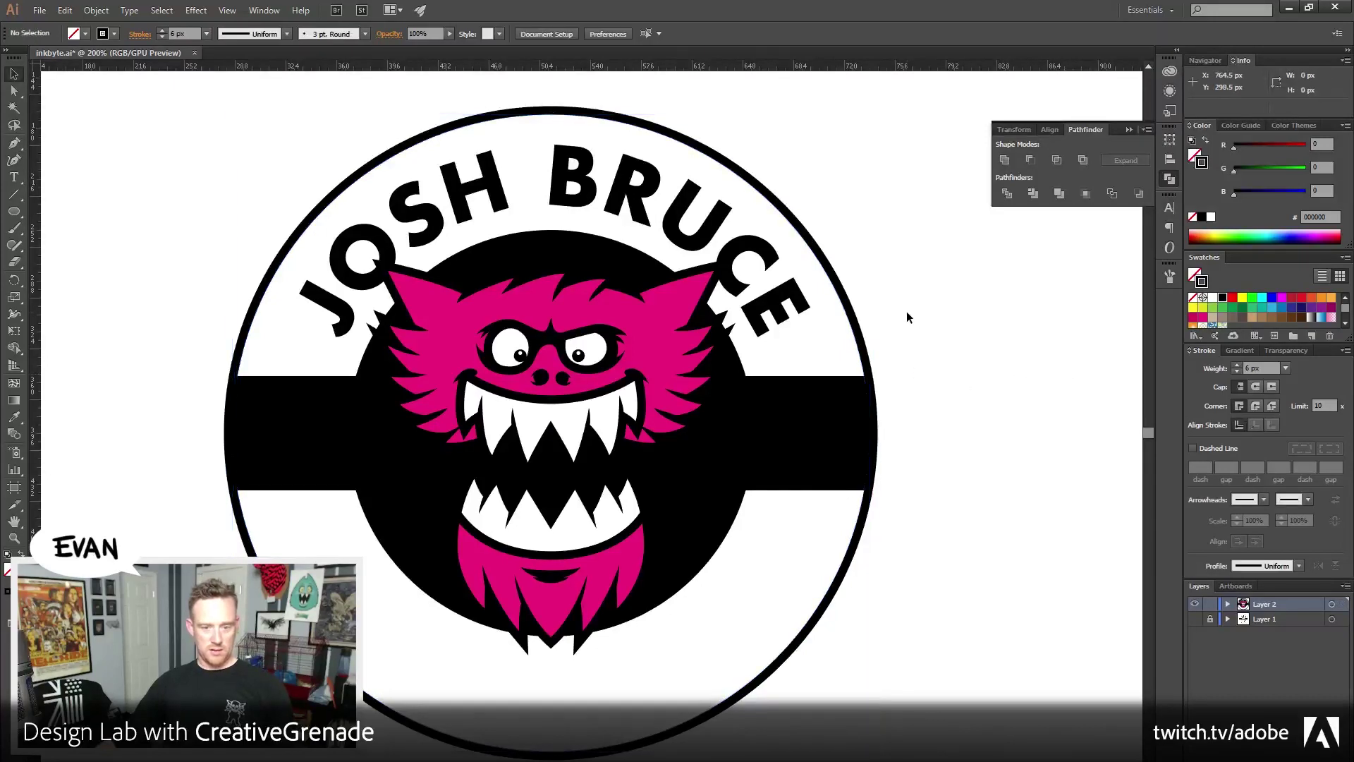
pyautogui.scroll(-1, 925, 372)
pyautogui.hscroll(-1, 925, 371)
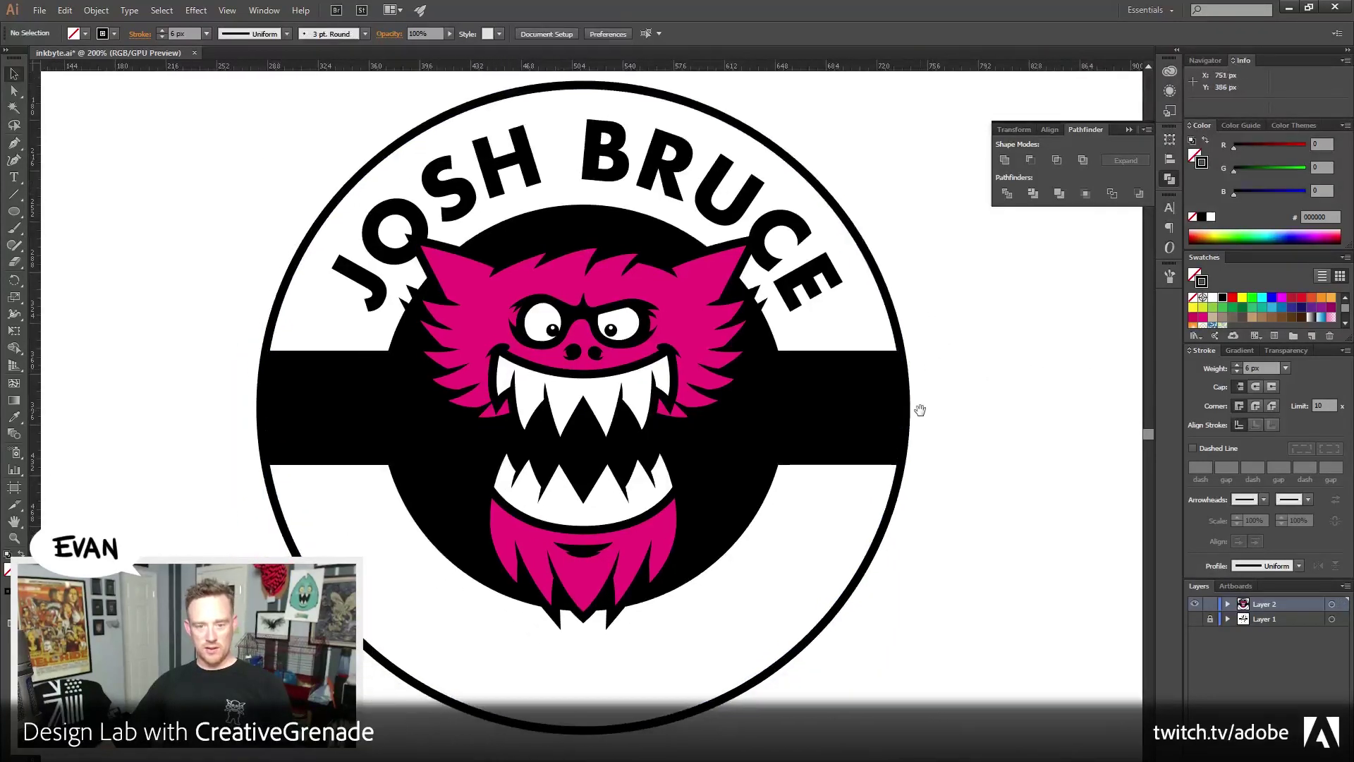
# Nudge the pink monster so it sits at Y 408 px over the disc and band
pyautogui.click(683, 345)
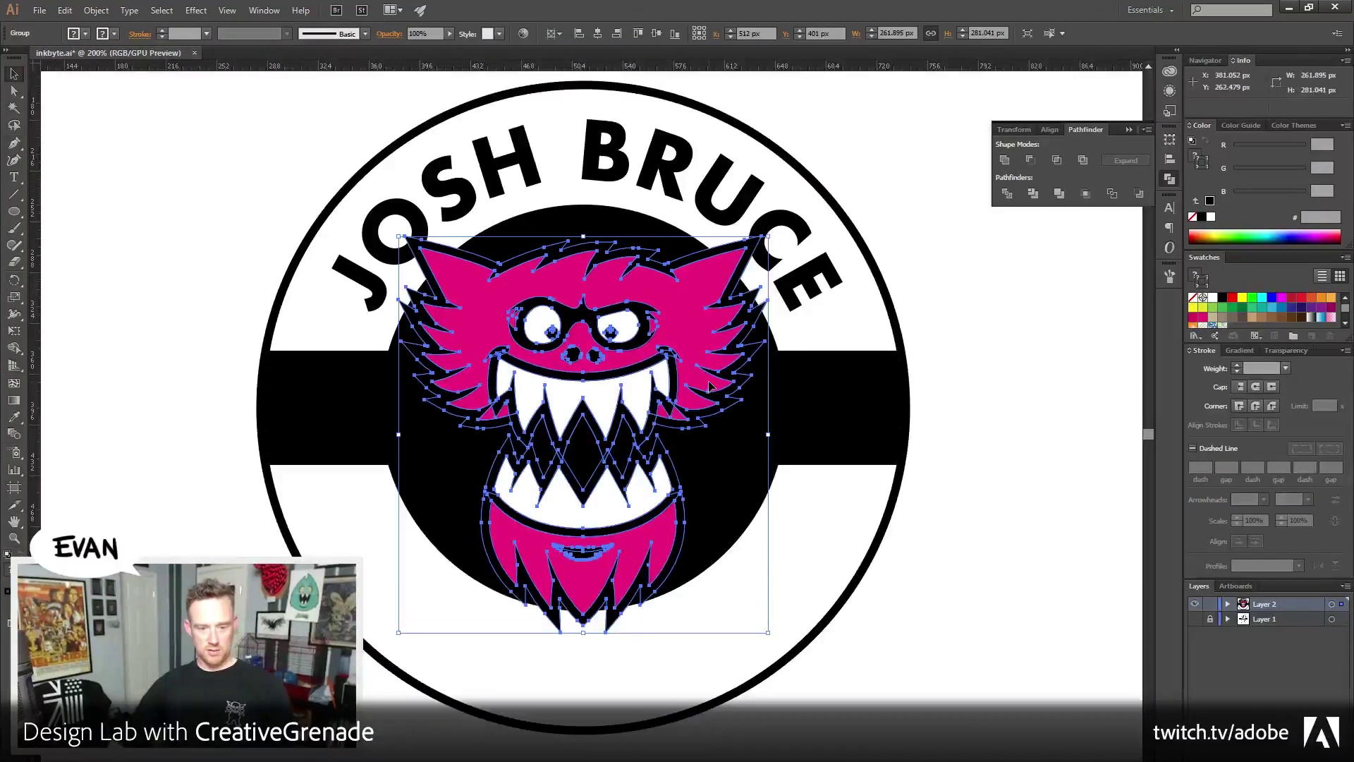
pyautogui.press('Down')
pyautogui.press('Down')
pyautogui.press('Down')
pyautogui.press('Down')
pyautogui.press('Down')
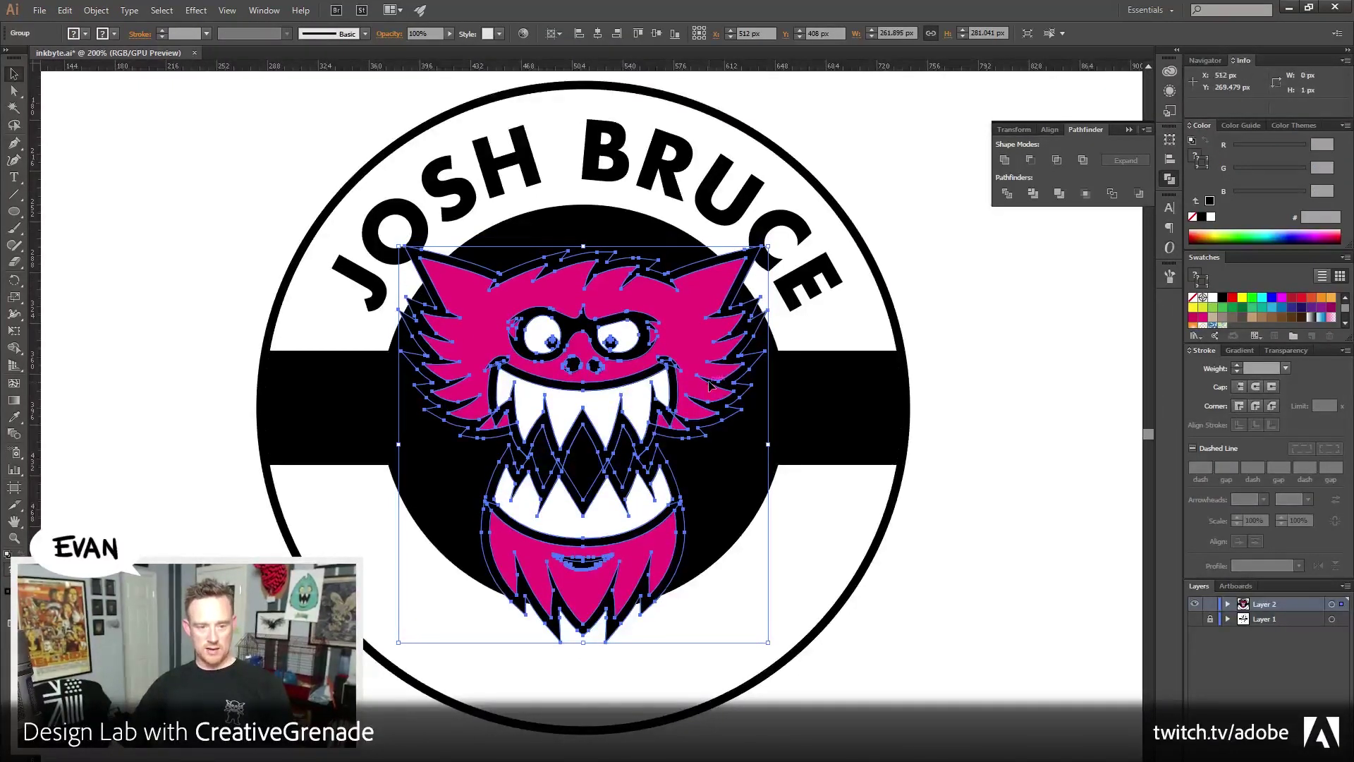
pyautogui.press('Up')
pyautogui.press('Up')
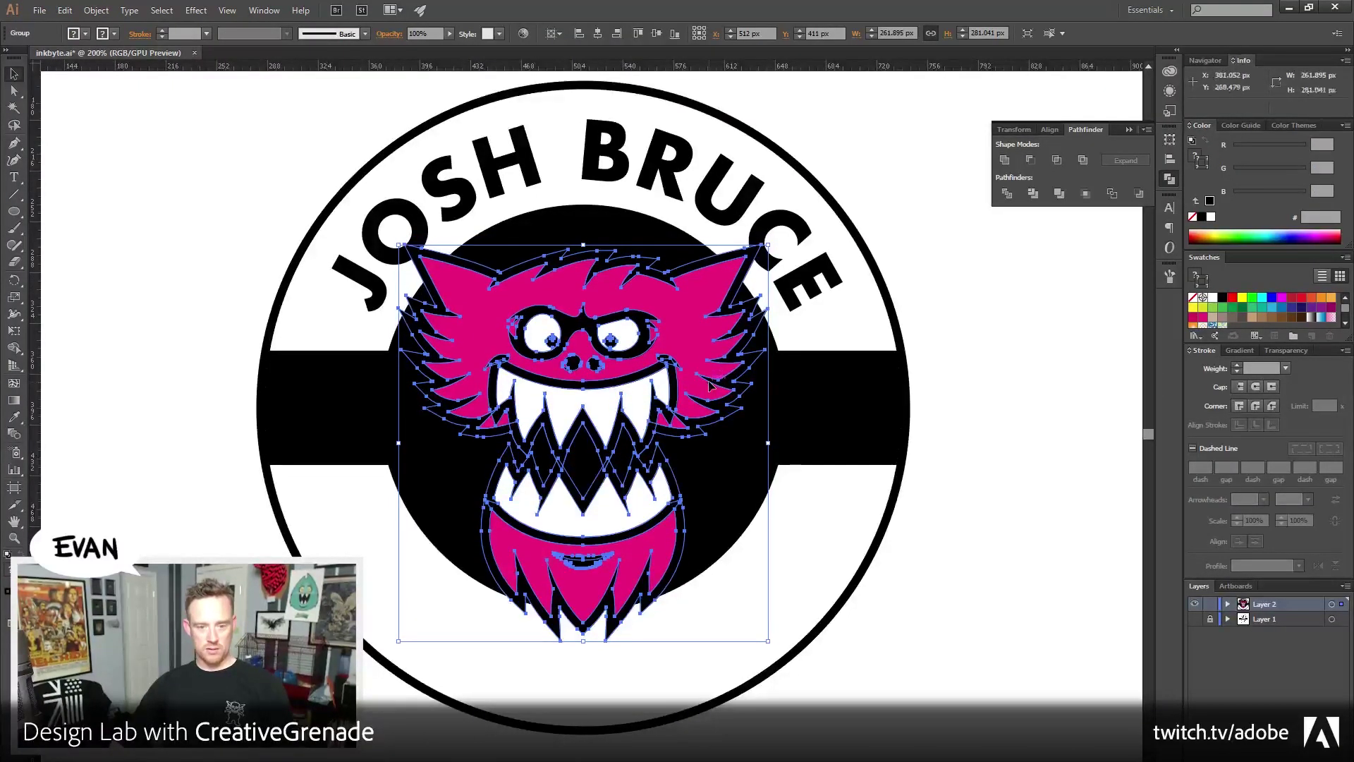
pyautogui.click(976, 374)
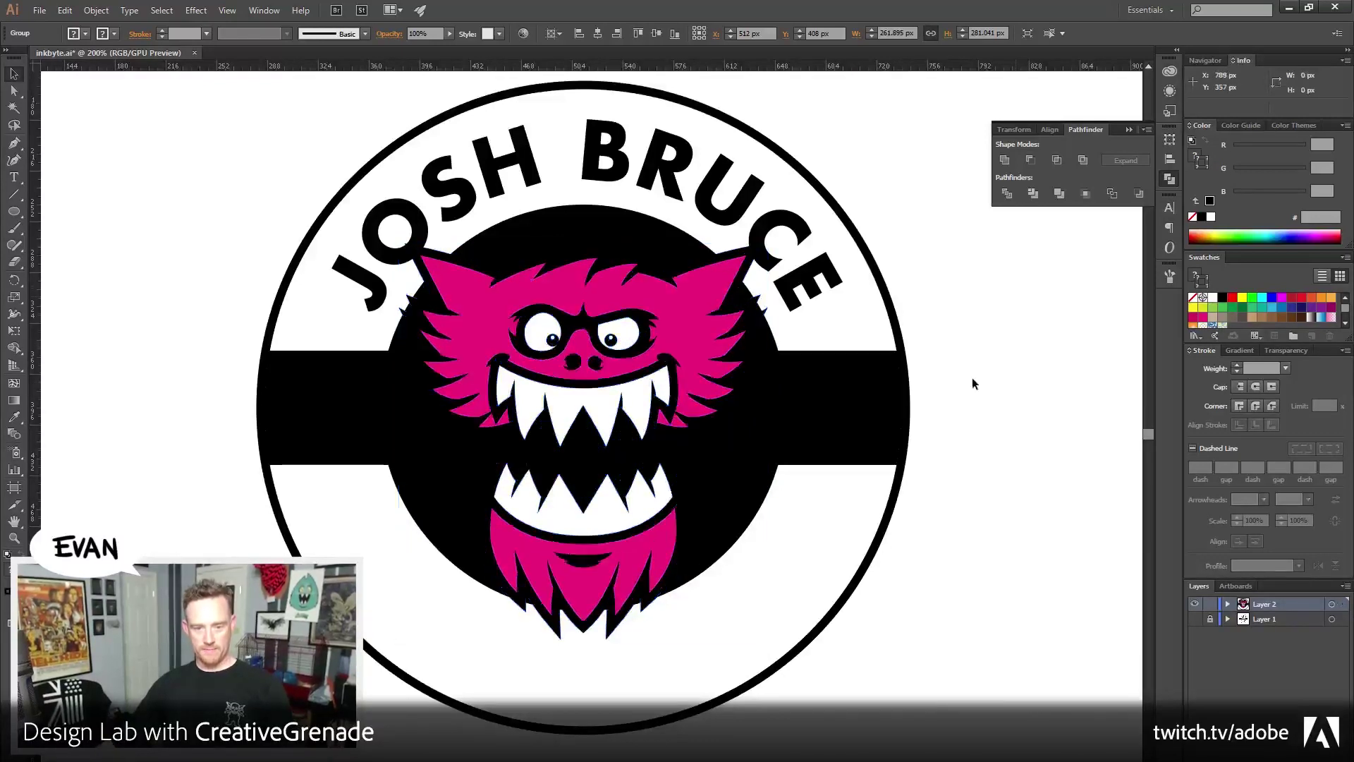
pyautogui.scroll(1, 620, 211)
pyautogui.tripleClick(611, 188)
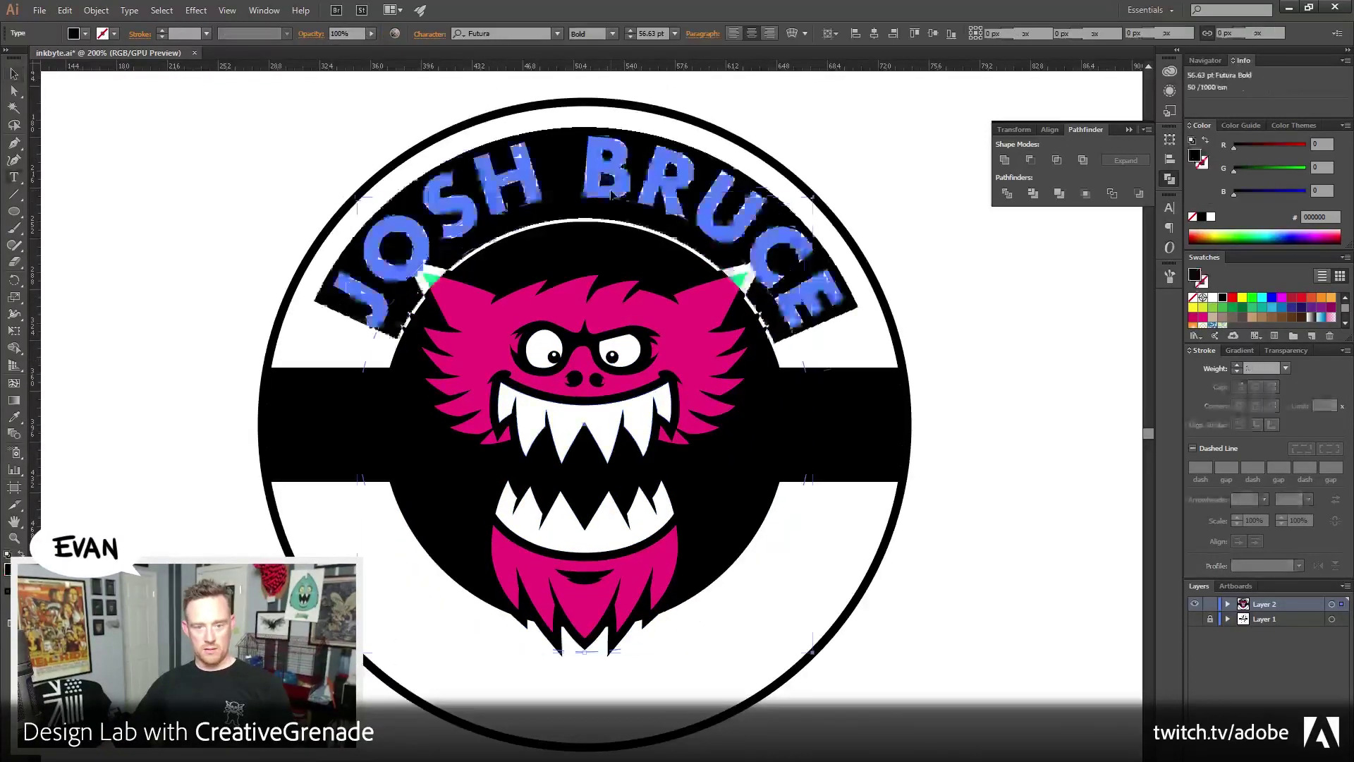
pyautogui.click(1011, 129)
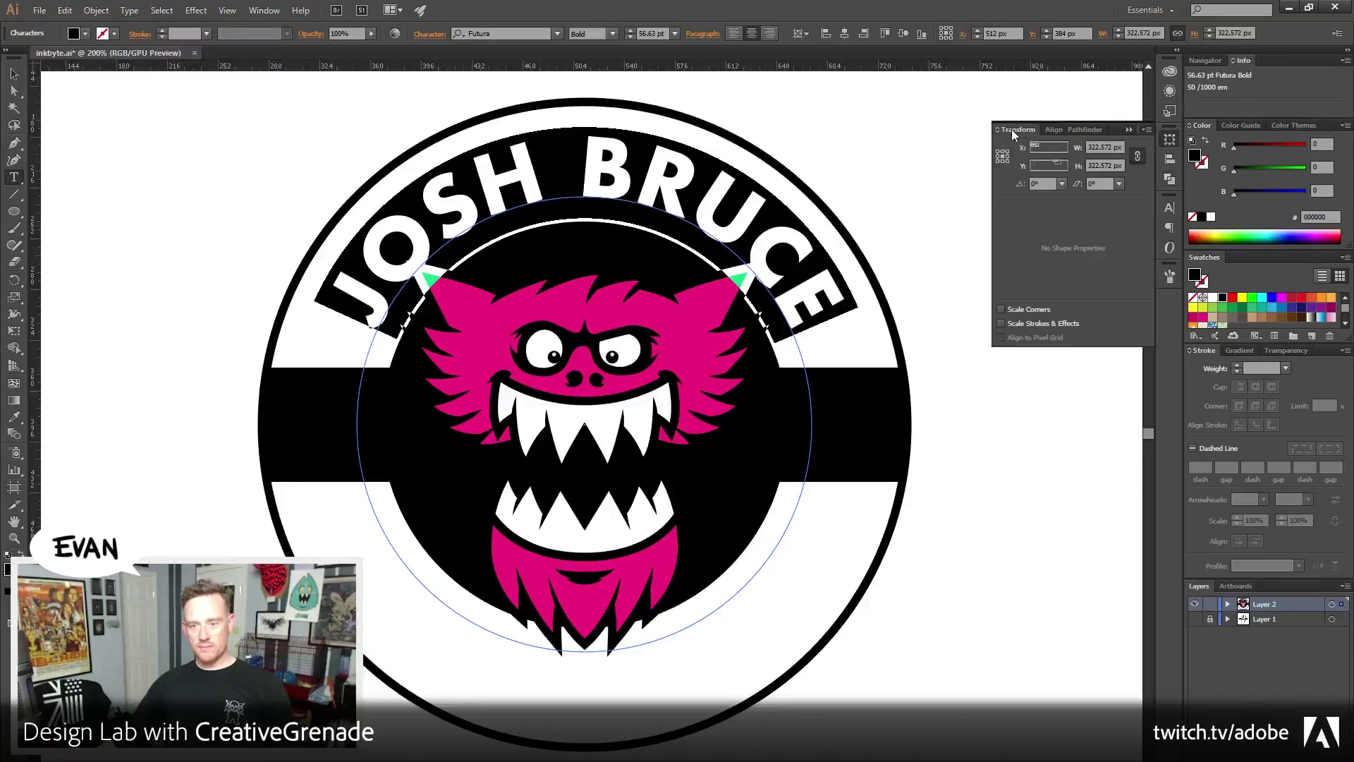
pyautogui.click(1168, 209)
pyautogui.click(1017, 277)
pyautogui.click(1017, 276)
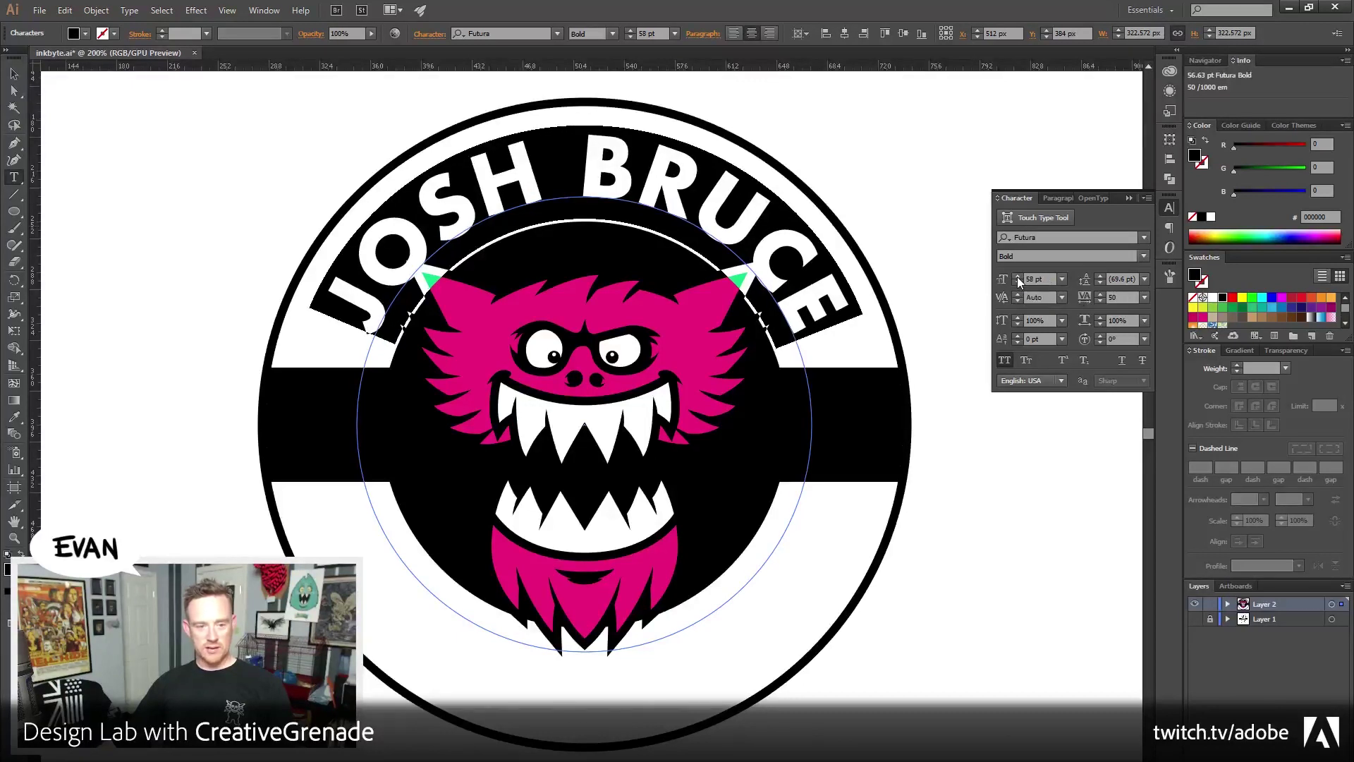
pyautogui.click(1146, 298)
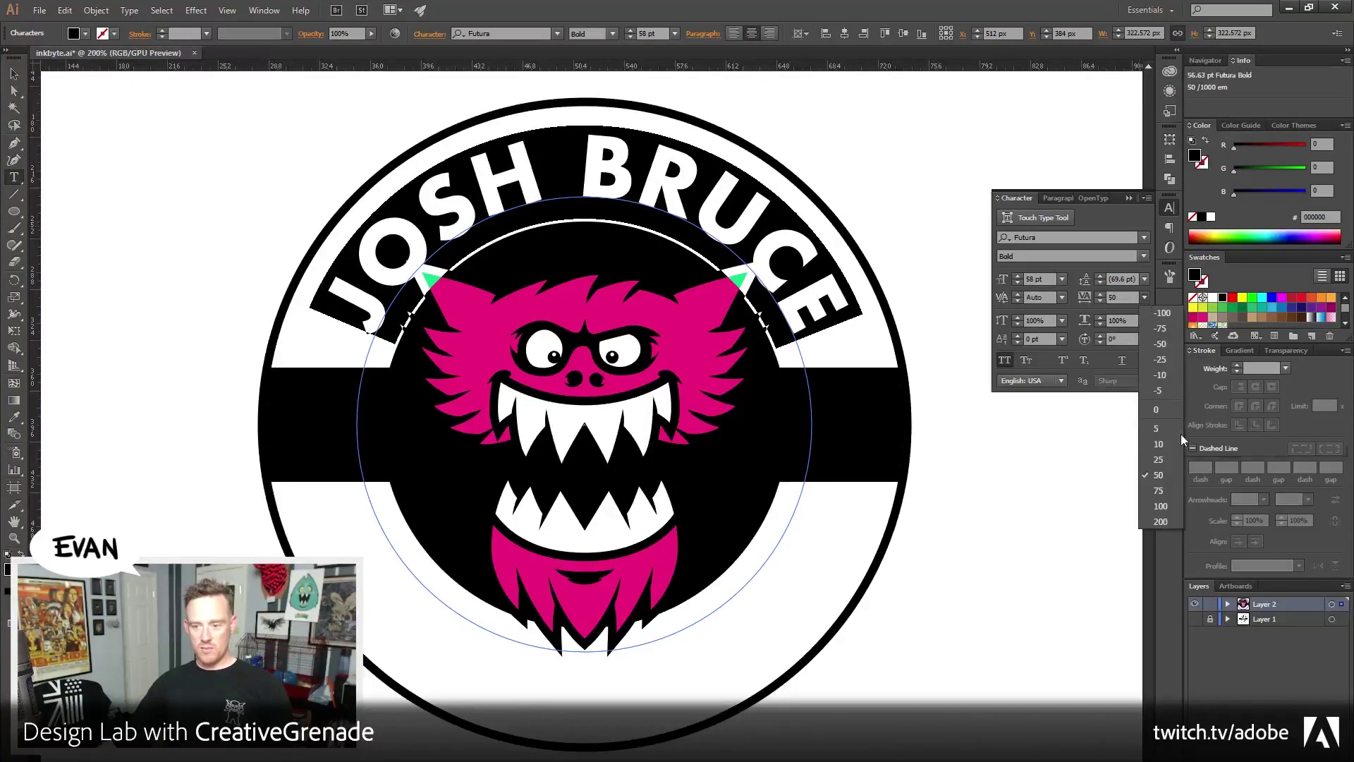
pyautogui.click(1178, 460)
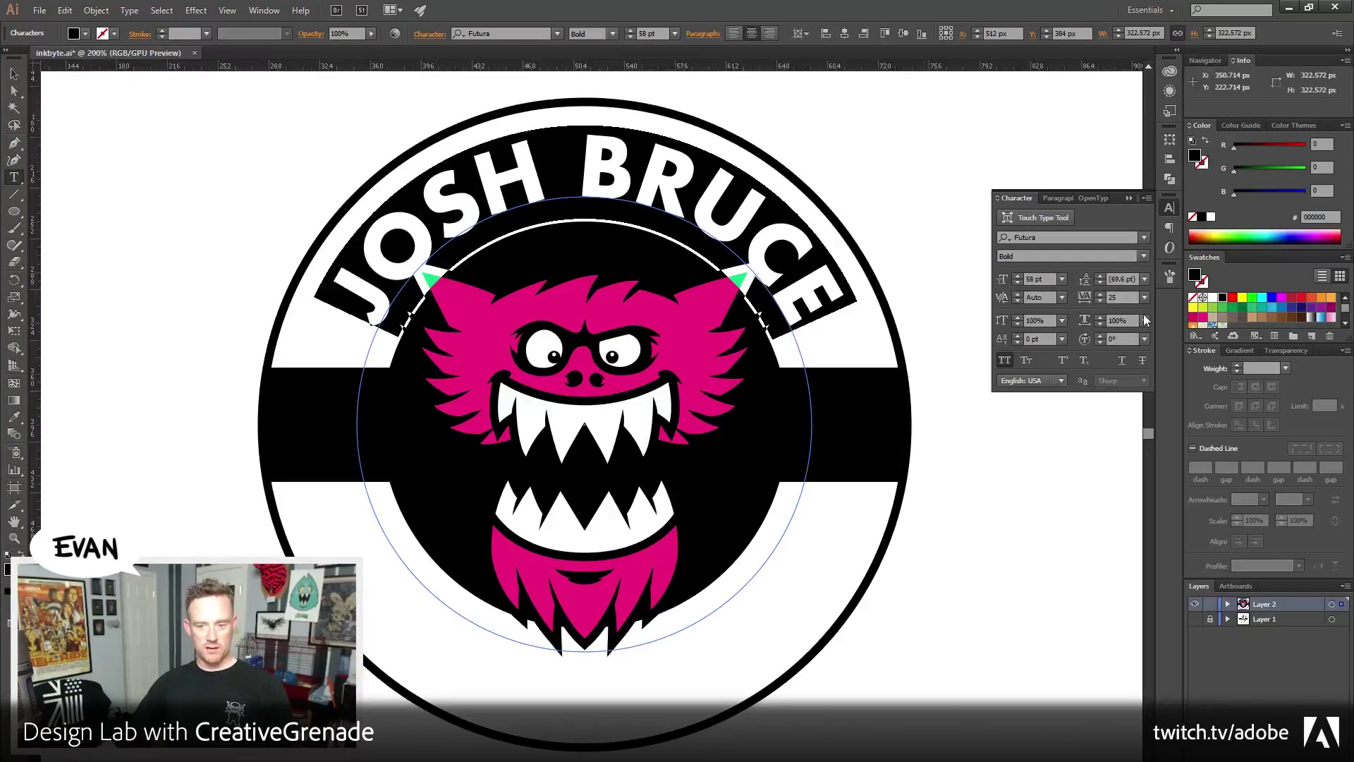
pyautogui.doubleClick(1123, 297)
pyautogui.write('30')
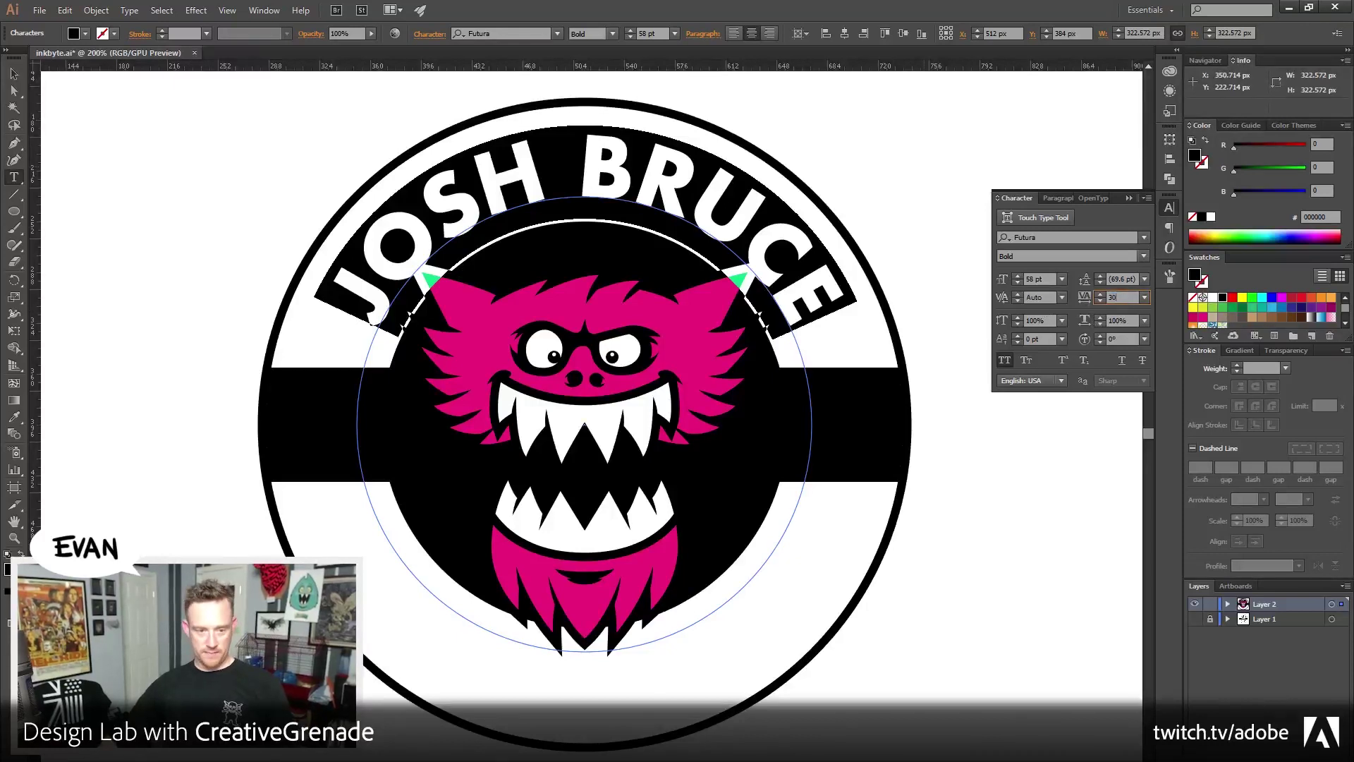
pyautogui.press('Tab')
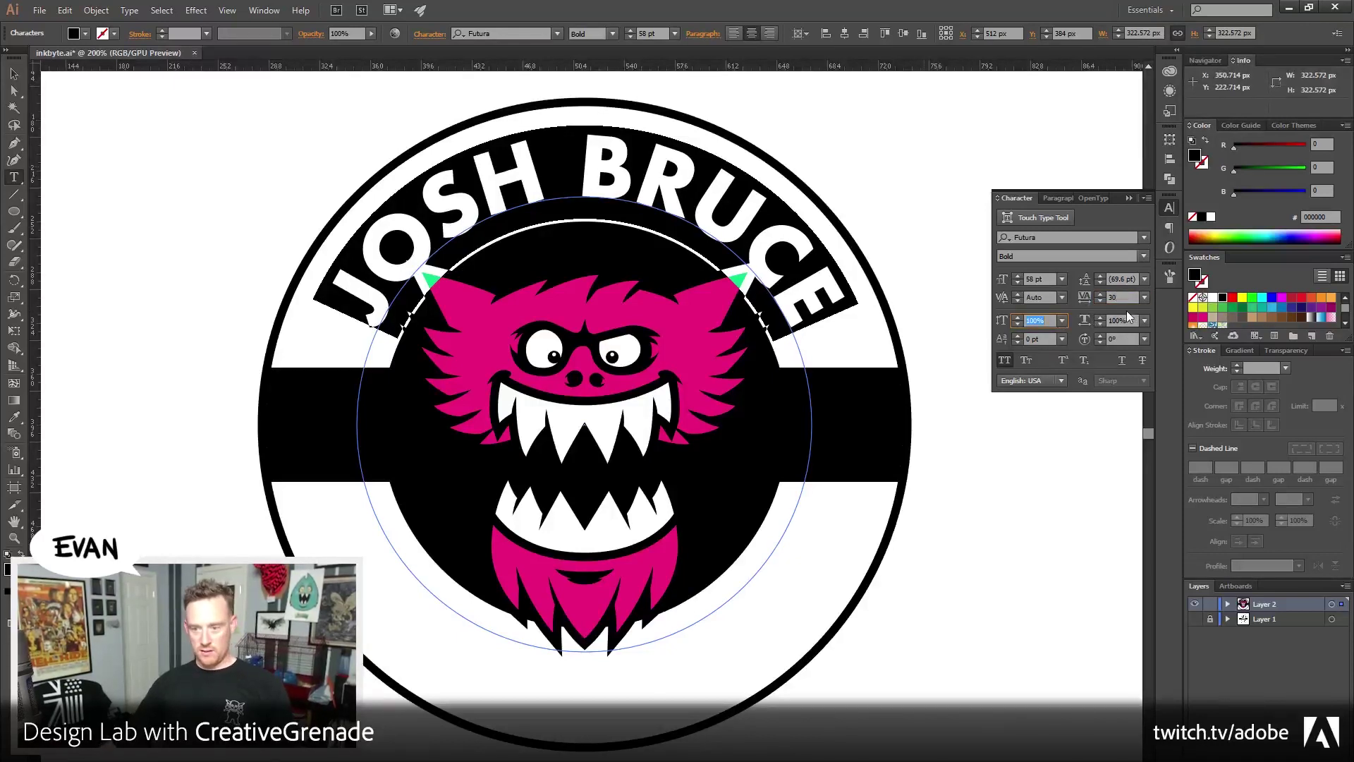
pyautogui.click(1121, 297)
pyautogui.click(1088, 300)
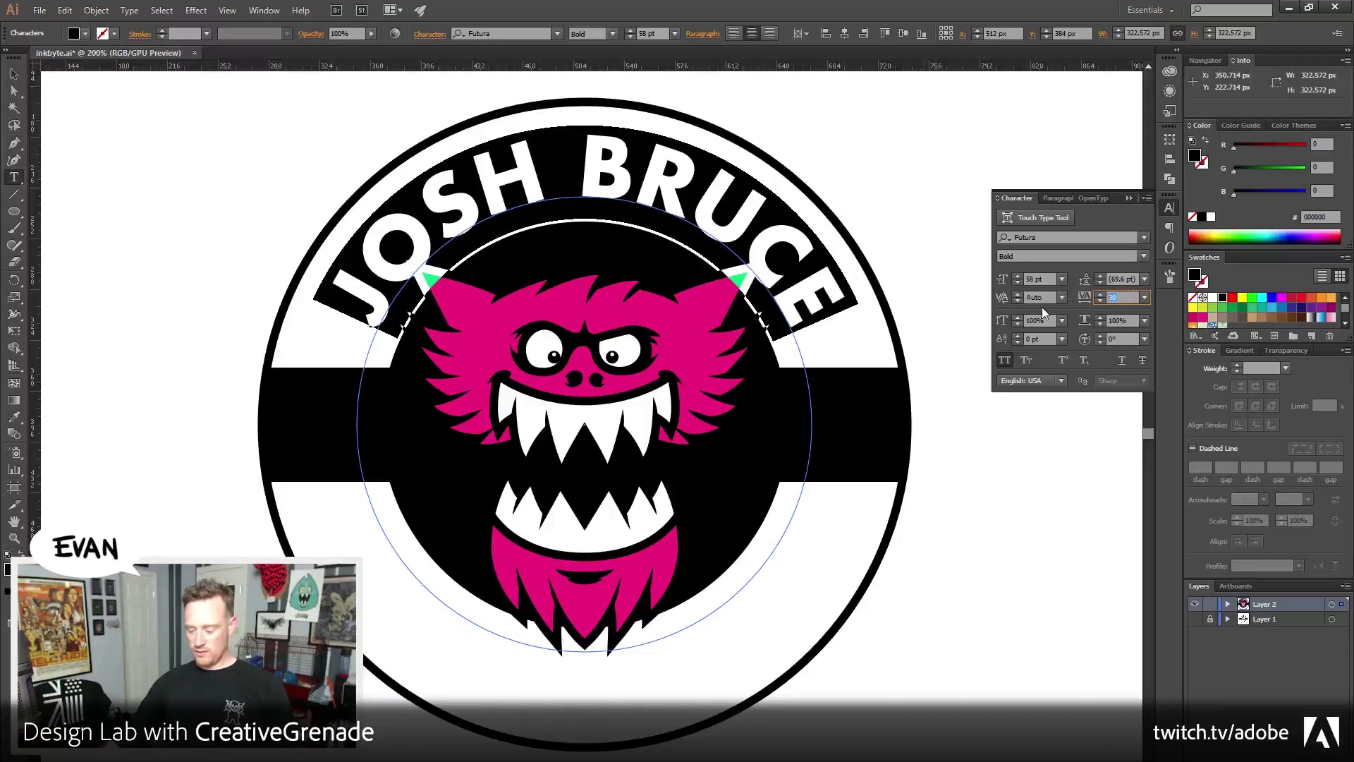
pyautogui.write('35')
pyautogui.press('Tab')
pyautogui.click(14, 74)
pyautogui.click(110, 129)
pyautogui.moveTo(201, 319)
pyautogui.mouseDown()
pyautogui.moveTo(172, 281)
pyautogui.moveTo(185, 331)
pyautogui.mouseUp()
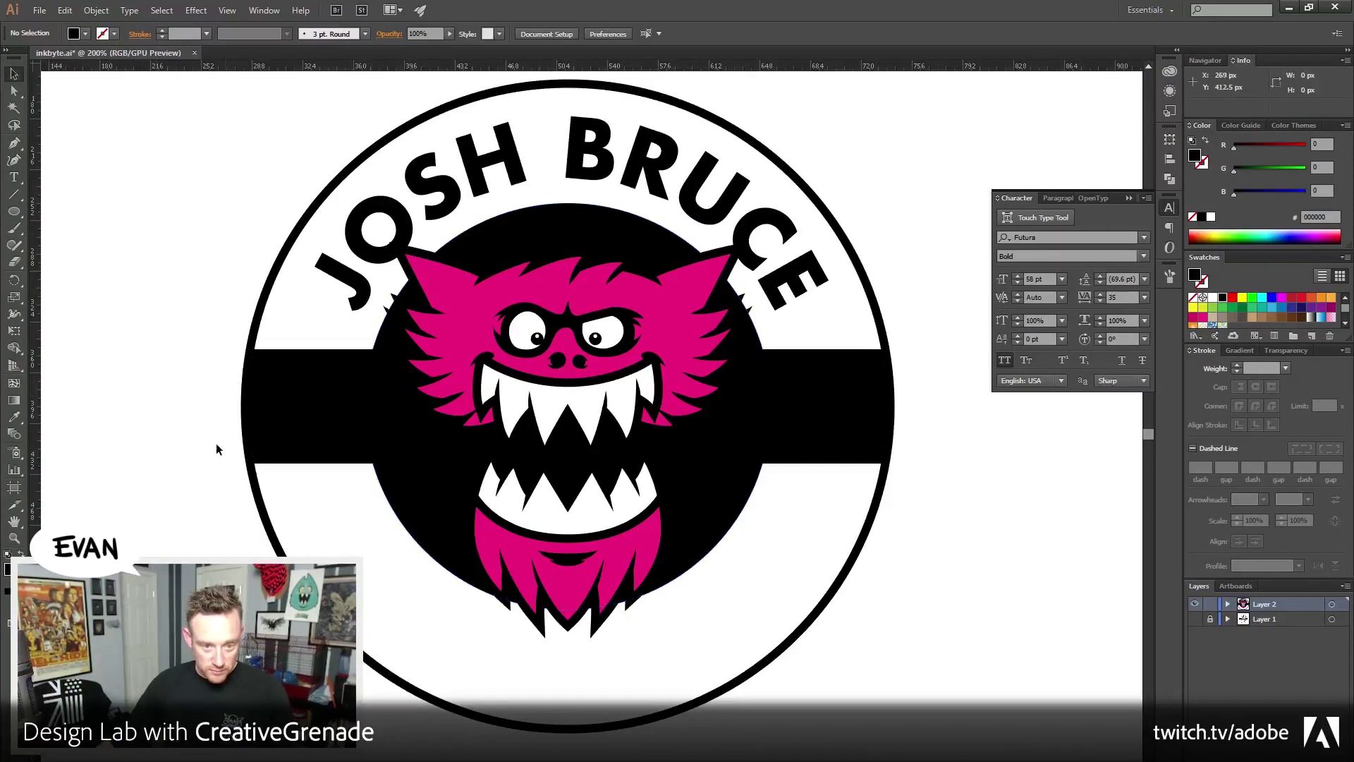
# Alt-drag the pink monster group's right handle to widen it to about 269 px
pyautogui.moveTo(157, 329); pyautogui.dragTo(159, 355)
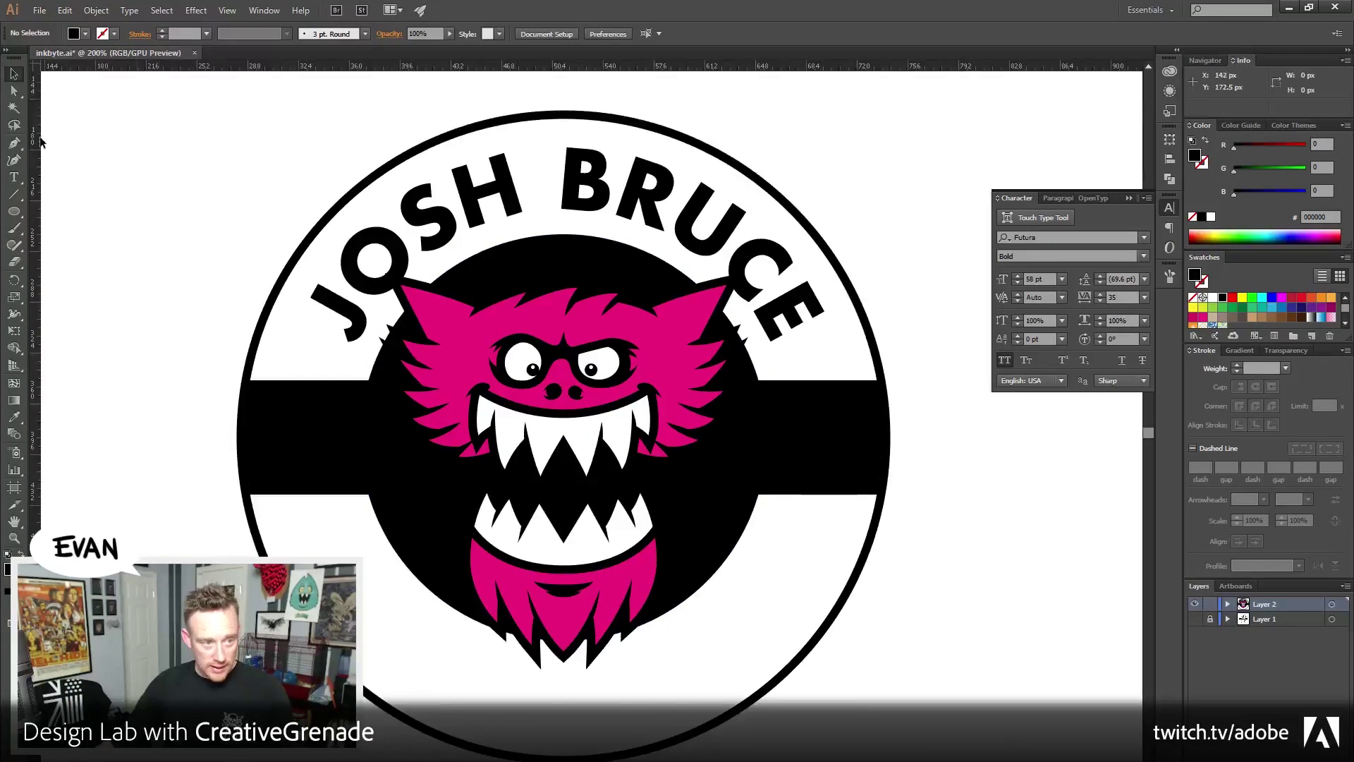
pyautogui.click(14, 90)
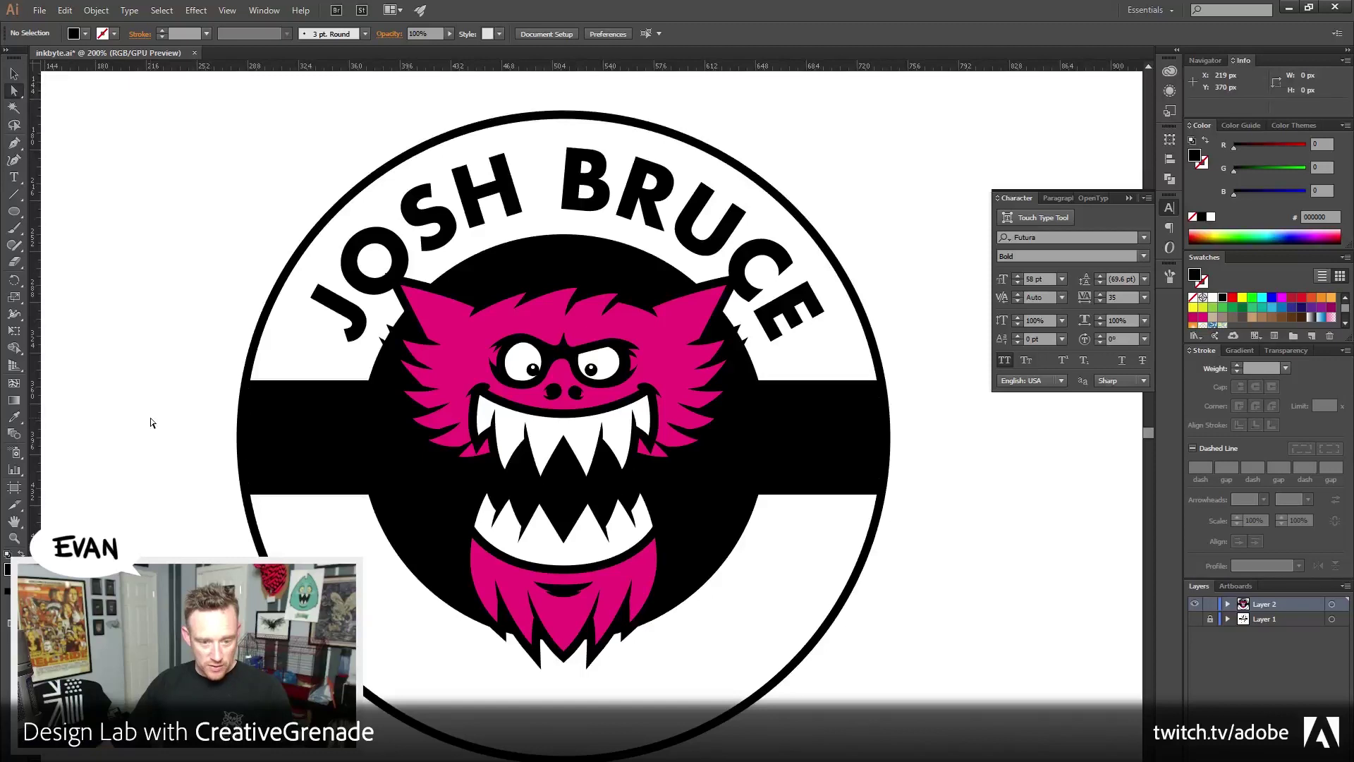
pyautogui.click(13, 74)
pyautogui.click(565, 303)
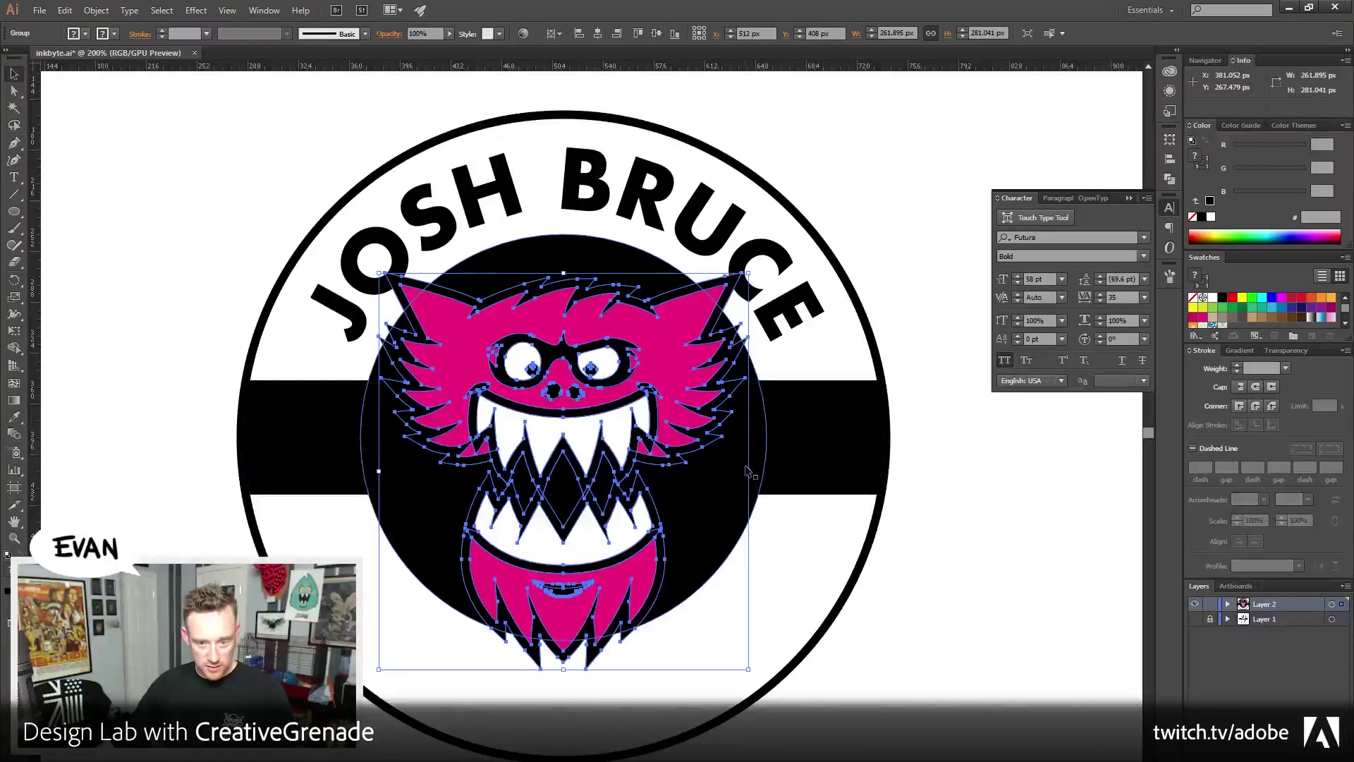
pyautogui.moveTo(750, 470); pyautogui.dragTo(754, 469)
pyautogui.click(967, 589)
pyautogui.moveTo(422, 440); pyautogui.dragTo(405, 414)
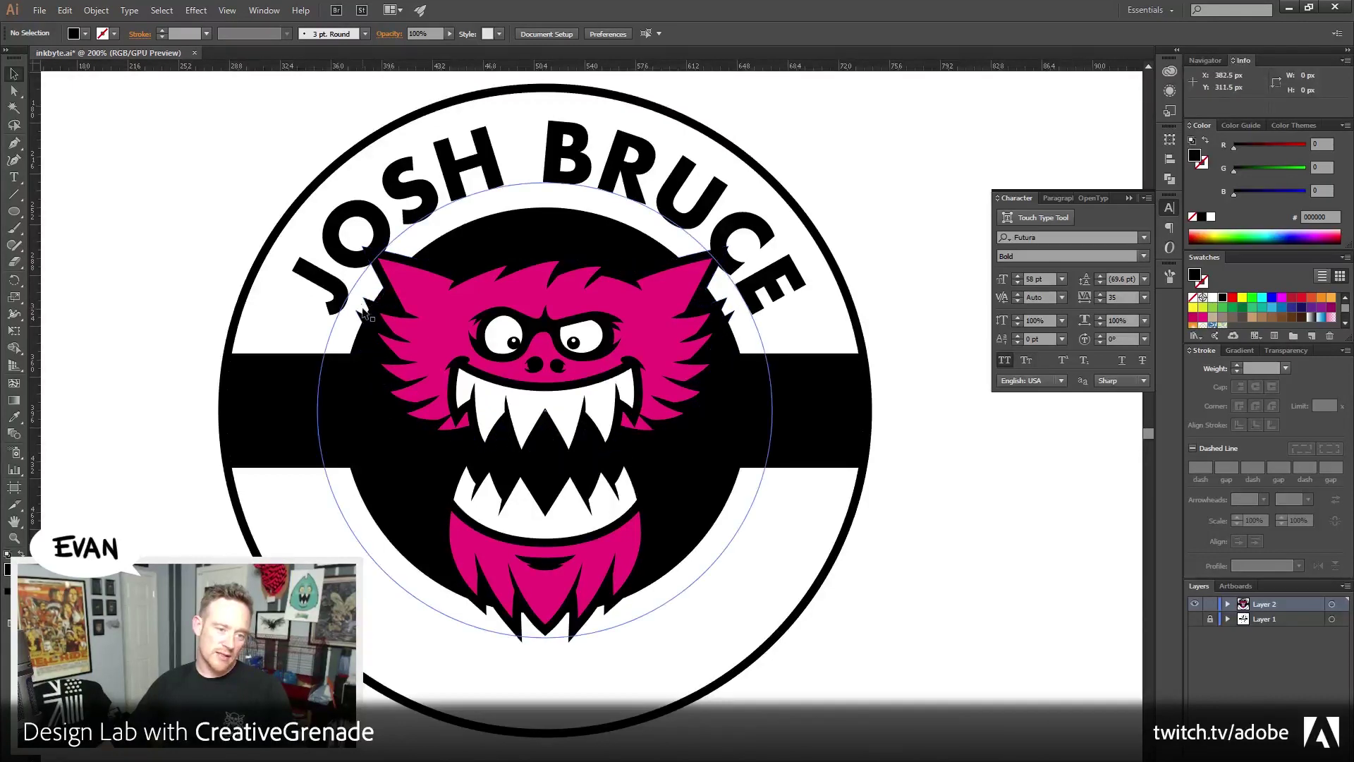
pyautogui.moveTo(180, 325)
pyautogui.mouseDown()
pyautogui.moveTo(187, 362)
pyautogui.moveTo(183, 327)
pyautogui.mouseUp()
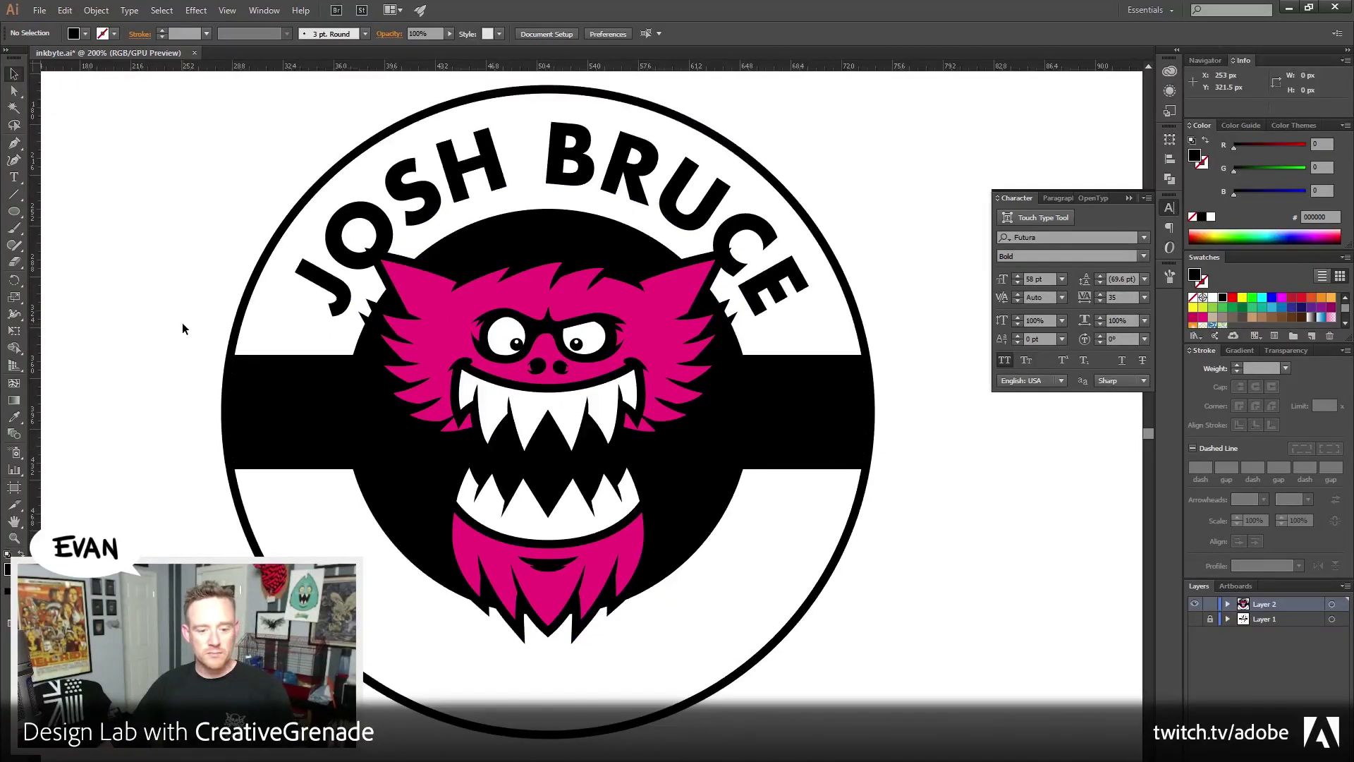
pyautogui.doubleClick(726, 224)
pyautogui.hotkey('ctrl', 'a')
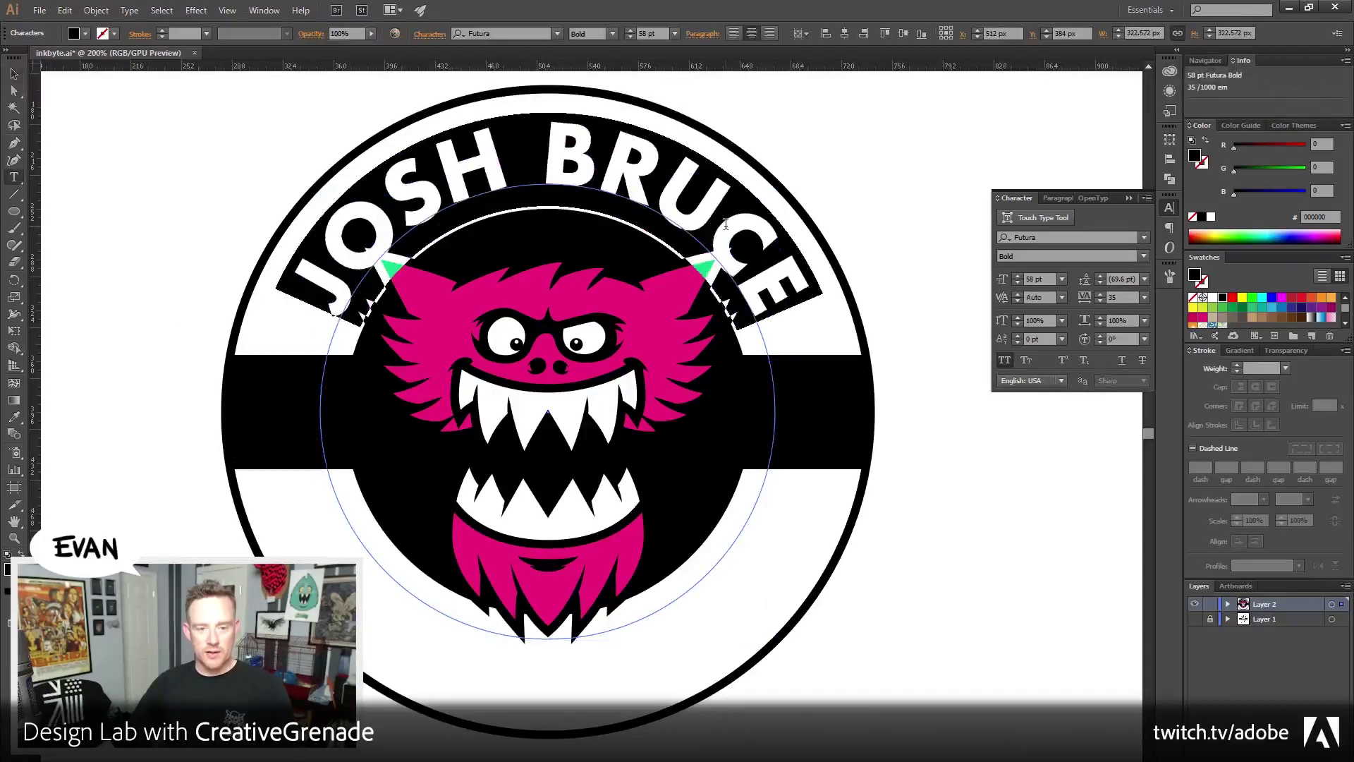
pyautogui.click(1030, 279)
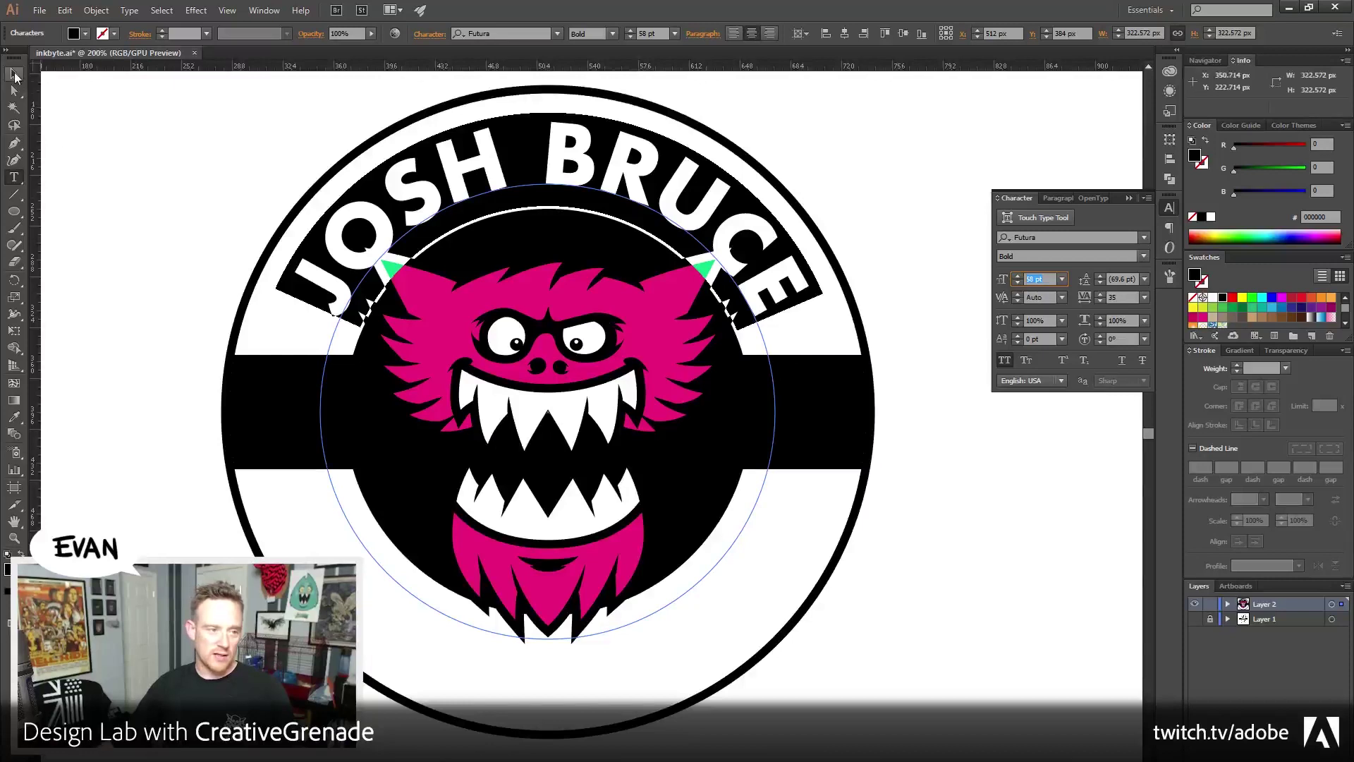
pyautogui.click(15, 75)
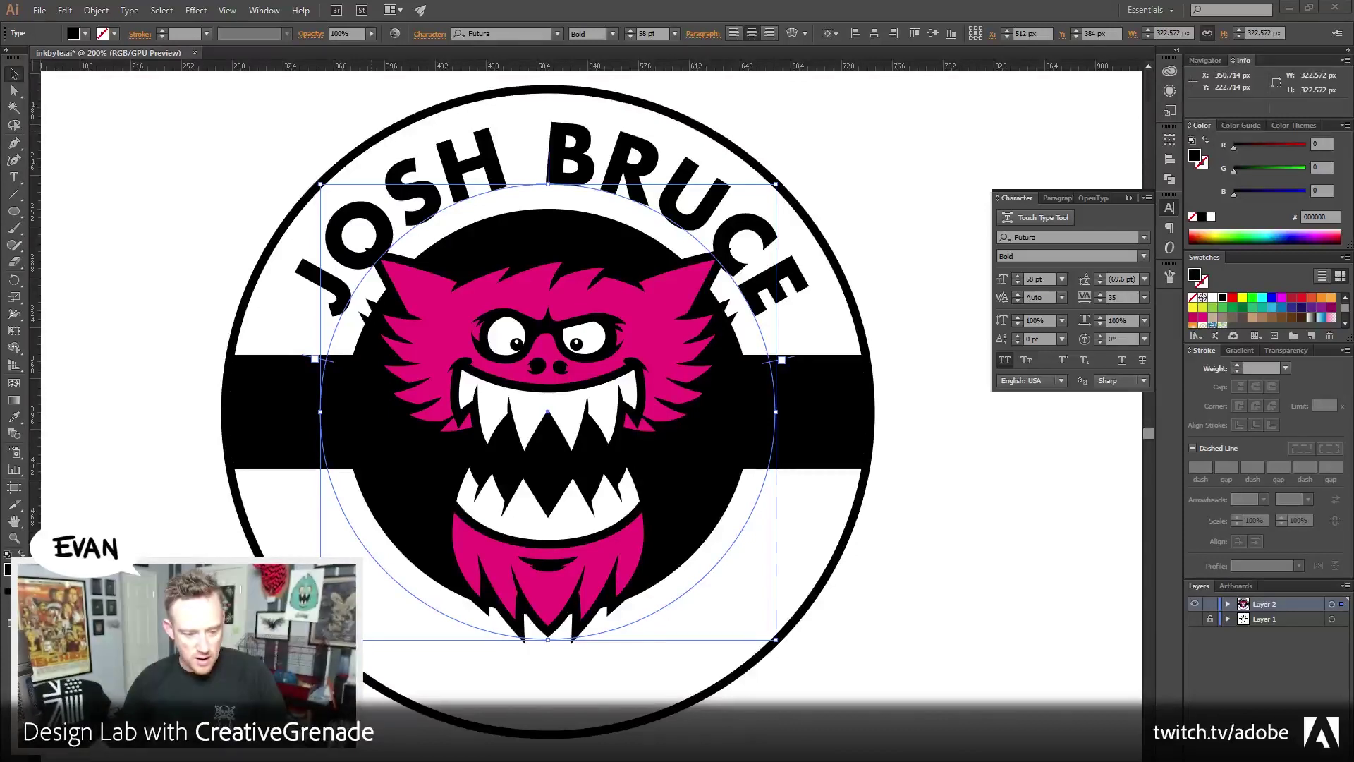
pyautogui.hotkey('alt', 'Tab')
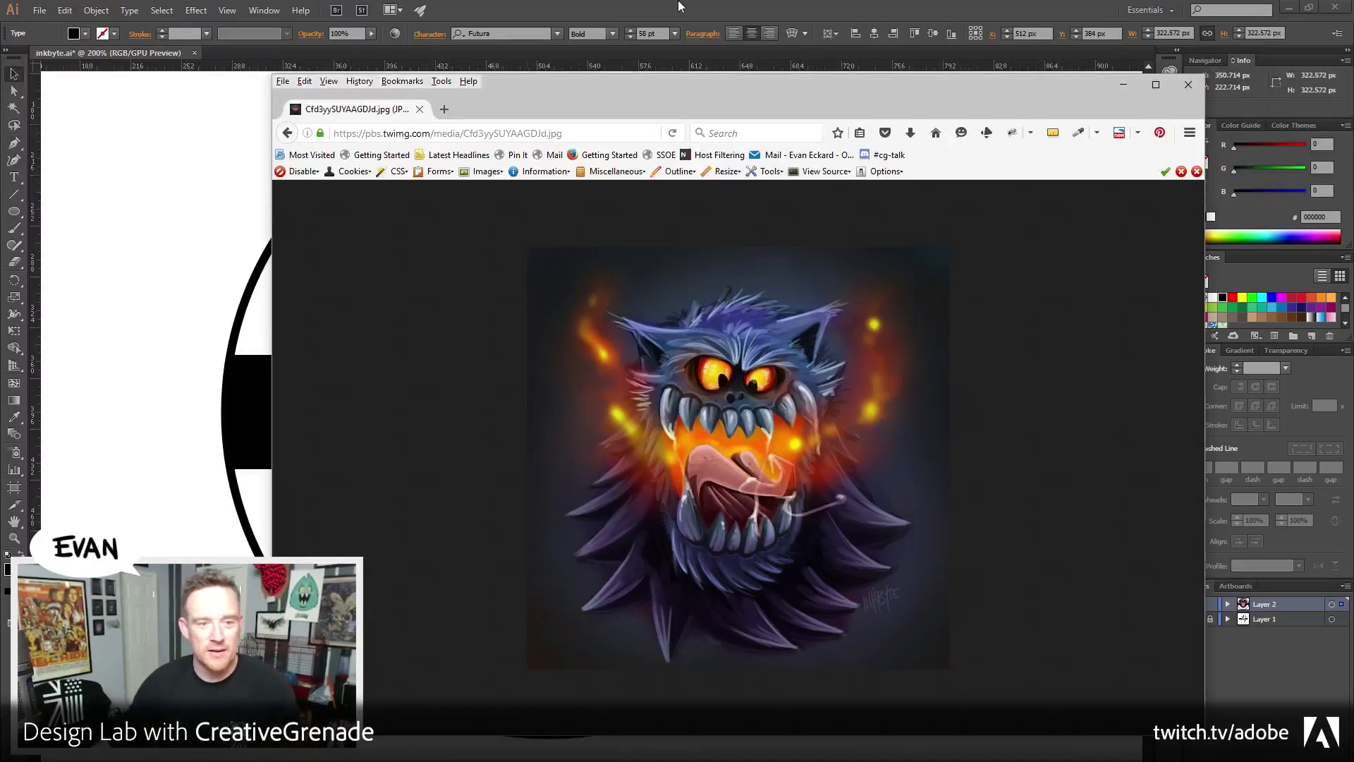
pyautogui.hotkey('alt', 'Tab')
pyautogui.click(987, 591)
pyautogui.moveTo(800, 553); pyautogui.dragTo(792, 499)
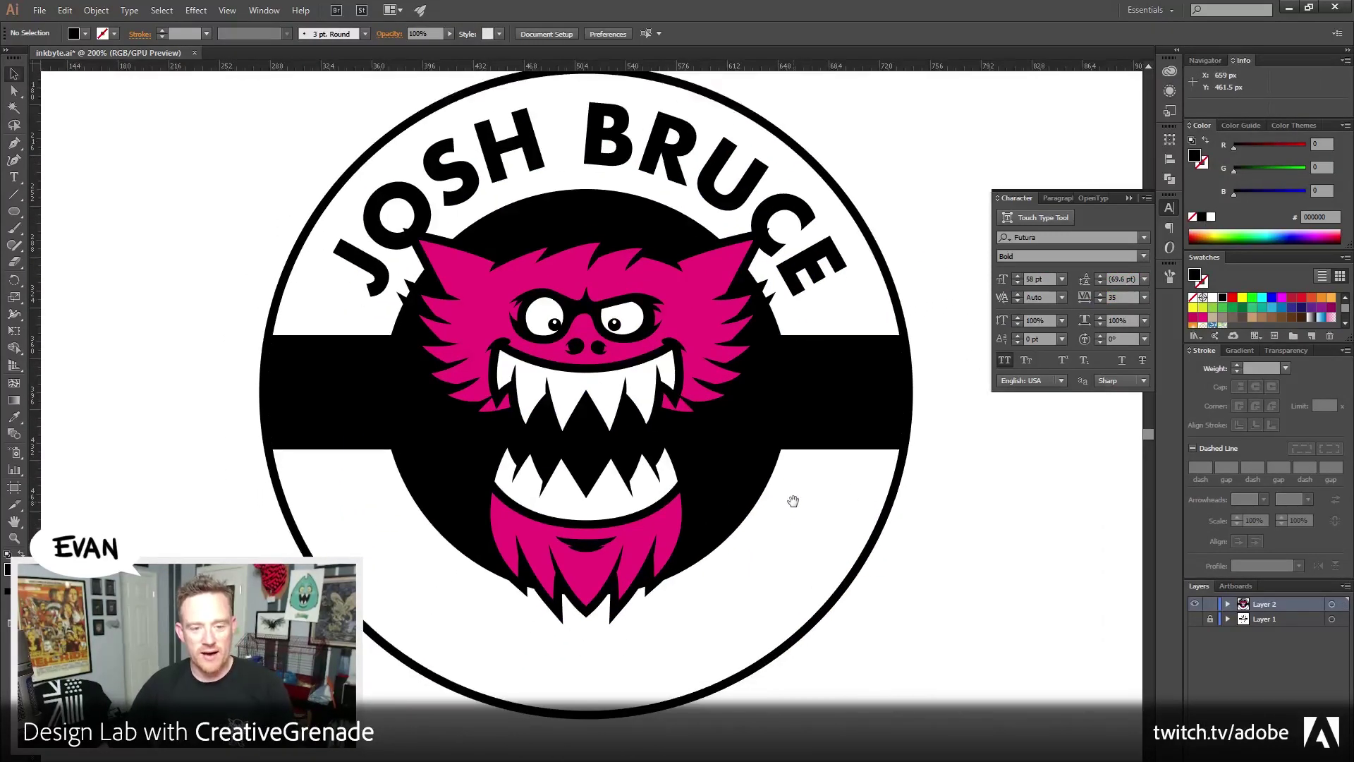
pyautogui.moveTo(700, 416); pyautogui.dragTo(671, 388)
pyautogui.click(829, 308)
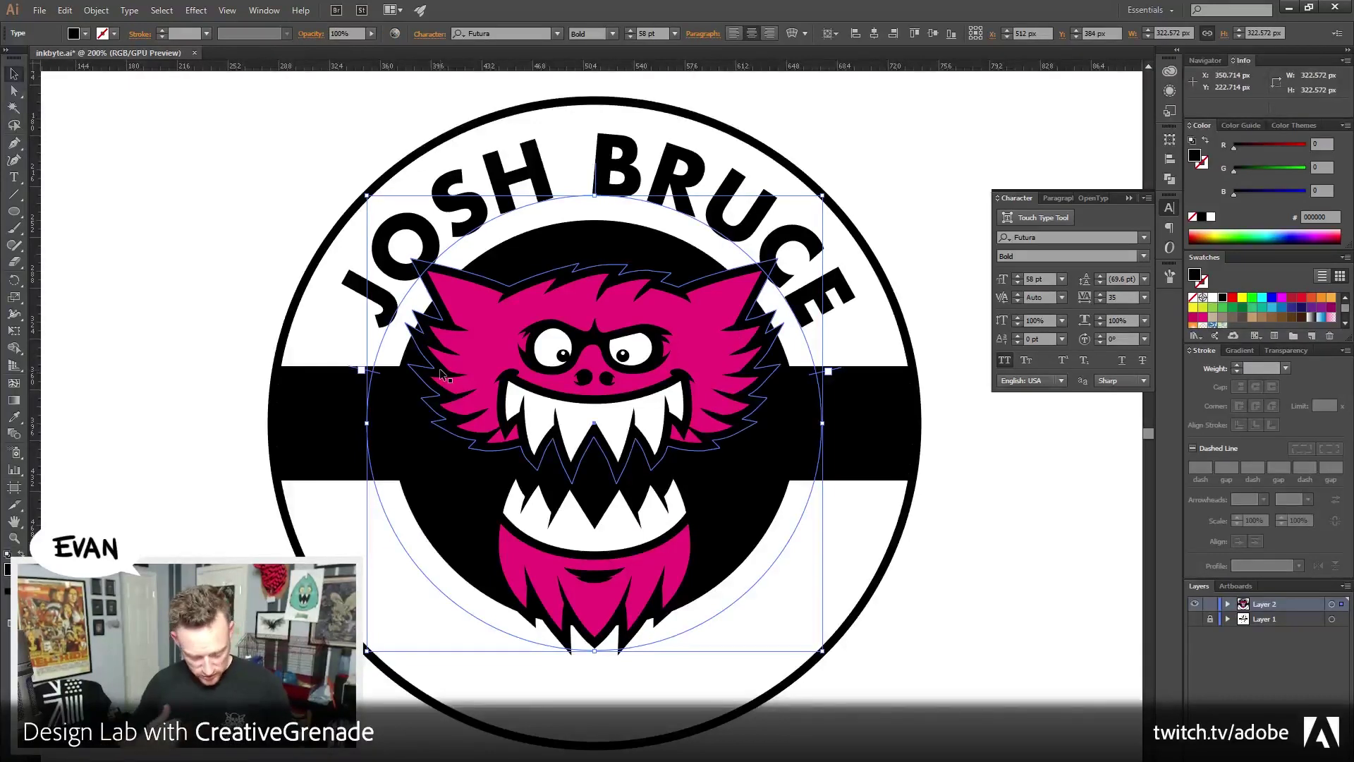
pyautogui.press('Delete')
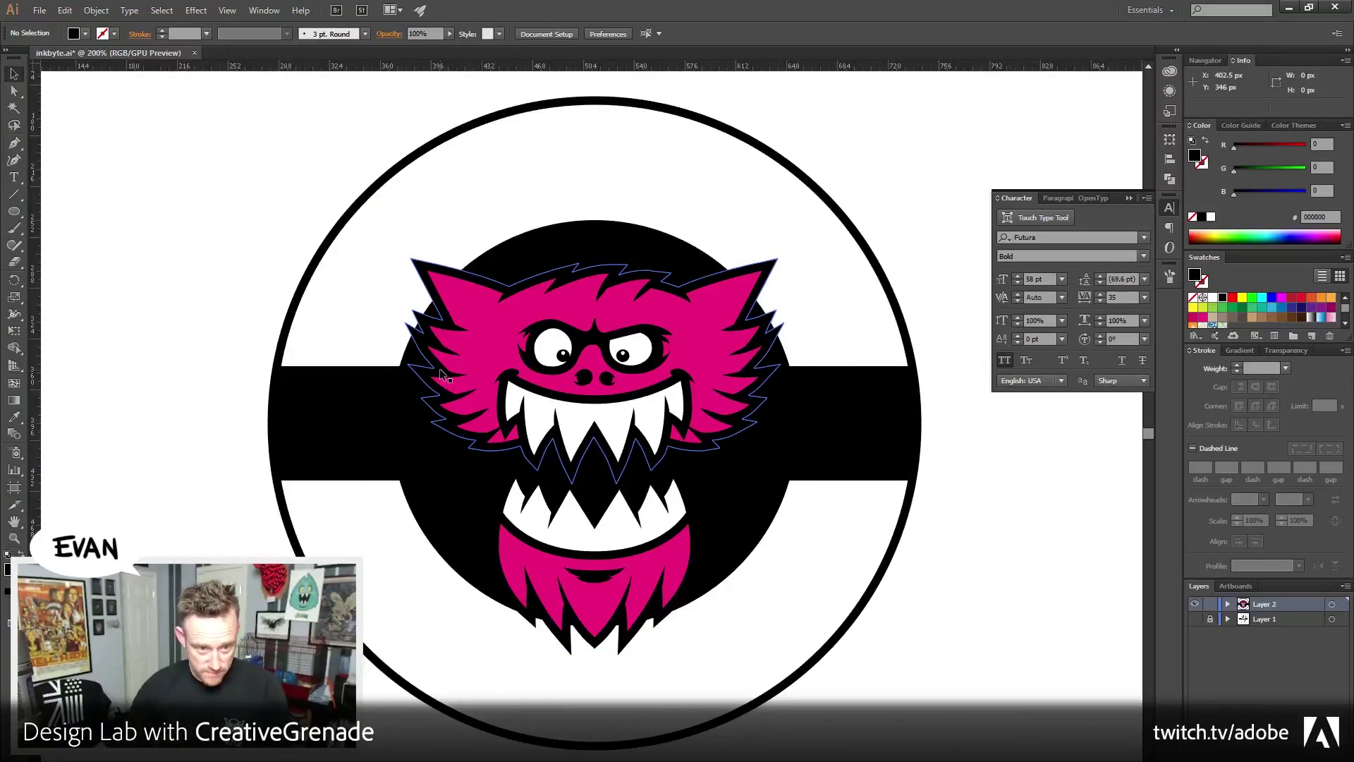
pyautogui.moveTo(526, 155); pyautogui.dragTo(592, 198)
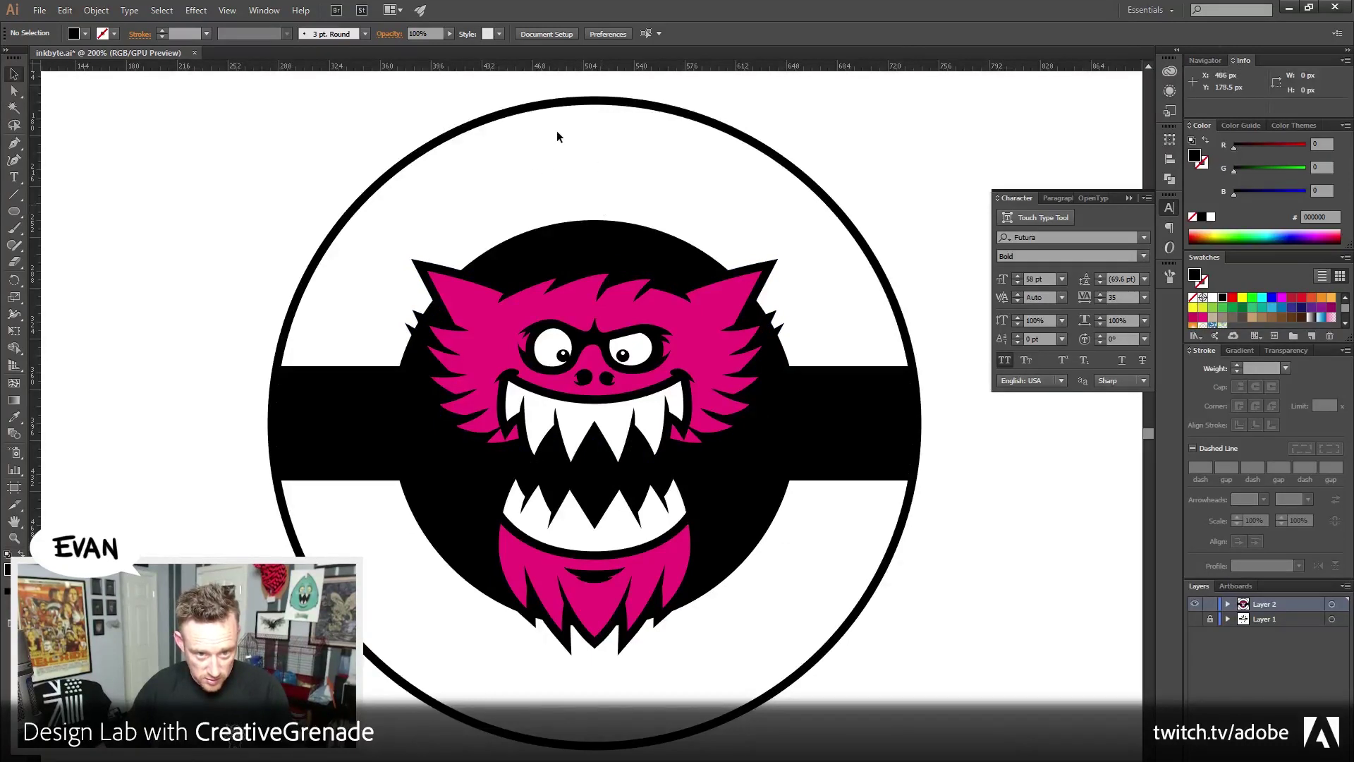
pyautogui.moveTo(563, 142); pyautogui.dragTo(594, 197)
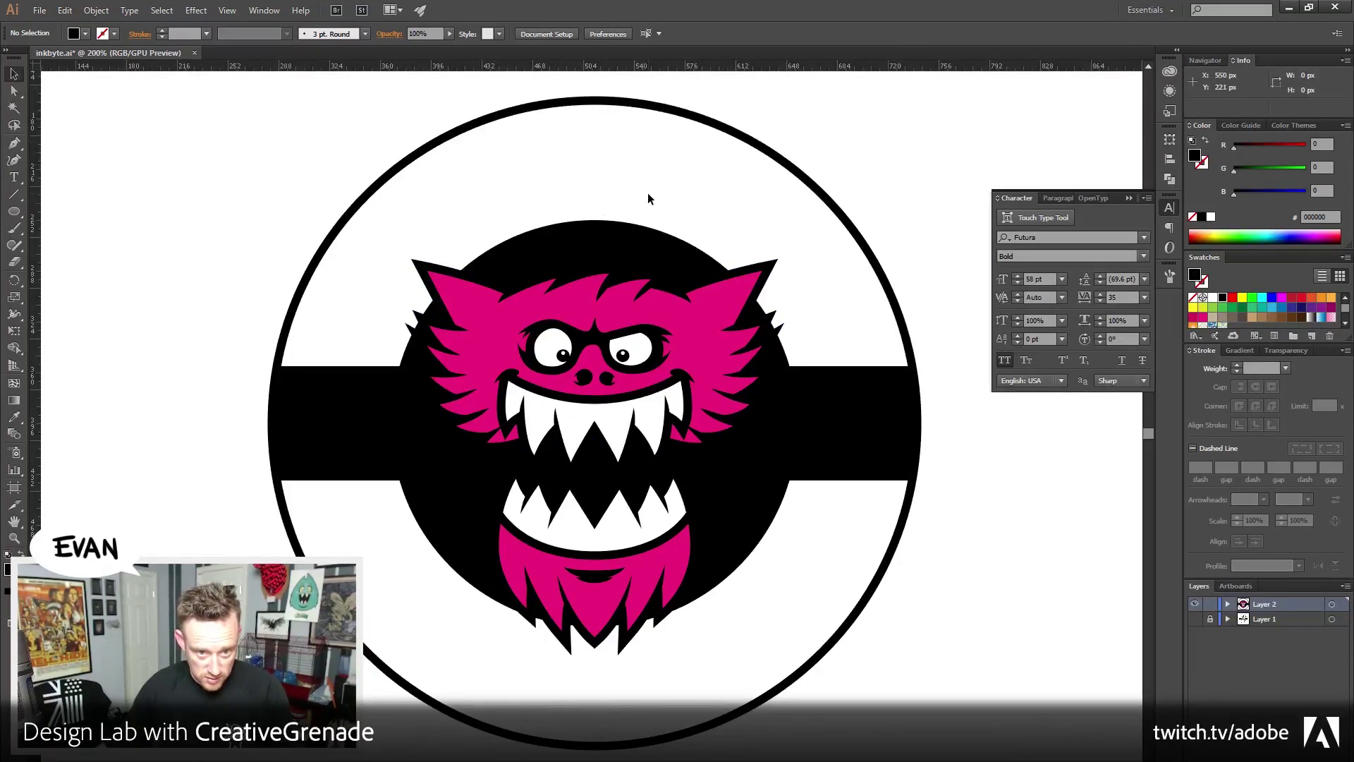
pyautogui.hotkey('ctrl', 'y')
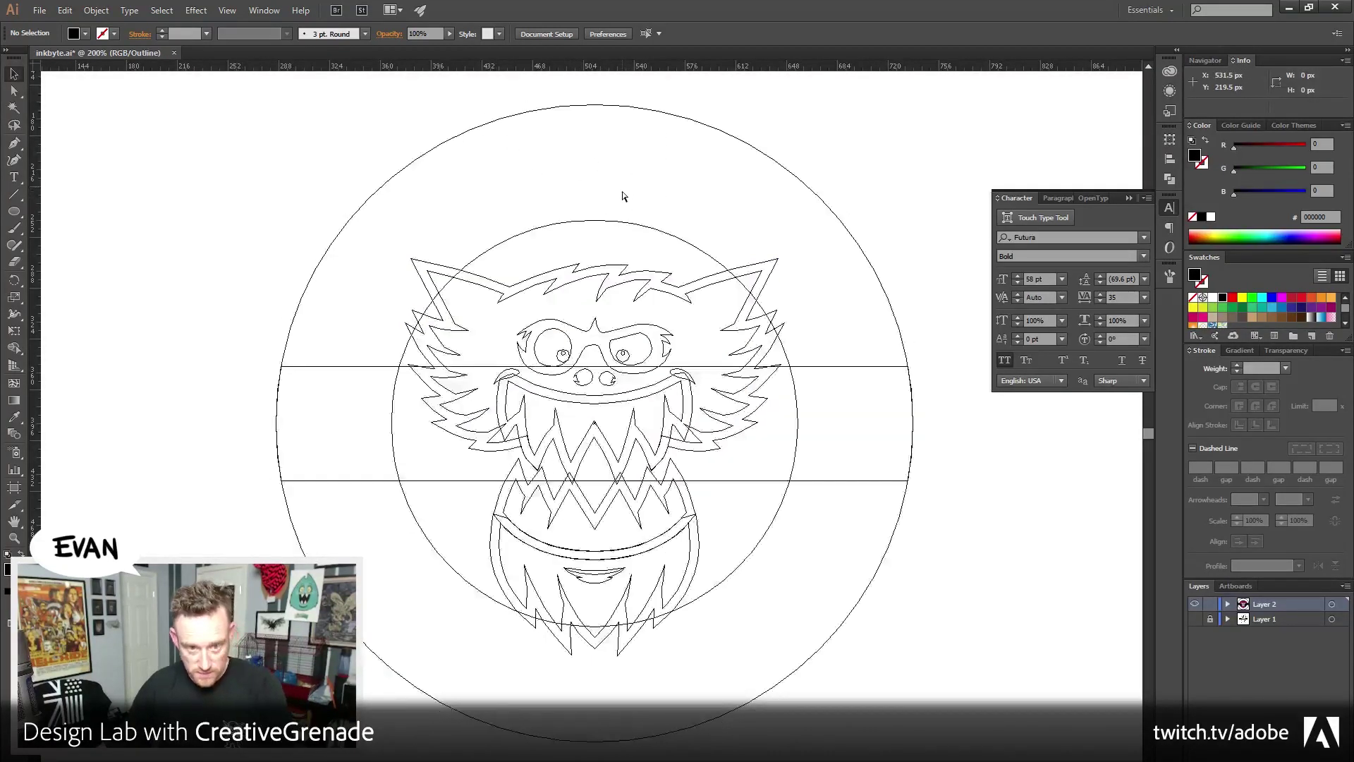
pyautogui.hotkey('ctrl', 'y')
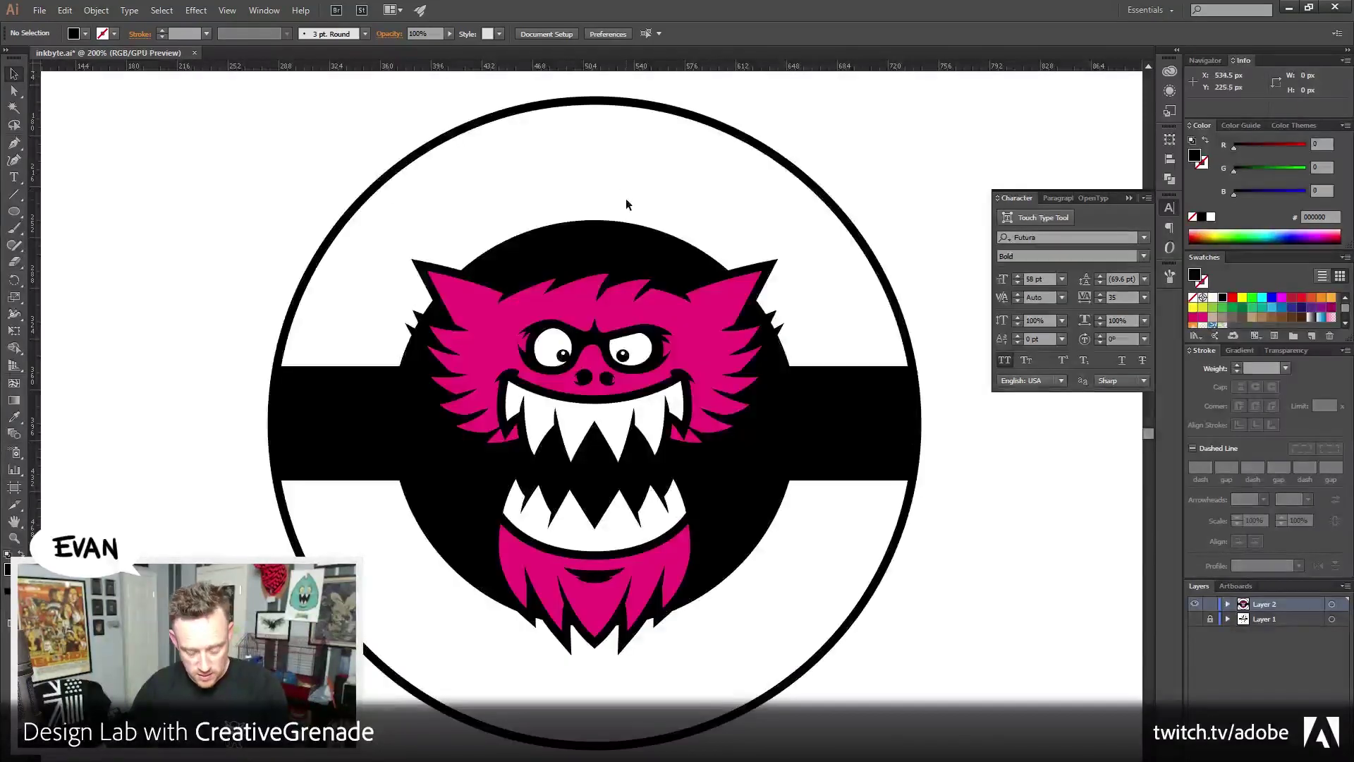
pyautogui.hotkey('ctrl', 'z')
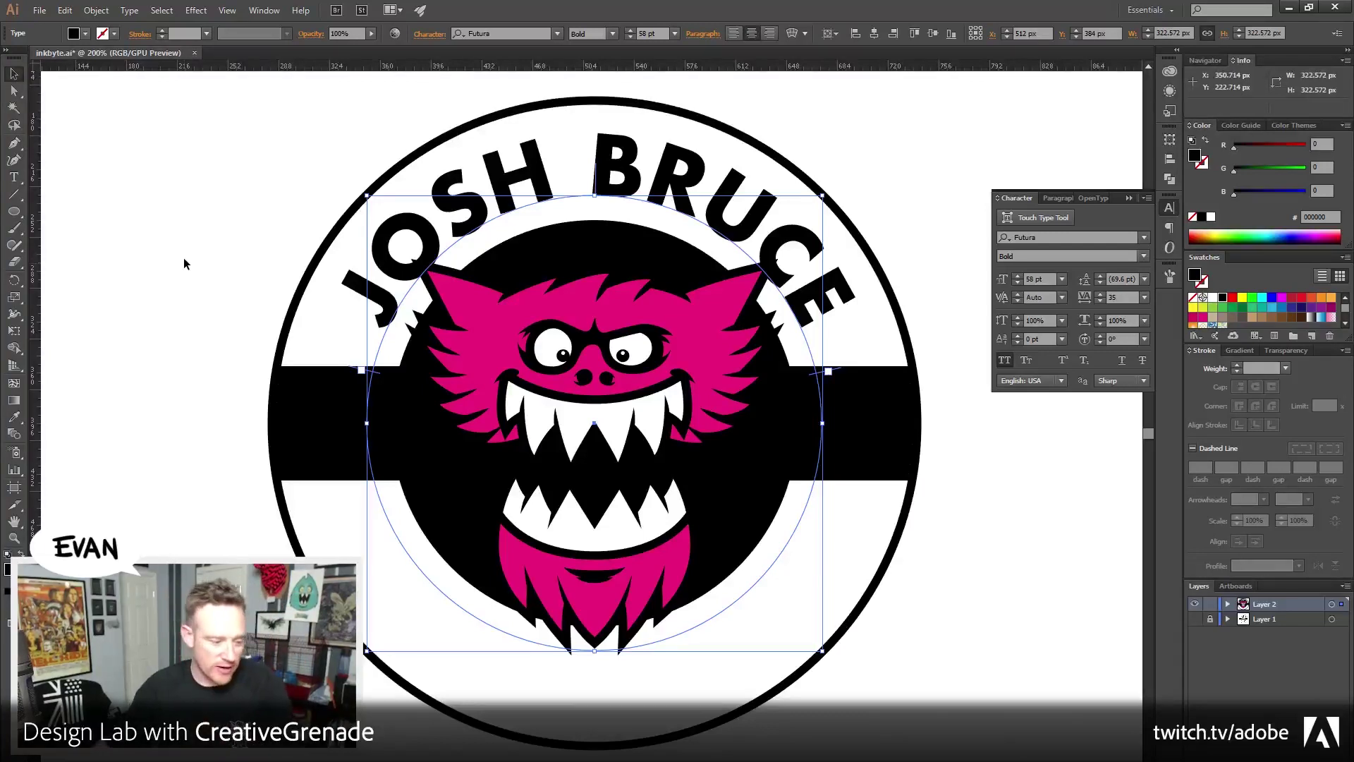
# Deselect the artwork and move the Firefox window with the viewer's Twitter photo over Illustrator
pyautogui.click(257, 319)
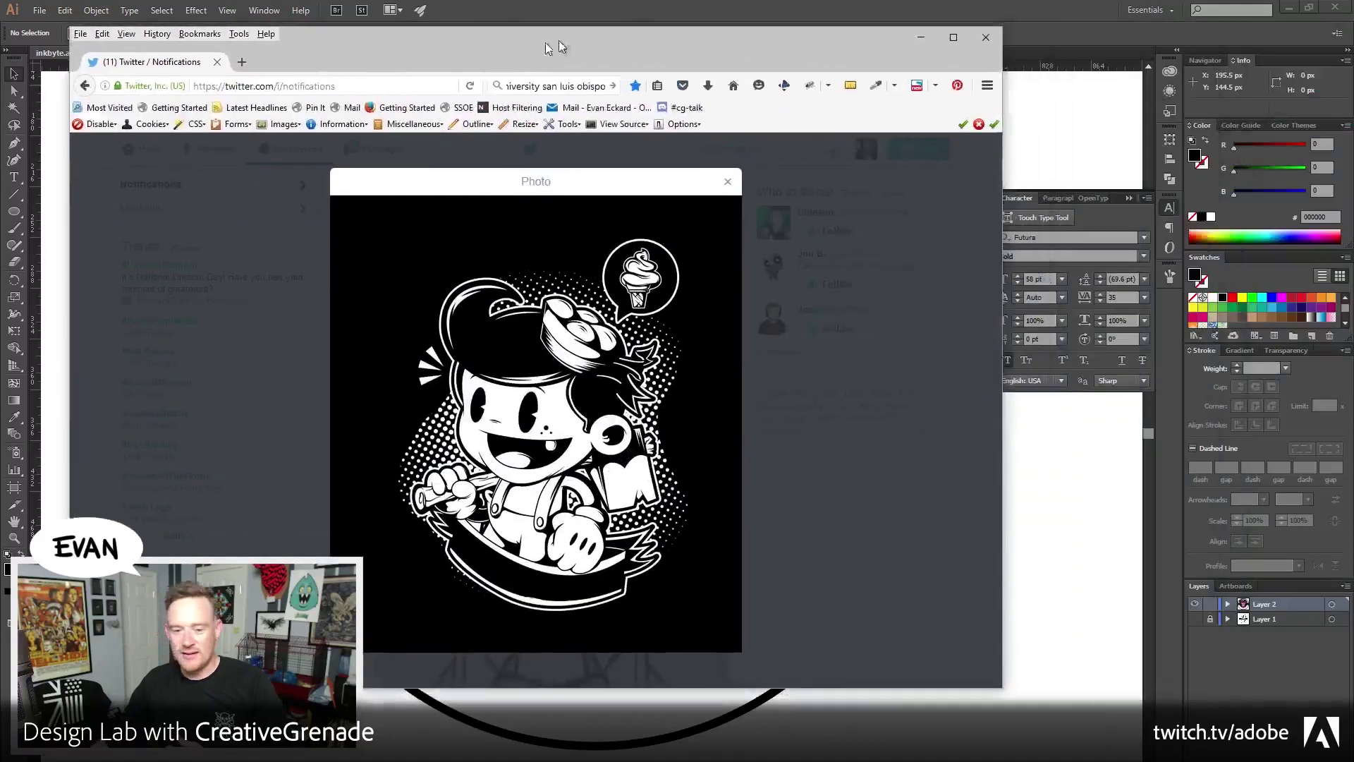
pyautogui.moveTo(554, 32); pyautogui.dragTo(578, 46)
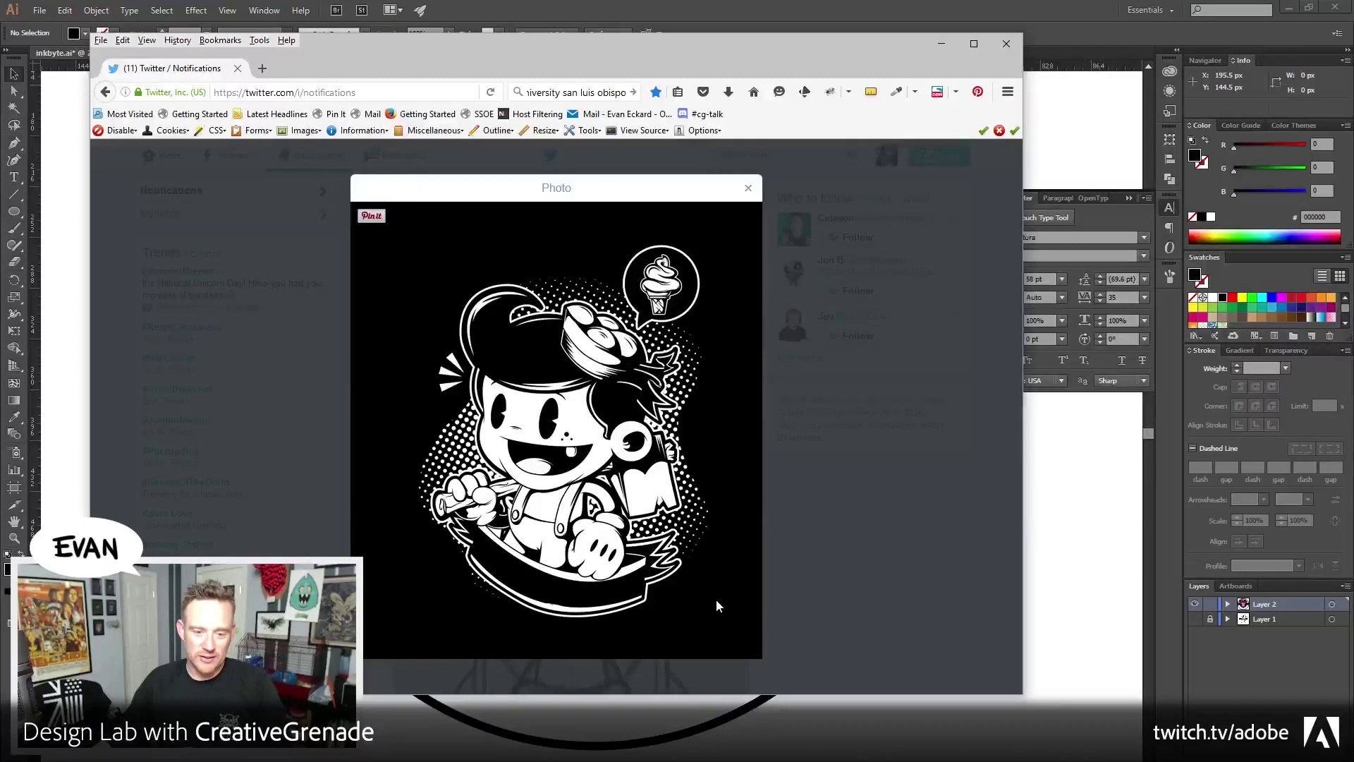
# Close the enlarged photo, view the shared pig badge image, then return to Illustrator
pyautogui.click(747, 188)
pyautogui.scroll(2, 595, 474)
pyautogui.scroll(-2, 528, 487)
pyautogui.click(529, 487)
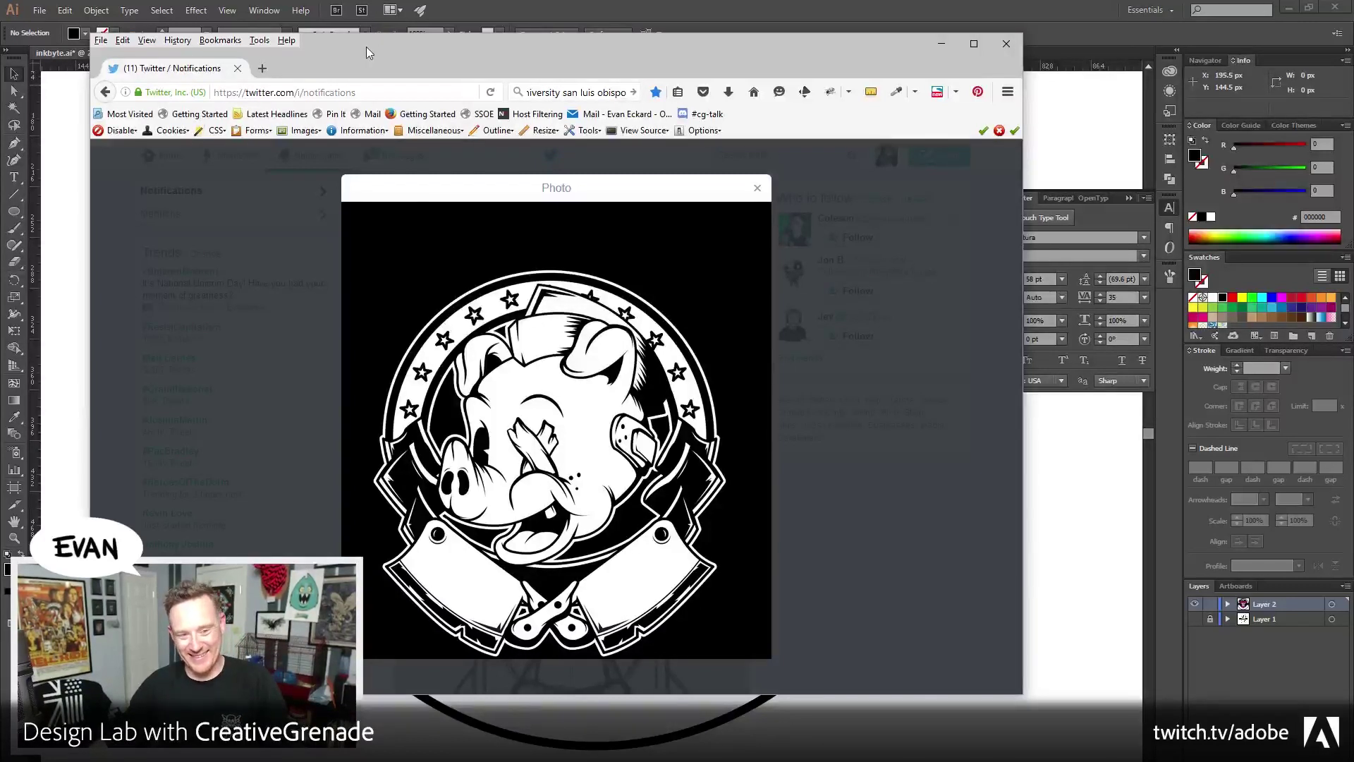
pyautogui.hotkey('alt', 'Tab')
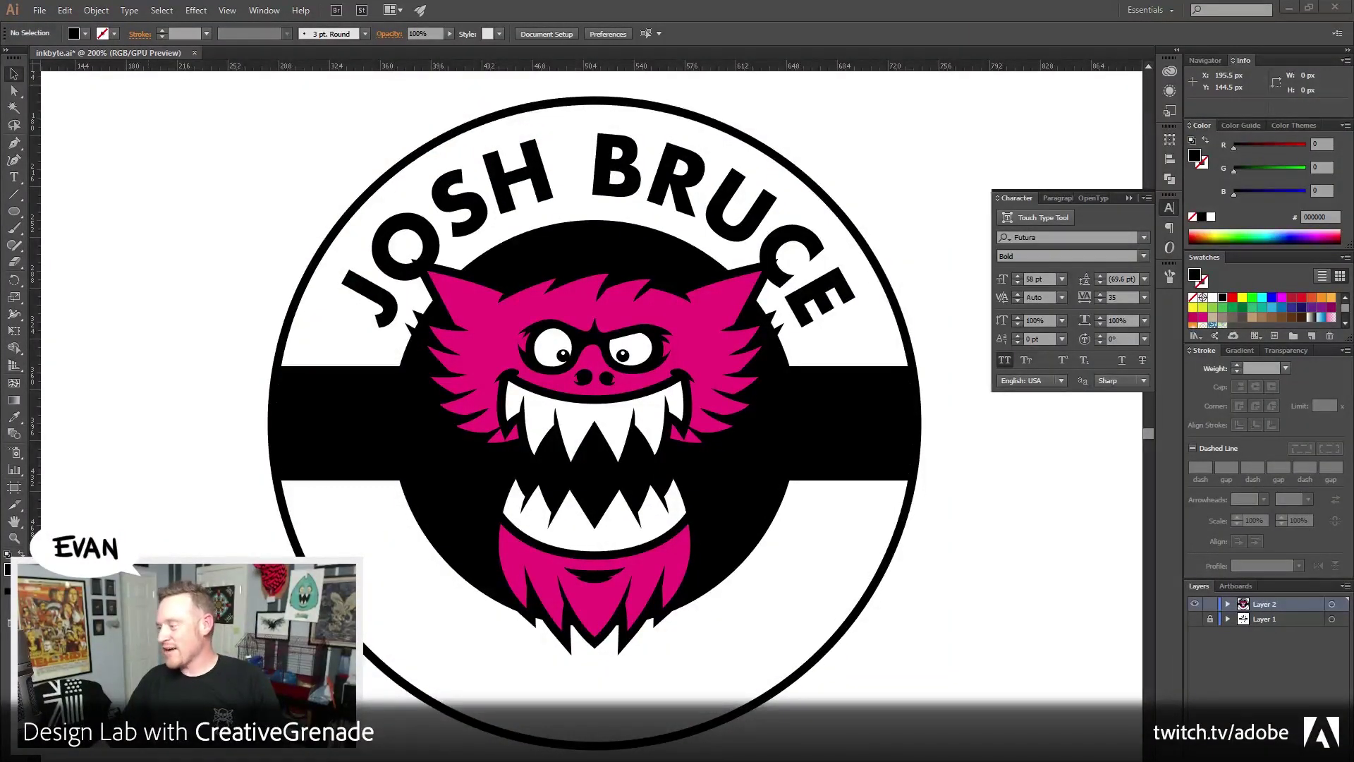
# Bring Firefox back with the Homocide Club sketch and move its window down and left
pyautogui.hotkey('alt', 'Tab')
pyautogui.moveTo(603, 53); pyautogui.dragTo(415, 107)
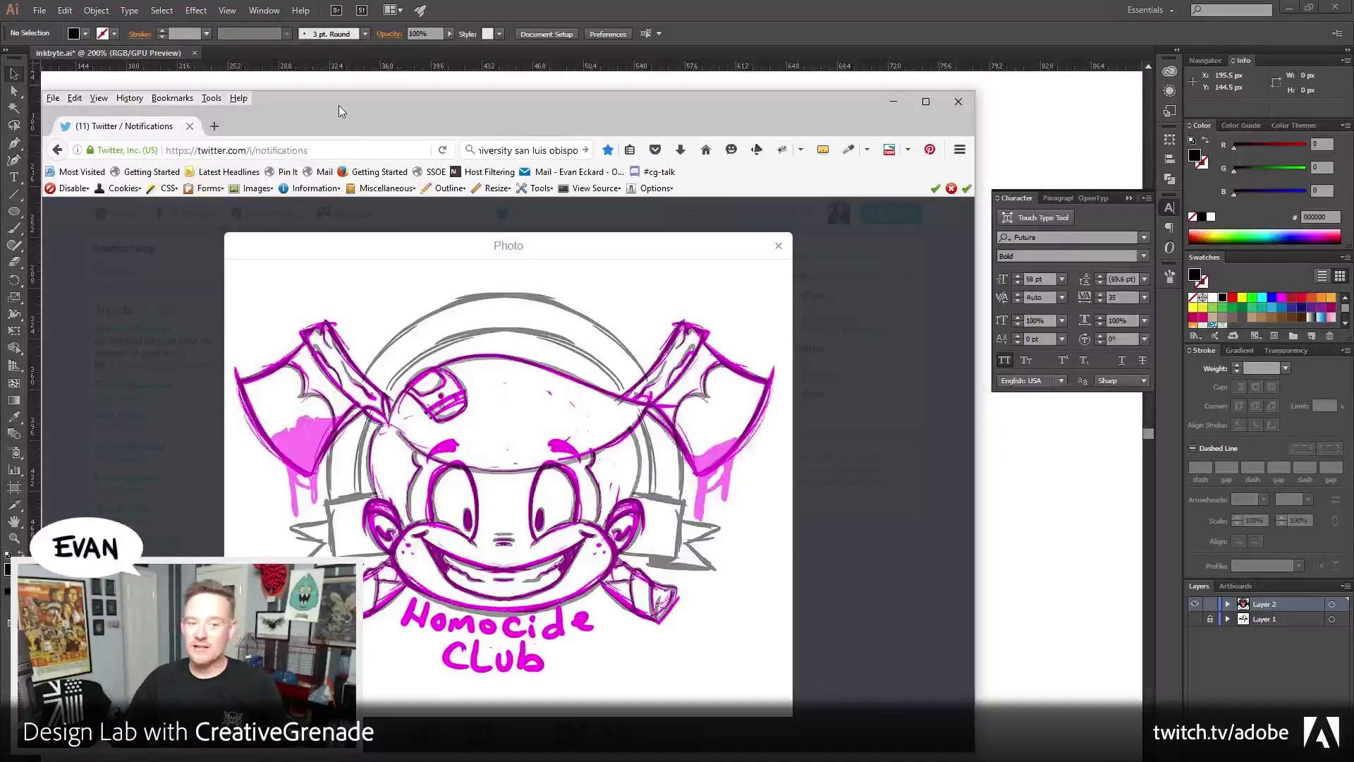
pyautogui.hotkey('alt', 'Tab')
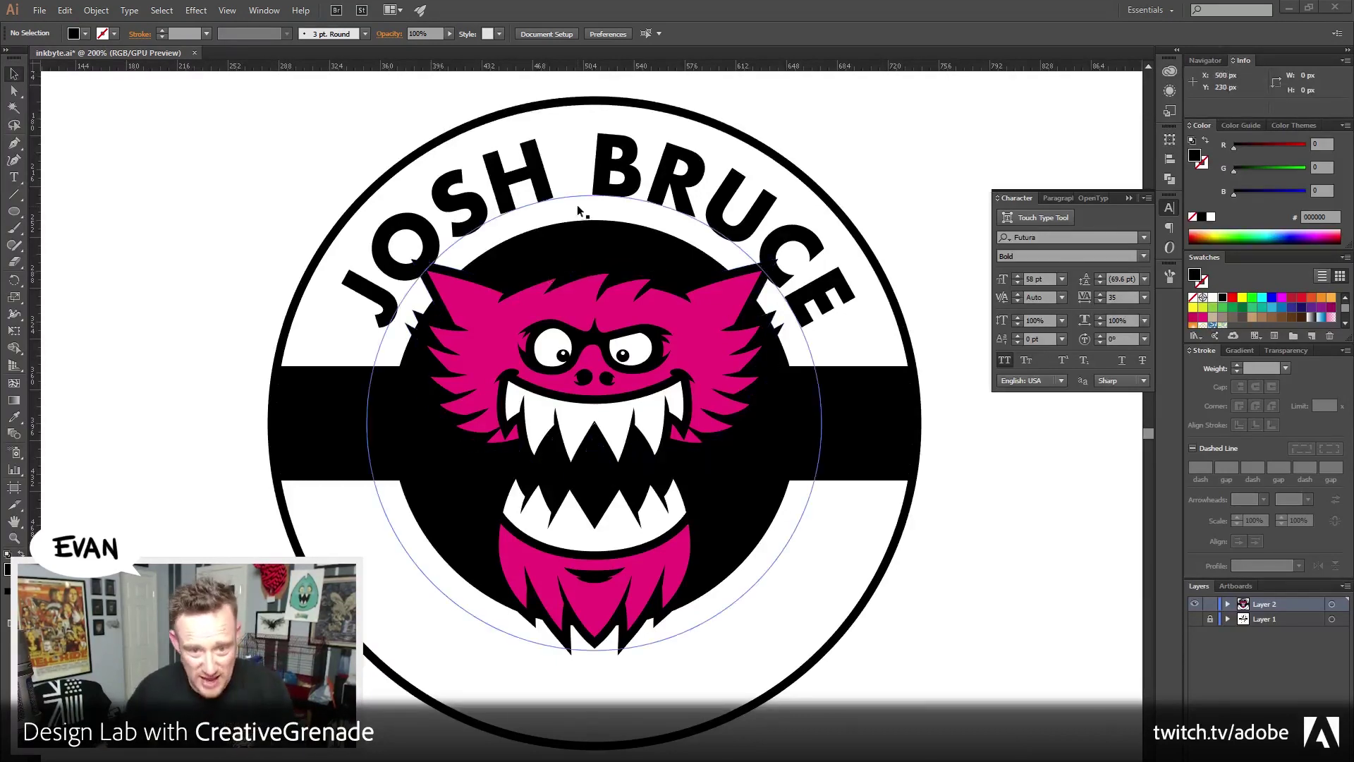
pyautogui.click(619, 181)
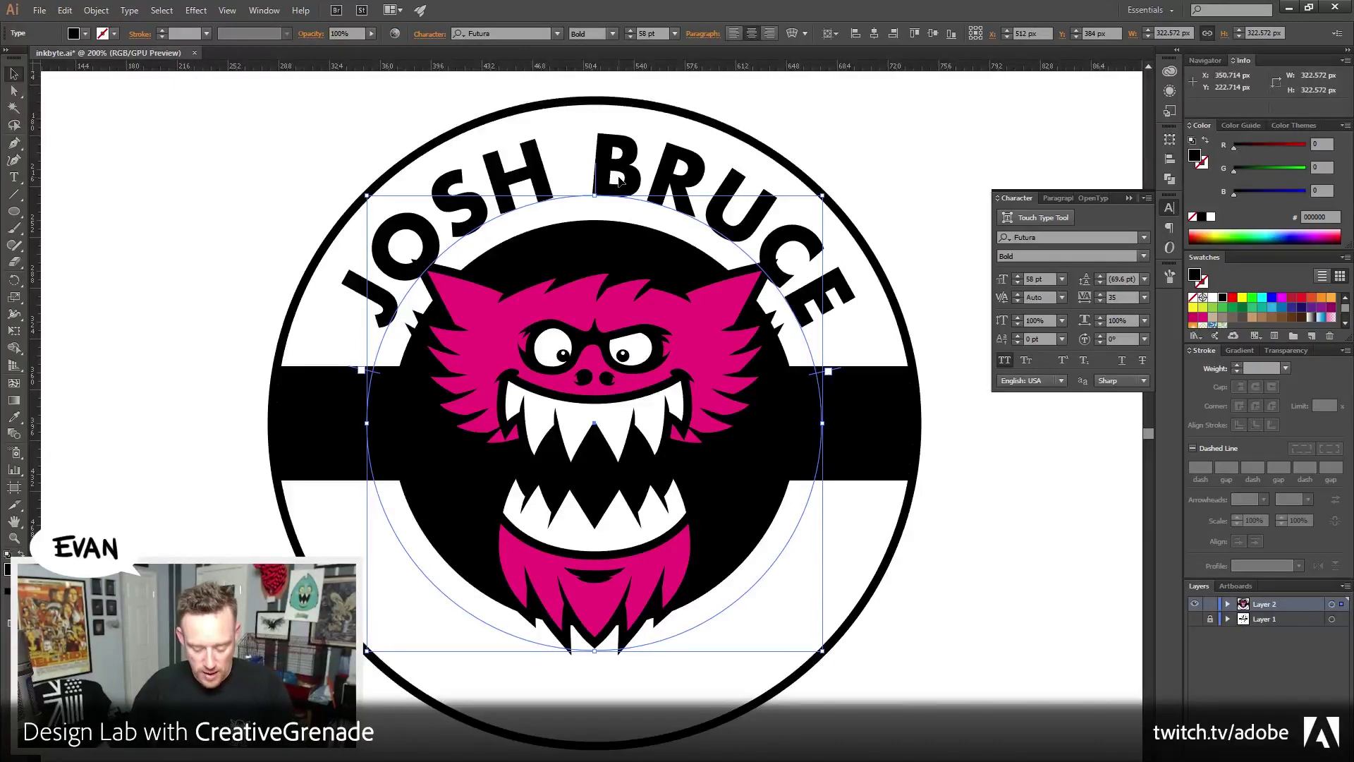
pyautogui.hotkey('ctrl', 'shift', 'b')
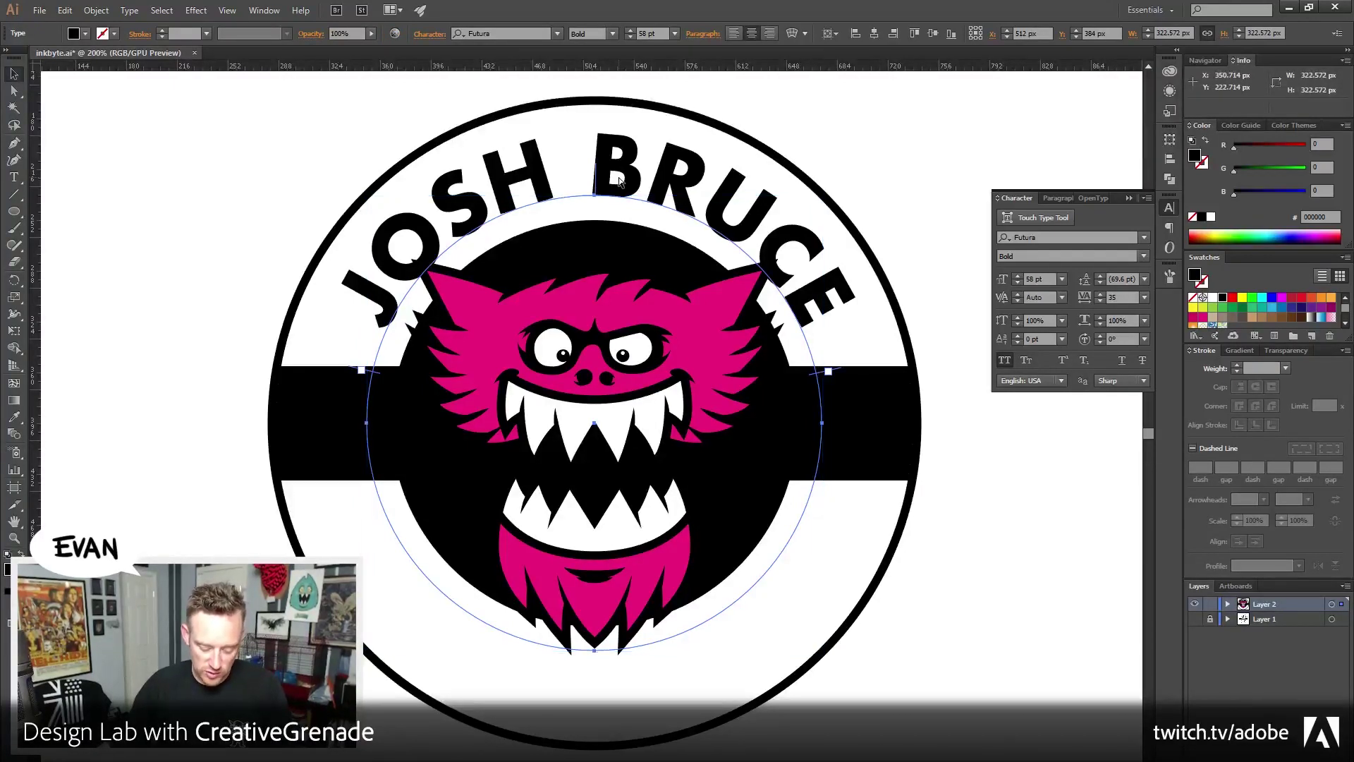
pyautogui.hotkey('ctrl', 'shift', 'b')
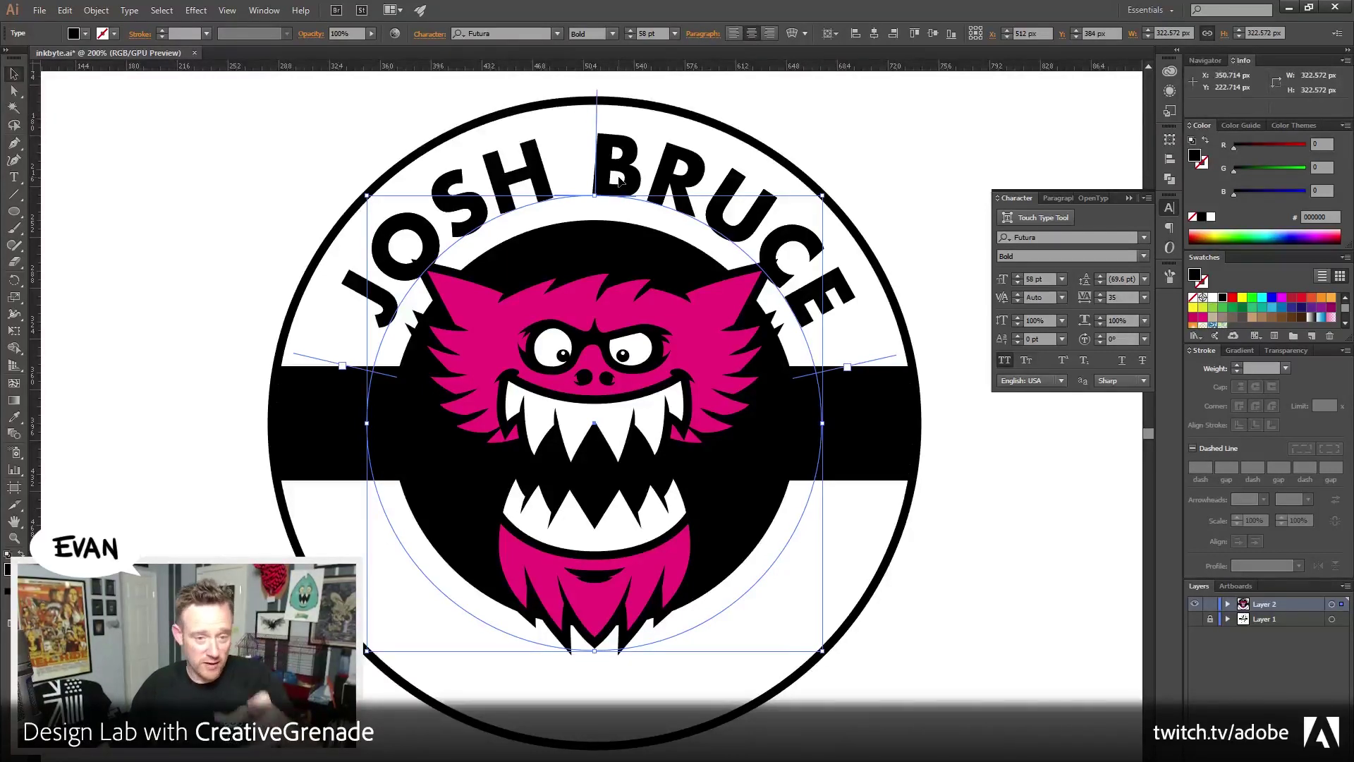
pyautogui.hotkey('ctrl', 'shift', 'a')
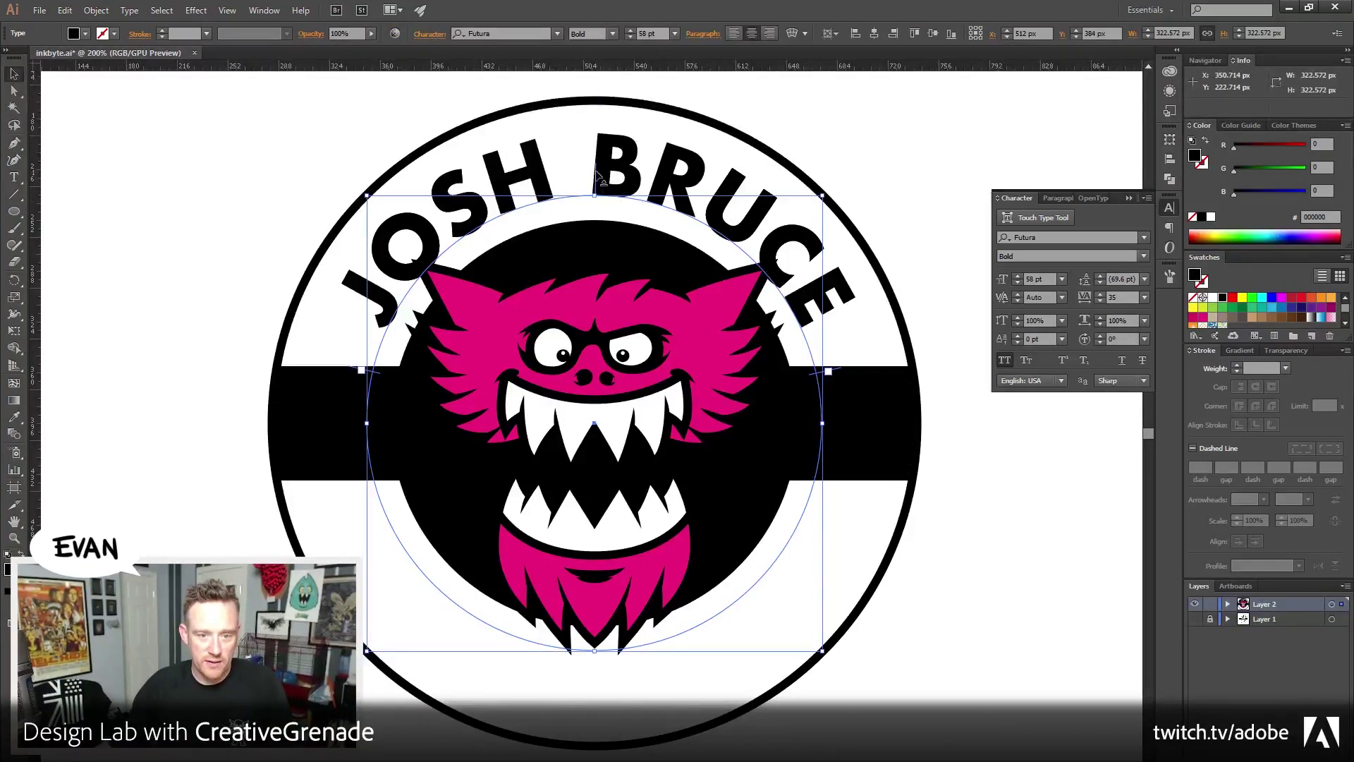
pyautogui.moveTo(596, 169); pyautogui.dragTo(596, 632)
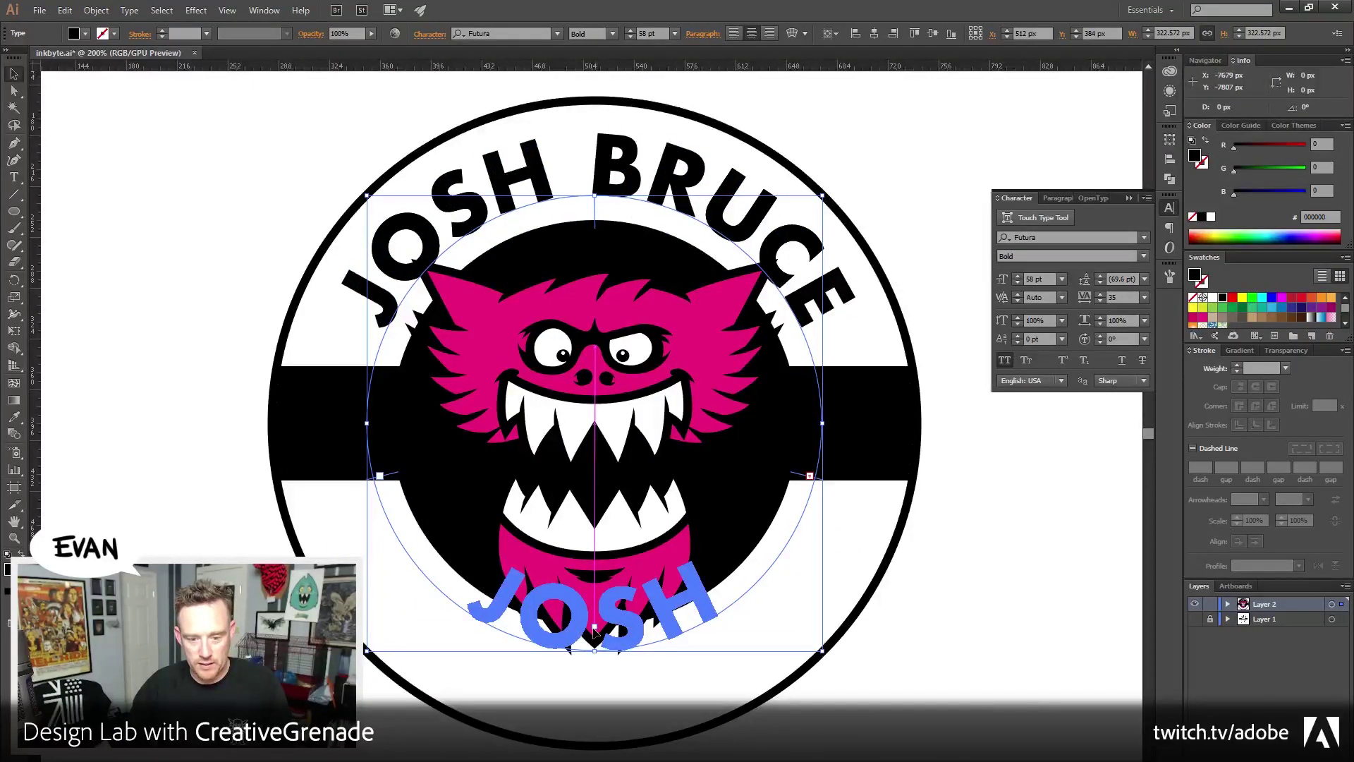
pyautogui.moveTo(595, 630); pyautogui.dragTo(595, 633)
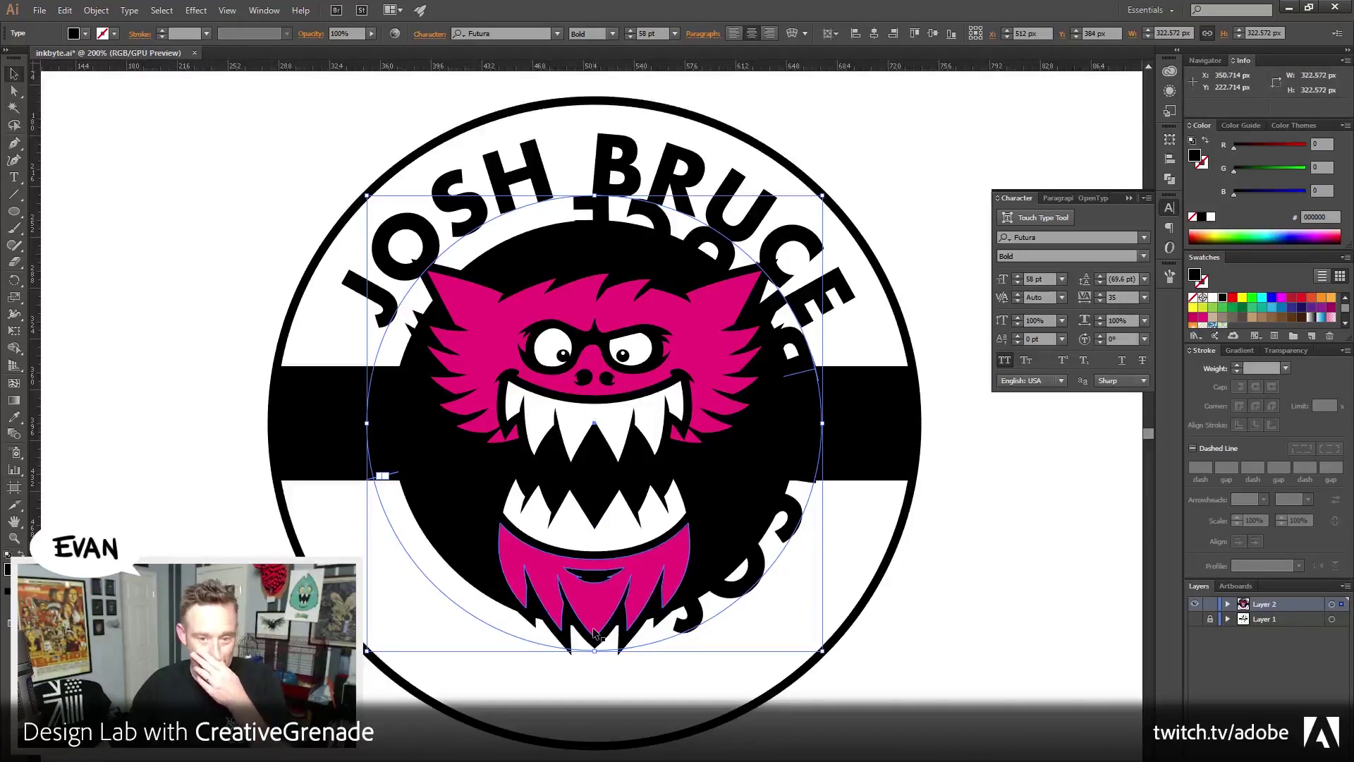
pyautogui.hotkey('ctrl', 'z')
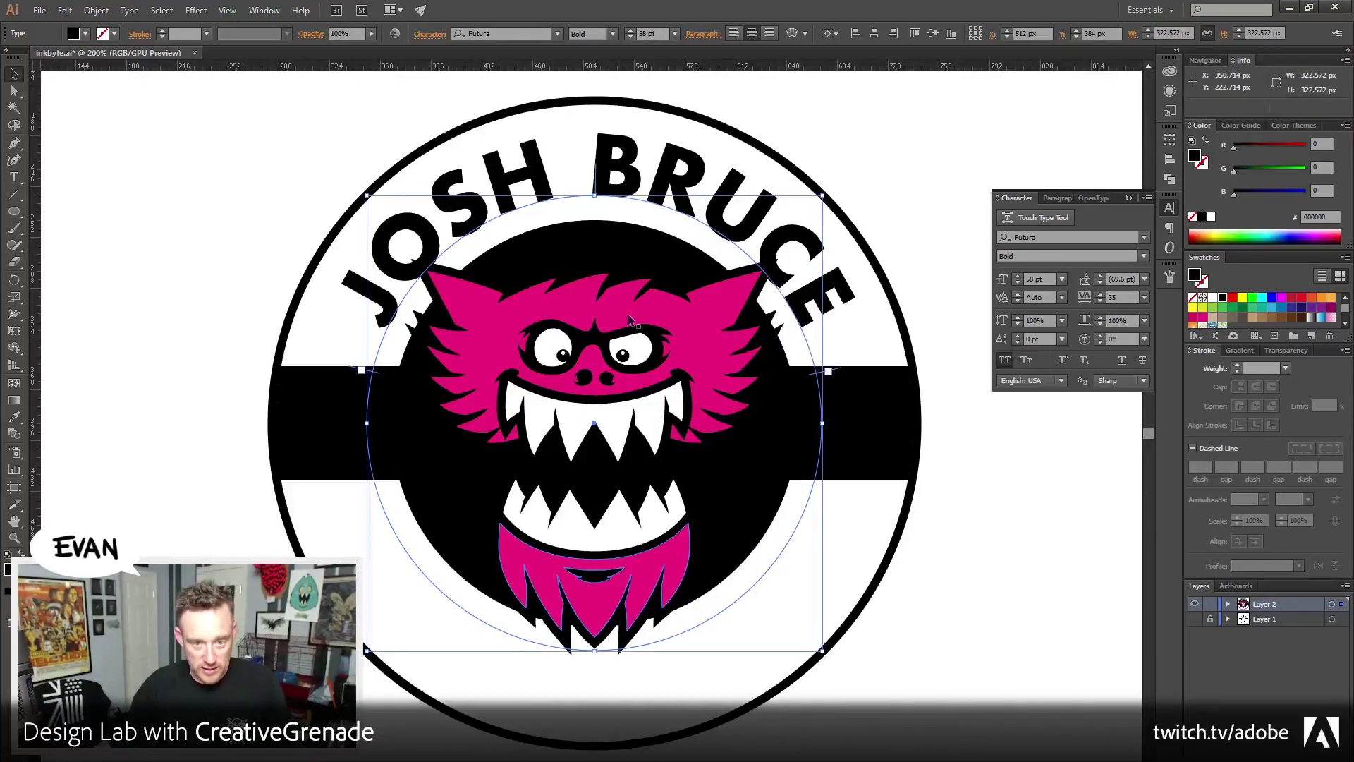
pyautogui.moveTo(594, 166); pyautogui.dragTo(595, 653)
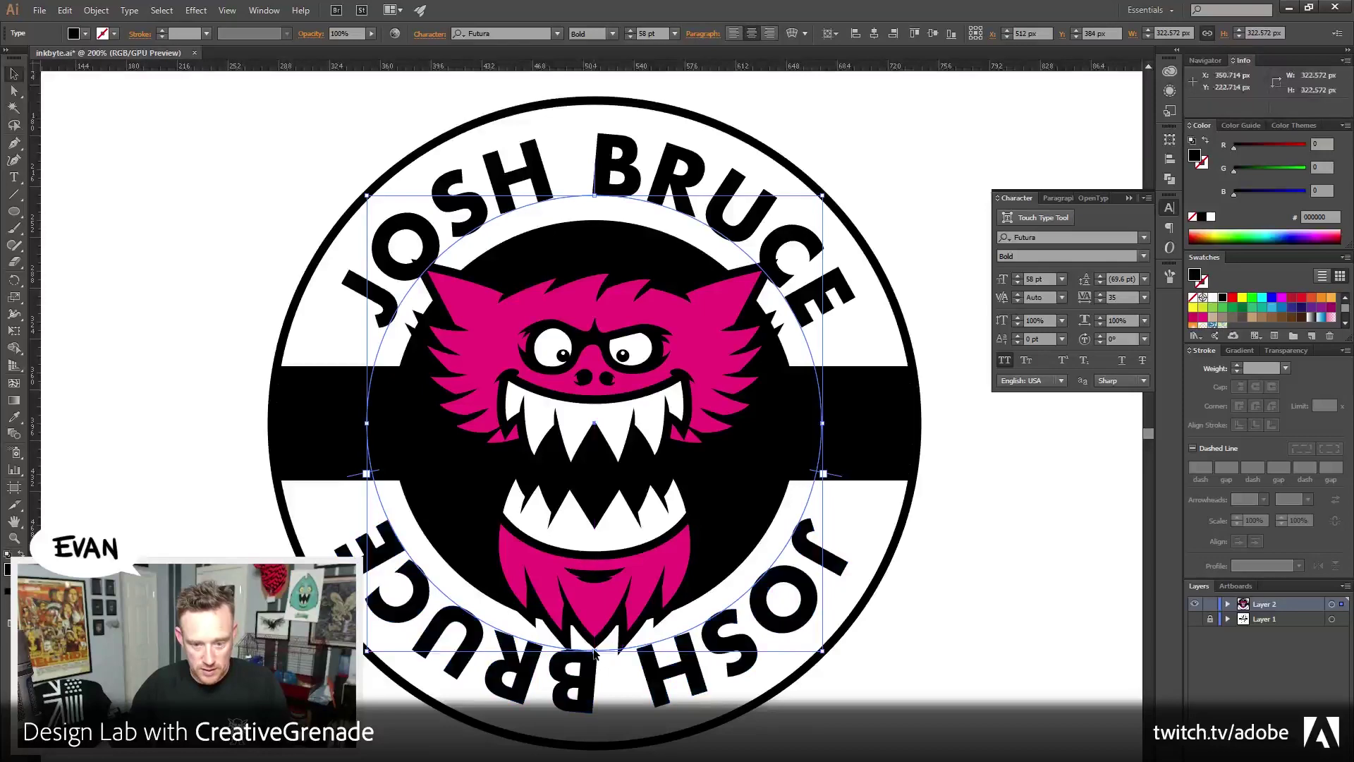
# Scale the bottom text's circle outward and replace its wording with WARMIN' UP
pyautogui.moveTo(823, 650); pyautogui.dragTo(887, 715)
pyautogui.moveTo(189, 339); pyautogui.dragTo(595, 650)
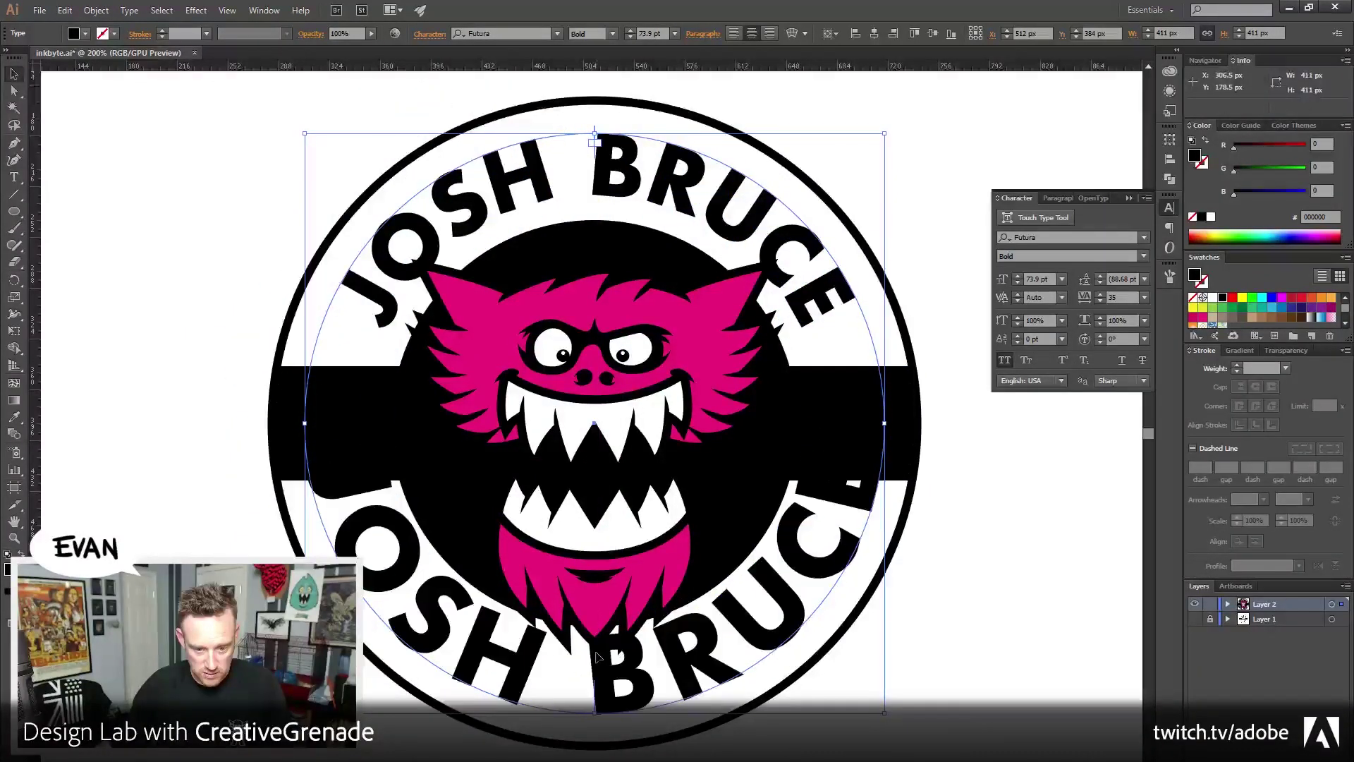
pyautogui.doubleClick(640, 680)
pyautogui.hotkey('ctrl', 'a')
pyautogui.write('W')
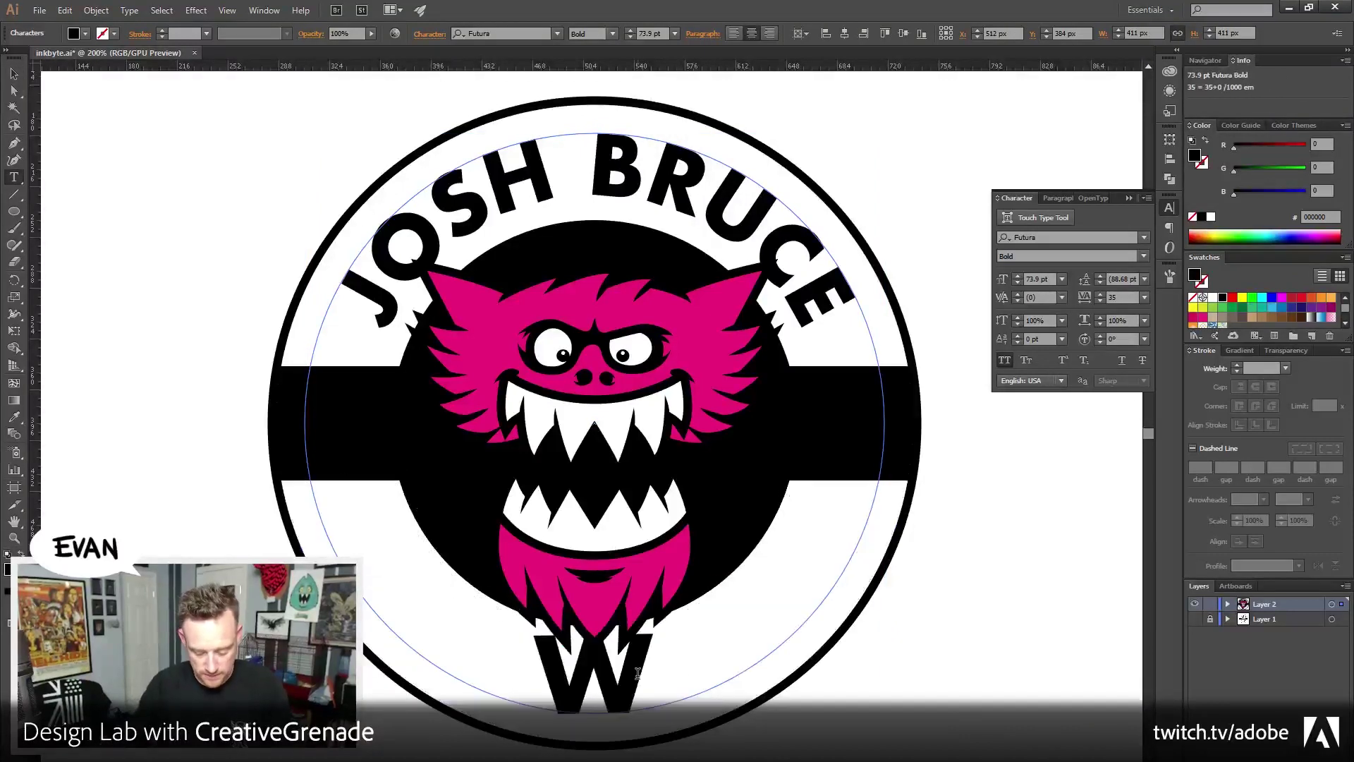
pyautogui.write("ARMIN' U")
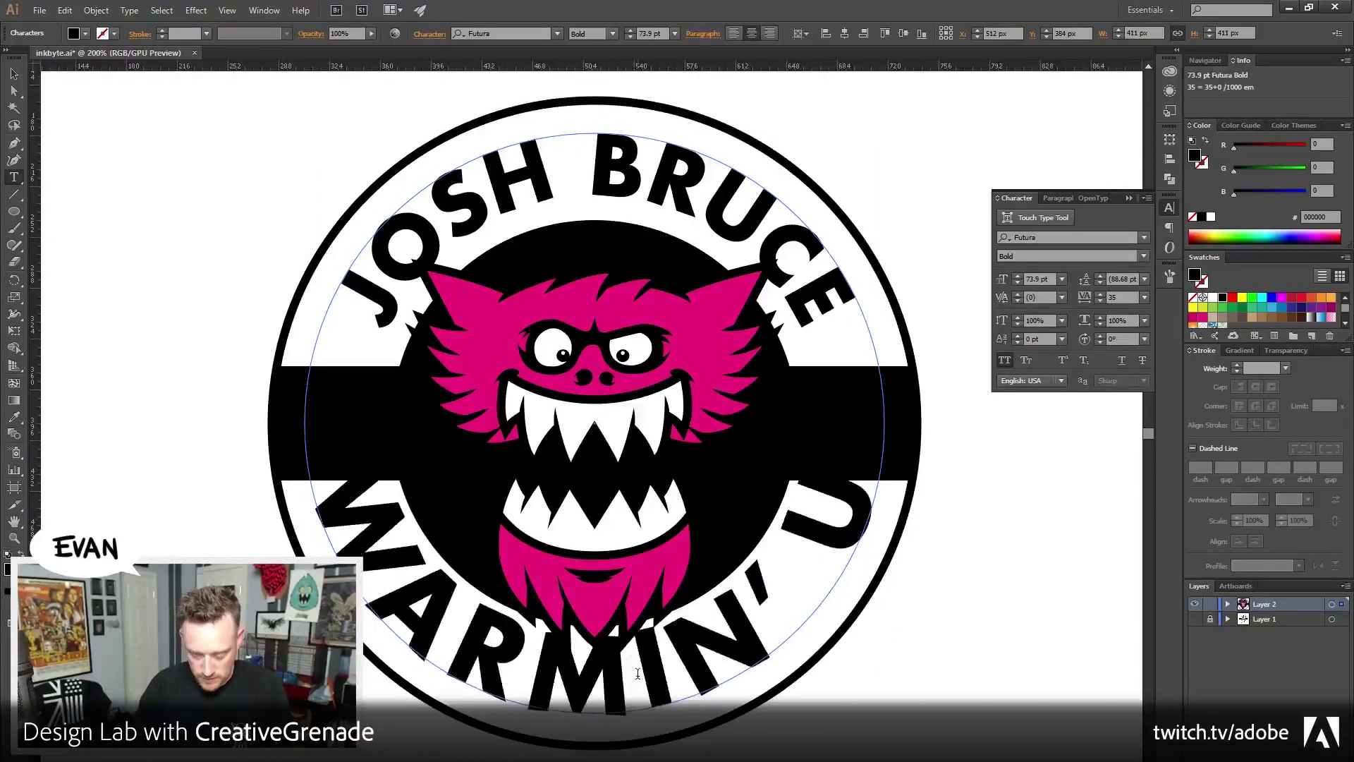
# Set the WARMIN' UP text to 58 pt with tracking 80
pyautogui.hotkey('ctrl', 'a')
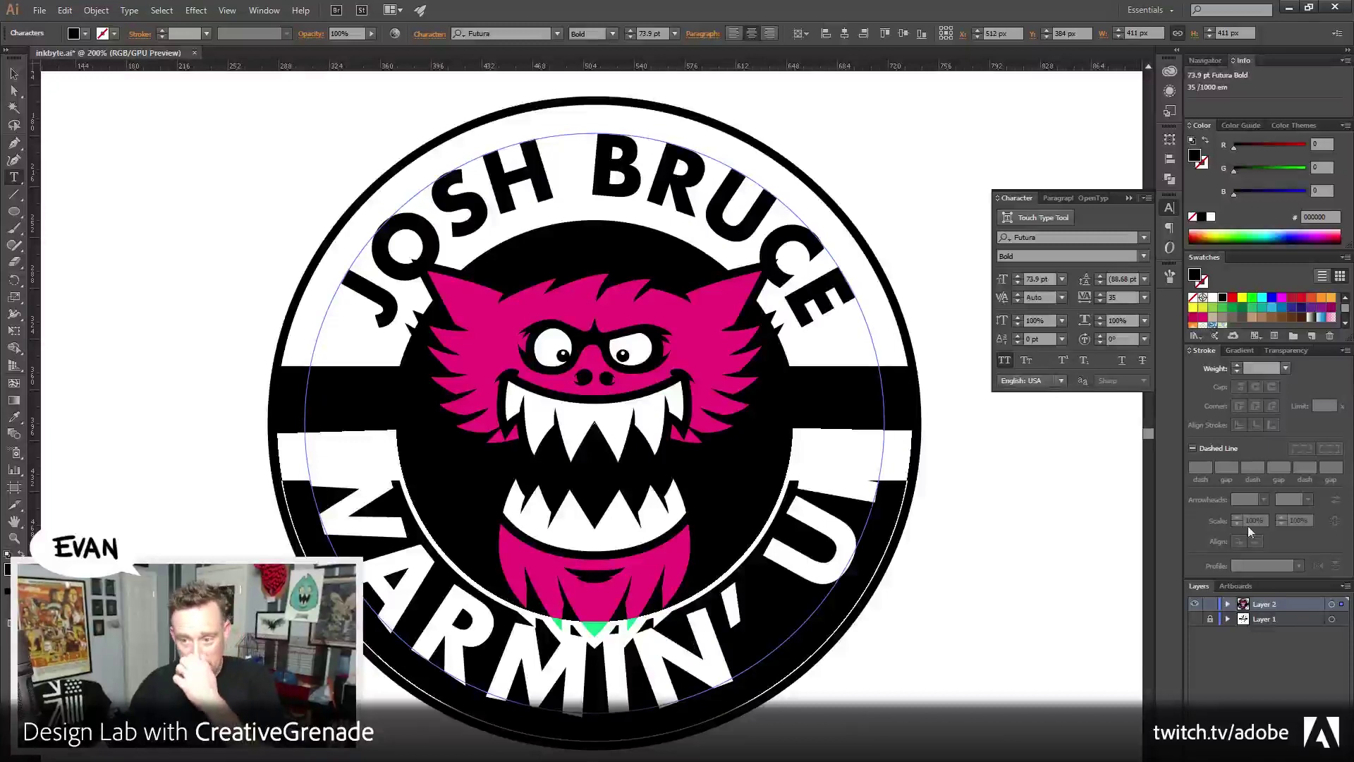
pyautogui.click(1040, 280)
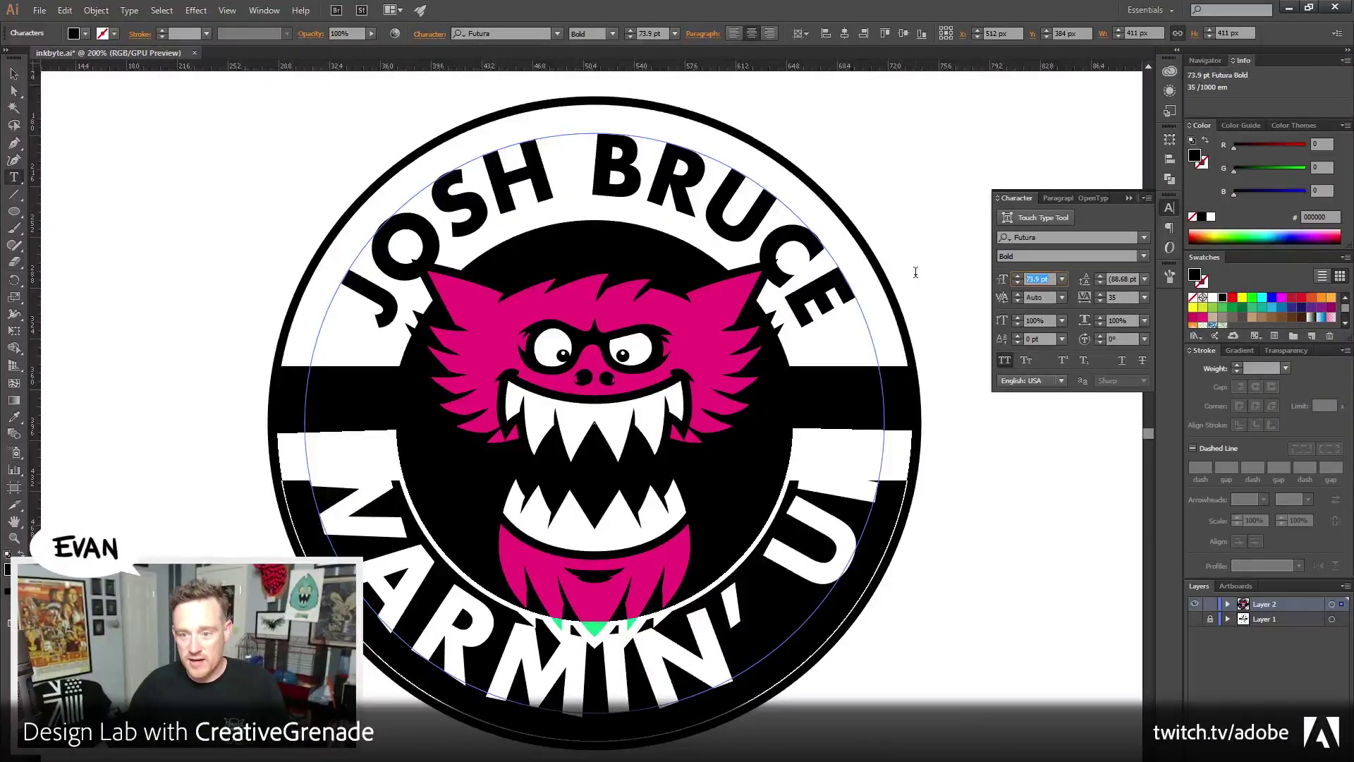
pyautogui.write('58')
pyautogui.press('Tab')
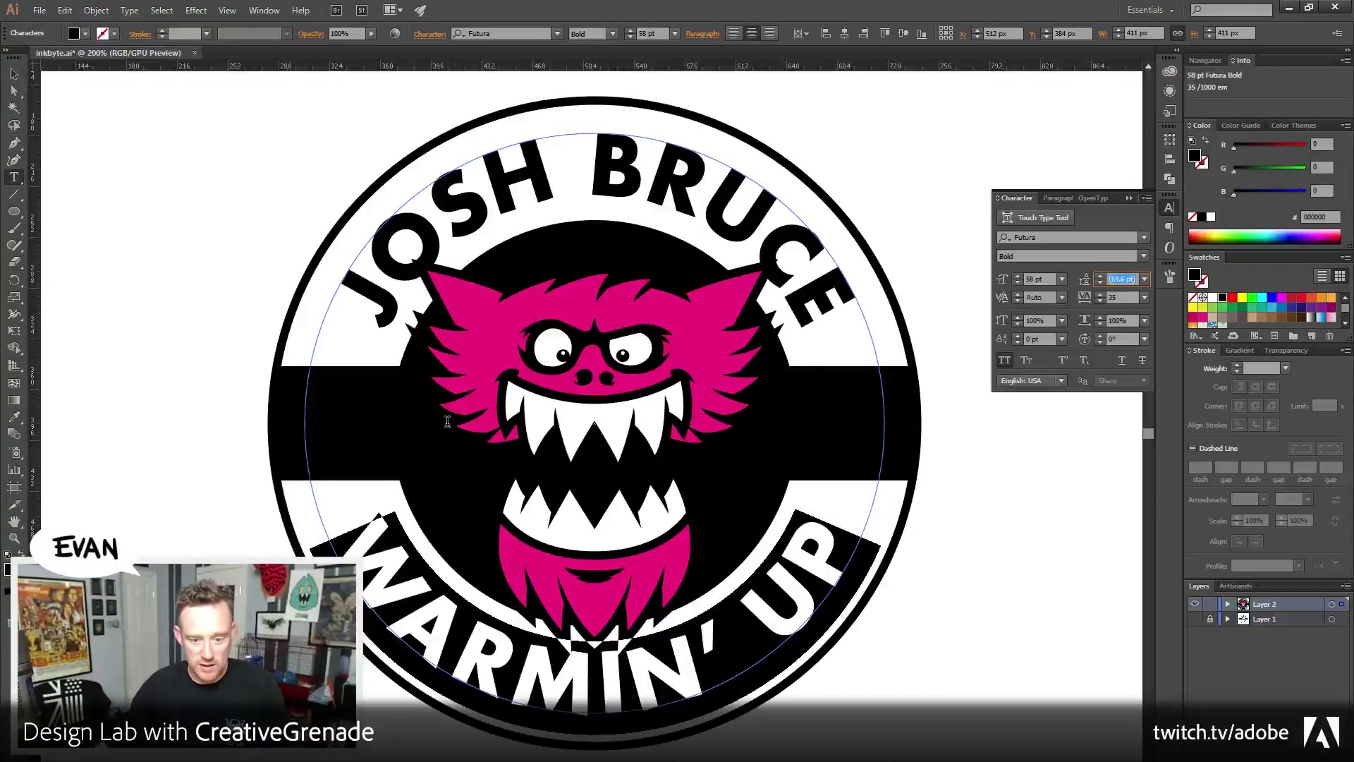
pyautogui.click(1145, 298)
pyautogui.click(1159, 476)
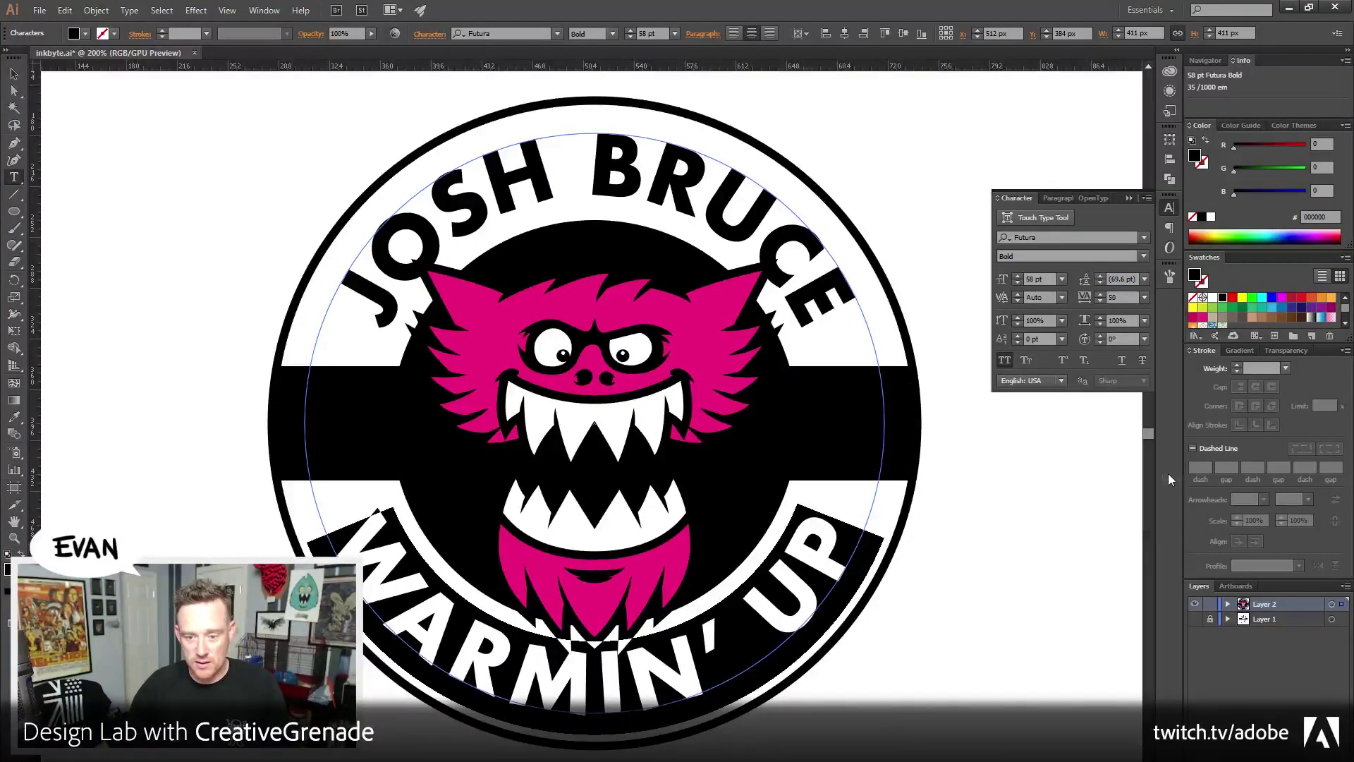
pyautogui.click(1085, 297)
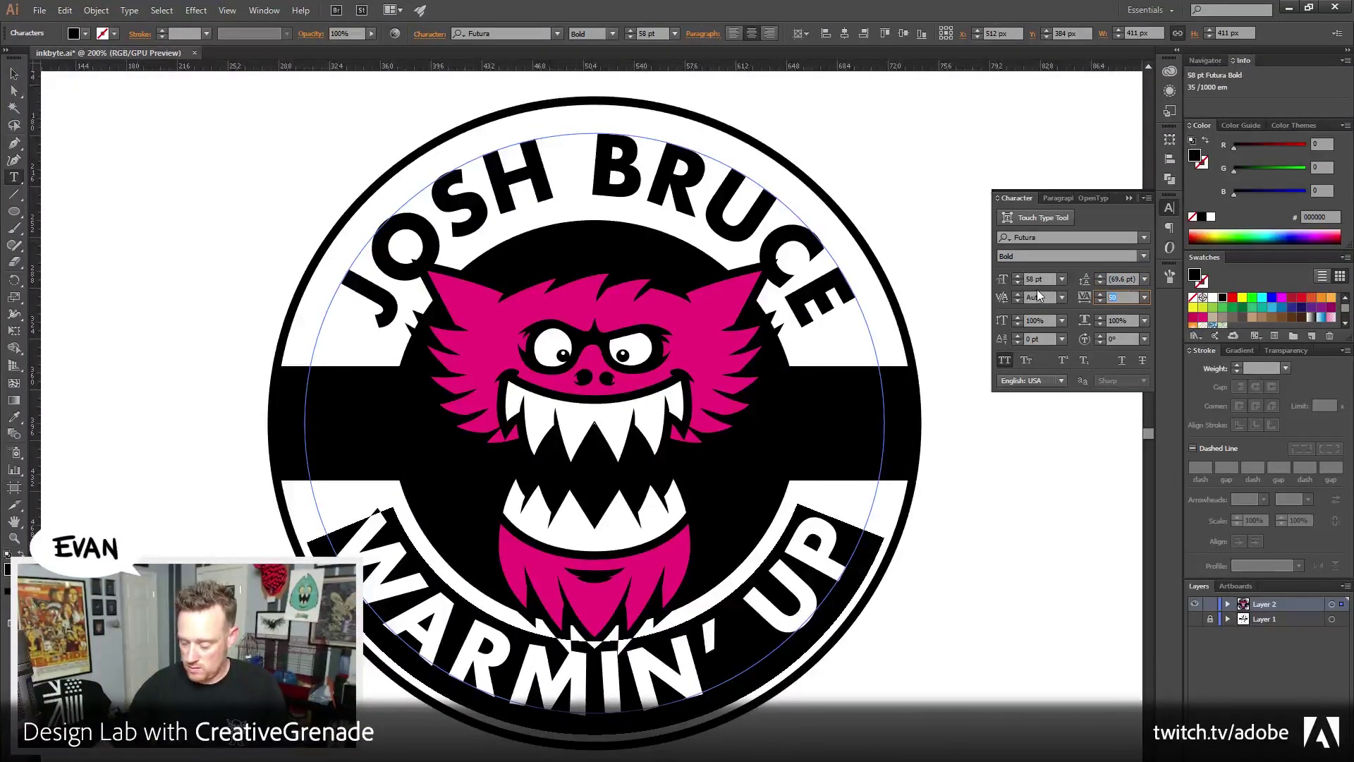
pyautogui.write('80')
pyautogui.press('Tab')
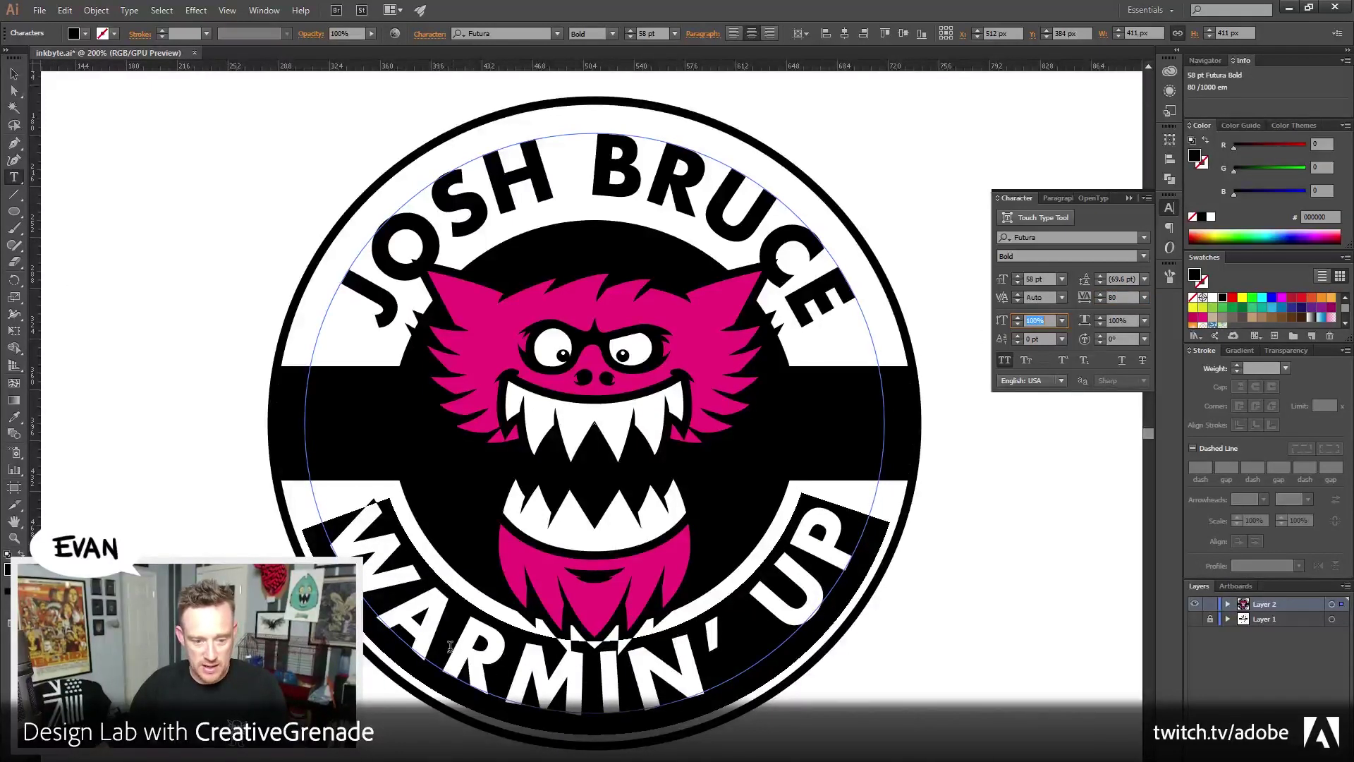
# Give the letter A tracking 50 and the space before UP tracking 0, then deselect
pyautogui.click(424, 646)
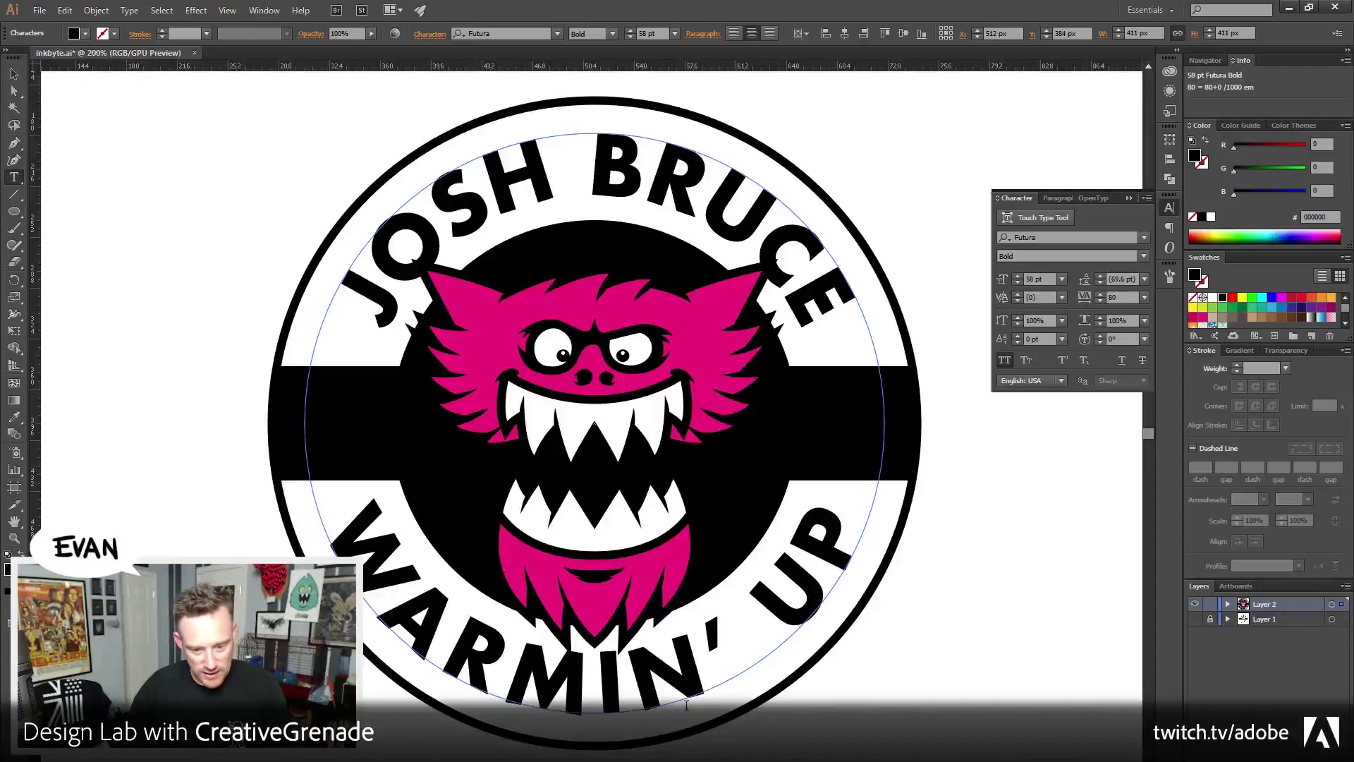
pyautogui.hotkey('shift', 'Right')
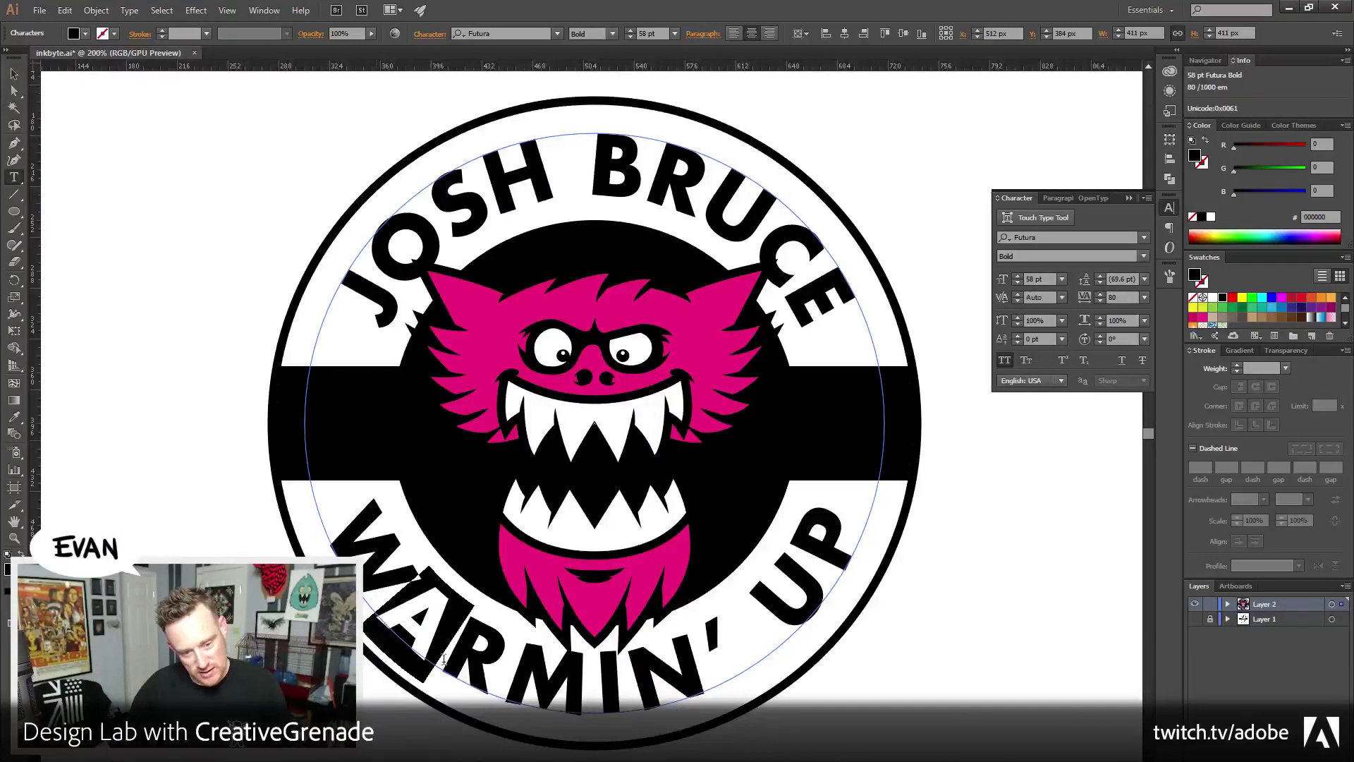
pyautogui.click(1144, 305)
pyautogui.click(1162, 472)
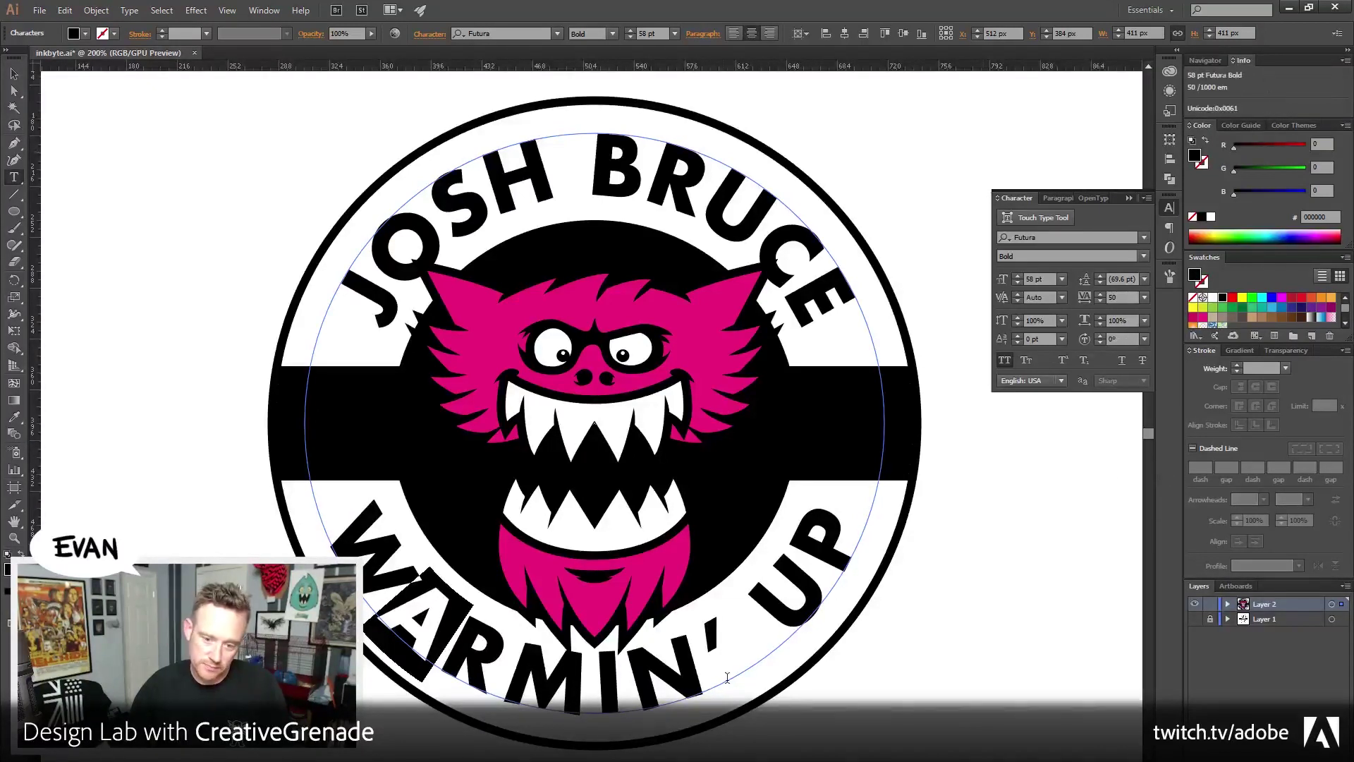
pyautogui.moveTo(771, 622); pyautogui.dragTo(757, 665)
pyautogui.press('Right')
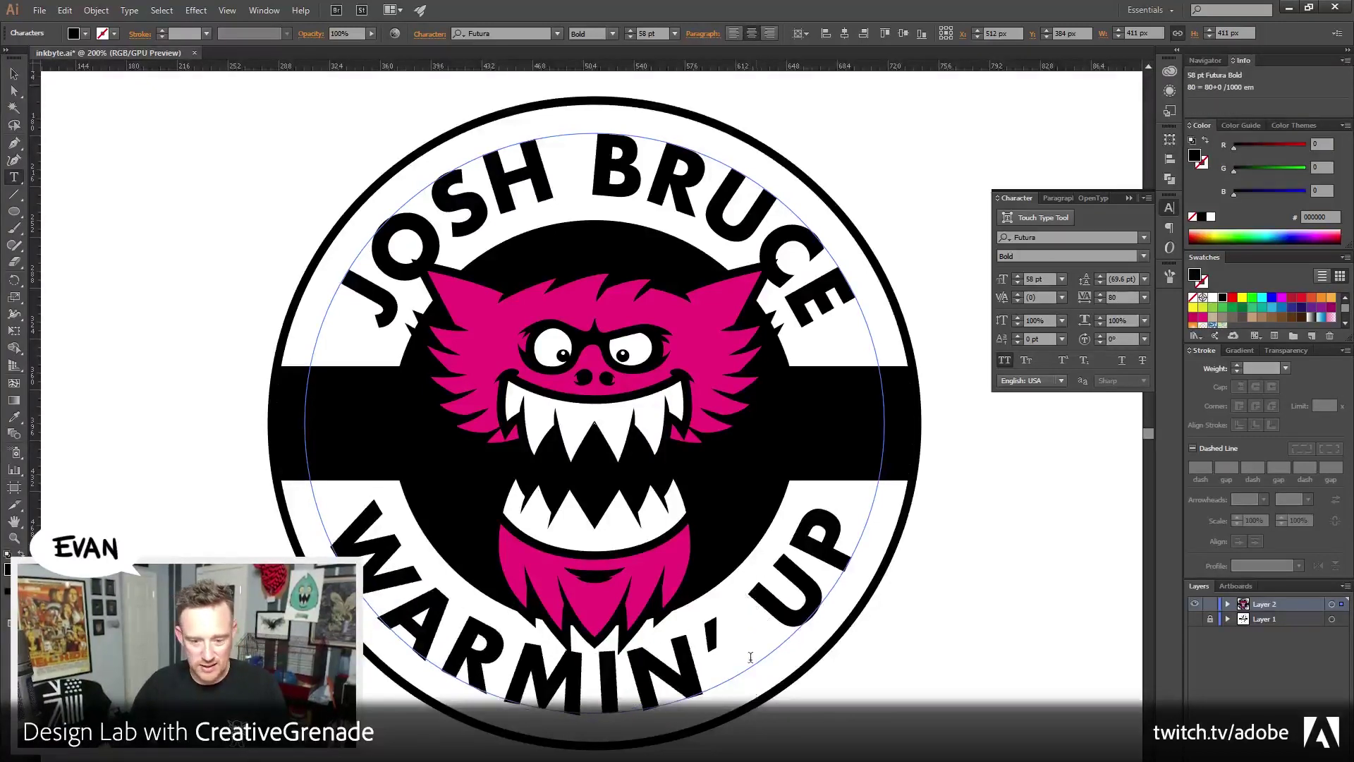
pyautogui.hotkey('shift', 'Left')
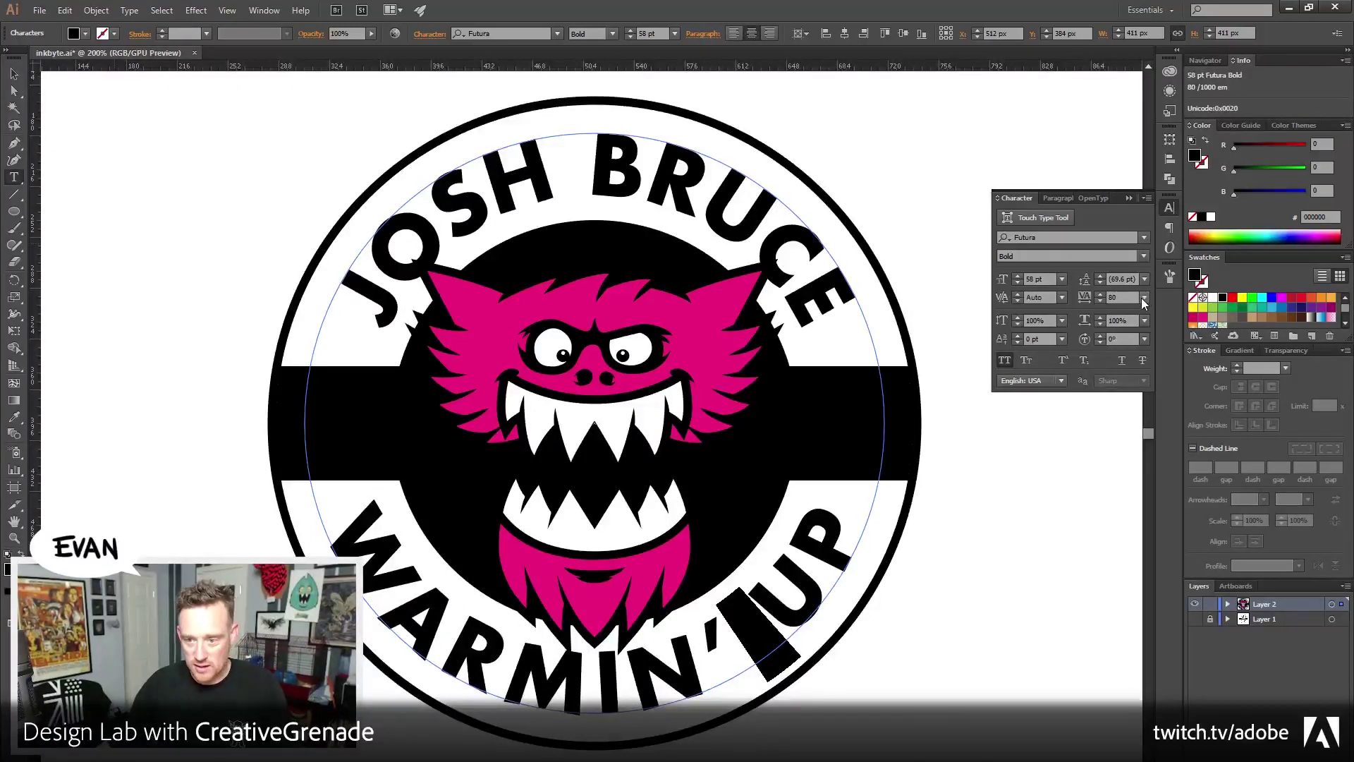
pyautogui.click(1143, 297)
pyautogui.click(1159, 413)
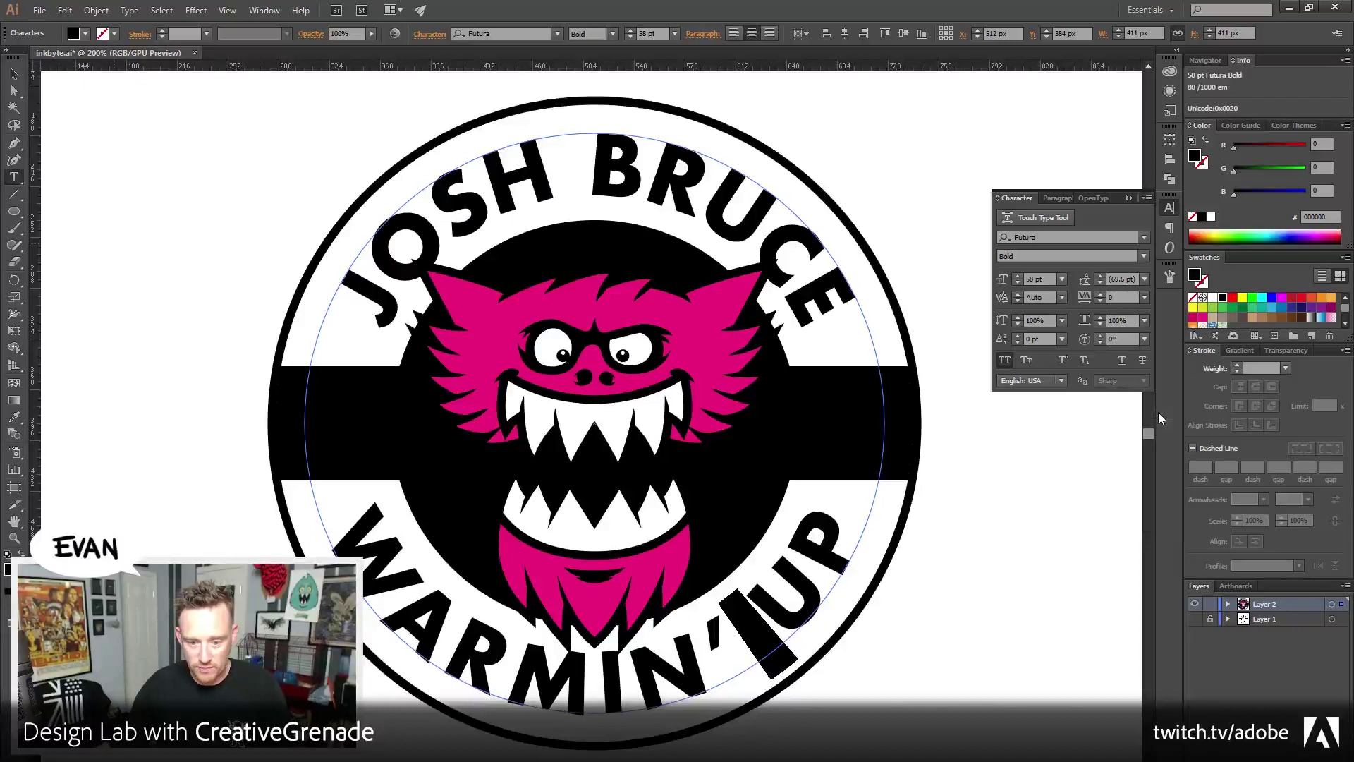
pyautogui.click(15, 74)
pyautogui.click(72, 193)
pyautogui.moveTo(210, 522); pyautogui.dragTo(206, 496)
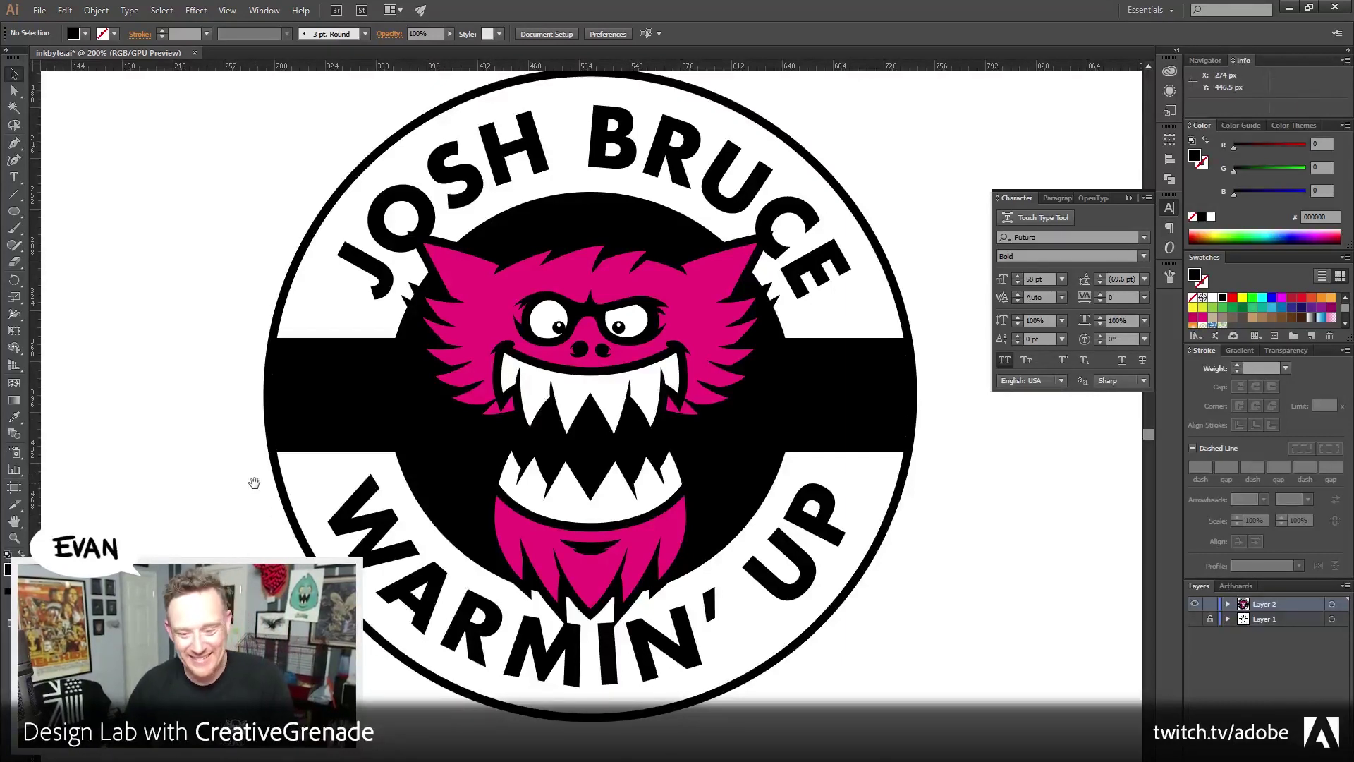
# Scale the magenta monster up from its centre to about 284 × 297 px
pyautogui.moveTo(227, 456); pyautogui.dragTo(256, 442)
pyautogui.click(483, 389)
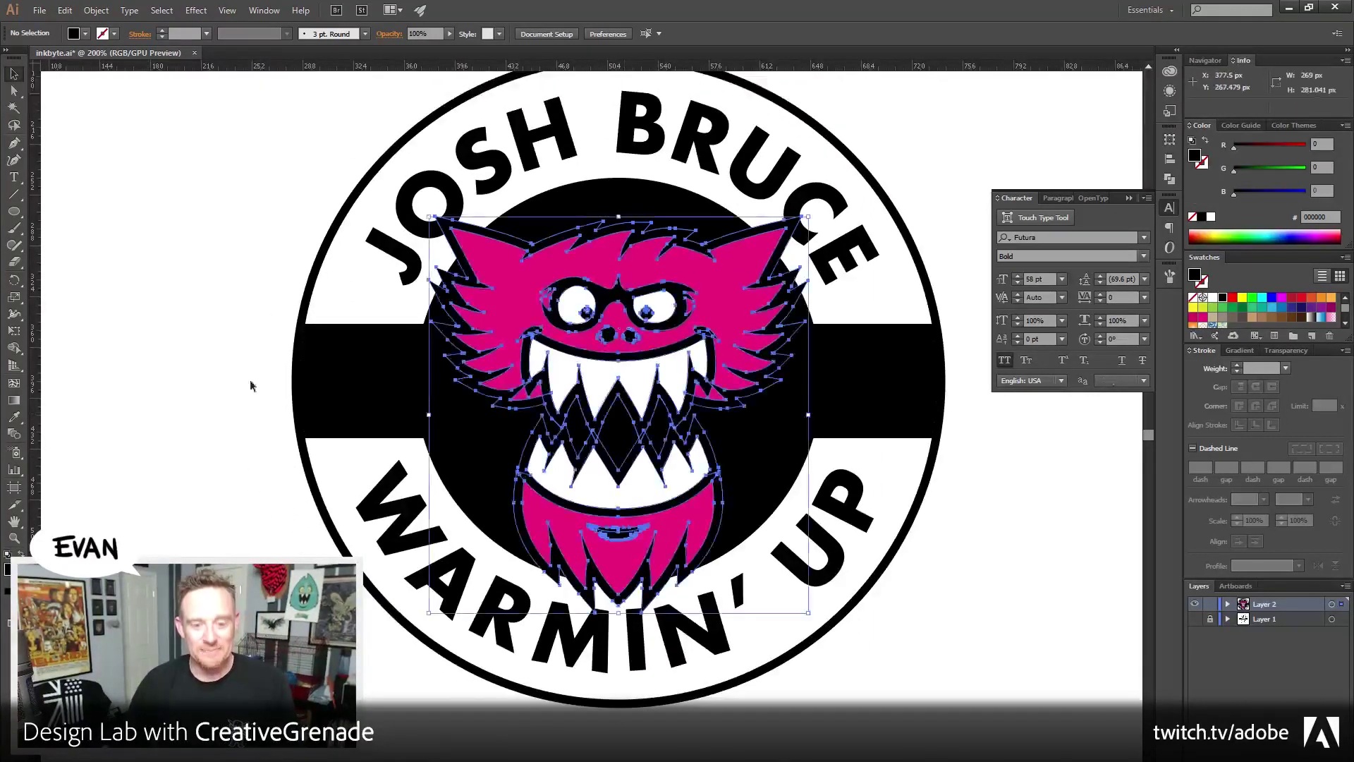
pyautogui.moveTo(190, 375); pyautogui.dragTo(193, 381)
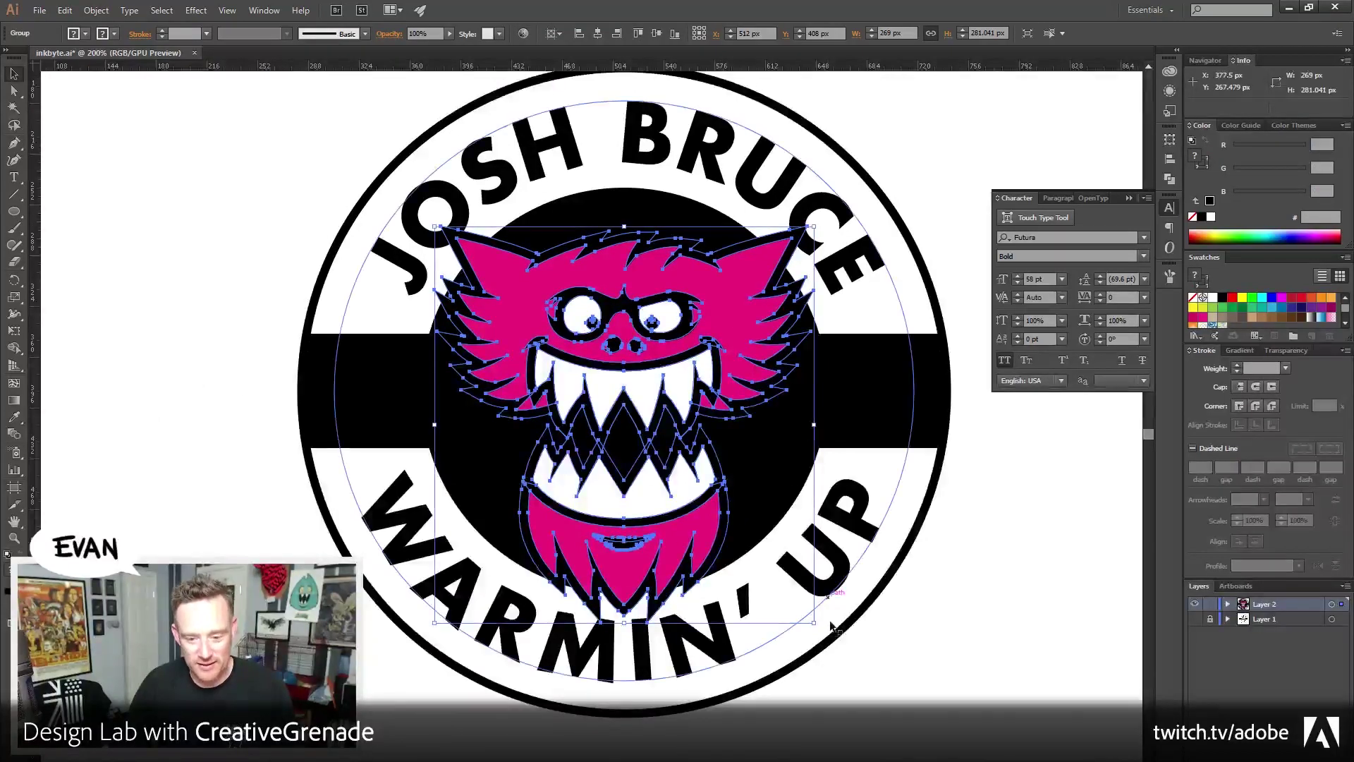
pyautogui.moveTo(816, 624)
pyautogui.mouseDown()
pyautogui.moveTo(853, 630)
pyautogui.moveTo(825, 635)
pyautogui.mouseUp()
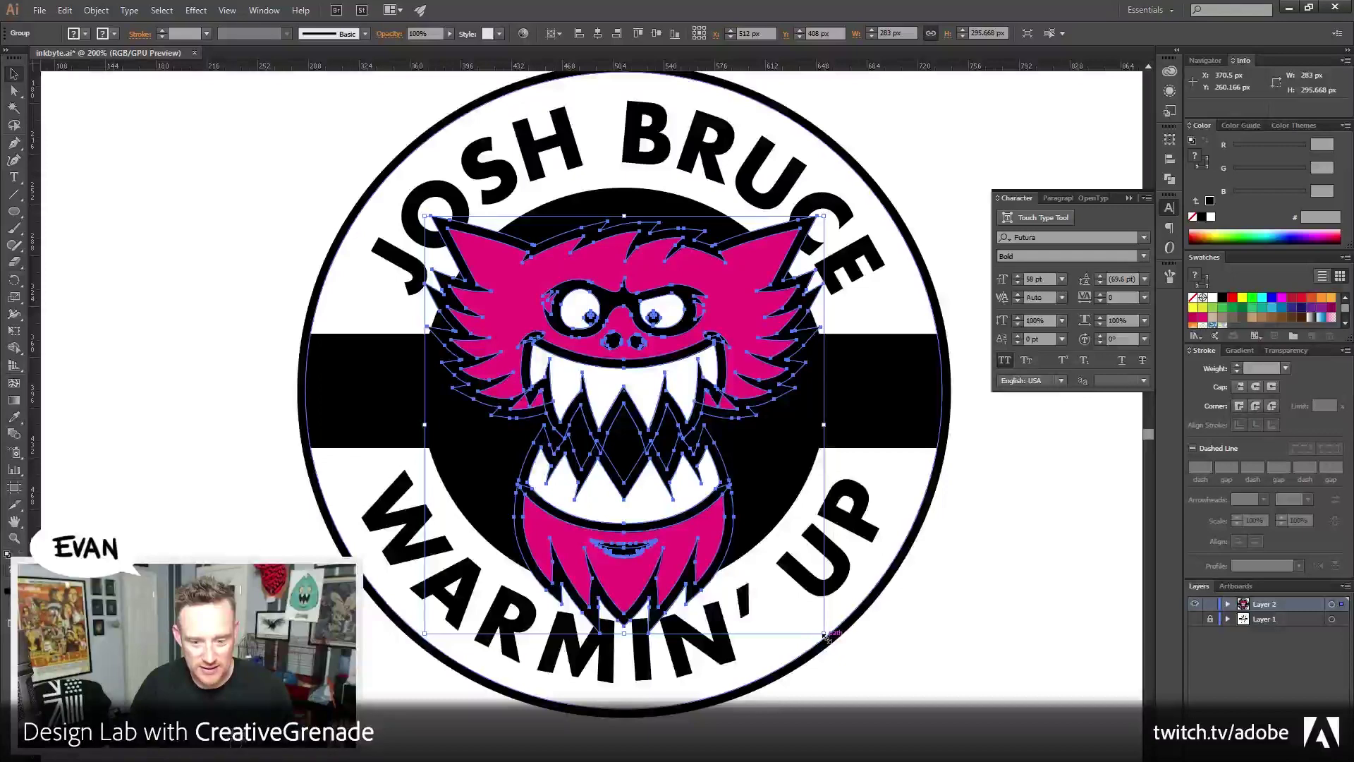
pyautogui.hotkey('ctrl', 'z')
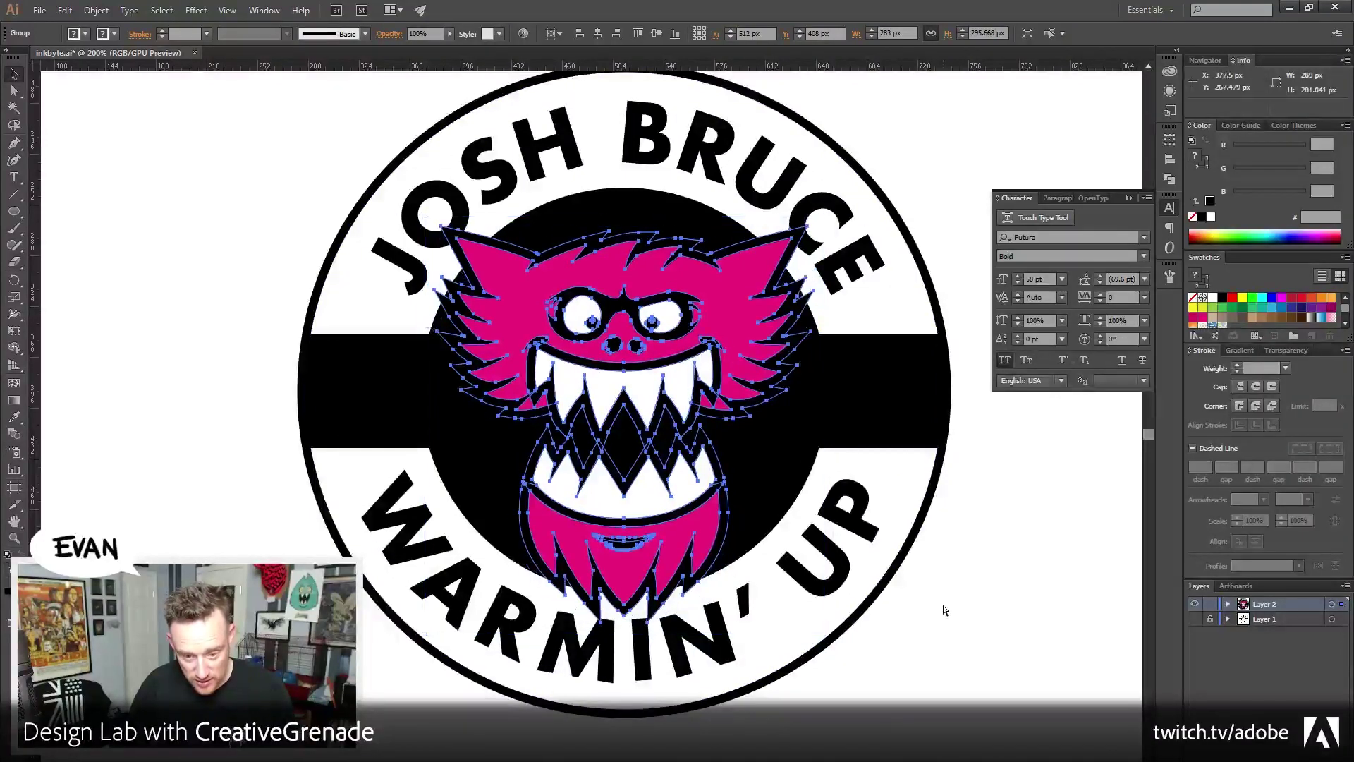
pyautogui.hotkey('ctrl', 'z')
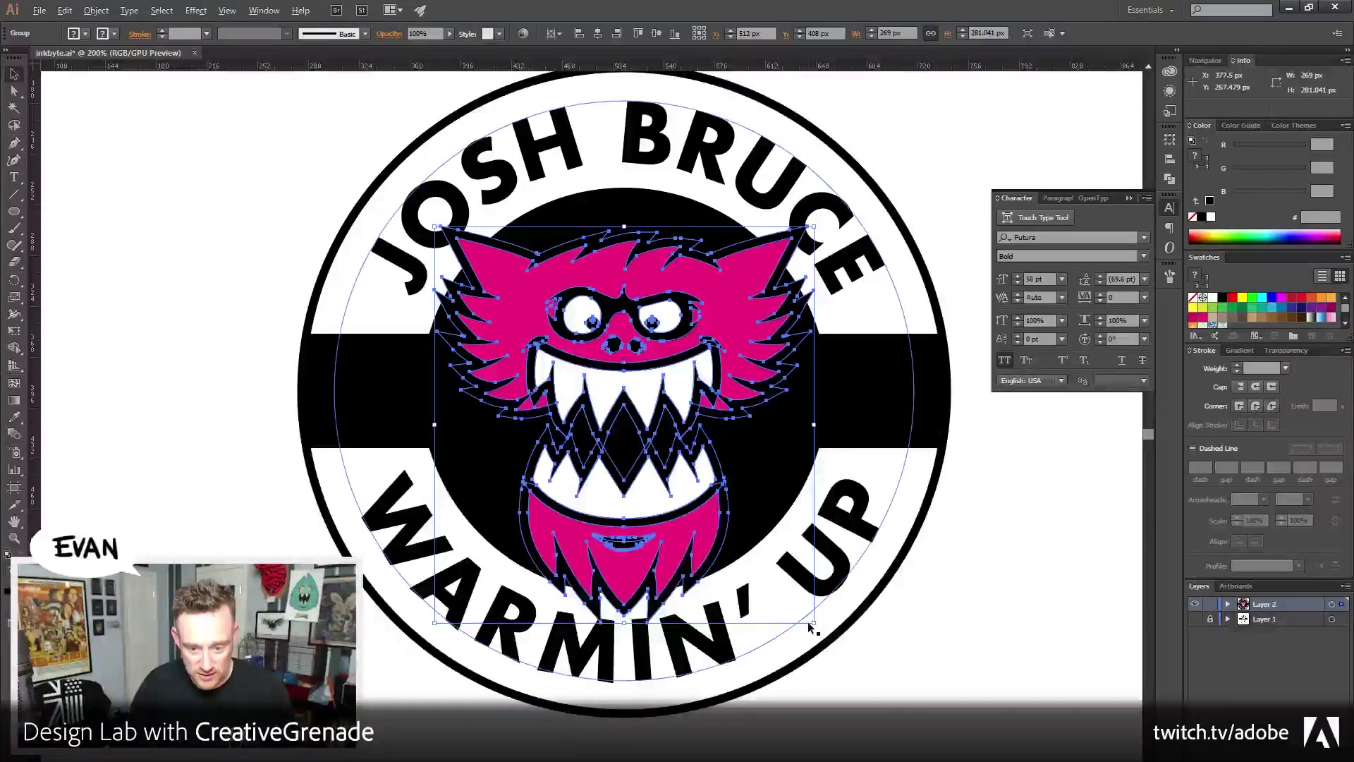
pyautogui.moveTo(810, 625)
pyautogui.mouseDown()
pyautogui.moveTo(858, 639)
pyautogui.moveTo(829, 637)
pyautogui.mouseUp()
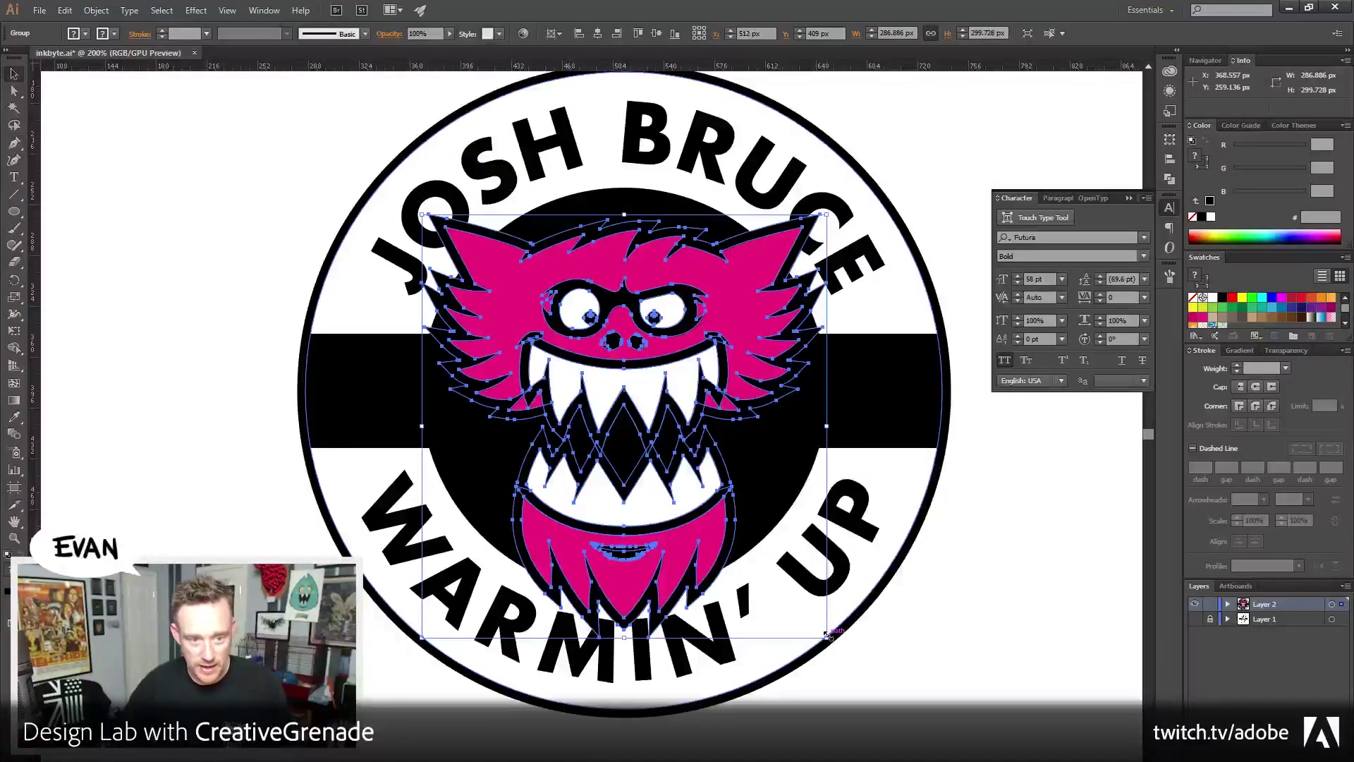
# Deselect the monster and pan to recentre the badge
pyautogui.click(990, 552)
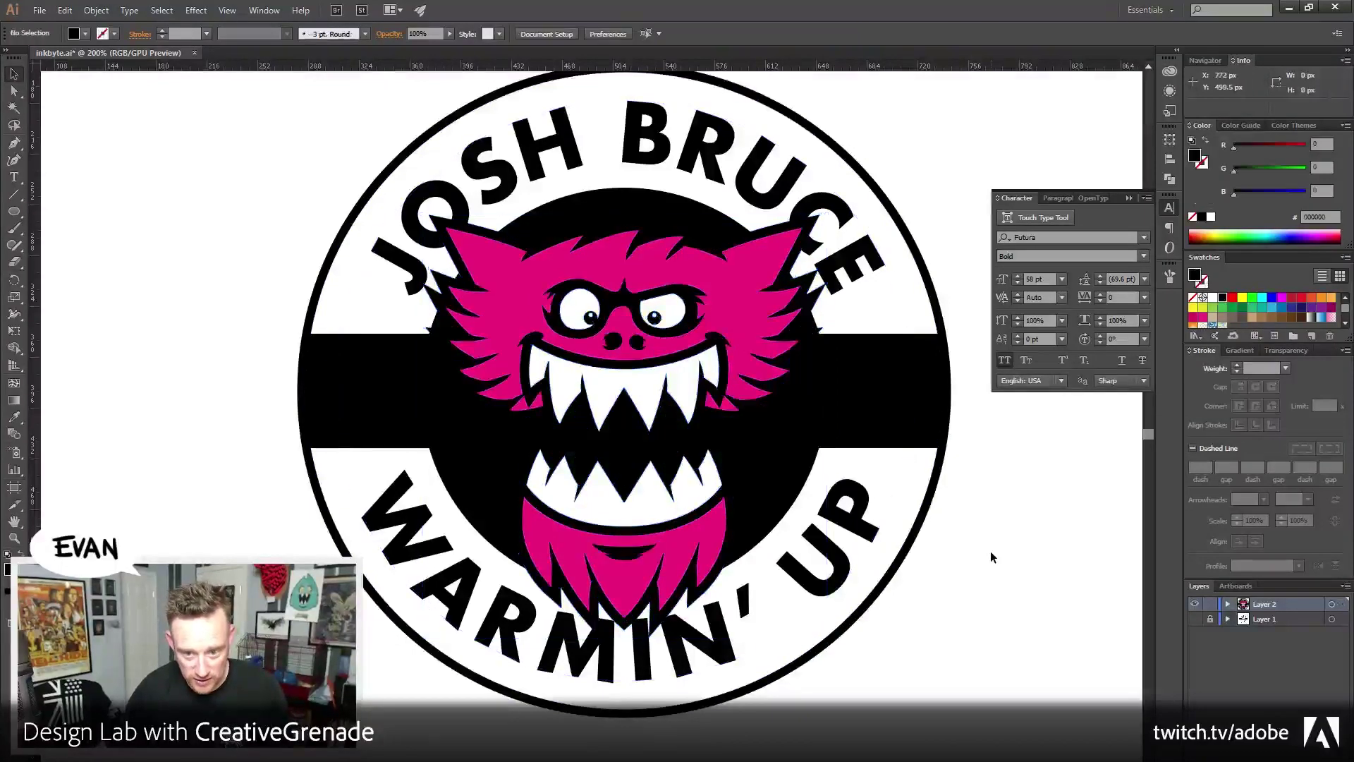
pyautogui.moveTo(894, 637); pyautogui.dragTo(836, 649)
pyautogui.hotkey('ctrl', 'a')
pyautogui.click(904, 683)
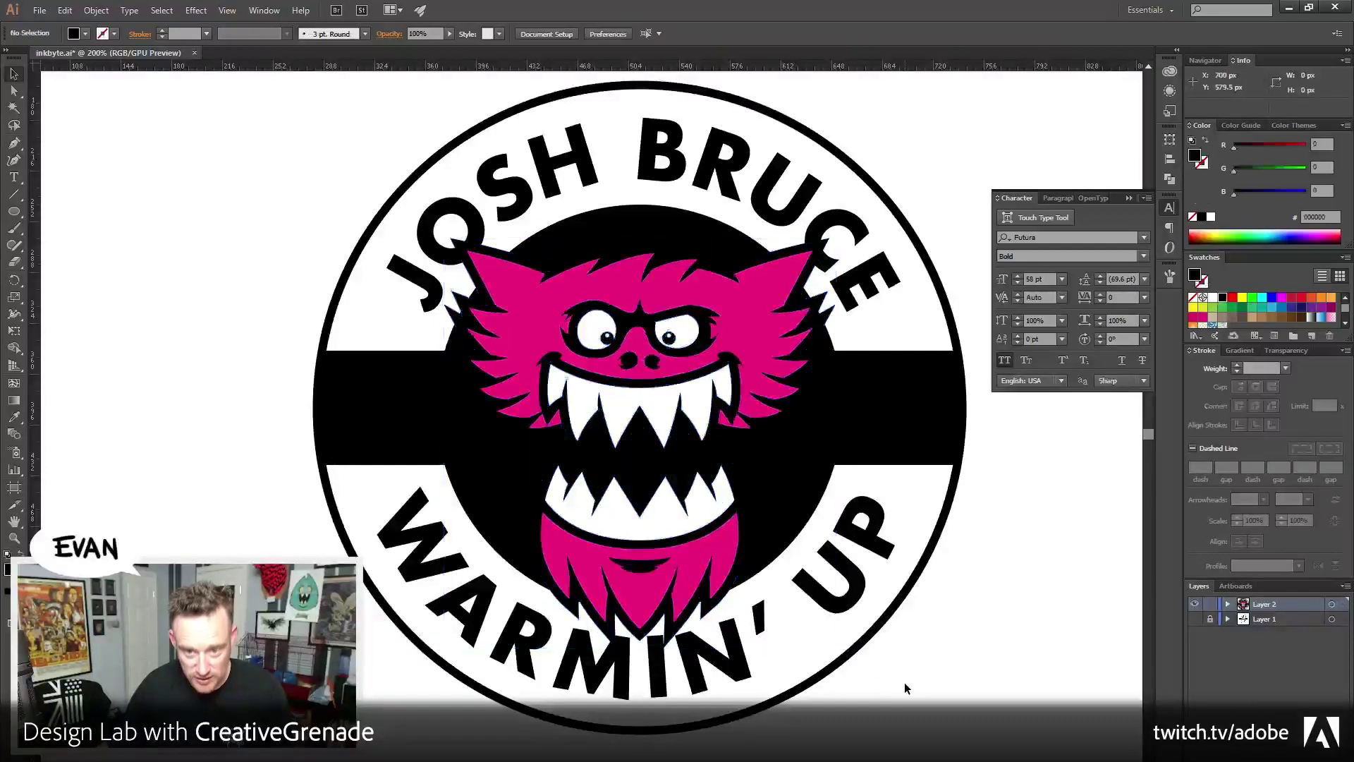
pyautogui.moveTo(887, 591); pyautogui.dragTo(901, 689)
pyautogui.moveTo(786, 698); pyautogui.dragTo(748, 565)
pyautogui.moveTo(882, 598); pyautogui.dragTo(927, 662)
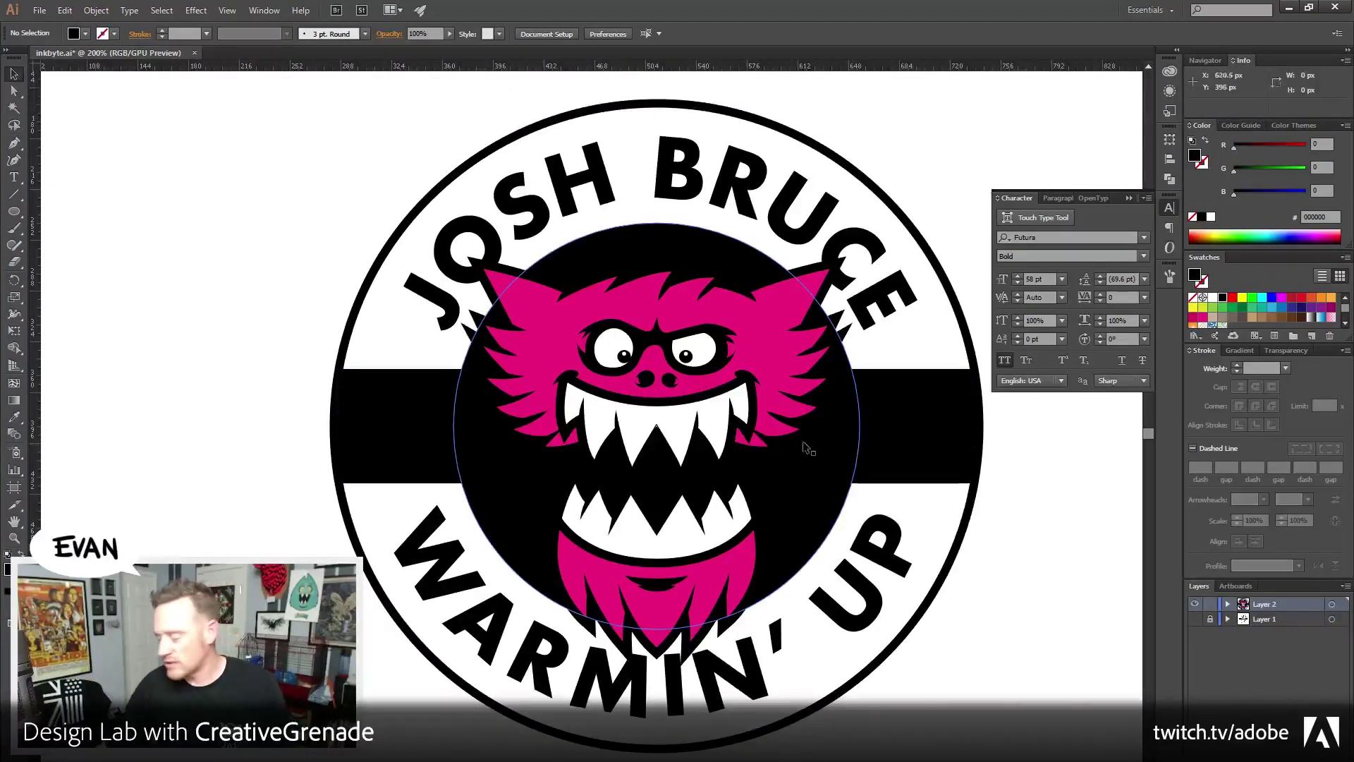
# Raise the outer badge ring's stroke weight from 6 px to 12 px, then restore the default colours
pyautogui.click(485, 160)
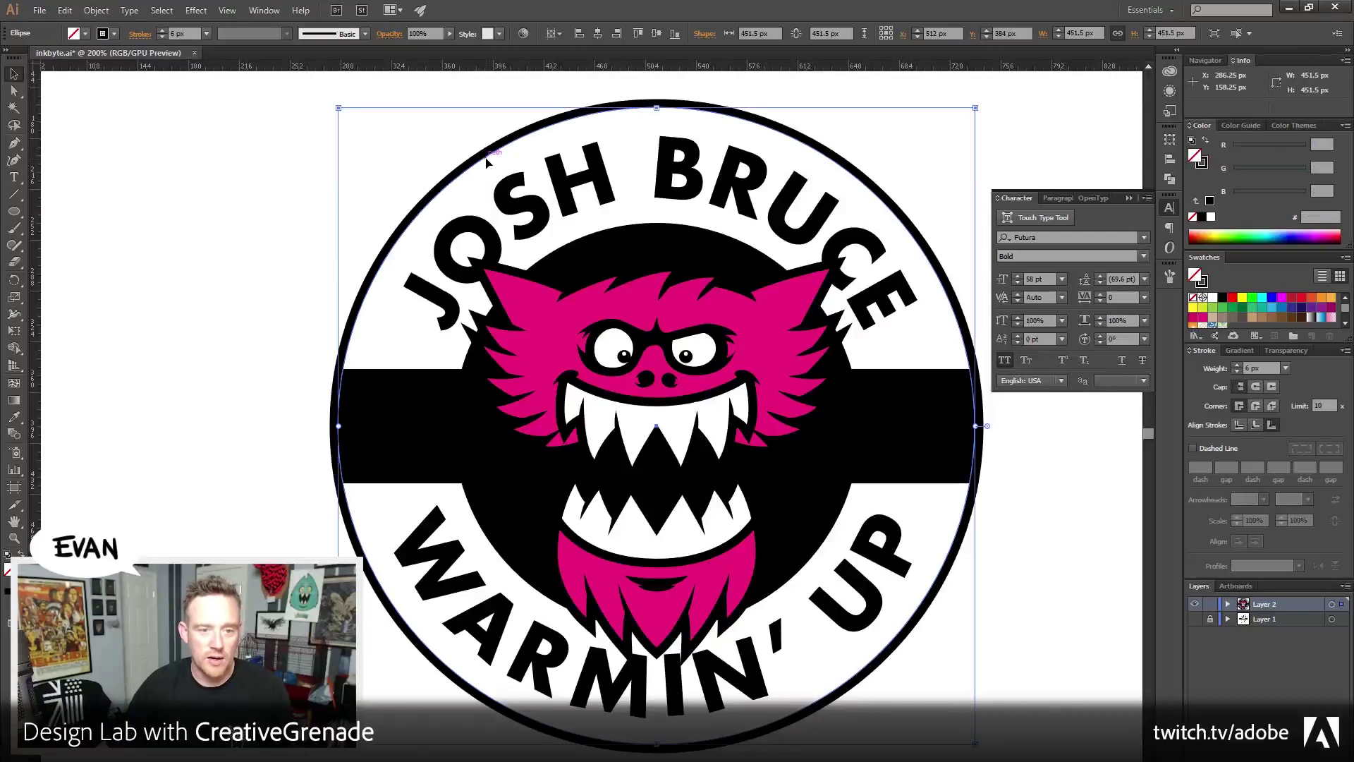
pyautogui.click(1238, 367)
pyautogui.click(1238, 367)
pyautogui.click(1238, 367)
pyautogui.click(1238, 366)
pyautogui.click(1238, 367)
pyautogui.click(1238, 367)
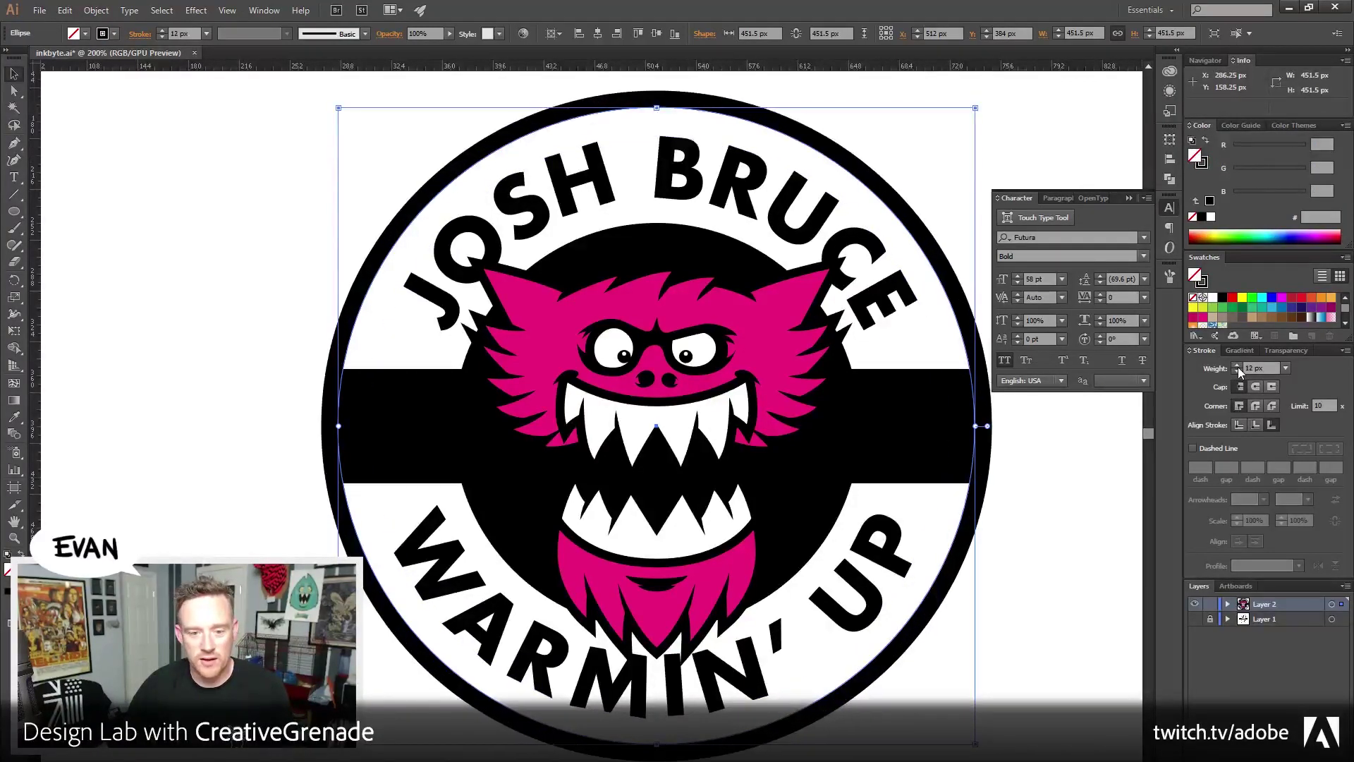
pyautogui.click(1073, 585)
pyautogui.moveTo(793, 526); pyautogui.dragTo(751, 534)
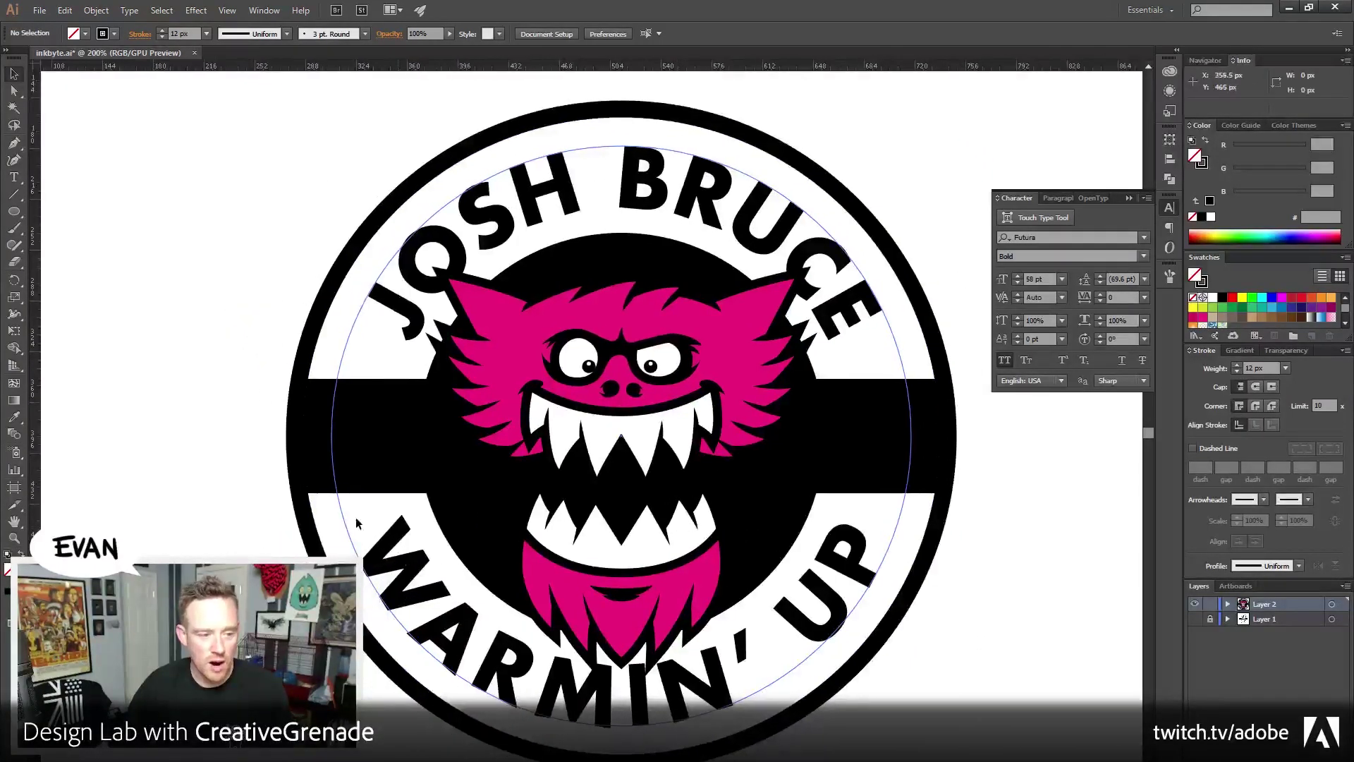
pyautogui.click(1206, 143)
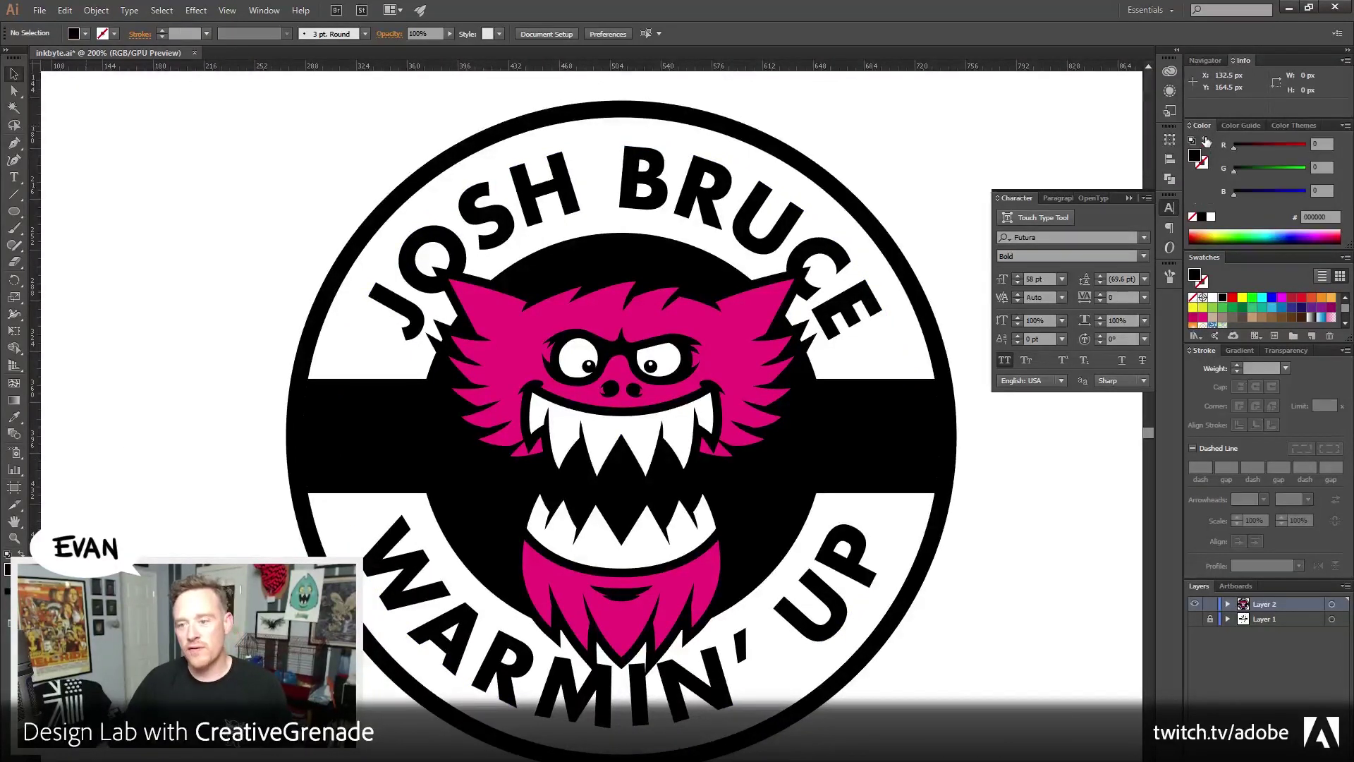
# Type '60' as white text at the left end of the black band
pyautogui.click(1211, 297)
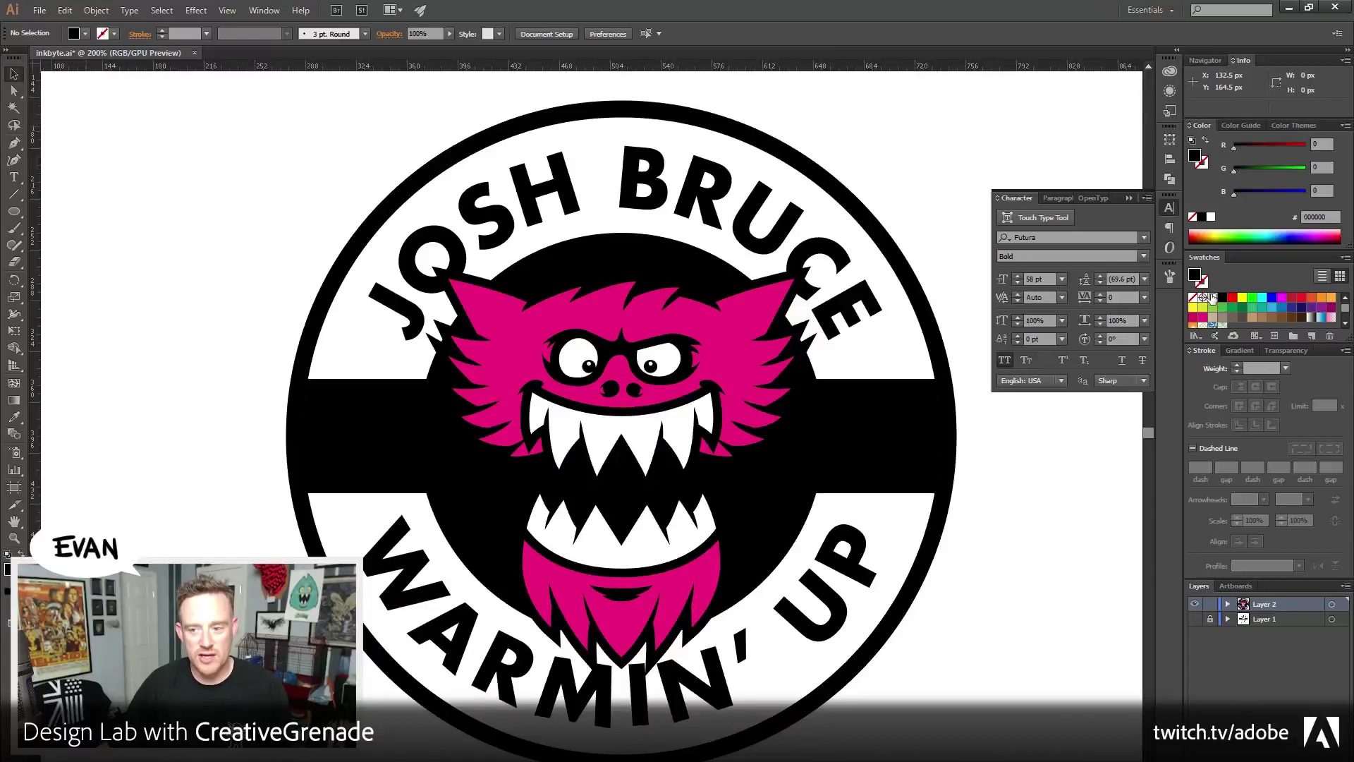
pyautogui.click(15, 181)
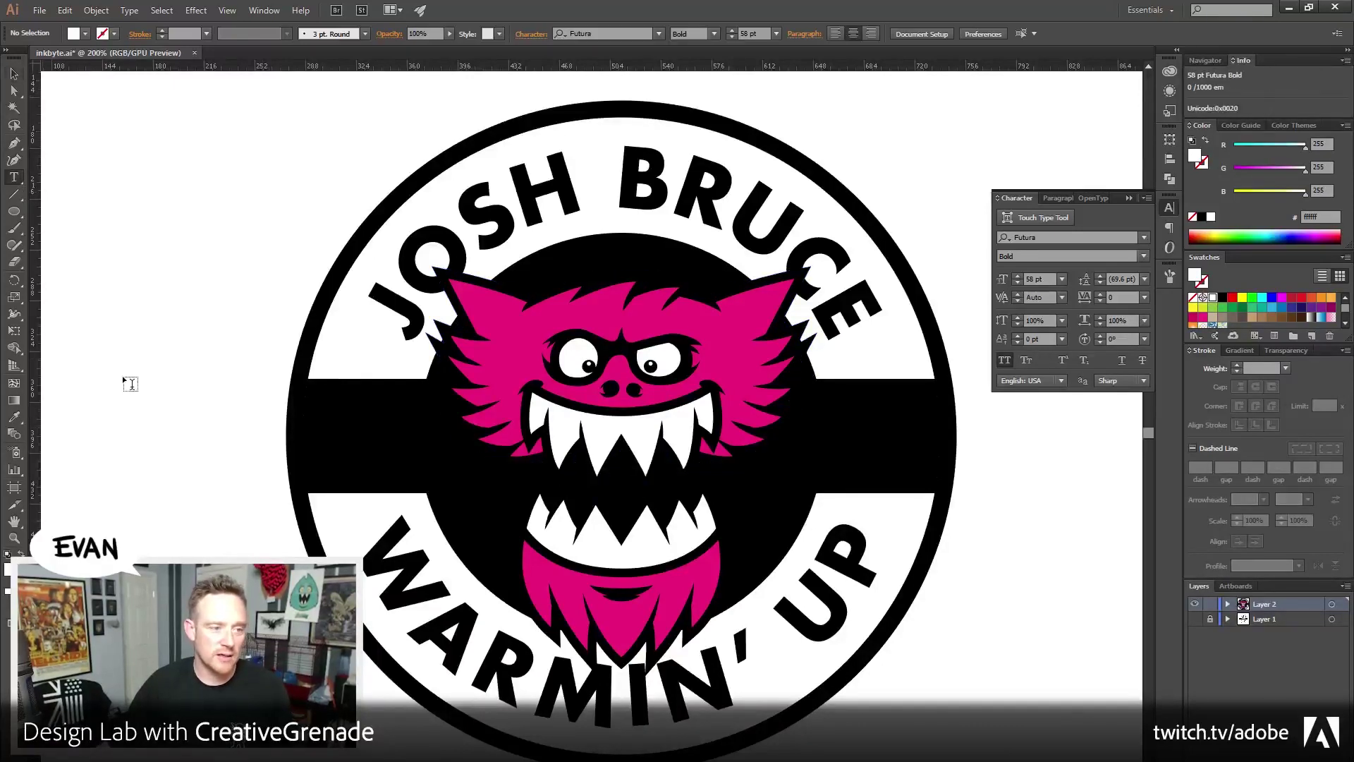
pyautogui.click(339, 450)
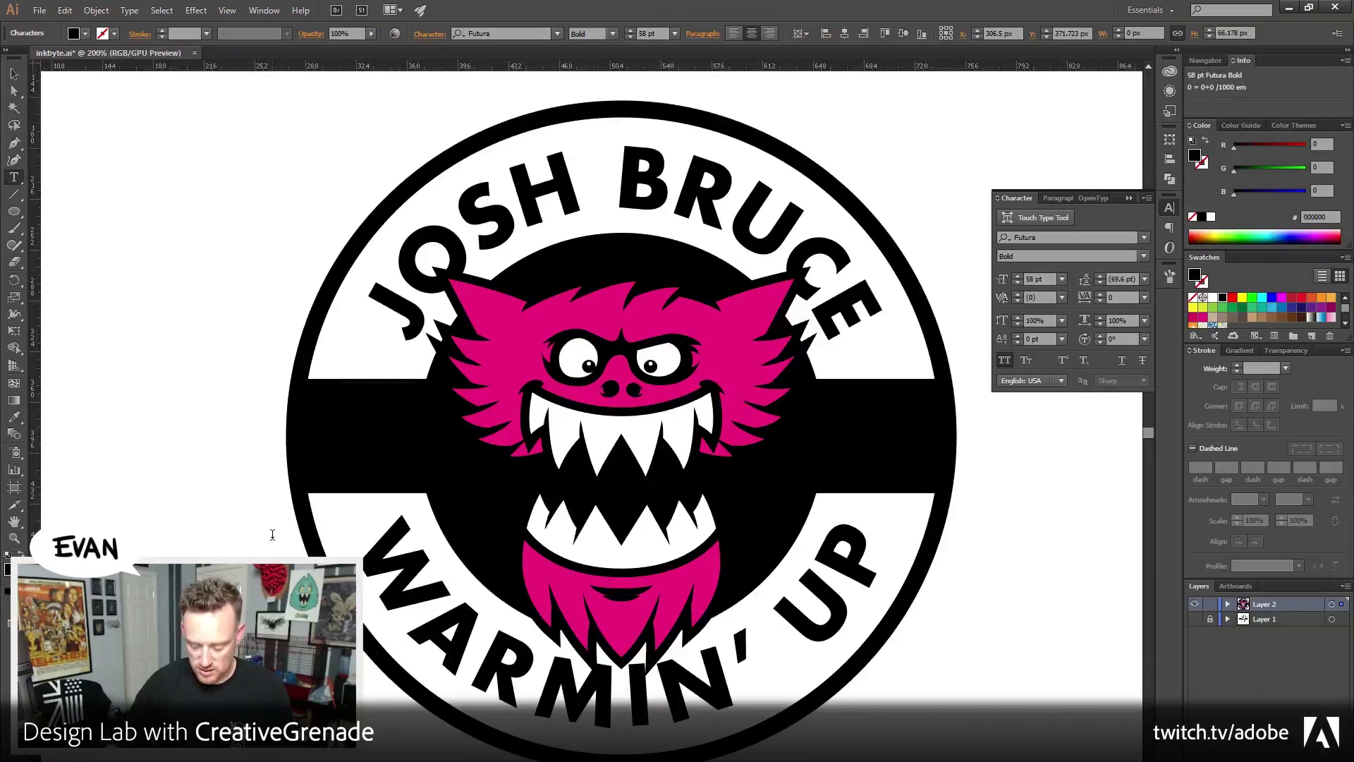
pyautogui.write('CR')
pyautogui.hotkey('ctrl', 'a')
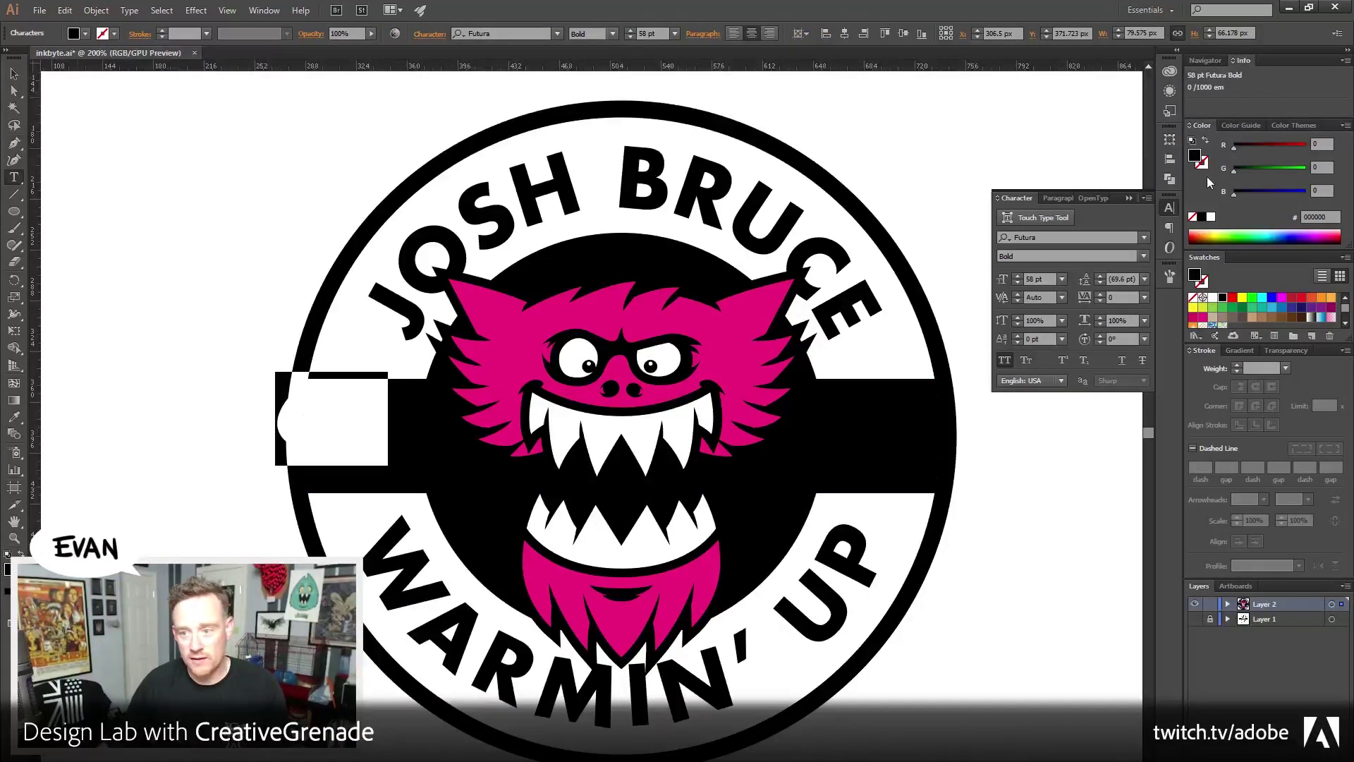
pyautogui.click(1212, 298)
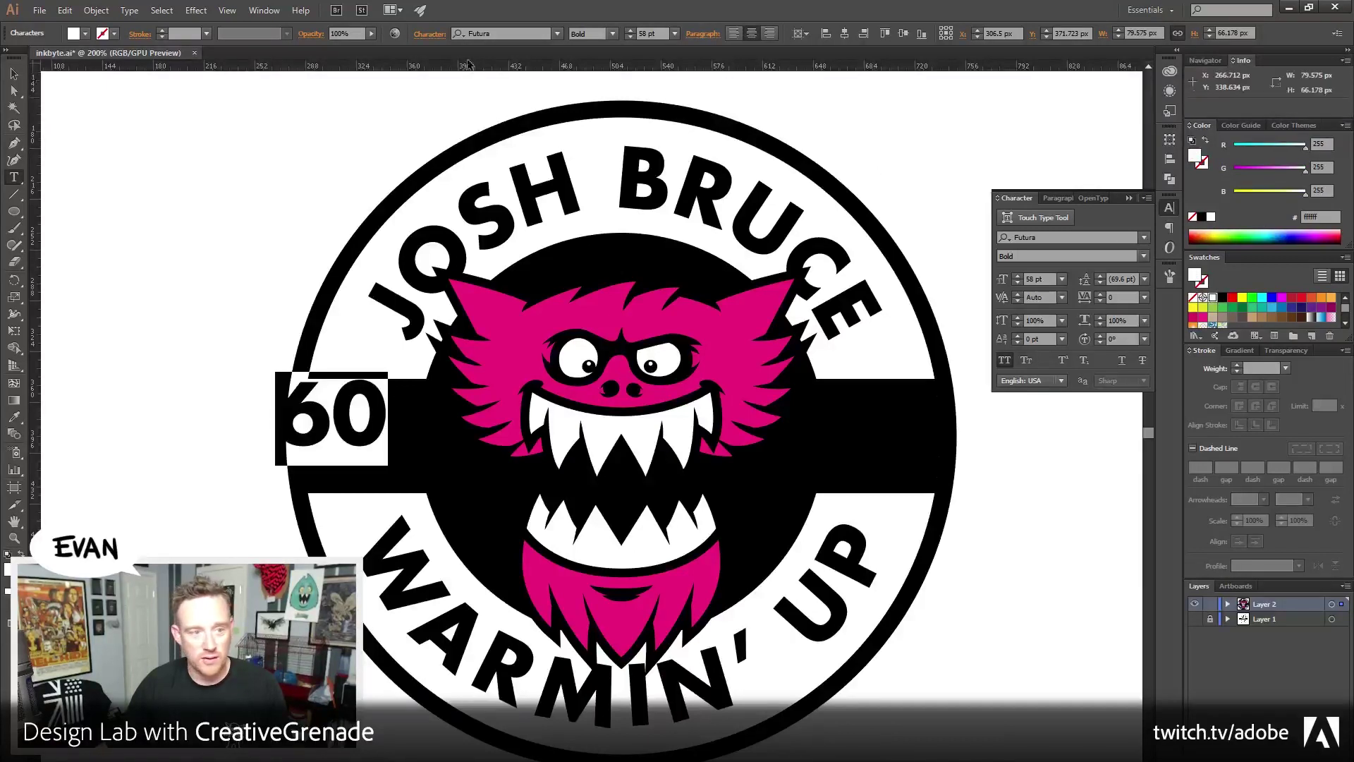
# Change the 60's font to EE-Roadhouse Regular, found by filtering the font list with 'ee'
pyautogui.click(502, 36)
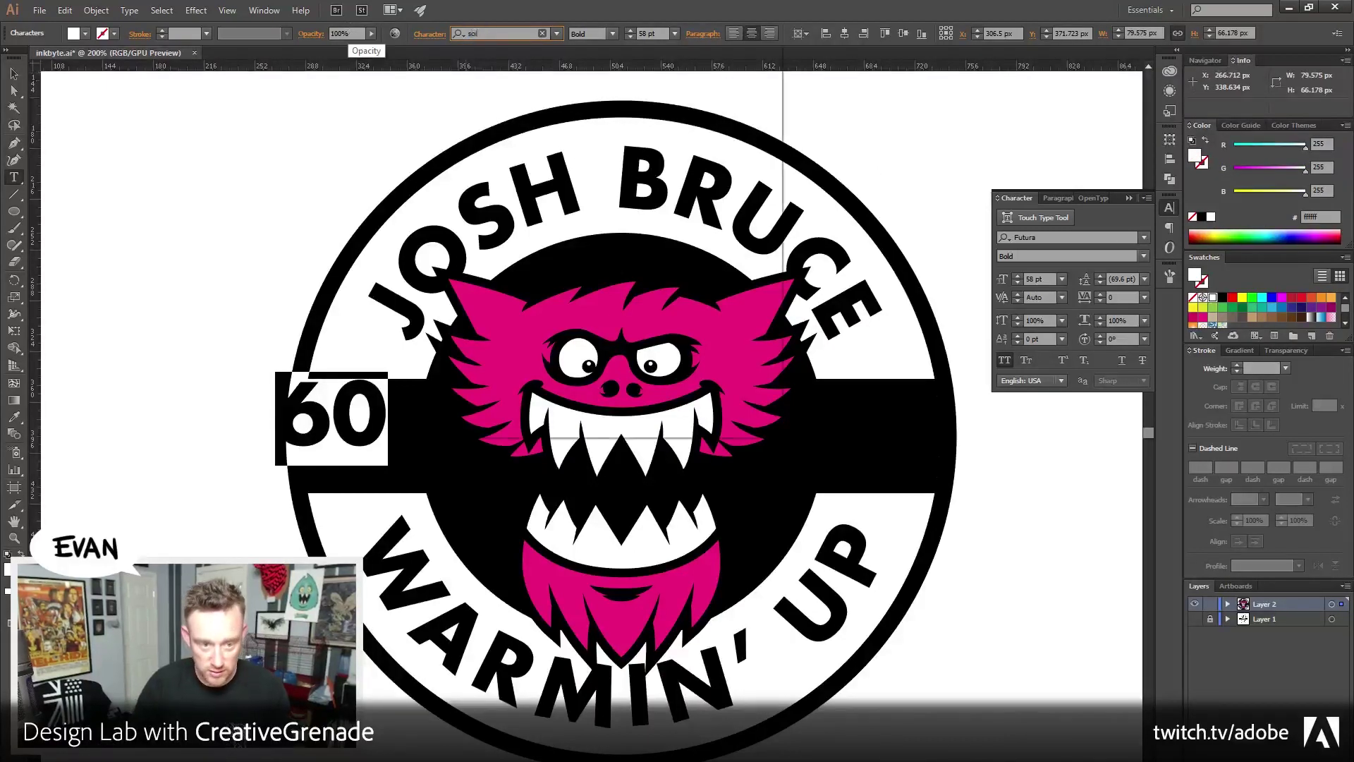
pyautogui.write('solan')
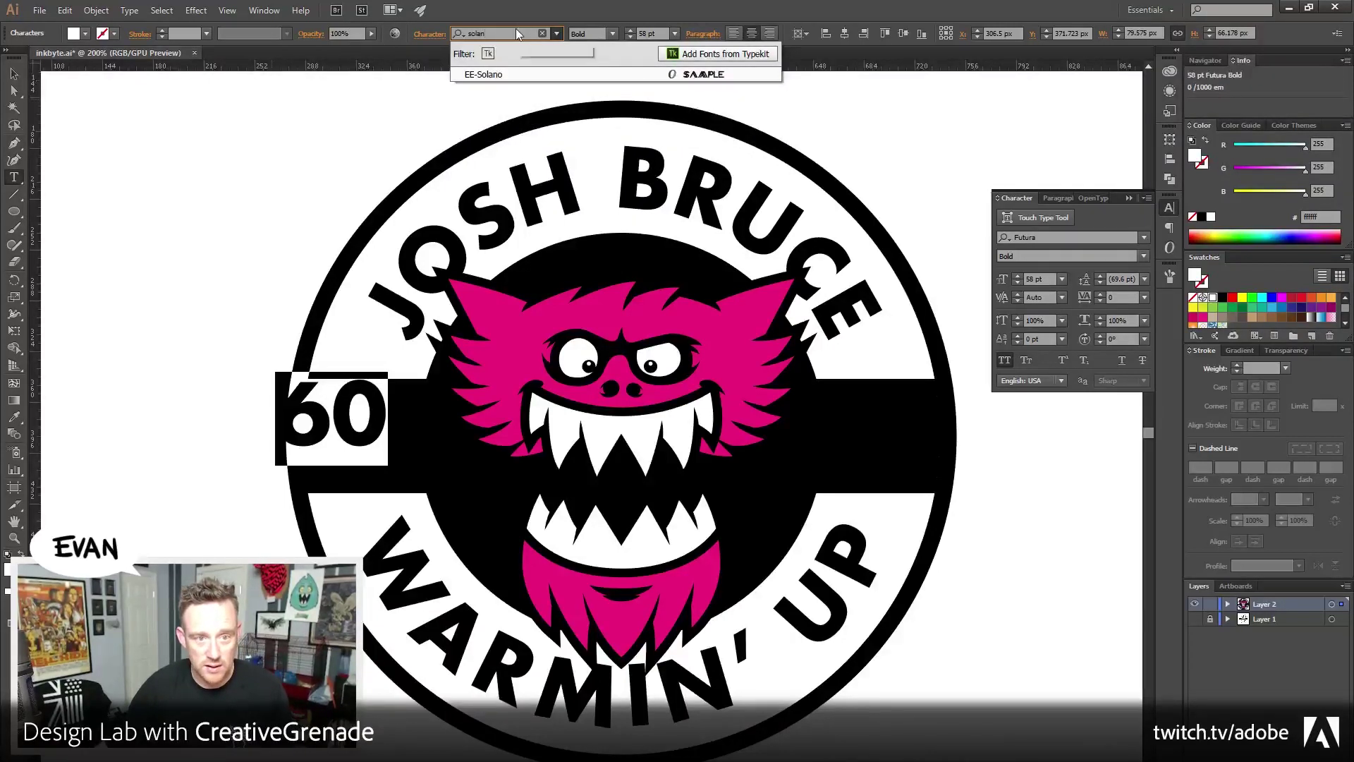
pyautogui.press('BackSpace')
pyautogui.press('BackSpace')
pyautogui.press('BackSpace')
pyautogui.press('BackSpace')
pyautogui.press('BackSpace')
pyautogui.write('ee')
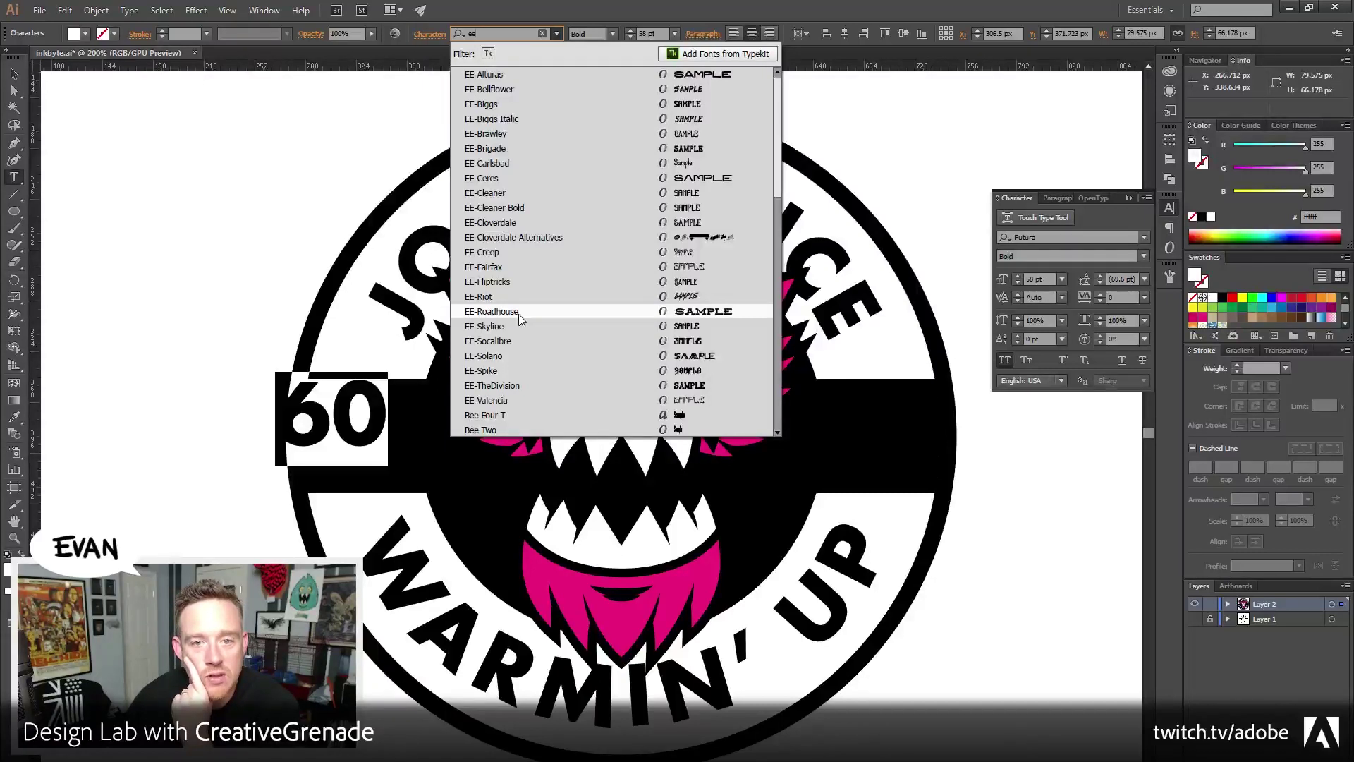
pyautogui.click(518, 315)
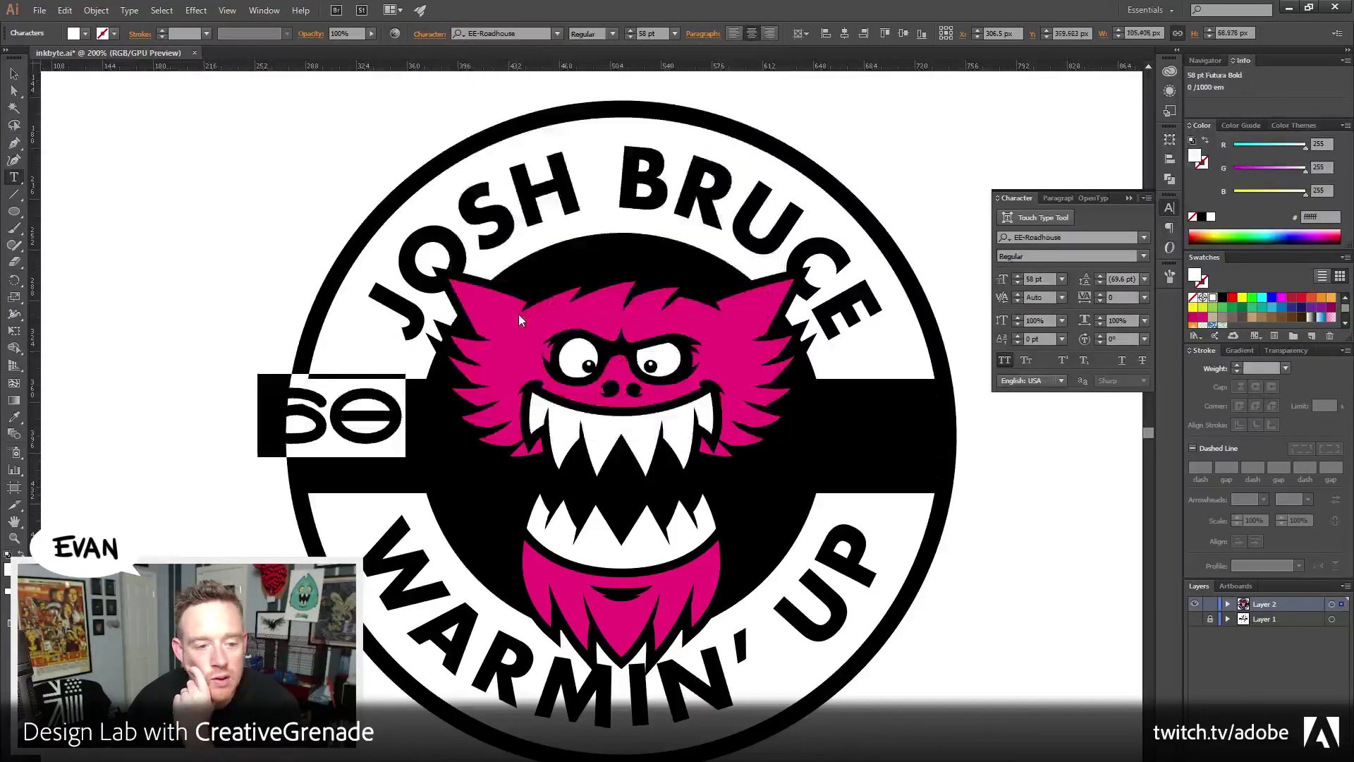
pyautogui.click(14, 74)
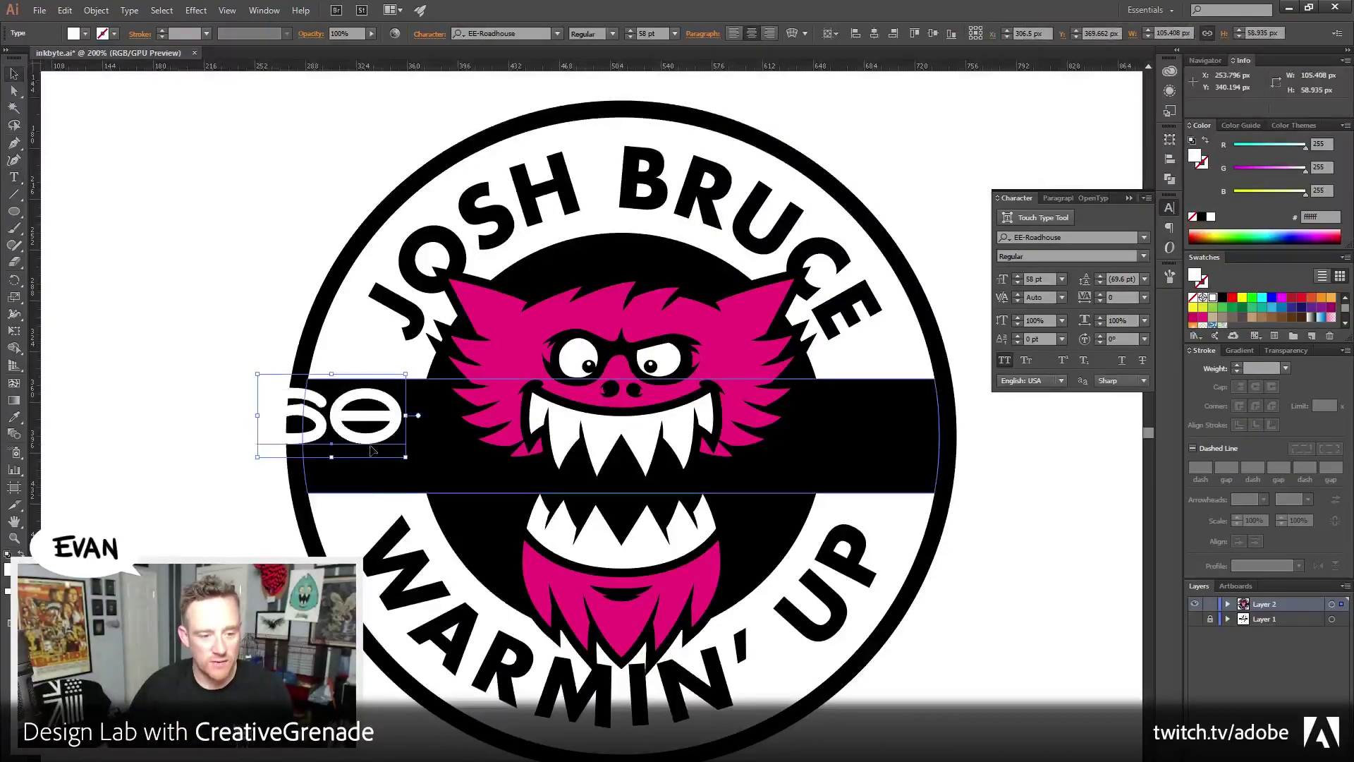
# Scale the 60 down and nudge it into place on the band's left end
pyautogui.moveTo(445, 474); pyautogui.dragTo(437, 469)
pyautogui.press('Right')
pyautogui.press('Right')
pyautogui.press('Right')
pyautogui.press('Down')
pyautogui.press('Down')
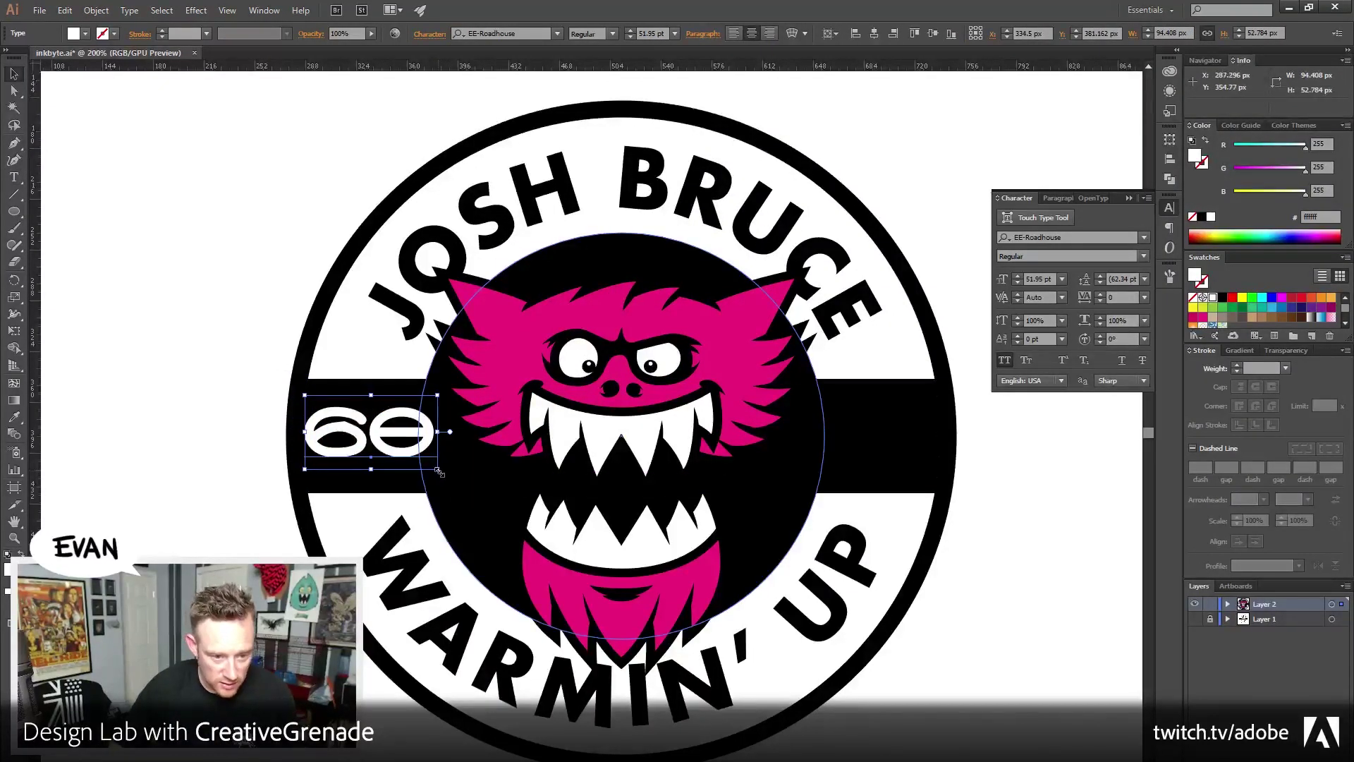
pyautogui.press('Left')
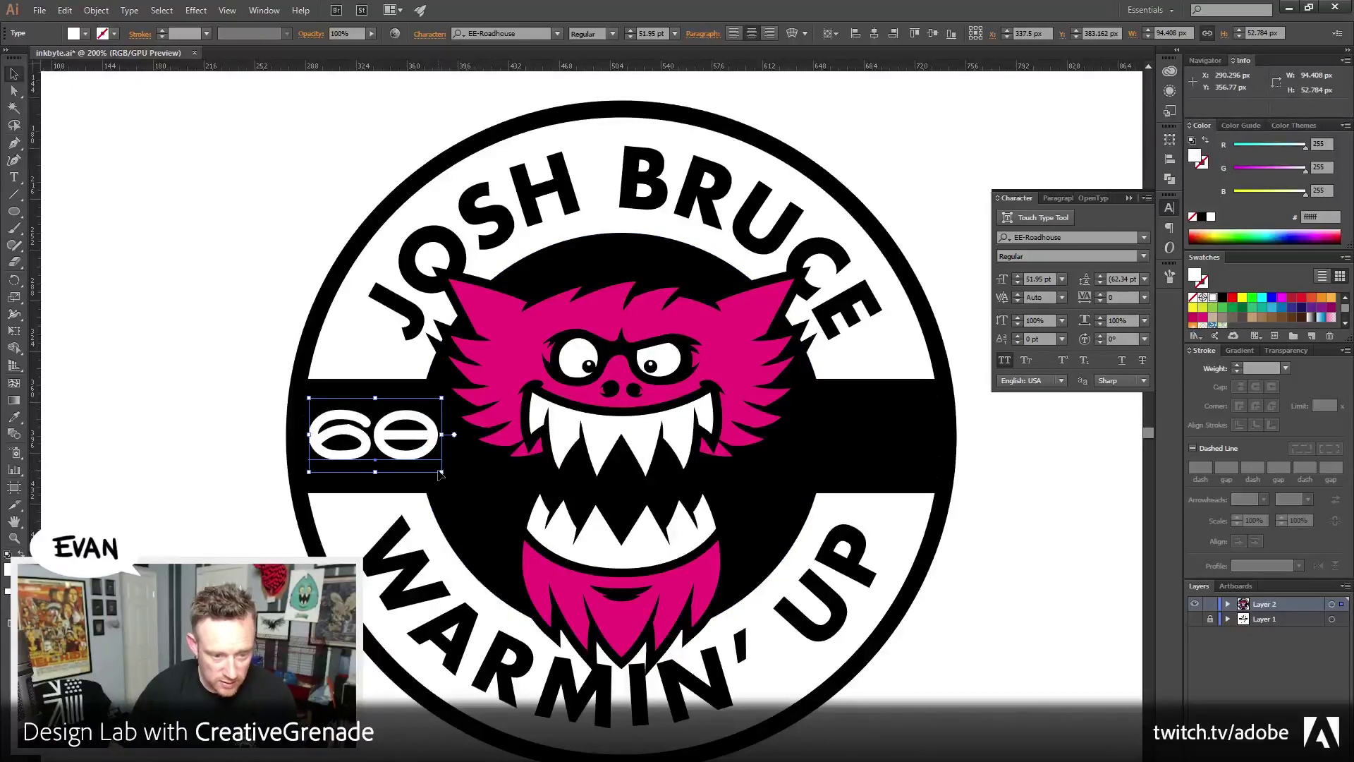
pyautogui.moveTo(439, 474); pyautogui.dragTo(423, 462)
pyautogui.press('Down')
pyautogui.press('Down')
pyautogui.press('Down')
pyautogui.press('Down')
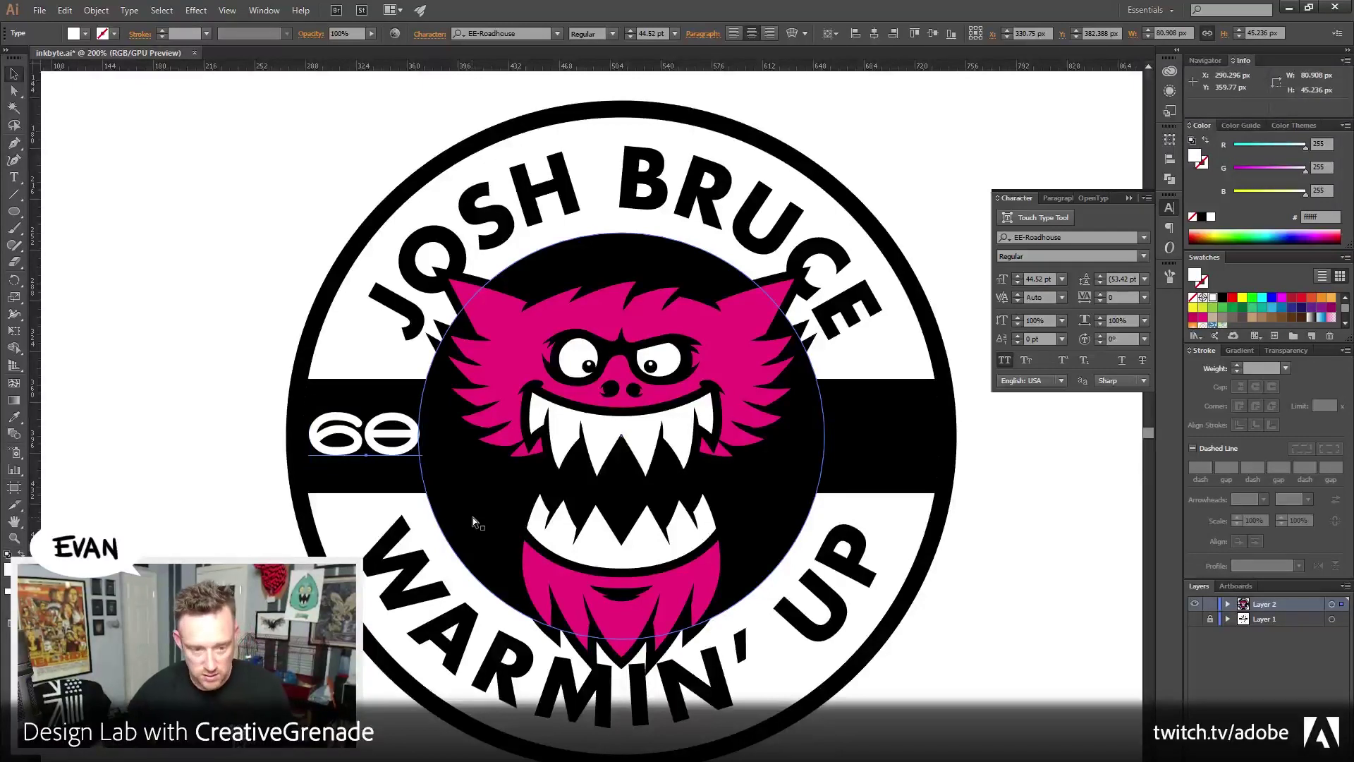
# Alt-drag a copy of the 60 to the band's right end and retype it as 'MIN'
pyautogui.moveTo(371, 441); pyautogui.dragTo(887, 439)
pyautogui.doubleClick(885, 438)
pyautogui.hotkey('ctrl', 'a')
pyautogui.write('MIN')
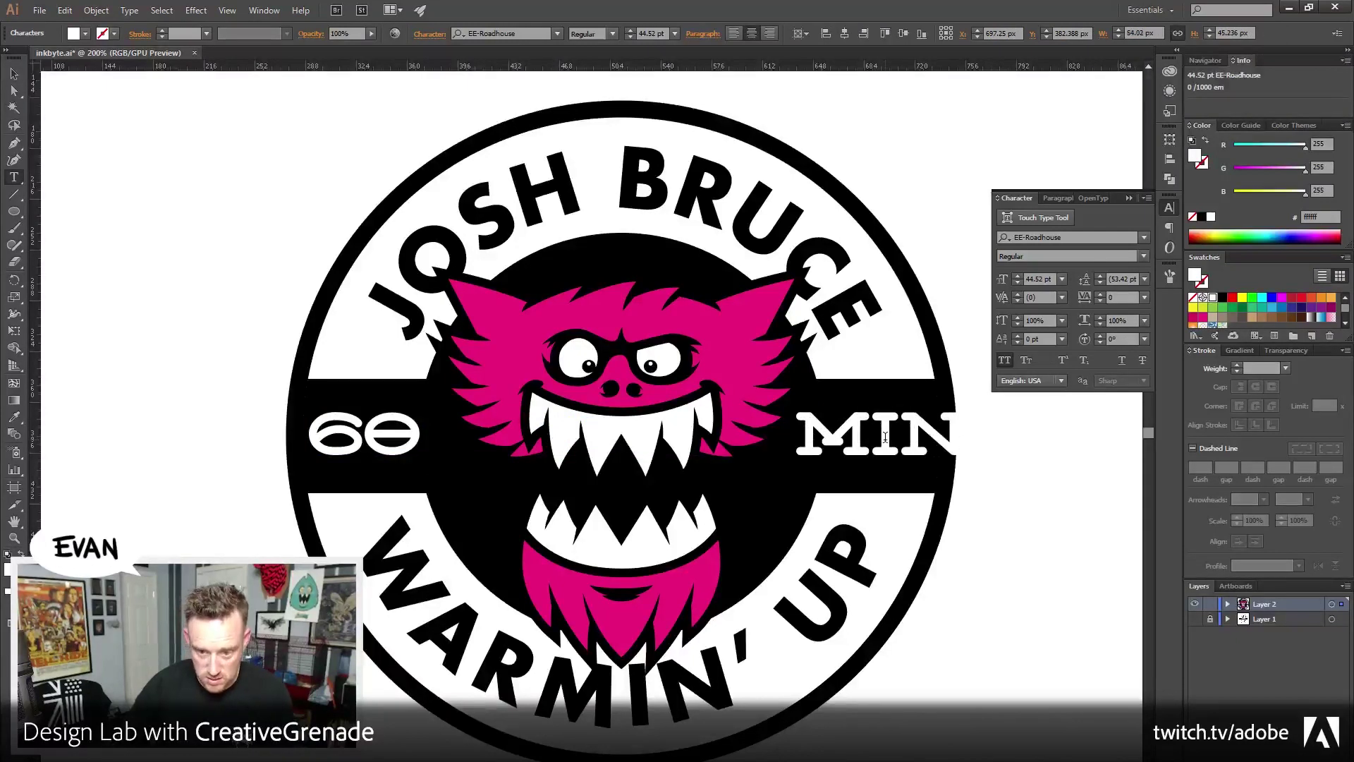
# Reduce the MIN font size to 32 pt
pyautogui.hotkey('ctrl', 'a')
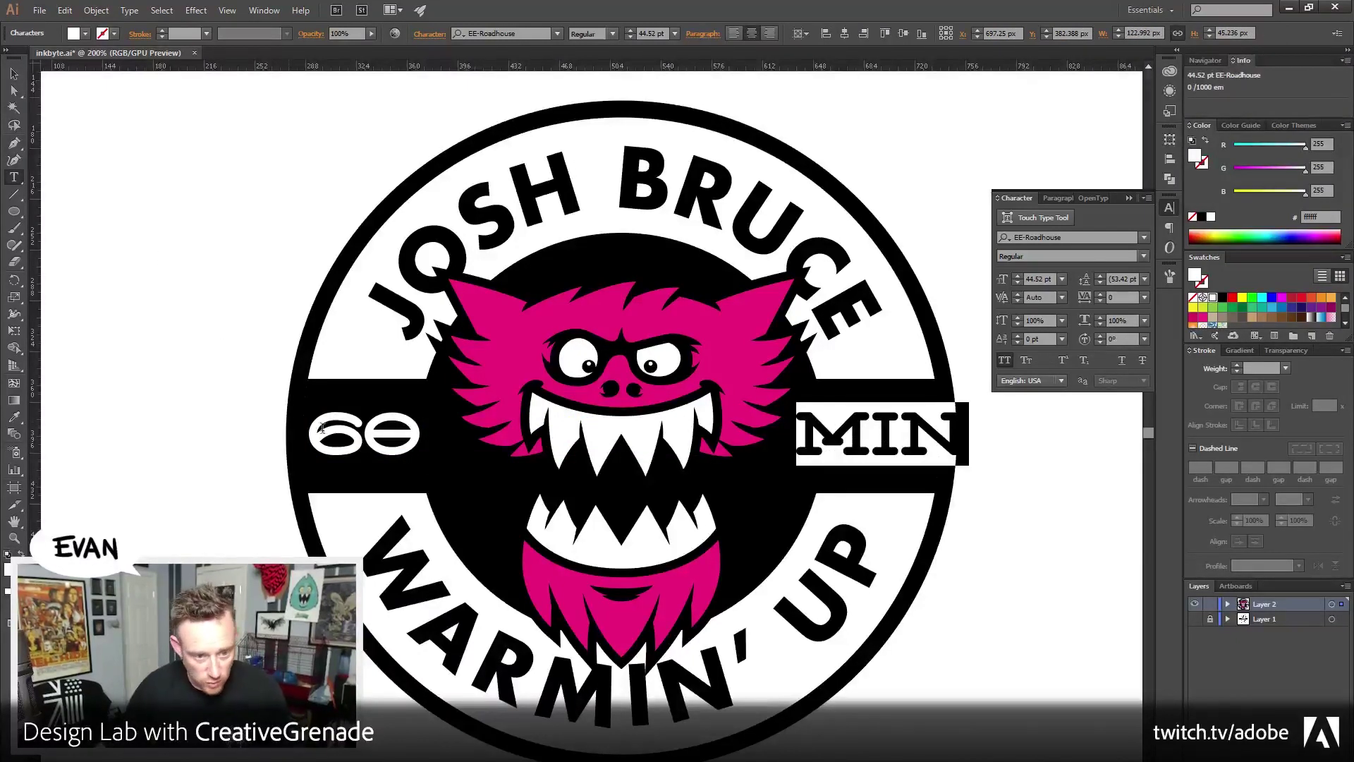
pyautogui.click(1019, 281)
pyautogui.click(1020, 281)
pyautogui.click(1019, 282)
pyautogui.click(1019, 282)
pyautogui.click(1019, 281)
pyautogui.click(1019, 281)
pyautogui.click(1019, 281)
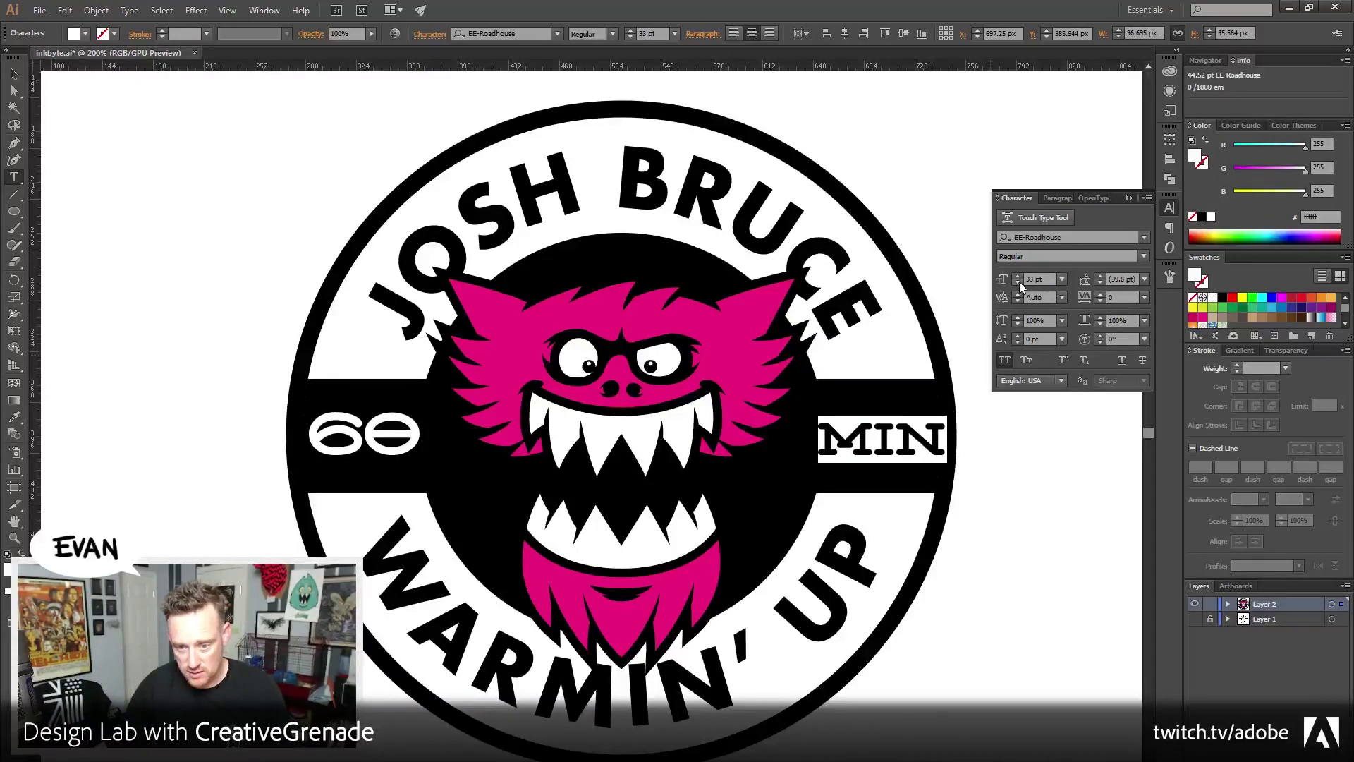
pyautogui.click(1019, 282)
pyautogui.click(14, 74)
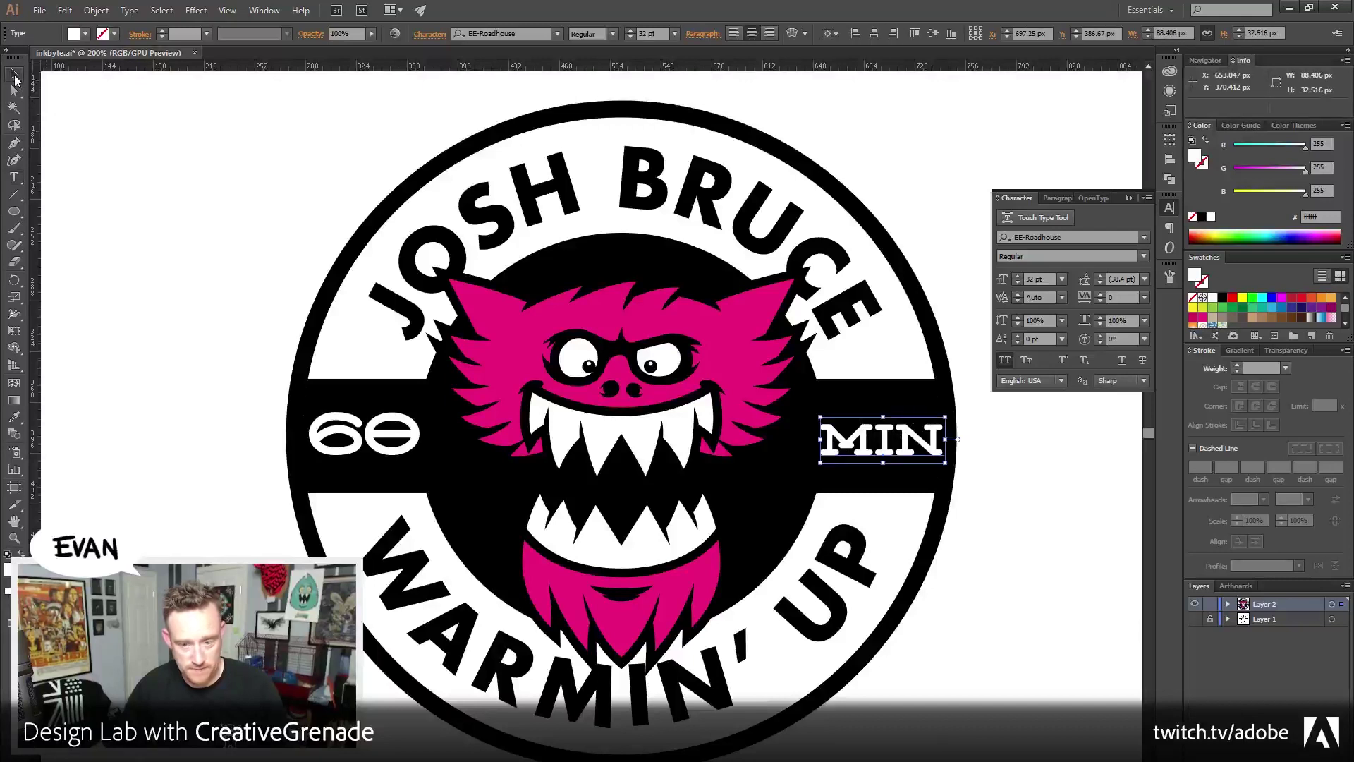
# Nudge MIN up one pixel and add two horizontal guides framing the top and bottom of the lettering
pyautogui.press('Up')
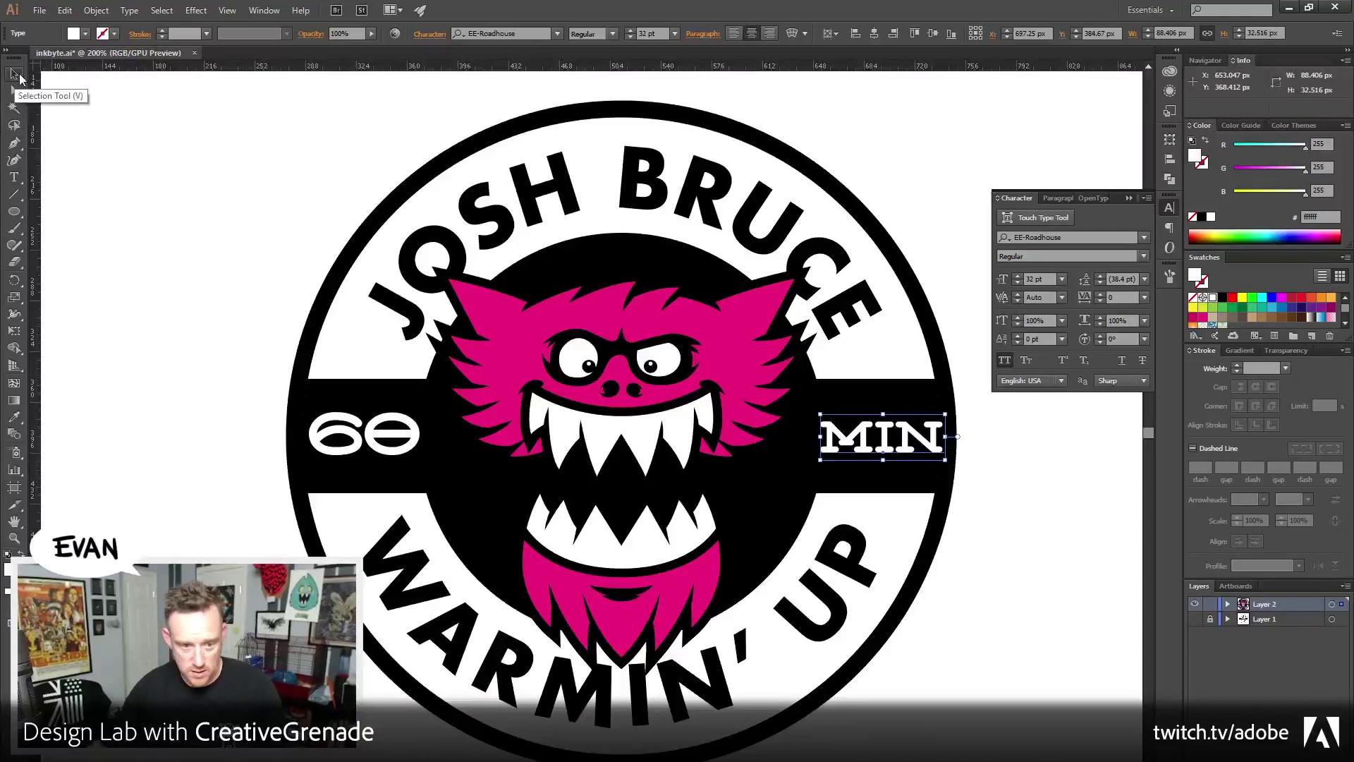
pyautogui.moveTo(289, 65); pyautogui.dragTo(388, 413)
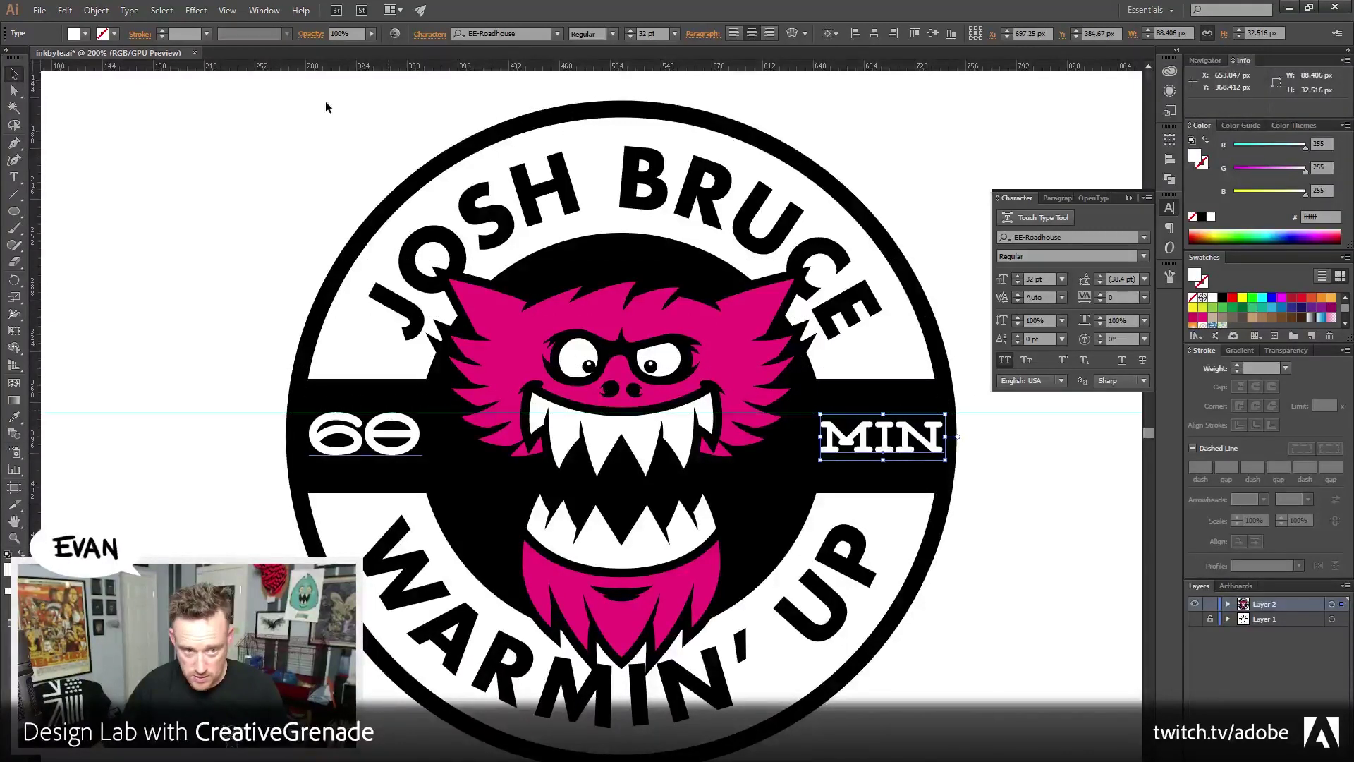
pyautogui.moveTo(301, 65); pyautogui.dragTo(347, 455)
# Zoom in to about 600% on MIN and select it
pyautogui.click(145, 498)
pyautogui.press('z')
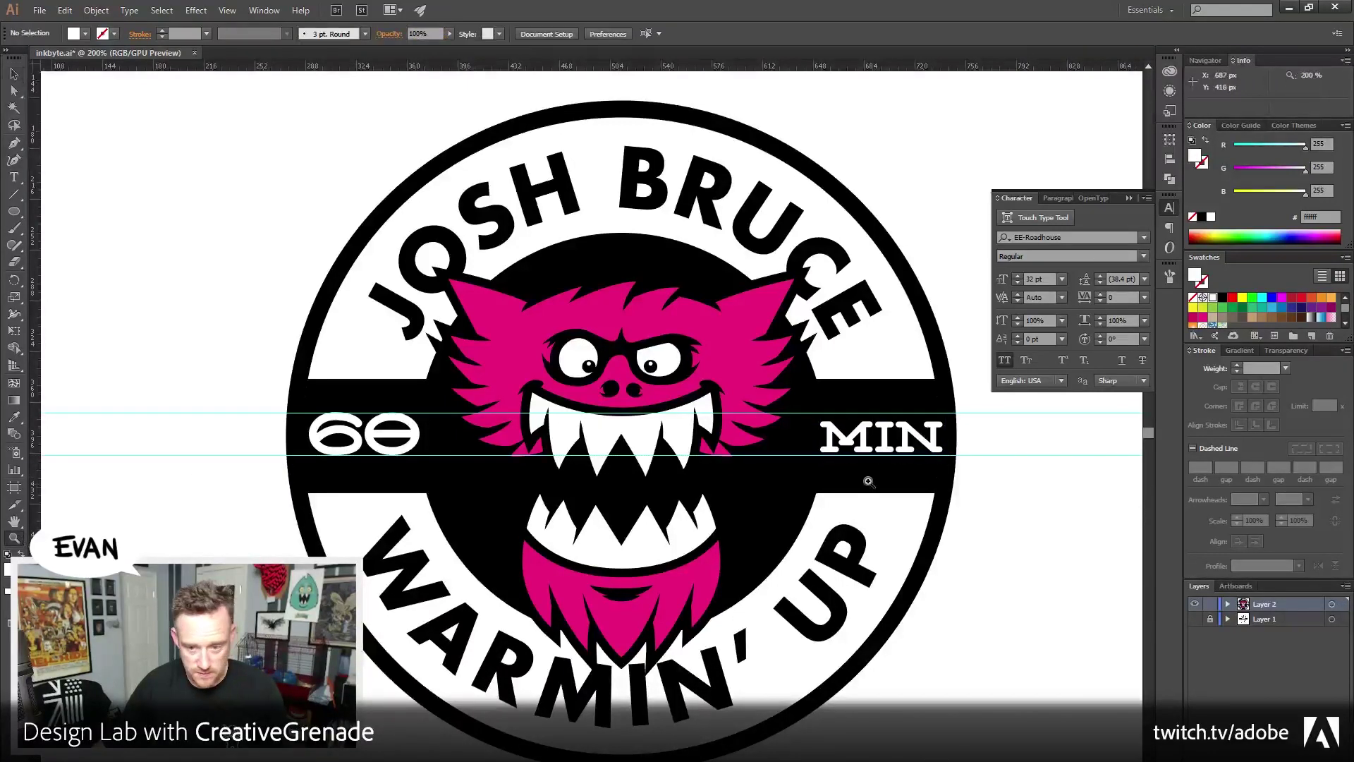
pyautogui.click(868, 475)
pyautogui.moveTo(503, 311); pyautogui.dragTo(651, 367)
pyautogui.hotkey('ctrl', '+')
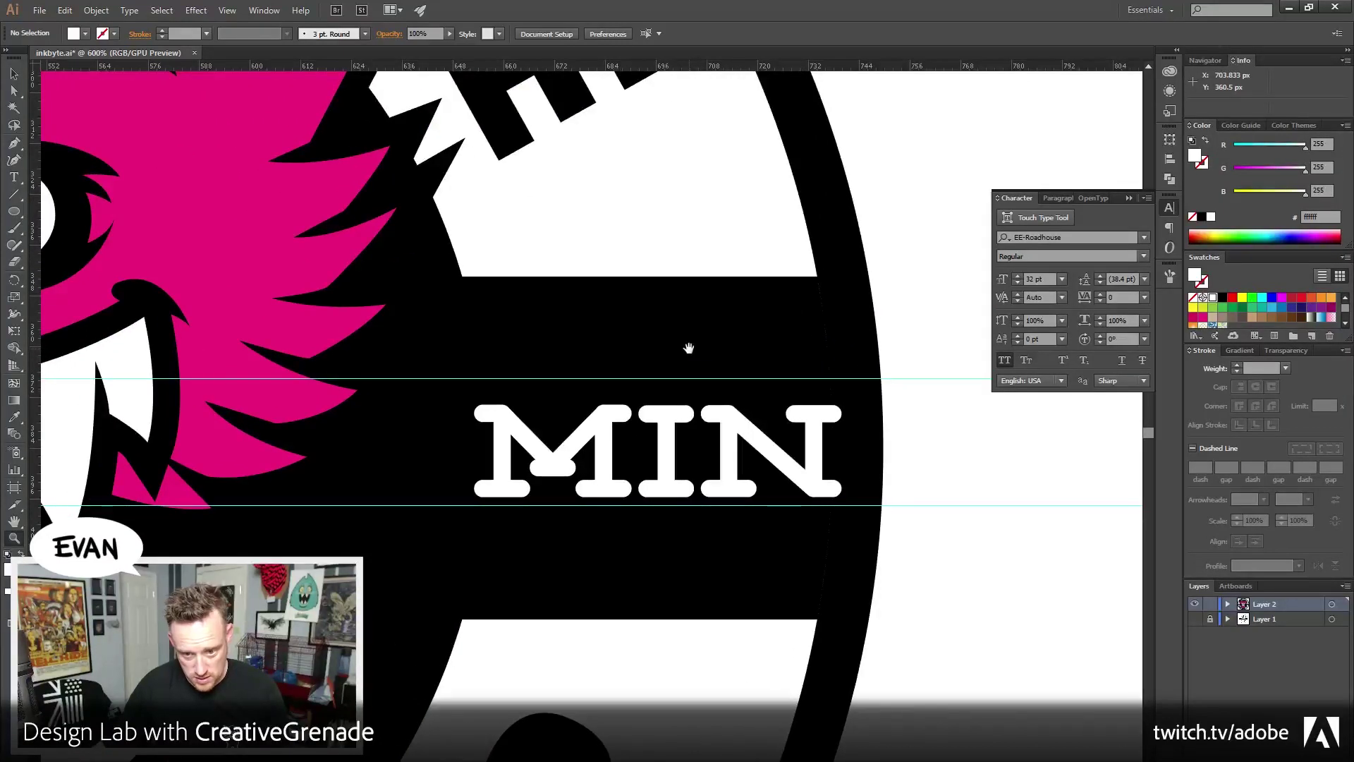
pyautogui.press('v')
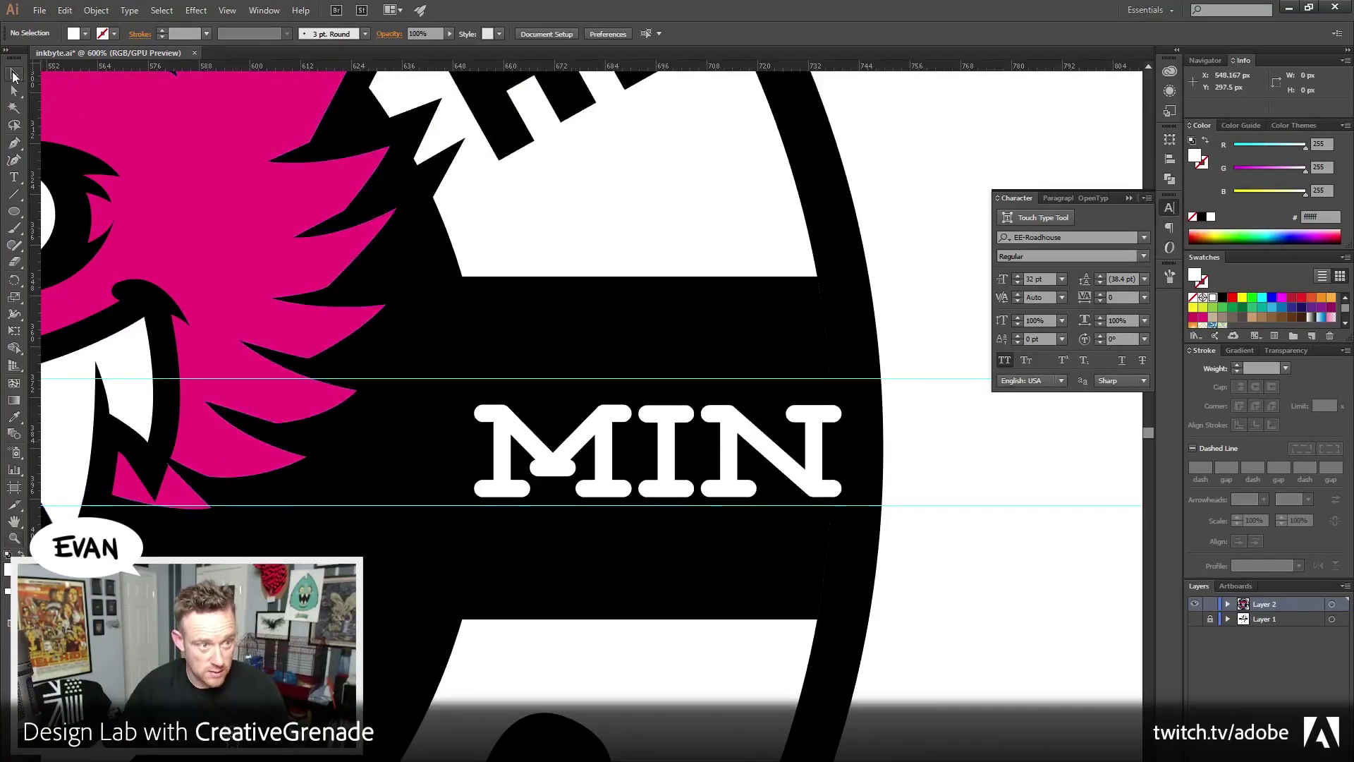
pyautogui.click(540, 445)
# Set MIN's vertical scale to 126% in the Character panel
pyautogui.hscroll(1, 557, 448)
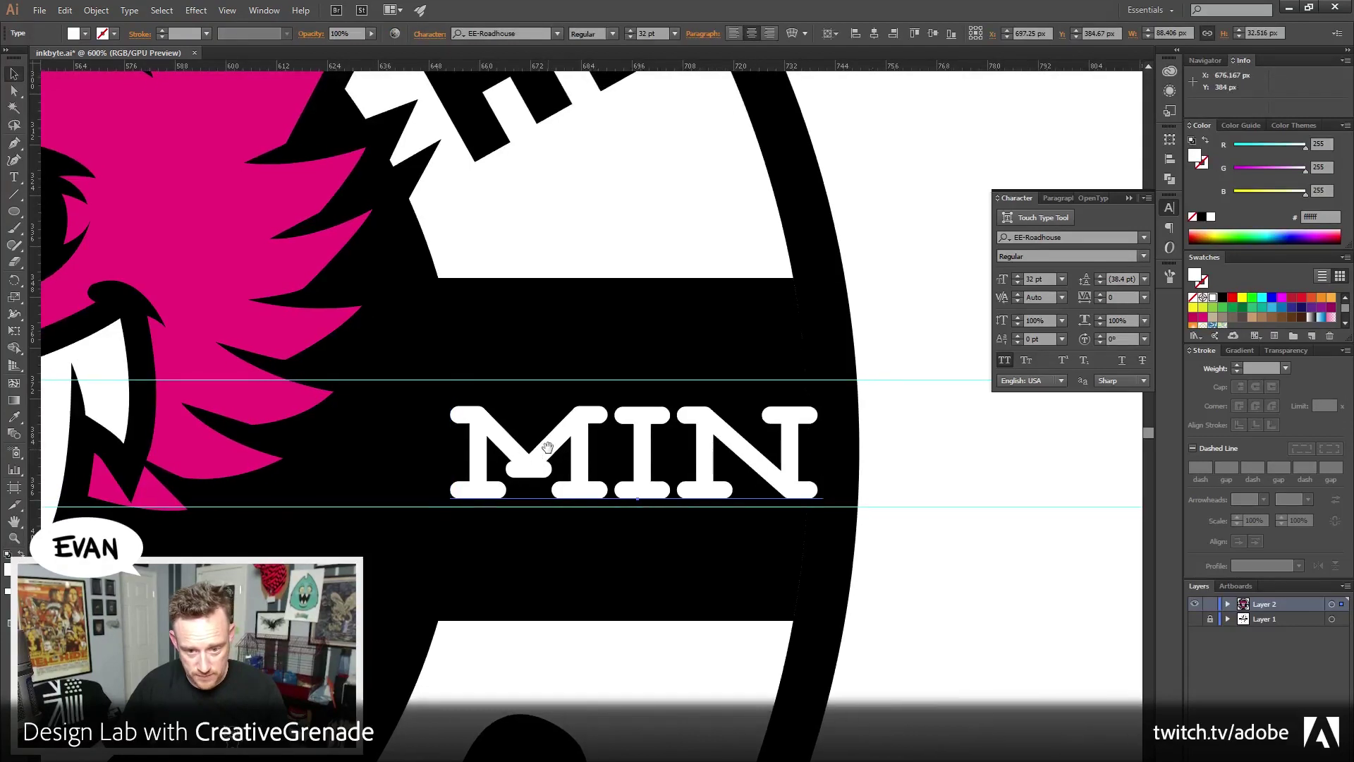
pyautogui.doubleClick(571, 452)
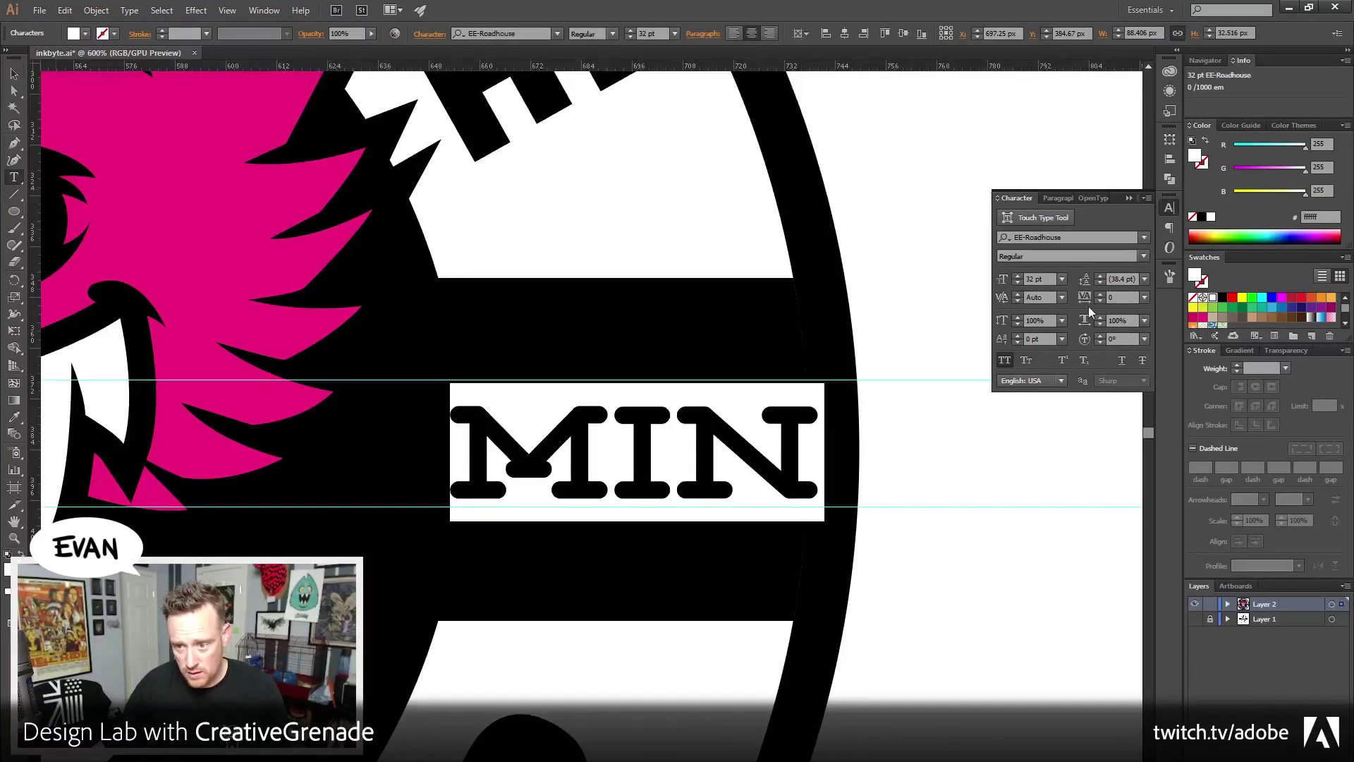
pyautogui.click(1017, 318)
pyautogui.click(1017, 318)
pyautogui.click(1018, 318)
pyautogui.click(1018, 319)
pyautogui.click(1018, 318)
pyautogui.click(1018, 318)
pyautogui.click(1018, 318)
pyautogui.click(1018, 318)
pyautogui.click(1018, 318)
pyautogui.click(1018, 318)
pyautogui.click(1018, 318)
pyautogui.click(1017, 318)
pyautogui.click(1018, 318)
pyautogui.click(1018, 318)
pyautogui.click(1018, 318)
pyautogui.click(1018, 318)
pyautogui.click(1018, 318)
pyautogui.click(1018, 318)
pyautogui.click(1018, 318)
pyautogui.click(1018, 318)
pyautogui.click(1018, 319)
pyautogui.click(1018, 318)
pyautogui.click(1018, 318)
pyautogui.click(1018, 318)
pyautogui.click(1018, 318)
pyautogui.click(1017, 318)
pyautogui.click(1018, 318)
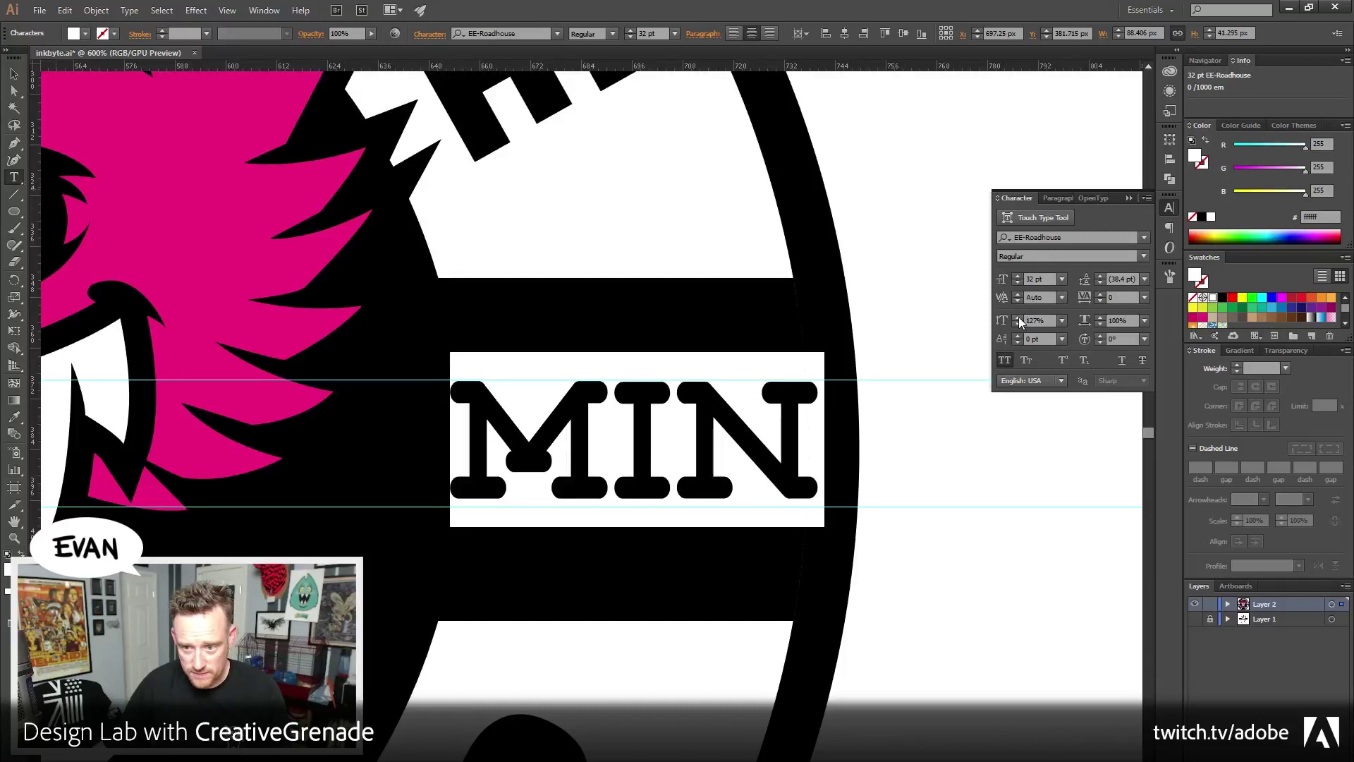
pyautogui.click(1018, 316)
pyautogui.click(1018, 326)
pyautogui.click(1018, 326)
# Convert MIN to outlines with the bounding box hidden, then select the outlined group
pyautogui.press('Escape')
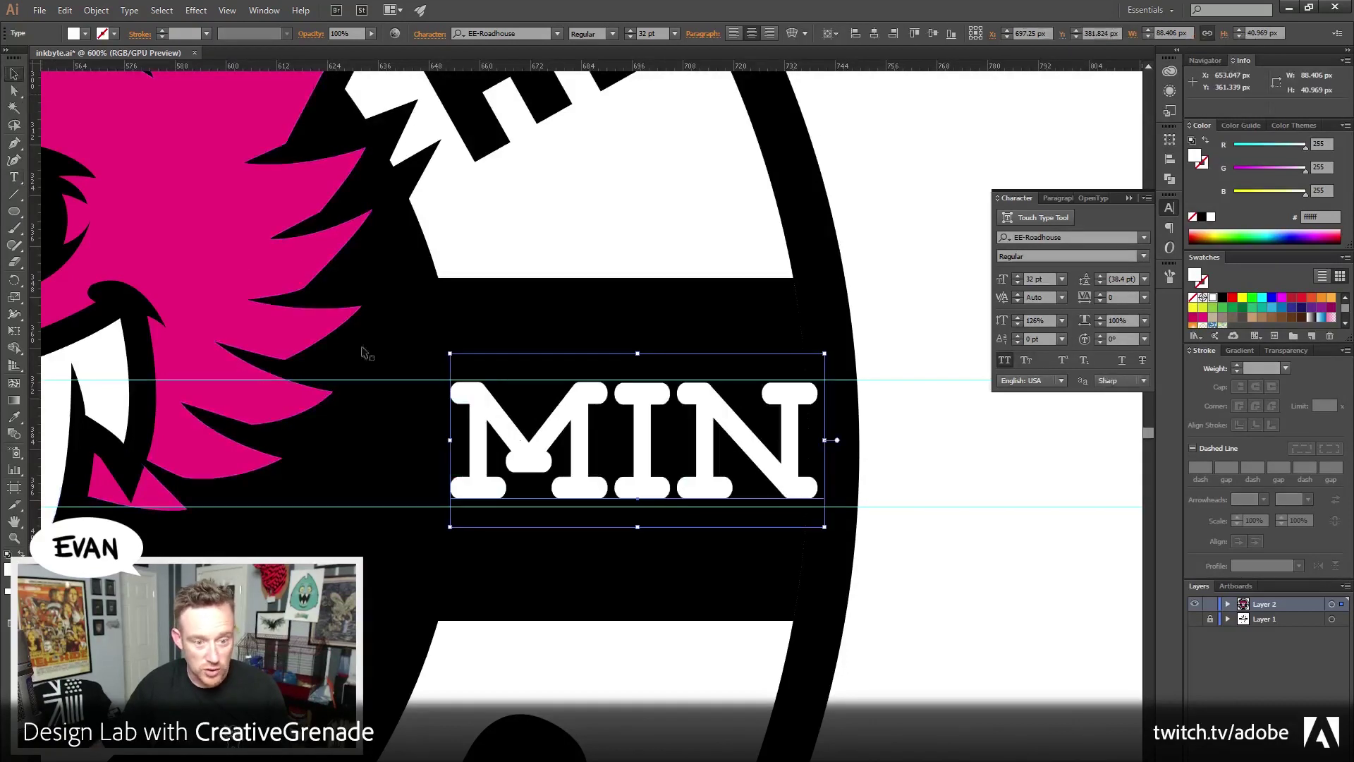
pyautogui.moveTo(584, 443); pyautogui.dragTo(602, 438)
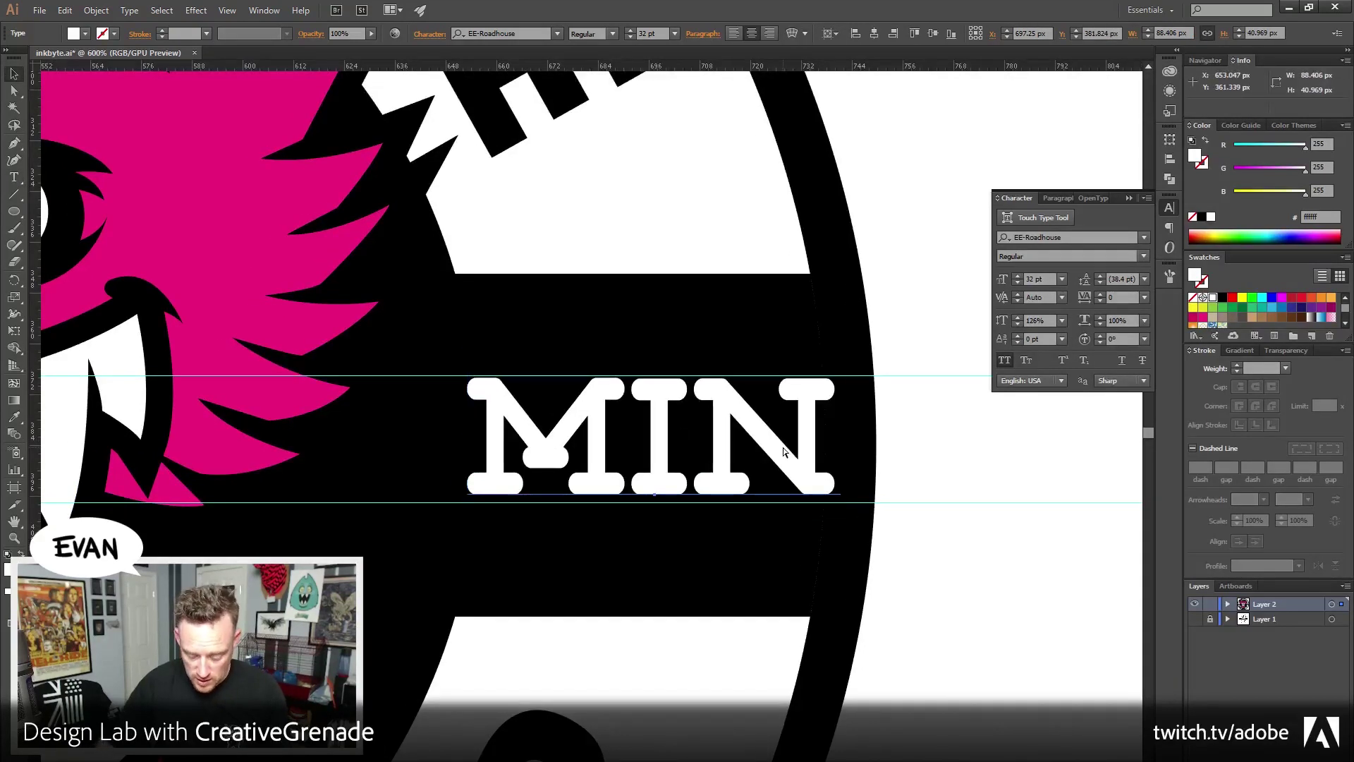
pyautogui.hotkey('ctrl', 'shift', 'o')
pyautogui.hotkey('ctrl', 'z')
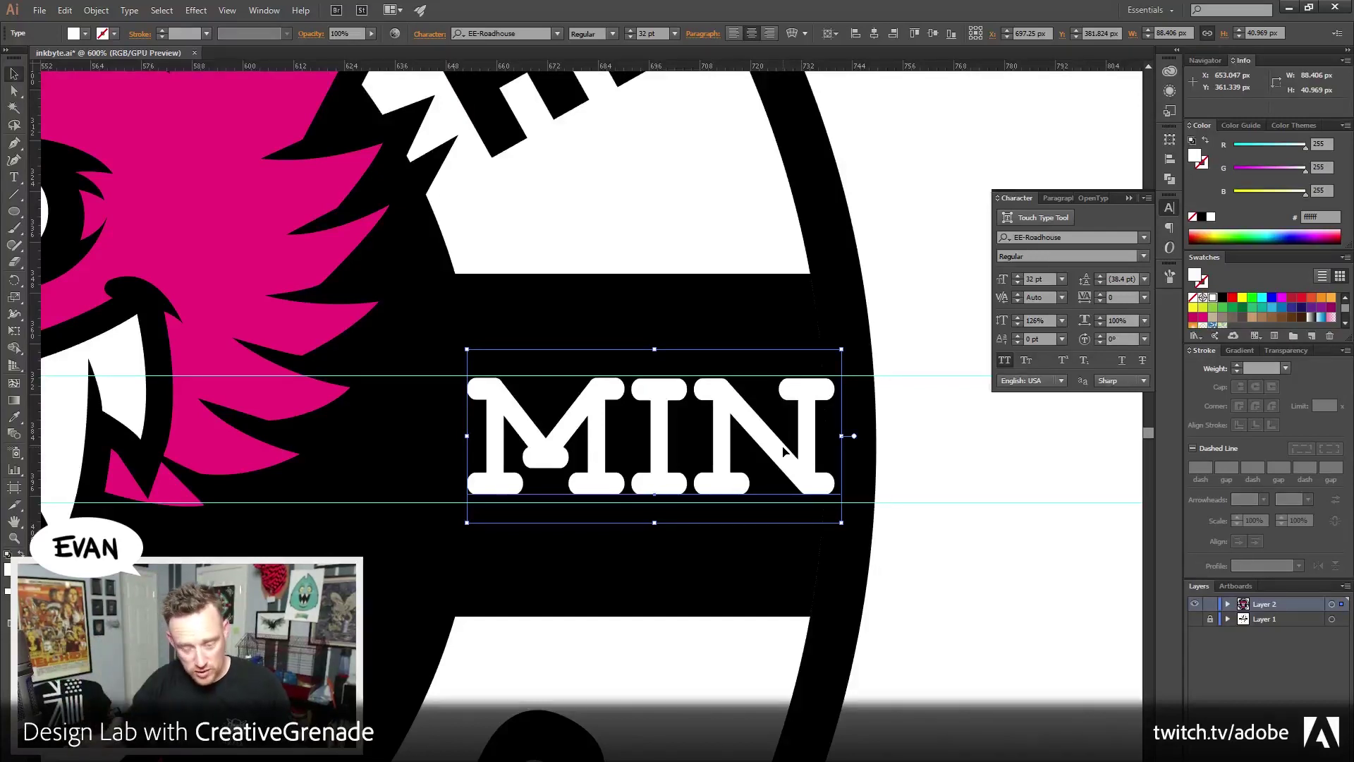
pyautogui.hotkey('ctrl', 'shift', 'b')
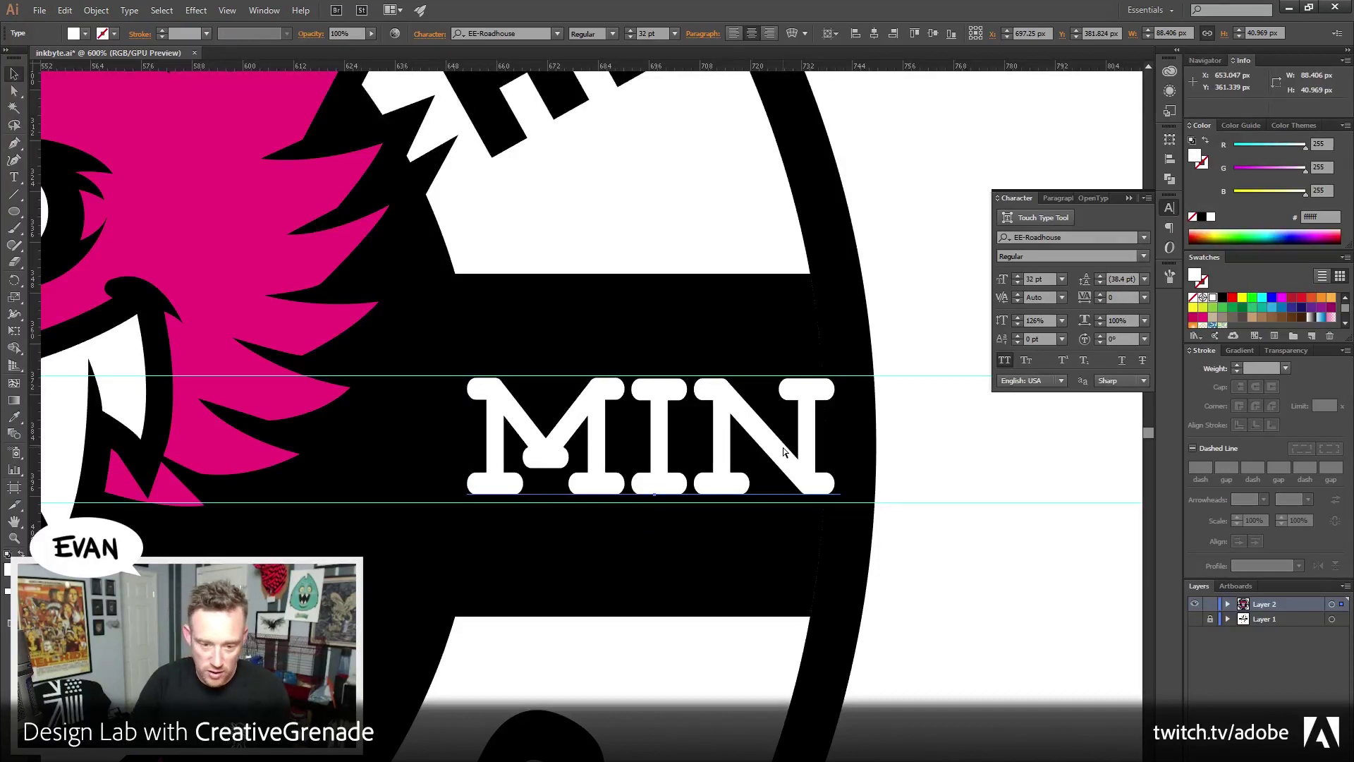
pyautogui.hotkey('ctrl', 'shift', 'o')
pyautogui.click(960, 455)
pyautogui.click(774, 463)
pyautogui.scroll(-1, 716, 547)
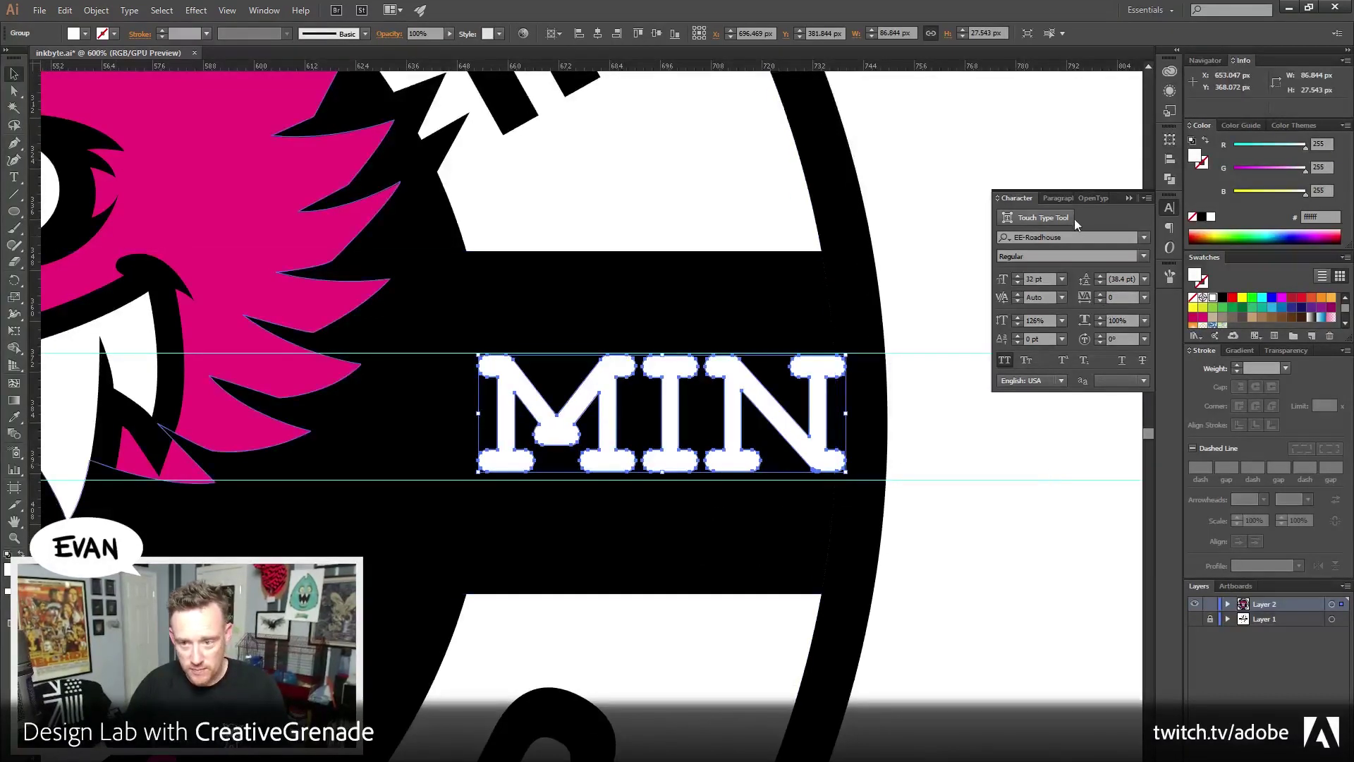
# Vertically centre-align the outlined MIN group using the Align panel
pyautogui.click(1171, 179)
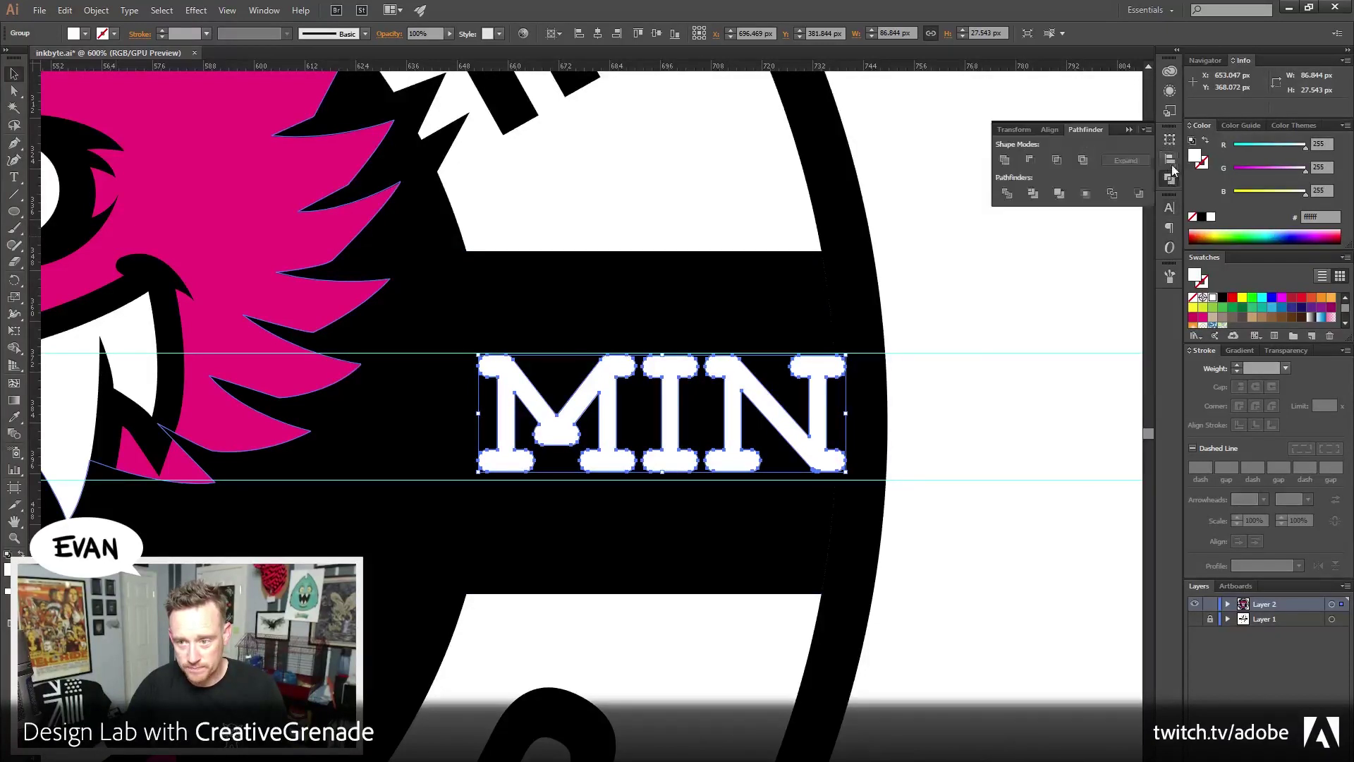
pyautogui.click(1050, 130)
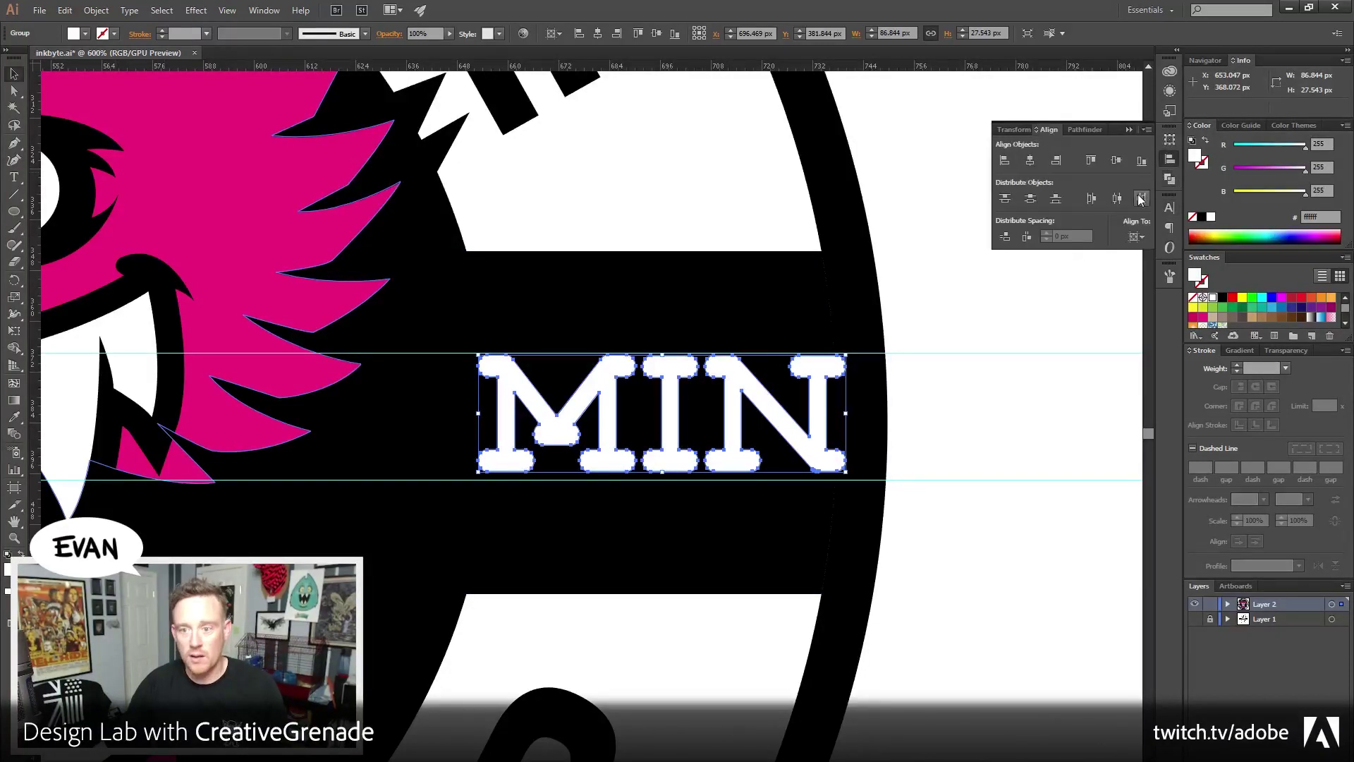
pyautogui.click(1117, 162)
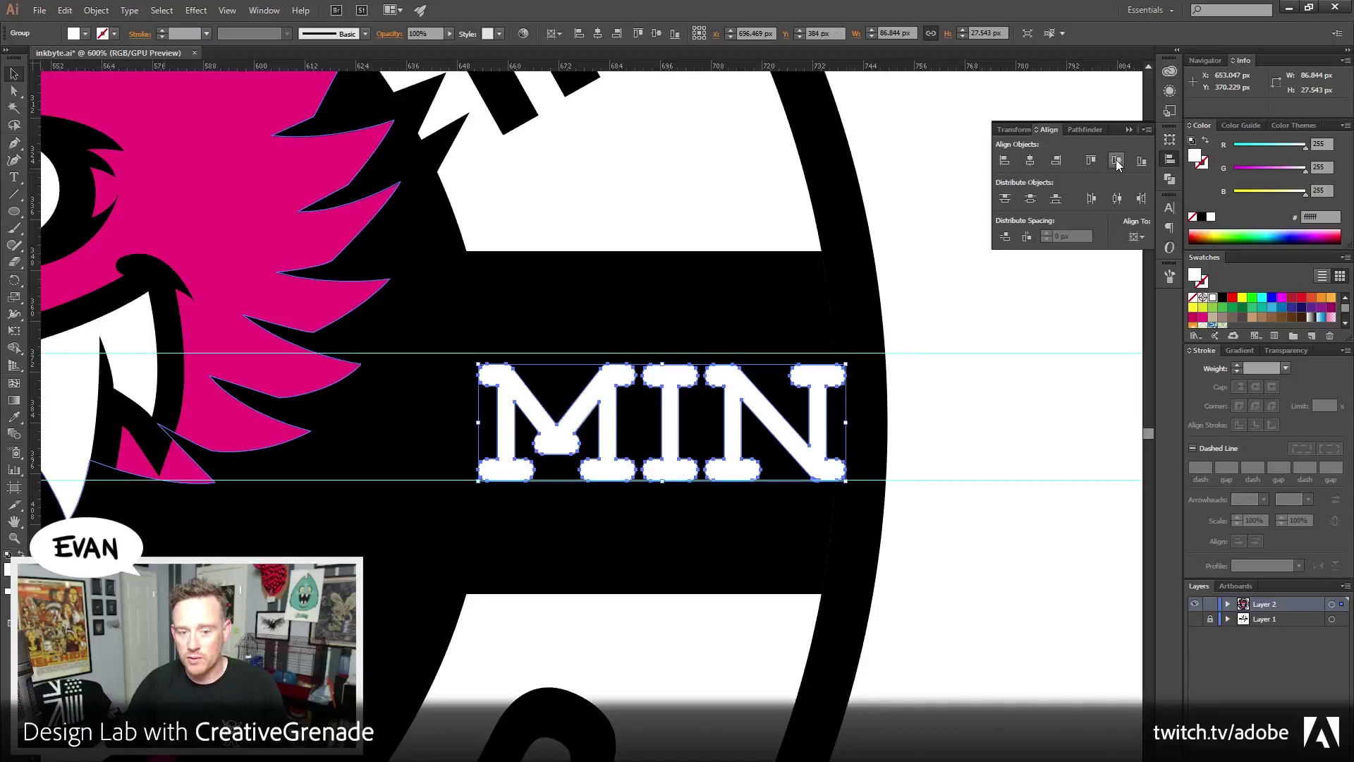
pyautogui.click(1051, 378)
# Convert the 60 to outlines and vertically centre-align it too
pyautogui.moveTo(677, 532); pyautogui.dragTo(632, 459)
pyautogui.click(551, 408)
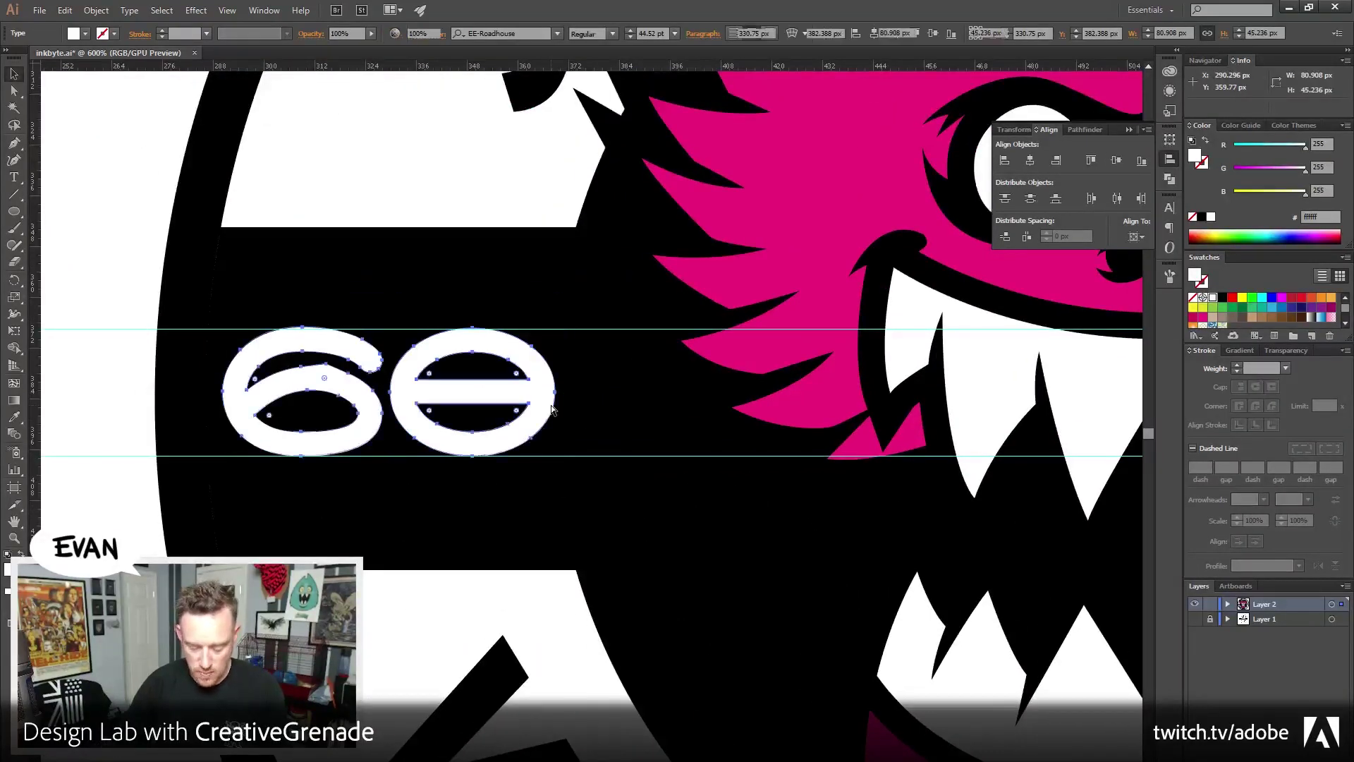
pyautogui.hotkey('ctrl', 'shift', 'o')
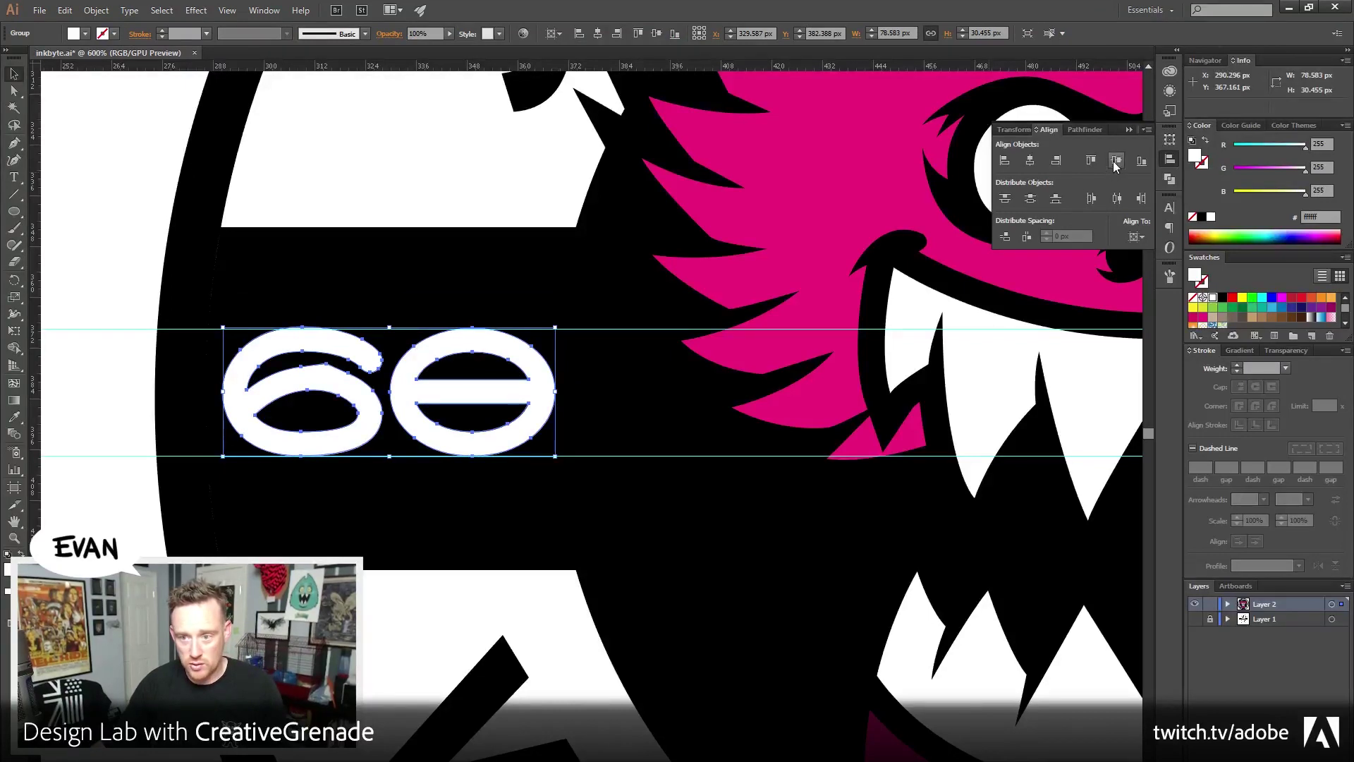
pyautogui.click(1115, 162)
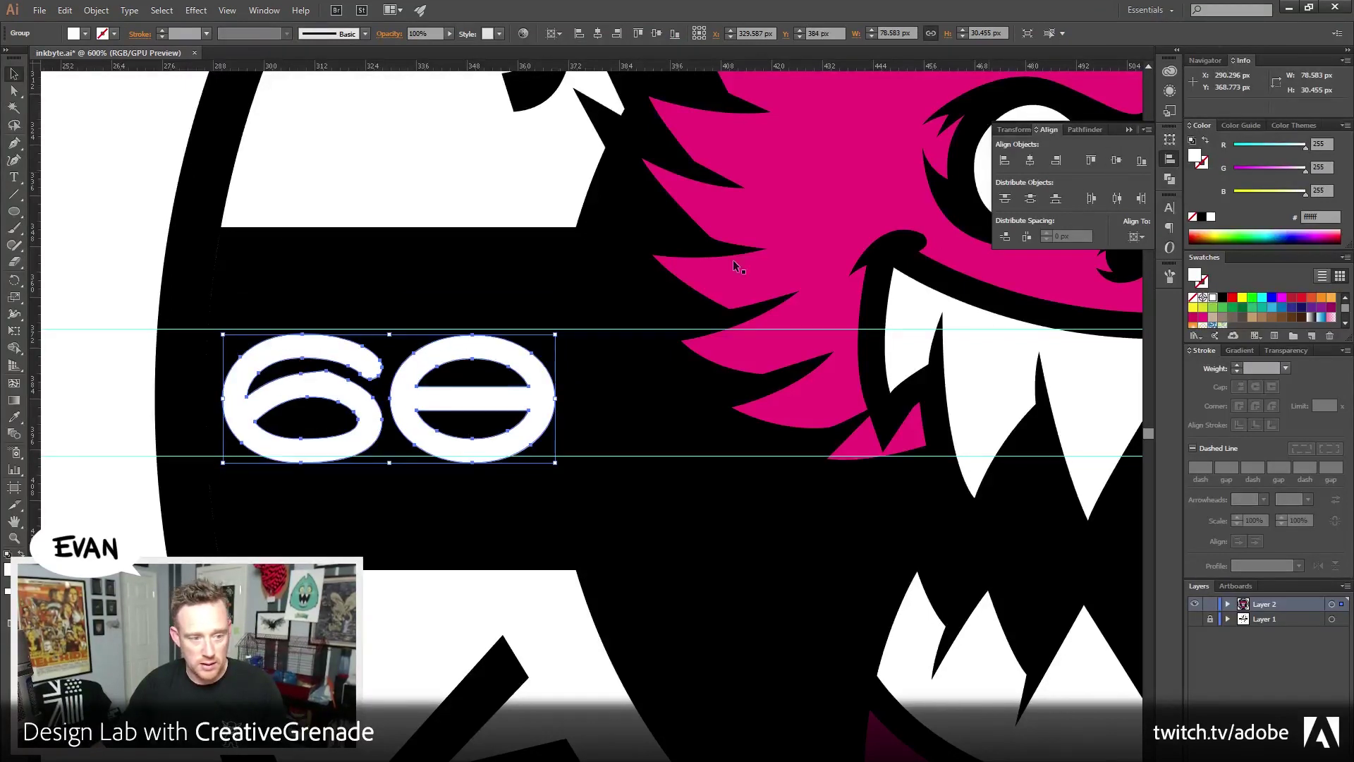
pyautogui.click(99, 173)
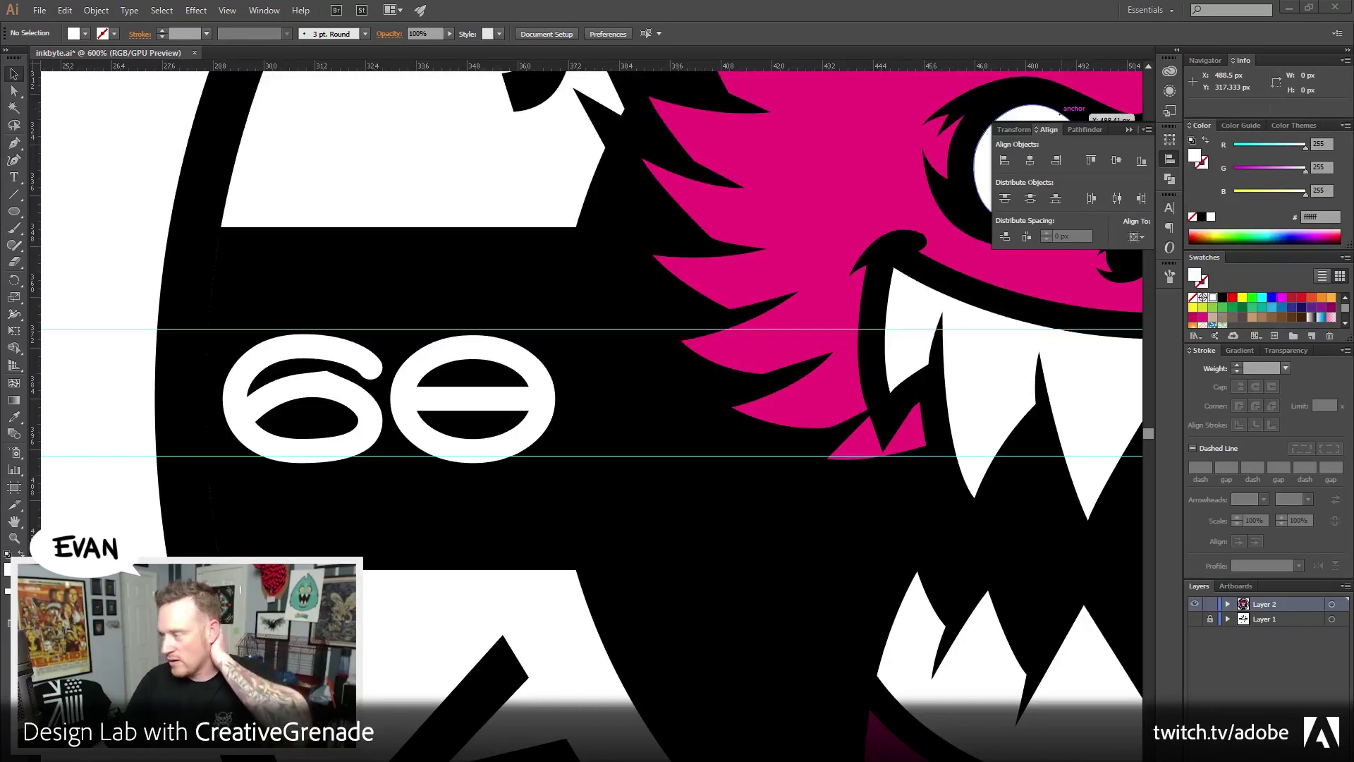
pyautogui.hotkey('alt', 'Tab')
pyautogui.moveTo(579, 71); pyautogui.dragTo(339, 93)
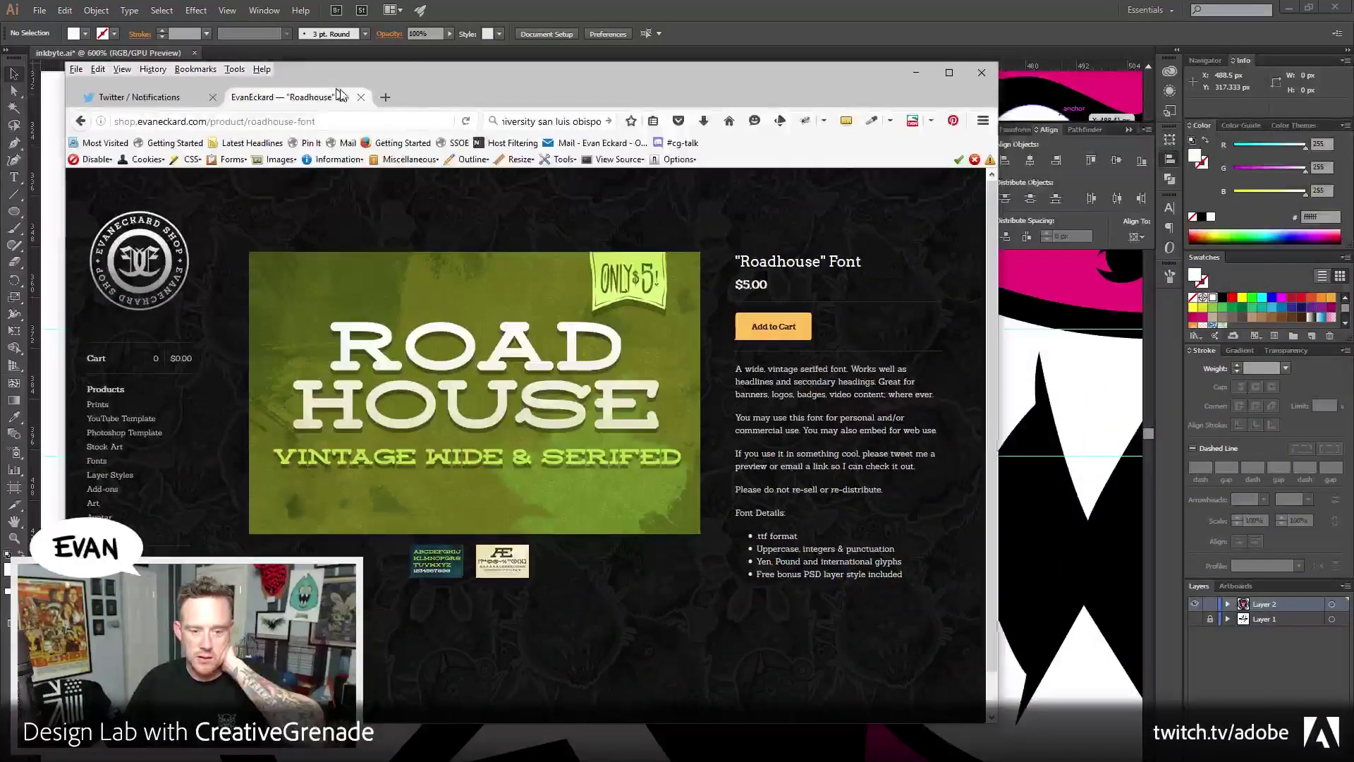
pyautogui.hotkey('alt', 'Tab')
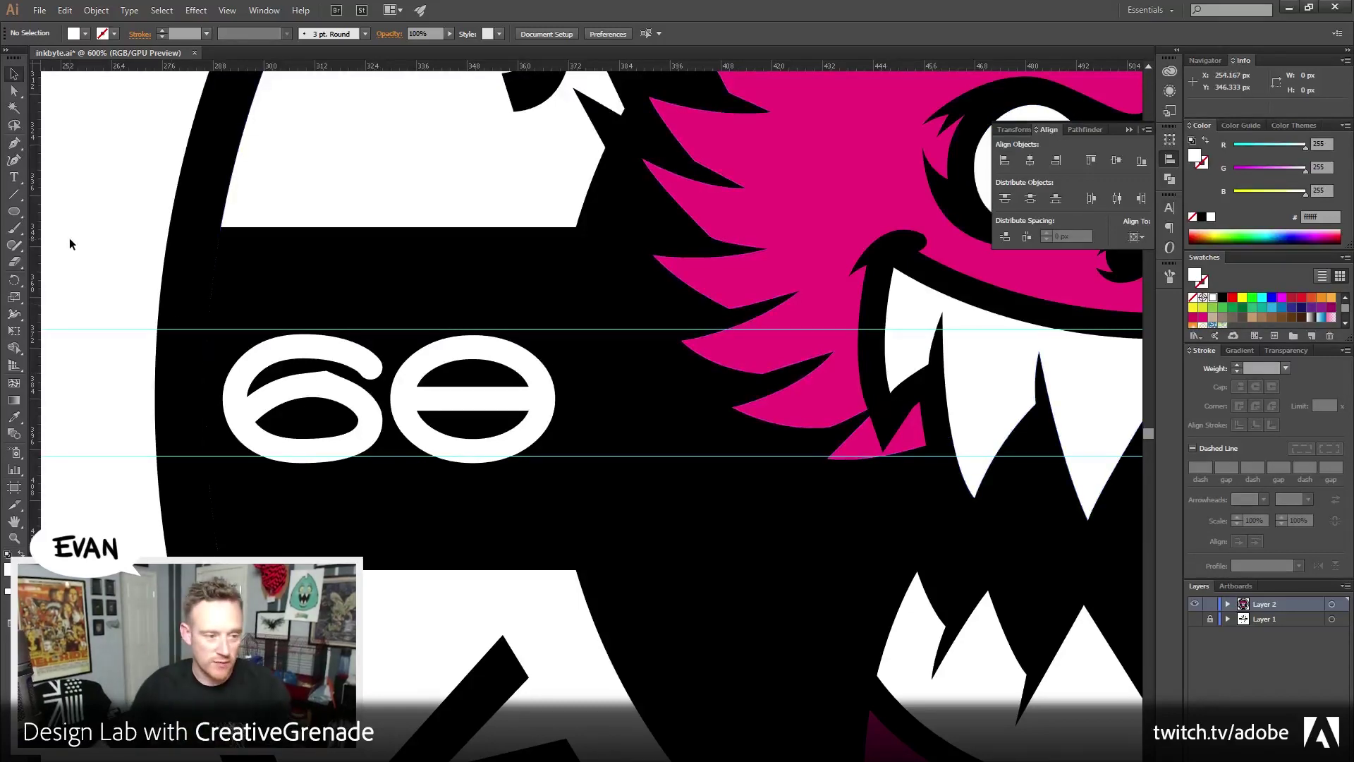
# Zoom out to 150% and centre the whole badge in view
pyautogui.click(14, 522)
pyautogui.click(14, 538)
pyautogui.keyDown('alt'); pyautogui.click(229, 407); pyautogui.keyUp('alt')
pyautogui.keyDown('alt'); pyautogui.click(229, 407); pyautogui.keyUp('alt')
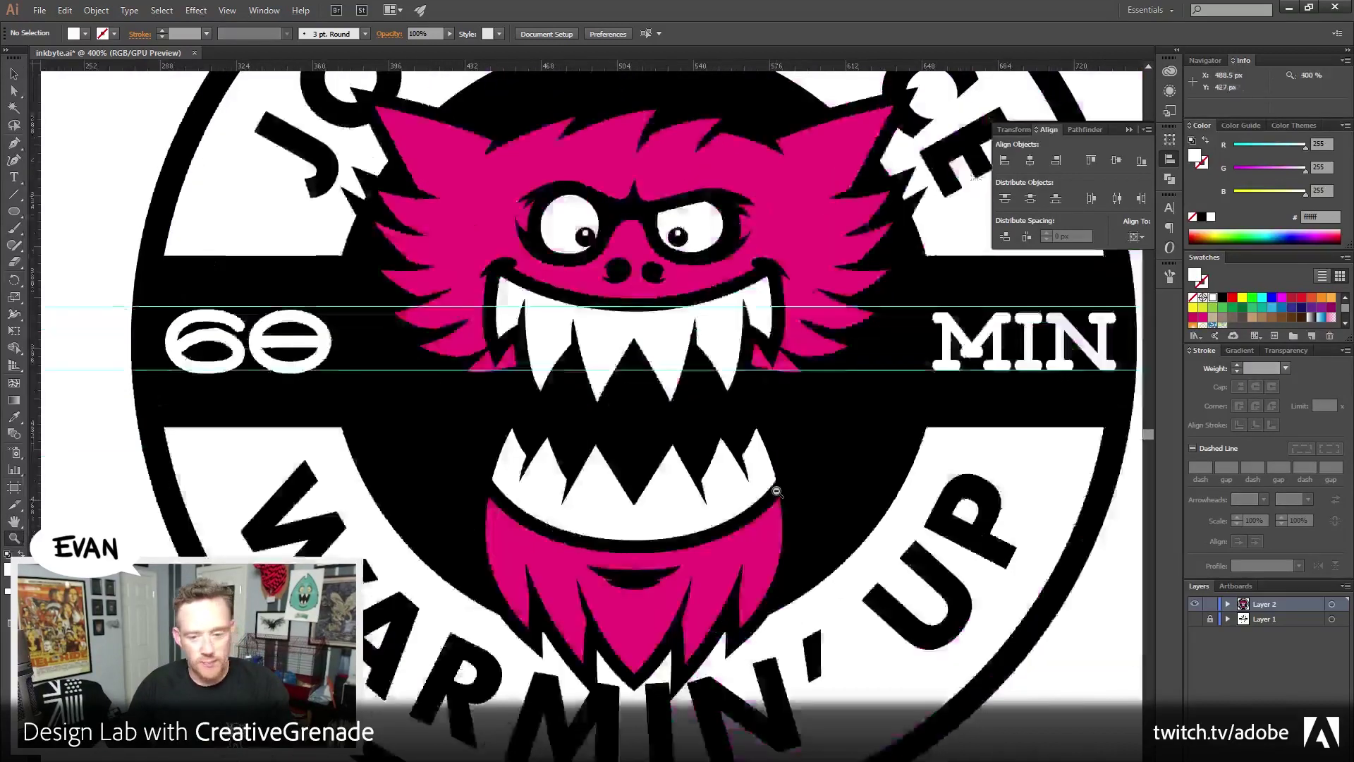
pyautogui.keyDown('alt'); pyautogui.click(230, 407); pyautogui.keyUp('alt')
pyautogui.keyDown('alt'); pyautogui.click(229, 407); pyautogui.keyUp('alt')
pyautogui.moveTo(485, 354); pyautogui.dragTo(537, 365)
# Hide the guides with Ctrl+; and recentre the badge
pyautogui.hotkey('ctrl', ';')
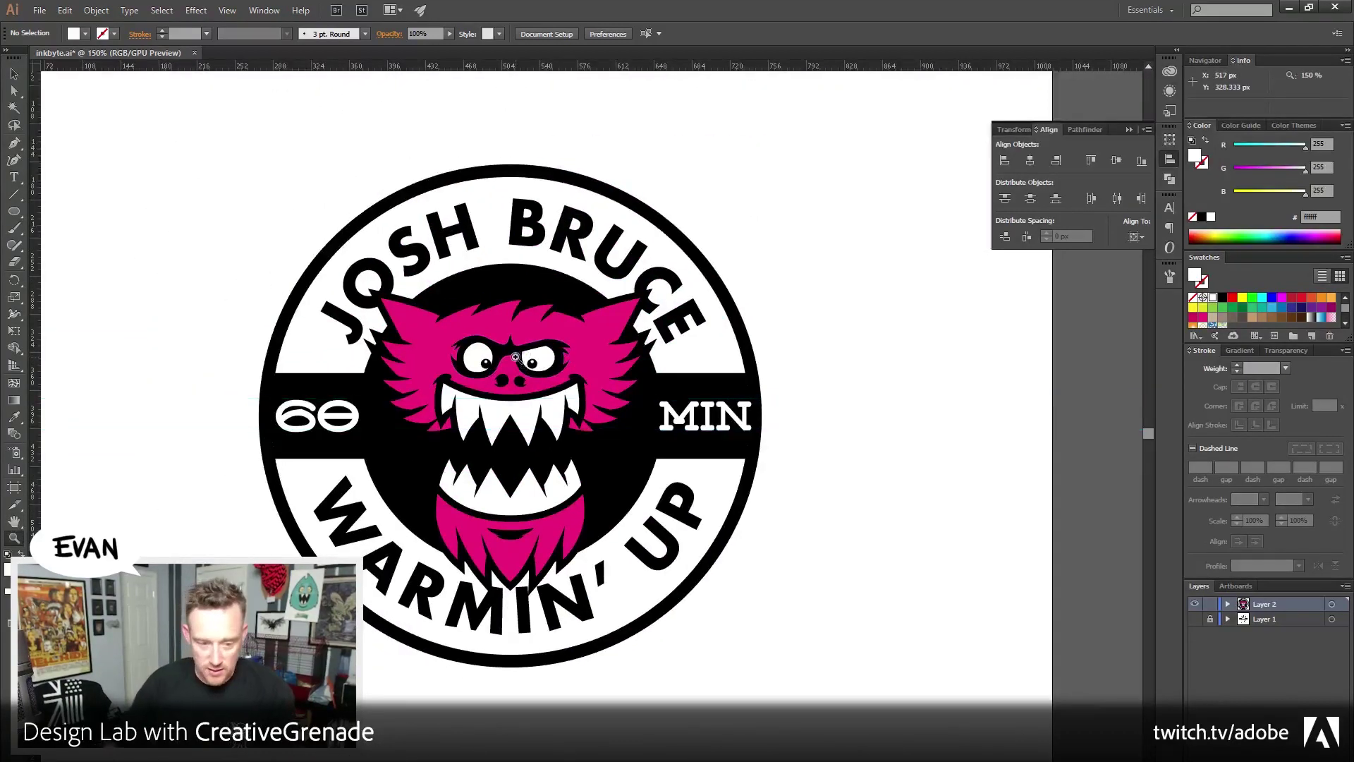
pyautogui.click(14, 75)
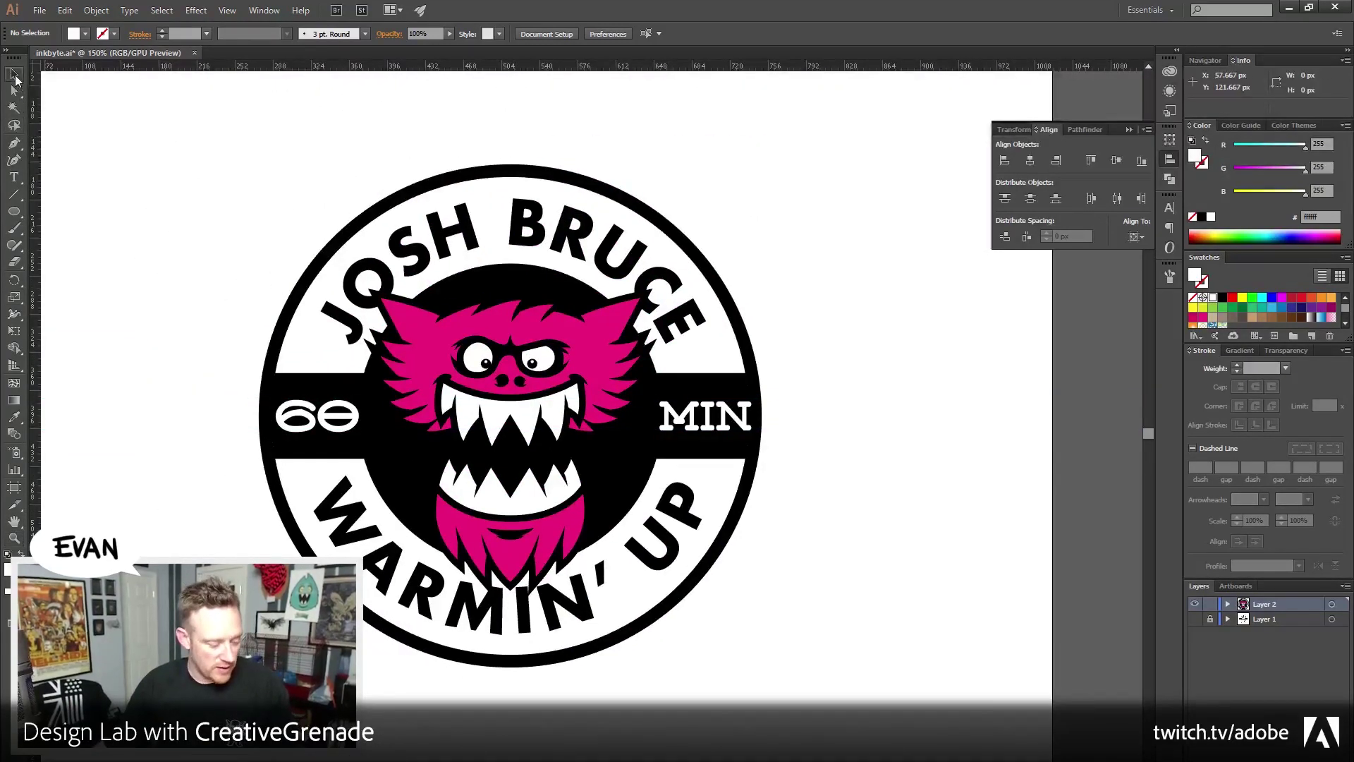
pyautogui.moveTo(244, 247); pyautogui.dragTo(274, 257)
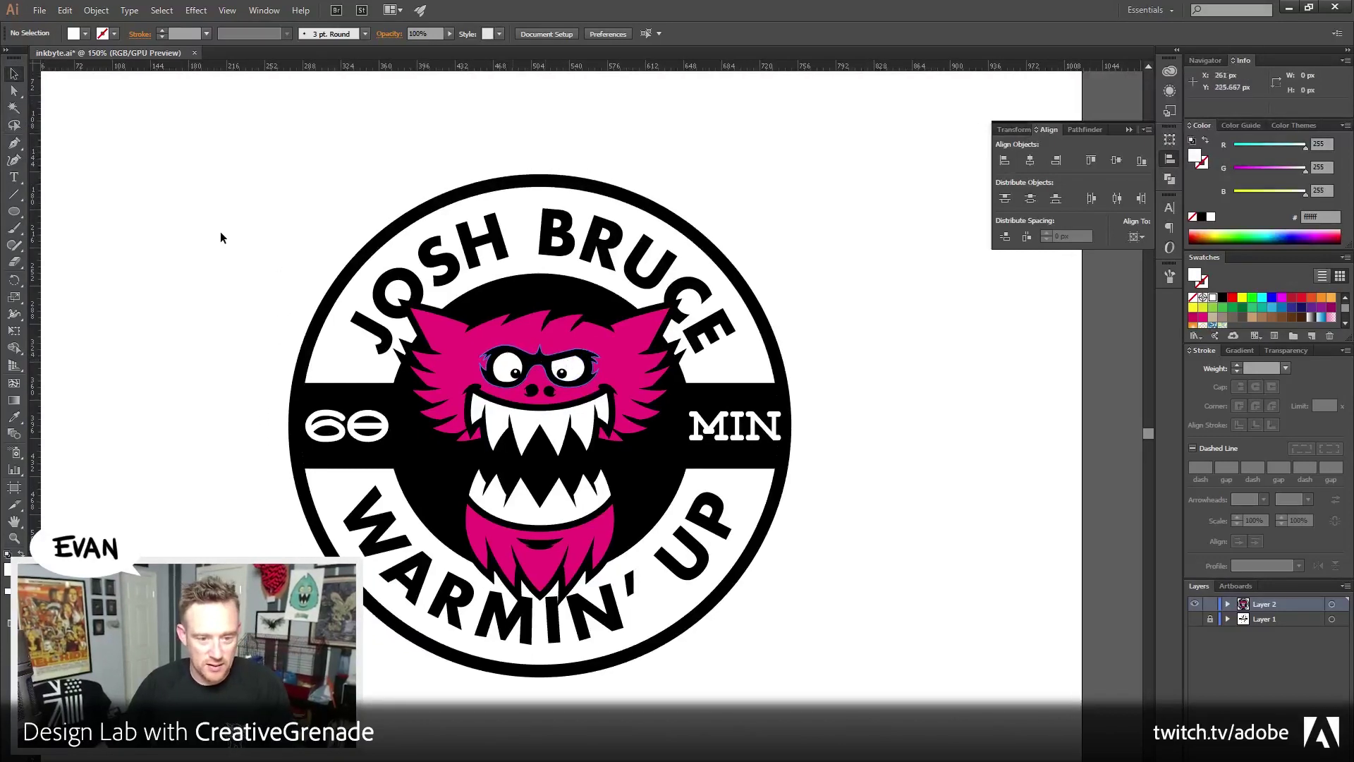
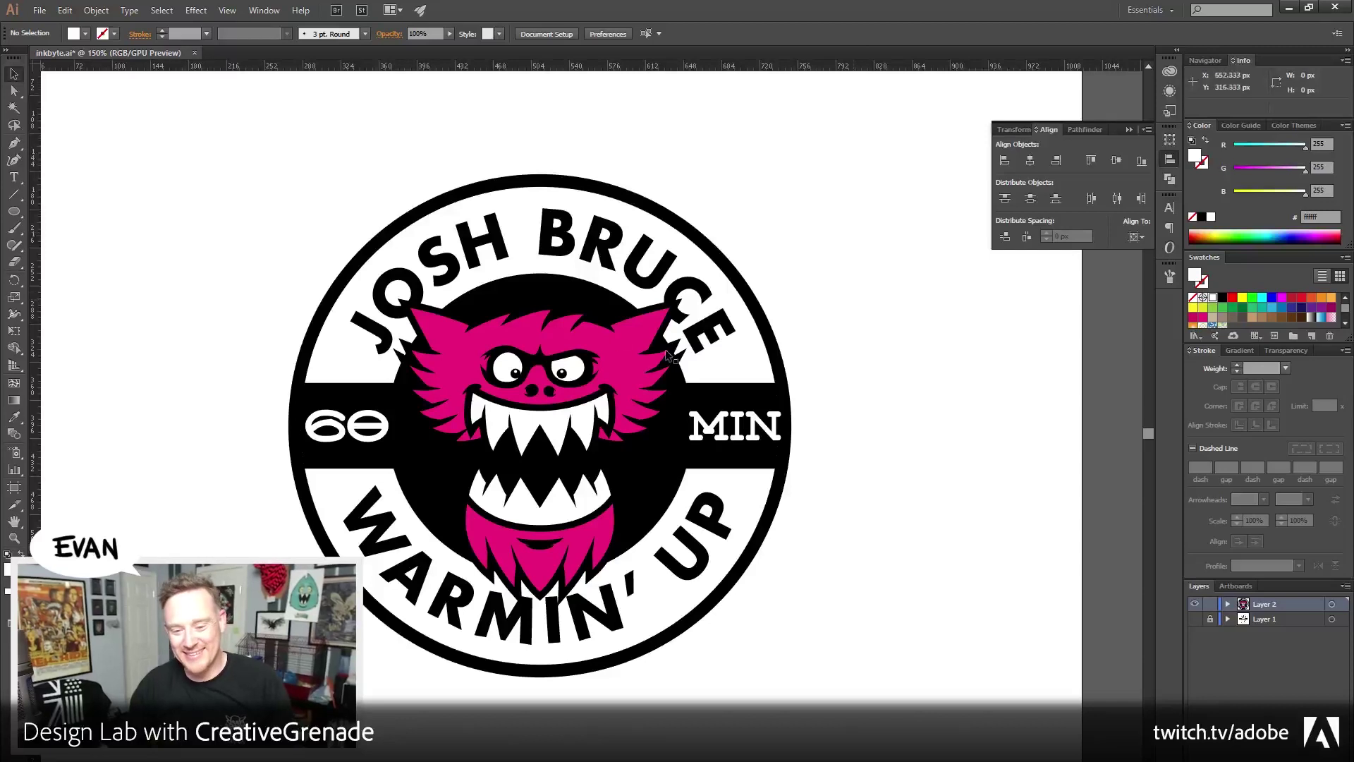
# Shrink the 60 label slightly by its corner handle
pyautogui.click(737, 425)
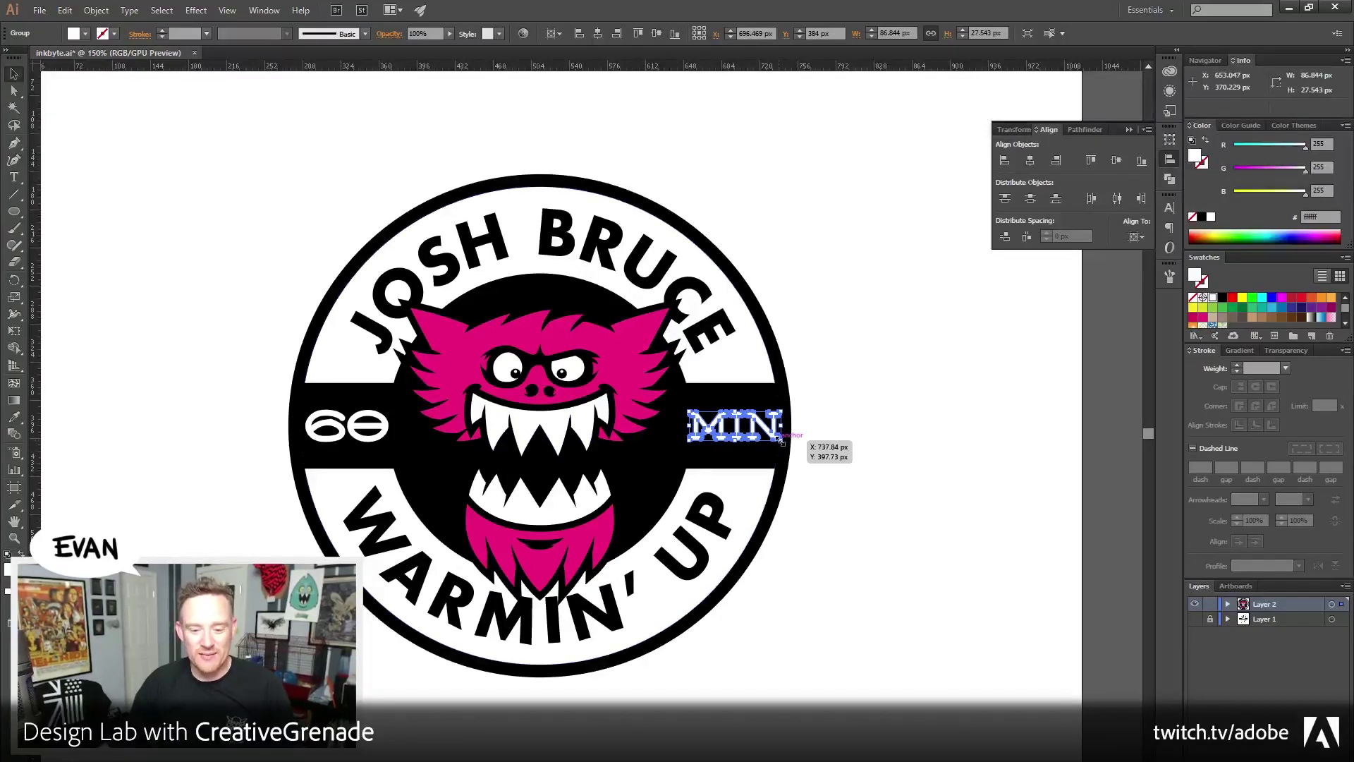
pyautogui.click(858, 494)
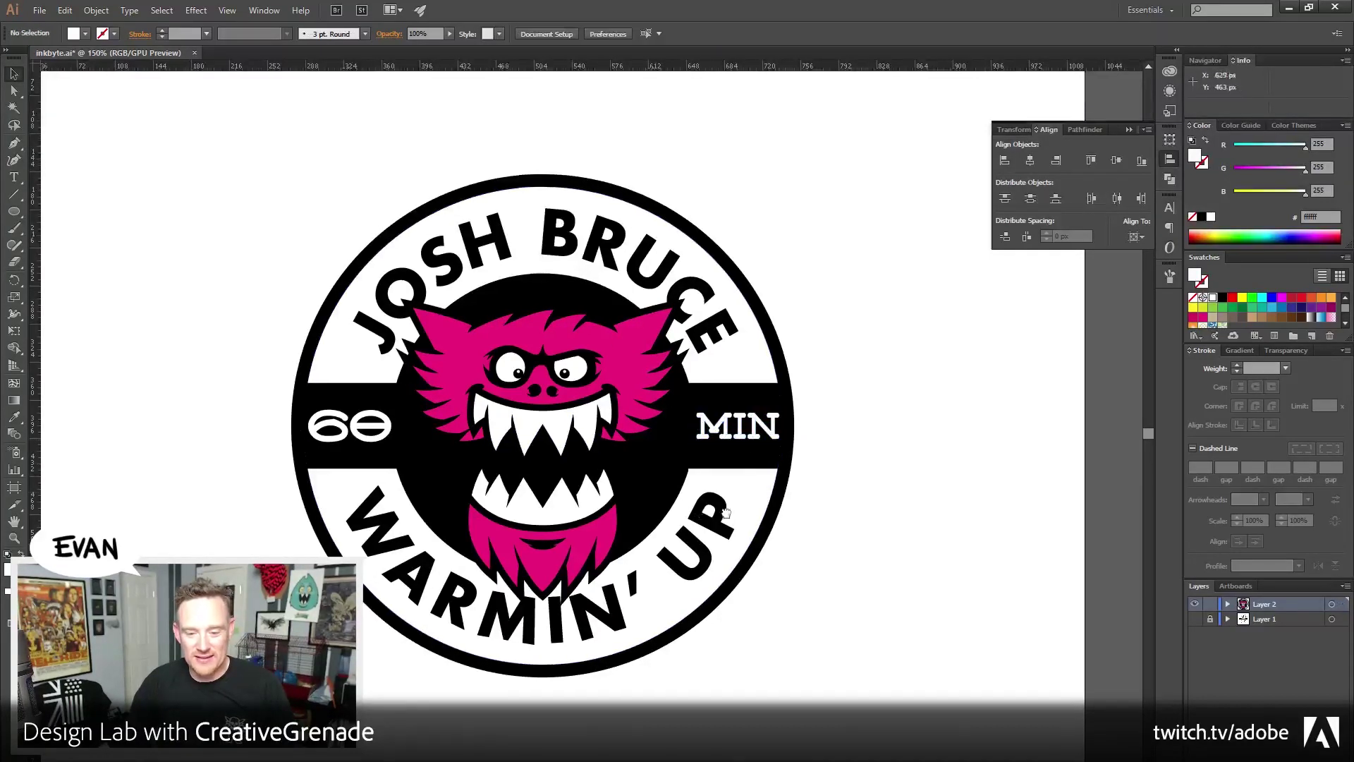
pyautogui.hscroll(-2, 708, 511)
pyautogui.click(452, 439)
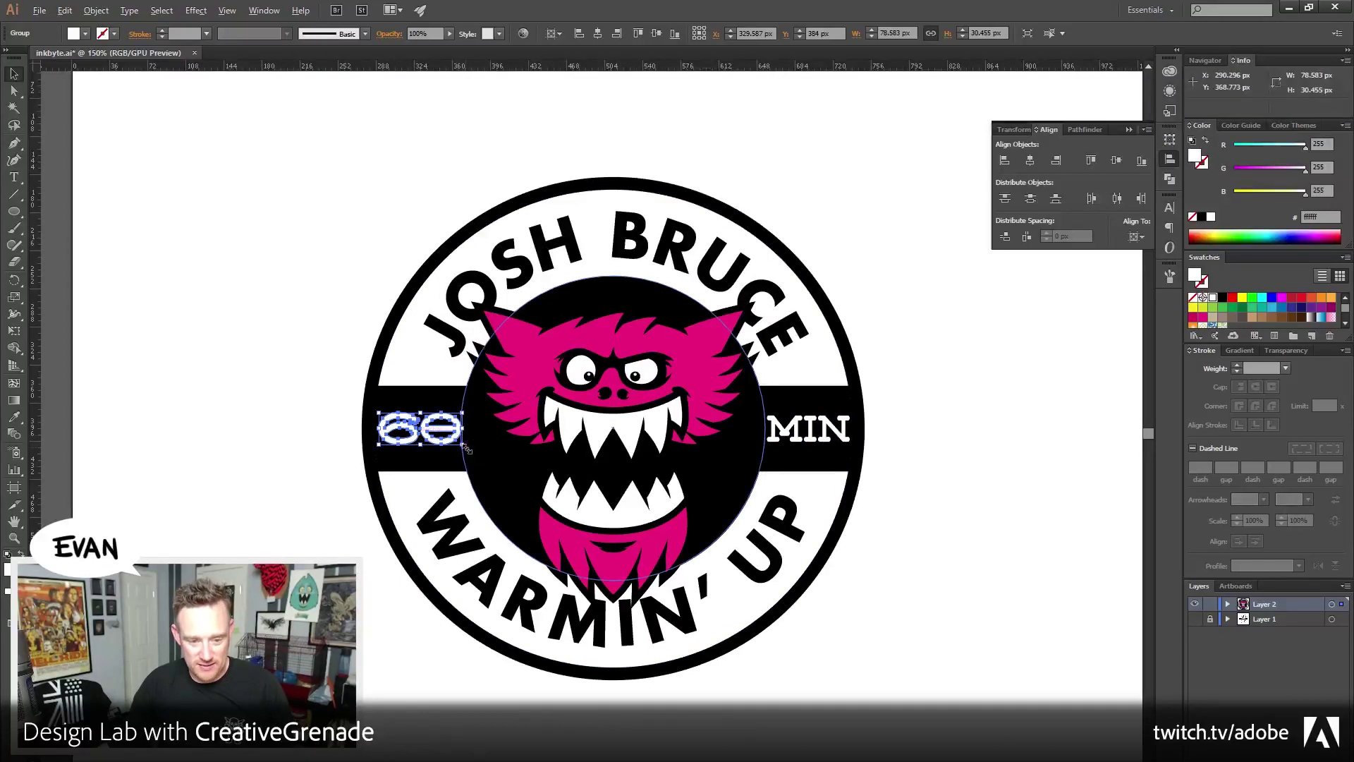
pyautogui.moveTo(466, 448); pyautogui.dragTo(460, 446)
pyautogui.click(291, 520)
pyautogui.moveTo(292, 520); pyautogui.dragTo(279, 522)
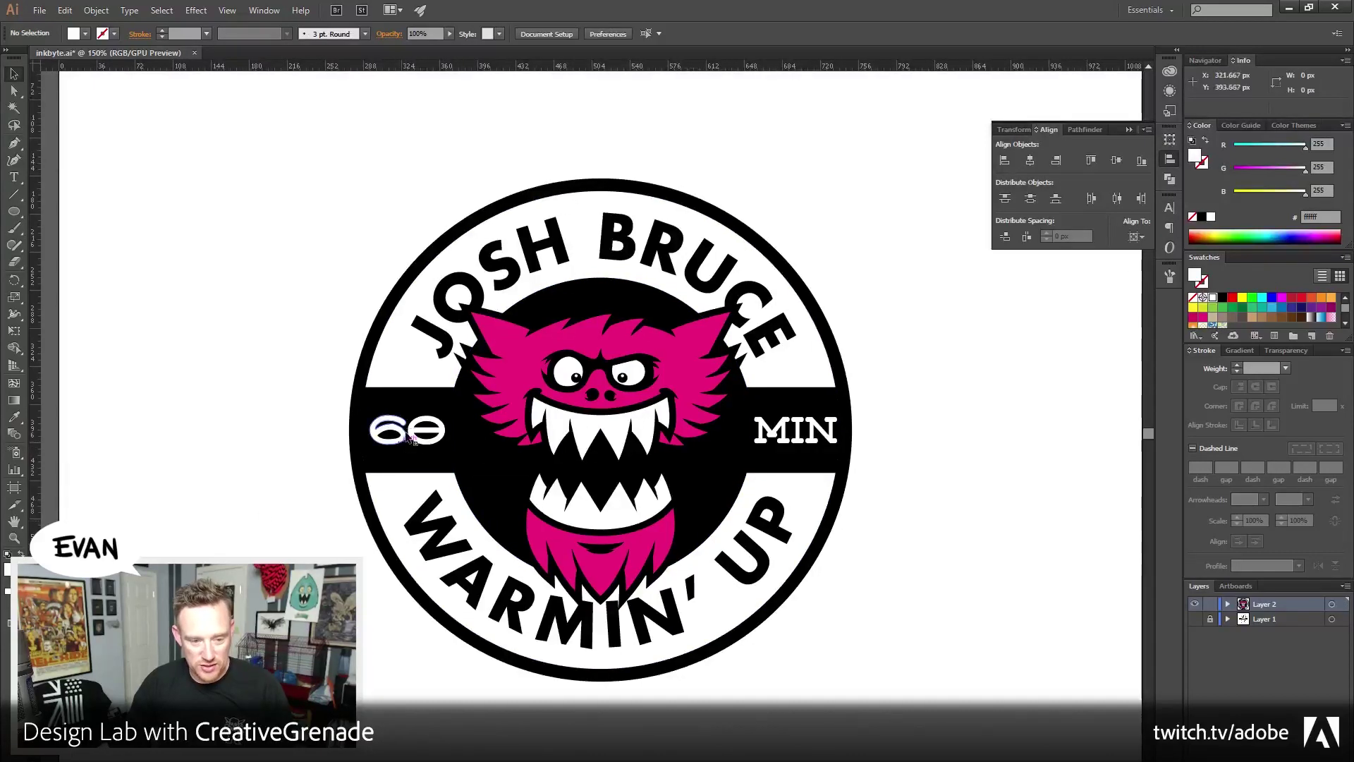
# Nudge the 60 and MIN labels each 1 px left on the black band
pyautogui.click(408, 432)
pyautogui.press('Left')
pyautogui.click(796, 432)
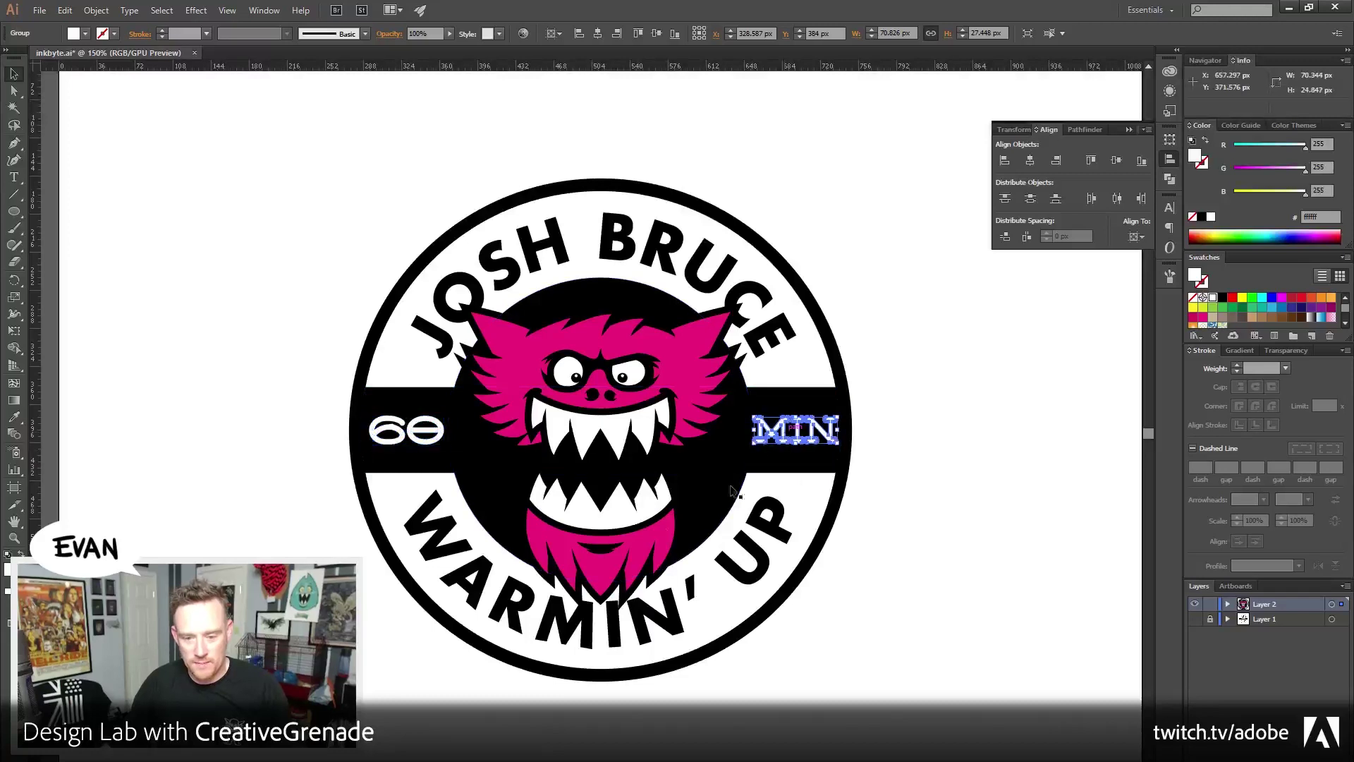
pyautogui.press('Left')
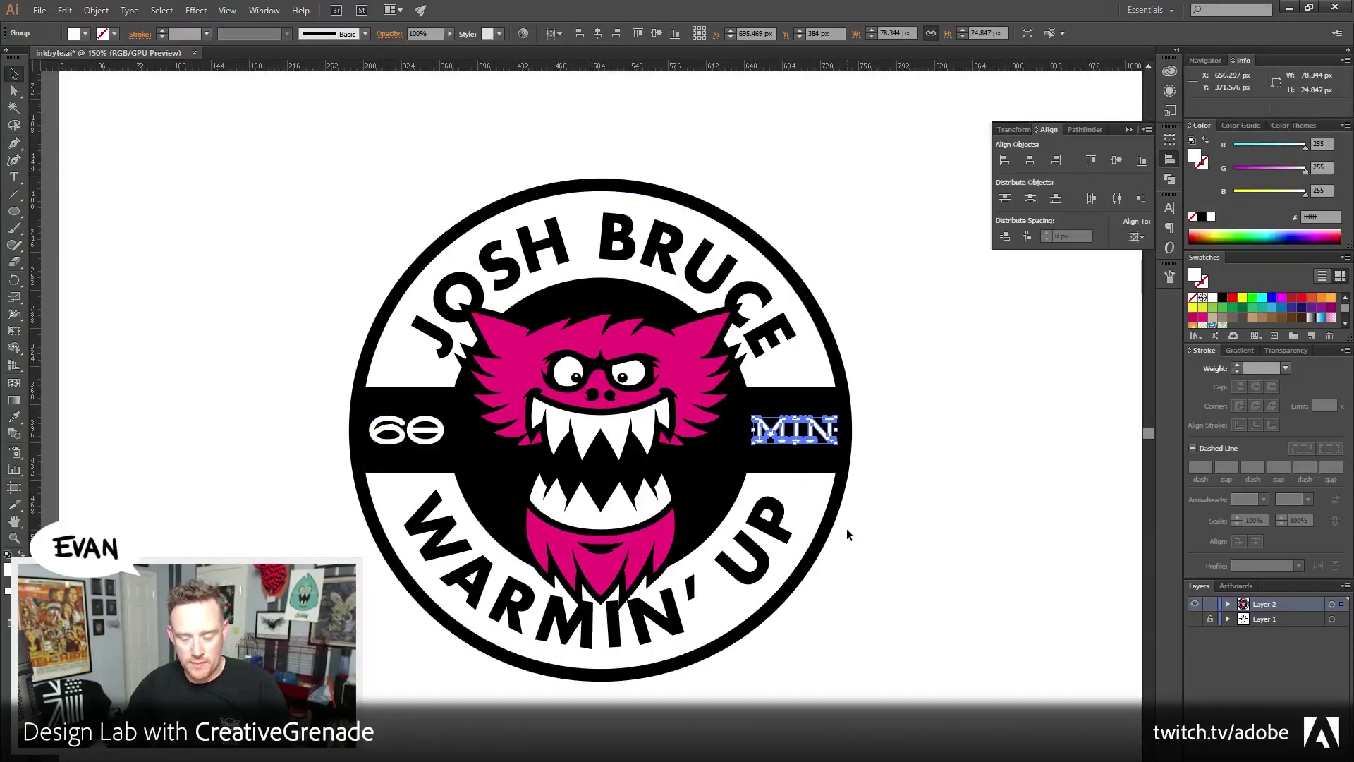
pyautogui.click(936, 442)
pyautogui.scroll(-1, 832, 552)
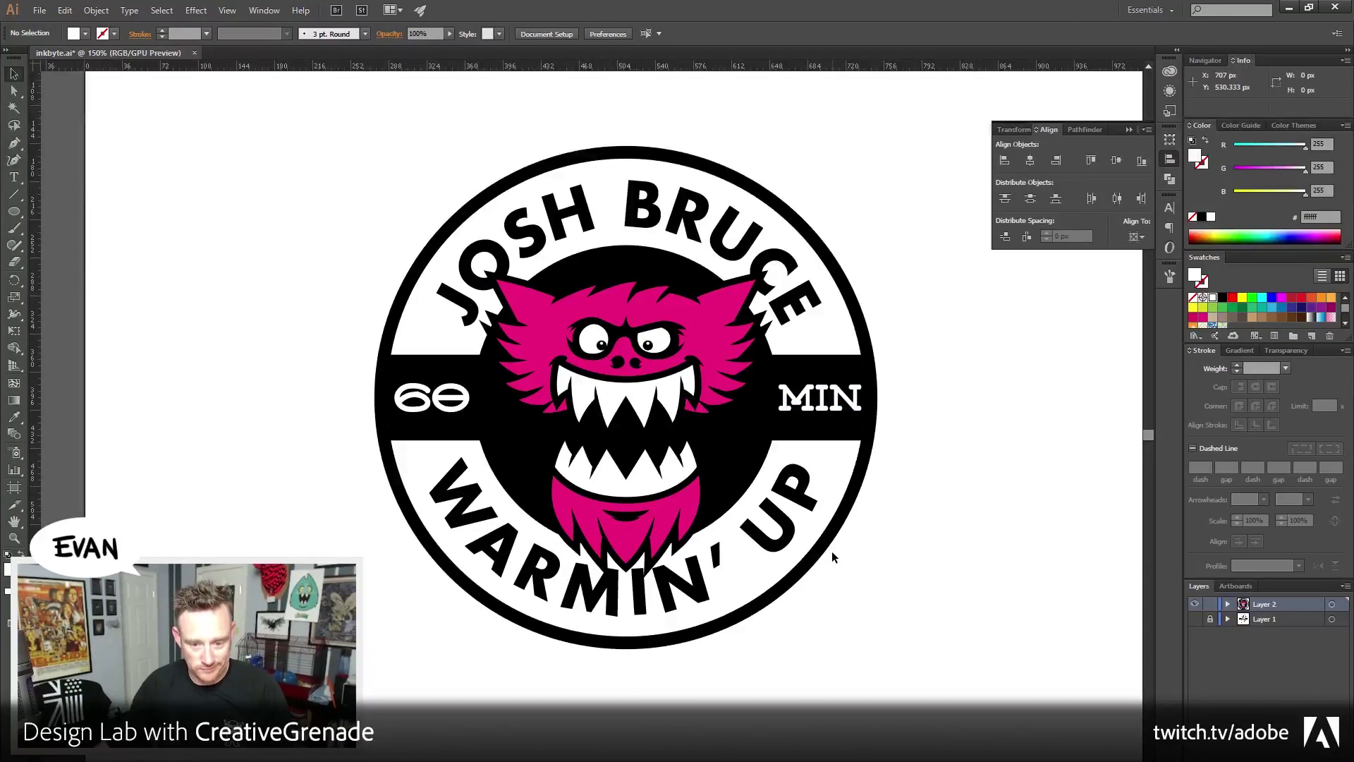
# Zoom in on the mouth and draw a white teardrop beside it with the Pen tool
pyautogui.press('z')
pyautogui.click(645, 493)
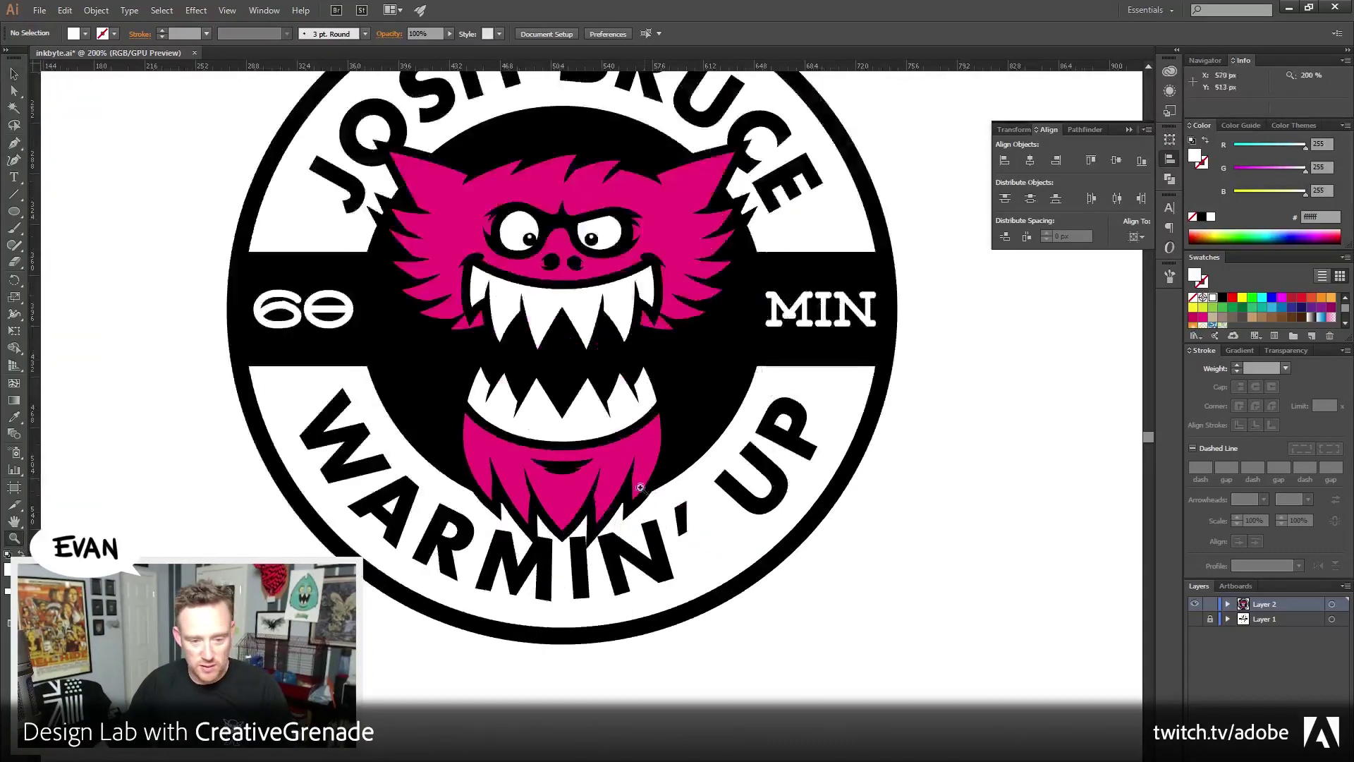
pyautogui.click(597, 446)
pyautogui.click(14, 73)
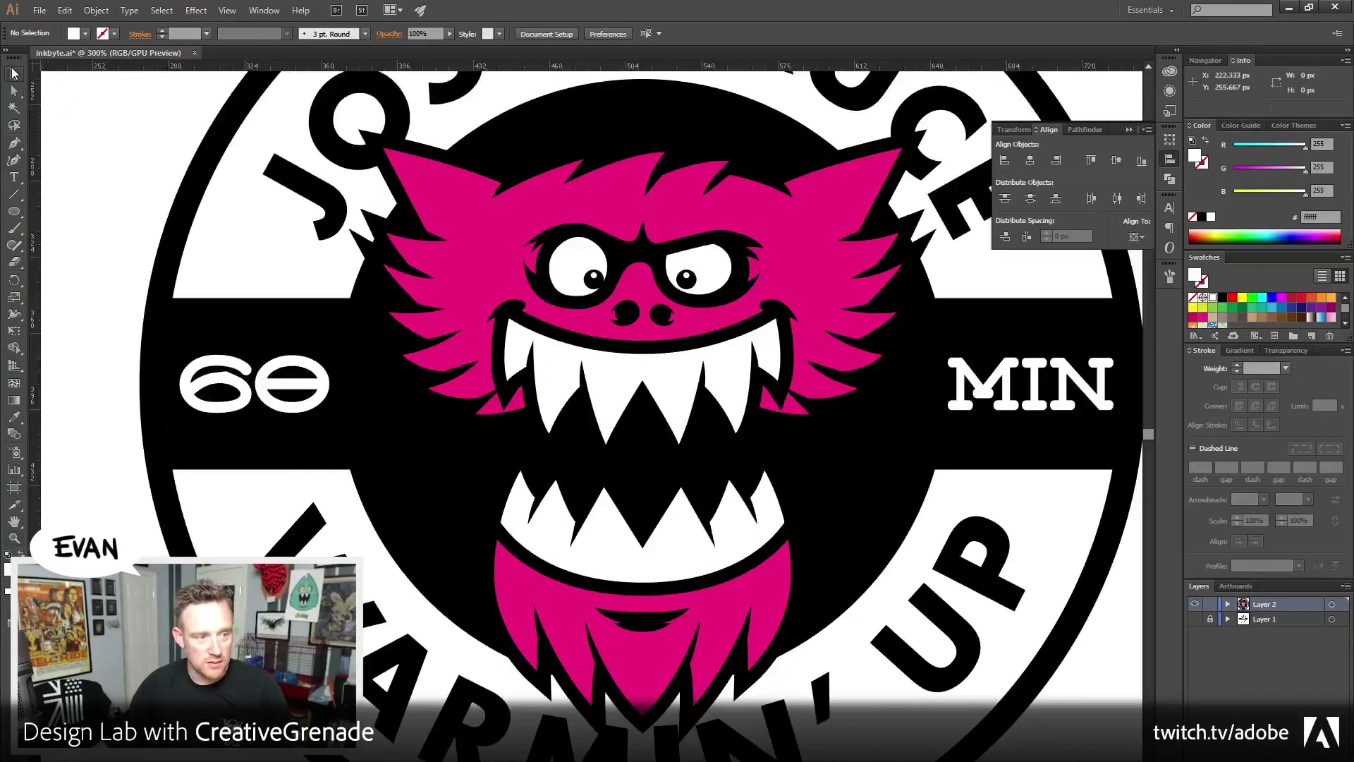
pyautogui.click(14, 142)
pyautogui.click(467, 463)
pyautogui.moveTo(417, 511); pyautogui.dragTo(432, 535)
pyautogui.click(467, 464)
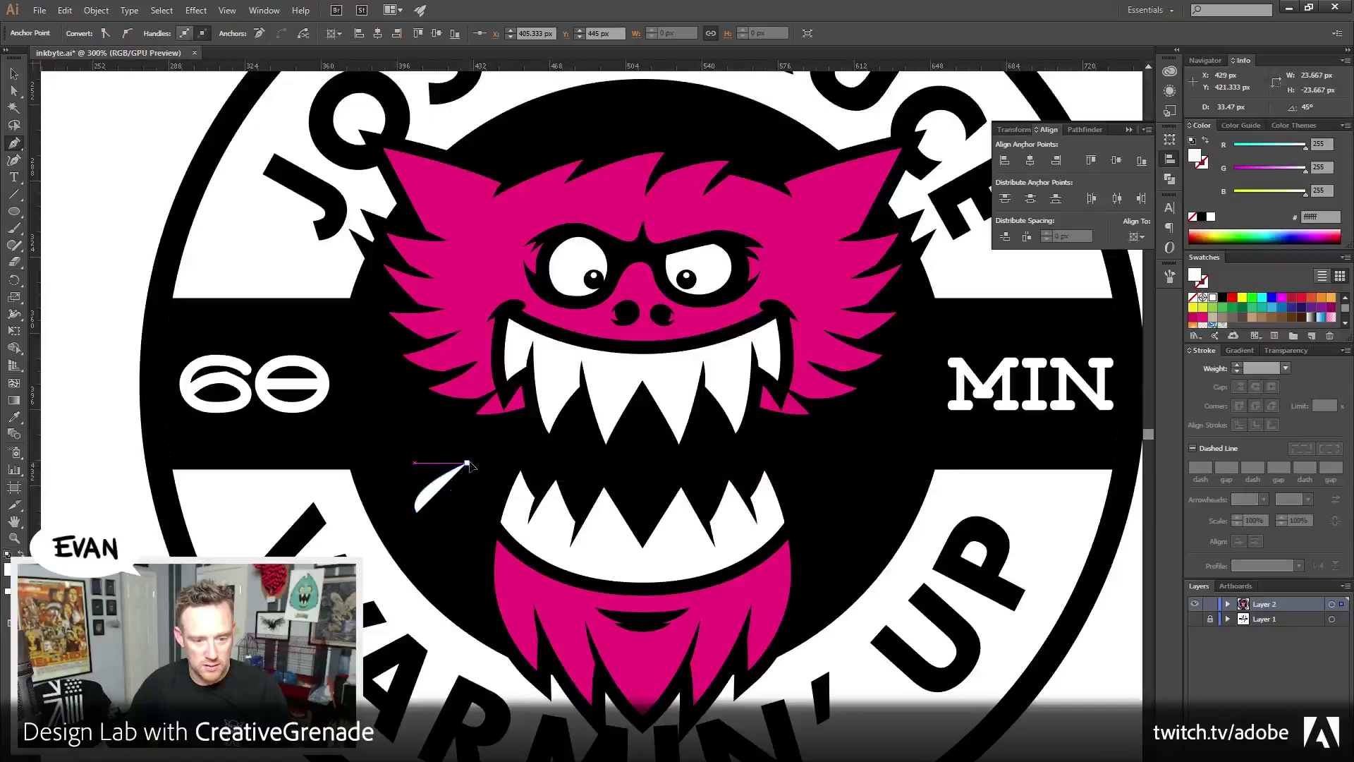
# Duplicate the teardrop into a pair and mirror both with Object > Transform > Reflect
pyautogui.click(15, 74)
pyautogui.click(459, 494)
pyautogui.moveTo(459, 493); pyautogui.dragTo(445, 425)
pyautogui.keyDown('shift'); pyautogui.click(393, 472); pyautogui.keyUp('shift')
pyautogui.click(96, 10)
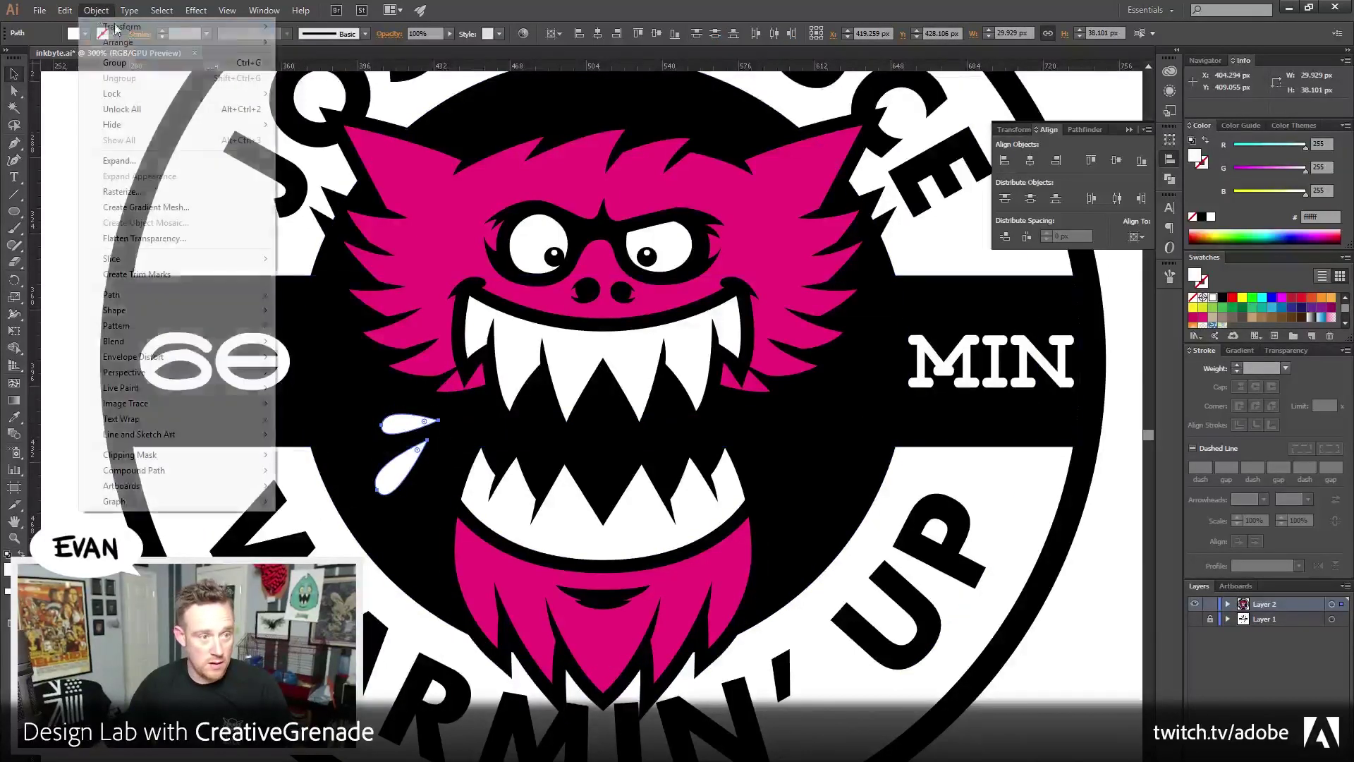
pyautogui.moveTo(130, 28)
pyautogui.click(321, 79)
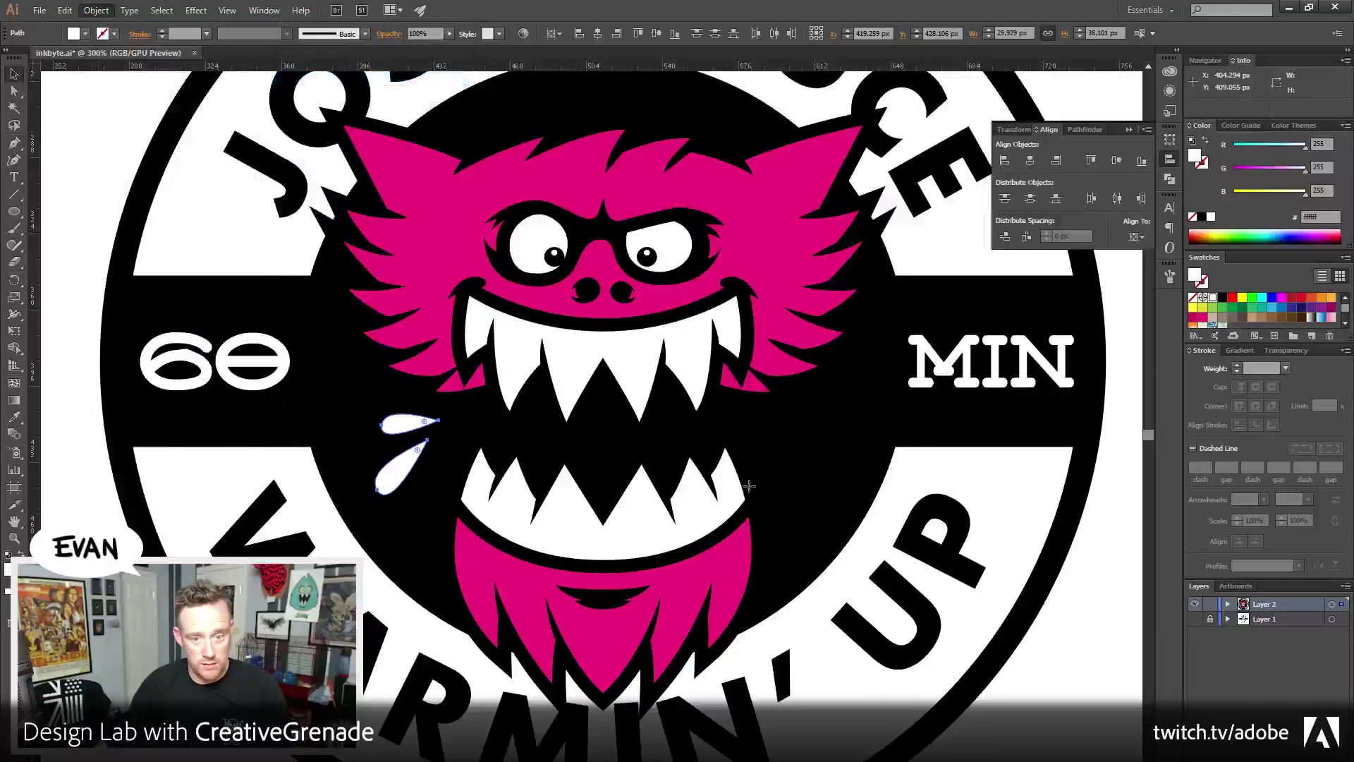
pyautogui.click(680, 503)
# Alt-drag a copy of the teardrop pair to the mouth's right side and position it
pyautogui.moveTo(416, 485); pyautogui.dragTo(803, 438)
pyautogui.click(825, 508)
pyautogui.click(811, 477)
pyautogui.keyDown('shift'); pyautogui.click(798, 433); pyautogui.keyUp('shift')
pyautogui.click(991, 644)
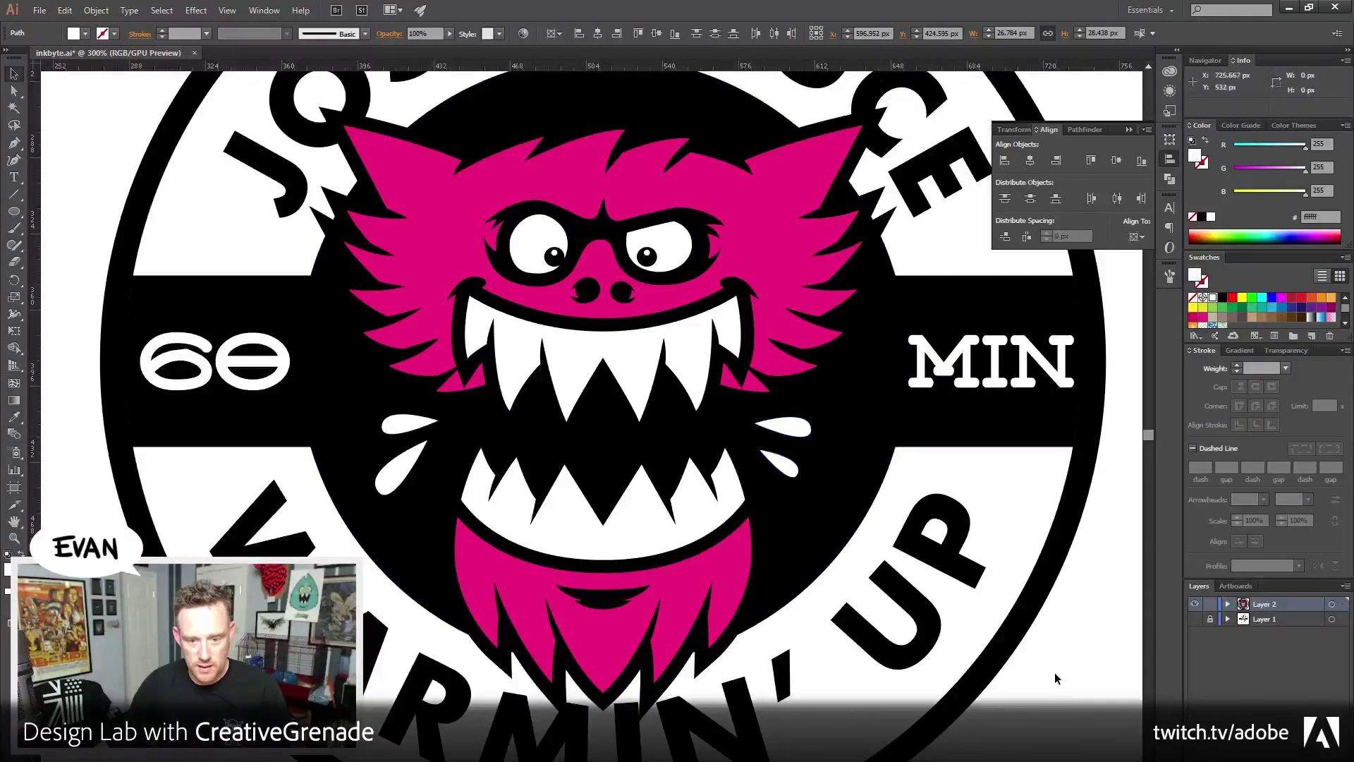
pyautogui.moveTo(894, 441); pyautogui.dragTo(875, 406)
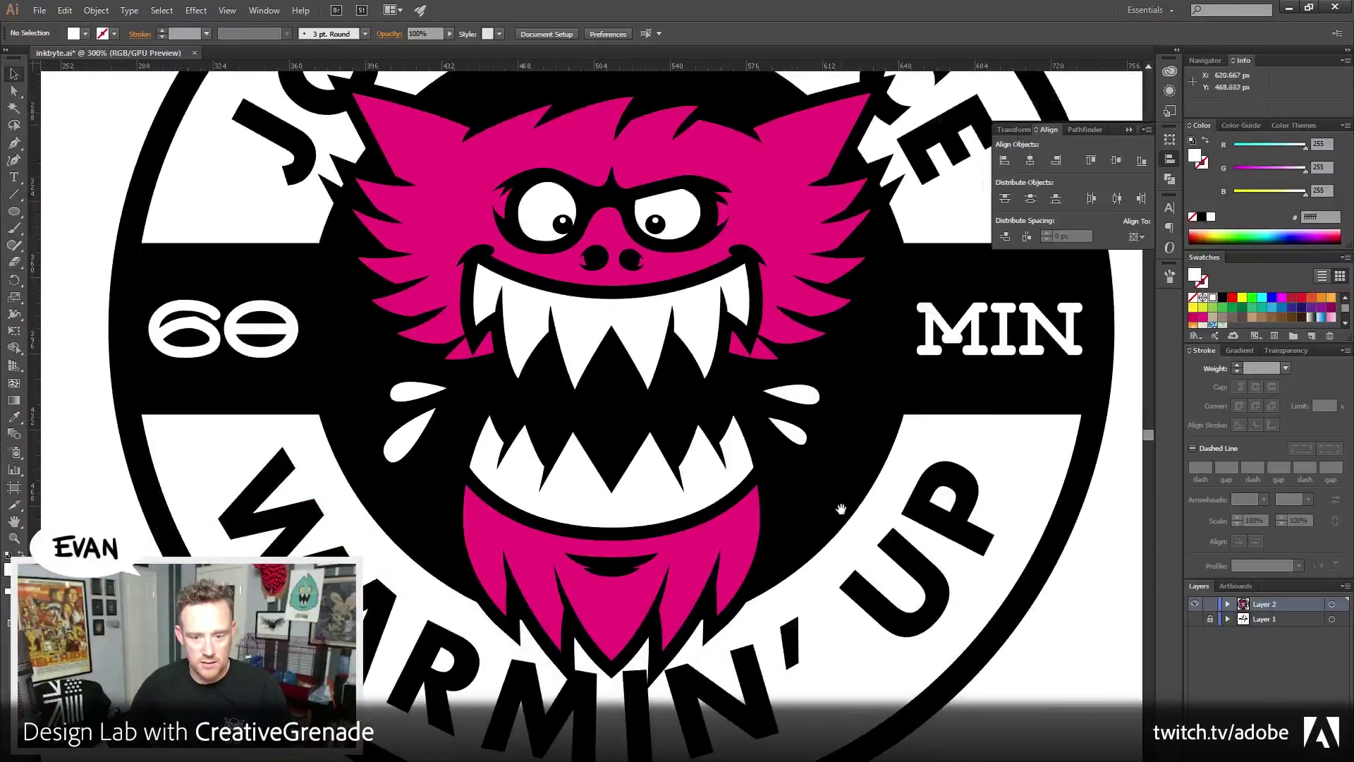
pyautogui.click(791, 393)
pyautogui.keyDown('shift'); pyautogui.click(787, 428); pyautogui.keyUp('shift')
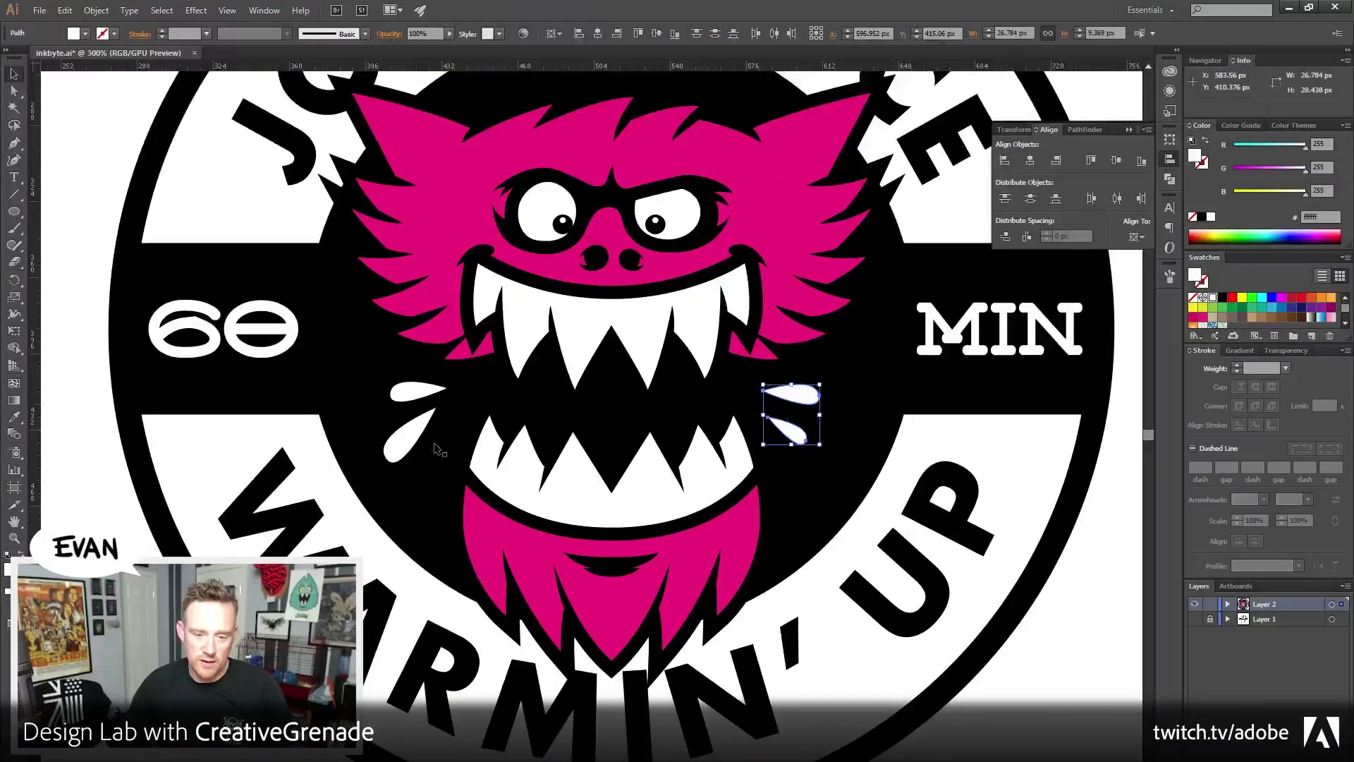
pyautogui.keyDown('shift'); pyautogui.click(401, 450); pyautogui.keyUp('shift')
# Try the fur's pink on the teardrops, undo back to white, and zoom out to the whole badge
pyautogui.keyDown('shift'); pyautogui.click(416, 391); pyautogui.keyUp('shift')
pyautogui.click(14, 417)
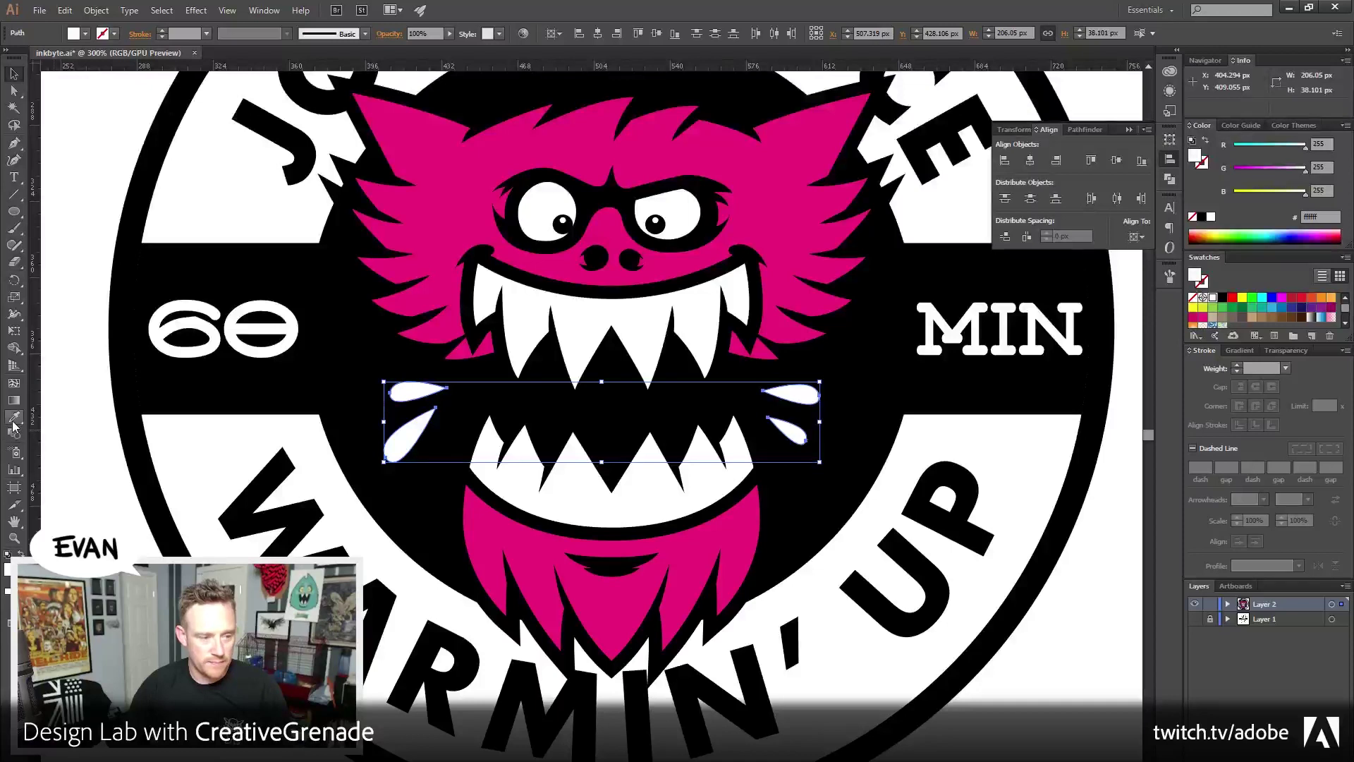
pyautogui.click(420, 208)
pyautogui.press('v')
pyautogui.hotkey('ctrl', 'h')
pyautogui.hotkey('ctrl', 'shift', 'a')
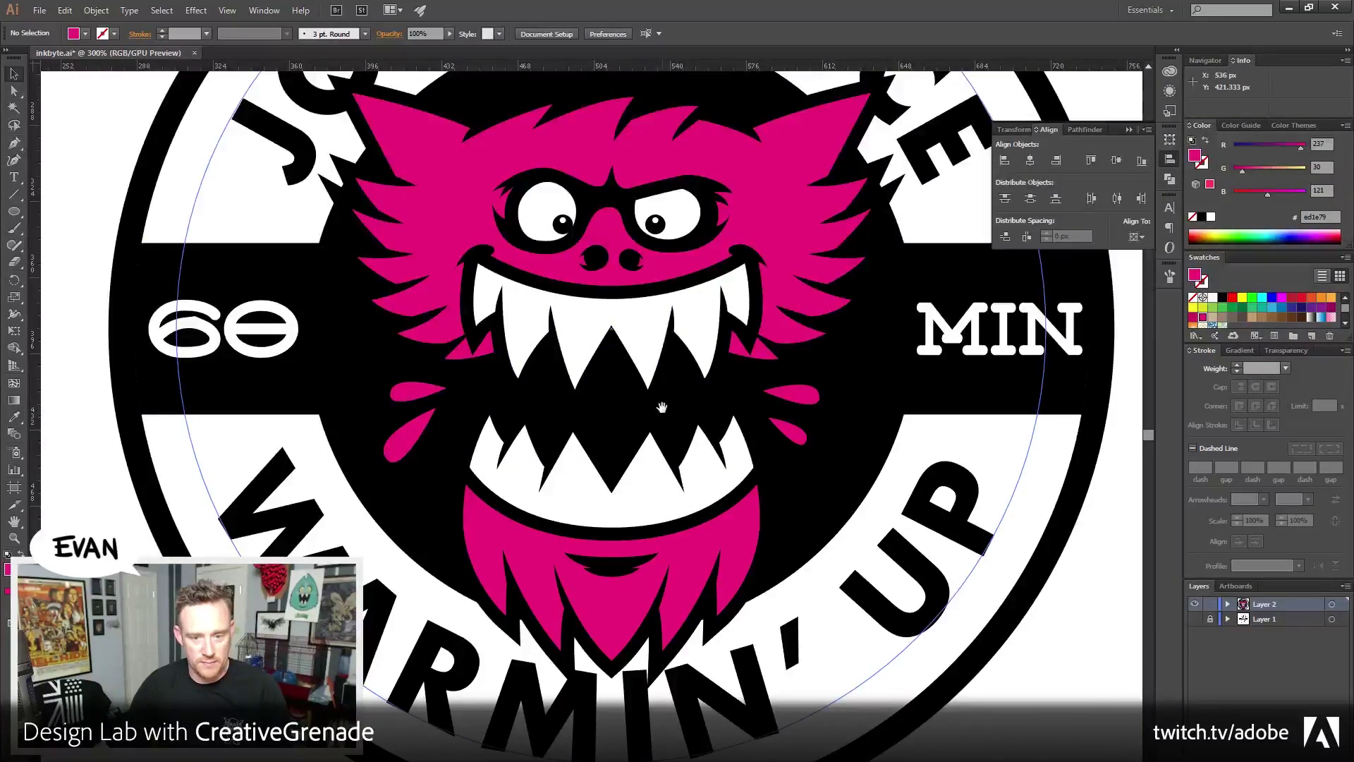
pyautogui.hotkey('ctrl', 'z')
pyautogui.hotkey('ctrl', 'z')
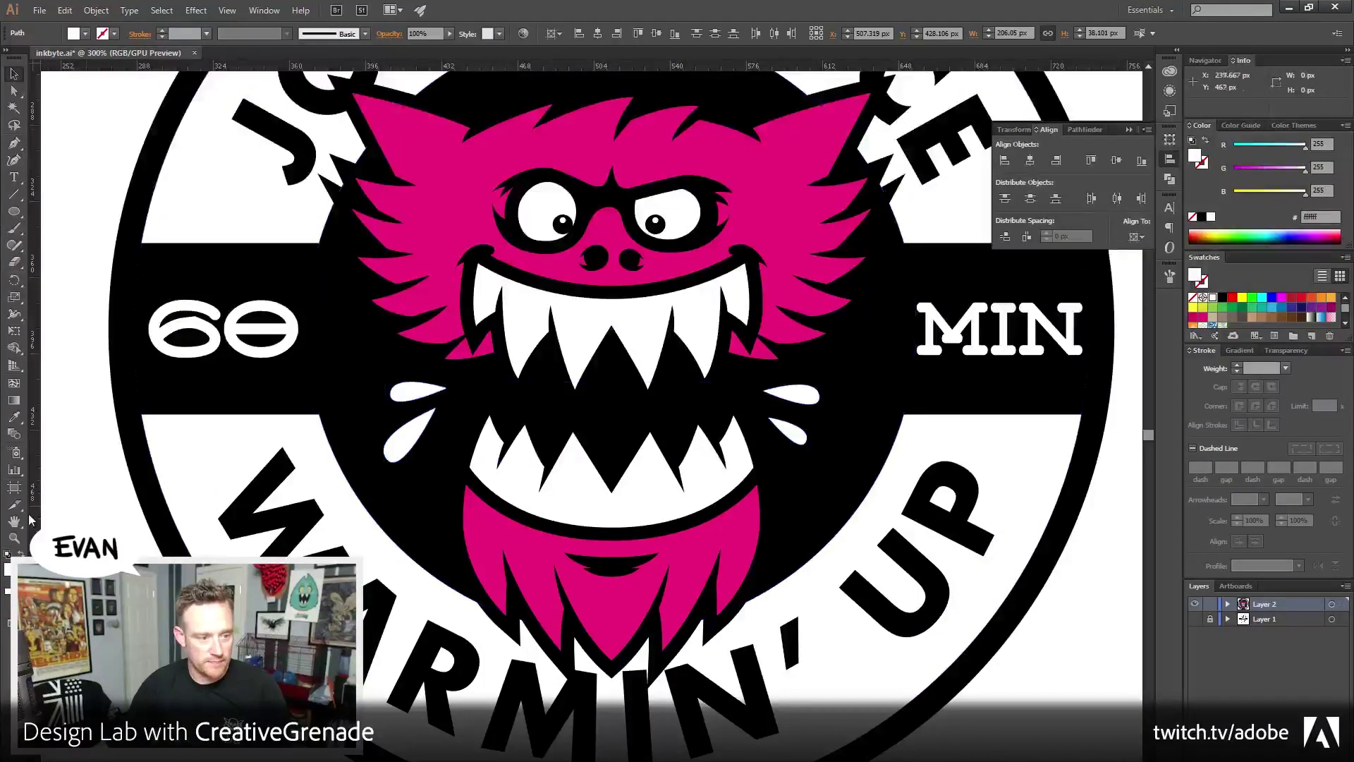
pyautogui.hotkey('ctrl', 'shift', 'a')
pyautogui.hotkey('ctrl', '1')
pyautogui.hotkey('ctrl', '=')
pyautogui.click(13, 74)
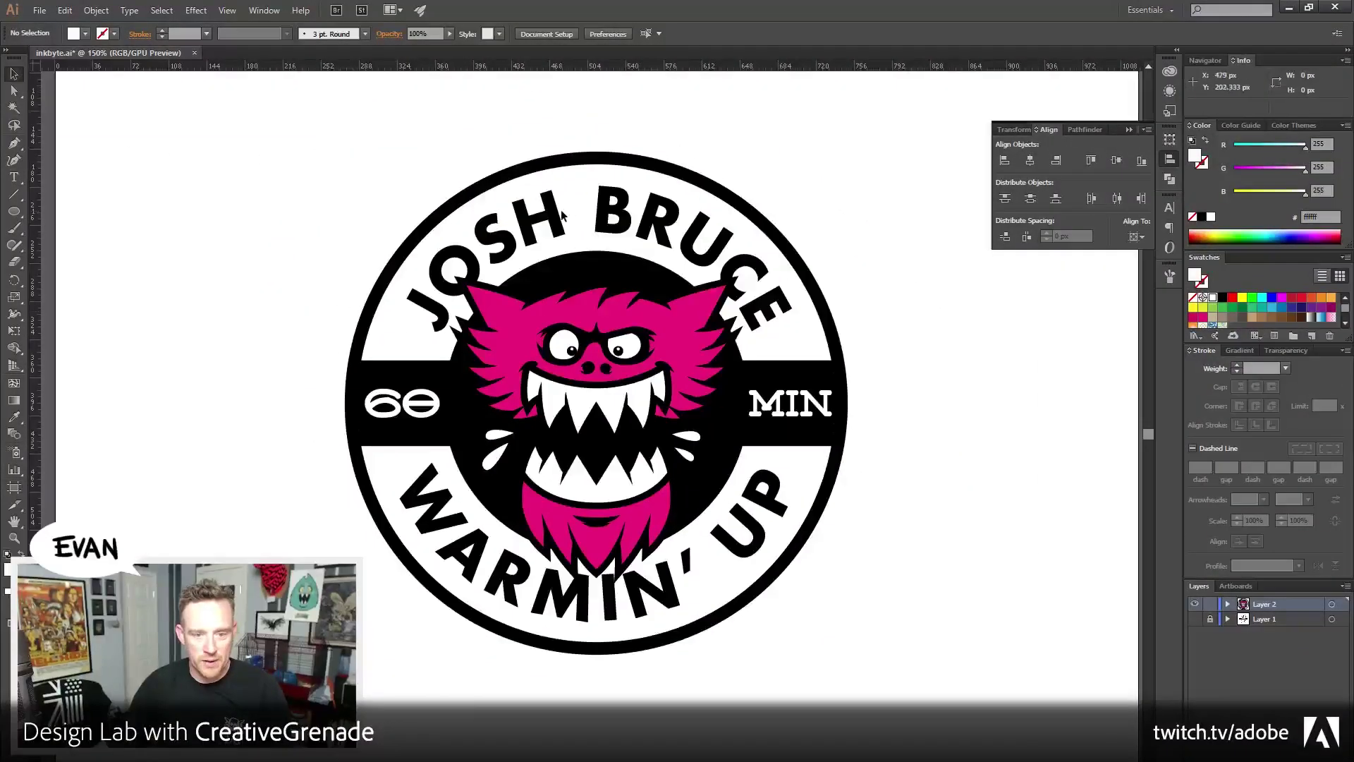
pyautogui.click(96, 10)
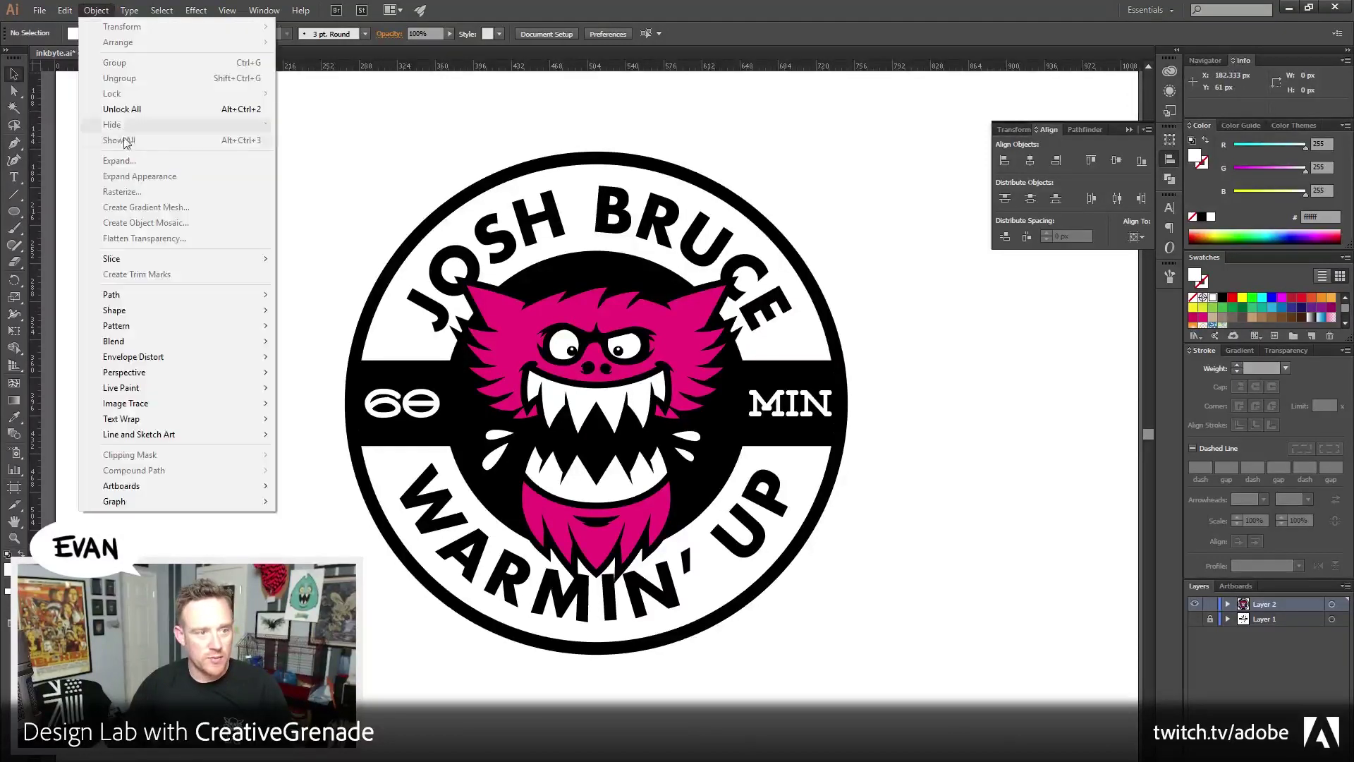
pyautogui.click(121, 110)
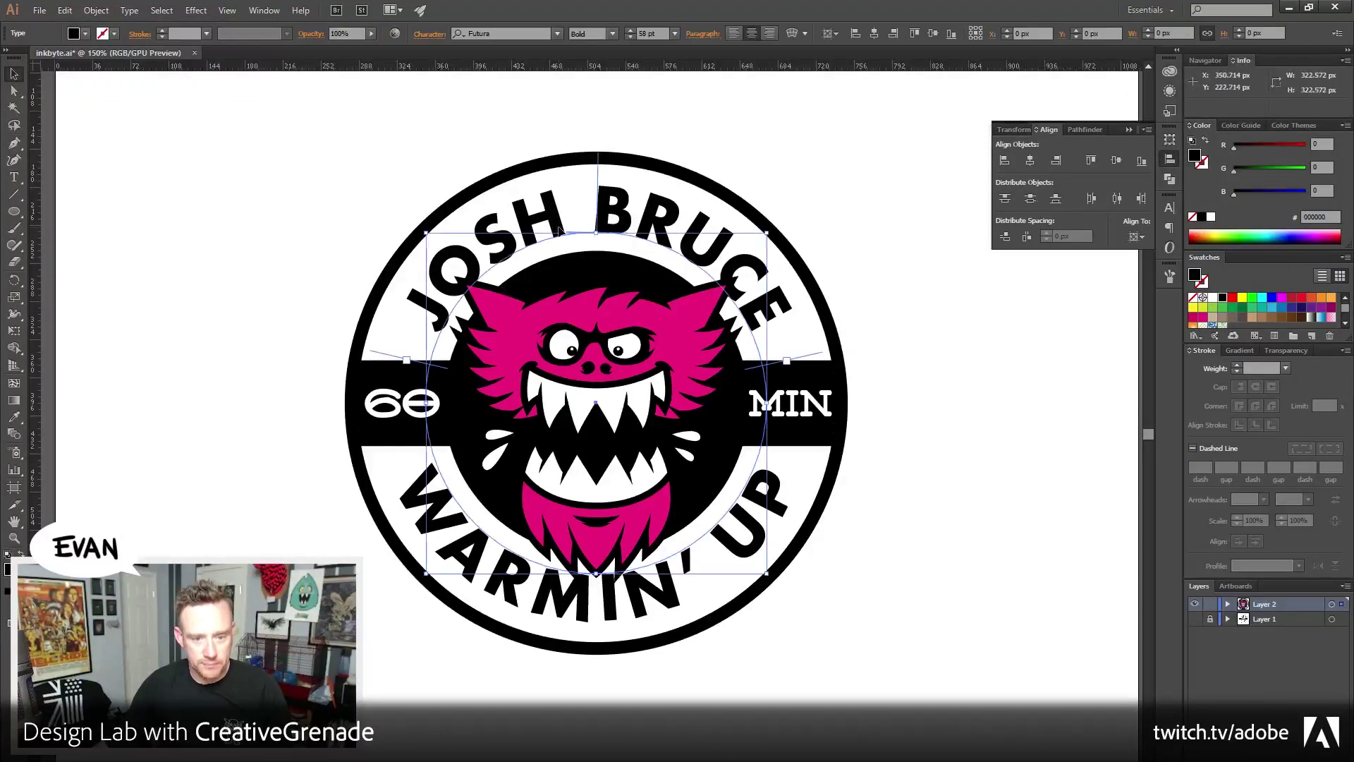
pyautogui.doubleClick(560, 230)
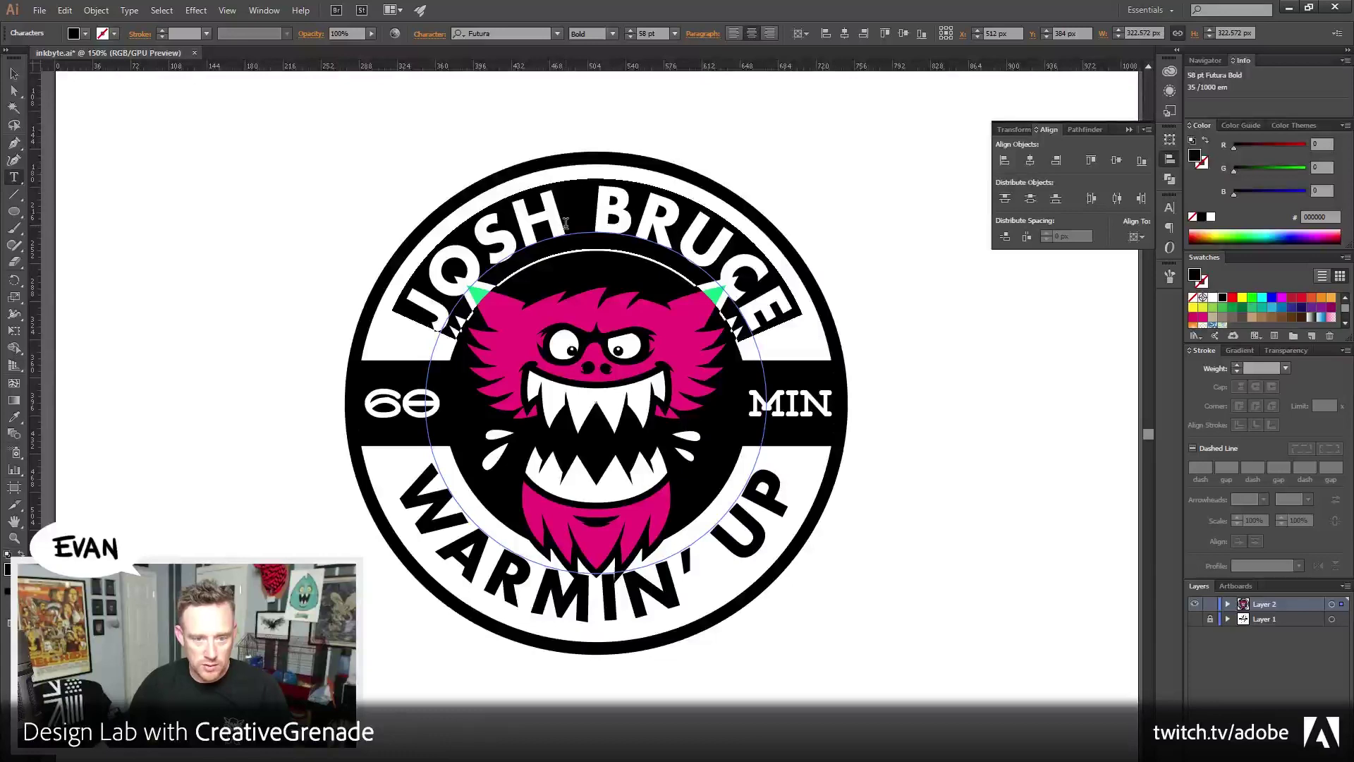
pyautogui.moveTo(565, 224); pyautogui.dragTo(587, 245)
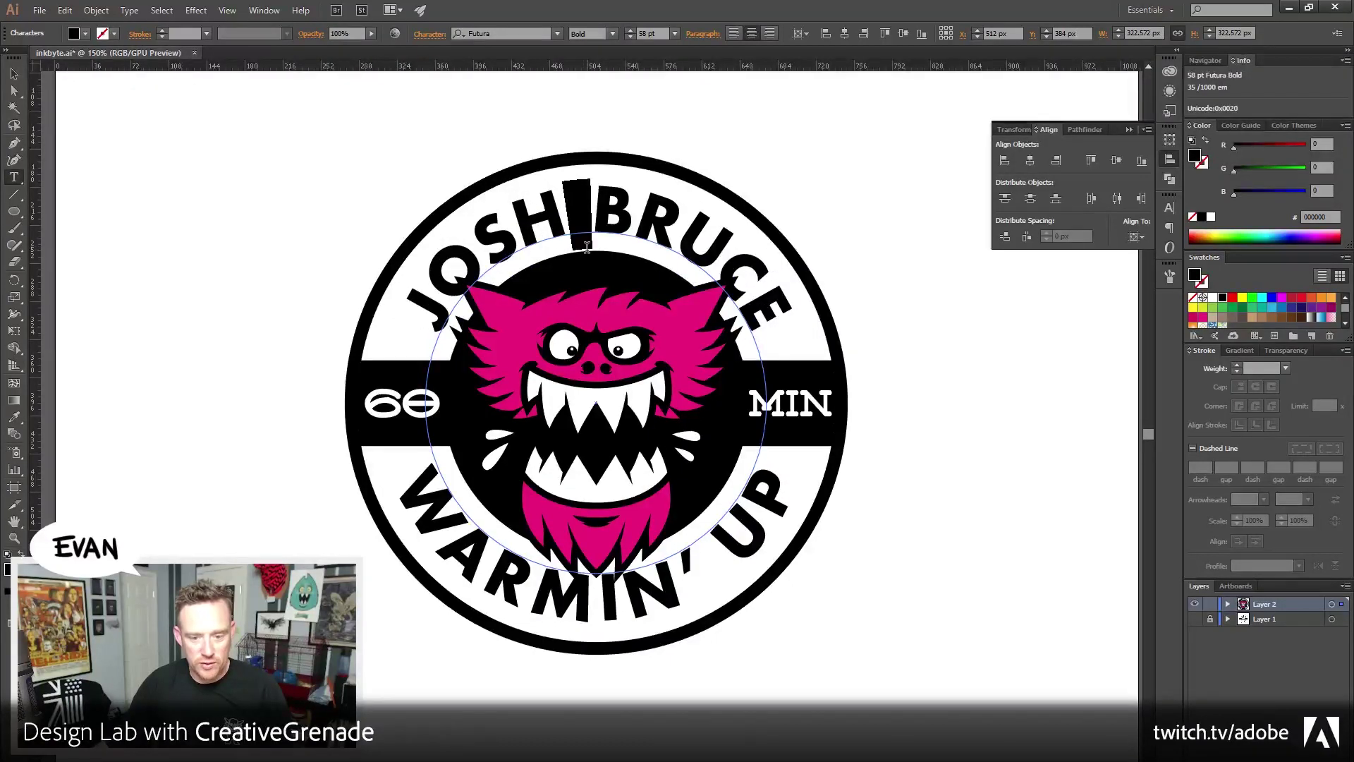
pyautogui.click(1164, 207)
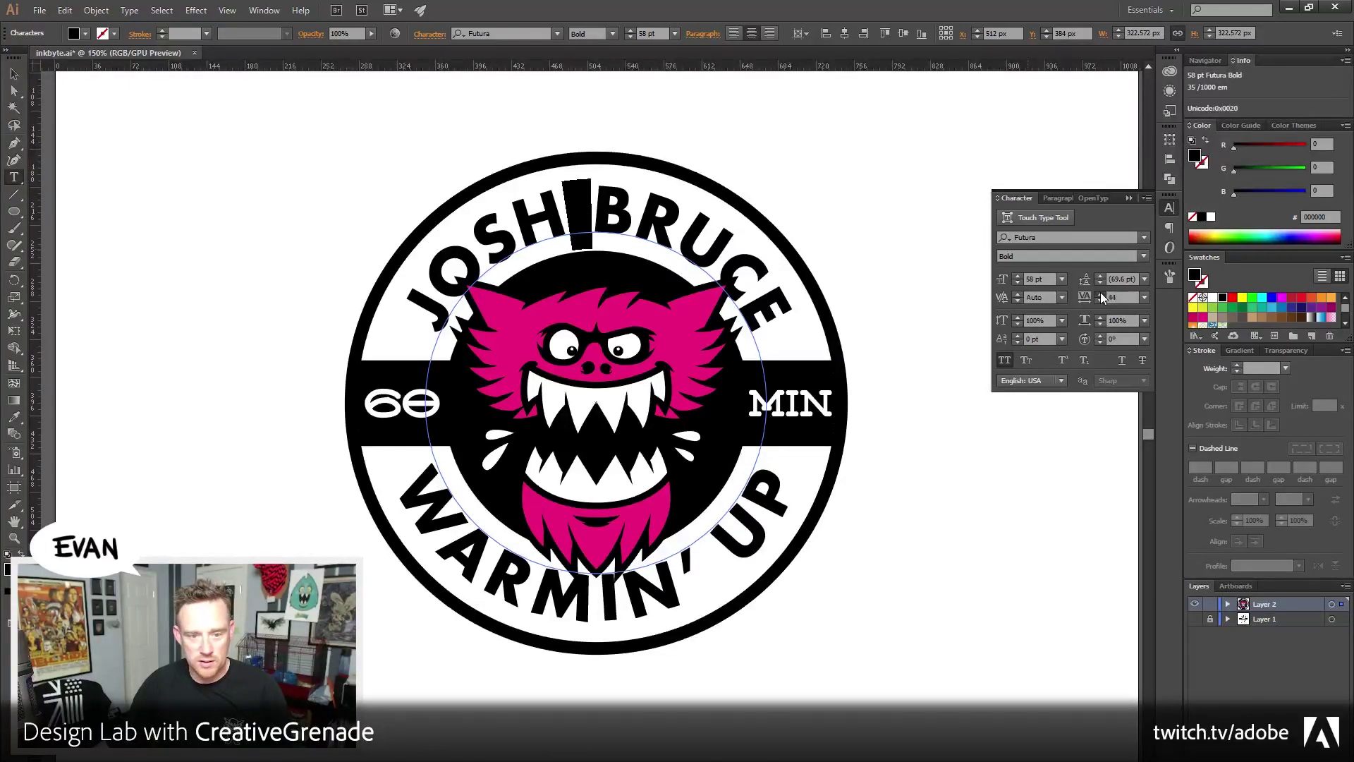
pyautogui.write('62')
pyautogui.press('Return')
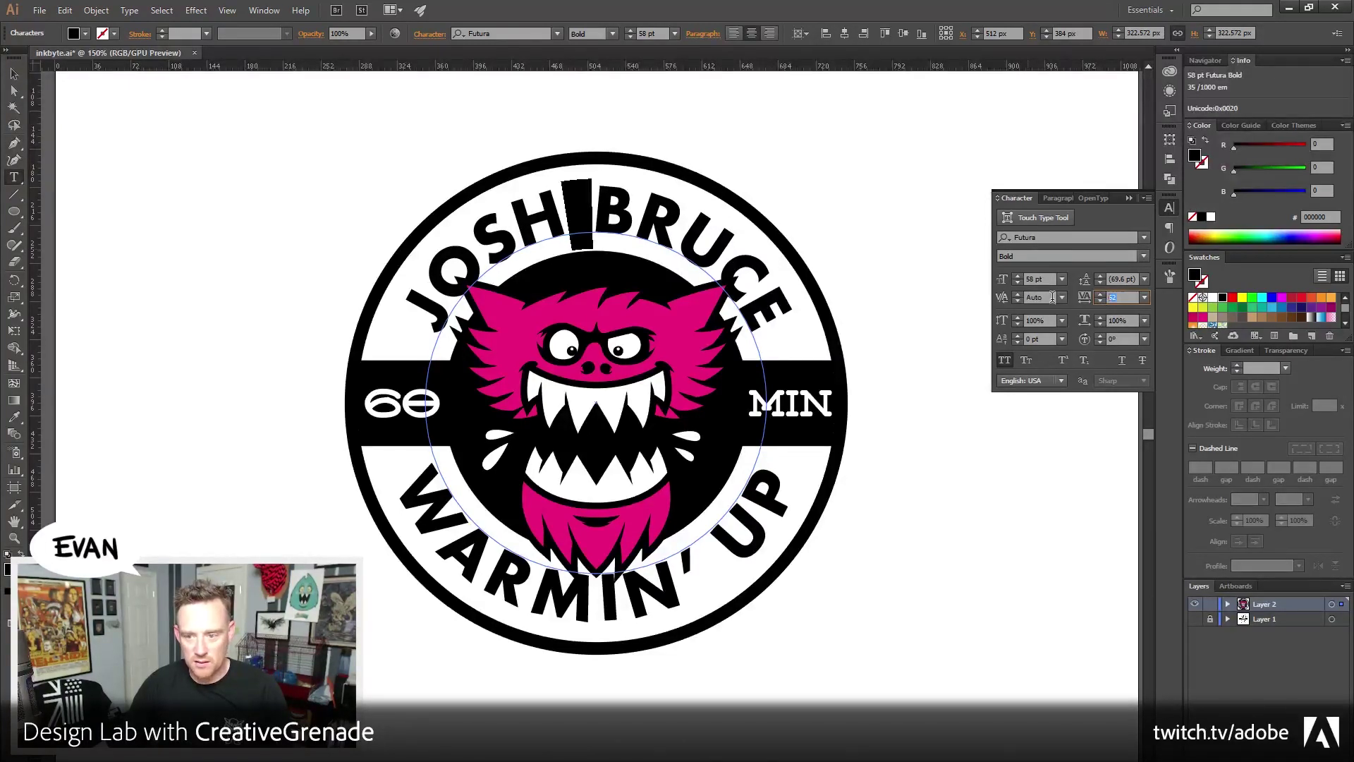
pyautogui.write('200')
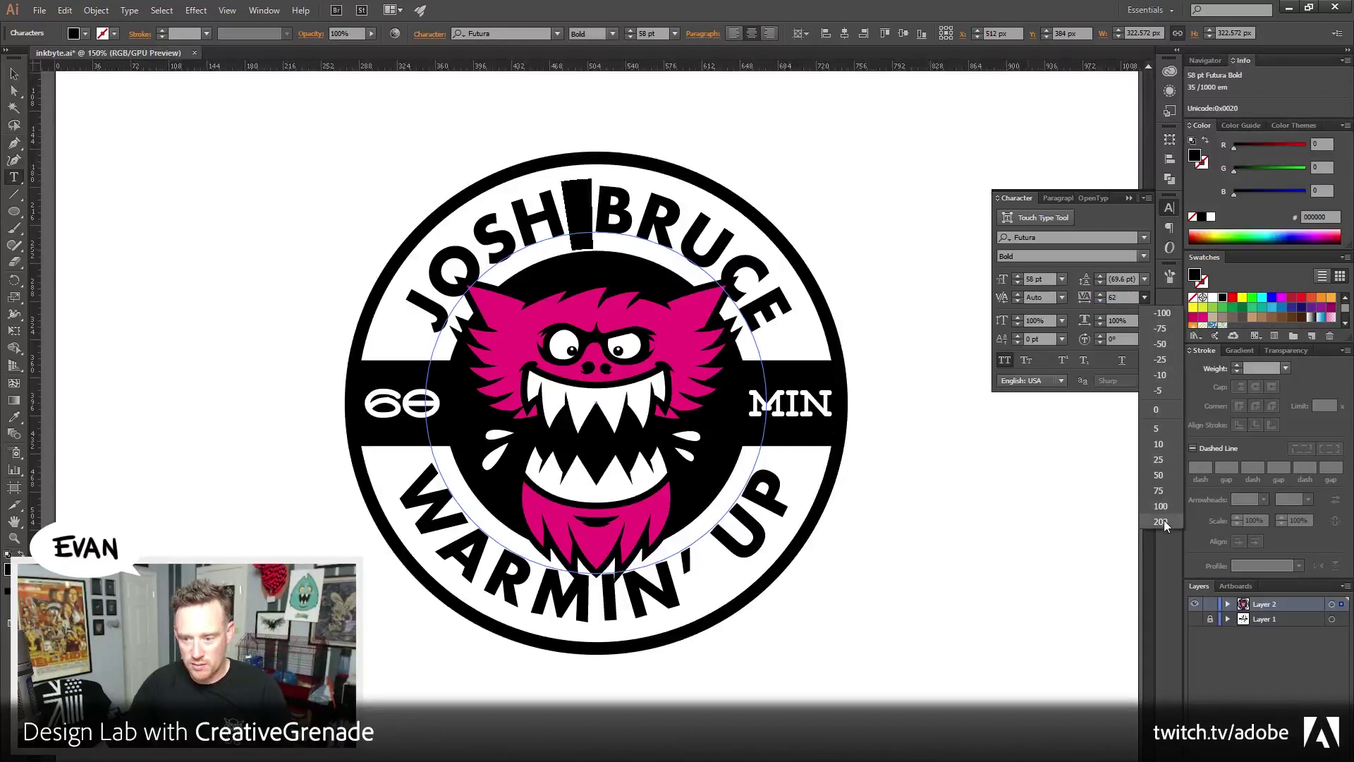
pyautogui.press('Return')
pyautogui.click(1118, 297)
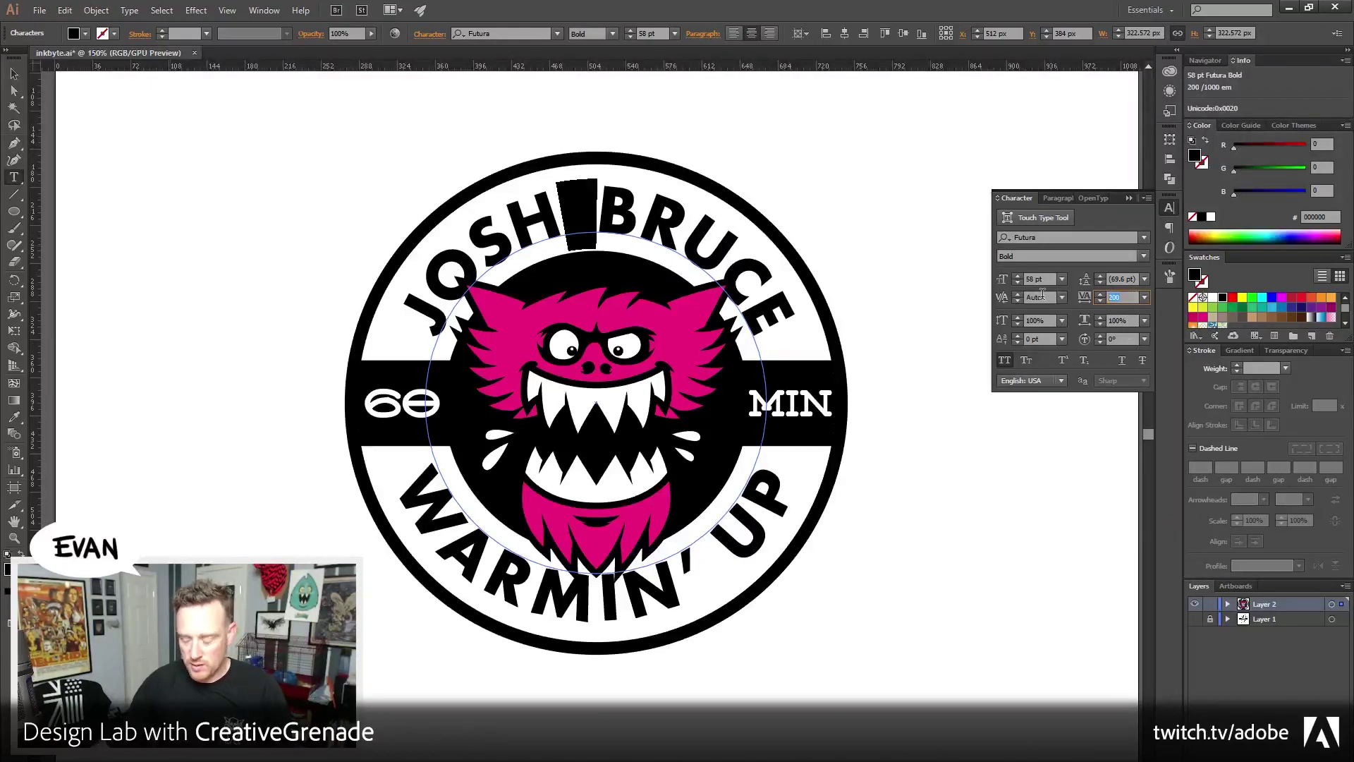
pyautogui.write('250')
pyautogui.press('Tab')
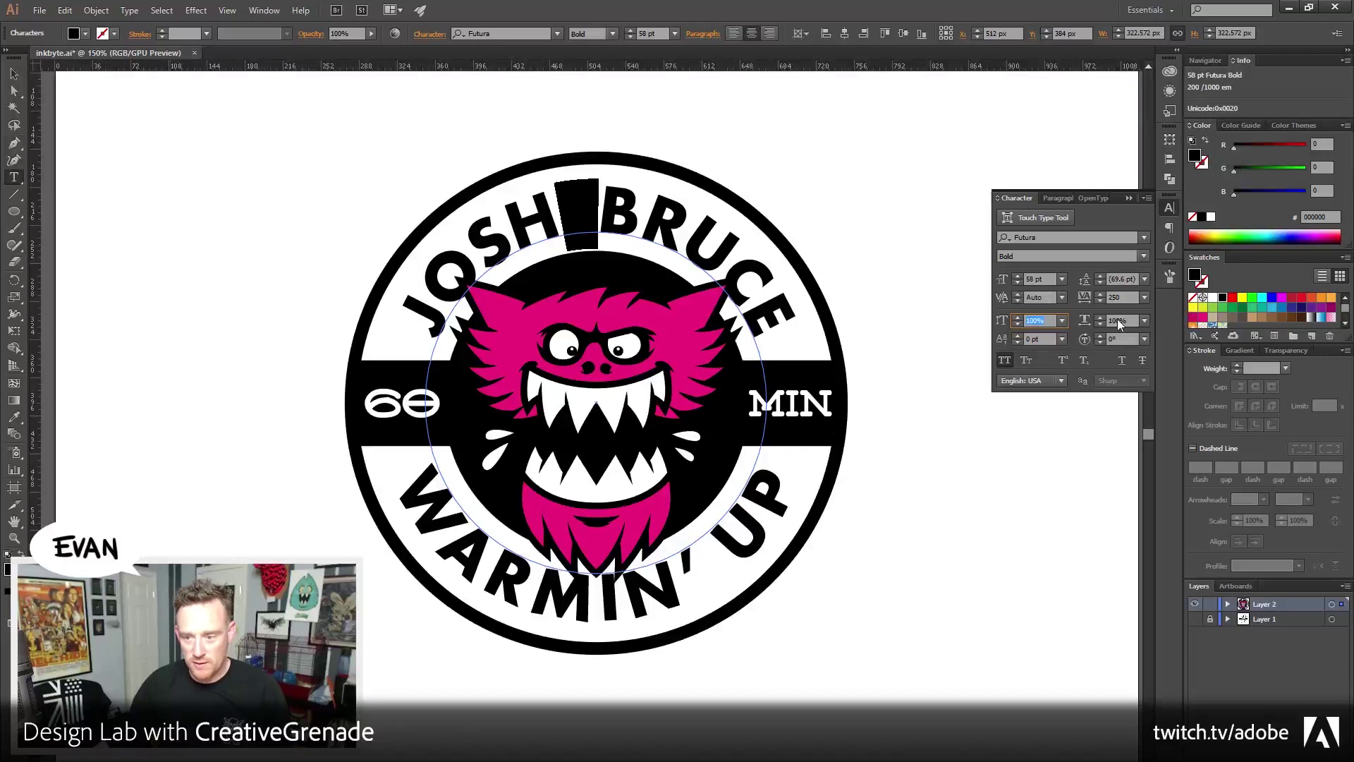
pyautogui.click(1123, 297)
pyautogui.write('300')
pyautogui.press('Tab')
pyautogui.press('Escape')
pyautogui.click(213, 185)
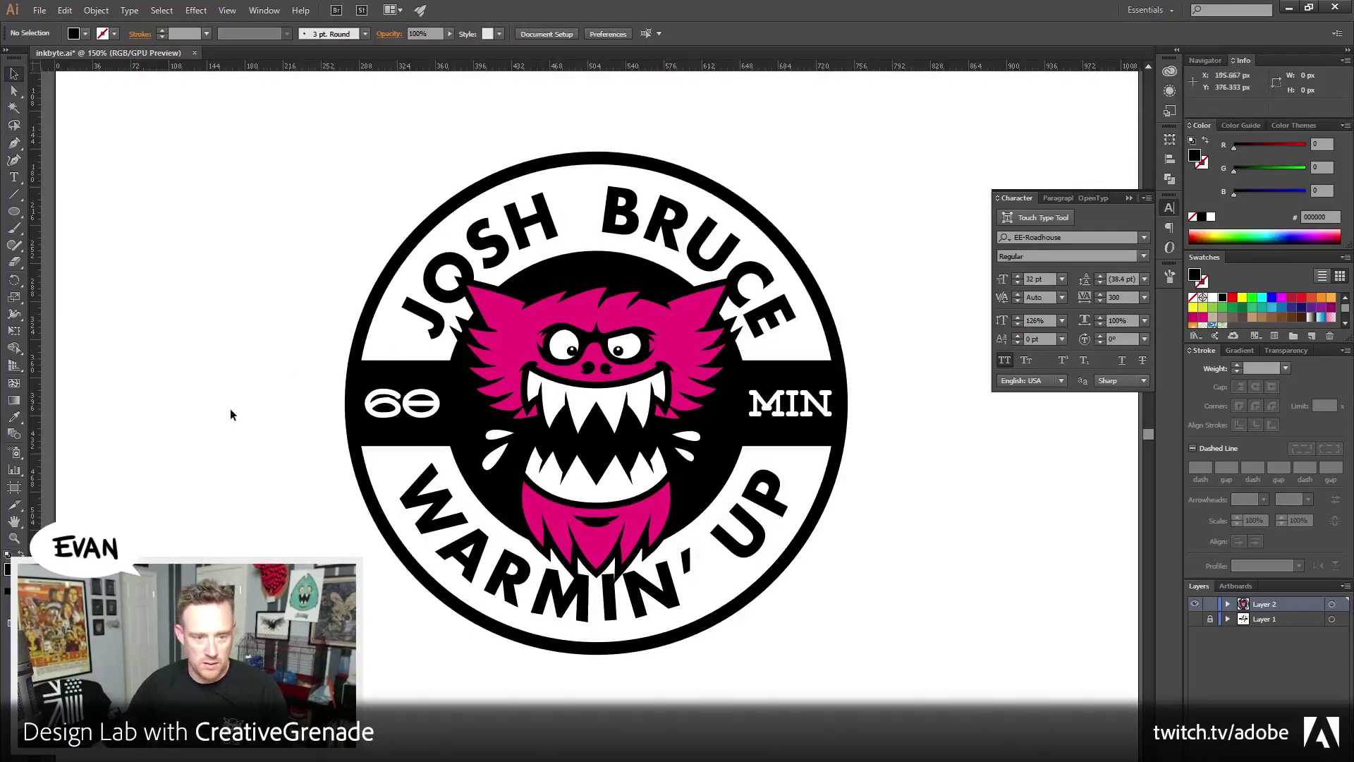
pyautogui.press('z')
pyautogui.click(73, 126)
# Choose the Star Tool and create a 35/50 px five-point star
pyautogui.press('v')
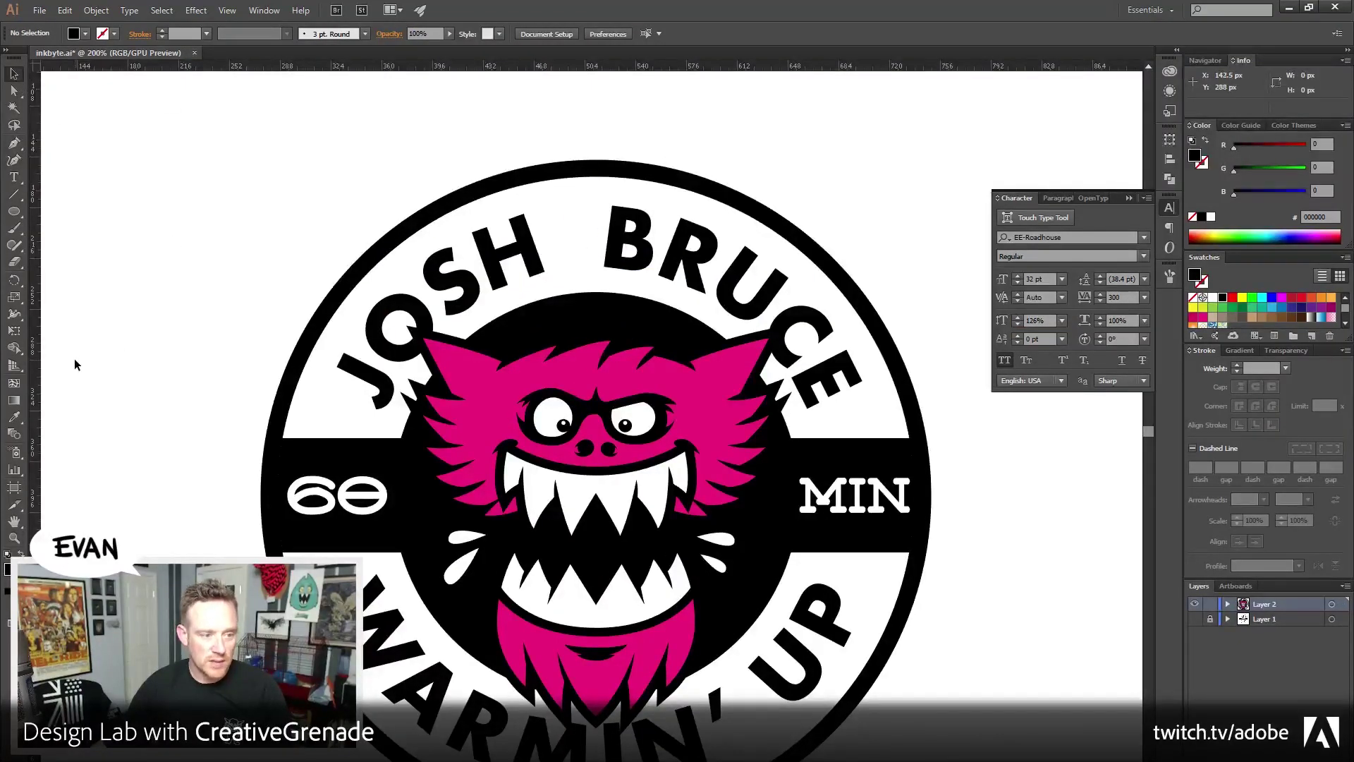
pyautogui.click(16, 207)
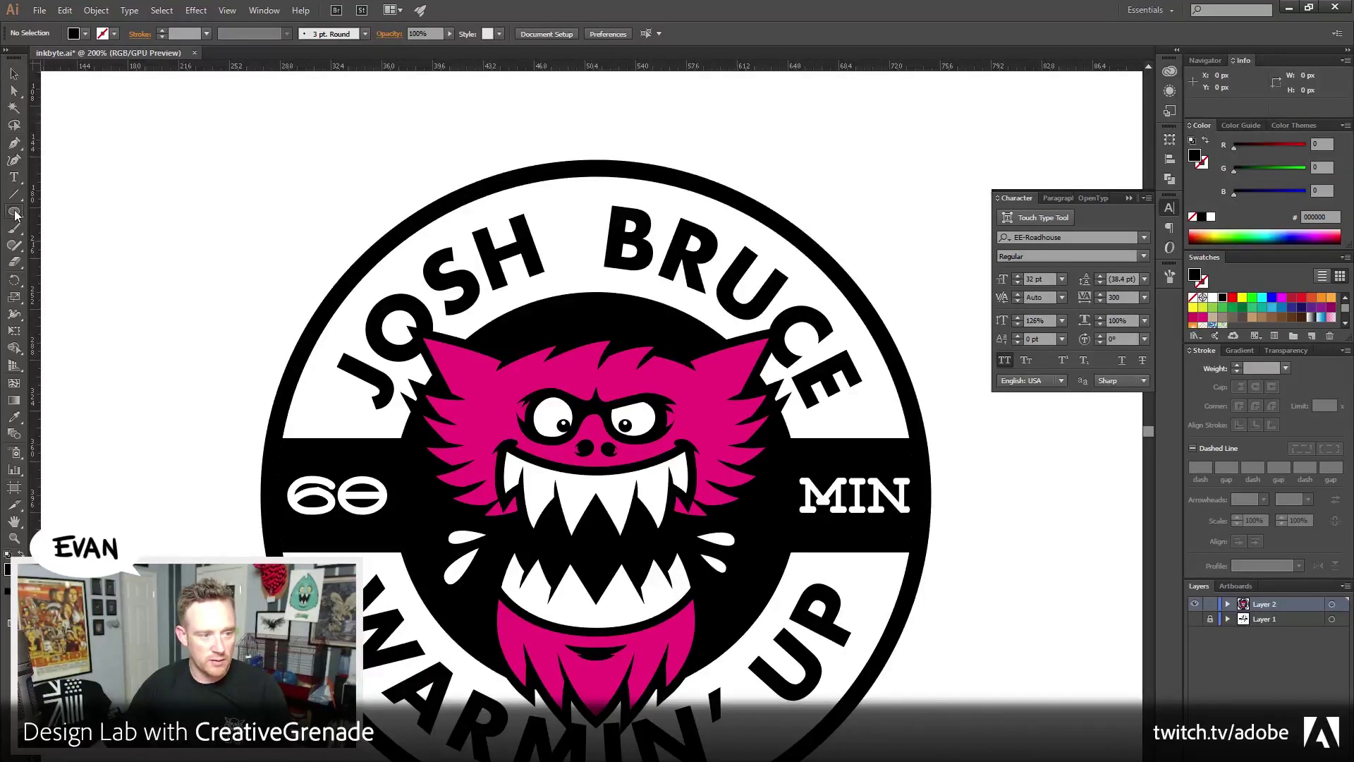
pyautogui.moveTo(16, 213); pyautogui.dragTo(79, 282)
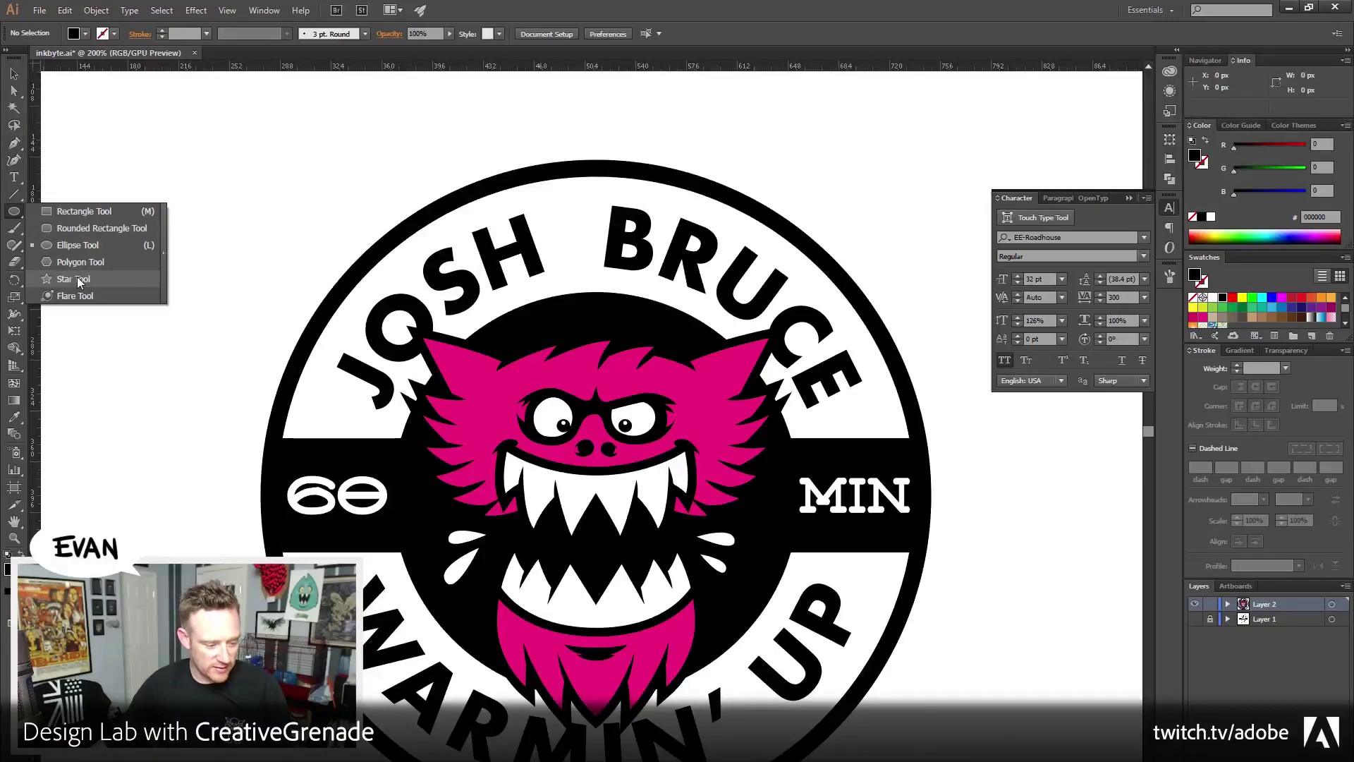
pyautogui.moveTo(78, 277); pyautogui.dragTo(77, 278)
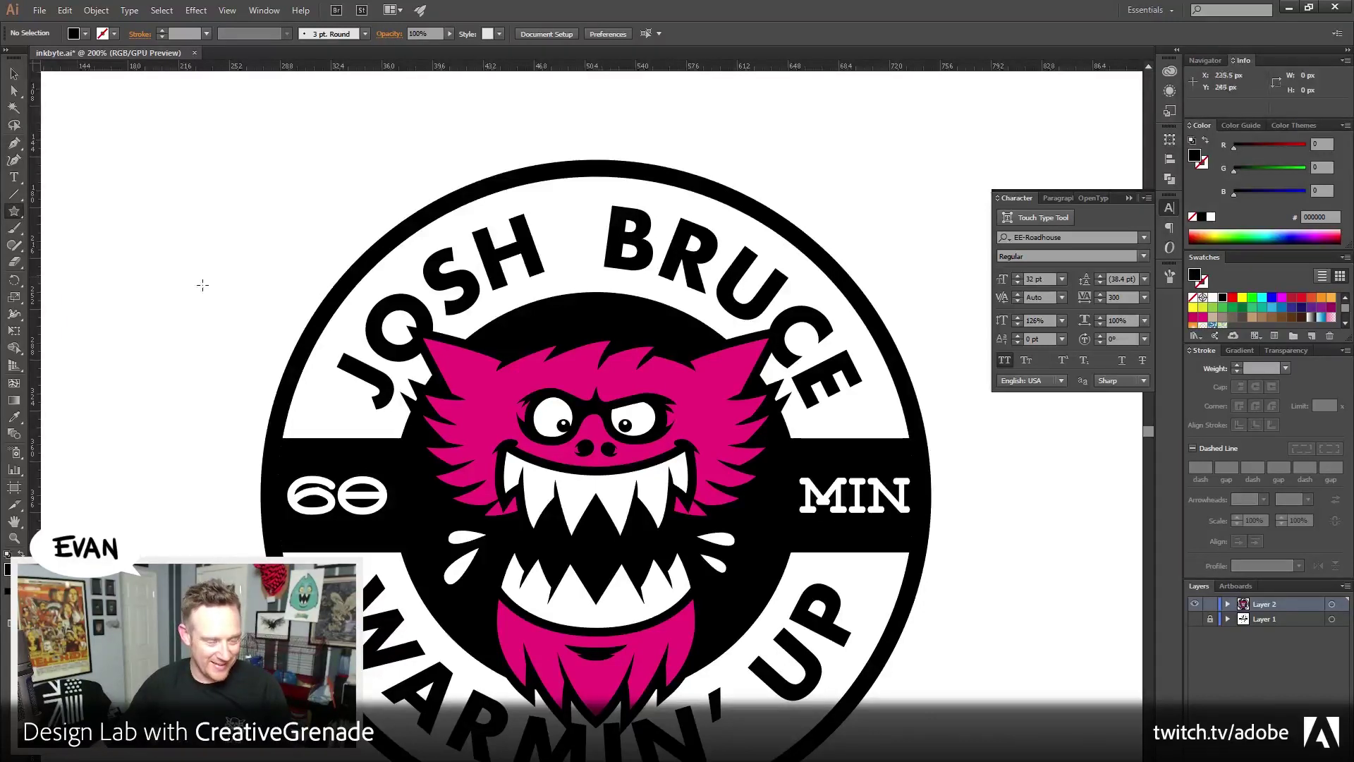
pyautogui.click(171, 193)
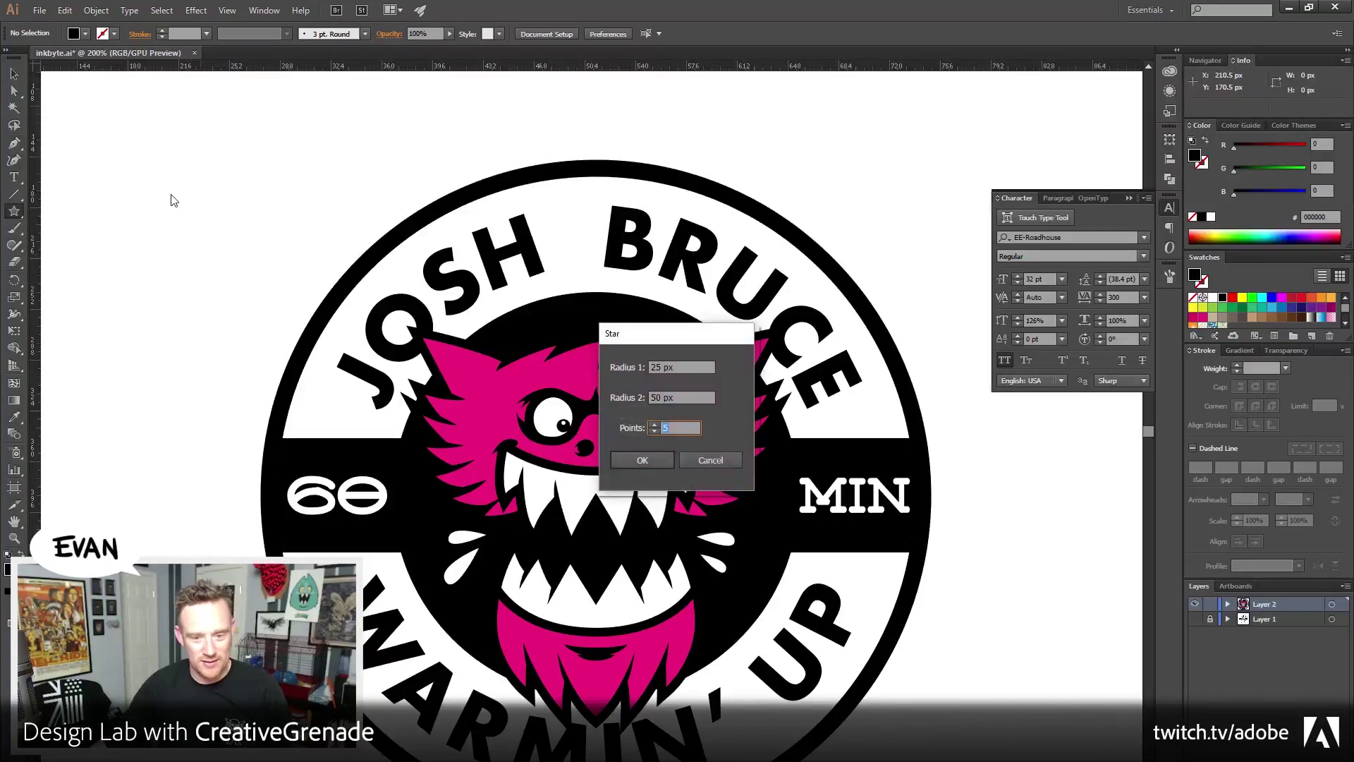
pyautogui.click(696, 370)
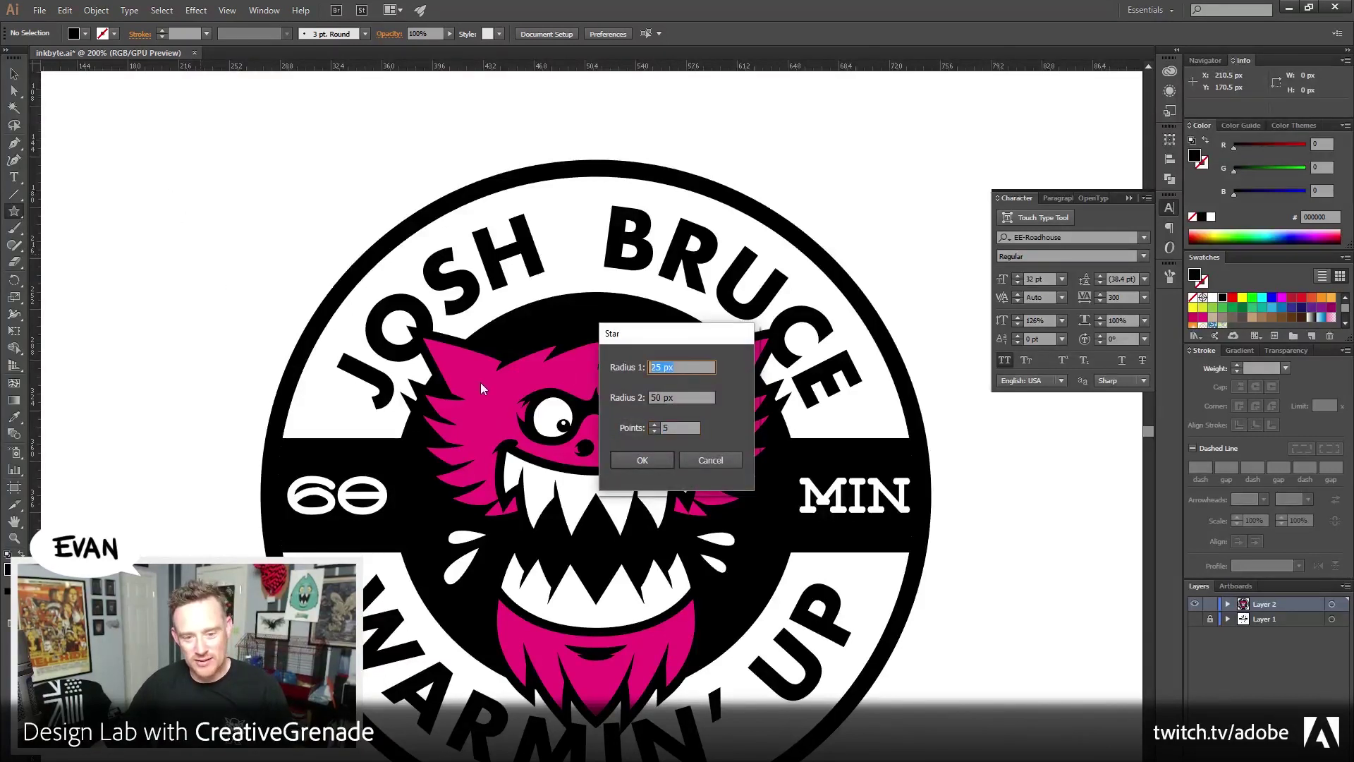
pyautogui.write('35')
pyautogui.press('Tab')
pyautogui.press('Tab')
pyautogui.click(642, 460)
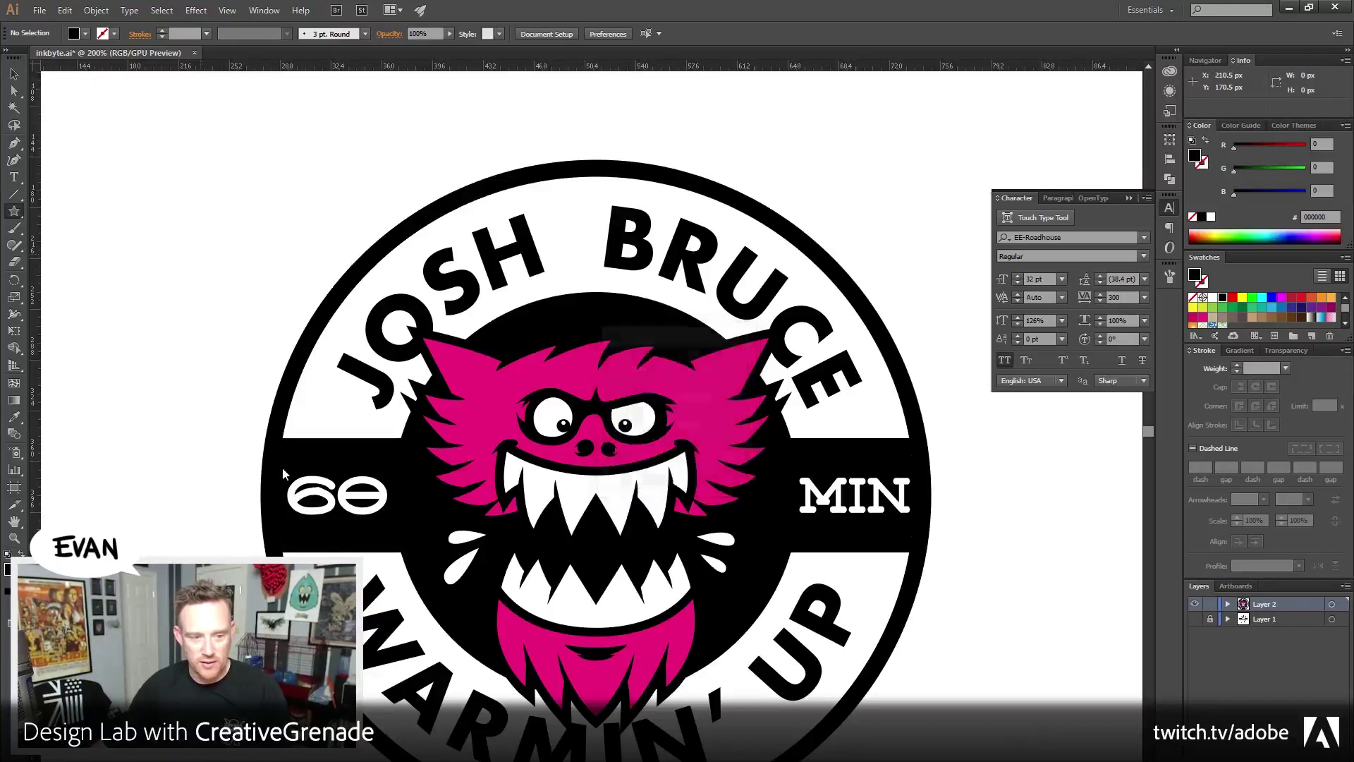
# Discard the 35 and 37 px attempts and create a 25/50 px five-point star instead
pyautogui.press('Delete')
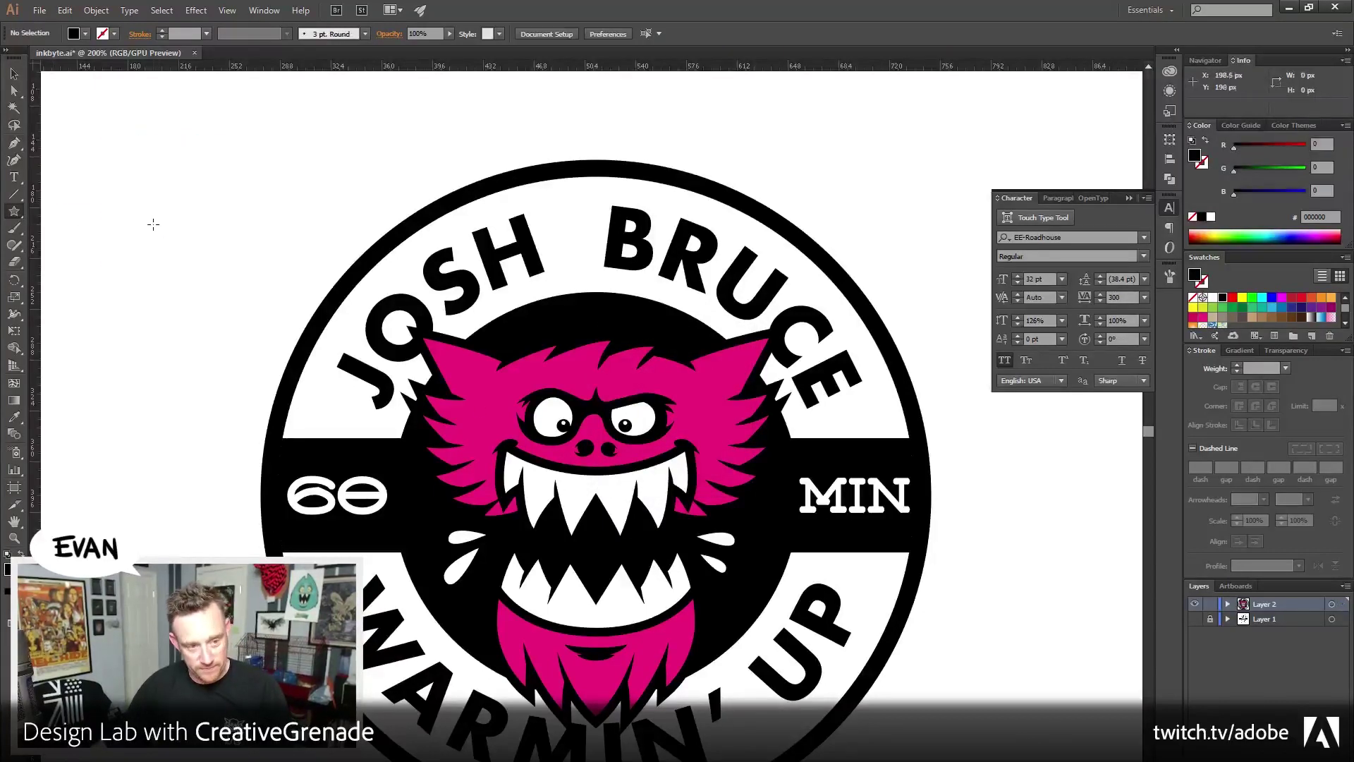
pyautogui.click(161, 230)
pyautogui.press('Tab')
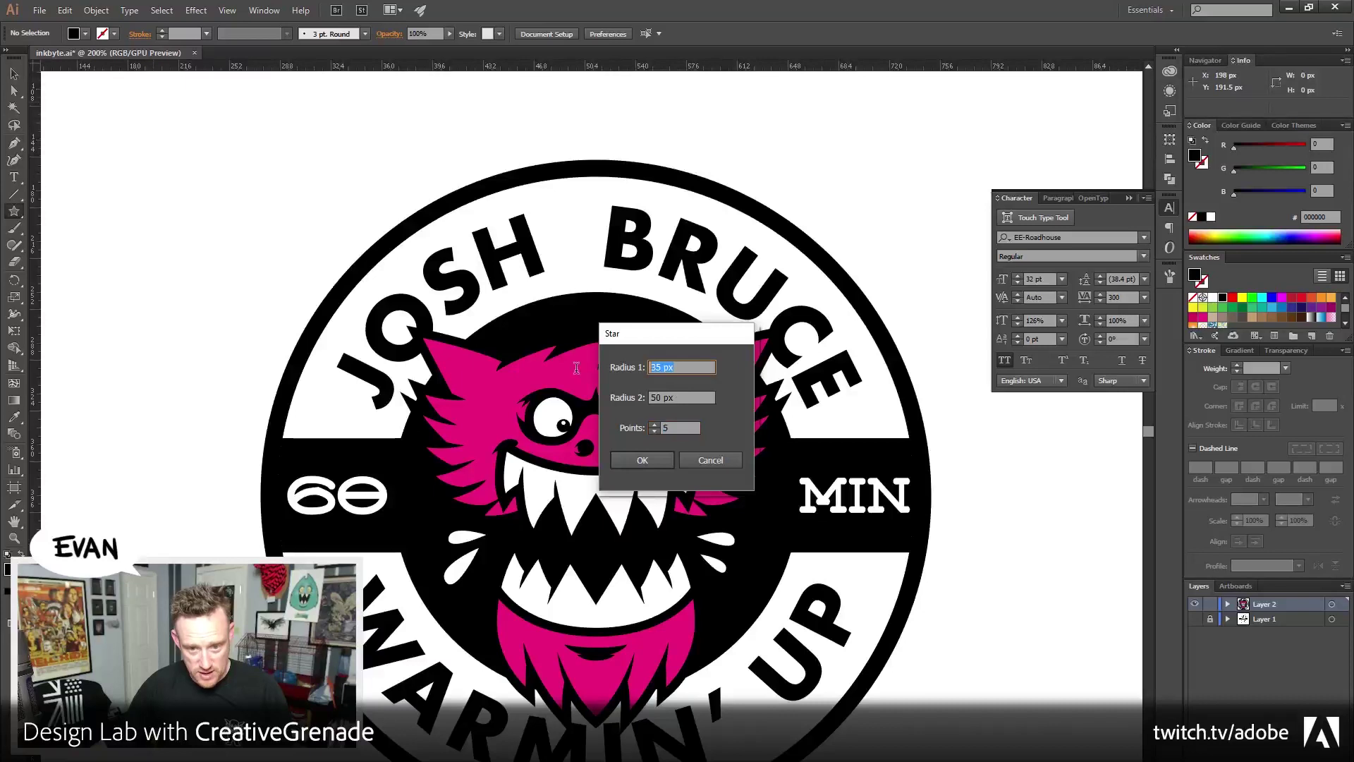
pyautogui.write('37')
pyautogui.press('Return')
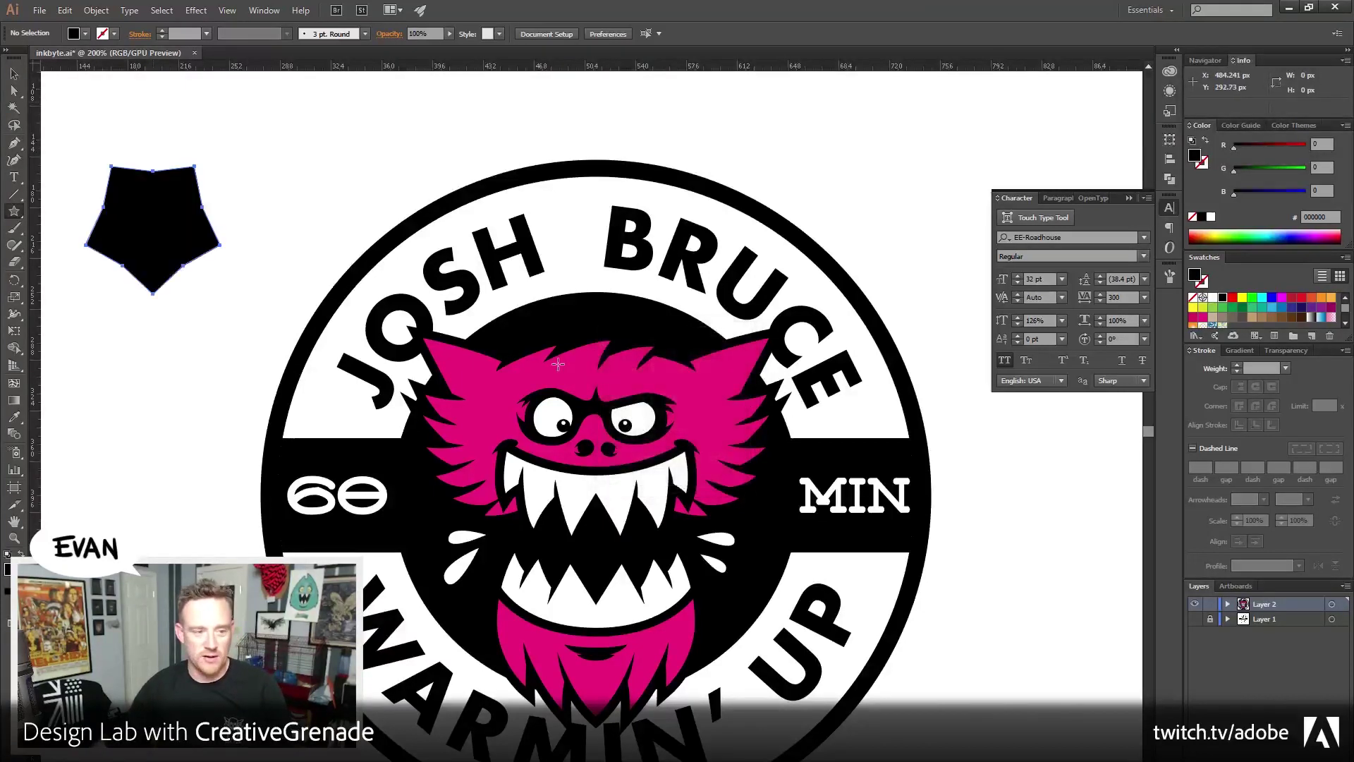
pyautogui.hotkey('ctrl', 'z')
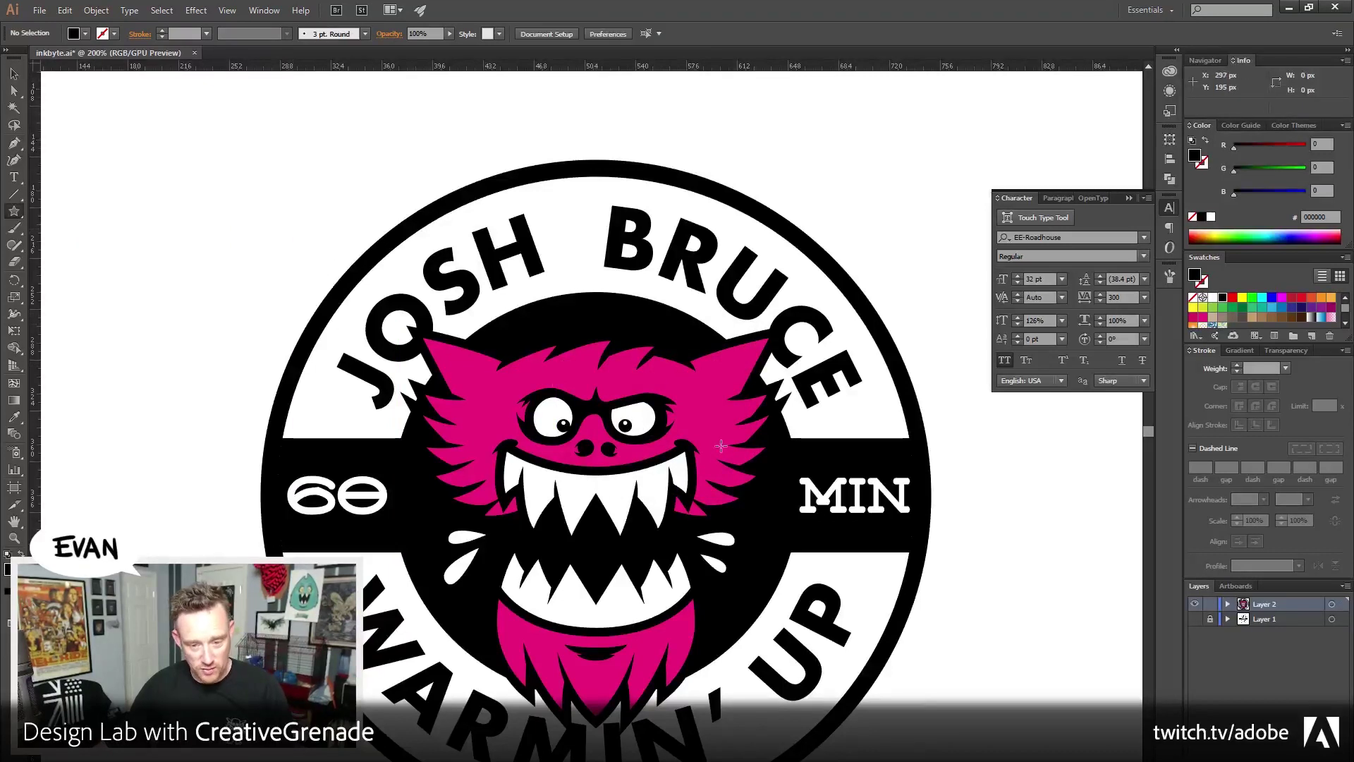
pyautogui.click(713, 438)
pyautogui.press('Tab')
pyautogui.write('25')
pyautogui.click(653, 459)
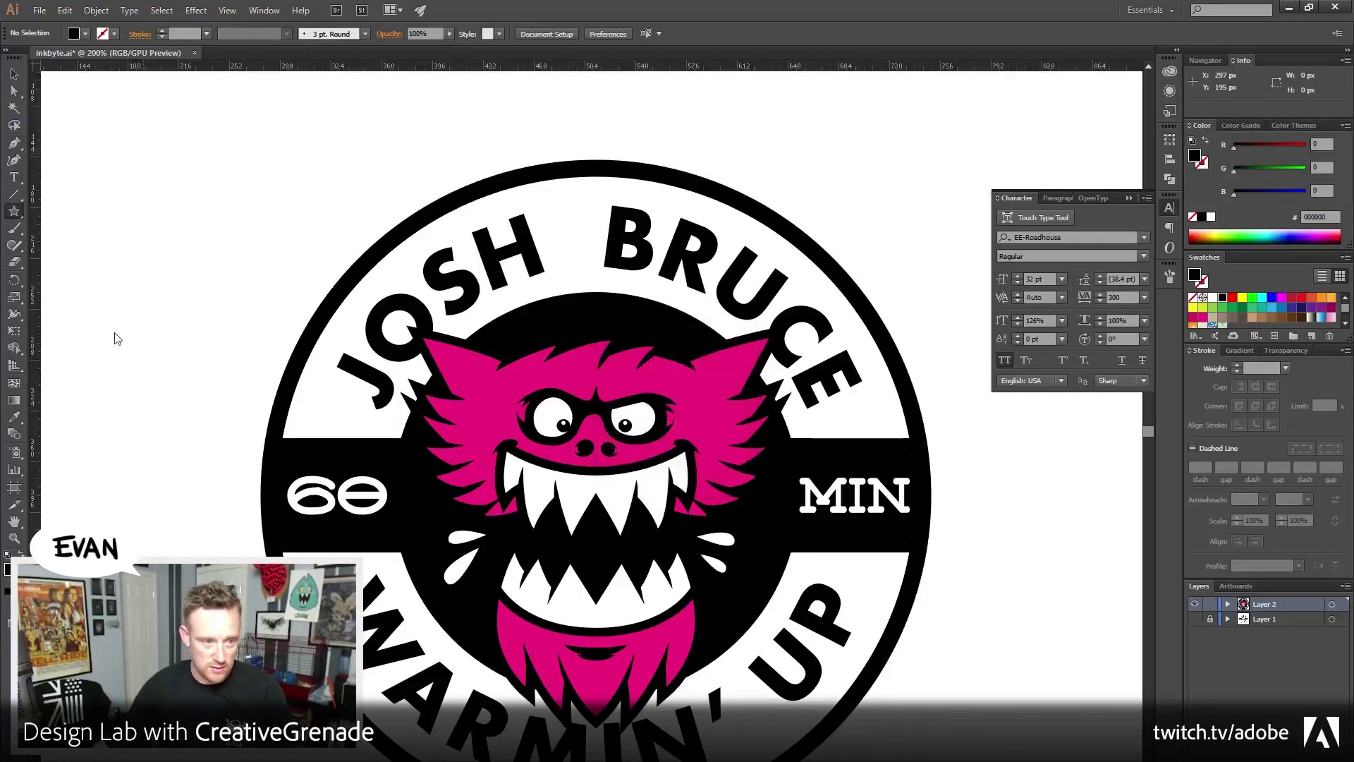
pyautogui.click(14, 73)
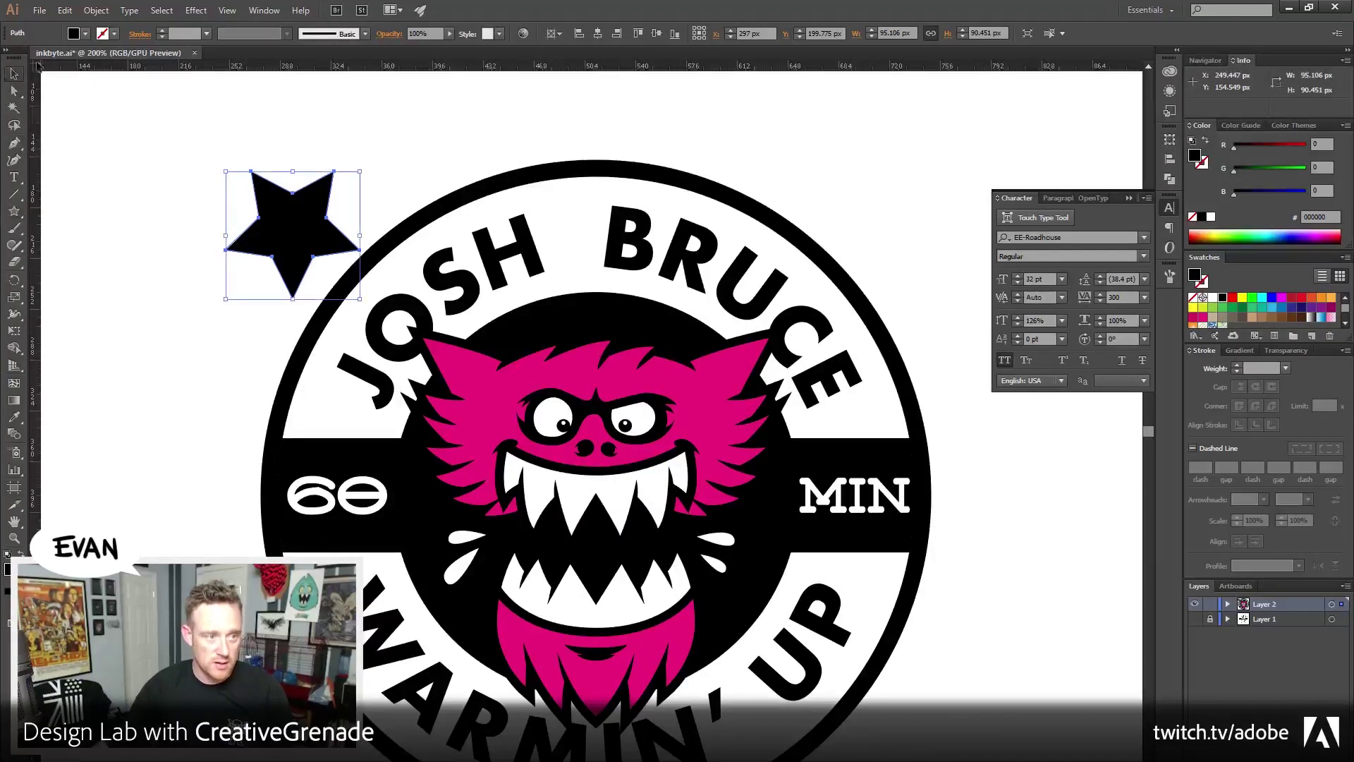
pyautogui.click(96, 10)
pyautogui.click(96, 9)
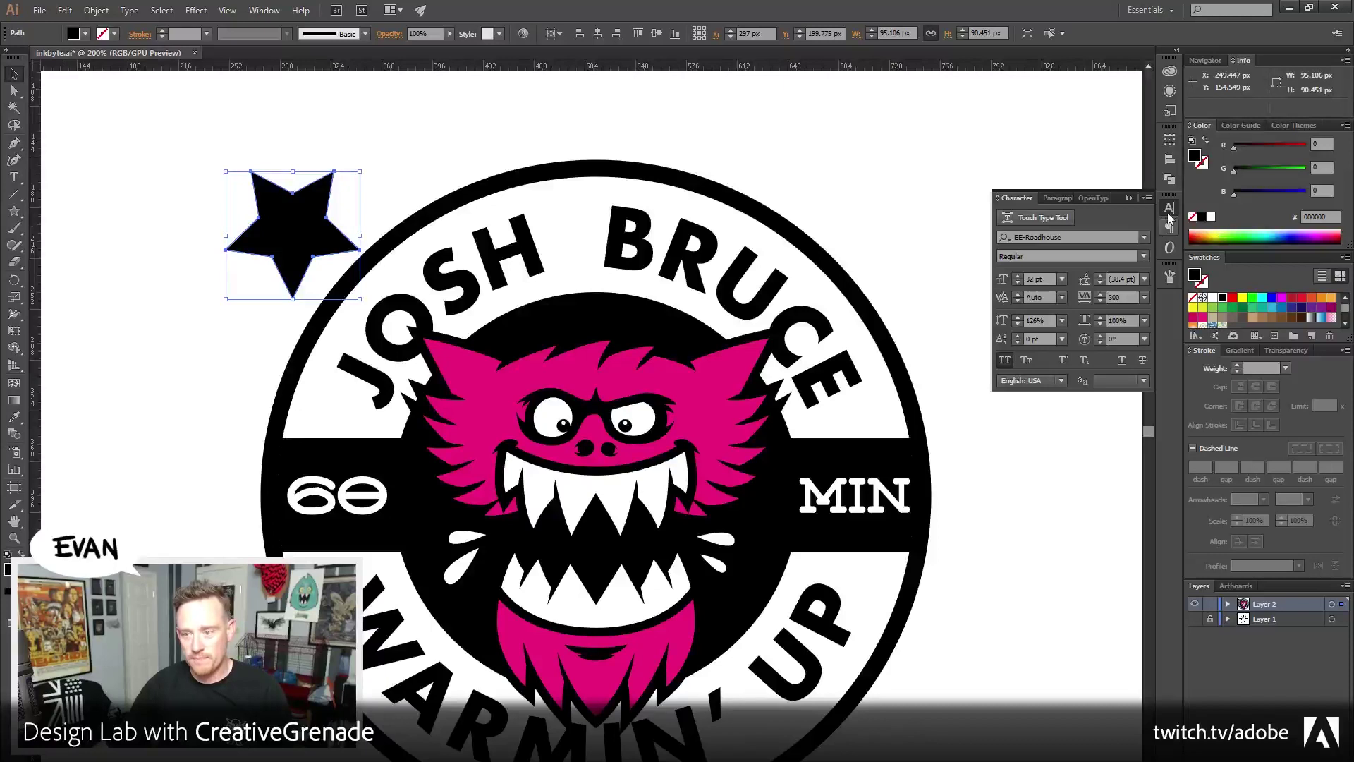
pyautogui.moveTo(362, 174); pyautogui.dragTo(596, 227)
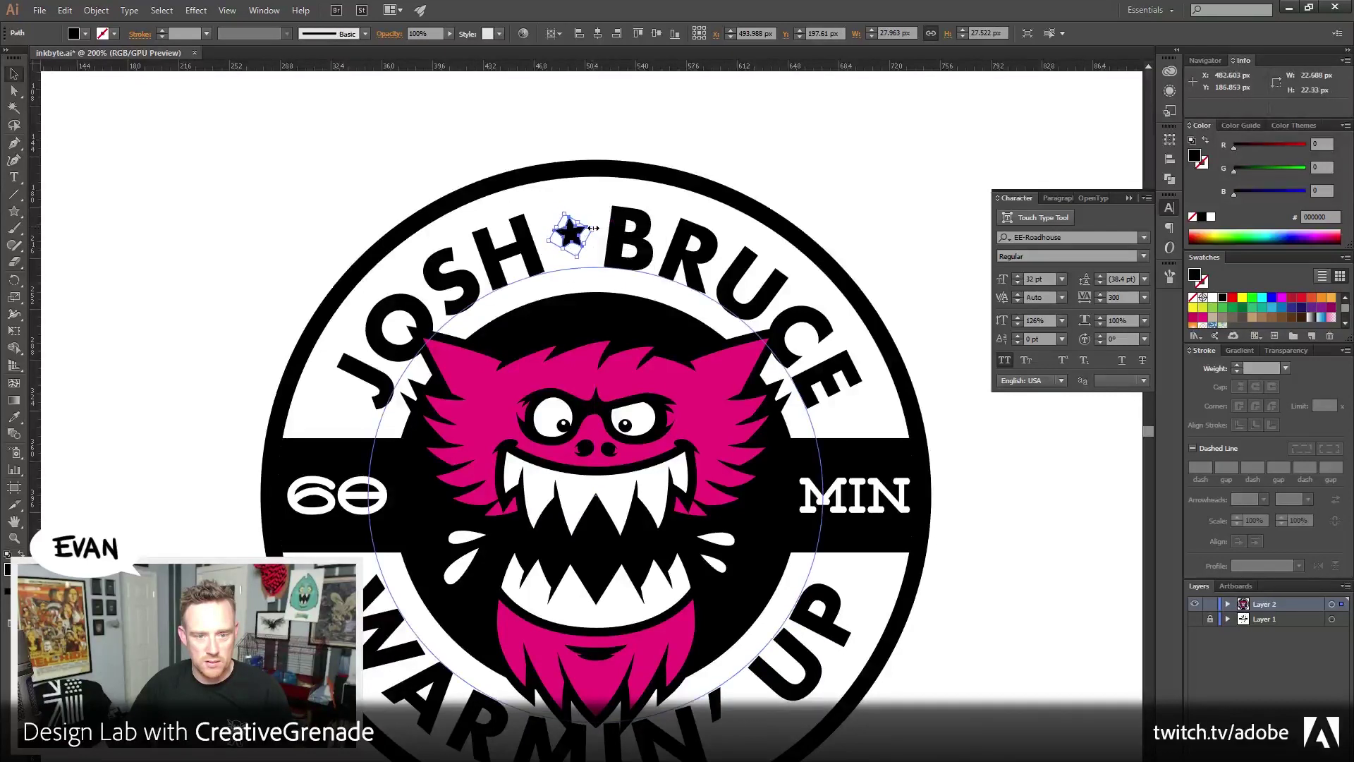
pyautogui.click(734, 155)
pyautogui.moveTo(710, 308); pyautogui.dragTo(660, 307)
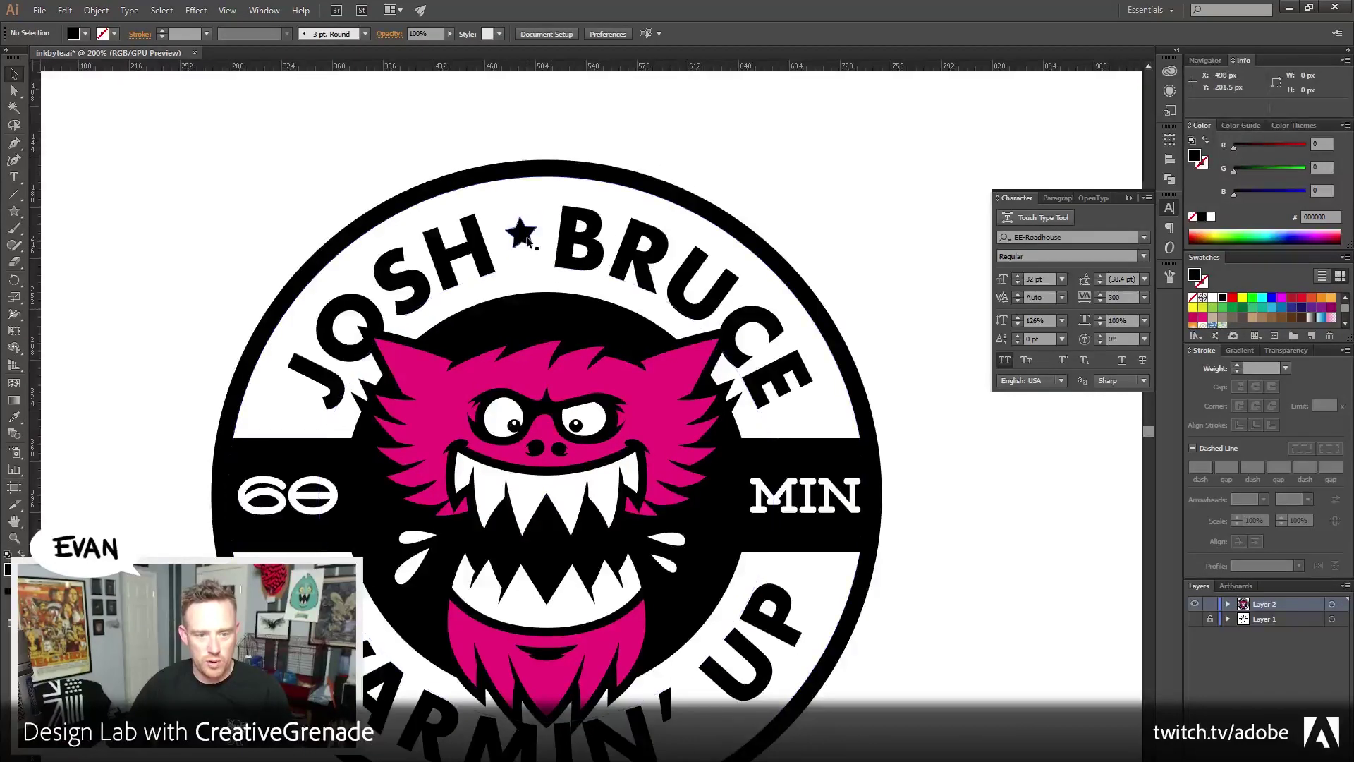
pyautogui.click(528, 238)
pyautogui.moveTo(526, 236); pyautogui.dragTo(593, 268)
# Zoom in to centre the star precisely, then zoom back out to the whole badge
pyautogui.press('z')
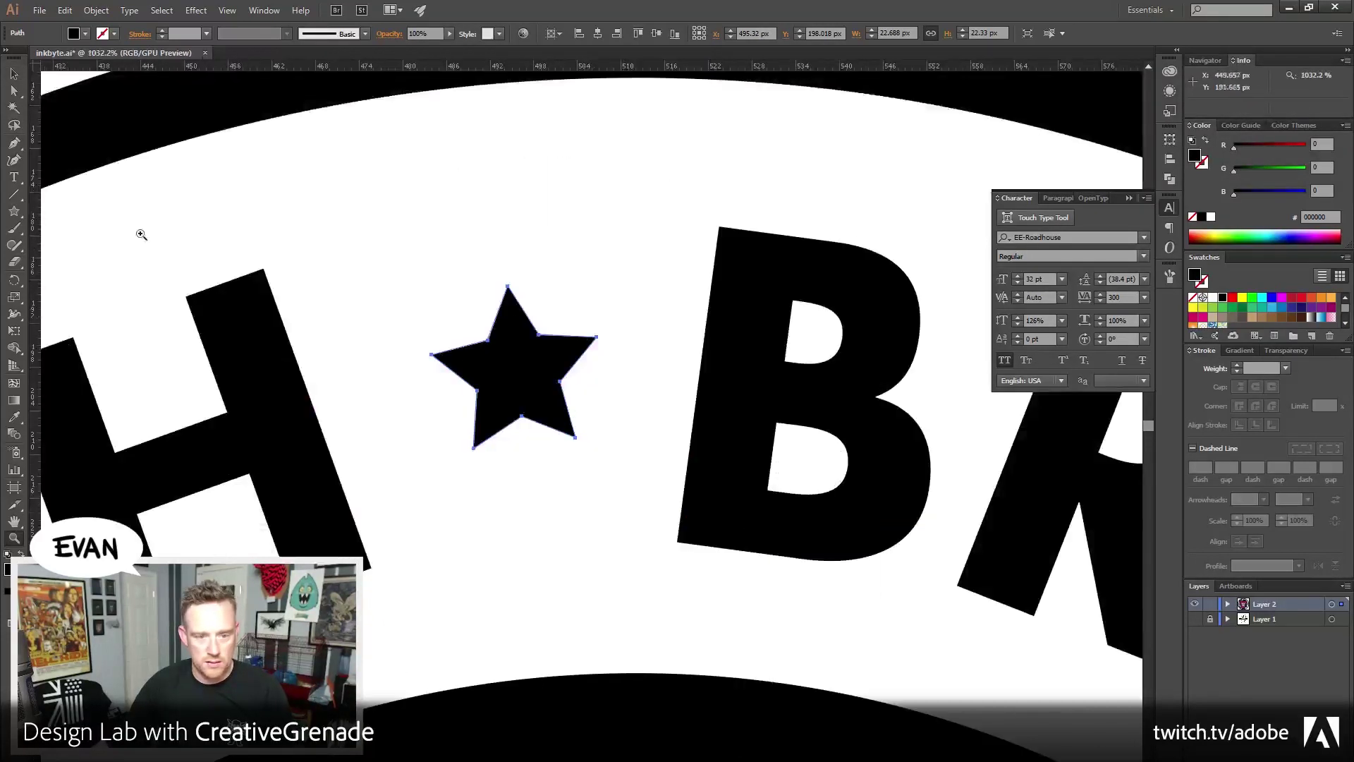
pyautogui.press('v')
pyautogui.moveTo(498, 366); pyautogui.dragTo(498, 364)
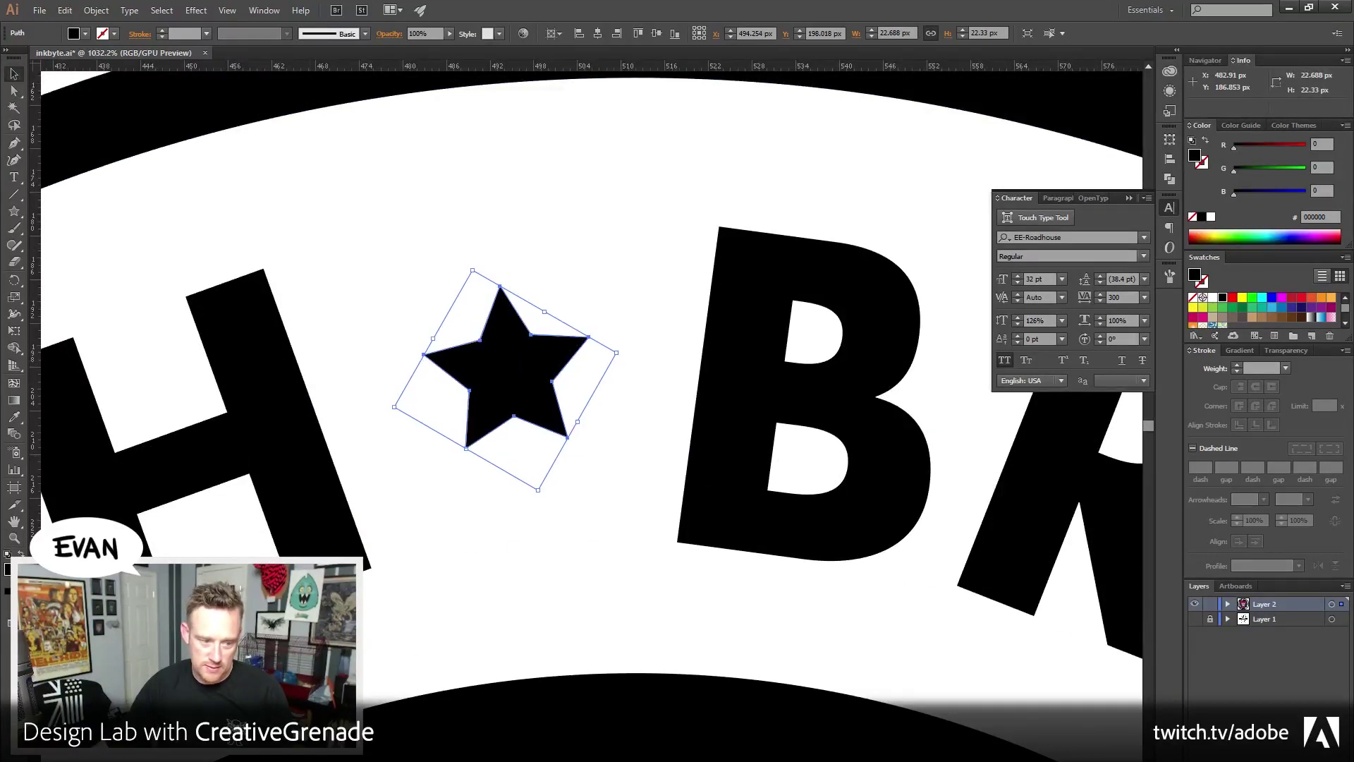
pyautogui.press('z')
pyautogui.keyDown('alt'); pyautogui.click(583, 478); pyautogui.keyUp('alt')
pyautogui.hotkey('ctrl', '0')
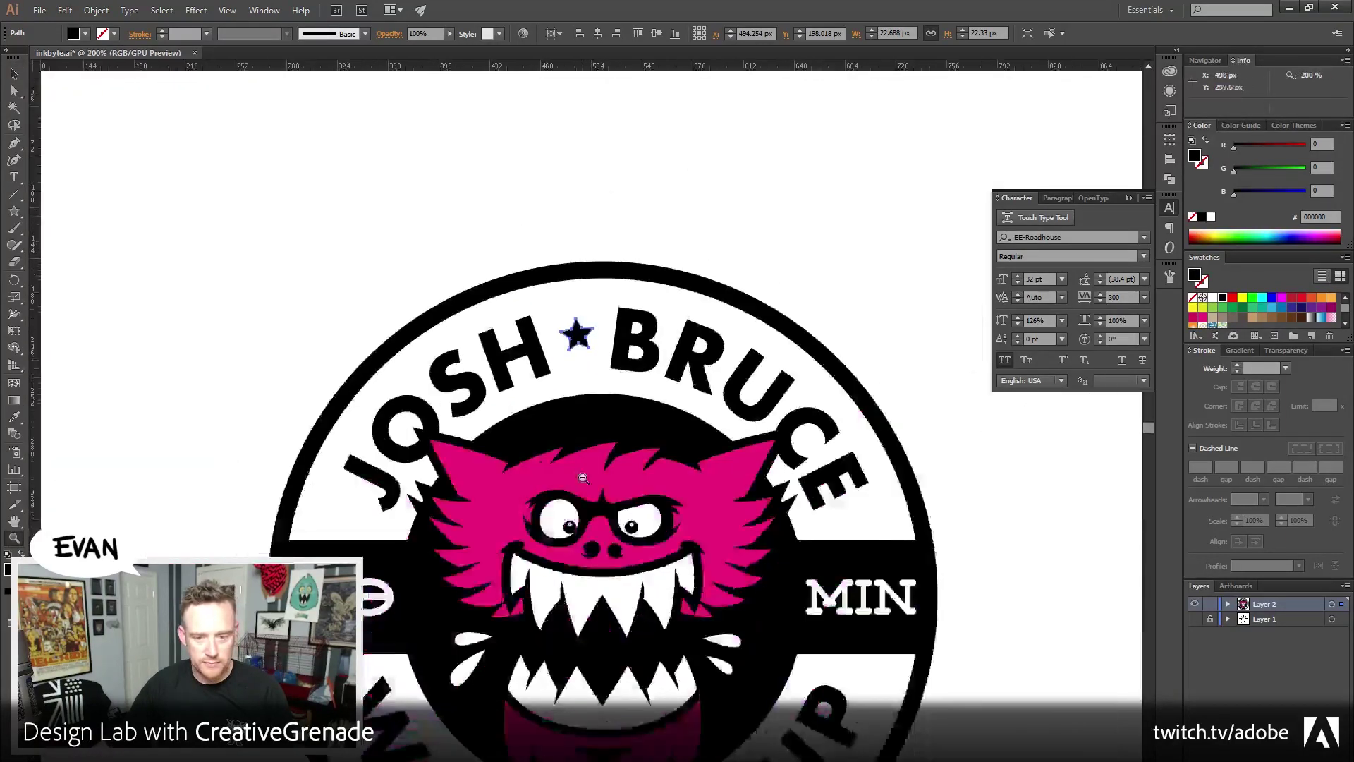
pyautogui.click(15, 75)
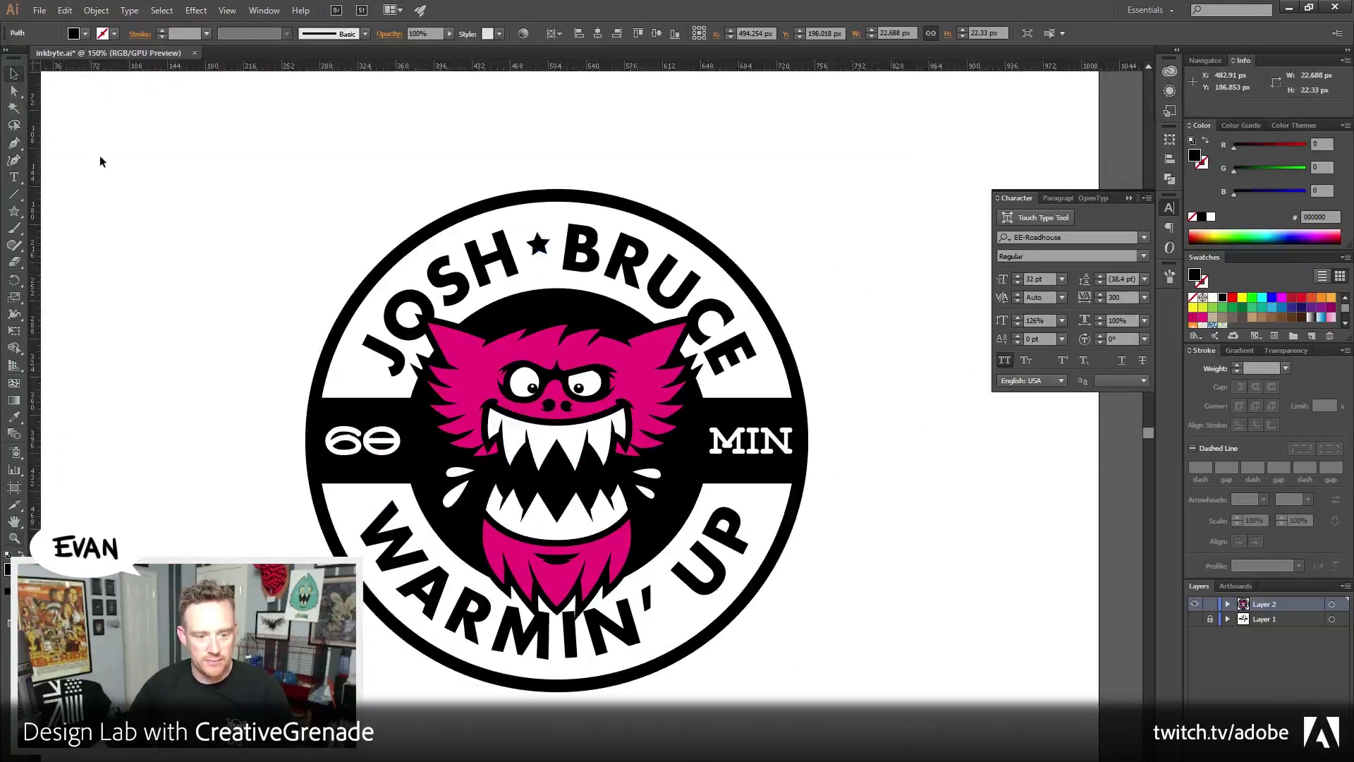
pyautogui.click(90, 137)
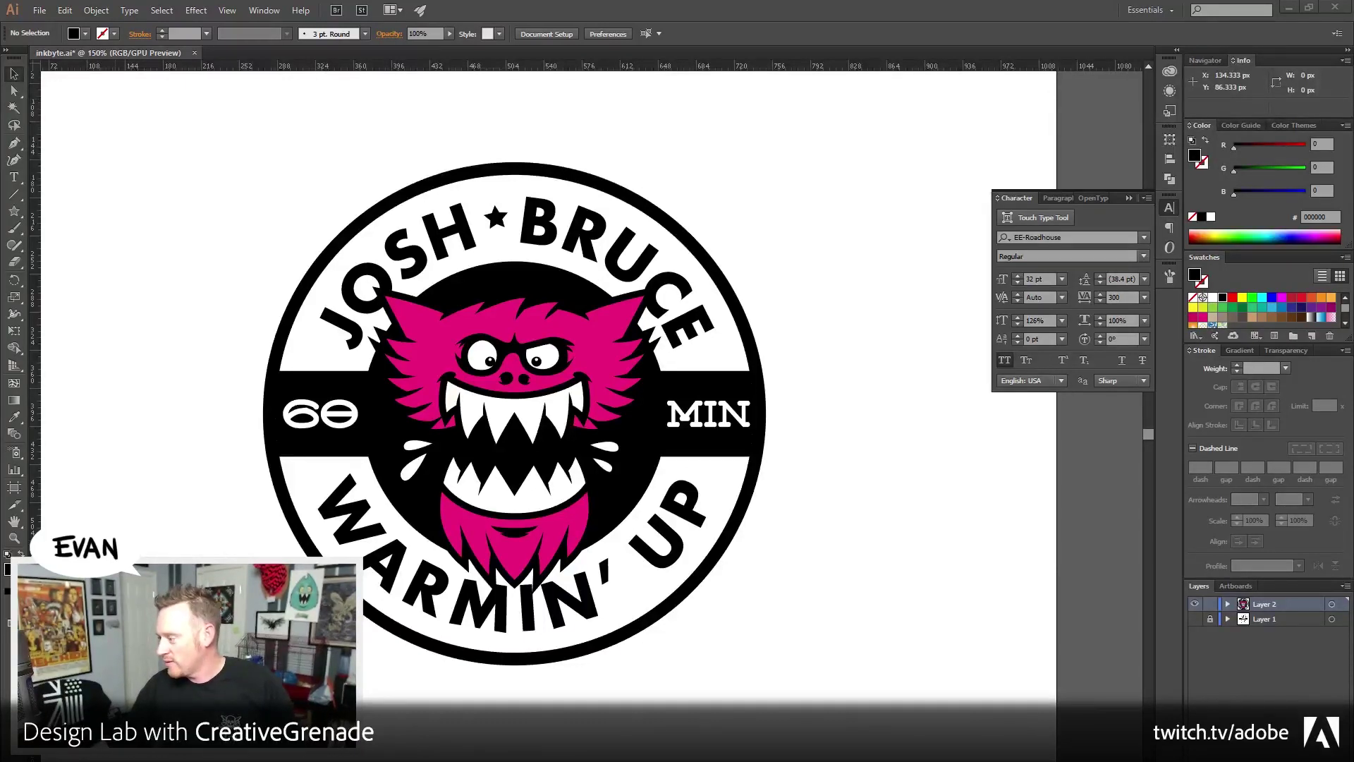
pyautogui.hotkey('alt', 'Tab')
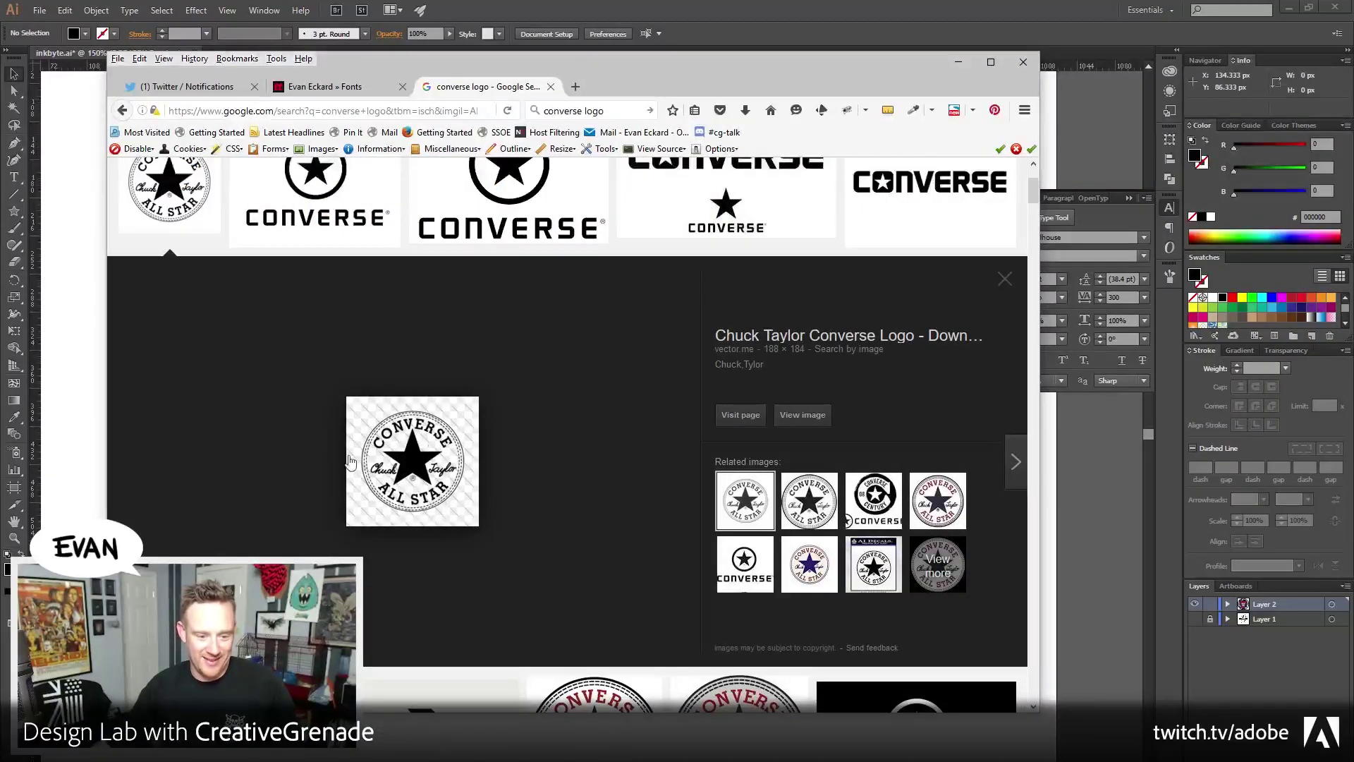
pyautogui.scroll(3, 567, 424)
pyautogui.scroll(2, 566, 417)
pyautogui.scroll(-6, 566, 418)
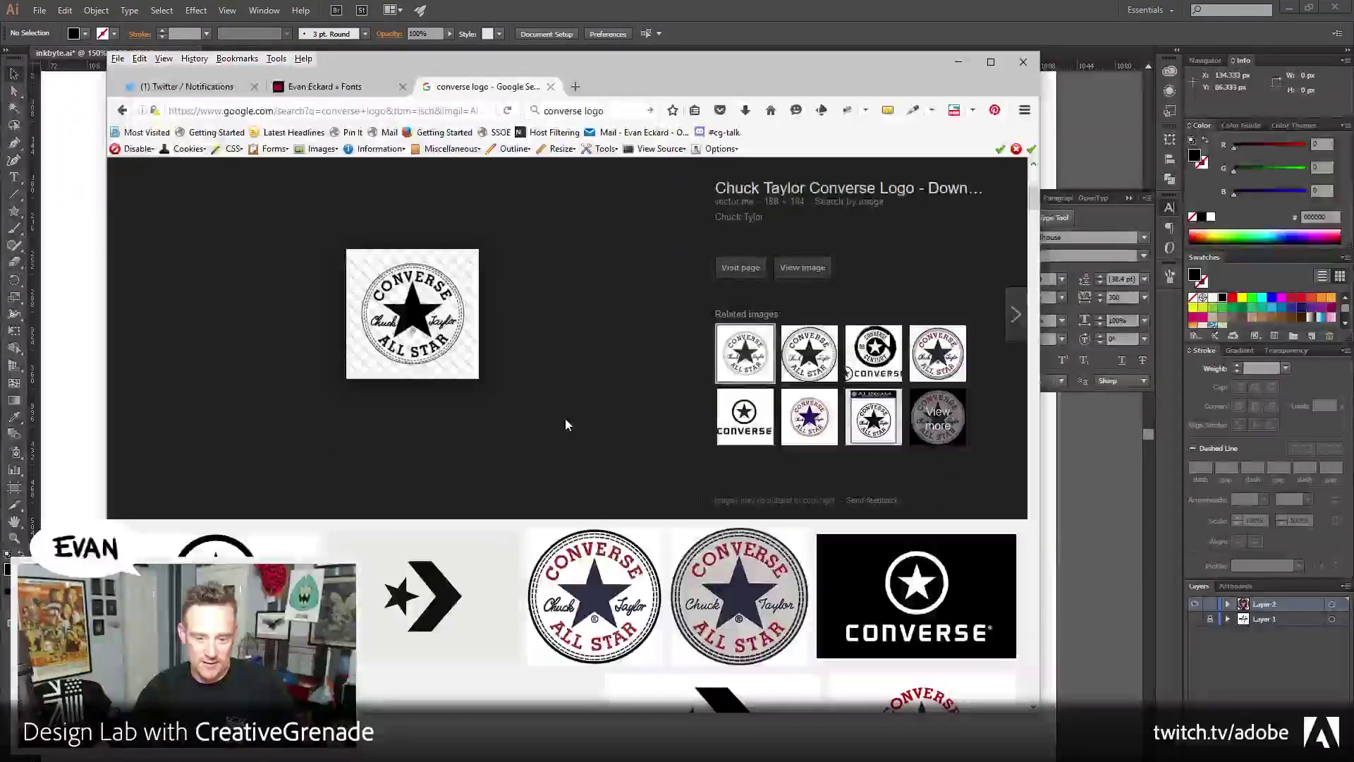
pyautogui.scroll(-3, 565, 417)
pyautogui.scroll(4, 565, 418)
pyautogui.scroll(4, 566, 426)
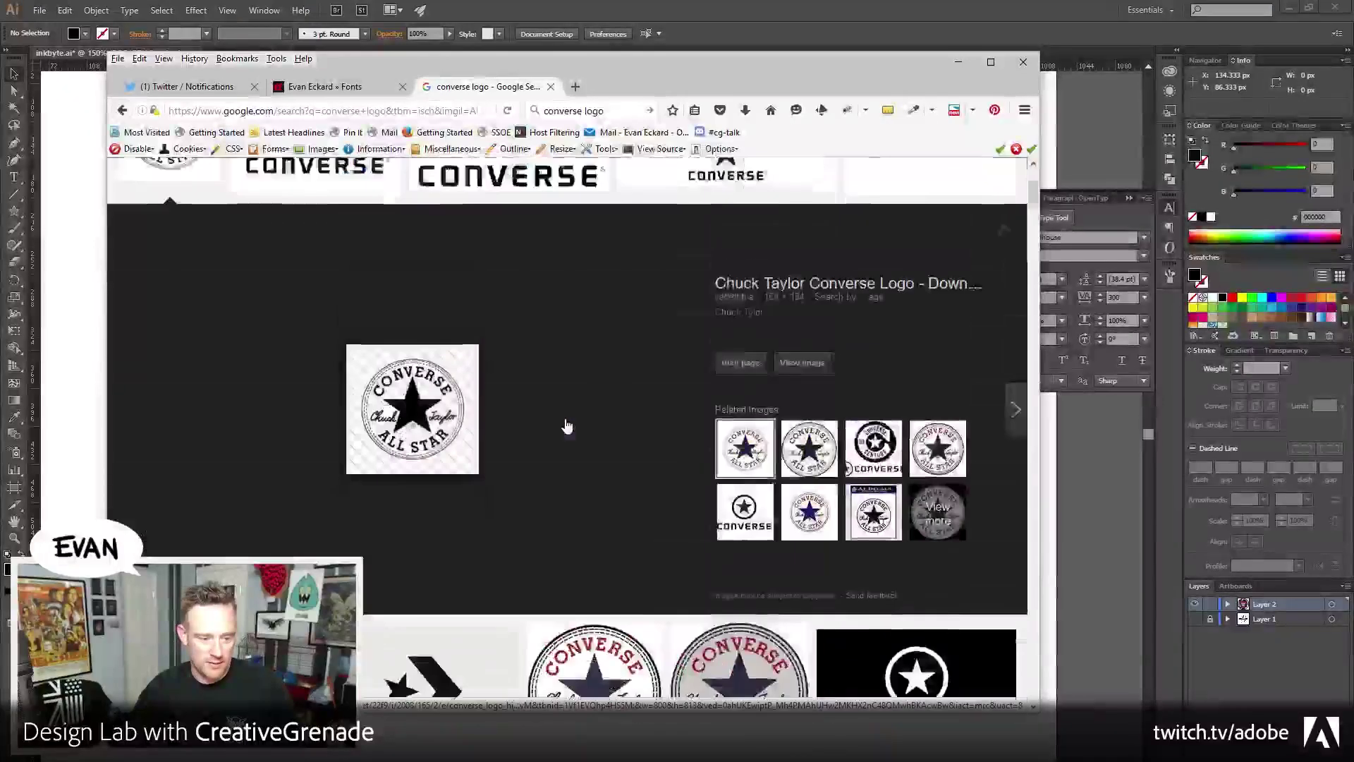
pyautogui.scroll(-3, 565, 417)
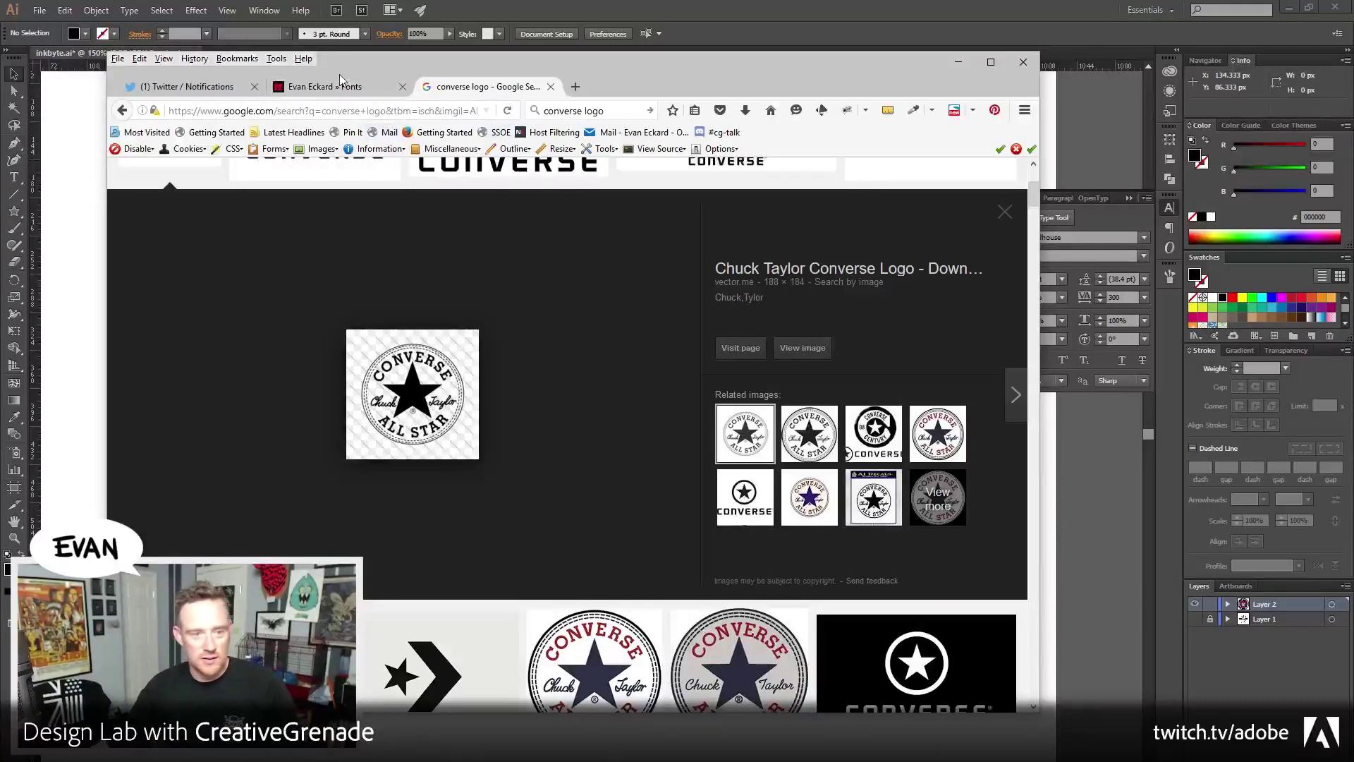
pyautogui.hotkey('alt', 'Tab')
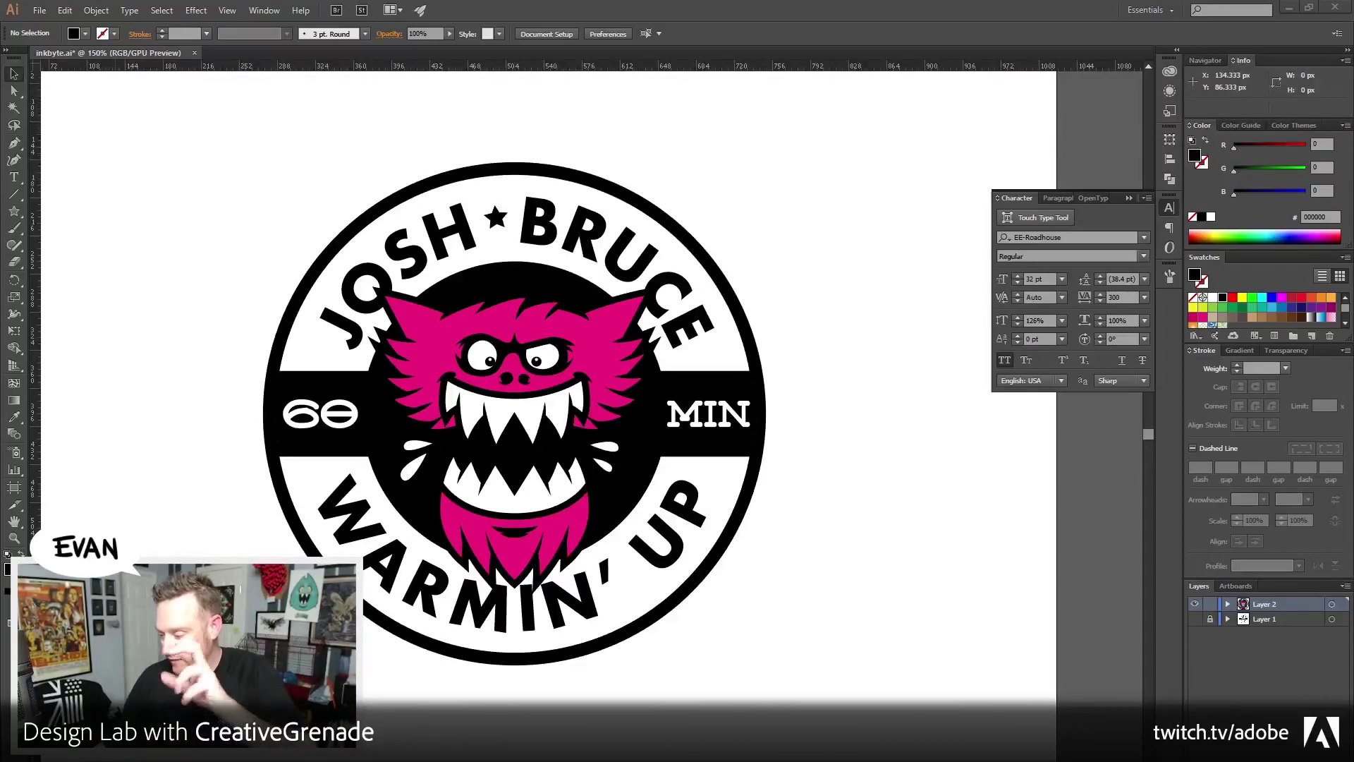
# Inspect the badge artwork and curved lettering by selecting them, then deselect without changes
pyautogui.moveTo(185, 251); pyautogui.dragTo(227, 276)
pyautogui.moveTo(221, 220); pyautogui.dragTo(874, 738)
pyautogui.click(904, 500)
pyautogui.moveTo(228, 167); pyautogui.dragTo(882, 635)
pyautogui.click(877, 608)
pyautogui.click(742, 561)
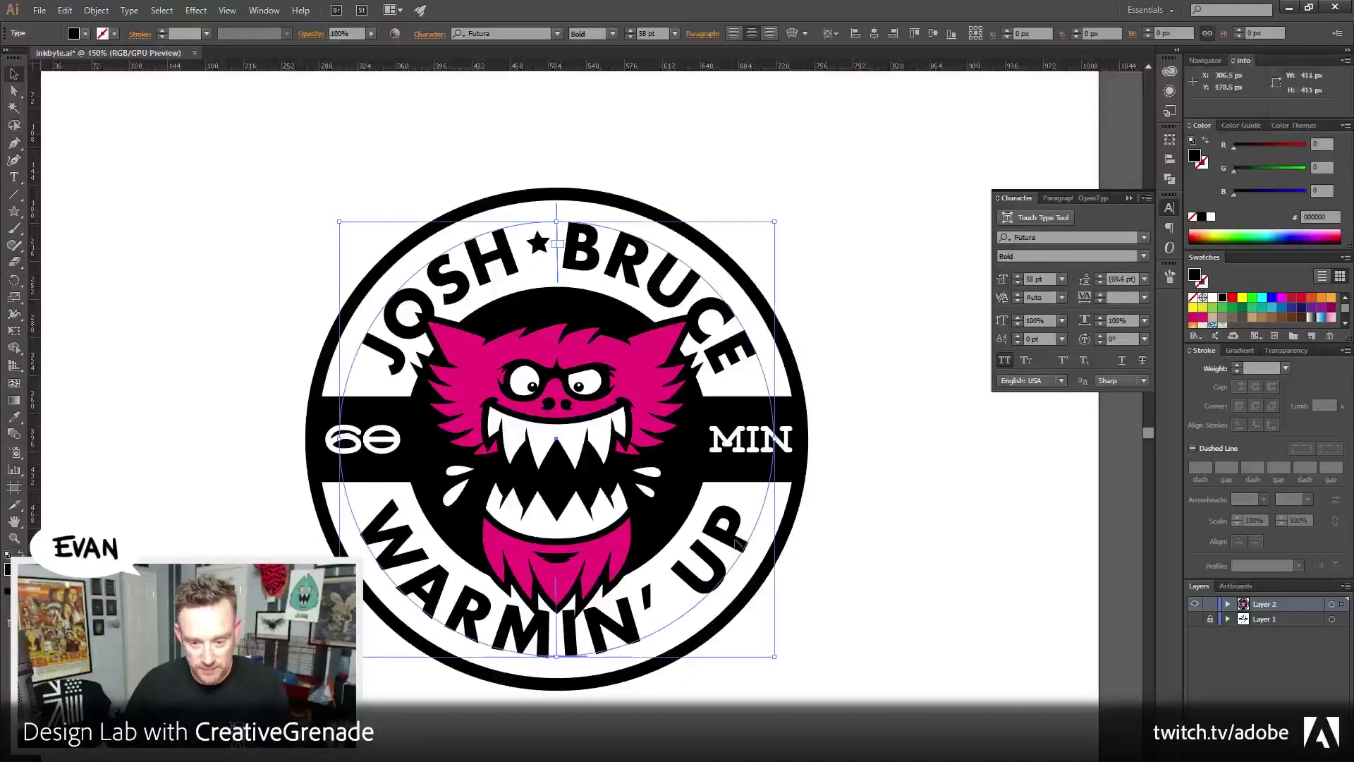
pyautogui.moveTo(775, 222); pyautogui.dragTo(786, 218)
pyautogui.click(871, 283)
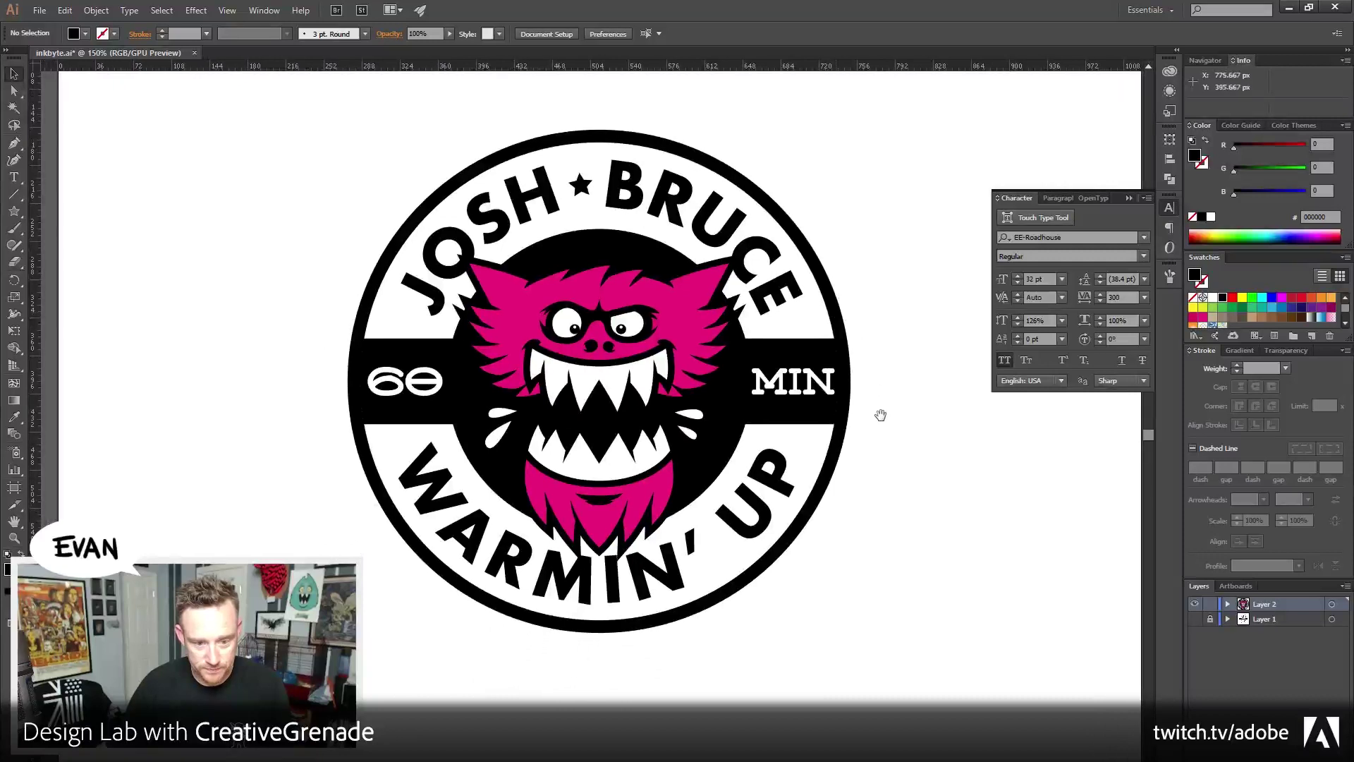
pyautogui.moveTo(883, 423); pyautogui.dragTo(859, 466)
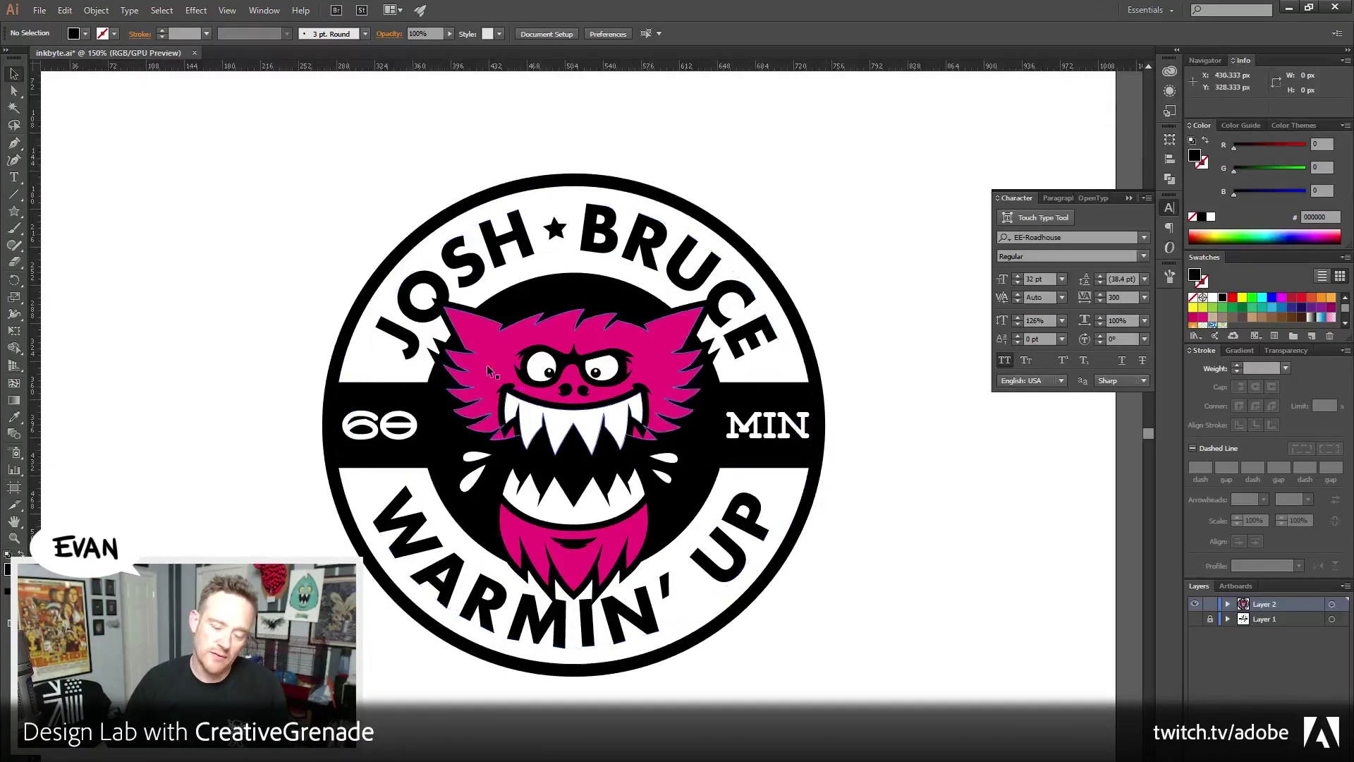
pyautogui.click(432, 551)
pyautogui.click(179, 589)
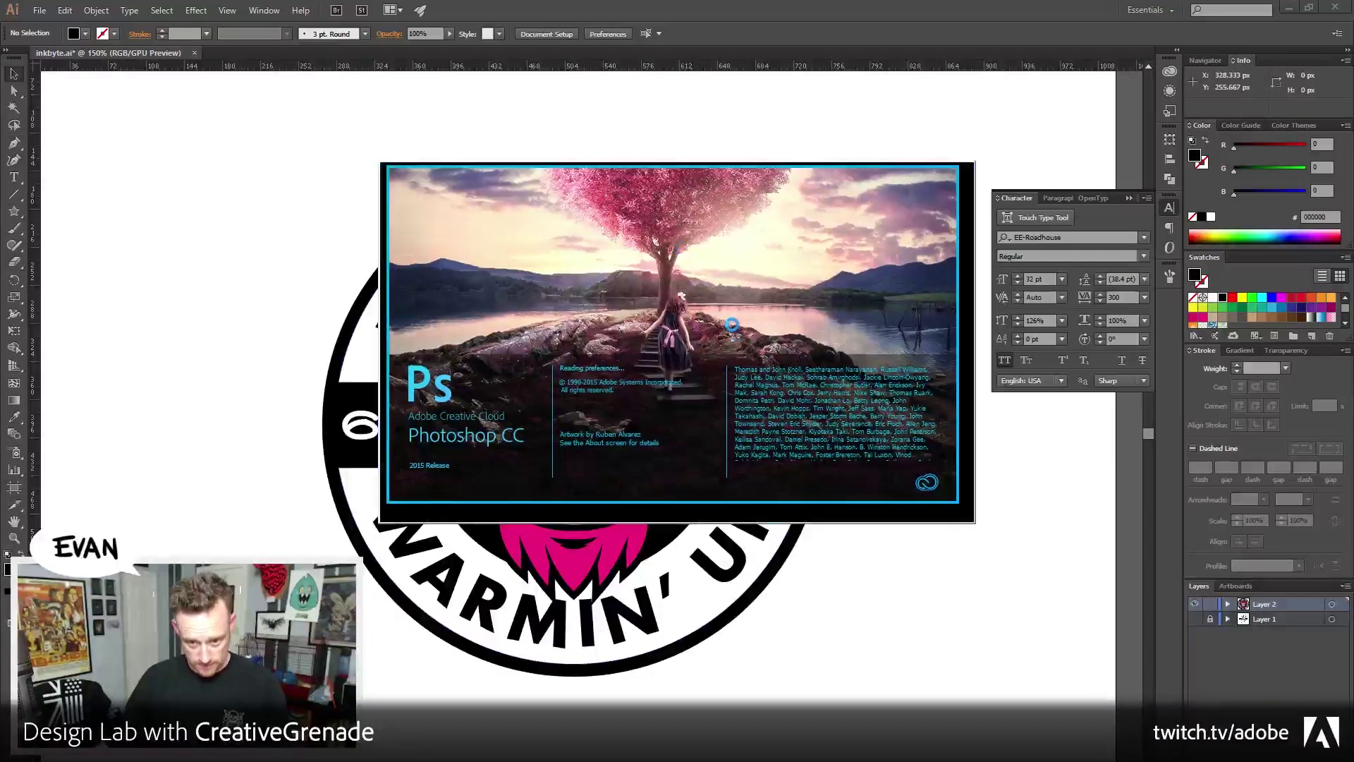
# Open File Explorer with Win+E and move its window to the right screen edge
pyautogui.press('super+e')
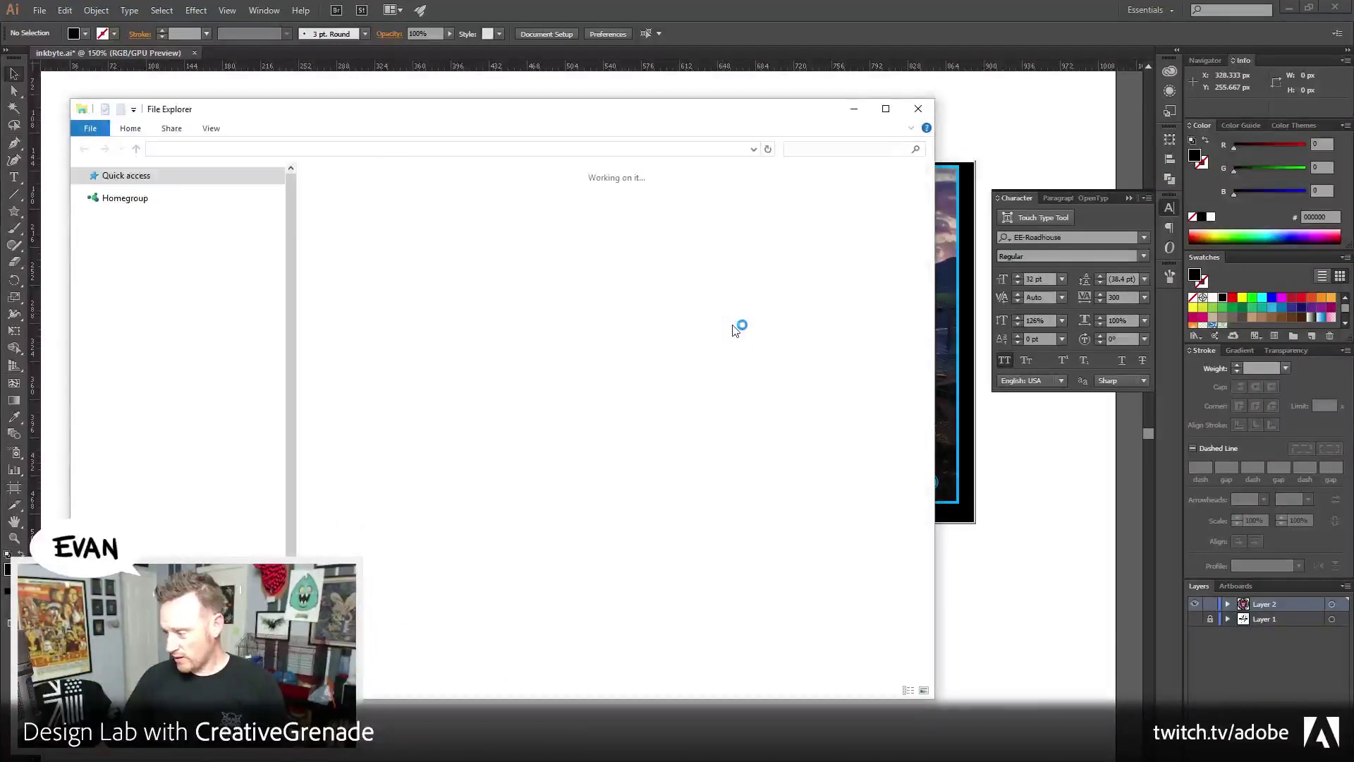
pyautogui.moveTo(338, 115); pyautogui.dragTo(1351, 125)
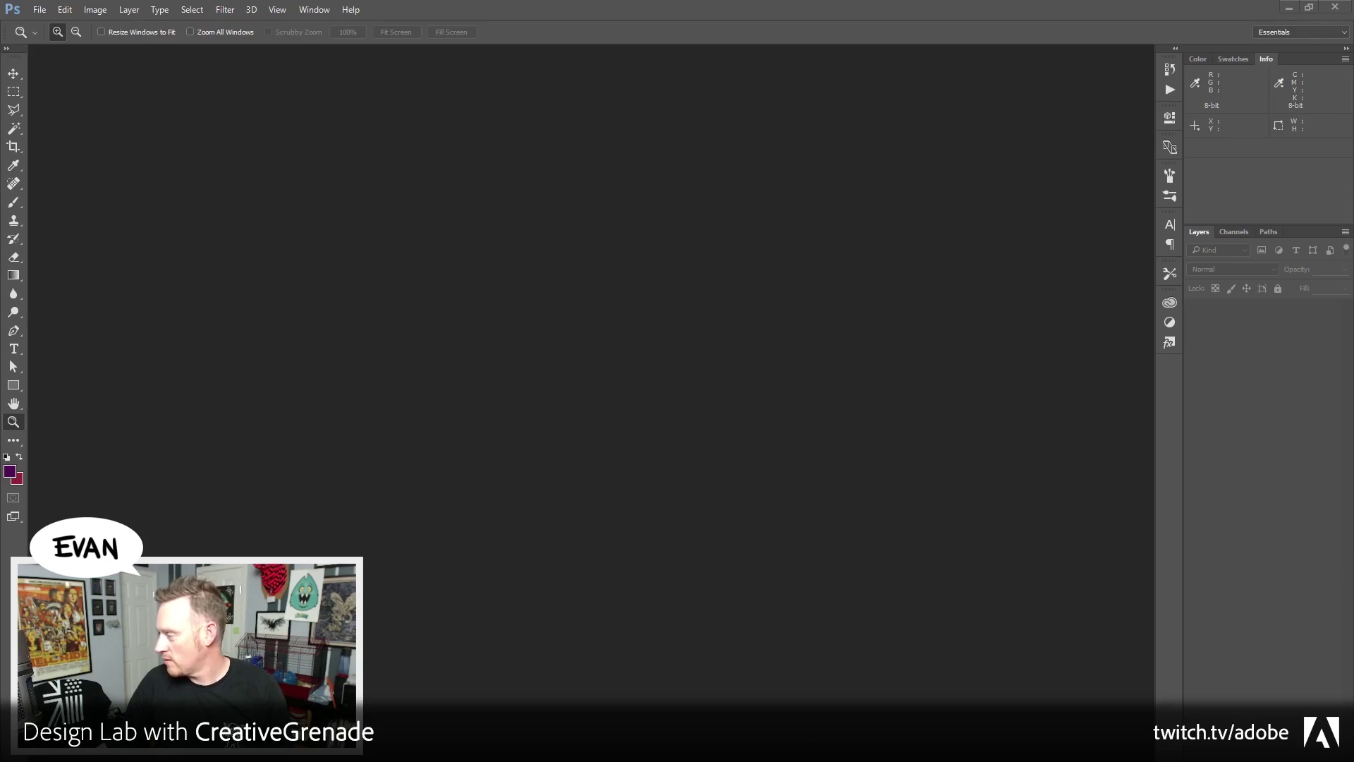
# Bring the Firefox window showing the pencil sketch emblem to the front
pyautogui.hotkey('alt', 'Tab')
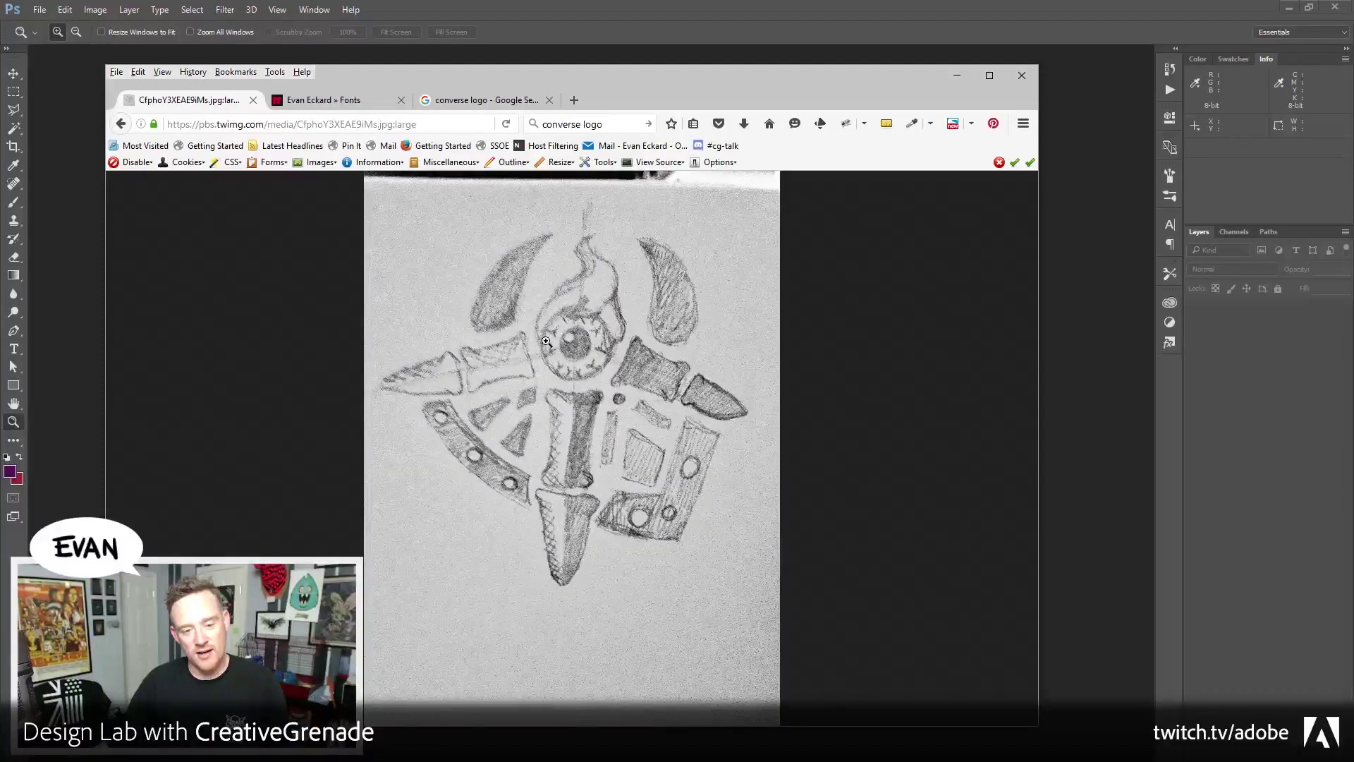
# Drag the Firefox window off-screen and toggle the desktop view with Win+D
pyautogui.moveTo(599, 71); pyautogui.dragTo(1353, 62)
pyautogui.press('super+d')
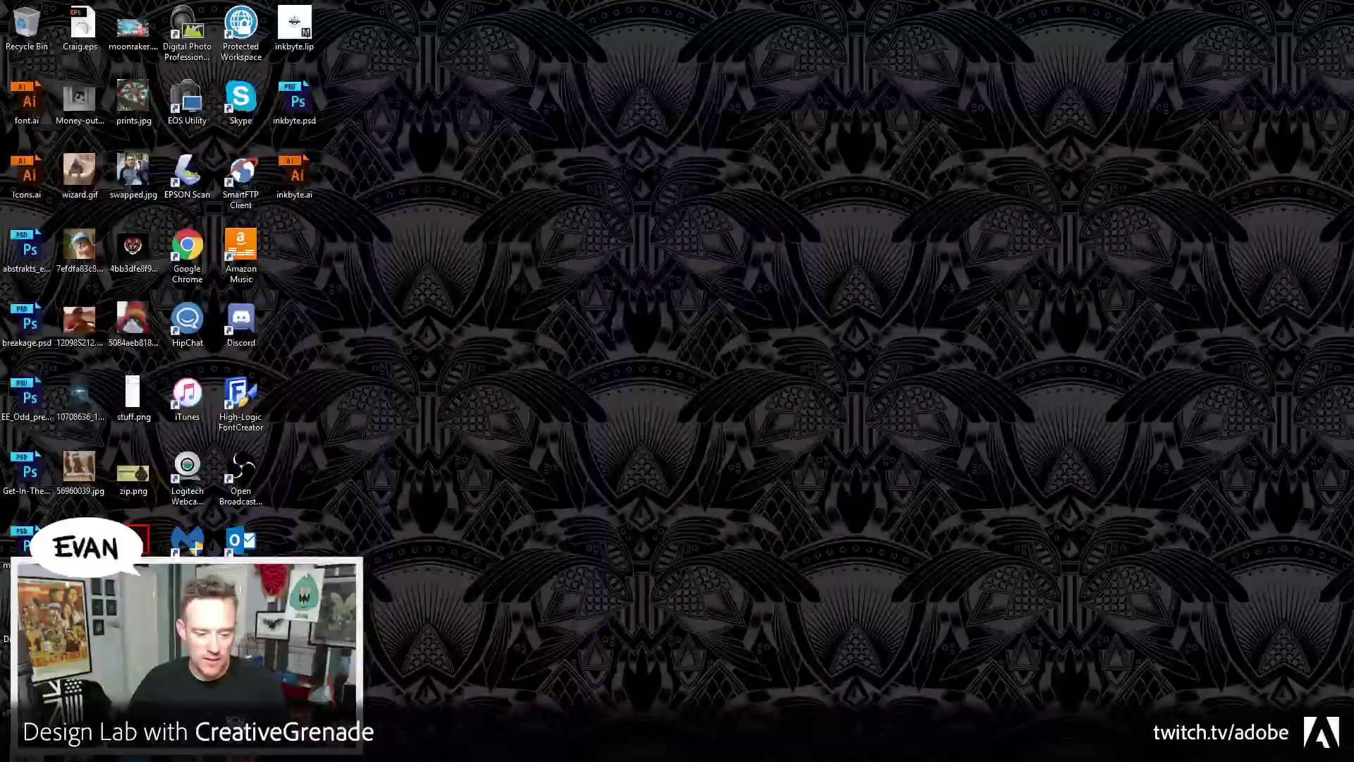
pyautogui.press('super+d')
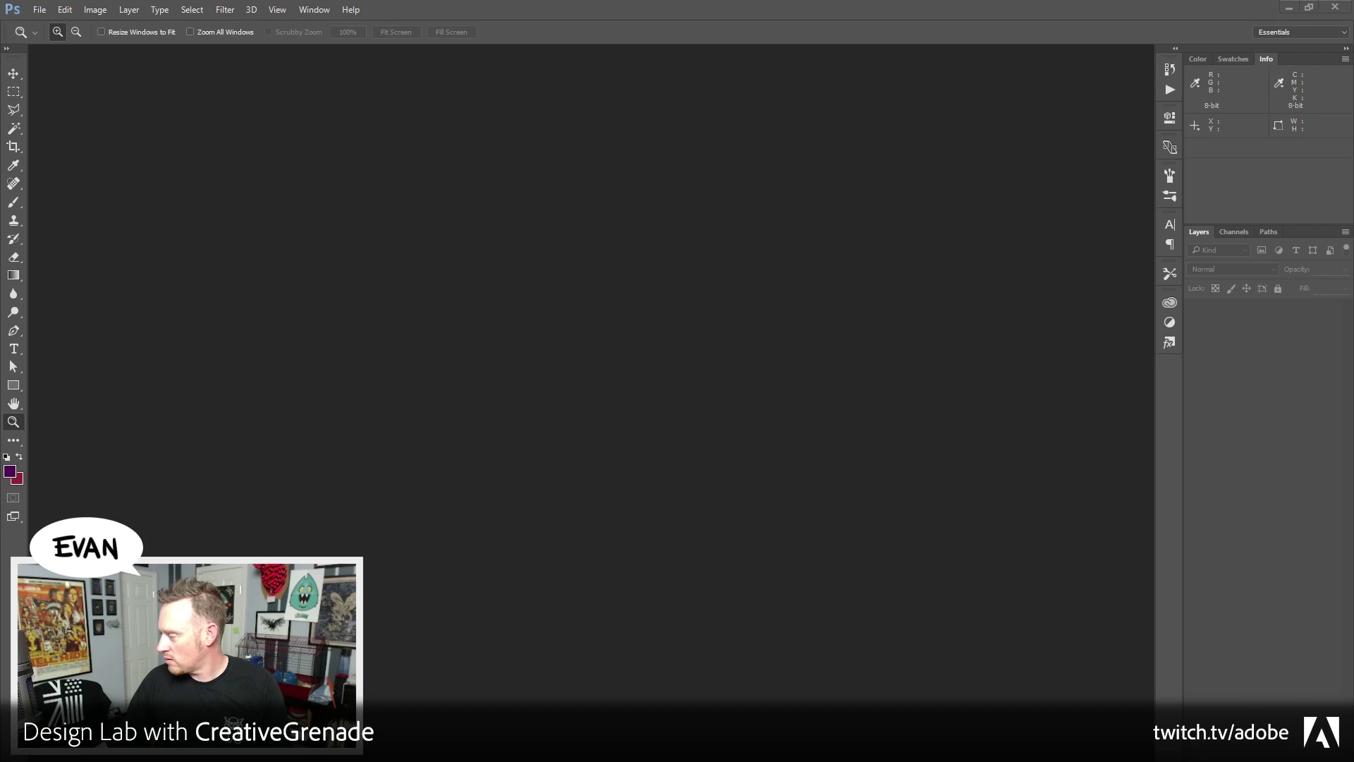
# Open the t-shirt mockup PSD and enlarge its window at 66.7% zoom
pyautogui.moveTo(739, 347); pyautogui.dragTo(733, 346)
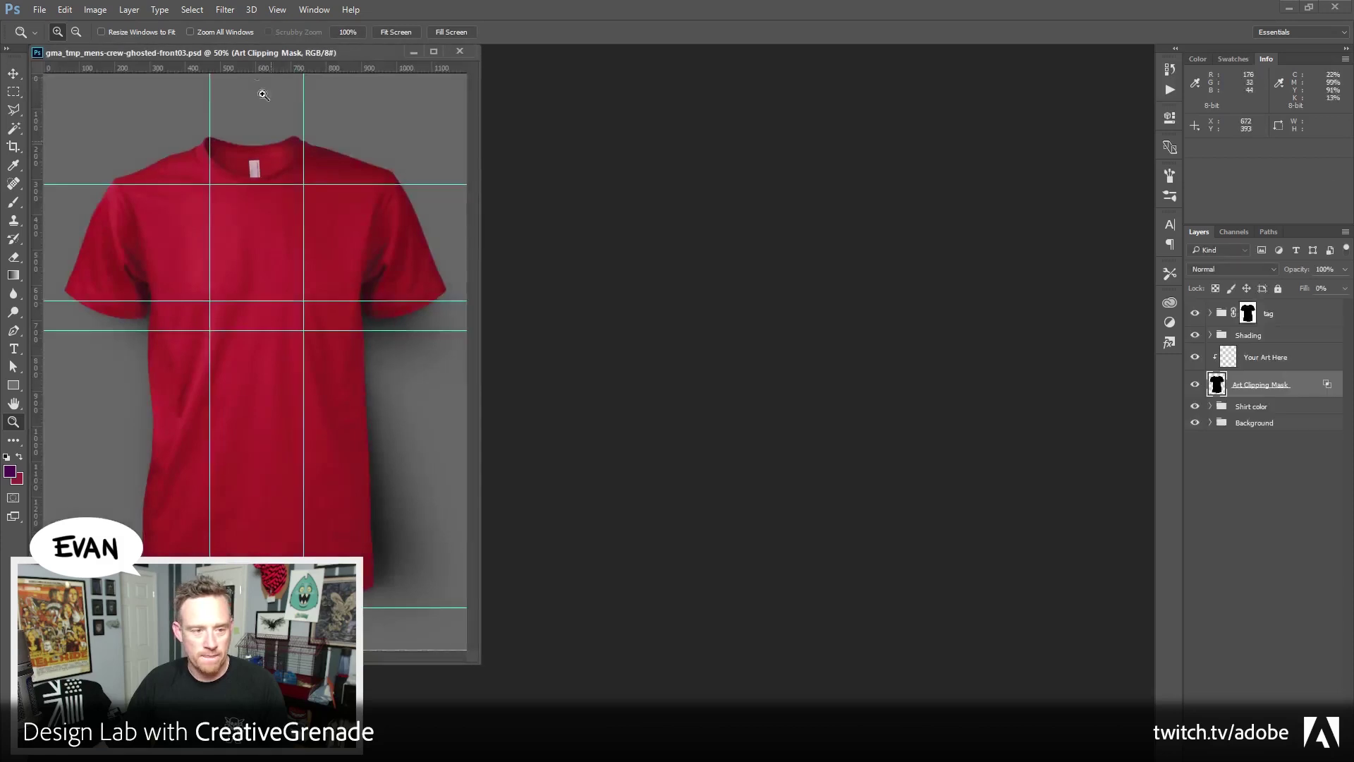
pyautogui.moveTo(414, 53); pyautogui.dragTo(683, 91)
pyautogui.moveTo(749, 702); pyautogui.dragTo(1011, 748)
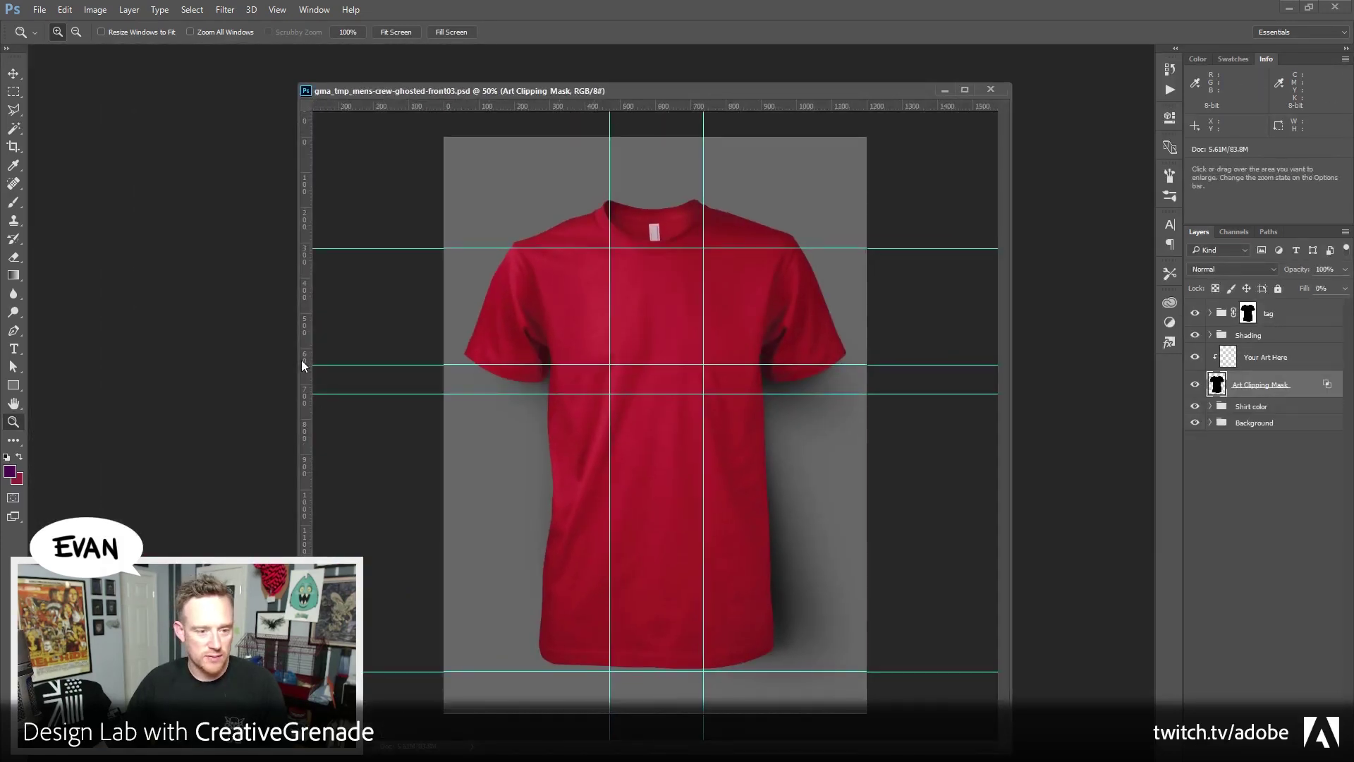
pyautogui.moveTo(298, 360); pyautogui.dragTo(53, 359)
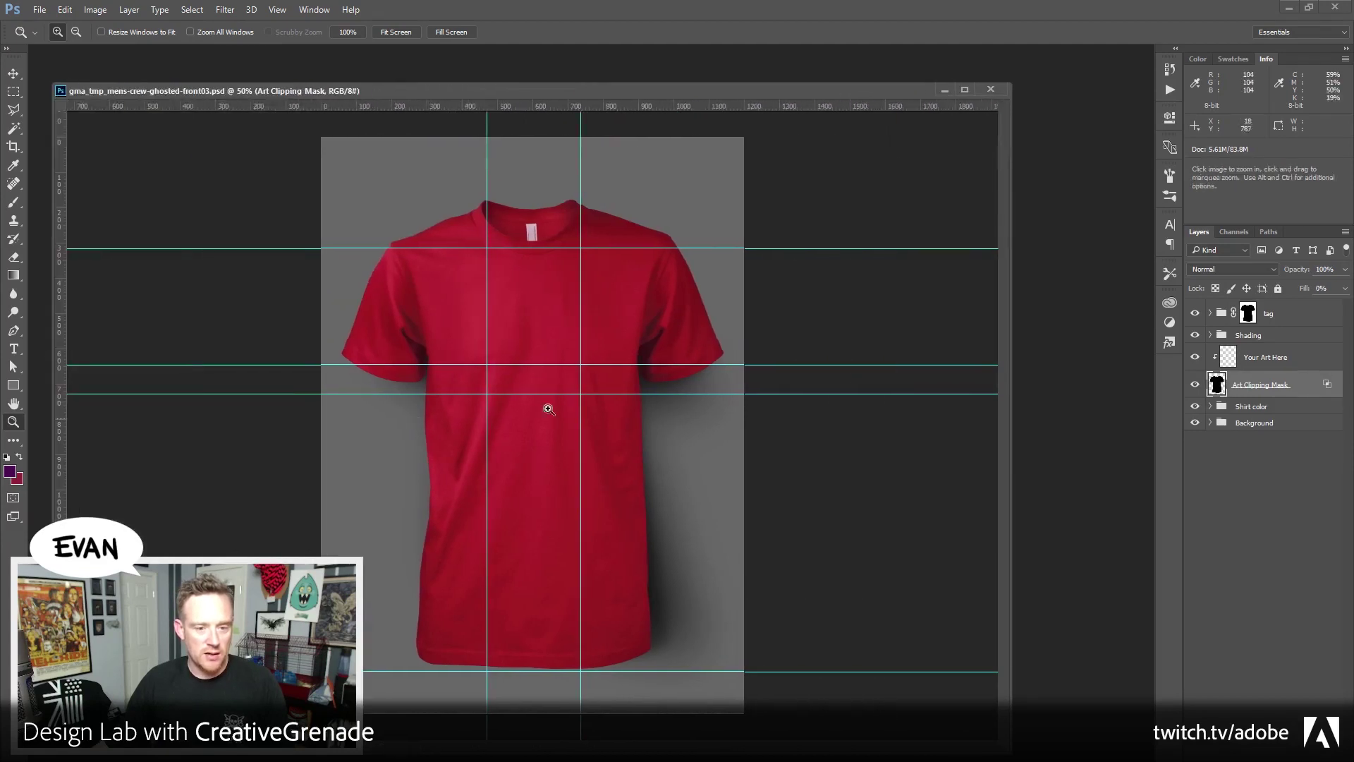
pyautogui.click(698, 347)
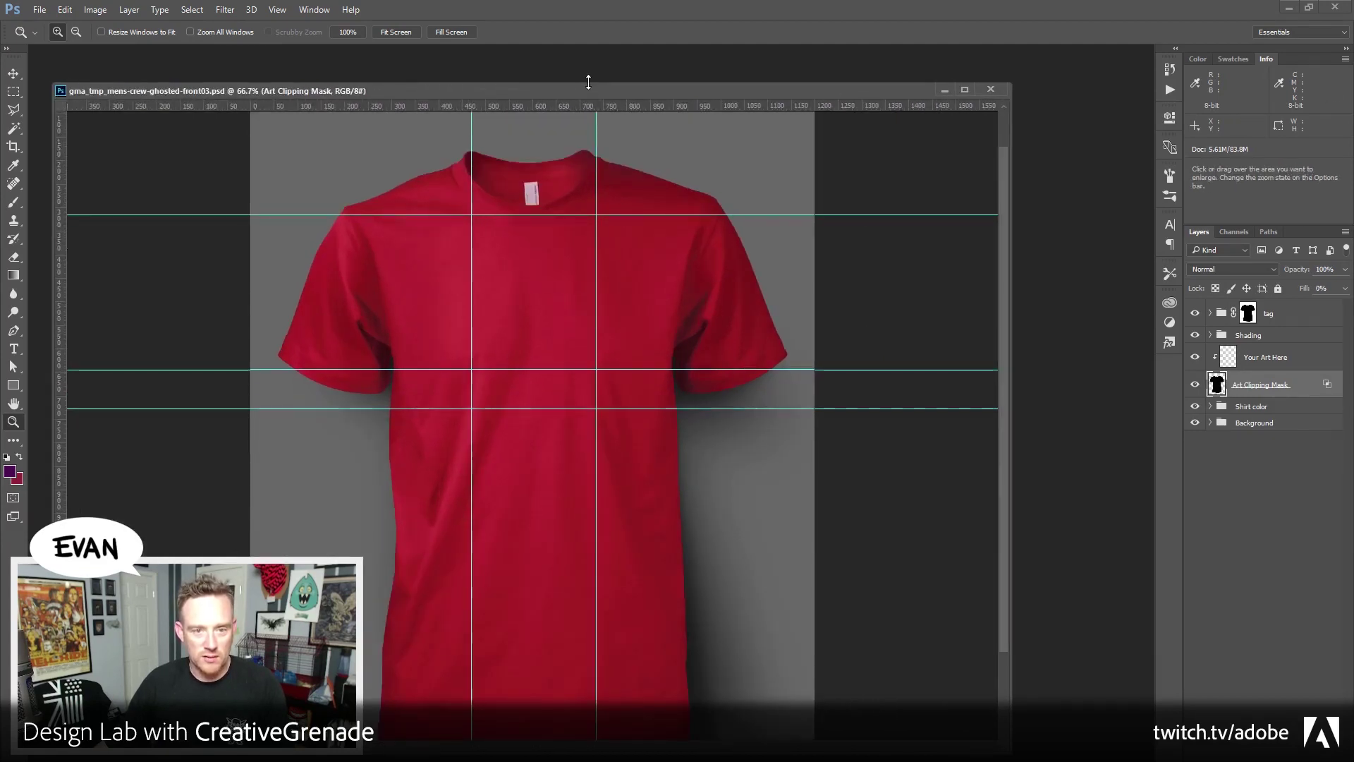
pyautogui.moveTo(588, 83); pyautogui.dragTo(589, 66)
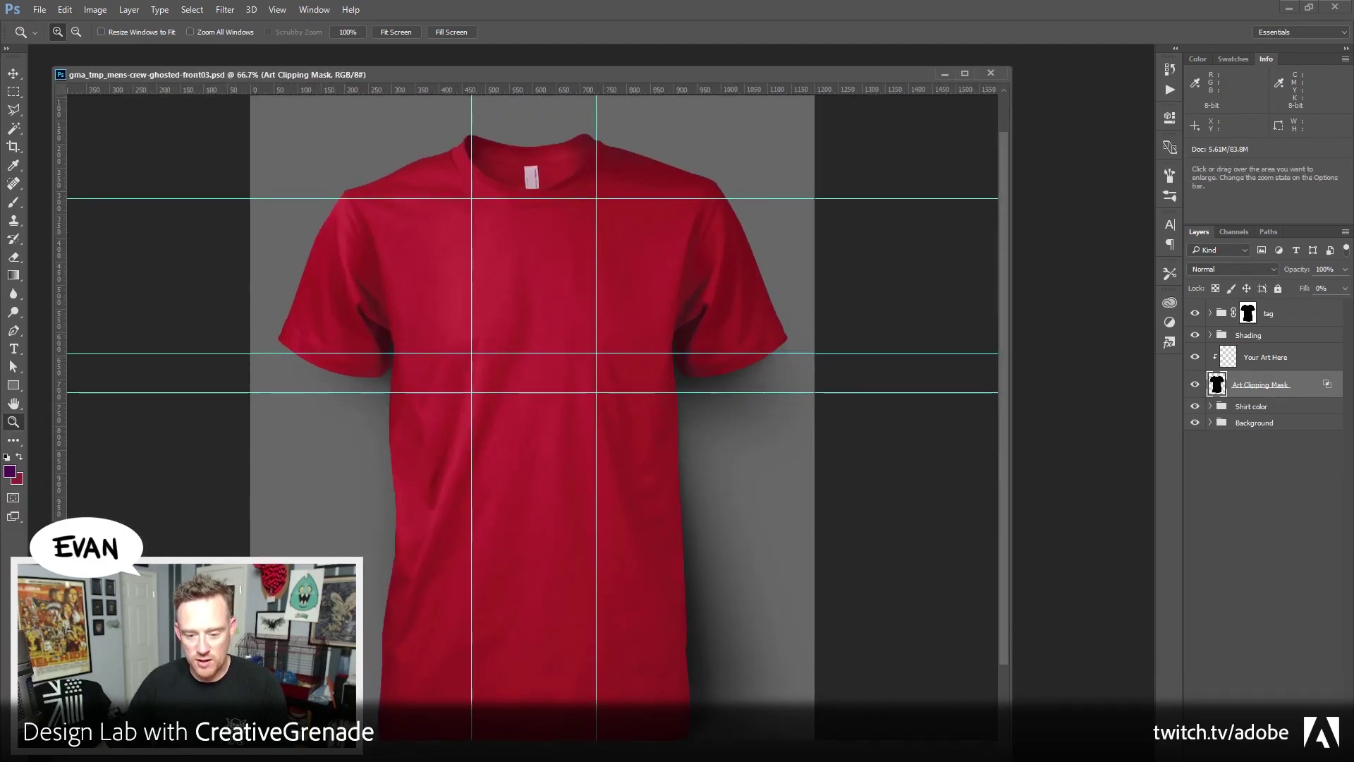
# Show the Black shirt-colour layer, hide guides, and bring up Brightness/Contrast for the Background layer
pyautogui.click(13, 73)
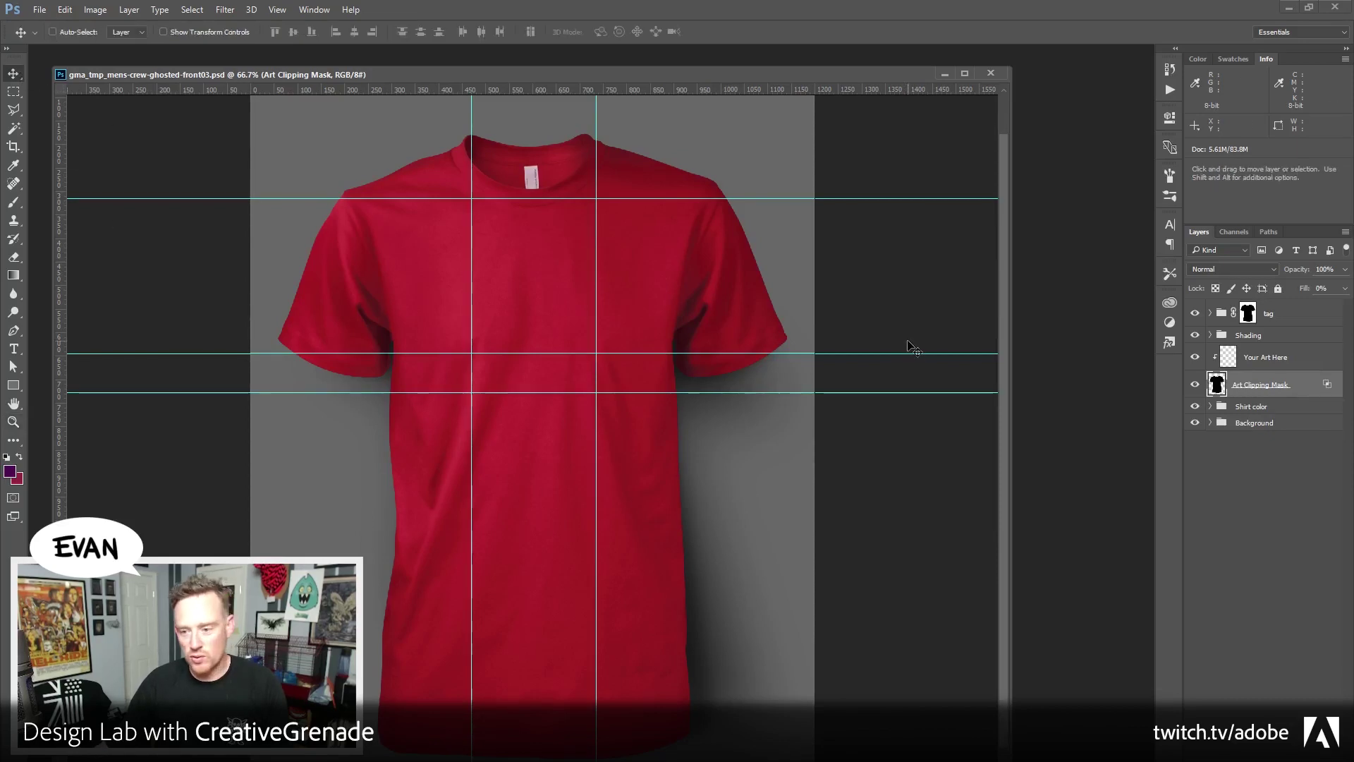
pyautogui.click(1210, 407)
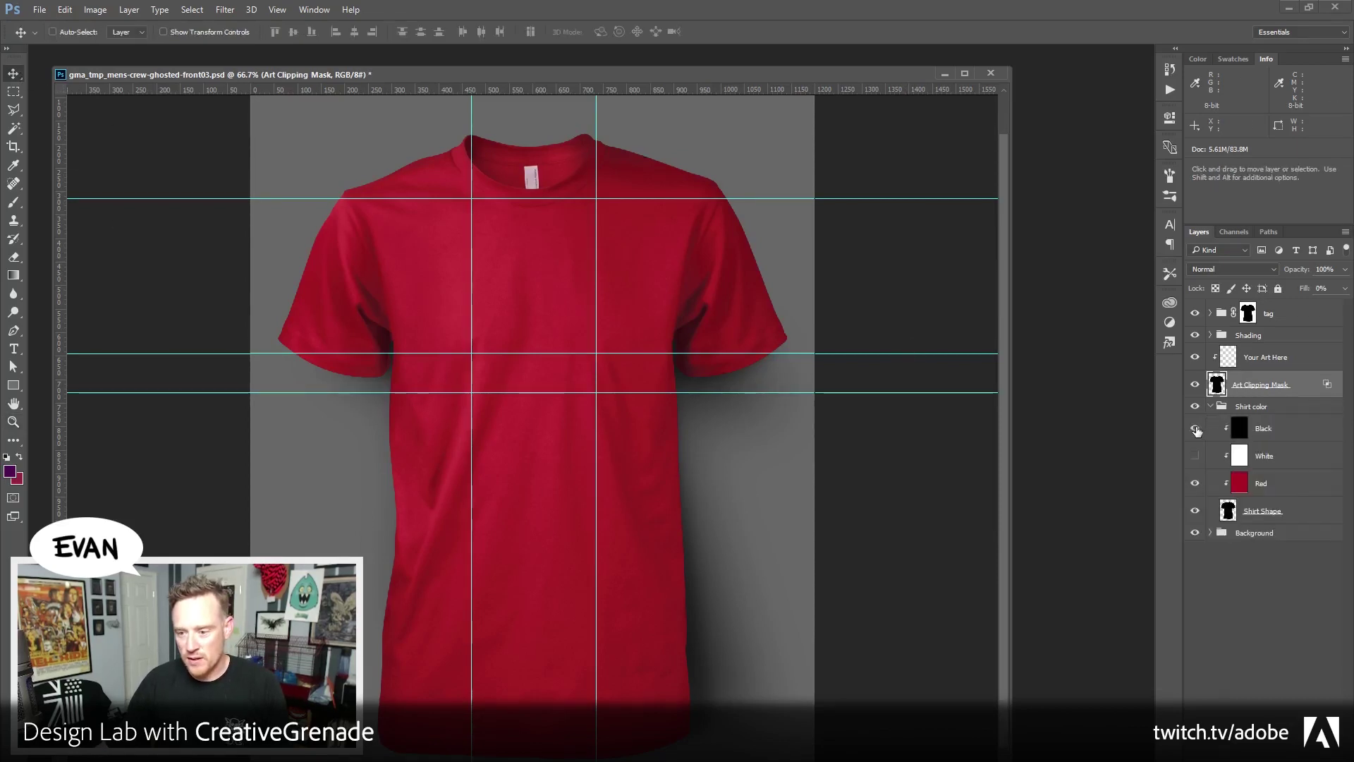
pyautogui.click(1195, 428)
pyautogui.hotkey('ctrl', ';')
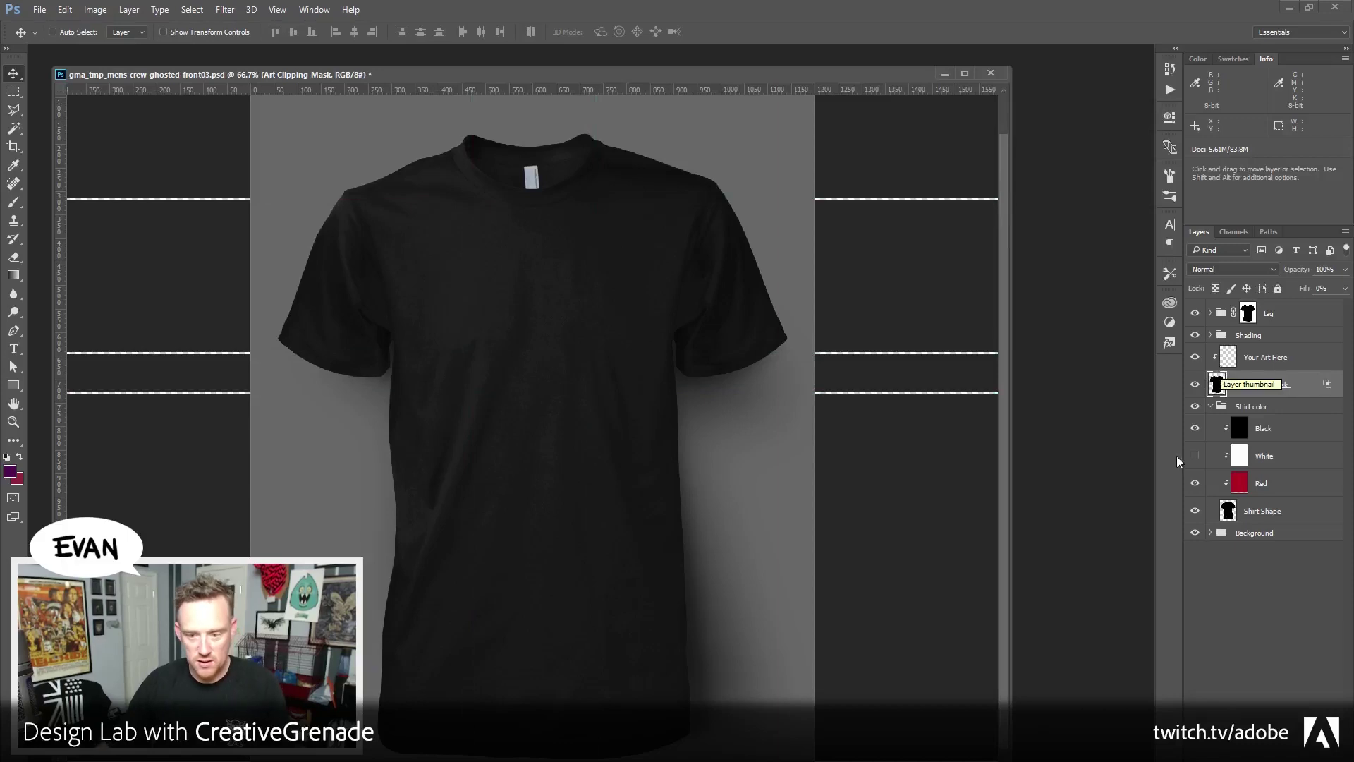
pyautogui.click(1224, 533)
pyautogui.click(1211, 534)
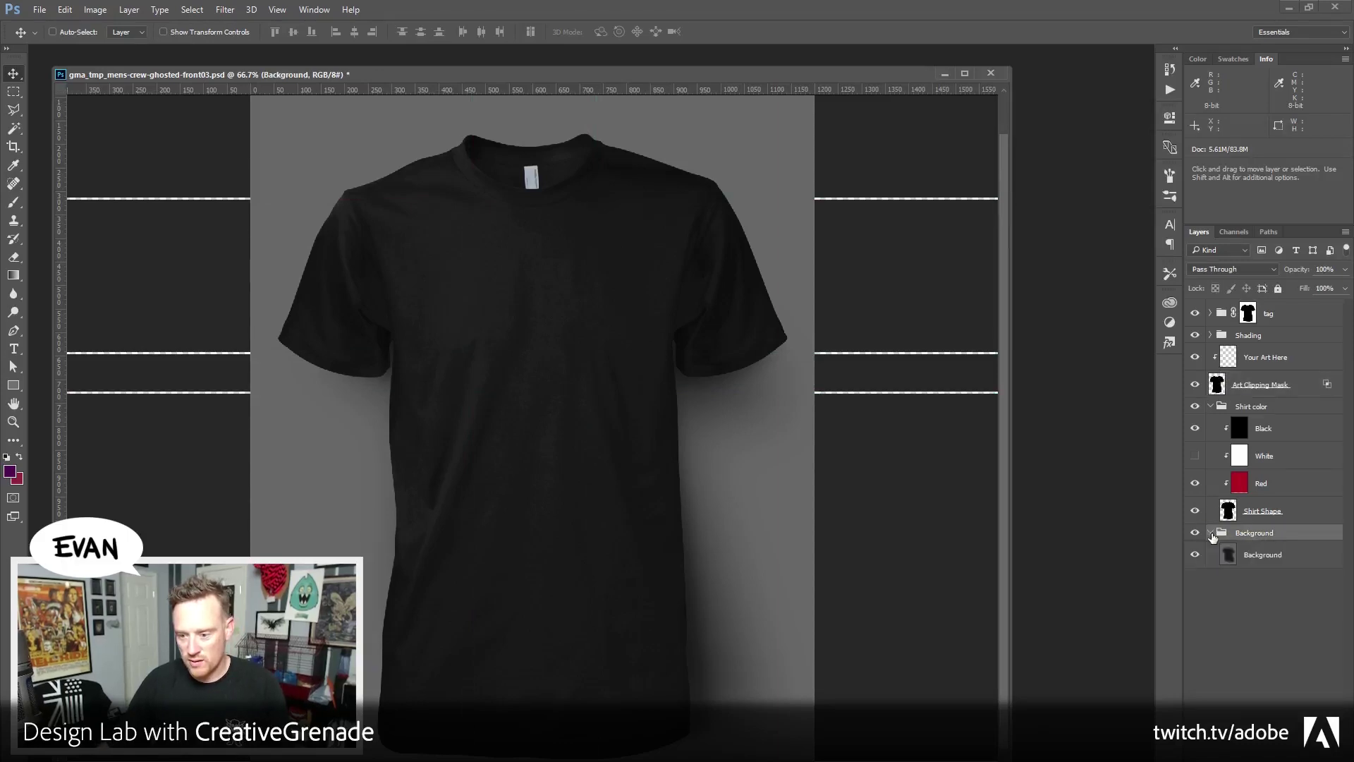
pyautogui.click(1281, 561)
pyautogui.click(97, 13)
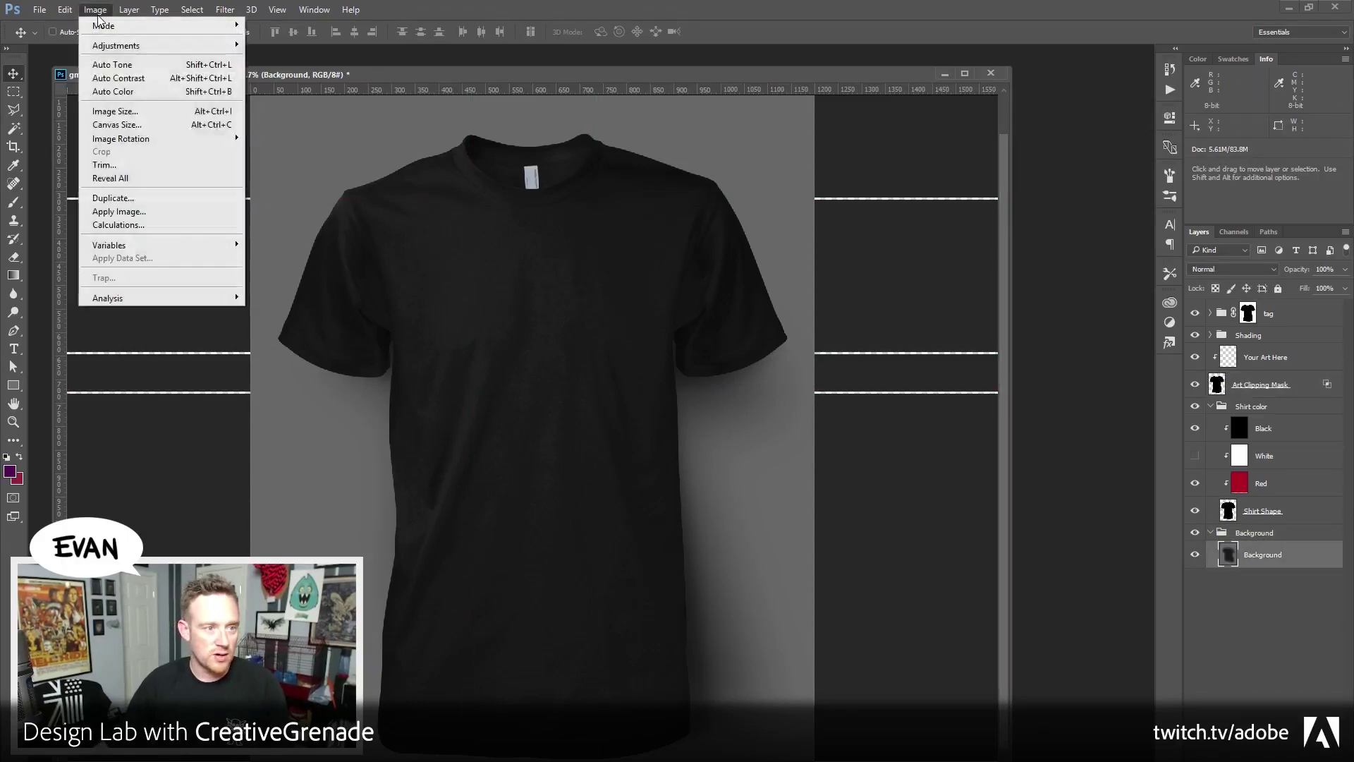
pyautogui.moveTo(116, 45)
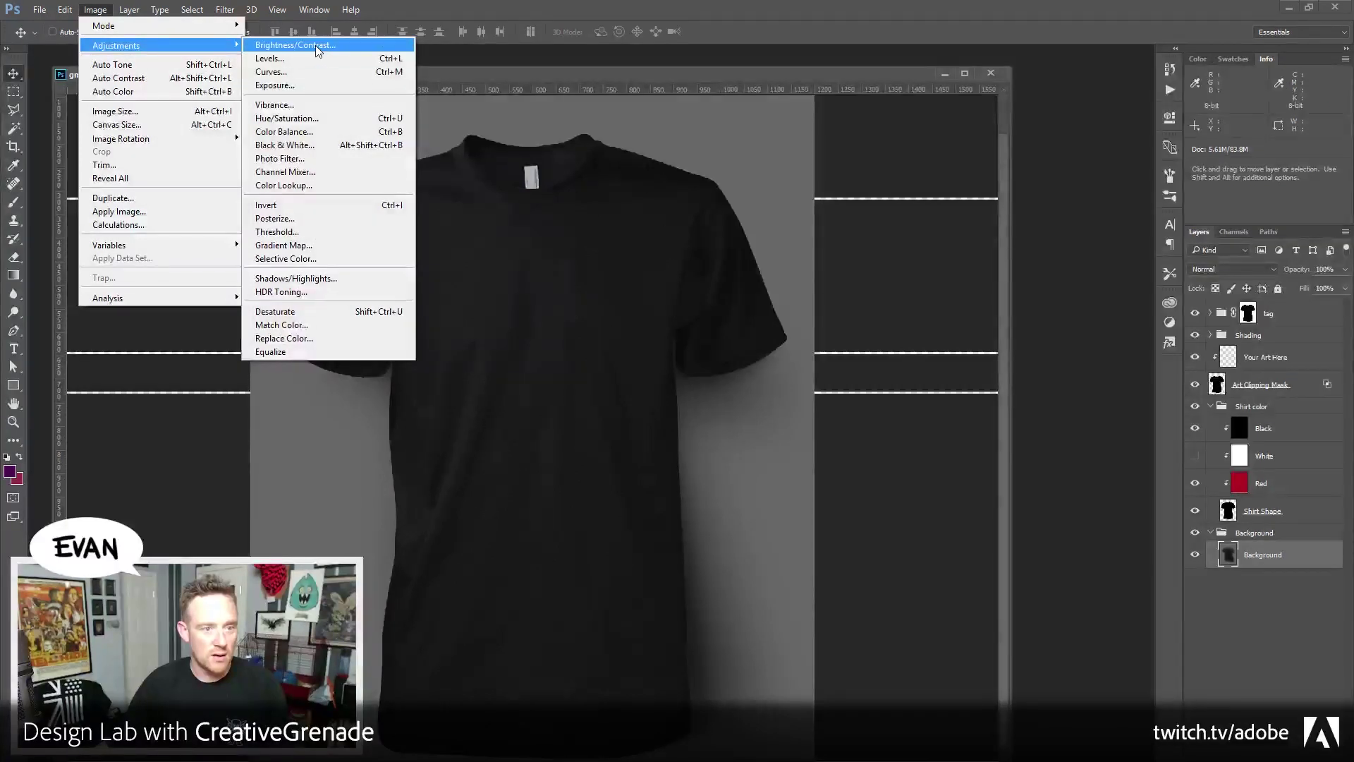
pyautogui.click(316, 45)
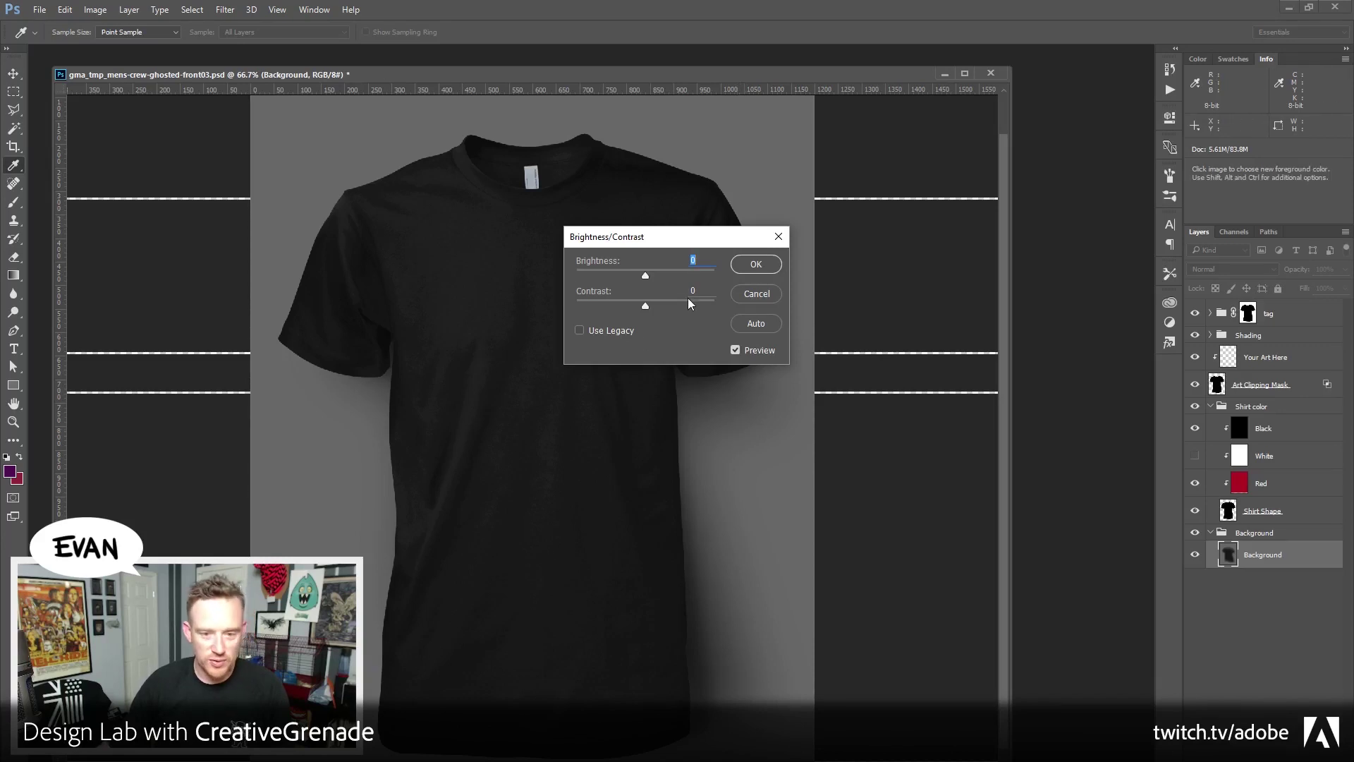
# Raise the background brightness to 150, then apply Brightness/Contrast a second time
pyautogui.moveTo(644, 274); pyautogui.dragTo(802, 272)
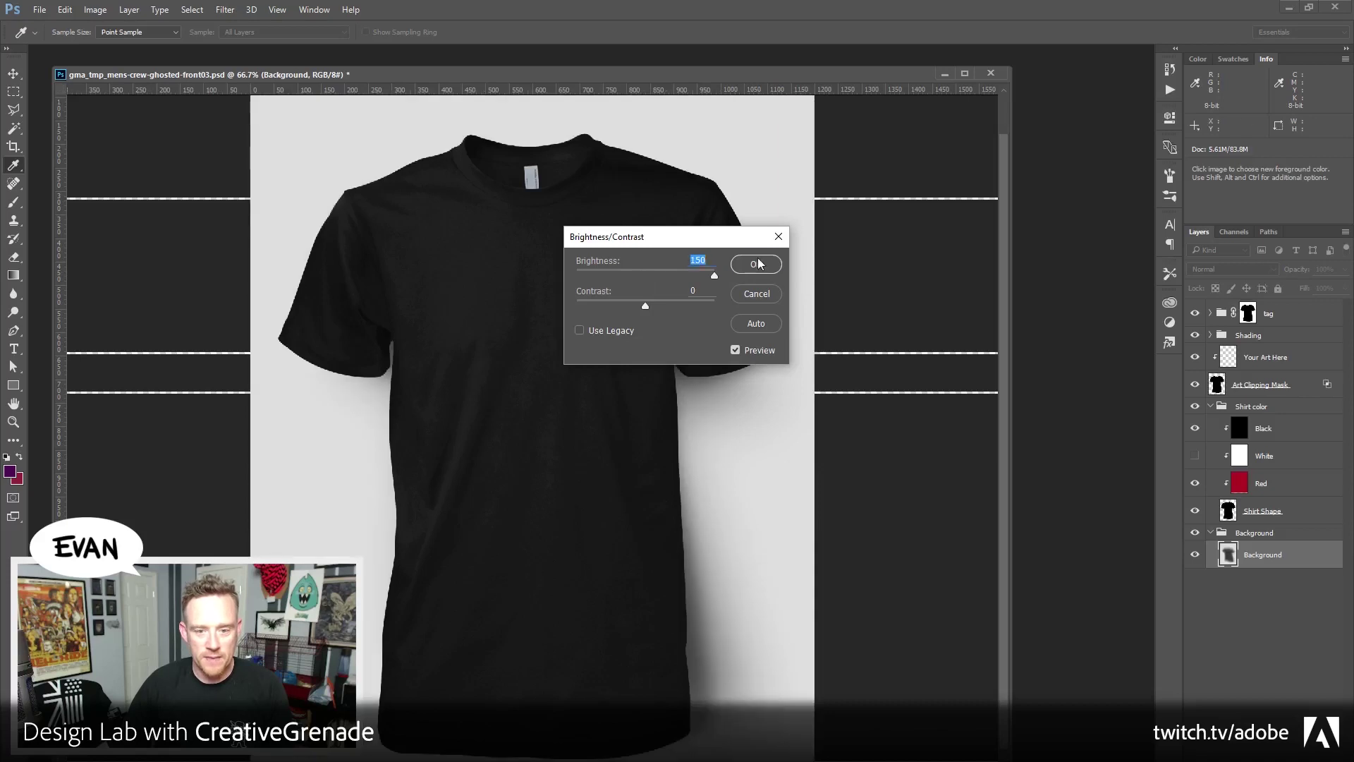
pyautogui.click(755, 264)
pyautogui.click(95, 9)
pyautogui.moveTo(99, 48)
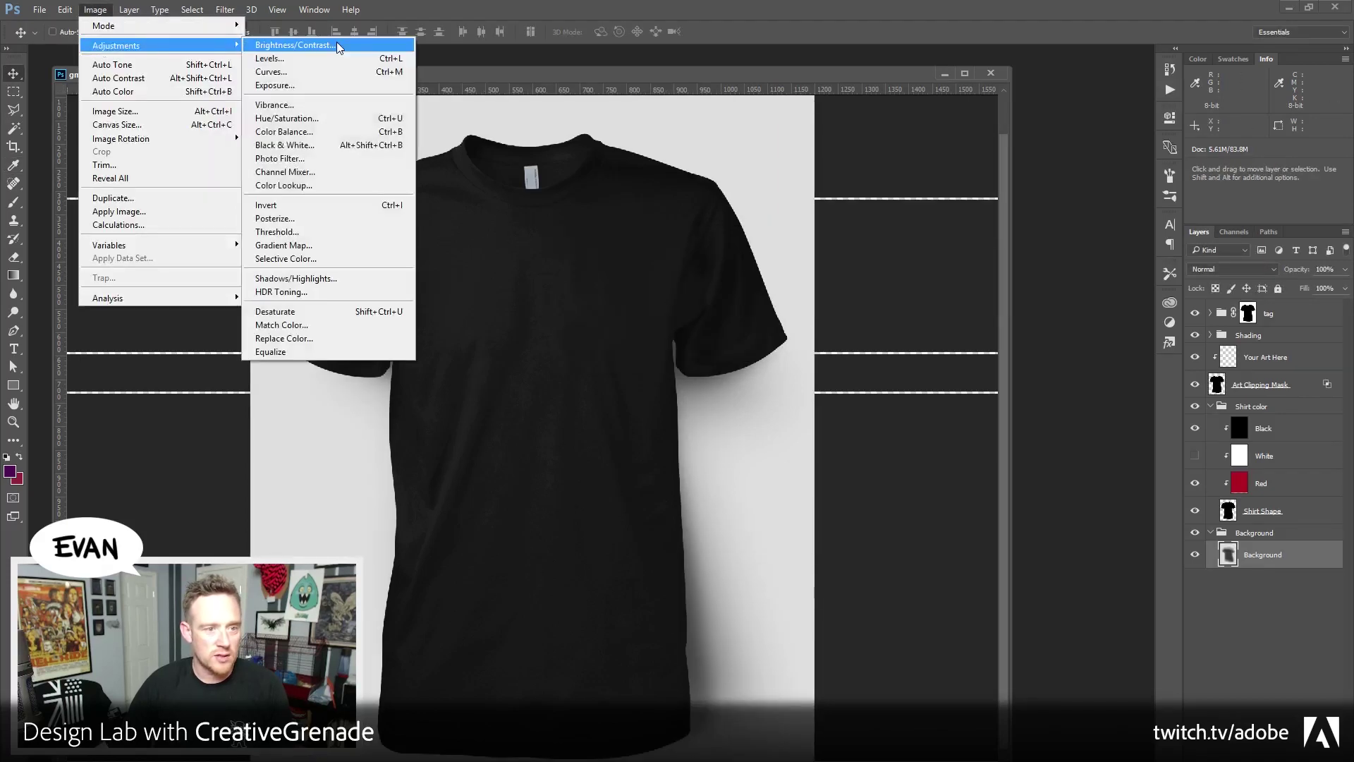
pyautogui.click(326, 47)
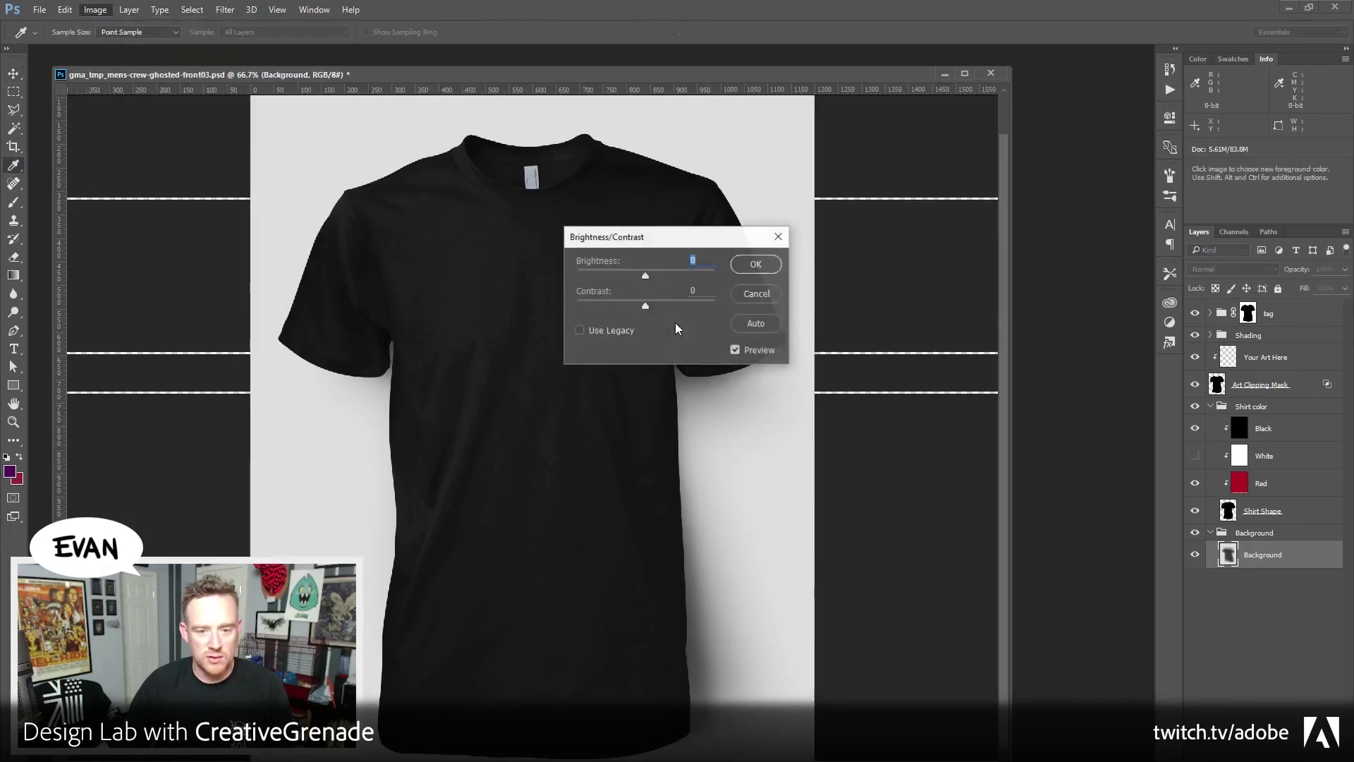
pyautogui.click(681, 276)
pyautogui.click(755, 264)
# Select the Your Art Here layer and switch back to Illustrator
pyautogui.press('v')
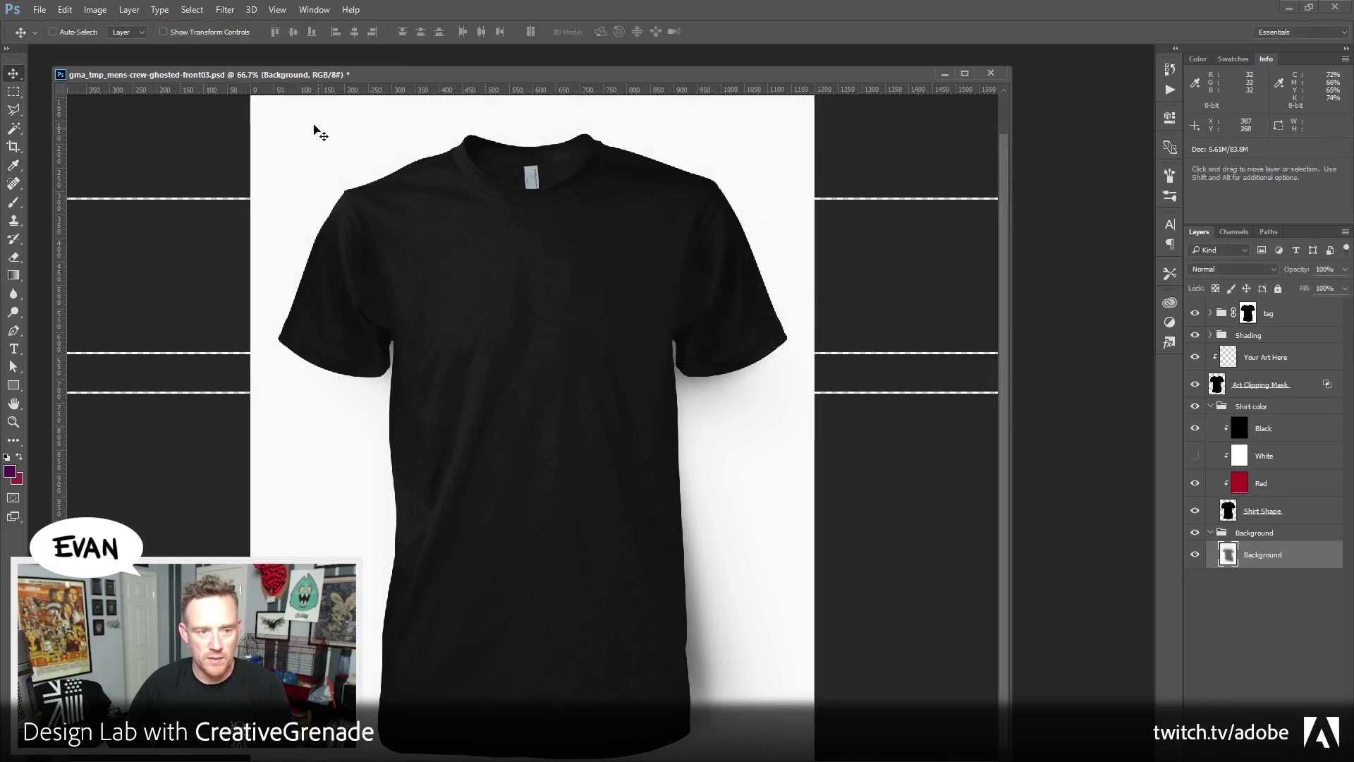
pyautogui.click(1272, 364)
pyautogui.hotkey('alt', 'Tab')
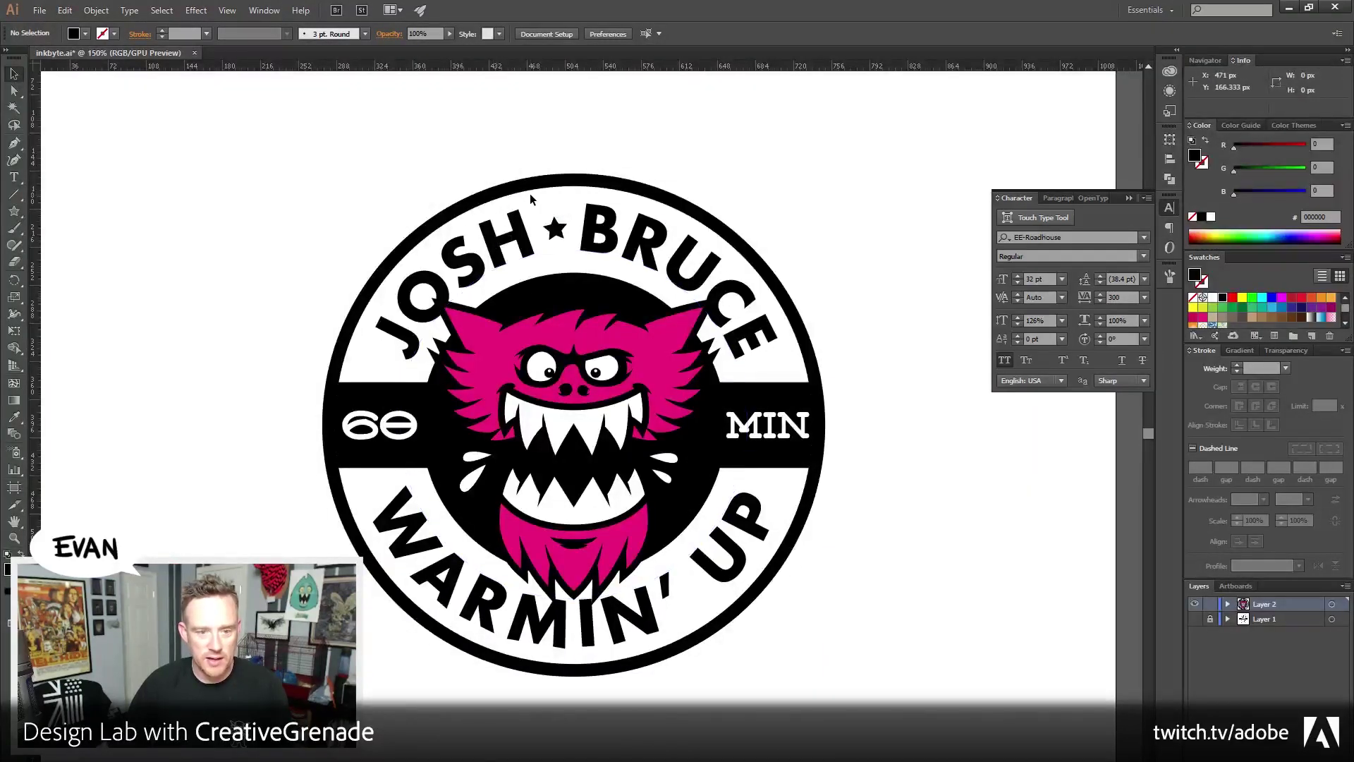
# Select the badge's outer circle and send it to the back
pyautogui.click(538, 188)
pyautogui.click(377, 147)
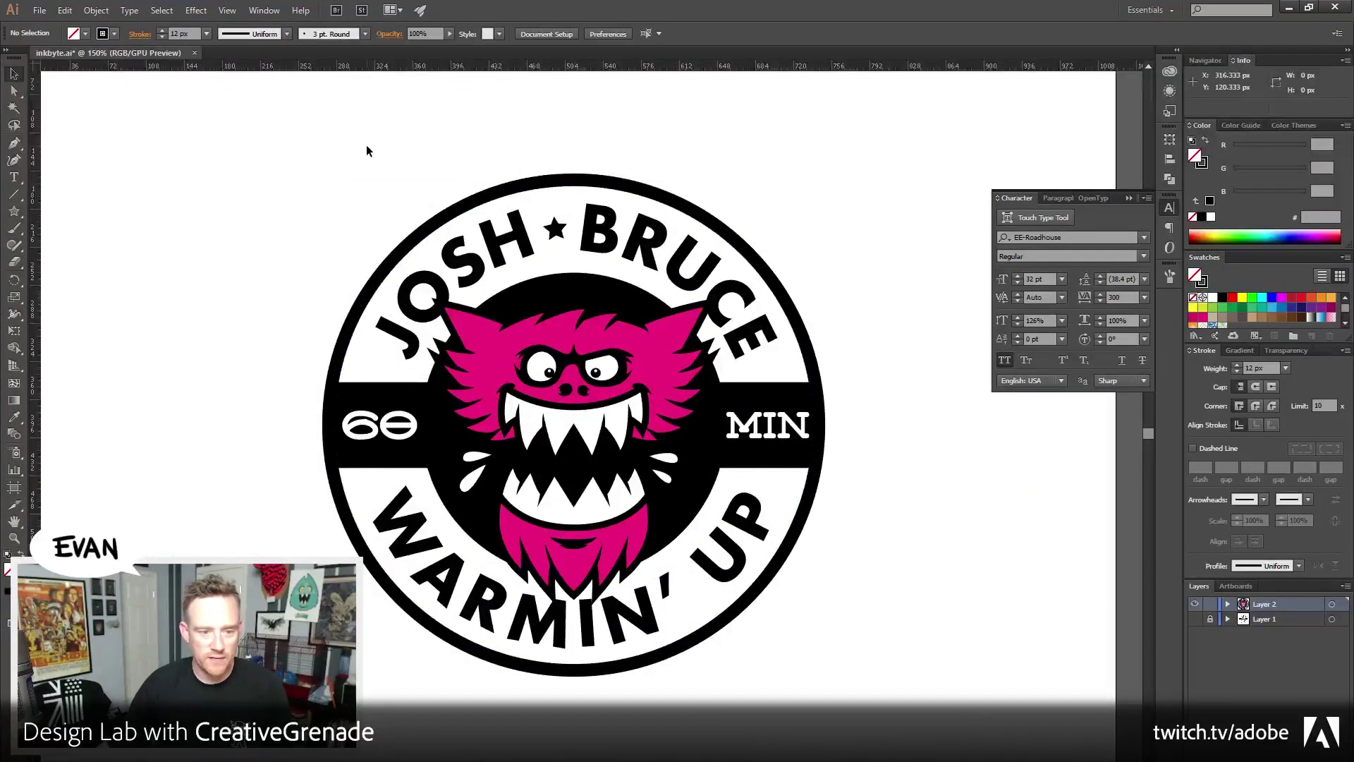
pyautogui.click(473, 197)
pyautogui.hotkey('ctrl', 'shift', 'b')
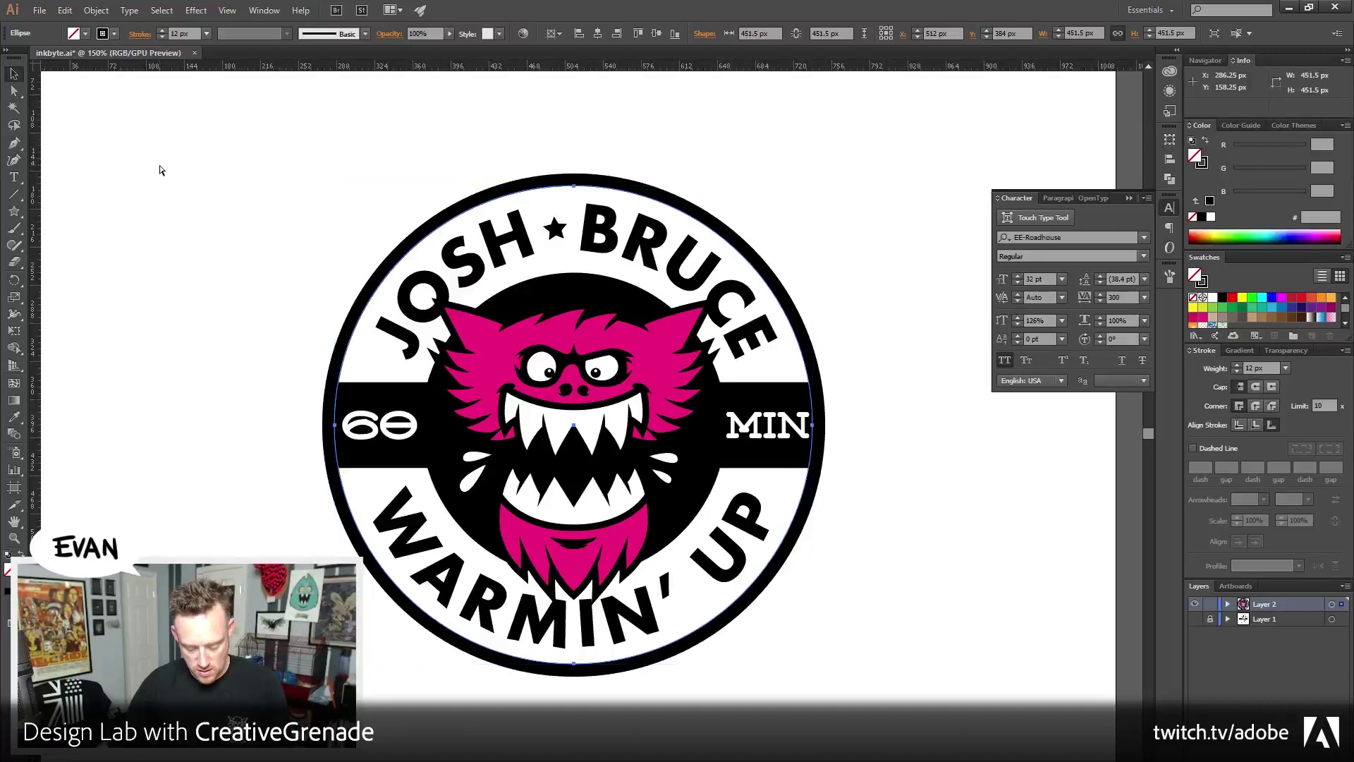
pyautogui.hotkey('ctrl', 'shift', 'b')
pyautogui.click(96, 10)
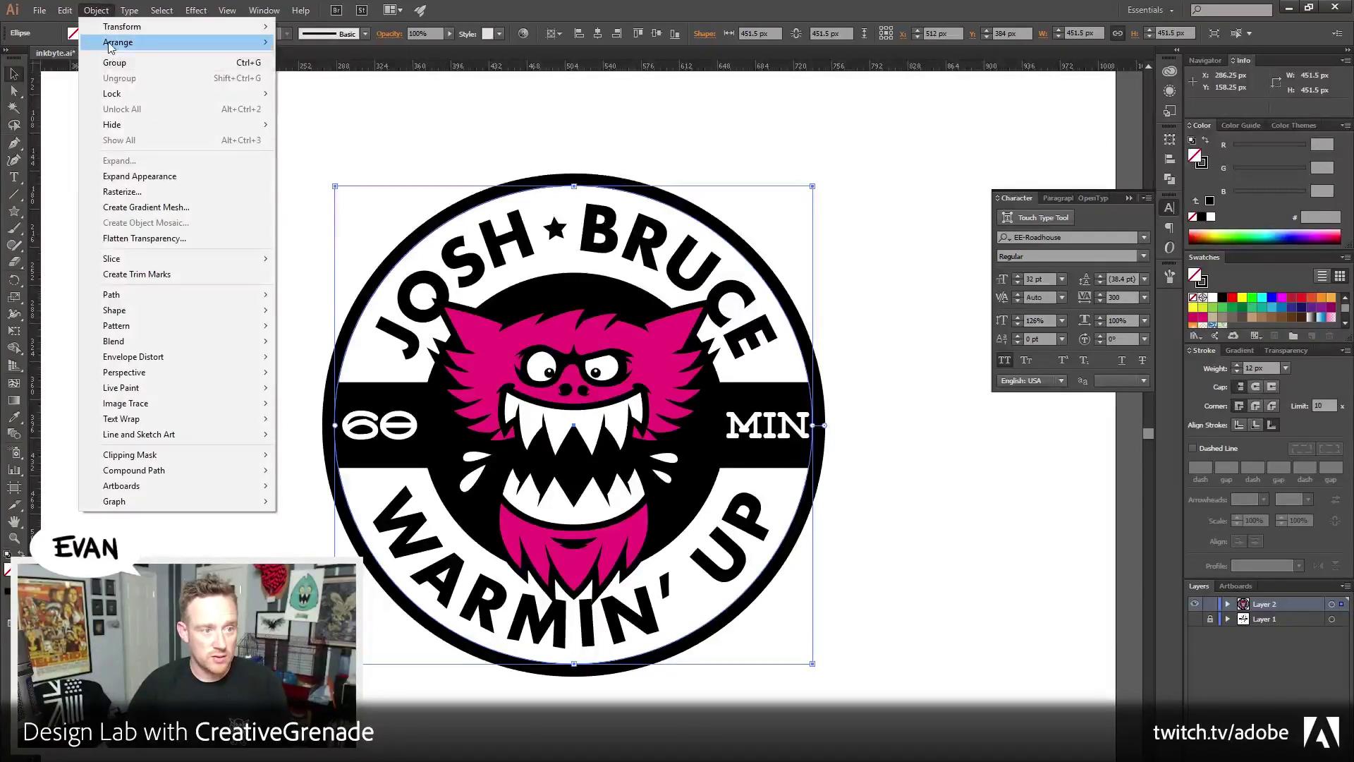
pyautogui.moveTo(112, 42)
pyautogui.click(328, 90)
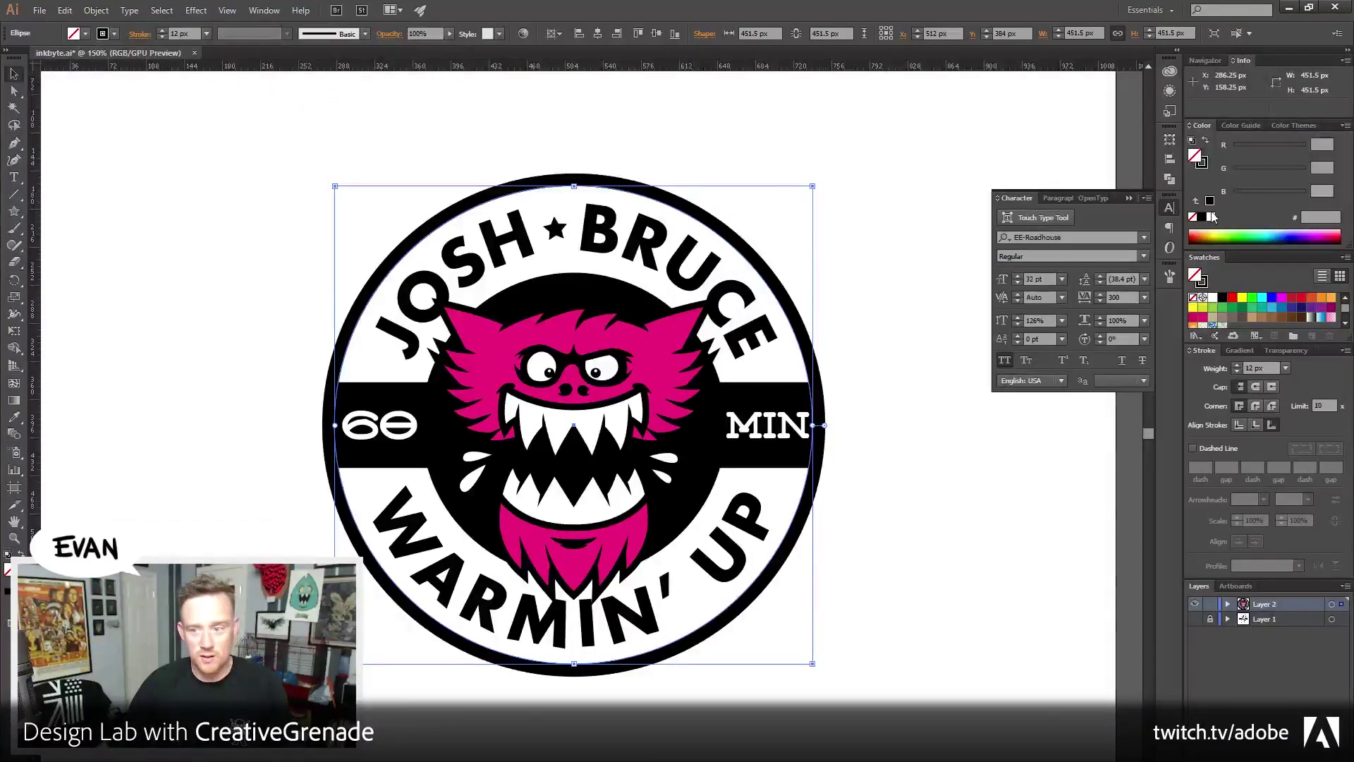
# Fill the outer circle and the inner ellipse with white
pyautogui.click(1205, 140)
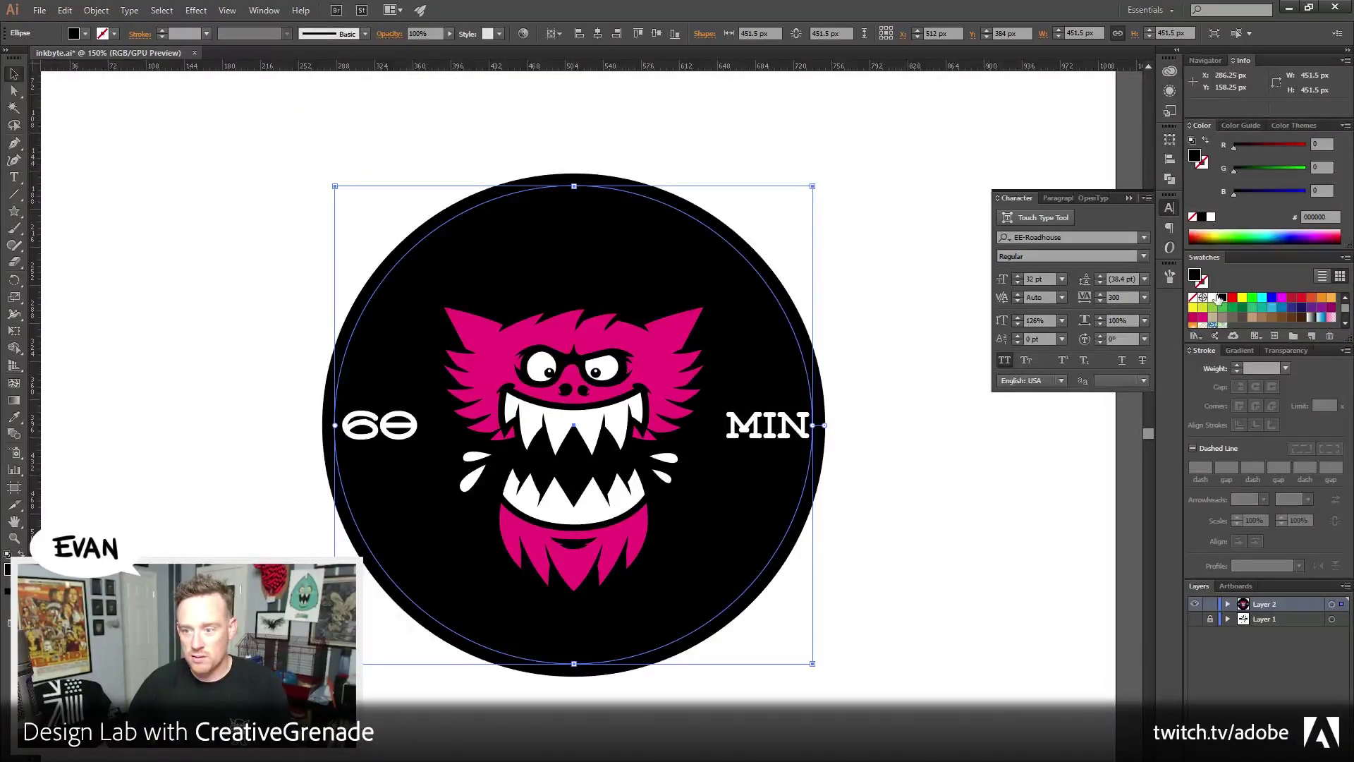
pyautogui.click(1213, 297)
pyautogui.click(922, 167)
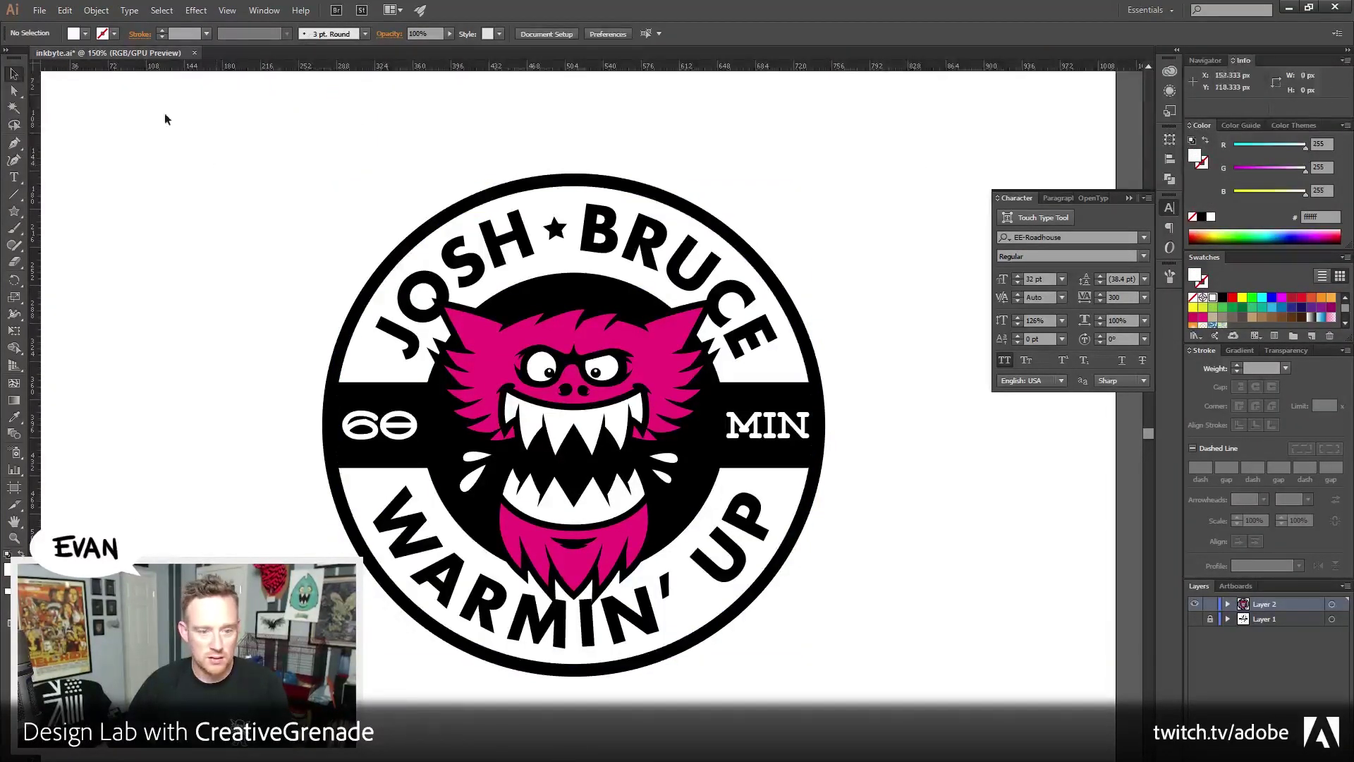
# Marquee-select the entire badge, copy it, and paste it into the Photoshop T-shirt mockup
pyautogui.click(96, 10)
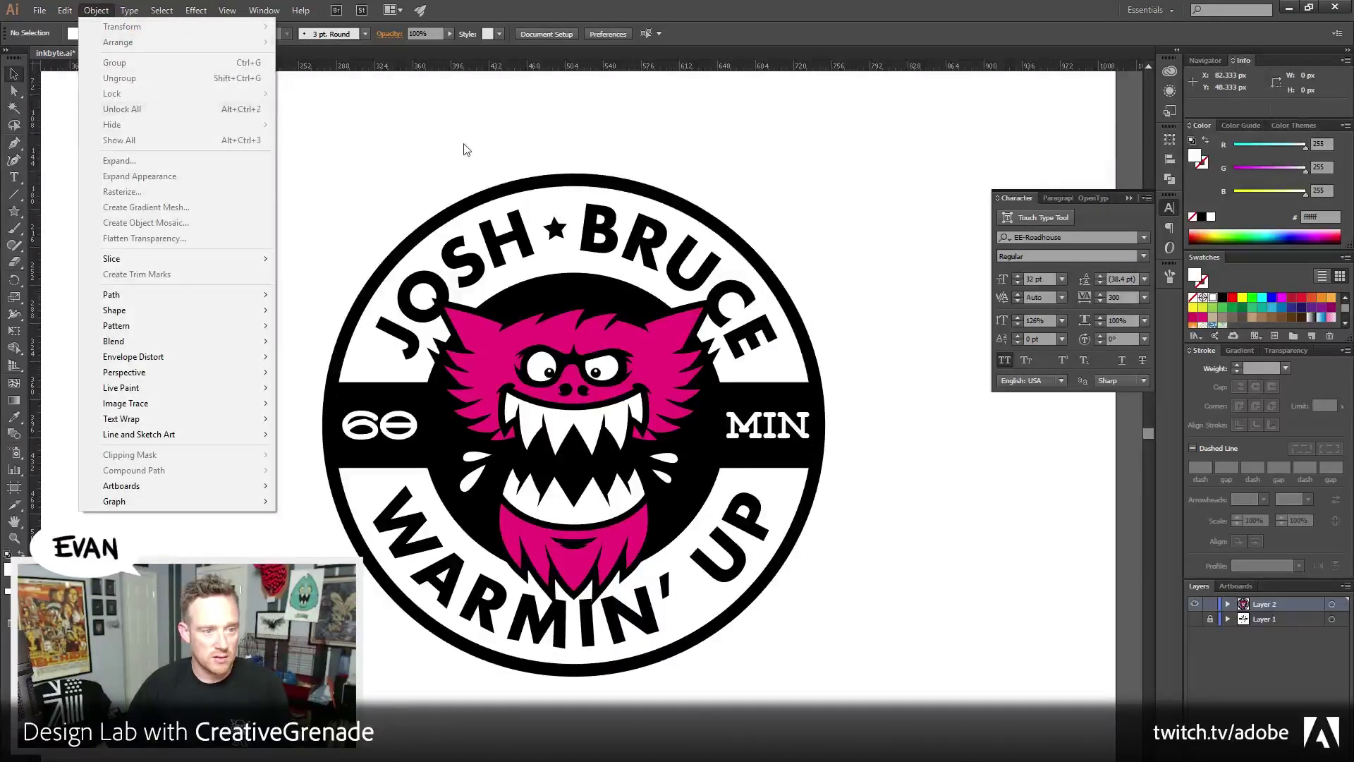
pyautogui.click(286, 160)
pyautogui.moveTo(286, 160); pyautogui.dragTo(942, 680)
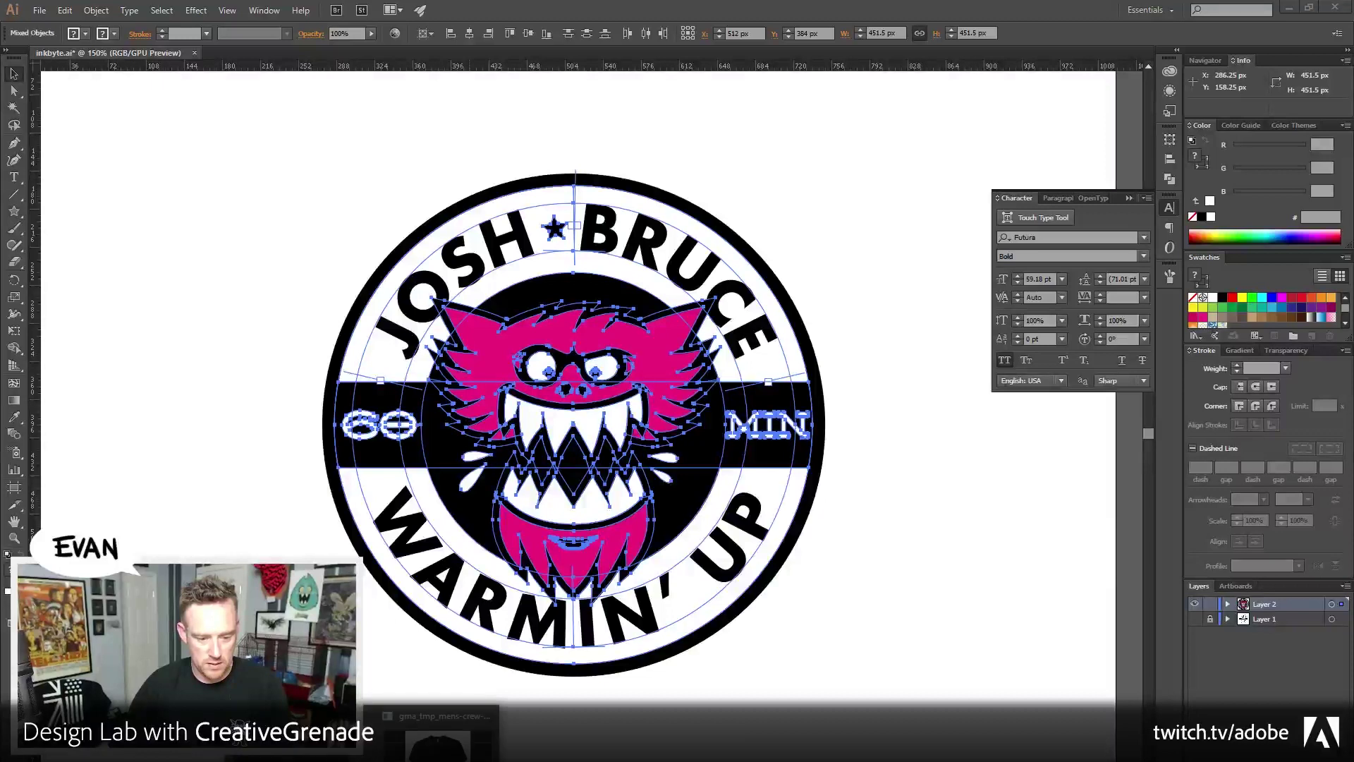
pyautogui.hotkey('alt', 'Tab')
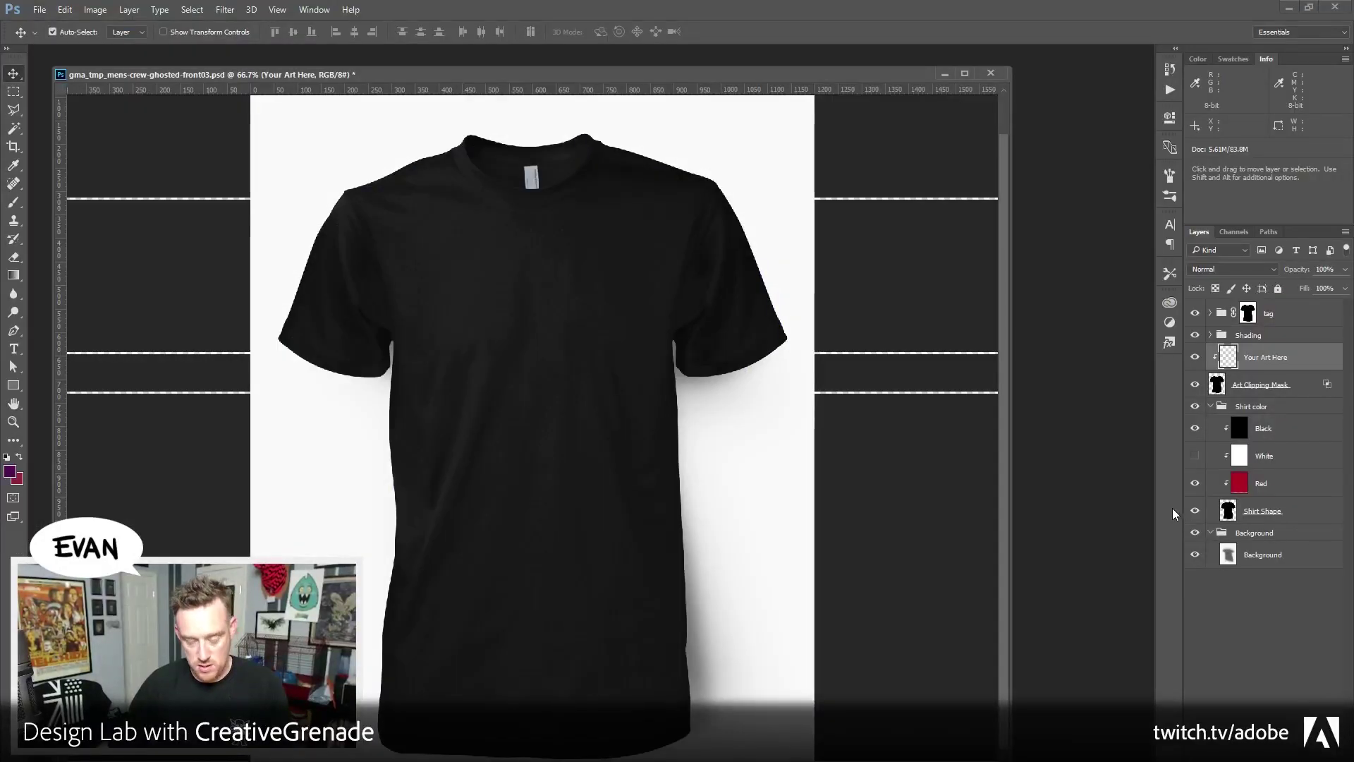
pyautogui.hotkey('ctrl', 'v')
# Place the badge as a smart object, scaled to 31% and positioned on the shirt's chest
pyautogui.click(852, 329)
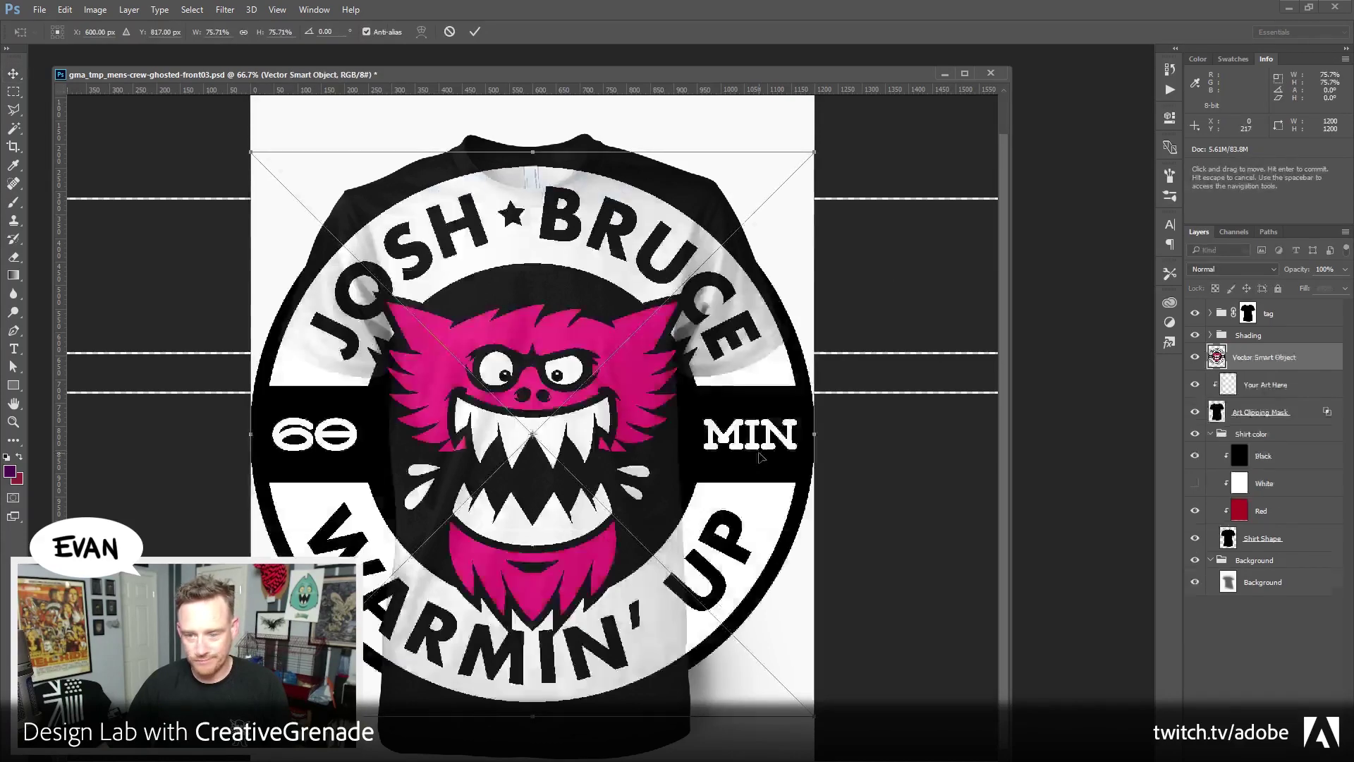
pyautogui.moveTo(815, 152); pyautogui.dragTo(628, 302)
pyautogui.moveTo(567, 473); pyautogui.dragTo(565, 374)
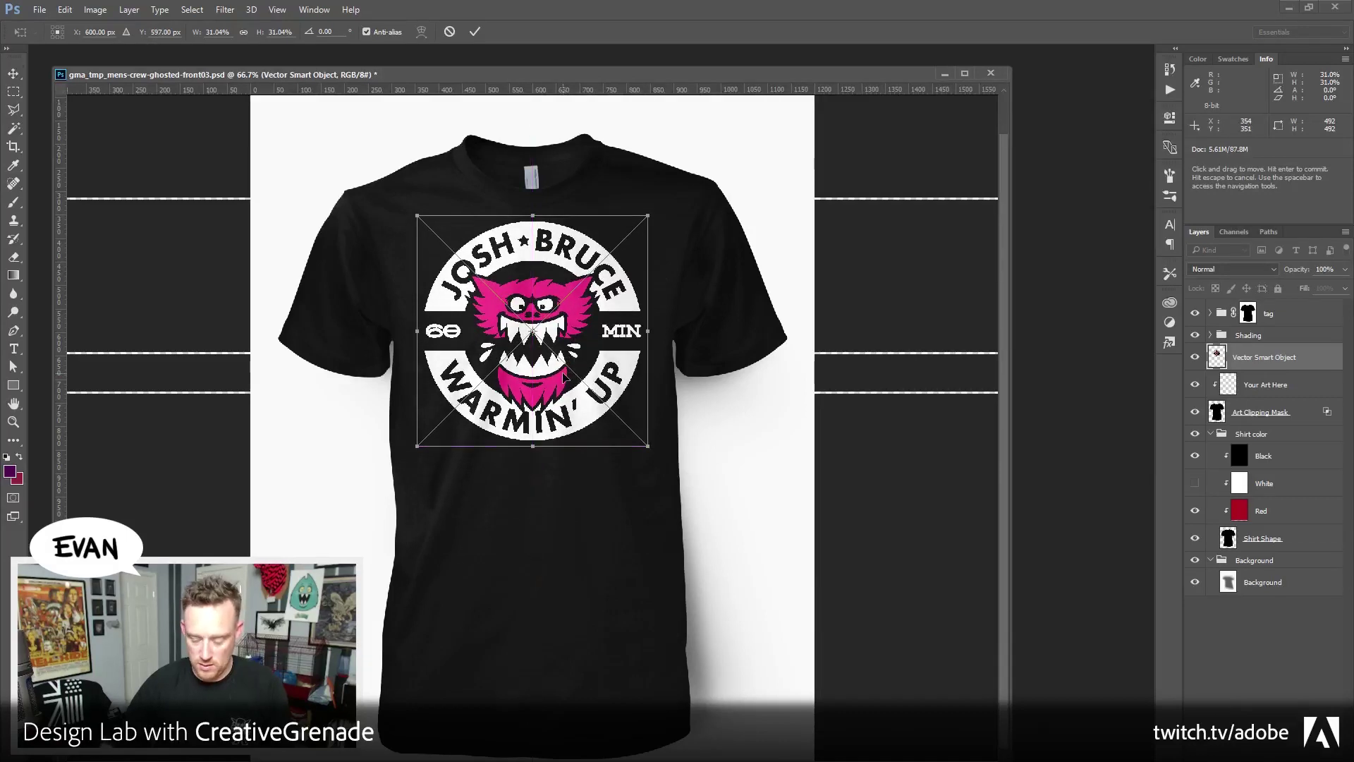
pyautogui.press('Return')
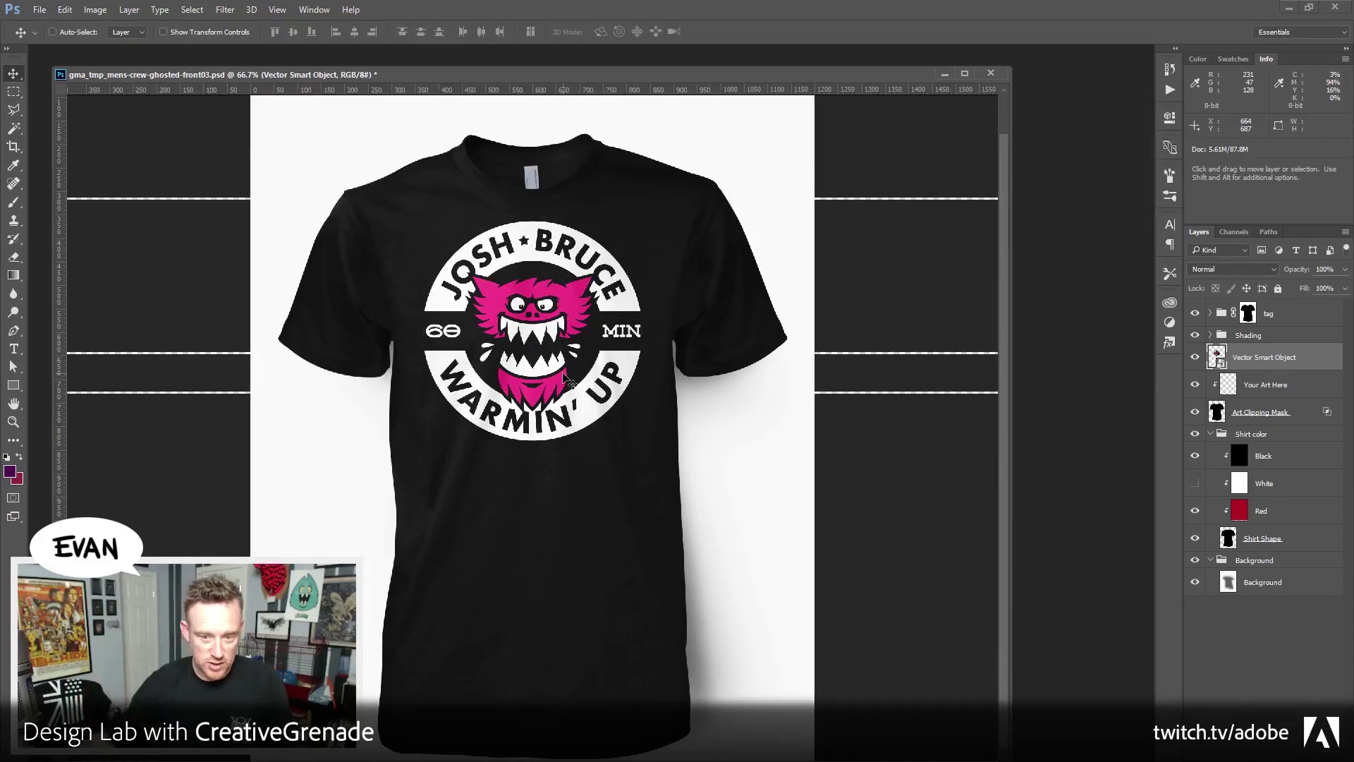
pyautogui.click(13, 421)
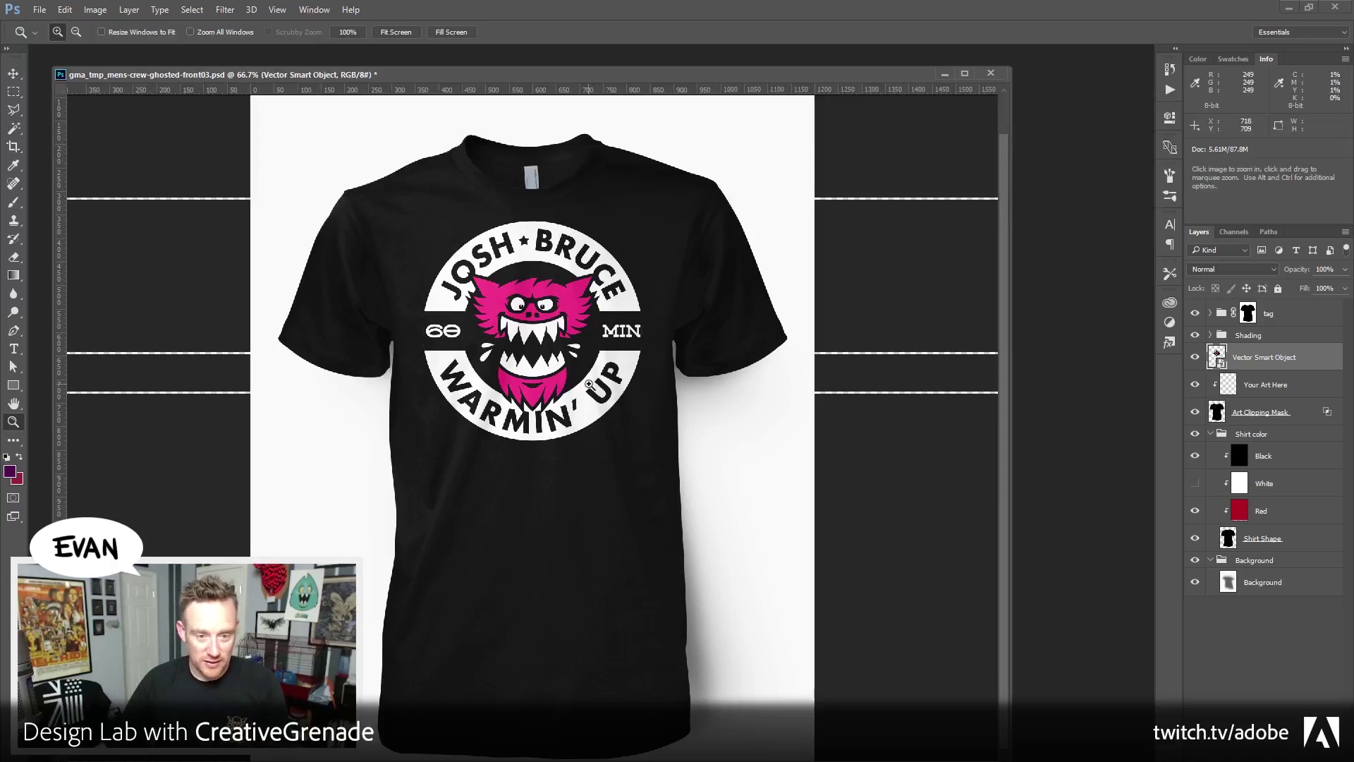
# Zoom to 100% on the chest badge and pan the view to inspect it
pyautogui.click(524, 309)
pyautogui.scroll(3, 881, 333)
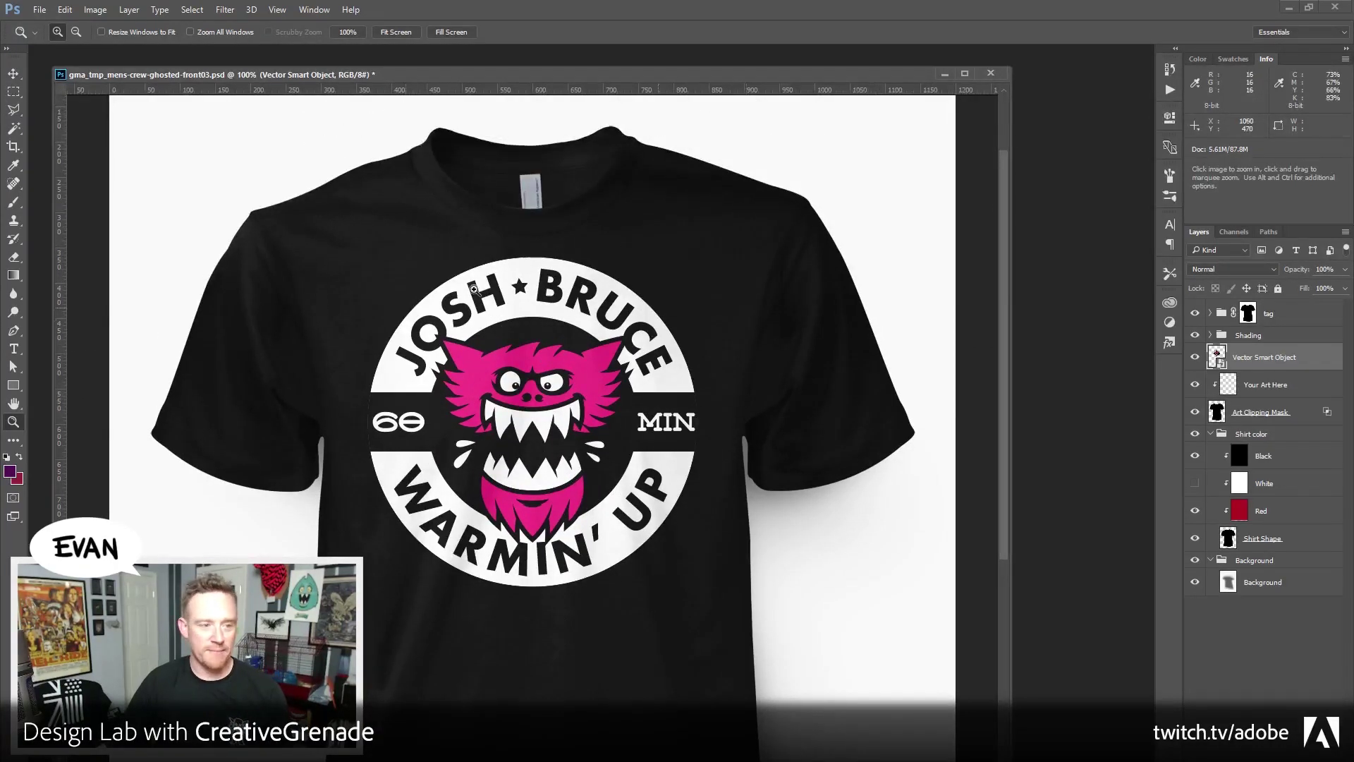
pyautogui.press('v')
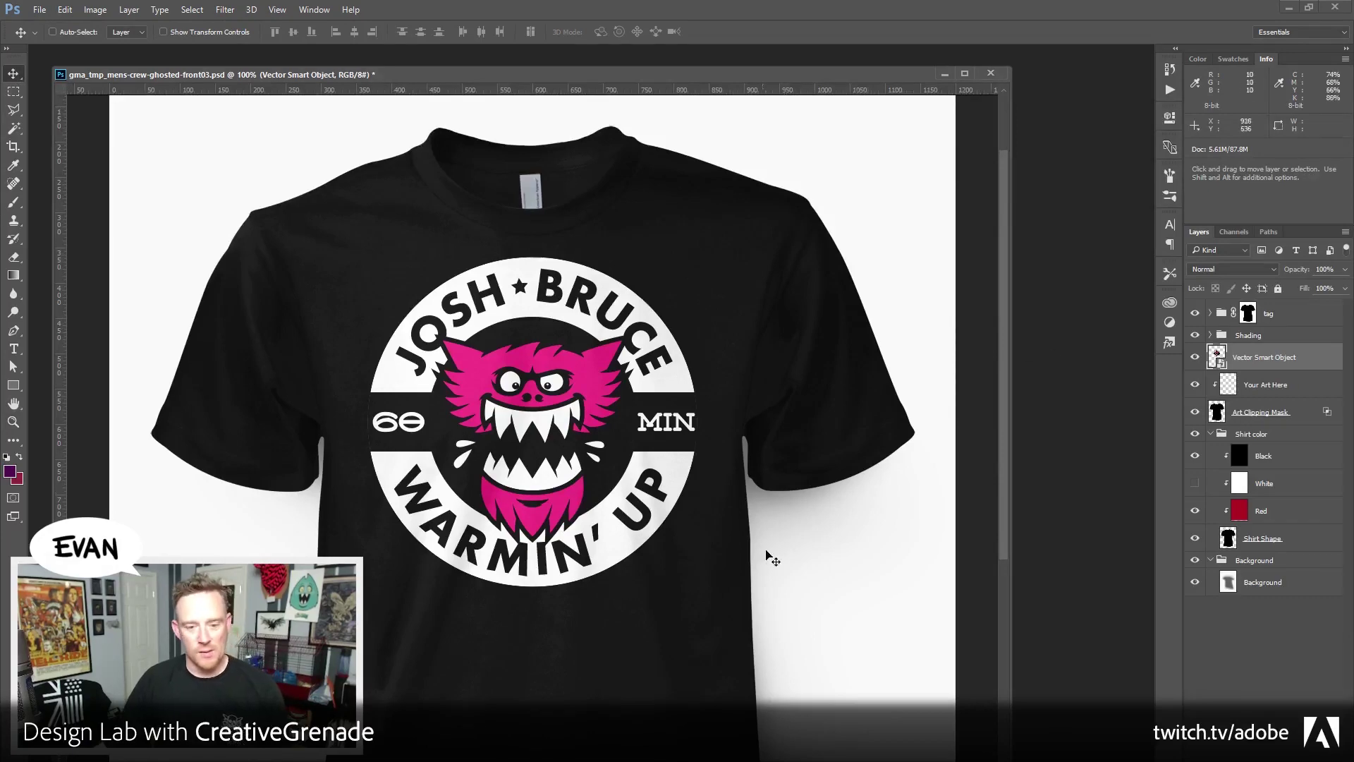
pyautogui.press('space')
pyautogui.moveTo(584, 663); pyautogui.dragTo(534, 527)
pyautogui.press('space')
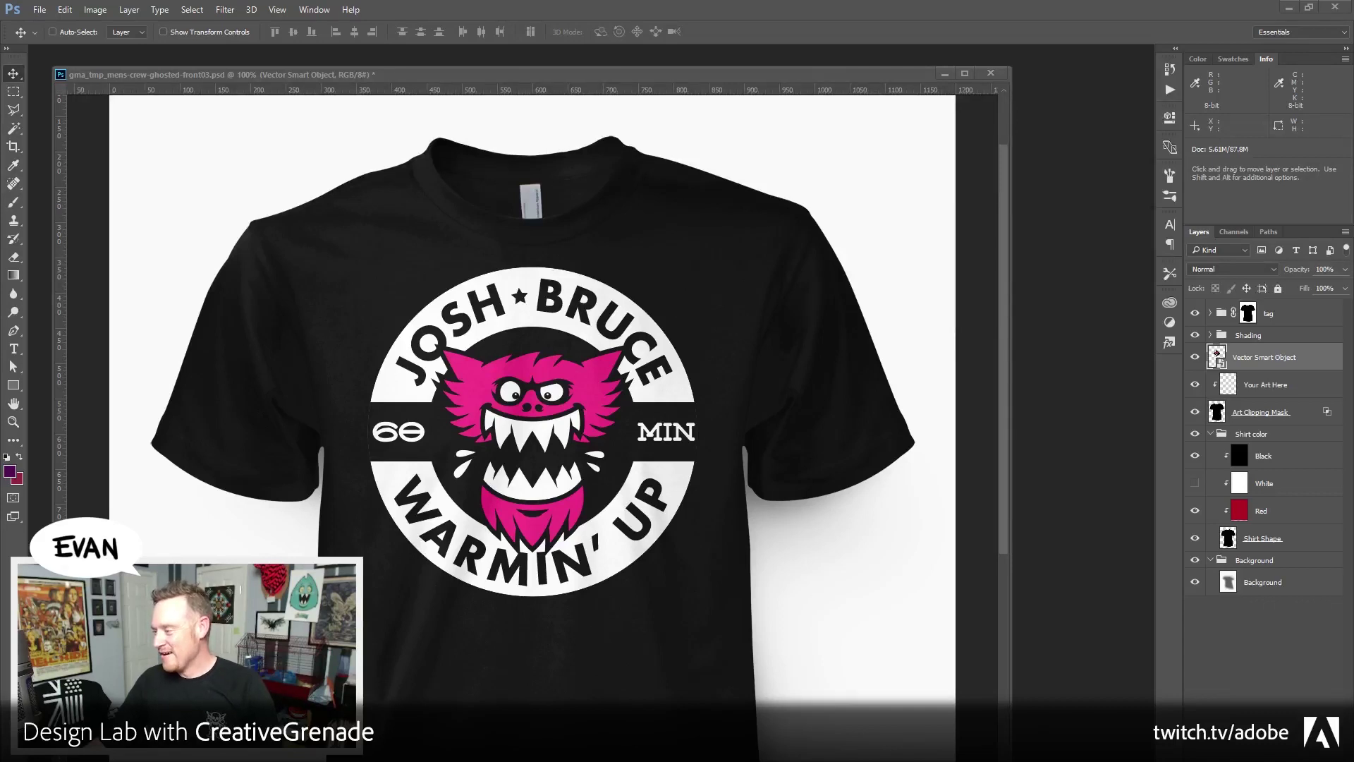
pyautogui.moveTo(378, 74); pyautogui.dragTo(430, 62)
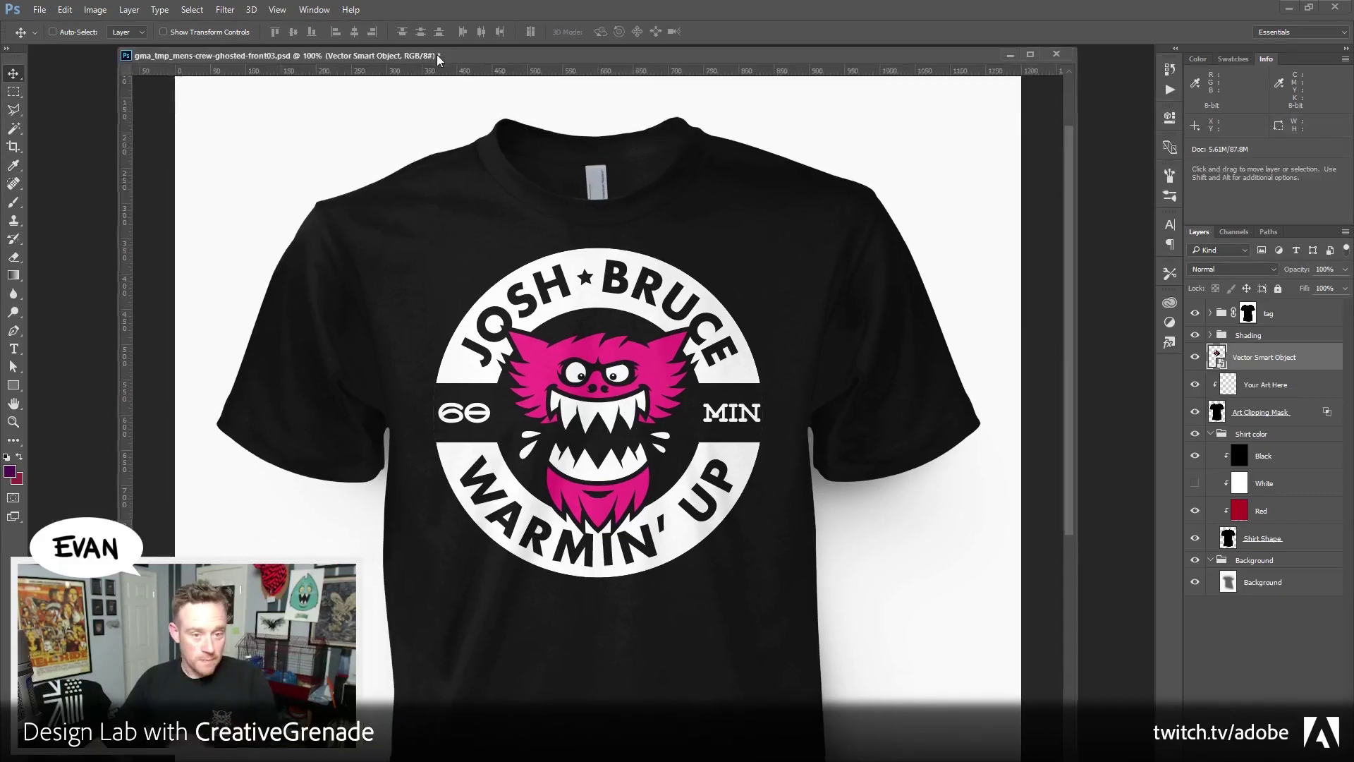
# Close the T-shirt mockup without saving and quit Photoshop
pyautogui.click(1044, 60)
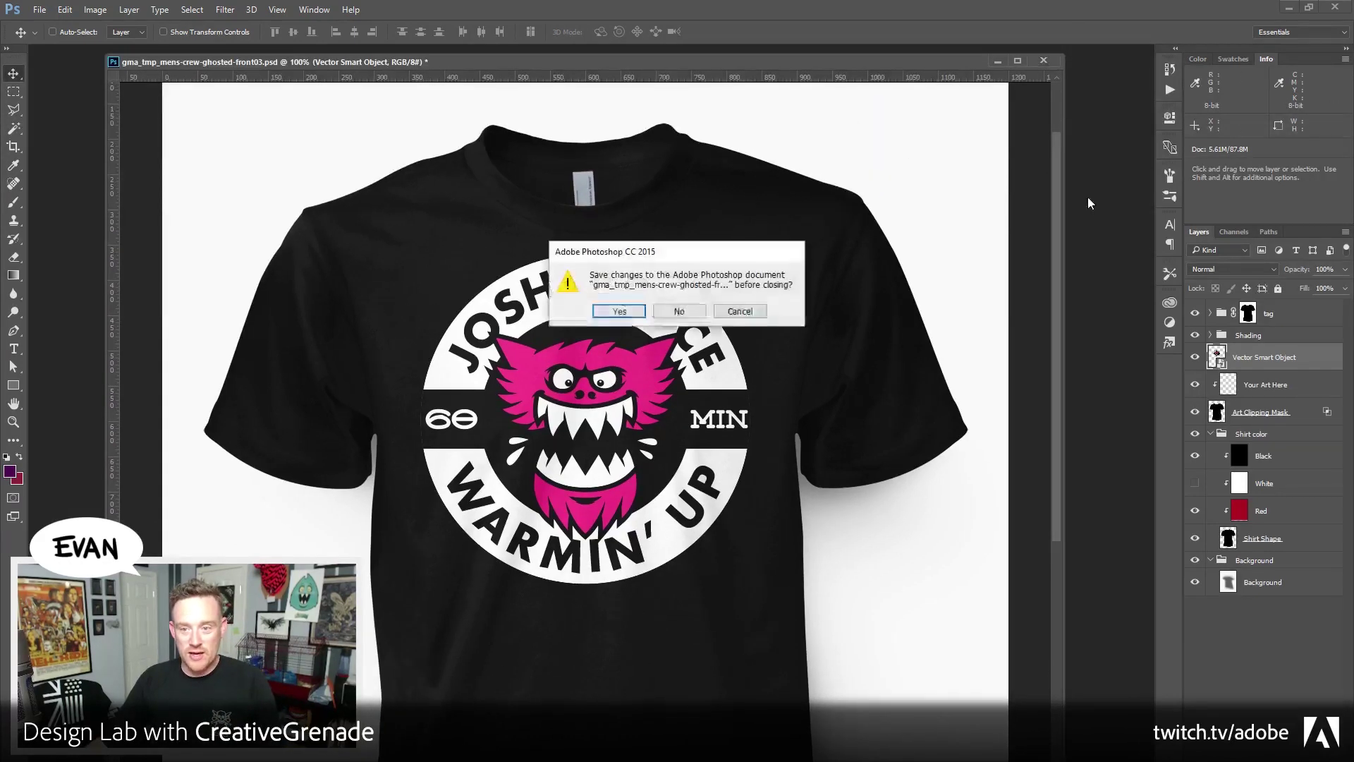
pyautogui.click(670, 311)
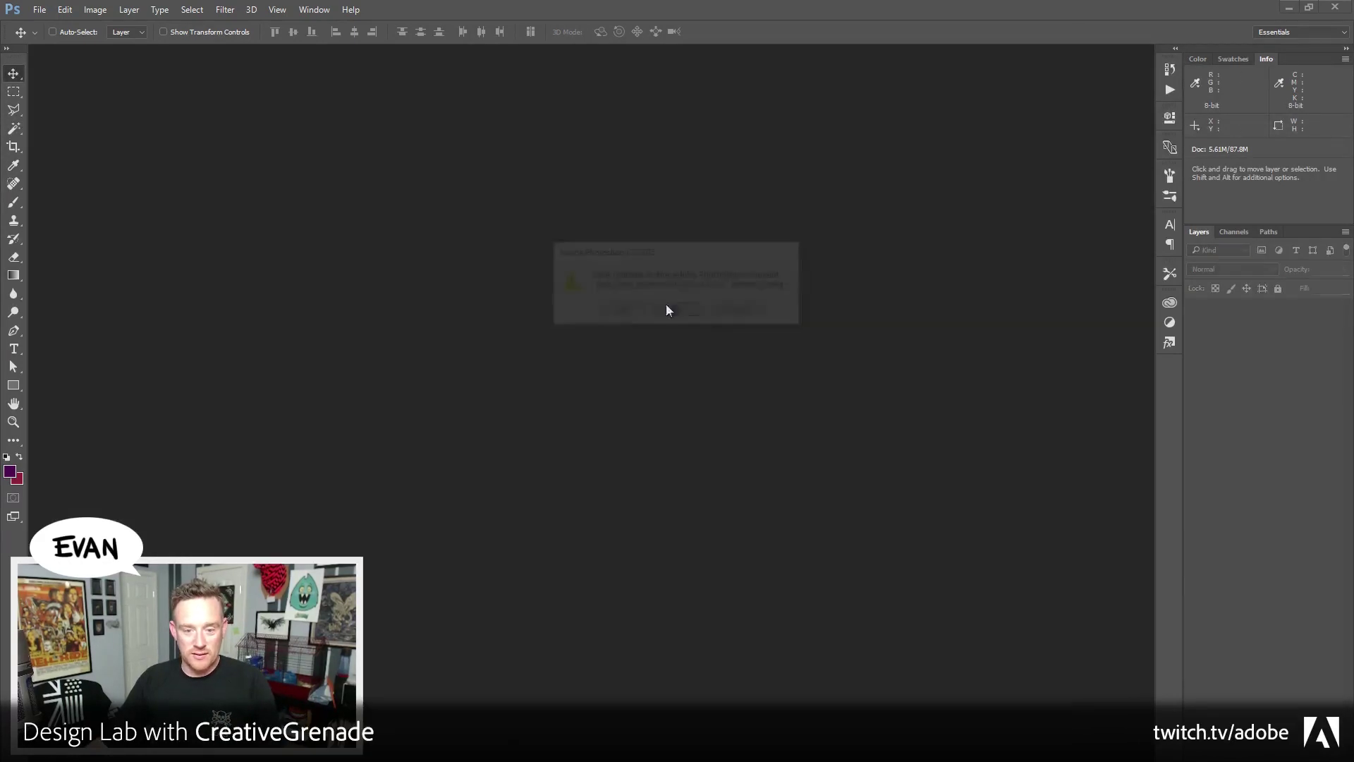
pyautogui.click(1340, 6)
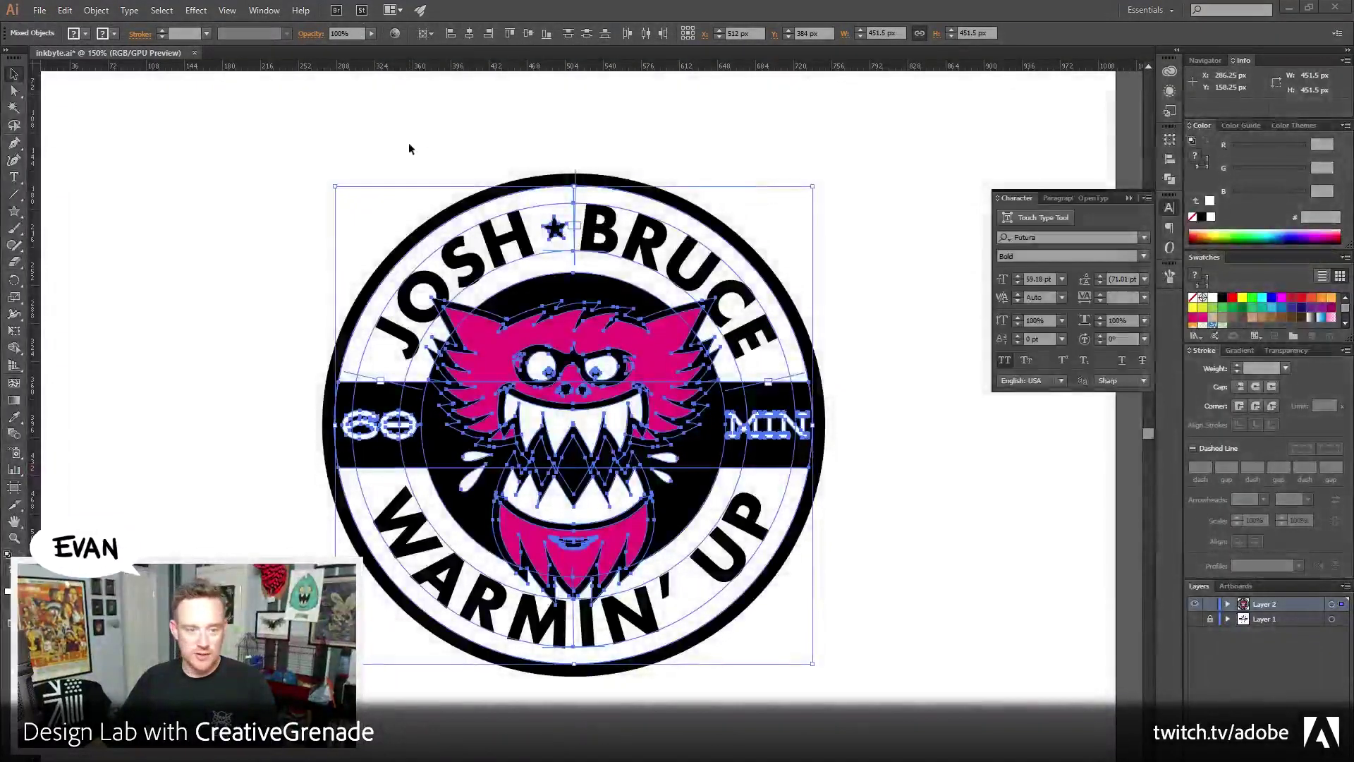
# Deselect the artwork, save inkbyte.ai with Ctrl+S, and close the document
pyautogui.click(182, 343)
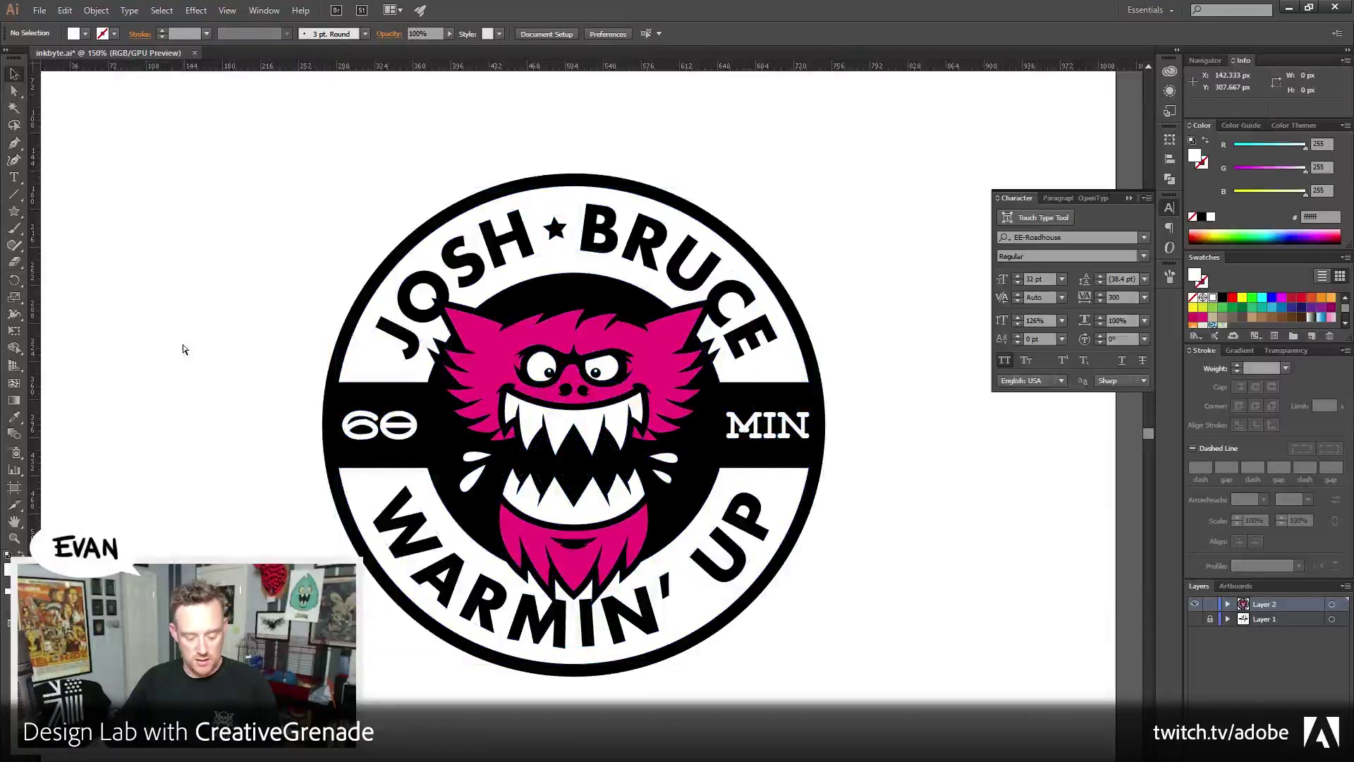
pyautogui.hotkey('ctrl', 's')
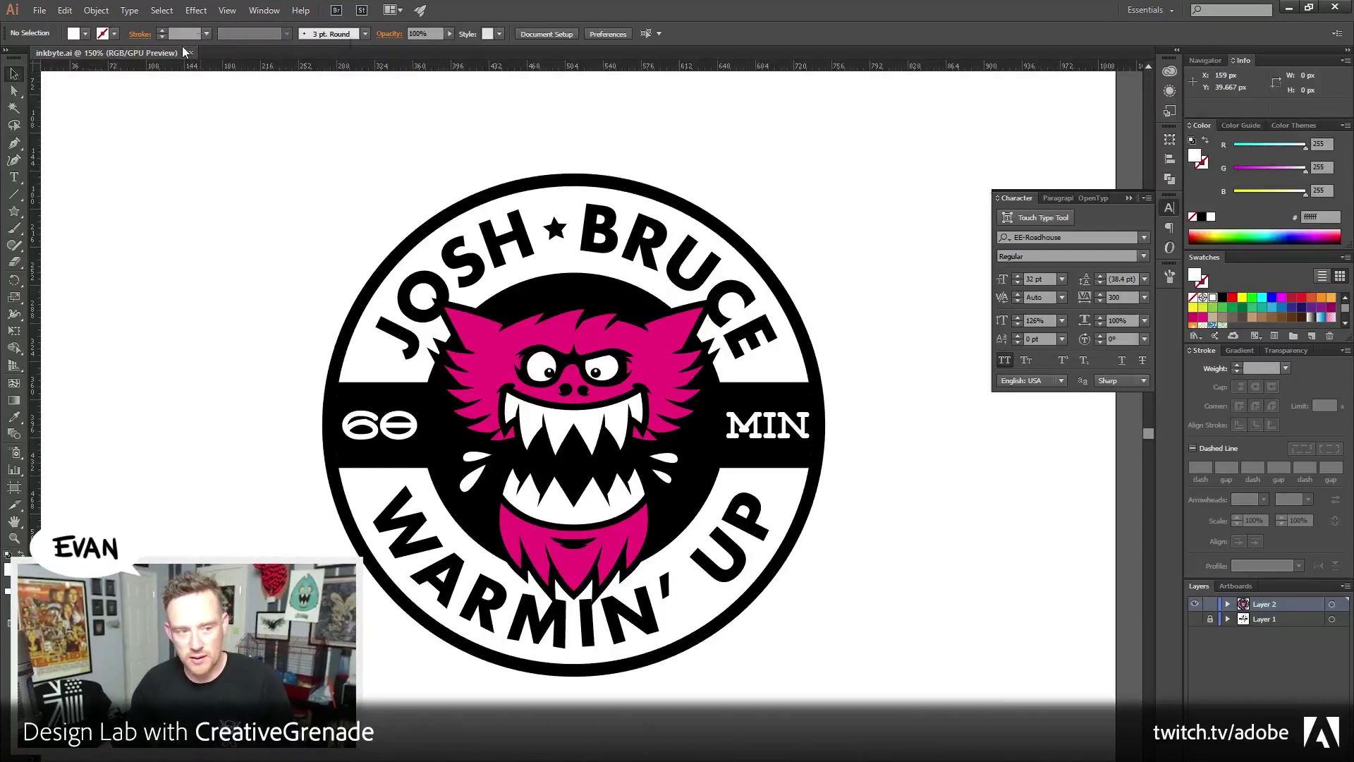
pyautogui.click(190, 53)
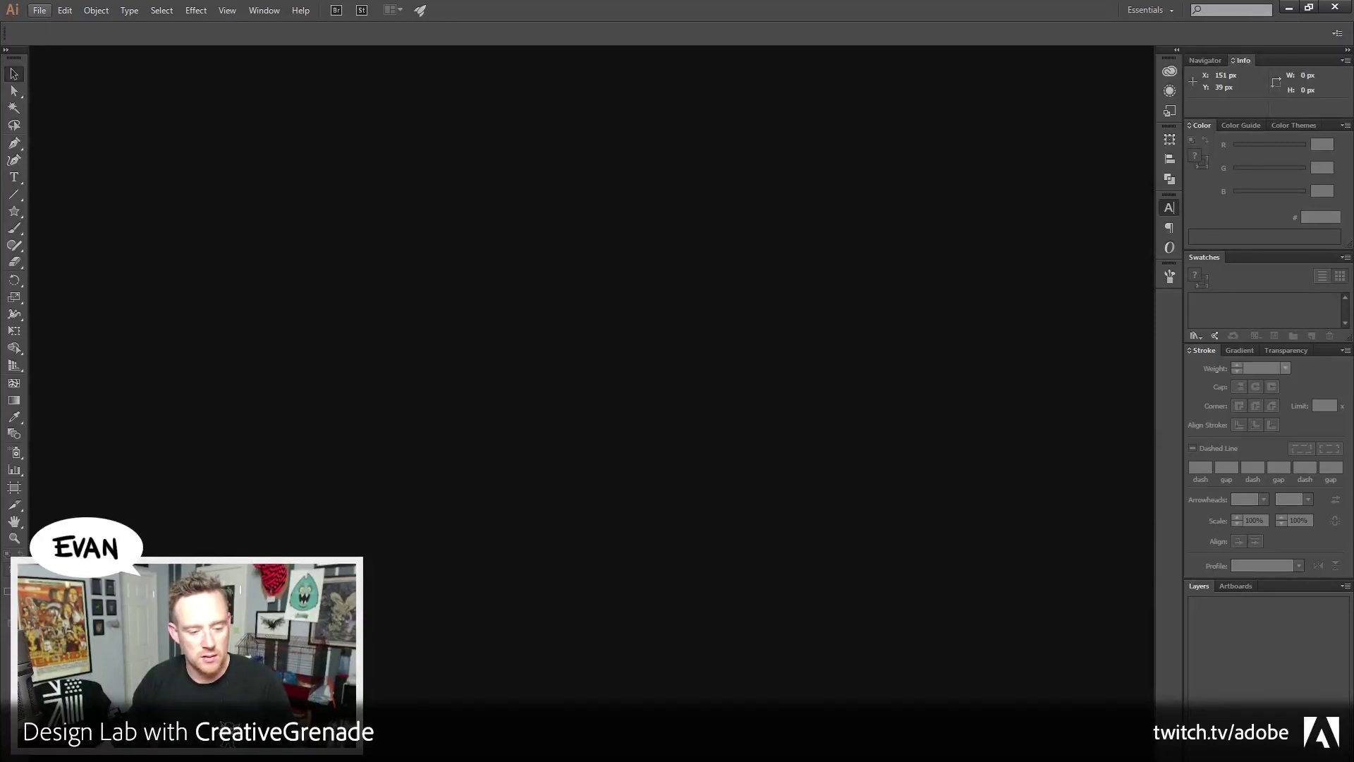
# Switch away briefly, then return to Illustrator's Start screen with inkbyte.ai listed first
pyautogui.hotkey('alt', 'Tab')
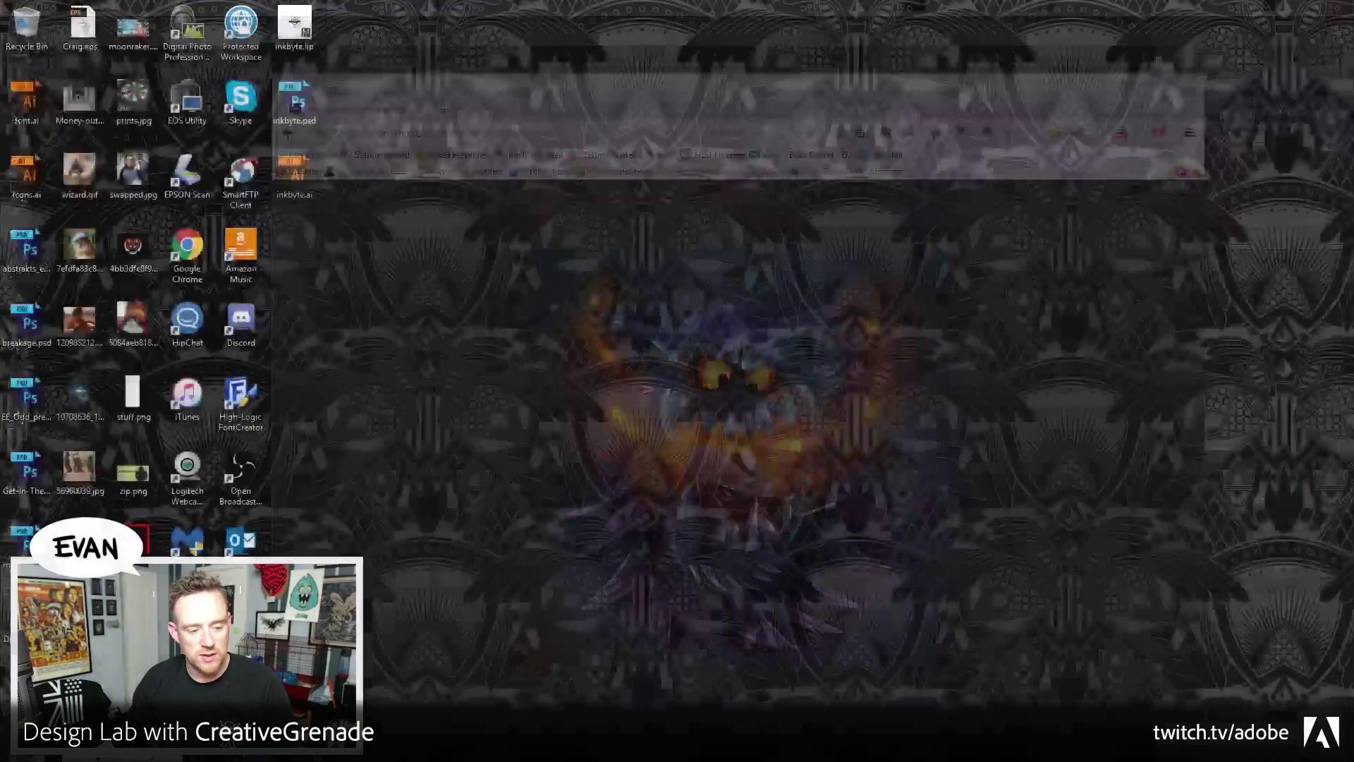
pyautogui.hotkey('alt', 'Tab')
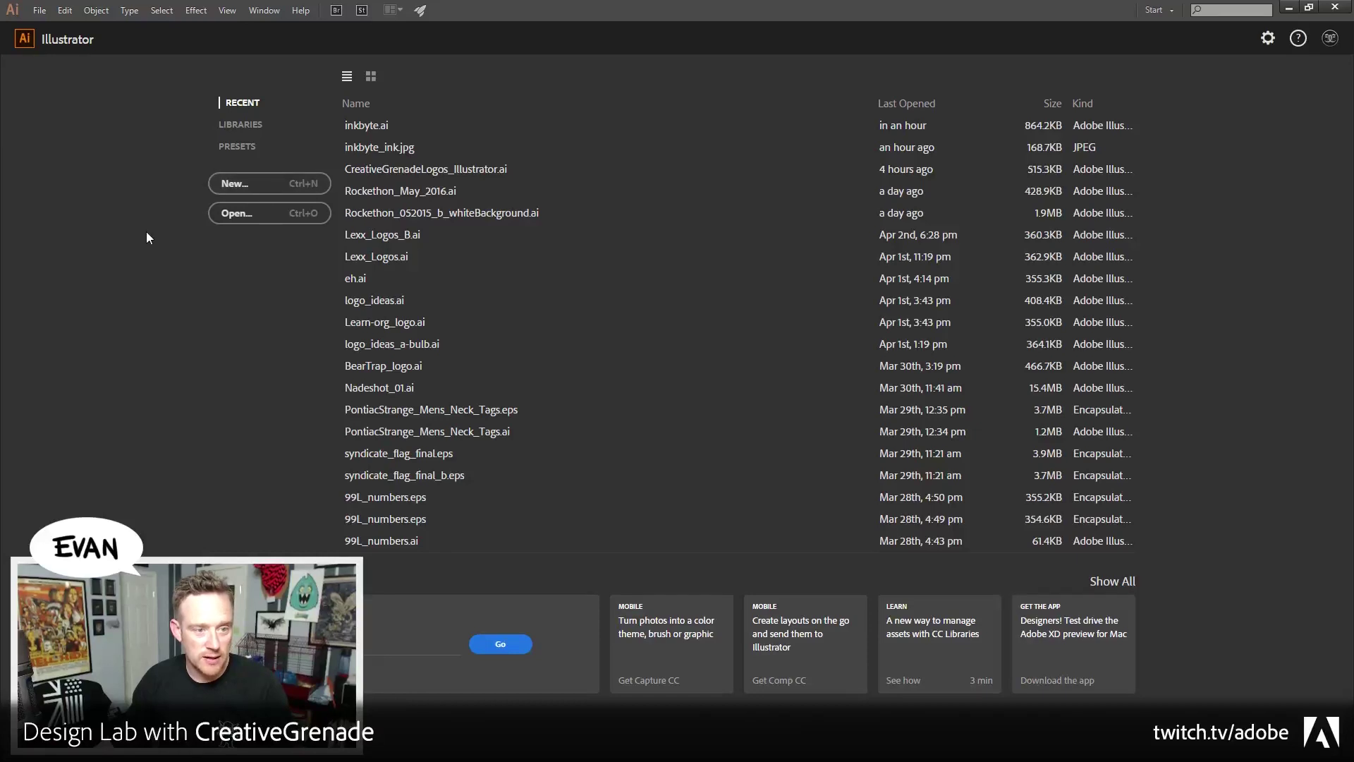
# Create Untitled-2, a new blank document at 1024 × 768 px in RGB
pyautogui.hotkey('ctrl', 'n')
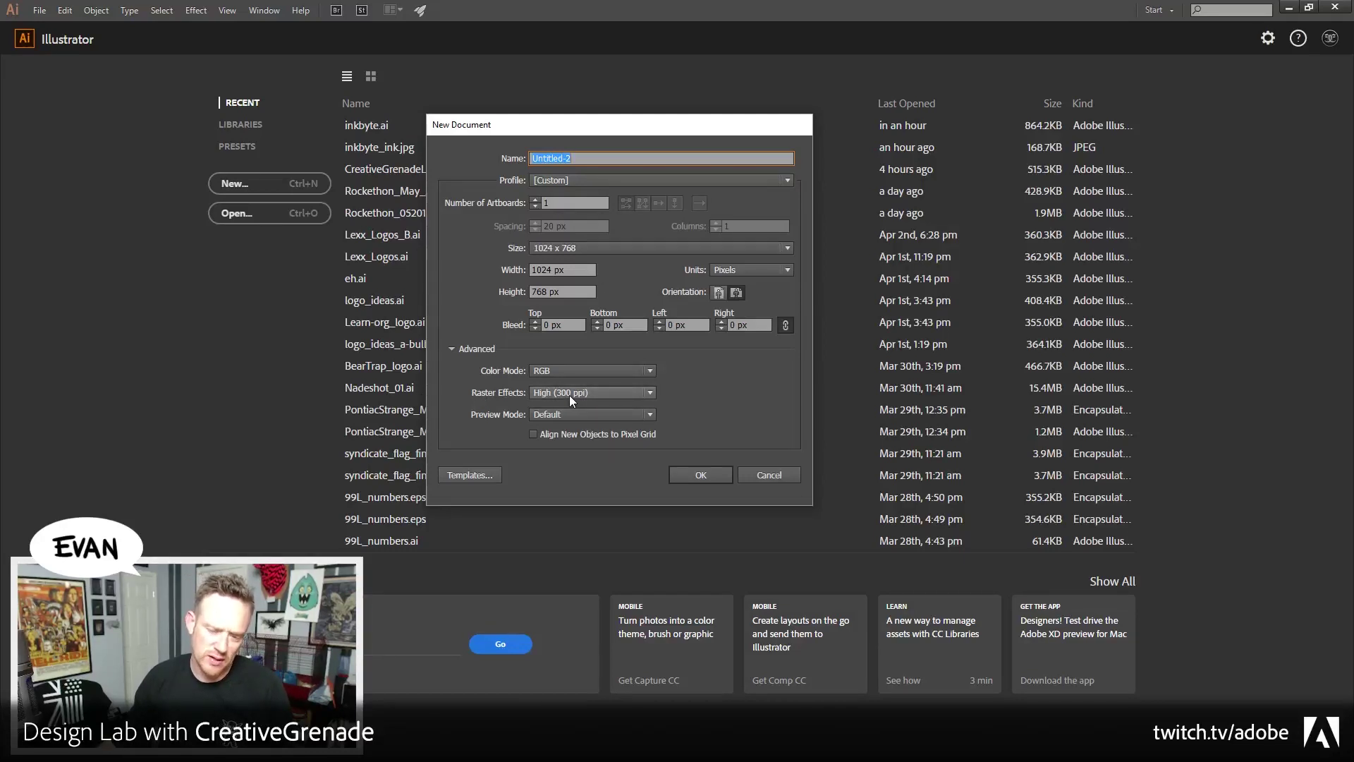
pyautogui.click(701, 475)
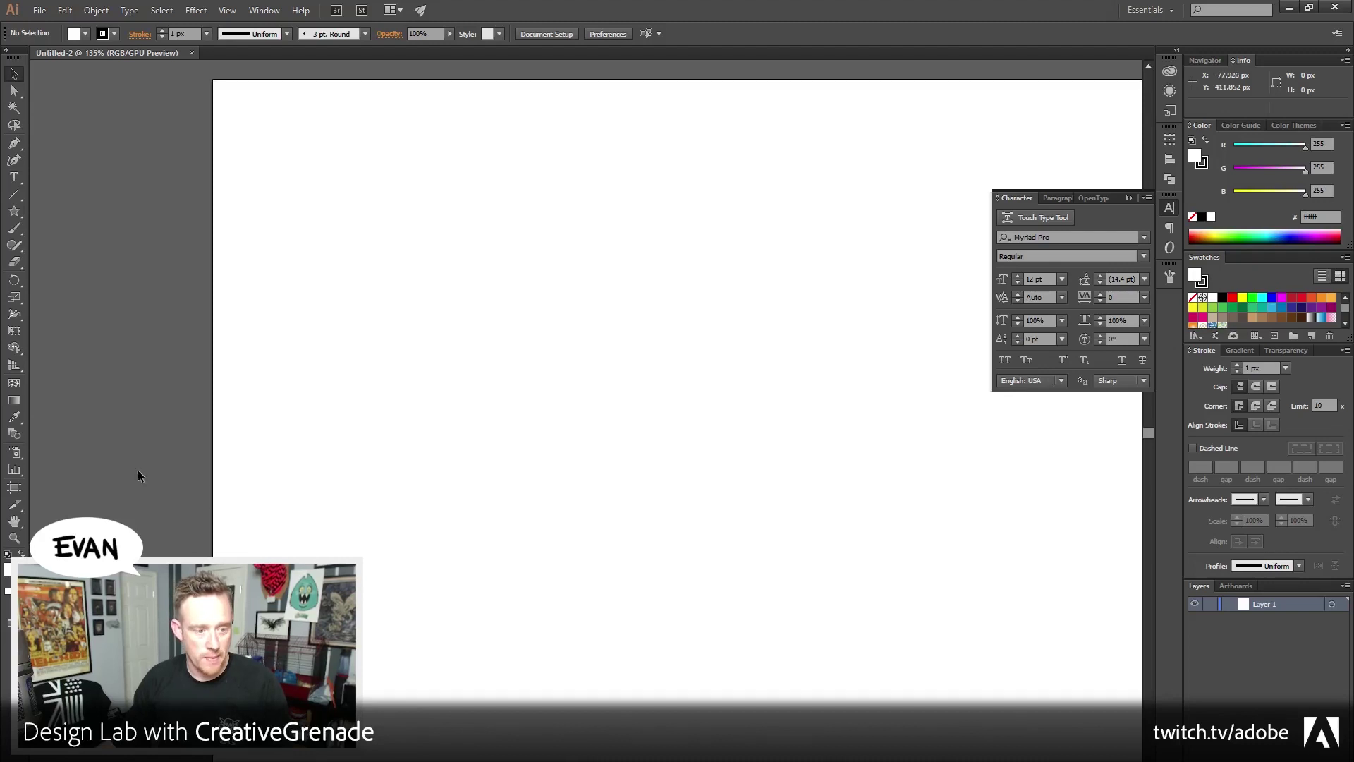
# Turn on the rulers and save Untitled-2 as badge.ai with Illustrator CC options
pyautogui.moveTo(785, 540); pyautogui.dragTo(687, 537)
pyautogui.hotkey('ctrl', 'r')
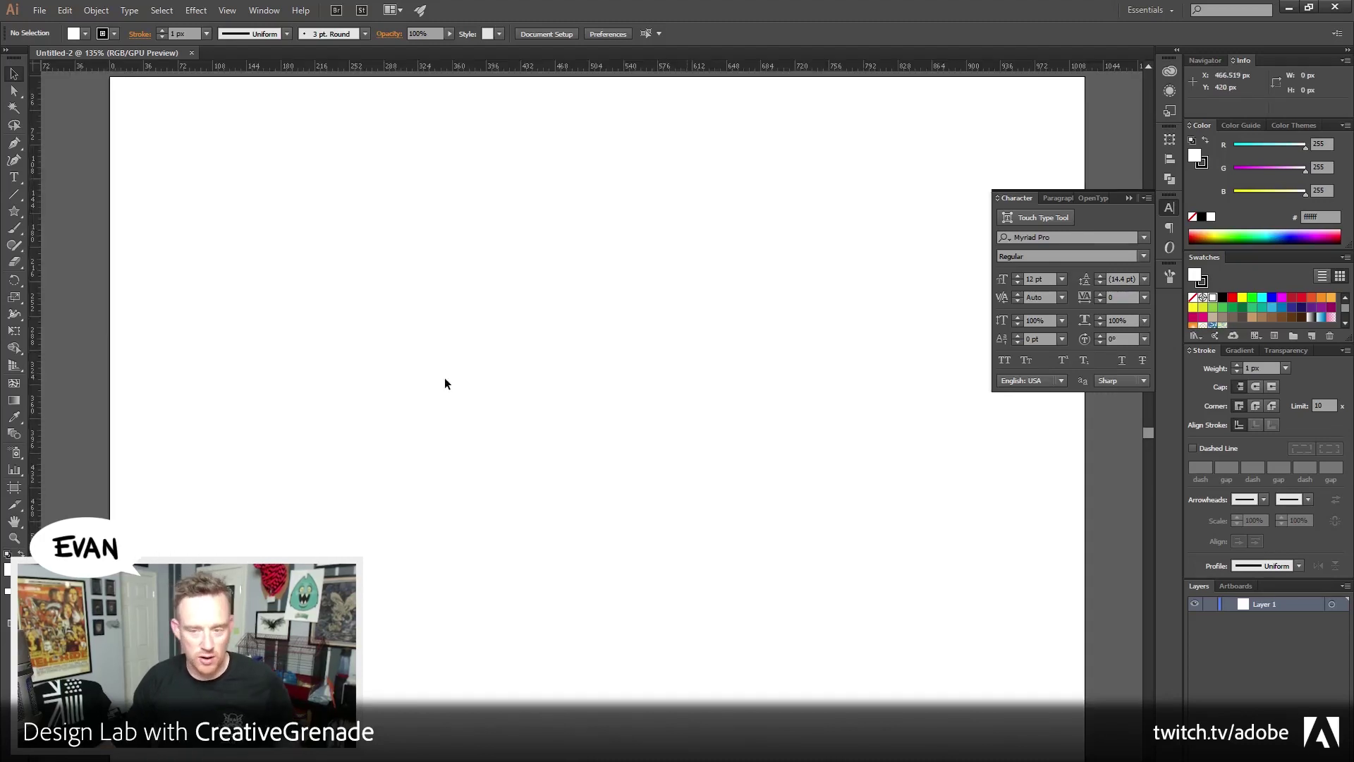
pyautogui.click(40, 12)
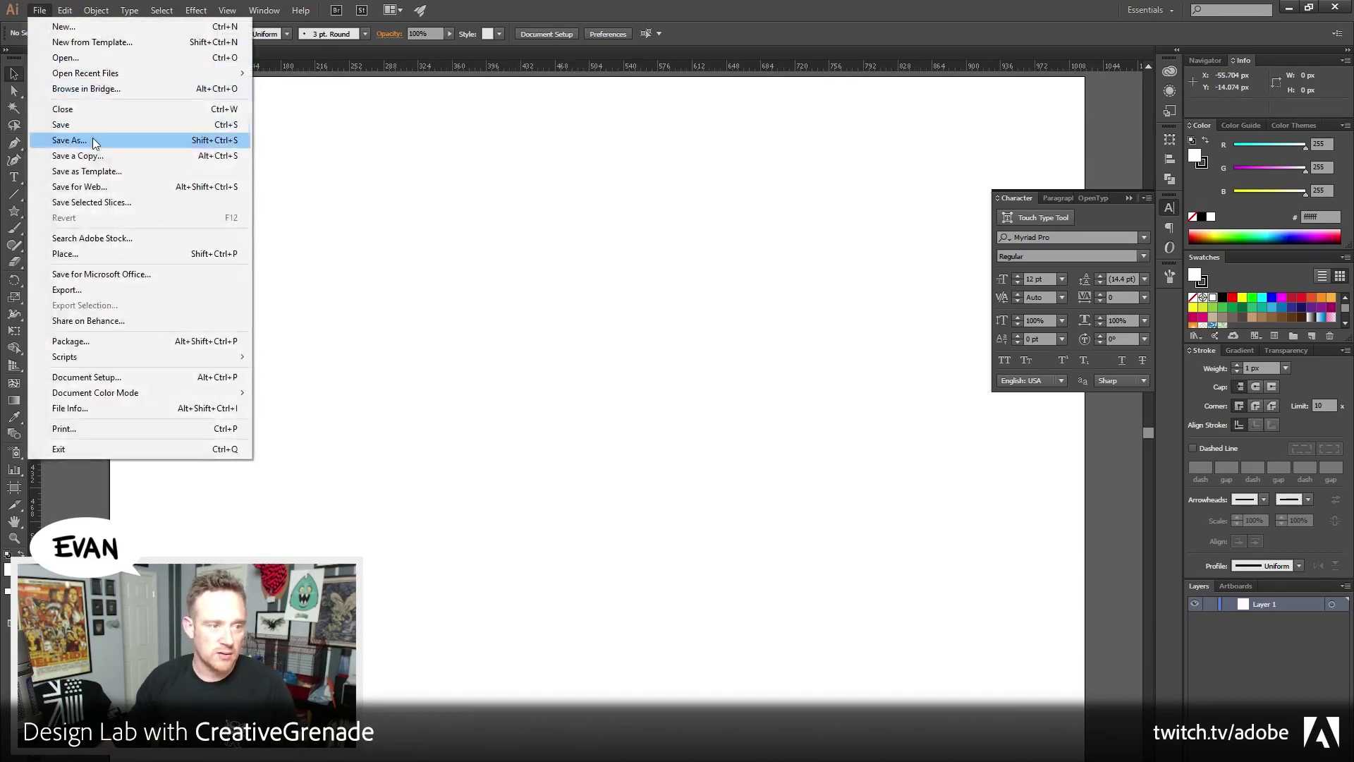
pyautogui.click(92, 137)
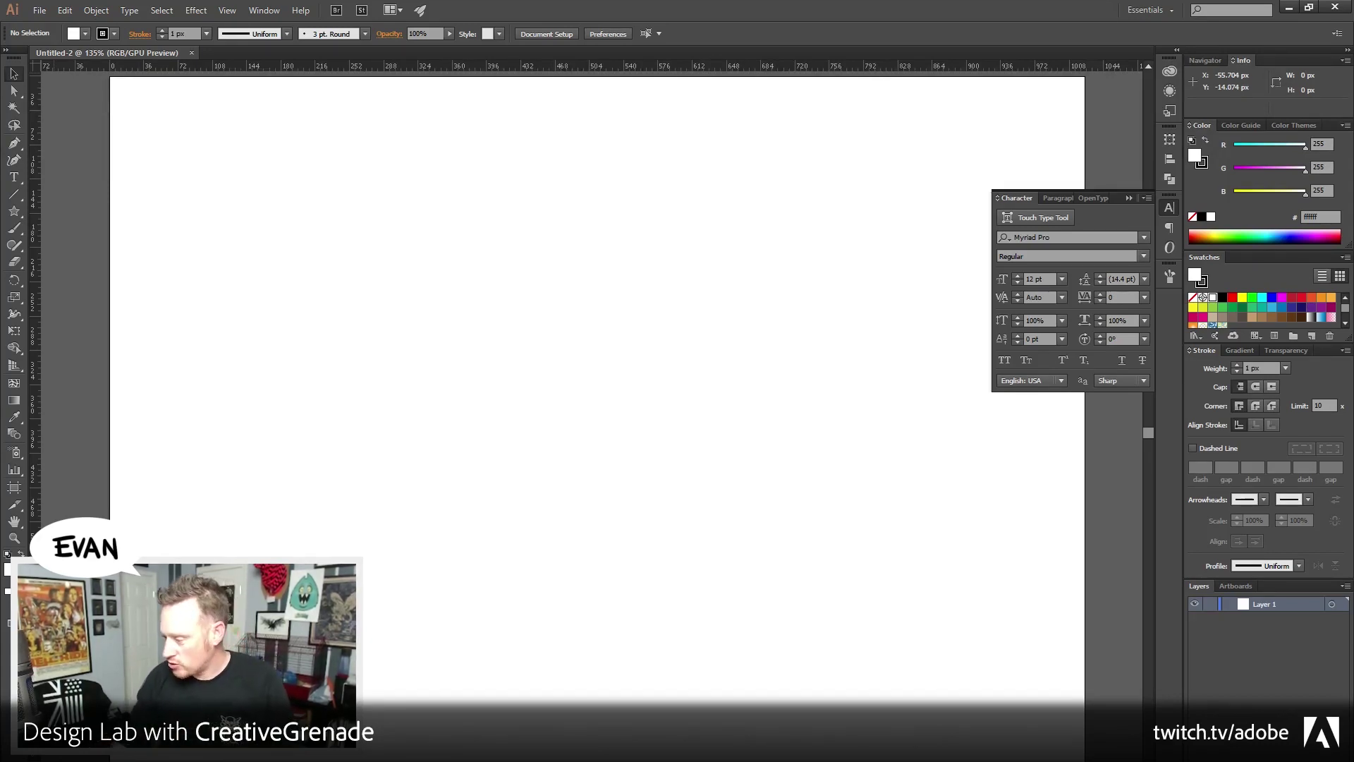
pyautogui.hotkey('ctrl', 'n')
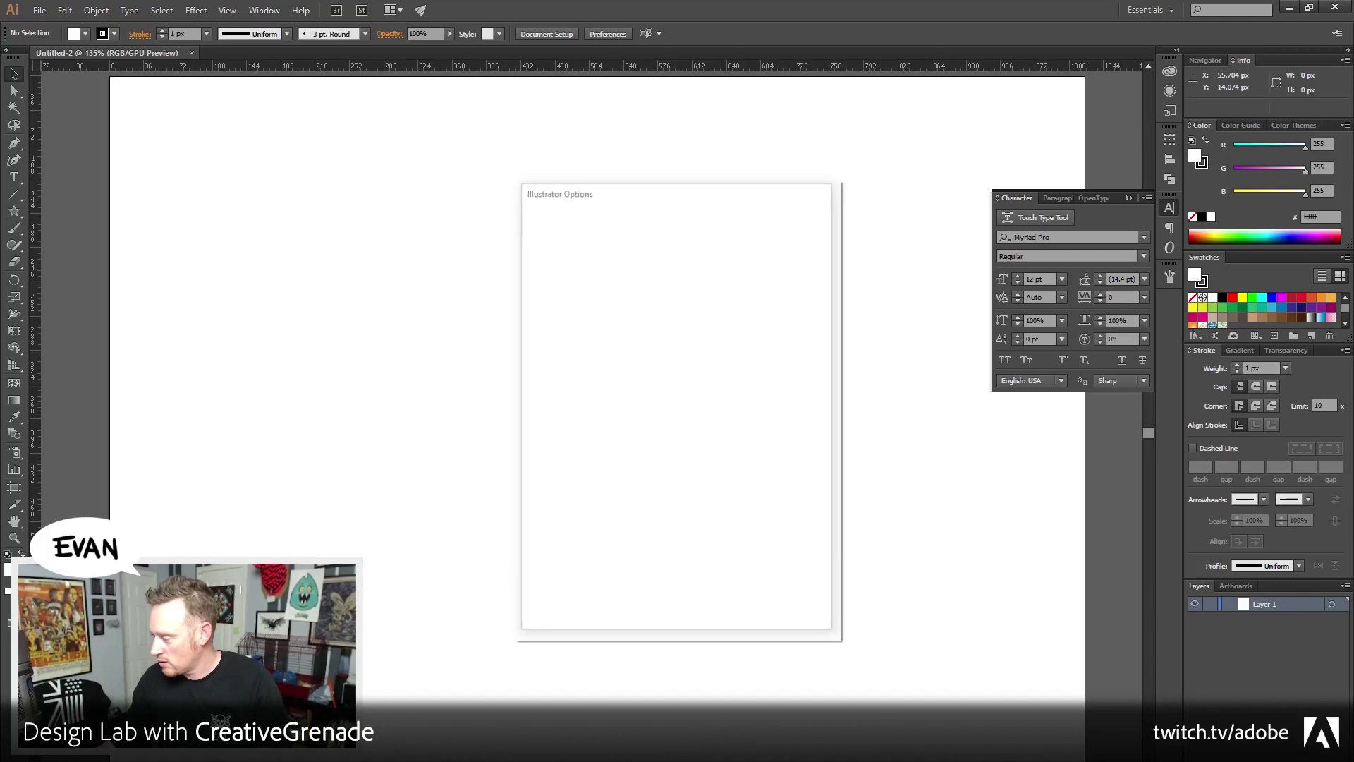
pyautogui.click(715, 601)
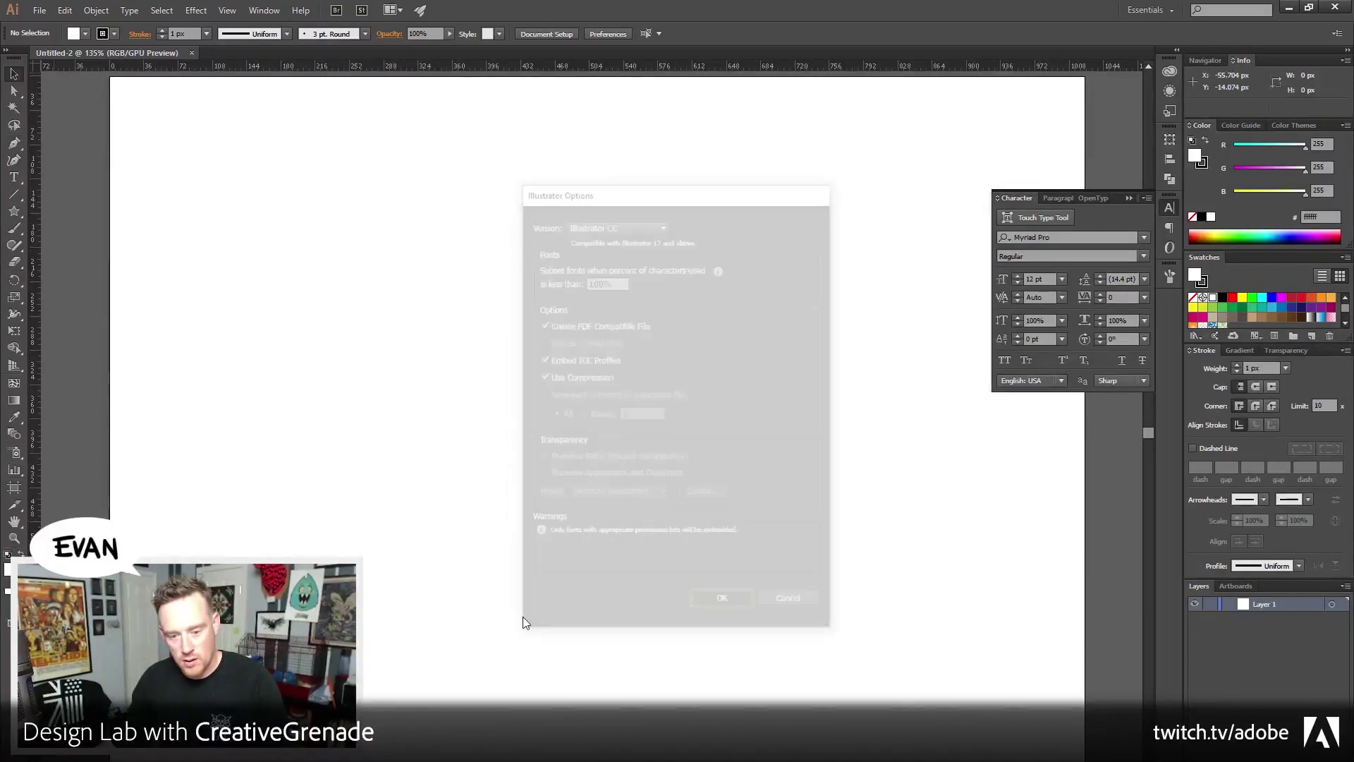
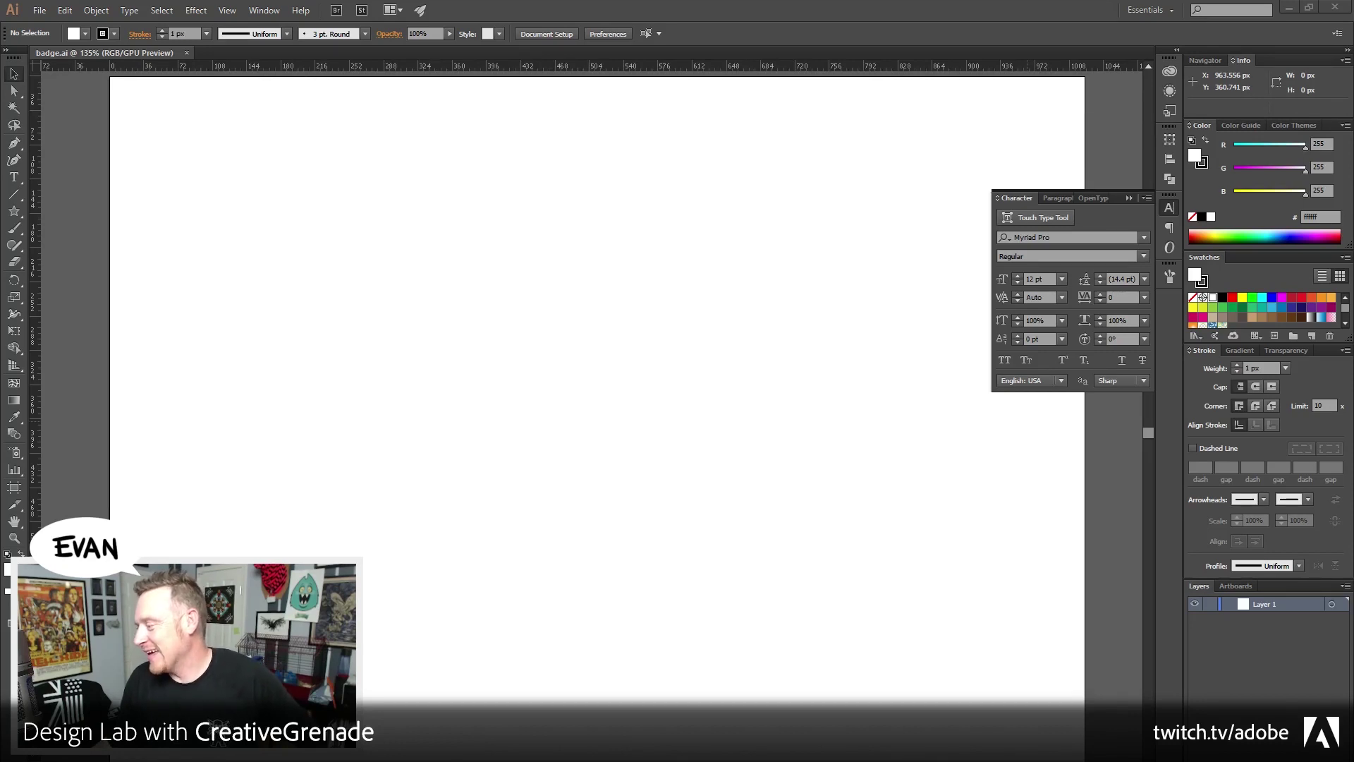
# Drag the Firefox window with the Chipped Smile tweet over the Illustrator workspace
pyautogui.moveTo(1353, 74); pyautogui.dragTo(517, 113)
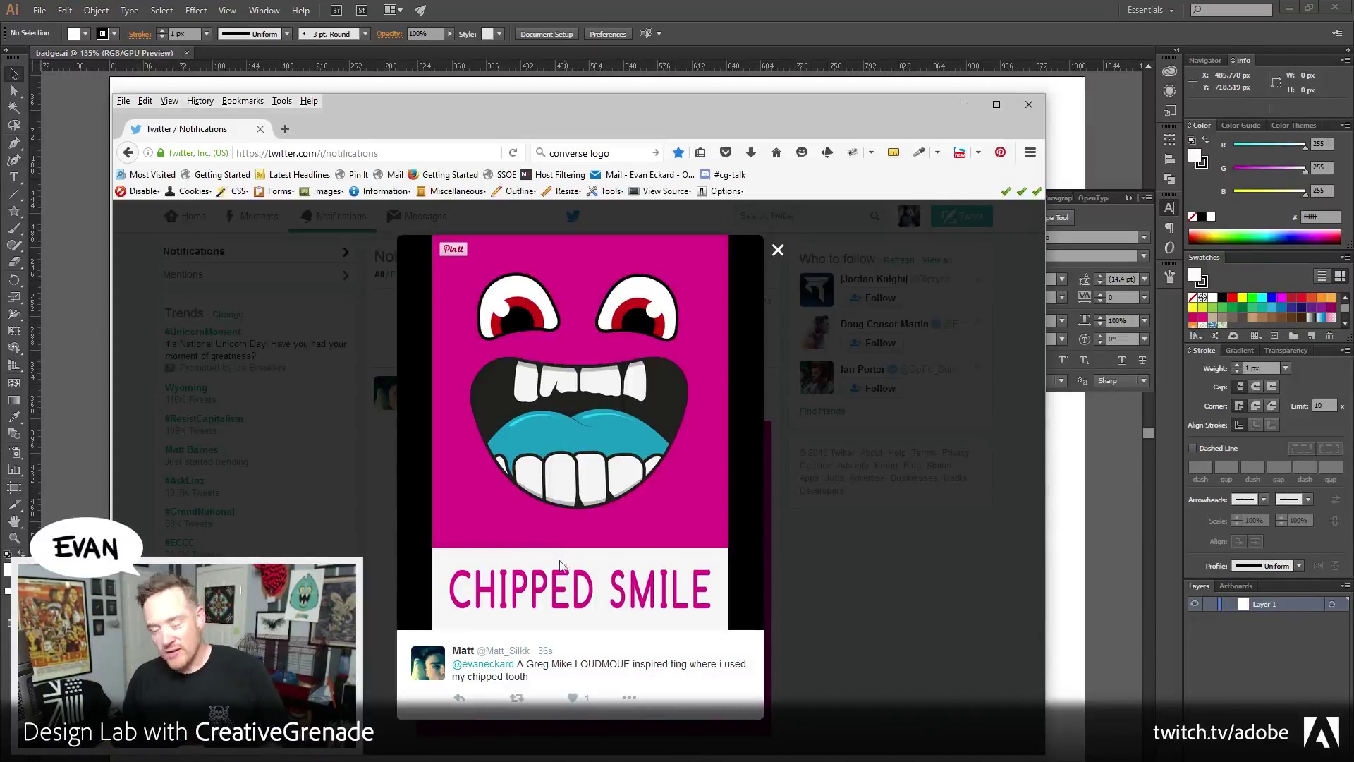
# Highlight LOUDMOUF in the tweet, then hide Firefox to reveal the badge.ai artboard
pyautogui.moveTo(575, 663); pyautogui.dragTo(630, 664)
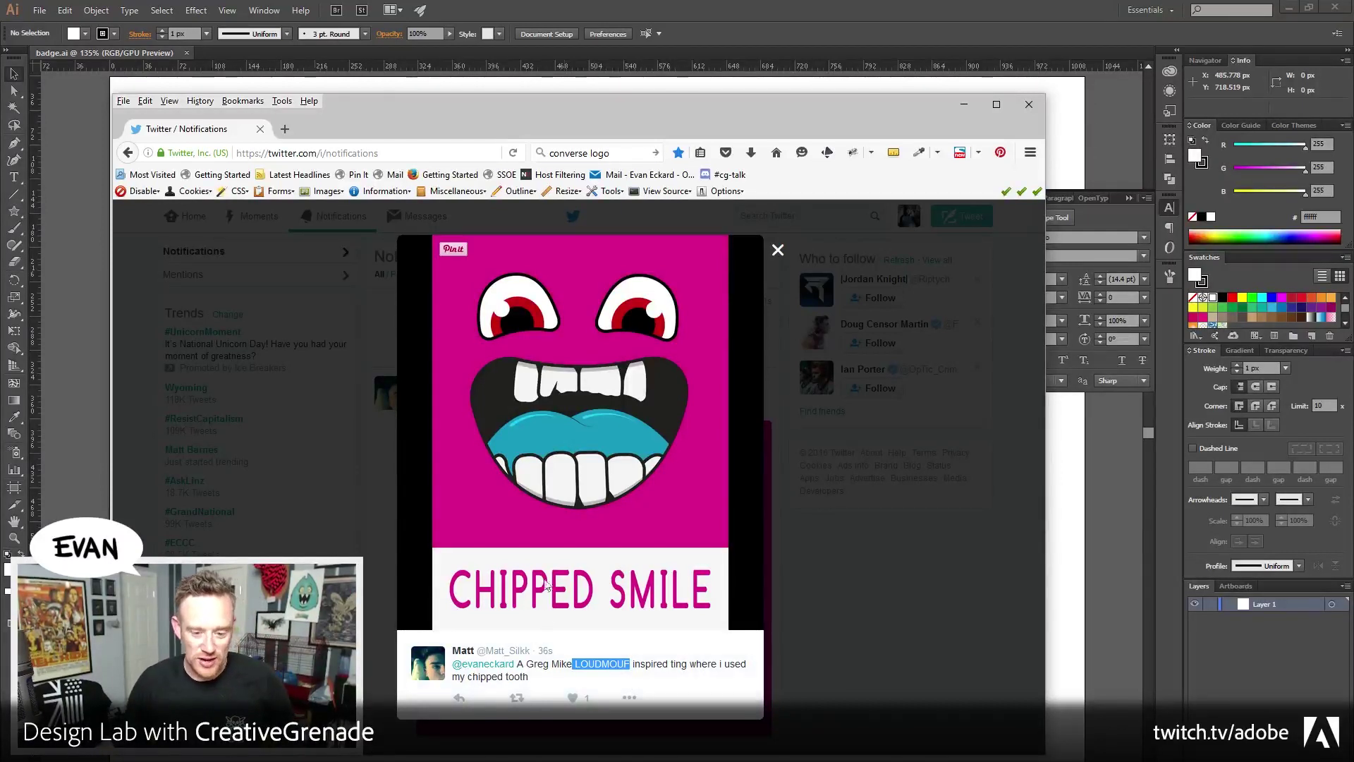
pyautogui.hotkey('alt', 'Tab')
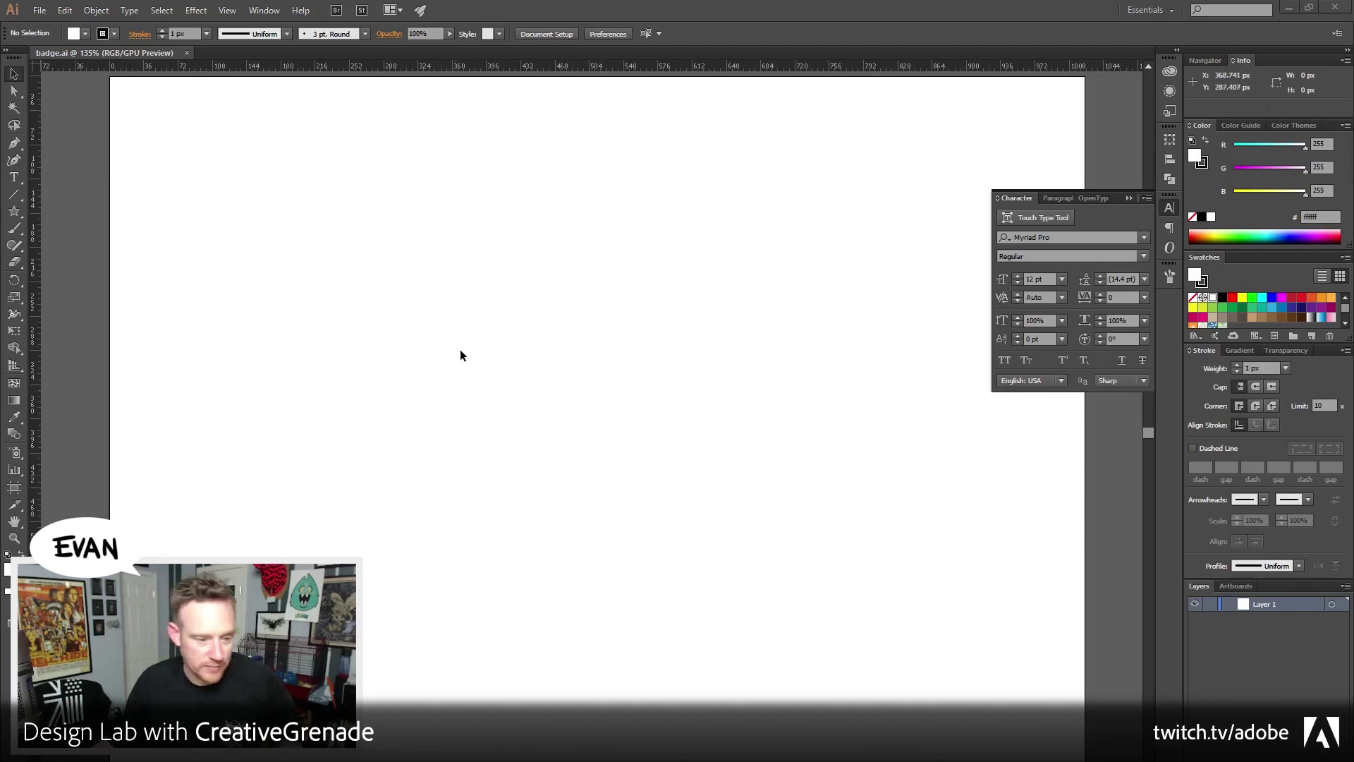
# Open the PNG of a cat in a red-and-yellow knit hat in Photos
pyautogui.click(39, 9)
pyautogui.click(321, 173)
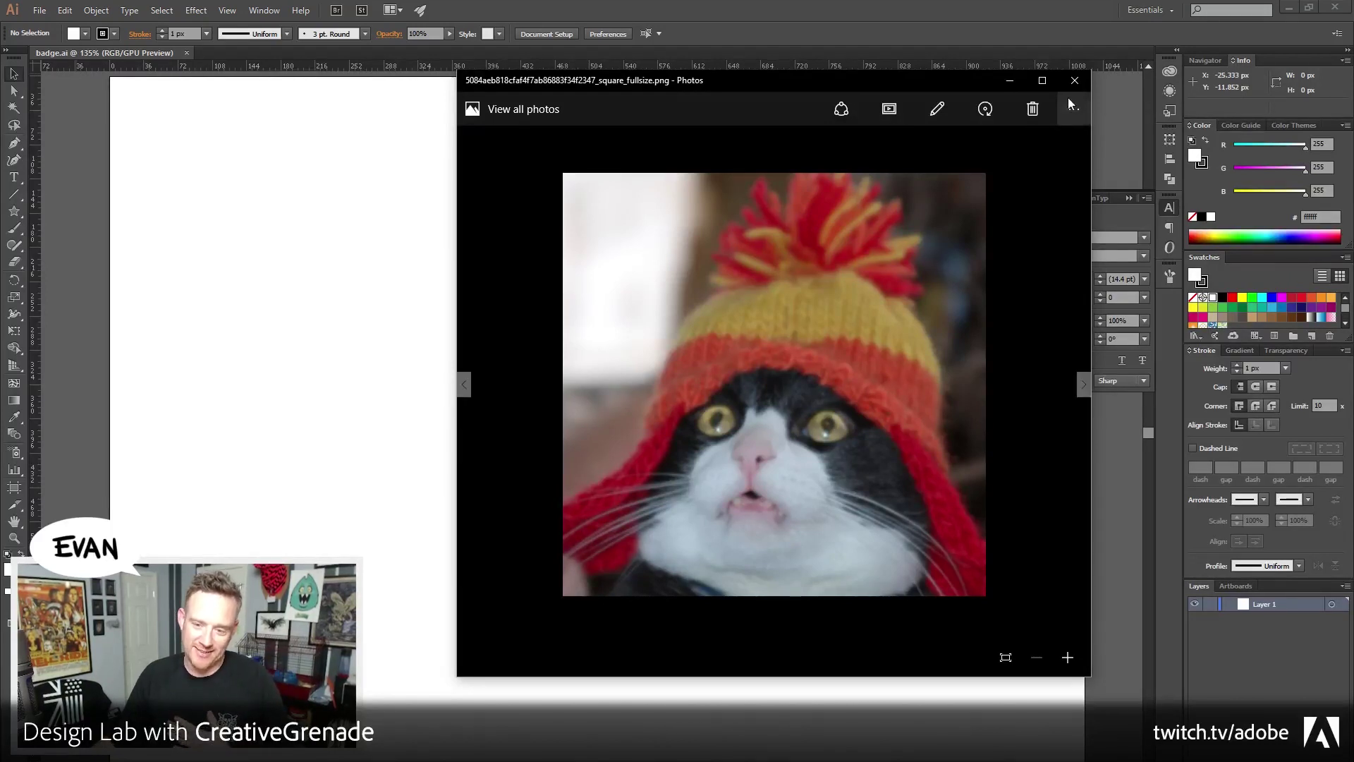
# Close the Photos viewer showing the cat picture
pyautogui.click(1075, 80)
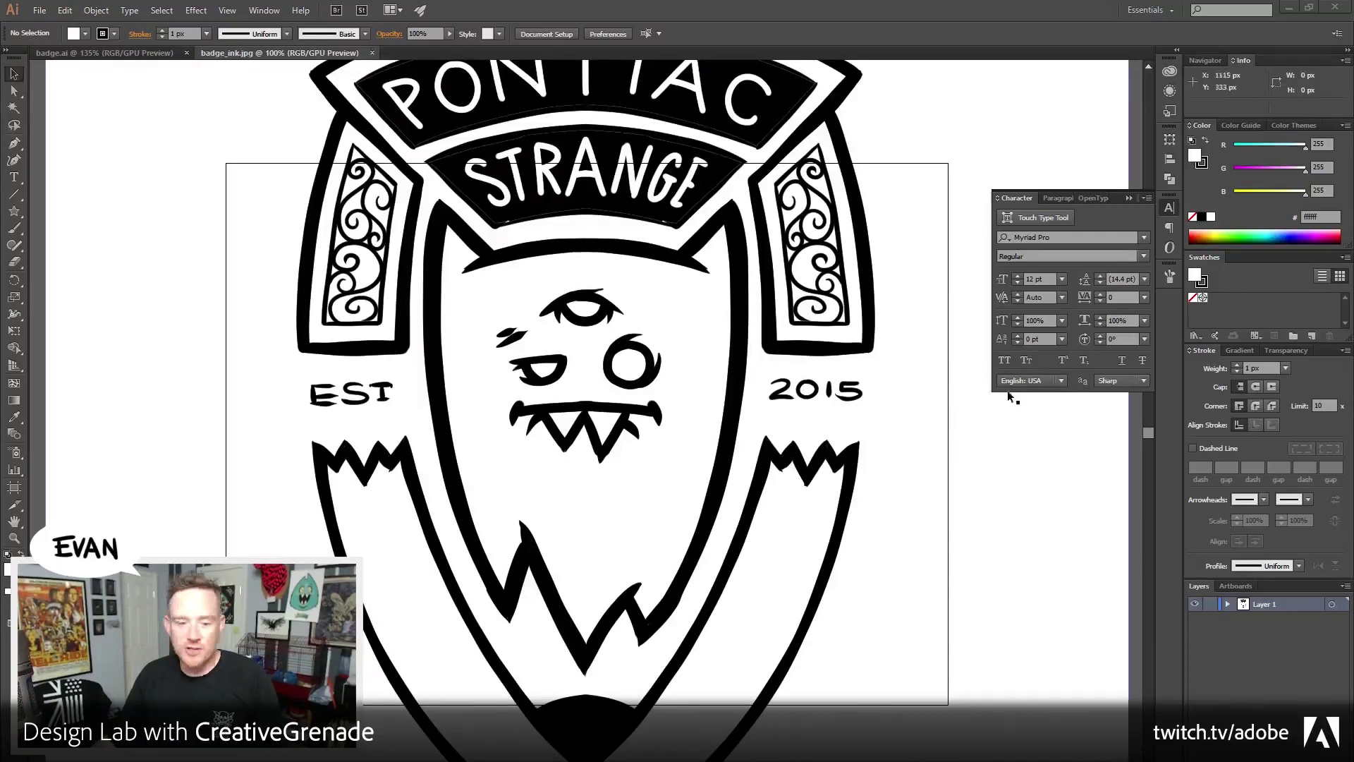
# Copy the badge_ink.jpg drawing into badge.ai and close badge_ink.jpg
pyautogui.scroll(5, 488, 189)
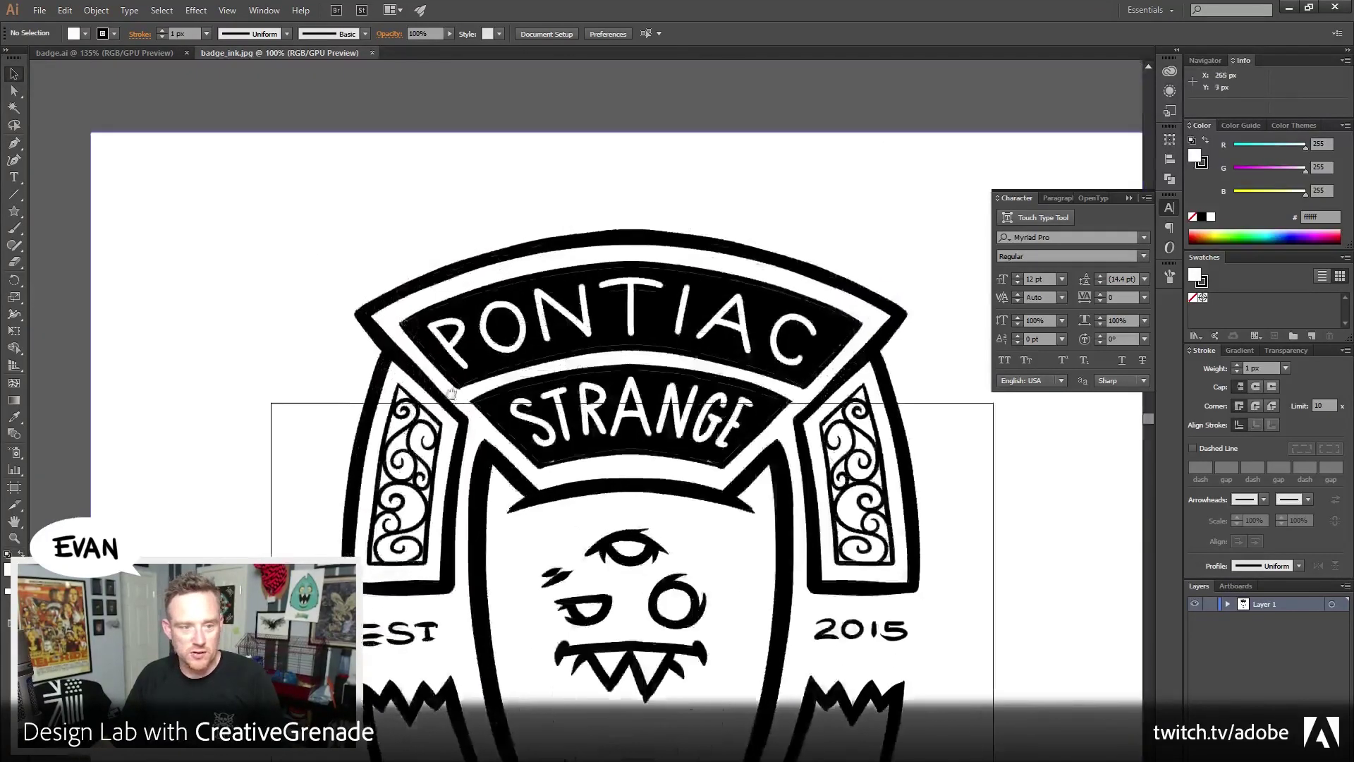
pyautogui.click(548, 317)
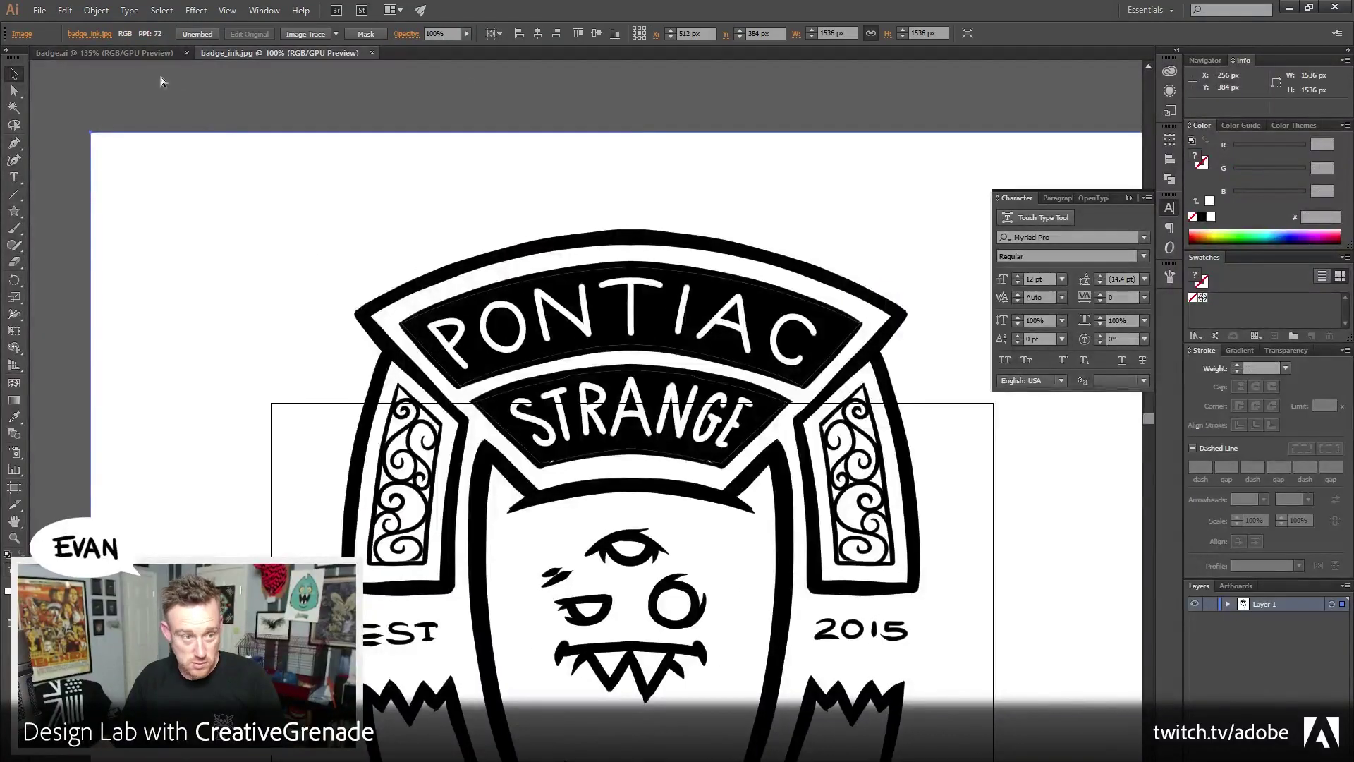
pyautogui.click(134, 52)
pyautogui.hotkey('ctrl', 'v')
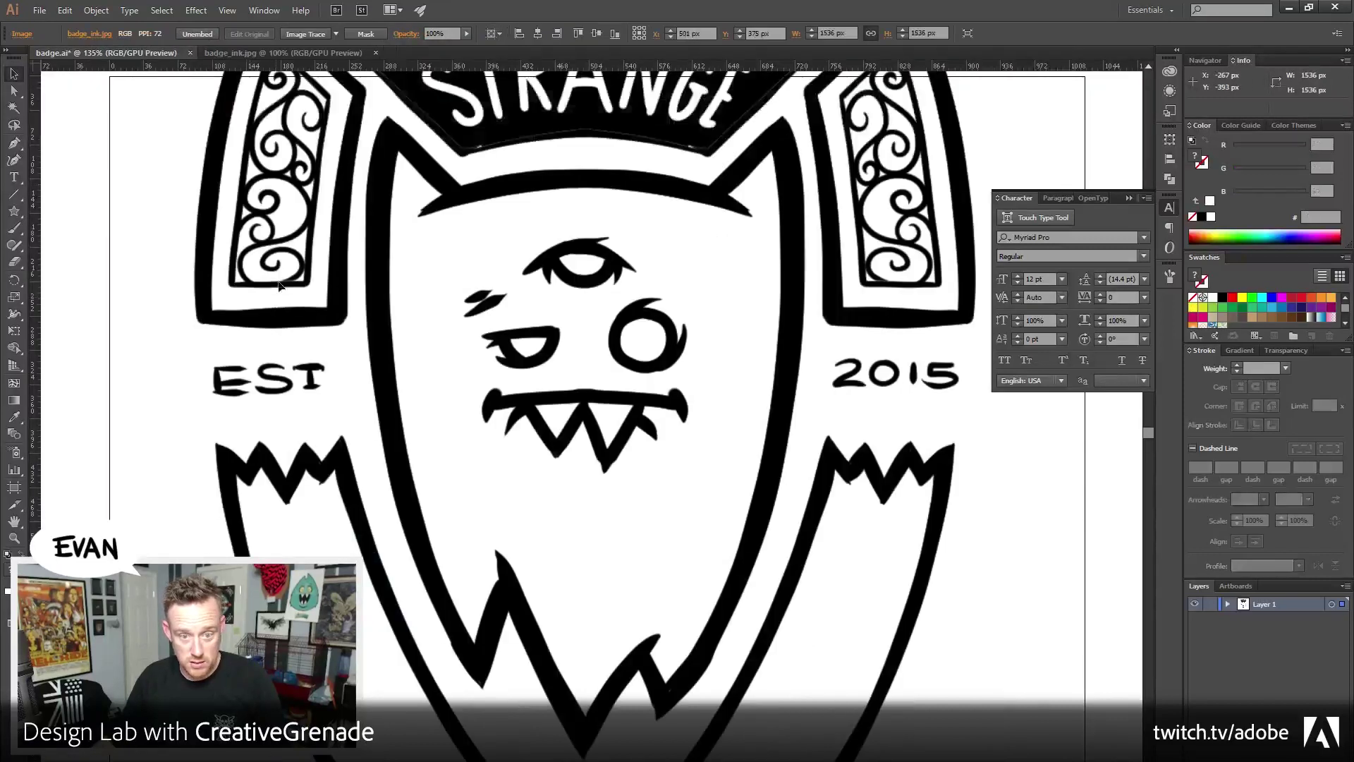
pyautogui.click(374, 52)
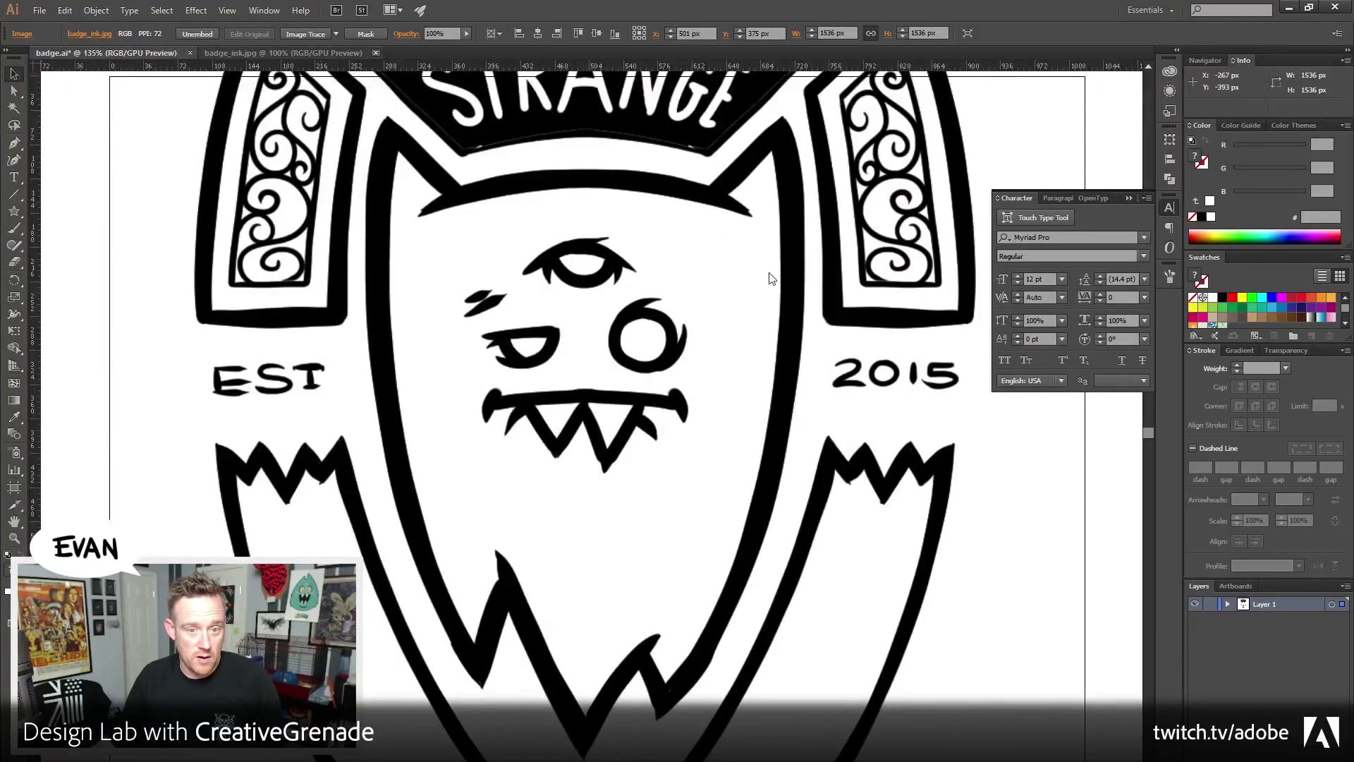
# Scale the pasted badge from 1536 px down to about 660 px square
pyautogui.moveTo(722, 242); pyautogui.dragTo(487, 415)
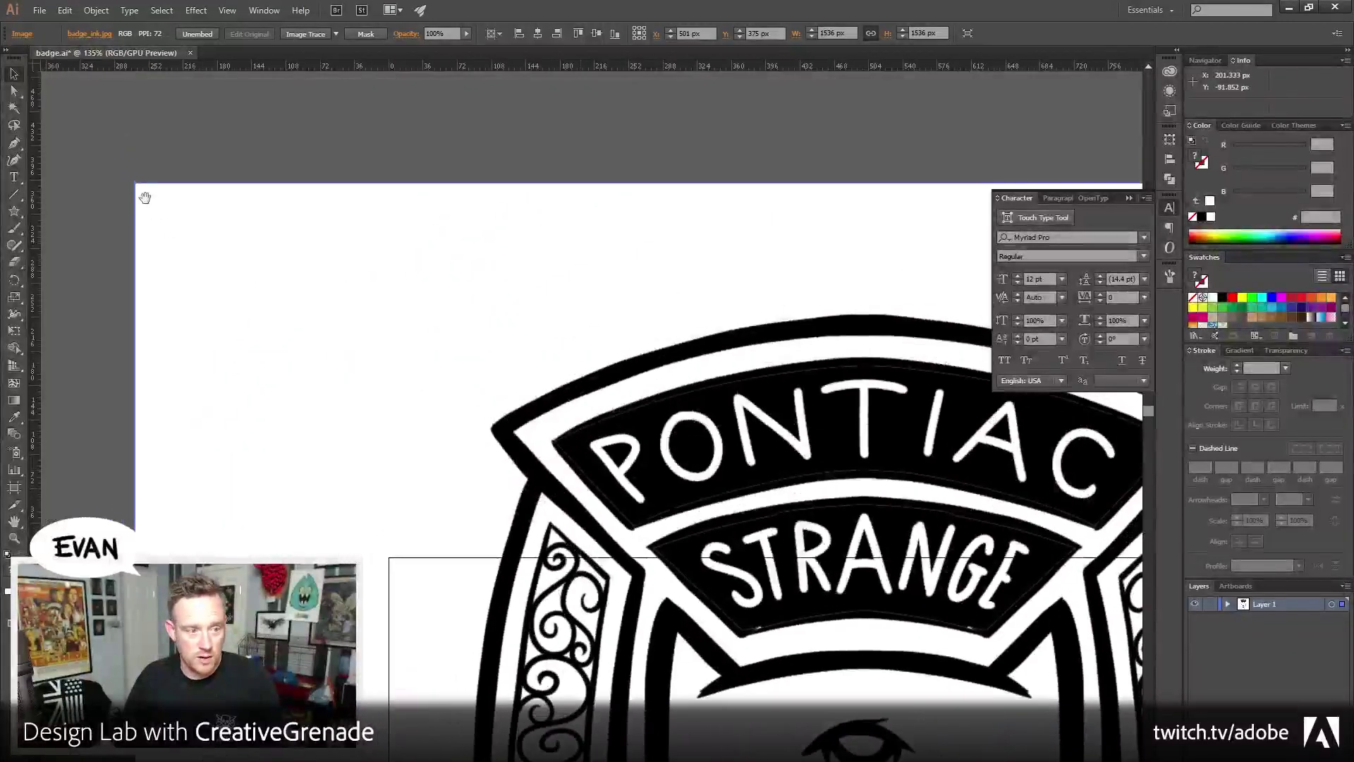
pyautogui.moveTo(137, 185); pyautogui.dragTo(507, 557)
pyautogui.moveTo(705, 619); pyautogui.dragTo(420, 145)
pyautogui.moveTo(945, 77); pyautogui.dragTo(889, 139)
pyautogui.moveTo(781, 350); pyautogui.dragTo(827, 304)
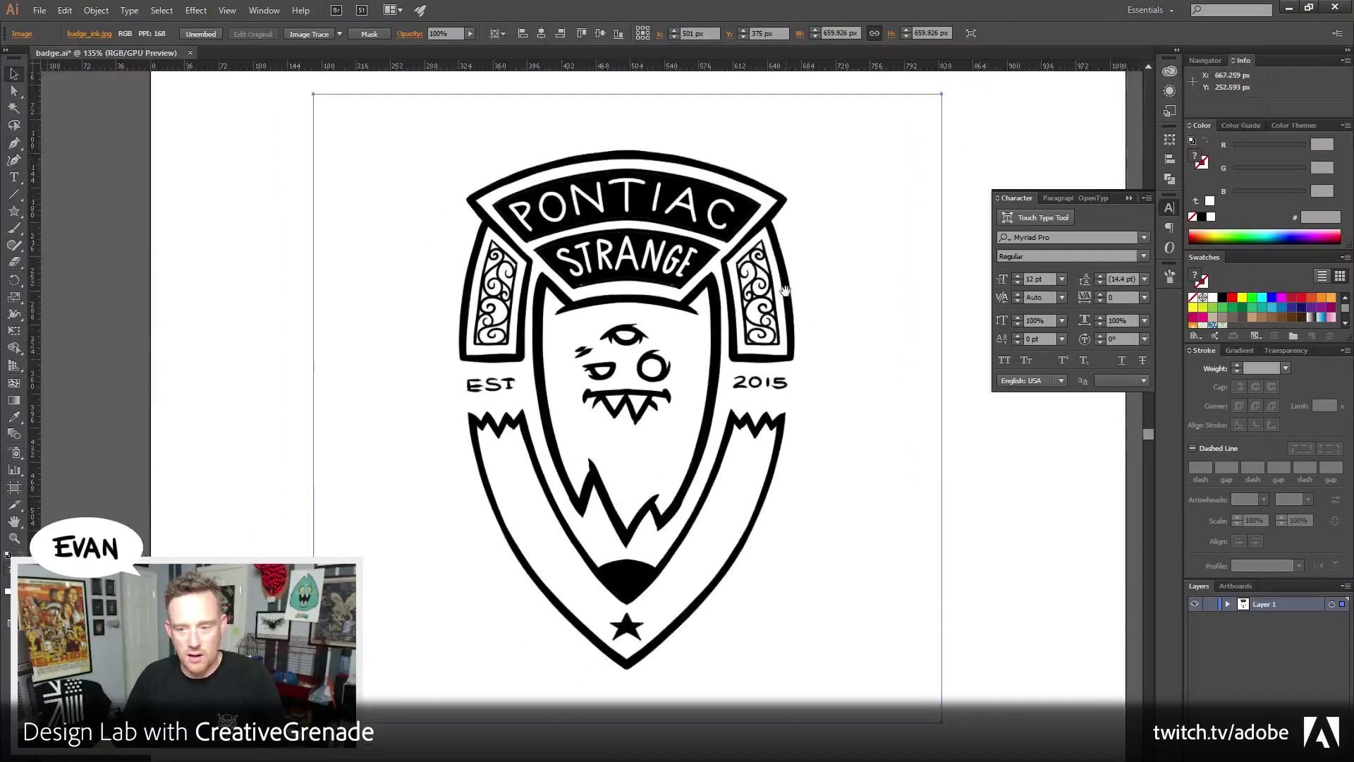
# Turn on Dim Images to 30% in Layer 1's options
pyautogui.doubleClick(1301, 607)
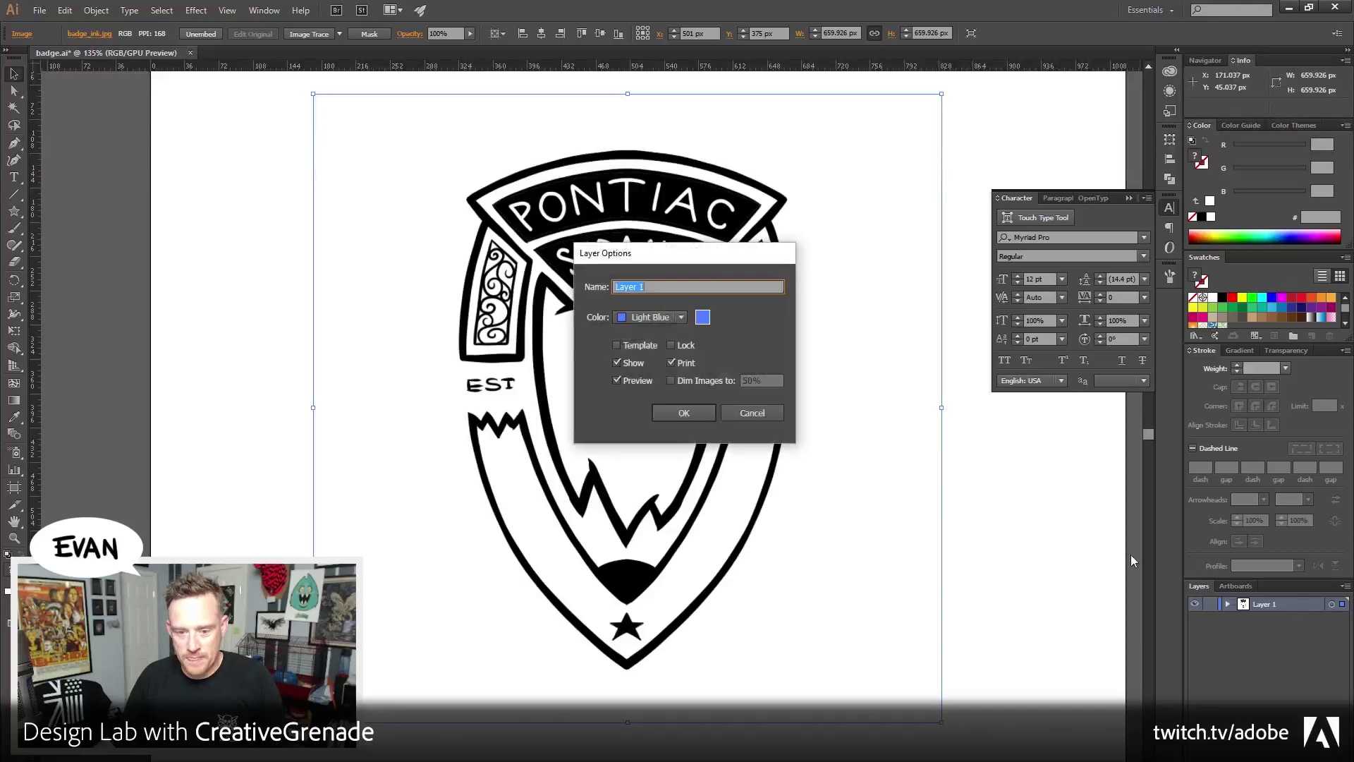
pyautogui.click(720, 379)
pyautogui.write('3')
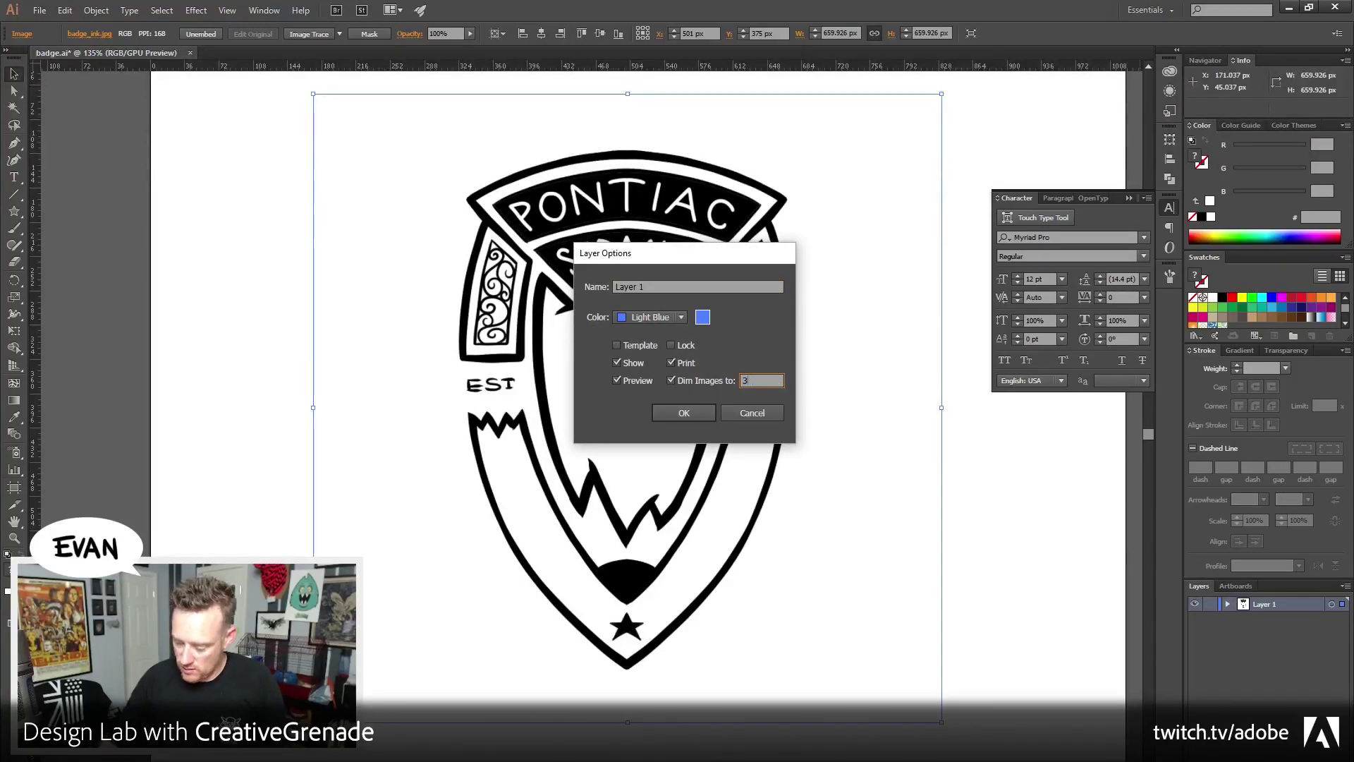
pyautogui.write('0')
pyautogui.press('Return')
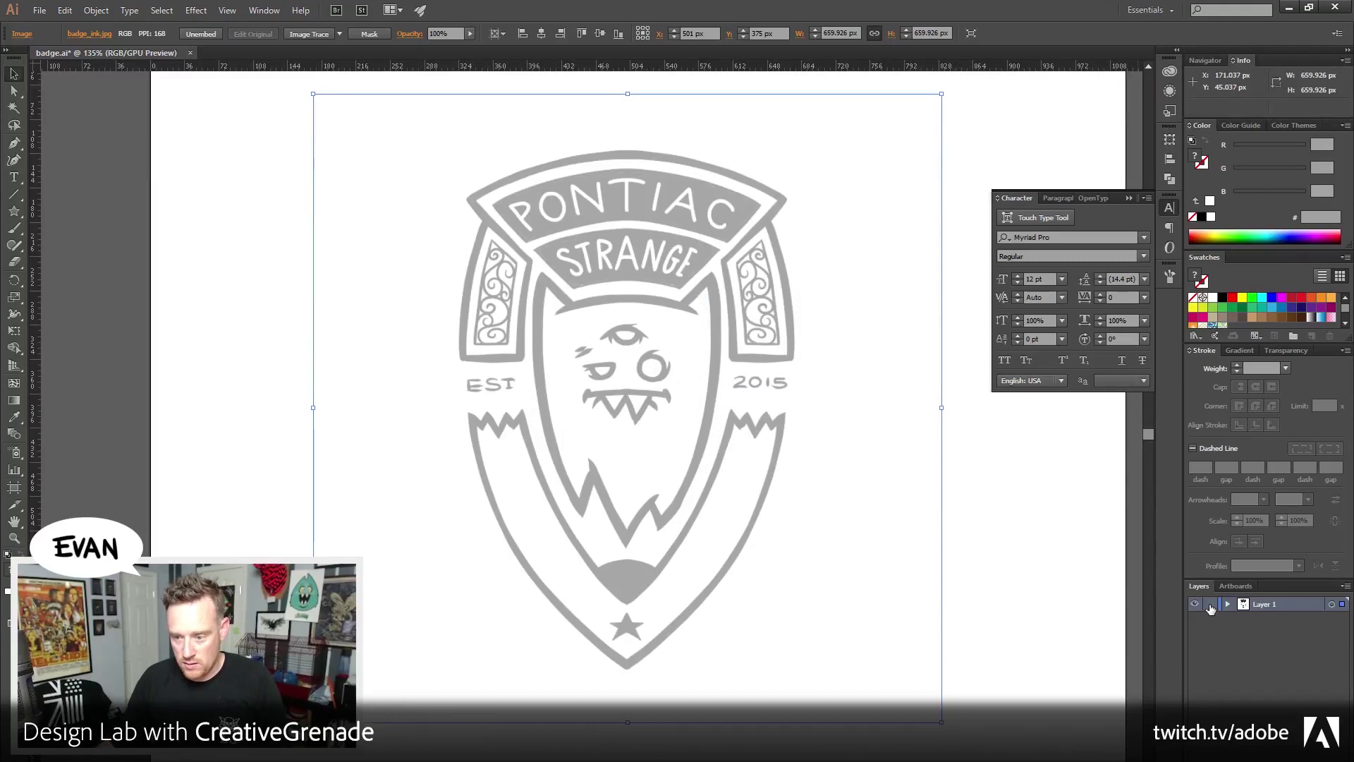
# Show the Align options and nudge the badge right and down
pyautogui.click(1170, 207)
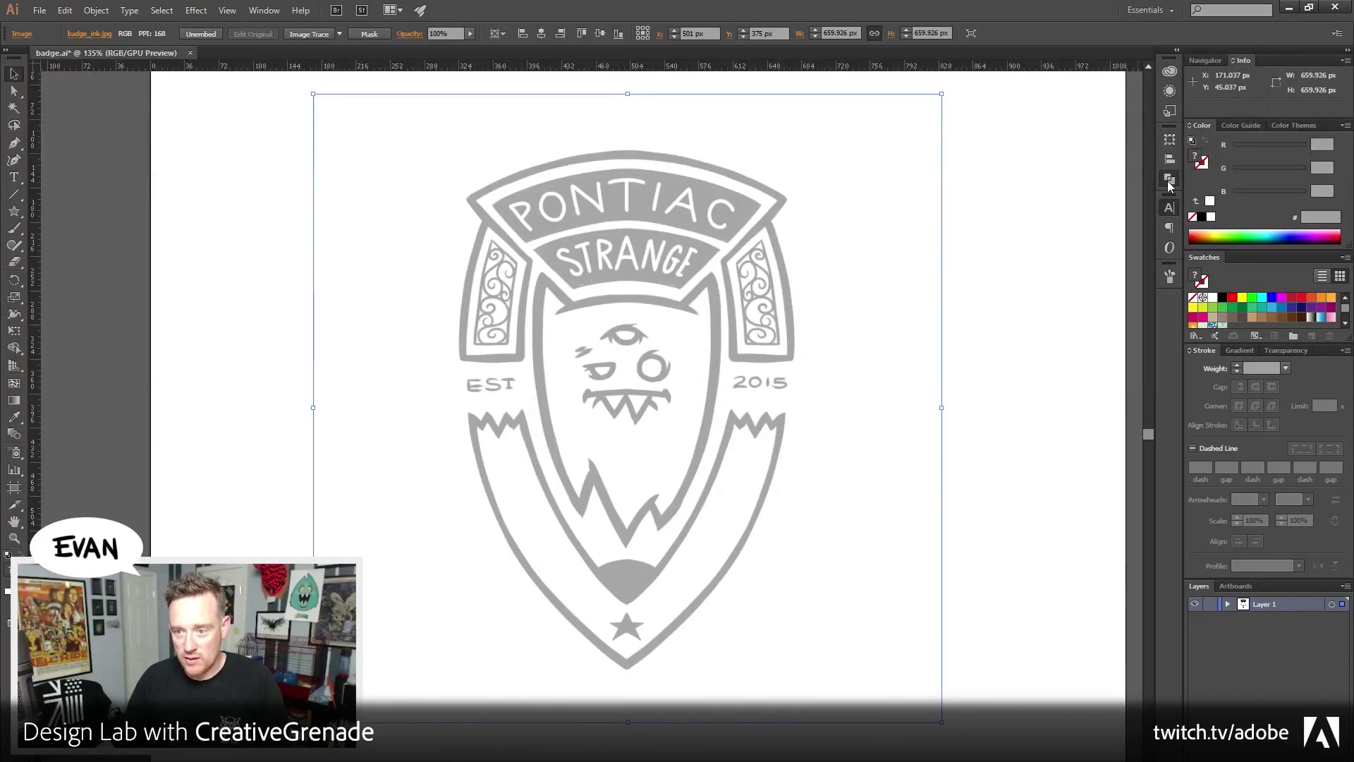
pyautogui.click(1167, 181)
pyautogui.click(1056, 133)
pyautogui.hotkey('shift', 'Right')
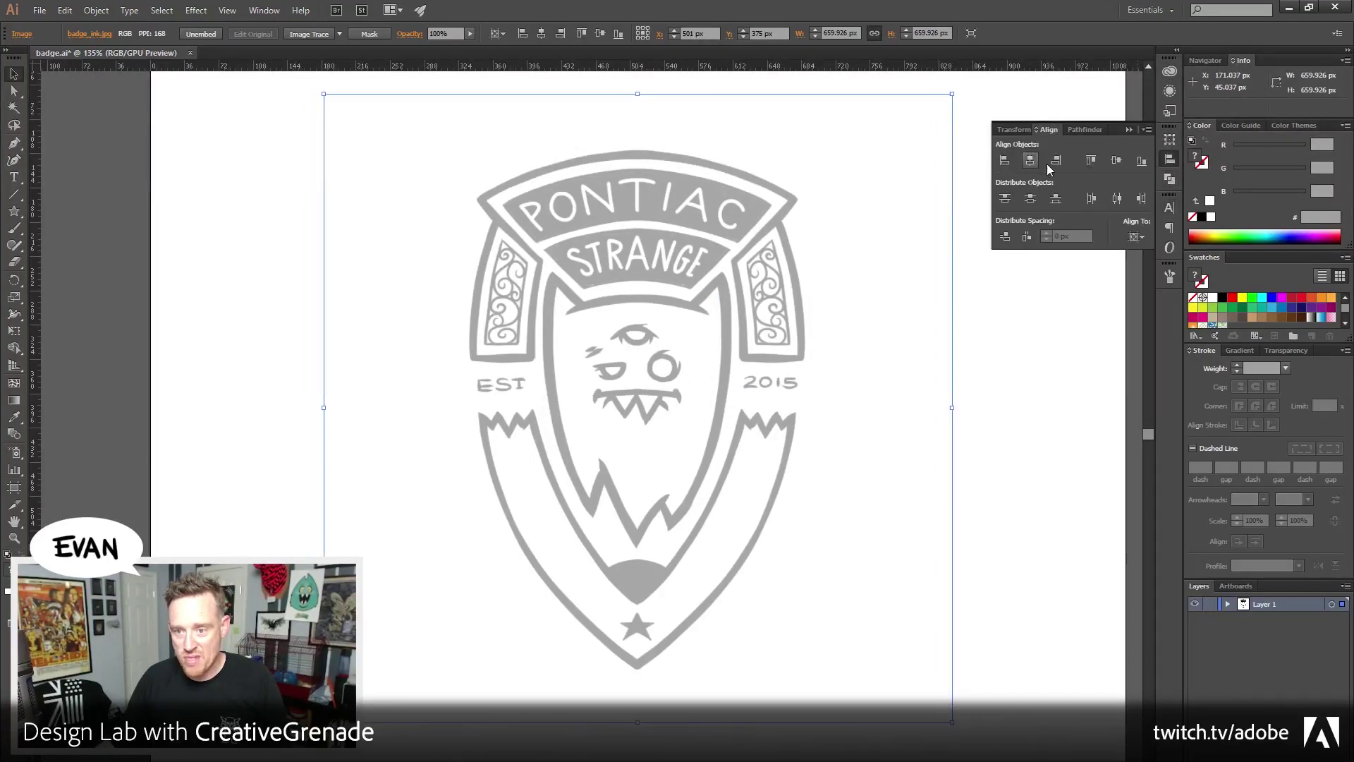
pyautogui.hotkey('shift', 'Down')
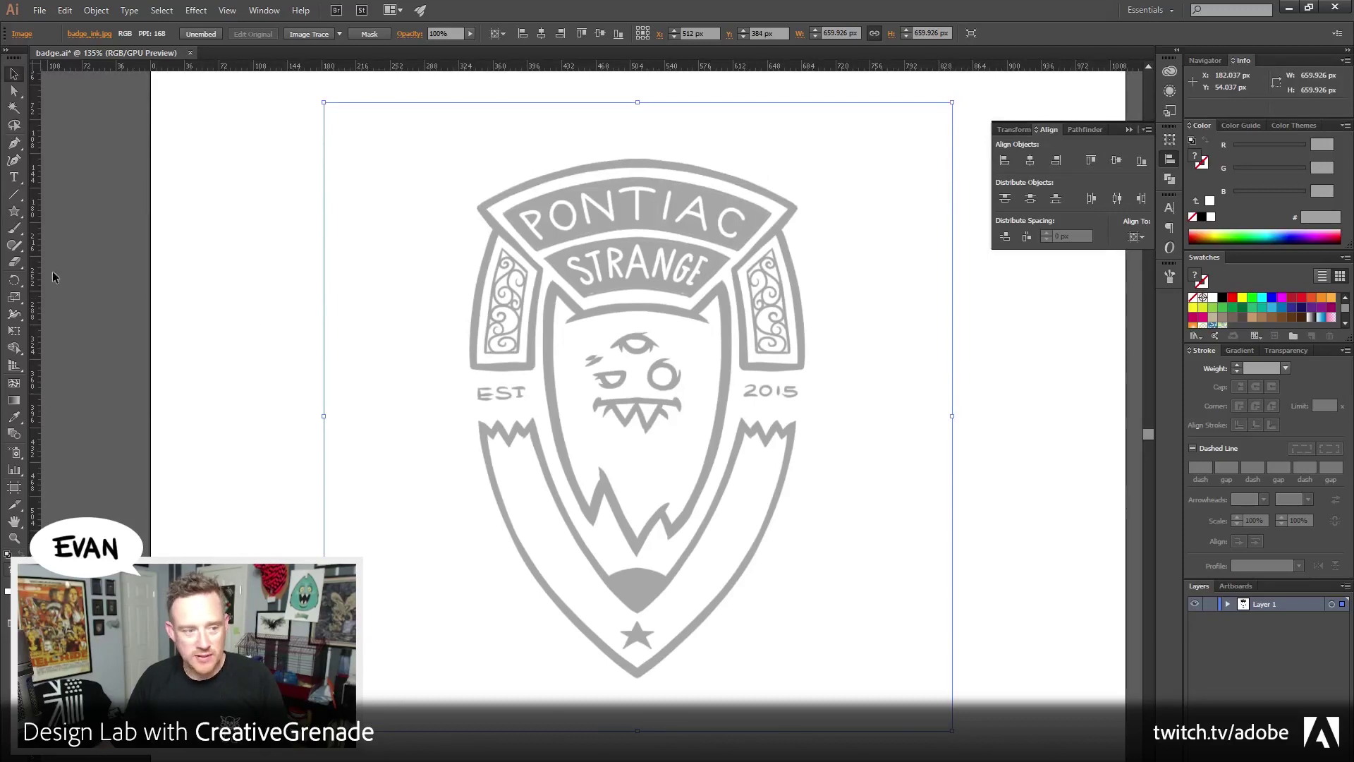
# Drag out a vertical and a horizontal ruler guide, then unlock guides via View > Guides
pyautogui.moveTo(33, 266); pyautogui.dragTo(226, 267)
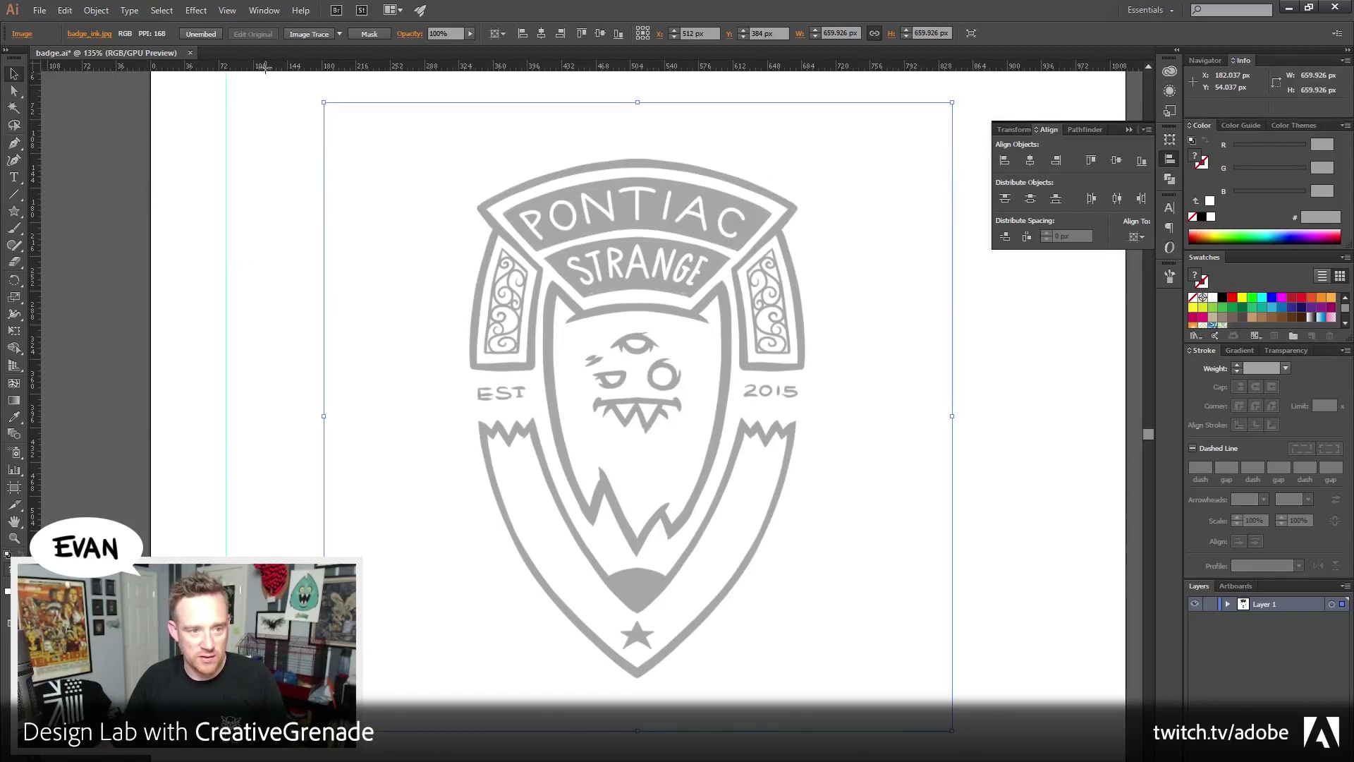
pyautogui.moveTo(266, 66); pyautogui.dragTo(271, 200)
pyautogui.click(255, 13)
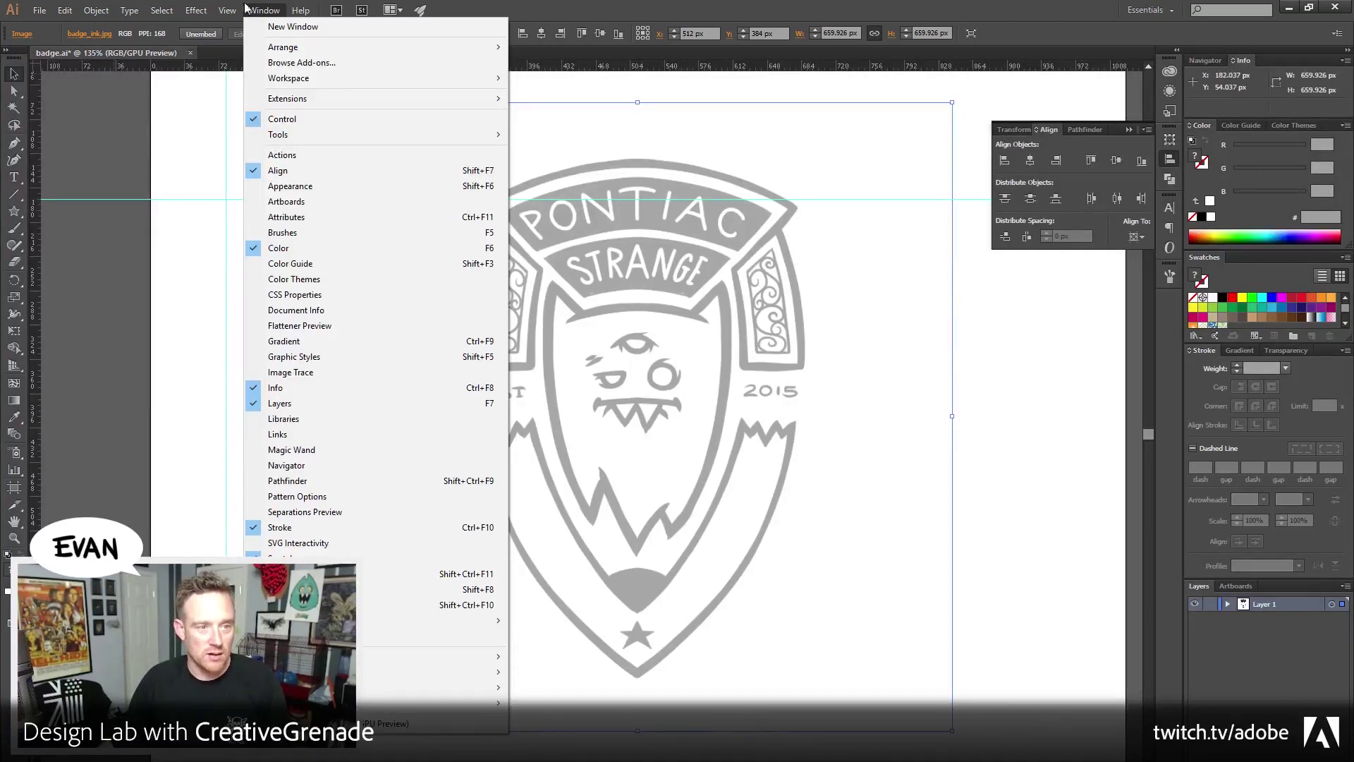
pyautogui.moveTo(224, 10)
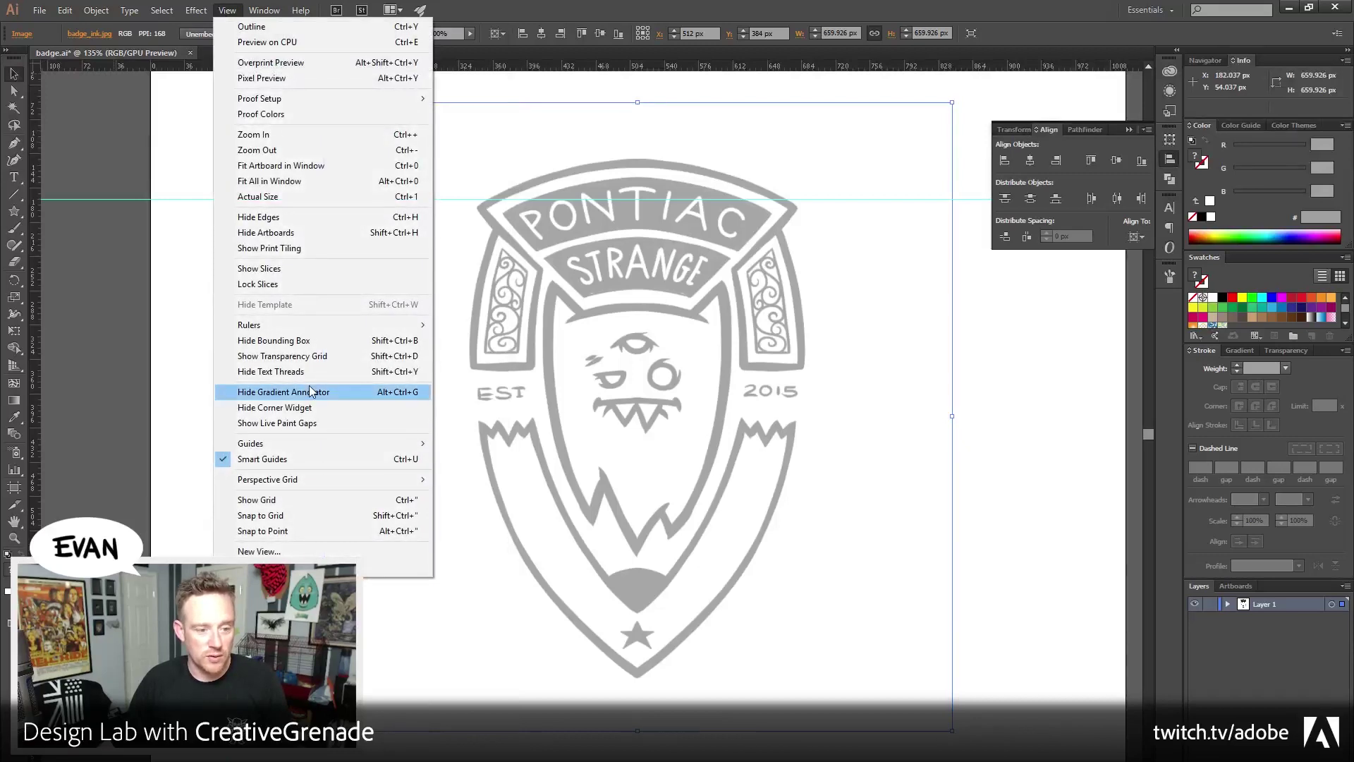
pyautogui.moveTo(318, 441)
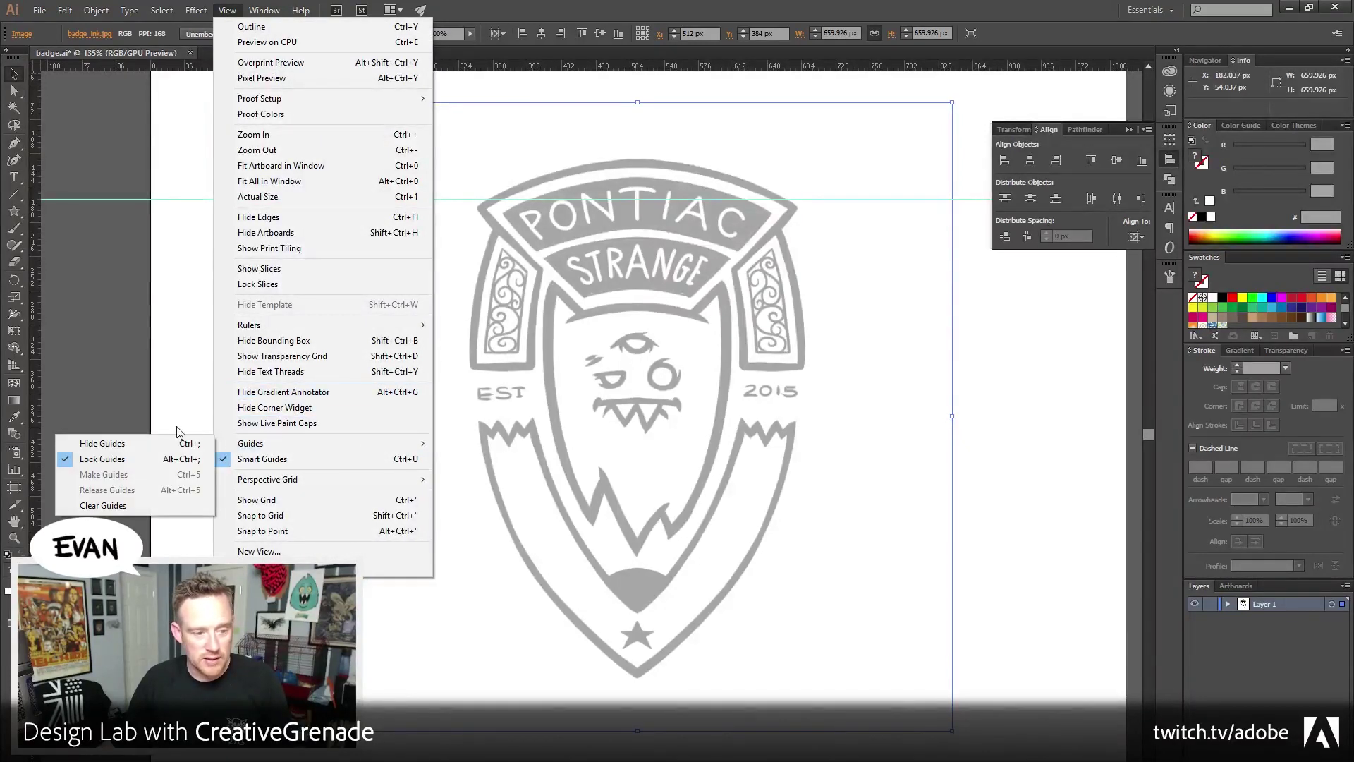
pyautogui.click(102, 458)
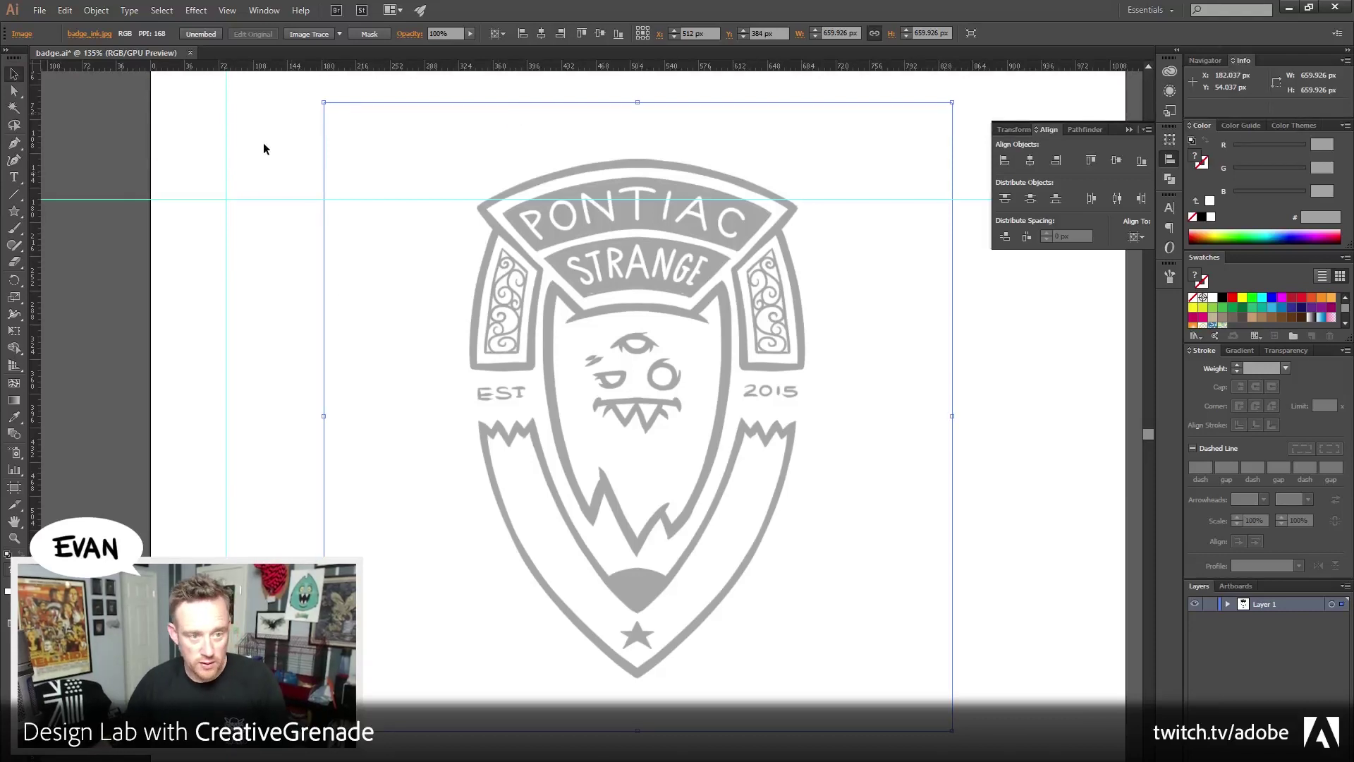
# Align the horizontal and vertical guides to the artboard centre
pyautogui.click(274, 199)
pyautogui.click(1116, 160)
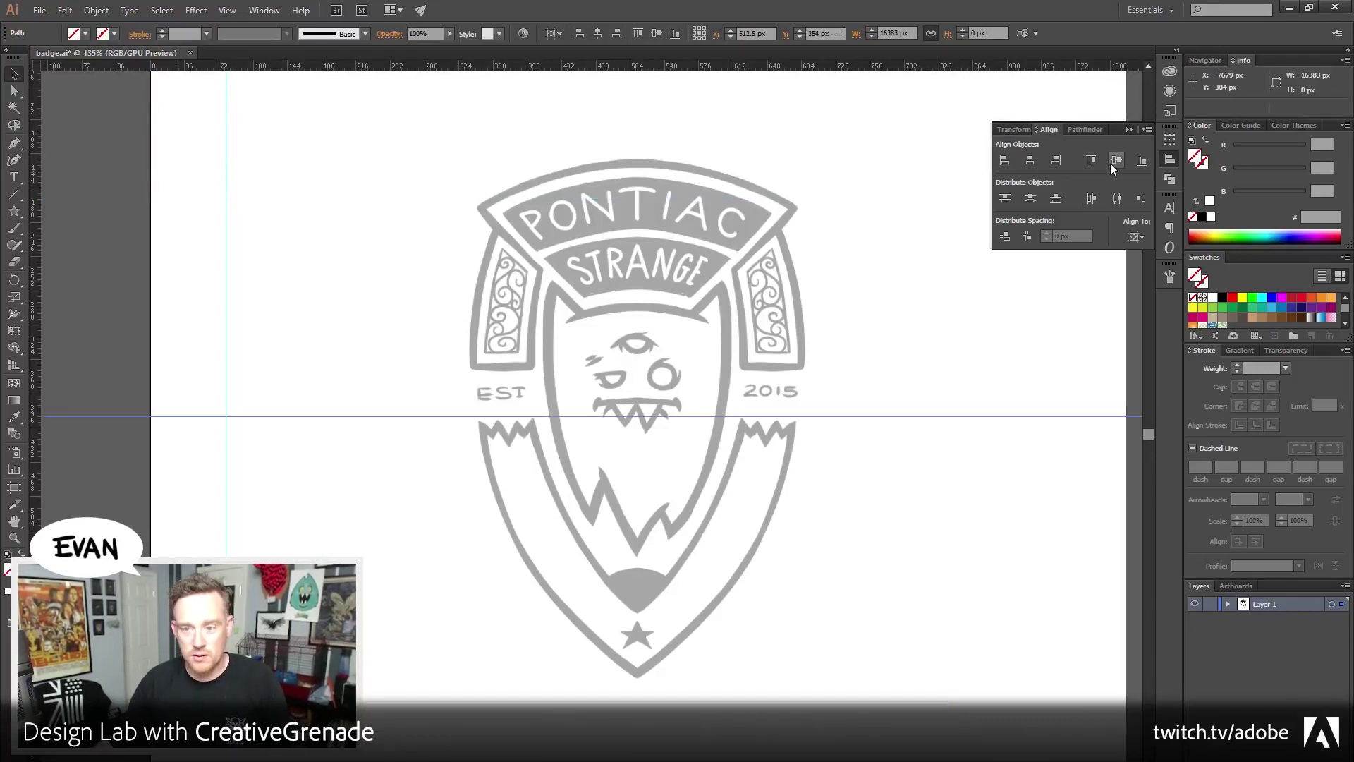
pyautogui.click(227, 212)
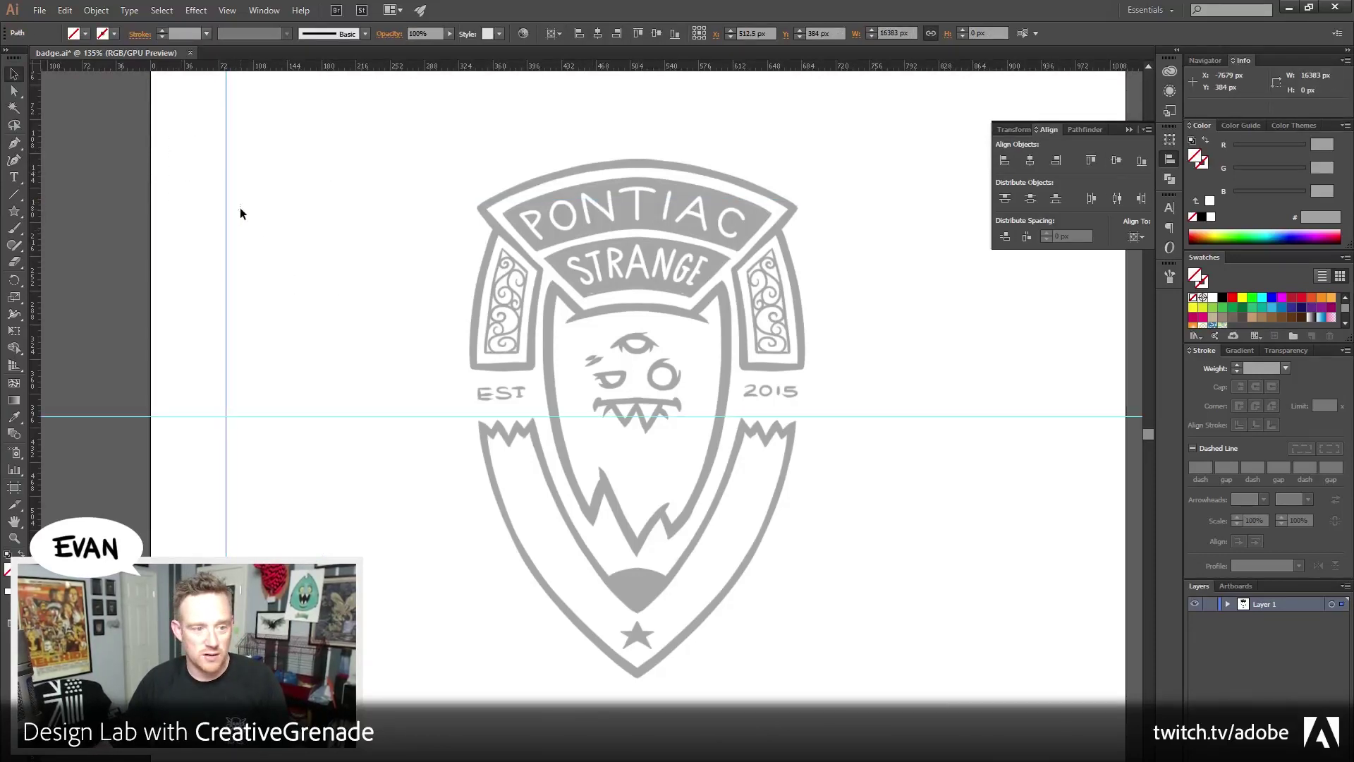
pyautogui.click(1030, 160)
pyautogui.click(765, 236)
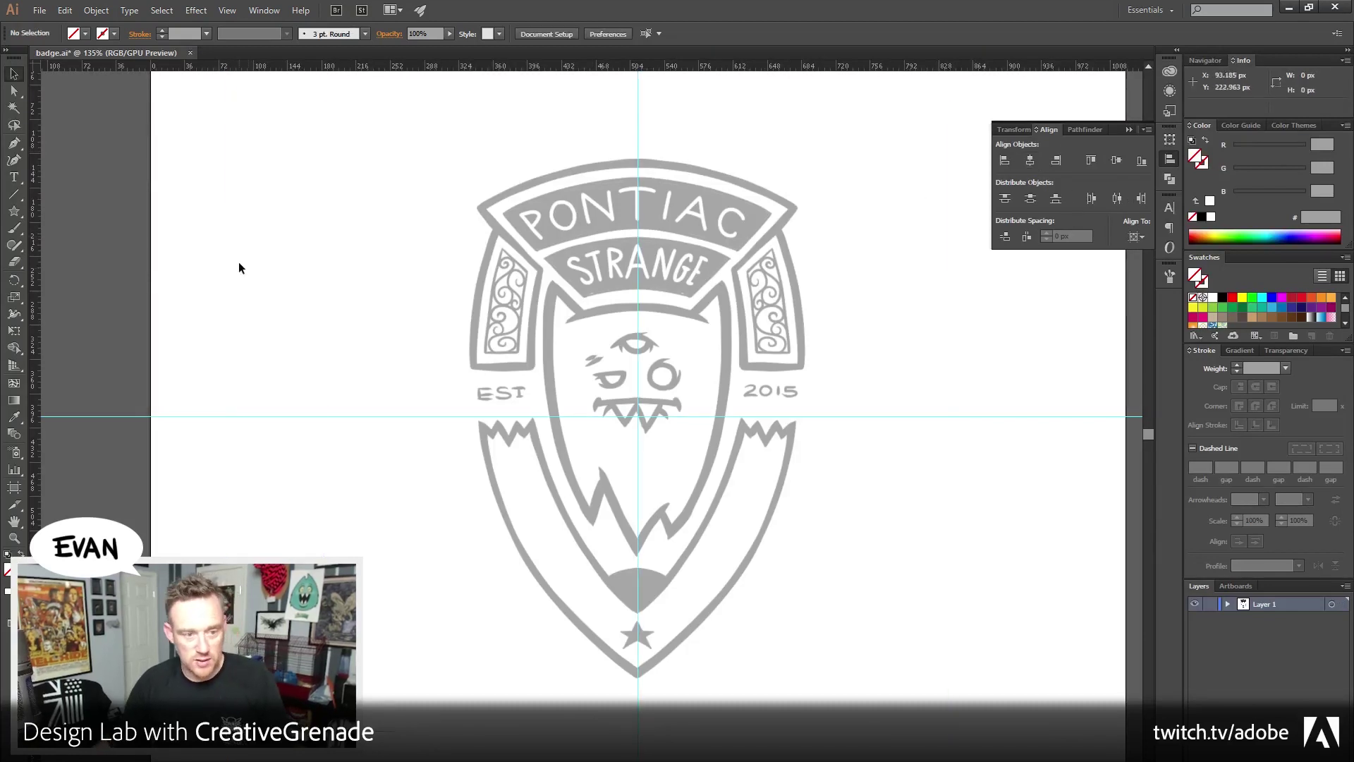
# Select the badge drawing and lock Layer 1
pyautogui.moveTo(238, 266); pyautogui.dragTo(346, 296)
pyautogui.click(1210, 605)
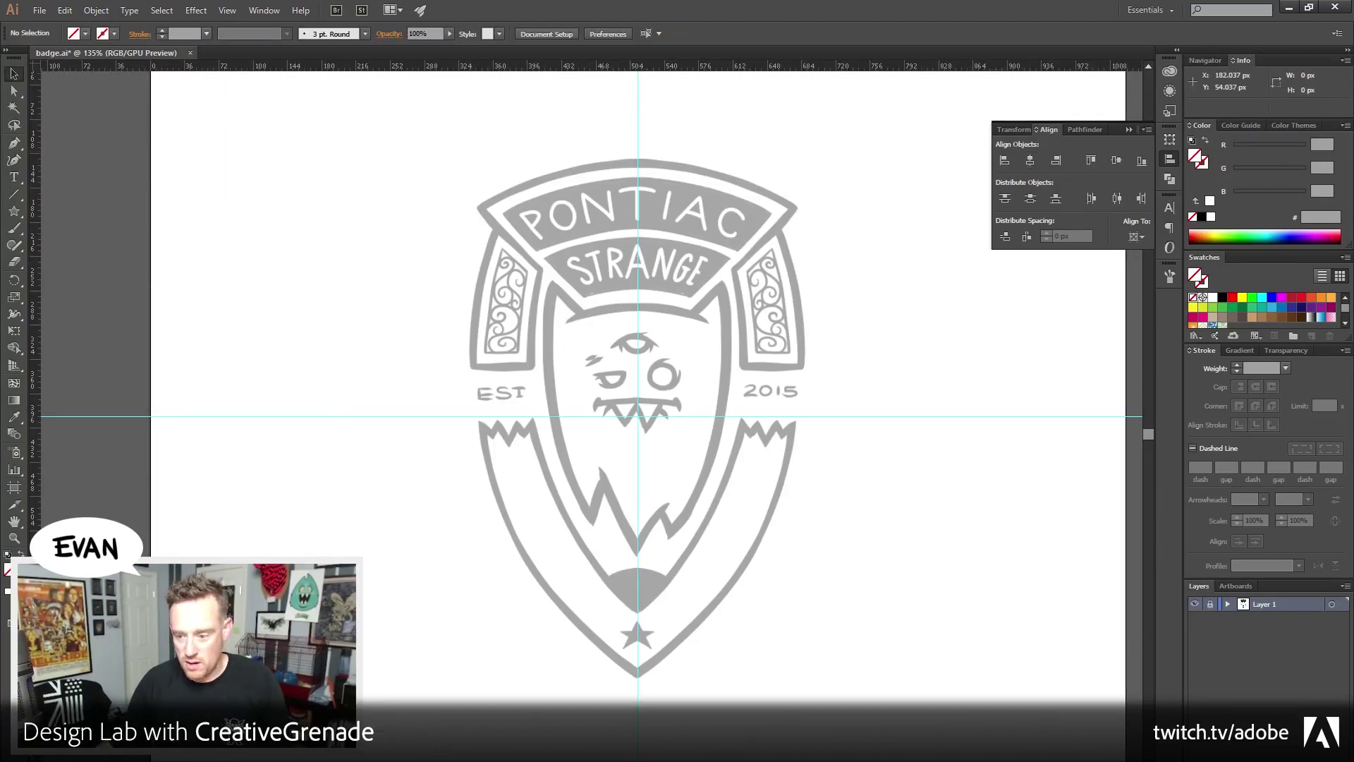
pyautogui.hotkey('ctrl', 'l')
pyautogui.moveTo(810, 497); pyautogui.dragTo(737, 523)
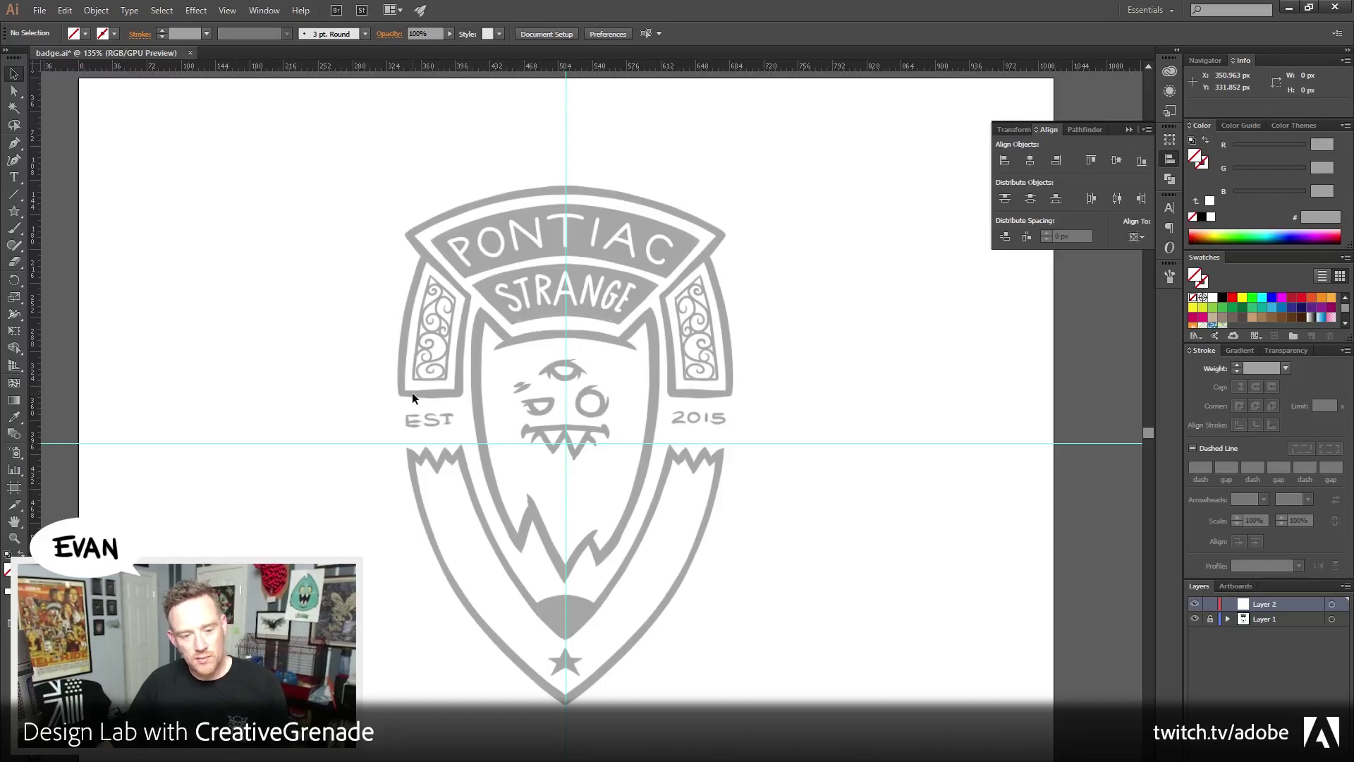
# Create an empty Layer 2 above the locked, dimmed Layer 1 for tracing
pyautogui.scroll(-1, 358, 460)
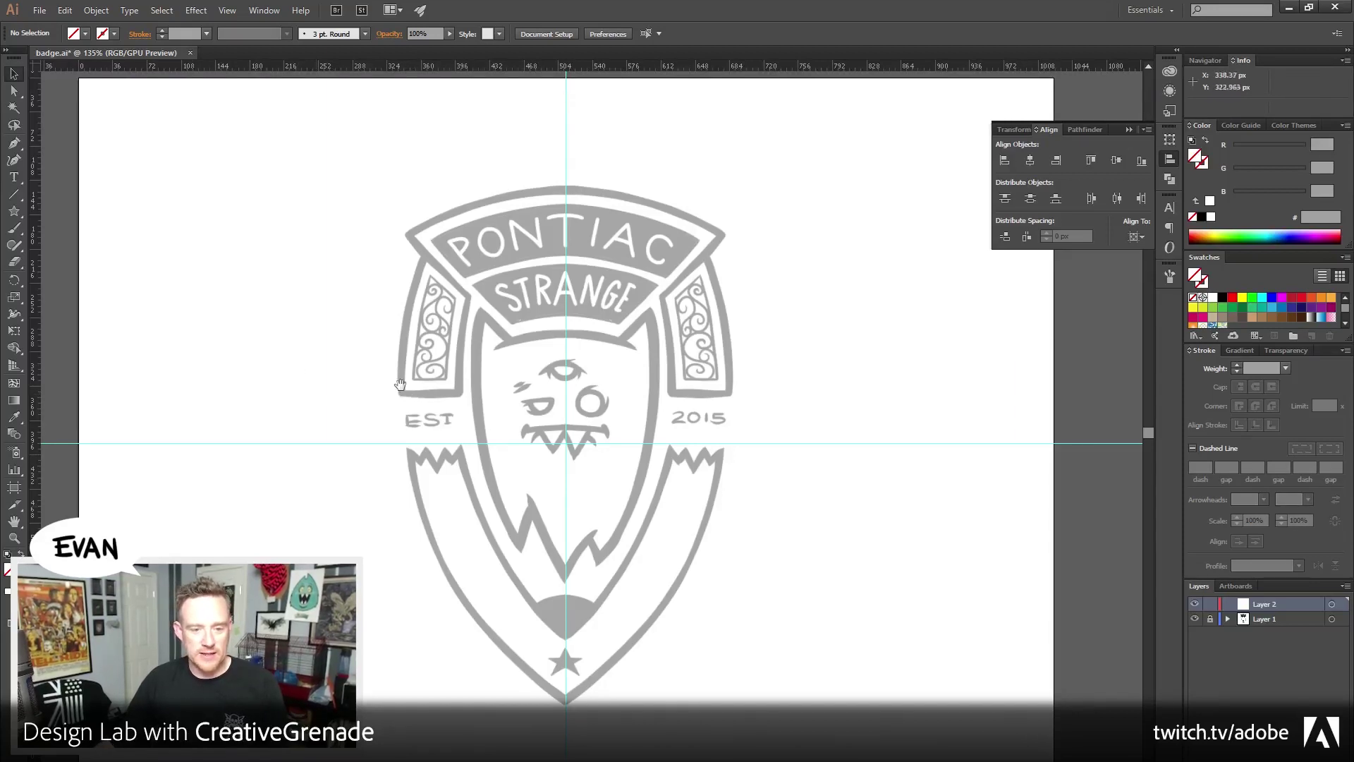
pyautogui.scroll(1, 550, 289)
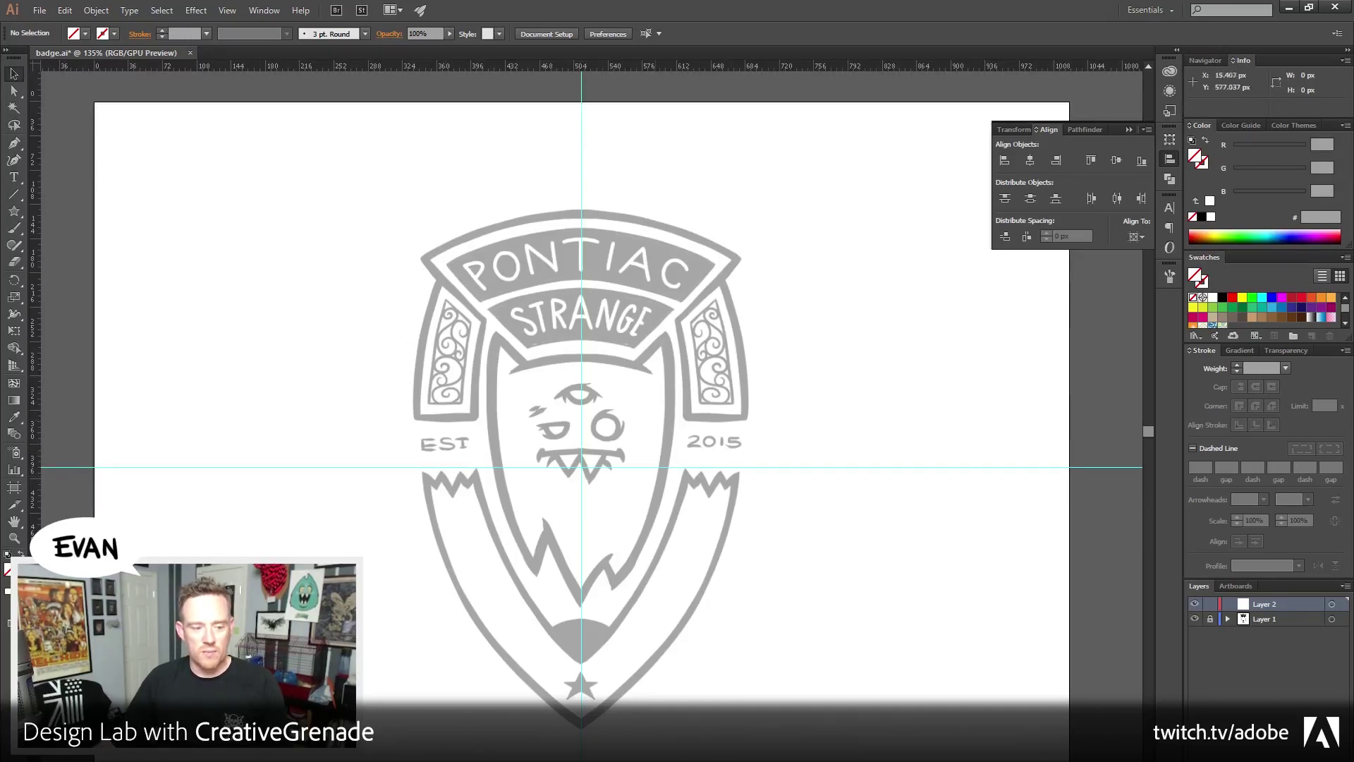
# Zoom in twice on the monster's face and return to the Pen tool
pyautogui.press('z')
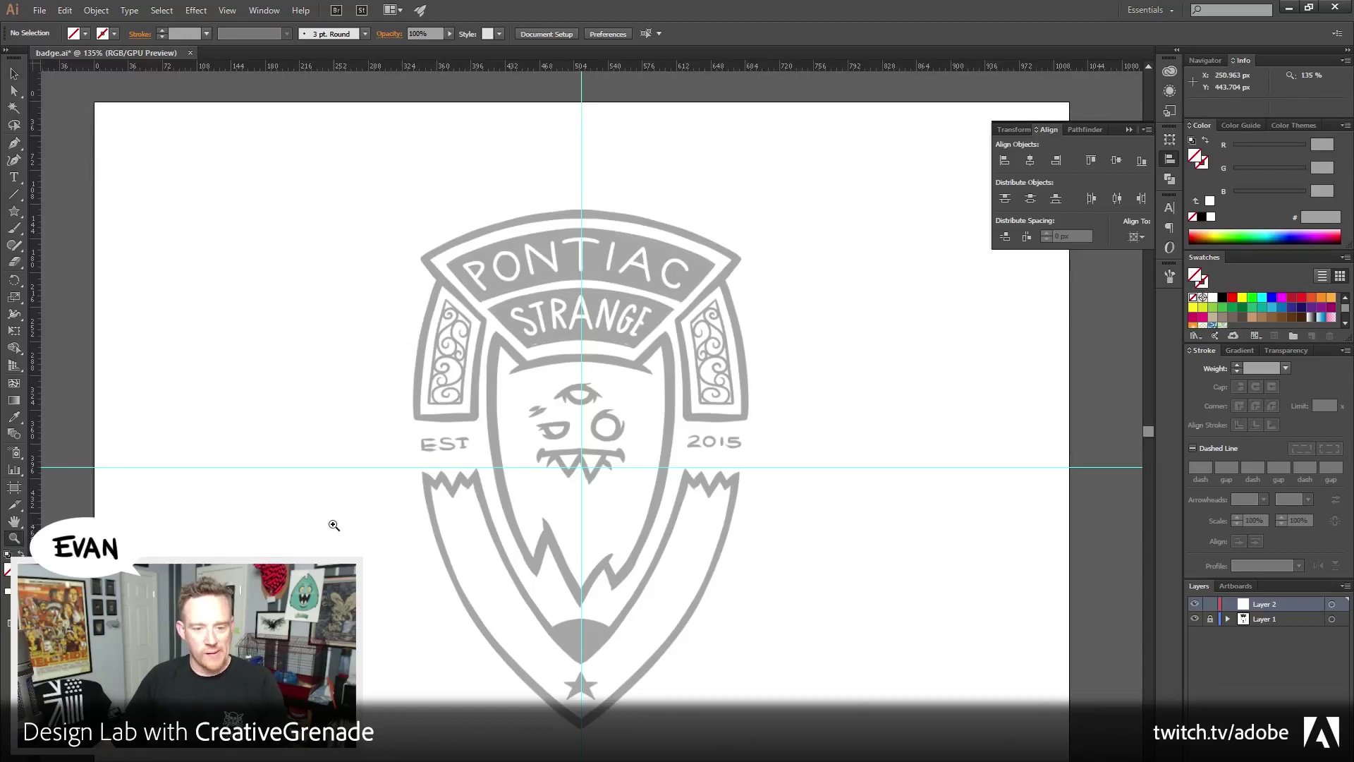
pyautogui.click(13, 143)
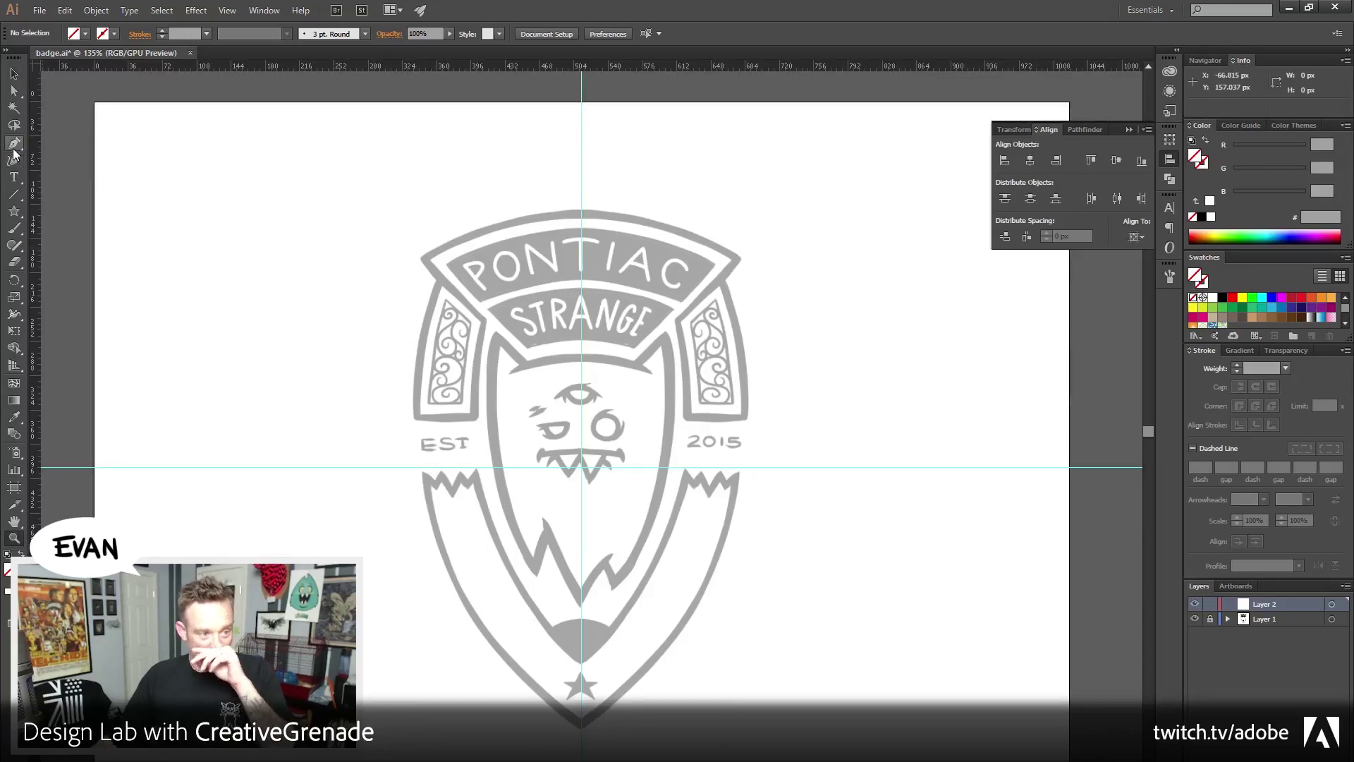
pyautogui.moveTo(487, 516); pyautogui.dragTo(483, 494)
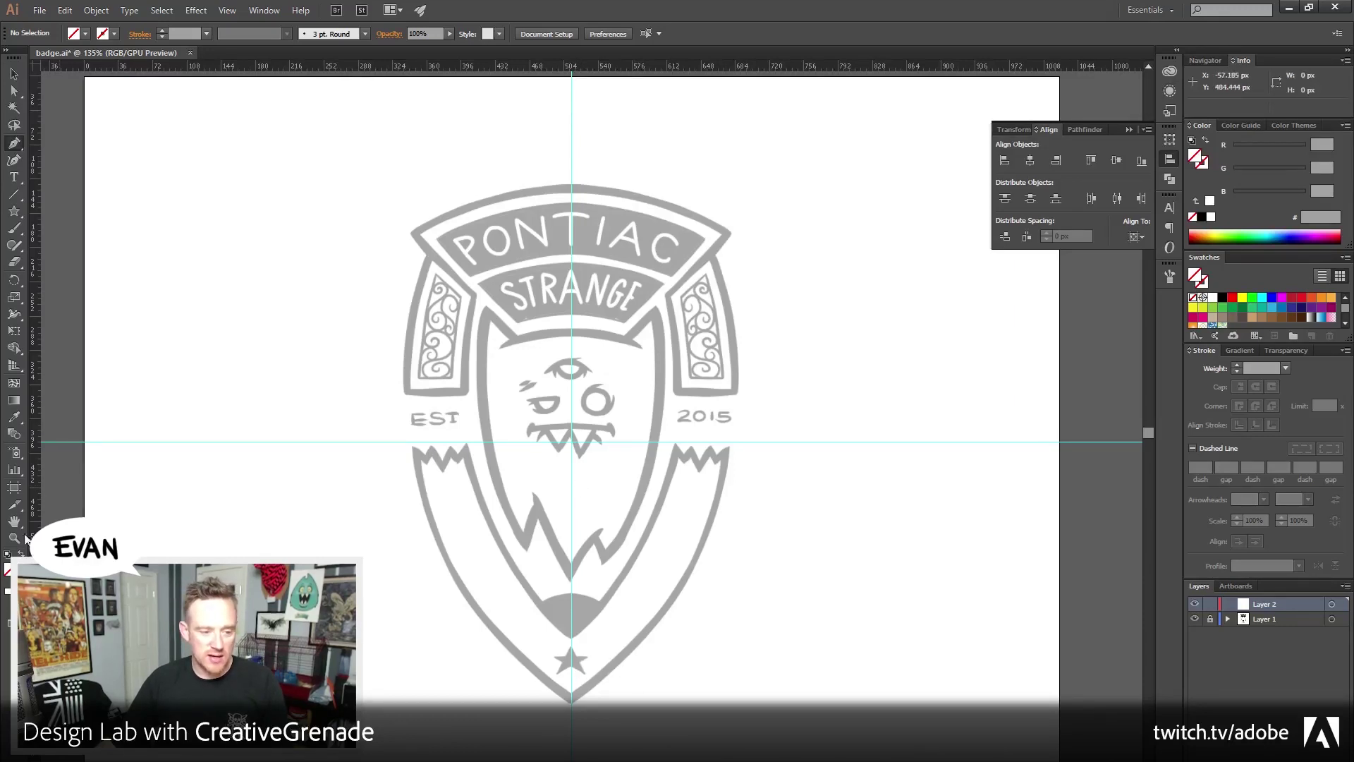
pyautogui.press('z')
pyautogui.click(555, 449)
pyautogui.click(555, 448)
pyautogui.click(555, 448)
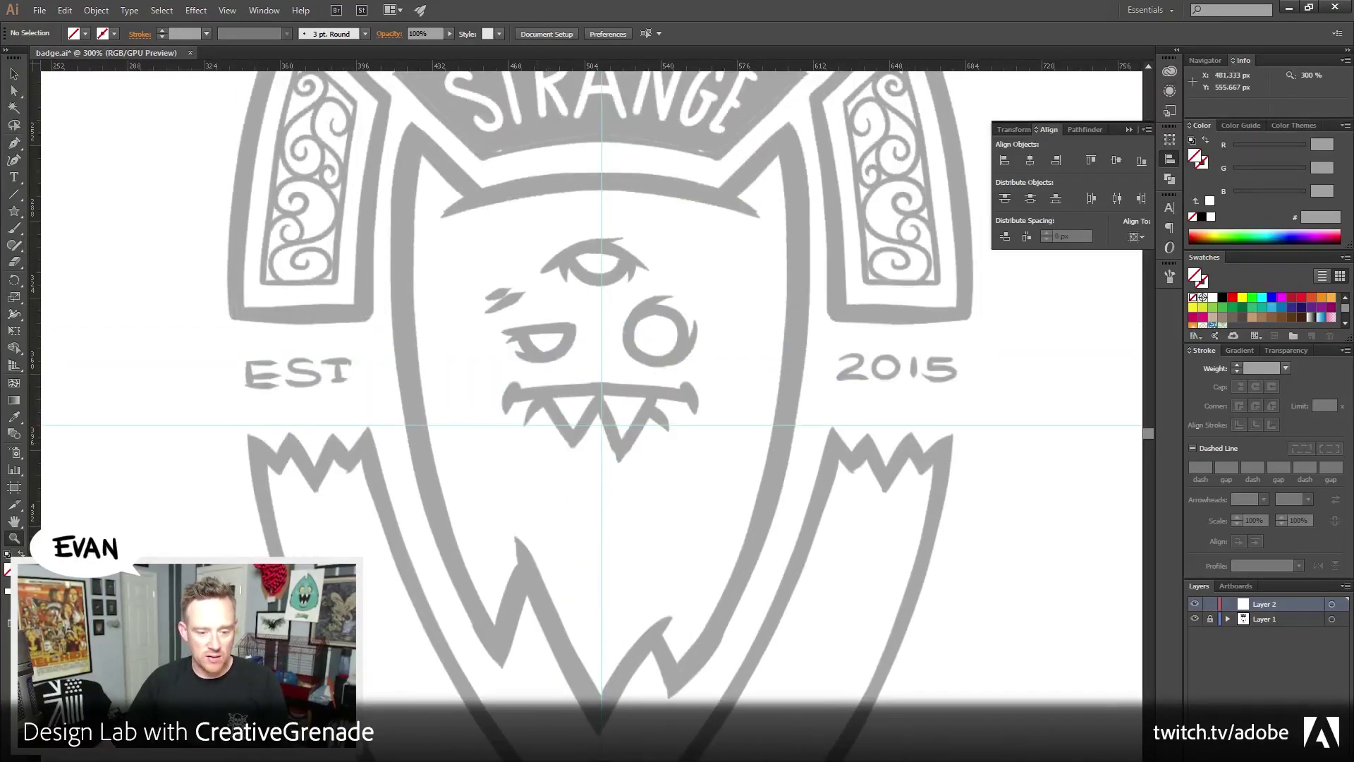
pyautogui.press('v')
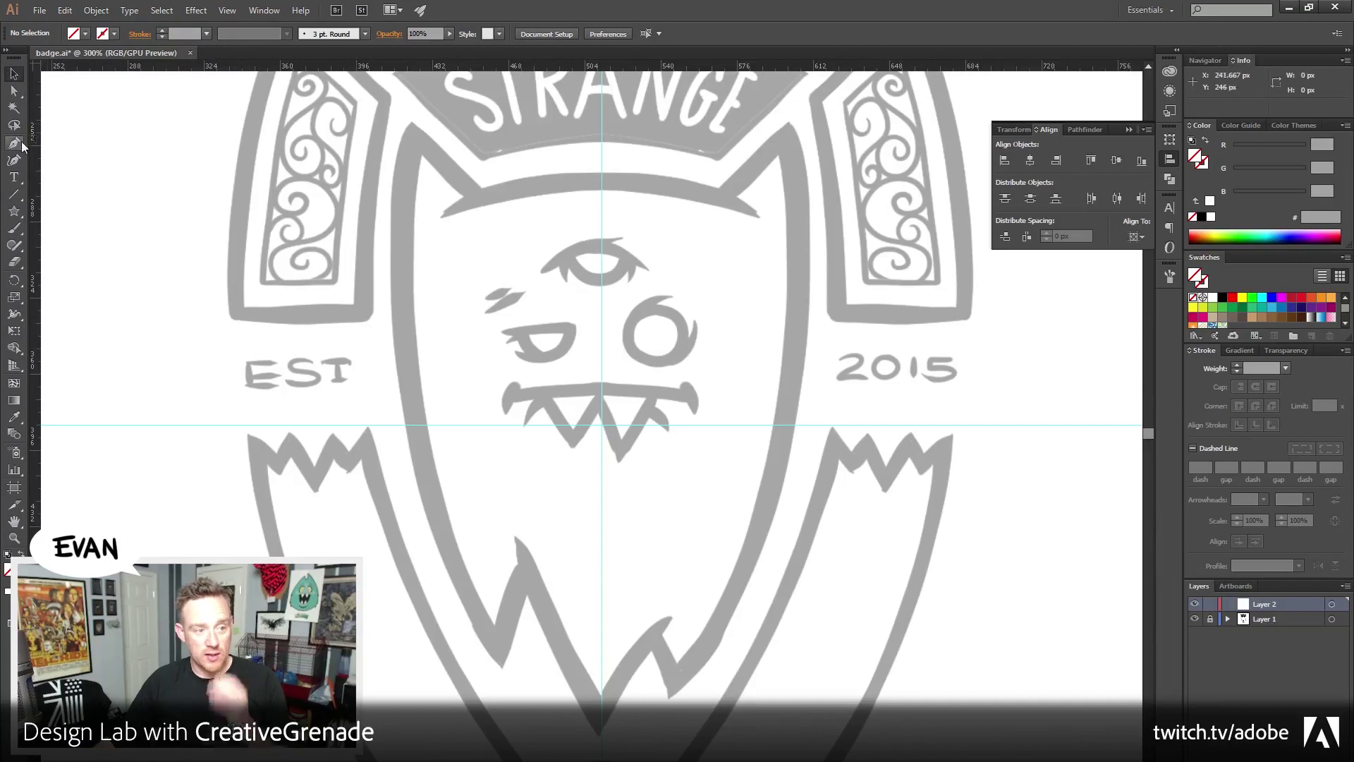
pyautogui.click(20, 142)
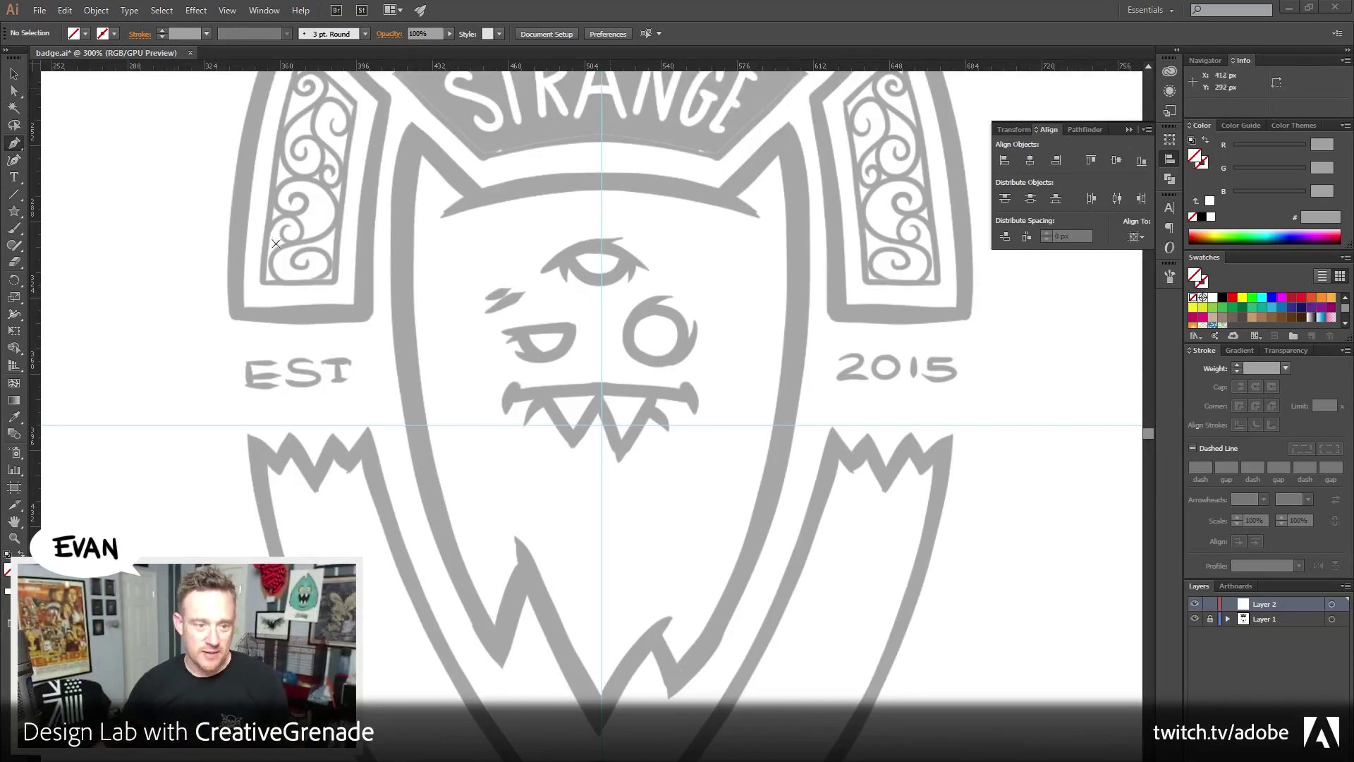
# Zoom to 600% on the shield's upper-left ear, ready to draw
pyautogui.click(14, 537)
pyautogui.click(505, 266)
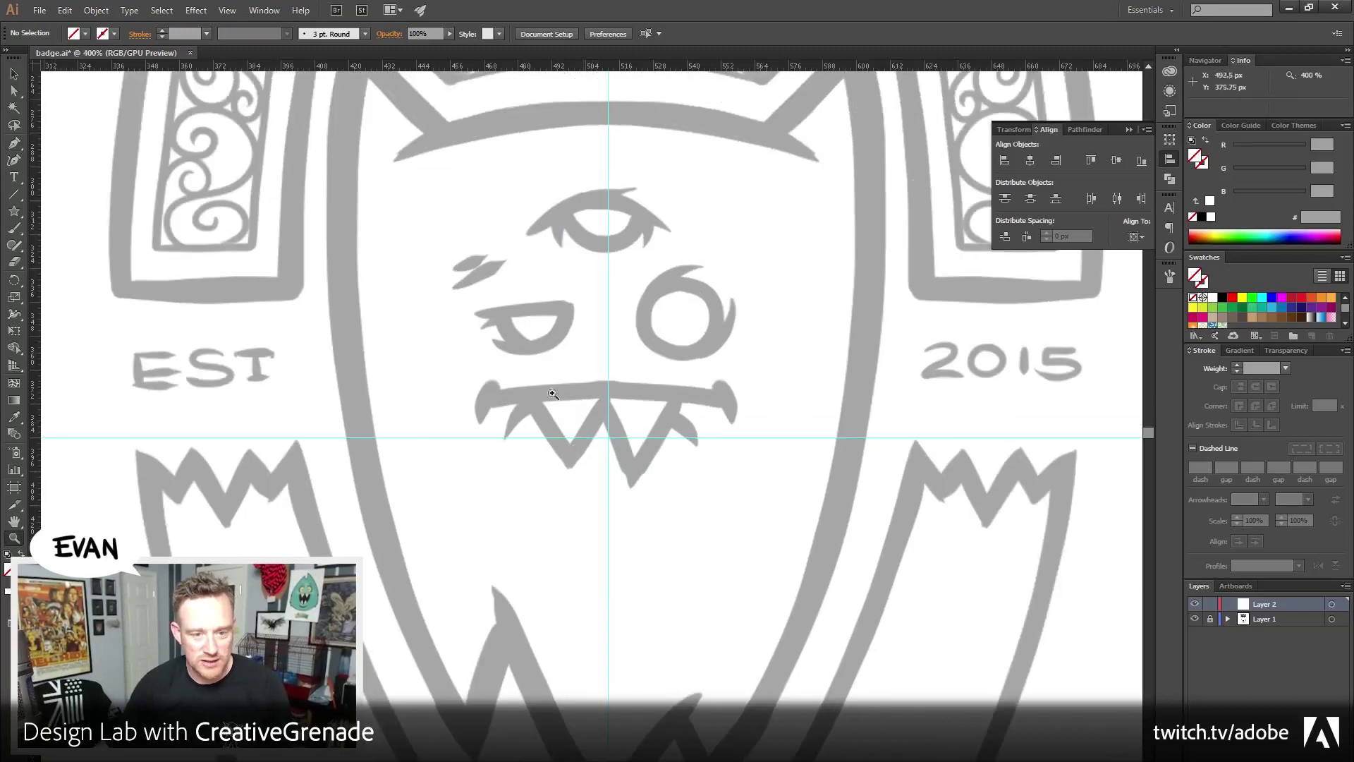
pyautogui.click(505, 266)
pyautogui.click(79, 184)
pyautogui.press('p')
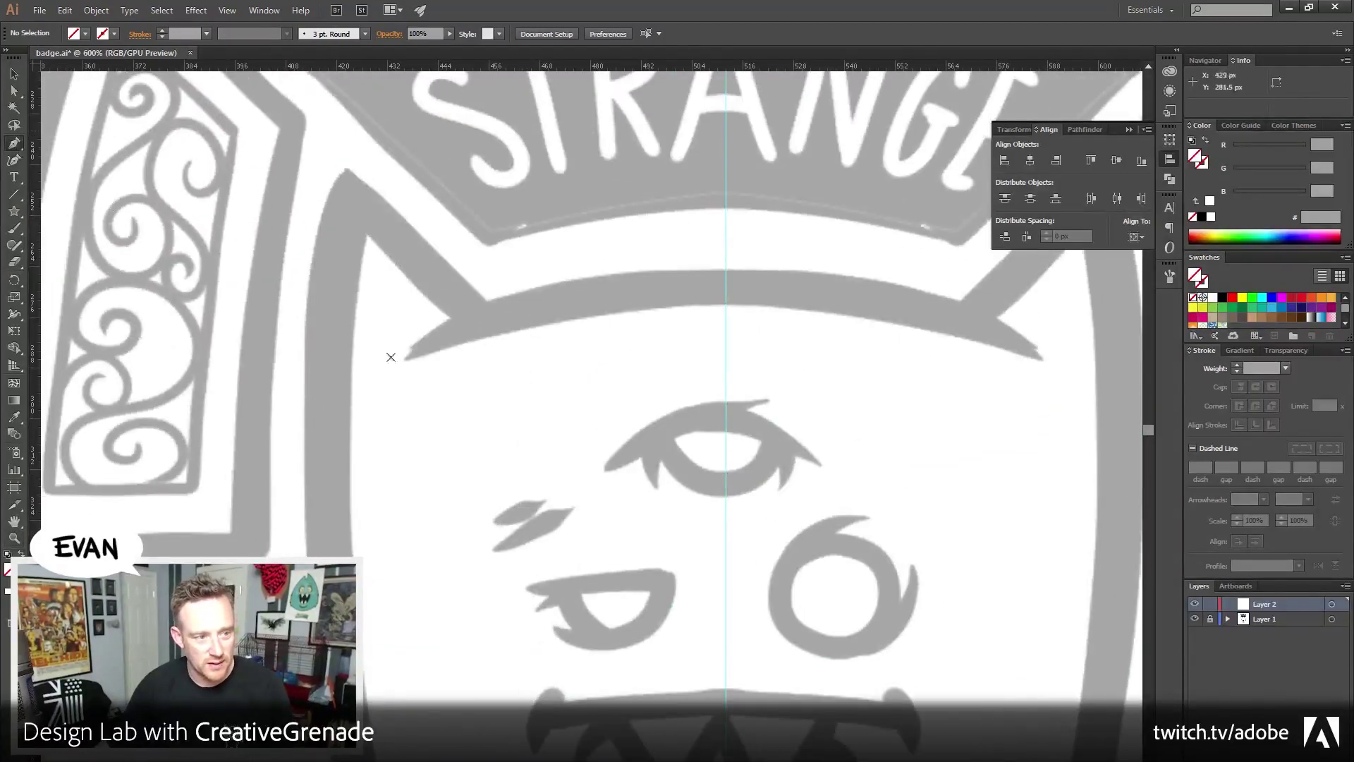
pyautogui.moveTo(78, 183); pyautogui.dragTo(251, 134)
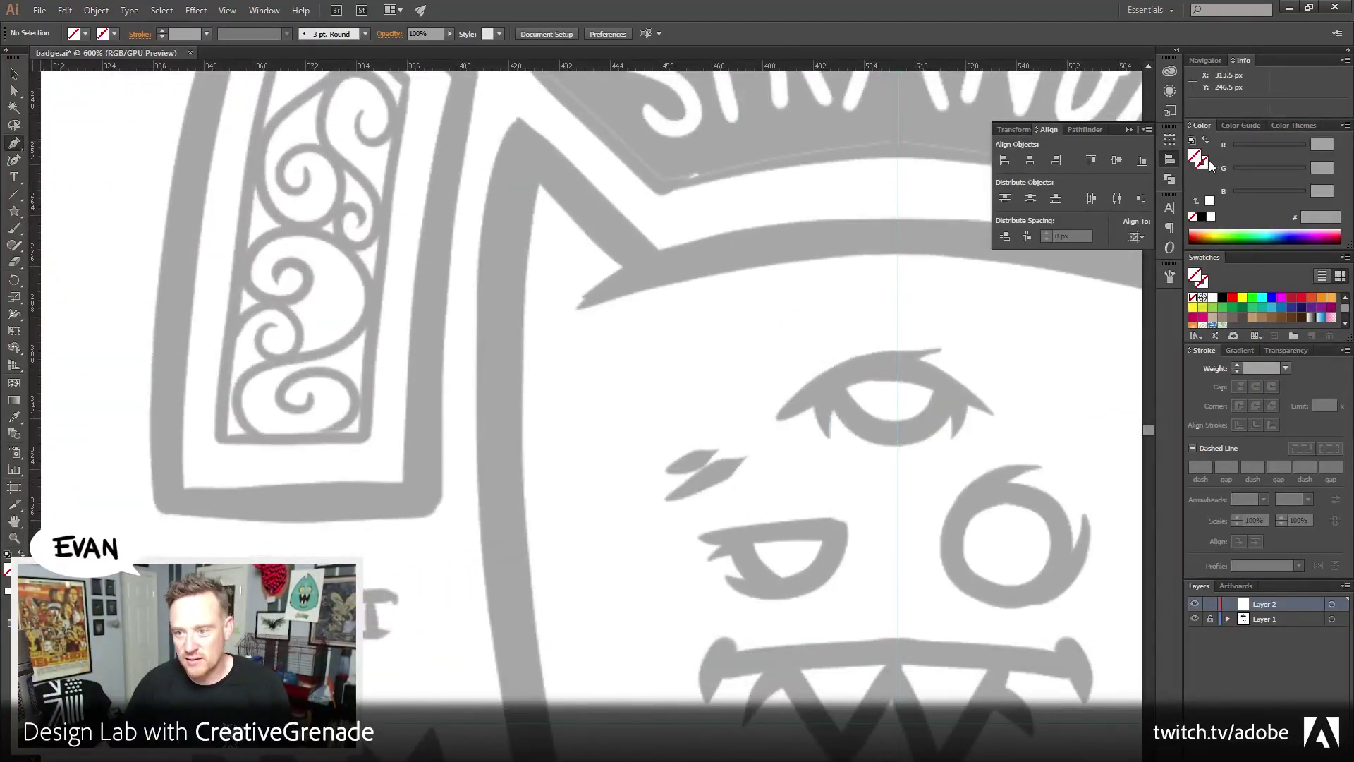
# Set the stroke to black and delete a stray single-point path
pyautogui.click(1201, 217)
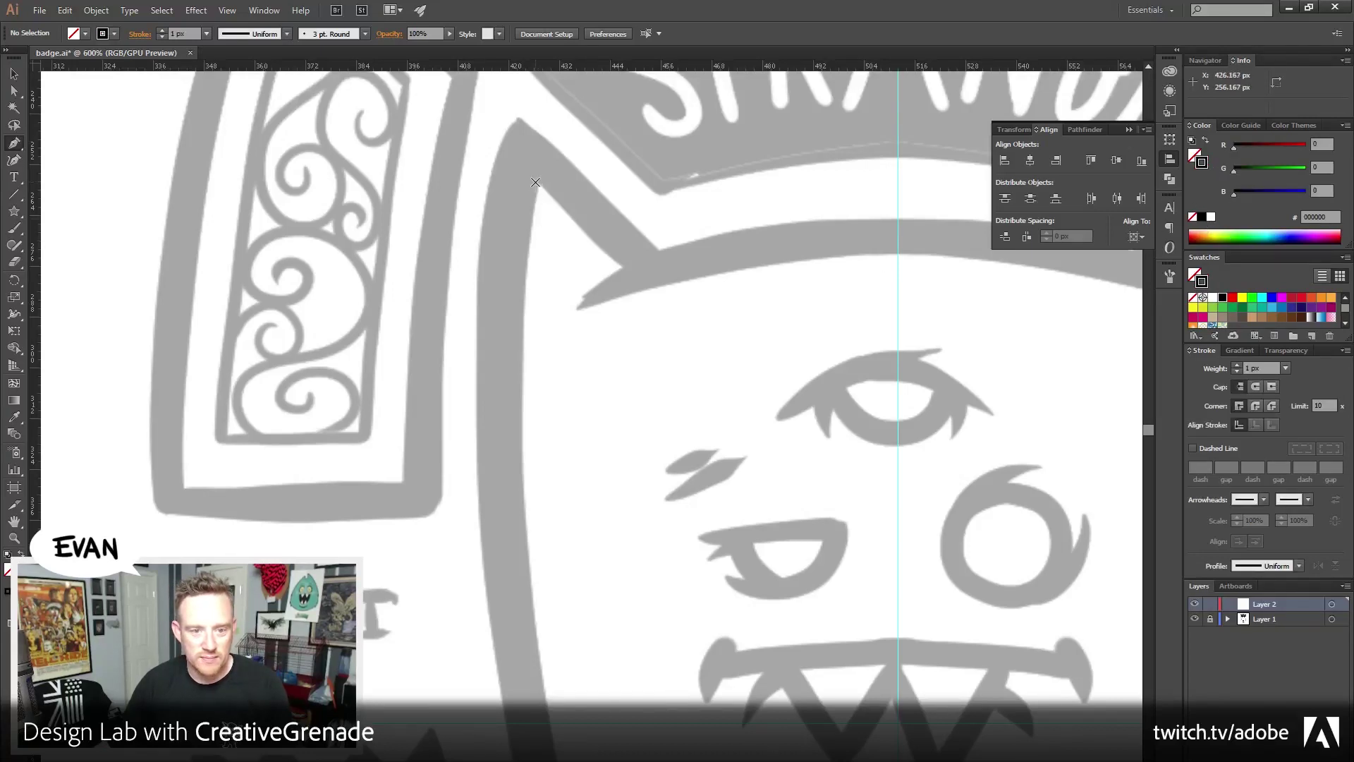
pyautogui.click(533, 180)
pyautogui.moveTo(550, 578); pyautogui.dragTo(459, 145)
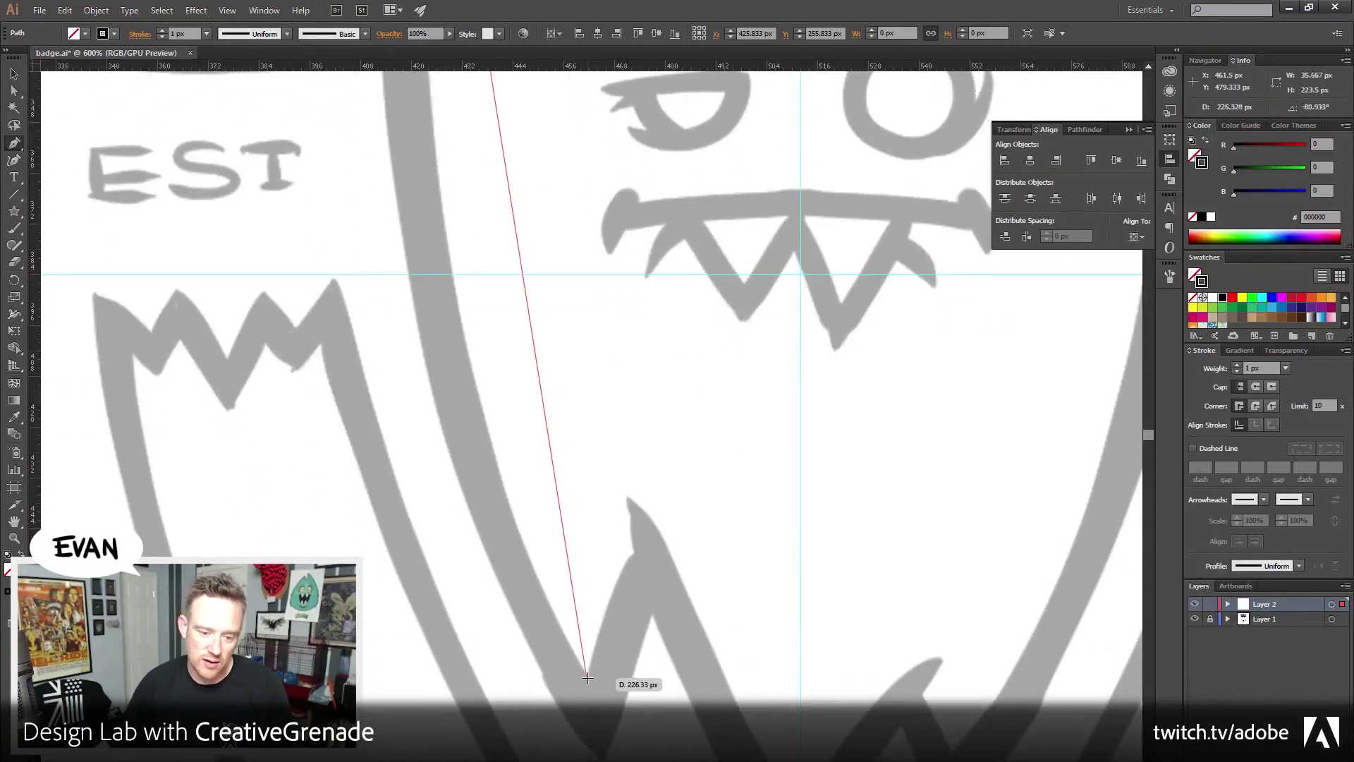
pyautogui.hotkey('ctrl', 'alt', 'space')
pyautogui.click(529, 458)
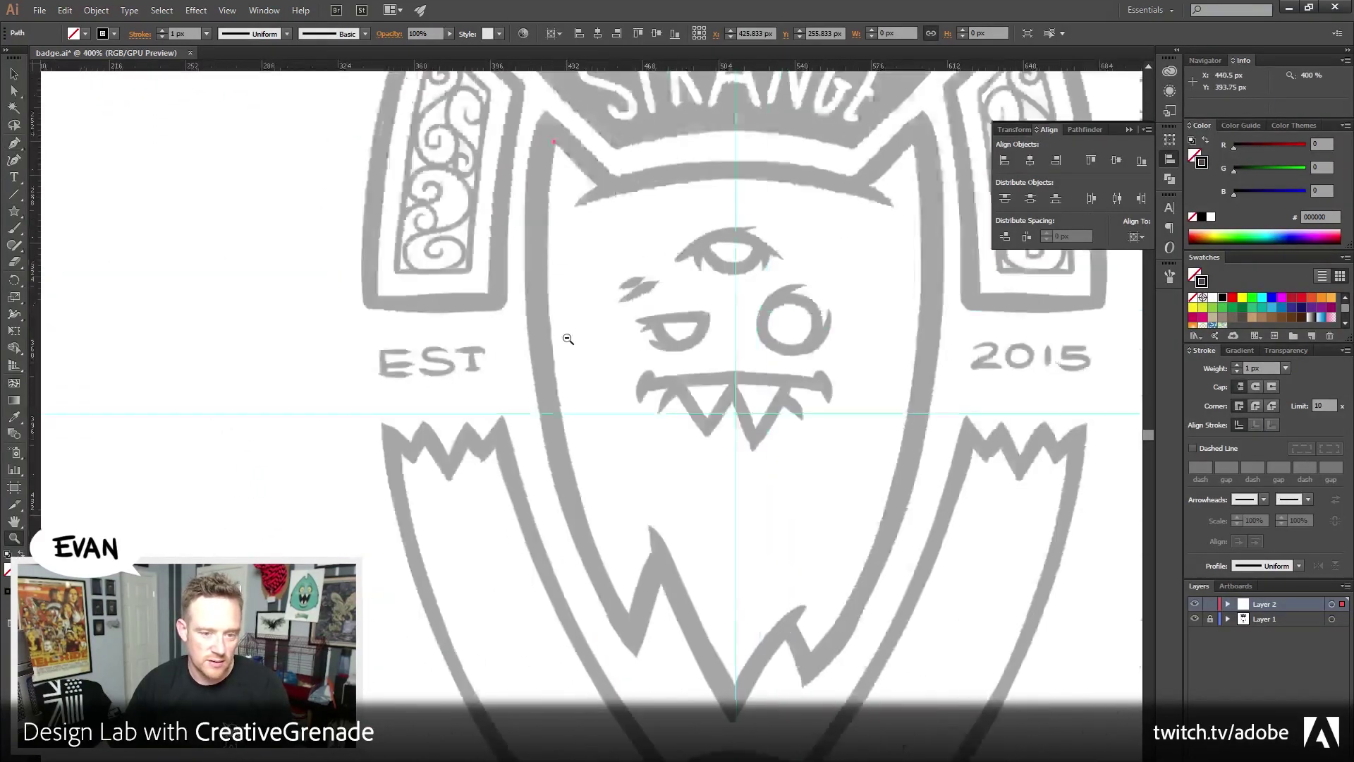
pyautogui.click(14, 142)
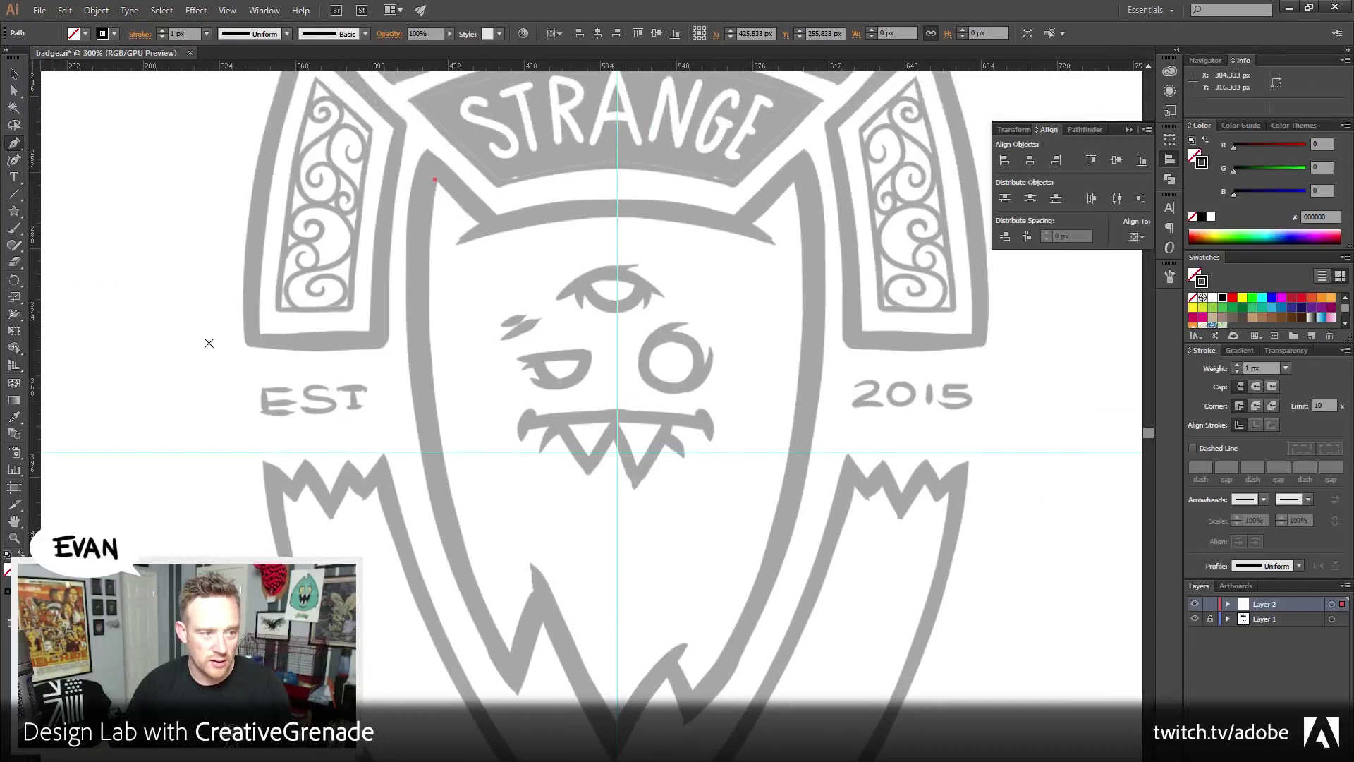
pyautogui.moveTo(455, 497); pyautogui.dragTo(455, 406)
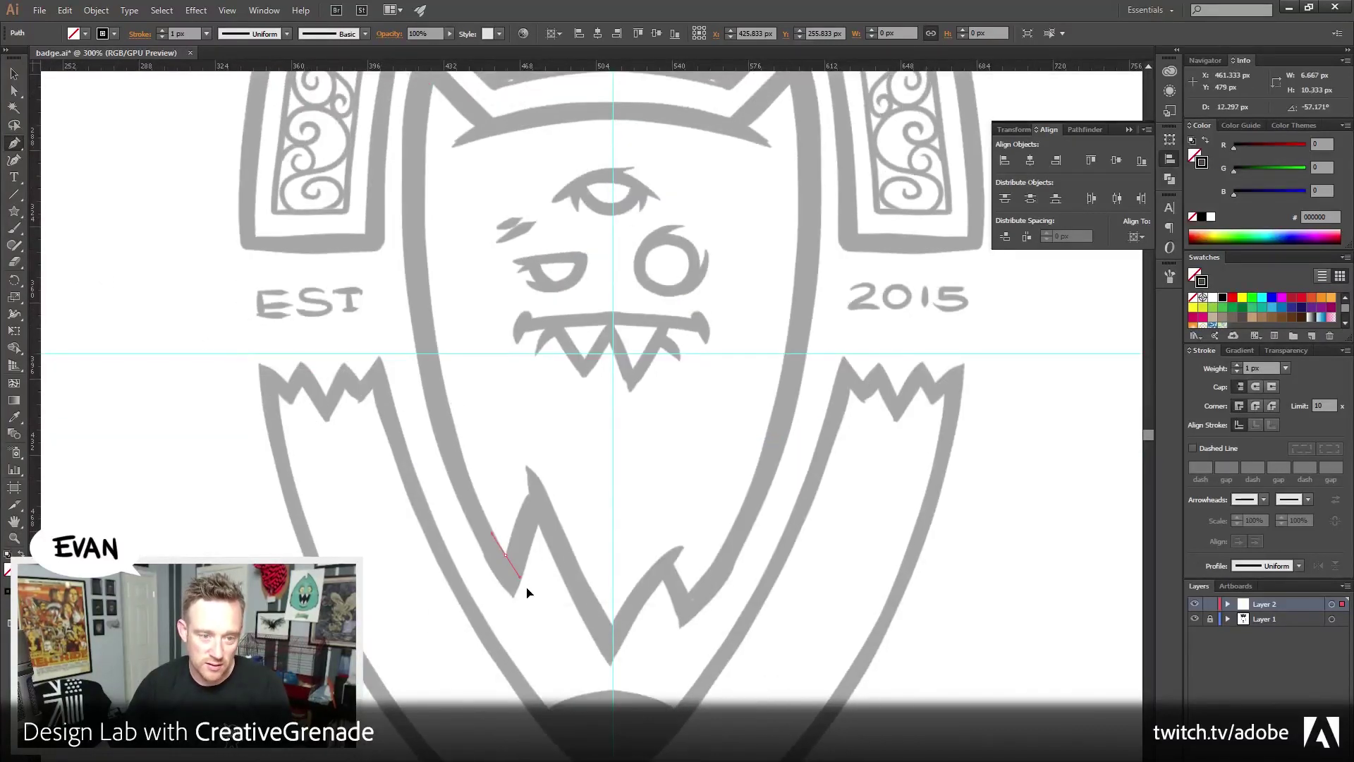
pyautogui.scroll(2, 559, 424)
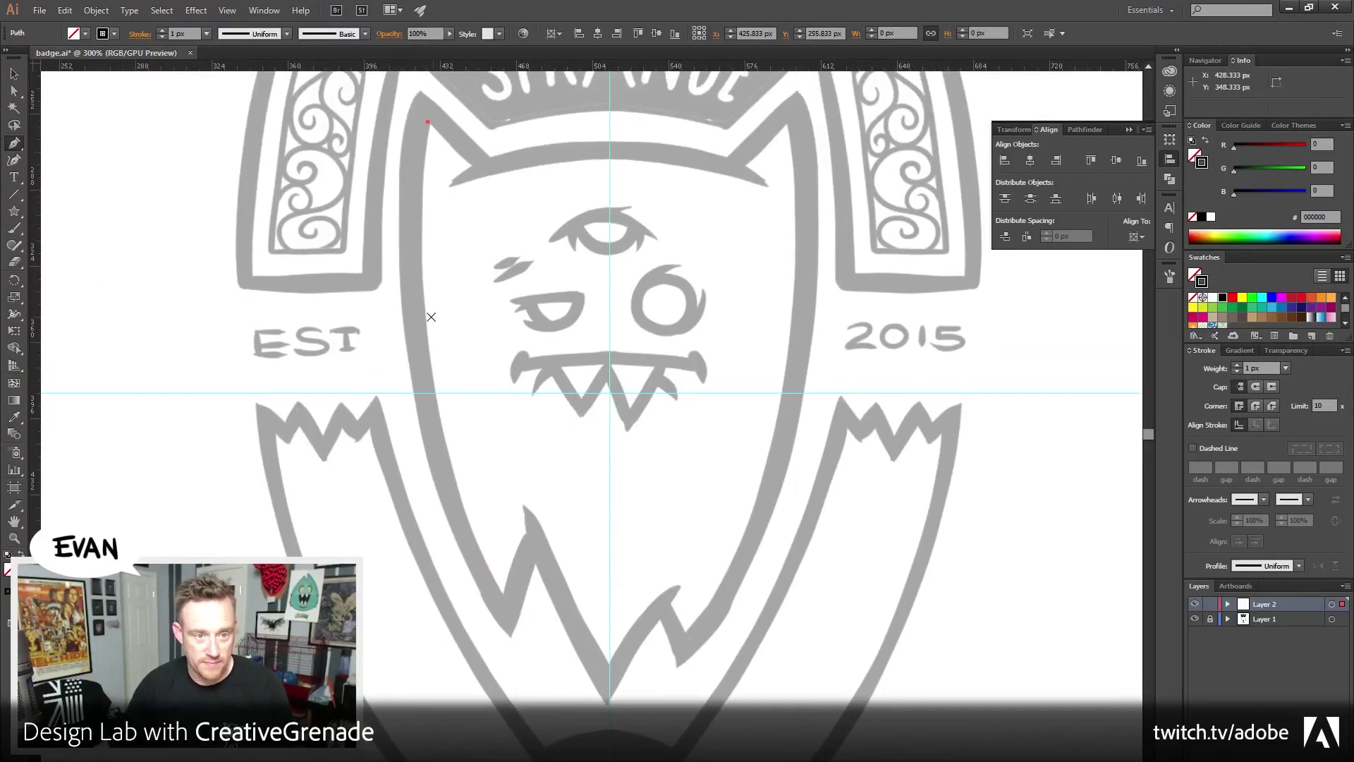
pyautogui.press('Delete')
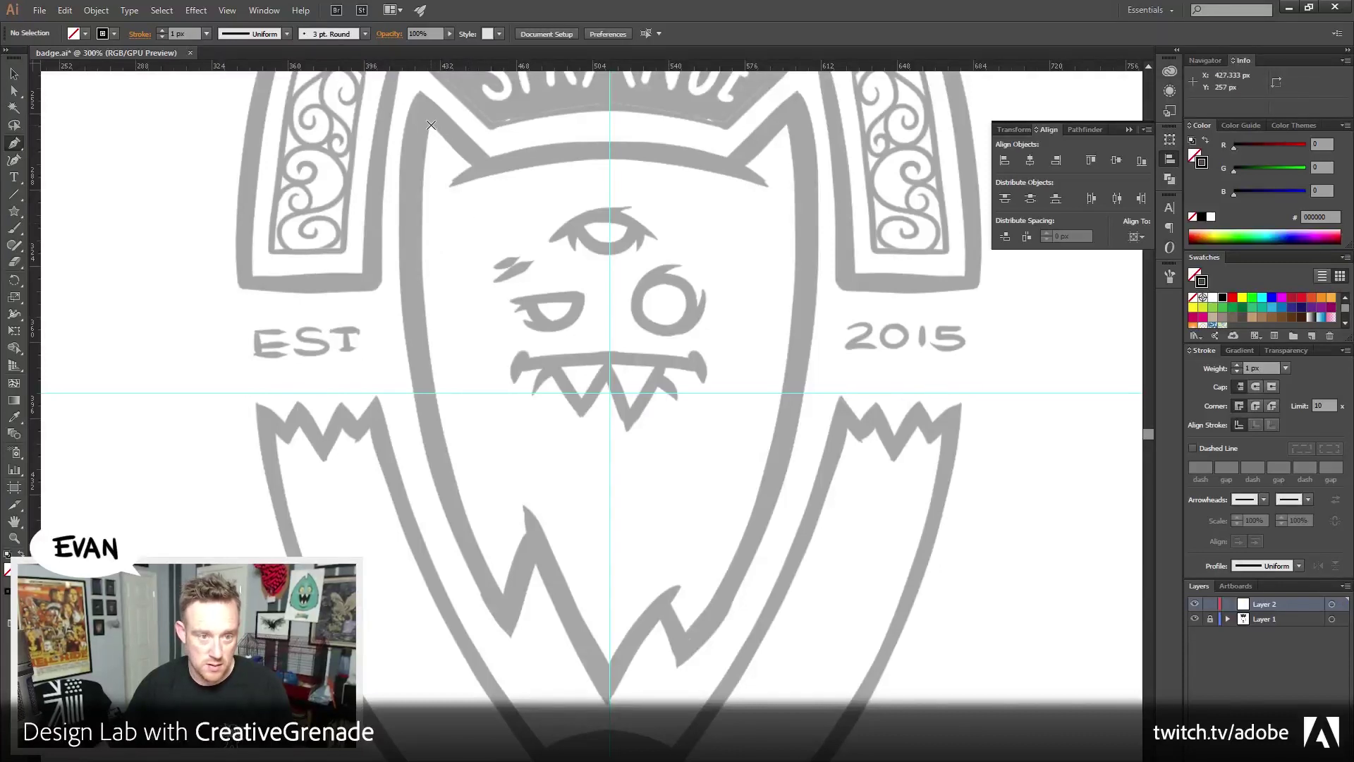
# Trace a trial outline from the left ear tip down the shield edge and across the head
pyautogui.click(428, 122)
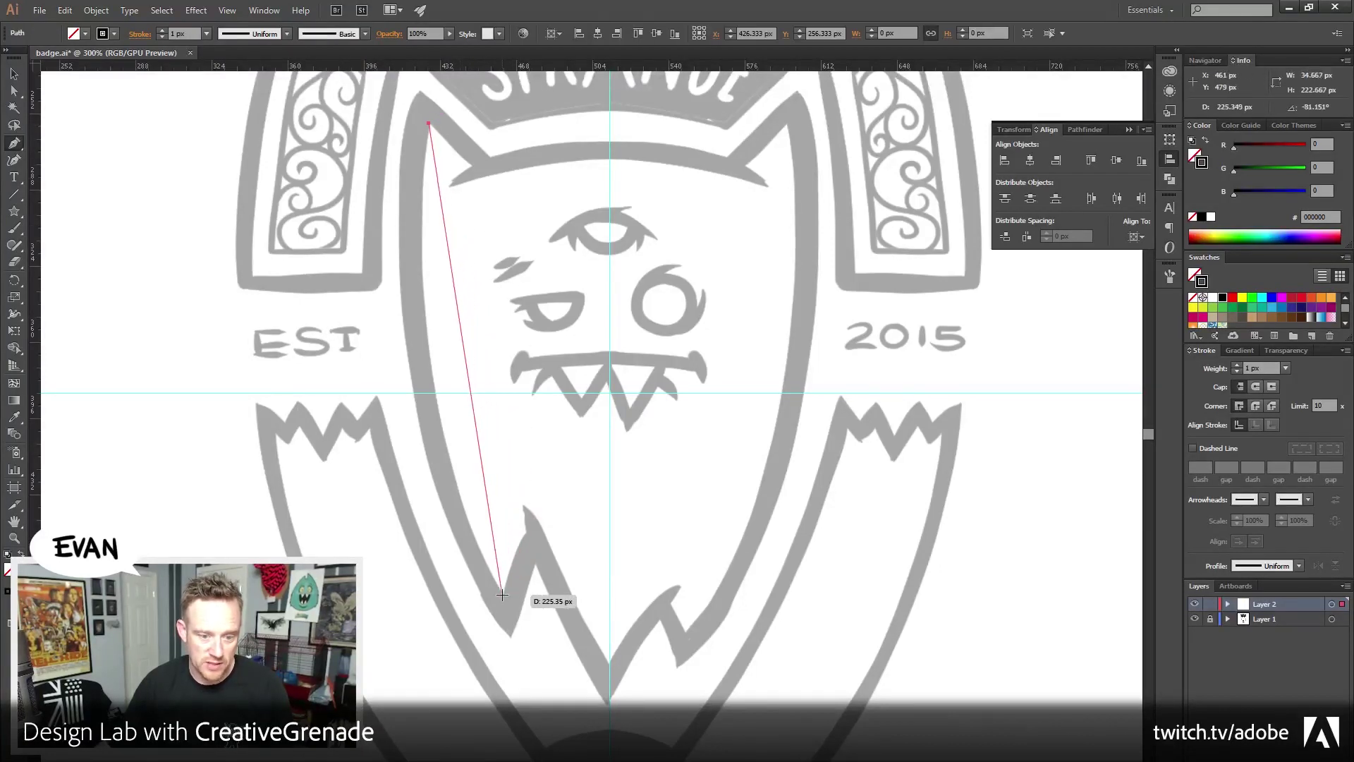
pyautogui.moveTo(501, 594); pyautogui.dragTo(614, 761)
pyautogui.moveTo(564, 352); pyautogui.dragTo(543, 449)
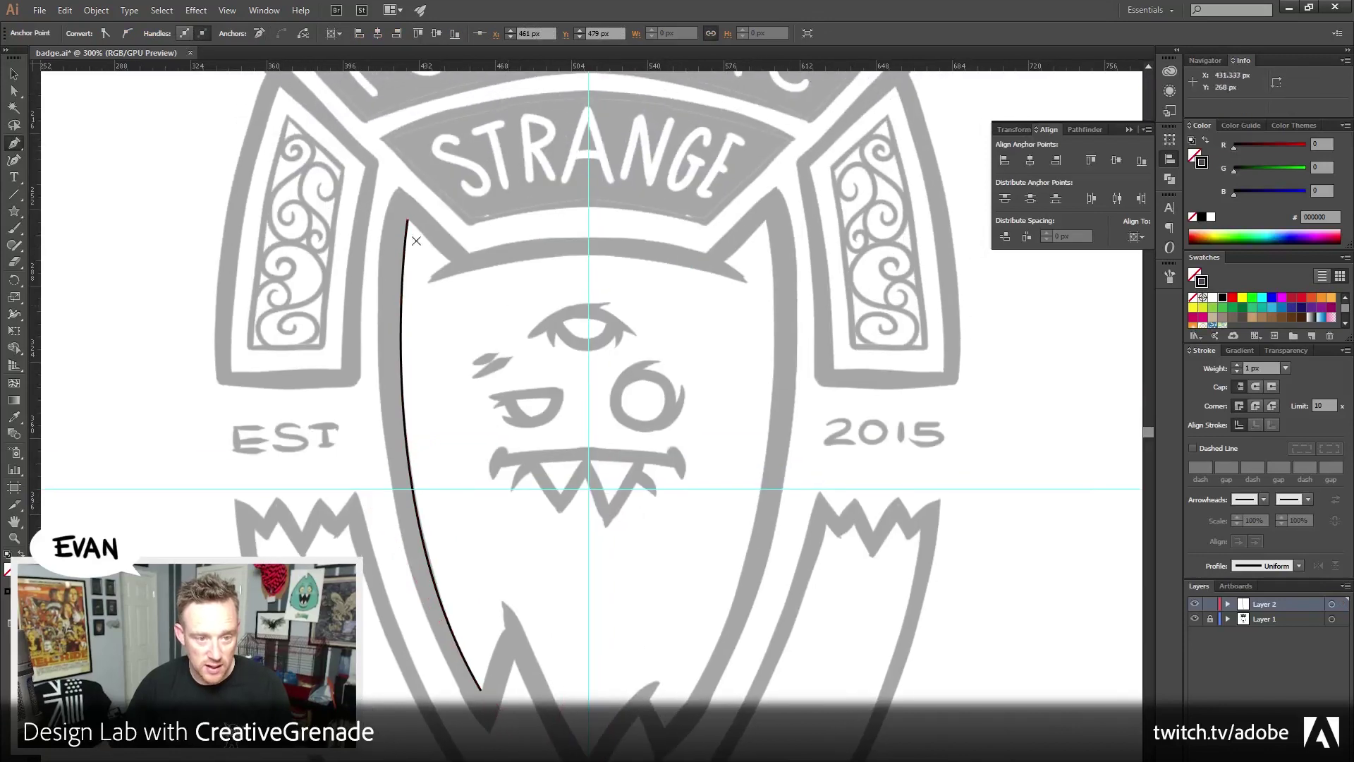
pyautogui.press('Escape')
pyautogui.moveTo(407, 221); pyautogui.dragTo(422, 289)
pyautogui.click(426, 283)
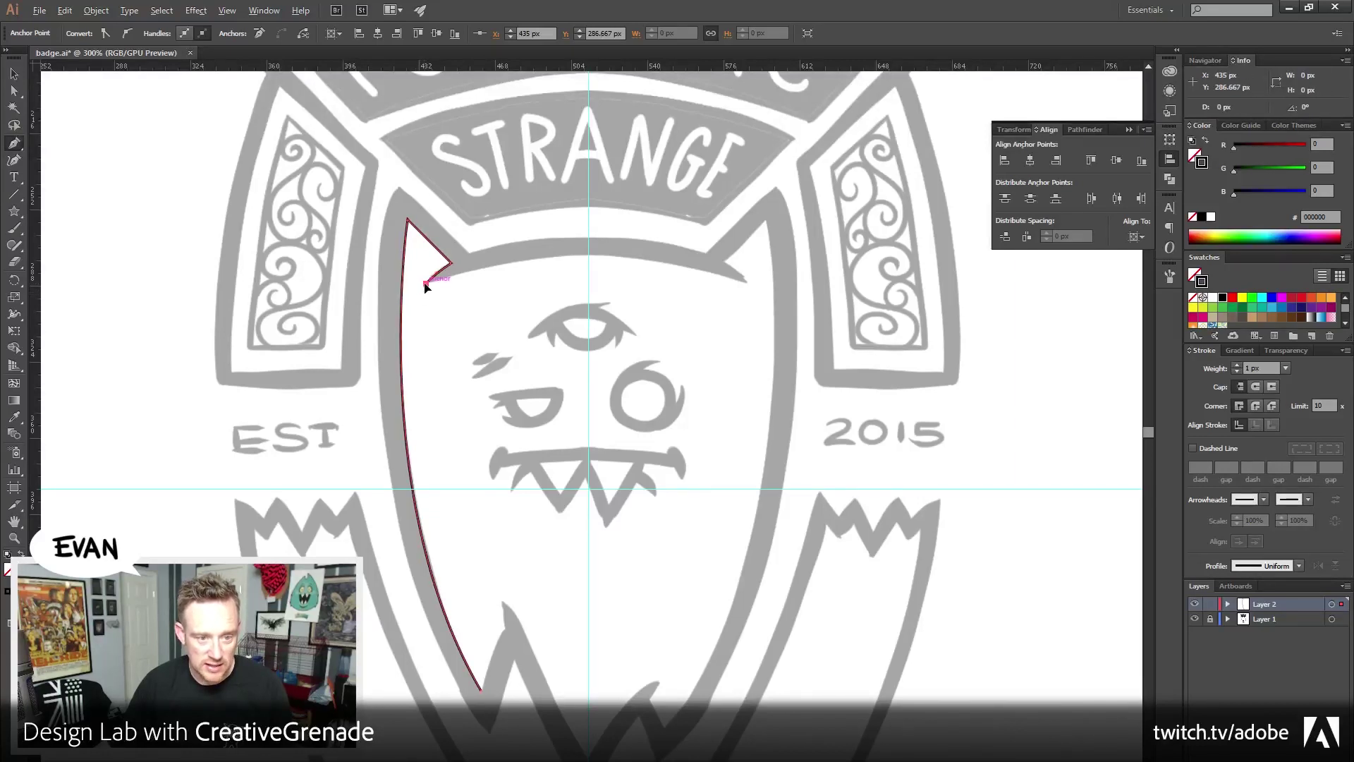
pyautogui.moveTo(590, 256); pyautogui.dragTo(691, 275)
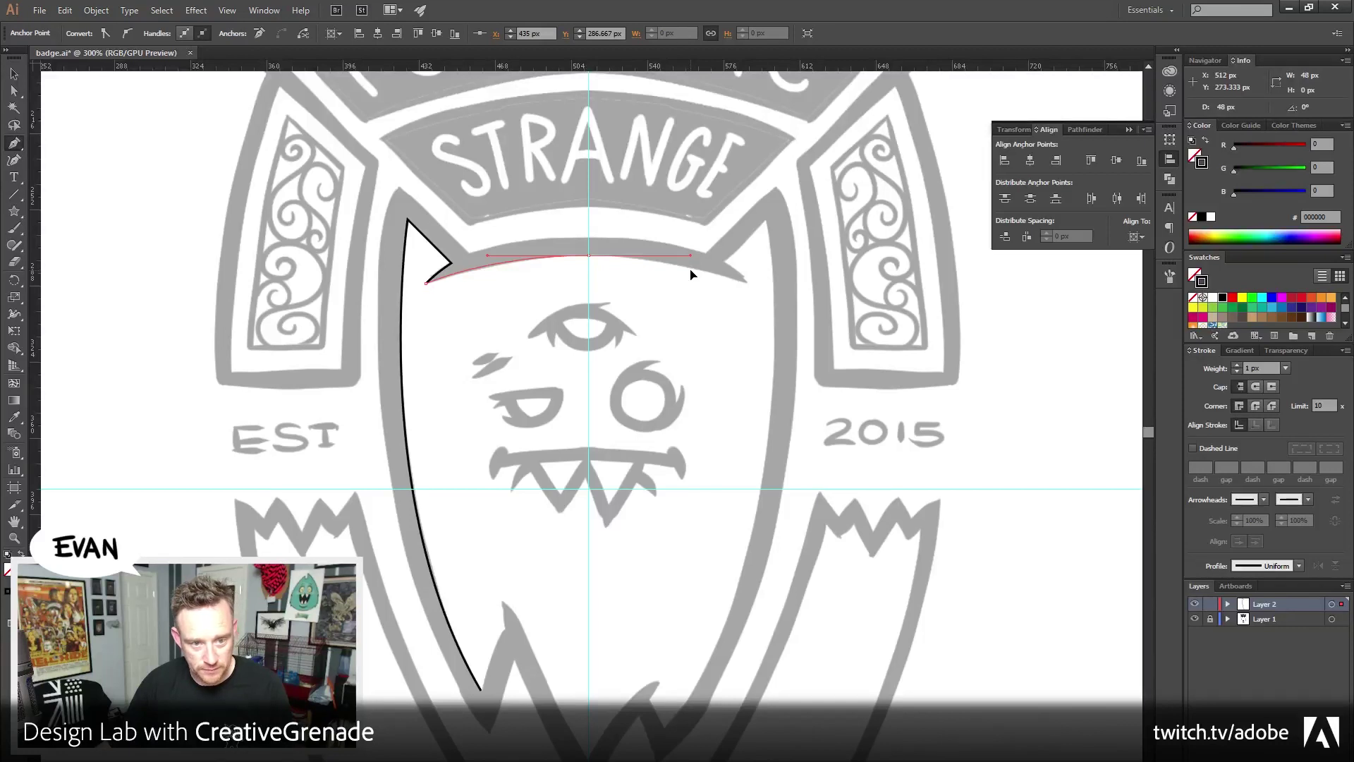
pyautogui.moveTo(691, 270); pyautogui.dragTo(689, 275)
pyautogui.moveTo(671, 452); pyautogui.dragTo(656, 408)
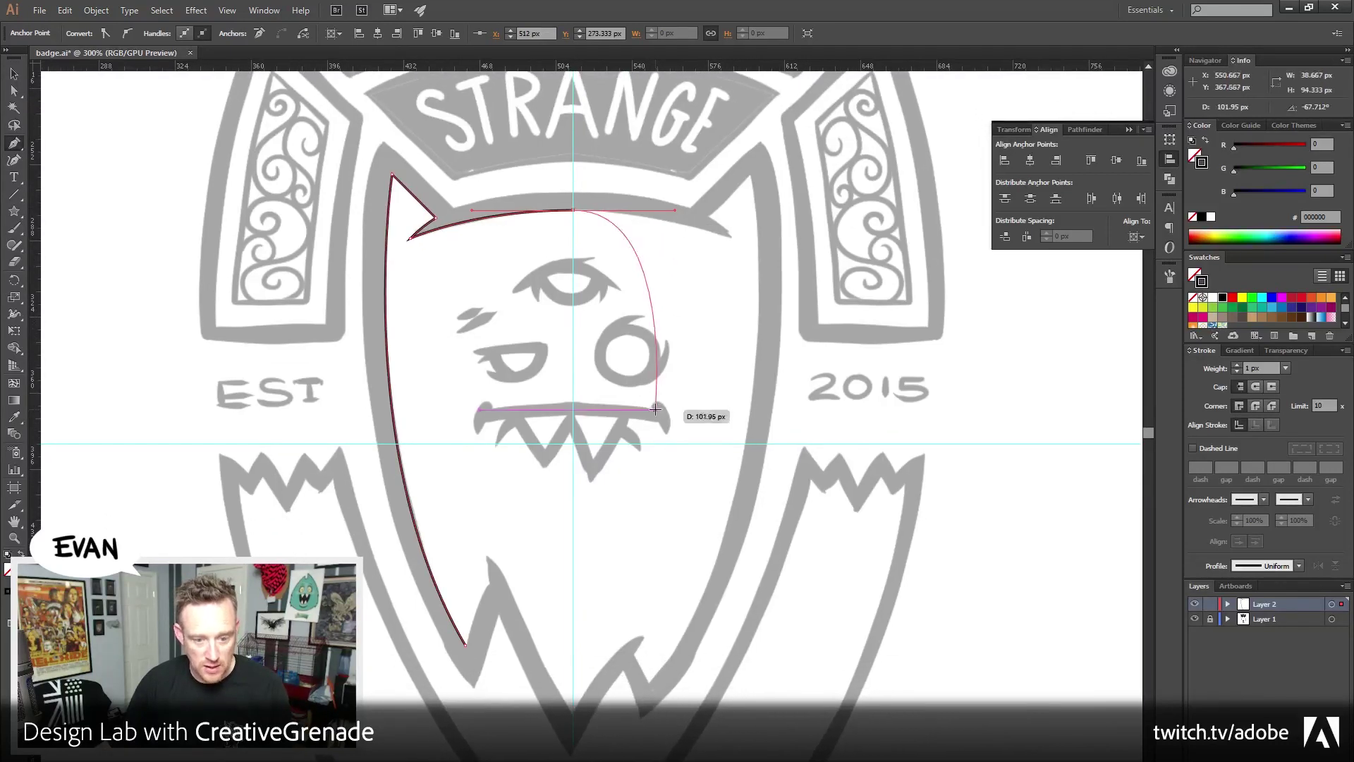
# Select all and delete the trial outline path
pyautogui.press('v')
pyautogui.click(145, 127)
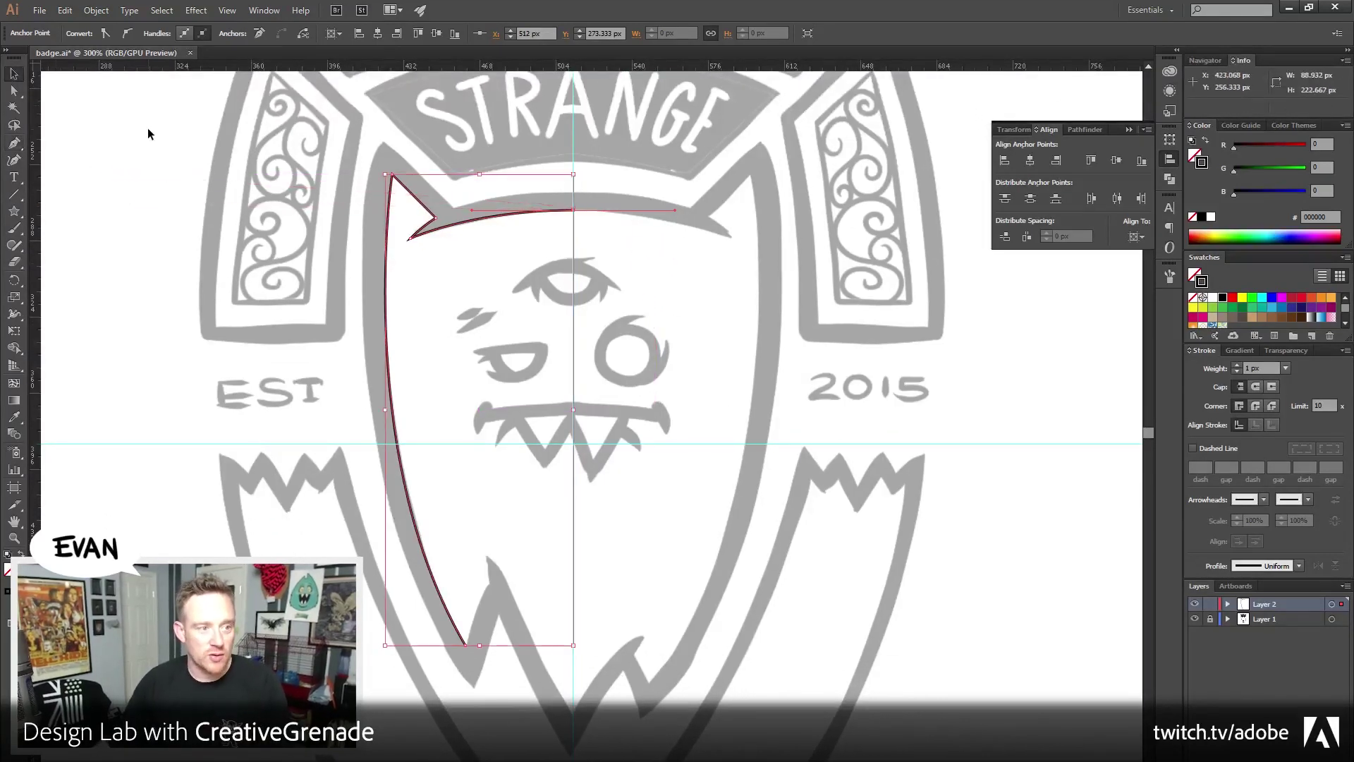
pyautogui.hotkey('ctrl', 'a')
pyautogui.press('Delete')
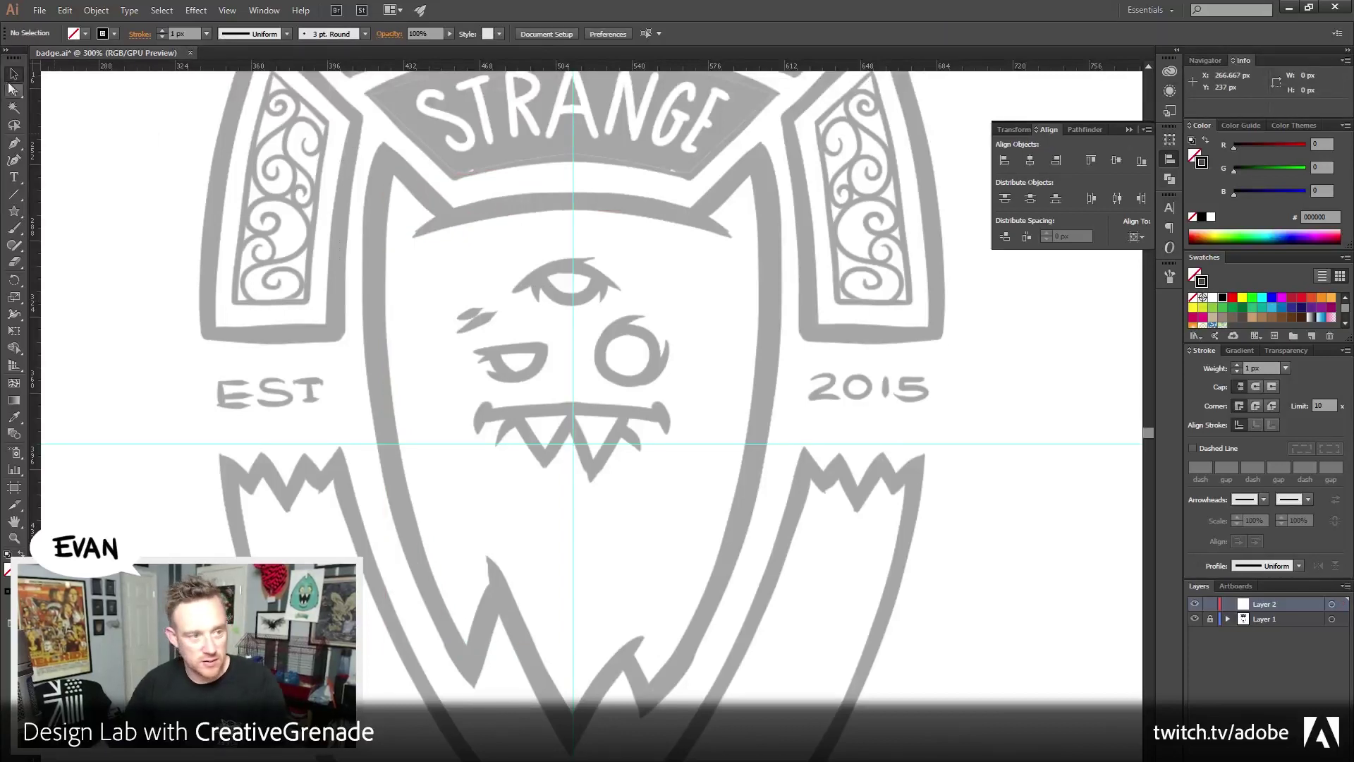
# Undo a false-start path at the lower notch and zoom out to the whole badge
pyautogui.press('p')
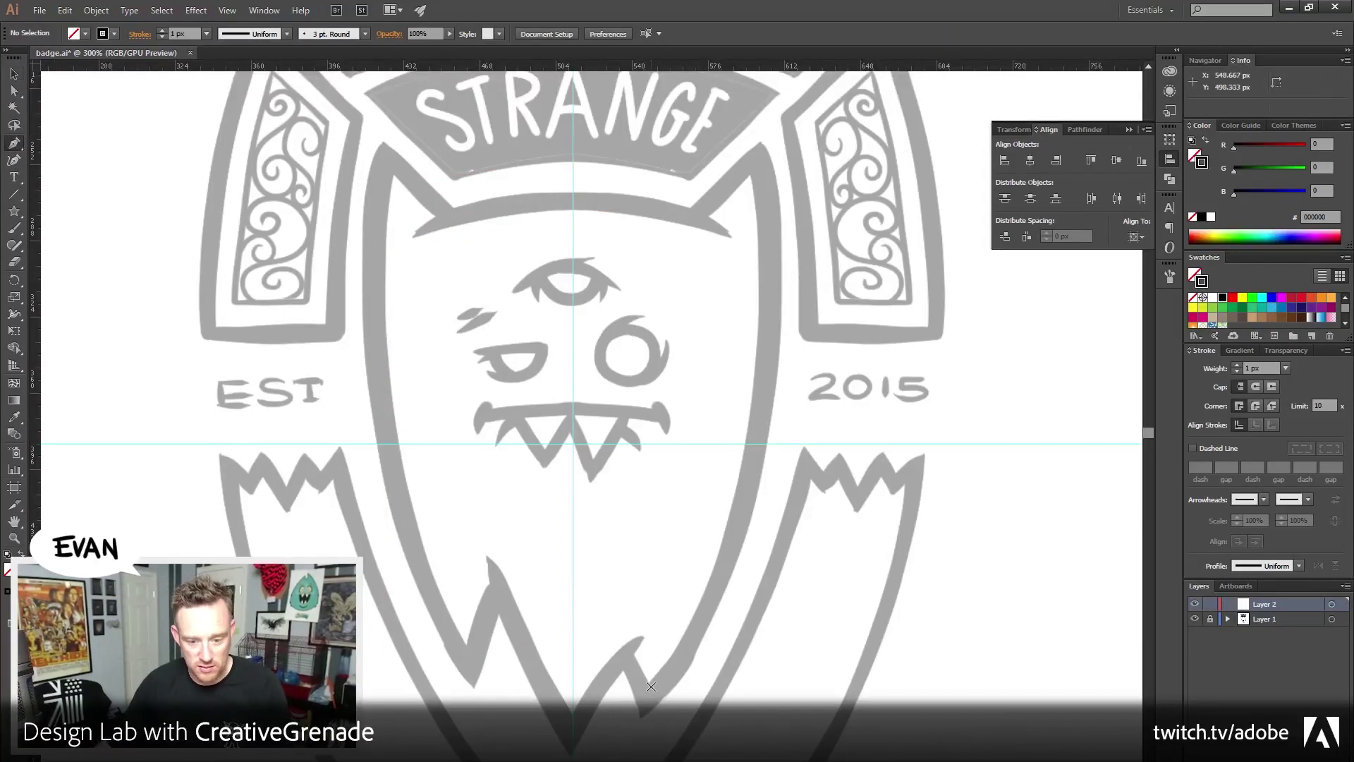
pyautogui.click(650, 682)
pyautogui.scroll(2, 678, 677)
pyautogui.hscroll(1, 677, 677)
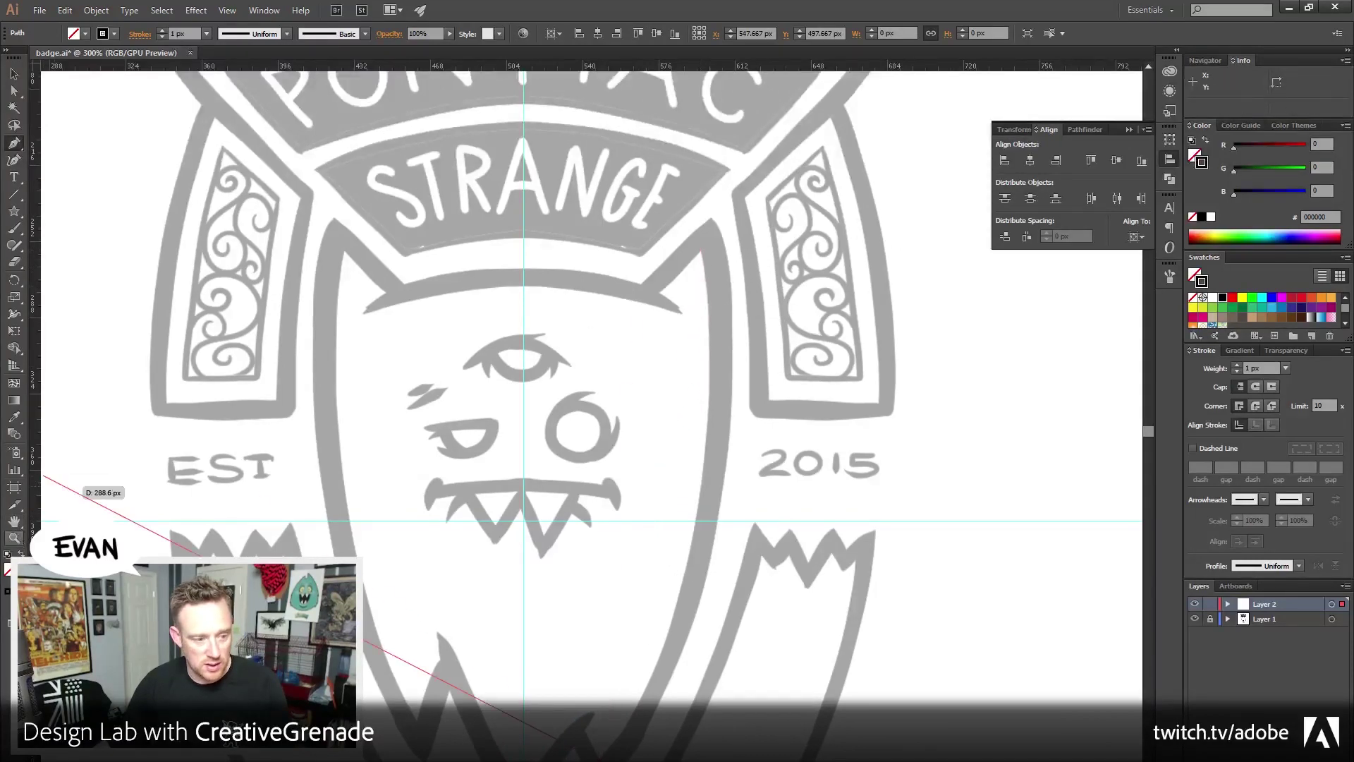
pyautogui.hotkey('ctrl', 'z')
pyautogui.press('z')
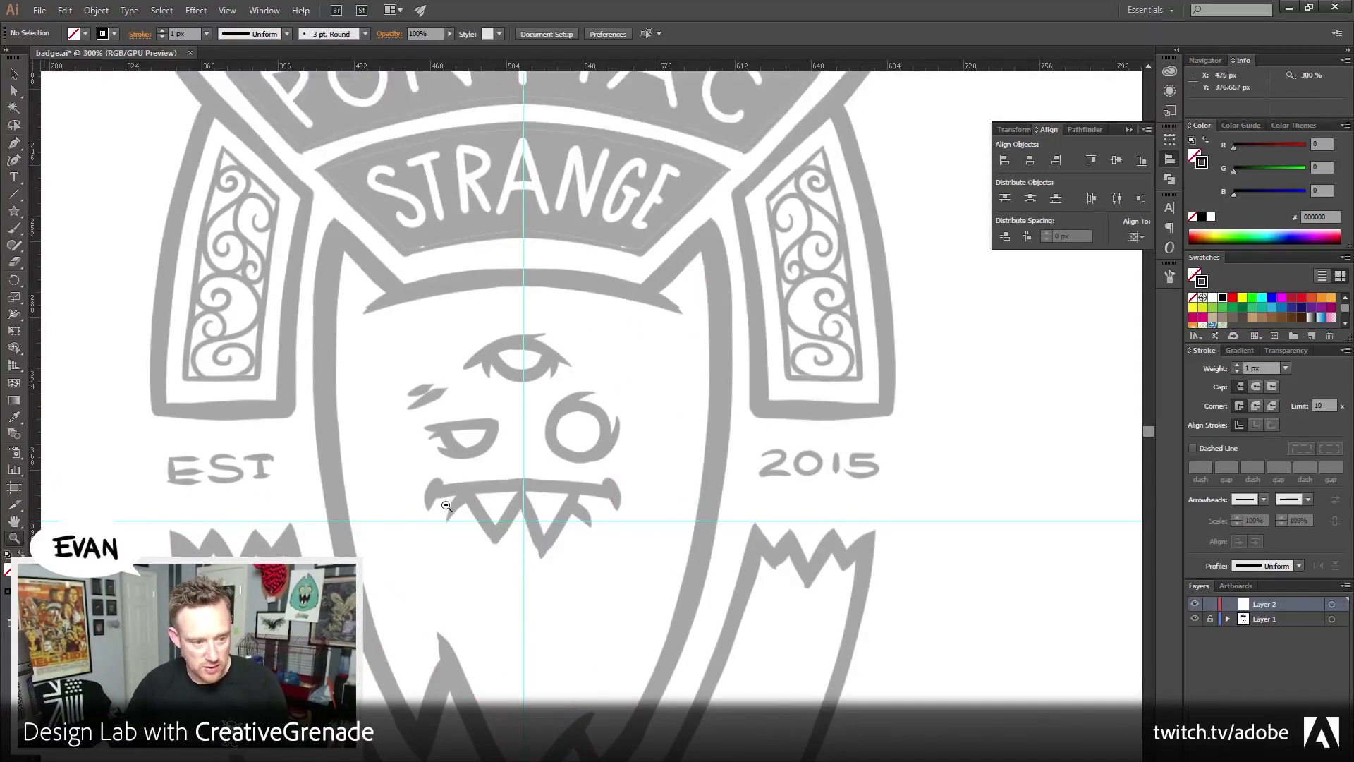
pyautogui.hotkey('ctrl', '-')
pyautogui.click(13, 143)
pyautogui.hscroll(1, 609, 620)
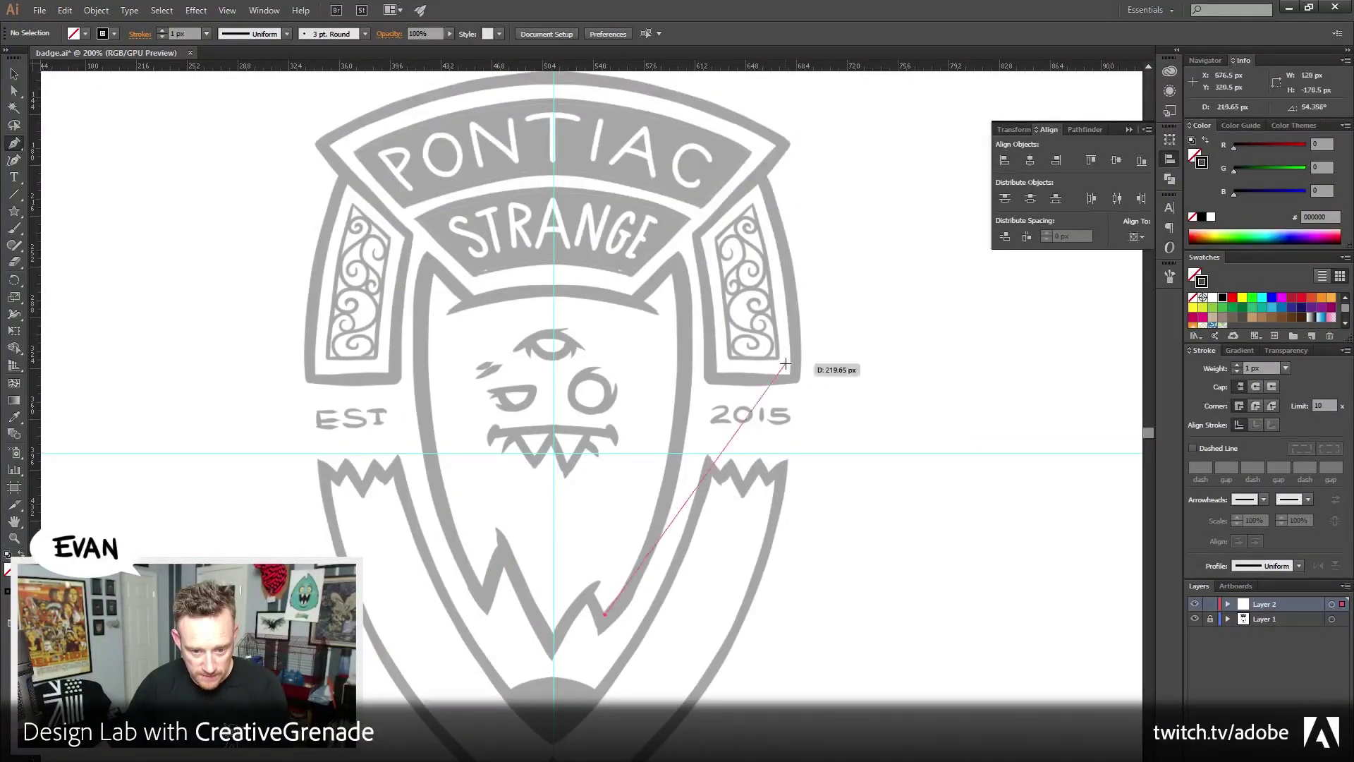
# Trace the shield's right edge from the bottom notch to a sharp ear tip
pyautogui.click(604, 614)
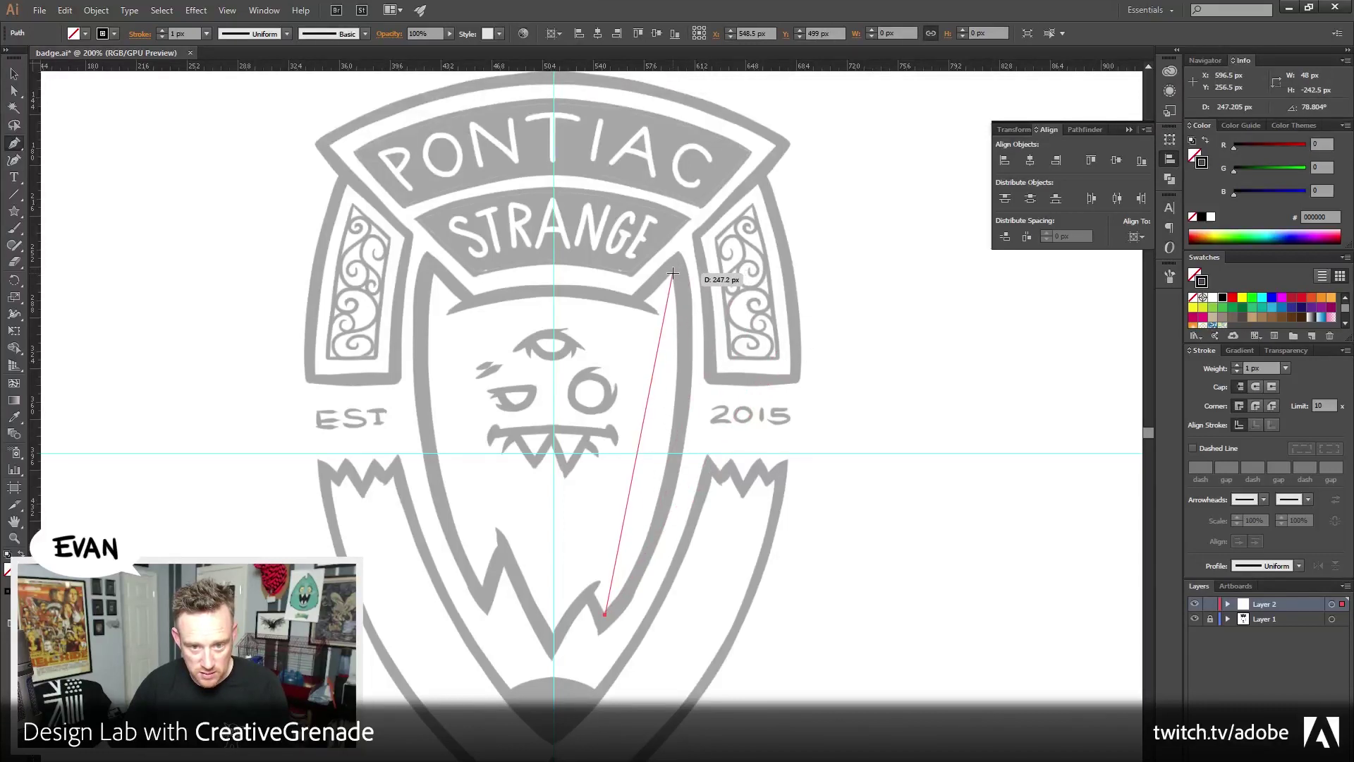
pyautogui.moveTo(674, 273); pyautogui.dragTo(653, 156)
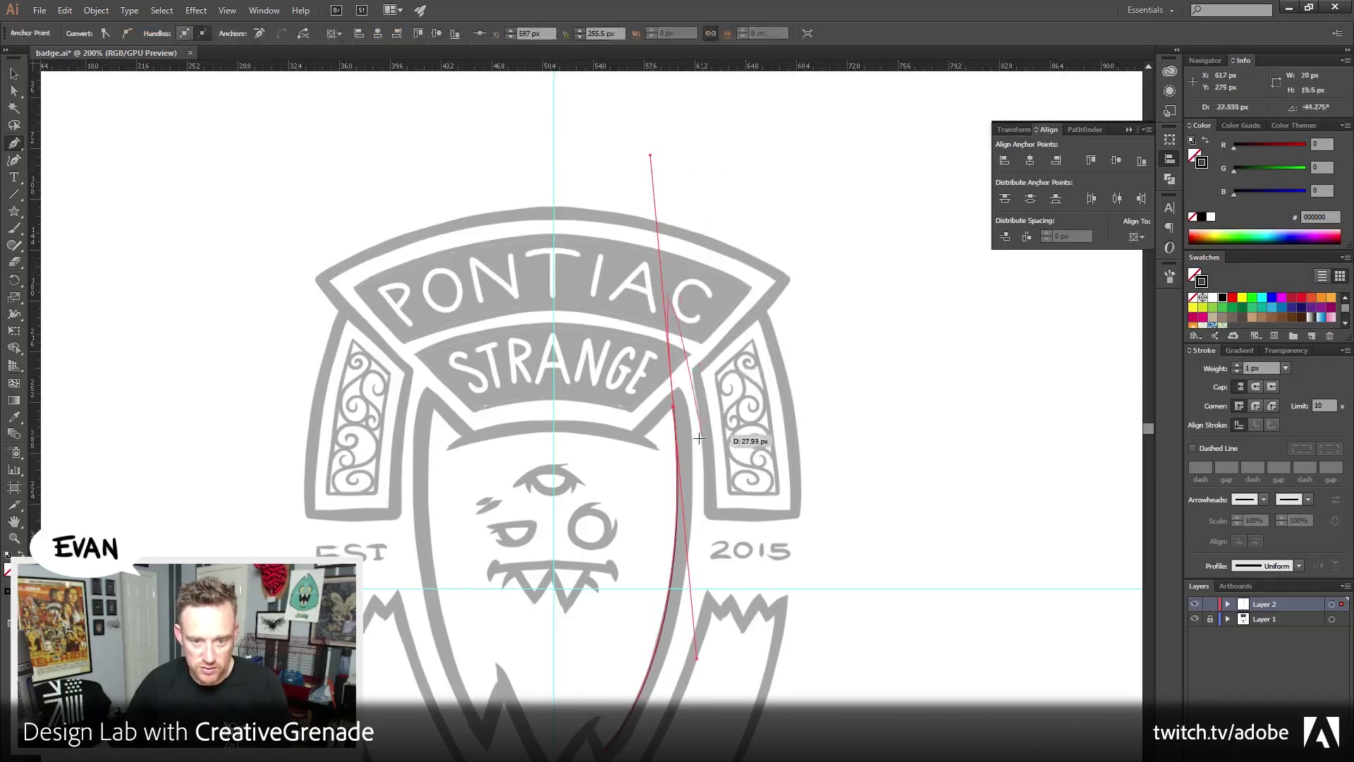
pyautogui.keyDown('alt'); pyautogui.click(674, 408); pyautogui.keyUp('alt')
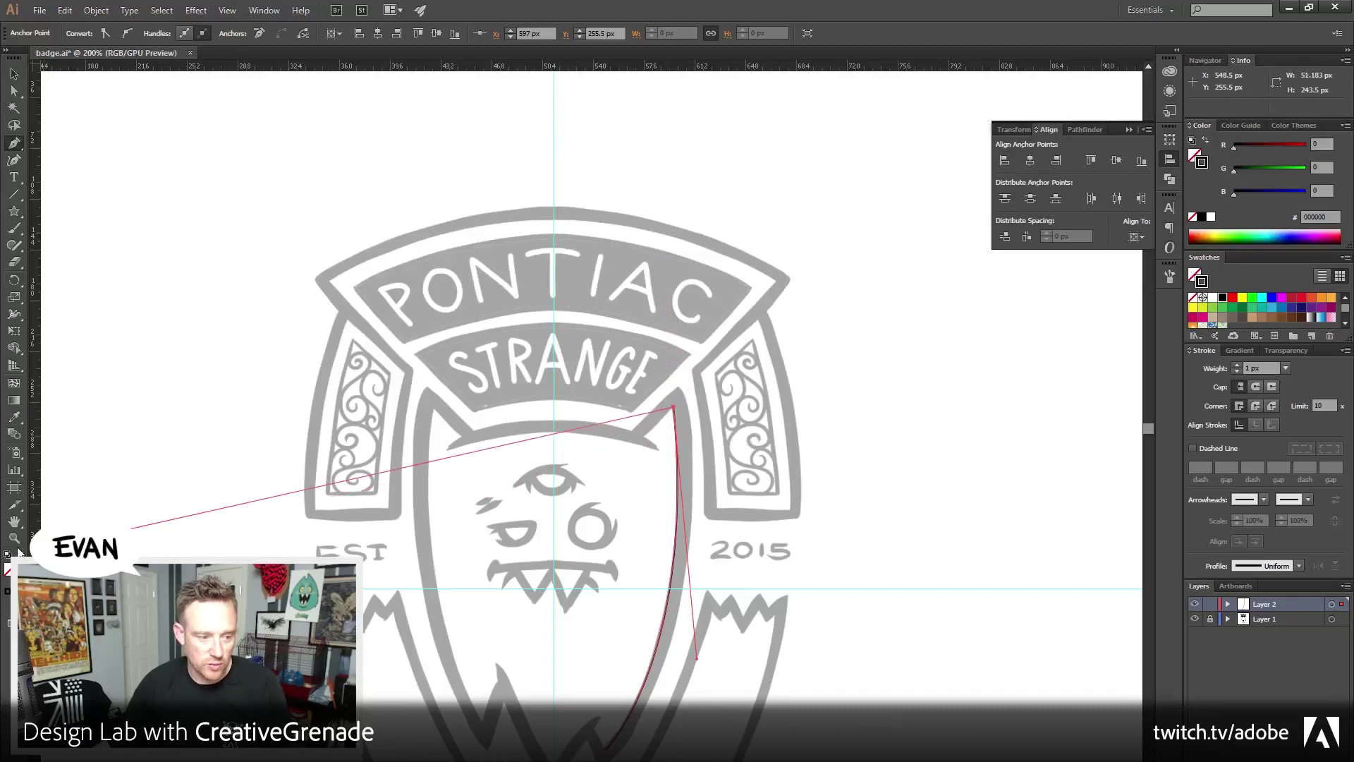
pyautogui.press('z')
pyautogui.click(614, 449)
pyautogui.click(536, 458)
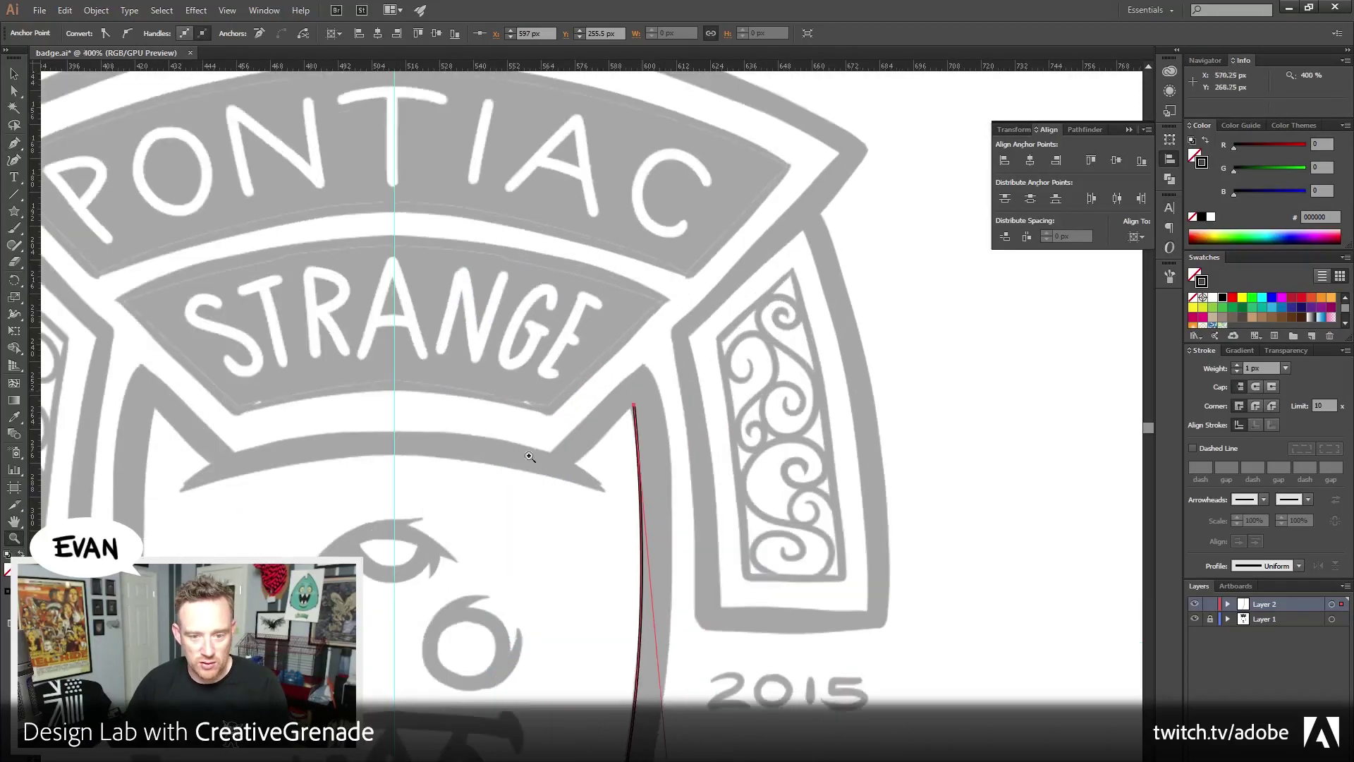
pyautogui.moveTo(536, 458); pyautogui.dragTo(691, 352)
pyautogui.click(14, 142)
pyautogui.moveTo(587, 331); pyautogui.dragTo(621, 294)
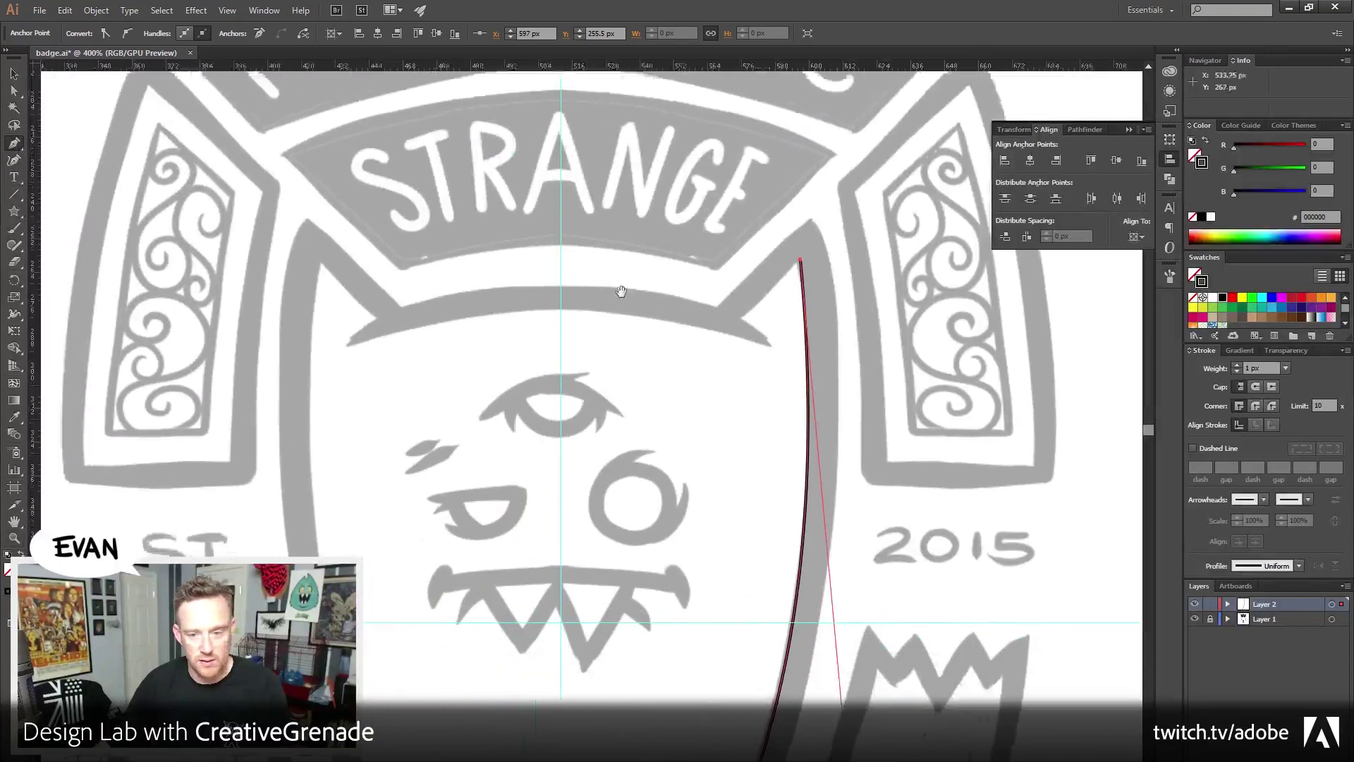
# Add the ear spike's corner points and curve the head top to the centre guide
pyautogui.click(799, 262)
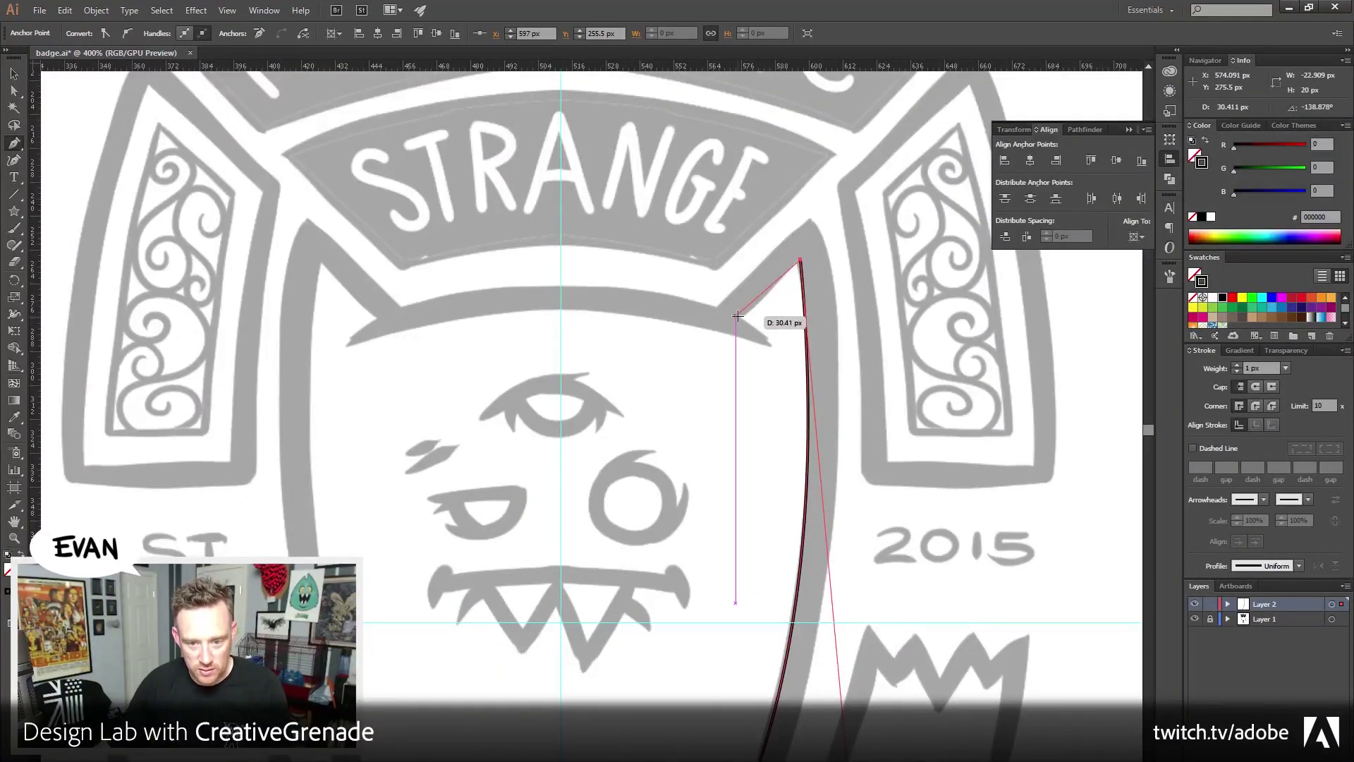
pyautogui.click(736, 316)
pyautogui.click(761, 329)
pyautogui.click(771, 344)
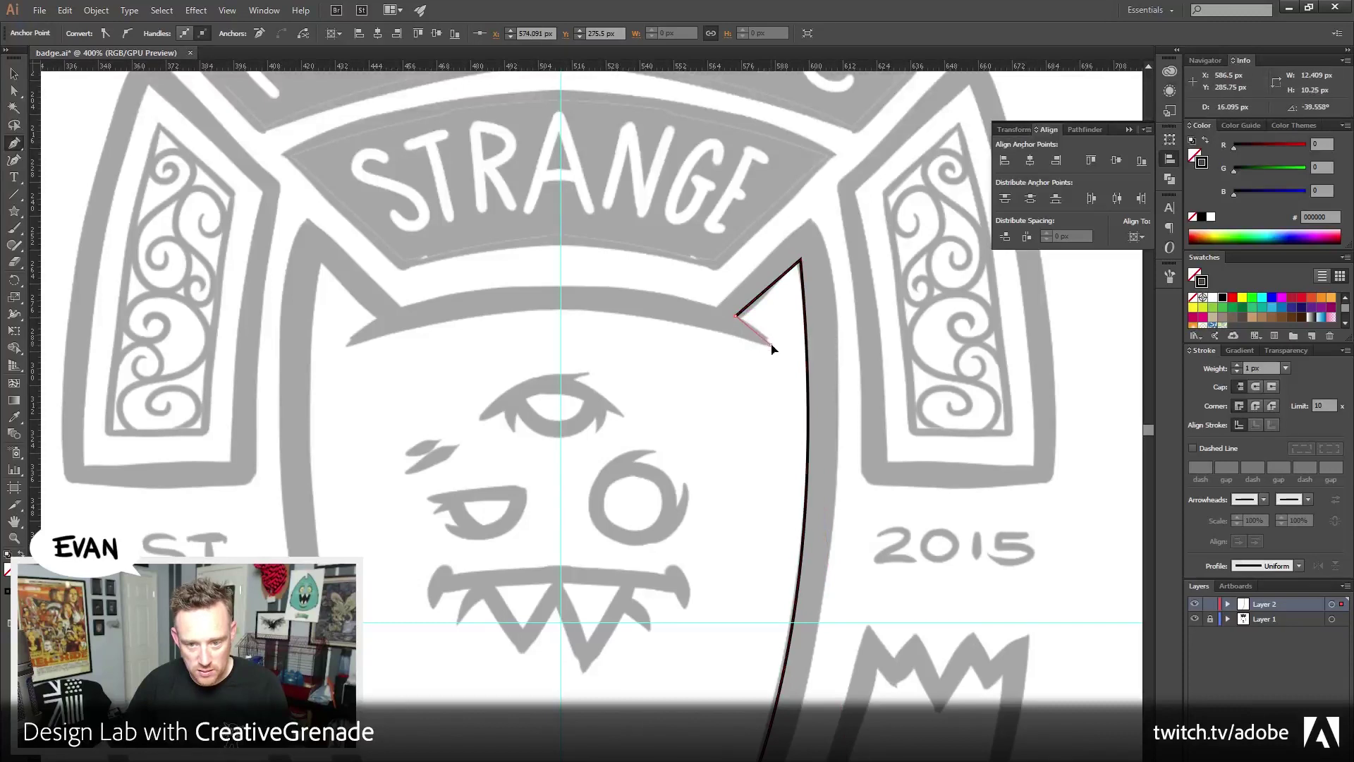
pyautogui.click(772, 344)
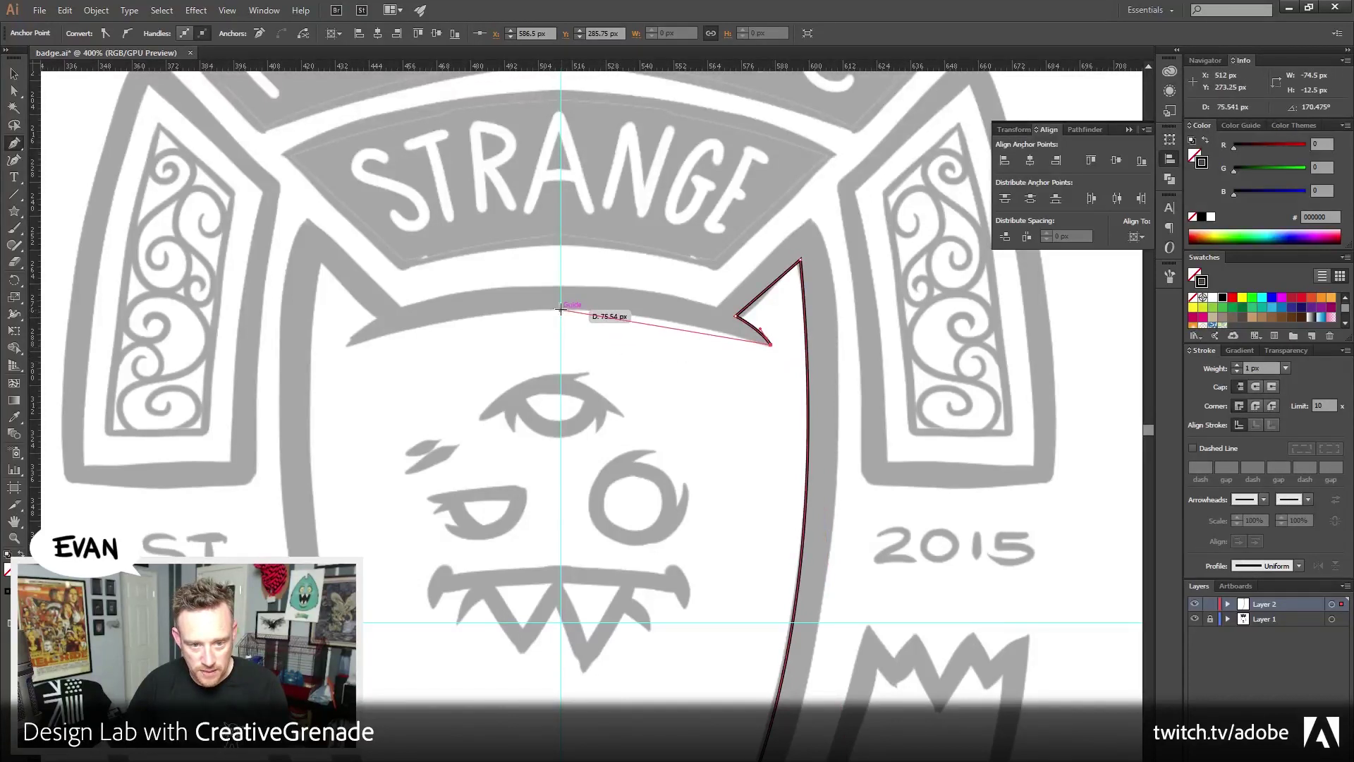
pyautogui.moveTo(560, 308); pyautogui.dragTo(433, 307)
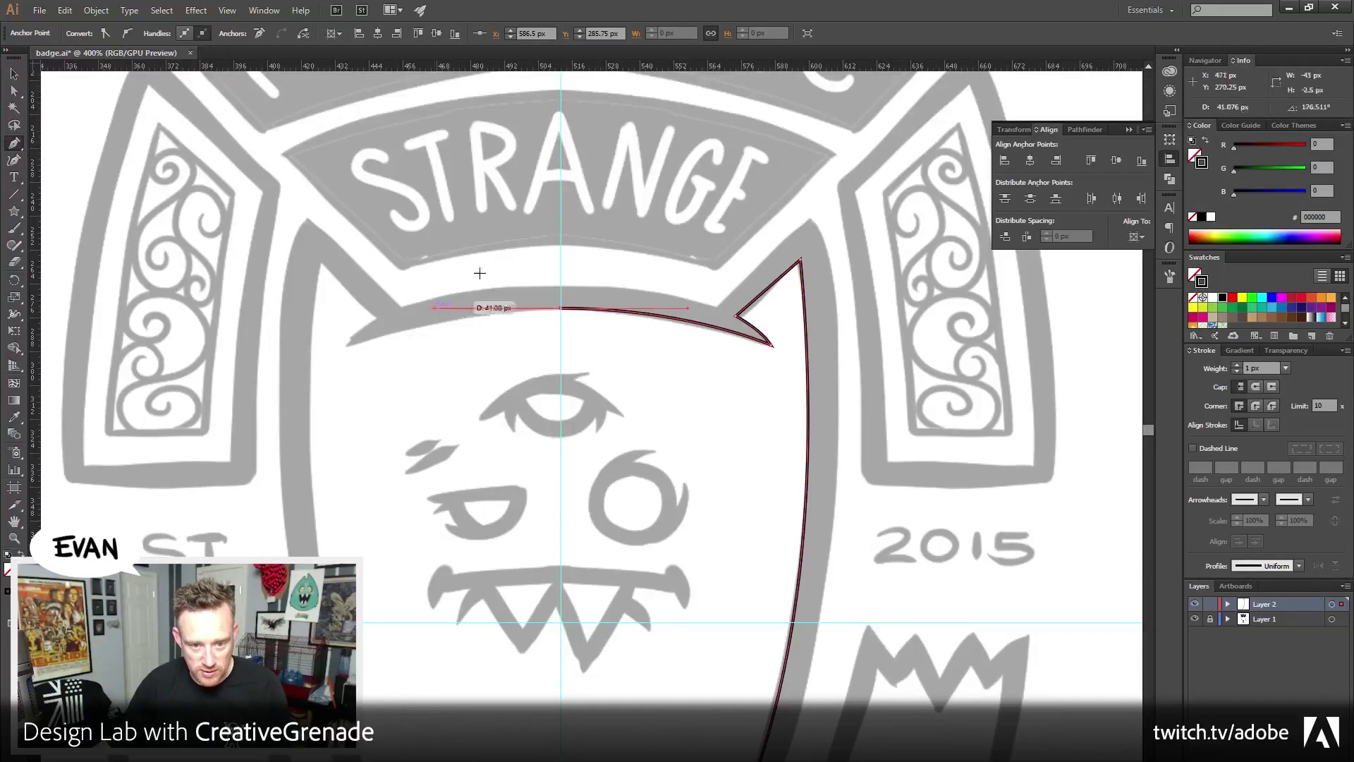
pyautogui.keyDown('ctrl'); pyautogui.click(498, 241); pyautogui.keyUp('ctrl')
pyautogui.moveTo(562, 500); pyautogui.dragTo(561, 423)
pyautogui.press('v')
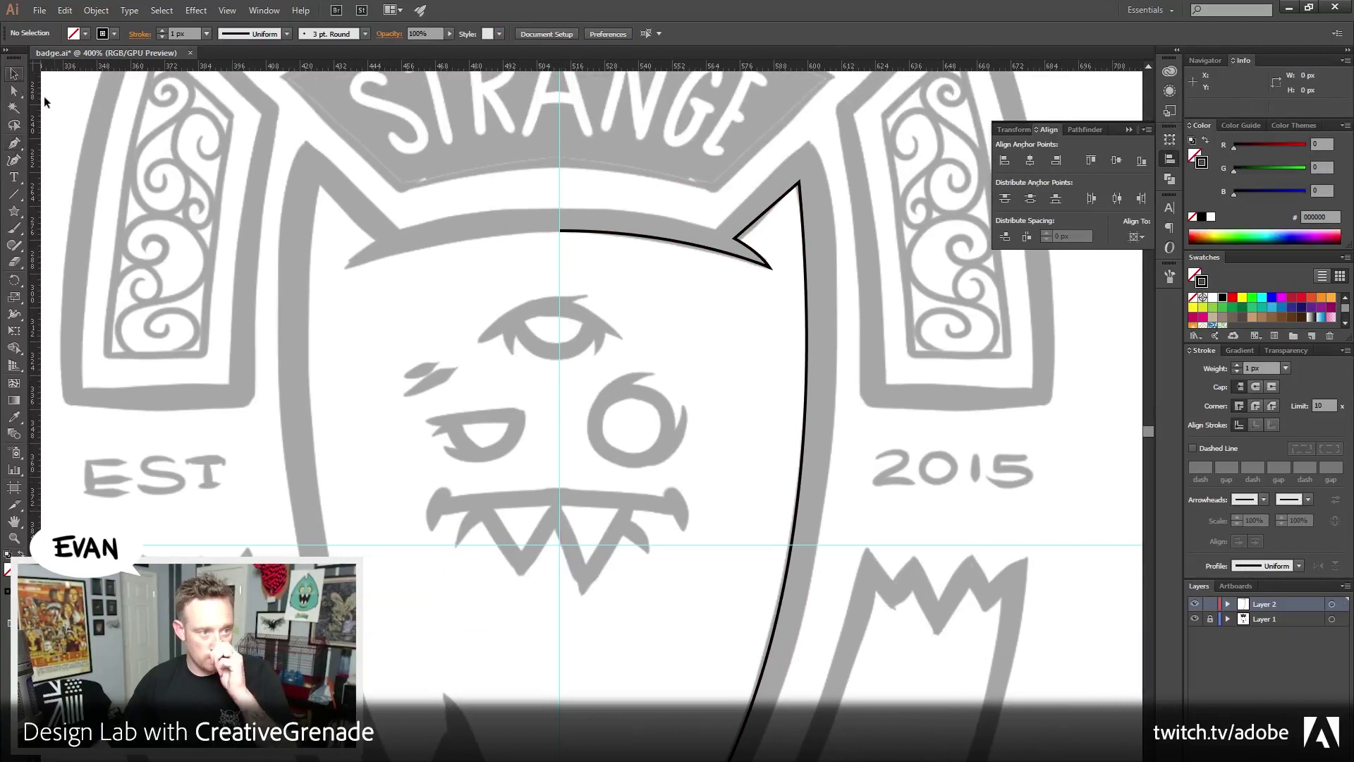
pyautogui.scroll(3, 492, 455)
# Make a vertically reflected copy of the right head half and move it to the left side
pyautogui.hotkey('ctrl', 'a')
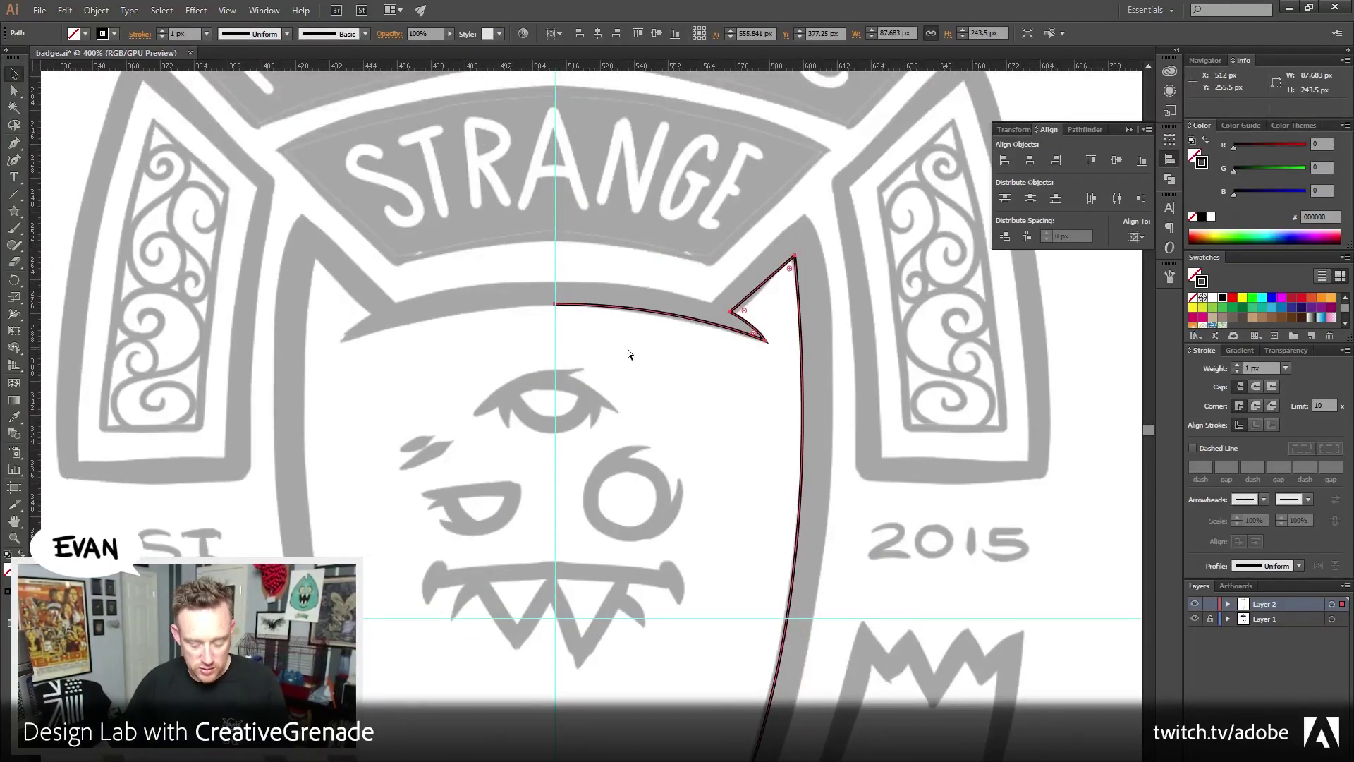
pyautogui.click(96, 10)
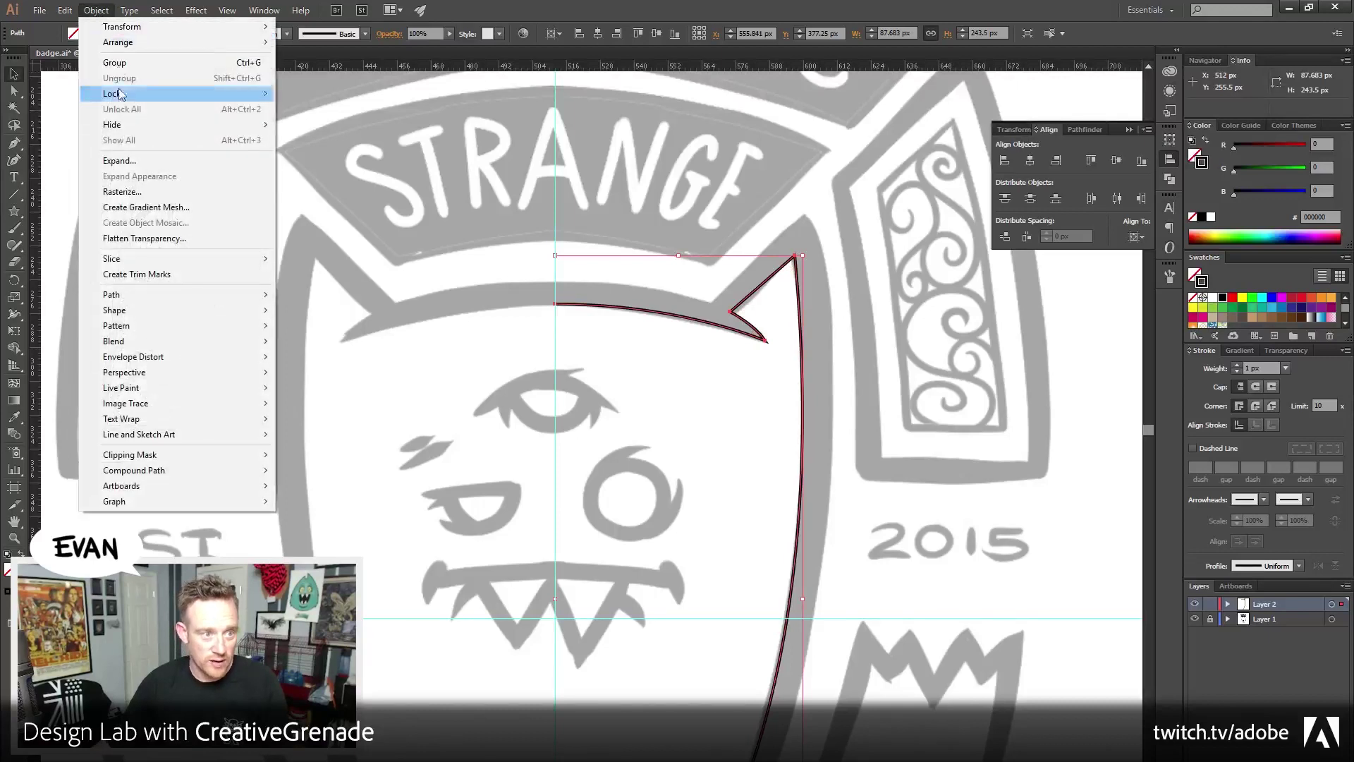
pyautogui.moveTo(119, 94)
pyautogui.moveTo(177, 27)
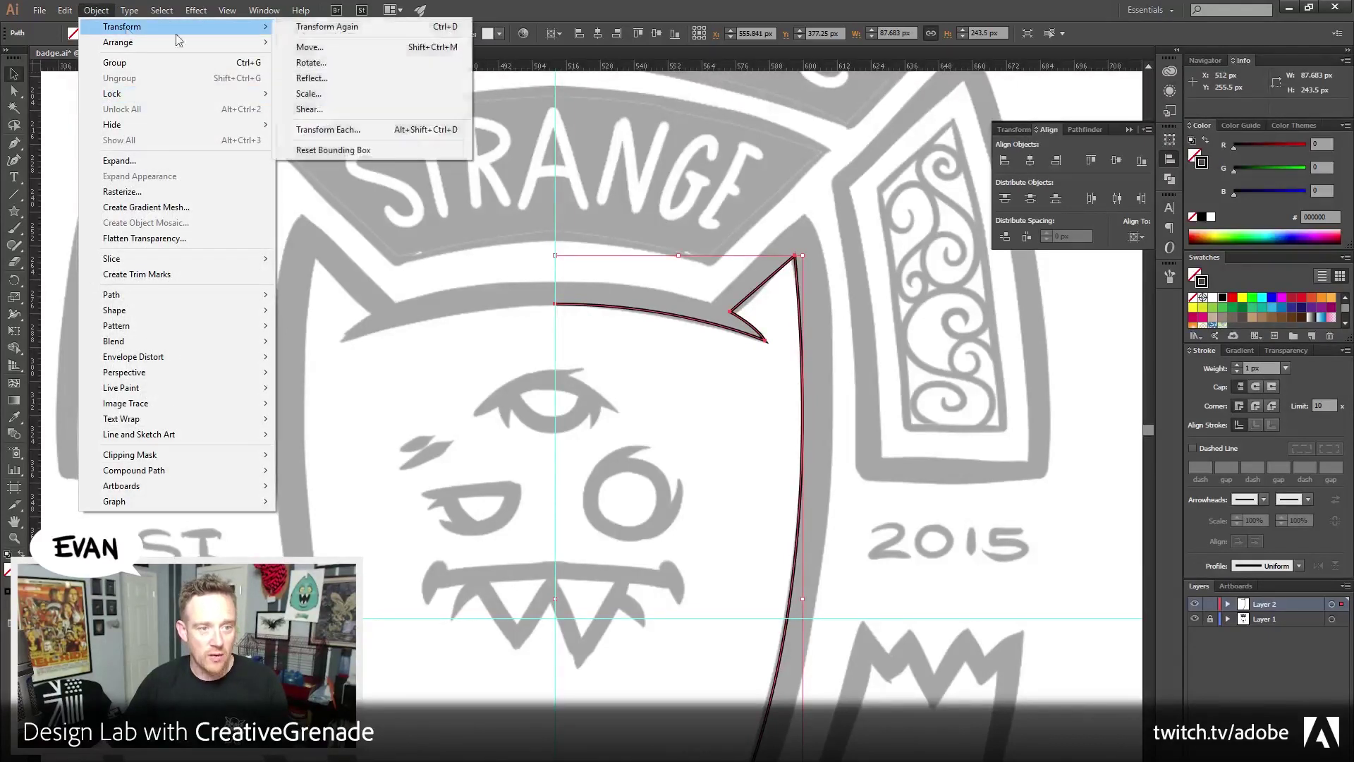
pyautogui.click(376, 76)
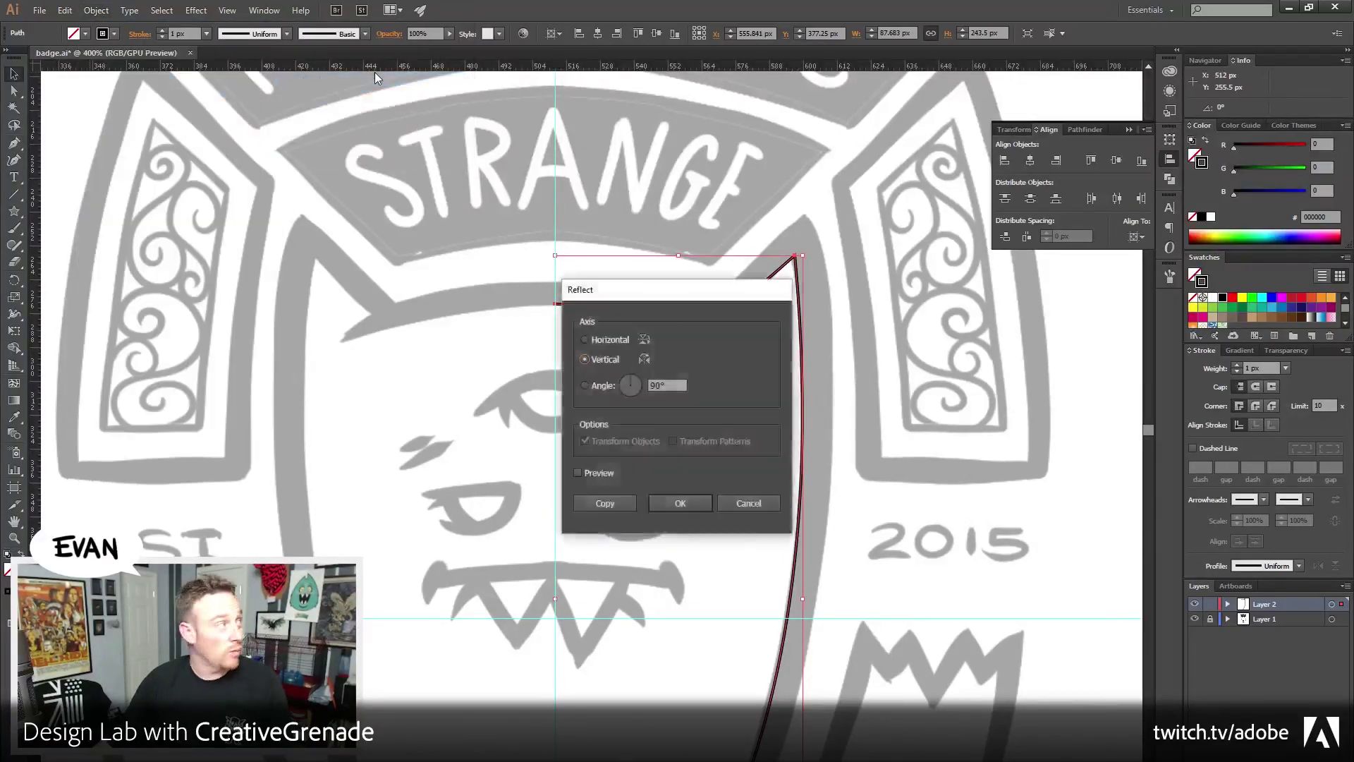
pyautogui.click(680, 502)
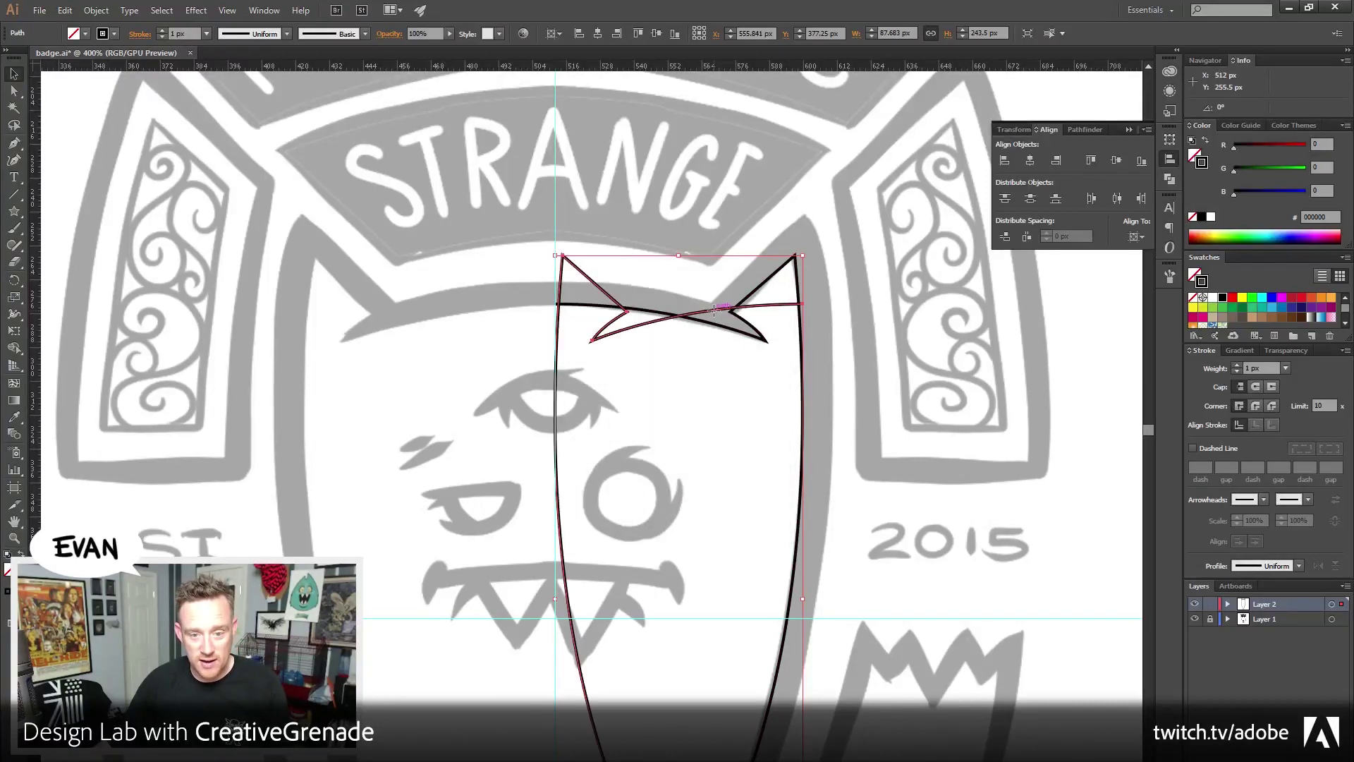
pyautogui.moveTo(714, 309); pyautogui.dragTo(464, 310)
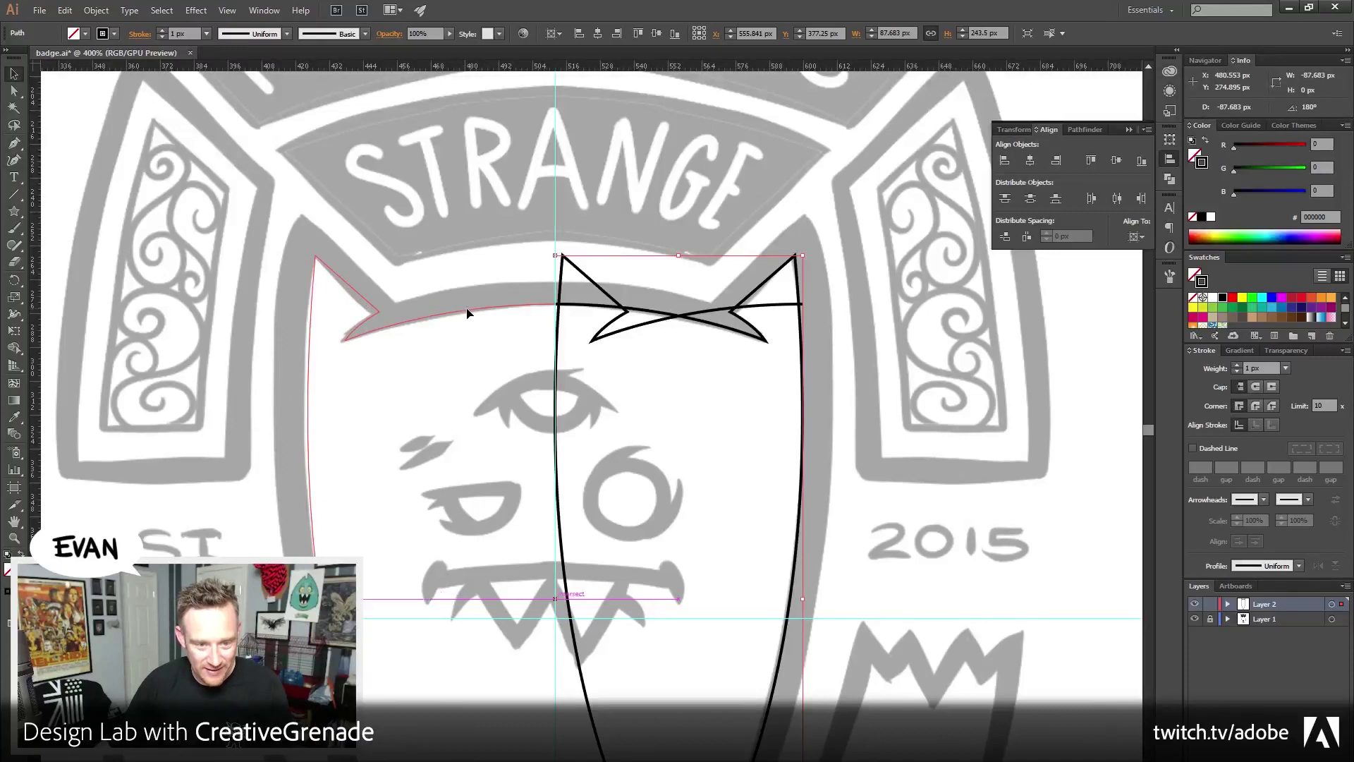
# Join the two halves at their top-centre anchors into a single outline
pyautogui.click(467, 311)
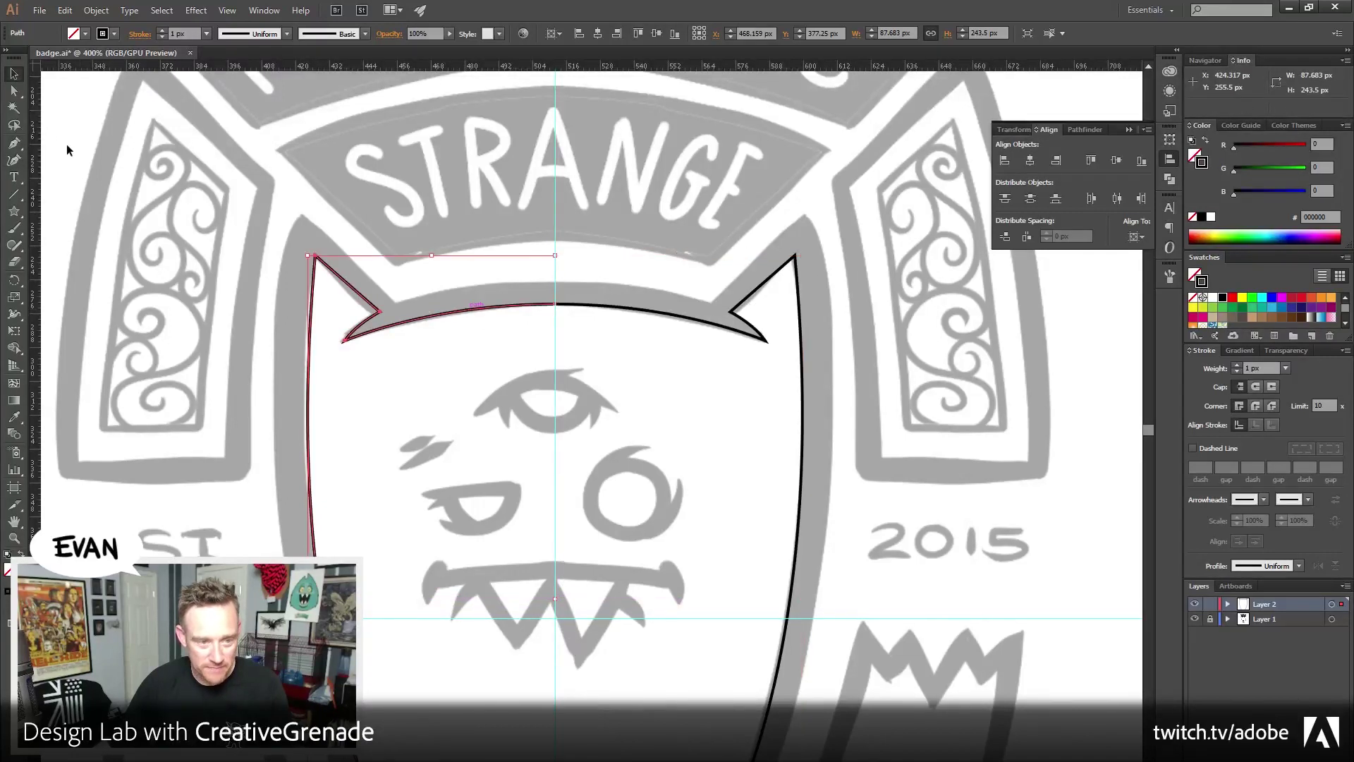
pyautogui.press('a')
pyautogui.moveTo(494, 268); pyautogui.dragTo(580, 334)
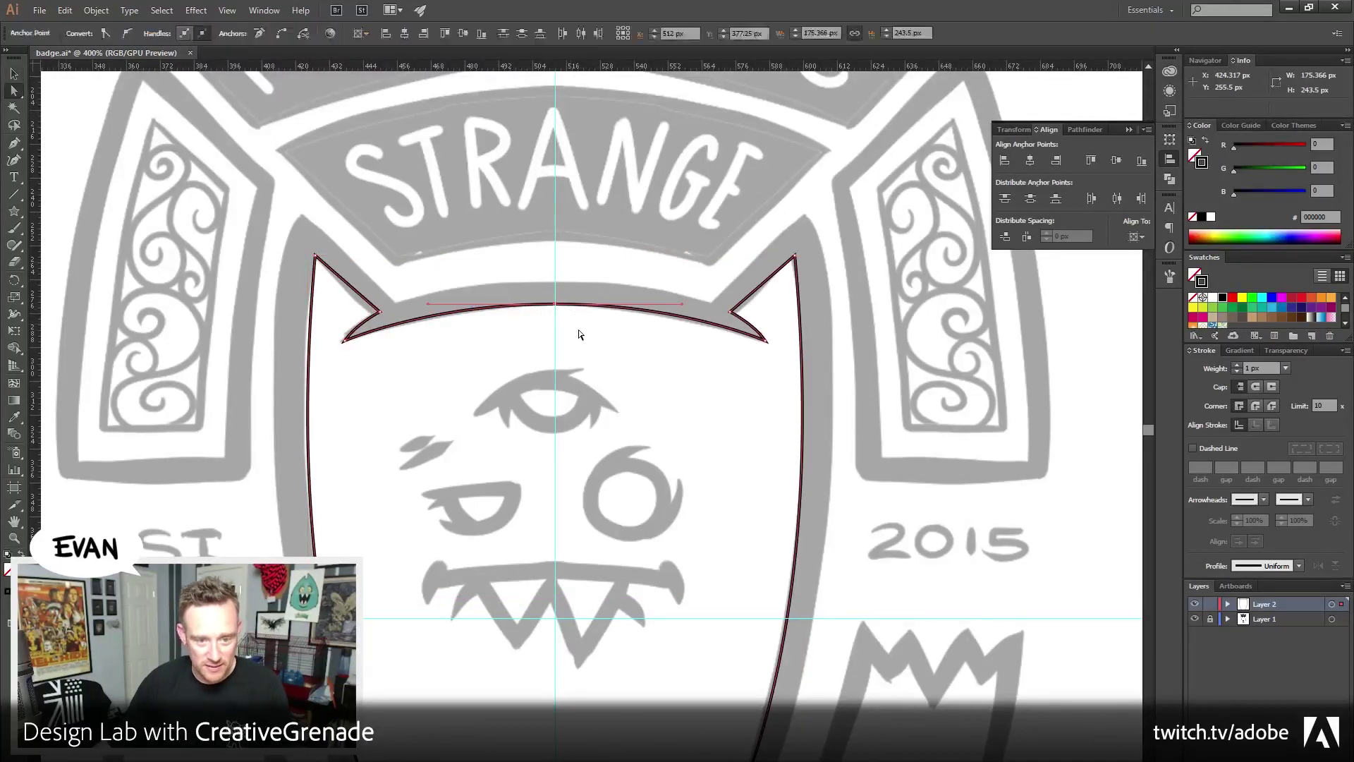
pyautogui.press('ctrl')
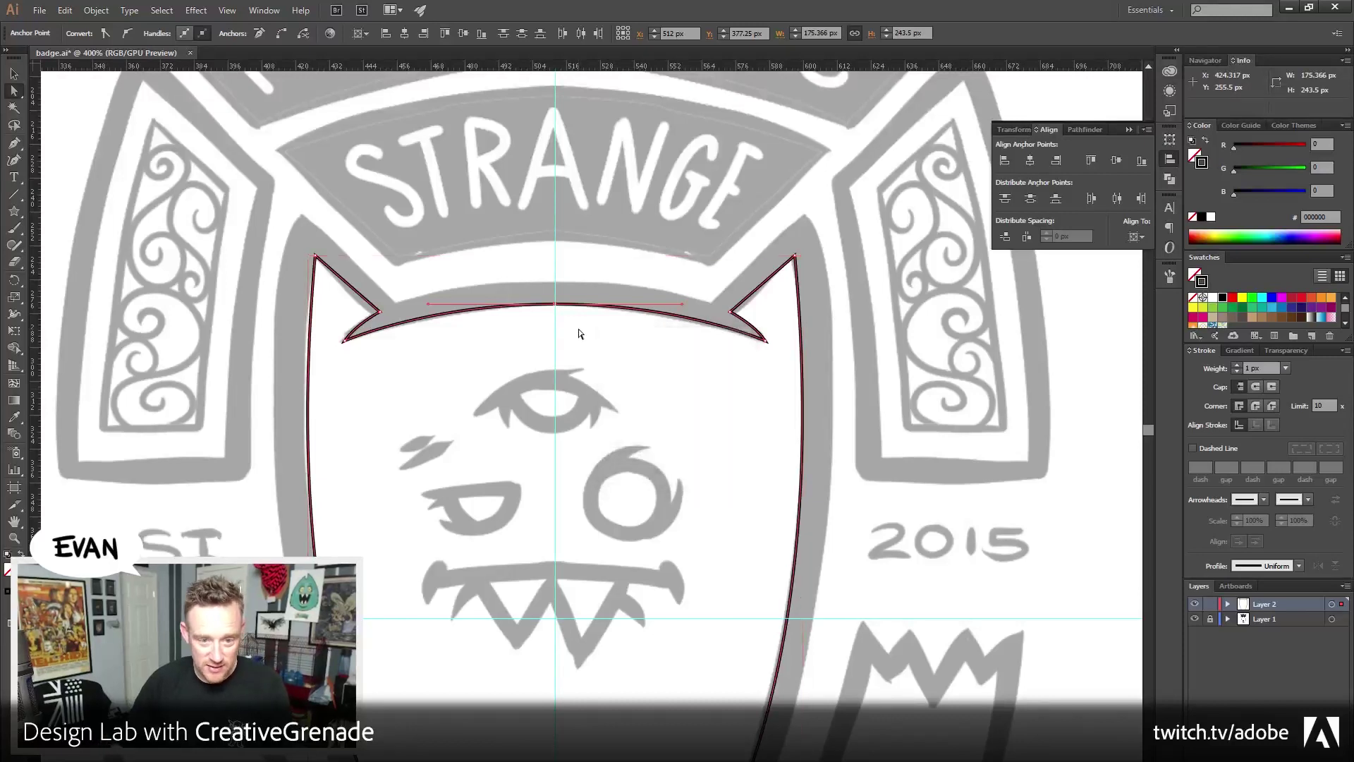
pyautogui.press('v')
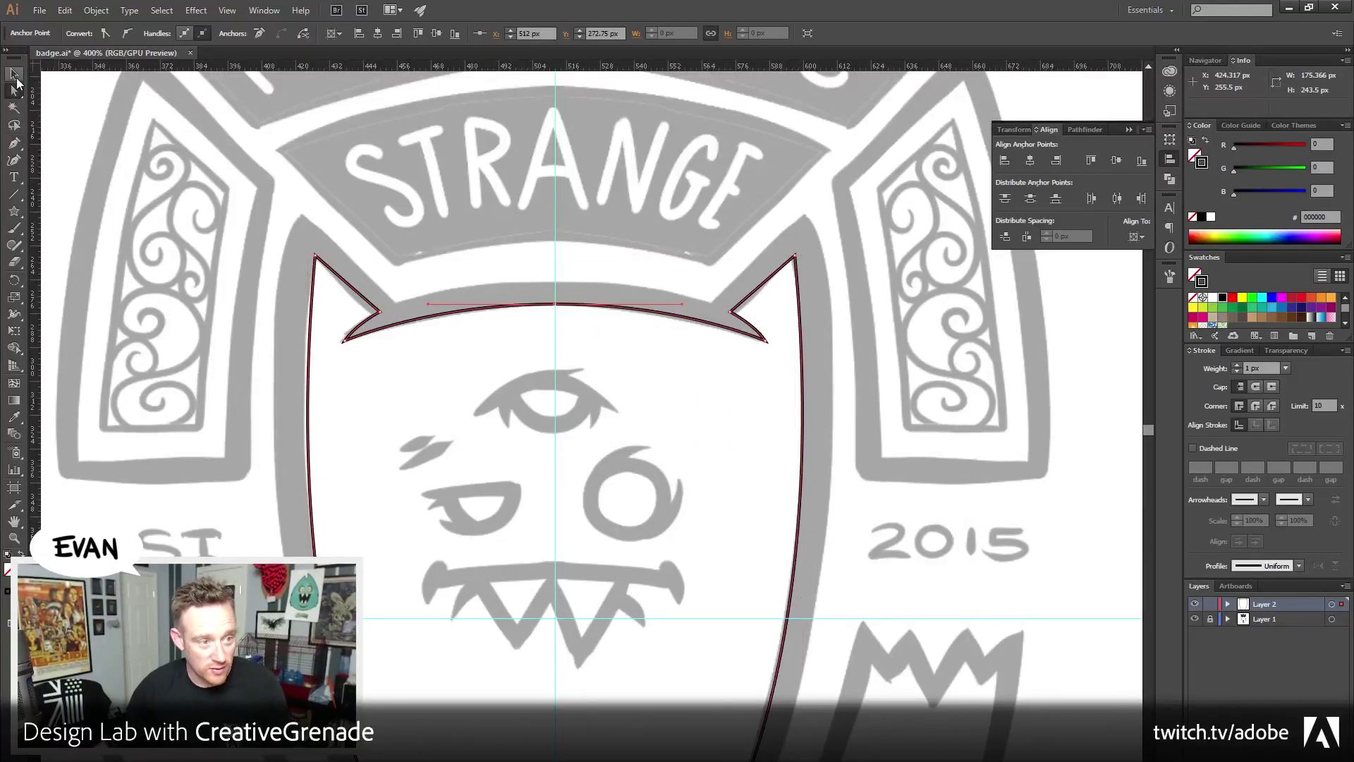
pyautogui.click(200, 349)
# Draw a curved Pen path from the W's bottom point up to the head outline
pyautogui.moveTo(423, 622); pyautogui.dragTo(420, 349)
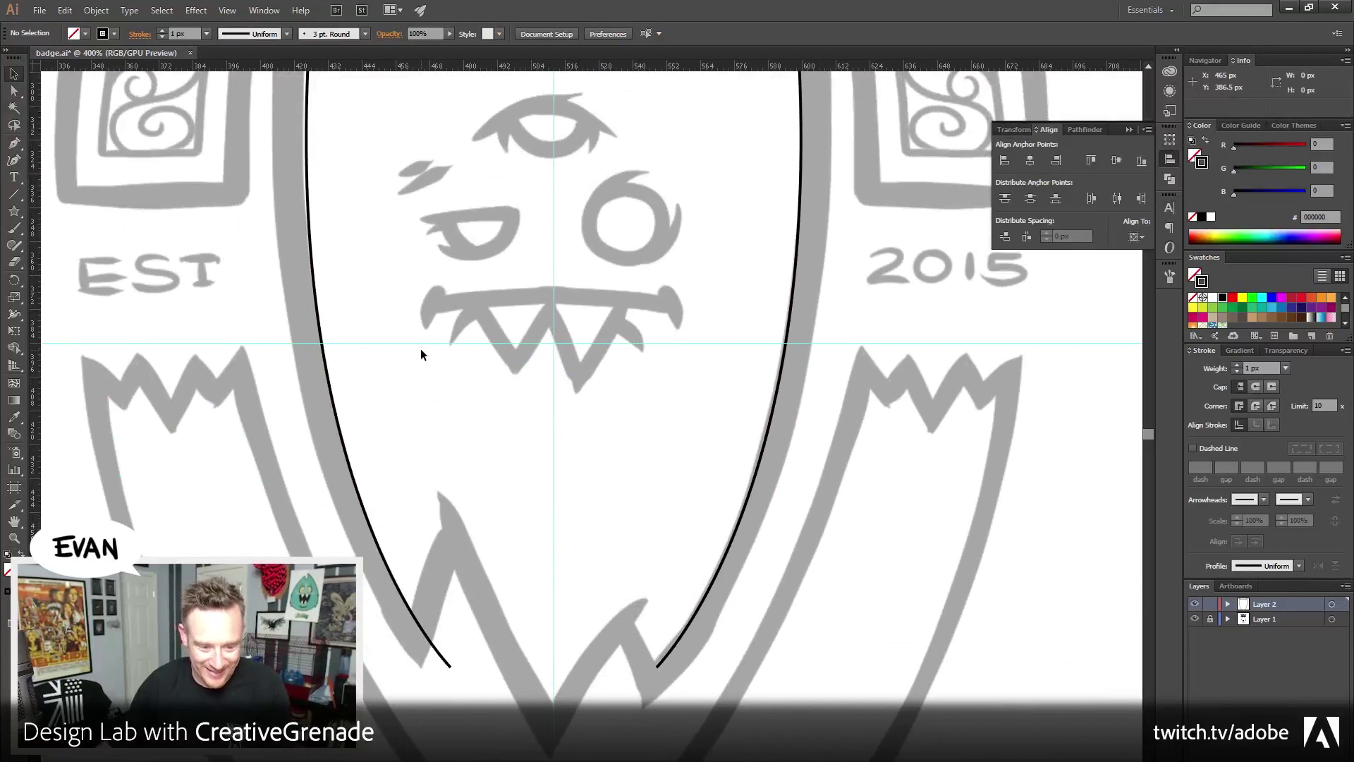
pyautogui.press('p')
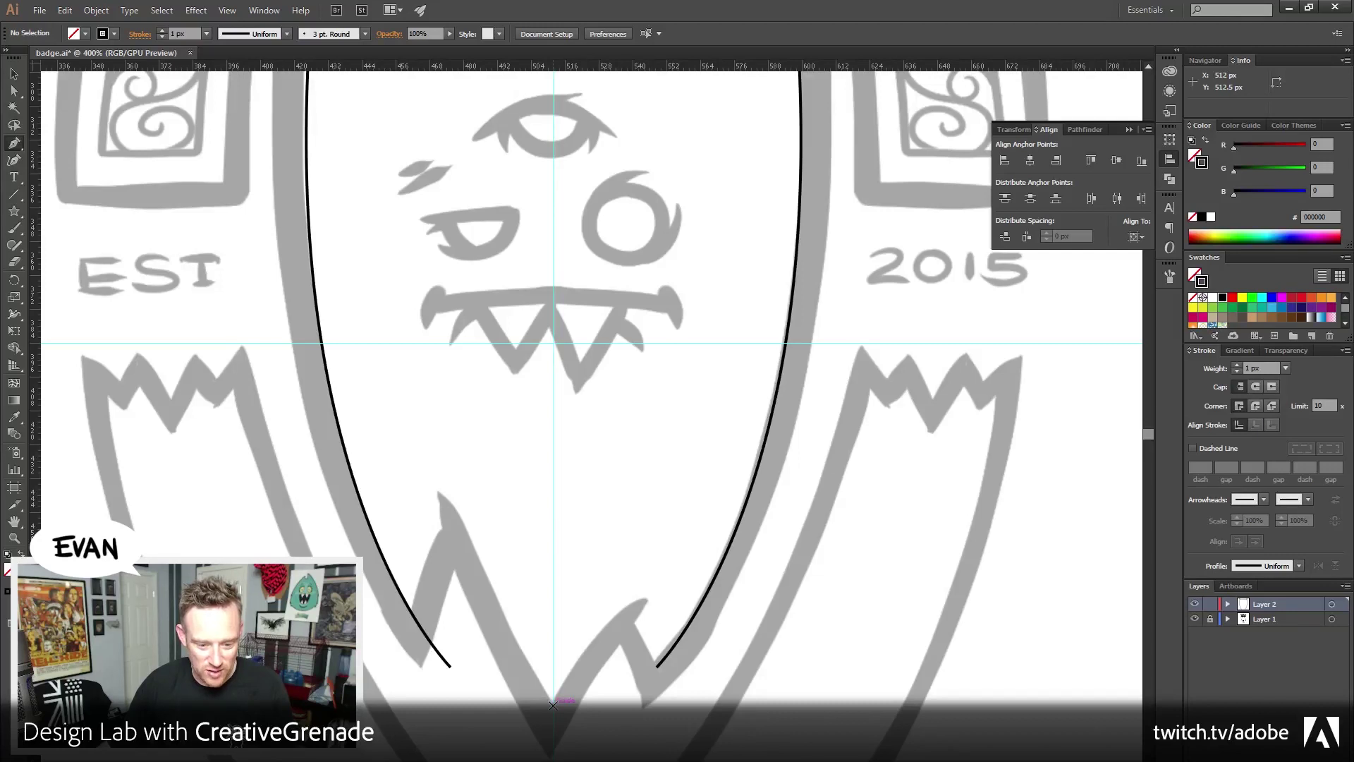
pyautogui.click(554, 704)
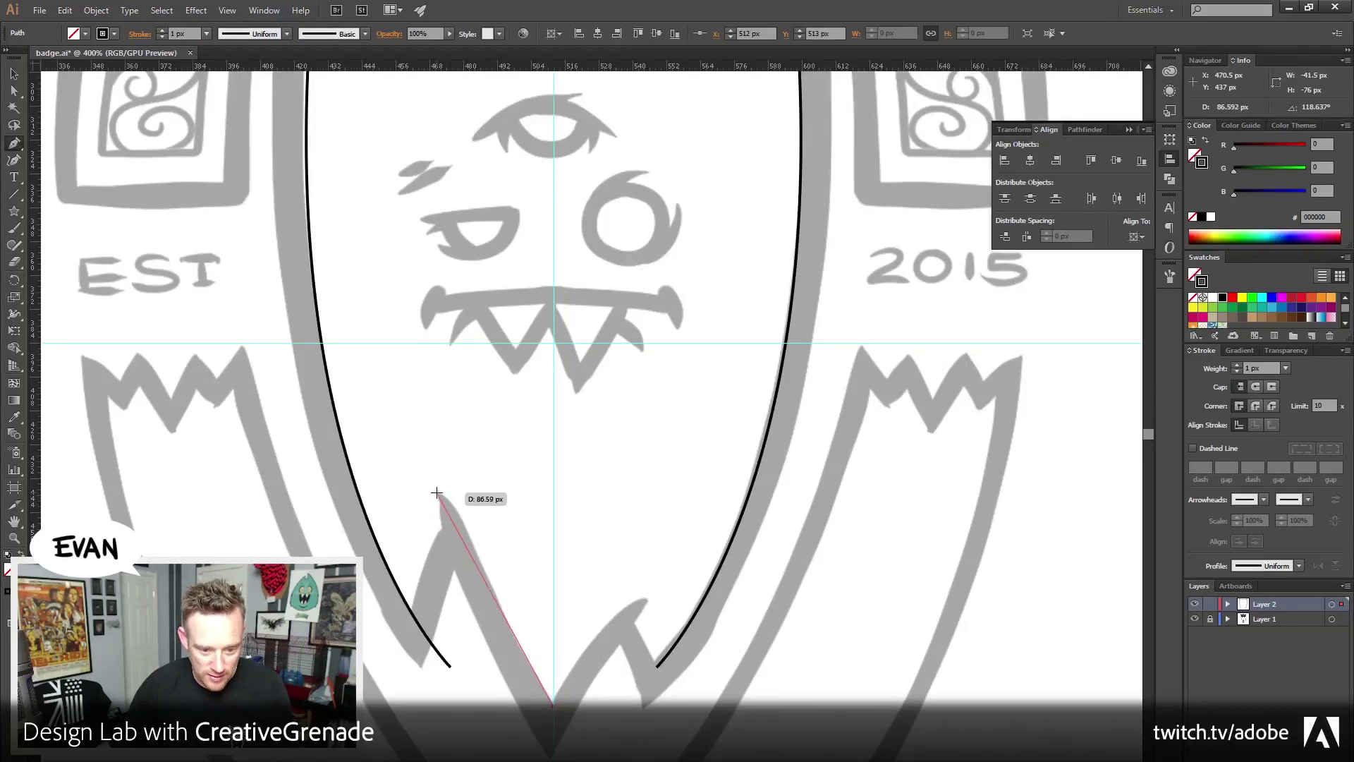
pyautogui.moveTo(437, 492); pyautogui.dragTo(393, 394)
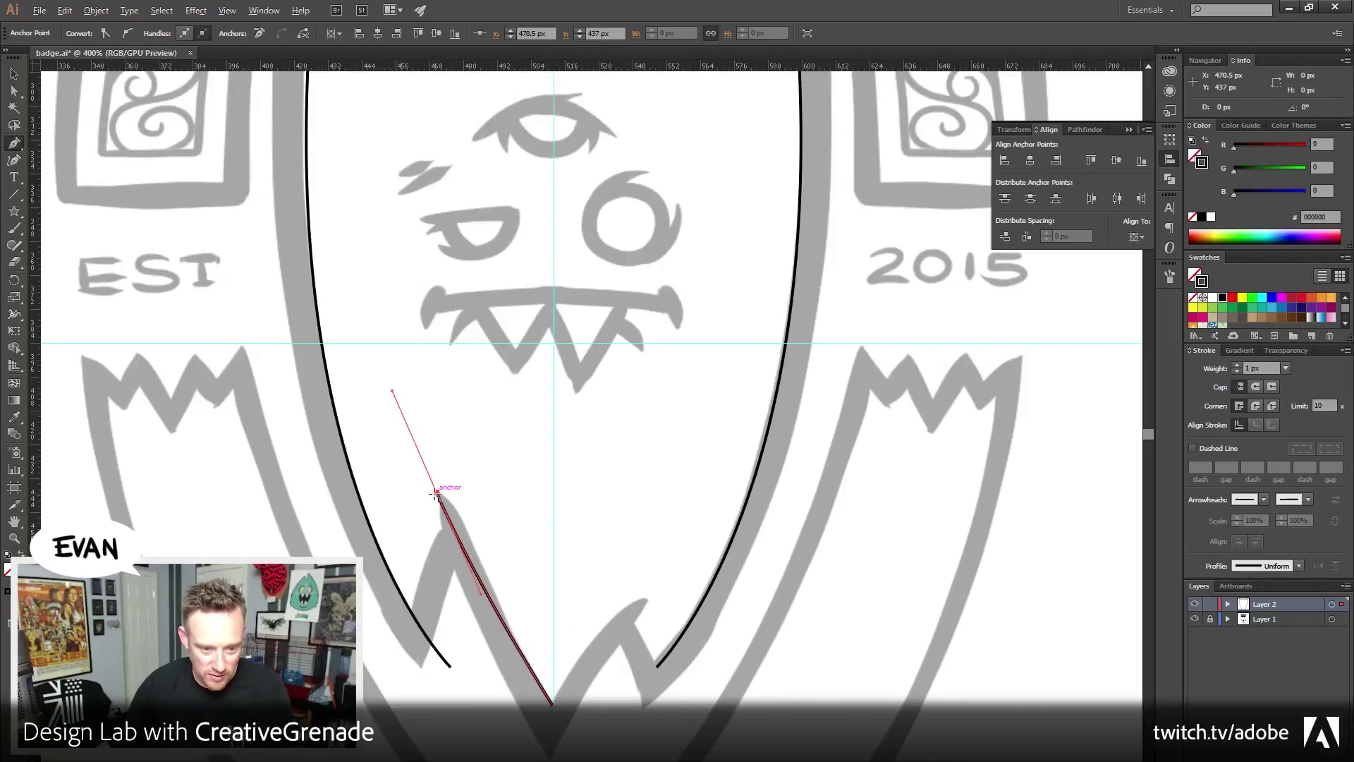
pyautogui.moveTo(437, 492); pyautogui.dragTo(412, 616)
pyautogui.moveTo(413, 614); pyautogui.dragTo(384, 582)
pyautogui.hotkey('ctrl', 'shift', 'a')
# Zoom in on the fork where the curves meet and select the long head outline curve
pyautogui.click(10, 540)
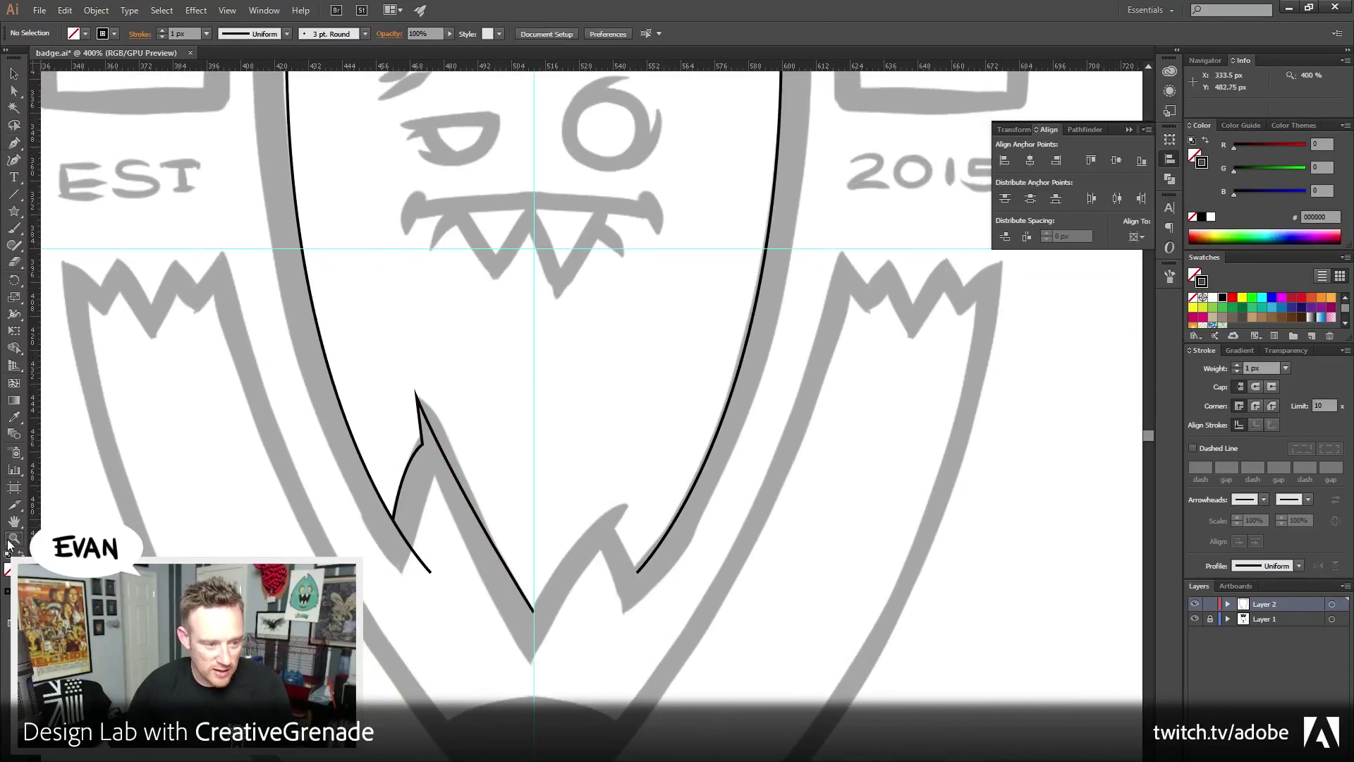
pyautogui.click(423, 588)
pyautogui.click(499, 547)
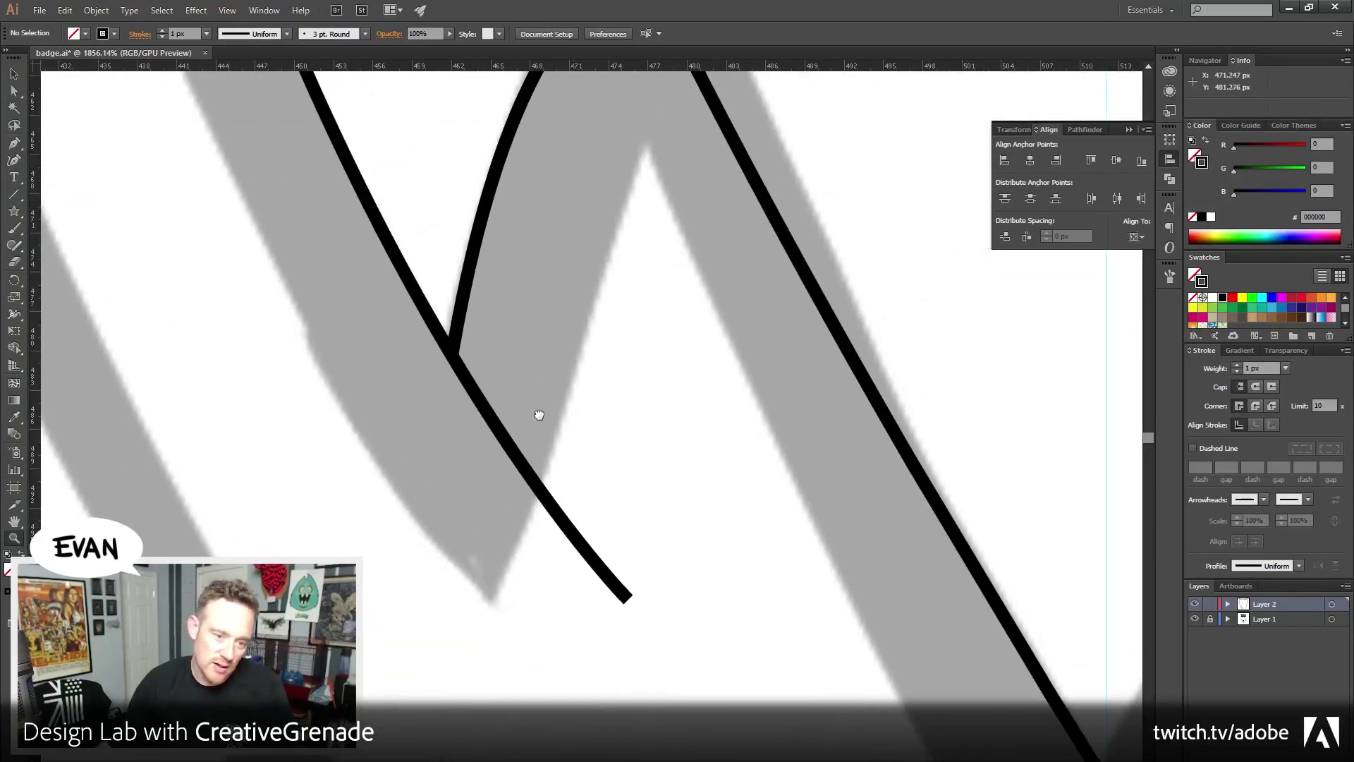
pyautogui.moveTo(539, 415); pyautogui.dragTo(454, 520)
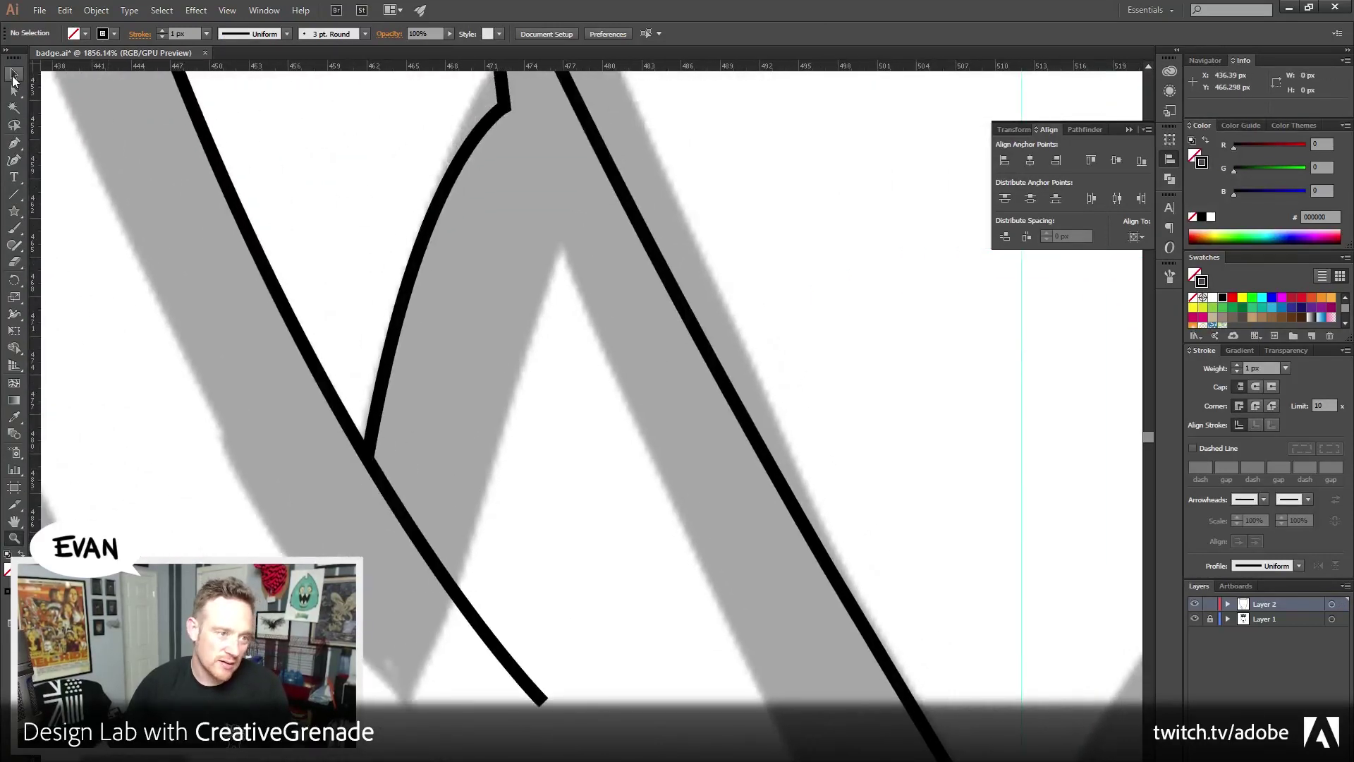
pyautogui.click(14, 73)
pyautogui.click(295, 405)
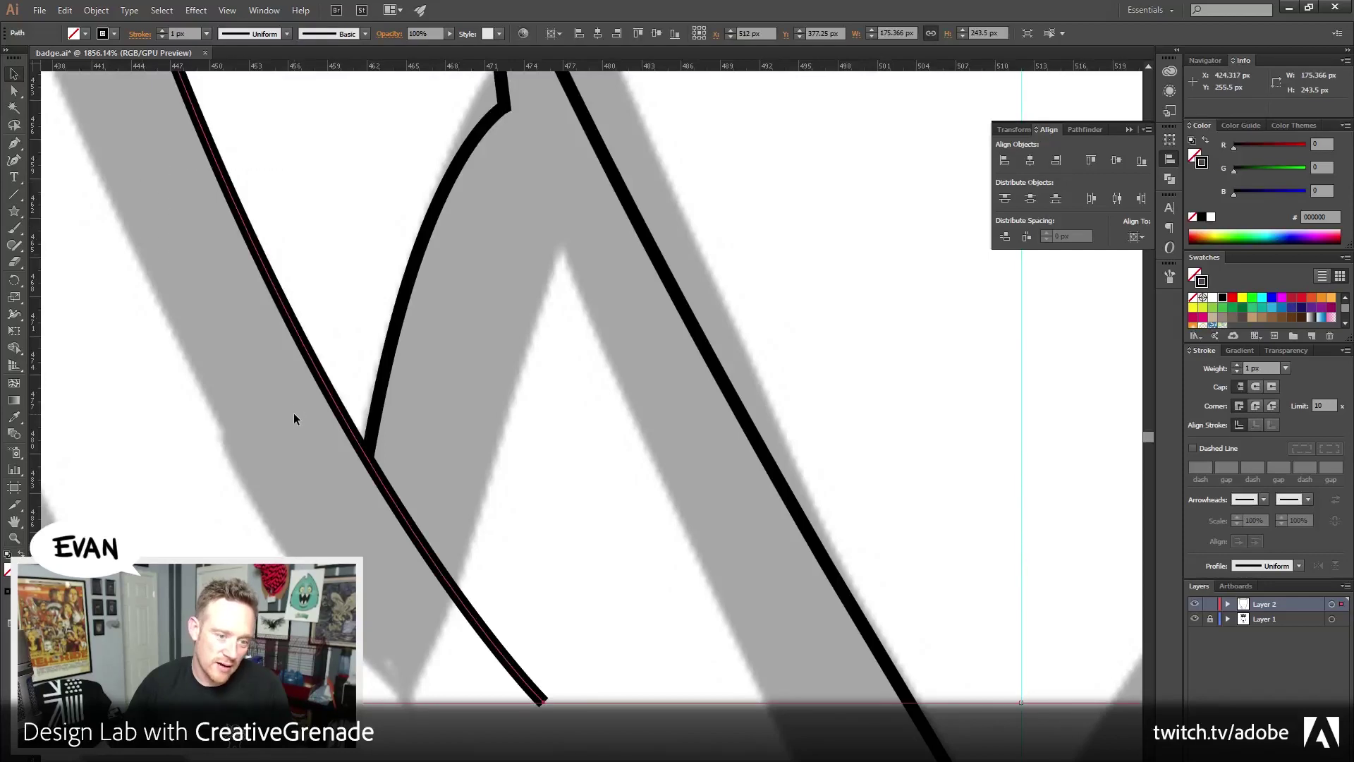
# Bring the head outline to the front and switch to Outline view
pyautogui.click(96, 11)
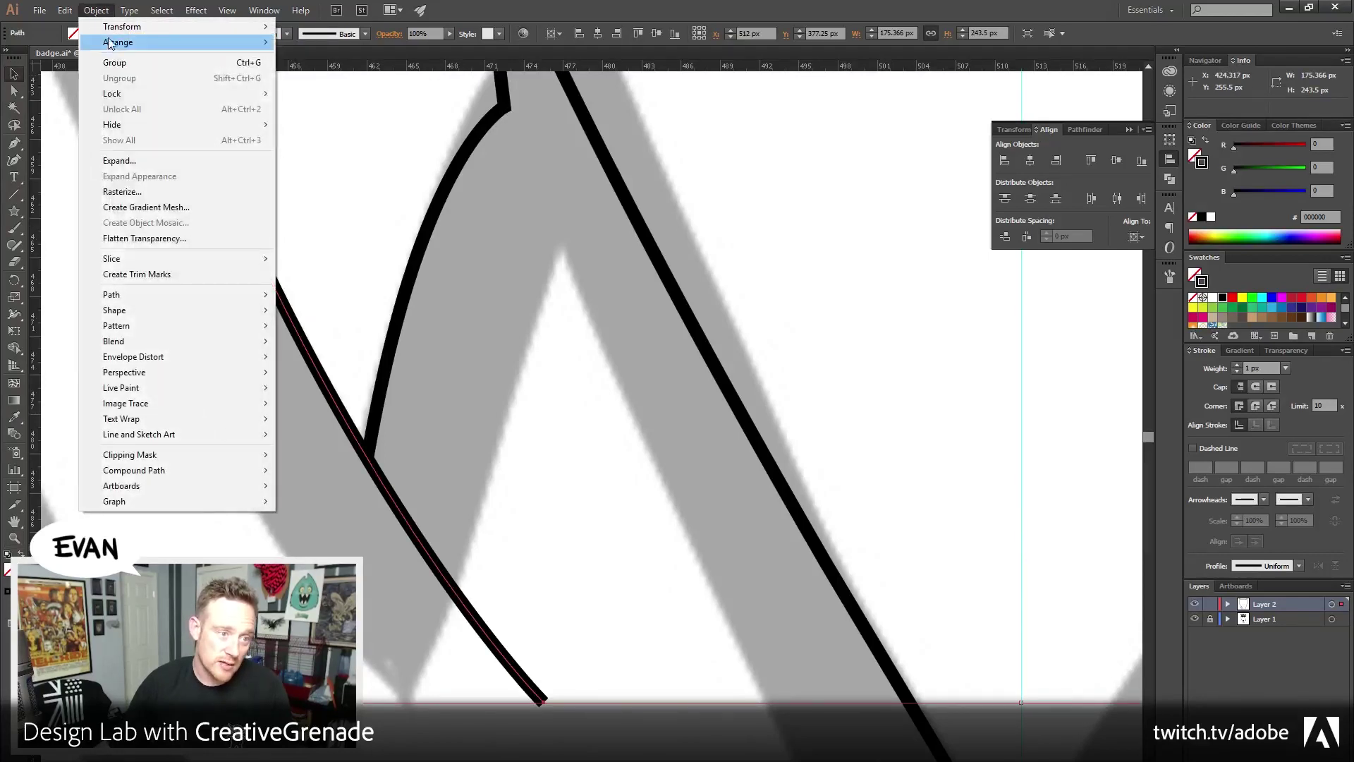
pyautogui.moveTo(106, 27)
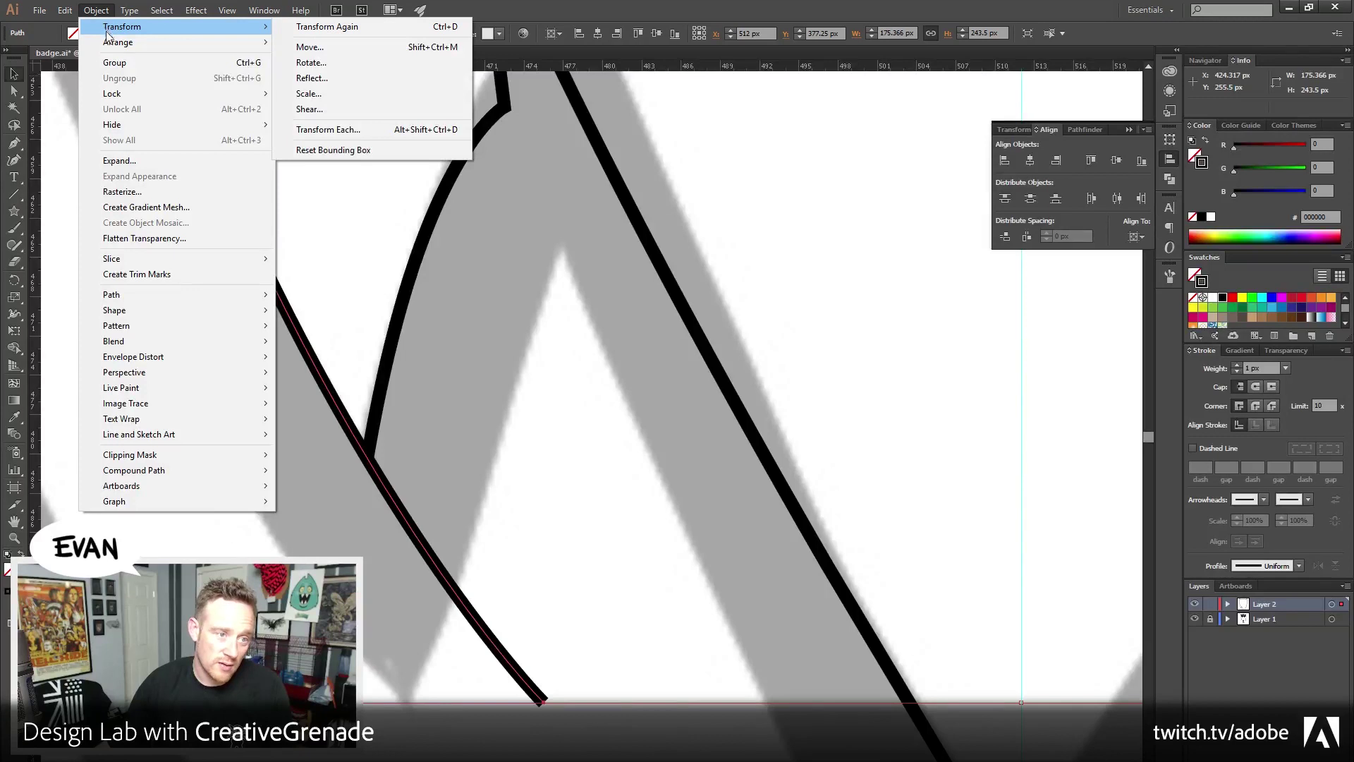
pyautogui.click(353, 44)
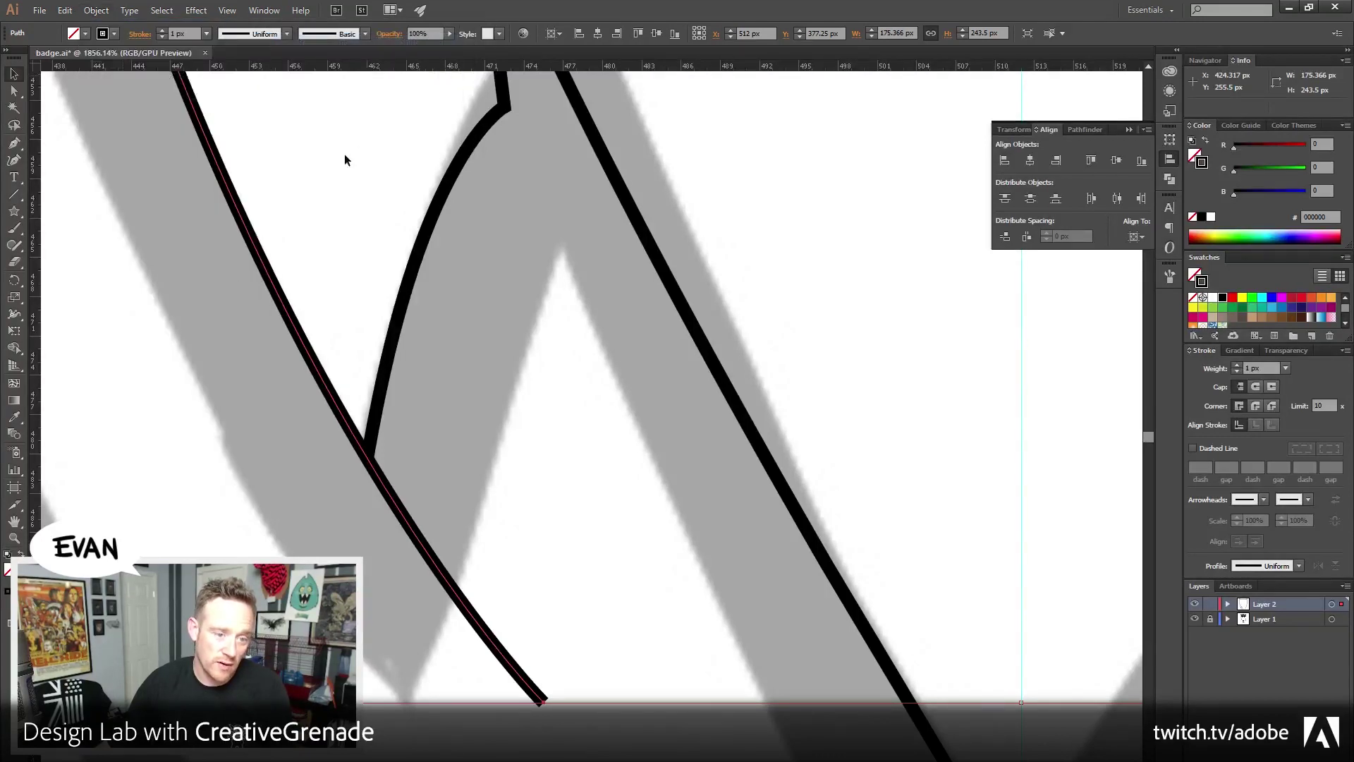
pyautogui.click(345, 154)
pyautogui.hscroll(3, 434, 388)
pyautogui.hotkey('ctrl', 'y')
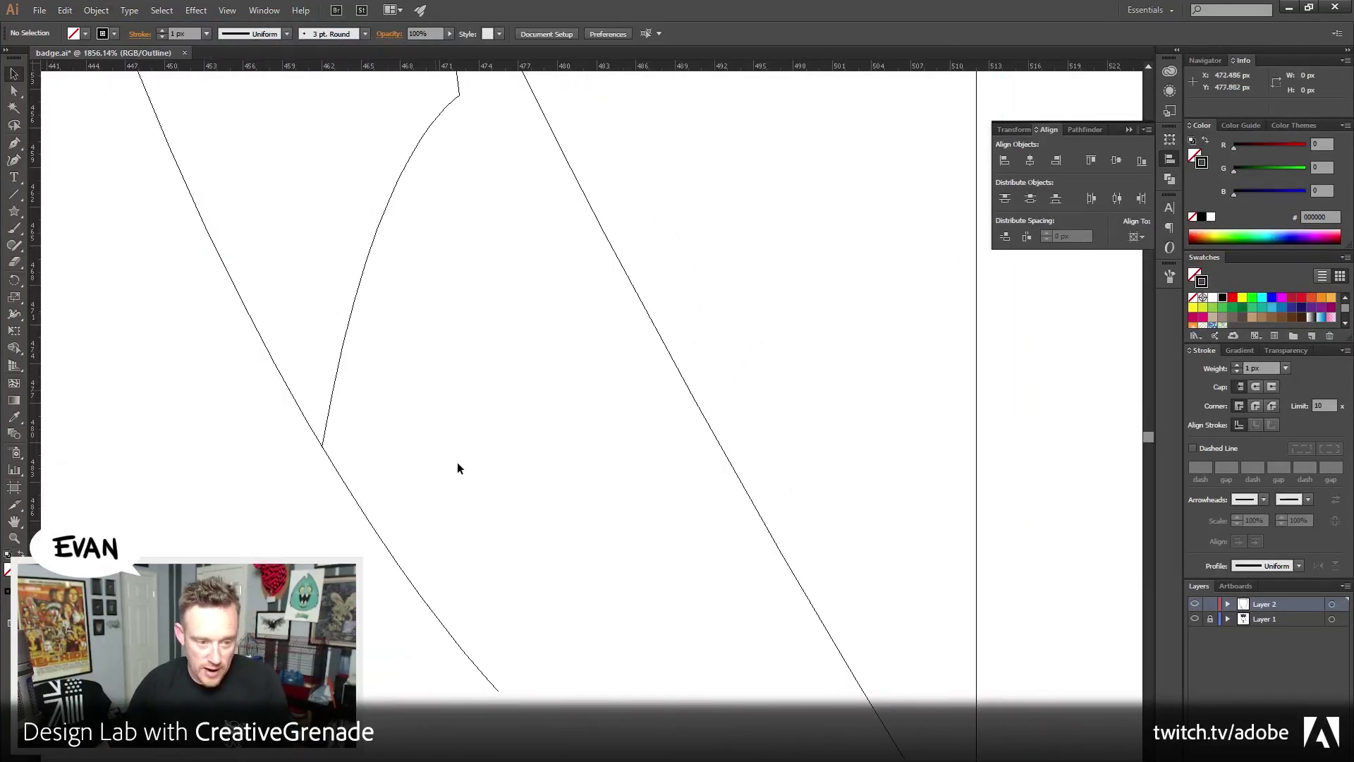
pyautogui.moveTo(413, 502); pyautogui.dragTo(434, 496)
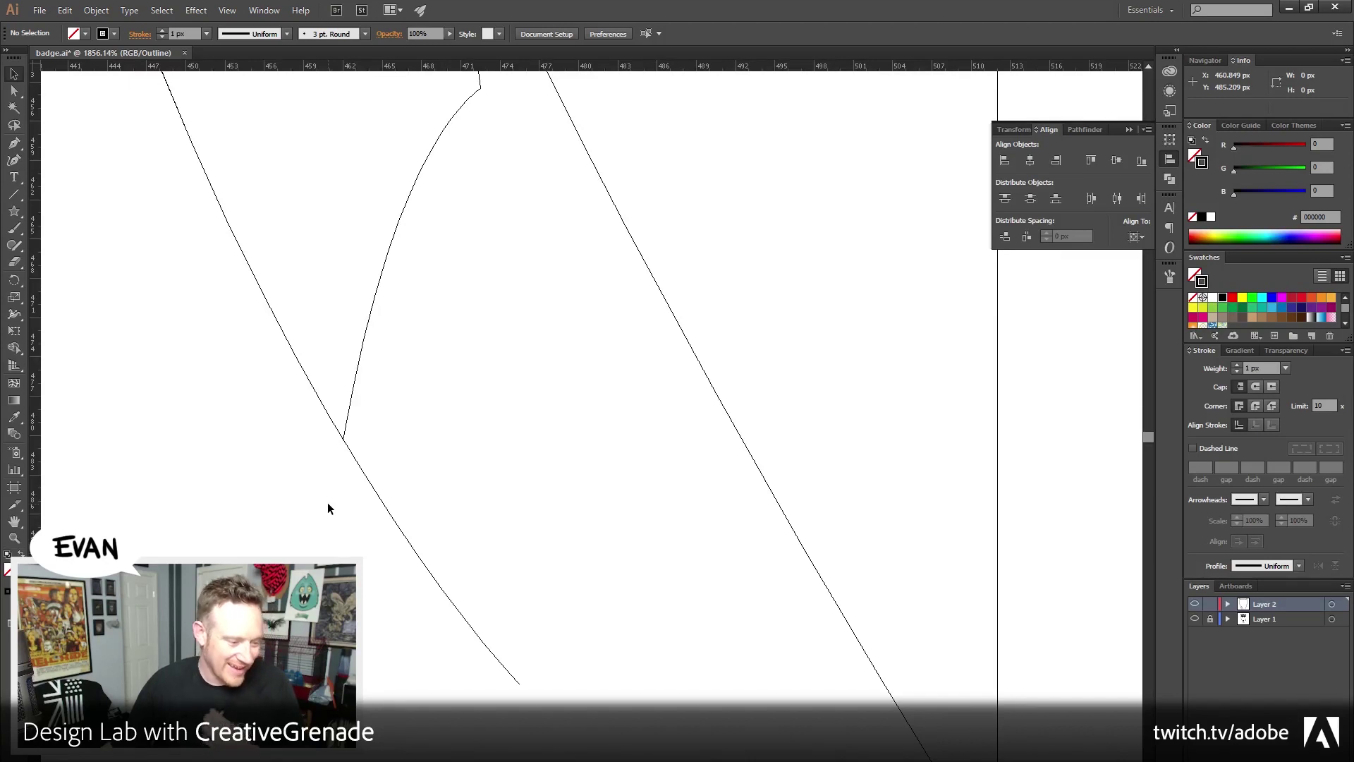
# Add an anchor where the two left lines cross and delete the overshooting lower end
pyautogui.click(16, 144)
pyautogui.click(92, 160)
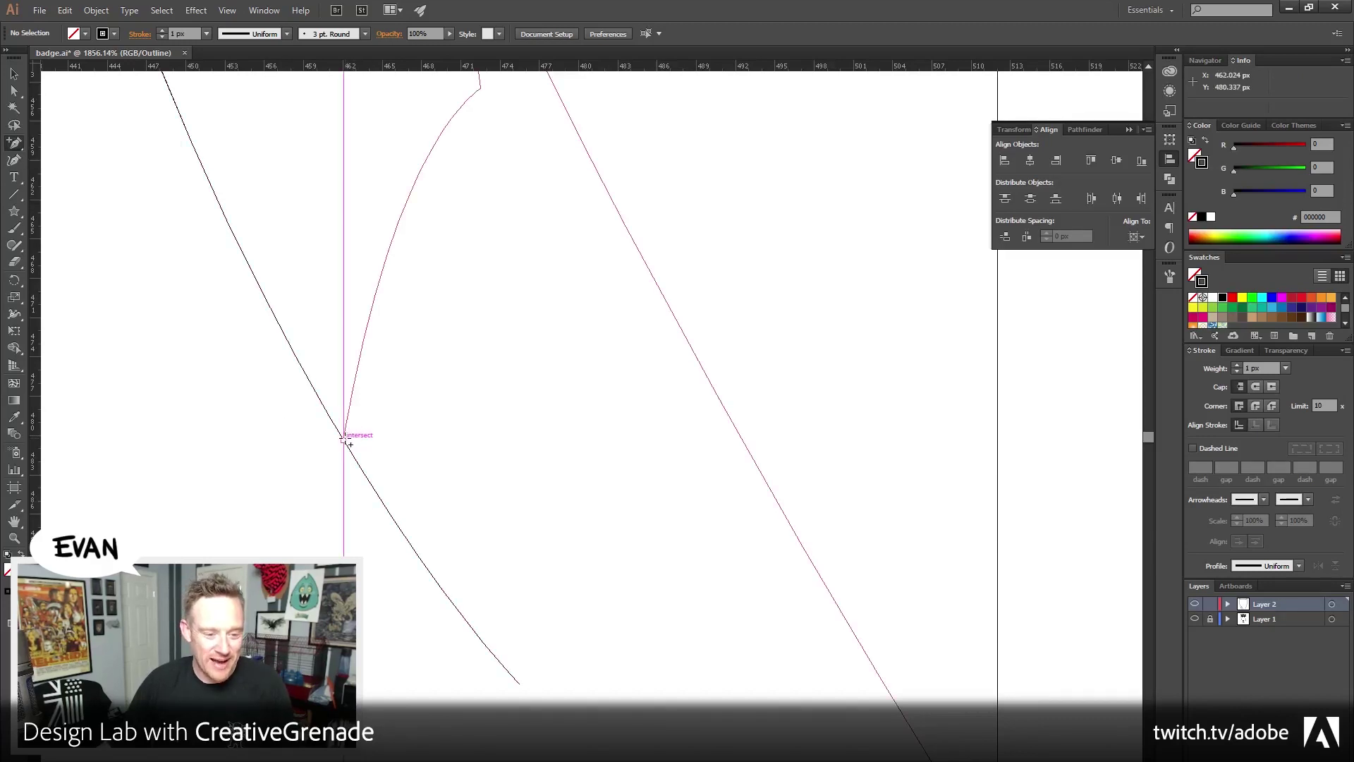
pyautogui.click(343, 439)
pyautogui.click(14, 91)
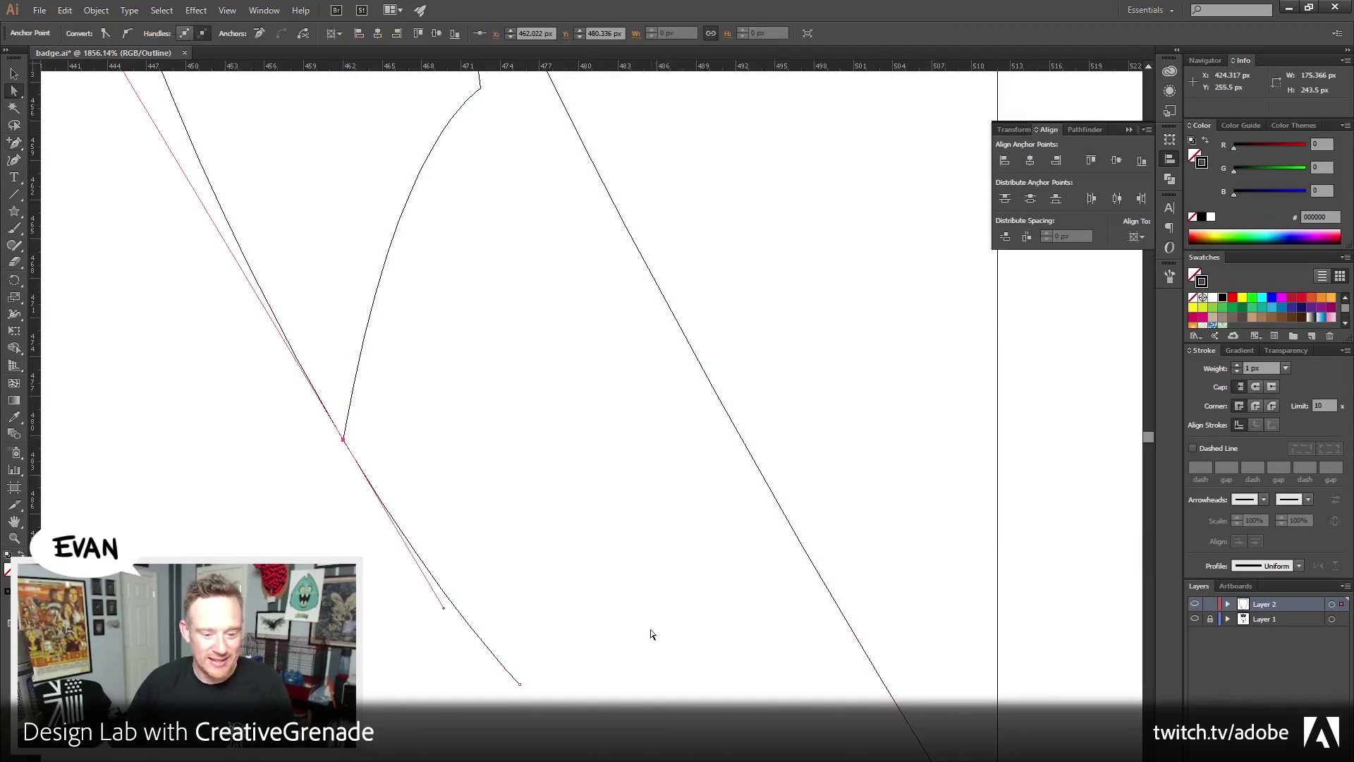
pyautogui.moveTo(620, 650); pyautogui.dragTo(437, 738)
pyautogui.press('Delete')
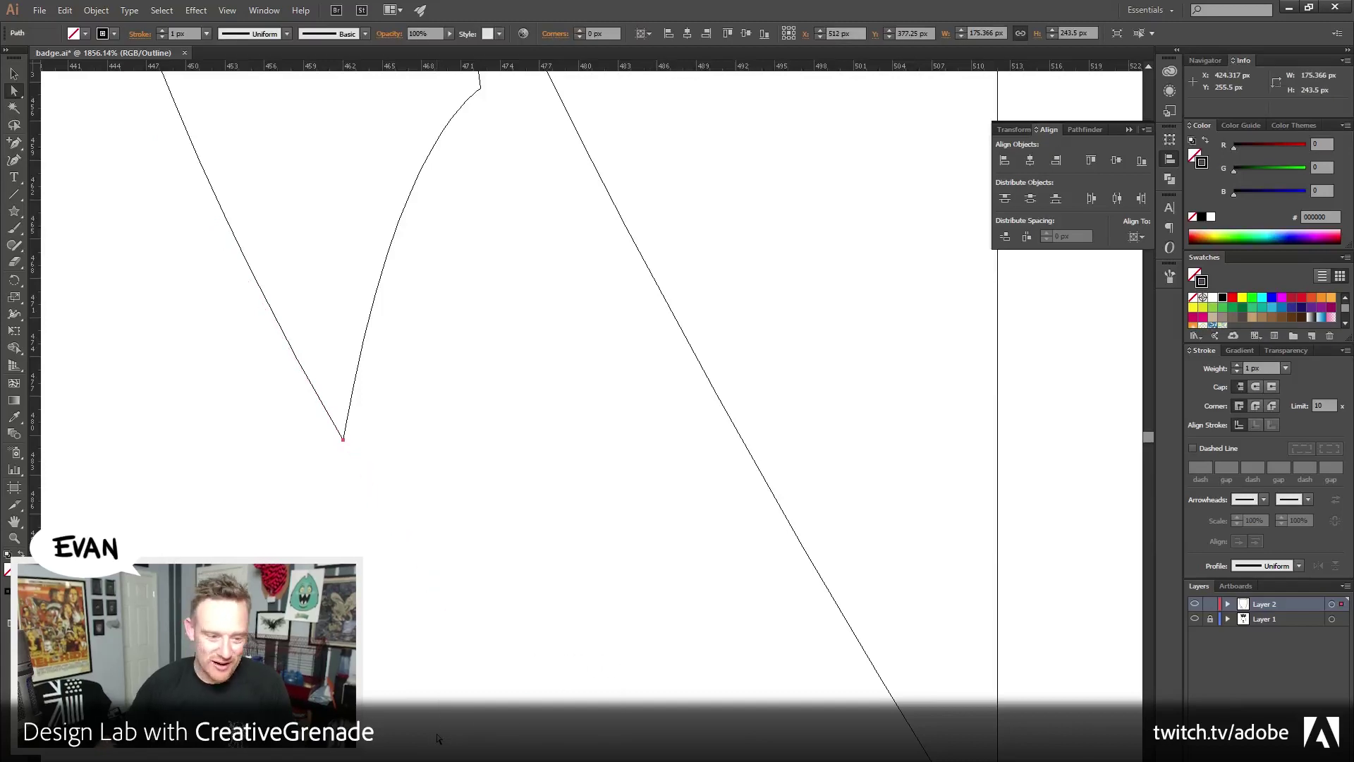
# Average and join the spike-tip anchors into one sharp point, then zoom out to 600%
pyautogui.moveTo(380, 464); pyautogui.dragTo(305, 427)
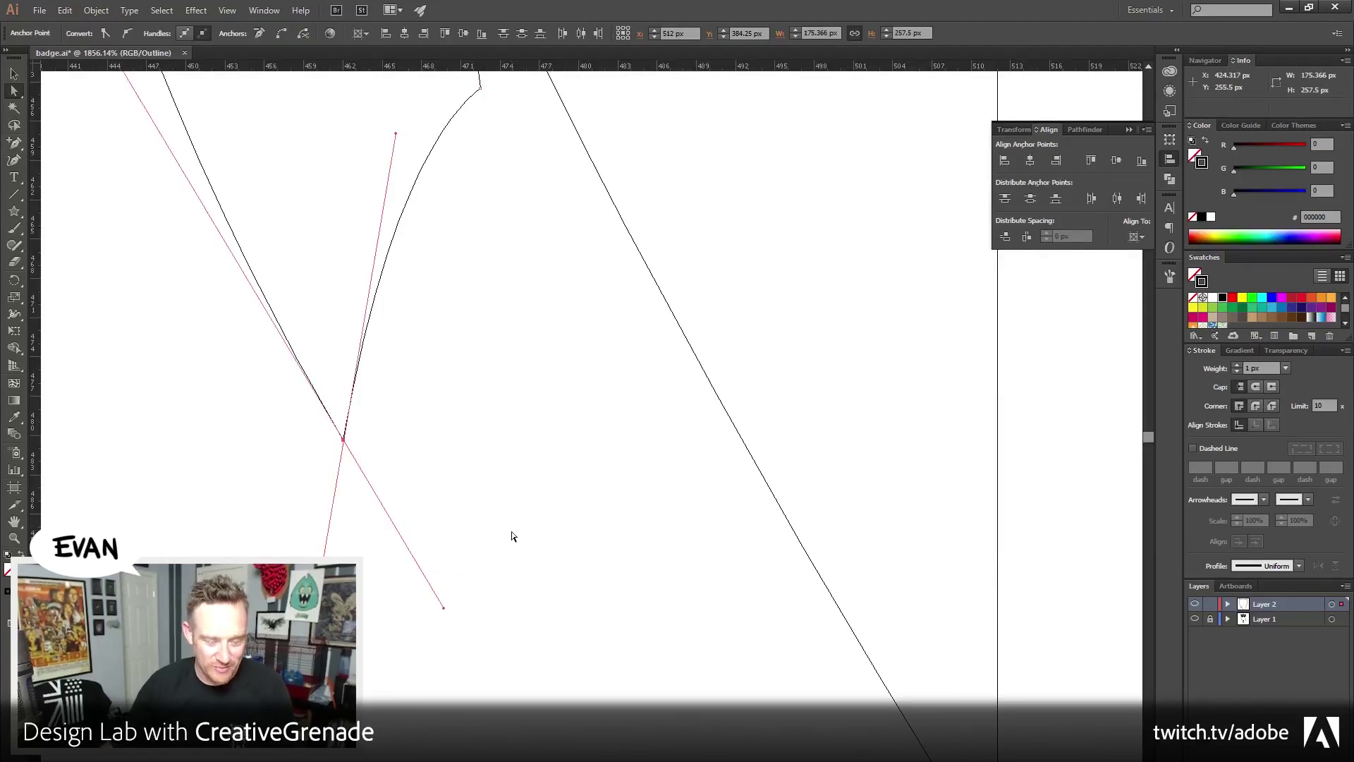
pyautogui.hotkey('ctrl', 'alt', 'j')
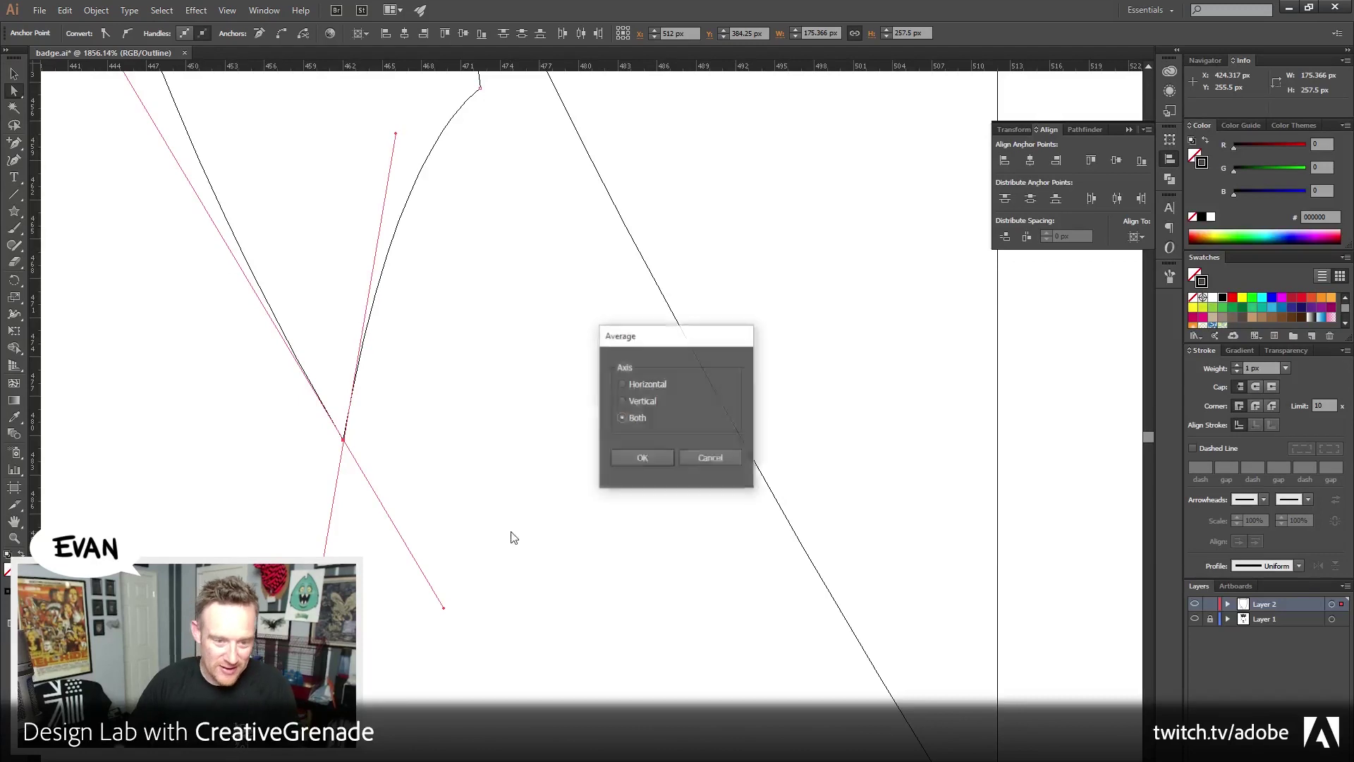
pyautogui.press('Return')
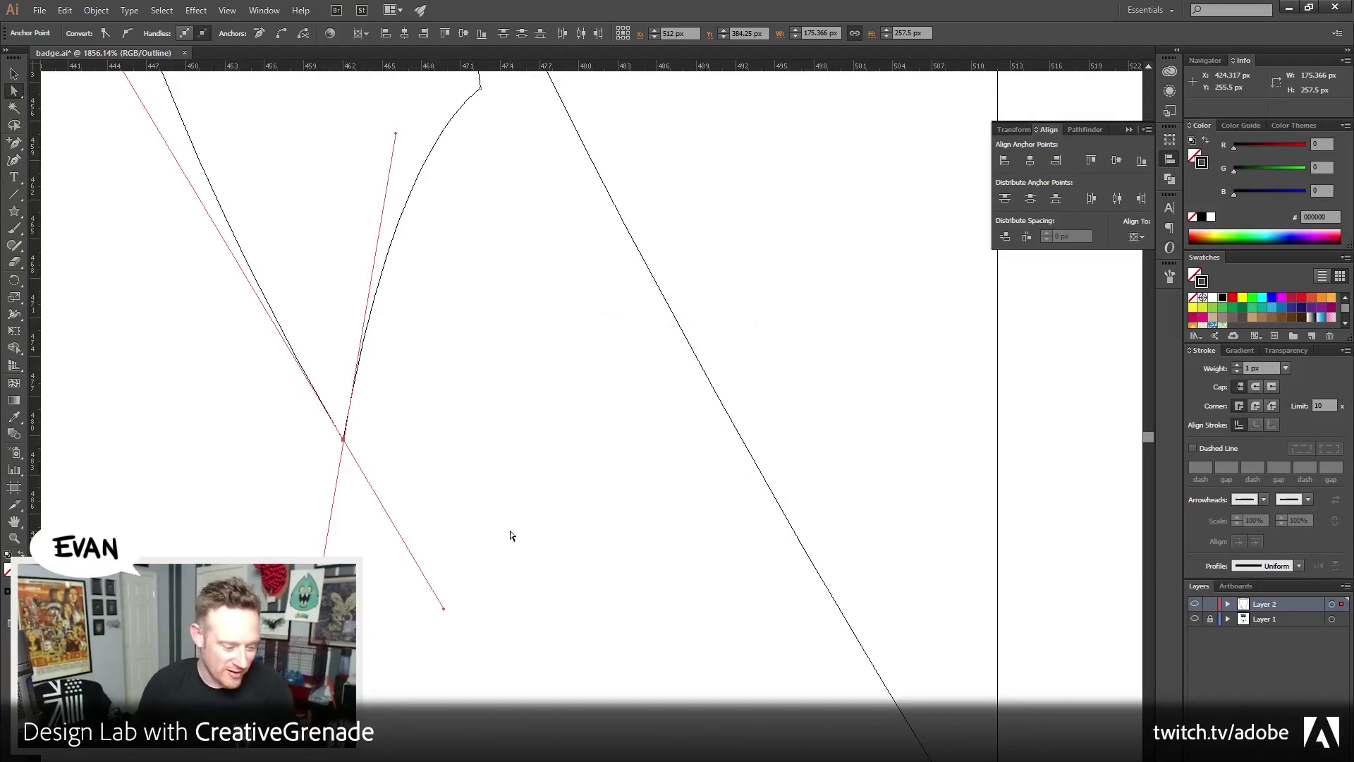
pyautogui.hotkey('ctrl', 'j')
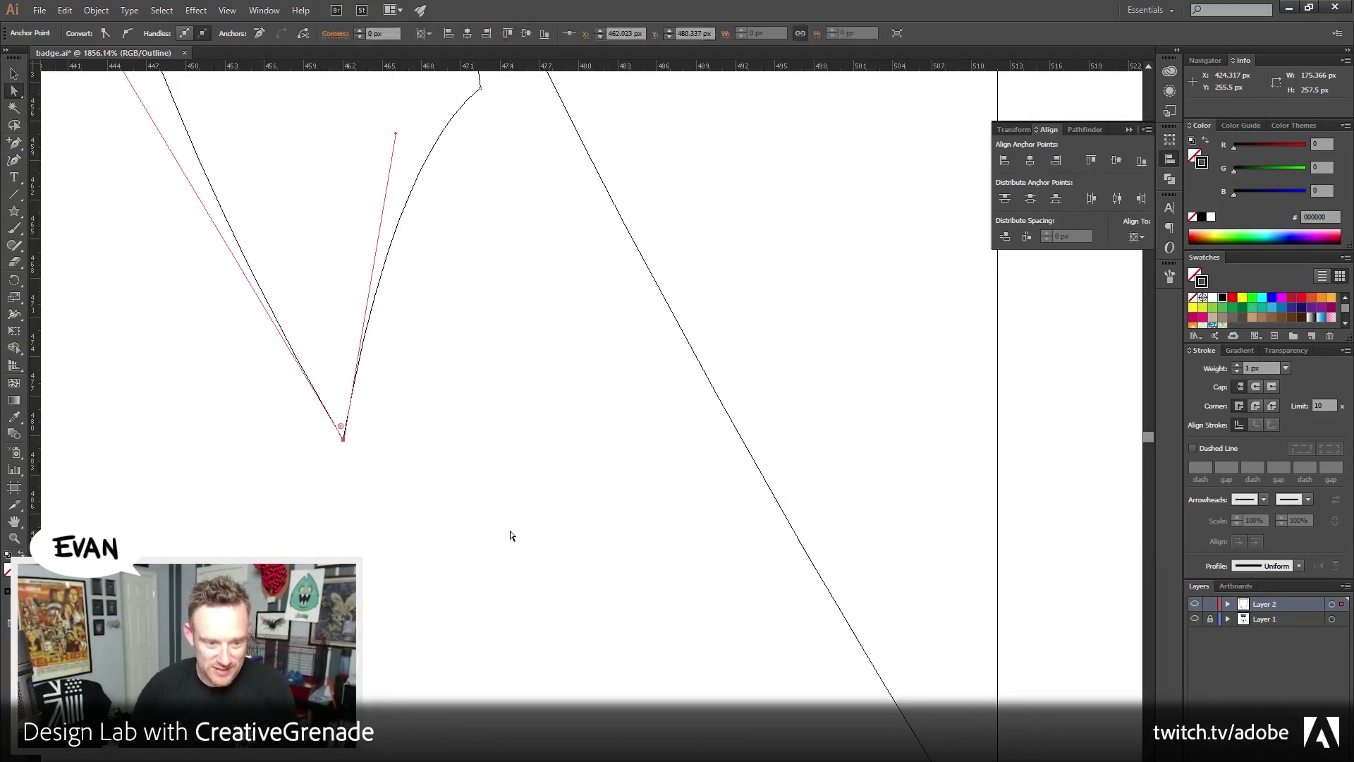
pyautogui.click(193, 498)
pyautogui.press('z')
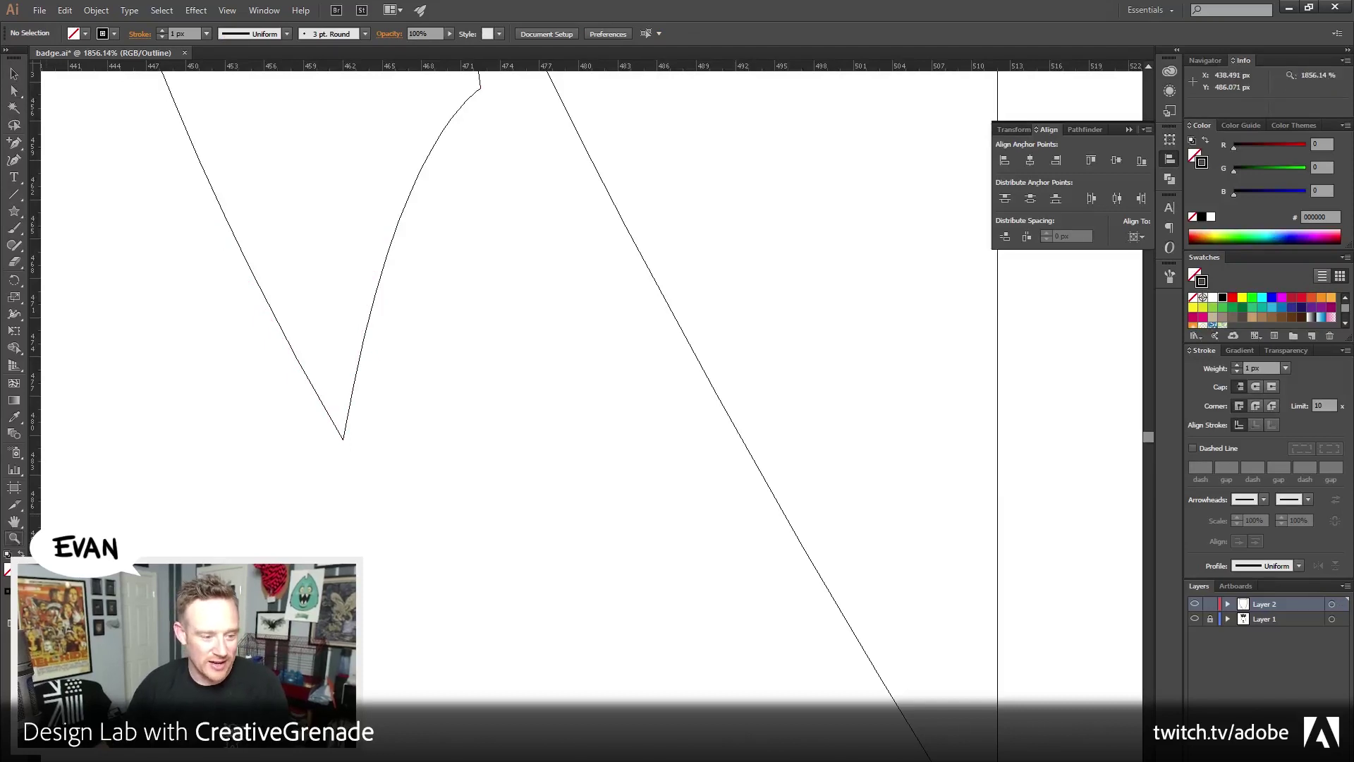
pyautogui.keyDown('alt'); pyautogui.click(608, 446); pyautogui.keyUp('alt')
pyautogui.keyDown('alt'); pyautogui.click(608, 446); pyautogui.keyUp('alt')
# Back in Preview, continue the path to draw the right spike and curve it into the centre point
pyautogui.keyDown('alt'); pyautogui.click(575, 366); pyautogui.keyUp('alt')
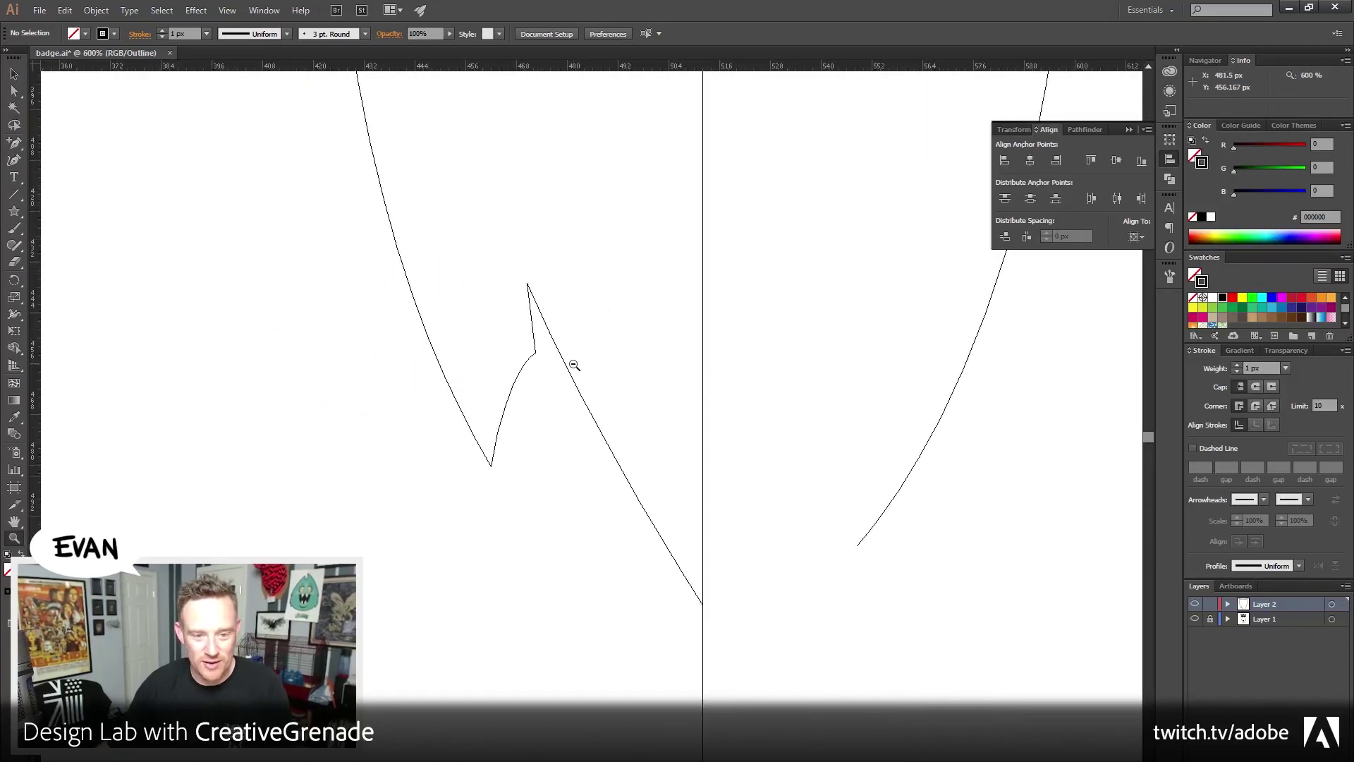
pyautogui.moveTo(14, 142); pyautogui.dragTo(50, 147)
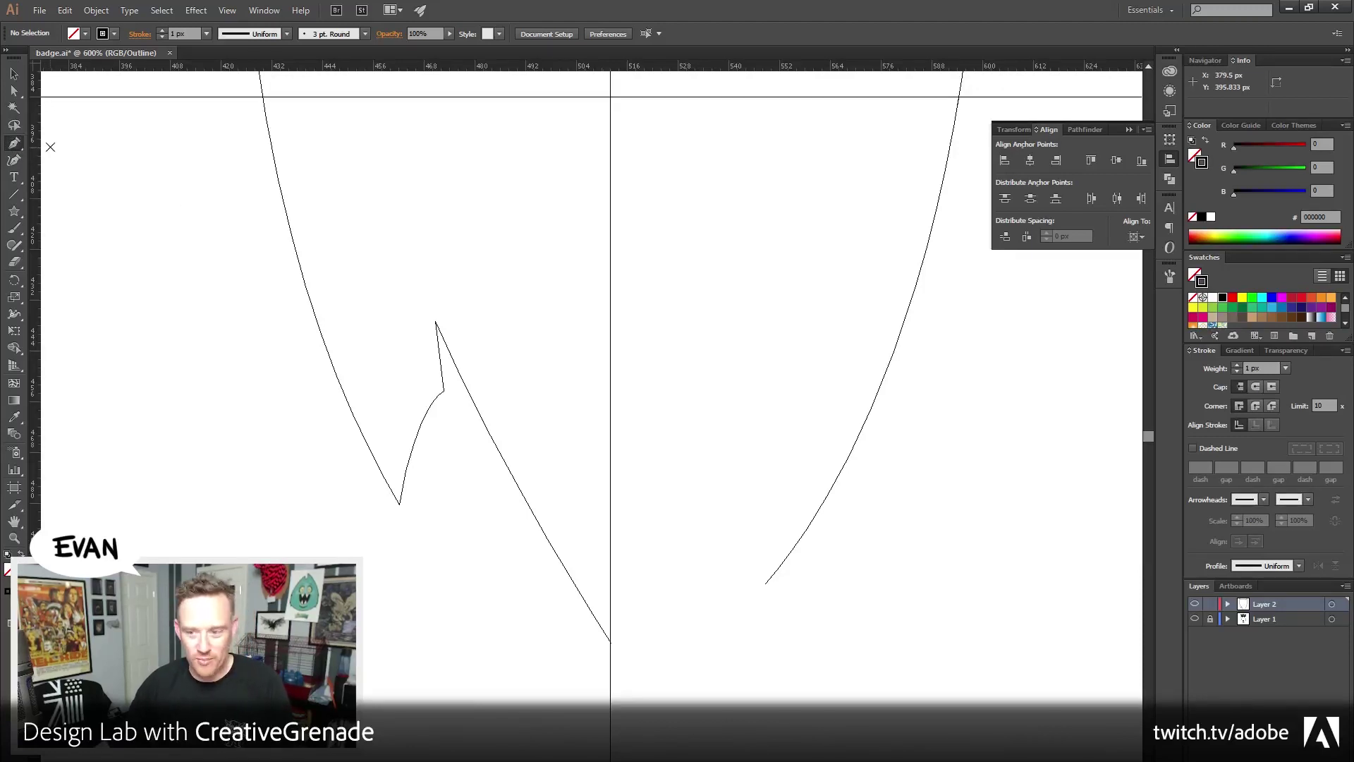
pyautogui.hotkey('ctrl', 'y')
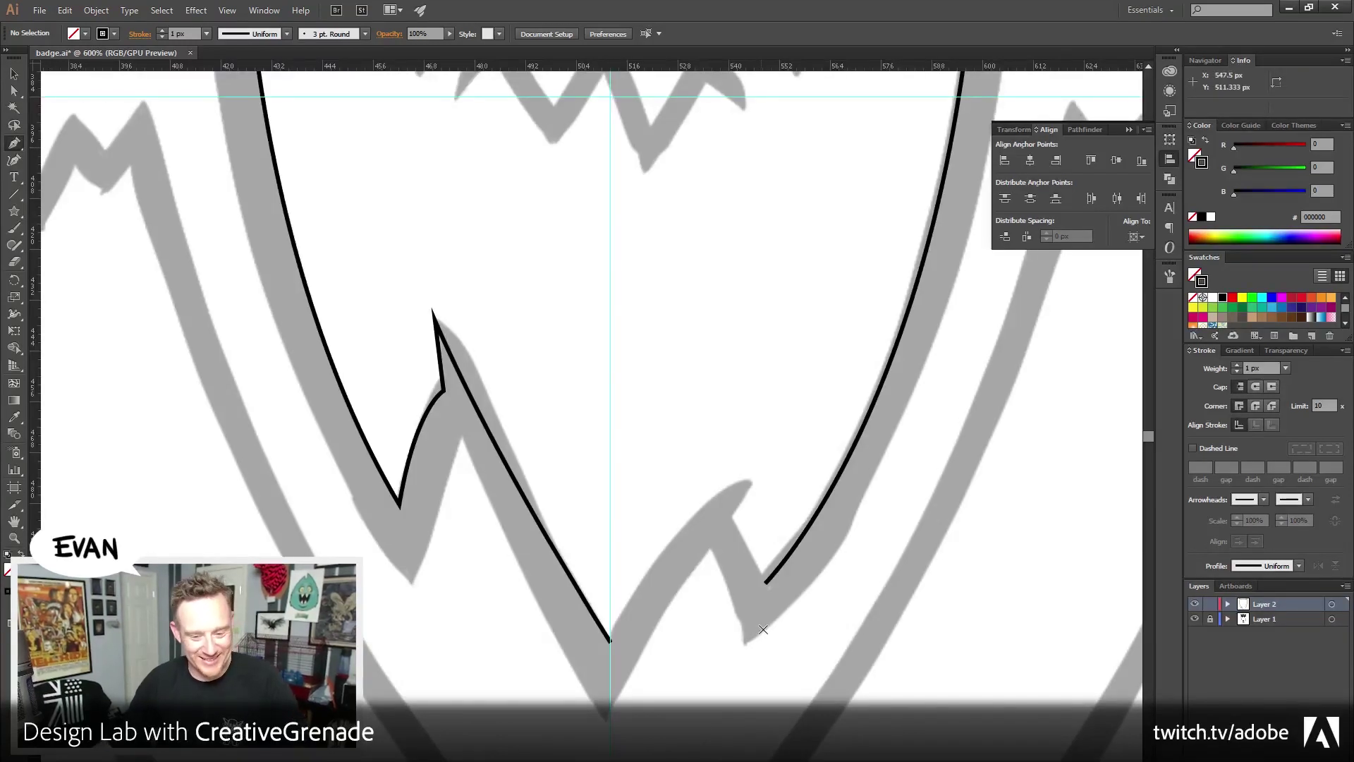
pyautogui.click(766, 582)
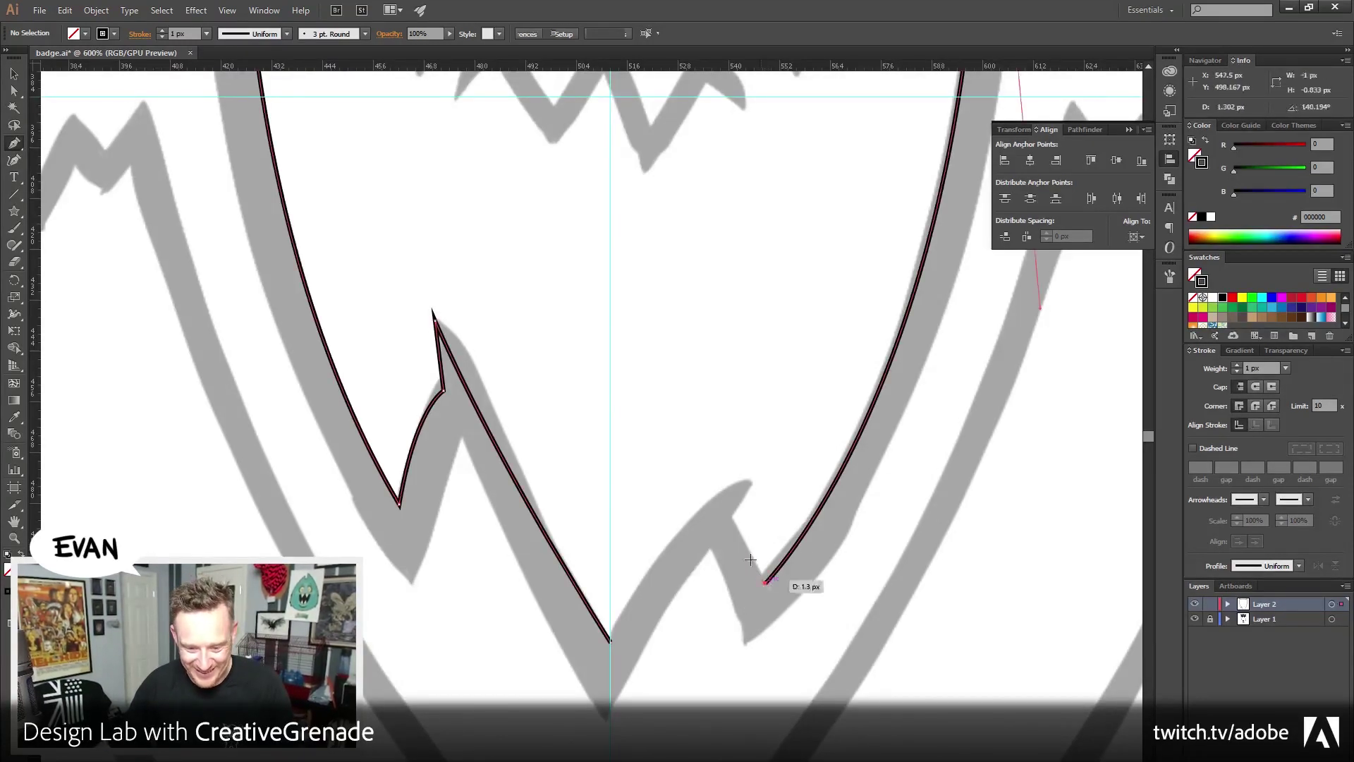
pyautogui.click(731, 517)
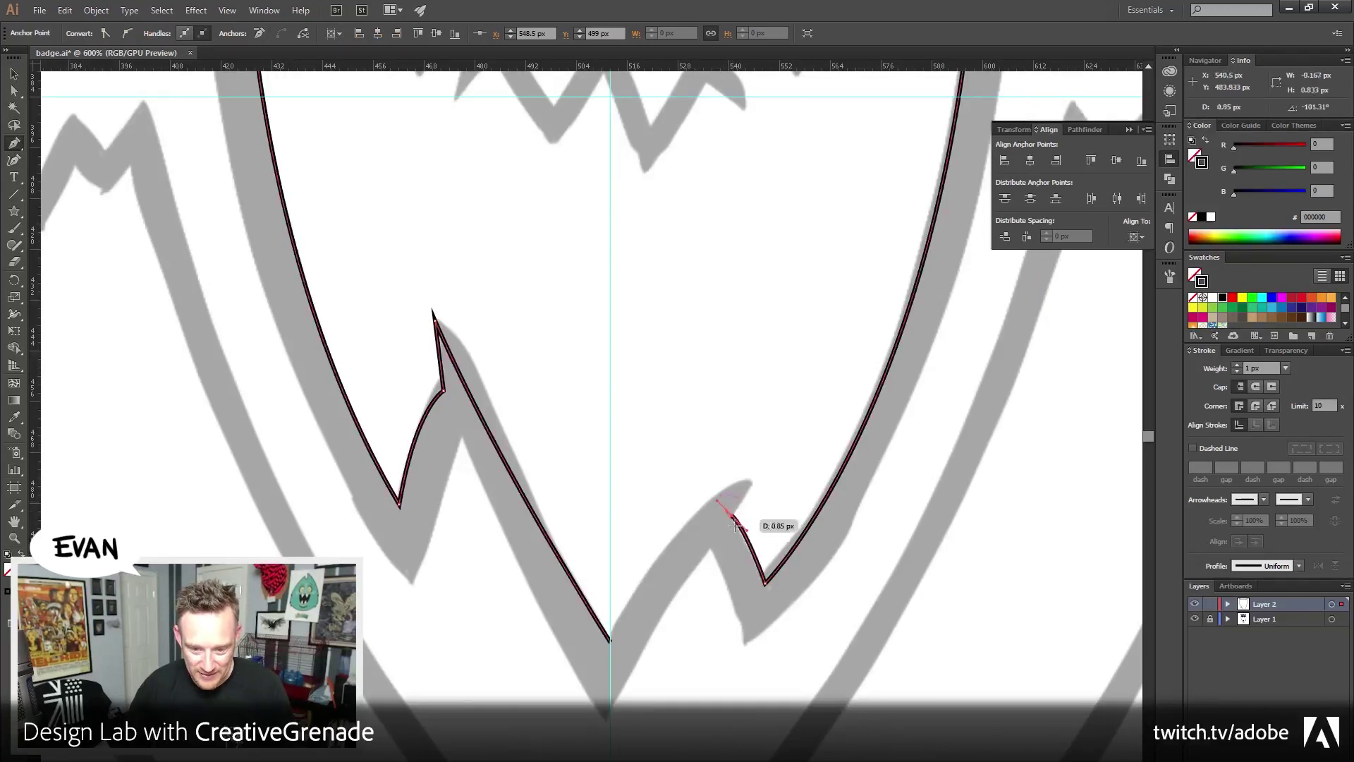
pyautogui.moveTo(732, 517); pyautogui.dragTo(753, 484)
pyautogui.click(755, 479)
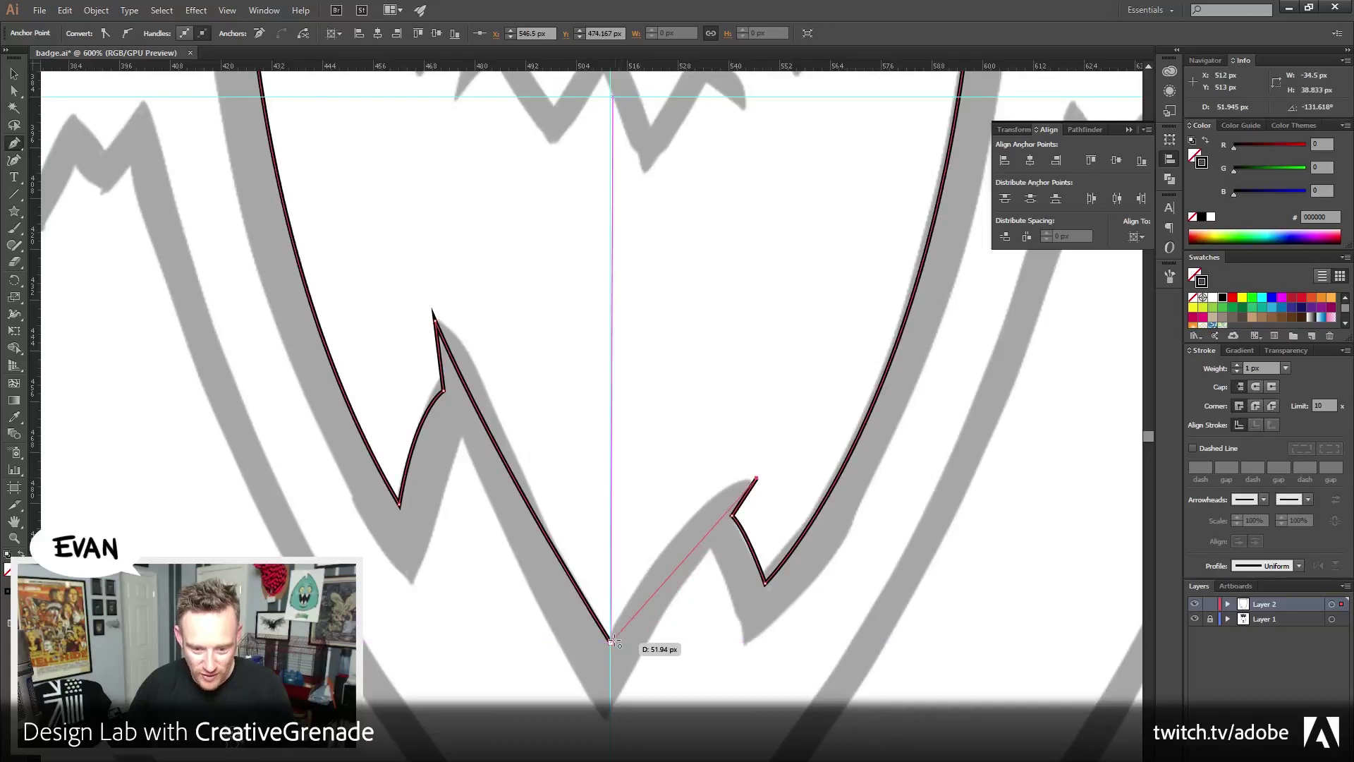
pyautogui.moveTo(611, 640)
pyautogui.mouseDown()
pyautogui.moveTo(585, 730)
pyautogui.moveTo(543, 761)
pyautogui.mouseUp()
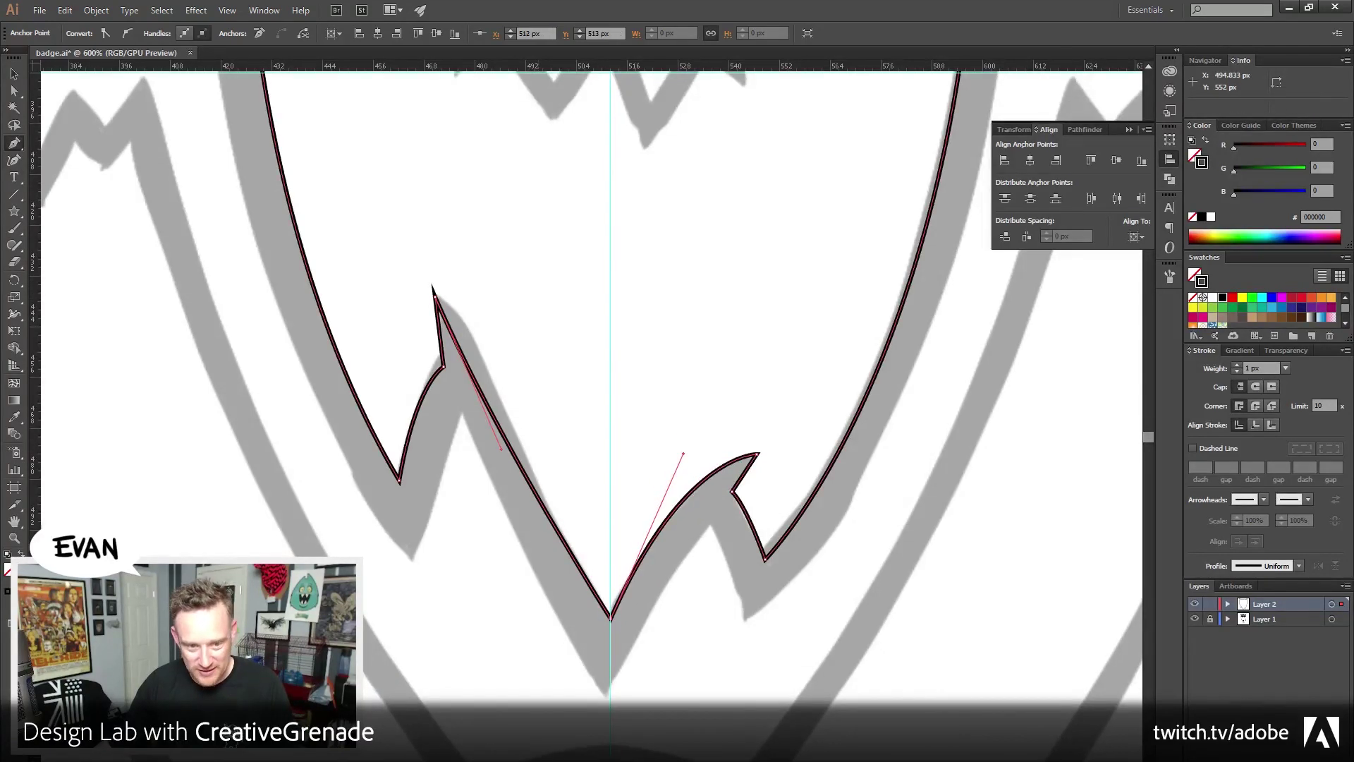
# Straighten the top spike anchor's handle along the straight segment
pyautogui.press('a')
pyautogui.click(429, 304)
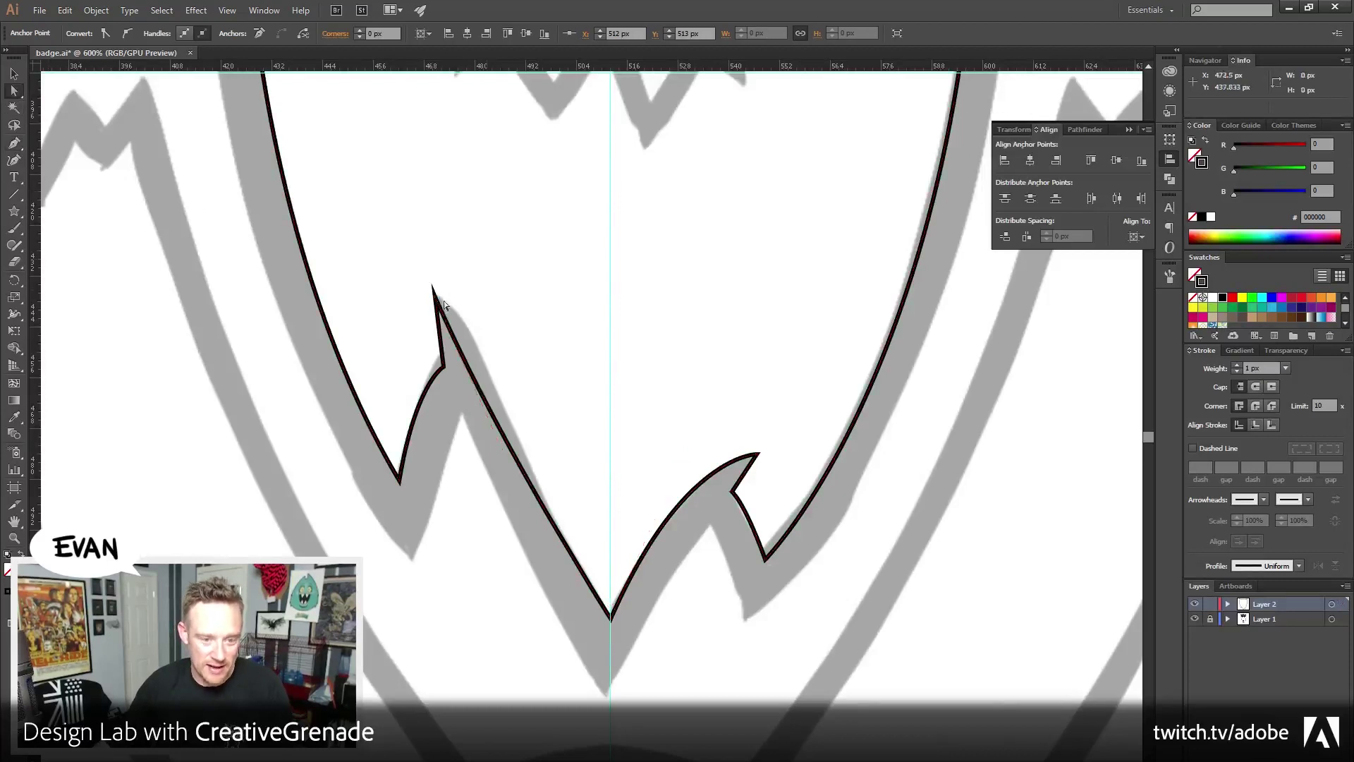
pyautogui.click(435, 299)
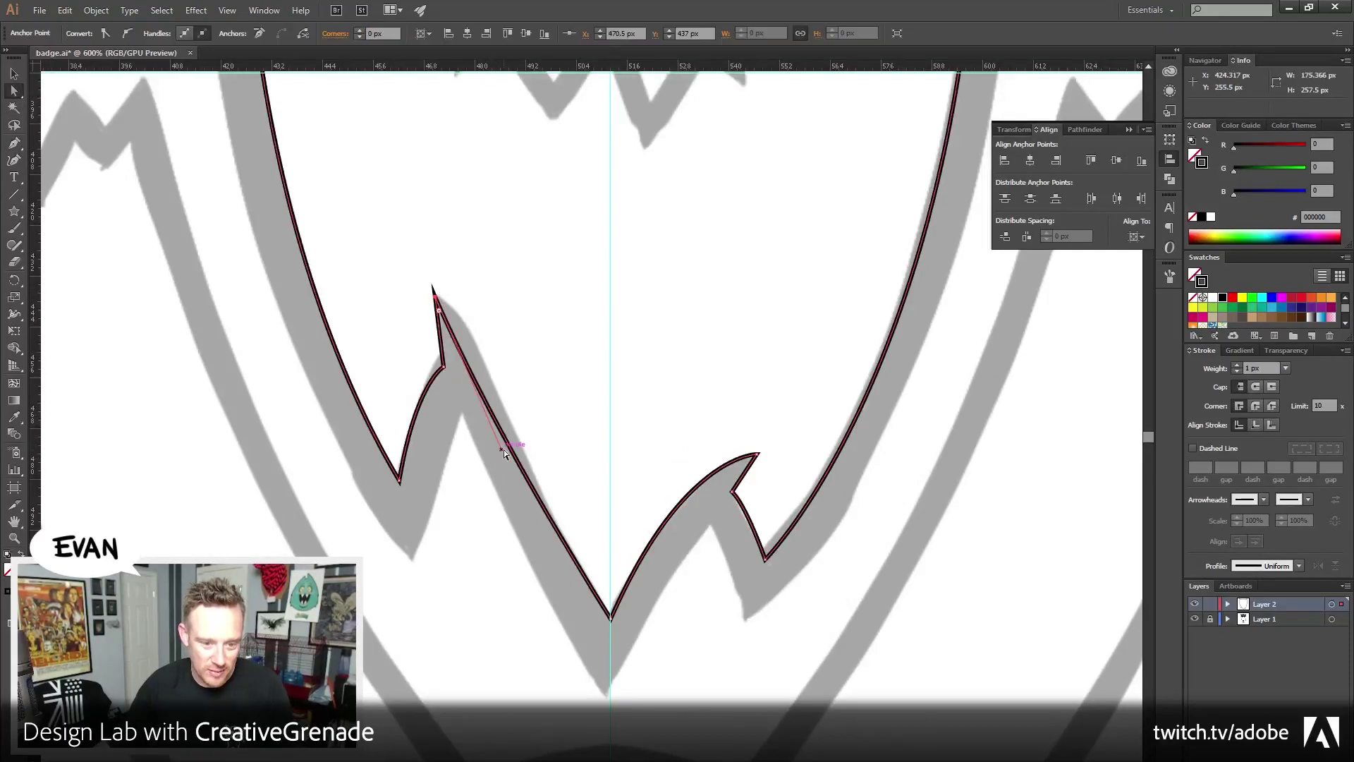
pyautogui.moveTo(504, 449); pyautogui.dragTo(520, 452)
pyautogui.click(645, 245)
pyautogui.moveTo(641, 276); pyautogui.dragTo(688, 539)
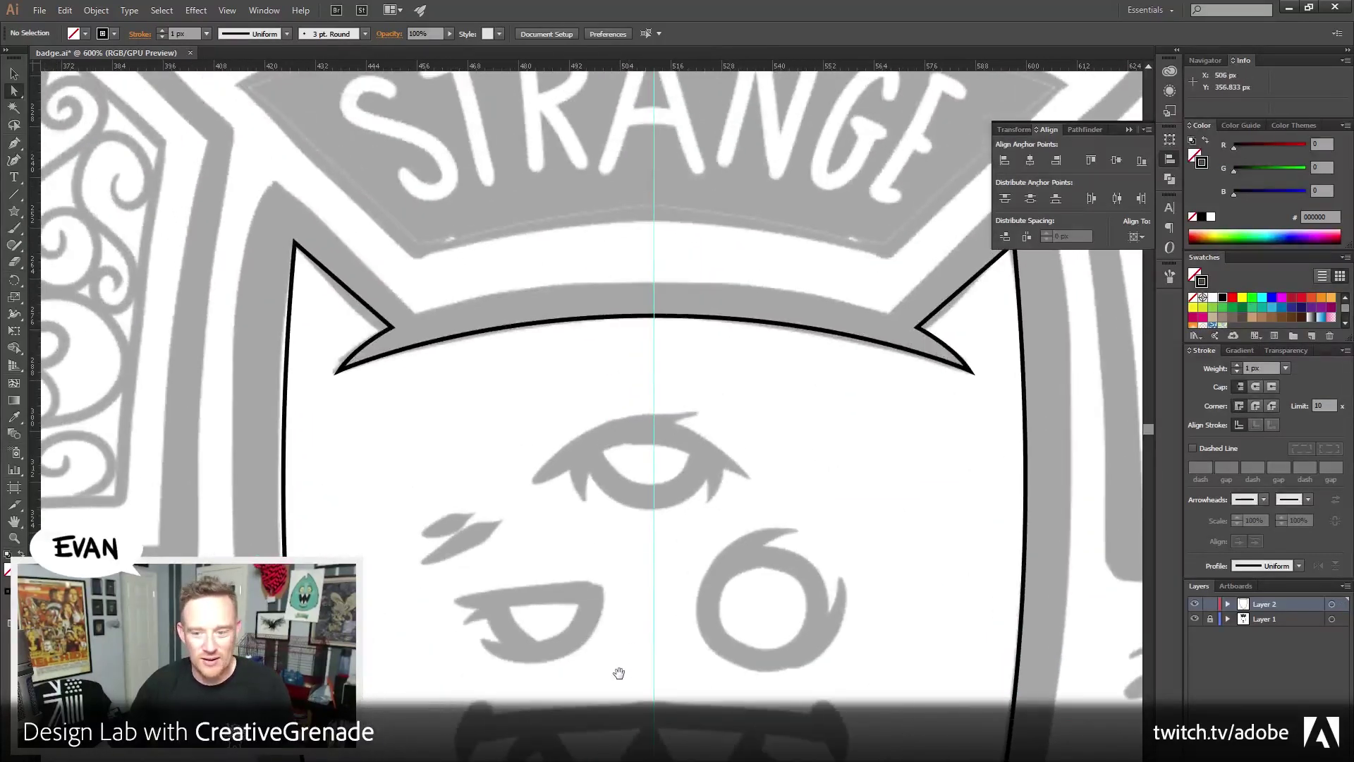
pyautogui.moveTo(620, 677); pyautogui.dragTo(584, 543)
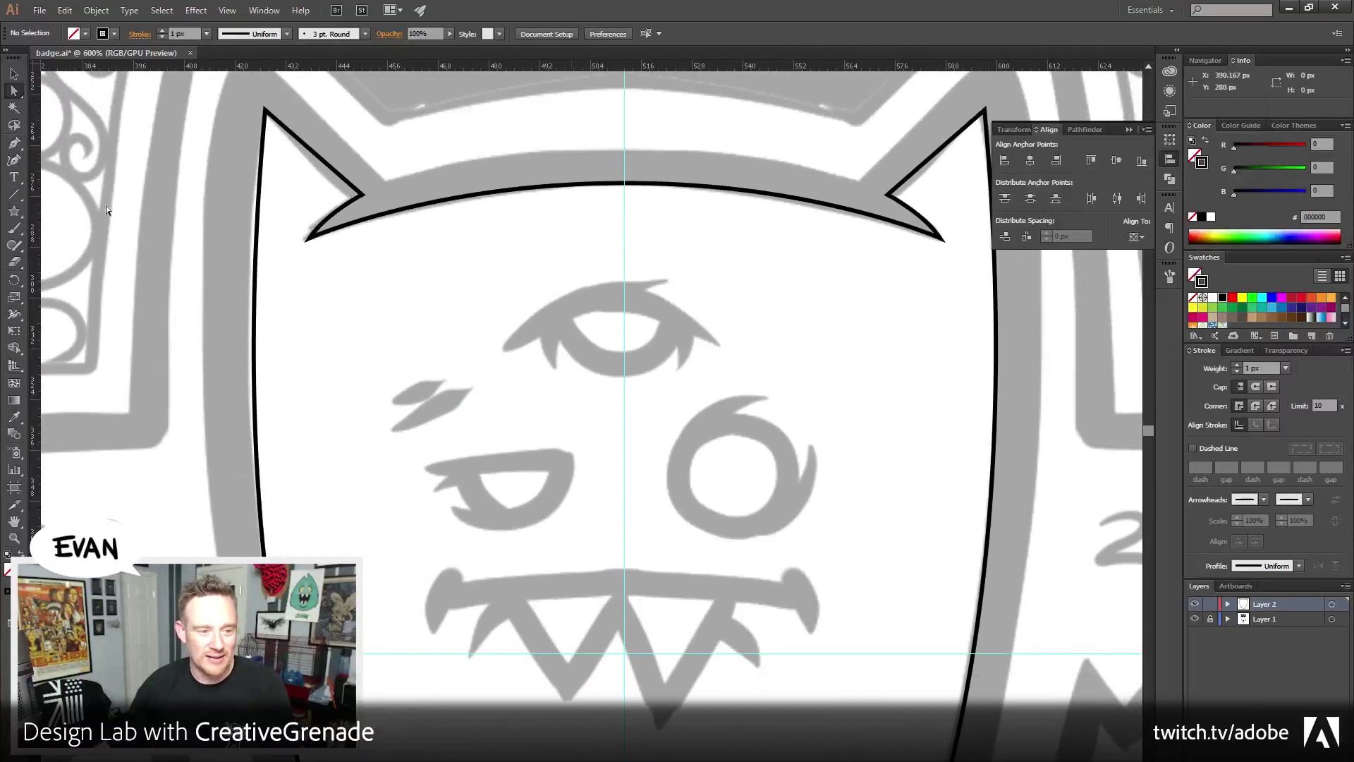
pyautogui.press('v')
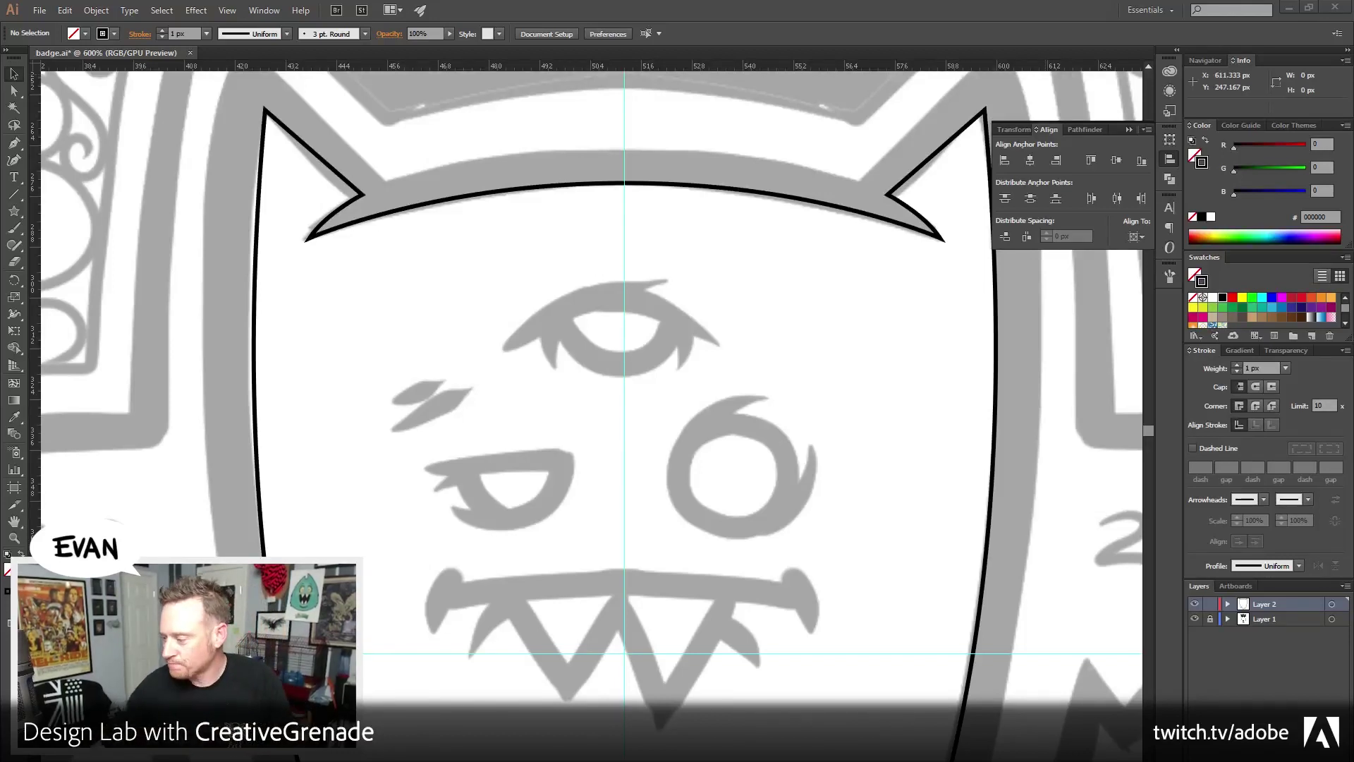
# Cut the body outline's left side with Scissors, dismissing the error from a second cut attempt
pyautogui.scroll(-5, 633, 573)
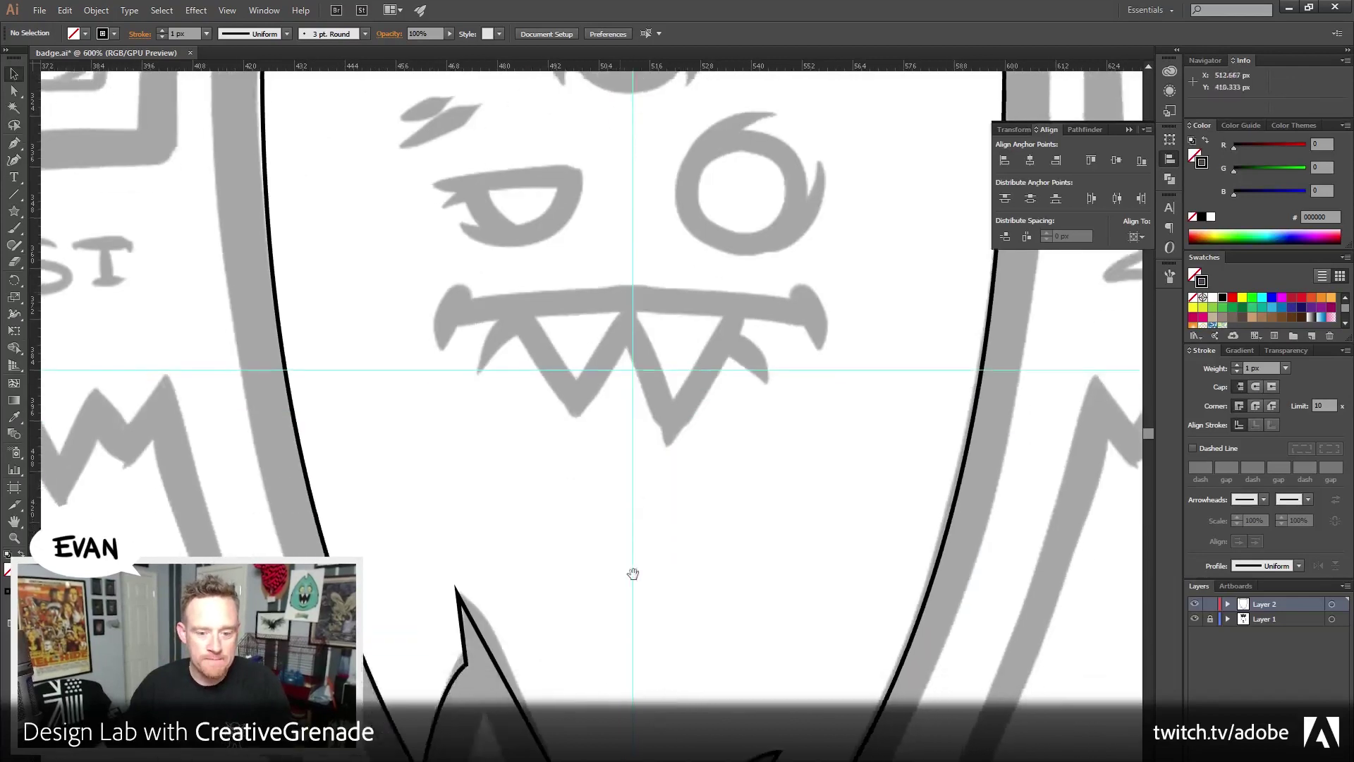
pyautogui.moveTo(633, 573); pyautogui.dragTo(589, 393)
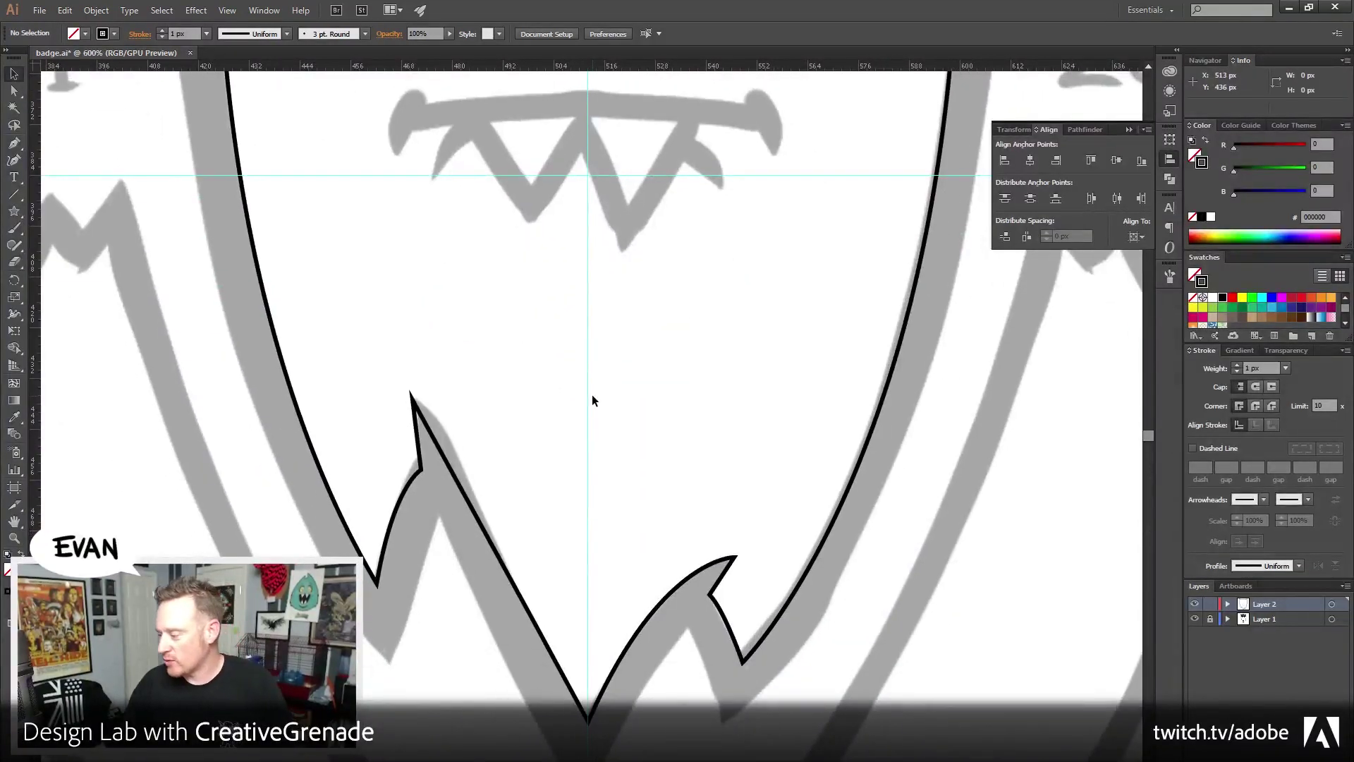
pyautogui.hscroll(-1, 591, 395)
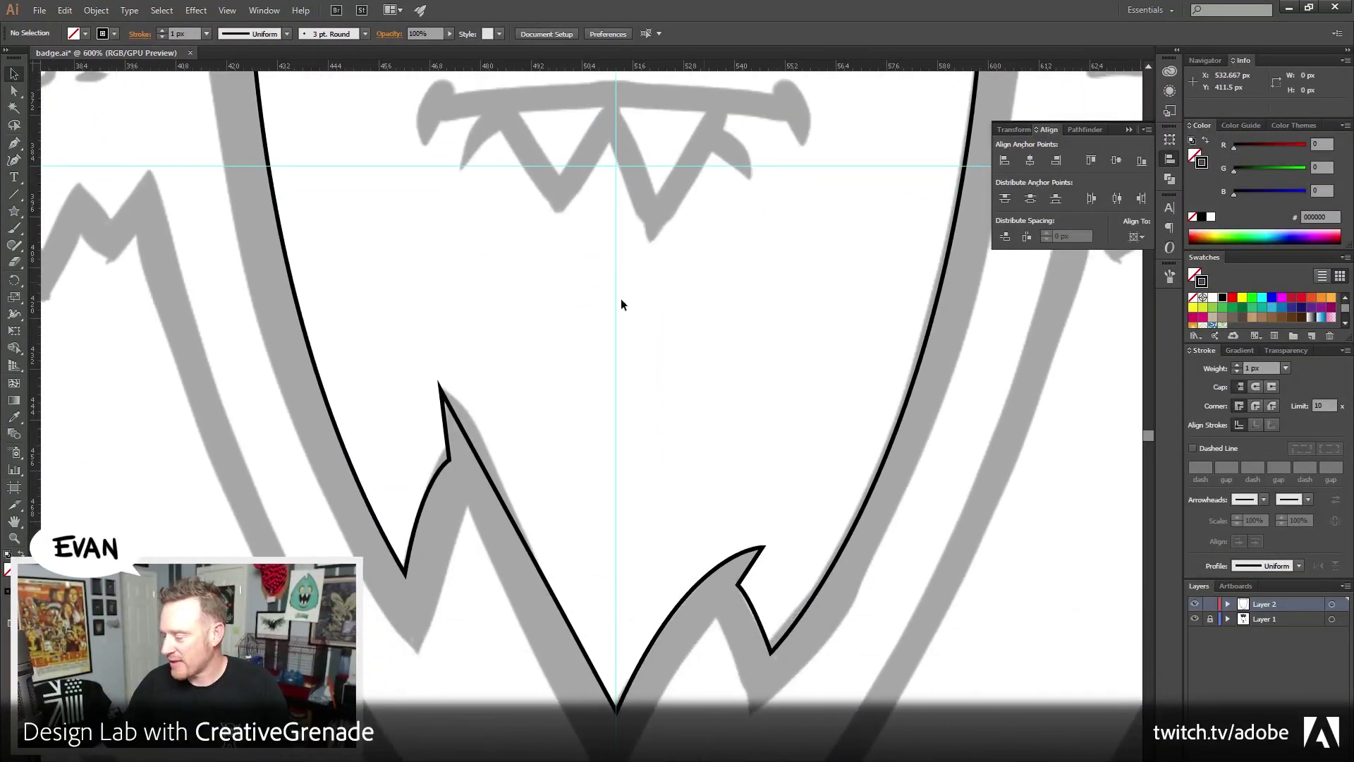
pyautogui.press('c')
pyautogui.click(341, 442)
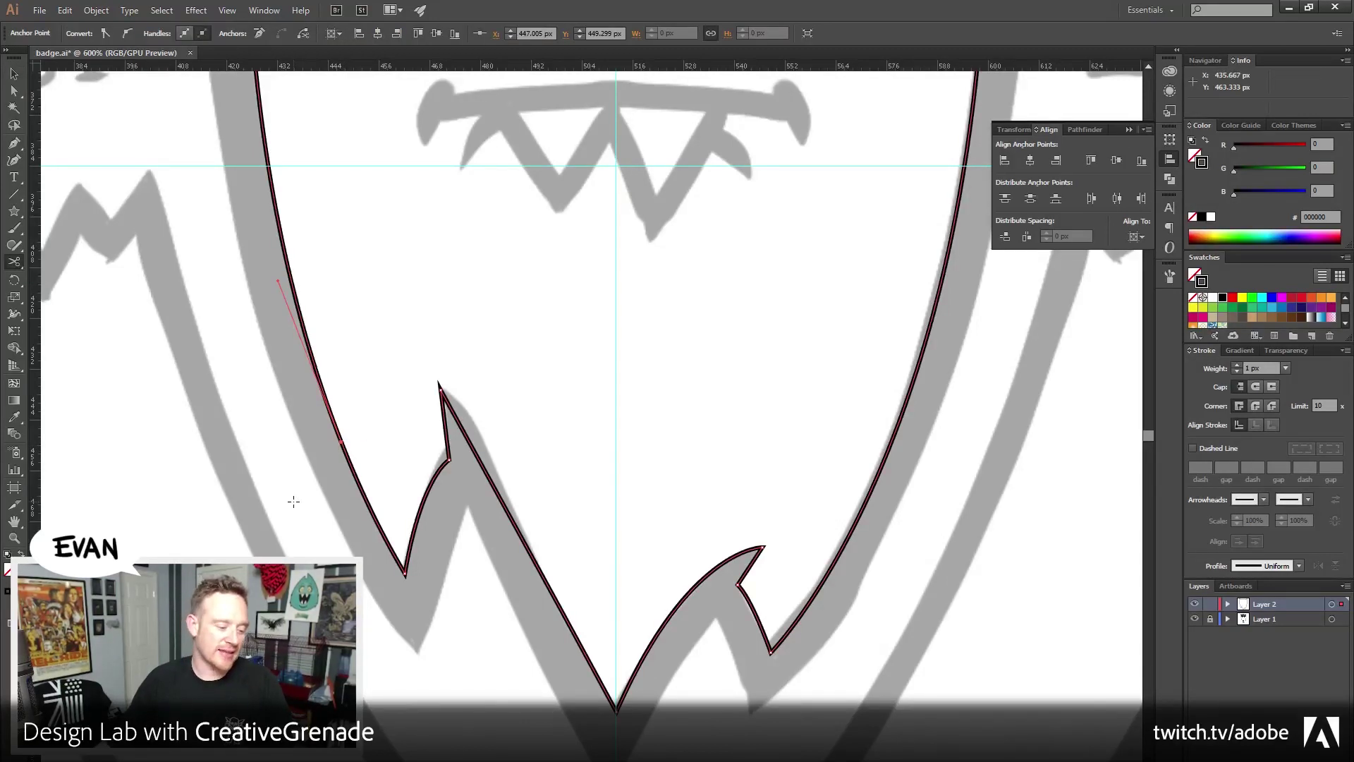
pyautogui.hotkey('ctrl', 'shift', 'a')
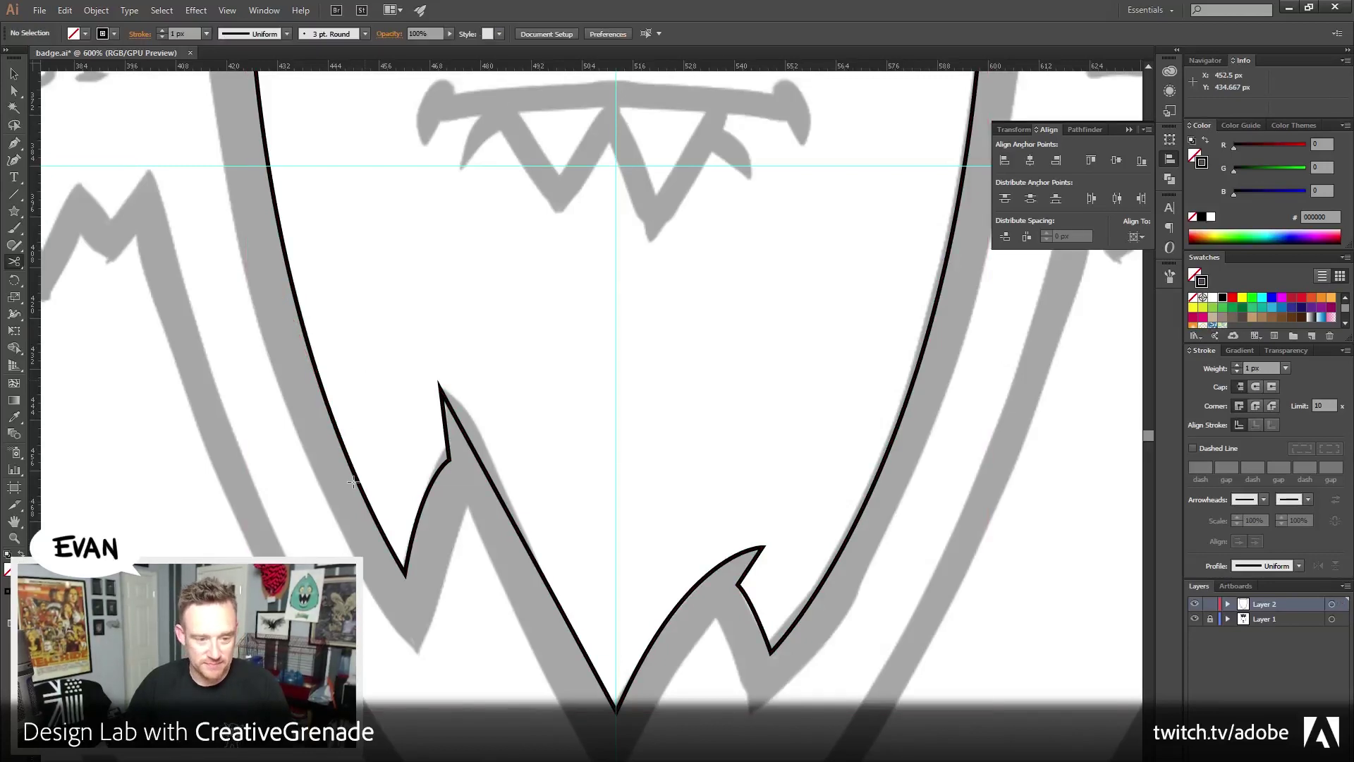
pyautogui.click(364, 380)
pyautogui.click(811, 433)
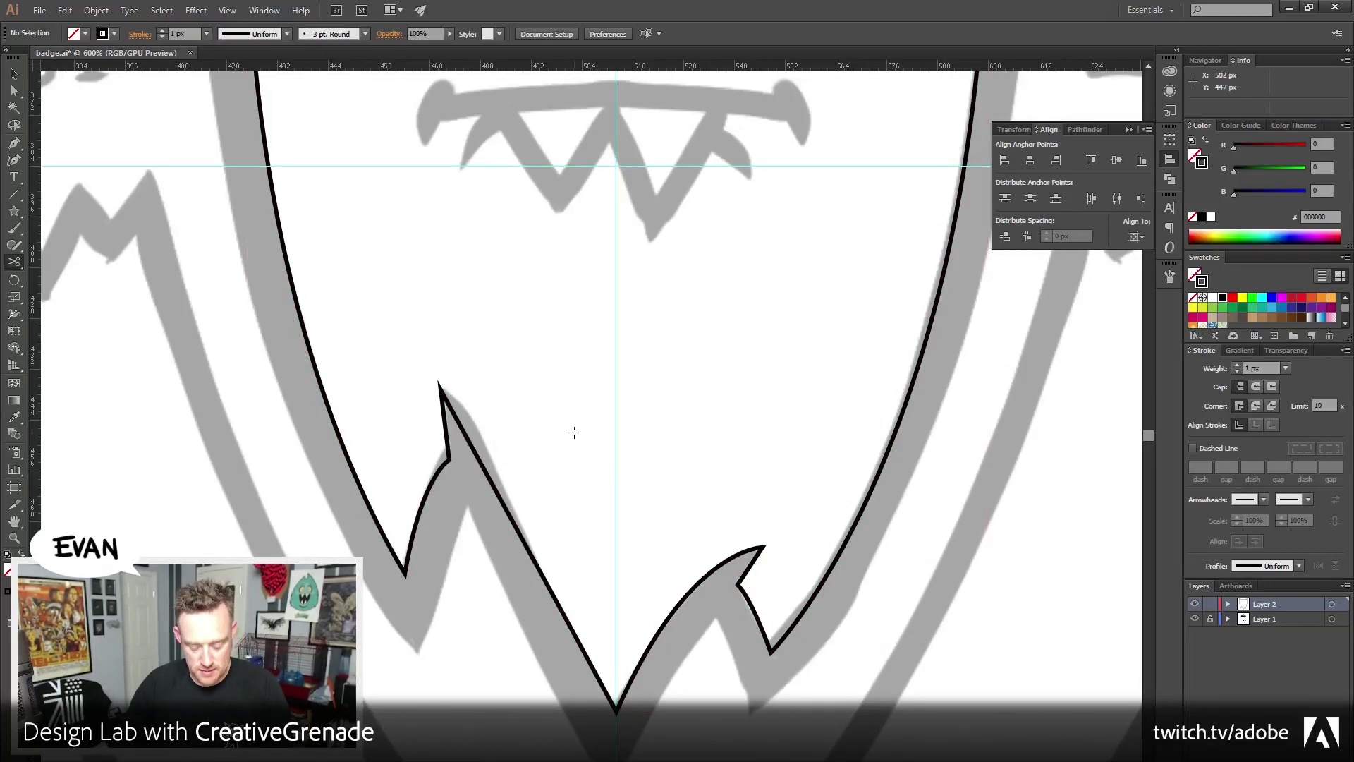
# Reposition the view and cut the face outline on its left edge with Scissors
pyautogui.click(13, 73)
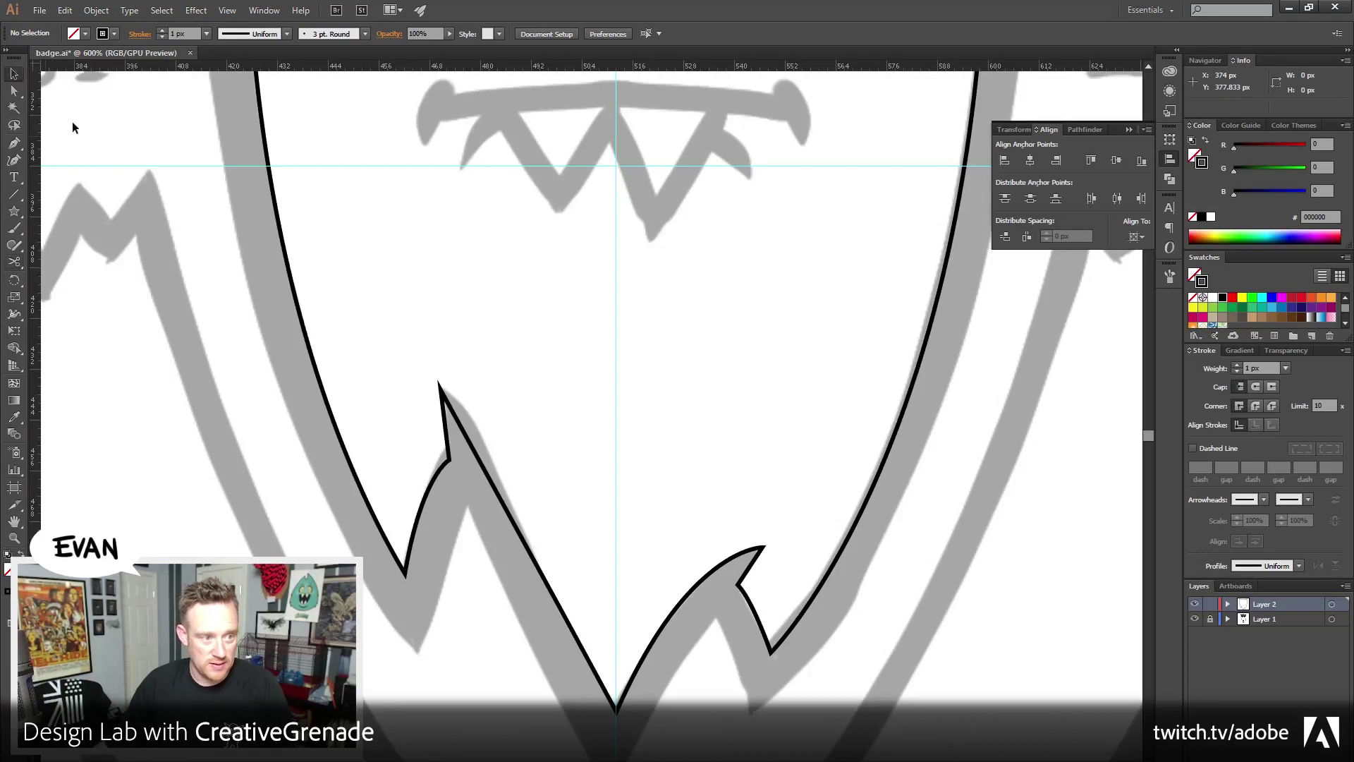
pyautogui.moveTo(392, 374); pyautogui.dragTo(405, 429)
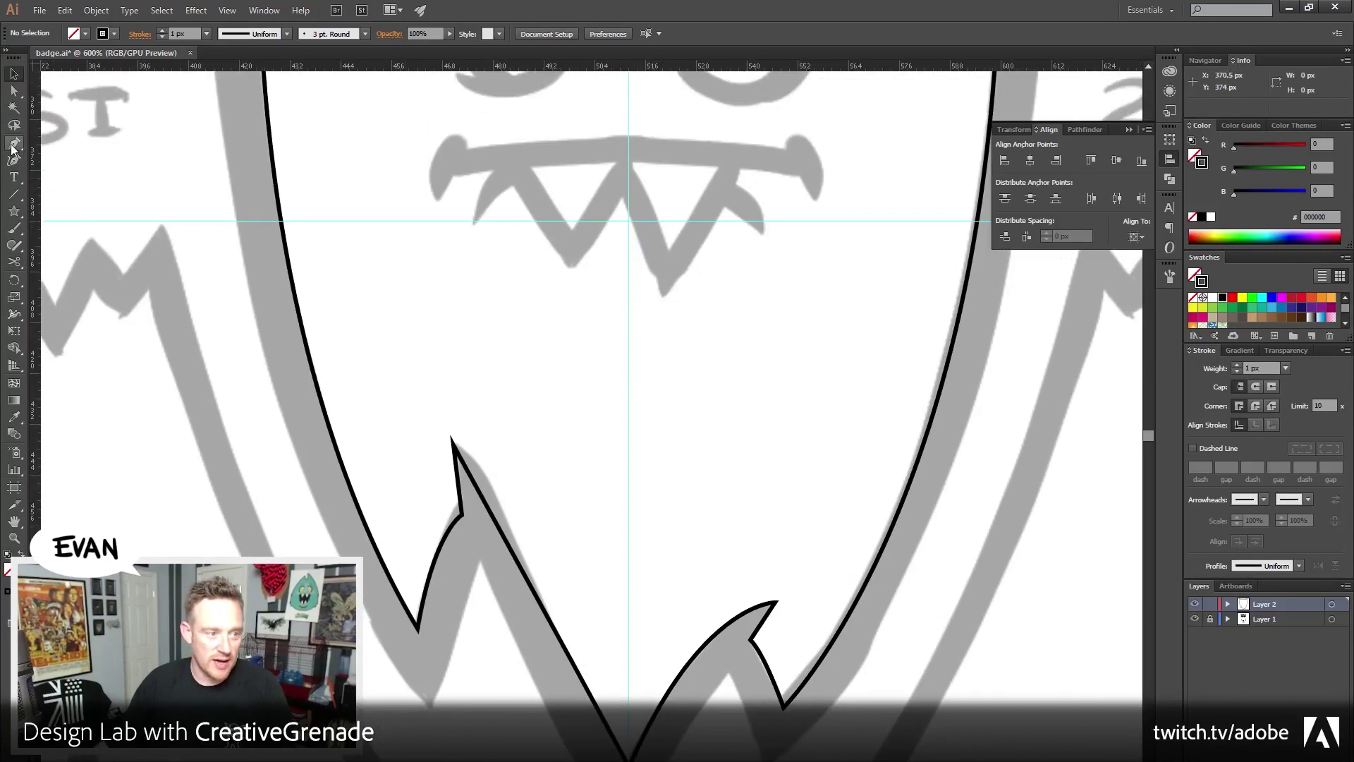
pyautogui.click(13, 145)
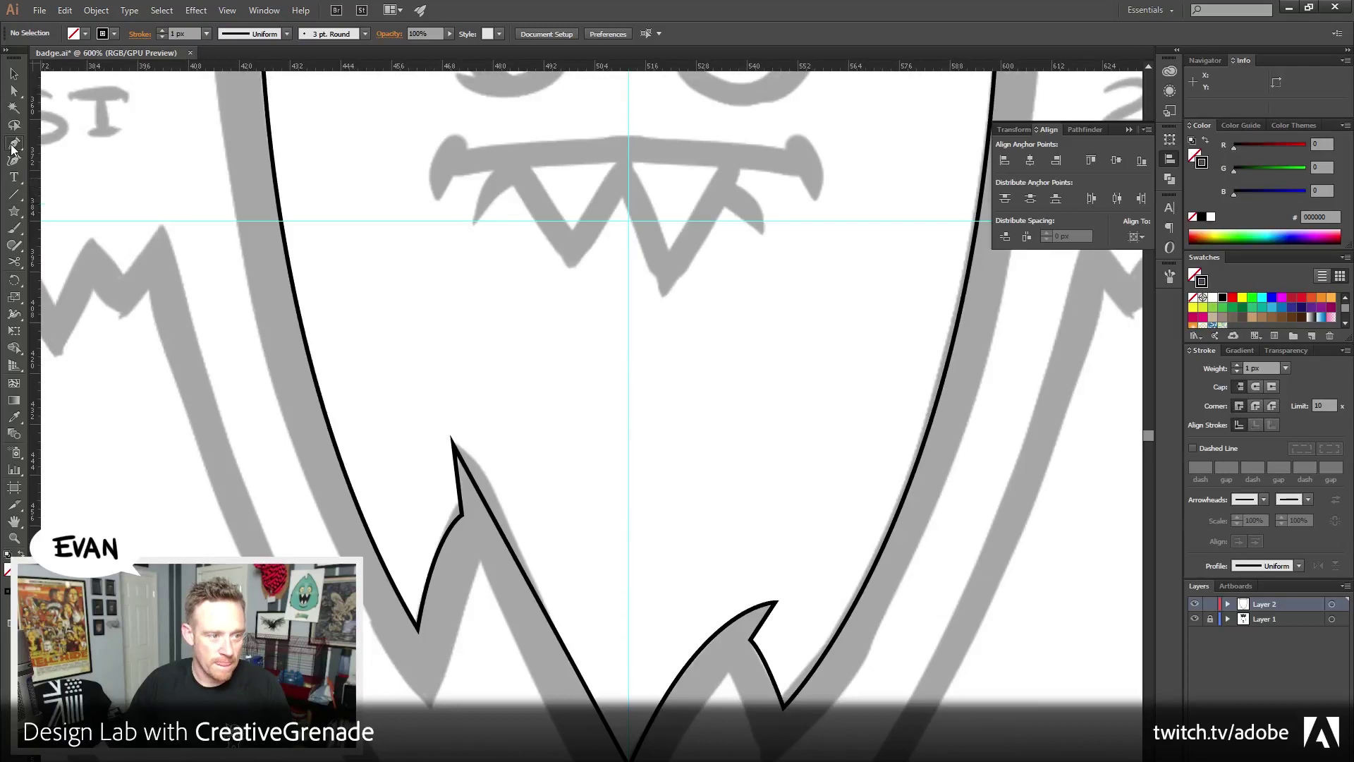
pyautogui.click(301, 10)
pyautogui.click(616, 221)
pyautogui.moveTo(616, 221); pyautogui.dragTo(573, 149)
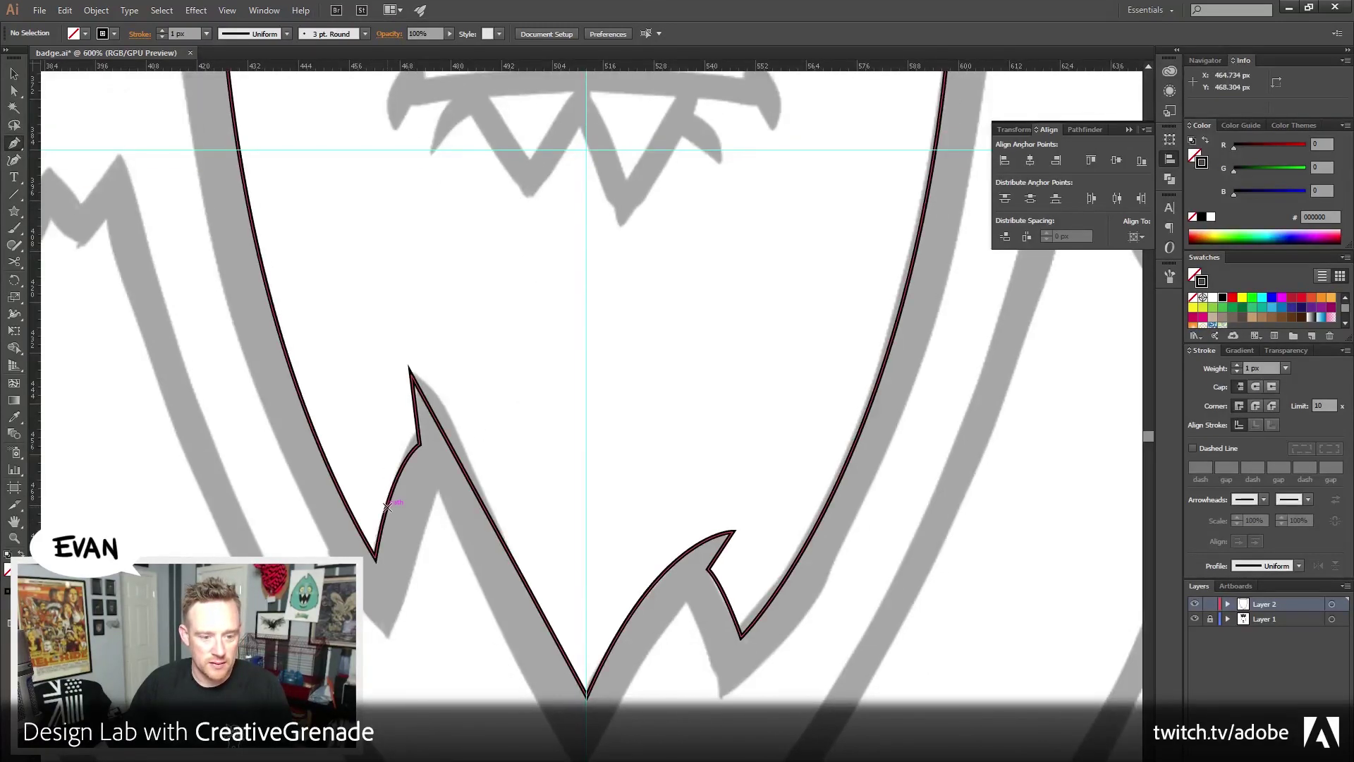
pyautogui.hotkey('ctrl', 'shift', 'a')
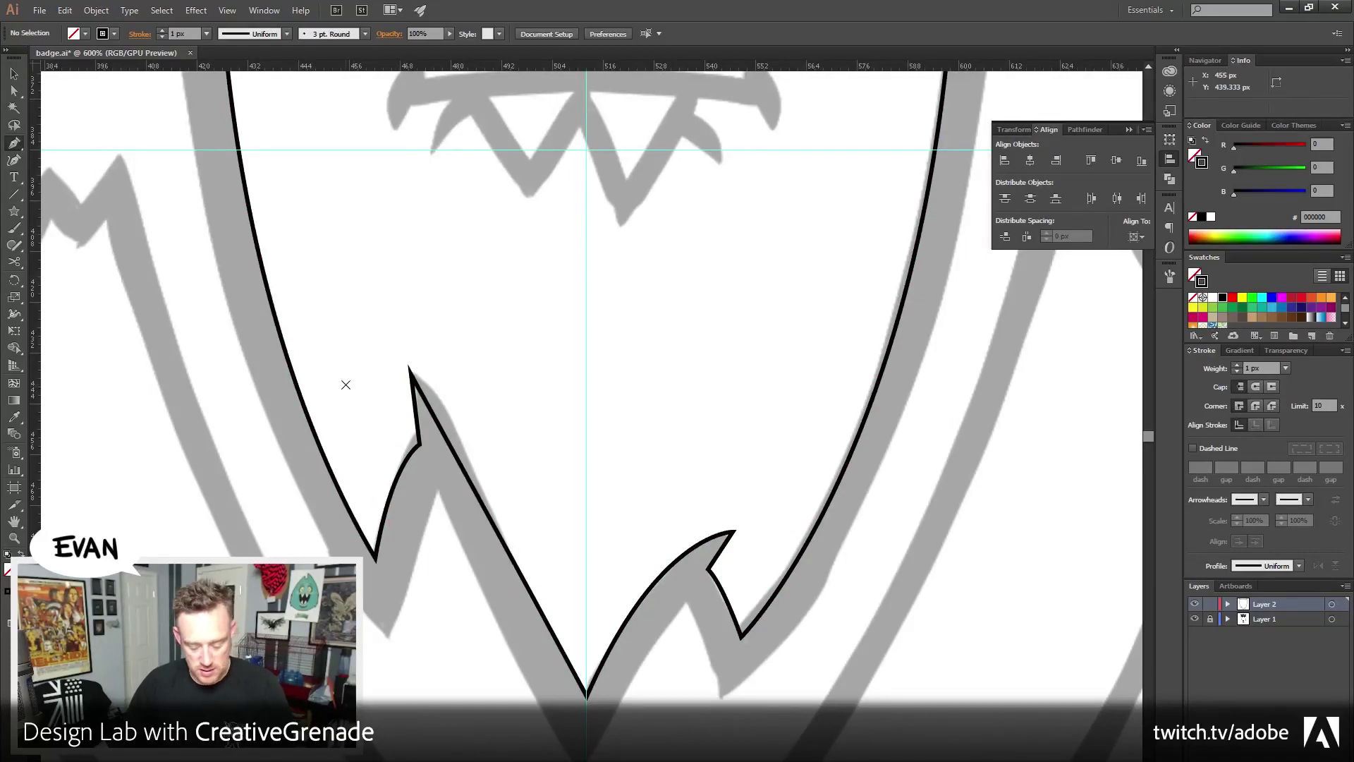
pyautogui.press('c')
pyautogui.click(303, 402)
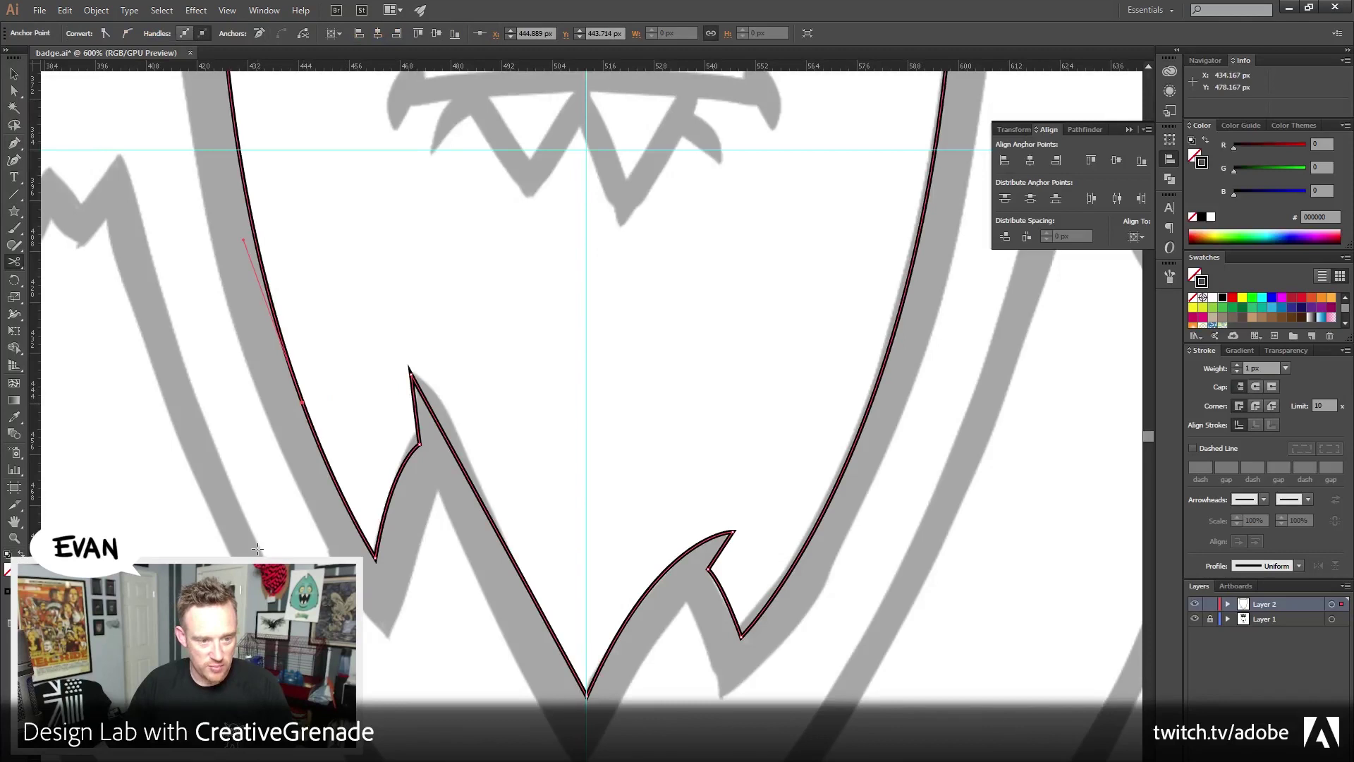
pyautogui.hotkey('ctrl', 'shift', 'a')
pyautogui.press('v')
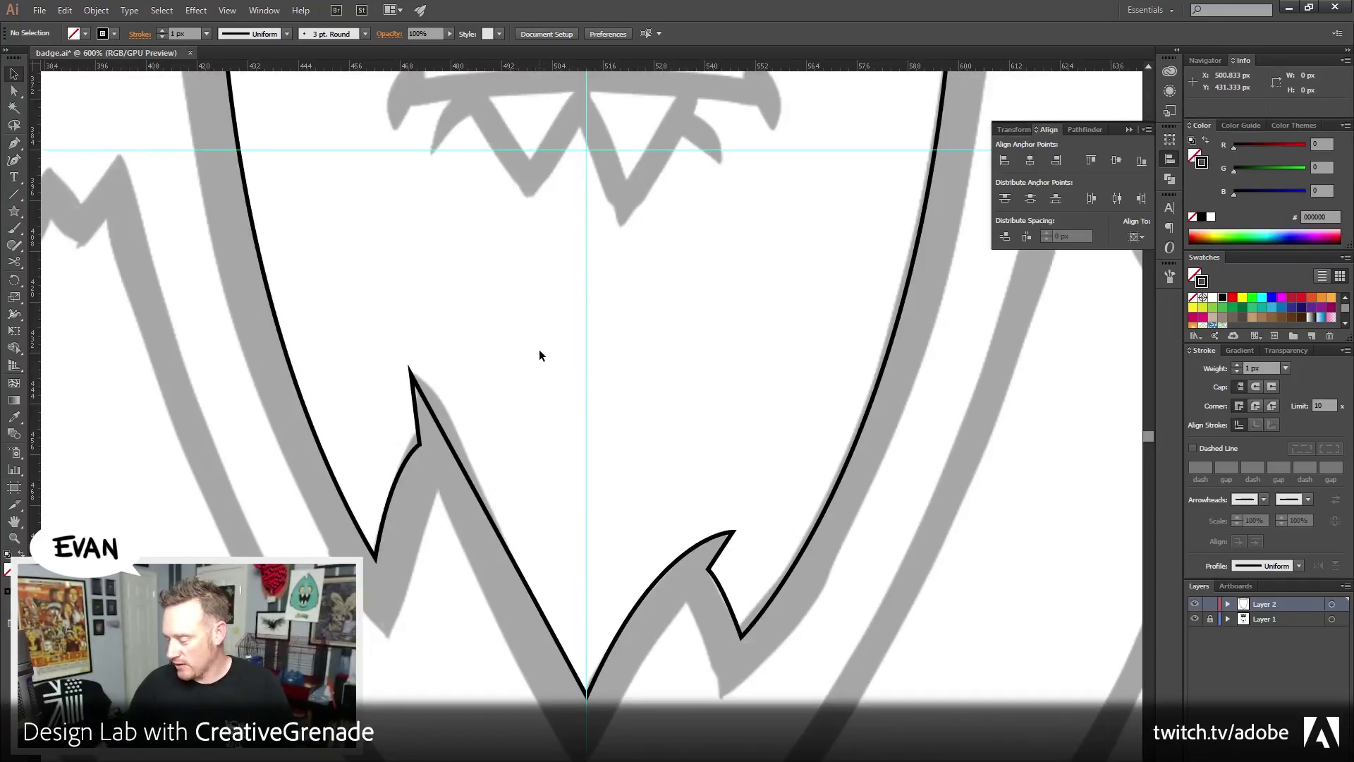
pyautogui.moveTo(517, 302); pyautogui.dragTo(507, 357)
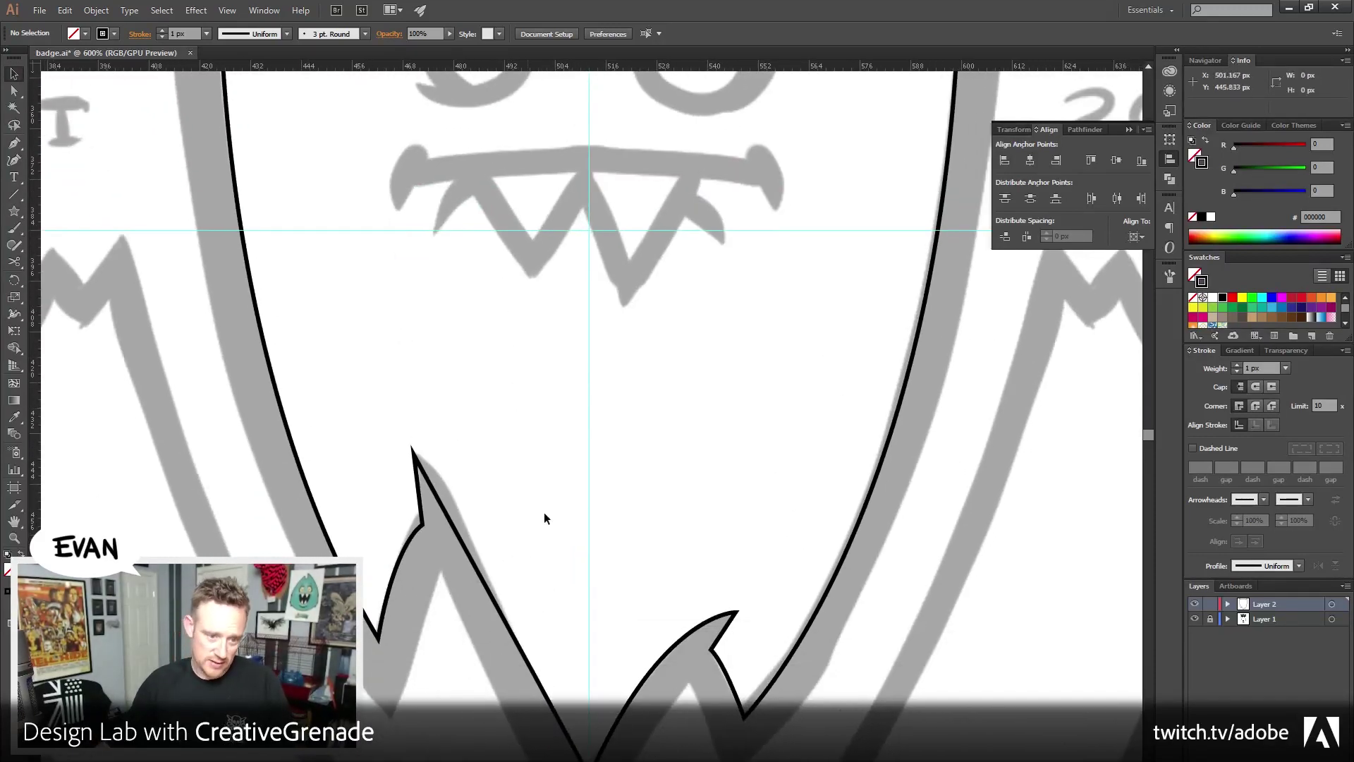
pyautogui.press('a')
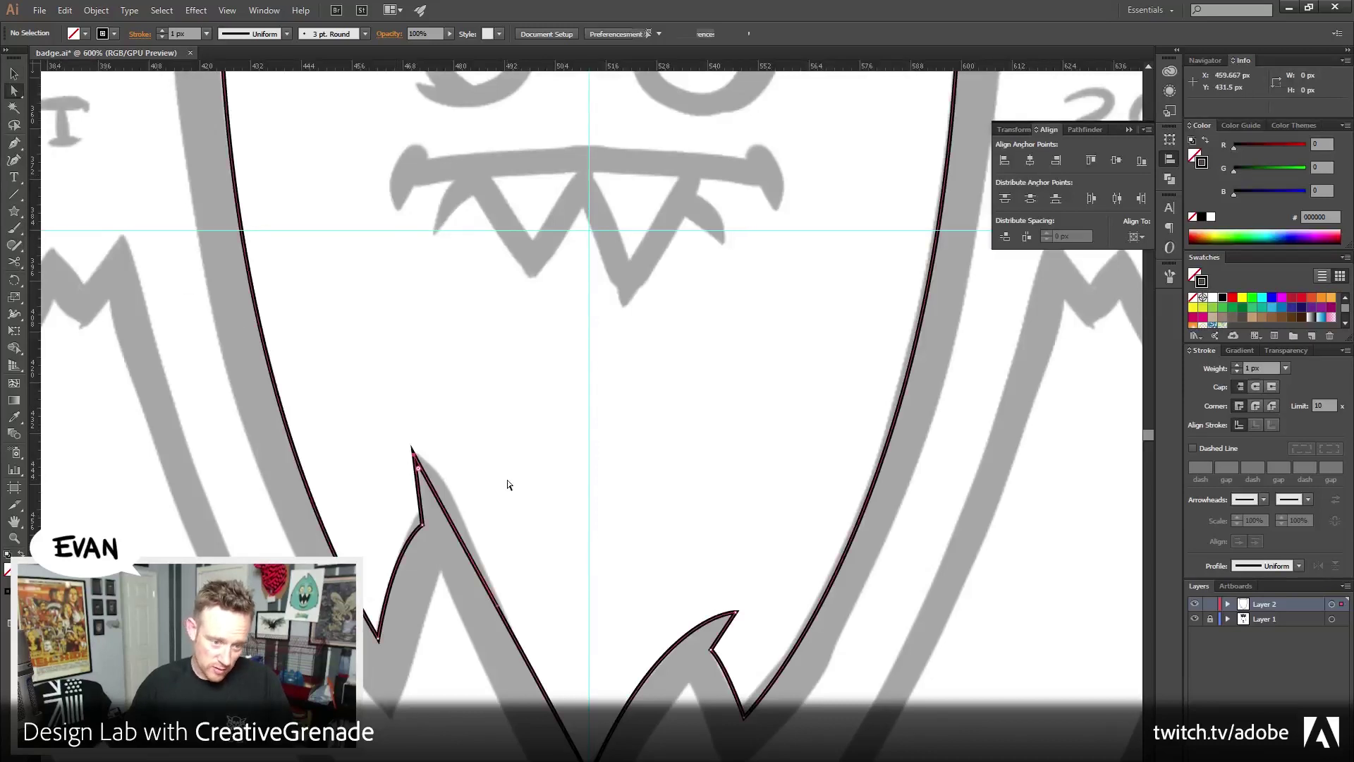
pyautogui.click(13, 73)
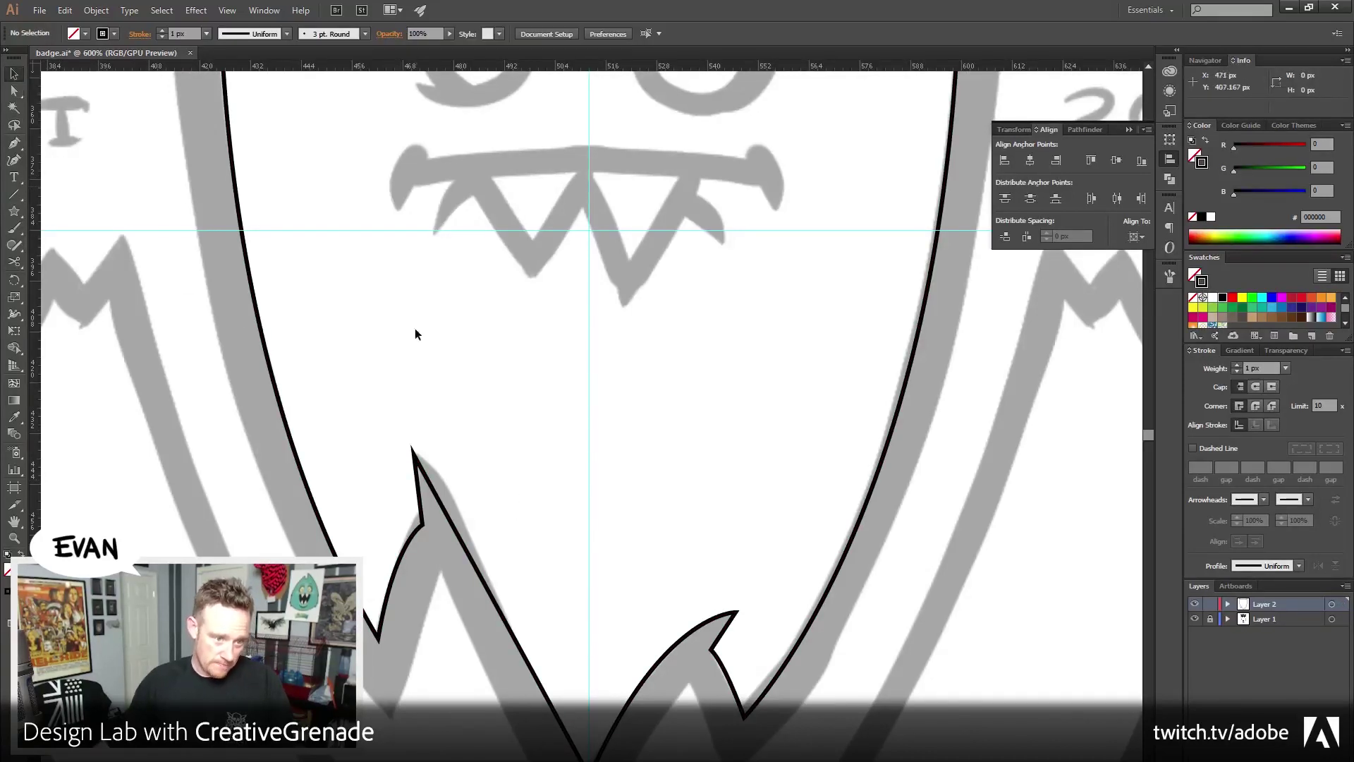
pyautogui.scroll(-3, 447, 429)
pyautogui.moveTo(303, 455); pyautogui.dragTo(495, 591)
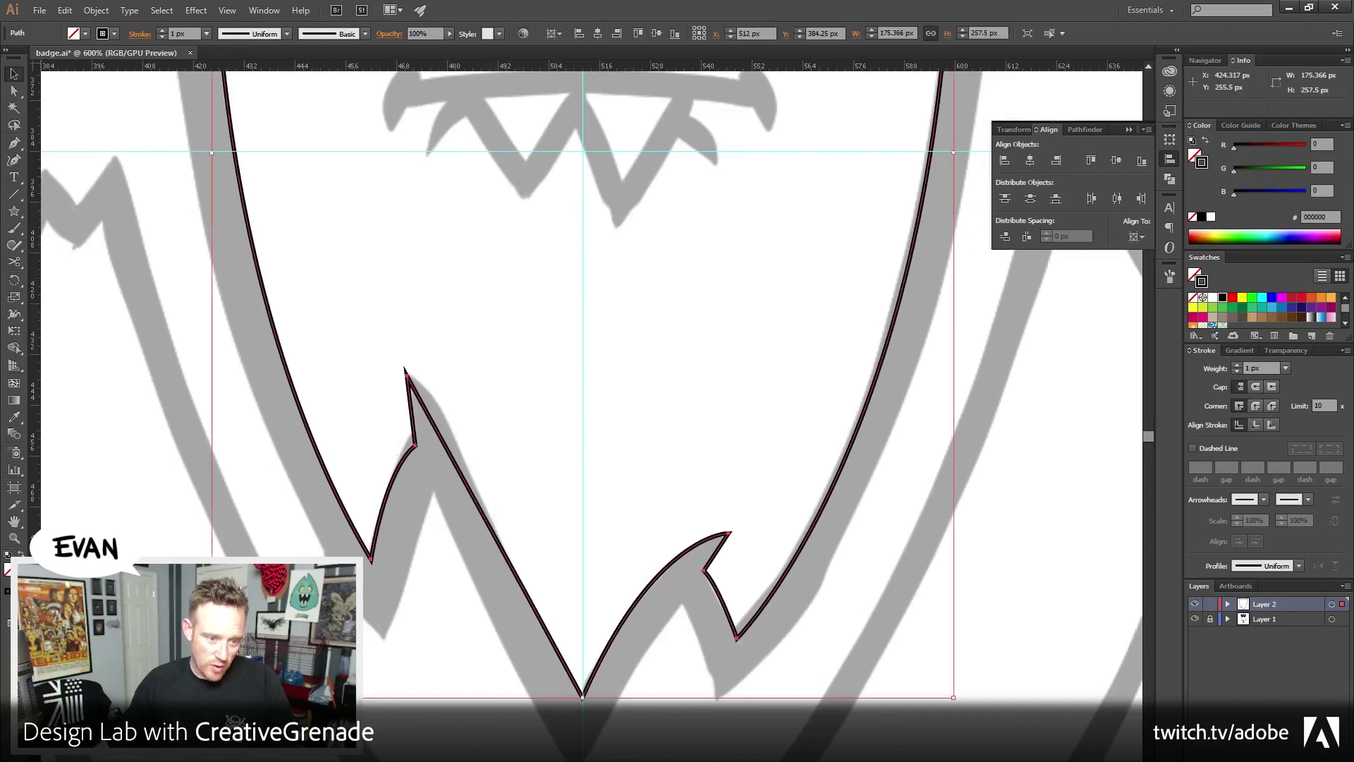
pyautogui.press('z')
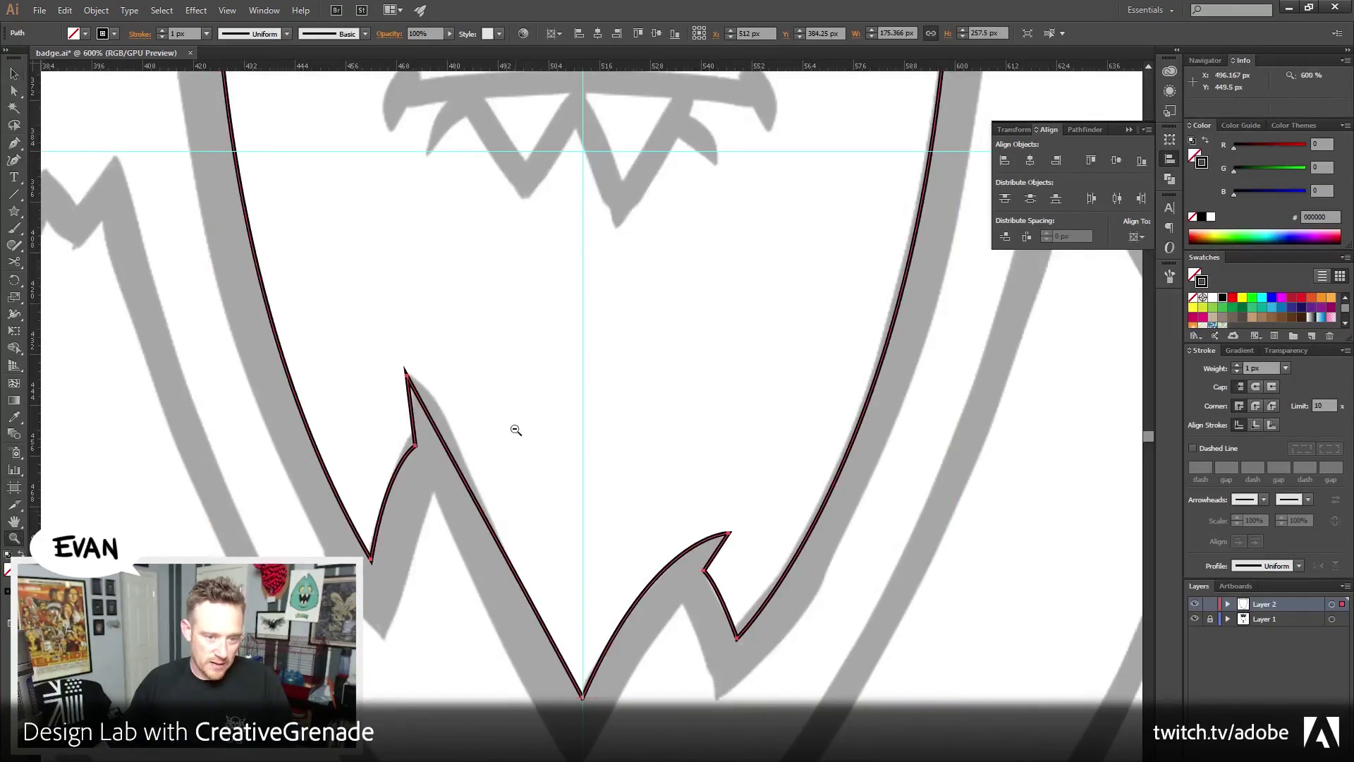
pyautogui.keyDown('alt'); pyautogui.click(514, 429); pyautogui.keyUp('alt')
pyautogui.keyDown('alt'); pyautogui.click(514, 429); pyautogui.keyUp('alt')
pyautogui.keyDown('alt'); pyautogui.click(514, 429); pyautogui.keyUp('alt')
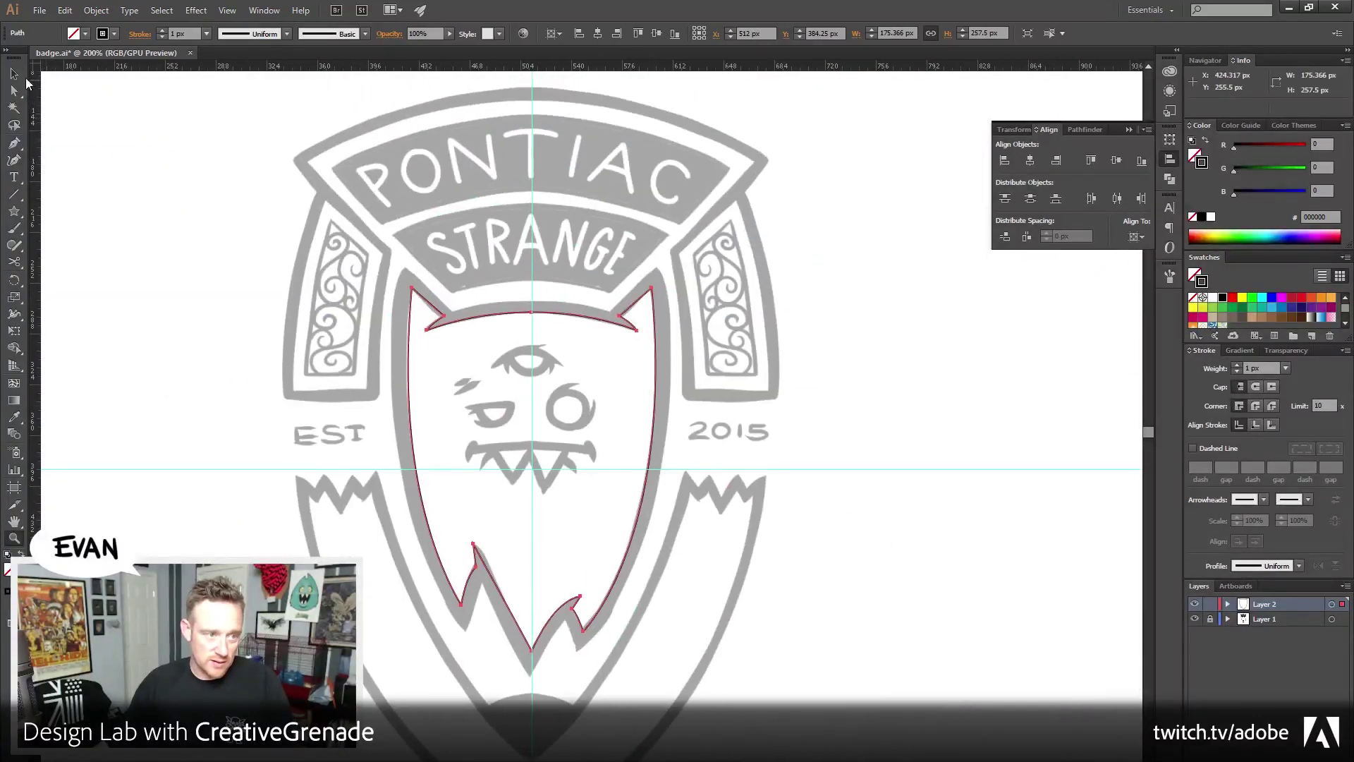
pyautogui.click(13, 73)
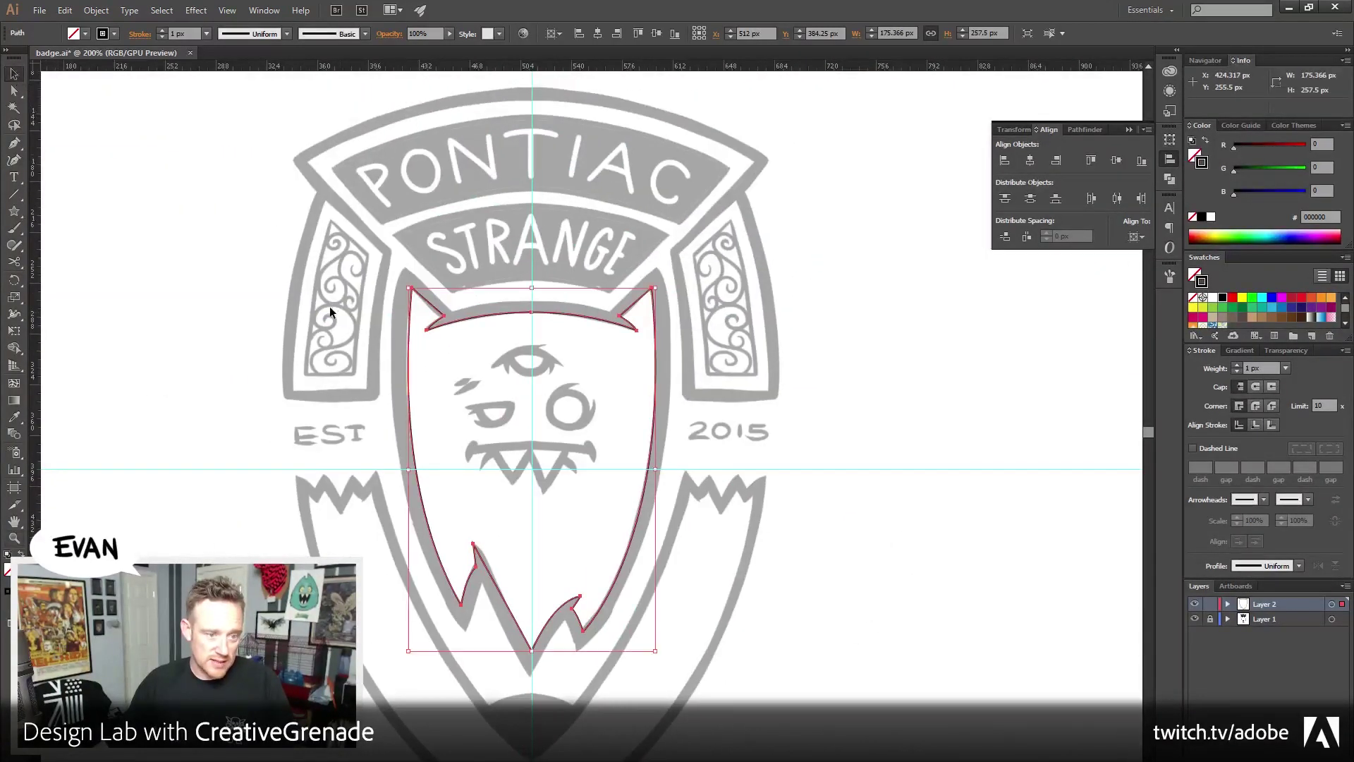
pyautogui.click(1205, 139)
pyautogui.moveTo(656, 288)
pyautogui.mouseDown()
pyautogui.moveTo(731, 223)
pyautogui.moveTo(750, 149)
pyautogui.mouseUp()
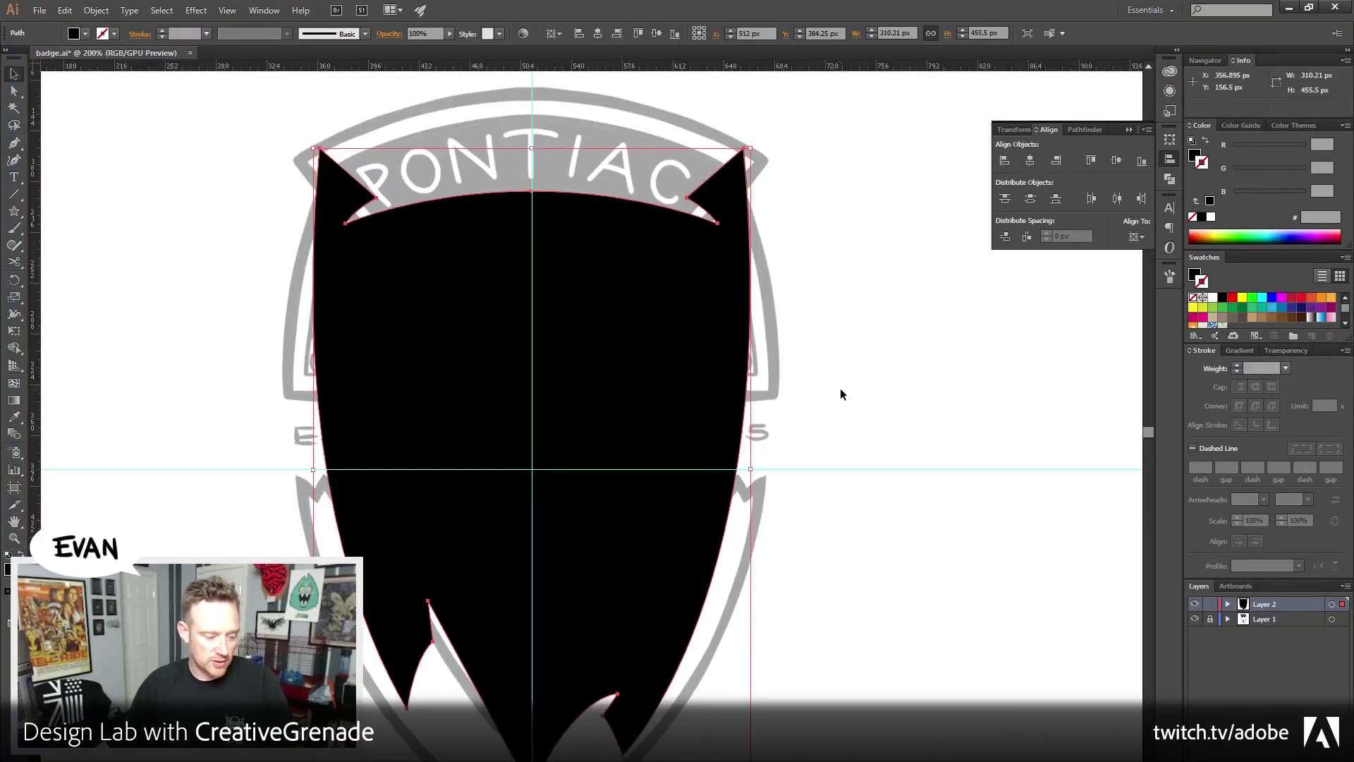
pyautogui.press('a')
pyautogui.hotkey('ctrl', 'z')
pyautogui.press('v')
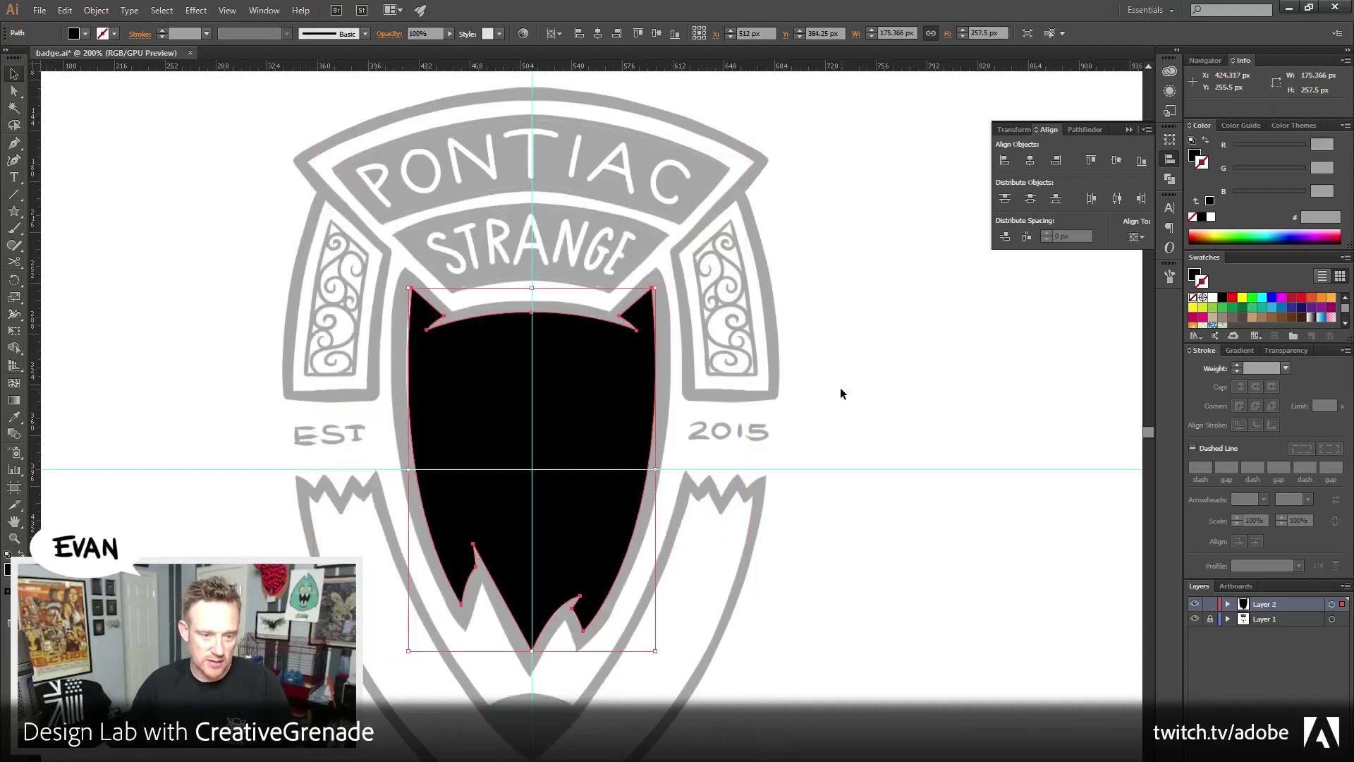
pyautogui.click(1206, 141)
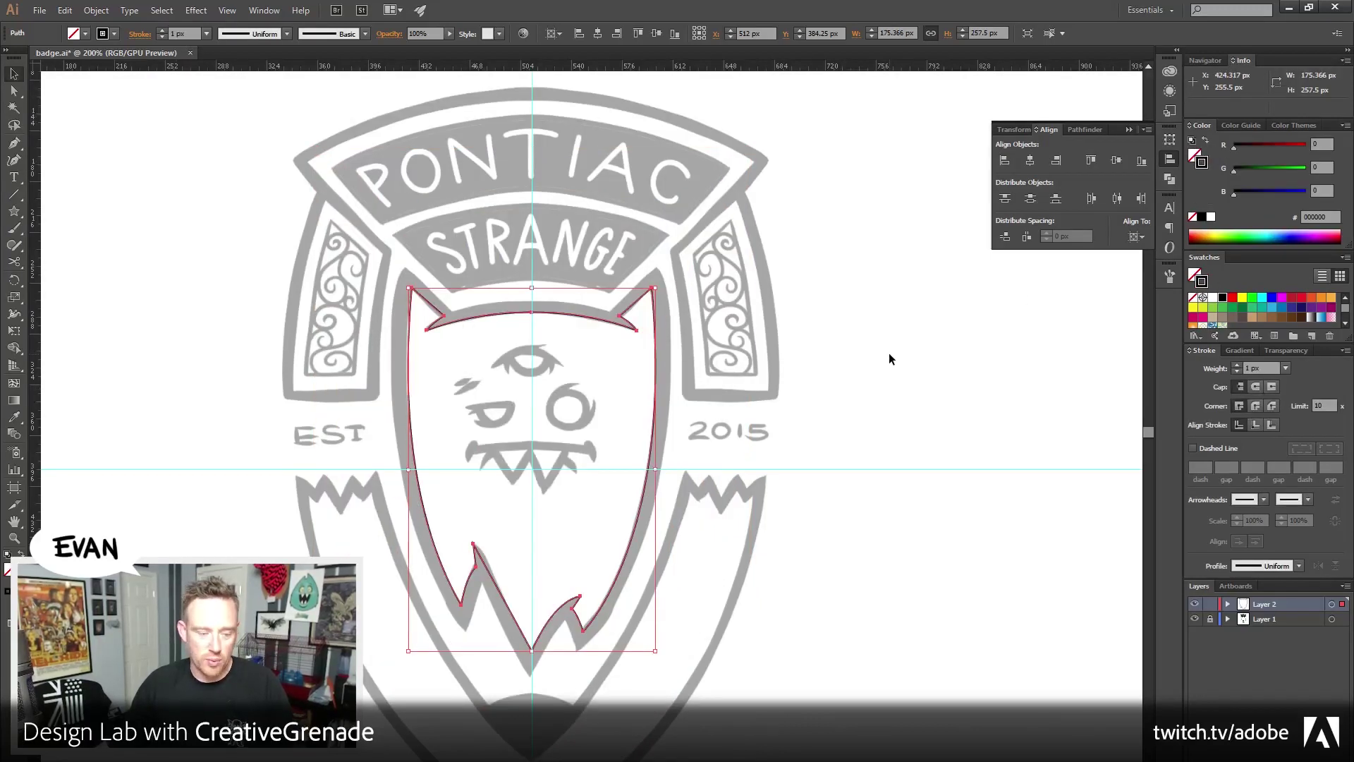
pyautogui.click(888, 358)
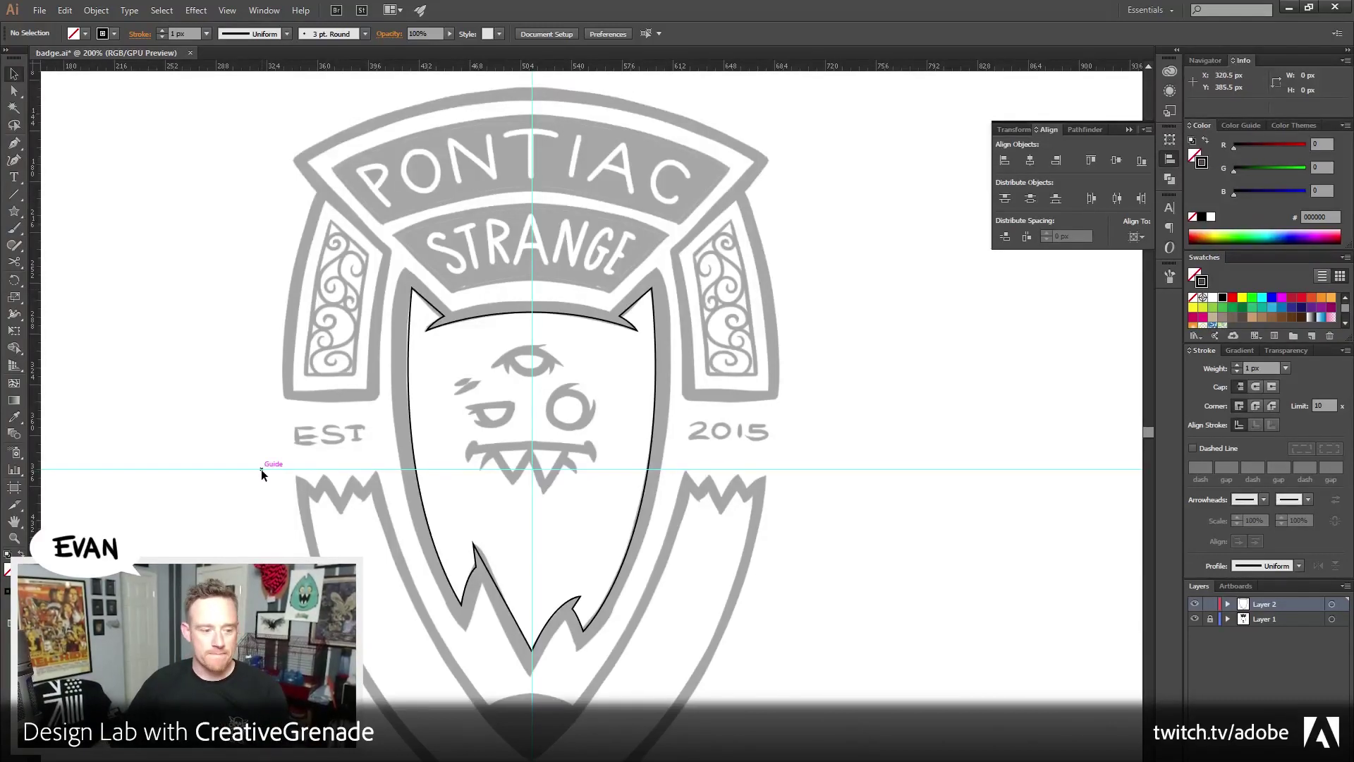
# Zoom in to 600% on the ears and top eye and select the horned head outline
pyautogui.click(17, 543)
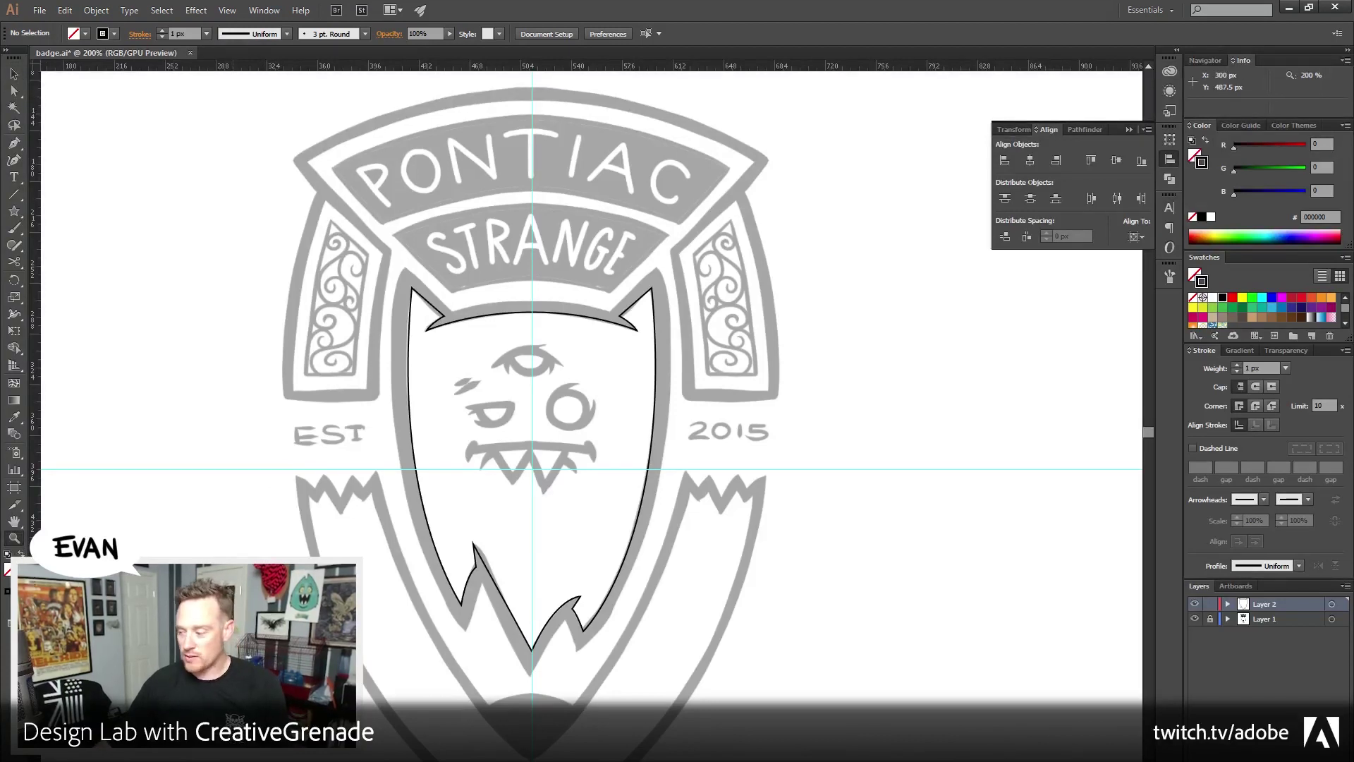
pyautogui.click(527, 364)
pyautogui.click(527, 364)
pyautogui.click(527, 364)
pyautogui.click(598, 474)
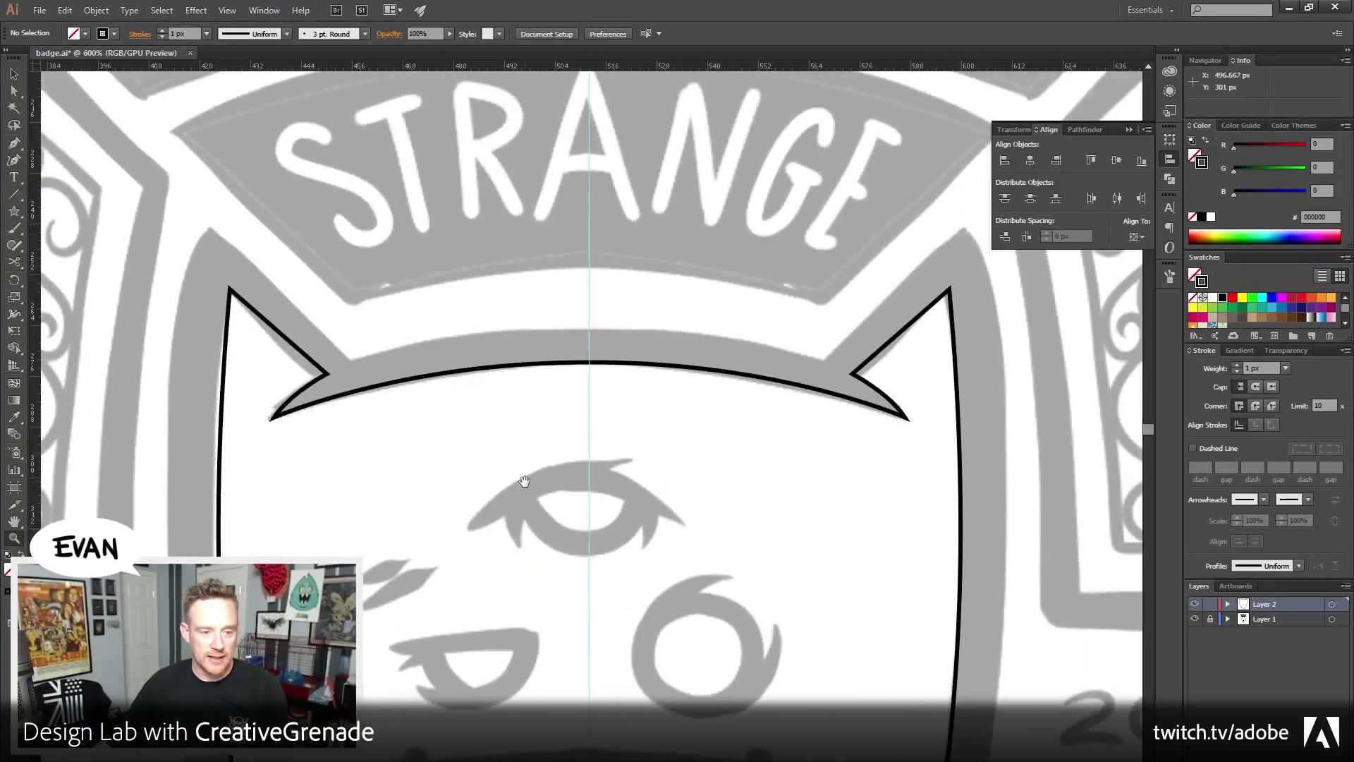
pyautogui.press('v')
pyautogui.hscroll(1, 339, 261)
pyautogui.click(494, 361)
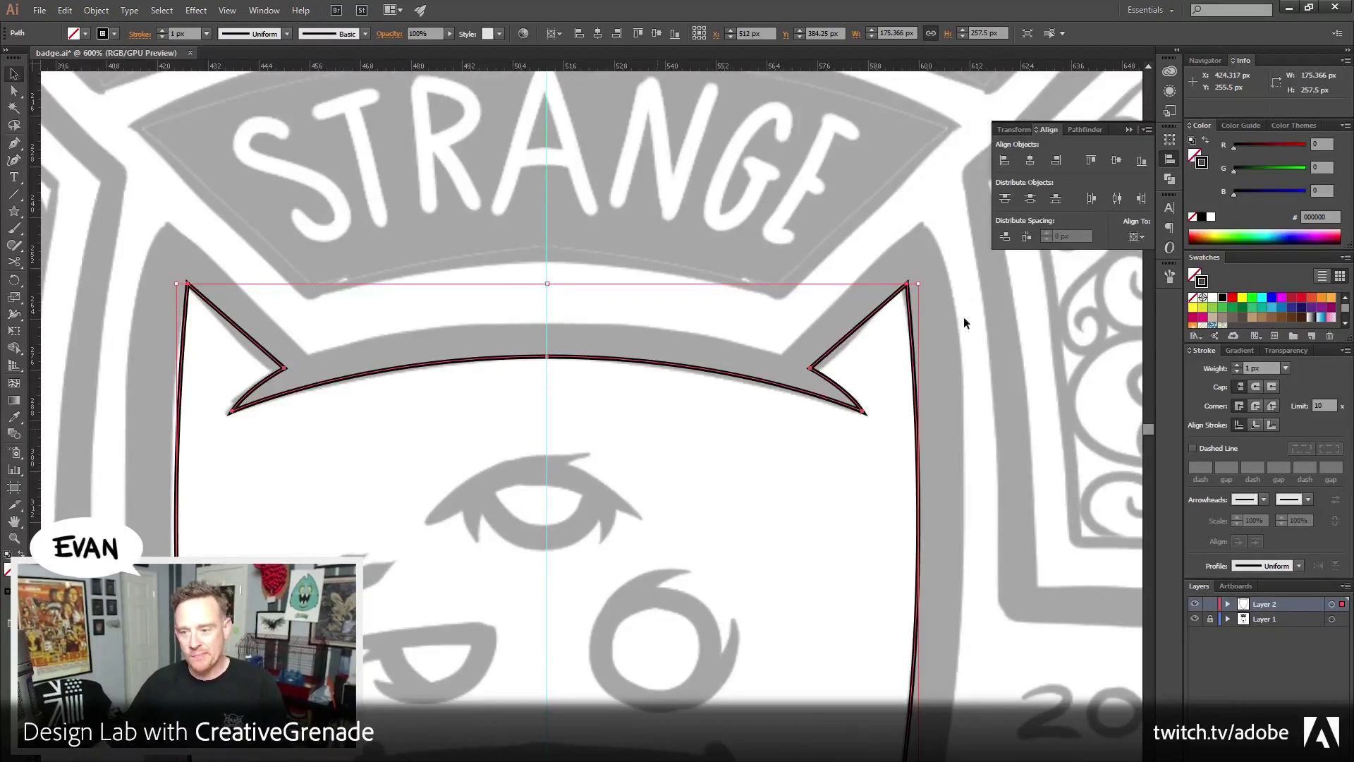
# Recentre on the horned head, reselect its outline, and bring up the Object menu
pyautogui.click(993, 412)
pyautogui.moveTo(593, 462); pyautogui.dragTo(632, 474)
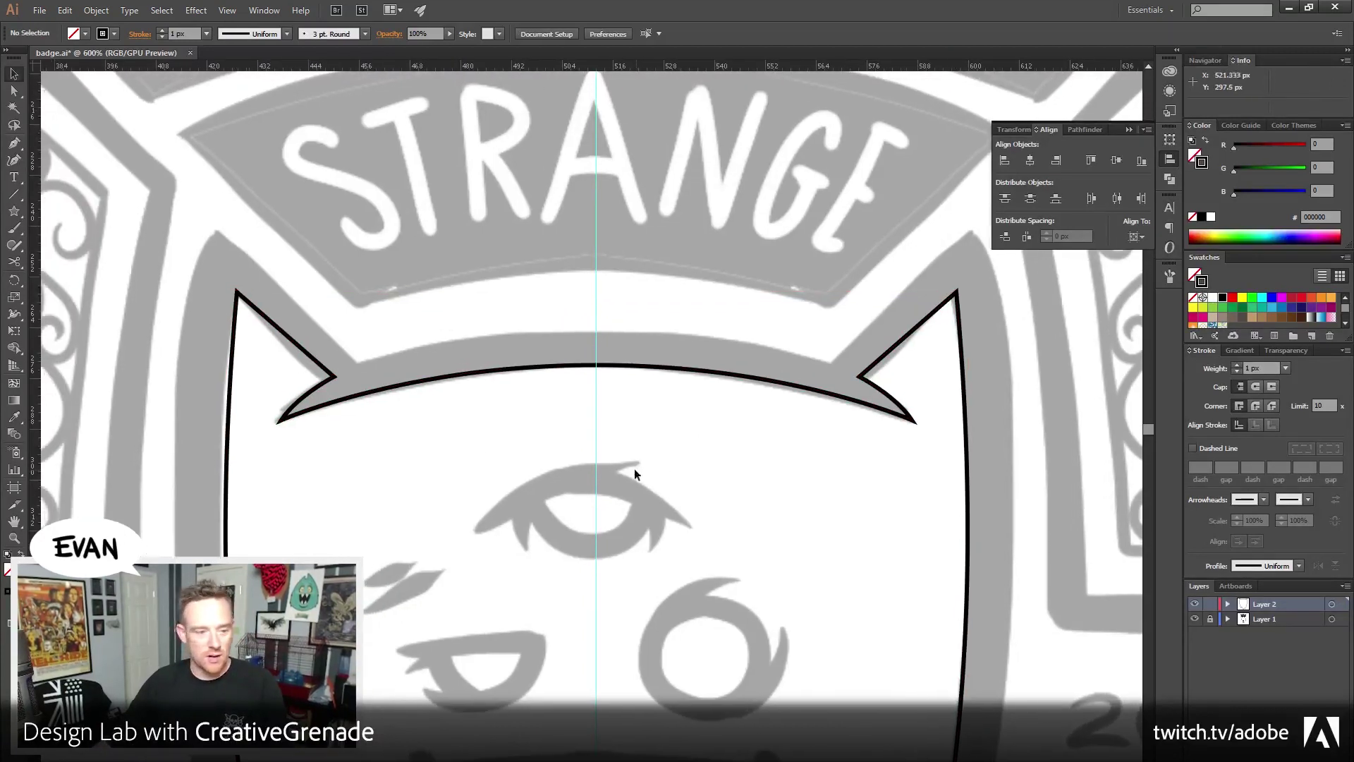
pyautogui.moveTo(181, 297); pyautogui.dragTo(377, 451)
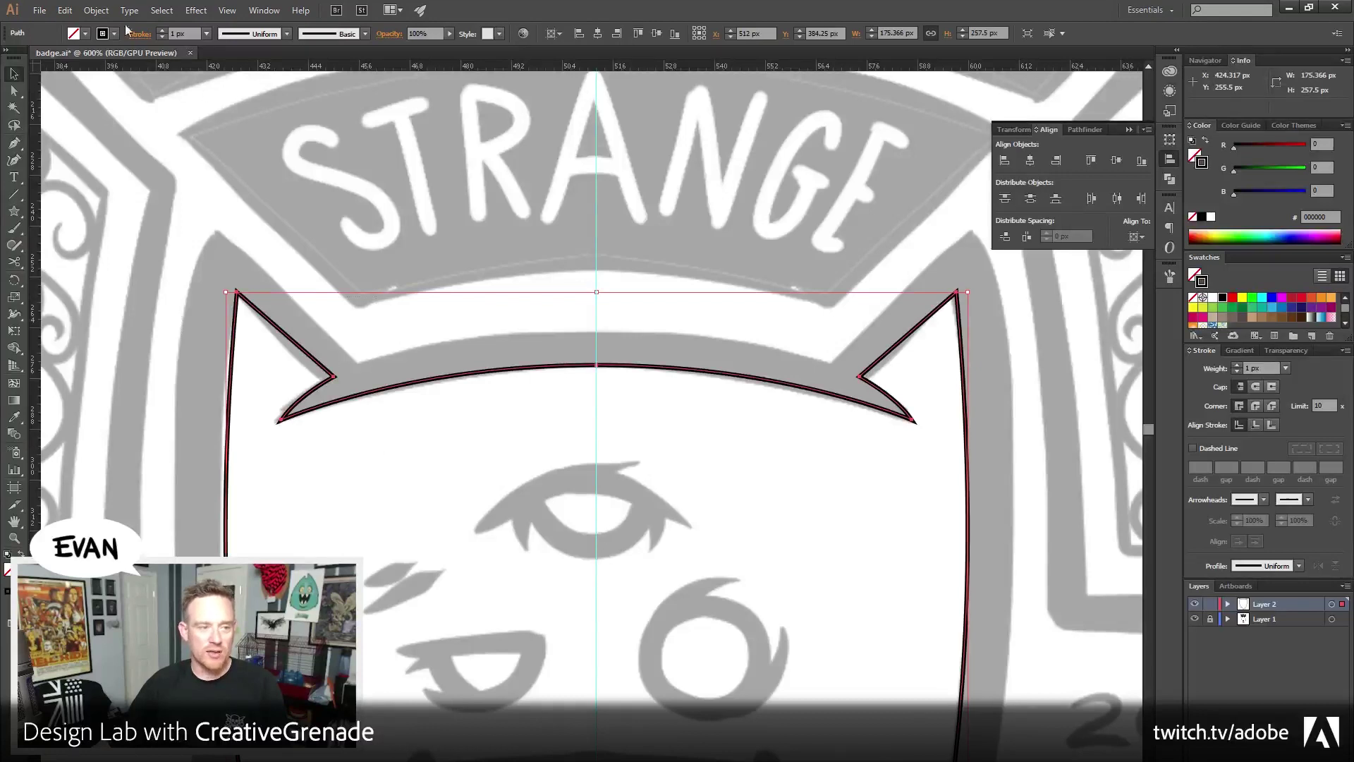
pyautogui.click(97, 10)
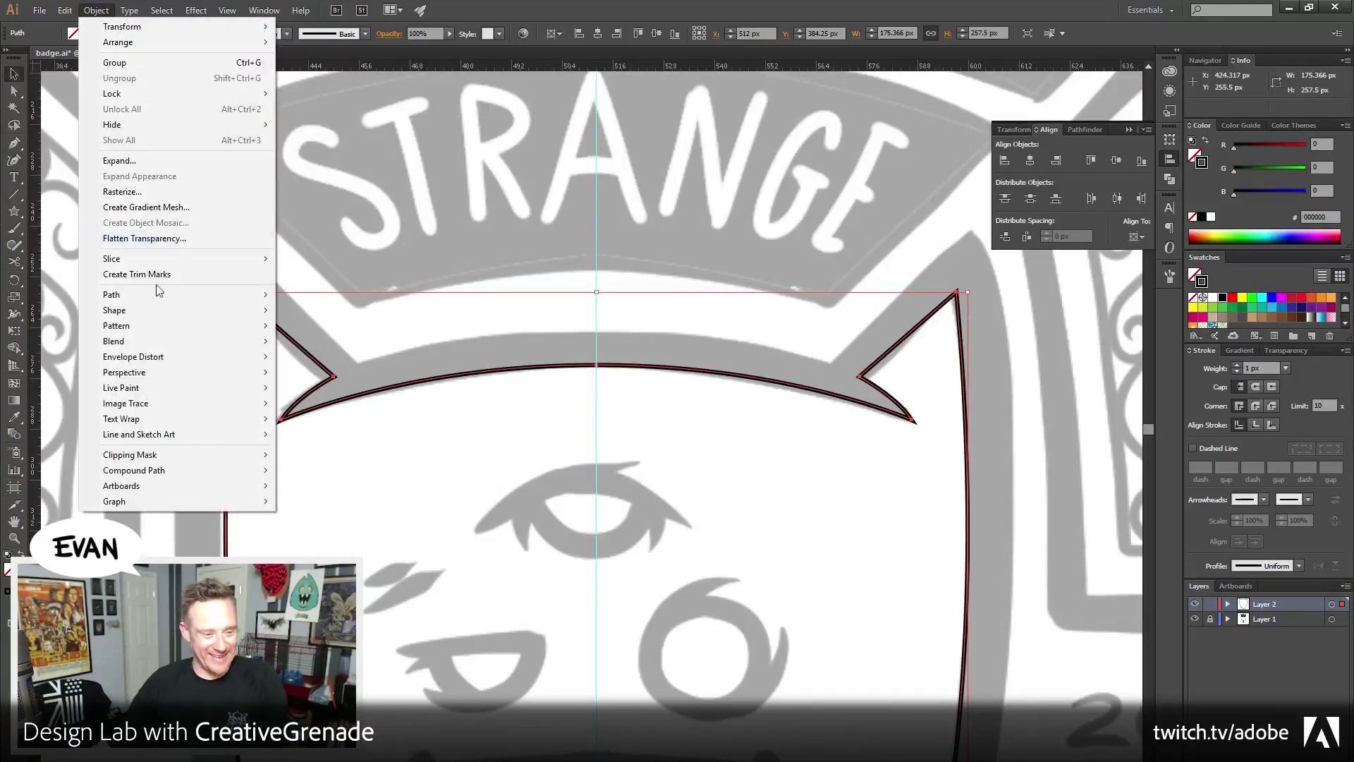
# Offset the head path by 10 px with Miter joins, after previewing an 8 px offset
pyautogui.moveTo(158, 297)
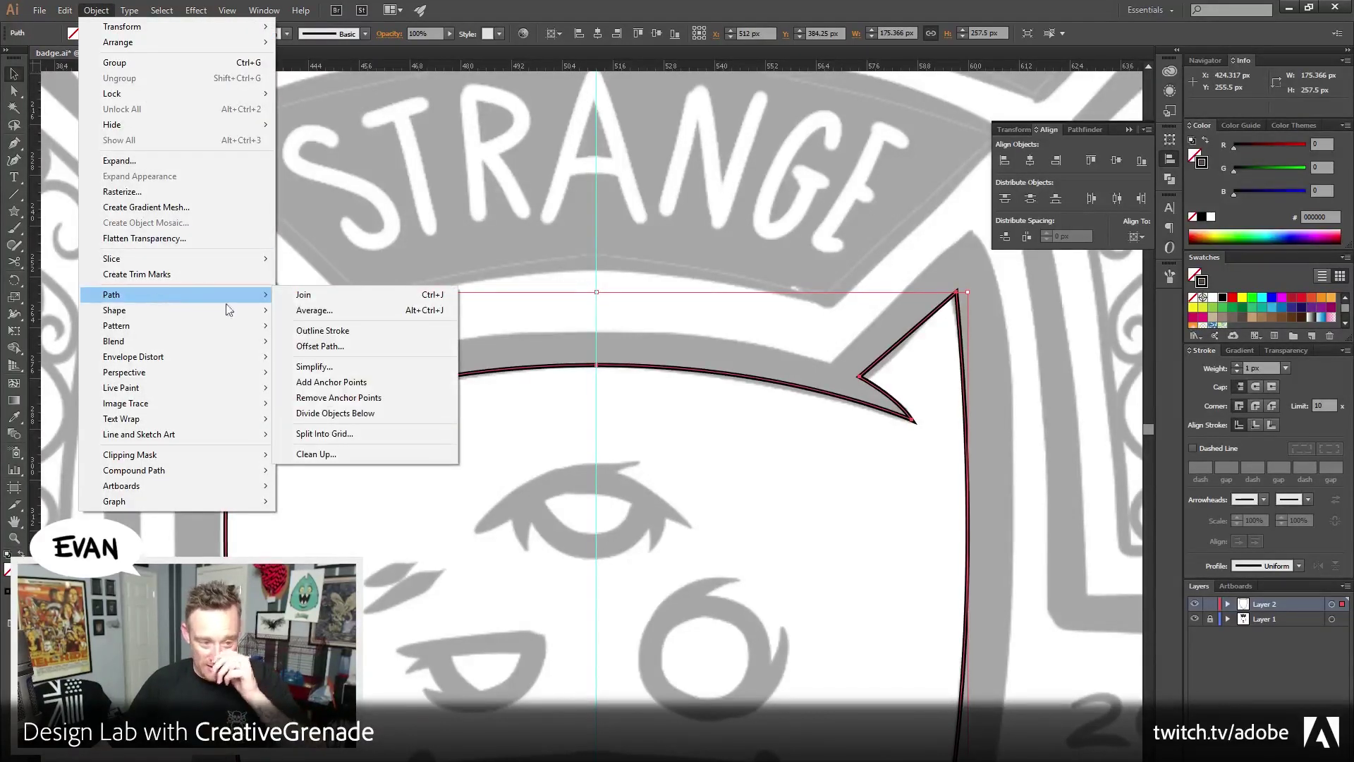
pyautogui.click(359, 347)
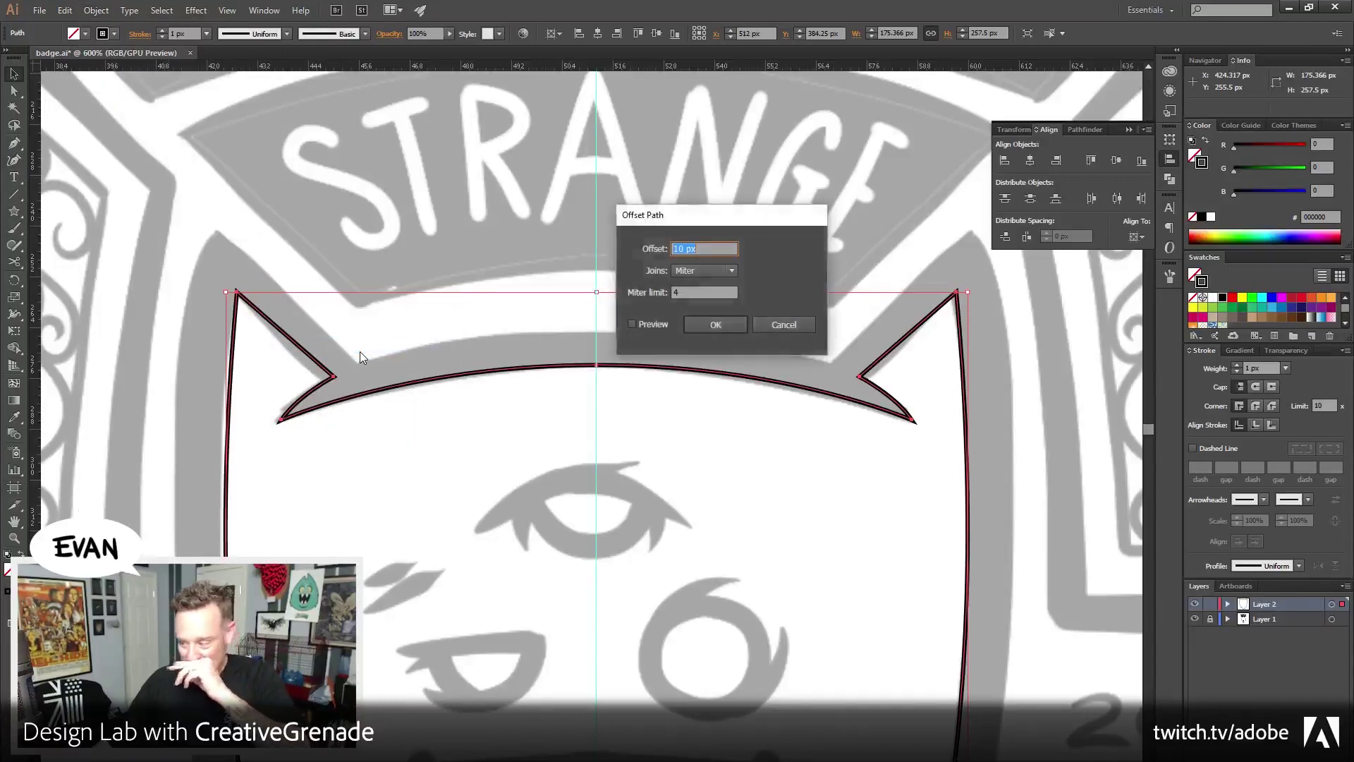
pyautogui.click(632, 324)
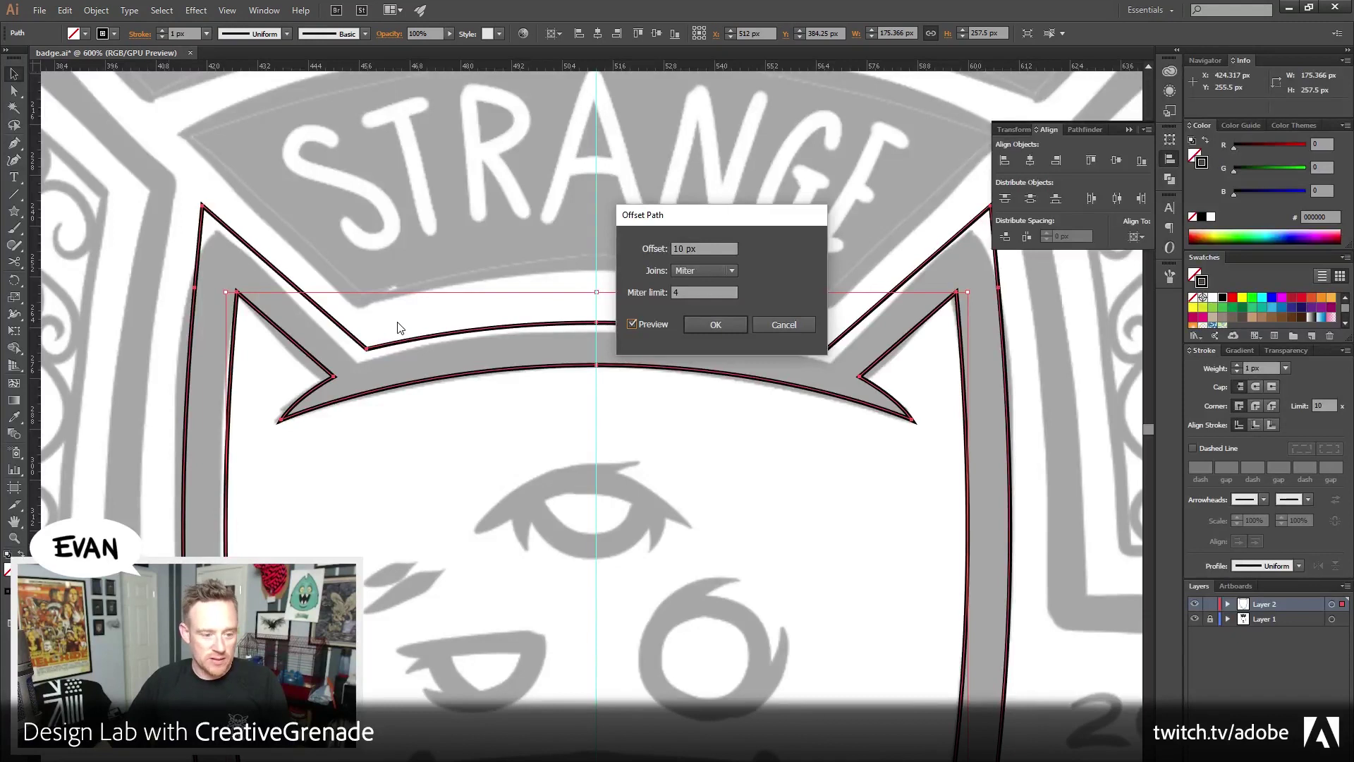
pyautogui.click(706, 248)
pyautogui.write('8')
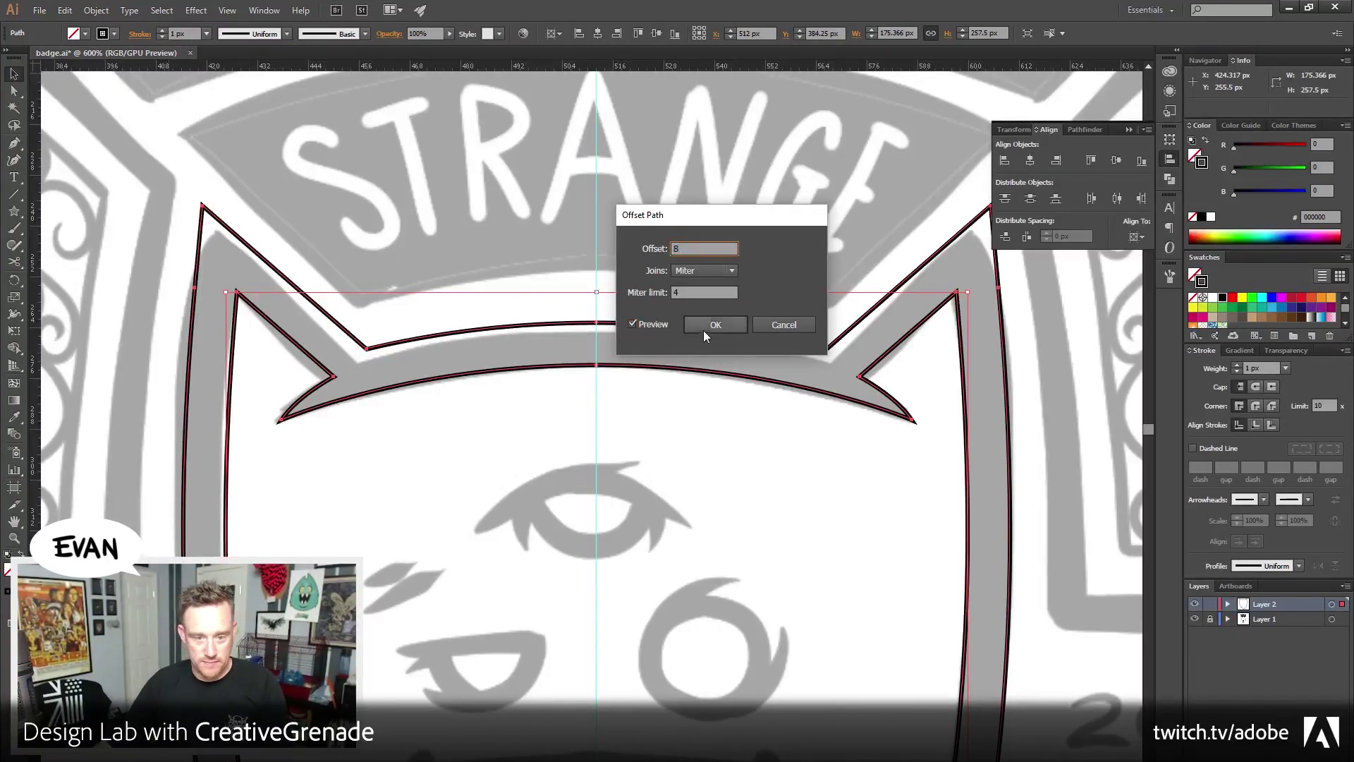
pyautogui.press('Tab')
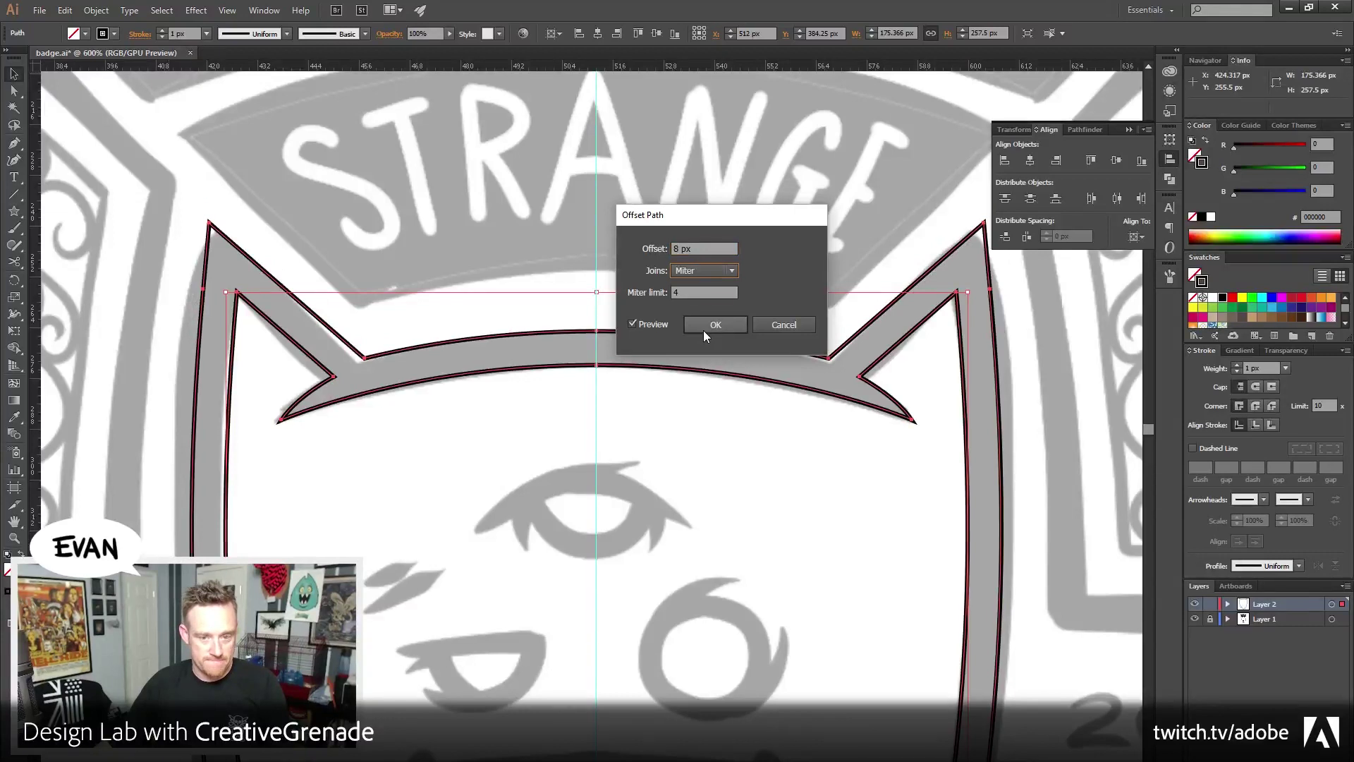
pyautogui.hotkey('shift', 'Tab')
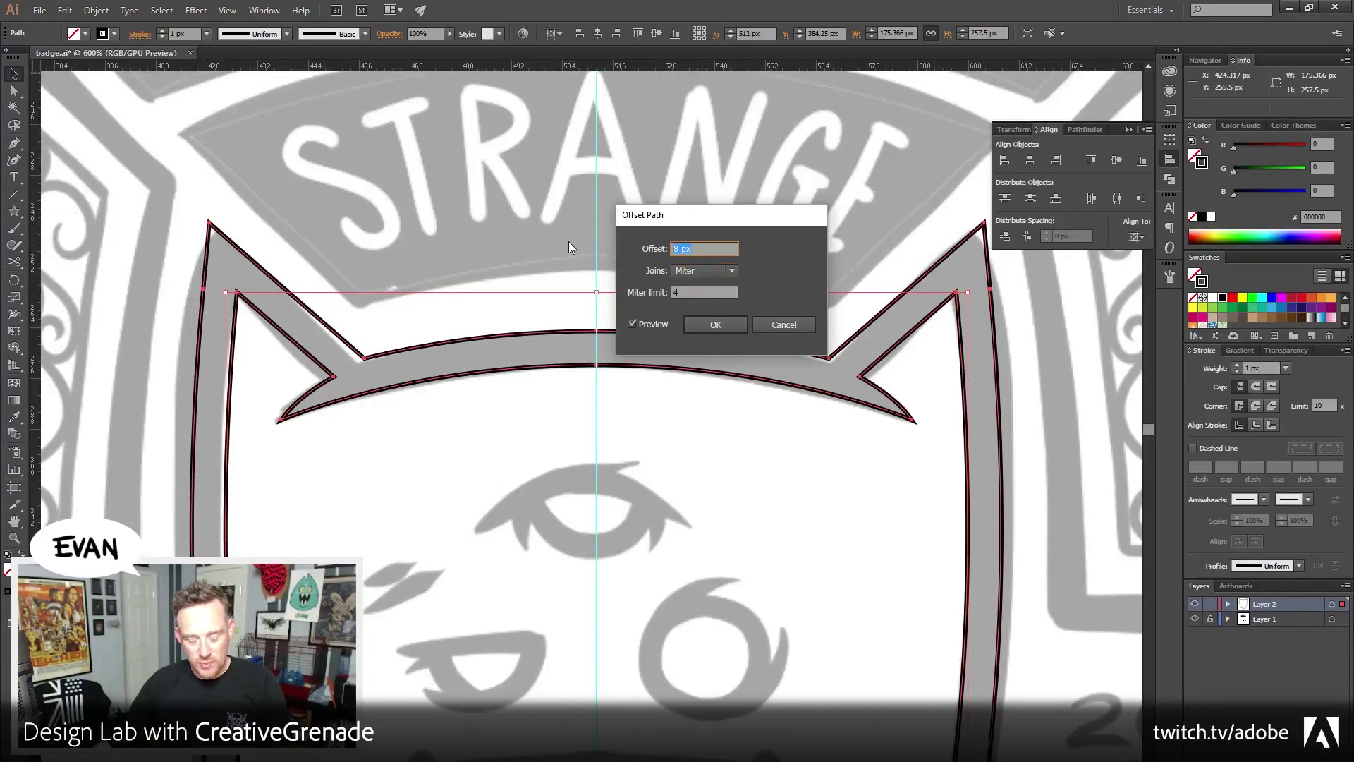
pyautogui.write('10')
pyautogui.press('Tab')
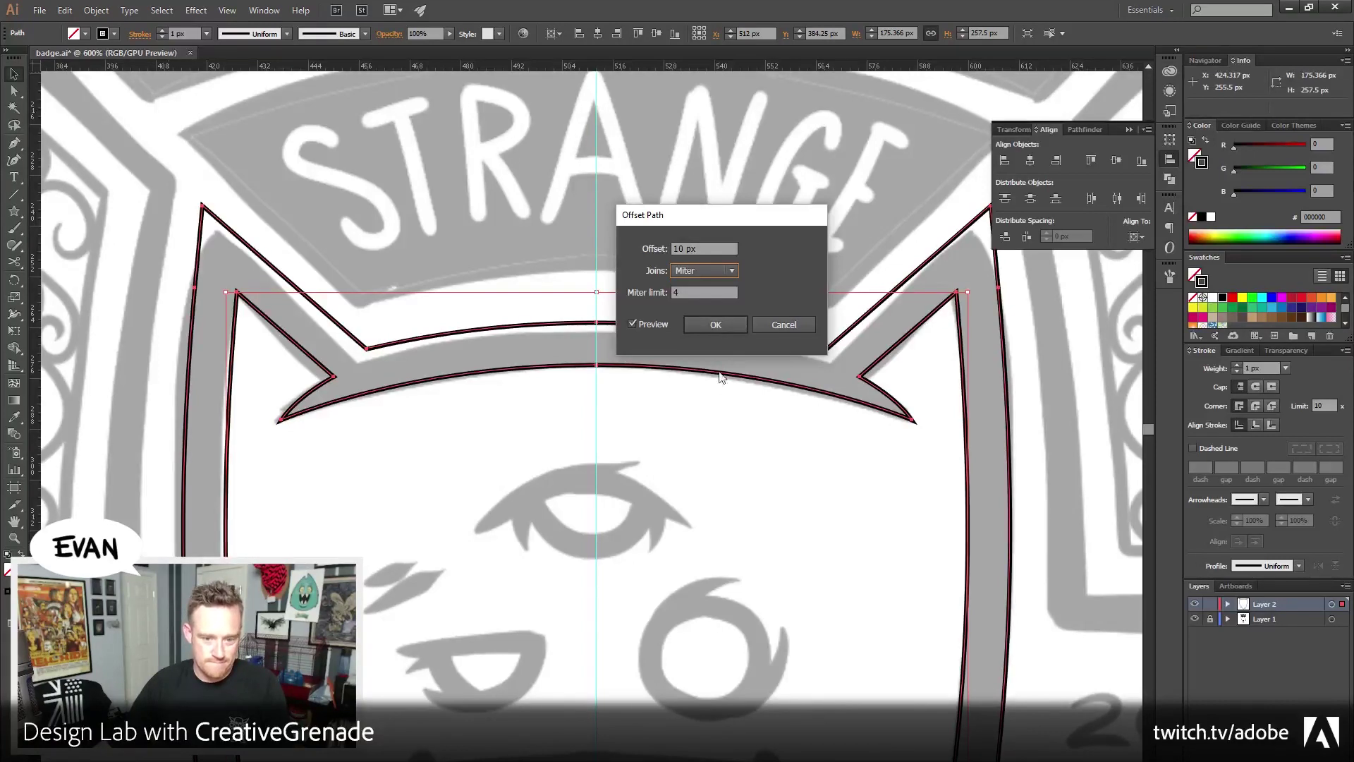
pyautogui.click(713, 323)
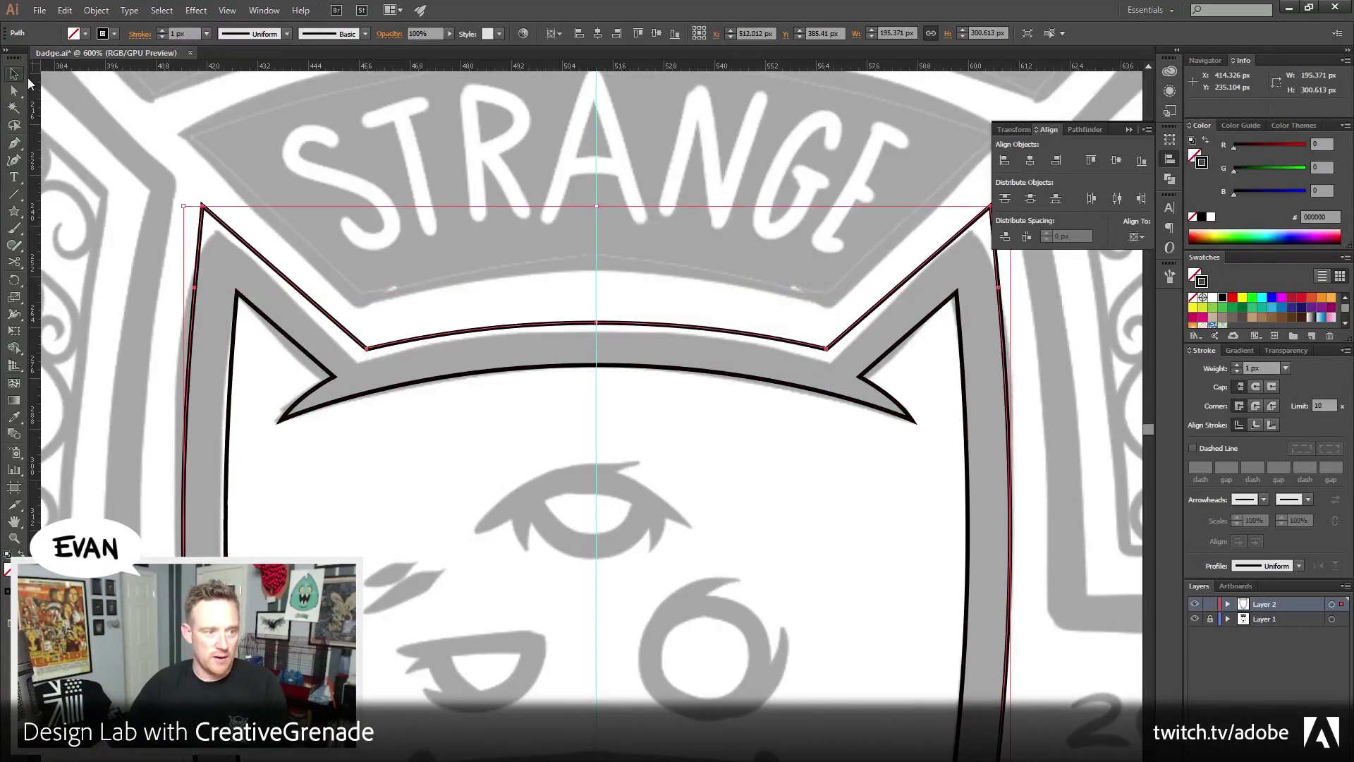
pyautogui.hotkey('ctrl', 'shift', 'a')
# Pan to the eyes and mouth sketch and pick the Ellipse Tool from the Rectangle flyout
pyautogui.scroll(-10, 545, 326)
pyautogui.scroll(-2, 591, 309)
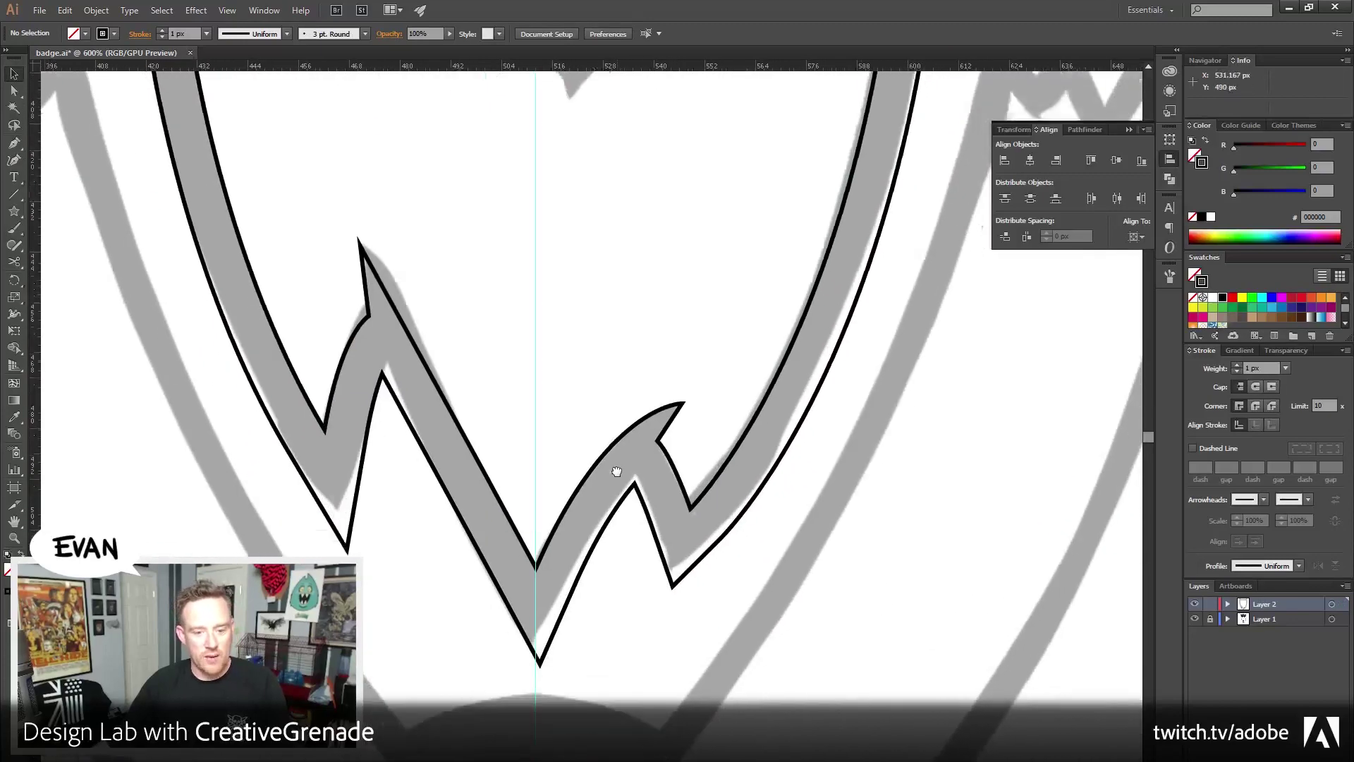
pyautogui.scroll(3, 538, 297)
pyautogui.scroll(-2, 538, 233)
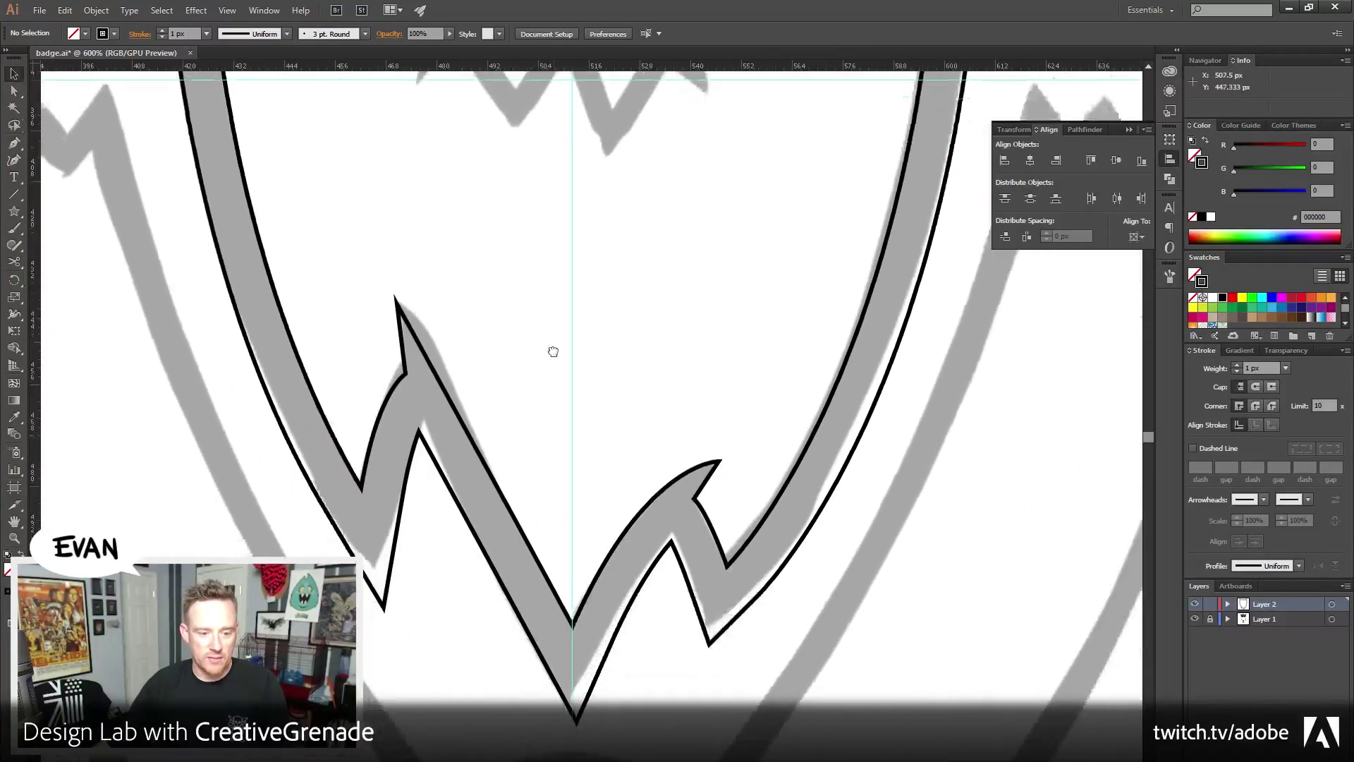
pyautogui.scroll(7, 549, 351)
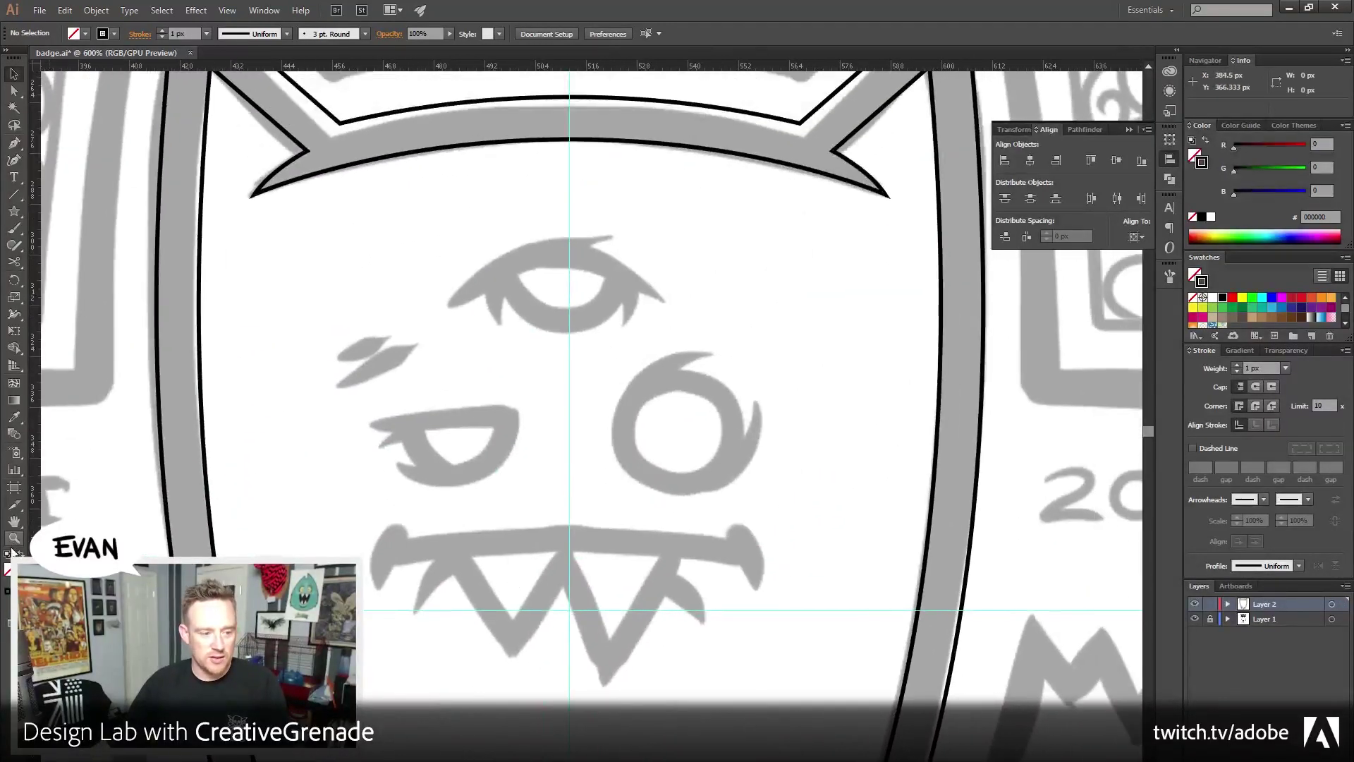
pyautogui.scroll(5, 306, 423)
pyautogui.moveTo(307, 424); pyautogui.dragTo(312, 307)
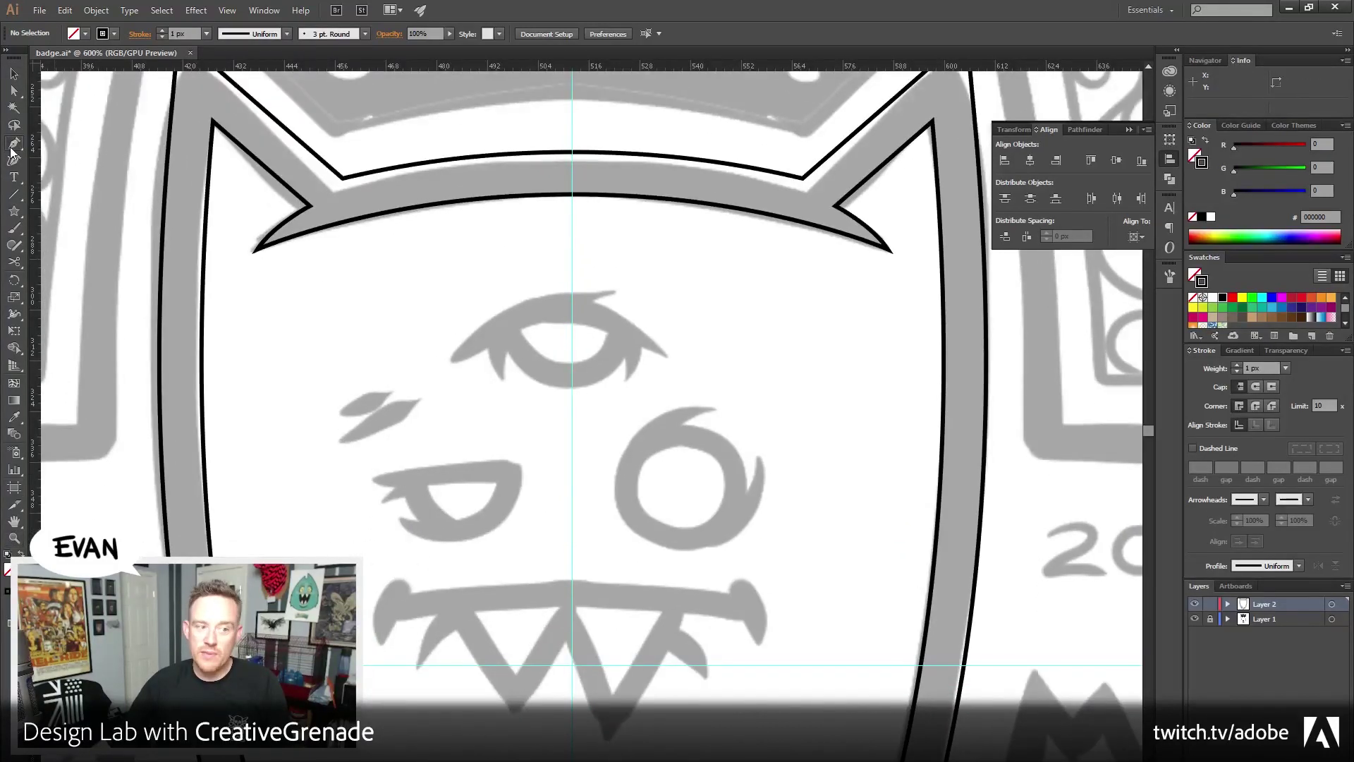
pyautogui.click(12, 145)
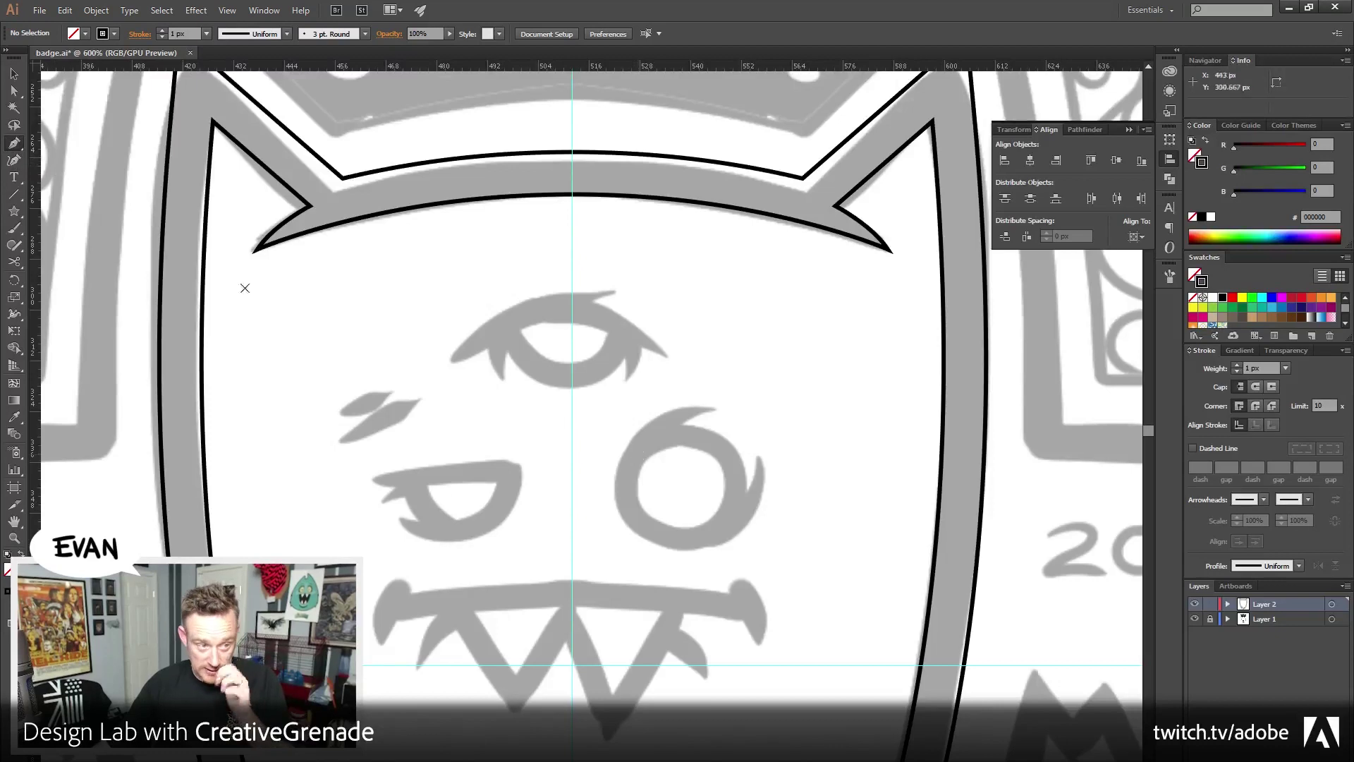
pyautogui.click(14, 195)
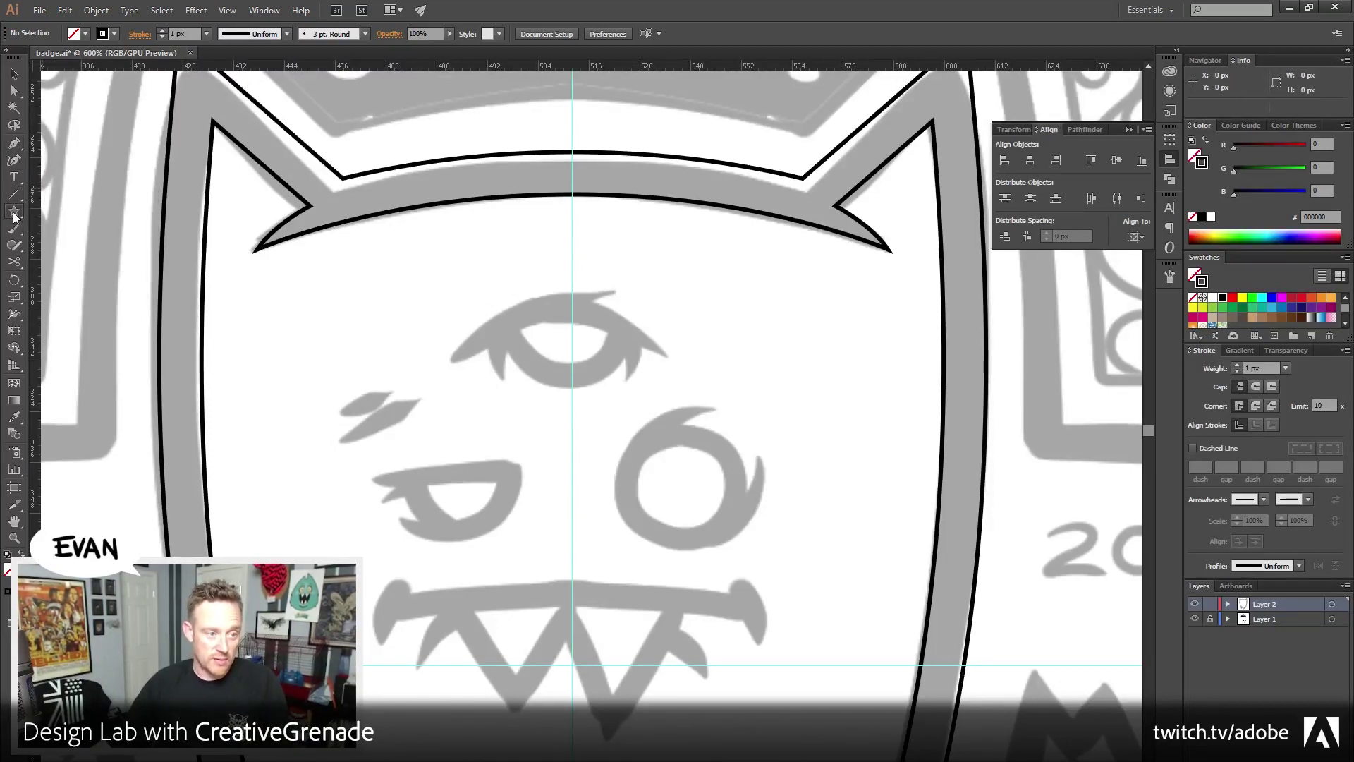
pyautogui.click(14, 213)
pyautogui.click(78, 244)
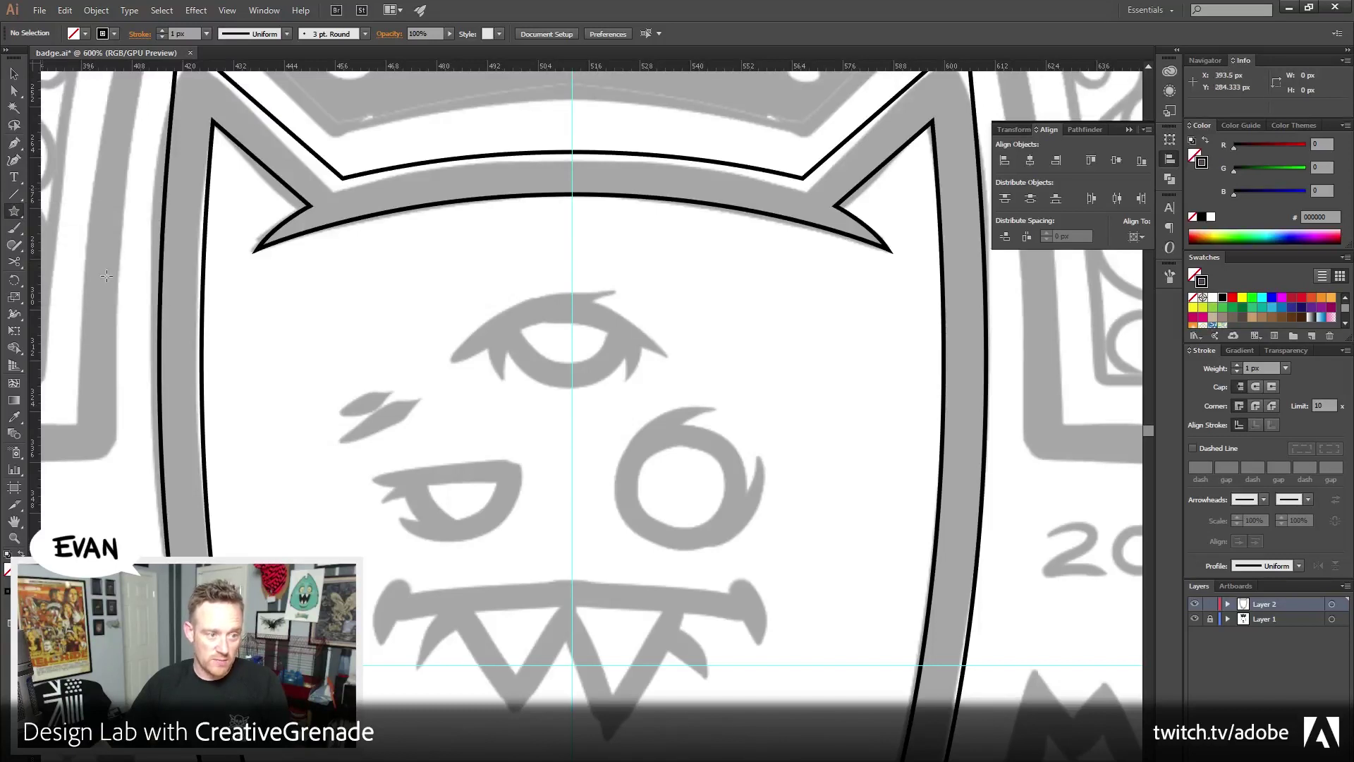
# Draw a circle over the round right eye, fit it to the sketch, and give it a 10 px stroke
pyautogui.moveTo(740, 528); pyautogui.dragTo(740, 528)
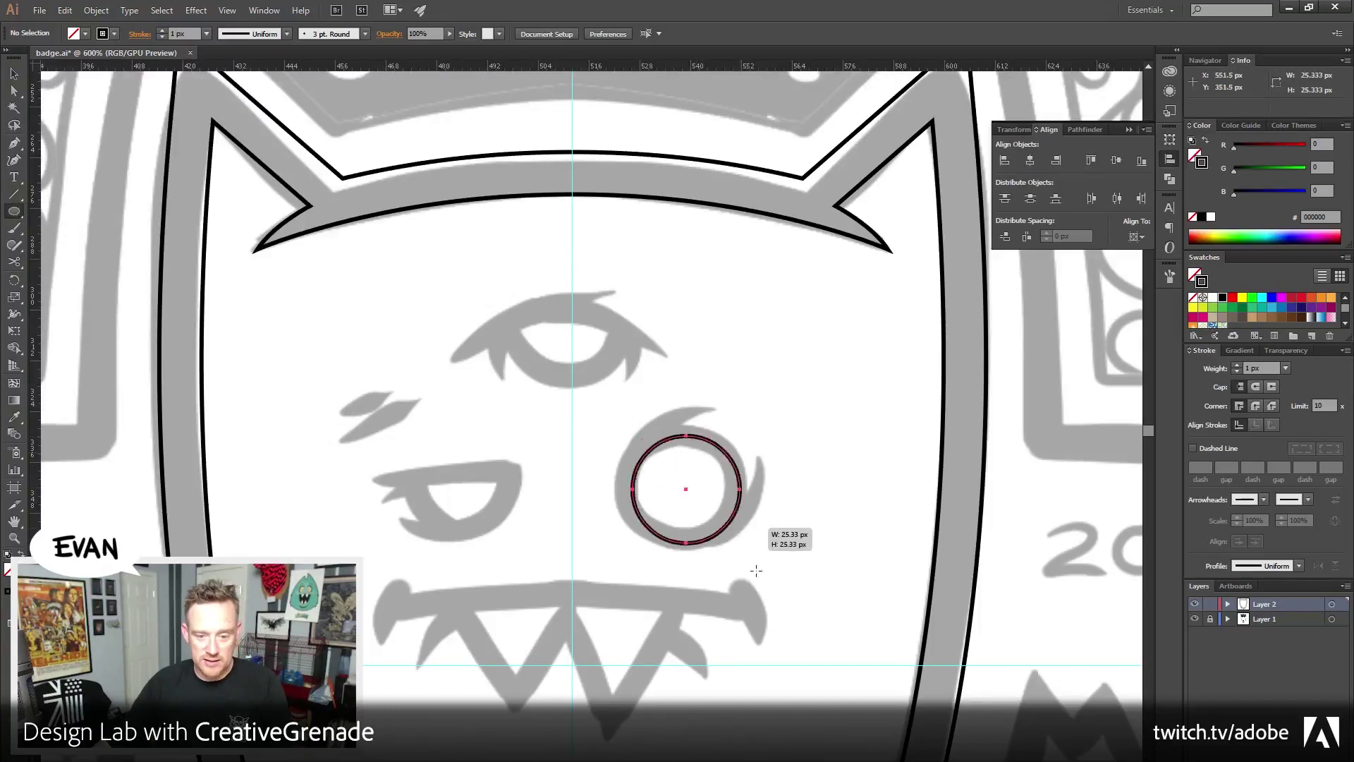
pyautogui.click(15, 74)
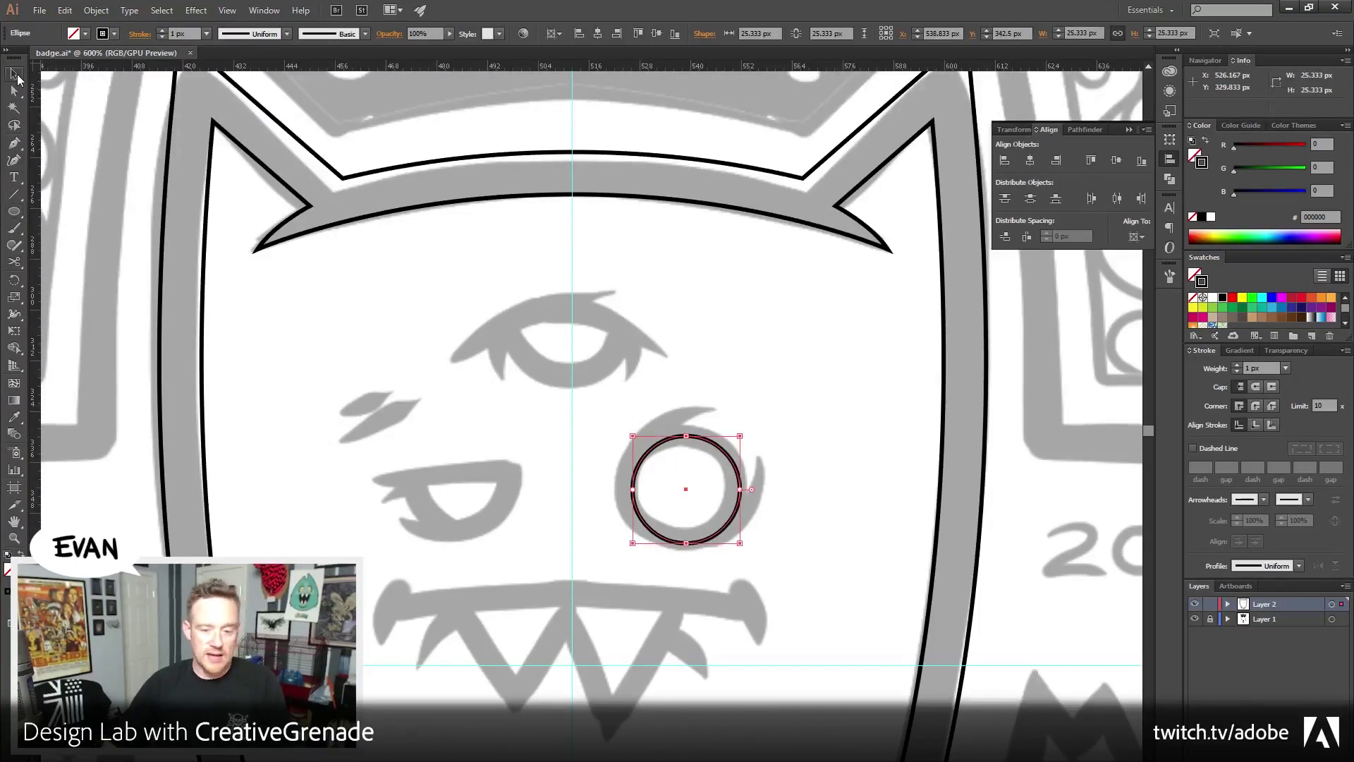
pyautogui.press('Left')
pyautogui.press('Left')
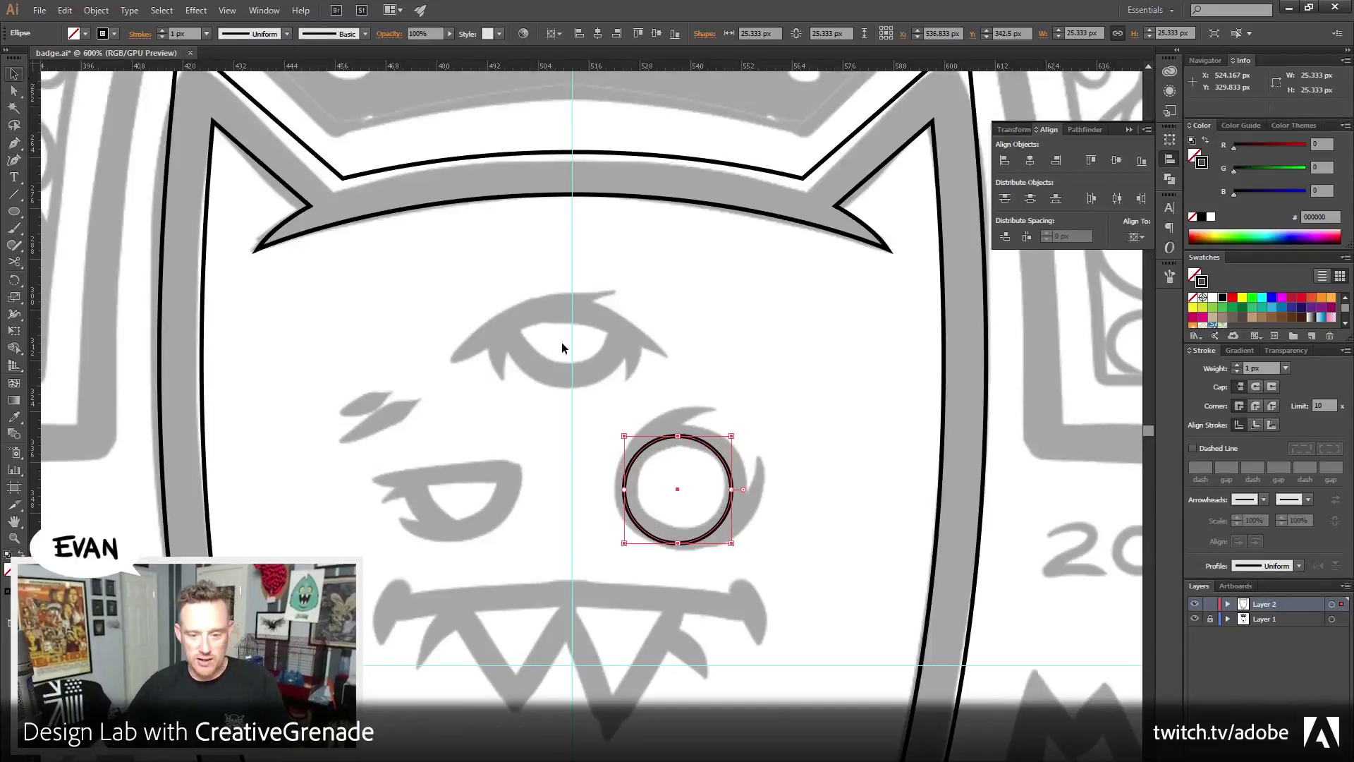
pyautogui.moveTo(731, 438); pyautogui.dragTo(747, 436)
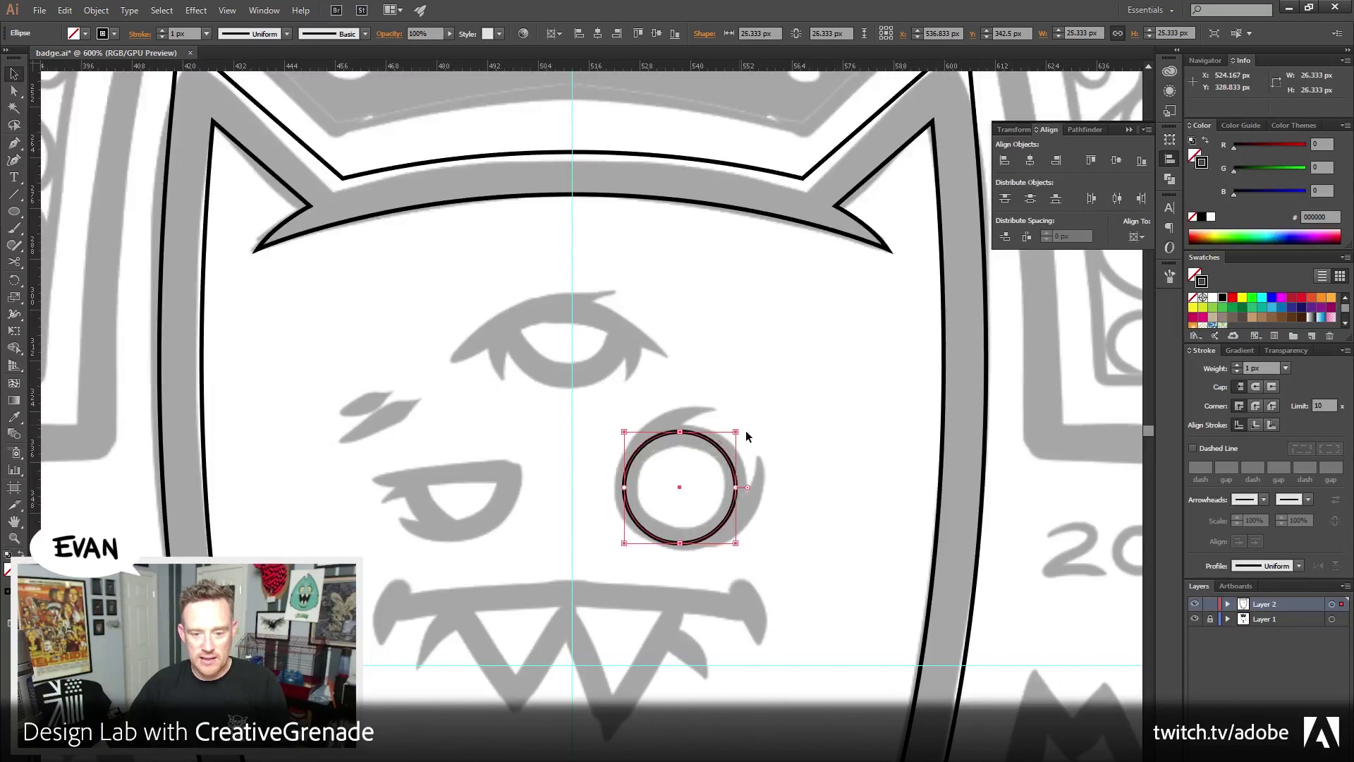
pyautogui.click(1262, 367)
pyautogui.write('10')
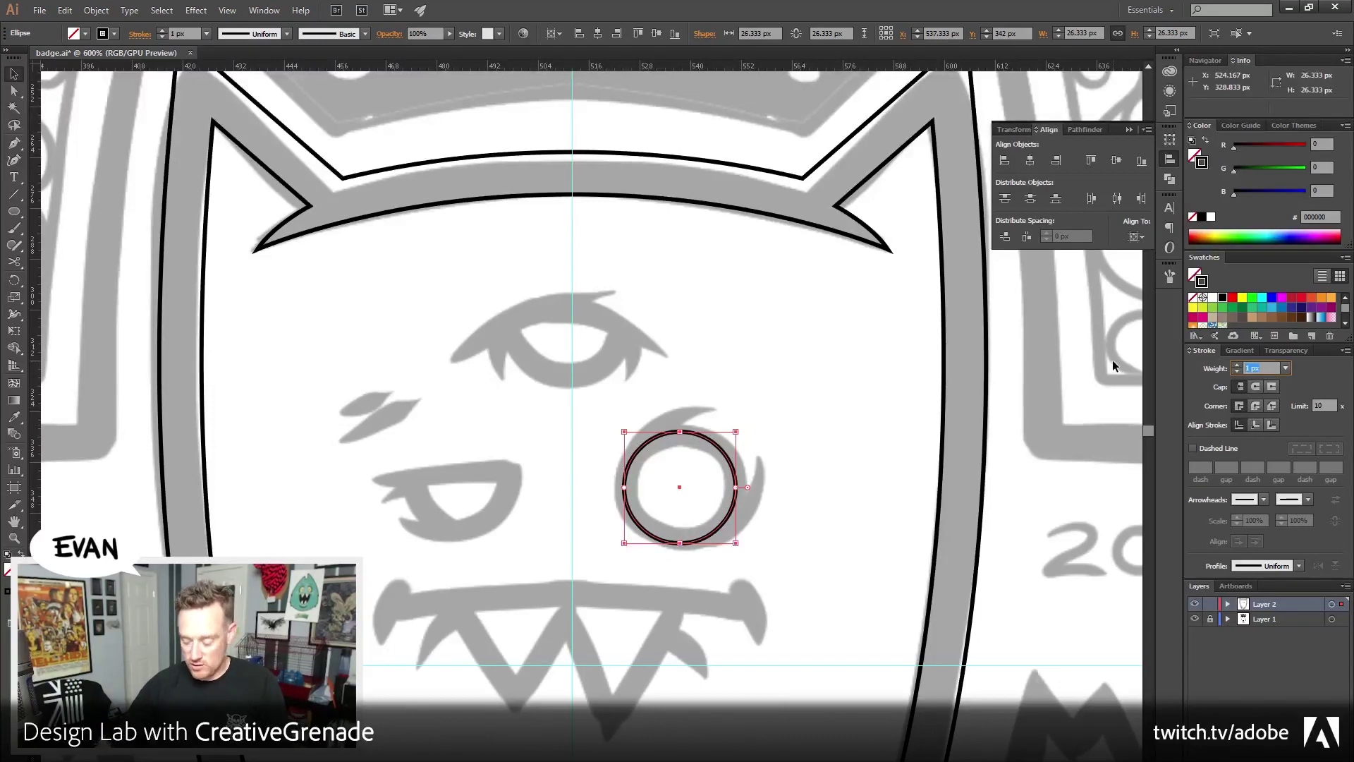
pyautogui.press('Tab')
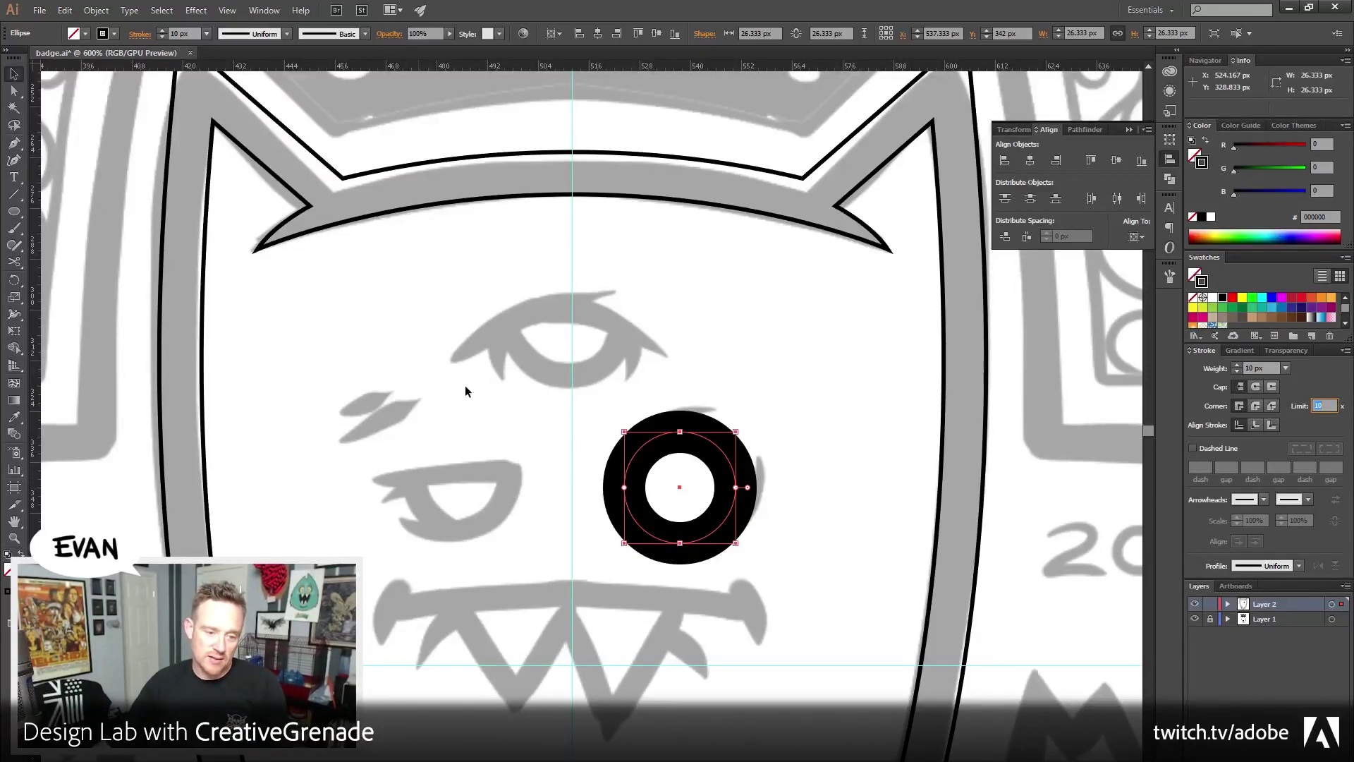
# Select the black eye ring and reduce its stroke weight to 8 px
pyautogui.scroll(5, 464, 385)
pyautogui.scroll(-8, 522, 458)
pyautogui.scroll(3, 582, 539)
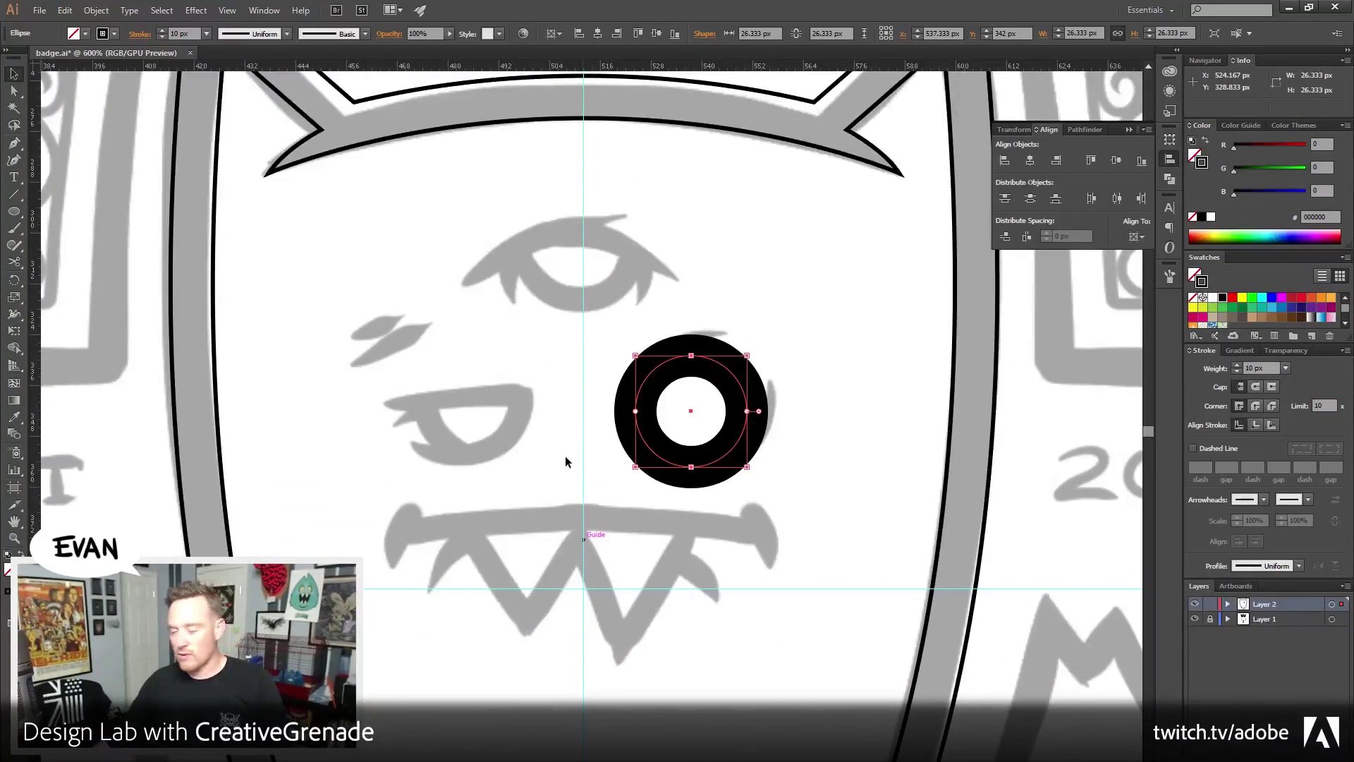
pyautogui.moveTo(602, 315); pyautogui.dragTo(744, 428)
pyautogui.click(611, 349)
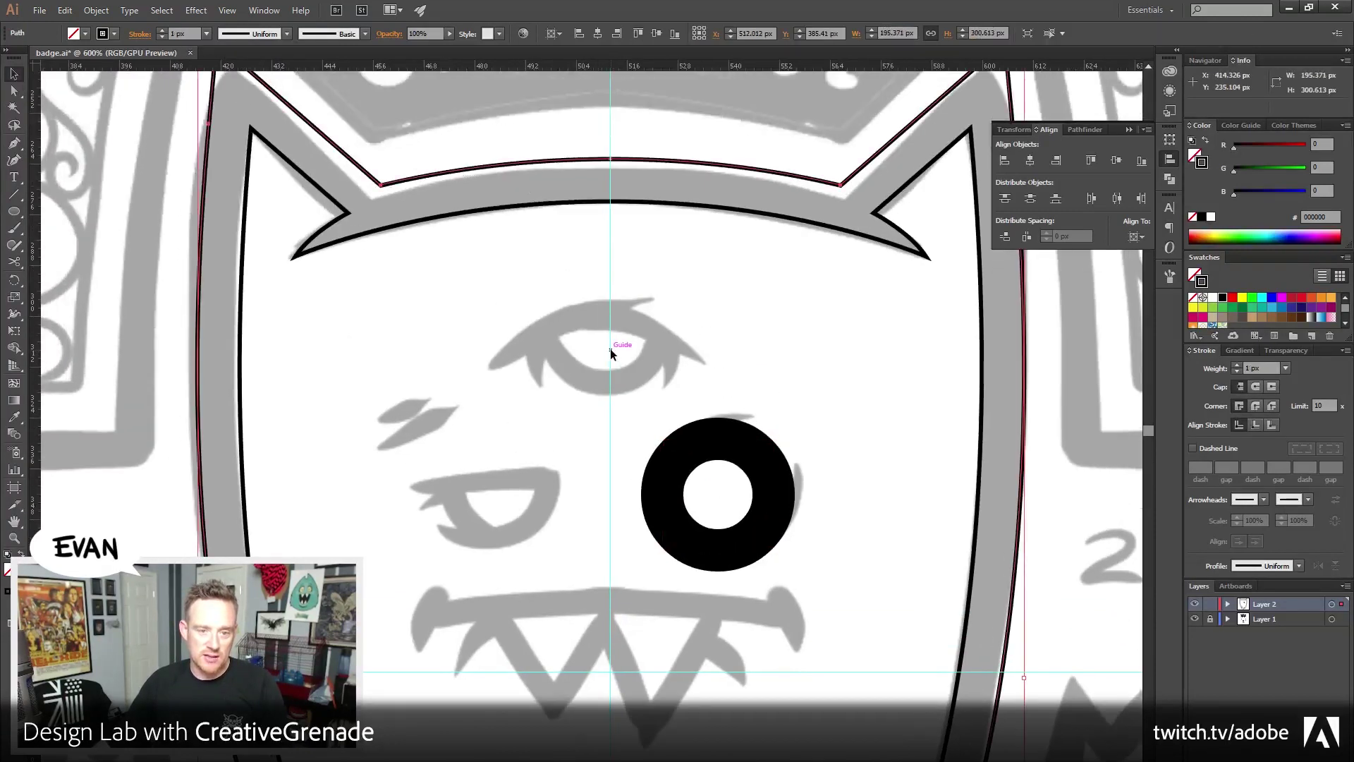
pyautogui.hotkey('ctrl', 'shift', 'a')
pyautogui.scroll(3, 550, 317)
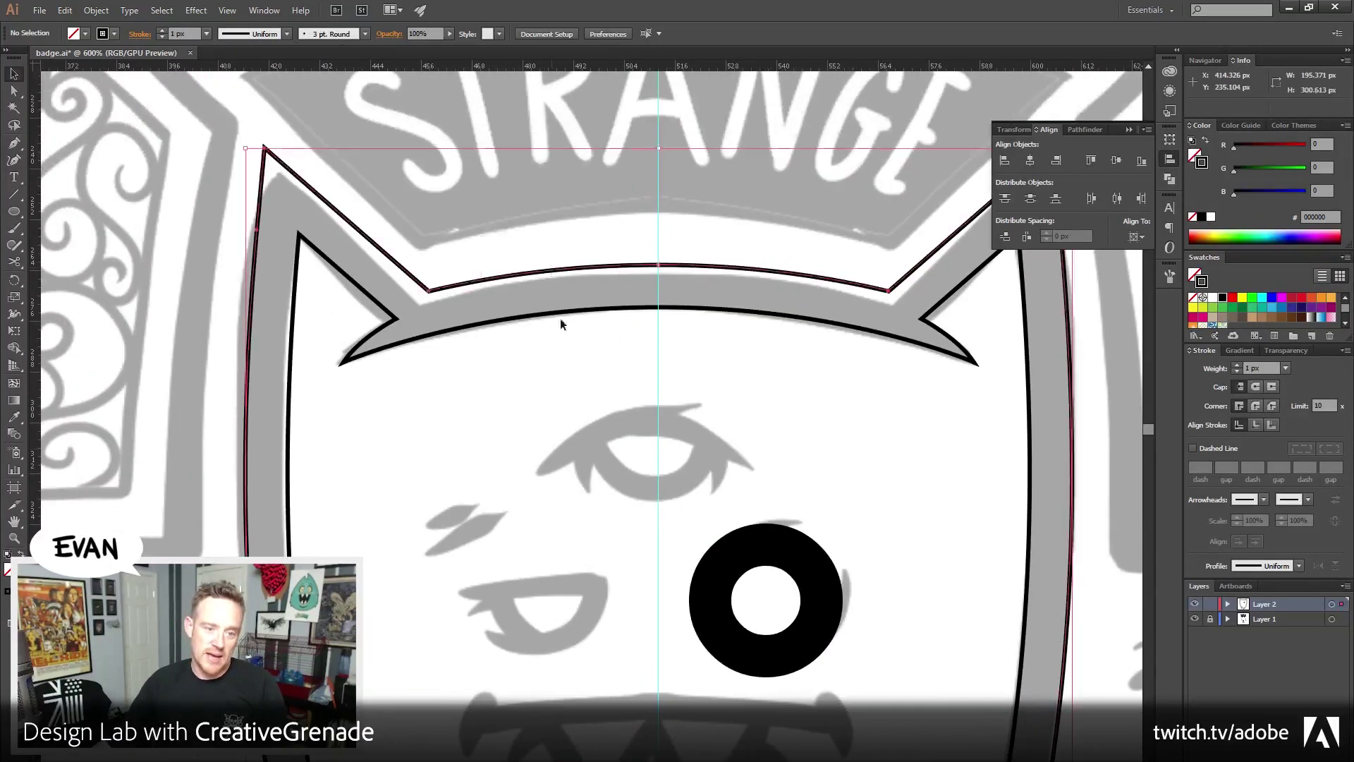
pyautogui.moveTo(726, 582); pyautogui.dragTo(626, 431)
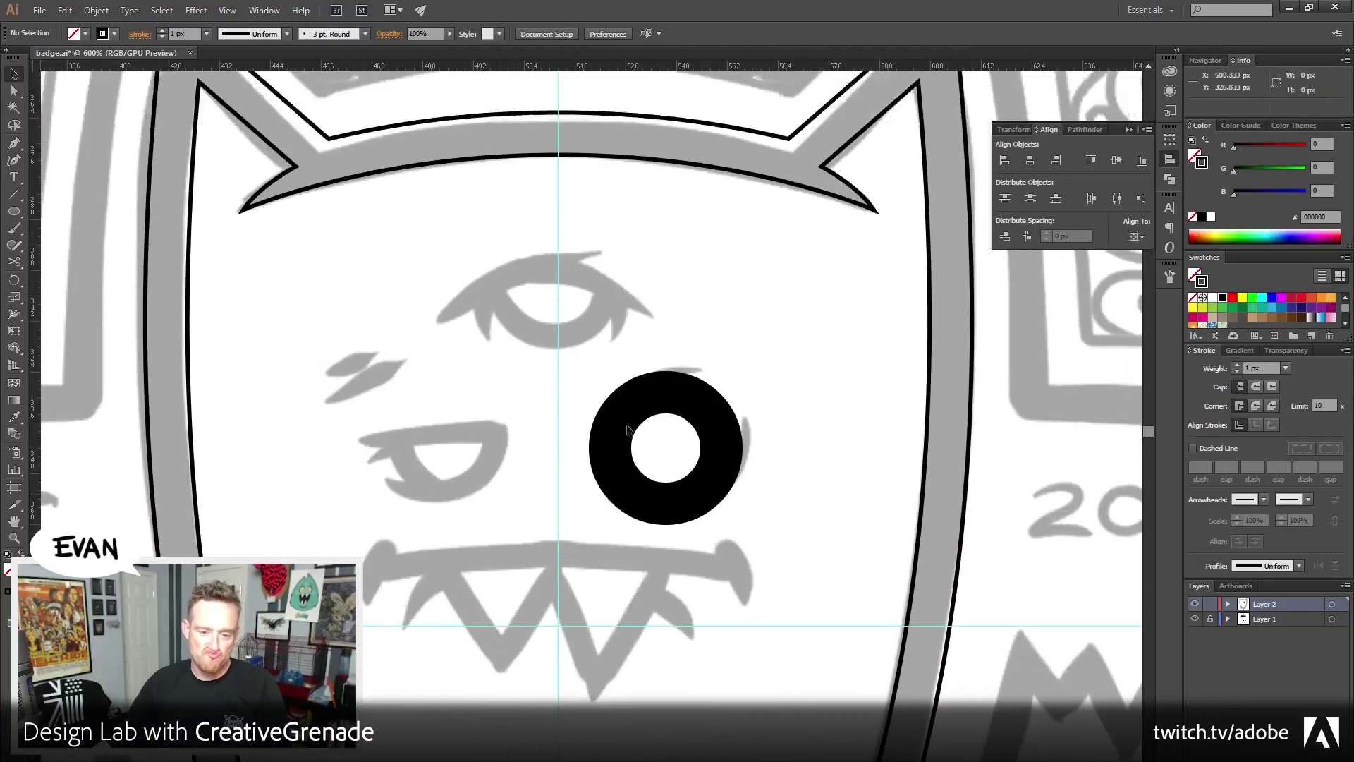
pyautogui.click(628, 431)
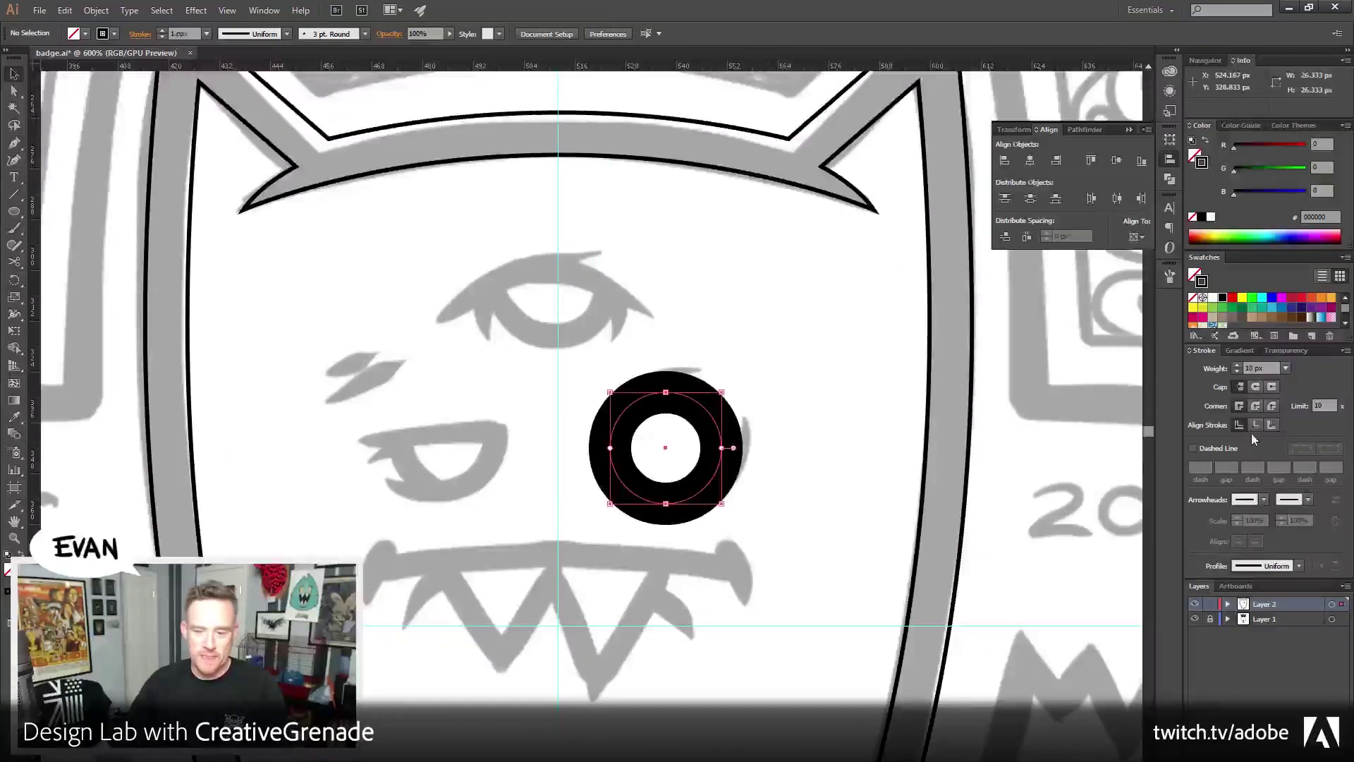
pyautogui.click(1270, 368)
pyautogui.write('8')
pyautogui.press('Tab')
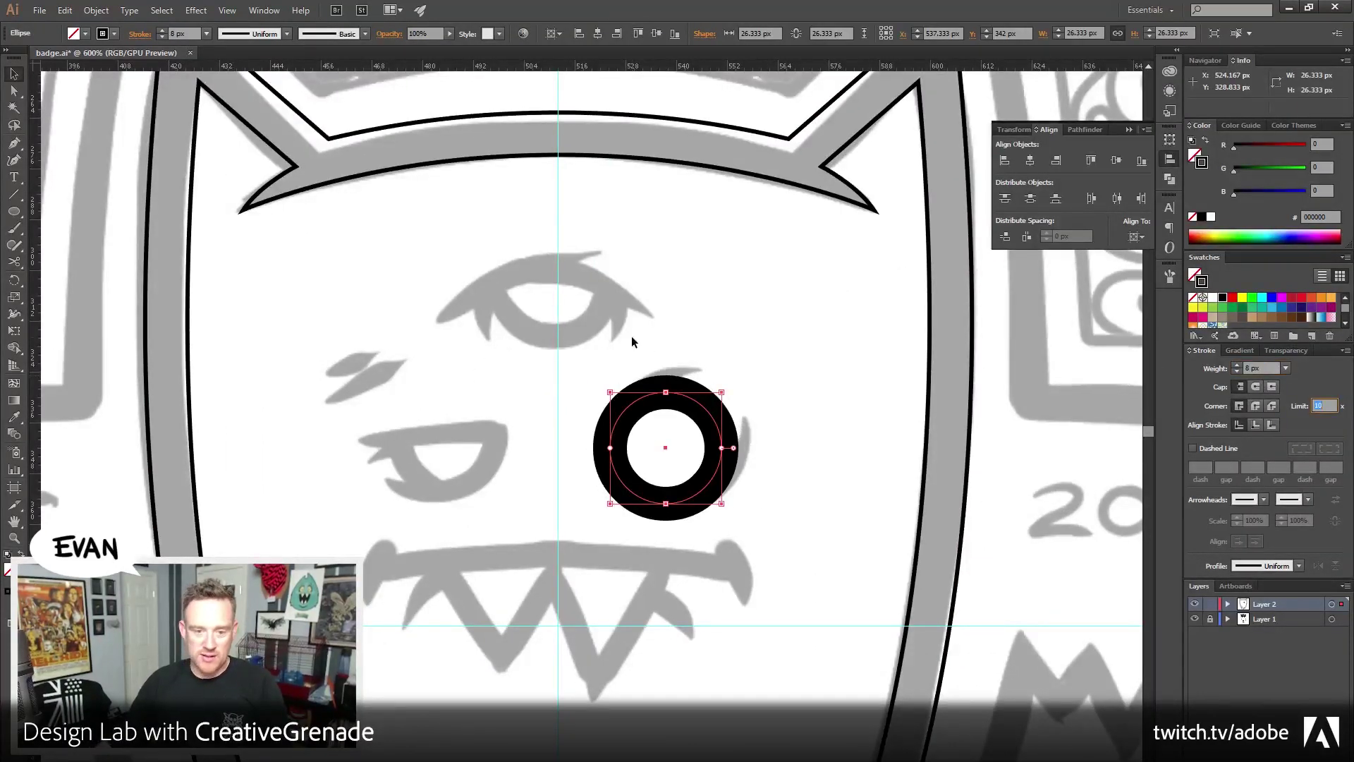
# Look over the face and STRANGE lettering, then zoom back in on the eye ring
pyautogui.click(632, 338)
pyautogui.moveTo(529, 357); pyautogui.dragTo(606, 338)
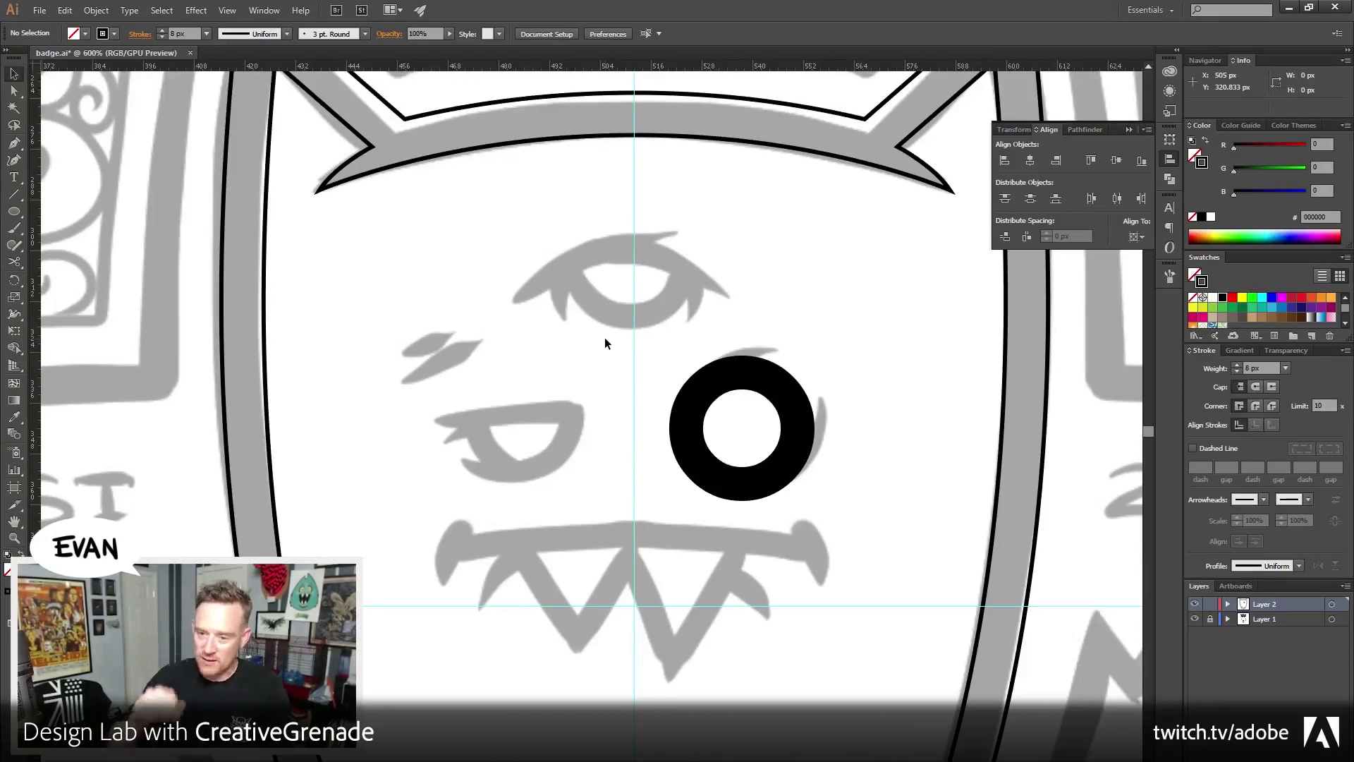
pyautogui.moveTo(616, 202); pyautogui.dragTo(593, 459)
pyautogui.hotkey('ctrl', '-')
pyautogui.hotkey('ctrl', '+')
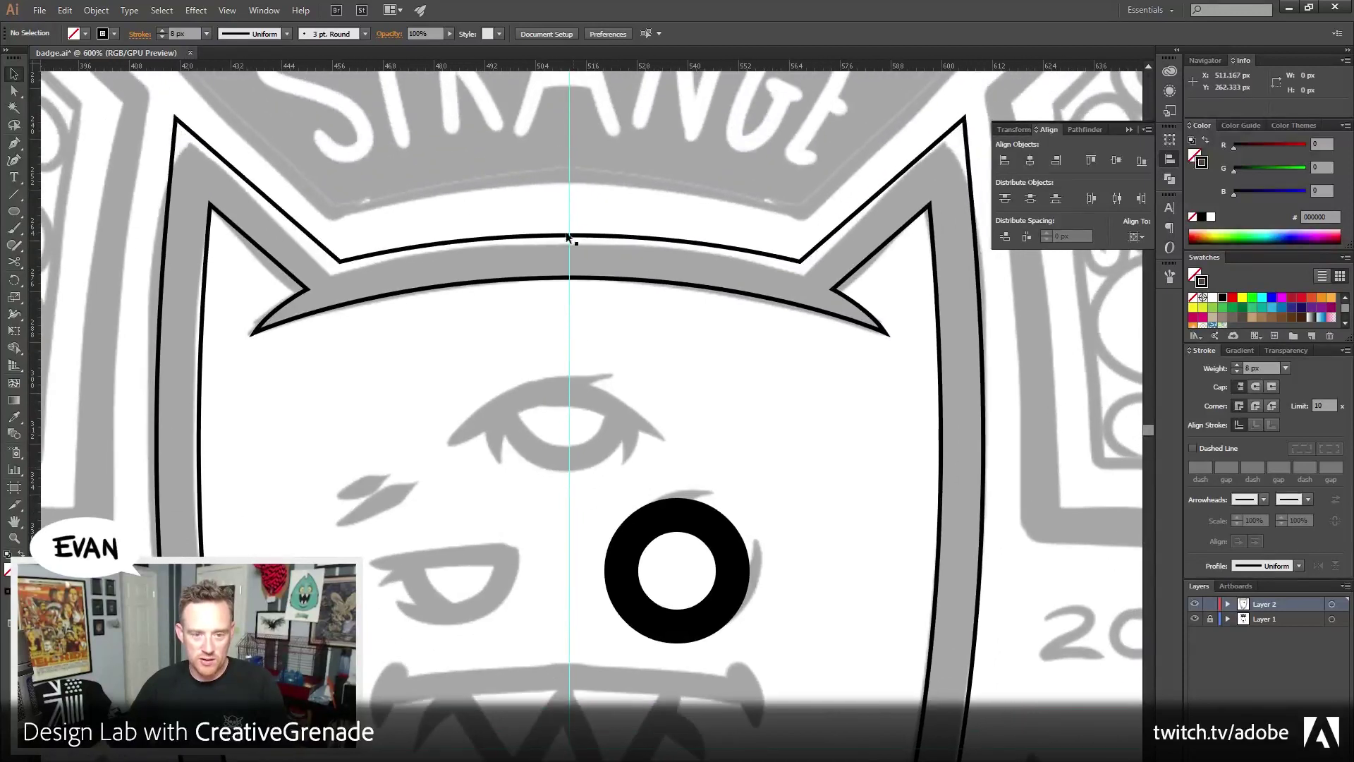
pyautogui.click(569, 238)
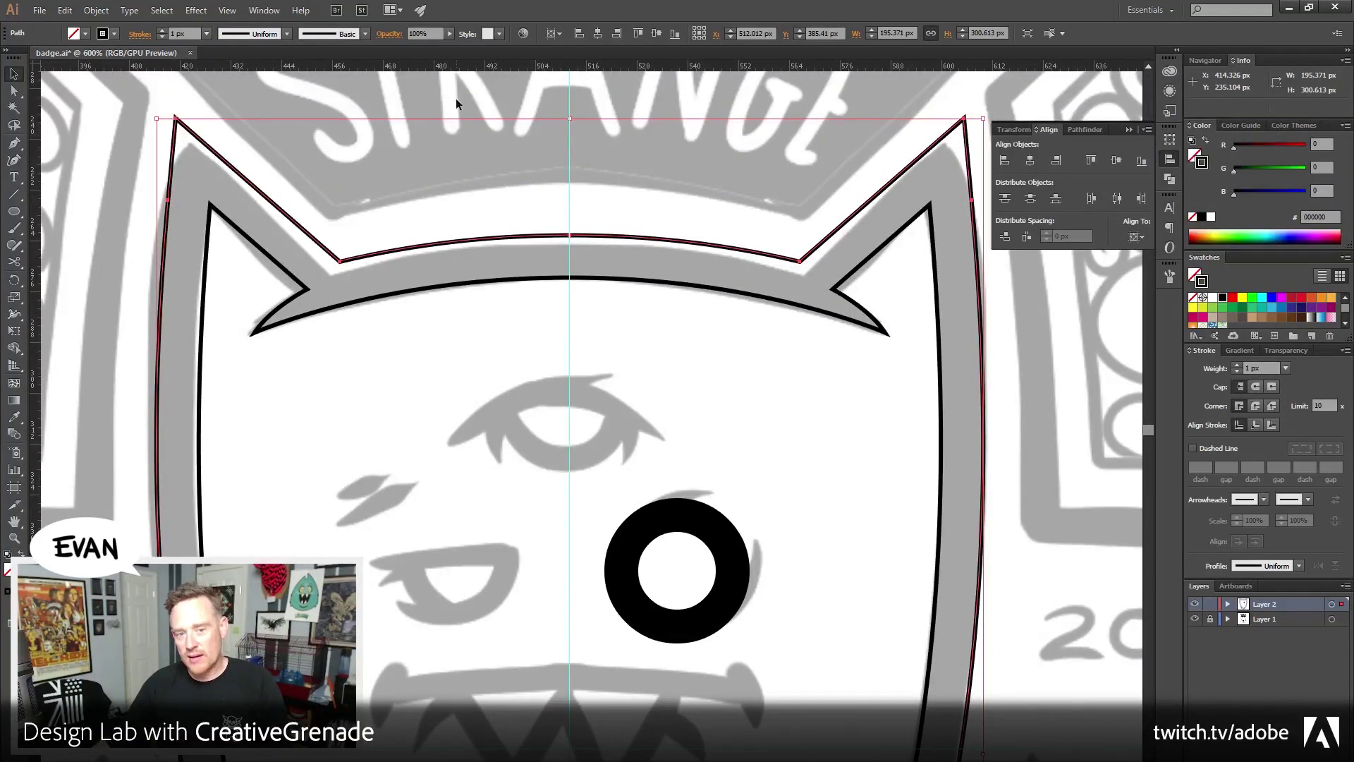
pyautogui.click(422, 224)
pyautogui.moveTo(411, 223); pyautogui.dragTo(428, 277)
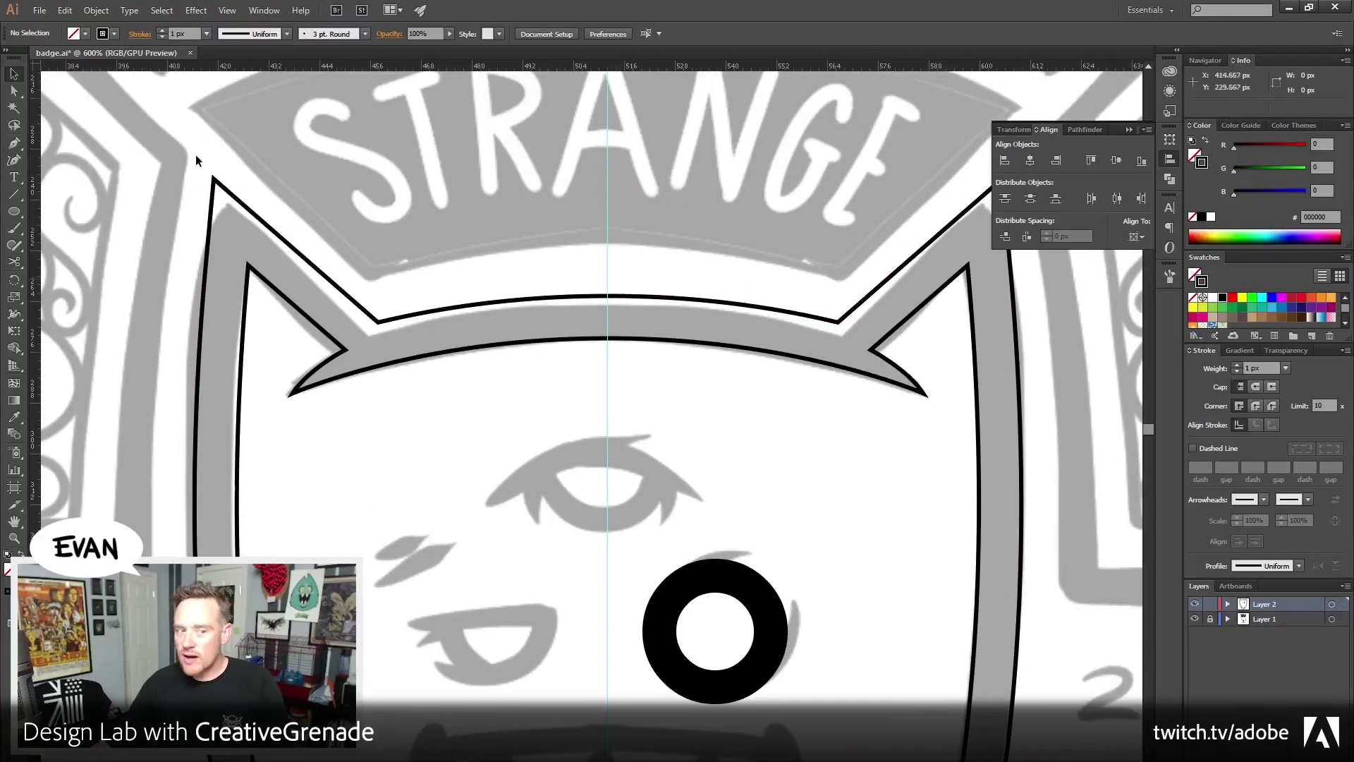
pyautogui.moveTo(579, 450); pyautogui.dragTo(472, 257)
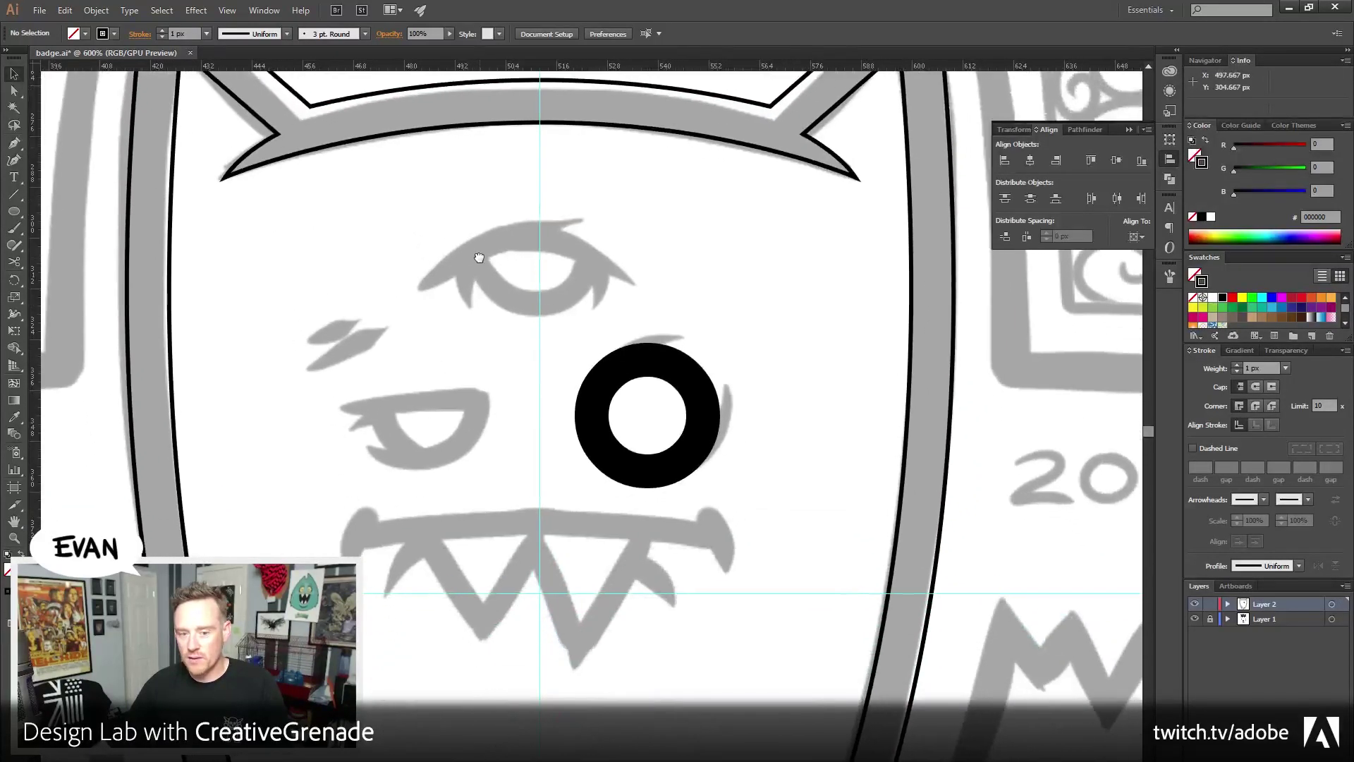
pyautogui.click(15, 538)
pyautogui.click(637, 512)
pyautogui.click(553, 475)
pyautogui.moveTo(576, 332); pyautogui.dragTo(428, 335)
pyautogui.hotkey('ctrl', '+')
# Convert the ring's 8 px stroke into a filled shape with Object > Path > Outline Stroke
pyautogui.moveTo(532, 175); pyautogui.dragTo(685, 231)
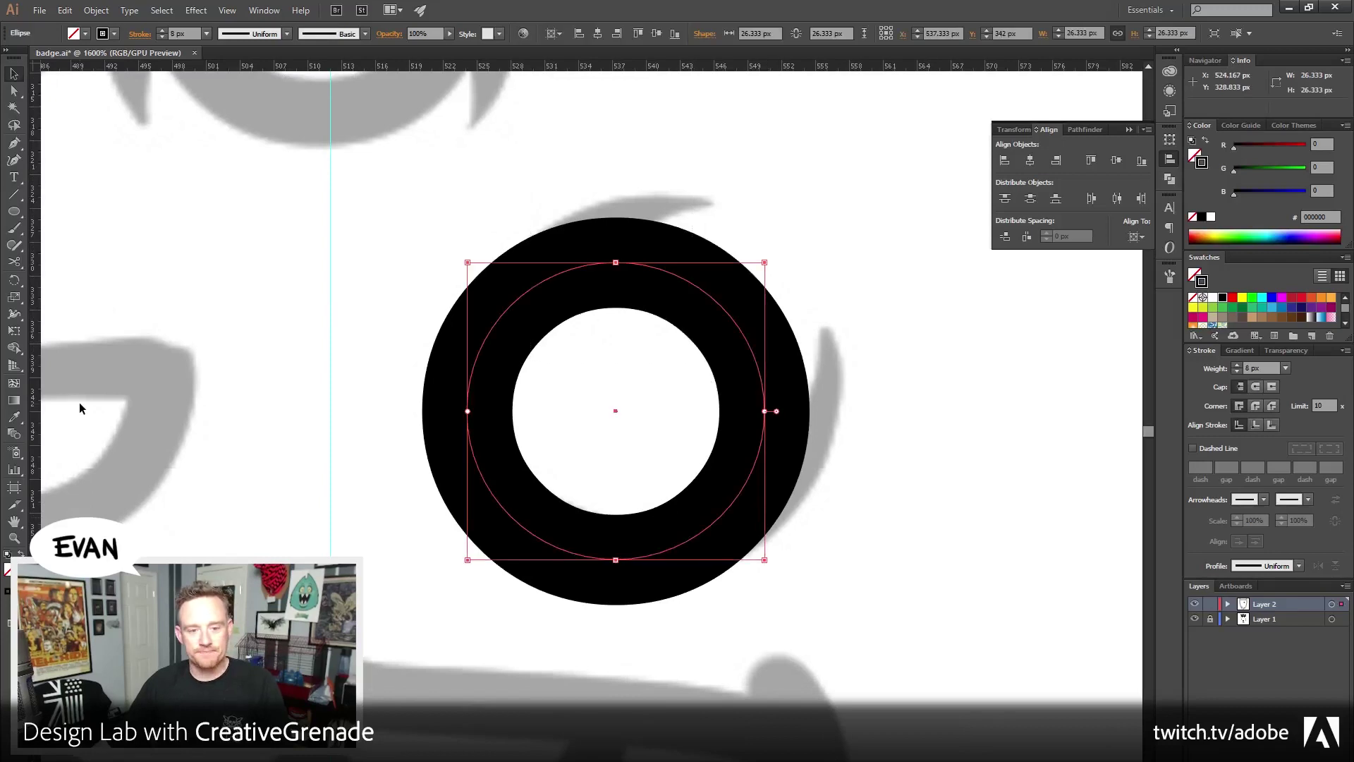
pyautogui.click(96, 10)
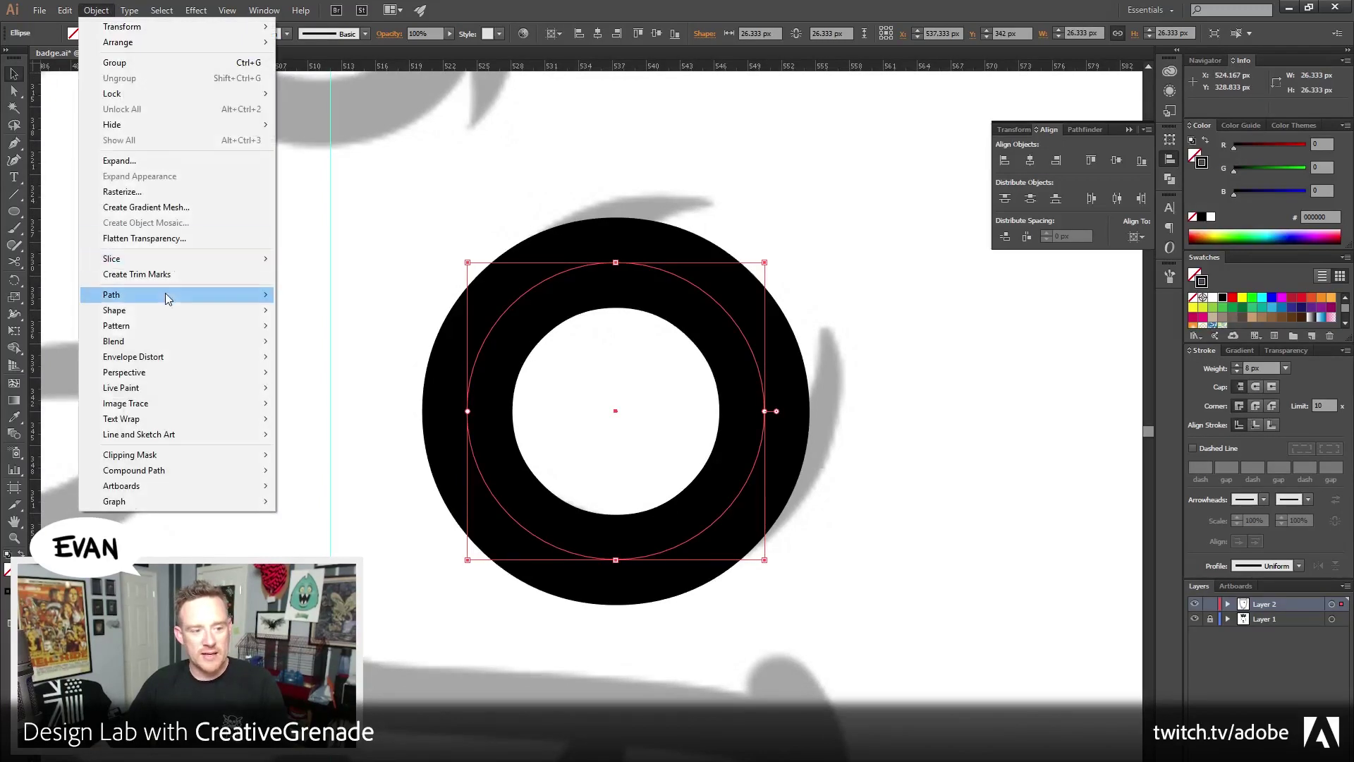
pyautogui.moveTo(167, 299)
pyautogui.click(332, 331)
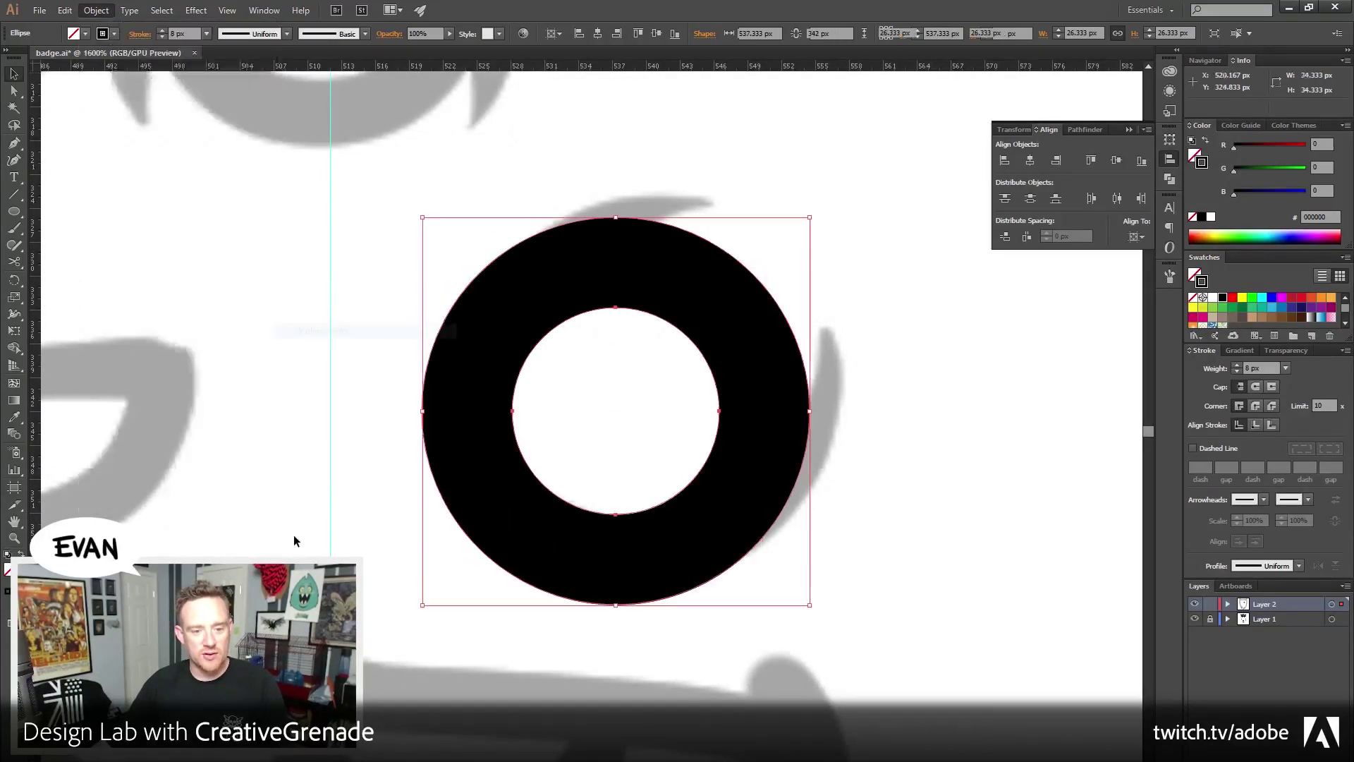
pyautogui.click(293, 543)
# Pen-draw a closed pointed hook on the ring's top-left, then bring the Firefox Twitter window forward
pyautogui.moveTo(465, 311); pyautogui.dragTo(422, 373)
pyautogui.press('p')
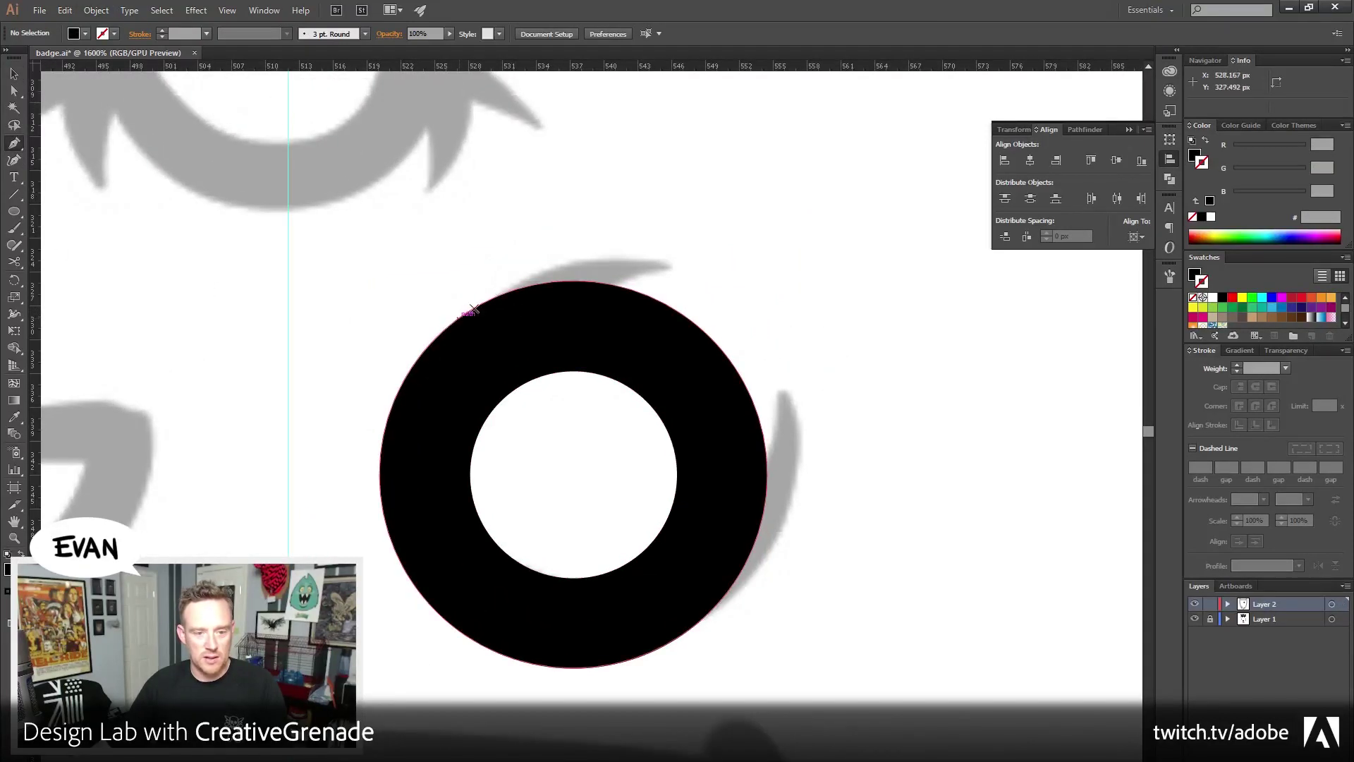
pyautogui.moveTo(468, 312); pyautogui.dragTo(547, 261)
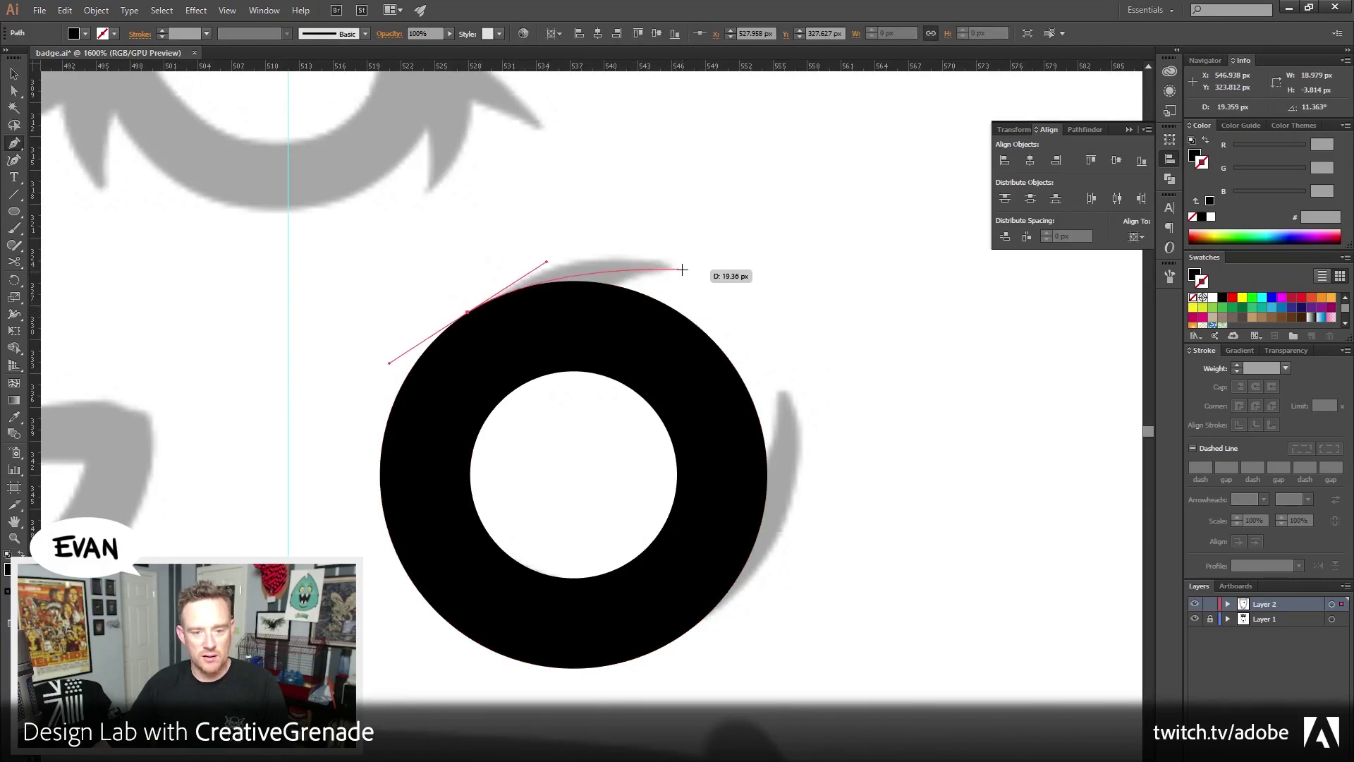
pyautogui.moveTo(680, 269); pyautogui.dragTo(590, 347)
pyautogui.click(584, 328)
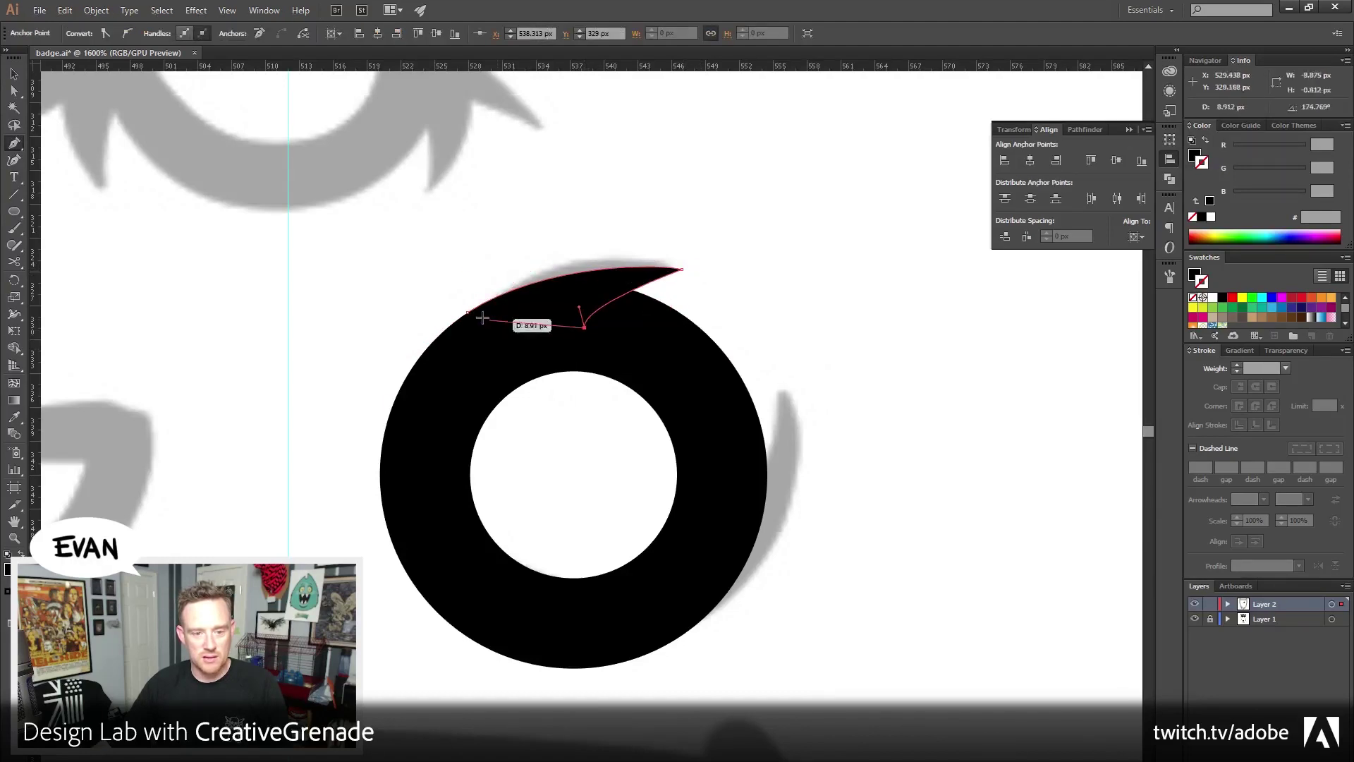
pyautogui.click(468, 312)
pyautogui.moveTo(668, 413); pyautogui.dragTo(586, 398)
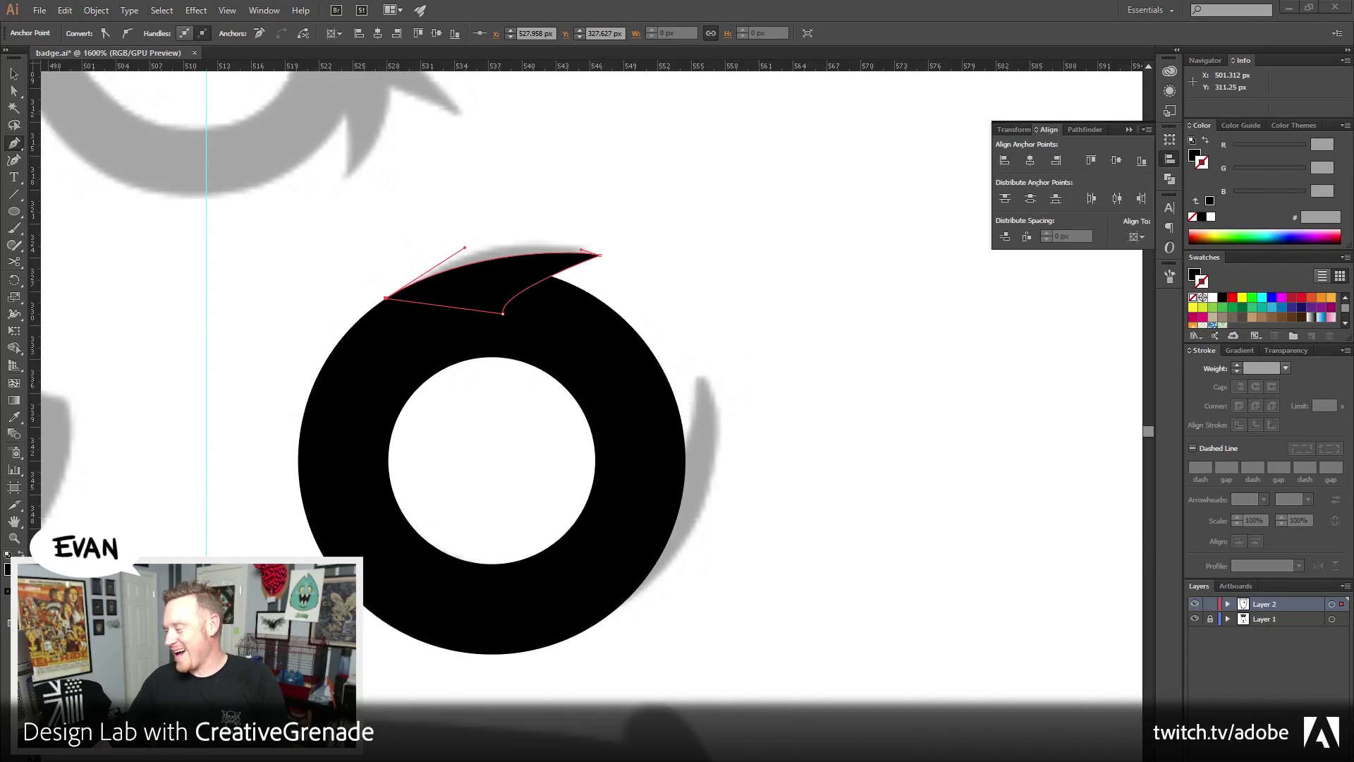
pyautogui.moveTo(1353, 91); pyautogui.dragTo(461, 103)
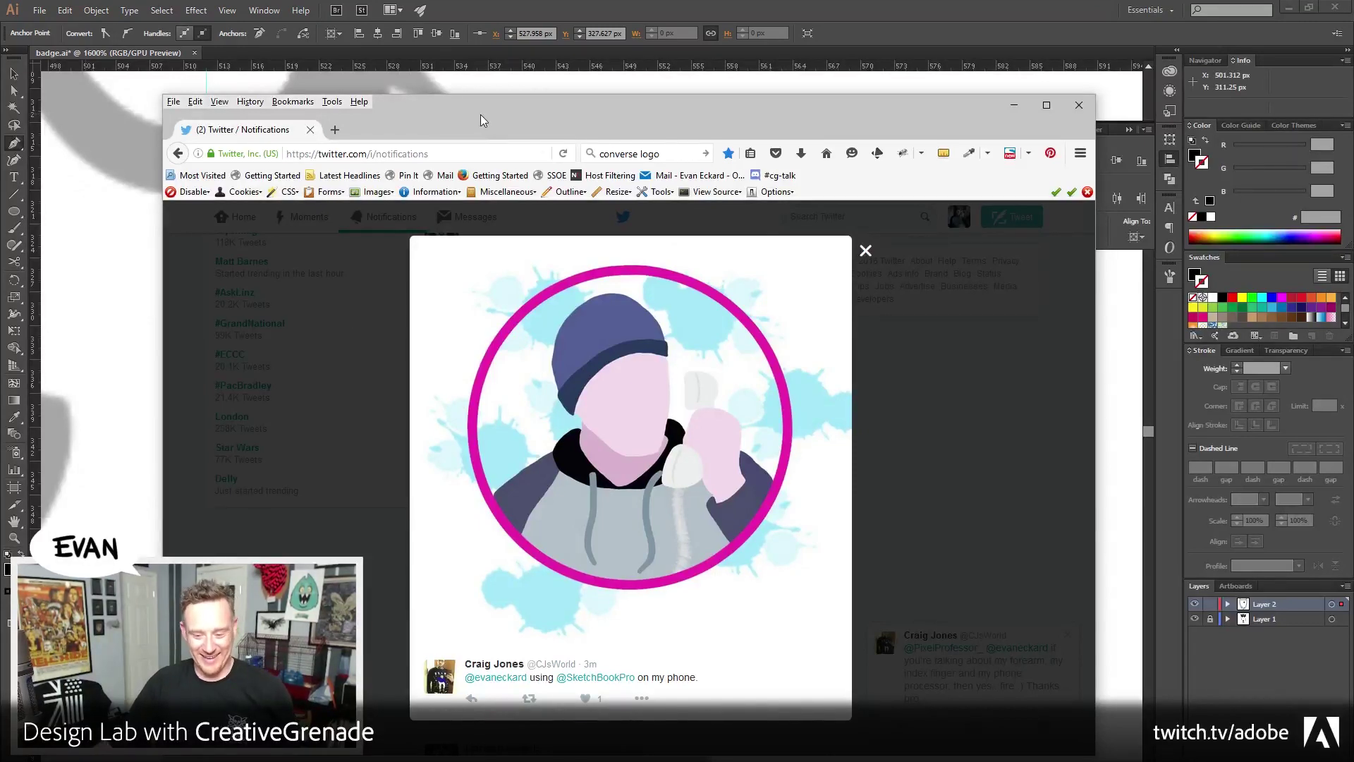
# Switch from the Firefox window back to the Illustrator drawing with Alt+Tab
pyautogui.hotkey('alt', 'Tab')
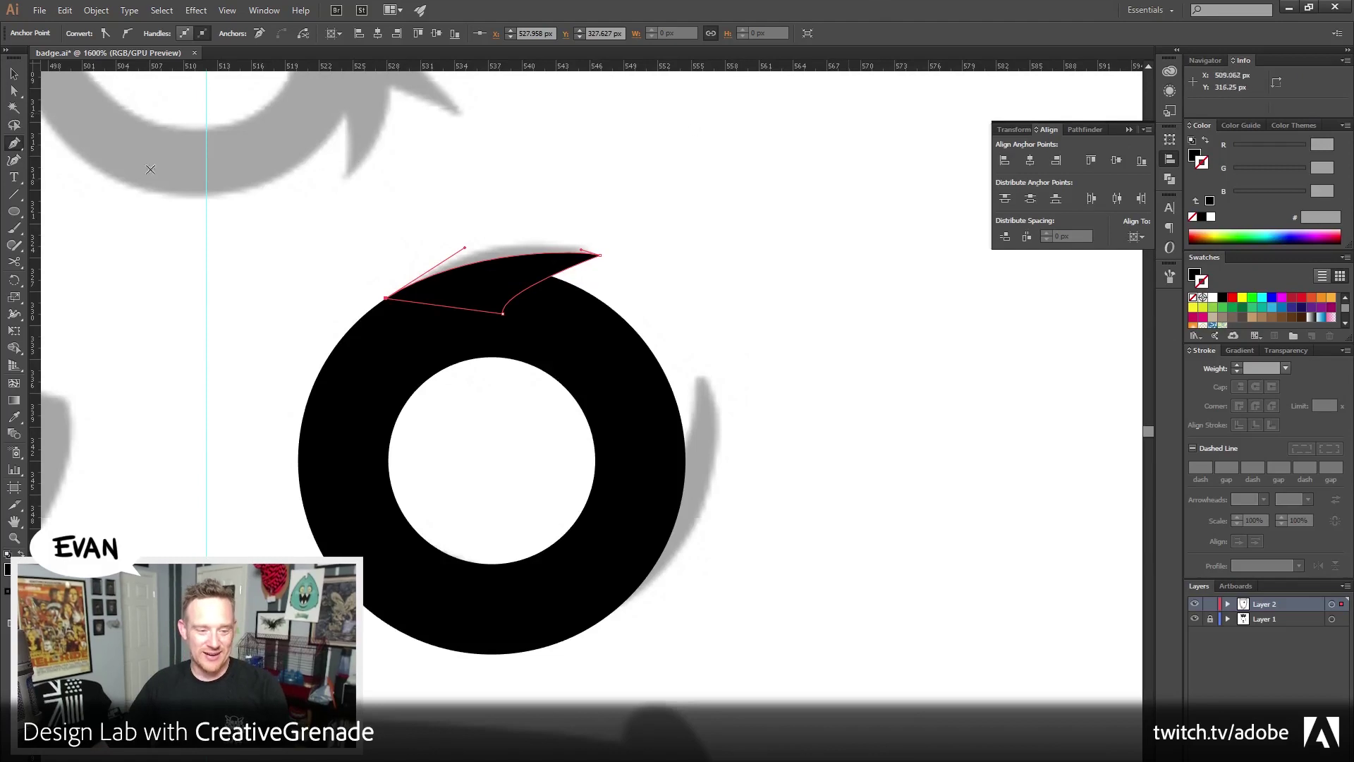
# Pen-draw a second closed spike jutting from the ring's lower right
pyautogui.click(14, 90)
pyautogui.click(424, 176)
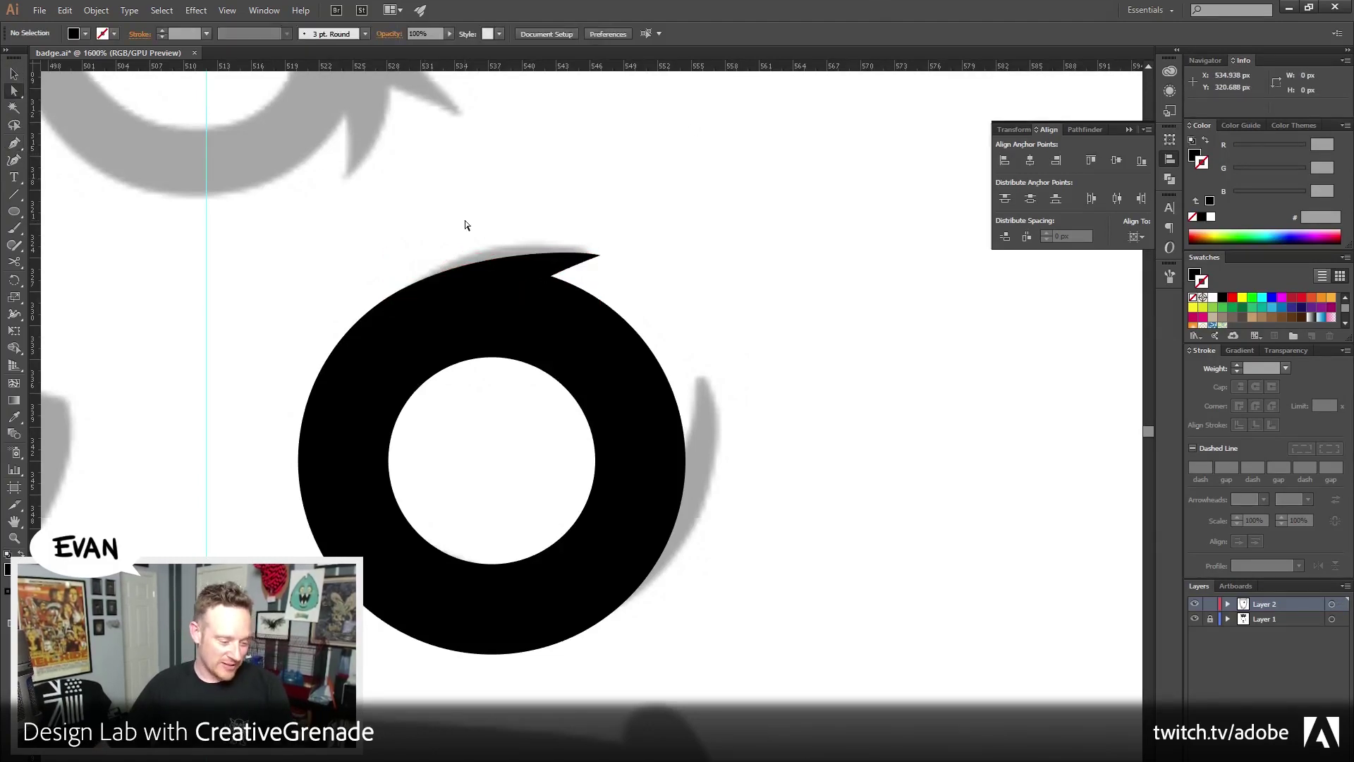
pyautogui.click(15, 146)
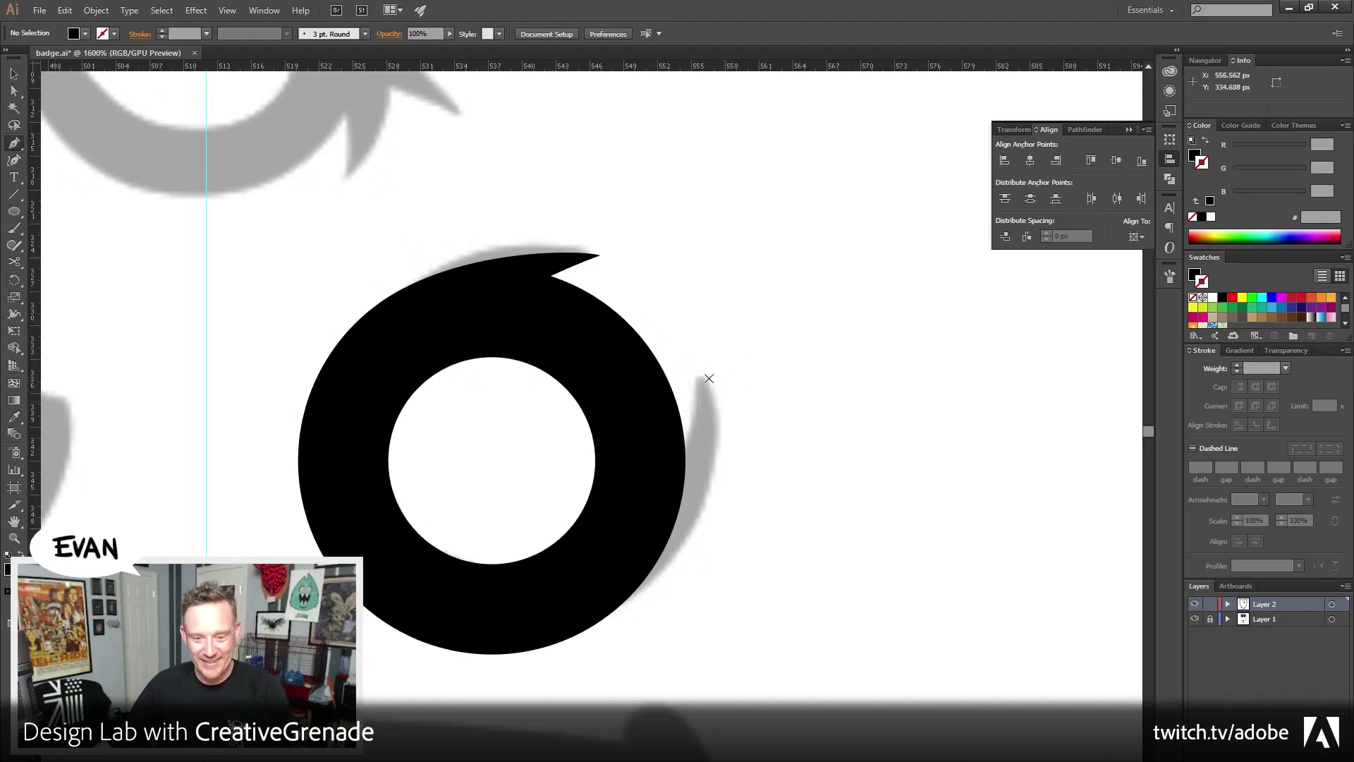
pyautogui.click(709, 379)
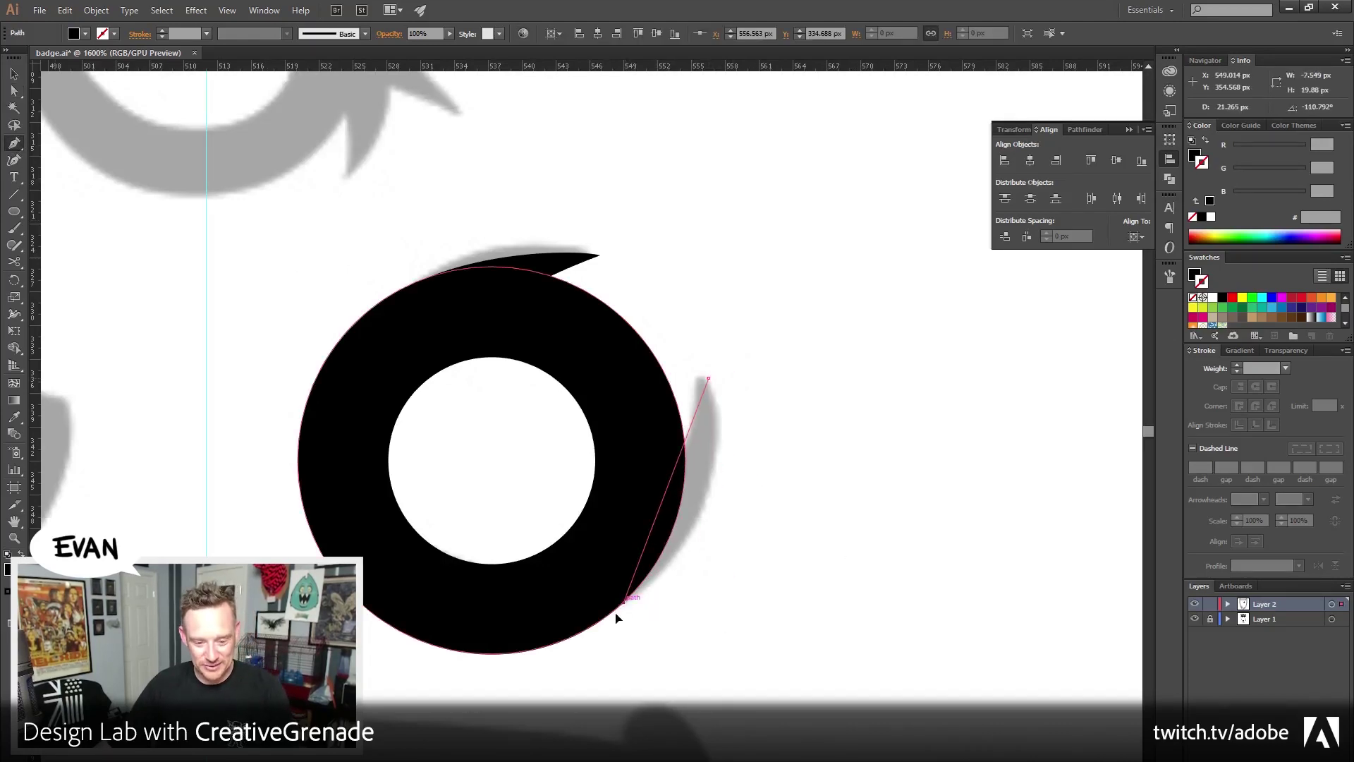
pyautogui.moveTo(624, 601)
pyautogui.mouseDown()
pyautogui.moveTo(507, 704)
pyautogui.moveTo(635, 619)
pyautogui.mouseUp()
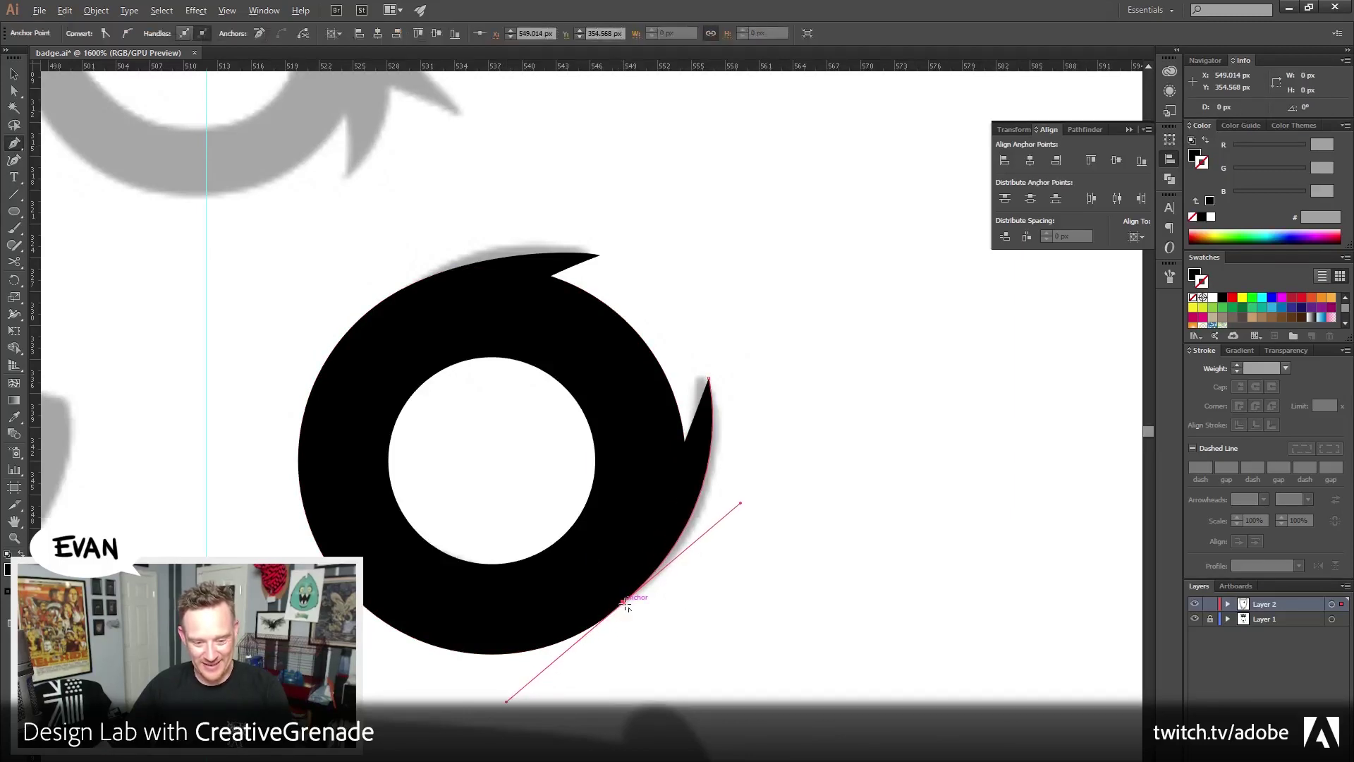
pyautogui.moveTo(585, 553); pyautogui.dragTo(706, 388)
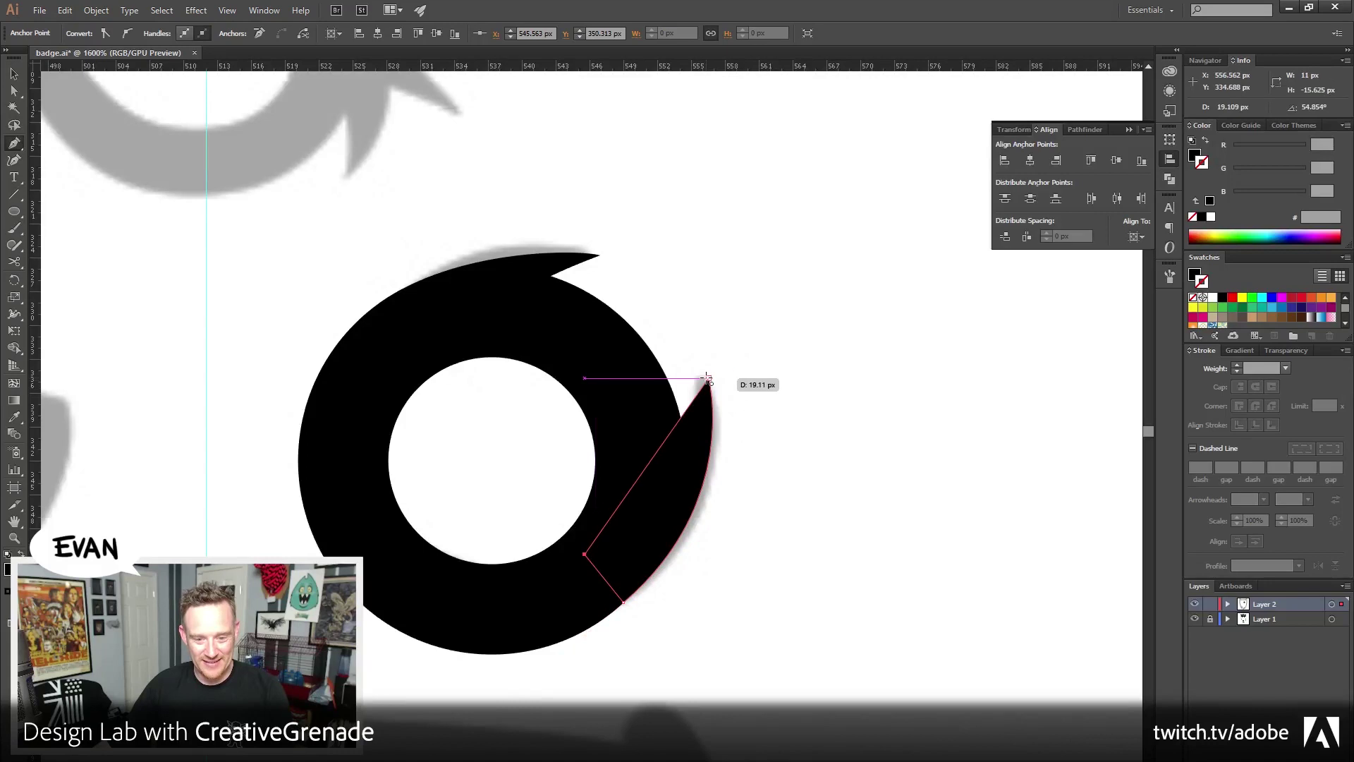
pyautogui.click(709, 380)
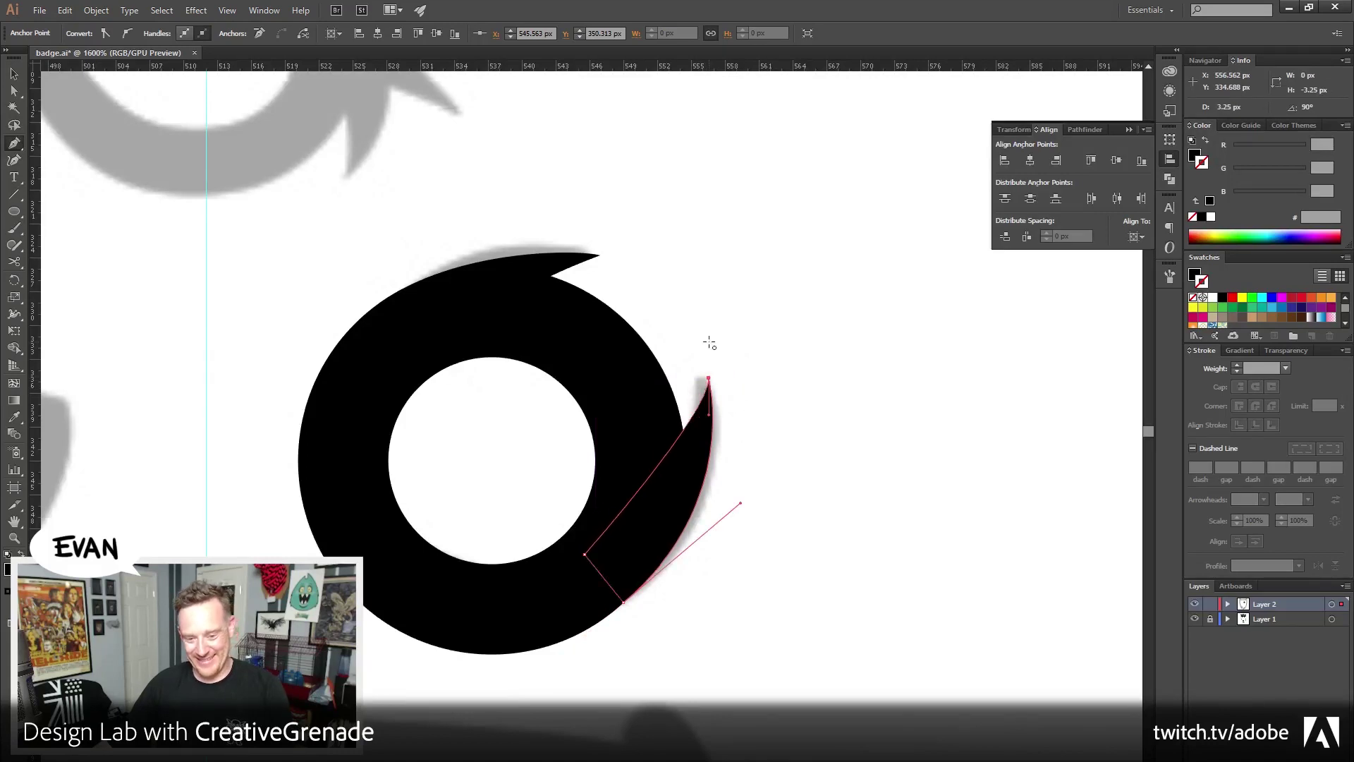
# Direct-select both spike tips and round their corners to 0.5 px
pyautogui.click(14, 90)
pyautogui.click(619, 233)
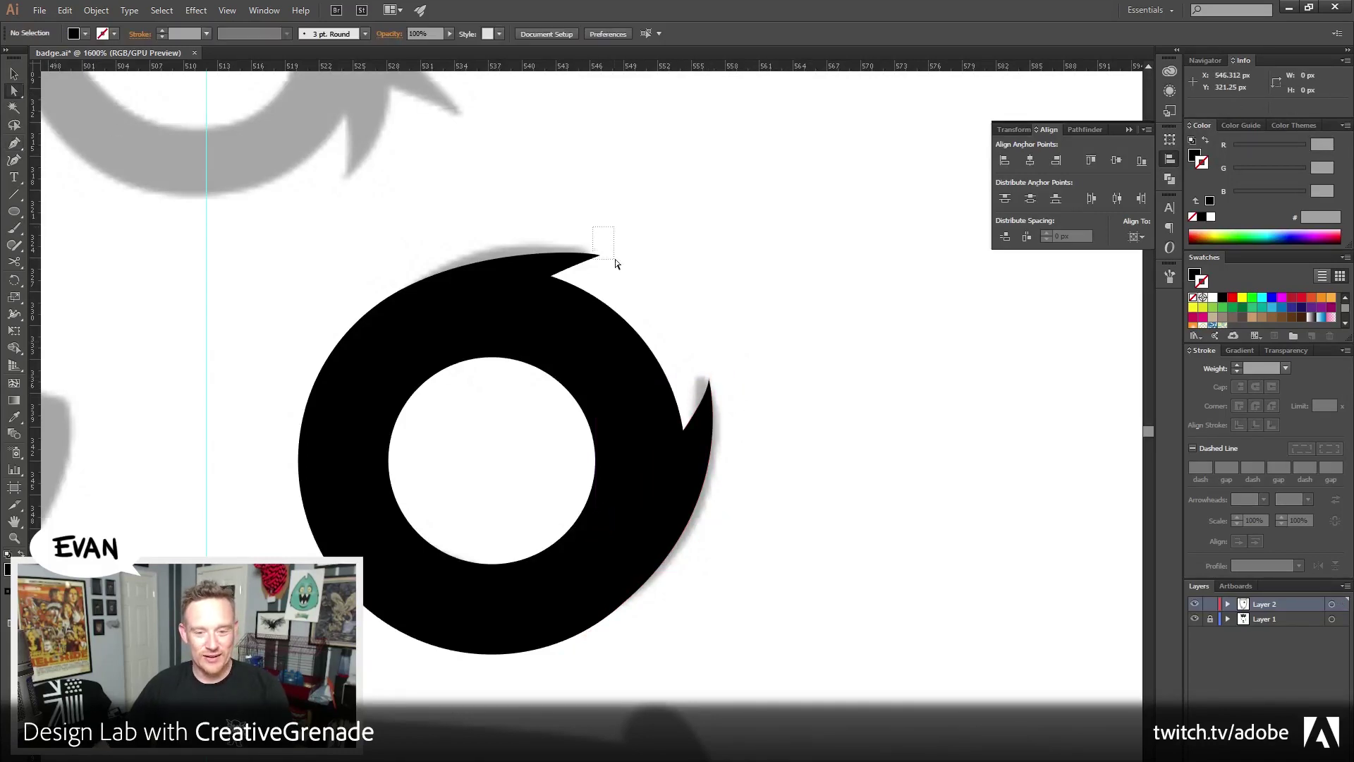
pyautogui.click(600, 255)
pyautogui.keyDown('shift'); pyautogui.click(708, 386); pyautogui.keyUp('shift')
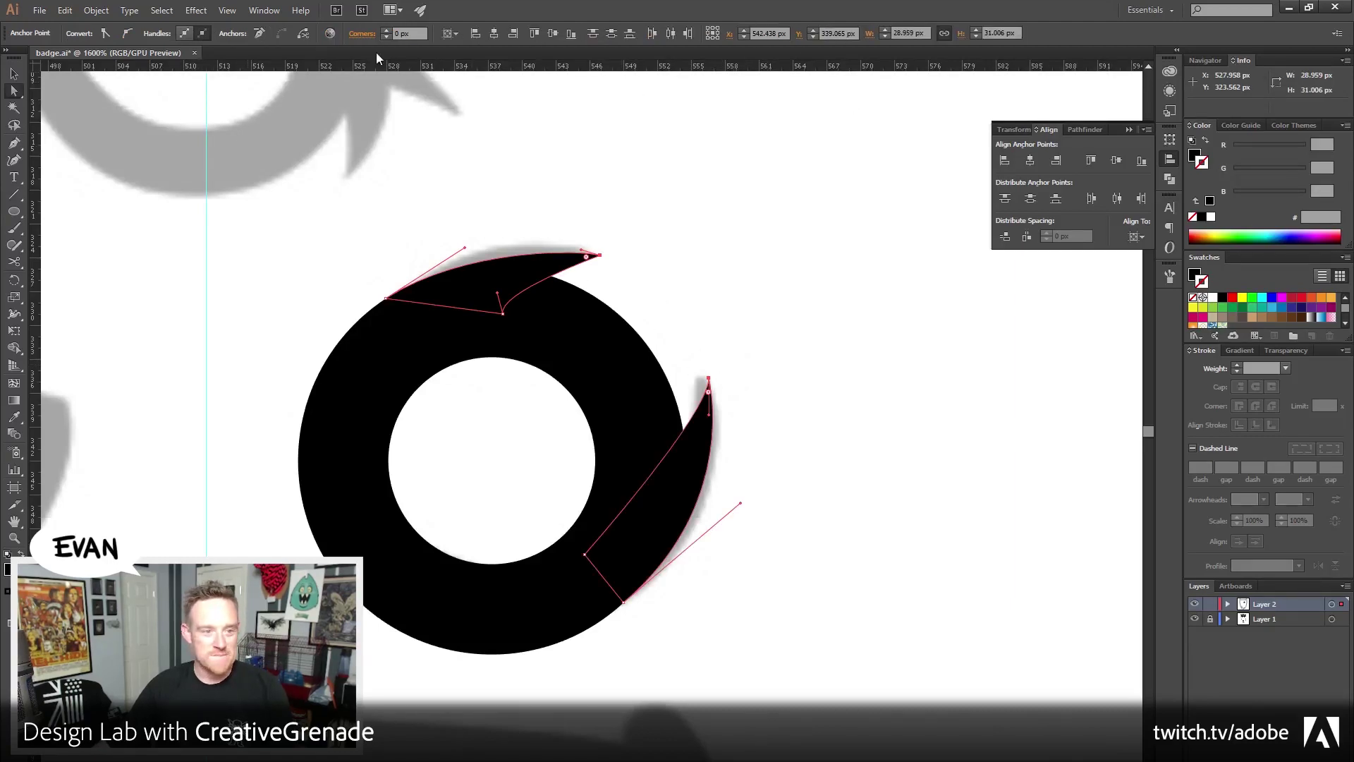
pyautogui.click(386, 31)
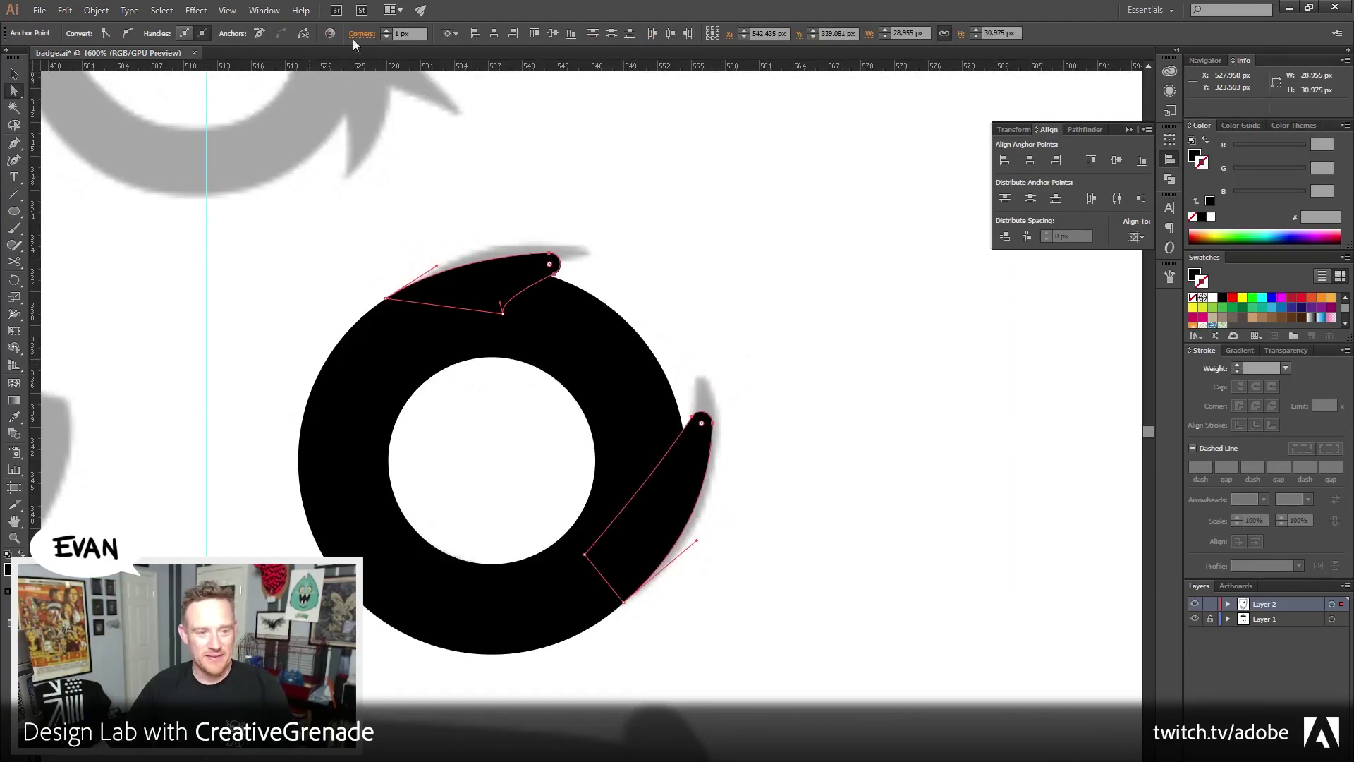
pyautogui.click(418, 31)
pyautogui.write('0.5')
pyautogui.press('Tab')
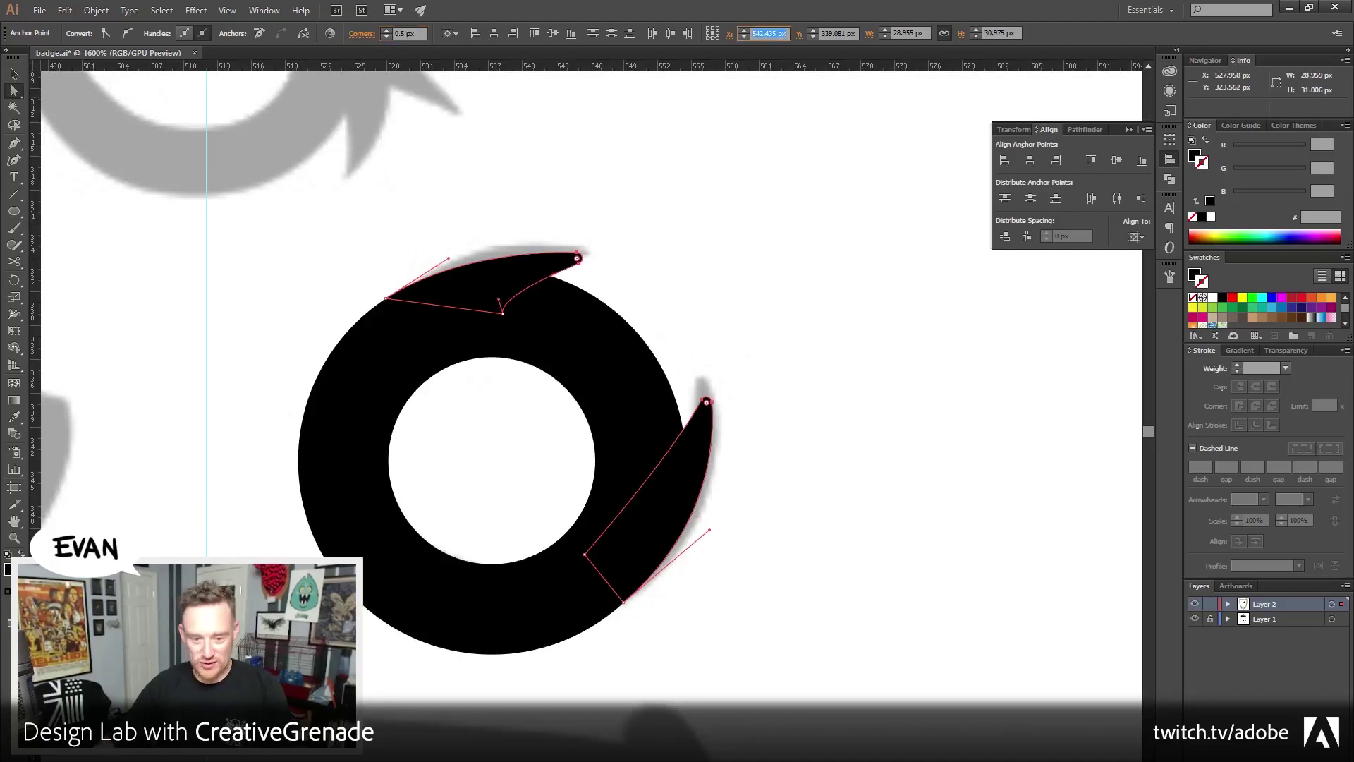
pyautogui.click(853, 493)
pyautogui.moveTo(853, 493); pyautogui.dragTo(795, 581)
pyautogui.moveTo(635, 182); pyautogui.dragTo(609, 221)
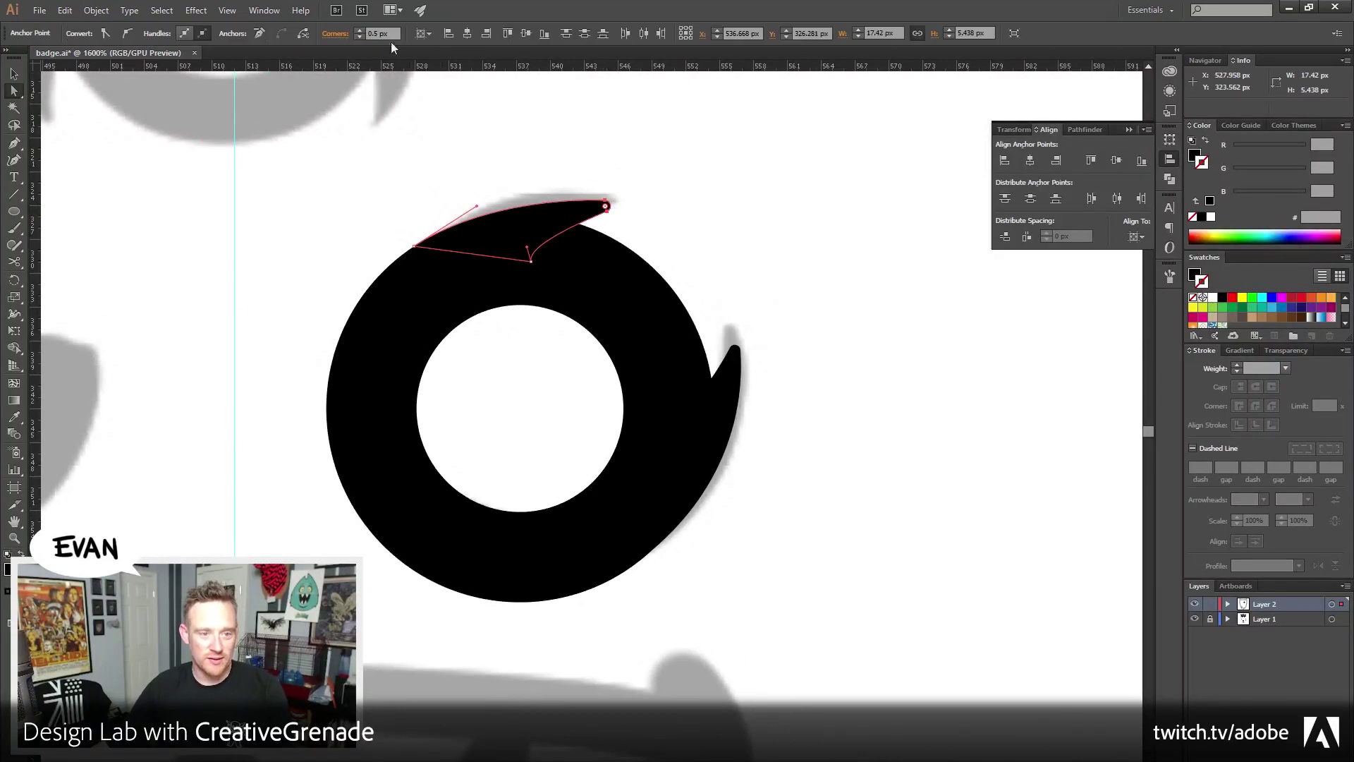
pyautogui.click(430, 172)
# Pen-trace a closed curved outline around the left eye
pyautogui.hscroll(-6, 704, 188)
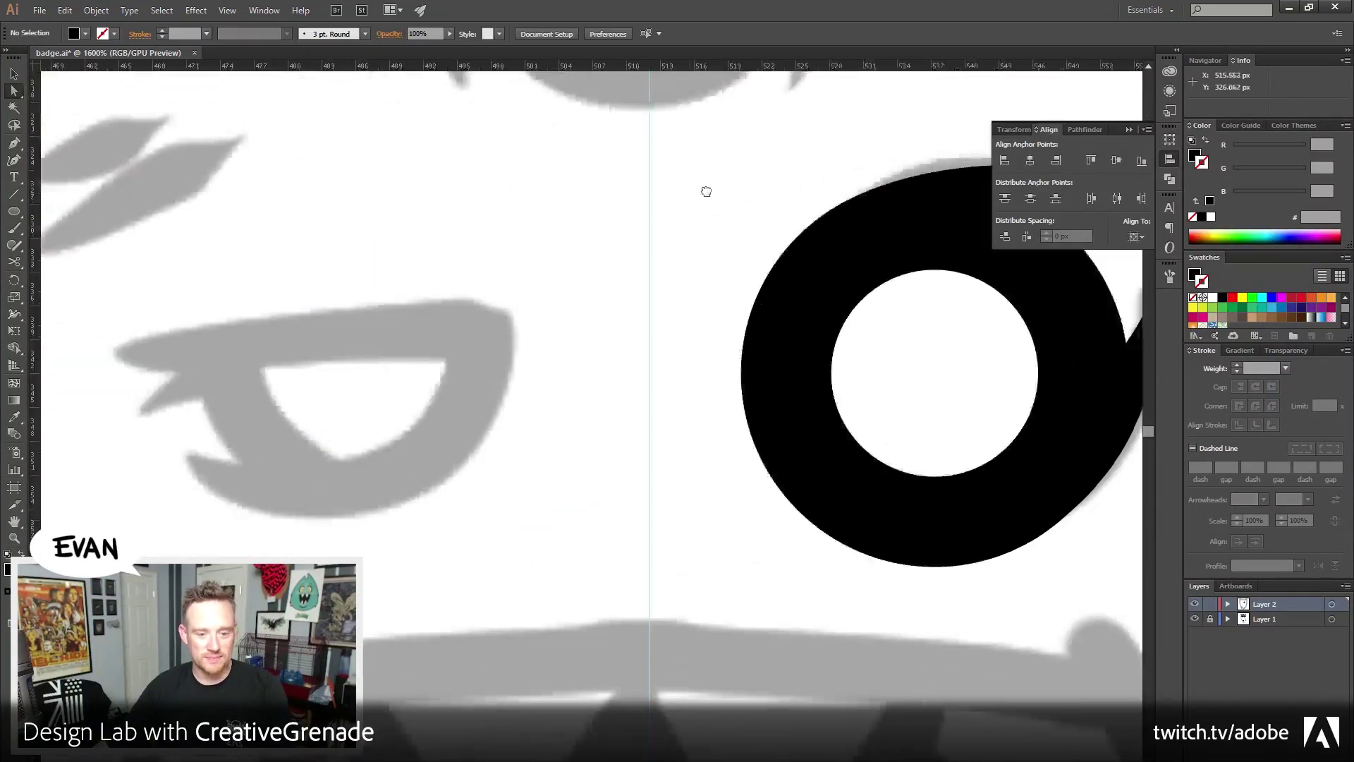
pyautogui.press('p')
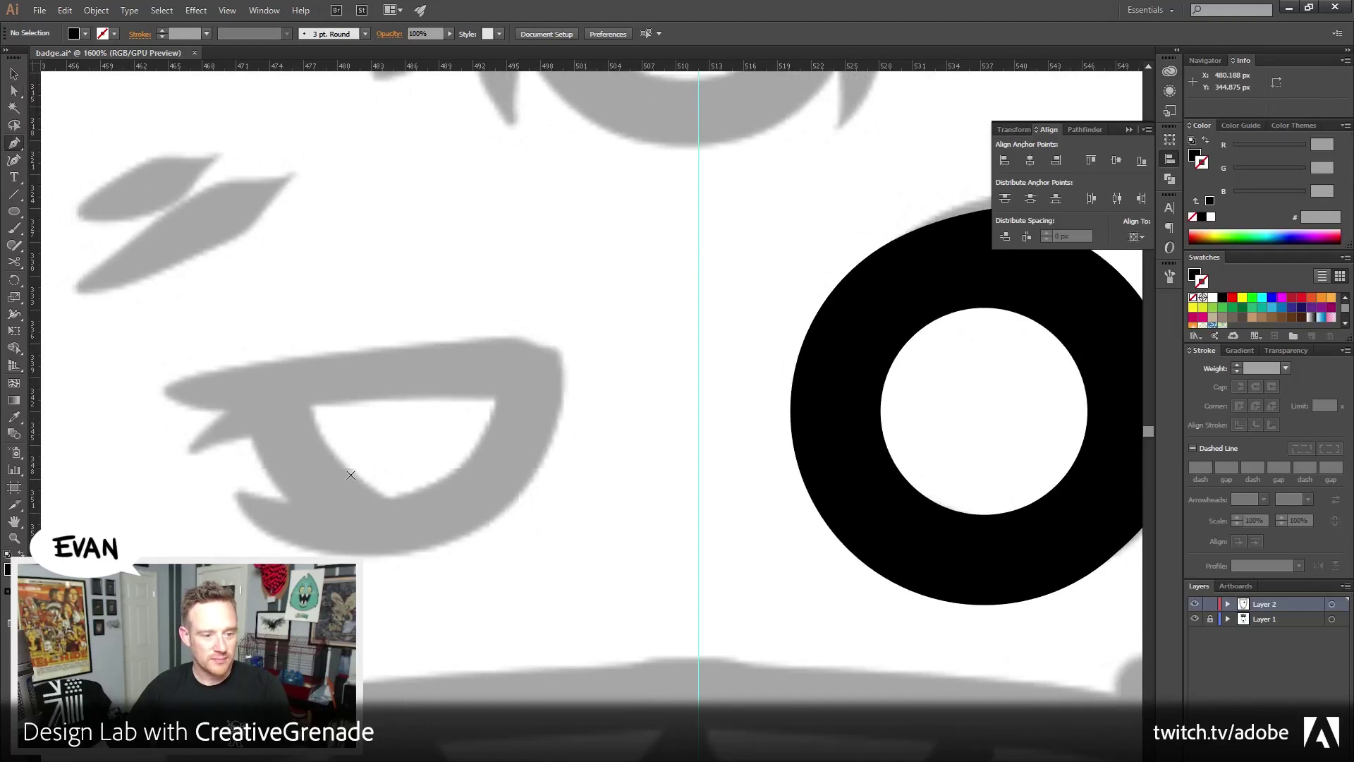
pyautogui.click(261, 391)
pyautogui.moveTo(387, 528); pyautogui.dragTo(480, 542)
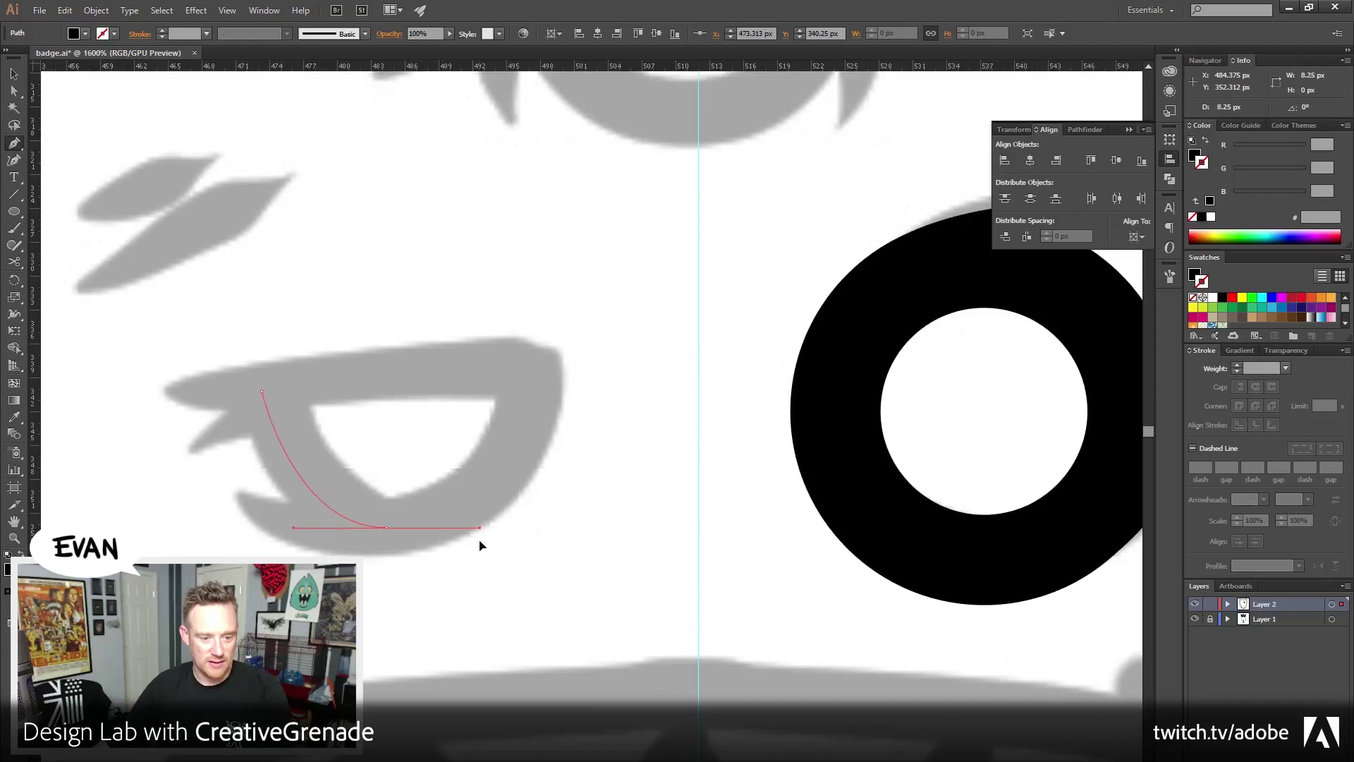
pyautogui.click(525, 382)
pyautogui.moveTo(525, 373); pyautogui.dragTo(529, 318)
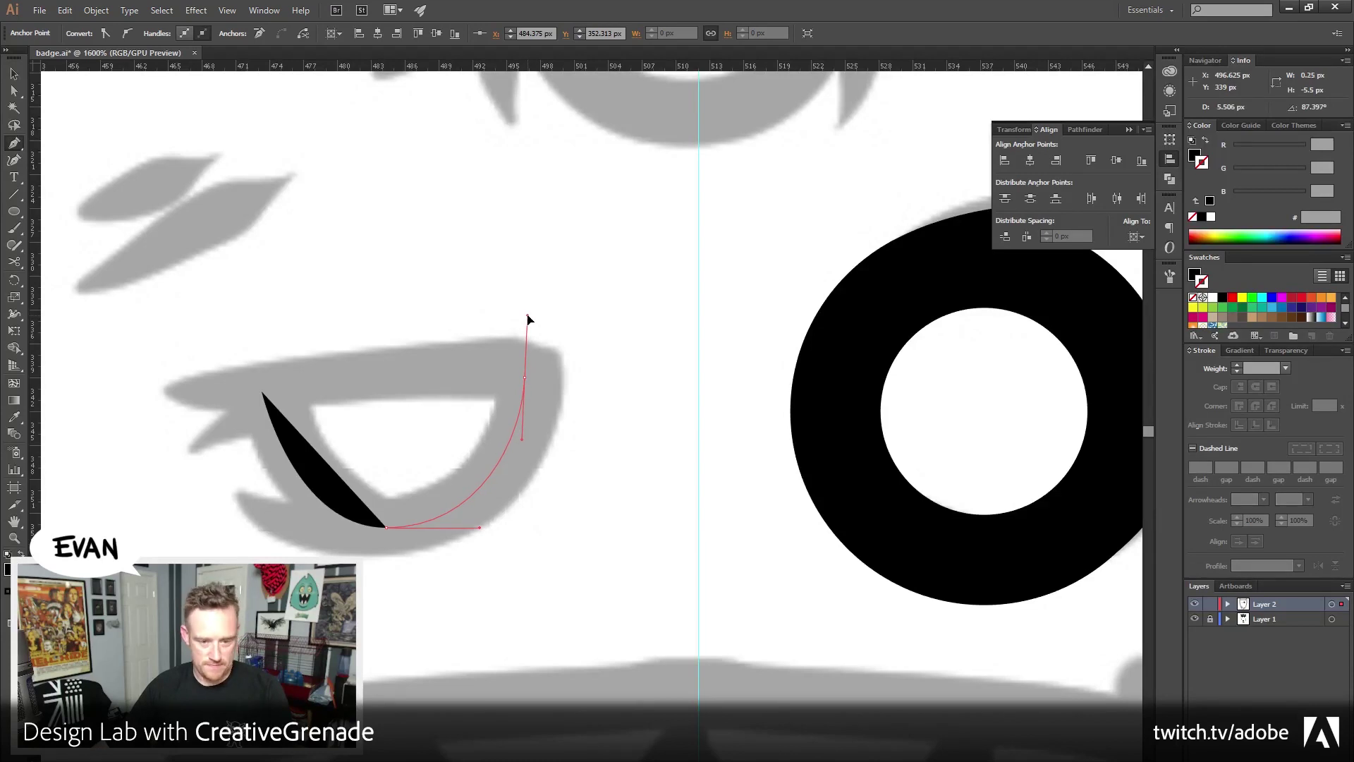
pyautogui.moveTo(528, 319); pyautogui.dragTo(528, 317)
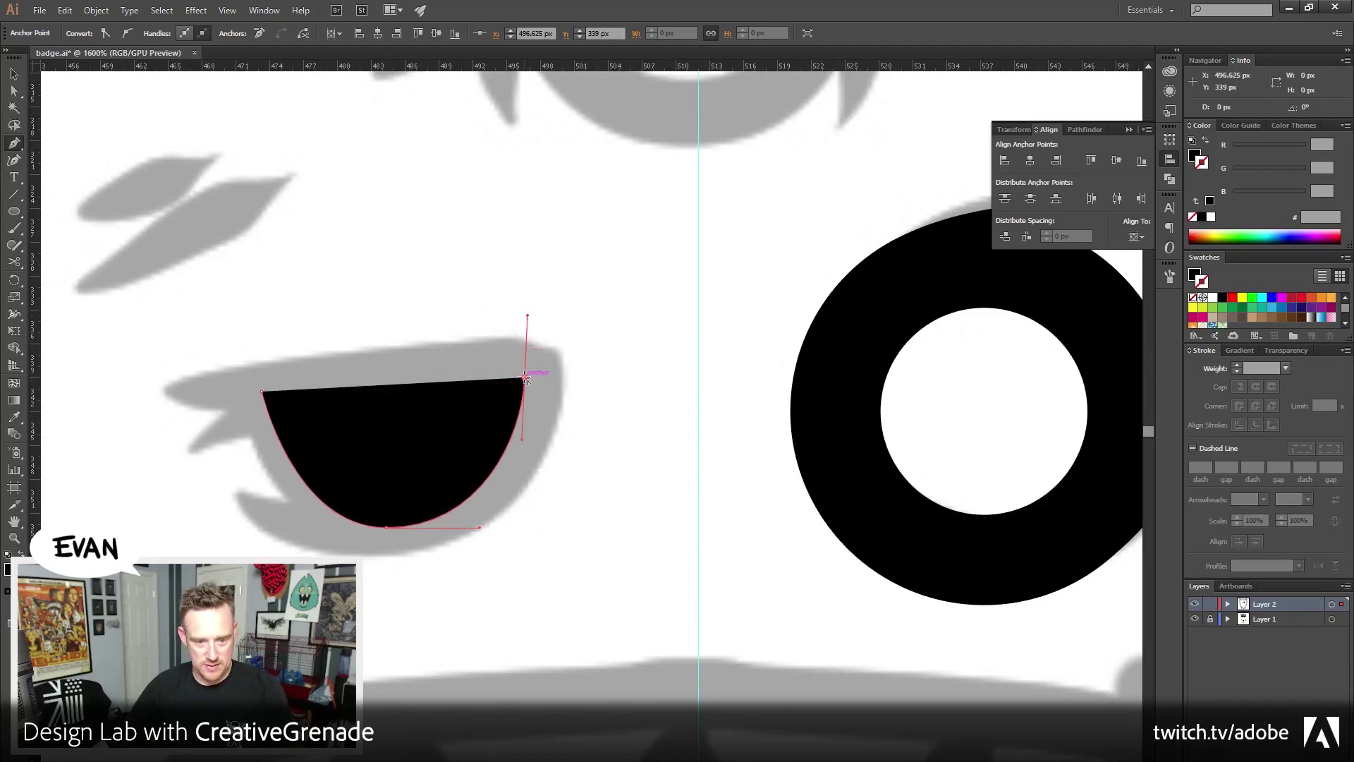
pyautogui.moveTo(262, 391); pyautogui.dragTo(89, 412)
# Swap the trial eye to an 8 px black stroke, enlarge it, then delete it
pyautogui.click(1204, 140)
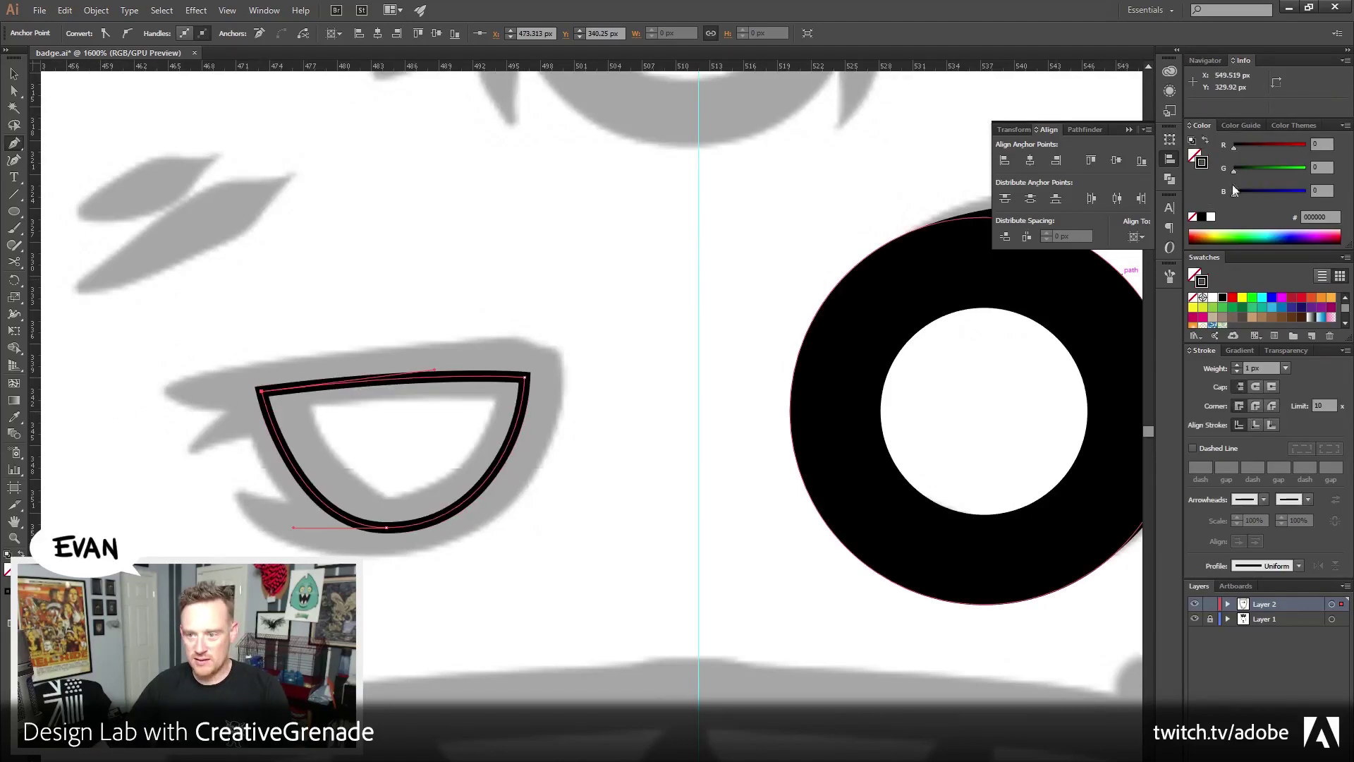
pyautogui.click(1238, 365)
pyautogui.click(1239, 365)
pyautogui.click(1239, 366)
pyautogui.click(1238, 365)
pyautogui.click(1239, 365)
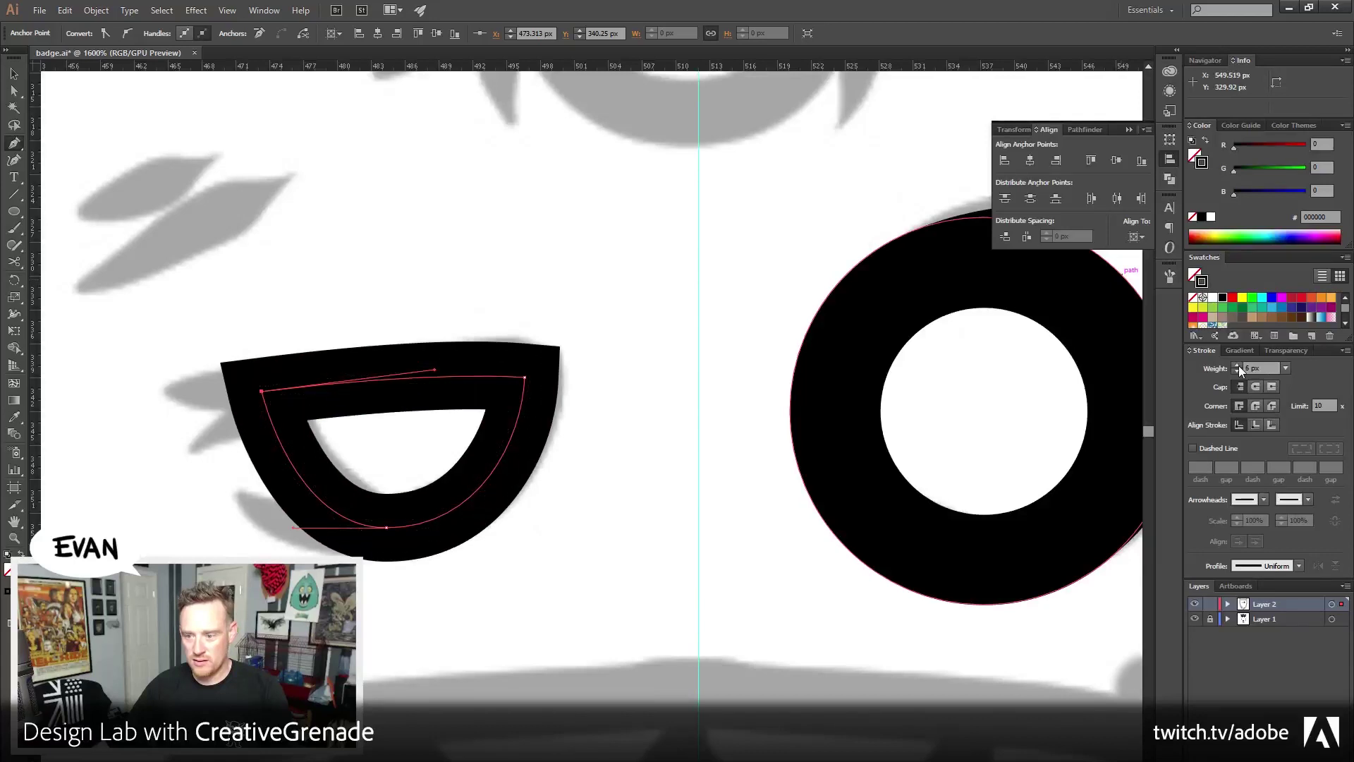
pyautogui.click(1238, 365)
pyautogui.click(1238, 365)
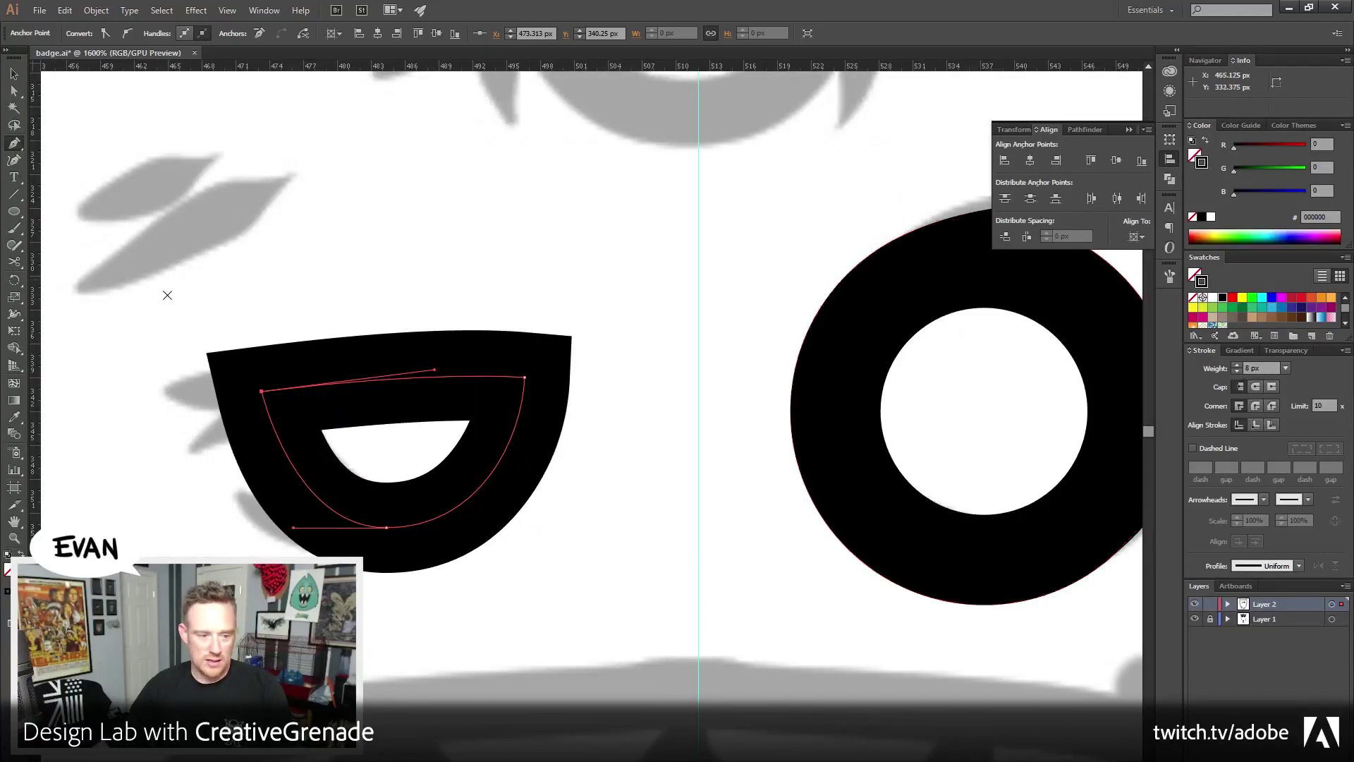
pyautogui.click(14, 74)
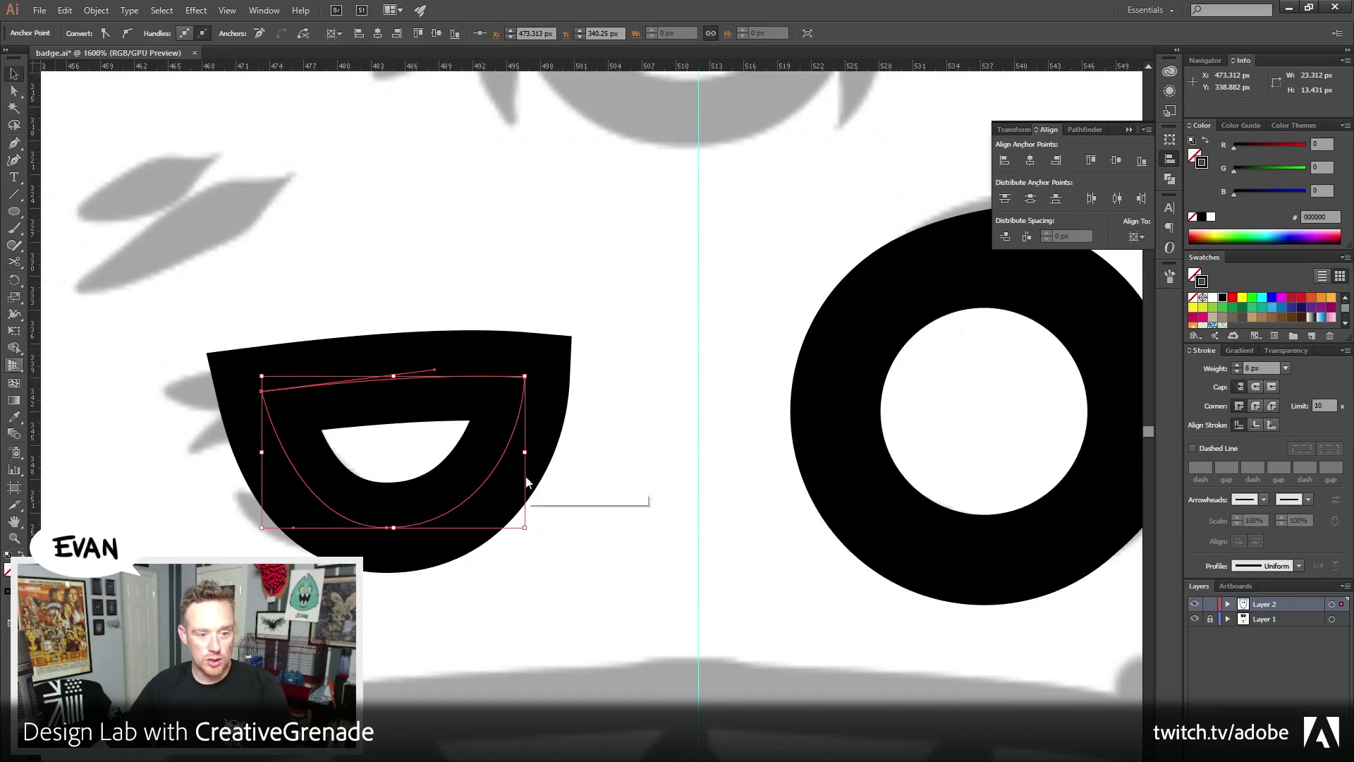
pyautogui.moveTo(527, 379); pyautogui.dragTo(543, 468)
pyautogui.press('Delete')
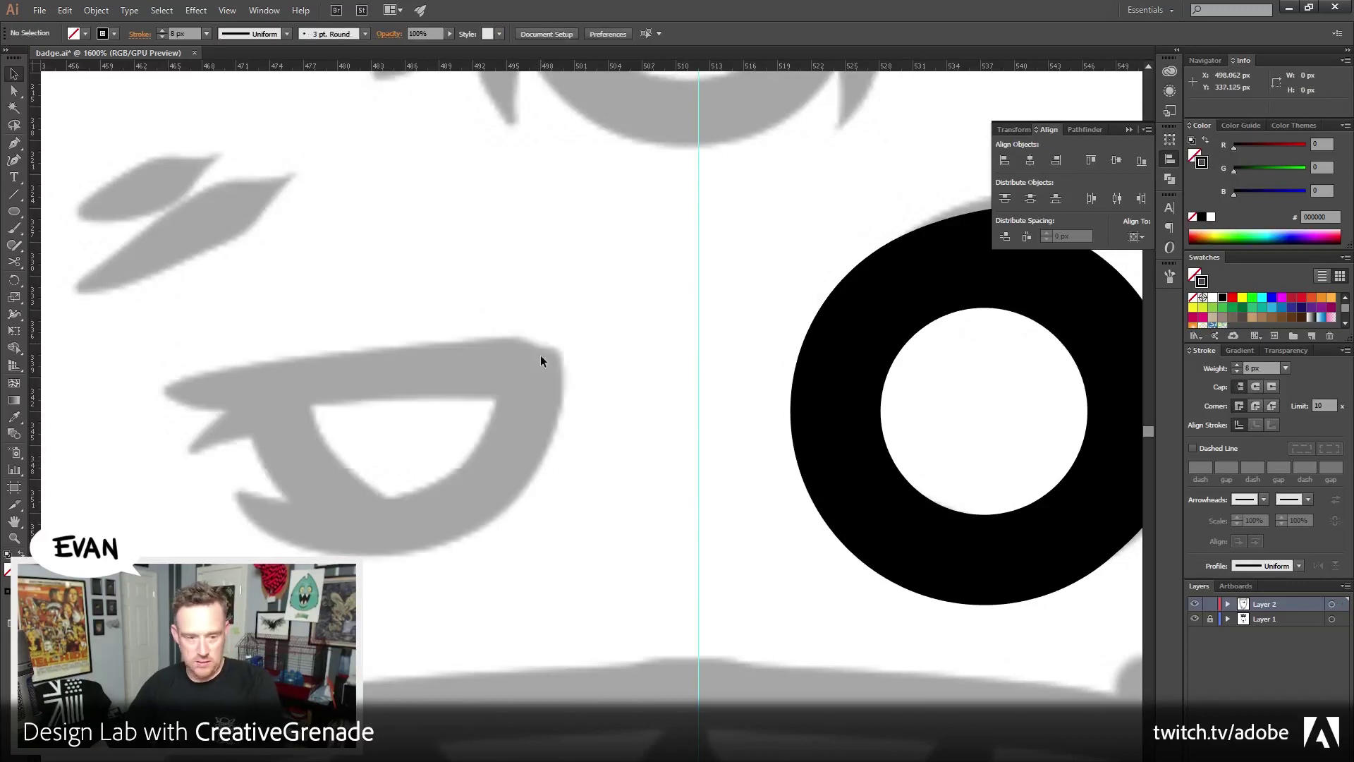
# Draw a circle with the Ellipse tool over the left eye
pyautogui.click(14, 211)
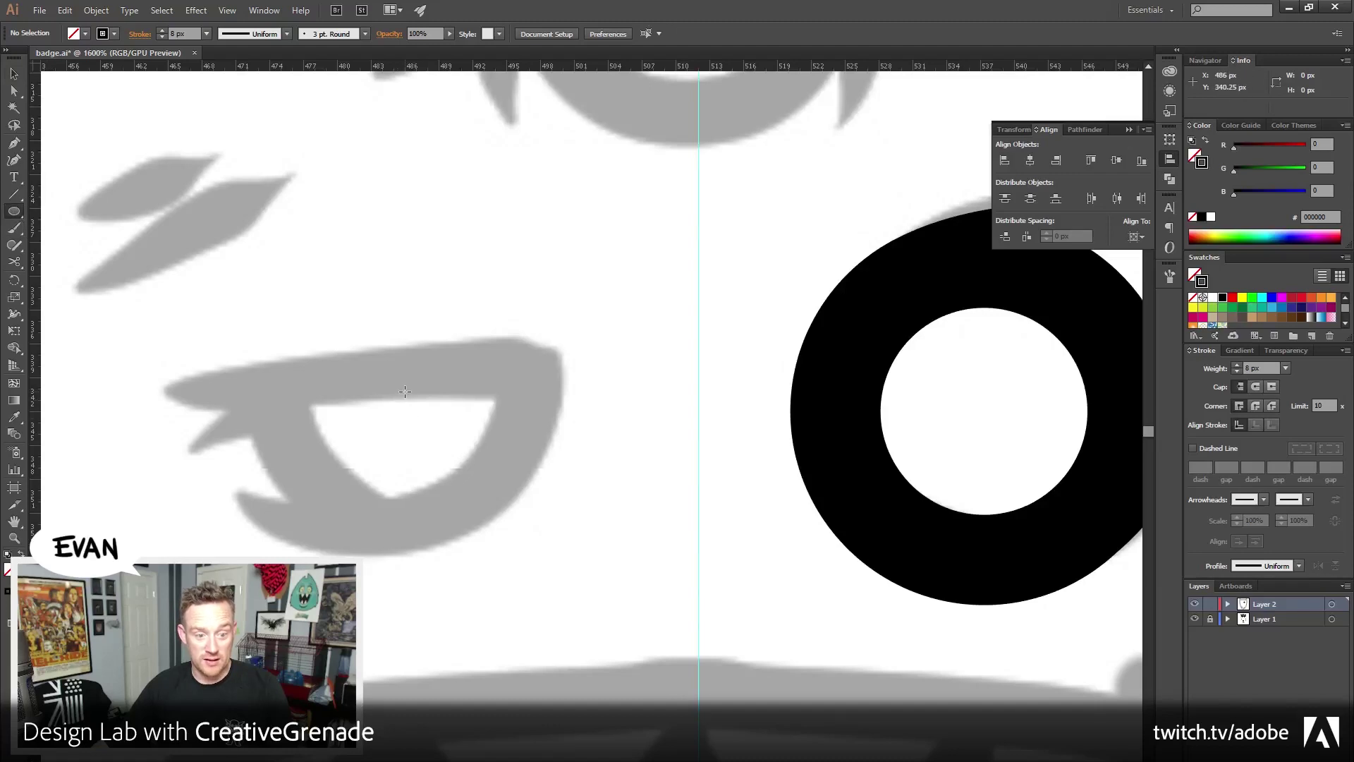
pyautogui.moveTo(404, 391); pyautogui.dragTo(534, 262)
pyautogui.moveTo(534, 263); pyautogui.dragTo(535, 263)
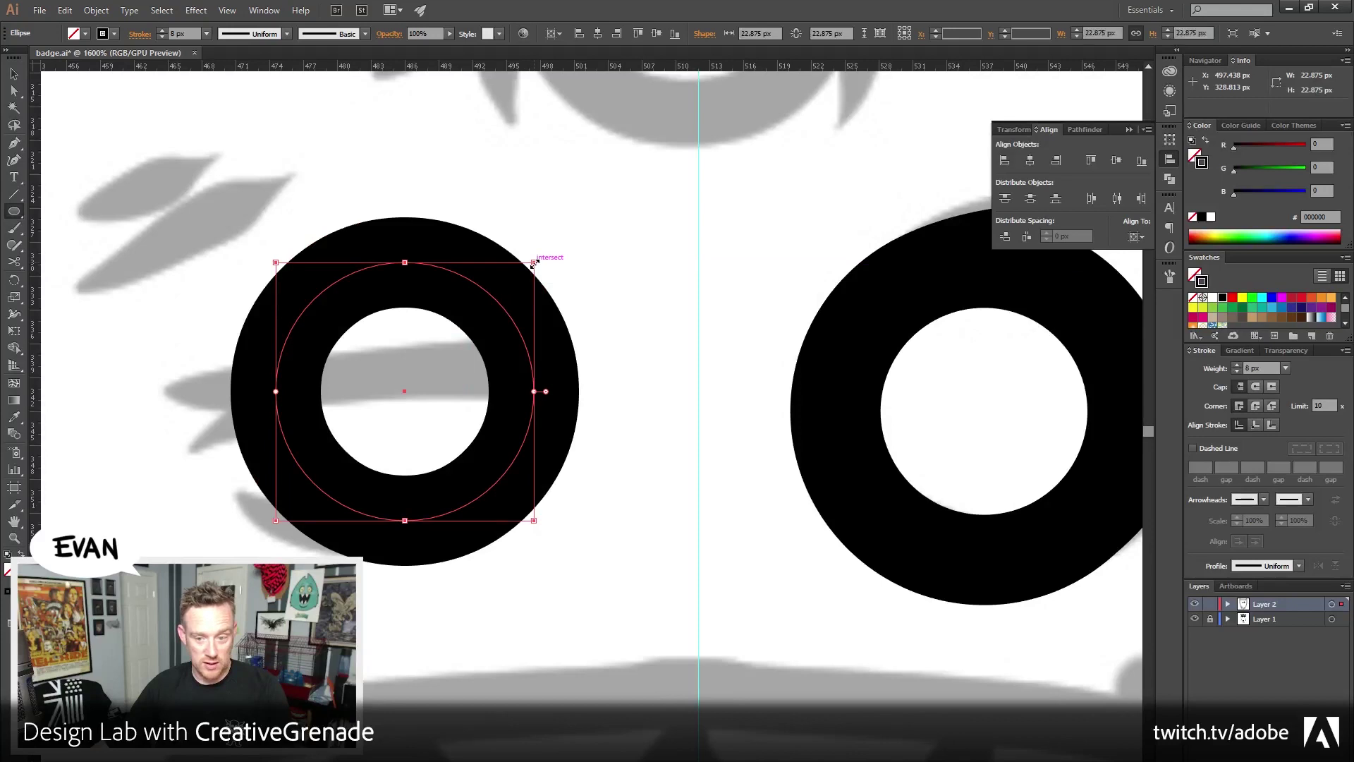
pyautogui.click(12, 78)
pyautogui.click(620, 198)
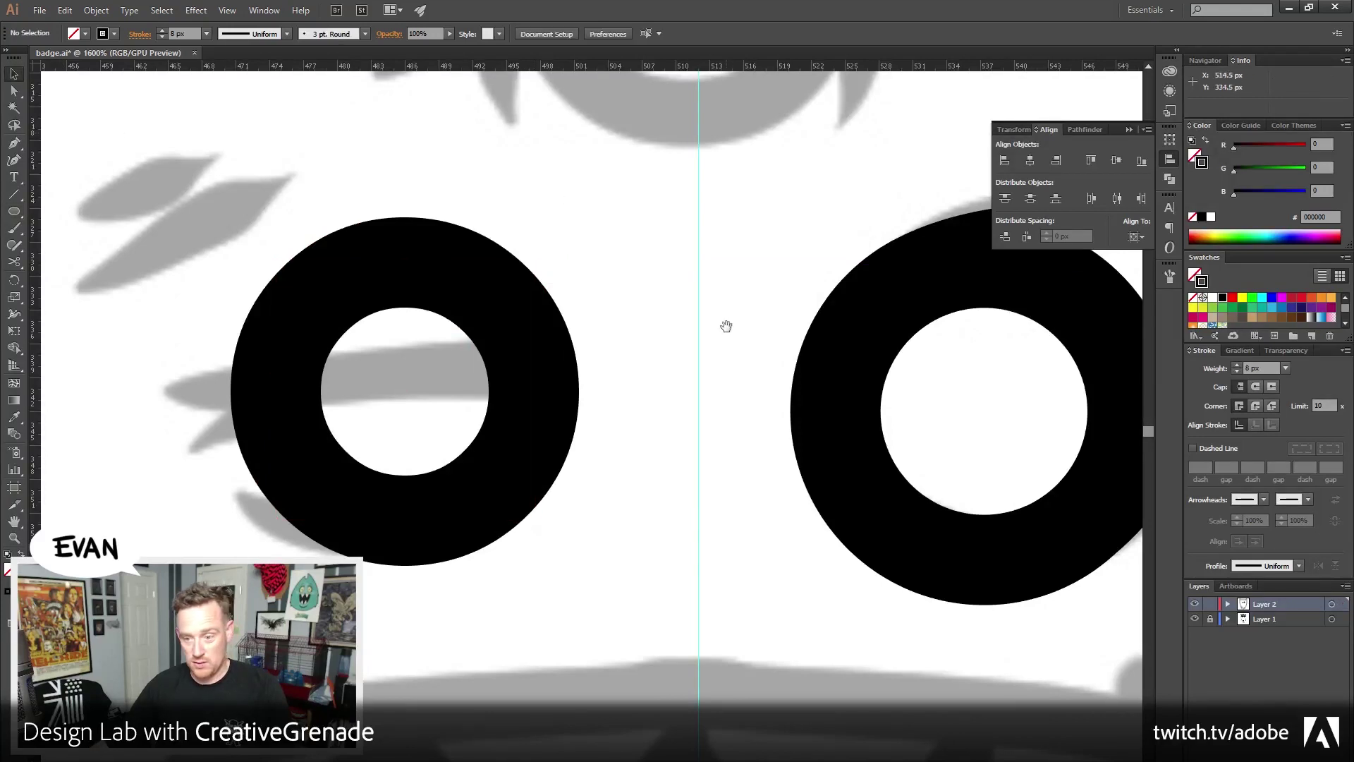
pyautogui.moveTo(725, 324); pyautogui.dragTo(530, 331)
pyautogui.hotkey('ctrl', 'z')
pyautogui.hotkey('ctrl', 'z')
pyautogui.hotkey('ctrl', 'z')
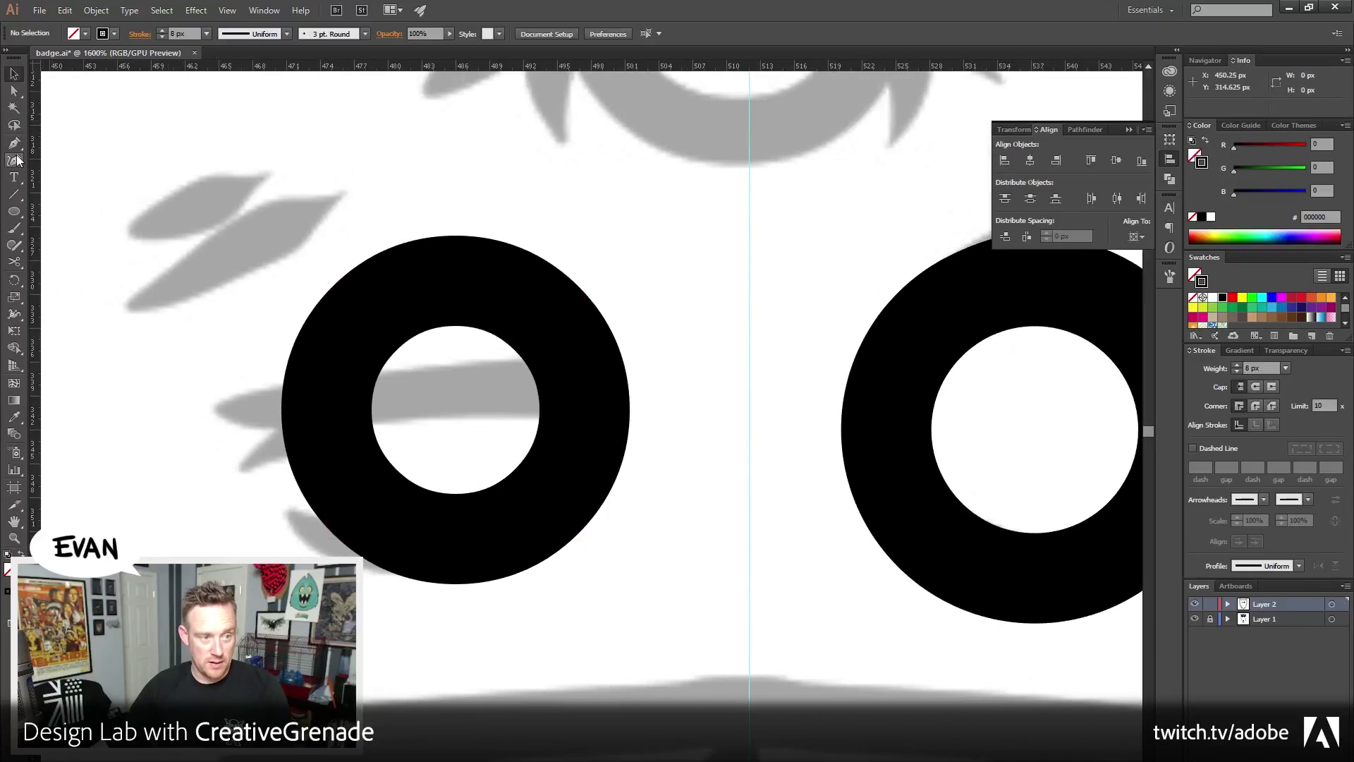
# Pen-draw a closed four-sided slanted shape across the circle and select both shapes
pyautogui.click(13, 143)
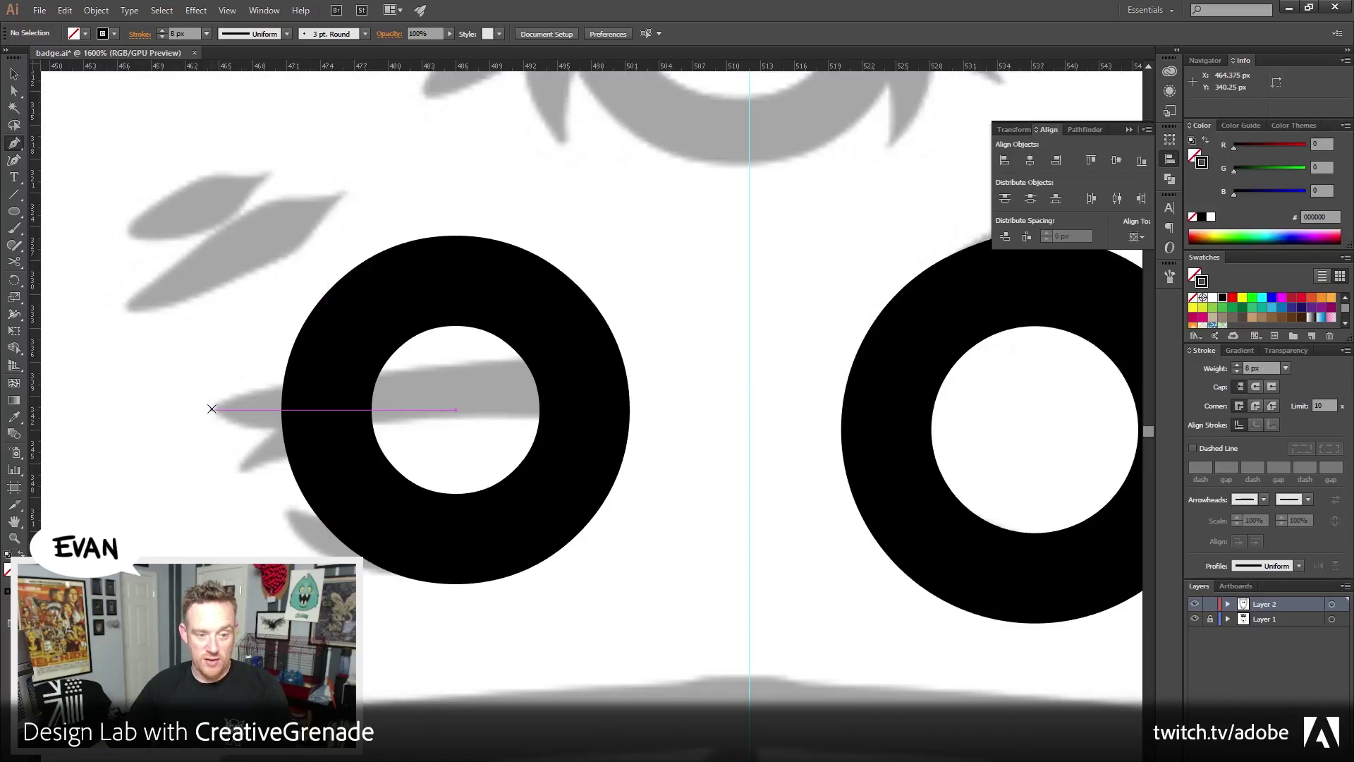
pyautogui.click(209, 406)
pyautogui.moveTo(653, 374); pyautogui.dragTo(739, 379)
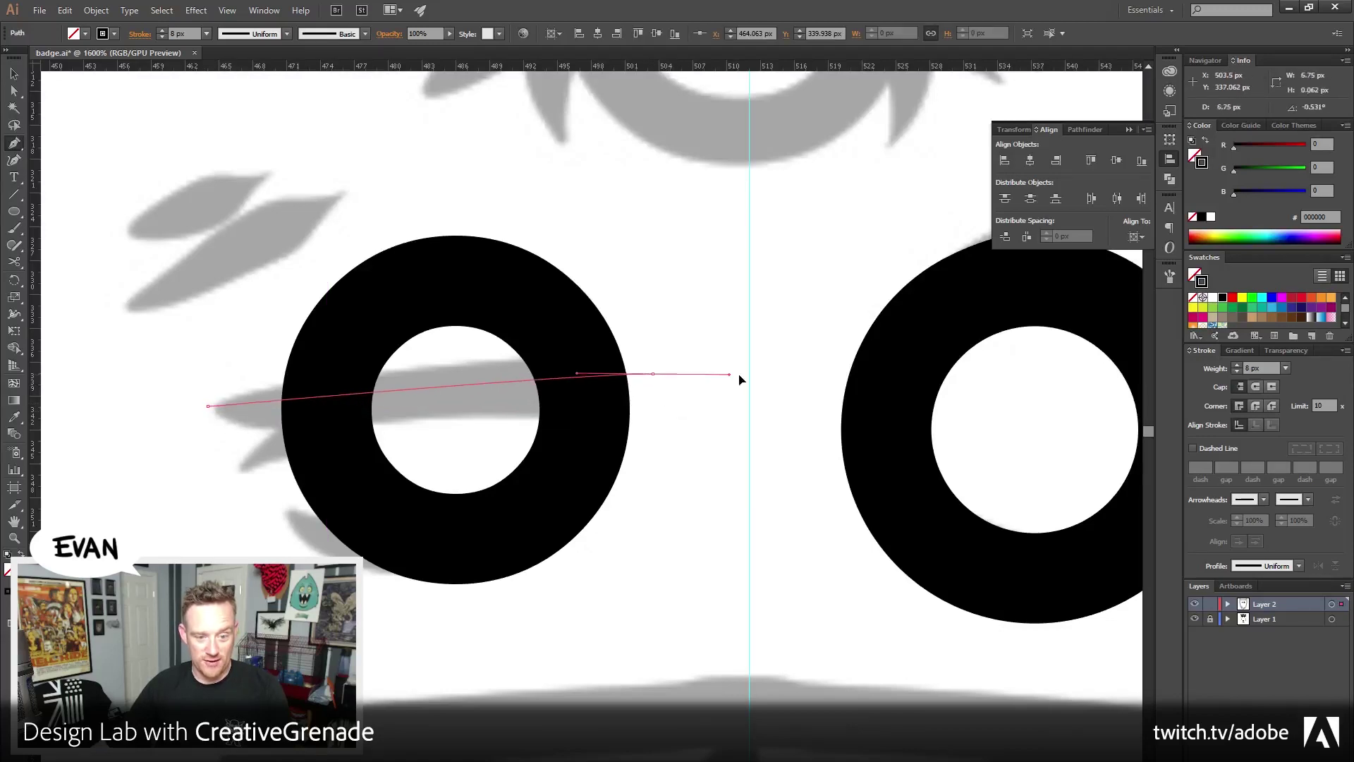
pyautogui.moveTo(653, 374); pyautogui.dragTo(554, 179)
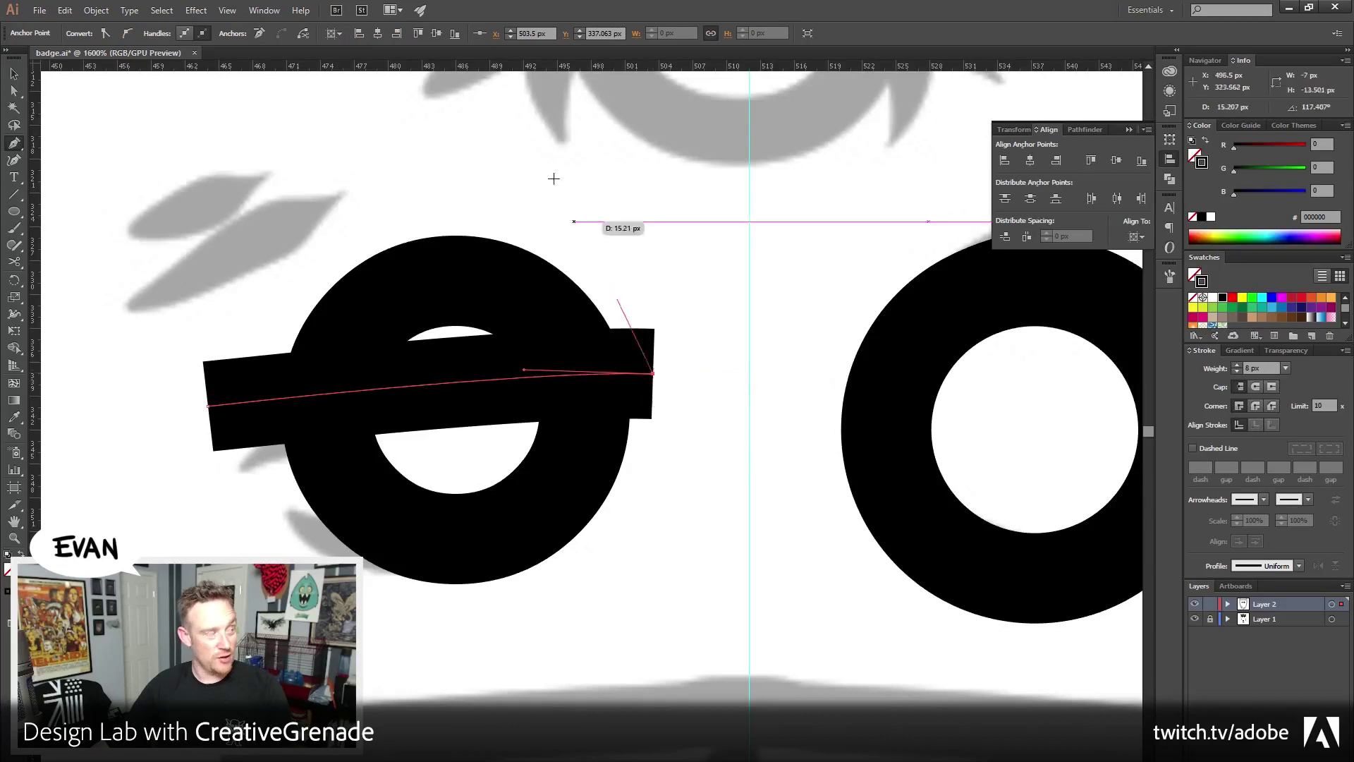
pyautogui.click(541, 145)
pyautogui.click(225, 199)
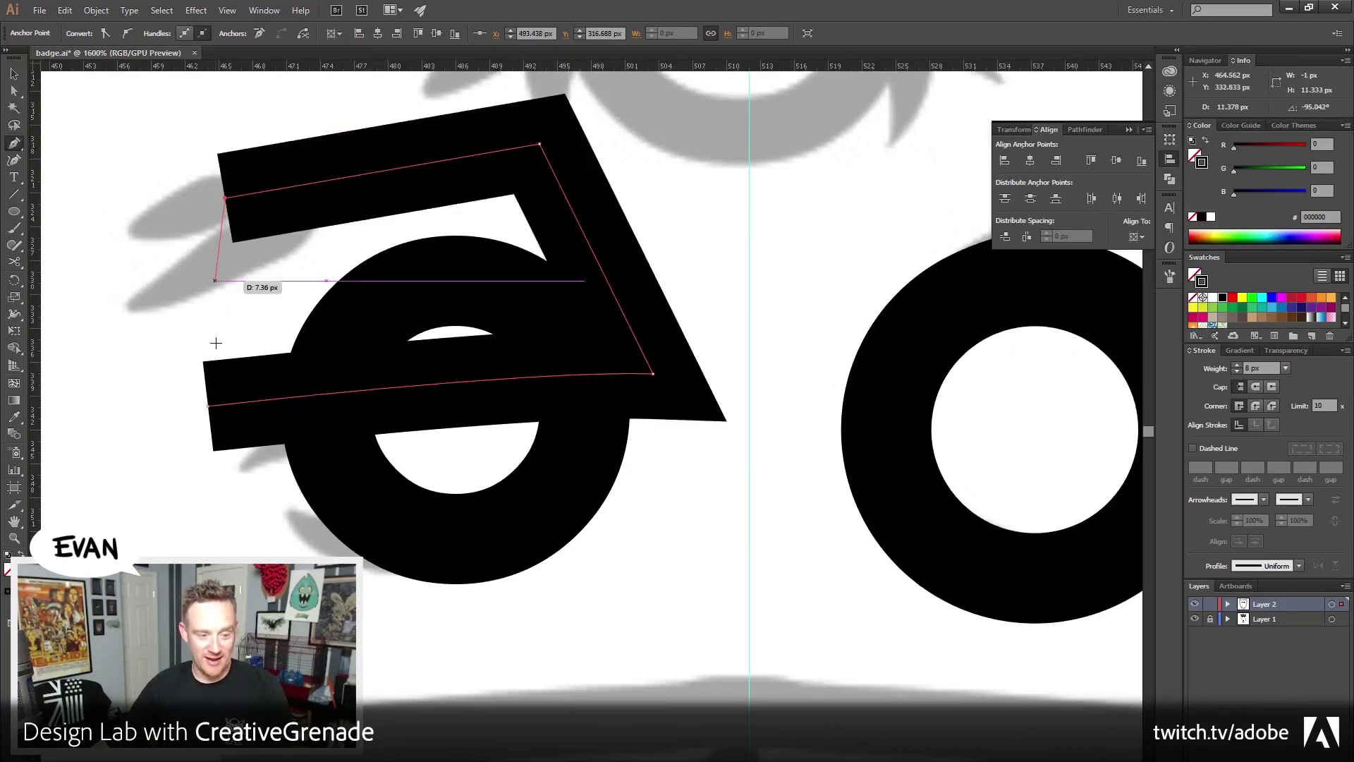
pyautogui.click(209, 406)
pyautogui.press('v')
pyautogui.moveTo(100, 274); pyautogui.dragTo(508, 474)
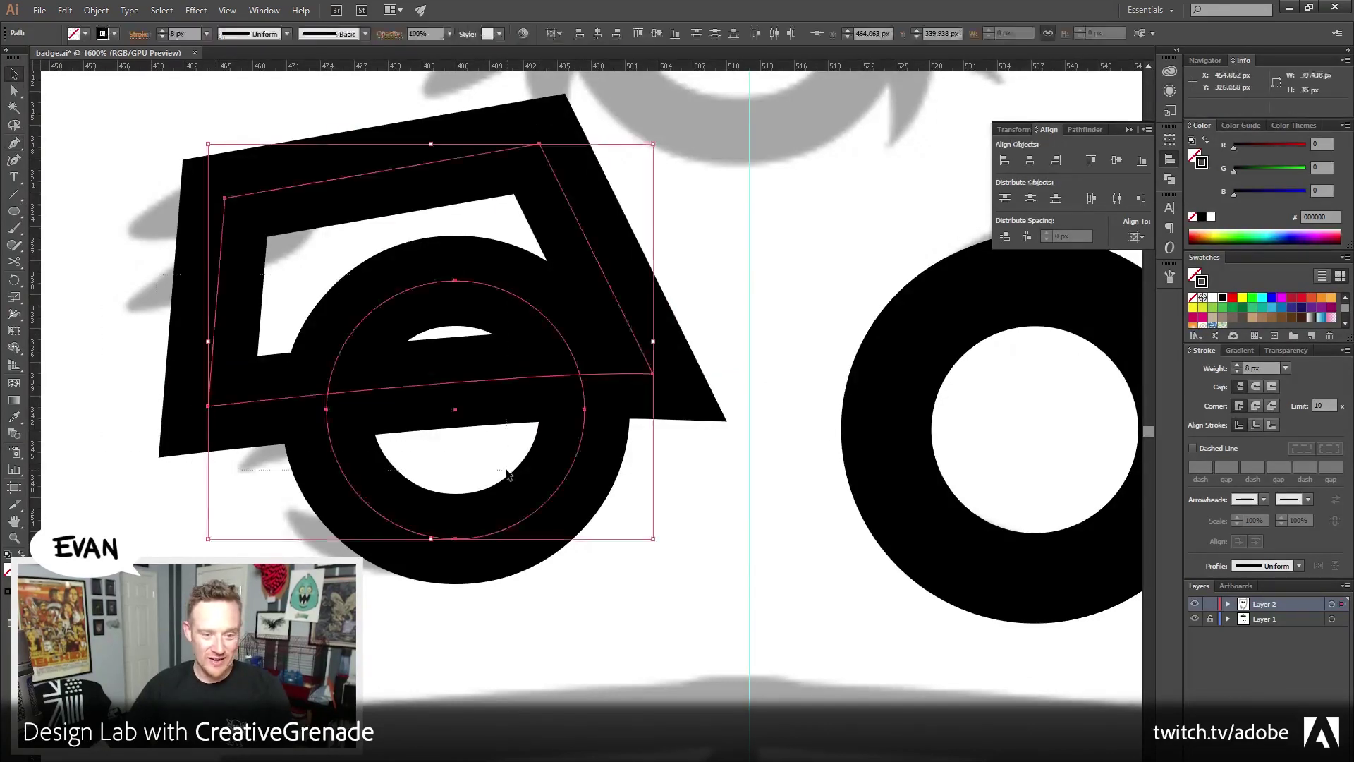
# Trim the circle with the slanted shape via Pathfinder, ungroup, and delete the leftover piece
pyautogui.click(1206, 142)
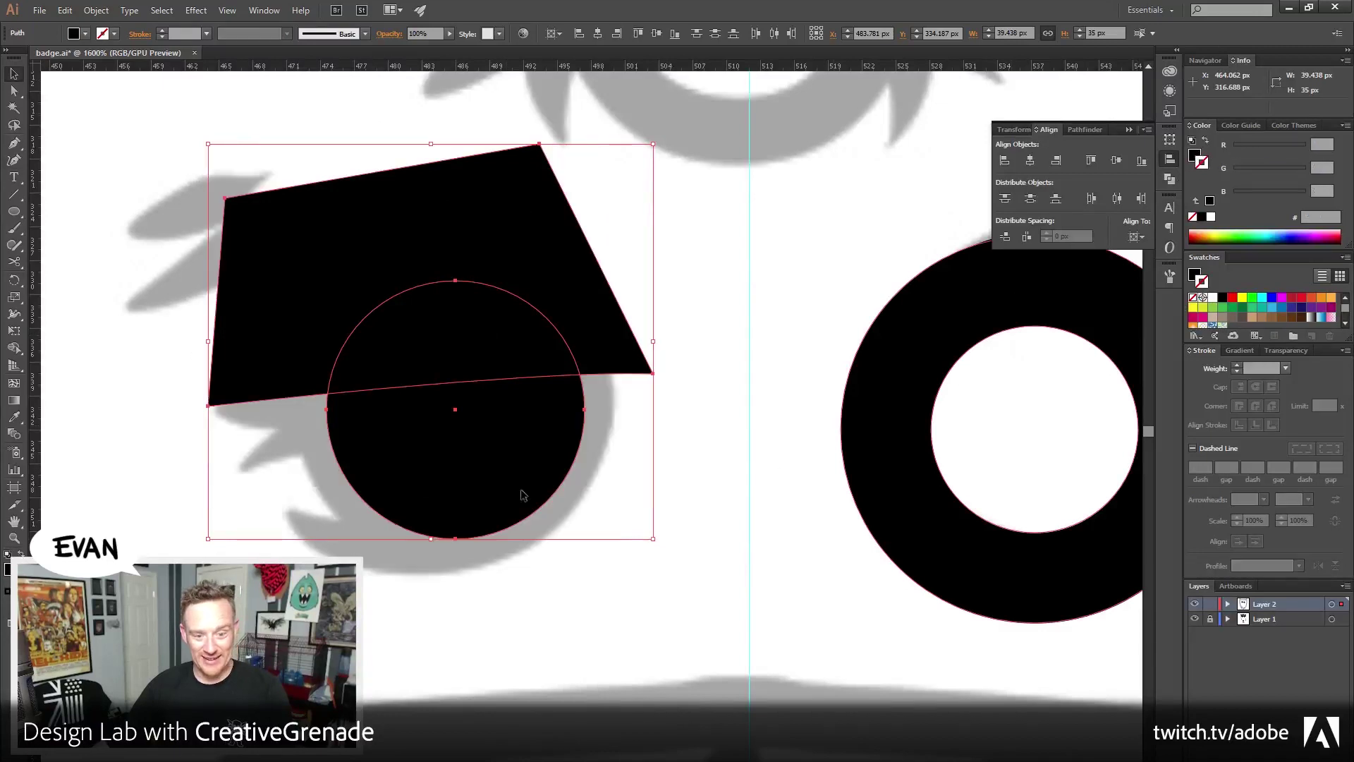
pyautogui.click(531, 455)
pyautogui.keyDown('shift'); pyautogui.click(557, 332); pyautogui.keyUp('shift')
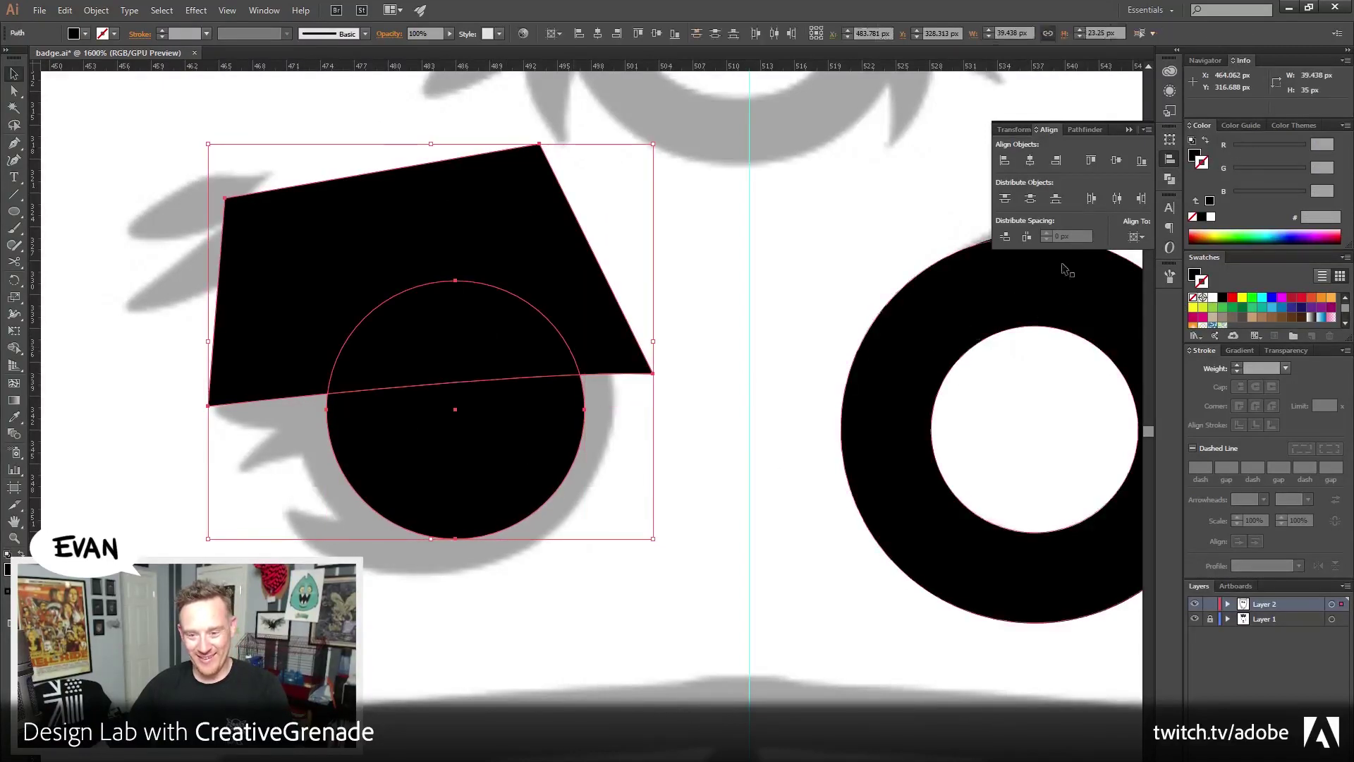
pyautogui.click(1079, 131)
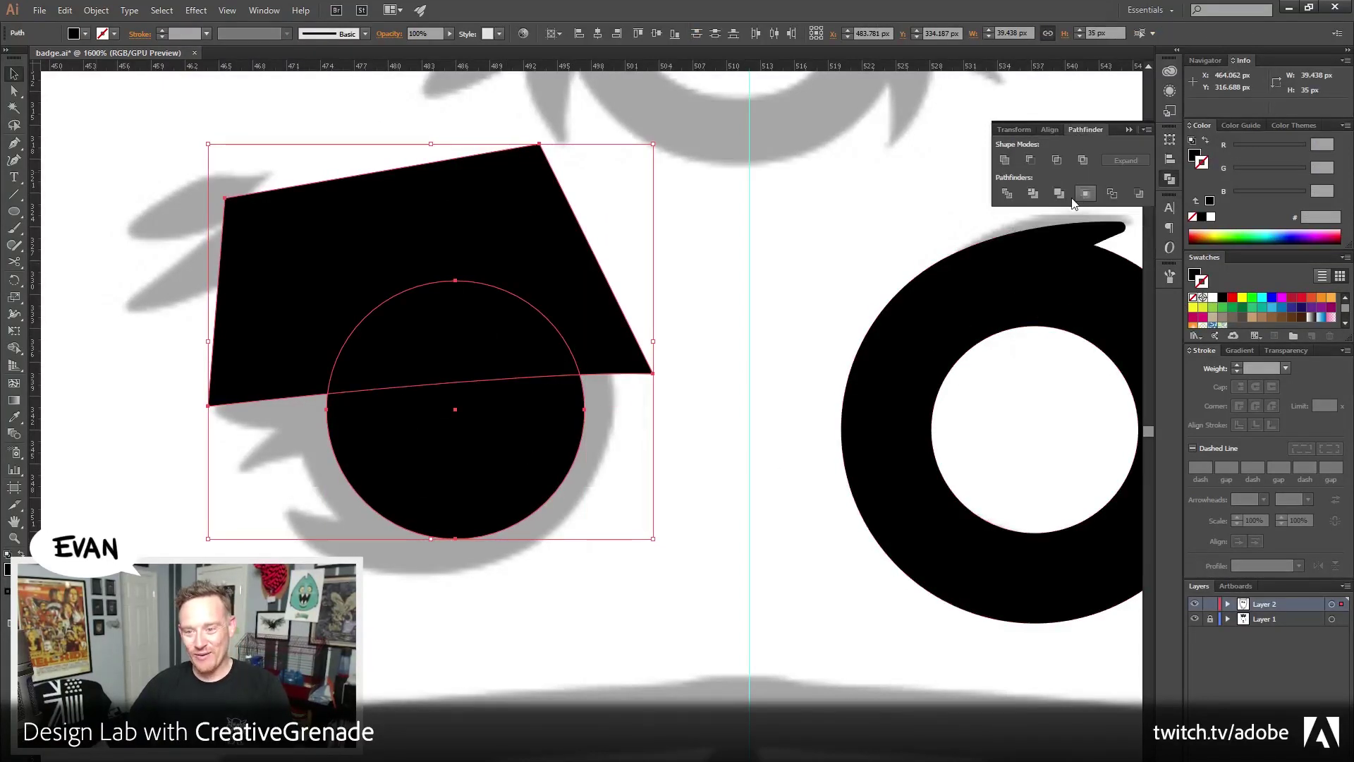
pyautogui.click(1033, 193)
pyautogui.rightClick(524, 343)
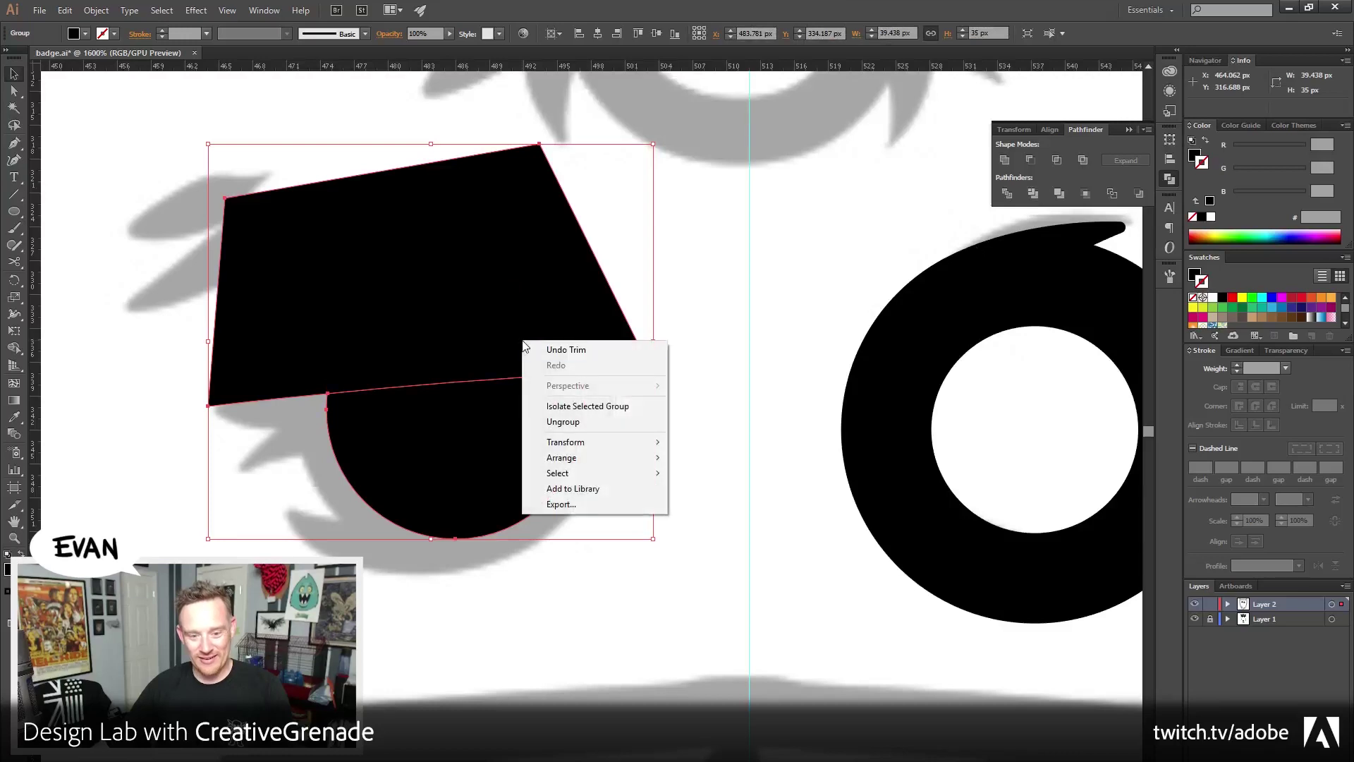
pyautogui.click(564, 421)
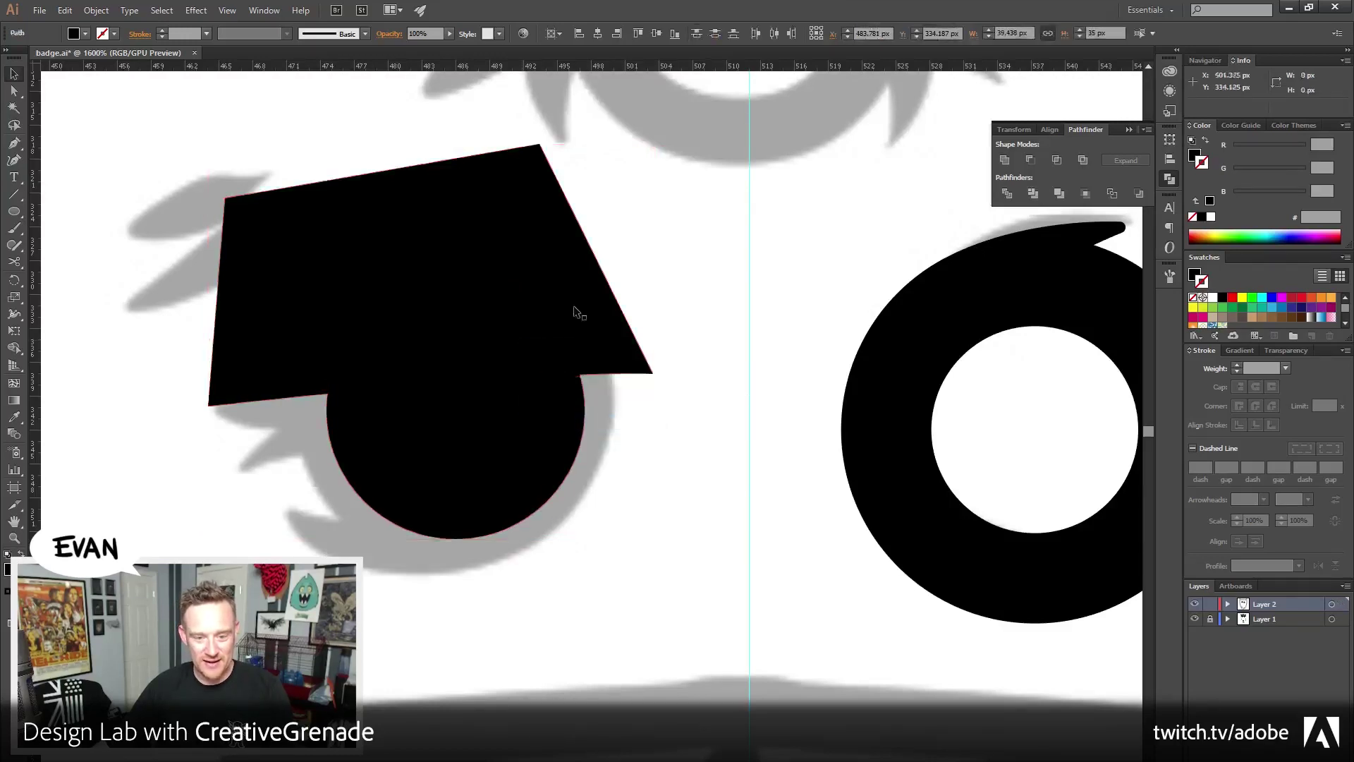
pyautogui.click(574, 303)
pyautogui.press('Delete')
# Restyle the remaining half-circle as a black outline with an 8 px stroke
pyautogui.click(494, 494)
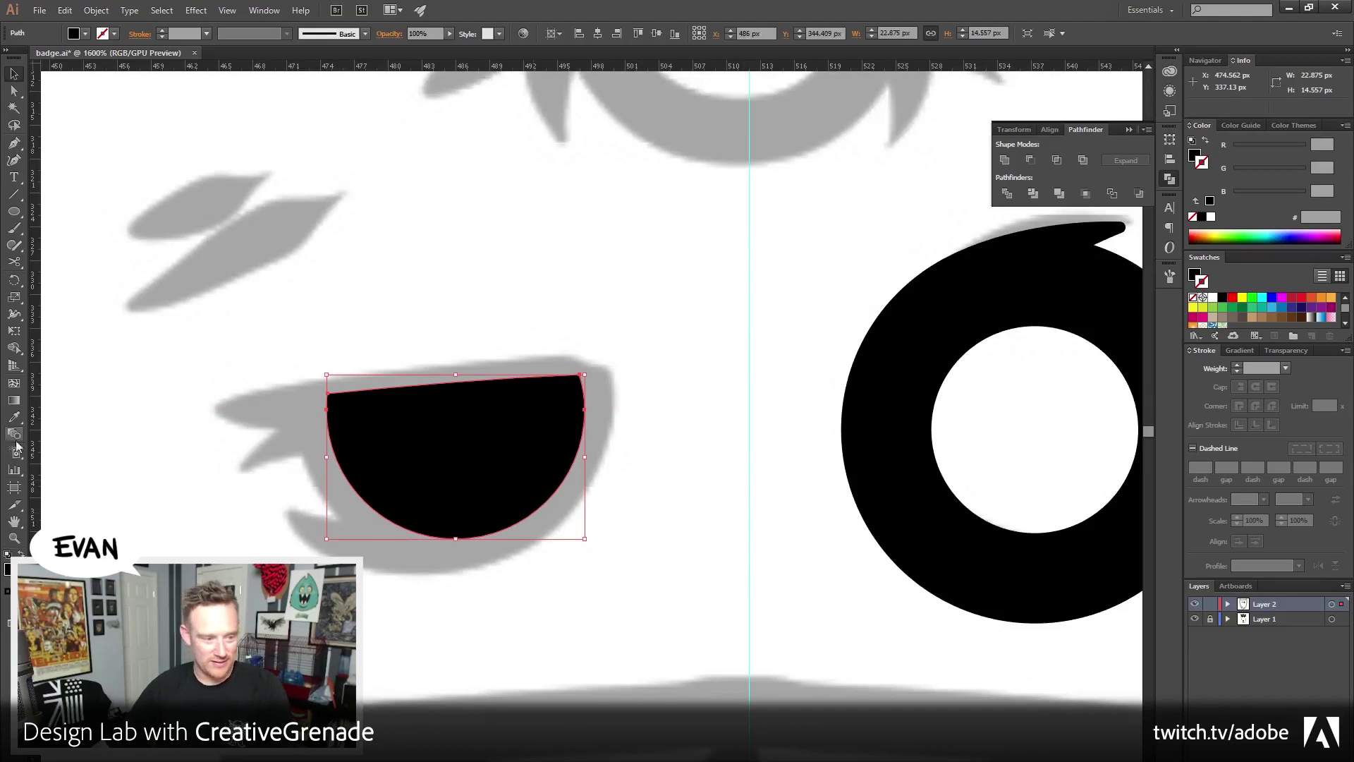
pyautogui.click(14, 416)
pyautogui.press('v')
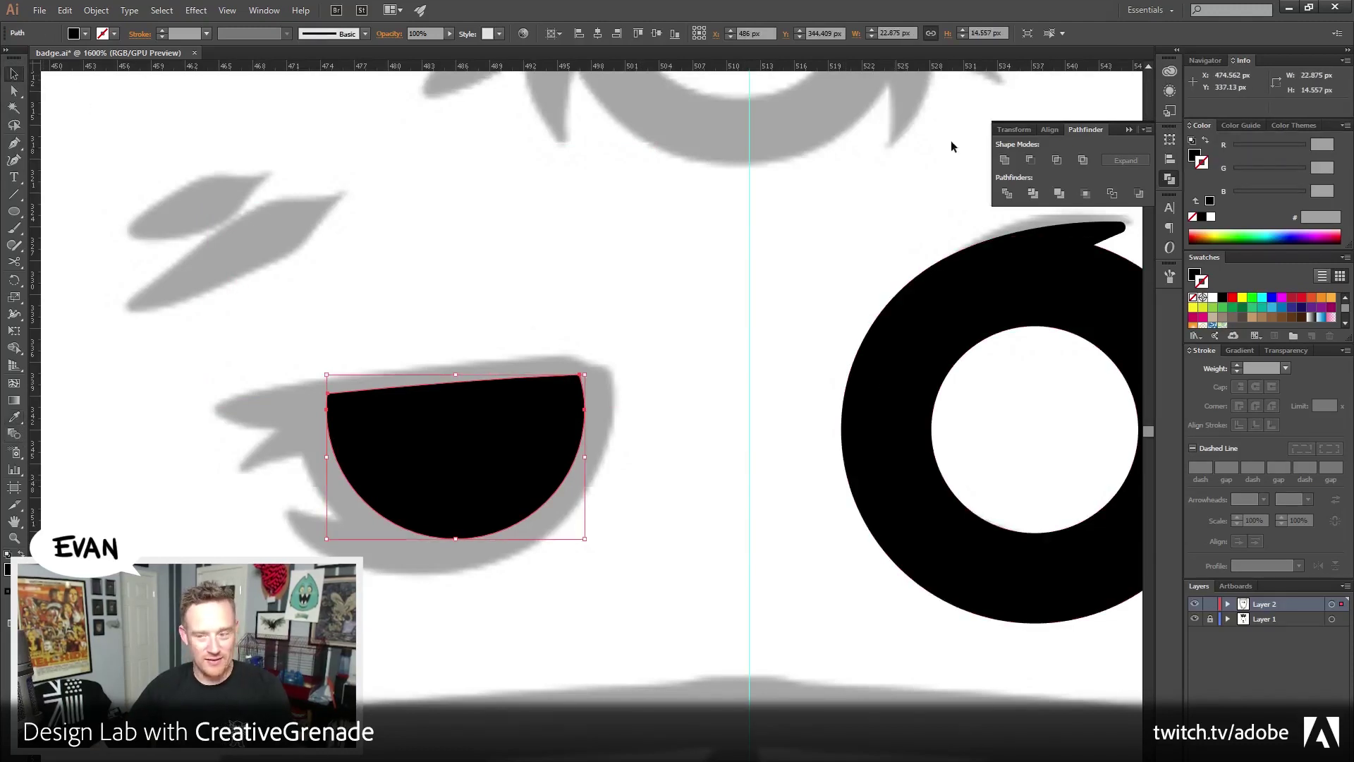
pyautogui.click(1206, 140)
pyautogui.click(1237, 365)
pyautogui.click(1238, 365)
pyautogui.click(1238, 366)
pyautogui.click(1237, 366)
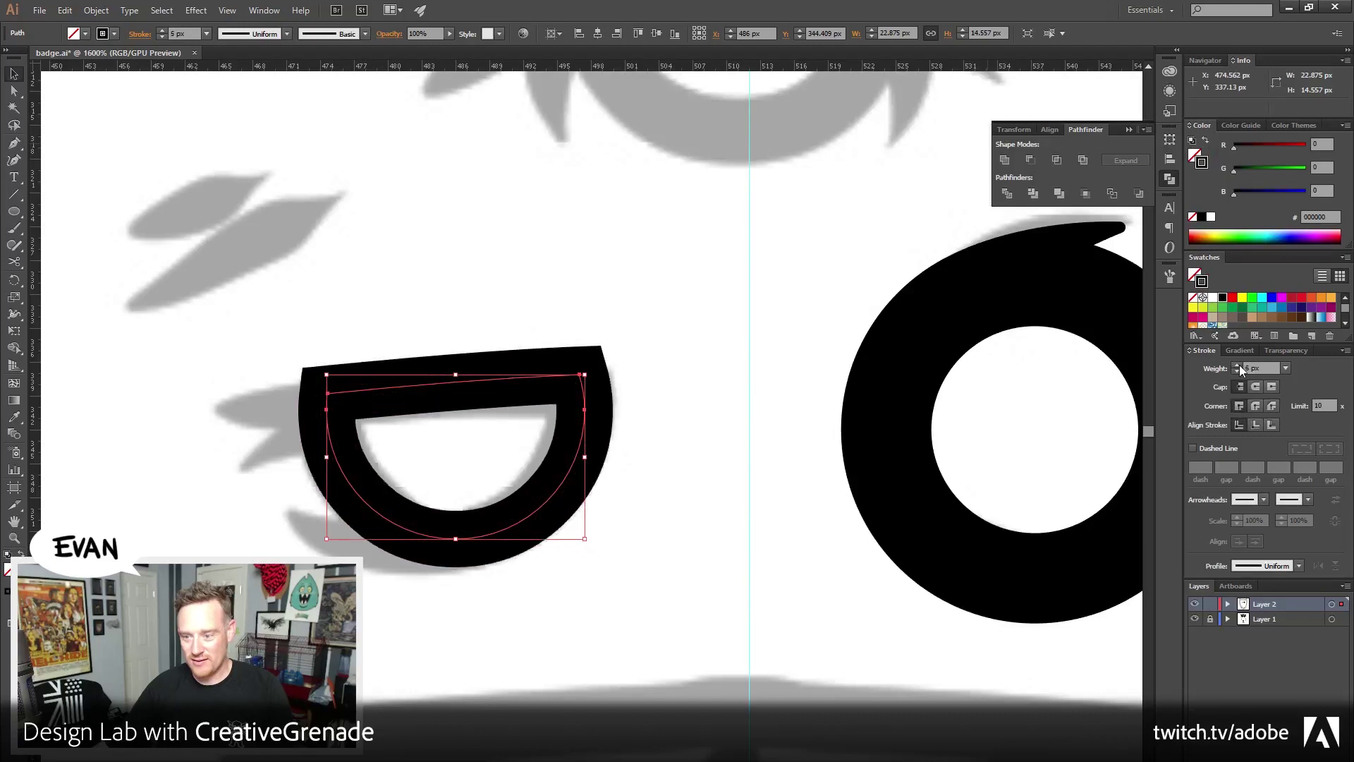
pyautogui.click(1237, 365)
pyautogui.click(1237, 365)
pyautogui.click(1237, 365)
pyautogui.hscroll(-2, 621, 235)
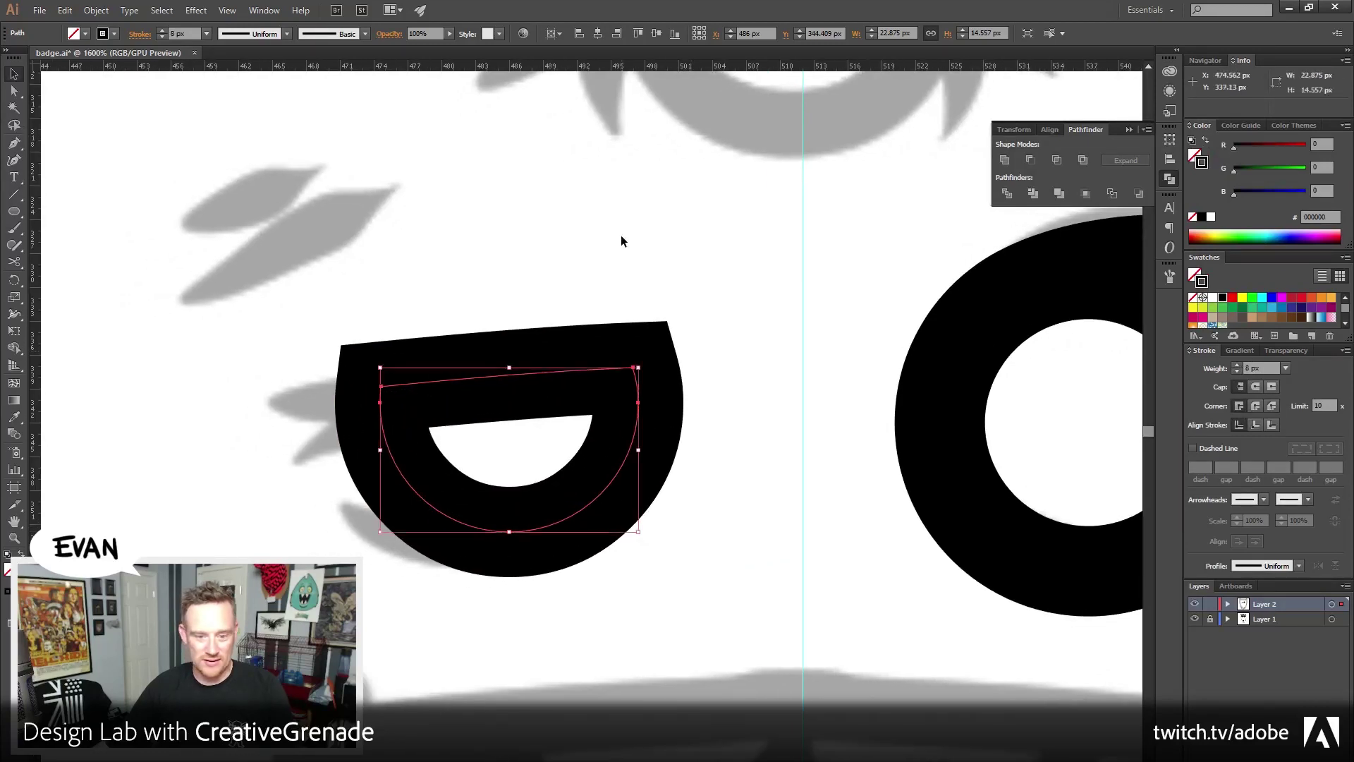
pyautogui.click(757, 435)
pyautogui.moveTo(756, 434); pyautogui.dragTo(697, 530)
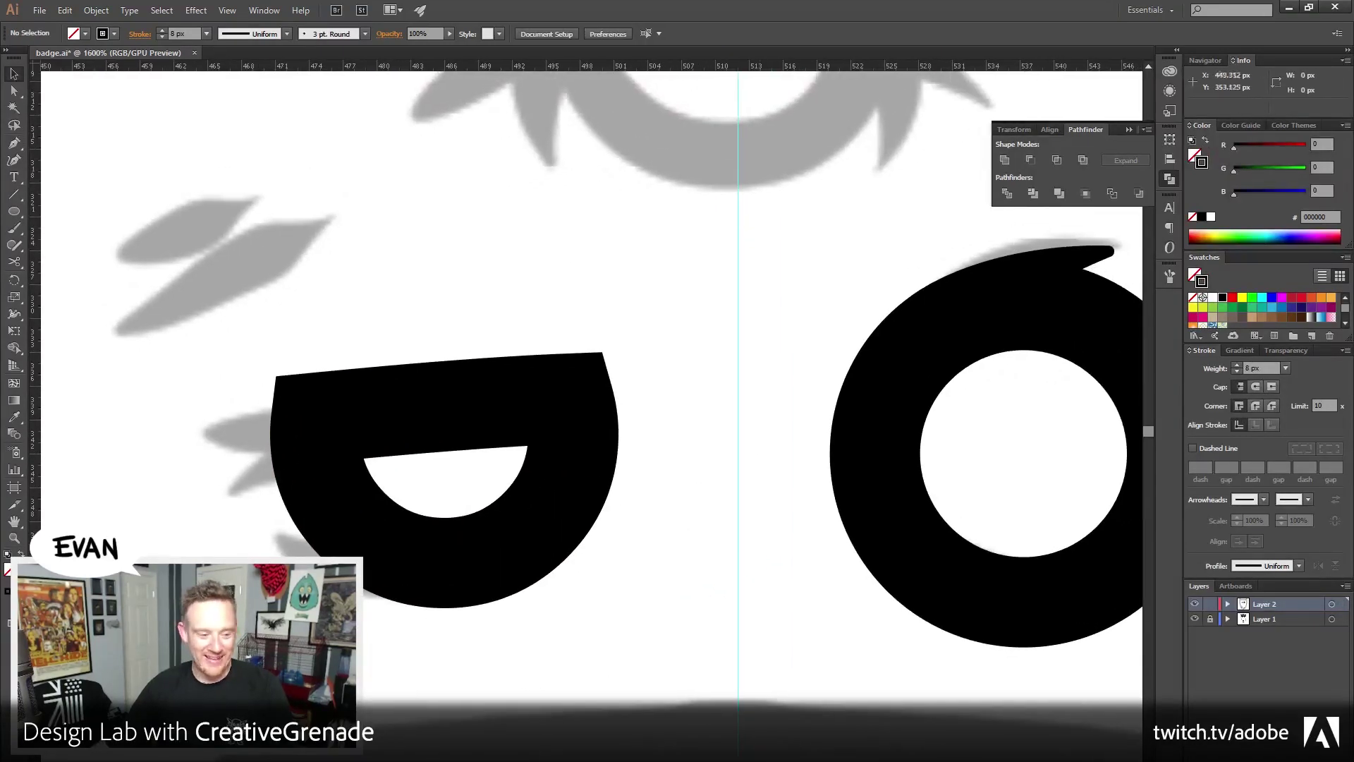
# Select the half-circle eye and set its stroke to Round Join
pyautogui.press('z')
pyautogui.keyDown('alt'); pyautogui.click(761, 512); pyautogui.keyUp('alt')
pyautogui.keyDown('alt'); pyautogui.click(762, 511); pyautogui.keyUp('alt')
pyautogui.keyDown('alt'); pyautogui.click(718, 578); pyautogui.keyUp('alt')
pyautogui.keyDown('alt'); pyautogui.click(717, 578); pyautogui.keyUp('alt')
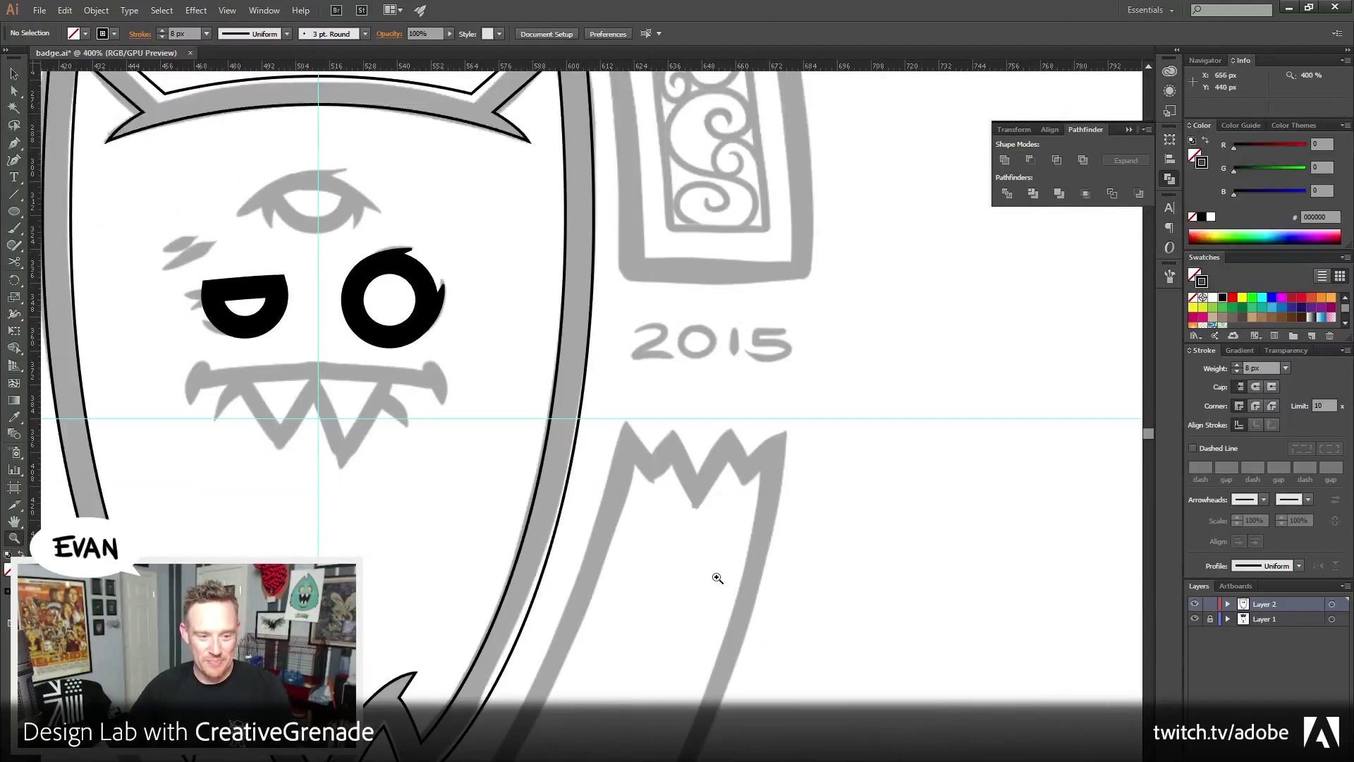
pyautogui.keyDown('alt'); pyautogui.click(649, 553); pyautogui.keyUp('alt')
pyautogui.keyDown('alt'); pyautogui.click(650, 553); pyautogui.keyUp('alt')
pyautogui.scroll(2, 654, 520)
pyautogui.click(578, 377)
pyautogui.click(579, 377)
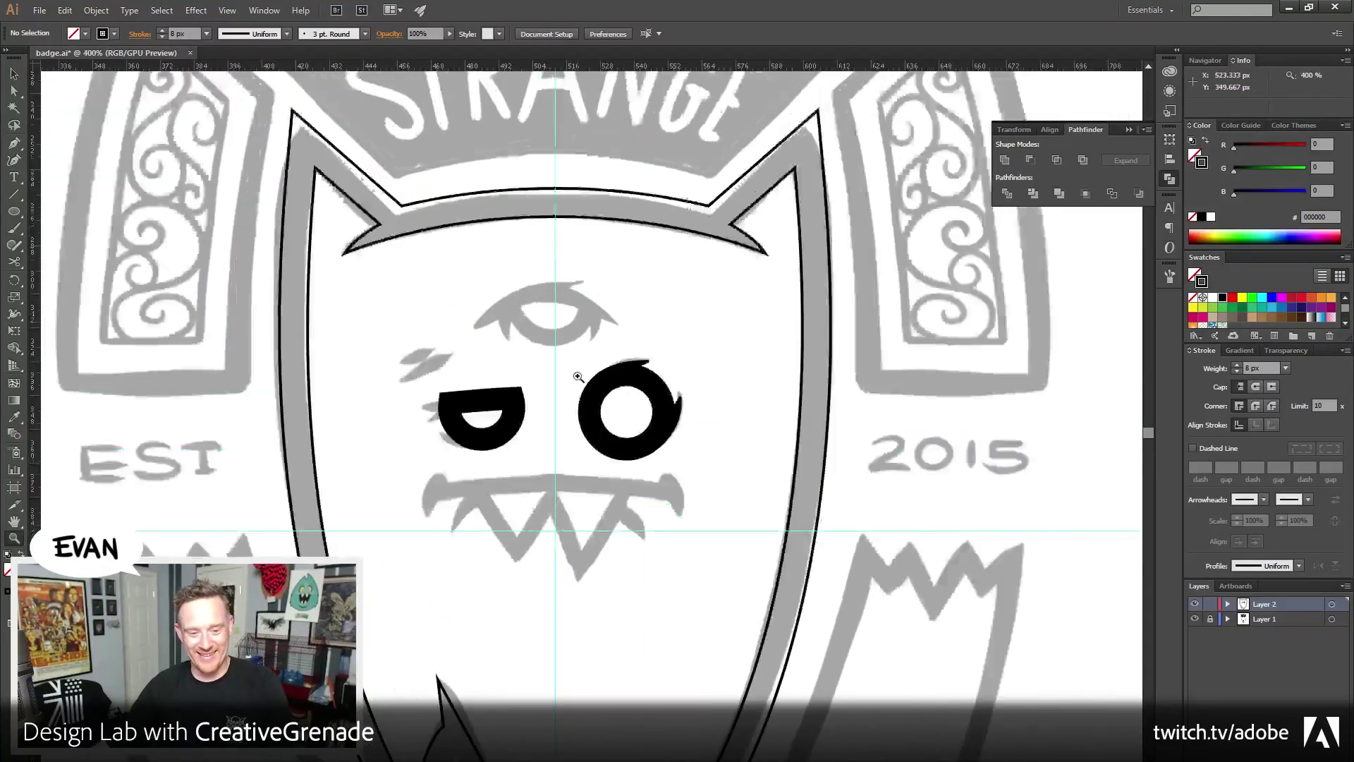
pyautogui.click(579, 377)
pyautogui.click(579, 378)
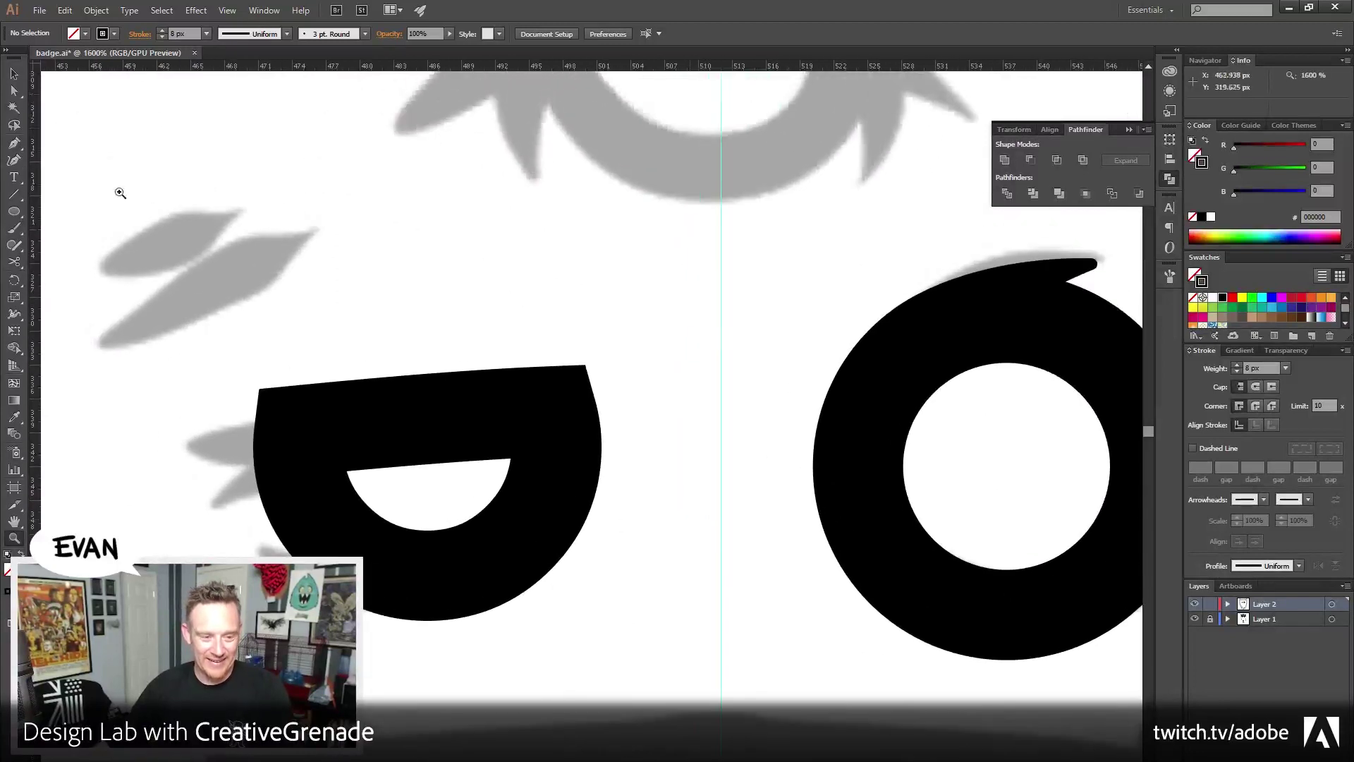
pyautogui.press('v')
pyautogui.hscroll(-3, 297, 338)
pyautogui.scroll(1, 297, 338)
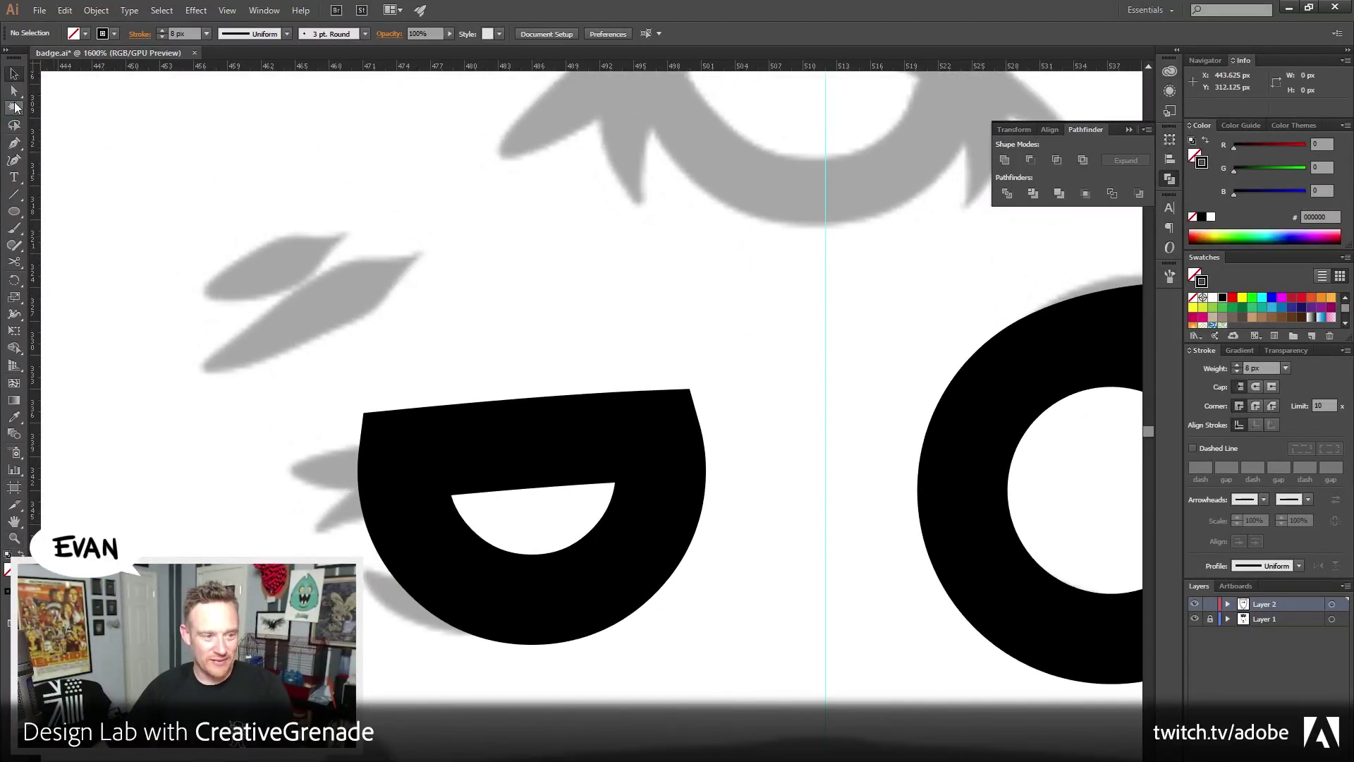
pyautogui.click(479, 460)
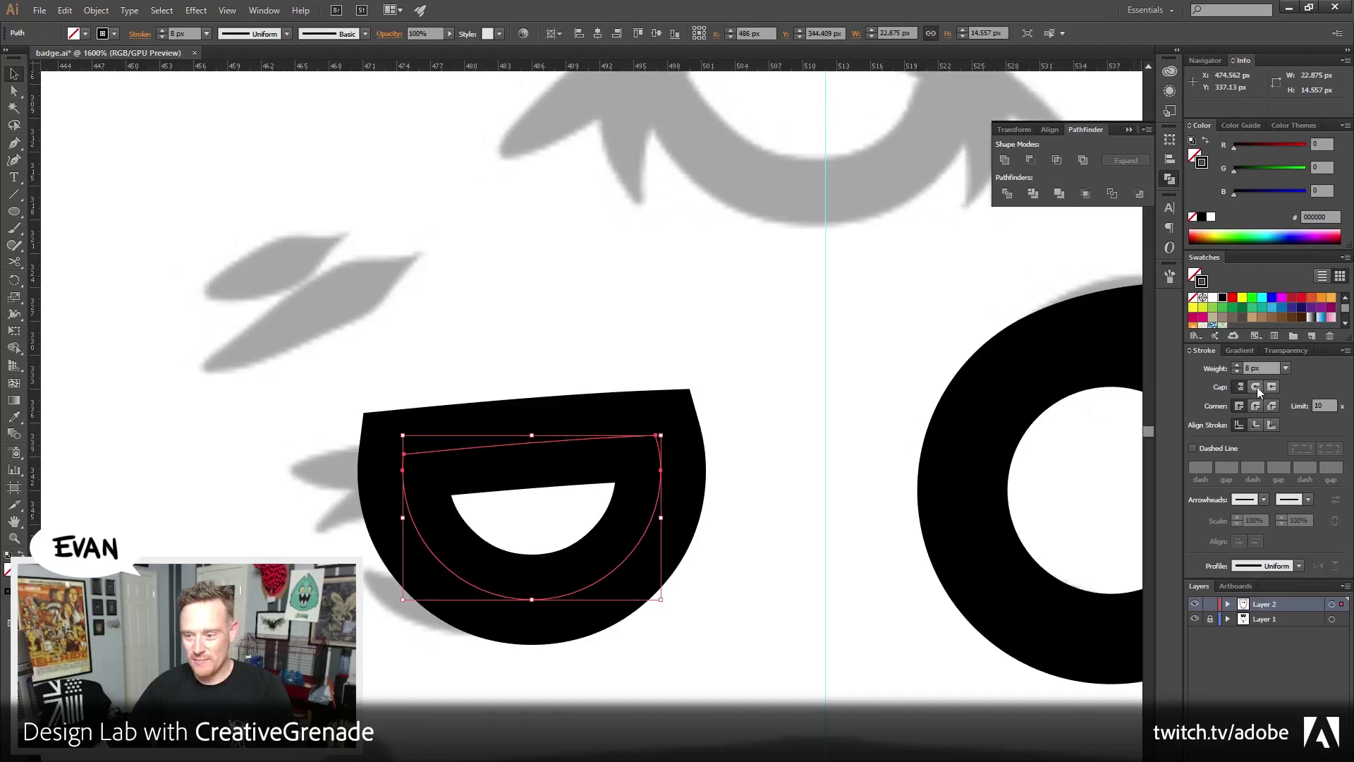
pyautogui.click(1256, 404)
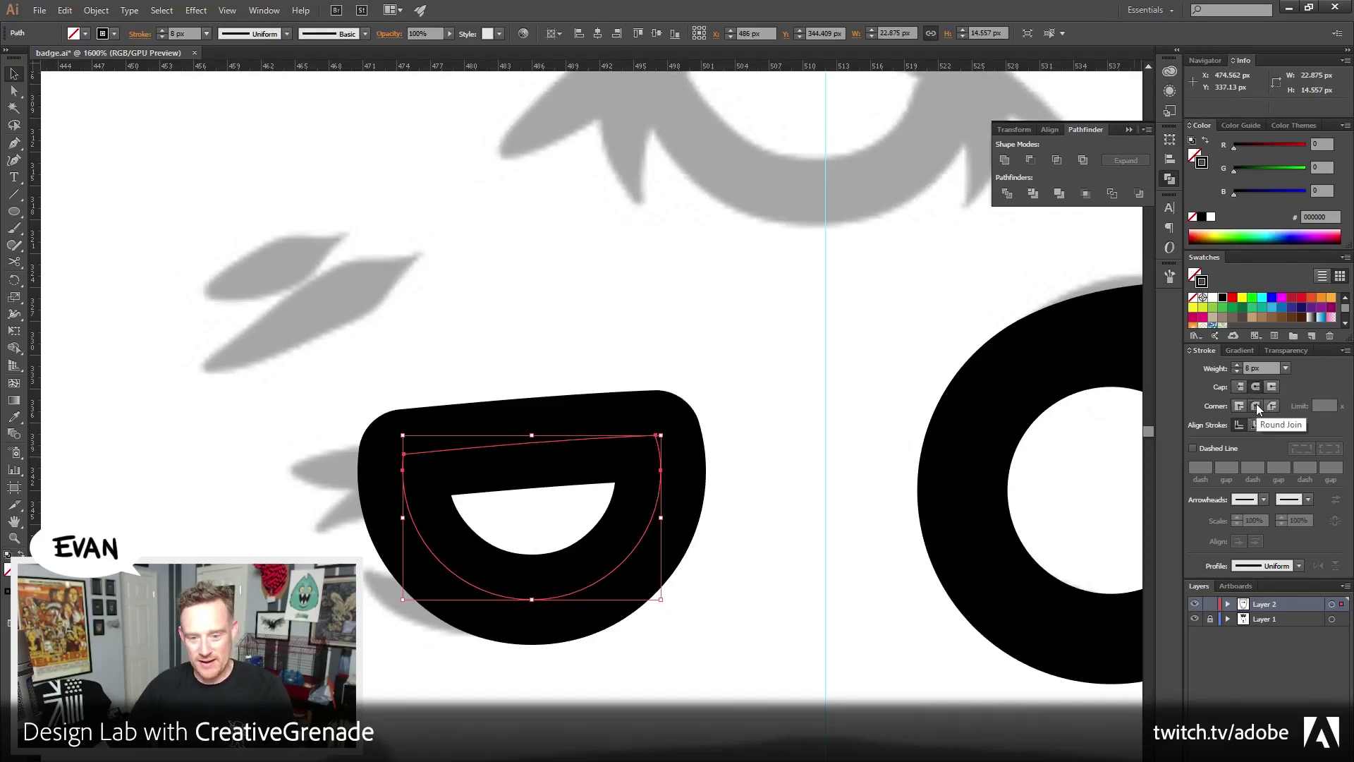
# Convert the eye's thick outline into a filled shape with Object > Path > Outline Stroke
pyautogui.click(96, 10)
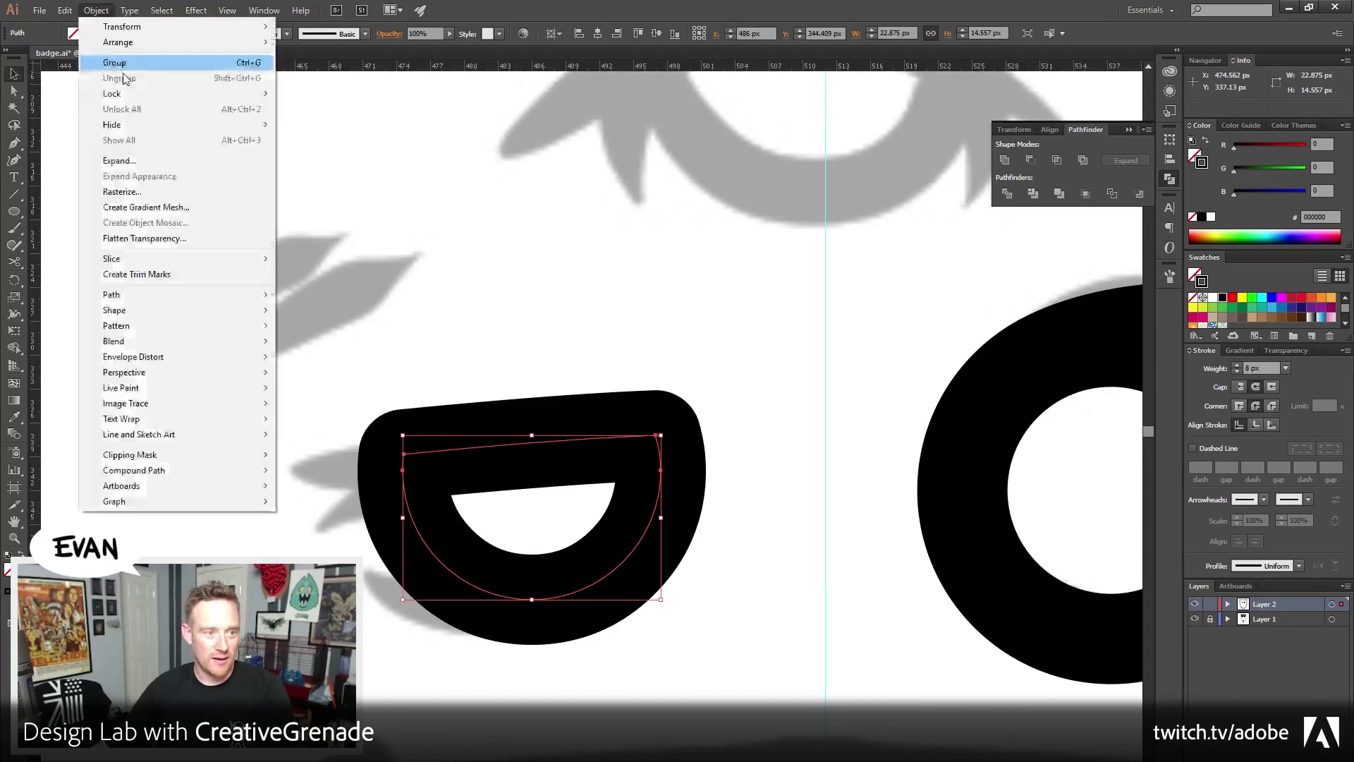
pyautogui.moveTo(148, 294)
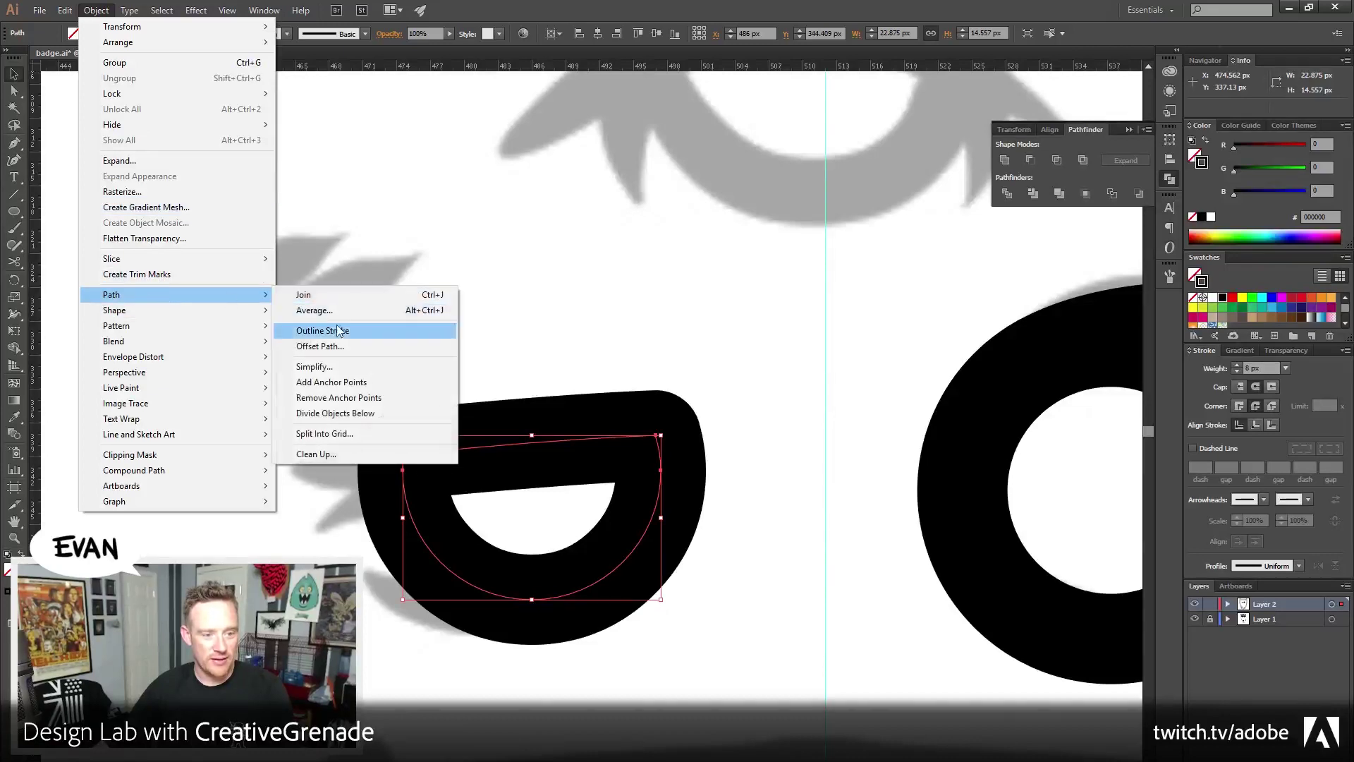
pyautogui.click(337, 330)
pyautogui.click(495, 283)
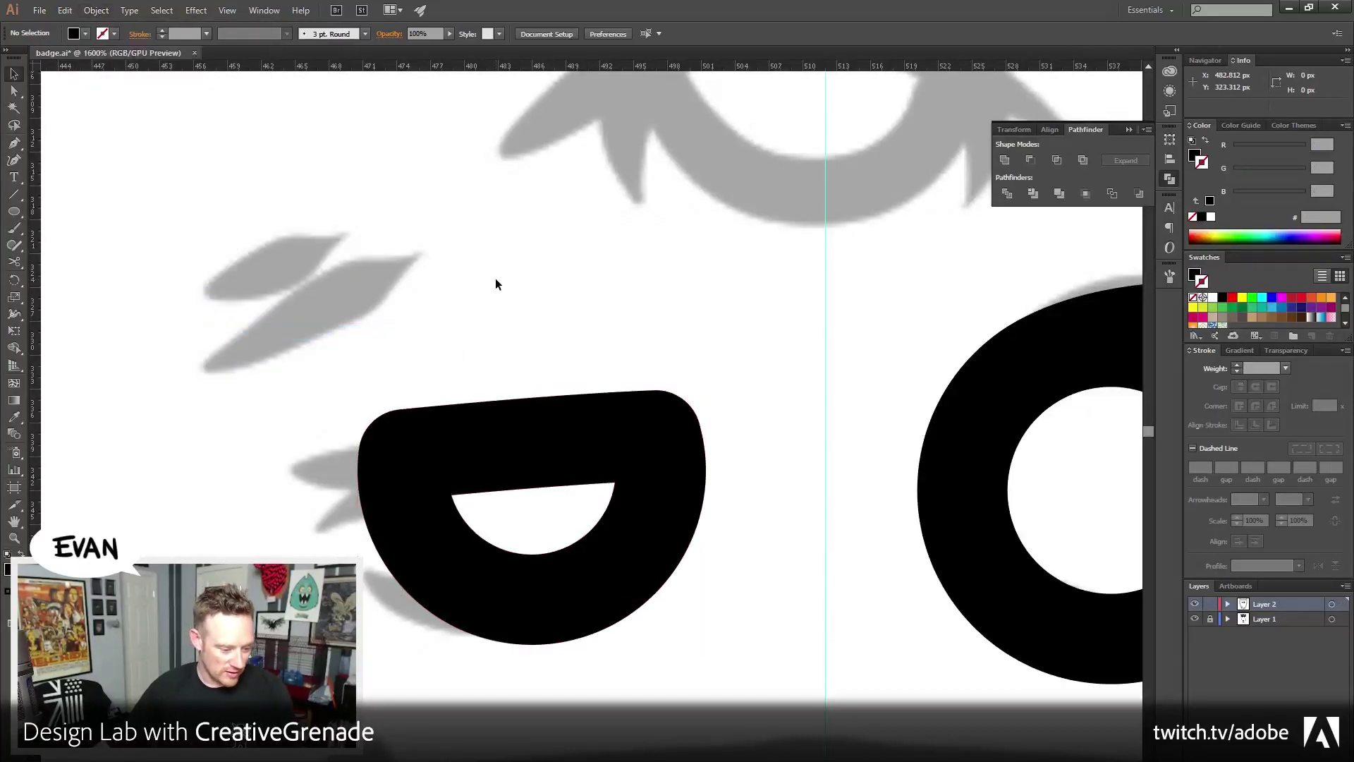
pyautogui.hscroll(-3, 422, 389)
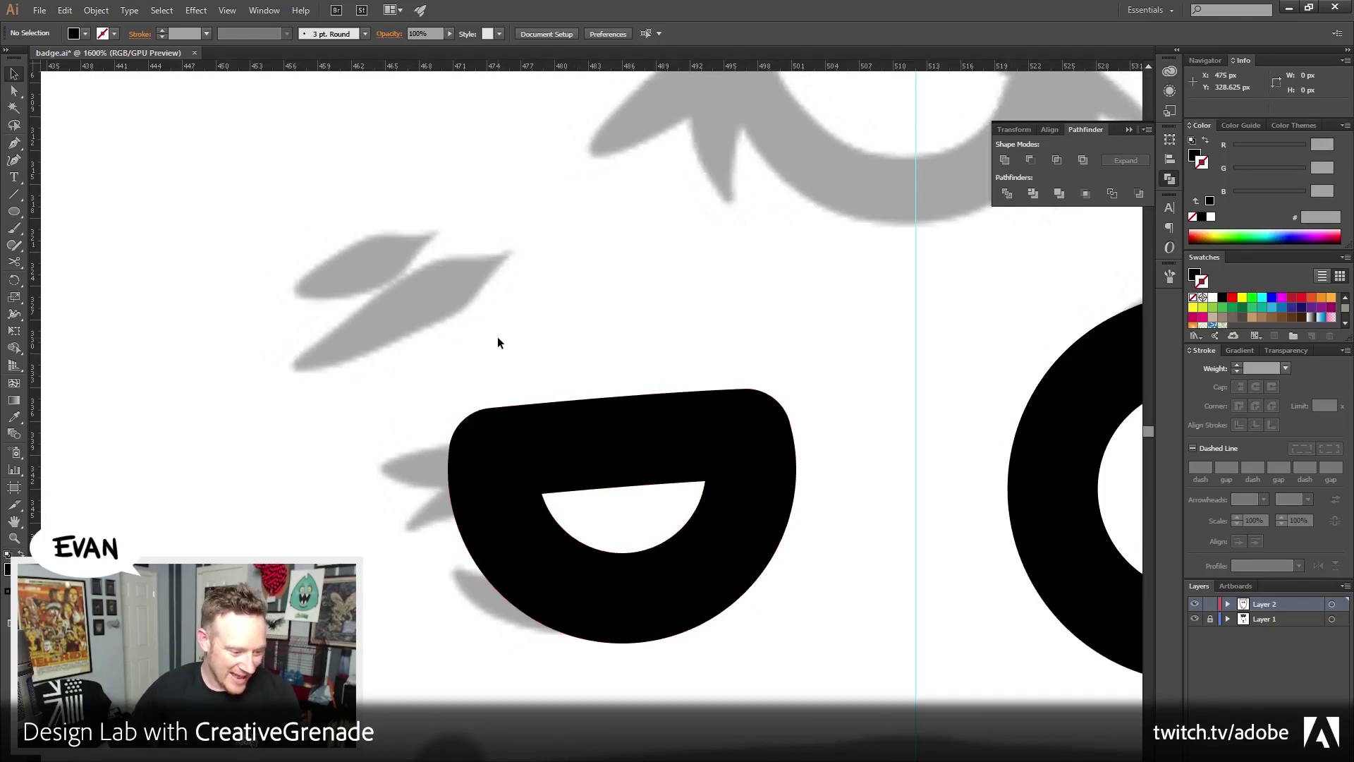
# Rotate the D-shaped eye slightly counter-clockwise
pyautogui.moveTo(498, 336); pyautogui.dragTo(875, 560)
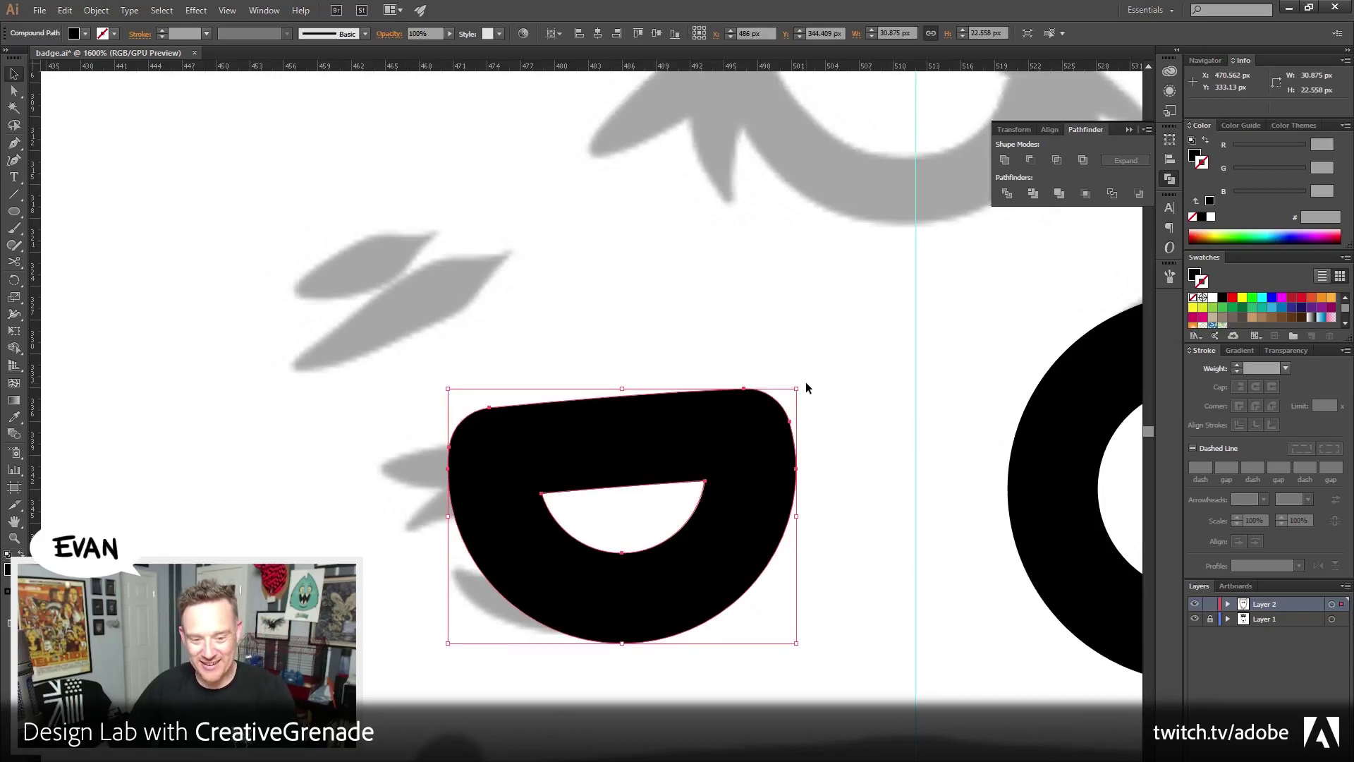
pyautogui.moveTo(802, 382)
pyautogui.mouseDown()
pyautogui.moveTo(847, 417)
pyautogui.moveTo(797, 374)
pyautogui.mouseUp()
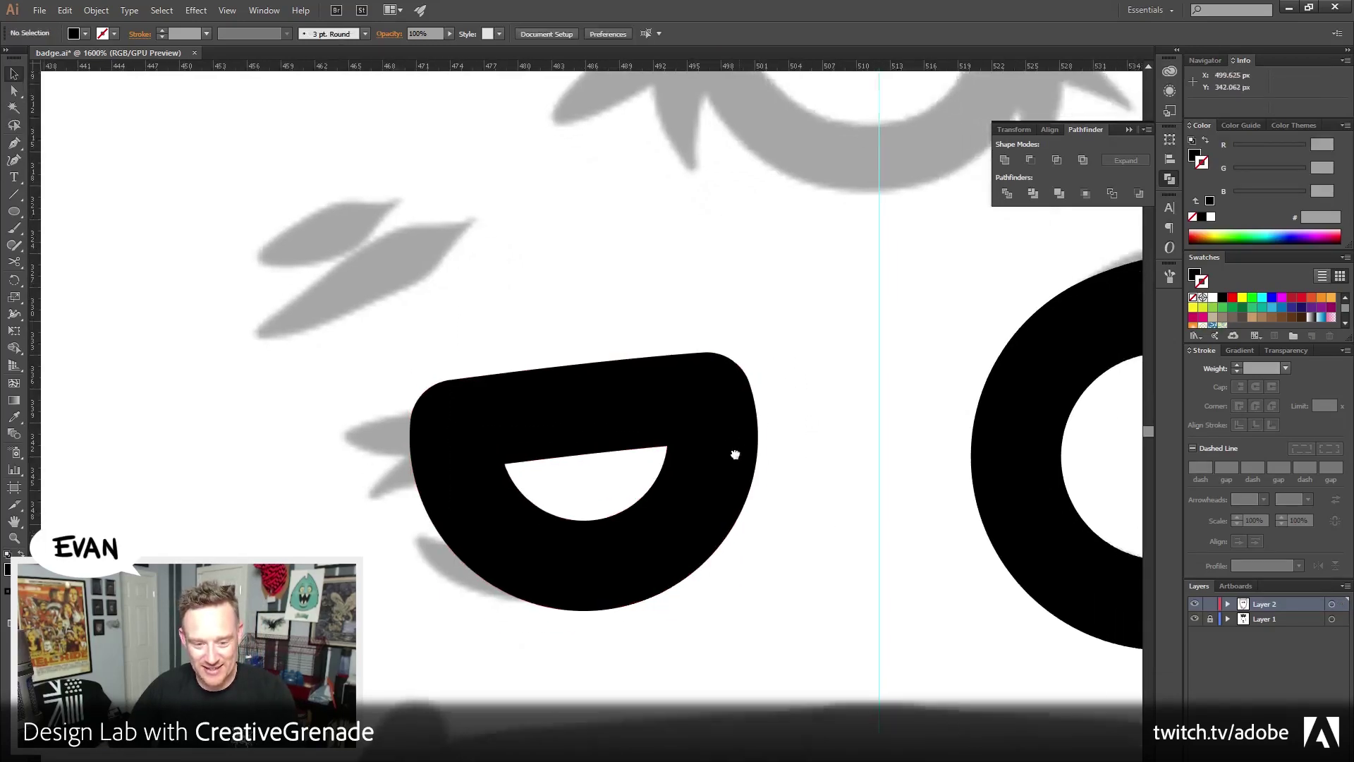
pyautogui.hotkey('ctrl', 'shift', 'a')
# Pull the white opening's left anchor farther left and curve its top edge upward
pyautogui.click(14, 90)
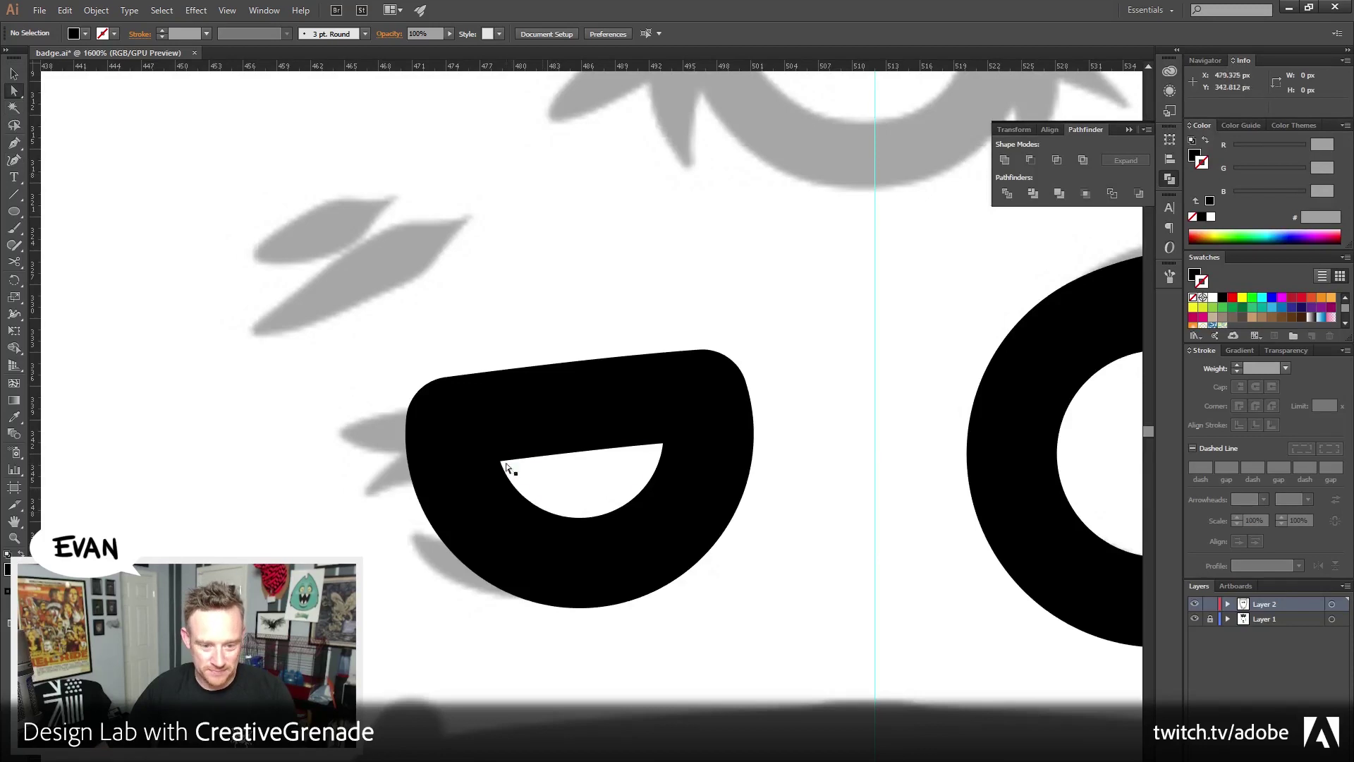
pyautogui.moveTo(501, 462); pyautogui.dragTo(492, 455)
pyautogui.hotkey('ctrl', 'shift', 'a')
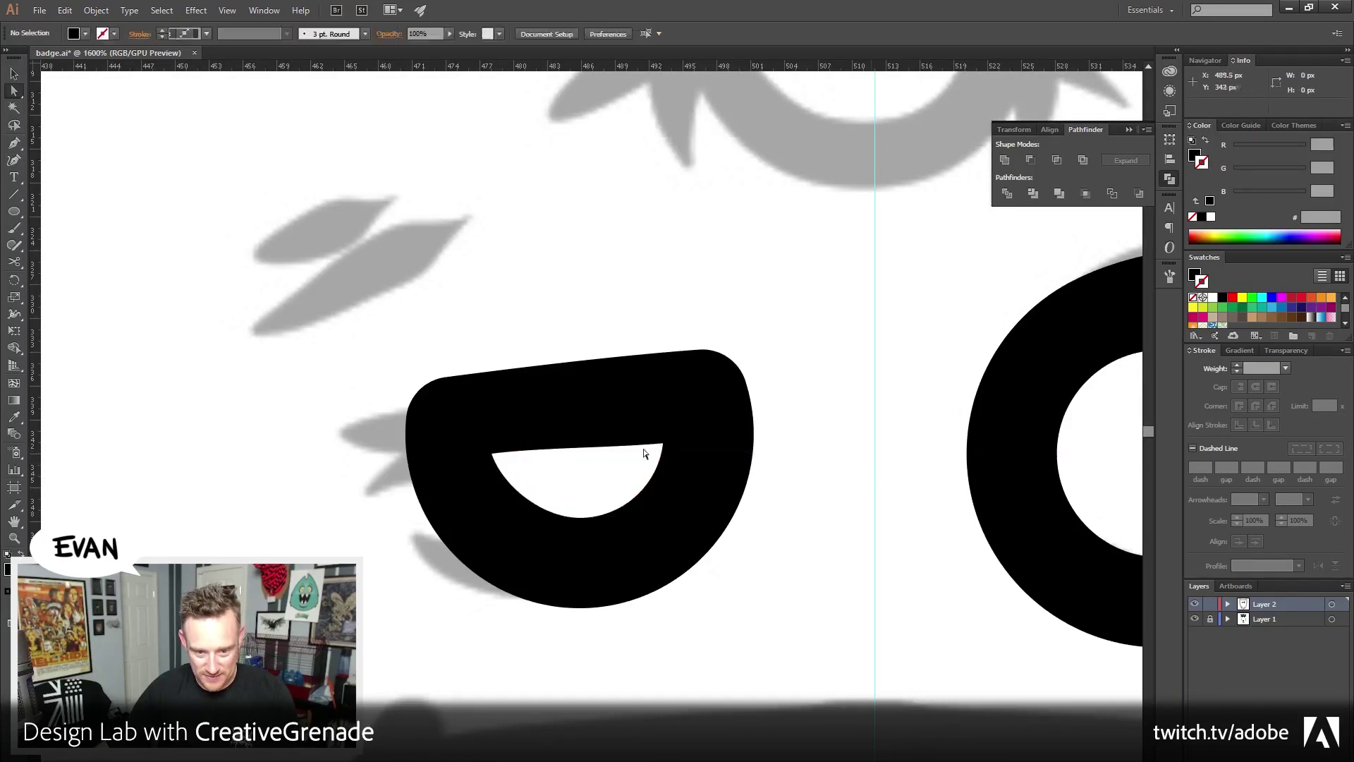
pyautogui.click(664, 442)
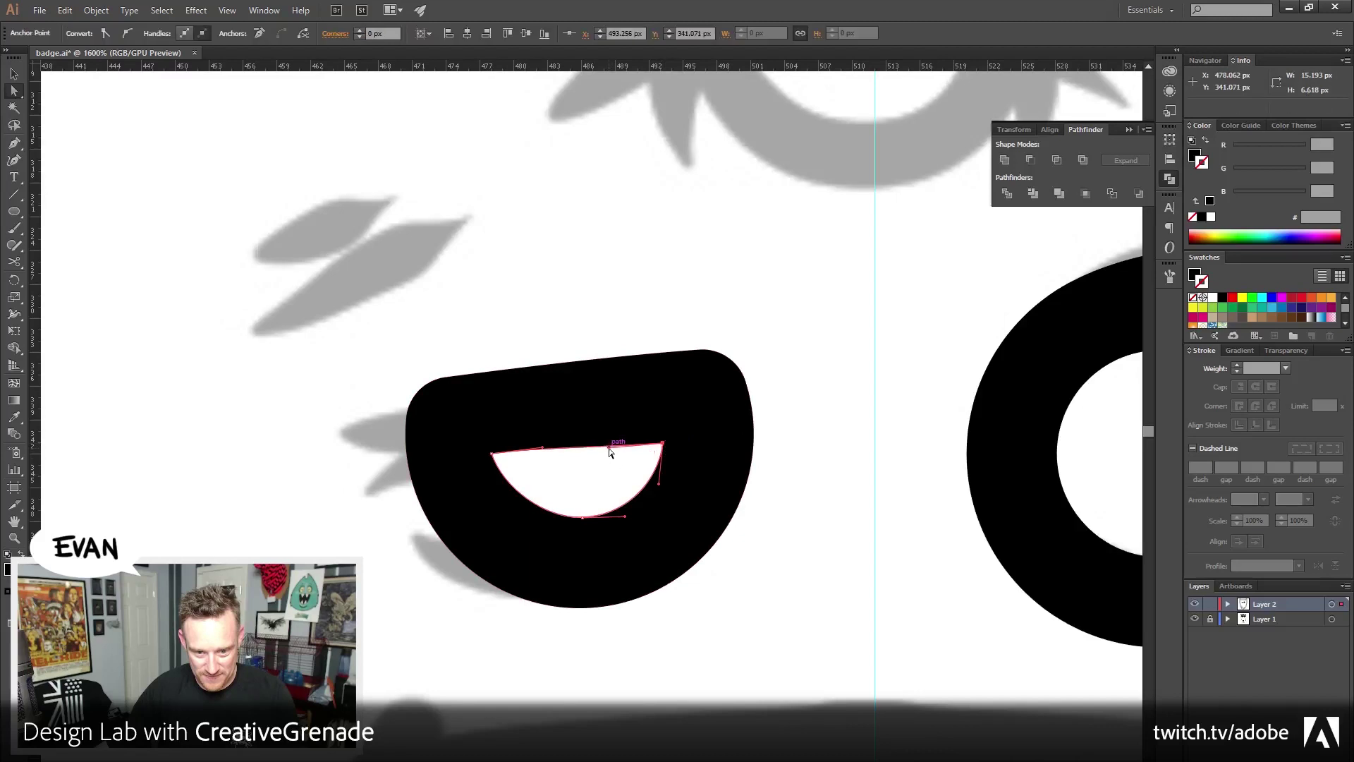
pyautogui.moveTo(611, 452); pyautogui.dragTo(598, 441)
pyautogui.hotkey('ctrl', 'shift', 'a')
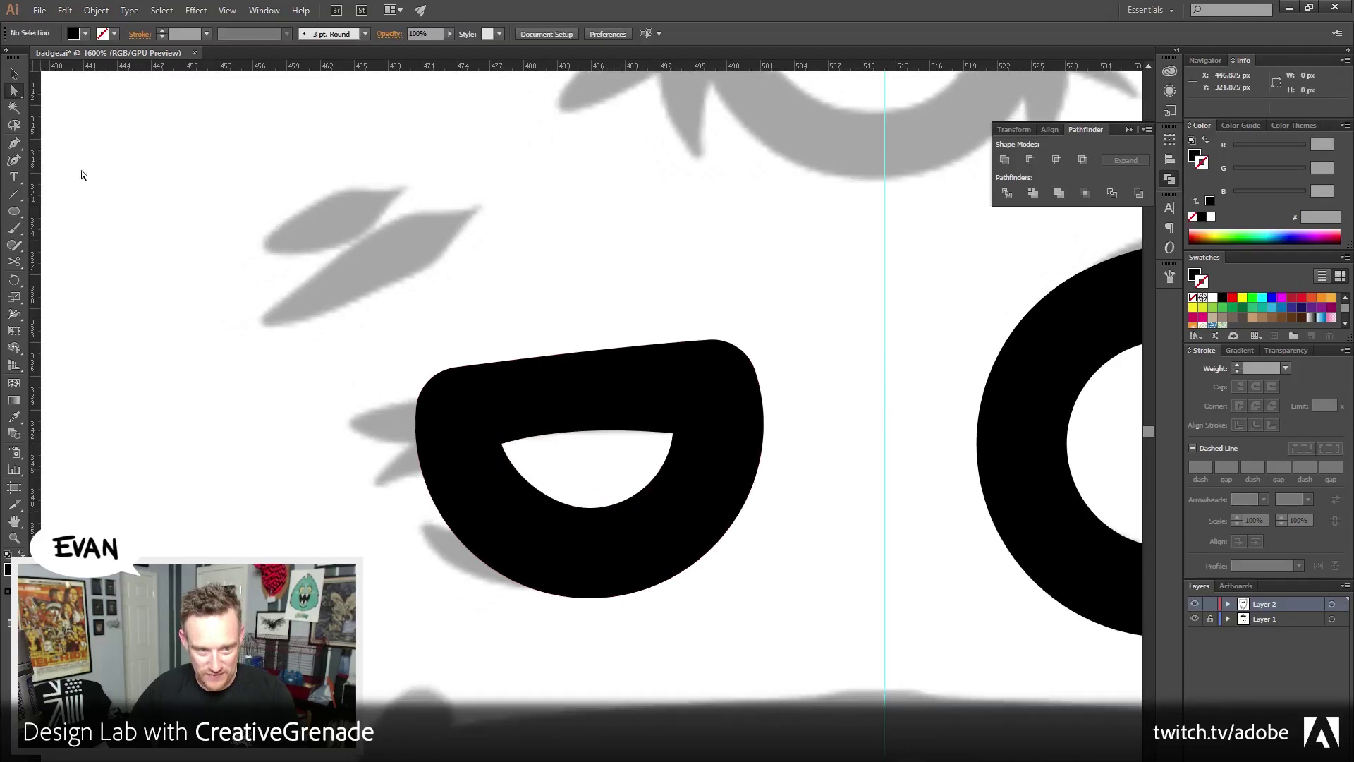
# Pen-draw a pointed spike jutting left from the eye's top edge
pyautogui.press('p')
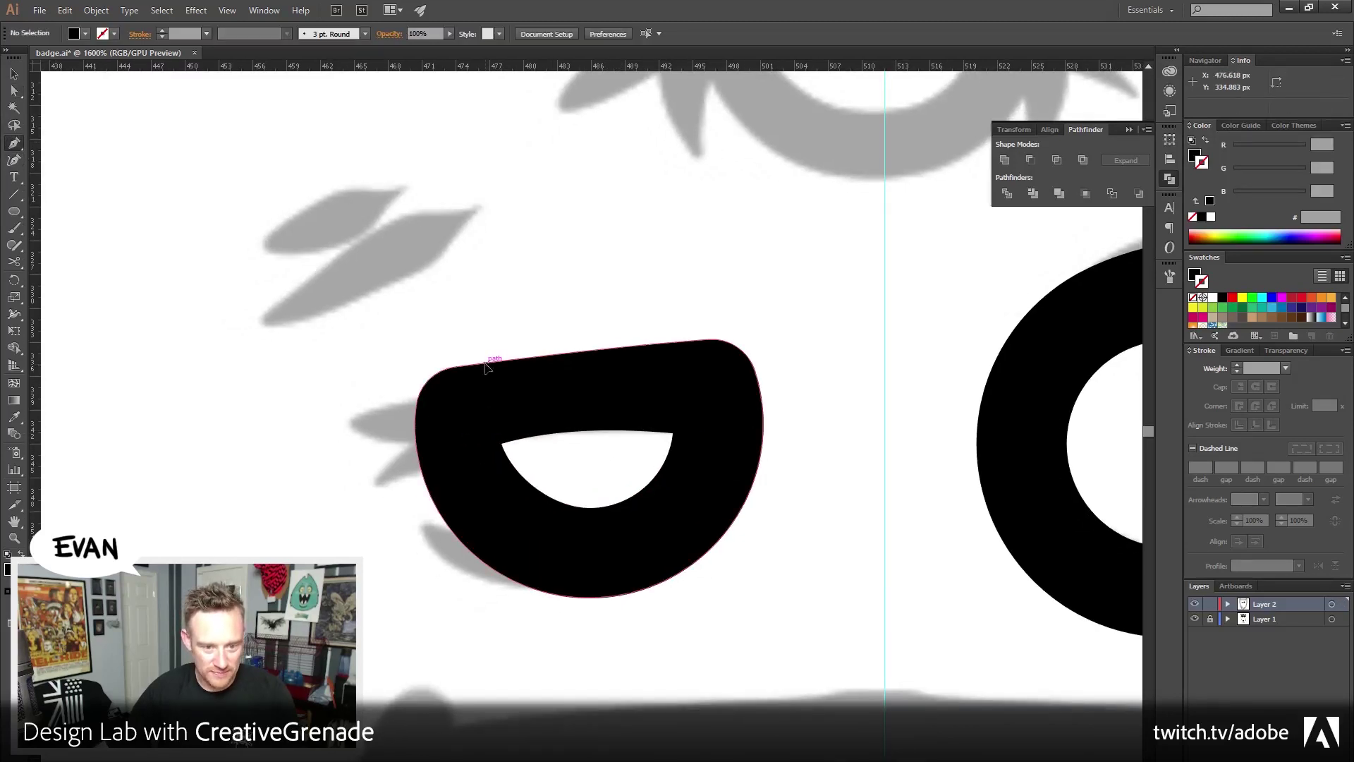
pyautogui.click(486, 364)
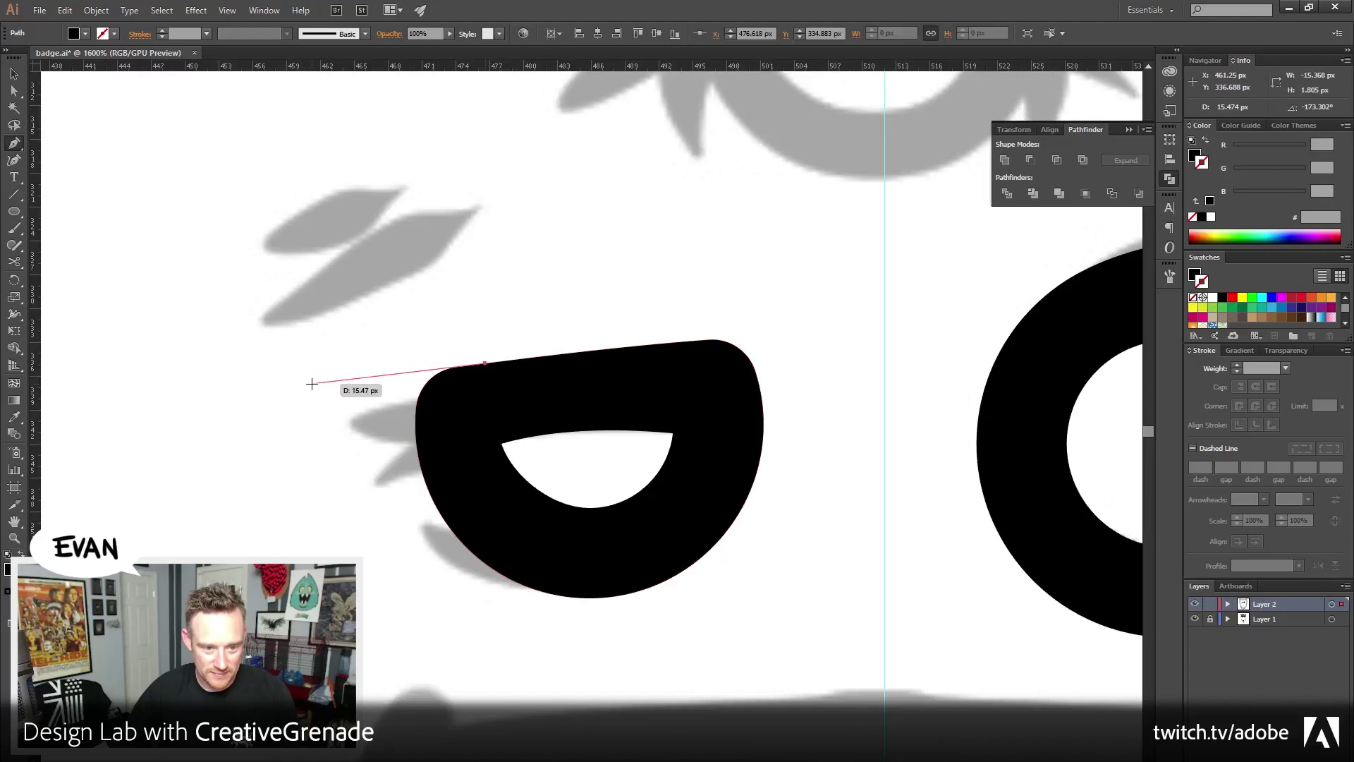
pyautogui.click(312, 384)
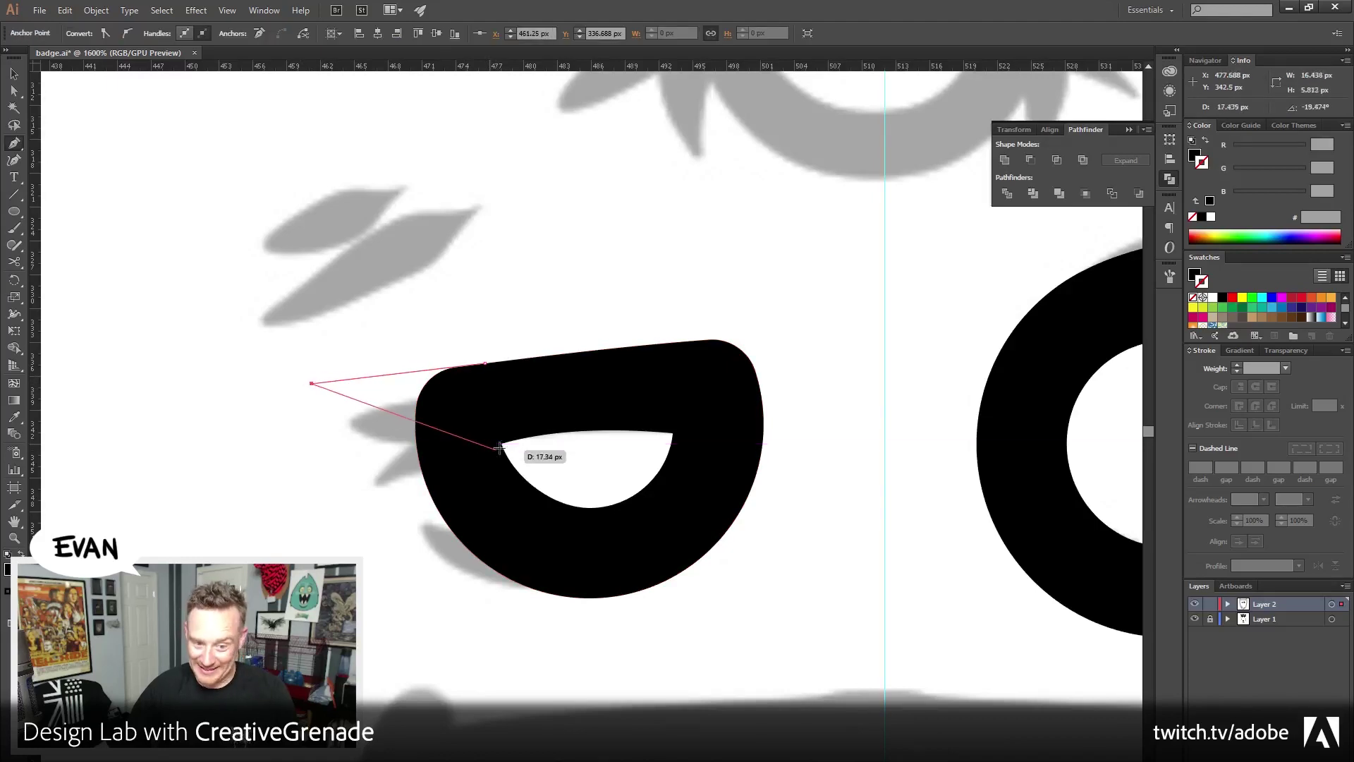
pyautogui.moveTo(503, 443); pyautogui.dragTo(577, 425)
pyautogui.click(488, 367)
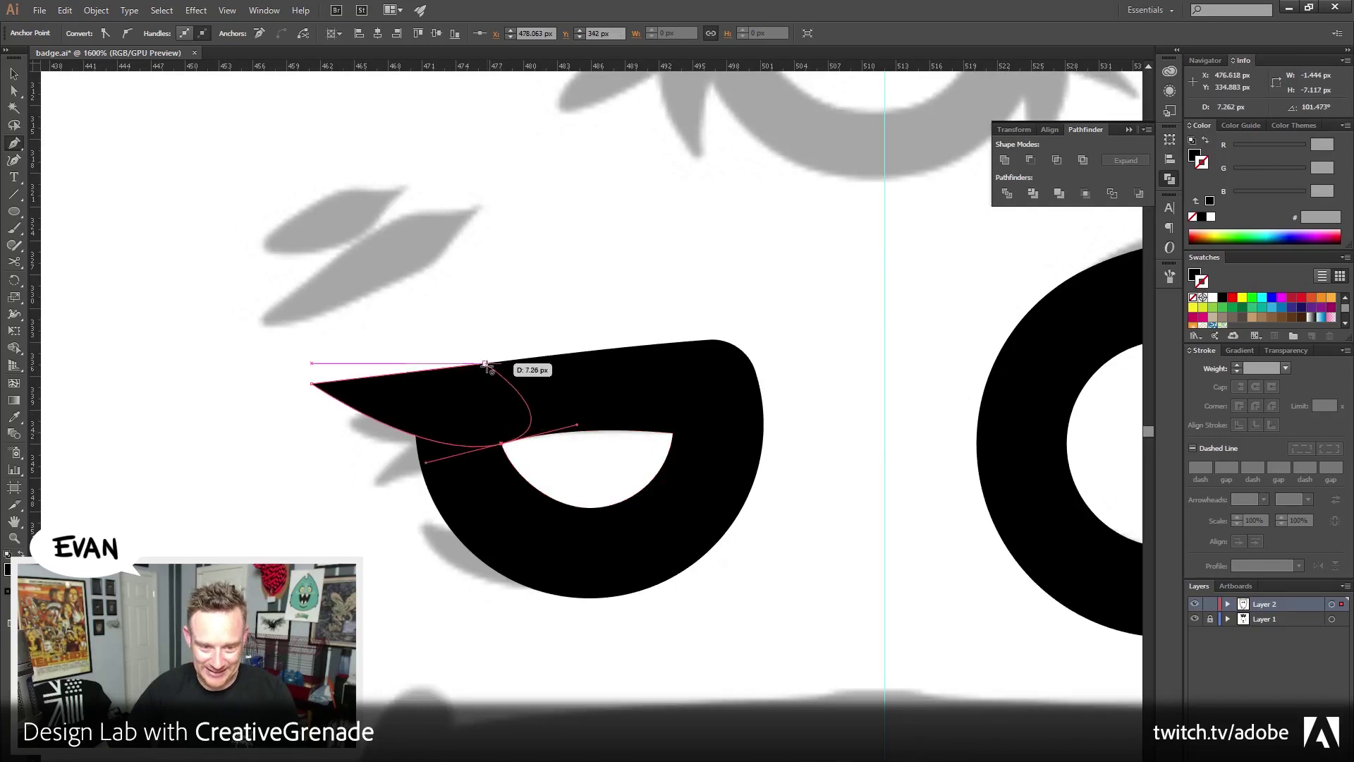
pyautogui.keyDown('ctrl'); pyautogui.click(493, 294); pyautogui.keyUp('ctrl')
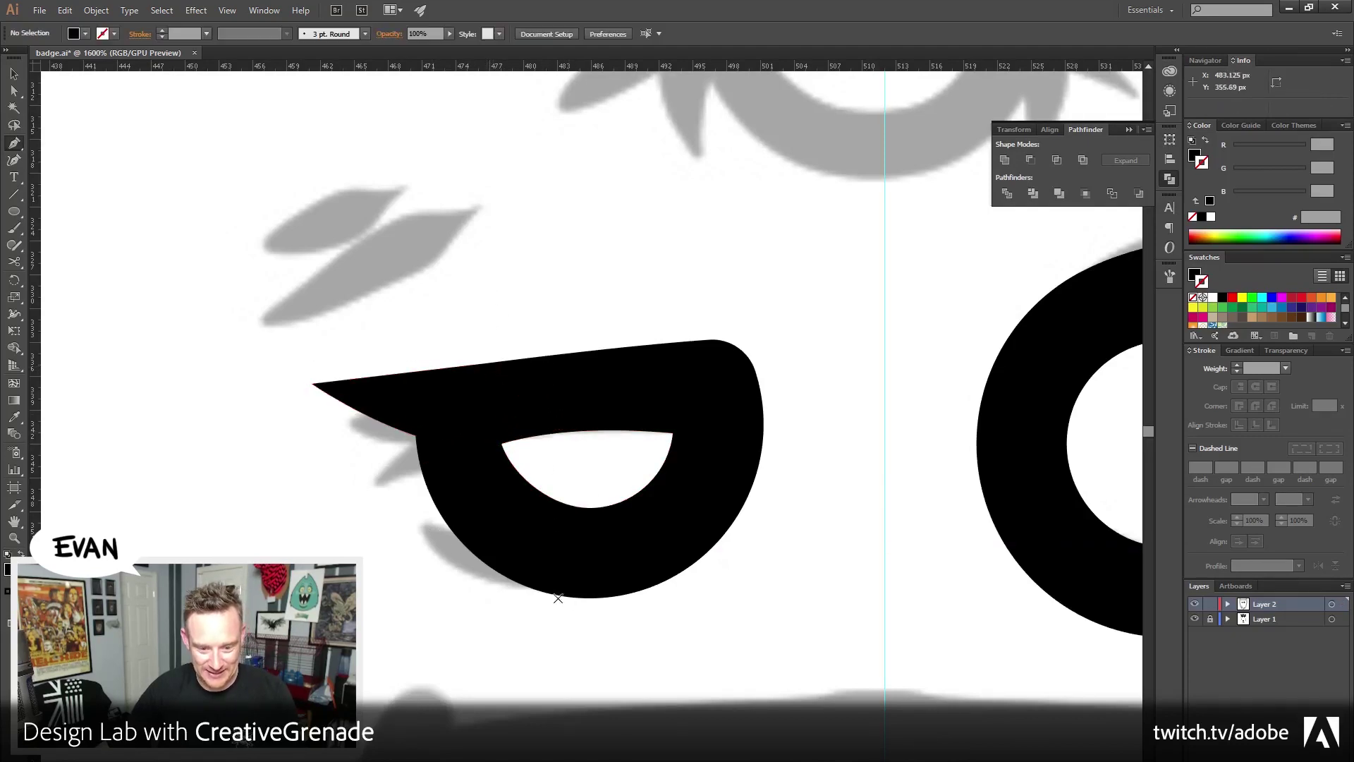
# Draw a curved lower spike along the eye's underside
pyautogui.moveTo(552, 595); pyautogui.dragTo(475, 583)
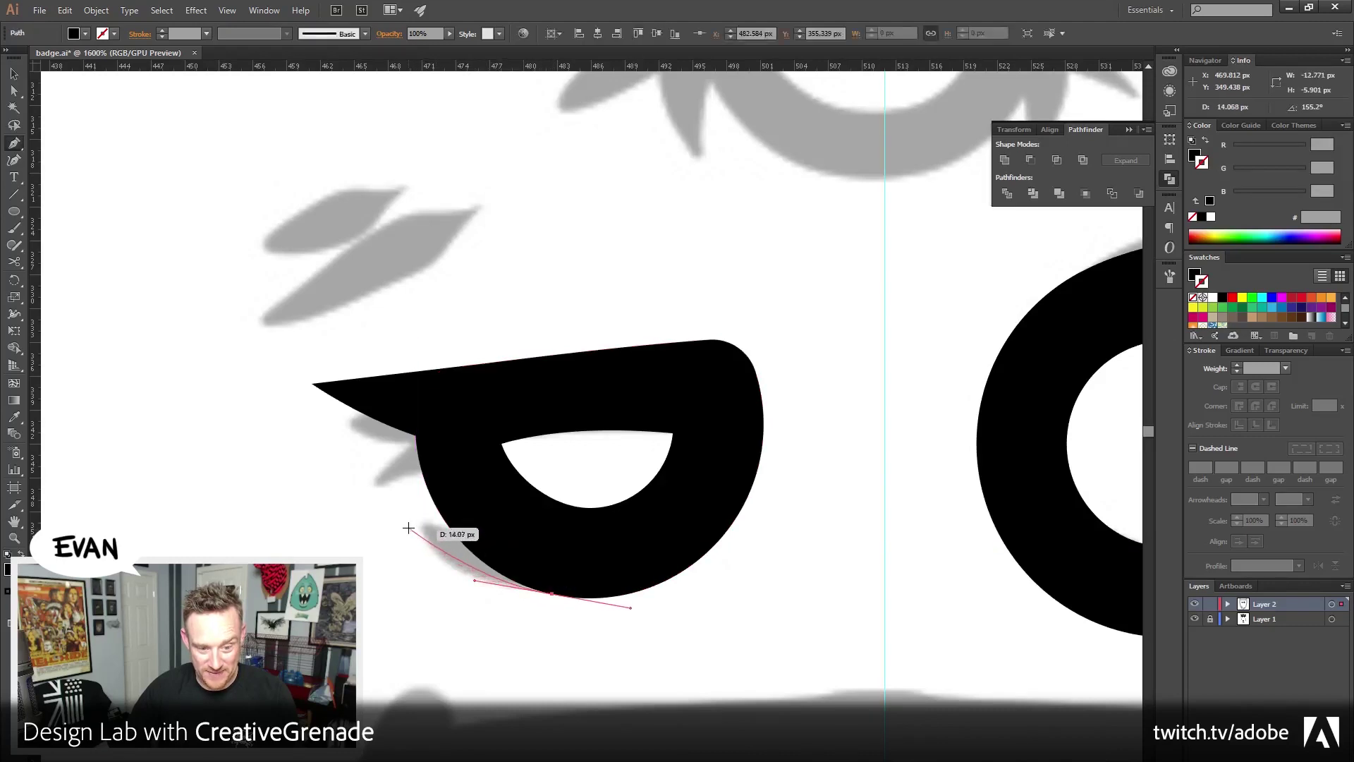
pyautogui.moveTo(404, 520)
pyautogui.mouseDown()
pyautogui.moveTo(384, 486)
pyautogui.moveTo(408, 526)
pyautogui.mouseUp()
pyautogui.hotkey('ctrl', 'h')
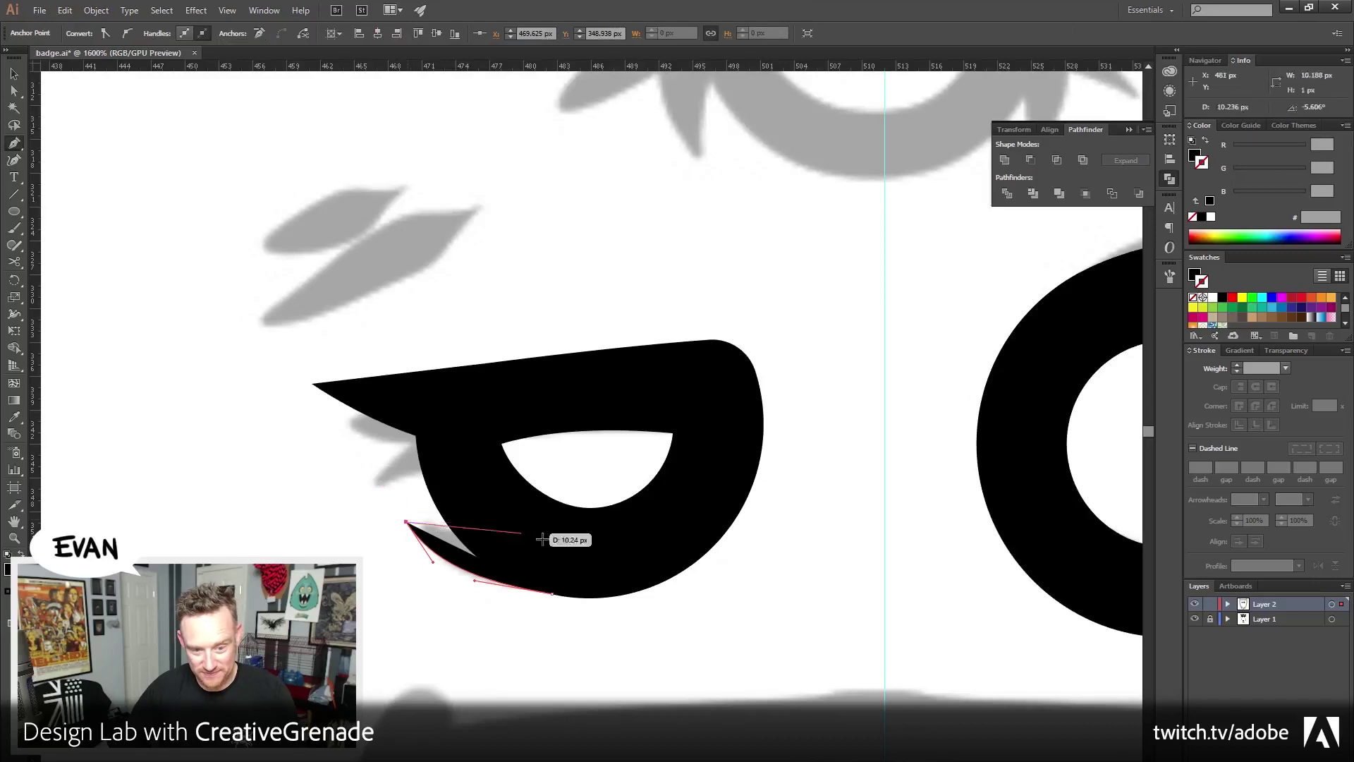
pyautogui.click(552, 538)
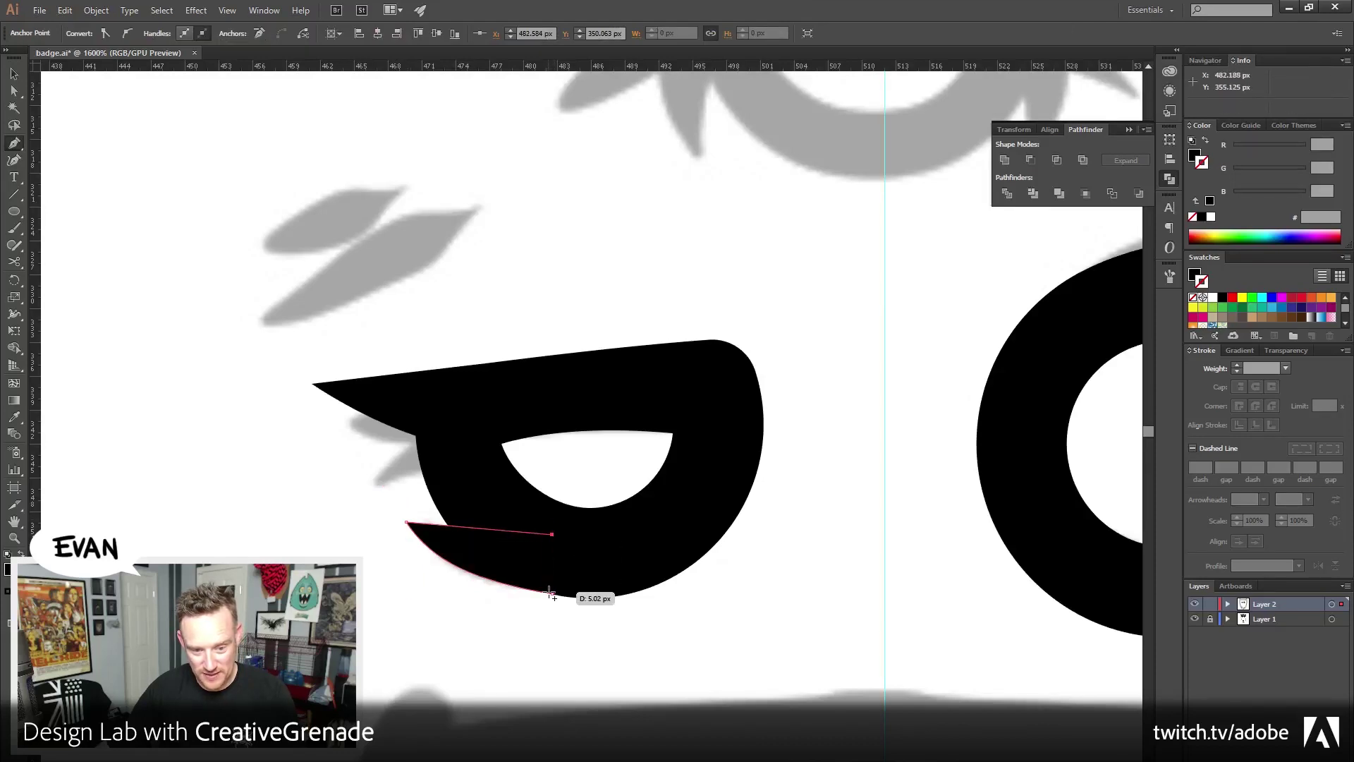
pyautogui.click(553, 593)
pyautogui.click(13, 73)
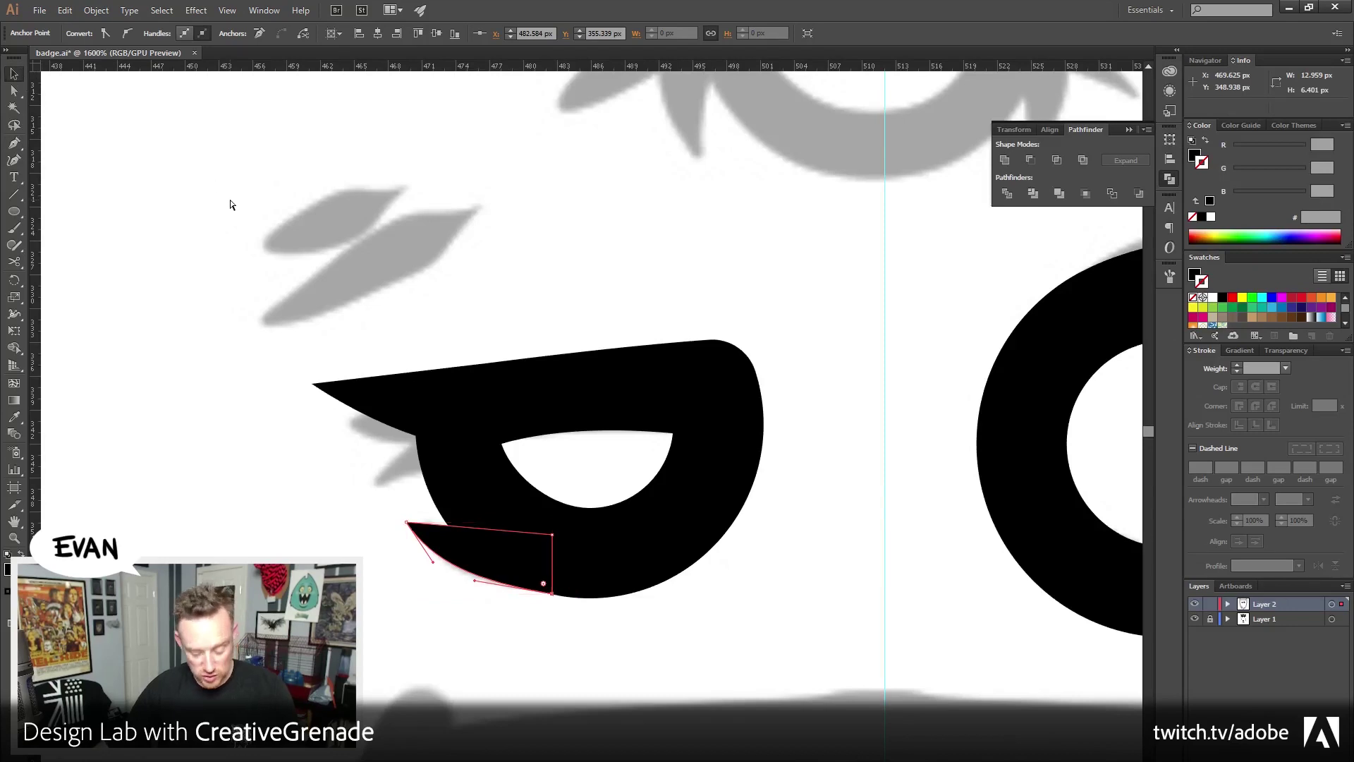
pyautogui.click(348, 347)
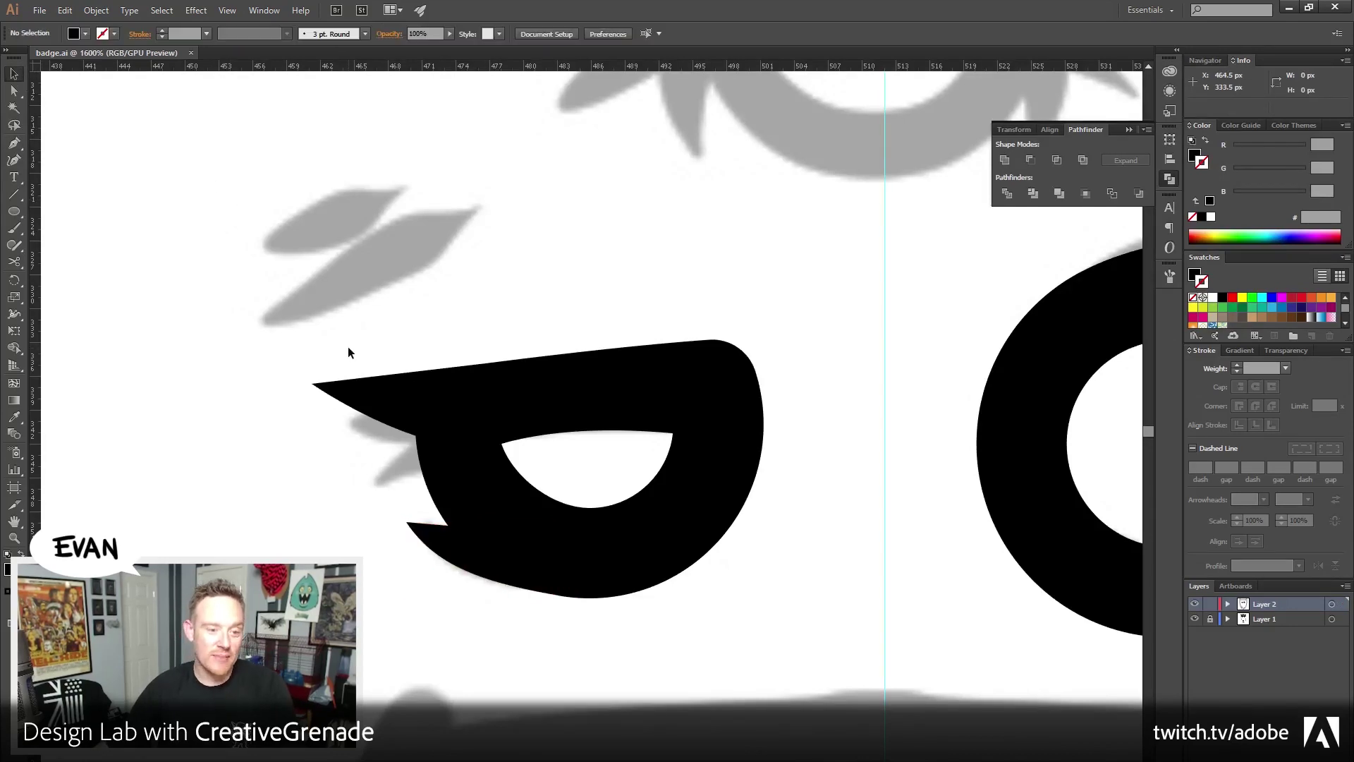
# Move the lower spike's corner point along the eye edge
pyautogui.click(14, 90)
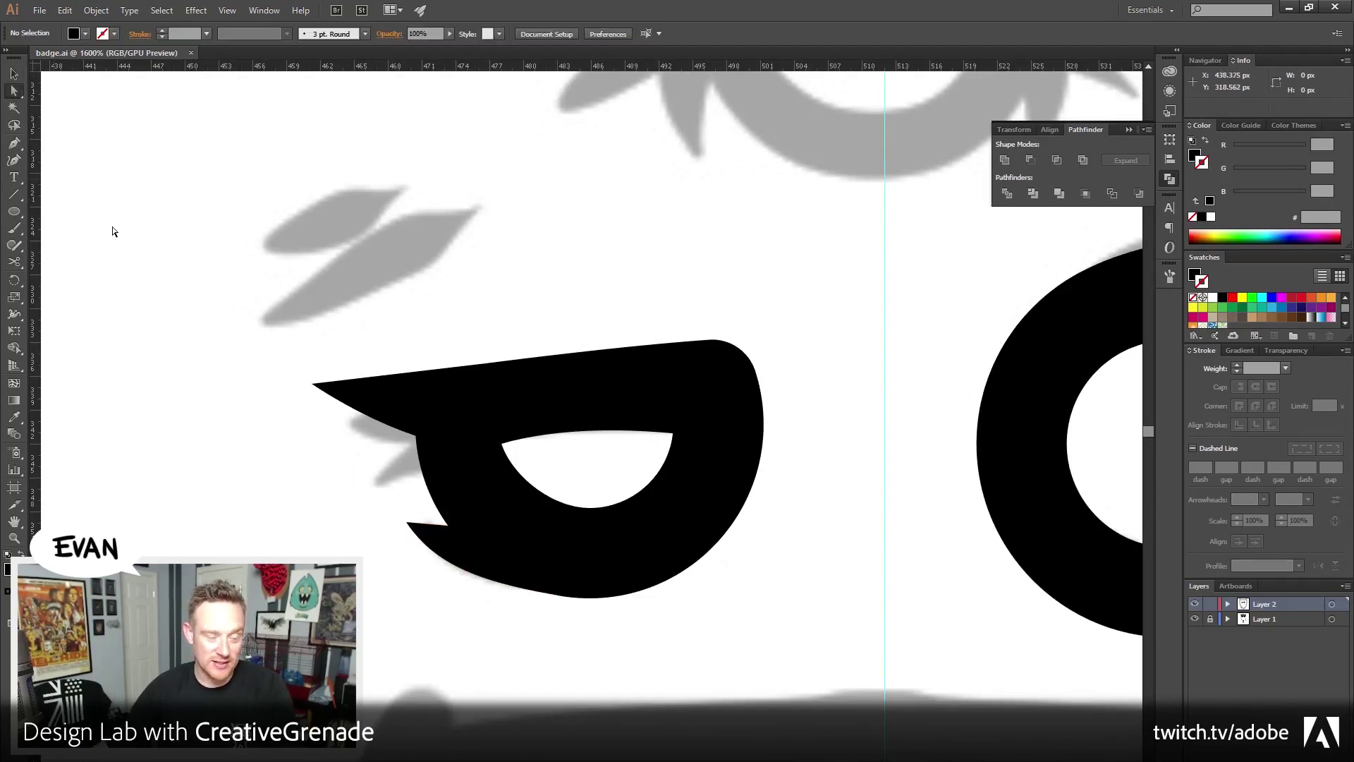
pyautogui.click(438, 554)
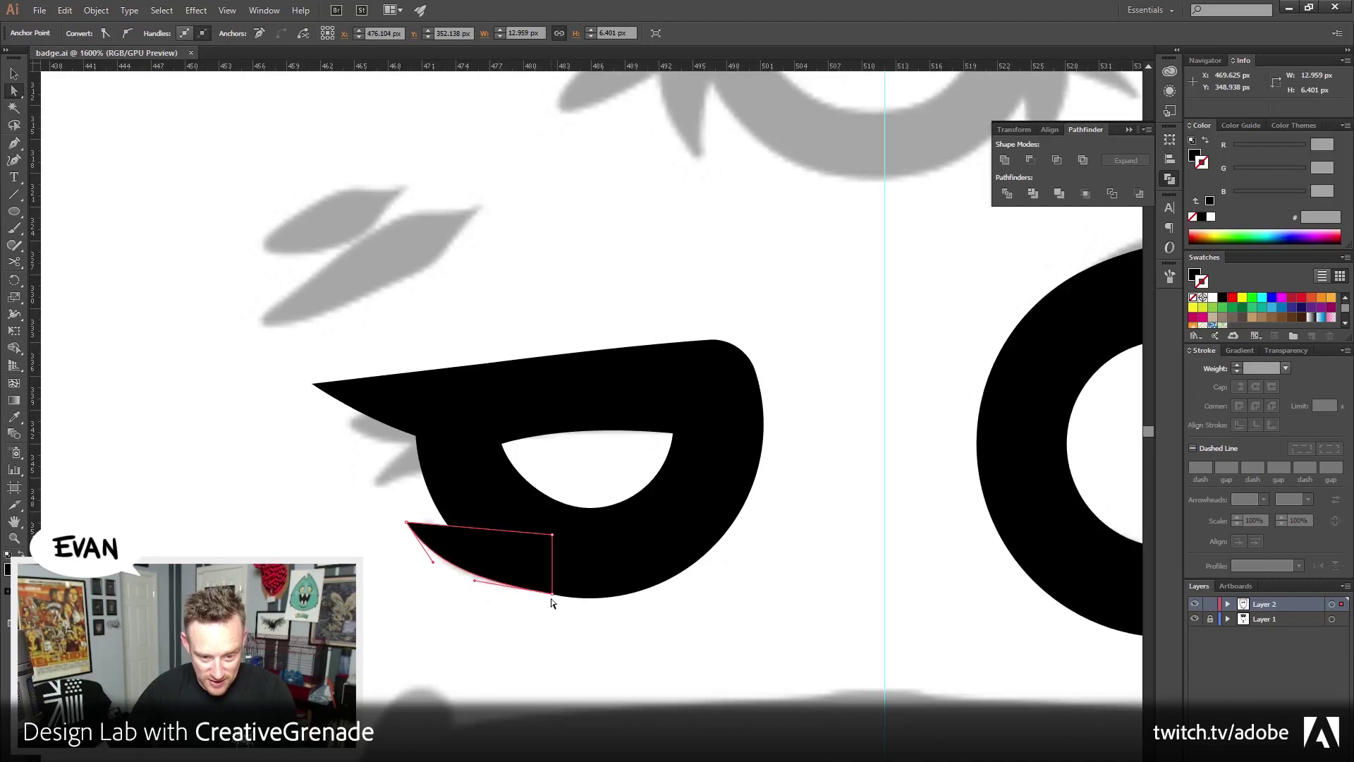
pyautogui.moveTo(553, 594); pyautogui.dragTo(466, 596)
pyautogui.click(514, 631)
# Draw a middle spike on the eye's left side
pyautogui.moveTo(488, 646); pyautogui.dragTo(419, 673)
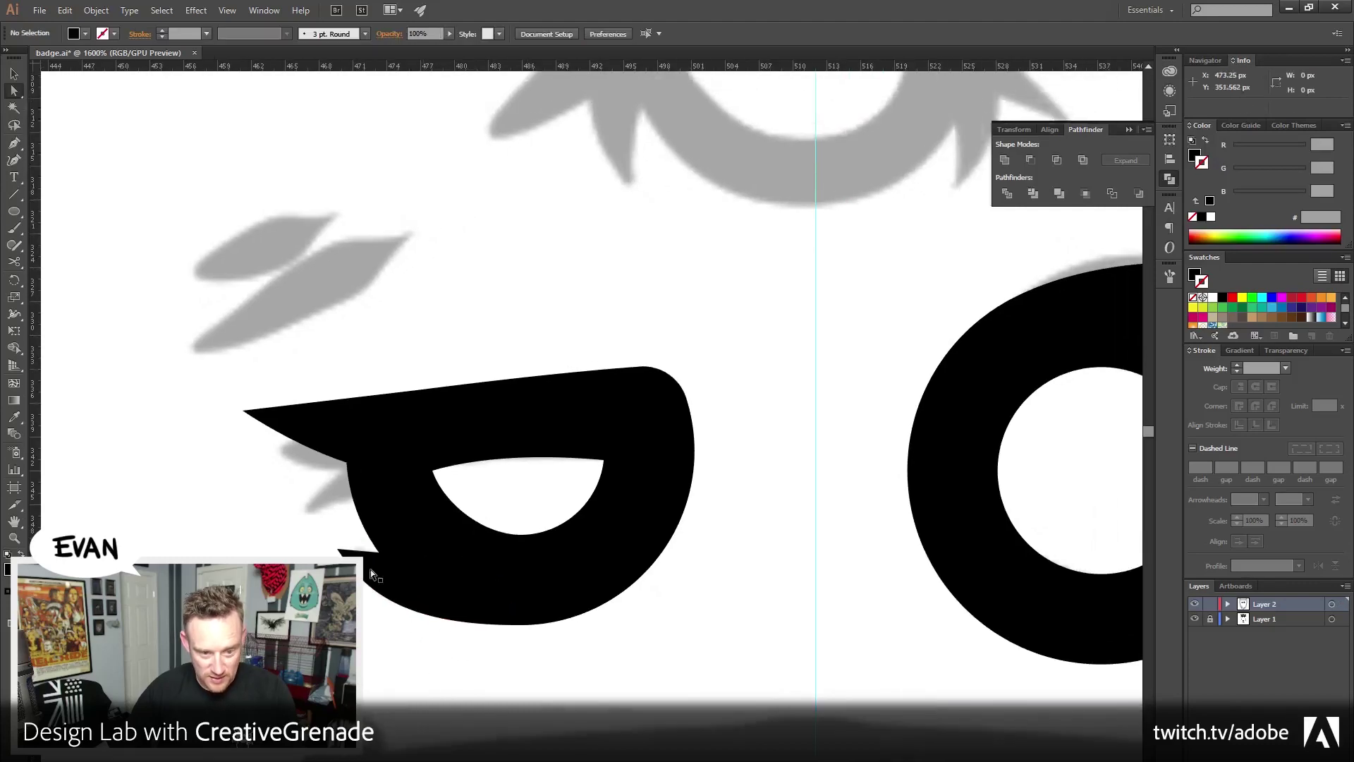
pyautogui.click(14, 143)
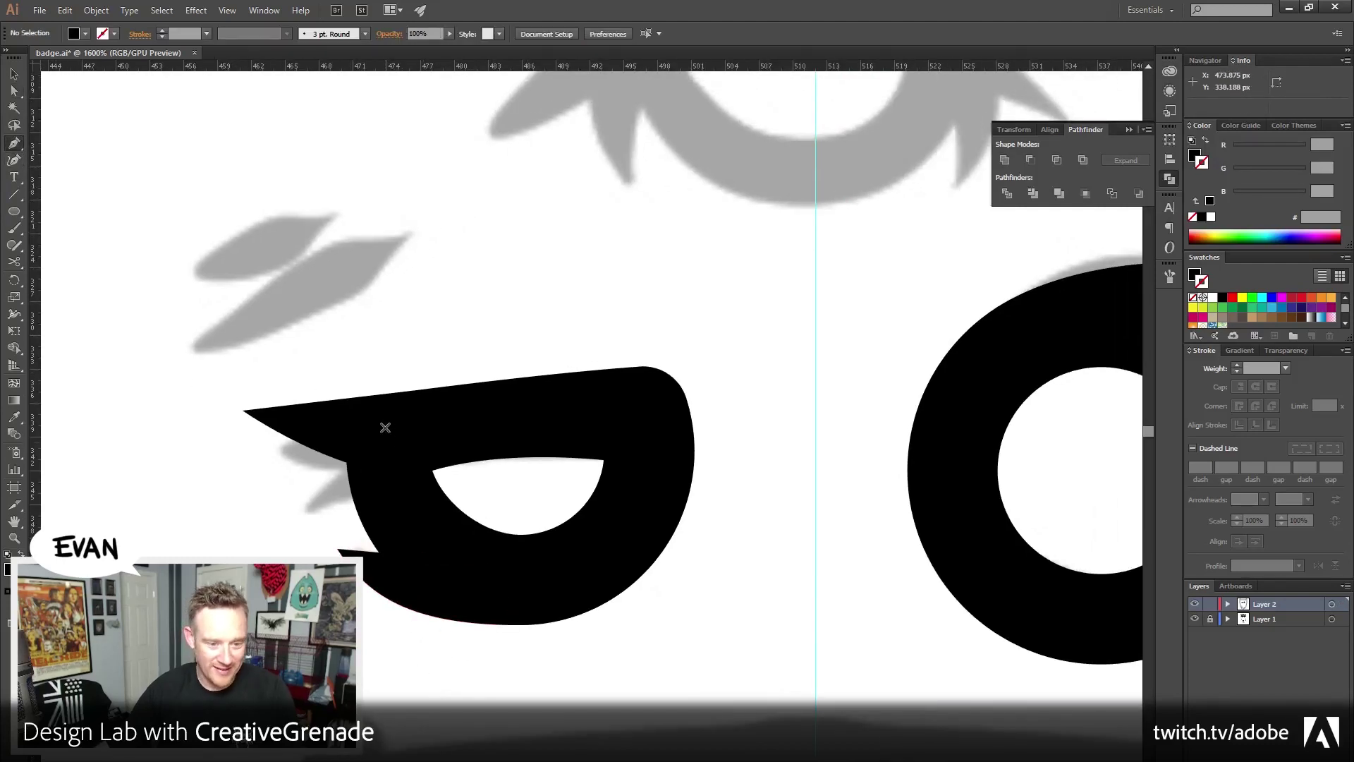
pyautogui.click(285, 495)
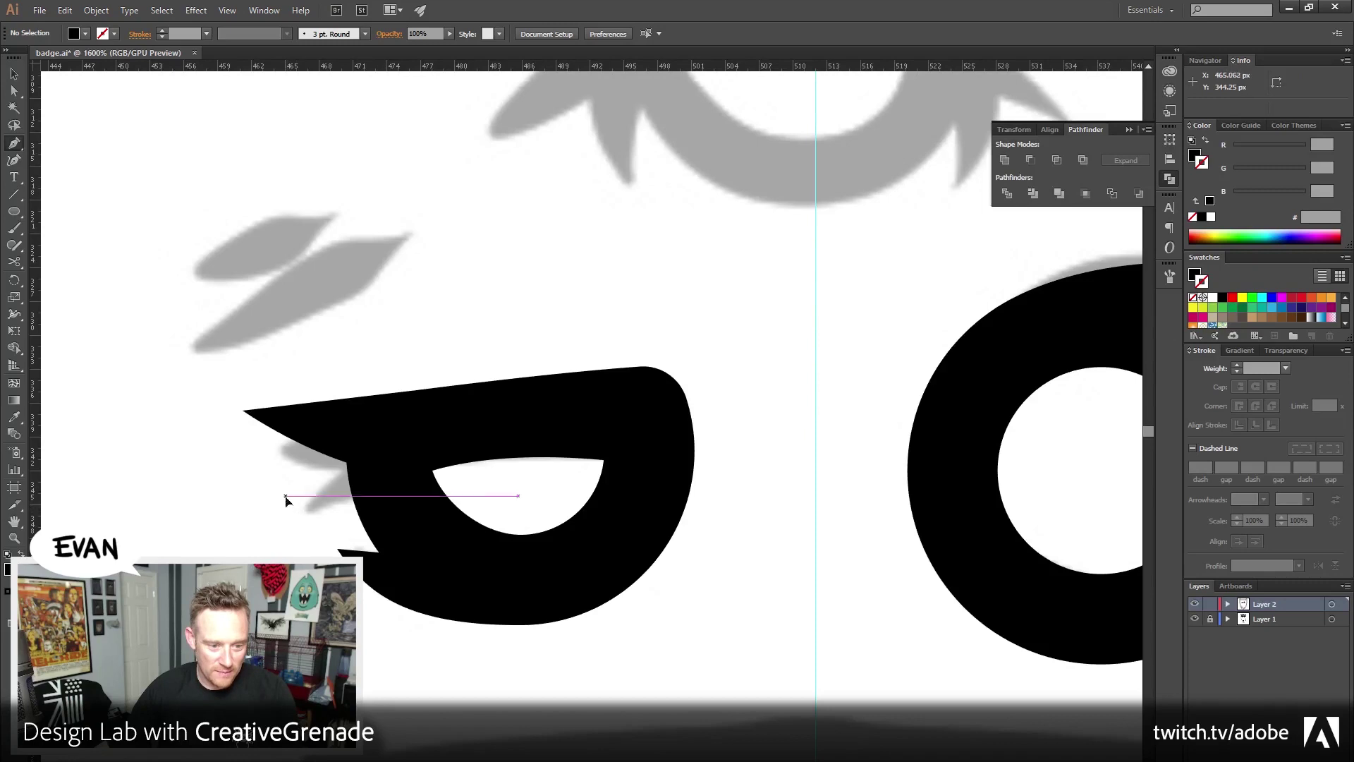
pyautogui.moveTo(381, 416)
pyautogui.mouseDown()
pyautogui.moveTo(443, 397)
pyautogui.moveTo(384, 417)
pyautogui.mouseUp()
pyautogui.click(381, 416)
pyautogui.click(398, 472)
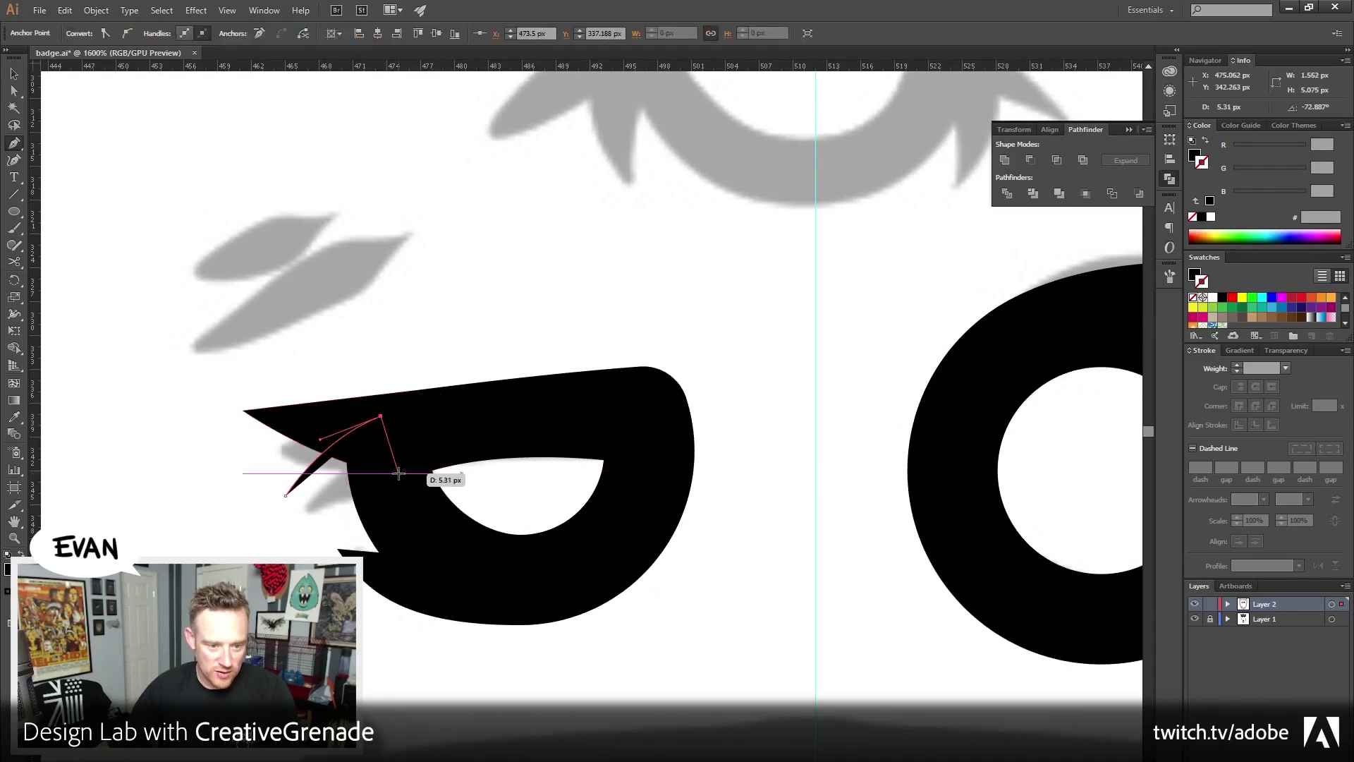
pyautogui.moveTo(286, 500); pyautogui.dragTo(285, 502)
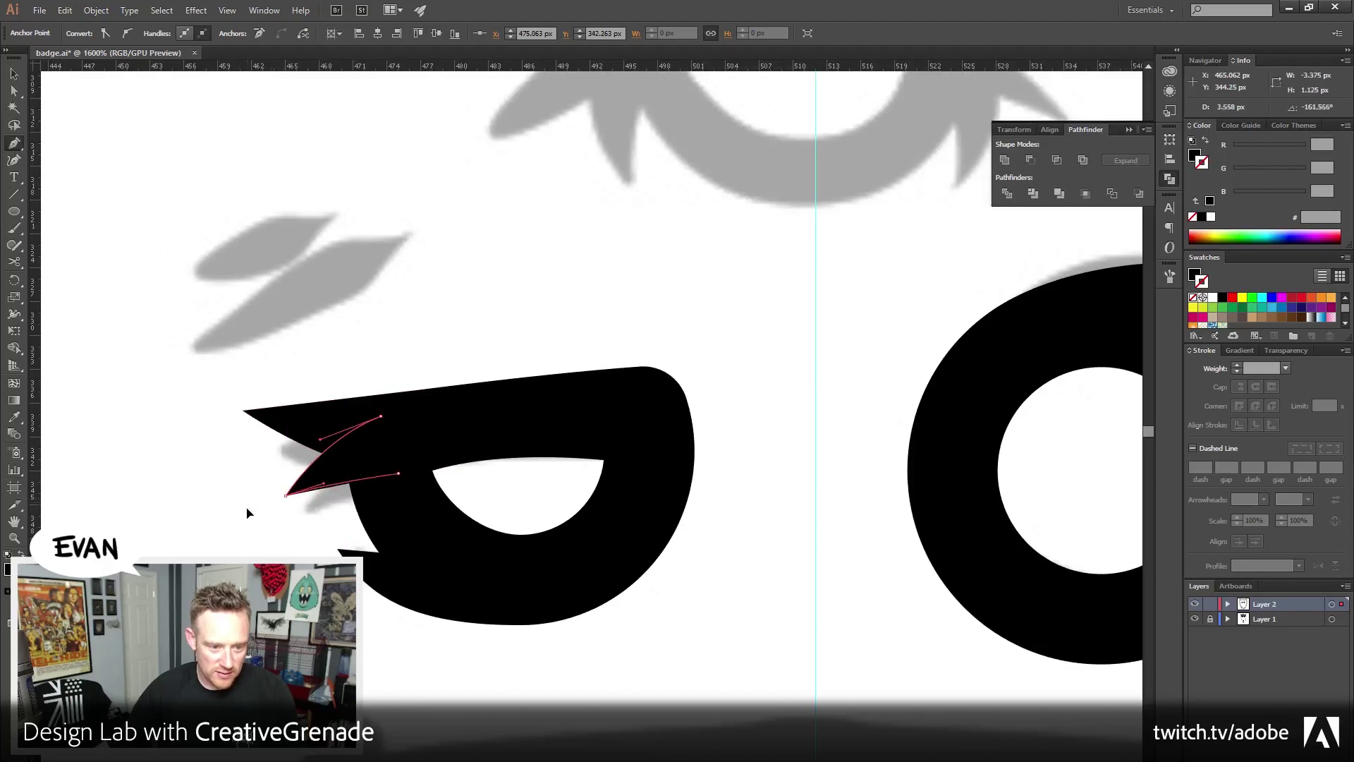
pyautogui.press('v')
pyautogui.hotkey('ctrl', 'shift', 'a')
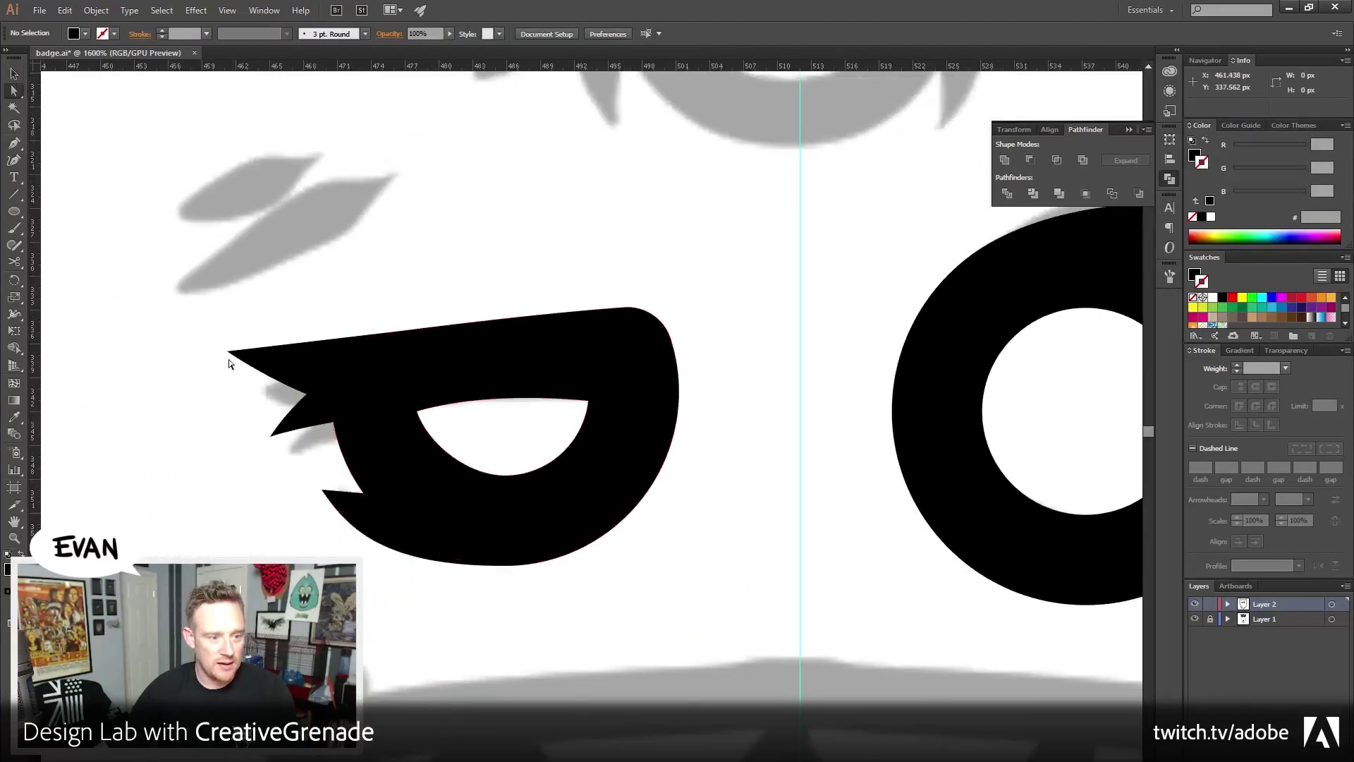
# Round the spike tip anchors with 0.5 px corners
pyautogui.moveTo(237, 377); pyautogui.dragTo(239, 379)
pyautogui.moveTo(278, 457); pyautogui.dragTo(337, 523)
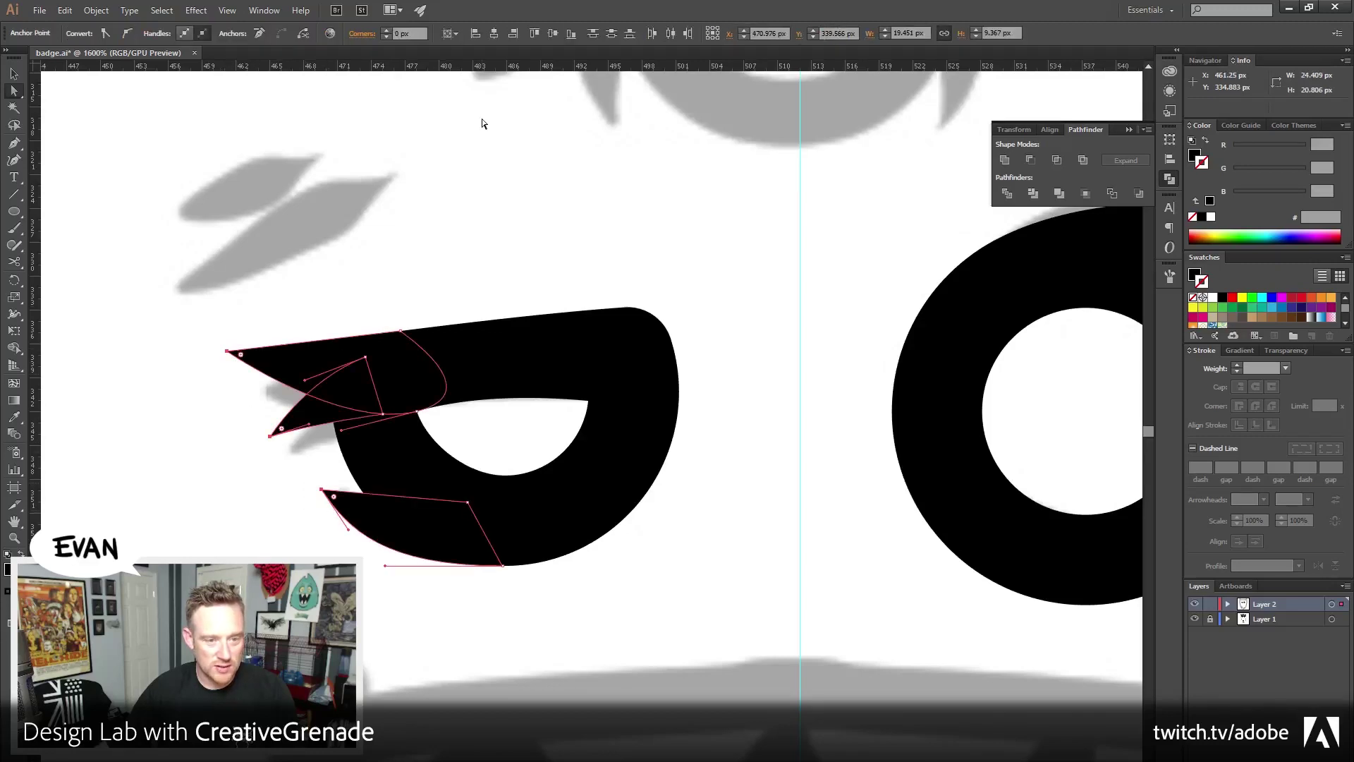
pyautogui.click(419, 29)
pyautogui.write('0.5')
pyautogui.press('Tab')
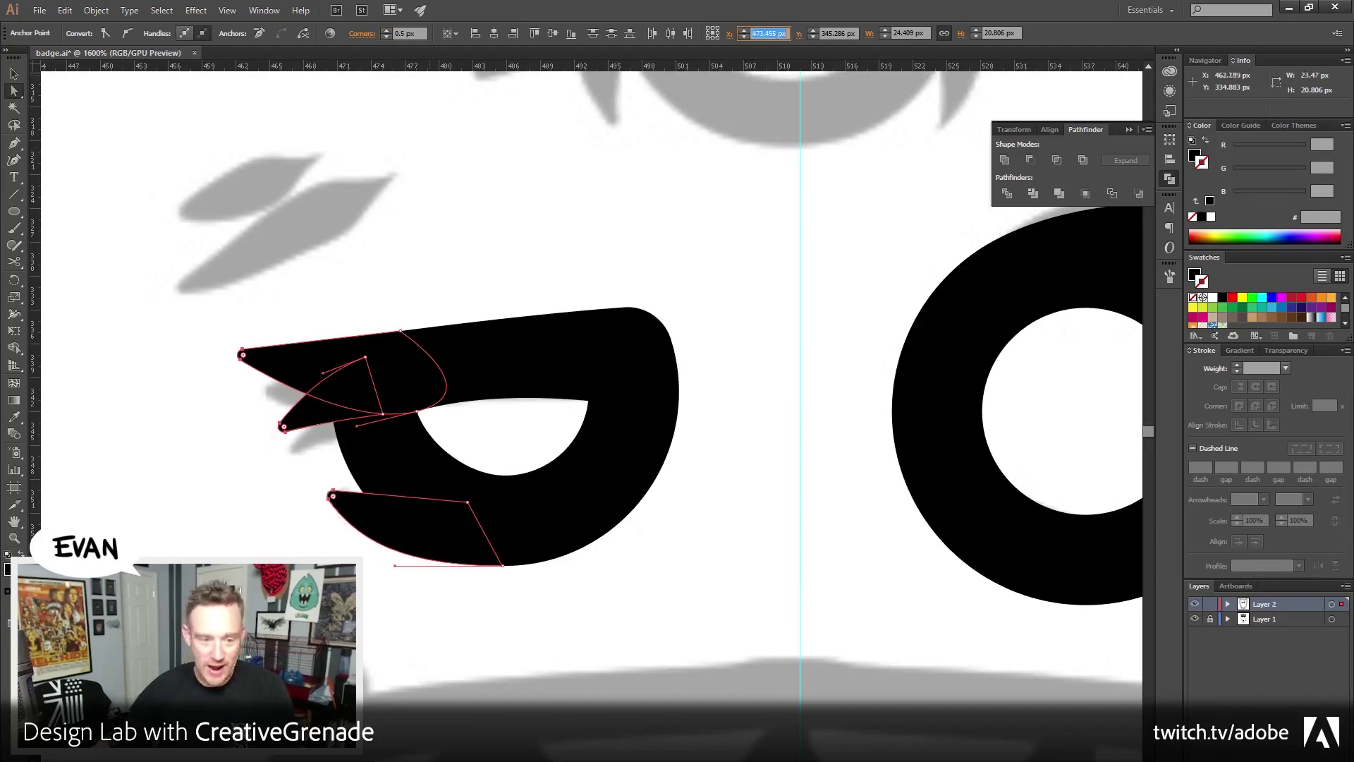
pyautogui.click(349, 158)
# Flatten the top edge of the eye's white cut-out
pyautogui.moveTo(671, 294); pyautogui.dragTo(455, 502)
pyautogui.click(455, 462)
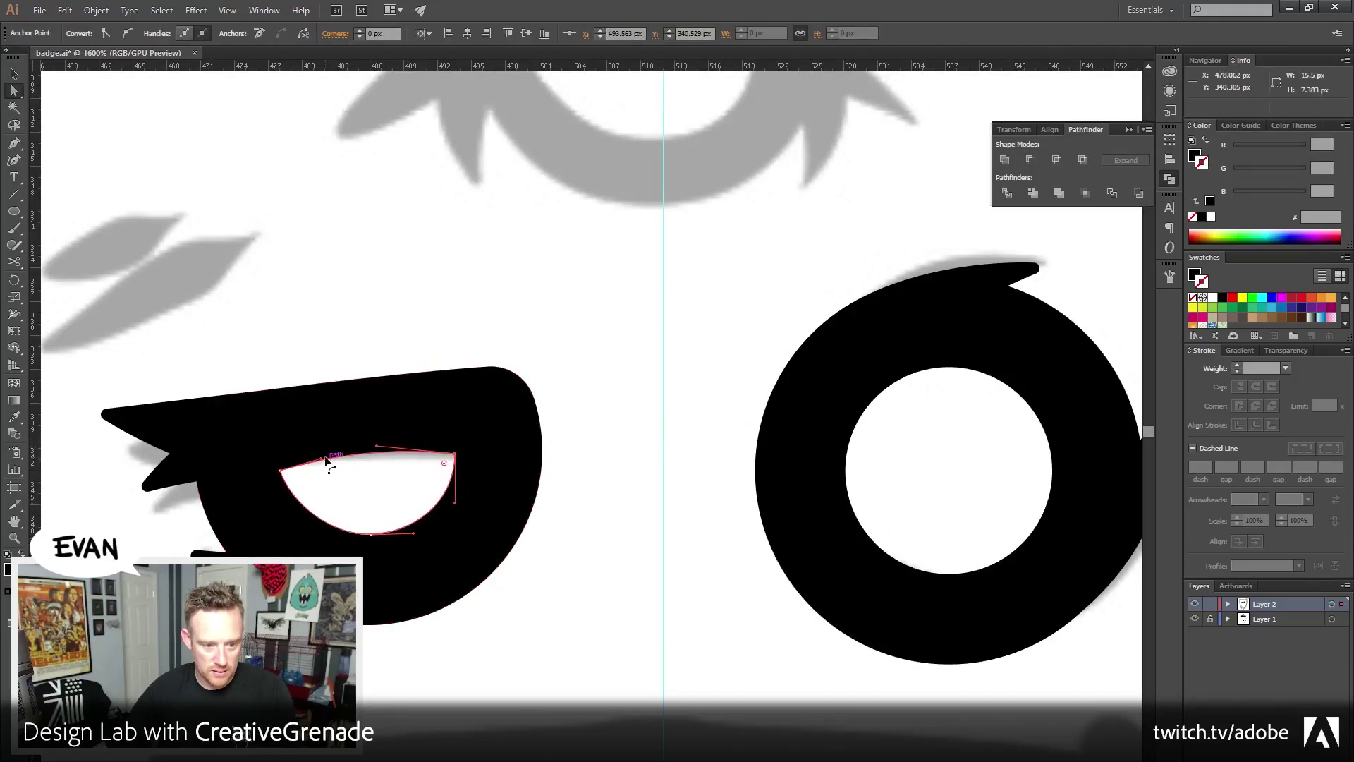
pyautogui.moveTo(326, 460); pyautogui.dragTo(336, 462)
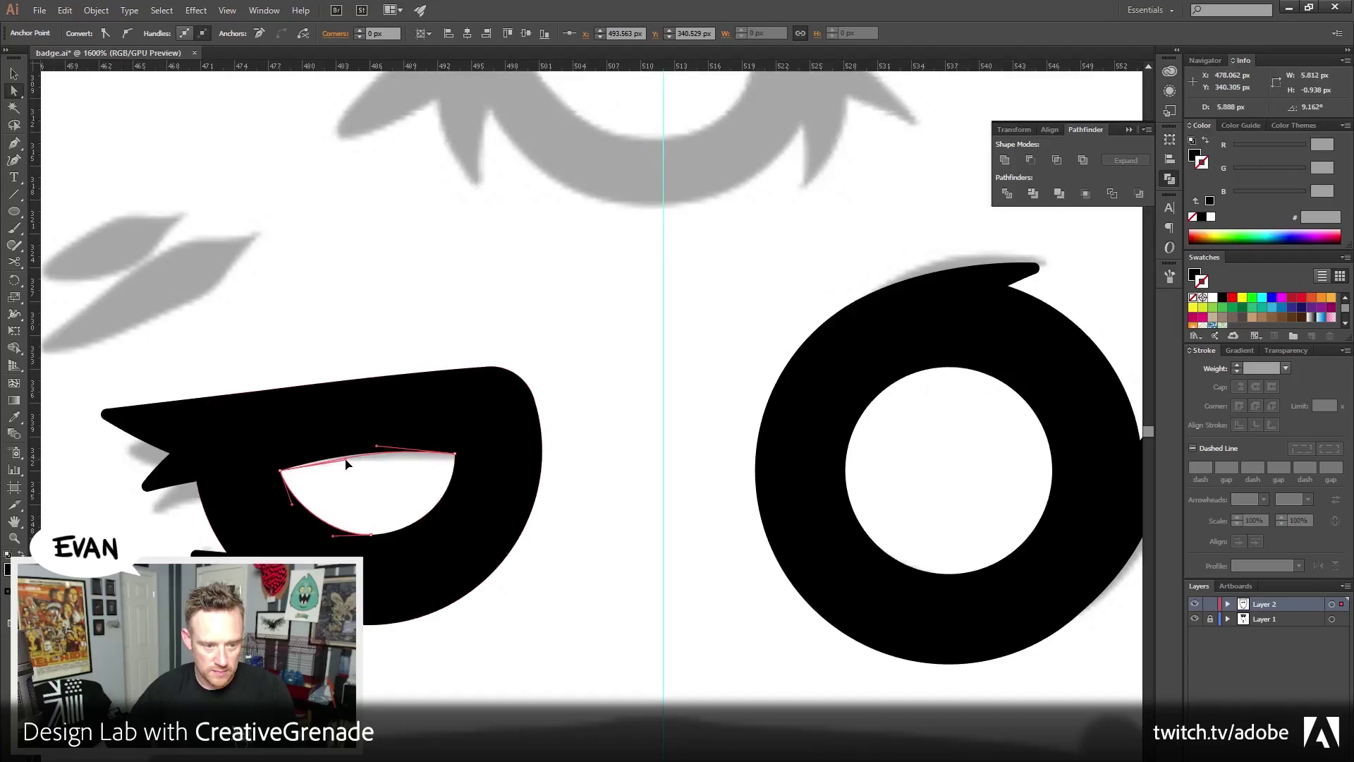
pyautogui.click(614, 402)
pyautogui.scroll(3, 562, 378)
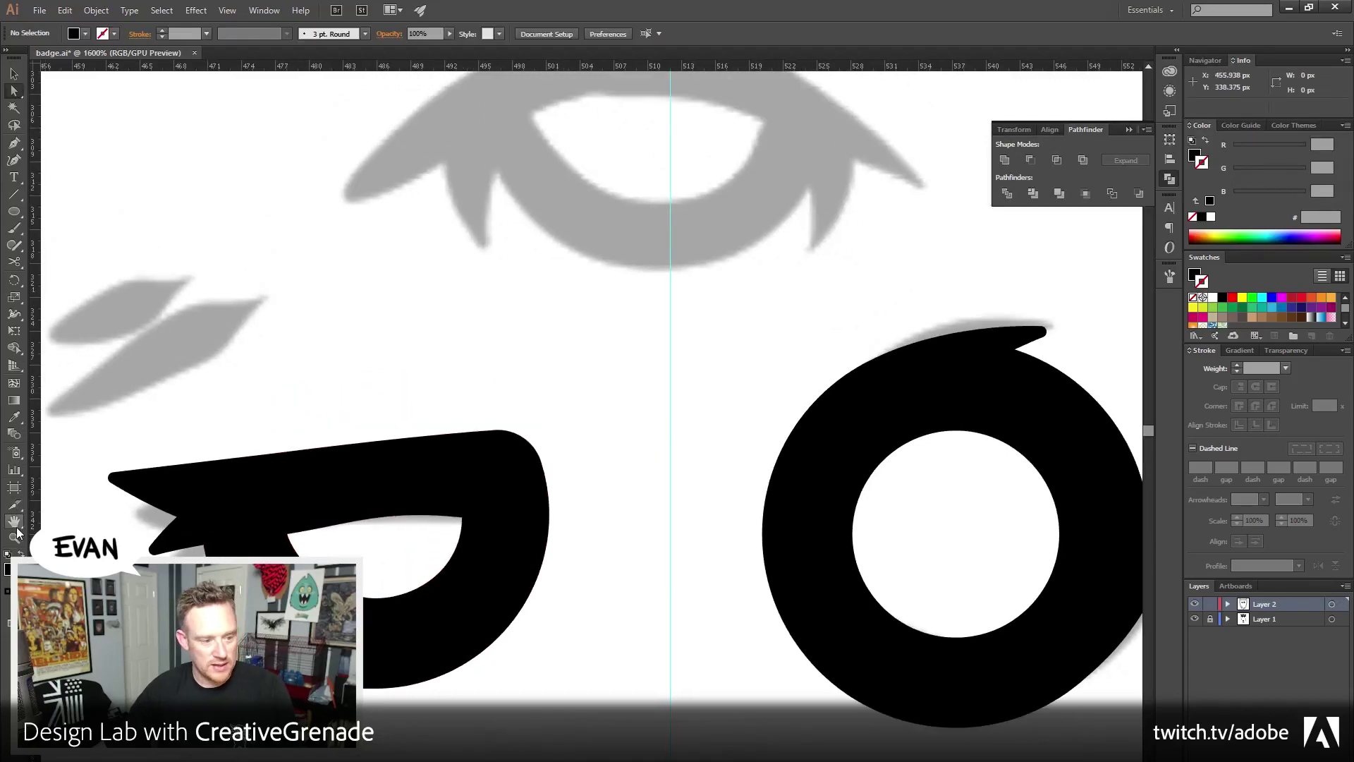
# Zoom out to view the whole badge artboard
pyautogui.click(15, 538)
pyautogui.keyDown('alt'); pyautogui.click(686, 480); pyautogui.keyUp('alt')
pyautogui.keyDown('alt'); pyautogui.click(600, 458); pyautogui.keyUp('alt')
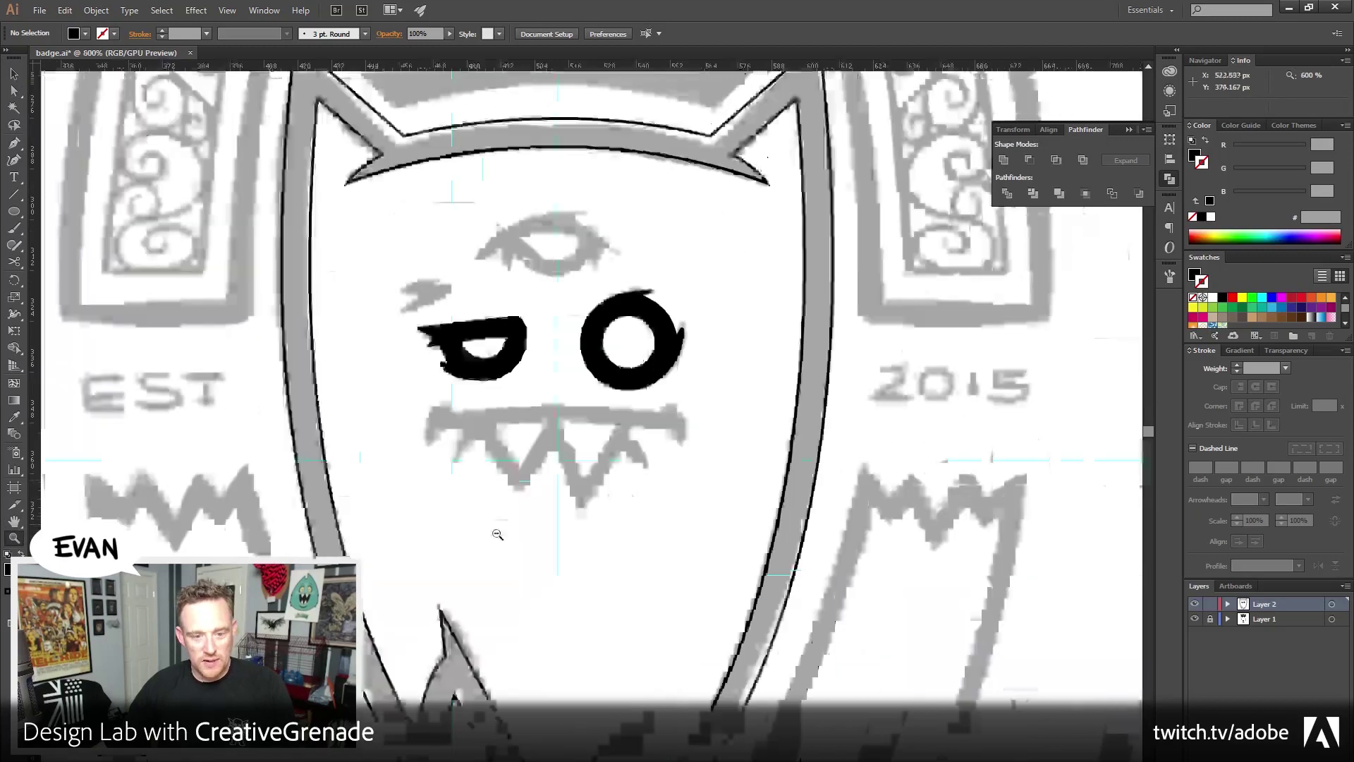
pyautogui.keyDown('alt'); pyautogui.click(497, 534); pyautogui.keyUp('alt')
pyautogui.keyDown('alt'); pyautogui.click(645, 435); pyautogui.keyUp('alt')
pyautogui.keyDown('alt'); pyautogui.click(638, 444); pyautogui.keyUp('alt')
pyautogui.keyDown('alt'); pyautogui.click(575, 525); pyautogui.keyUp('alt')
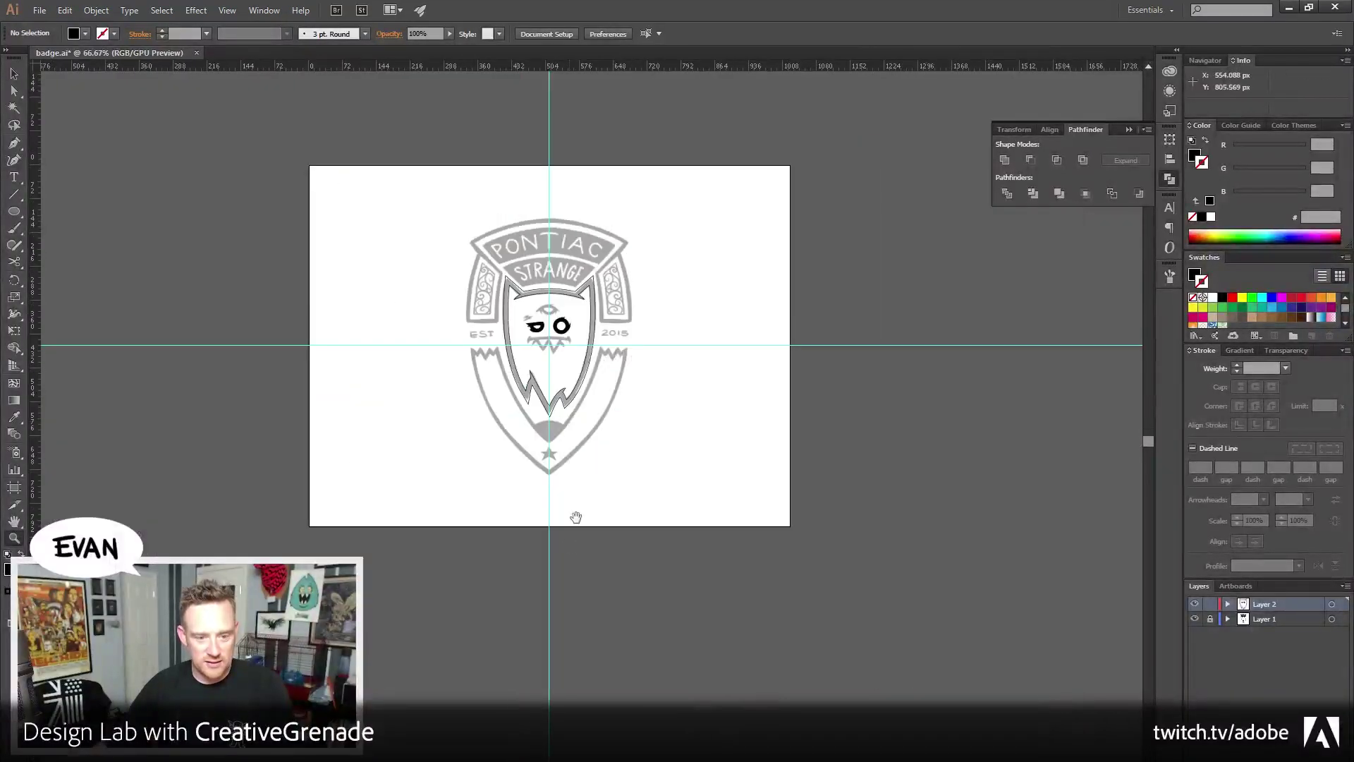
pyautogui.keyDown('alt'); pyautogui.click(596, 494); pyautogui.keyUp('alt')
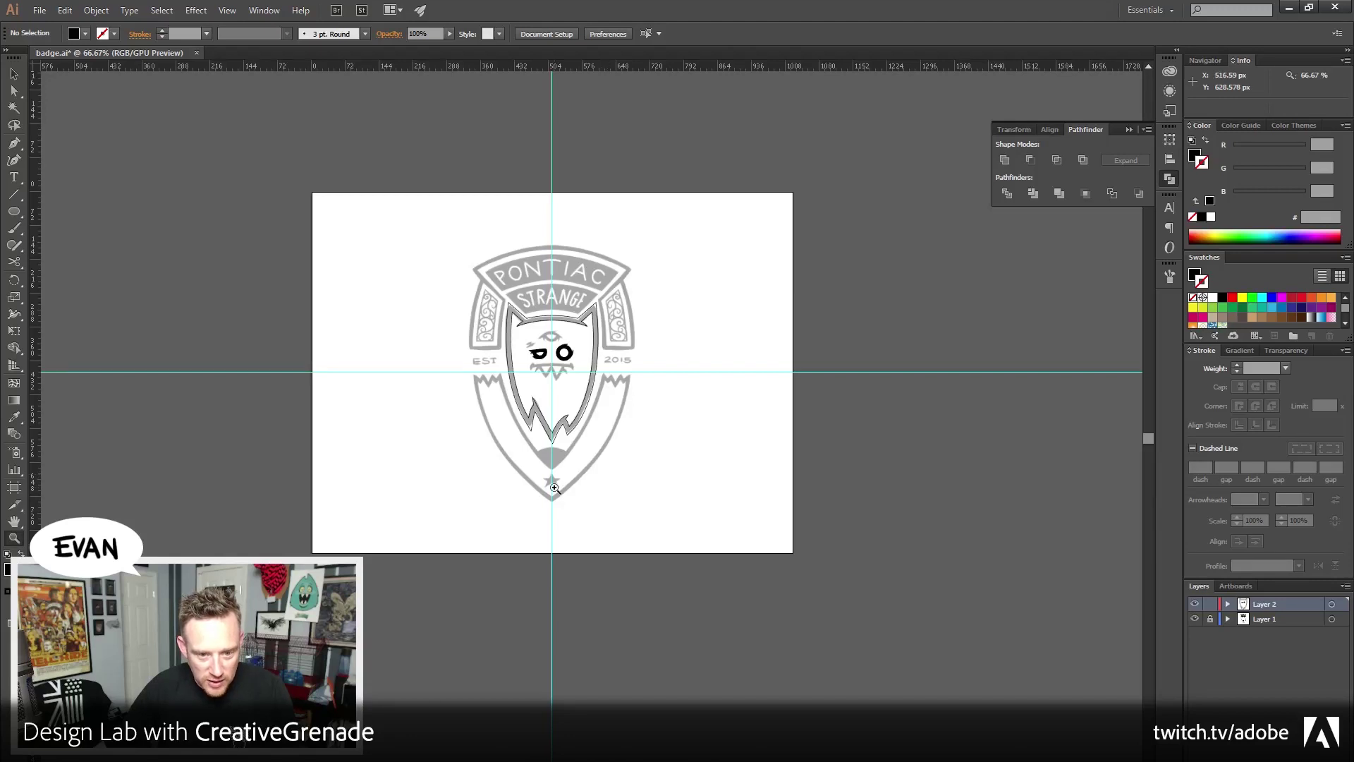
# Zoom in on the eyes, centre the forehead third eye, and pick the Pen tool
pyautogui.click(508, 318)
pyautogui.click(494, 423)
pyautogui.click(536, 416)
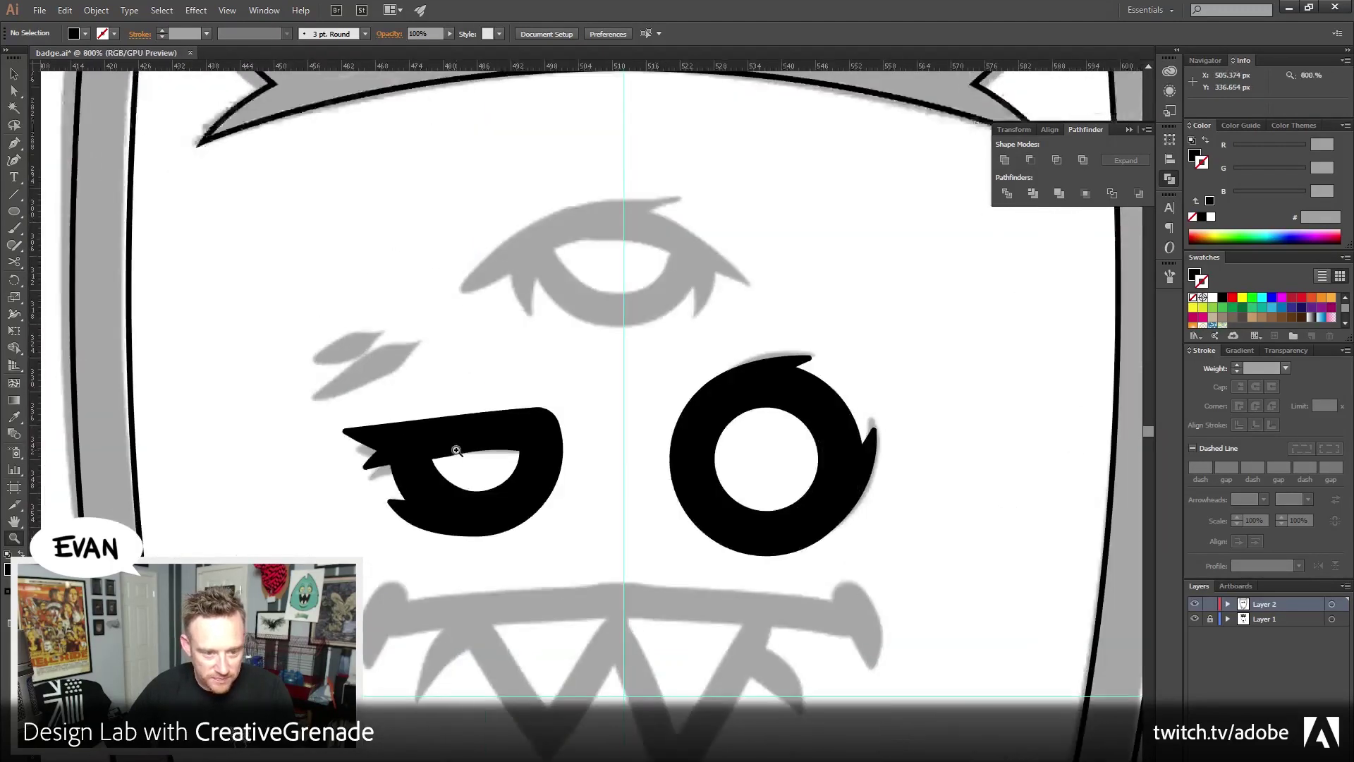
pyautogui.click(546, 417)
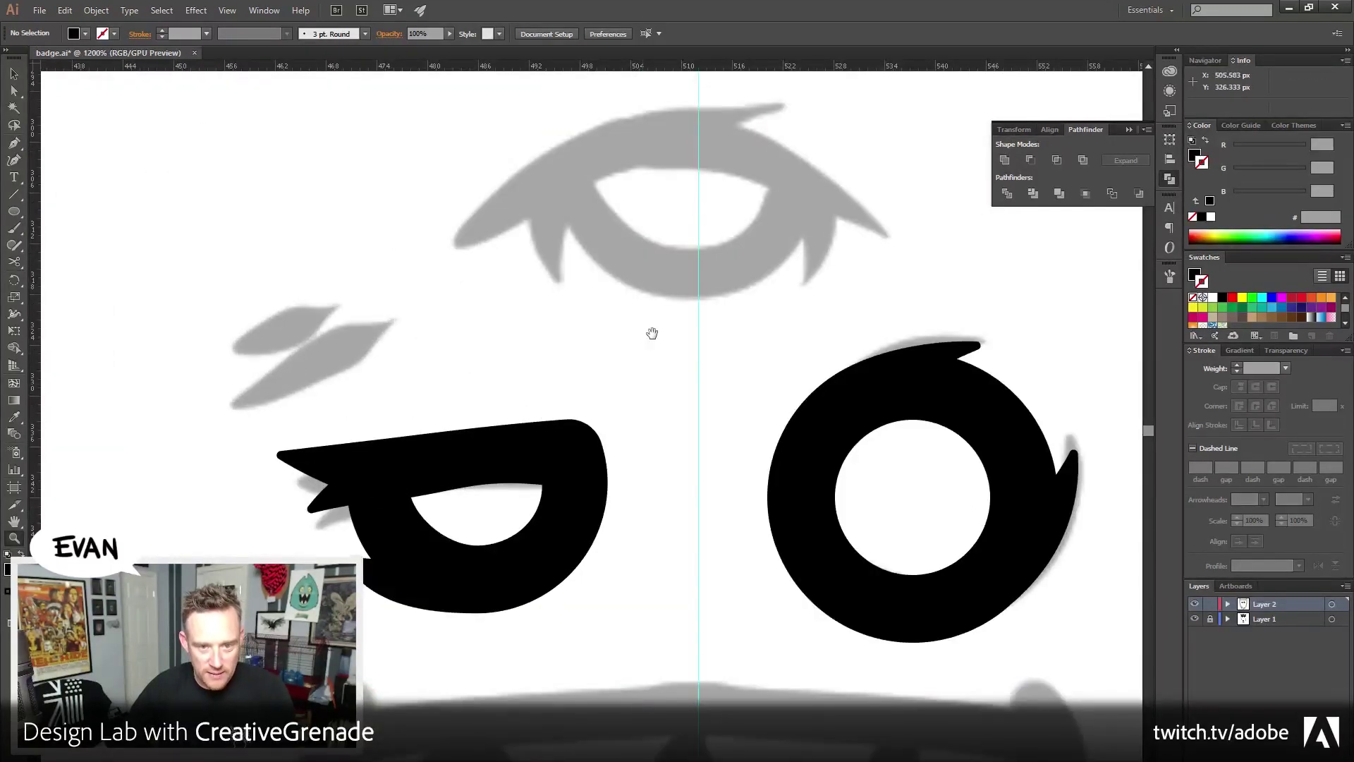
pyautogui.moveTo(680, 267); pyautogui.dragTo(625, 391)
pyautogui.click(14, 74)
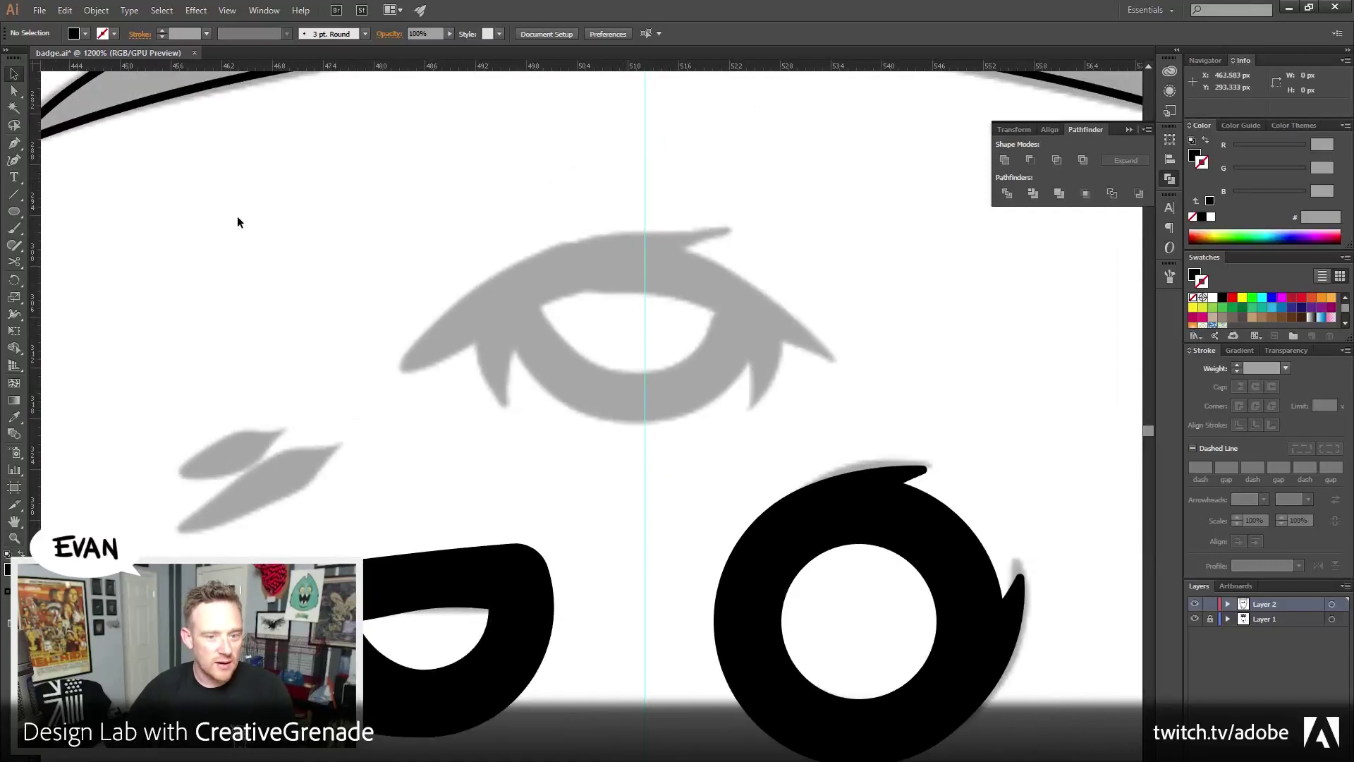
pyautogui.click(14, 143)
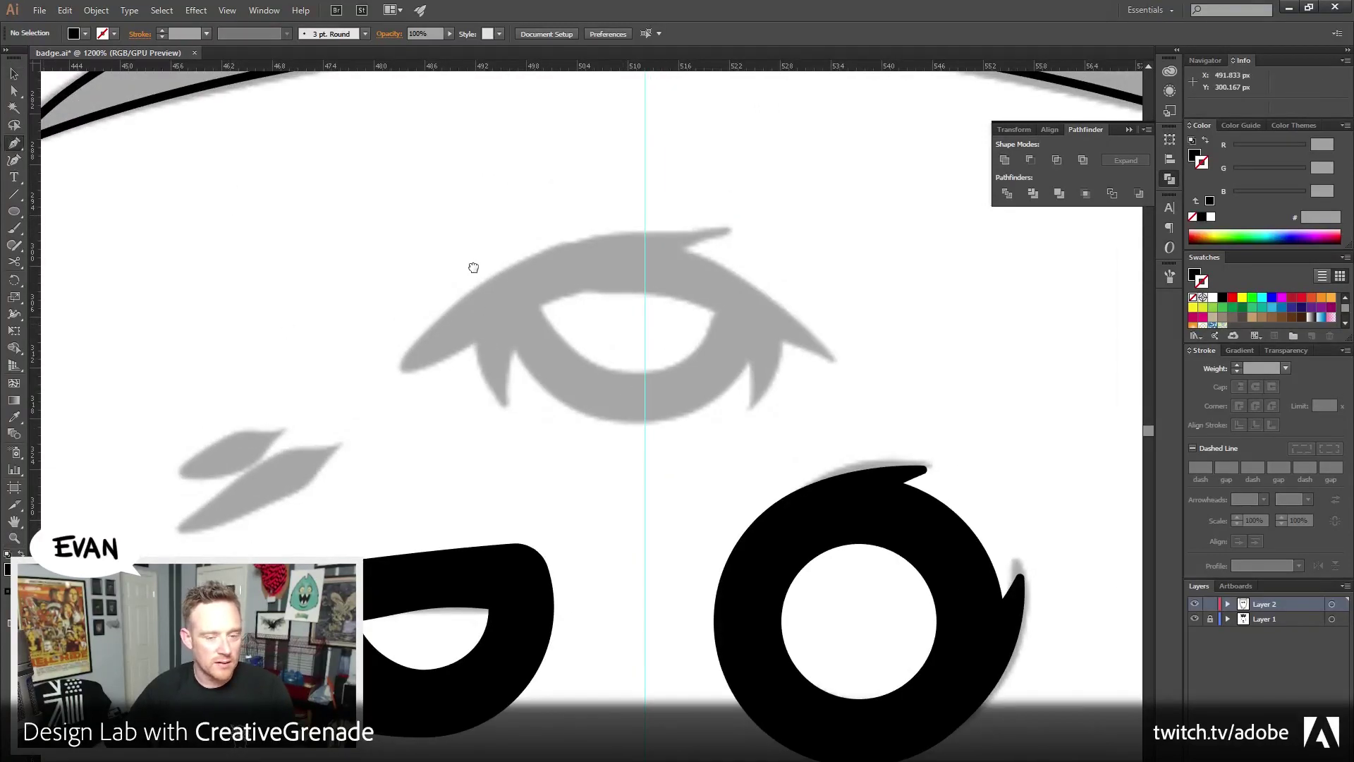
pyautogui.moveTo(472, 266); pyautogui.dragTo(421, 260)
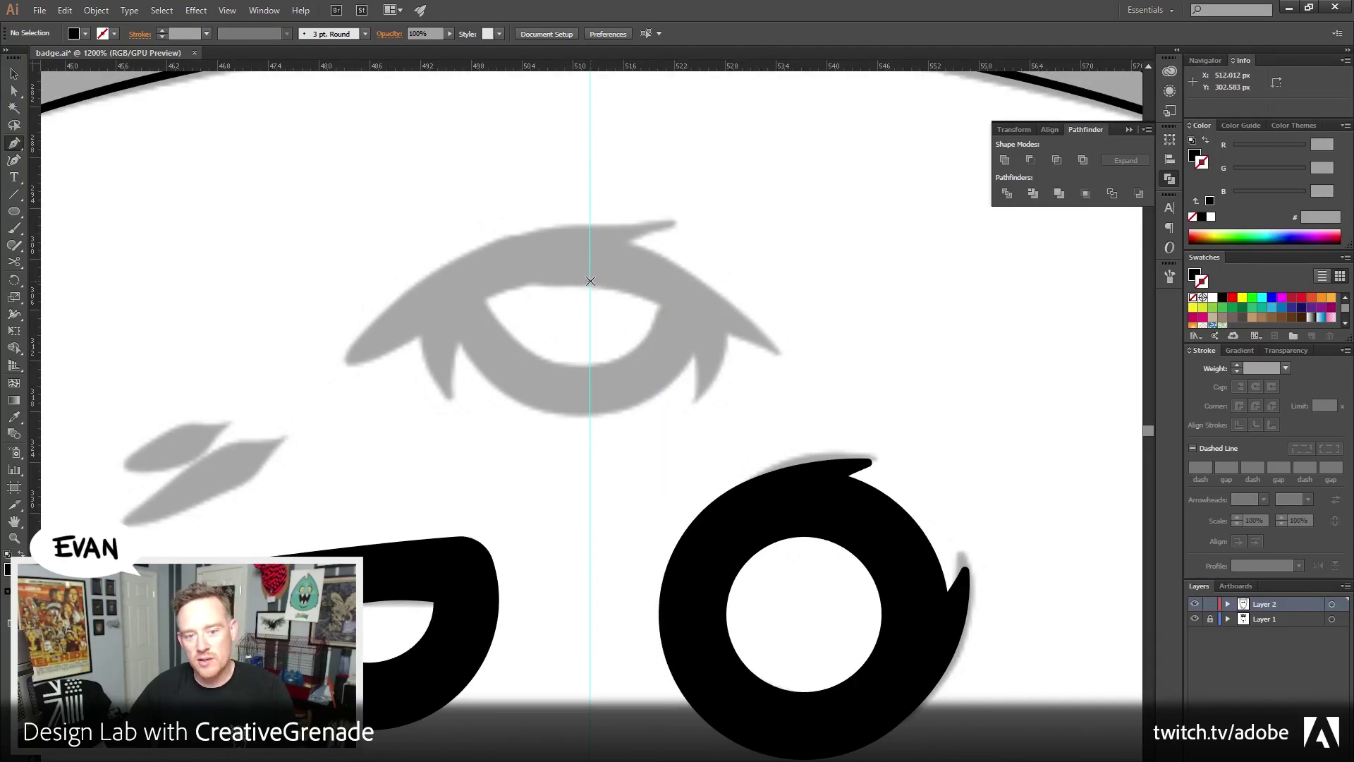
# Trace the forehead eye as a closed black almond path and select it
pyautogui.click(661, 304)
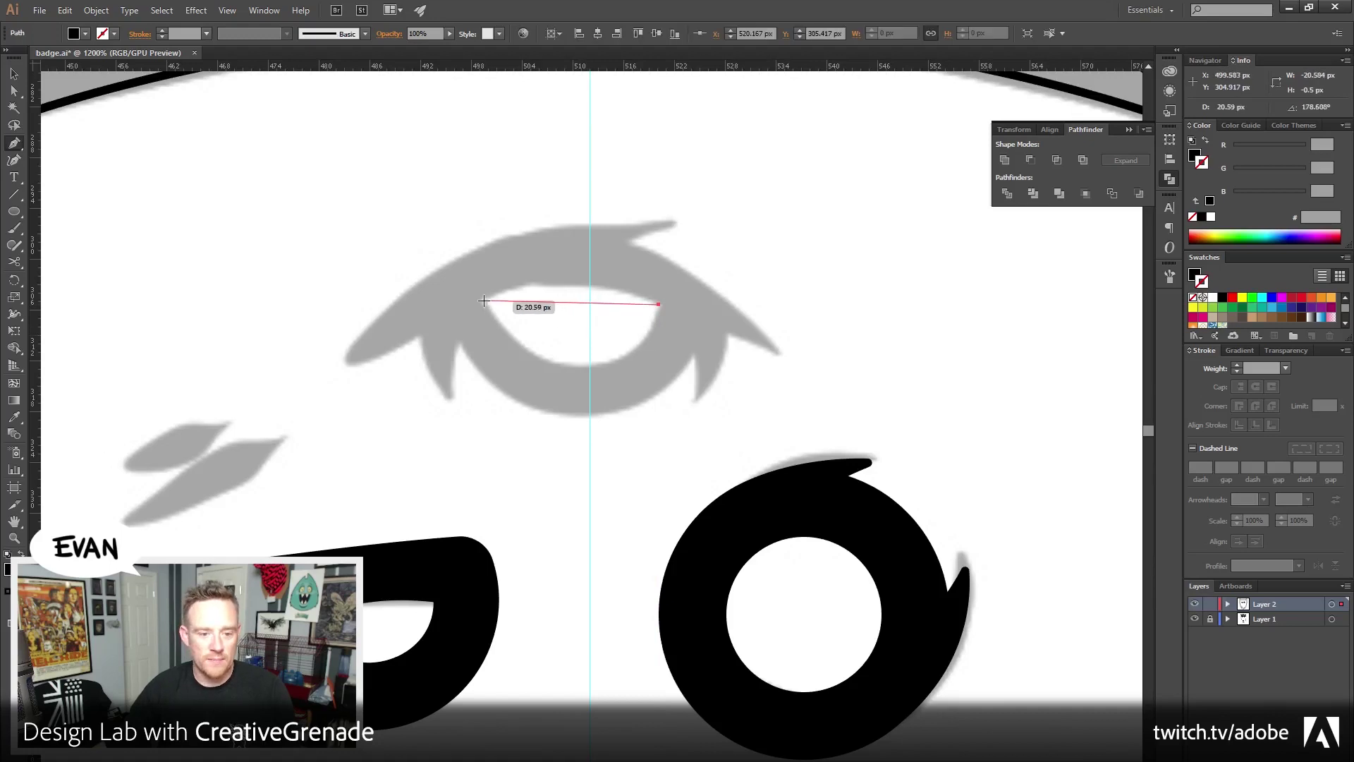
pyautogui.moveTo(484, 301); pyautogui.dragTo(361, 323)
pyautogui.moveTo(368, 332); pyautogui.dragTo(377, 346)
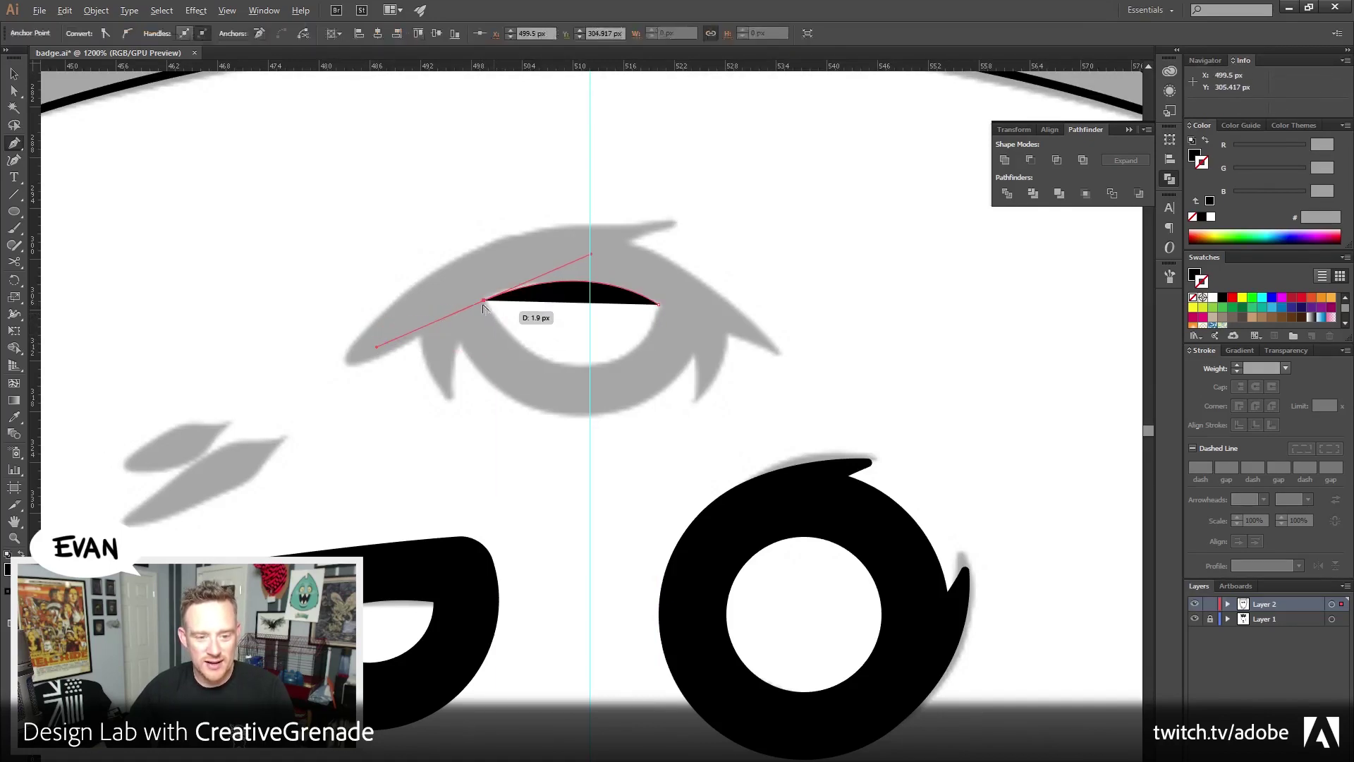
pyautogui.moveTo(483, 300); pyautogui.dragTo(642, 373)
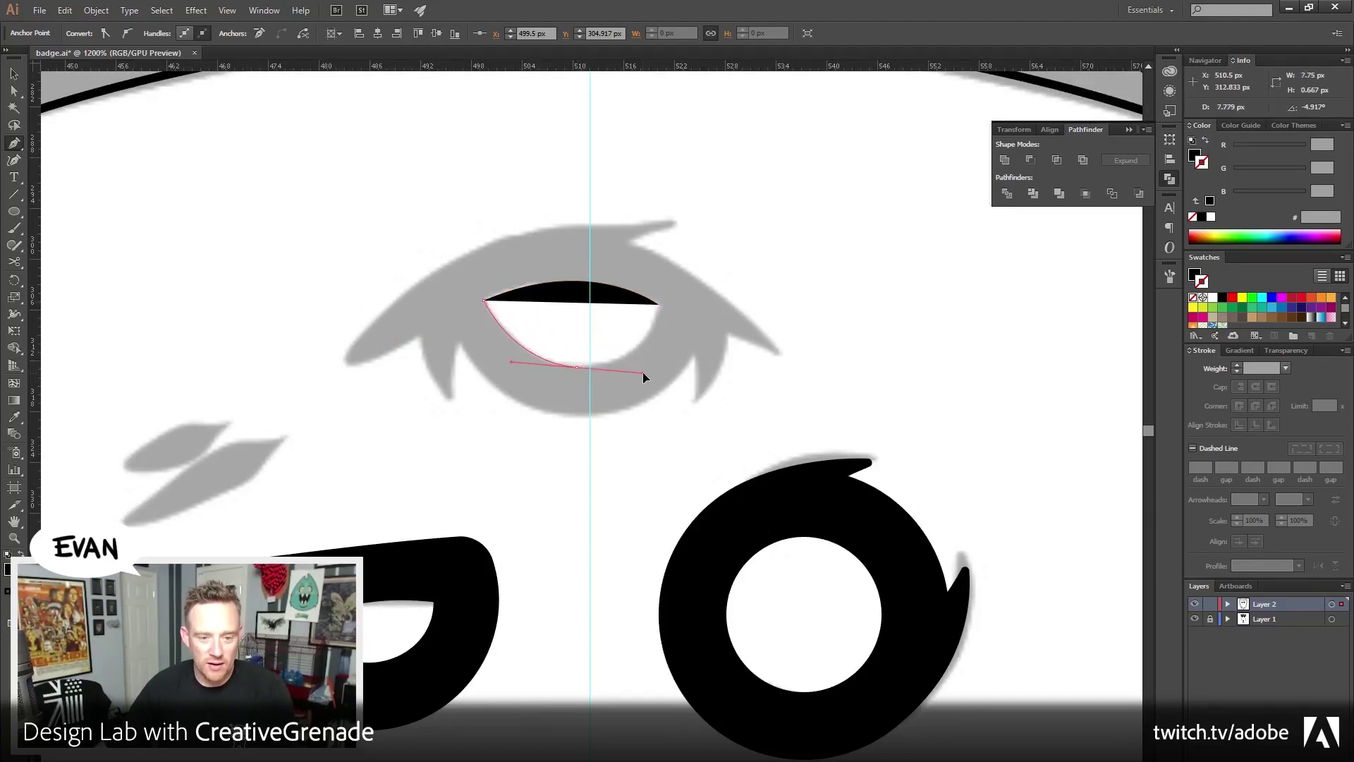
pyautogui.click(659, 305)
pyautogui.keyDown('ctrl'); pyautogui.click(749, 231); pyautogui.keyUp('ctrl')
pyautogui.press('v')
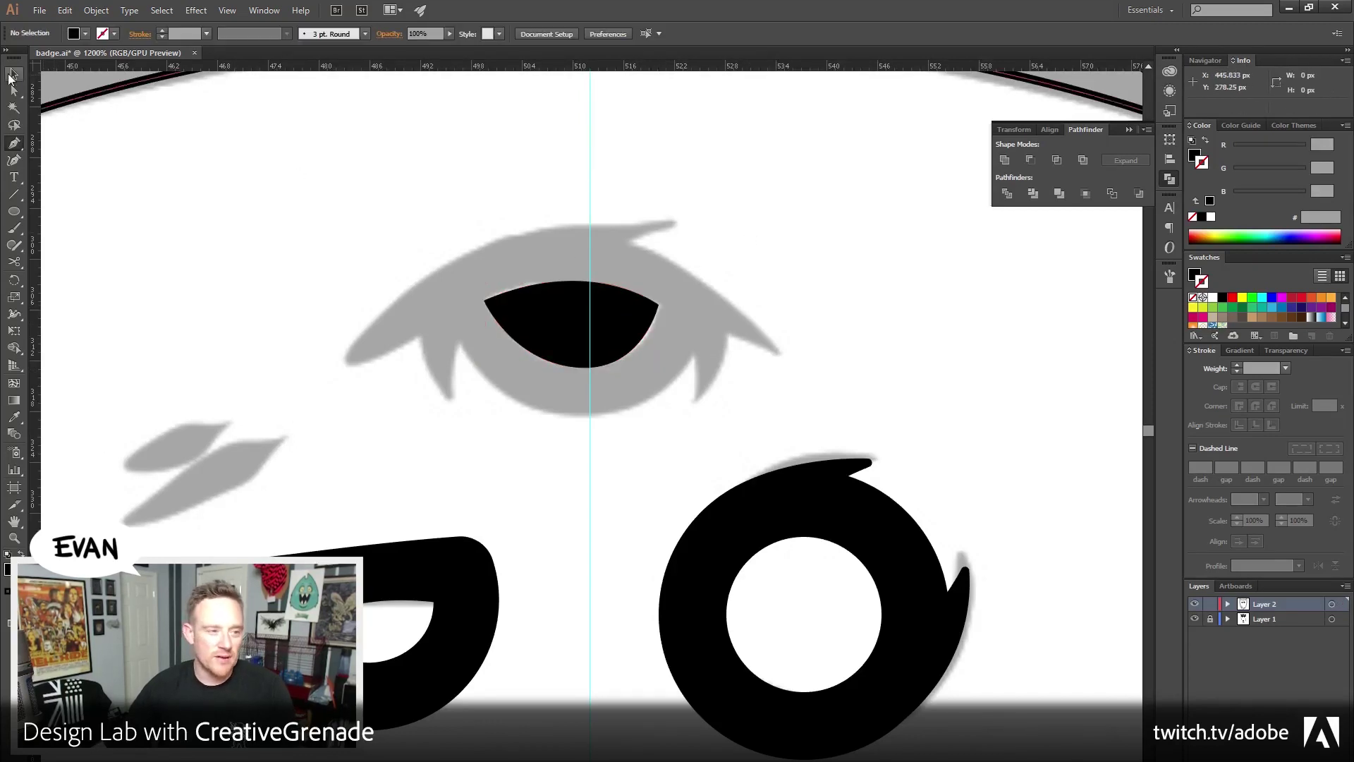
pyautogui.click(543, 296)
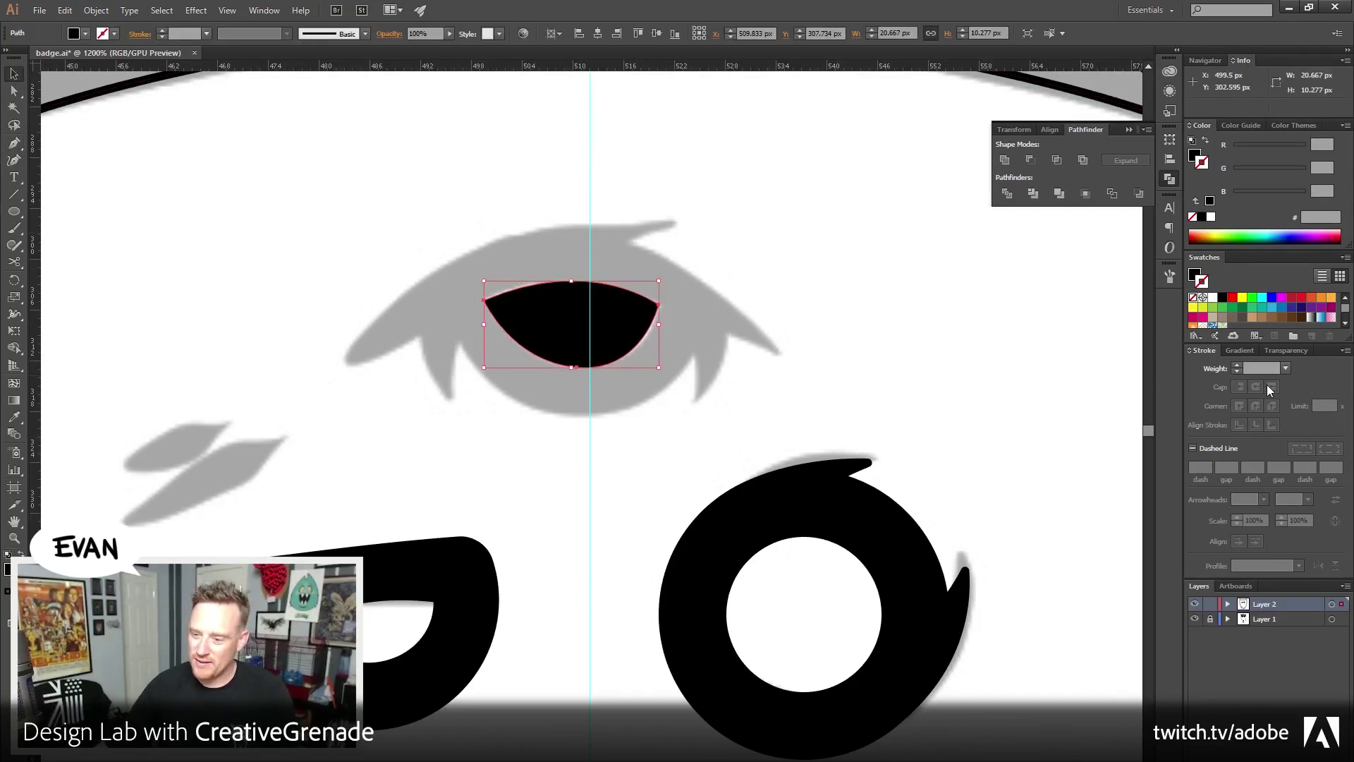
# Swap the eye's fill to a stroke and raise its weight to 8 px
pyautogui.click(1206, 143)
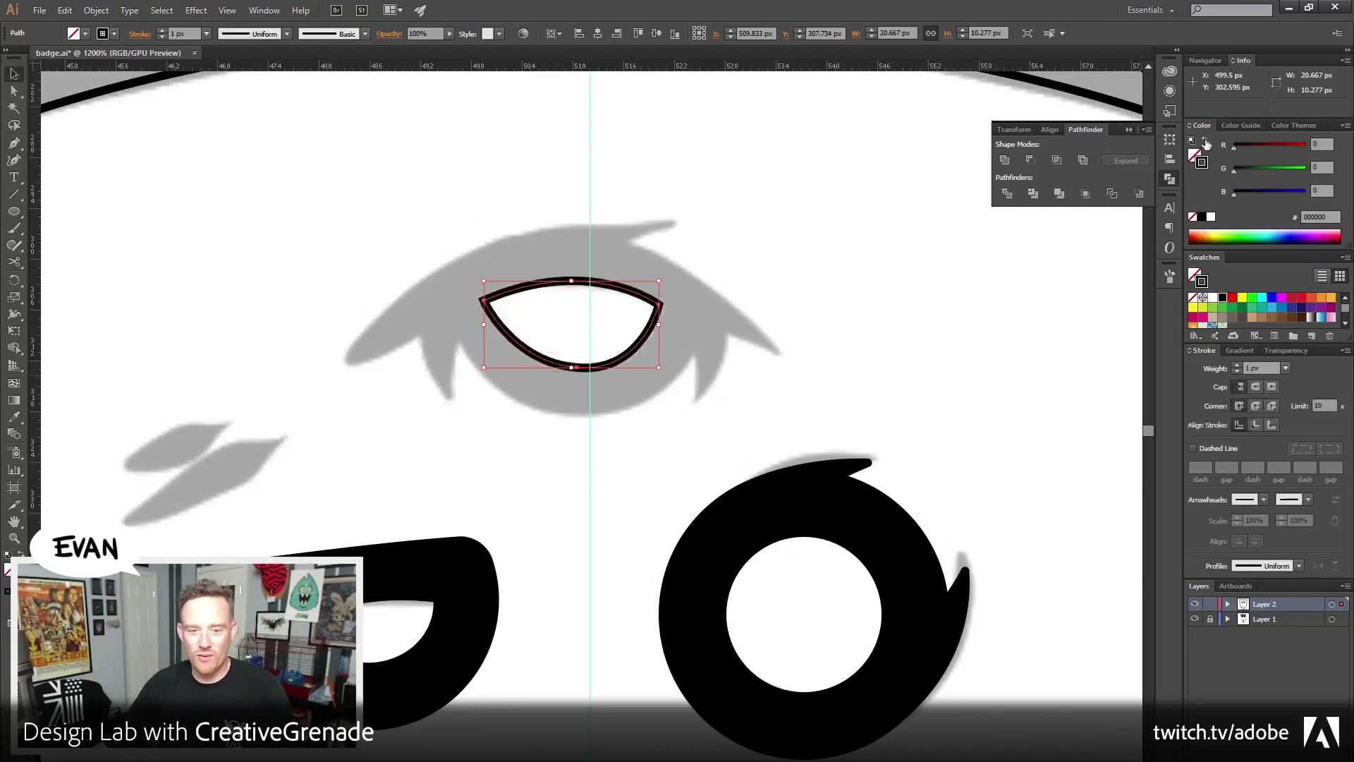
pyautogui.click(1237, 364)
pyautogui.click(1238, 365)
pyautogui.click(1237, 365)
pyautogui.click(1238, 365)
pyautogui.click(1237, 365)
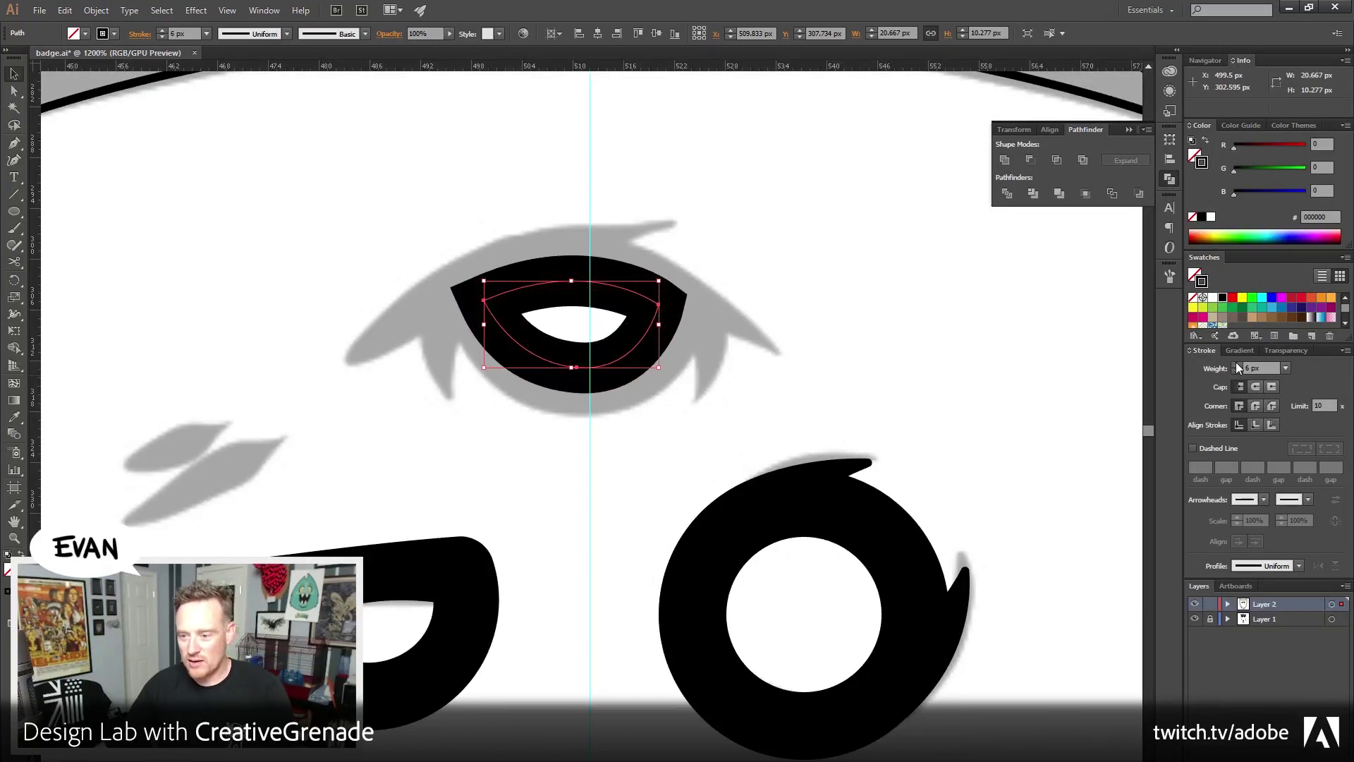
pyautogui.click(1237, 365)
pyautogui.click(1237, 365)
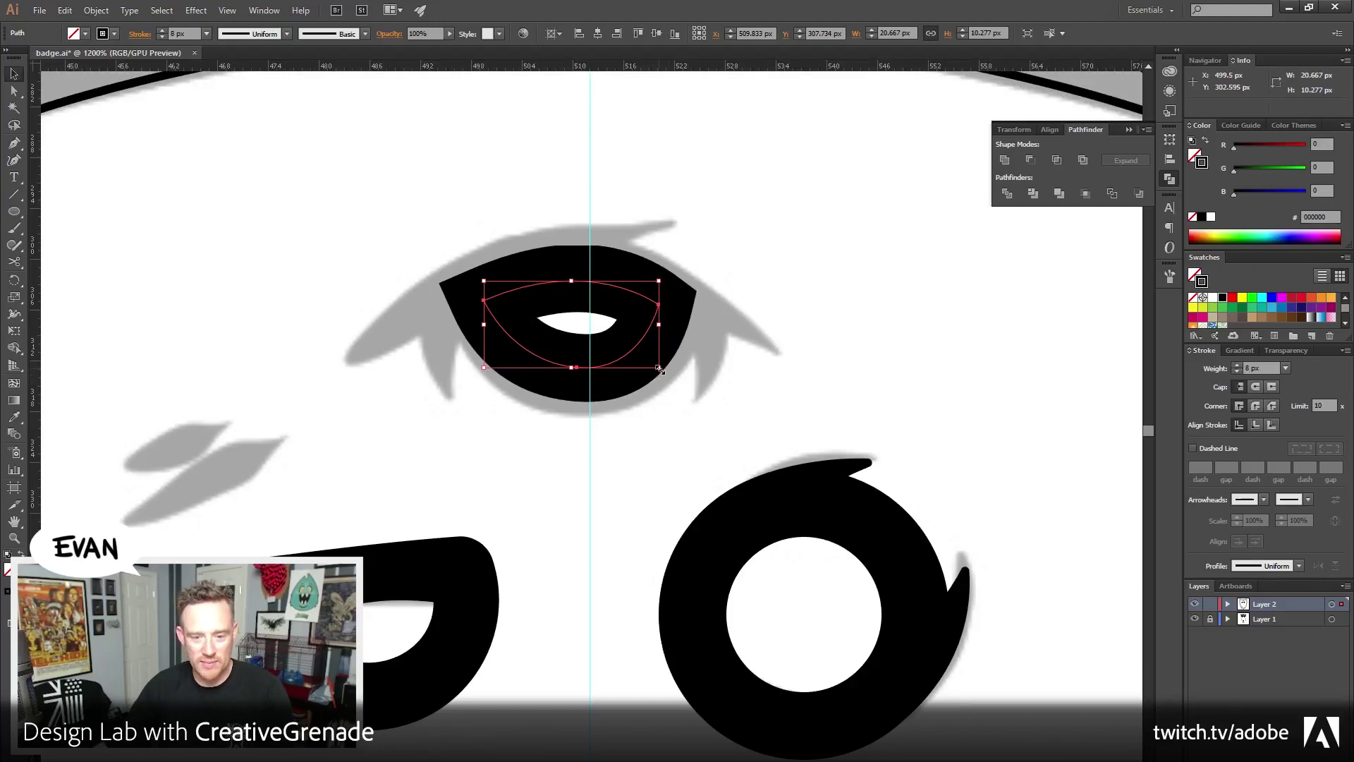
# Enlarge the eye to about 27.8 × 13.8 px and give it round corner joins
pyautogui.moveTo(660, 369); pyautogui.dragTo(691, 387)
pyautogui.click(779, 159)
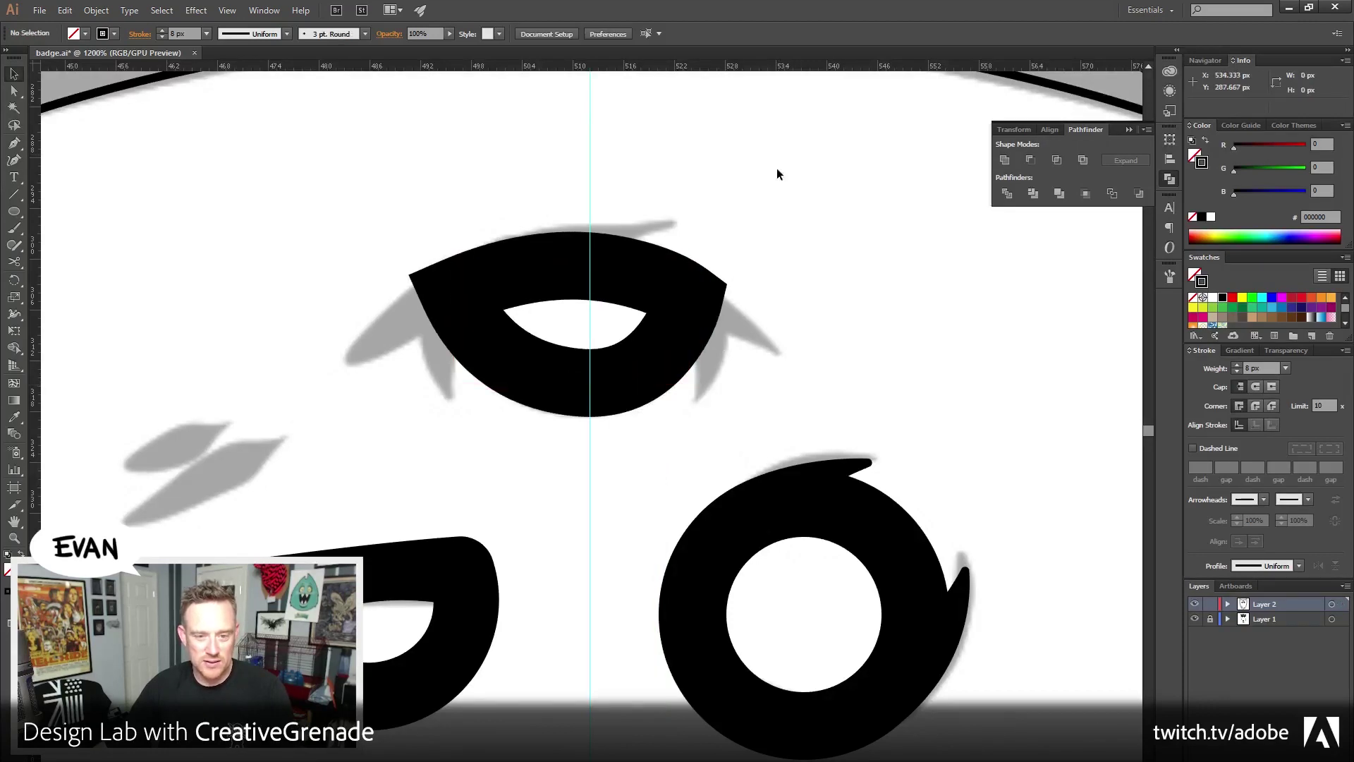
pyautogui.moveTo(642, 189)
pyautogui.mouseDown()
pyautogui.moveTo(493, 226)
pyautogui.moveTo(487, 282)
pyautogui.mouseUp()
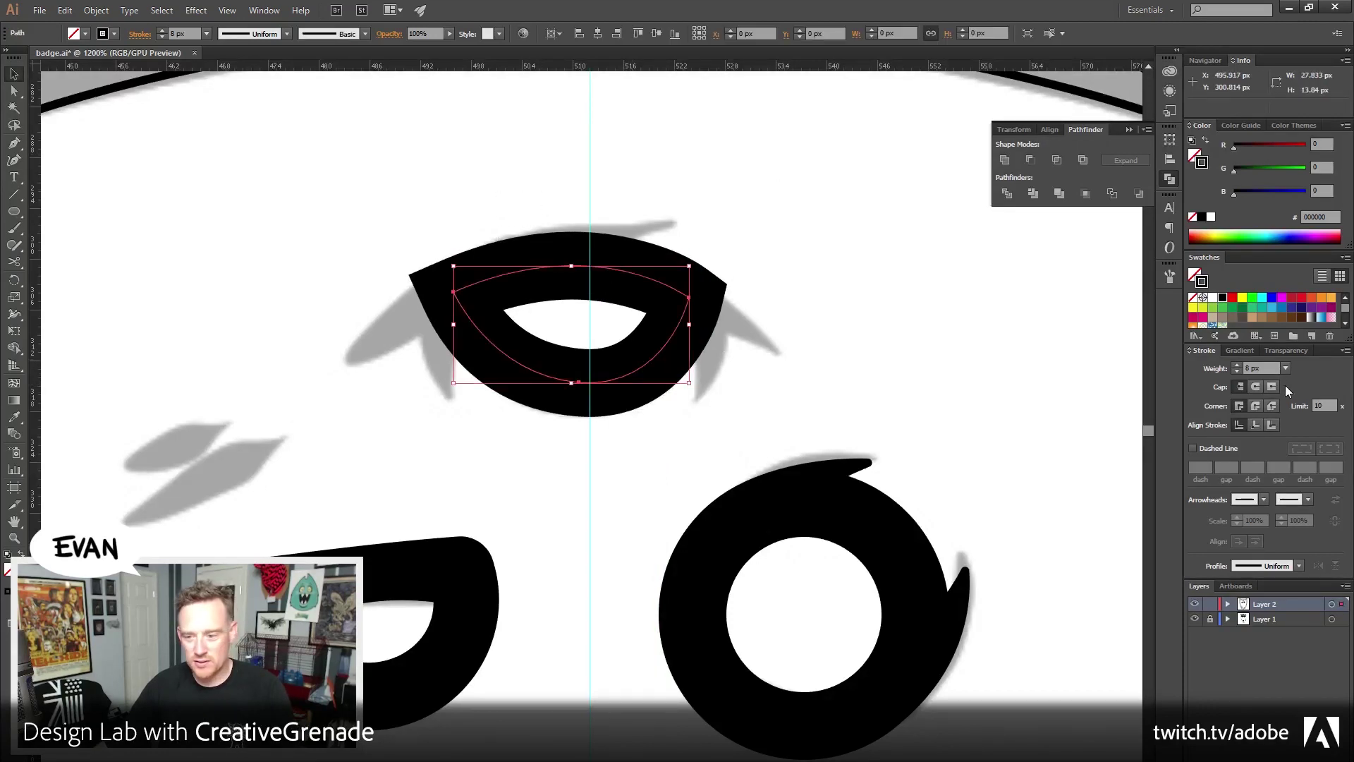
pyautogui.click(1255, 407)
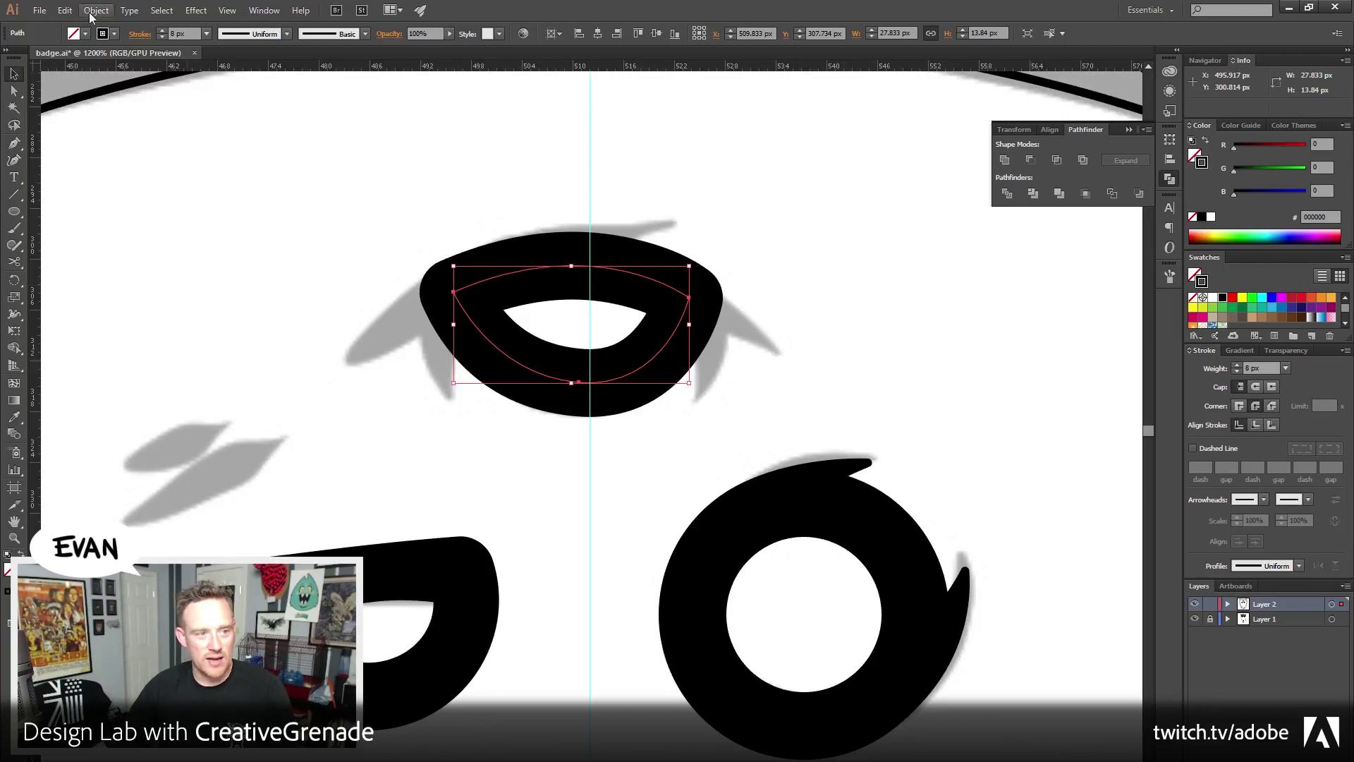
pyautogui.moveTo(534, 188); pyautogui.dragTo(635, 311)
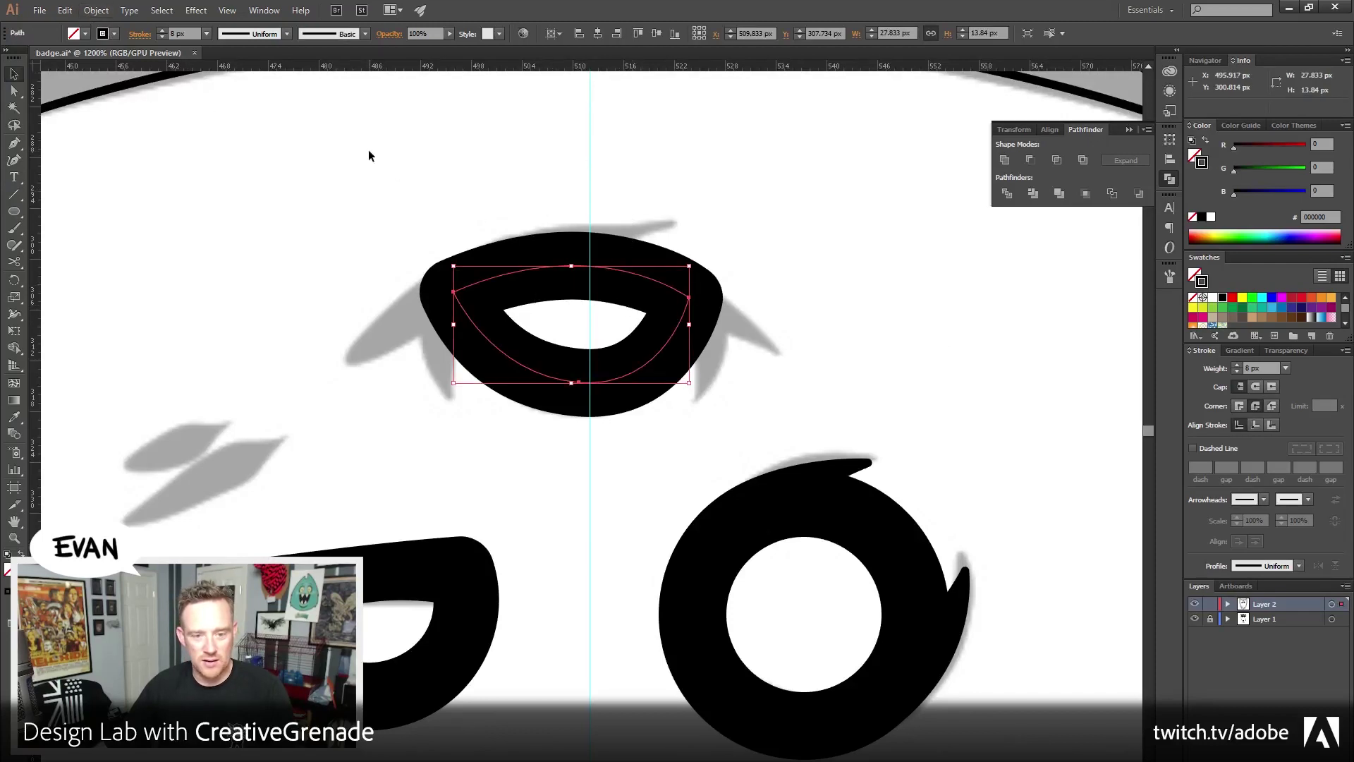
pyautogui.click(368, 150)
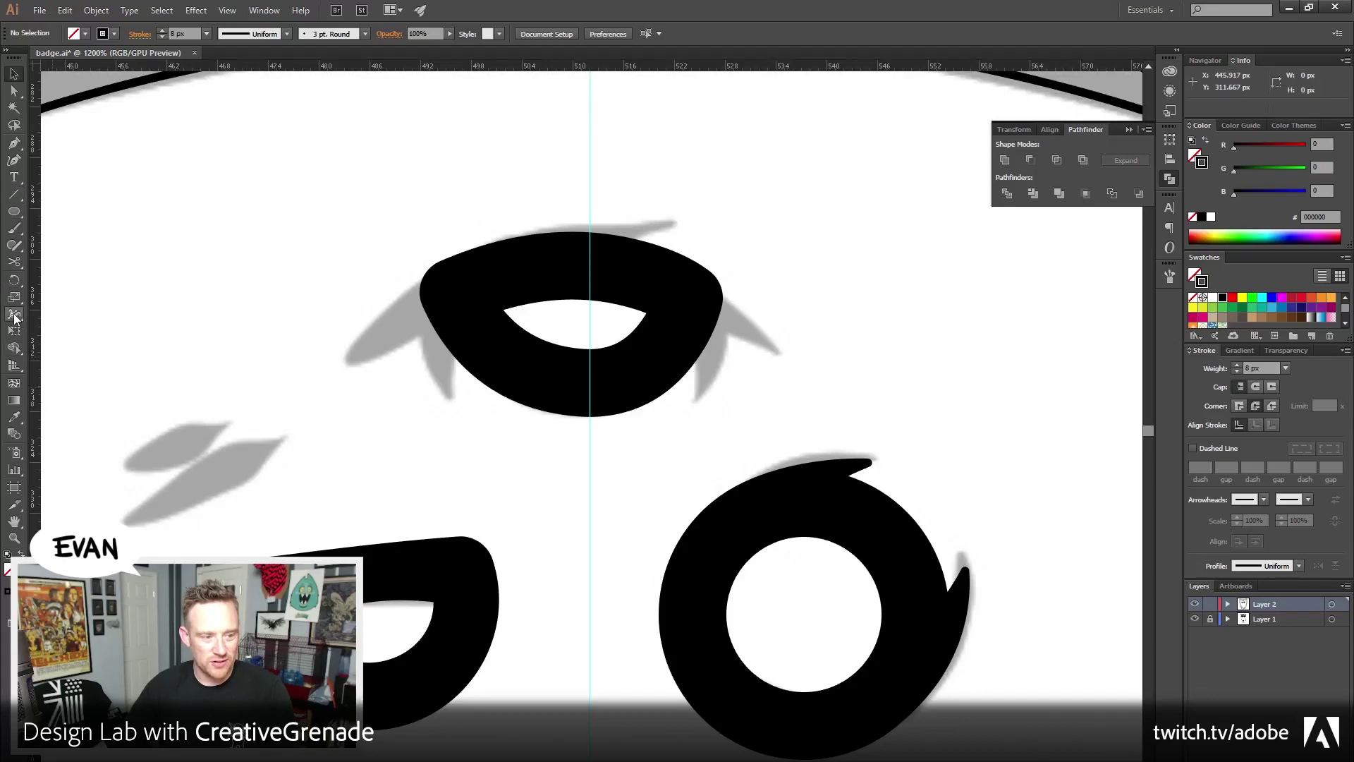
# Try varying the eye stroke's width with the Width tool, then undo it
pyautogui.click(14, 313)
pyautogui.moveTo(591, 271); pyautogui.dragTo(596, 250)
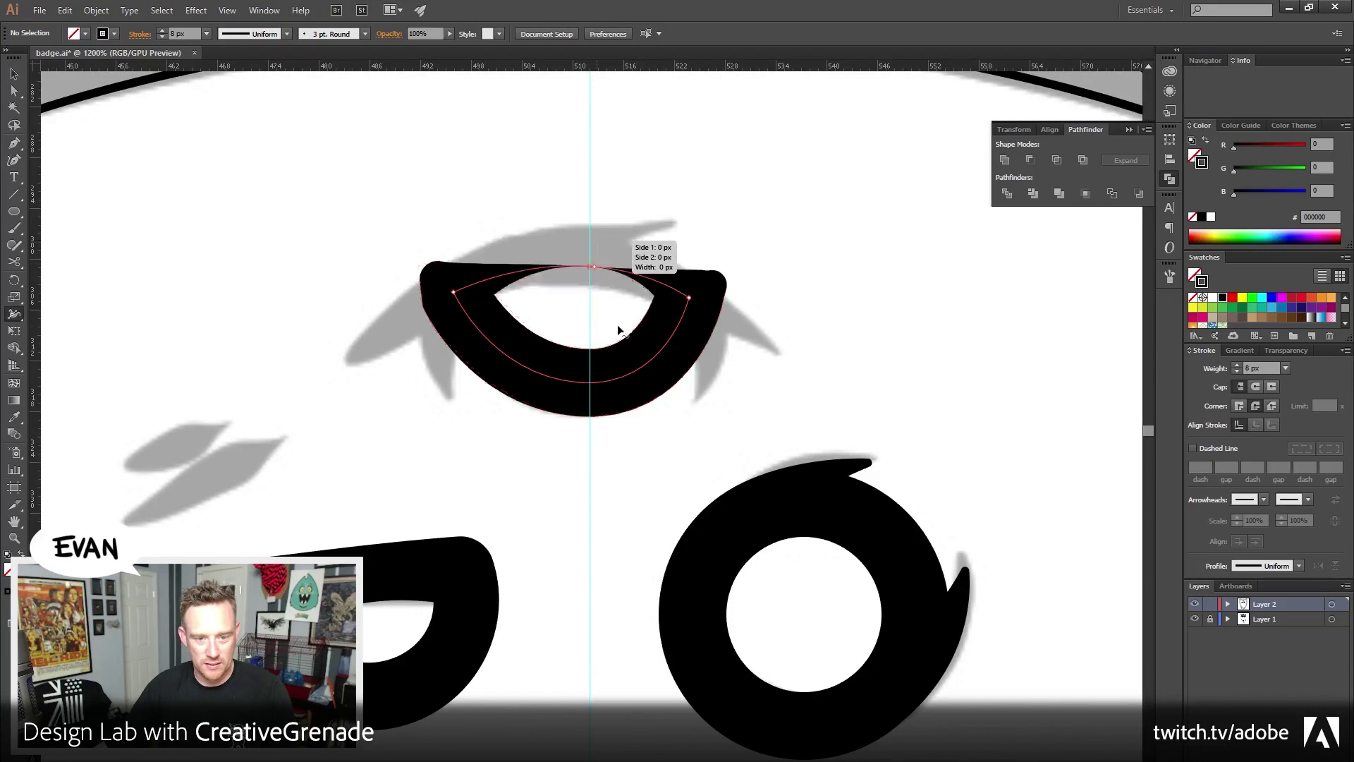
pyautogui.hotkey('ctrl', 'z')
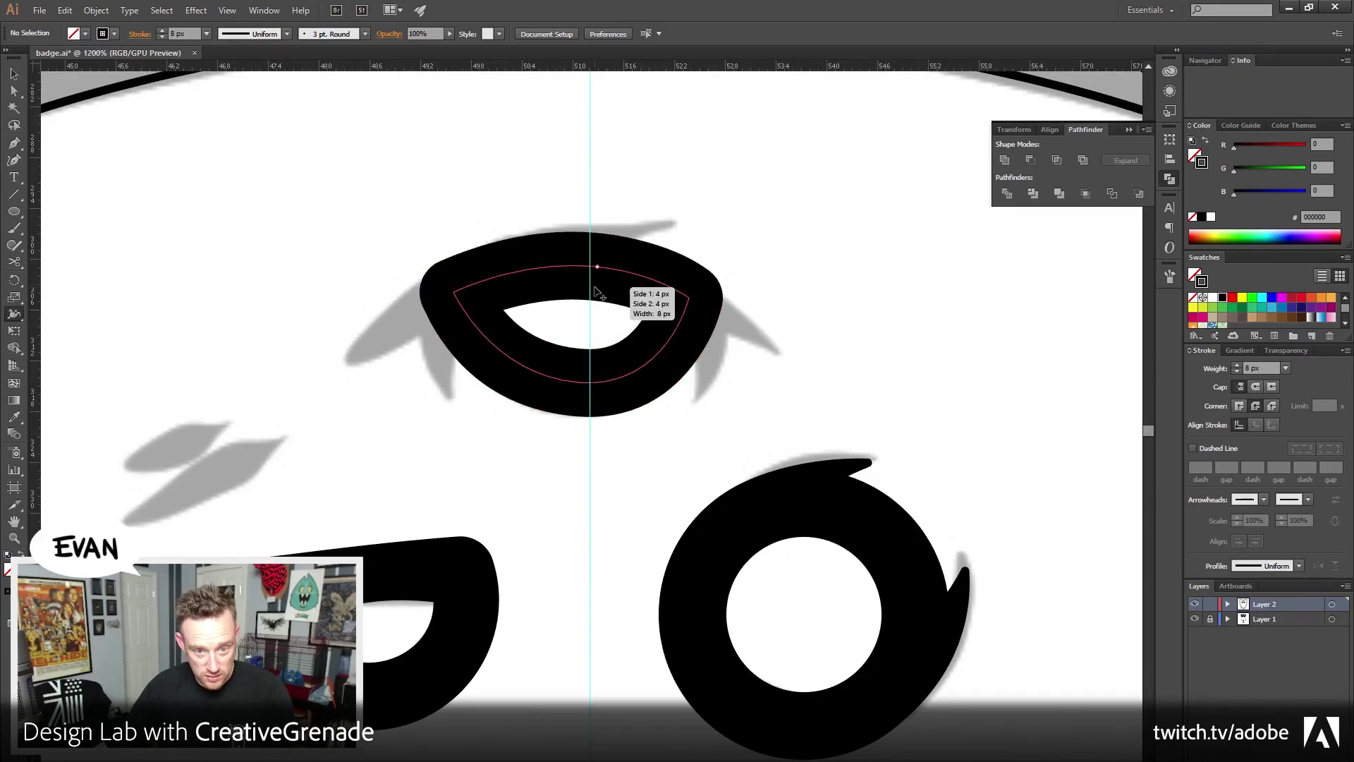
pyautogui.moveTo(577, 299); pyautogui.dragTo(578, 282)
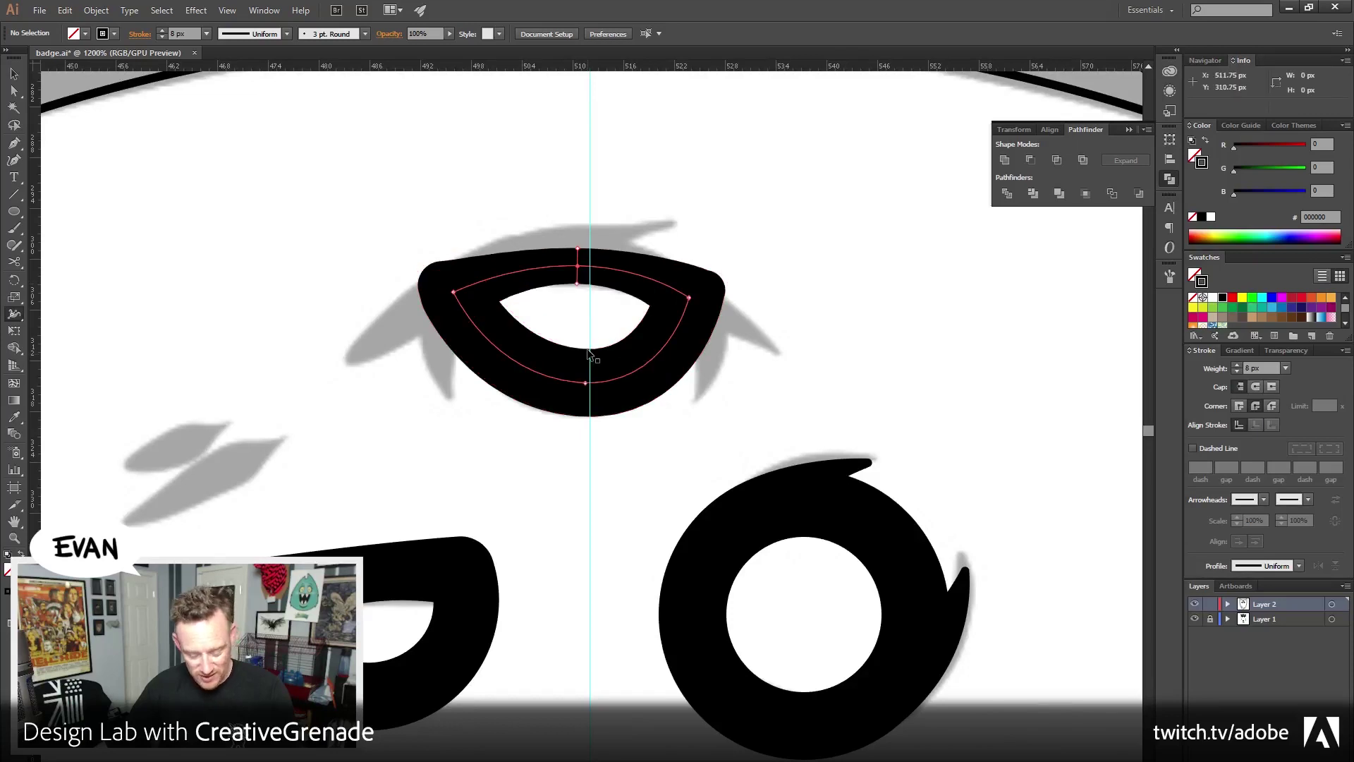
pyautogui.hotkey('ctrl', 'z')
# Align the stroke to Outside and shrink the eye path to about 20.7 × 10.3 px
pyautogui.click(15, 75)
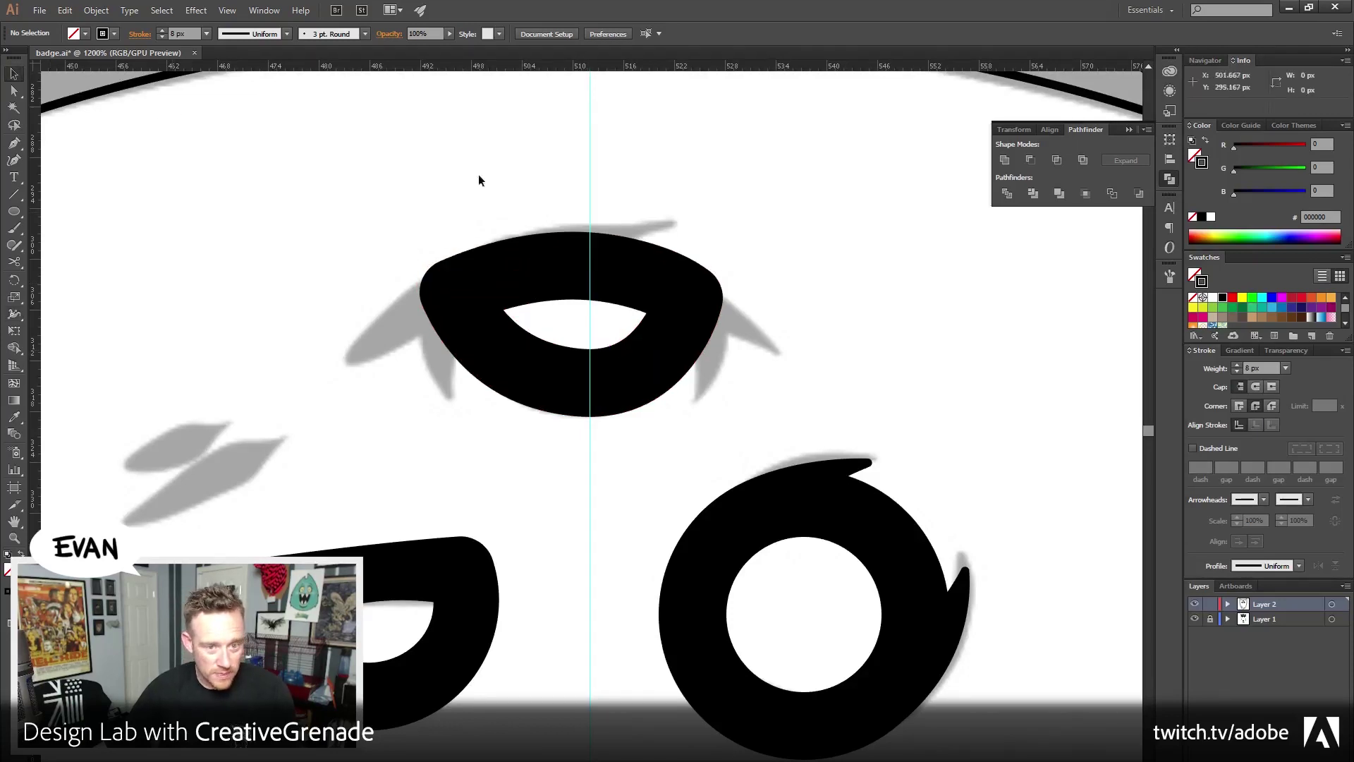
pyautogui.click(599, 253)
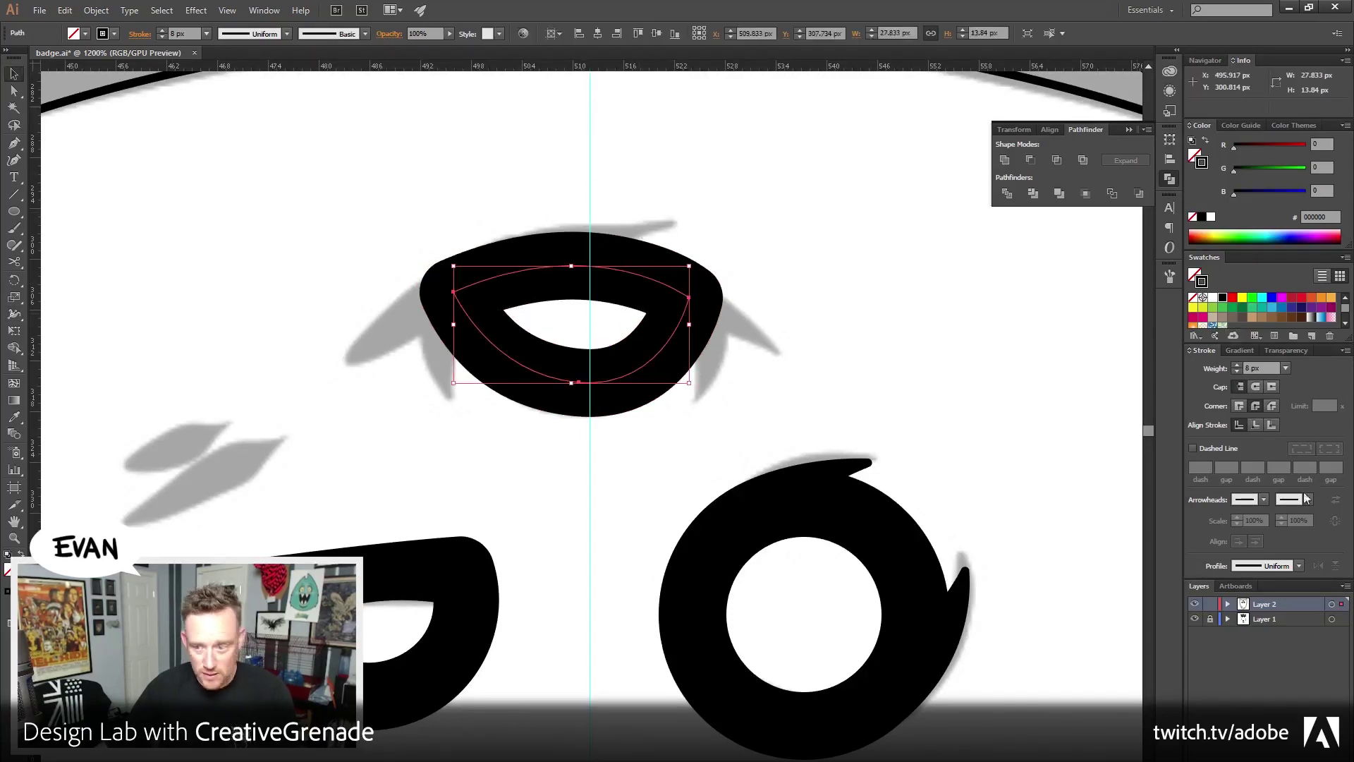
pyautogui.click(1272, 425)
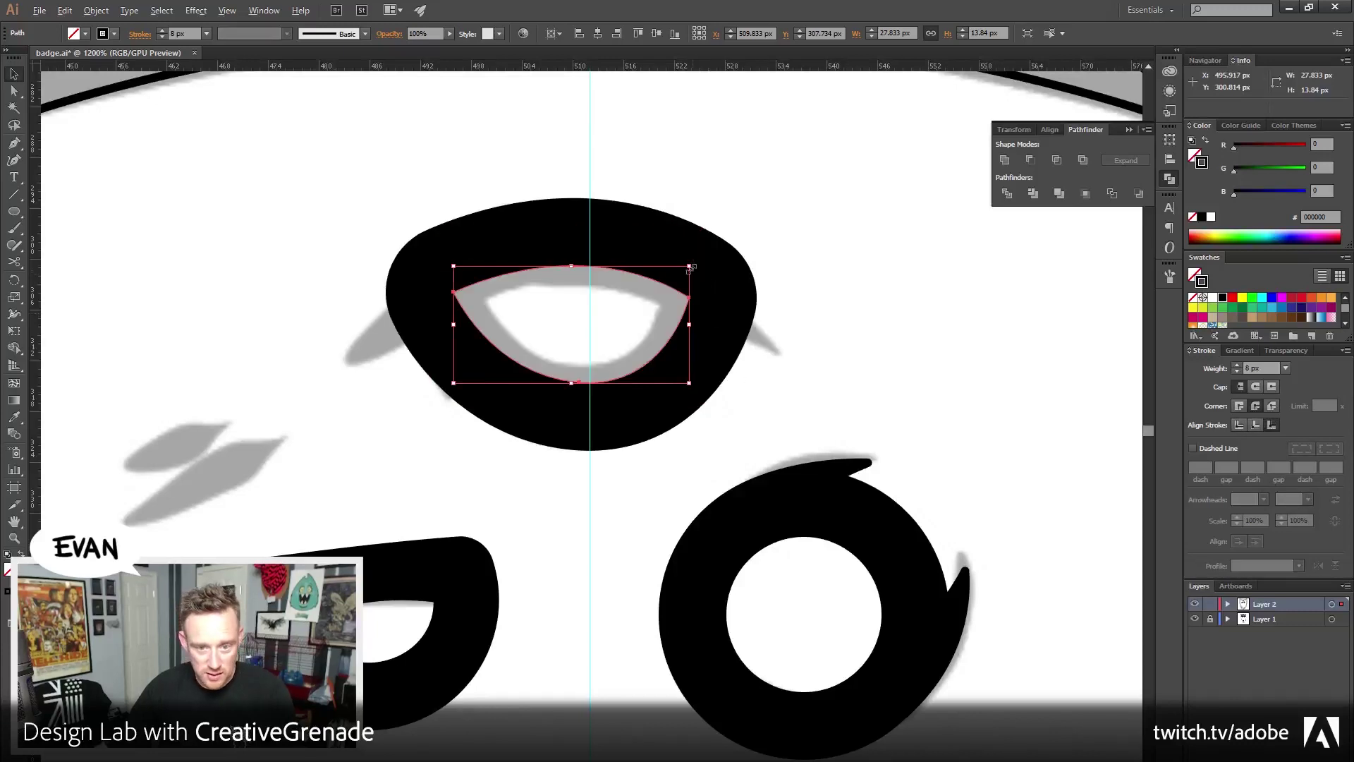
pyautogui.moveTo(690, 267); pyautogui.dragTo(655, 281)
pyautogui.click(780, 235)
pyautogui.moveTo(780, 236); pyautogui.dragTo(778, 285)
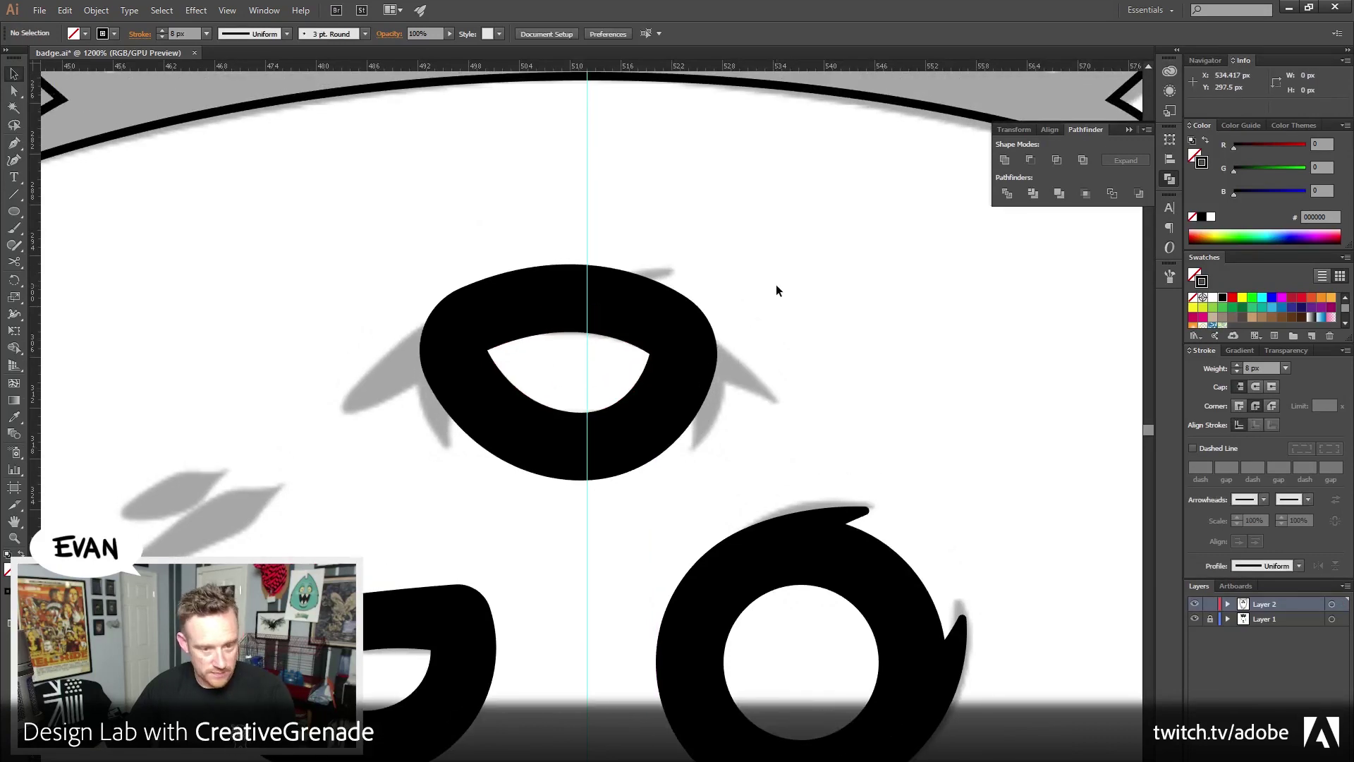
pyautogui.moveTo(599, 276); pyautogui.dragTo(638, 277)
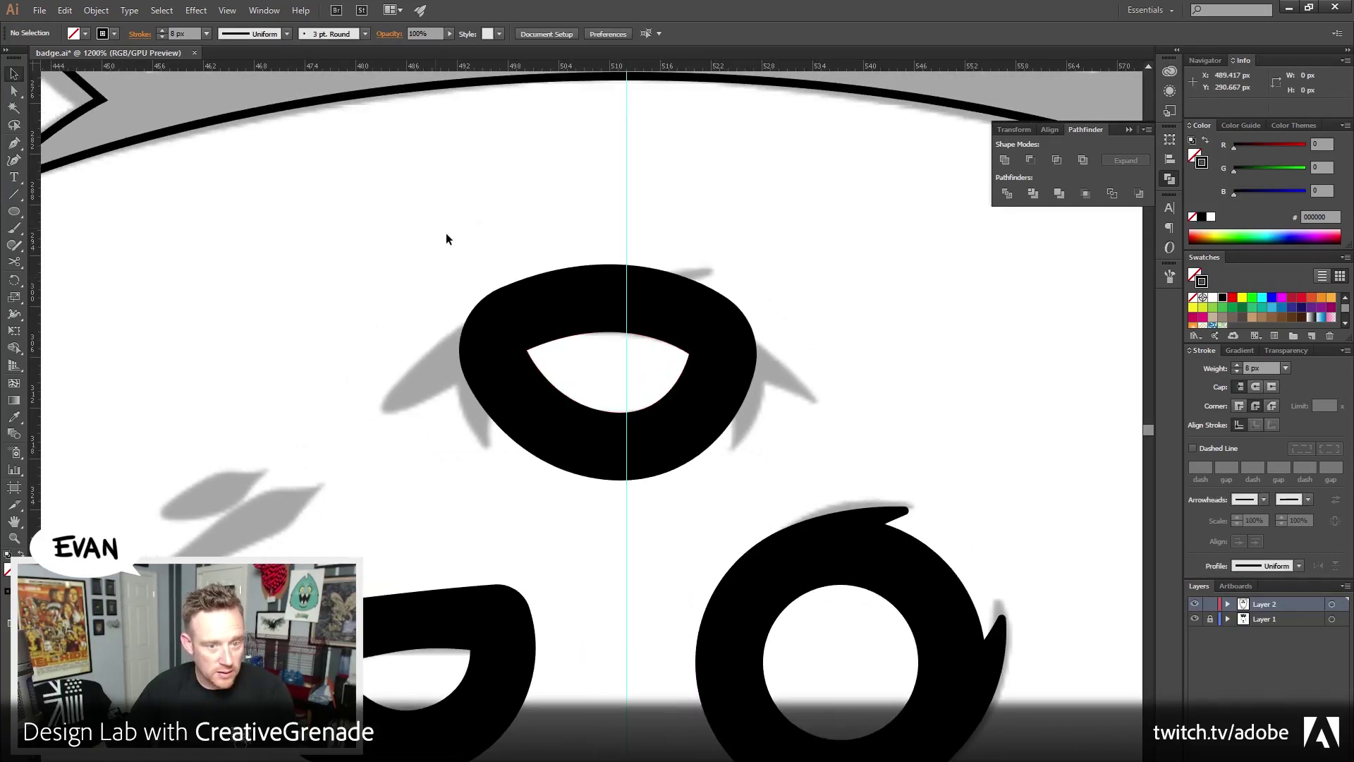
# Apply Object > Path > Outline Stroke to the forehead eye's path
pyautogui.moveTo(447, 239); pyautogui.dragTo(665, 382)
pyautogui.click(96, 10)
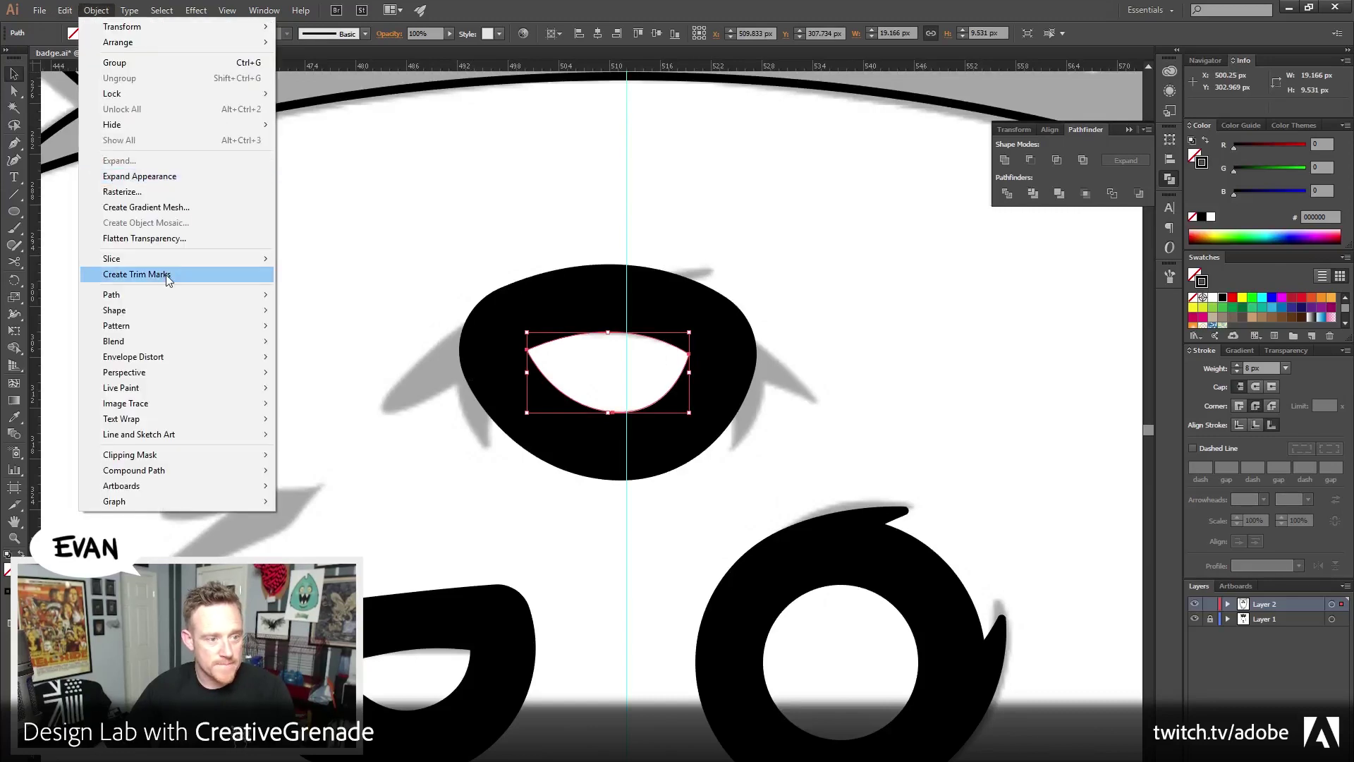
pyautogui.moveTo(167, 297)
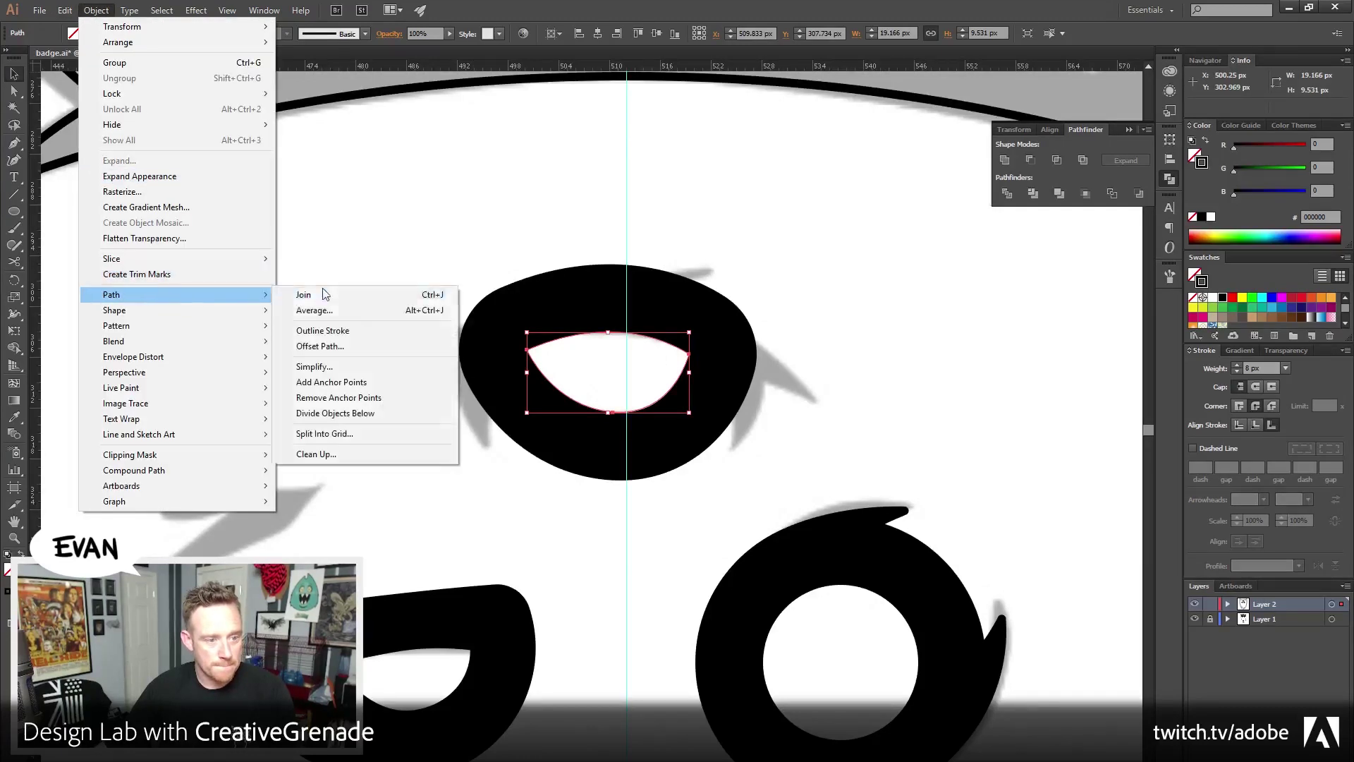
pyautogui.click(336, 338)
pyautogui.click(377, 268)
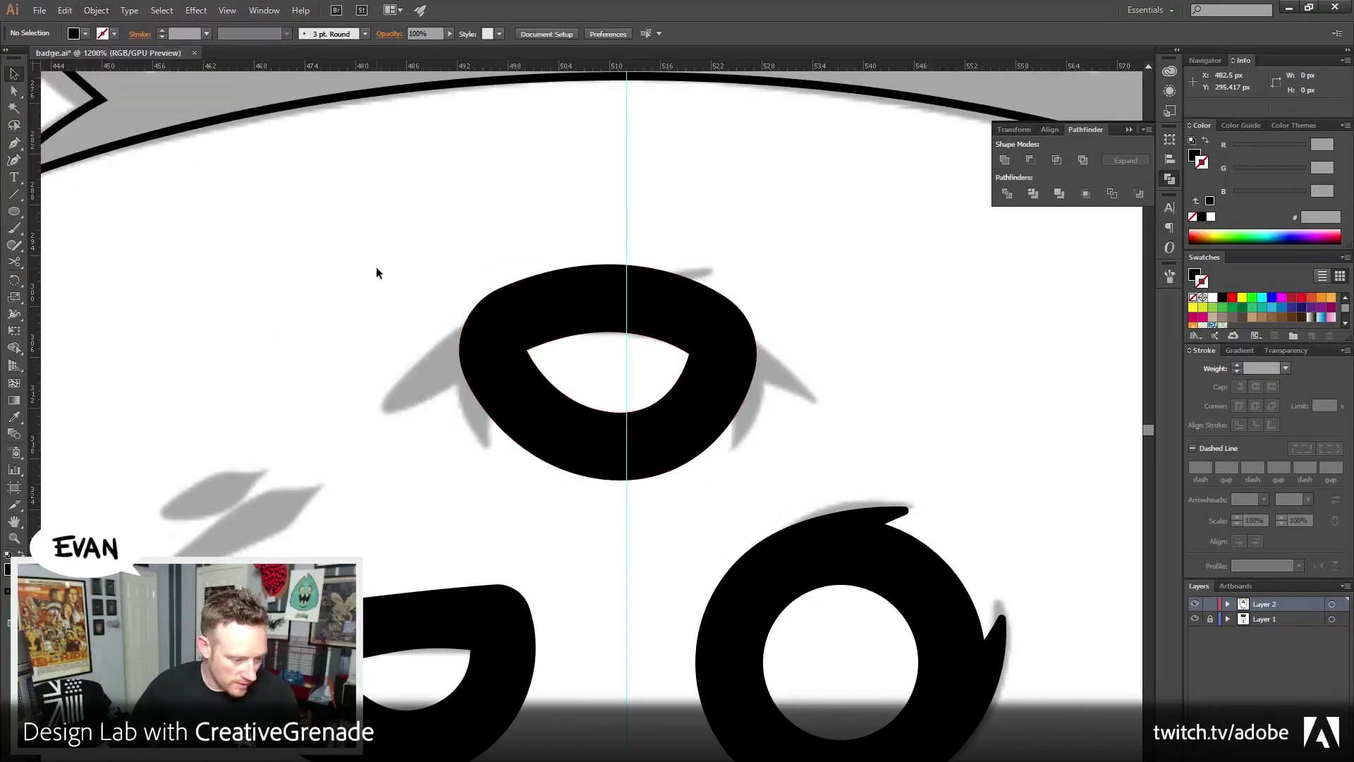
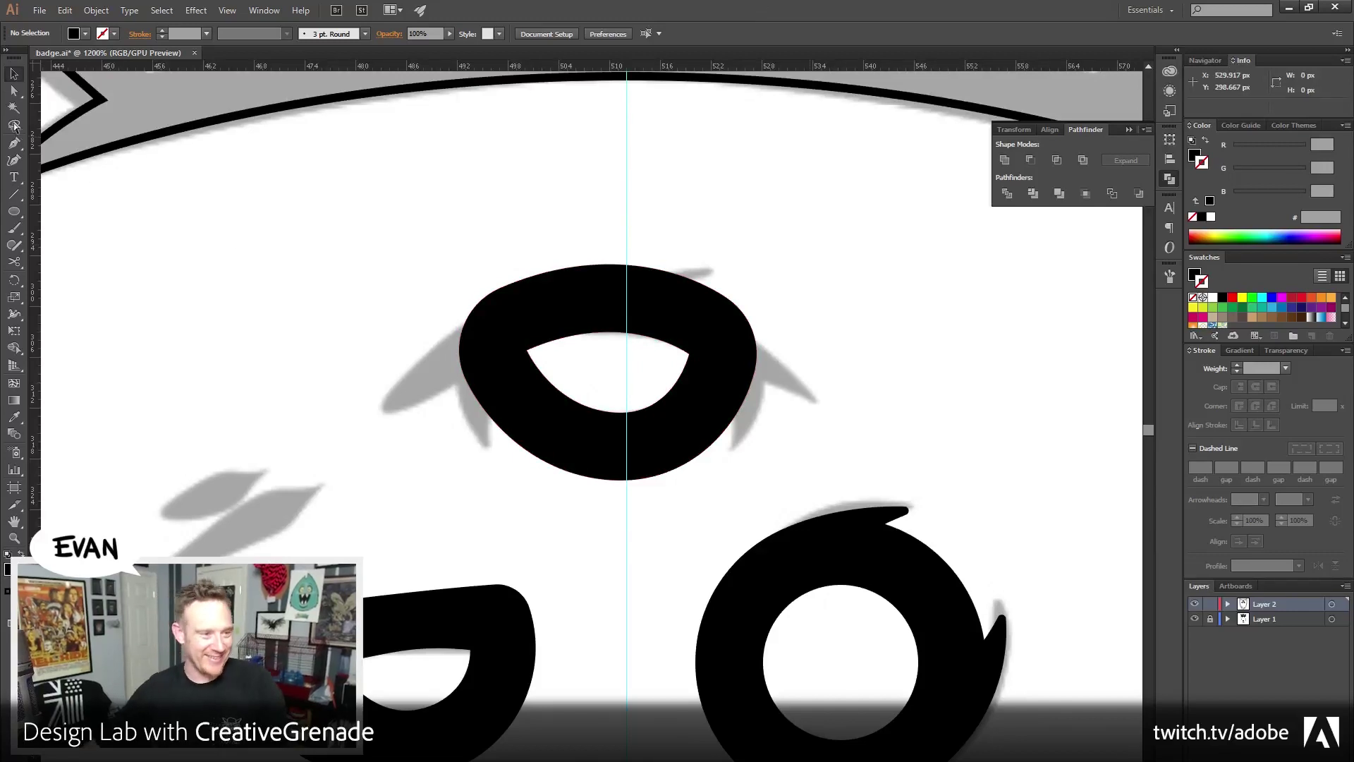
# Pen-draw the eyelid shape along the top eye's upper edge
pyautogui.click(14, 142)
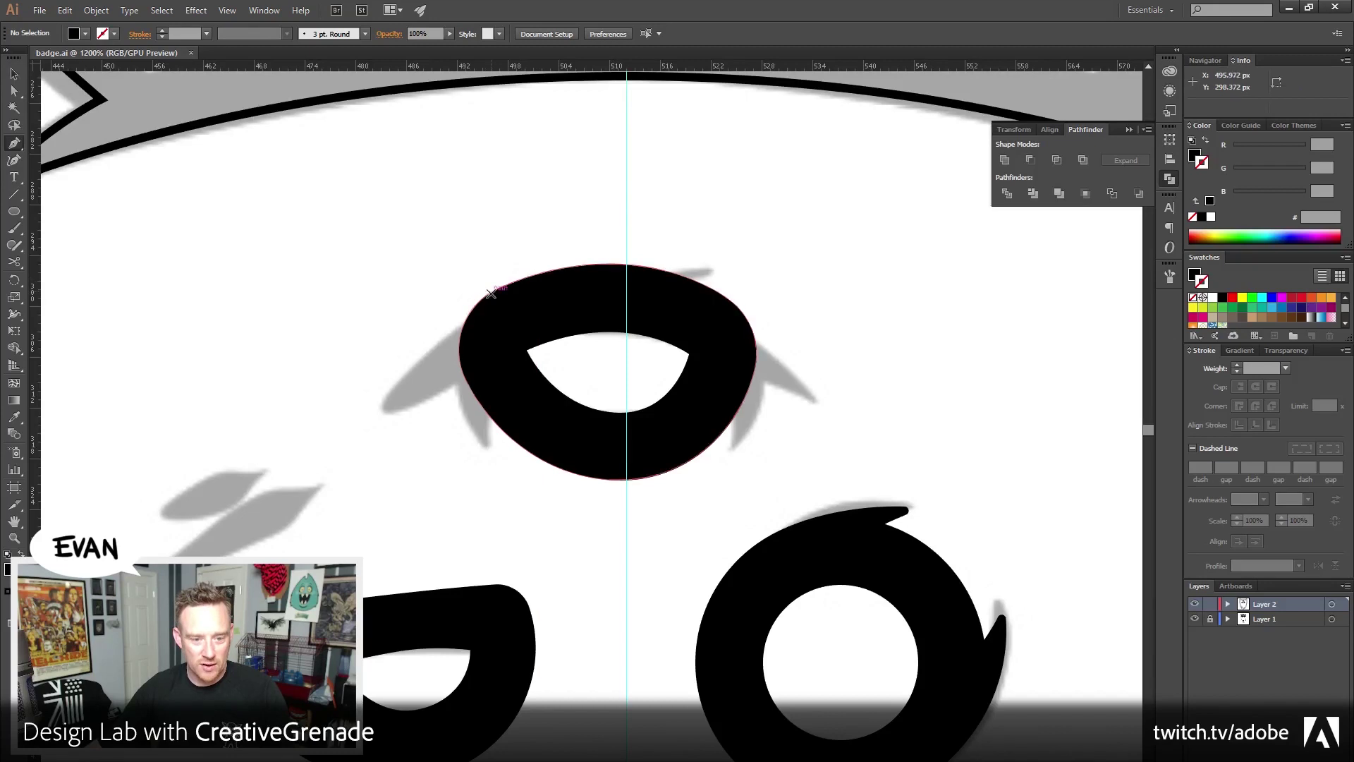
pyautogui.moveTo(495, 289); pyautogui.dragTo(620, 241)
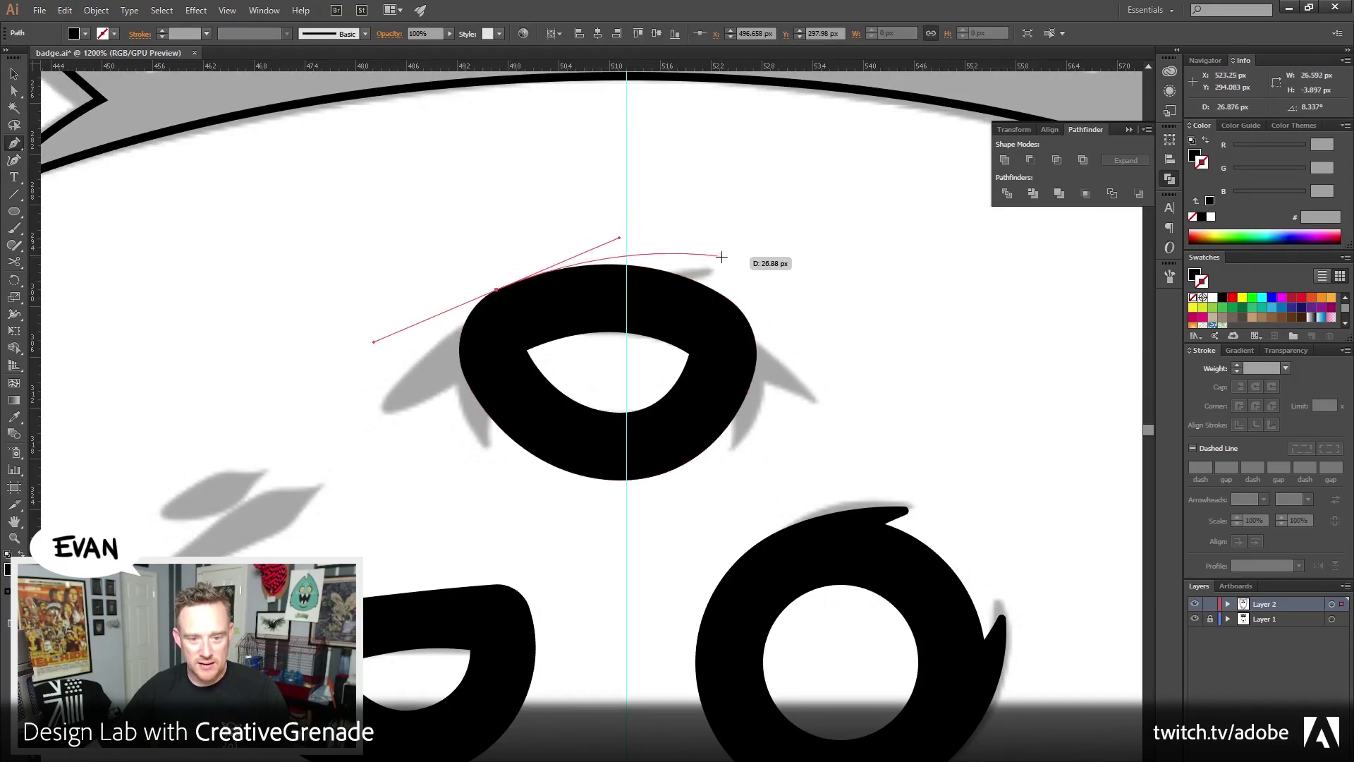
pyautogui.moveTo(733, 259); pyautogui.dragTo(536, 321)
pyautogui.click(536, 321)
pyautogui.click(497, 288)
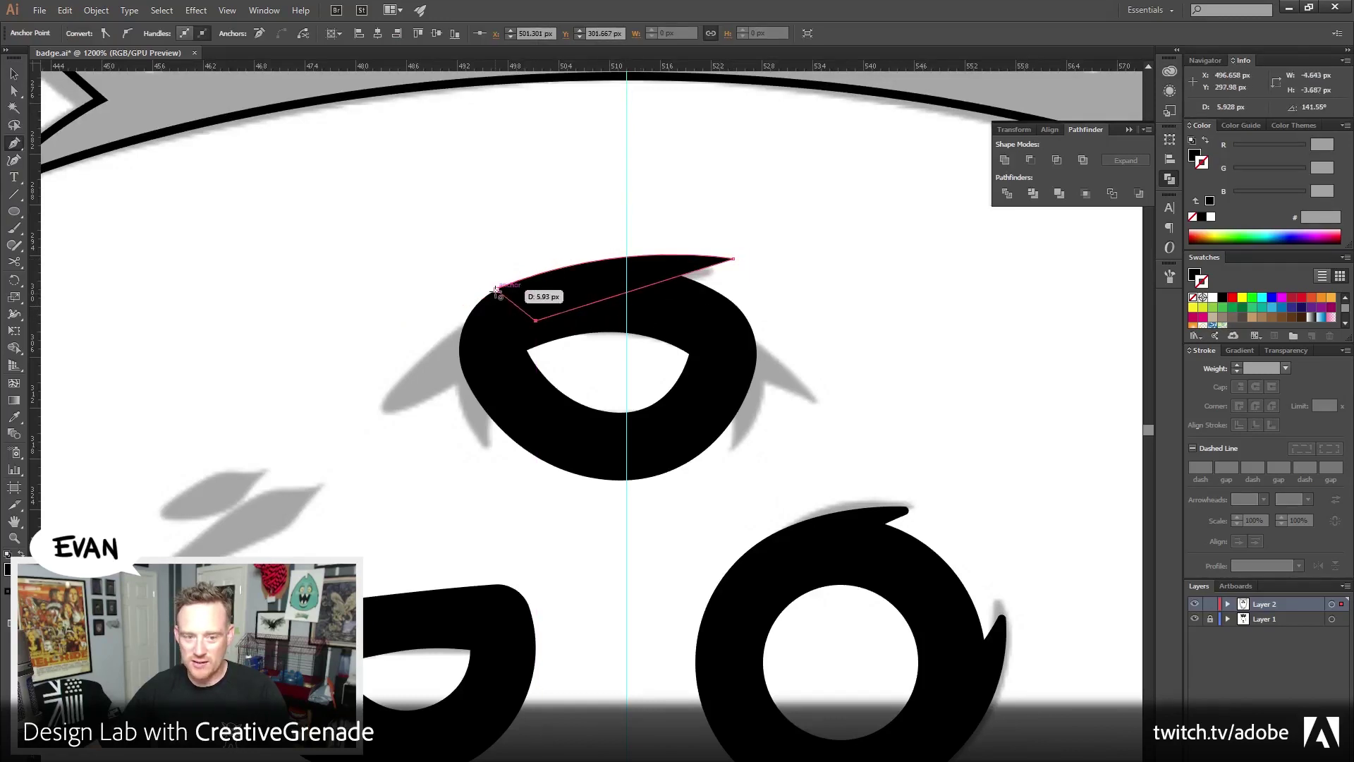
pyautogui.keyDown('ctrl'); pyautogui.click(535, 240); pyautogui.keyUp('ctrl')
# Draw the left eyelid sweep extending out from the eye's upper edge
pyautogui.moveTo(493, 353); pyautogui.dragTo(519, 366)
pyautogui.click(401, 425)
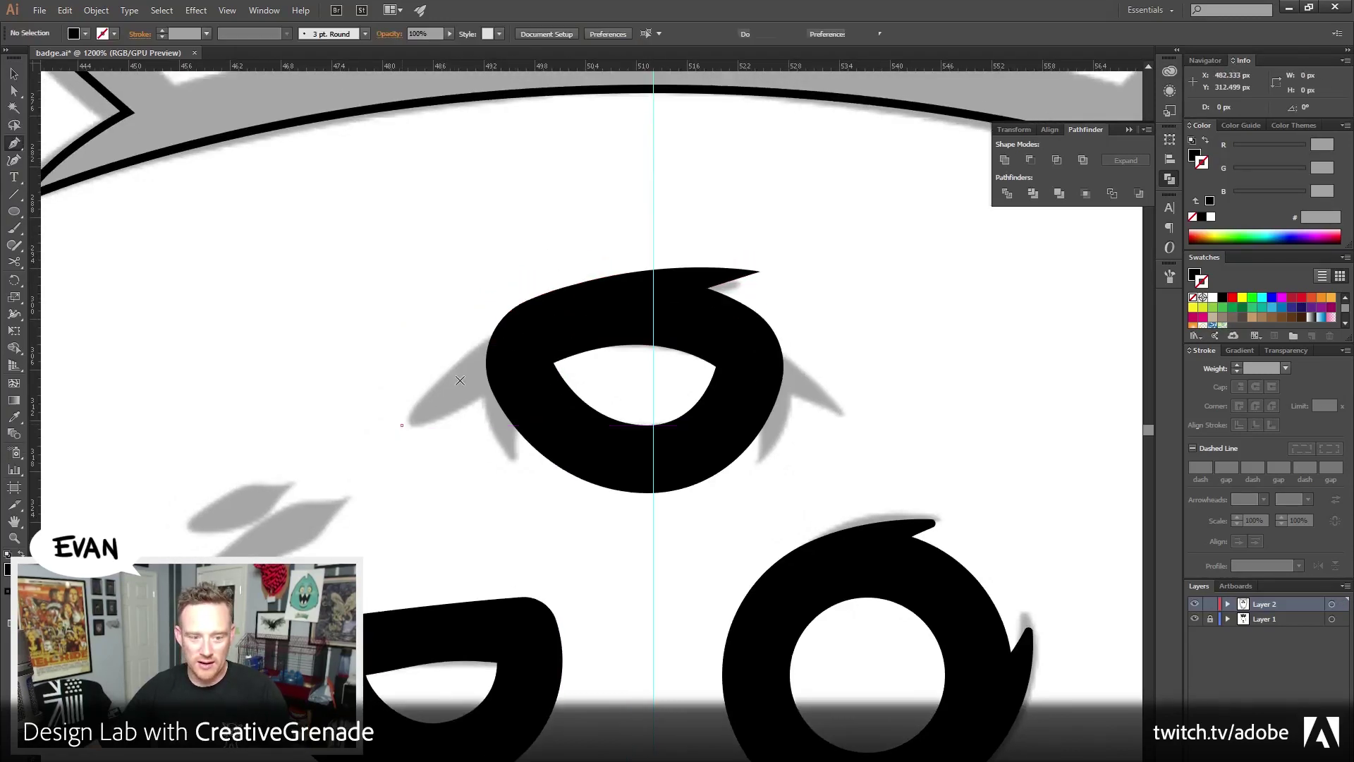
pyautogui.click(524, 304)
pyautogui.moveTo(524, 304); pyautogui.dragTo(534, 370)
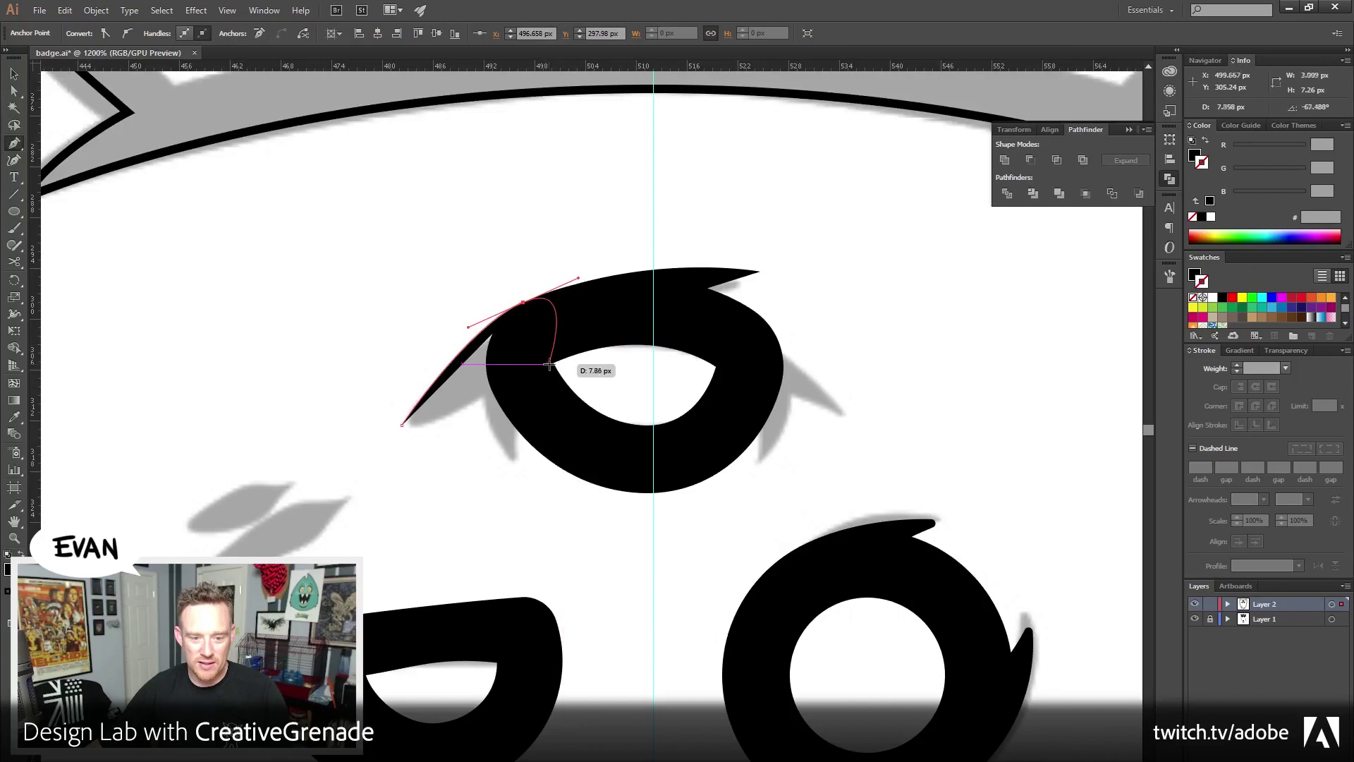
pyautogui.click(553, 361)
pyautogui.moveTo(402, 425); pyautogui.dragTo(358, 449)
pyautogui.keyDown('ctrl'); pyautogui.click(820, 313); pyautogui.keyUp('ctrl')
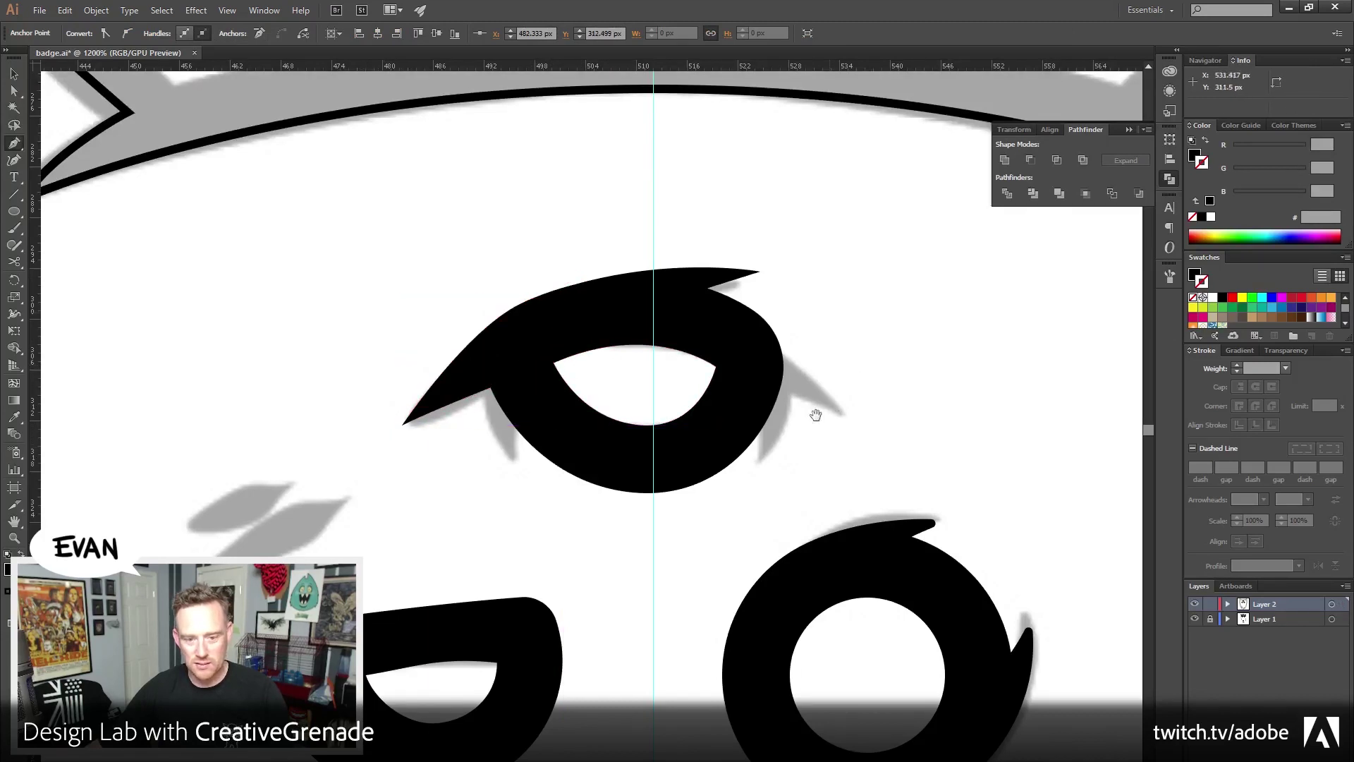
# Draw the right eyelid wisp curving down to a tip from the eye's edge
pyautogui.moveTo(811, 414); pyautogui.dragTo(740, 396)
pyautogui.moveTo(679, 292); pyautogui.dragTo(715, 314)
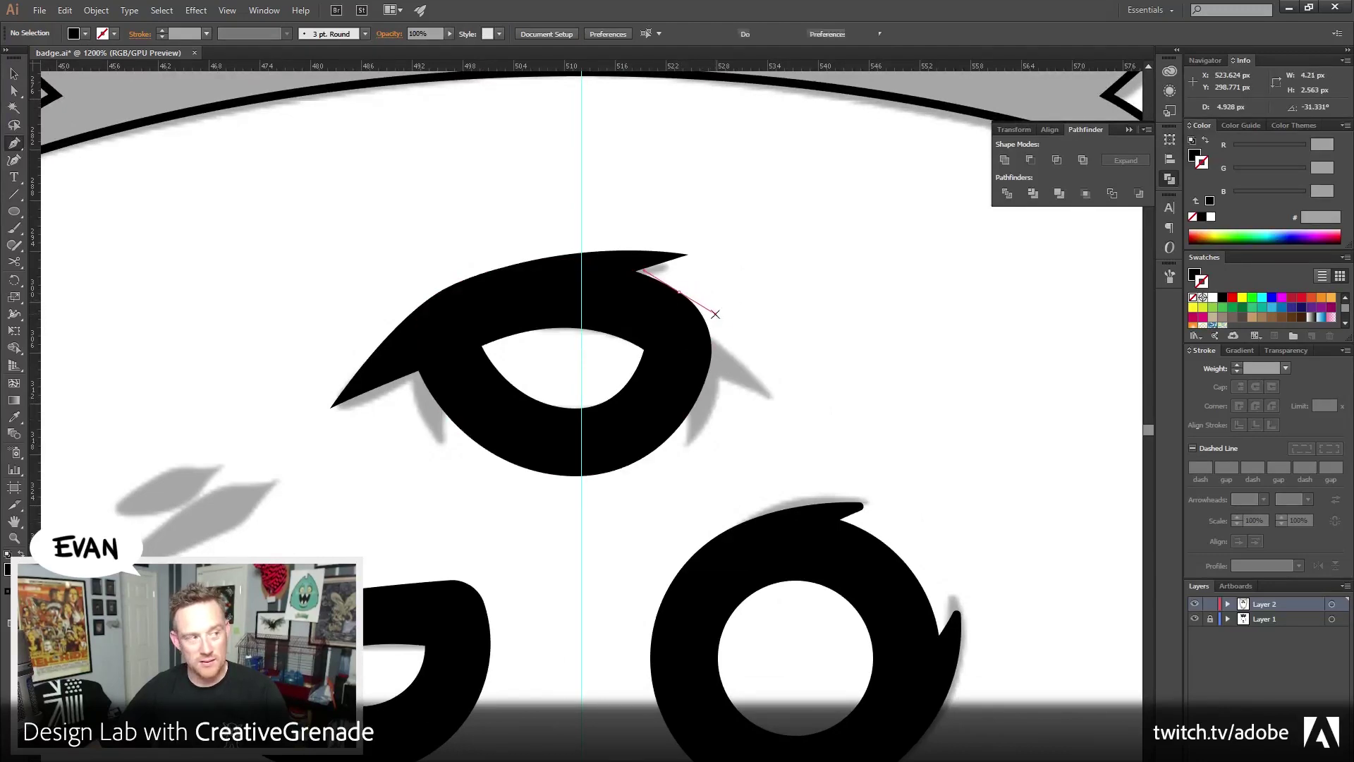
pyautogui.moveTo(772, 393); pyautogui.dragTo(676, 296)
pyautogui.click(679, 291)
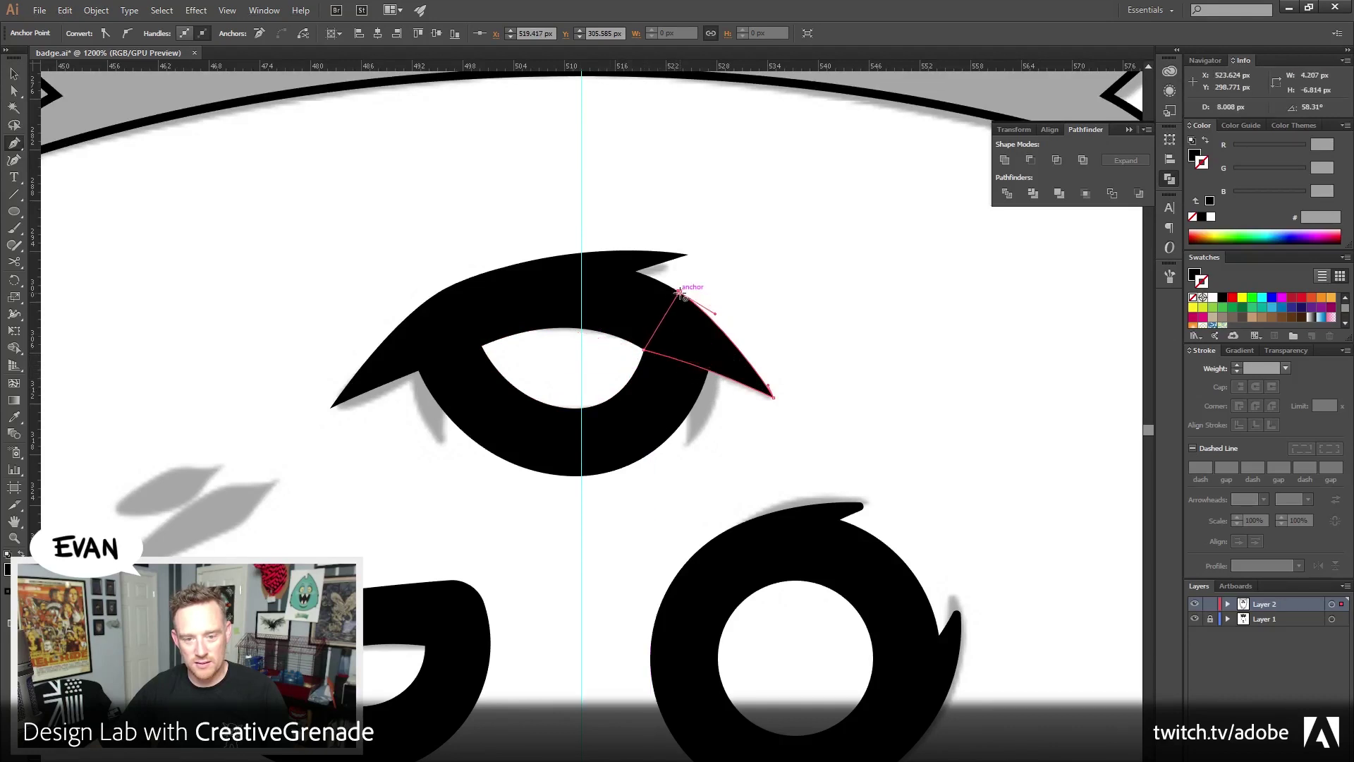
# Round the eyelid tip anchors with a 0.5 px corner radius
pyautogui.press('a')
pyautogui.moveTo(331, 425); pyautogui.dragTo(490, 278)
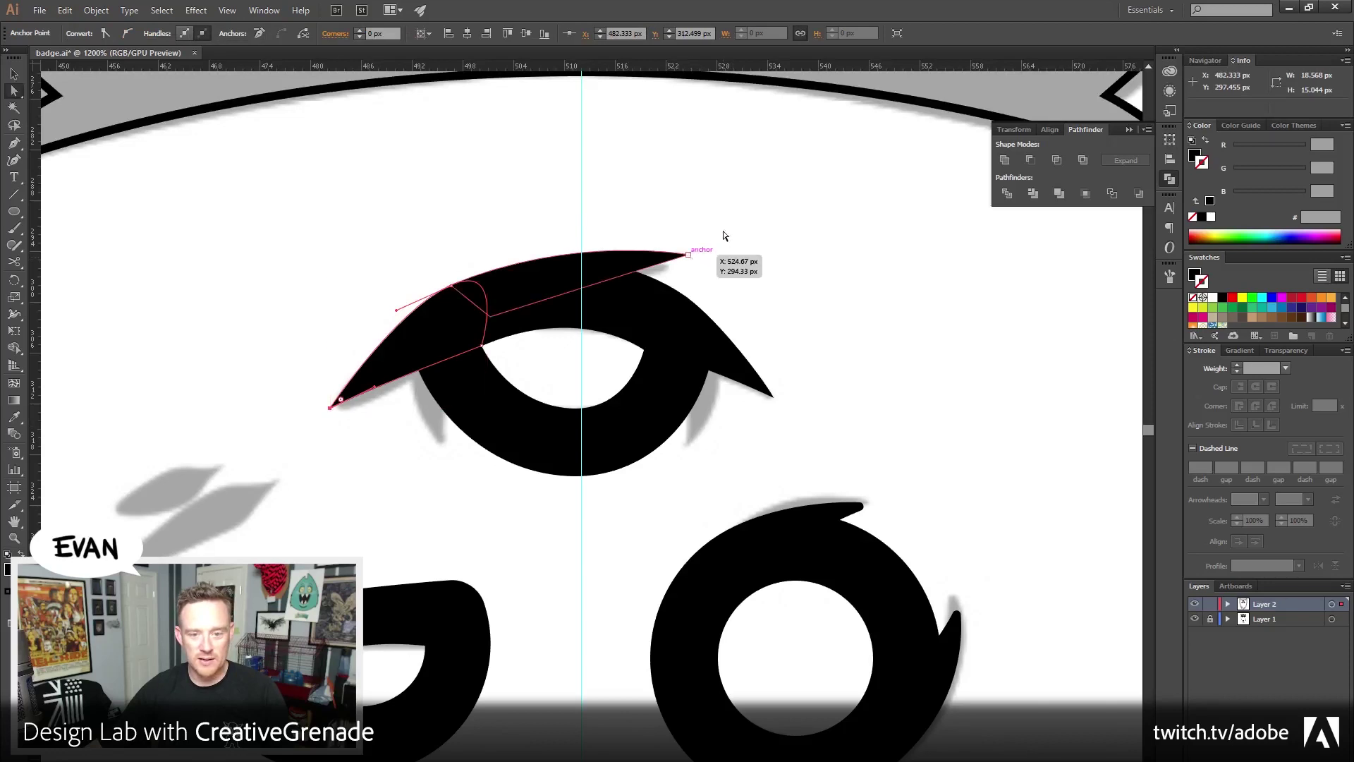
pyautogui.click(734, 282)
pyautogui.click(689, 254)
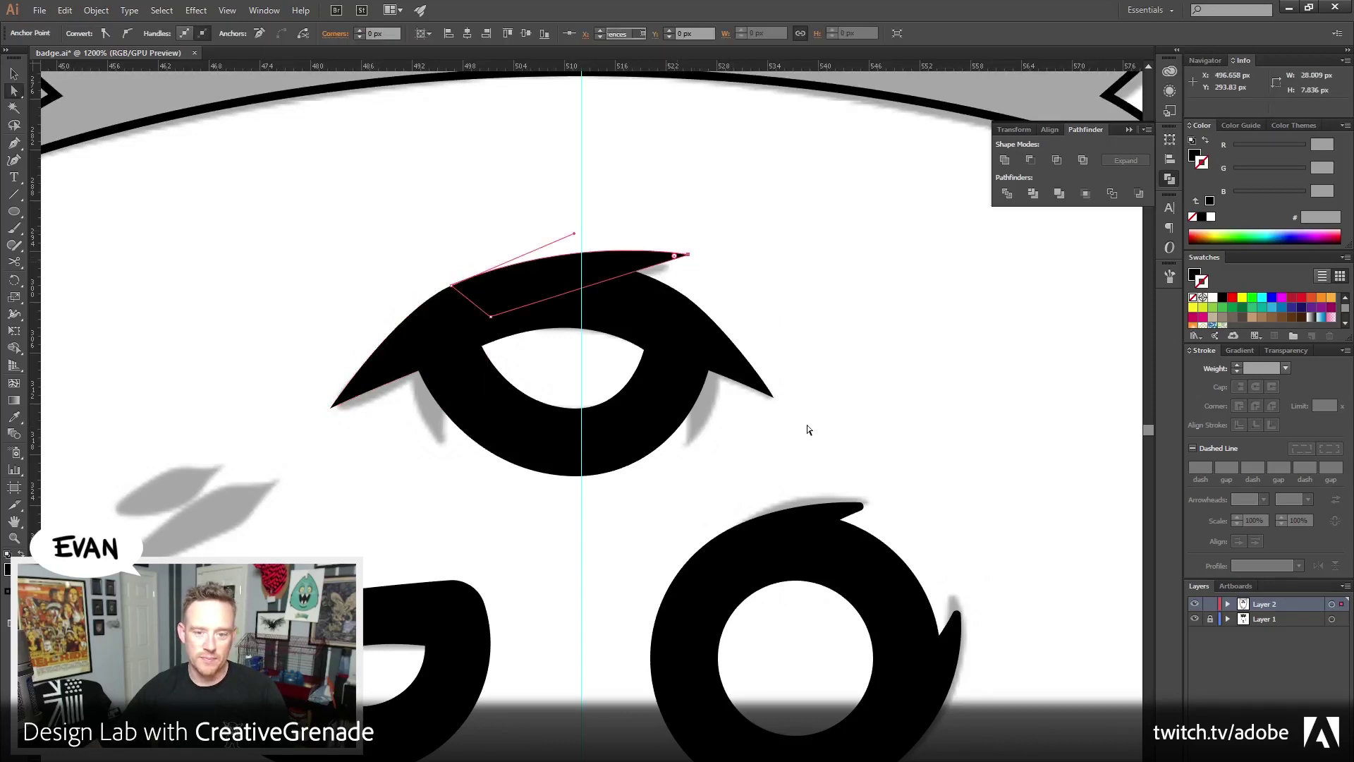
pyautogui.keyDown('shift'); pyautogui.click(763, 390); pyautogui.keyUp('shift')
pyautogui.keyDown('shift'); pyautogui.click(330, 407); pyautogui.keyUp('shift')
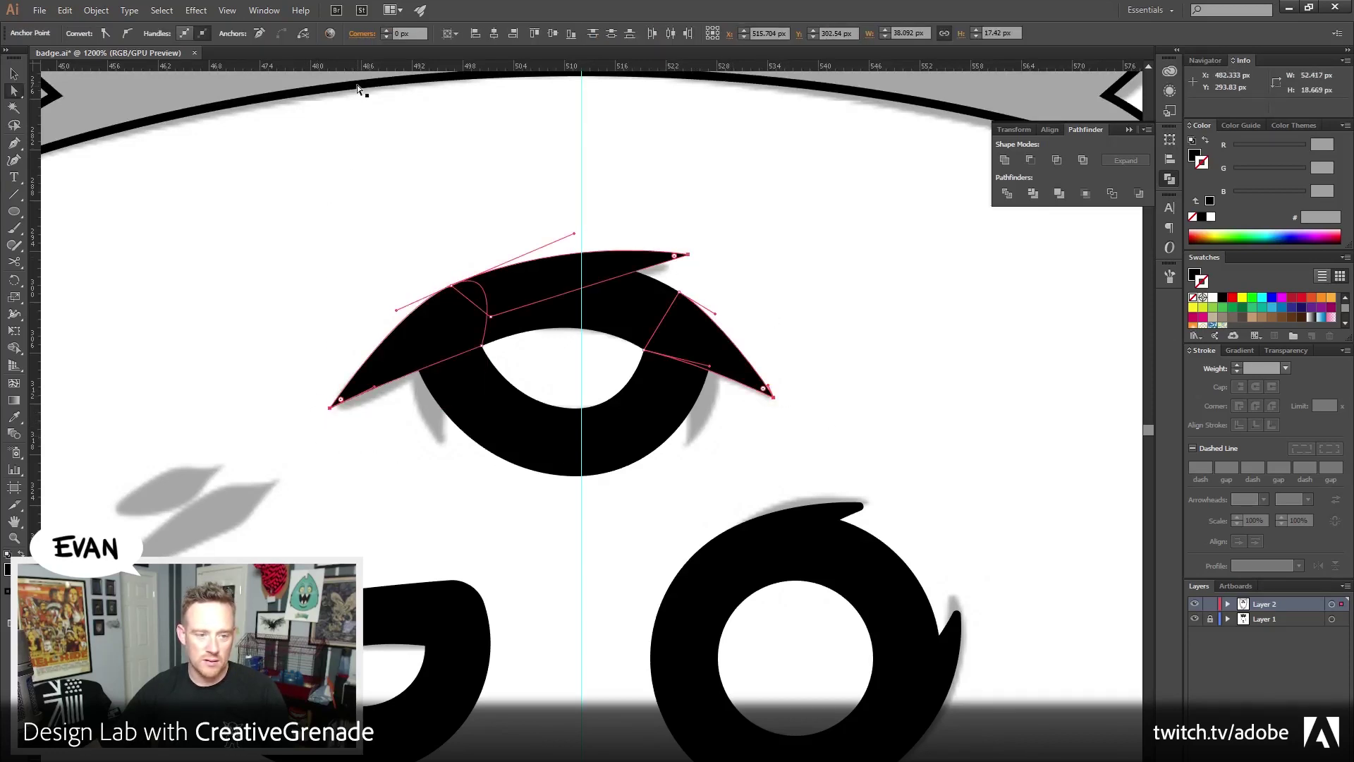
pyautogui.click(408, 27)
pyautogui.write('0.5')
pyautogui.press('Tab')
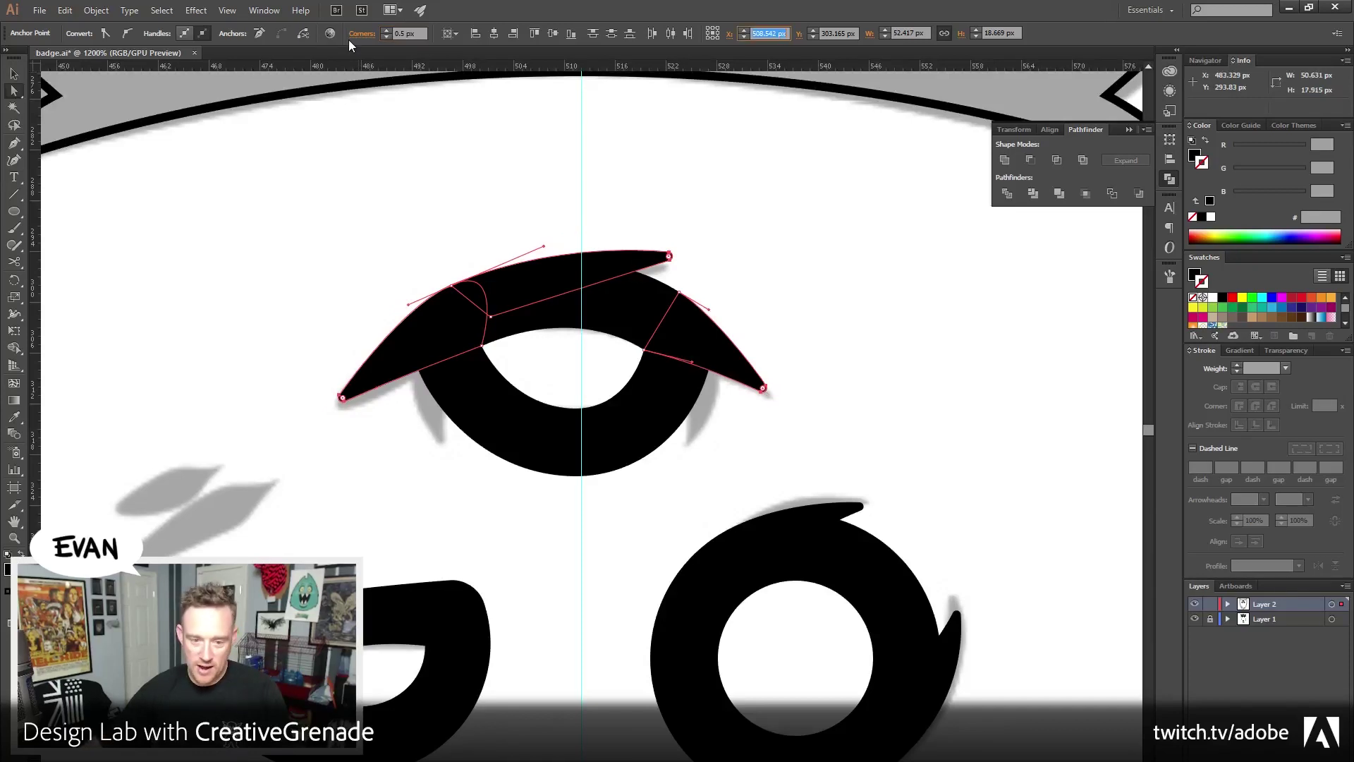
pyautogui.click(349, 264)
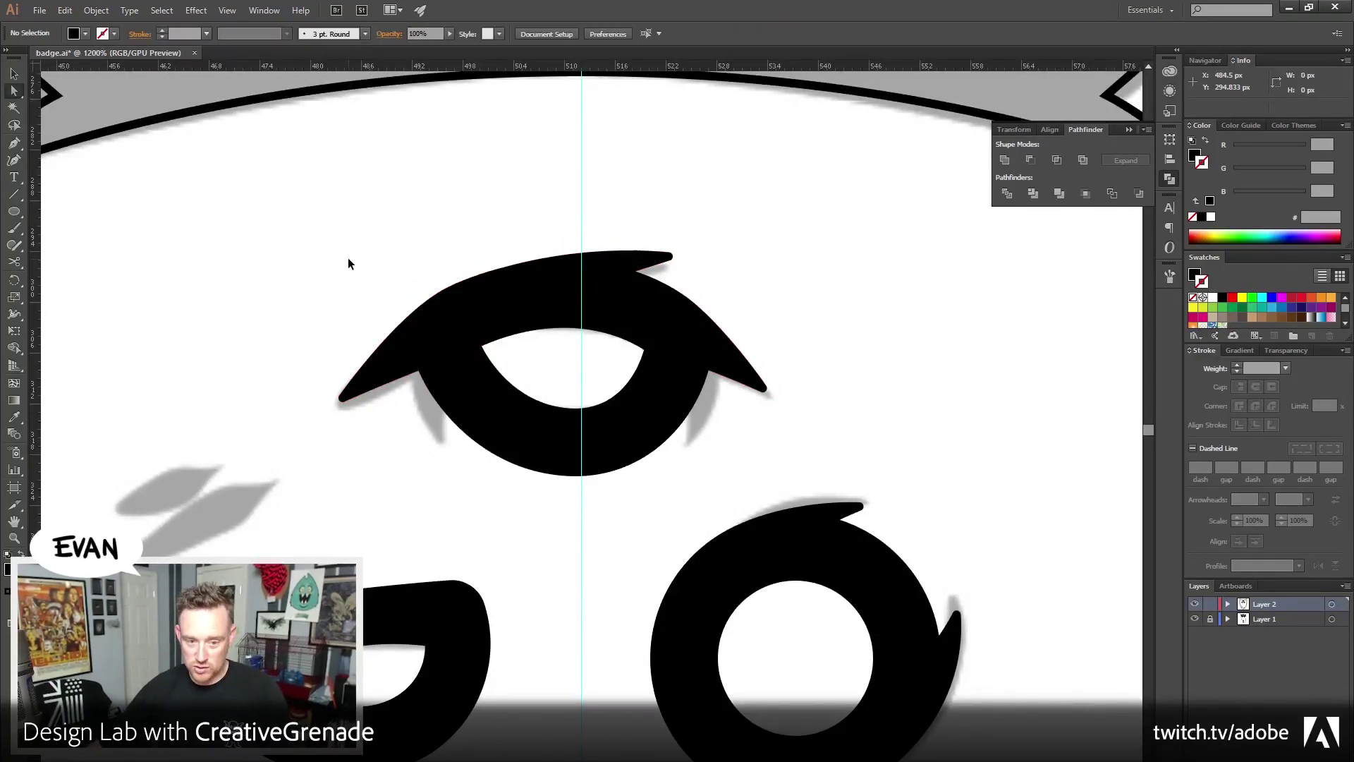
# Pen-draw a small pointed lash under the left side of the top eye
pyautogui.click(14, 143)
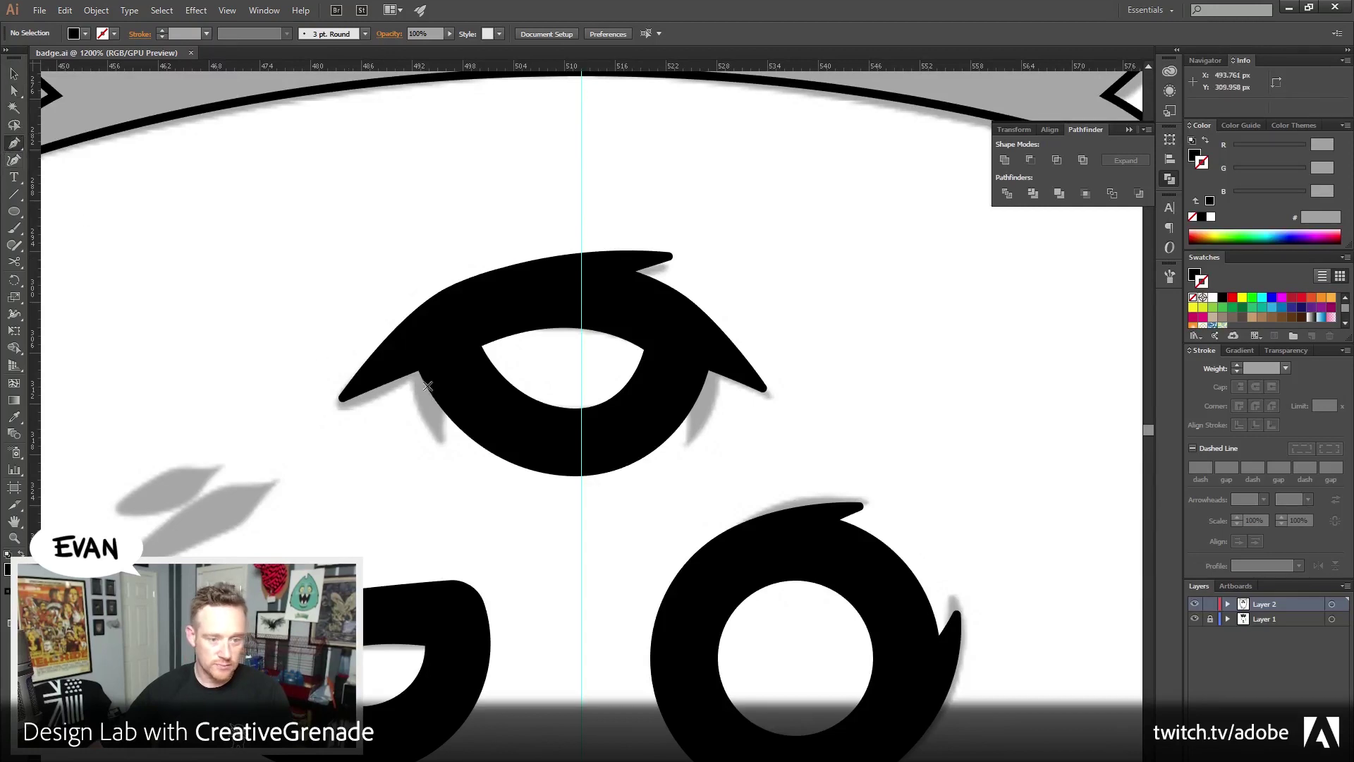
pyautogui.click(415, 339)
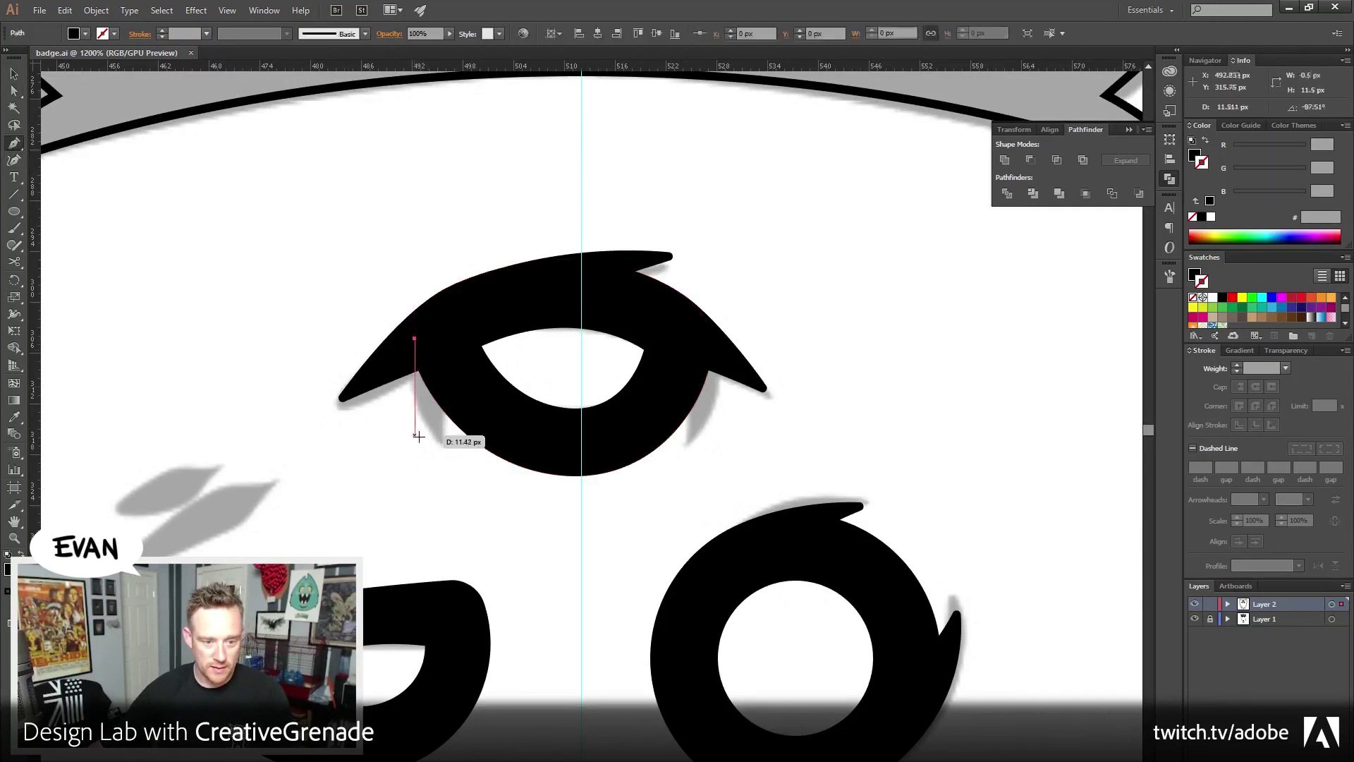
pyautogui.moveTo(419, 435); pyautogui.dragTo(448, 505)
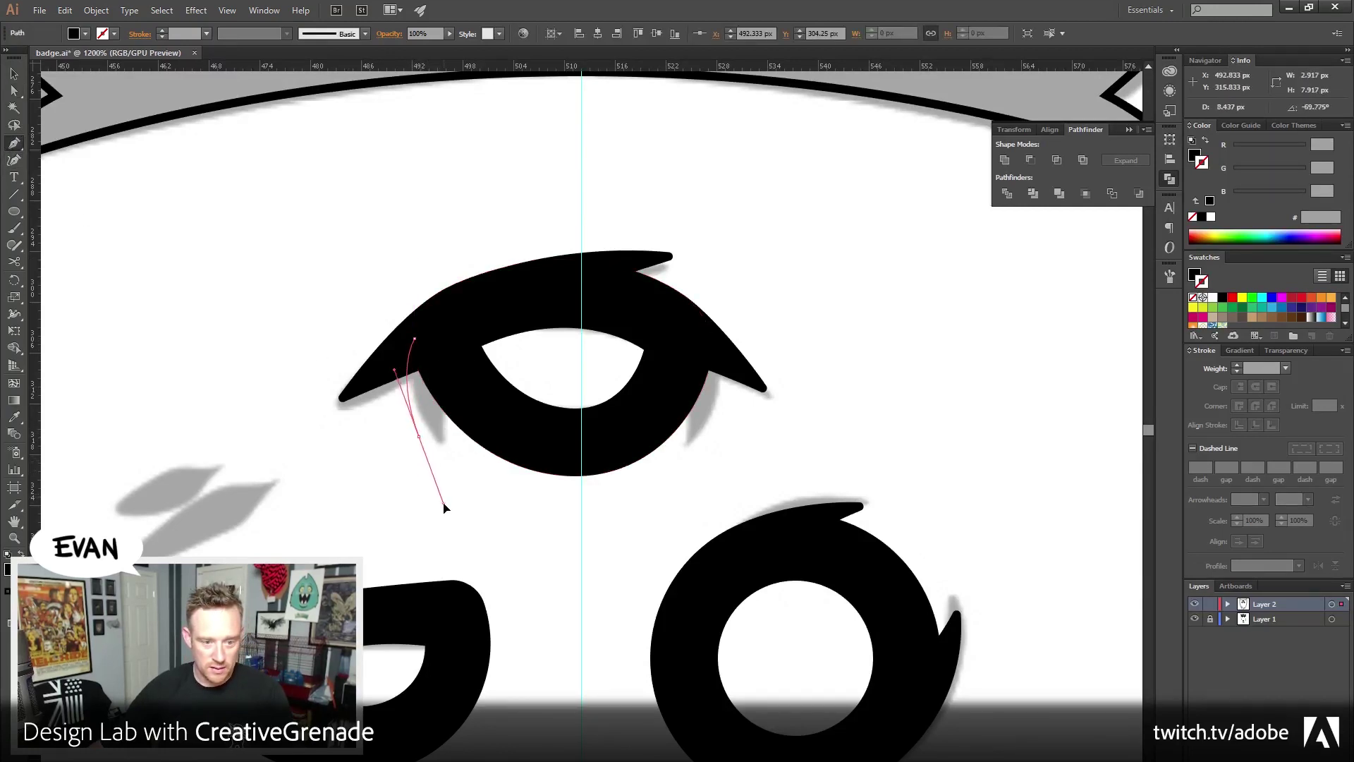
pyautogui.click(420, 435)
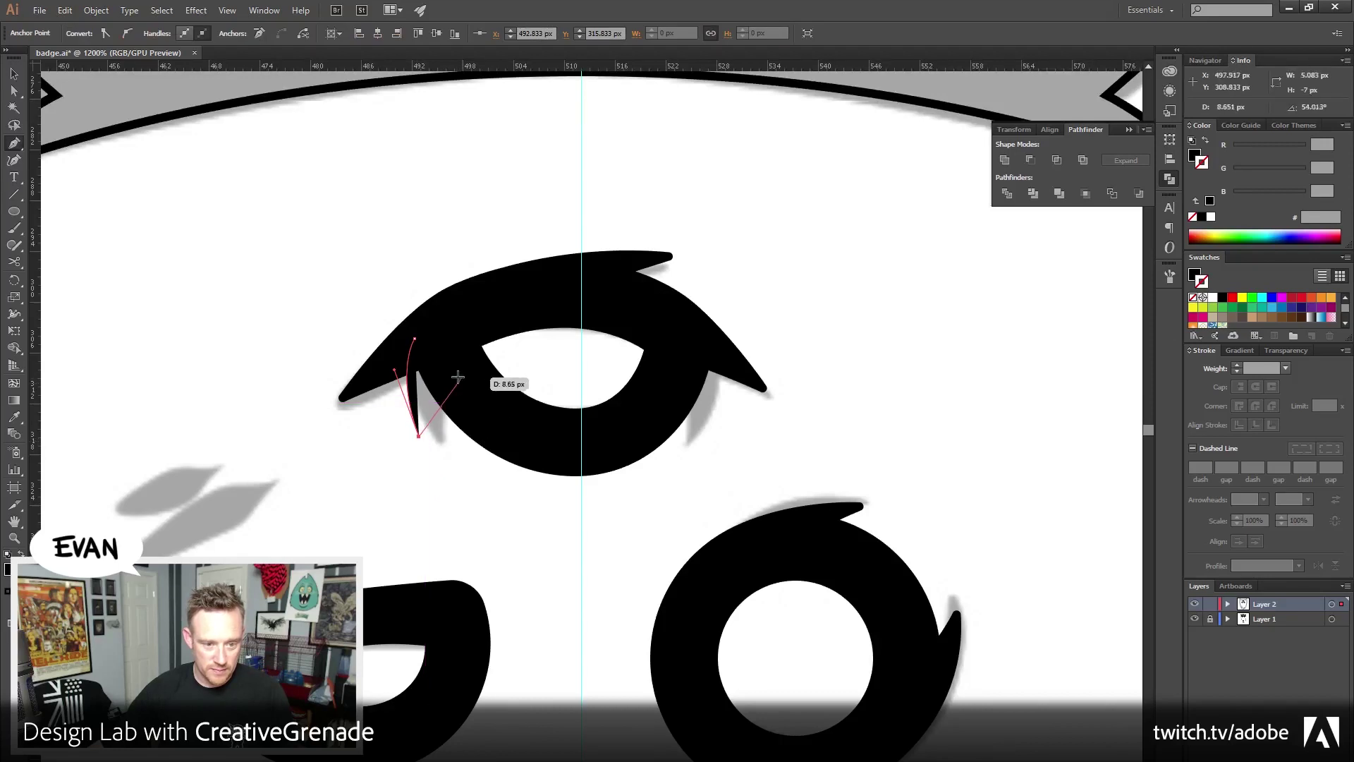
pyautogui.moveTo(451, 373); pyautogui.dragTo(434, 348)
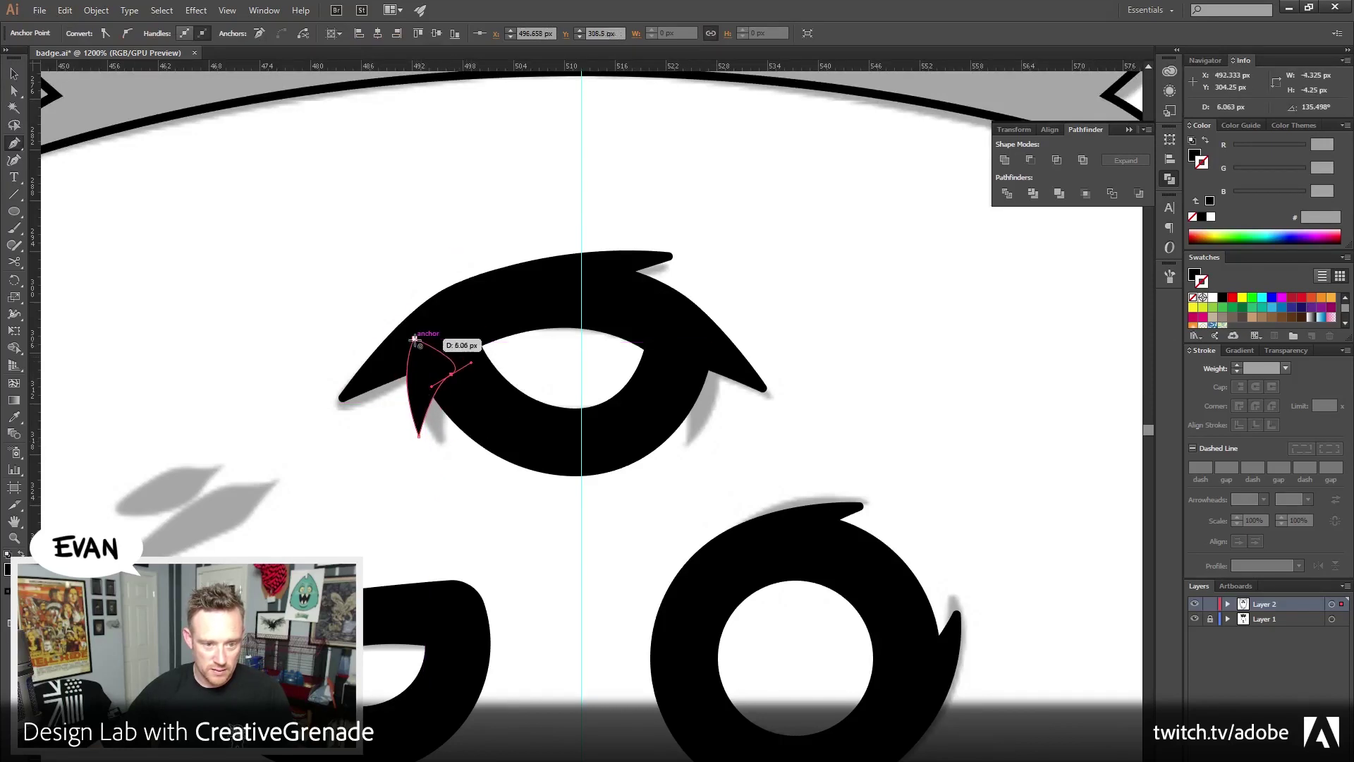
pyautogui.click(414, 338)
# Nudge the lash slightly down and left into place
pyautogui.press('v')
pyautogui.click(345, 264)
pyautogui.click(417, 388)
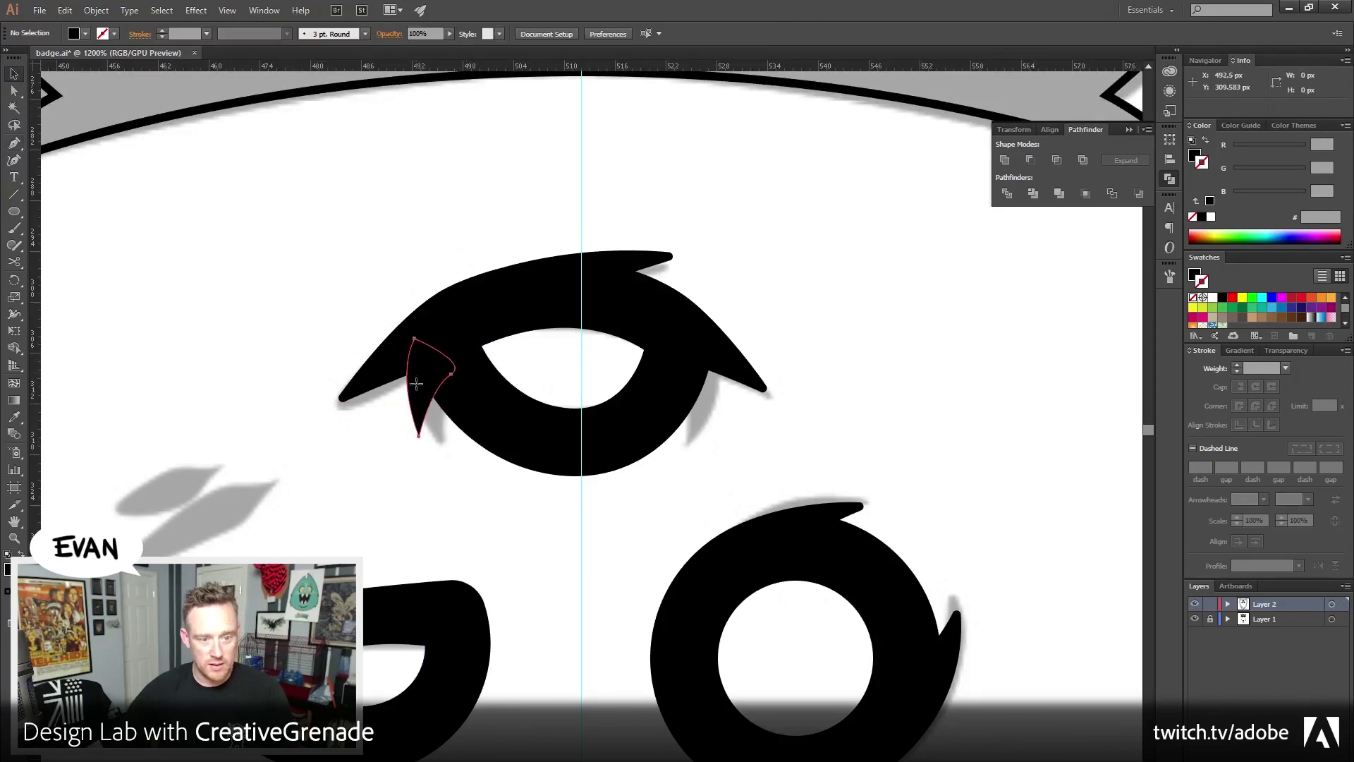
pyautogui.moveTo(427, 391); pyautogui.dragTo(422, 395)
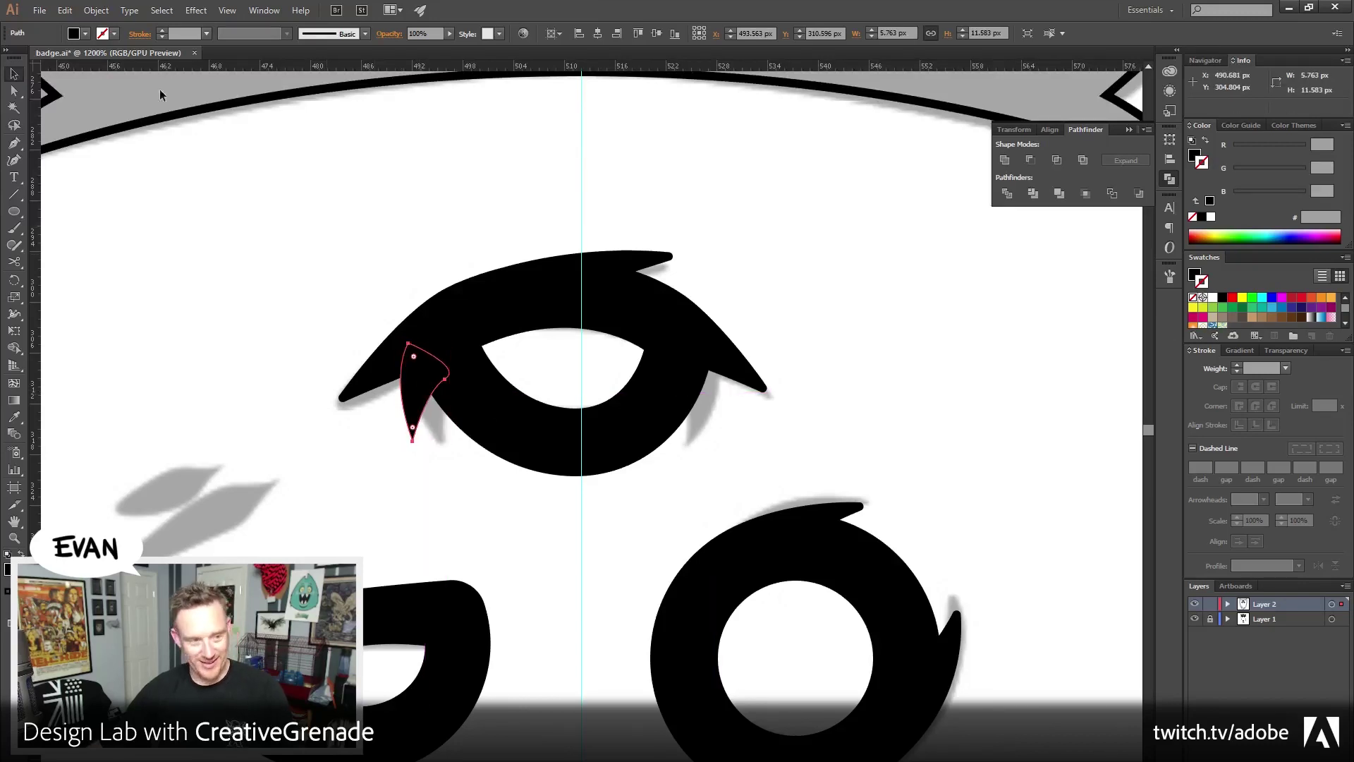
pyautogui.click(95, 10)
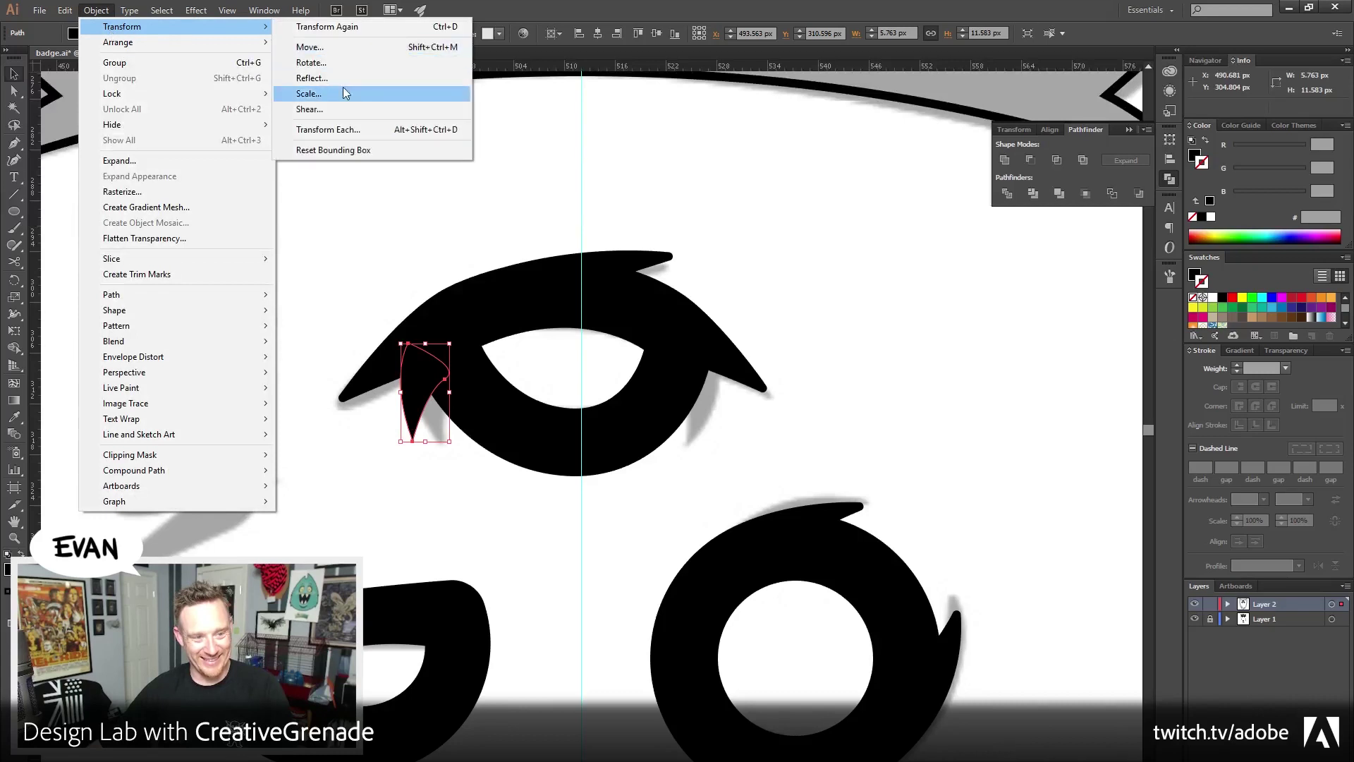
# Reflect the lash vertically and move the mirrored copy to the eye's right side
pyautogui.click(337, 78)
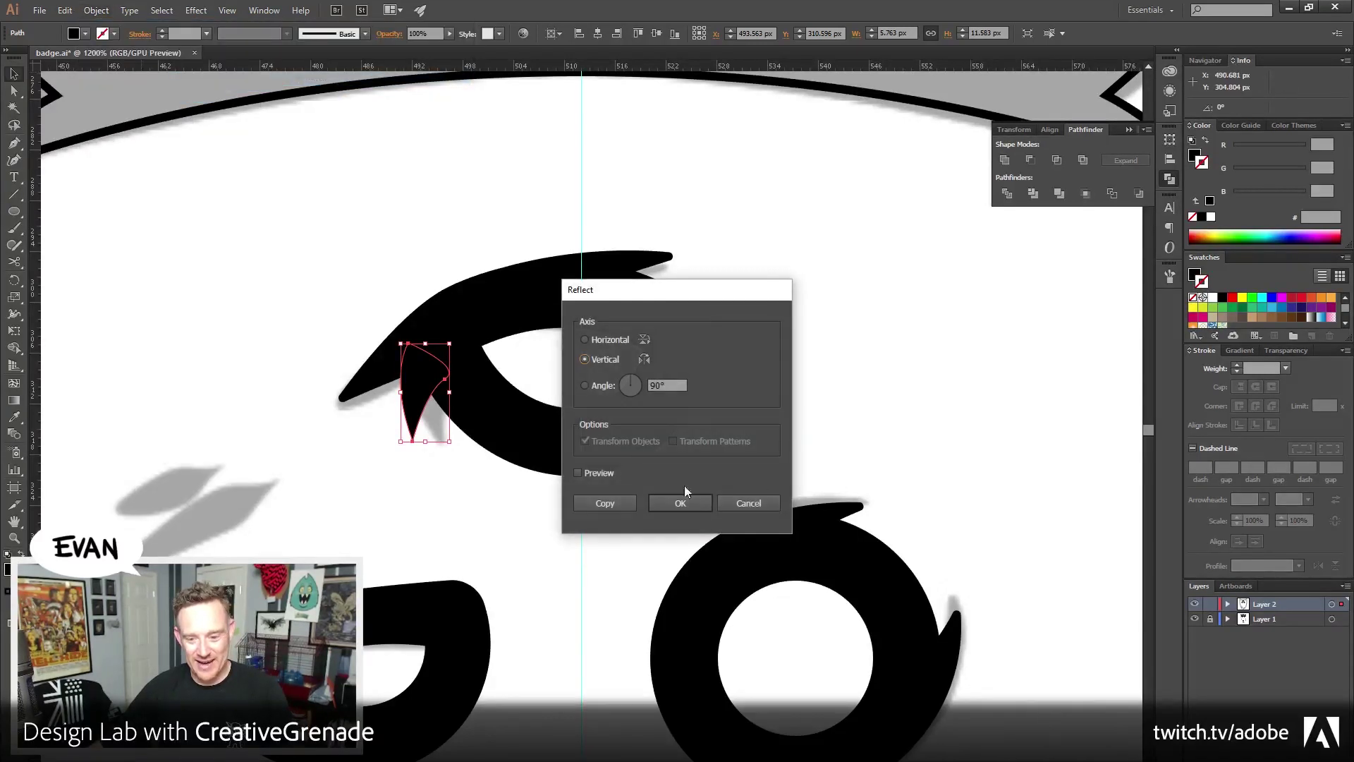
pyautogui.click(683, 503)
pyautogui.moveTo(436, 376); pyautogui.dragTo(705, 376)
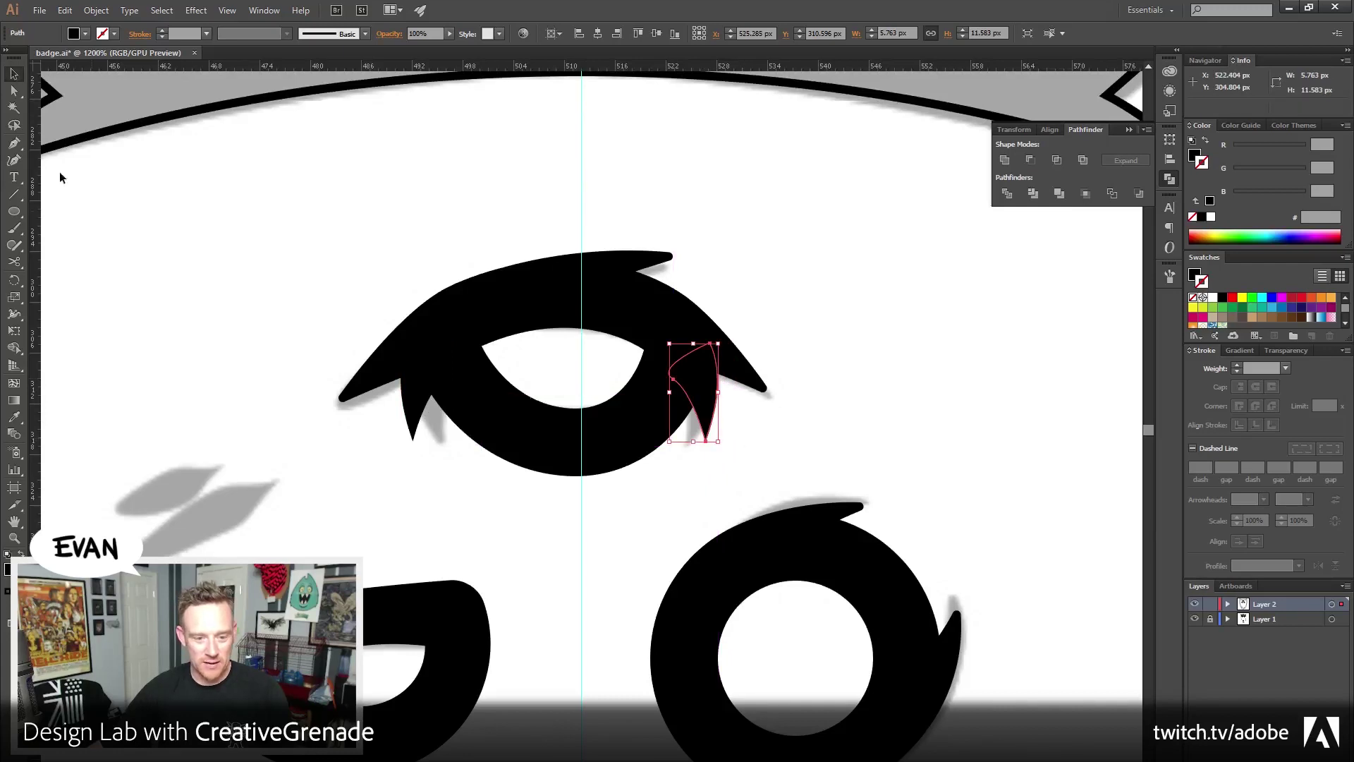
# Round both lash tips with 0.5 px corners
pyautogui.click(13, 90)
pyautogui.moveTo(430, 476); pyautogui.dragTo(396, 441)
pyautogui.moveTo(733, 475); pyautogui.dragTo(698, 435)
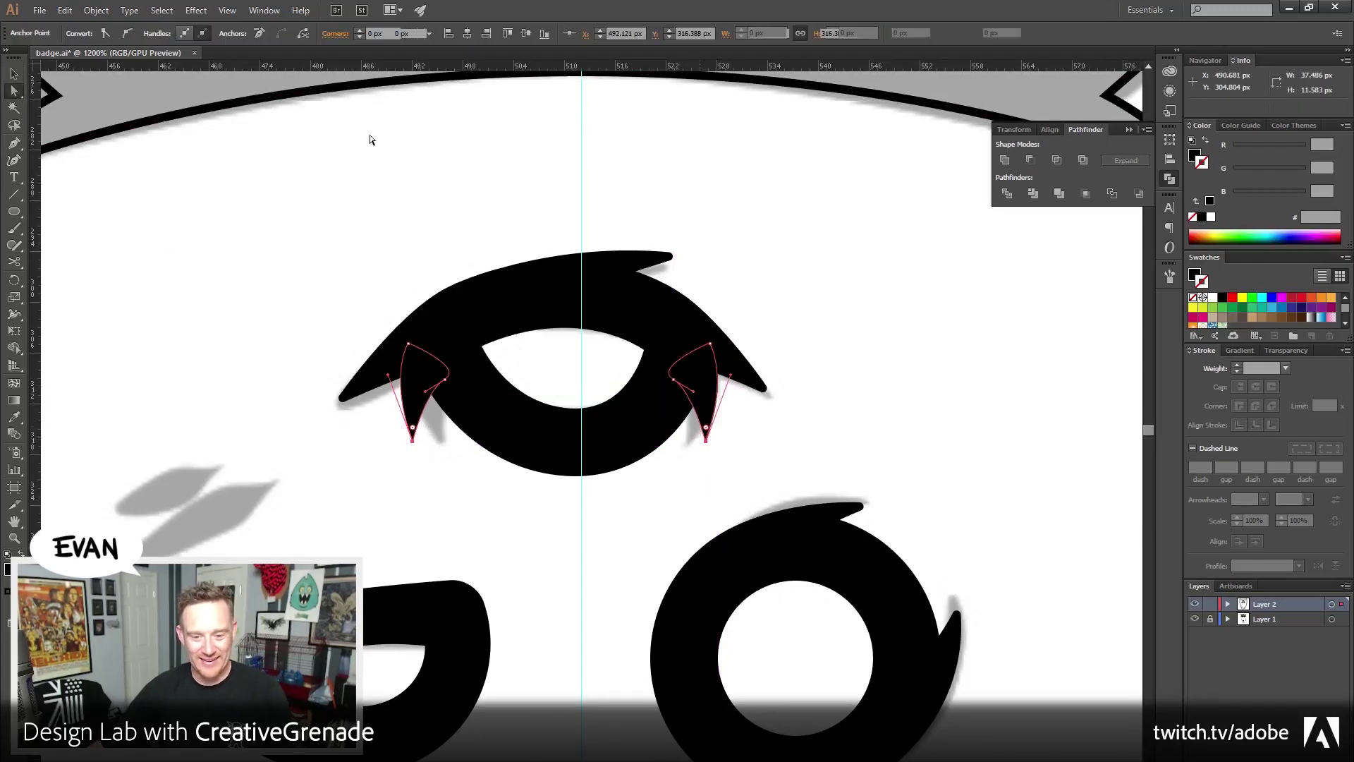
pyautogui.click(356, 35)
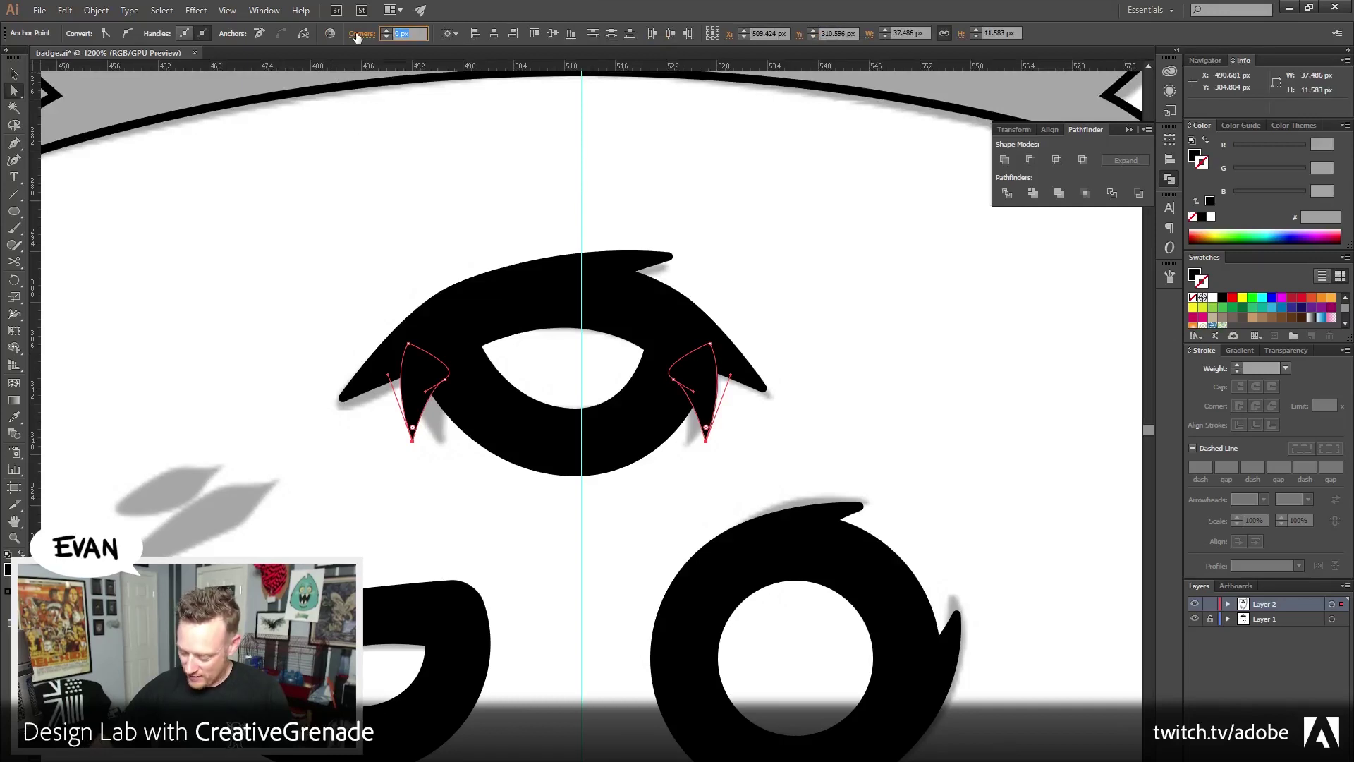
pyautogui.write('0.5')
pyautogui.press('Return')
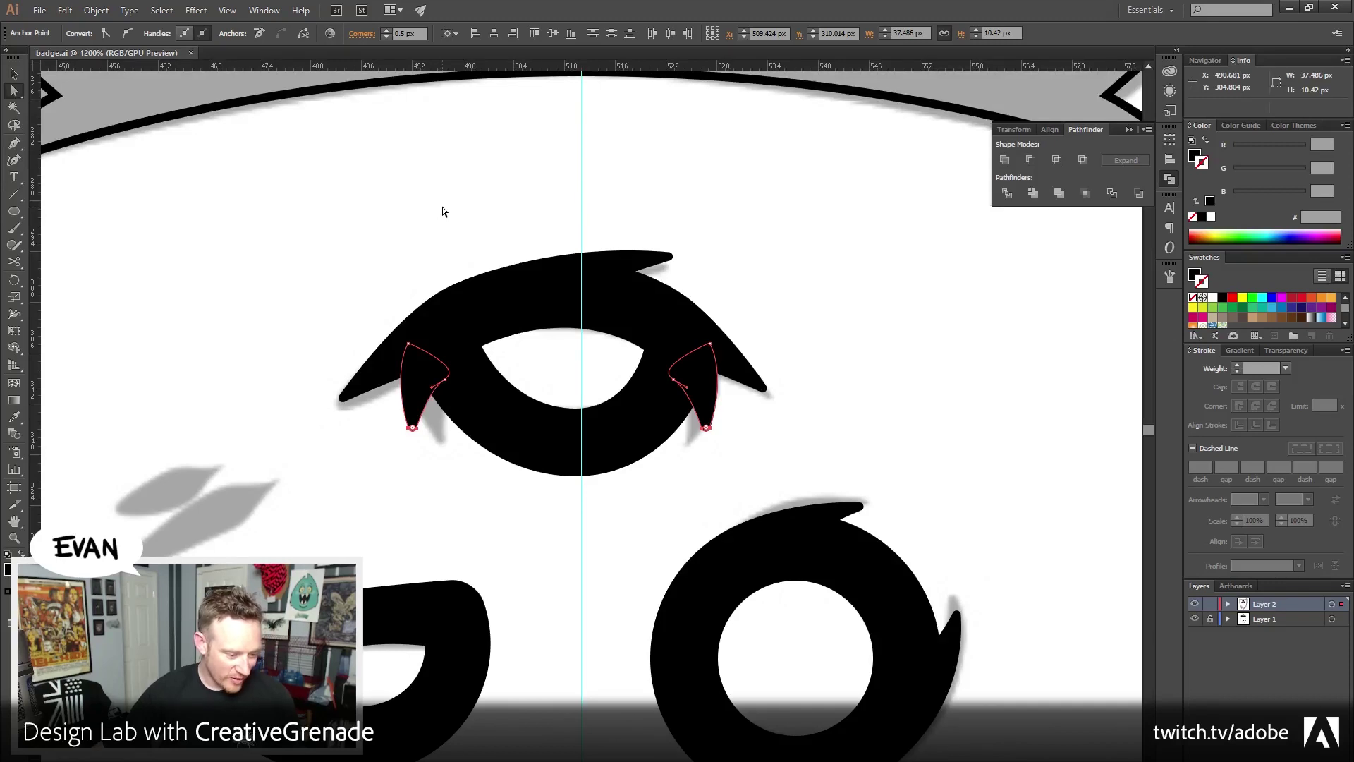
pyautogui.click(308, 237)
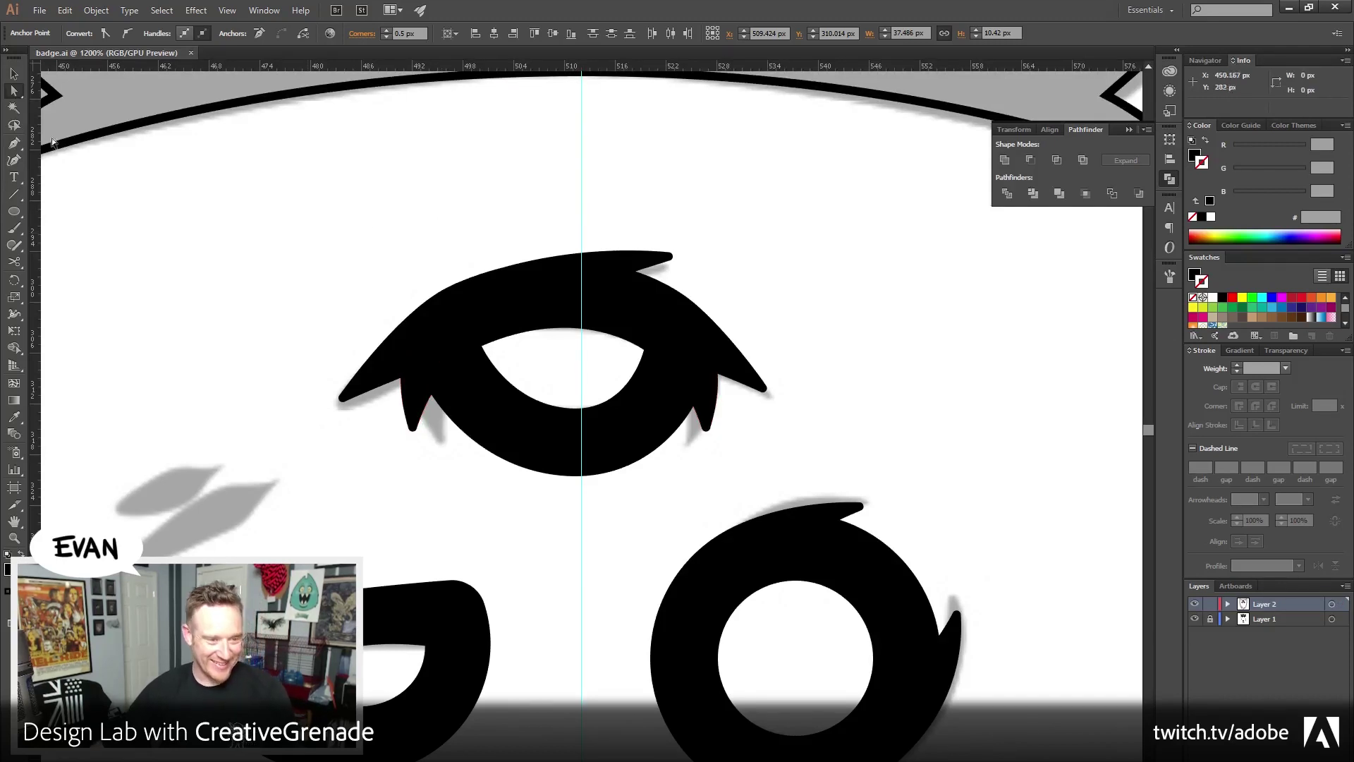
# Zoom out to the whole badge and unite the top eye with its eyelids
pyautogui.press('v')
pyautogui.press('z')
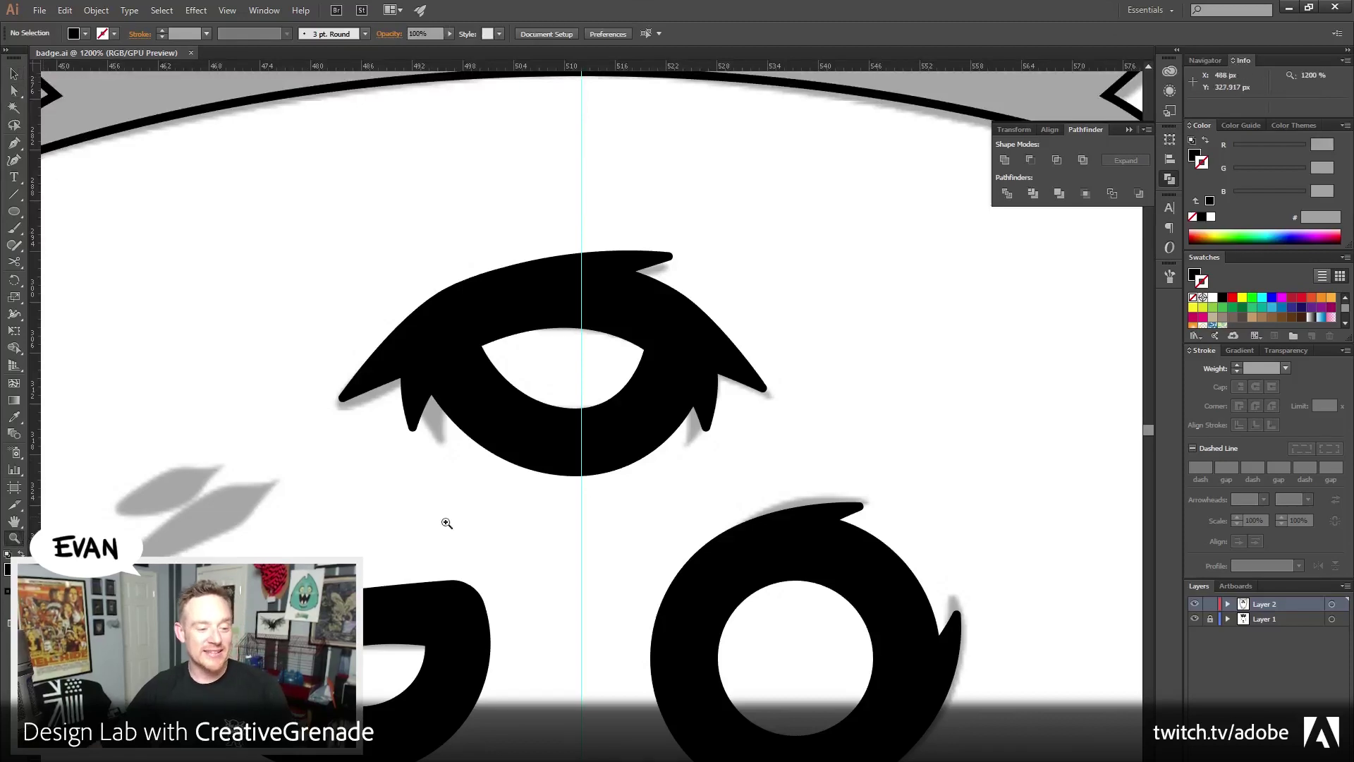
pyautogui.keyDown('alt'); pyautogui.click(641, 447); pyautogui.keyUp('alt')
pyautogui.keyDown('alt'); pyautogui.click(632, 509); pyautogui.keyUp('alt')
pyautogui.keyDown('alt'); pyautogui.click(632, 510); pyautogui.keyUp('alt')
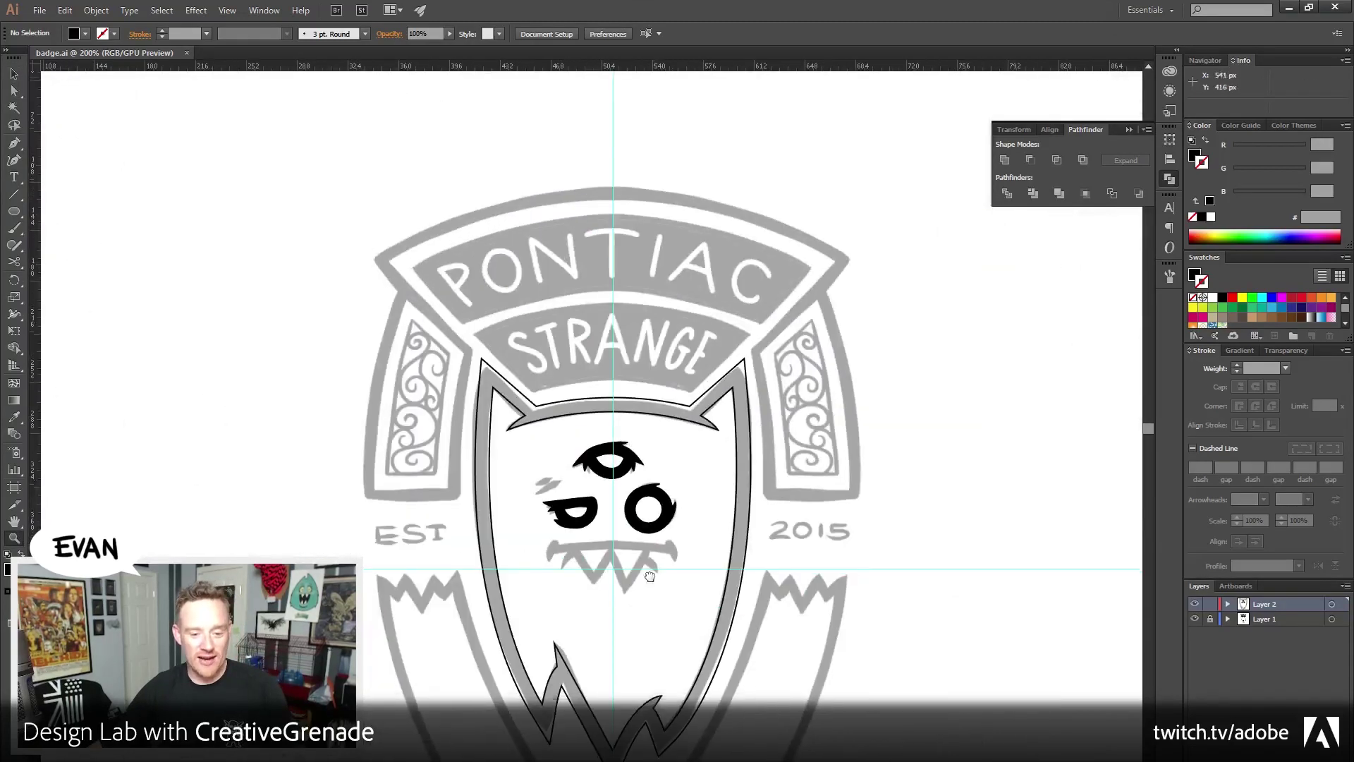
pyautogui.keyDown('alt'); pyautogui.click(632, 509); pyautogui.keyUp('alt')
pyautogui.press('v')
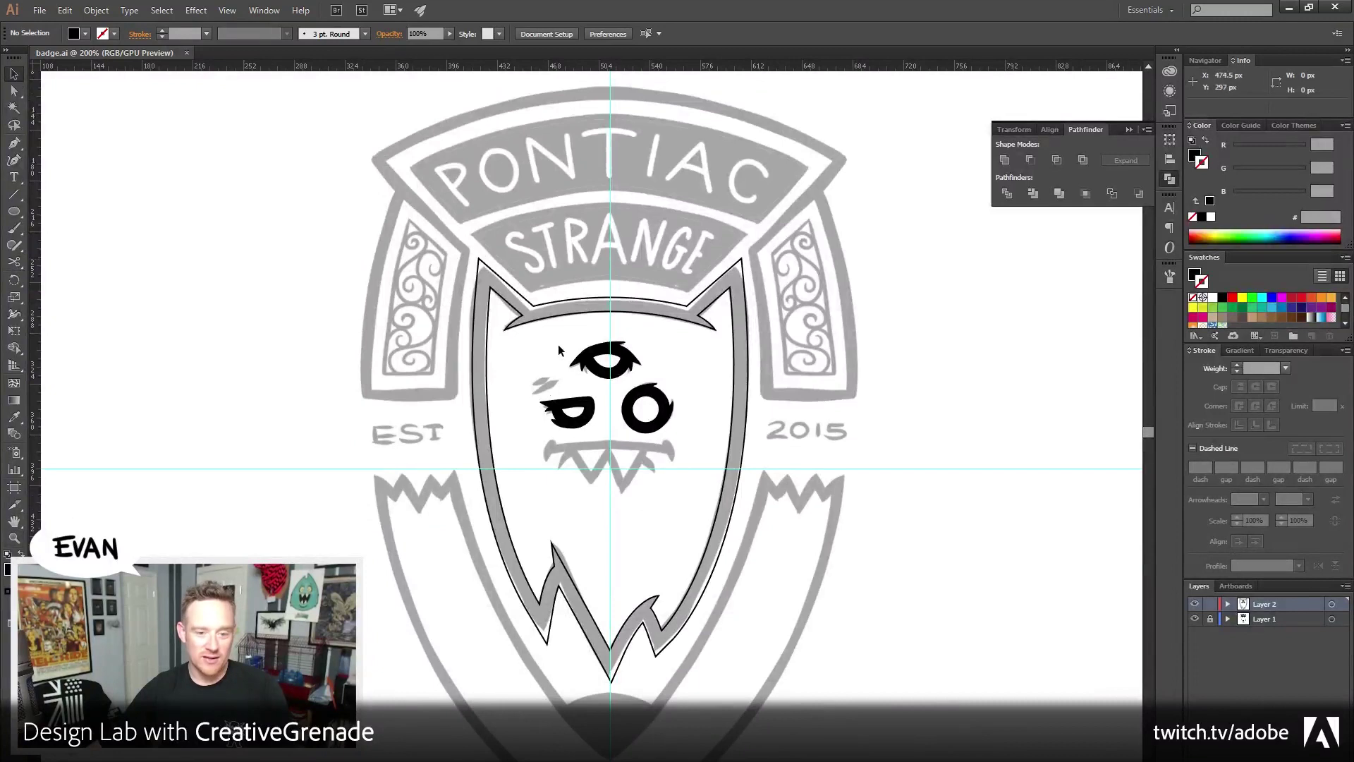
pyautogui.moveTo(558, 347); pyautogui.dragTo(647, 369)
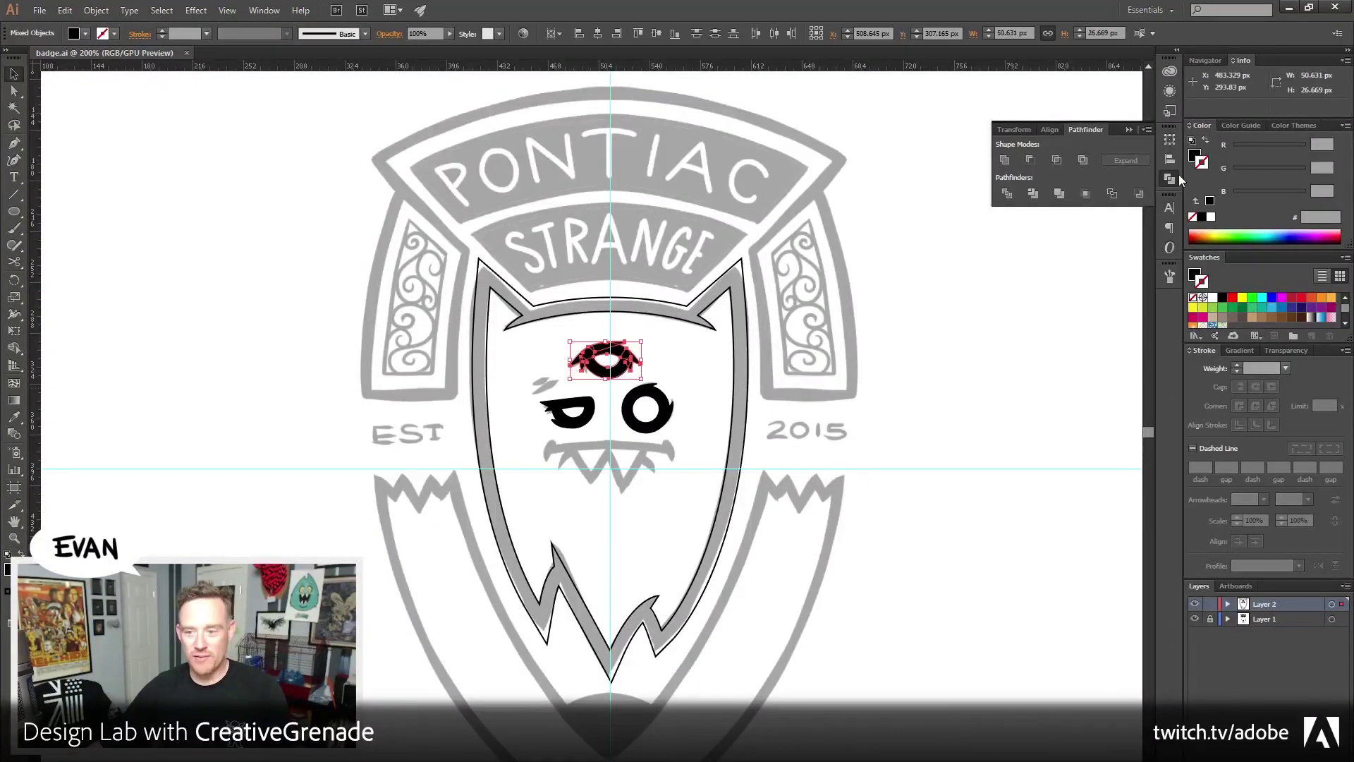
pyautogui.click(1005, 160)
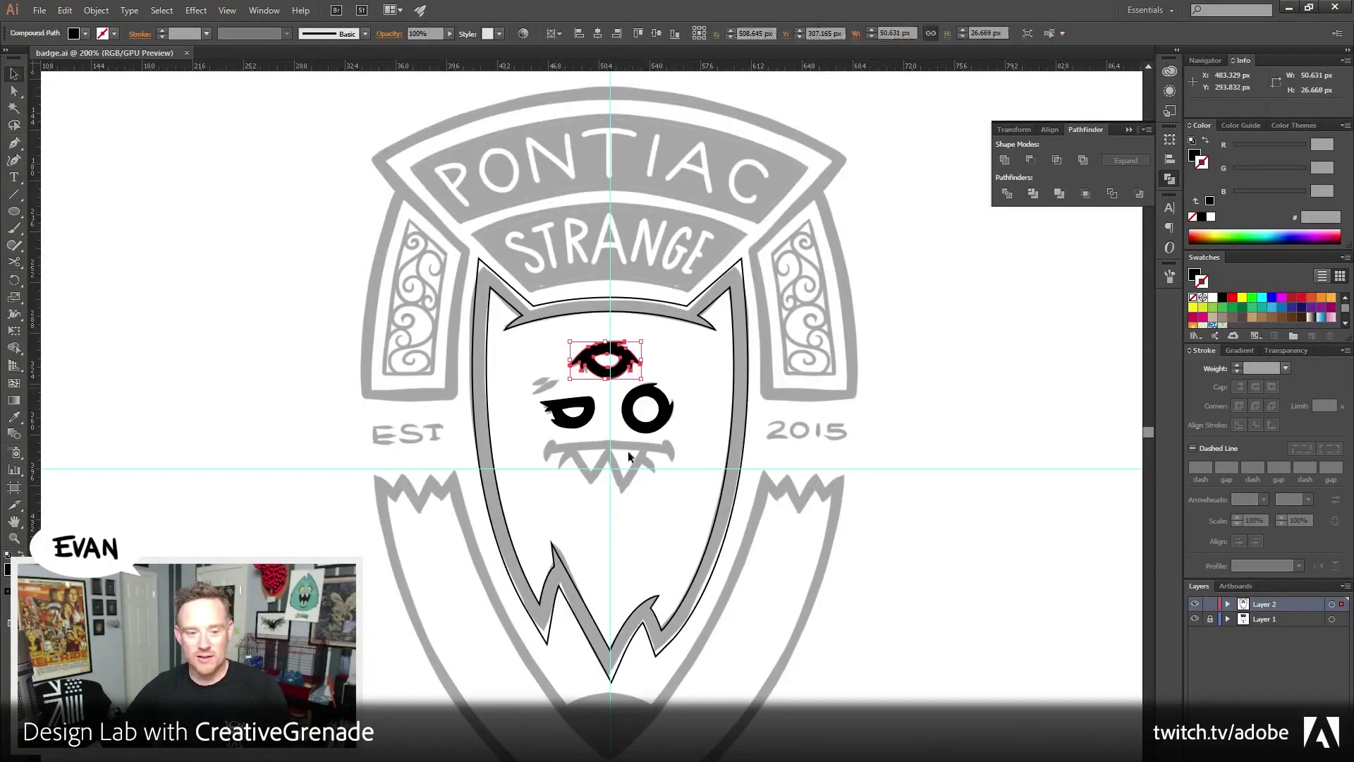
# Unite the left eye's pieces, then the right eye's pieces, into single shapes
pyautogui.moveTo(581, 429); pyautogui.dragTo(542, 397)
pyautogui.click(1011, 164)
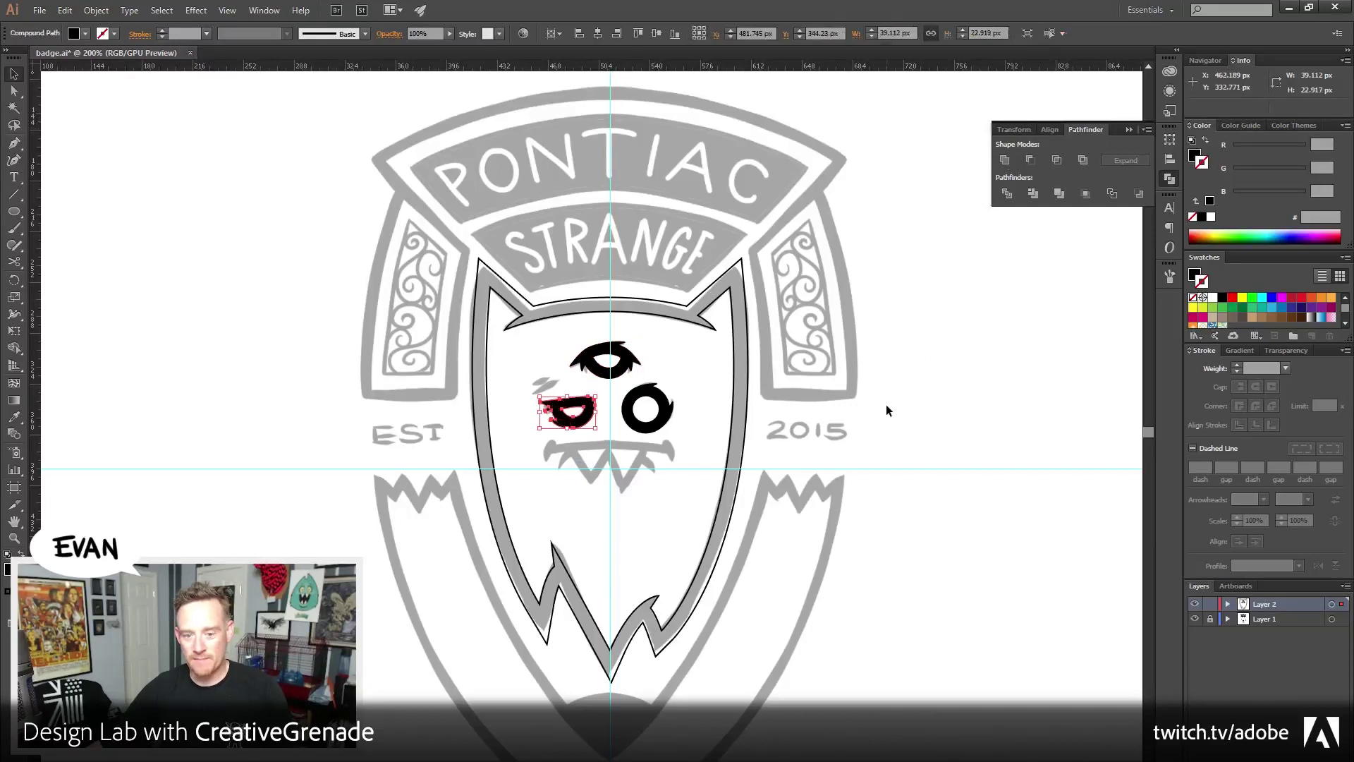
pyautogui.click(886, 408)
pyautogui.click(623, 392)
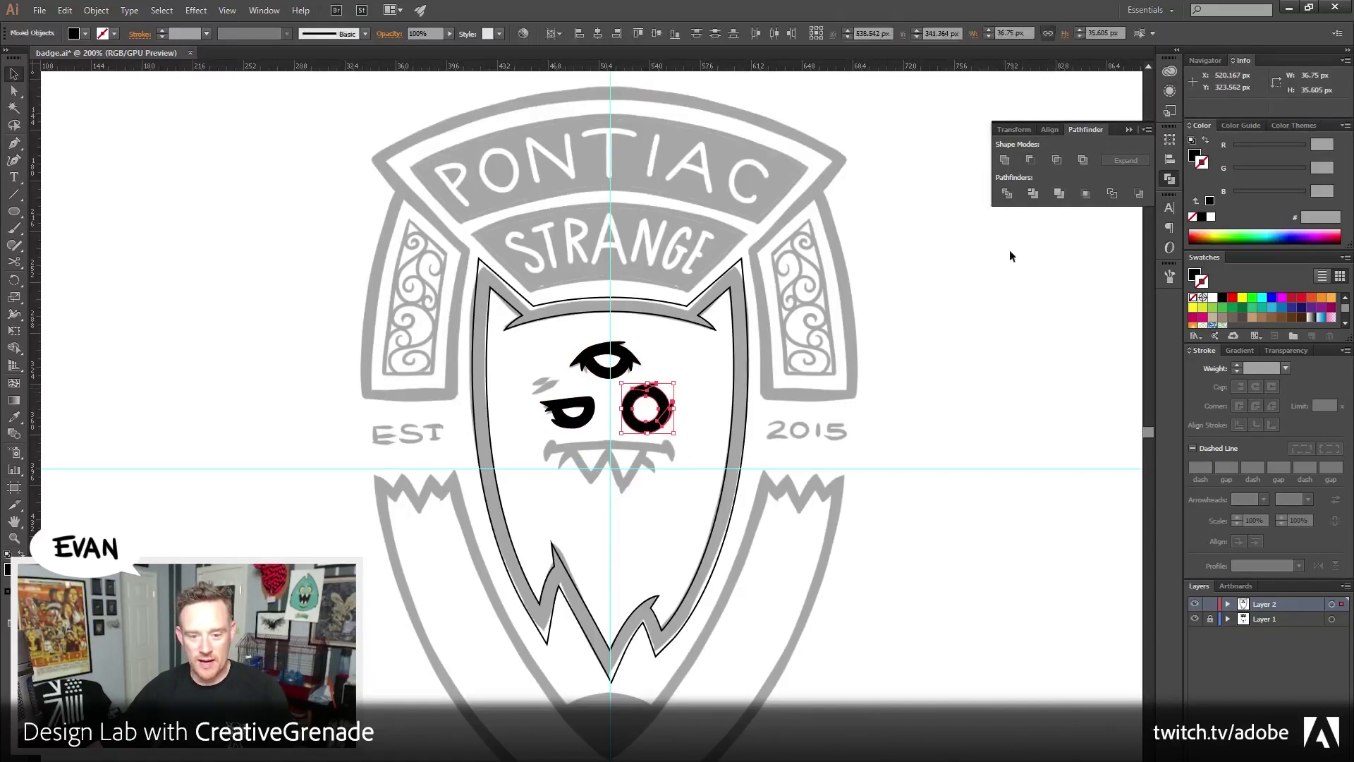
pyautogui.click(1005, 160)
pyautogui.click(963, 352)
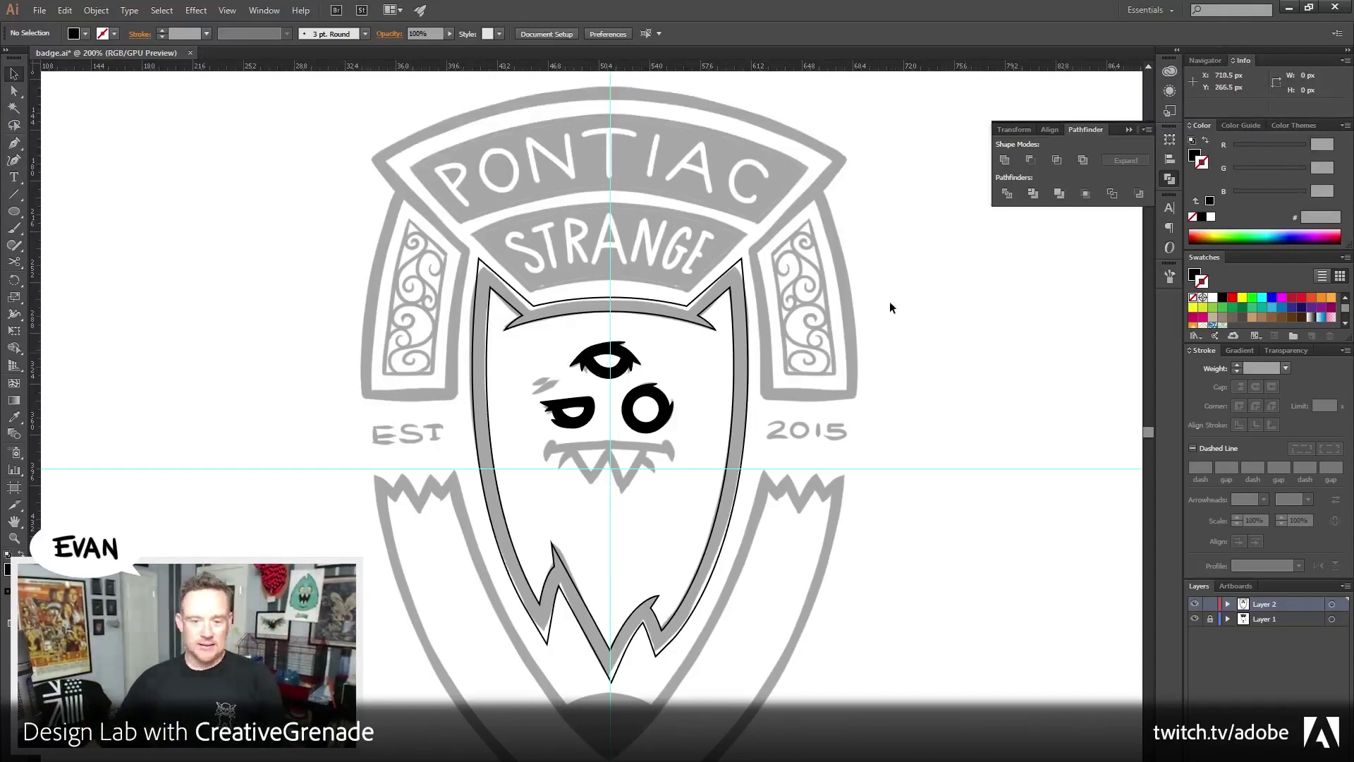
# Zoom in closely on the monster's mouth
pyautogui.press('z')
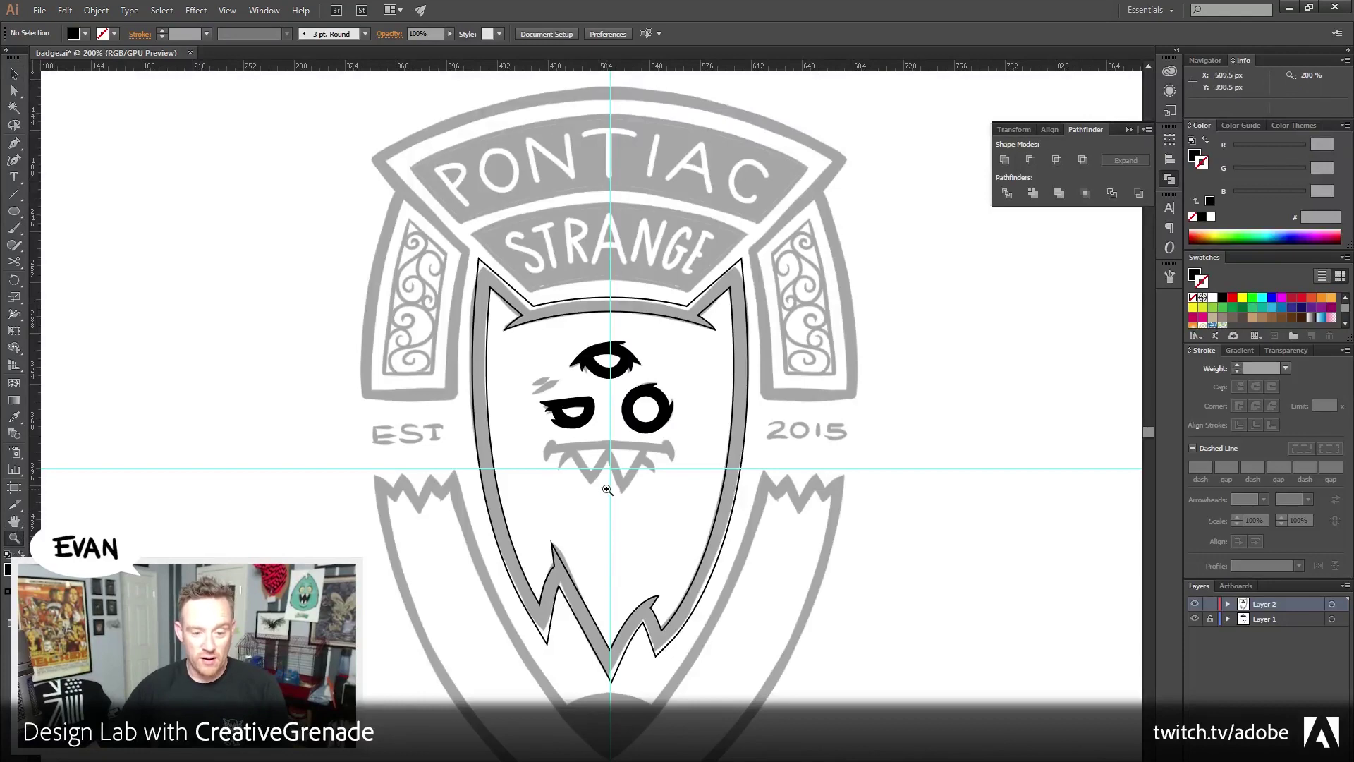
pyautogui.click(607, 490)
pyautogui.click(600, 494)
pyautogui.click(596, 514)
# Pen-draw the left half of the mouth as a curve ending at the face centre
pyautogui.click(557, 437)
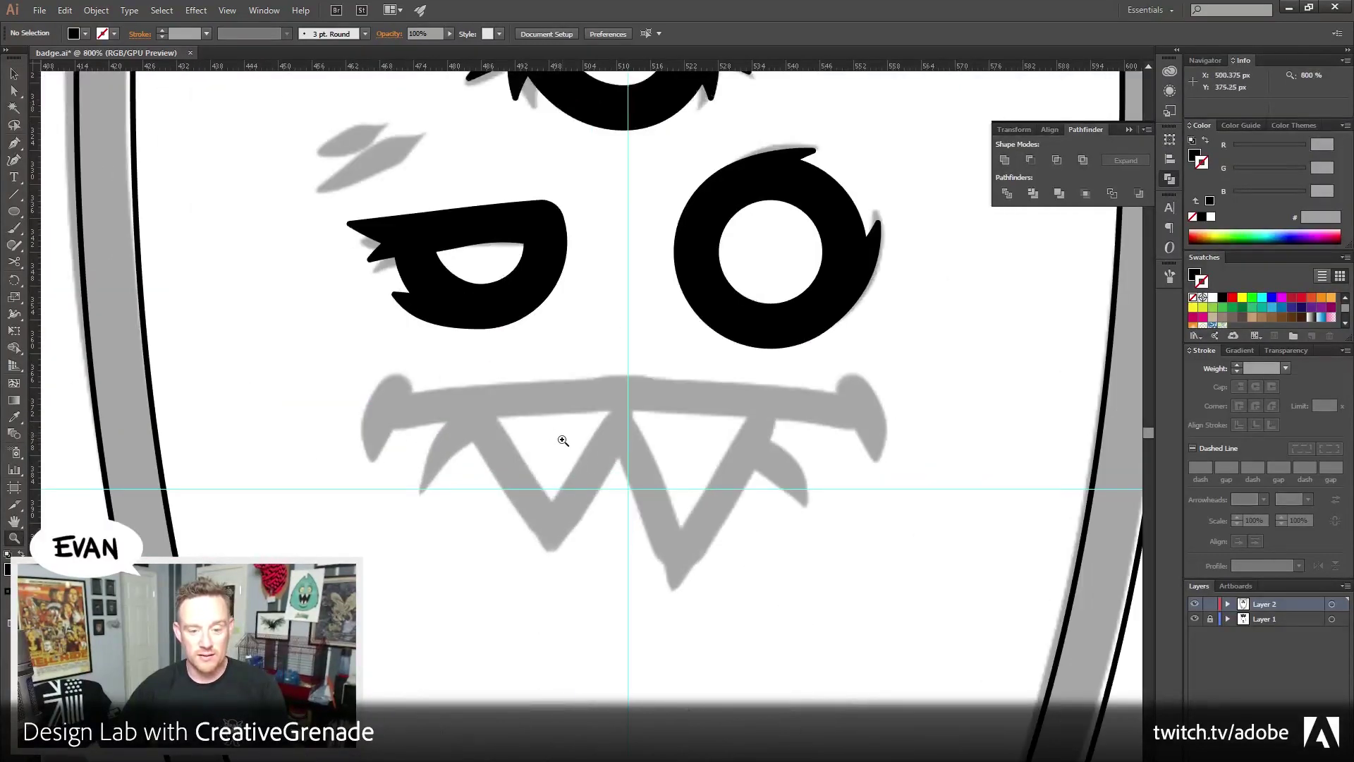
pyautogui.scroll(2, 562, 440)
pyautogui.click(8, 74)
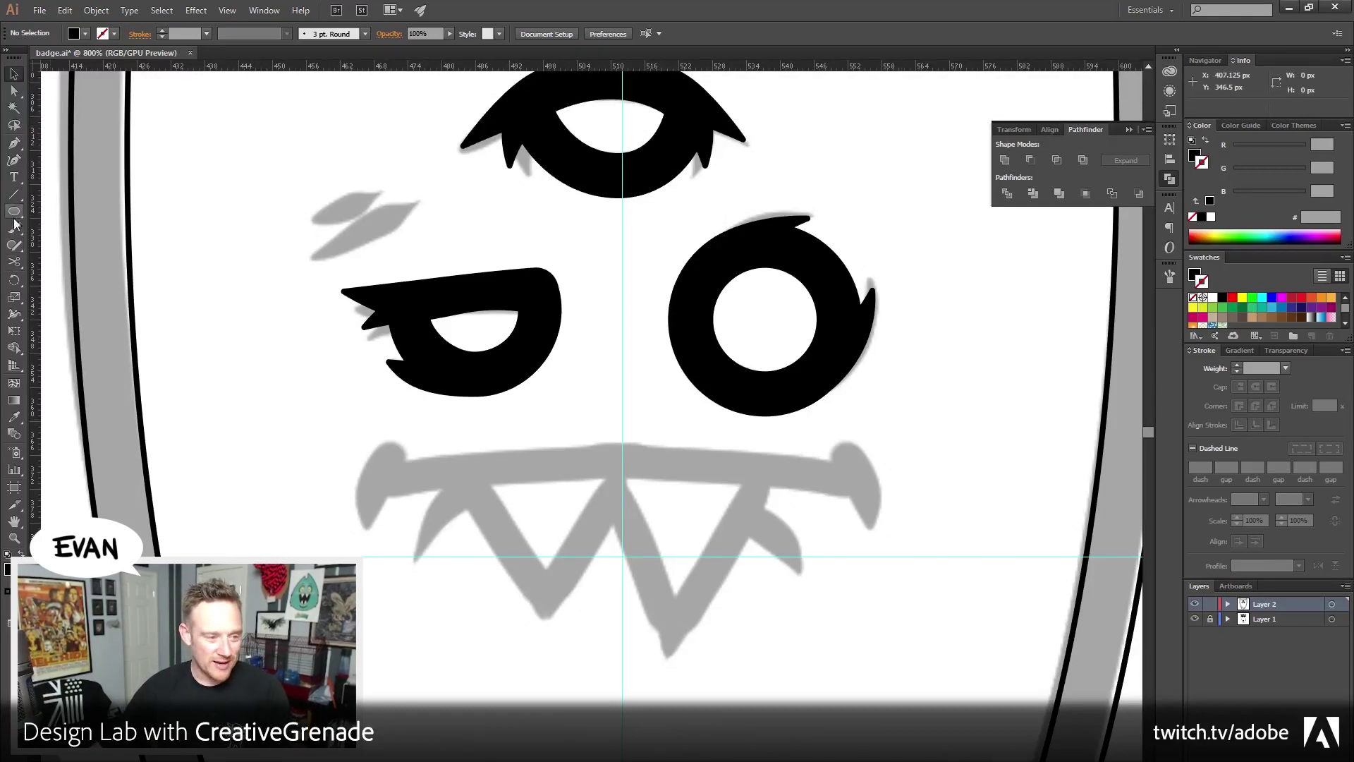
pyautogui.click(14, 143)
pyautogui.click(378, 481)
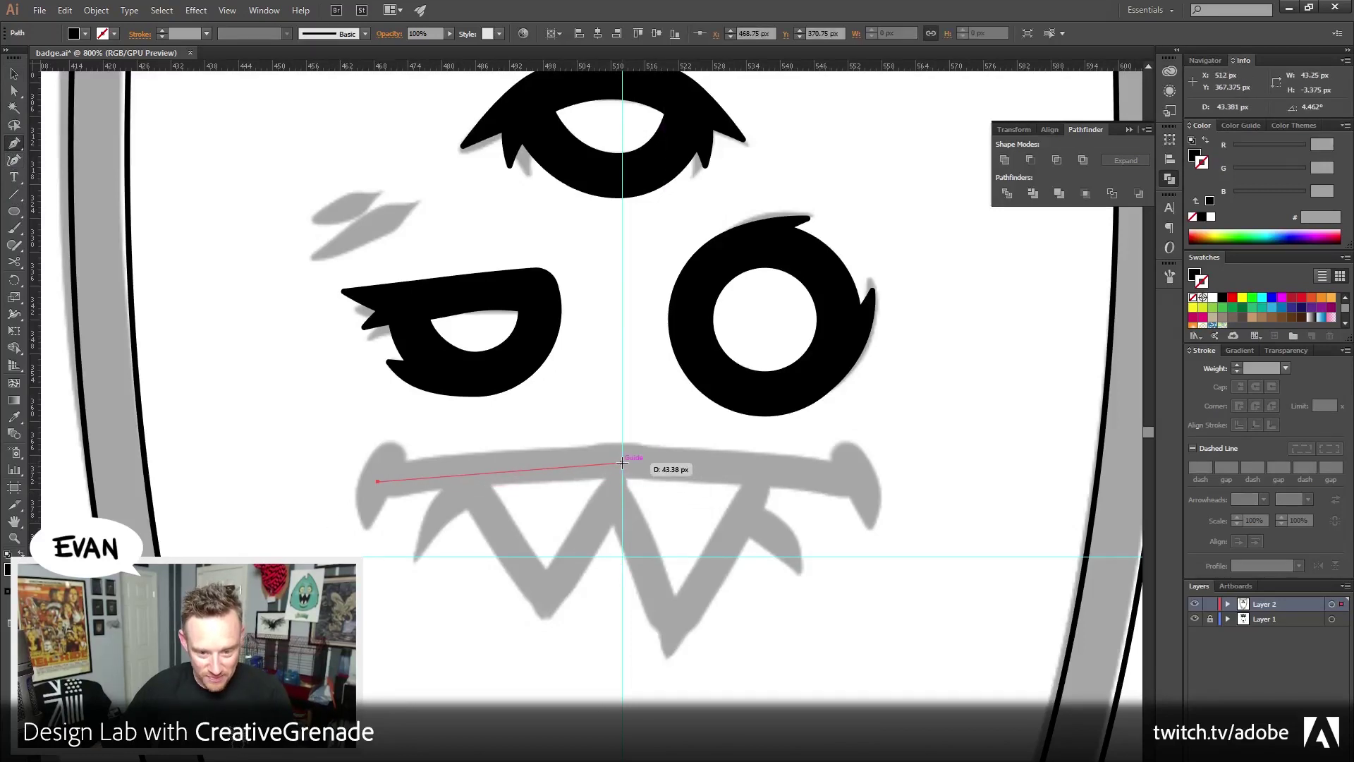
pyautogui.moveTo(622, 463); pyautogui.dragTo(729, 463)
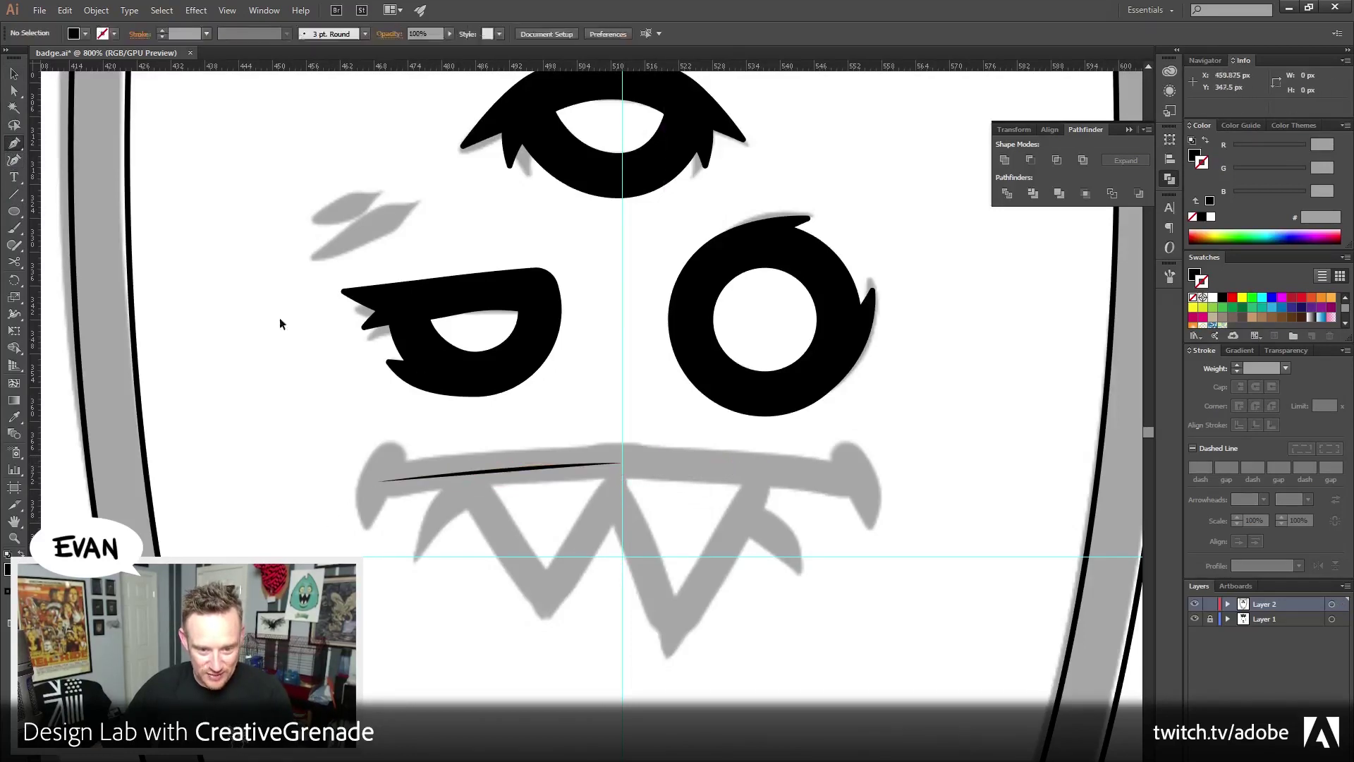
pyautogui.press('v')
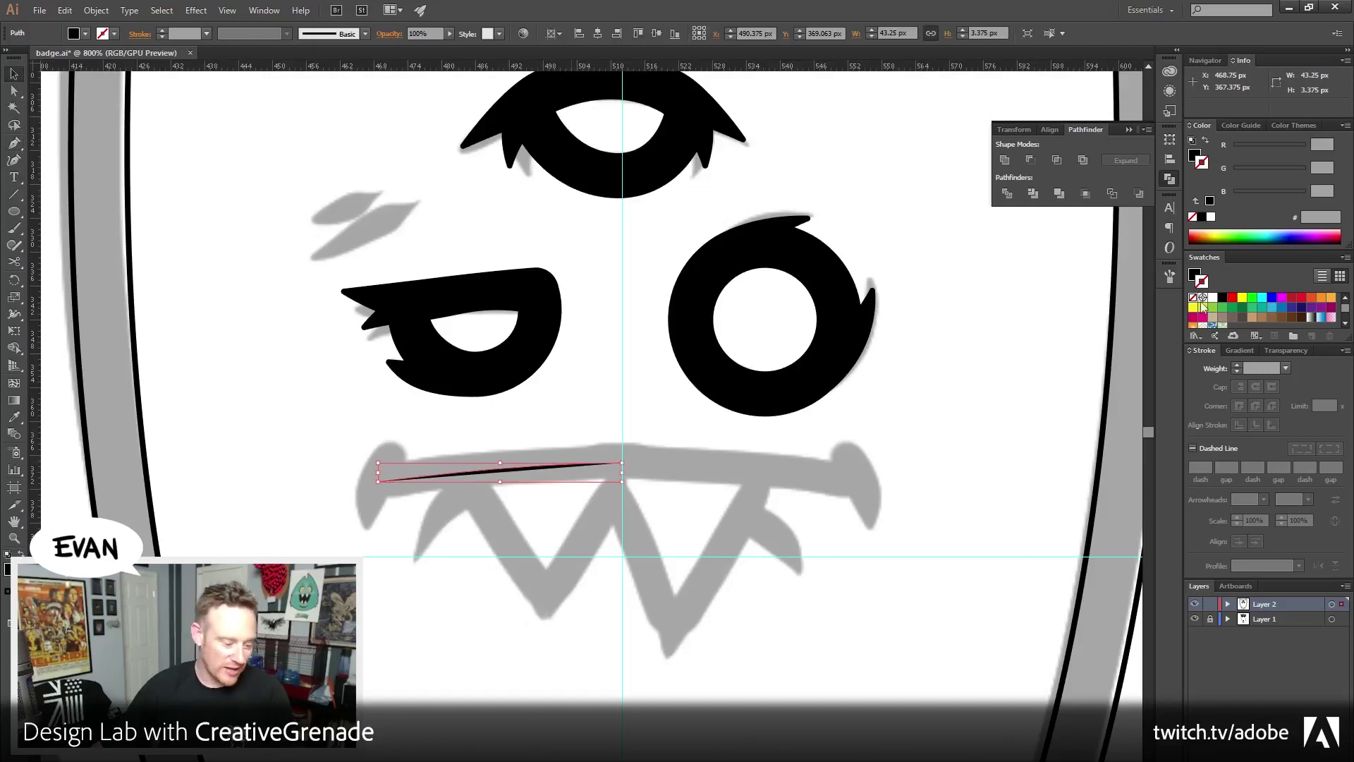
# Make the mouth half a black stroke thickened to 8 px
pyautogui.click(1206, 141)
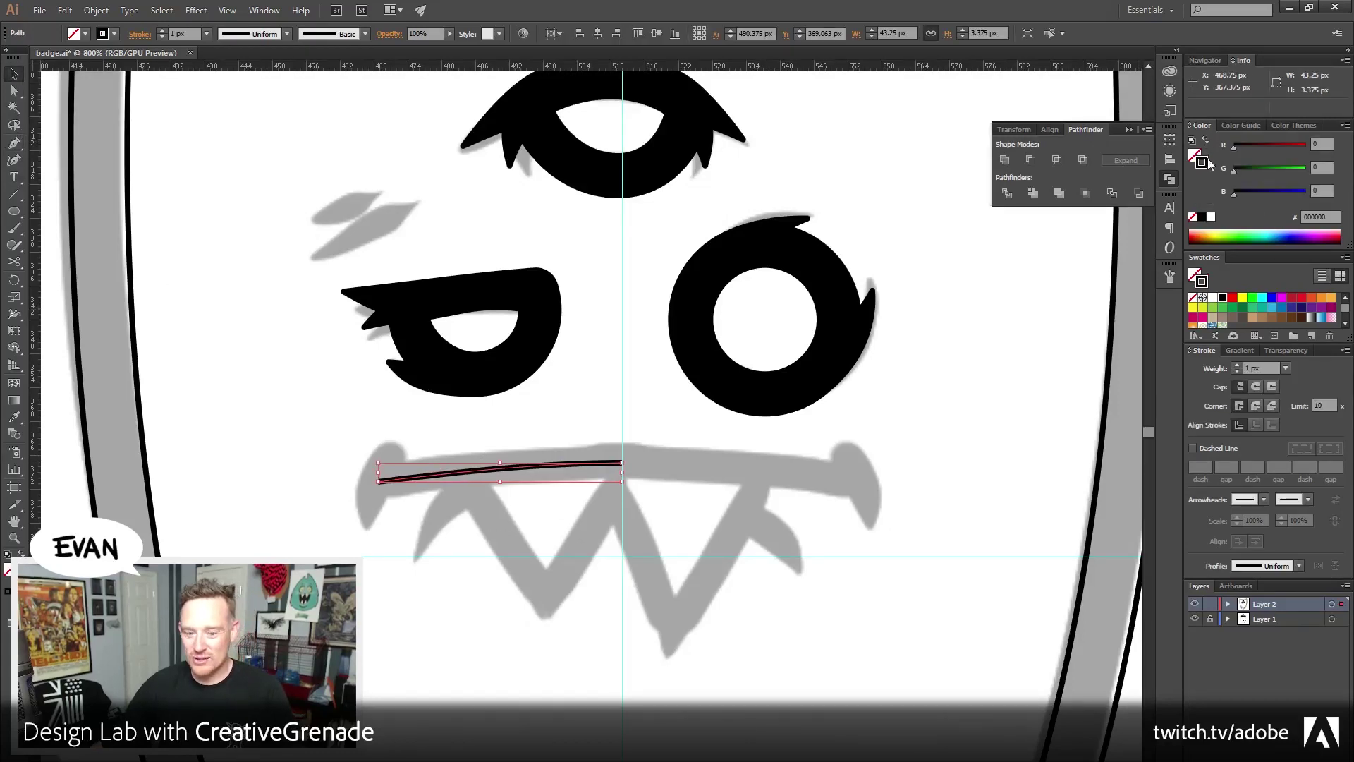
pyautogui.click(1236, 366)
pyautogui.click(1236, 366)
pyautogui.click(1235, 366)
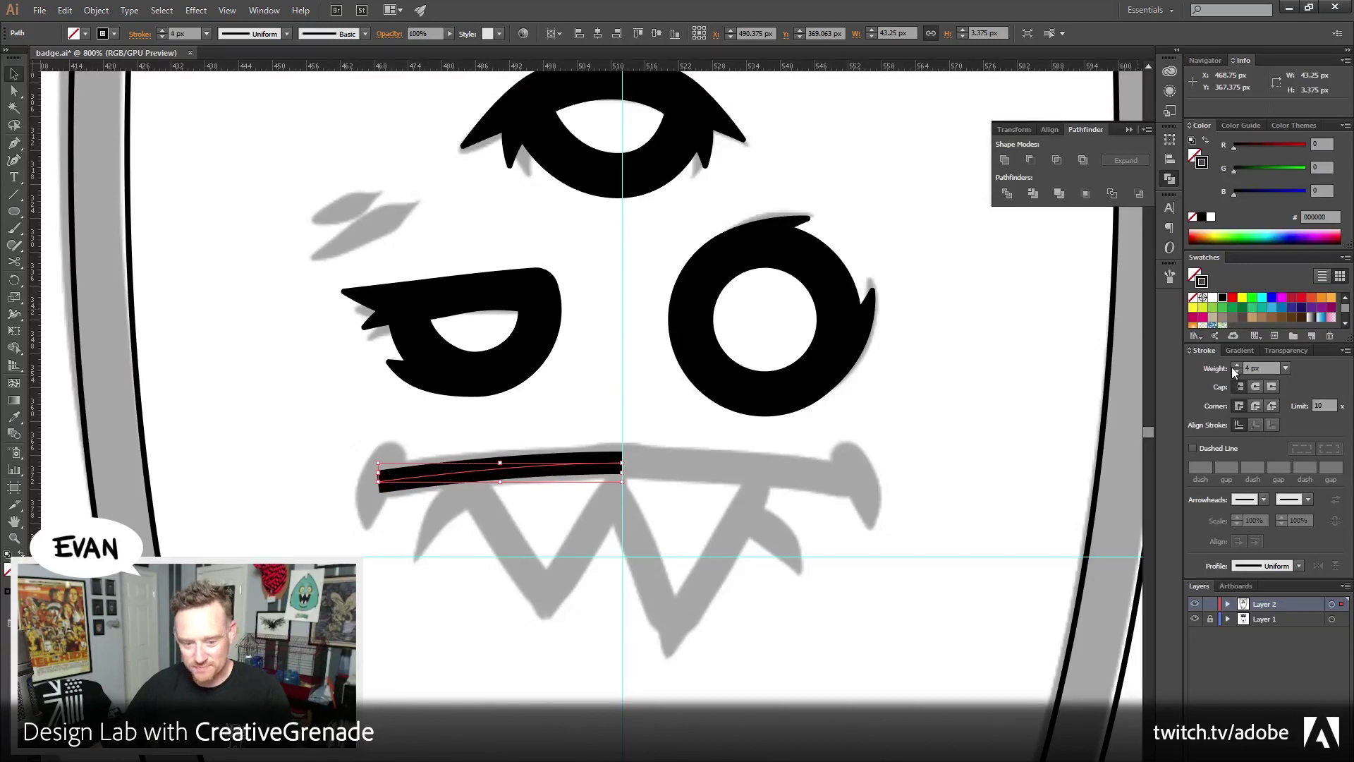
pyautogui.click(1236, 366)
pyautogui.click(1236, 366)
pyautogui.click(1236, 366)
pyautogui.click(1235, 367)
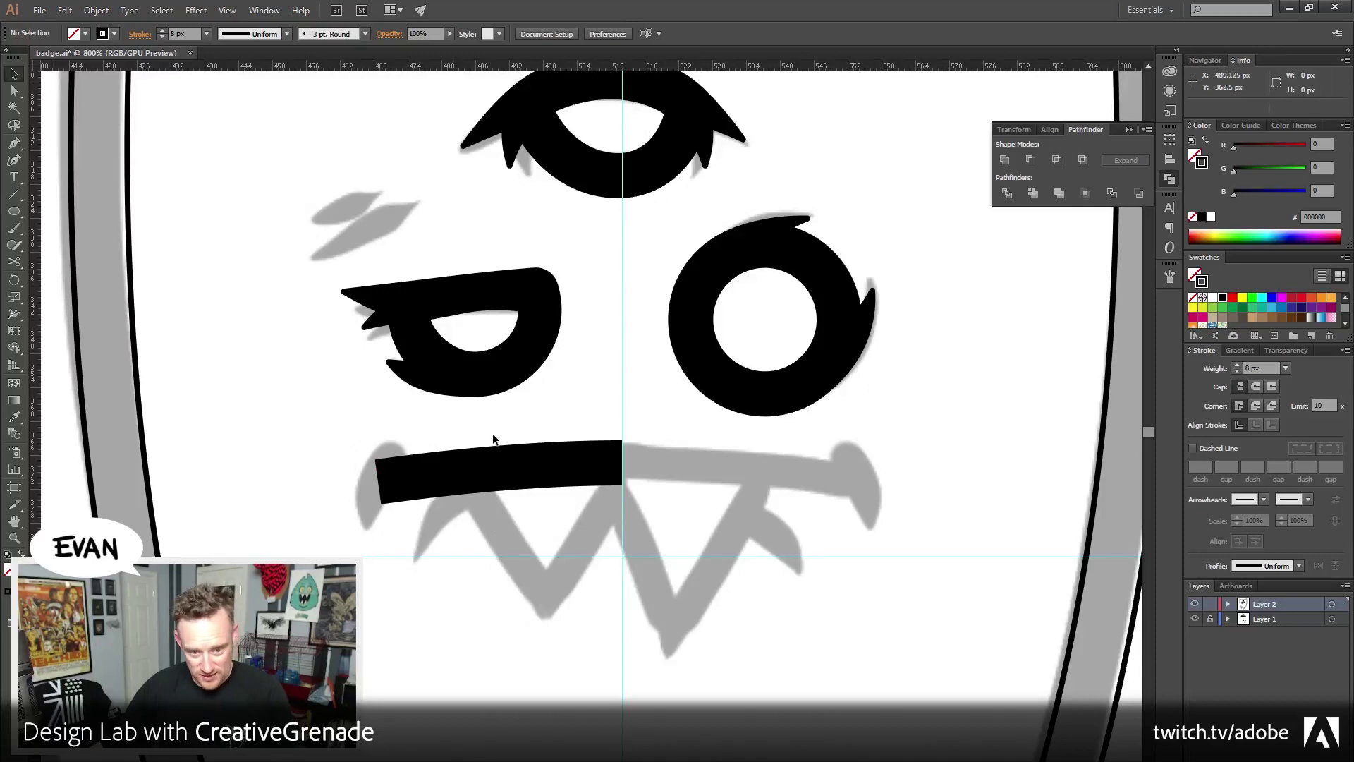
# Reflect the mouth half vertically and place the copy on the face's right side
pyautogui.press('a')
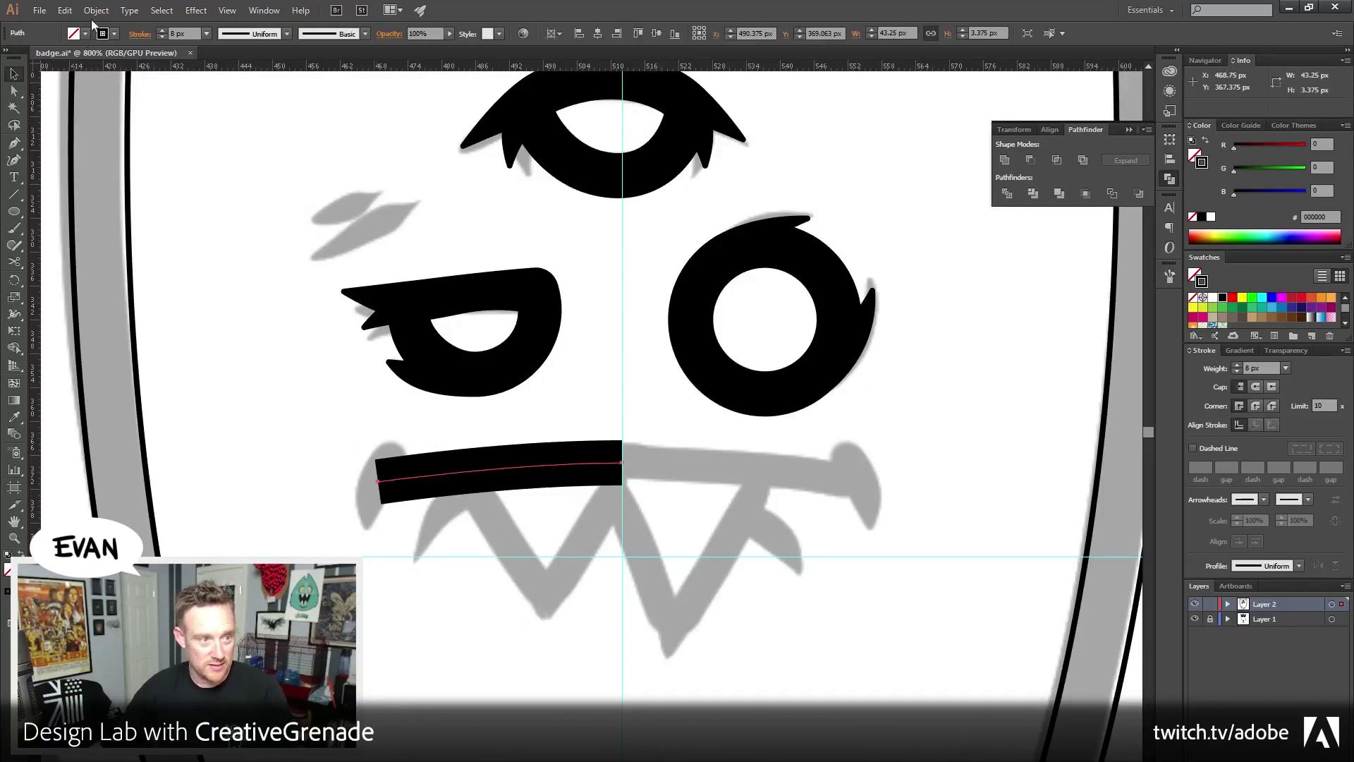
pyautogui.click(95, 10)
pyautogui.moveTo(120, 25)
pyautogui.click(374, 78)
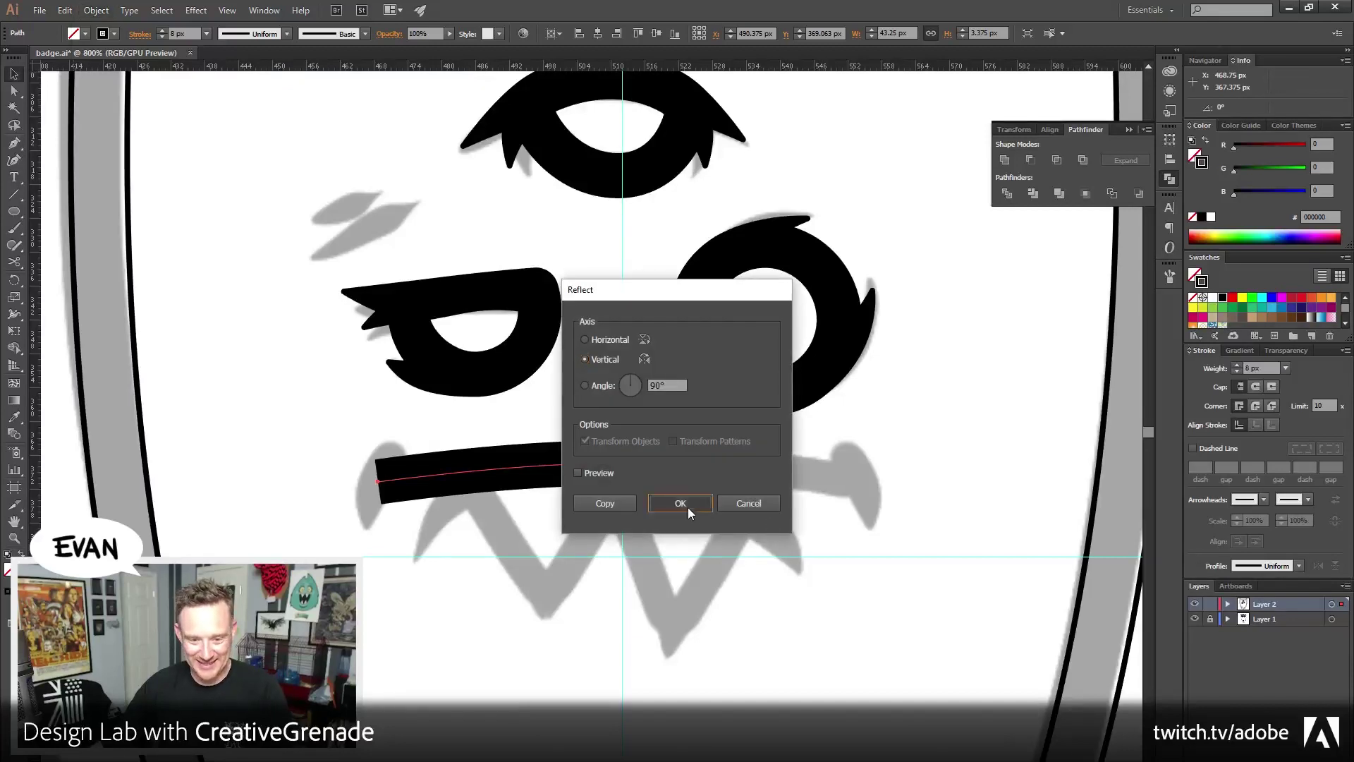
pyautogui.click(680, 503)
pyautogui.moveTo(435, 472); pyautogui.dragTo(642, 510)
# Join the two halves at the centre and nudge the mouth line slightly down
pyautogui.press('a')
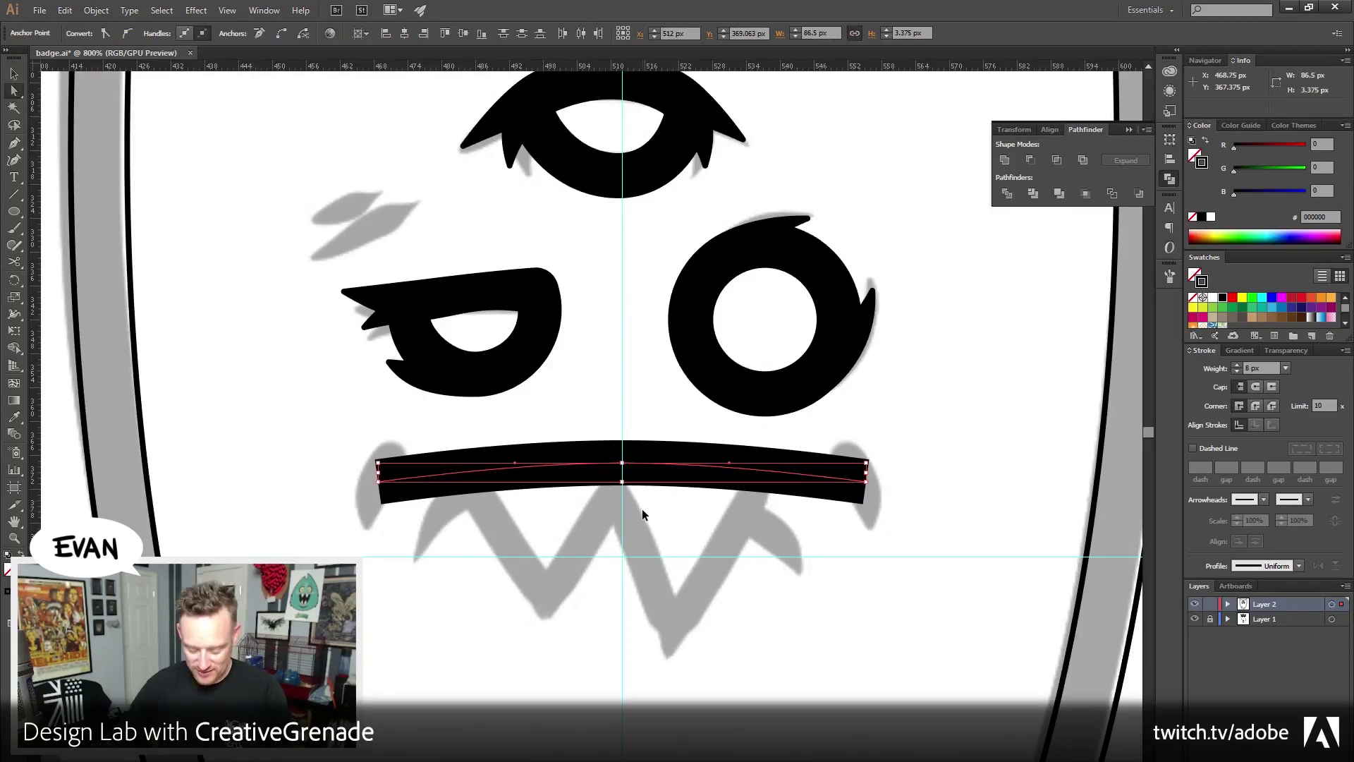
pyautogui.hotkey('ctrl', 'j')
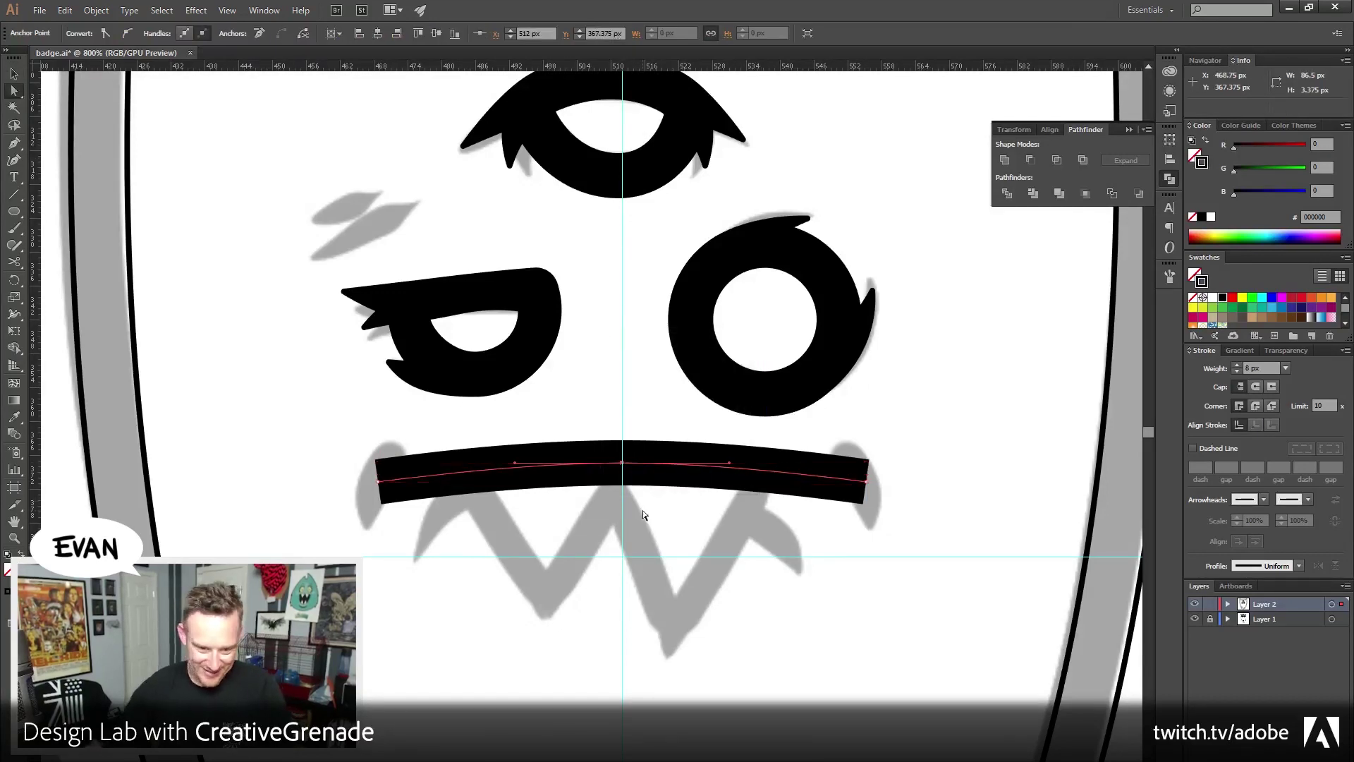
pyautogui.click(677, 655)
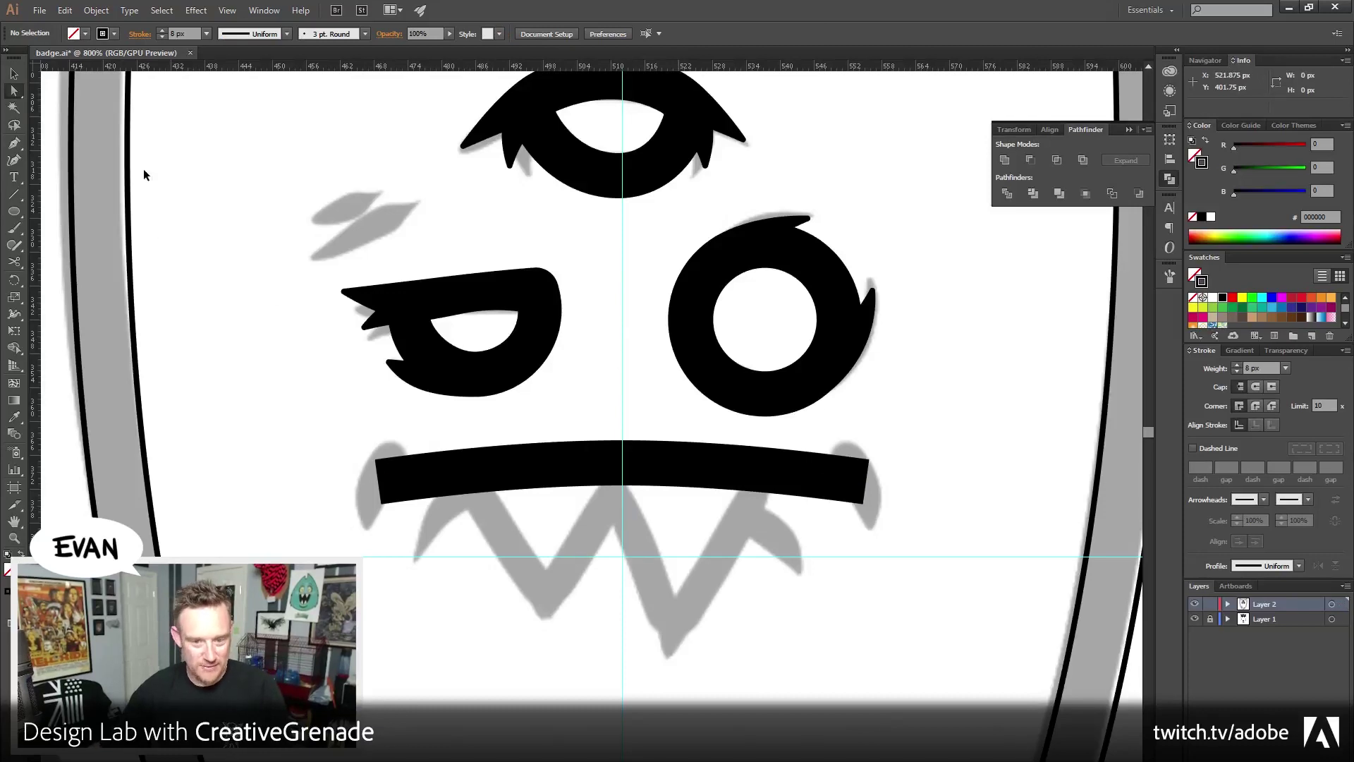
pyautogui.press('v')
pyautogui.click(638, 465)
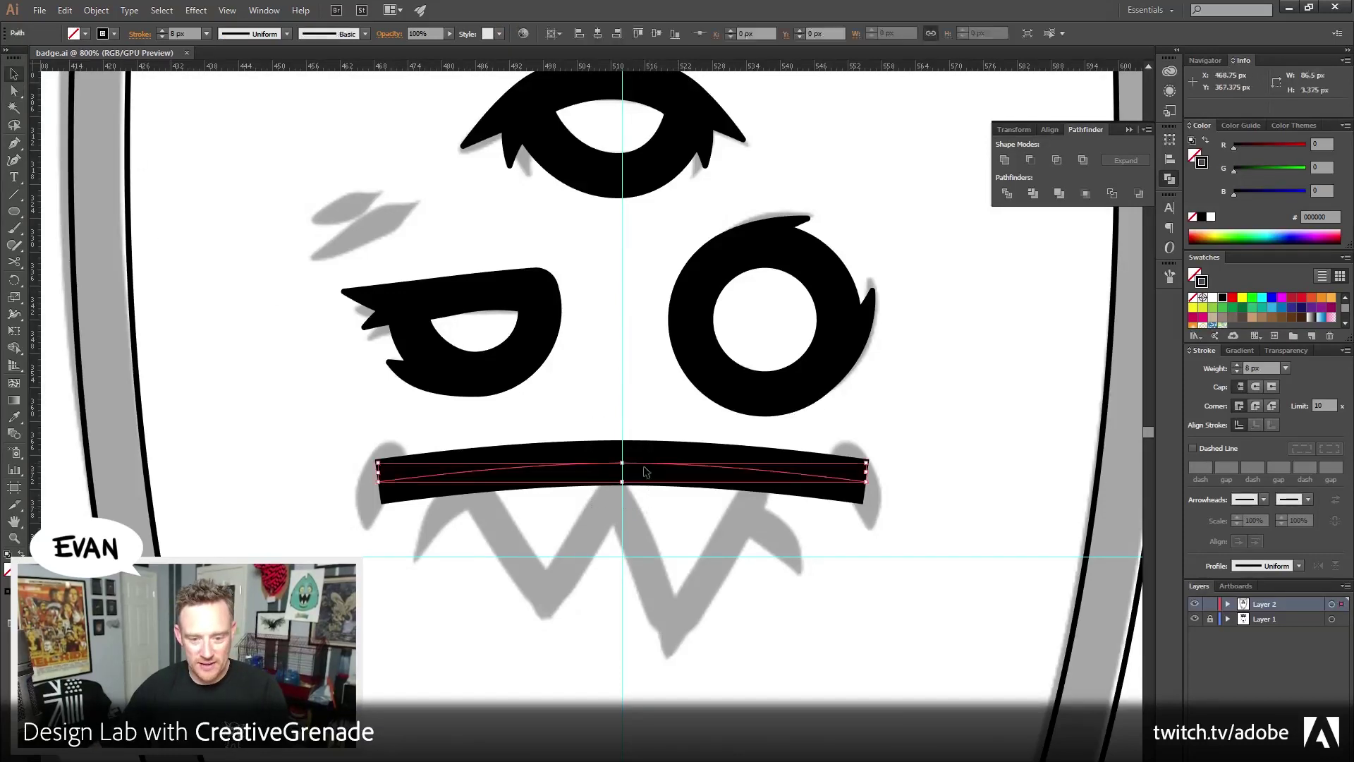
pyautogui.press('Down')
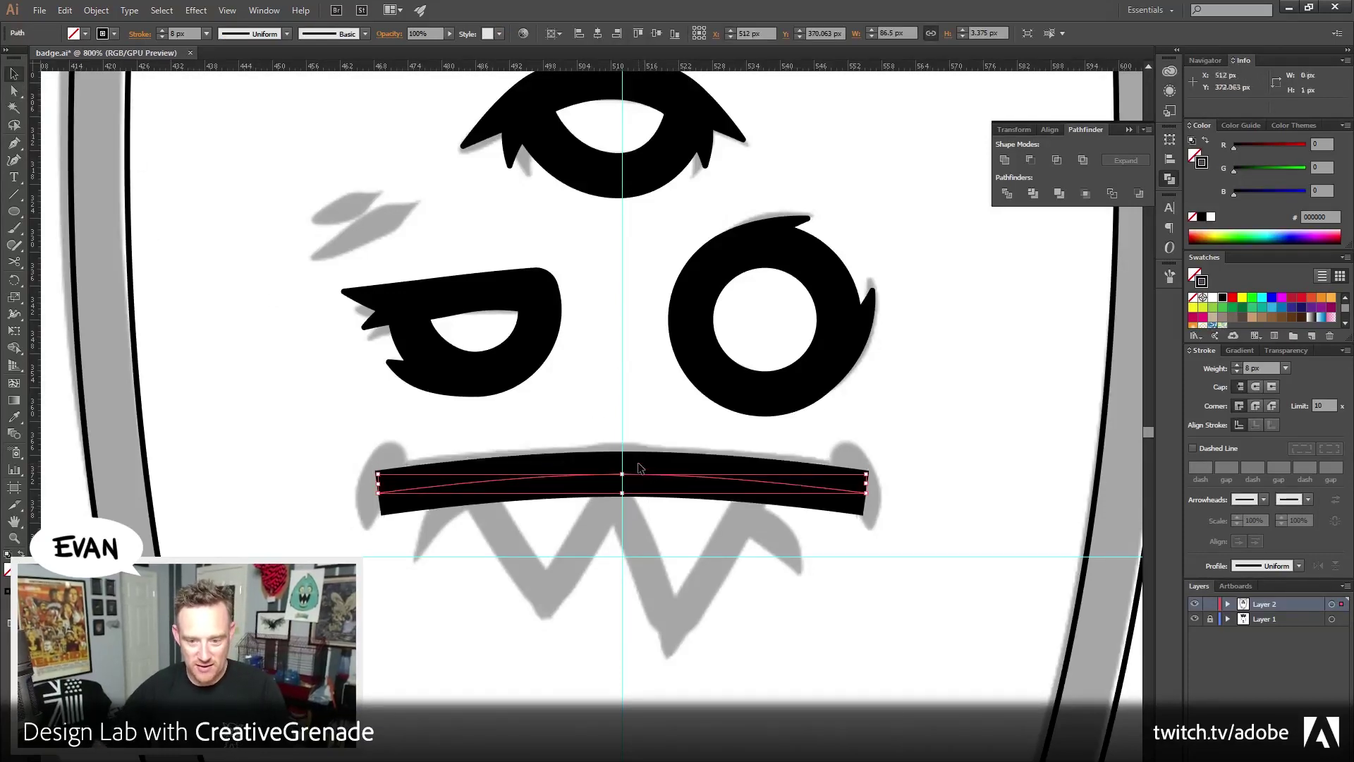
pyautogui.click(149, 544)
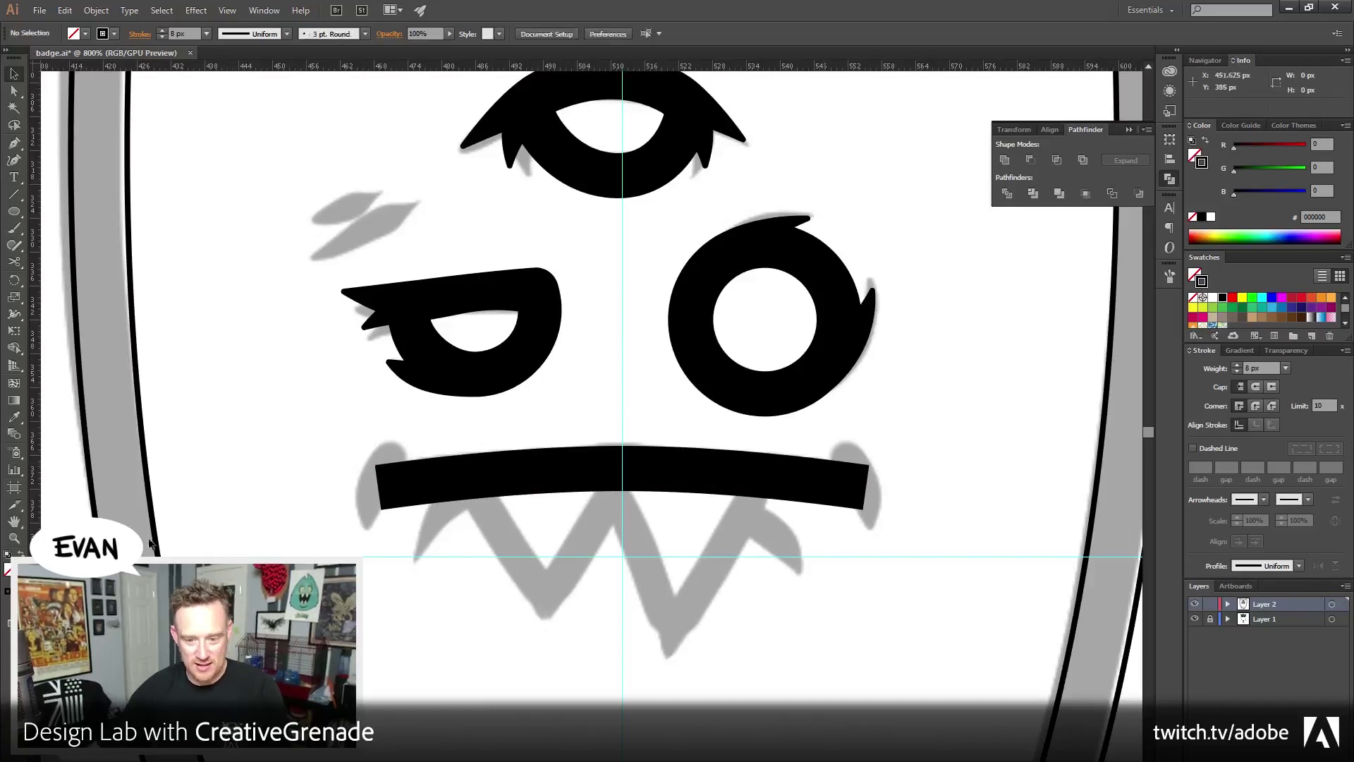
pyautogui.press('z')
pyautogui.click(499, 508)
# Pen-draw a black-filled teardrop hook at the mouth's left end
pyautogui.click(498, 508)
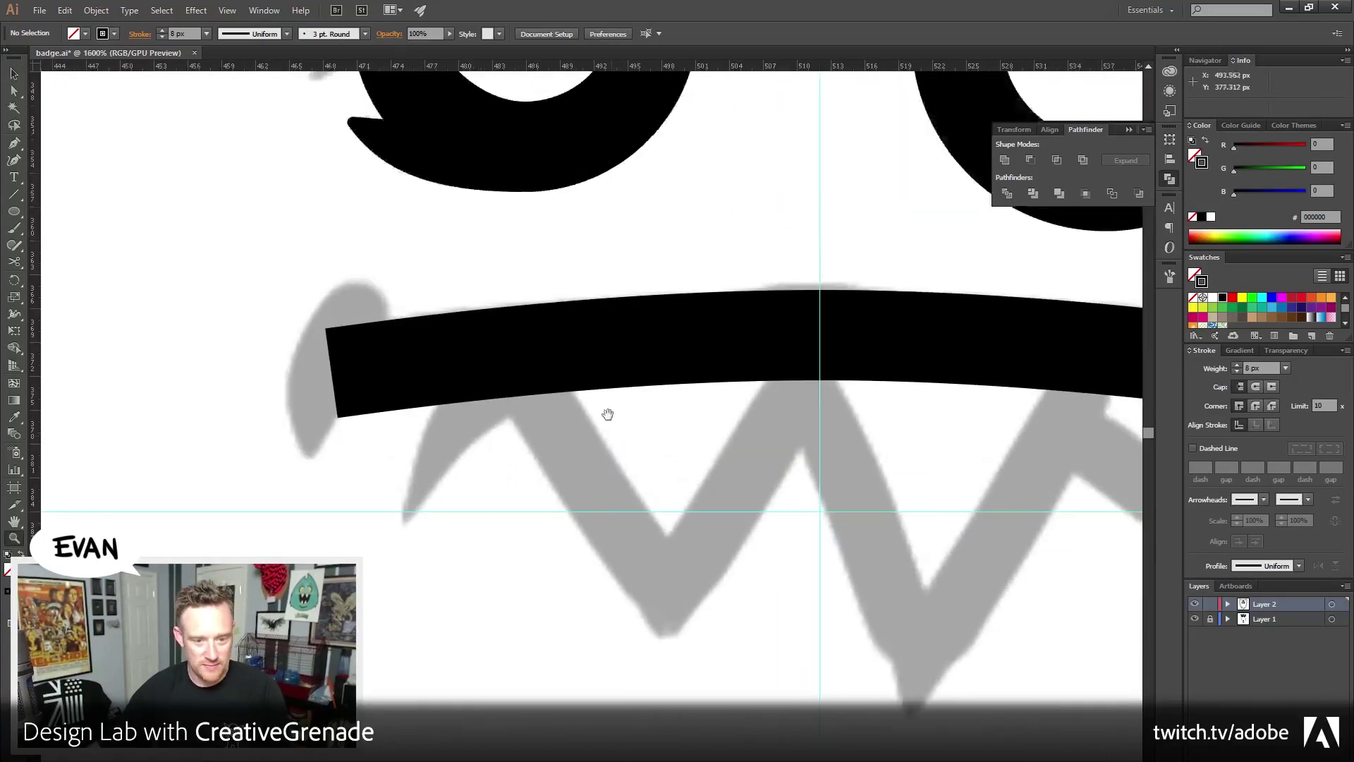
pyautogui.press('p')
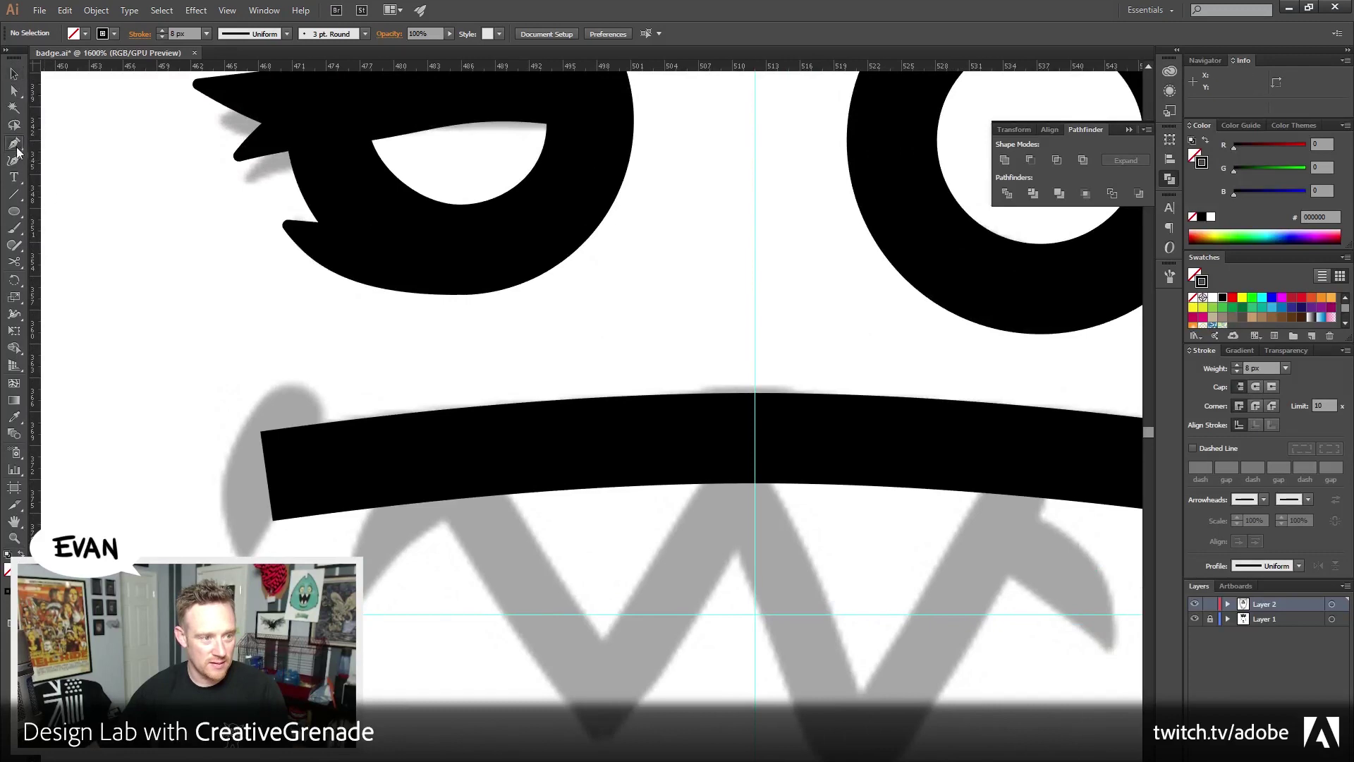
pyautogui.click(244, 571)
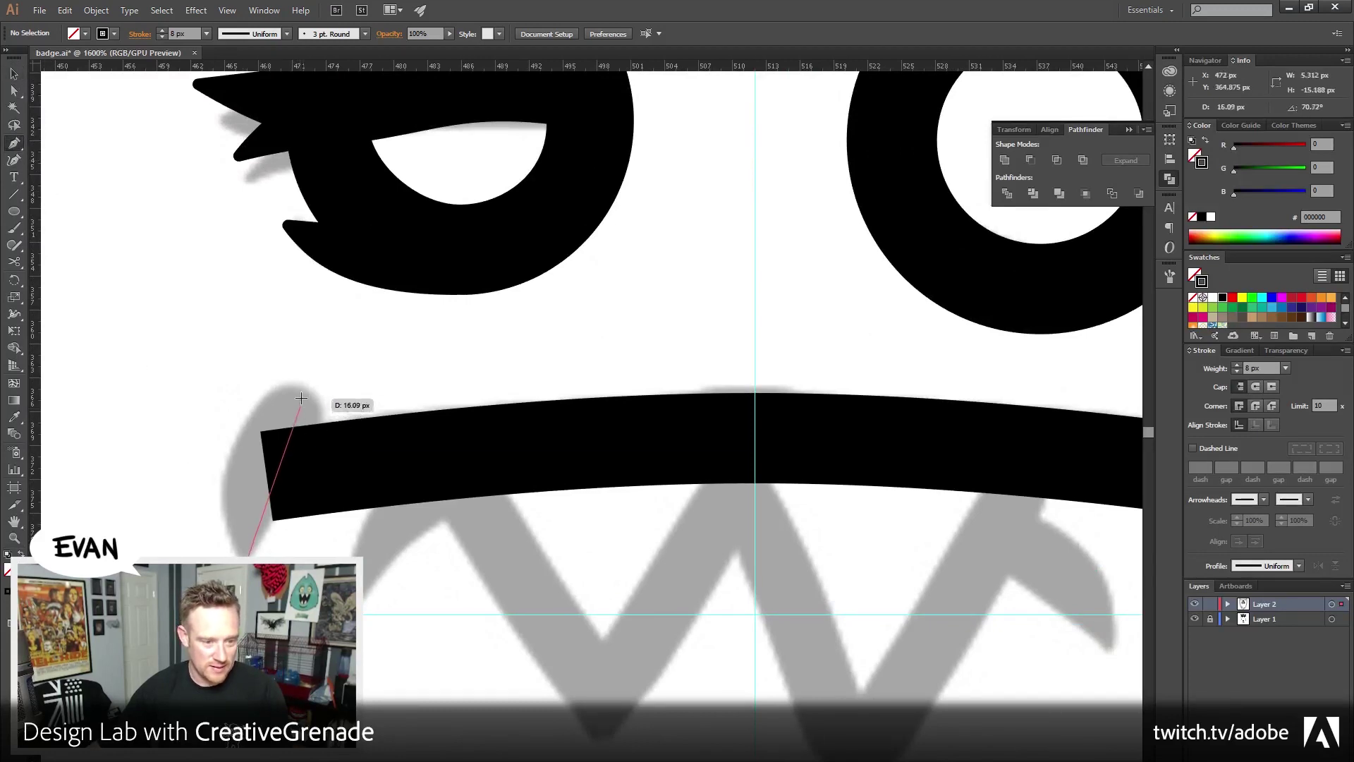
pyautogui.moveTo(235, 437); pyautogui.dragTo(895, 295)
pyautogui.click(1207, 146)
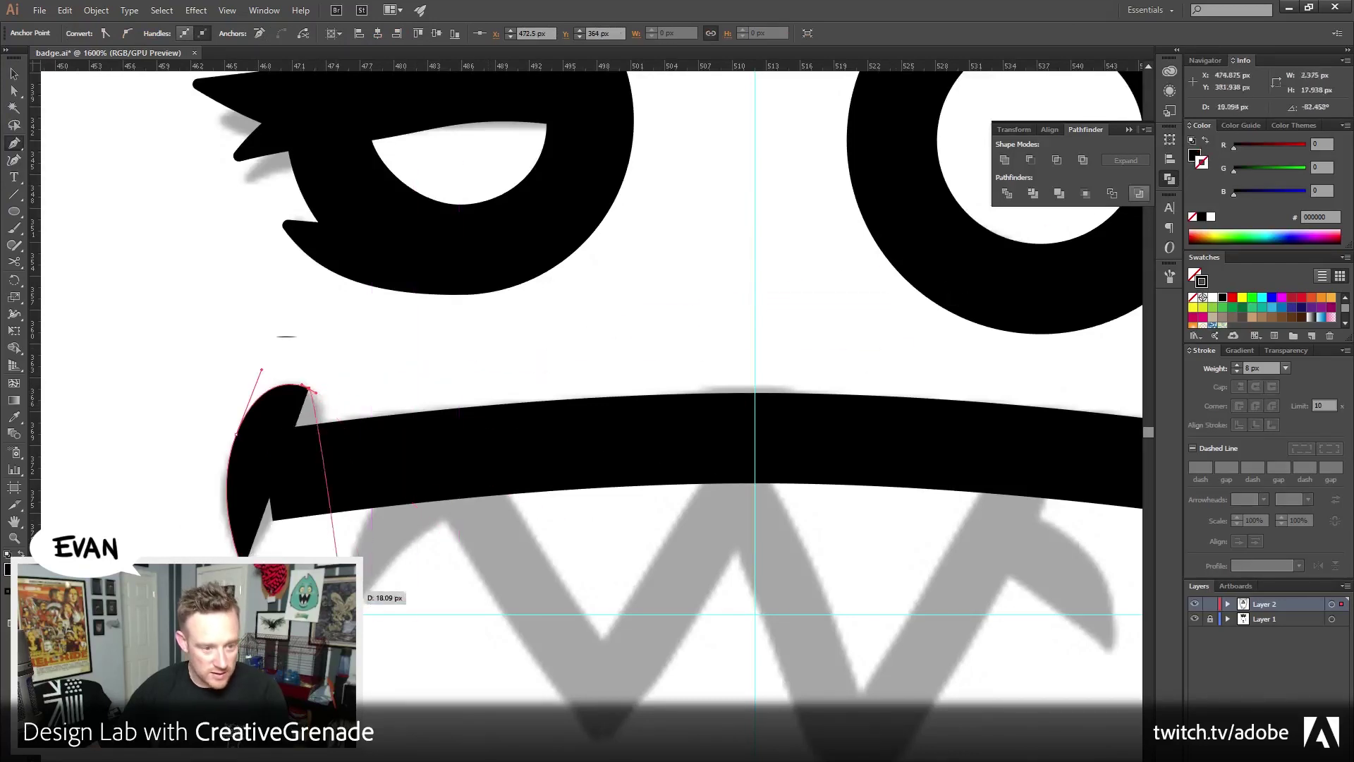
pyautogui.moveTo(310, 388)
pyautogui.mouseDown()
pyautogui.moveTo(317, 494)
pyautogui.moveTo(316, 465)
pyautogui.moveTo(240, 565)
pyautogui.mouseUp()
pyautogui.press('v')
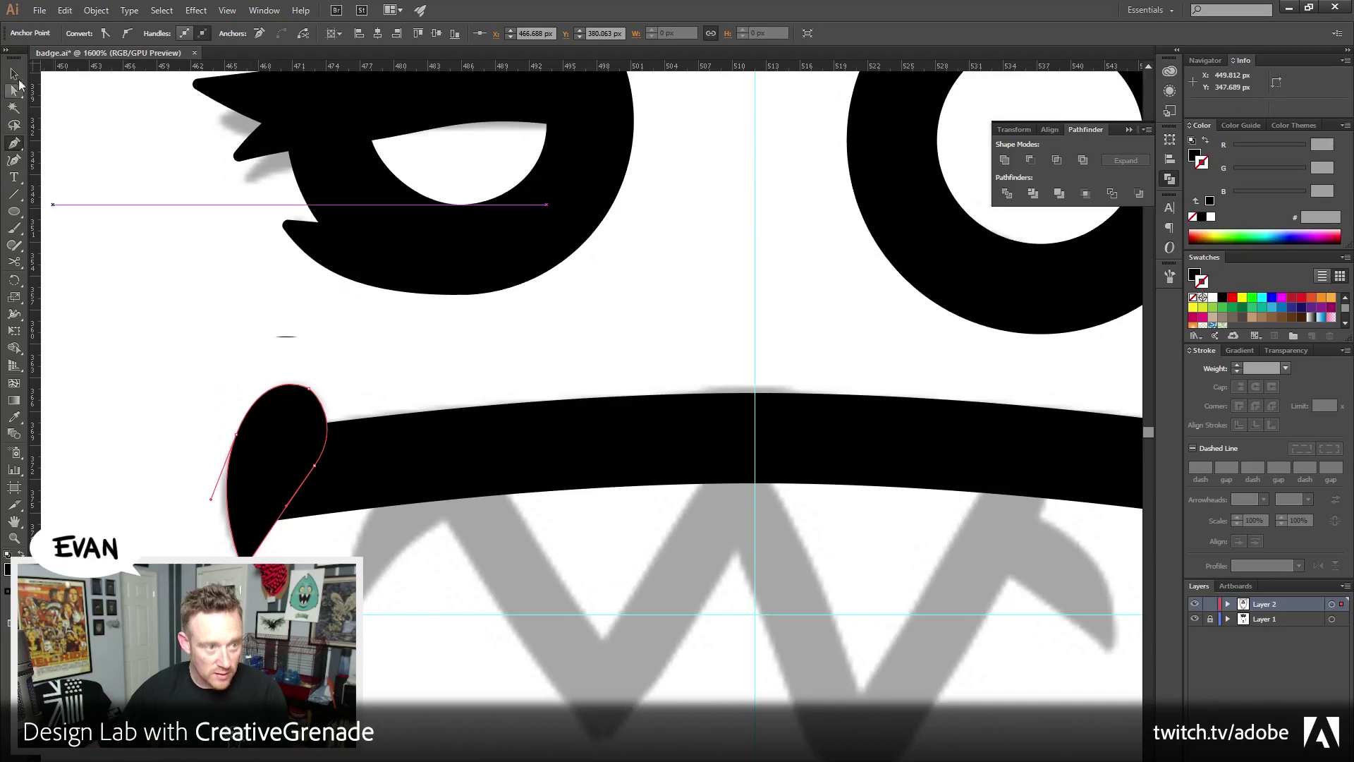
pyautogui.click(116, 167)
pyautogui.click(263, 421)
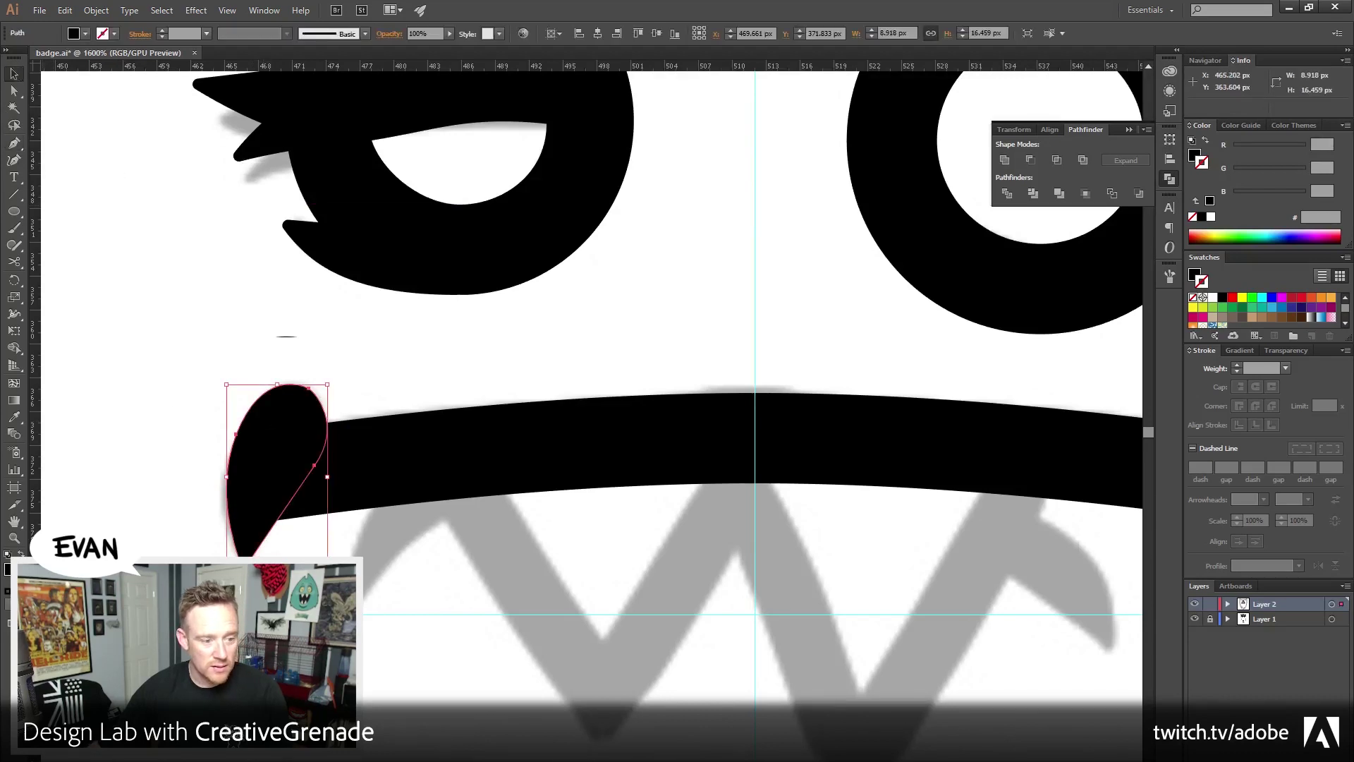
pyautogui.click(14, 537)
pyautogui.keyDown('alt'); pyautogui.click(475, 514); pyautogui.keyUp('alt')
pyautogui.keyDown('alt'); pyautogui.click(522, 501); pyautogui.keyUp('alt')
pyautogui.keyDown('alt'); pyautogui.click(565, 484); pyautogui.keyUp('alt')
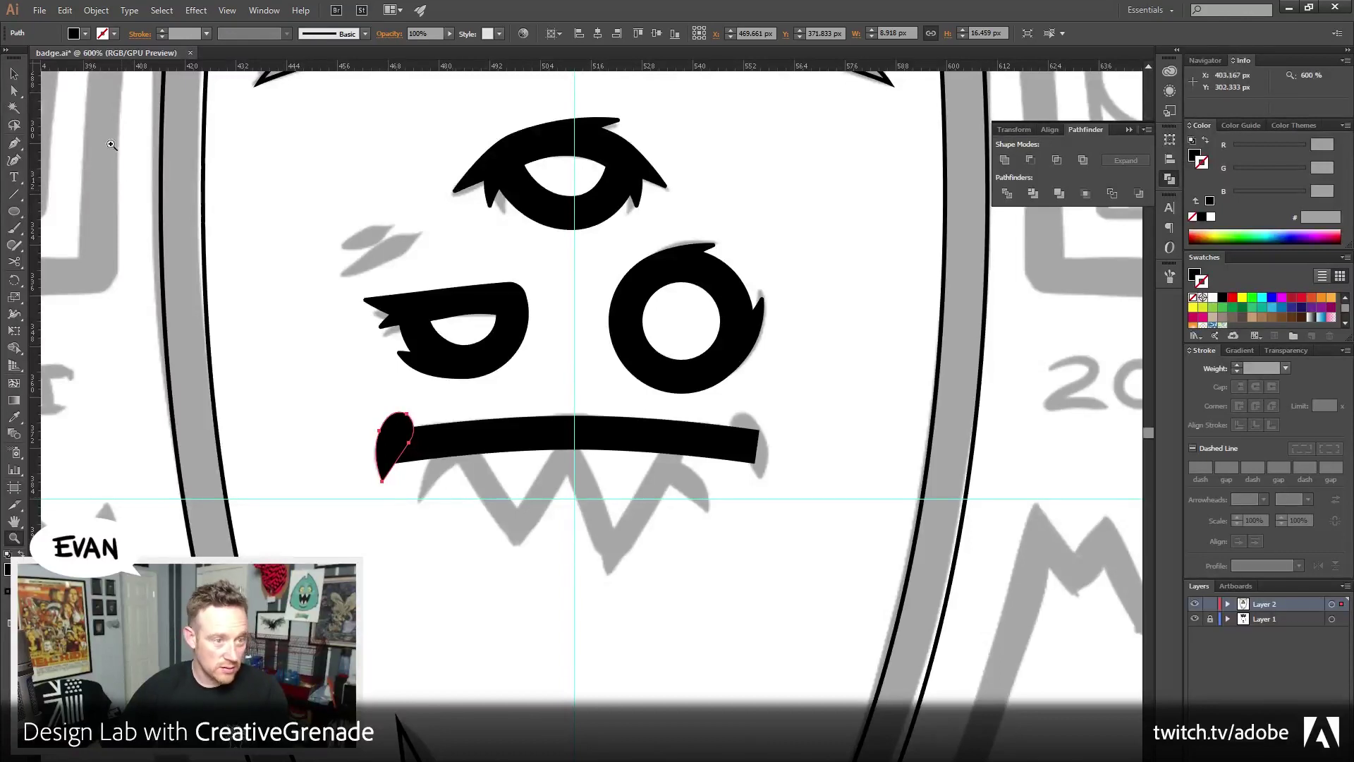
# Reflect the teardrop vertically and move the copy to the mouth's right end
pyautogui.press('v')
pyautogui.click(358, 419)
pyautogui.click(390, 423)
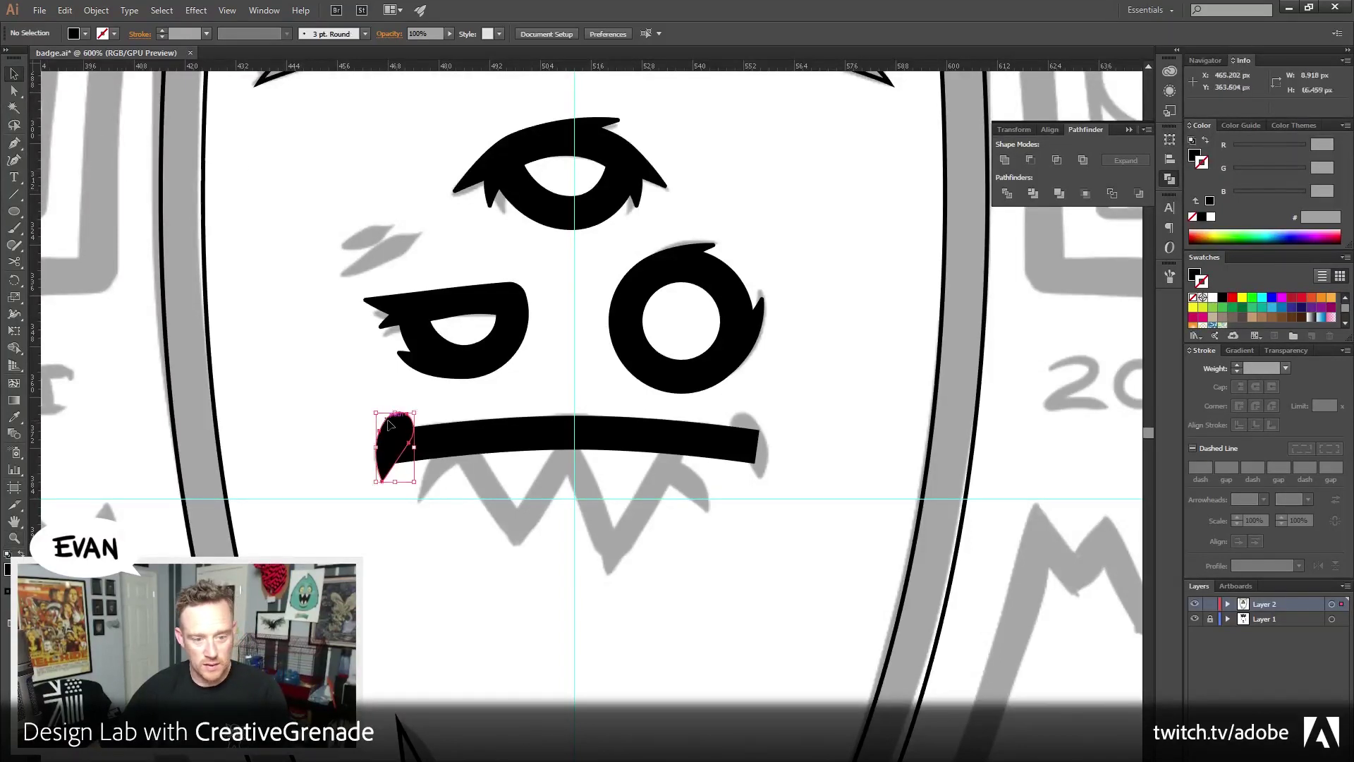
pyautogui.press('a')
pyautogui.press('v')
pyautogui.click(96, 10)
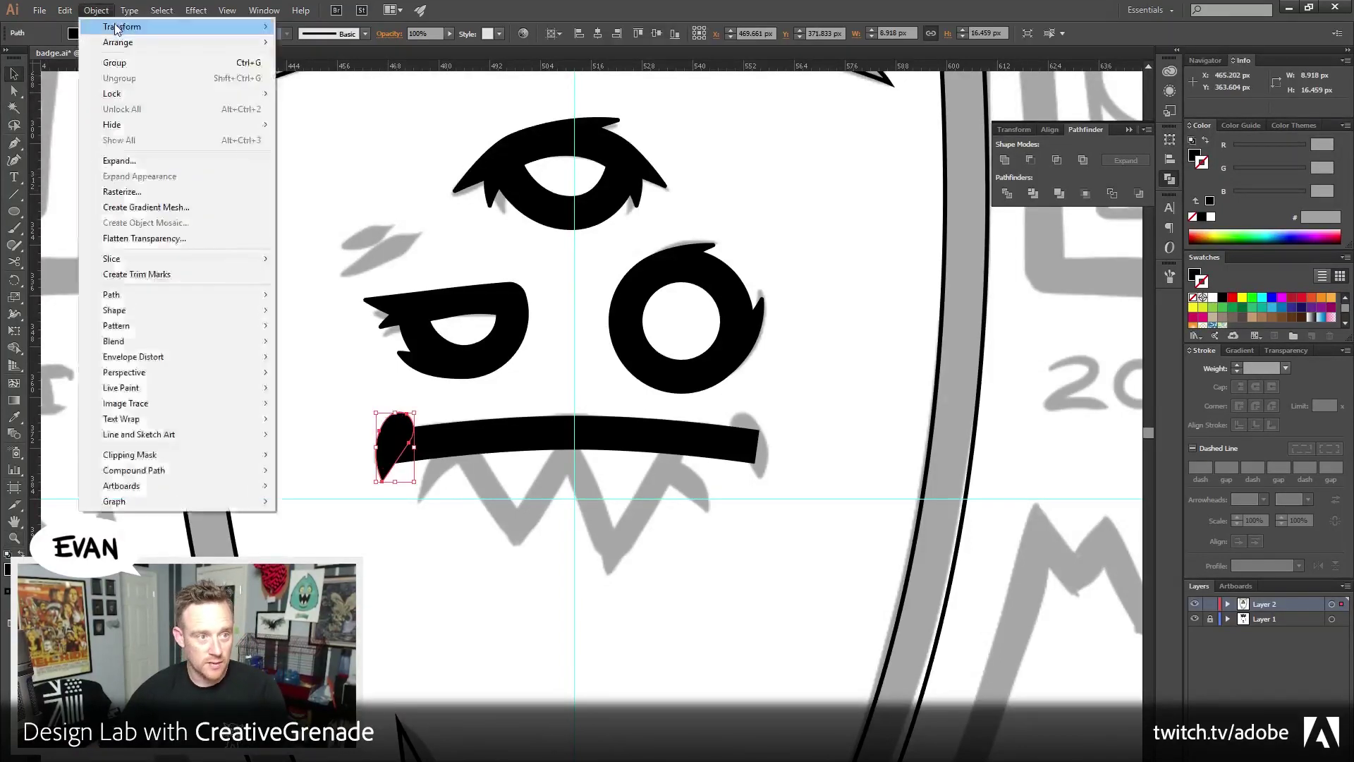
pyautogui.moveTo(122, 26)
pyautogui.click(356, 78)
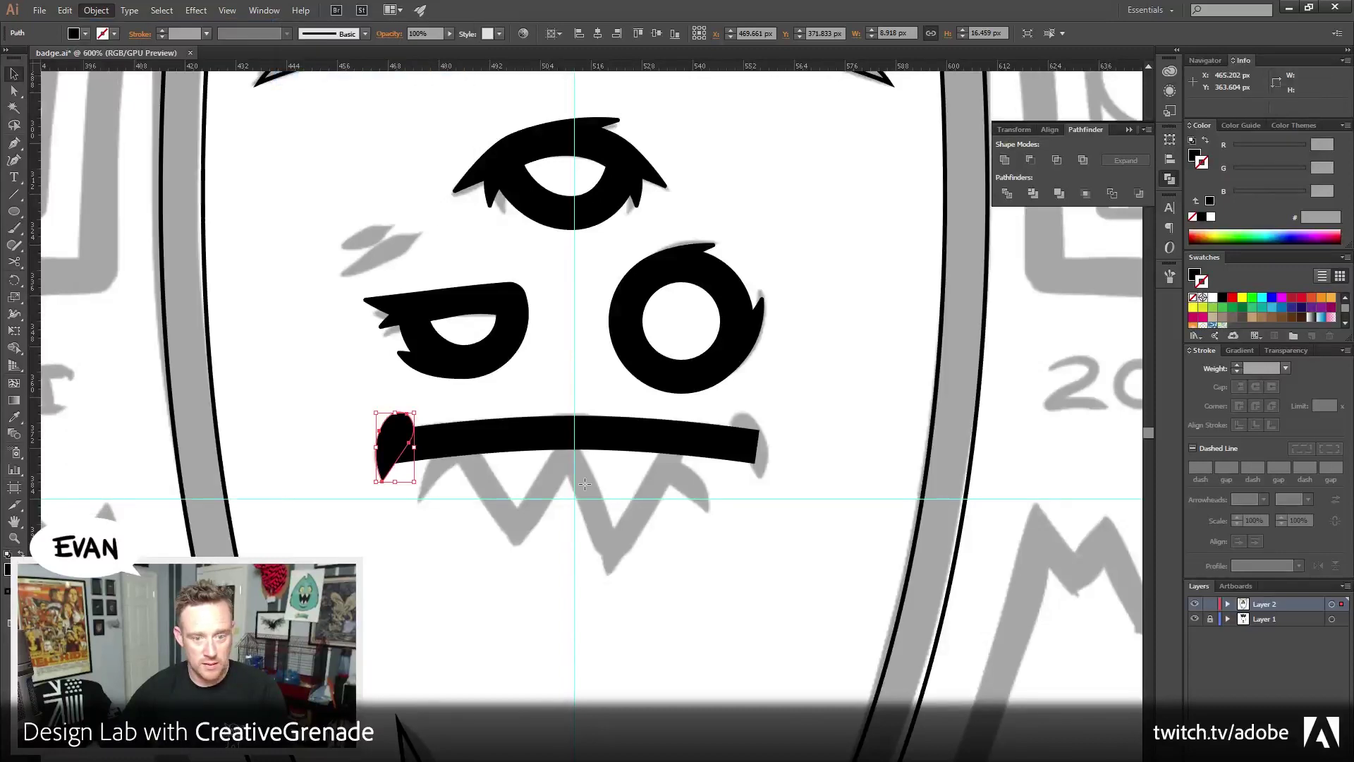
pyautogui.click(678, 503)
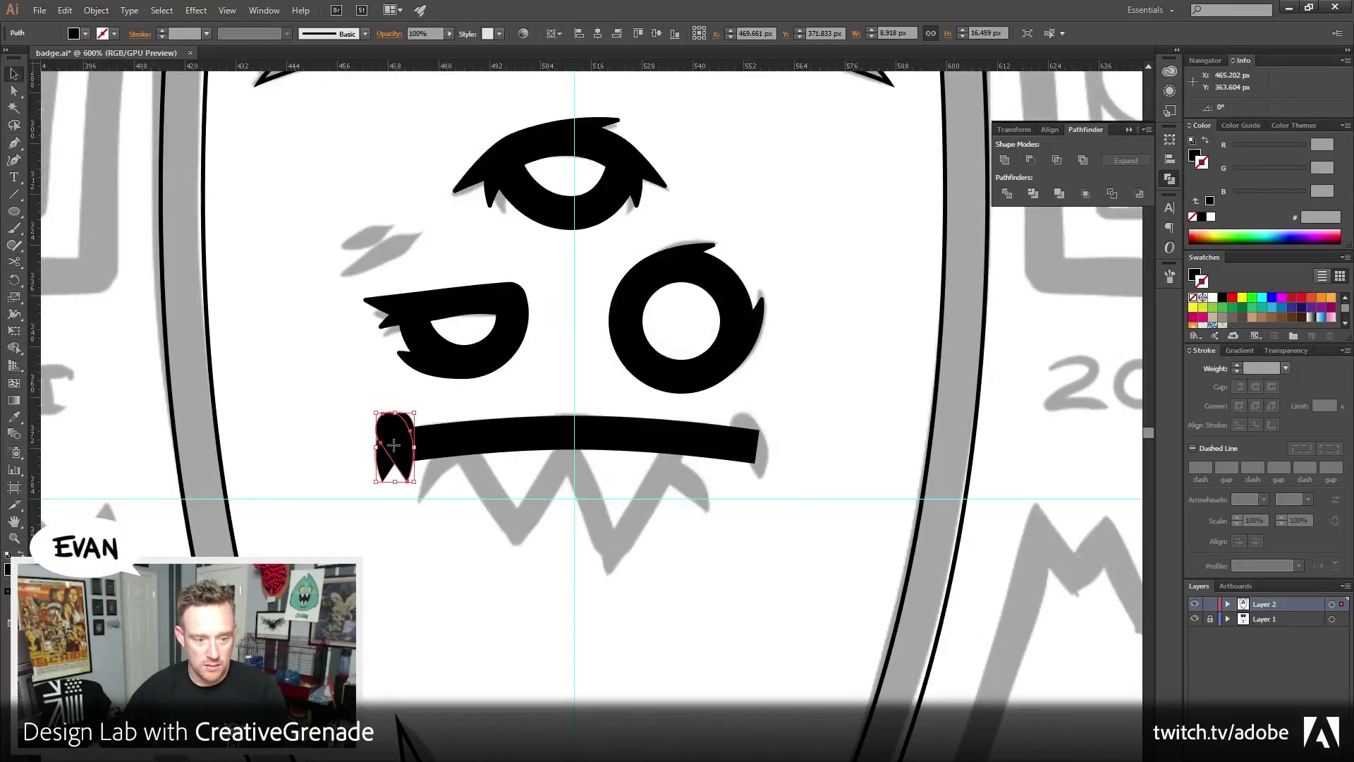
pyautogui.moveTo(394, 445); pyautogui.dragTo(748, 456)
# Group both teardrops and centre the group horizontally with Align
pyautogui.keyDown('shift'); pyautogui.click(397, 445); pyautogui.keyUp('shift')
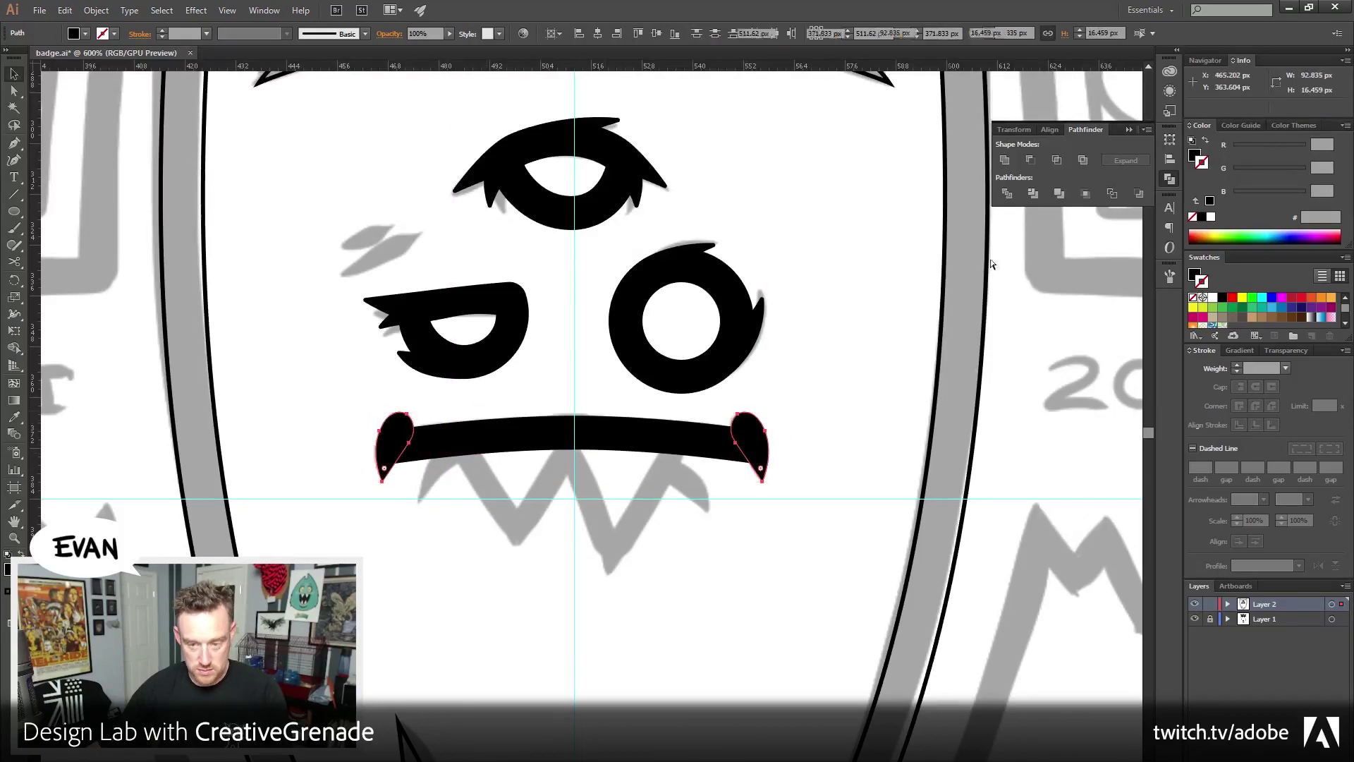
pyautogui.hotkey('ctrl', 'g')
pyautogui.click(1050, 130)
pyautogui.click(1031, 162)
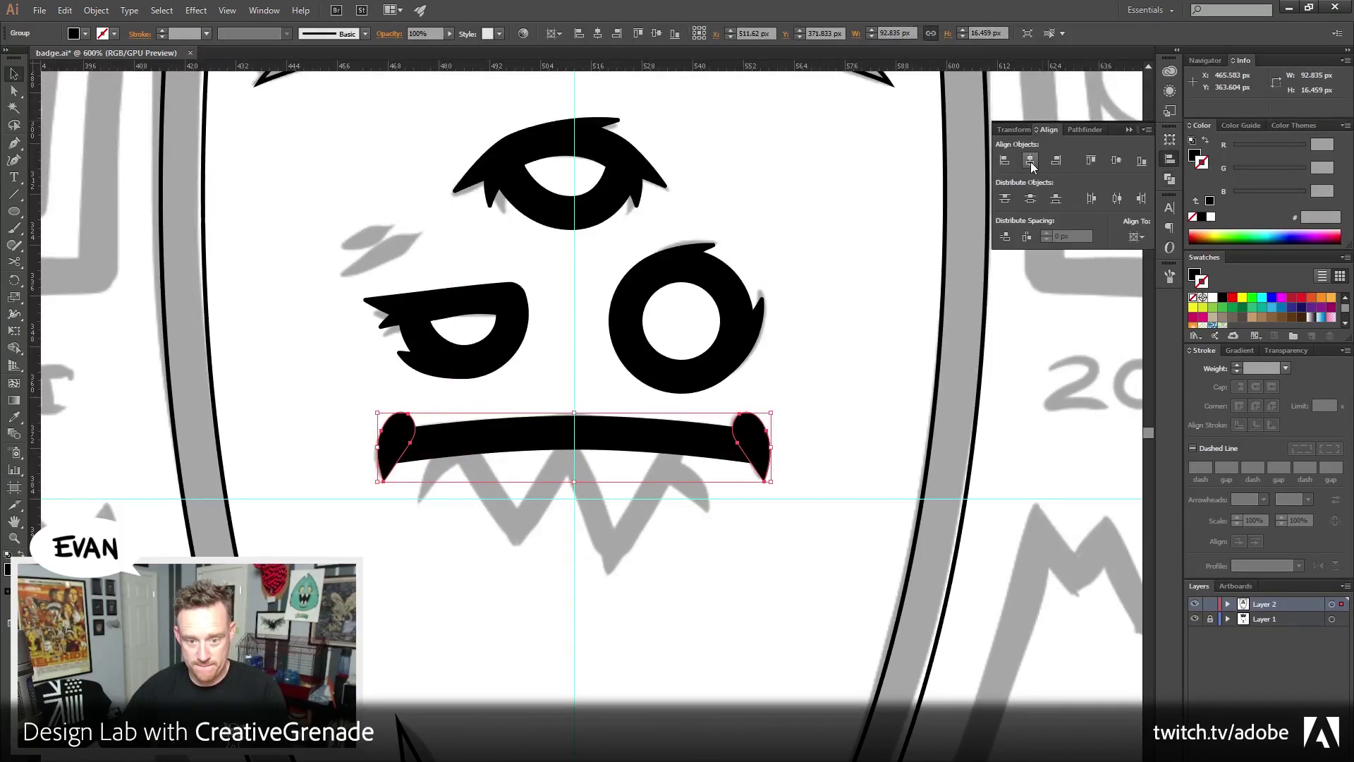
pyautogui.click(772, 587)
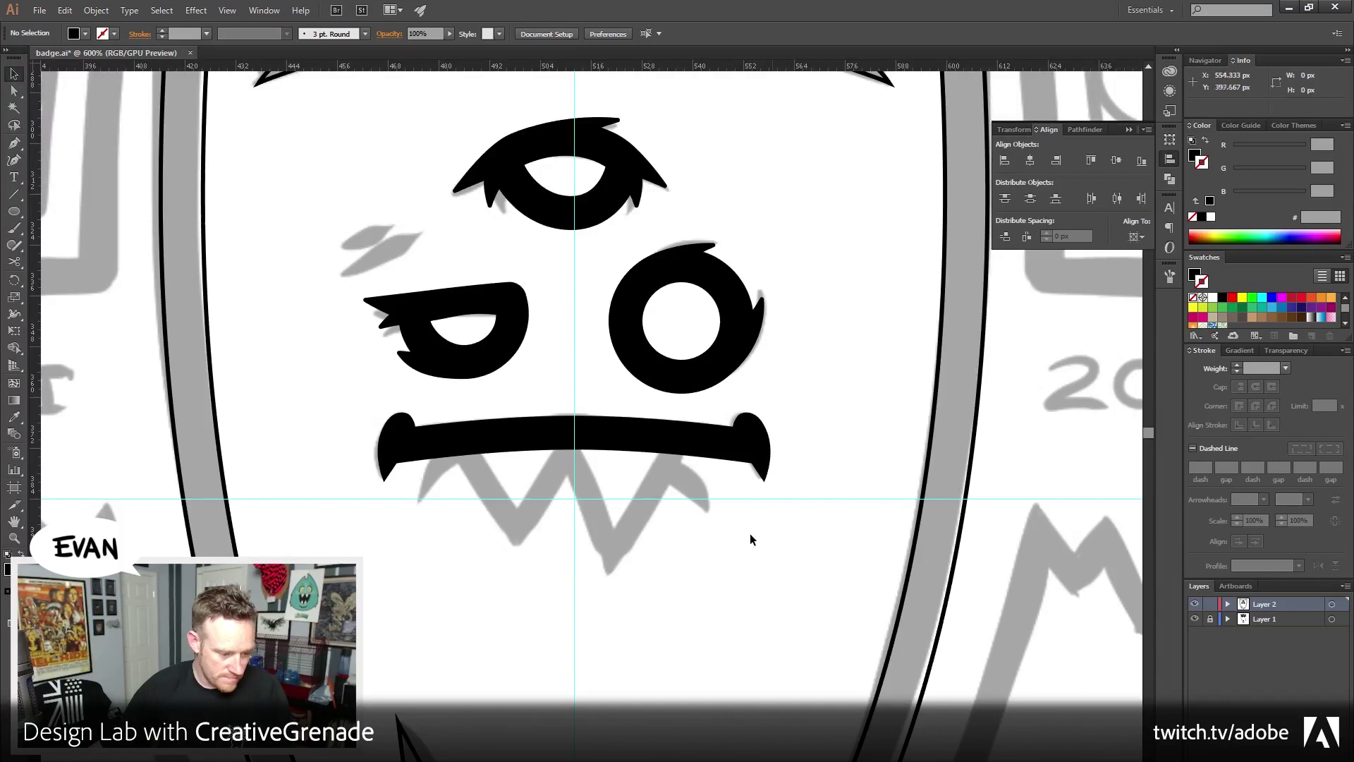
# Zoom in on the mouth and draw a first triangular tooth below it with the Pen tool
pyautogui.press('z')
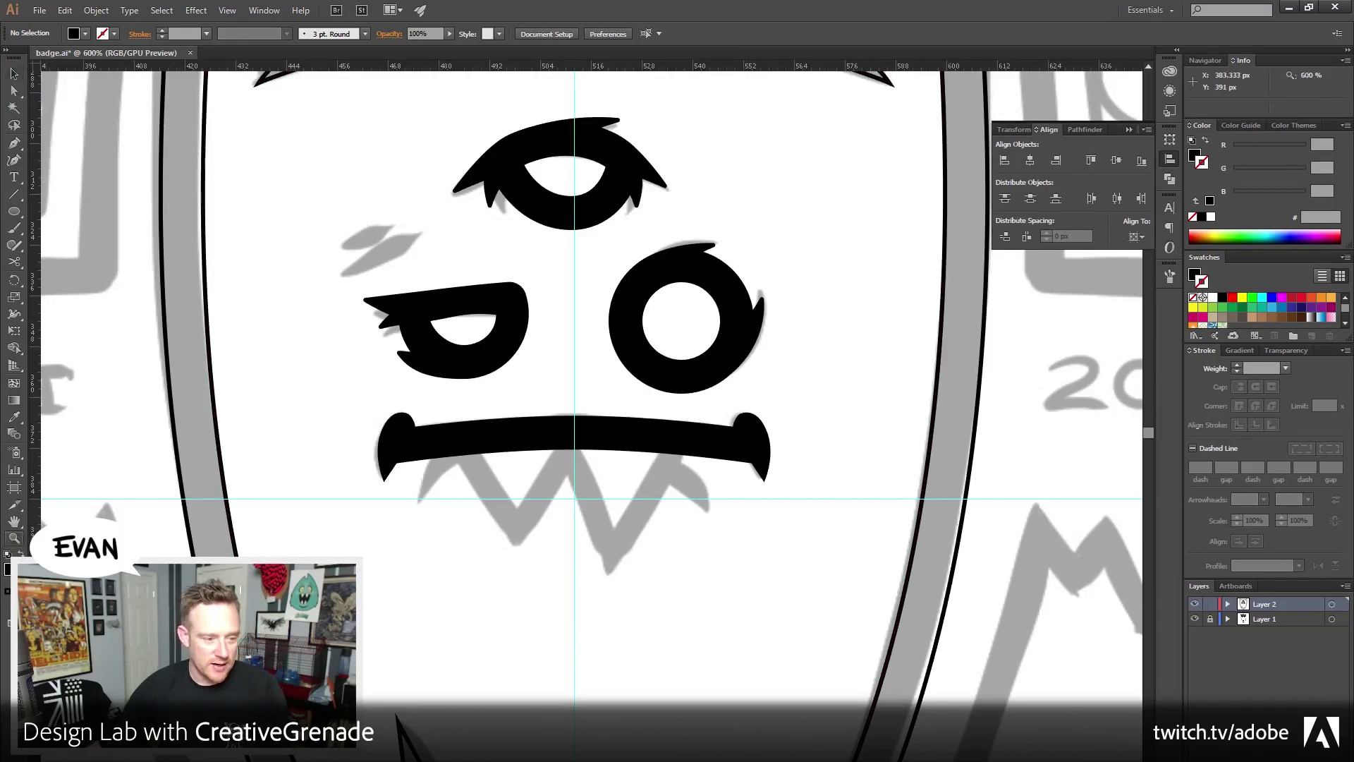
pyautogui.click(590, 499)
pyautogui.click(565, 459)
pyautogui.press('v')
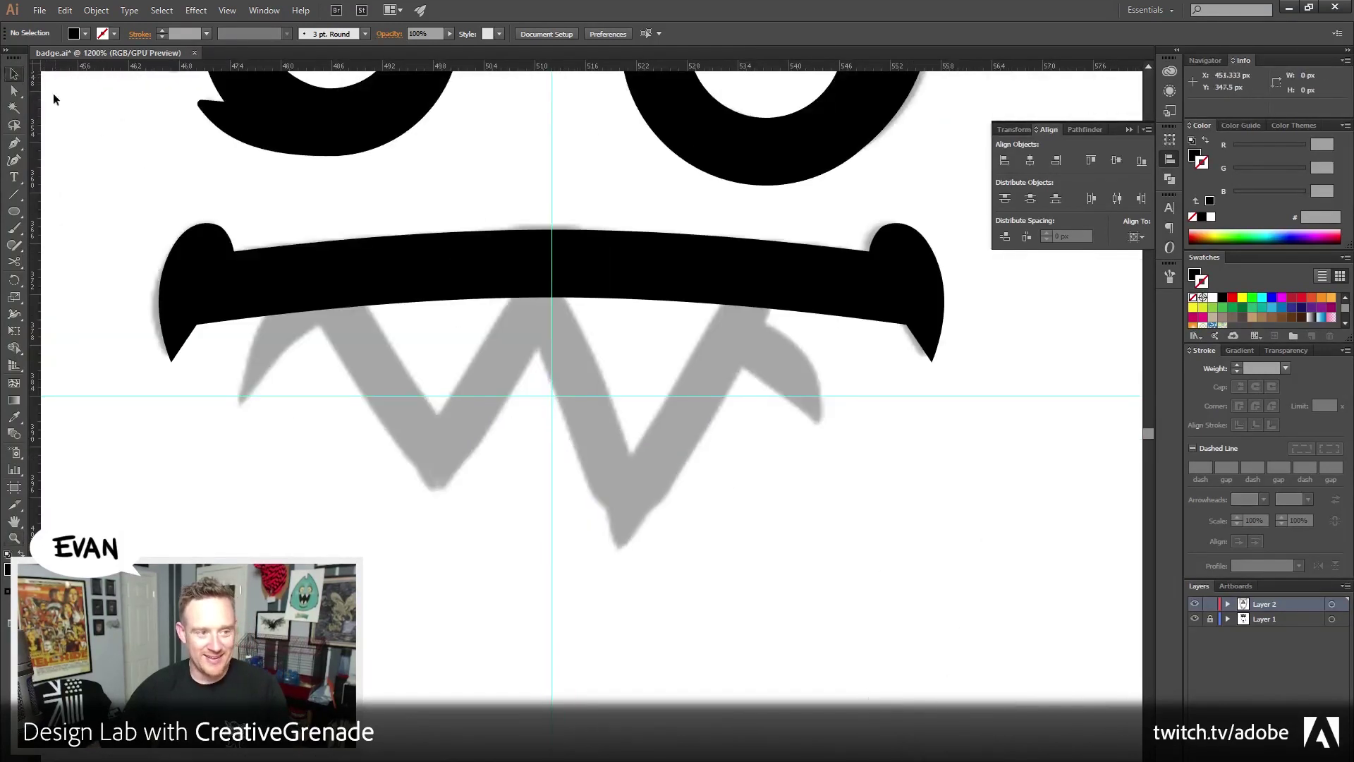
pyautogui.click(12, 147)
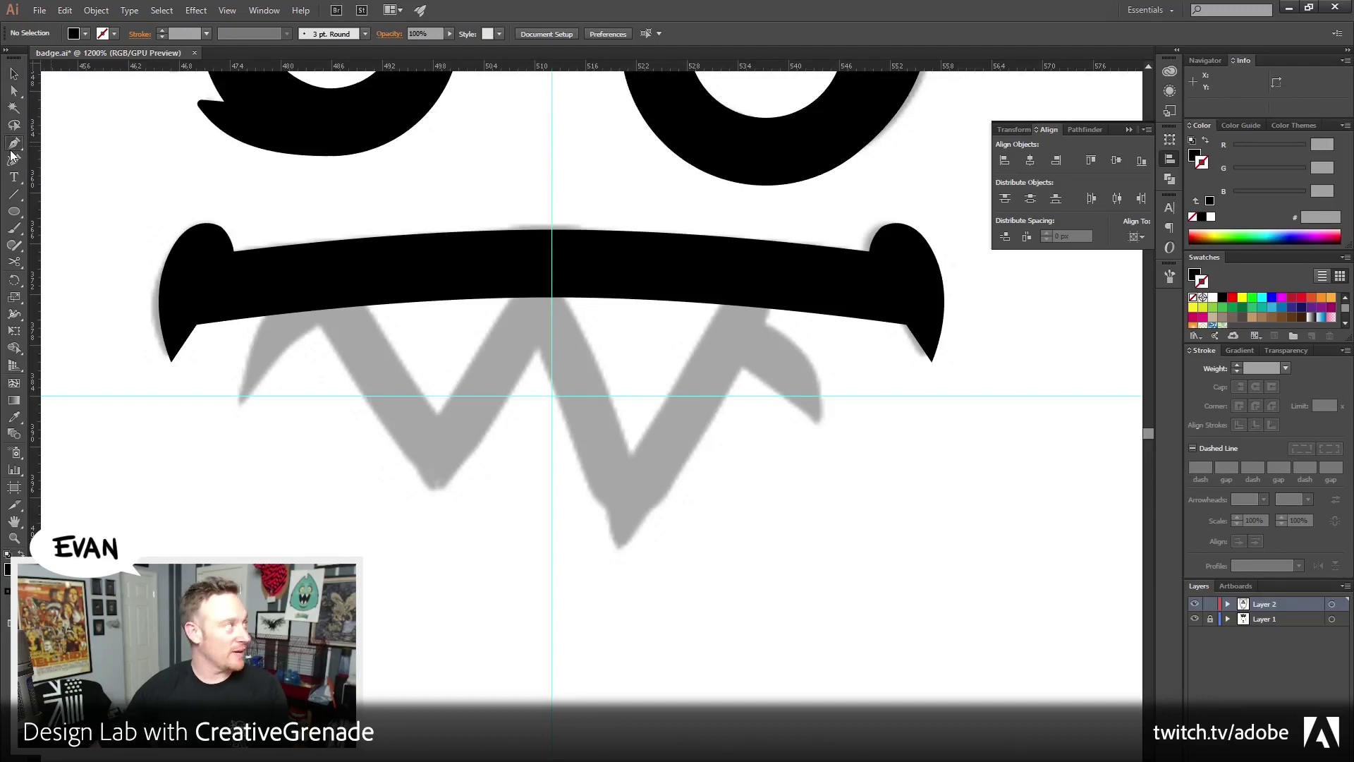
pyautogui.click(351, 277)
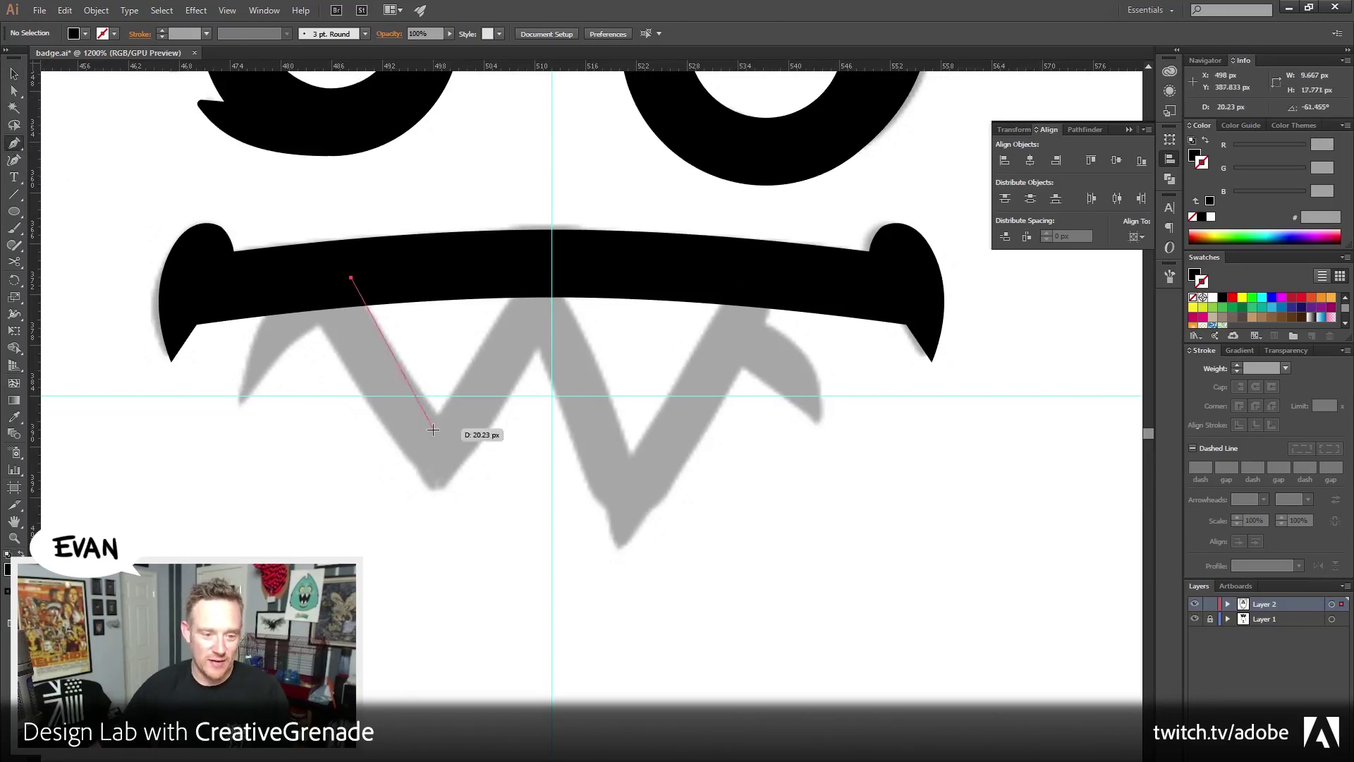
pyautogui.click(438, 436)
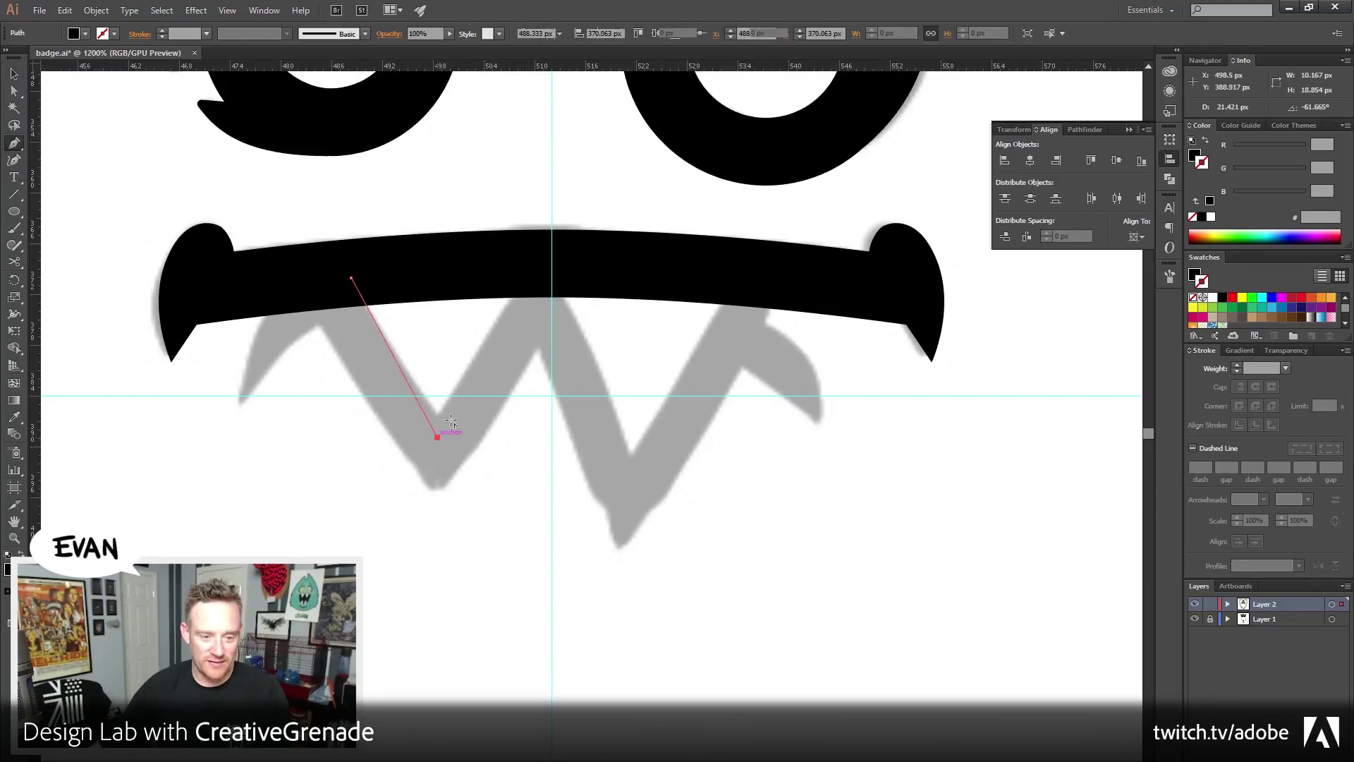
pyautogui.click(539, 263)
pyautogui.click(351, 277)
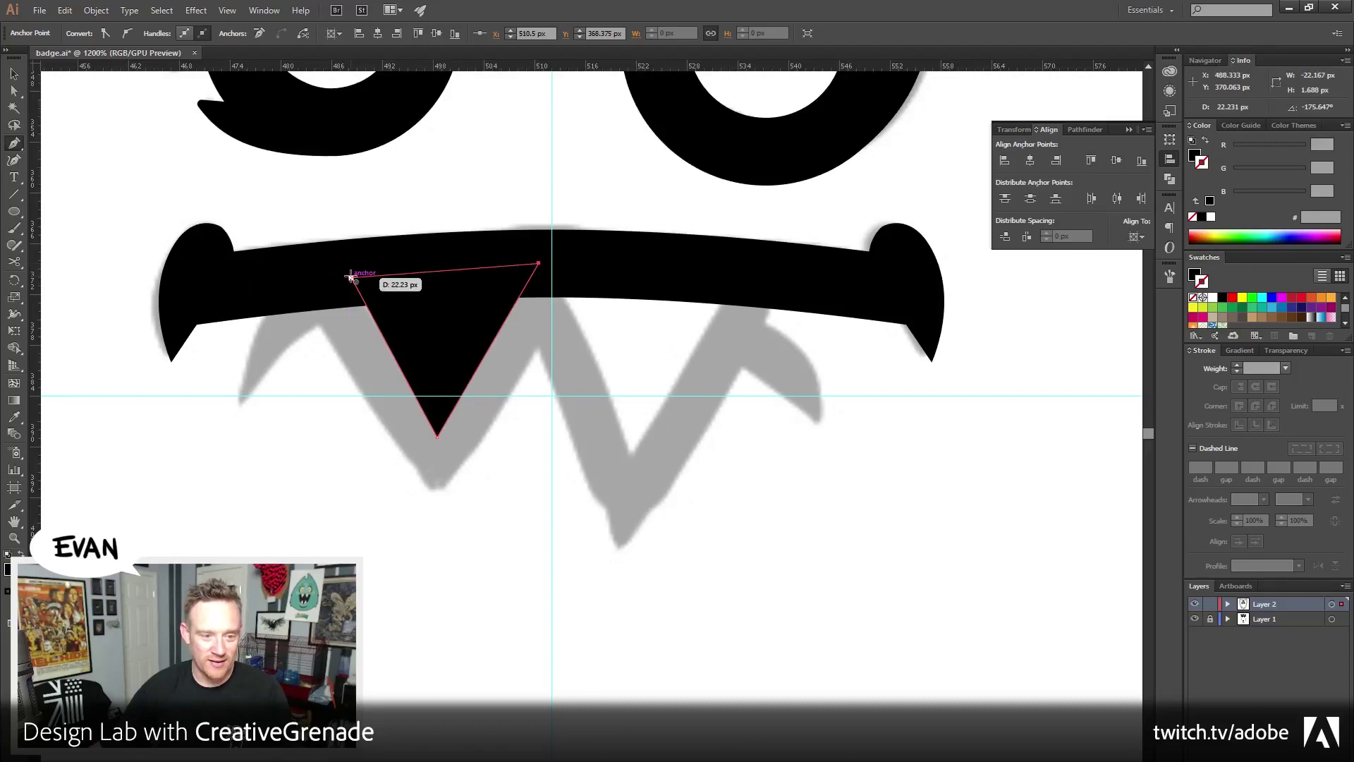
# Make the triangle outline-only with an 8 px stroke aligned to the outside
pyautogui.press('v')
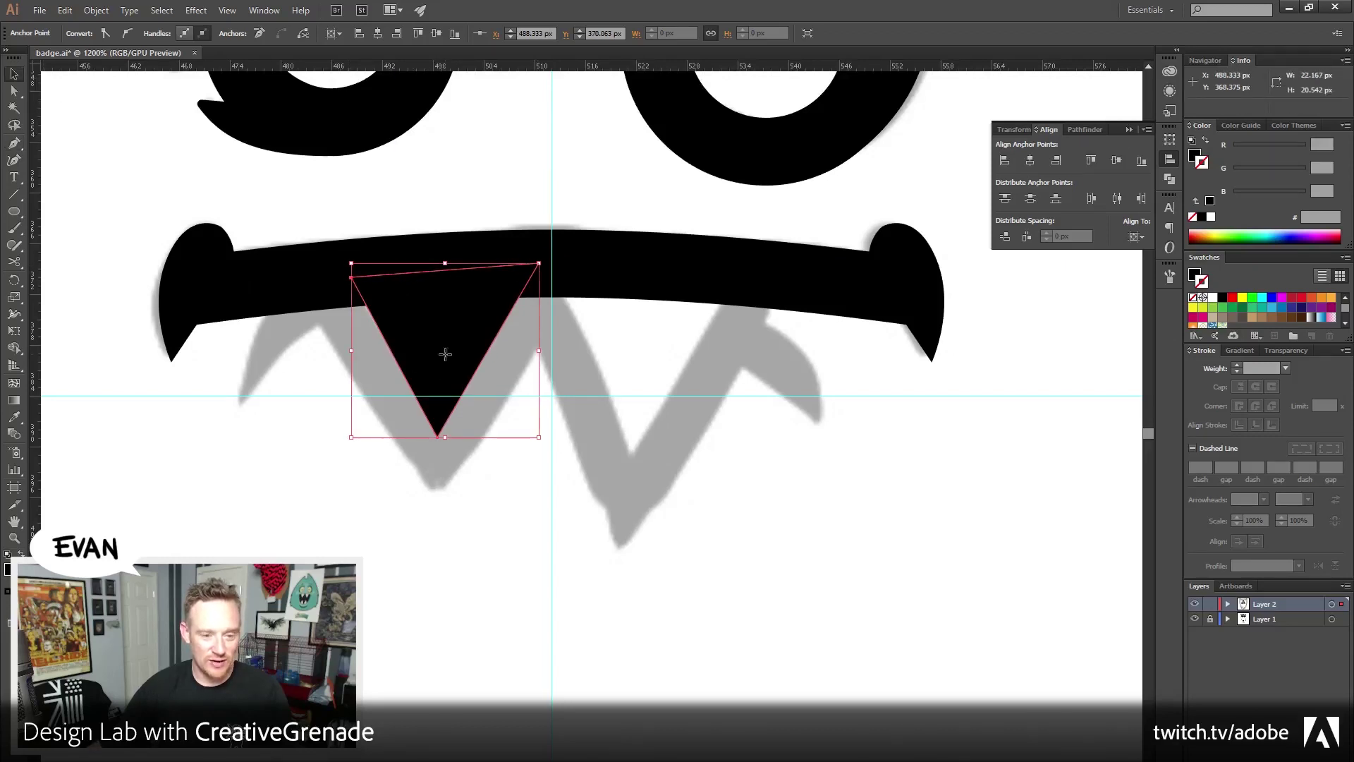
pyautogui.click(446, 359)
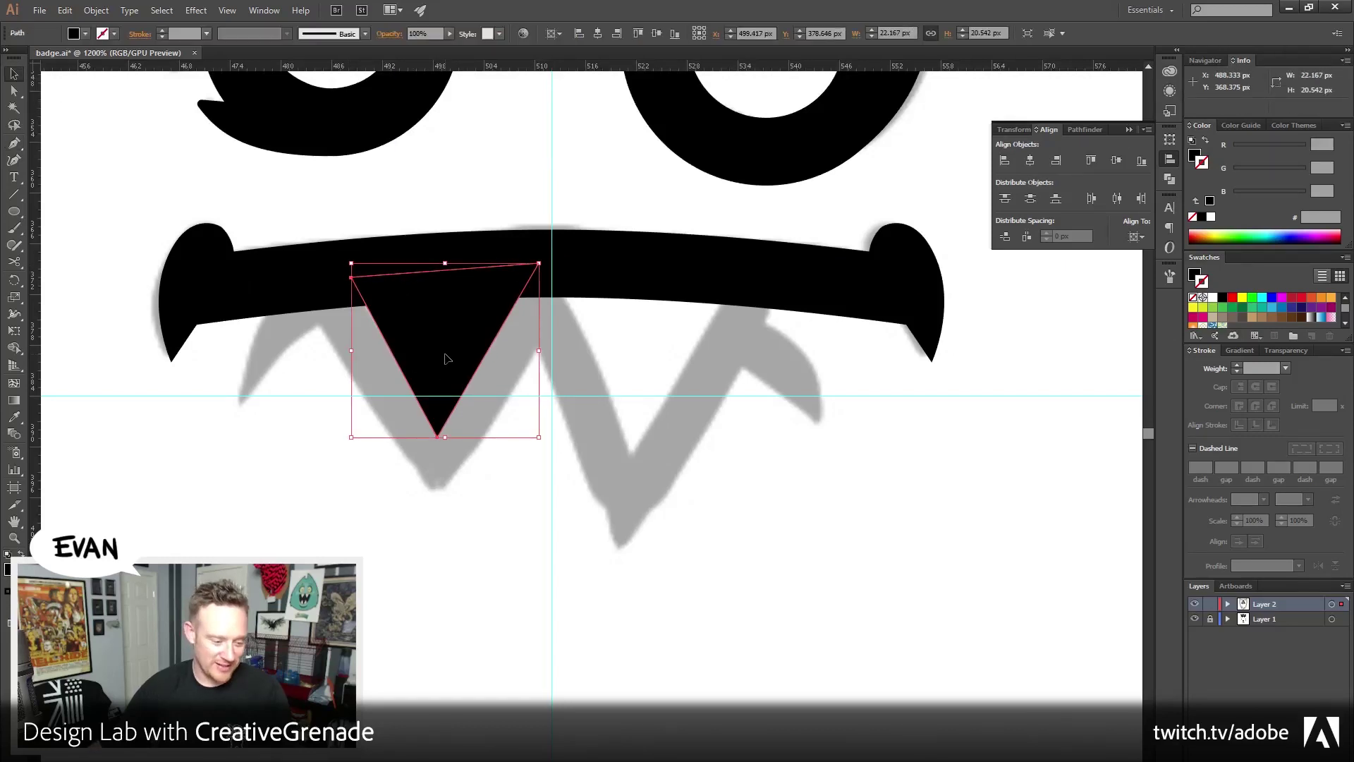
pyautogui.click(1206, 142)
pyautogui.click(1237, 365)
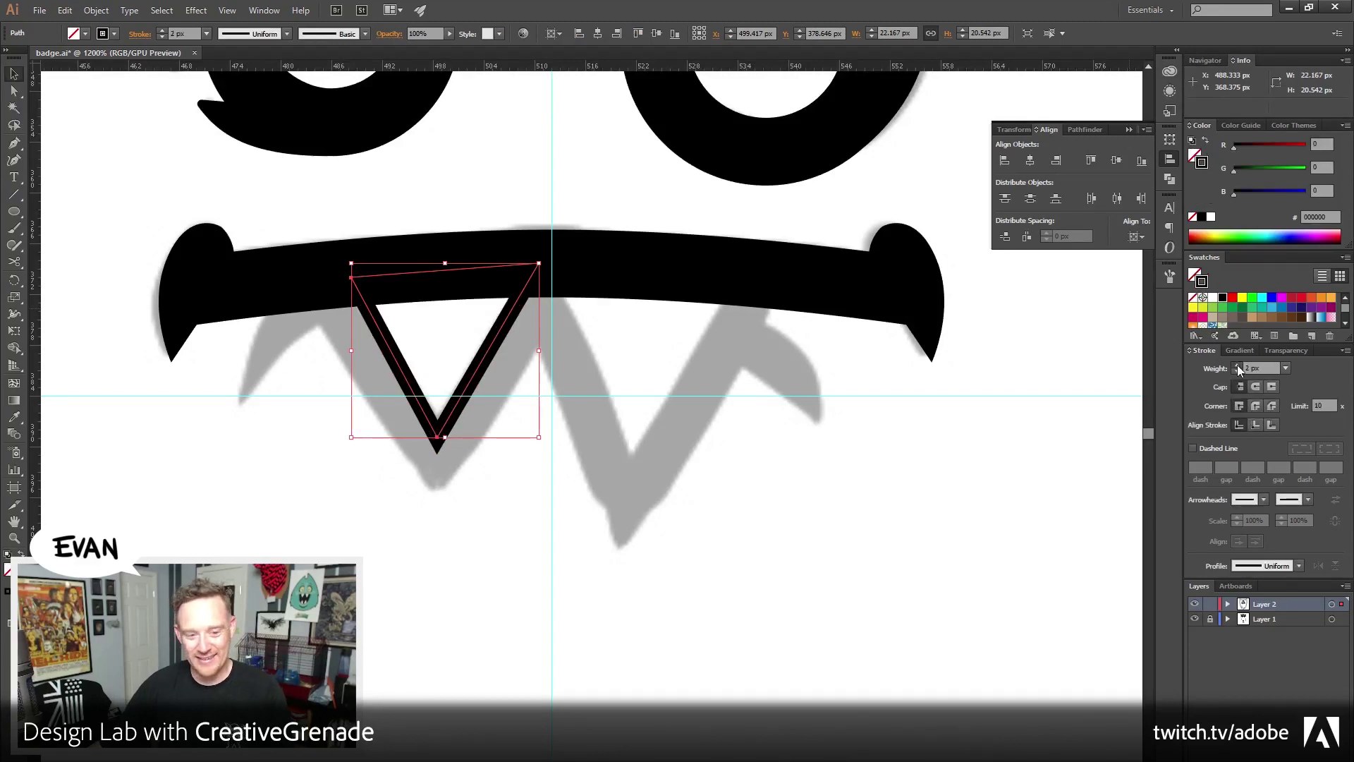
pyautogui.click(1237, 366)
pyautogui.click(1237, 366)
pyautogui.click(1237, 365)
pyautogui.click(1237, 365)
pyautogui.click(1237, 365)
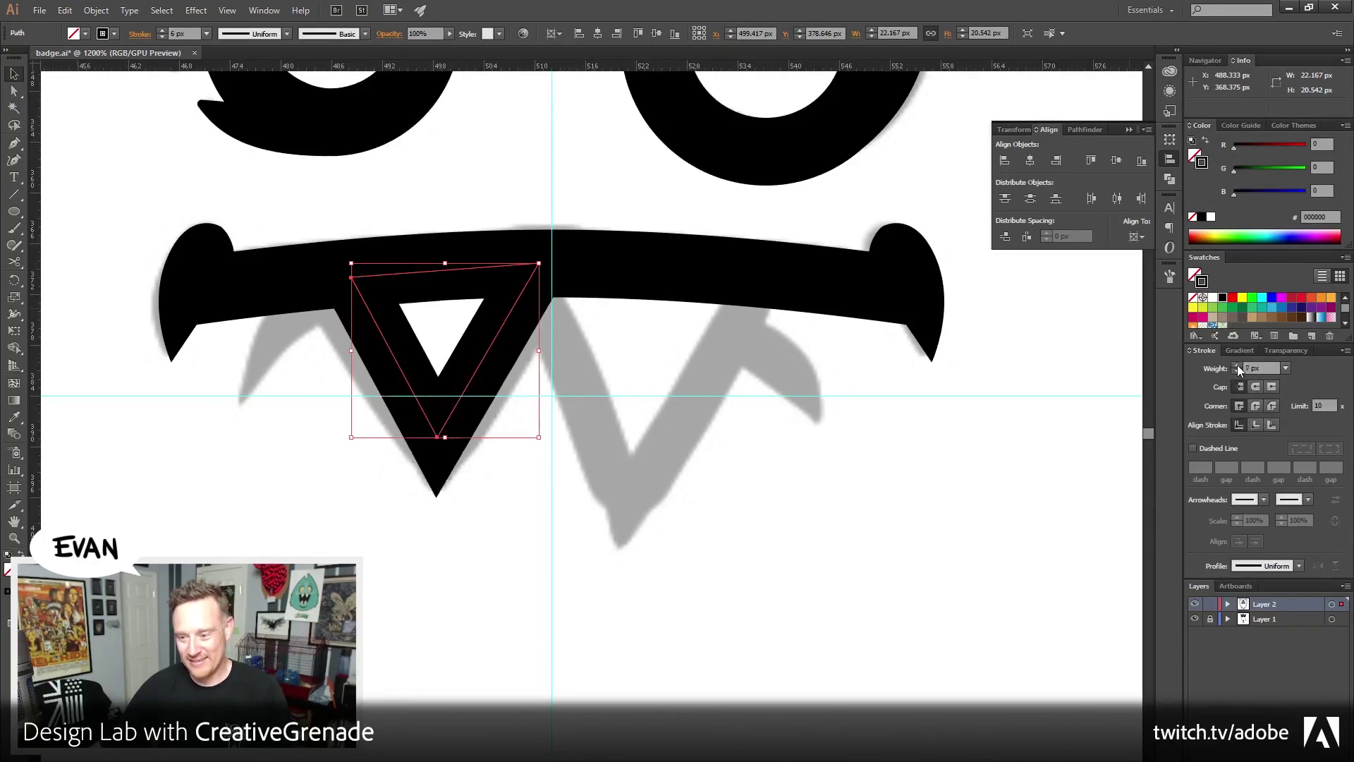
pyautogui.click(1237, 365)
pyautogui.click(1270, 424)
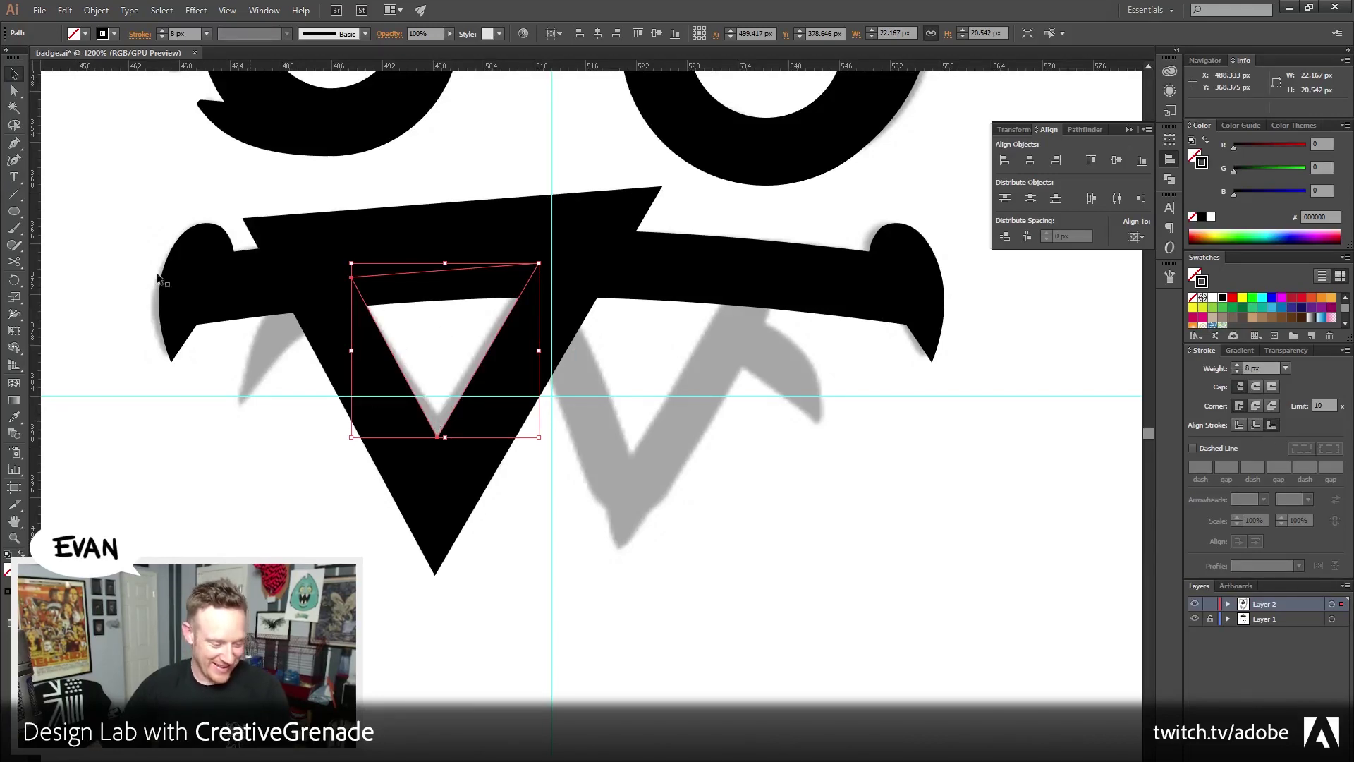
# Move the triangle's two top corners down and inward, then reframe the whole mouth
pyautogui.press('a')
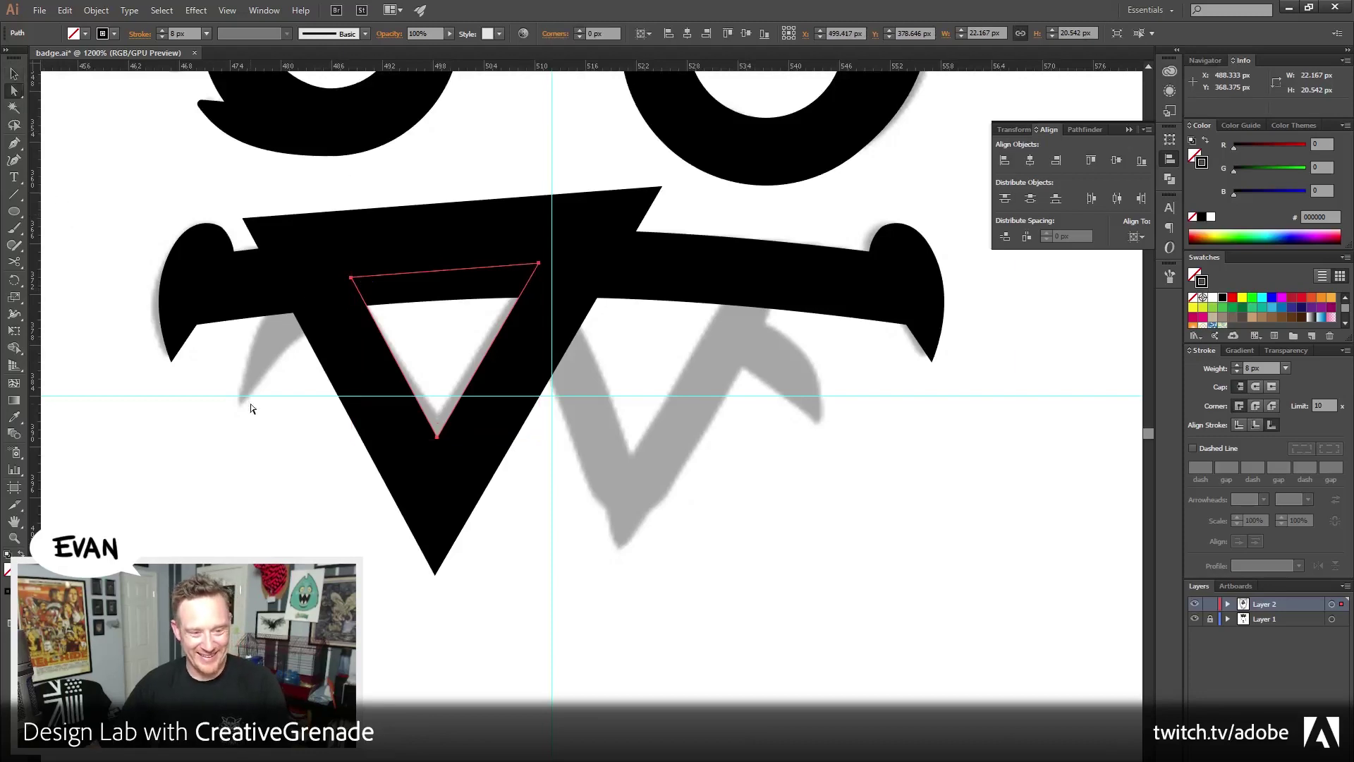
pyautogui.click(251, 407)
pyautogui.moveTo(351, 278); pyautogui.dragTo(366, 304)
pyautogui.moveTo(538, 264); pyautogui.dragTo(520, 296)
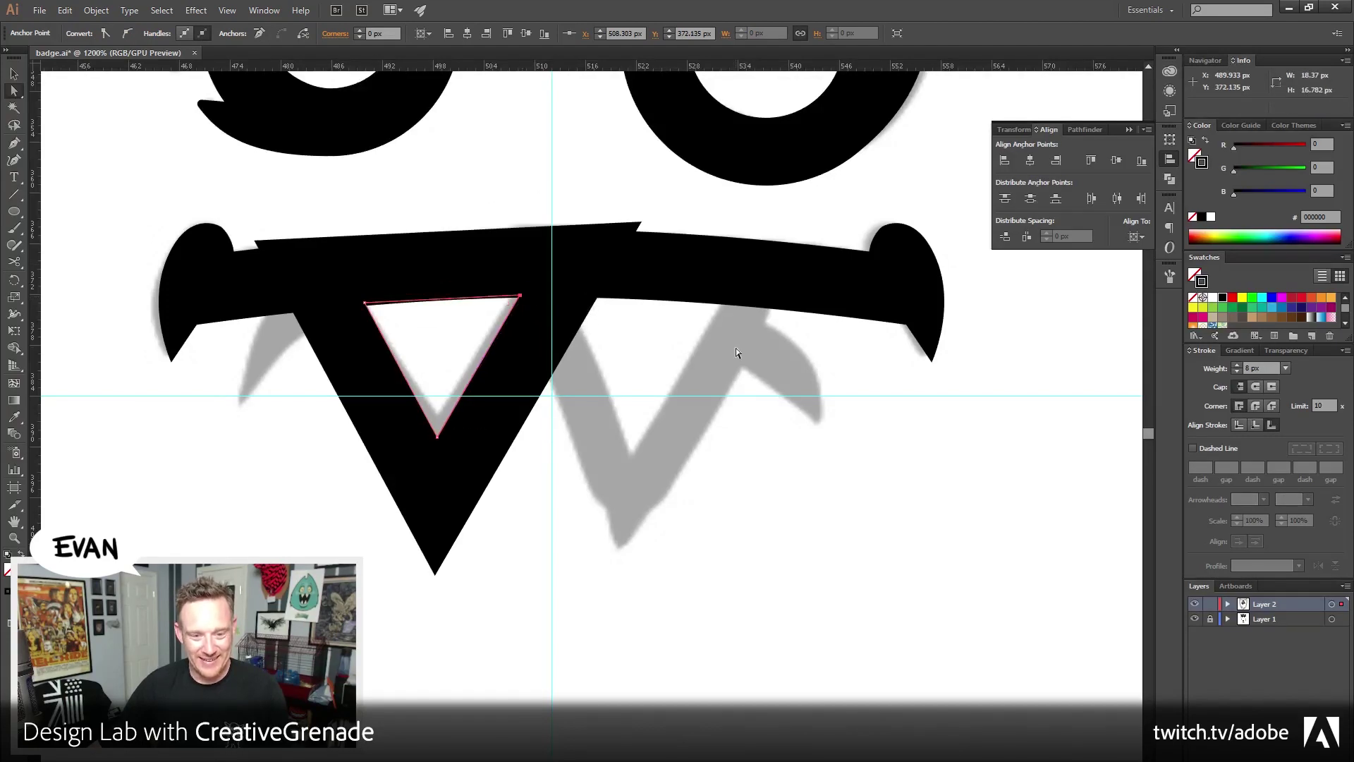
pyautogui.click(61, 375)
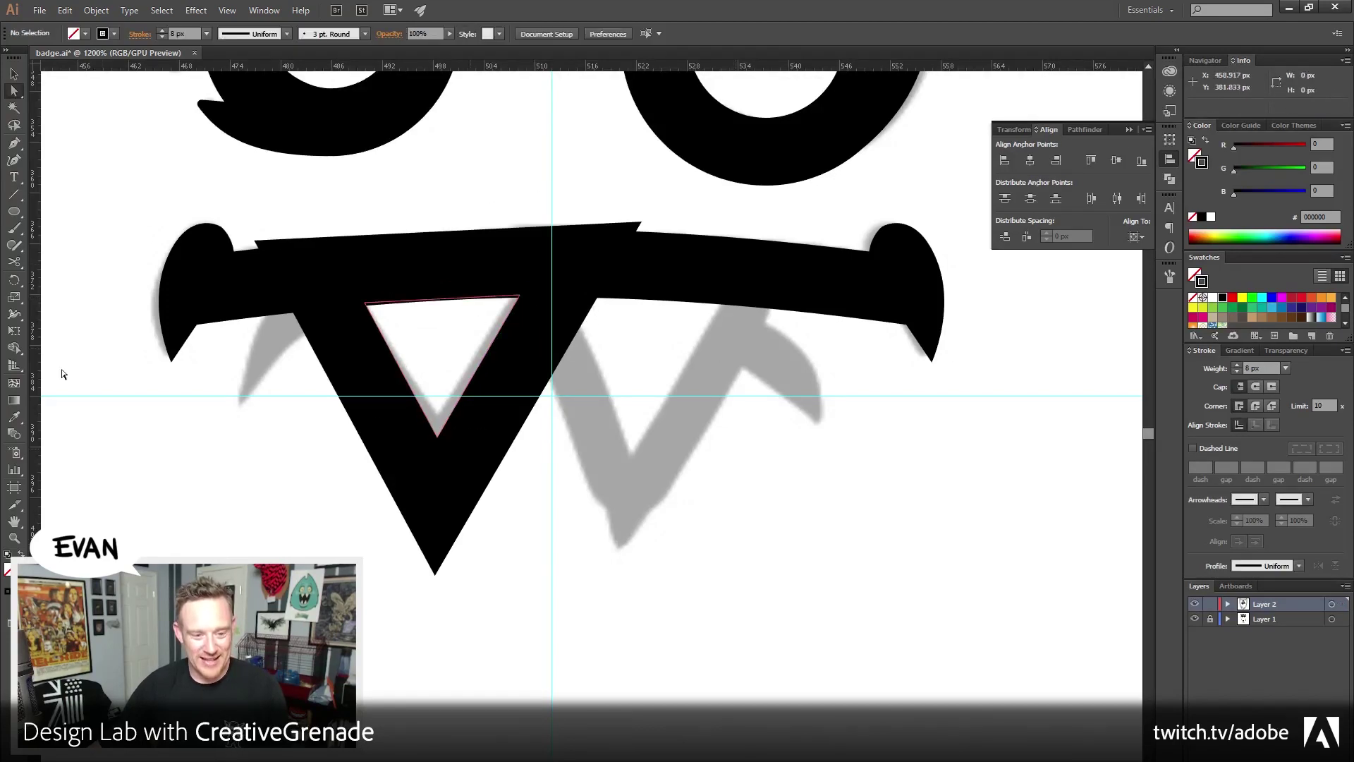
pyautogui.click(14, 74)
pyautogui.scroll(2, 442, 422)
pyautogui.click(442, 421)
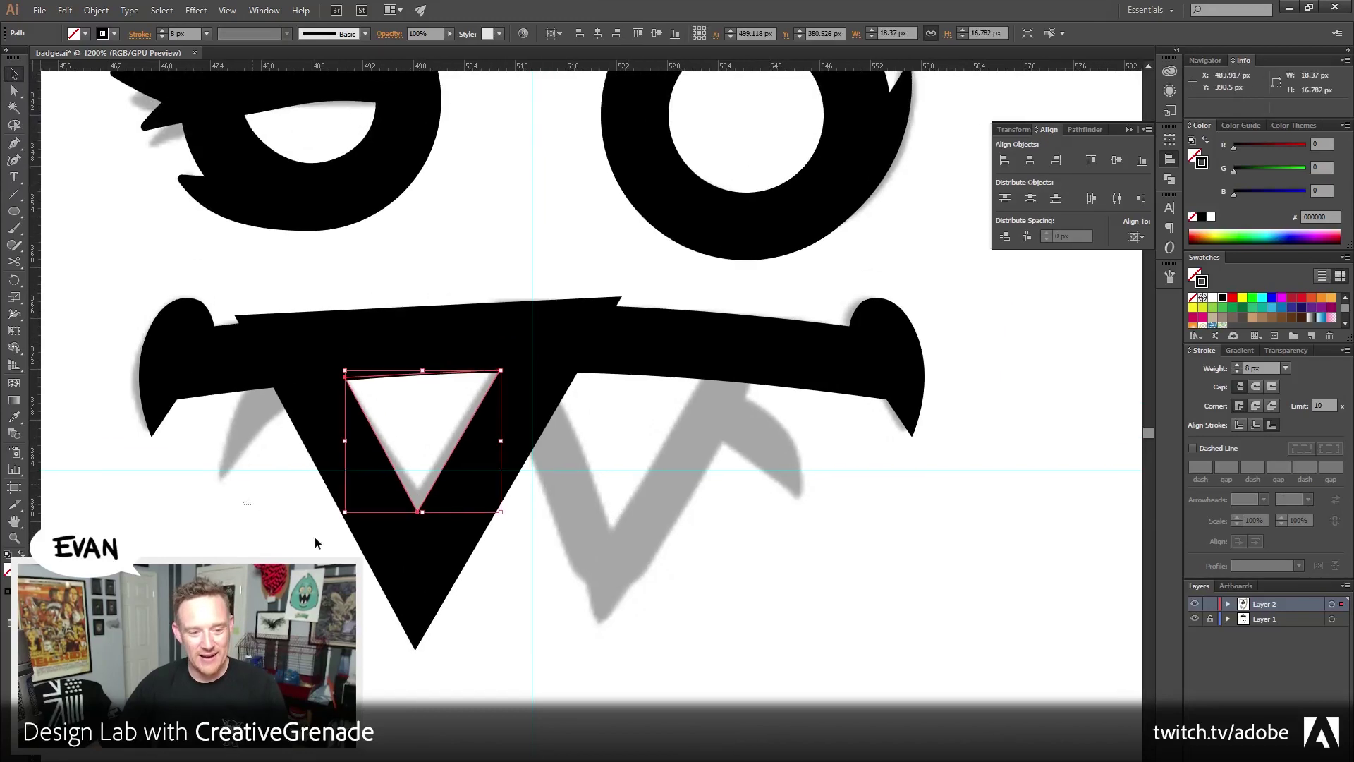
pyautogui.moveTo(323, 457); pyautogui.dragTo(538, 557)
pyautogui.click(538, 558)
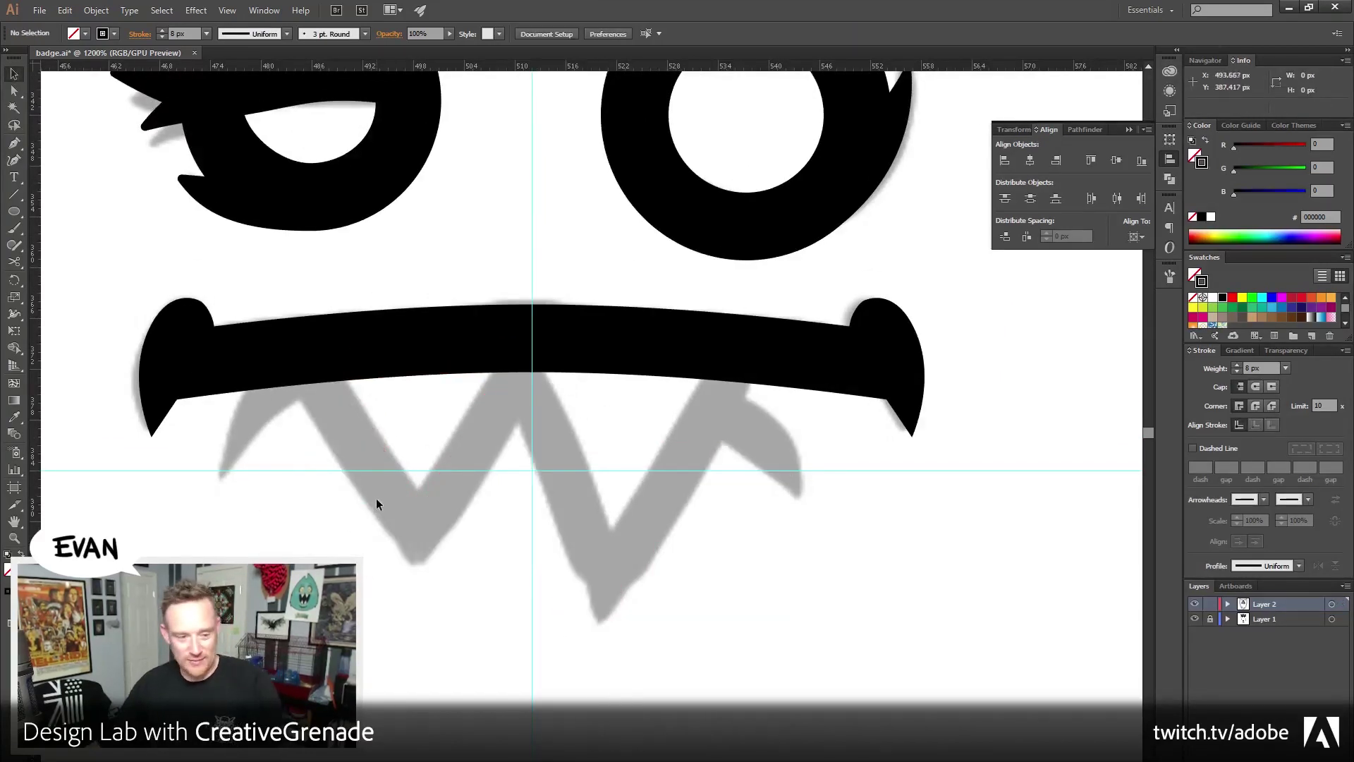
pyautogui.moveTo(324, 446); pyautogui.dragTo(371, 436)
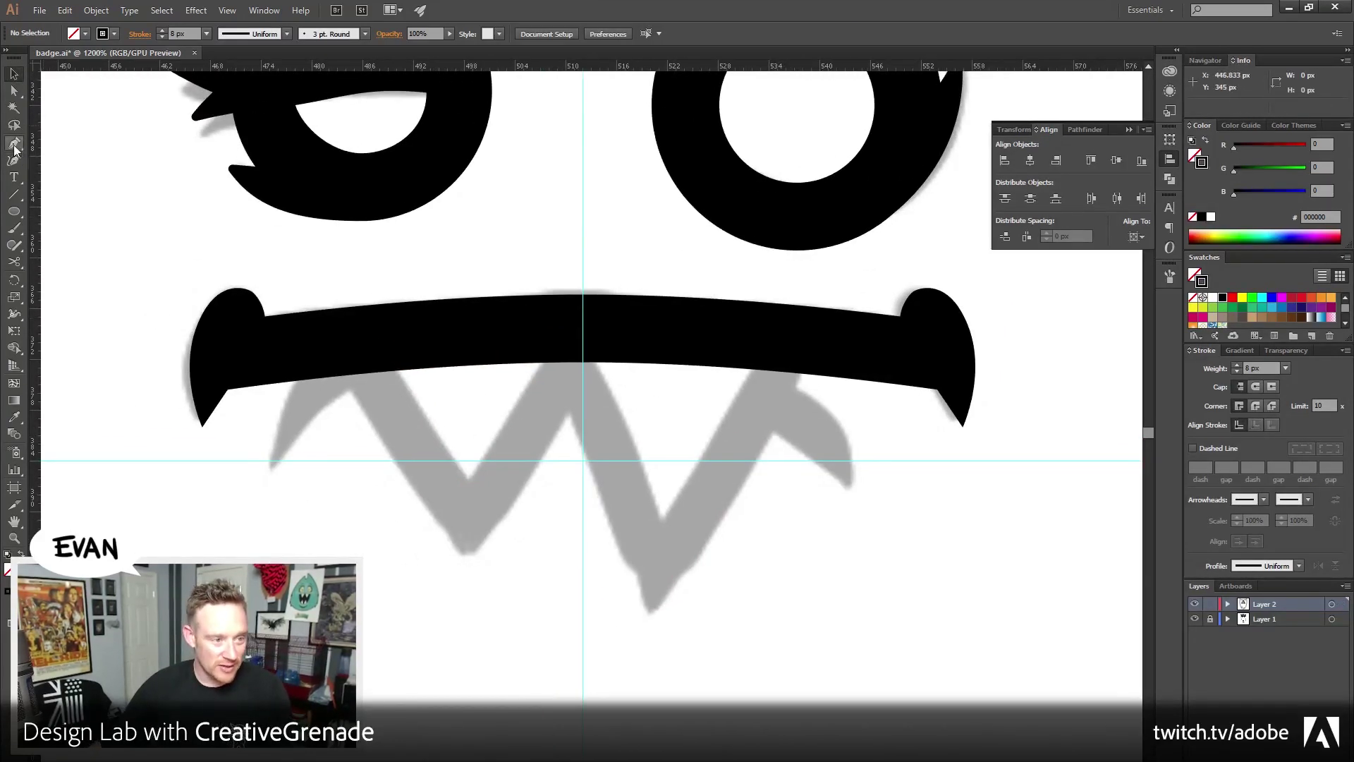
# Draw left and right tooth triangles from under the mouth down to the zigzag tips
pyautogui.click(14, 142)
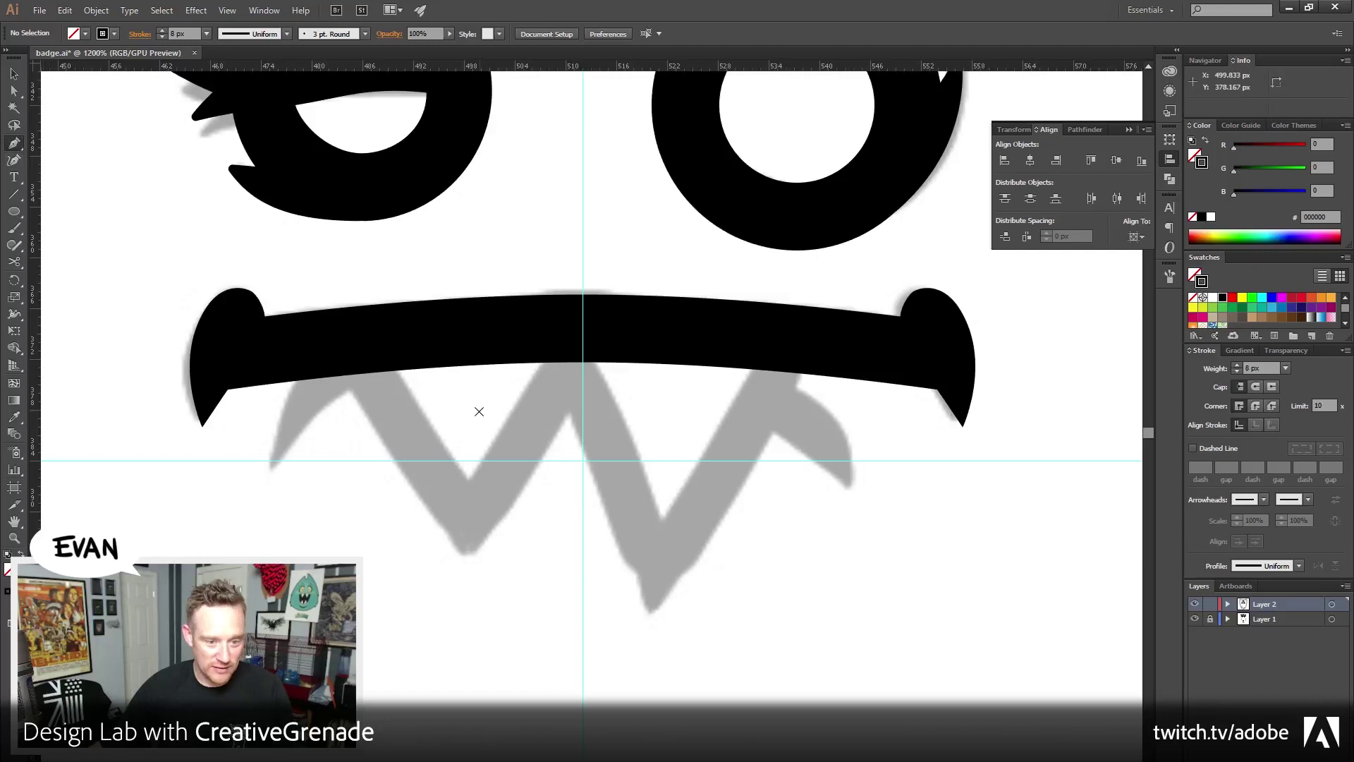
pyautogui.click(379, 348)
pyautogui.click(471, 486)
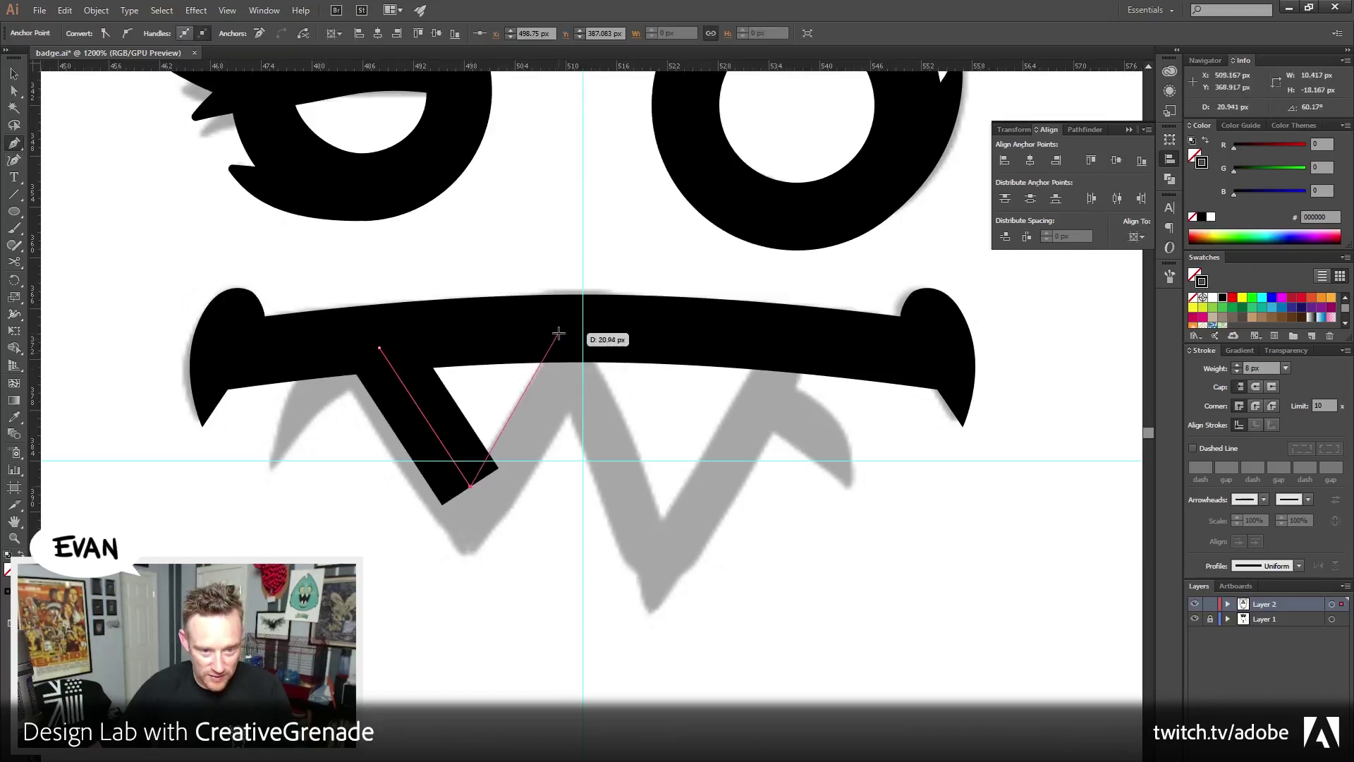
pyautogui.click(558, 333)
pyautogui.click(380, 348)
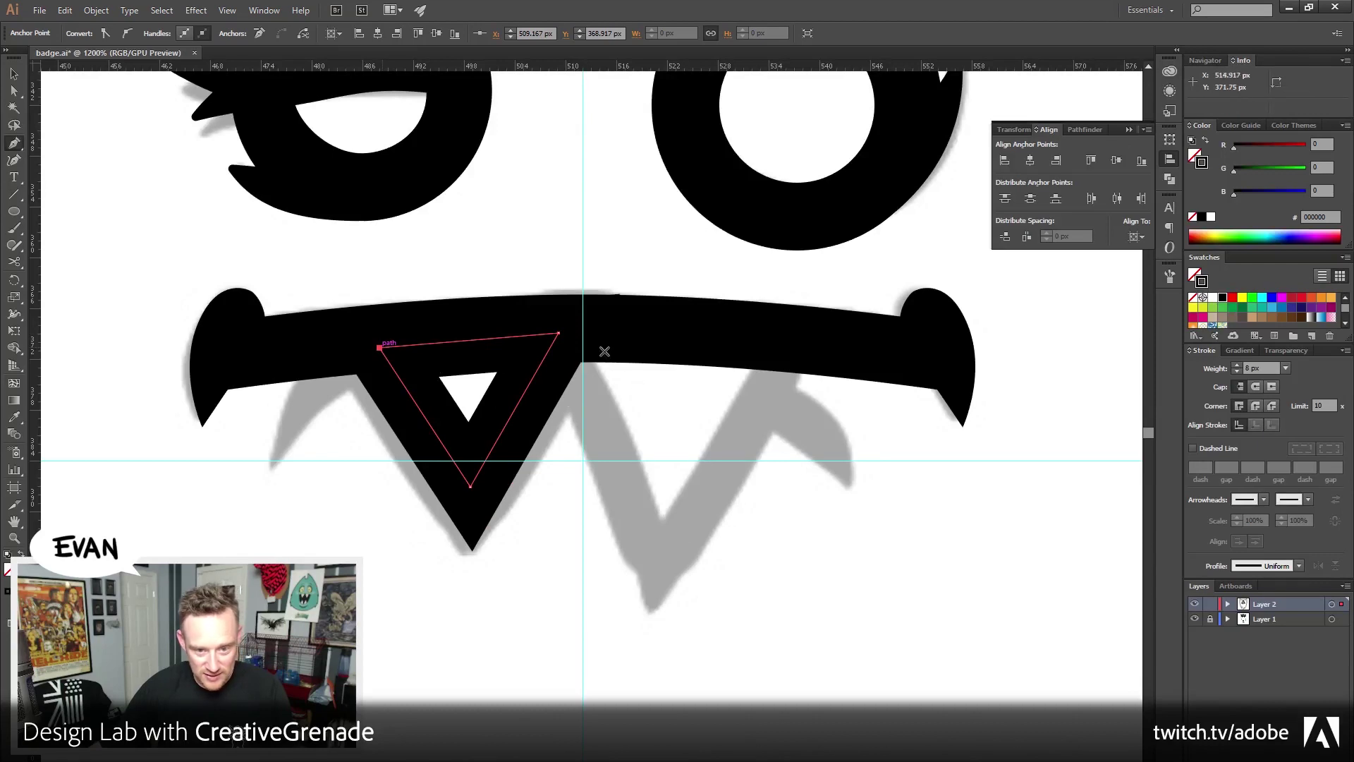
pyautogui.click(586, 344)
pyautogui.click(663, 529)
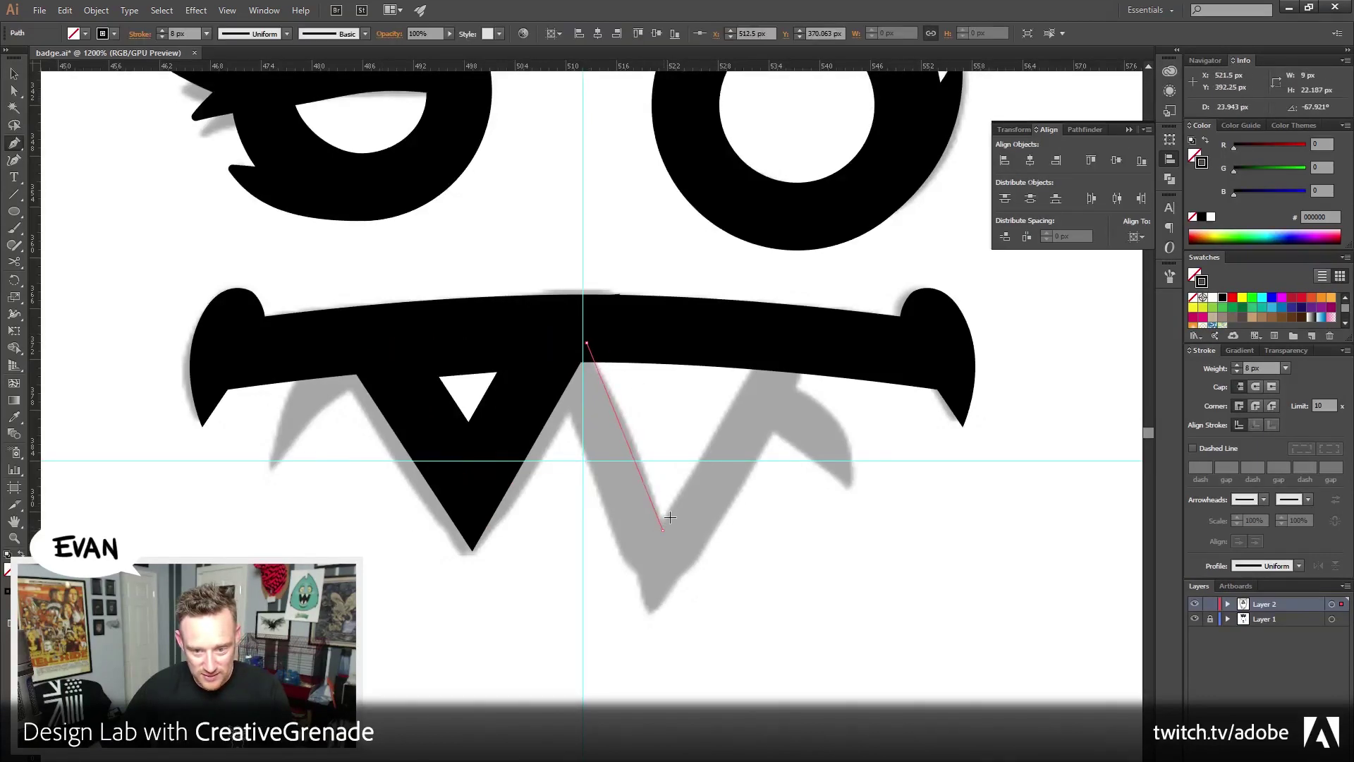
pyautogui.click(765, 343)
pyautogui.click(586, 343)
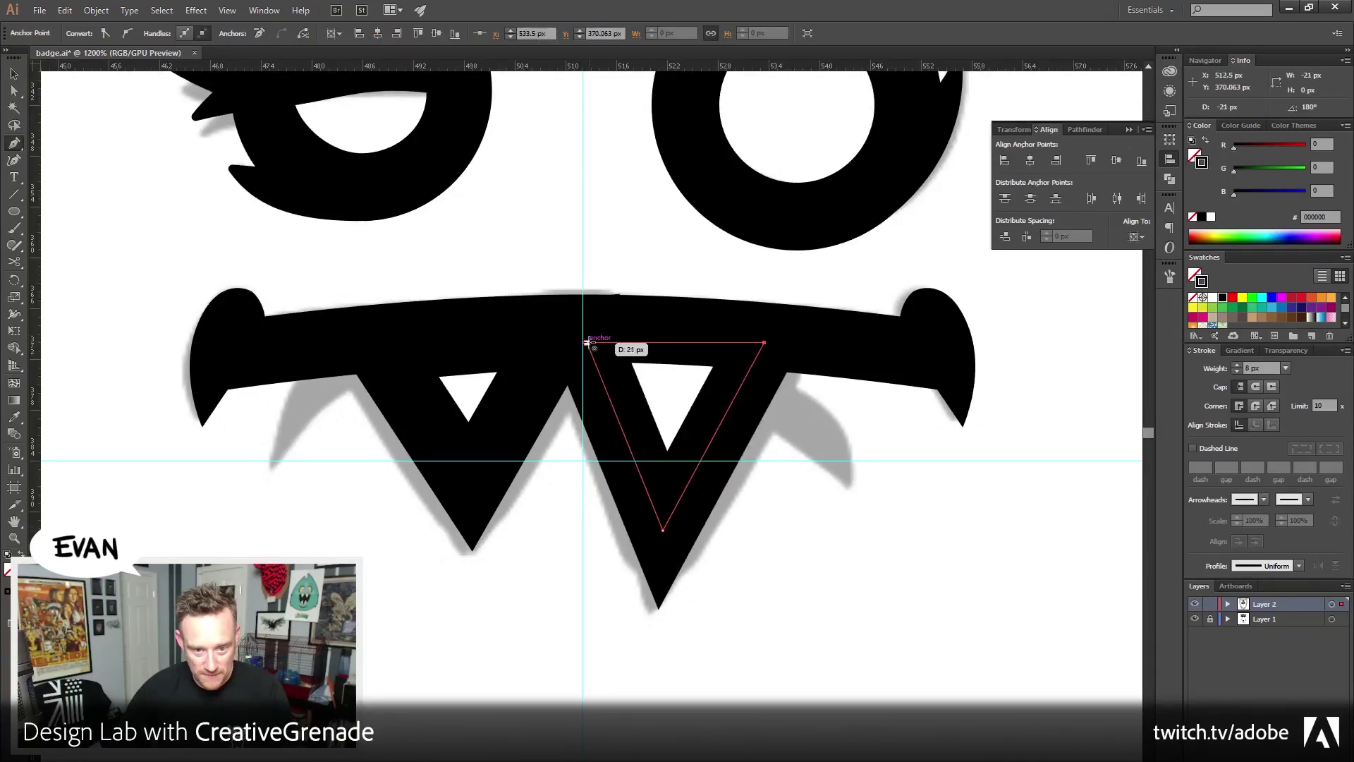
# Give both new tooth triangles a solid white fill, then select the mouth shapes
pyautogui.press('v')
pyautogui.moveTo(356, 453); pyautogui.dragTo(793, 516)
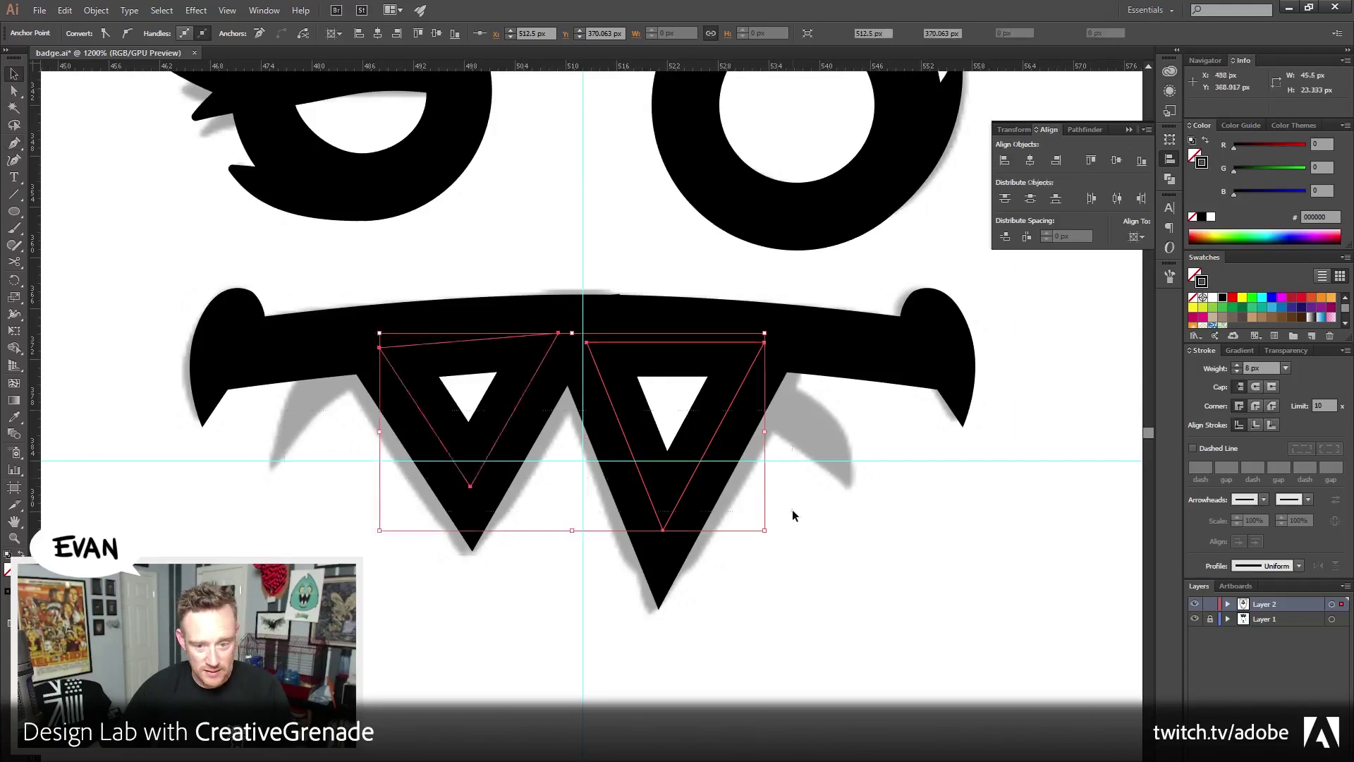
pyautogui.click(1206, 141)
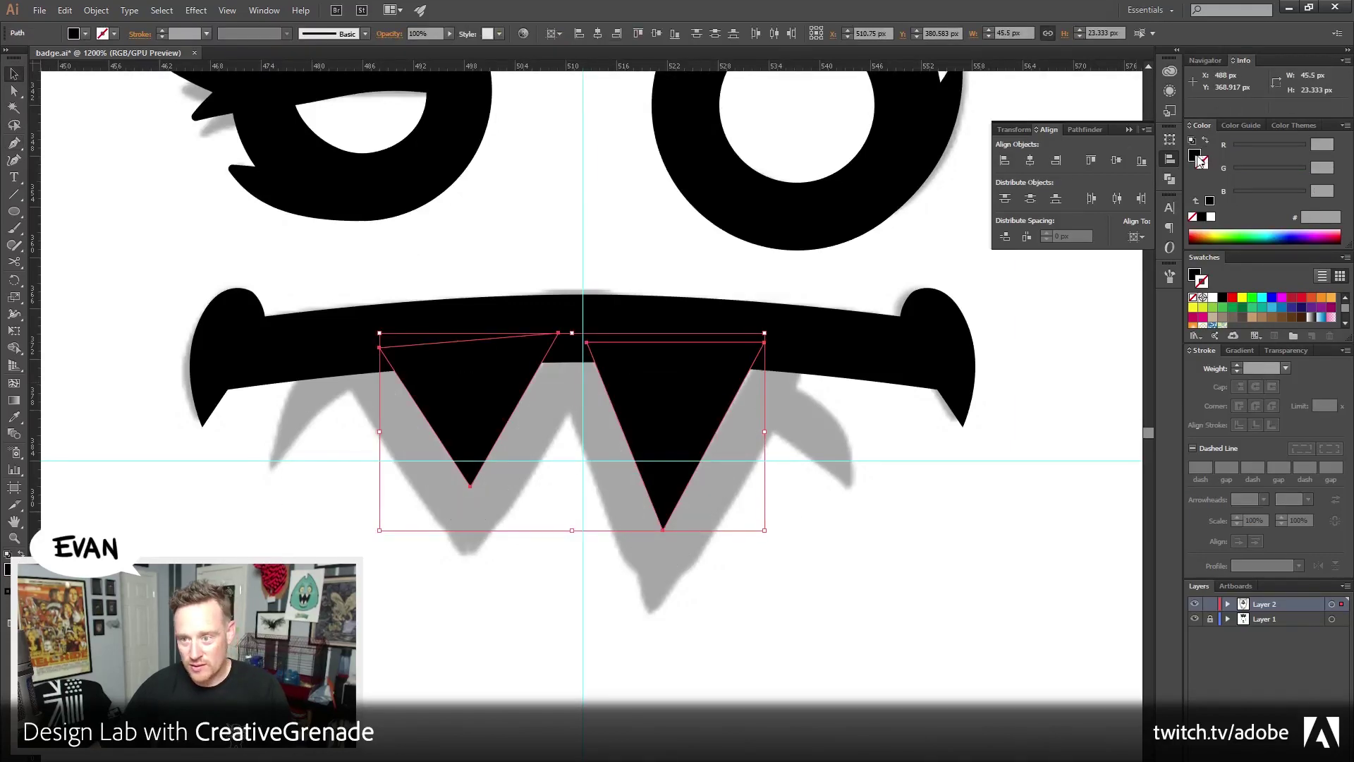
pyautogui.click(1211, 216)
pyautogui.click(1081, 366)
pyautogui.moveTo(136, 303); pyautogui.dragTo(285, 409)
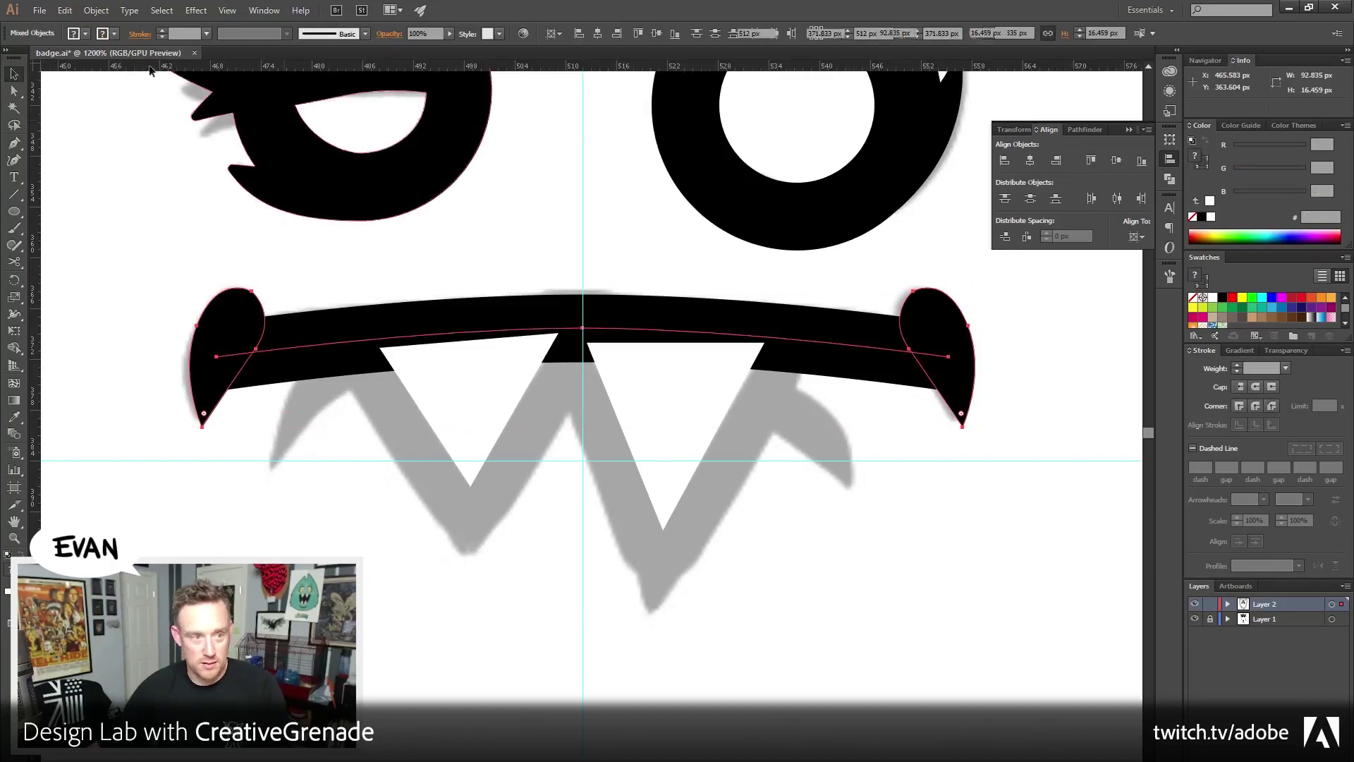
# Group the mouth shapes and bring the group in front of the teeth
pyautogui.hotkey('ctrl', 'g')
pyautogui.click(96, 10)
pyautogui.moveTo(116, 42)
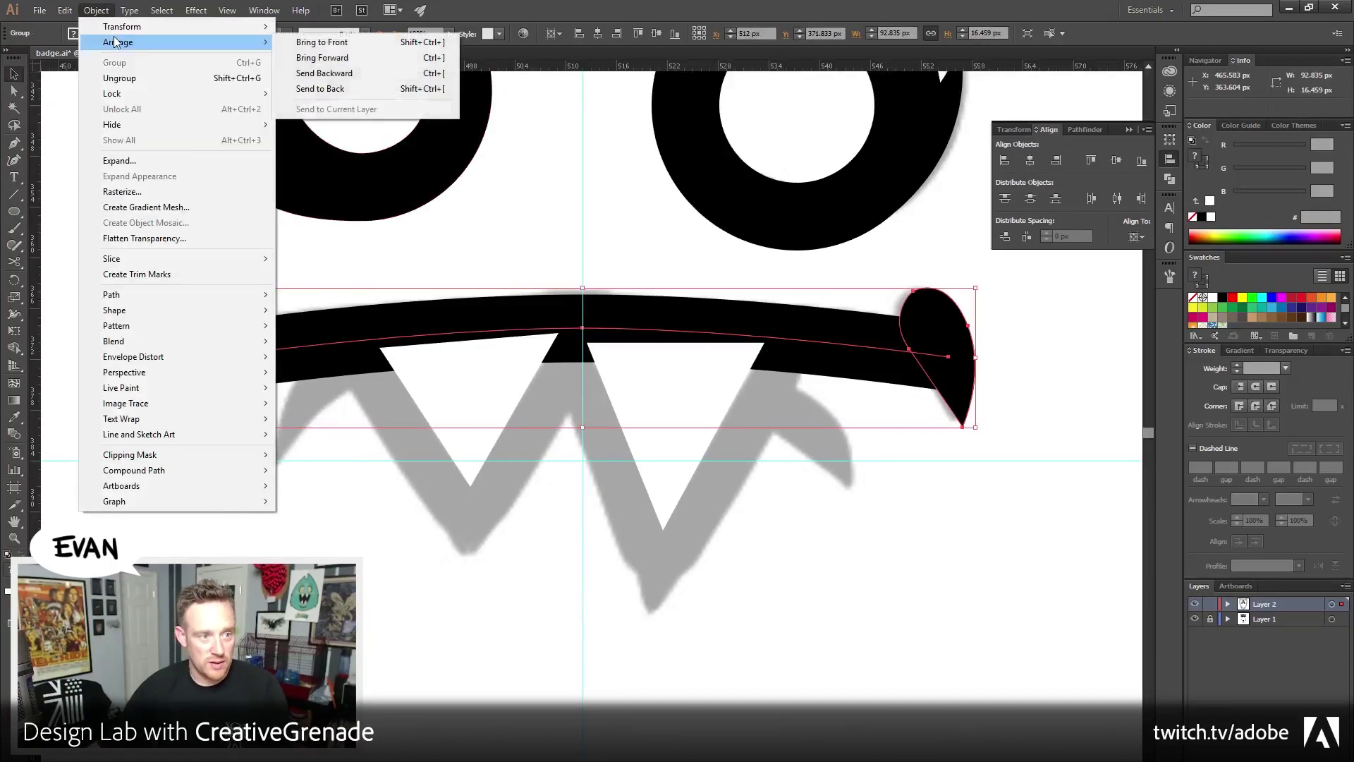
pyautogui.click(322, 41)
# Drag the left tooth's bottom point slightly down to lengthen its tip
pyautogui.click(473, 419)
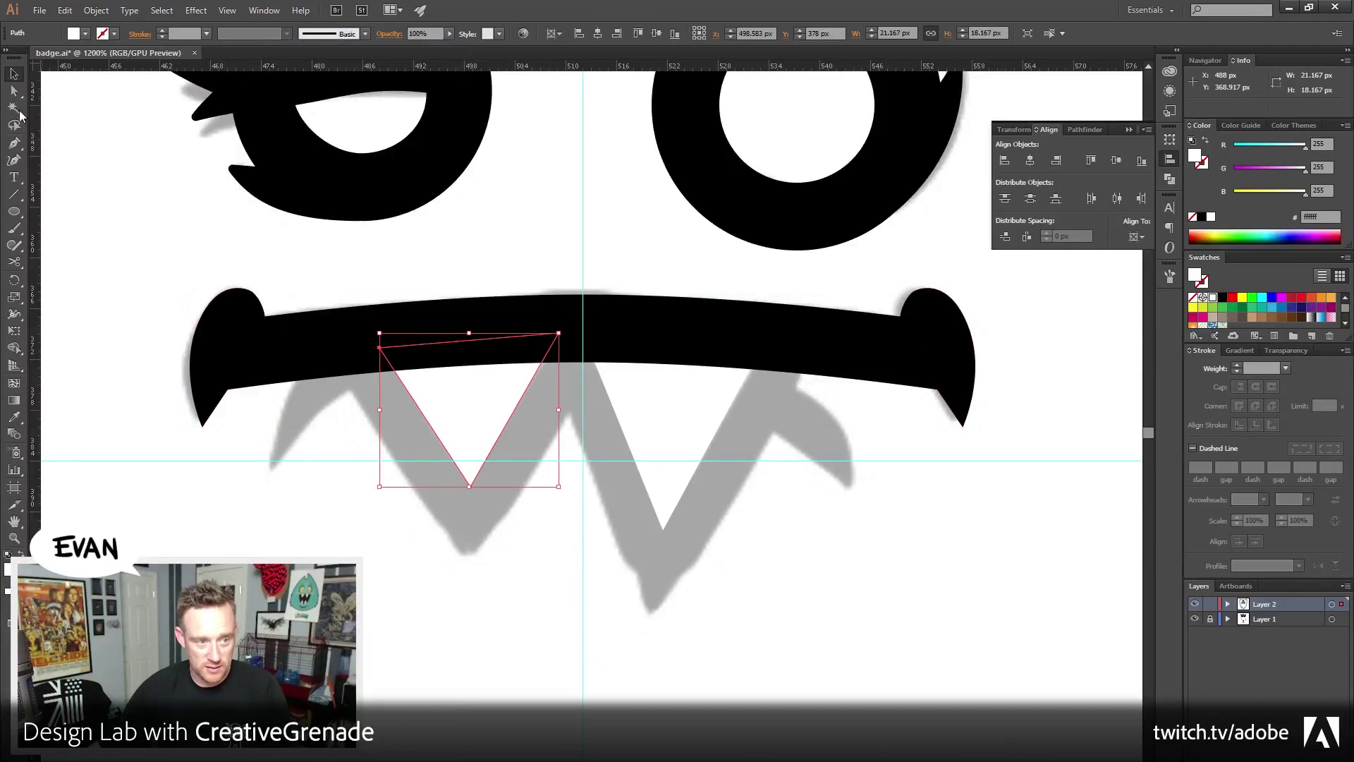
pyautogui.click(14, 91)
pyautogui.click(511, 535)
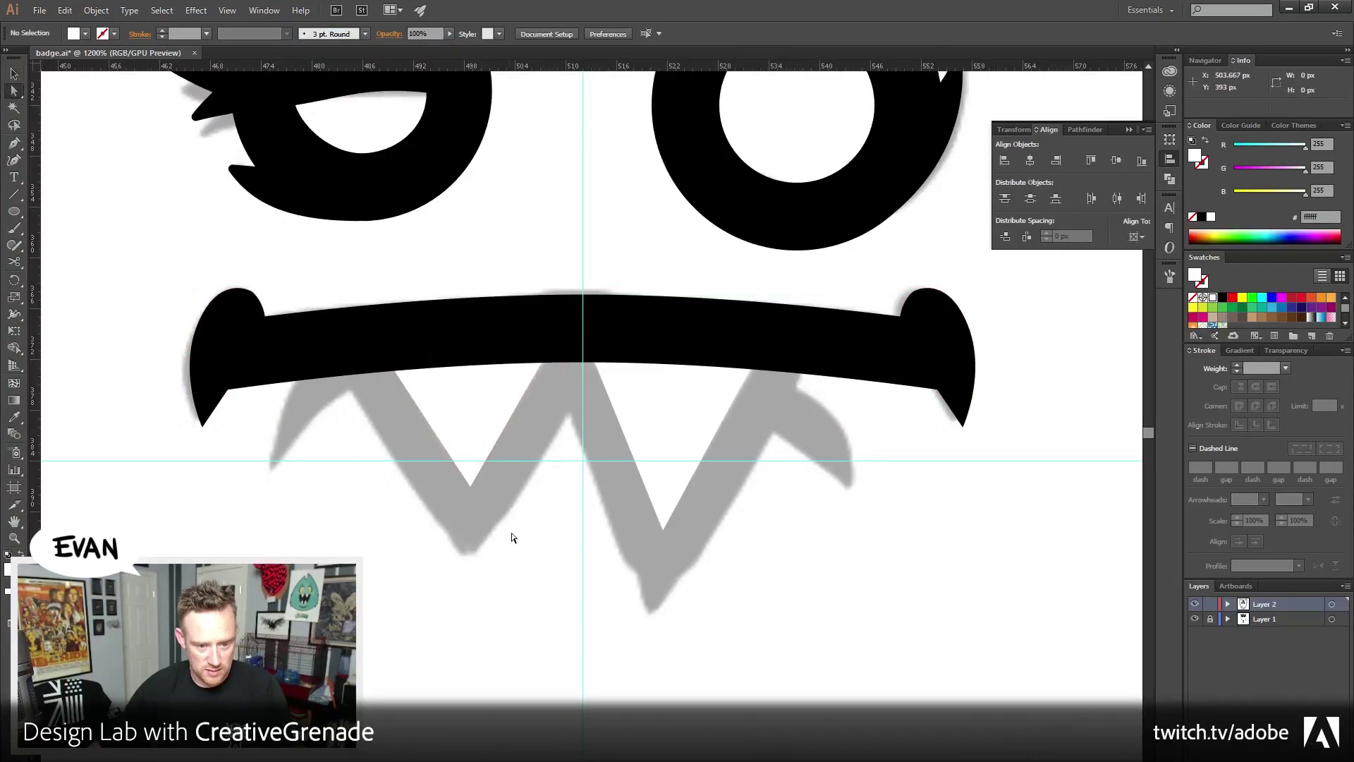
pyautogui.click(470, 488)
pyautogui.moveTo(470, 490); pyautogui.dragTo(470, 503)
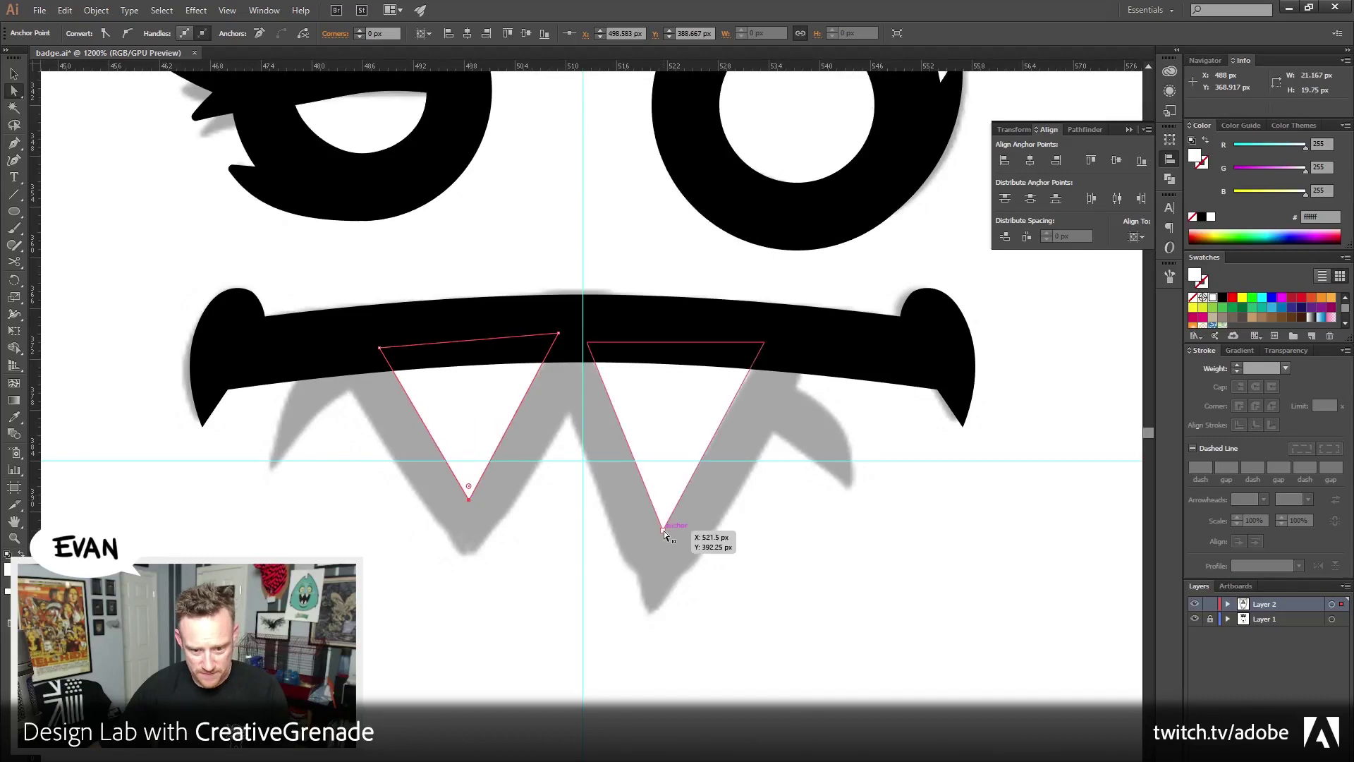
pyautogui.click(664, 530)
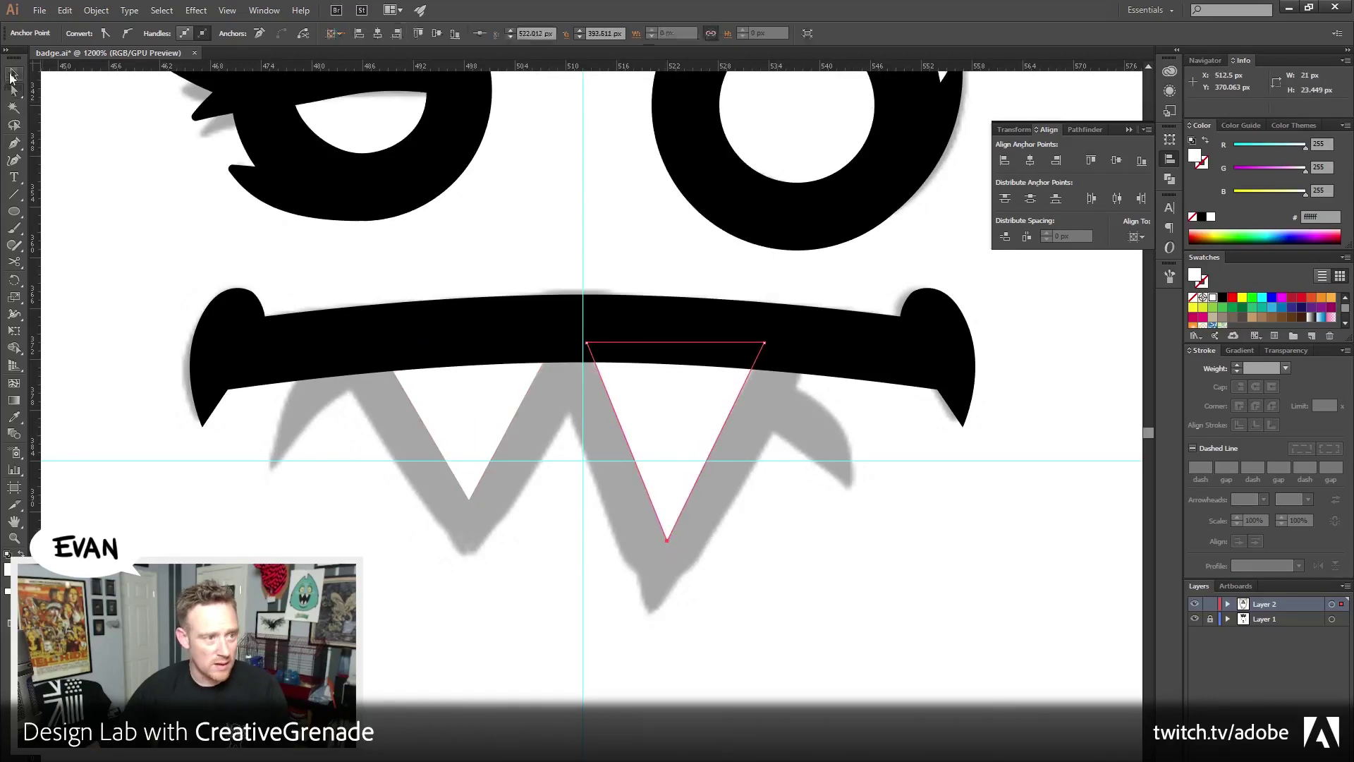
pyautogui.click(485, 480)
# Add an 8 px Offset Path around both teeth and fill it black
pyautogui.press('v')
pyautogui.click(479, 481)
pyautogui.keyDown('shift'); pyautogui.click(715, 443); pyautogui.keyUp('shift')
pyautogui.click(129, 10)
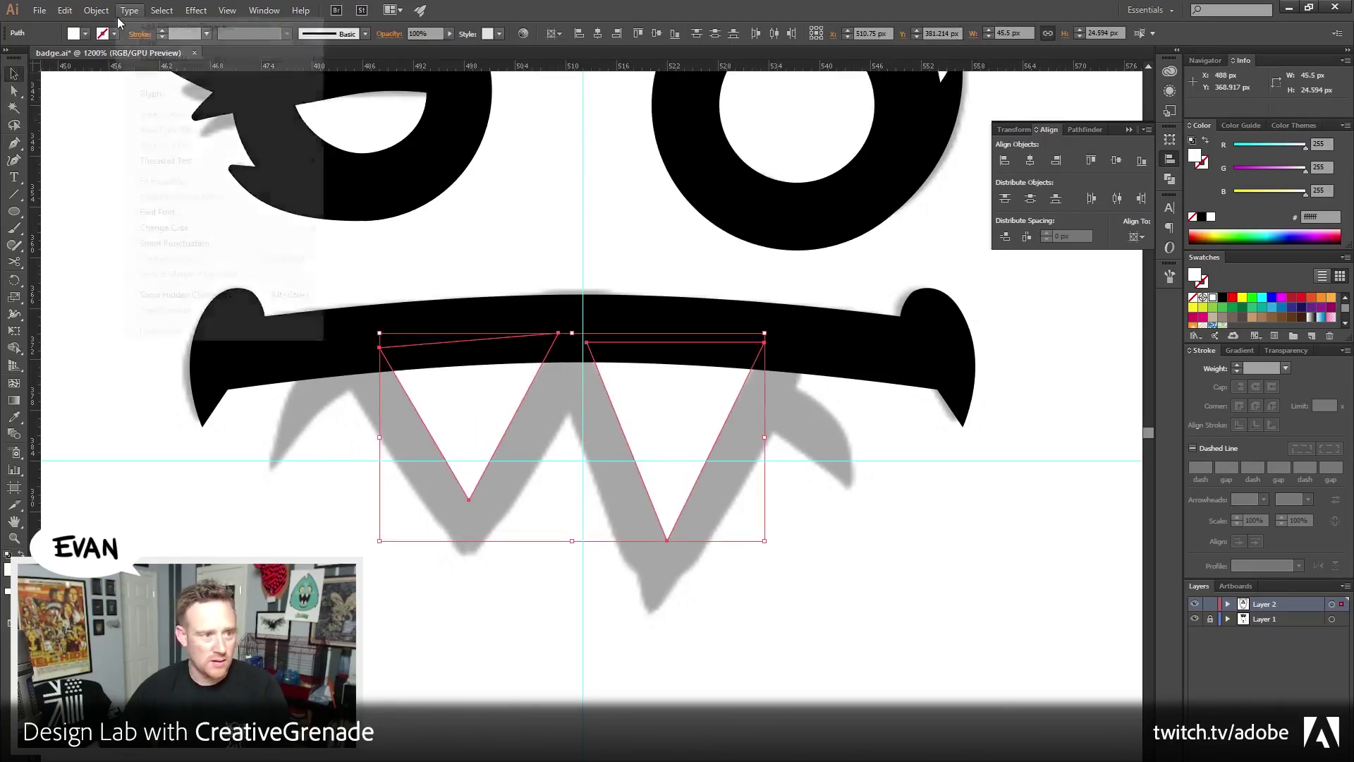
pyautogui.moveTo(96, 9)
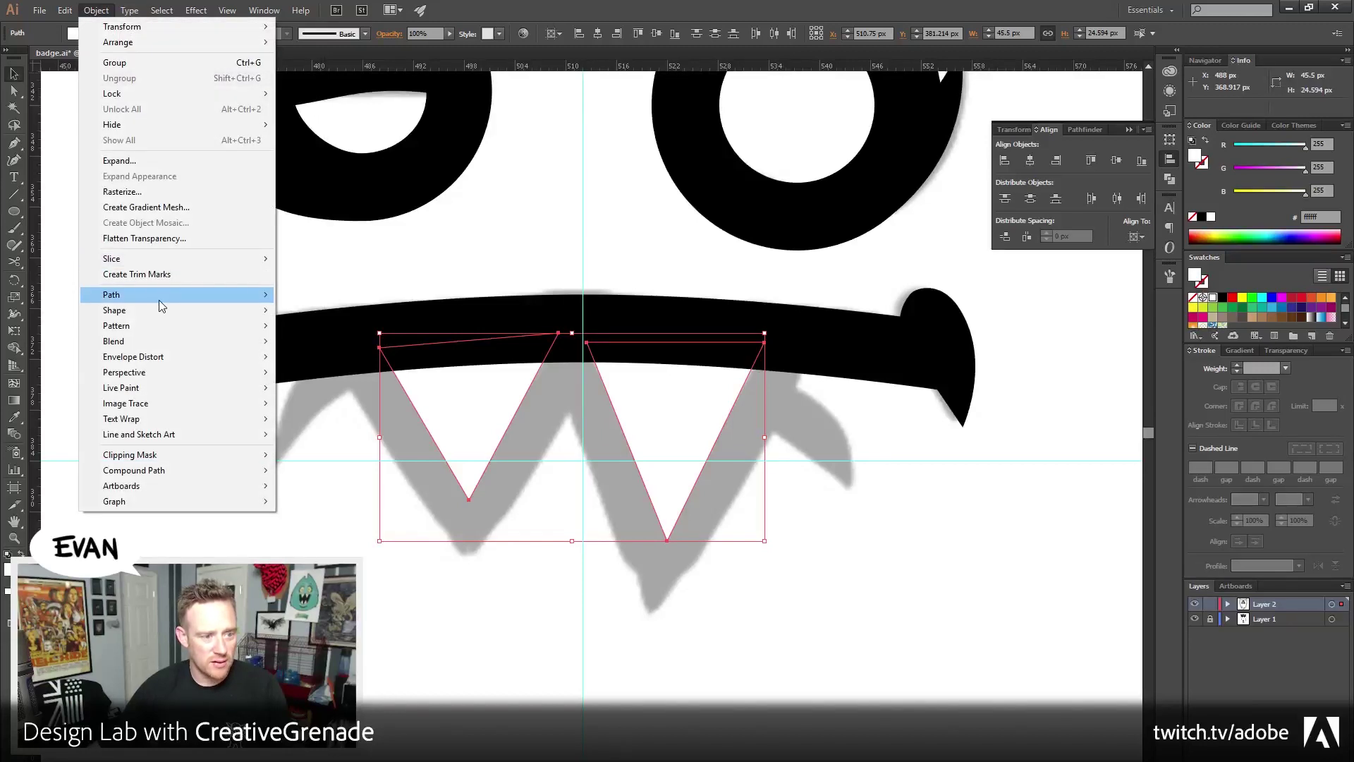
pyautogui.moveTo(159, 295)
pyautogui.click(378, 345)
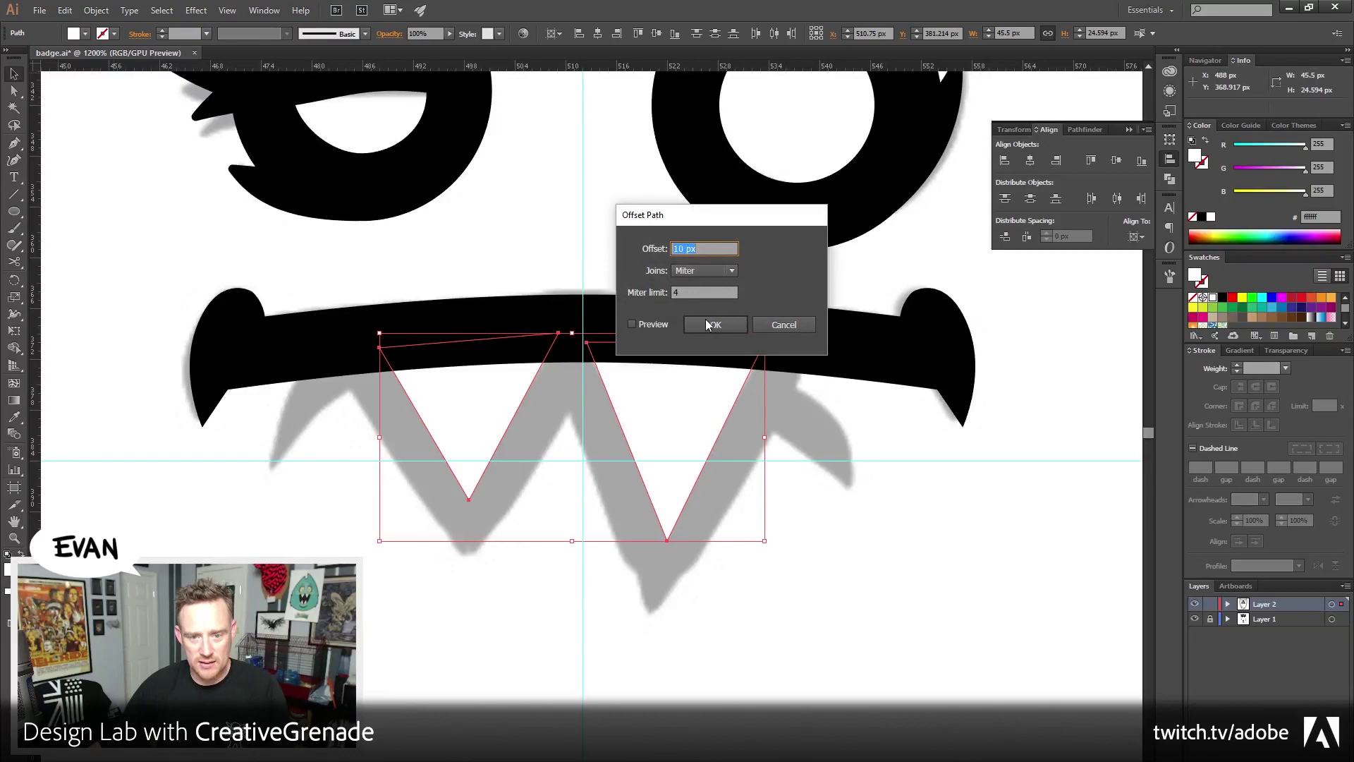
pyautogui.click(655, 325)
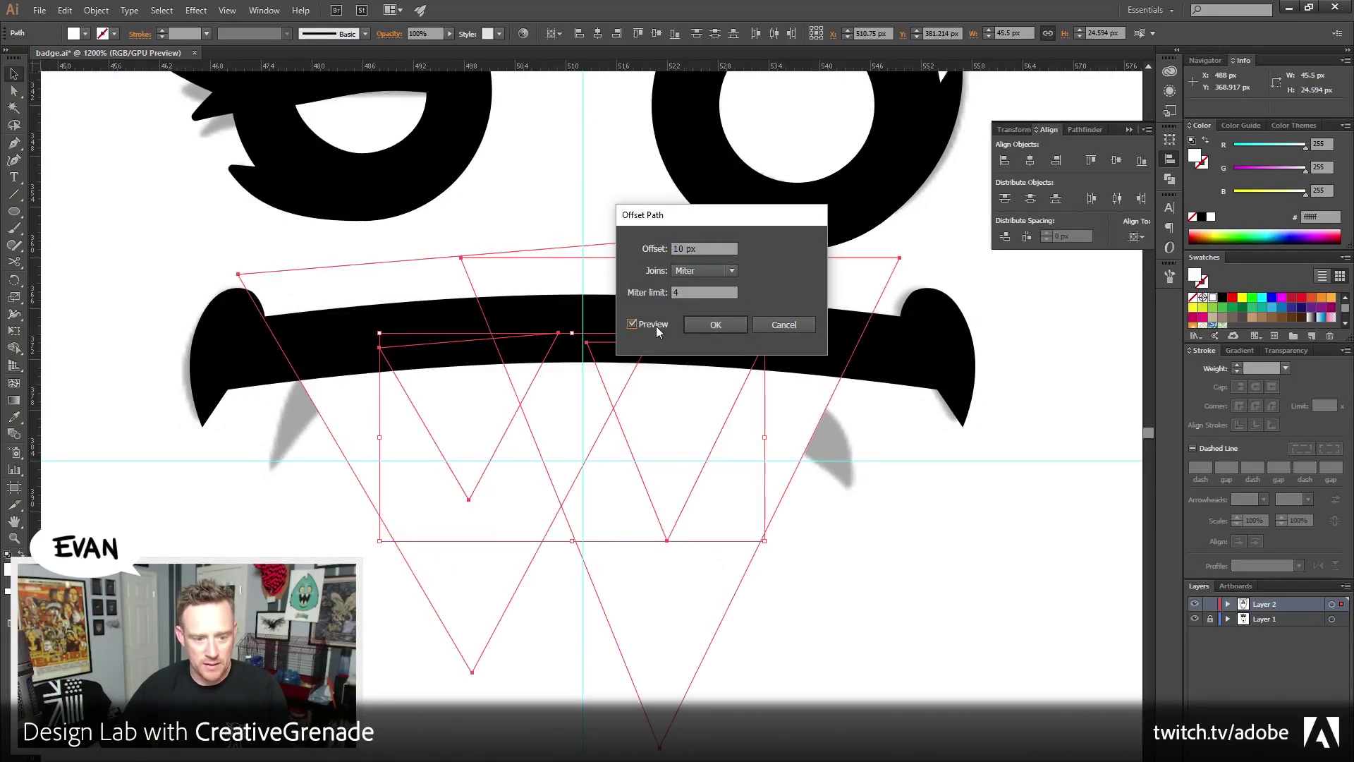
pyautogui.press('Tab')
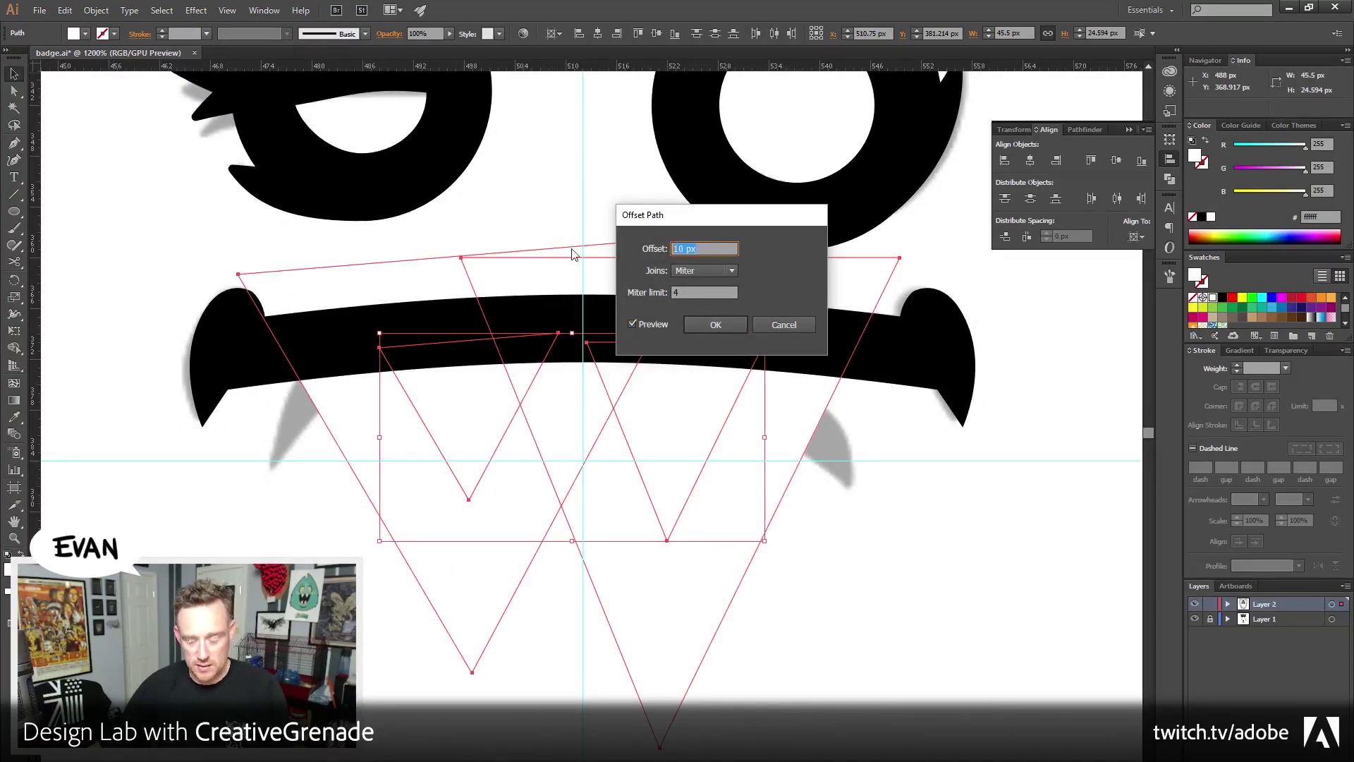
pyautogui.write('8')
pyautogui.press('Tab')
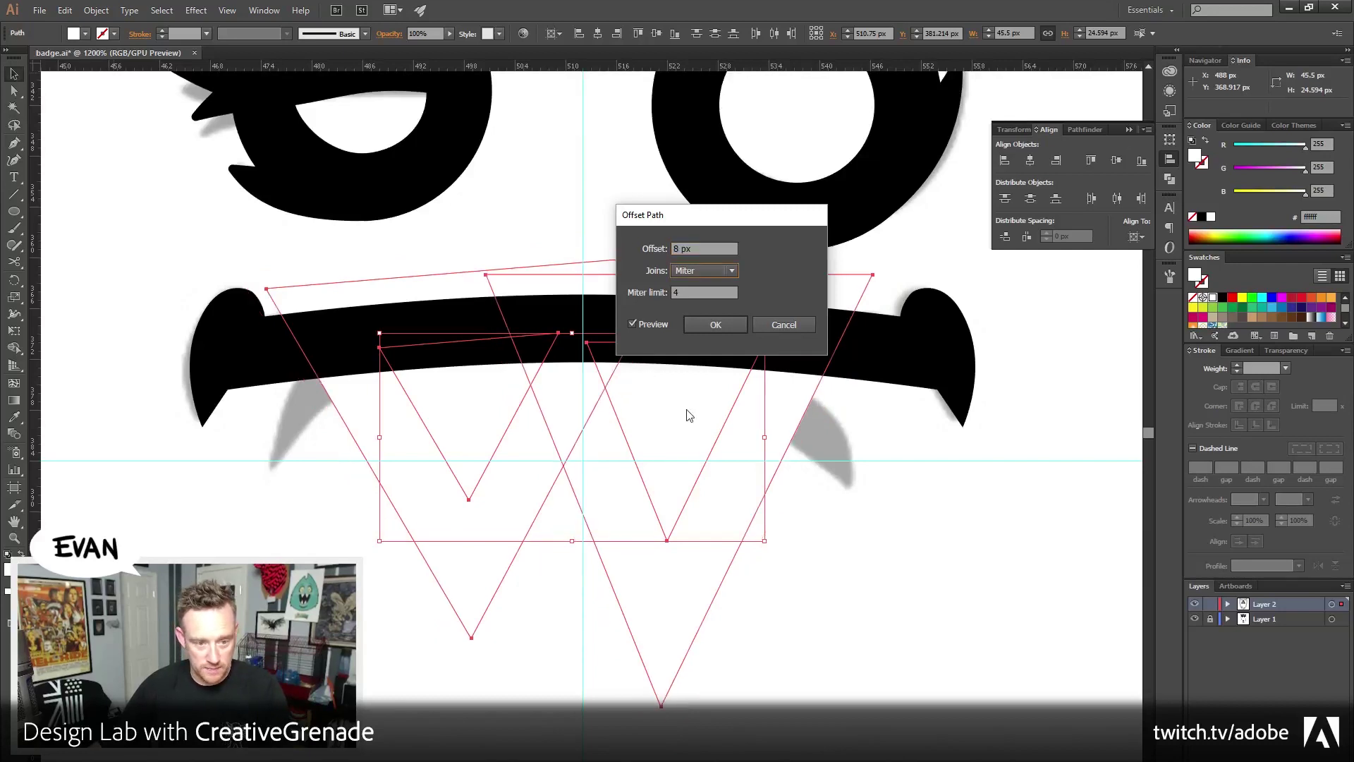
pyautogui.click(712, 326)
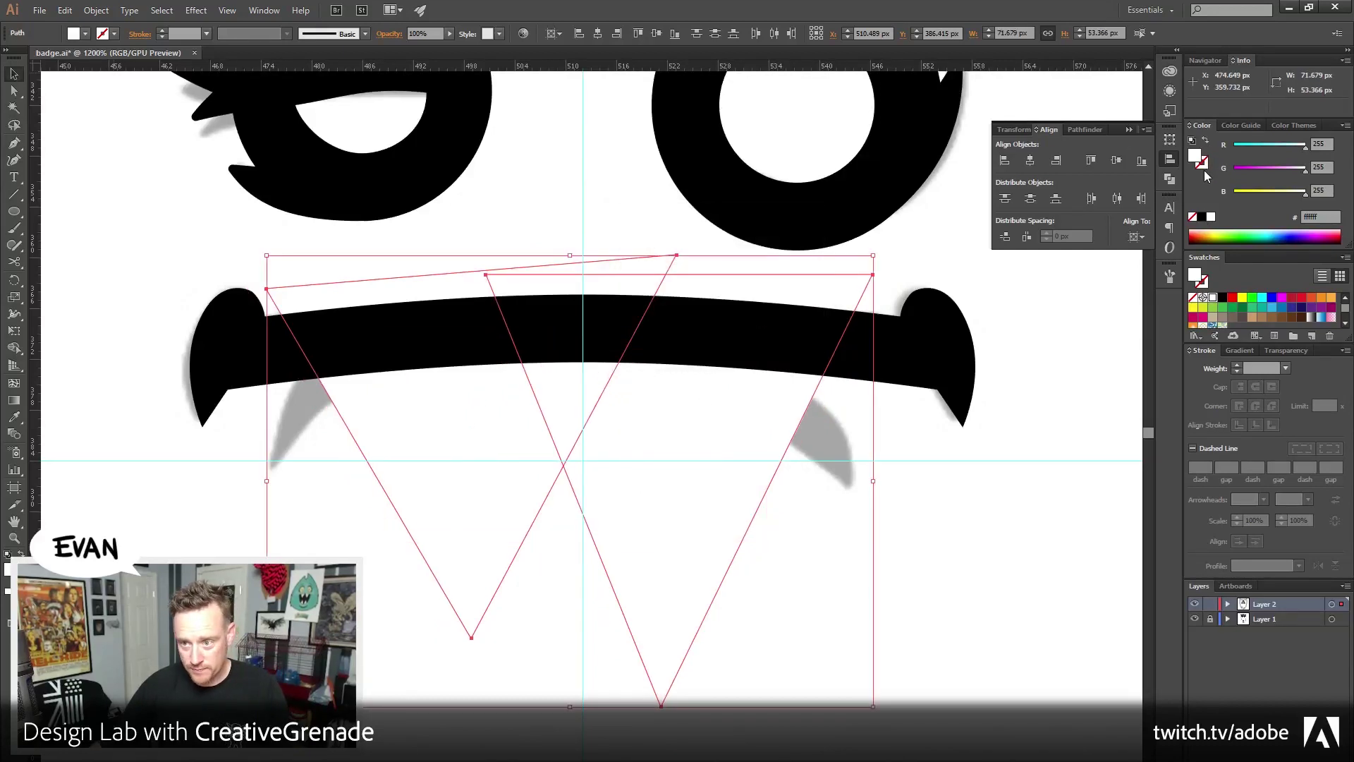
pyautogui.click(1204, 218)
pyautogui.click(920, 497)
pyautogui.scroll(1, 921, 496)
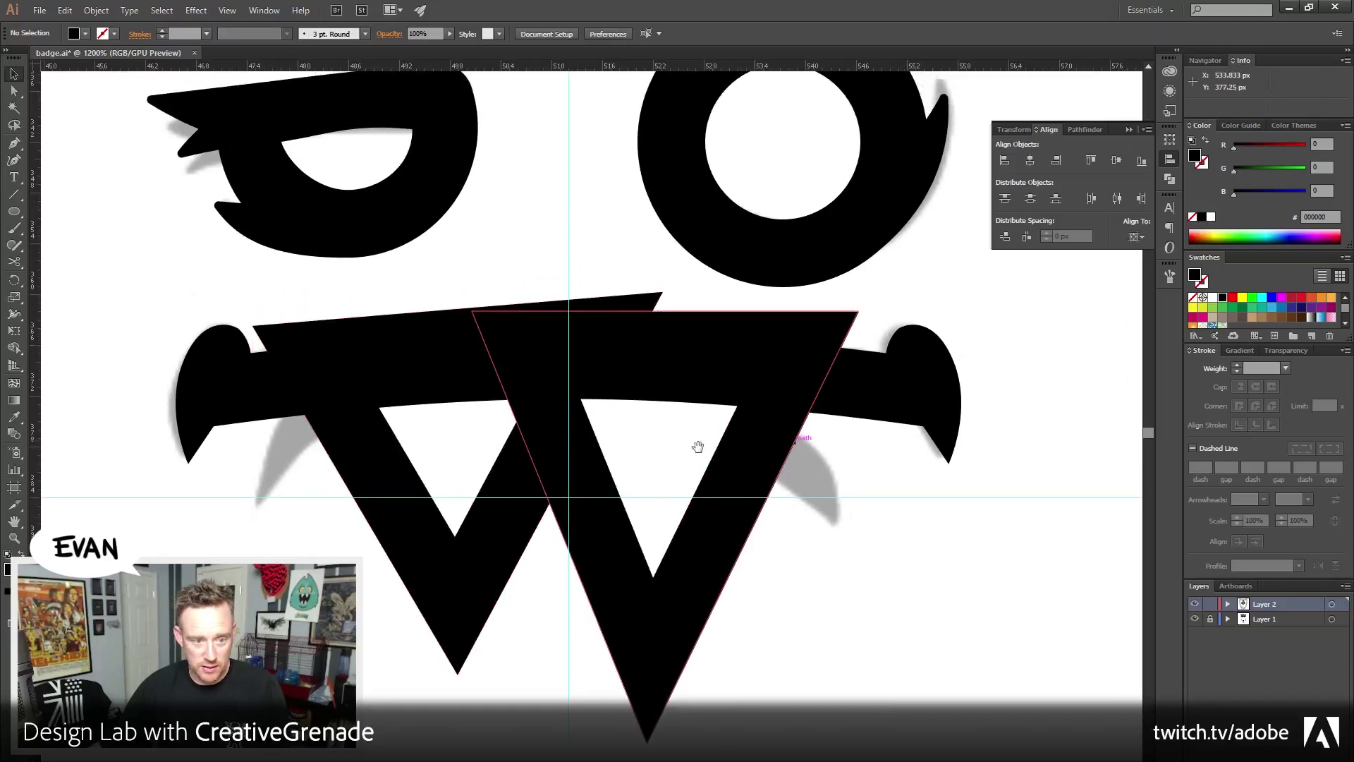
# Enter and exit isolation mode on the mouth group to inspect its paths
pyautogui.doubleClick(263, 387)
pyautogui.click(264, 386)
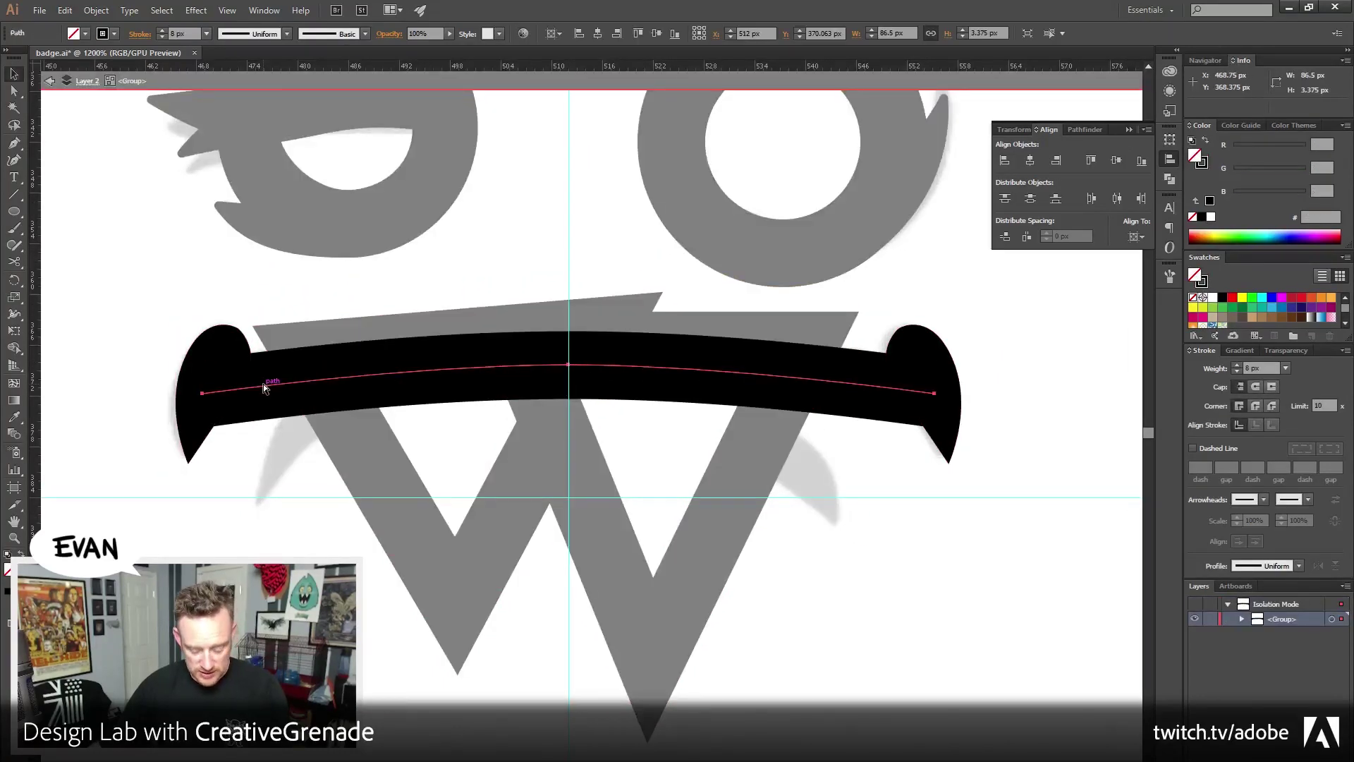
pyautogui.click(243, 542)
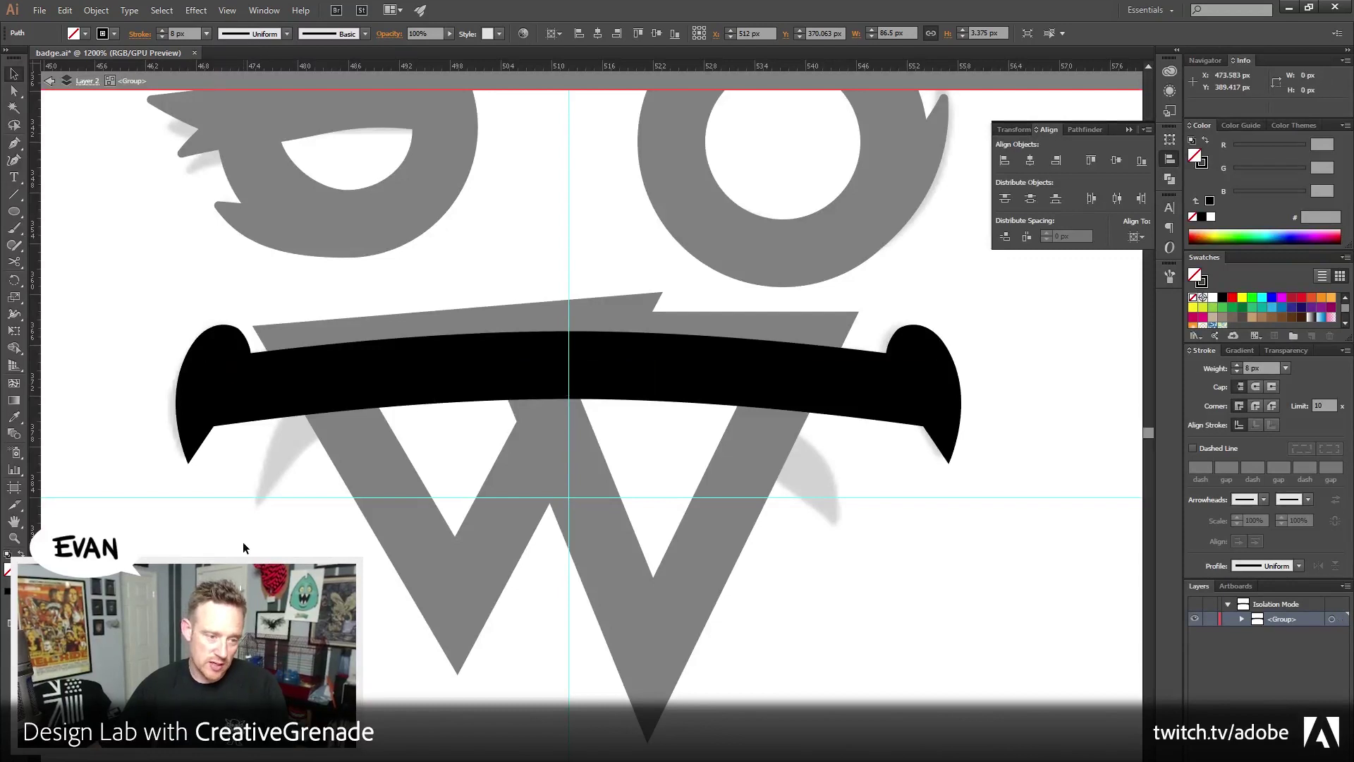
pyautogui.doubleClick(243, 542)
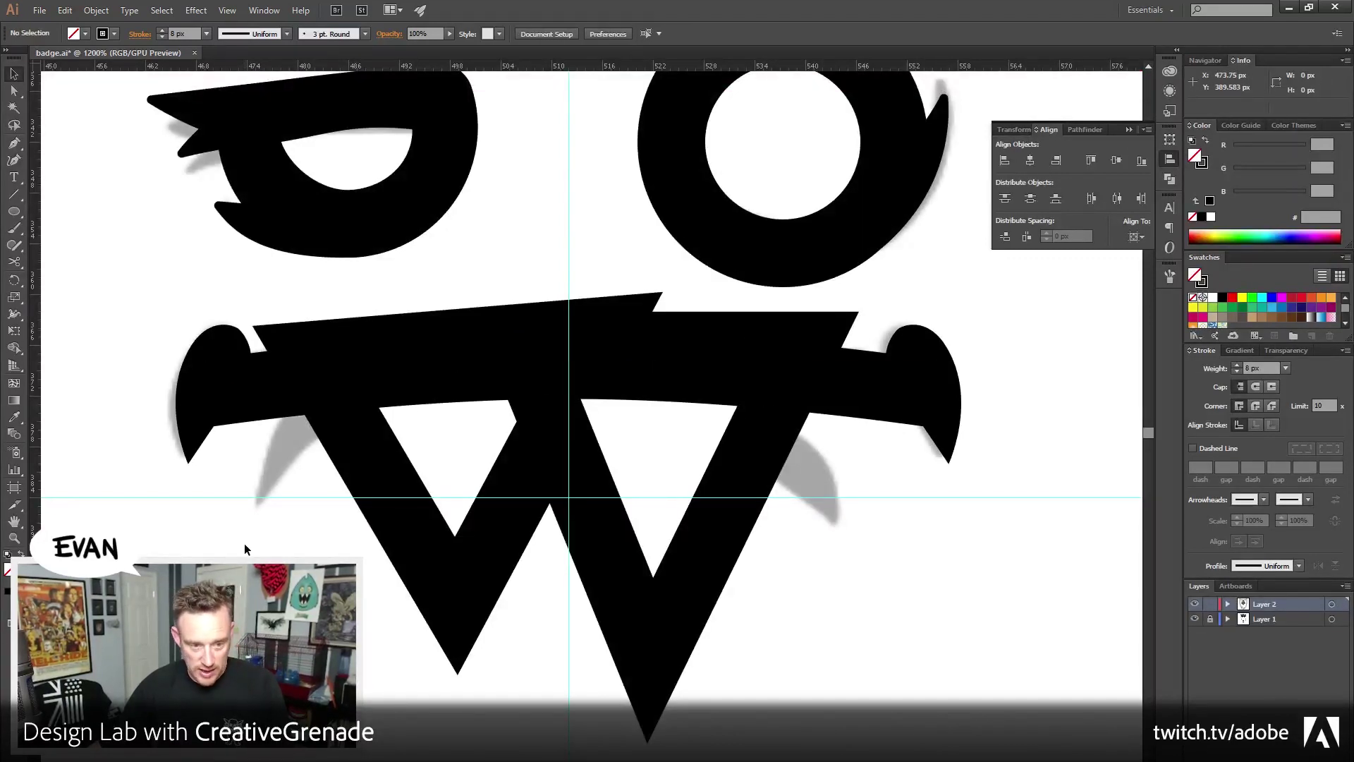
pyautogui.hscroll(2, 244, 446)
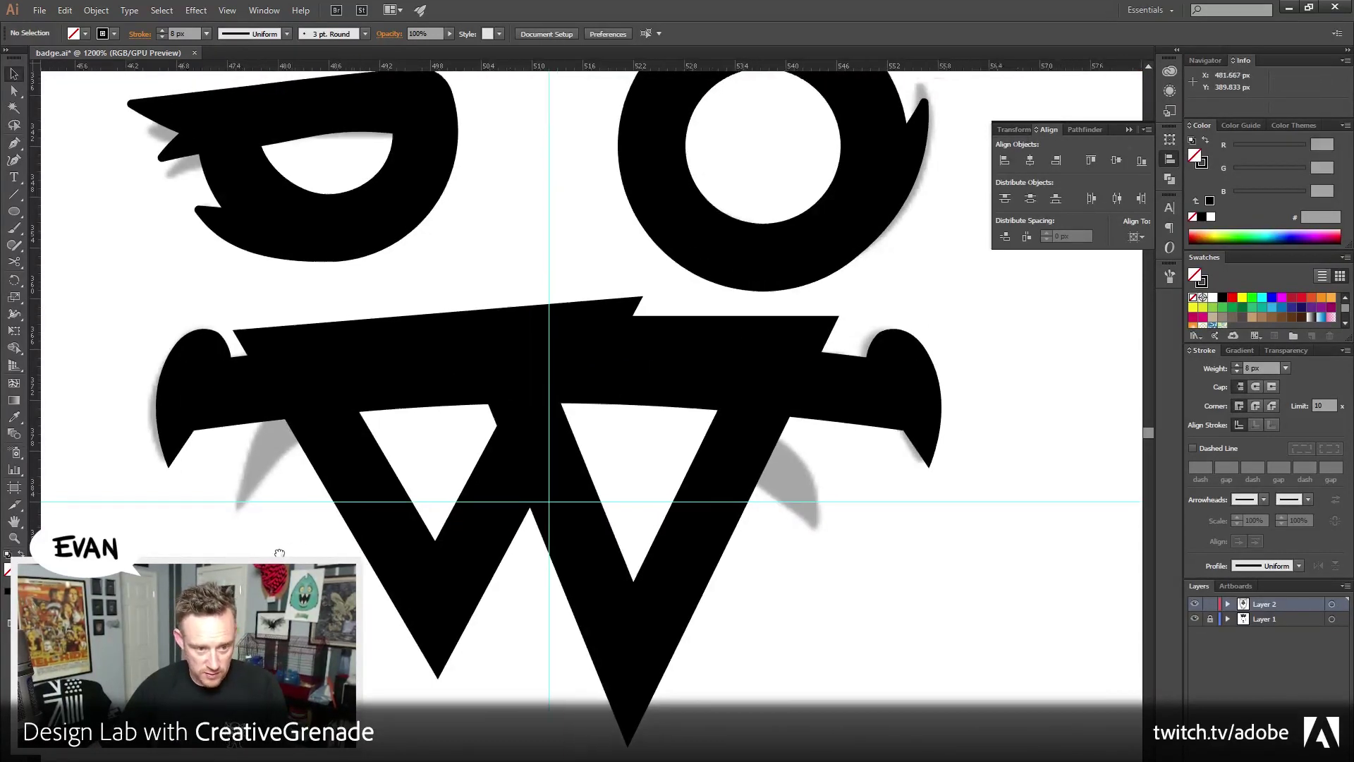
pyautogui.click(228, 402)
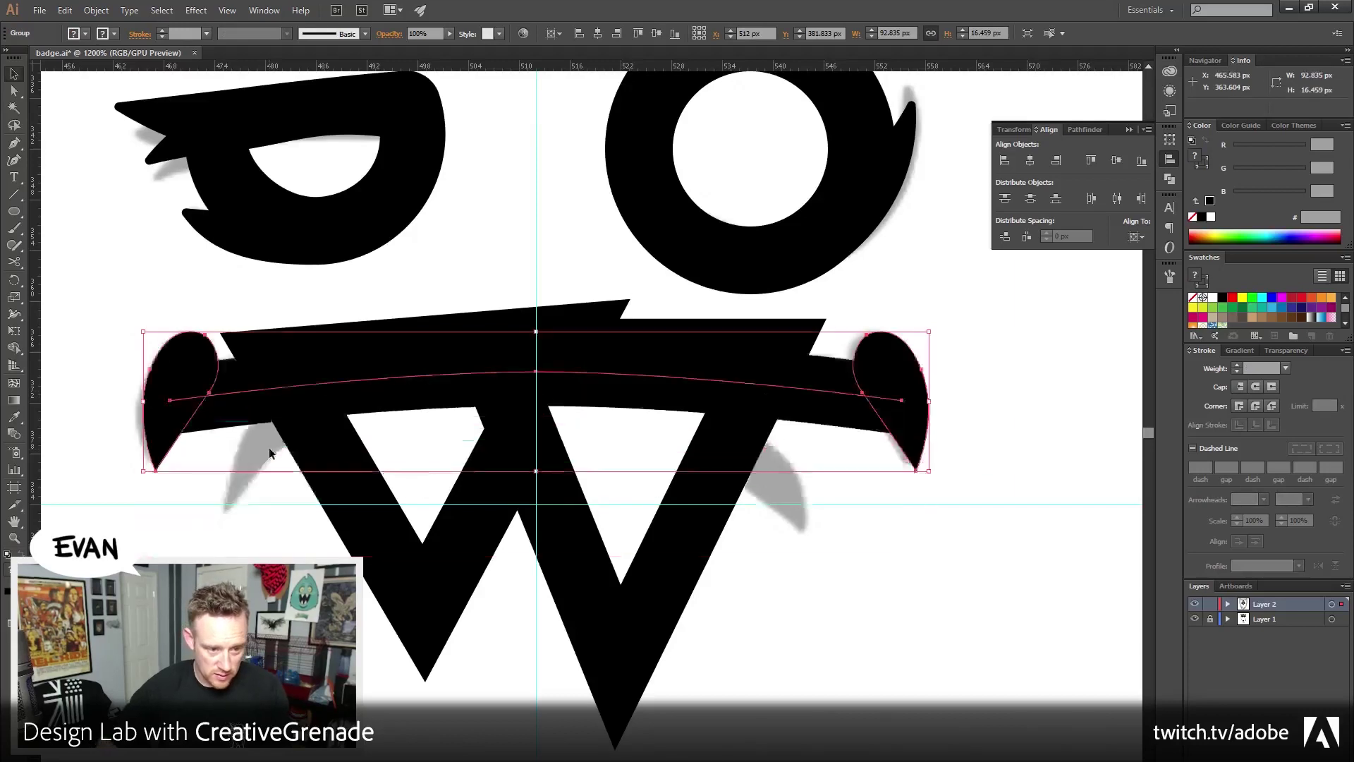
pyautogui.doubleClick(233, 397)
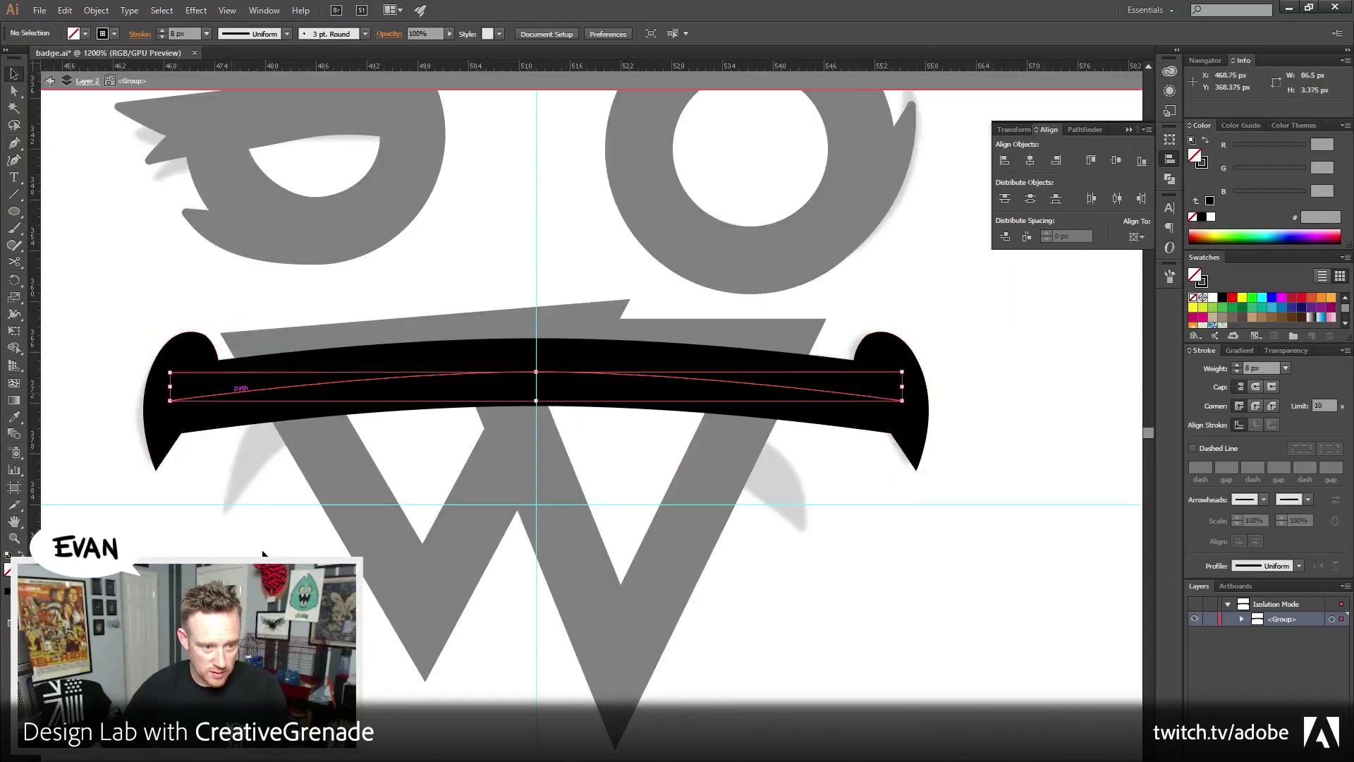
pyautogui.doubleClick(244, 531)
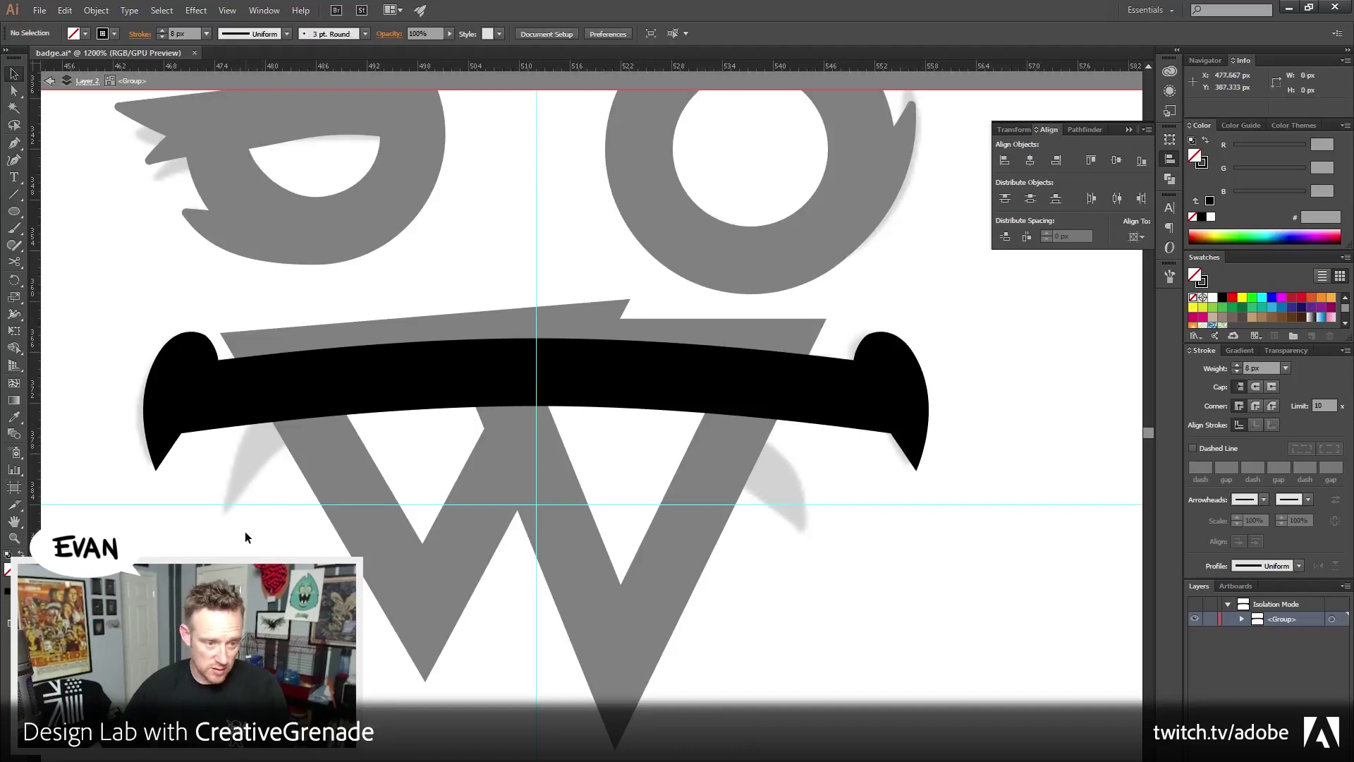
pyautogui.click(353, 381)
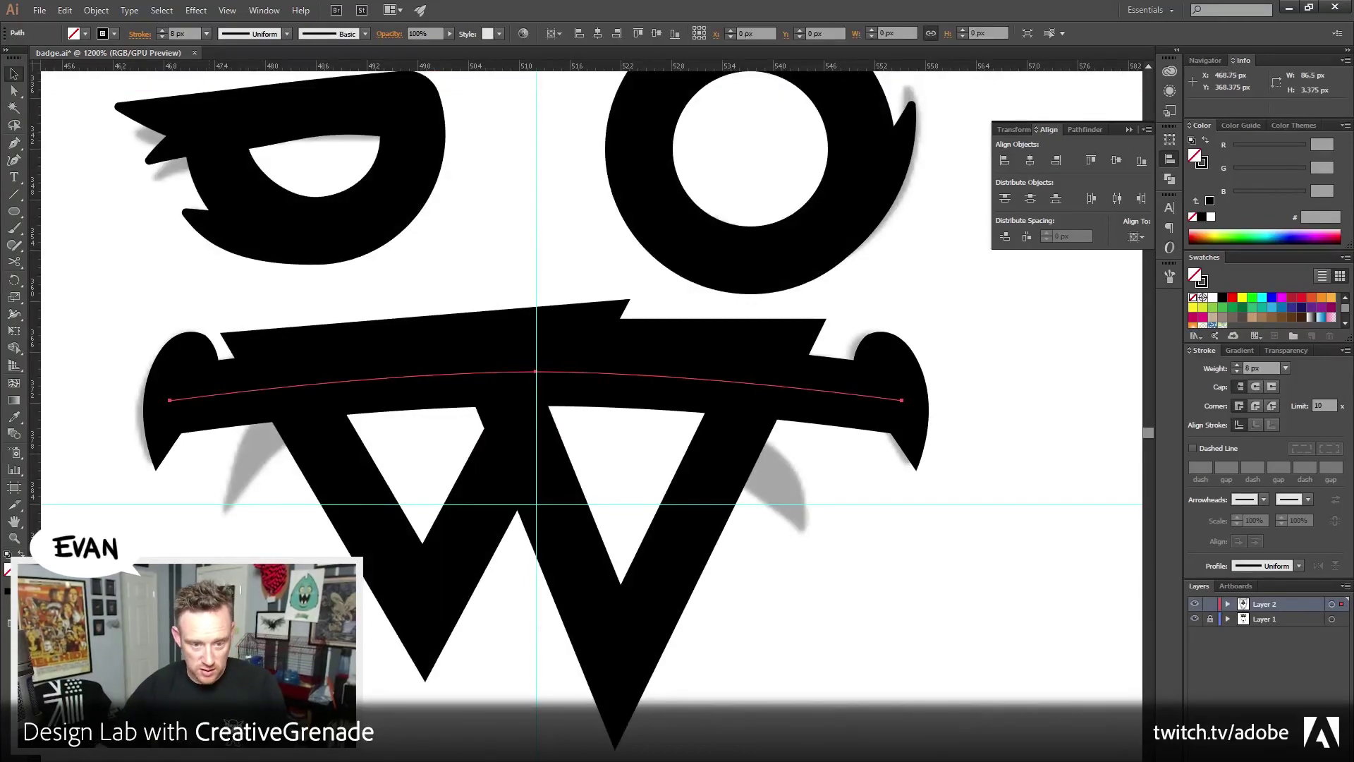
pyautogui.click(417, 468)
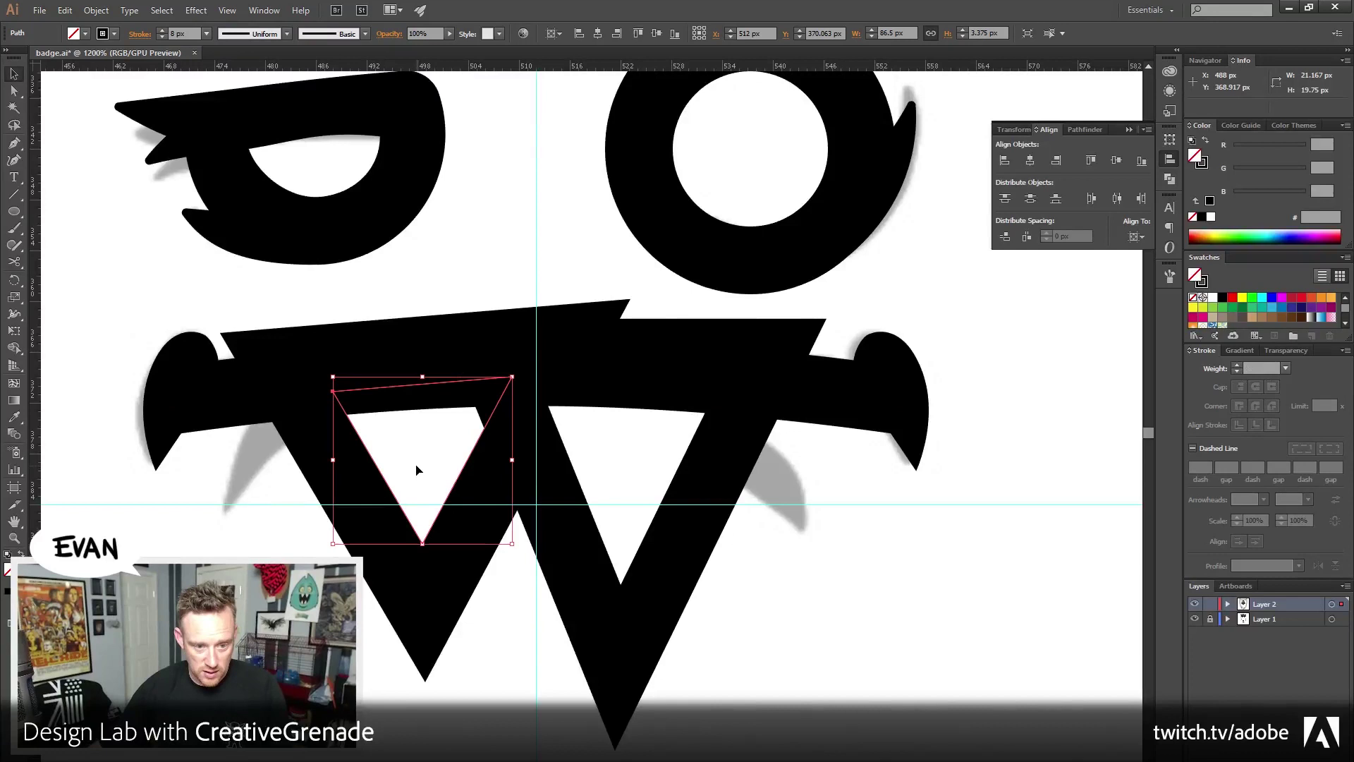
# Send the W teeth outline to the back and unite it into one shape in Pathfinder
pyautogui.click(562, 560)
pyautogui.click(96, 9)
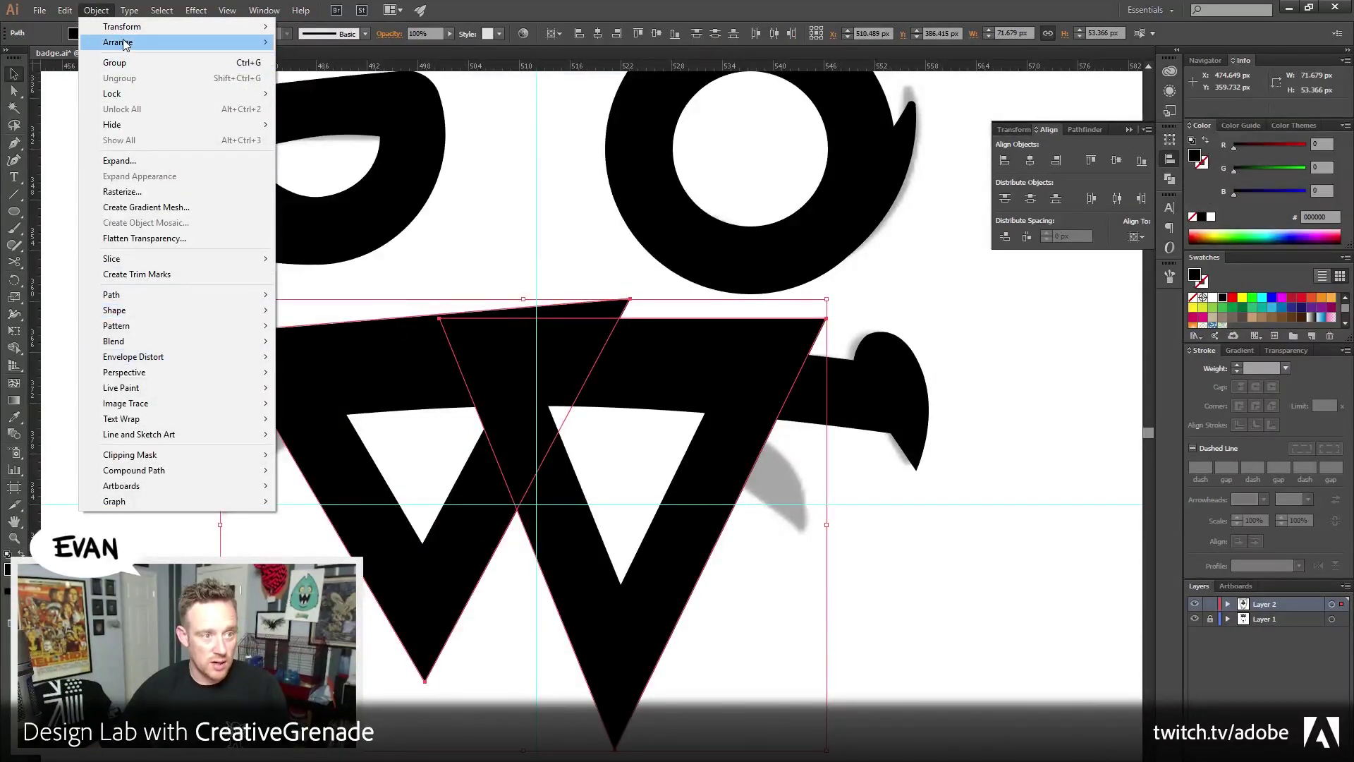
pyautogui.moveTo(126, 44)
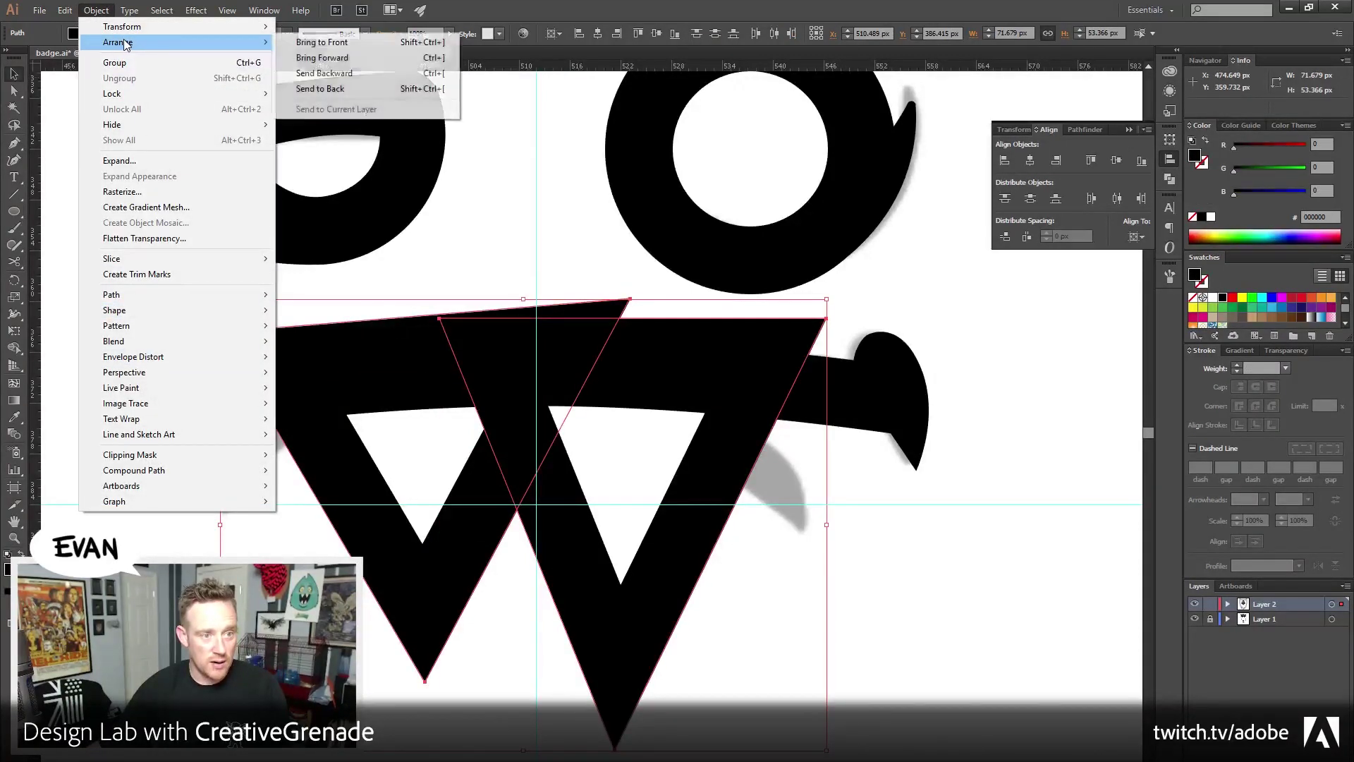
pyautogui.click(403, 88)
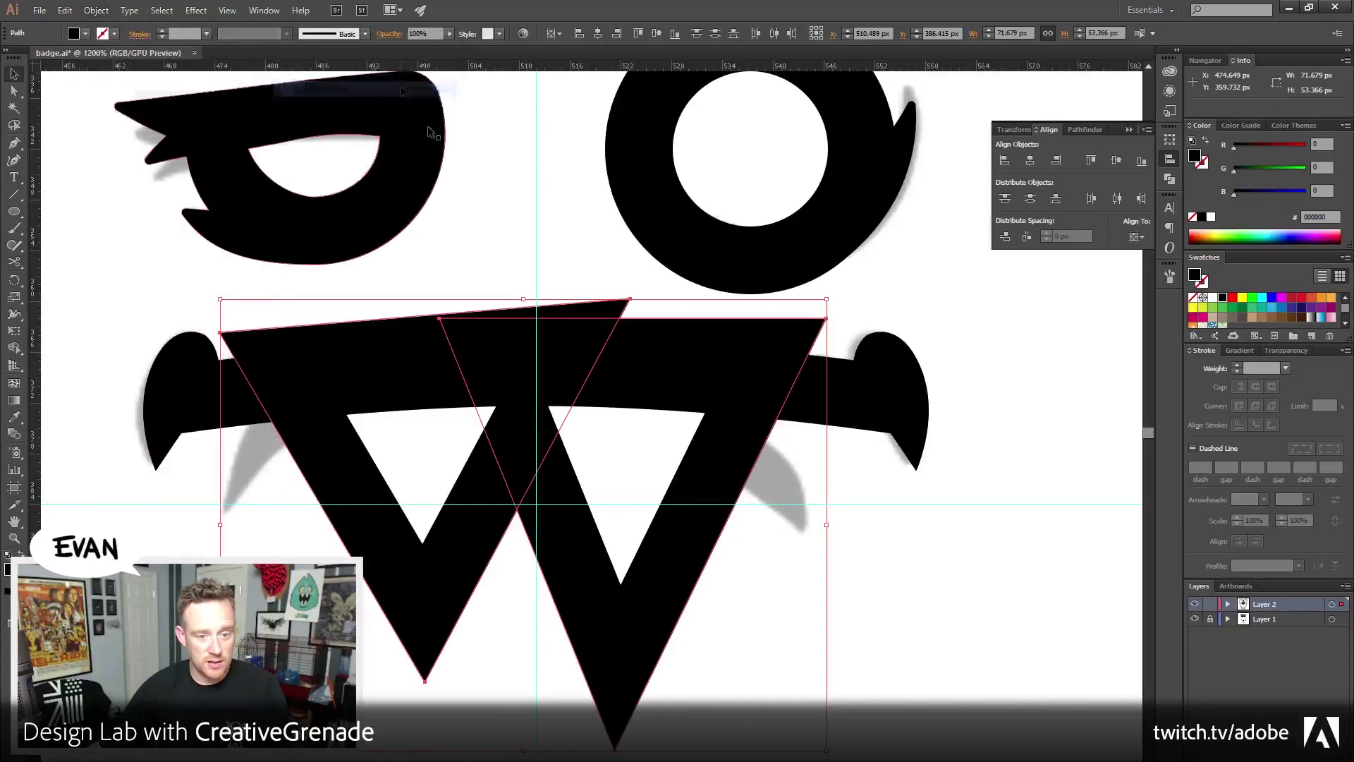
pyautogui.click(1084, 129)
pyautogui.click(1010, 160)
pyautogui.hotkey('ctrl', 'shift', 'a')
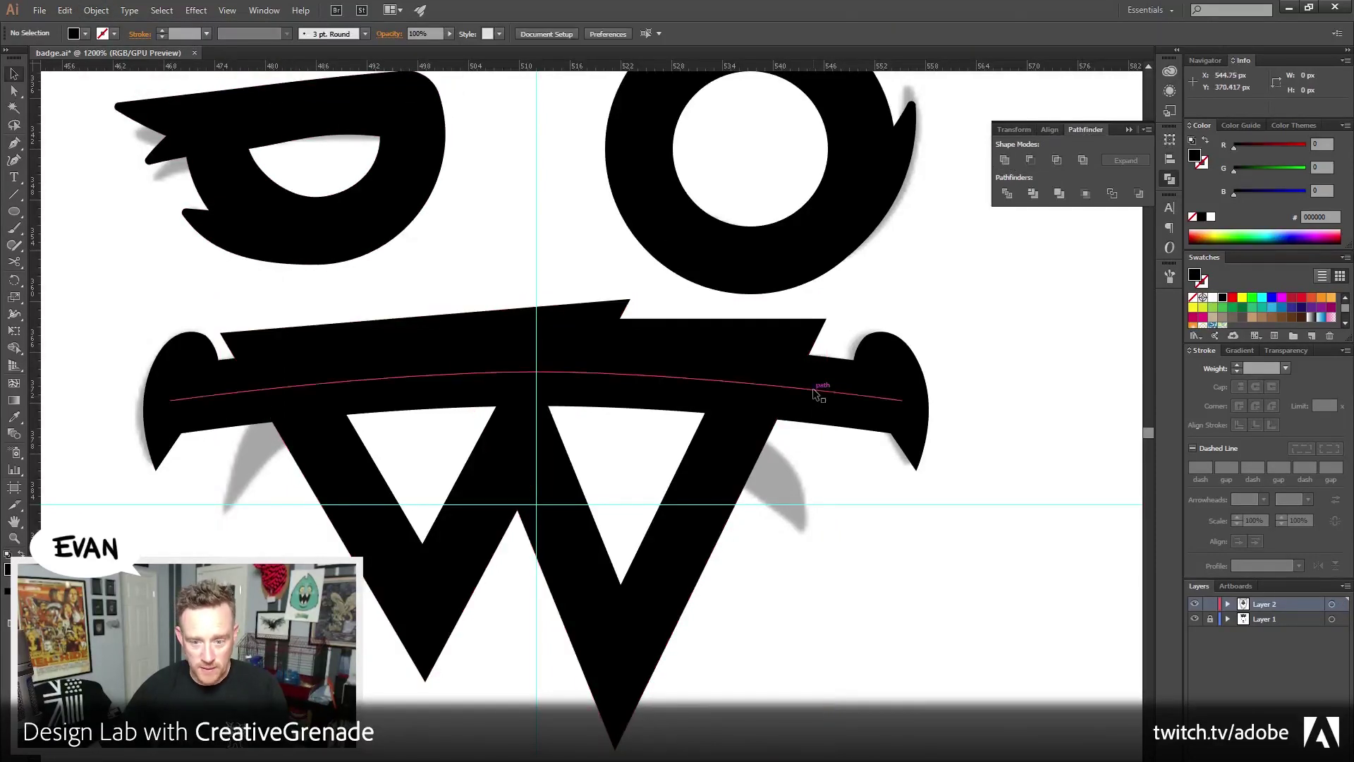
# Draw a closed Pen shape following the mouth curve and extending above it
pyautogui.click(818, 388)
pyautogui.click(13, 143)
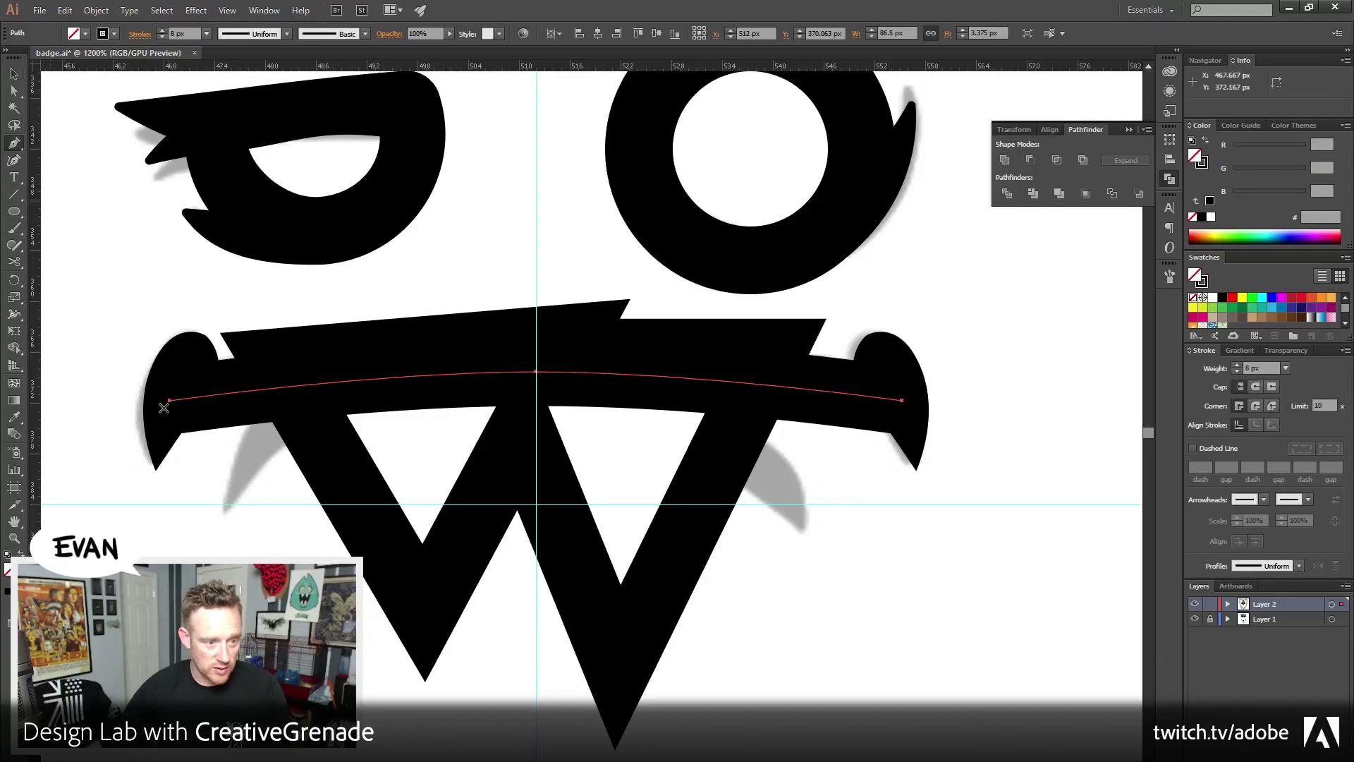
pyautogui.moveTo(170, 400); pyautogui.dragTo(115, 269)
pyautogui.click(115, 269)
pyautogui.click(947, 240)
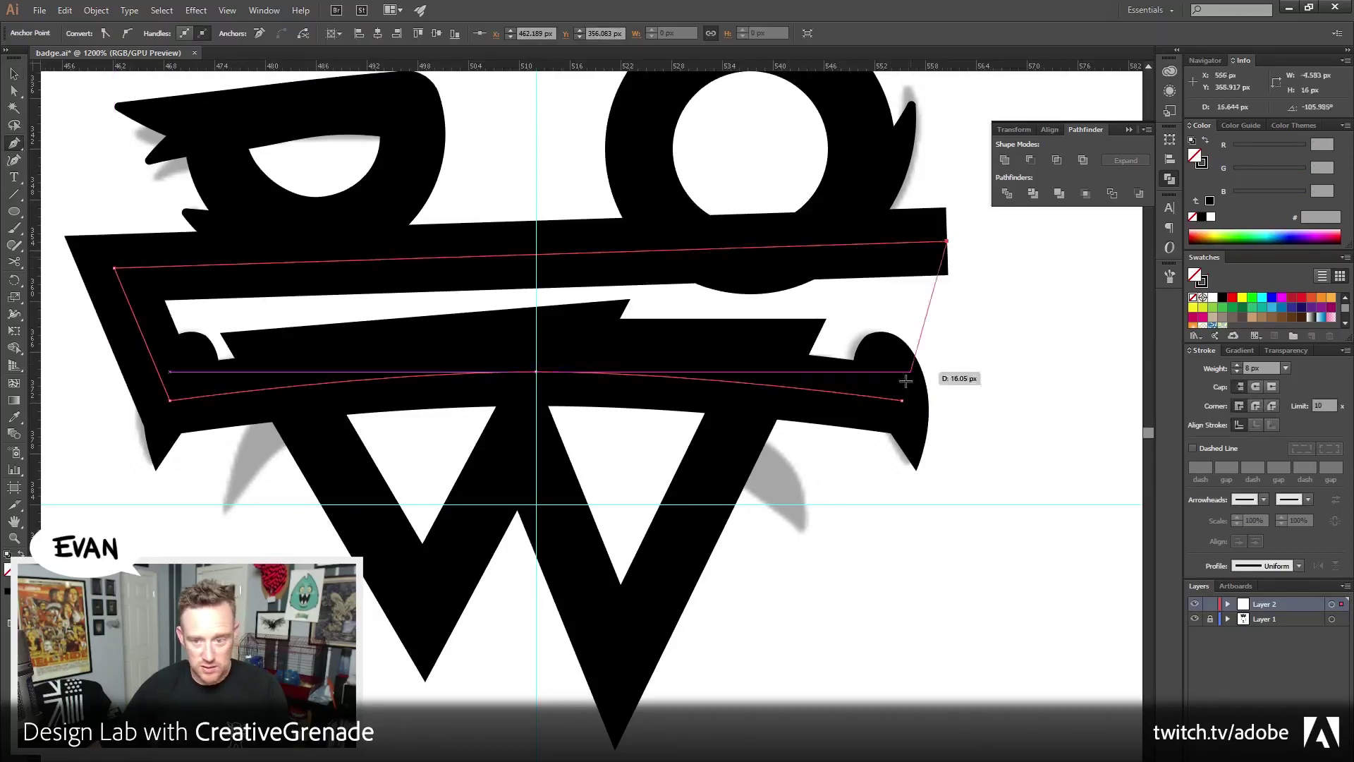
pyautogui.click(904, 401)
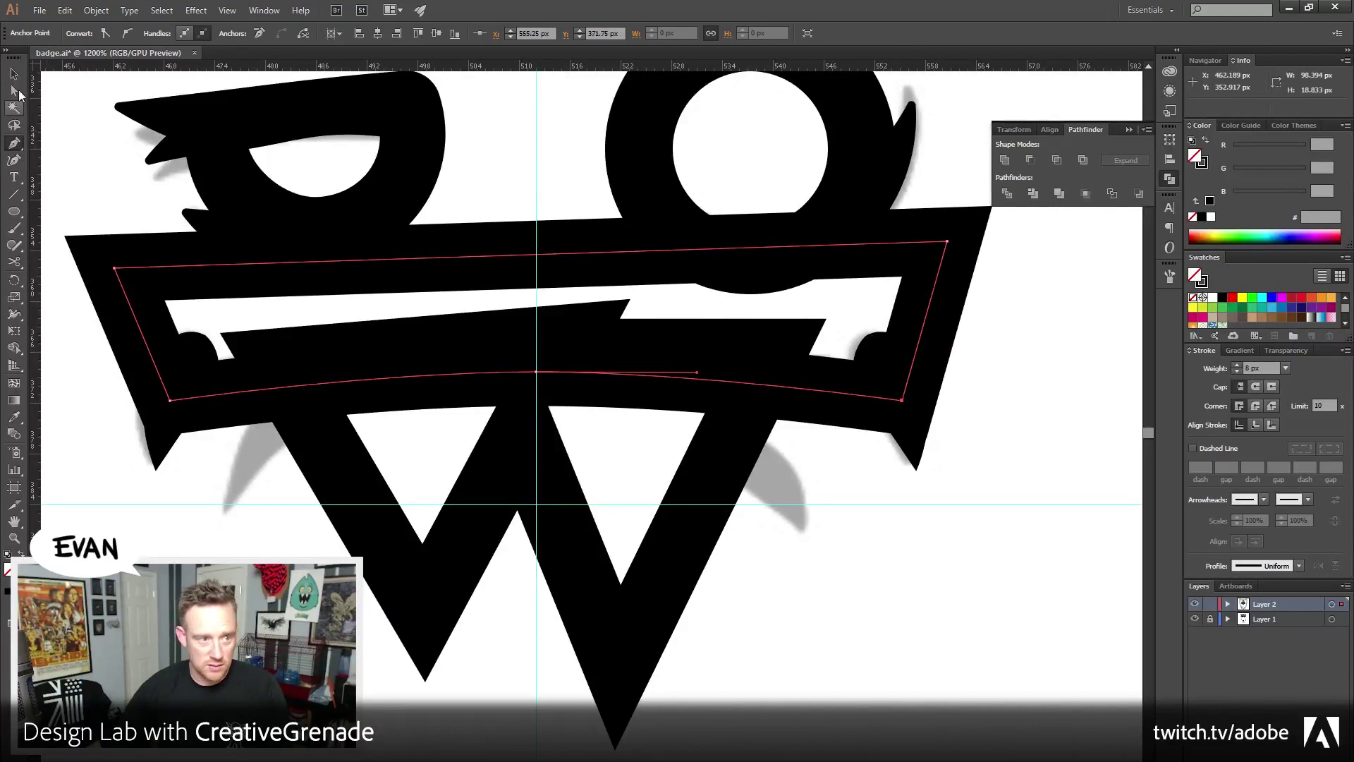
# Fill the shape black, Trim it with the W teeth, ungroup, and delete the top band
pyautogui.press('v')
pyautogui.click(1206, 140)
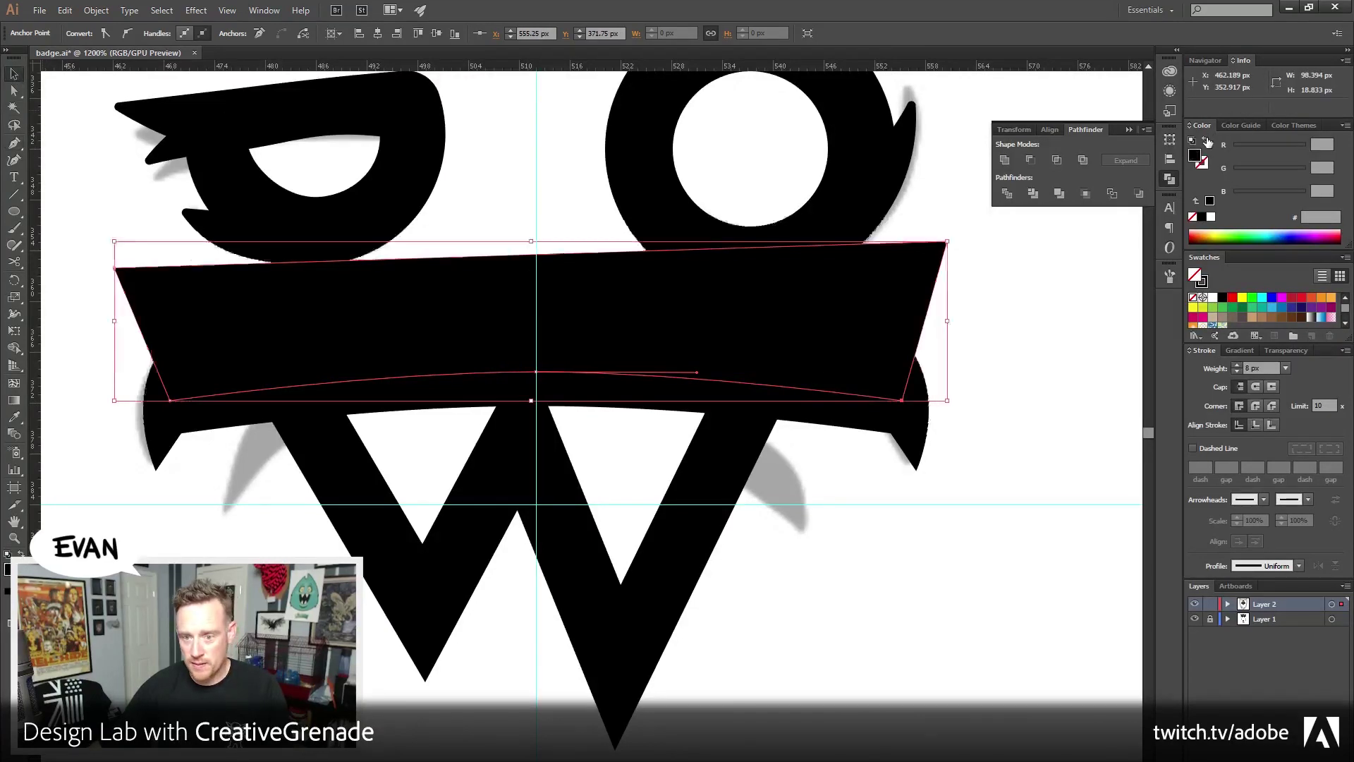
pyautogui.keyDown('shift'); pyautogui.click(764, 477); pyautogui.keyUp('shift')
pyautogui.click(1033, 193)
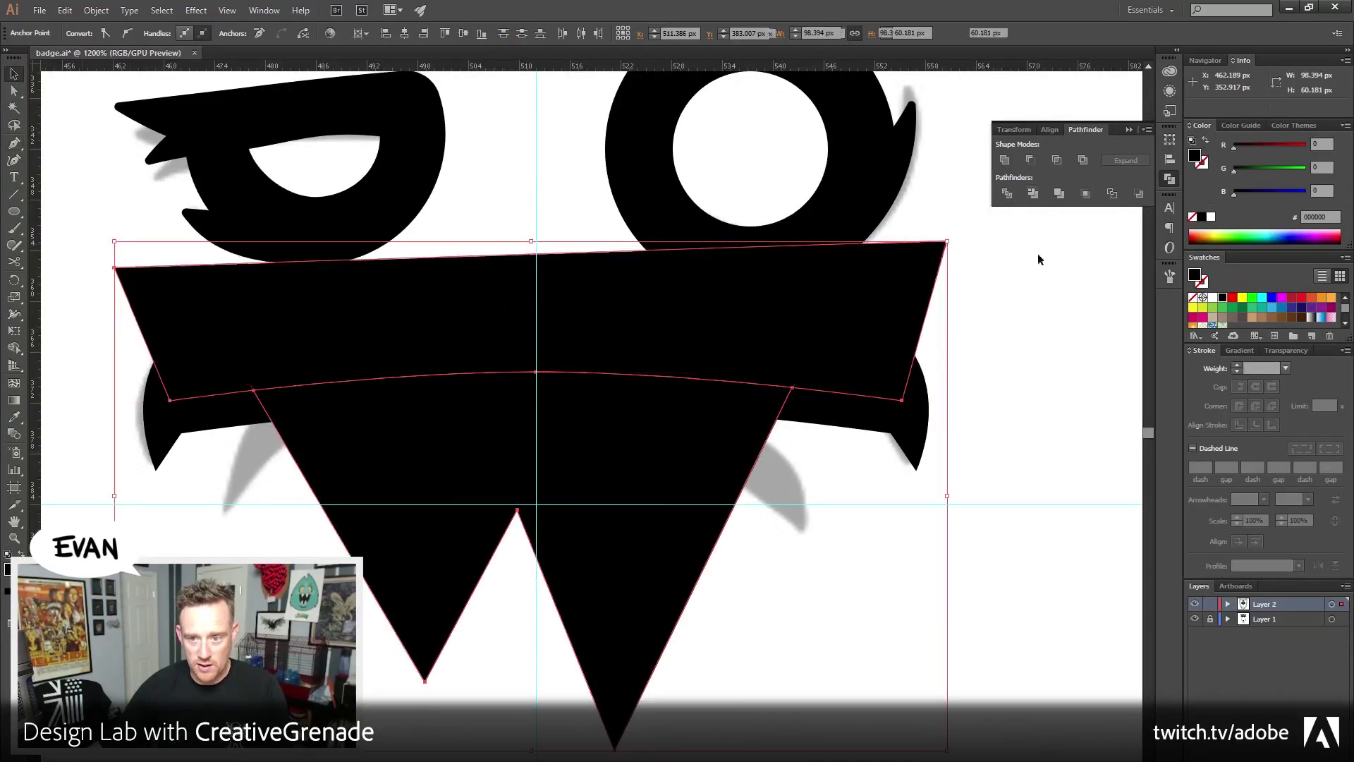
pyautogui.rightClick(830, 312)
pyautogui.click(873, 394)
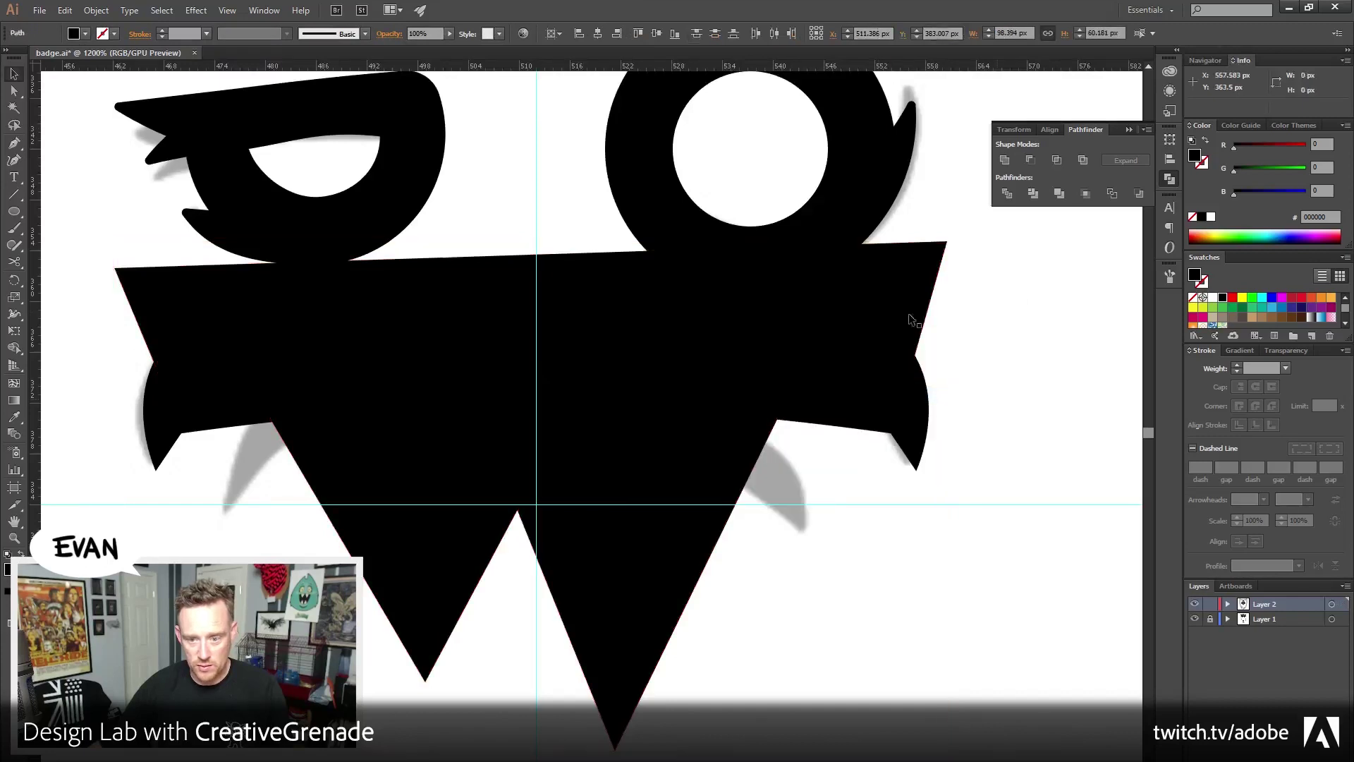
pyautogui.click(886, 342)
pyautogui.press('Delete')
# Send the trimmed teeth shape behind the mouth
pyautogui.click(705, 504)
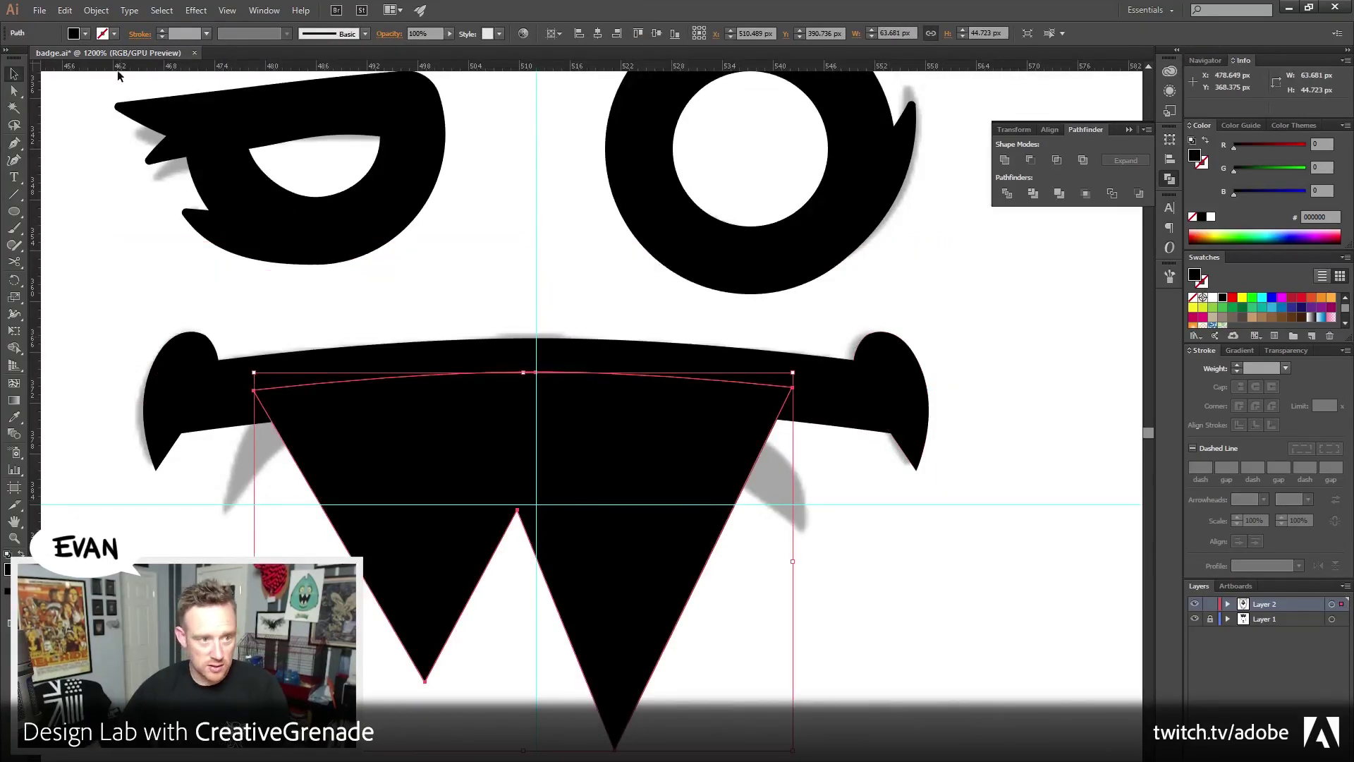
pyautogui.click(96, 10)
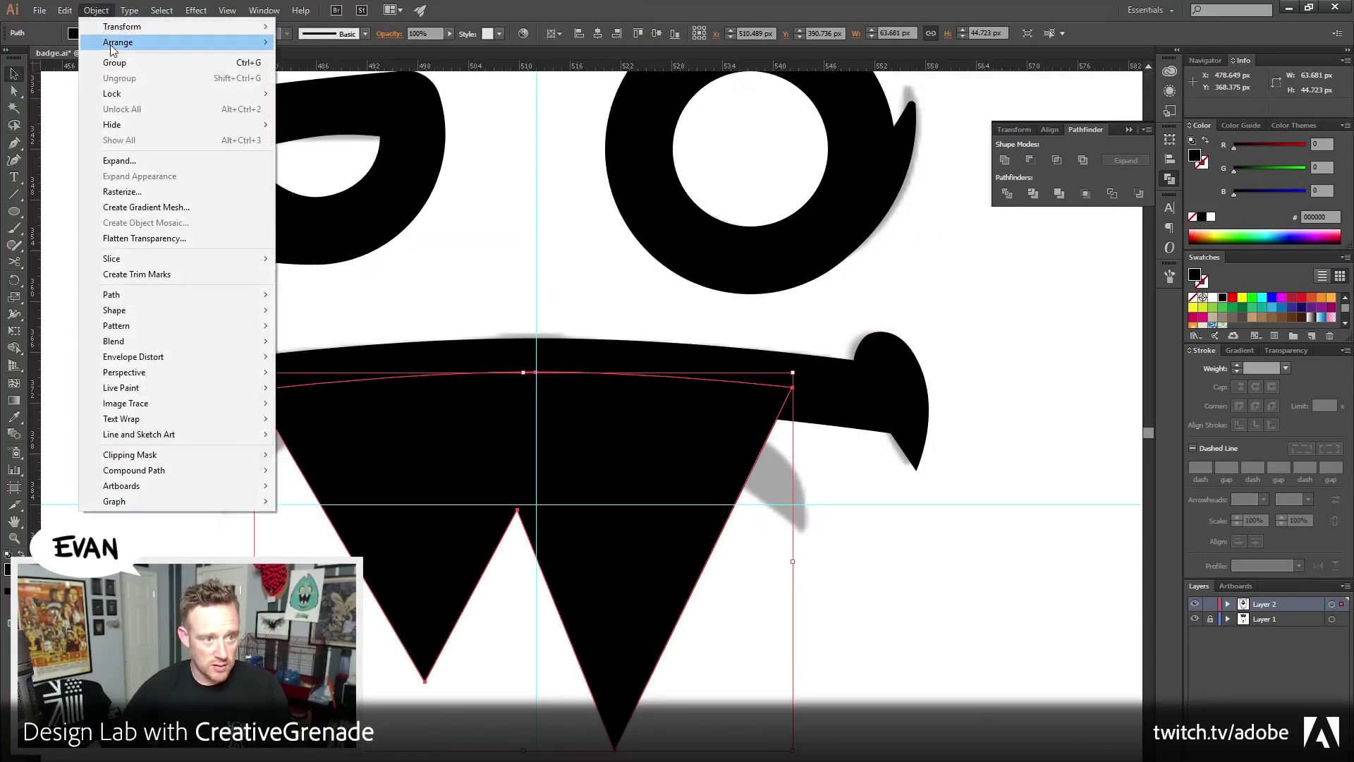
pyautogui.moveTo(110, 44)
pyautogui.click(353, 88)
pyautogui.click(958, 587)
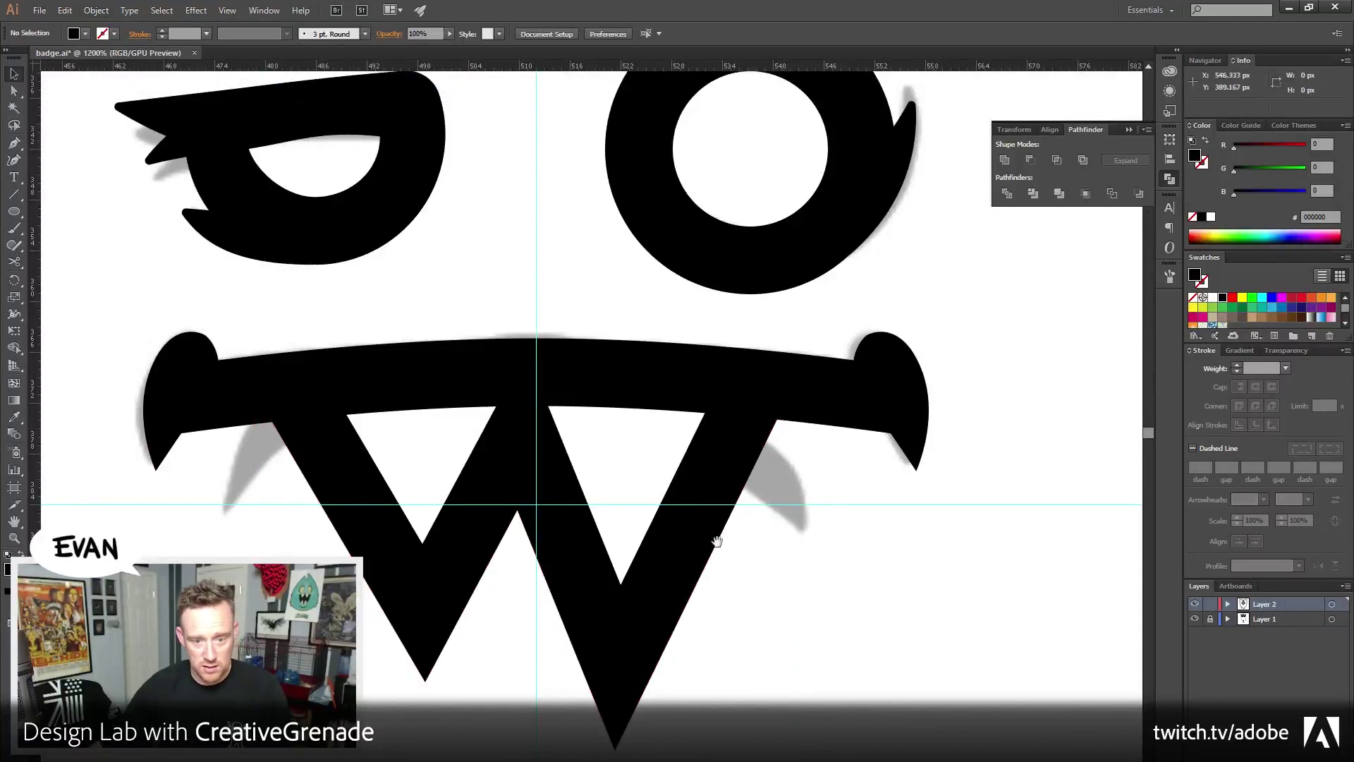
pyautogui.scroll(-3, 189, 532)
# Zoom out to the whole badge, pan to its lower part, then marquee-zoom onto the mouth at 800%
pyautogui.click(14, 538)
pyautogui.keyDown('alt'); pyautogui.click(522, 526); pyautogui.keyUp('alt')
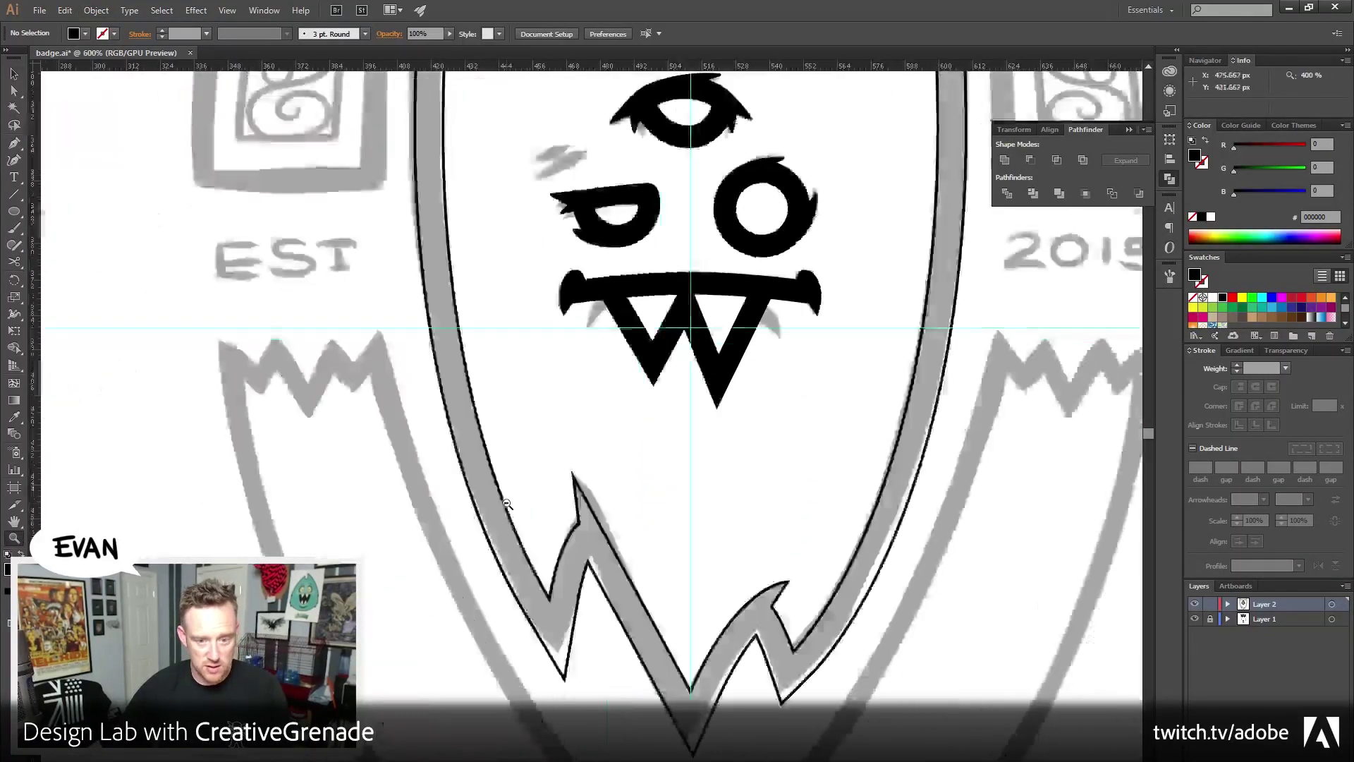
pyautogui.keyDown('alt'); pyautogui.click(527, 505); pyautogui.keyUp('alt')
pyautogui.keyDown('alt'); pyautogui.click(532, 482); pyautogui.keyUp('alt')
pyautogui.moveTo(532, 482); pyautogui.dragTo(529, 490)
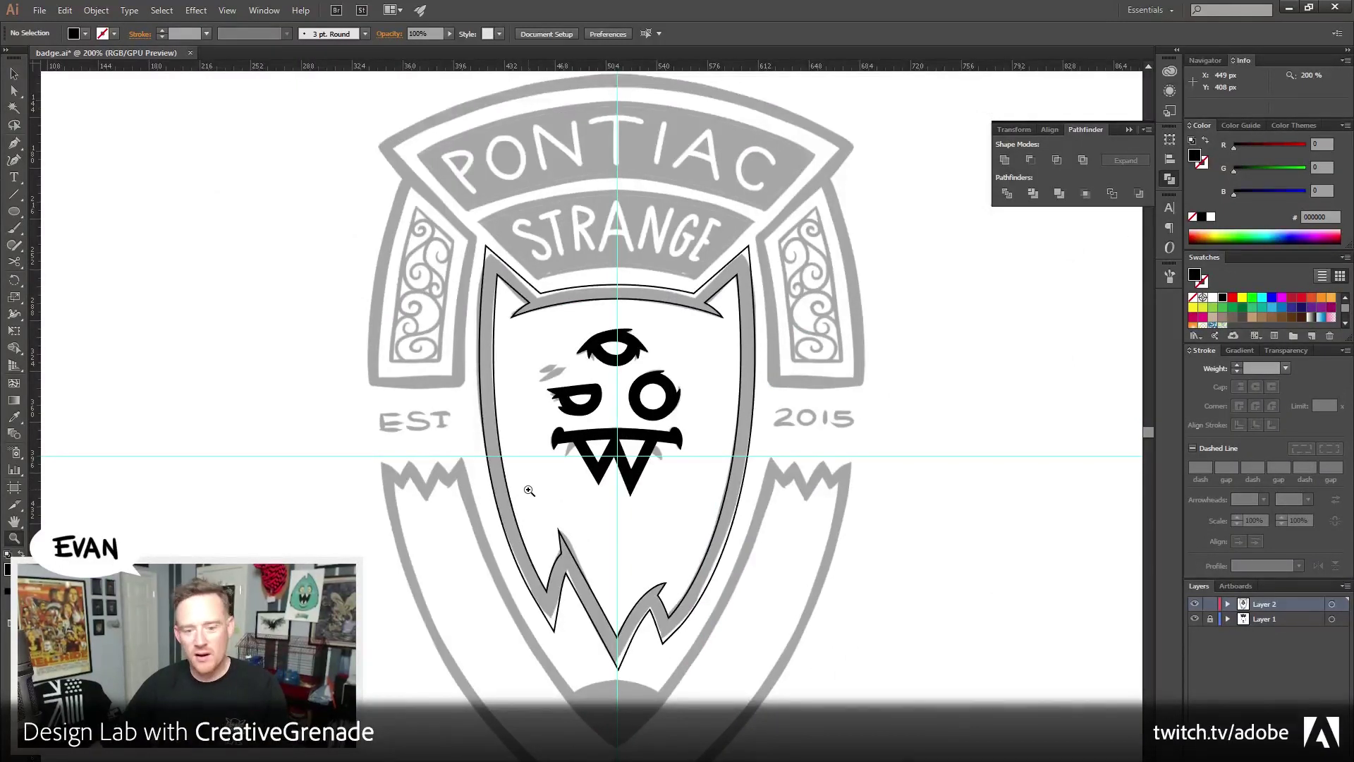
pyautogui.moveTo(529, 490); pyautogui.dragTo(491, 448)
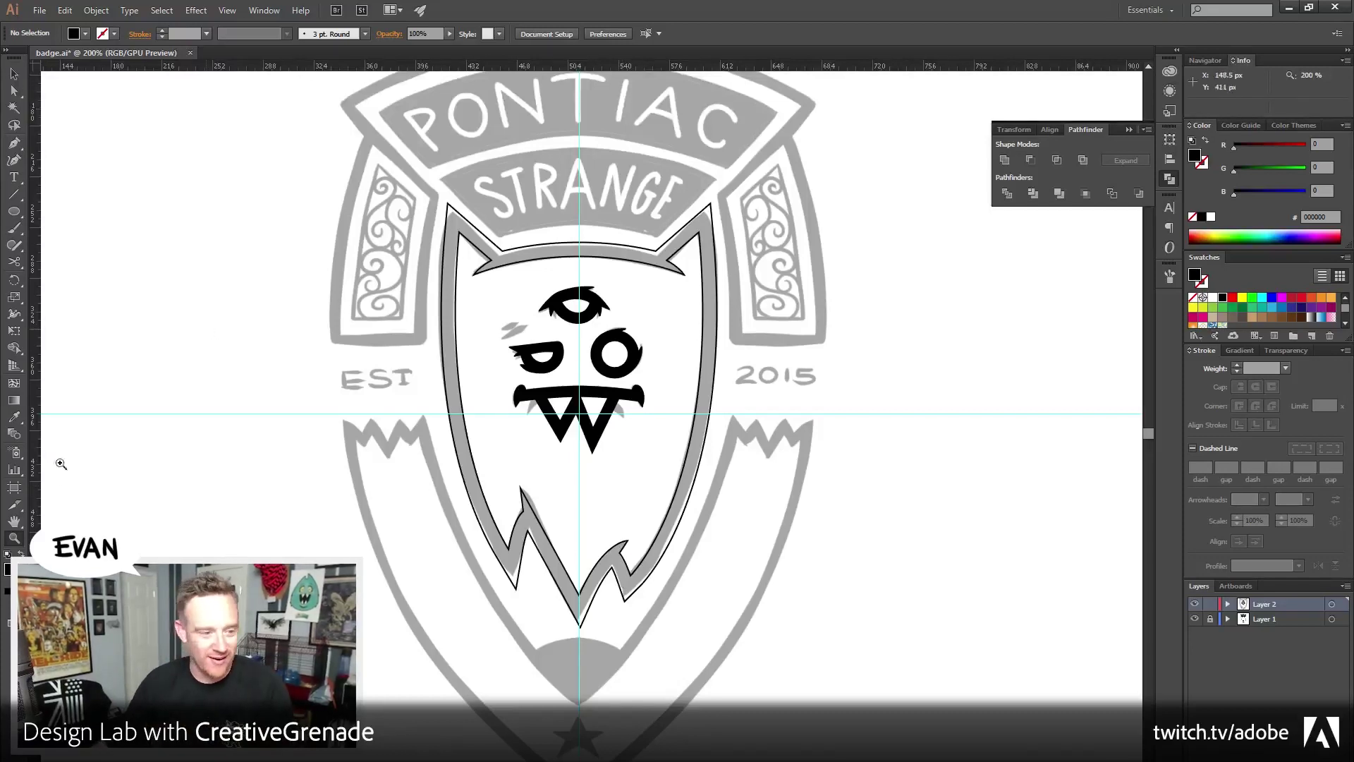
pyautogui.moveTo(554, 423); pyautogui.dragTo(581, 359)
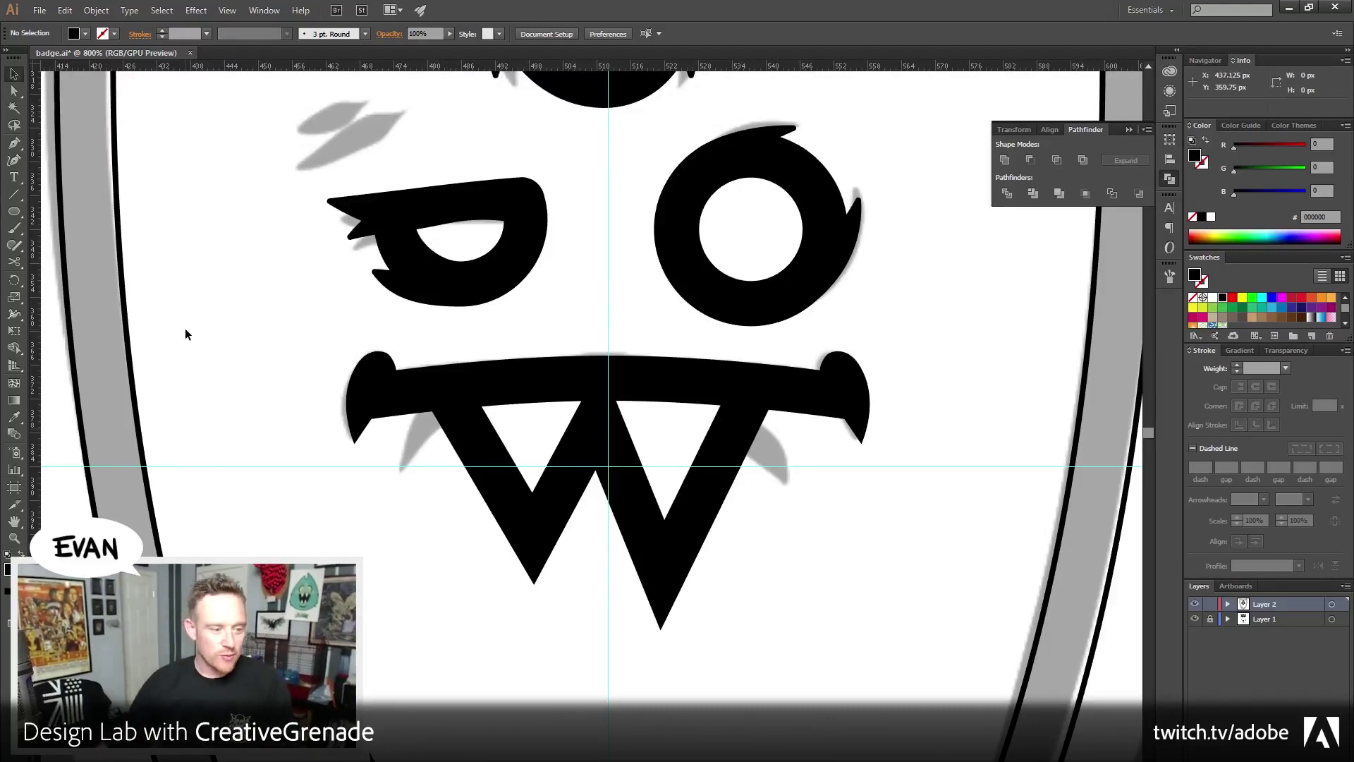
# Zoom in on the mouth and draw a curved Pen path at its left corner
pyautogui.keyDown('ctrl'); pyautogui.click(256, 570); pyautogui.keyUp('ctrl')
pyautogui.moveTo(538, 401); pyautogui.dragTo(440, 415)
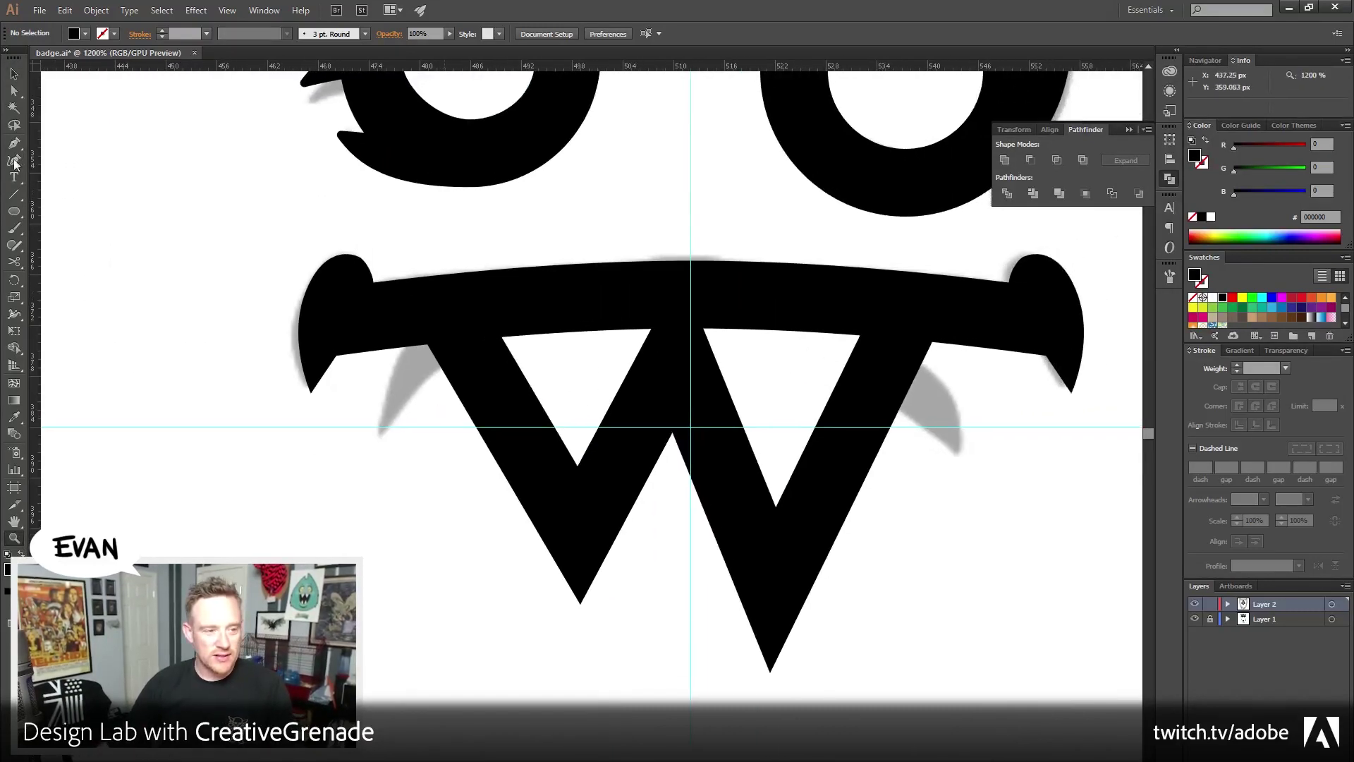
pyautogui.click(13, 74)
pyautogui.press('p')
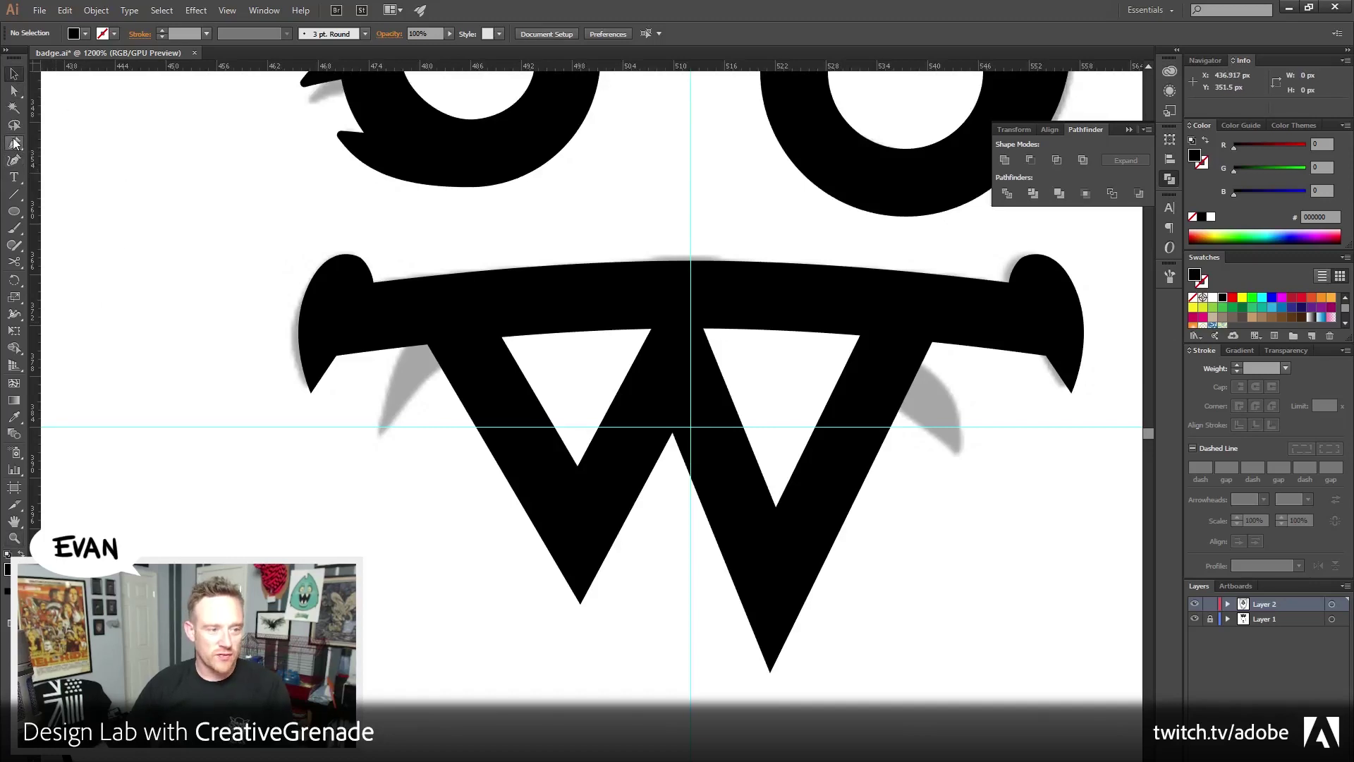
pyautogui.click(373, 434)
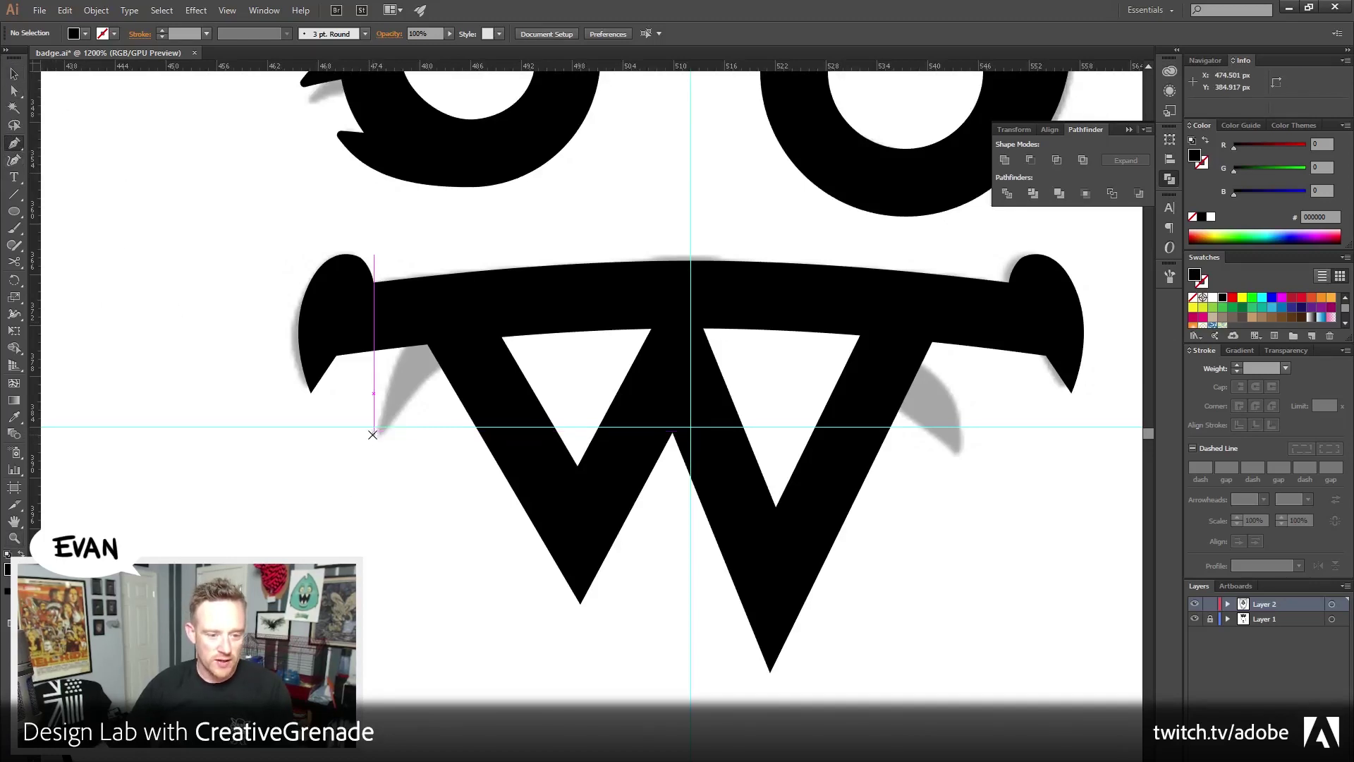
pyautogui.moveTo(450, 337); pyautogui.dragTo(500, 308)
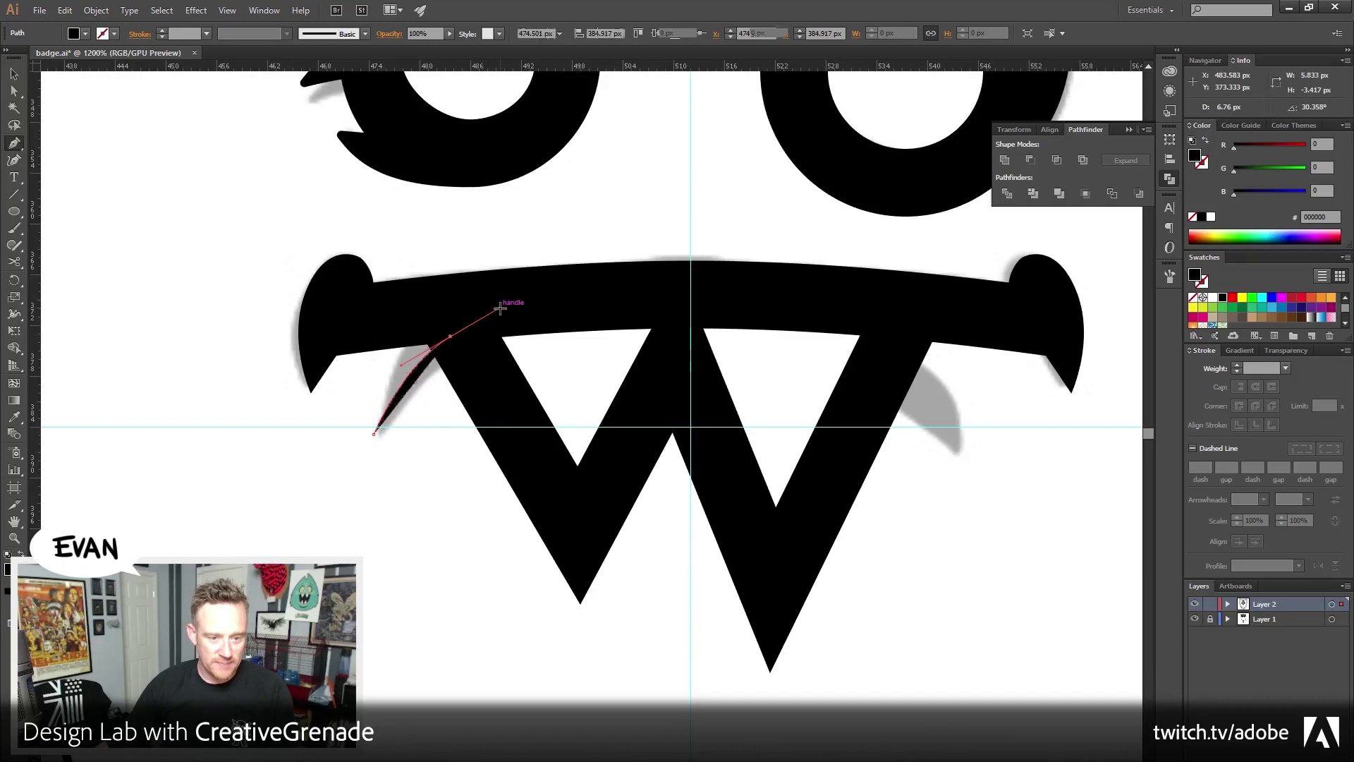
pyautogui.click(15, 78)
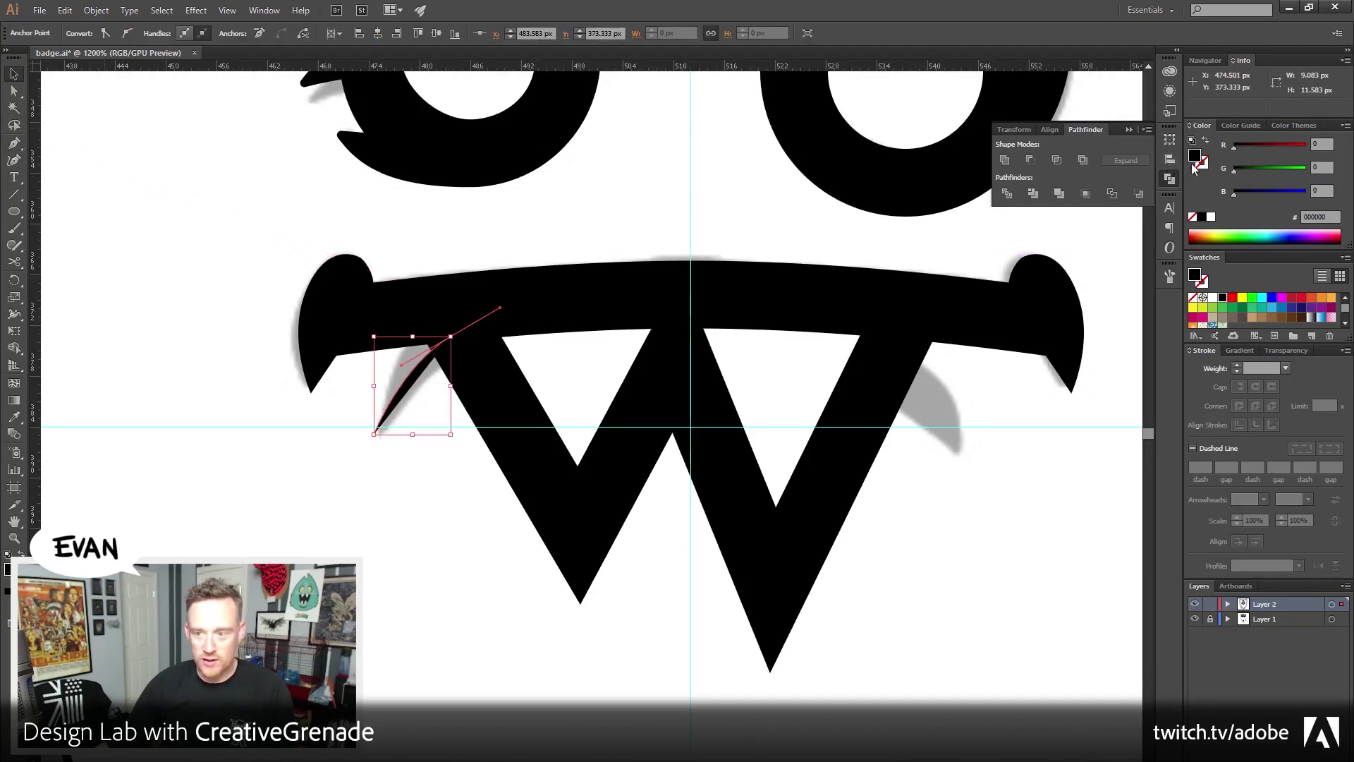
# Give the fang a black 8 px stroke with Width Profile 4, flipped
pyautogui.click(1207, 142)
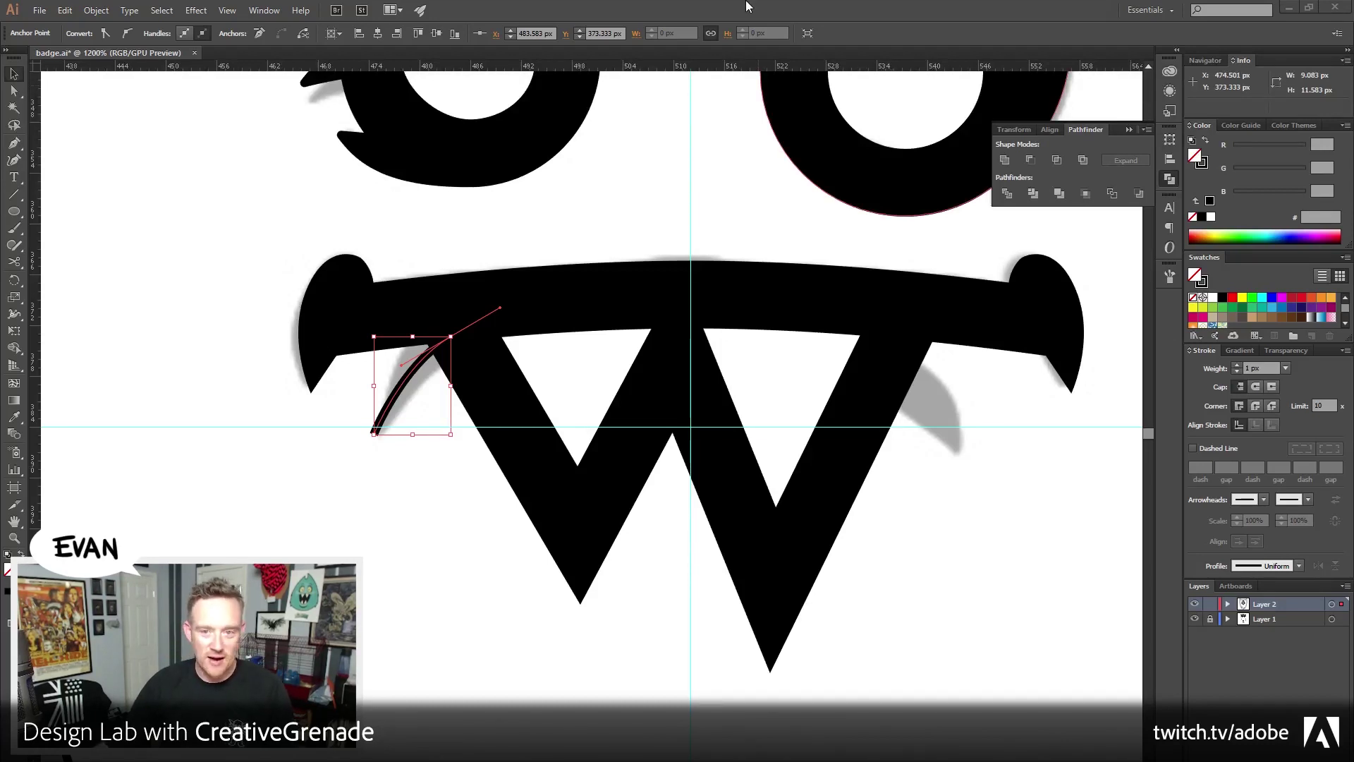
pyautogui.click(411, 367)
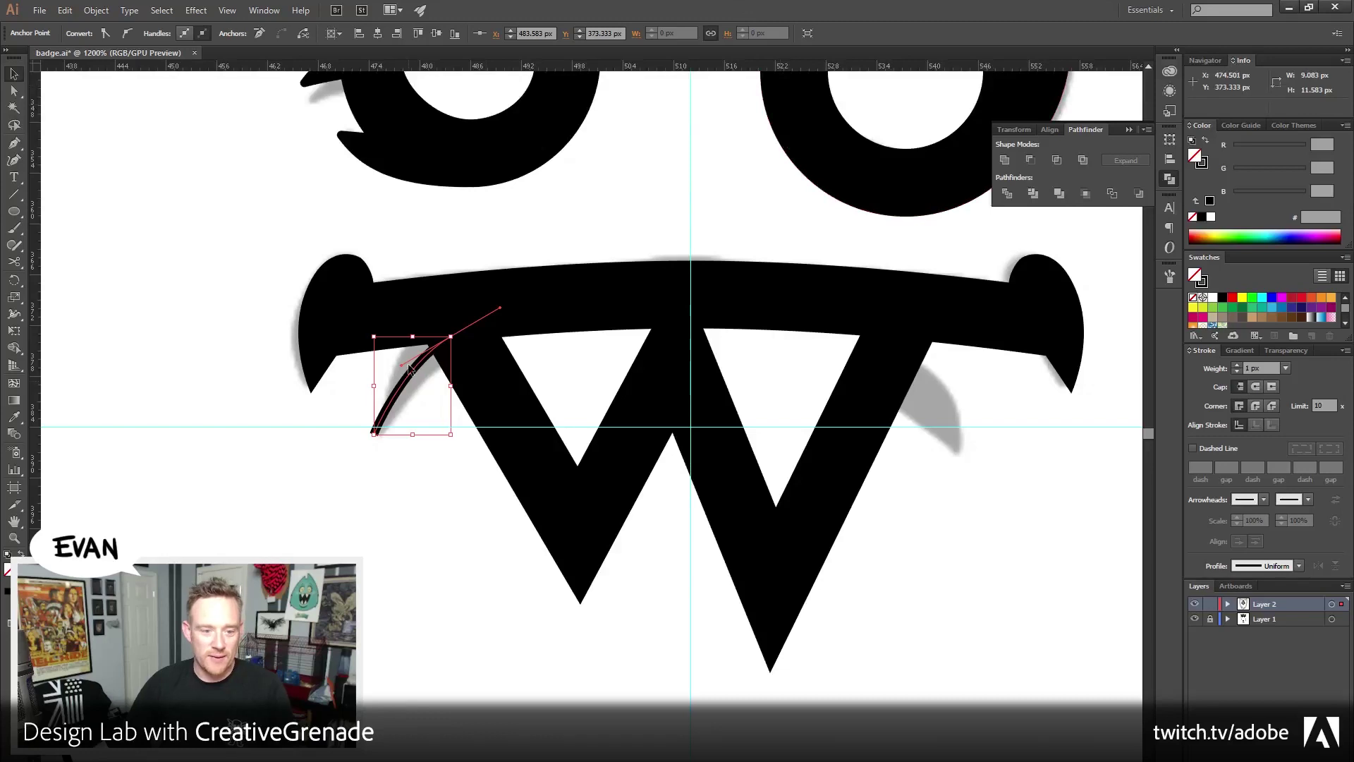
pyautogui.click(1235, 366)
pyautogui.click(1236, 365)
pyautogui.click(1236, 365)
pyautogui.click(1235, 365)
pyautogui.click(1235, 366)
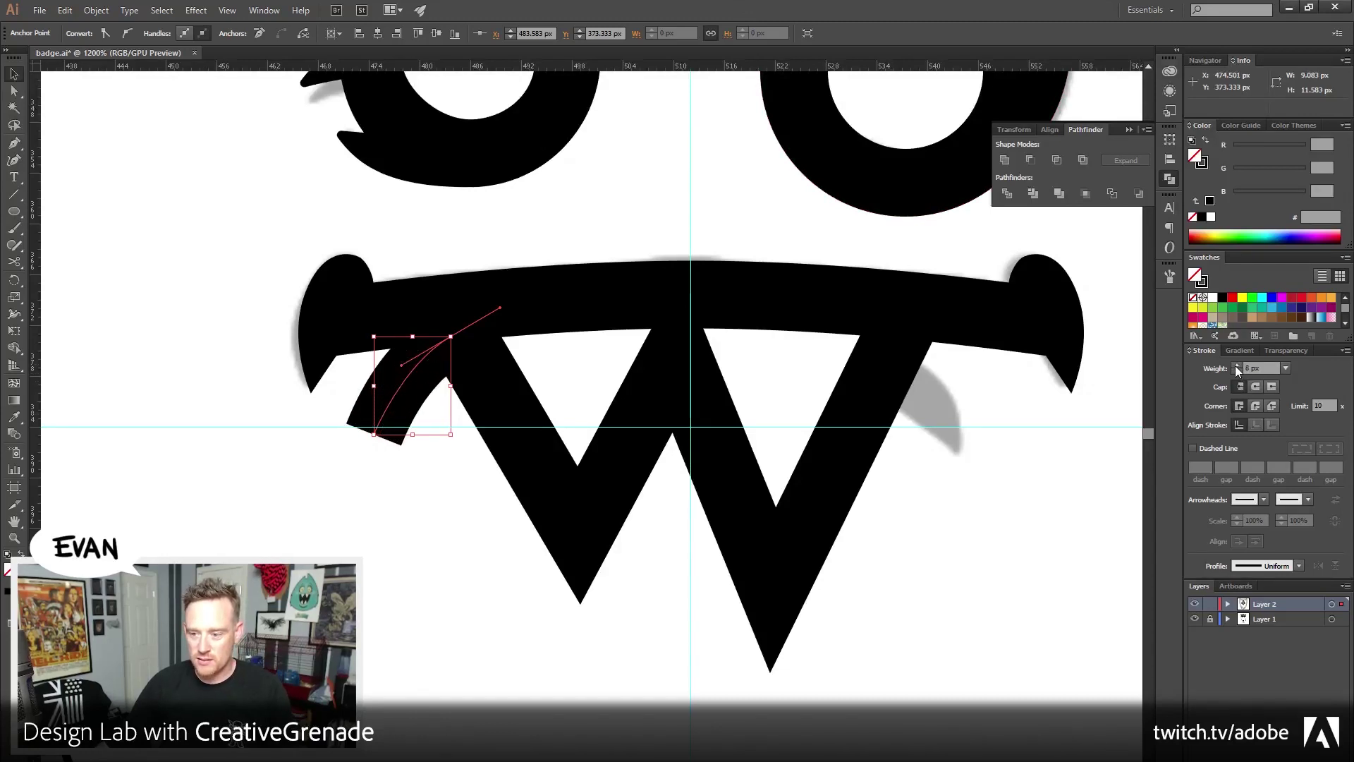
pyautogui.click(1302, 565)
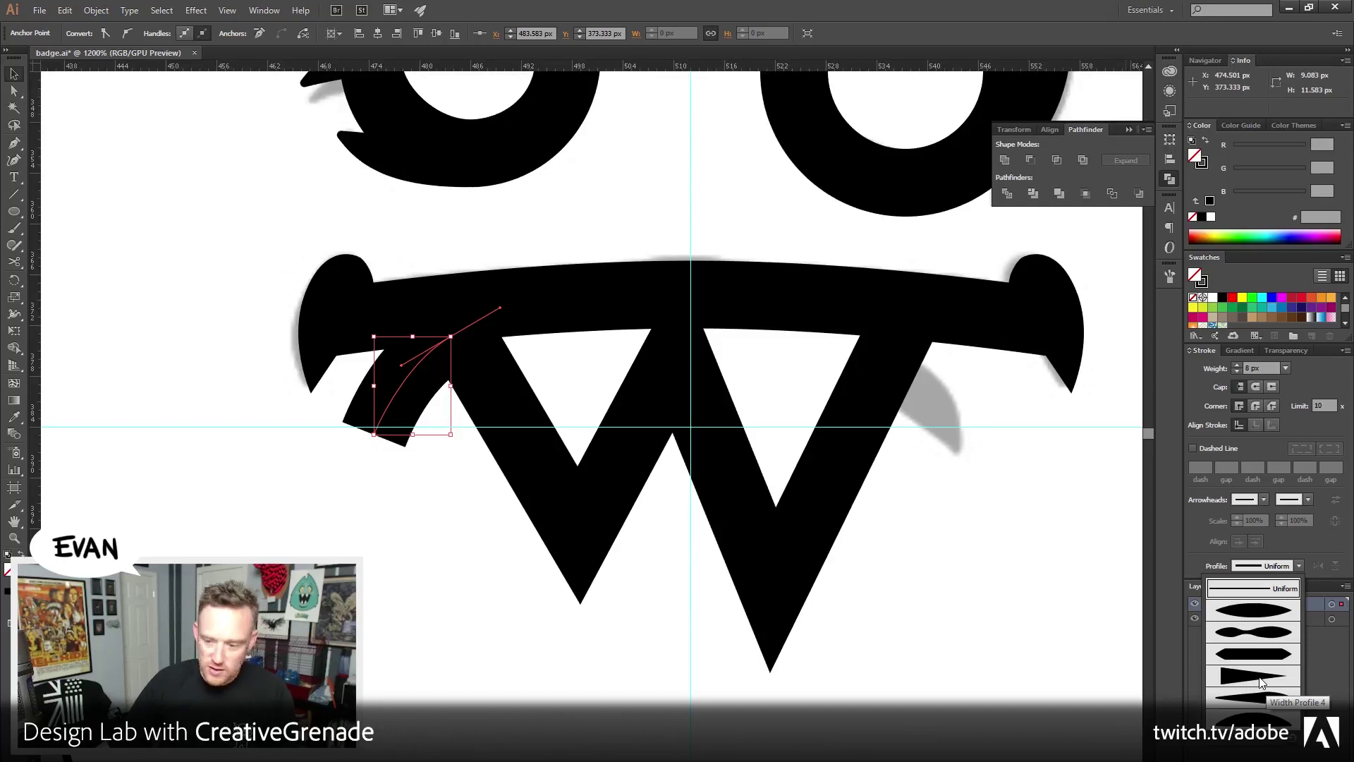
pyautogui.click(1262, 679)
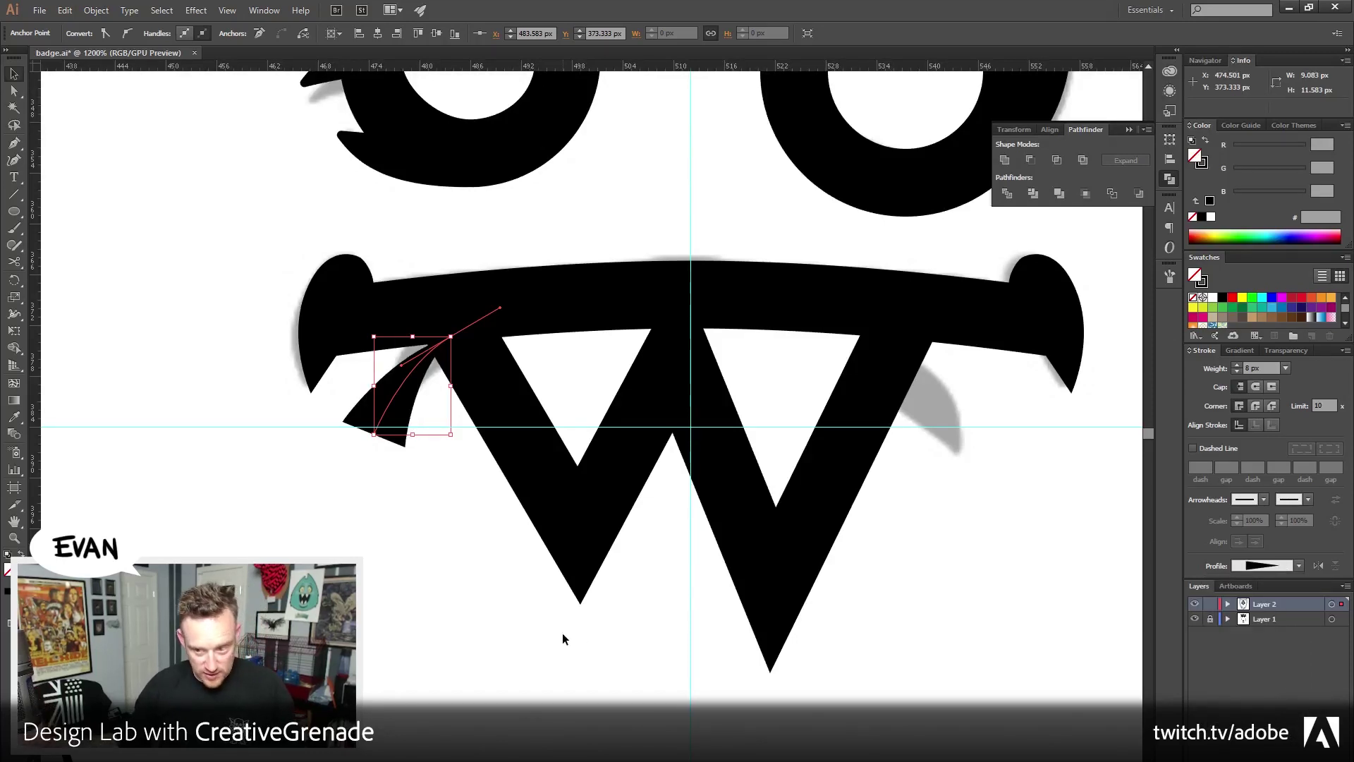
pyautogui.click(1316, 566)
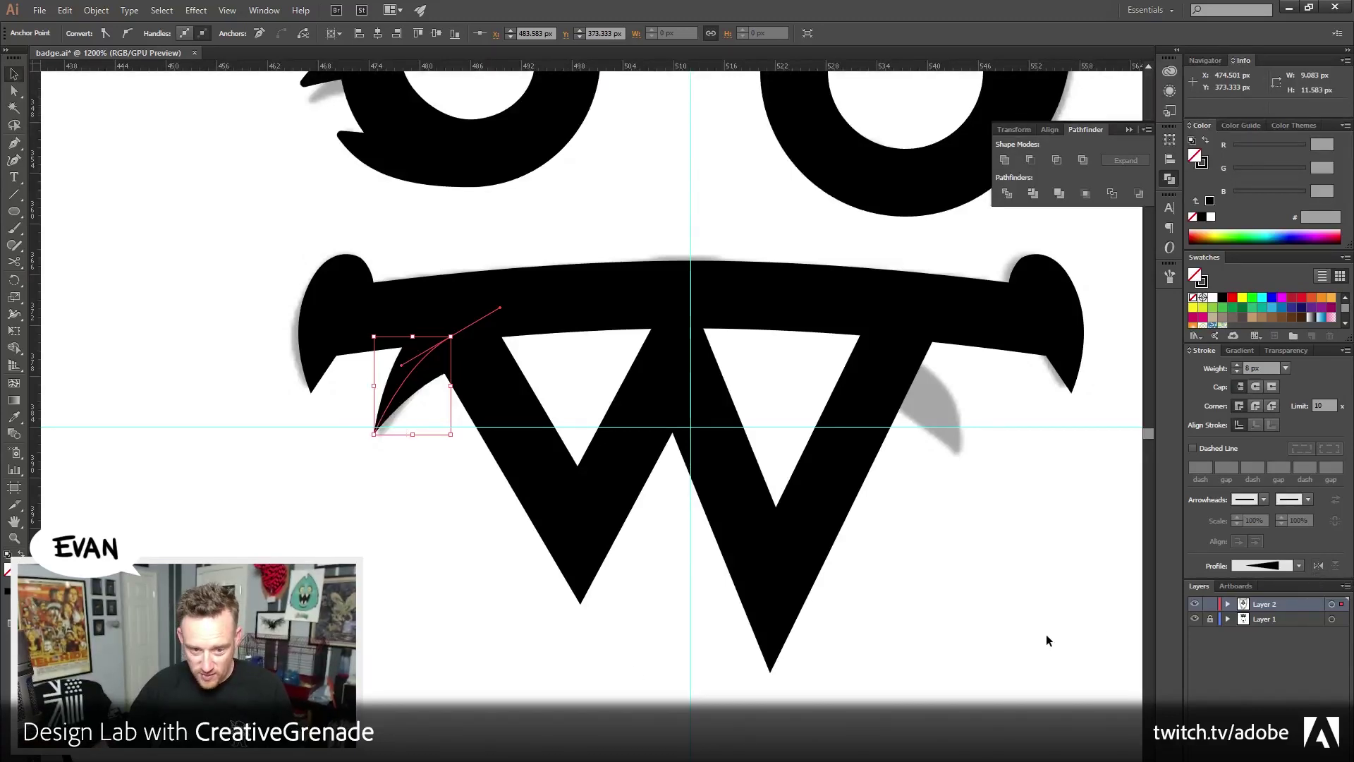
pyautogui.click(1011, 643)
pyautogui.moveTo(875, 617); pyautogui.dragTo(699, 687)
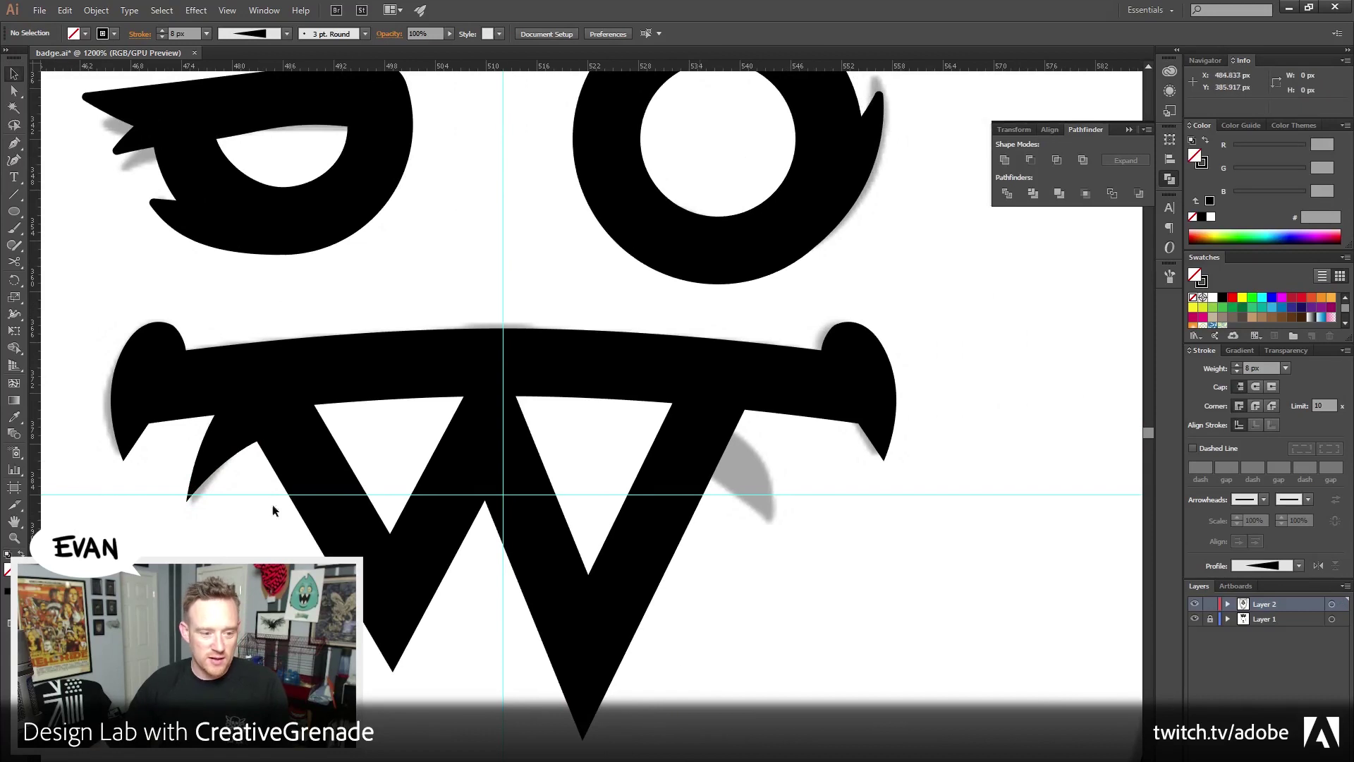
# Reflect a copy of the fang and move it to the mouth's right corner
pyautogui.click(233, 452)
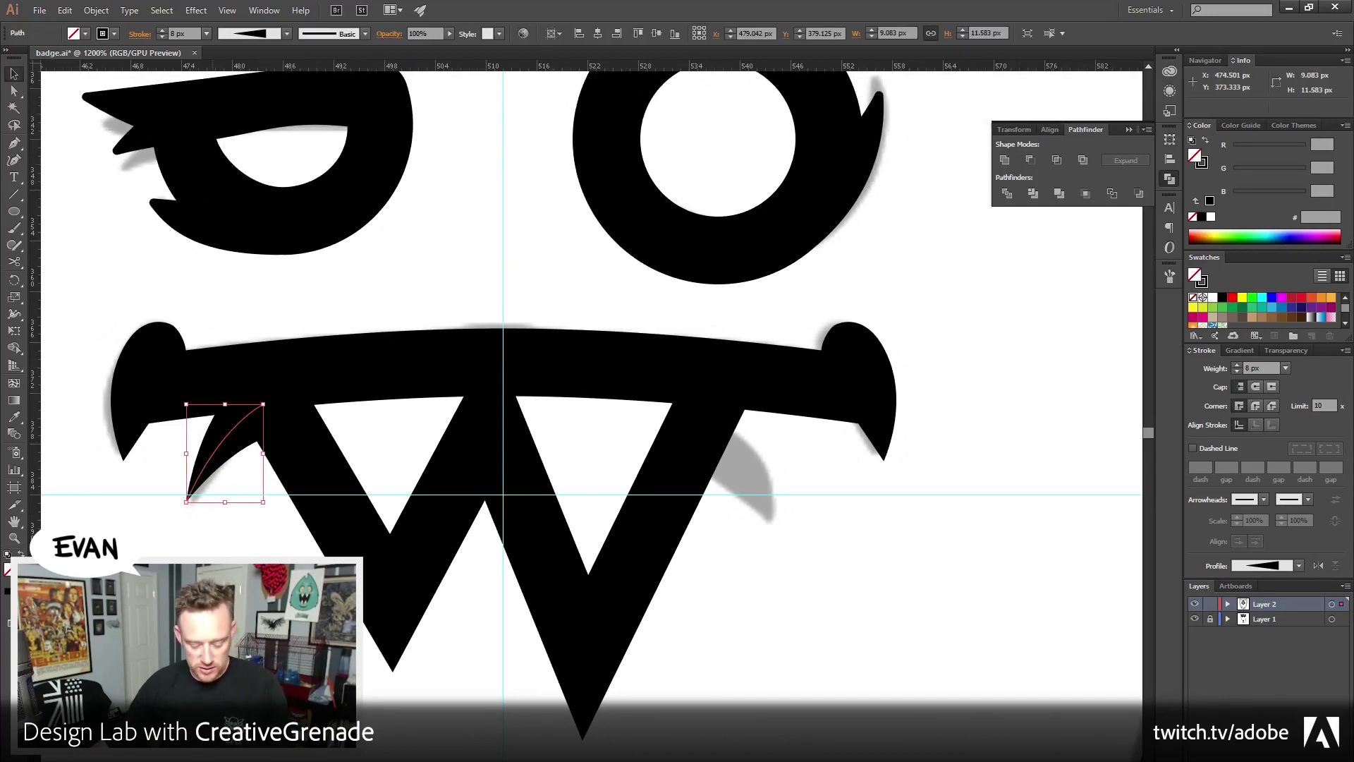
pyautogui.press('a')
pyautogui.press('v')
pyautogui.click(96, 10)
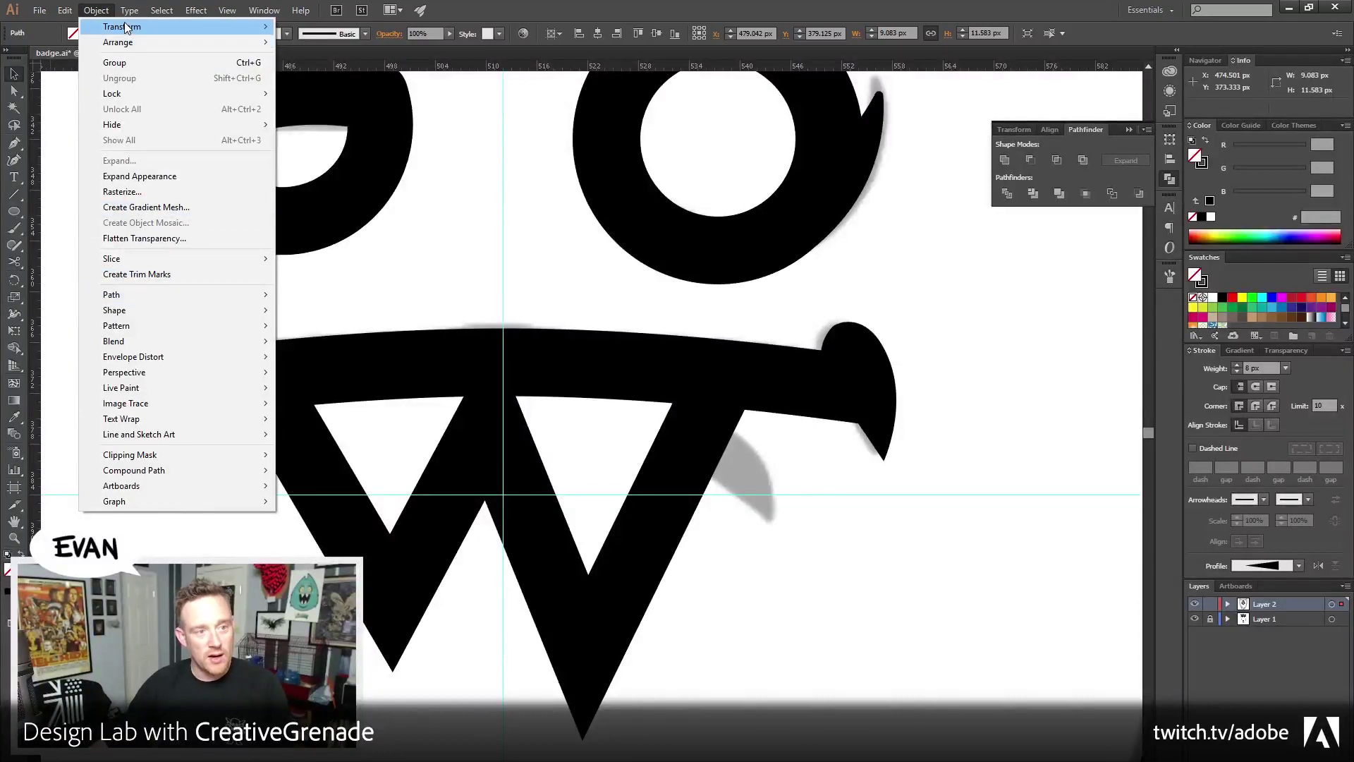
pyautogui.moveTo(121, 26)
pyautogui.click(363, 78)
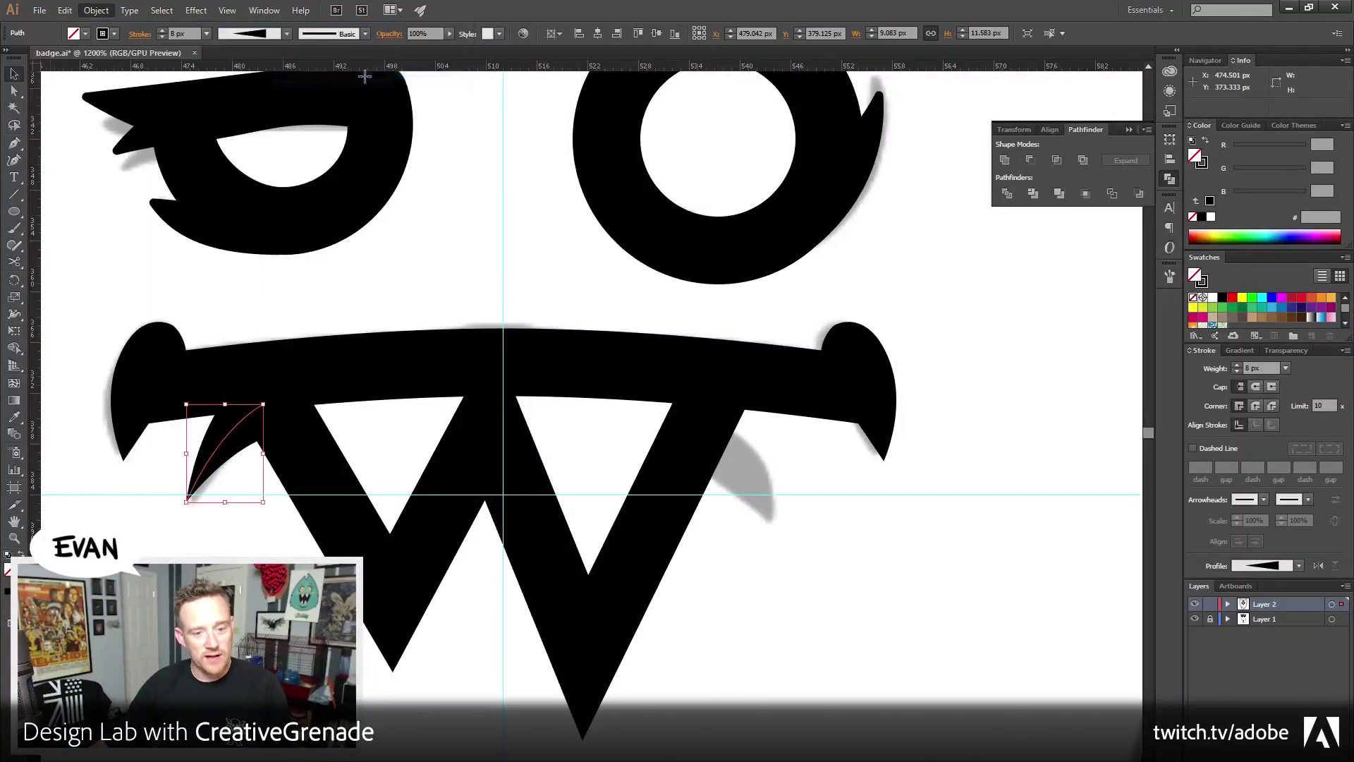
pyautogui.click(679, 503)
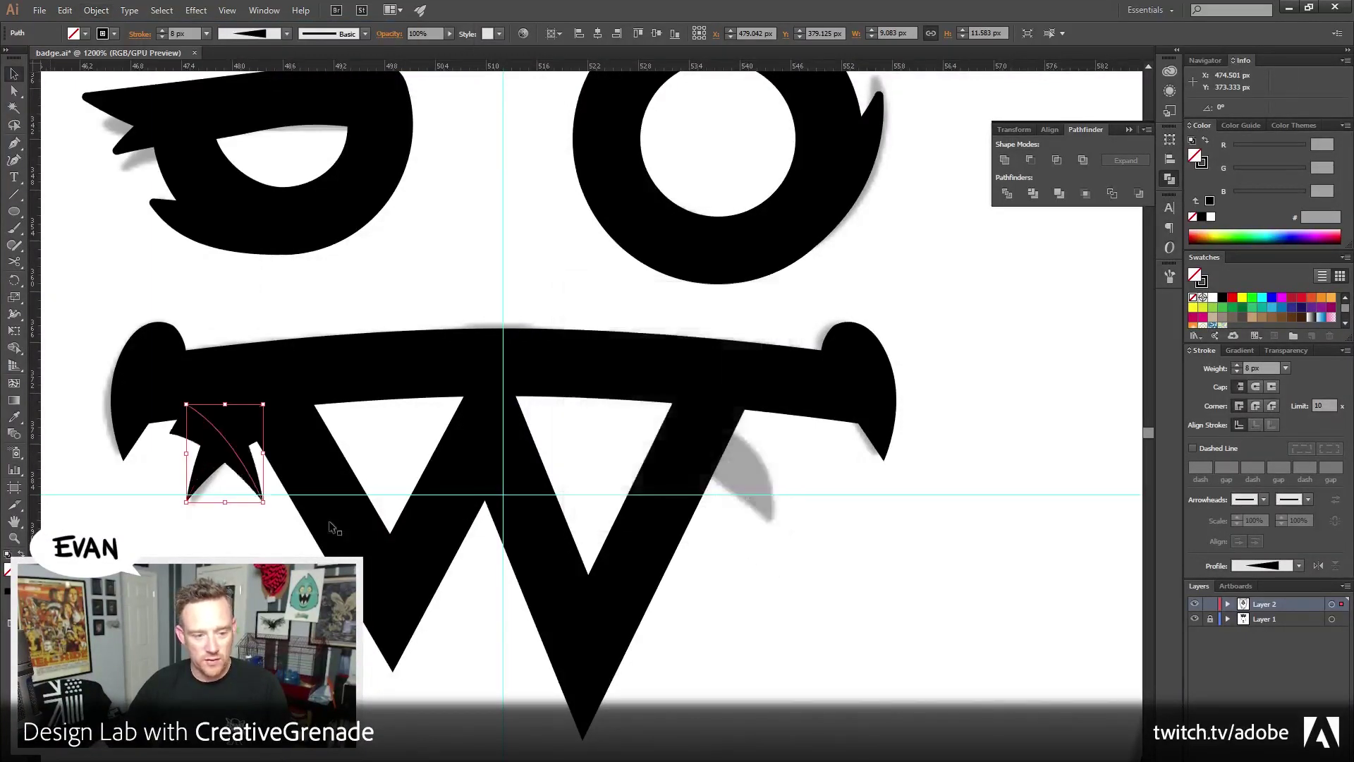
pyautogui.moveTo(242, 465); pyautogui.dragTo(787, 485)
pyautogui.click(882, 632)
pyautogui.scroll(-2, 832, 602)
pyautogui.hscroll(-2, 832, 602)
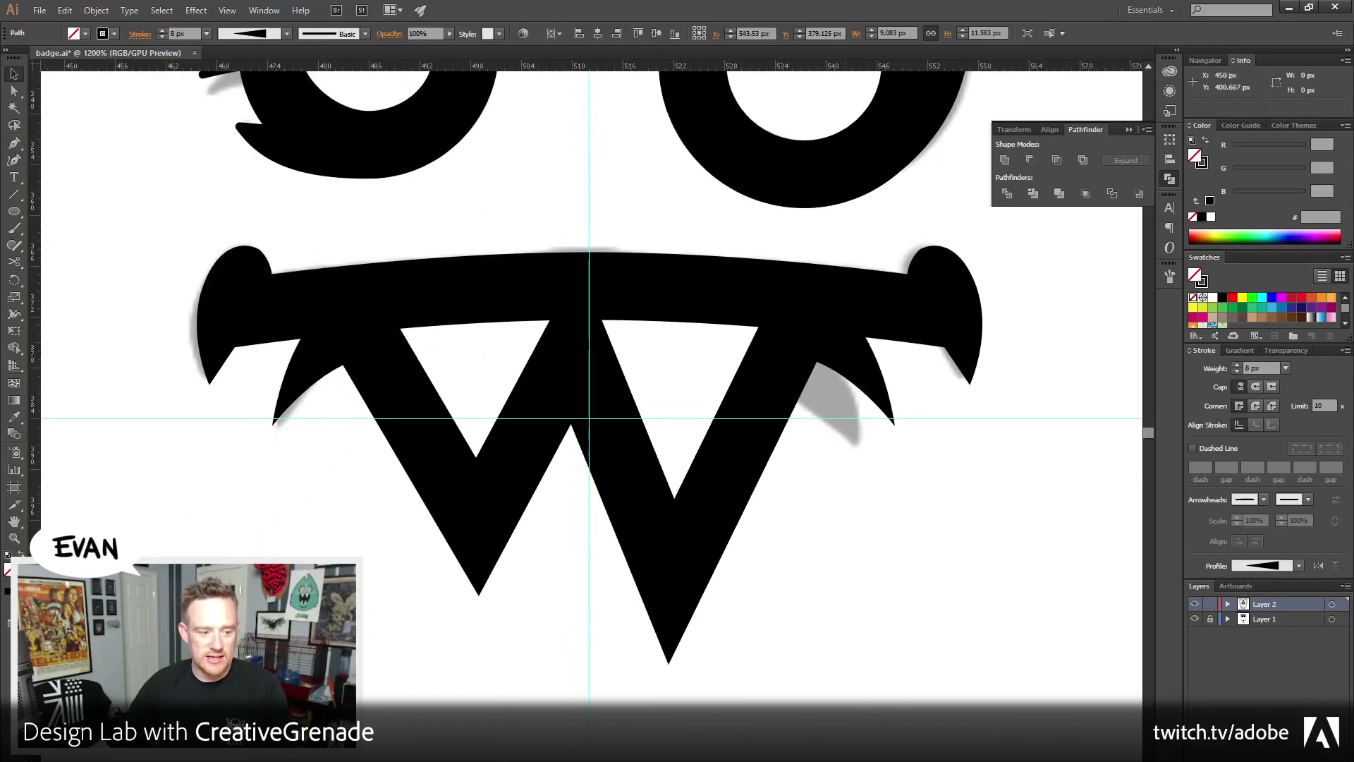
pyautogui.press('z')
pyautogui.keyDown('alt'); pyautogui.click(582, 601); pyautogui.keyUp('alt')
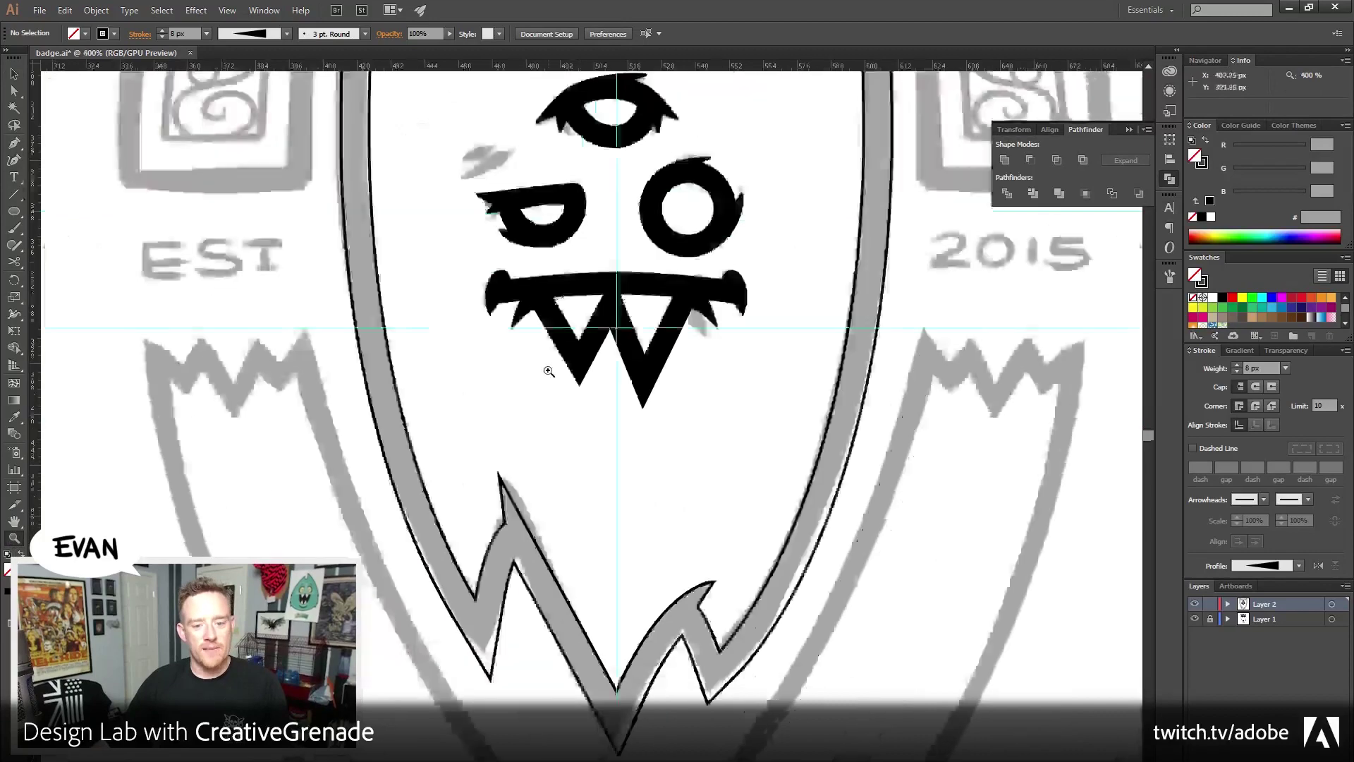
pyautogui.moveTo(341, 239); pyautogui.dragTo(342, 344)
pyautogui.press('v')
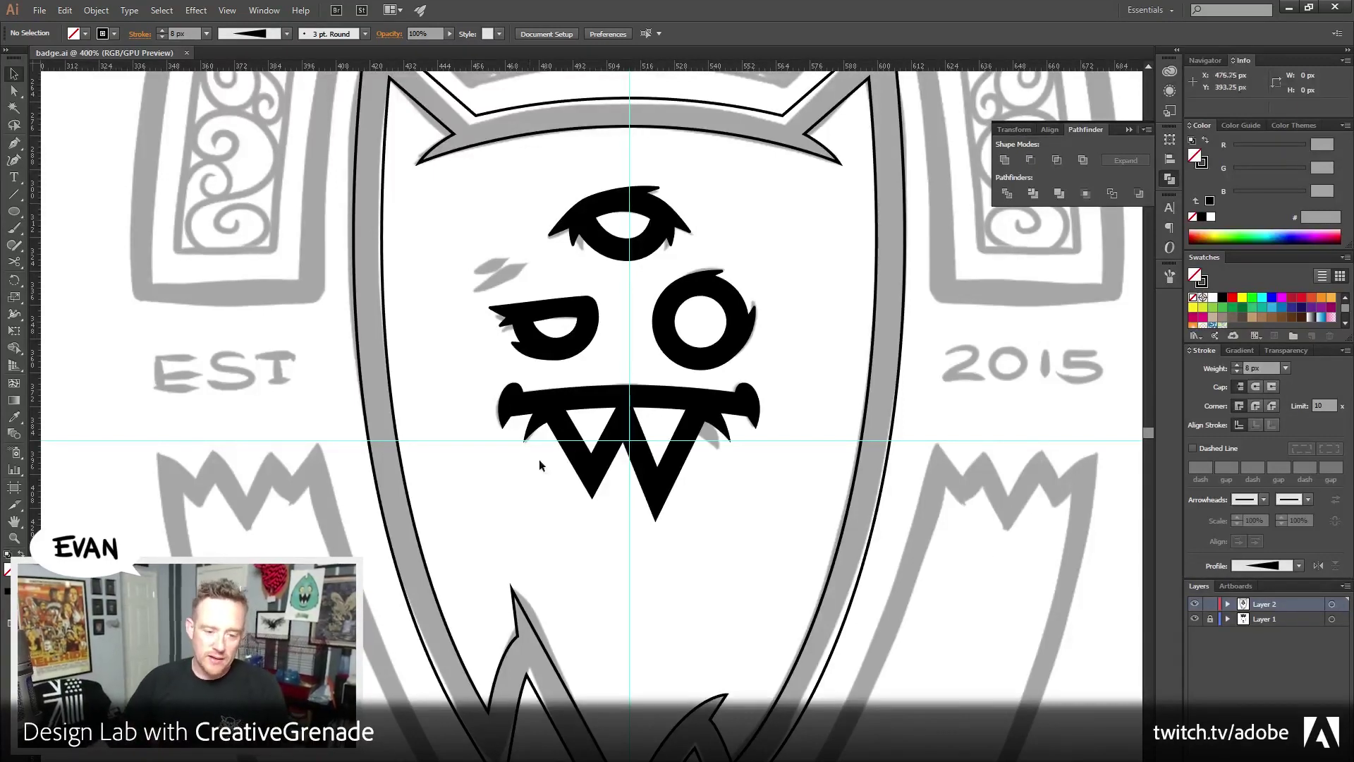
pyautogui.moveTo(730, 441); pyautogui.dragTo(719, 417)
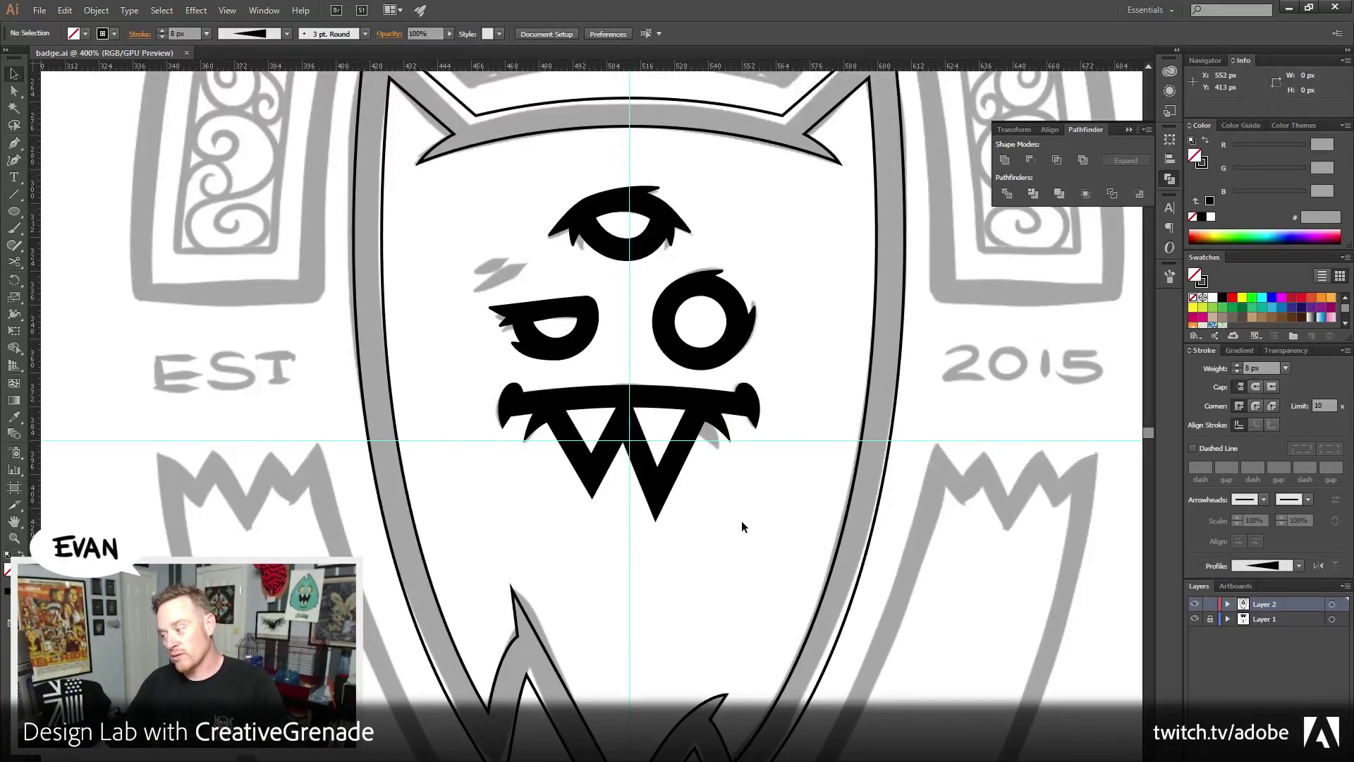
pyautogui.hscroll(-6, 731, 551)
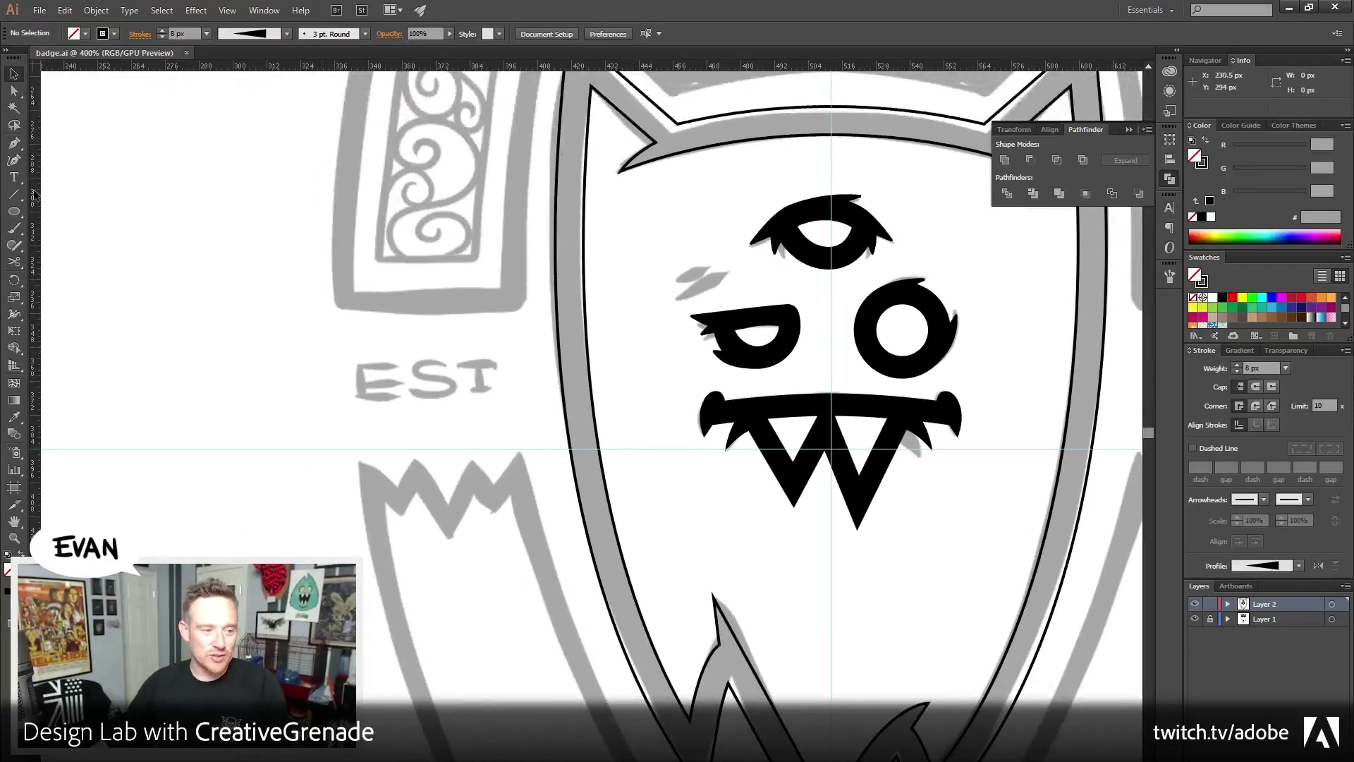
# Draw a vertical straight line with the Pen tool
pyautogui.click(14, 143)
pyautogui.click(127, 163)
pyautogui.click(127, 503)
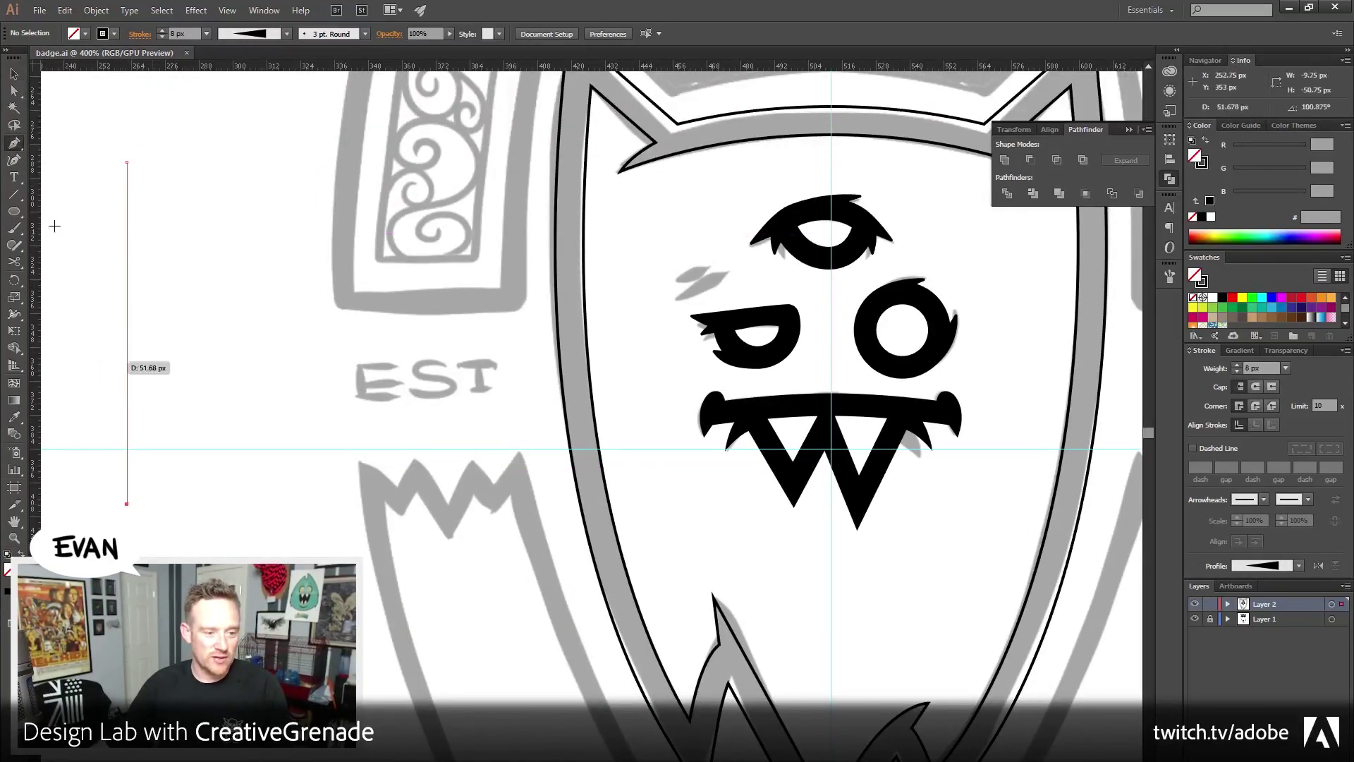
pyautogui.press('v')
pyautogui.hscroll(-4, 387, 341)
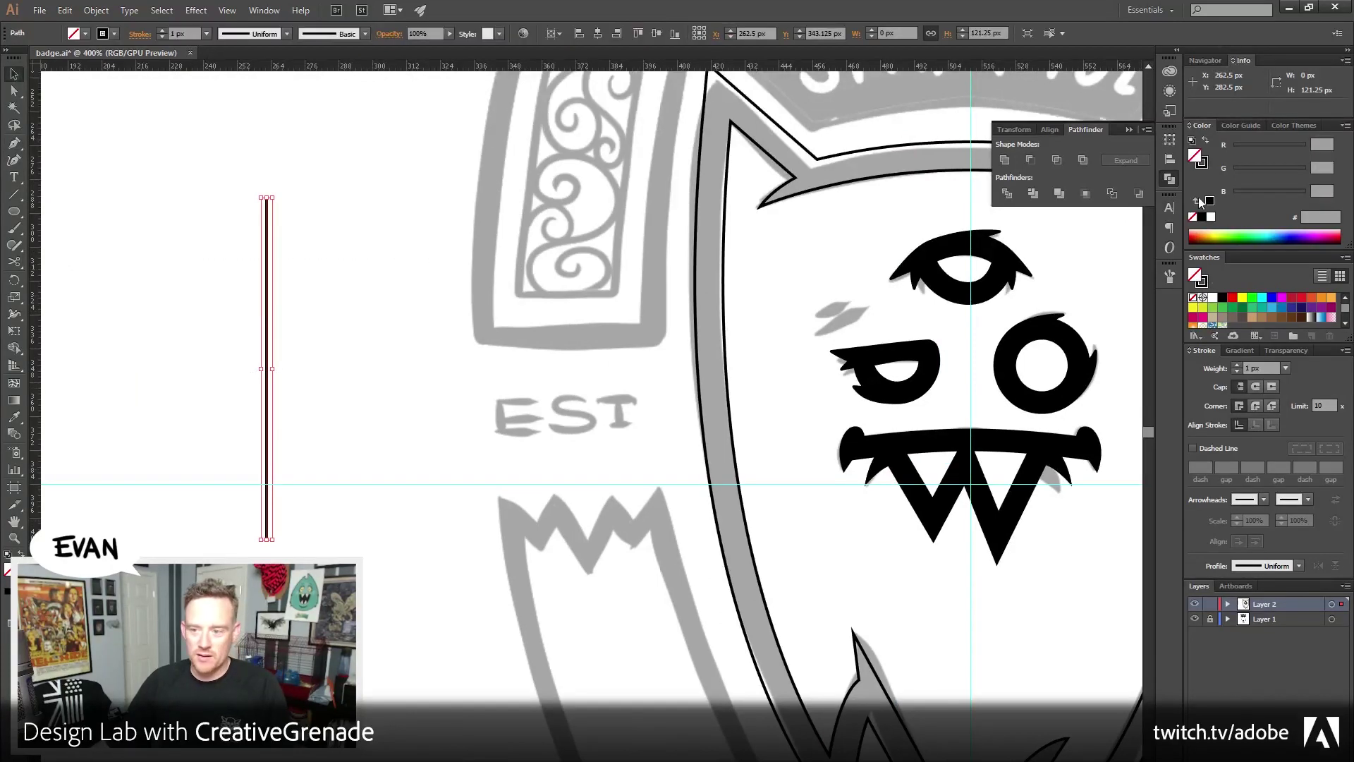
# Turn the line into a thick black, tapered spike pointing upward with a flipped width profile
pyautogui.click(1205, 167)
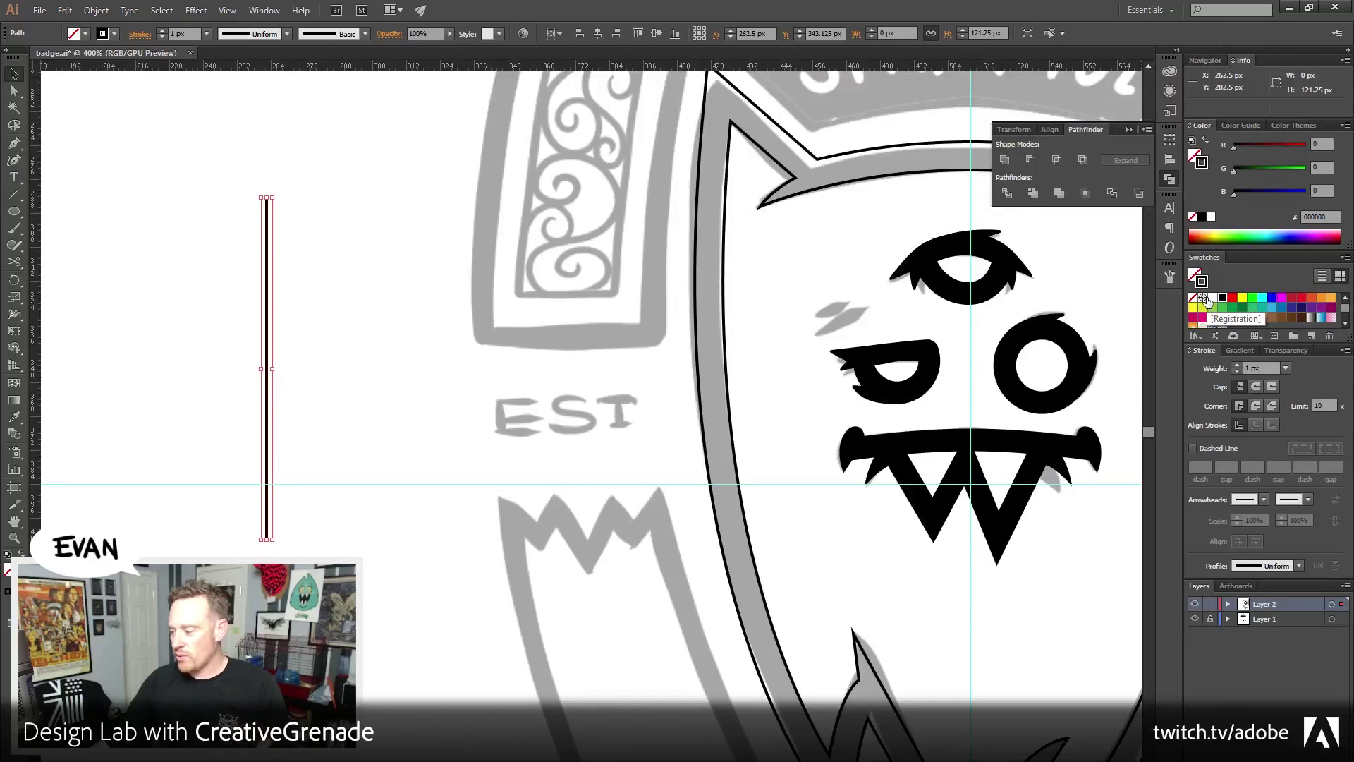
pyautogui.click(1235, 365)
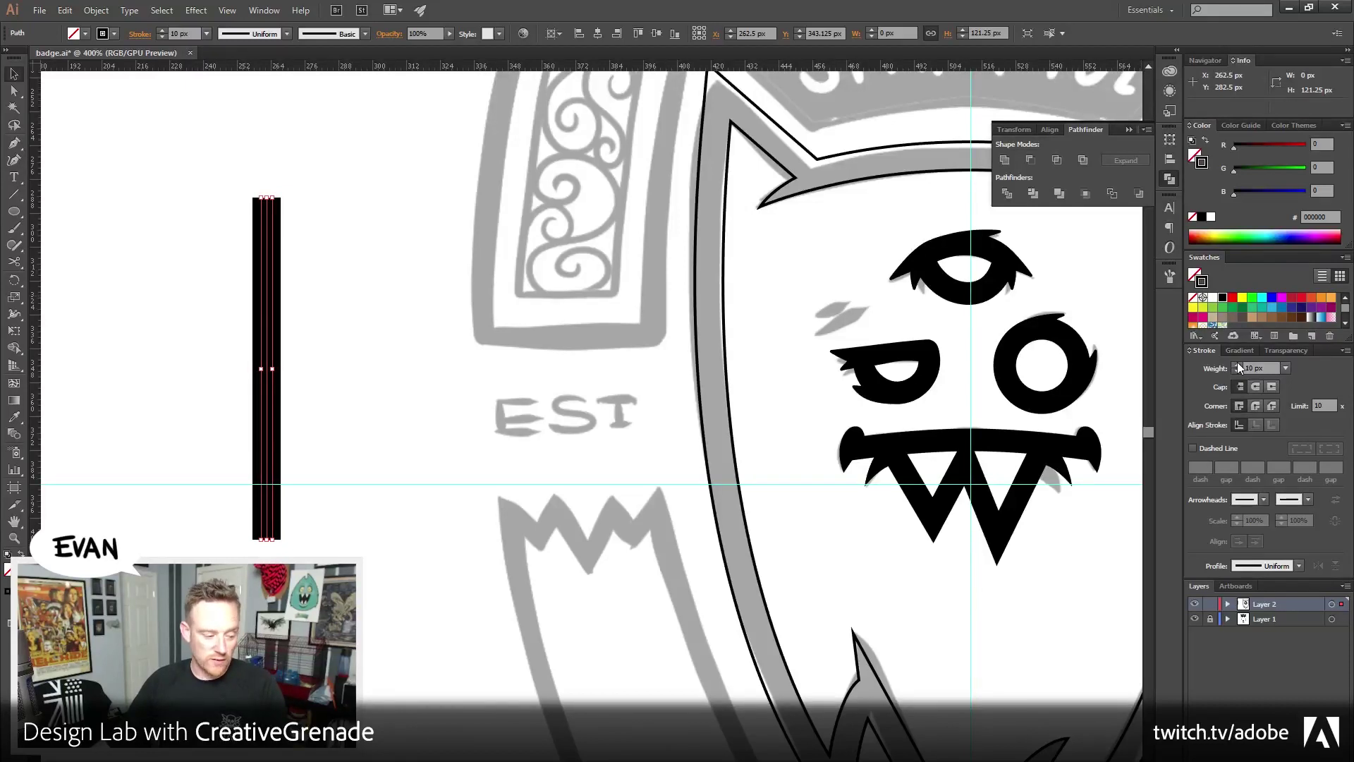
pyautogui.click(1237, 364)
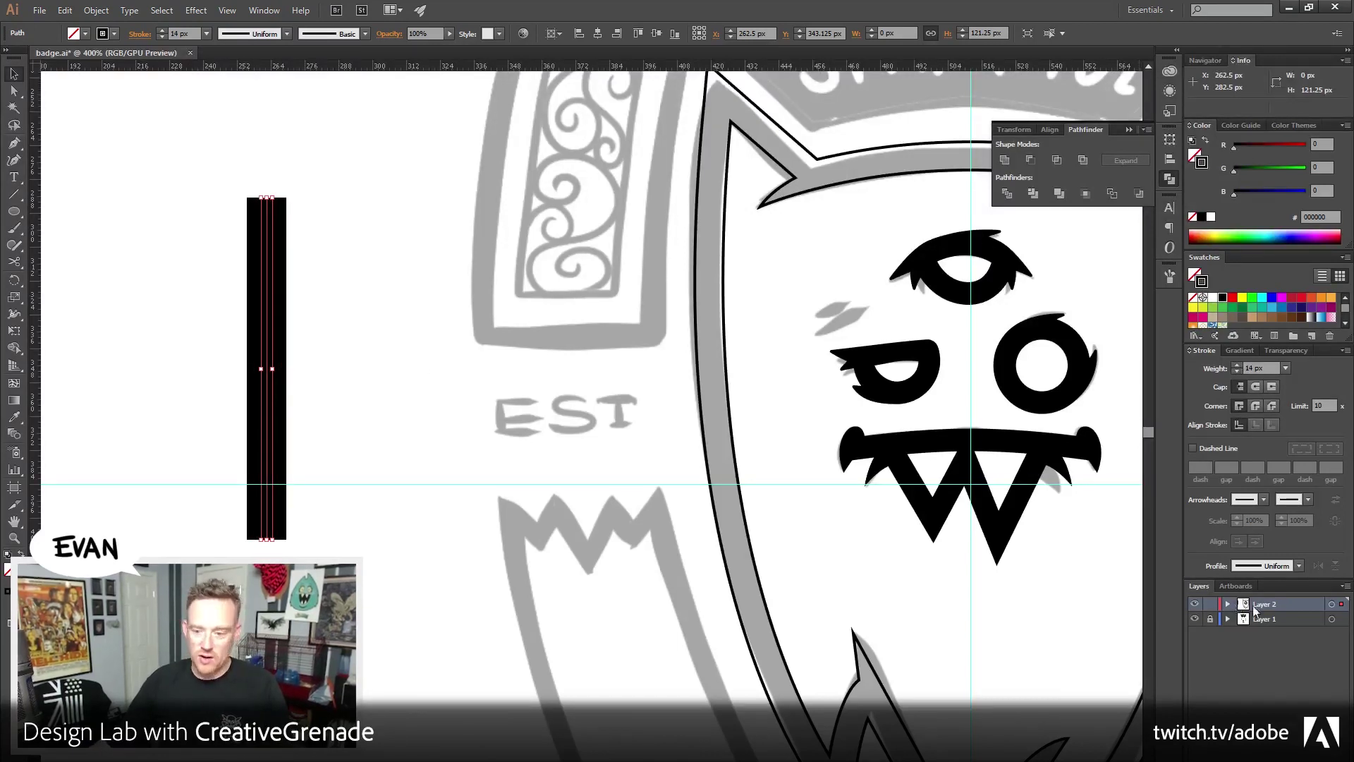
pyautogui.click(1298, 568)
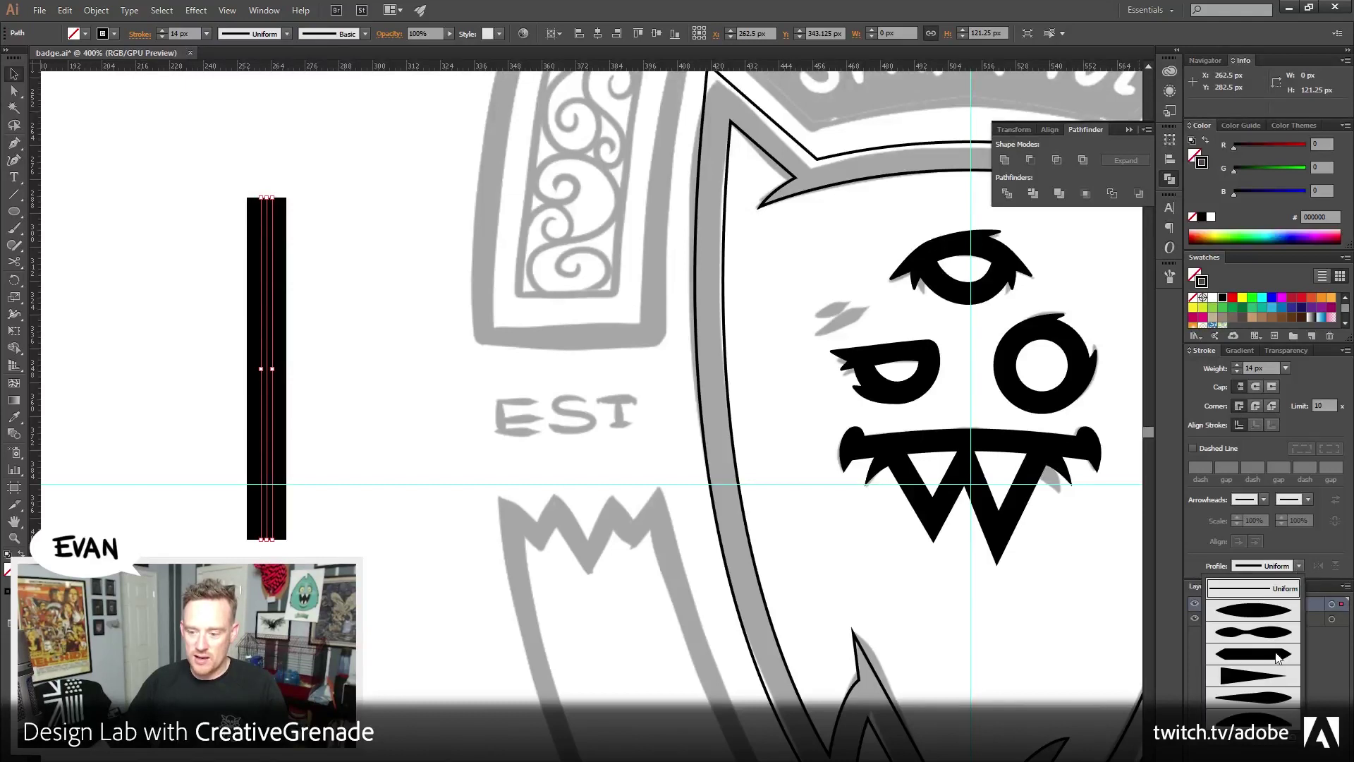
pyautogui.click(1267, 683)
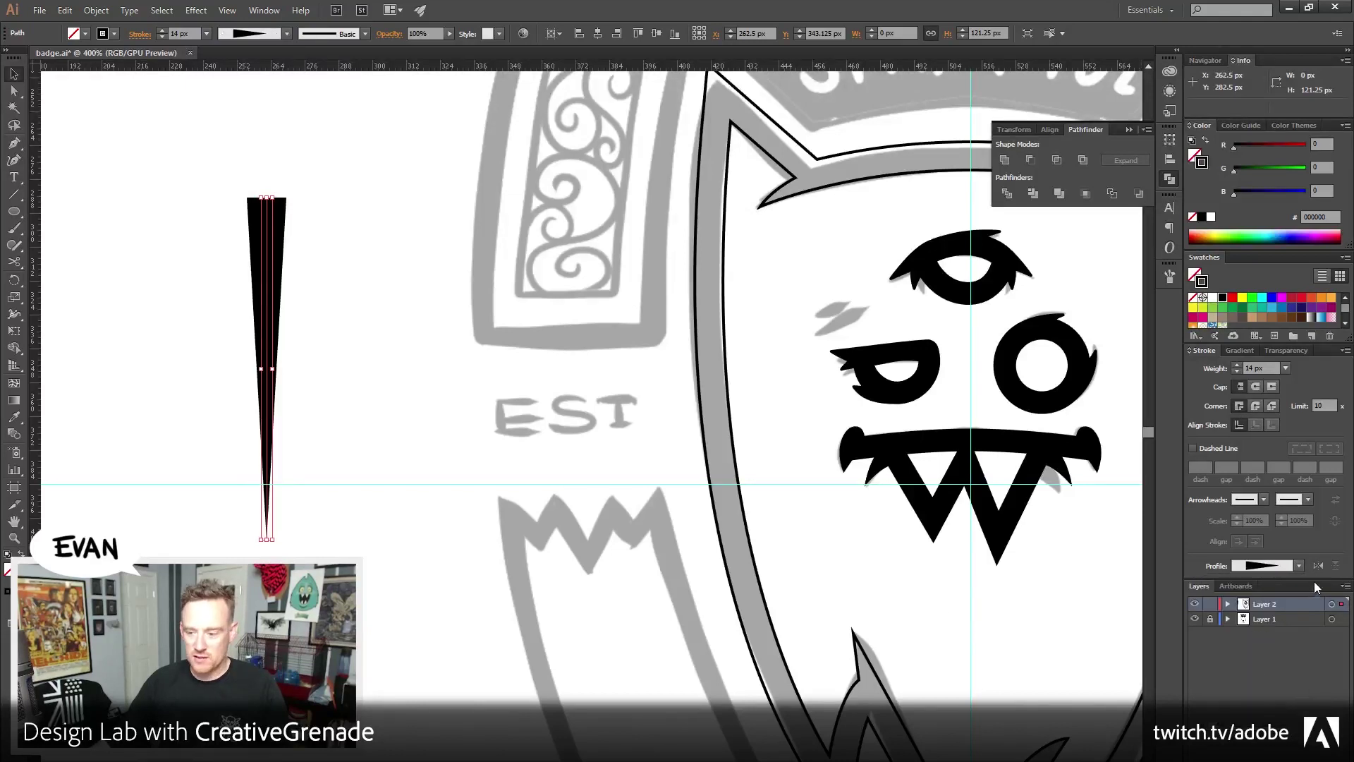
pyautogui.click(1318, 566)
pyautogui.click(482, 619)
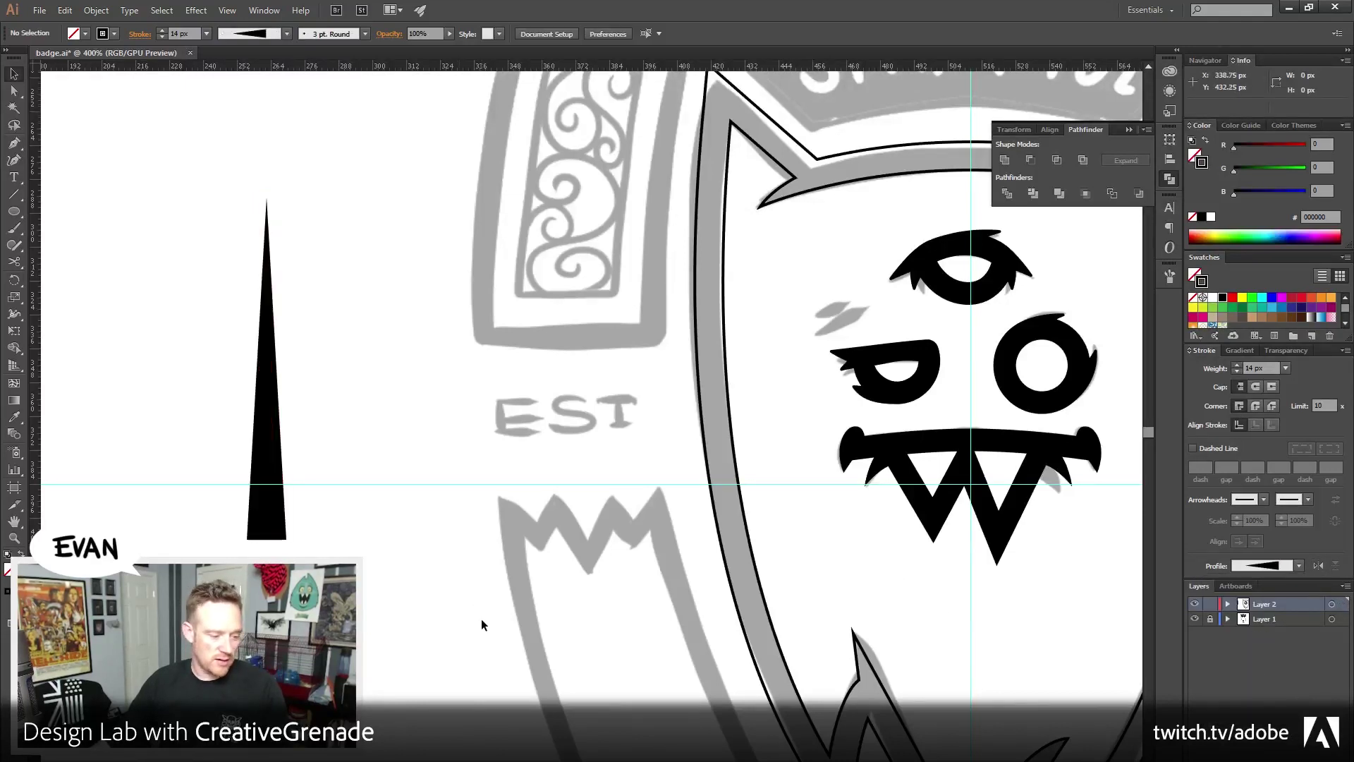
# Select the single tapered spike
pyautogui.hscroll(-2, 458, 585)
pyautogui.scroll(1, 444, 564)
pyautogui.moveTo(250, 330); pyautogui.dragTo(452, 421)
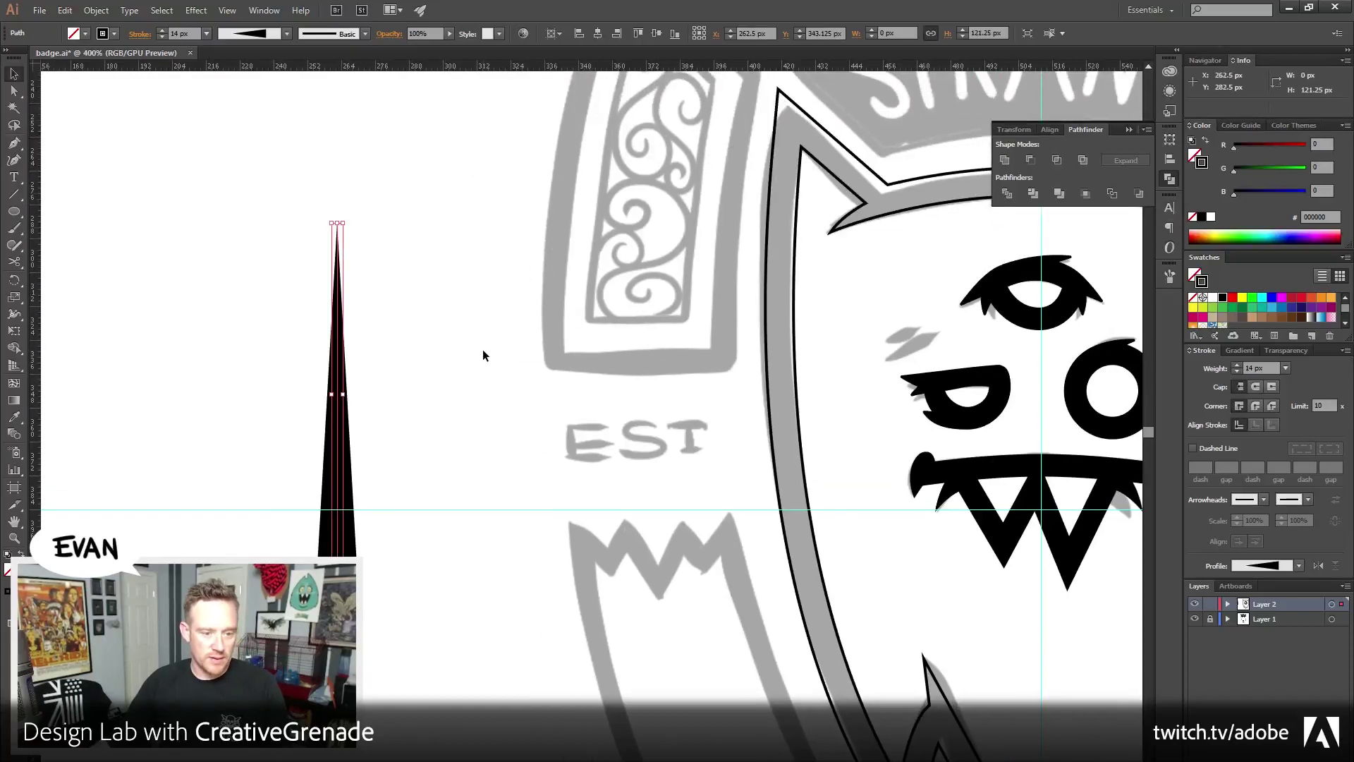
pyautogui.click(483, 350)
pyautogui.hotkey('ctrl', 'z')
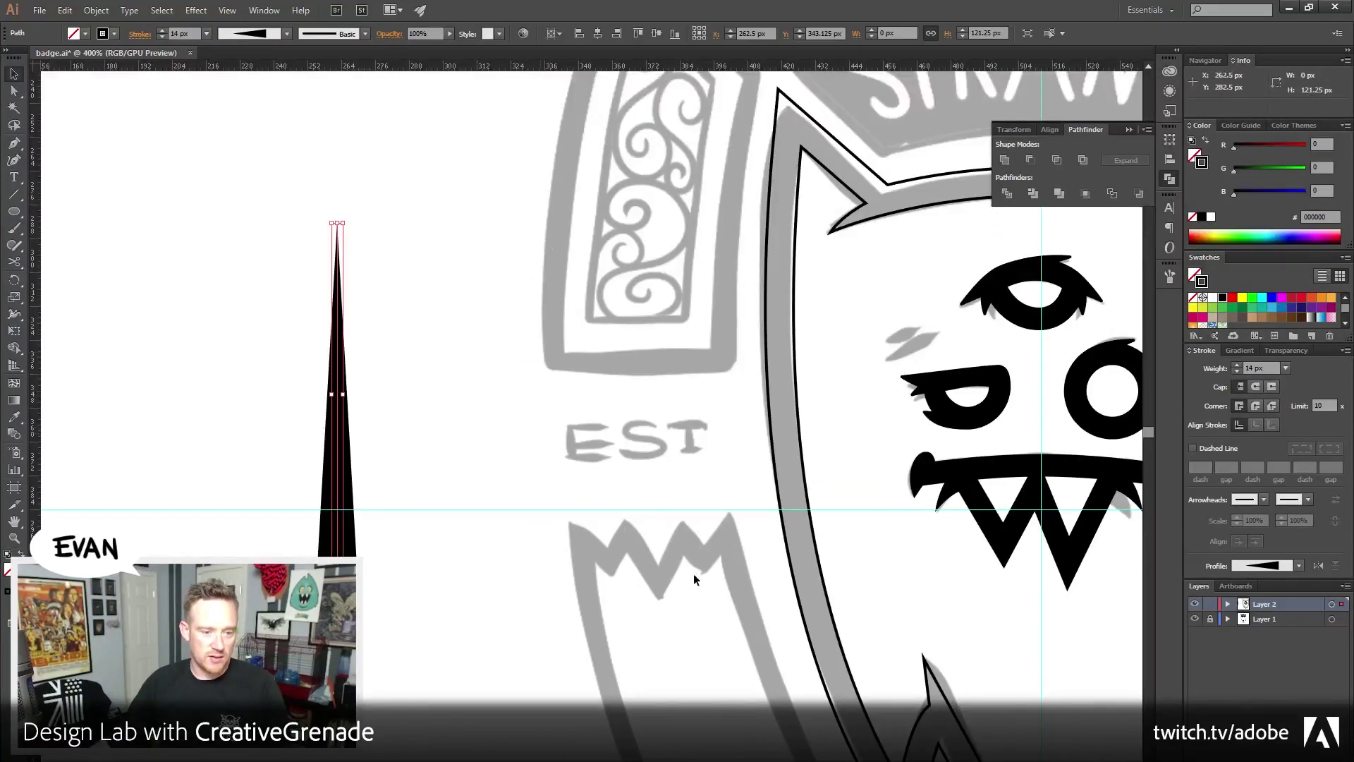
pyautogui.click(523, 458)
pyautogui.hotkey('ctrl', 'z')
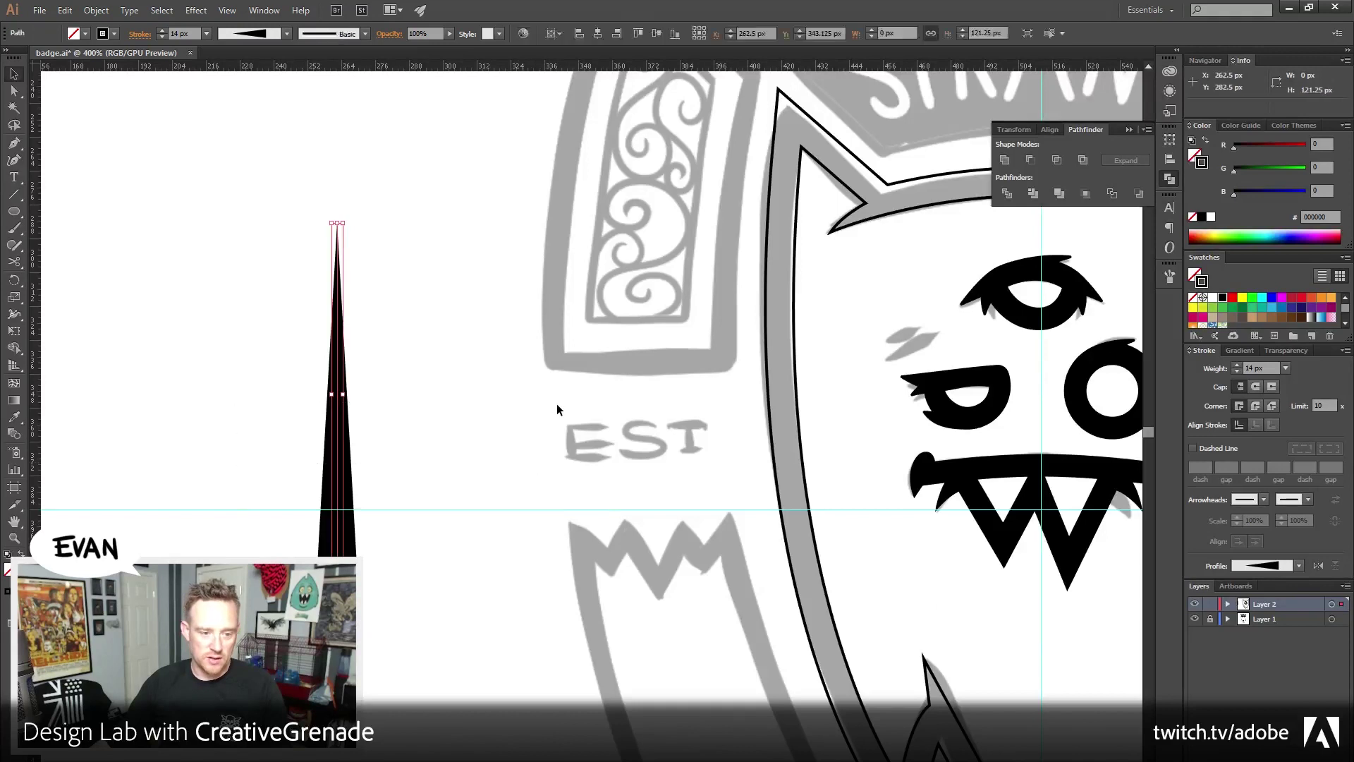
# Duplicate the spike 10 px to the left repeatedly to make five spikes
pyautogui.hotkey('alt', 'shift', 'Left')
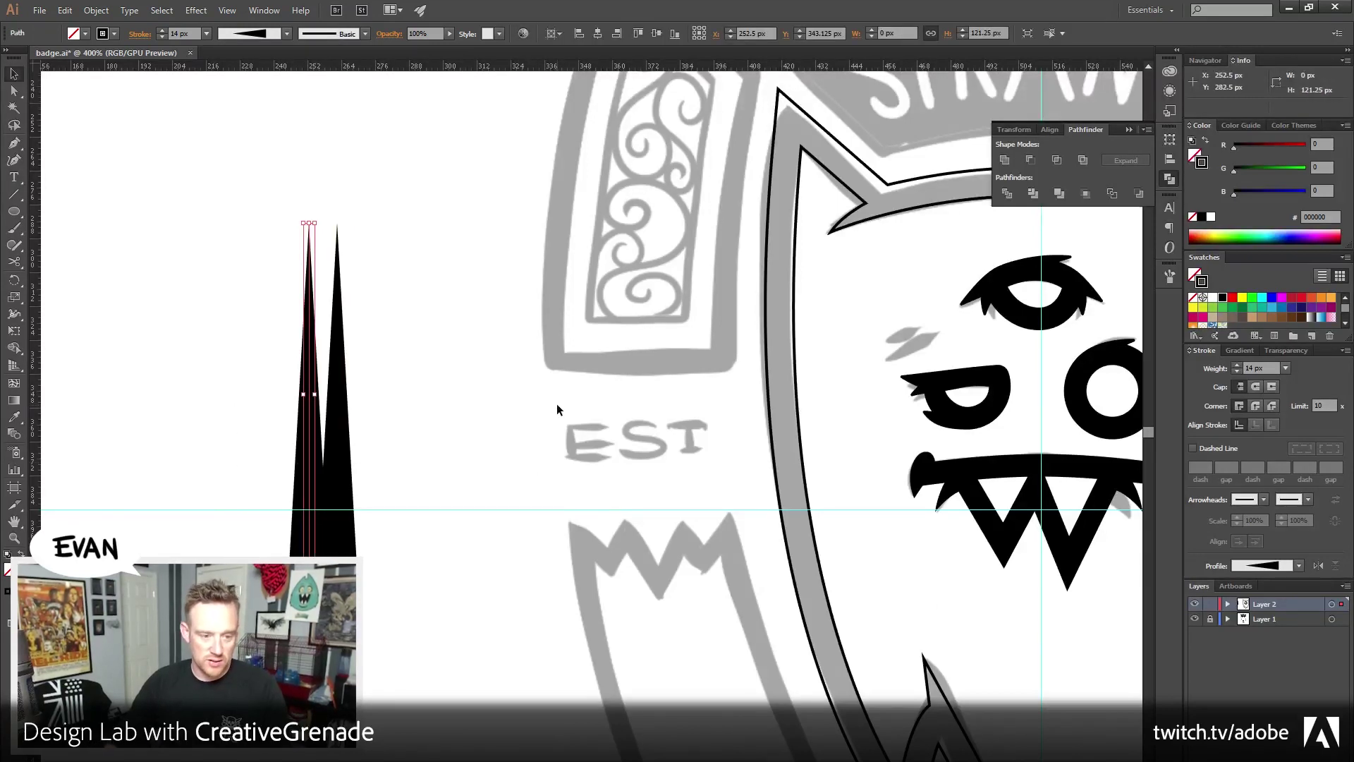
pyautogui.hotkey('alt', 'shift', 'Left')
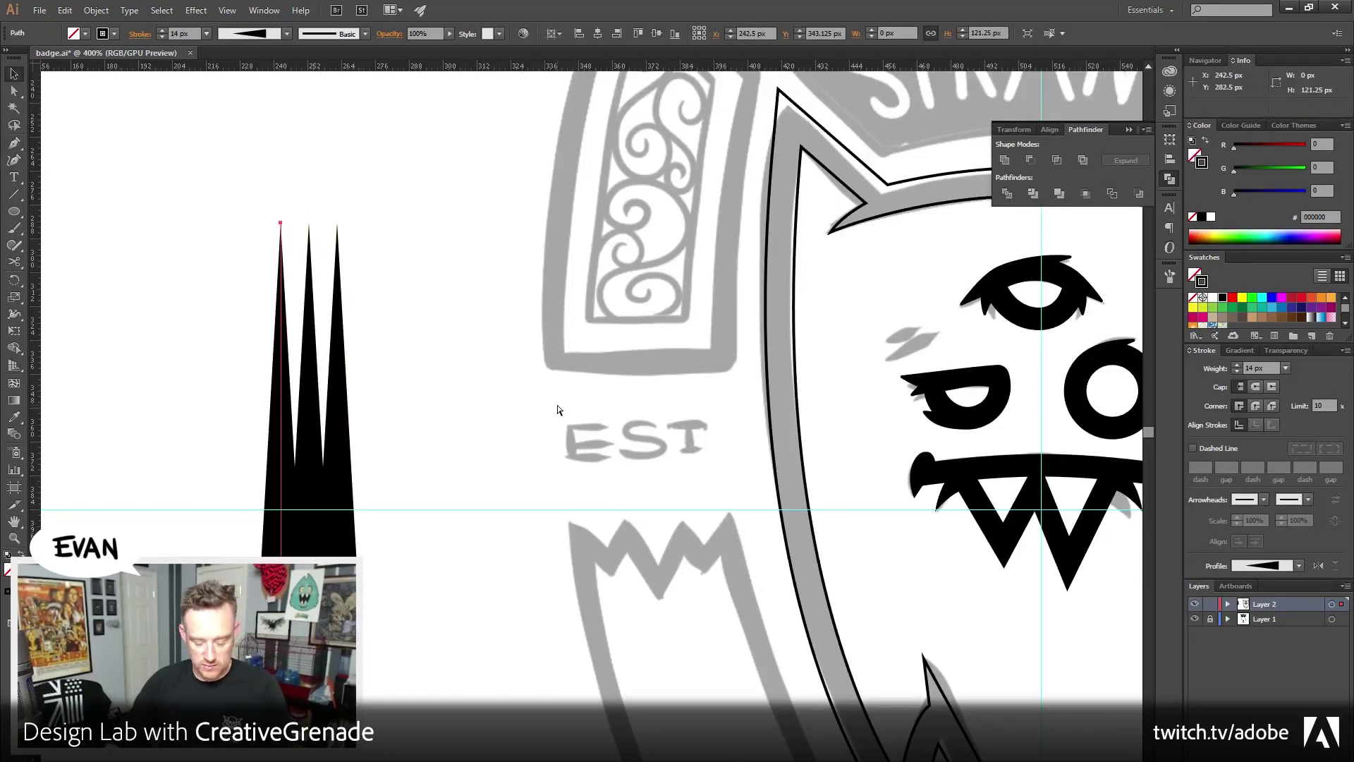
pyautogui.hotkey('alt', 'shift', 'Left')
pyautogui.hotkey('alt', 'shift', 'Left')
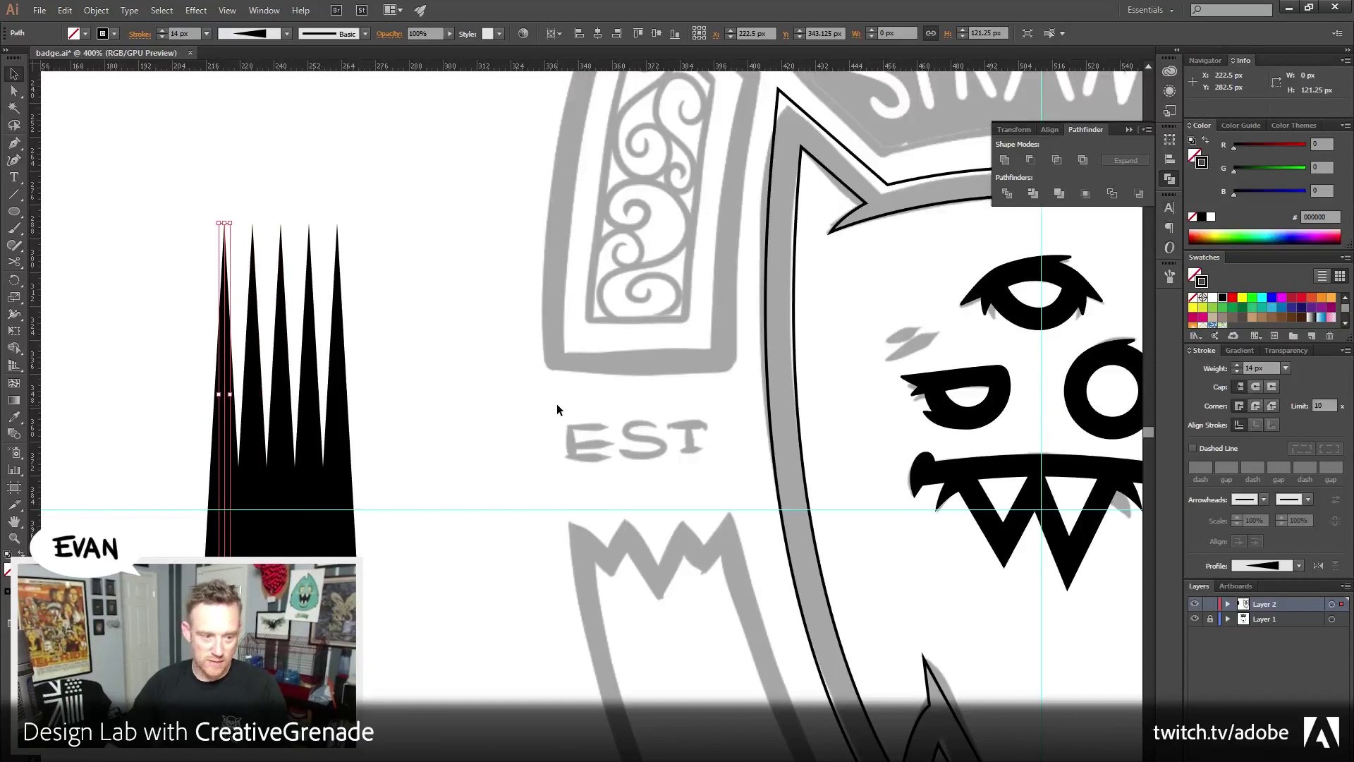
pyautogui.click(278, 251)
pyautogui.moveTo(152, 189); pyautogui.dragTo(432, 387)
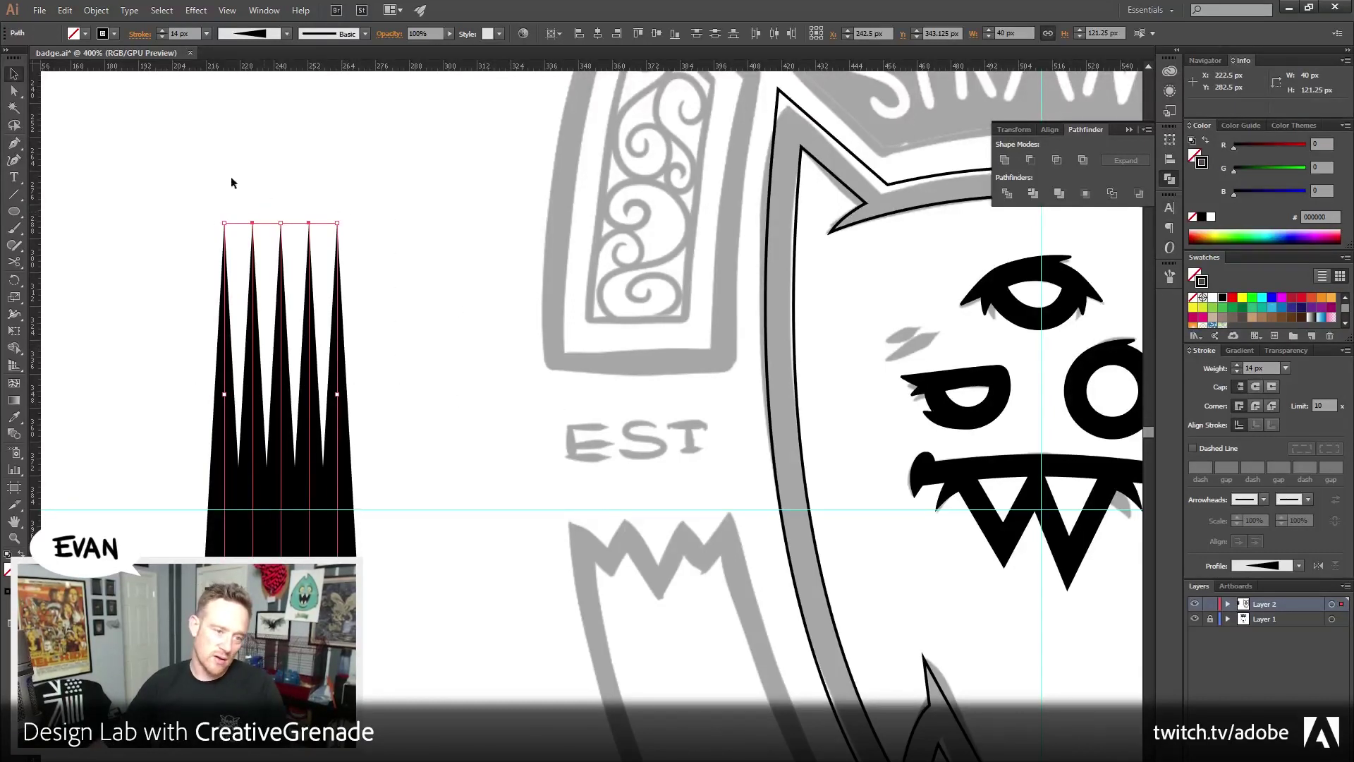
pyautogui.click(193, 248)
pyautogui.hotkey('ctrl', 'z')
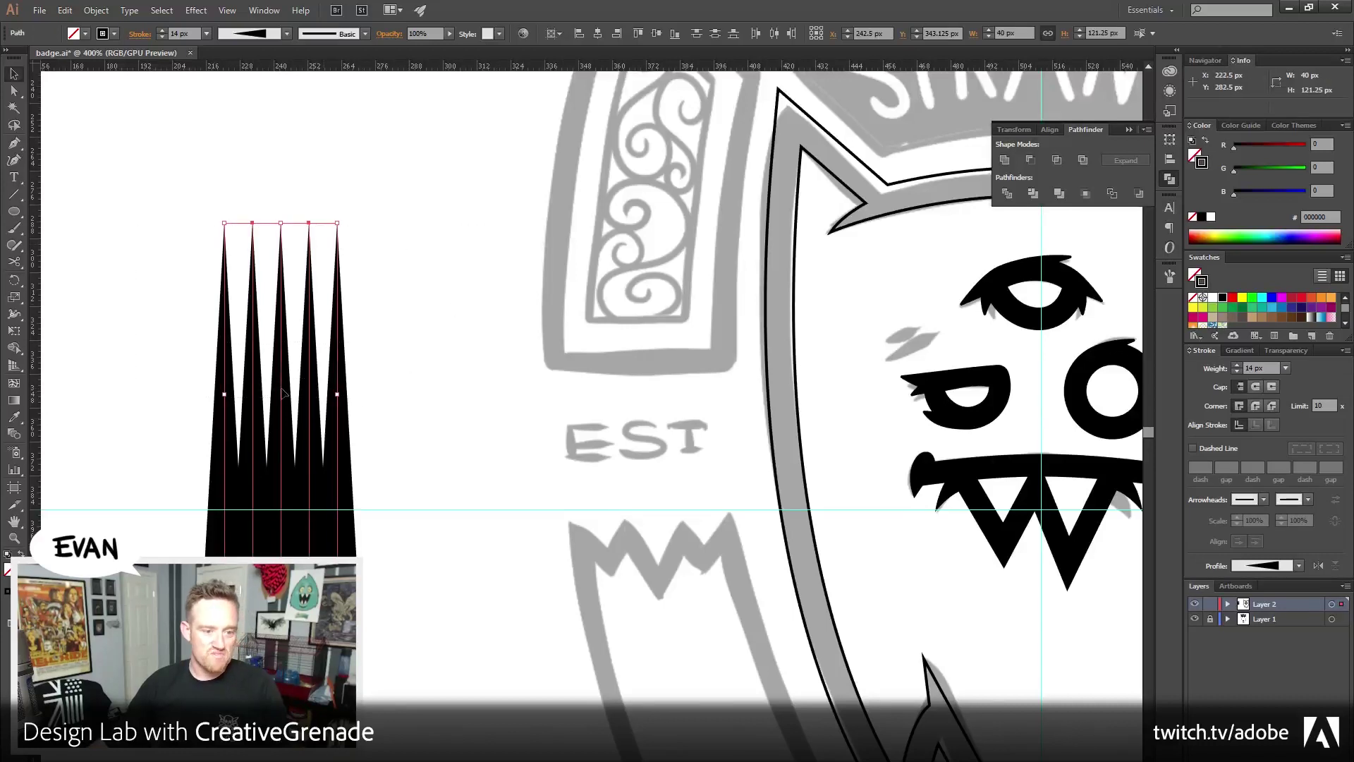
pyautogui.click(115, 221)
pyautogui.click(12, 219)
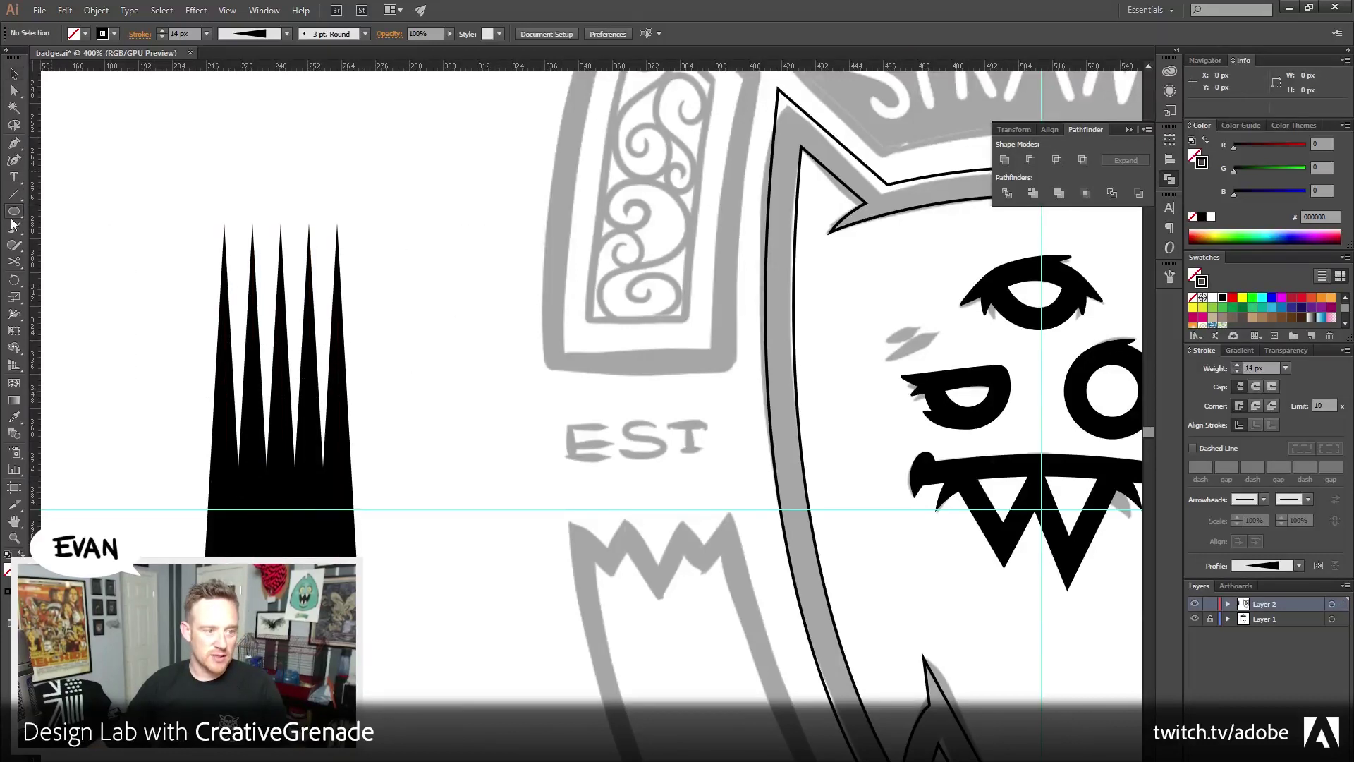
# Draw a rectangle over the five spikes and send it backward behind them
pyautogui.moveTo(13, 219); pyautogui.dragTo(71, 212)
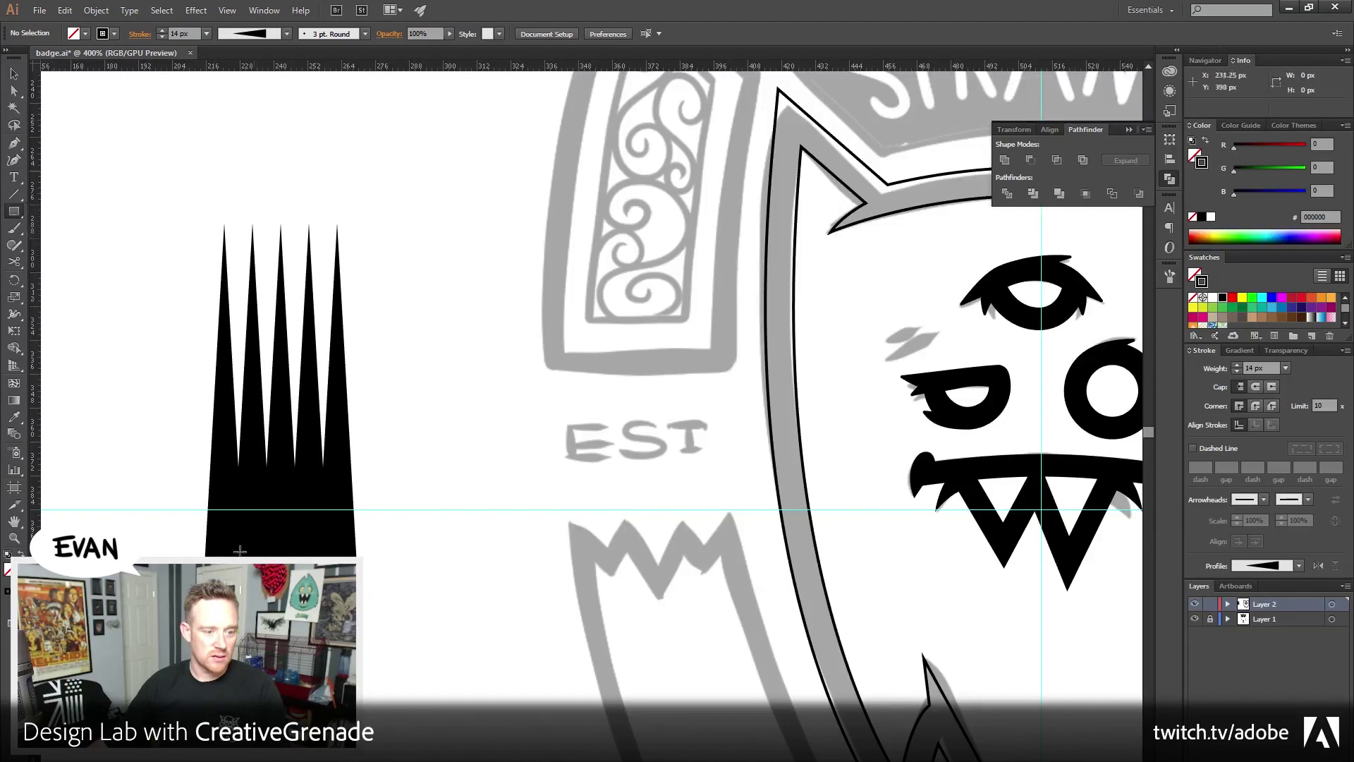
pyautogui.moveTo(205, 565); pyautogui.dragTo(357, 209)
pyautogui.click(14, 74)
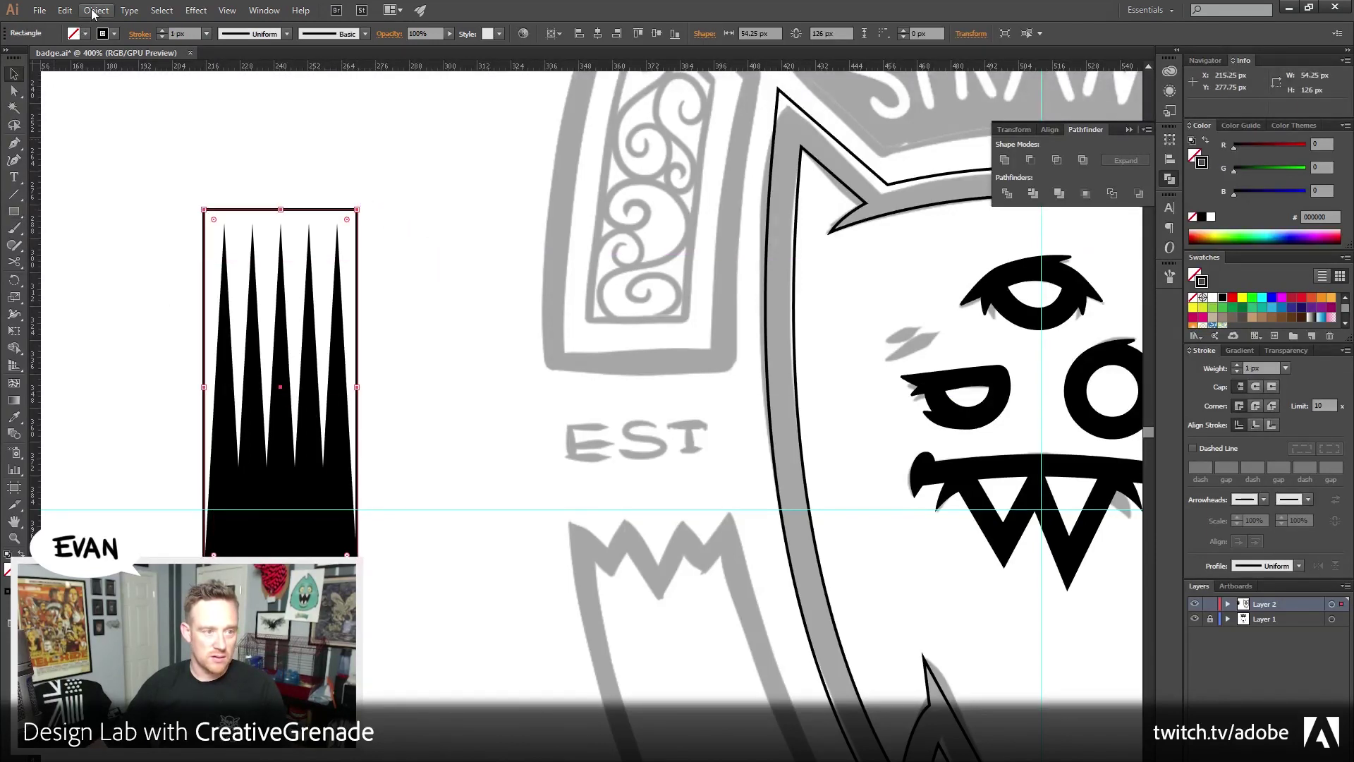
pyautogui.click(96, 10)
pyautogui.moveTo(113, 43)
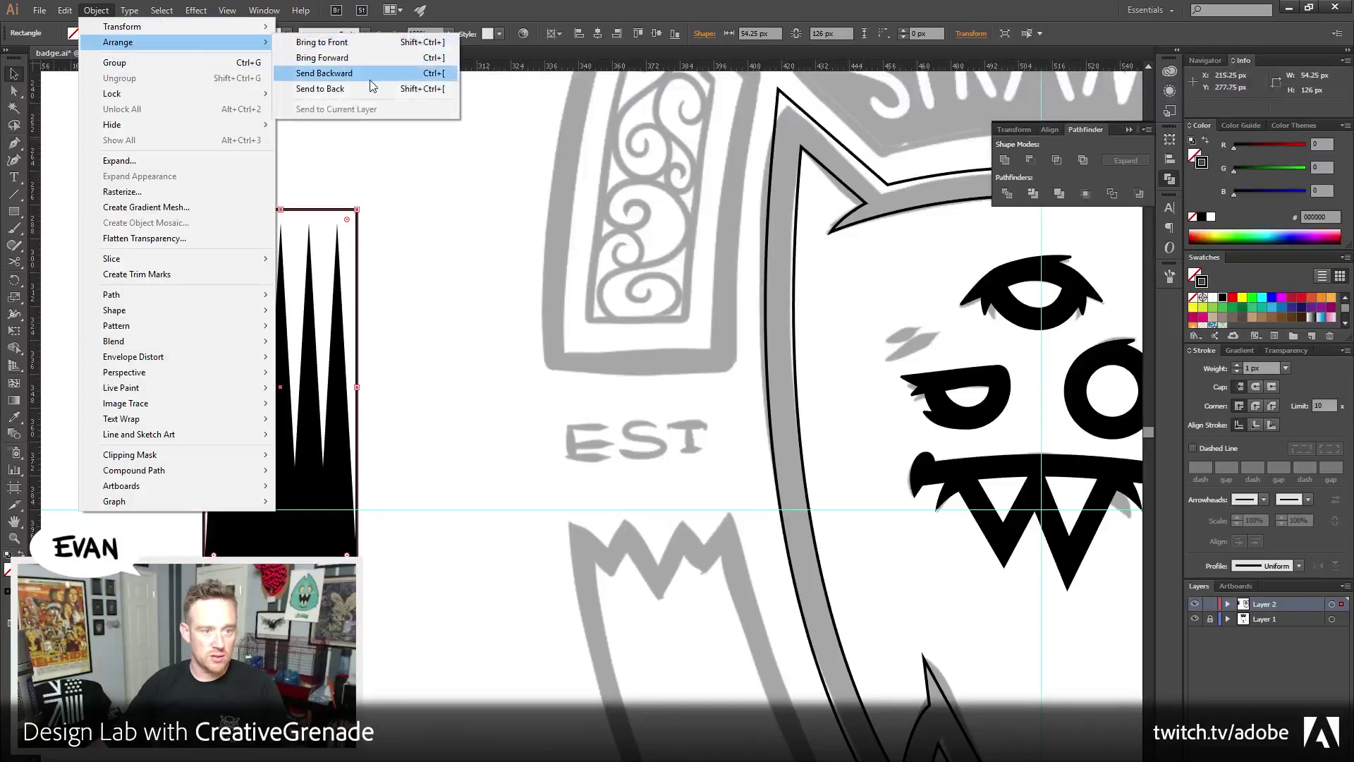
pyautogui.click(321, 75)
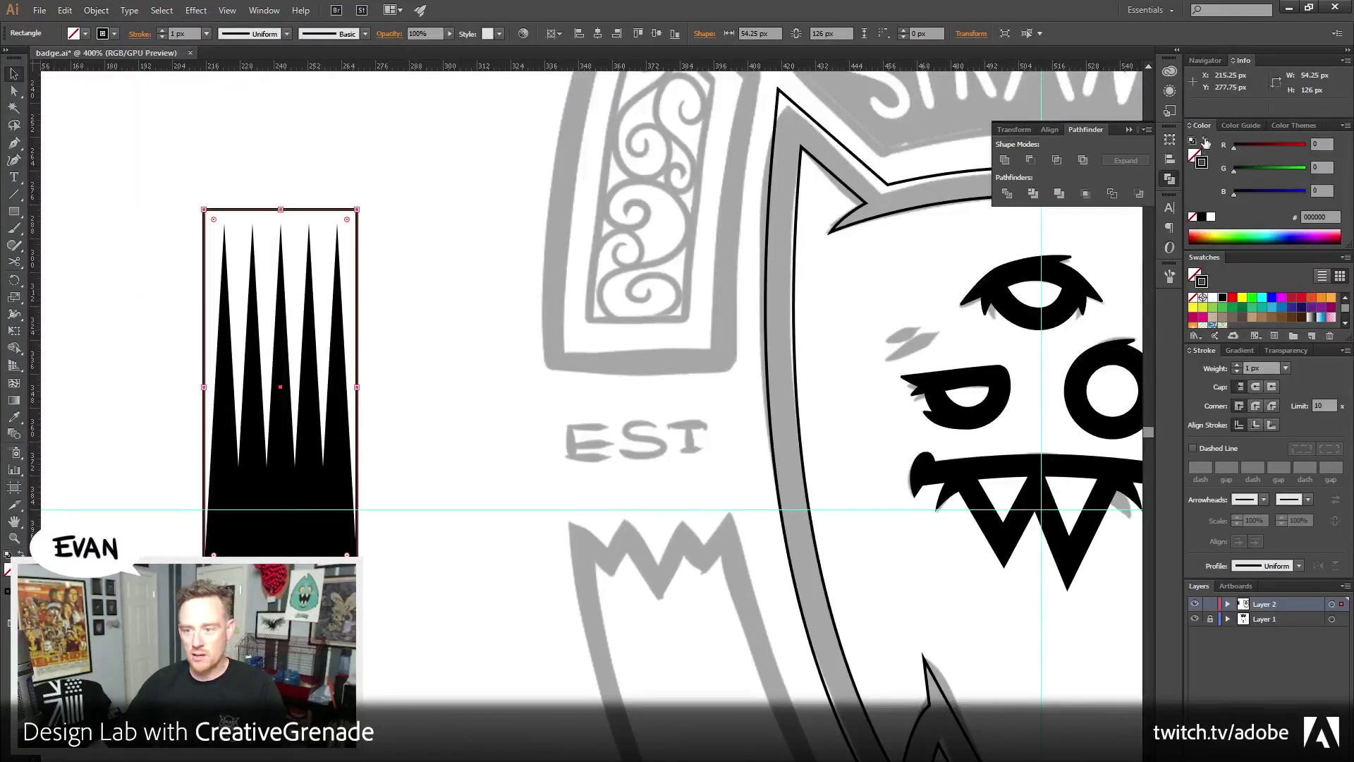
# Make the rectangle red-filled with no outline
pyautogui.click(1206, 142)
pyautogui.click(1232, 296)
pyautogui.click(402, 378)
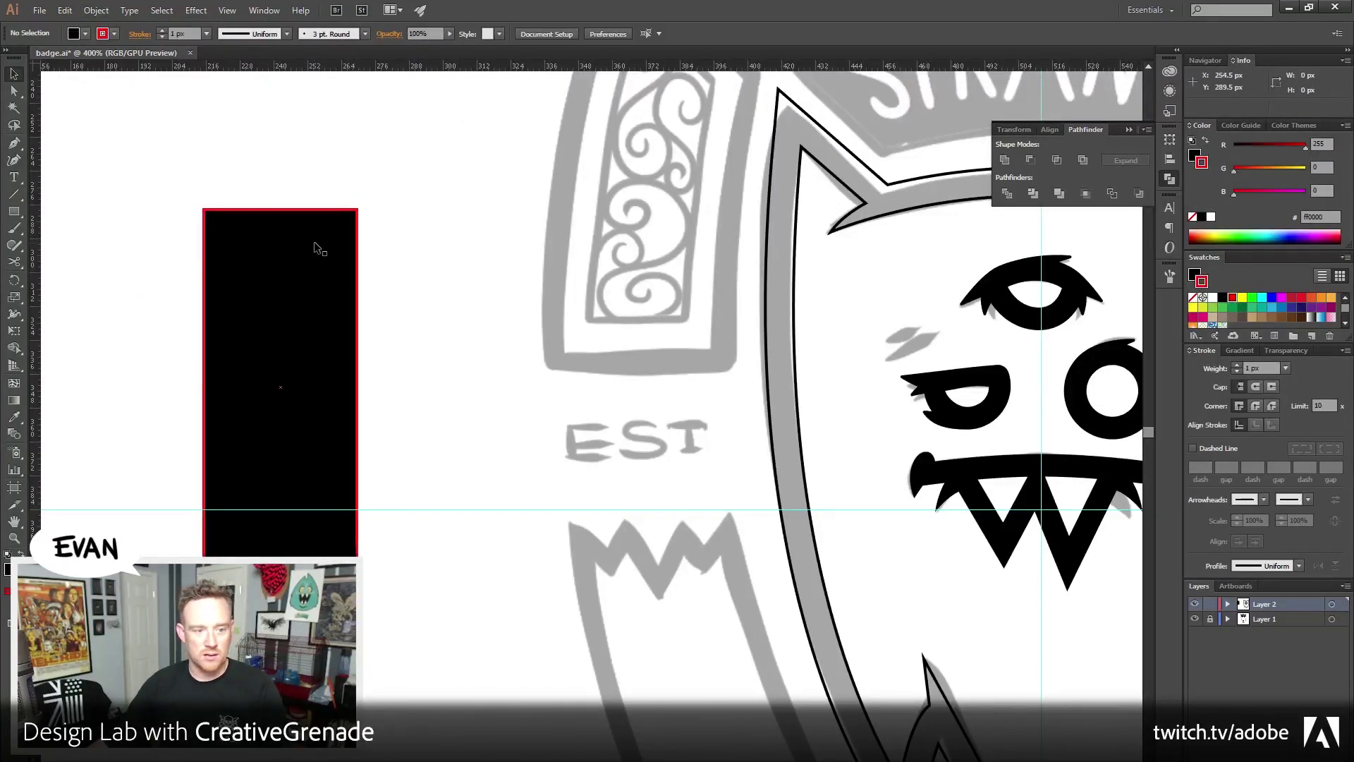
pyautogui.click(316, 248)
pyautogui.click(1206, 141)
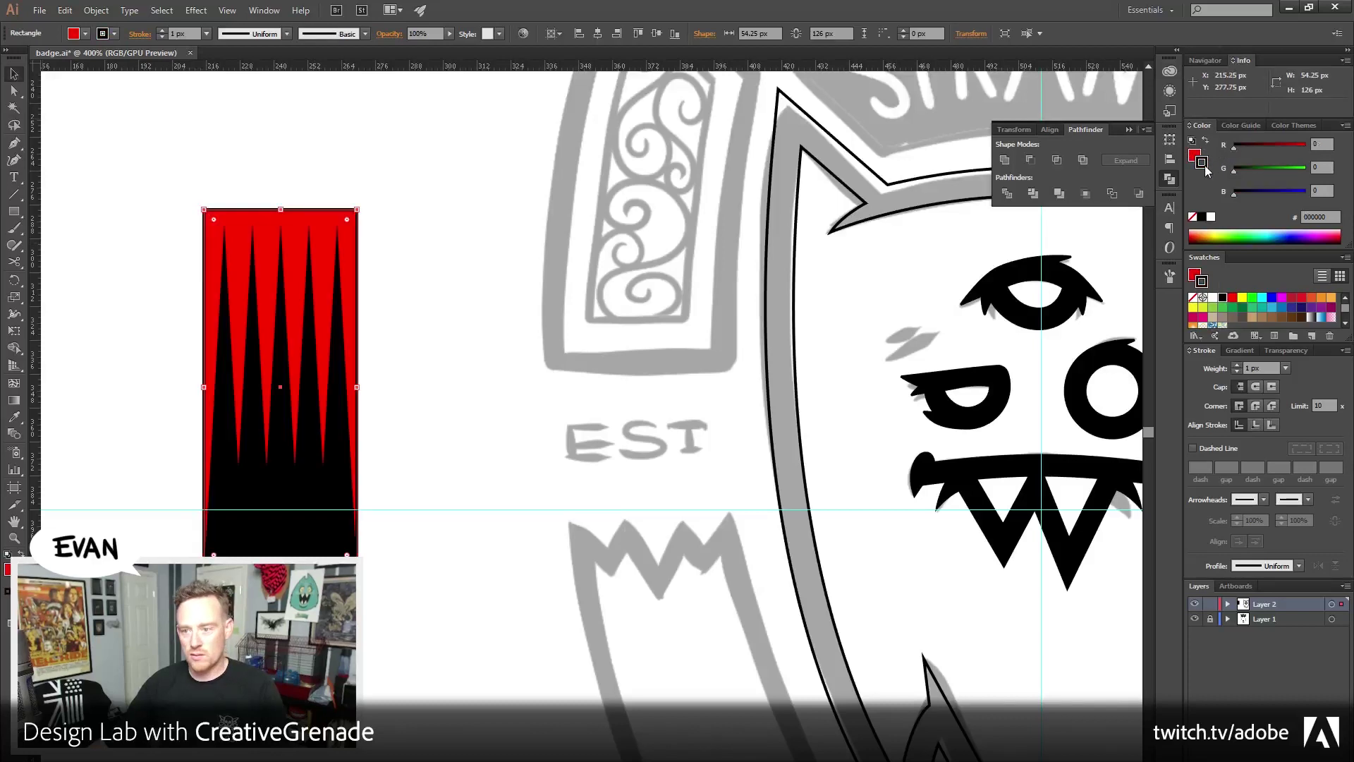
pyautogui.click(1193, 217)
pyautogui.click(456, 412)
# Rotate the spiked red rectangle about 50° to a diagonal slant
pyautogui.hscroll(2, 456, 412)
pyautogui.scroll(-1, 457, 412)
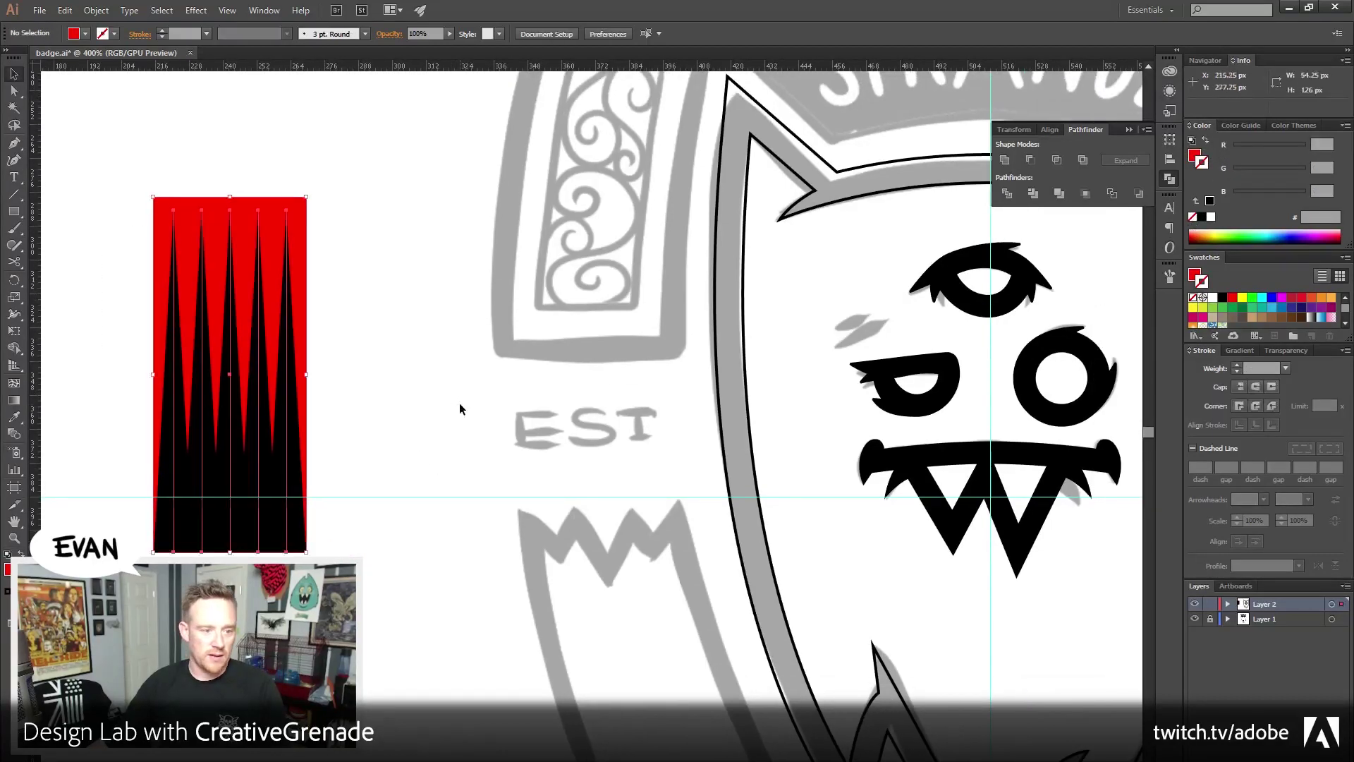
pyautogui.moveTo(314, 189); pyautogui.dragTo(430, 314)
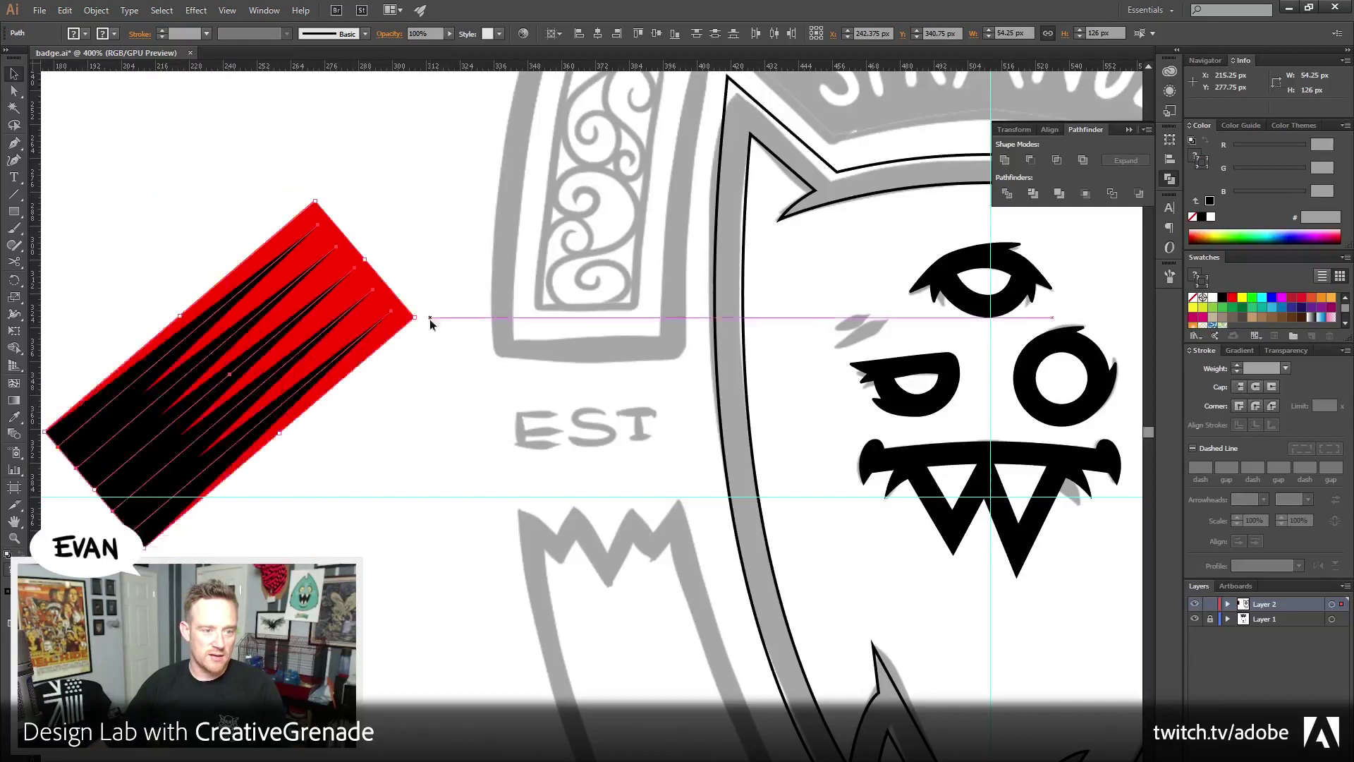
pyautogui.click(377, 593)
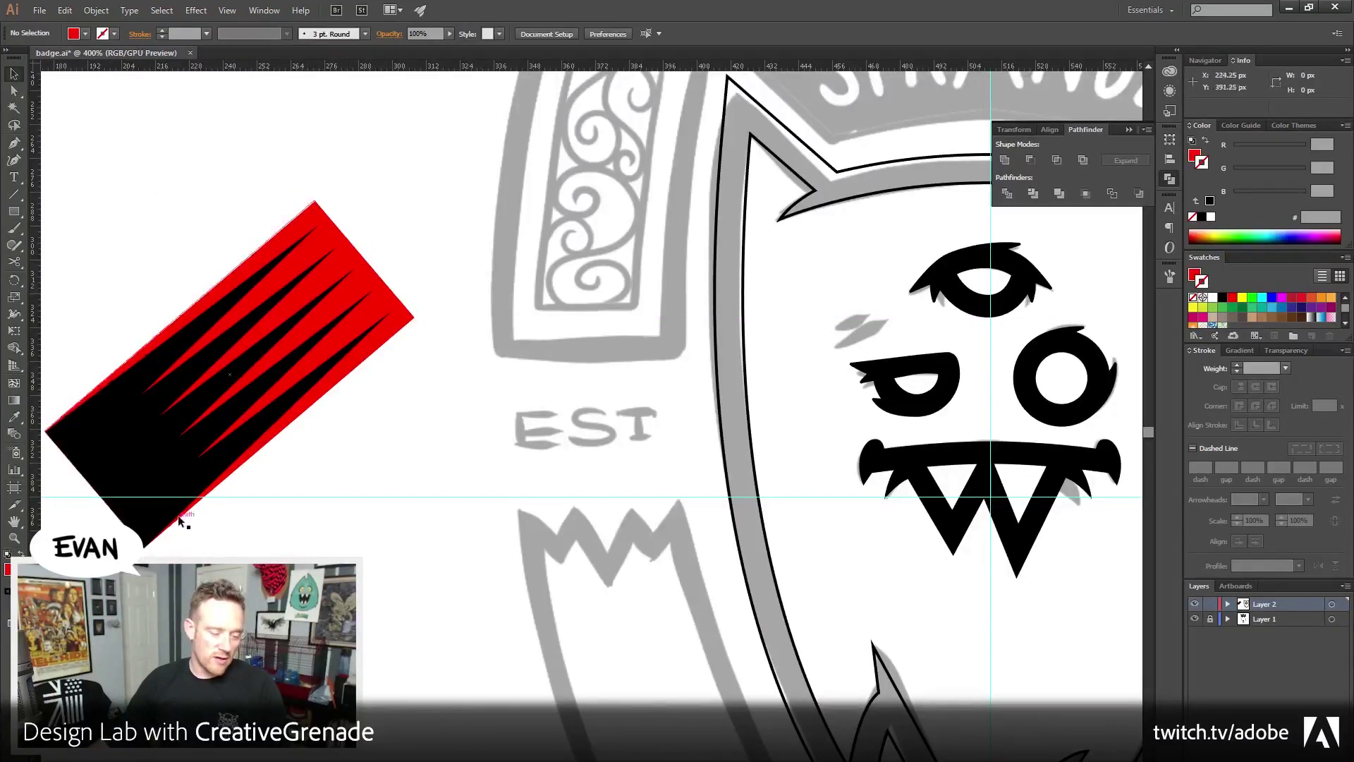
pyautogui.click(213, 399)
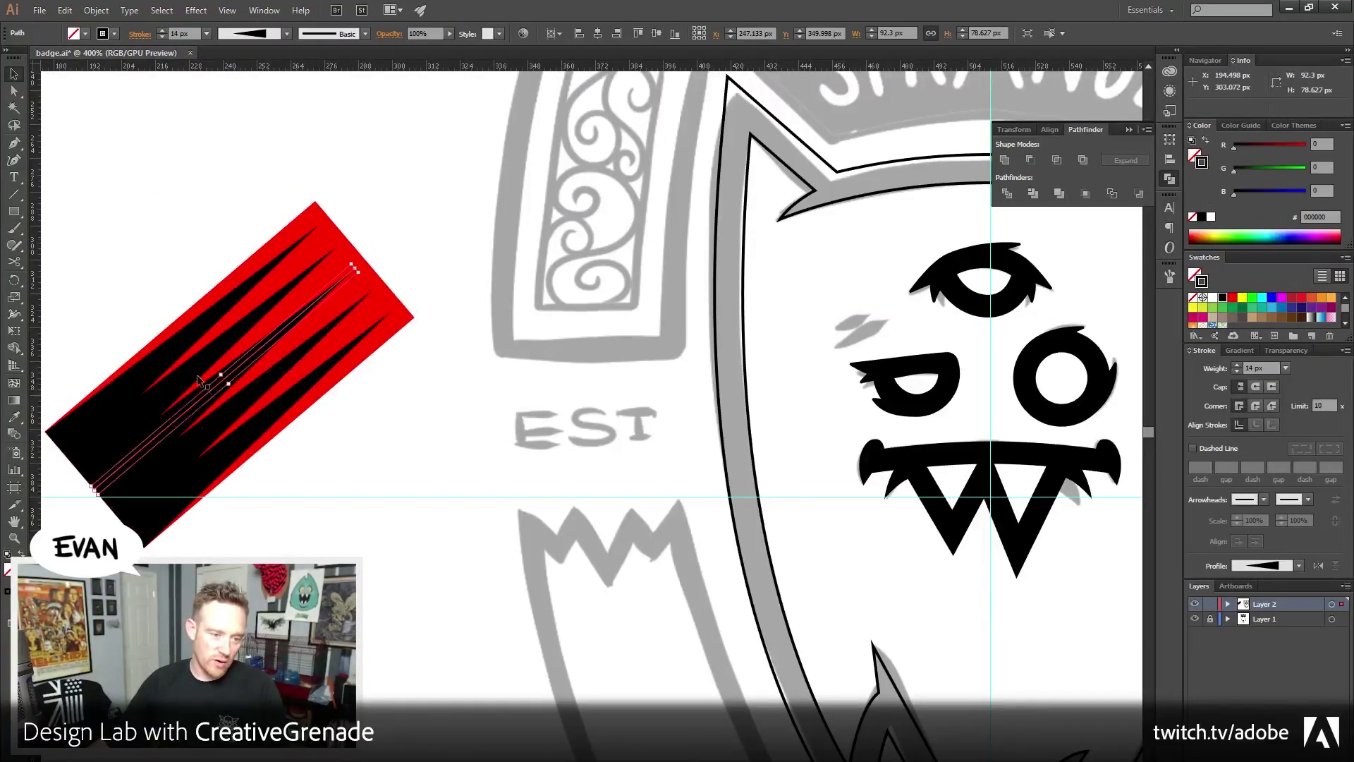
pyautogui.click(398, 526)
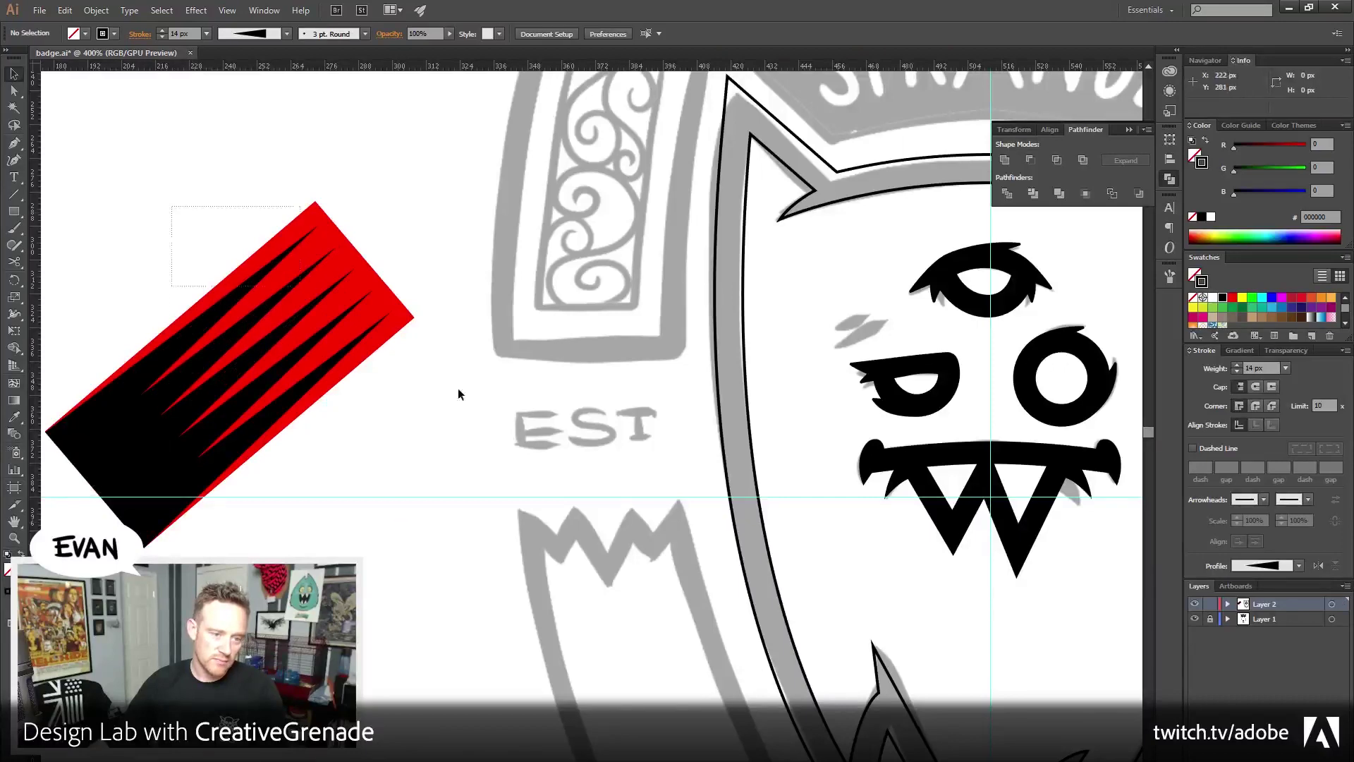
# Rotate the spiked shape nearly horizontal and scale it down small
pyautogui.hotkey('ctrl', 'a')
pyautogui.moveTo(421, 315); pyautogui.dragTo(427, 432)
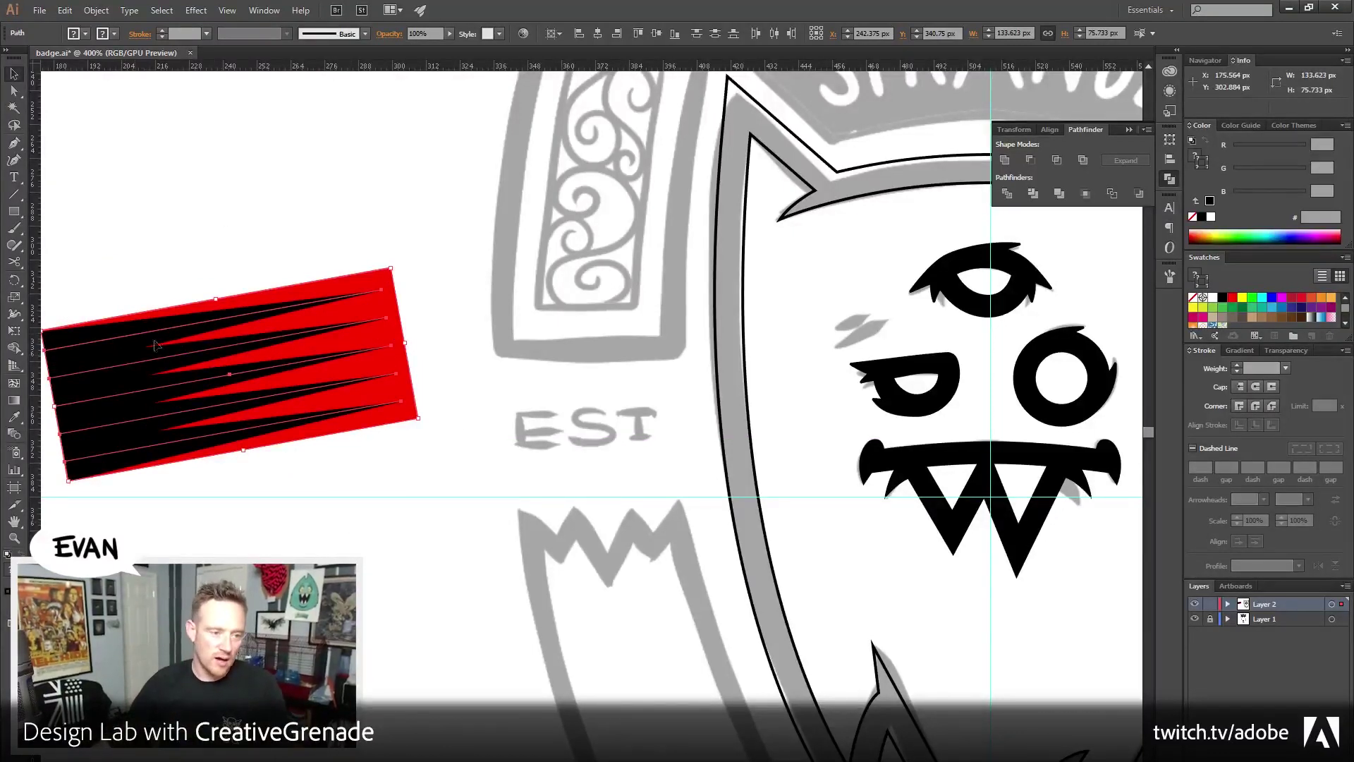
pyautogui.moveTo(175, 241); pyautogui.dragTo(498, 492)
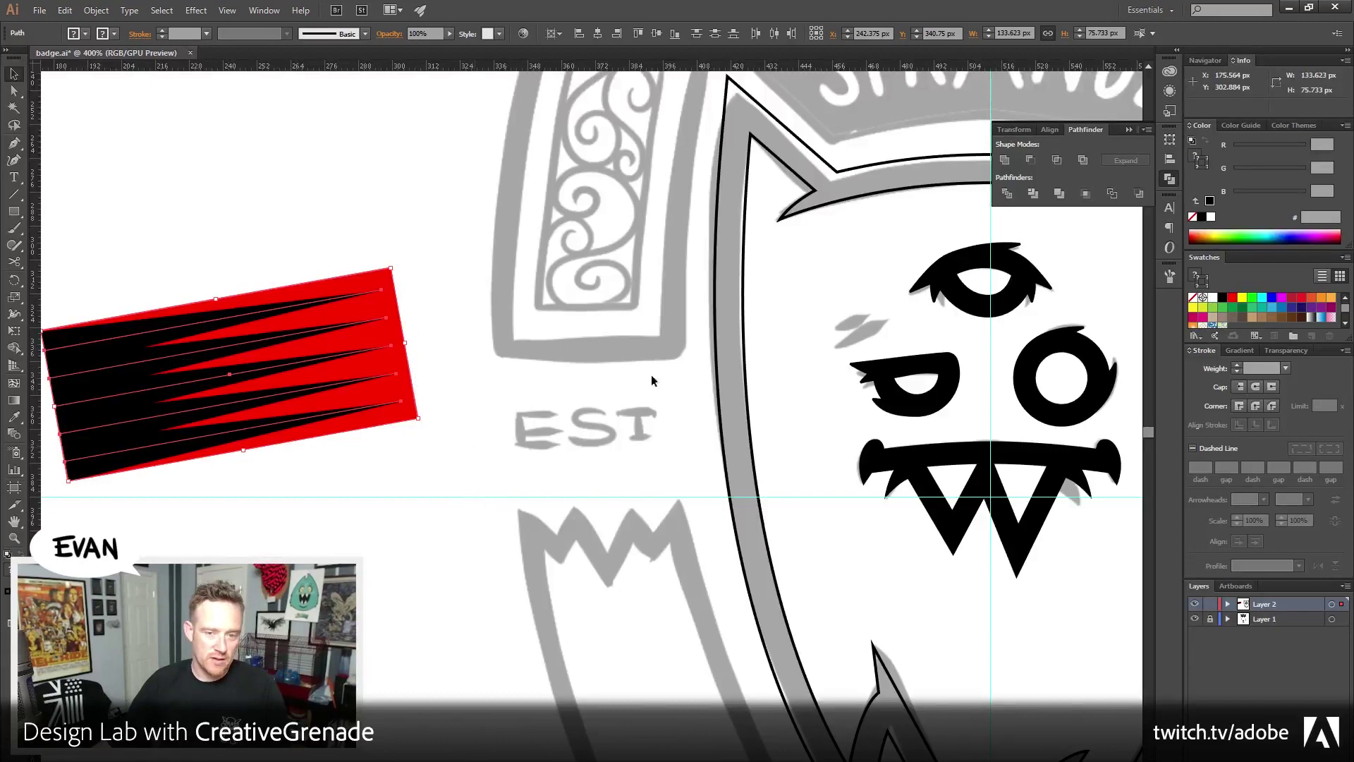
pyautogui.moveTo(651, 381)
pyautogui.mouseDown()
pyautogui.moveTo(454, 617)
pyautogui.moveTo(485, 647)
pyautogui.moveTo(597, 479)
pyautogui.moveTo(644, 454)
pyautogui.moveTo(798, 463)
pyautogui.moveTo(399, 462)
pyautogui.moveTo(247, 246)
pyautogui.moveTo(432, 502)
pyautogui.mouseUp()
pyautogui.hotkey('ctrl', 'shift', 'a')
pyautogui.click(499, 353)
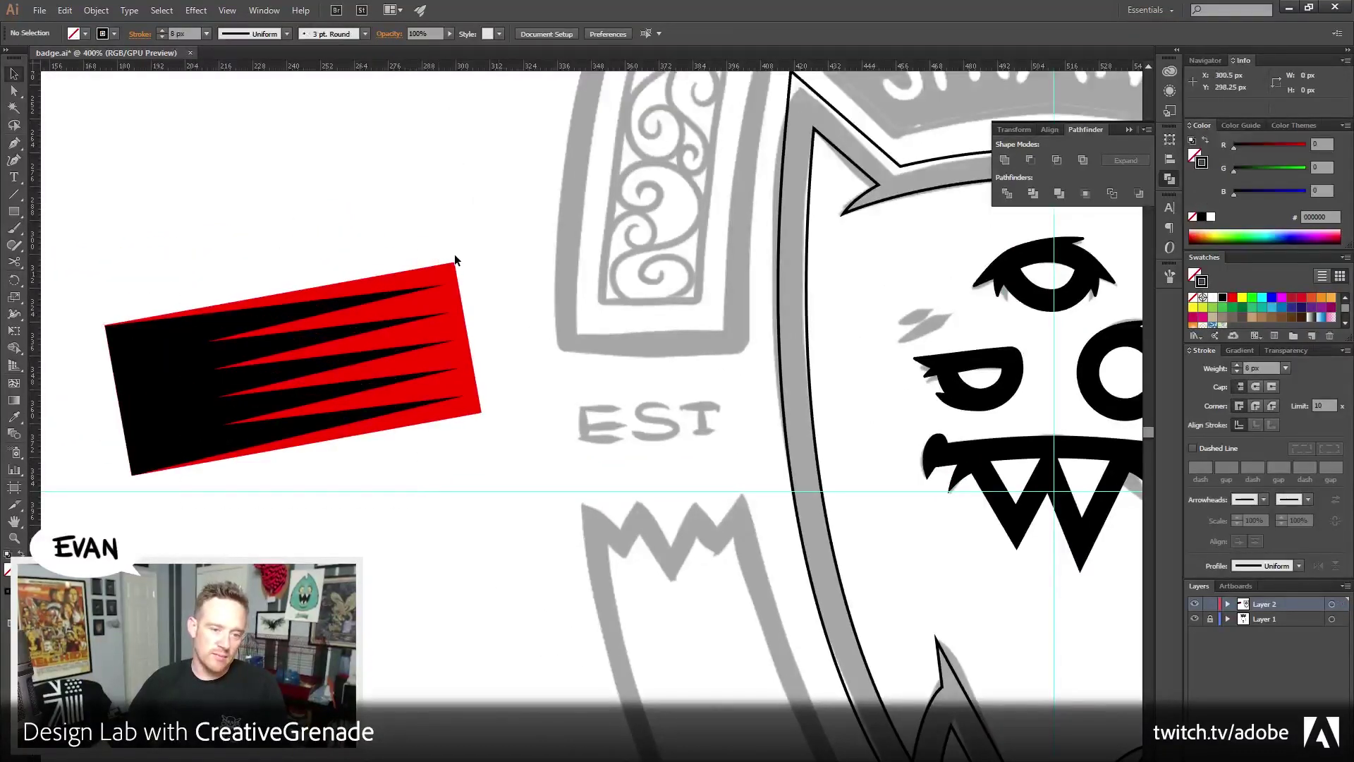
pyautogui.click(381, 423)
pyautogui.moveTo(455, 264); pyautogui.dragTo(363, 323)
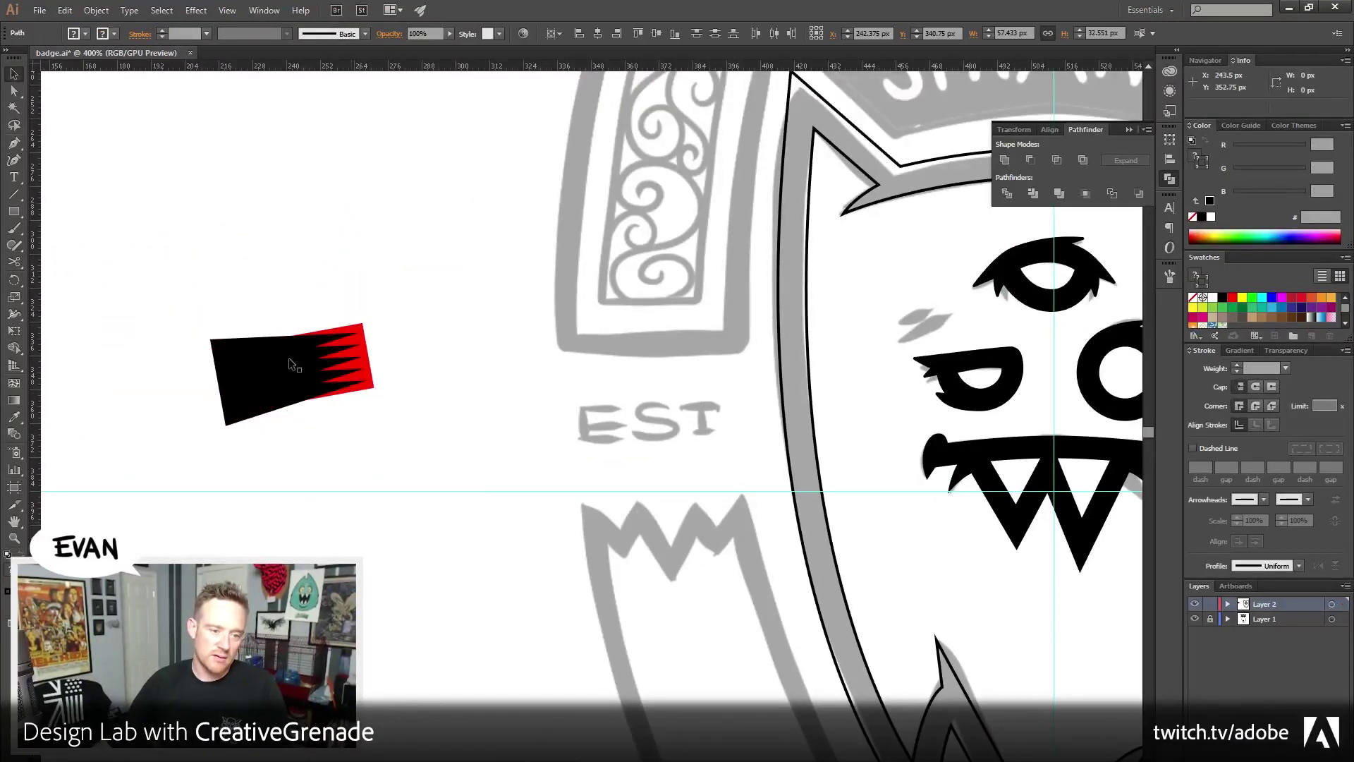
# Select the spike stroke path and set its stroke weight to 7 px
pyautogui.moveTo(184, 293); pyautogui.dragTo(256, 452)
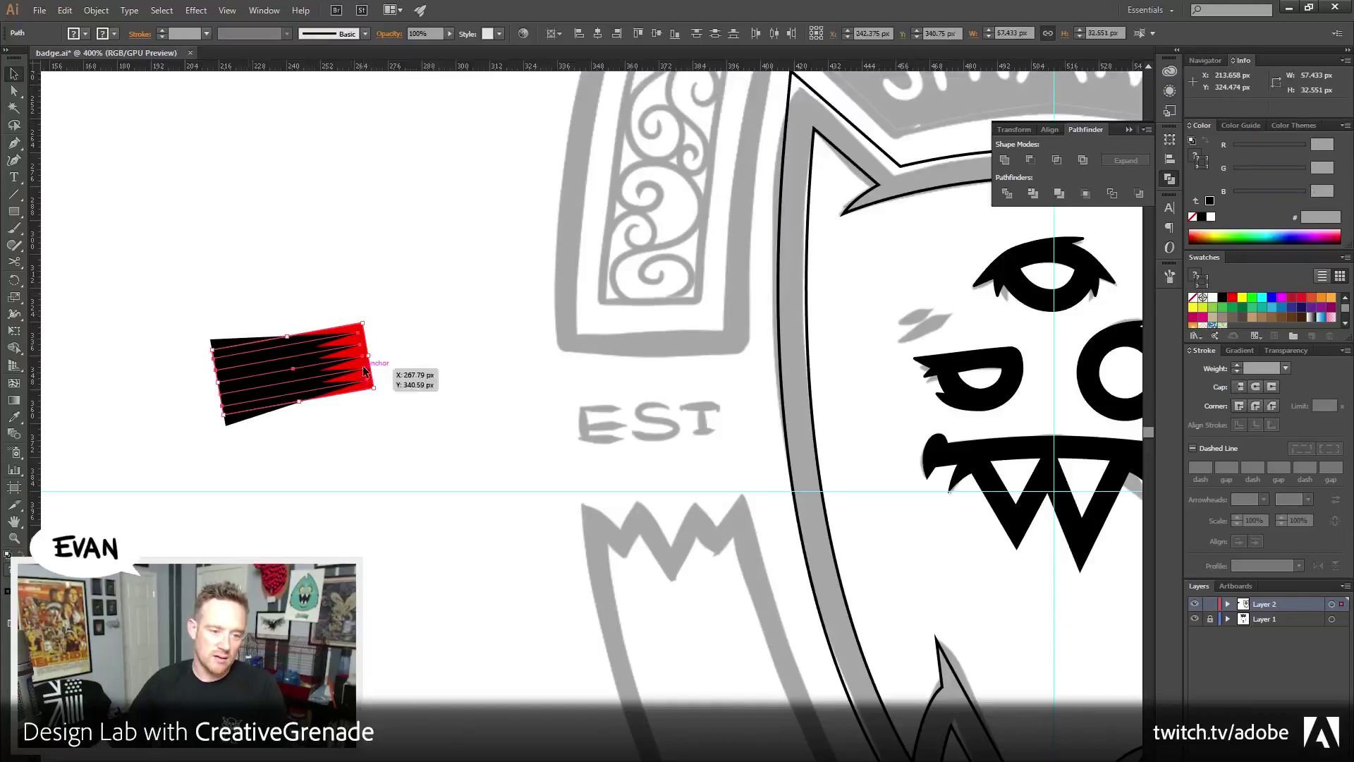
pyautogui.click(364, 324)
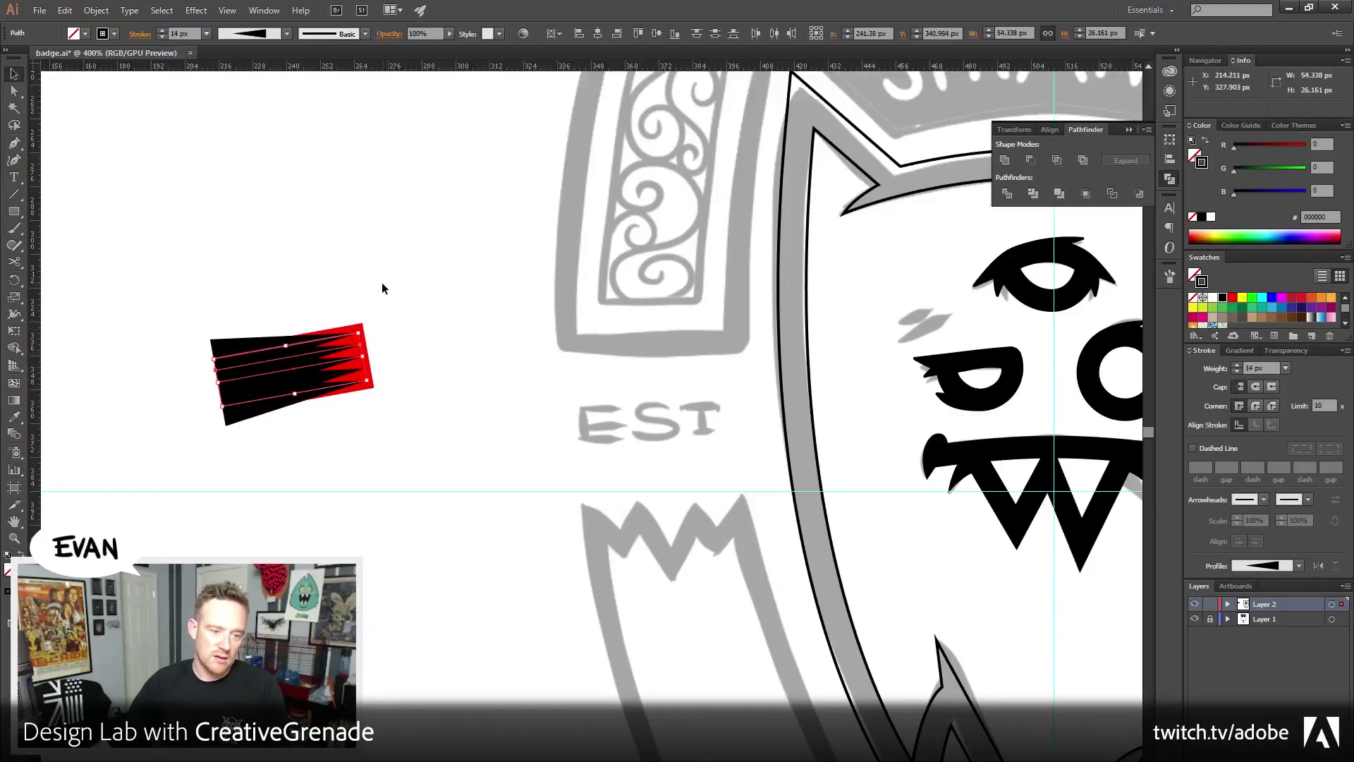
pyautogui.moveTo(162, 299); pyautogui.dragTo(247, 455)
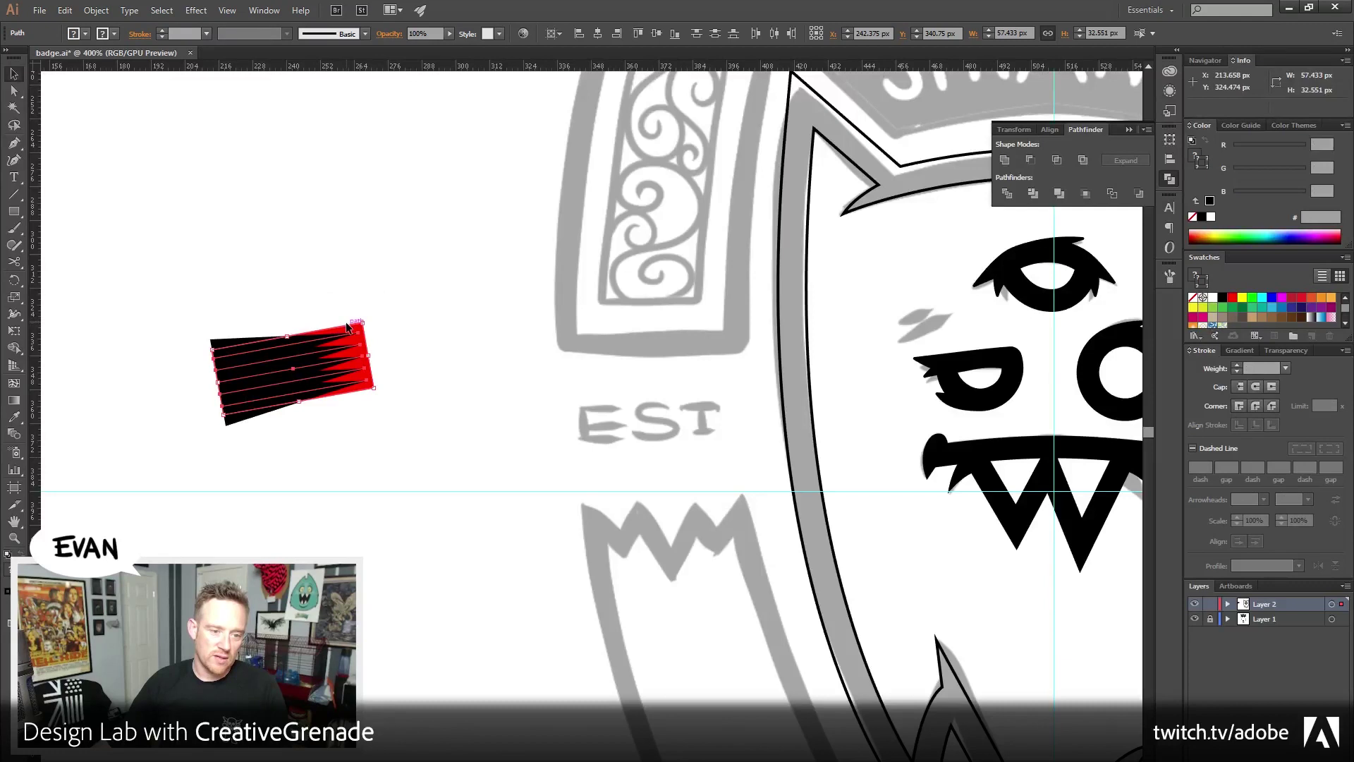
pyautogui.click(347, 325)
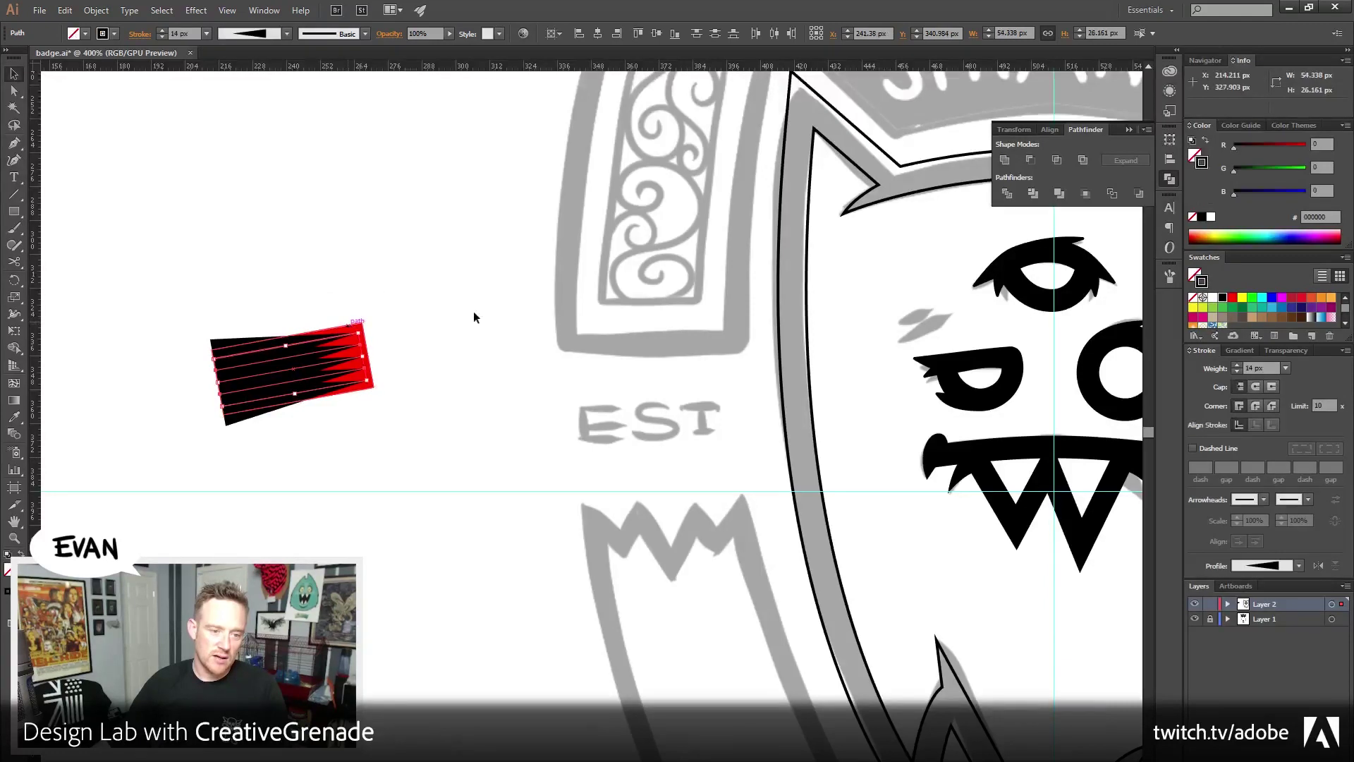
pyautogui.click(1237, 372)
pyautogui.click(1237, 372)
pyautogui.click(1238, 372)
pyautogui.click(1237, 372)
pyautogui.click(1238, 372)
pyautogui.click(1238, 371)
pyautogui.click(1237, 371)
pyautogui.click(1237, 372)
pyautogui.click(1237, 372)
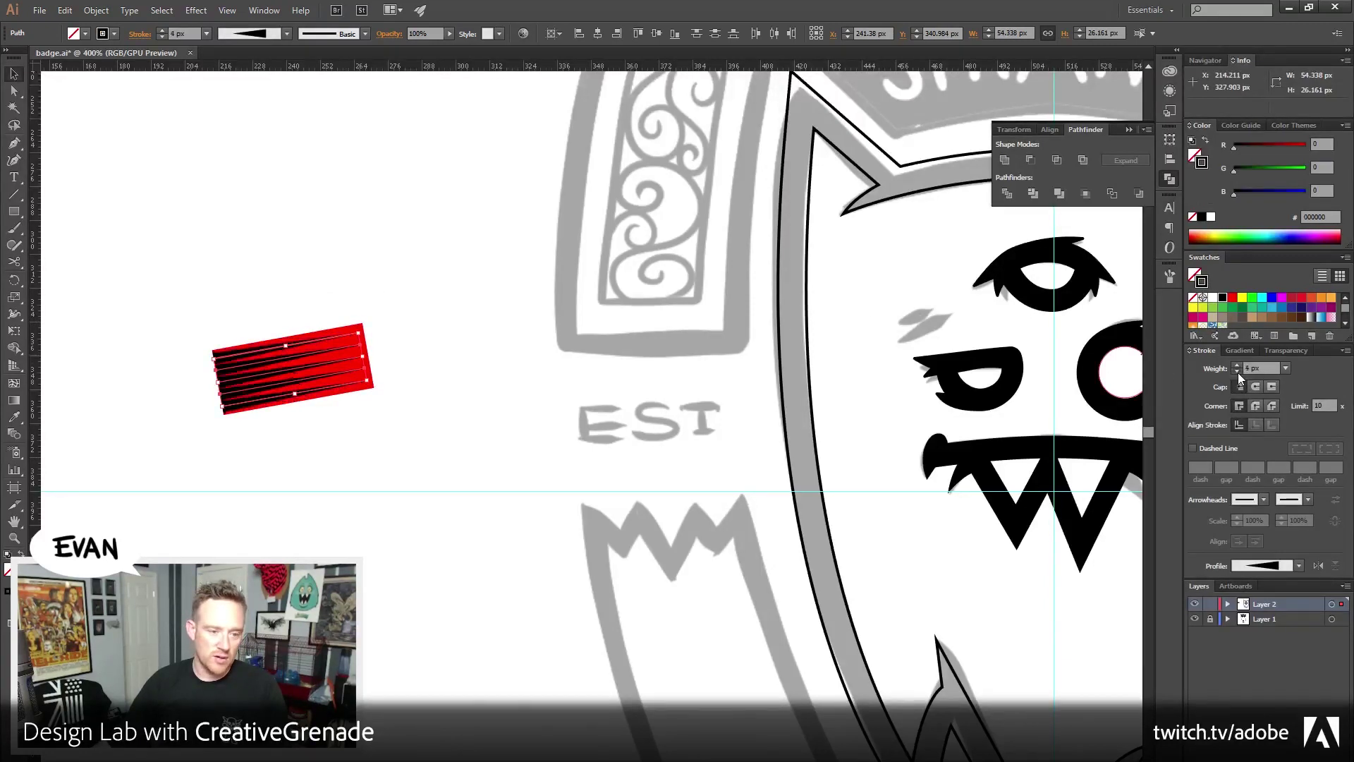
pyautogui.click(1237, 372)
pyautogui.click(1238, 372)
pyautogui.click(1234, 365)
pyautogui.click(1233, 365)
pyautogui.click(1234, 365)
pyautogui.click(1234, 366)
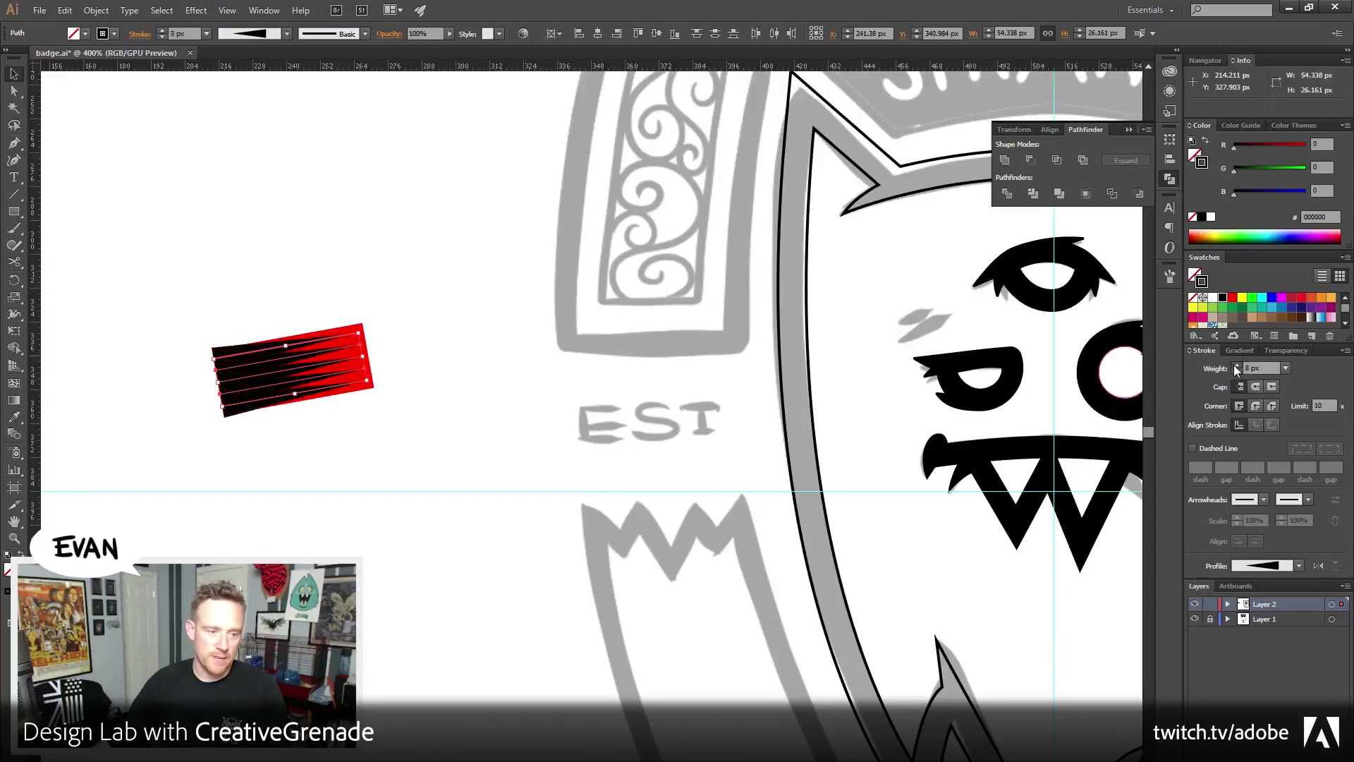
pyautogui.click(1234, 366)
pyautogui.click(1233, 365)
pyautogui.click(1237, 372)
pyautogui.click(519, 616)
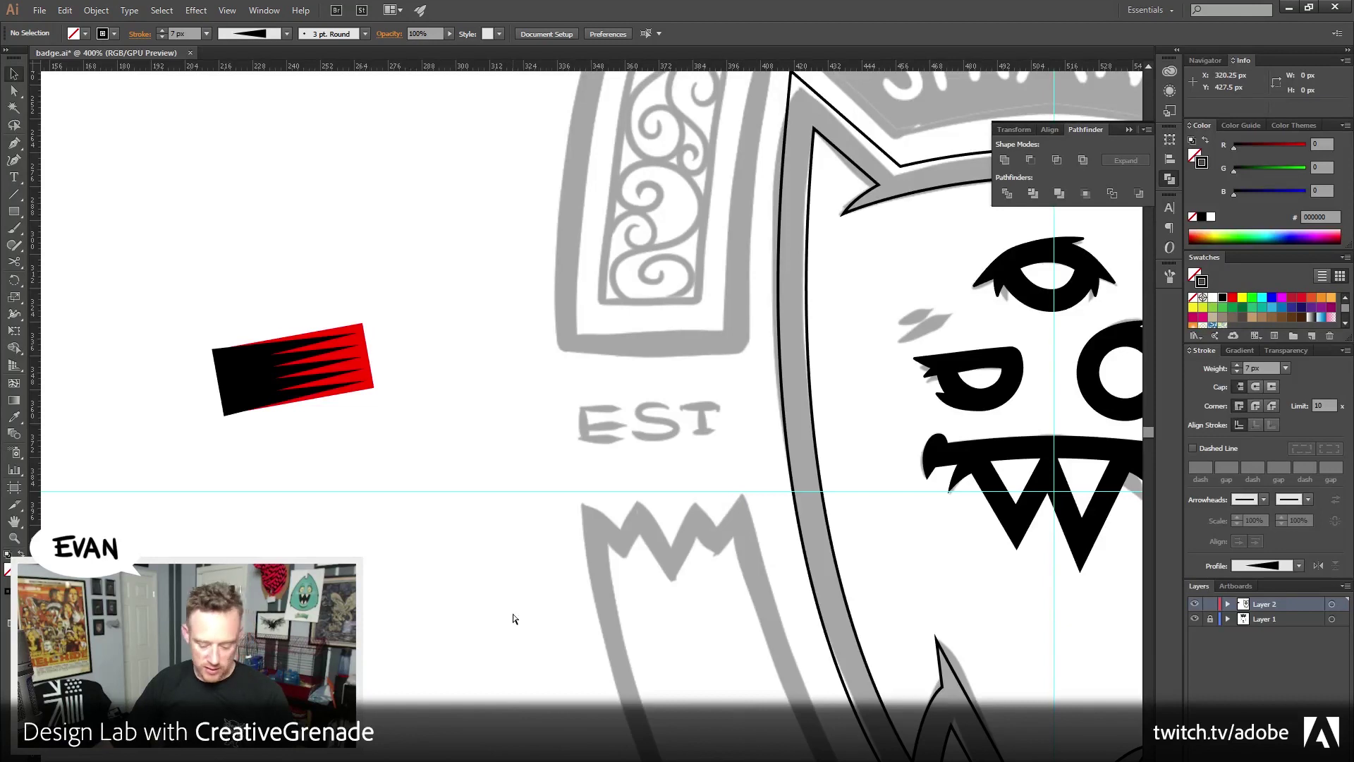
pyautogui.moveTo(365, 286); pyautogui.dragTo(388, 482)
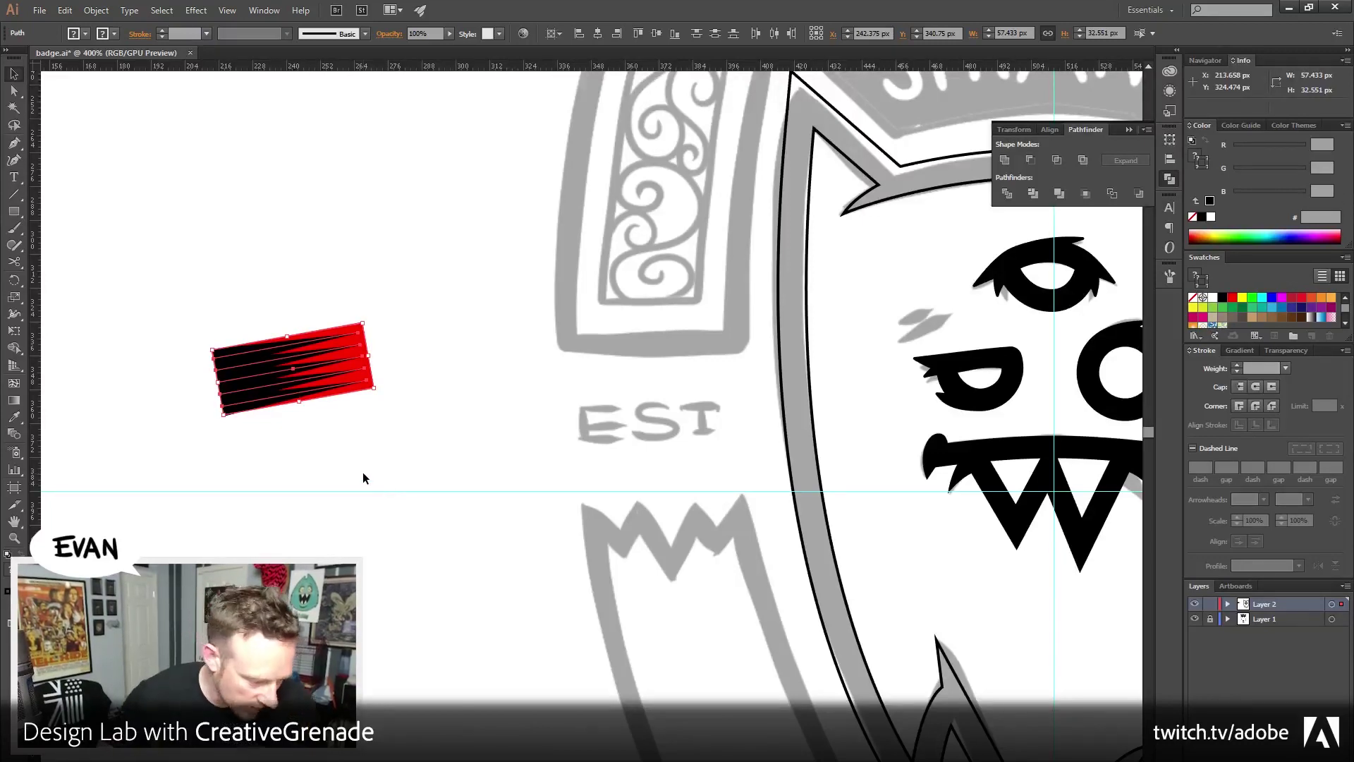
# Delete the striped shape, save badge.ai, and drag the Twitter Firefox window over the canvas
pyautogui.press('Delete')
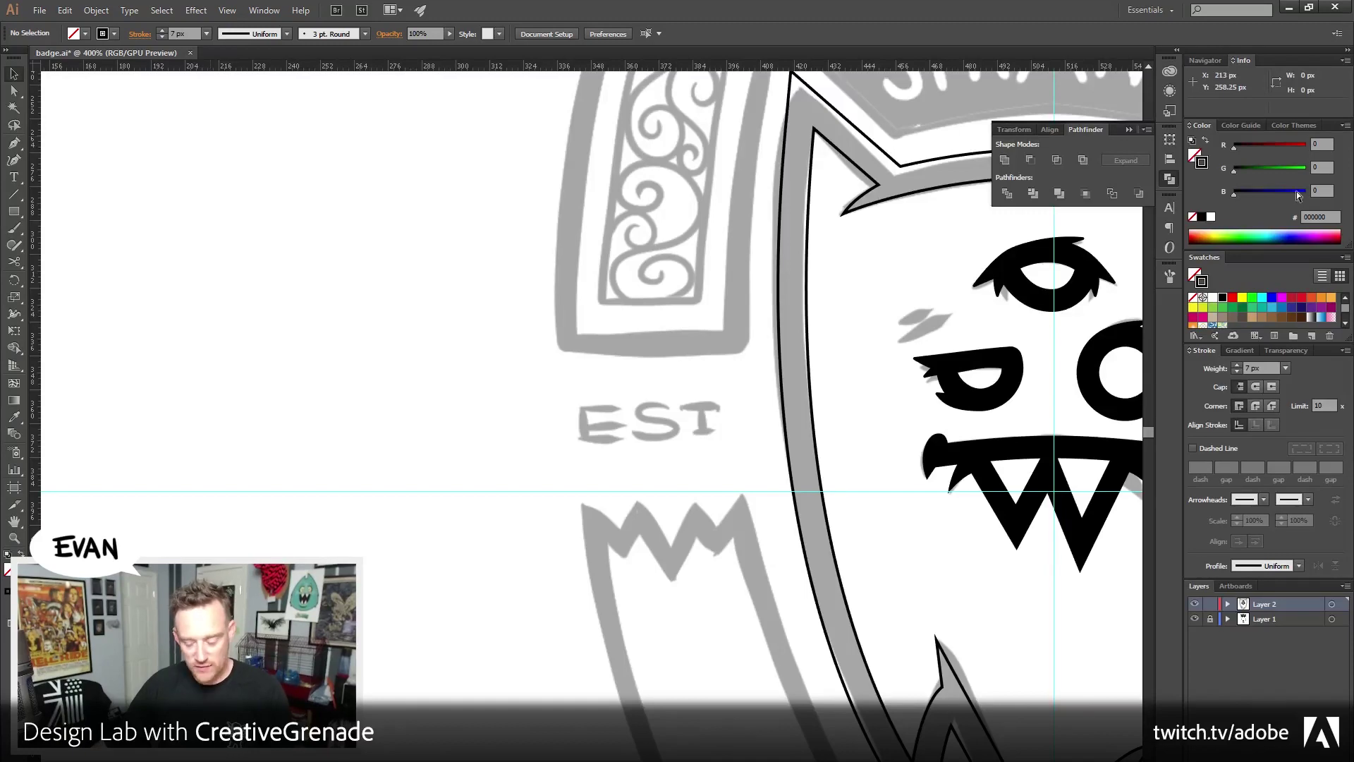
pyautogui.hotkey('ctrl', 's')
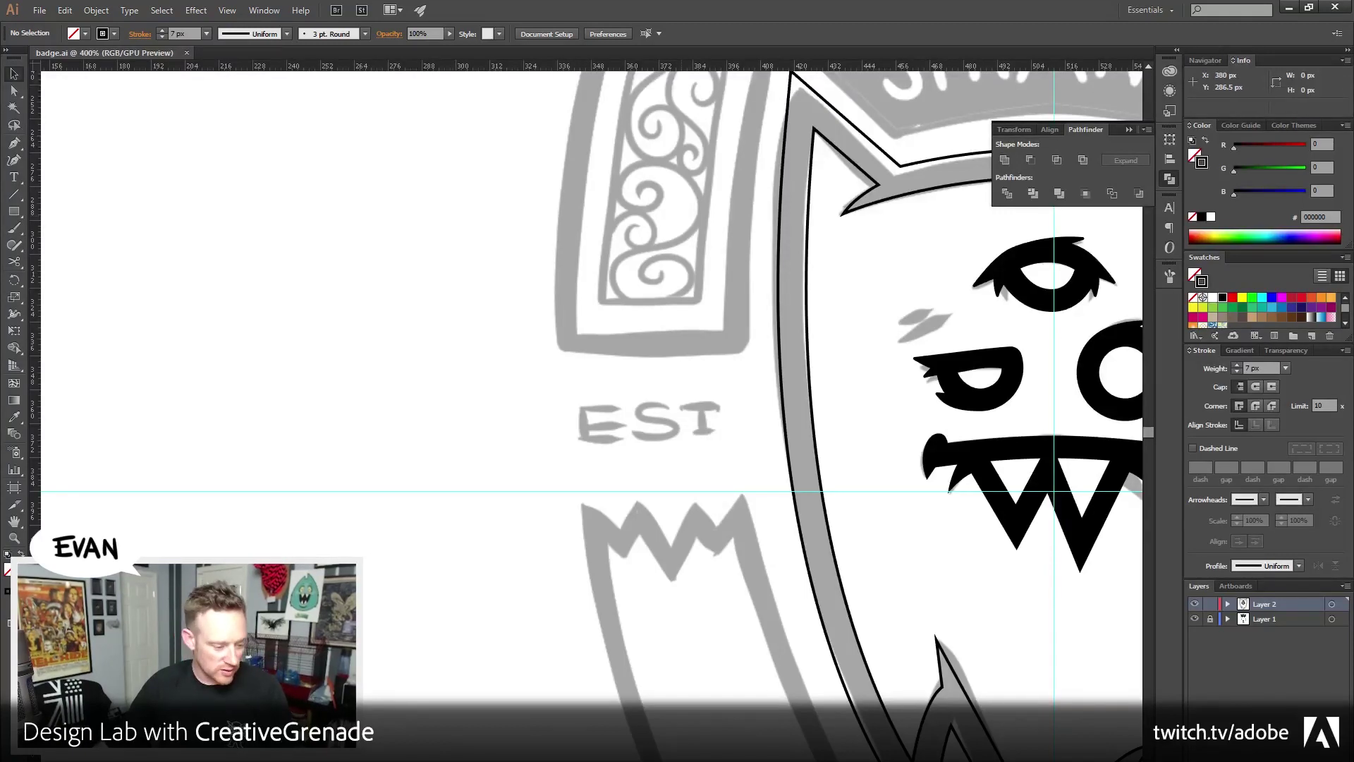
pyautogui.moveTo(1353, 101); pyautogui.dragTo(319, 96)
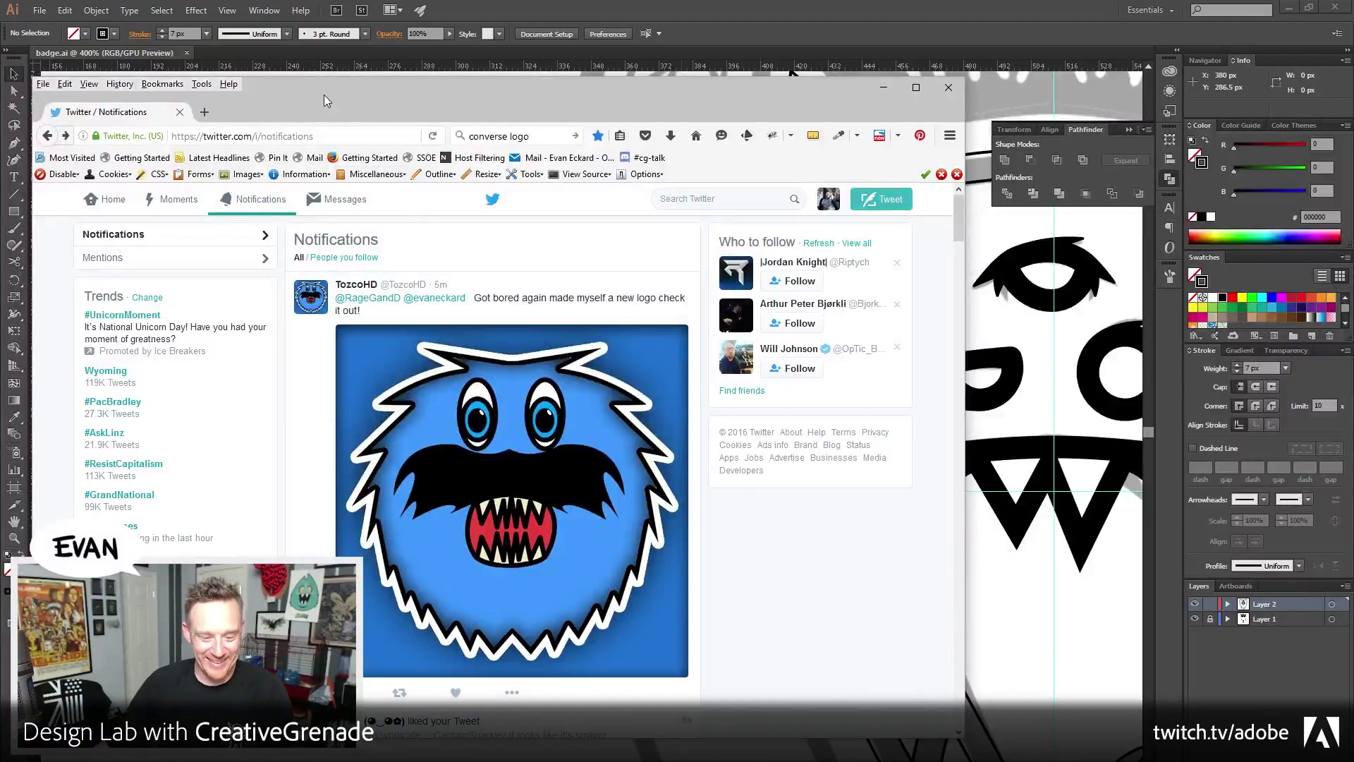
# Shift the Twitter window left, scroll the notifications feed, then return to the badge
pyautogui.hotkey('alt', 'Tab')
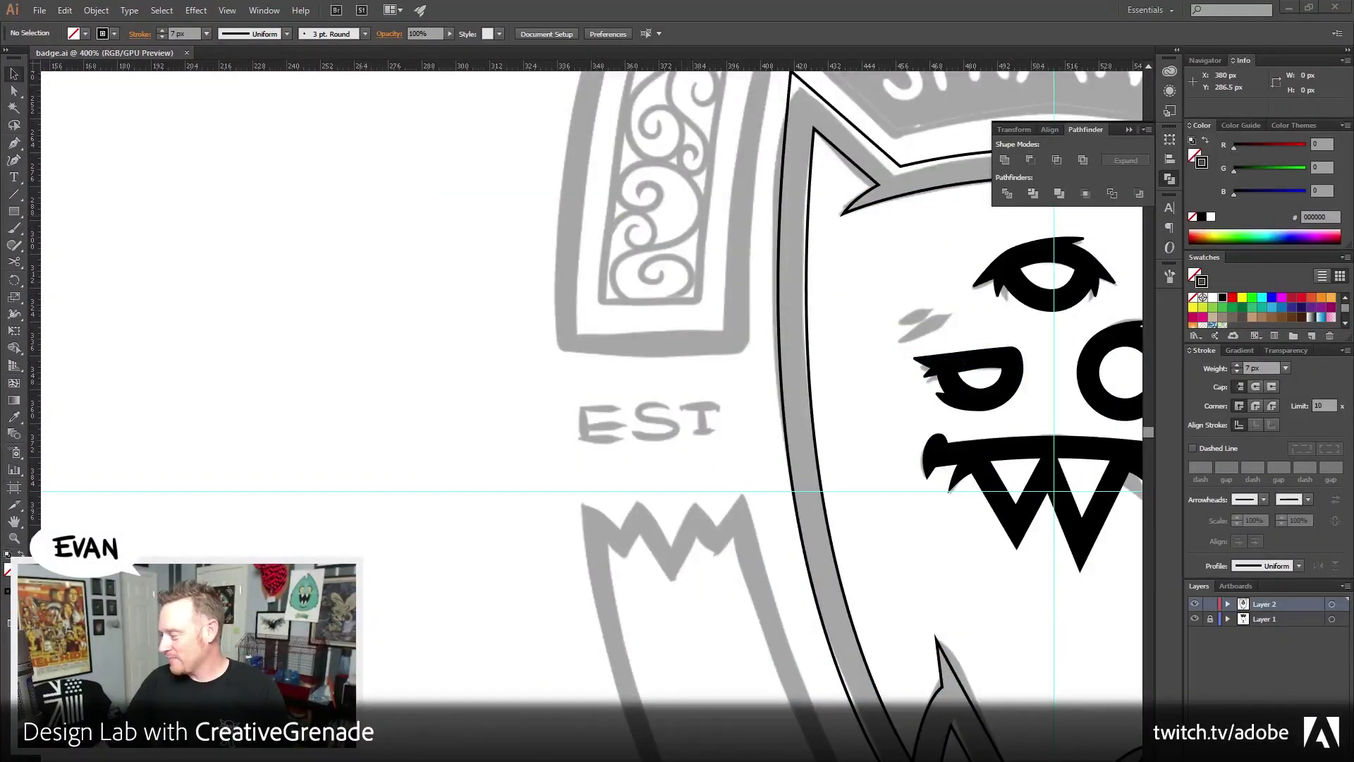
pyautogui.hotkey('alt', 'Tab')
pyautogui.moveTo(695, 74); pyautogui.dragTo(417, 67)
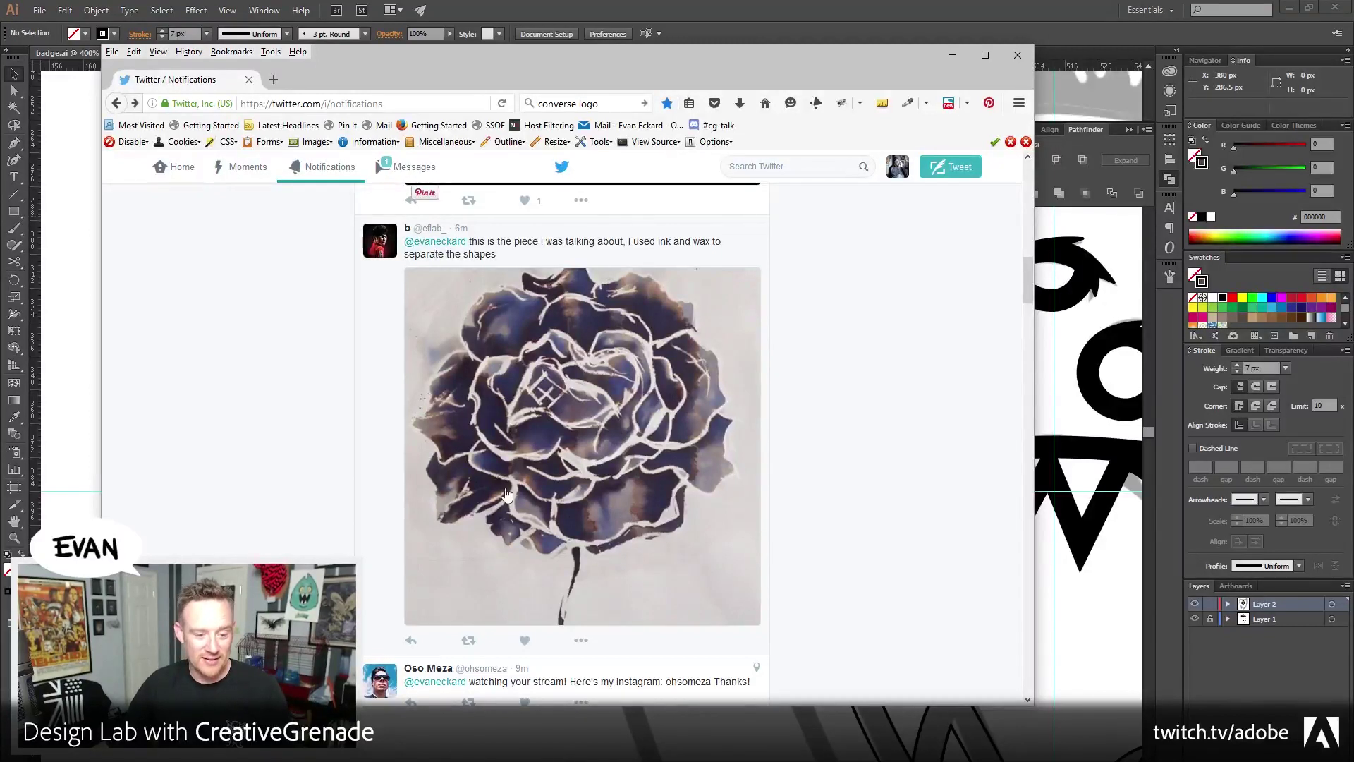
pyautogui.scroll(-2, 506, 494)
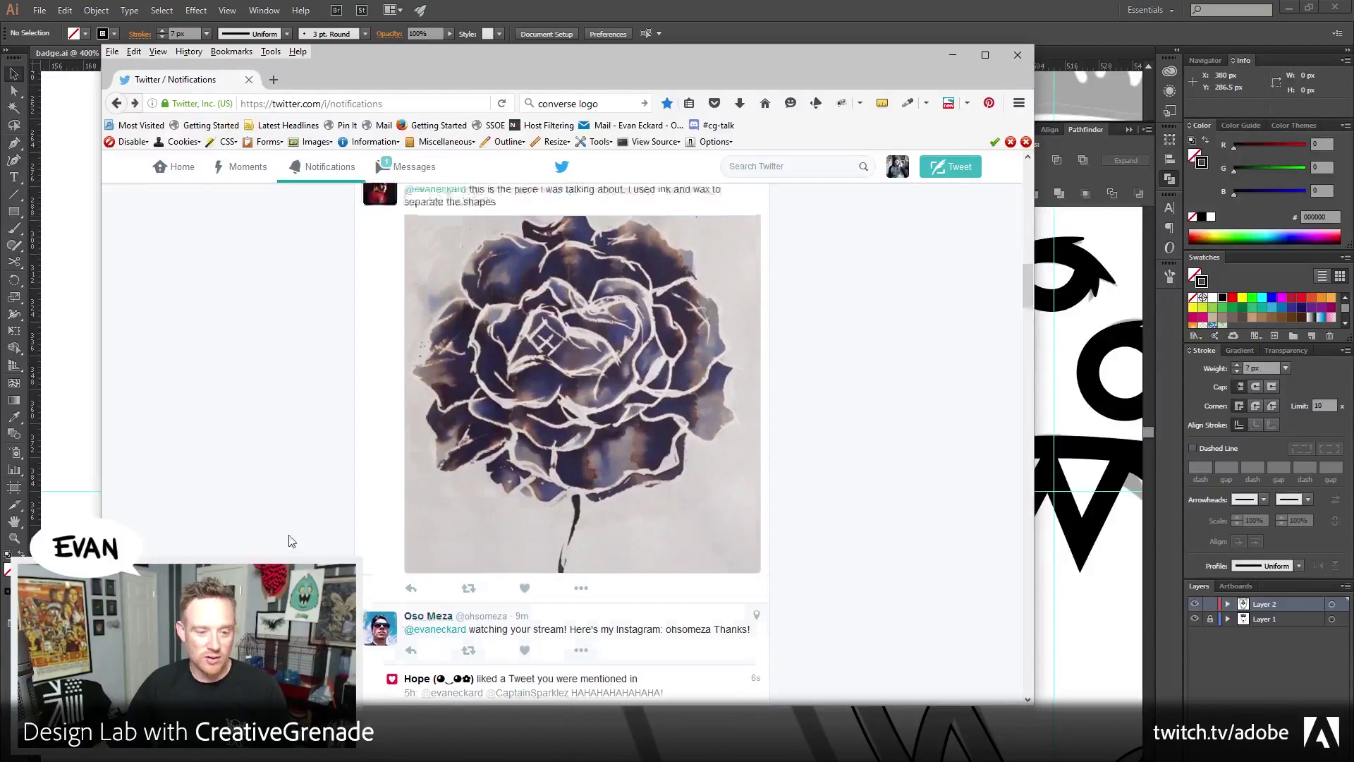
pyautogui.scroll(3, 292, 541)
pyautogui.scroll(-3, 290, 543)
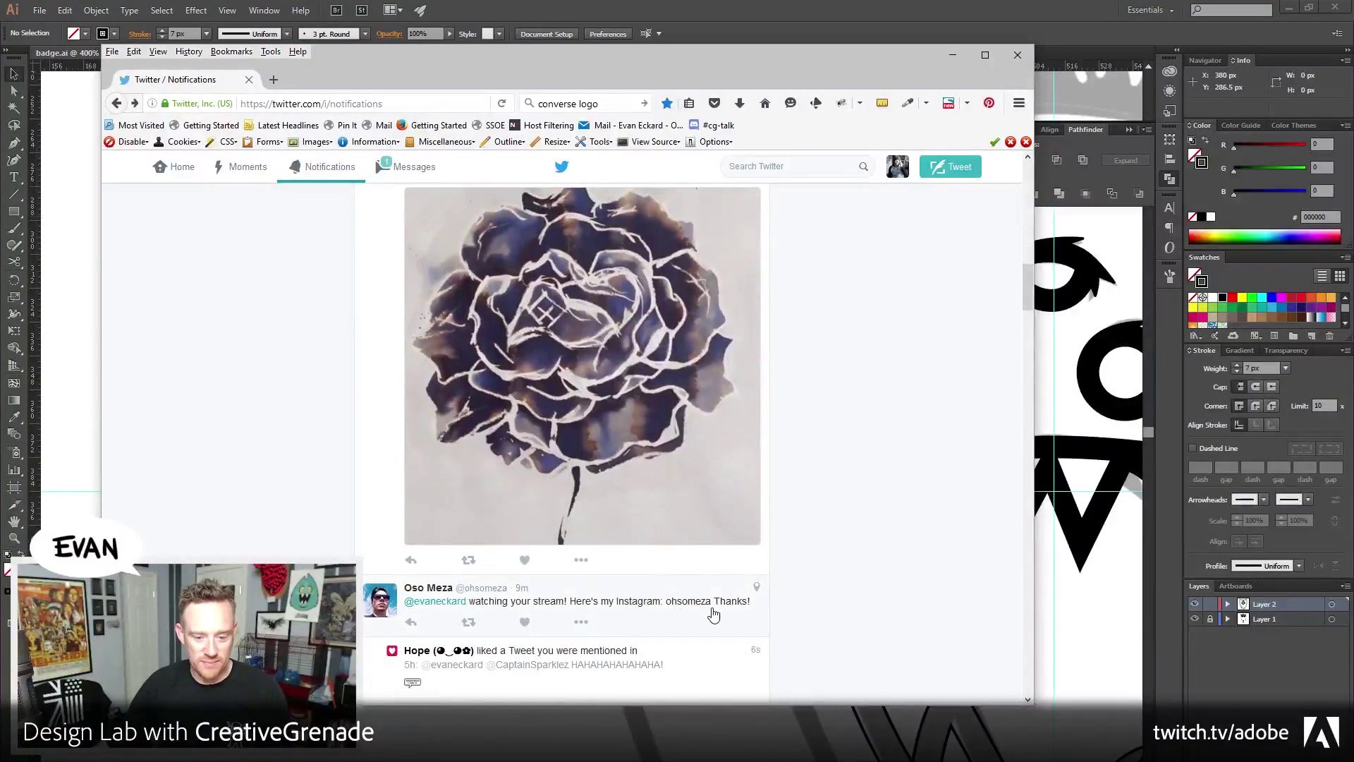
pyautogui.hotkey('alt', 'Tab')
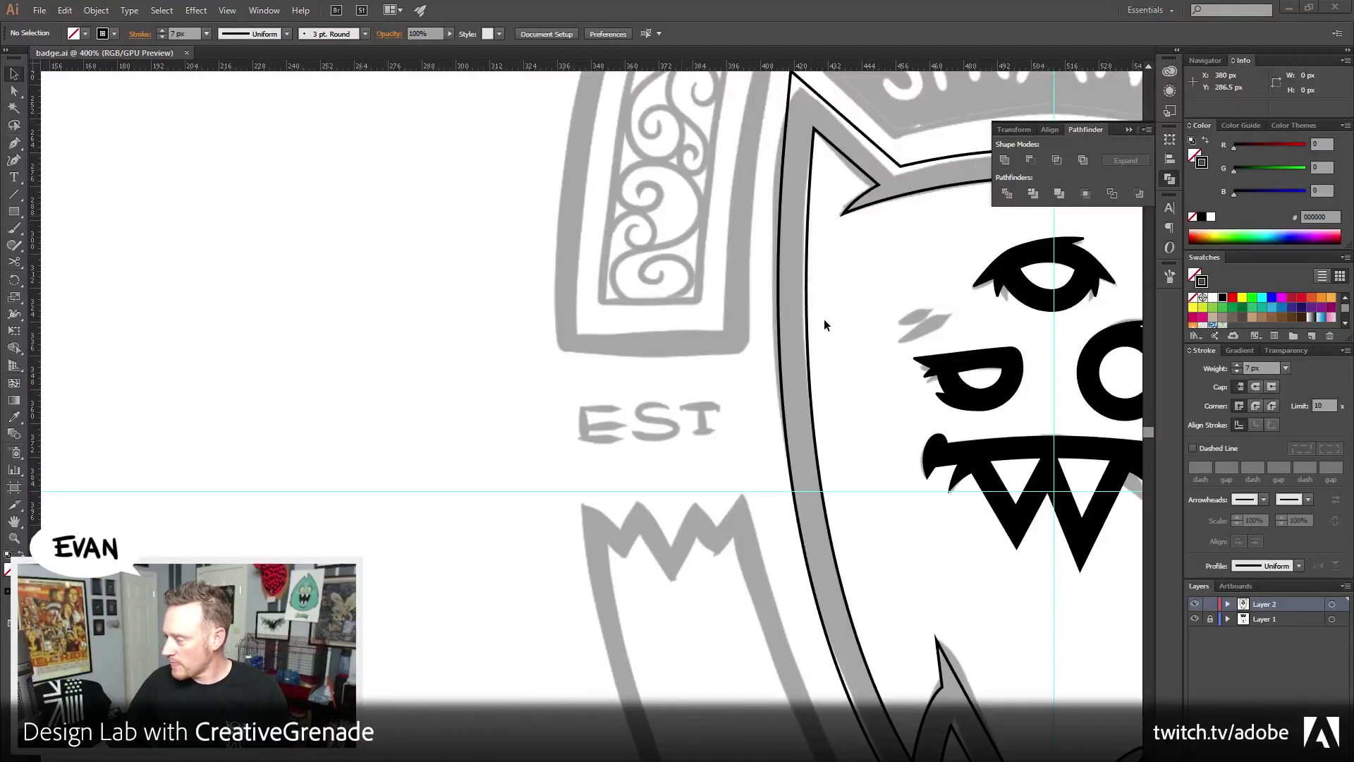
# Draw a leaf-shaped Pen path in empty canvas and set its stroke to 3 px
pyautogui.moveTo(484, 336); pyautogui.dragTo(612, 413)
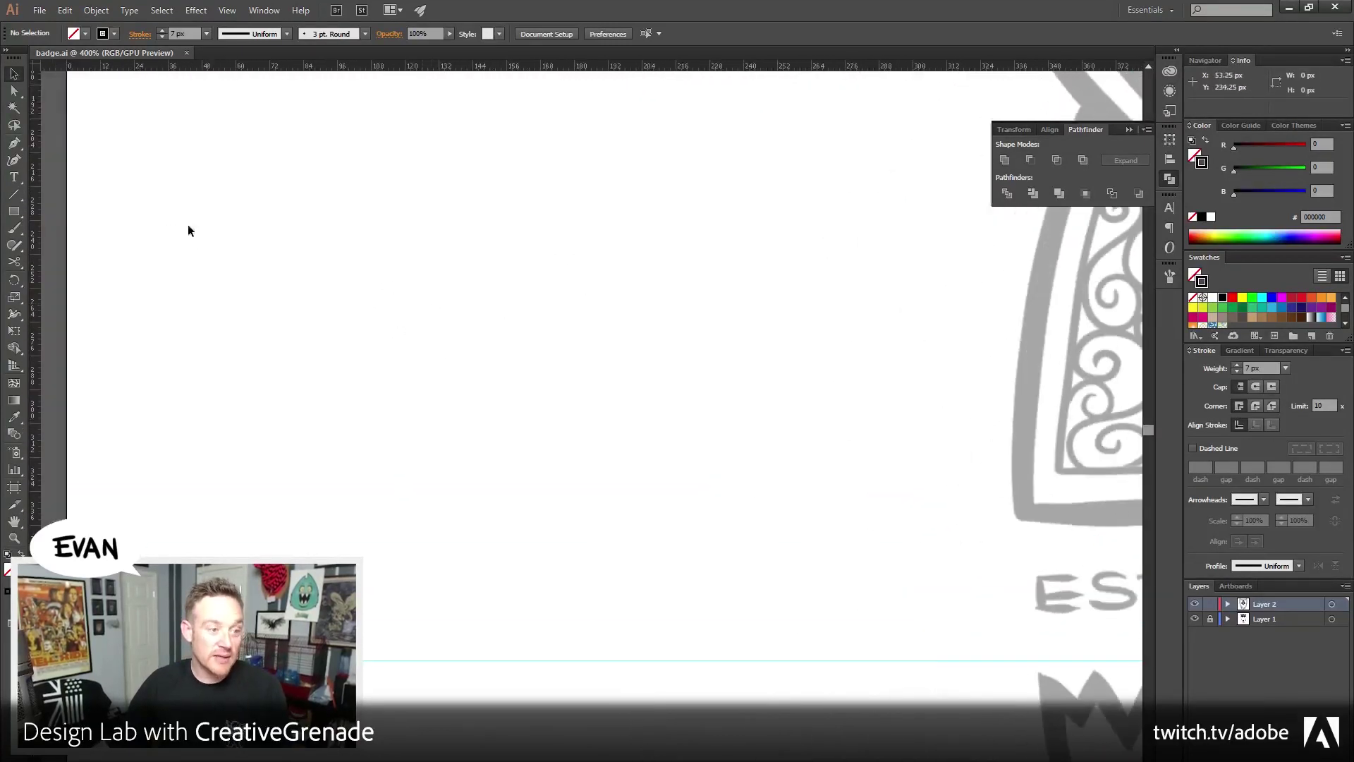
pyautogui.press('p')
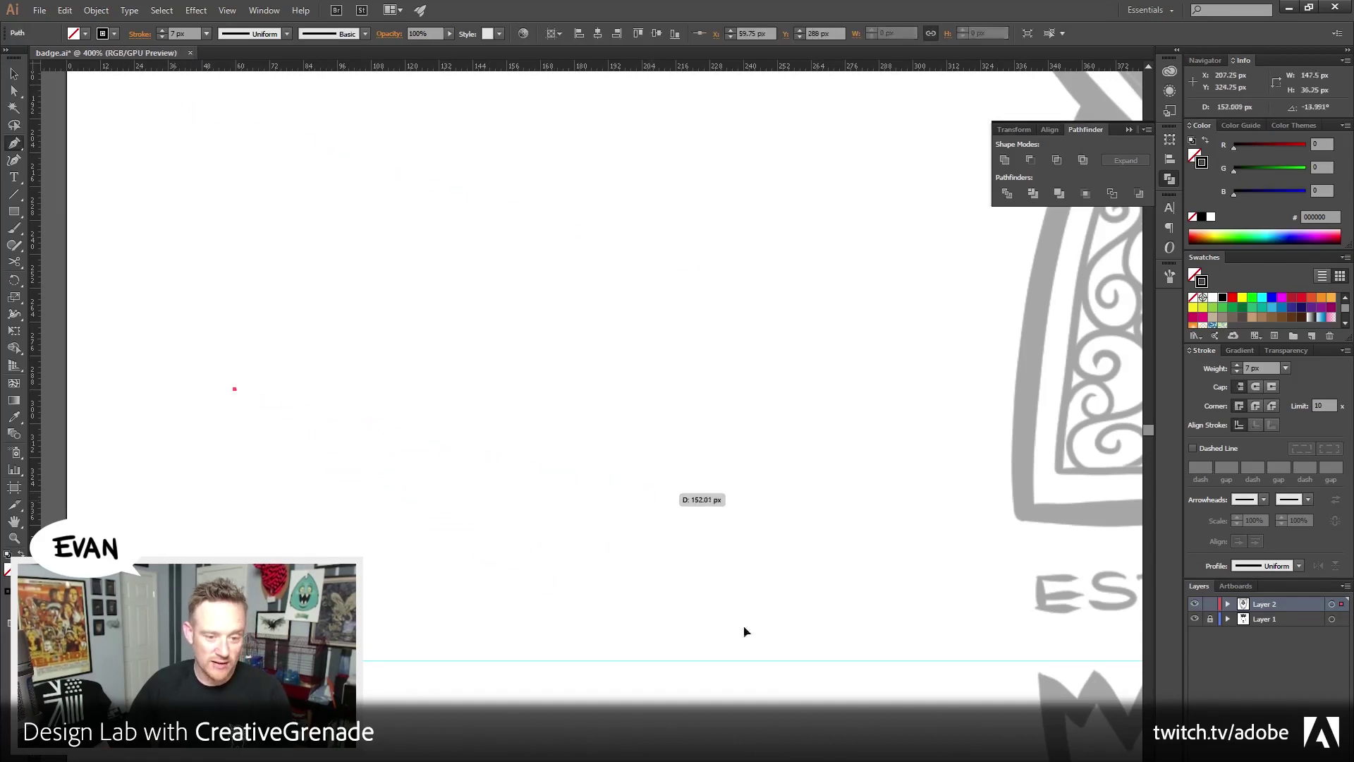
pyautogui.moveTo(649, 492); pyautogui.dragTo(847, 759)
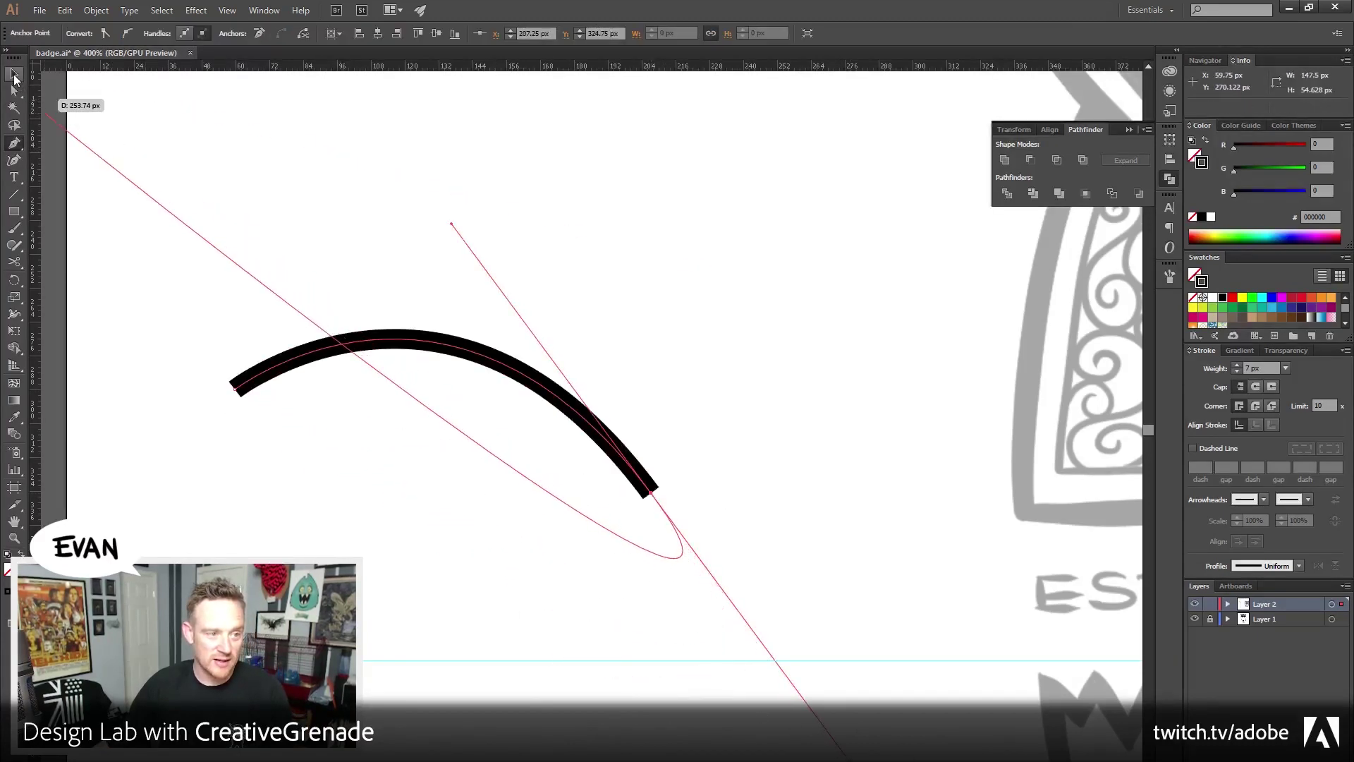
pyautogui.click(651, 493)
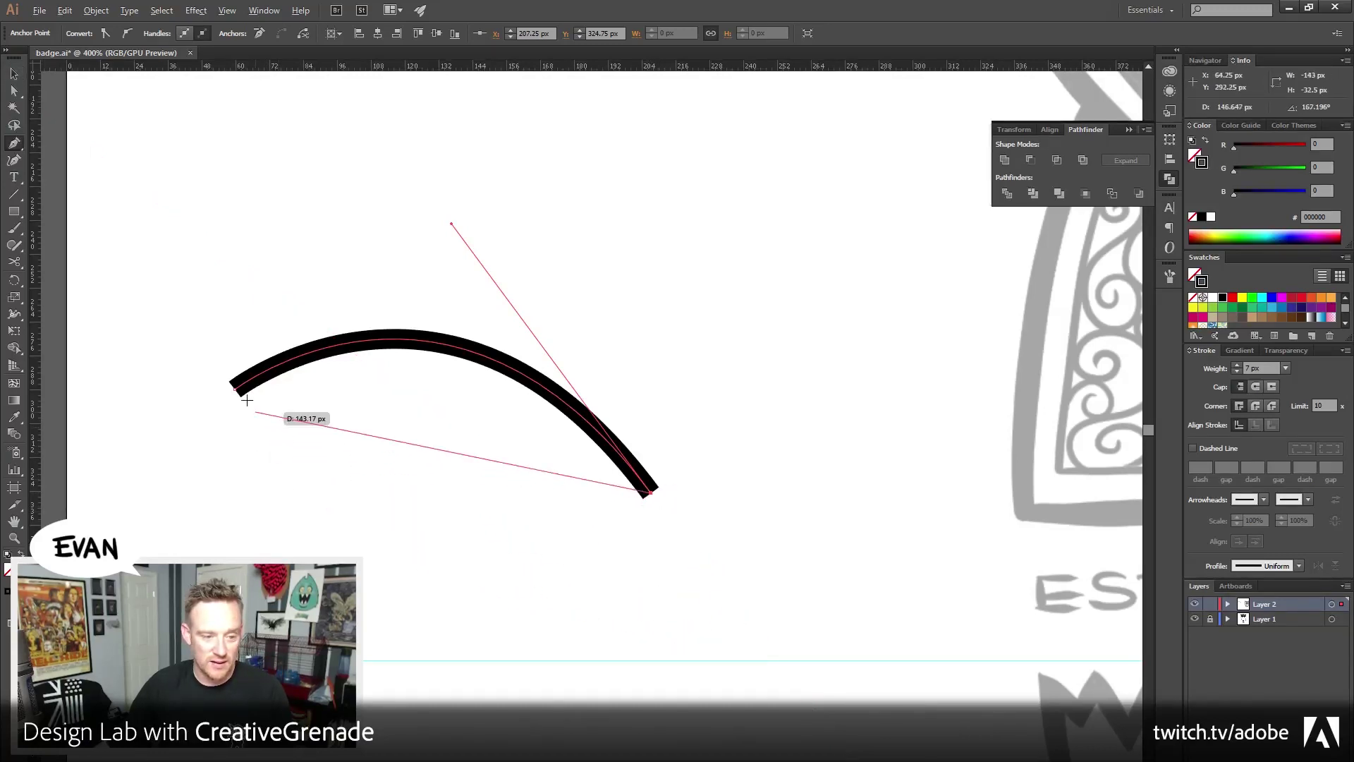
pyautogui.moveTo(235, 390); pyautogui.dragTo(119, 263)
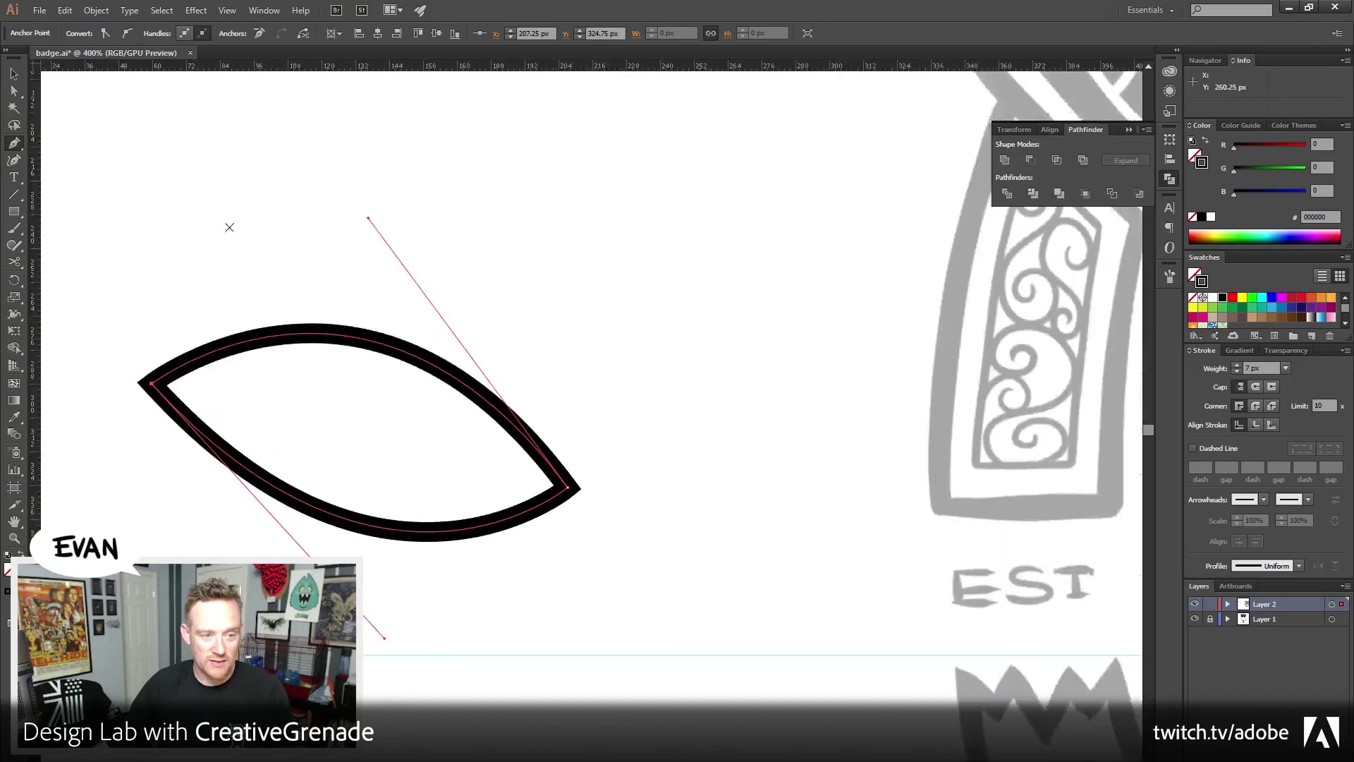
pyautogui.click(10, 76)
pyautogui.click(248, 266)
pyautogui.click(423, 346)
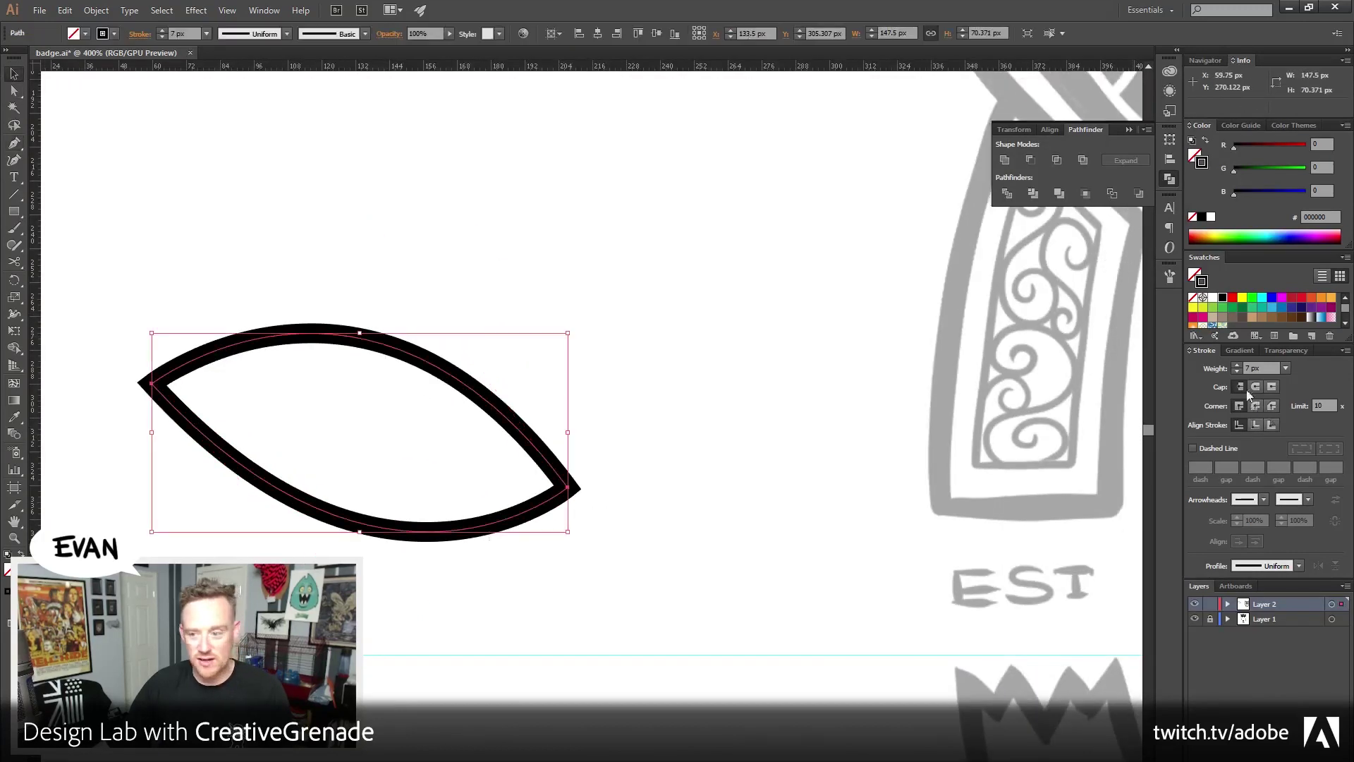
pyautogui.click(1236, 372)
pyautogui.click(1237, 371)
pyautogui.click(1236, 371)
pyautogui.click(1237, 372)
pyautogui.click(607, 384)
pyautogui.scroll(2, 607, 384)
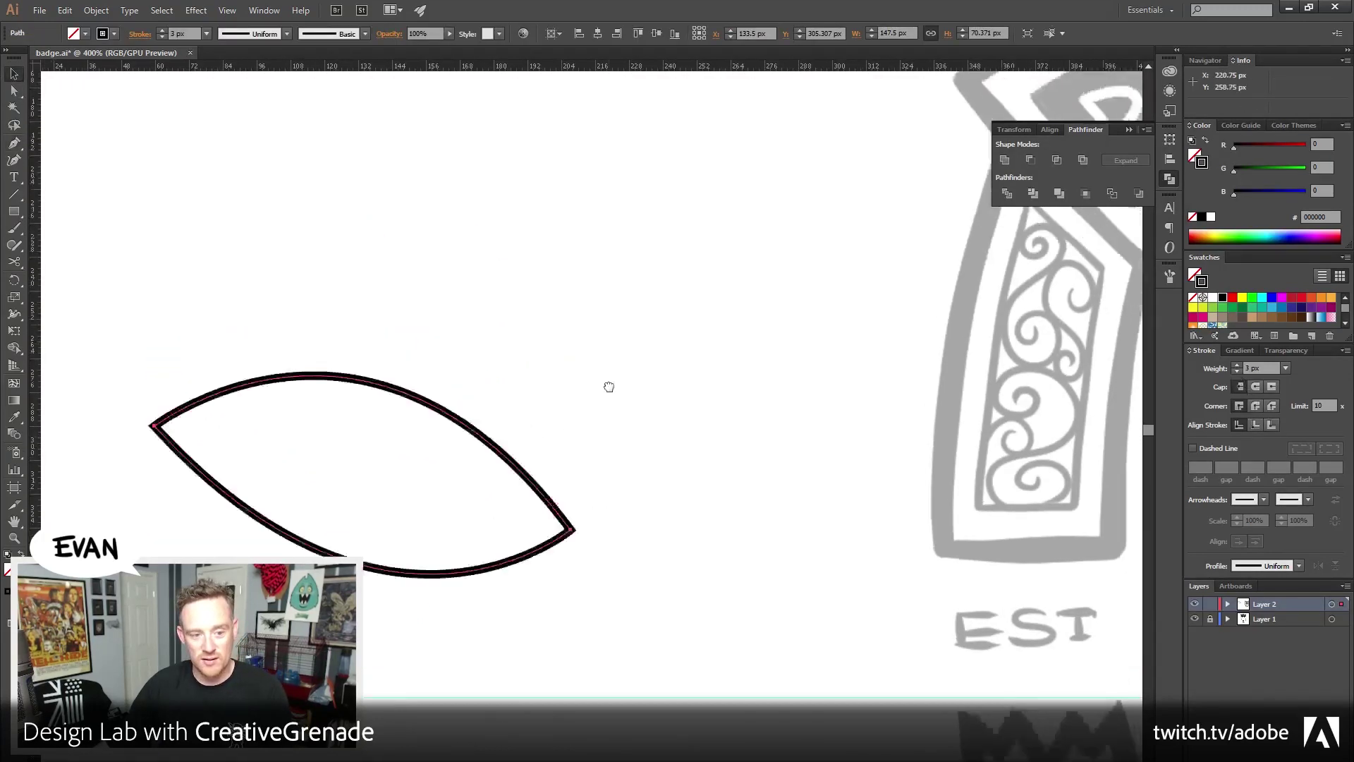
pyautogui.click(443, 420)
# Draw a slanted four-sided outline, nudge it left, and select it with the leaf
pyautogui.press('p')
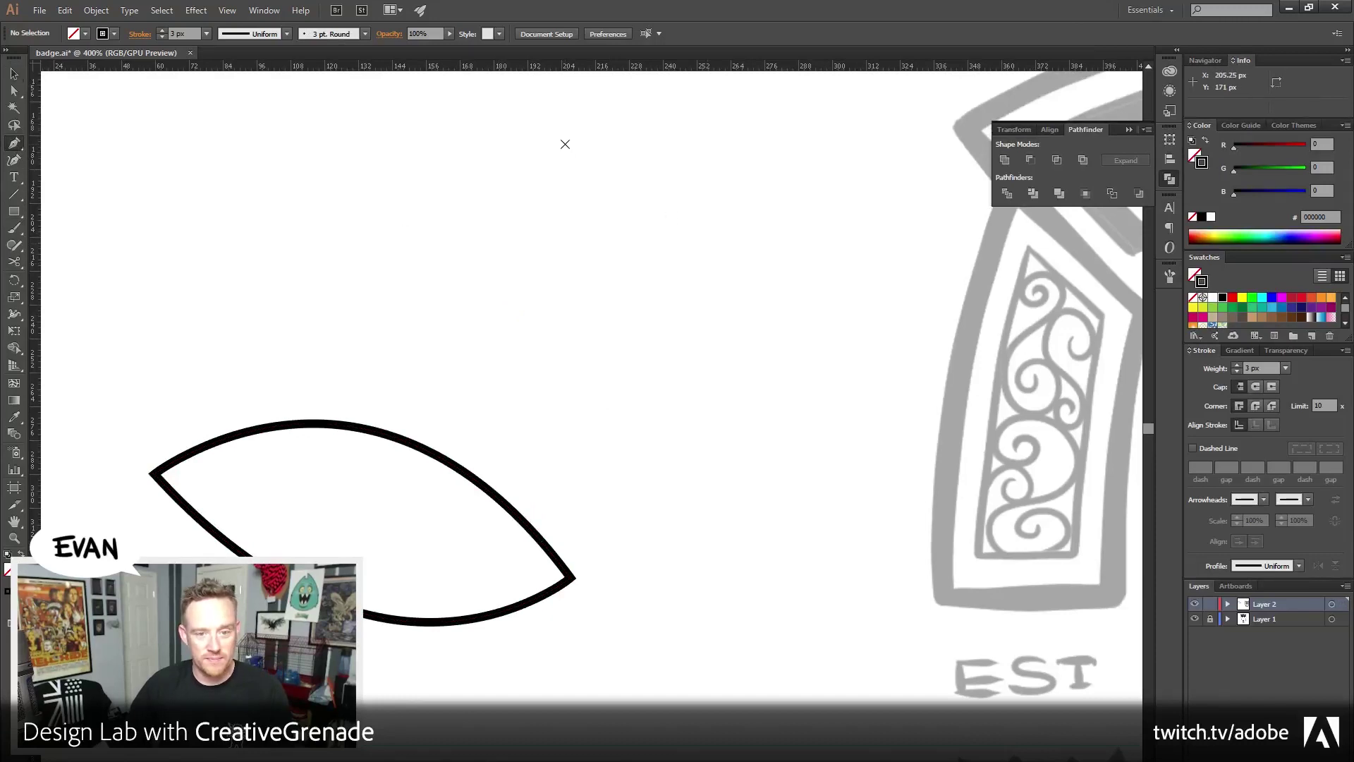
pyautogui.click(587, 123)
pyautogui.click(713, 374)
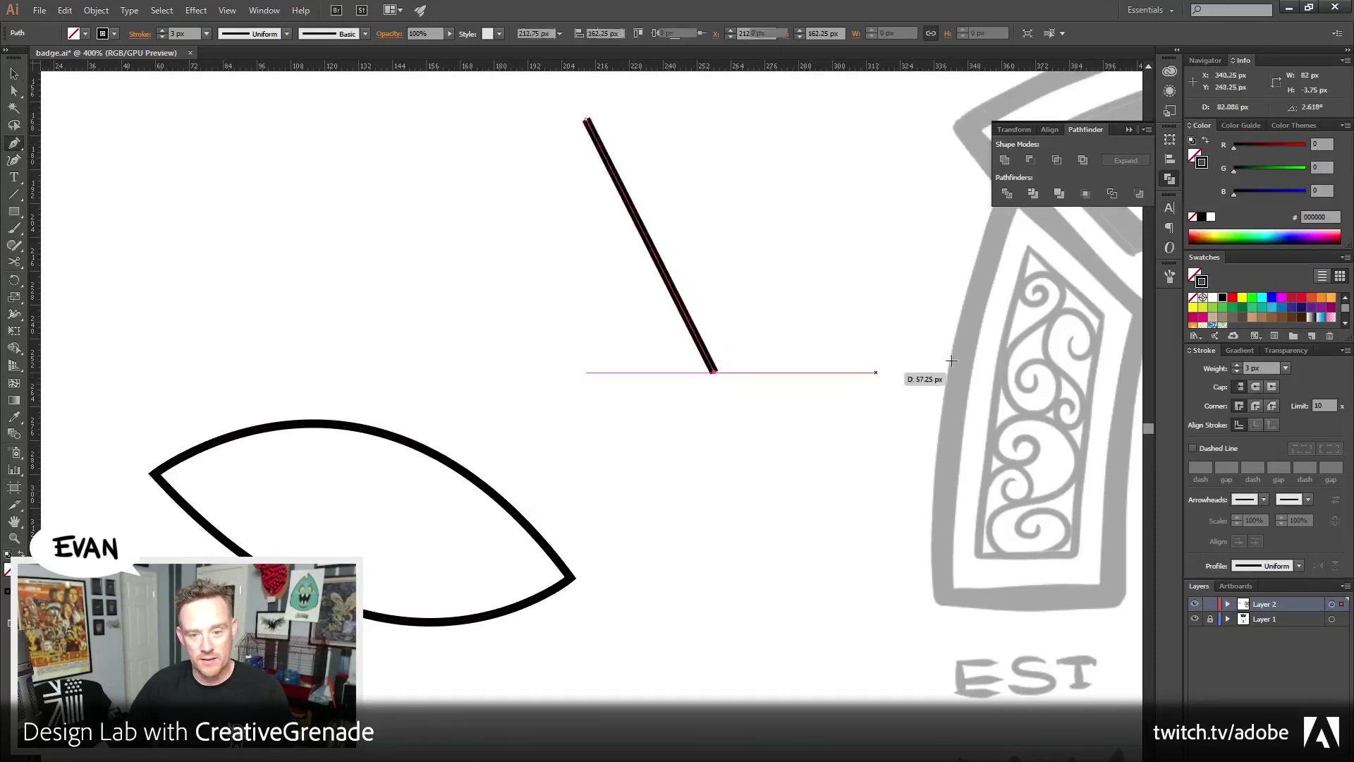
pyautogui.click(951, 361)
pyautogui.click(826, 134)
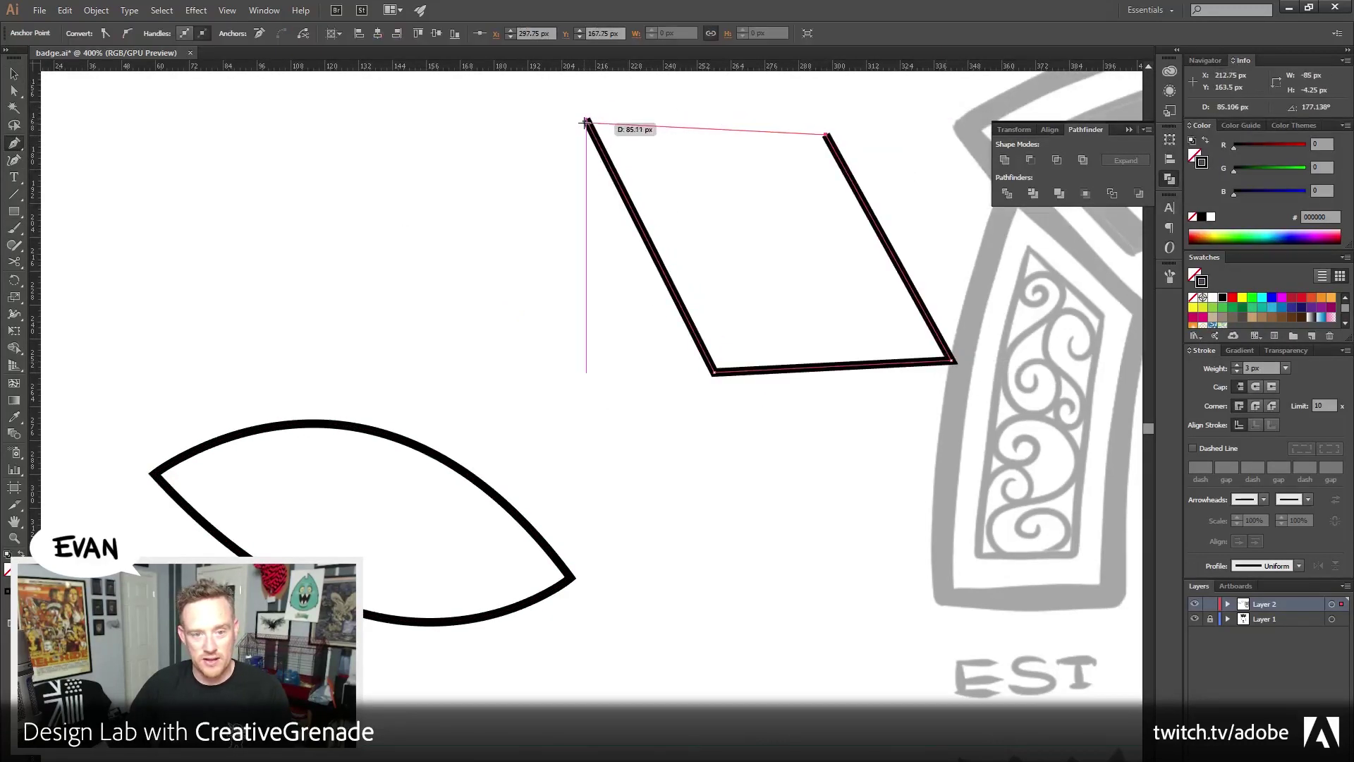
pyautogui.click(587, 119)
pyautogui.press('v')
pyautogui.click(532, 247)
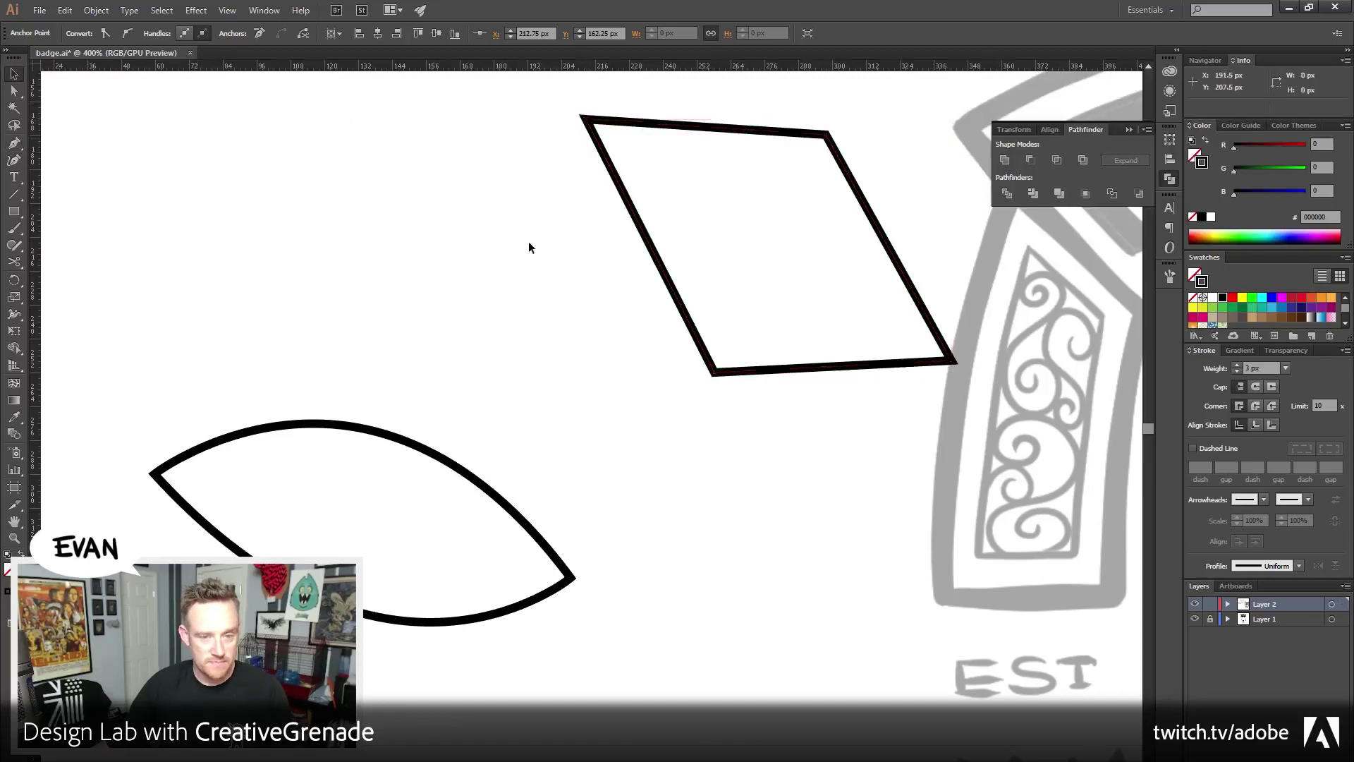
pyautogui.click(690, 271)
pyautogui.moveTo(690, 272); pyautogui.dragTo(559, 267)
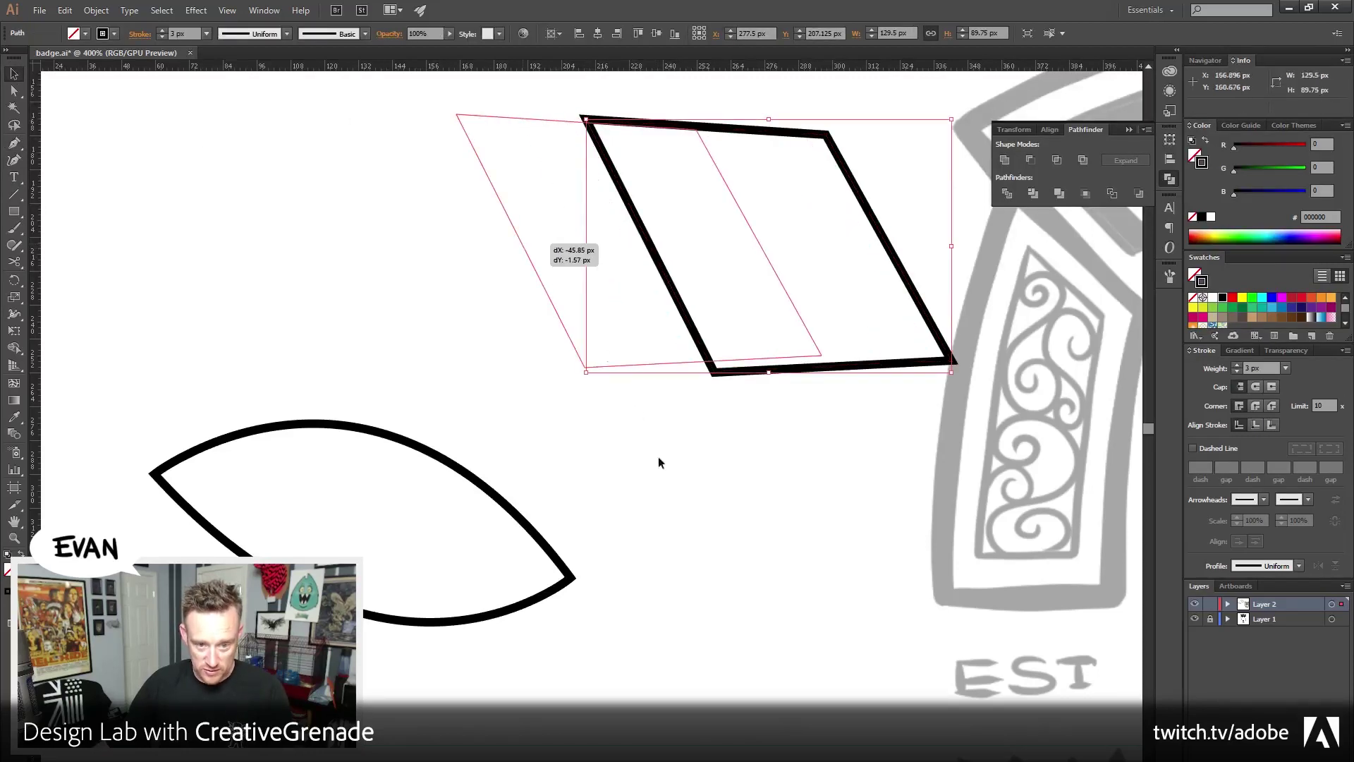
pyautogui.click(663, 458)
pyautogui.moveTo(665, 457); pyautogui.dragTo(754, 502)
pyautogui.moveTo(257, 167); pyautogui.dragTo(493, 493)
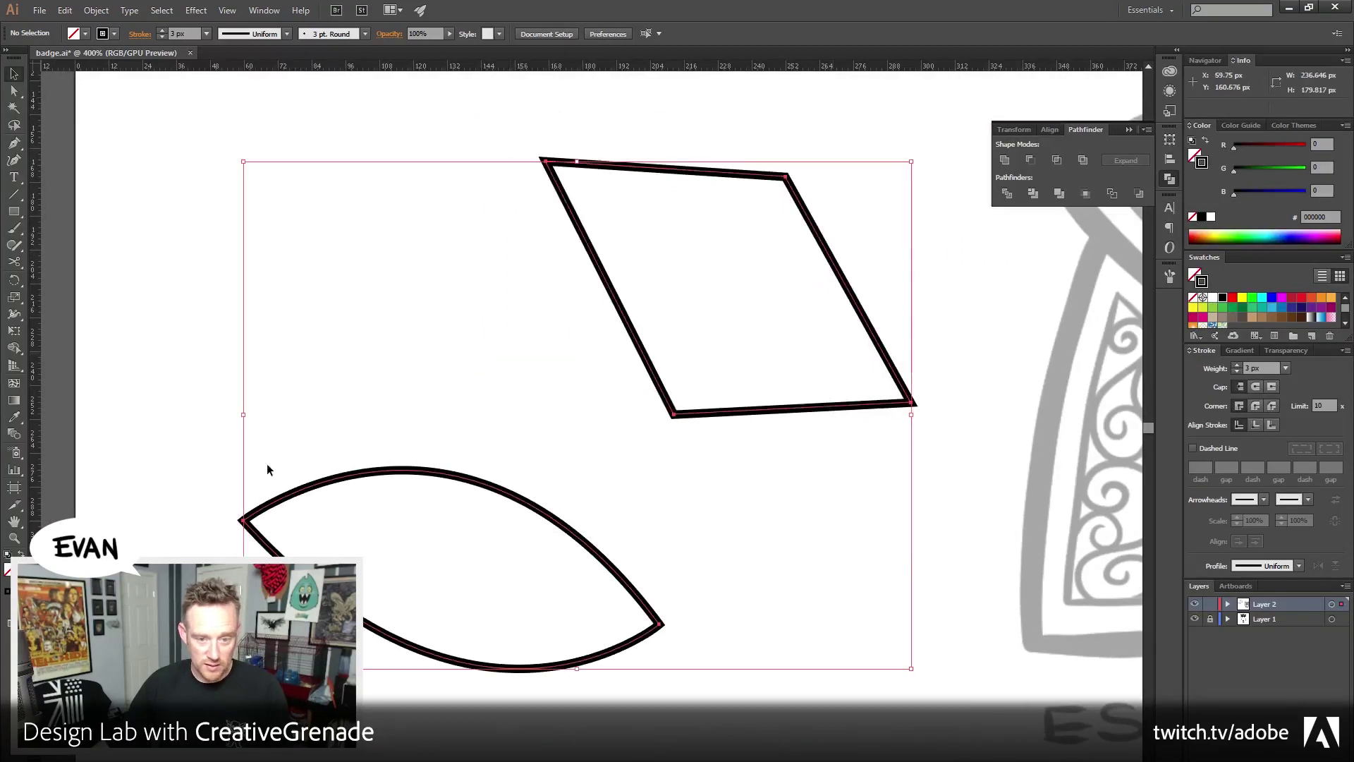
# Set Blend Options spacing to Specified Steps with 20 steps
pyautogui.click(96, 10)
pyautogui.moveTo(151, 320)
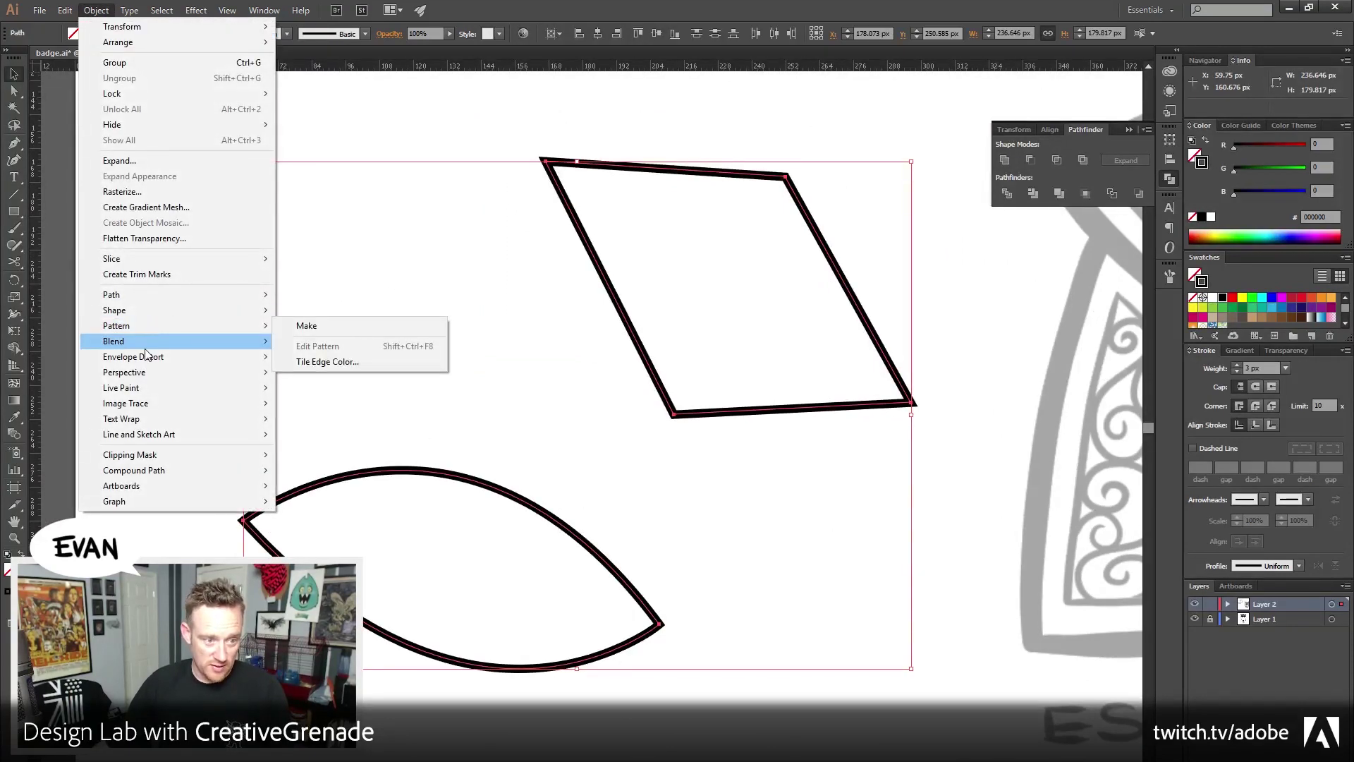
pyautogui.moveTo(146, 345)
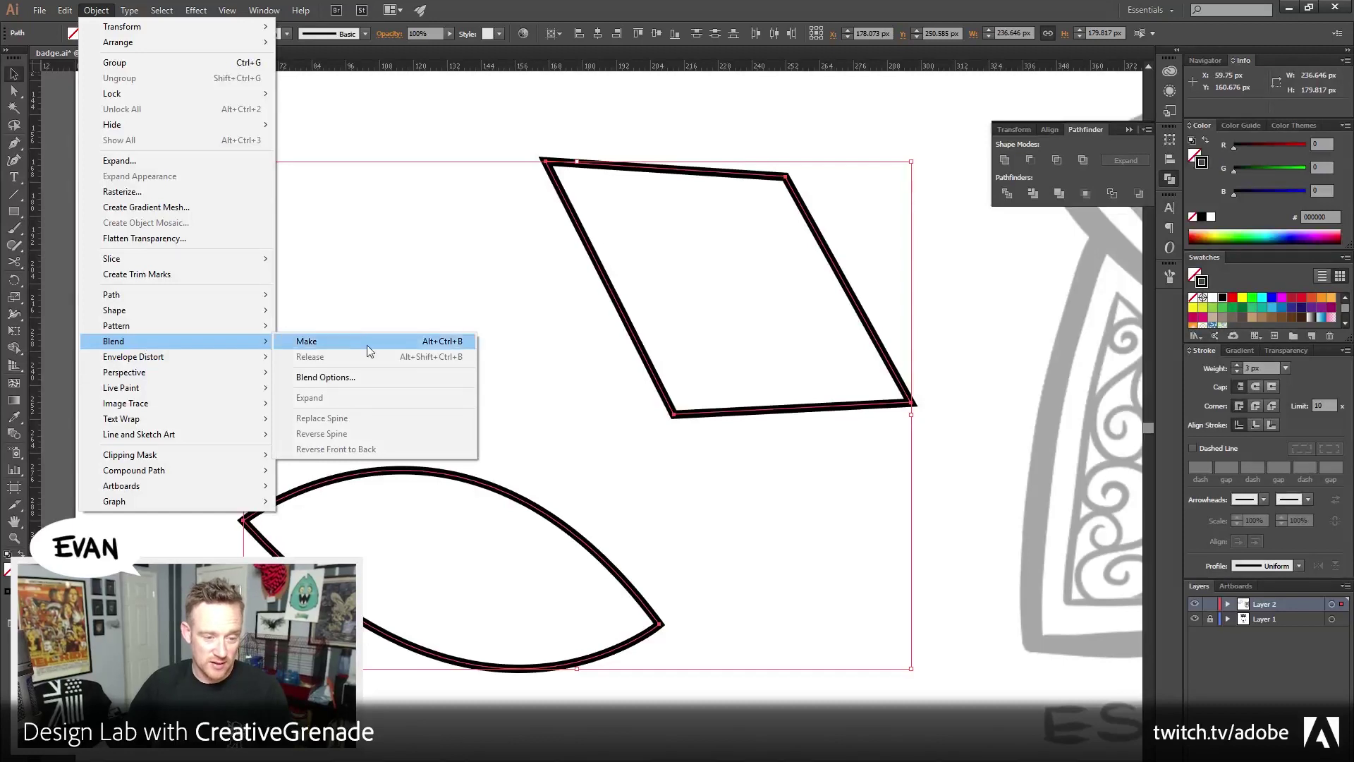
pyautogui.click(326, 377)
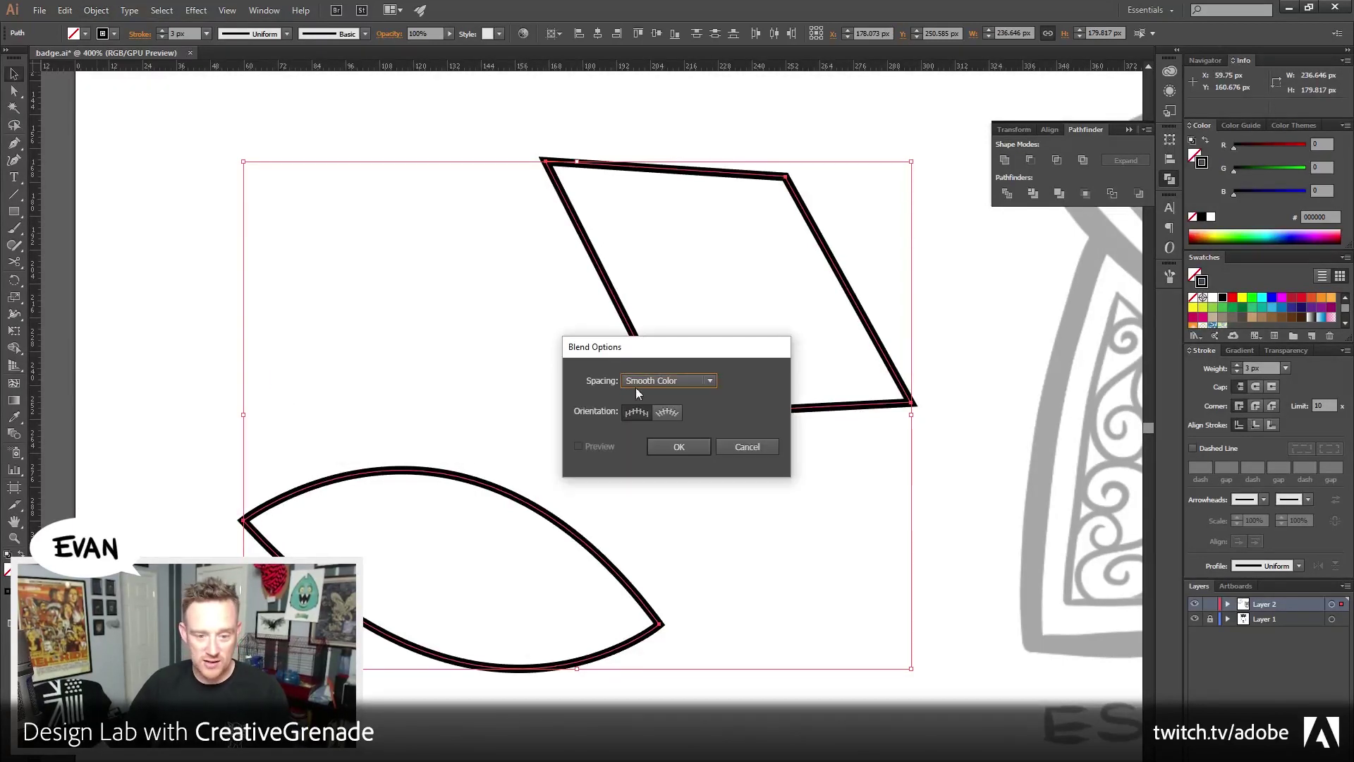
pyautogui.click(656, 385)
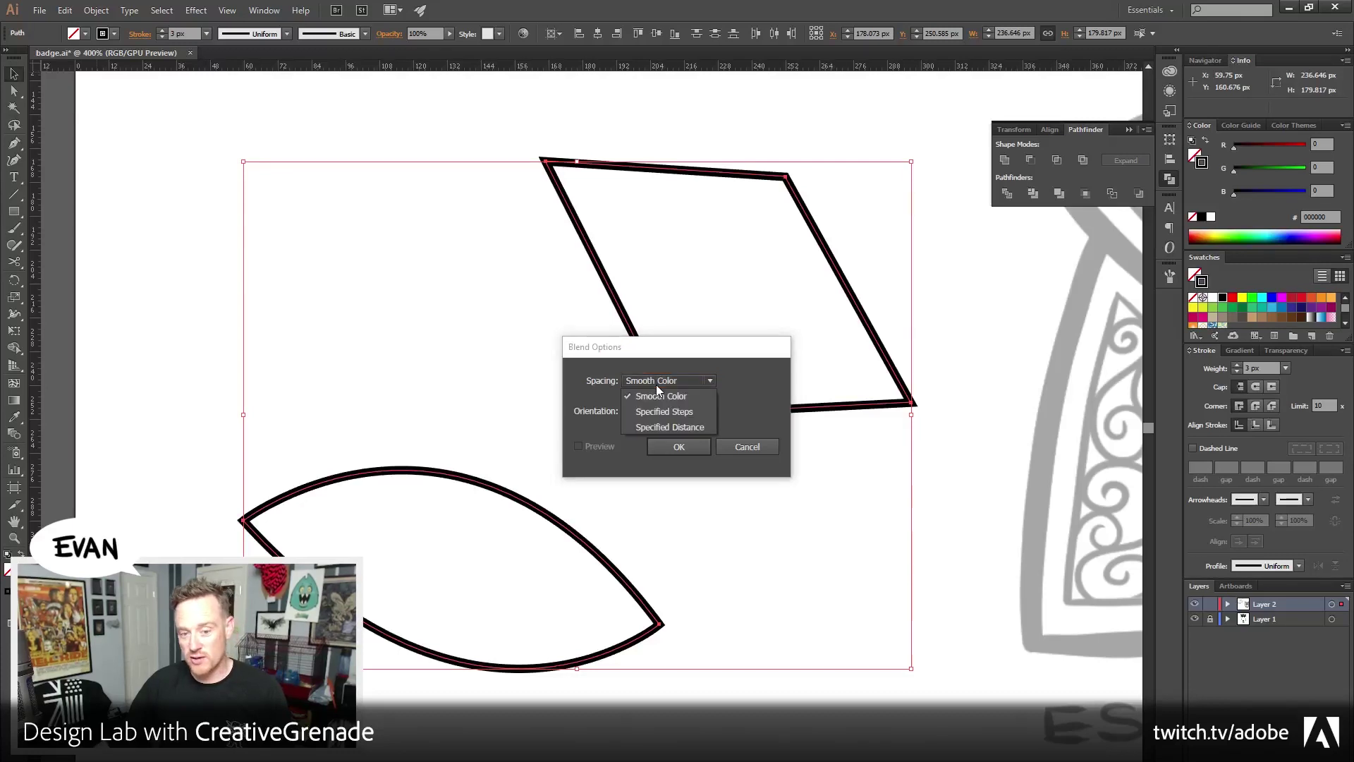
pyautogui.click(689, 412)
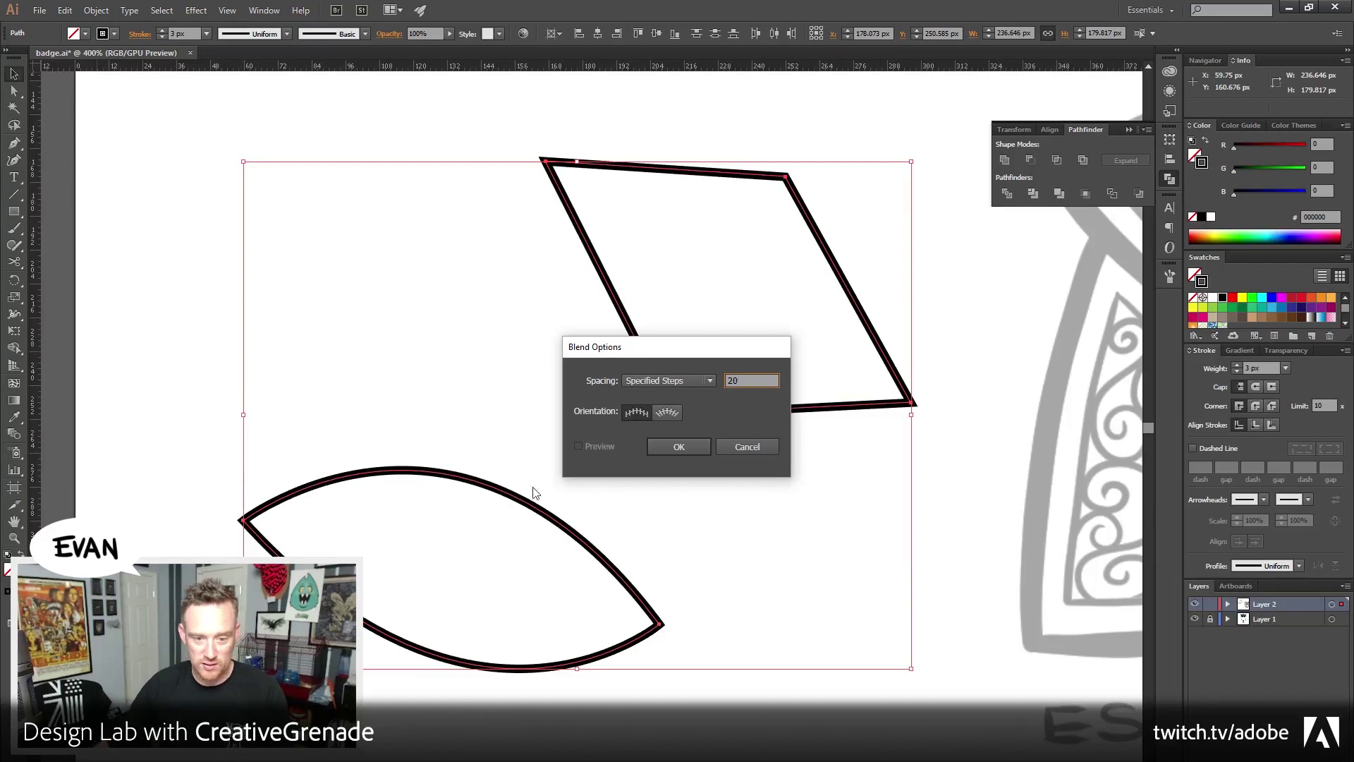
pyautogui.click(683, 447)
# Make the blend between the leaf and four-sided outlines, then deselect to view it
pyautogui.click(96, 10)
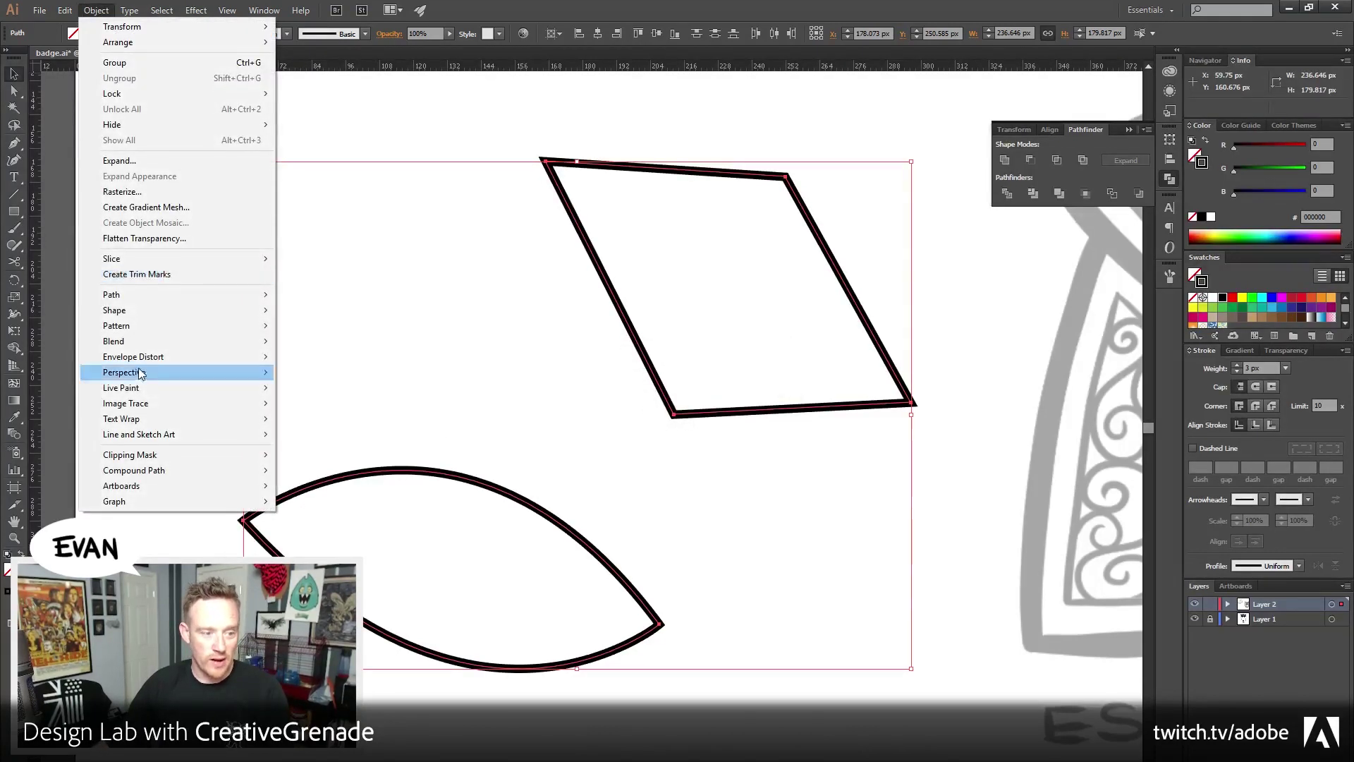
pyautogui.moveTo(138, 341)
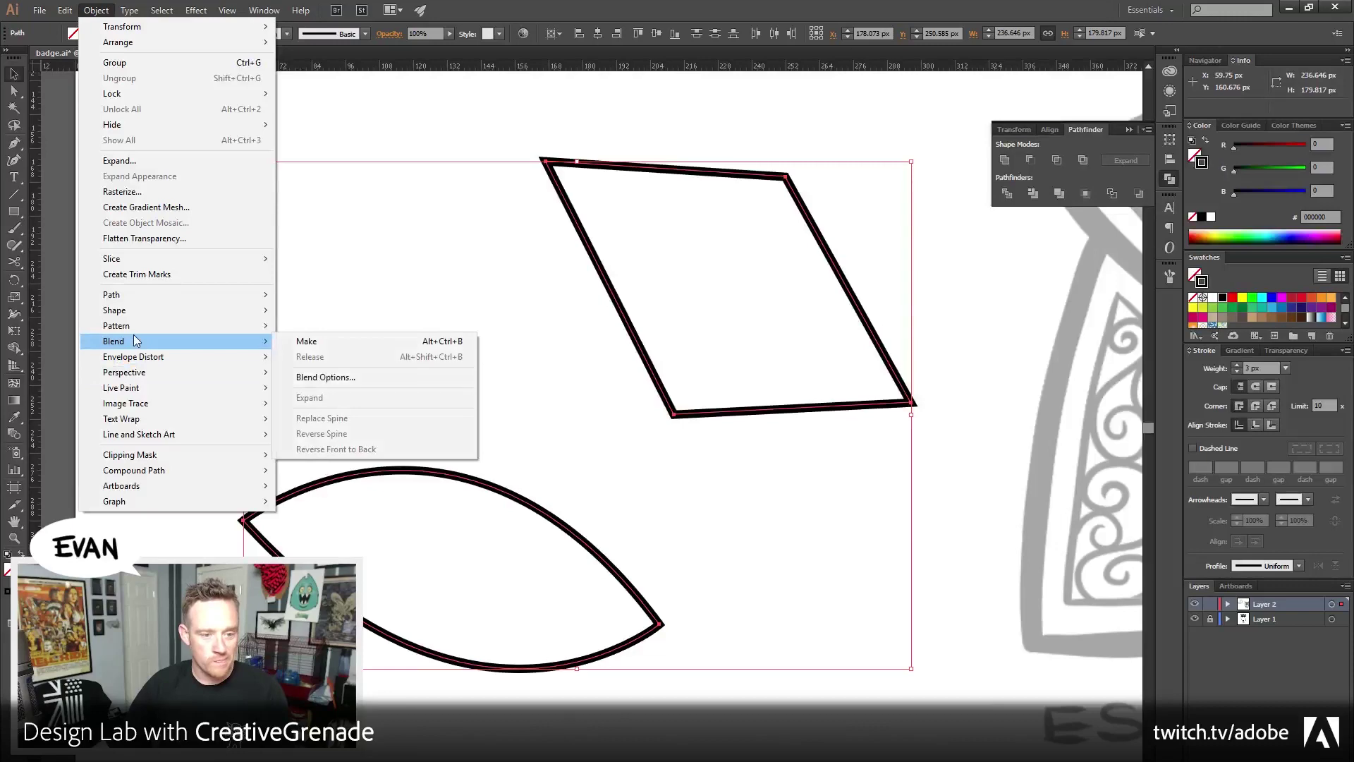
pyautogui.click(341, 343)
pyautogui.click(111, 469)
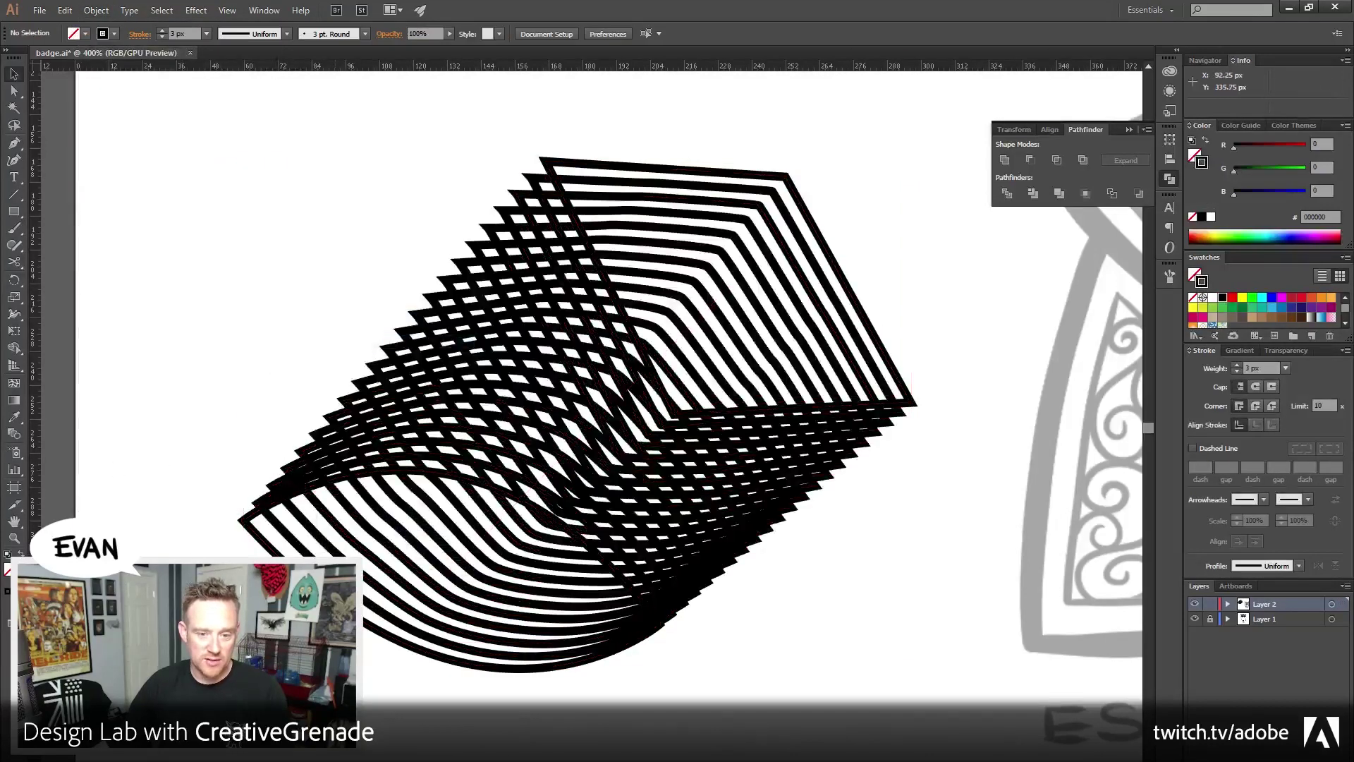
# Enter the blend and nudge its top quadrilateral up and to the right
pyautogui.moveTo(297, 493); pyautogui.dragTo(212, 475)
pyautogui.moveTo(147, 359); pyautogui.dragTo(430, 645)
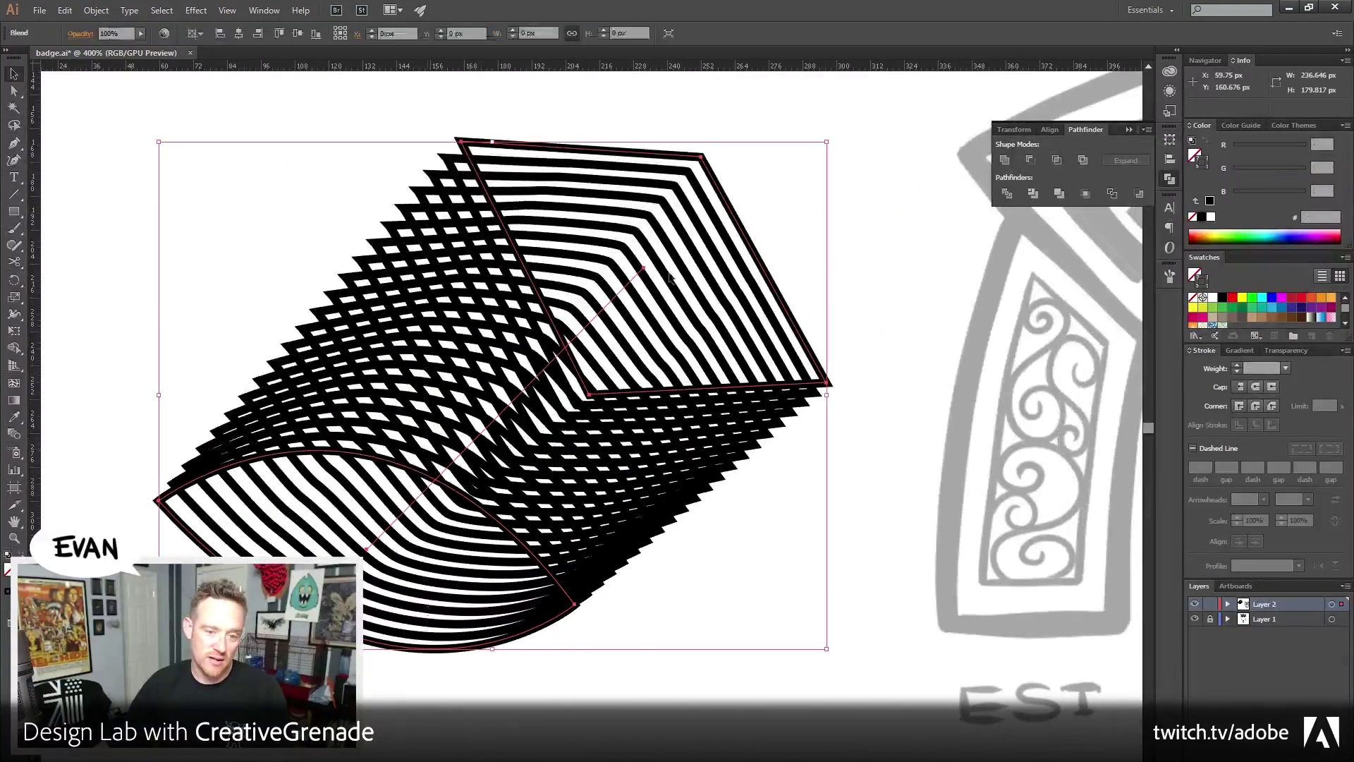
pyautogui.click(771, 136)
pyautogui.doubleClick(704, 159)
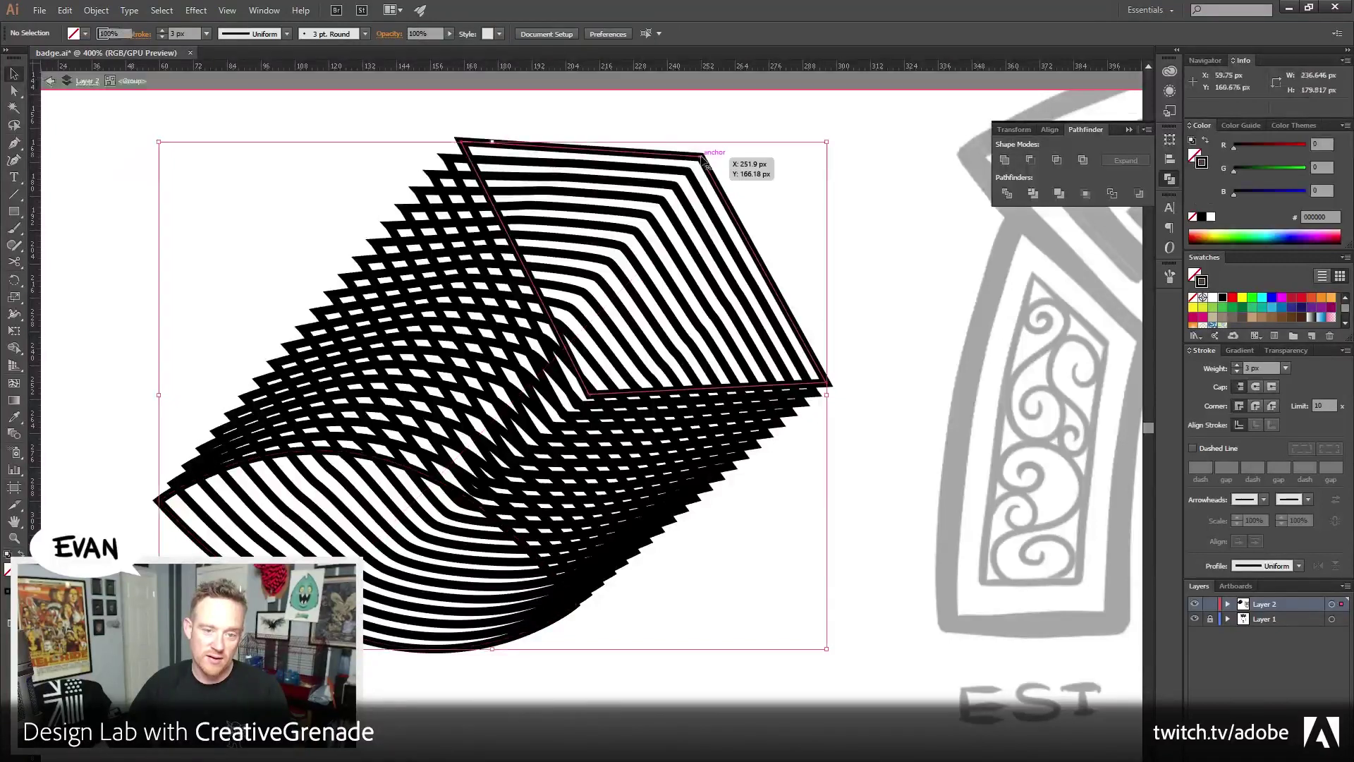
pyautogui.moveTo(705, 159); pyautogui.dragTo(663, 135)
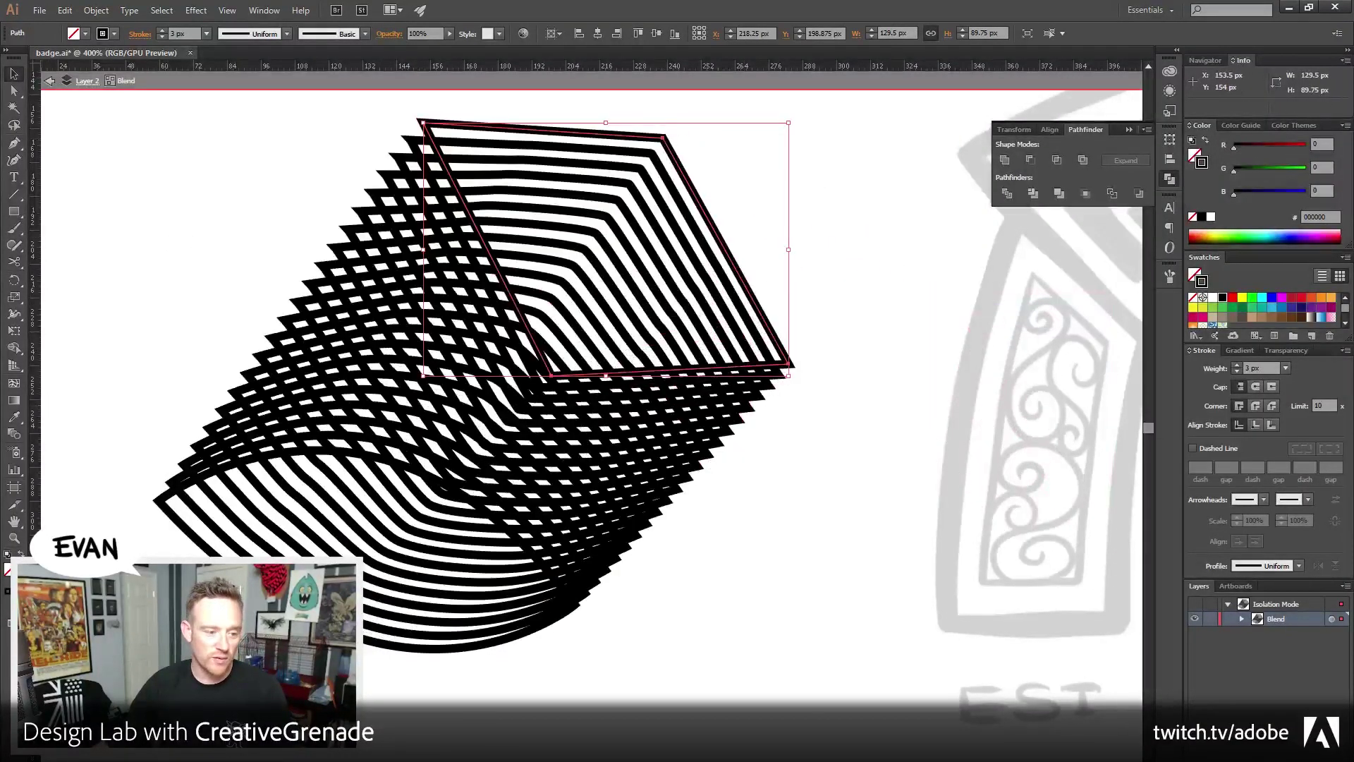
# Move the blend's bottom leaf outline down and away from the top shape
pyautogui.moveTo(106, 458); pyautogui.dragTo(729, 617)
pyautogui.moveTo(705, 612); pyautogui.dragTo(767, 524)
pyautogui.moveTo(673, 445); pyautogui.dragTo(602, 668)
pyautogui.click(534, 233)
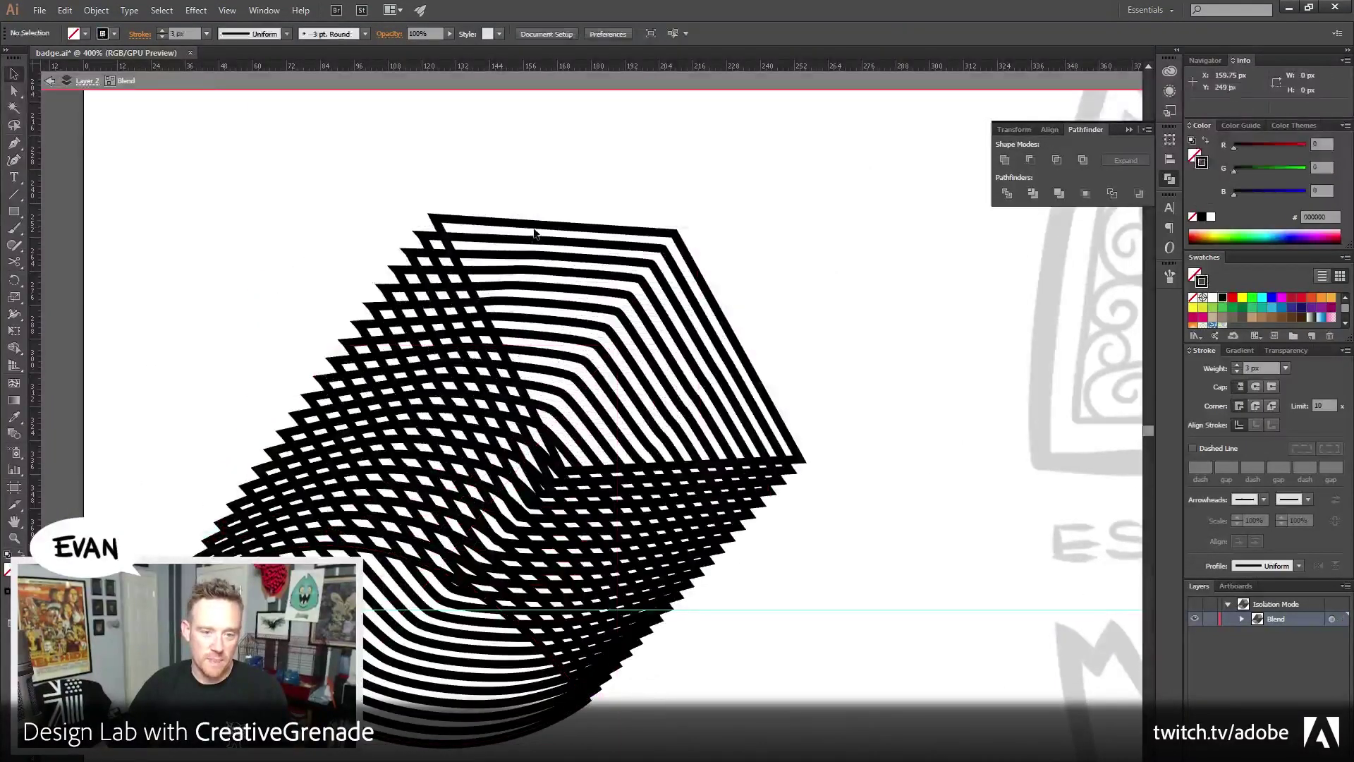
pyautogui.scroll(-5, 522, 353)
pyautogui.hscroll(-2, 522, 352)
pyautogui.moveTo(482, 403); pyautogui.dragTo(480, 709)
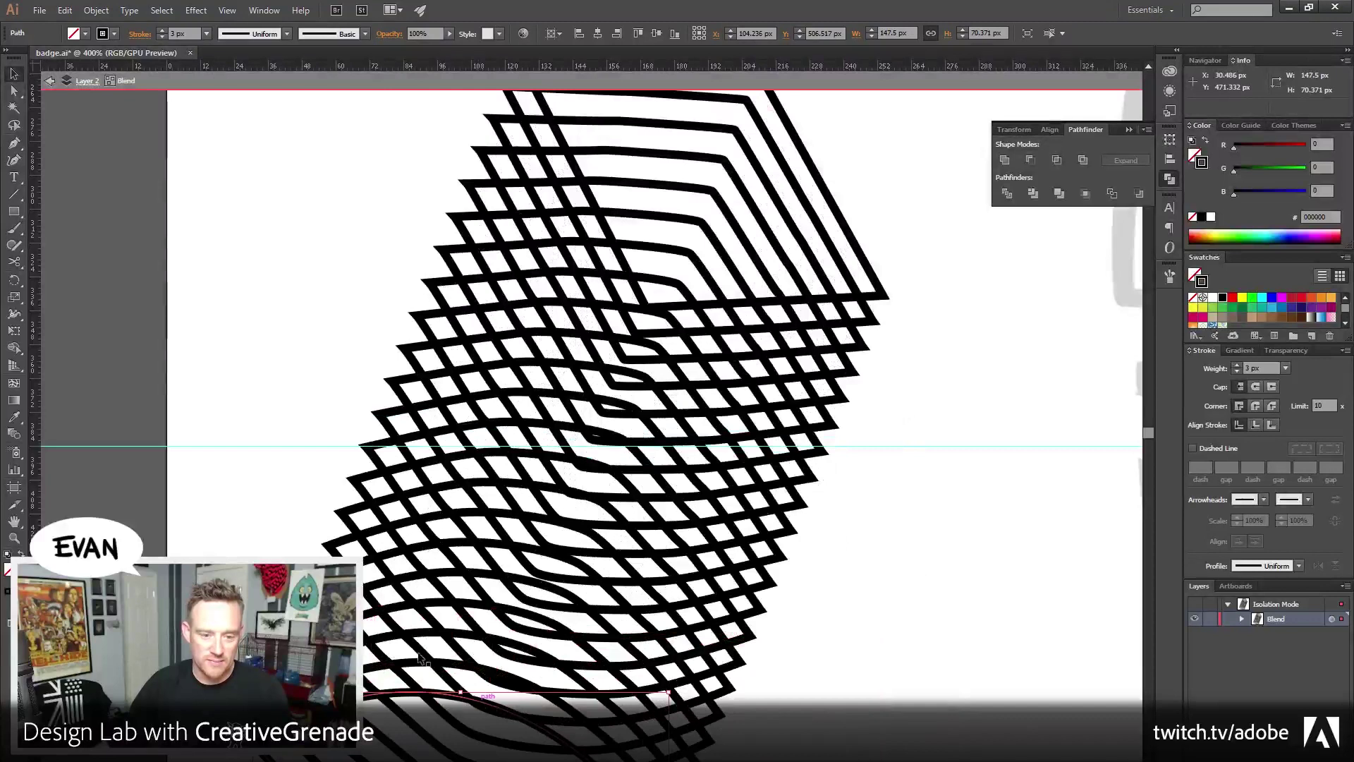
pyautogui.keyDown('alt'); pyautogui.click(615, 514); pyautogui.keyUp('alt')
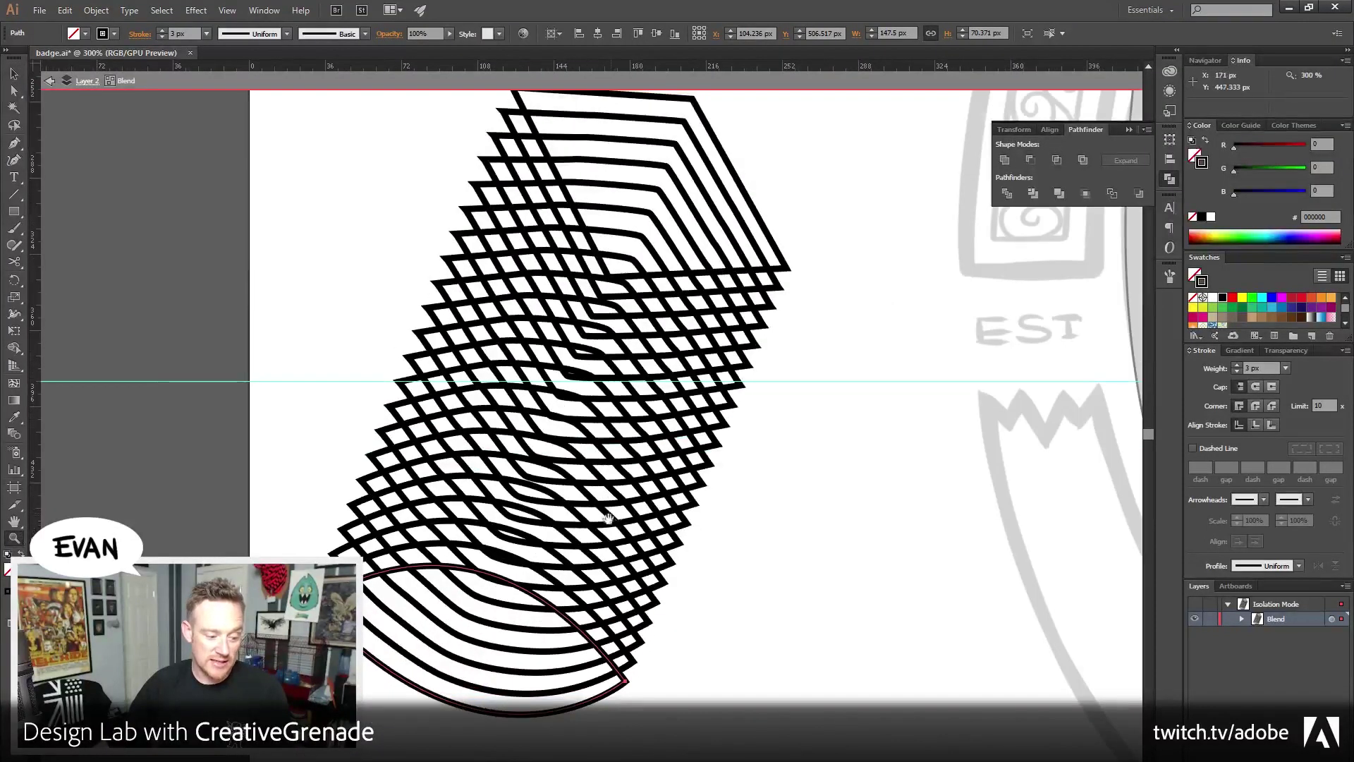
pyautogui.moveTo(608, 519); pyautogui.dragTo(503, 562)
# With Direct Selection, drag one corner of the top outline far outward
pyautogui.click(13, 79)
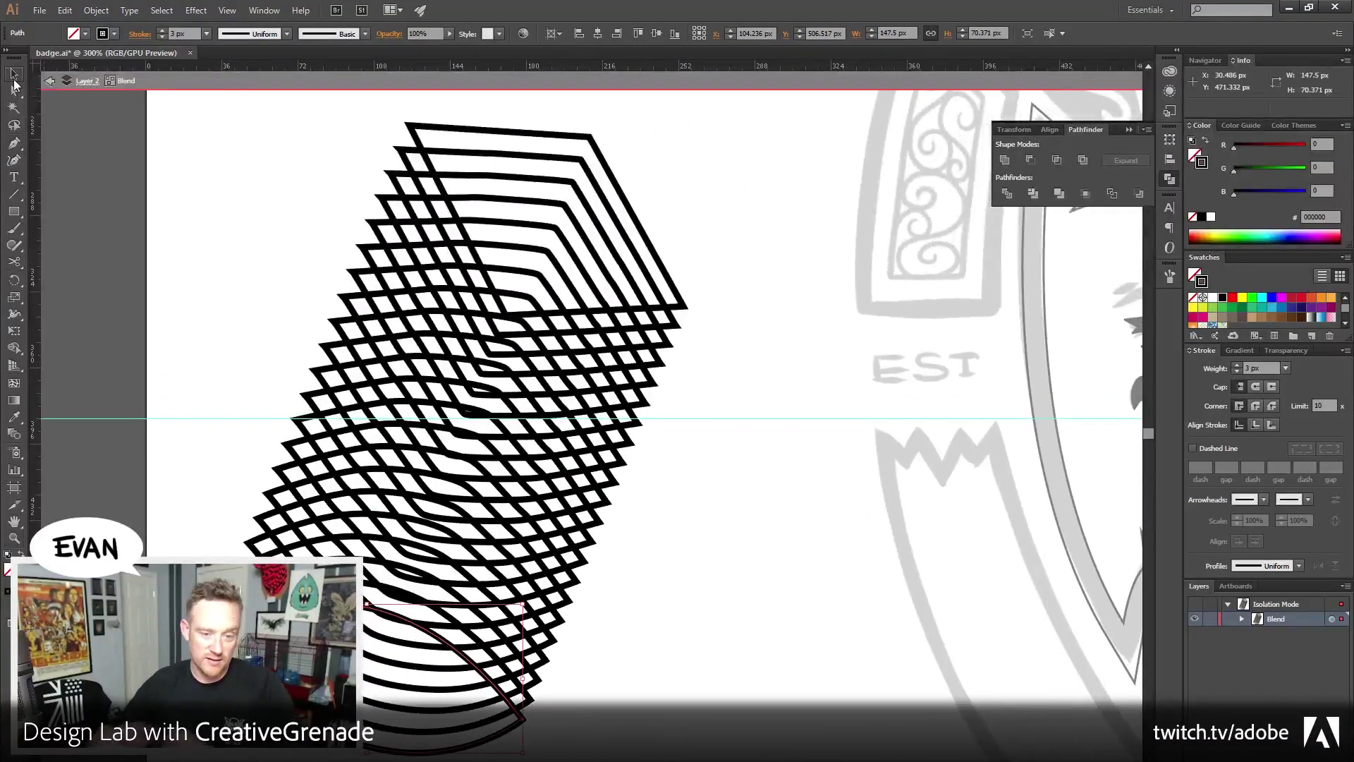
pyautogui.click(187, 172)
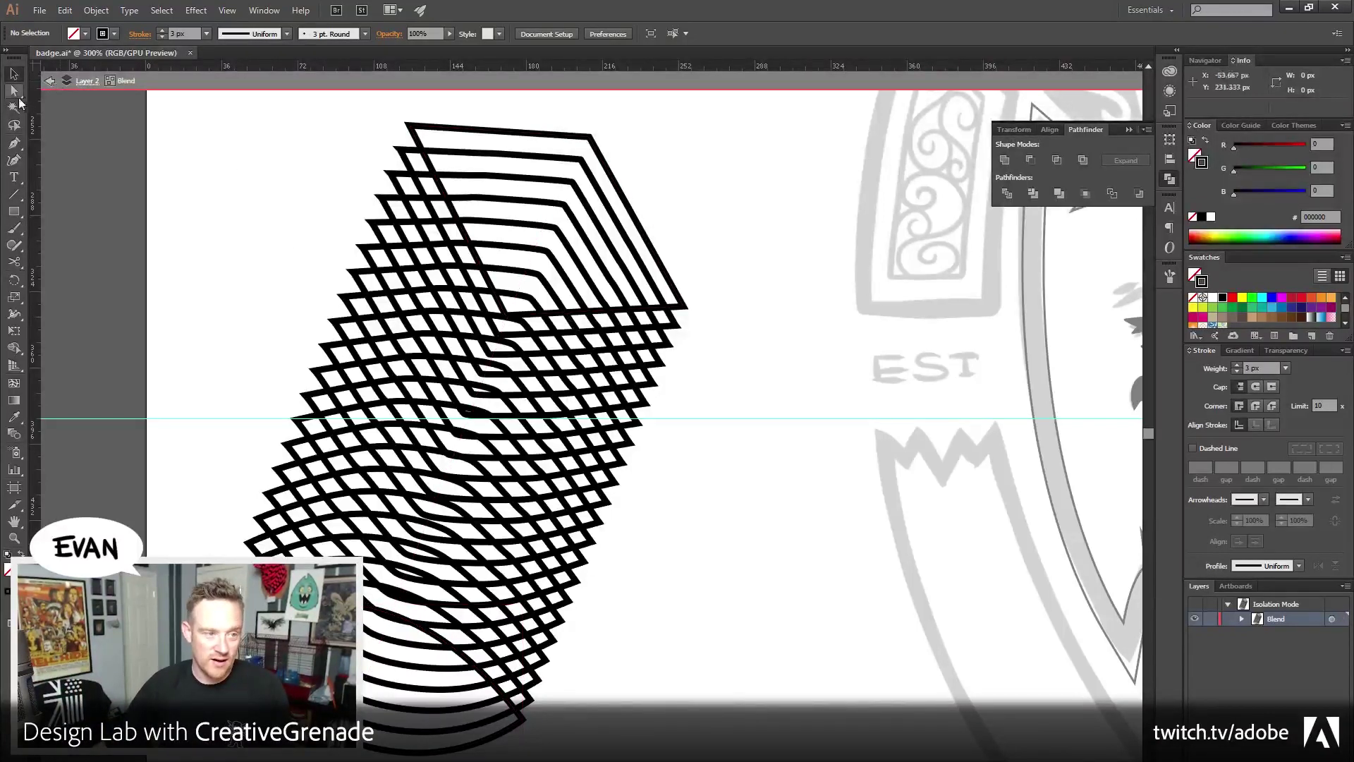
pyautogui.click(14, 91)
pyautogui.moveTo(511, 306); pyautogui.dragTo(177, 290)
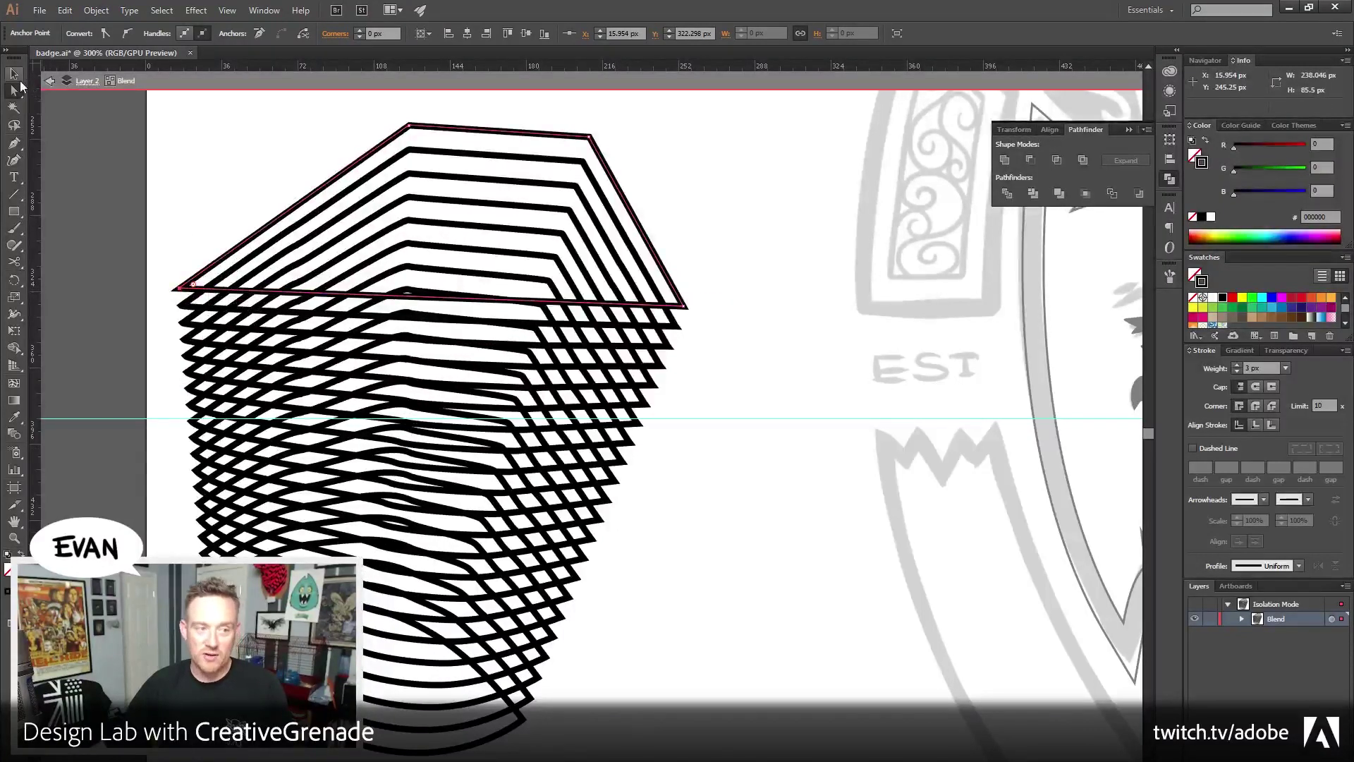
# Isolate the blend and thin the top outline's stroke almost to nothing, giving a tapered blend
pyautogui.click(14, 74)
pyautogui.doubleClick(729, 210)
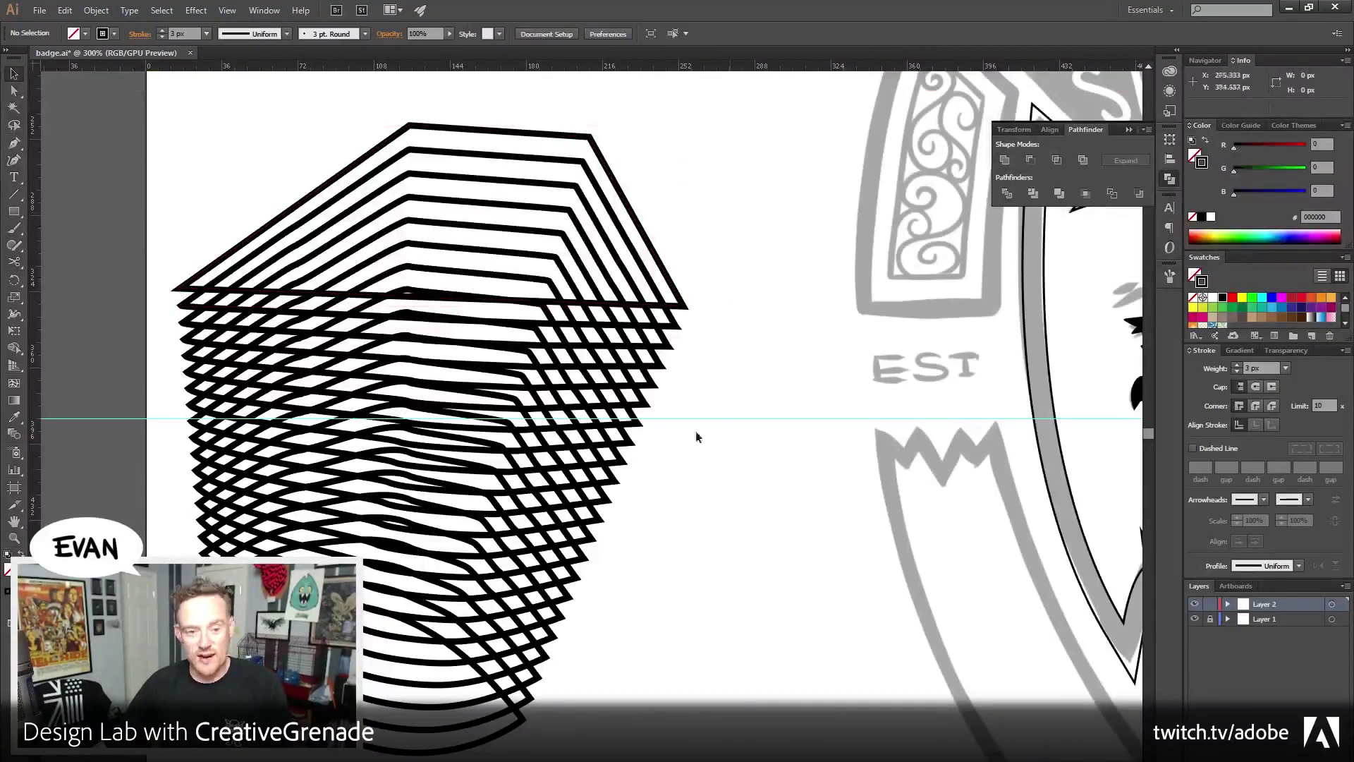
pyautogui.moveTo(696, 432); pyautogui.dragTo(640, 540)
pyautogui.moveTo(521, 580); pyautogui.dragTo(545, 411)
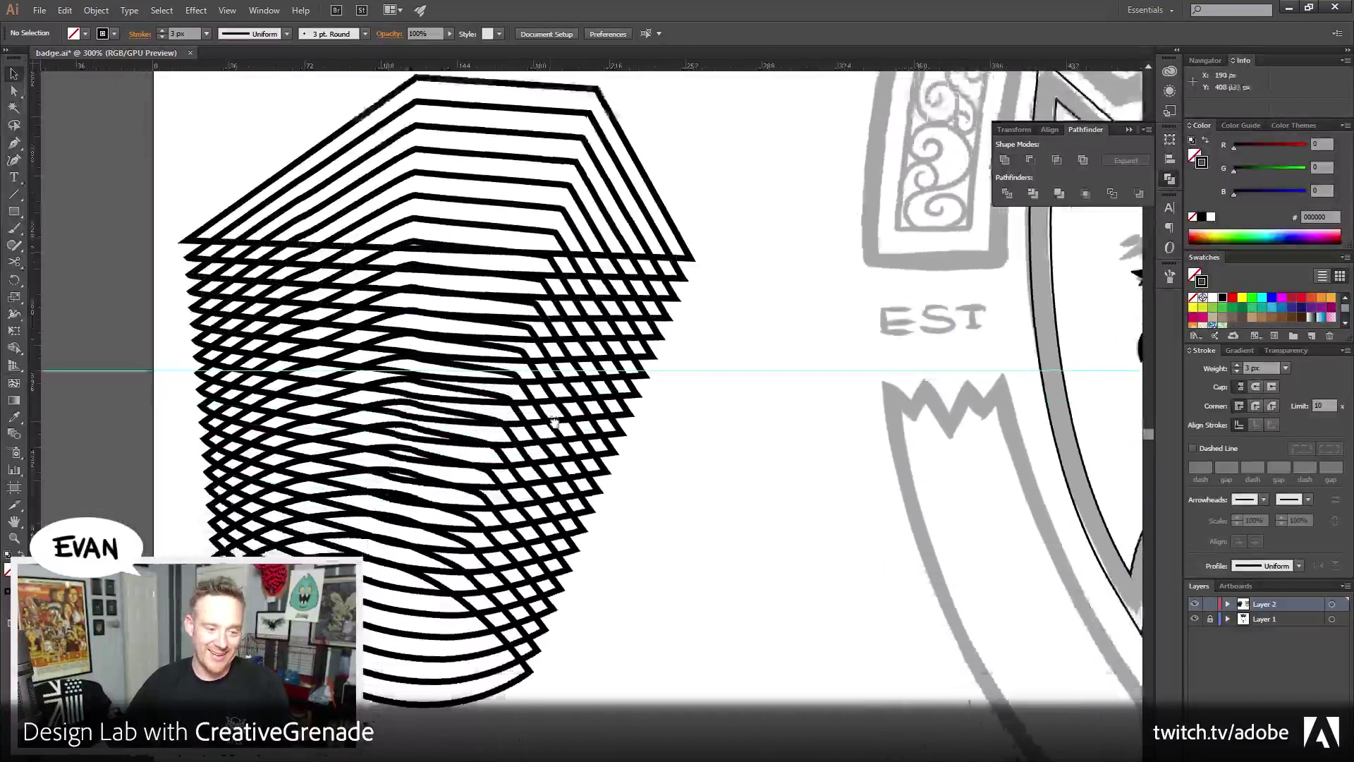
pyautogui.moveTo(437, 538); pyautogui.dragTo(459, 612)
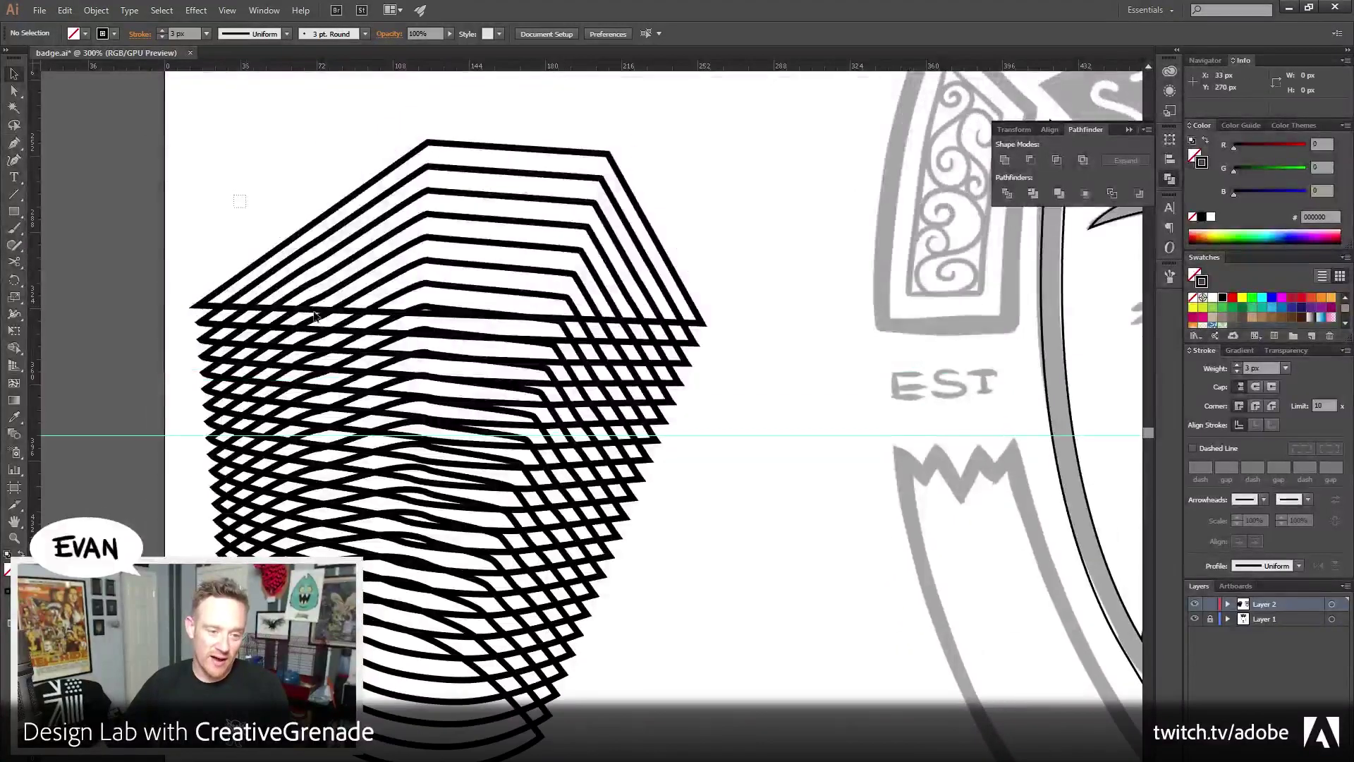
pyautogui.moveTo(239, 202); pyautogui.dragTo(395, 435)
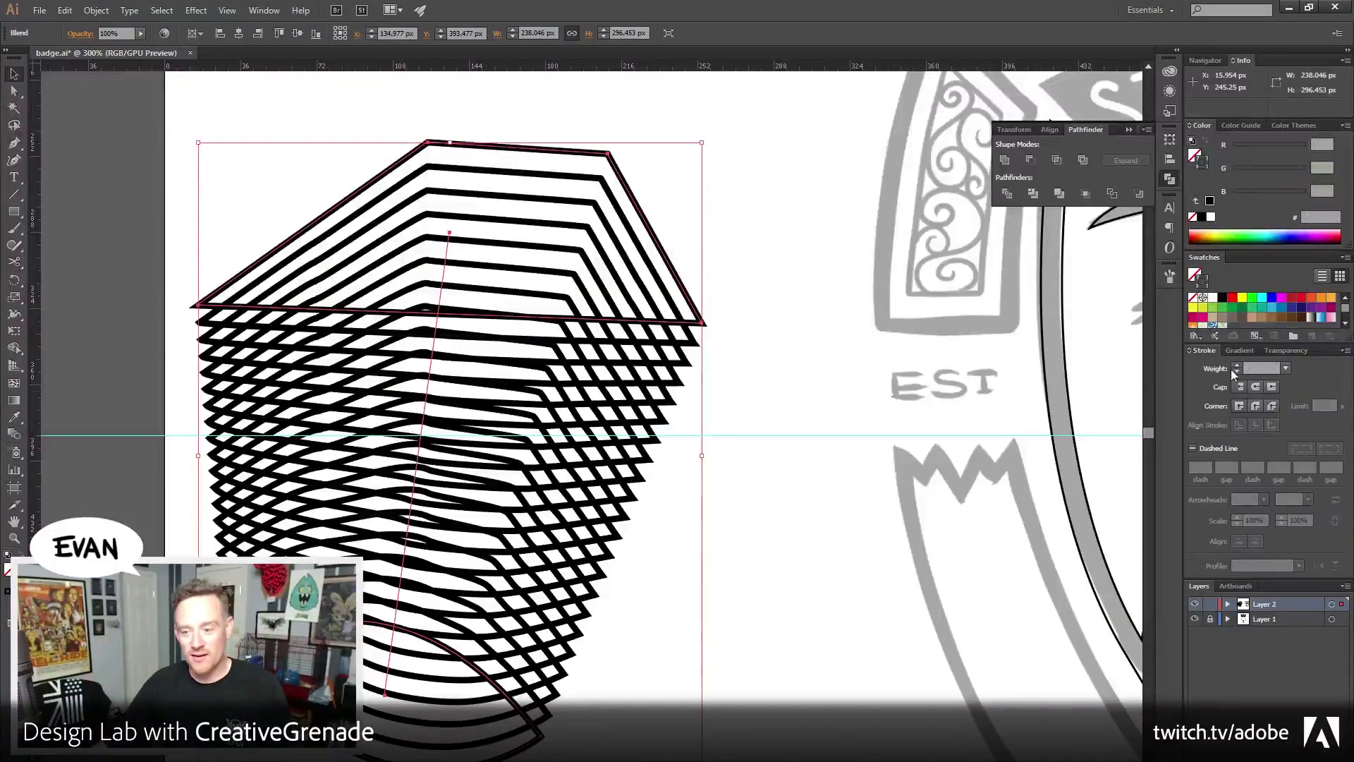
pyautogui.doubleClick(619, 171)
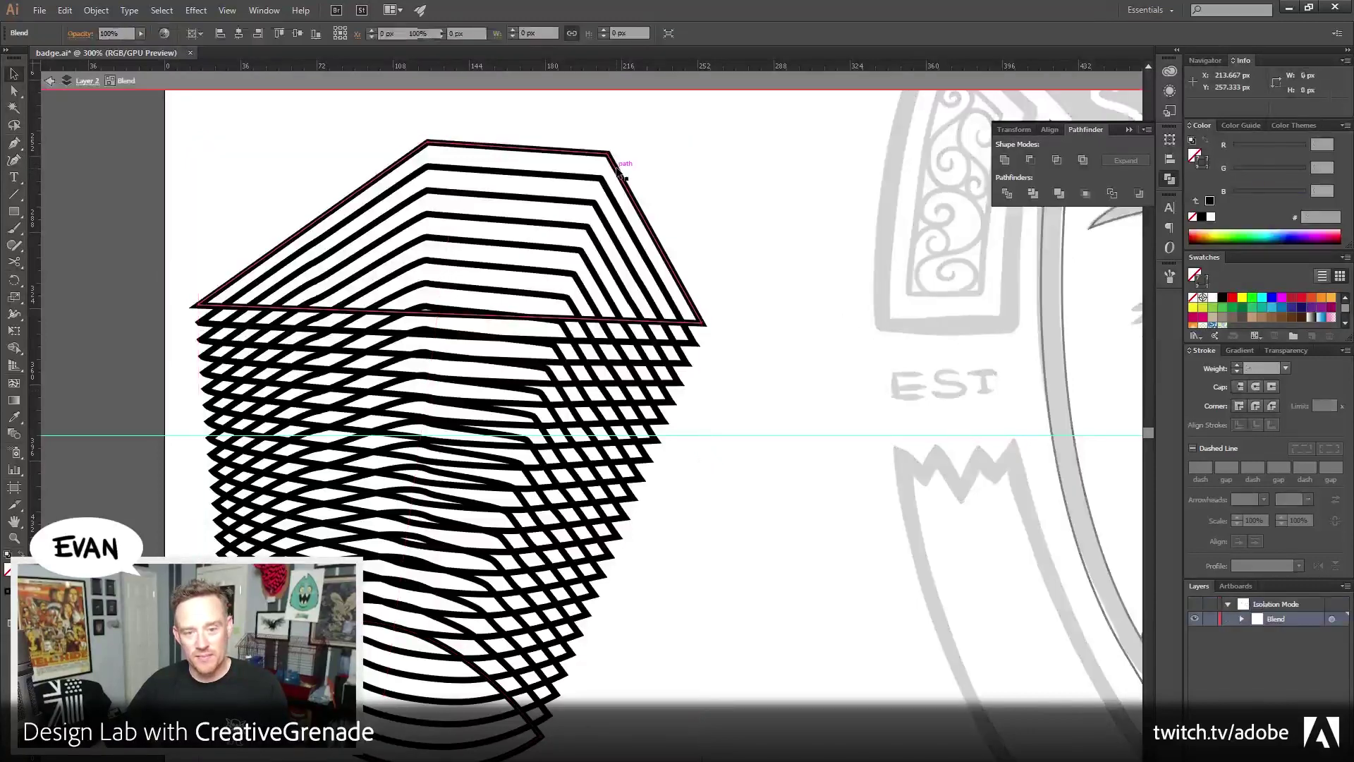
pyautogui.click(619, 171)
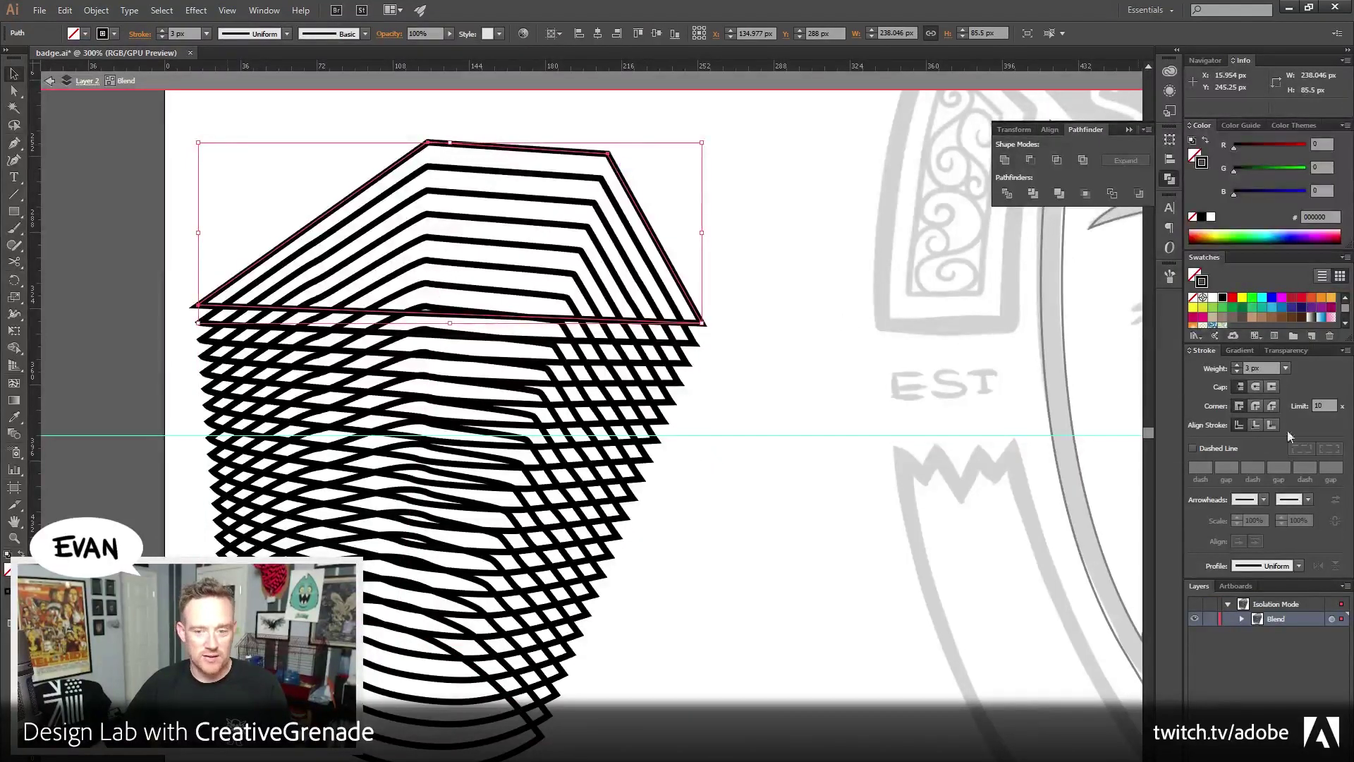
pyautogui.click(1236, 372)
pyautogui.click(1237, 373)
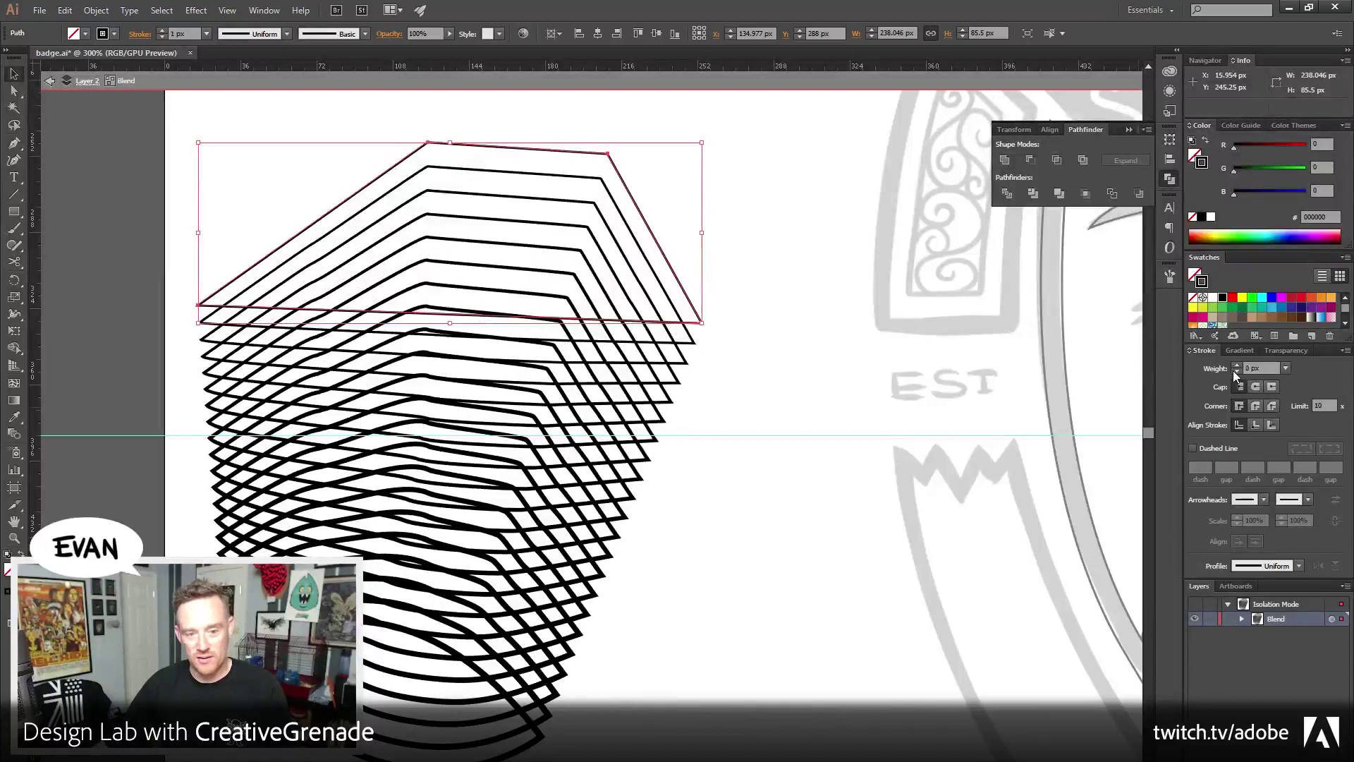
pyautogui.click(807, 494)
# Try thinner and thicker stroke weights on the whole blend with the Stroke spinner
pyautogui.doubleClick(805, 578)
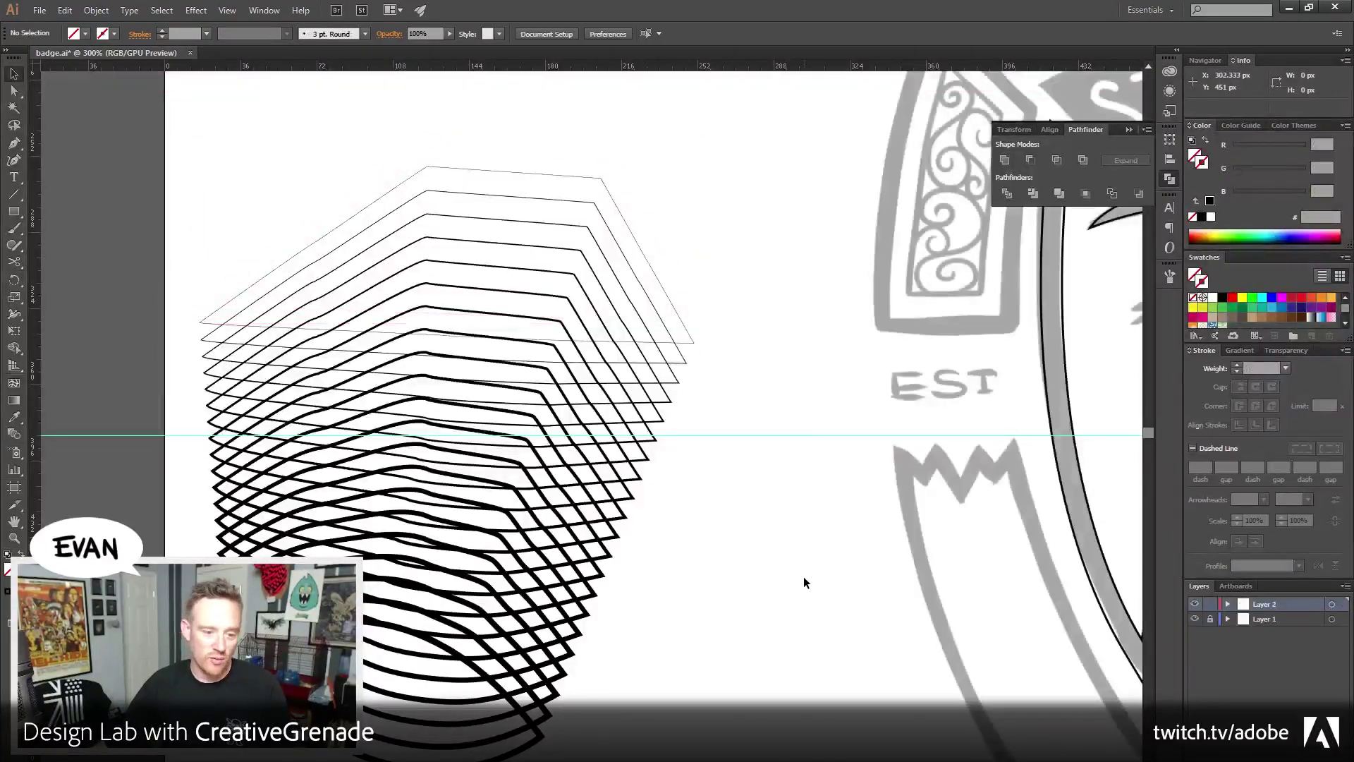
pyautogui.click(538, 178)
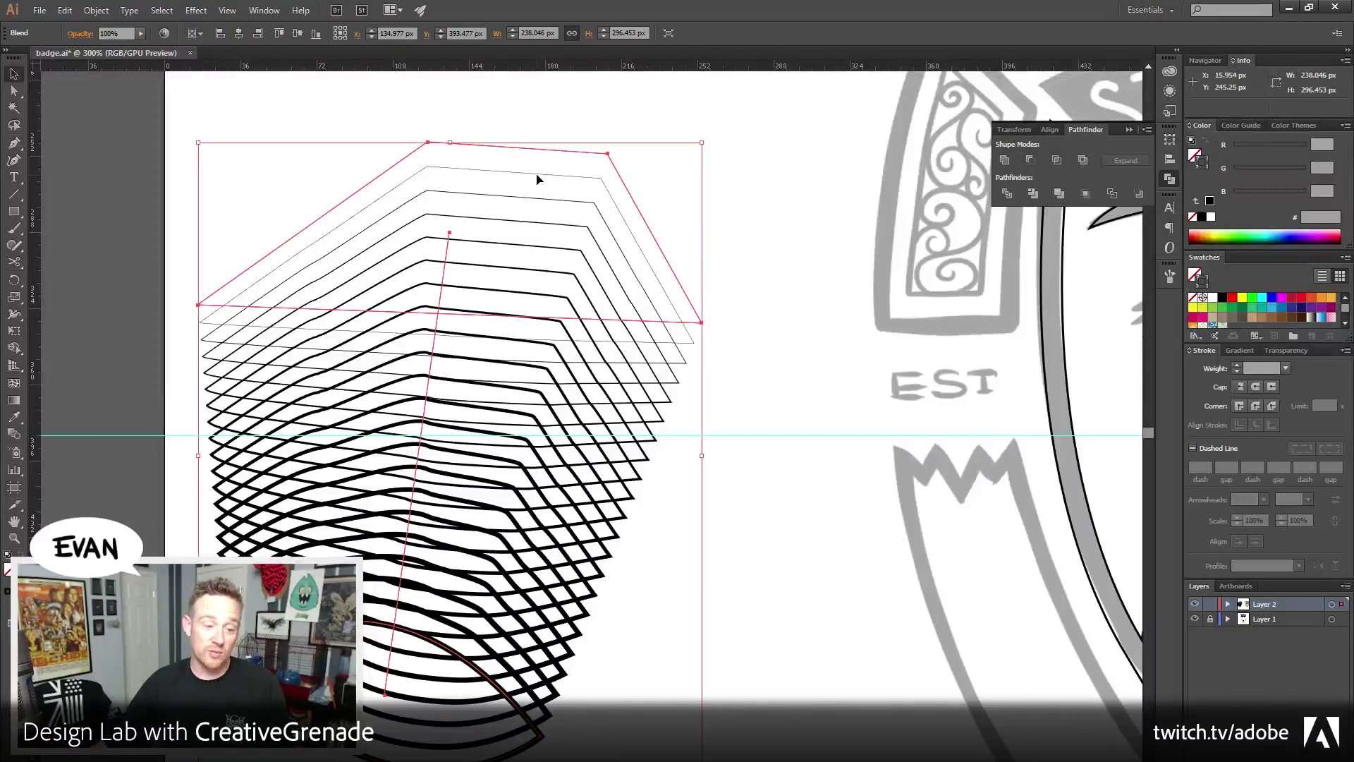
pyautogui.click(1238, 362)
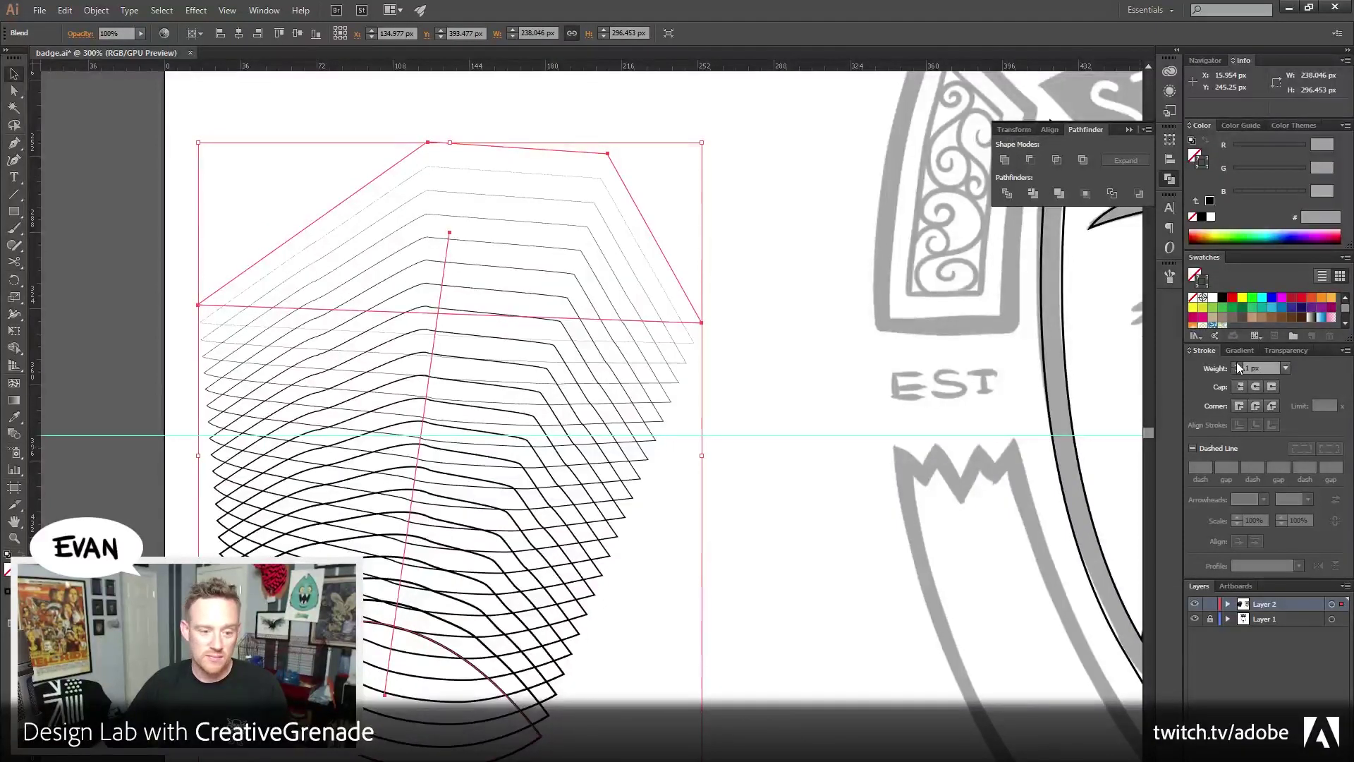
pyautogui.click(1237, 365)
pyautogui.click(1237, 367)
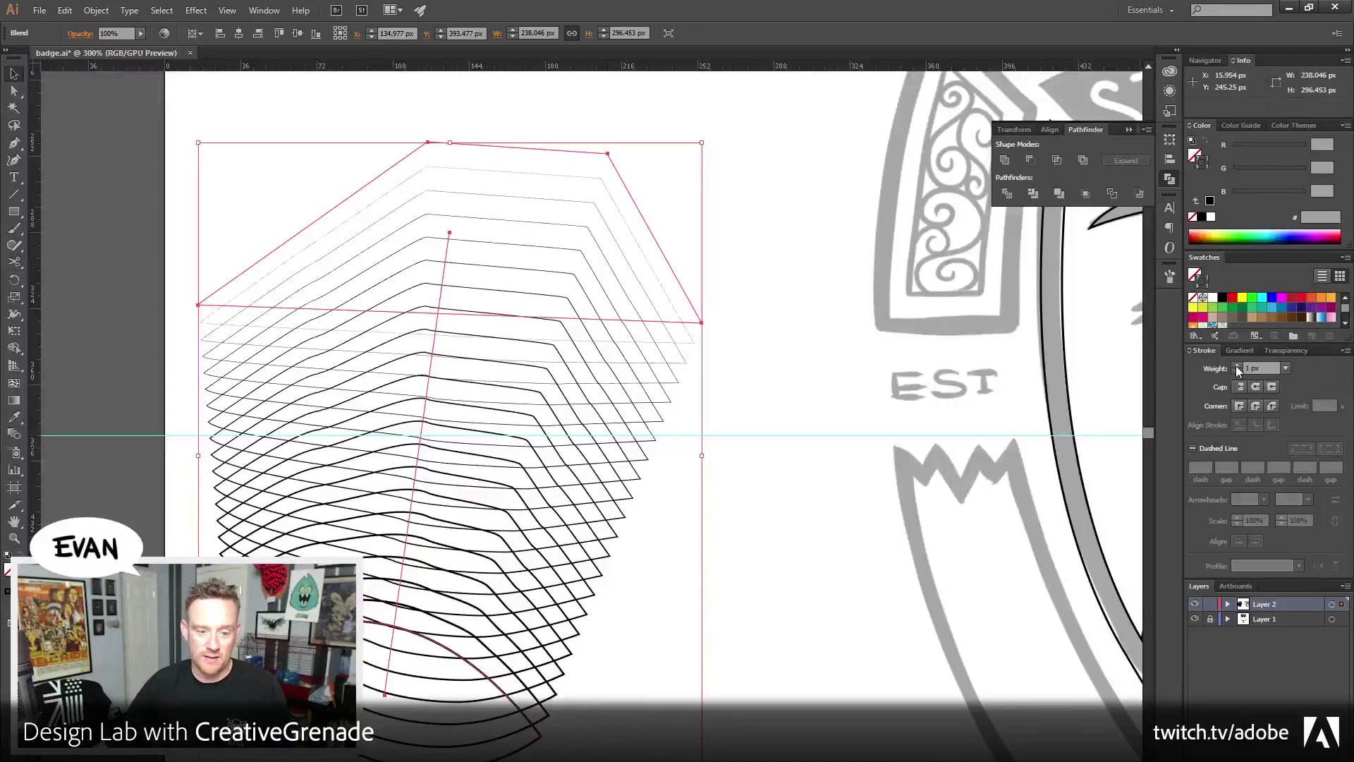
pyautogui.doubleClick(635, 199)
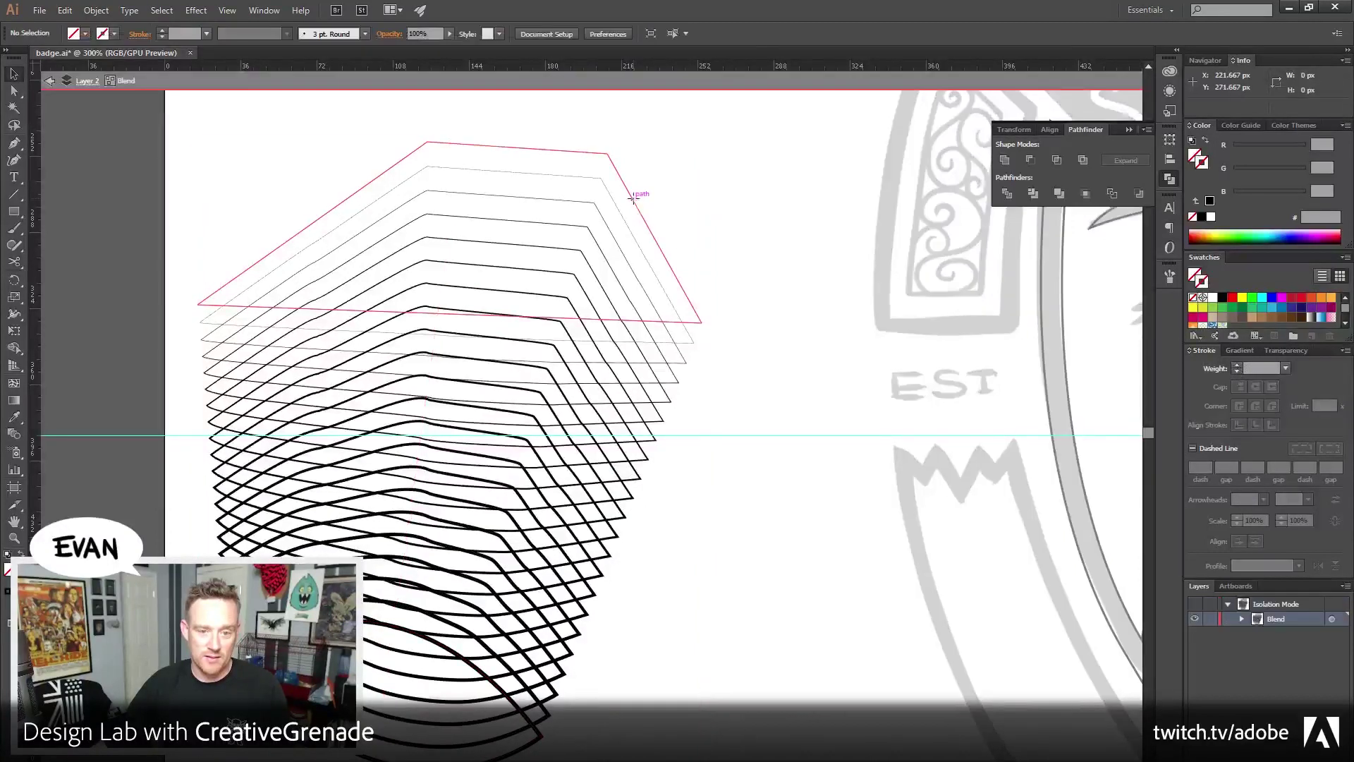
pyautogui.click(635, 200)
pyautogui.click(621, 680)
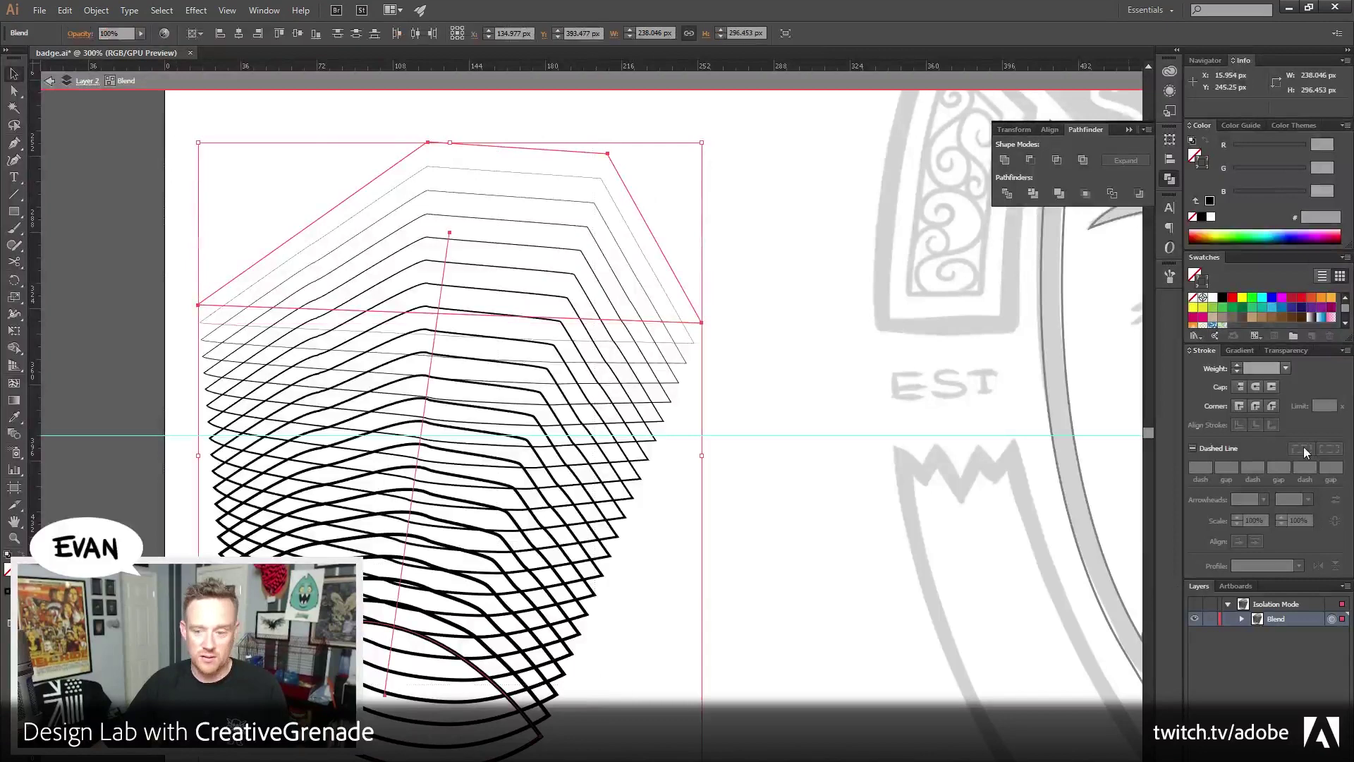
pyautogui.click(1238, 370)
pyautogui.click(1237, 363)
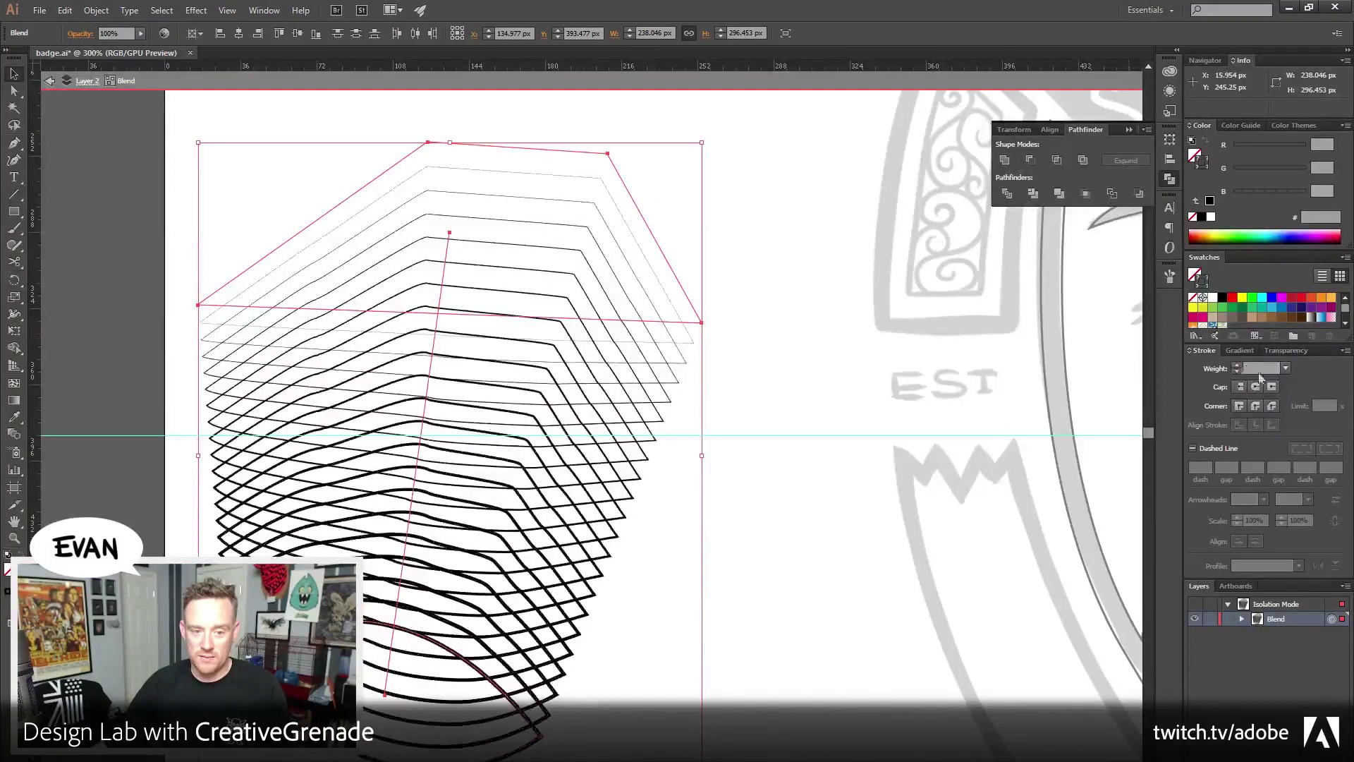
pyautogui.click(1262, 368)
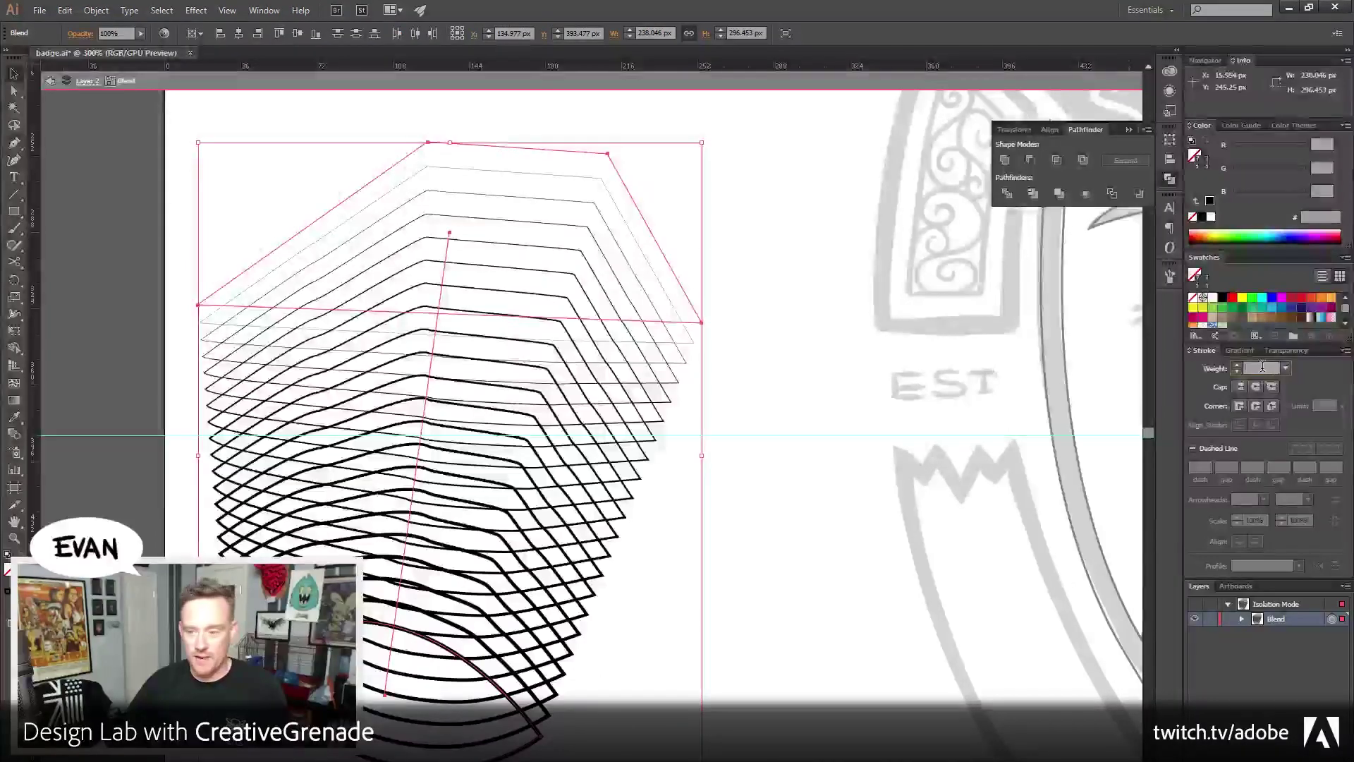
# Set the blend's top outline stroke weight to 2 px
pyautogui.click(768, 273)
pyautogui.click(434, 172)
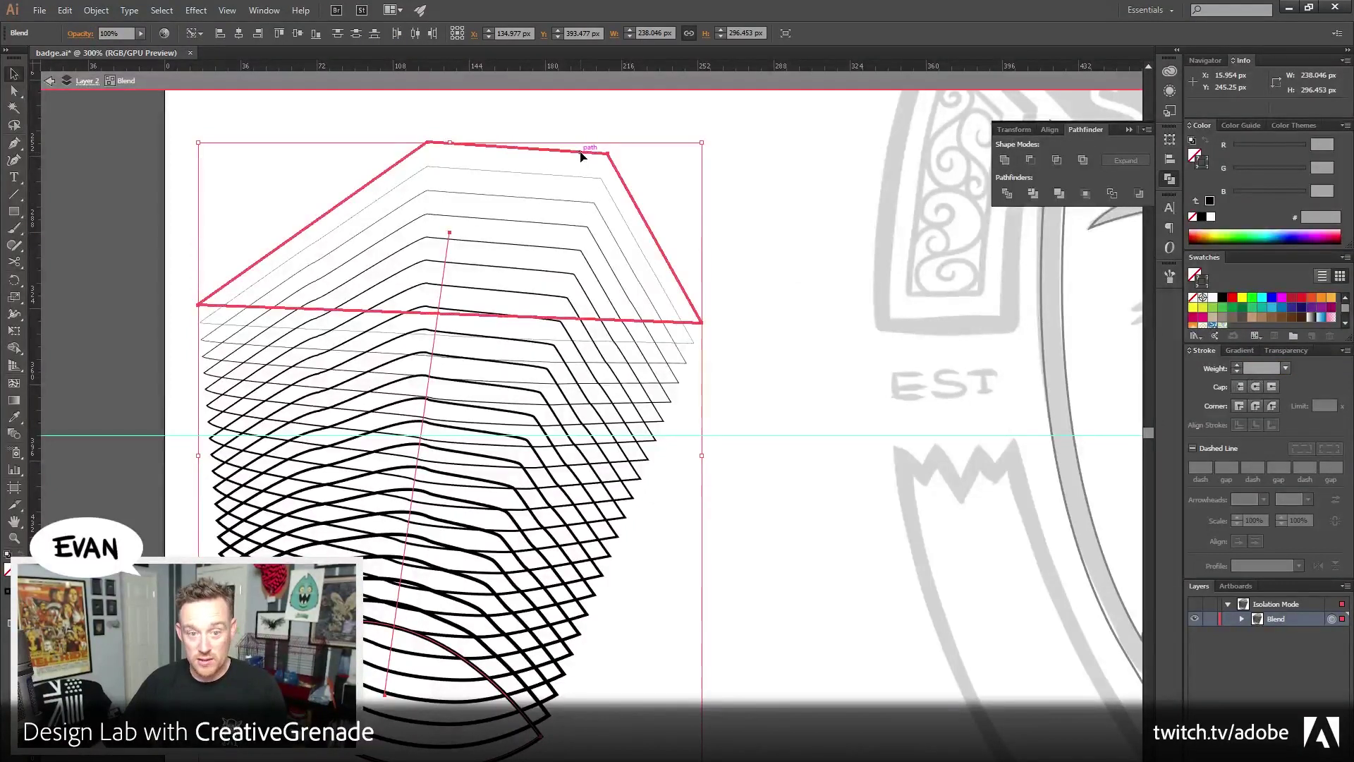
pyautogui.click(578, 121)
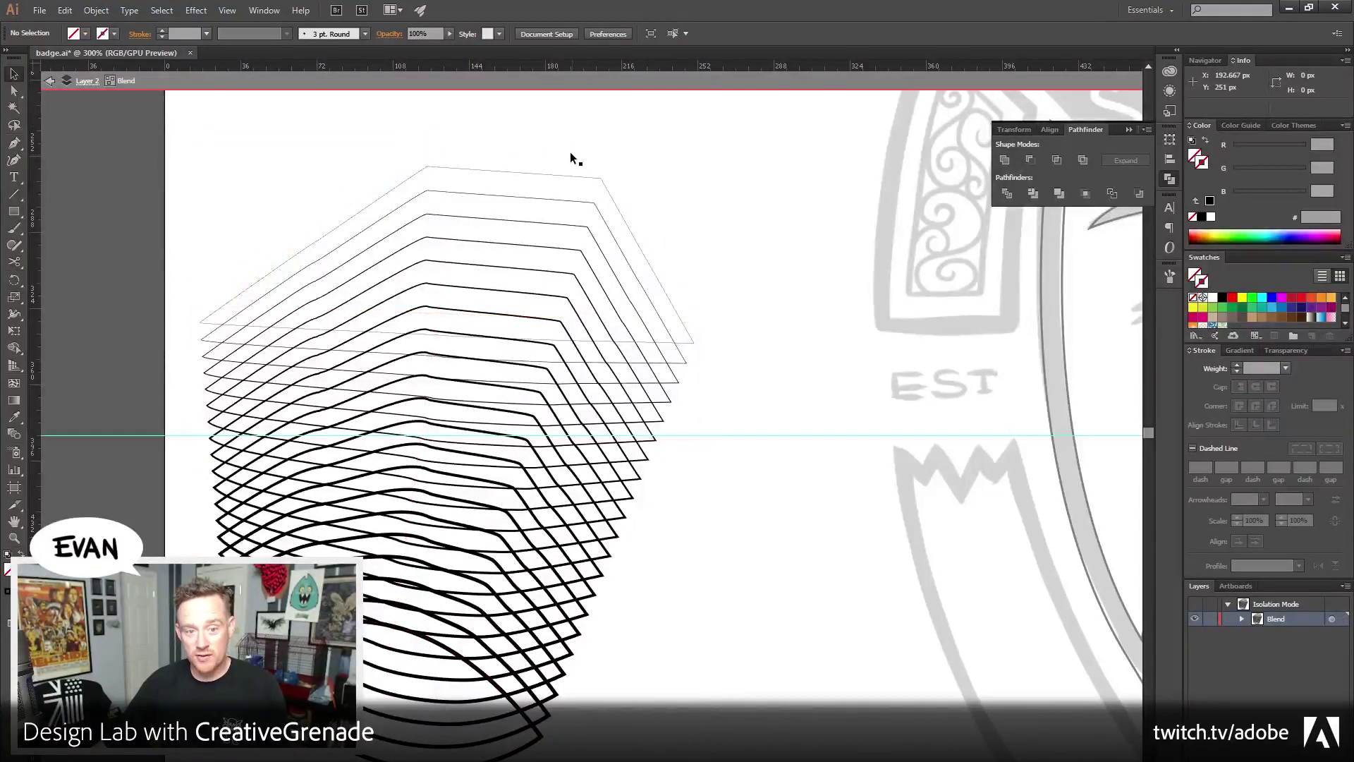
pyautogui.click(572, 153)
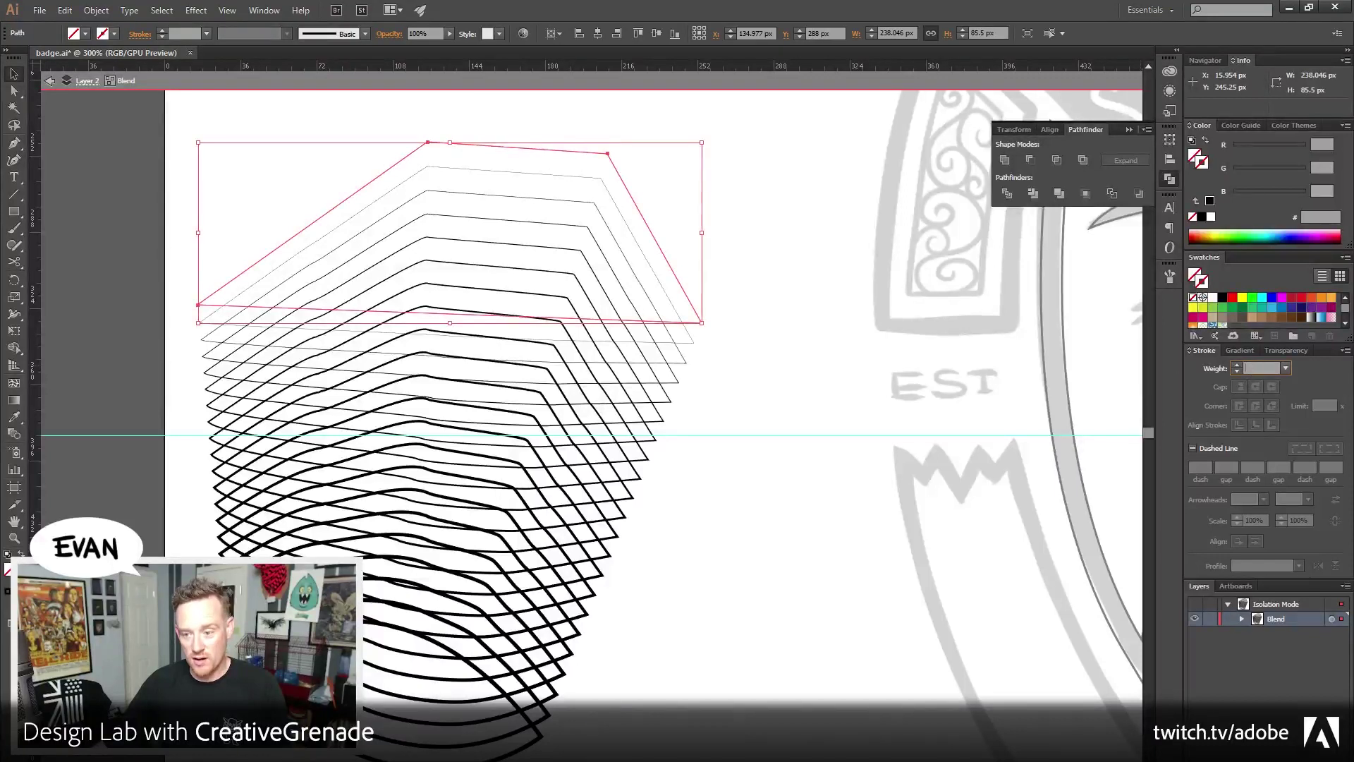
pyautogui.write('2')
pyautogui.press('Return')
pyautogui.click(761, 350)
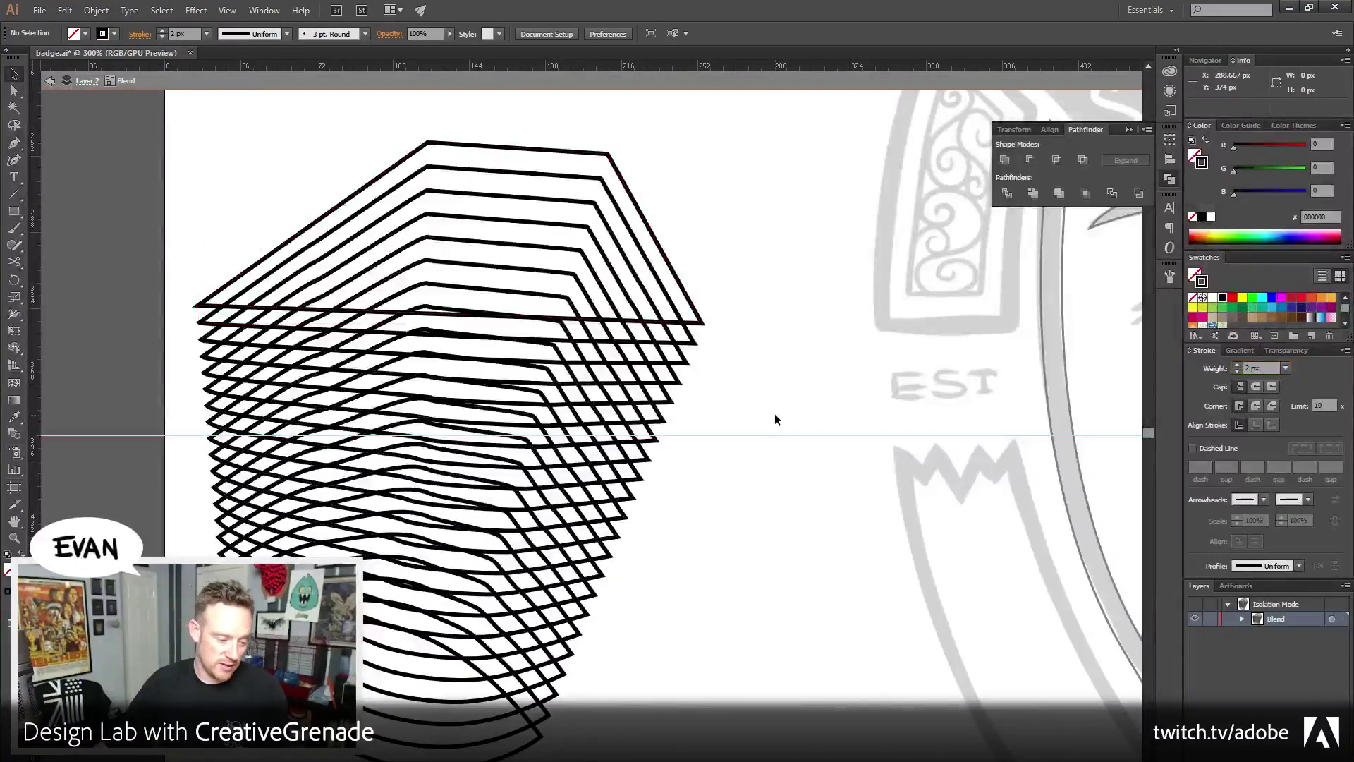
# Exit isolation, delete the whole line blend, and scroll right to the monster badge
pyautogui.doubleClick(818, 393)
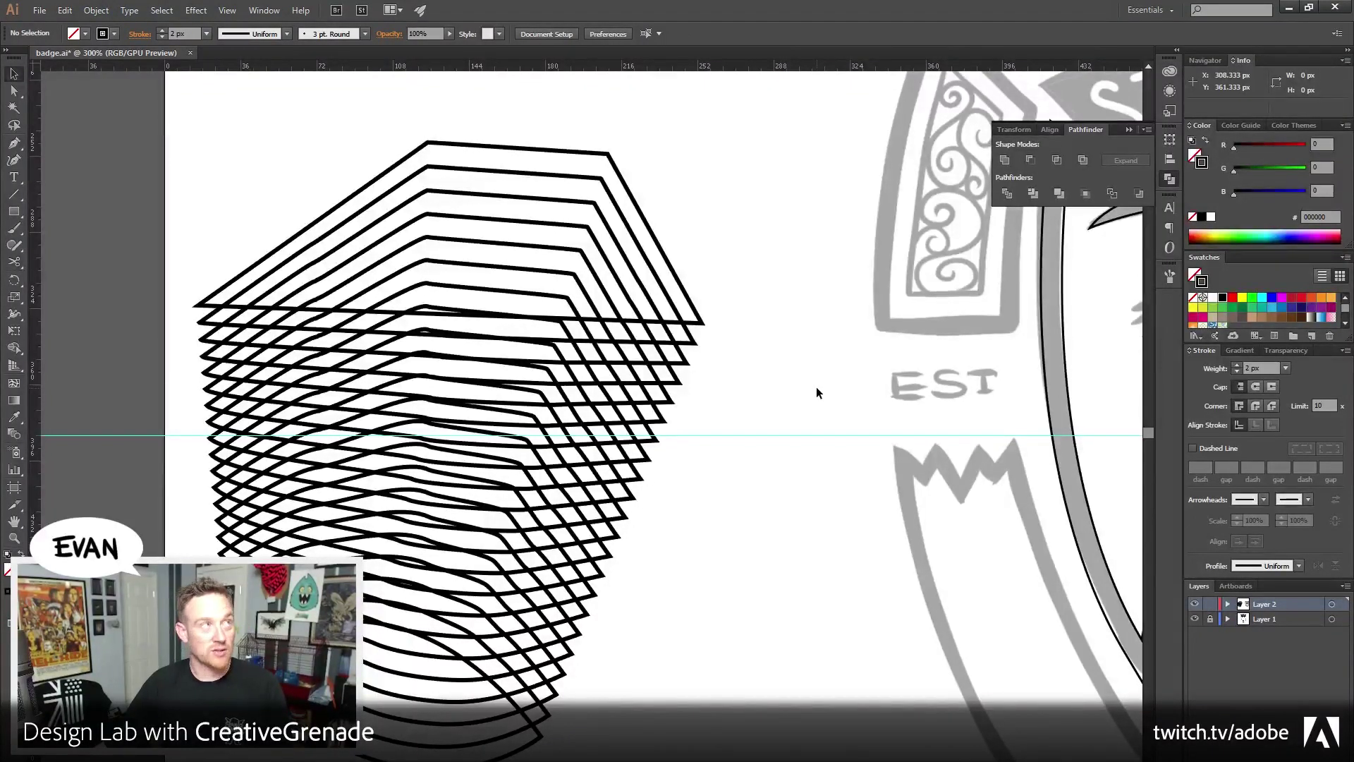
pyautogui.moveTo(331, 137); pyautogui.dragTo(665, 233)
pyautogui.press('Delete')
pyautogui.hscroll(10, 663, 368)
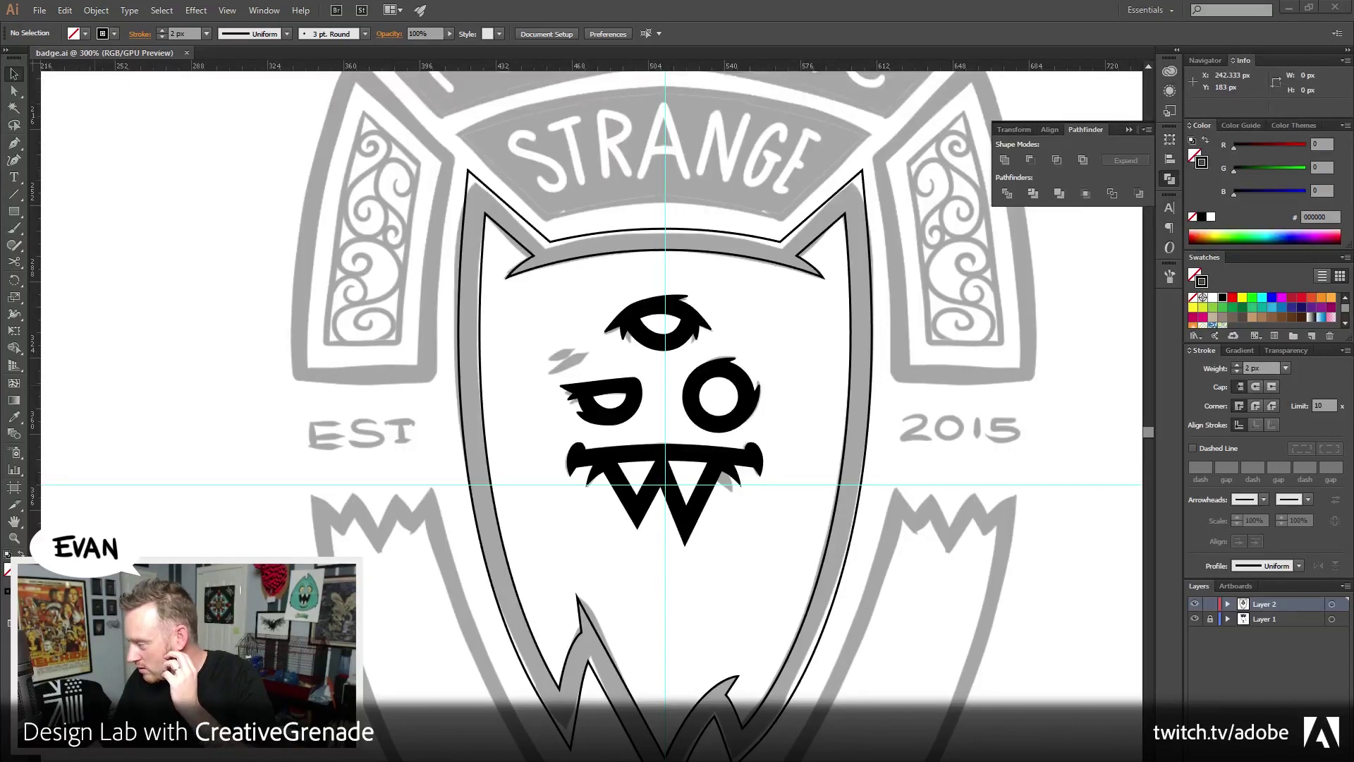
# In Firefox, open the Imgur pyramid-eye badge image enlarged and resize the window larger
pyautogui.hotkey('alt', 'Tab')
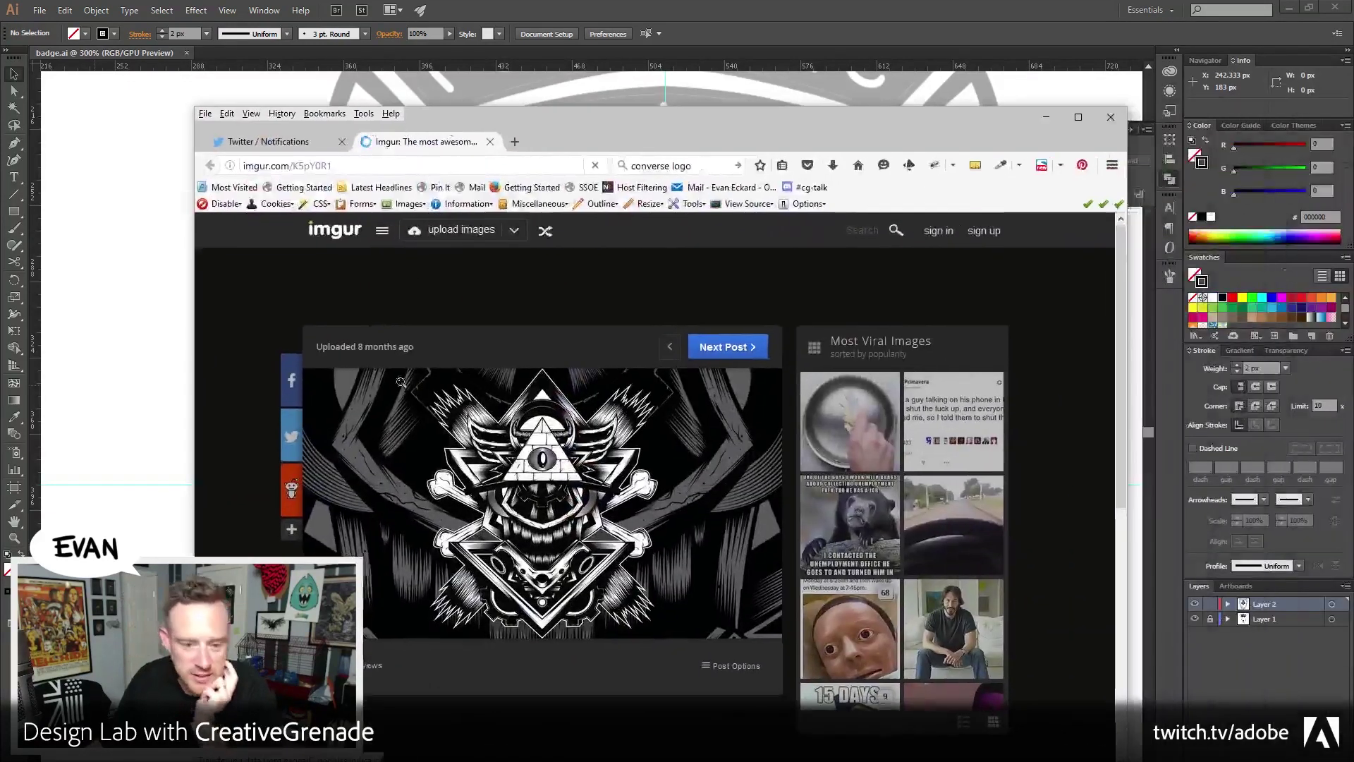
pyautogui.click(554, 526)
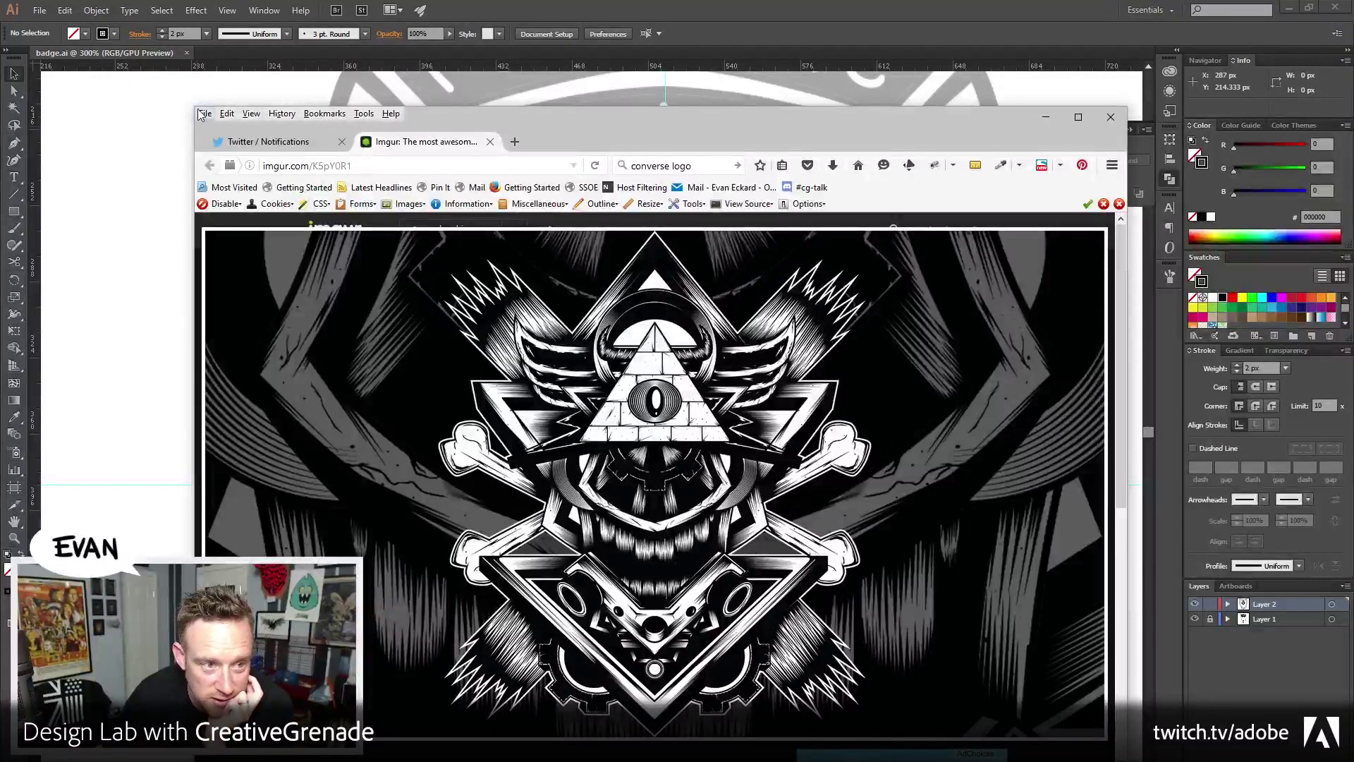
pyautogui.moveTo(196, 107); pyautogui.dragTo(54, 28)
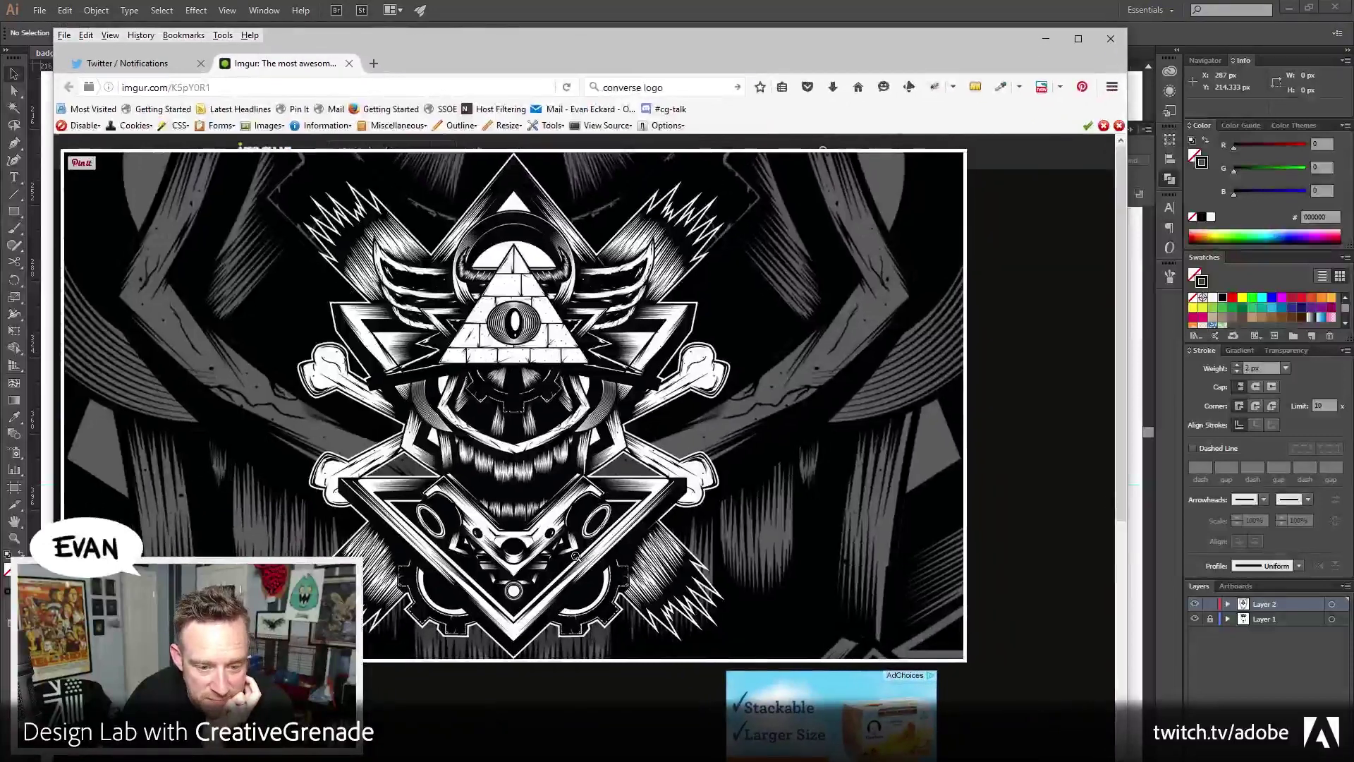
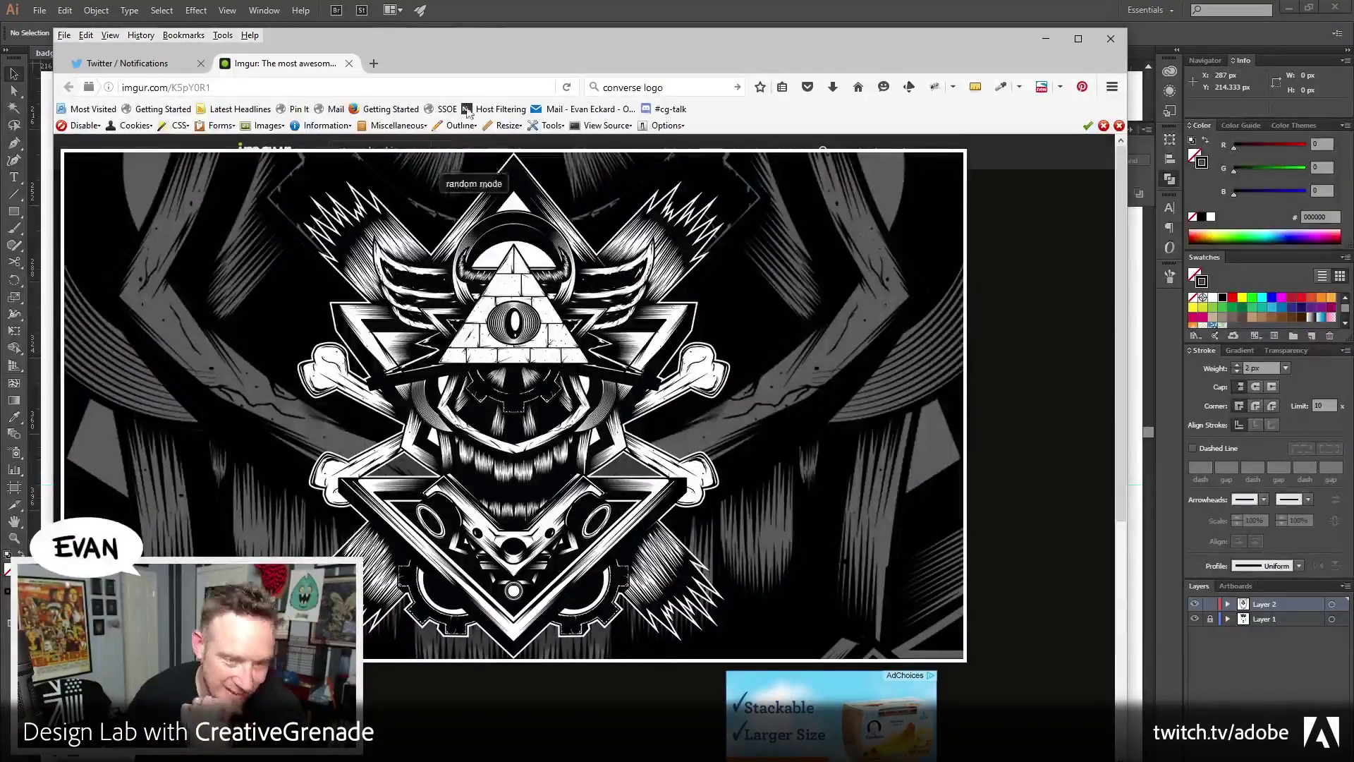
# Drag the Firefox window off to the right so the Illustrator badge.ai artwork shows
pyautogui.moveTo(433, 44); pyautogui.dragTo(1353, 35)
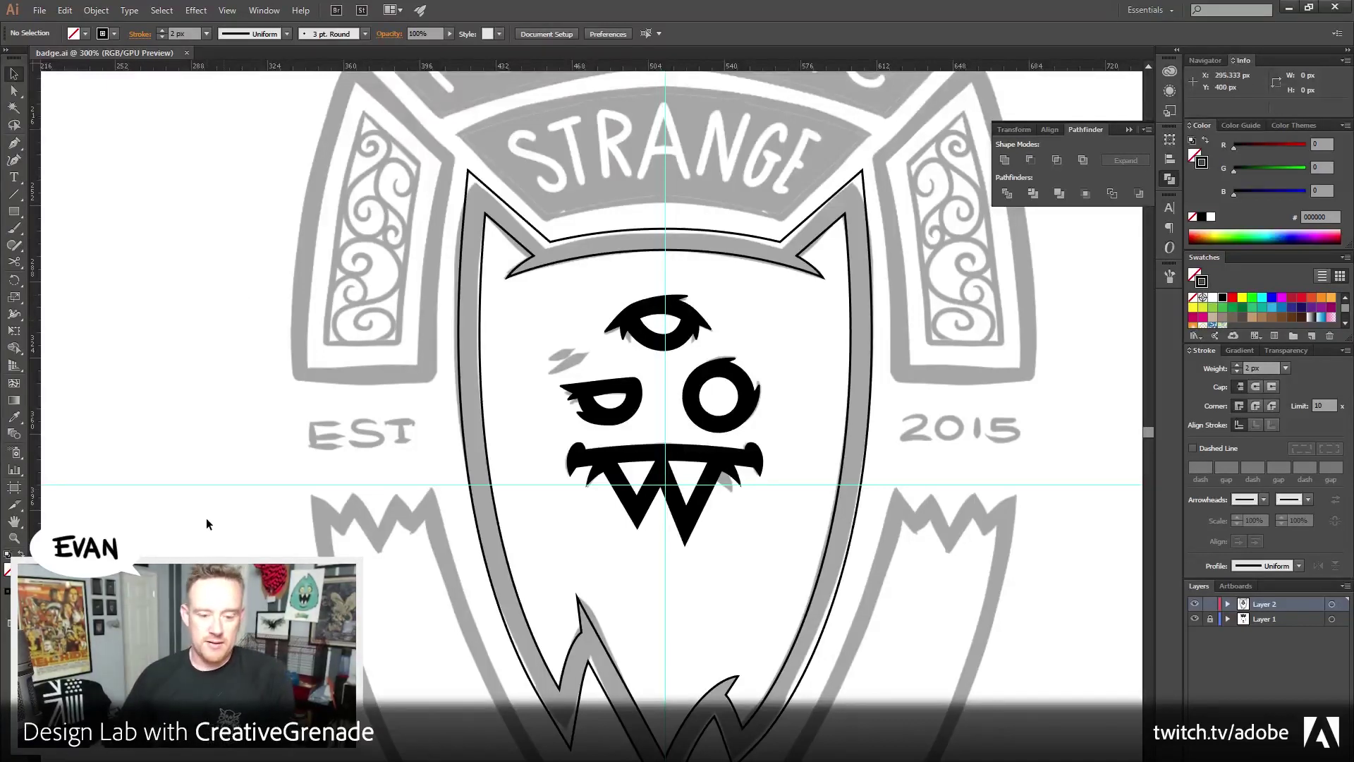
# Reset default fill and stroke and zoom in closely on the monster's left eye area
pyautogui.press('d')
pyautogui.press('z')
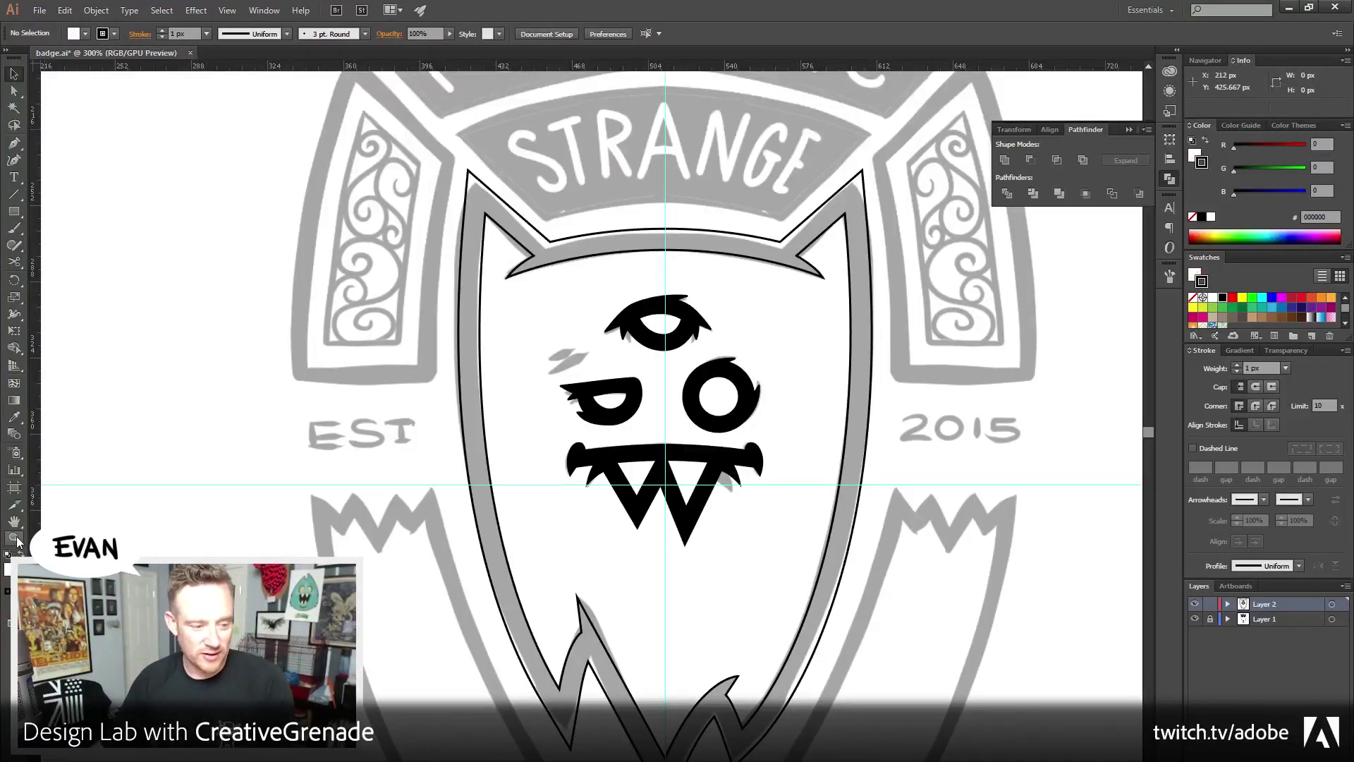
pyautogui.moveTo(514, 301); pyautogui.dragTo(622, 438)
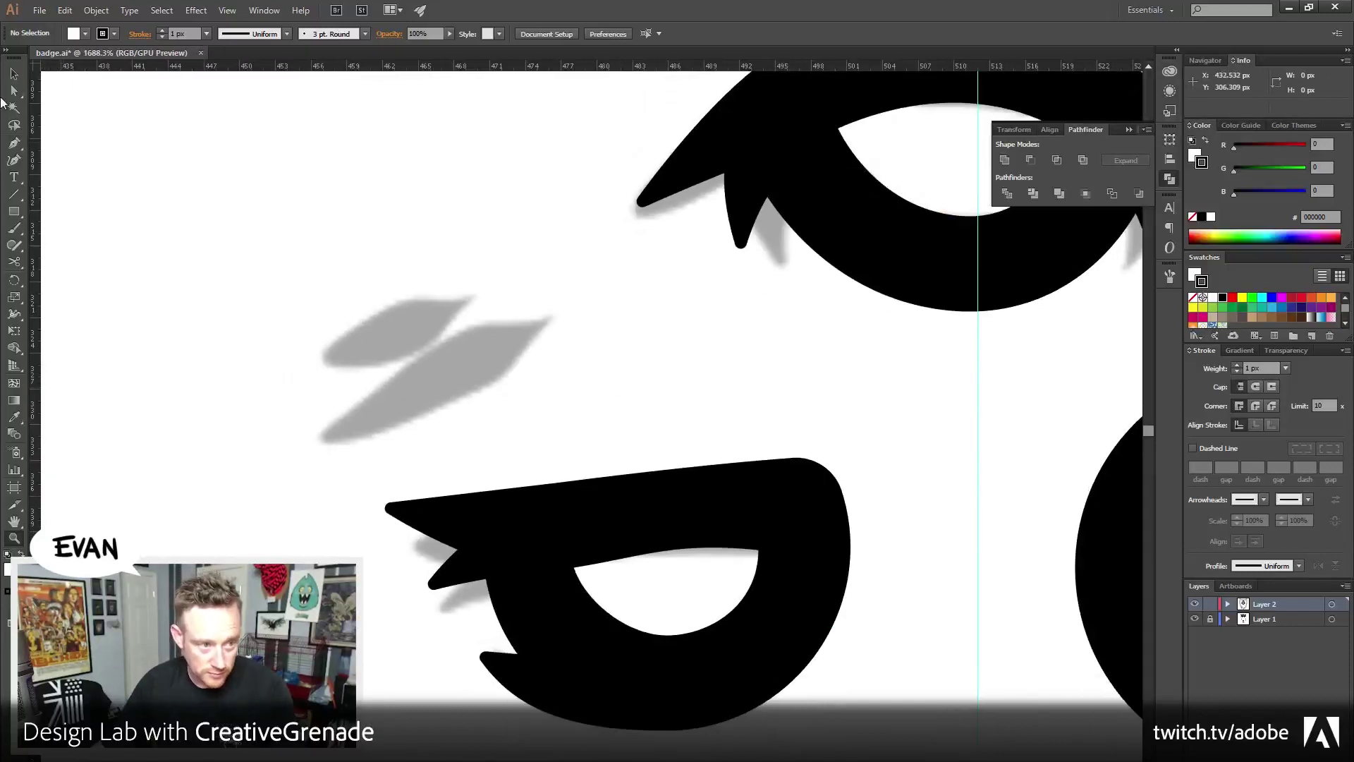
pyautogui.press('a')
pyautogui.press('p')
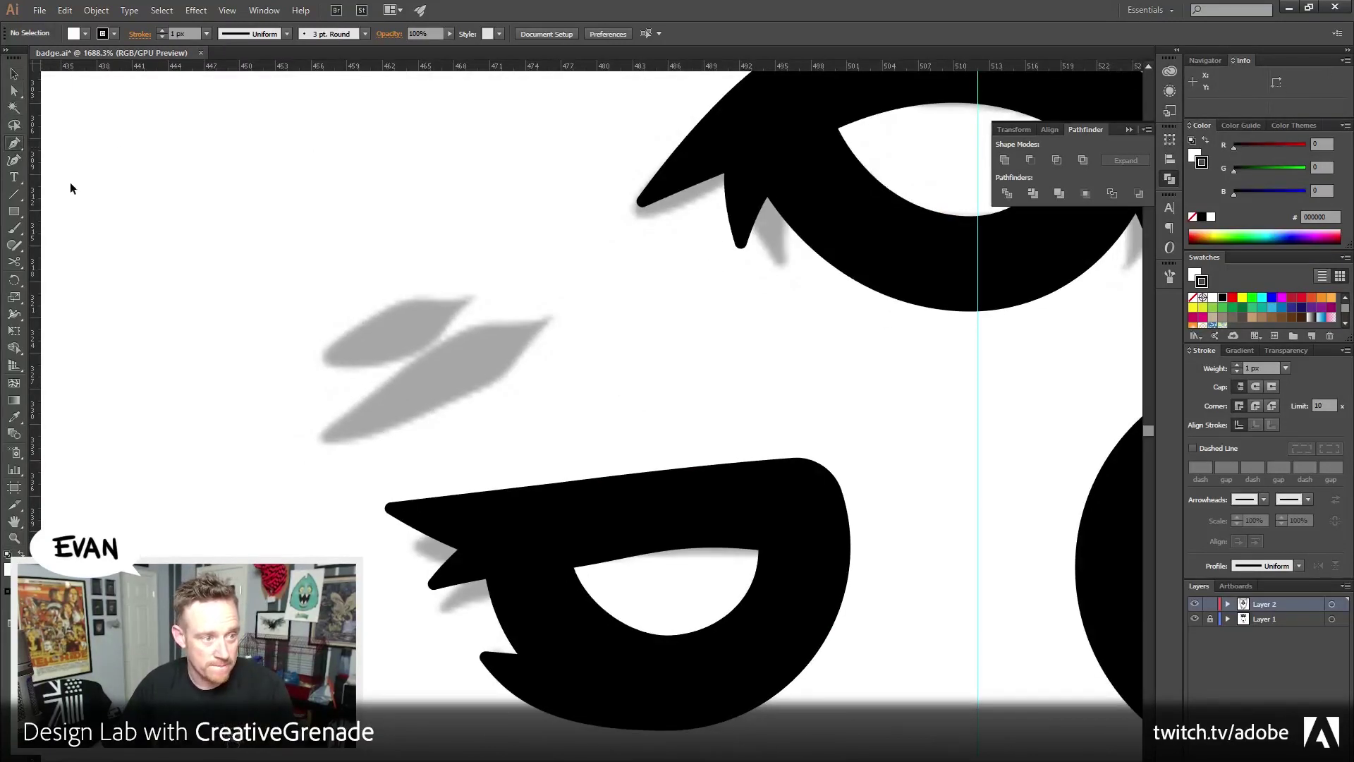
pyautogui.click(385, 428)
pyautogui.moveTo(407, 397); pyautogui.dragTo(408, 360)
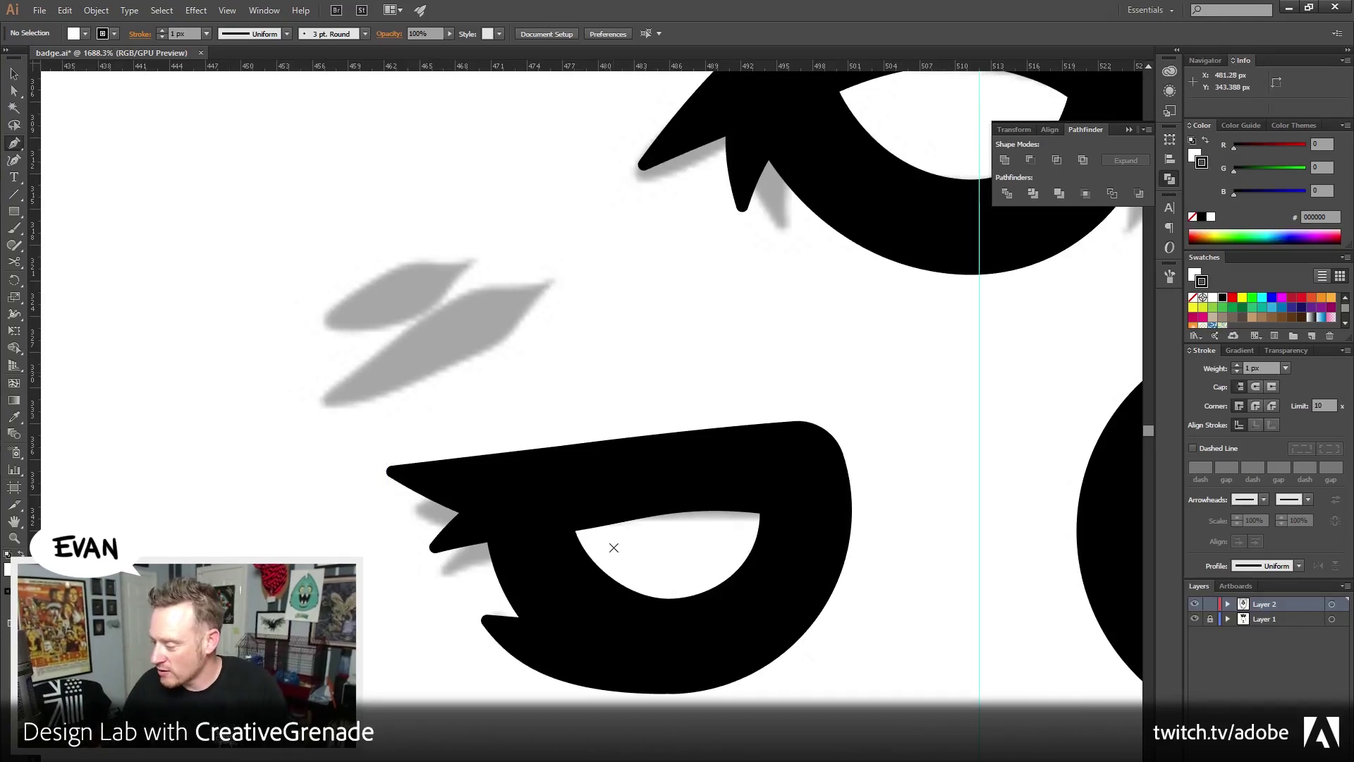
# Trace the leaf-shaped slash mark beside the left eye with the Pen tool as solid black
pyautogui.click(551, 281)
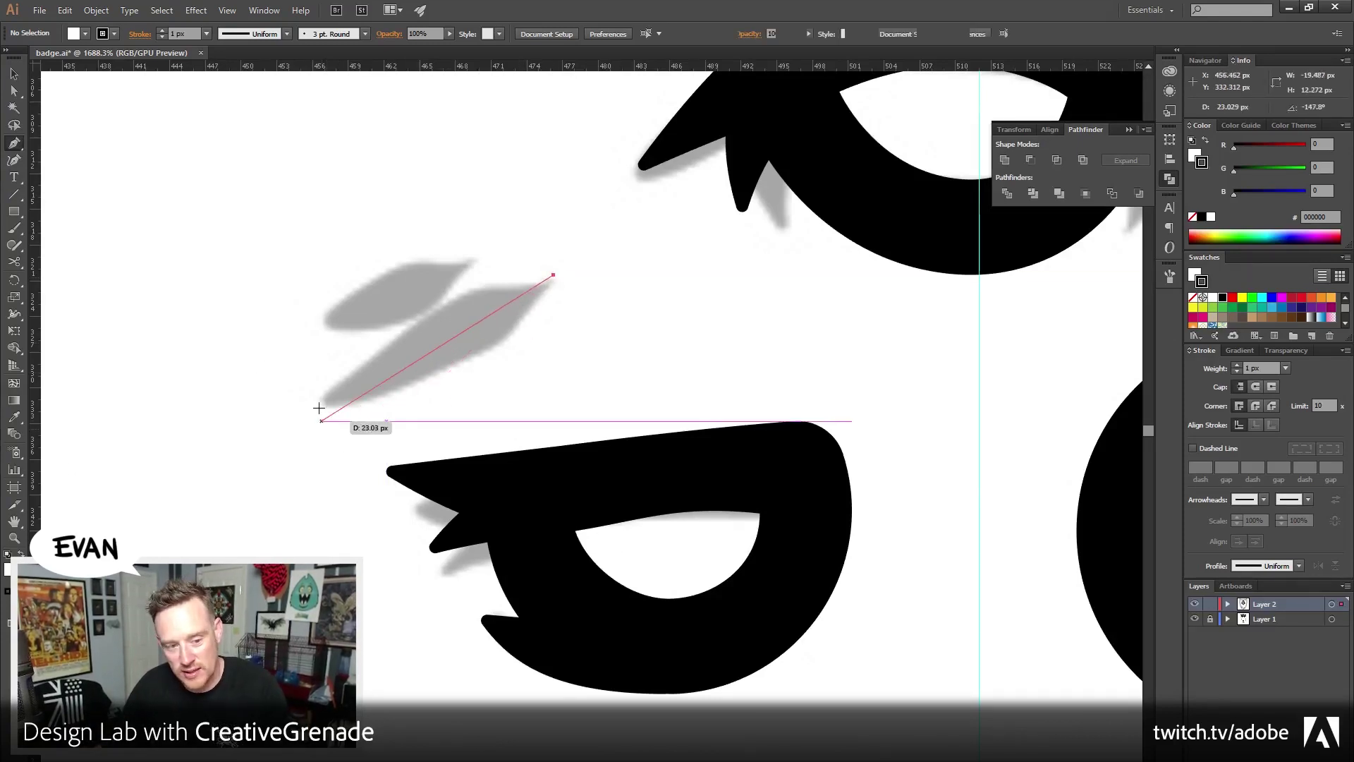
pyautogui.moveTo(321, 406); pyautogui.dragTo(259, 505)
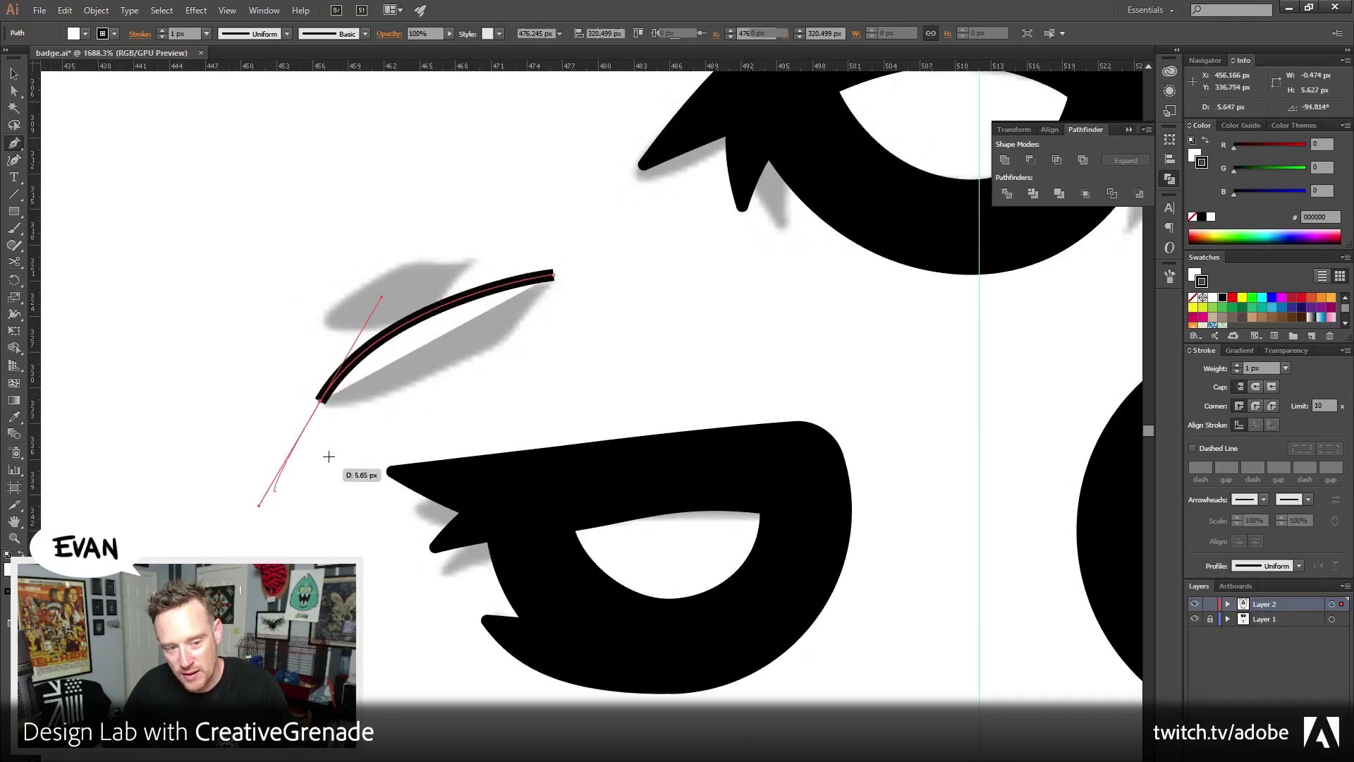
pyautogui.click(318, 405)
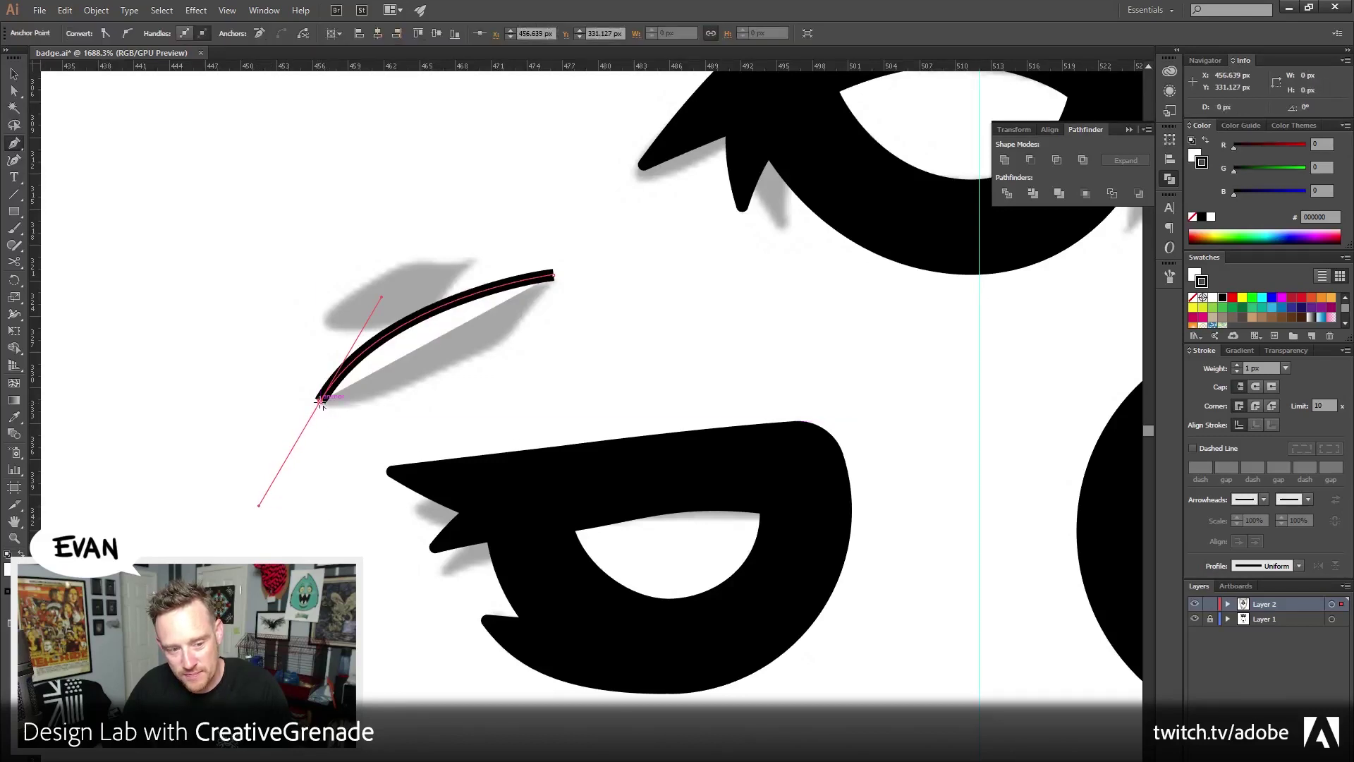
pyautogui.click(1194, 160)
pyautogui.click(1191, 220)
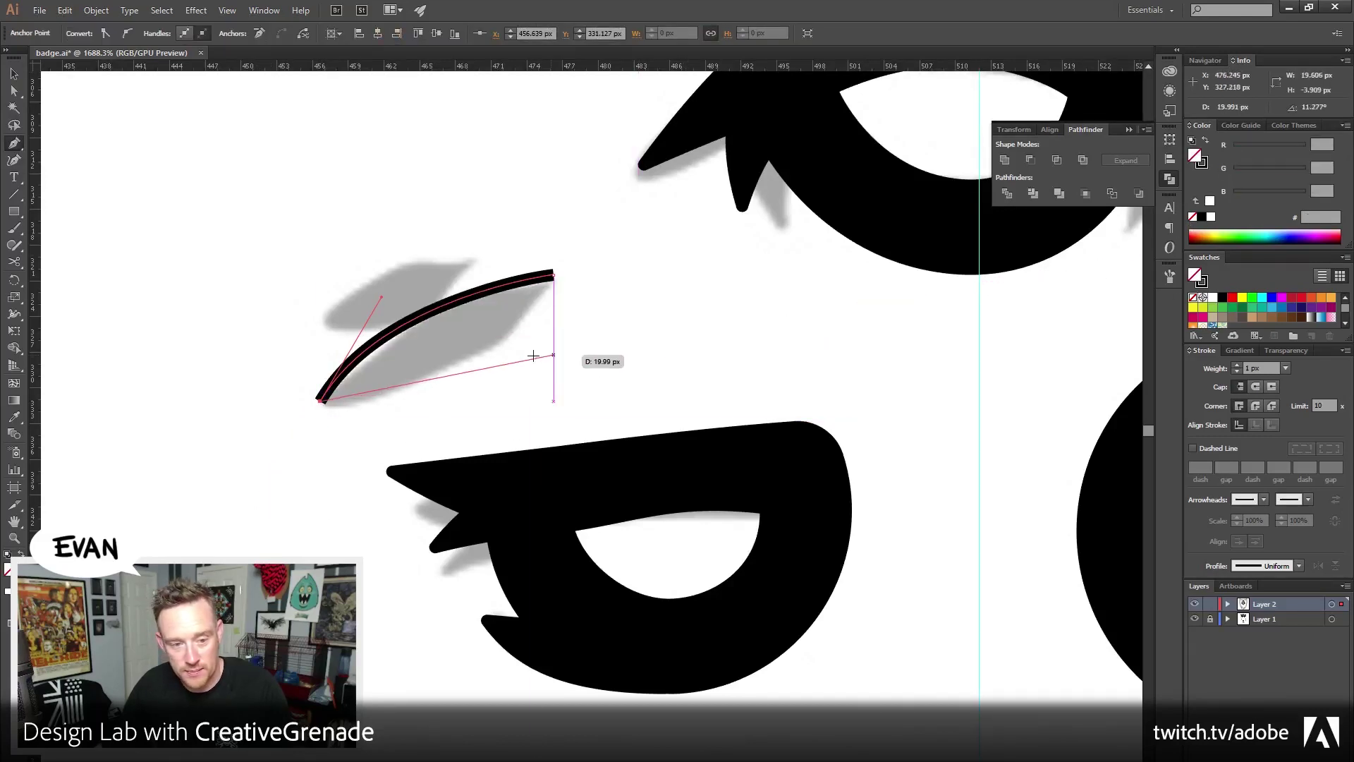
pyautogui.moveTo(553, 275)
pyautogui.mouseDown()
pyautogui.moveTo(623, 184)
pyautogui.moveTo(616, 154)
pyautogui.moveTo(628, 158)
pyautogui.mouseUp()
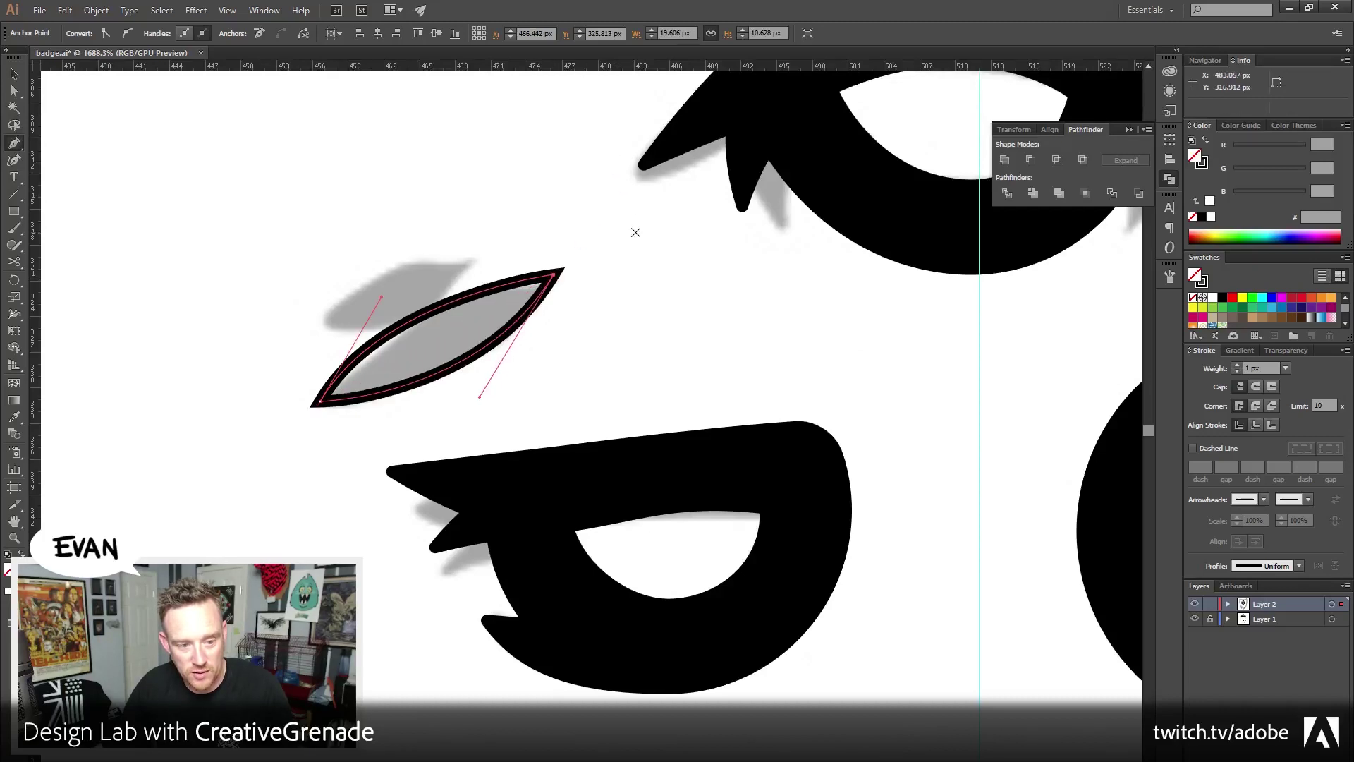
pyautogui.click(1205, 139)
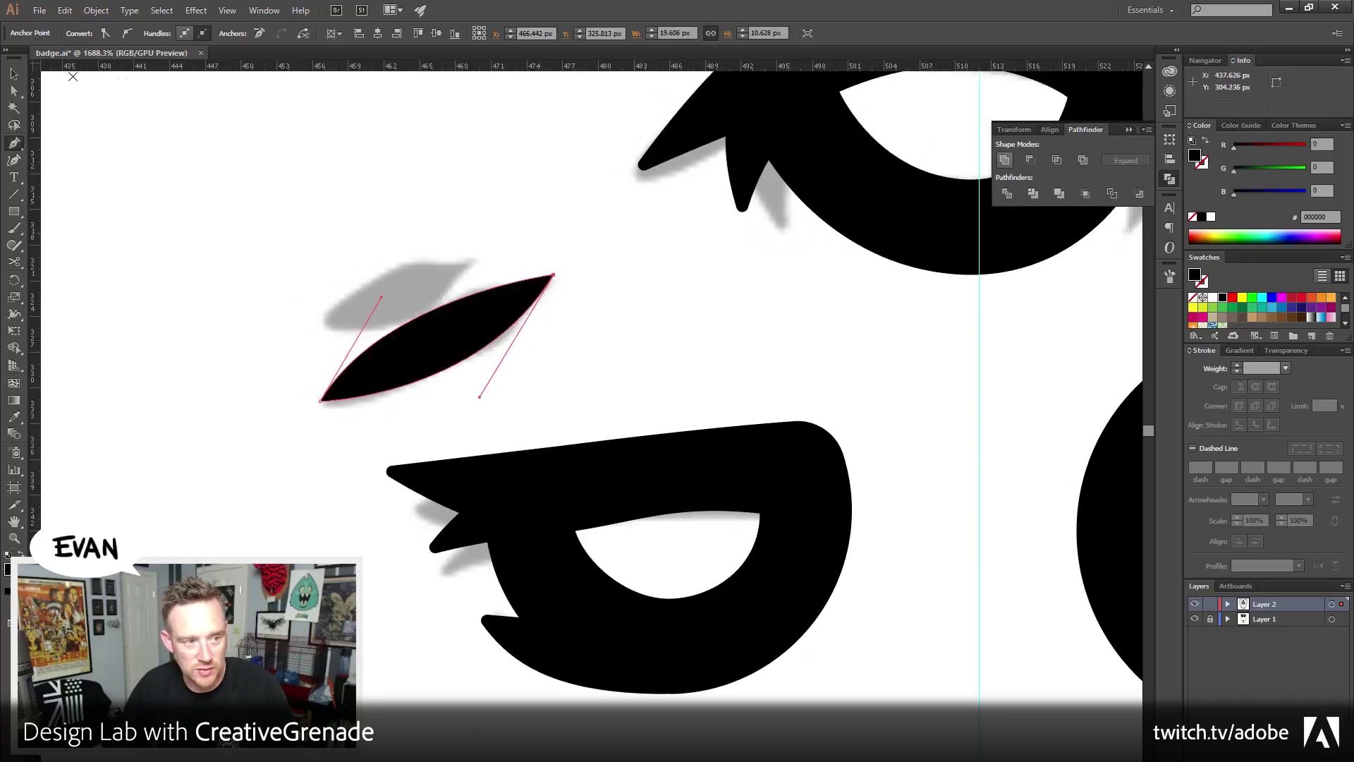
pyautogui.press('v')
pyautogui.click(112, 124)
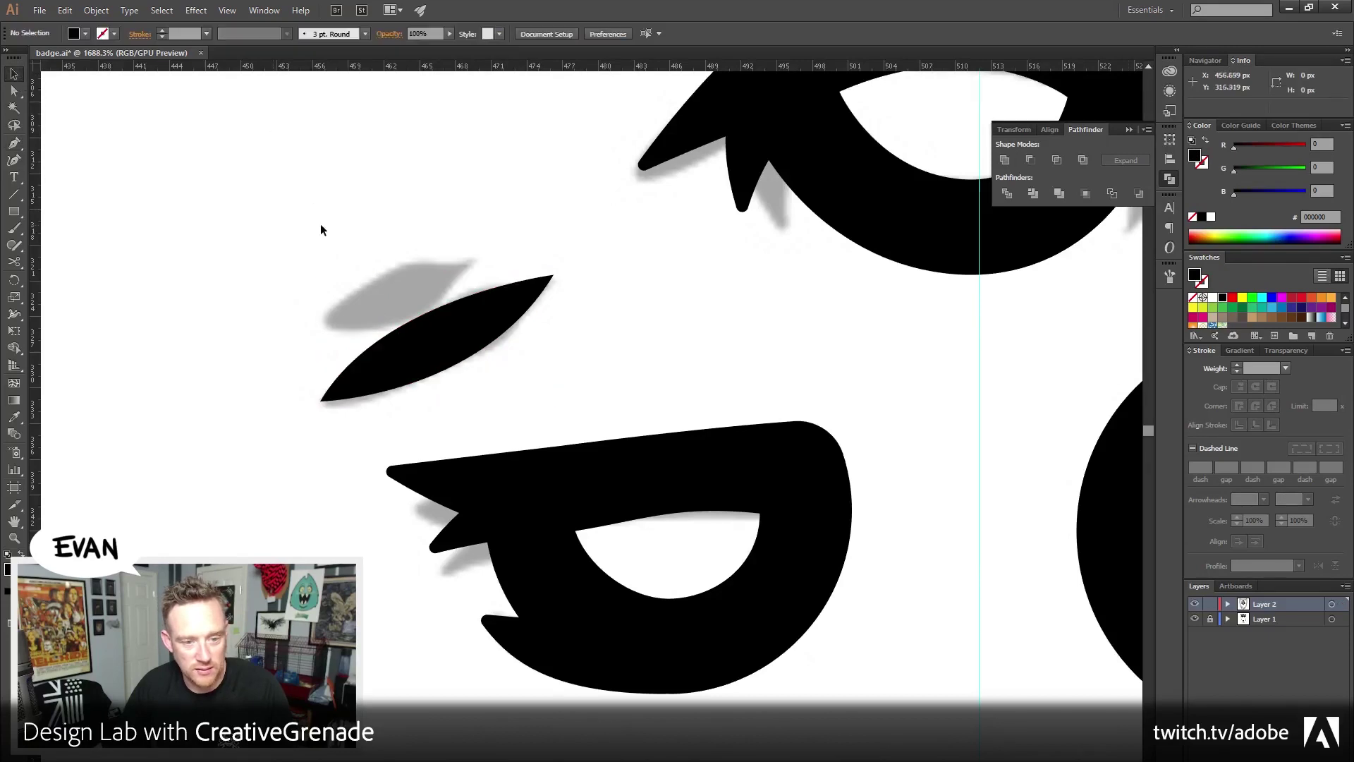
# Reshape the leaf's upper curve and round its top-right tip to 0.5 px
pyautogui.click(434, 343)
pyautogui.press('a')
pyautogui.click(580, 317)
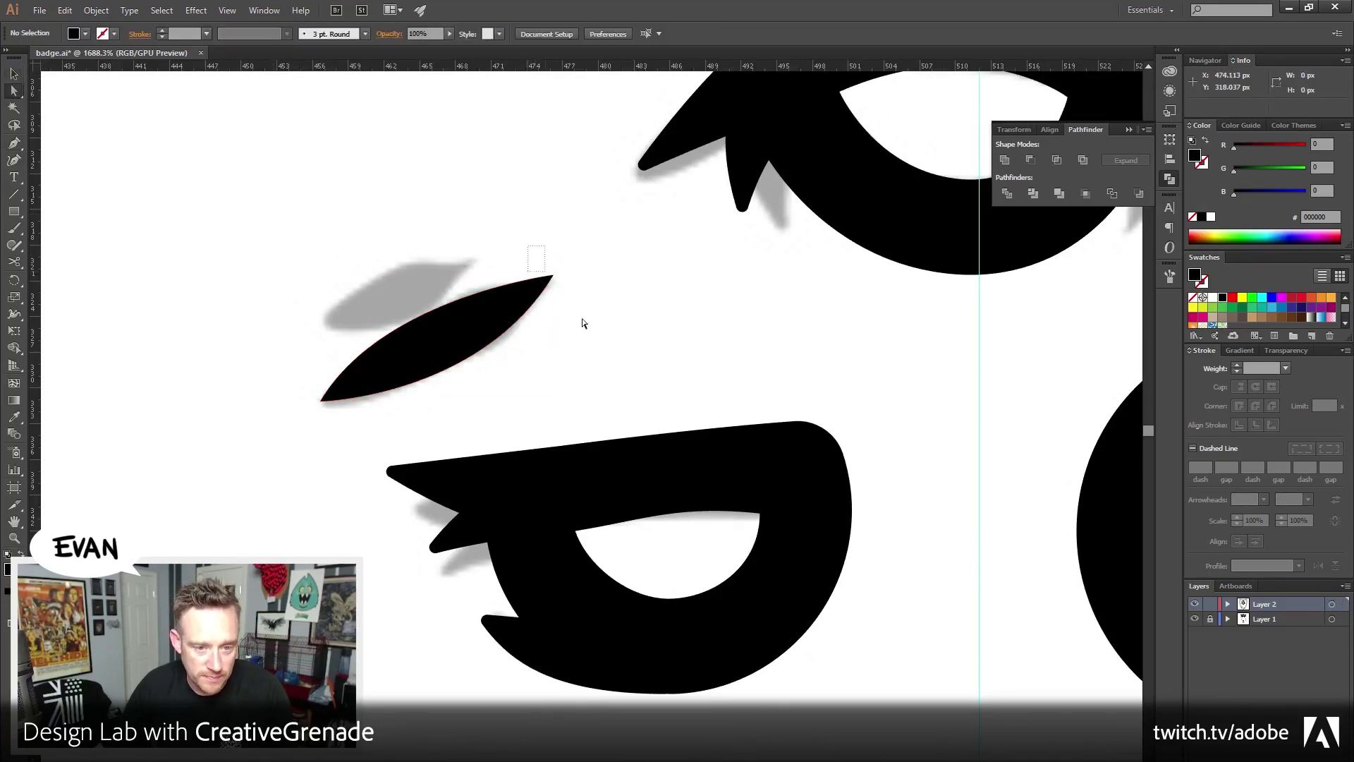
pyautogui.click(481, 304)
pyautogui.moveTo(382, 298); pyautogui.dragTo(389, 277)
pyautogui.click(647, 266)
pyautogui.click(539, 284)
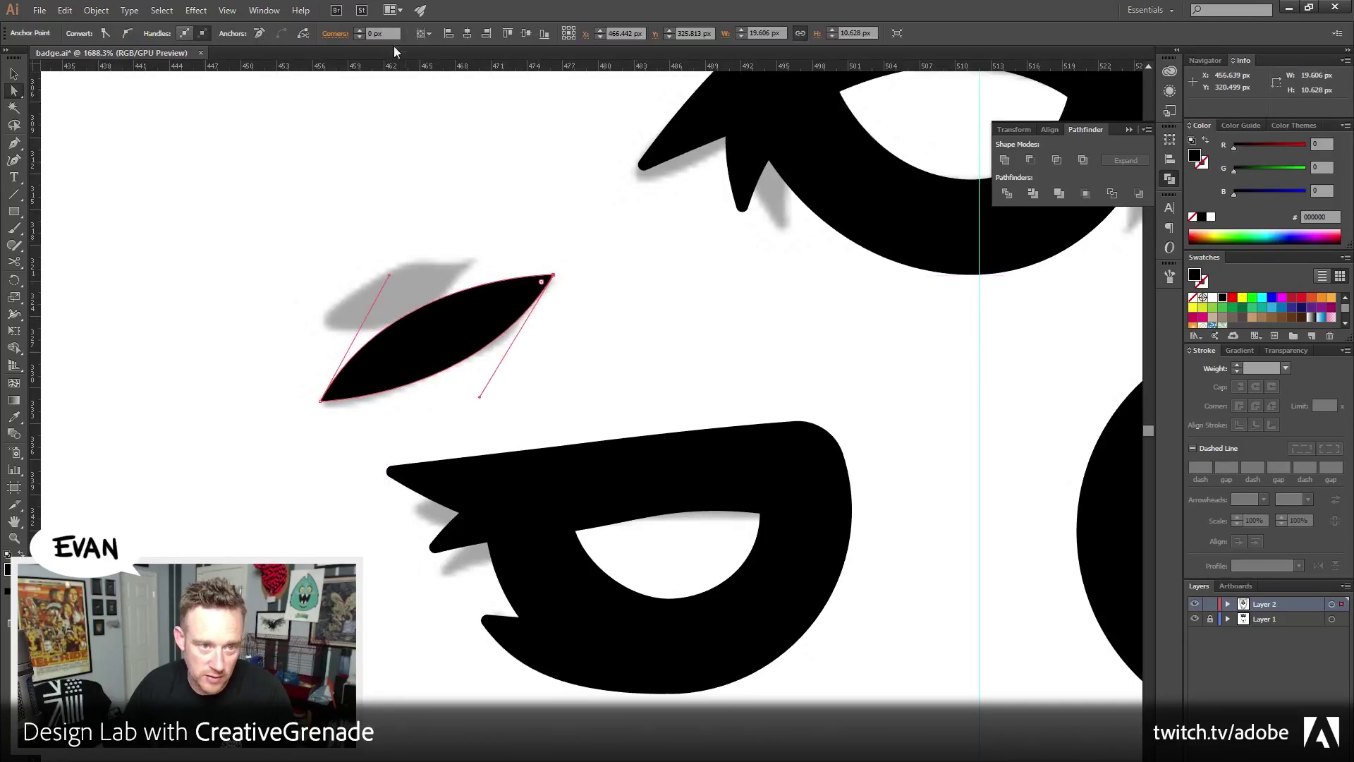
pyautogui.click(381, 33)
pyautogui.write('0.5')
pyautogui.press('Return')
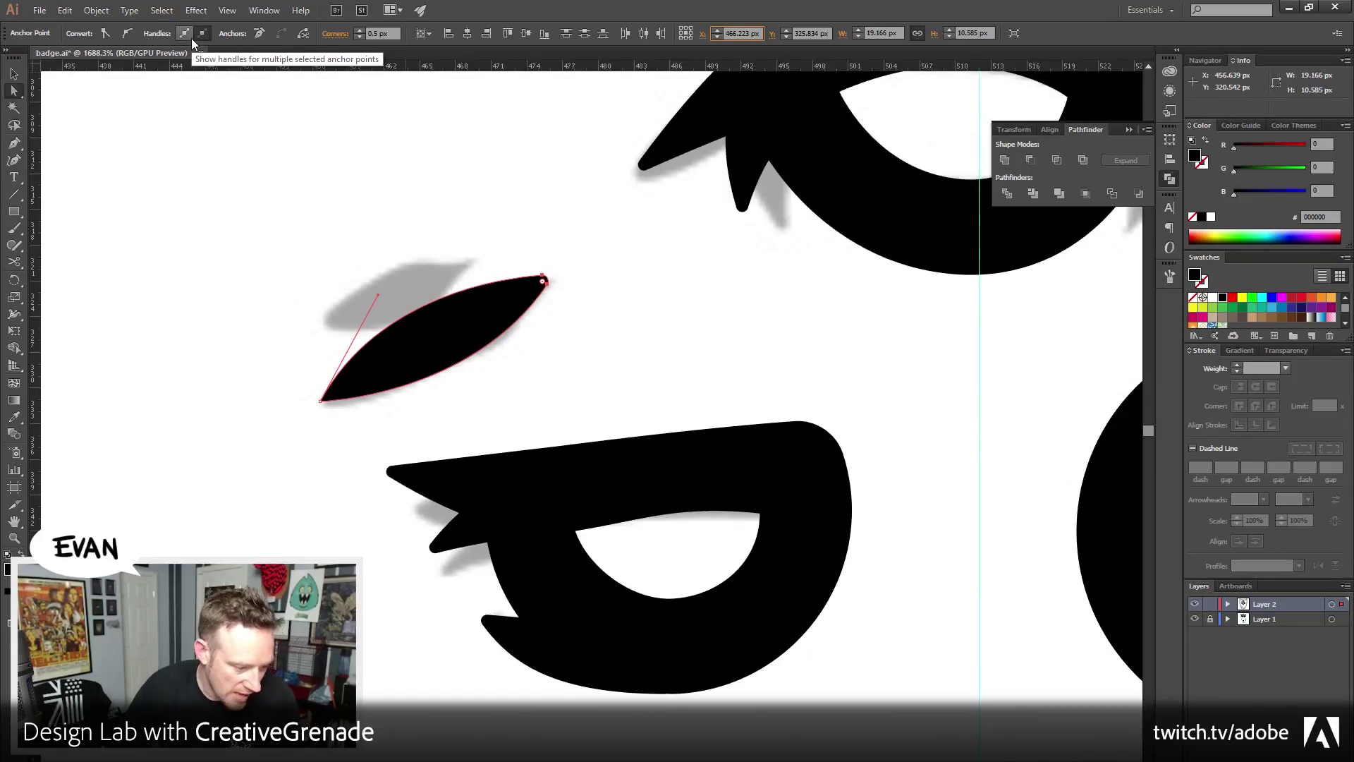
# Duplicate the leaf as a second prong and unite both pieces with Pathfinder
pyautogui.click(14, 73)
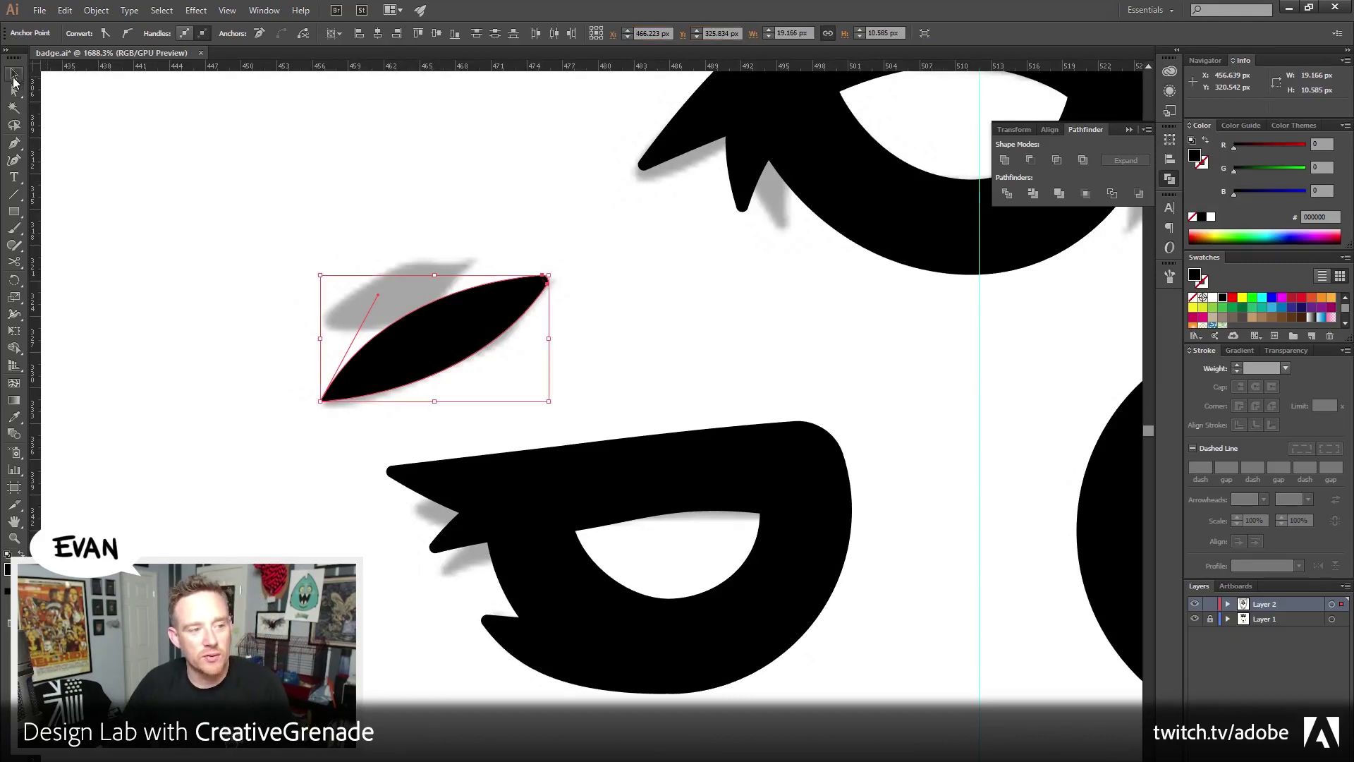
pyautogui.moveTo(455, 299); pyautogui.dragTo(409, 273)
pyautogui.click(360, 186)
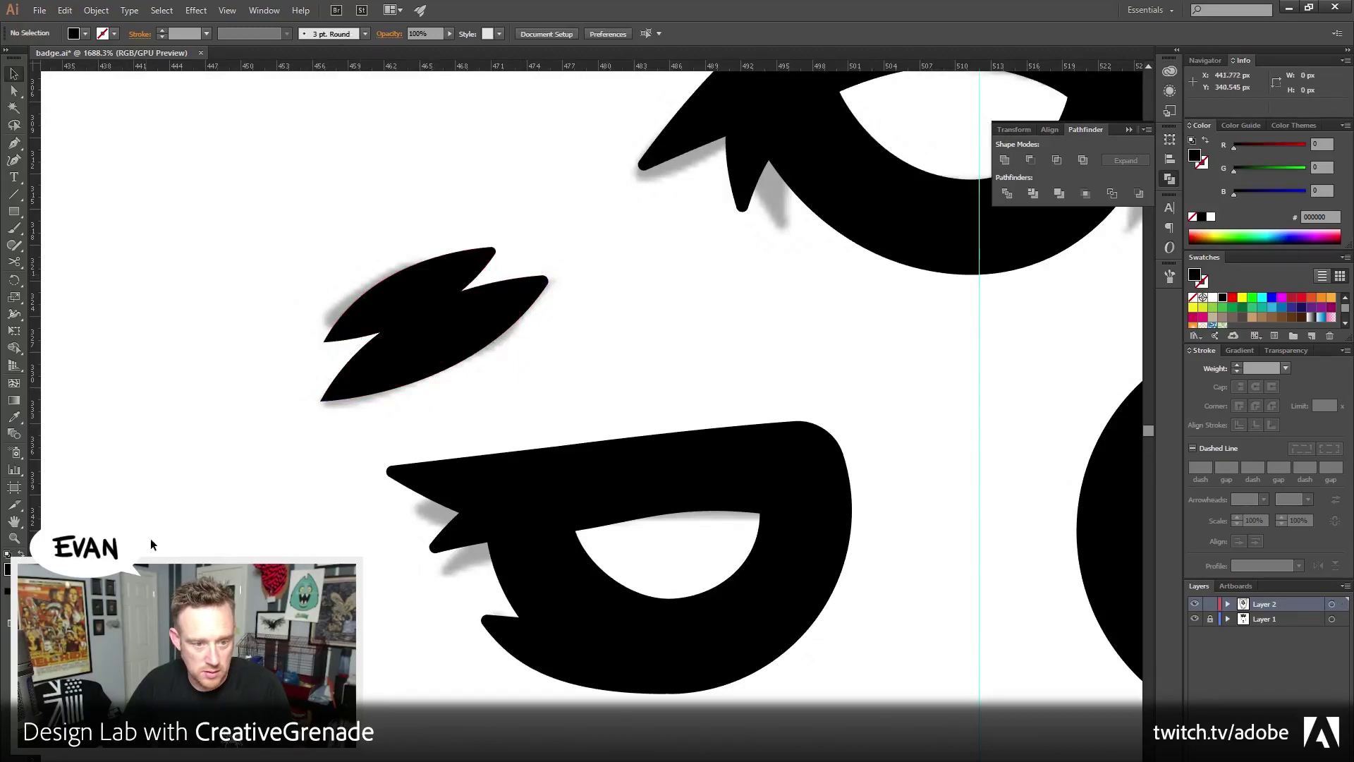
pyautogui.moveTo(312, 240); pyautogui.dragTo(437, 332)
pyautogui.click(1005, 160)
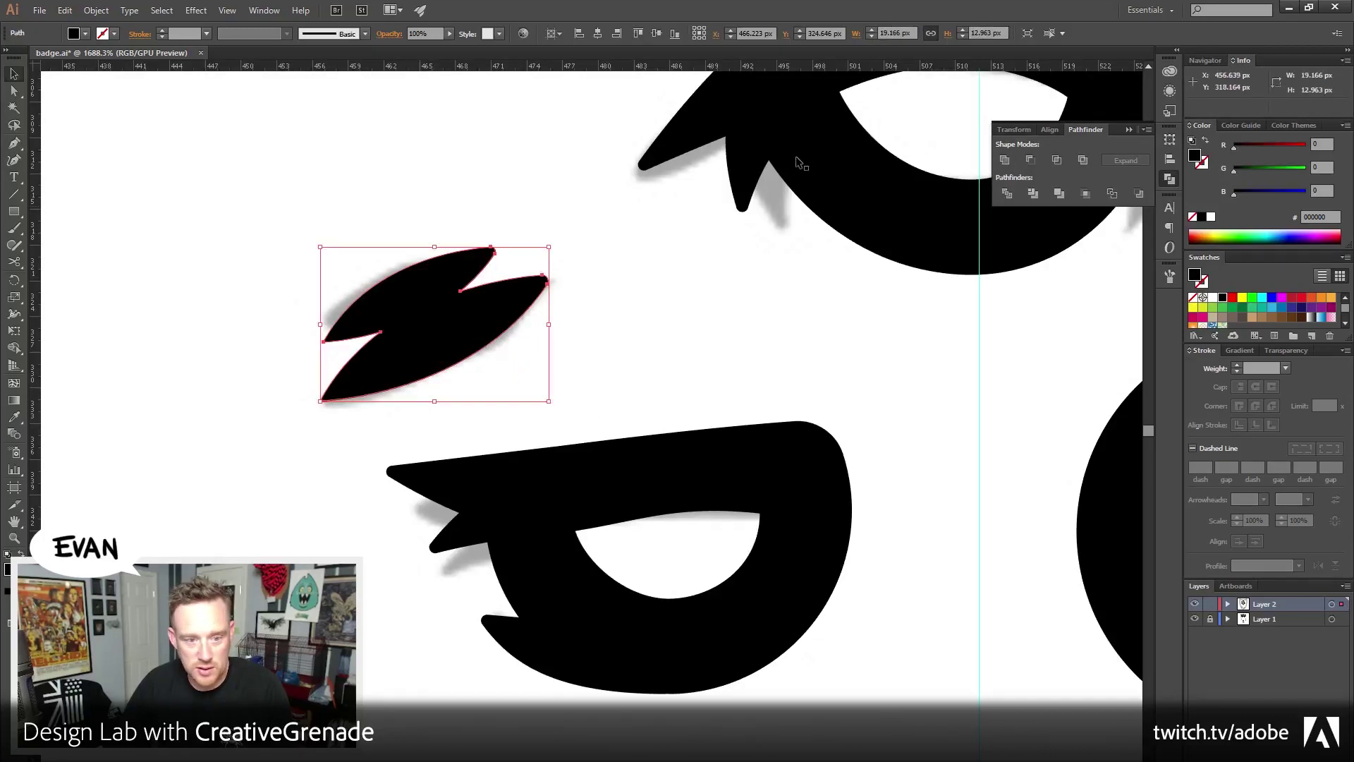
# Save the badge file with Ctrl+S and re-zoom on the monster's face
pyautogui.moveTo(778, 186); pyautogui.dragTo(659, 293)
pyautogui.click(713, 281)
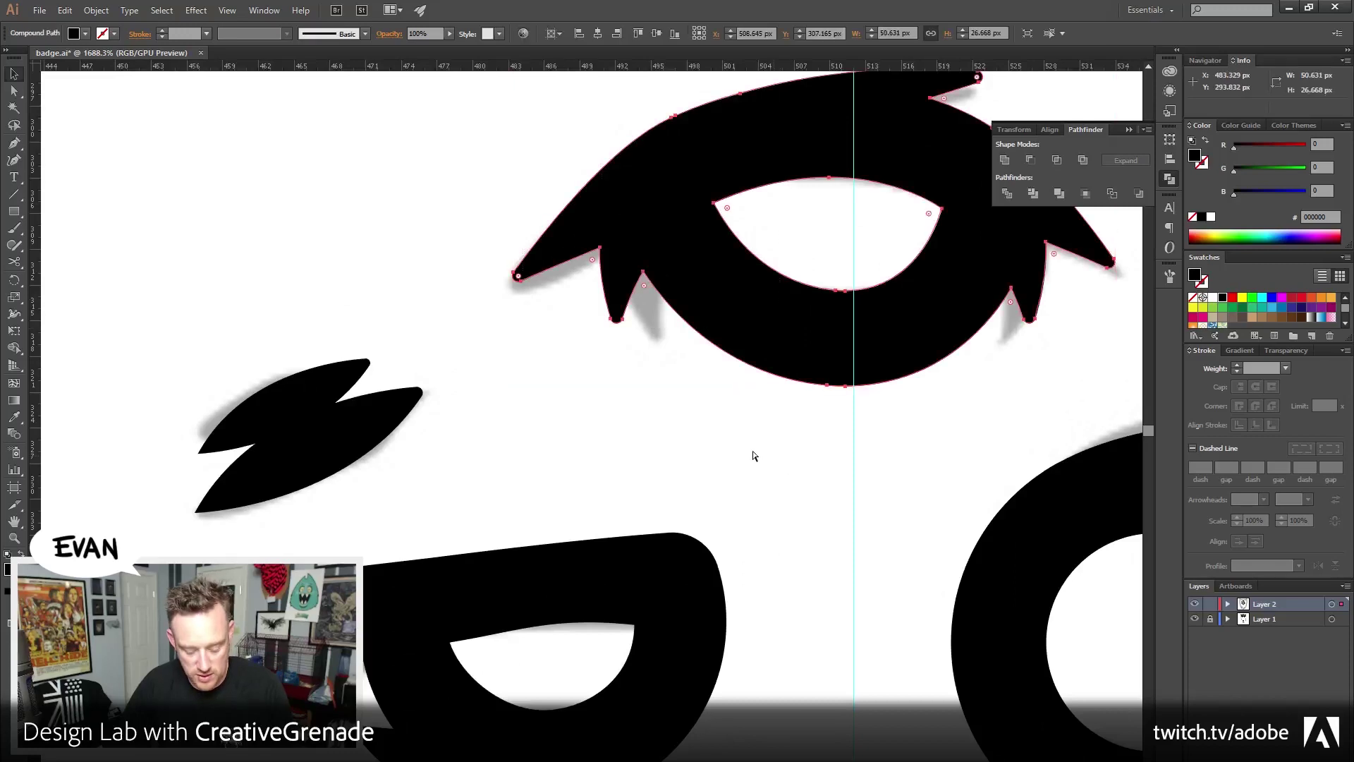
pyautogui.press('z')
pyautogui.hotkey('ctrl', 's')
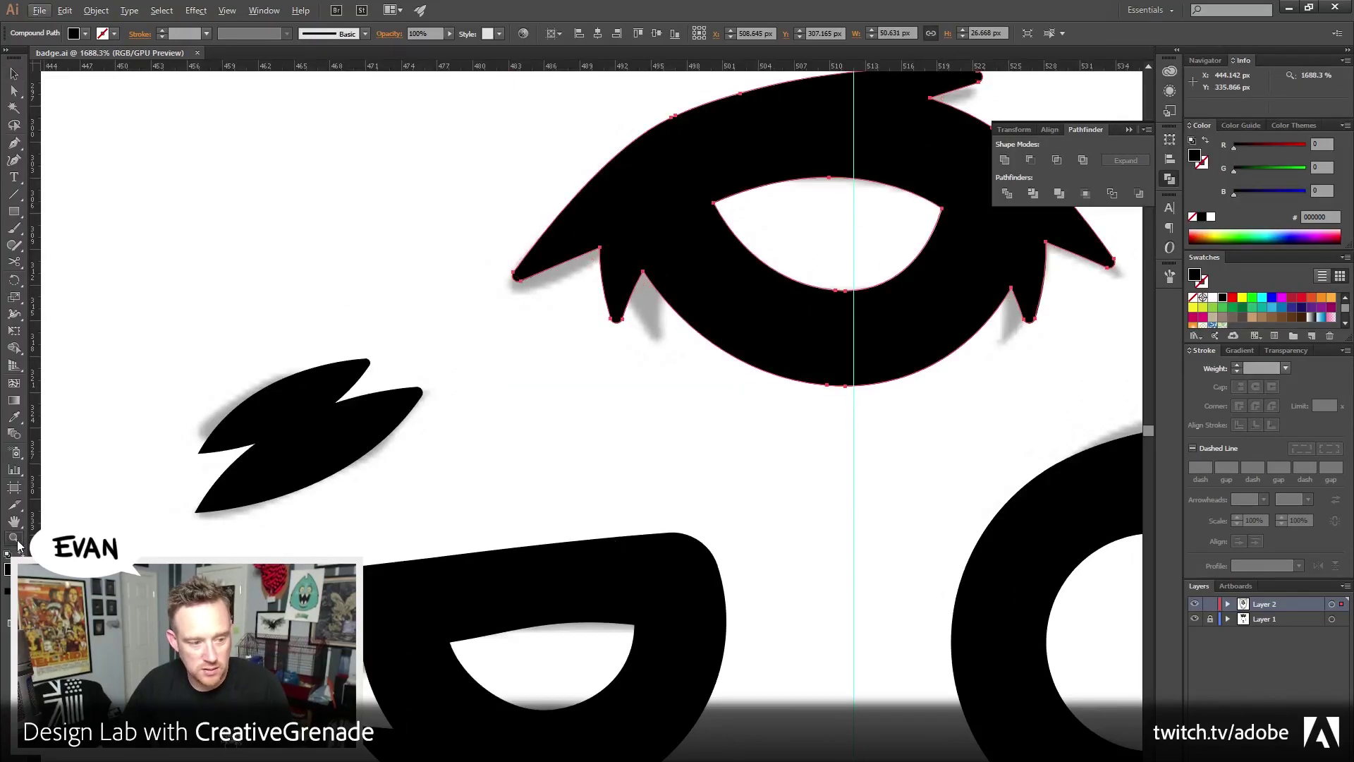
pyautogui.keyDown('alt'); pyautogui.click(769, 465); pyautogui.keyUp('alt')
pyautogui.keyDown('alt'); pyautogui.click(768, 463); pyautogui.keyUp('alt')
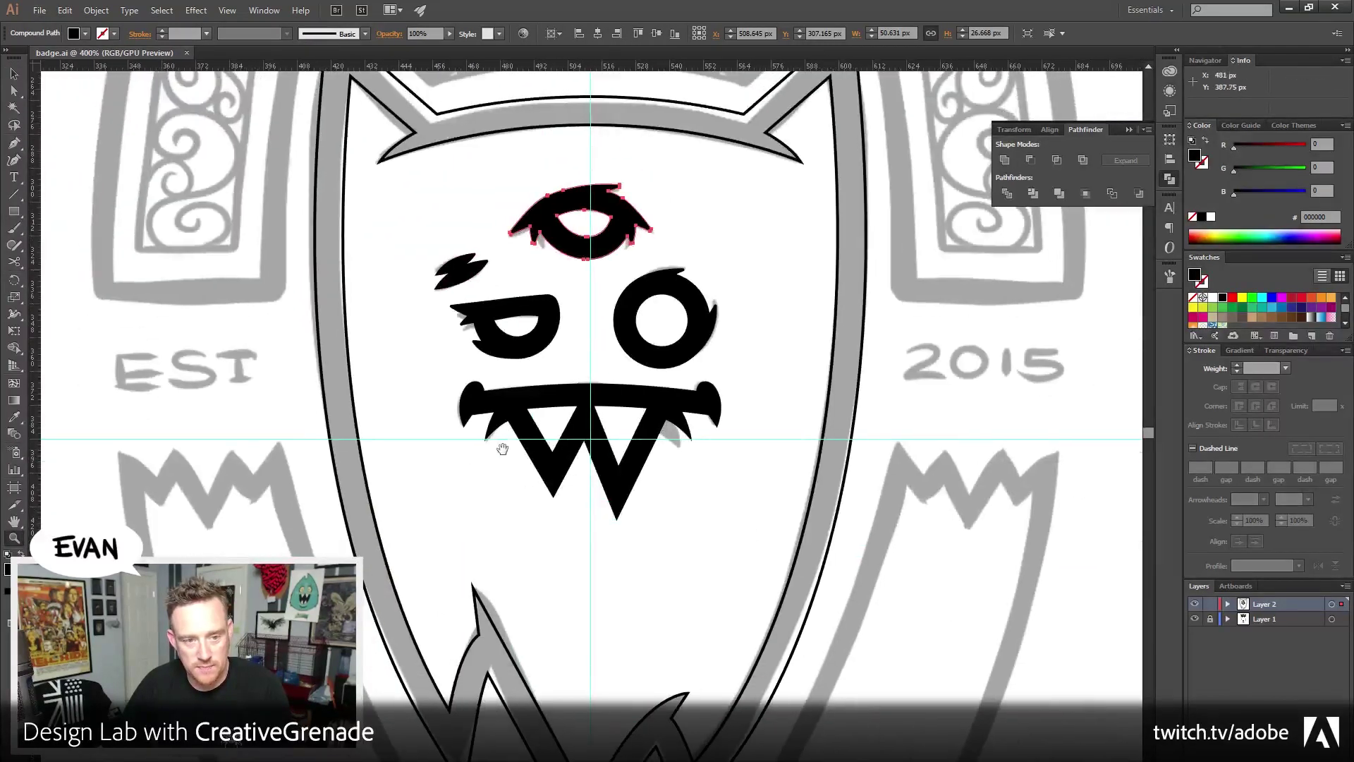
# Fill the outer shield black with no outline and the inner shield green
pyautogui.click(563, 362)
pyautogui.moveTo(563, 361); pyautogui.dragTo(556, 333)
pyautogui.hotkey('ctrl', 'shift', 'a')
pyautogui.press('v')
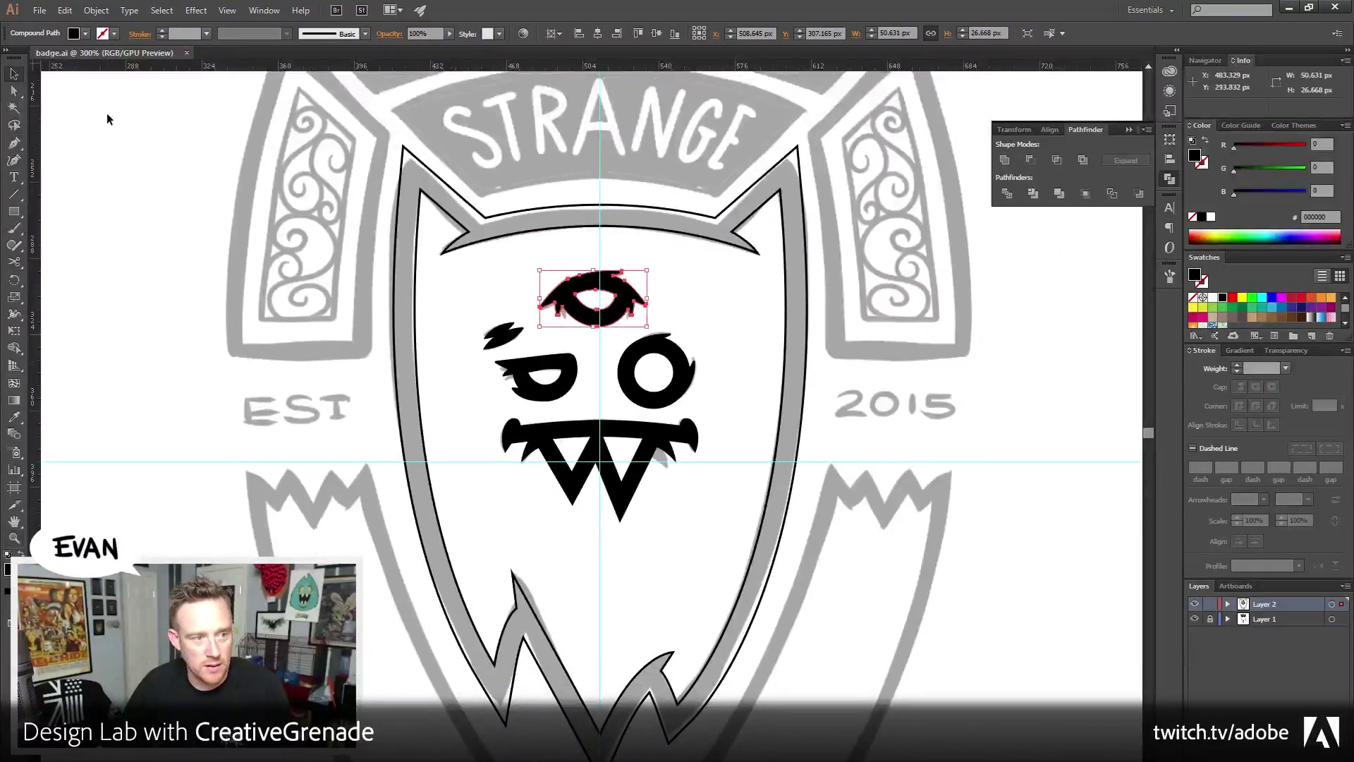
pyautogui.moveTo(355, 116); pyautogui.dragTo(540, 264)
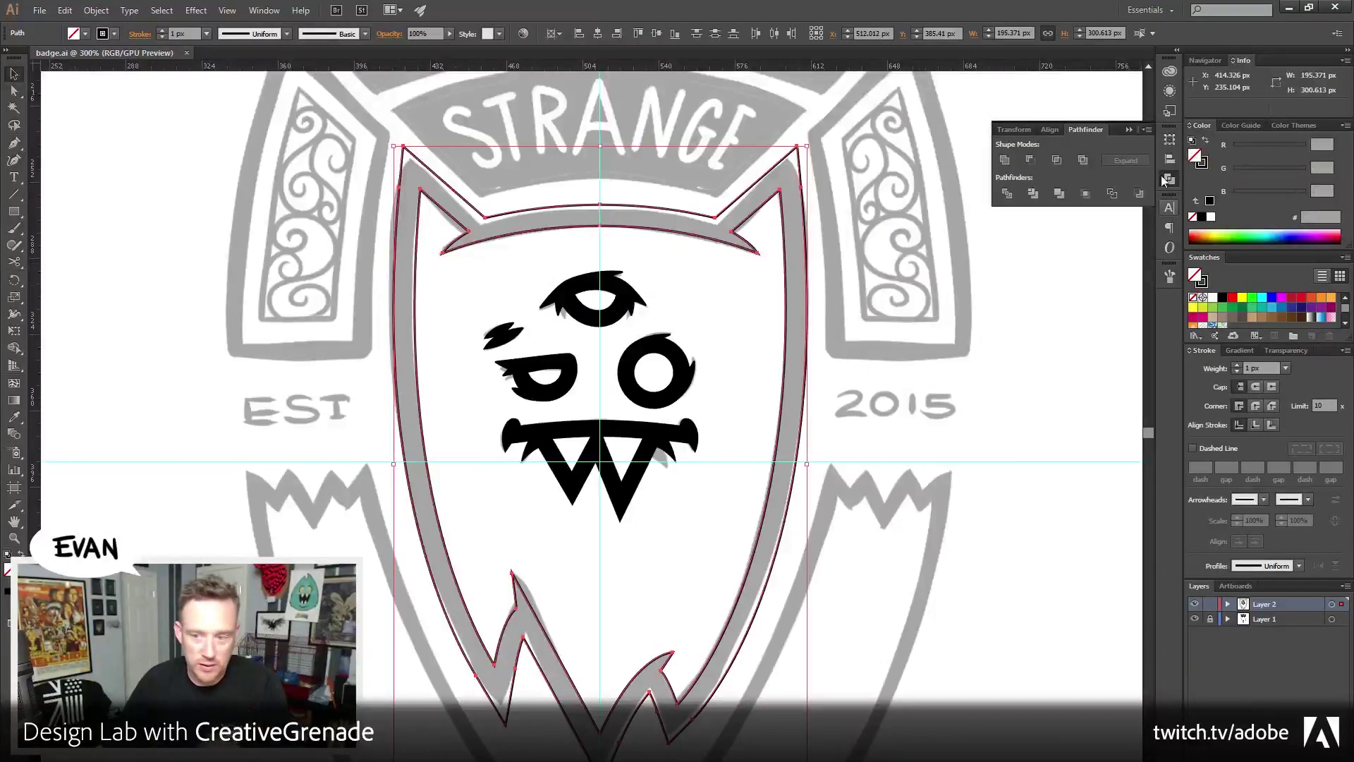
pyautogui.click(1204, 142)
pyautogui.click(713, 293)
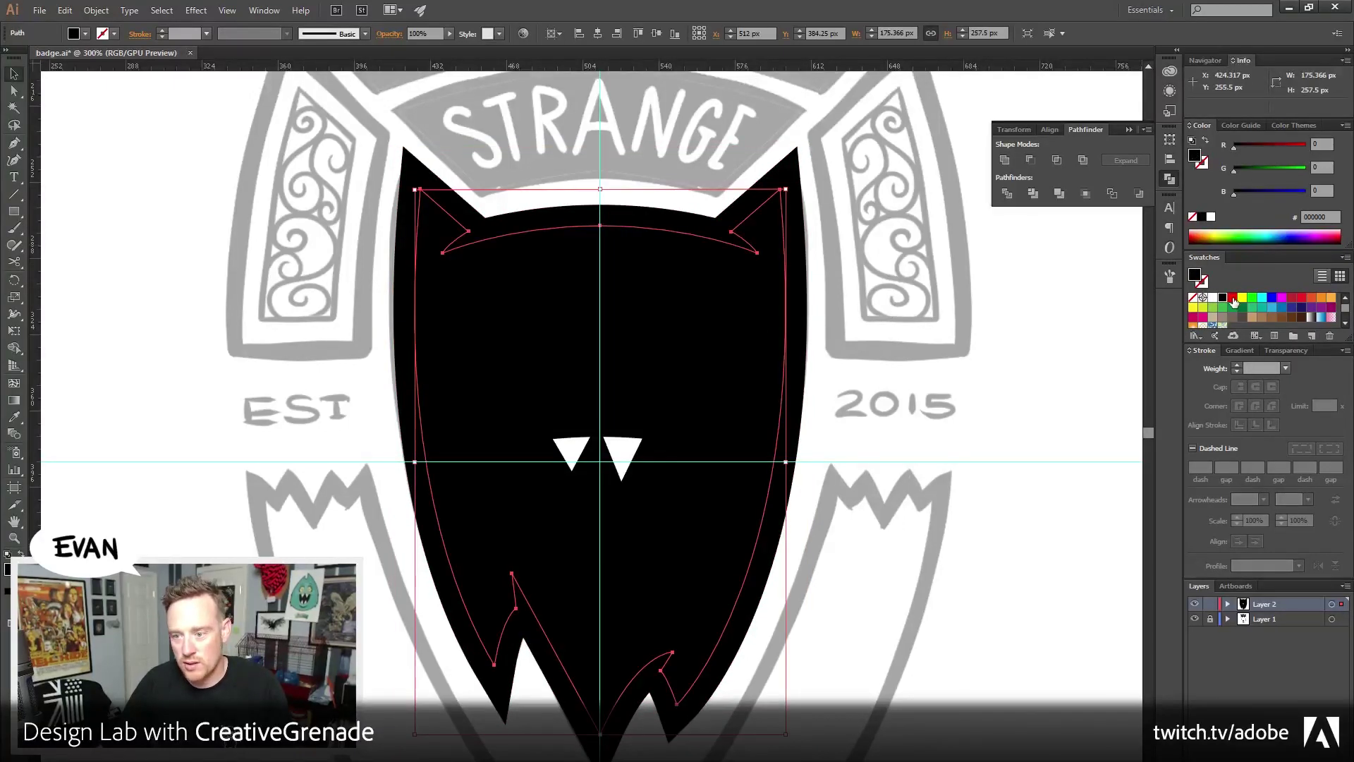
pyautogui.click(1249, 304)
# Send the green inner and black outer shield shapes behind the face details
pyautogui.click(937, 455)
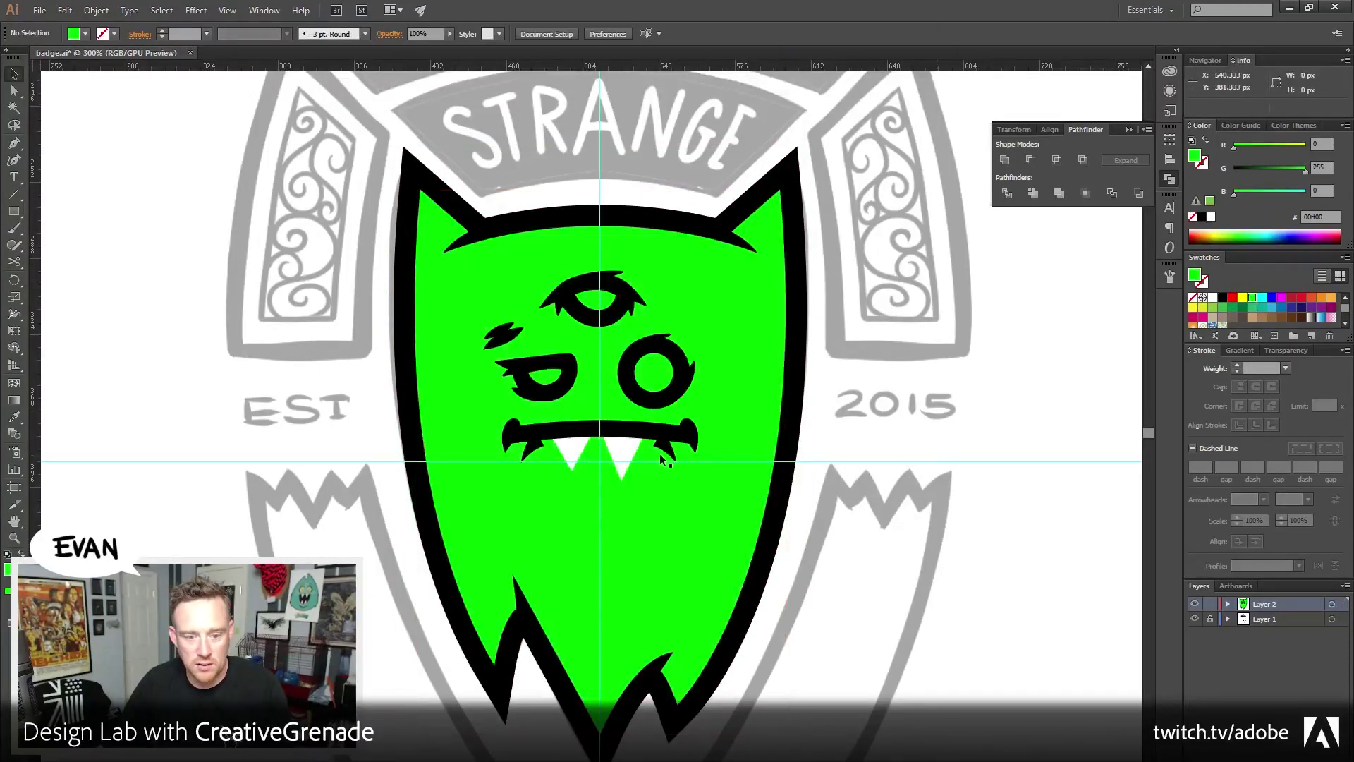
pyautogui.click(638, 473)
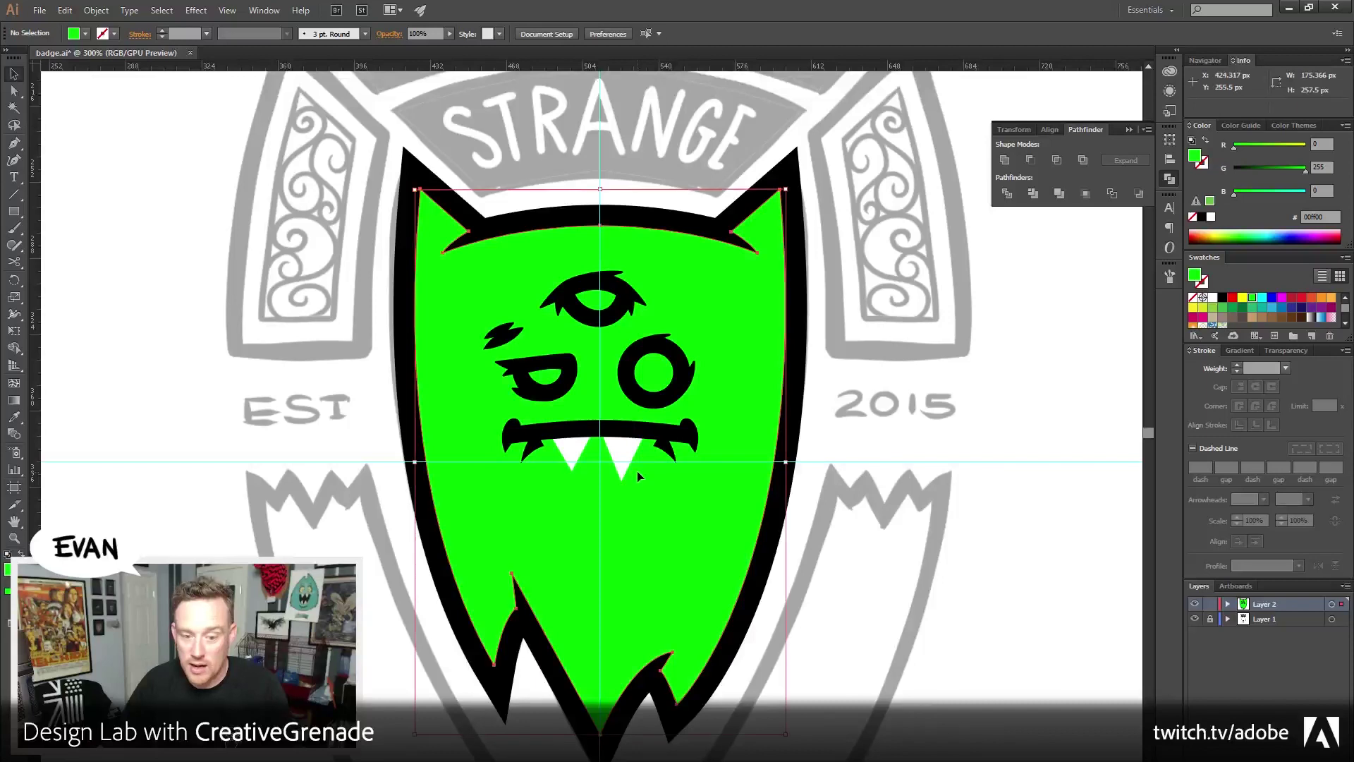
pyautogui.keyDown('shift'); pyautogui.click(403, 294); pyautogui.keyUp('shift')
pyautogui.click(96, 10)
pyautogui.moveTo(112, 46)
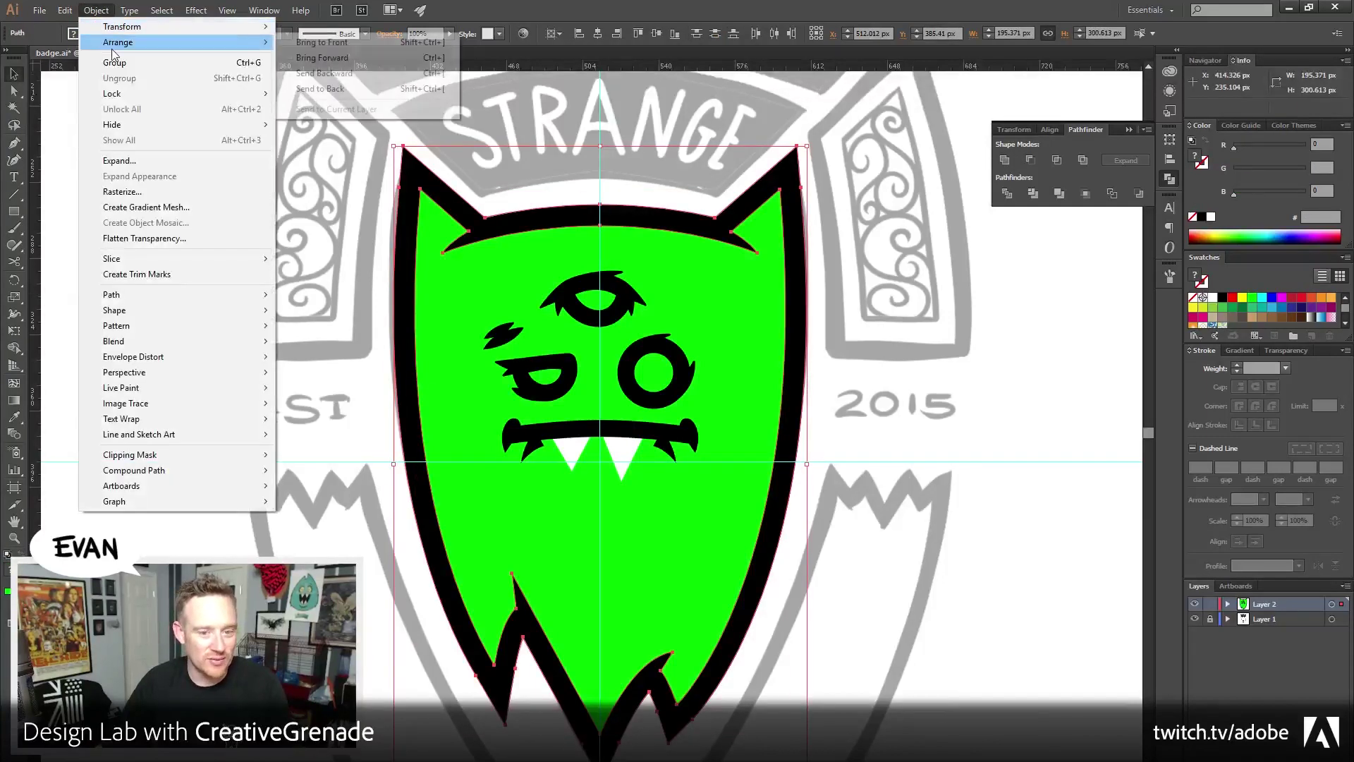
pyautogui.click(320, 88)
pyautogui.click(264, 437)
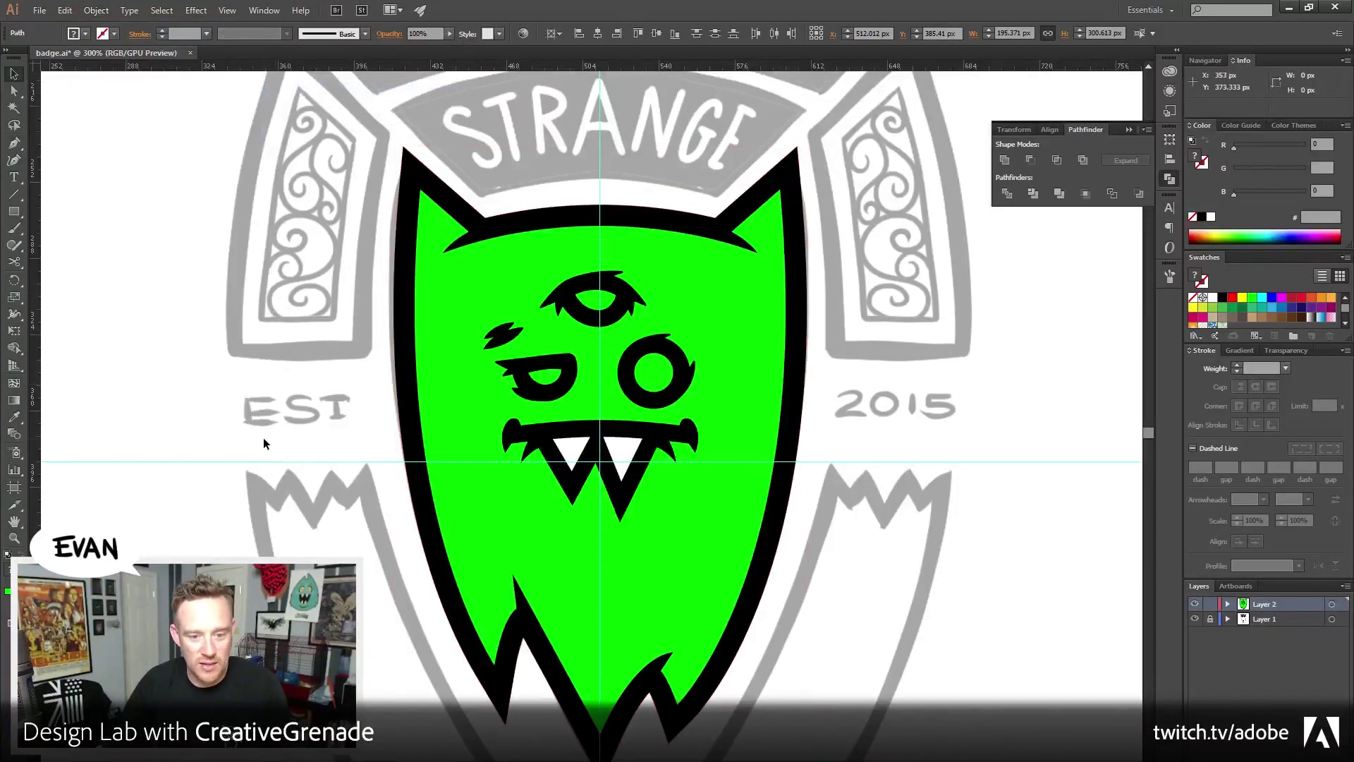
# Soften the body fill to mint green, about HSB 154°, 100%, 84% brightness
pyautogui.click(605, 313)
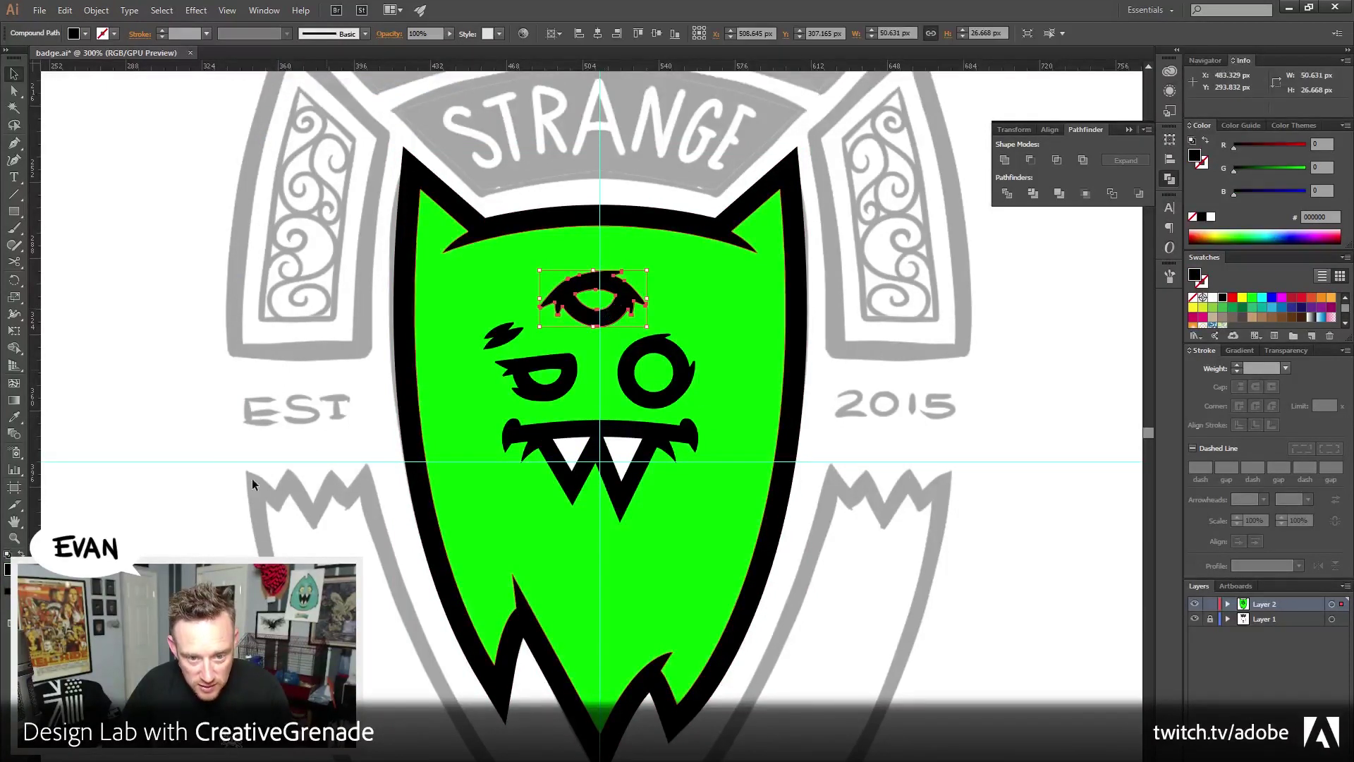
pyautogui.click(695, 342)
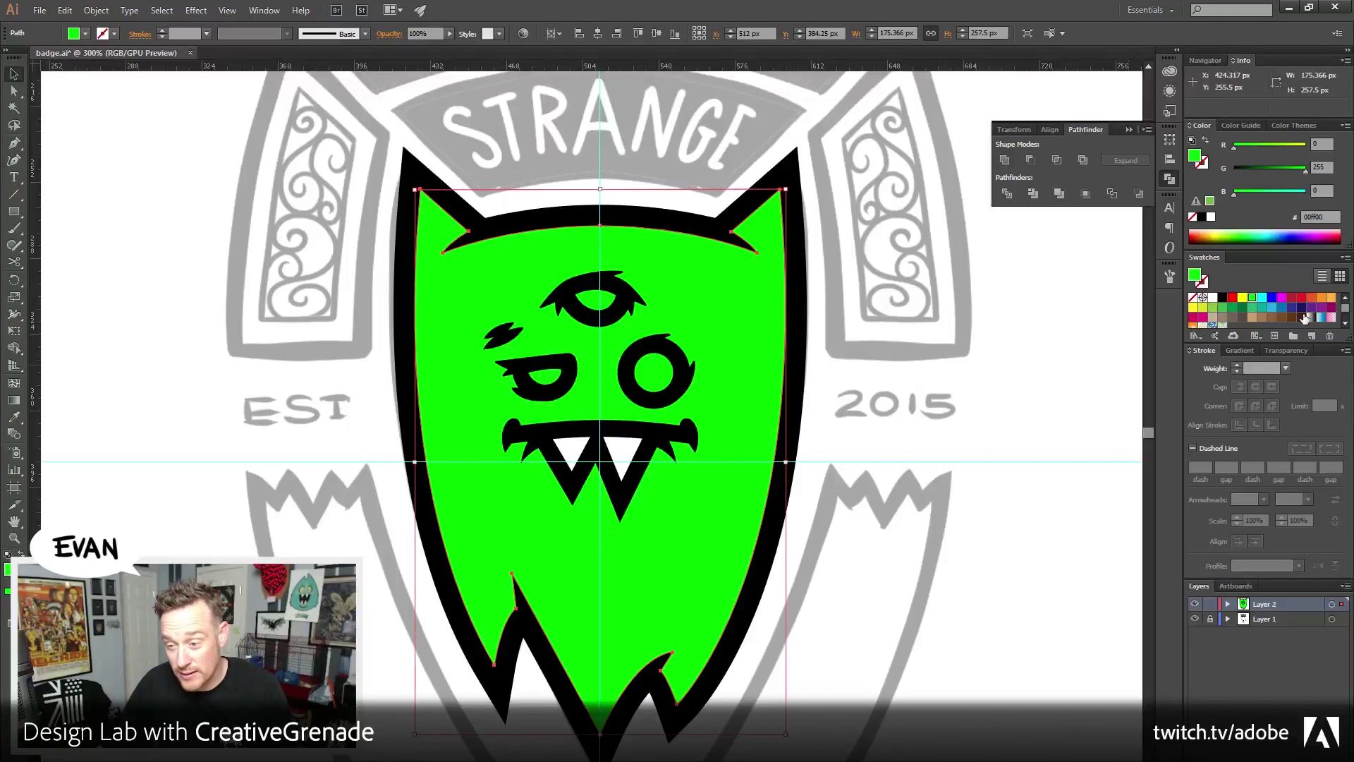
pyautogui.scroll(-3, 1297, 314)
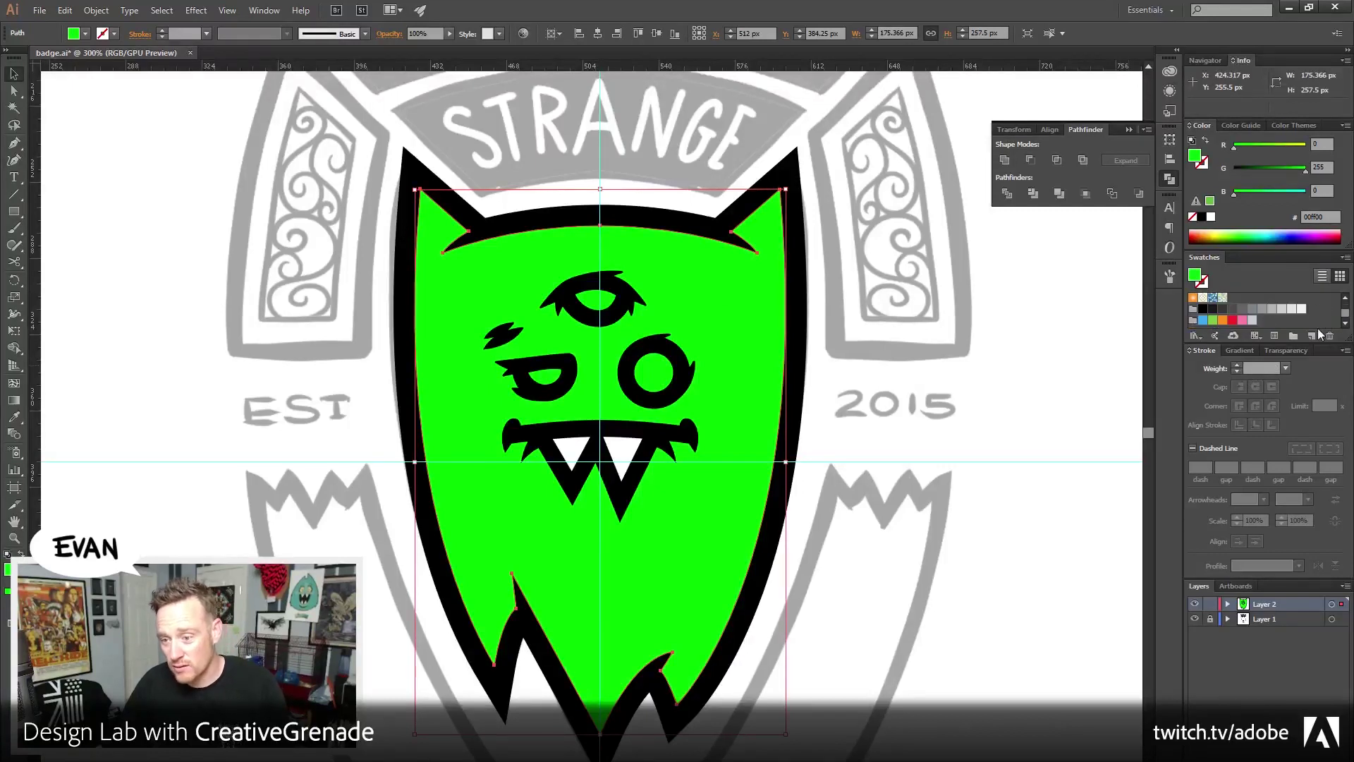
pyautogui.moveTo(1263, 345); pyautogui.dragTo(1268, 395)
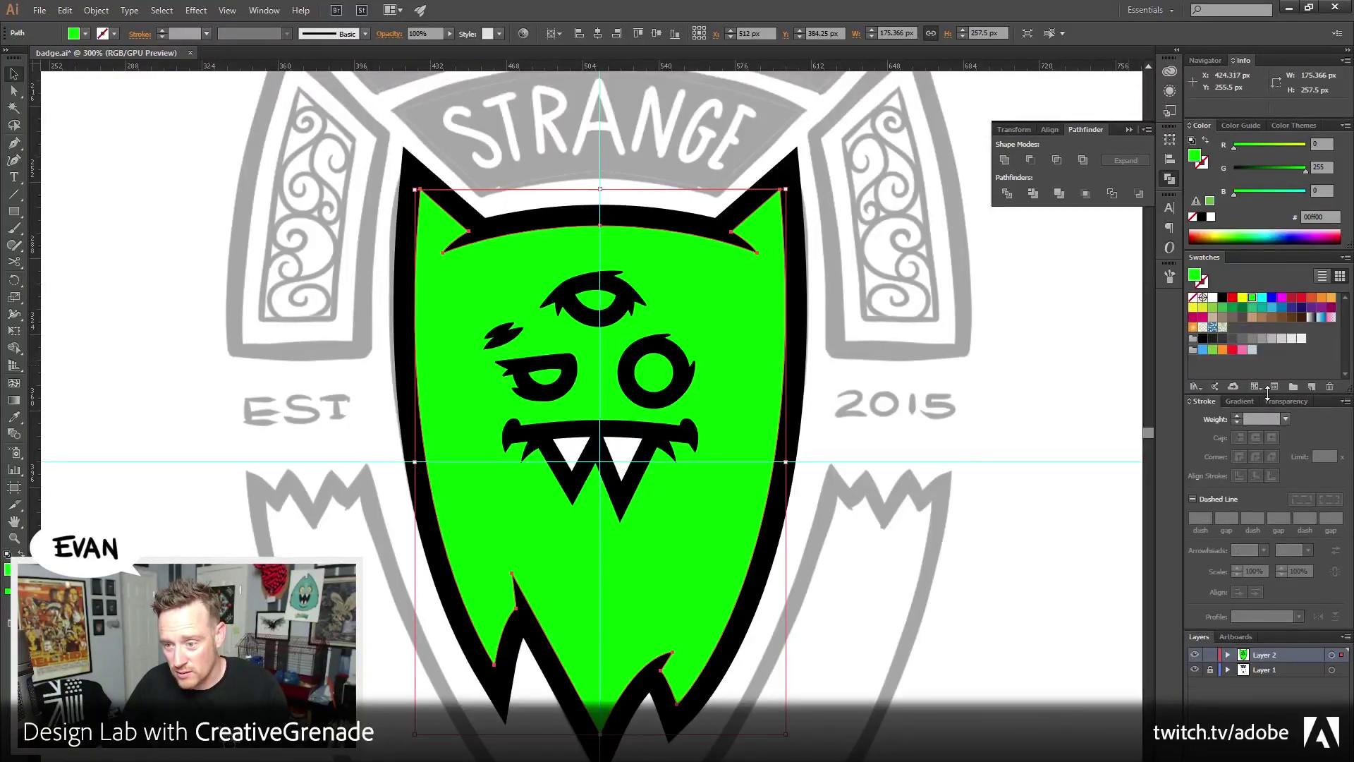
pyautogui.click(1263, 192)
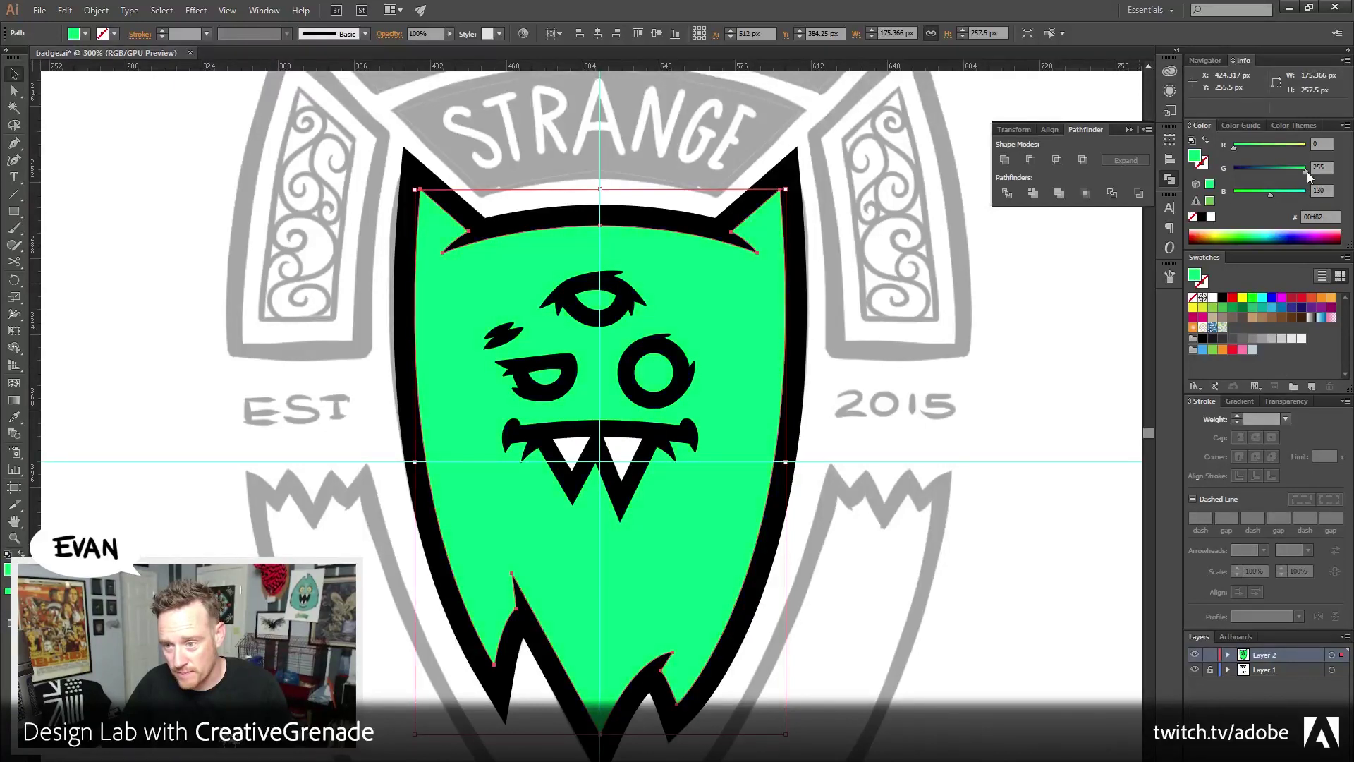
pyautogui.moveTo(1306, 167); pyautogui.dragTo(1296, 166)
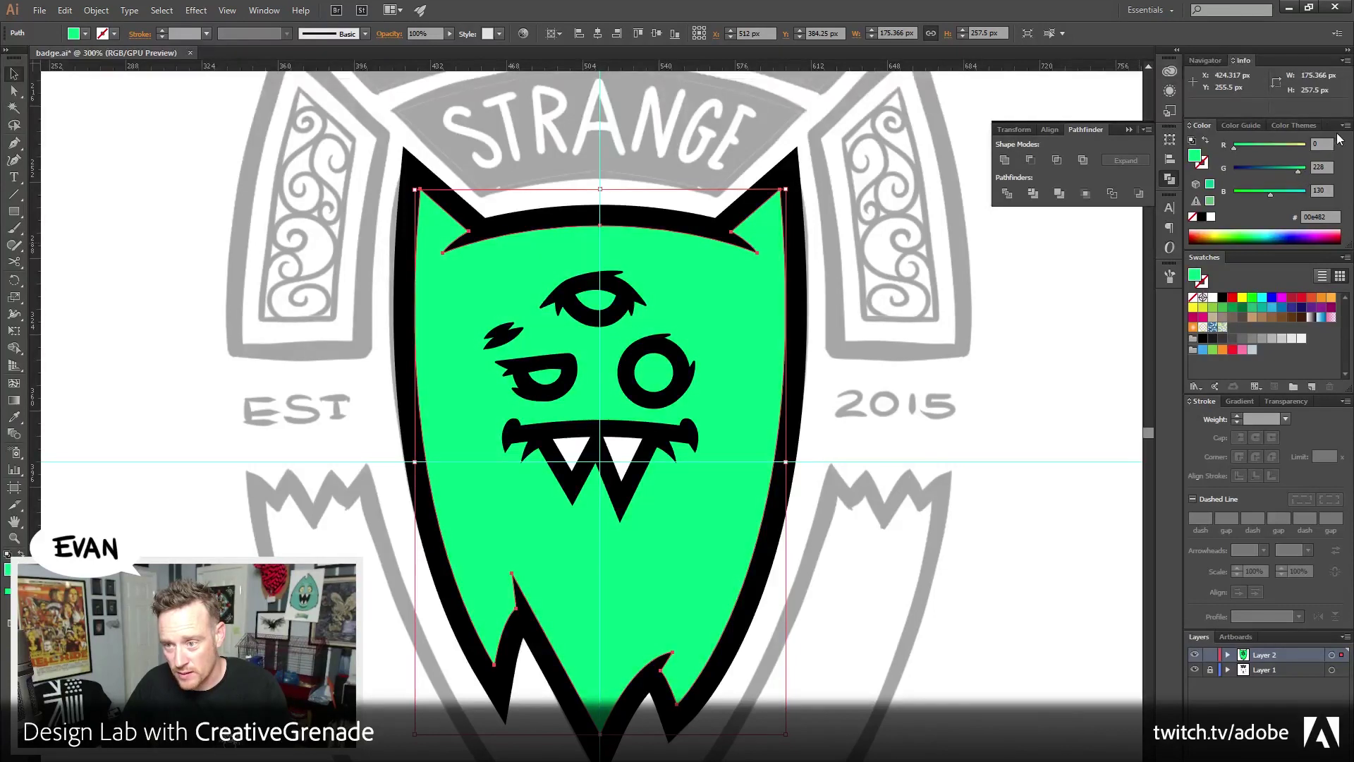
pyautogui.click(1345, 125)
pyautogui.click(1270, 183)
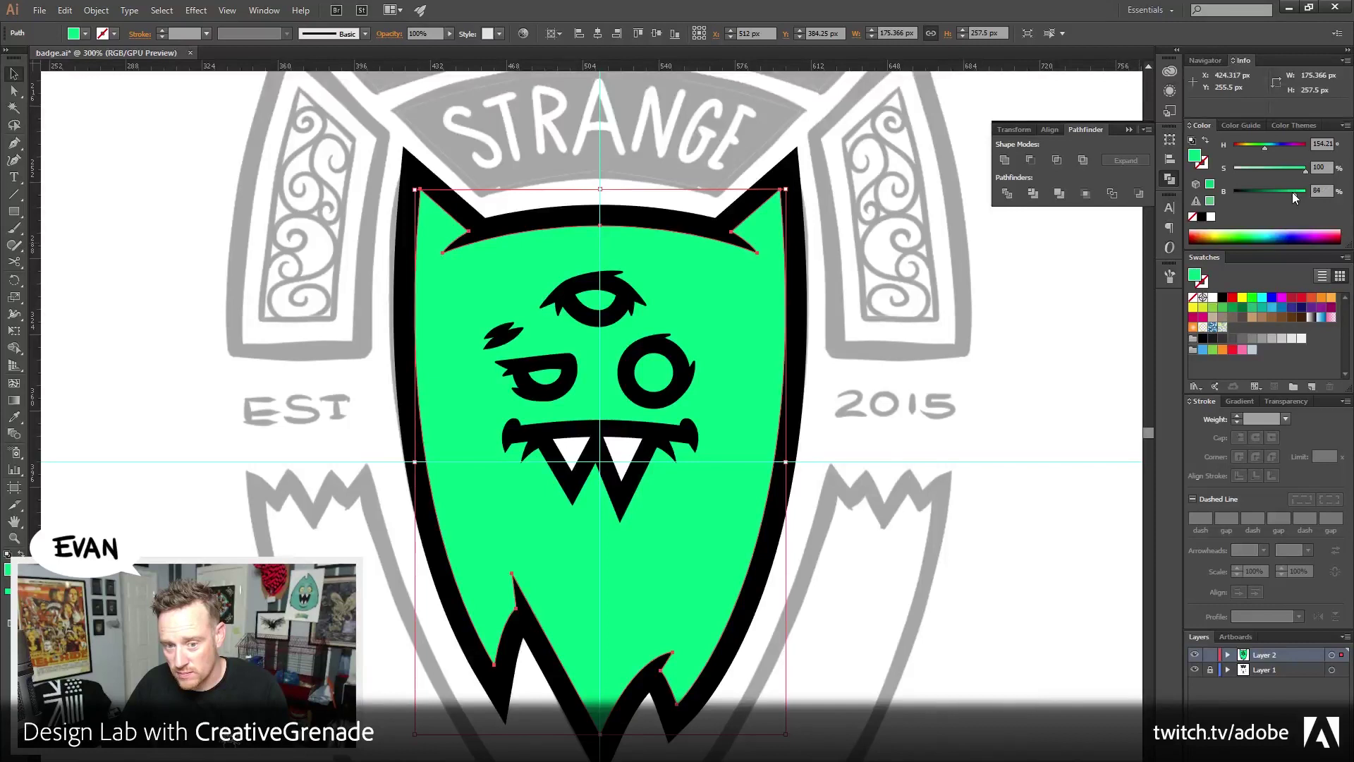
pyautogui.moveTo(1292, 192); pyautogui.dragTo(1293, 192)
pyautogui.click(977, 410)
# Group the eyes, brow, mouth and teeth with Ctrl+G and nudge the group down
pyautogui.click(564, 300)
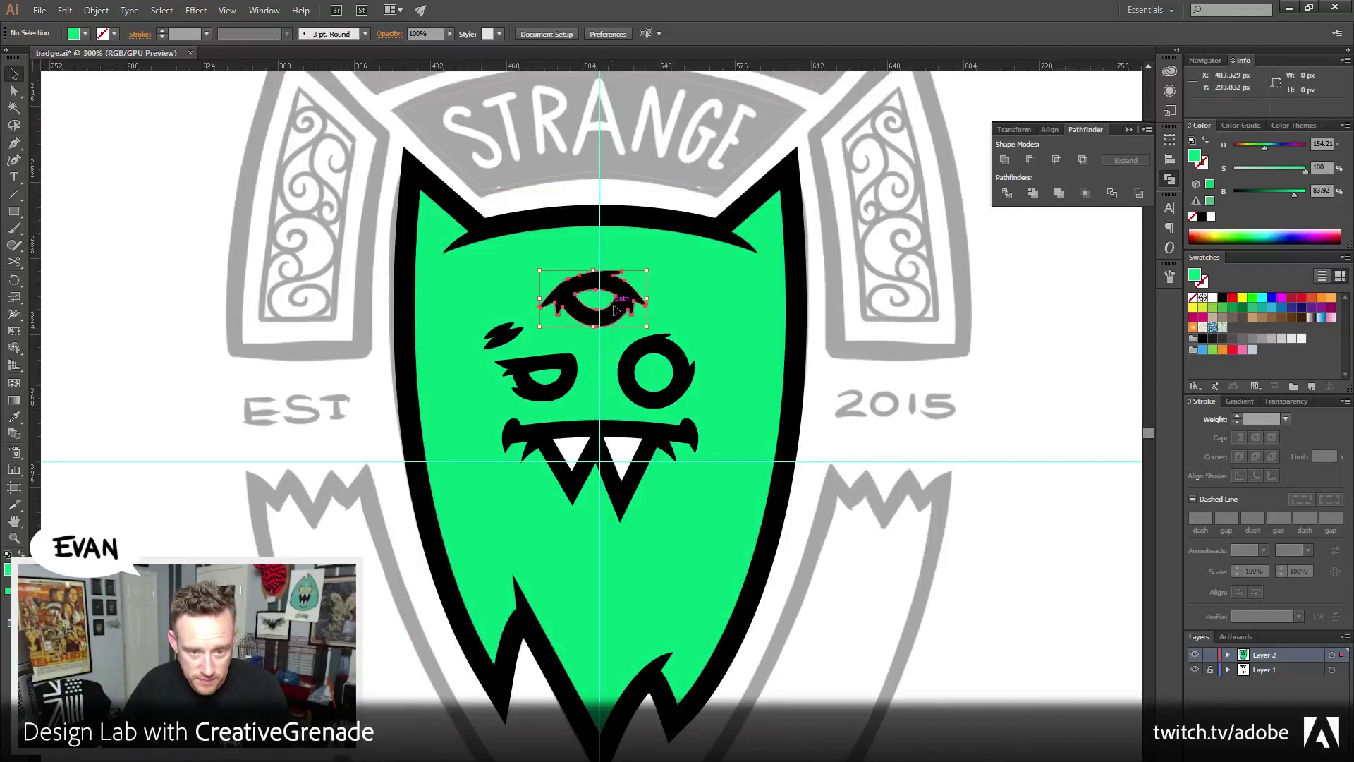
pyautogui.keyDown('shift'); pyautogui.click(504, 337); pyautogui.keyUp('shift')
pyautogui.keyDown('shift'); pyautogui.click(547, 374); pyautogui.keyUp('shift')
pyautogui.keyDown('shift'); pyautogui.click(663, 390); pyautogui.keyUp('shift')
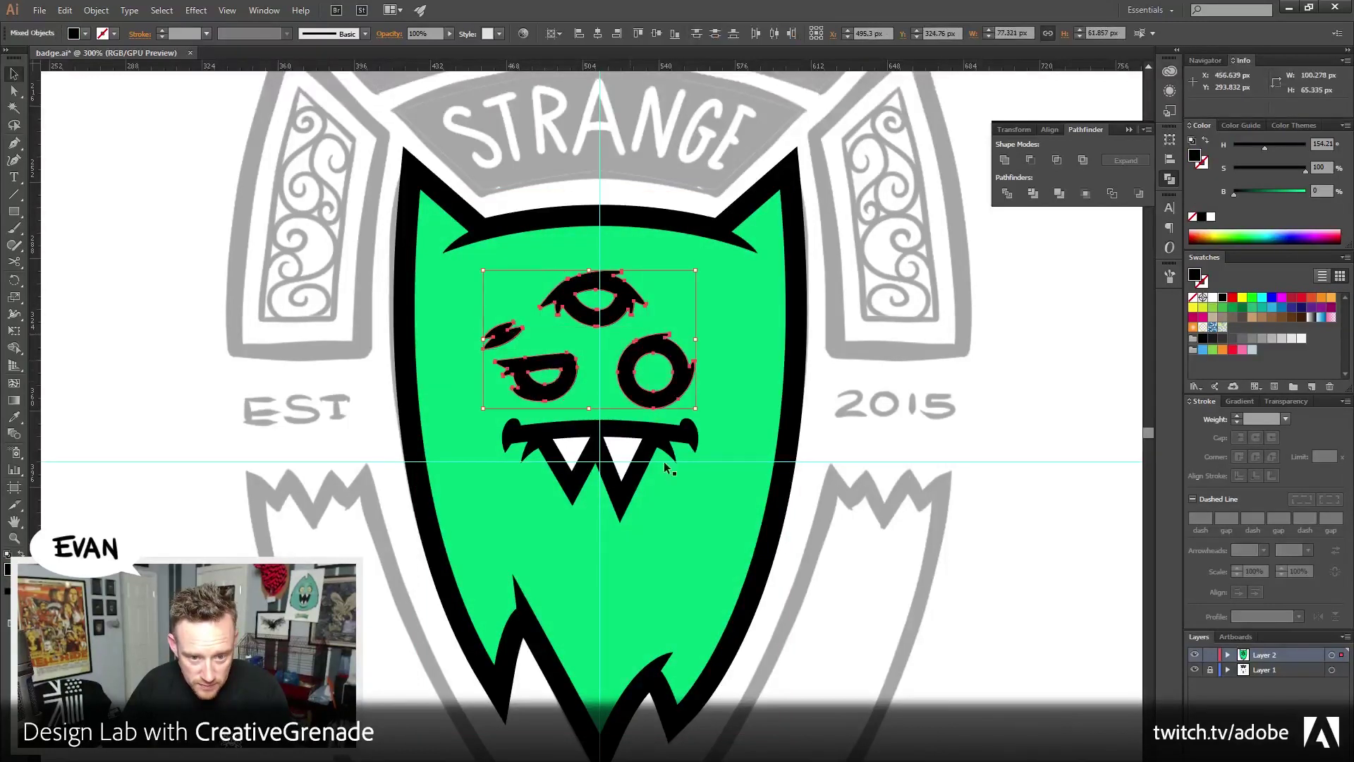
pyautogui.keyDown('shift'); pyautogui.click(663, 460); pyautogui.keyUp('shift')
pyautogui.keyDown('shift'); pyautogui.click(624, 450); pyautogui.keyUp('shift')
pyautogui.keyDown('shift'); pyautogui.click(543, 479); pyautogui.keyUp('shift')
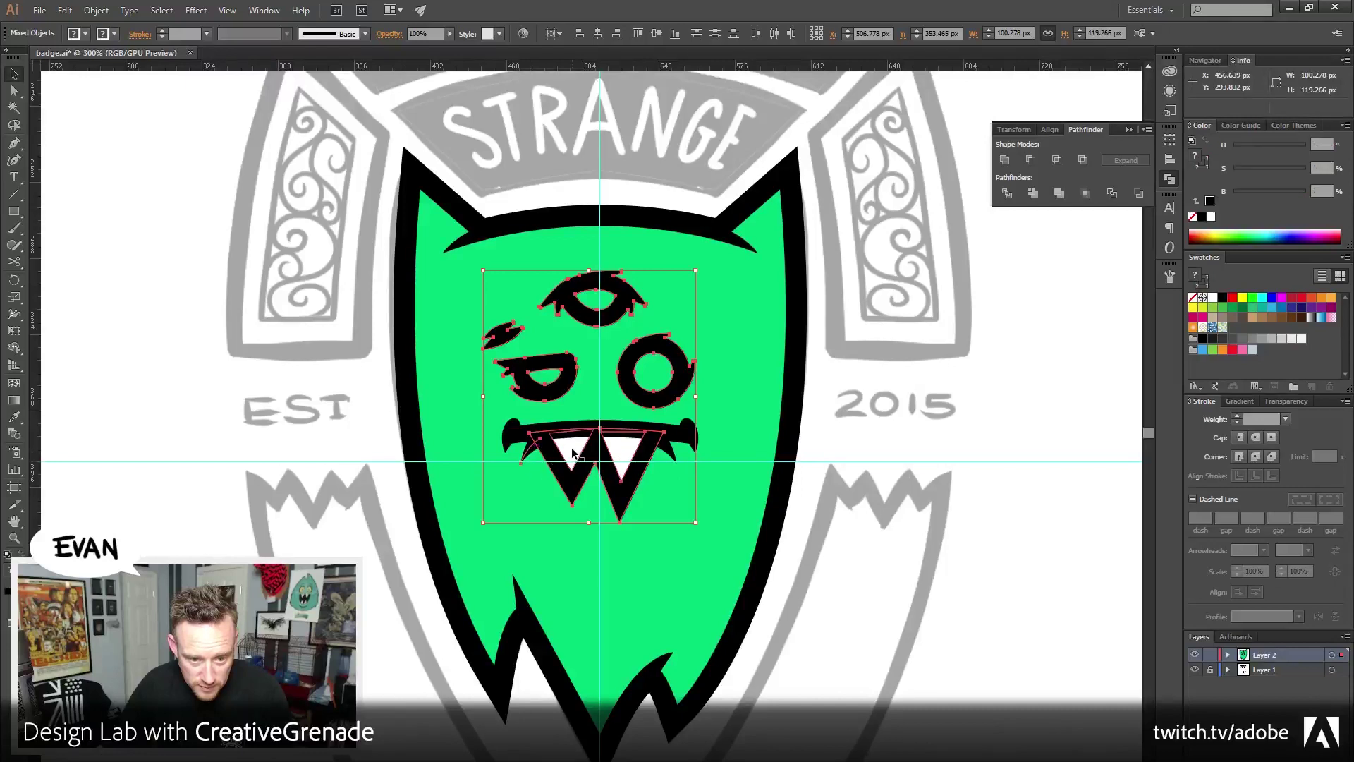
pyautogui.keyDown('shift'); pyautogui.click(684, 434); pyautogui.keyUp('shift')
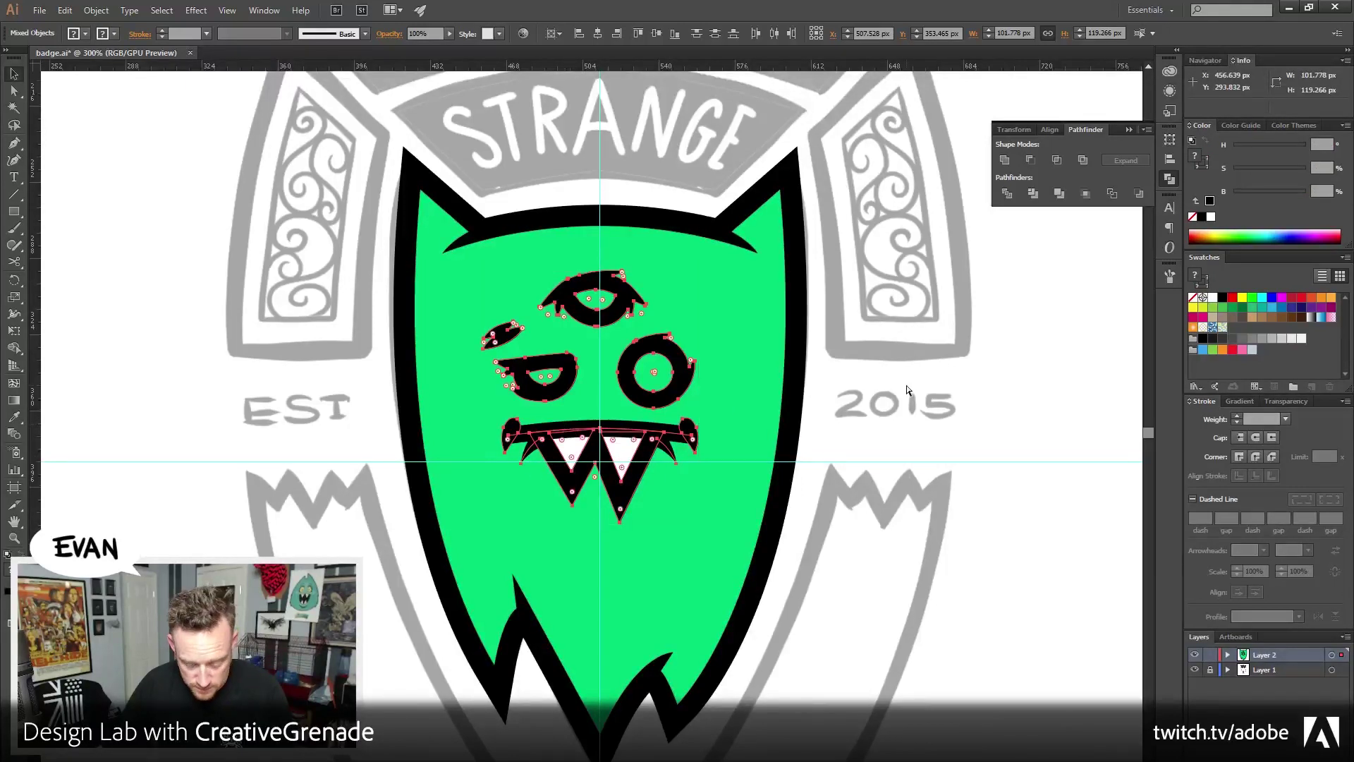
pyautogui.hotkey('ctrl', 'g')
pyautogui.press('Down')
pyautogui.press('Down')
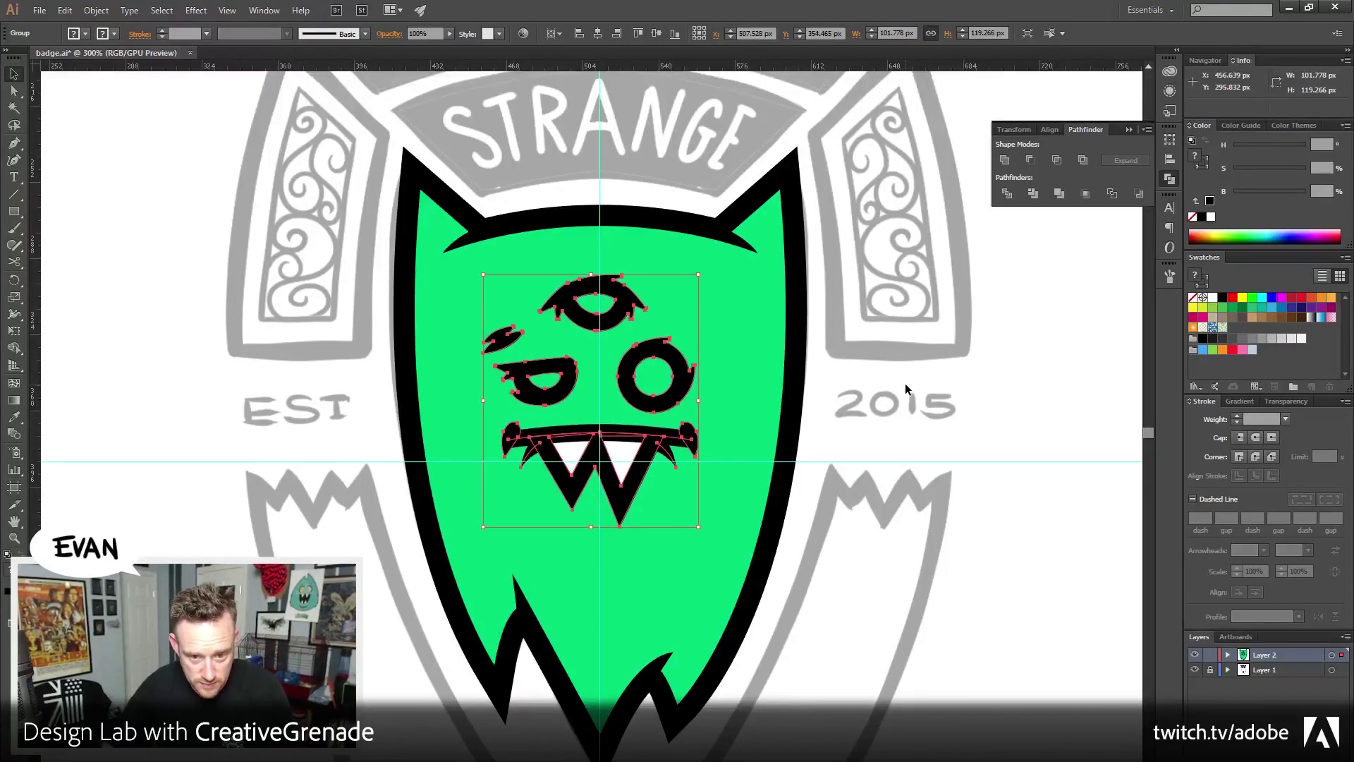
# Zoom in on the face, enter isolation mode on the face group, and select both eyes
pyautogui.click(904, 383)
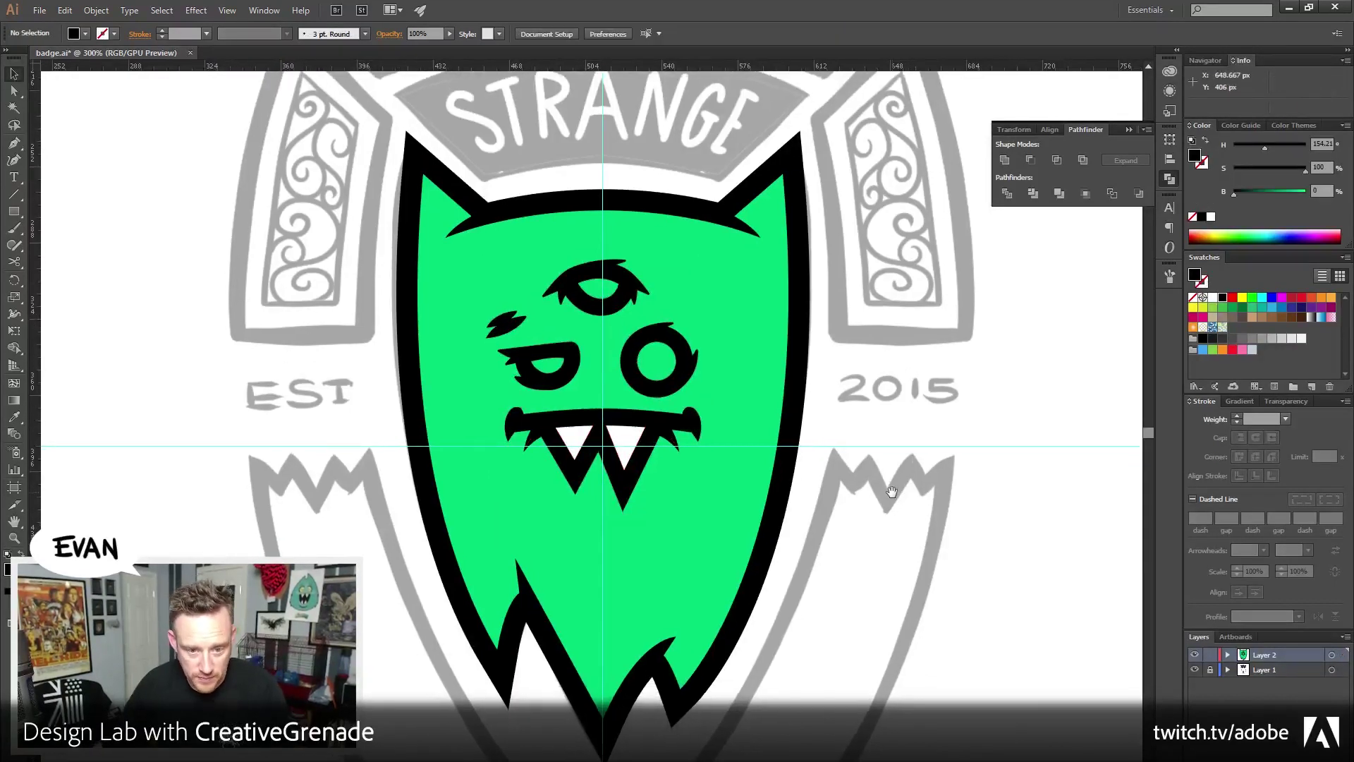
pyautogui.scroll(-1, 265, 549)
pyautogui.click(15, 537)
pyautogui.click(577, 387)
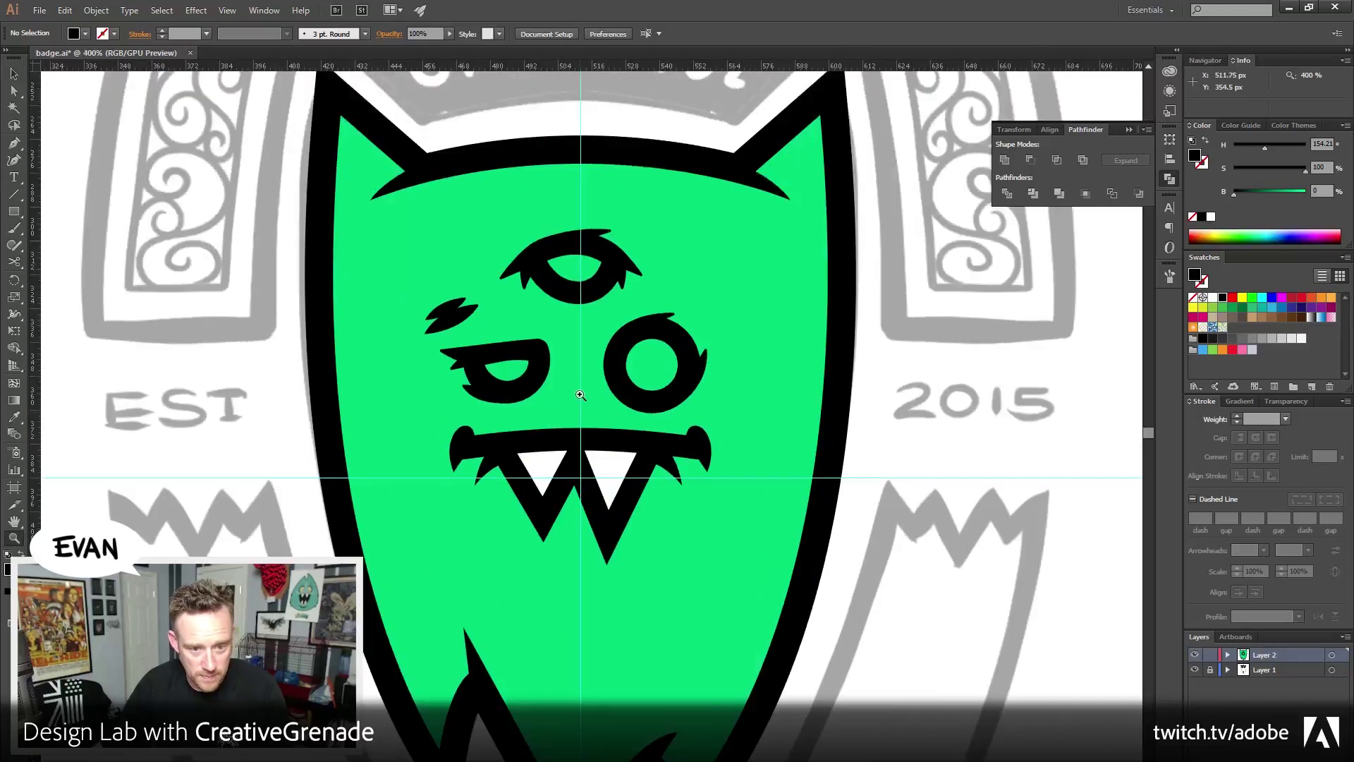
pyautogui.click(603, 394)
pyautogui.moveTo(603, 393); pyautogui.dragTo(604, 413)
pyautogui.press('v')
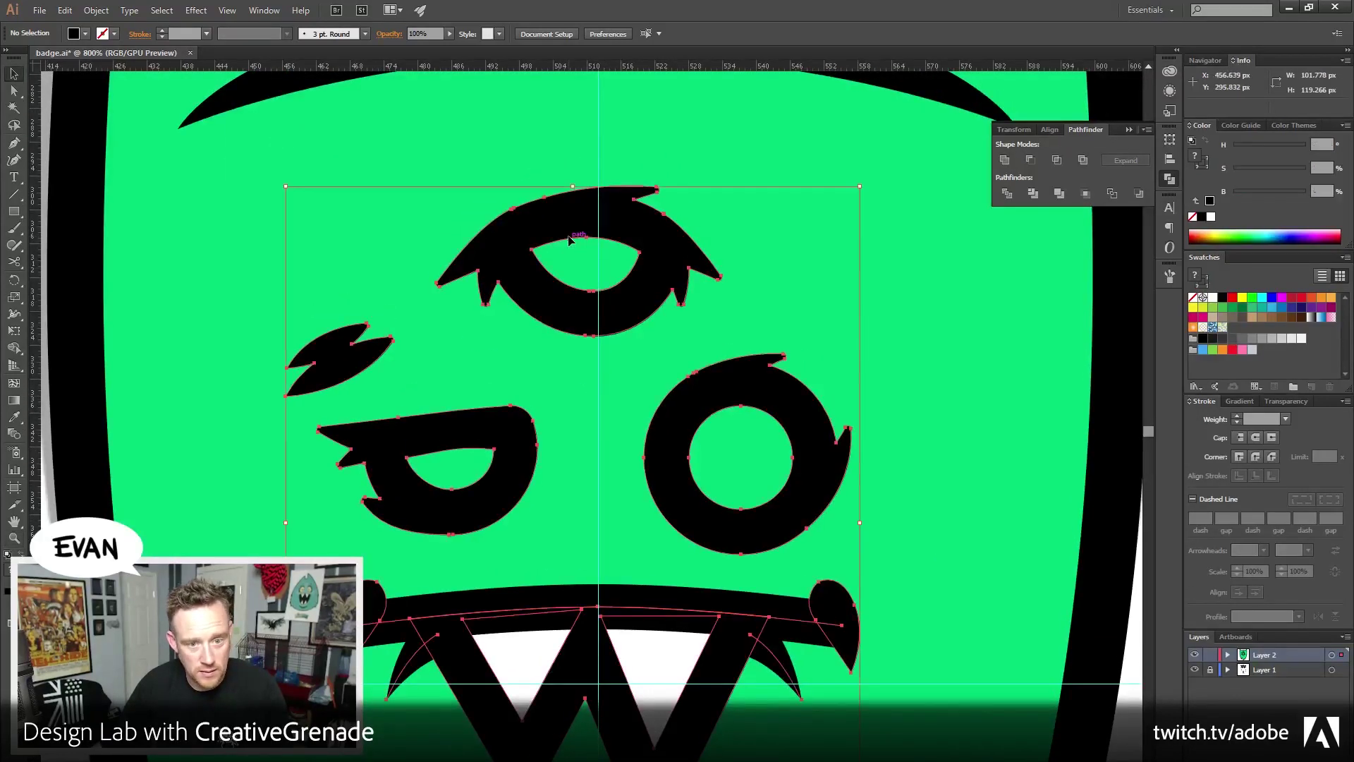
pyautogui.click(557, 367)
pyautogui.doubleClick(568, 218)
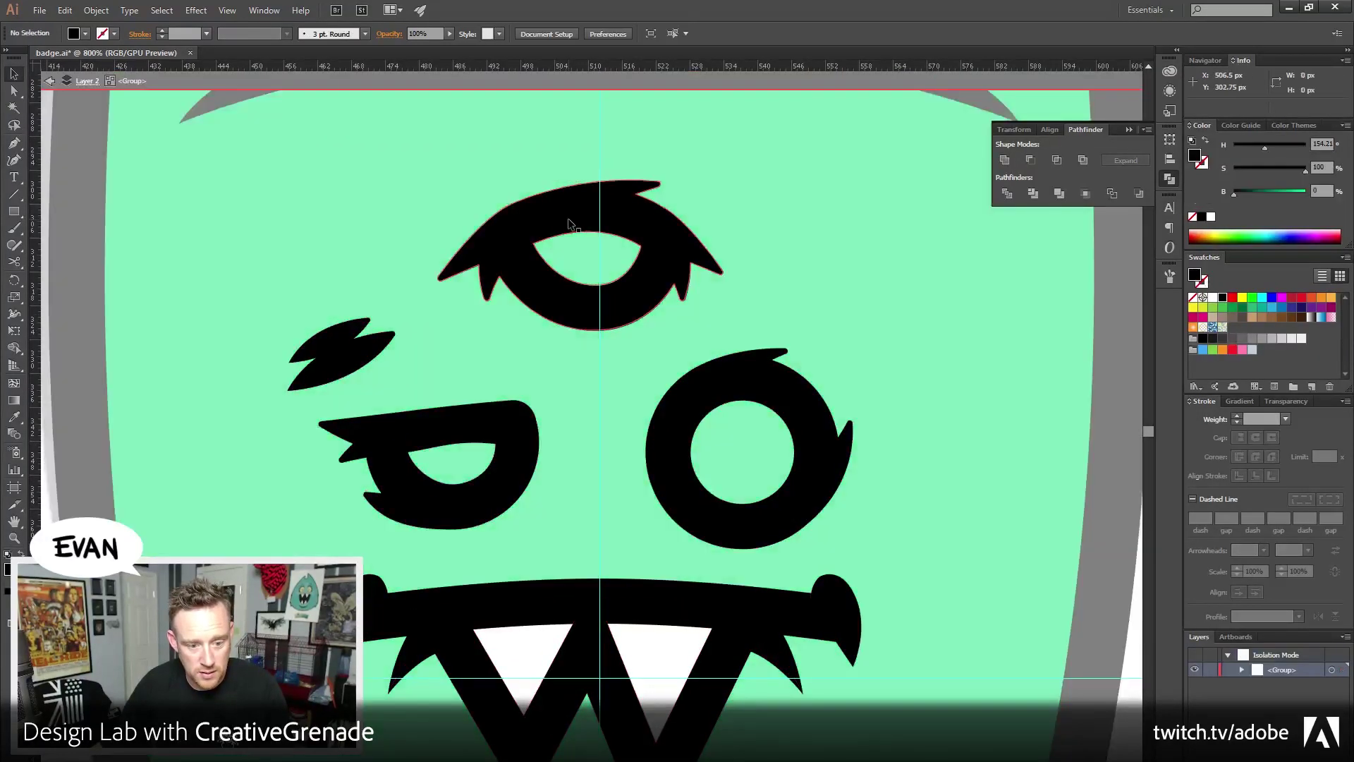
pyautogui.keyDown('shift'); pyautogui.click(498, 470); pyautogui.keyUp('shift')
pyautogui.keyDown('shift'); pyautogui.click(696, 416); pyautogui.keyUp('shift')
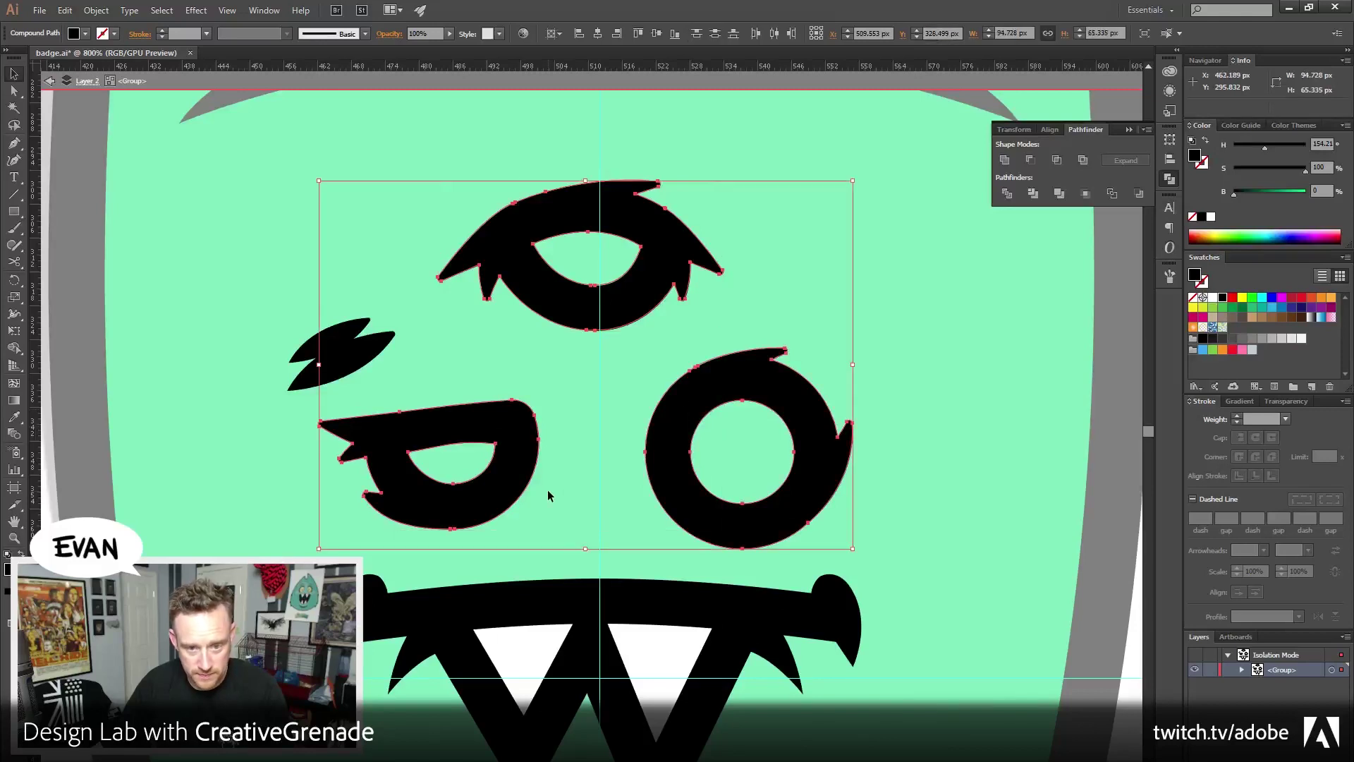
# Shift the selected eyes right, then select the top, left and centre eyes
pyautogui.hotkey('shift', 'Right')
pyautogui.hotkey('shift', 'Right')
pyautogui.hotkey('shift', 'Right')
pyautogui.hotkey('shift', 'Right')
pyautogui.hotkey('shift', 'Right')
pyautogui.hotkey('shift', 'Right')
pyautogui.hotkey('shift', 'Right')
pyautogui.hotkey('shift', 'Right')
pyautogui.hotkey('shift', 'Right')
pyautogui.hotkey('shift', 'Right')
pyautogui.hotkey('shift', 'Right')
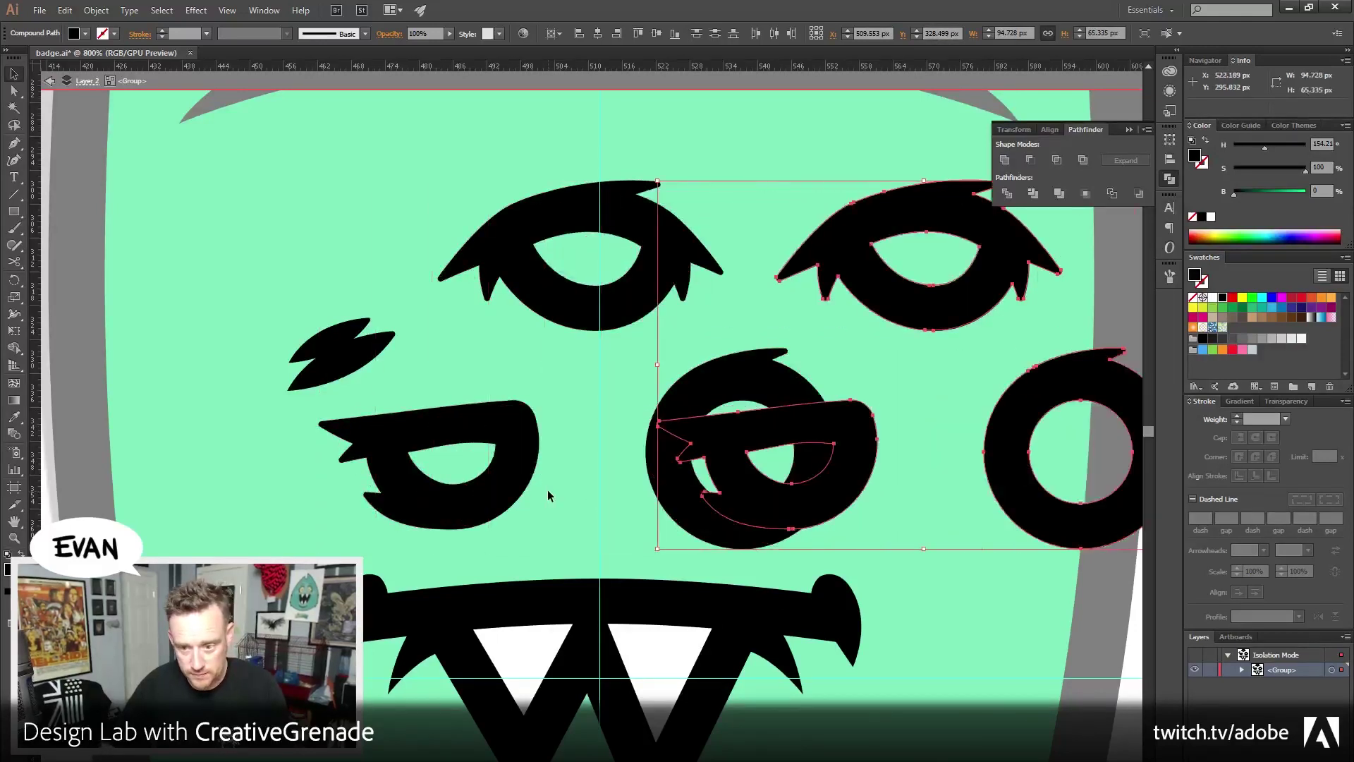
pyautogui.click(514, 266)
pyautogui.keyDown('shift'); pyautogui.click(437, 505); pyautogui.keyUp('shift')
pyautogui.keyDown('shift'); pyautogui.click(676, 409); pyautogui.keyUp('shift')
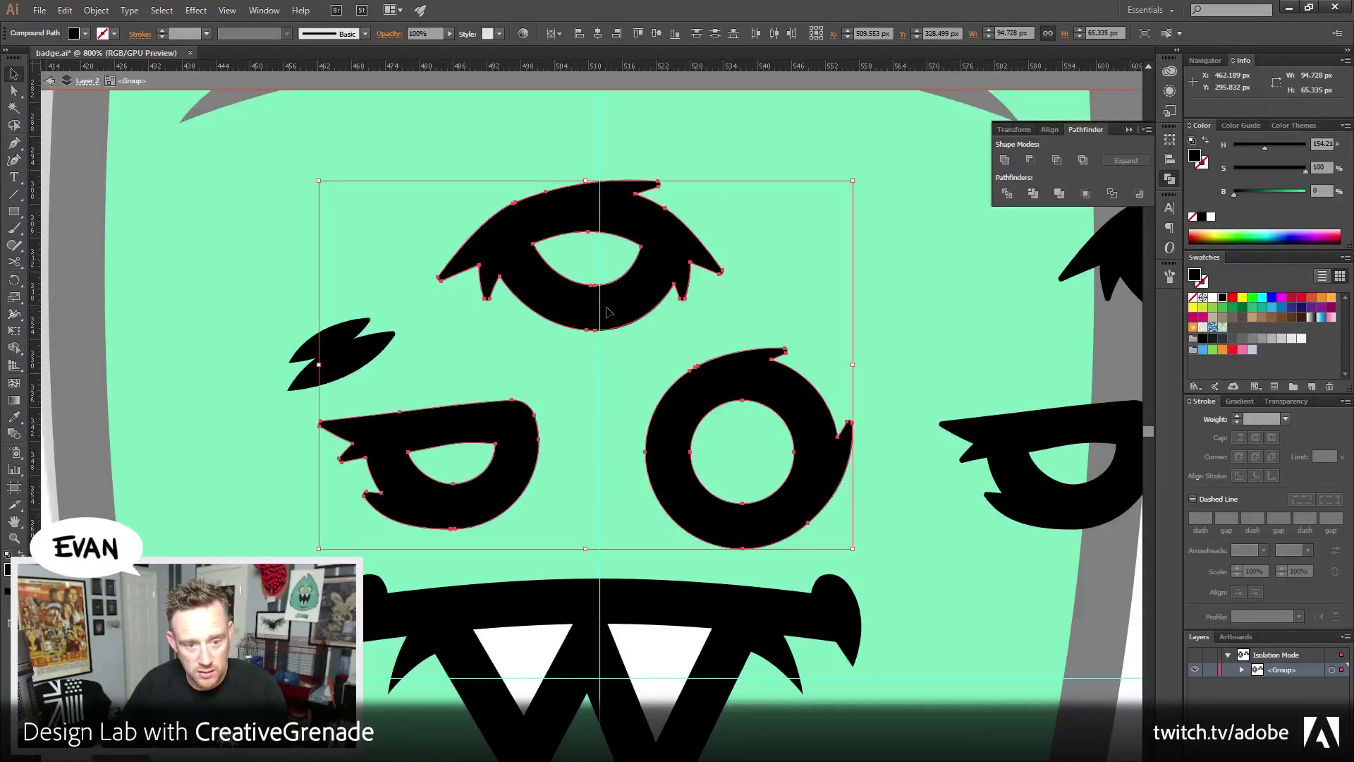
pyautogui.click(83, 170)
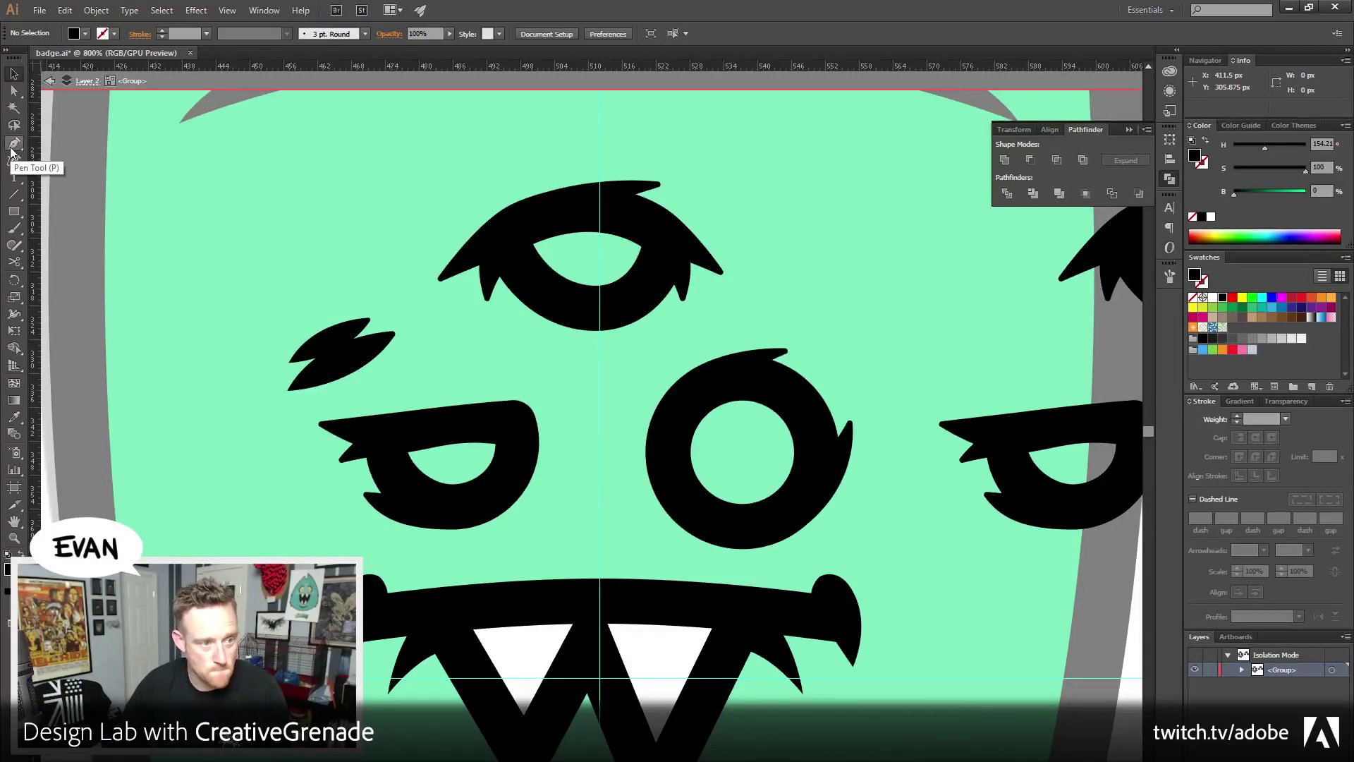
# Select the top eye's inner outline and try a white fill, then undo it
pyautogui.click(13, 148)
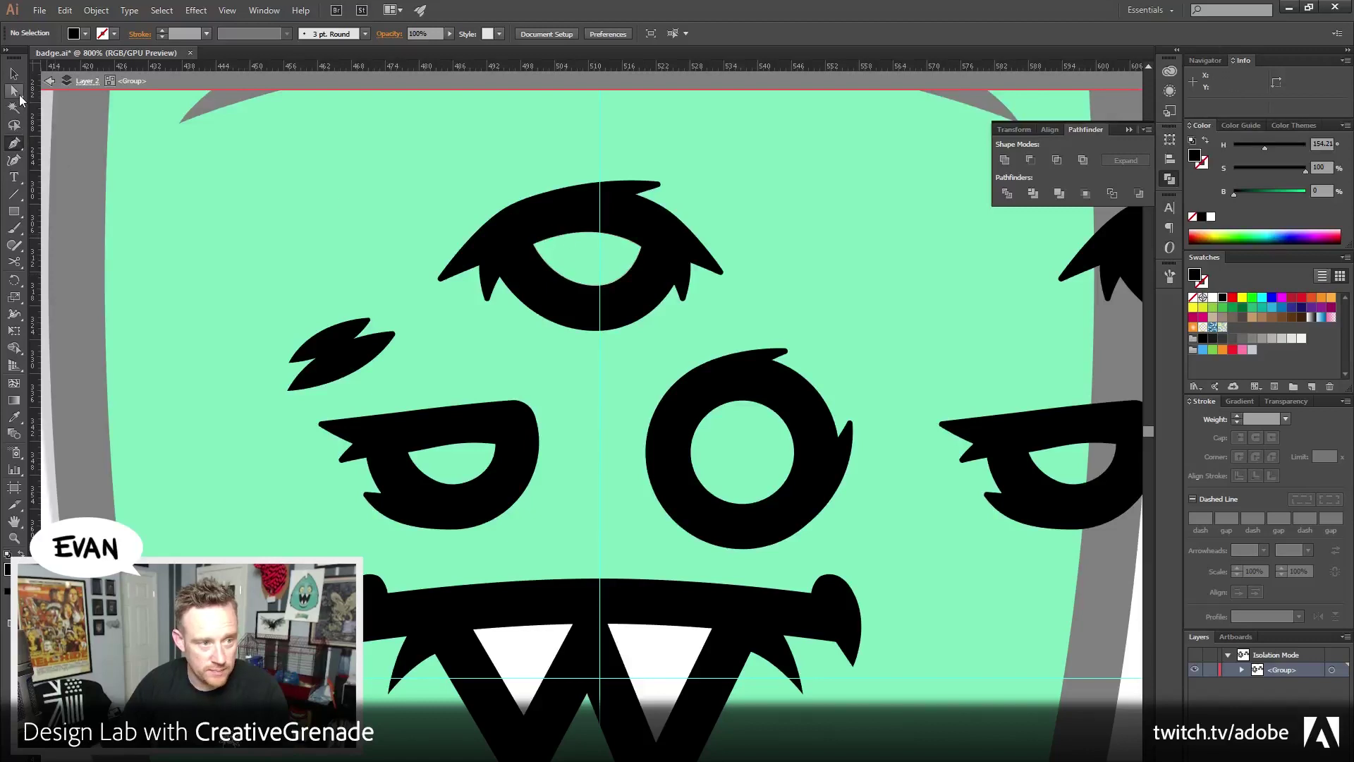
pyautogui.keyDown('ctrl'); pyautogui.click(532, 244); pyautogui.keyUp('ctrl')
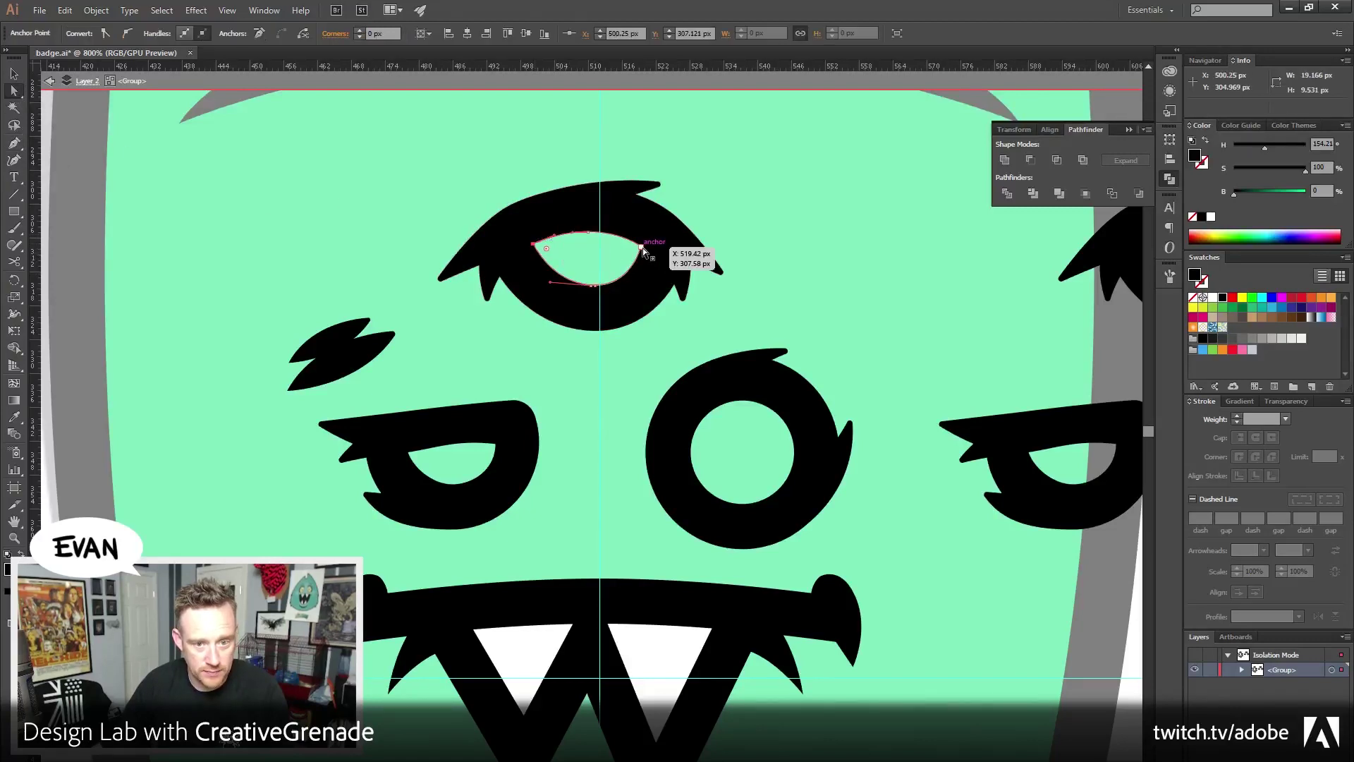
pyautogui.click(571, 243)
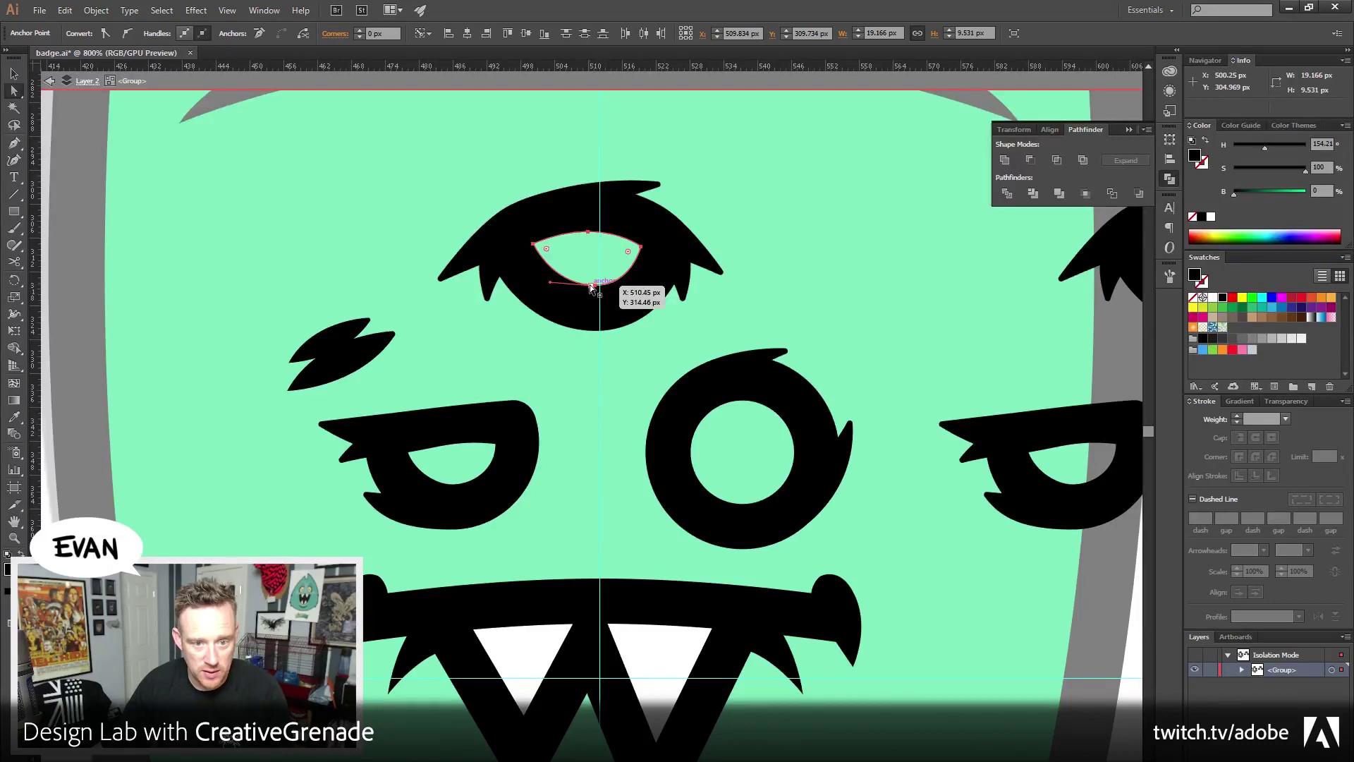
pyautogui.press('v')
pyautogui.press('a')
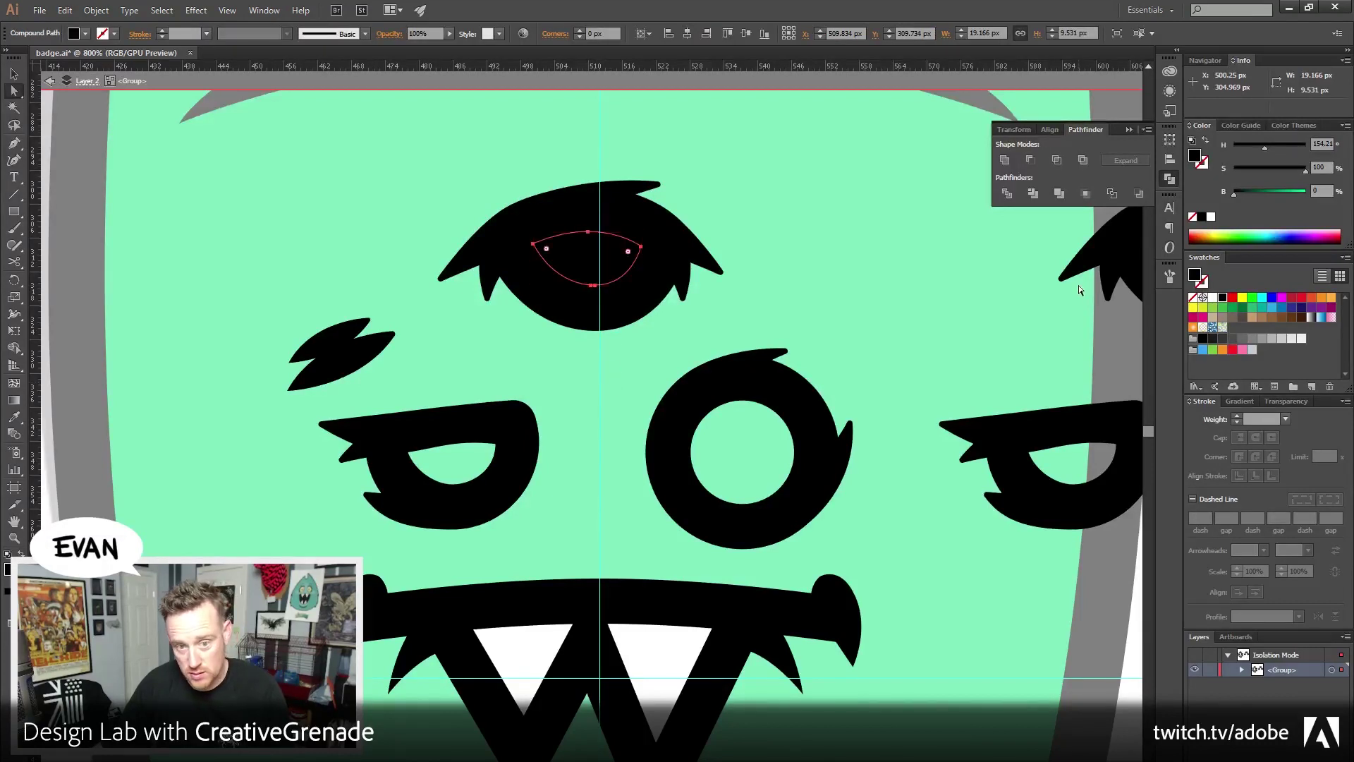
pyautogui.click(1210, 297)
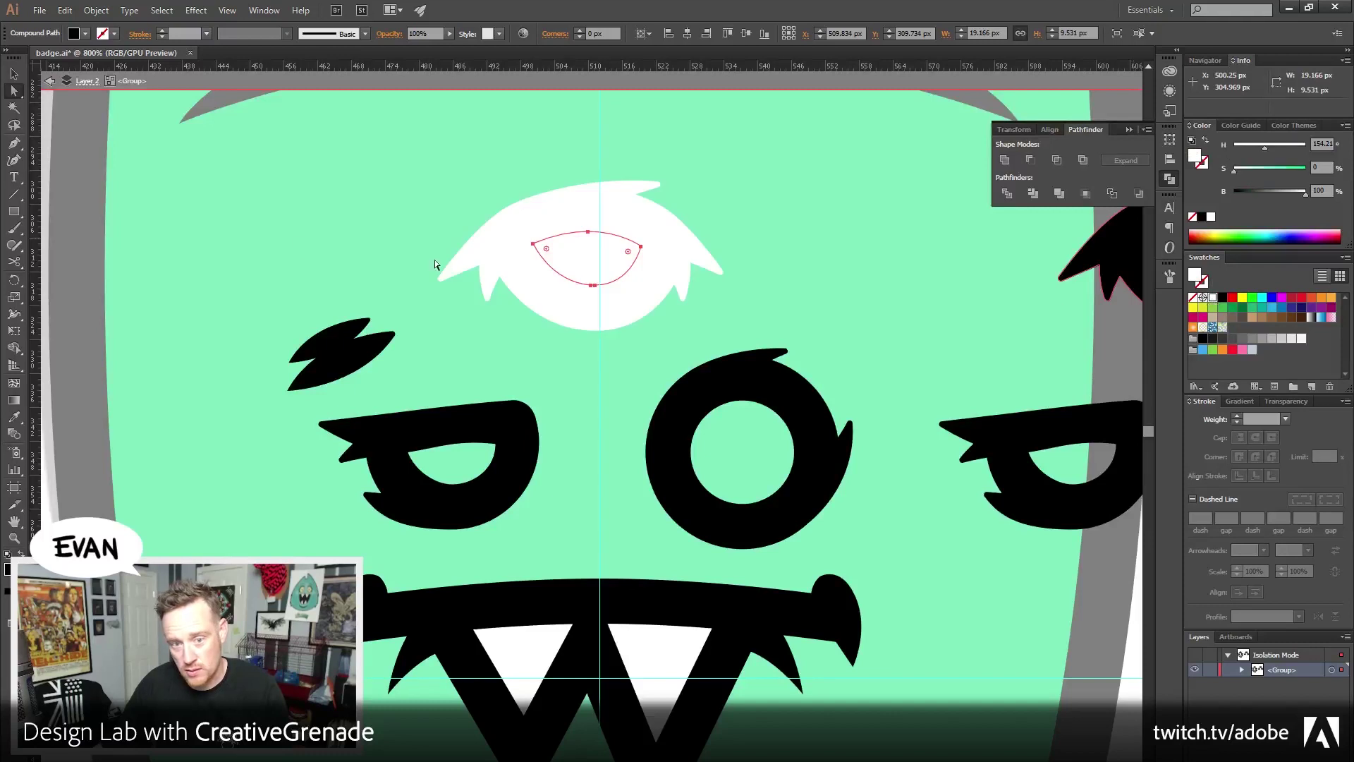
pyautogui.hotkey('ctrl', 'z')
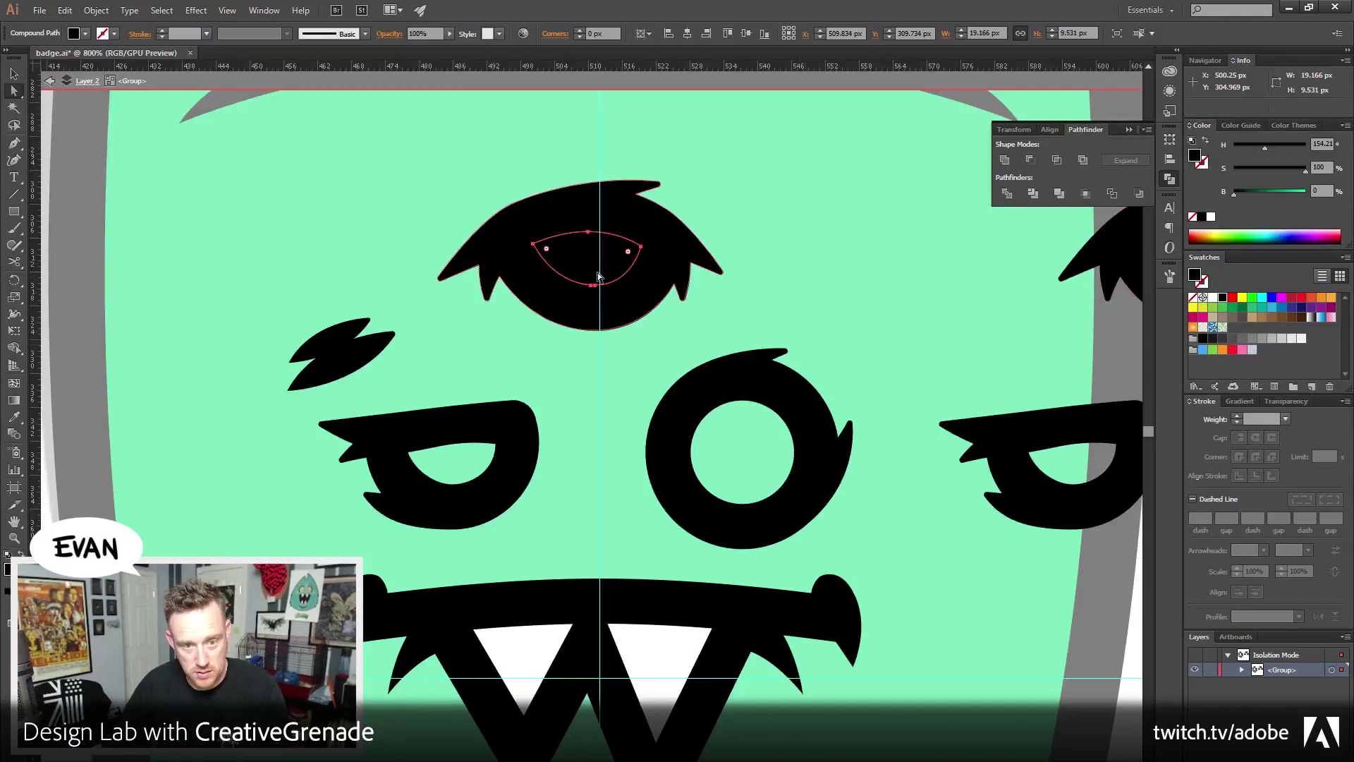
pyautogui.press('v')
pyautogui.click(205, 181)
# Divide the top eye along its inner outline, ungroup, and fill the almond white
pyautogui.rightClick(561, 259)
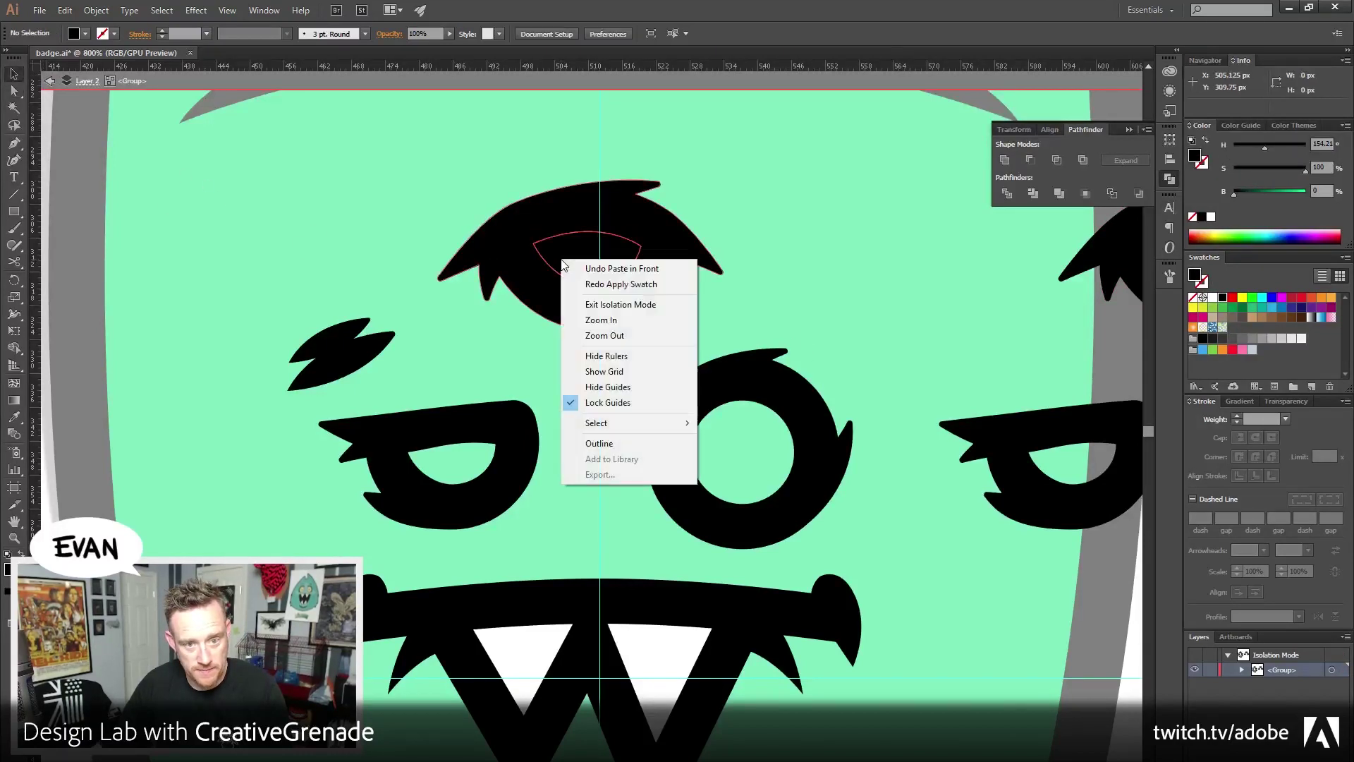
pyautogui.click(511, 349)
pyautogui.click(582, 335)
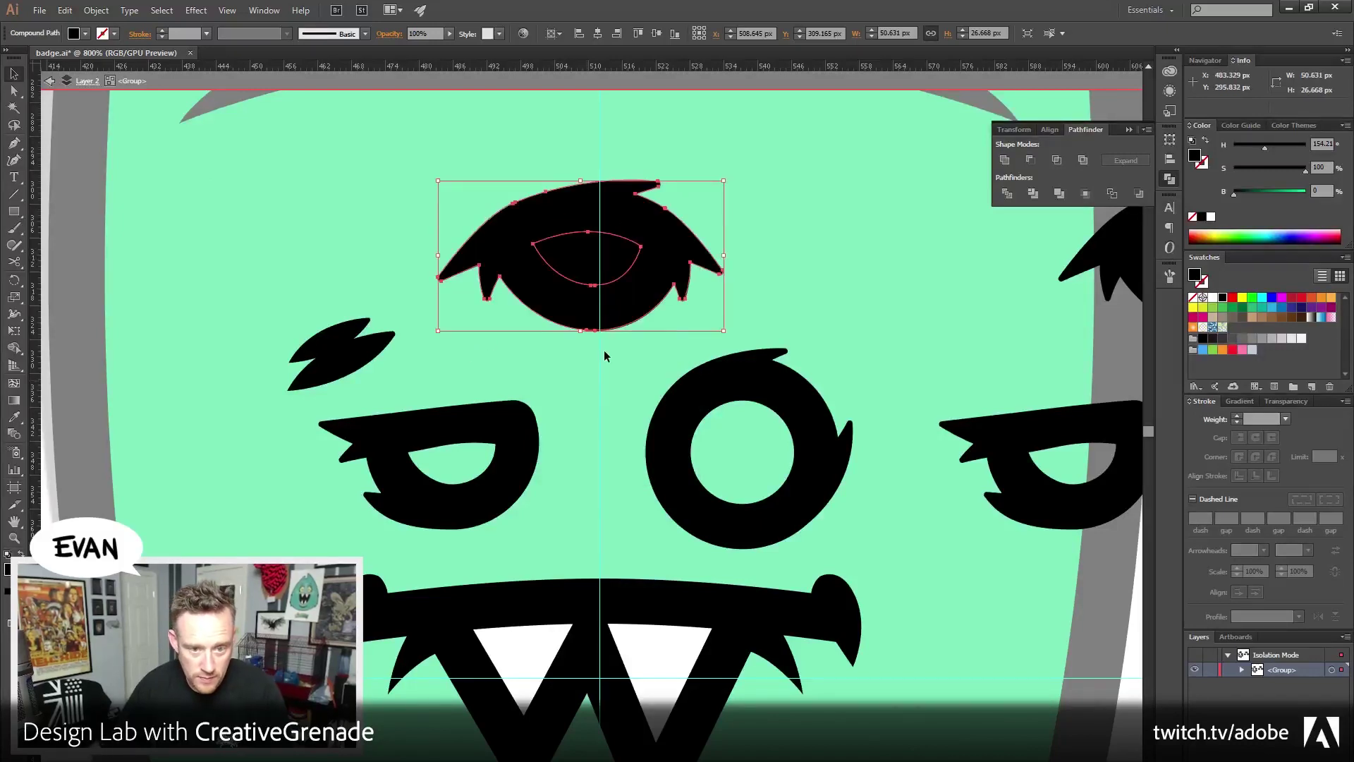
pyautogui.rightClick(586, 280)
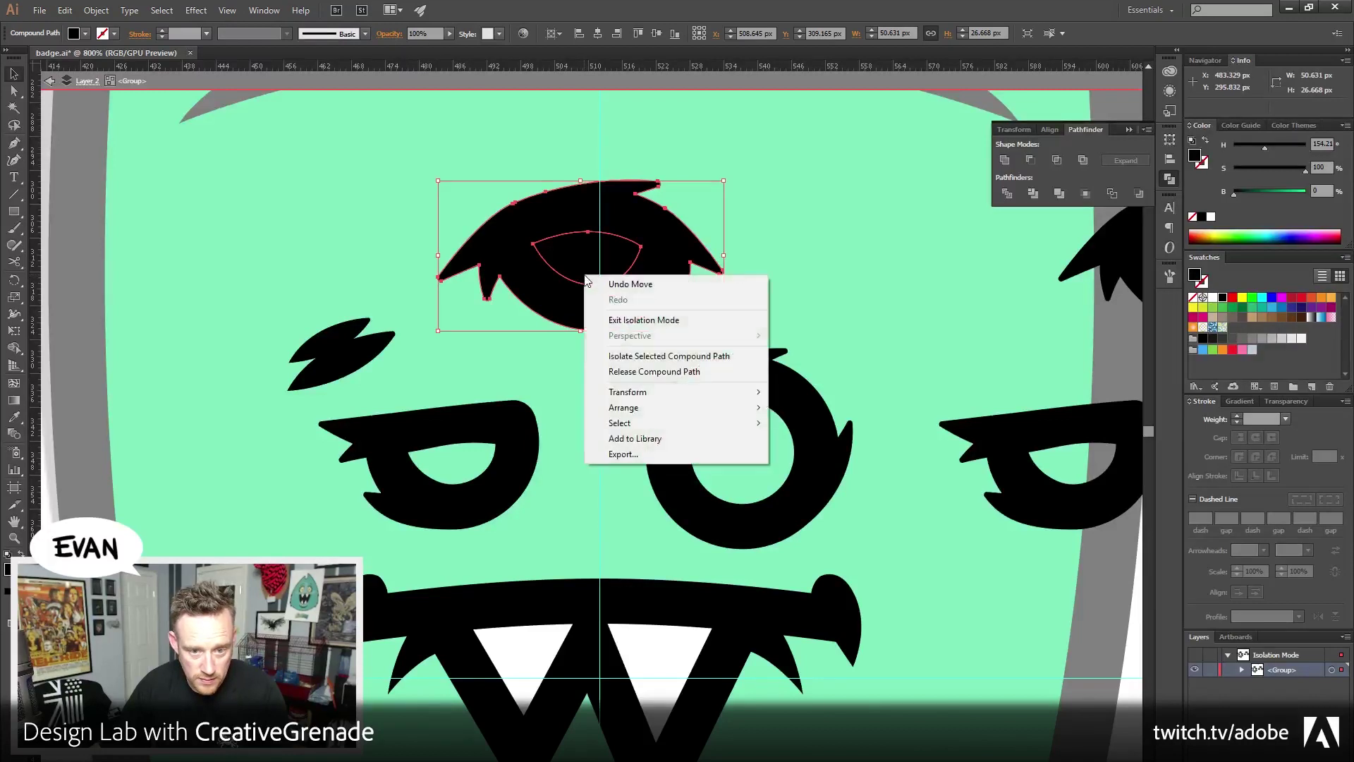
pyautogui.click(1008, 194)
pyautogui.rightClick(597, 241)
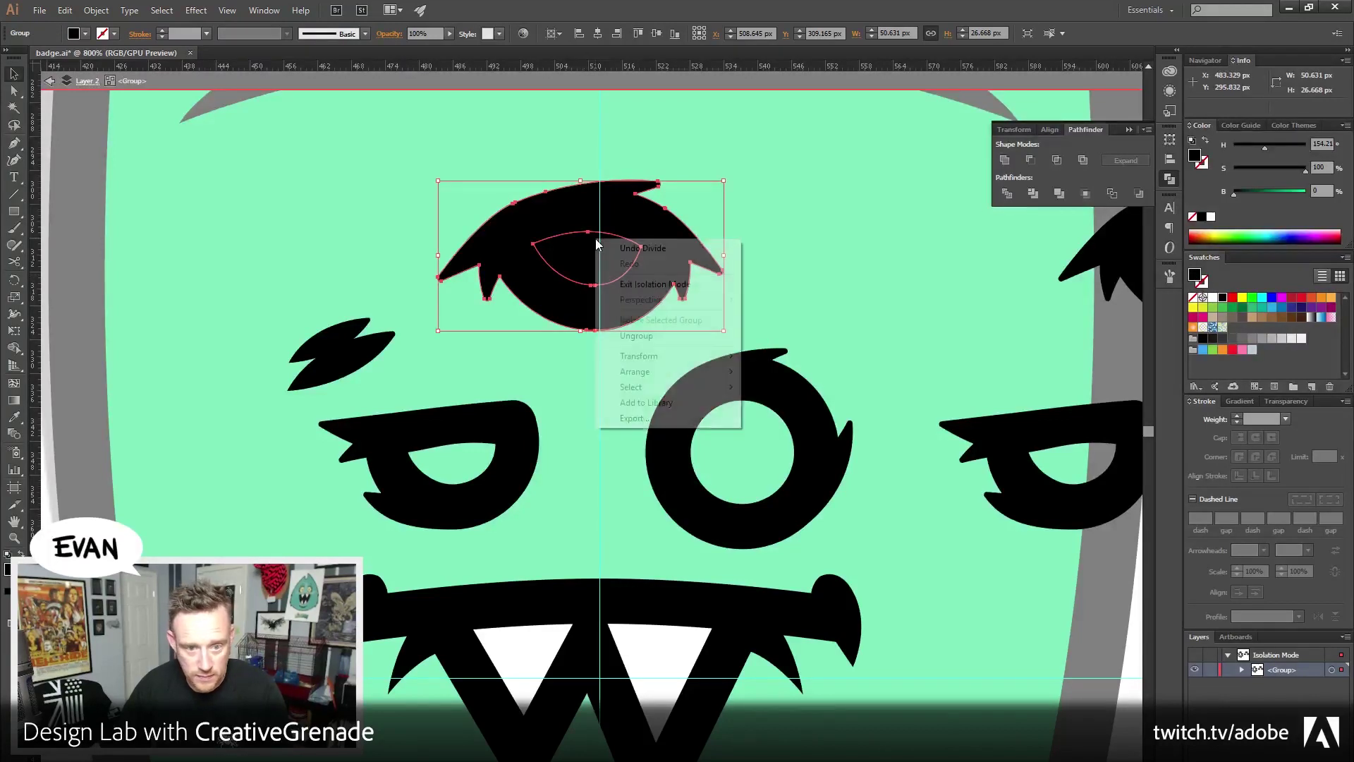
pyautogui.click(636, 336)
pyautogui.click(574, 312)
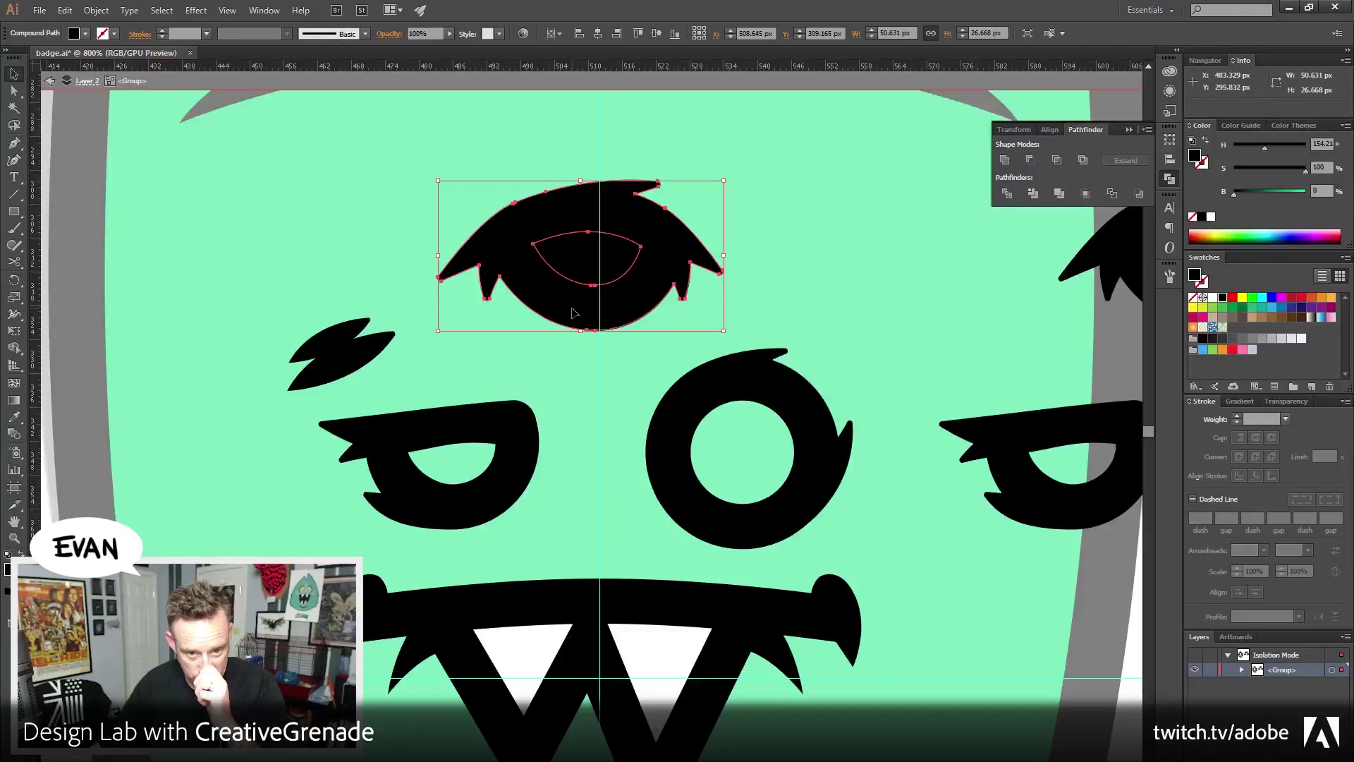
pyautogui.click(601, 256)
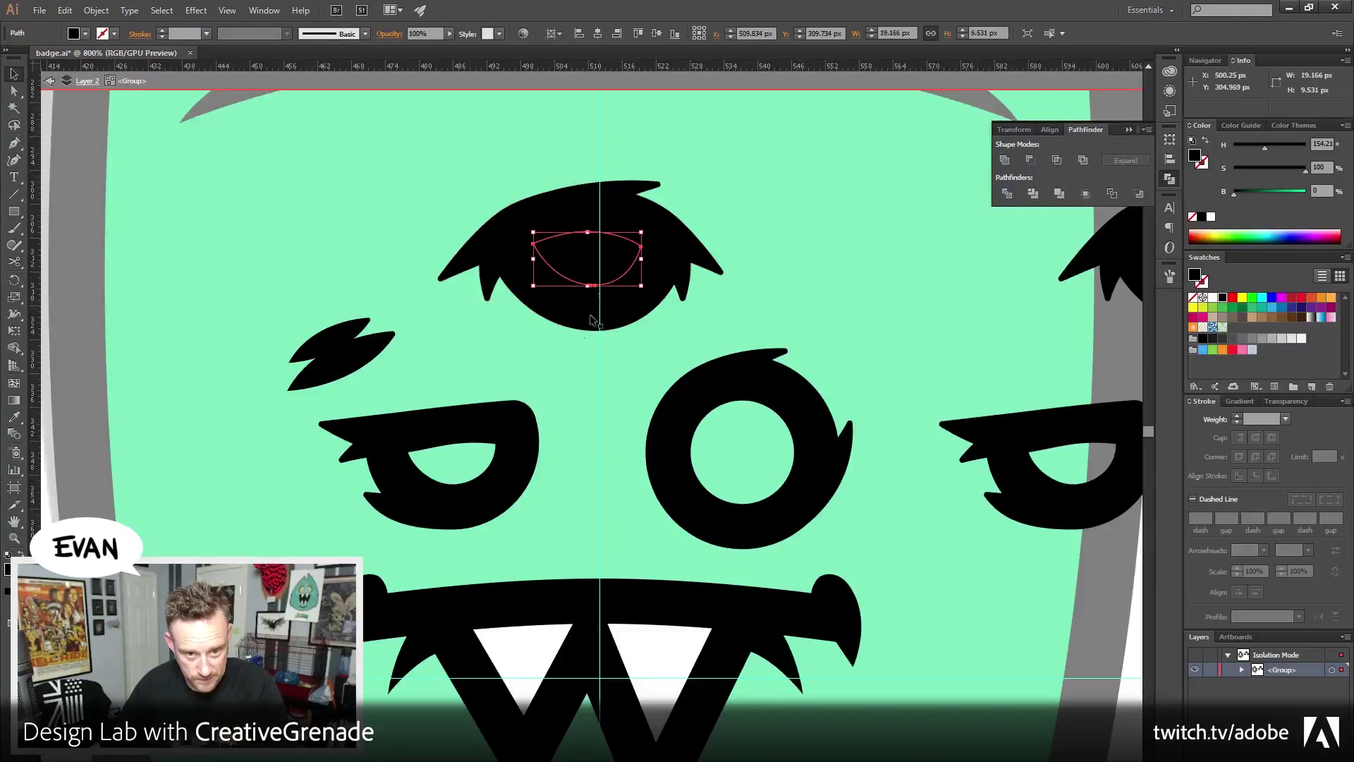
pyautogui.click(1210, 298)
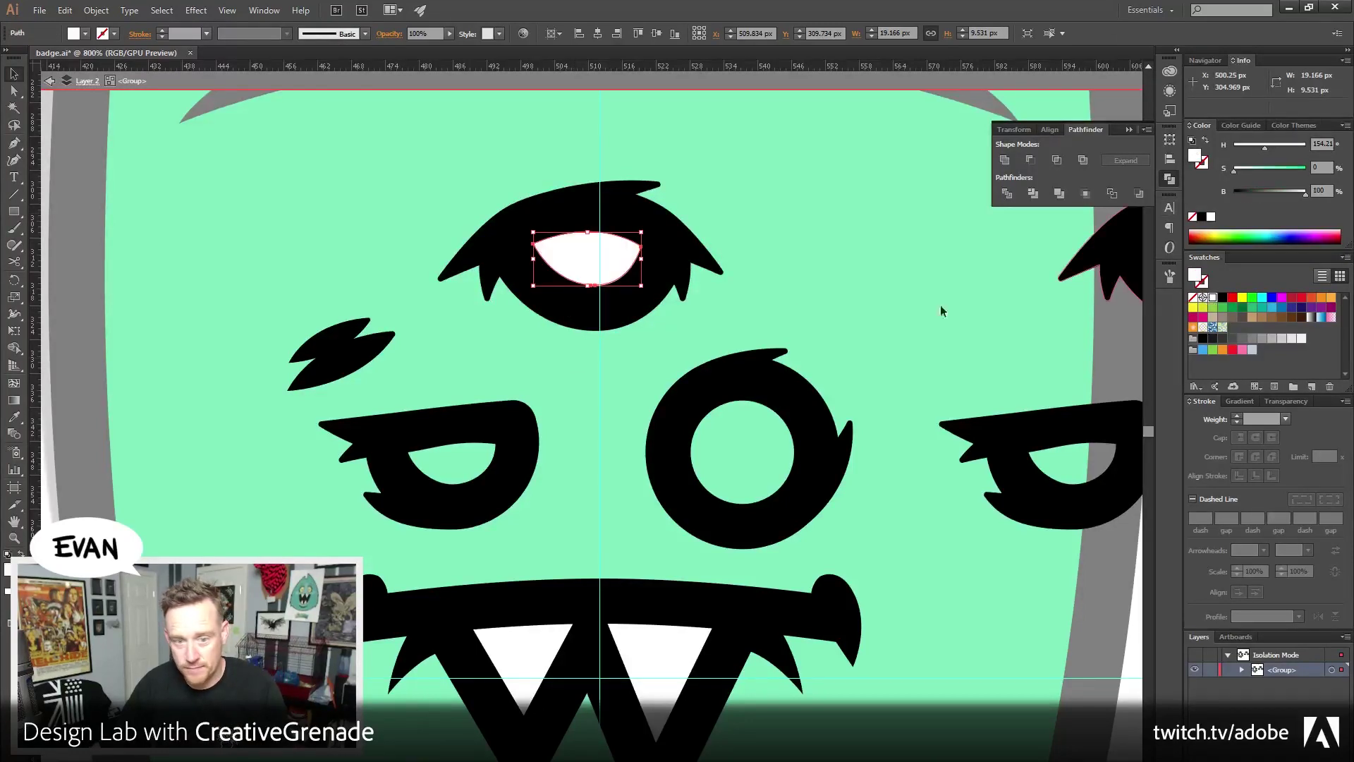
# Inspect the round eye ring's anchor points with Direct Selection, then deselect
pyautogui.click(747, 219)
pyautogui.click(697, 255)
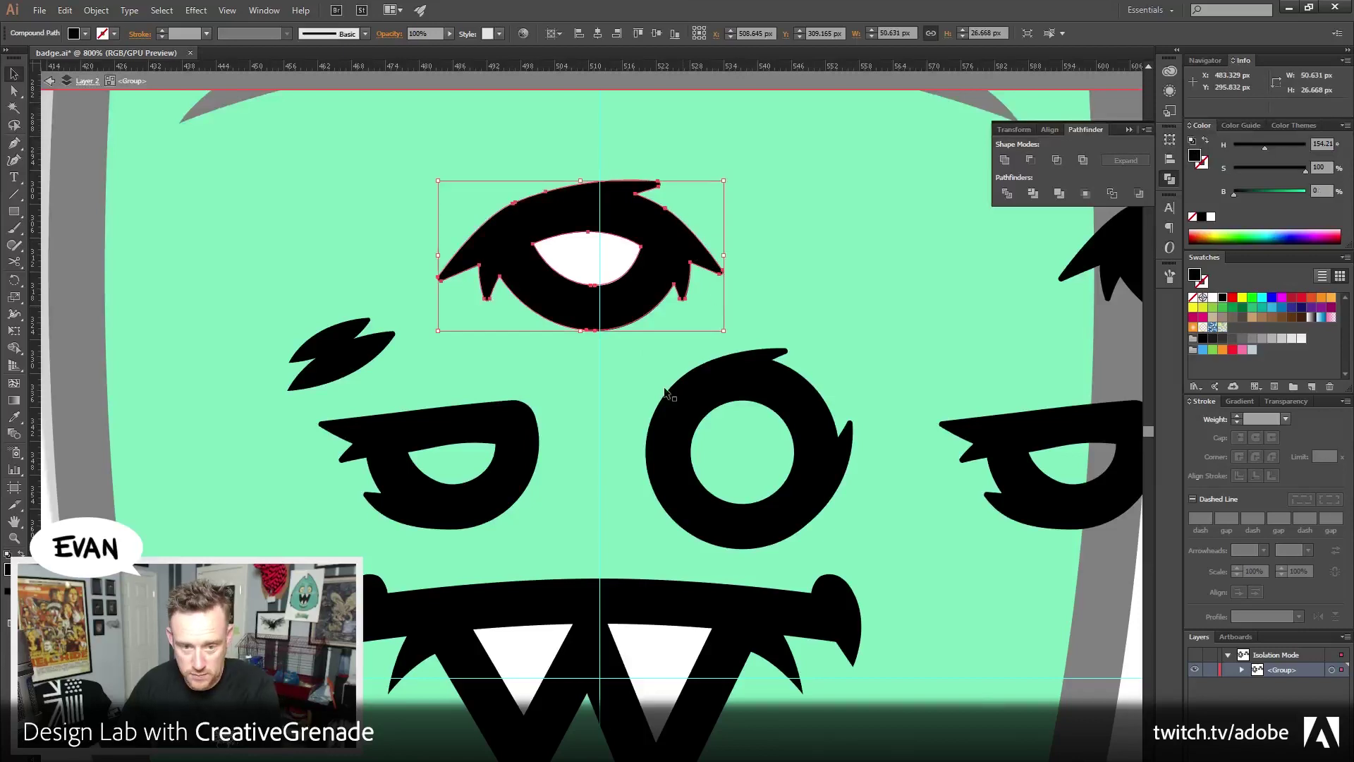
pyautogui.click(735, 402)
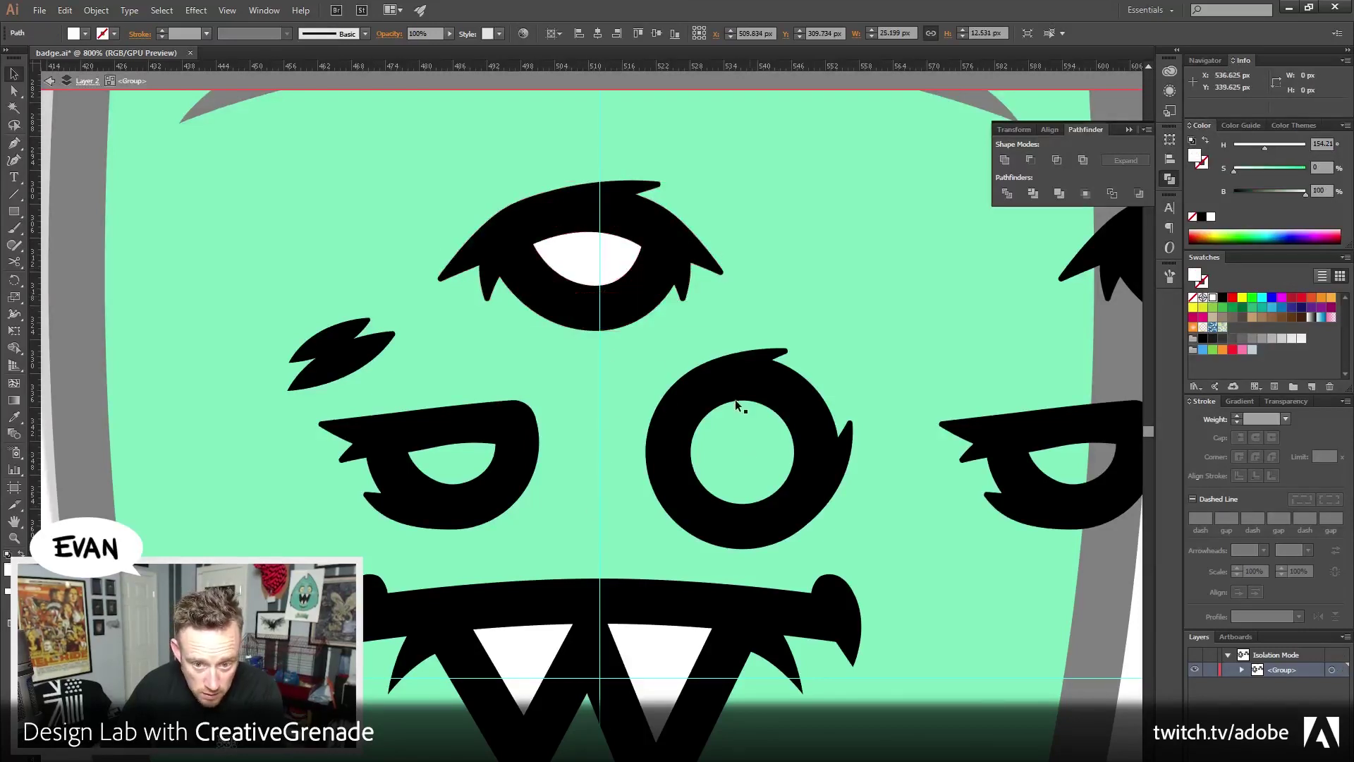
pyautogui.click(15, 93)
pyautogui.click(742, 407)
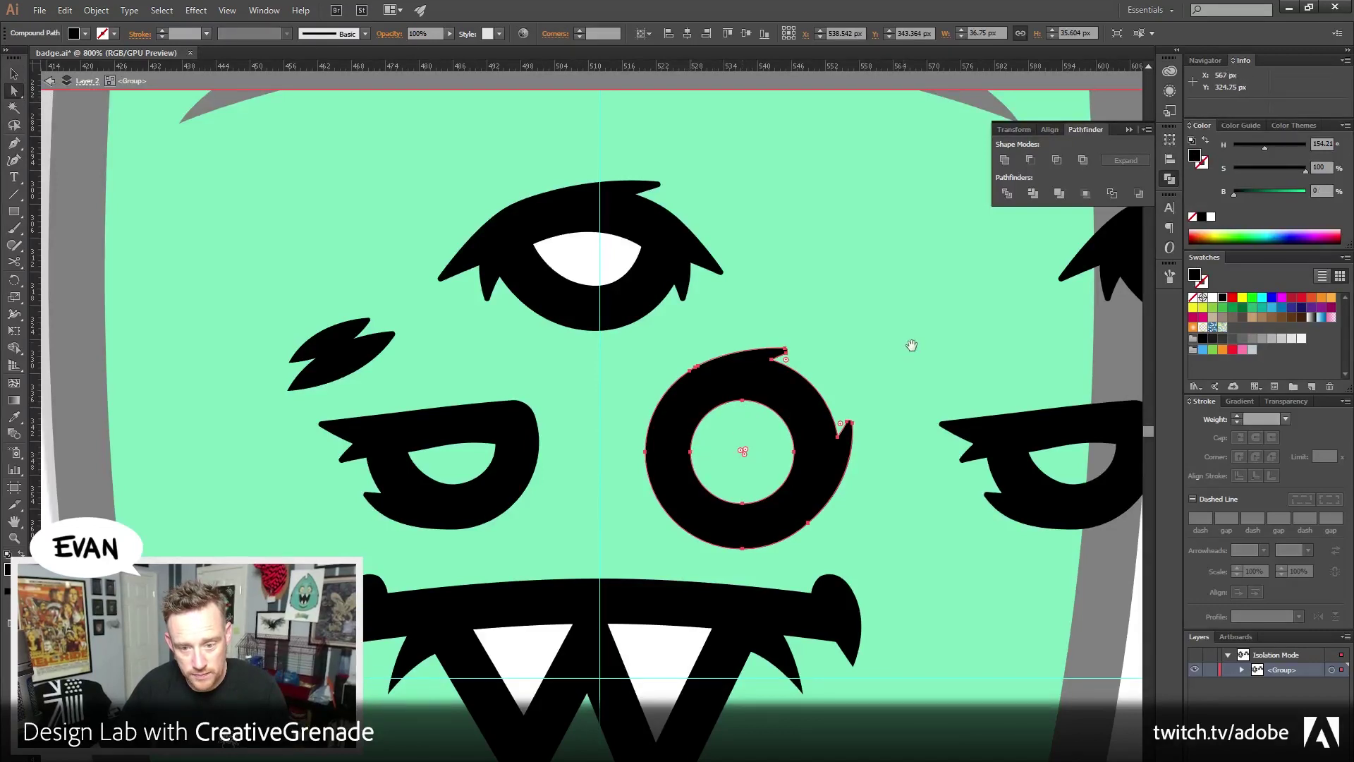
pyautogui.moveTo(910, 342); pyautogui.dragTo(835, 346)
pyautogui.hotkey('ctrl', 'shift', 'a')
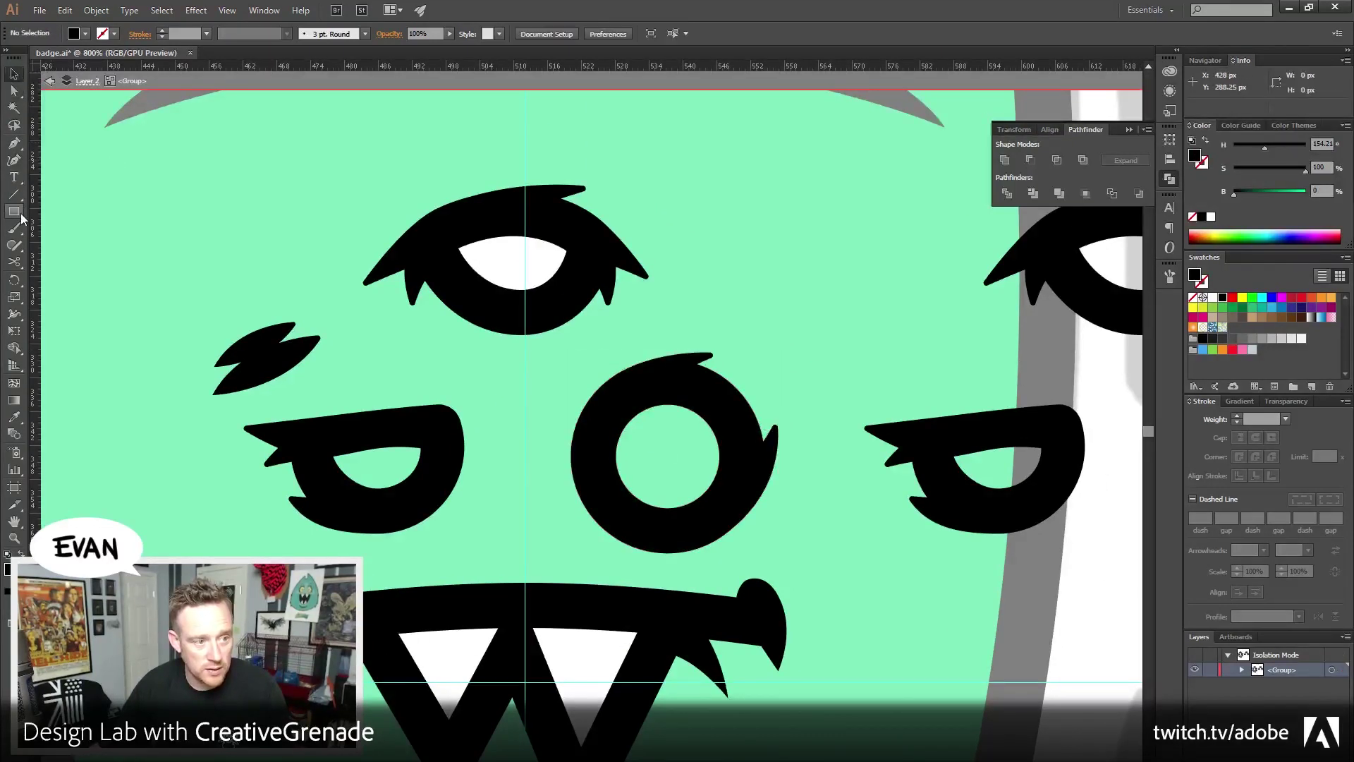
# Draw a white ellipse inside the round eye and bring the black ring to front
pyautogui.moveTo(20, 213); pyautogui.dragTo(38, 216)
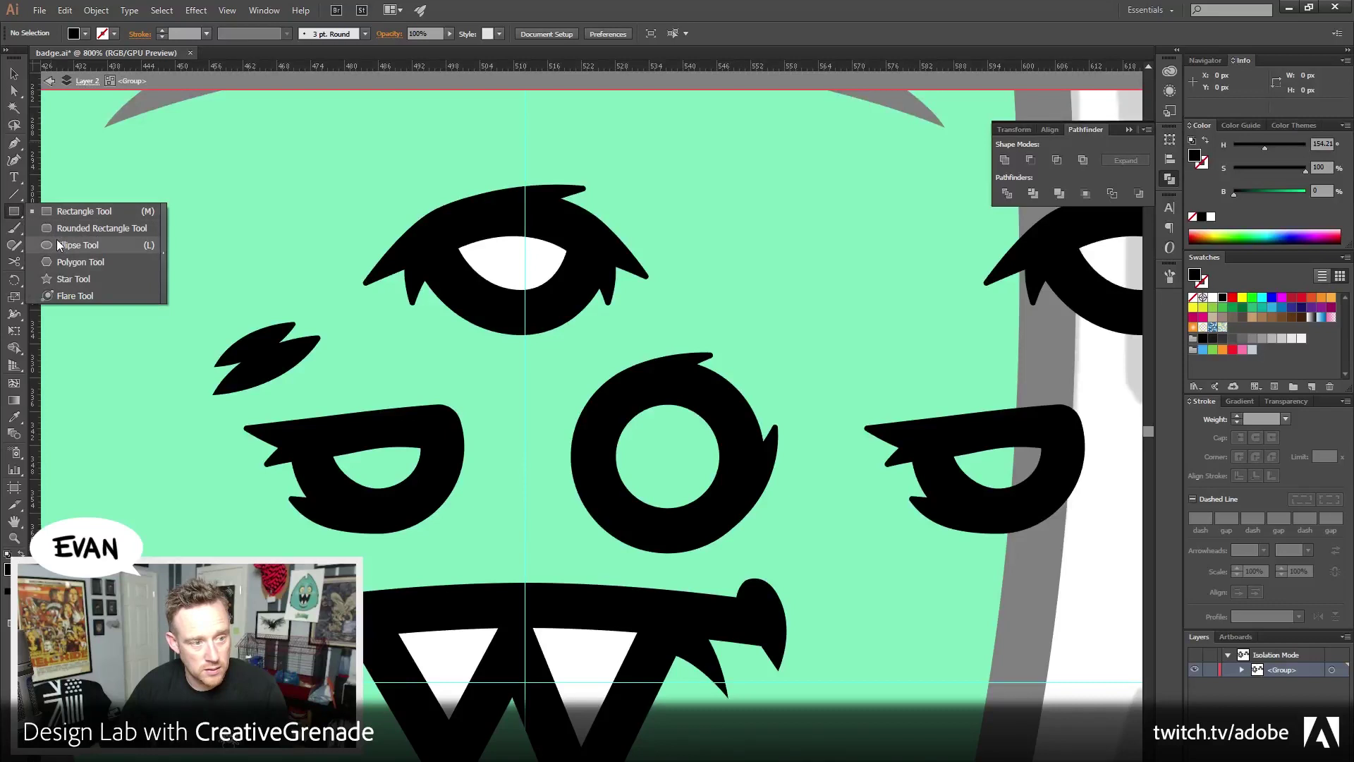
pyautogui.click(56, 239)
pyautogui.moveTo(667, 460)
pyautogui.mouseDown()
pyautogui.moveTo(747, 395)
pyautogui.moveTo(738, 417)
pyautogui.moveTo(795, 382)
pyautogui.mouseUp()
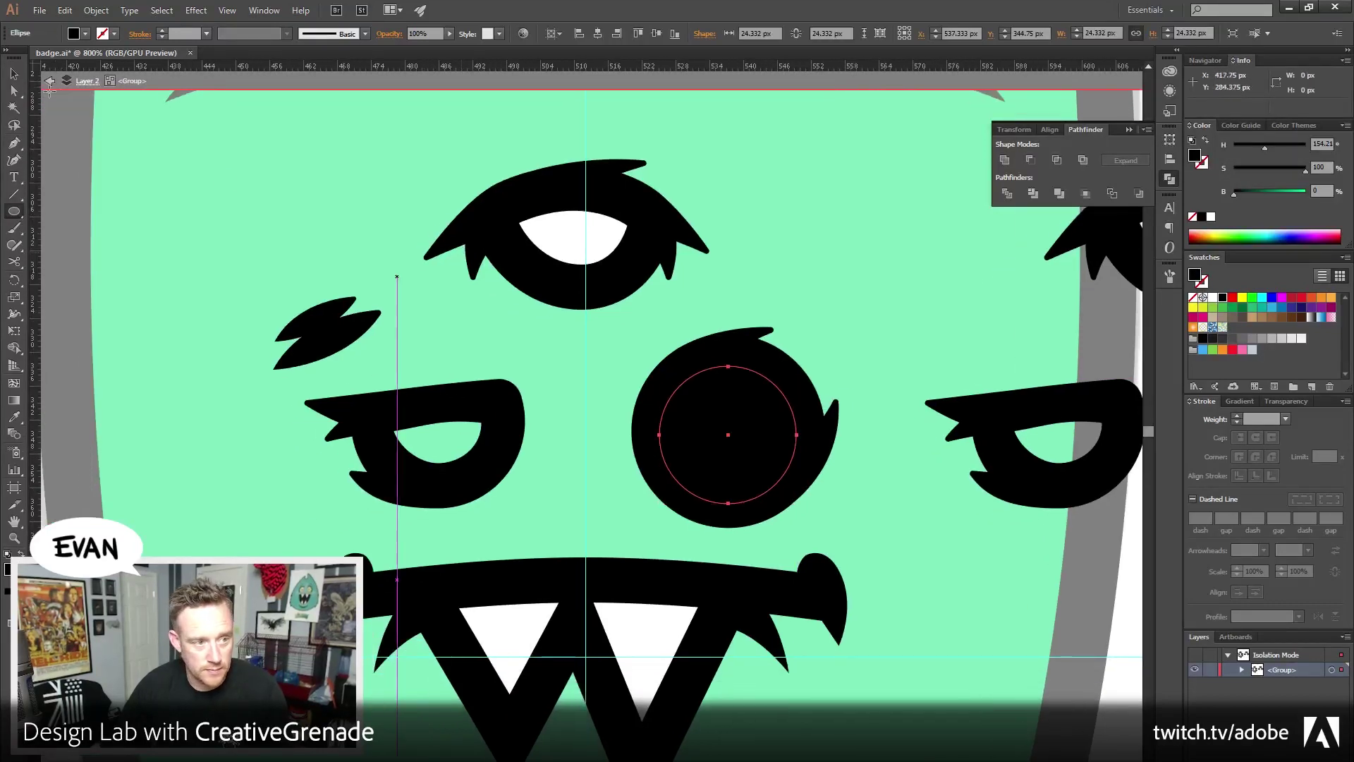
pyautogui.press('v')
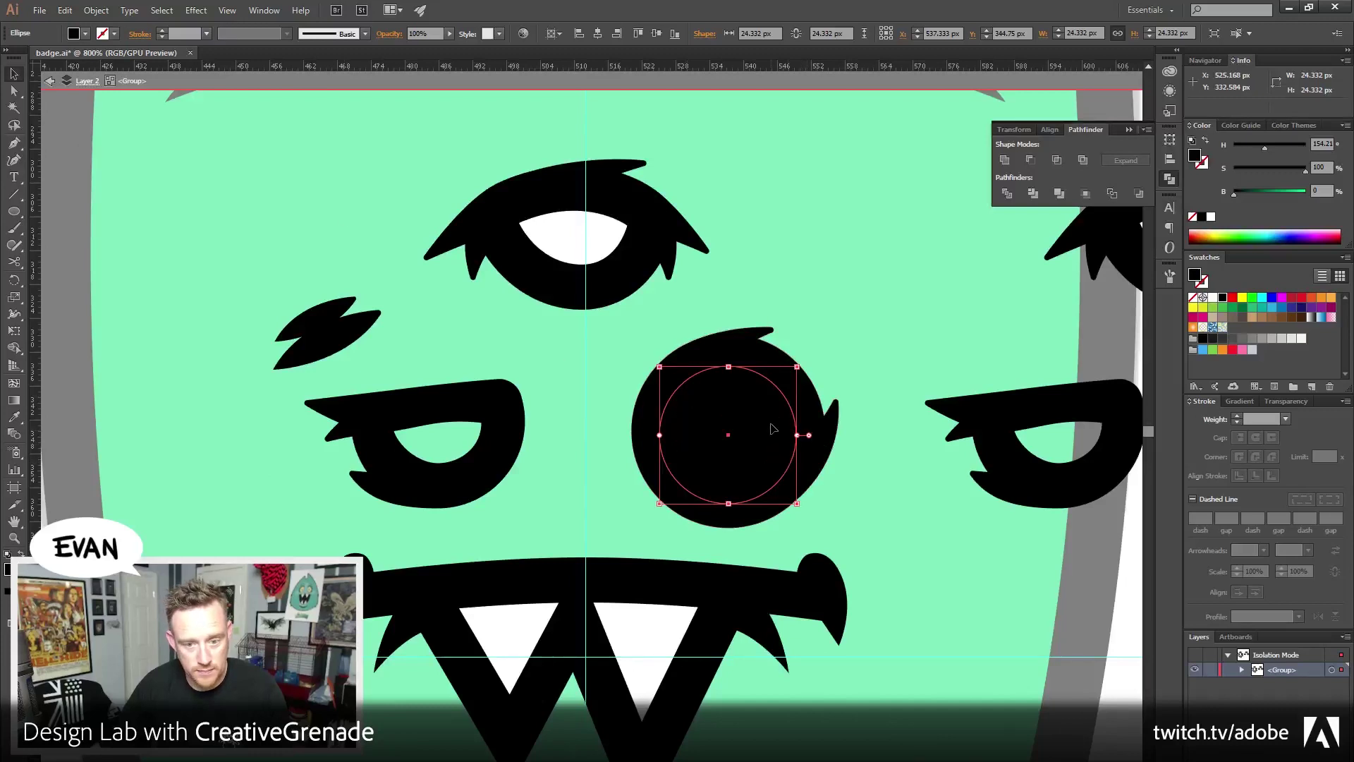
pyautogui.click(1211, 217)
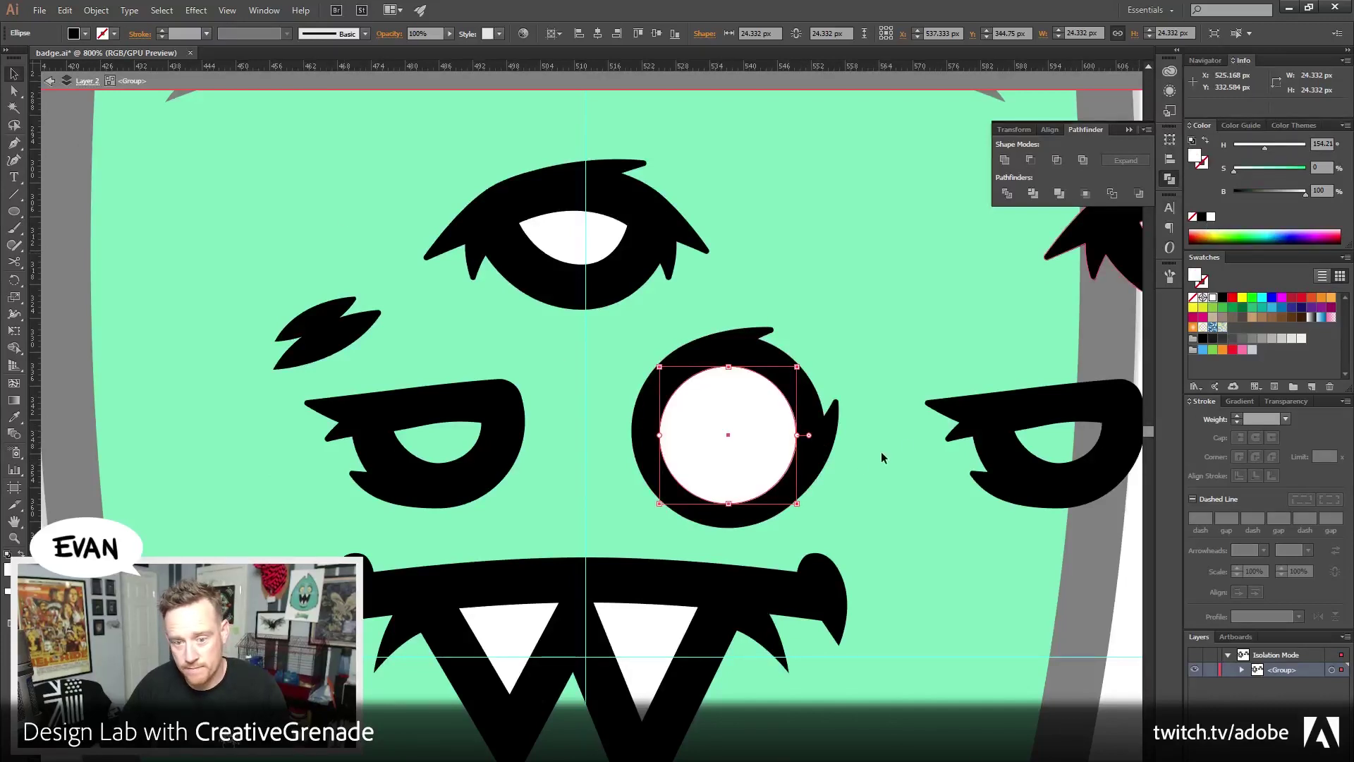
pyautogui.click(819, 457)
pyautogui.click(96, 10)
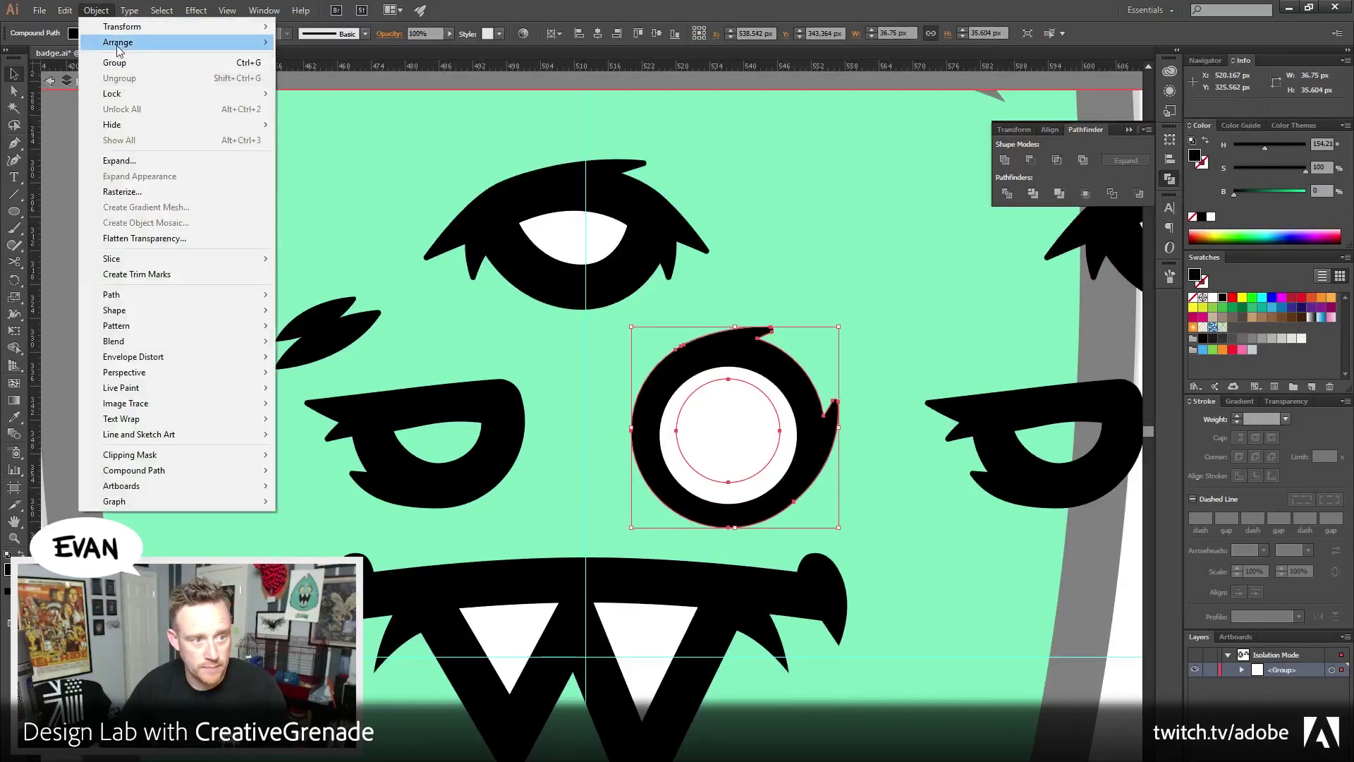
pyautogui.moveTo(239, 43)
pyautogui.click(326, 44)
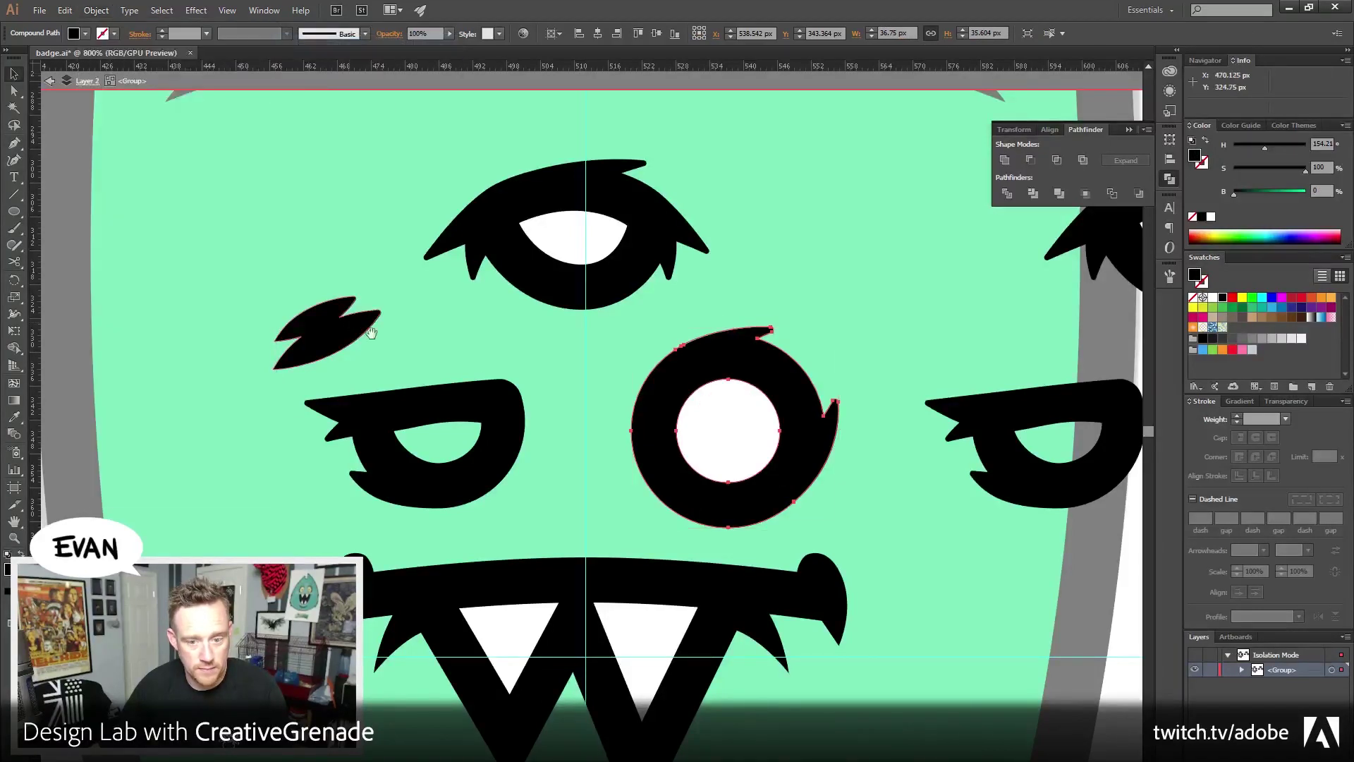
# Pen a half-moon pupil shape under the left eye's upper lid
pyautogui.moveTo(776, 400); pyautogui.dragTo(781, 530)
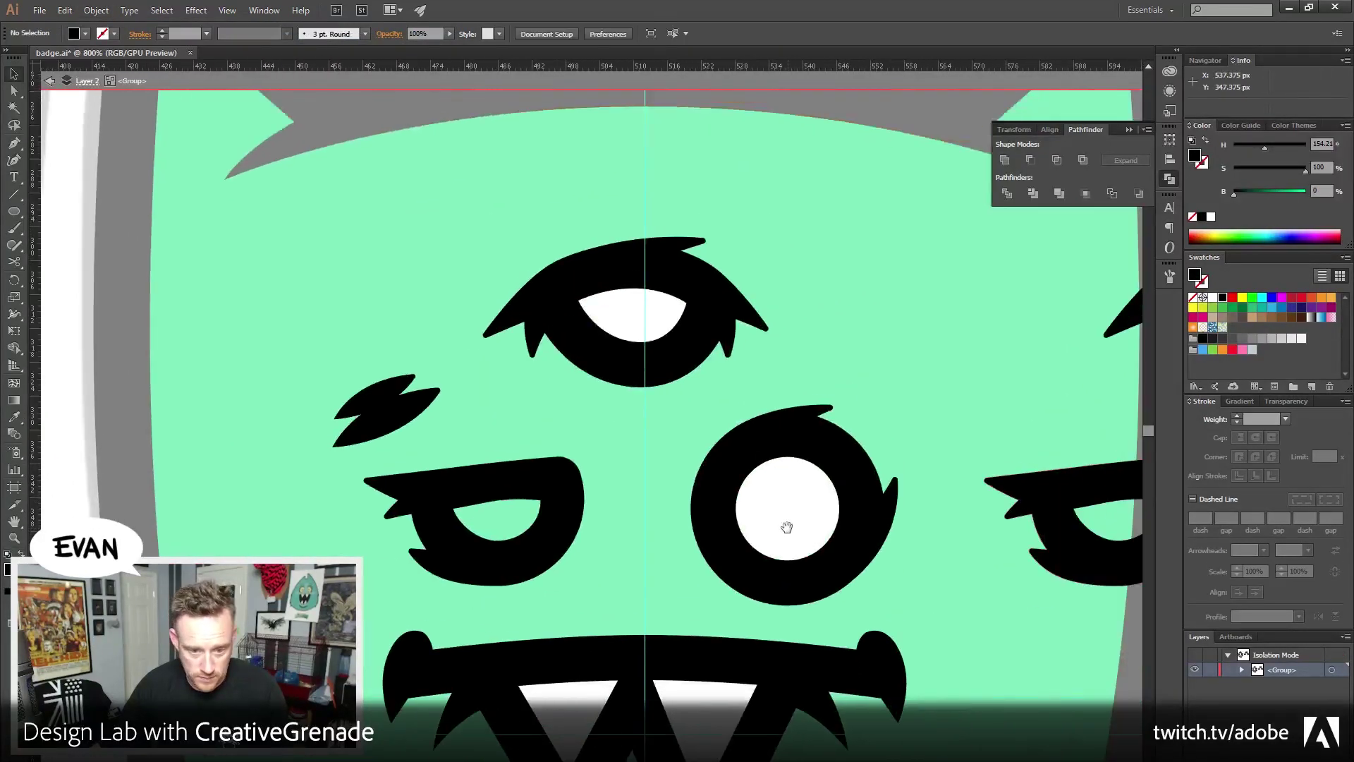
pyautogui.click(13, 143)
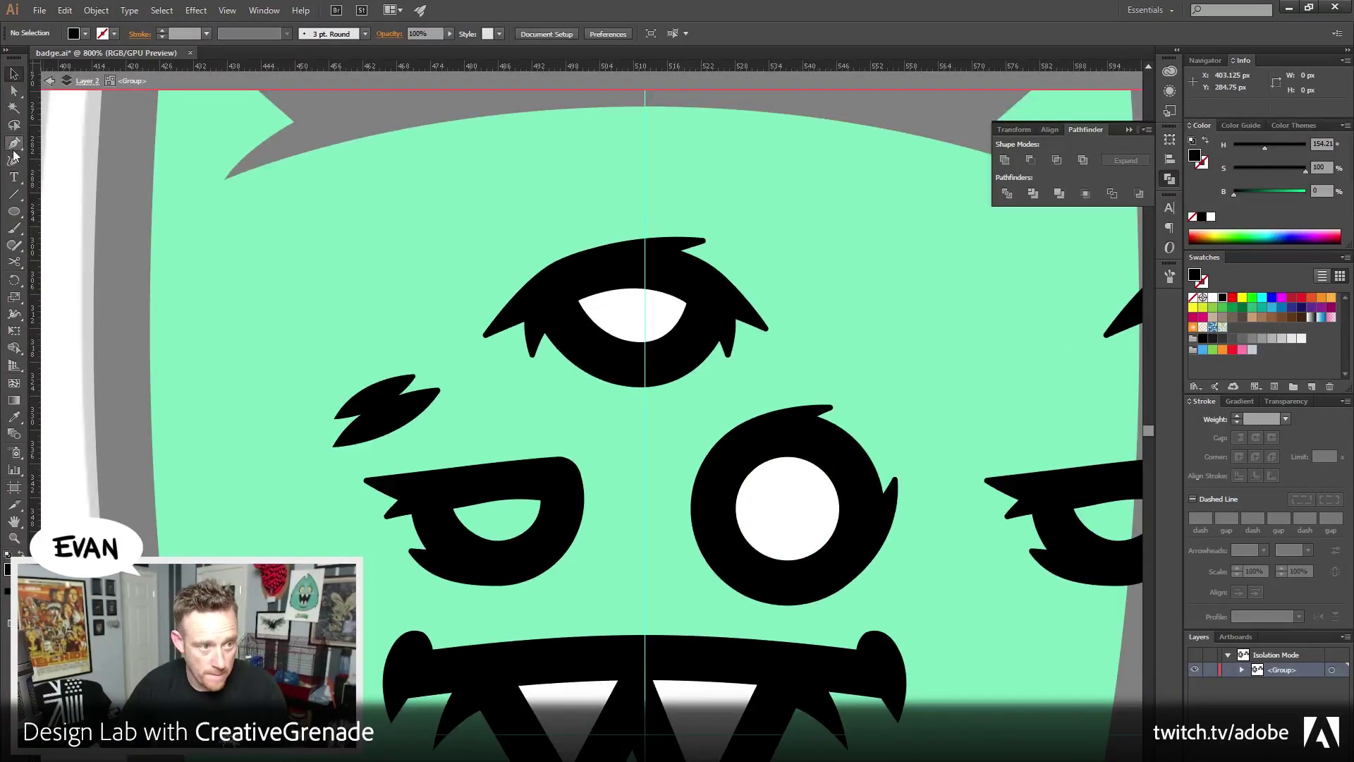
pyautogui.click(432, 492)
pyautogui.click(522, 483)
pyautogui.click(557, 485)
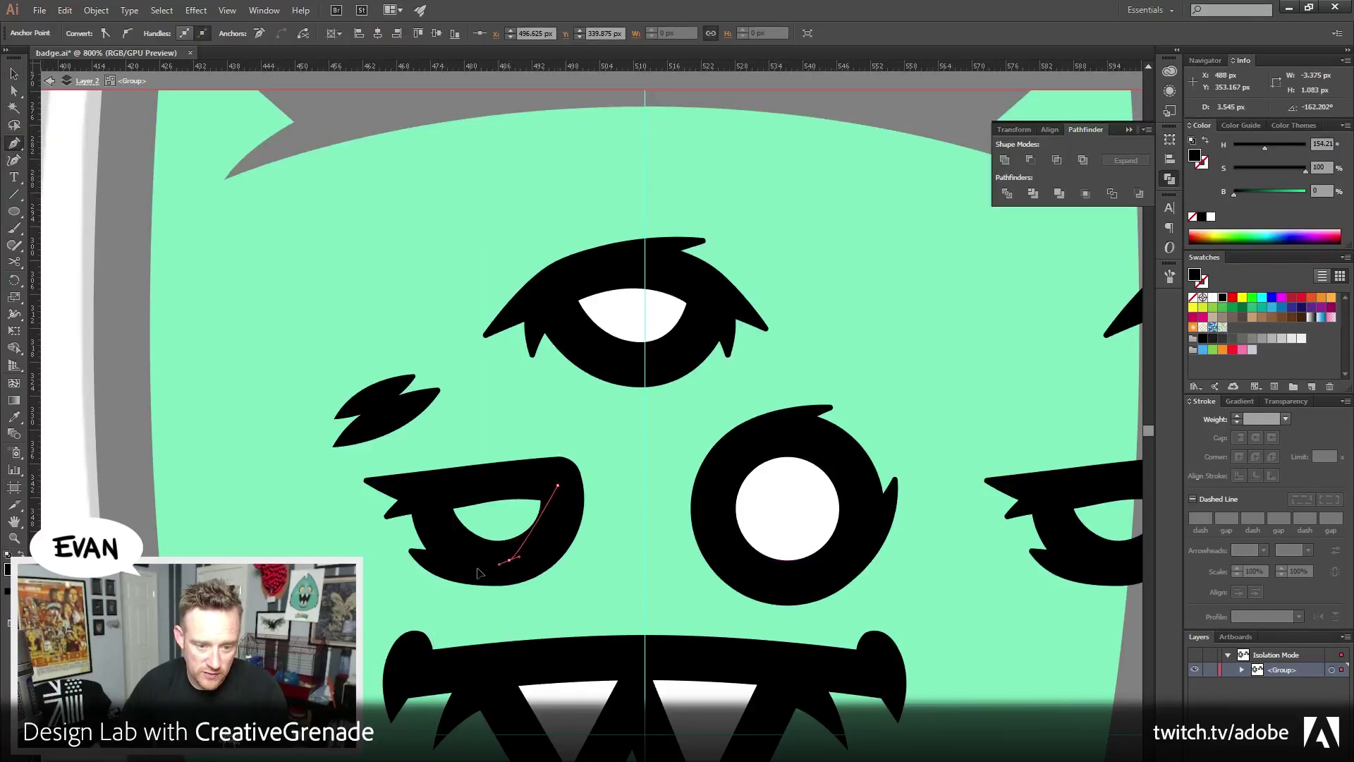
pyautogui.moveTo(510, 560); pyautogui.dragTo(462, 571)
pyautogui.click(433, 492)
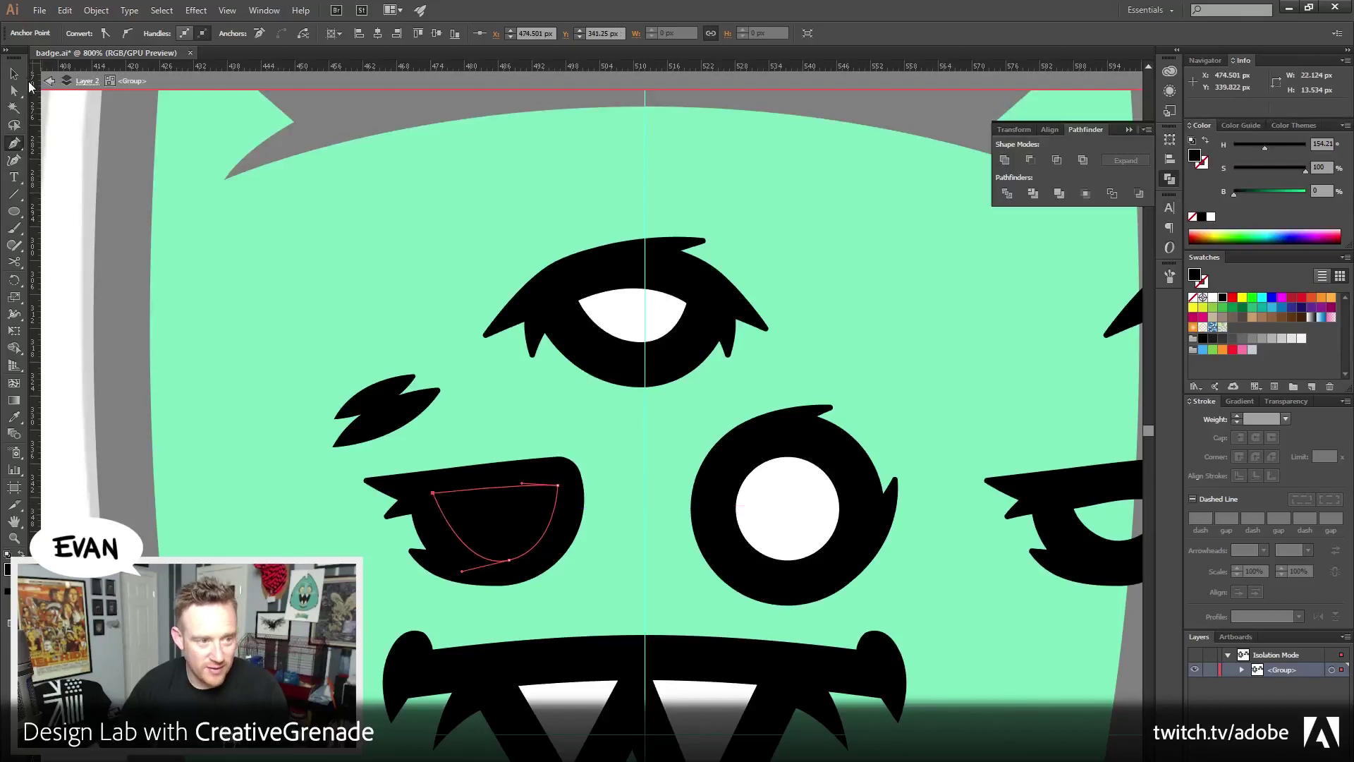
# Fill the half-moon pupil white and bring the black left eye to front
pyautogui.press('v')
pyautogui.click(1211, 217)
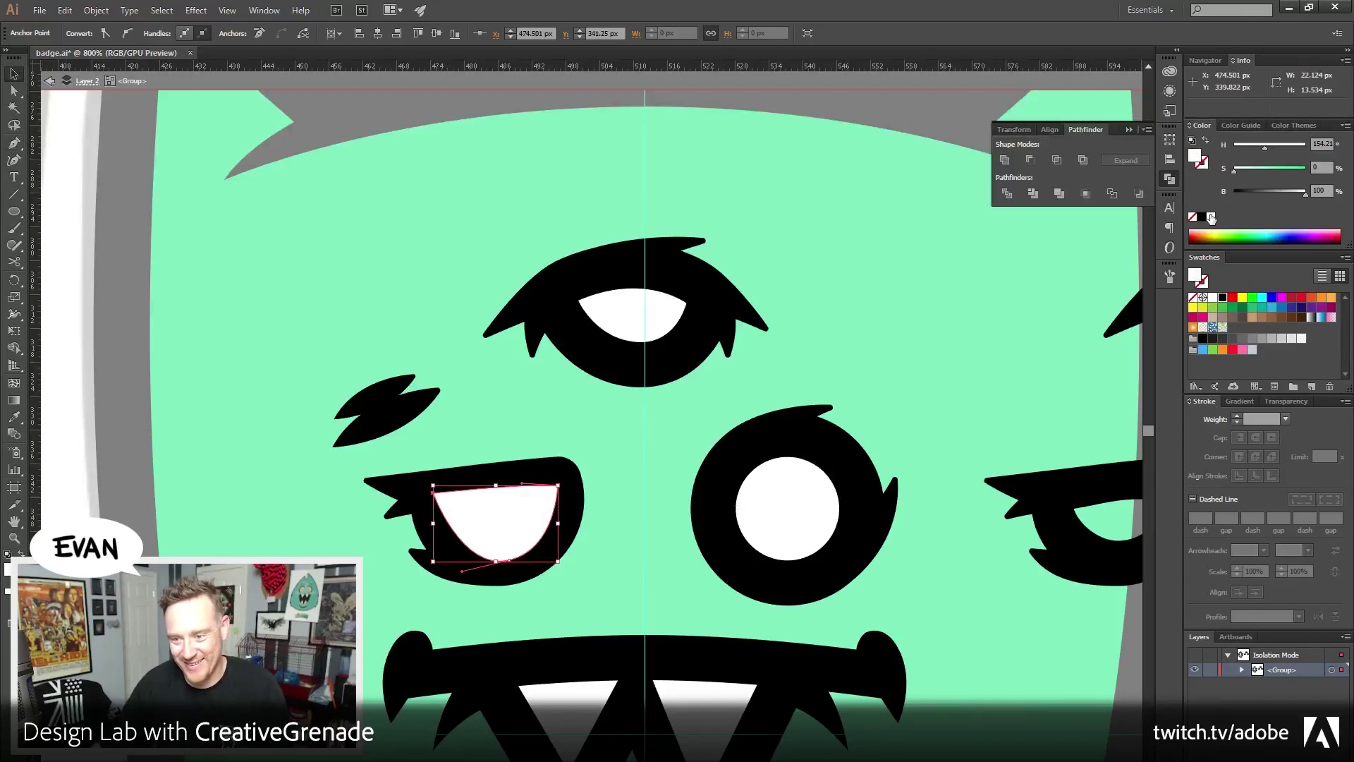
pyautogui.click(571, 508)
pyautogui.click(94, 18)
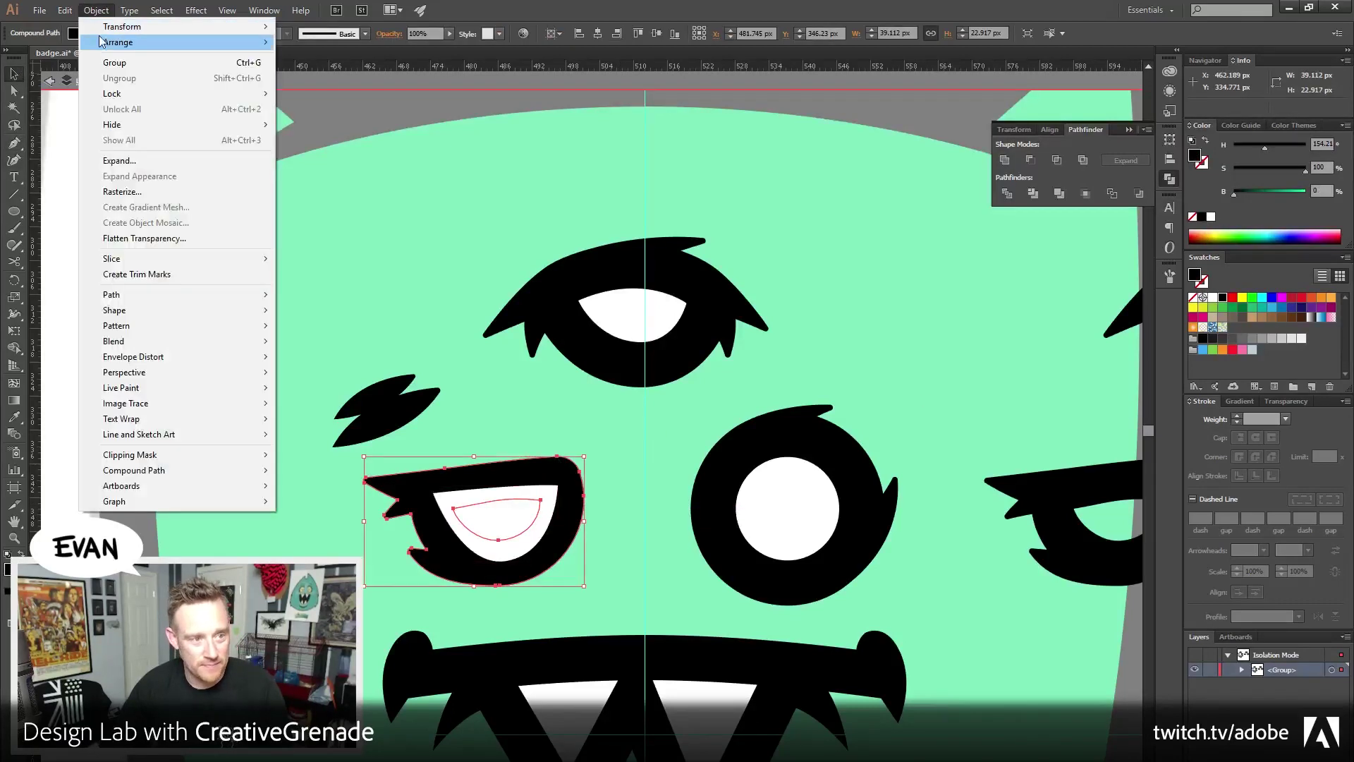
pyautogui.moveTo(102, 40)
pyautogui.click(345, 43)
pyautogui.scroll(-3, 117, 404)
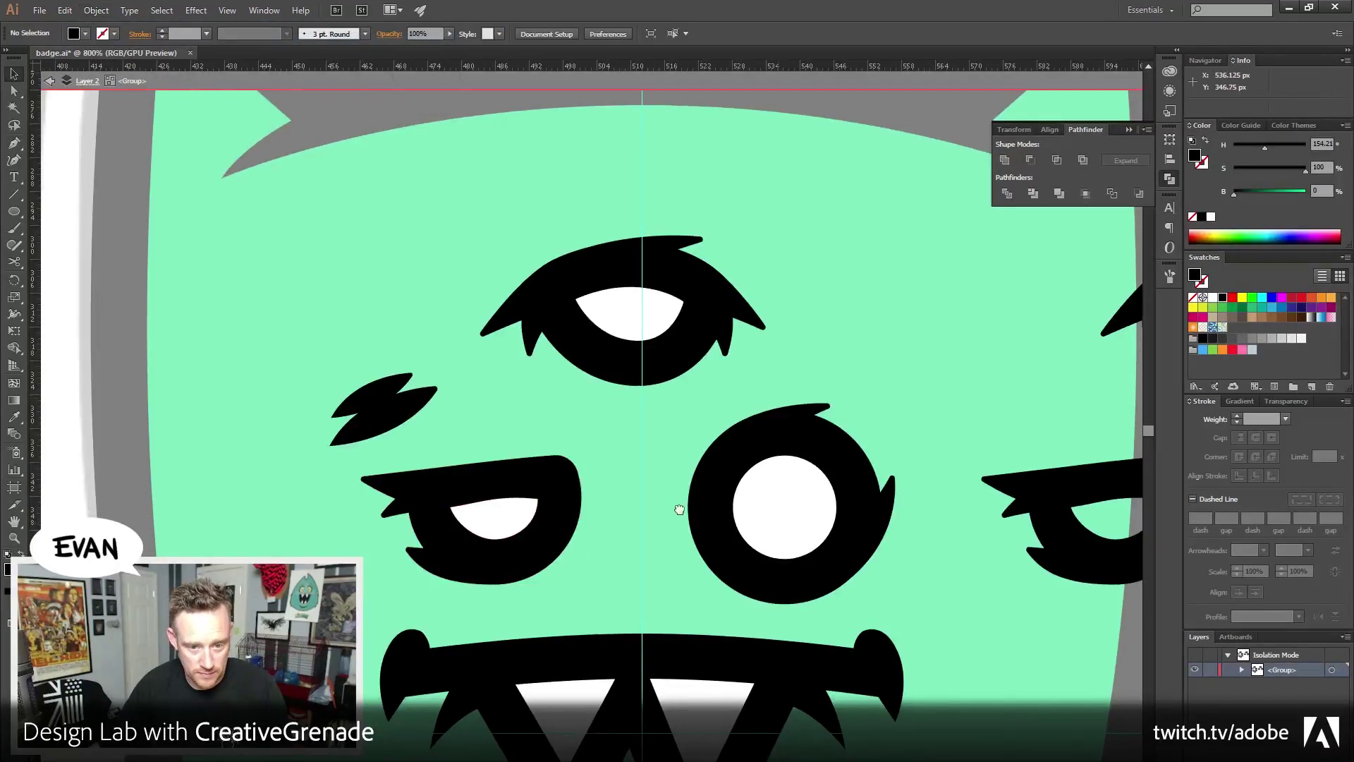
pyautogui.scroll(3, 681, 484)
pyautogui.click(682, 483)
# Delete the three stray eye copies beside the monster's face
pyautogui.click(705, 360)
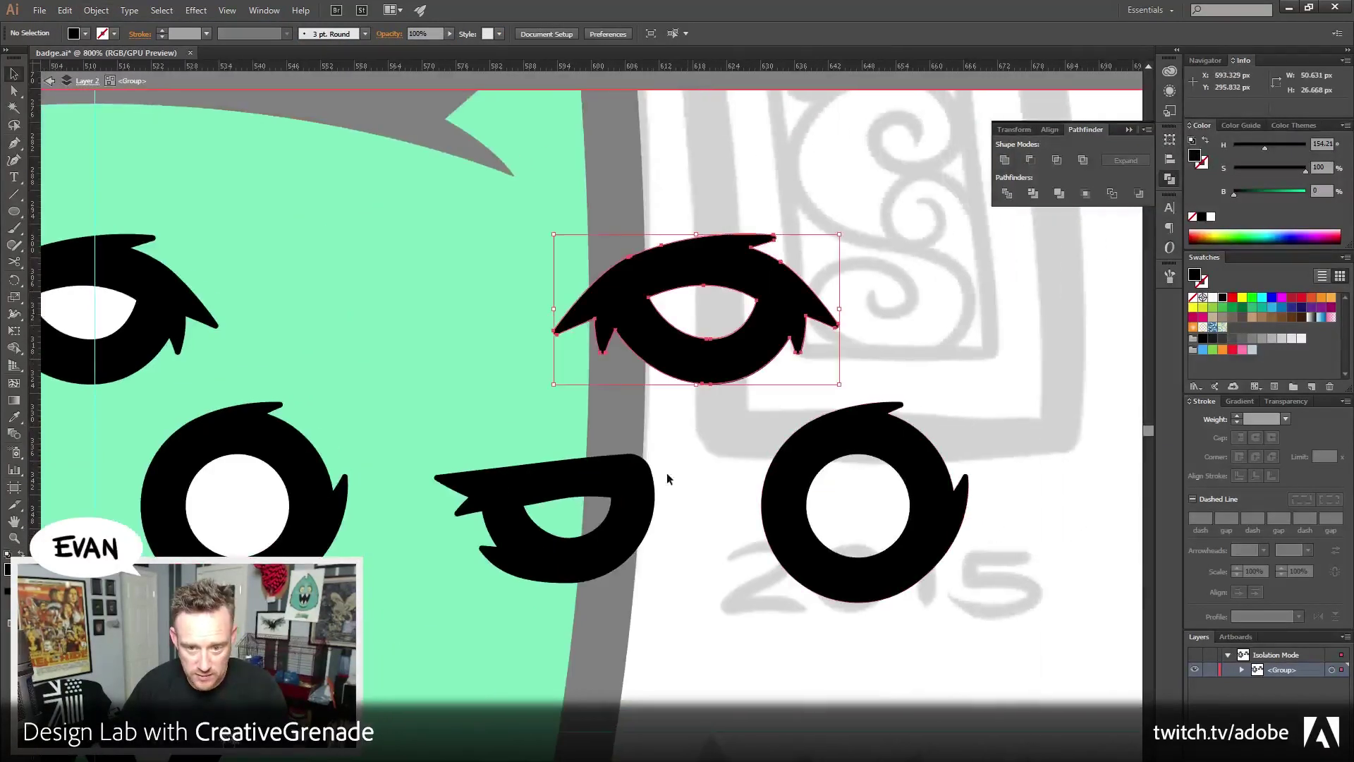
pyautogui.keyDown('shift'); pyautogui.click(564, 557); pyautogui.keyUp('shift')
pyautogui.keyDown('shift'); pyautogui.click(792, 476); pyautogui.keyUp('shift')
pyautogui.press('Delete')
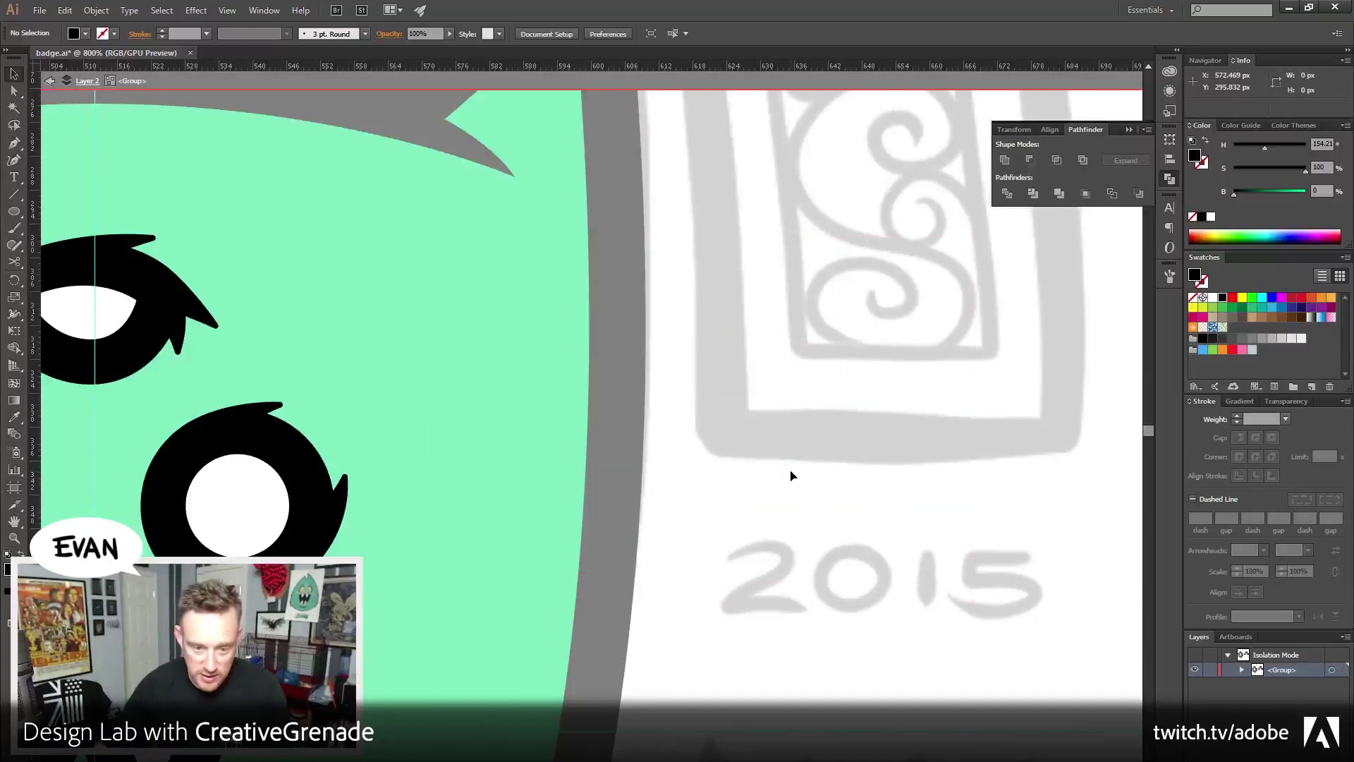
# Leave Isolation Mode and shift the face's hue from bright green to teal, about 168°
pyautogui.hscroll(-5, 233, 523)
pyautogui.moveTo(233, 523); pyautogui.dragTo(286, 523)
pyautogui.press('Escape')
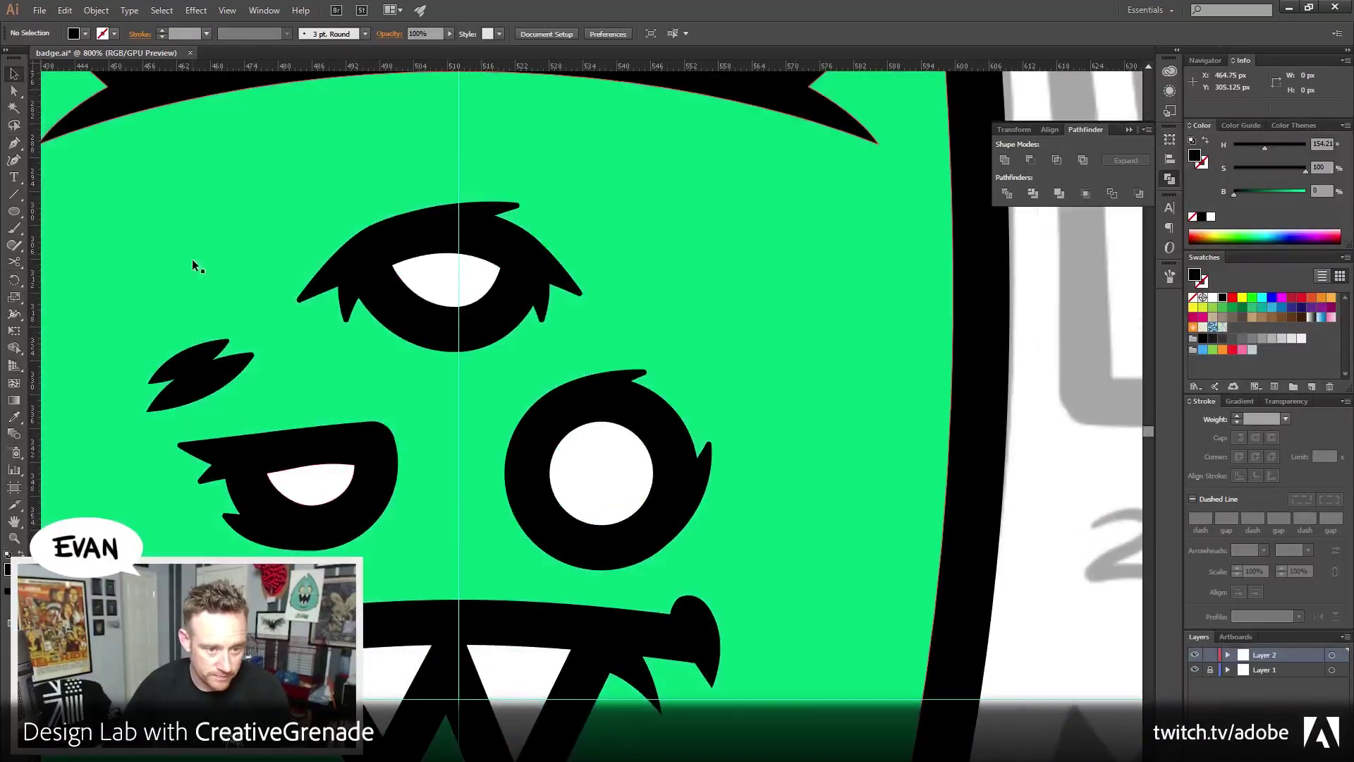
pyautogui.press('z')
pyautogui.keyDown('alt'); pyautogui.click(441, 520); pyautogui.keyUp('alt')
pyautogui.keyDown('alt'); pyautogui.click(441, 520); pyautogui.keyUp('alt')
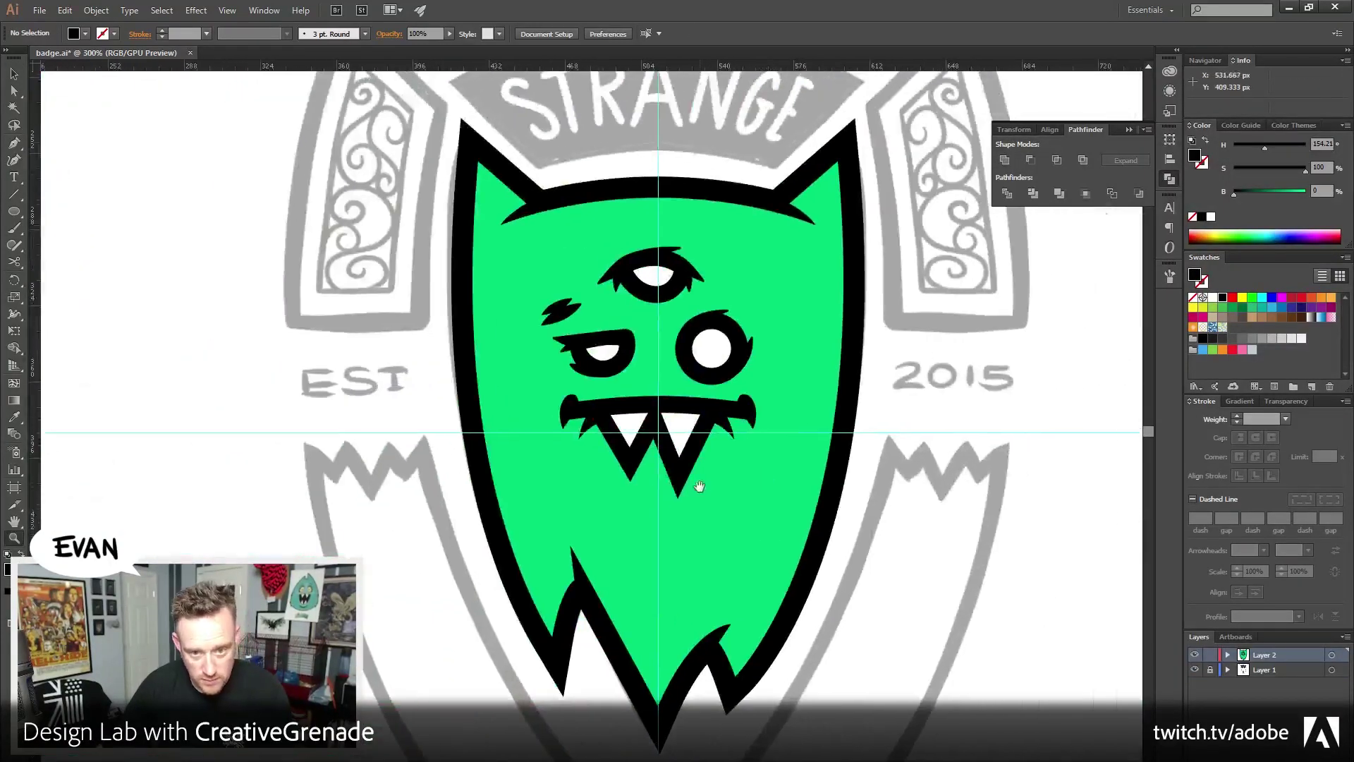
pyautogui.press('v')
pyautogui.click(528, 343)
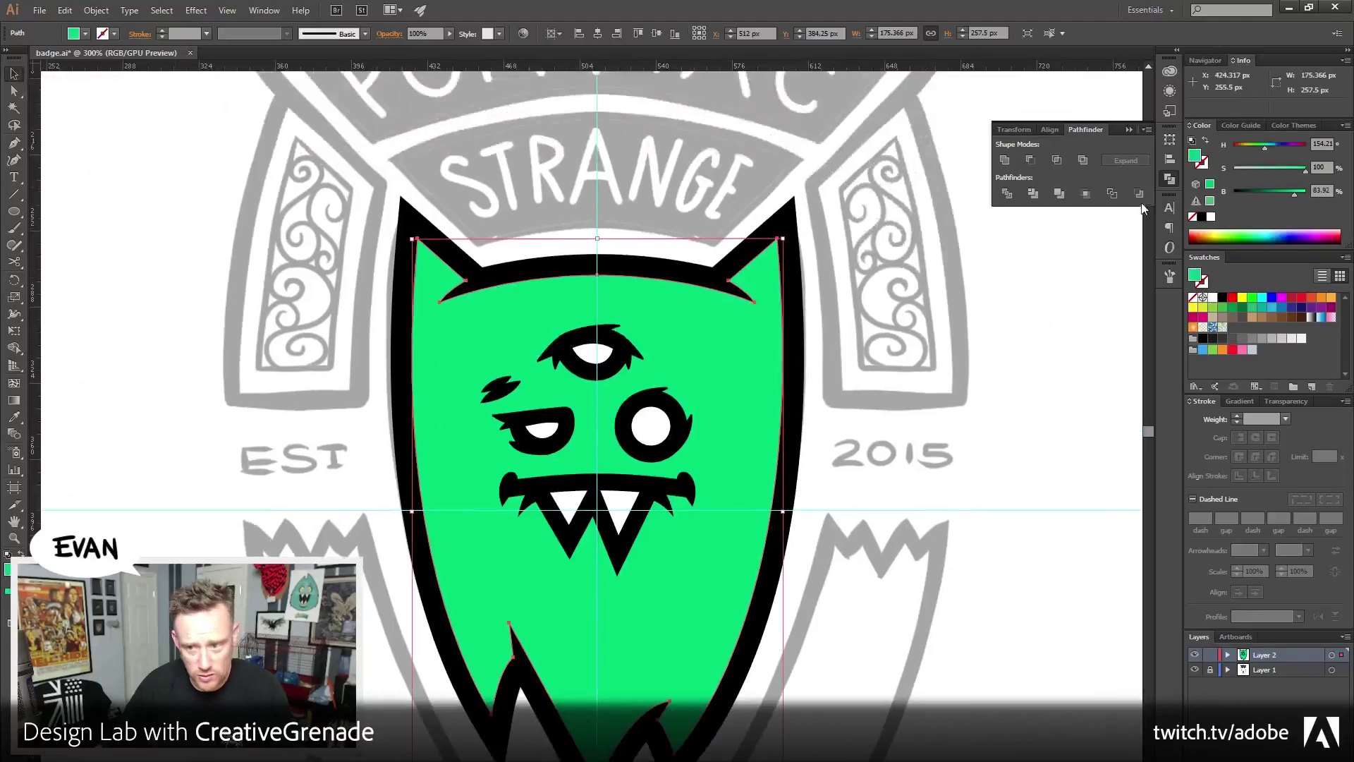
pyautogui.click(1268, 154)
pyautogui.click(874, 502)
pyautogui.scroll(-2, 874, 502)
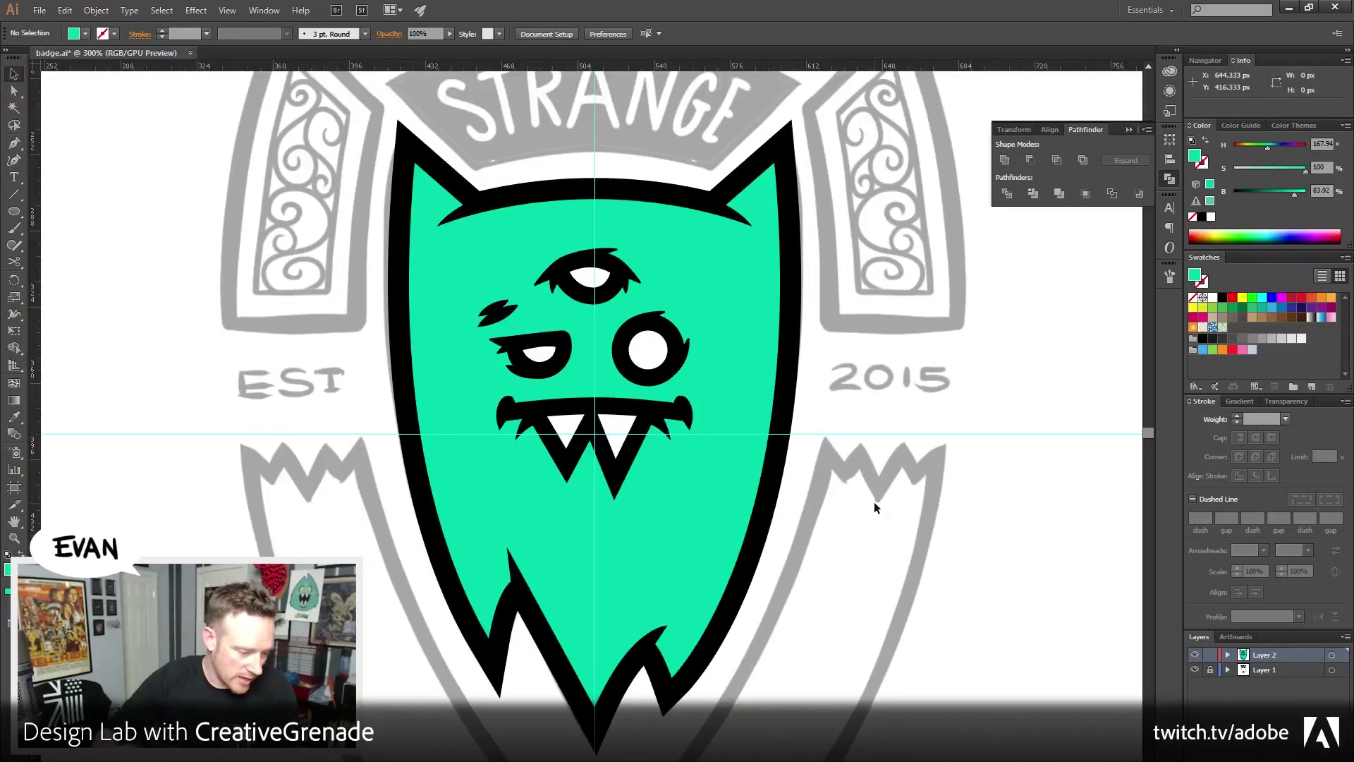
# Save the current changes to badge.ai
pyautogui.hotkey('ctrl', 's')
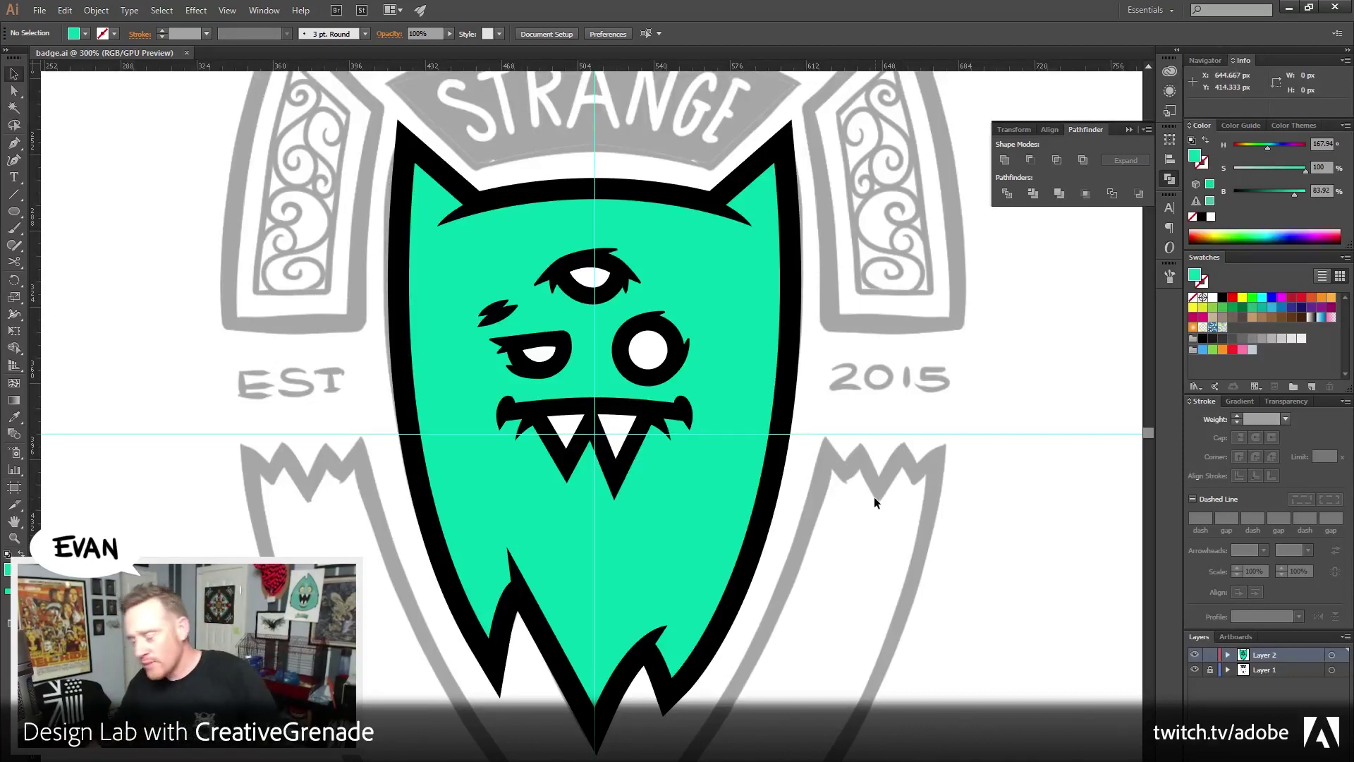
# Nudge the grouped eyes and mouth about 2 px lower on the mint body
pyautogui.click(650, 368)
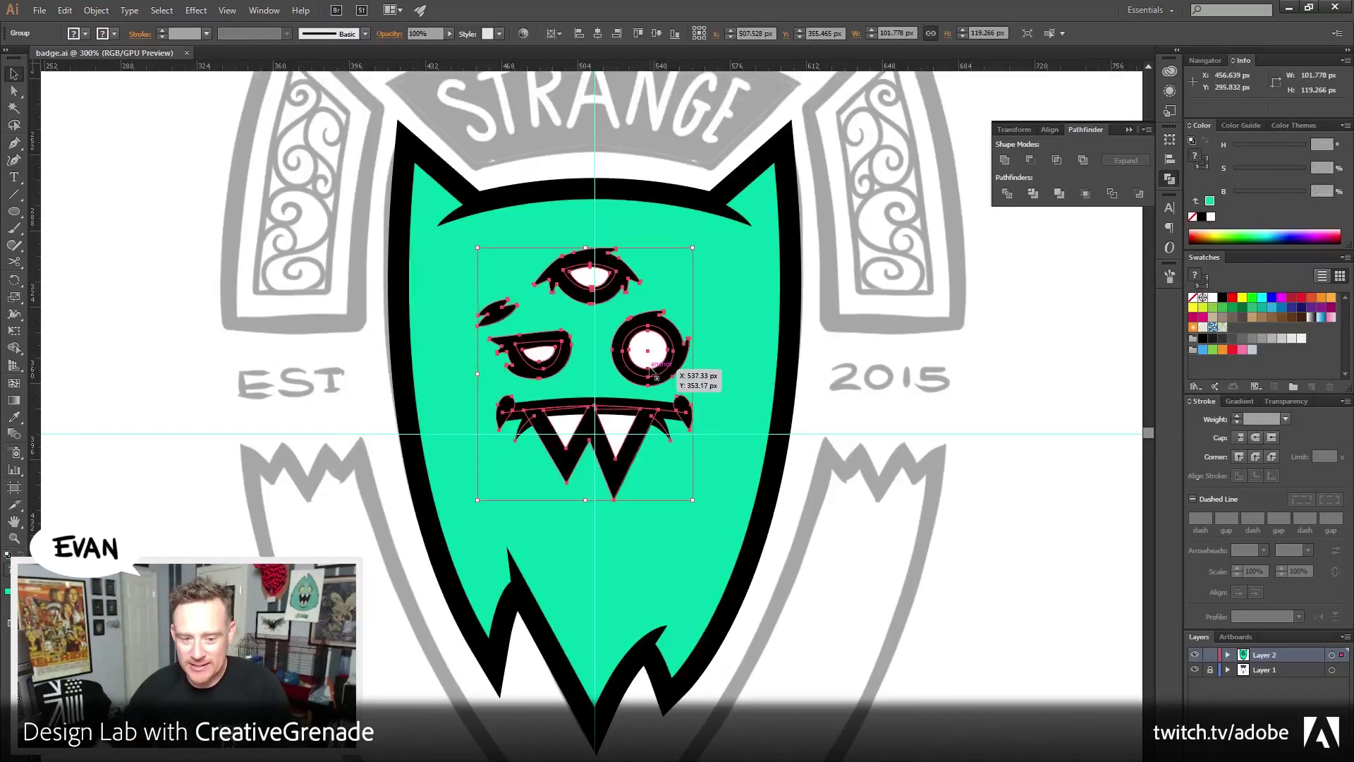
pyautogui.press('Down')
pyautogui.press('Down')
pyautogui.press('Down')
pyautogui.press('Down')
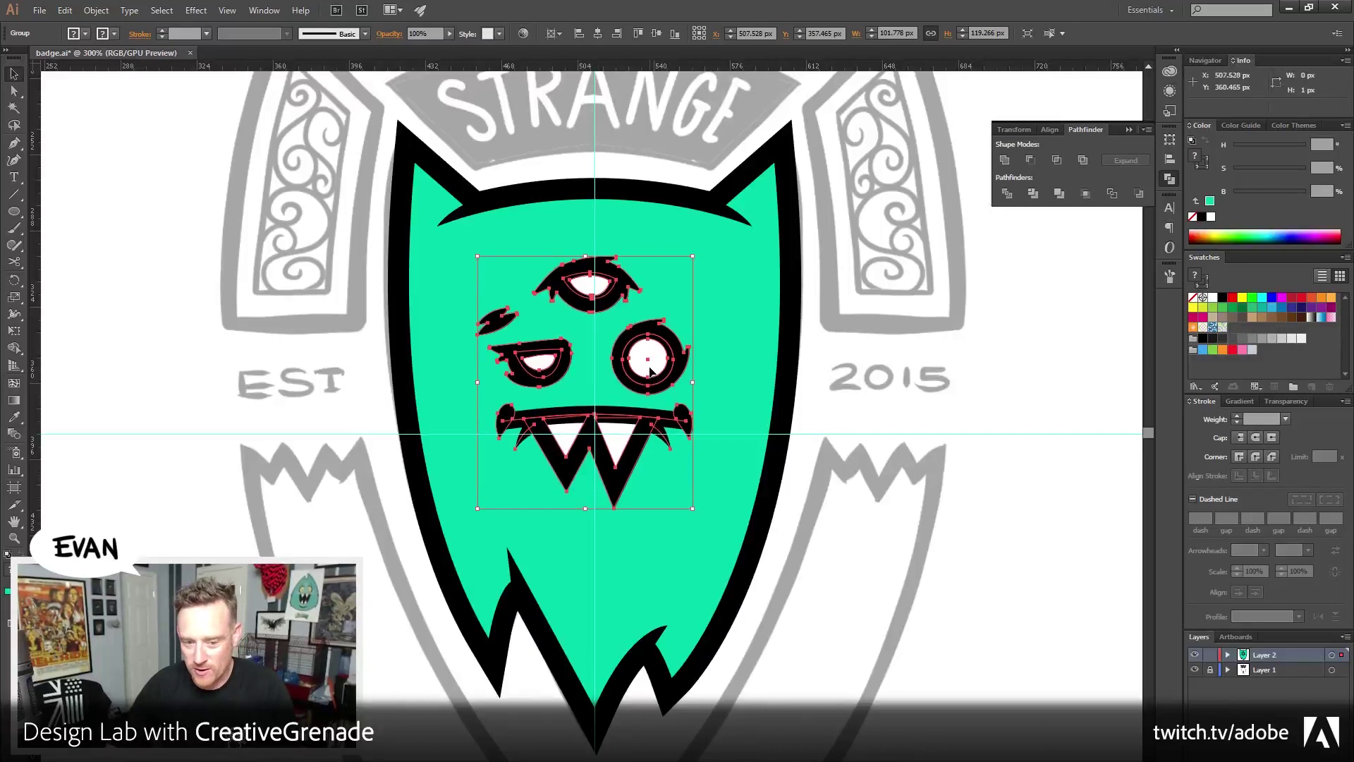
pyautogui.click(677, 510)
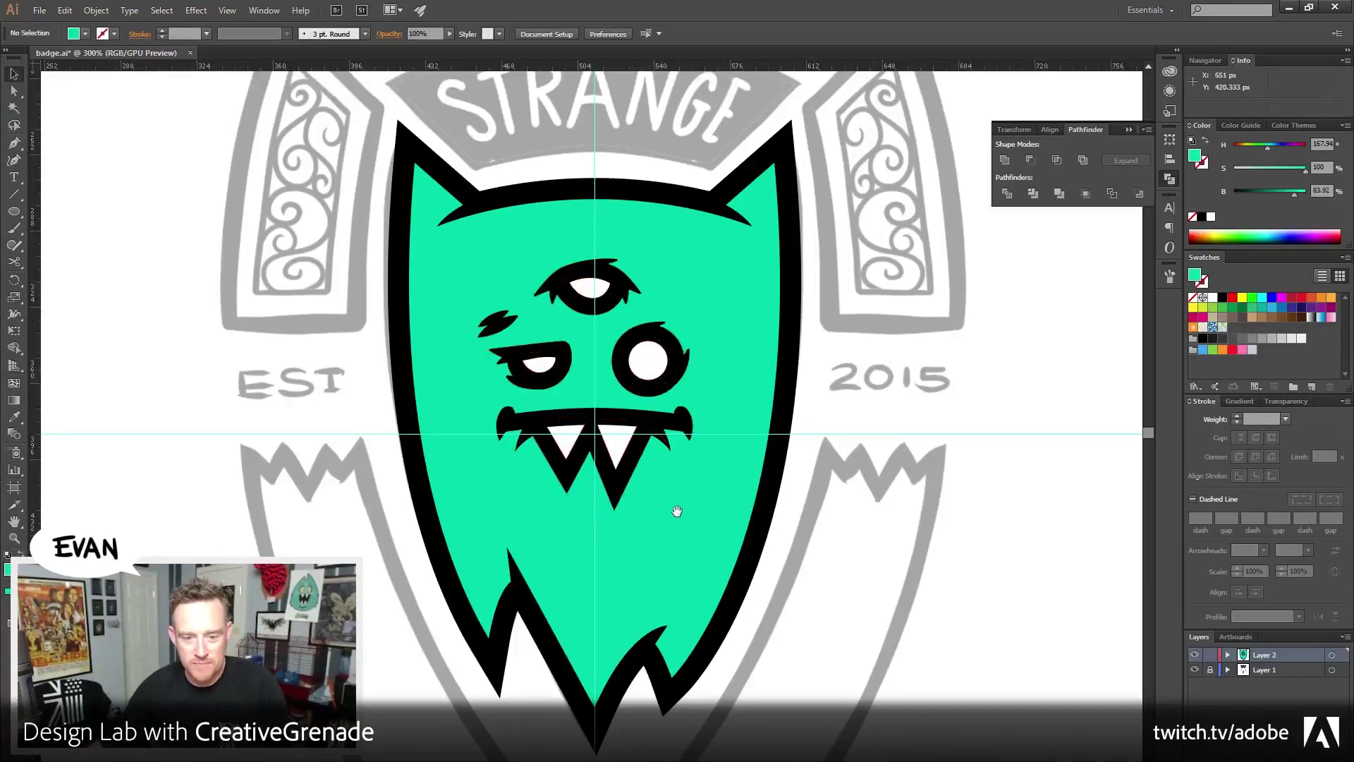
pyautogui.moveTo(677, 511); pyautogui.dragTo(718, 460)
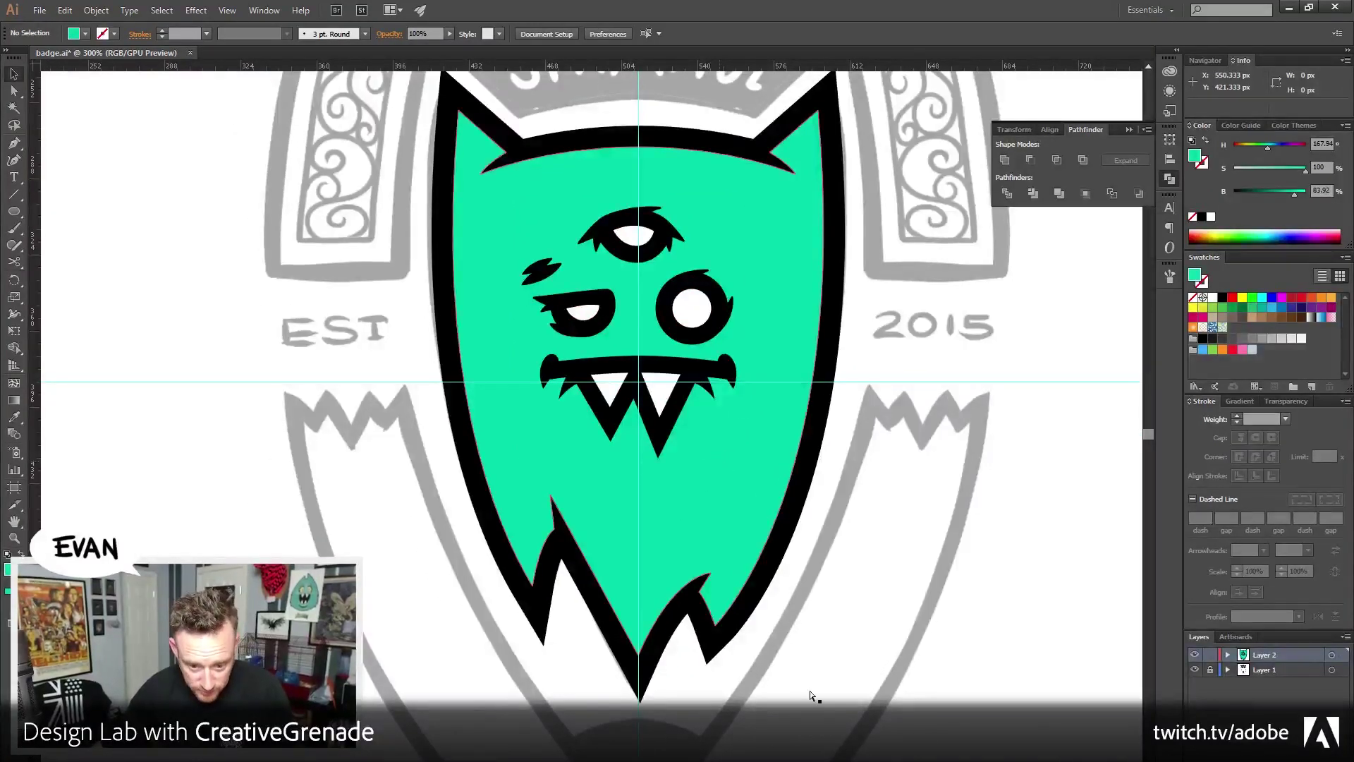
pyautogui.moveTo(659, 186); pyautogui.dragTo(648, 492)
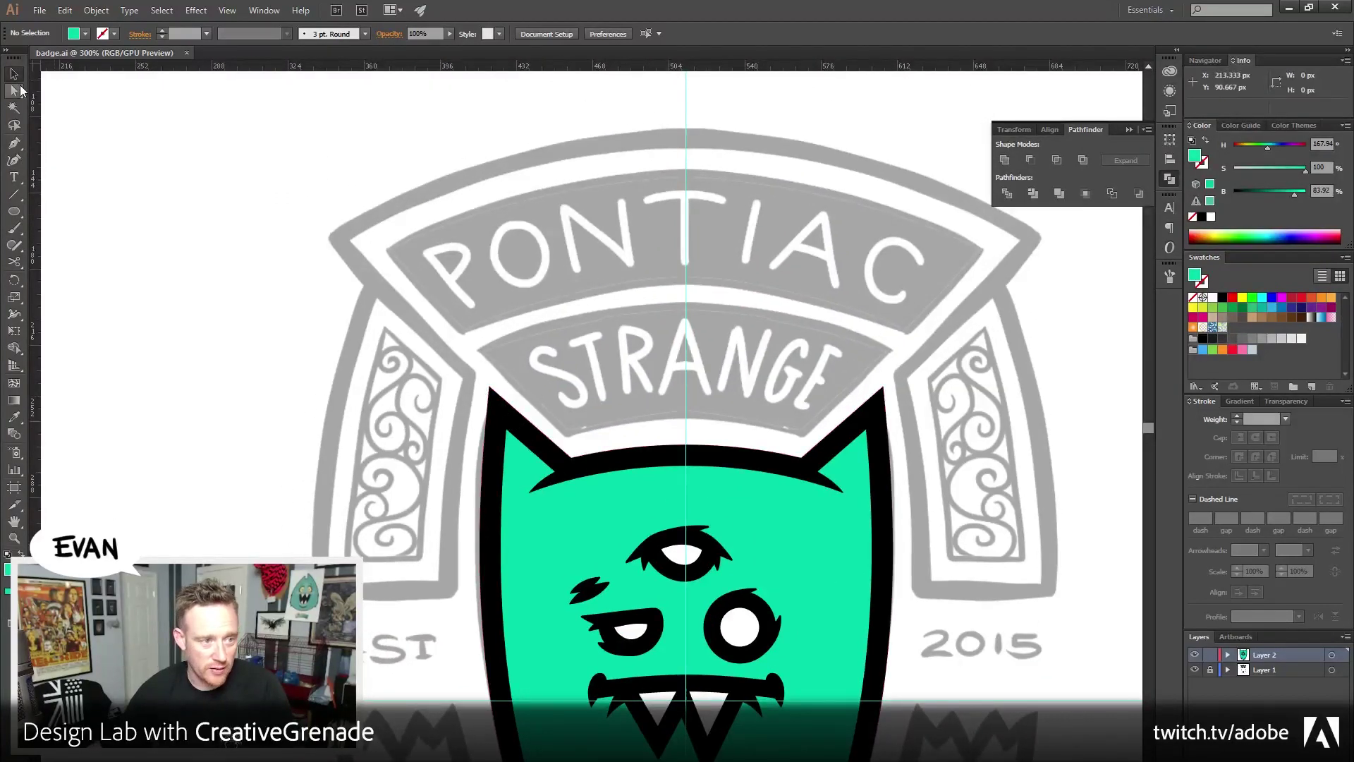
# Draw a Pen path from the monster's left ear to the banner's upper-left corner and curved top centre
pyautogui.click(15, 144)
pyautogui.moveTo(420, 401); pyautogui.dragTo(455, 409)
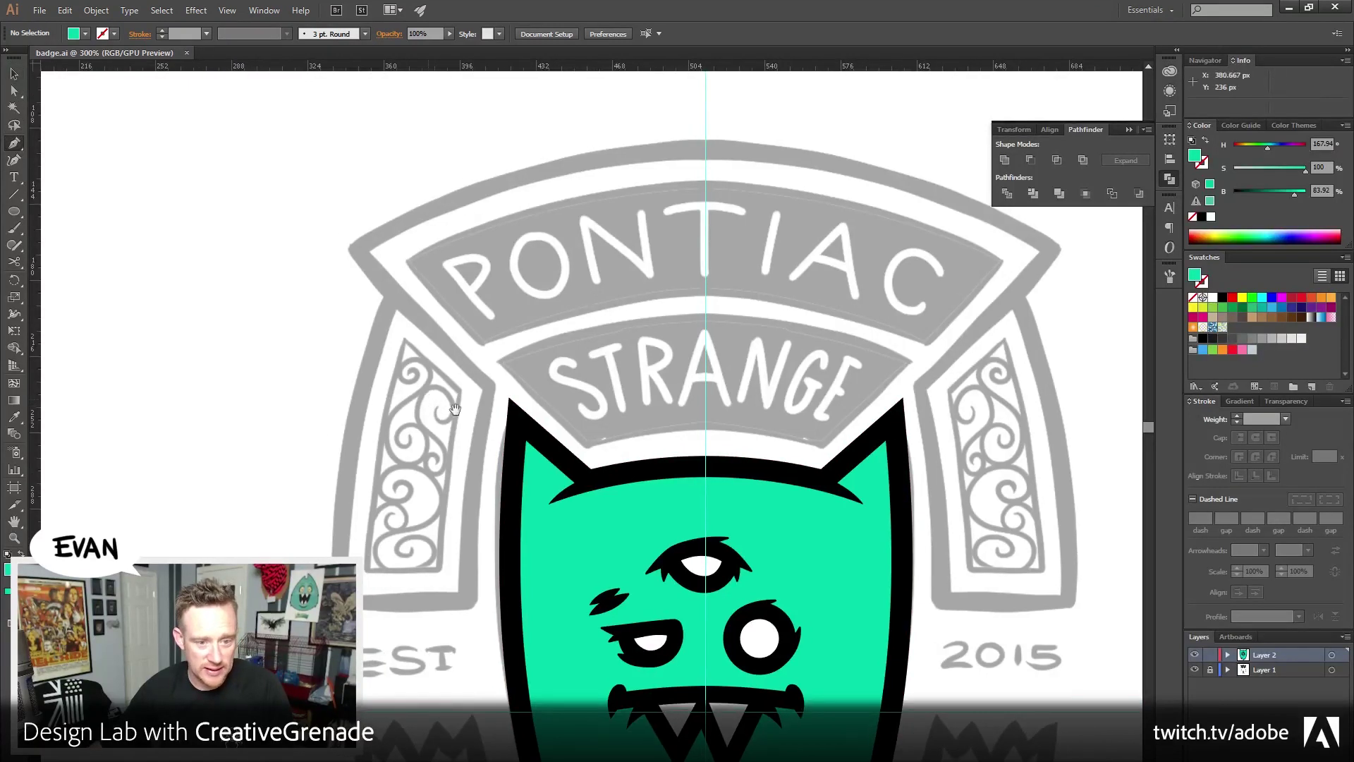
pyautogui.click(588, 483)
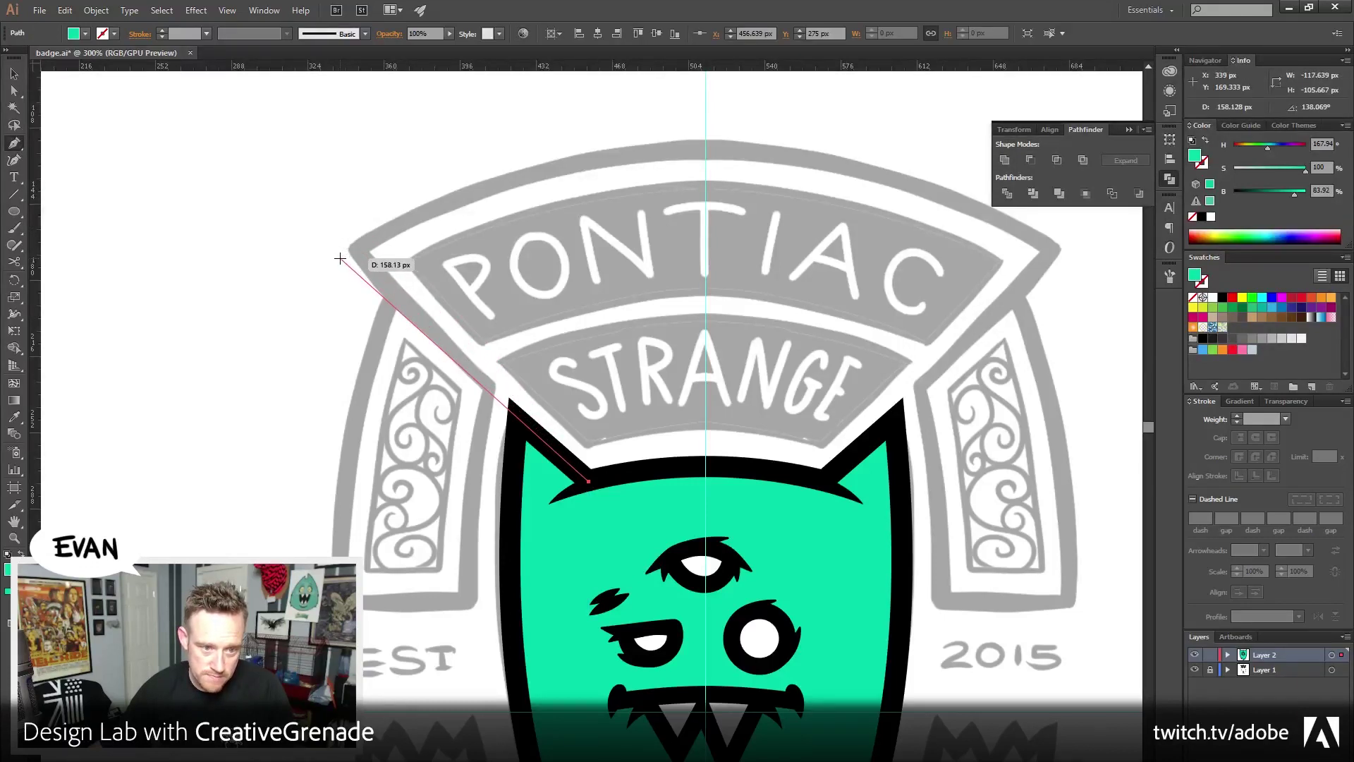
pyautogui.click(340, 258)
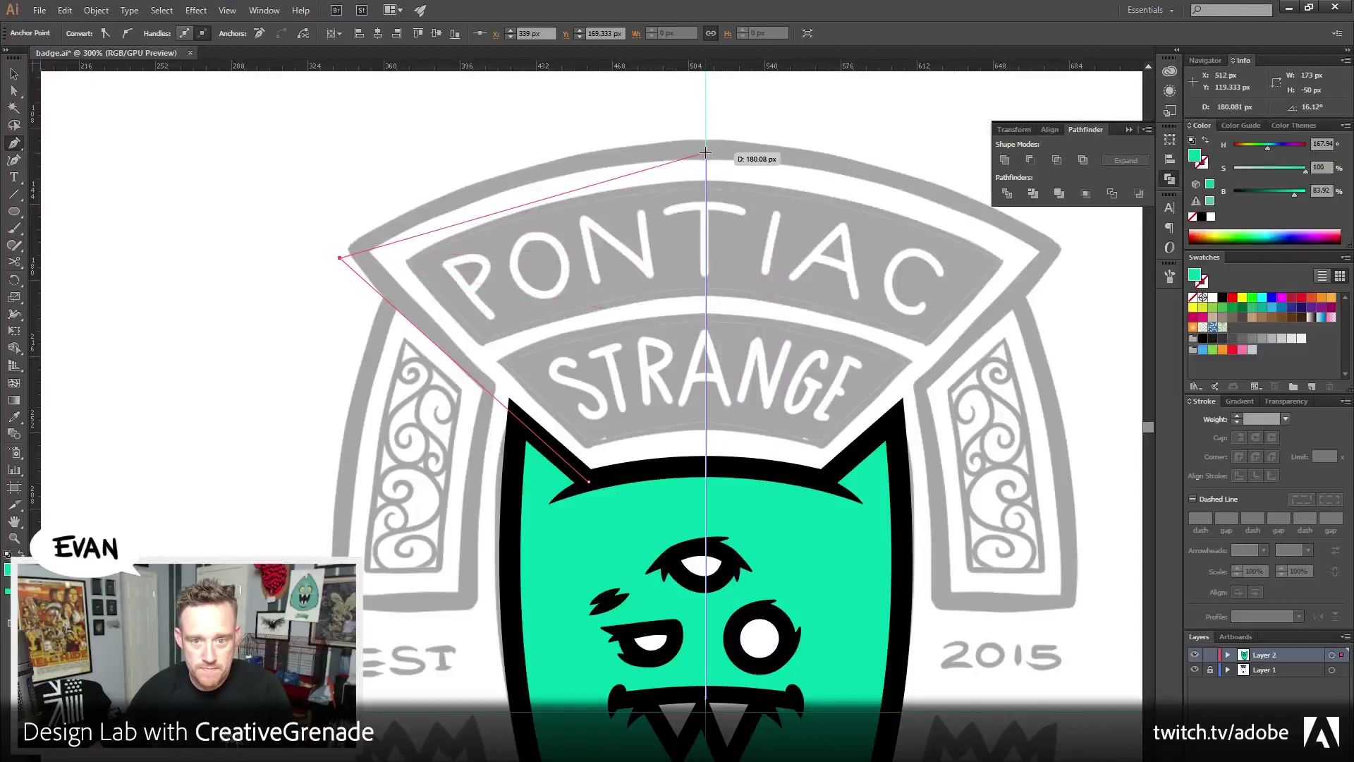
pyautogui.moveTo(705, 152); pyautogui.dragTo(921, 174)
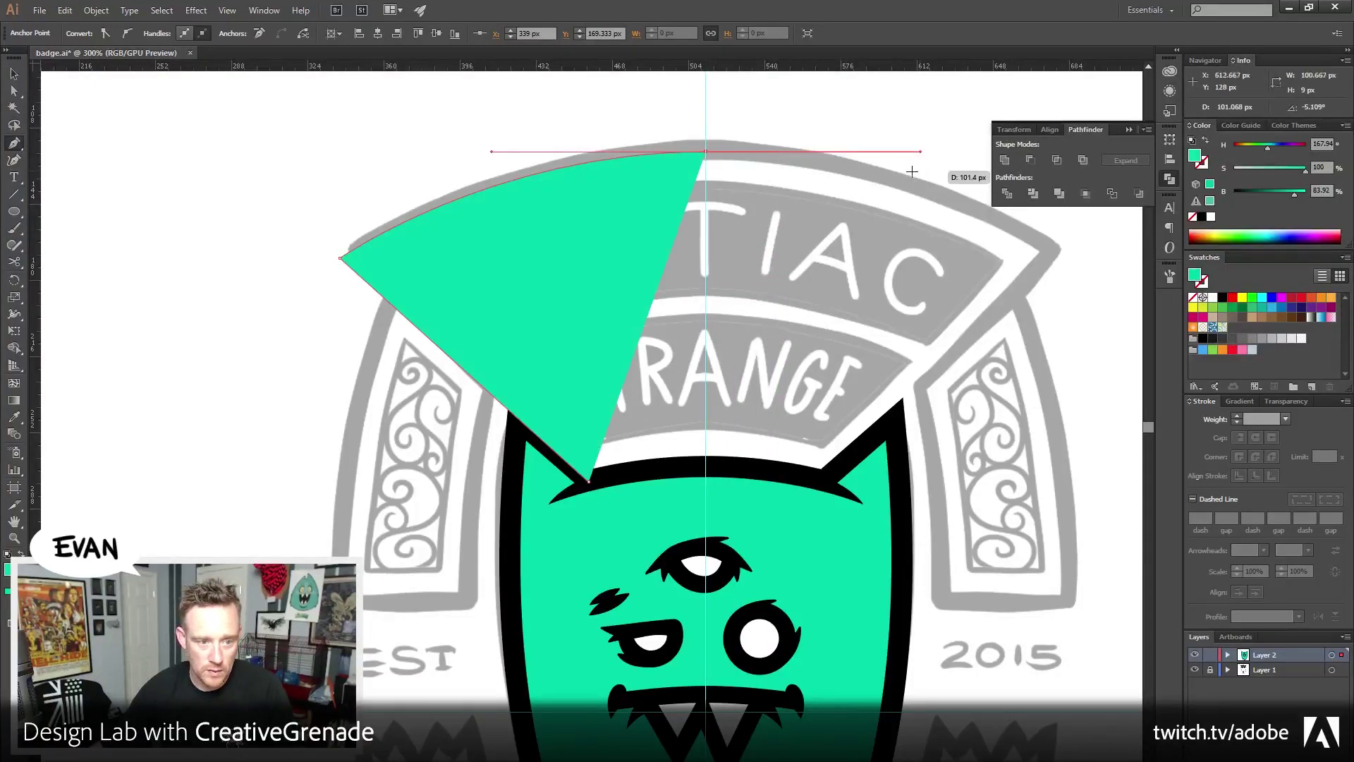
pyautogui.press('v')
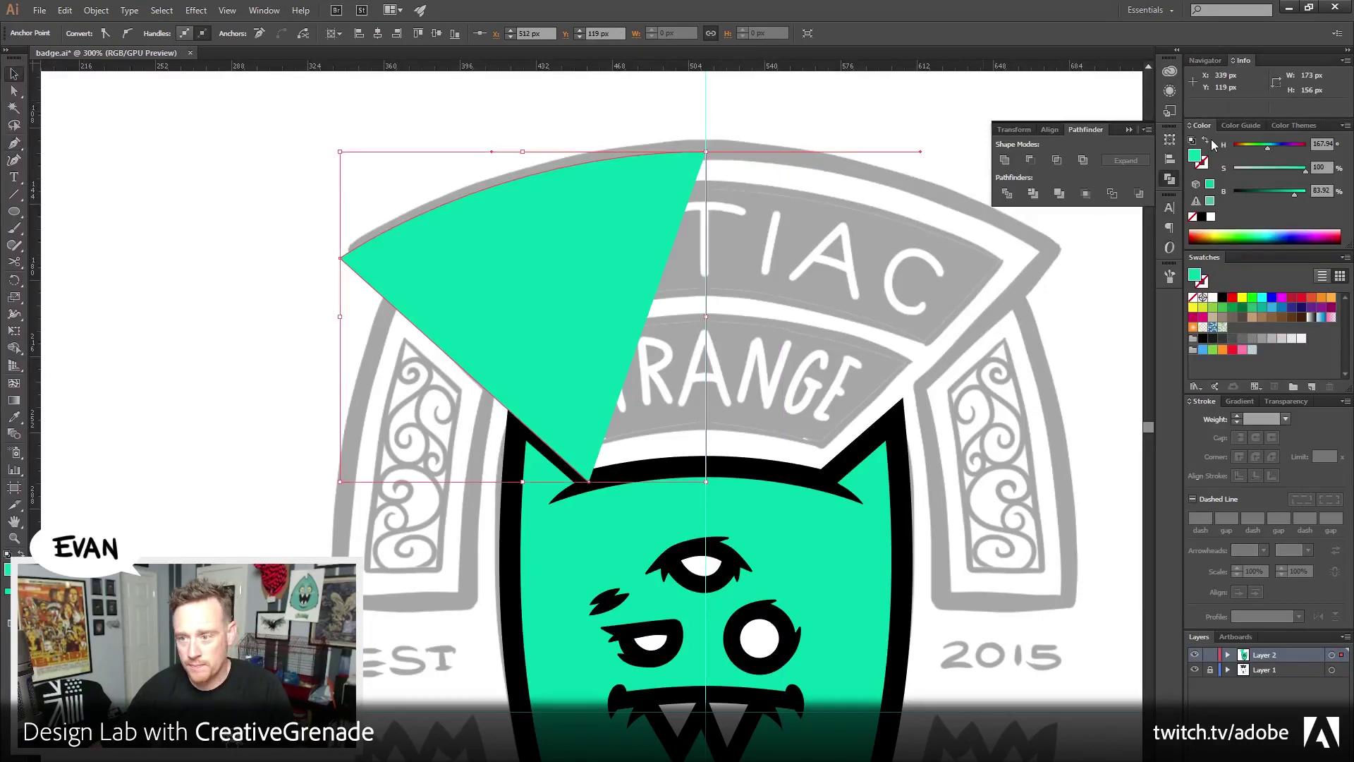
# Give the new path no fill and a 10 px black stroke
pyautogui.click(1207, 141)
pyautogui.click(1203, 163)
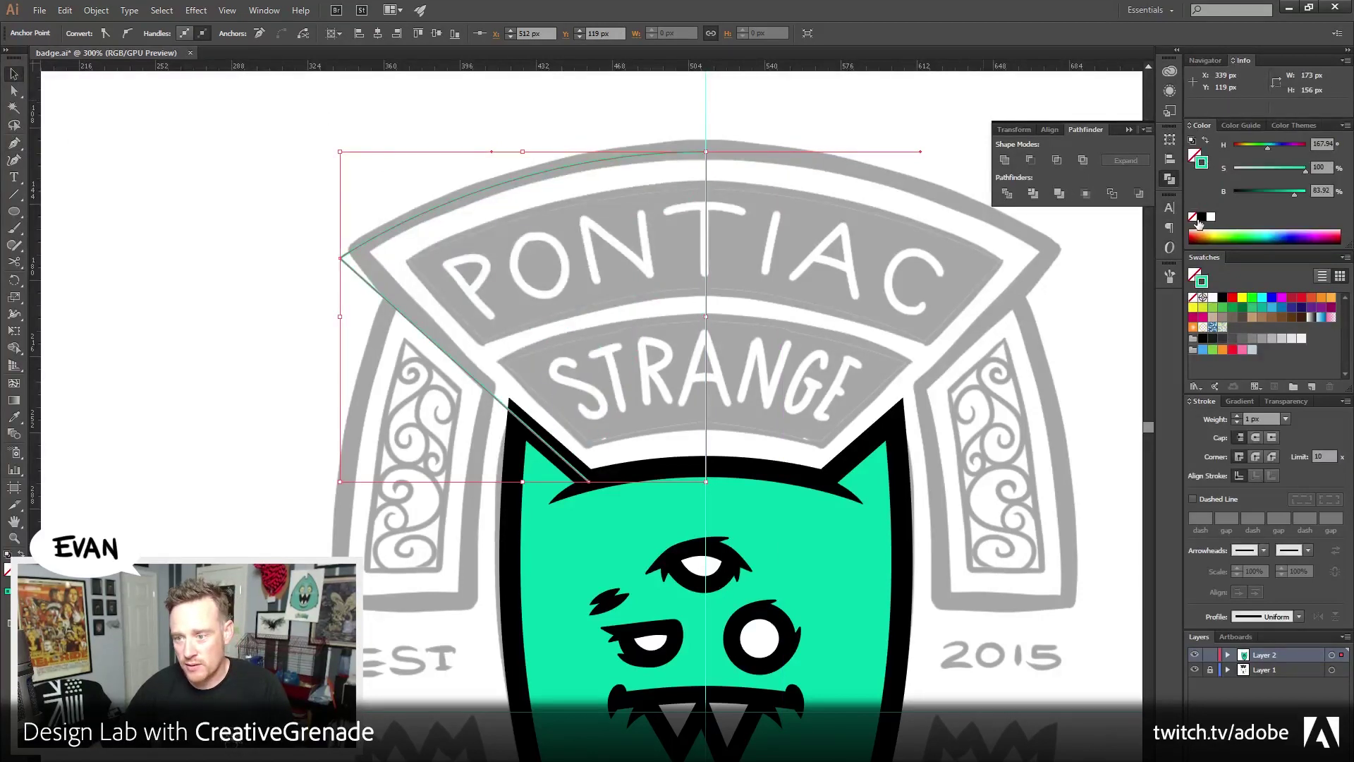
pyautogui.click(1202, 217)
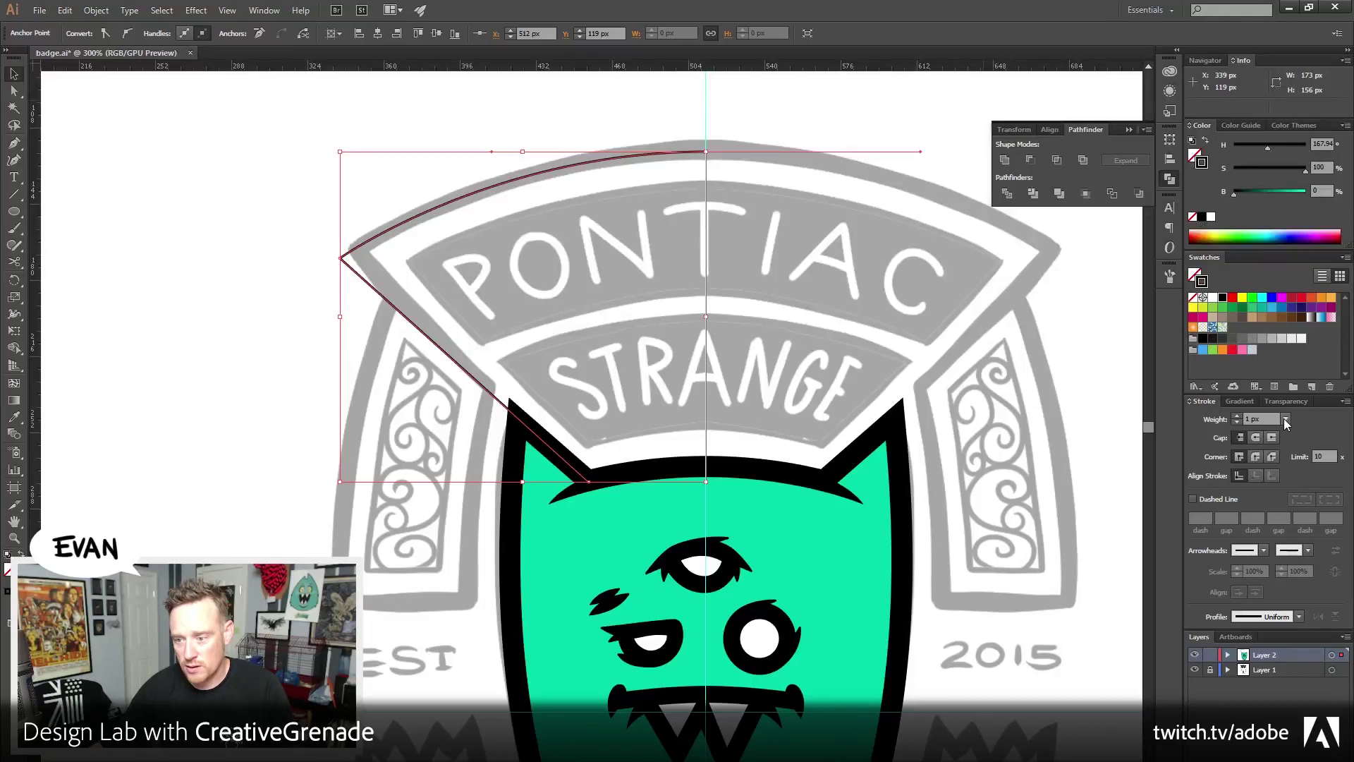
pyautogui.click(1285, 422)
pyautogui.click(1298, 574)
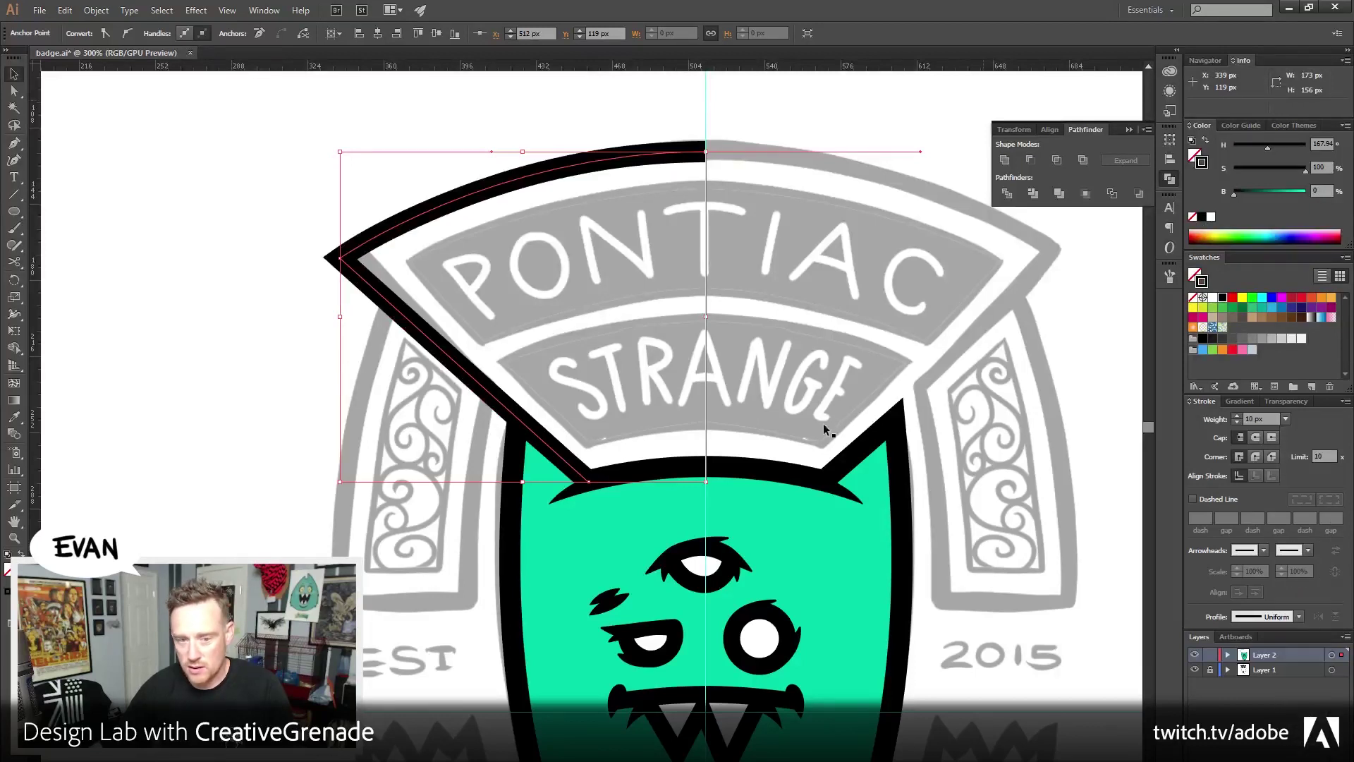
pyautogui.click(275, 316)
pyautogui.moveTo(394, 539); pyautogui.dragTo(355, 508)
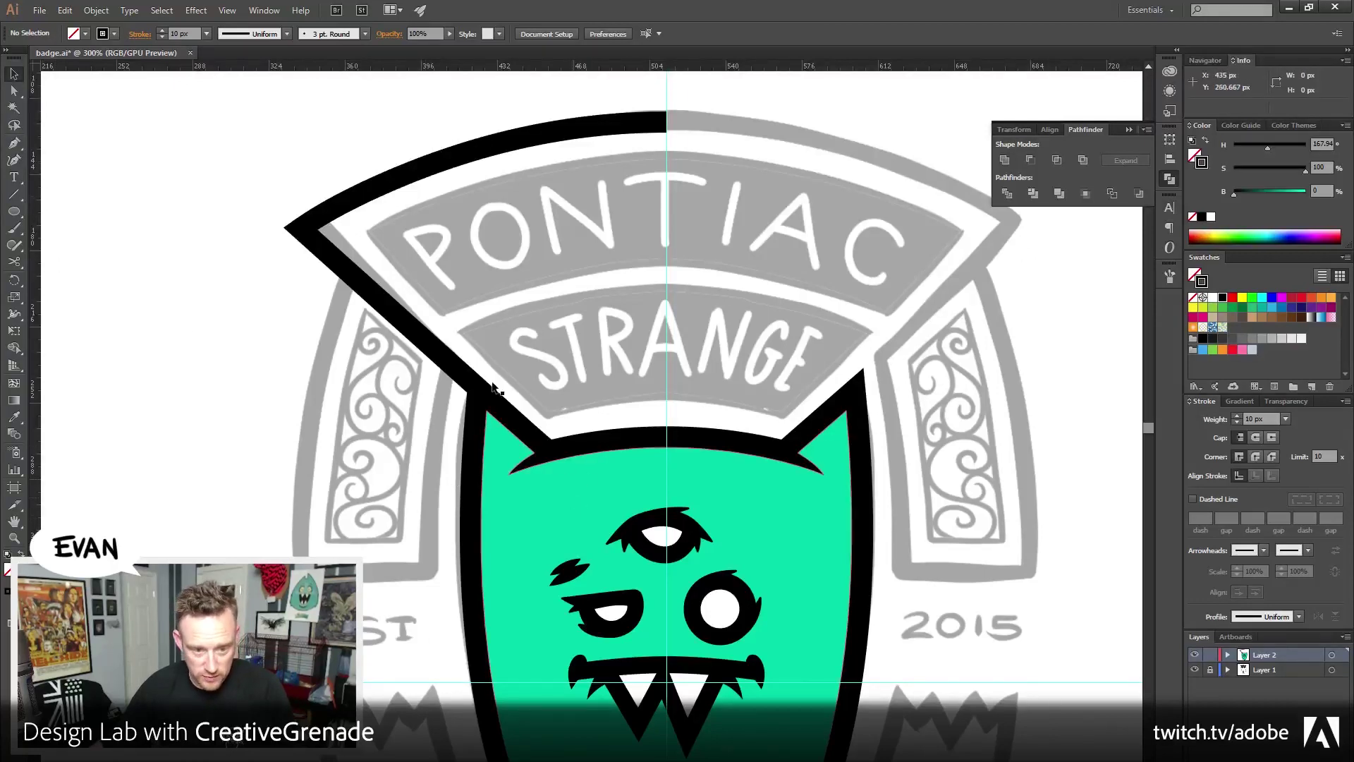
# Cut the outline with Scissors near the ear and delete the short diagonal piece
pyautogui.press('c')
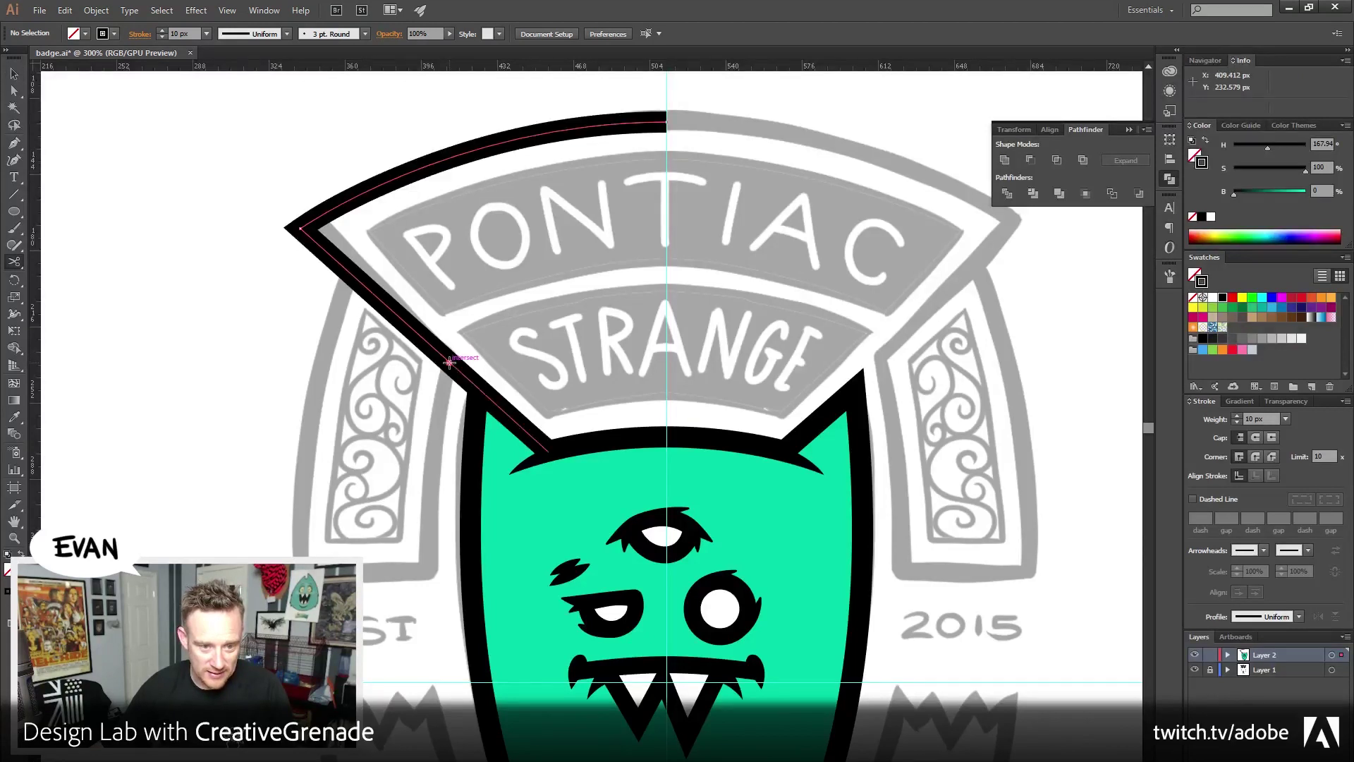
pyautogui.click(450, 362)
pyautogui.press('a')
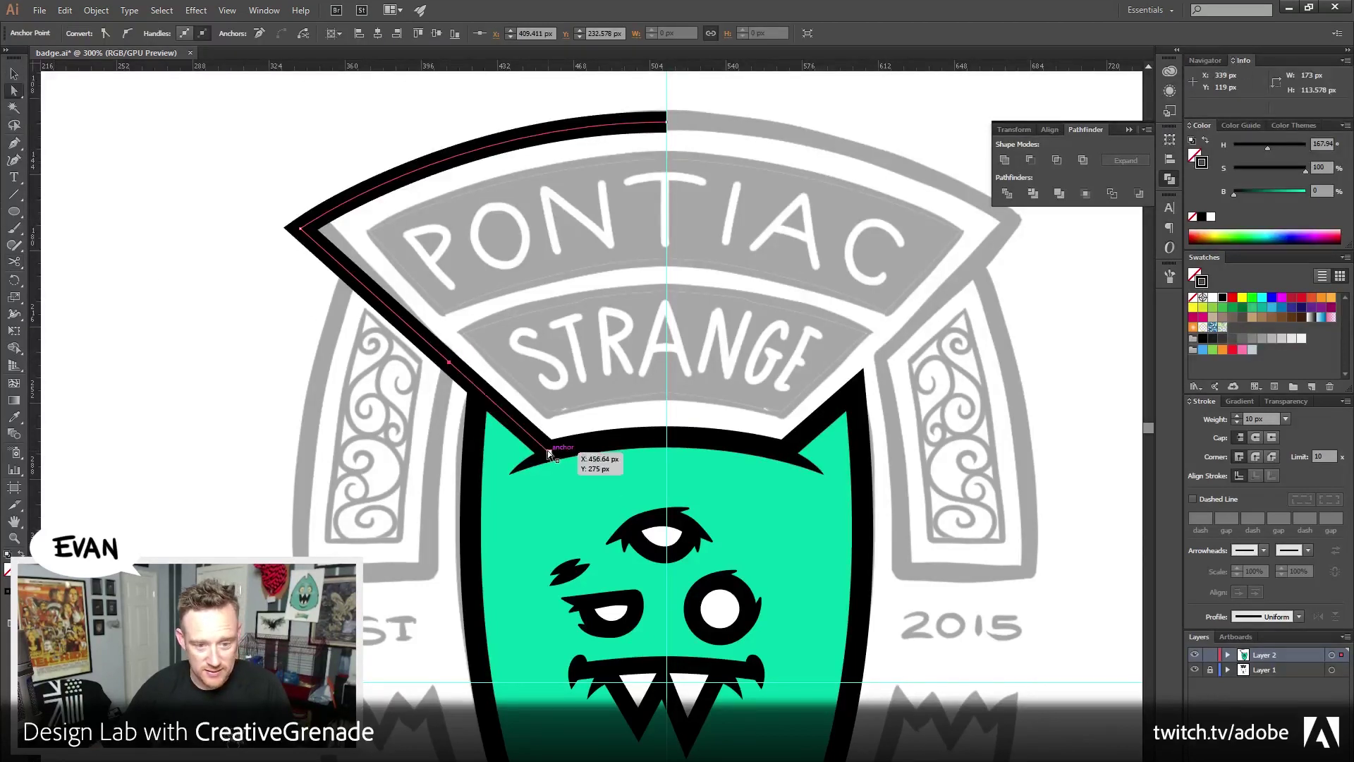
pyautogui.moveTo(551, 456); pyautogui.dragTo(551, 456)
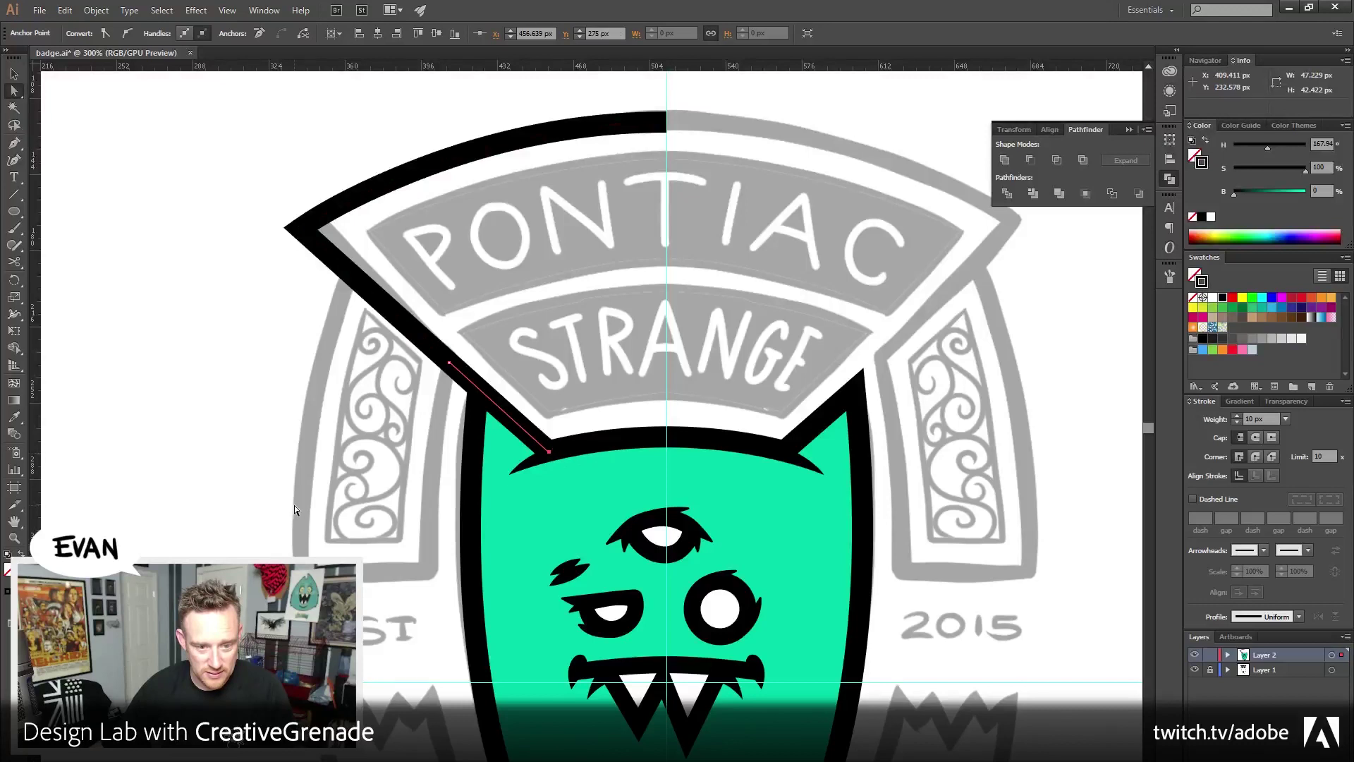
pyautogui.click(13, 74)
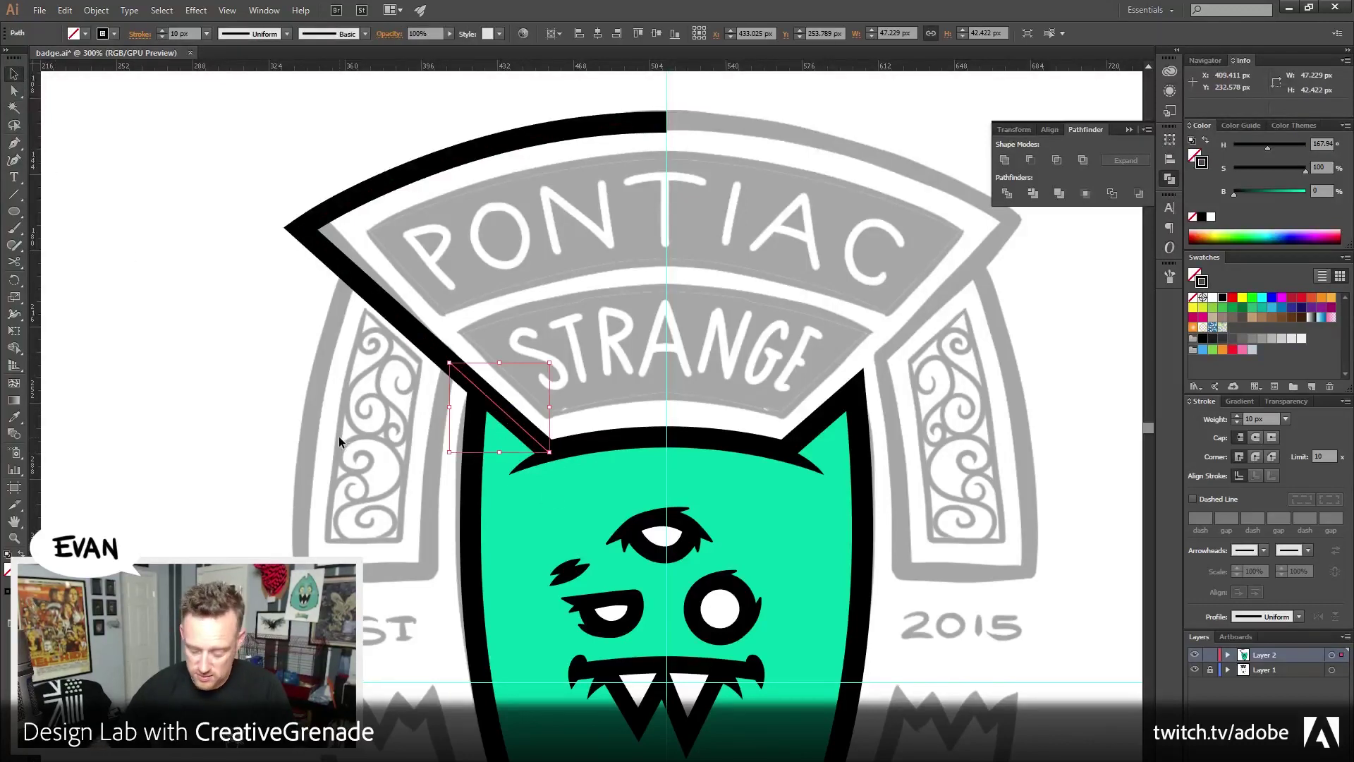
pyautogui.press('Delete')
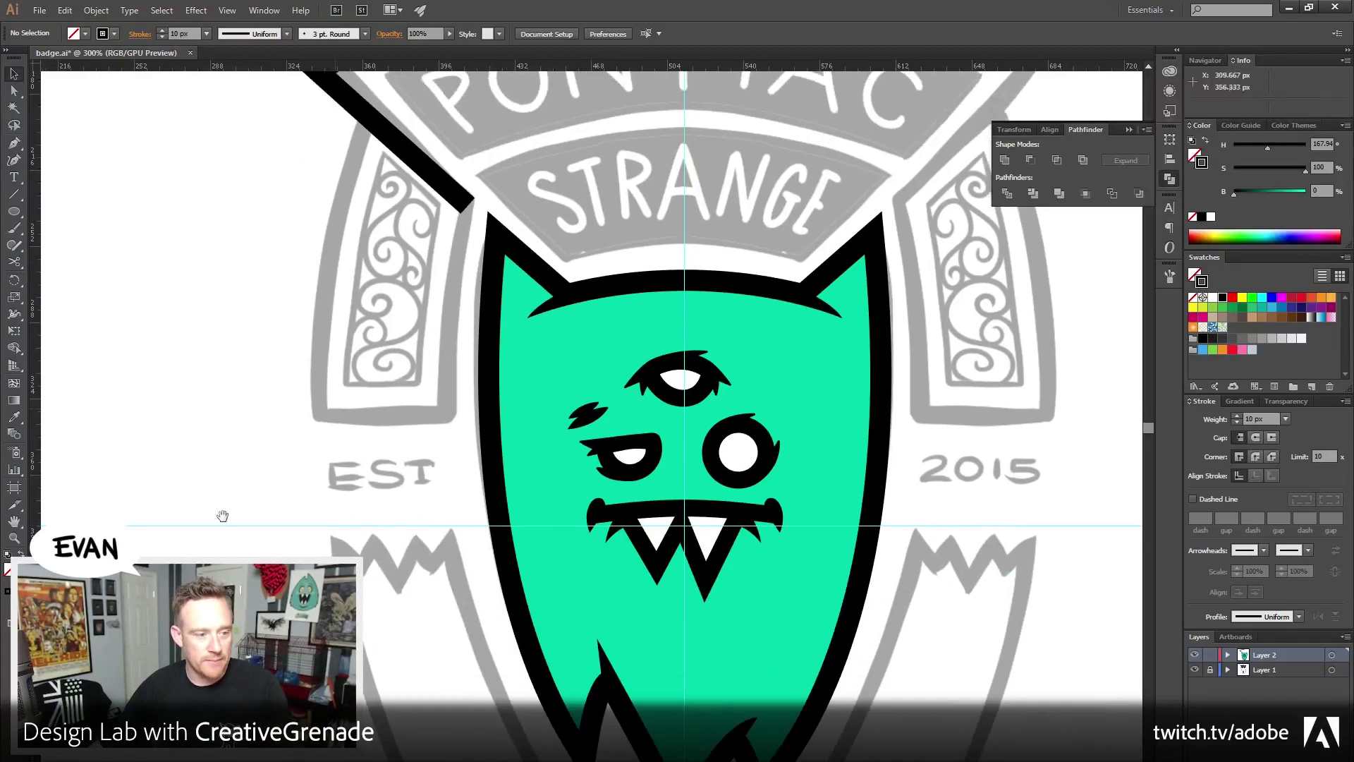
# Zoom out to the whole badge and inspect the anchors of the monster's black outline
pyautogui.scroll(-4, 159, 311)
pyautogui.press('z')
pyautogui.keyDown('alt'); pyautogui.click(387, 554); pyautogui.keyUp('alt')
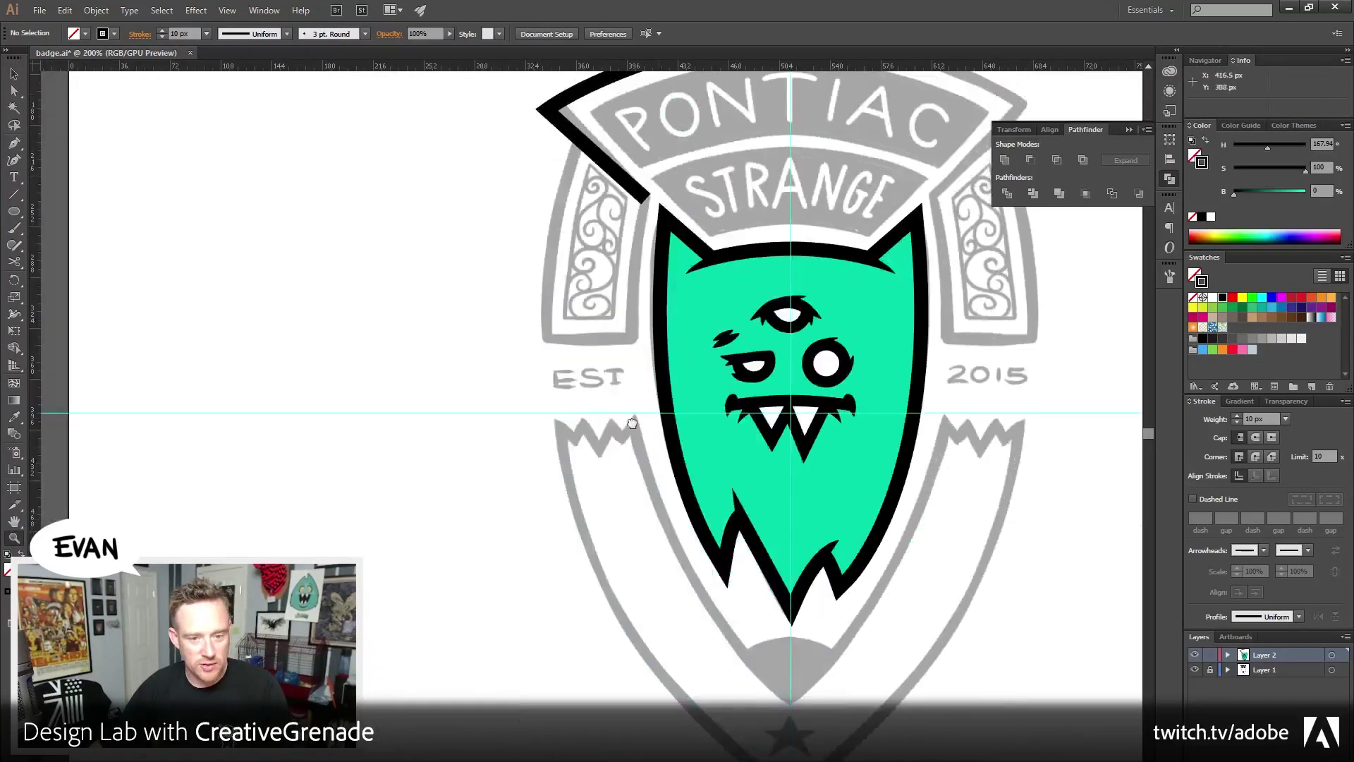
pyautogui.hscroll(3, 356, 447)
pyautogui.press('a')
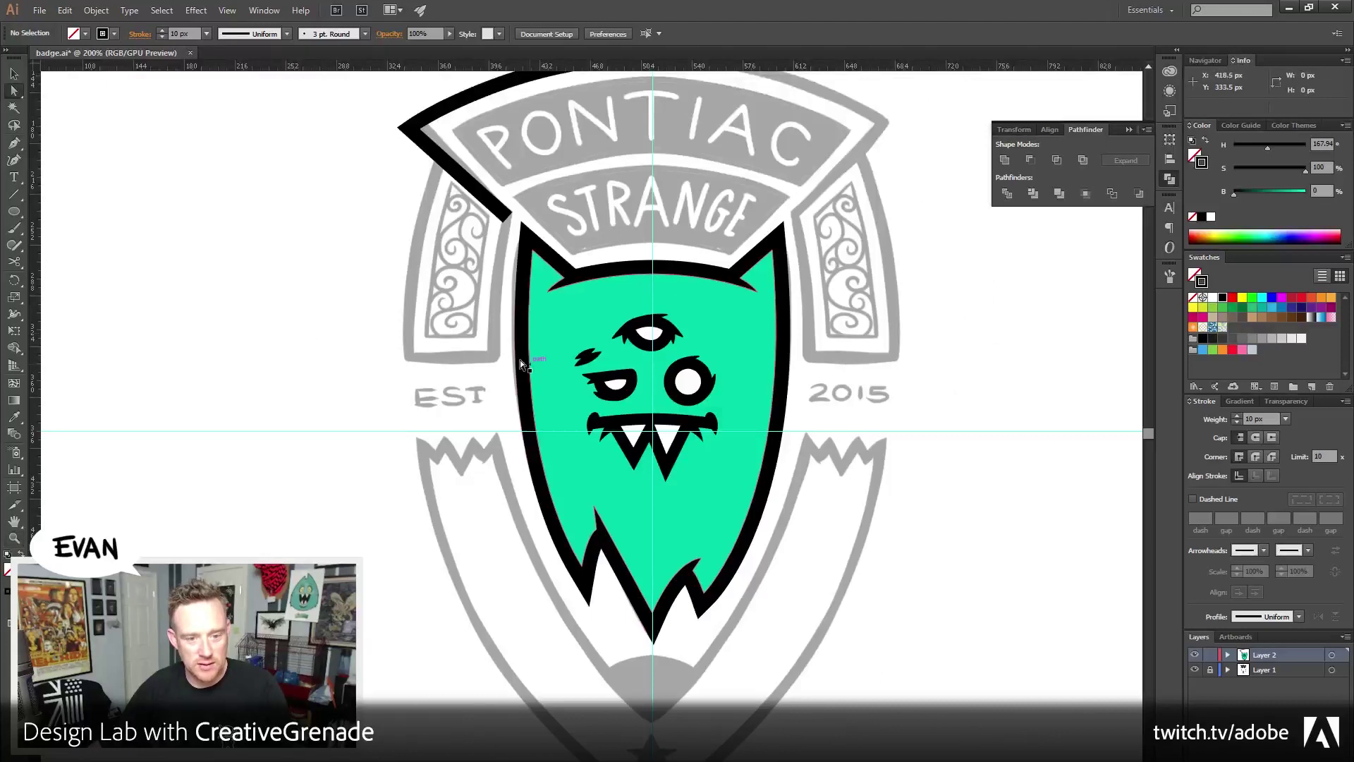
pyautogui.hotkey('shift', 'x')
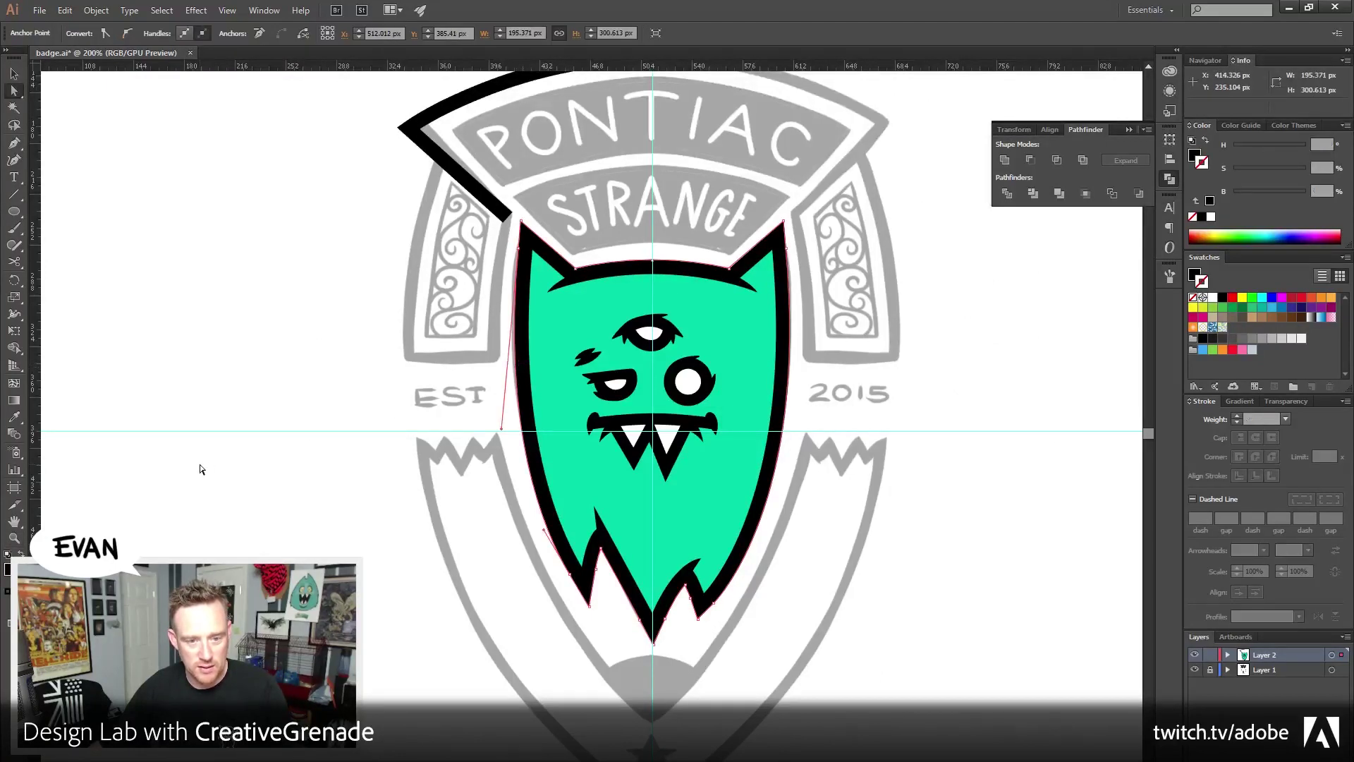
pyautogui.click(787, 249)
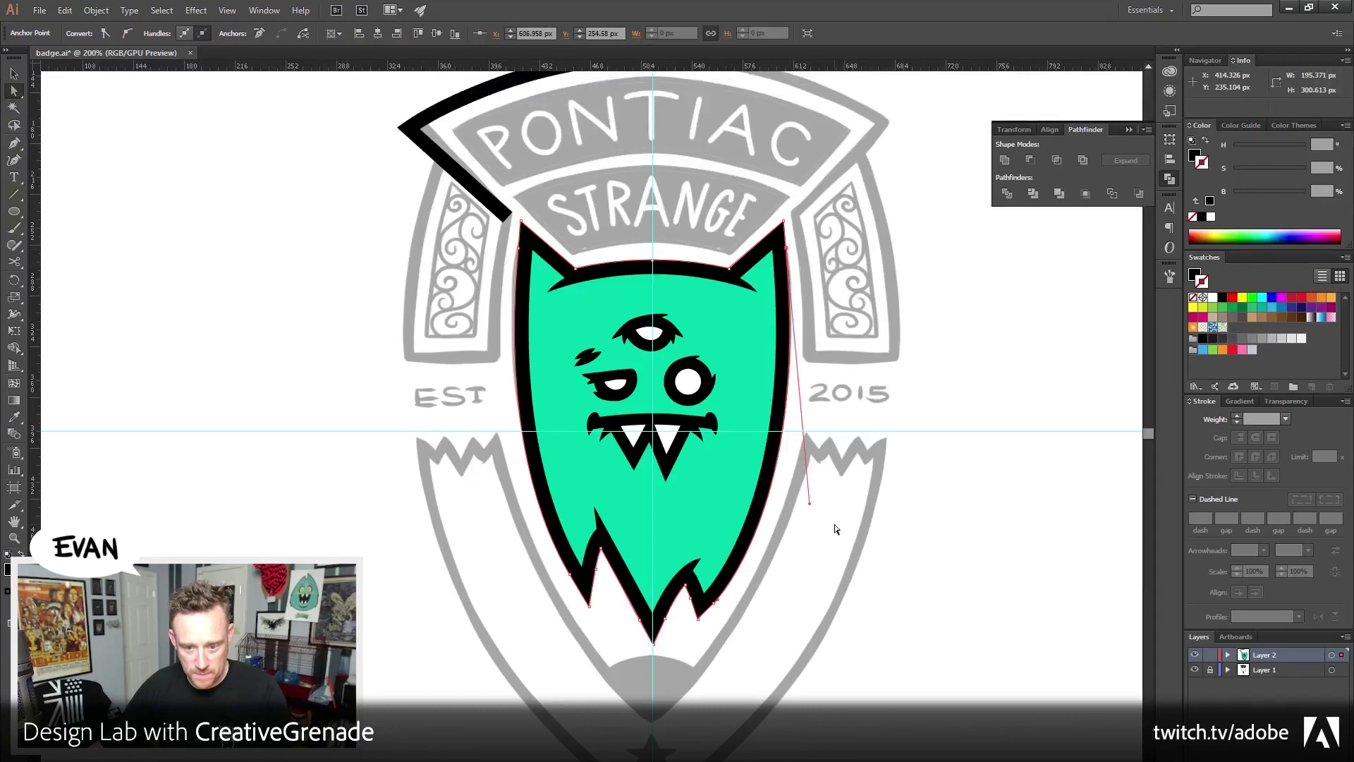
pyautogui.click(570, 573)
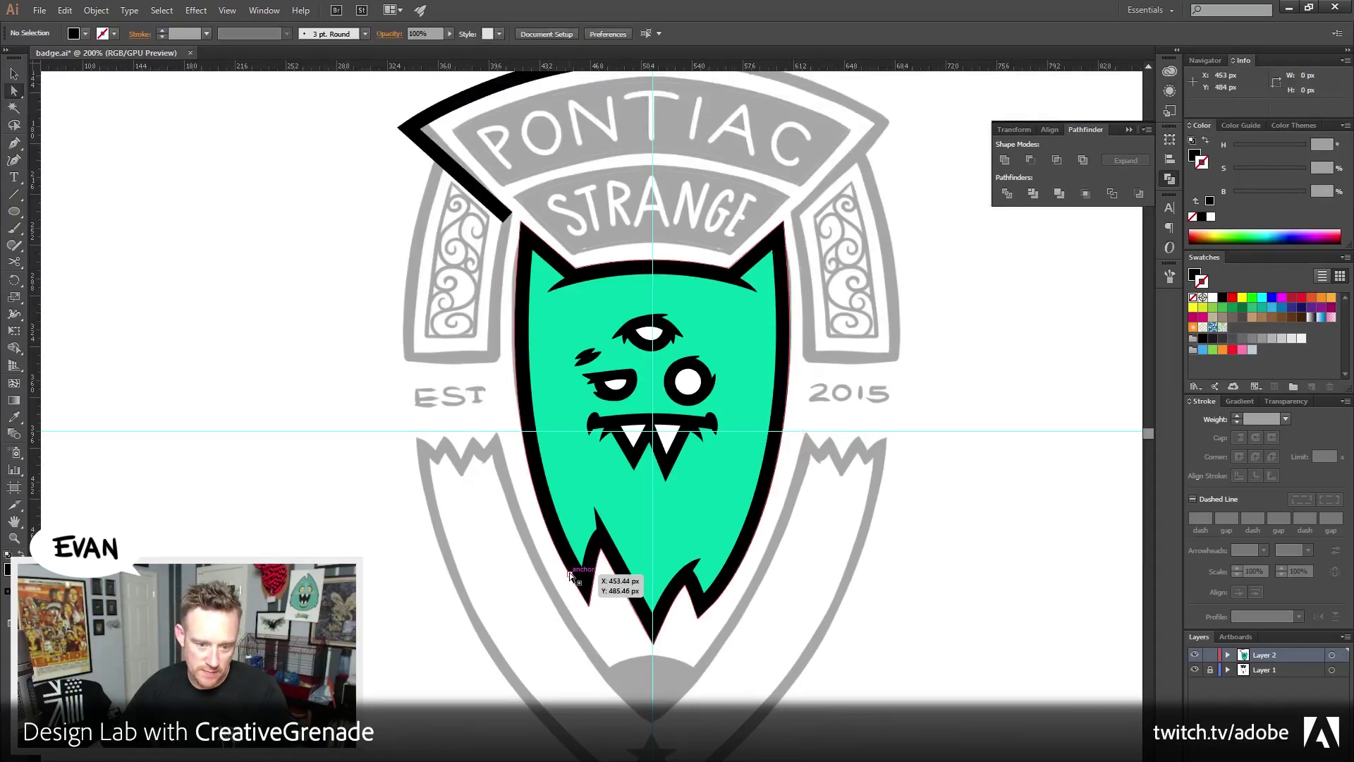
pyautogui.click(522, 250)
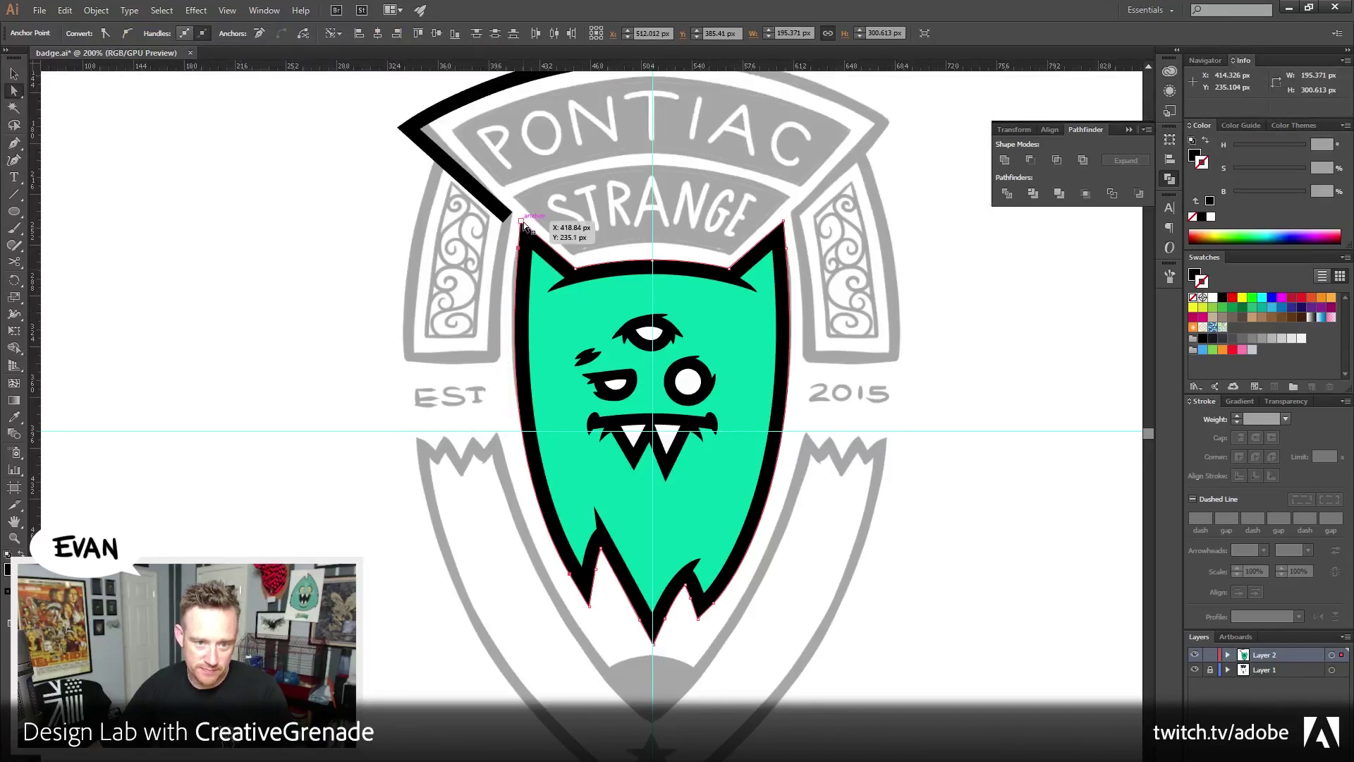
pyautogui.click(506, 235)
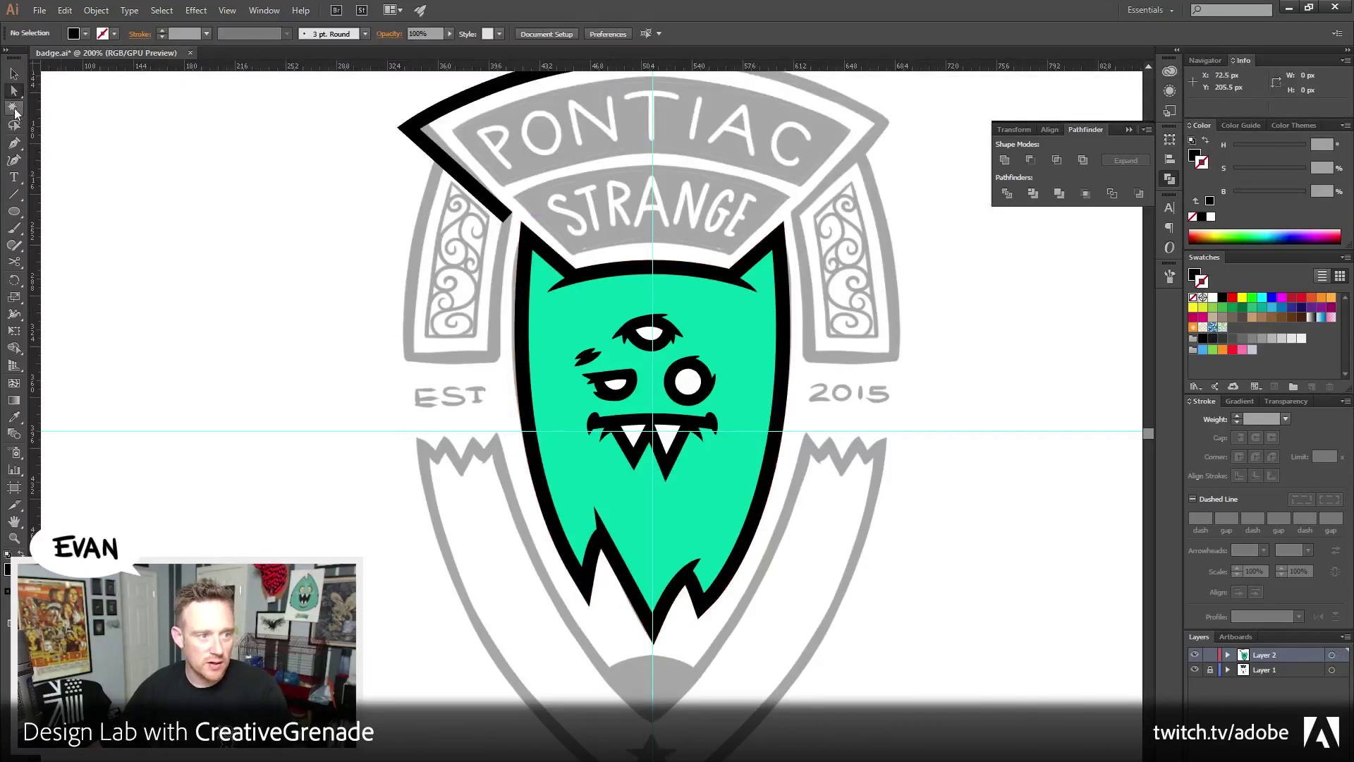
# Extend the banner outline with a curved segment down the shield's left edge
pyautogui.press('p')
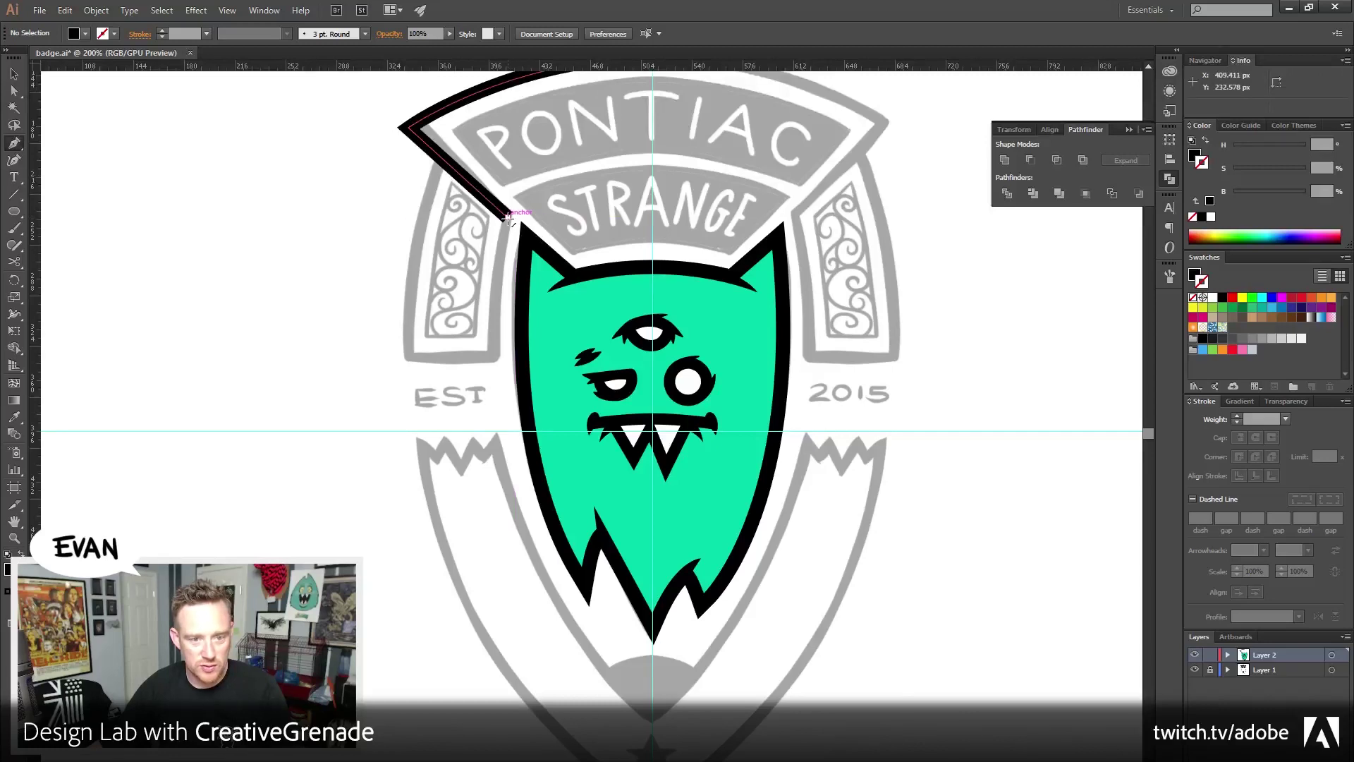
pyautogui.click(508, 218)
pyautogui.scroll(-2, 494, 360)
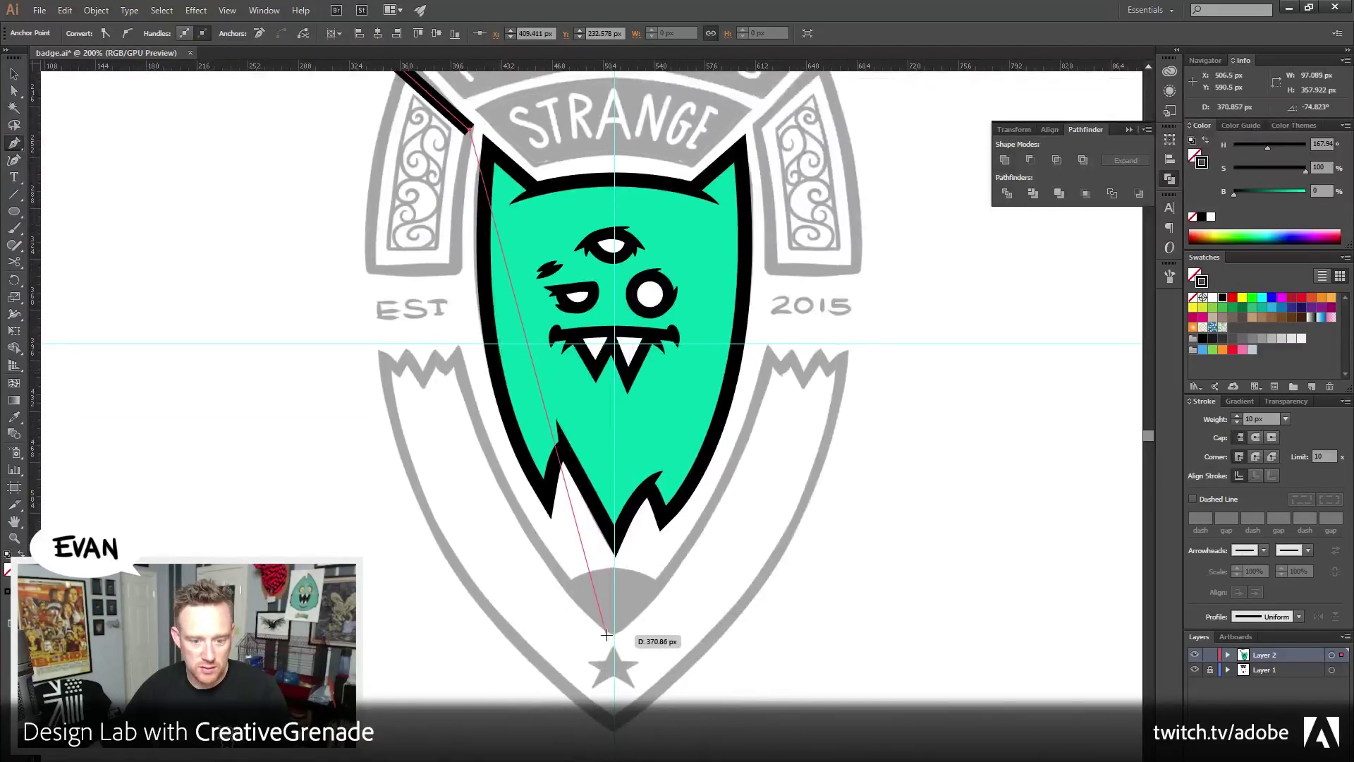
pyautogui.moveTo(614, 635)
pyautogui.mouseDown()
pyautogui.moveTo(800, 761)
pyautogui.moveTo(769, 758)
pyautogui.moveTo(782, 644)
pyautogui.moveTo(829, 665)
pyautogui.moveTo(833, 684)
pyautogui.mouseUp()
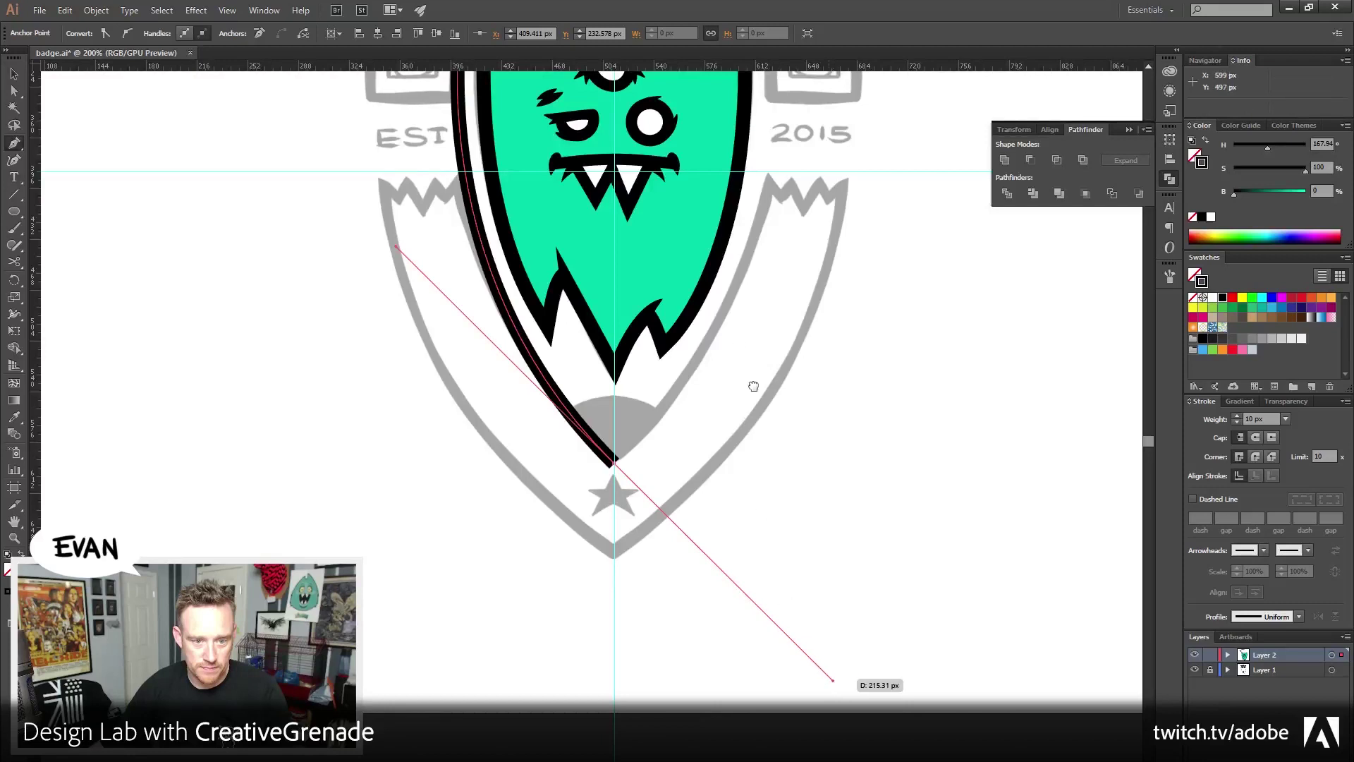
pyautogui.moveTo(734, 323); pyautogui.dragTo(783, 538)
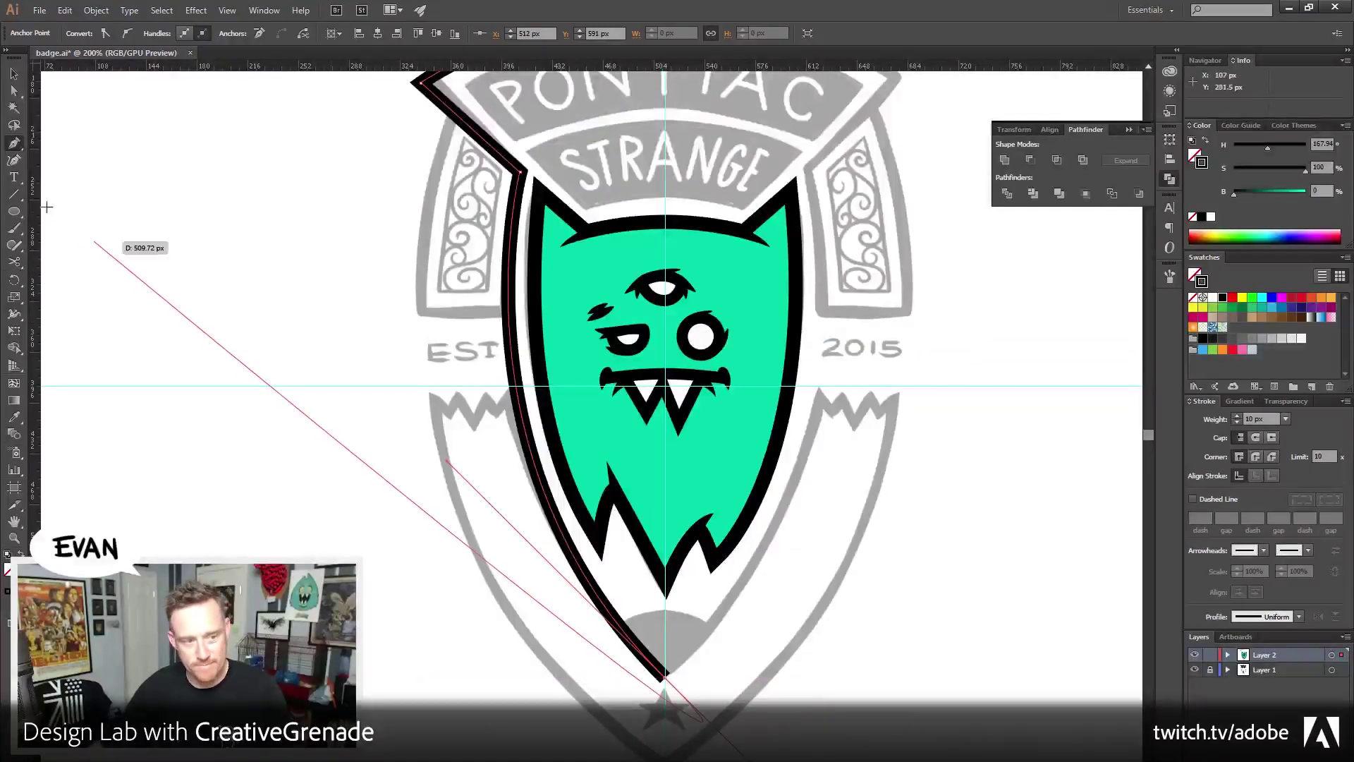
pyautogui.keyDown('ctrl'); pyautogui.click(67, 117); pyautogui.keyUp('ctrl')
# Adjust the corner anchor near the STRANGE banner and nudge the bottom anchor down 5 px
pyautogui.moveTo(524, 173)
pyautogui.mouseDown()
pyautogui.moveTo(540, 206)
pyautogui.moveTo(522, 169)
pyautogui.mouseUp()
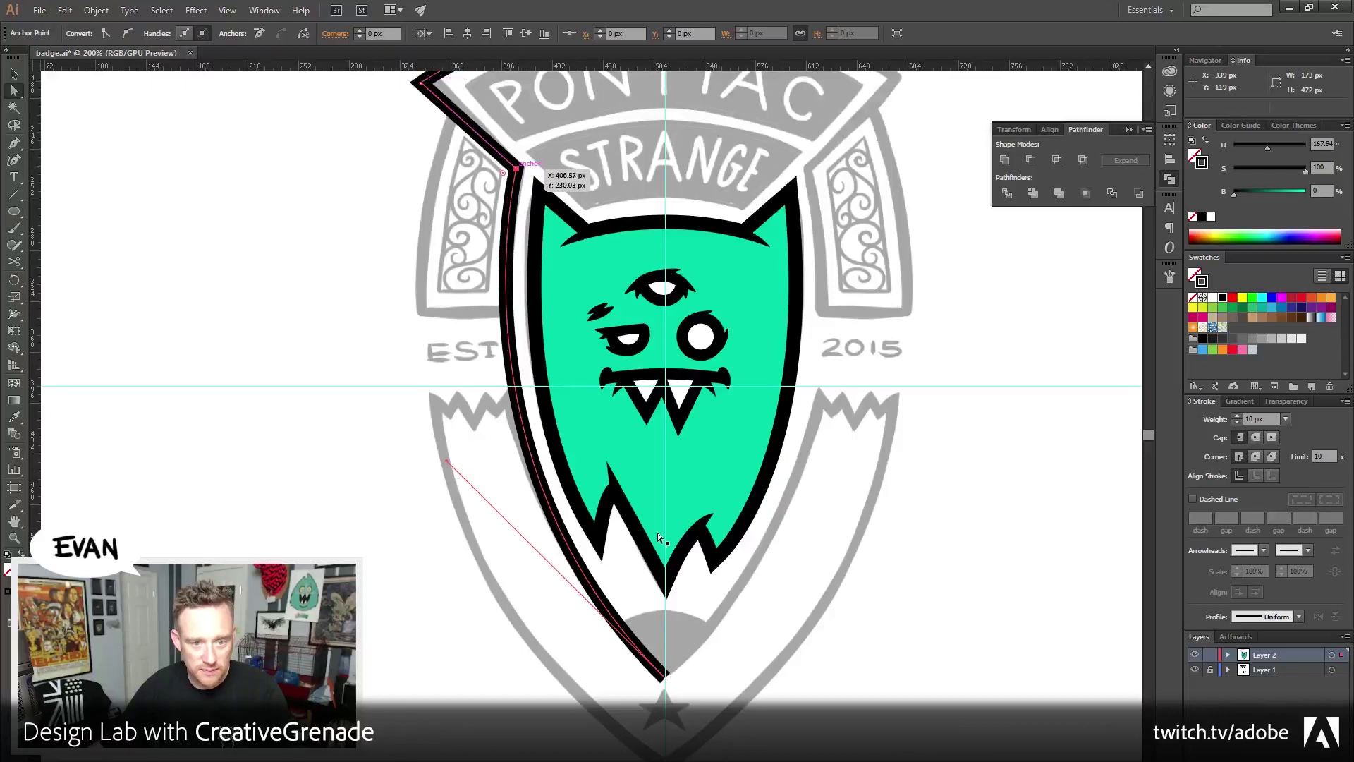
pyautogui.click(666, 684)
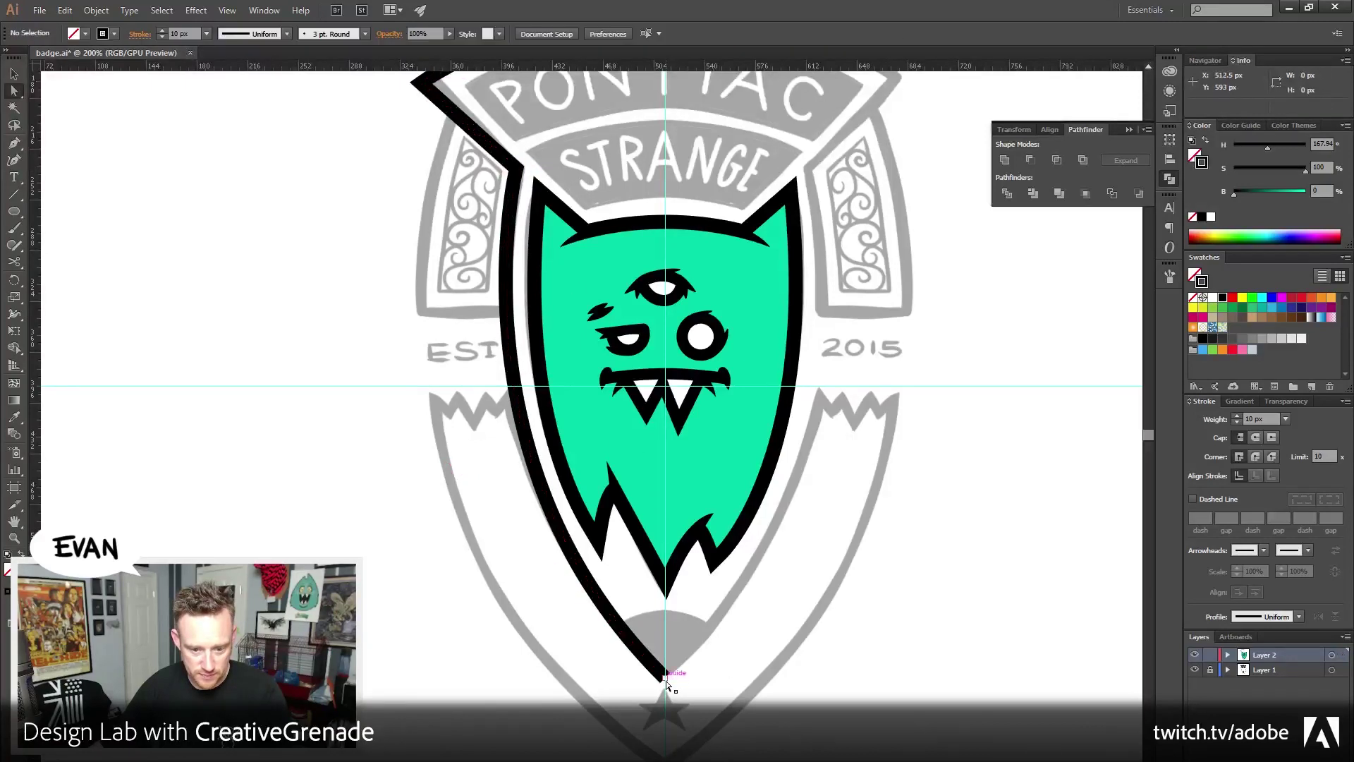
pyautogui.moveTo(666, 680); pyautogui.dragTo(666, 689)
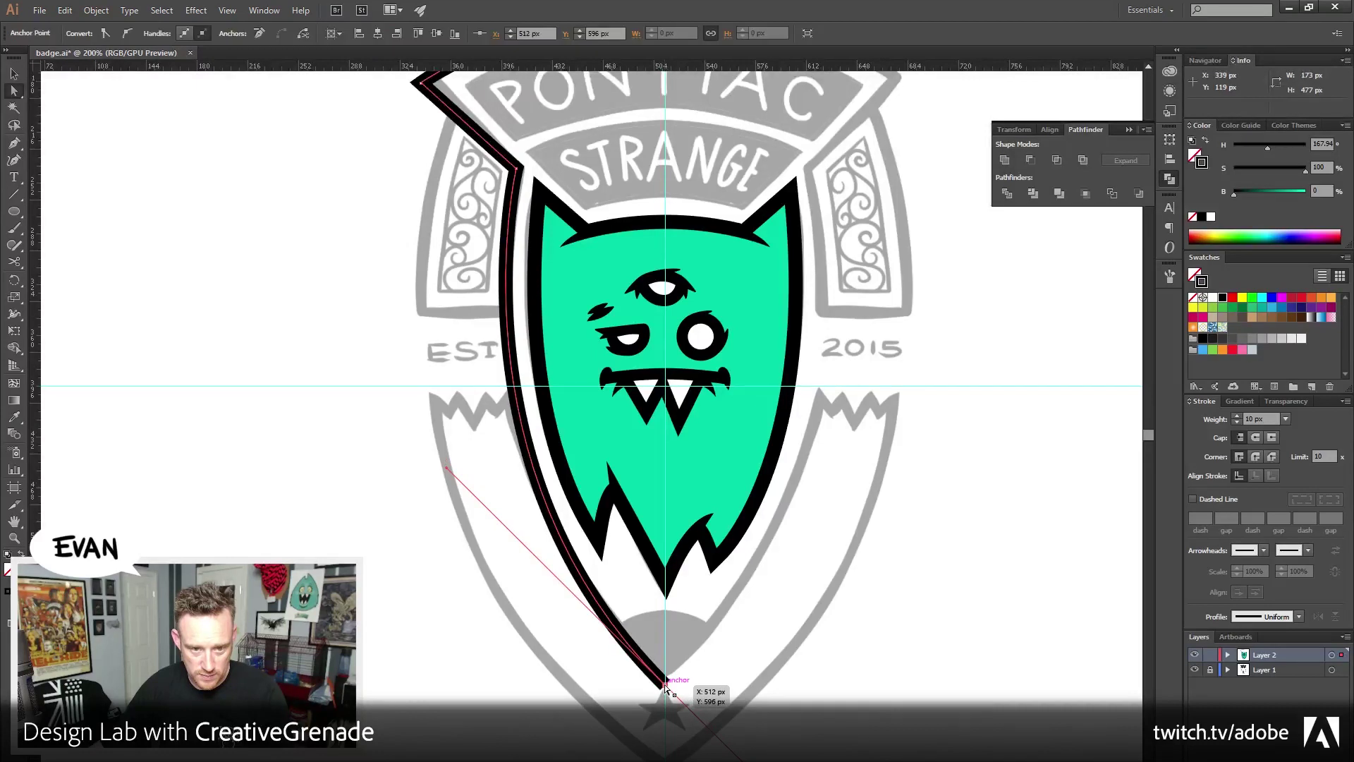
pyautogui.click(884, 434)
pyautogui.moveTo(820, 336); pyautogui.dragTo(790, 392)
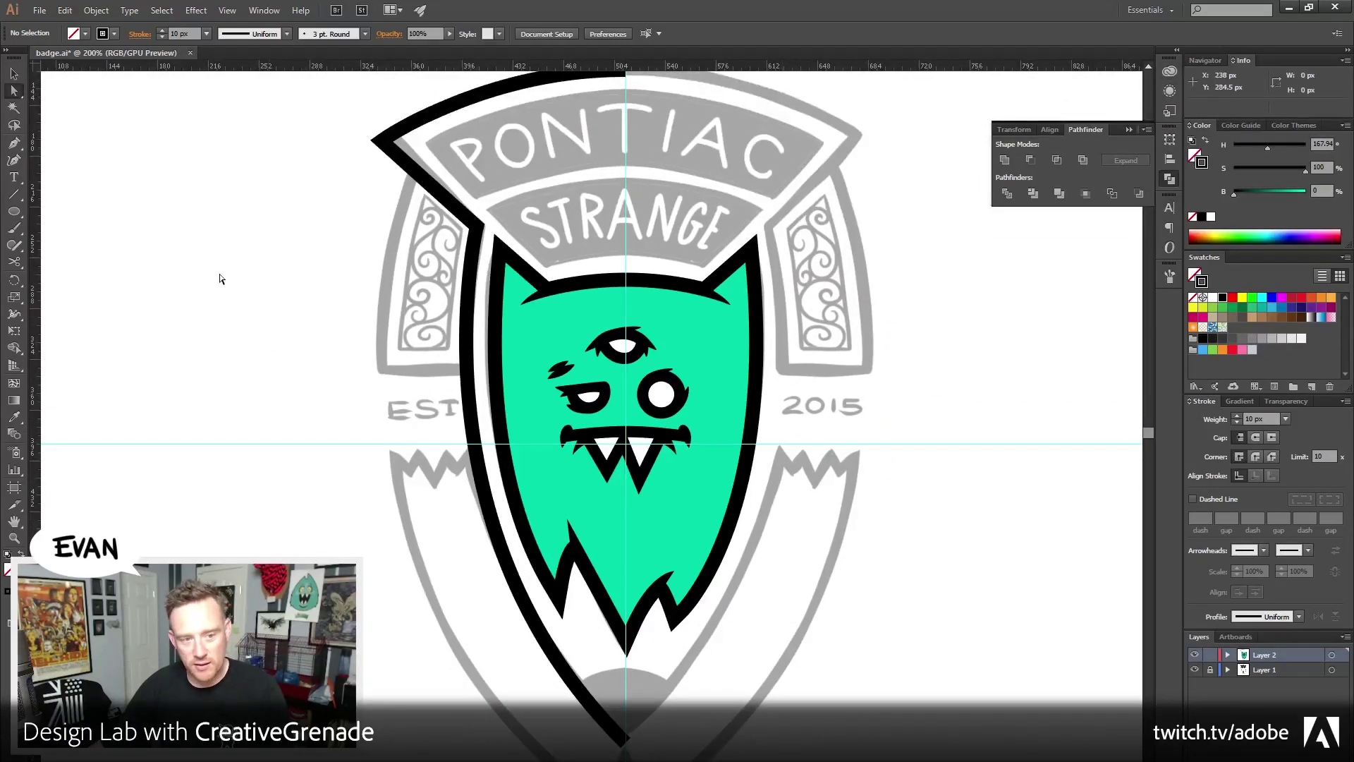
# Delete the lower-left segment of the shield outline, keeping the top-left arch
pyautogui.click(14, 144)
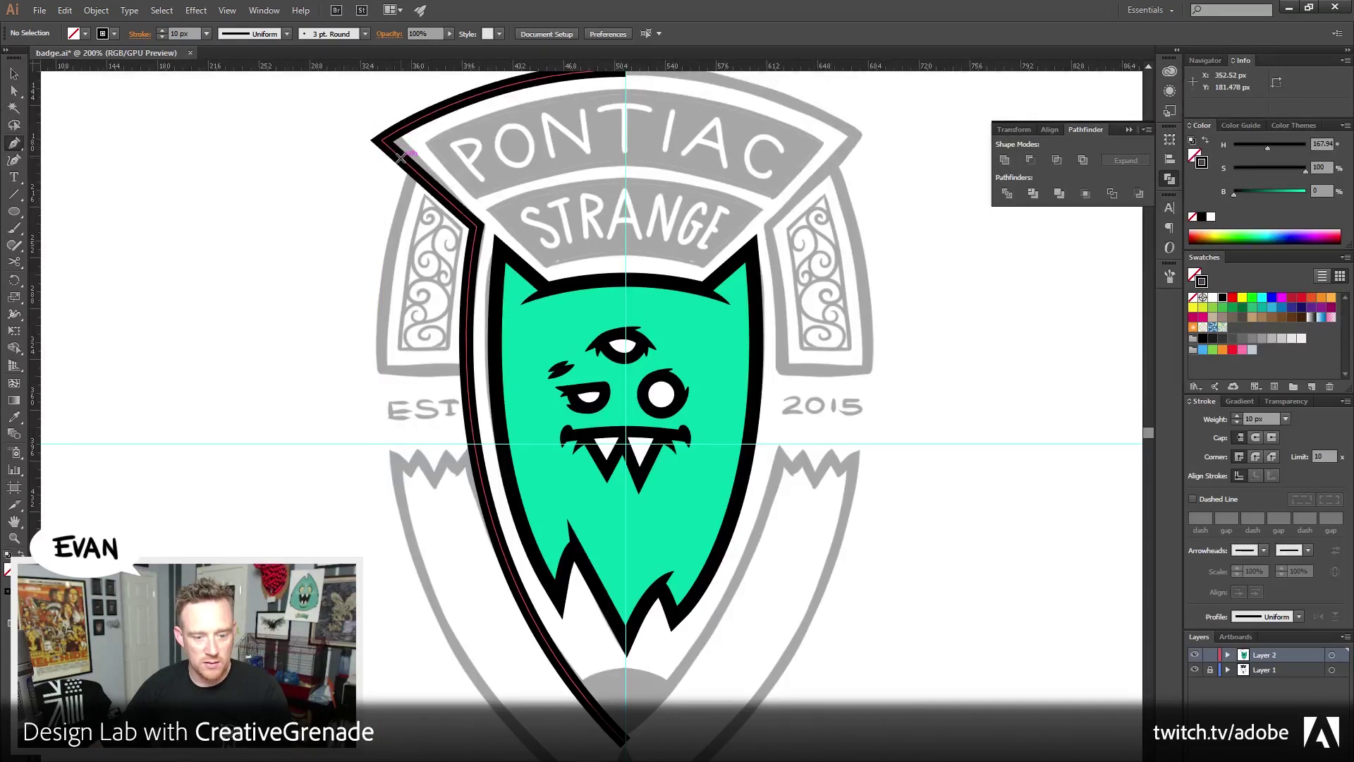
pyautogui.hotkey('ctrl', '-')
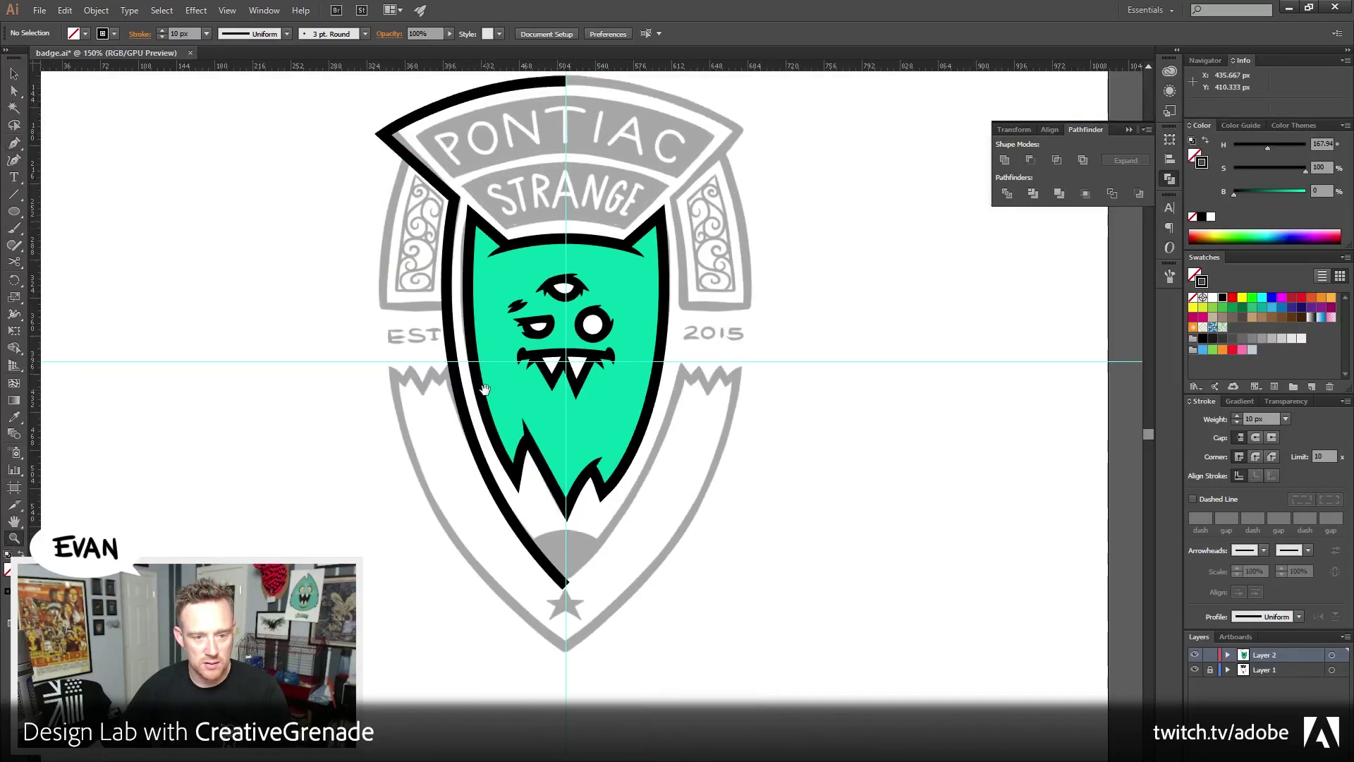
pyautogui.moveTo(167, 193); pyautogui.dragTo(184, 268)
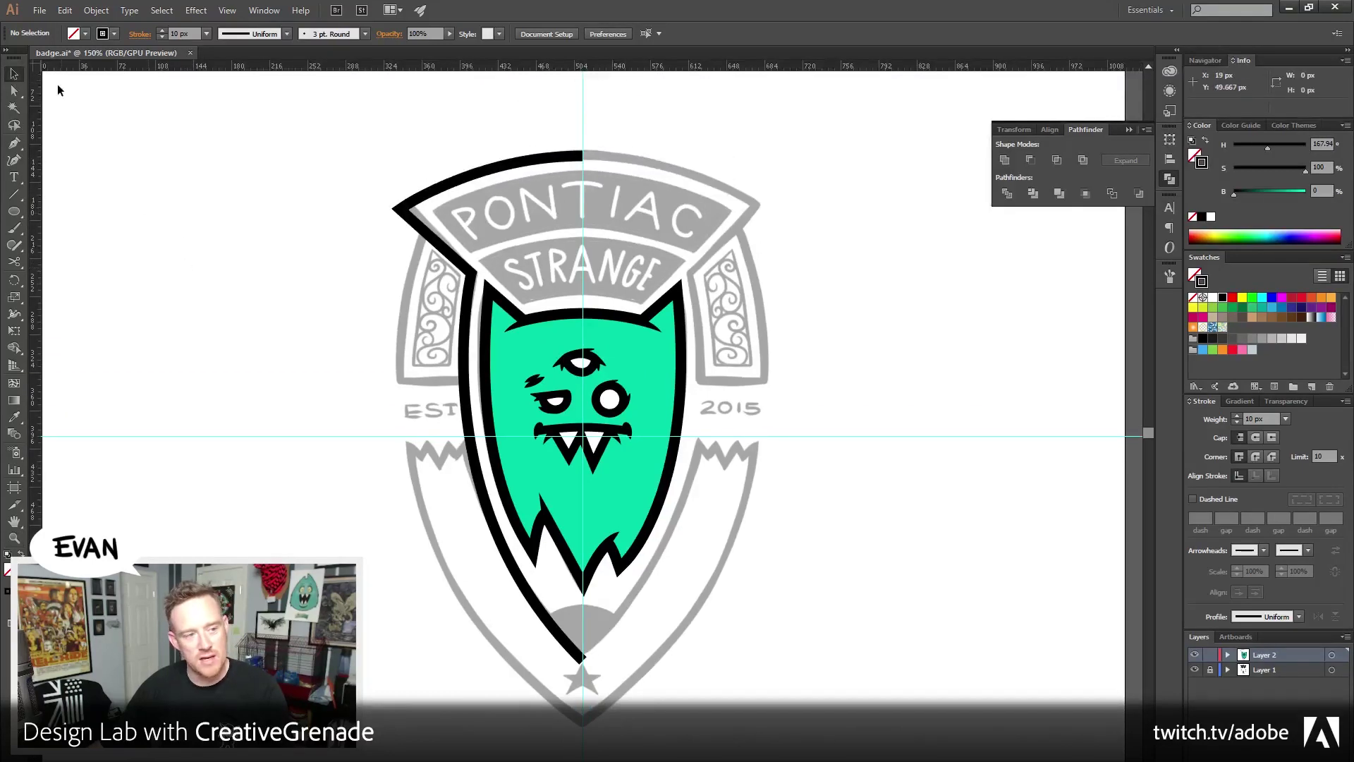
pyautogui.click(14, 91)
pyautogui.click(585, 667)
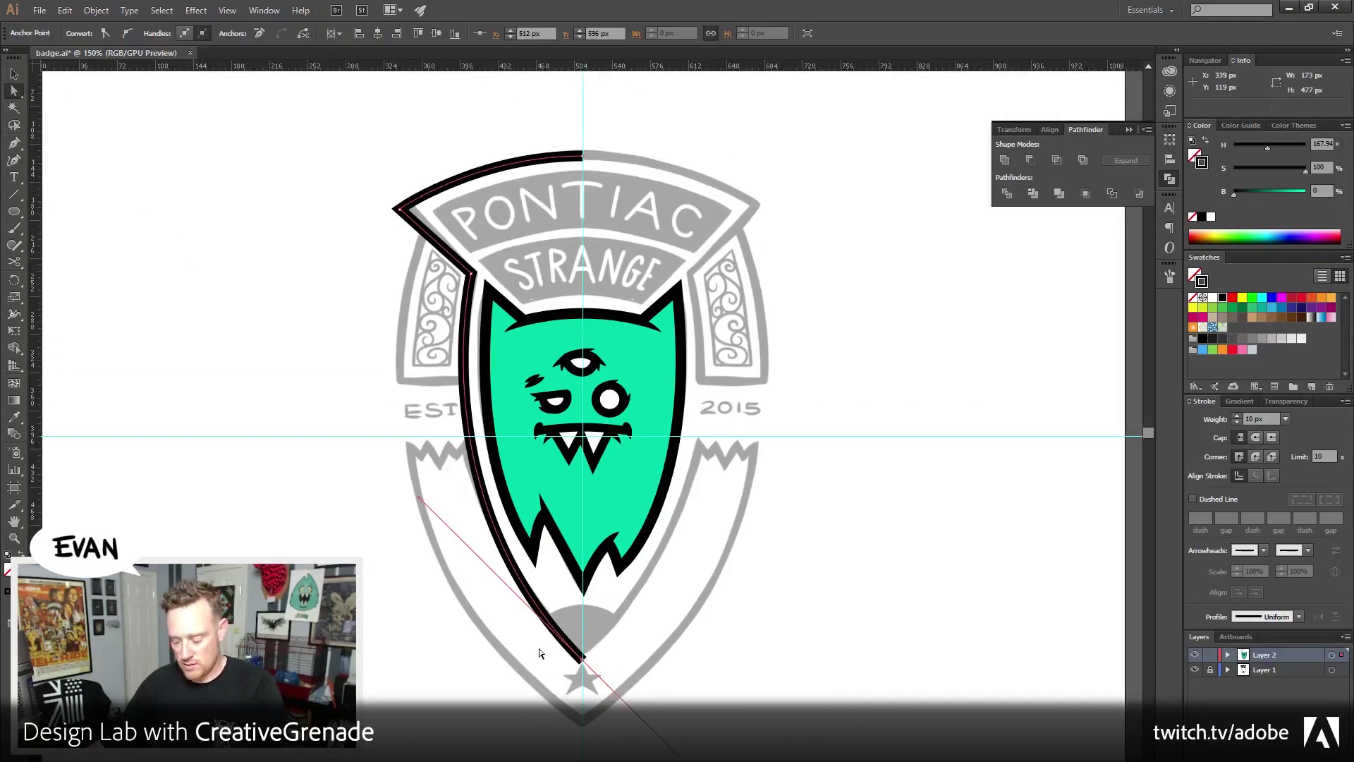
pyautogui.press('Delete')
# Draw a new Pen path from the top arc's end curving down to the star
pyautogui.scroll(-2, 282, 424)
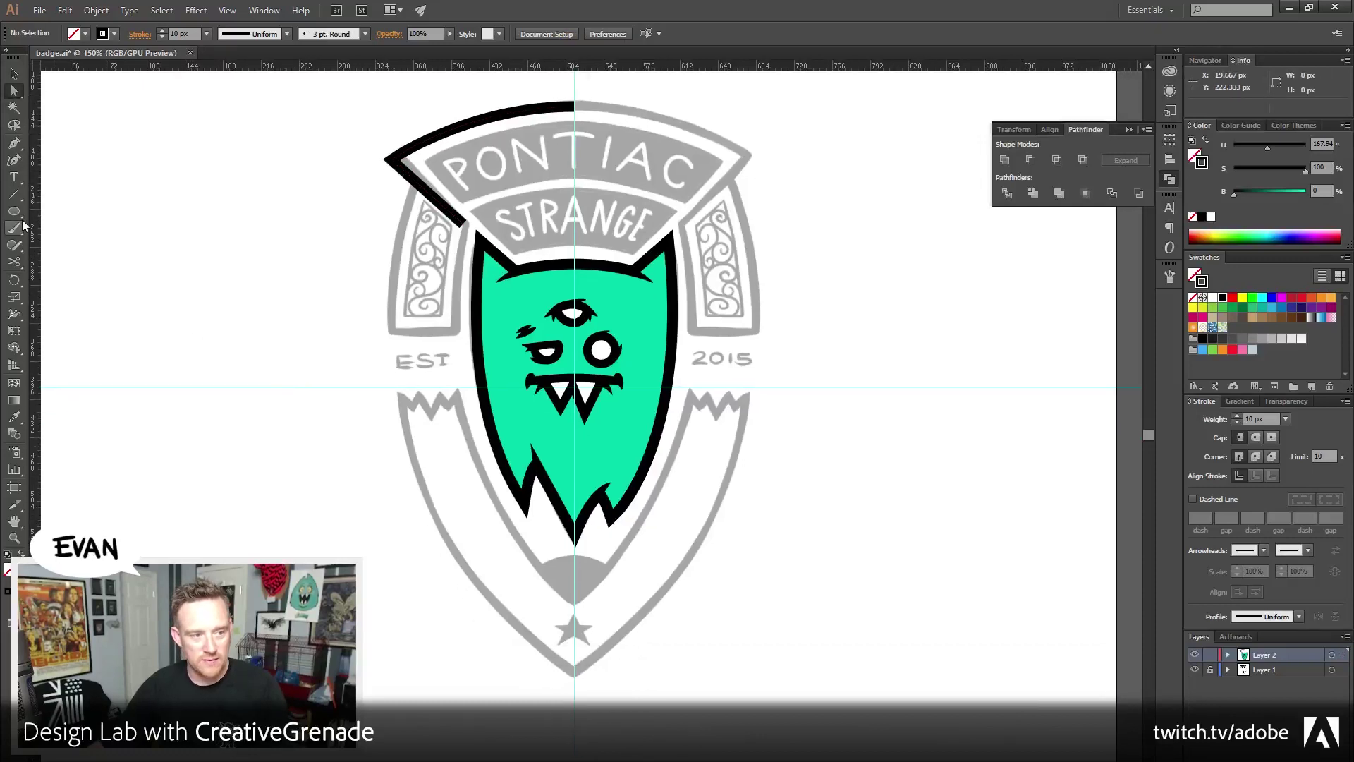
pyautogui.click(14, 142)
pyautogui.click(62, 312)
pyautogui.click(571, 313)
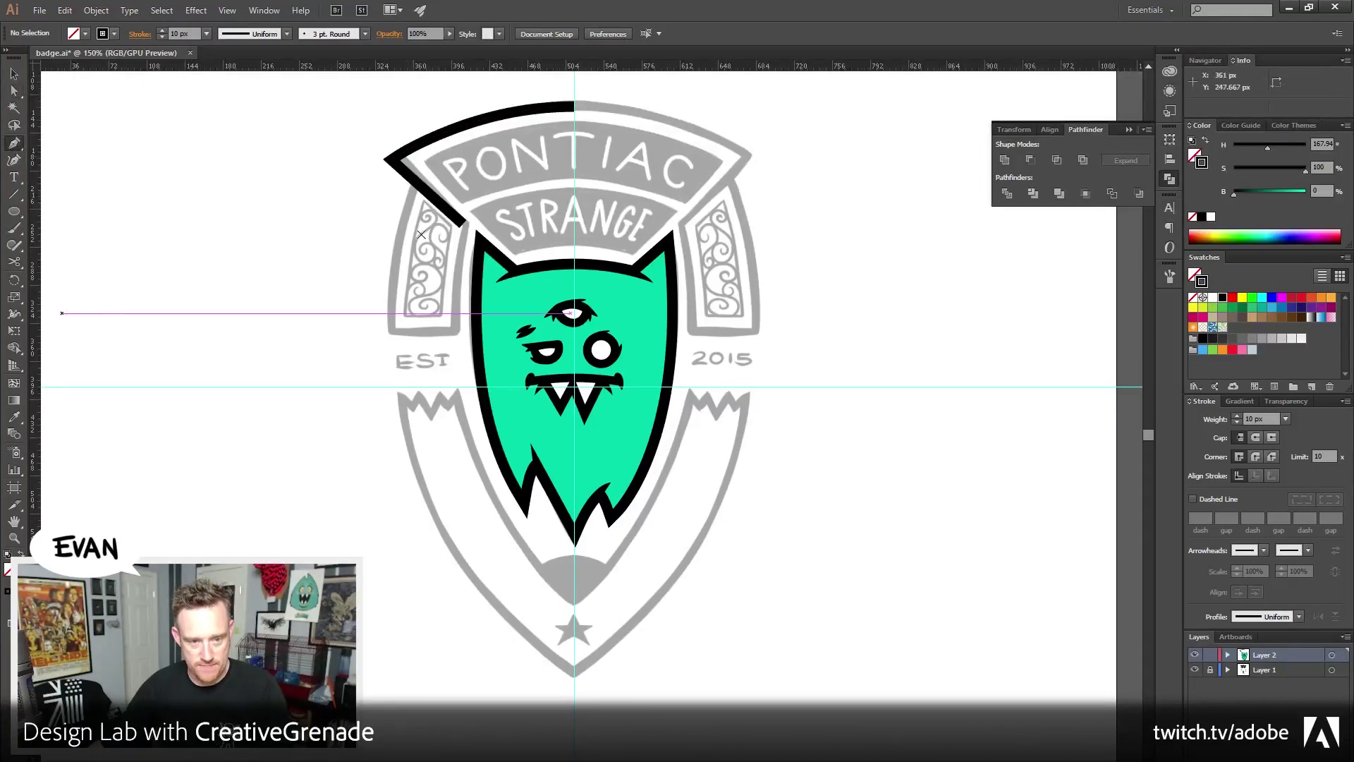
pyautogui.click(440, 181)
pyautogui.scroll(-3, 494, 423)
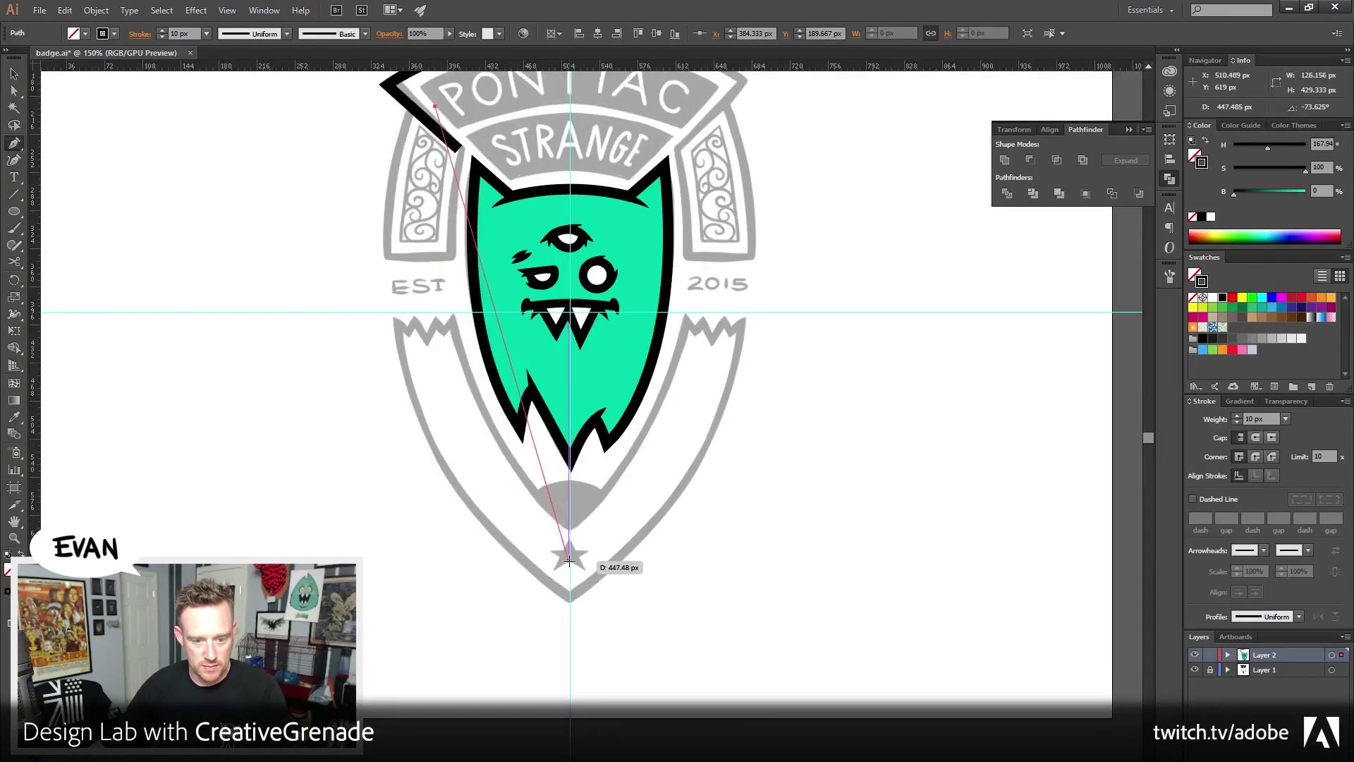
pyautogui.moveTo(570, 560)
pyautogui.mouseDown()
pyautogui.moveTo(665, 699)
pyautogui.moveTo(752, 737)
pyautogui.moveTo(784, 697)
pyautogui.mouseUp()
pyautogui.scroll(3, 353, 452)
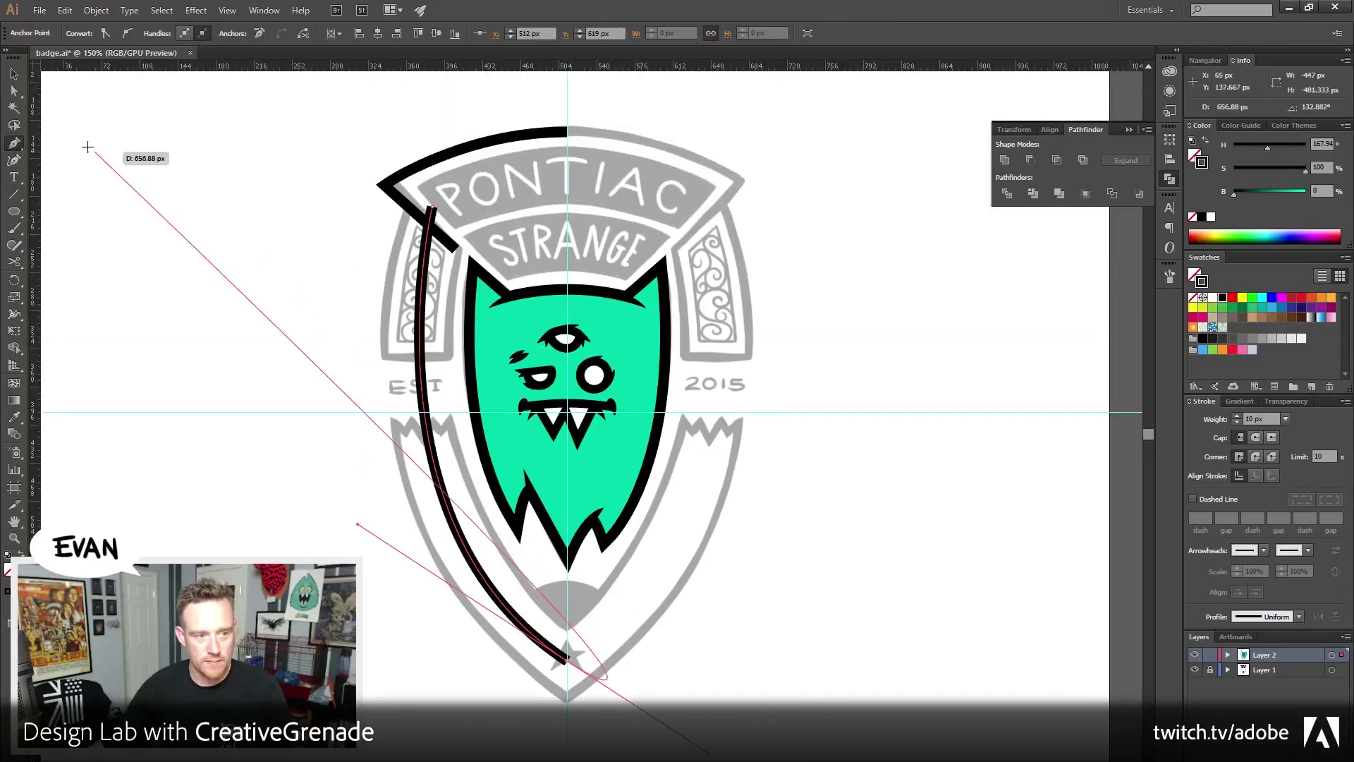
pyautogui.click(15, 90)
pyautogui.click(481, 202)
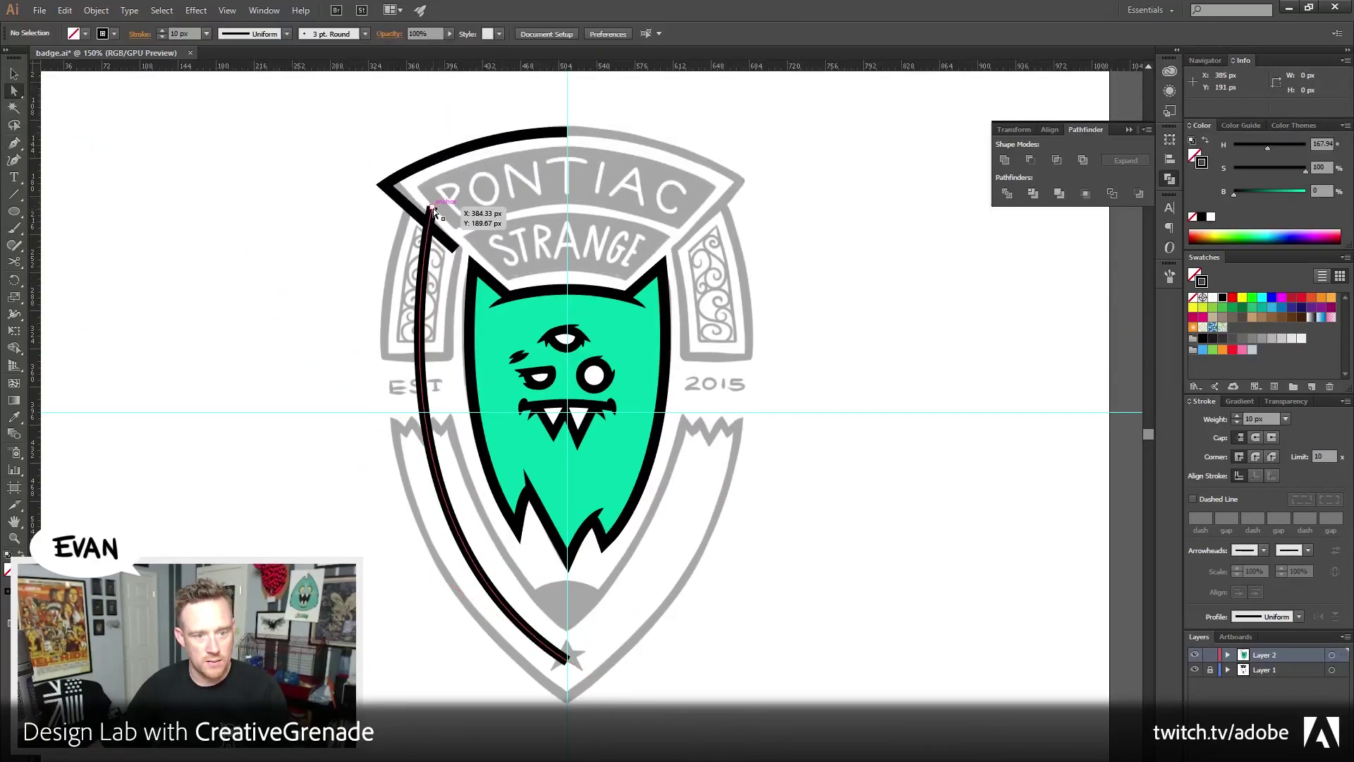
pyautogui.click(433, 208)
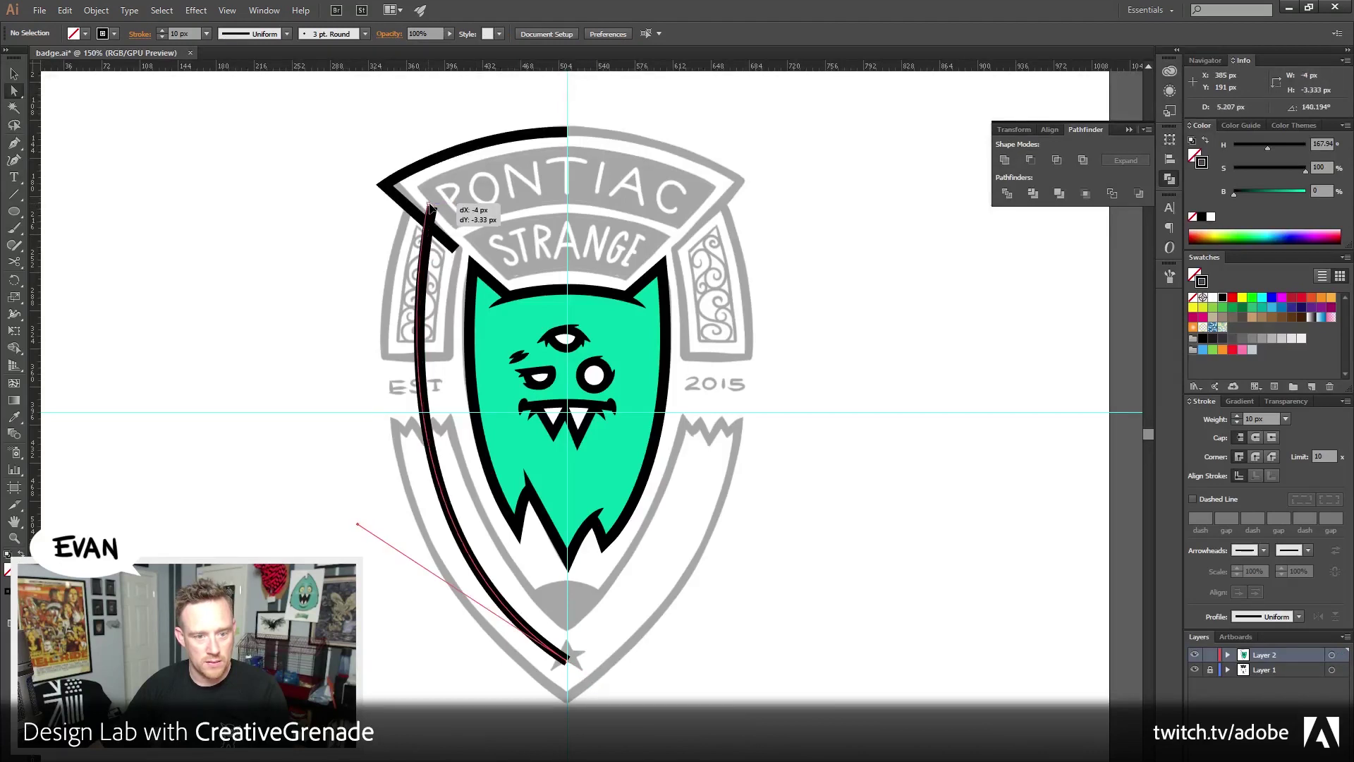
pyautogui.click(433, 207)
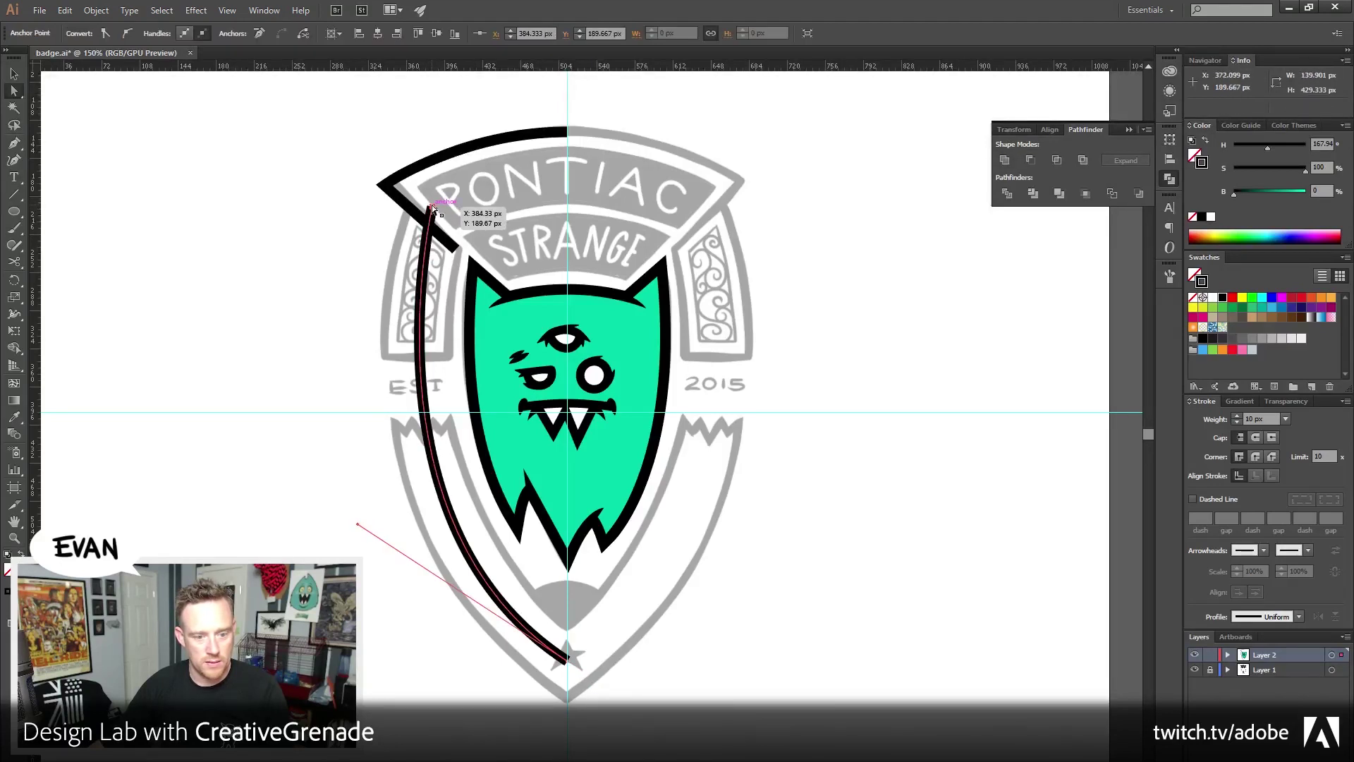
pyautogui.press('v')
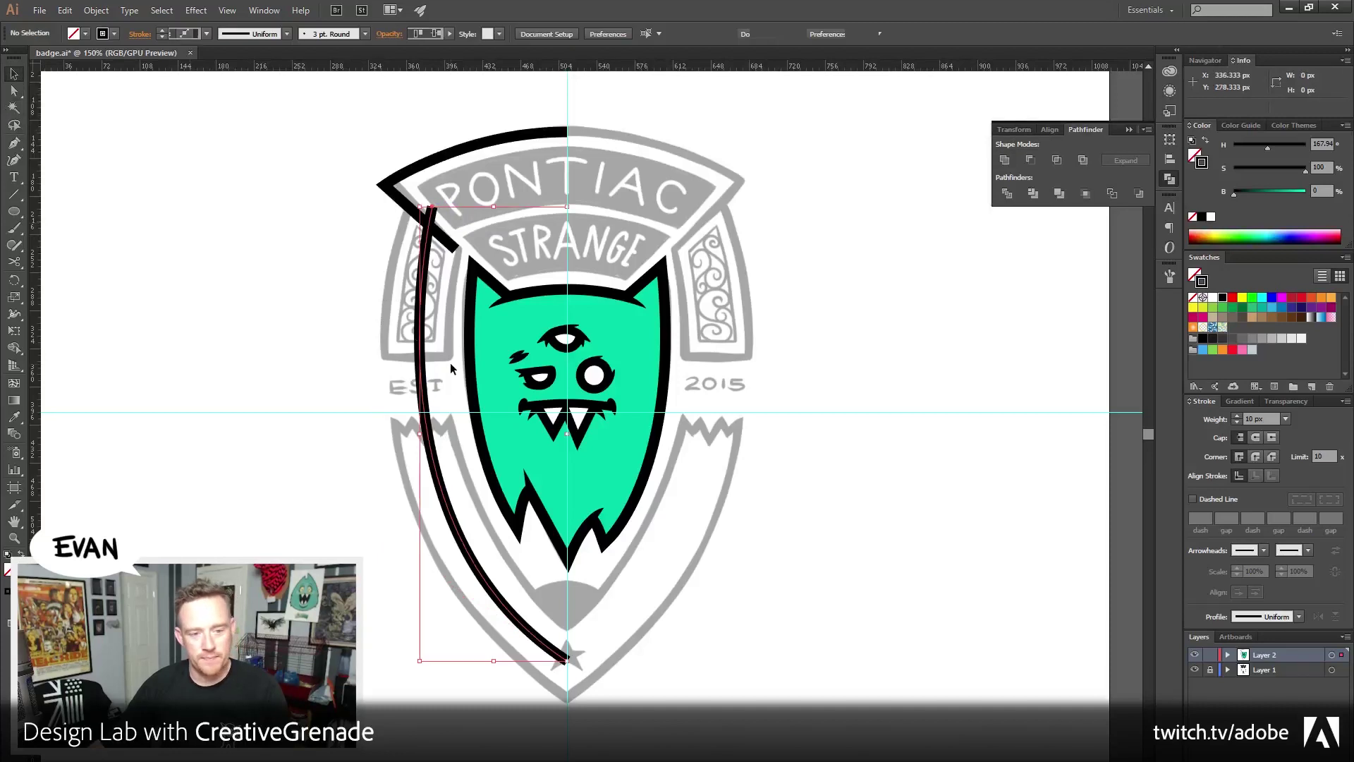
# Raise the new left edge's black stroke weight to 65 px
pyautogui.click(1237, 417)
pyautogui.click(1237, 417)
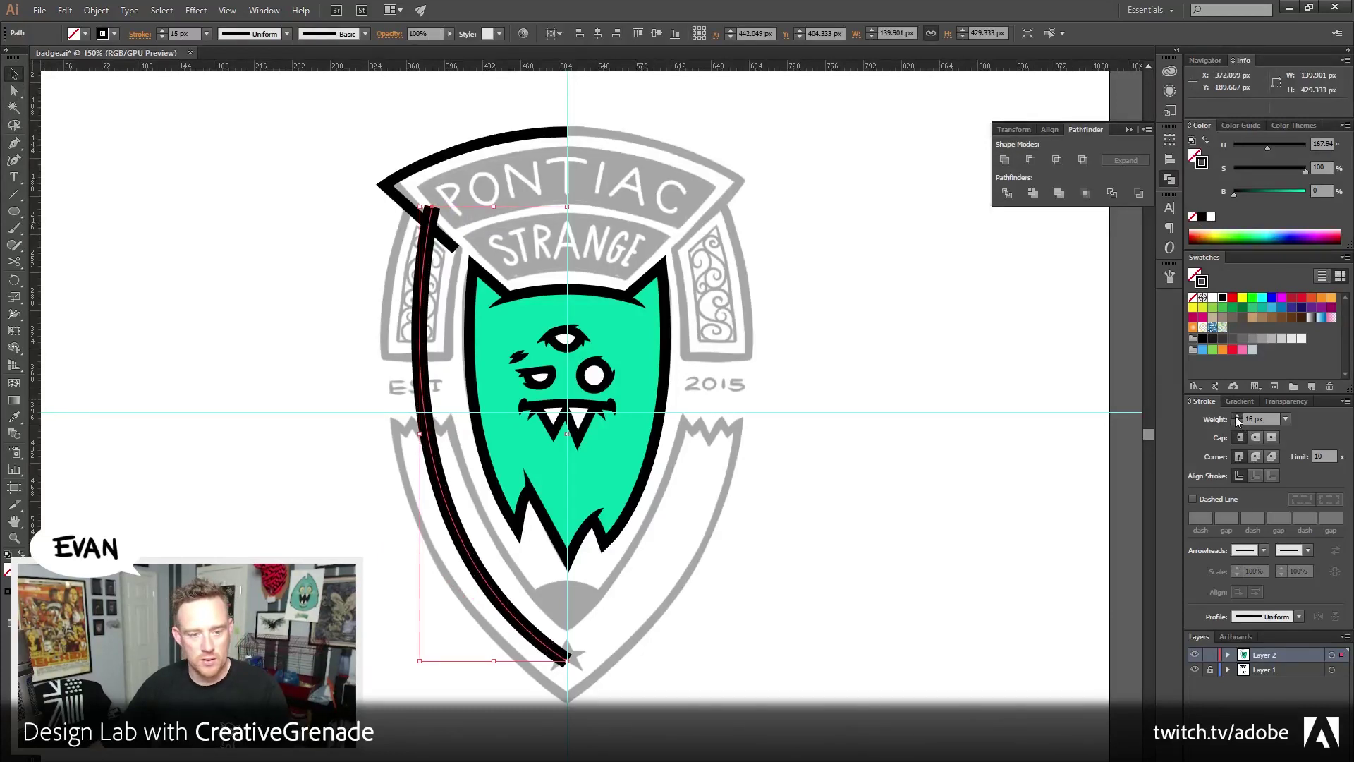
pyautogui.click(1237, 417)
pyautogui.click(1238, 416)
pyautogui.click(1237, 416)
pyautogui.click(1237, 416)
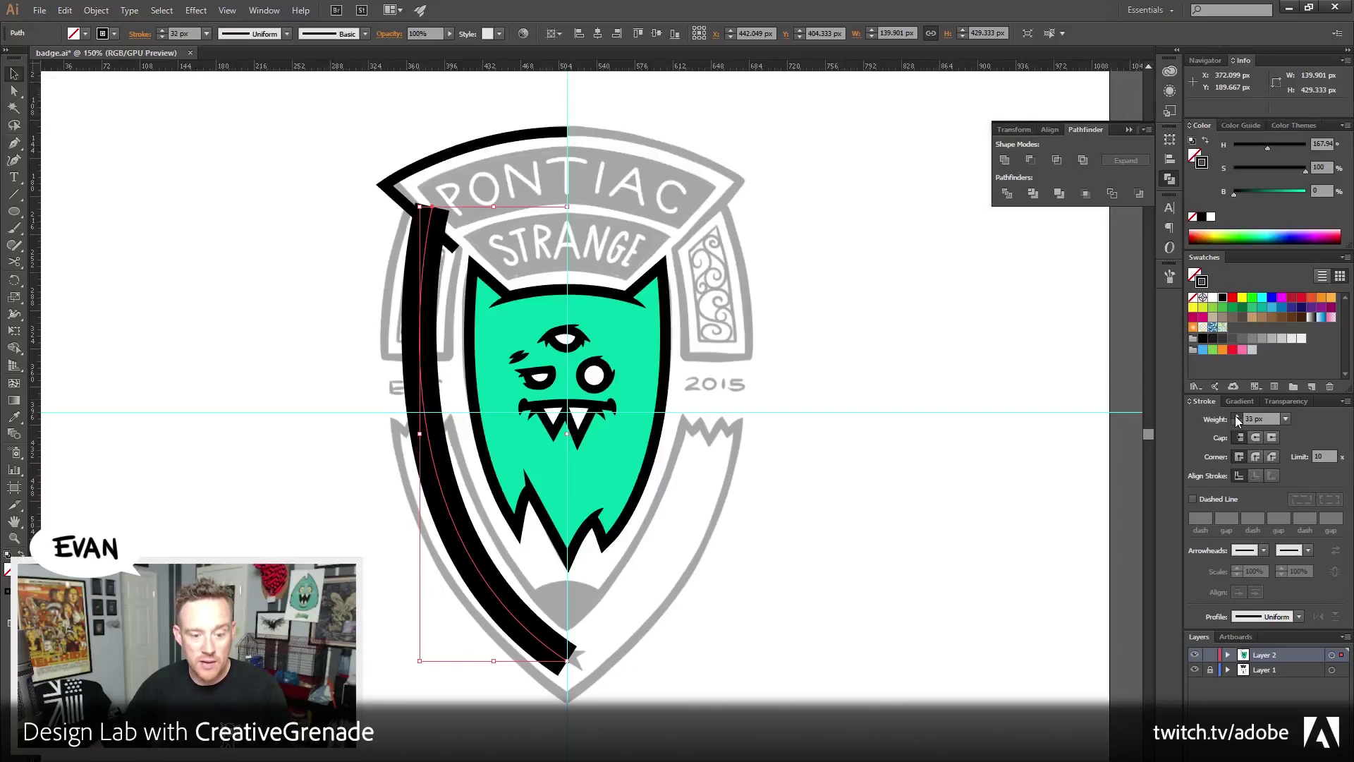
pyautogui.click(1237, 416)
pyautogui.click(1237, 416)
pyautogui.click(1237, 417)
pyautogui.click(1237, 418)
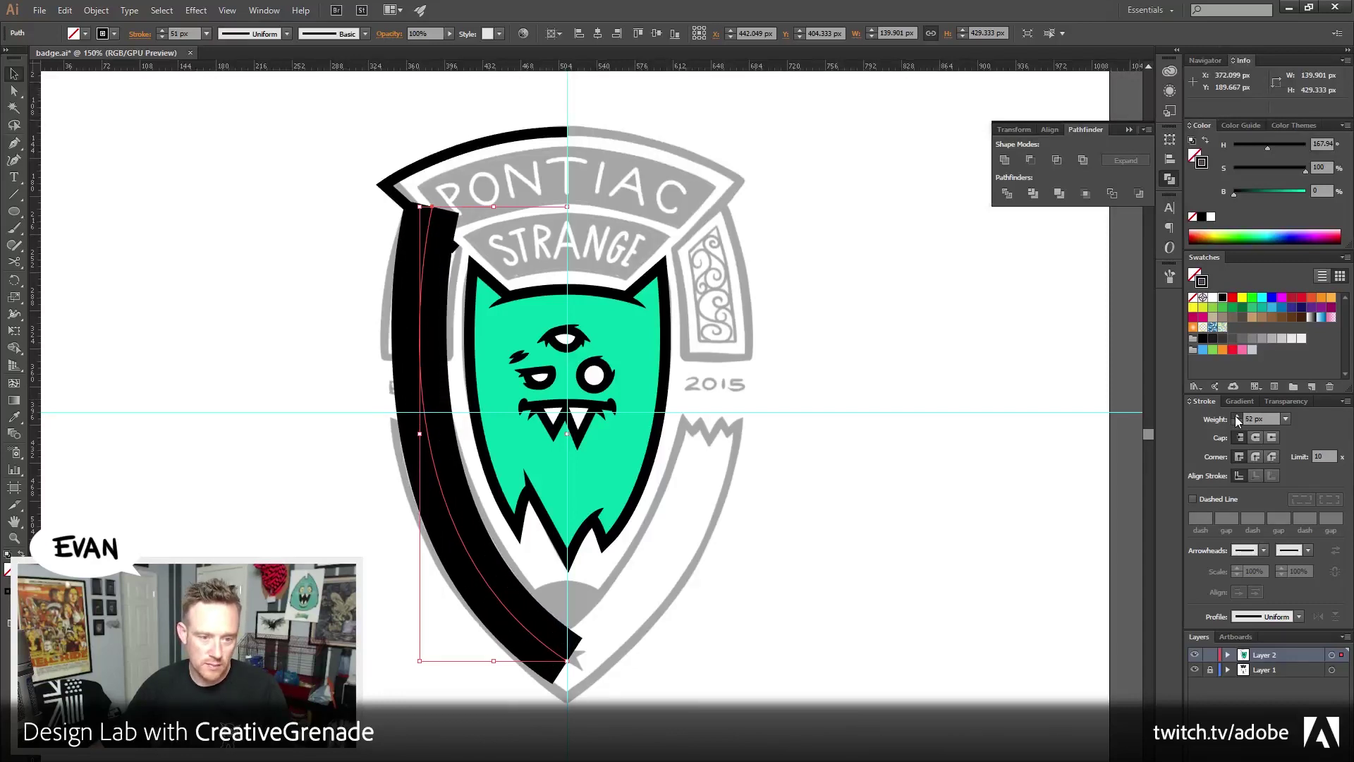
pyautogui.click(1237, 418)
pyautogui.click(1237, 418)
pyautogui.click(1238, 418)
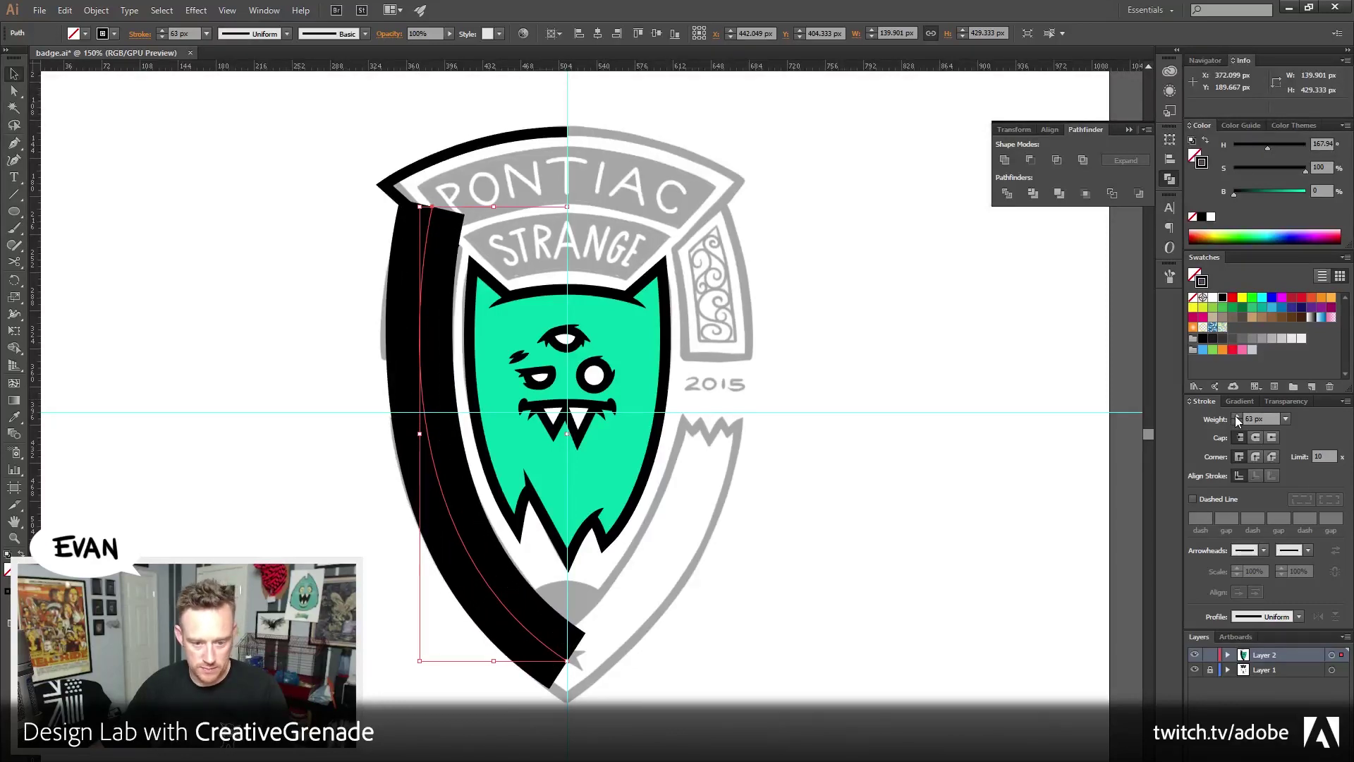
pyautogui.click(1237, 417)
pyautogui.click(1238, 418)
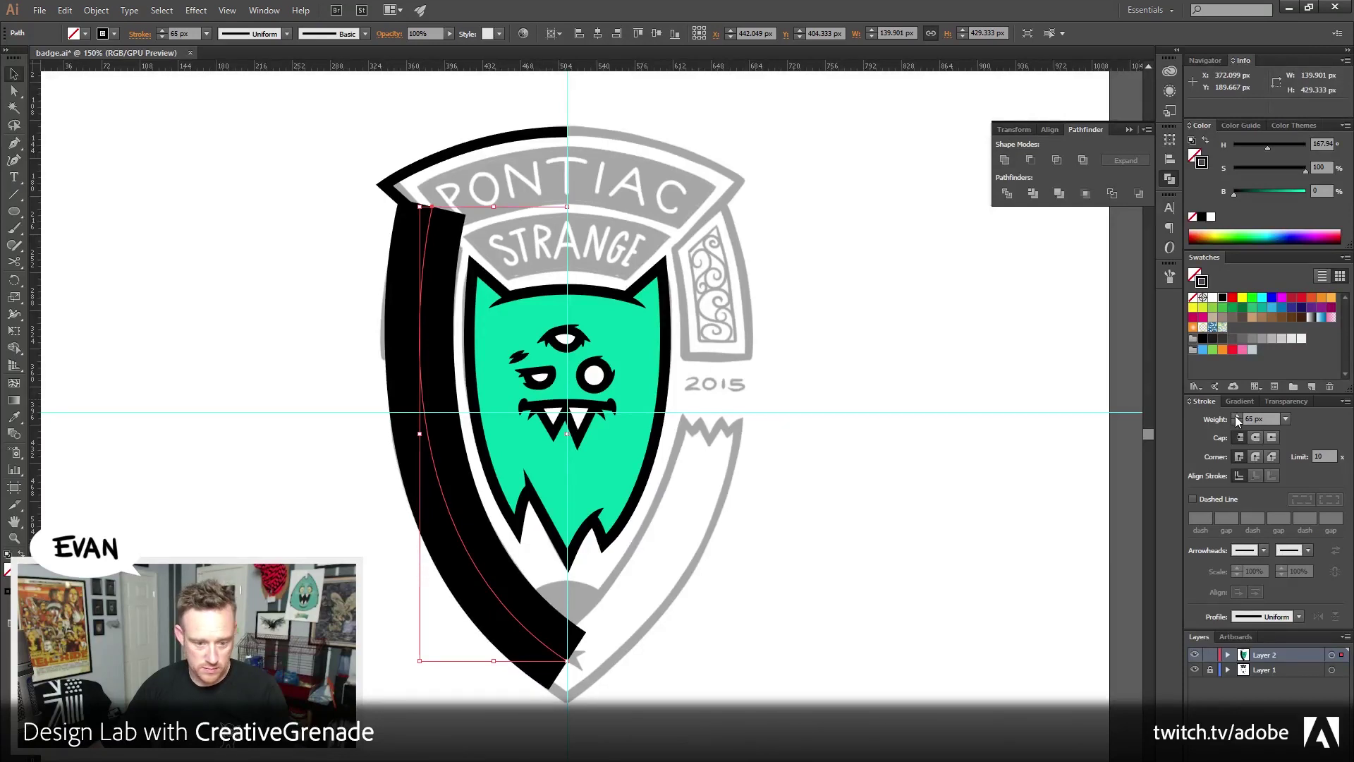
pyautogui.click(302, 353)
pyautogui.click(459, 393)
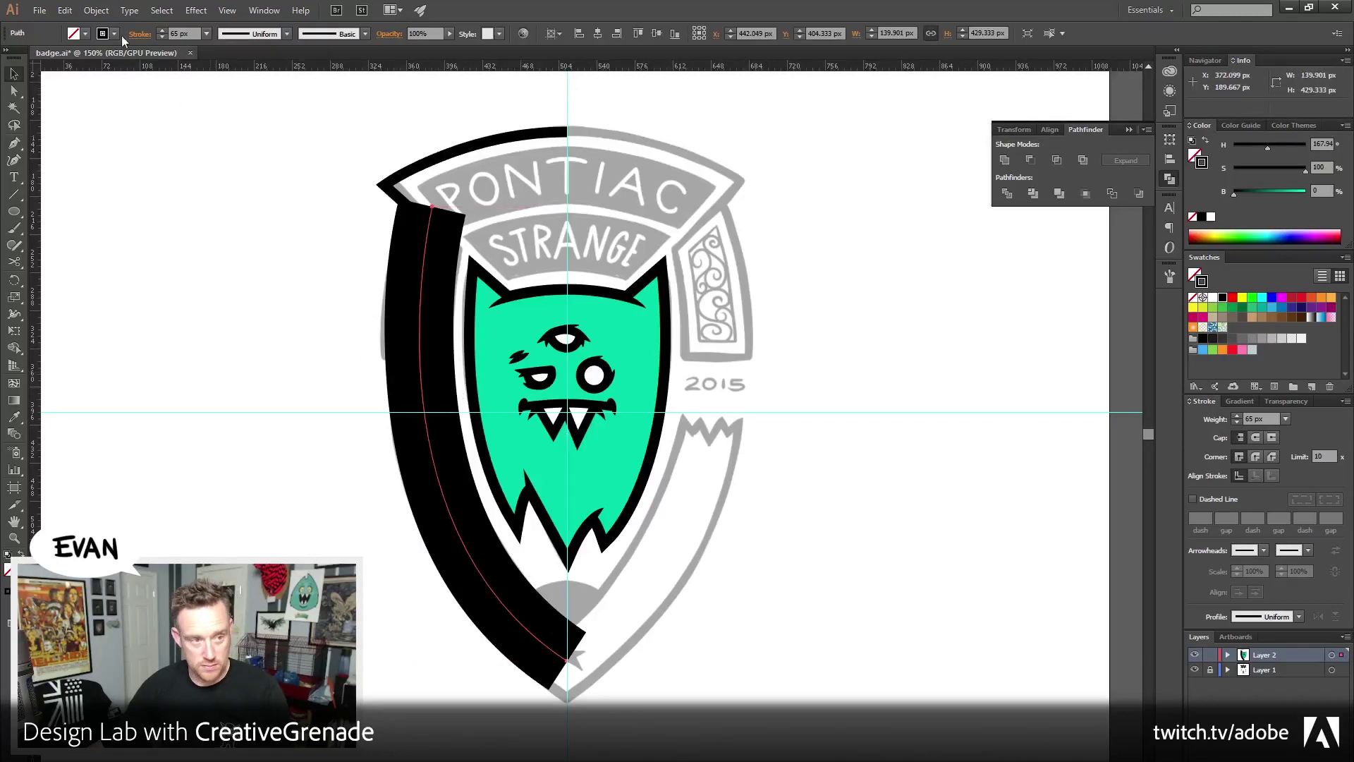
pyautogui.click(96, 10)
# Reflect a vertical copy of the thick edge and move it to the shield's right side
pyautogui.moveTo(122, 29)
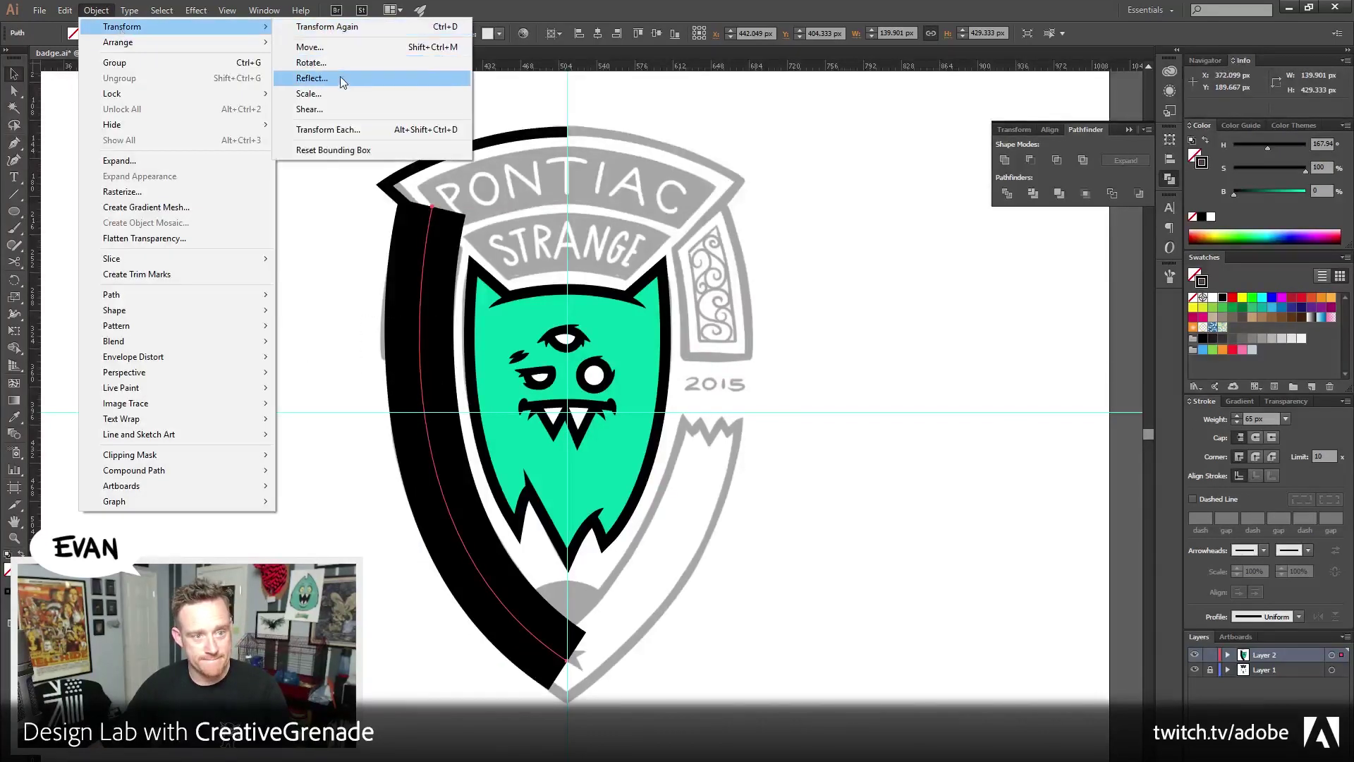
pyautogui.click(342, 80)
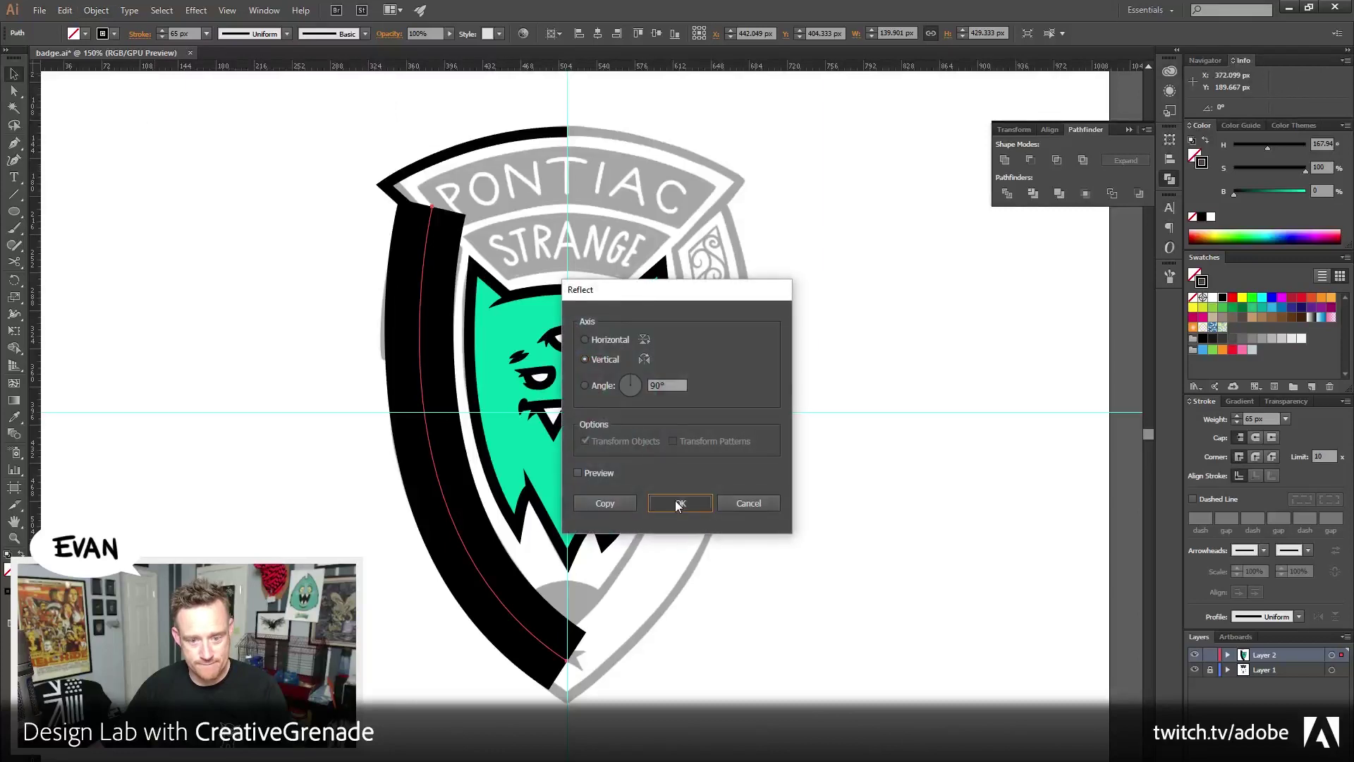
pyautogui.click(677, 502)
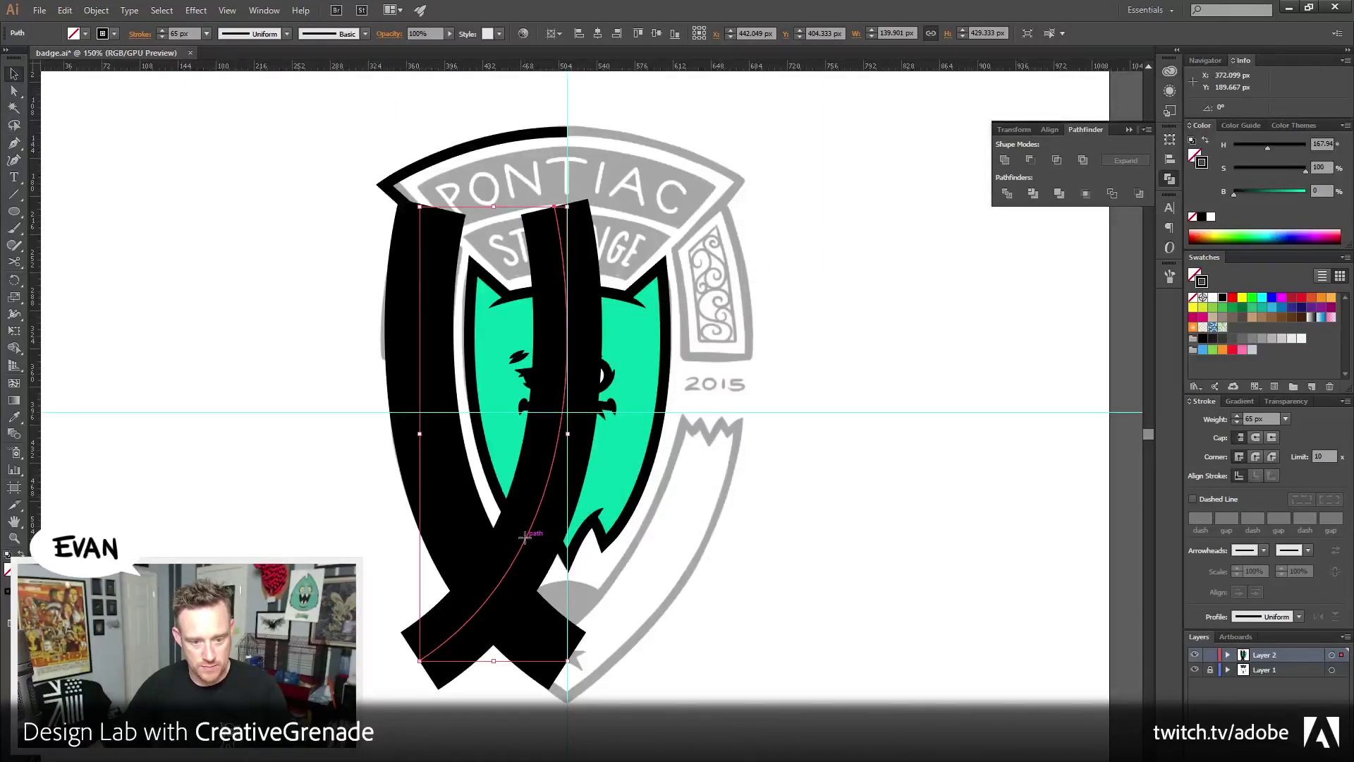
pyautogui.moveTo(526, 538)
pyautogui.mouseDown()
pyautogui.moveTo(744, 538)
pyautogui.moveTo(677, 541)
pyautogui.mouseUp()
# Average and join the two bottom anchors into a pointed tip
pyautogui.press('a')
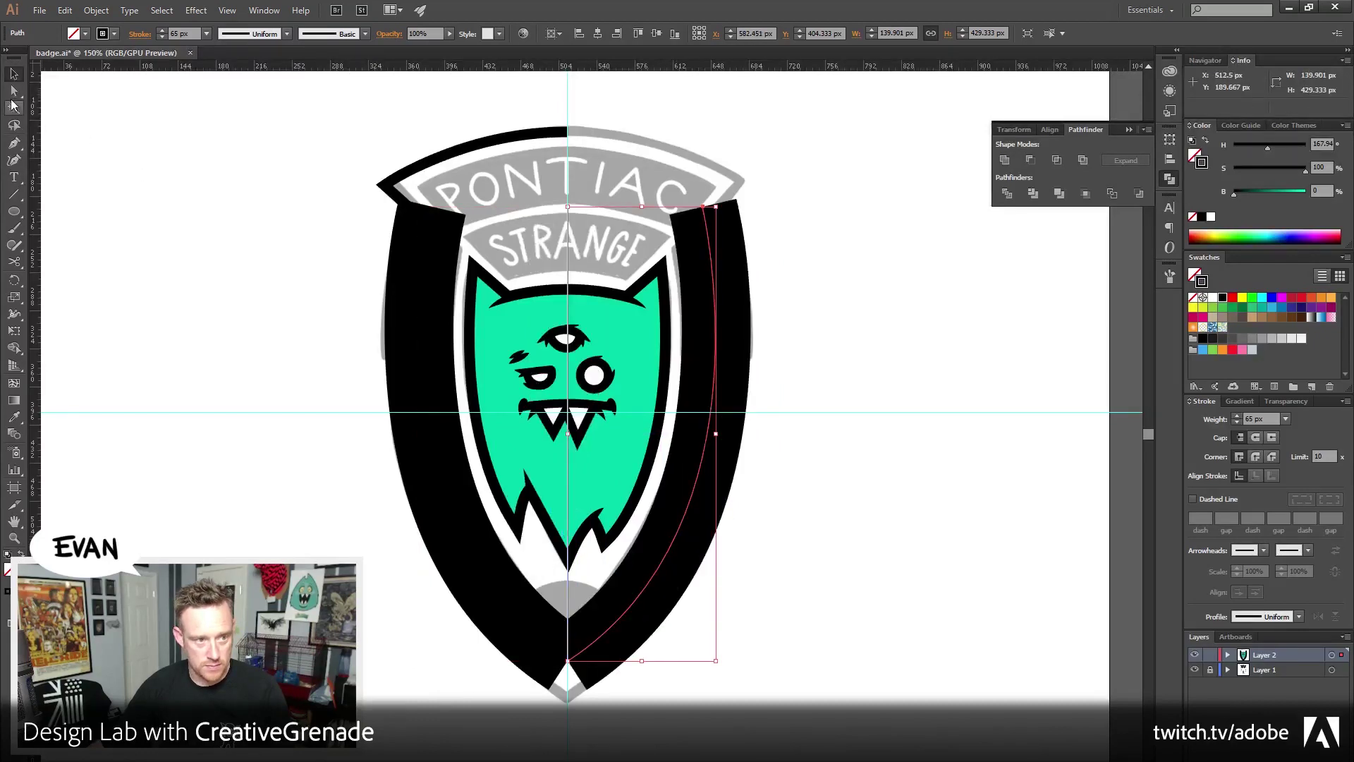
pyautogui.moveTo(550, 664); pyautogui.dragTo(586, 652)
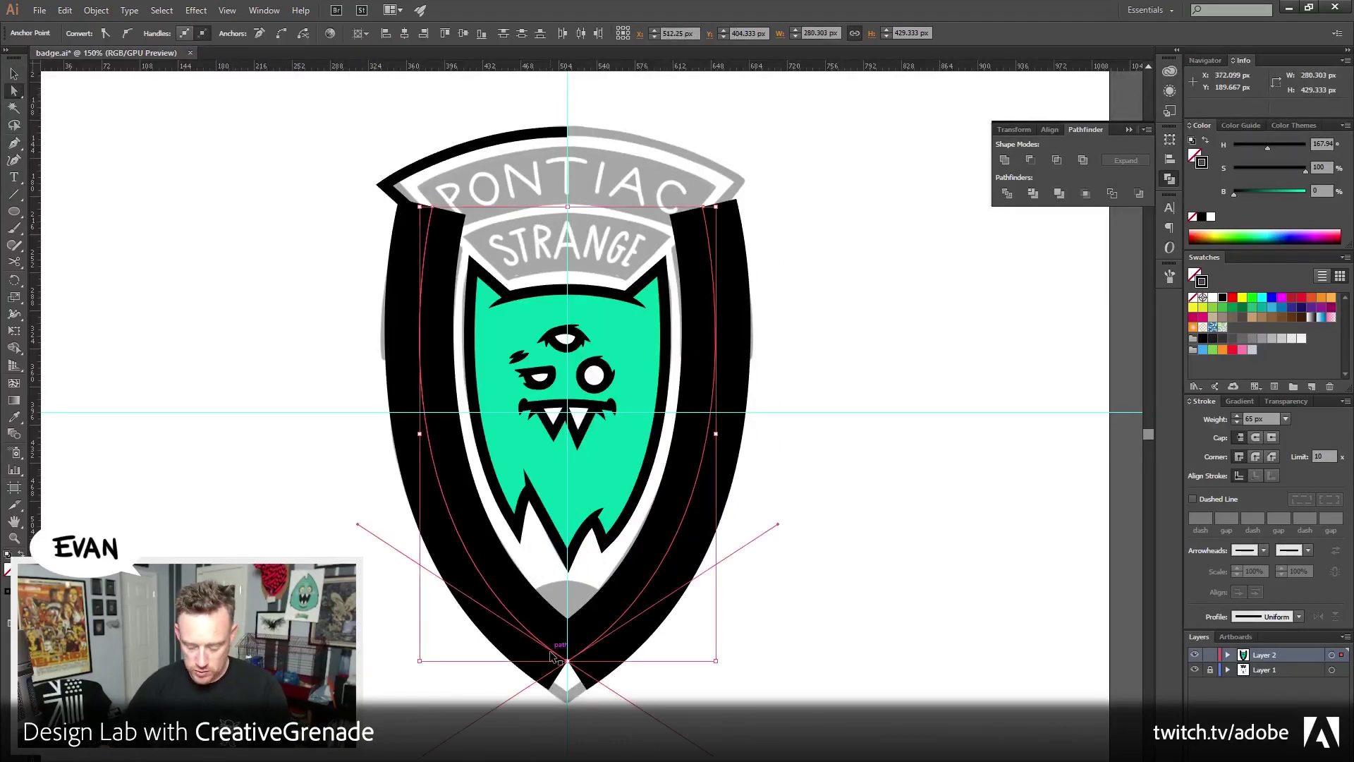
pyautogui.hotkey('ctrl', 'alt', 'j')
pyautogui.press('Return')
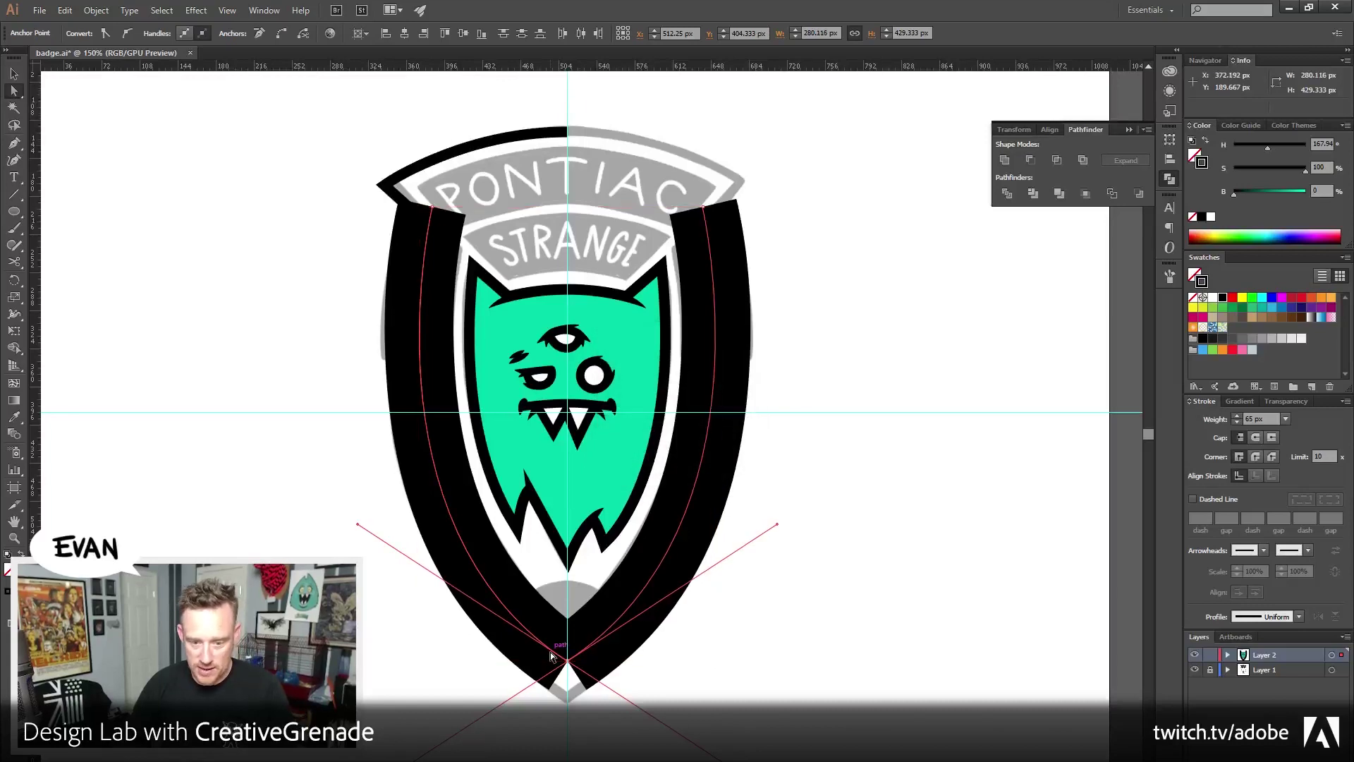
pyautogui.hotkey('ctrl', 'j')
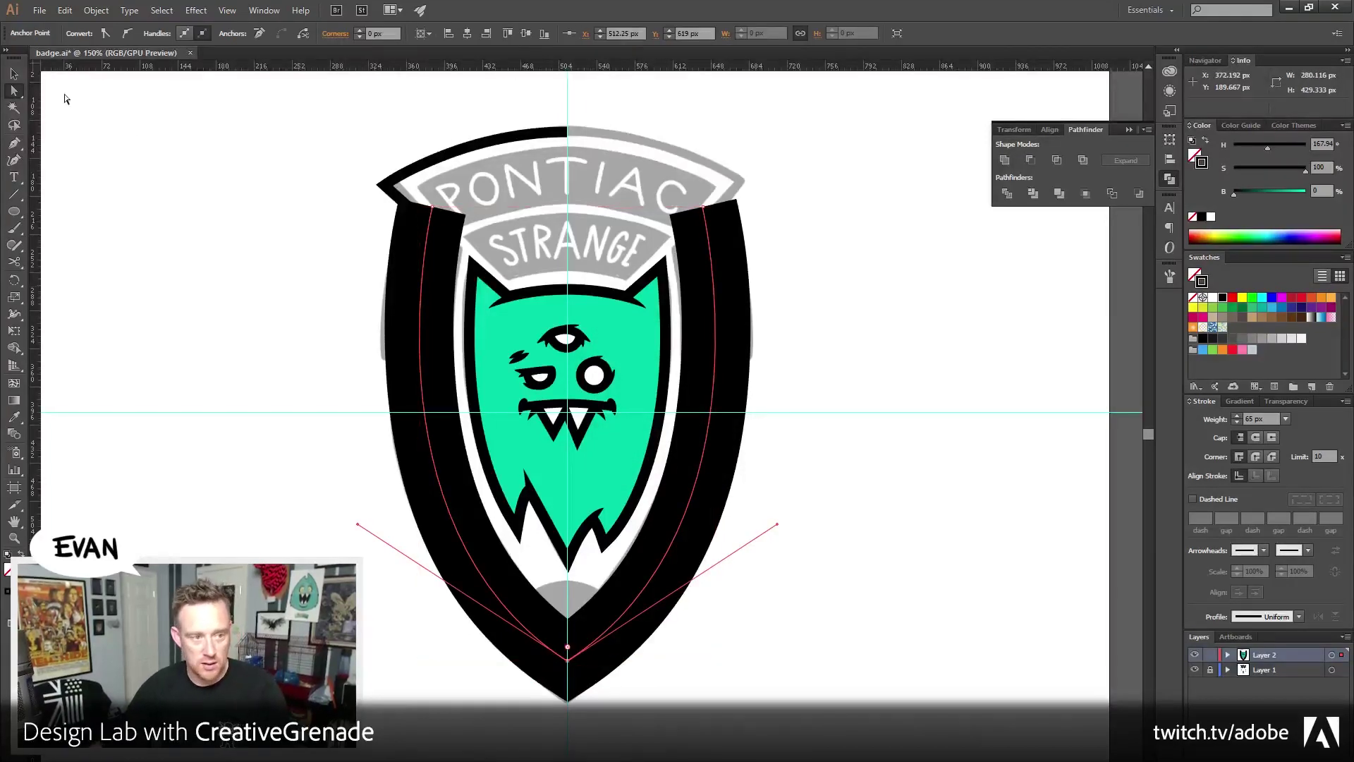
# Convert the joined thick stroke into a filled shape with Outline Stroke
pyautogui.click(15, 76)
pyautogui.click(96, 10)
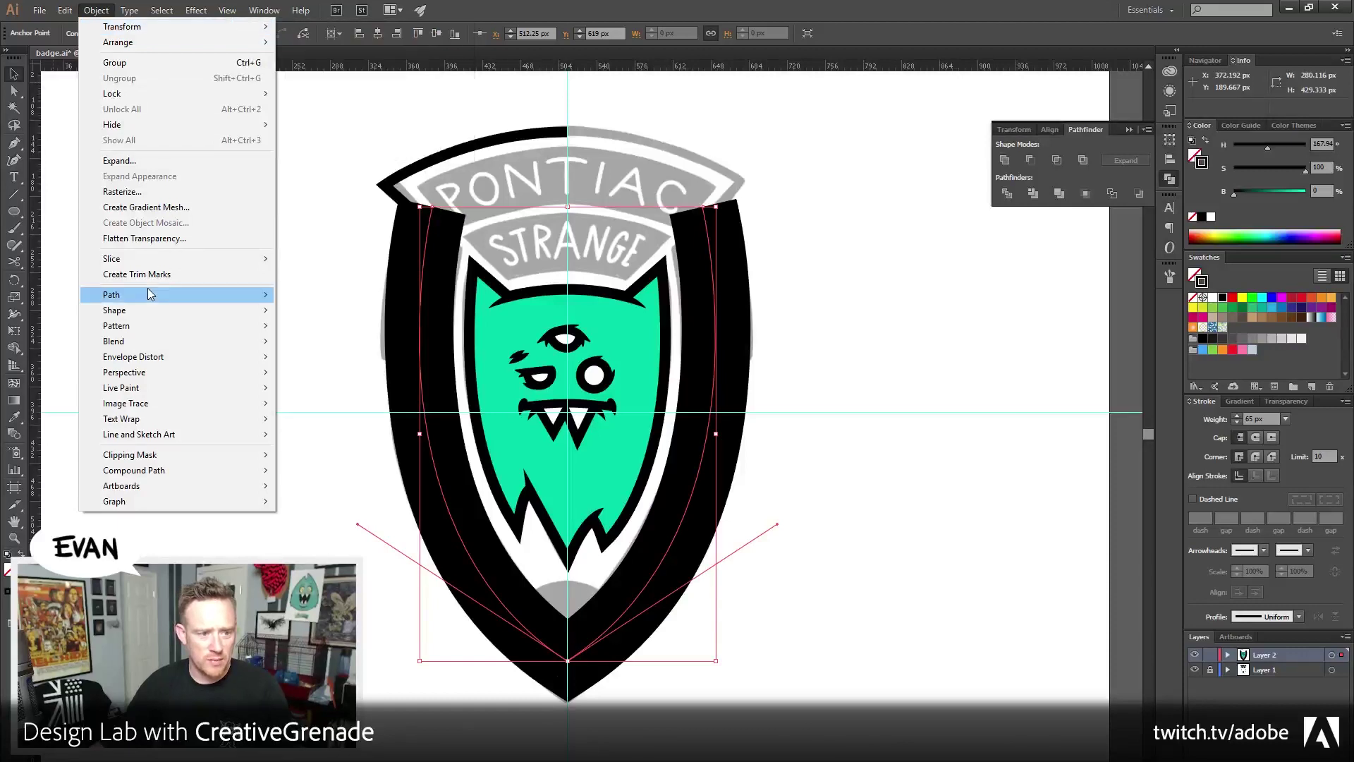
pyautogui.moveTo(180, 292)
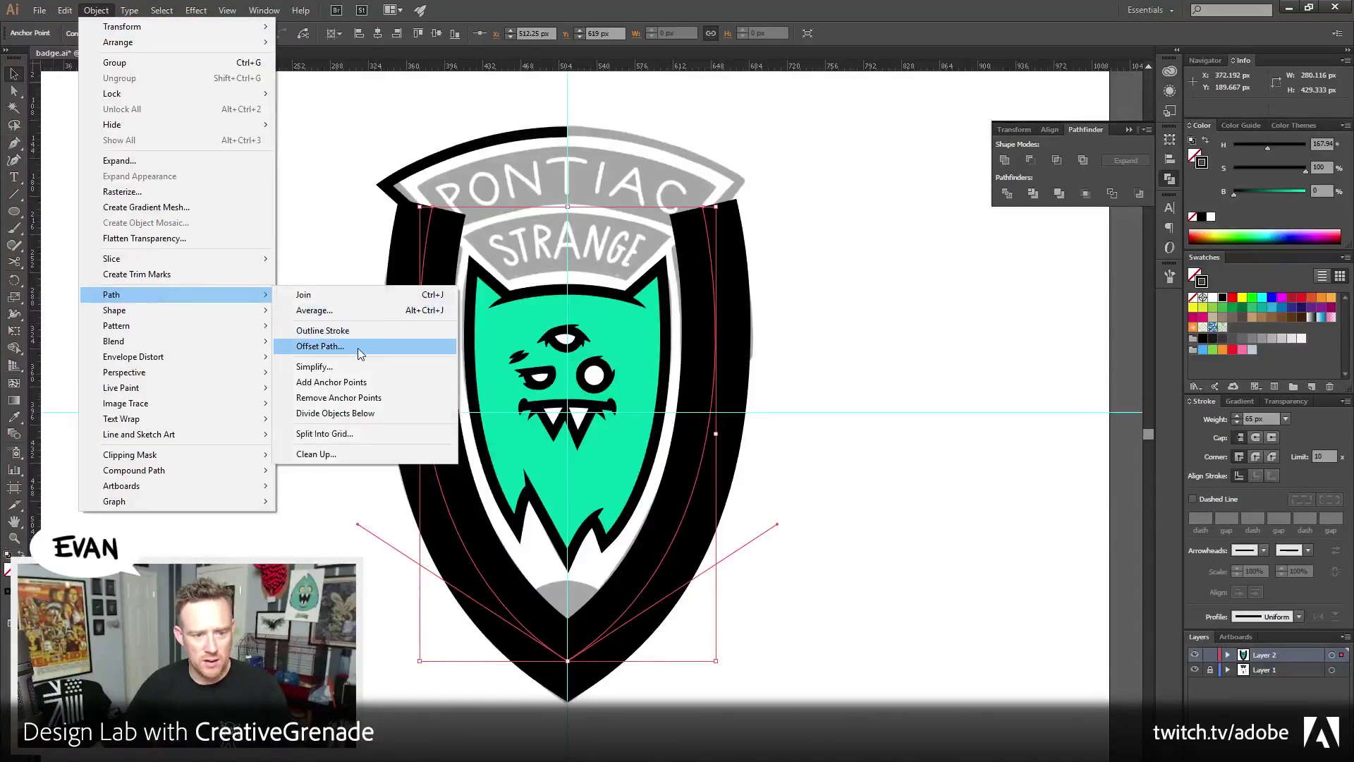
pyautogui.click(345, 332)
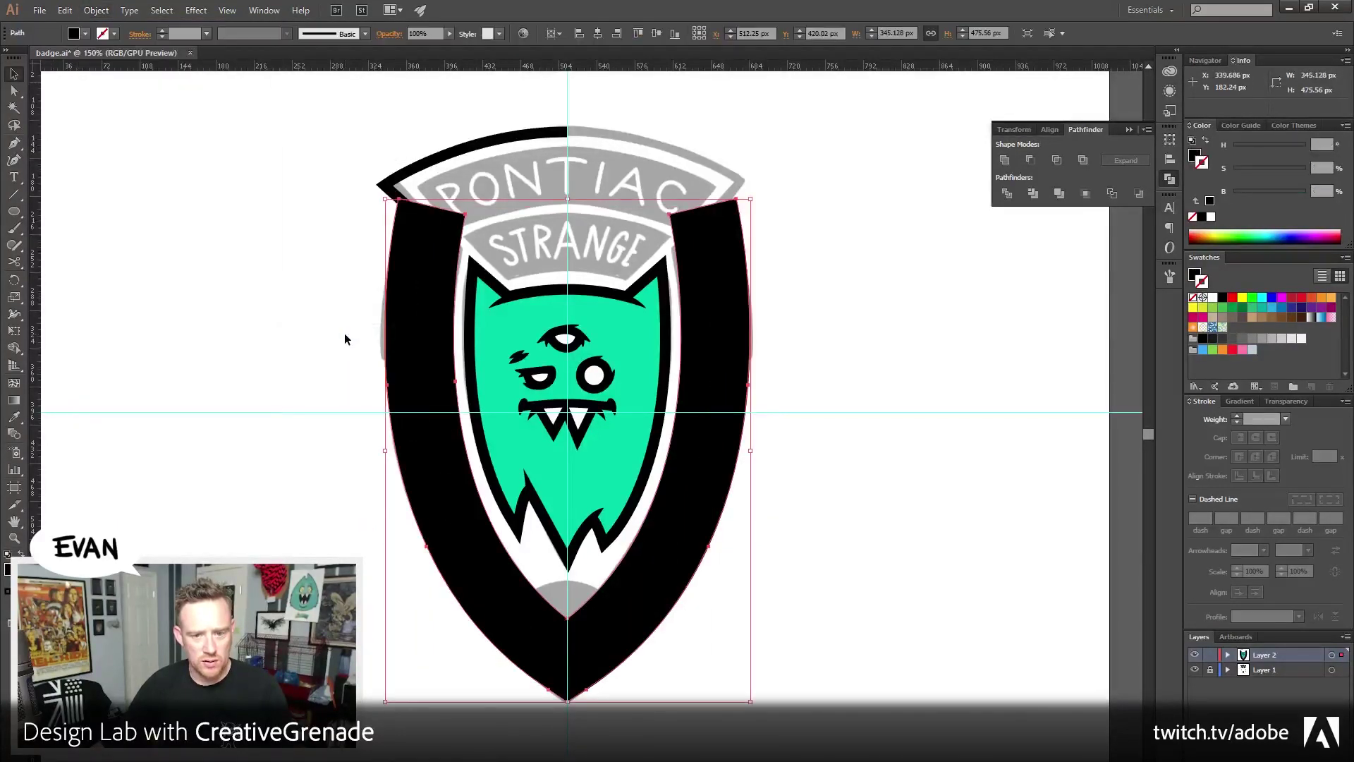
# Swap the frame's fill and stroke, align the stroke inside, and set its weight to 10 px
pyautogui.click(1206, 141)
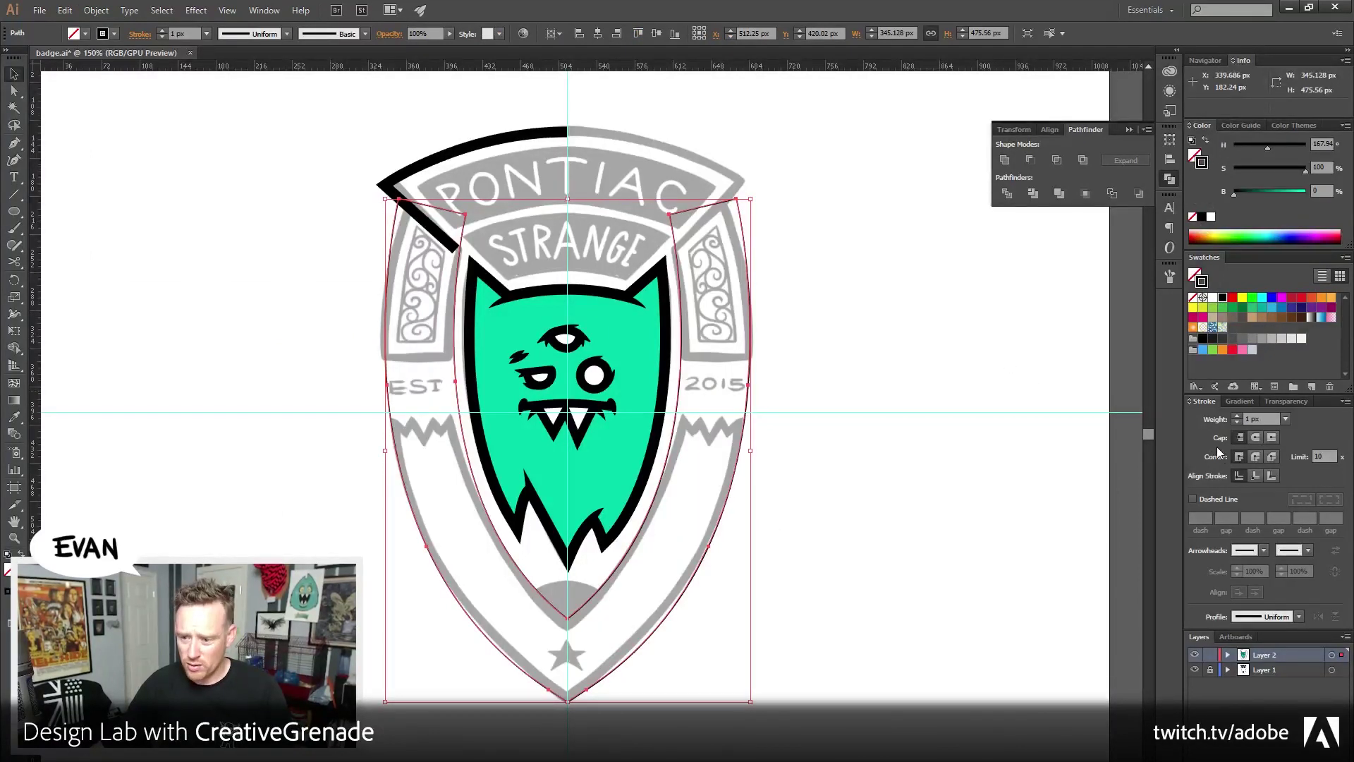
pyautogui.click(1238, 415)
pyautogui.click(1239, 415)
pyautogui.click(1239, 414)
pyautogui.click(1239, 414)
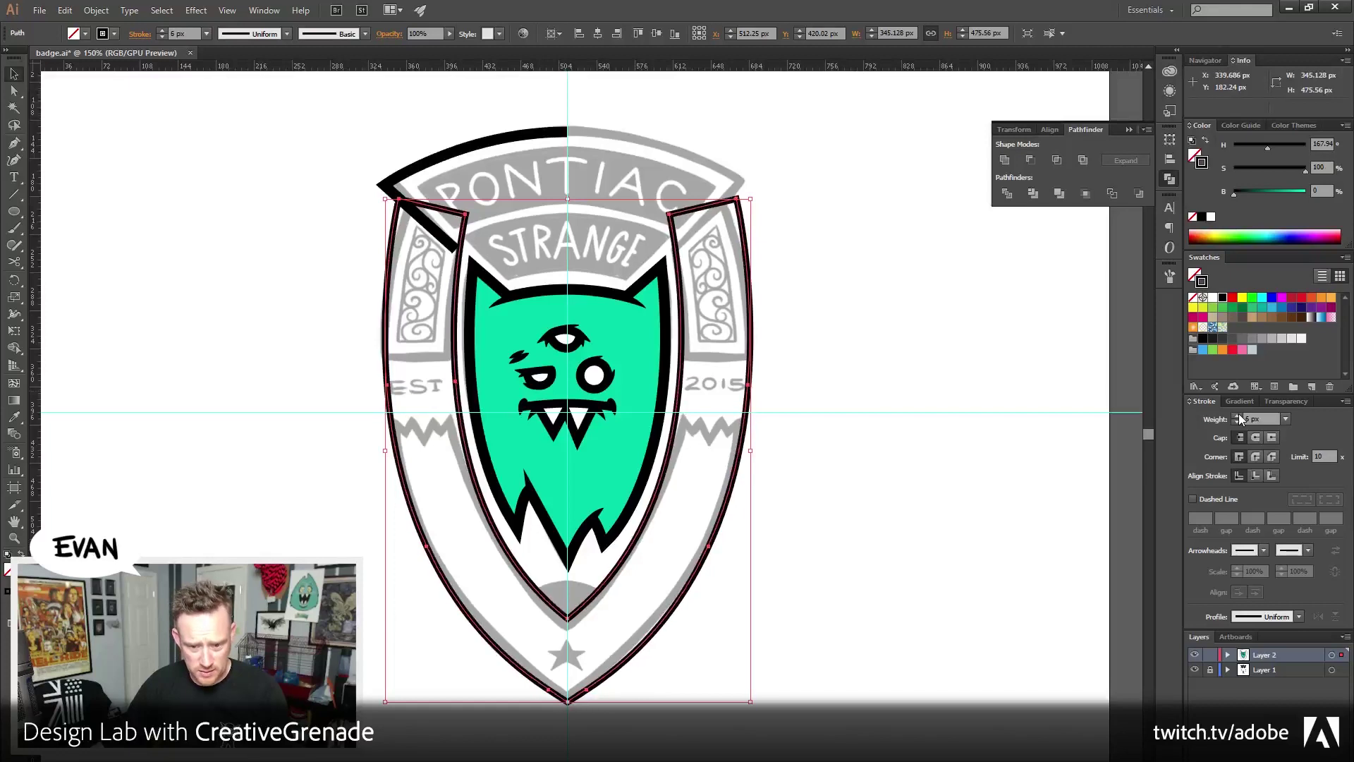
pyautogui.click(1238, 415)
pyautogui.click(1239, 415)
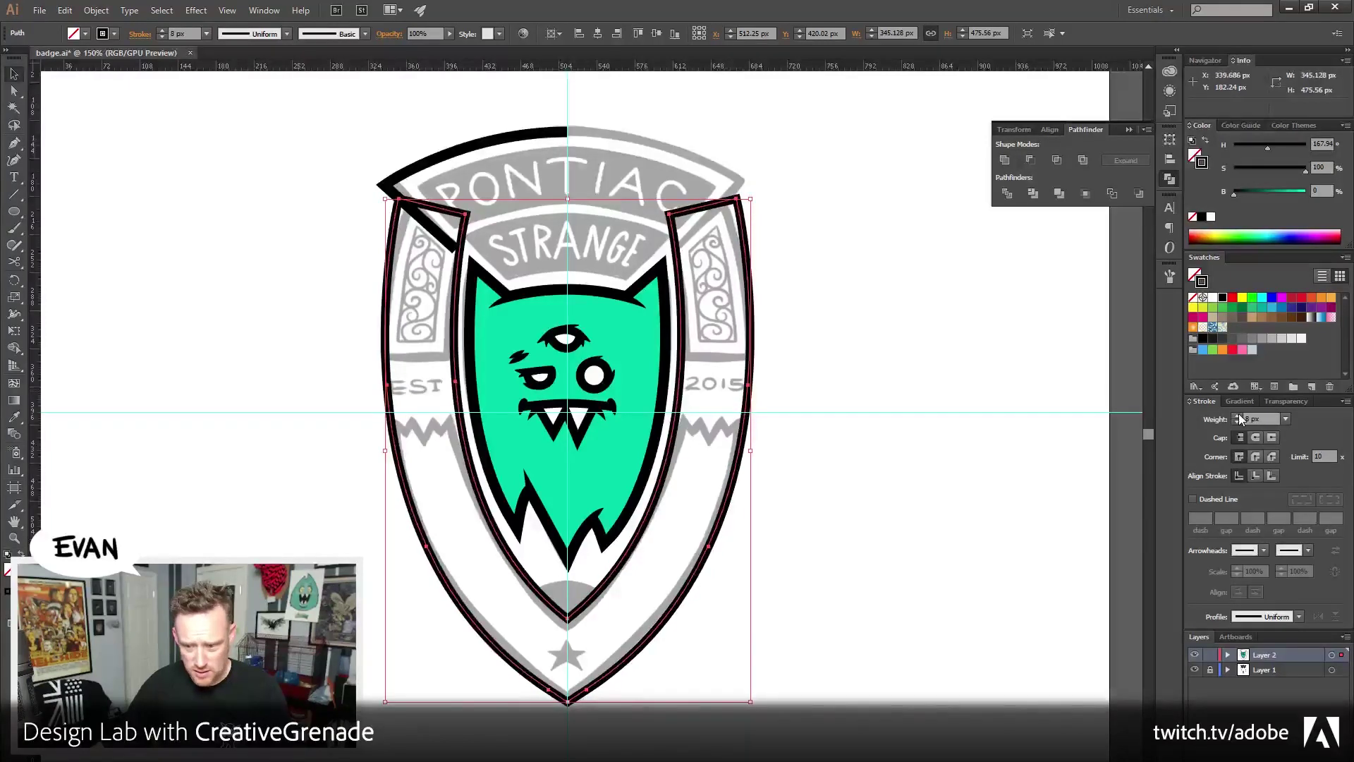
pyautogui.click(1255, 477)
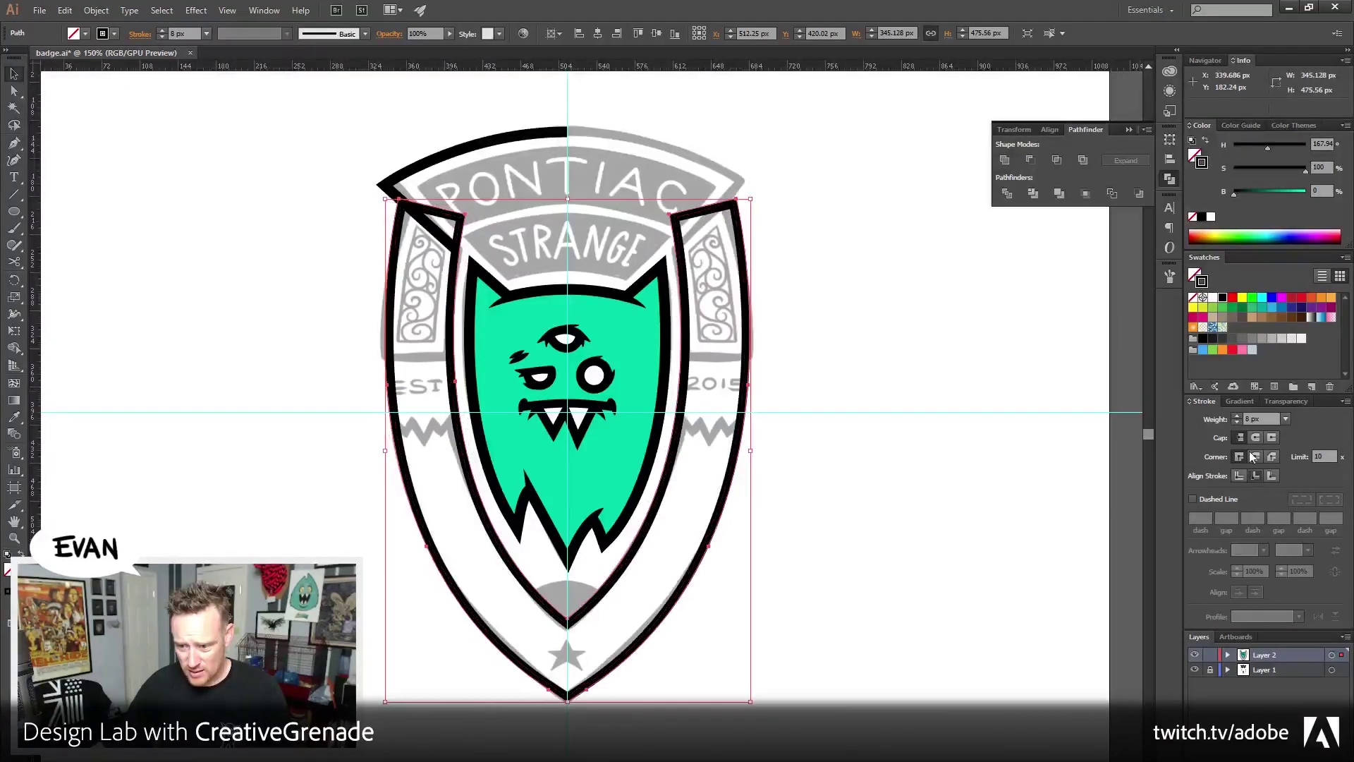
pyautogui.click(1237, 416)
pyautogui.click(1236, 416)
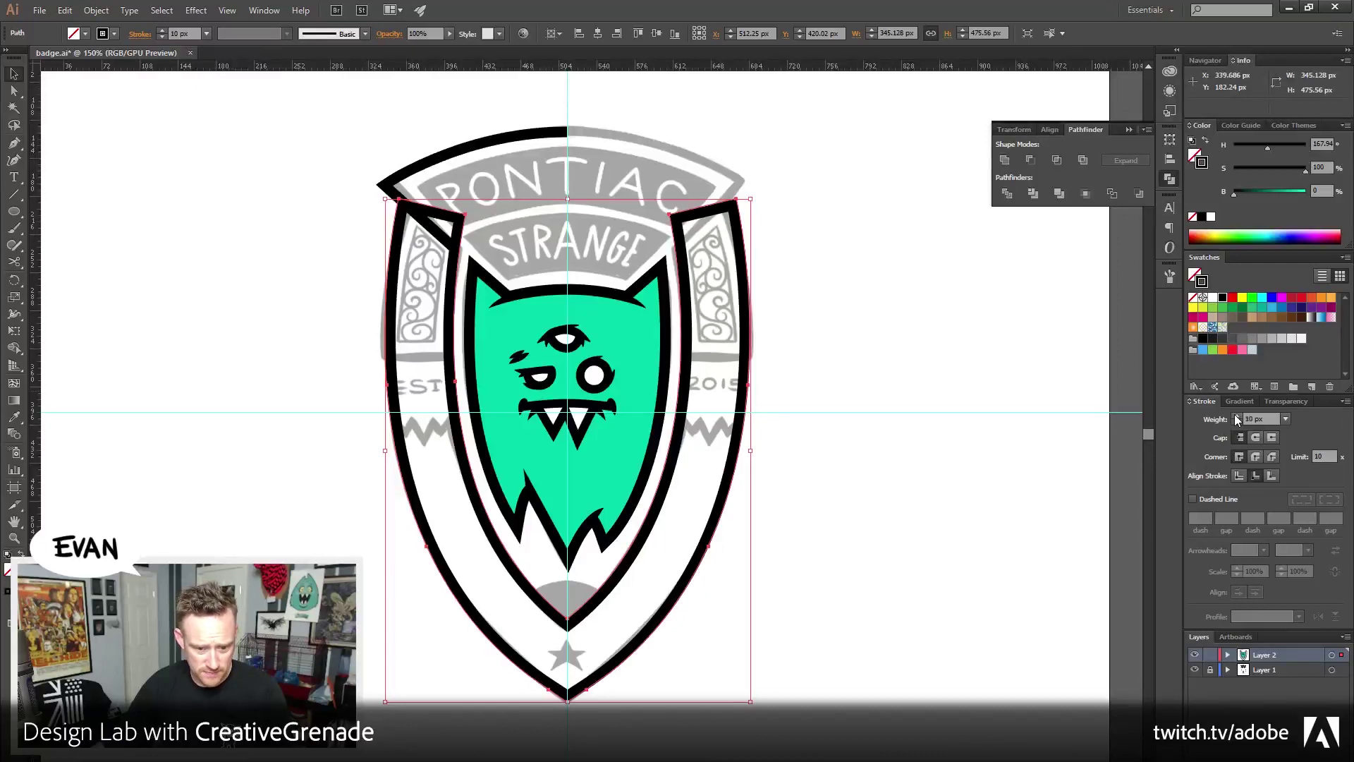
pyautogui.click(889, 278)
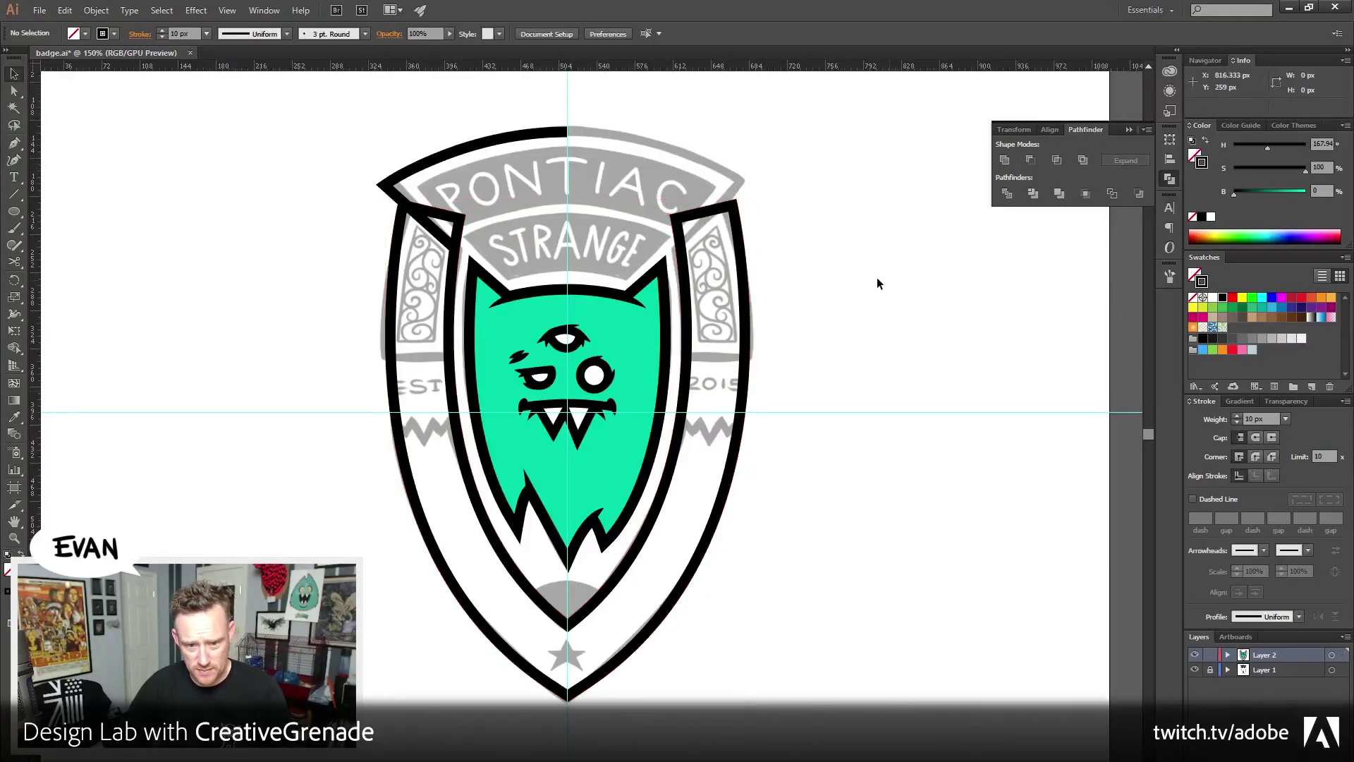
pyautogui.moveTo(498, 233); pyautogui.dragTo(511, 281)
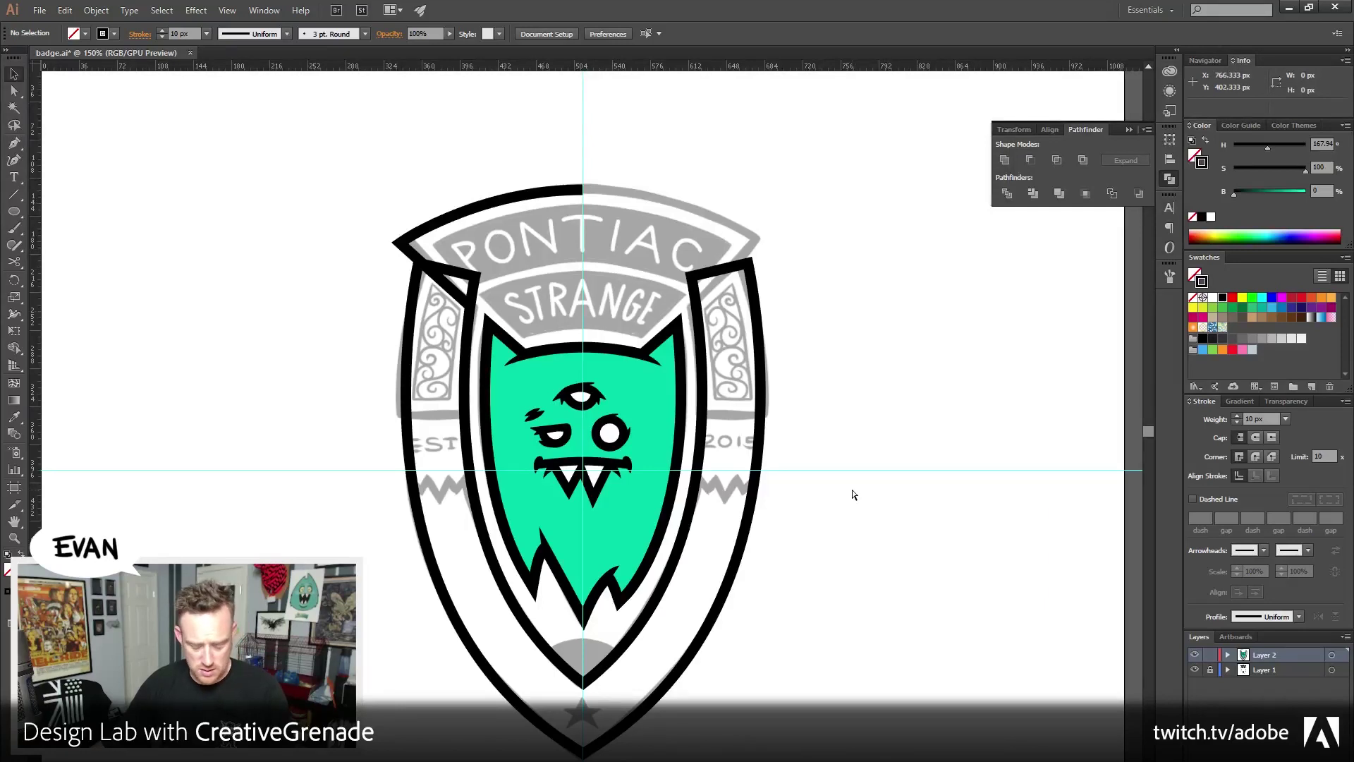
# In Outline view, move the tab's corner anchor up onto the banner's edge
pyautogui.hotkey('ctrl', 'y')
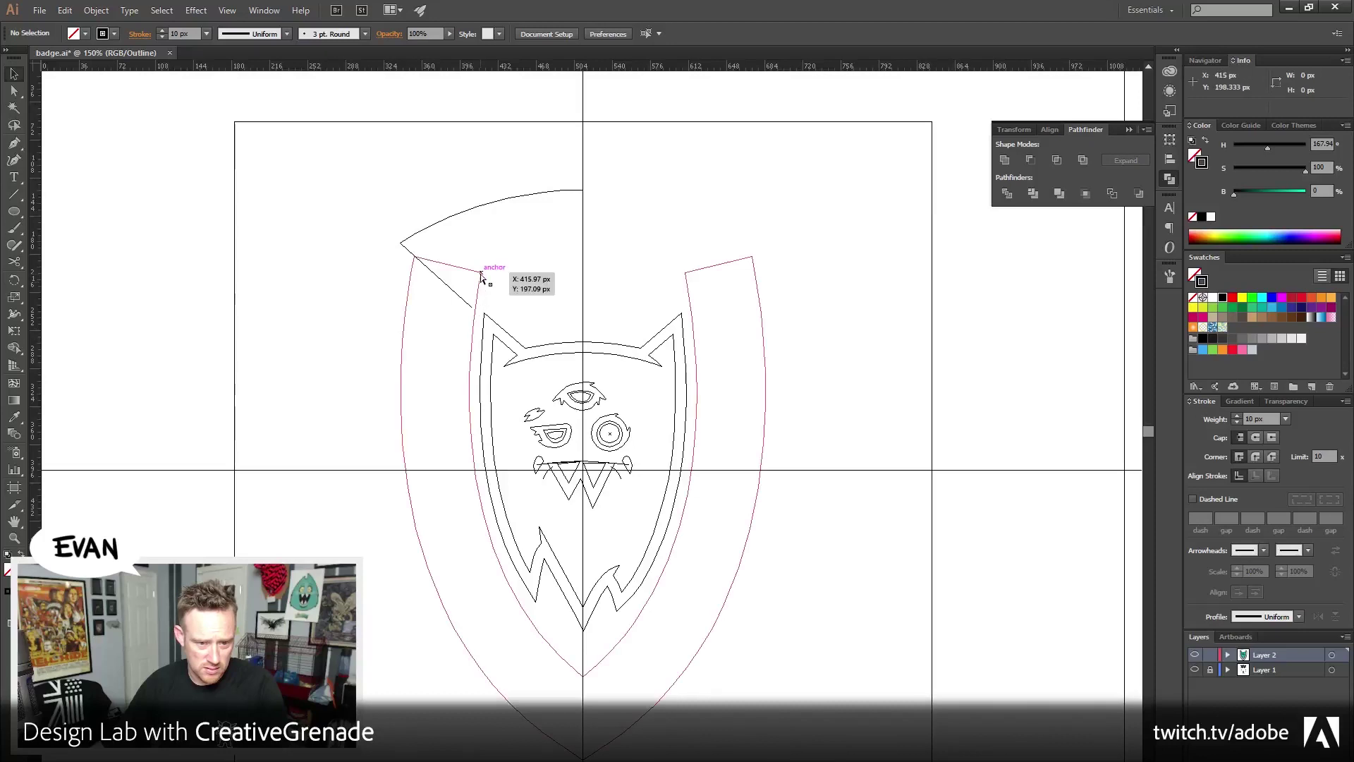
pyautogui.press('z')
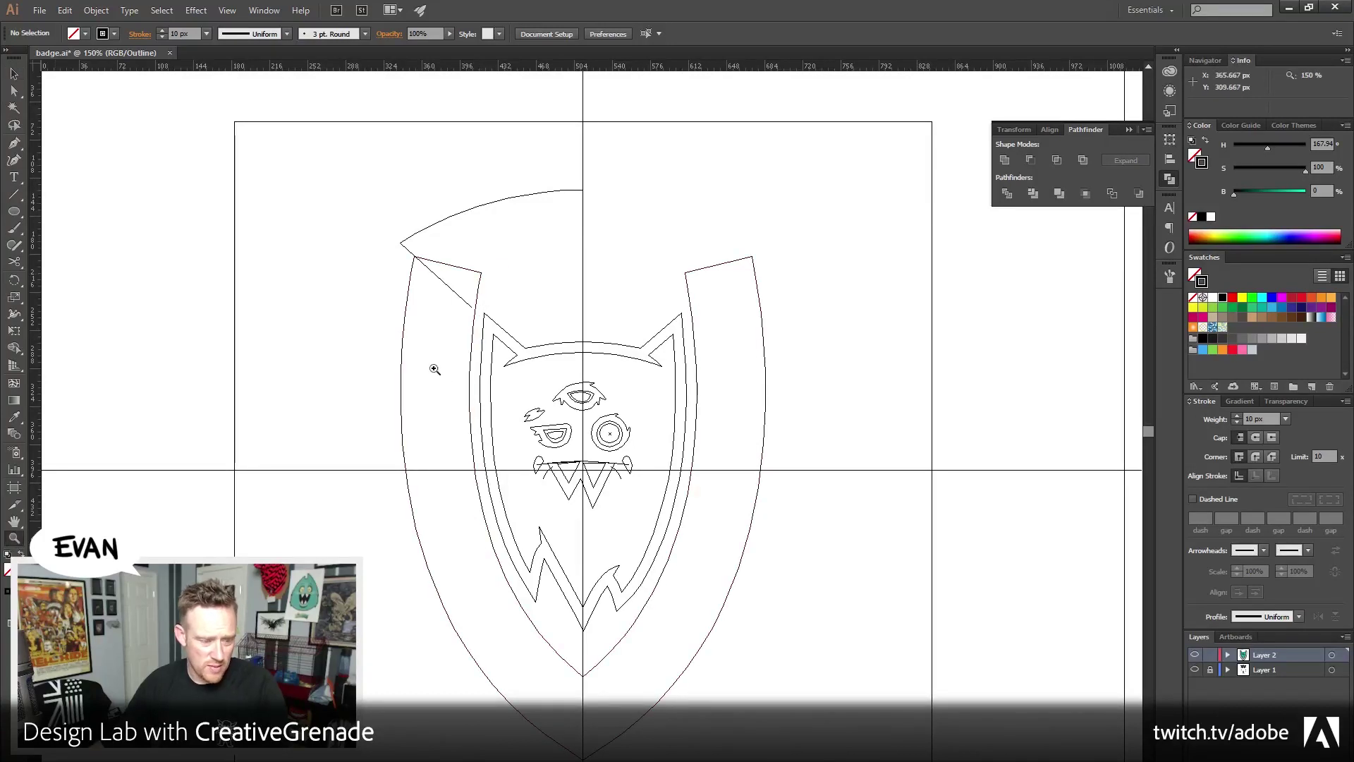
pyautogui.moveTo(378, 224); pyautogui.dragTo(596, 361)
pyautogui.moveTo(254, 294); pyautogui.dragTo(296, 339)
pyautogui.press('a')
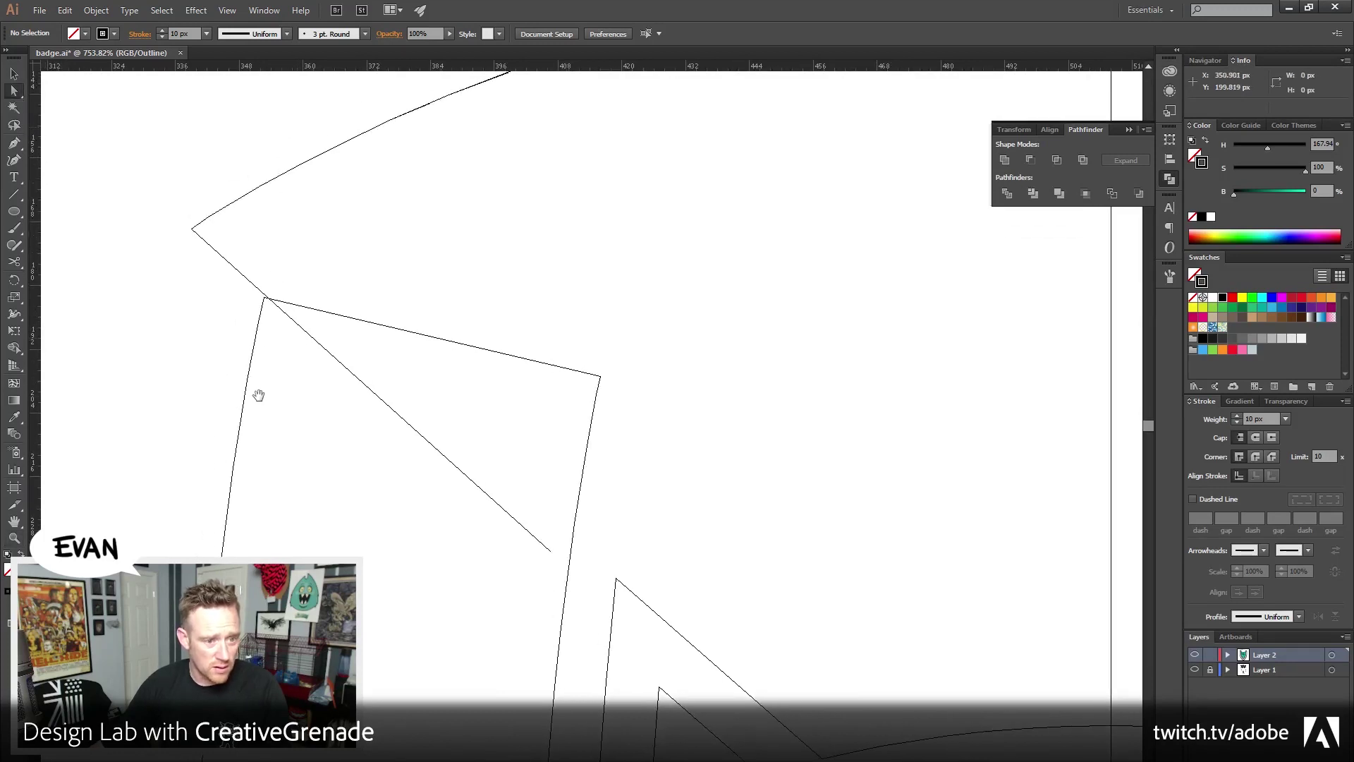
pyautogui.moveTo(257, 393); pyautogui.dragTo(254, 374)
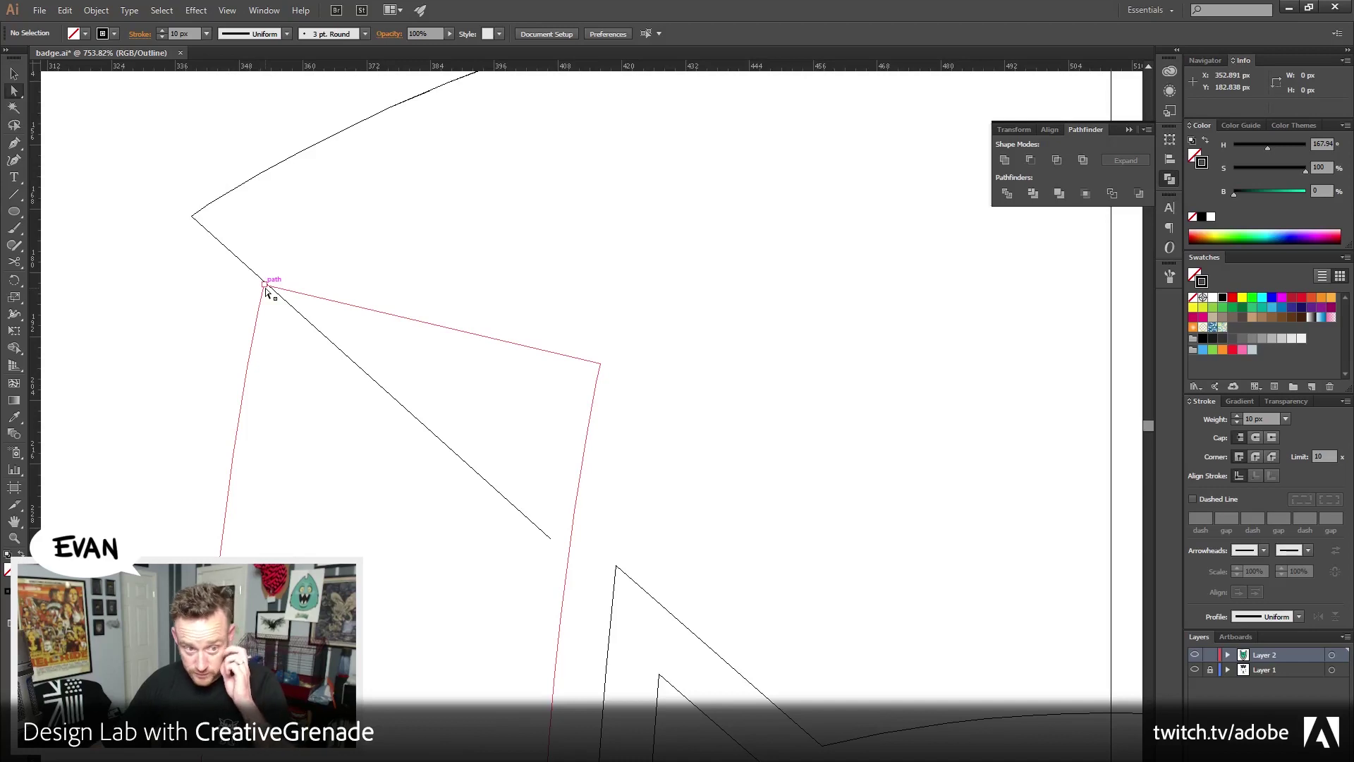
pyautogui.hotkey('ctrl', 'space')
pyautogui.moveTo(233, 272); pyautogui.dragTo(319, 334)
pyautogui.moveTo(333, 156); pyautogui.dragTo(337, 354)
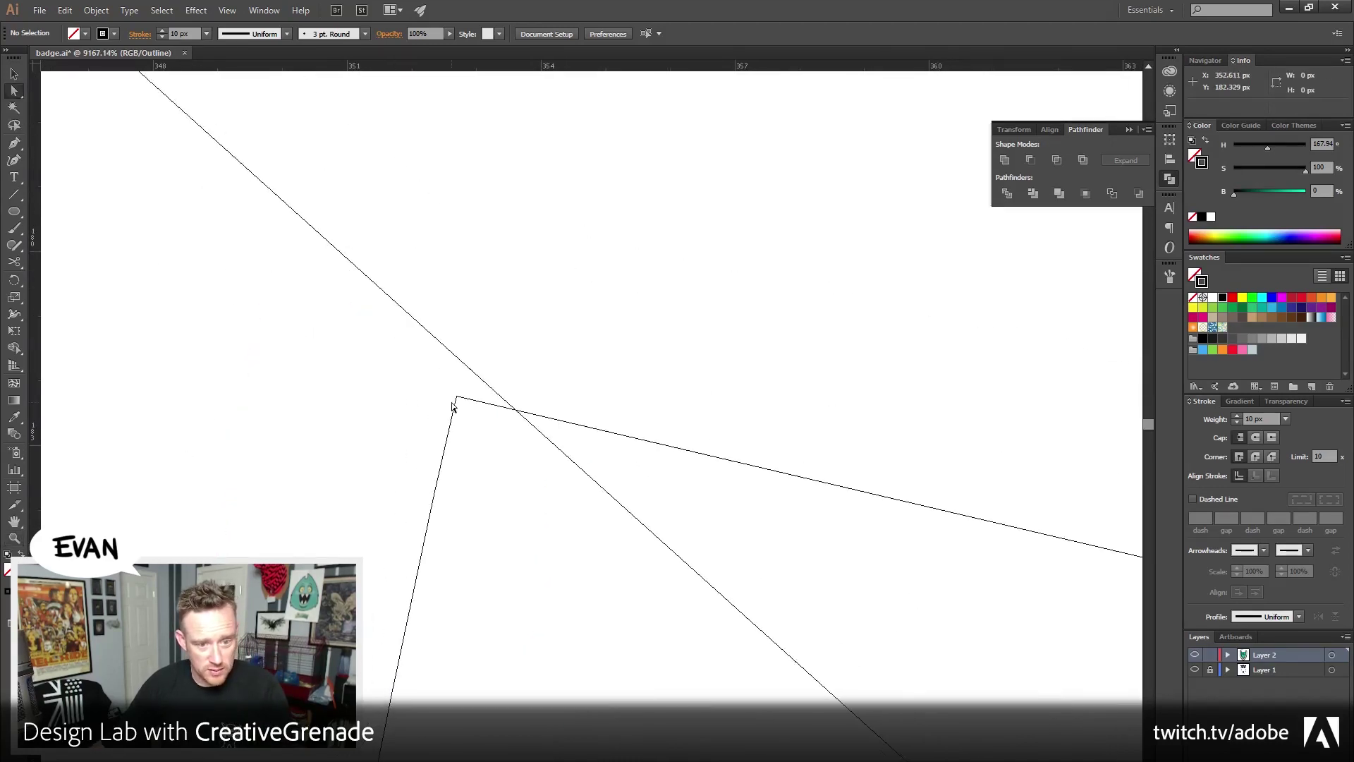
pyautogui.moveTo(456, 400); pyautogui.dragTo(464, 366)
pyautogui.moveTo(680, 436); pyautogui.dragTo(569, 400)
# Snap the diagonal's end point onto the corner tab's edge
pyautogui.press('z')
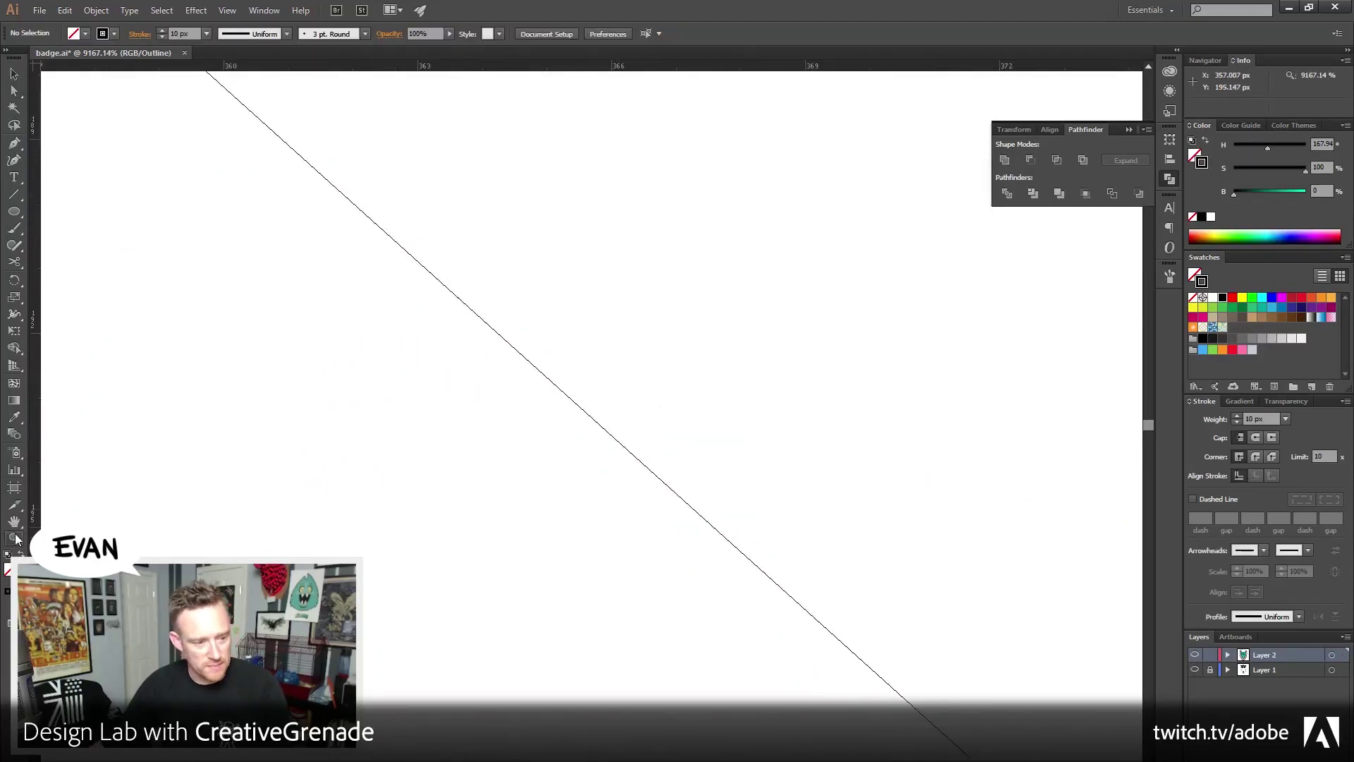
pyautogui.keyDown('alt'); pyautogui.click(686, 539); pyautogui.keyUp('alt')
pyautogui.keyDown('alt'); pyautogui.click(685, 540); pyautogui.keyUp('alt')
pyautogui.keyDown('alt'); pyautogui.click(671, 577); pyautogui.keyUp('alt')
pyautogui.keyDown('alt'); pyautogui.click(671, 577); pyautogui.keyUp('alt')
pyautogui.keyDown('alt'); pyautogui.click(670, 577); pyautogui.keyUp('alt')
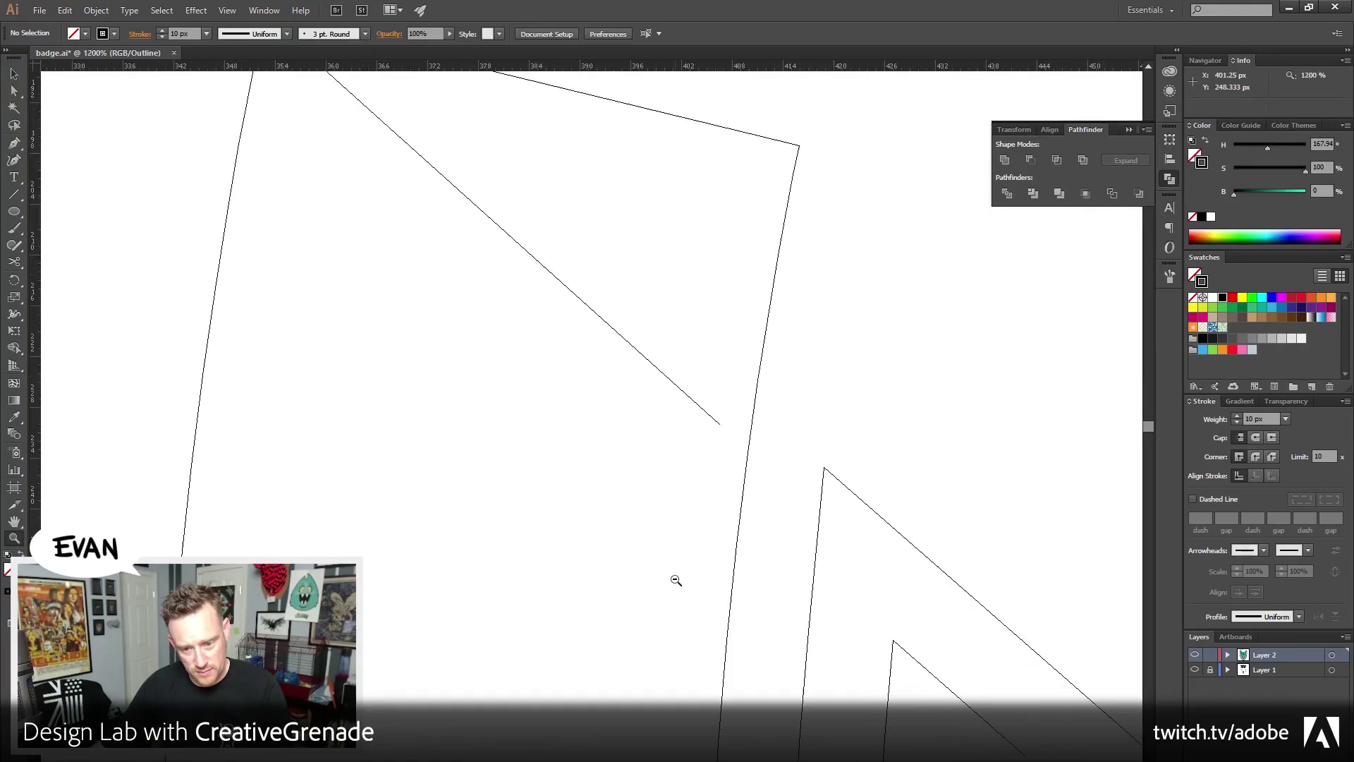
pyautogui.keyDown('alt'); pyautogui.click(671, 578); pyautogui.keyUp('alt')
pyautogui.moveTo(601, 513); pyautogui.dragTo(602, 570)
pyautogui.moveTo(619, 379); pyautogui.dragTo(532, 544)
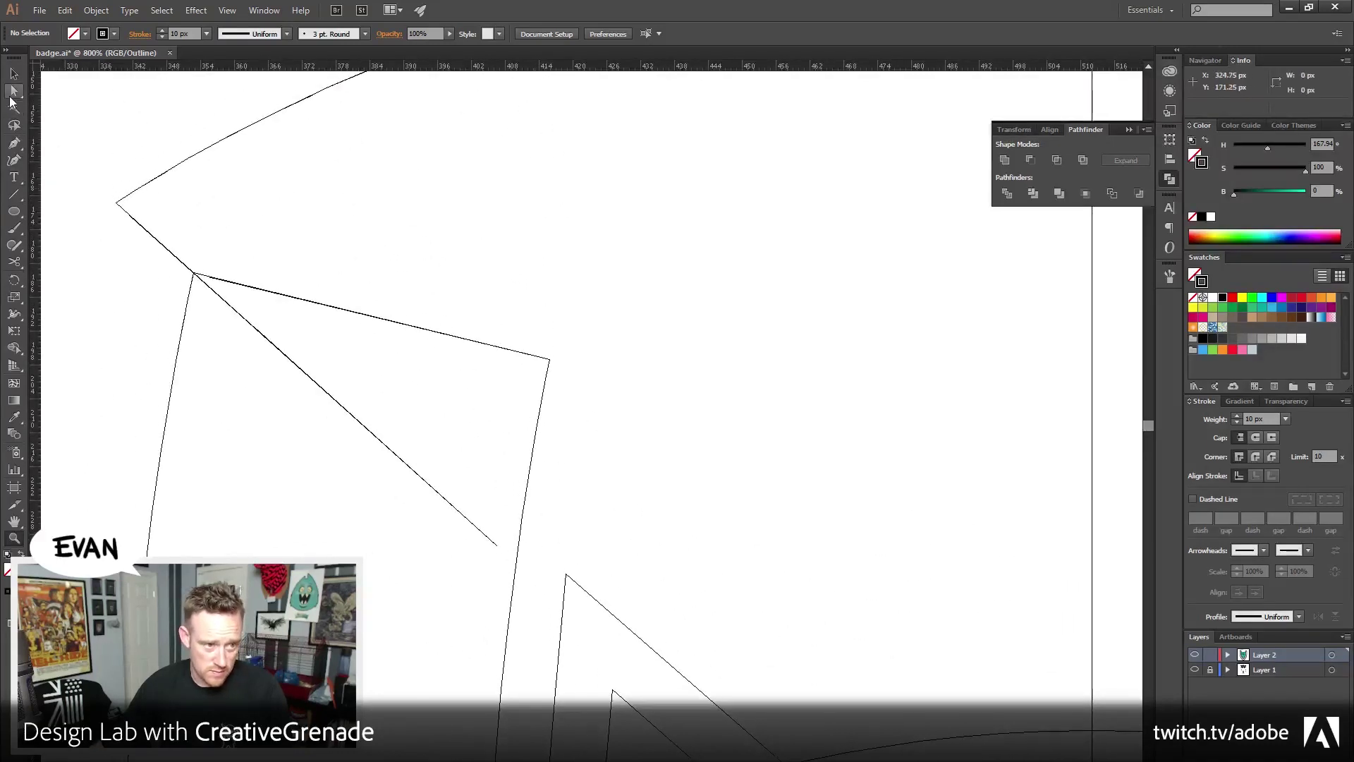
pyautogui.press('a')
pyautogui.moveTo(497, 544); pyautogui.dragTo(516, 565)
# Zoom back out to 300% and return to Preview to check the corner
pyautogui.scroll(2, 493, 467)
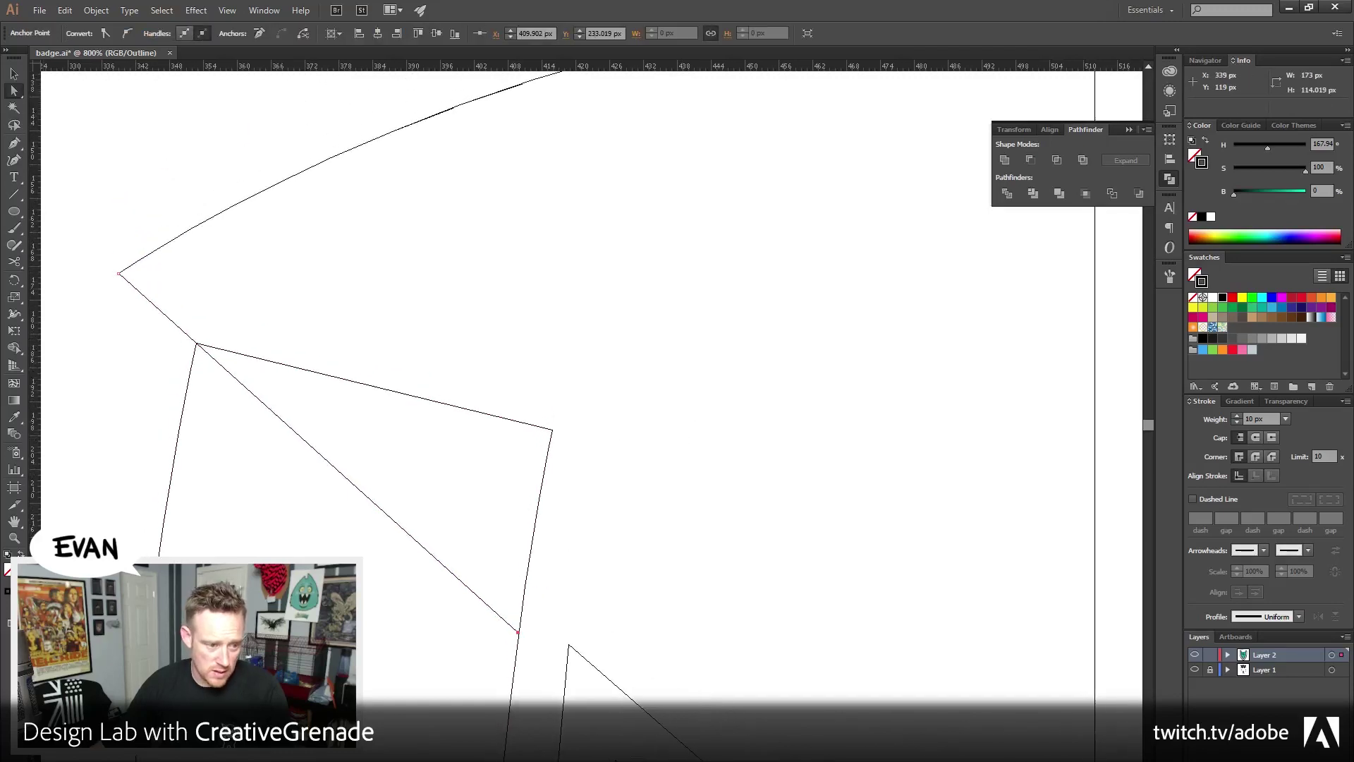
pyautogui.press('z')
pyautogui.keyDown('alt'); pyautogui.click(599, 487); pyautogui.keyUp('alt')
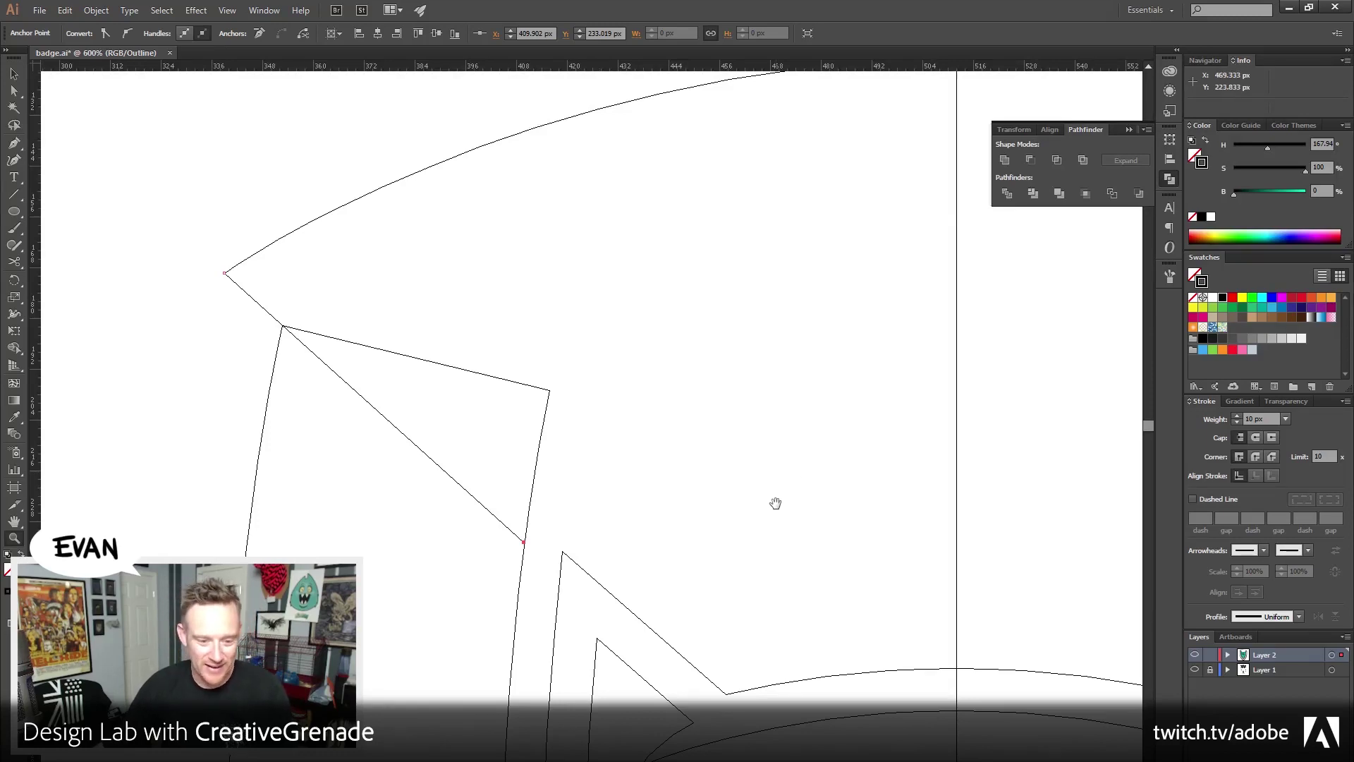
pyautogui.hotkey('ctrl', '-')
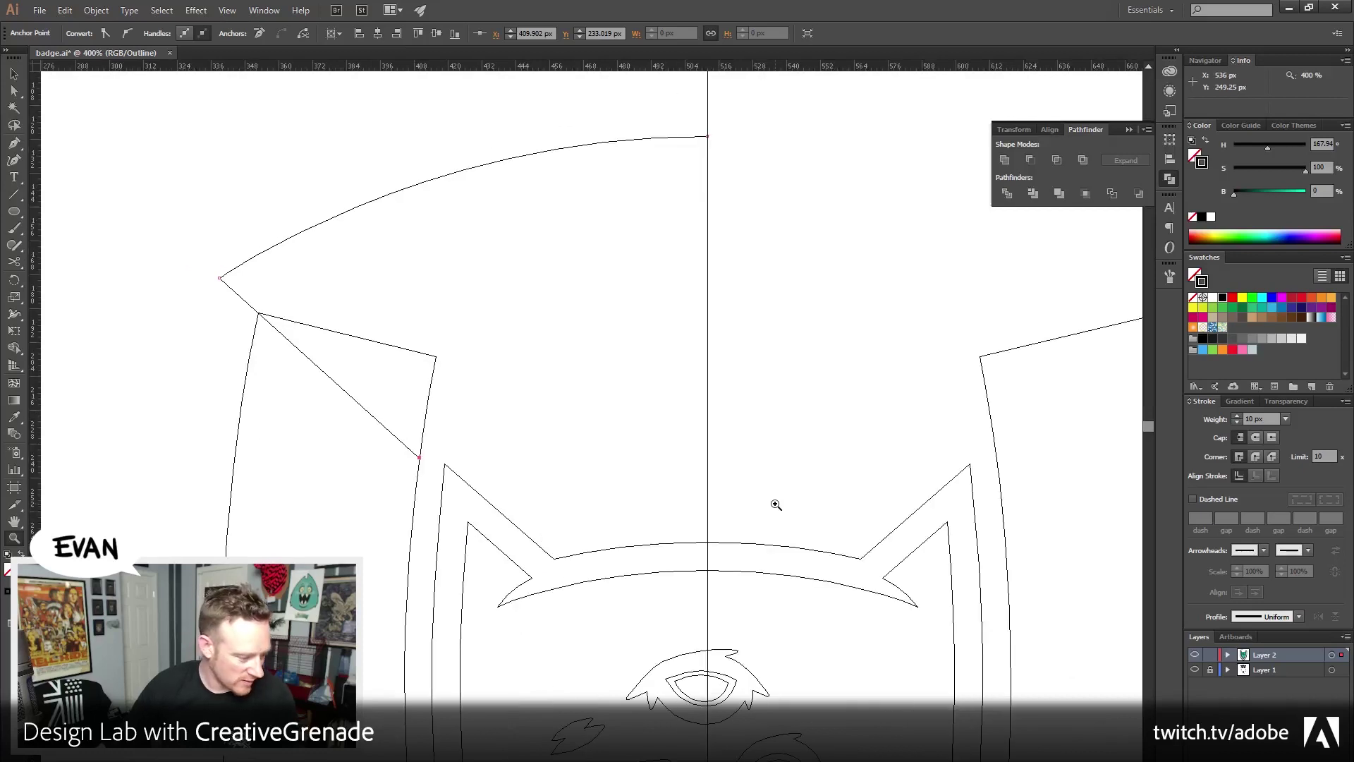
pyautogui.hotkey('ctrl', '-')
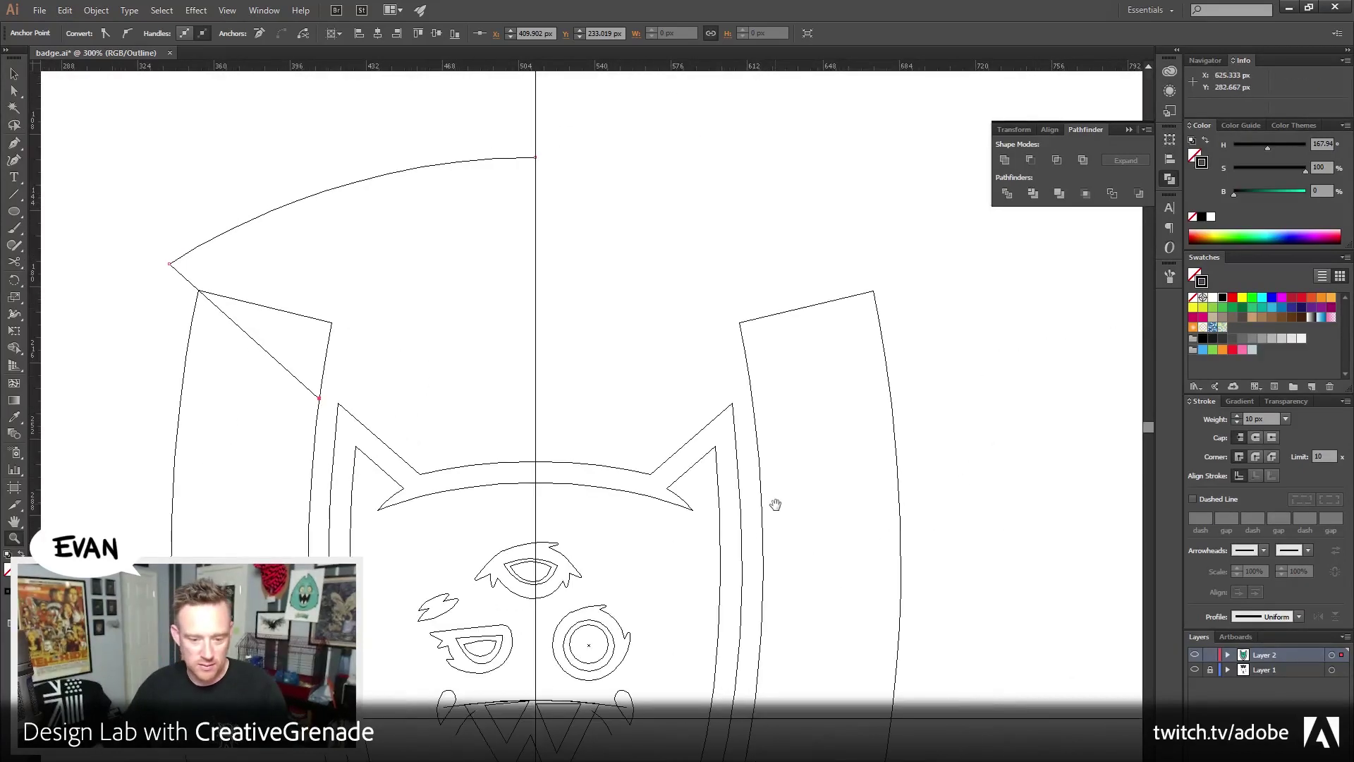
pyautogui.moveTo(757, 494); pyautogui.dragTo(759, 463)
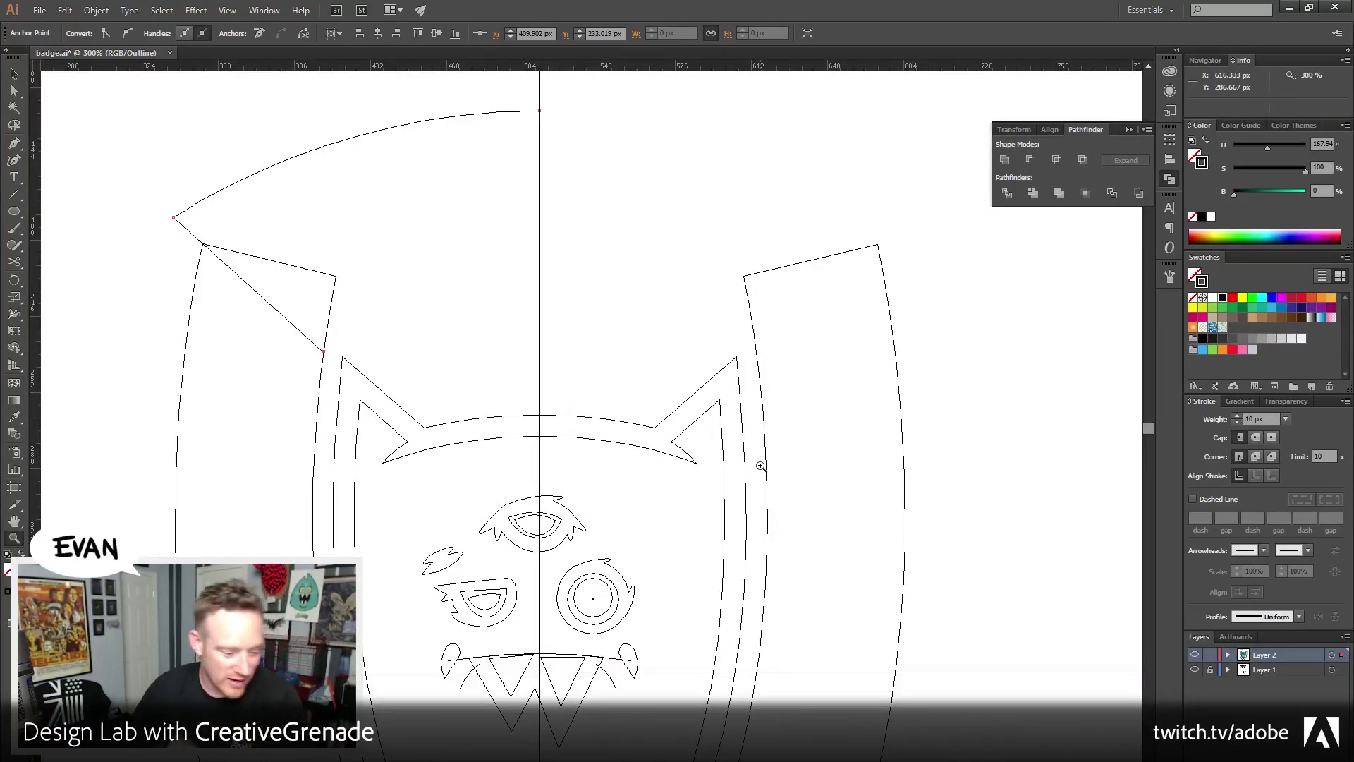
pyautogui.hotkey('ctrl', 'y')
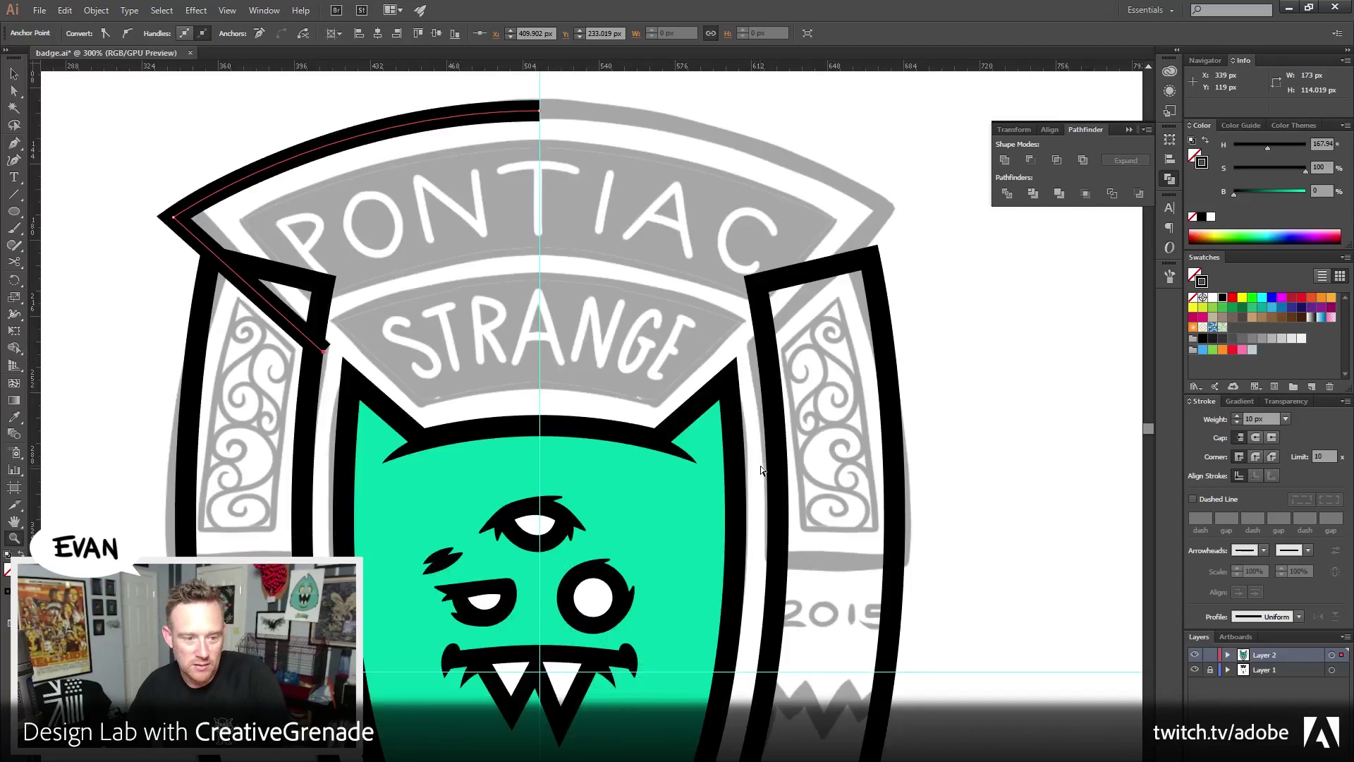
# Make a vertical-axis reflected copy of the top banner outline's left half
pyautogui.hotkey('ctrl', 'y')
pyautogui.hotkey('ctrl', 'y')
pyautogui.hotkey('ctrl', 'y')
pyautogui.hotkey('ctrl', 'y')
pyautogui.hotkey('ctrl', 'y')
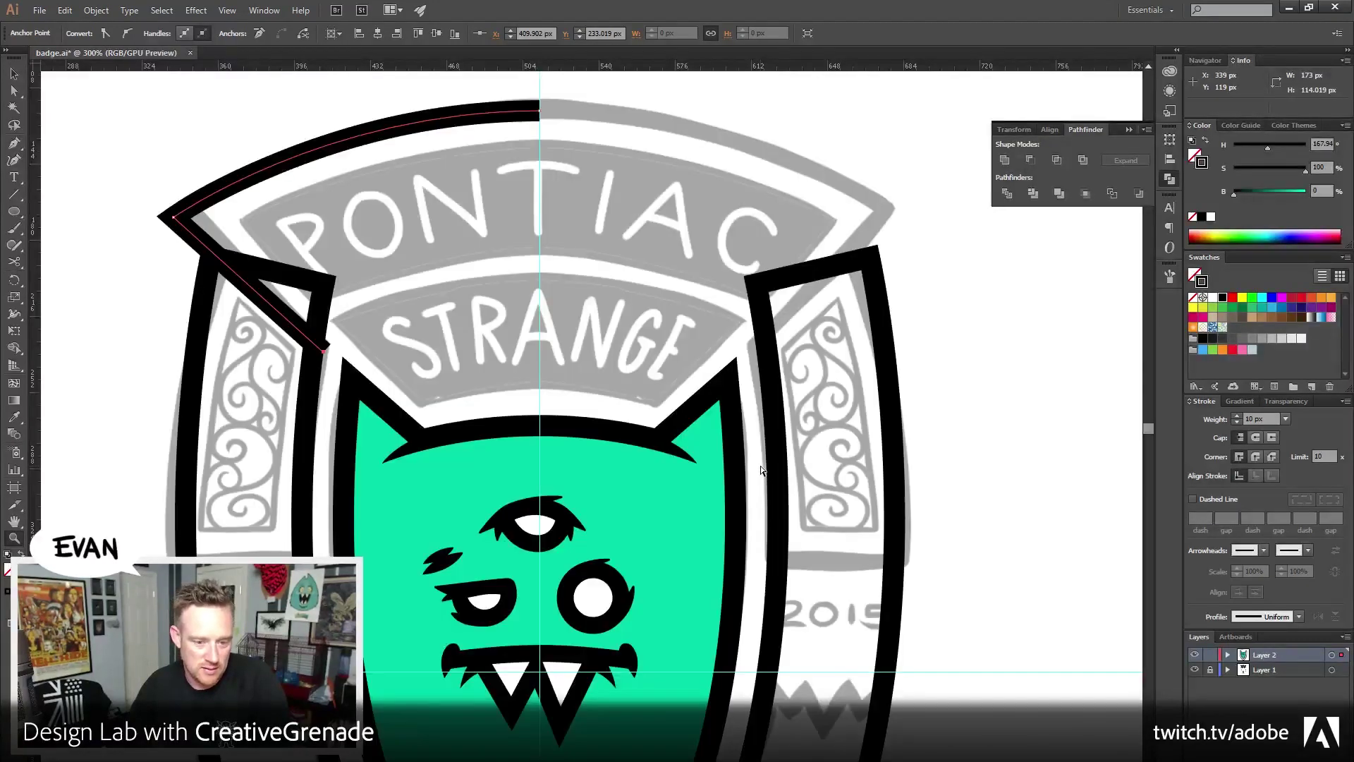
pyautogui.hotkey('ctrl', 'y')
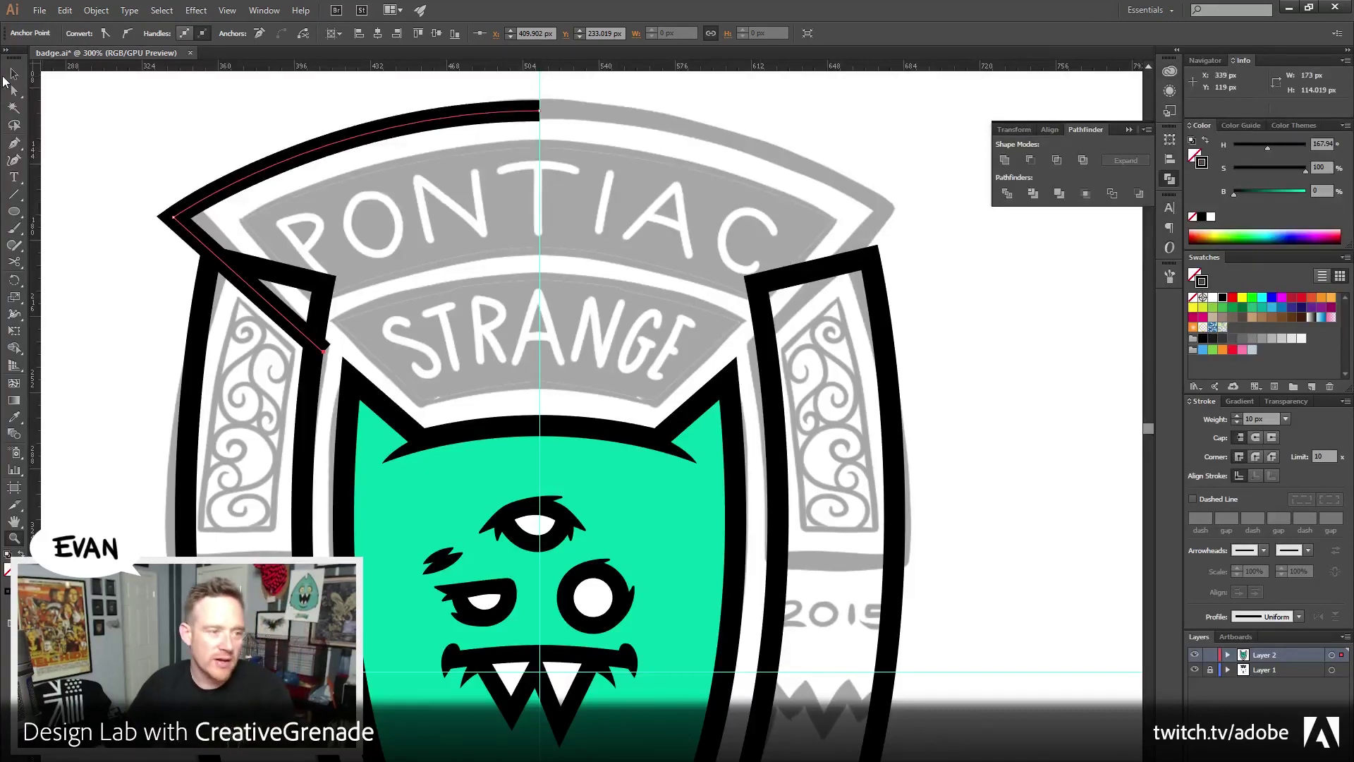
pyautogui.click(14, 73)
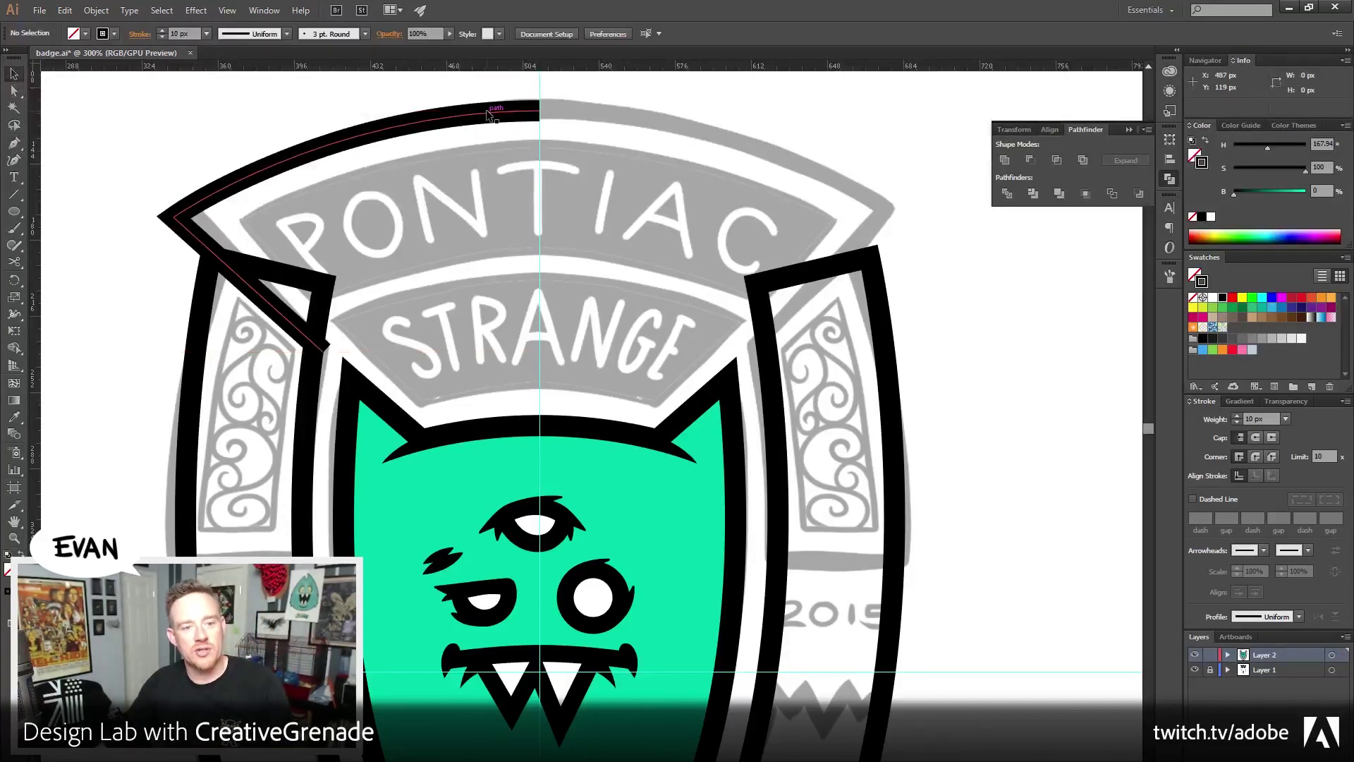
pyautogui.click(535, 219)
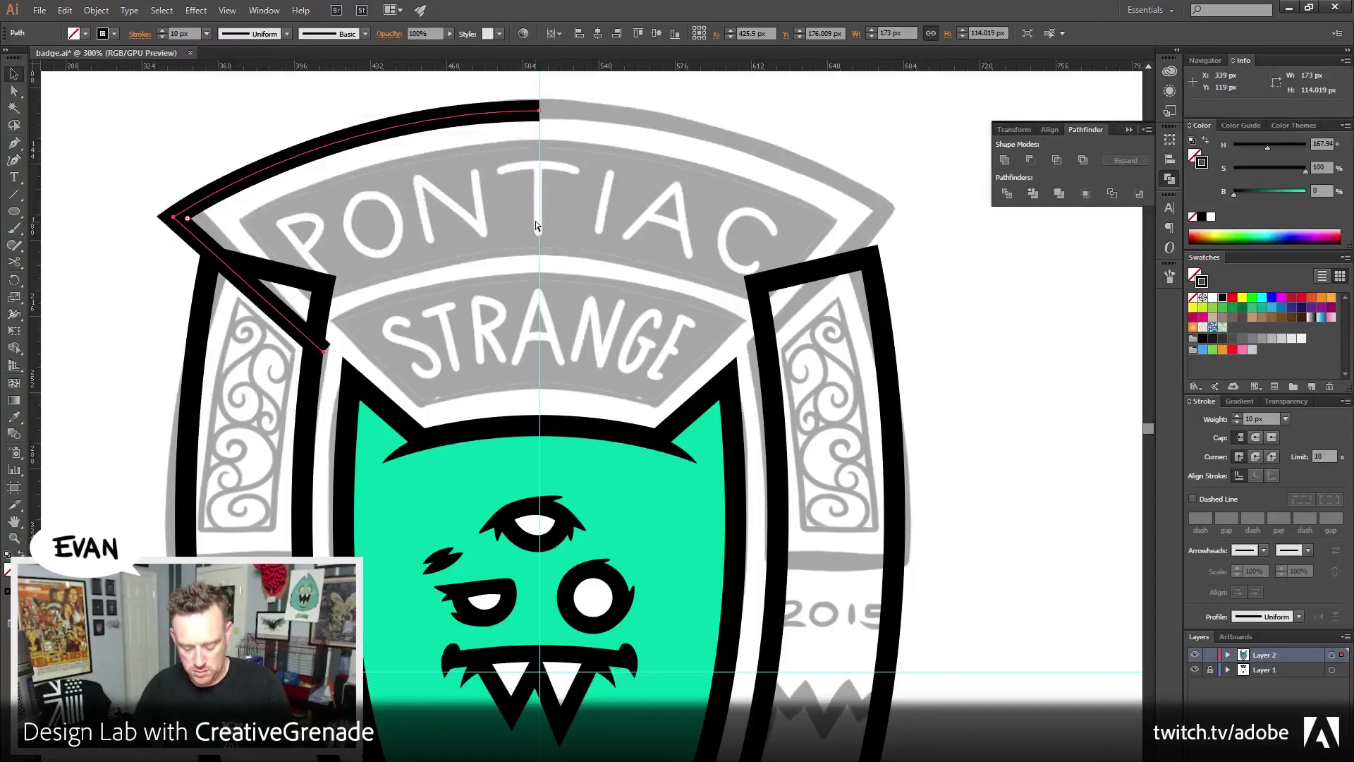
pyautogui.press('o')
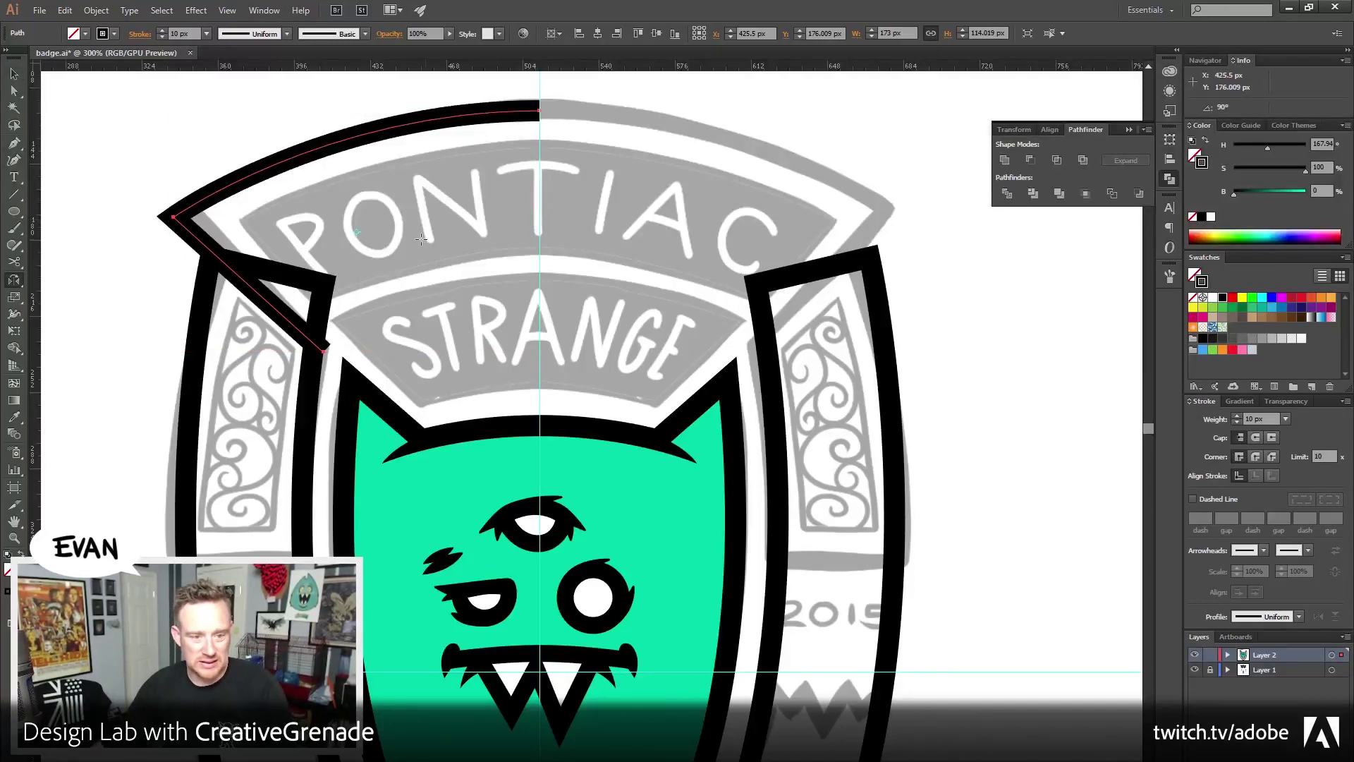
pyautogui.moveTo(200, 232); pyautogui.dragTo(656, 280)
# Place the mirrored half on the badge's right side so it meets the centre line
pyautogui.click(13, 76)
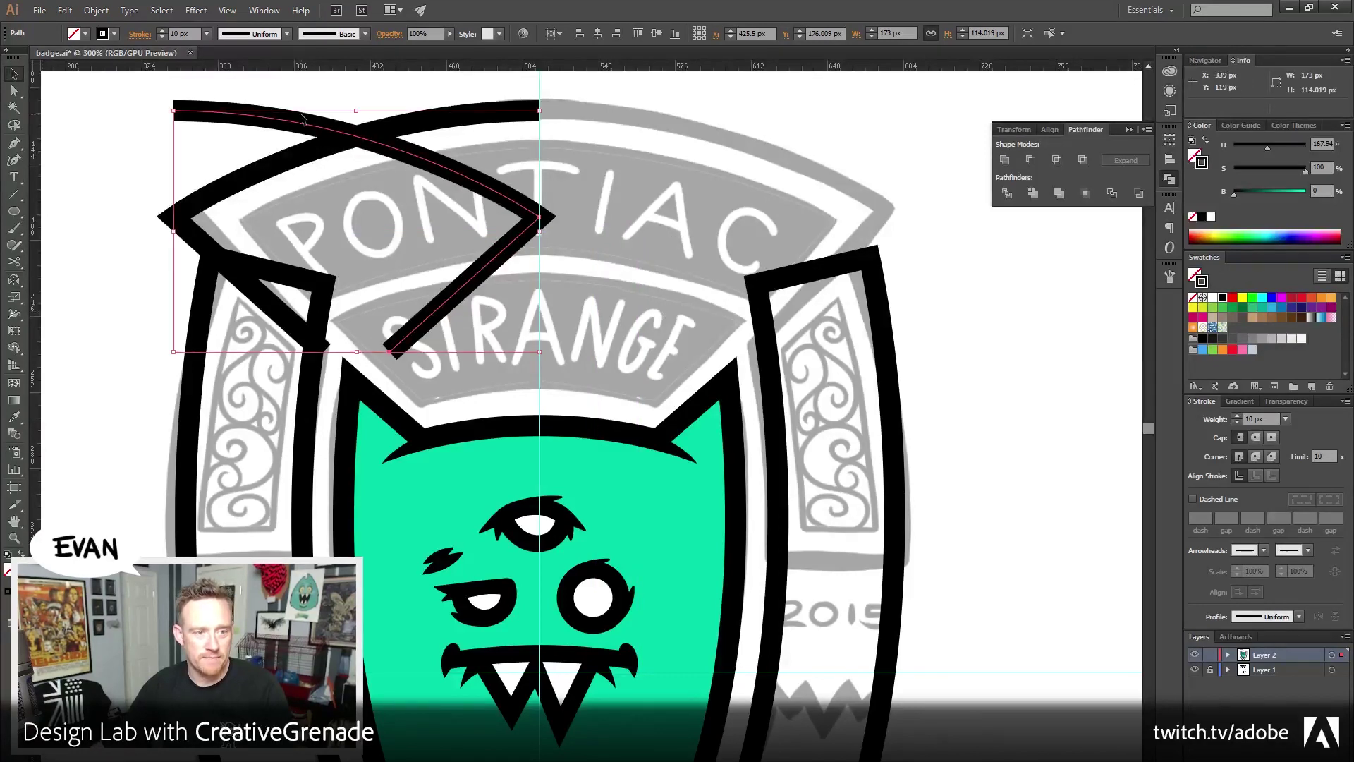
pyautogui.moveTo(277, 128); pyautogui.dragTo(813, 126)
pyautogui.click(943, 109)
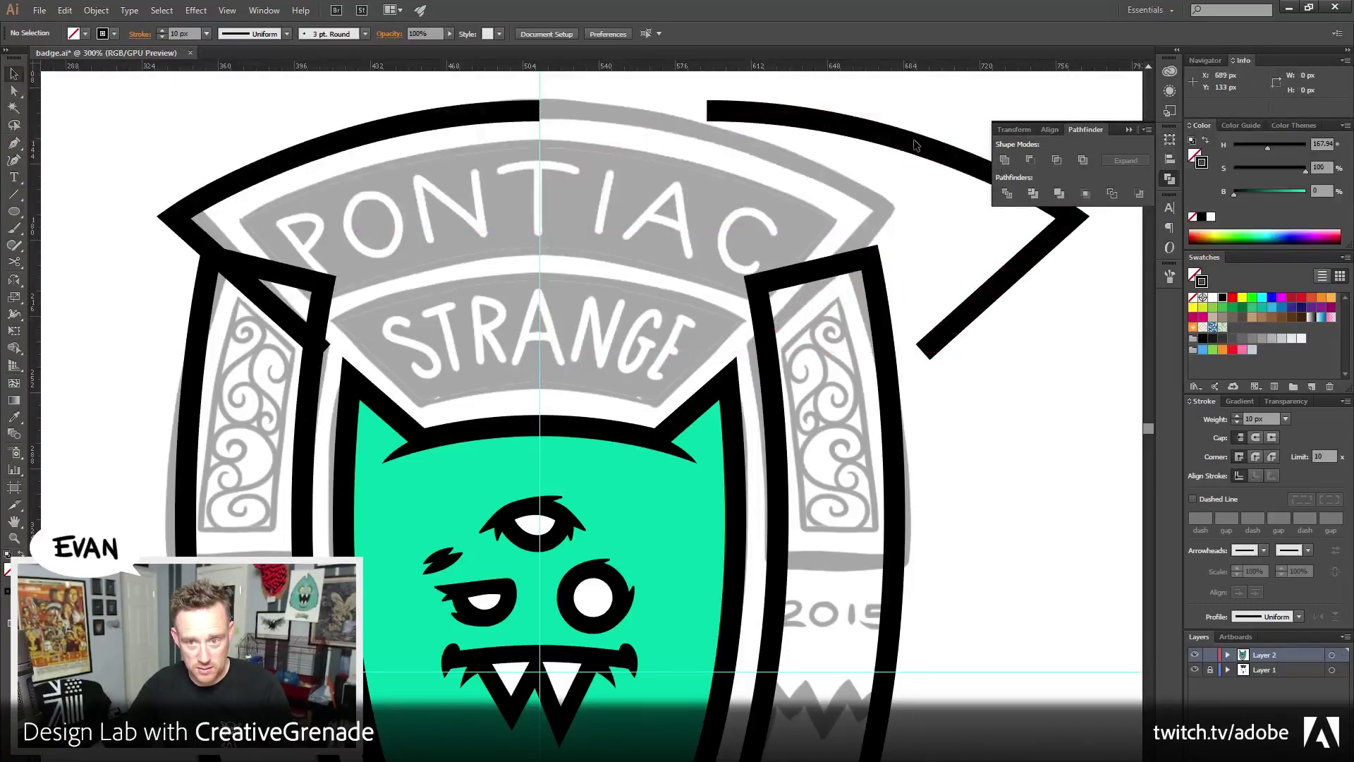
pyautogui.moveTo(909, 145); pyautogui.dragTo(737, 136)
pyautogui.click(967, 409)
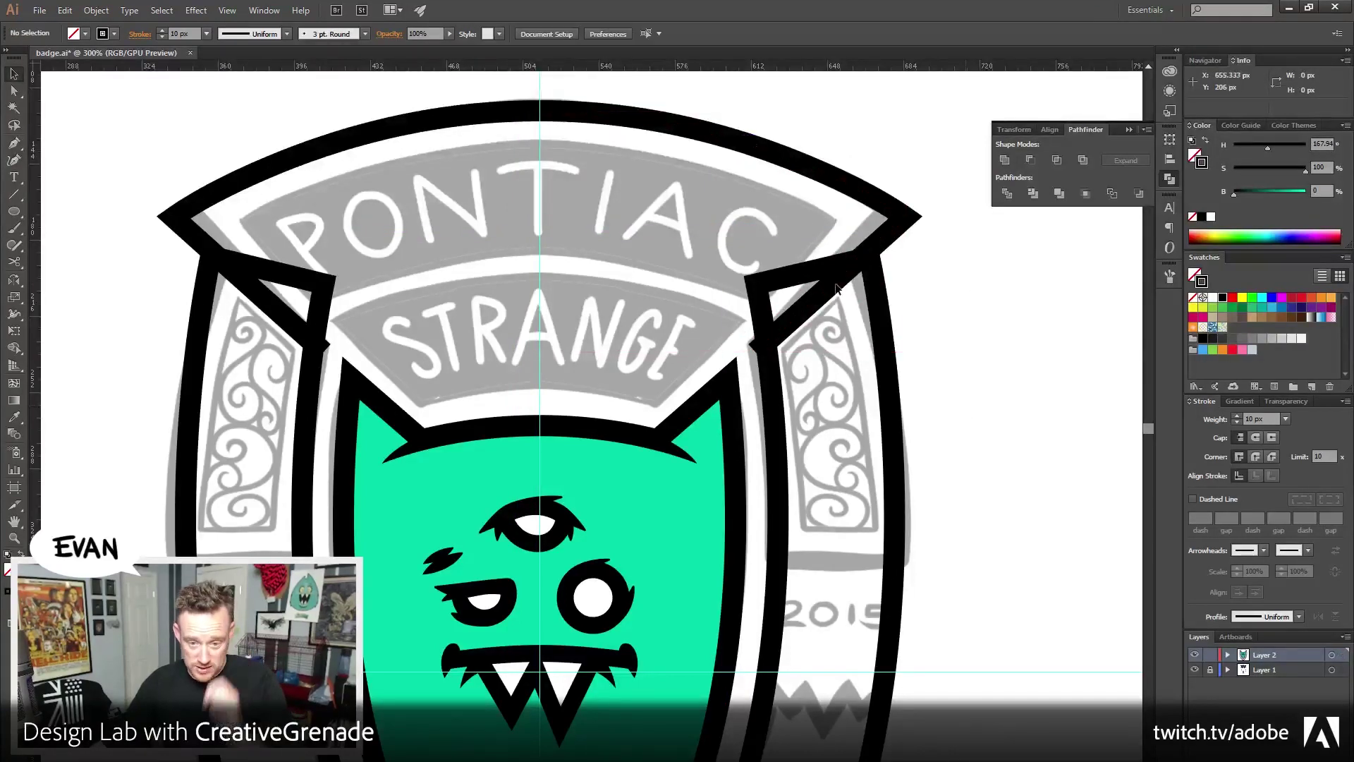
pyautogui.moveTo(652, 540); pyautogui.dragTo(613, 277)
pyautogui.scroll(-5, 613, 277)
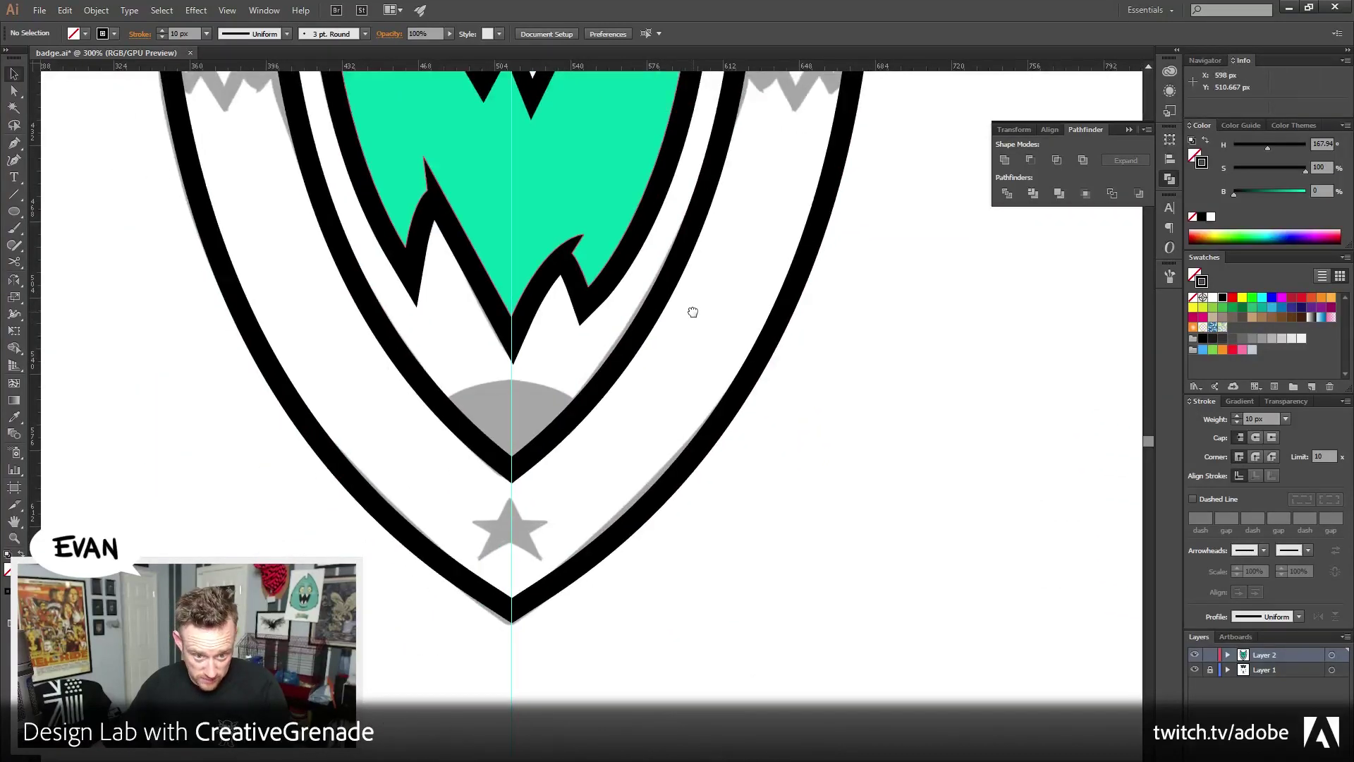
pyautogui.scroll(10, 693, 312)
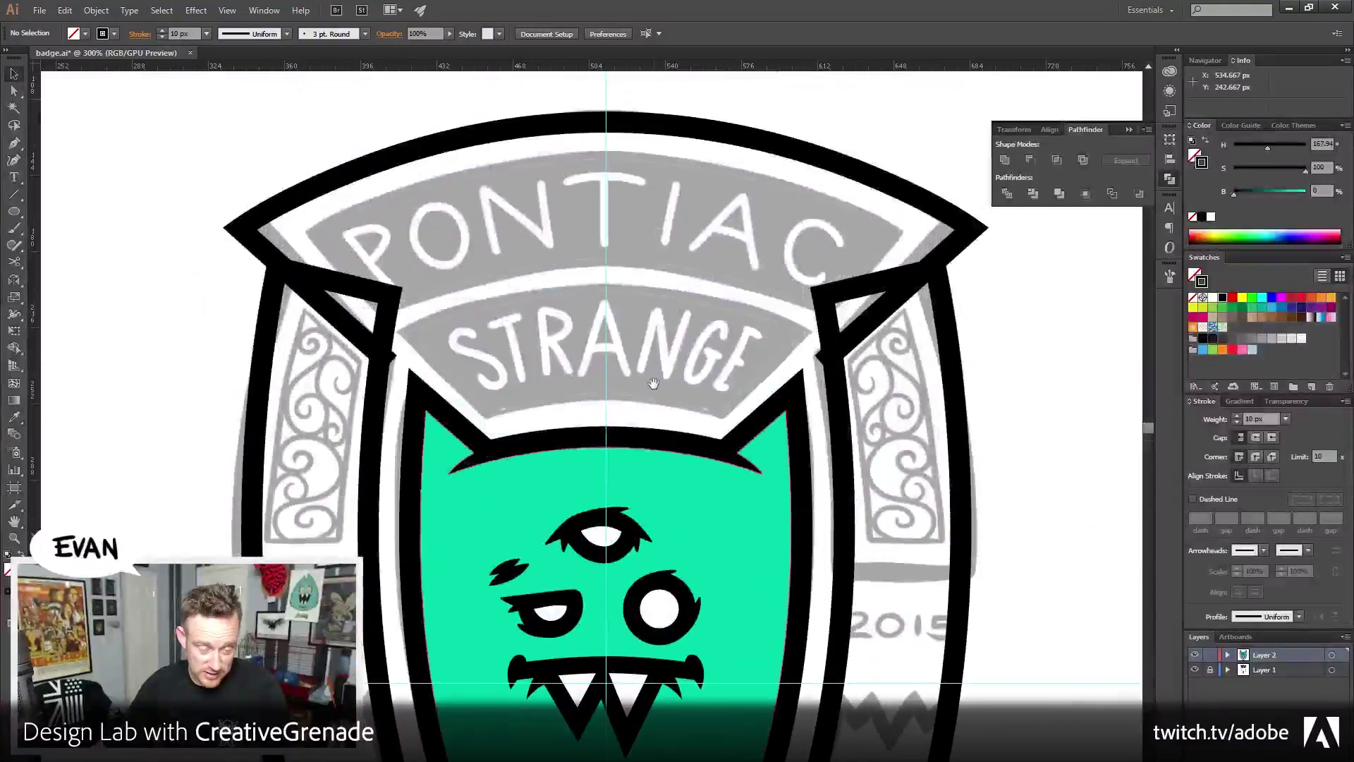
pyautogui.scroll(2, 641, 393)
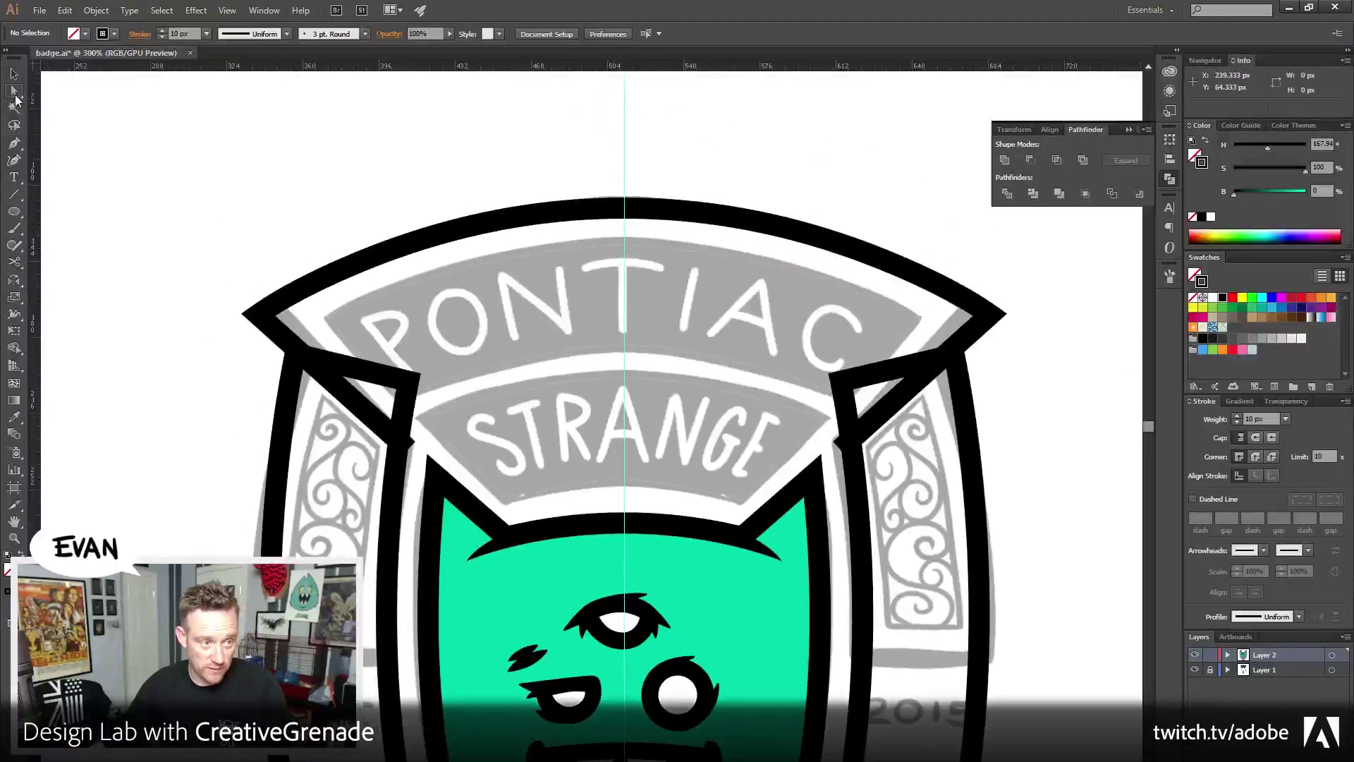
pyautogui.scroll(-1, 115, 499)
# Bring the black corner-tab outline to the front with Object > Arrange > Bring to Front
pyautogui.click(14, 537)
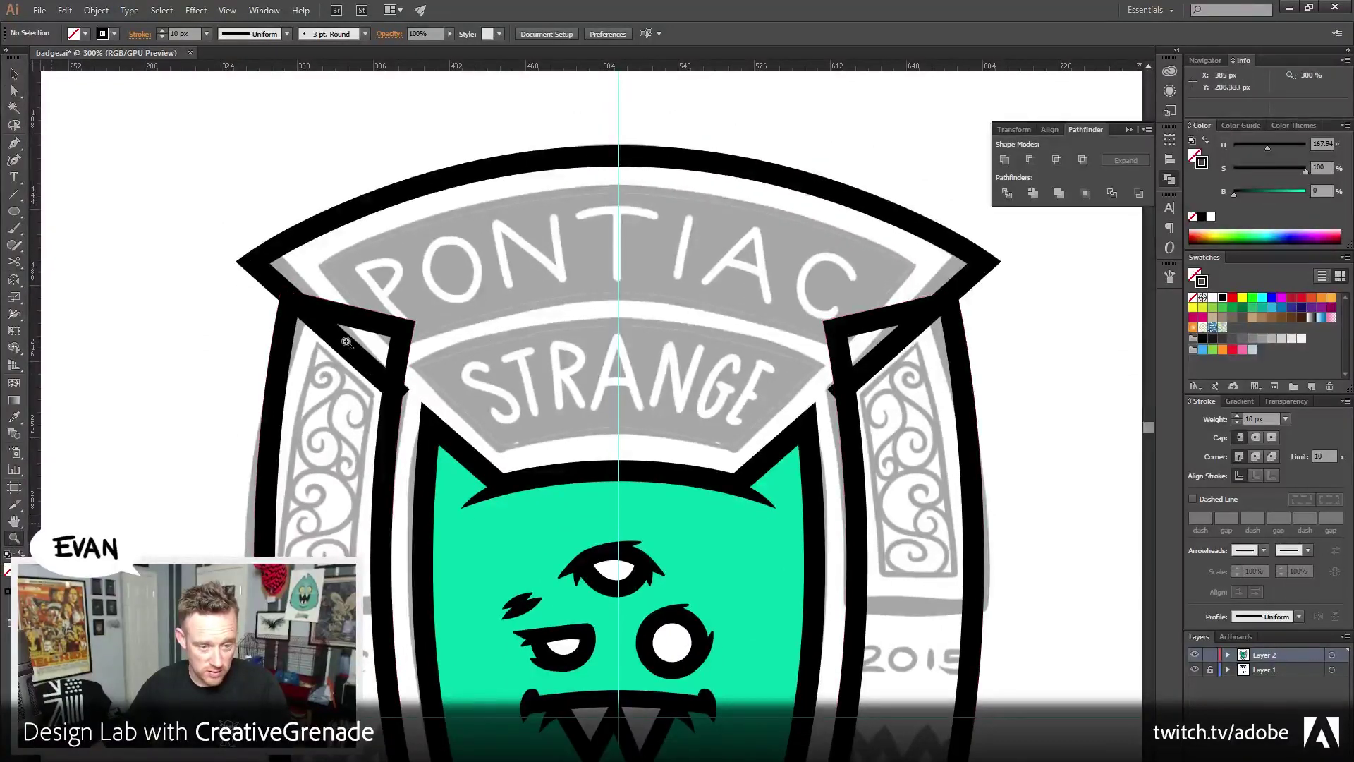
pyautogui.moveTo(346, 341); pyautogui.dragTo(459, 455)
pyautogui.moveTo(219, 123)
pyautogui.mouseDown()
pyautogui.moveTo(272, 178)
pyautogui.moveTo(364, 368)
pyautogui.mouseUp()
pyautogui.click(768, 352)
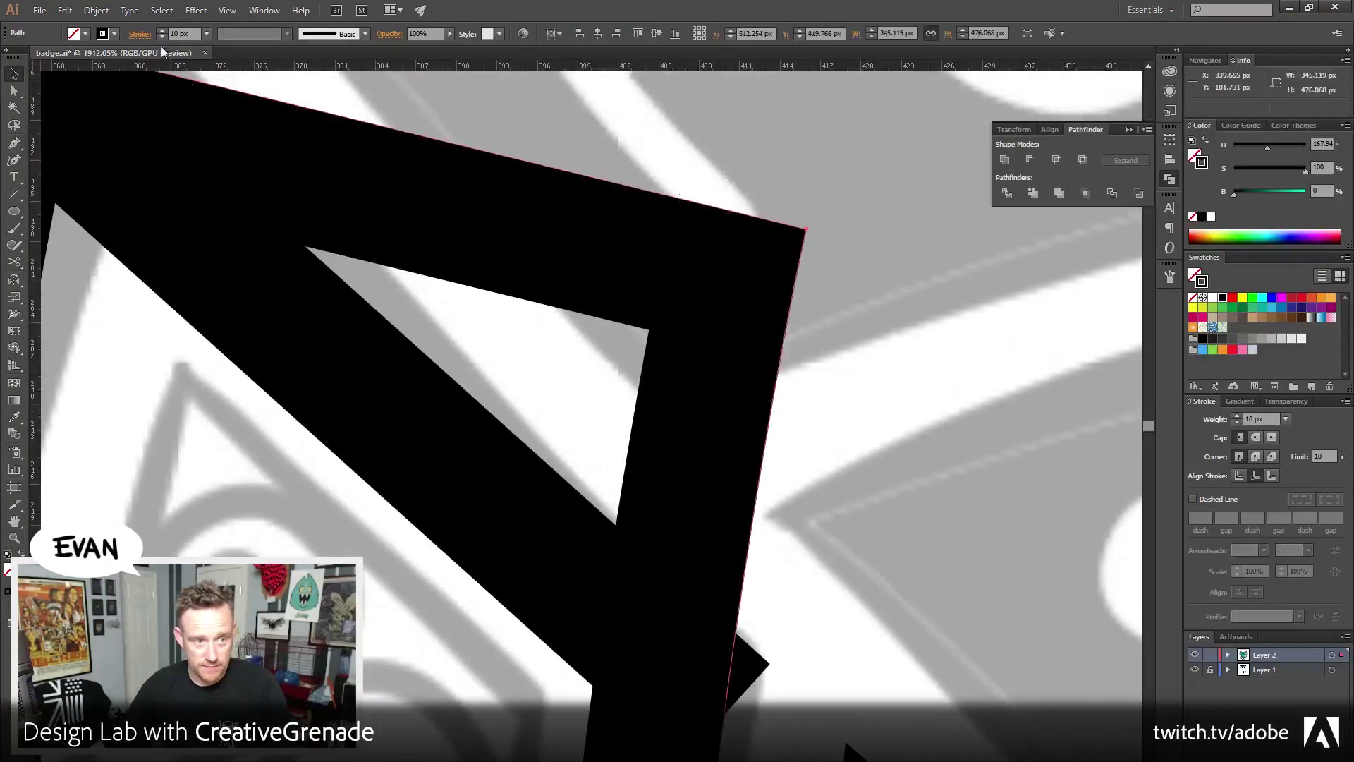
pyautogui.click(96, 11)
pyautogui.moveTo(118, 32)
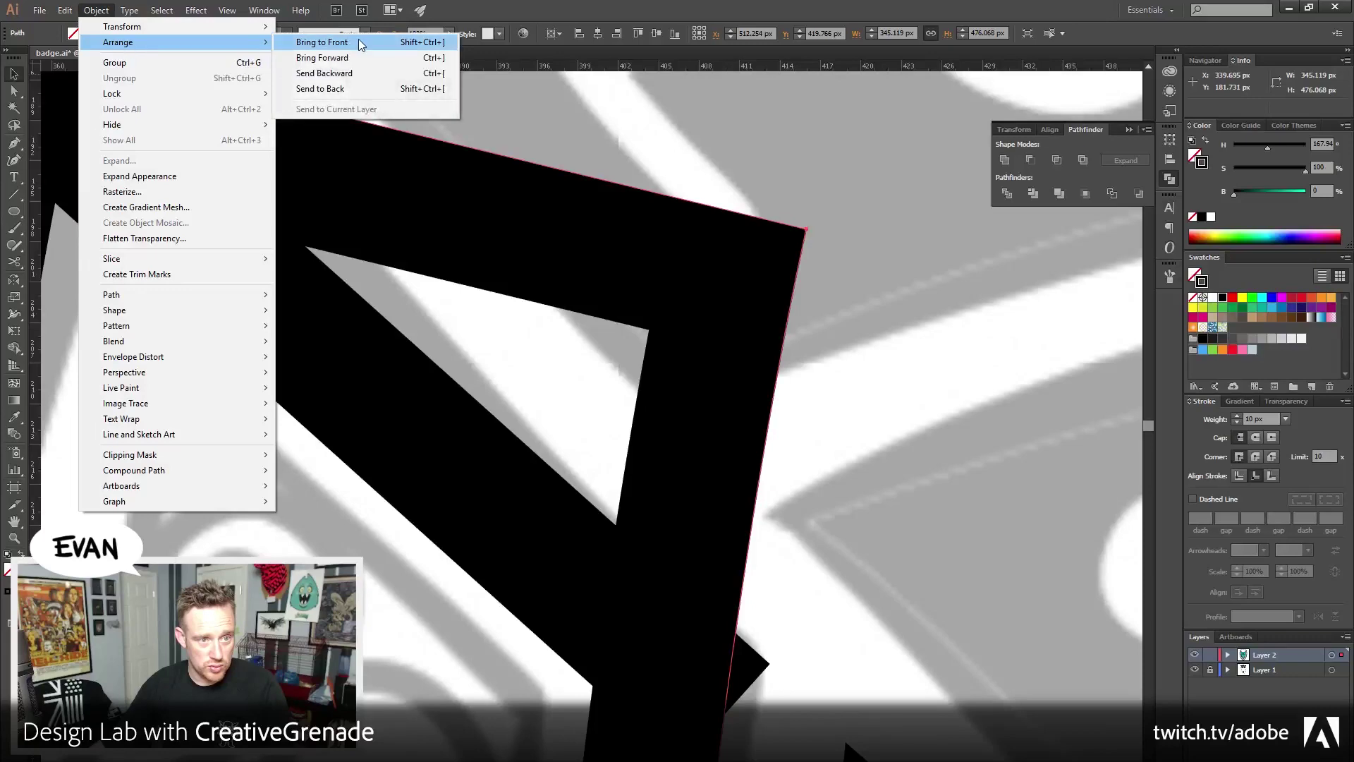
pyautogui.click(359, 44)
# Zoom back out to 300% and recentre the view on the badge's top
pyautogui.hotkey('shift', 'ctrl', 'a')
pyautogui.press('z')
pyautogui.keyDown('alt'); pyautogui.click(488, 544); pyautogui.keyUp('alt')
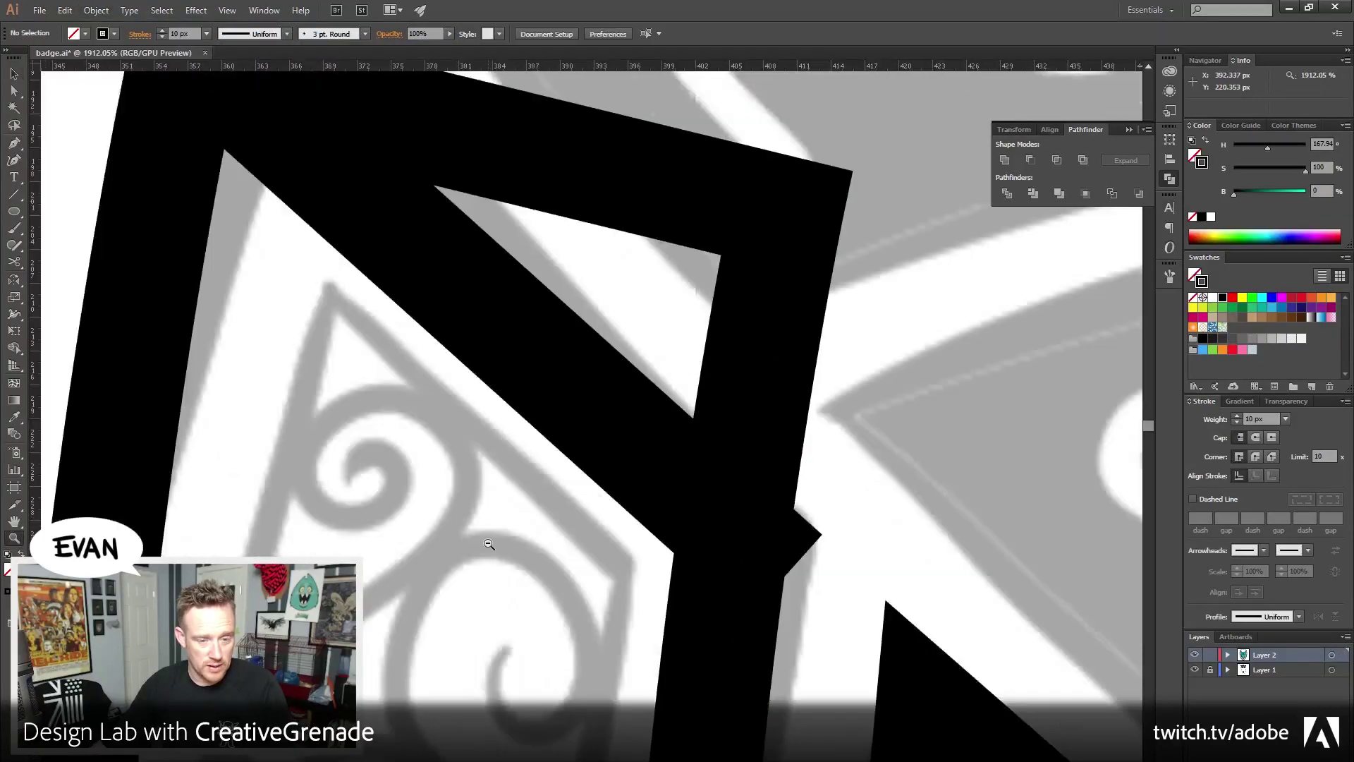
pyautogui.keyDown('alt'); pyautogui.click(489, 544); pyautogui.keyUp('alt')
pyautogui.keyDown('alt'); pyautogui.click(488, 544); pyautogui.keyUp('alt')
pyautogui.keyDown('alt'); pyautogui.click(489, 540); pyautogui.keyUp('alt')
pyautogui.keyDown('alt'); pyautogui.click(489, 538); pyautogui.keyUp('alt')
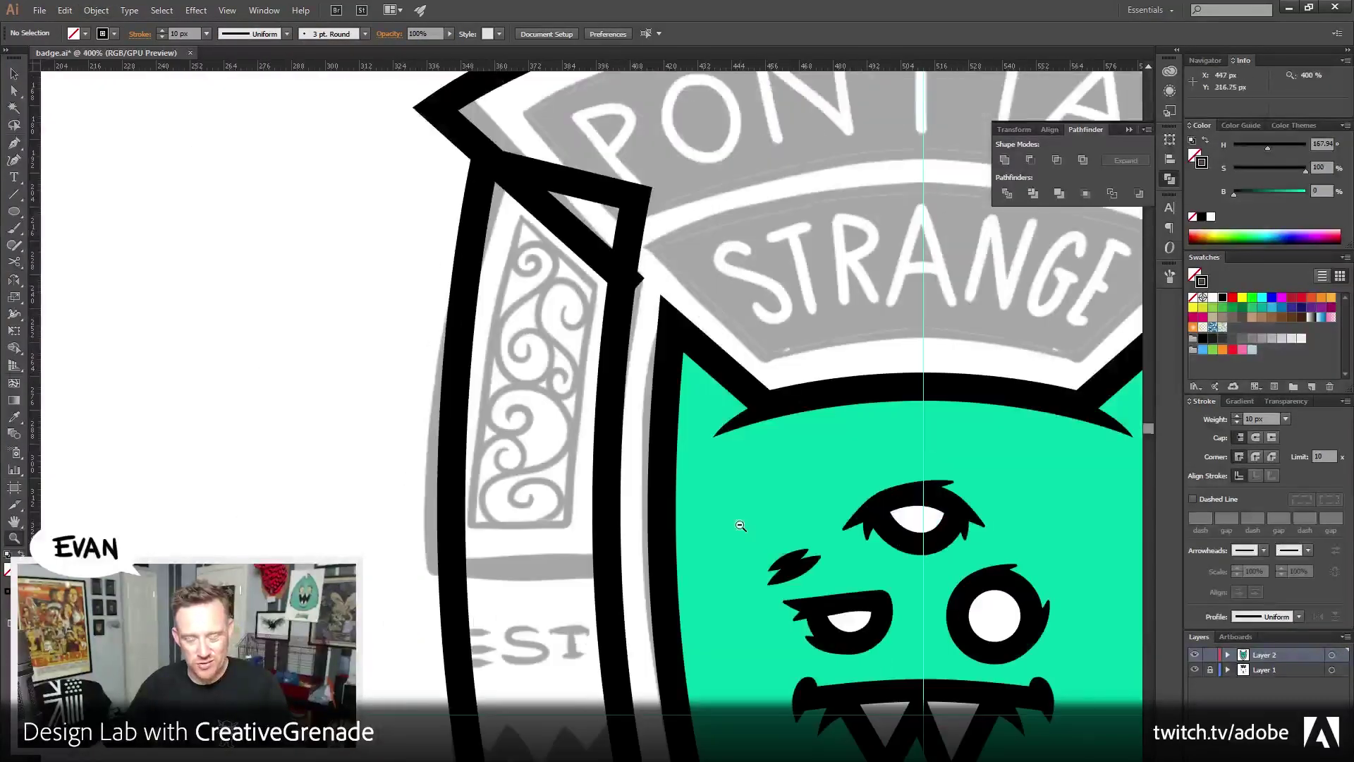
pyautogui.keyDown('alt'); pyautogui.click(659, 401); pyautogui.keyUp('alt')
pyautogui.moveTo(659, 401); pyautogui.dragTo(498, 613)
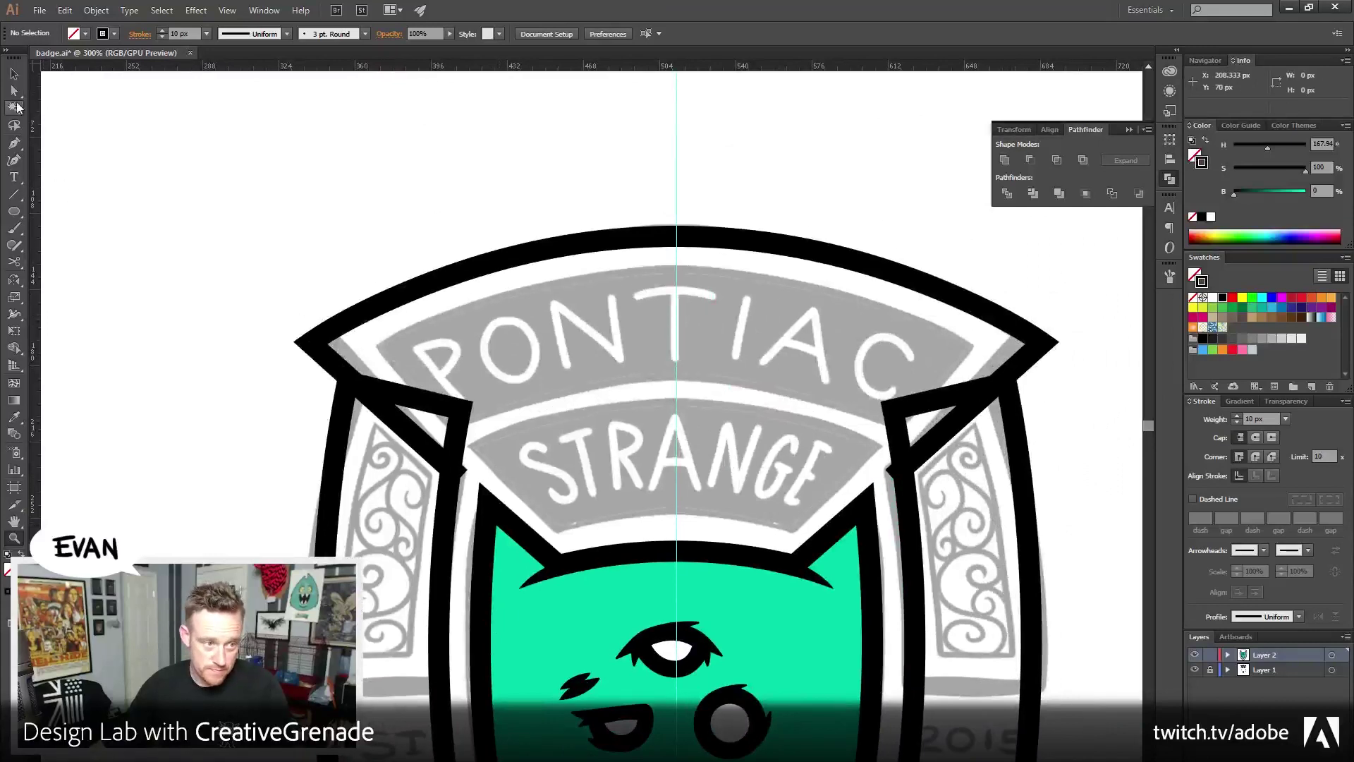
pyautogui.click(14, 90)
pyautogui.press('p')
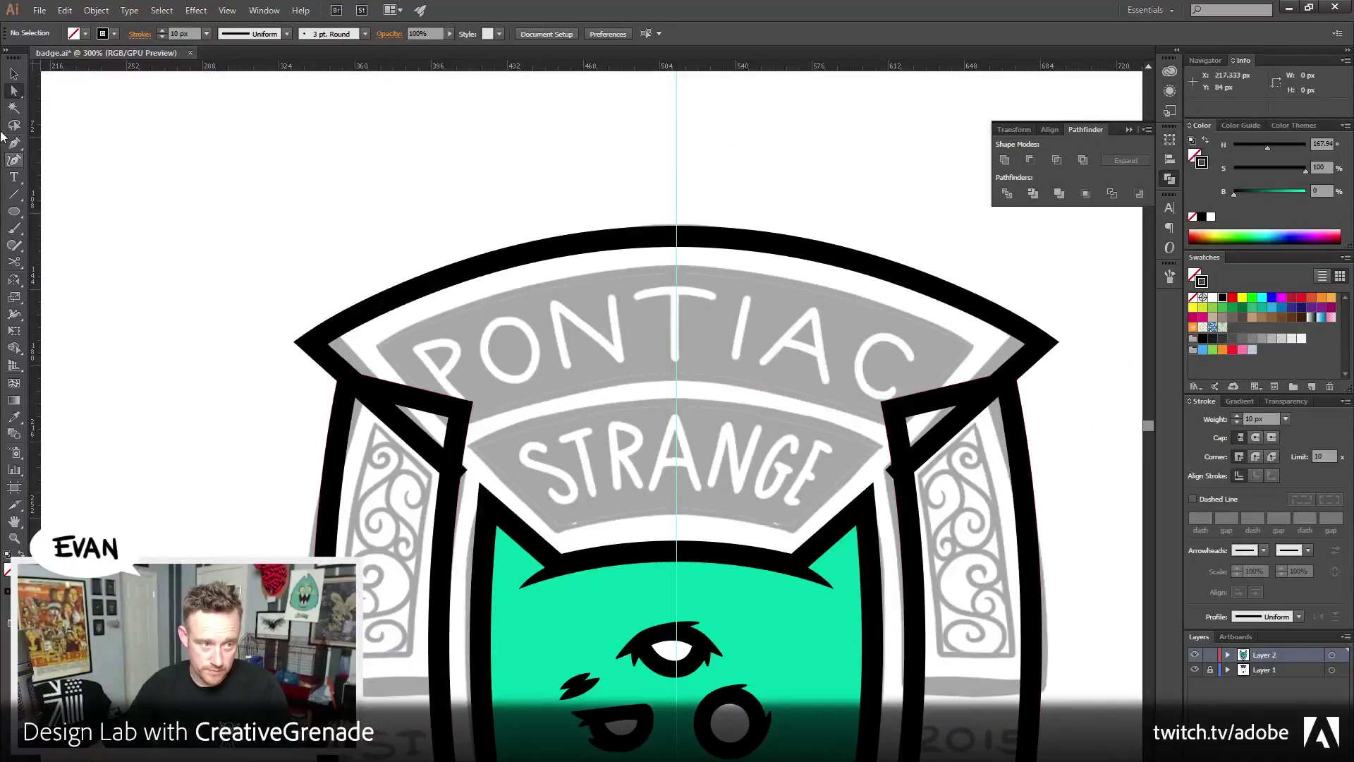
pyautogui.click(14, 74)
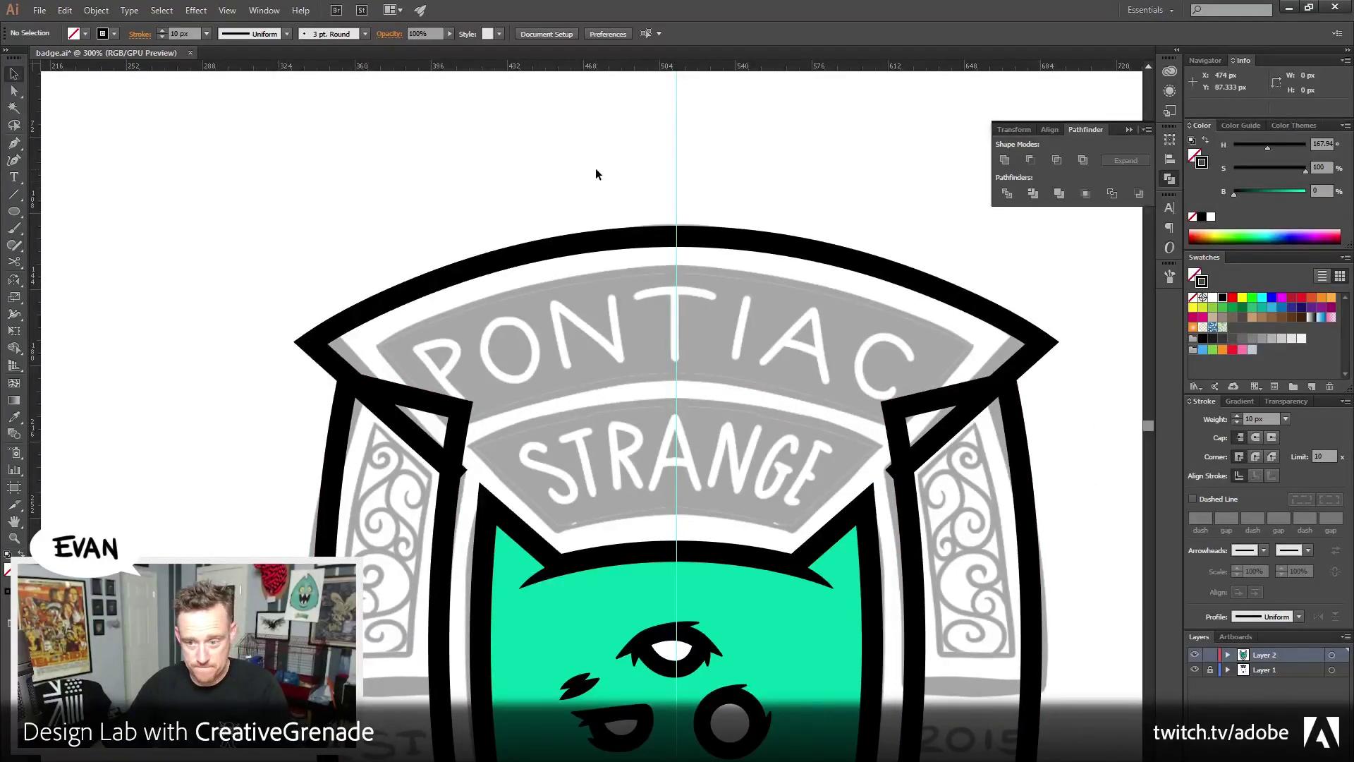
# Check the top black arc, then save badge.ai and switch to the browser
pyautogui.moveTo(596, 168); pyautogui.dragTo(704, 296)
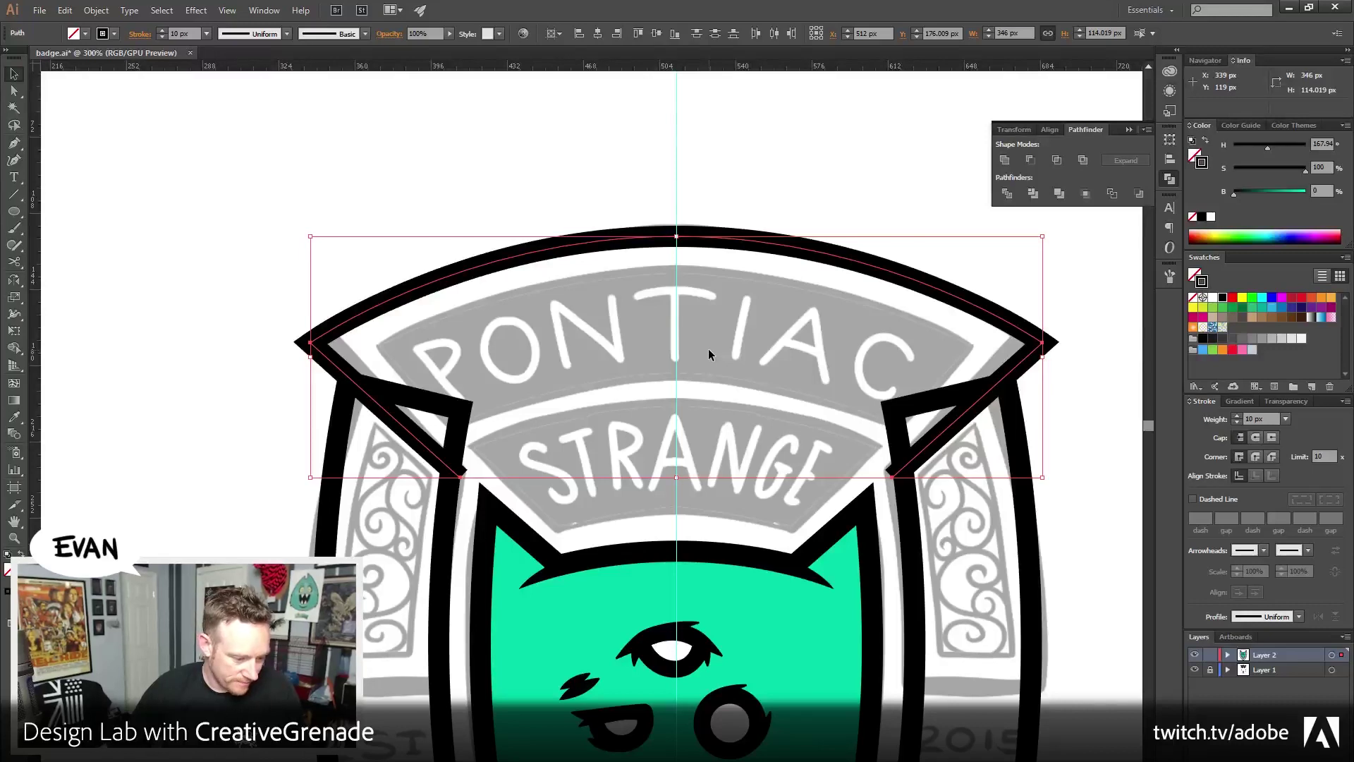
pyautogui.click(641, 172)
pyautogui.moveTo(642, 172); pyautogui.dragTo(572, 113)
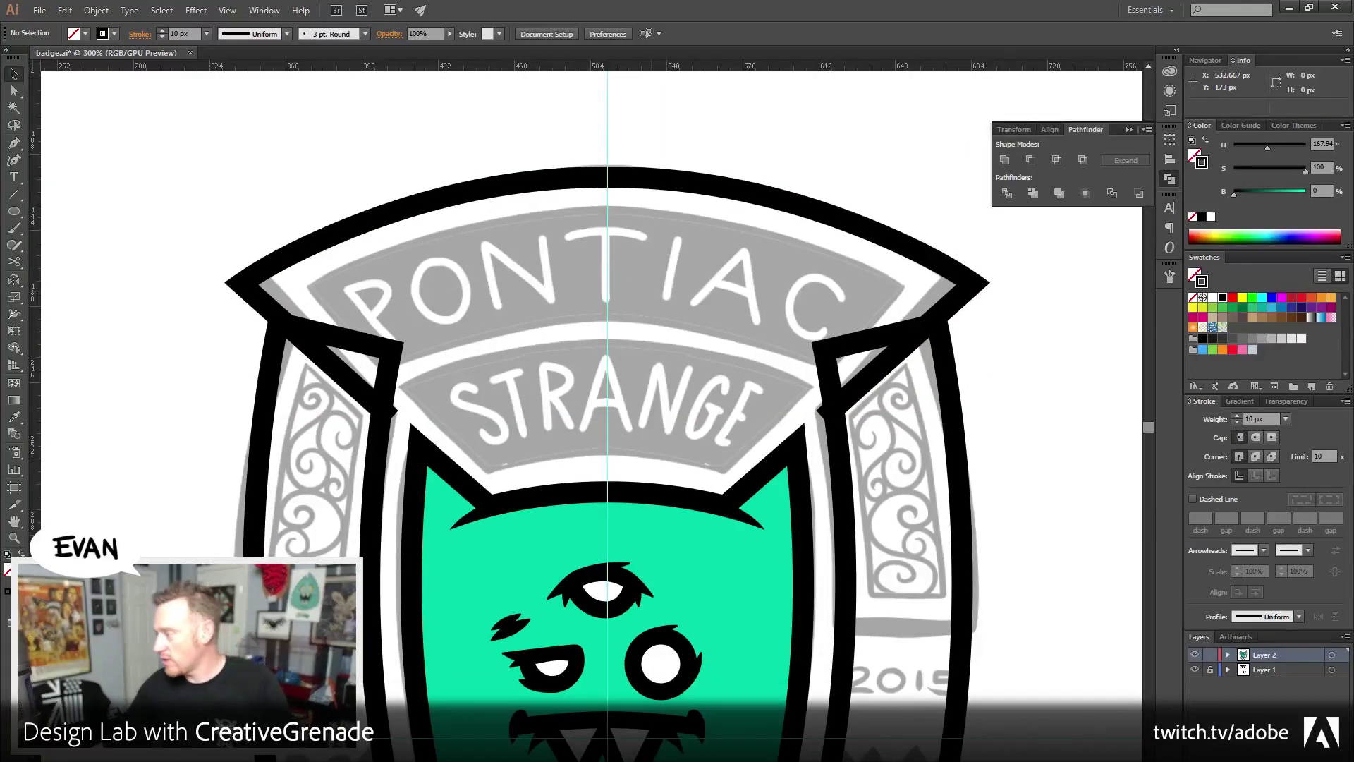
pyautogui.hotkey('ctrl', 's')
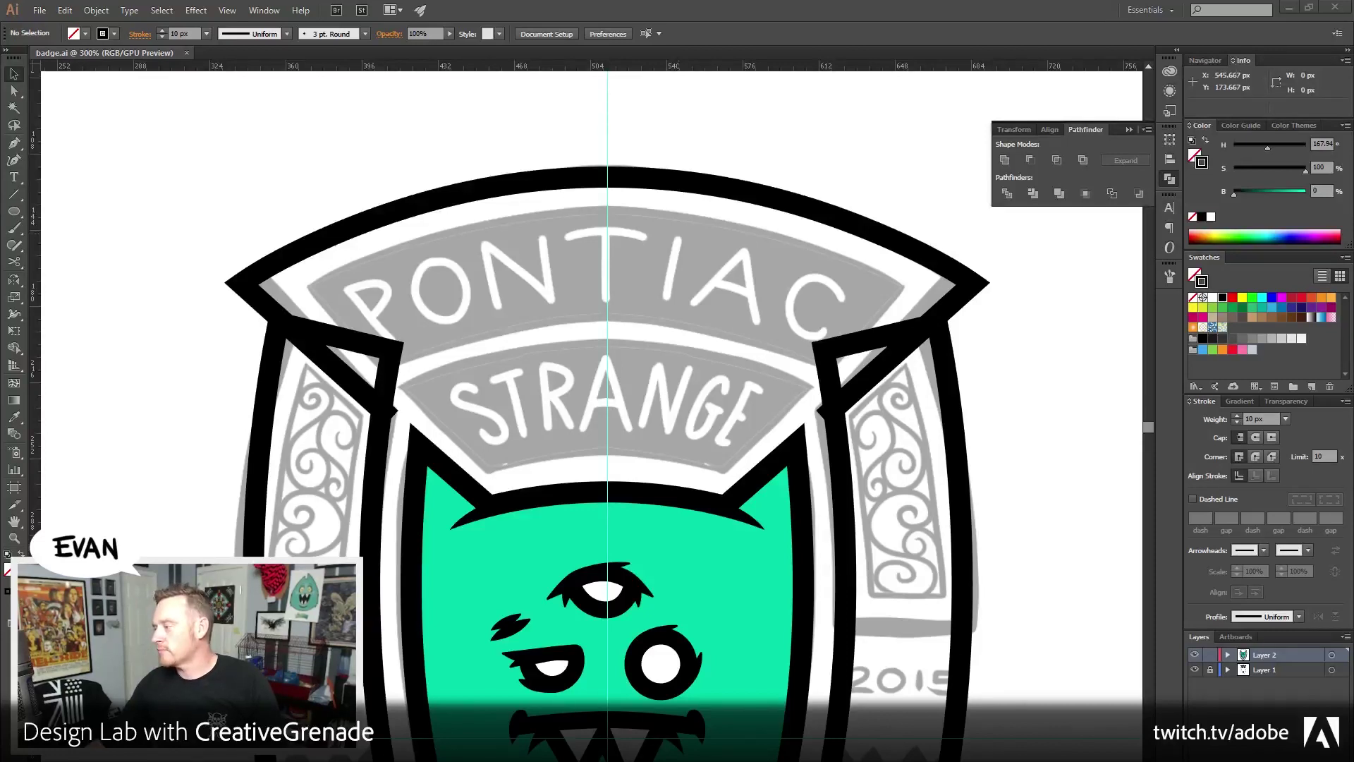
pyautogui.hotkey('alt', 'Tab')
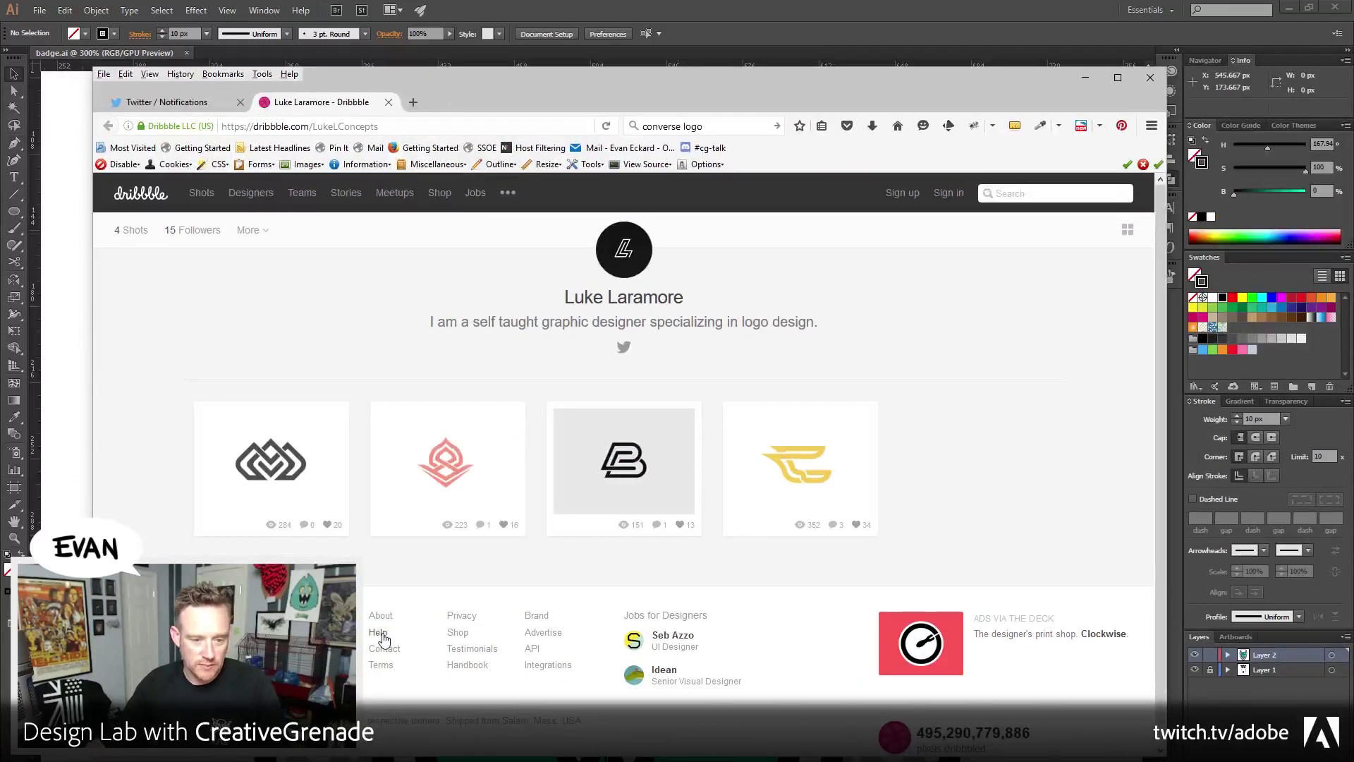
# View the "M" Logo and "B" Logo shots, then drag Firefox off-screen to reveal Illustrator
pyautogui.click(284, 455)
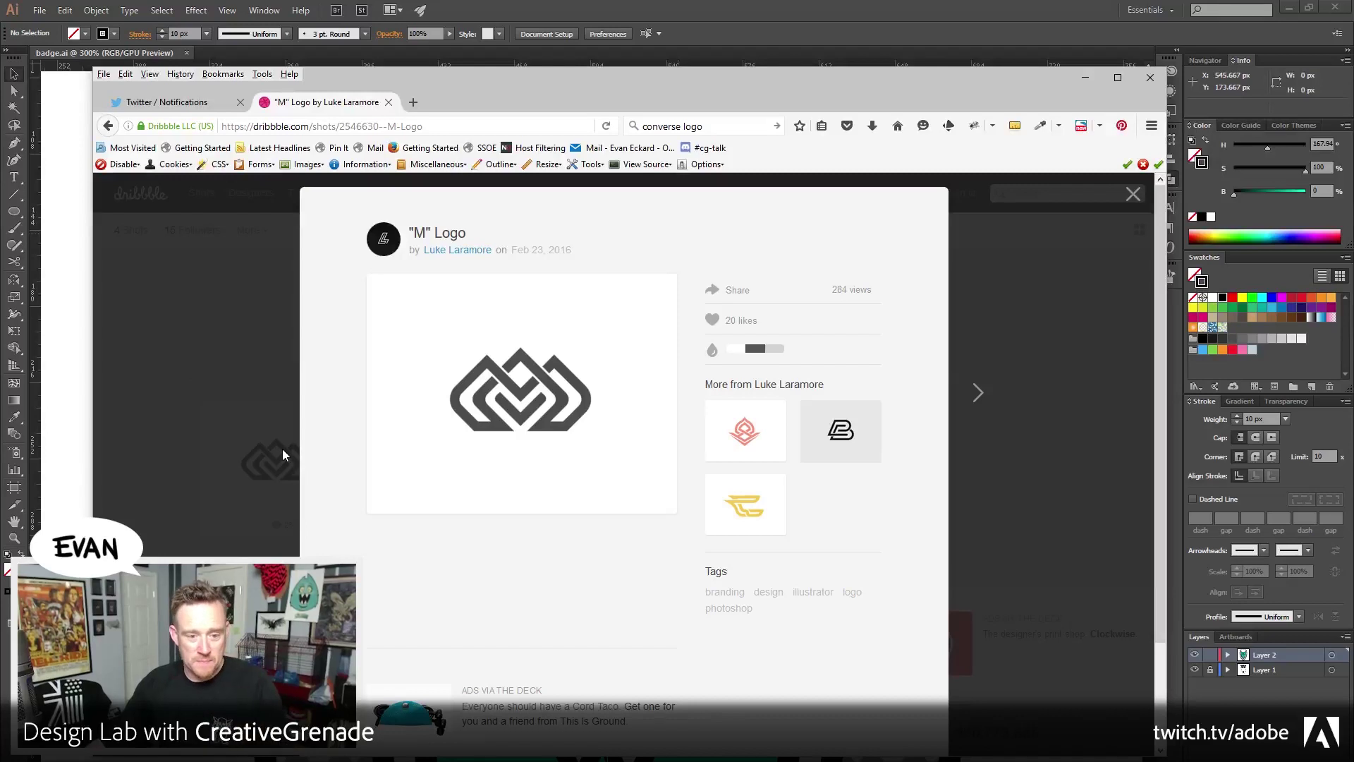
pyautogui.moveTo(515, 433)
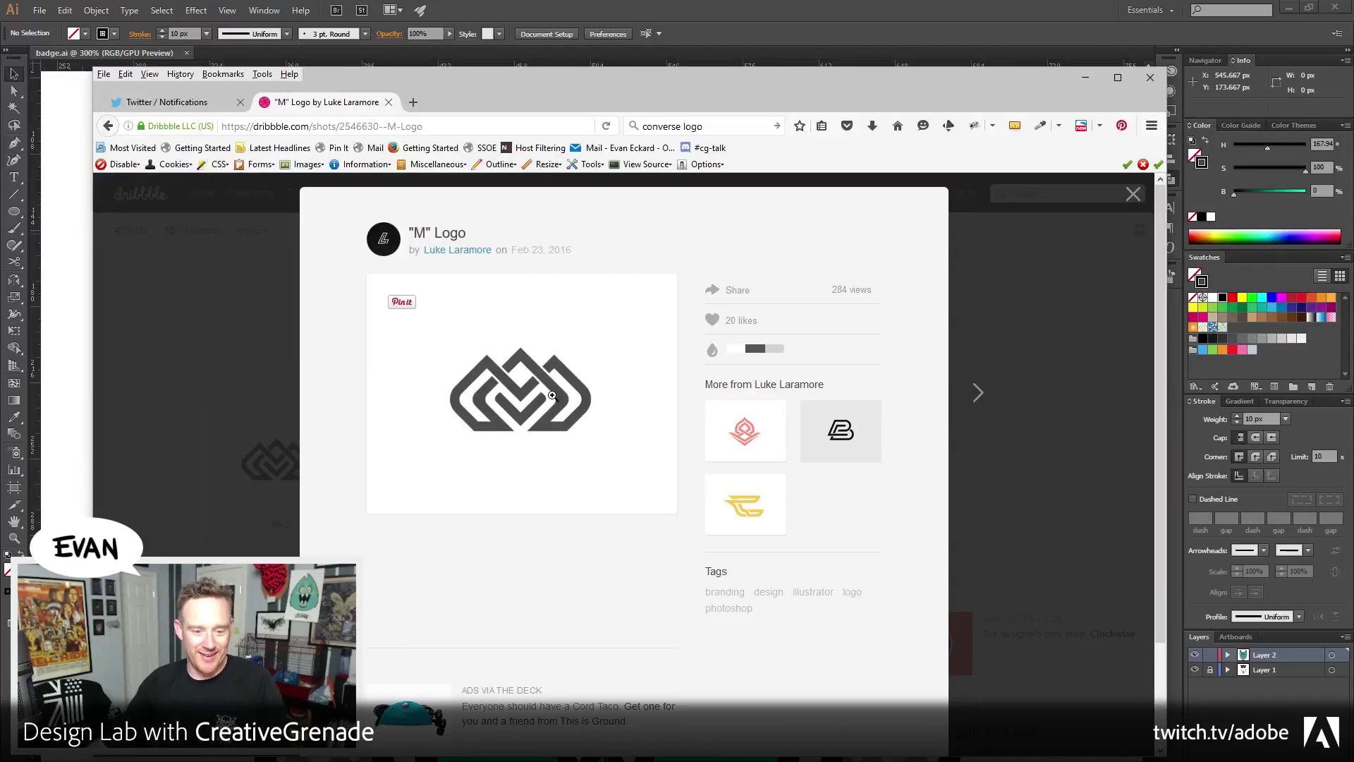
pyautogui.click(840, 439)
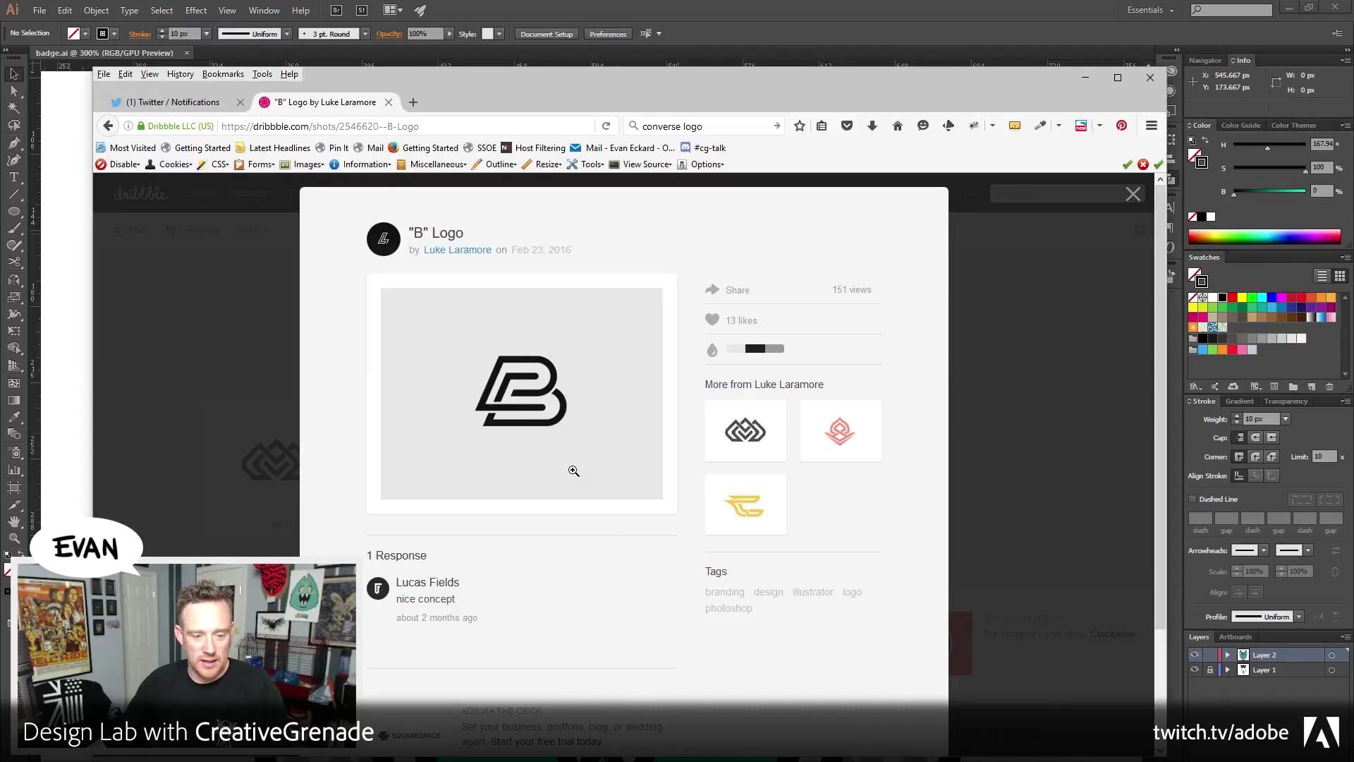
pyautogui.moveTo(525, 415)
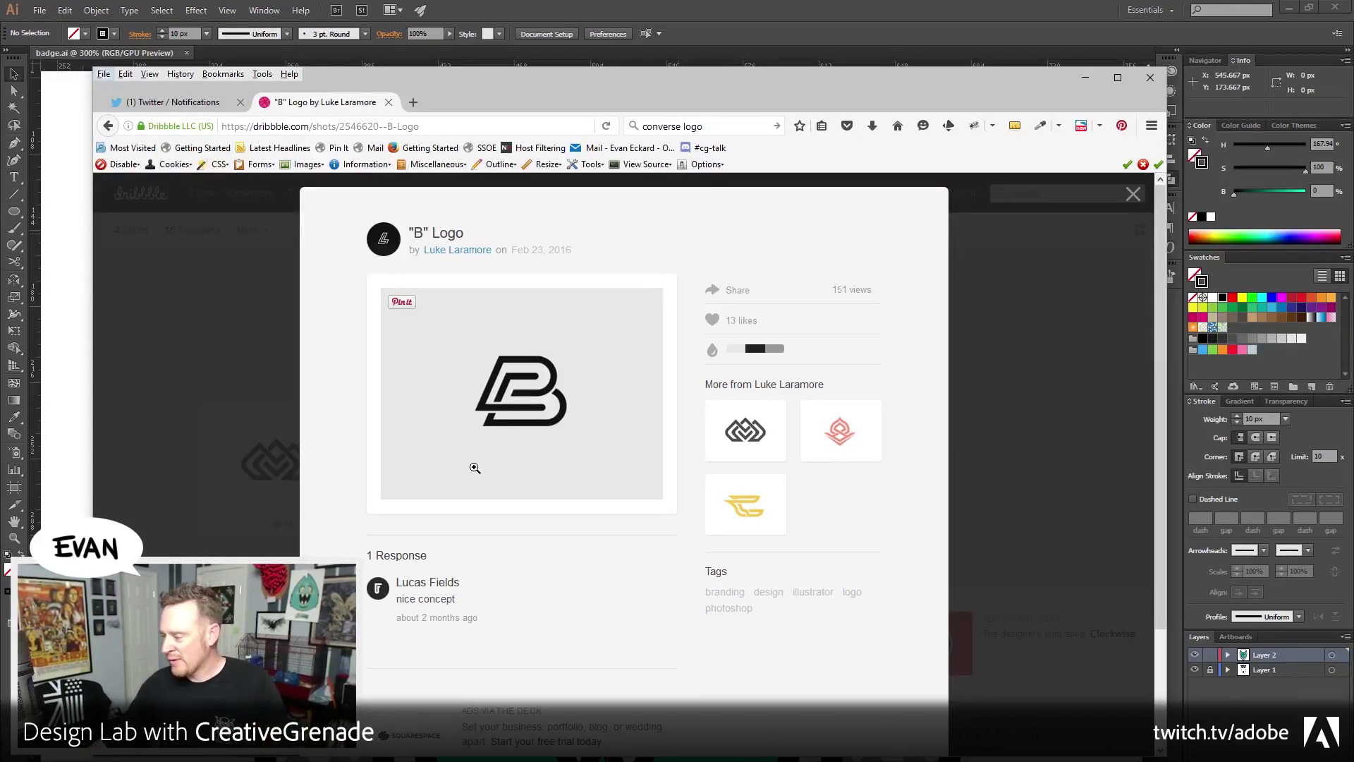
pyautogui.moveTo(481, 88); pyautogui.dragTo(1353, 56)
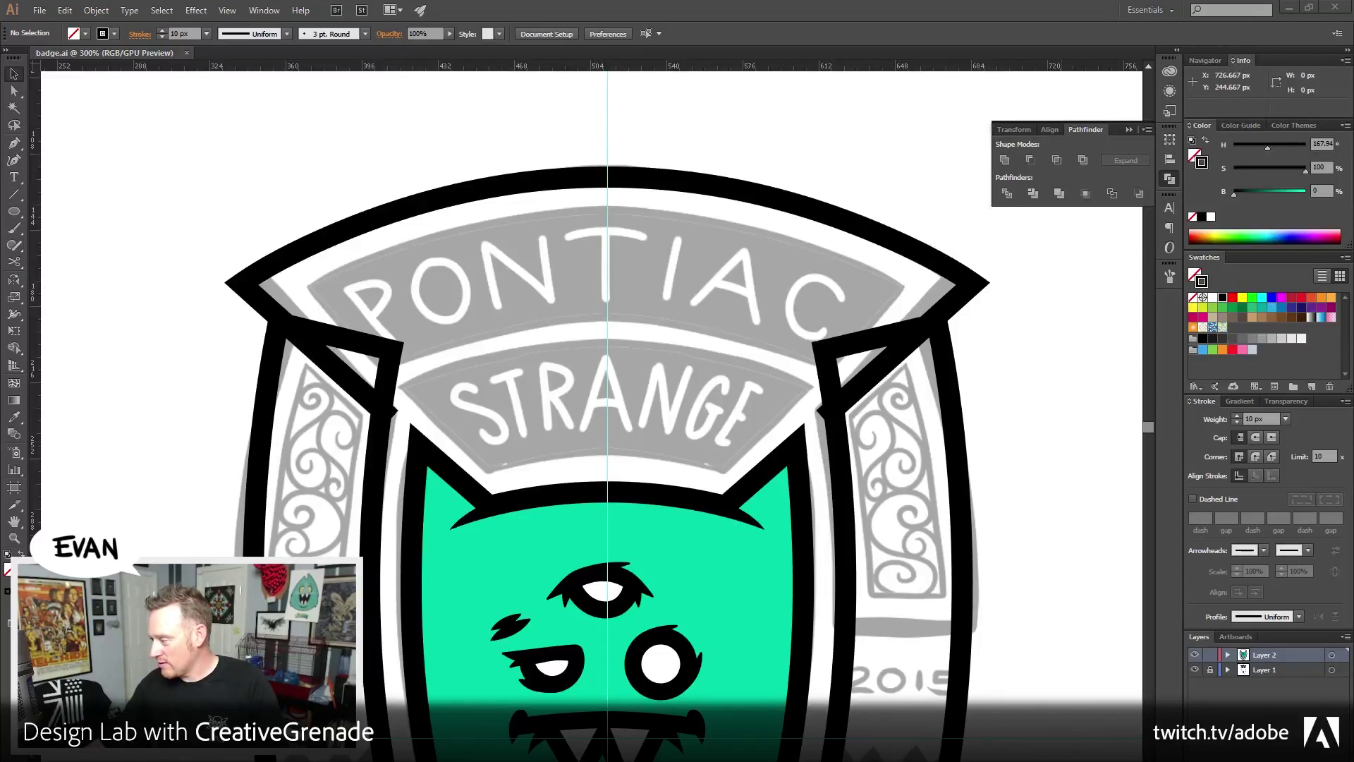
pyautogui.hotkey('alt', 'Tab')
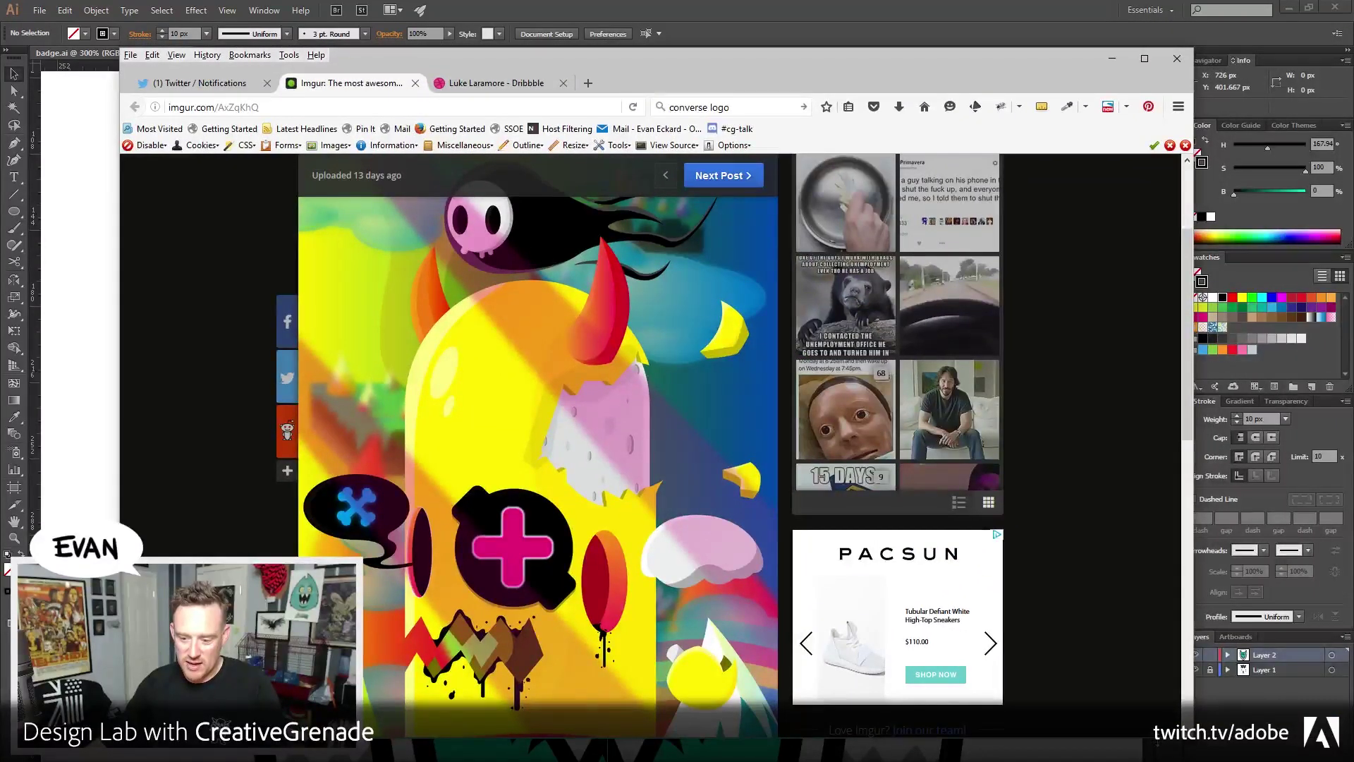
pyautogui.scroll(-3, 1127, 594)
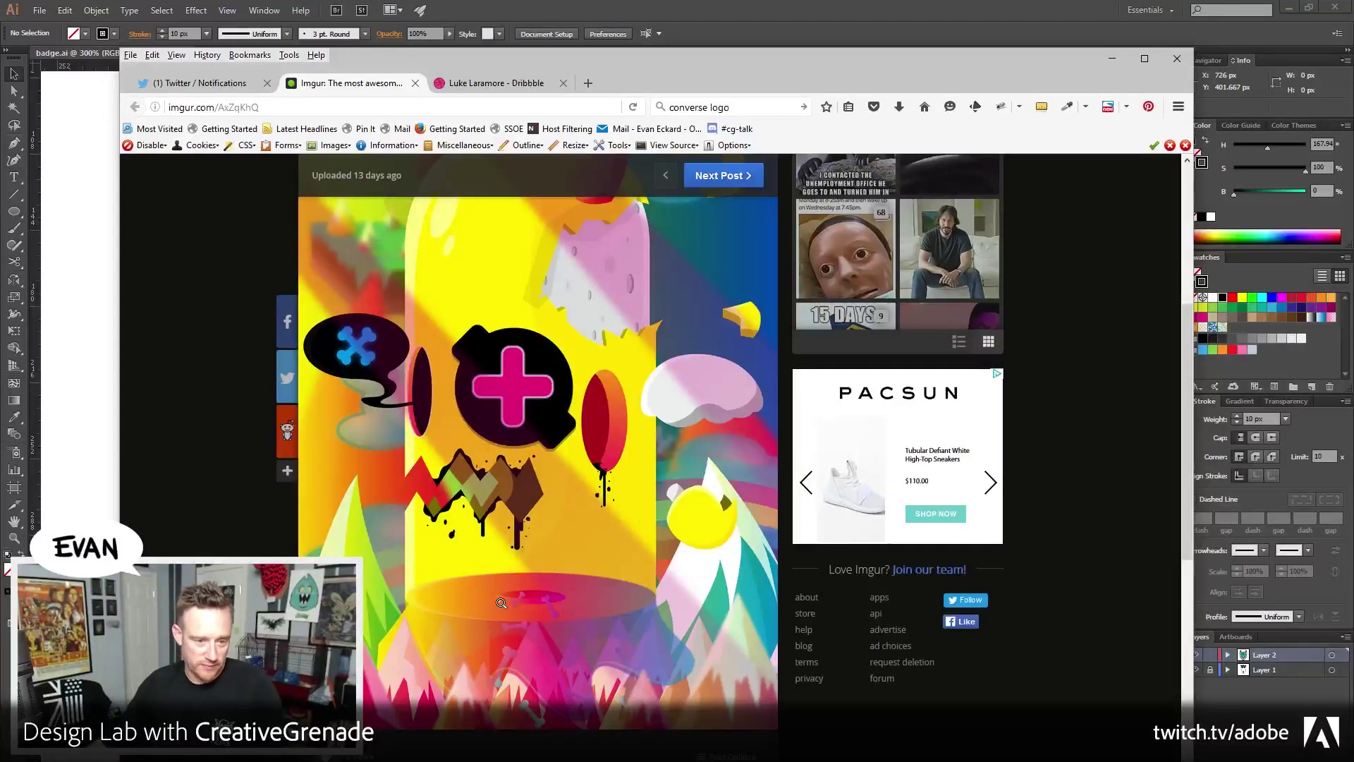
pyautogui.scroll(2, 501, 603)
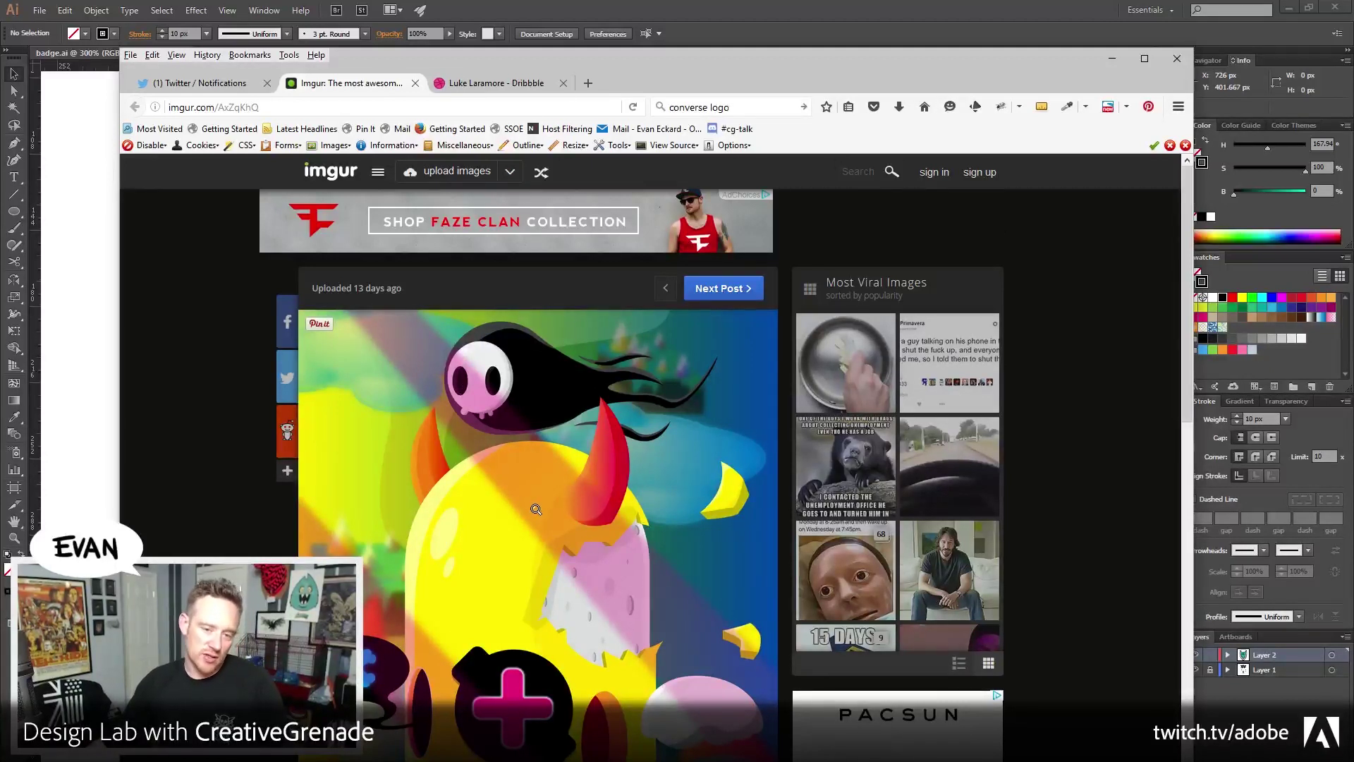
pyautogui.scroll(-1, 536, 510)
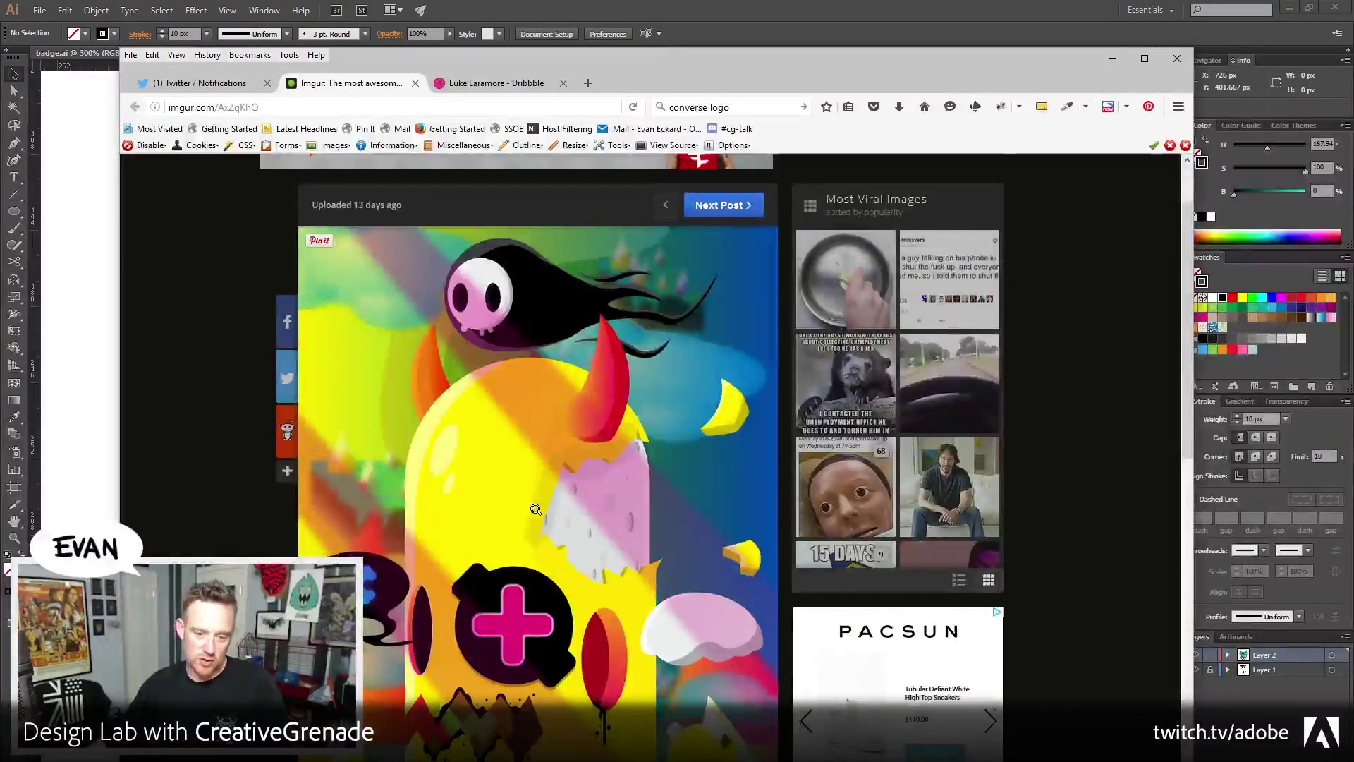
pyautogui.scroll(-1, 536, 510)
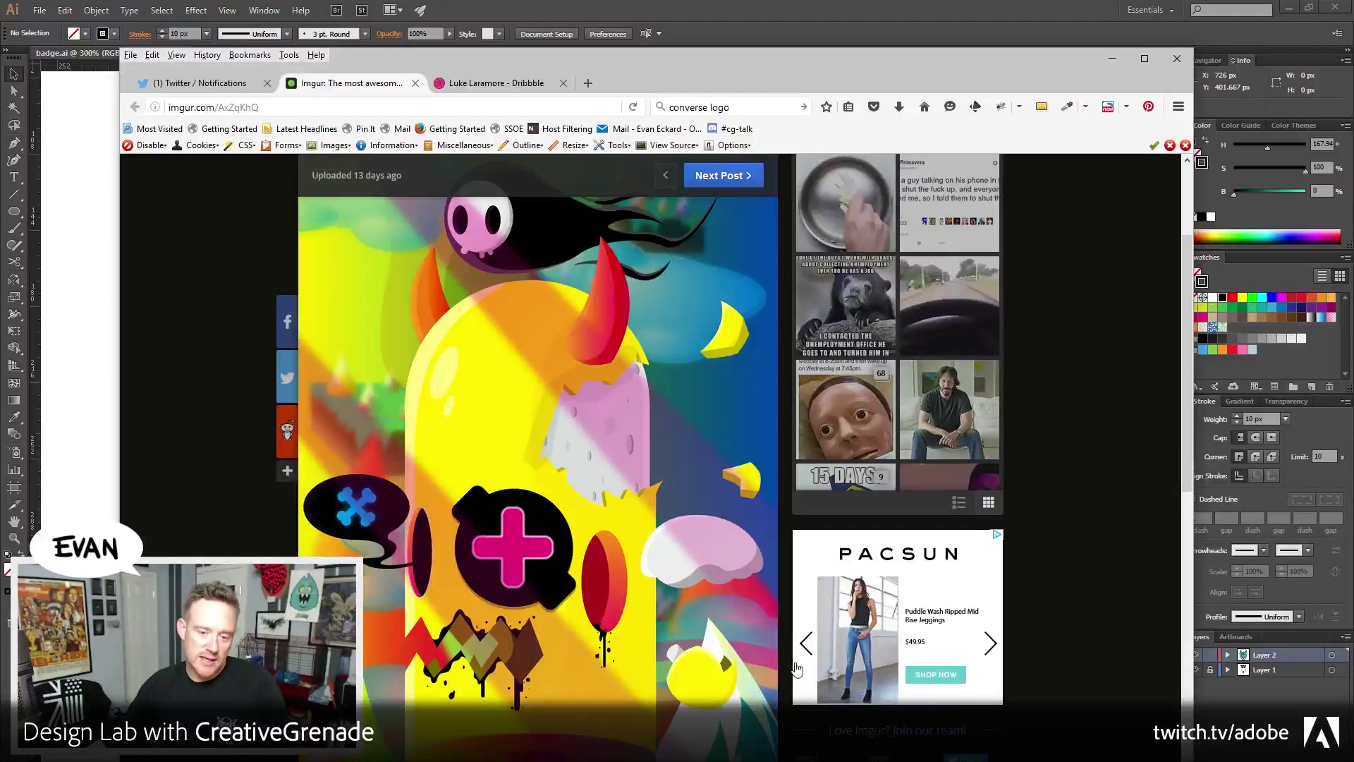
pyautogui.scroll(-1, 535, 547)
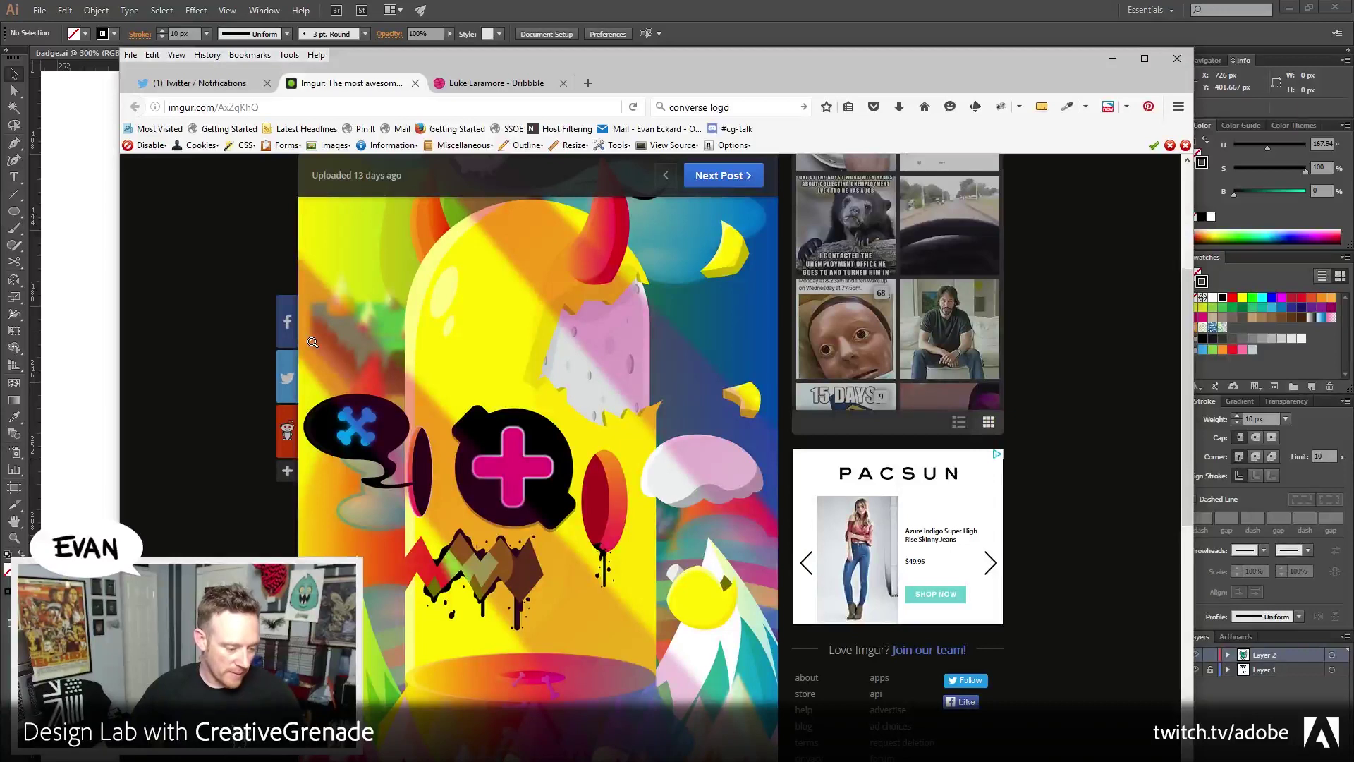
pyautogui.scroll(-2, 380, 443)
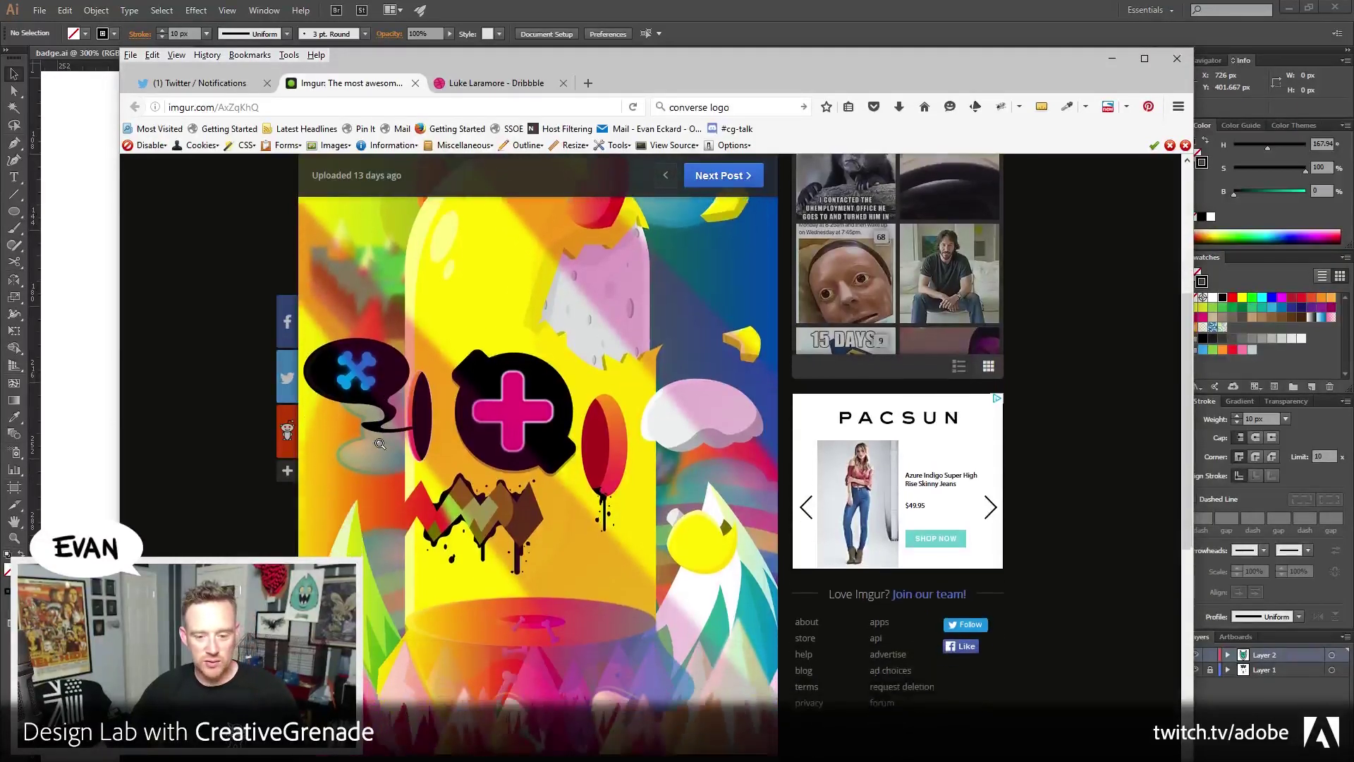
pyautogui.scroll(-1, 380, 443)
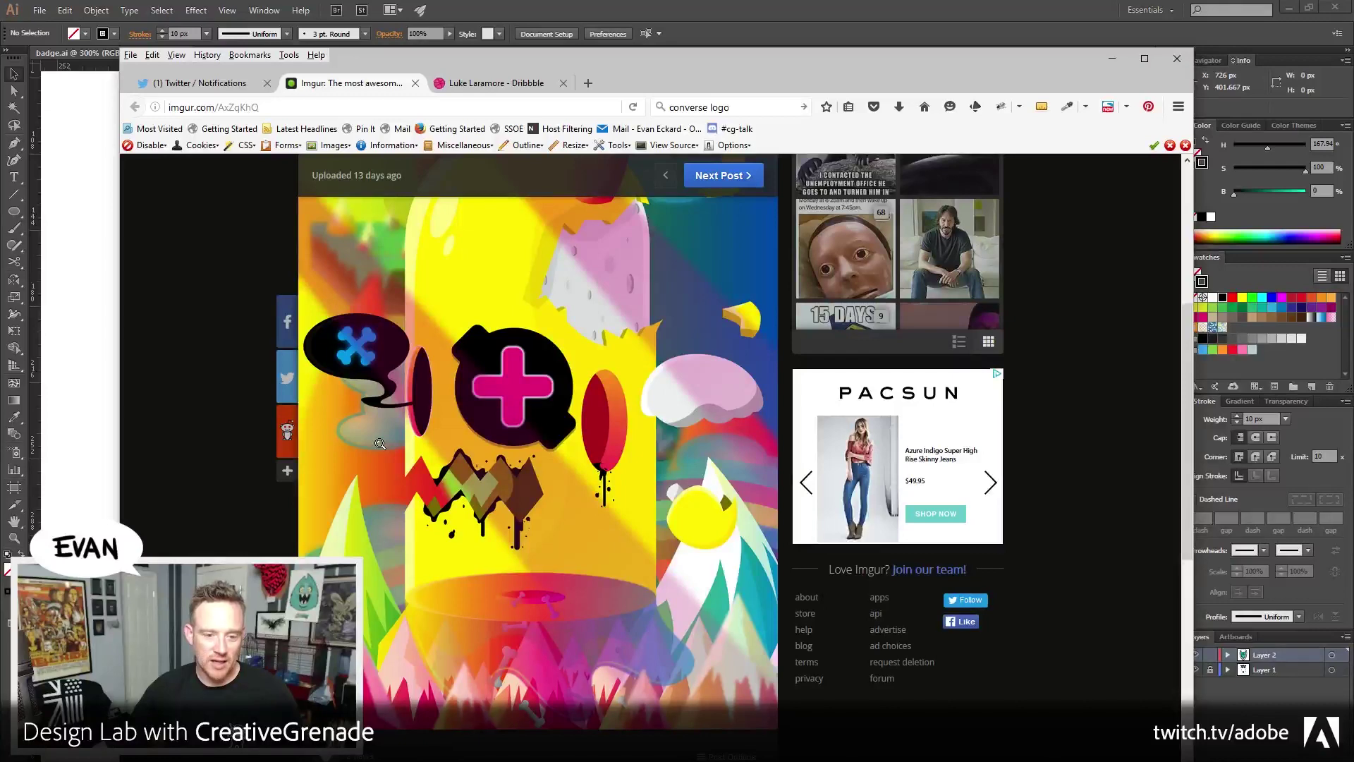
pyautogui.scroll(5, 380, 443)
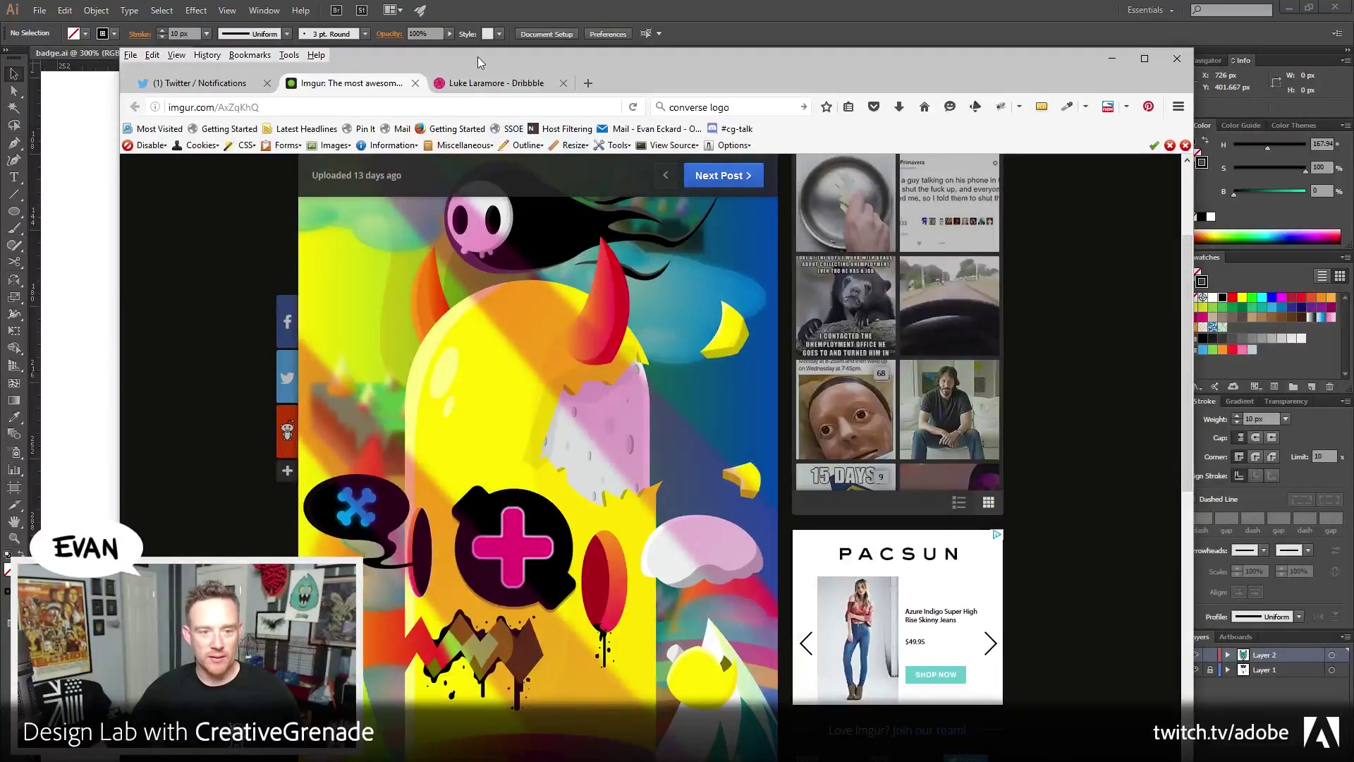
pyautogui.moveTo(477, 57); pyautogui.dragTo(548, 65)
pyautogui.hotkey('alt', 'Tab')
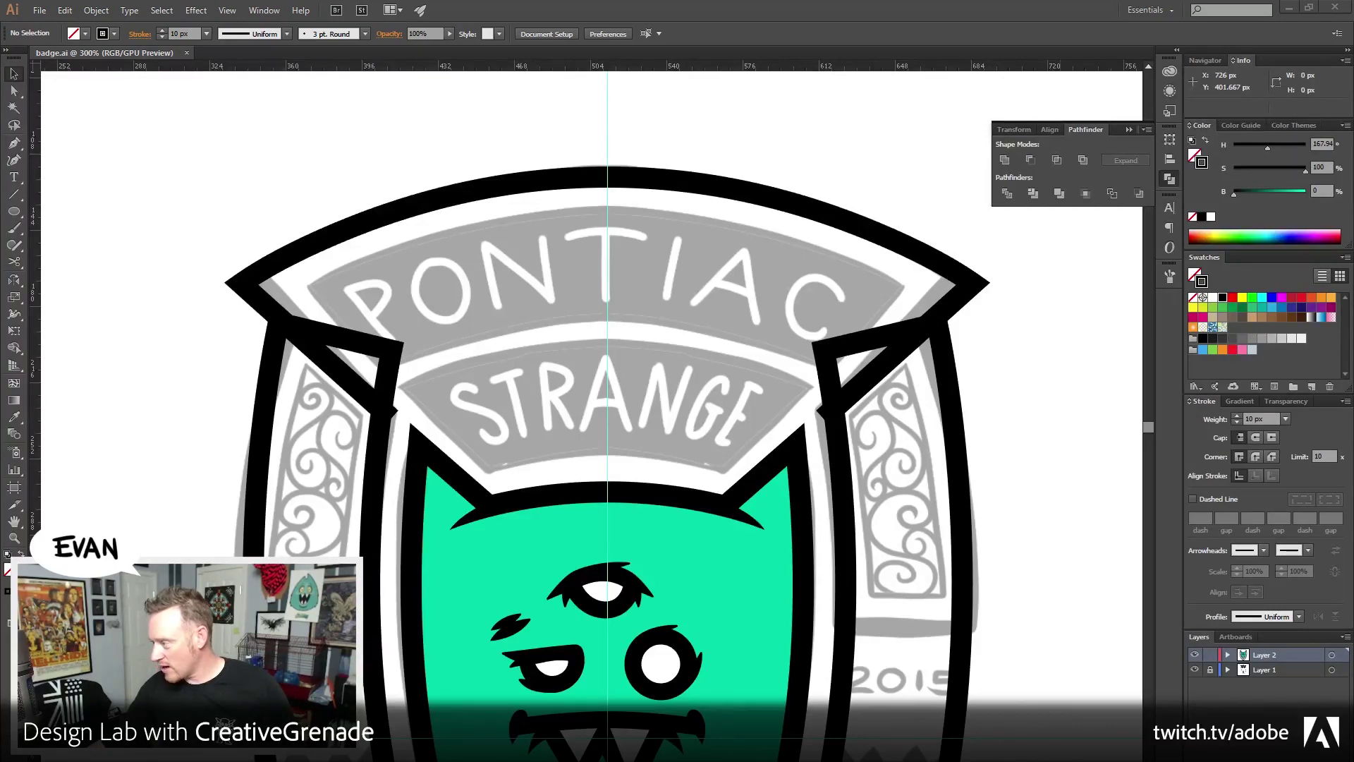
# Pan the badge so the left corner tab's junction with the shield is centred
pyautogui.moveTo(1353, 52)
pyautogui.mouseDown()
pyautogui.moveTo(456, 52)
pyautogui.moveTo(1353, 53)
pyautogui.mouseUp()
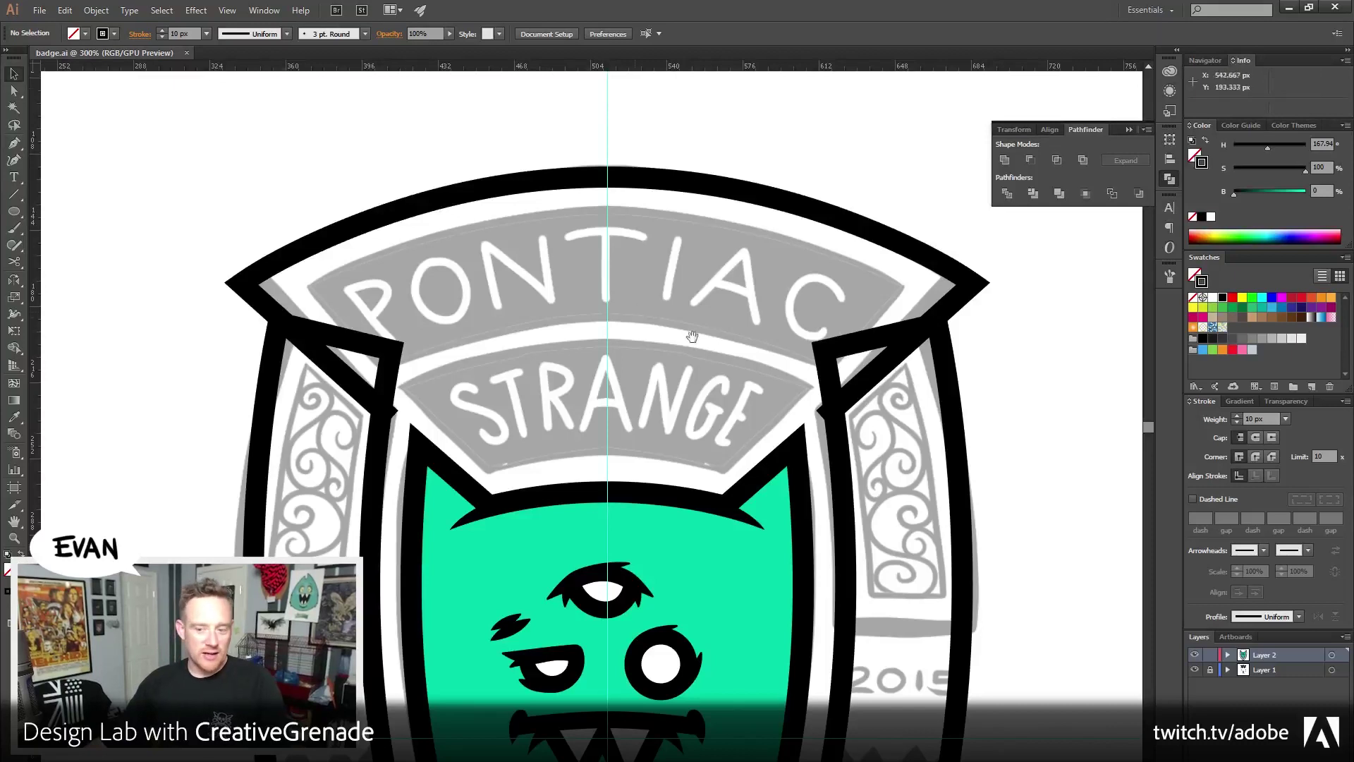
pyautogui.moveTo(686, 330); pyautogui.dragTo(682, 281)
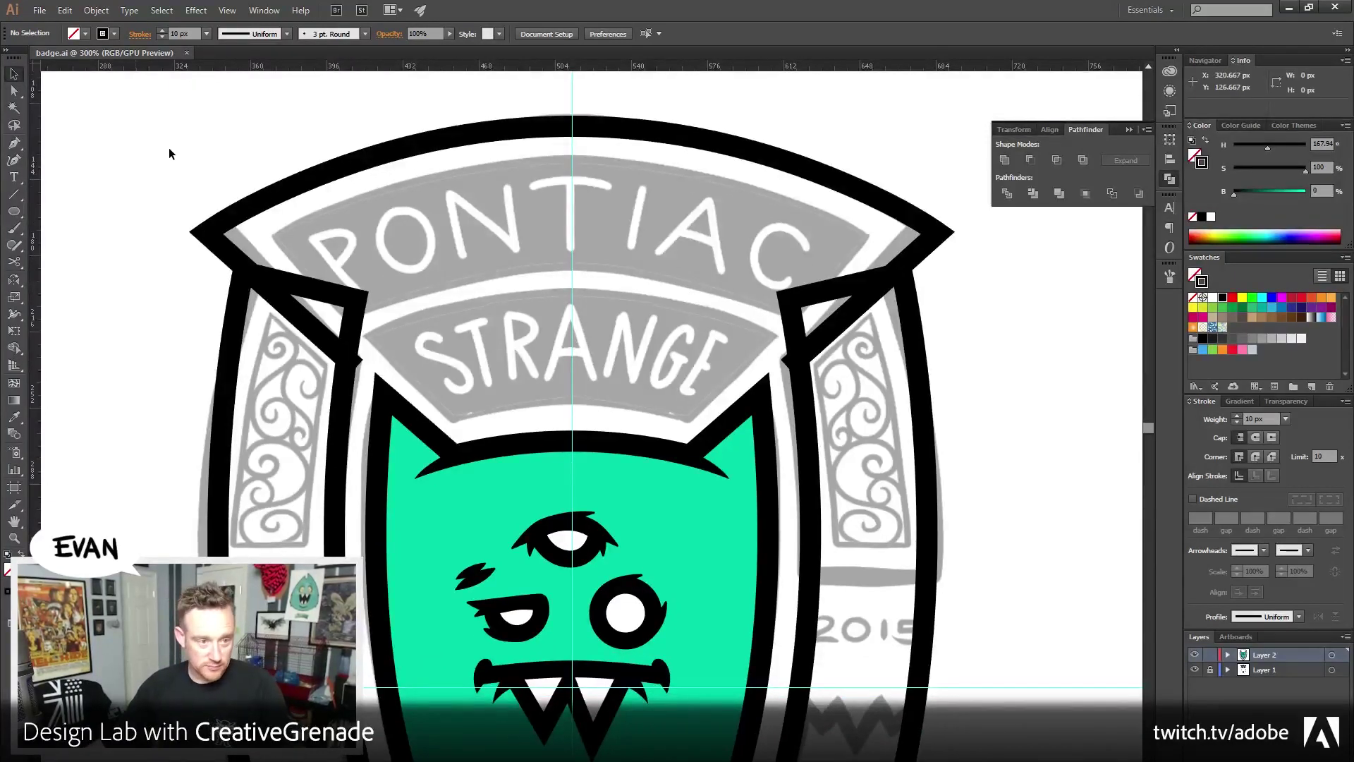
pyautogui.moveTo(391, 407); pyautogui.dragTo(459, 405)
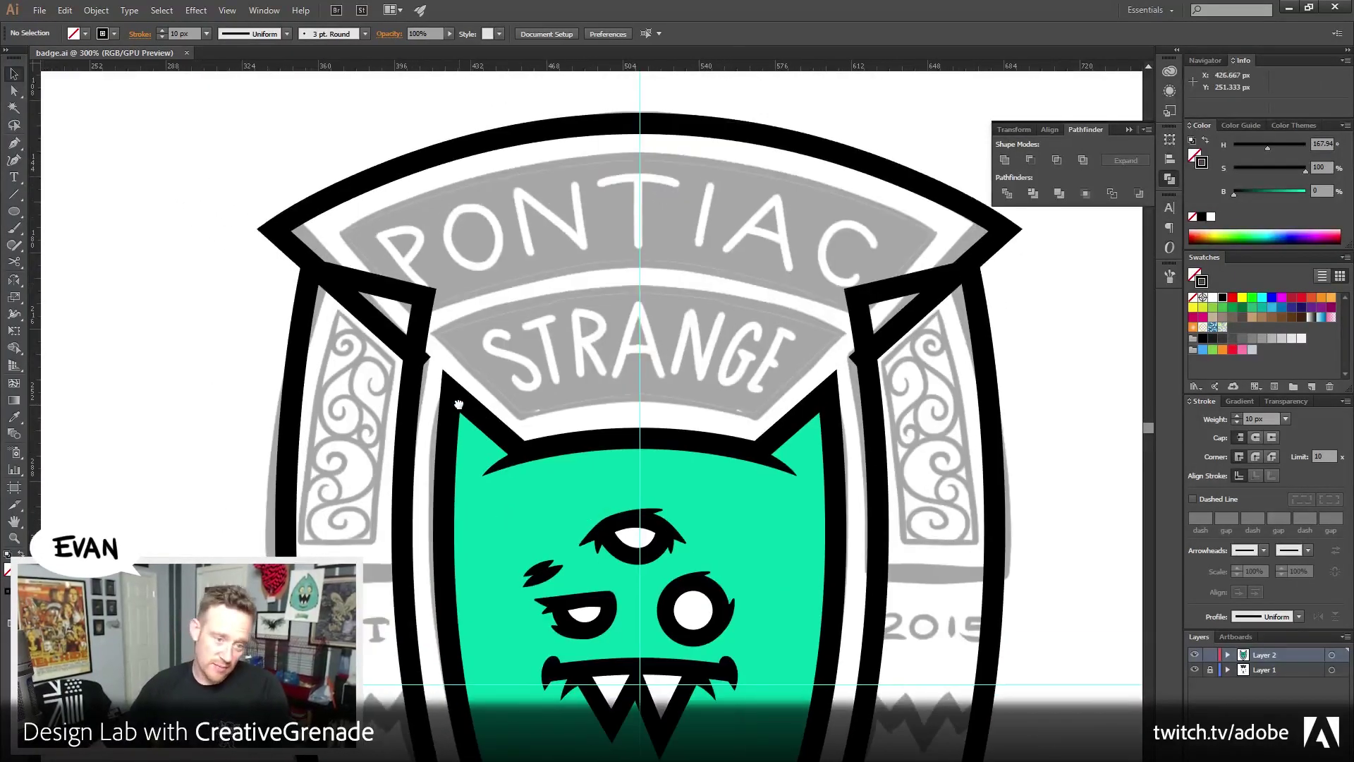
pyautogui.click(15, 90)
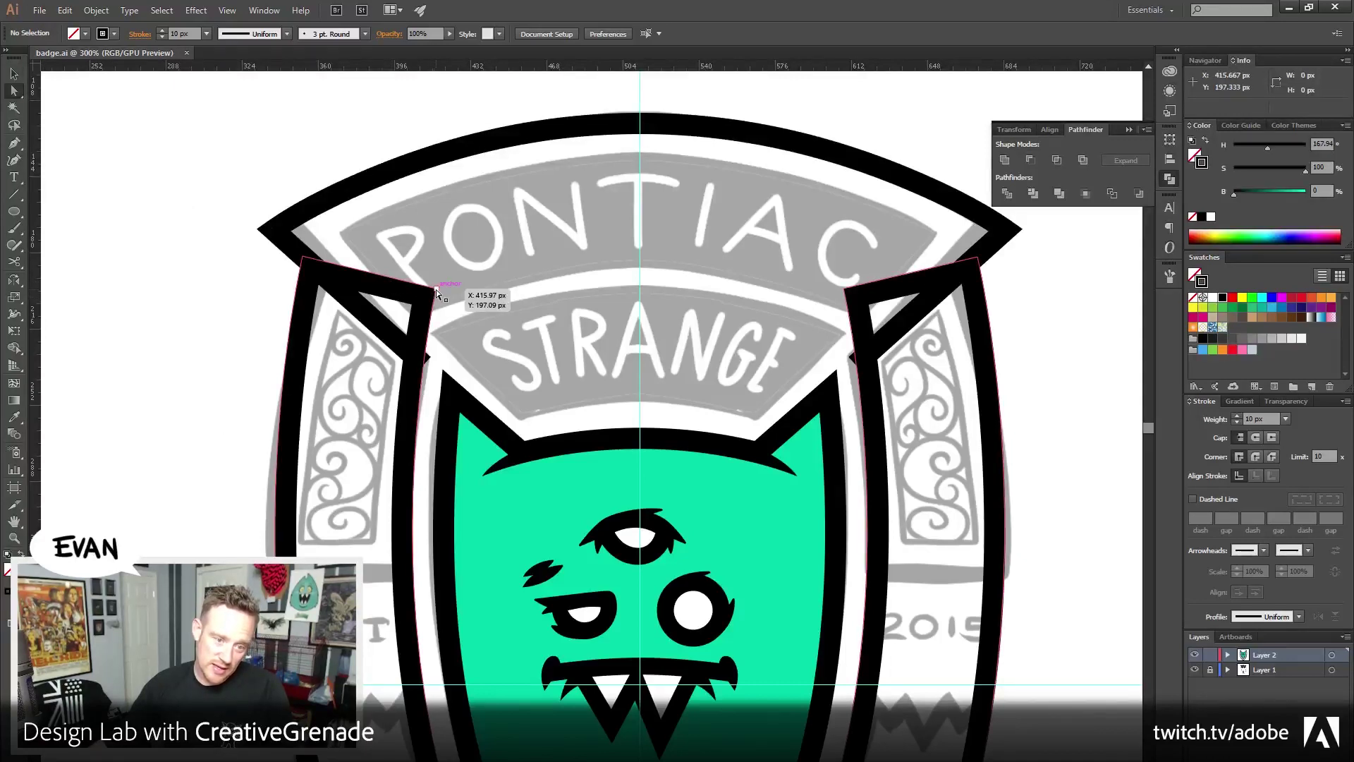
# Zoom into the left tab junction in Outline view and select the vertical path there
pyautogui.press('z')
pyautogui.moveTo(345, 324); pyautogui.dragTo(478, 411)
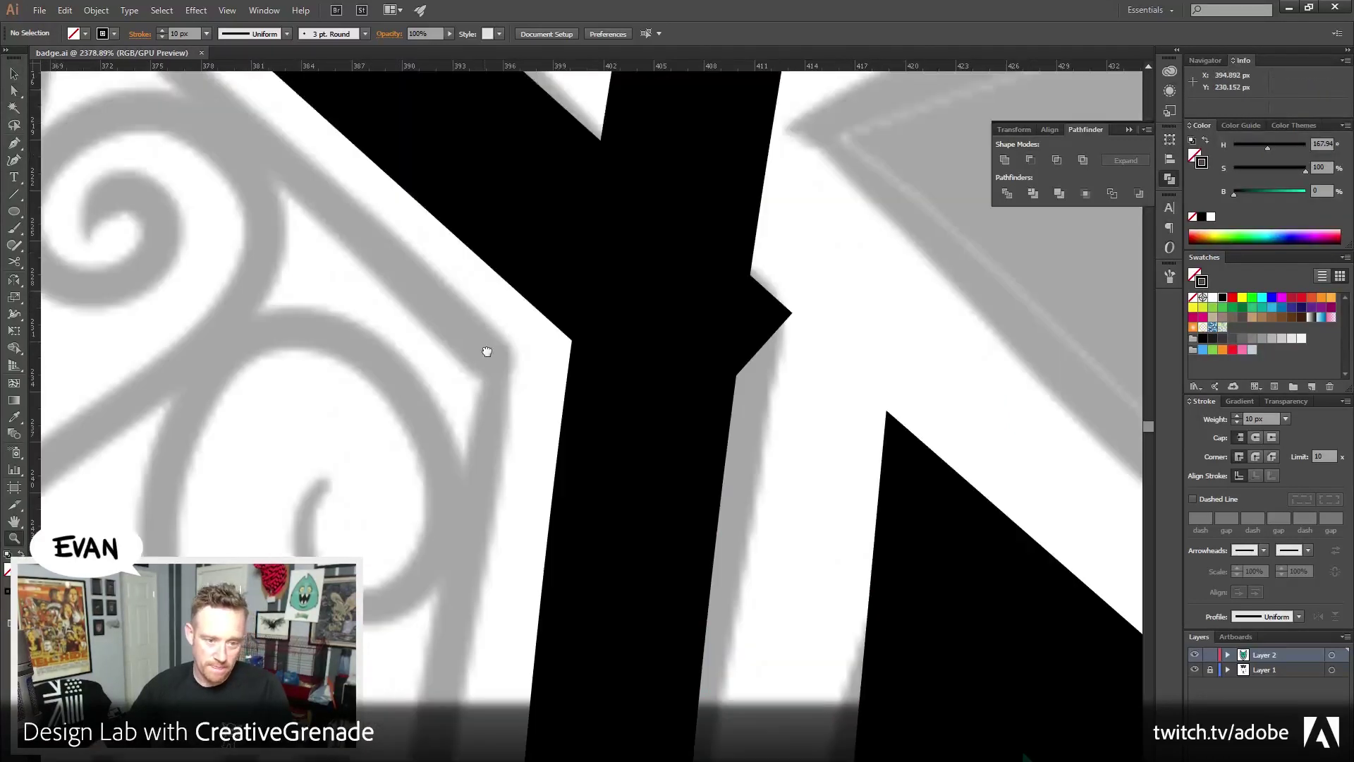
pyautogui.hotkey('ctrl', 'y')
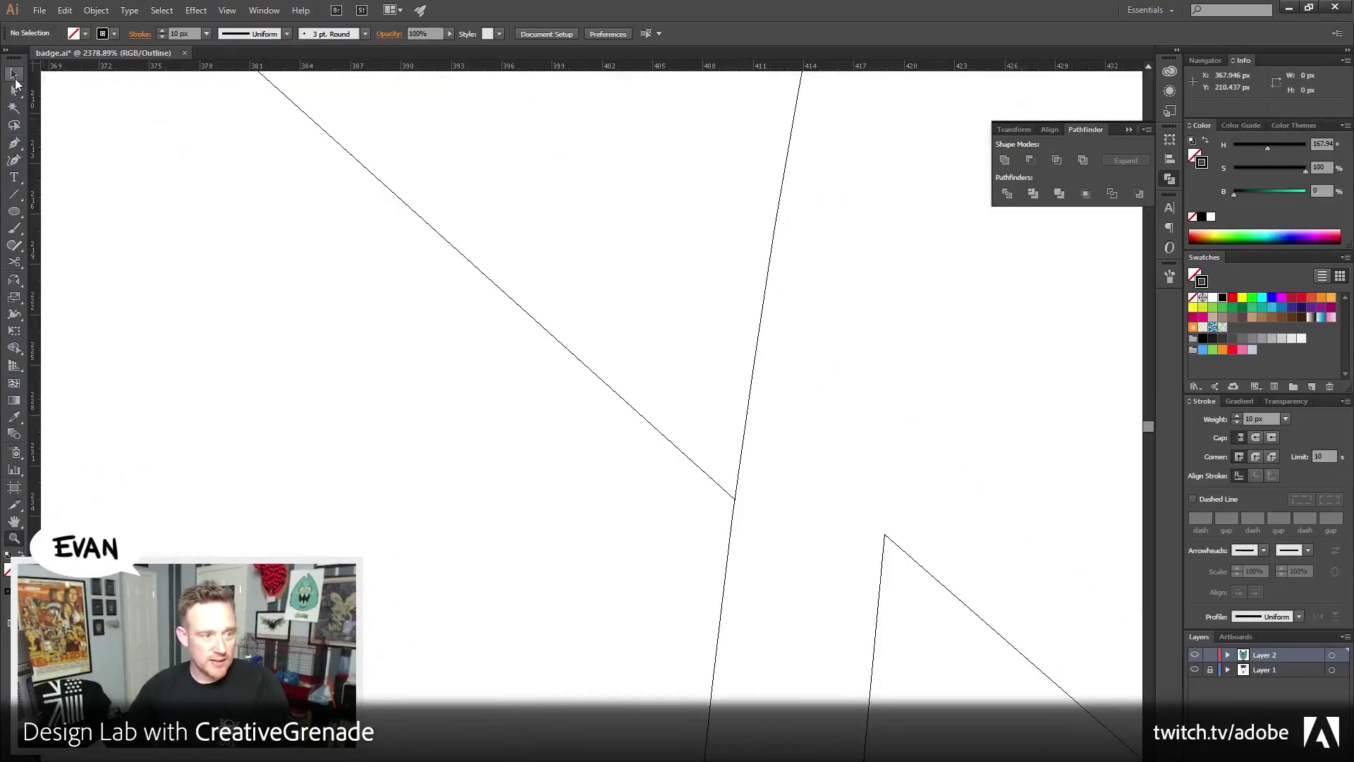
pyautogui.click(14, 148)
pyautogui.moveTo(14, 154); pyautogui.dragTo(58, 164)
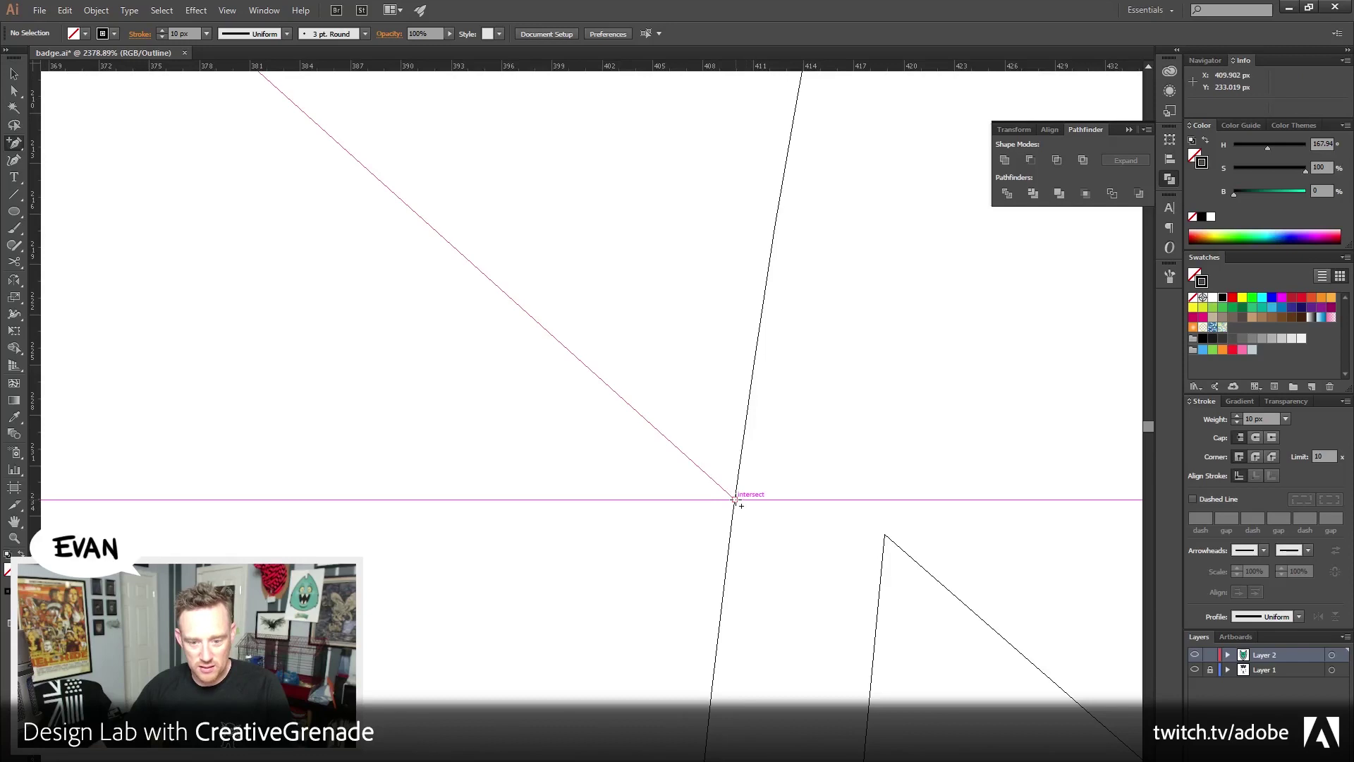
pyautogui.click(14, 74)
pyautogui.moveTo(696, 185); pyautogui.dragTo(680, 305)
# Bring the selected vertical path in front of everything via Object > Arrange
pyautogui.scroll(5, 442, 181)
pyautogui.hscroll(2, 441, 181)
pyautogui.click(96, 10)
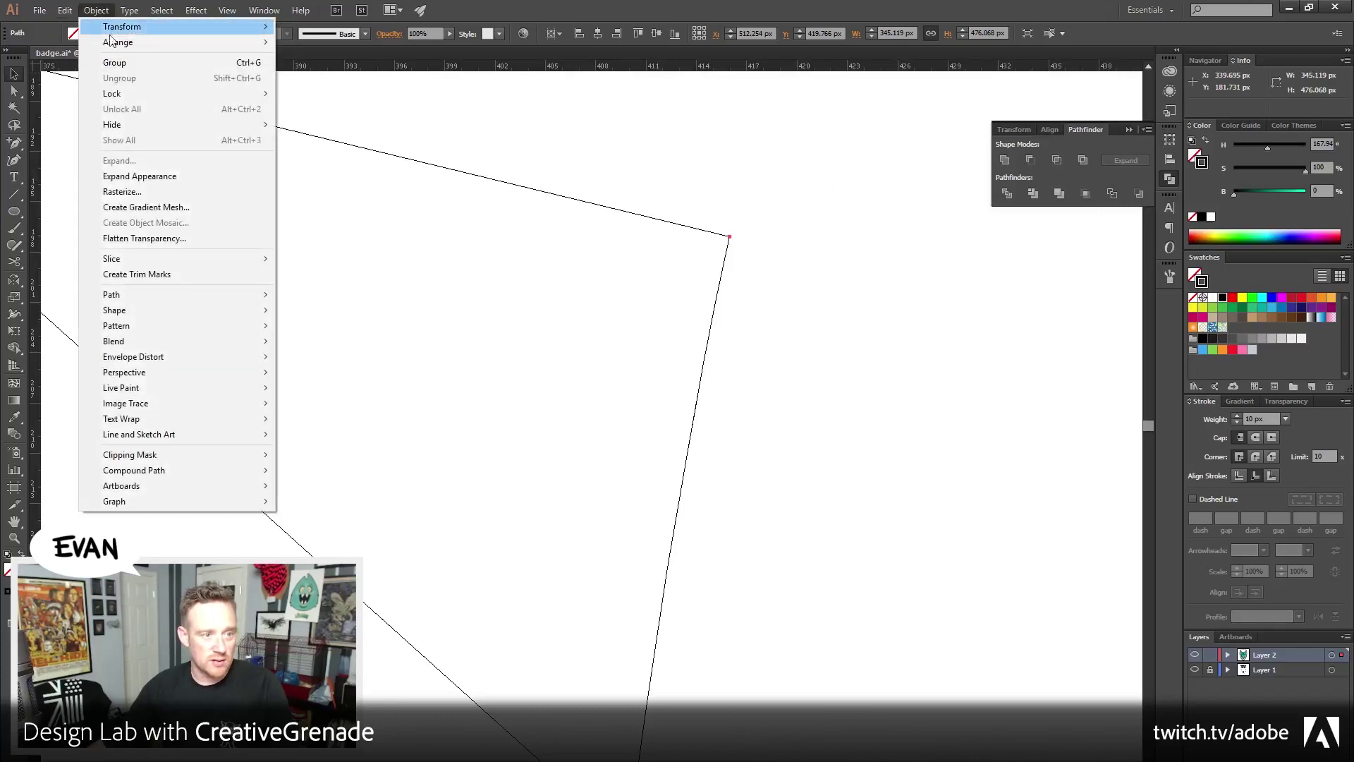
pyautogui.moveTo(113, 44)
pyautogui.click(343, 43)
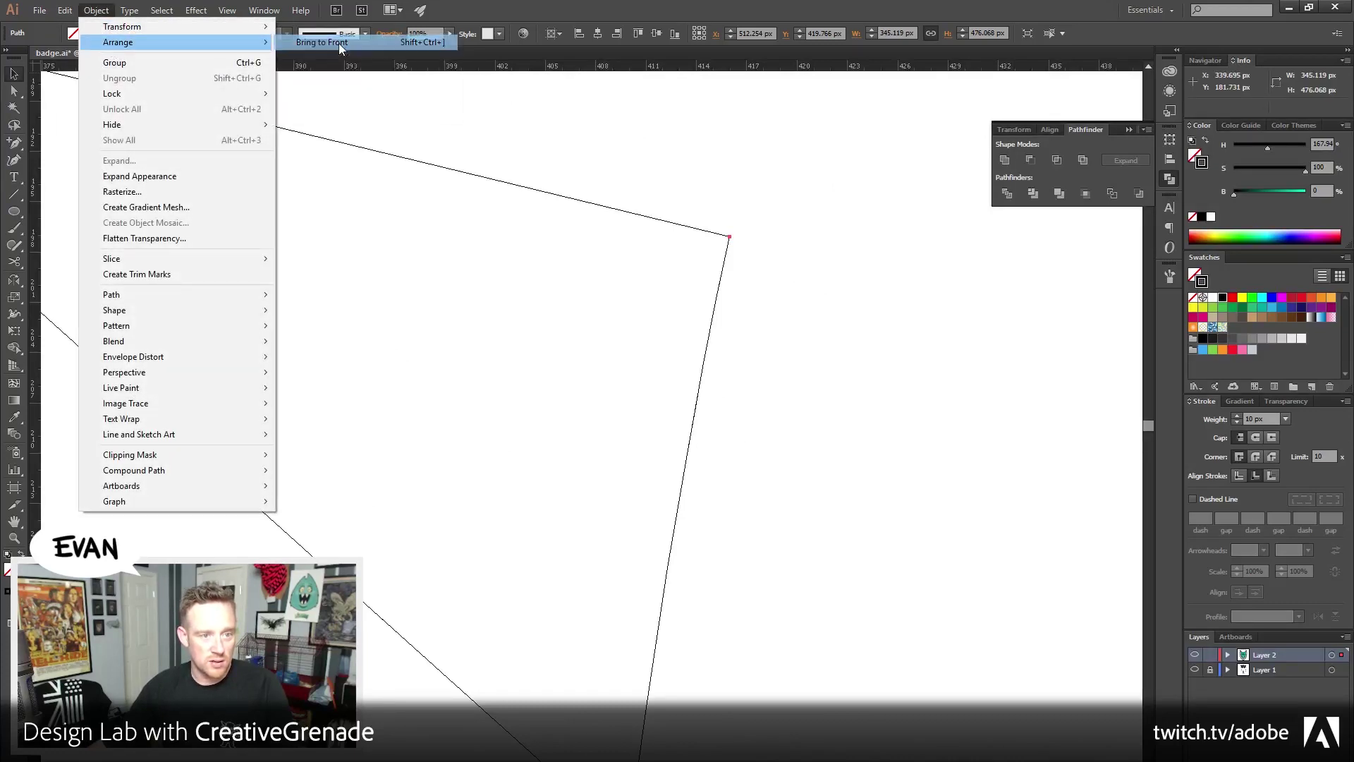
pyautogui.click(57, 520)
# Zoom out to the whole badge and return to the full-colour Preview
pyautogui.click(14, 537)
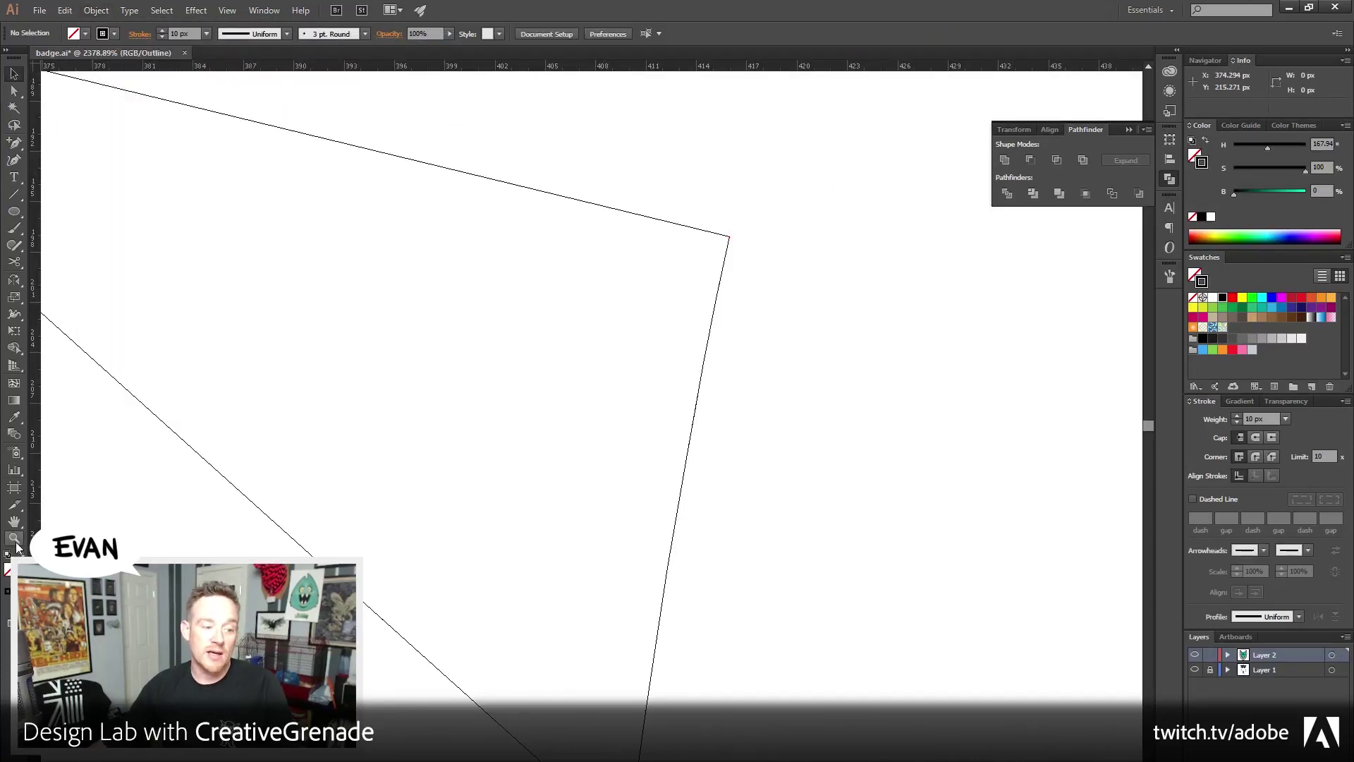
pyautogui.keyDown('alt'); pyautogui.click(521, 465); pyautogui.keyUp('alt')
pyautogui.keyDown('alt'); pyautogui.click(522, 465); pyautogui.keyUp('alt')
pyautogui.keyDown('alt'); pyautogui.click(523, 467); pyautogui.keyUp('alt')
pyautogui.keyDown('alt'); pyautogui.click(522, 467); pyautogui.keyUp('alt')
pyautogui.keyDown('alt'); pyautogui.click(526, 464); pyautogui.keyUp('alt')
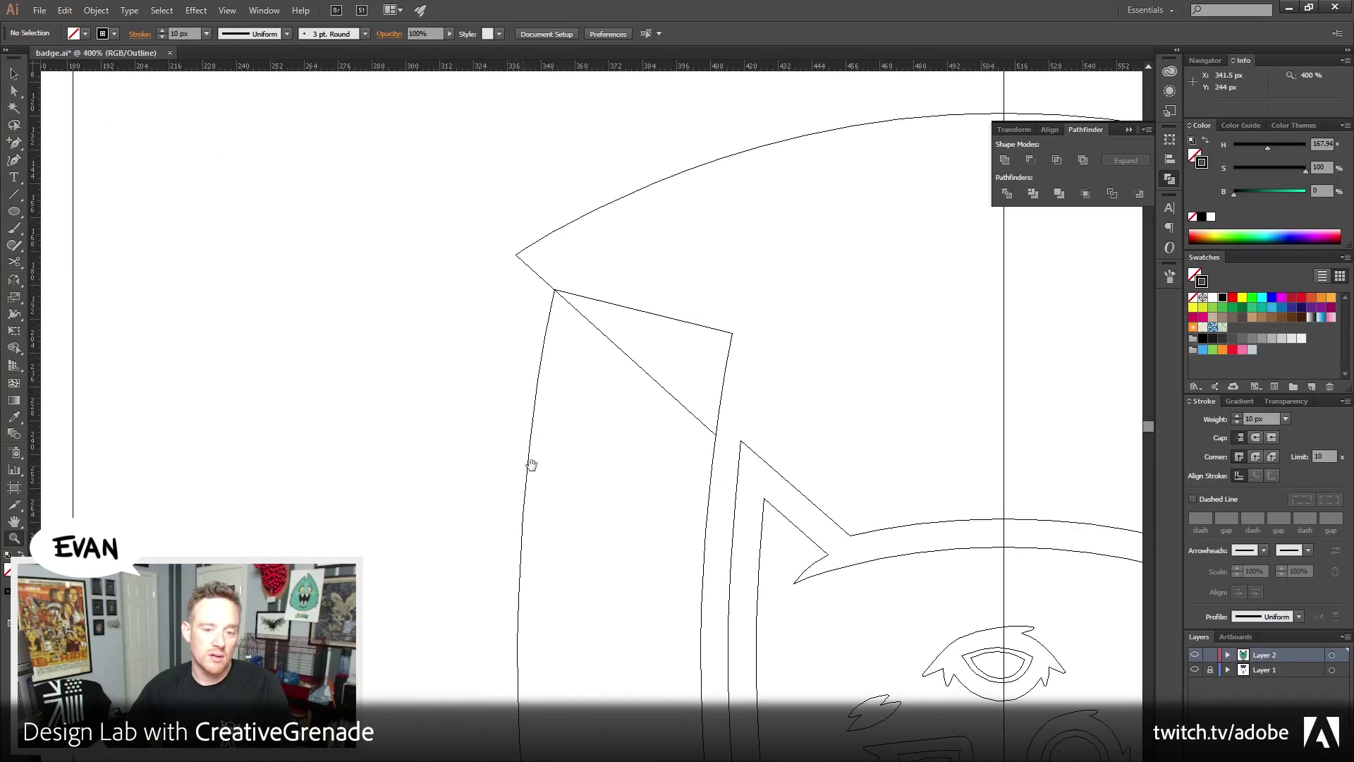
pyautogui.keyDown('alt'); pyautogui.click(687, 447); pyautogui.keyUp('alt')
pyautogui.keyDown('alt'); pyautogui.click(689, 408); pyautogui.keyUp('alt')
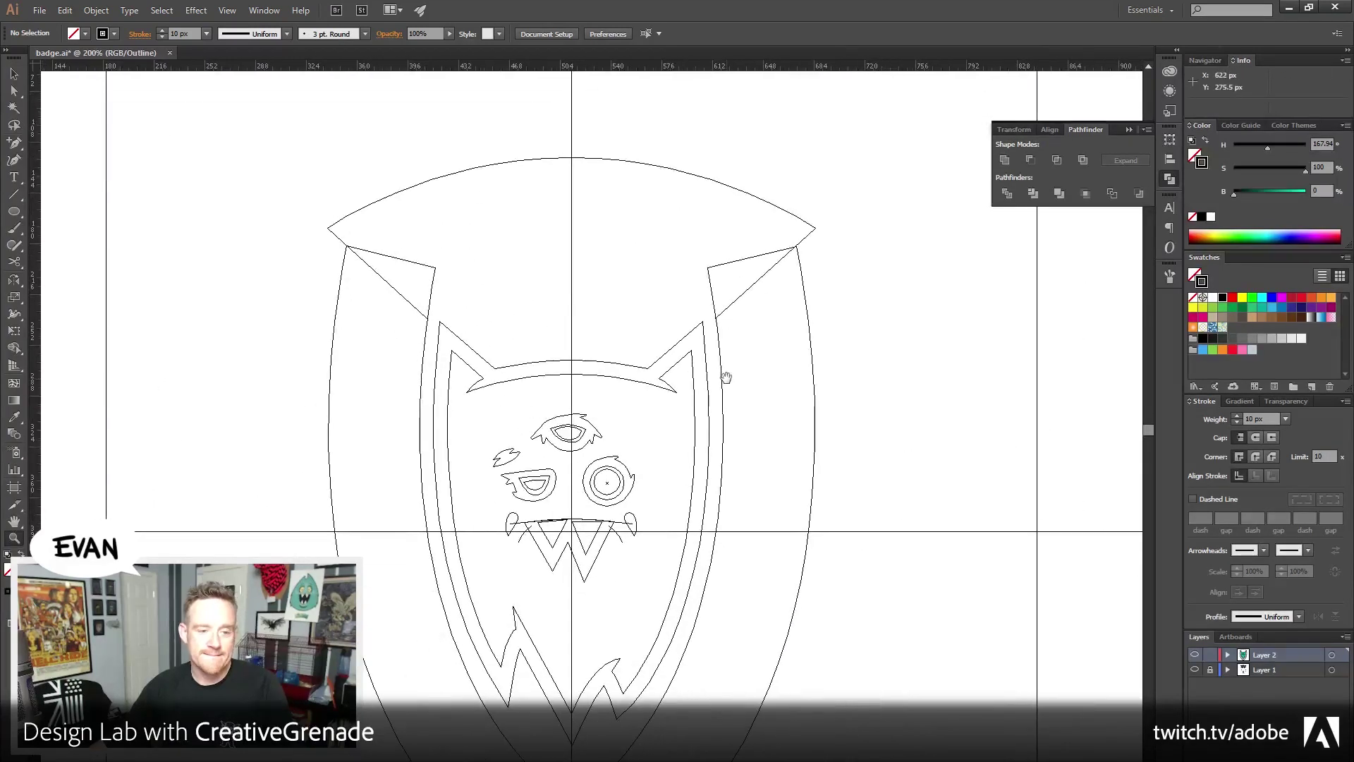
pyautogui.click(14, 73)
pyautogui.hotkey('ctrl', 'y')
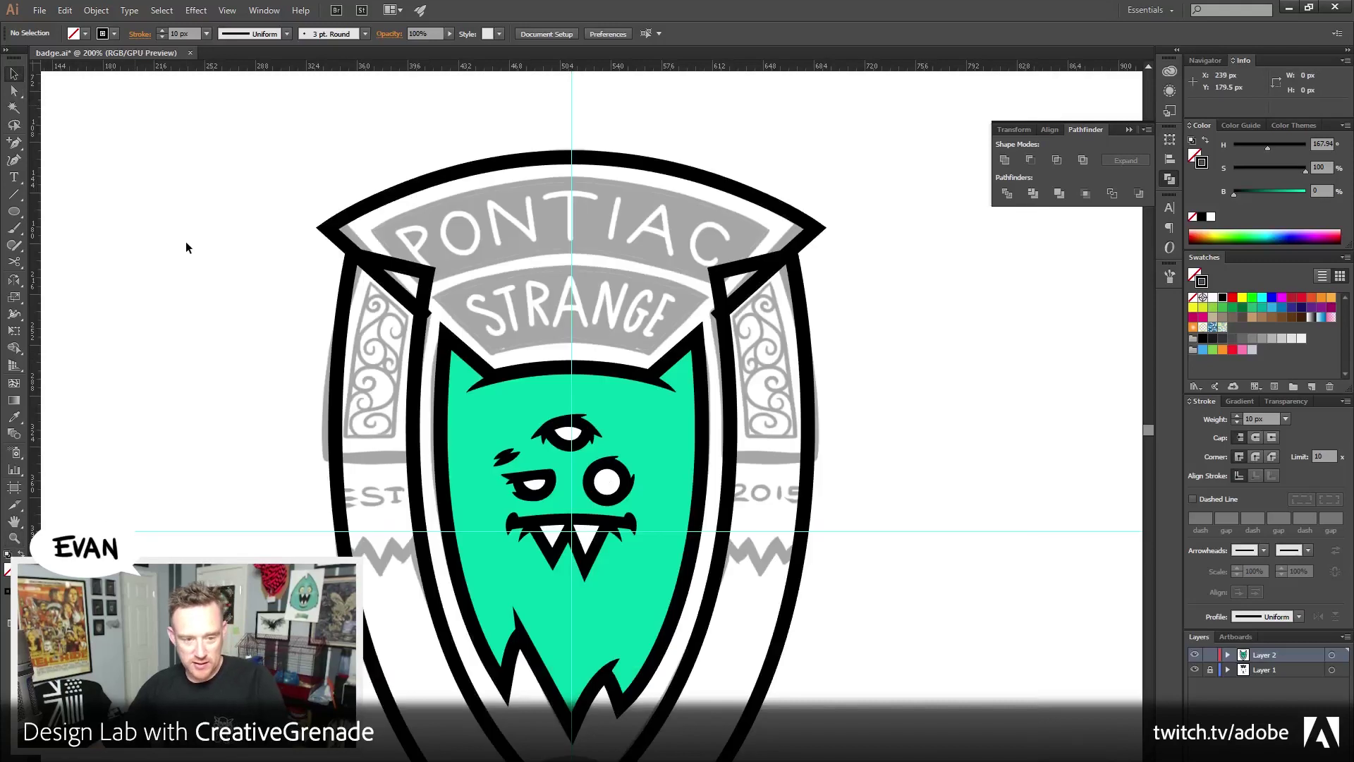
# Nudge the outer black shield outline left with three Shift+Left moves
pyautogui.scroll(-1, 302, 354)
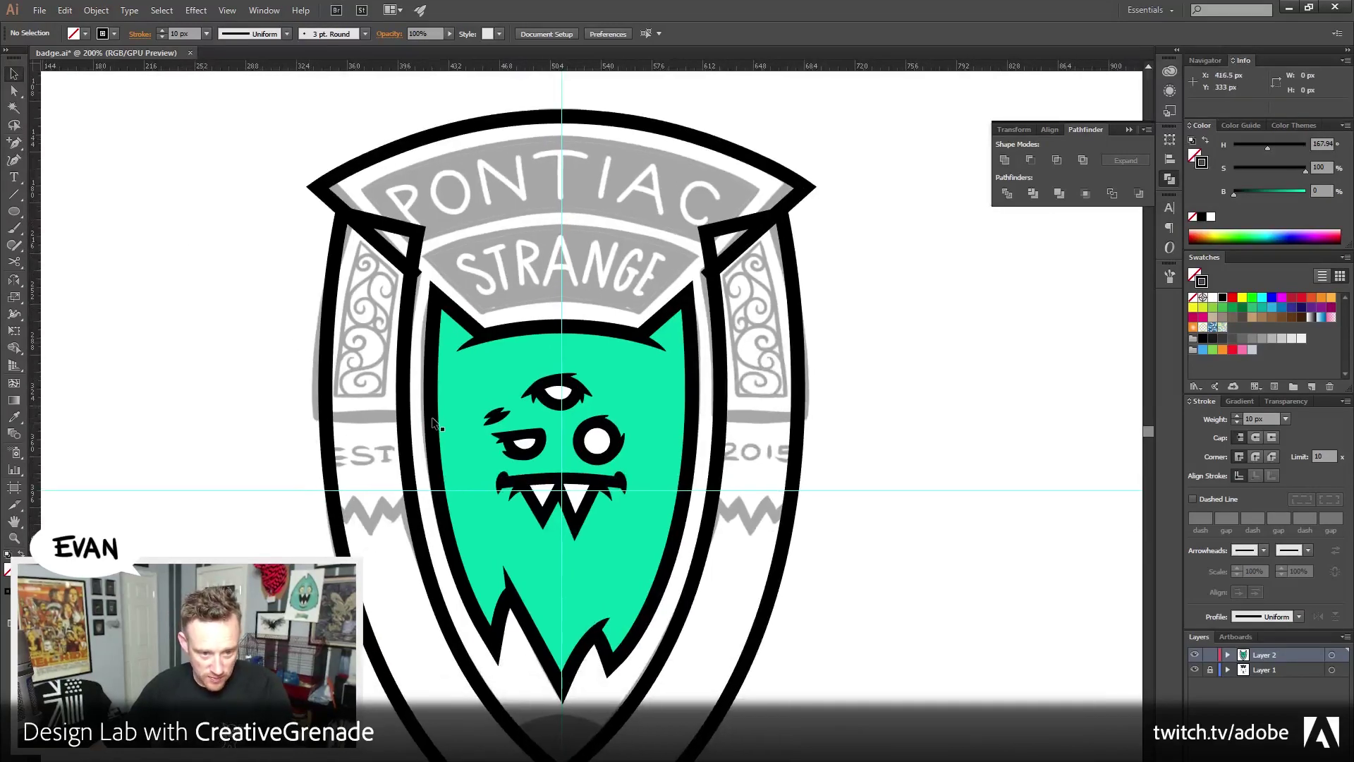
pyautogui.moveTo(442, 187); pyautogui.dragTo(463, 245)
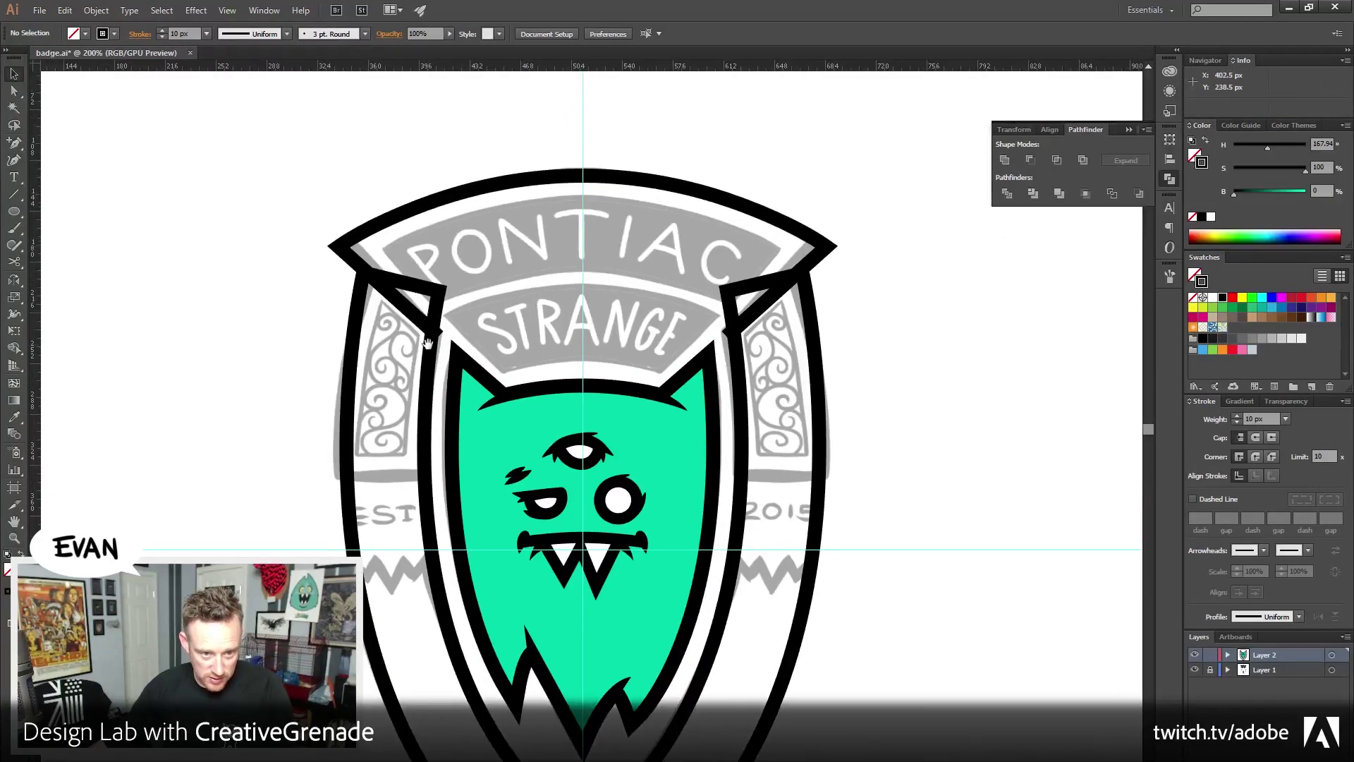
pyautogui.click(404, 285)
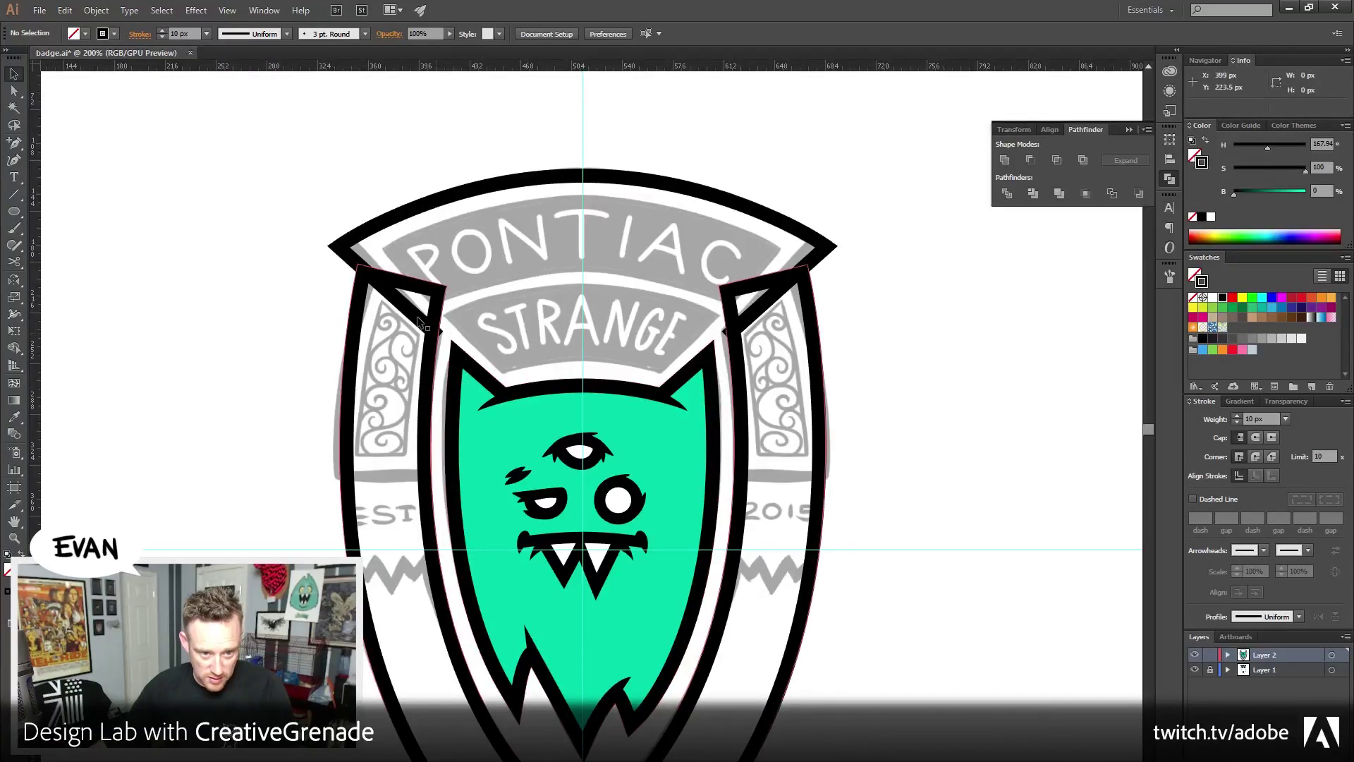
pyautogui.click(377, 282)
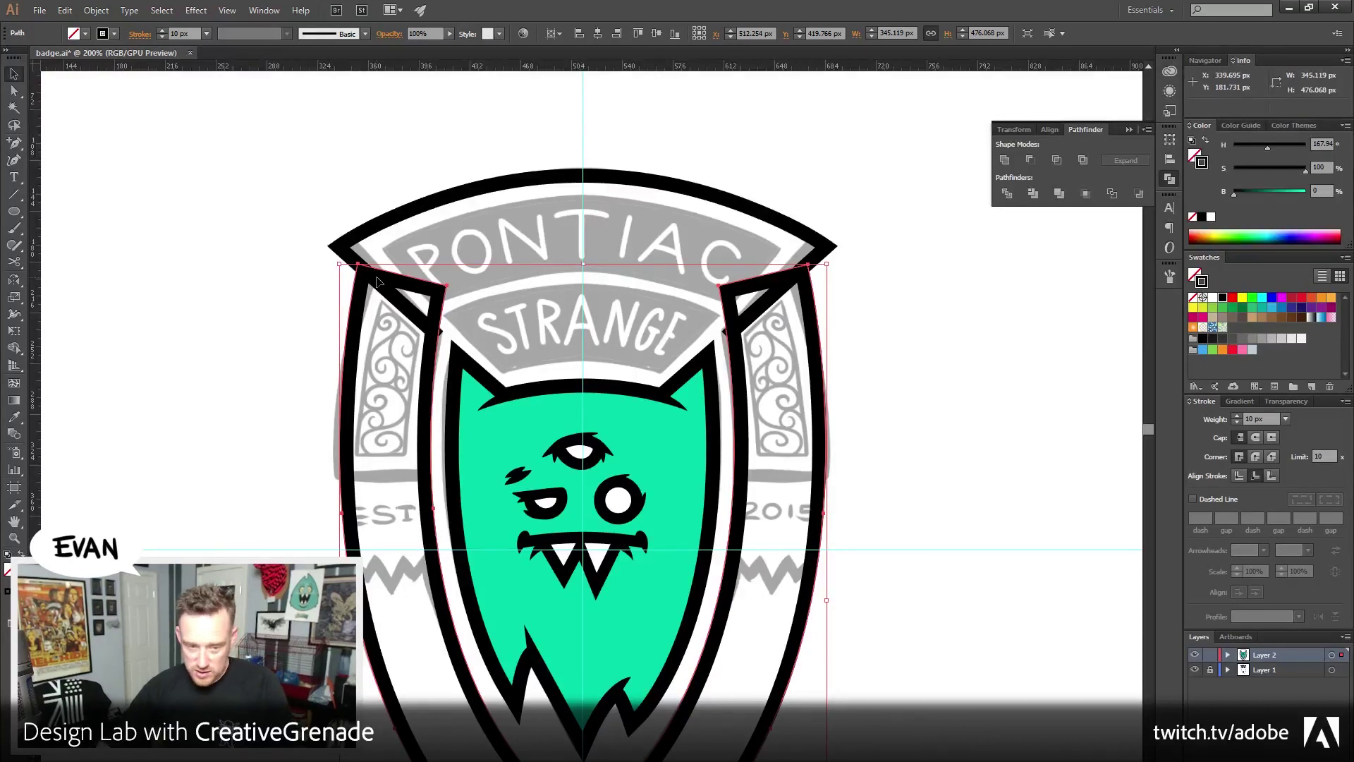
pyautogui.hotkey('shift', 'Left')
pyautogui.hotkey('shift', 'Left')
pyautogui.hotkey('shift', 'Left')
pyautogui.hotkey('shift', 'Left')
pyautogui.hotkey('shift', 'Left')
pyautogui.hotkey('shift', 'Left')
pyautogui.hotkey('shift', 'Left')
pyautogui.hotkey('shift', 'Left')
pyautogui.hotkey('shift', 'Left')
pyautogui.hotkey('shift', 'Left')
pyautogui.hotkey('shift', 'Left')
pyautogui.hotkey('shift', 'Left')
pyautogui.hotkey('shift', 'Left')
pyautogui.hotkey('shift', 'Left')
pyautogui.hotkey('shift', 'Left')
pyautogui.hotkey('shift', 'Left')
pyautogui.hotkey('shift', 'Left')
pyautogui.hotkey('shift', 'Left')
pyautogui.hotkey('shift', 'Left')
pyautogui.hotkey('shift', 'Left')
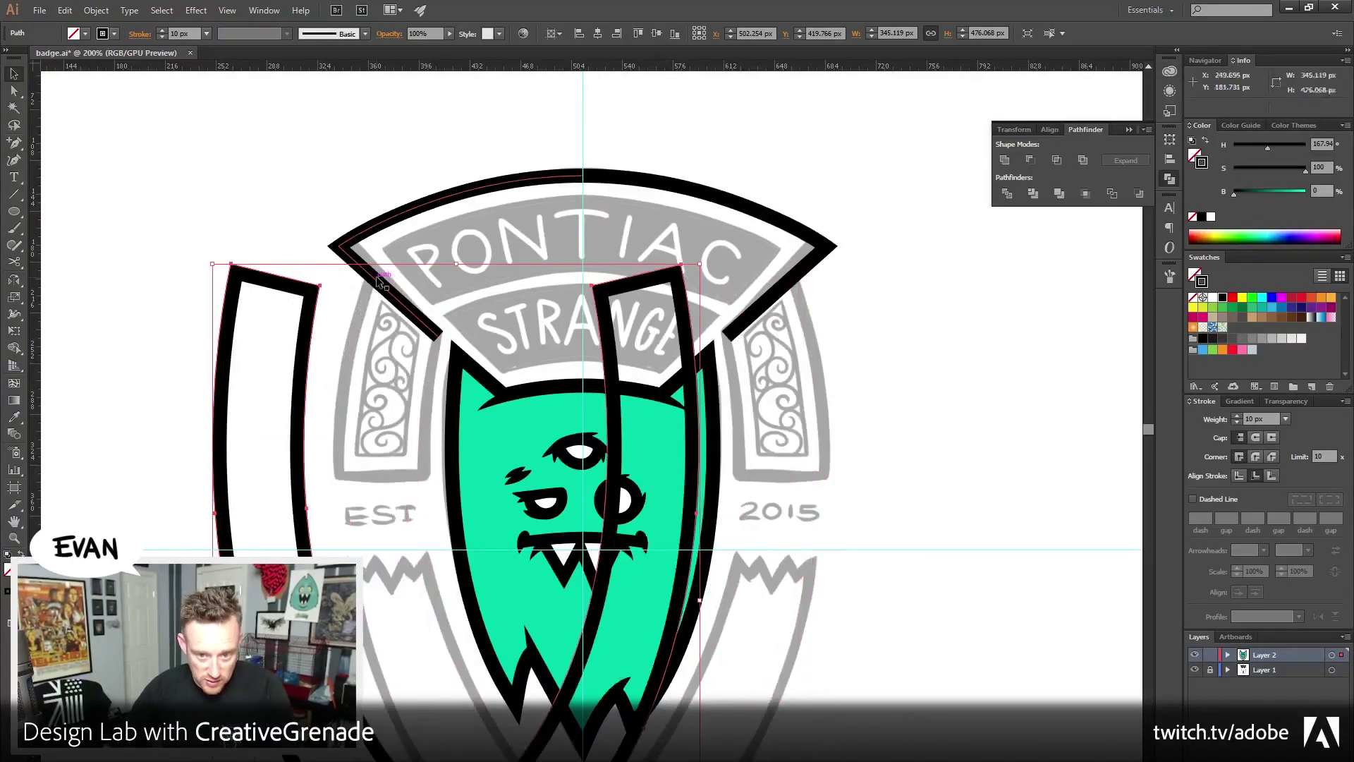
pyautogui.hotkey('shift', 'Left')
pyautogui.hotkey('shift', 'Left')
pyautogui.hotkey('shift', 'Left')
pyautogui.hotkey('shift', 'Left')
pyautogui.hotkey('shift', 'Left')
pyautogui.hotkey('shift', 'Left')
pyautogui.hotkey('shift', 'Left')
pyautogui.hotkey('shift', 'Left')
pyautogui.hotkey('shift', 'Left')
pyautogui.hotkey('shift', 'Left')
pyautogui.hotkey('shift', 'Left')
pyautogui.hotkey('shift', 'Left')
pyautogui.hotkey('shift', 'Left')
pyautogui.hotkey('shift', 'Left')
pyautogui.hotkey('shift', 'Left')
pyautogui.hotkey('shift', 'Left')
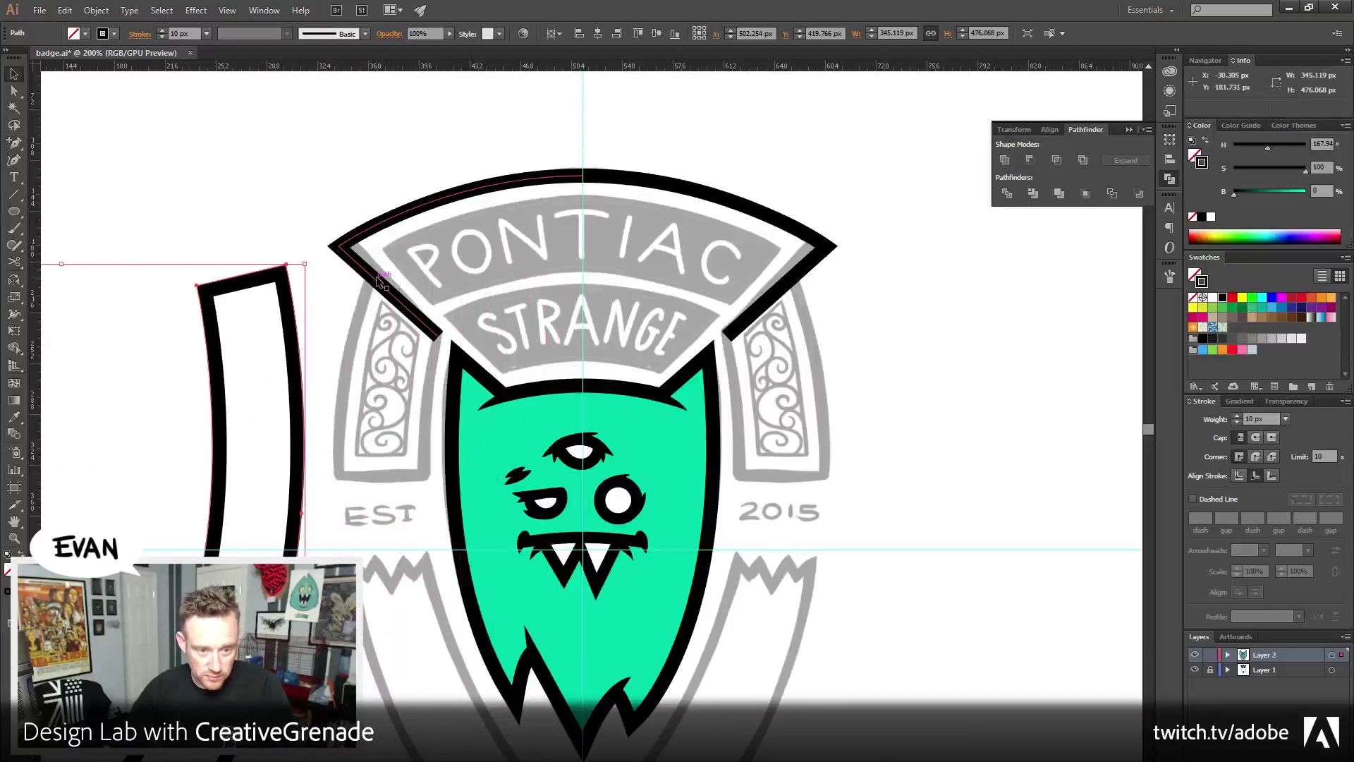
pyautogui.hotkey('shift', 'Left')
pyautogui.hotkey('shift', 'Left')
pyautogui.hotkey('shift', 'Left')
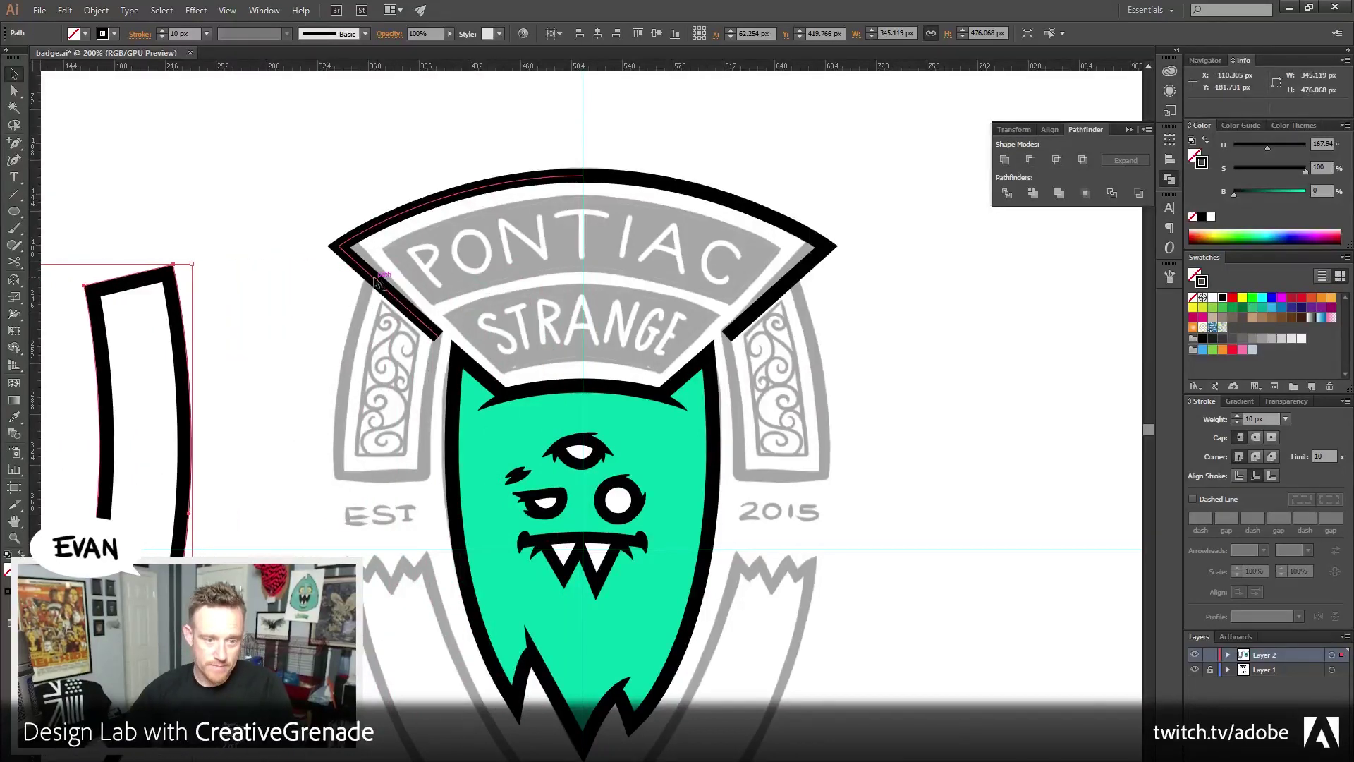
pyautogui.moveTo(323, 478); pyautogui.dragTo(525, 459)
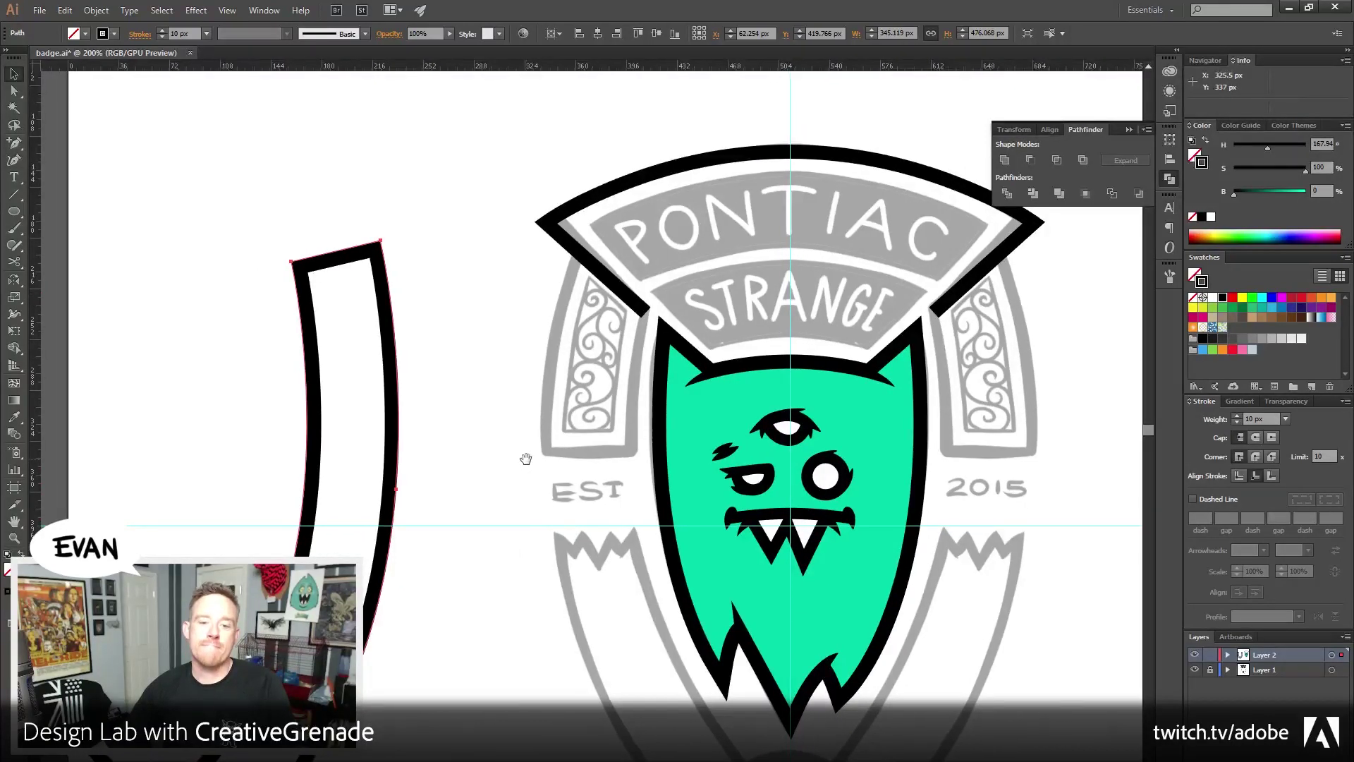
pyautogui.moveTo(529, 459); pyautogui.dragTo(512, 459)
pyautogui.click(109, 163)
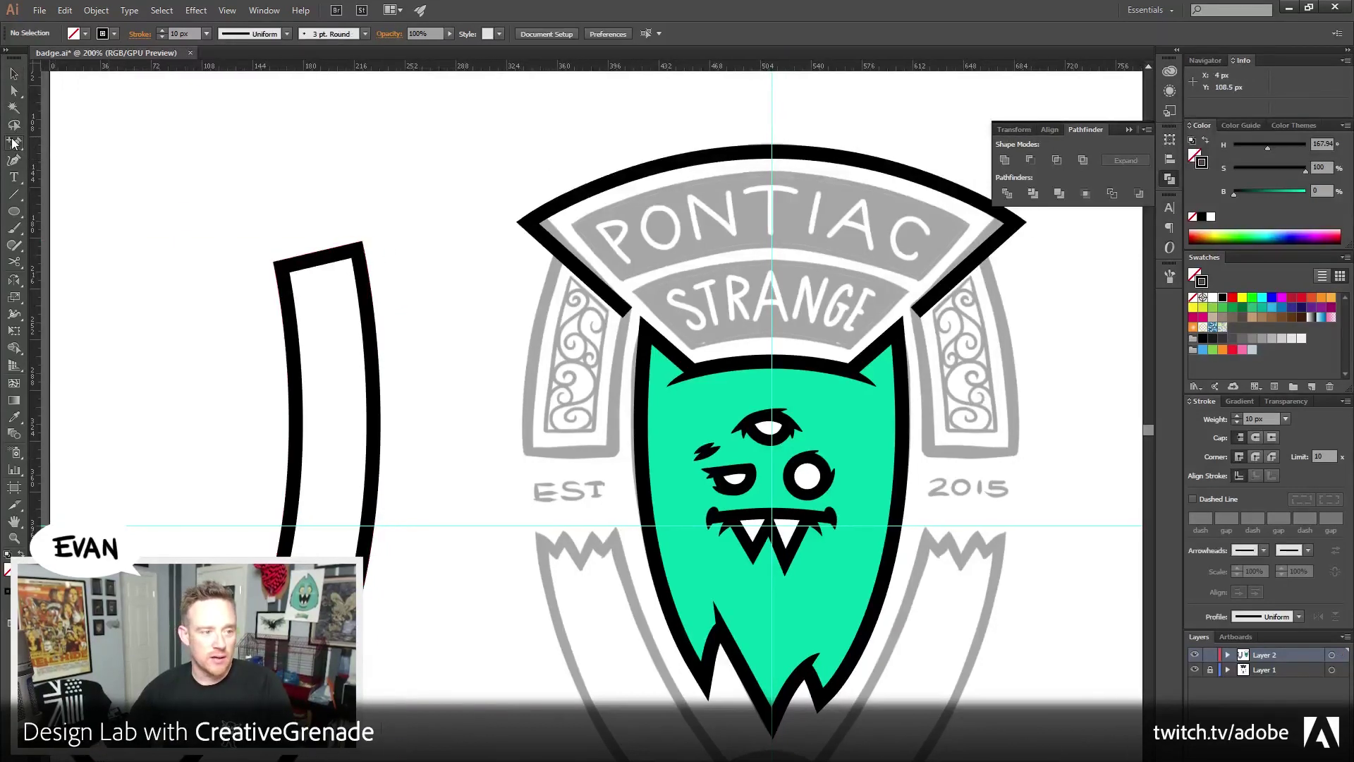
# Close the open top arc with the Pen from its left end to its right end
pyautogui.moveTo(14, 143); pyautogui.dragTo(60, 143)
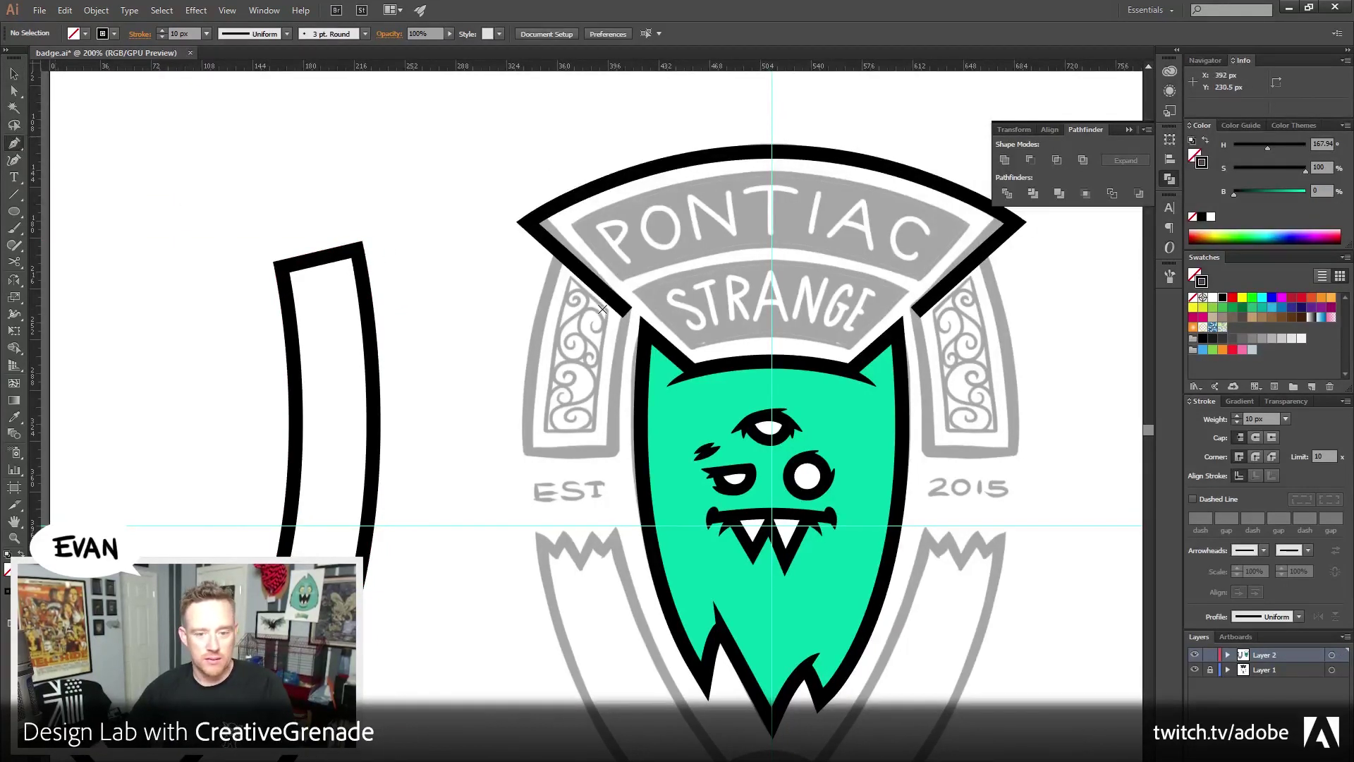
pyautogui.click(625, 311)
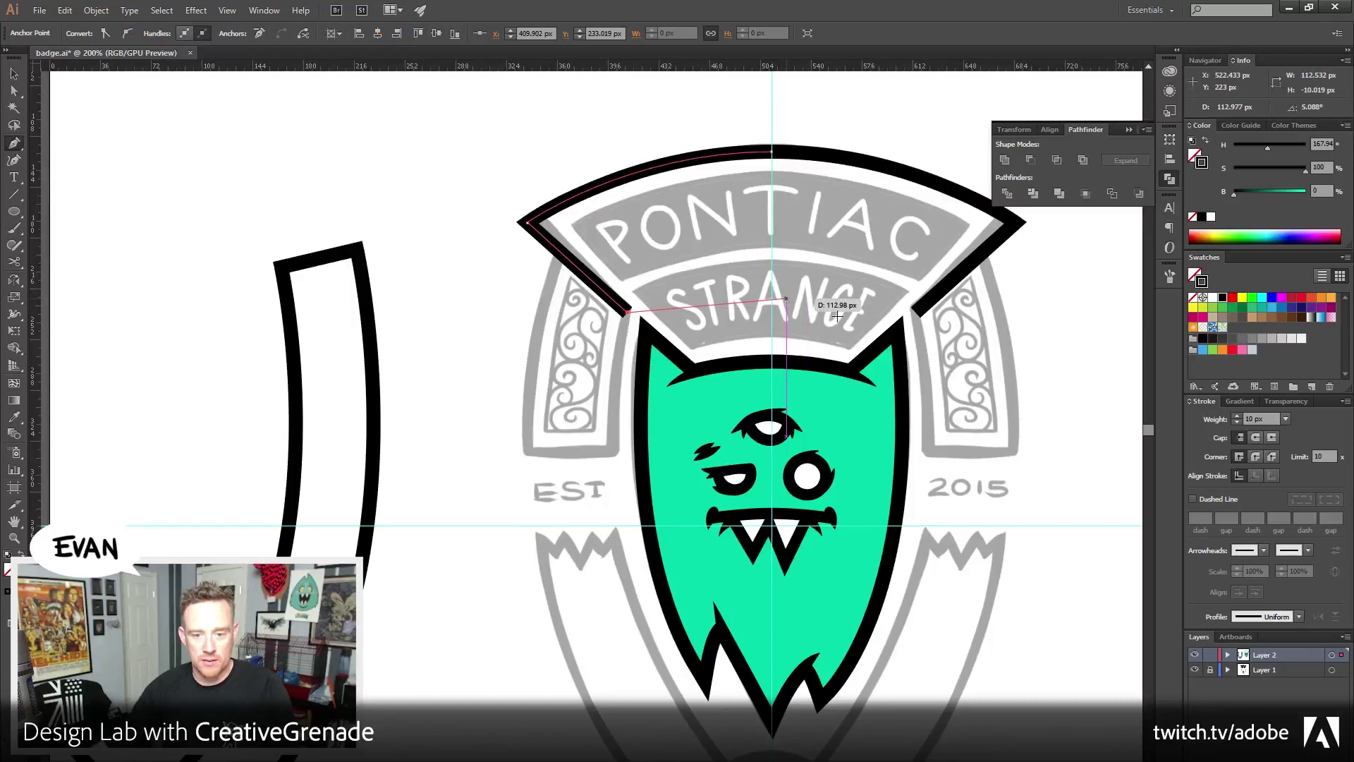
pyautogui.click(918, 311)
pyautogui.keyDown('ctrl'); pyautogui.click(378, 197); pyautogui.keyUp('ctrl')
pyautogui.press('v')
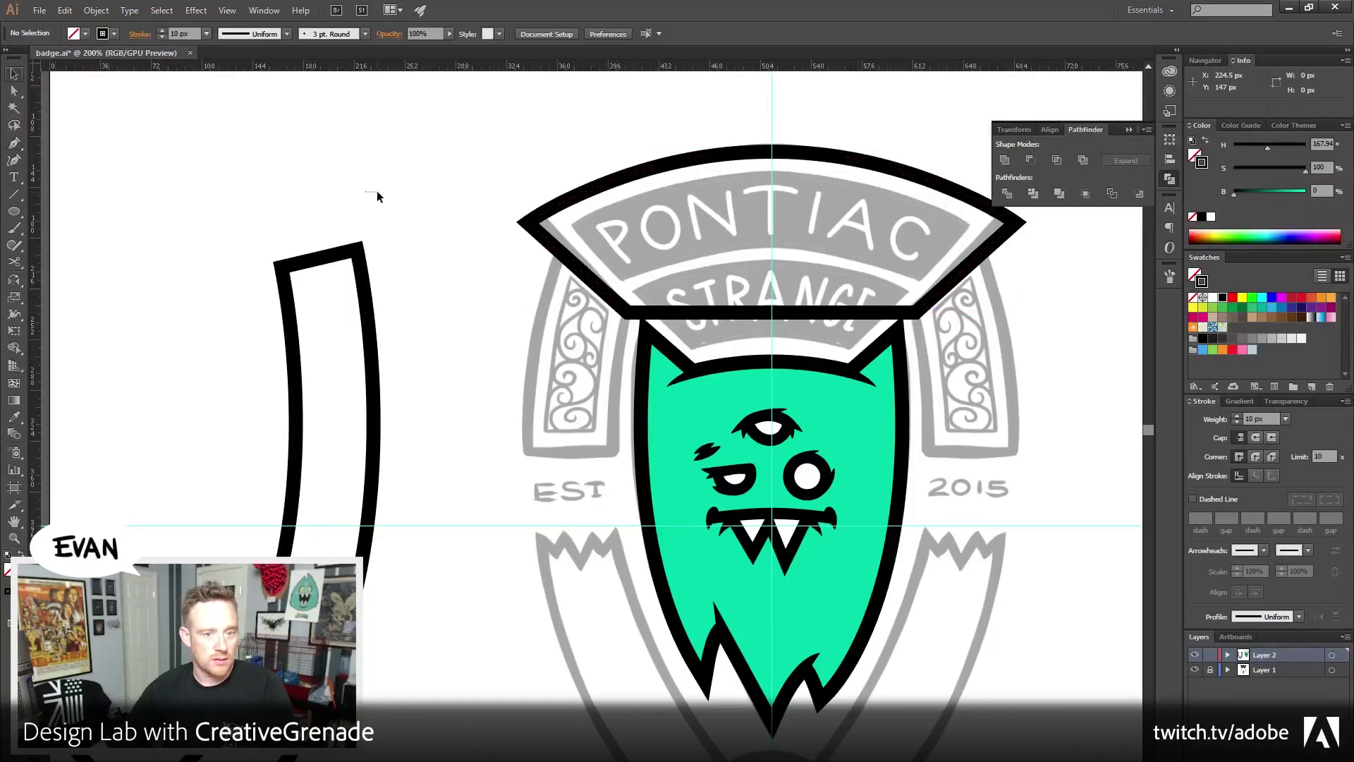
pyautogui.moveTo(465, 151); pyautogui.dragTo(658, 240)
# Fill the top arc and left shield piece solid black, then shift the pieces back right
pyautogui.click(1207, 144)
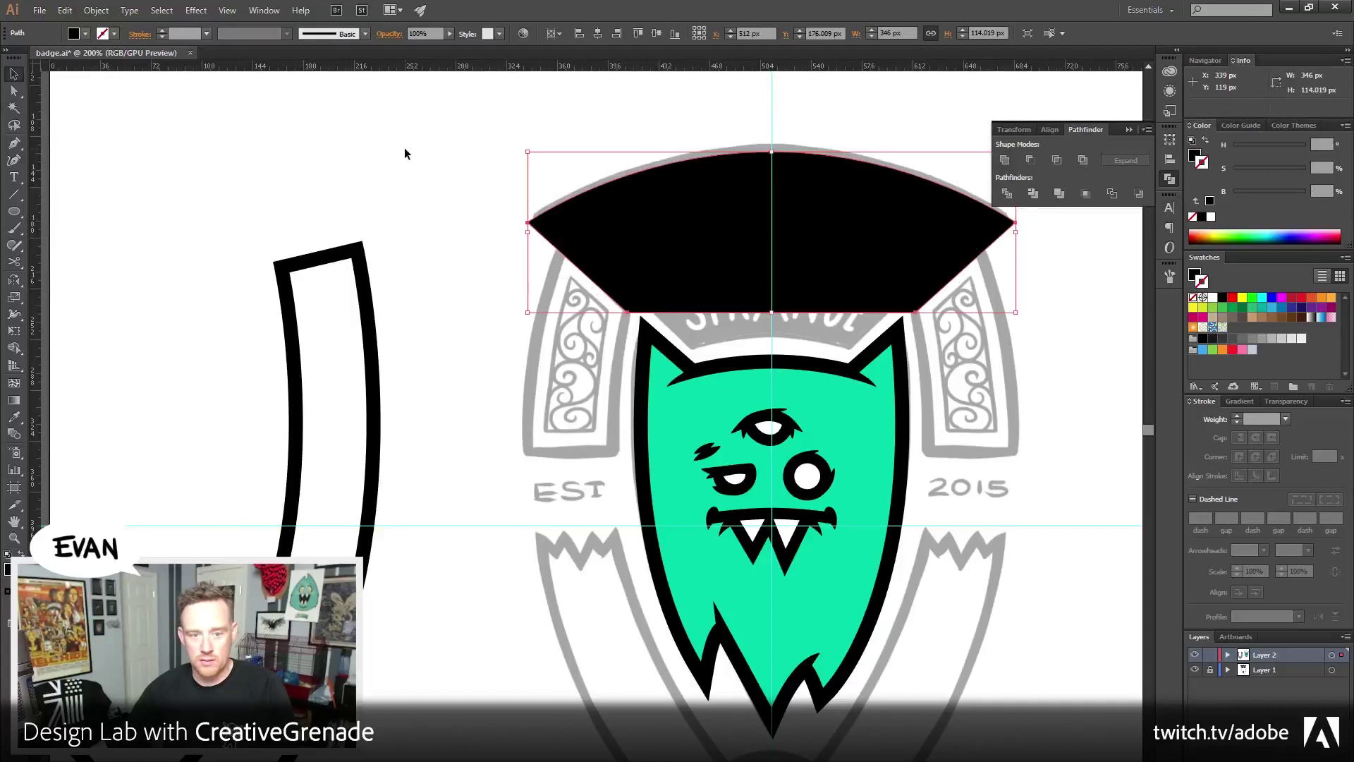
pyautogui.moveTo(405, 148); pyautogui.dragTo(232, 292)
pyautogui.click(1207, 143)
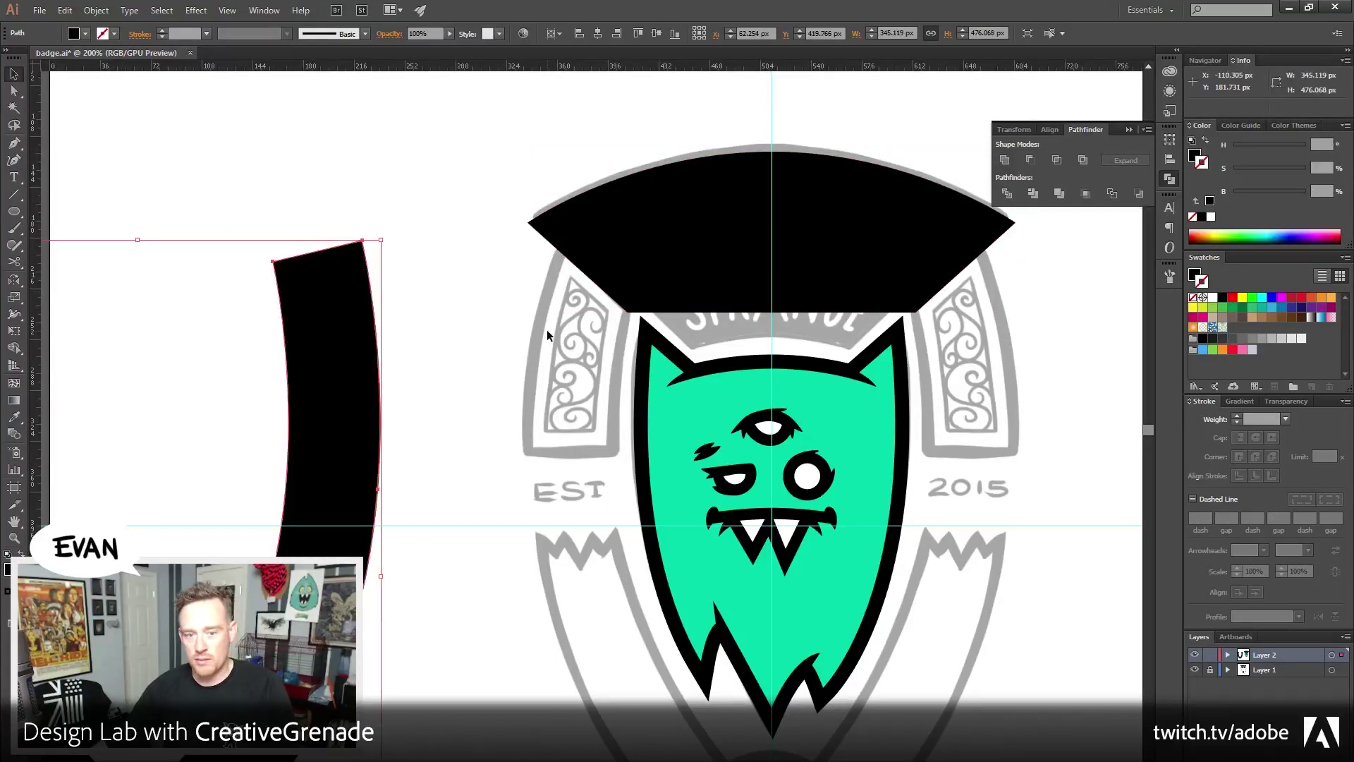
pyautogui.hscroll(1, 373, 167)
pyautogui.hotkey('shift', 'Right')
pyautogui.hotkey('shift', 'Right')
pyautogui.hotkey('shift', 'Right')
pyautogui.hotkey('shift', 'Right')
pyautogui.hotkey('shift', 'Right')
pyautogui.hotkey('shift', 'Right')
pyautogui.hotkey('shift', 'Right')
pyautogui.hotkey('shift', 'Right')
pyautogui.hotkey('shift', 'Right')
pyautogui.hotkey('shift', 'Right')
pyautogui.hotkey('shift', 'Right')
pyautogui.hotkey('shift', 'Right')
pyautogui.hotkey('shift', 'Right')
pyautogui.hotkey('shift', 'Right')
pyautogui.hotkey('shift', 'Right')
pyautogui.hotkey('shift', 'Right')
pyautogui.hotkey('shift', 'Right')
pyautogui.hotkey('shift', 'Right')
pyautogui.hotkey('shift', 'Right')
pyautogui.hotkey('shift', 'Right')
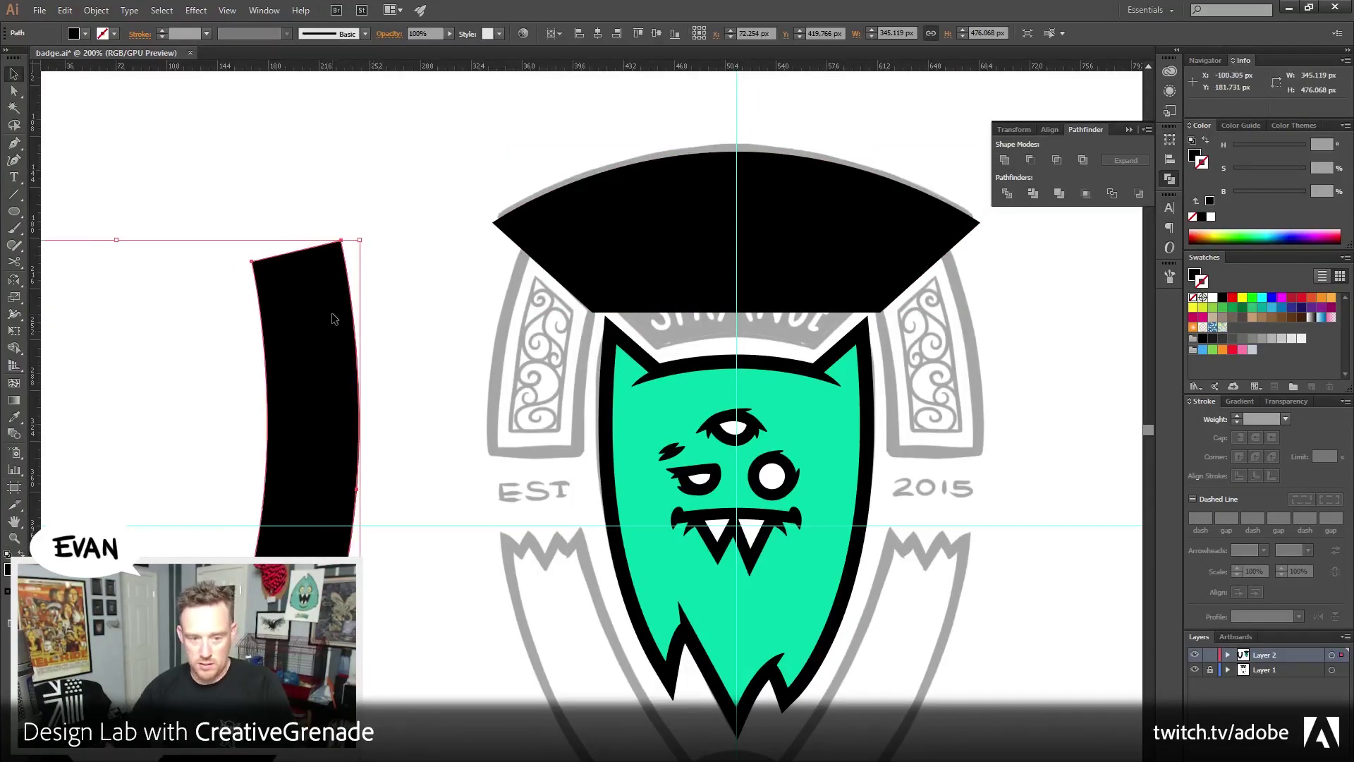
pyautogui.hotkey('shift', 'Right')
pyautogui.hotkey('shift', 'Right')
pyautogui.hotkey('shift', 'Right')
pyautogui.hotkey('shift', 'Right')
pyautogui.hotkey('shift', 'Right')
pyautogui.hotkey('shift', 'Right')
pyautogui.hotkey('shift', 'Right')
pyautogui.hotkey('shift', 'Right')
pyautogui.hotkey('shift', 'Right')
pyautogui.hotkey('shift', 'Right')
pyautogui.hotkey('shift', 'Right')
pyautogui.hotkey('shift', 'Right')
pyautogui.hotkey('shift', 'Right')
pyautogui.hotkey('shift', 'Right')
pyautogui.hotkey('shift', 'Right')
pyautogui.hotkey('shift', 'Right')
pyautogui.hotkey('shift', 'Right')
pyautogui.hotkey('shift', 'Right')
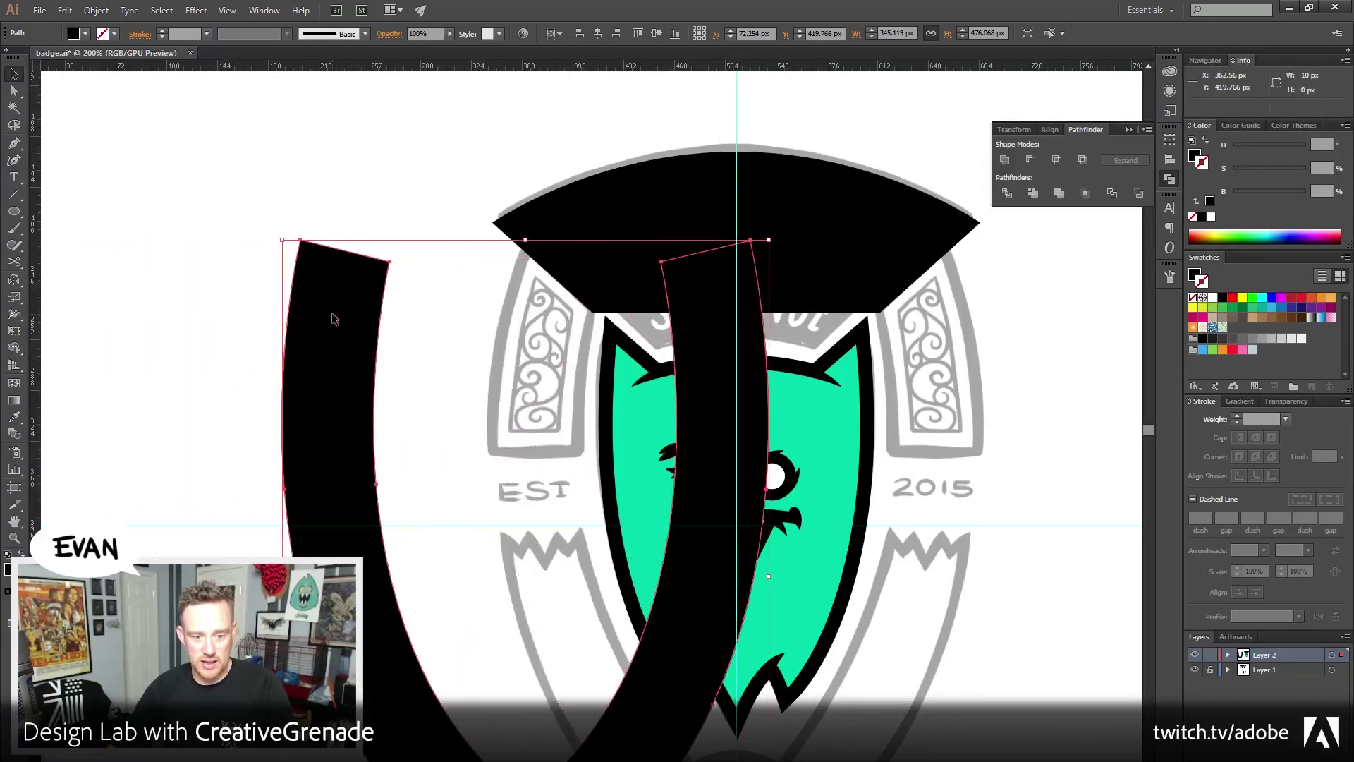
pyautogui.hotkey('shift', 'Right')
pyautogui.hotkey('shift', 'Right')
pyautogui.hotkey('shift', 'Right')
pyautogui.hotkey('shift', 'Right')
pyautogui.hotkey('shift', 'Right')
pyautogui.hotkey('shift', 'Right')
pyautogui.hotkey('shift', 'Right')
pyautogui.hotkey('shift', 'Right')
pyautogui.hotkey('shift', 'Right')
pyautogui.hotkey('shift', 'Right')
pyautogui.hotkey('shift', 'Right')
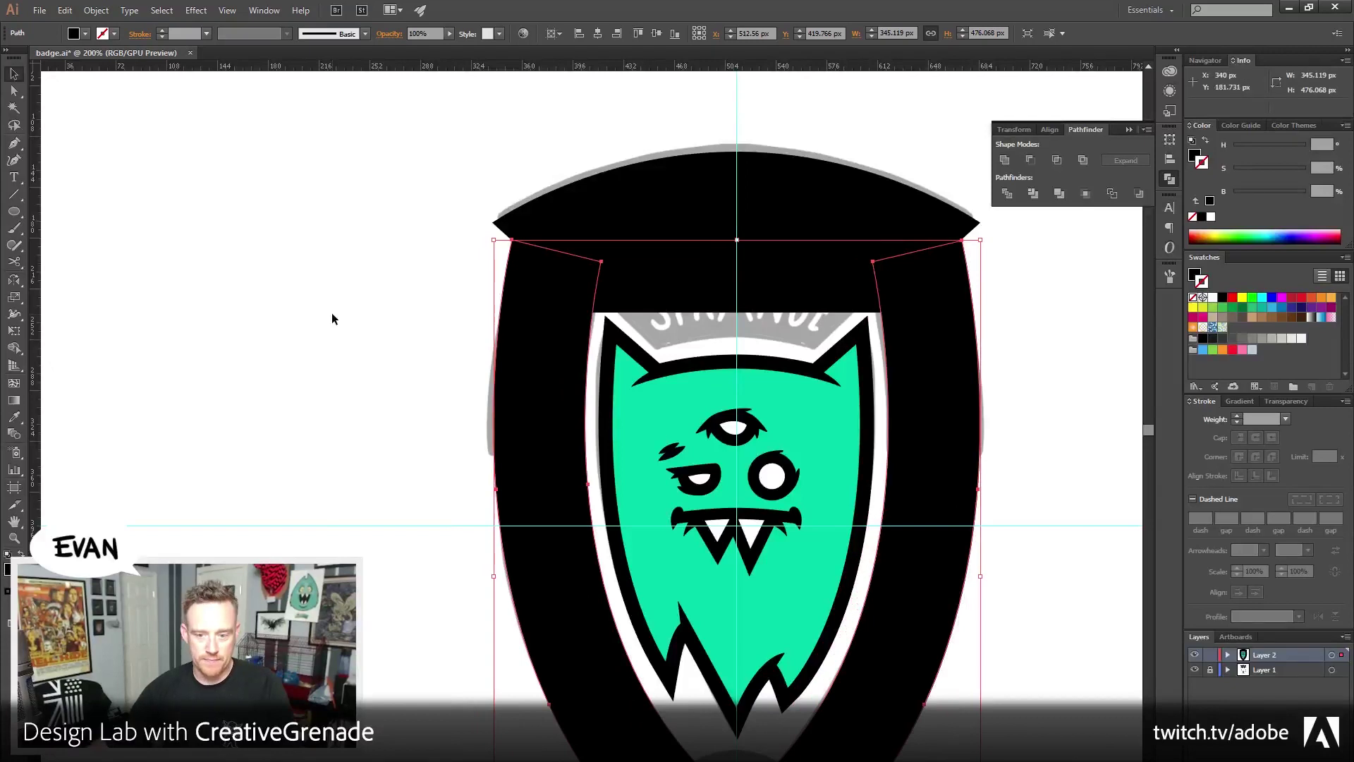
# Divide the top arc and shield pieces into separate shapes and ungroup them
pyautogui.keyDown('shift'); pyautogui.click(632, 256); pyautogui.keyUp('shift')
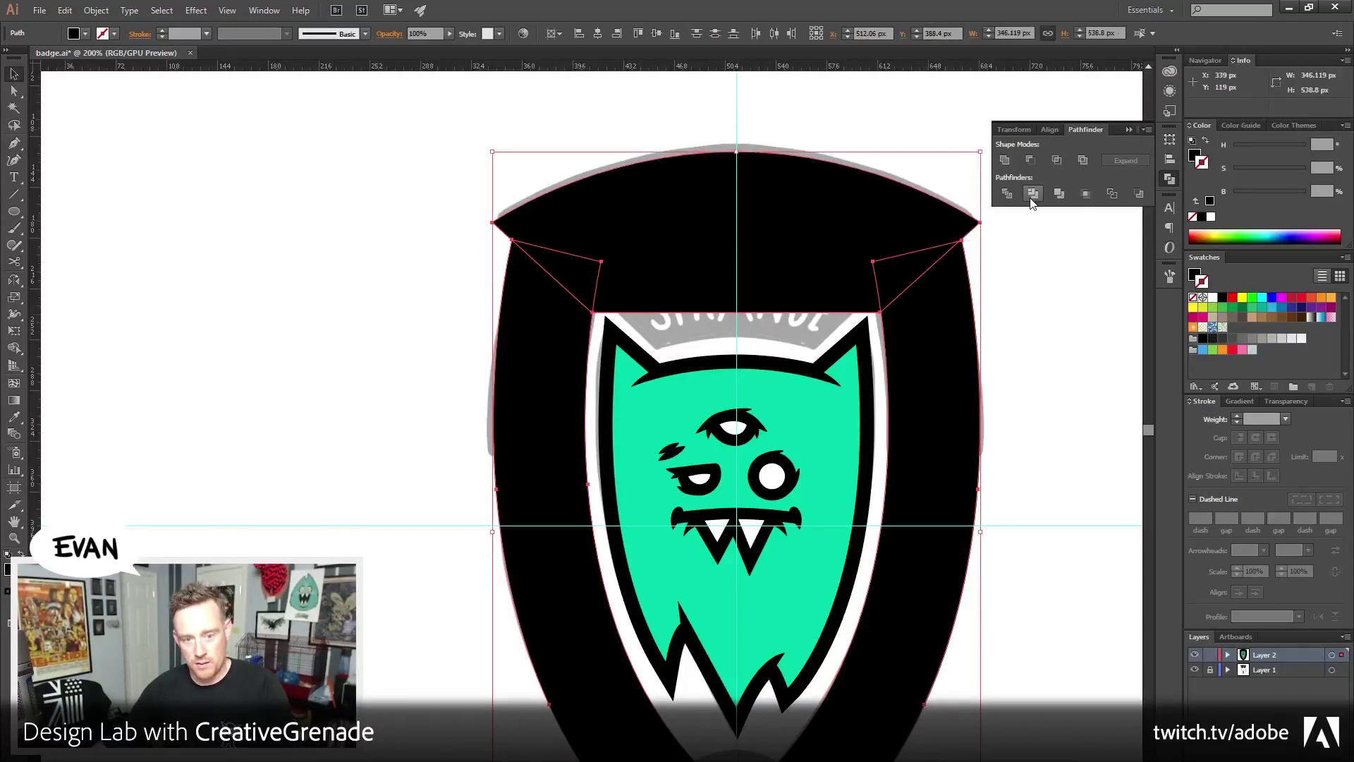
pyautogui.click(1008, 194)
pyautogui.rightClick(913, 233)
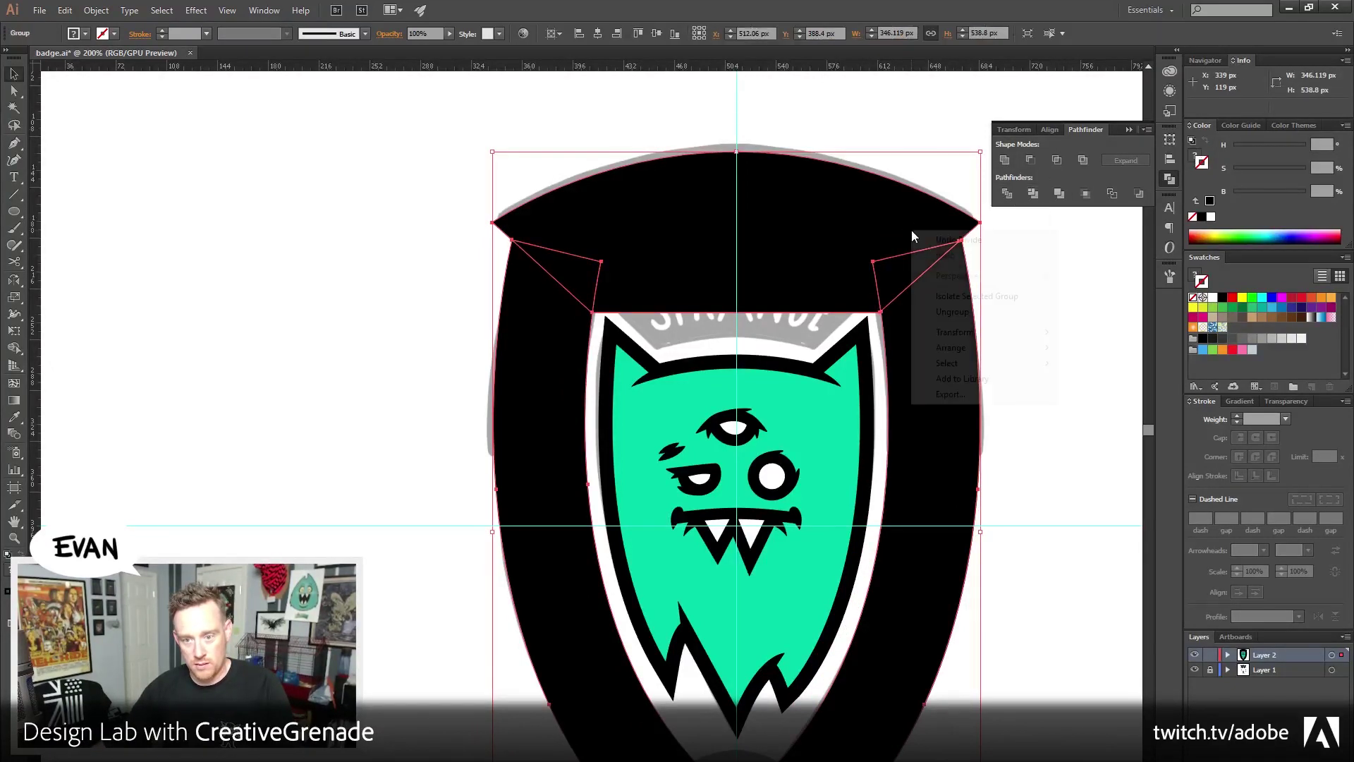
pyautogui.click(952, 311)
pyautogui.click(1028, 339)
pyautogui.moveTo(998, 368); pyautogui.dragTo(886, 325)
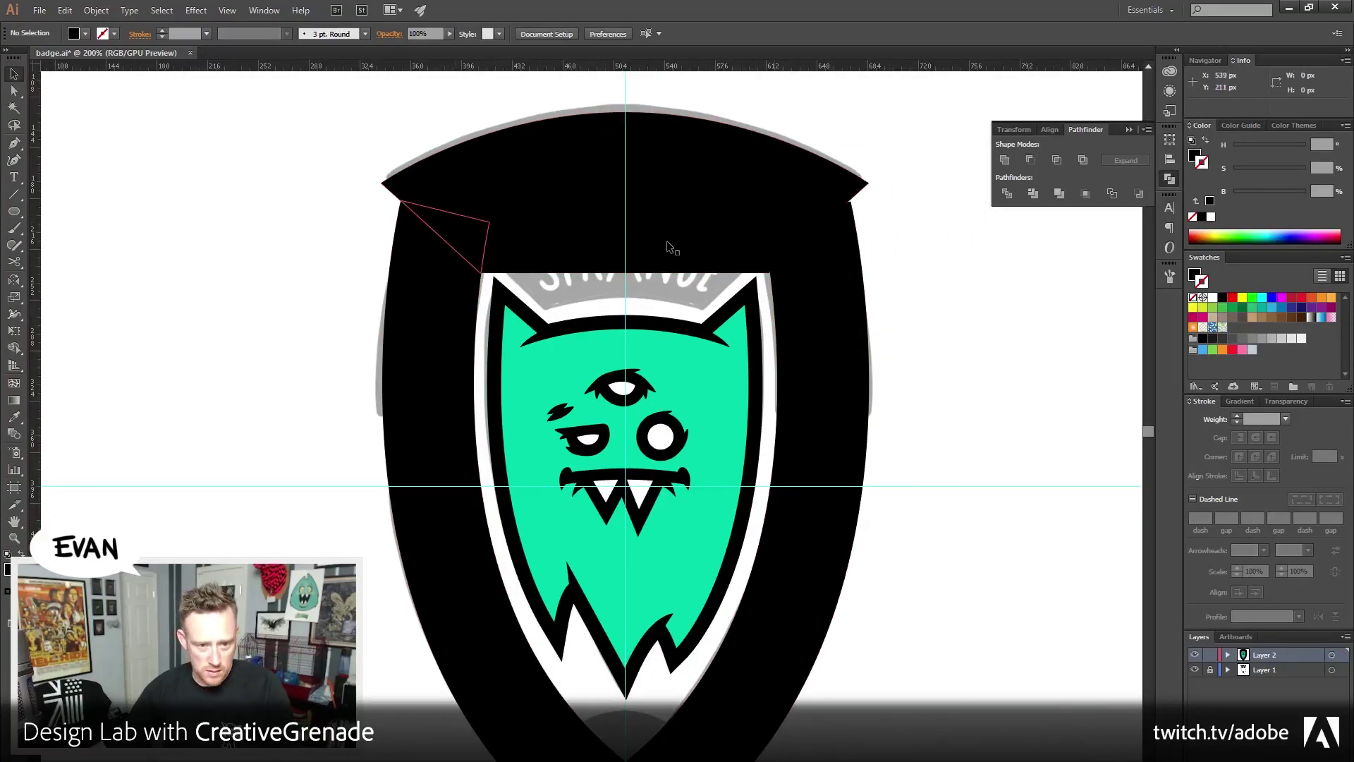
# Delete the corner triangle pieces, then undo twice back to the band-and-sides state
pyautogui.click(783, 234)
pyautogui.click(862, 247)
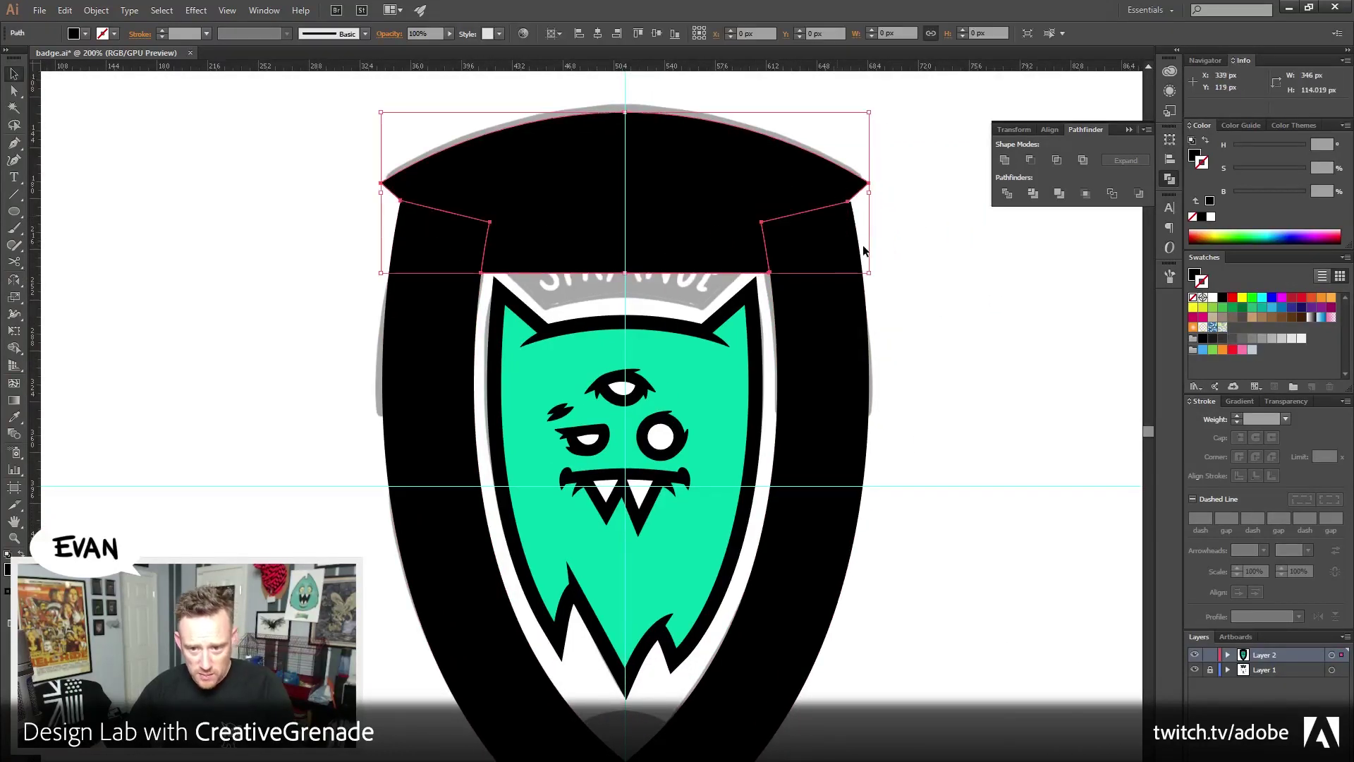
pyautogui.click(893, 290)
pyautogui.click(798, 231)
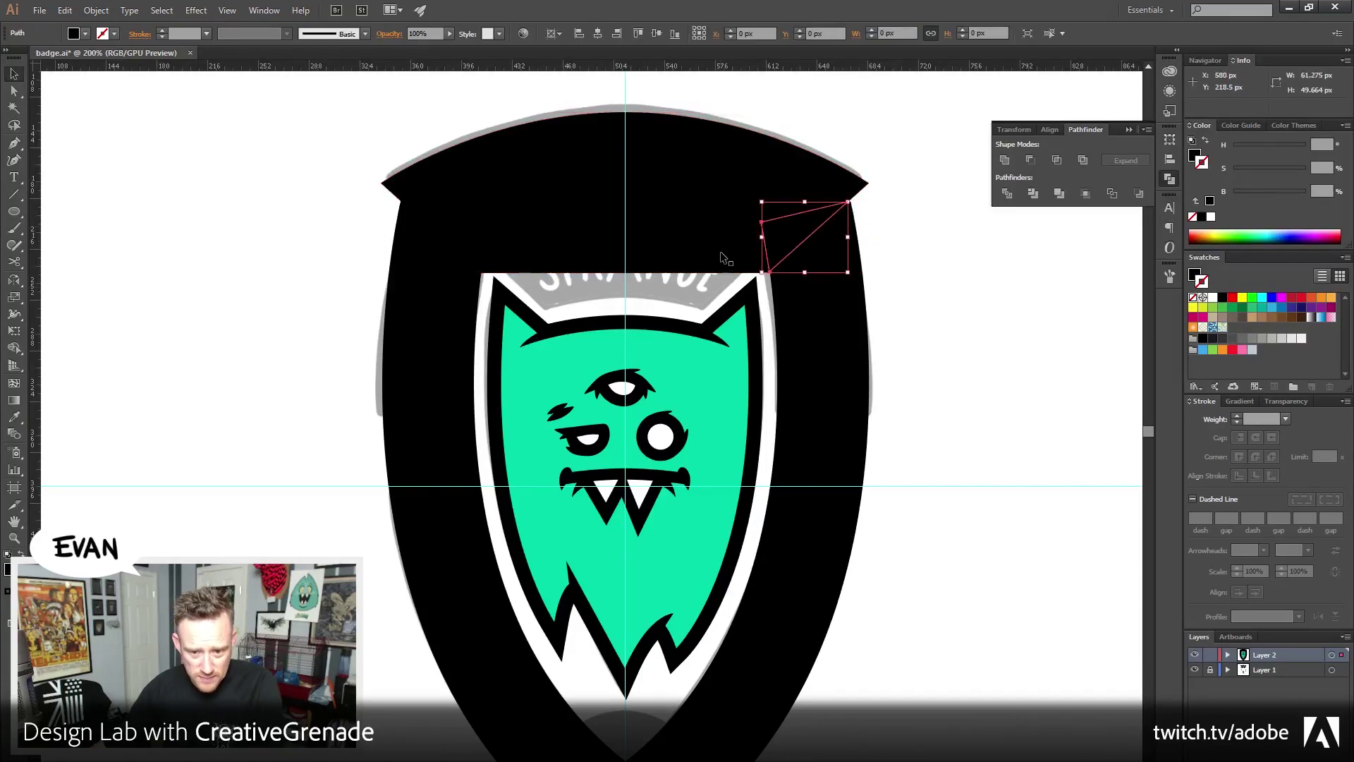
pyautogui.press('Delete')
pyautogui.click(740, 243)
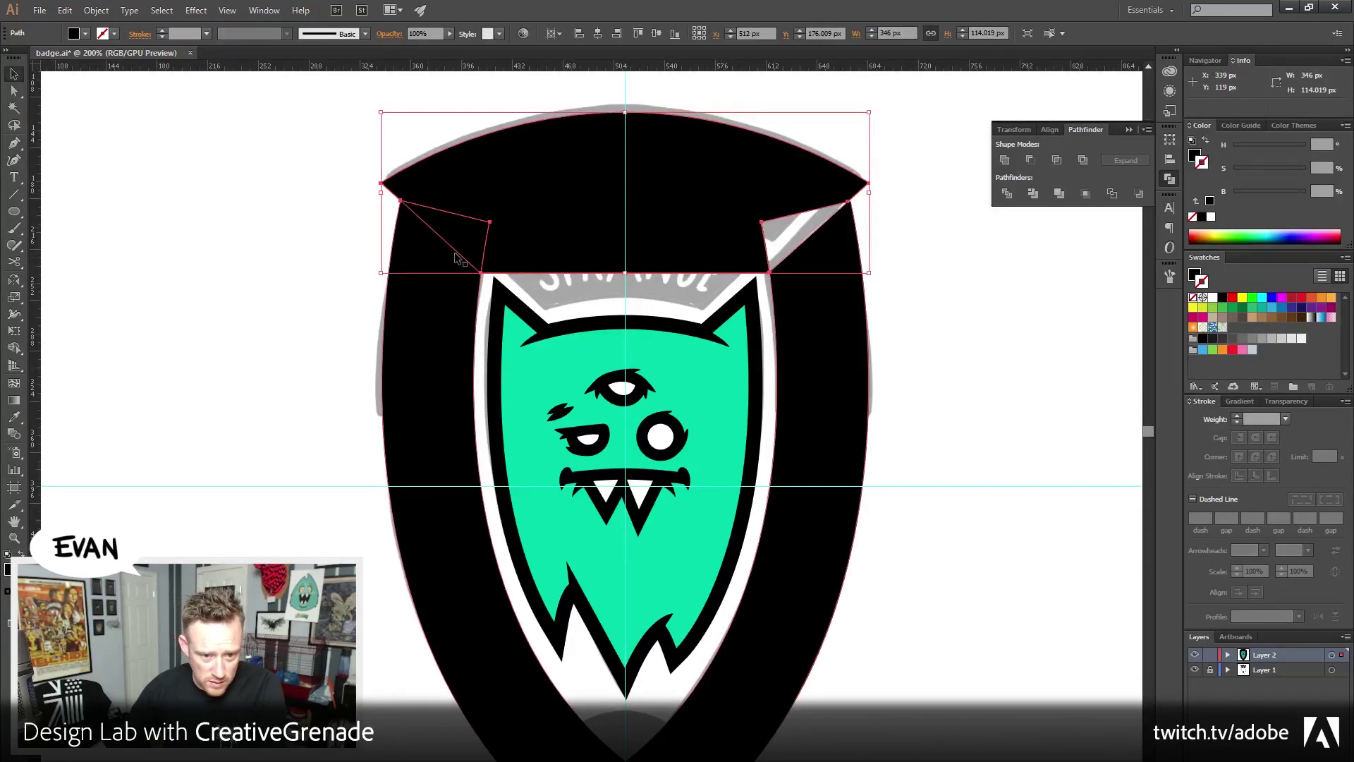
pyautogui.hotkey('ctrl', 'shift', 'a')
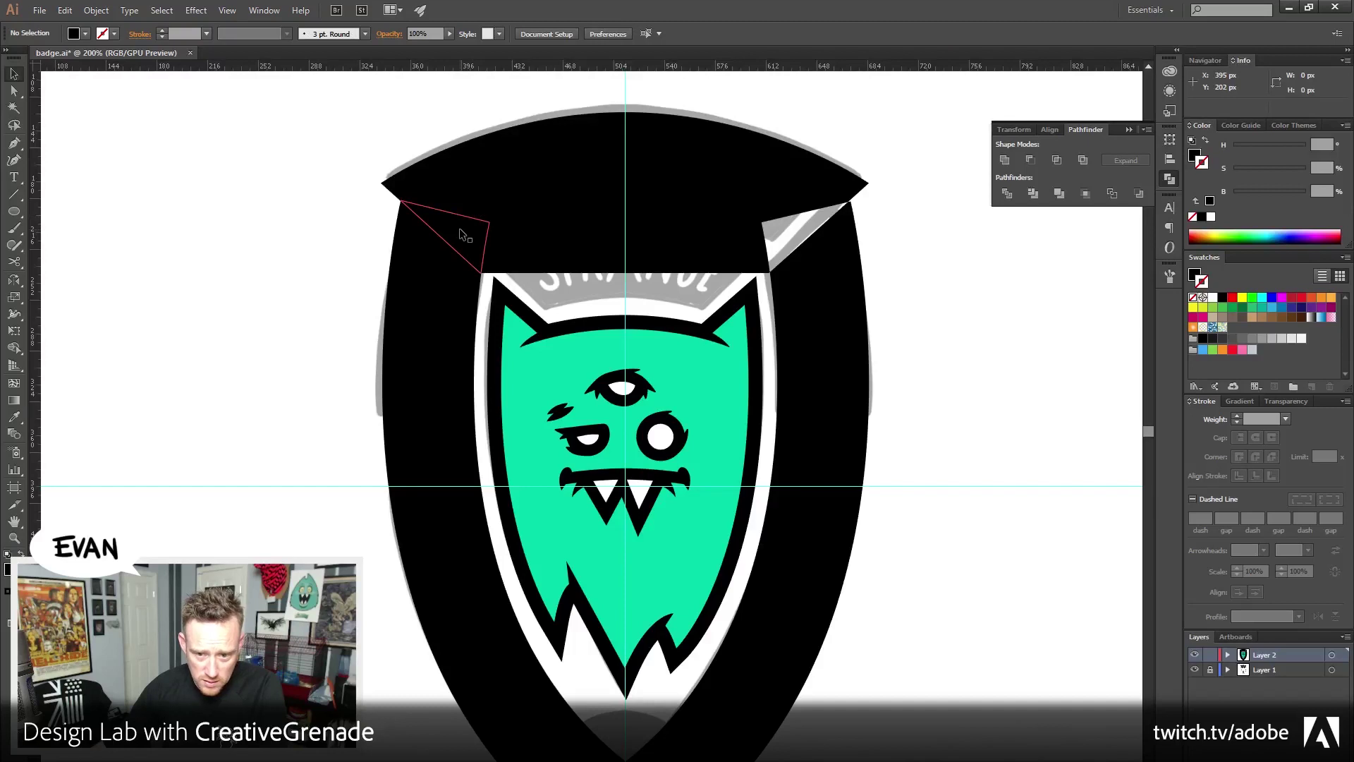
pyautogui.click(462, 233)
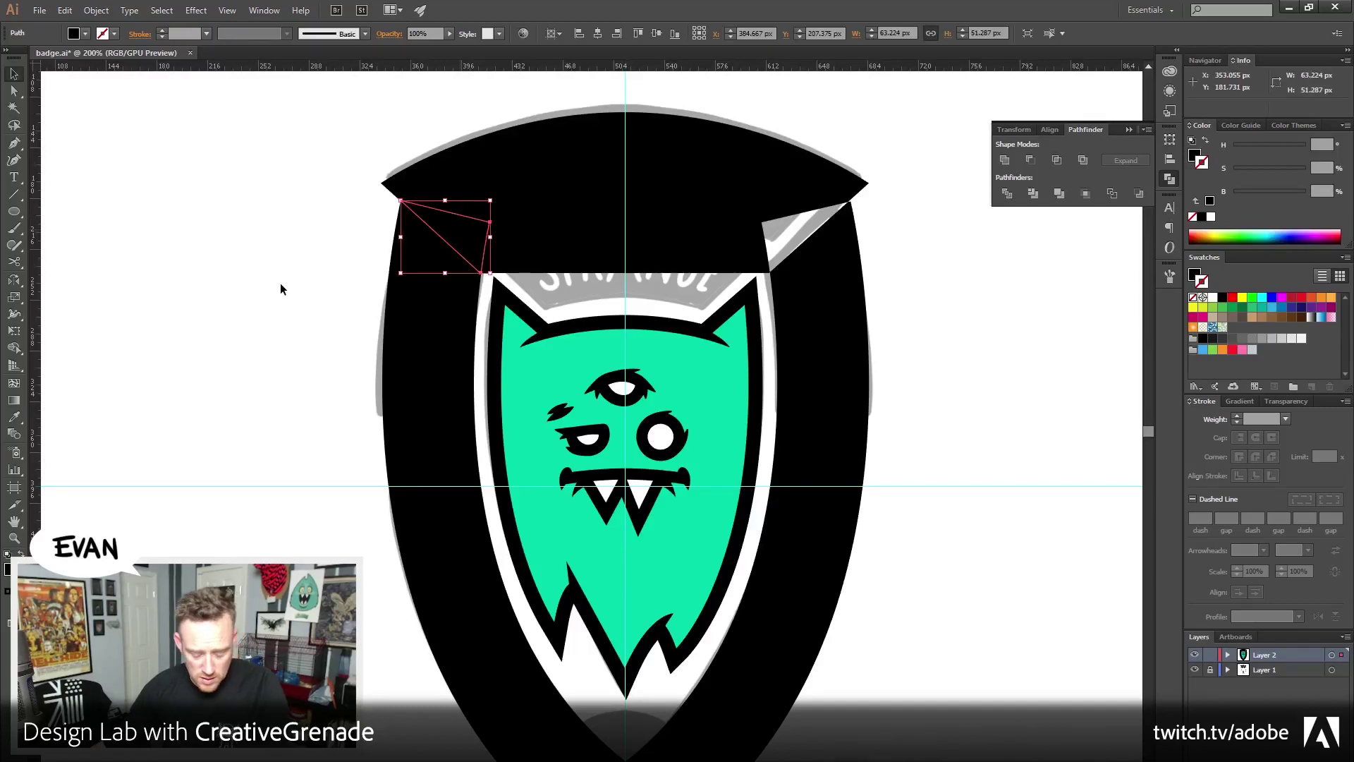
pyautogui.hotkey('ctrl', 'z')
pyautogui.hotkey('ctrl', 'z')
pyautogui.hotkey('ctrl', 'z')
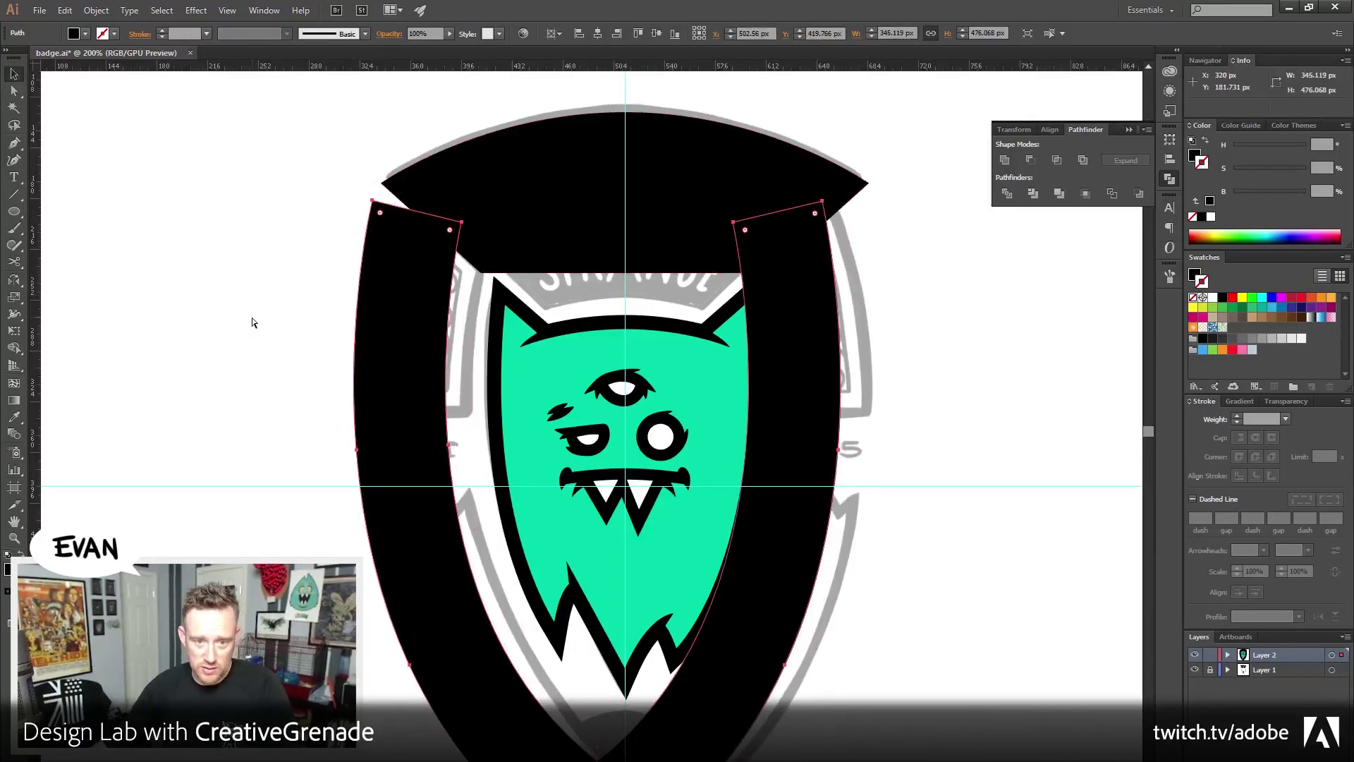
pyautogui.hotkey('ctrl', 'z')
pyautogui.hotkey('ctrl', 'z')
pyautogui.hotkey('ctrl', 'z')
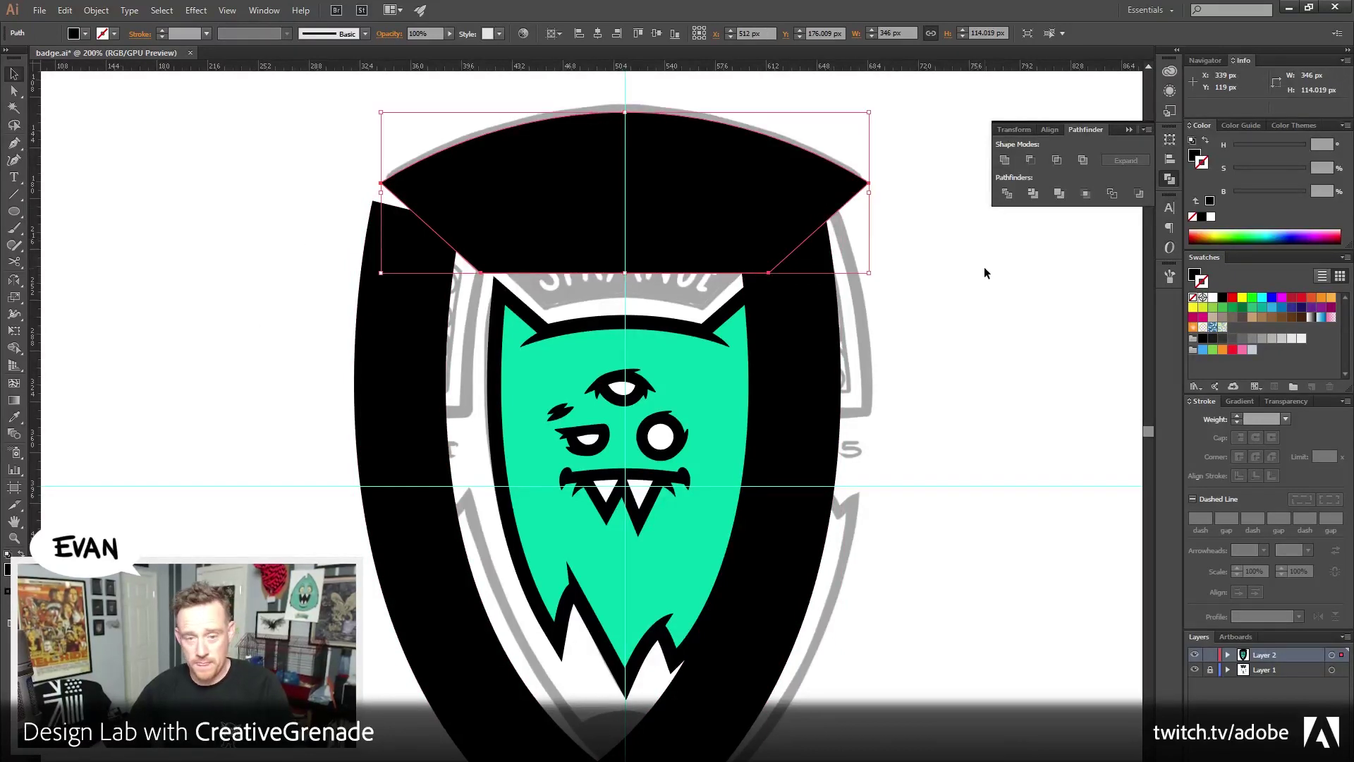
# Paste a copy of the curved top band in front and nudge it up above the shield
pyautogui.moveTo(948, 225); pyautogui.dragTo(928, 328)
pyautogui.hotkey('ctrl', 'c')
pyautogui.hotkey('ctrl', 'f')
pyautogui.hotkey('shift', 'Up')
pyautogui.hotkey('shift', 'Up')
pyautogui.hotkey('shift', 'Up')
pyautogui.hotkey('shift', 'Up')
pyautogui.hotkey('shift', 'Up')
pyautogui.hotkey('shift', 'Up')
pyautogui.hotkey('shift', 'Up')
pyautogui.hotkey('shift', 'Up')
pyautogui.hotkey('shift', 'Up')
pyautogui.hotkey('shift', 'Up')
pyautogui.hotkey('shift', 'Up')
pyautogui.hotkey('shift', 'Up')
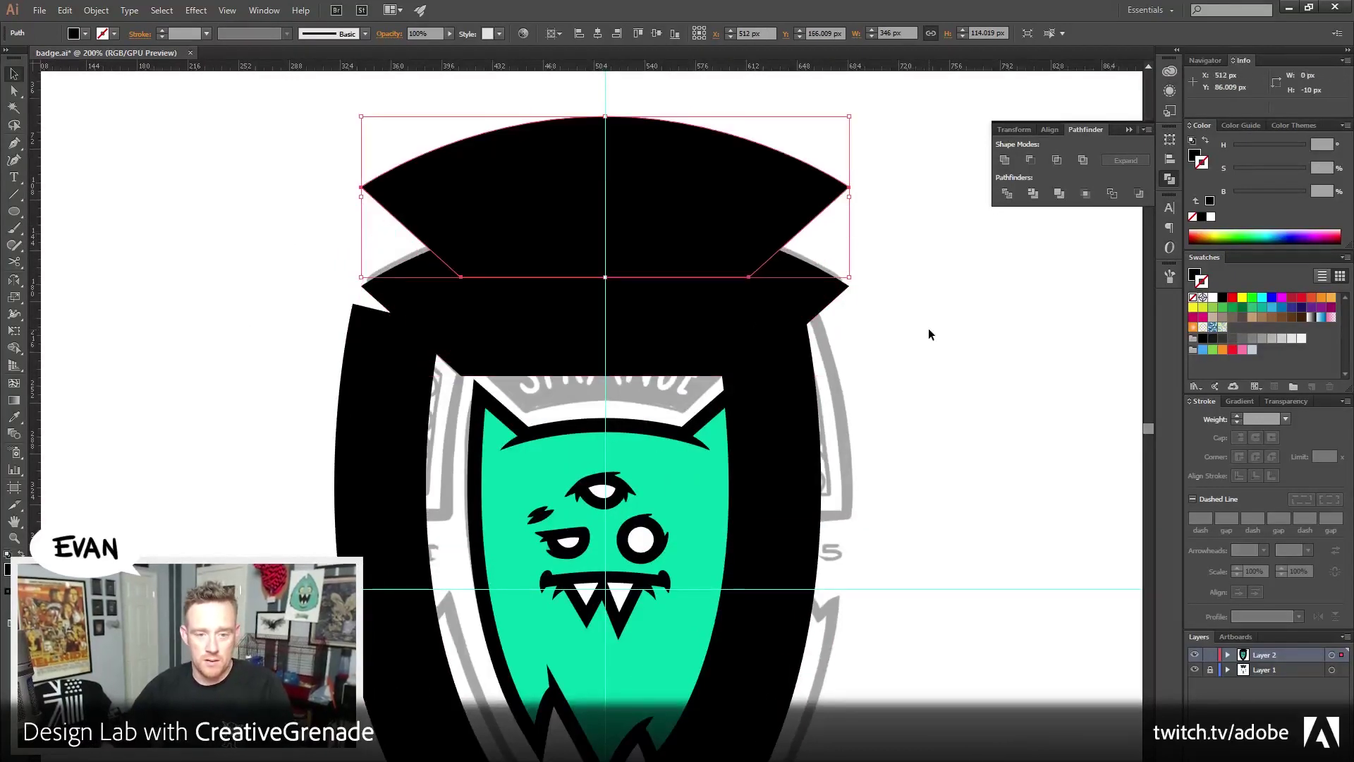
pyautogui.hotkey('shift', 'Up')
# Horizontally centre the two black side pieces on the centre guide
pyautogui.click(790, 437)
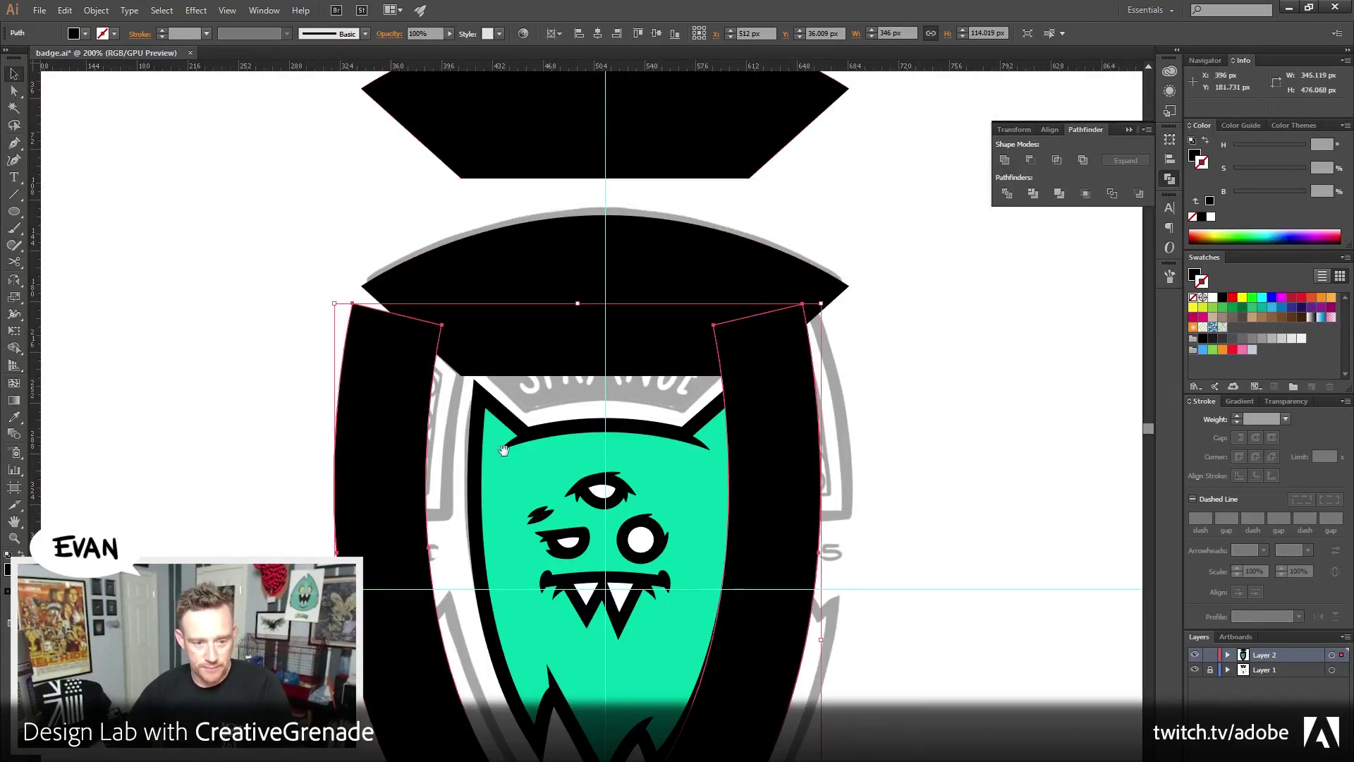
pyautogui.moveTo(1128, 272); pyautogui.dragTo(1077, 230)
pyautogui.click(1049, 130)
pyautogui.click(1031, 161)
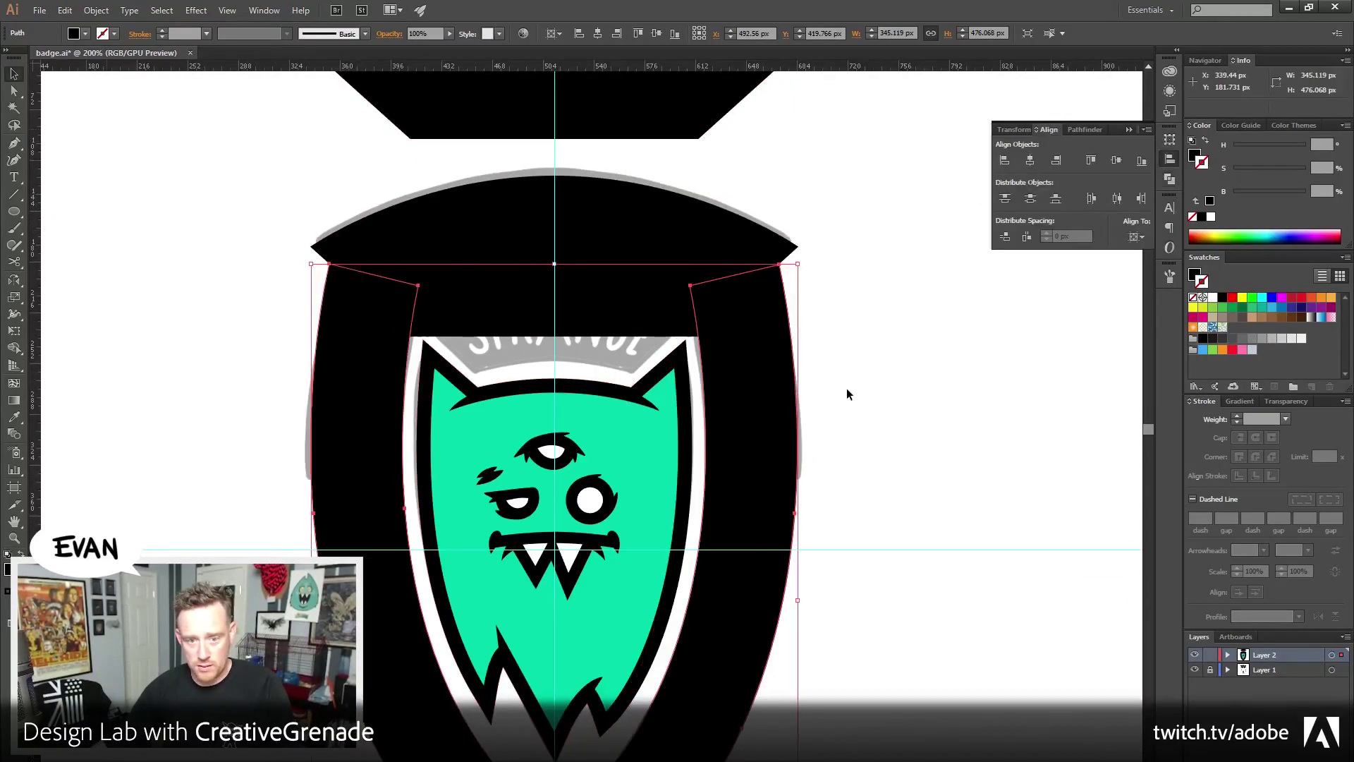
pyautogui.moveTo(705, 391); pyautogui.dragTo(709, 424)
pyautogui.click(914, 375)
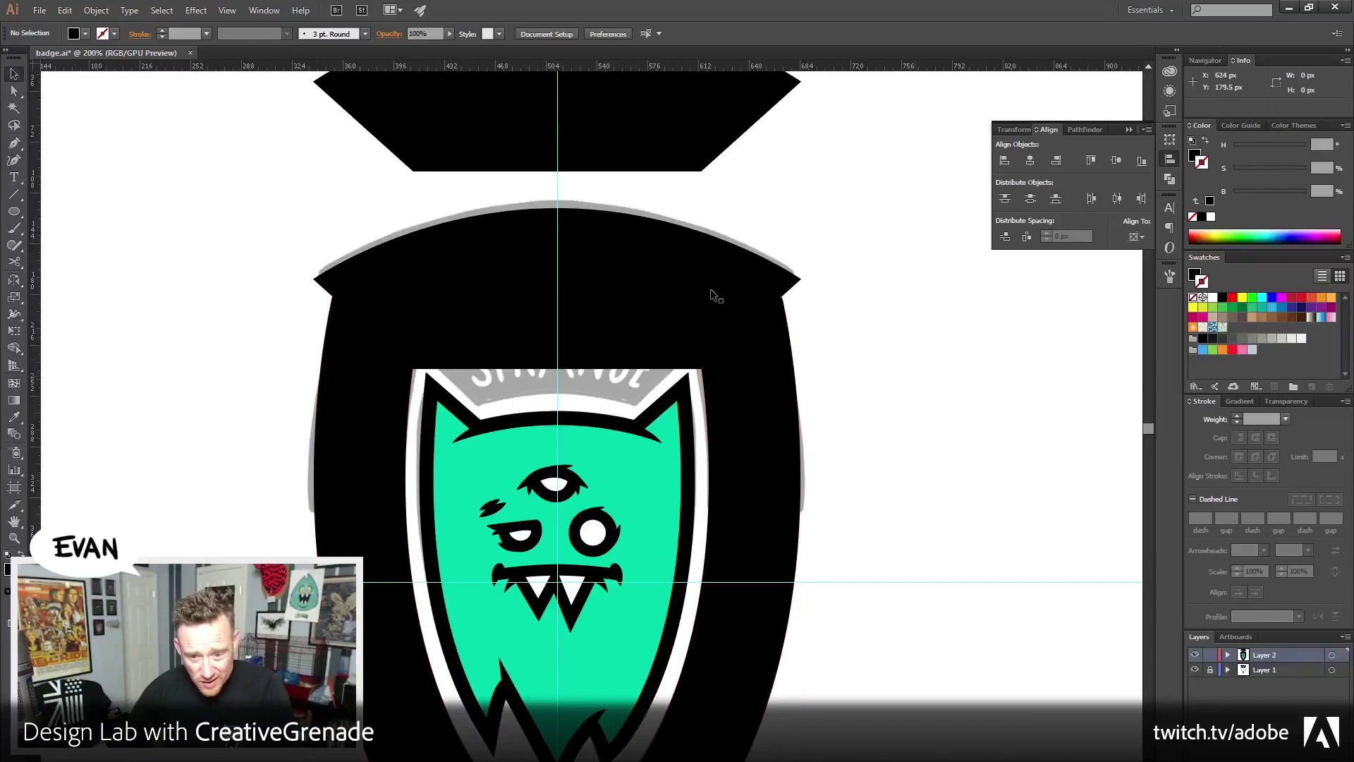
# Horizontally centre the top band together with both side pieces, then deselect
pyautogui.click(712, 294)
pyautogui.moveTo(891, 333); pyautogui.dragTo(794, 279)
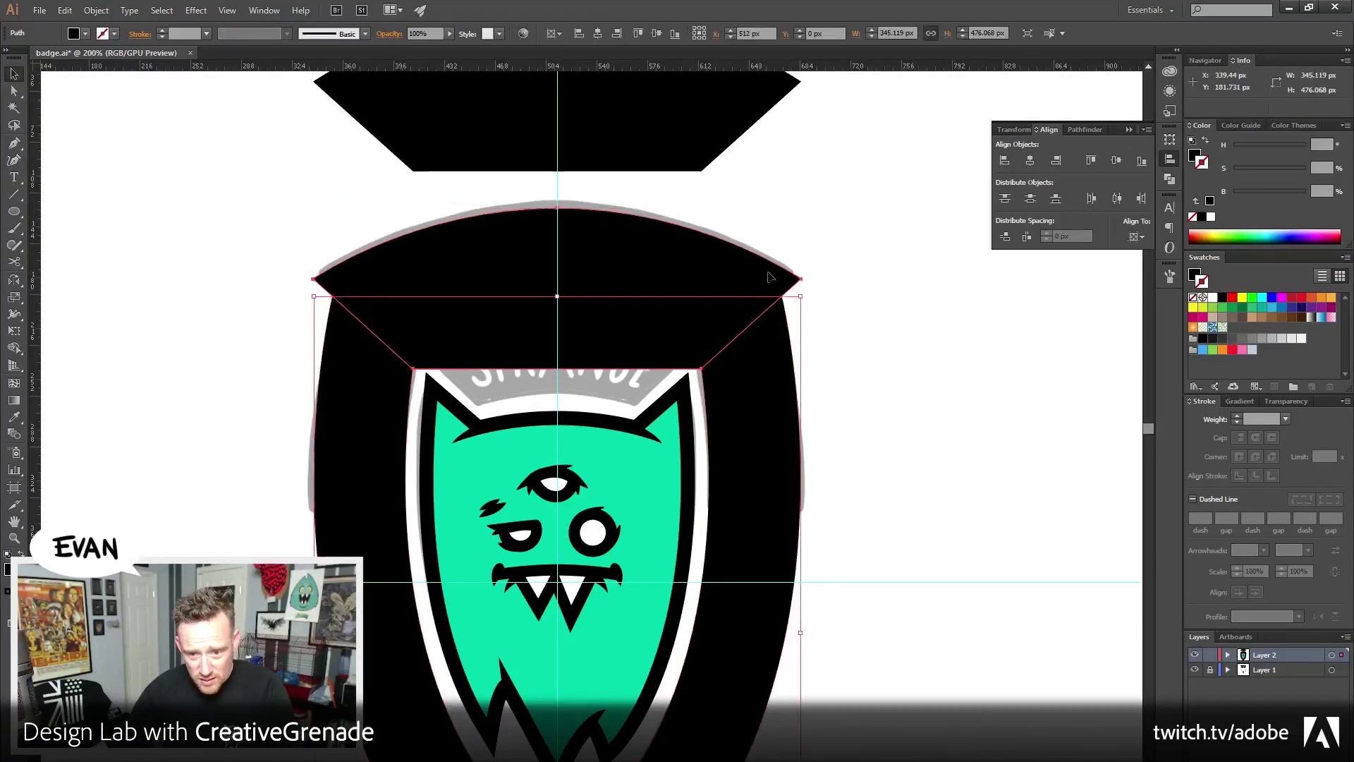
pyautogui.click(1031, 162)
pyautogui.hotkey('ctrl', 'shift', 'a')
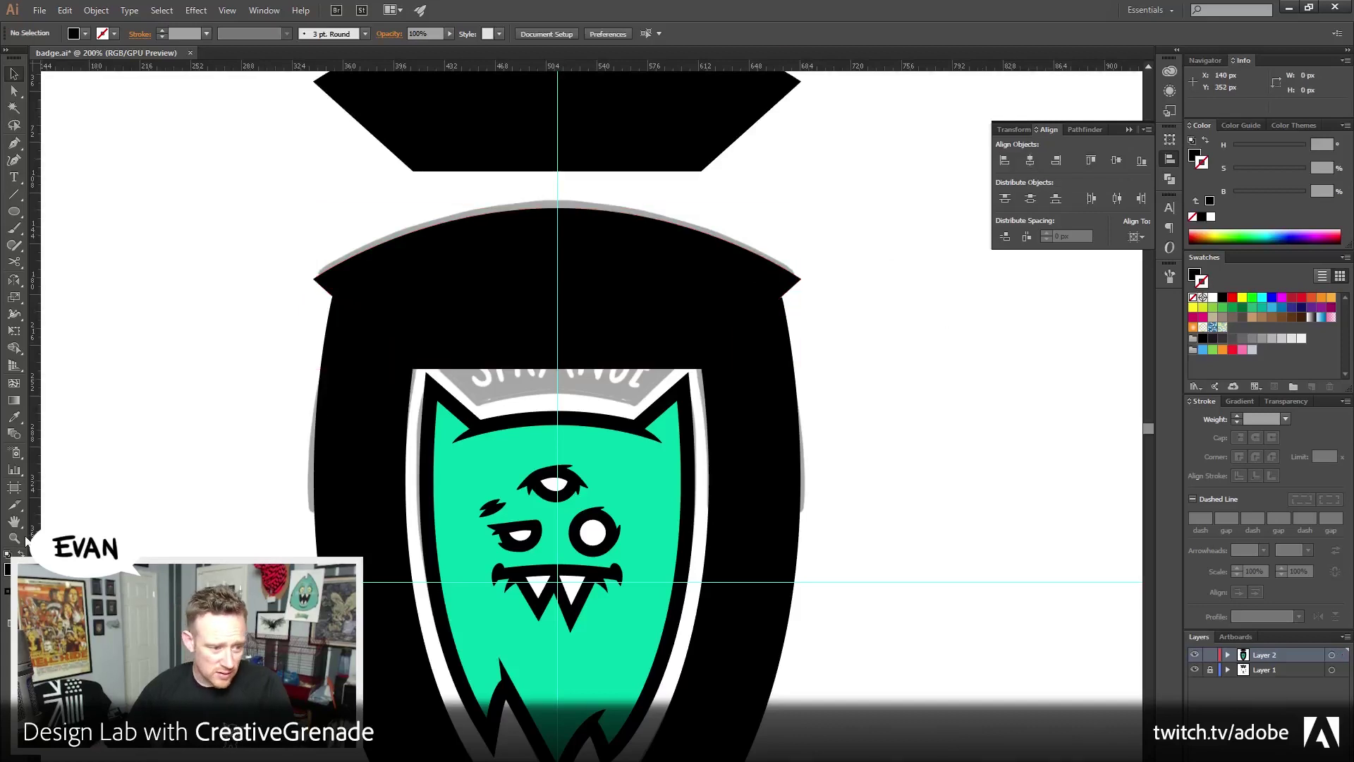
# Zoom in to inspect the band's right tip, then back out to the whole shield, picking the Rectangle tool
pyautogui.press('z')
pyautogui.moveTo(722, 266); pyautogui.dragTo(900, 340)
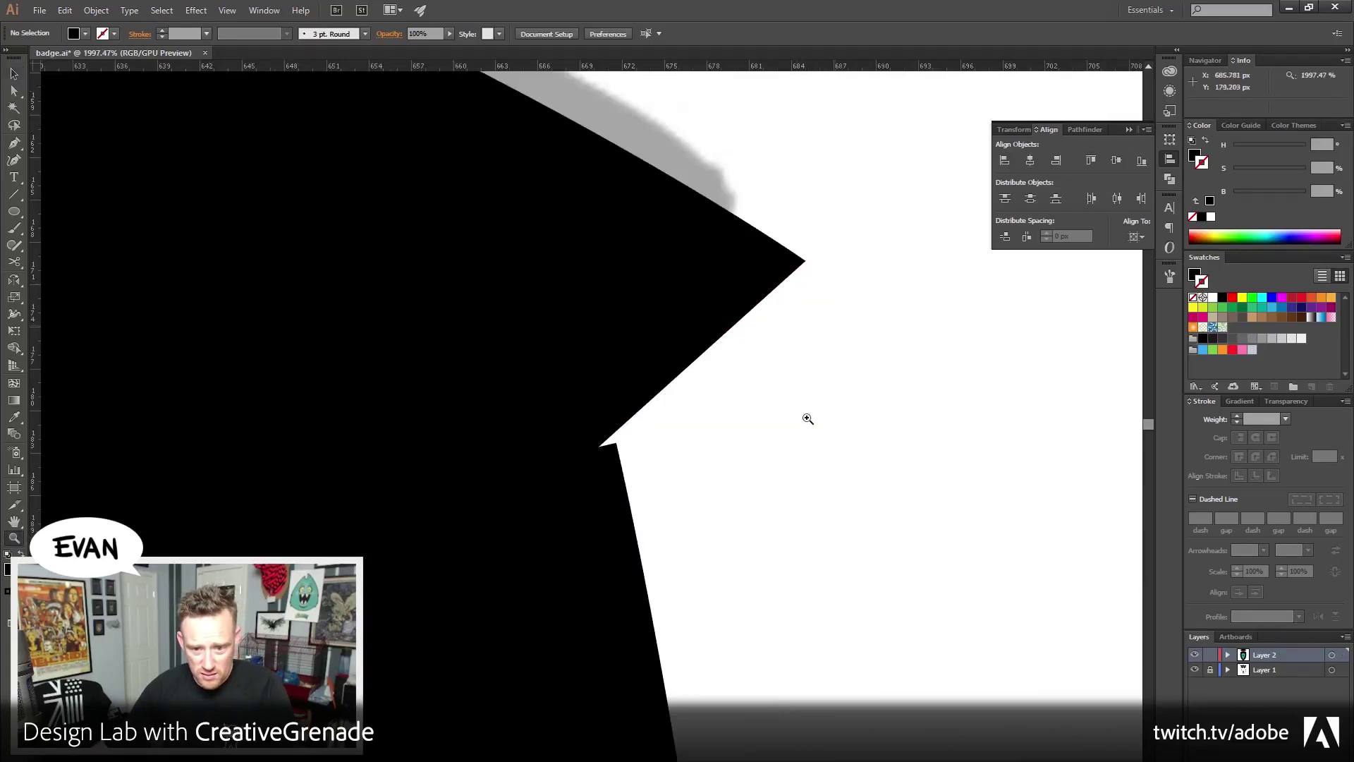
pyautogui.keyDown('alt'); pyautogui.click(438, 477); pyautogui.keyUp('alt')
pyautogui.keyDown('alt'); pyautogui.click(726, 462); pyautogui.keyUp('alt')
pyautogui.keyDown('alt'); pyautogui.click(629, 453); pyautogui.keyUp('alt')
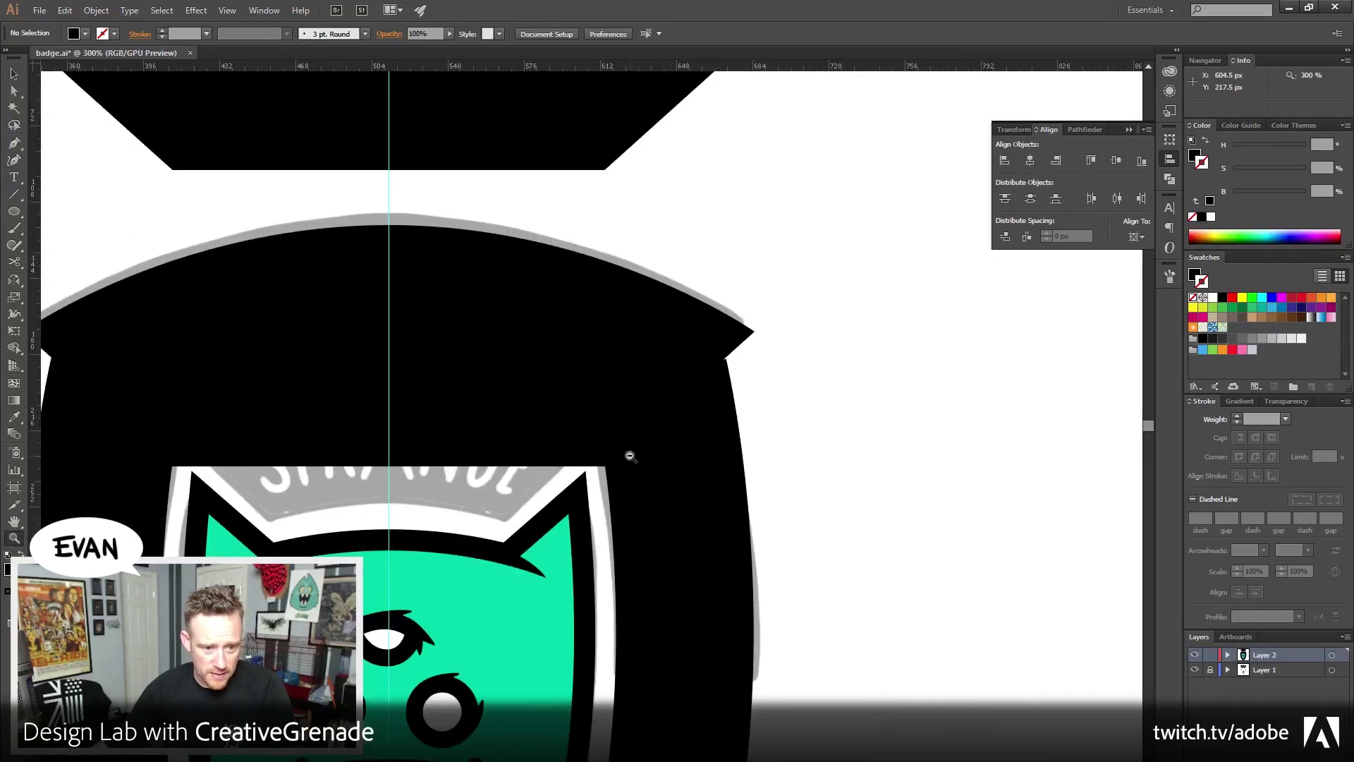
pyautogui.moveTo(629, 454); pyautogui.dragTo(630, 358)
pyautogui.scroll(-3, 85, 166)
pyautogui.press('v')
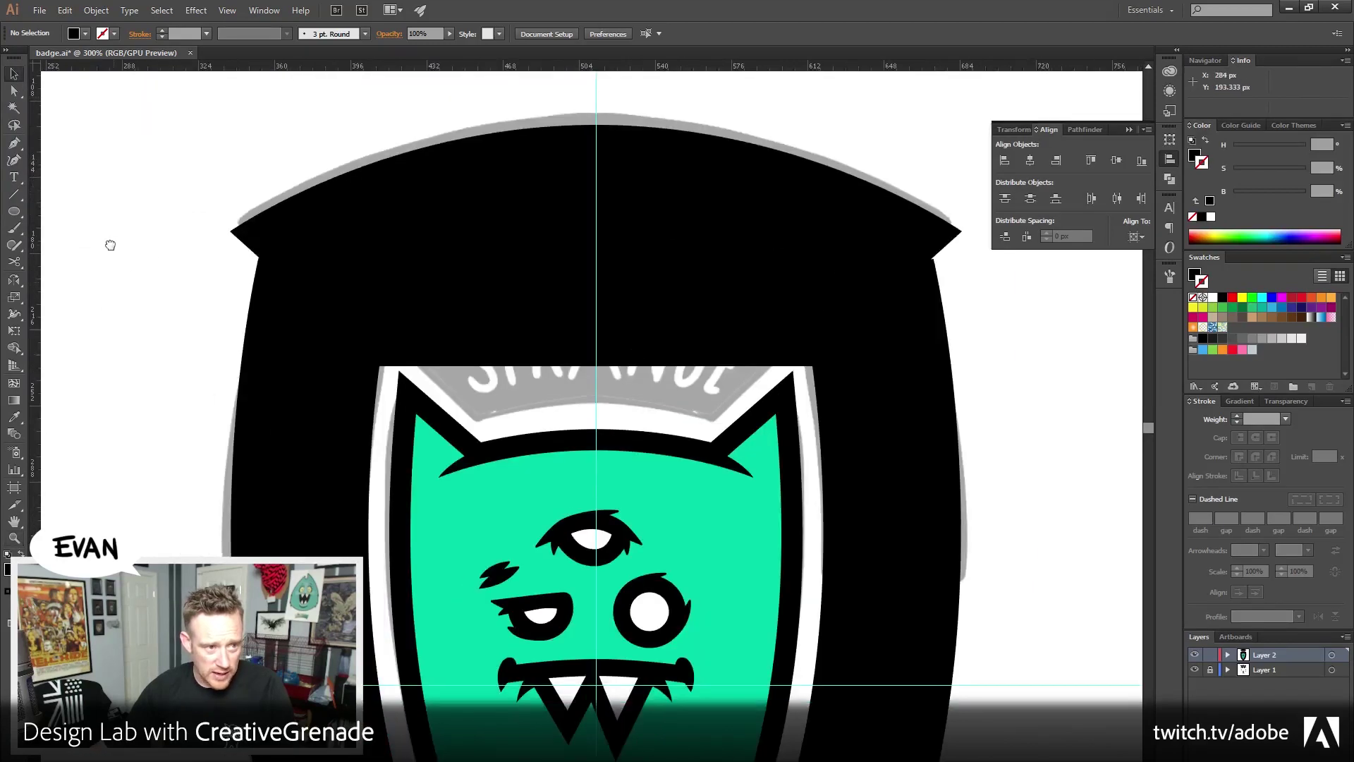
pyautogui.scroll(-2, 112, 242)
pyautogui.hotkey('ctrl', '-')
pyautogui.hotkey('ctrl', '-')
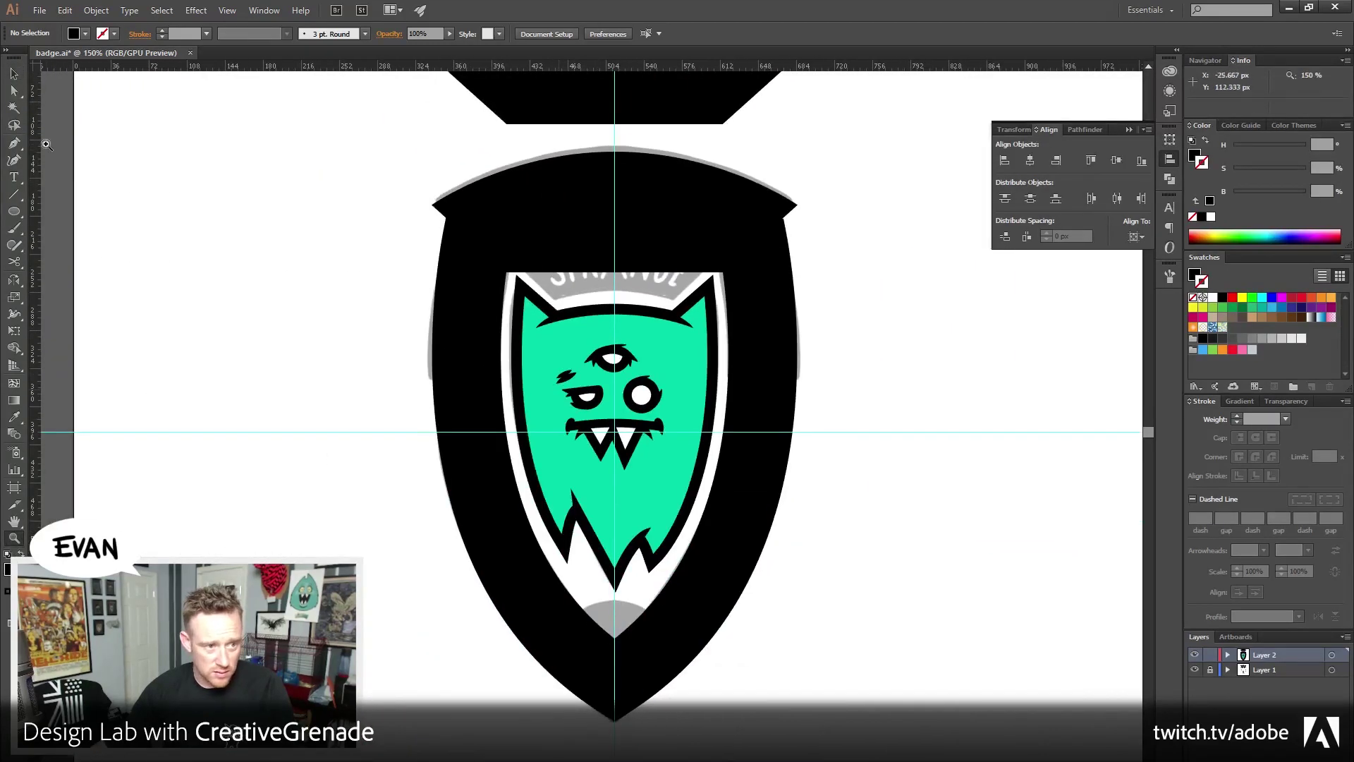
pyautogui.click(9, 215)
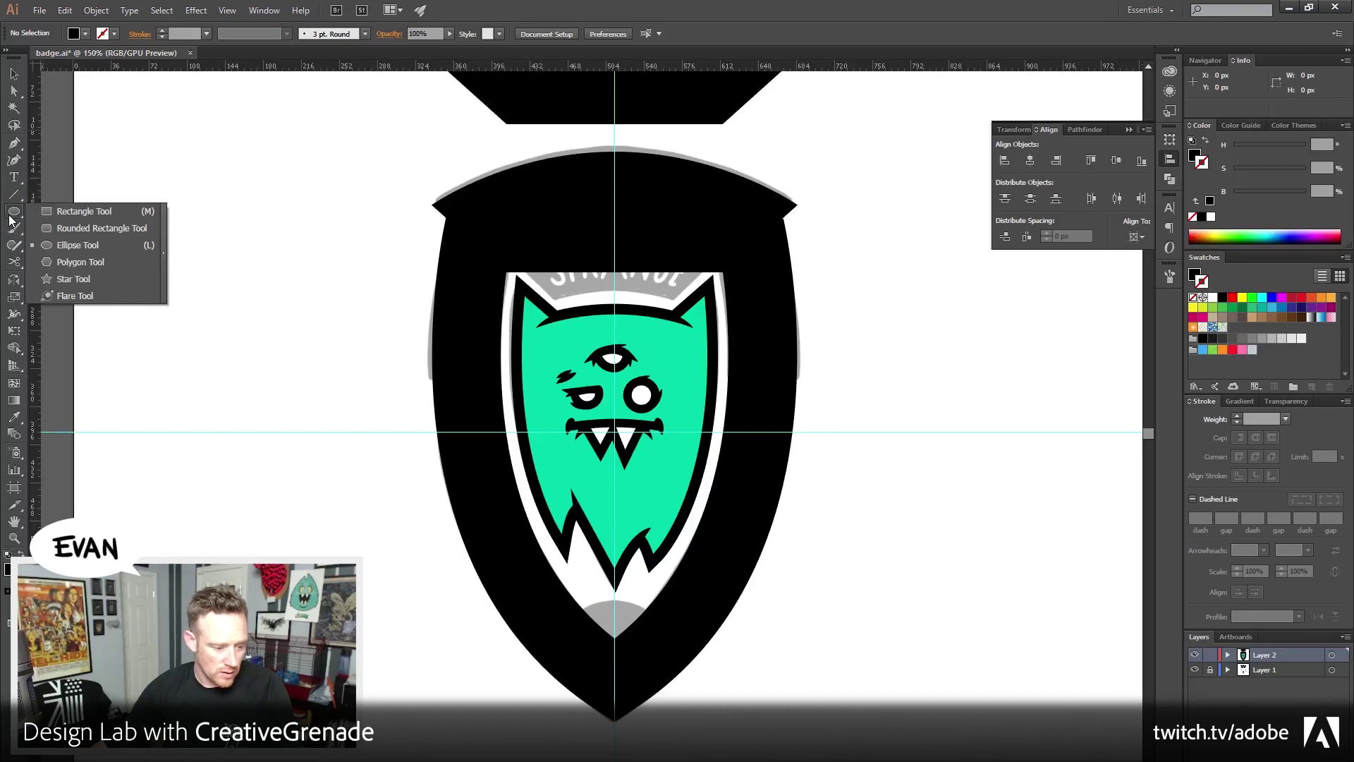
pyautogui.click(77, 211)
# Draw a rectangle over the badge's right half and trim the shield with it using Pathfinder Trim
pyautogui.moveTo(447, 297); pyautogui.dragTo(393, 321)
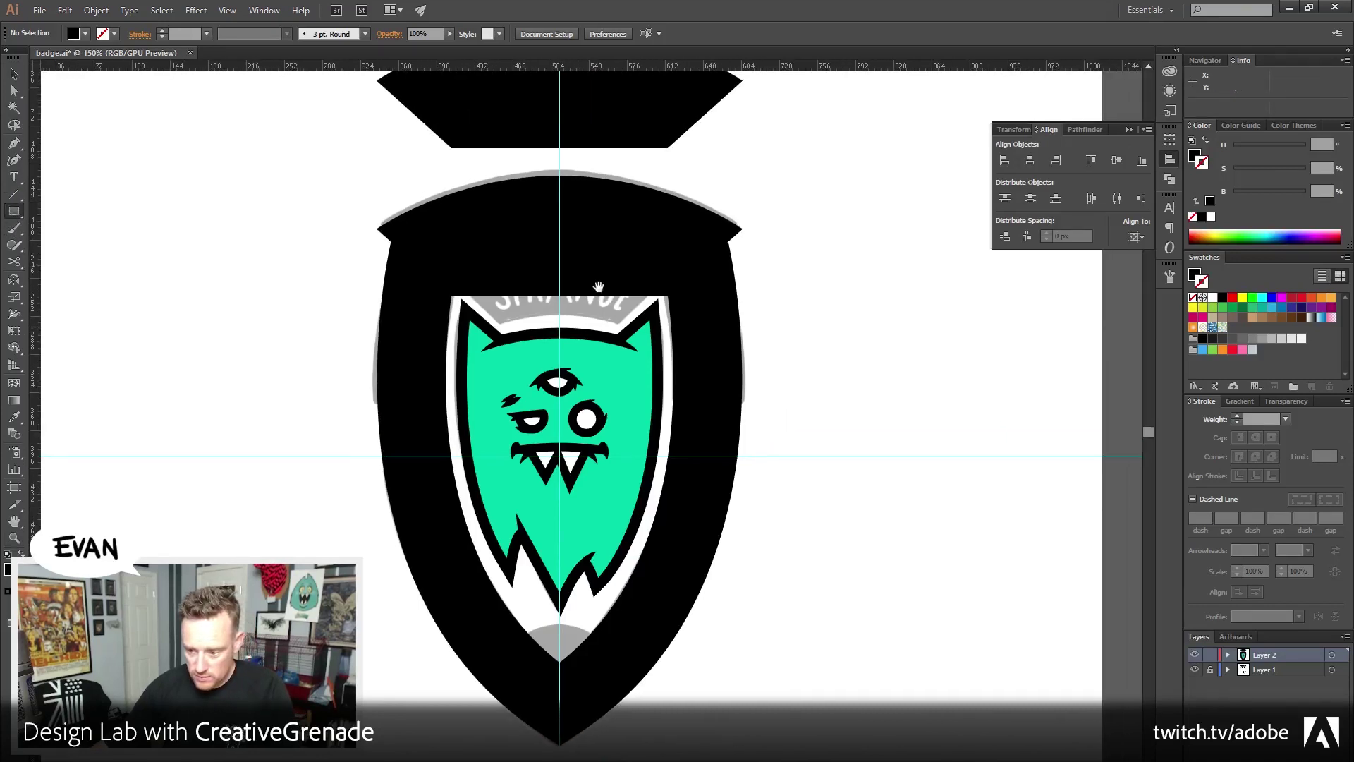
pyautogui.moveTo(804, 140); pyautogui.dragTo(560, 755)
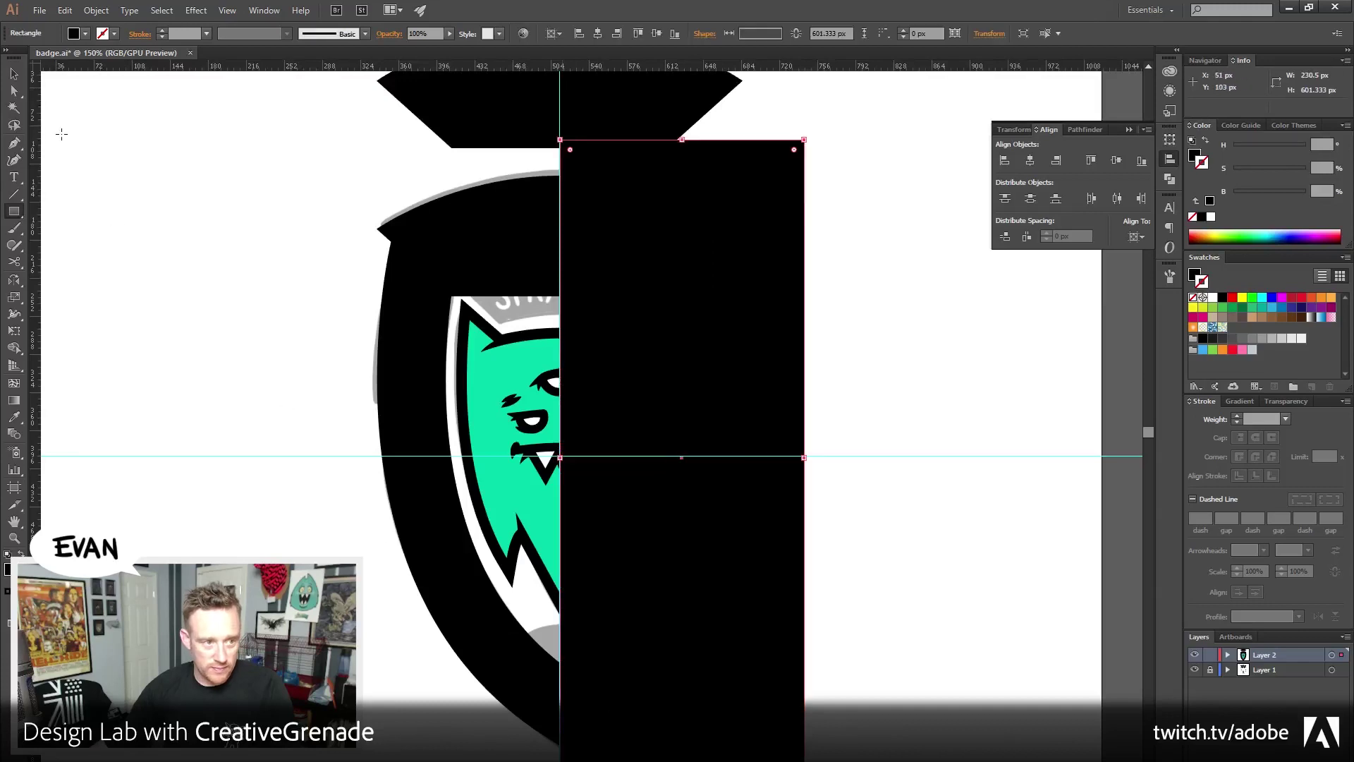
pyautogui.click(14, 73)
pyautogui.keyDown('shift'); pyautogui.click(502, 226); pyautogui.keyUp('shift')
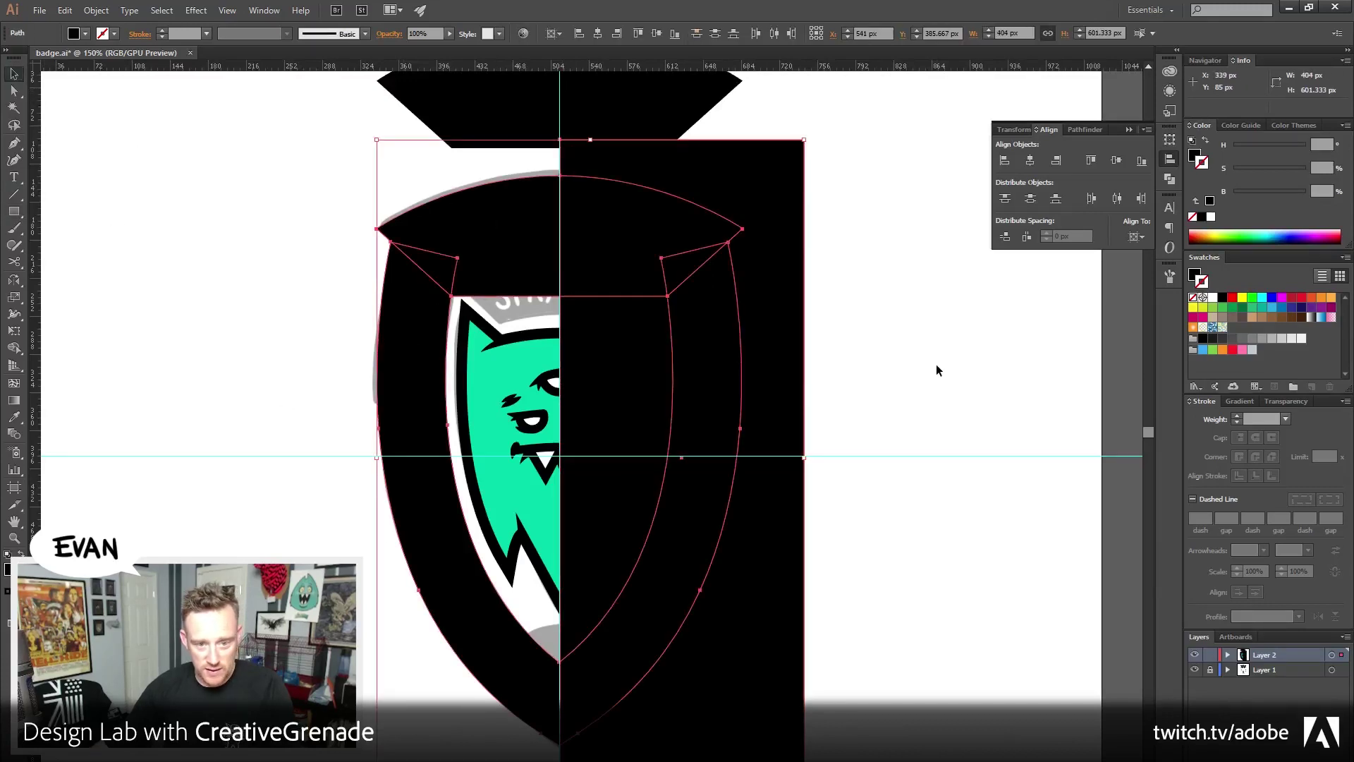
pyautogui.click(1019, 128)
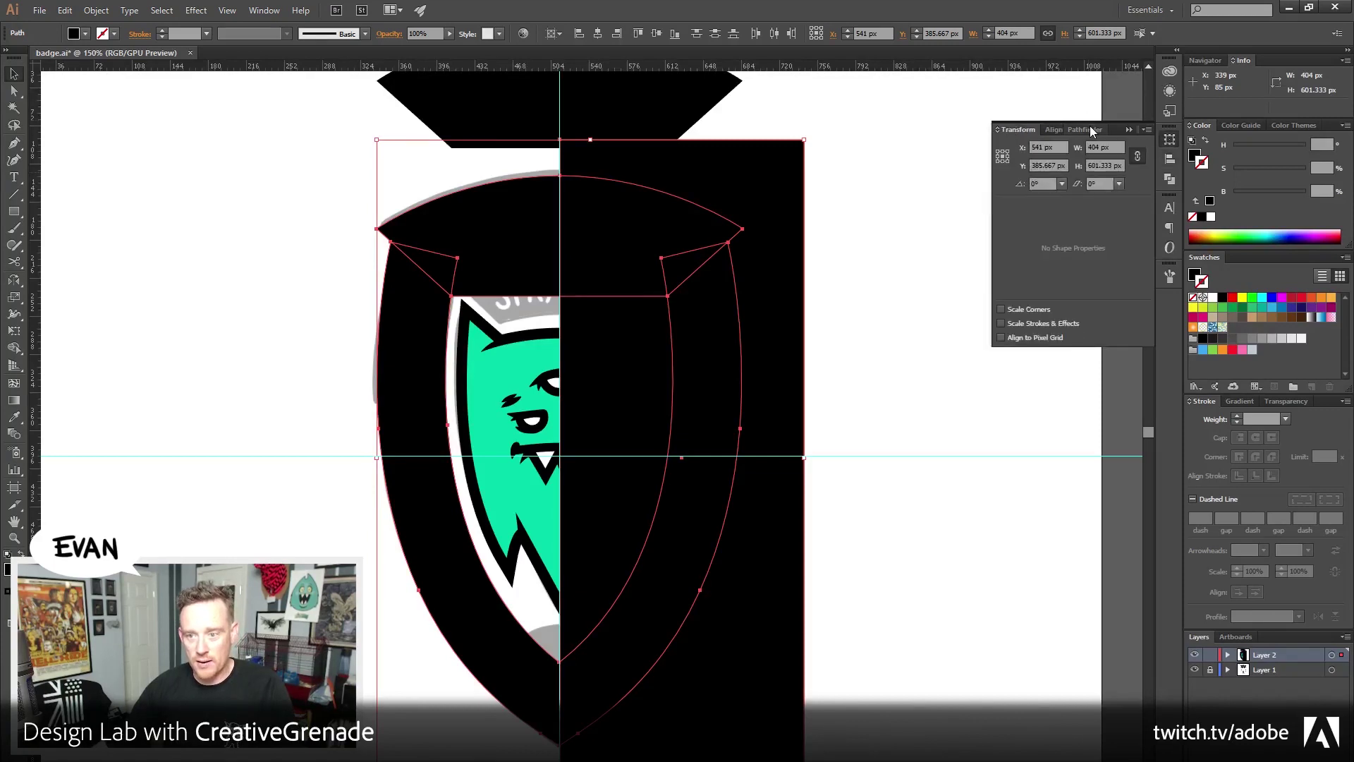
pyautogui.click(1087, 130)
pyautogui.click(1033, 193)
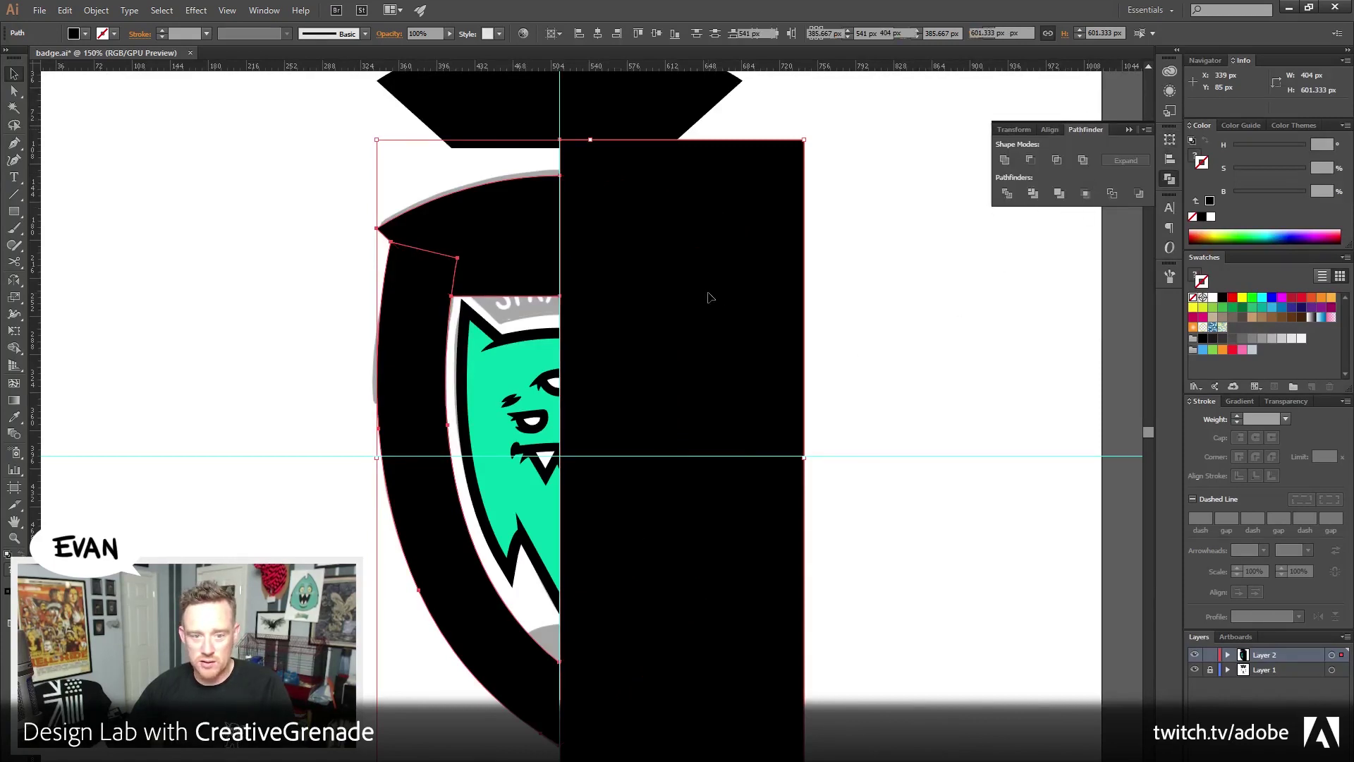
# Ungroup the trimmed pieces and delete the right-half rectangle, leaving only the left half
pyautogui.rightClick(710, 297)
pyautogui.click(734, 372)
pyautogui.click(928, 334)
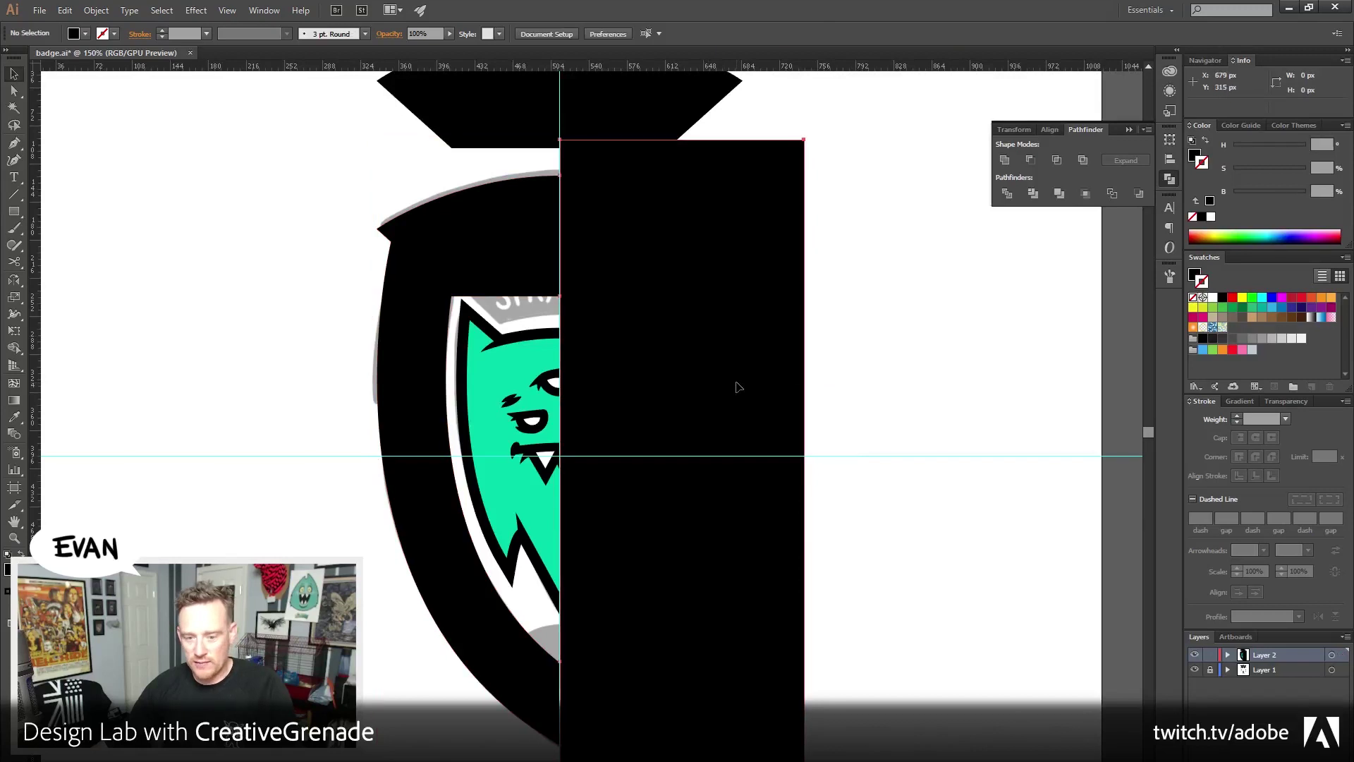
pyautogui.click(736, 386)
pyautogui.press('Delete')
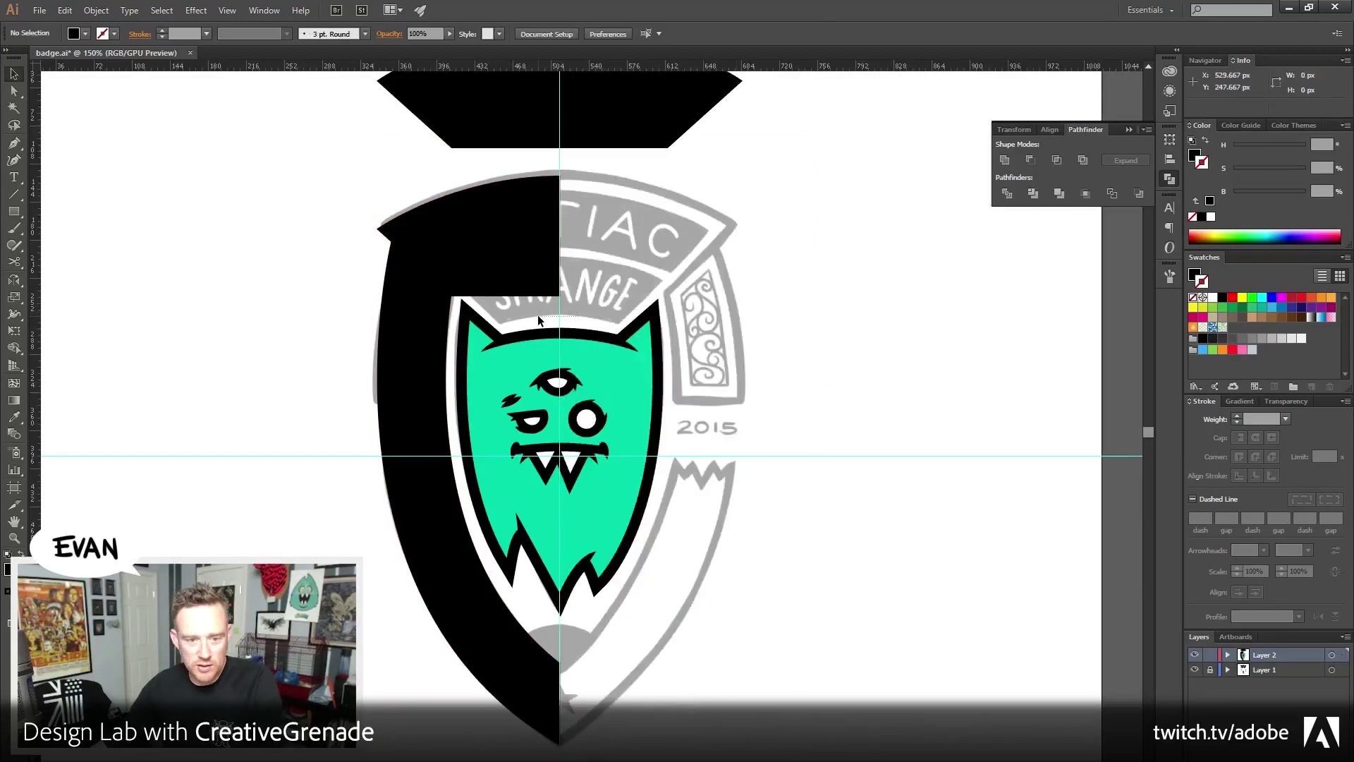
pyautogui.click(537, 315)
pyautogui.click(840, 321)
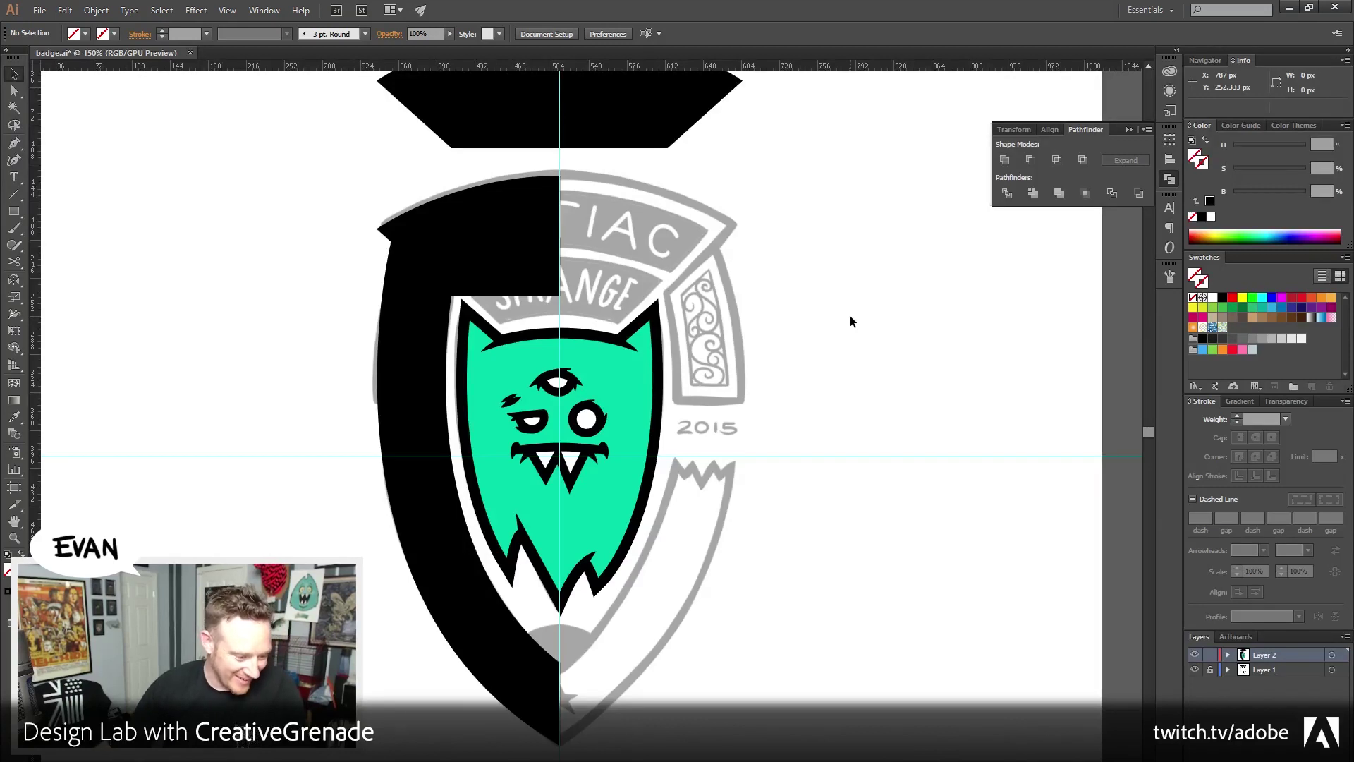
pyautogui.moveTo(846, 350); pyautogui.dragTo(793, 384)
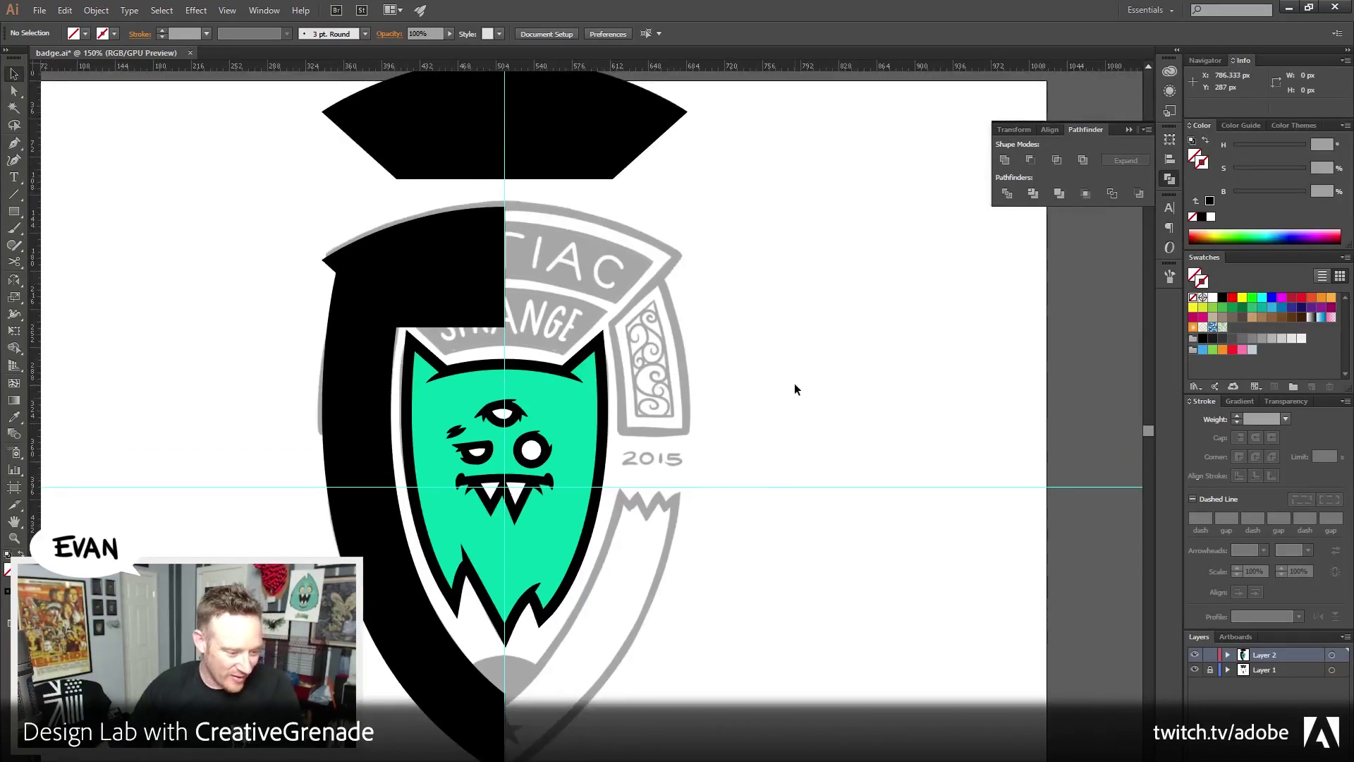